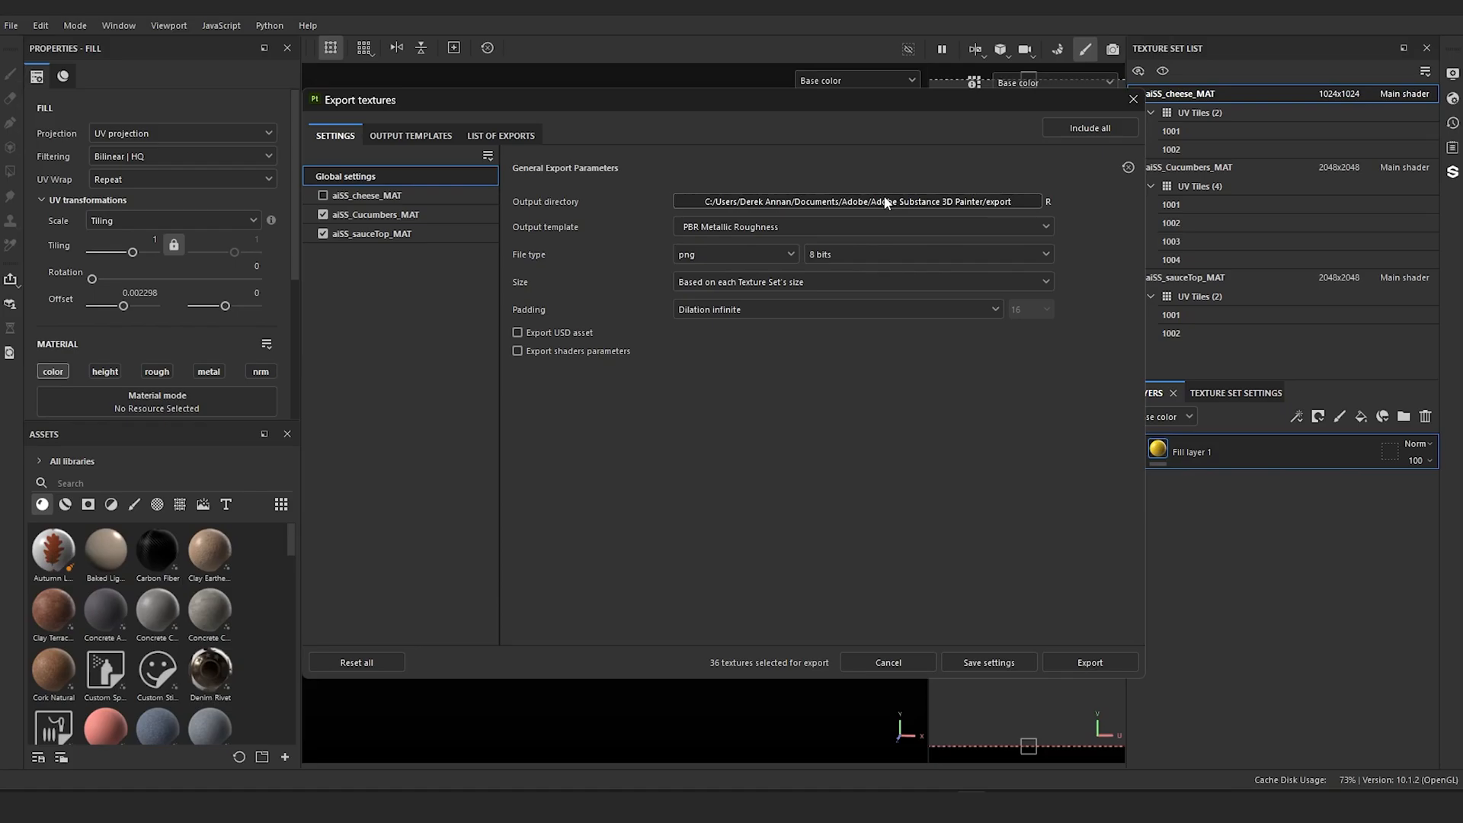
Step: Restrict the output maps of aiSS_Cucumbers_MAT and aiSS_sauceTop_MAT to base color only
left_click(374, 214)
left_click(517, 393)
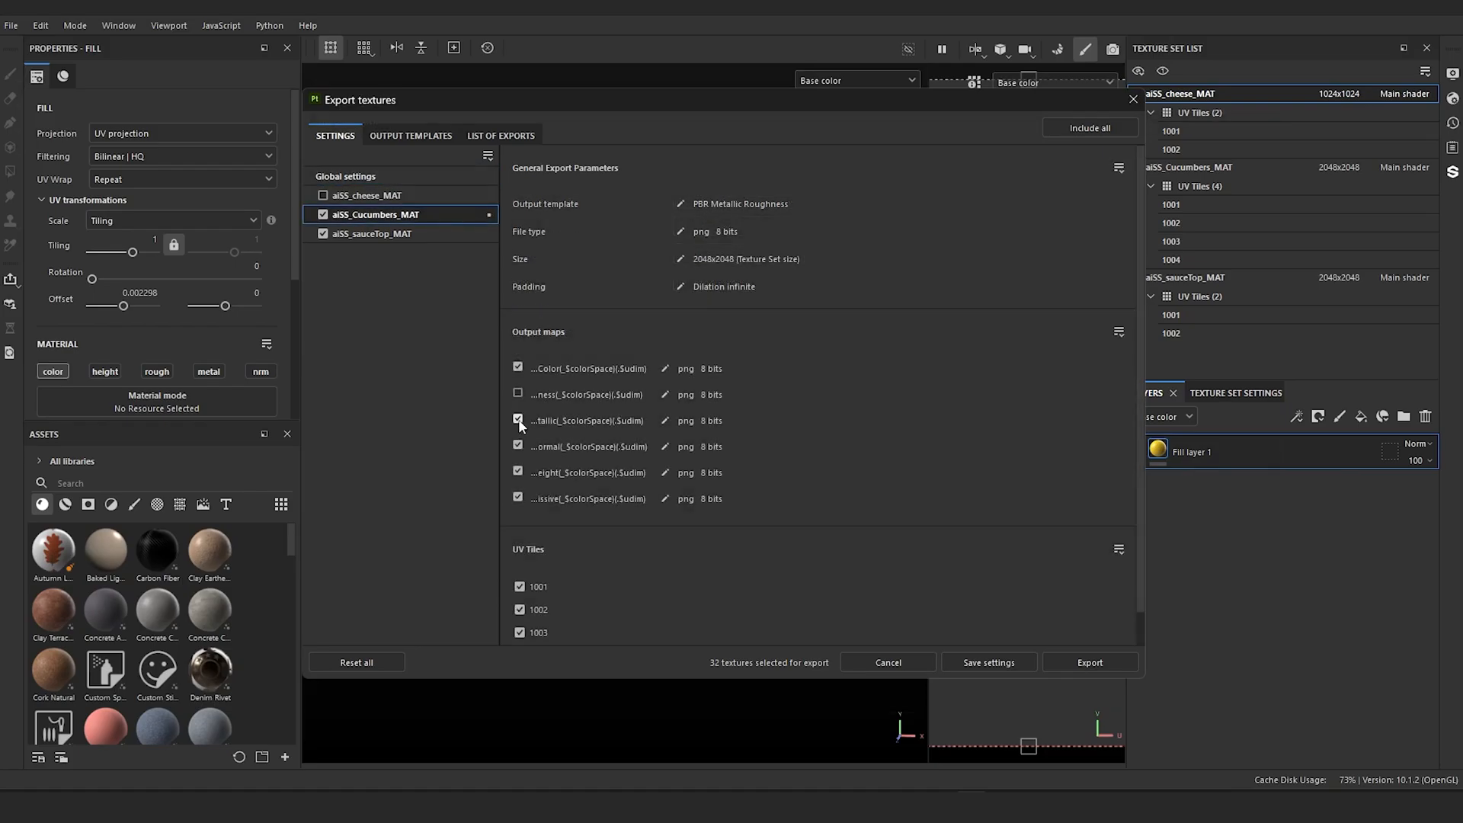
left_click(517, 367)
left_click(369, 233)
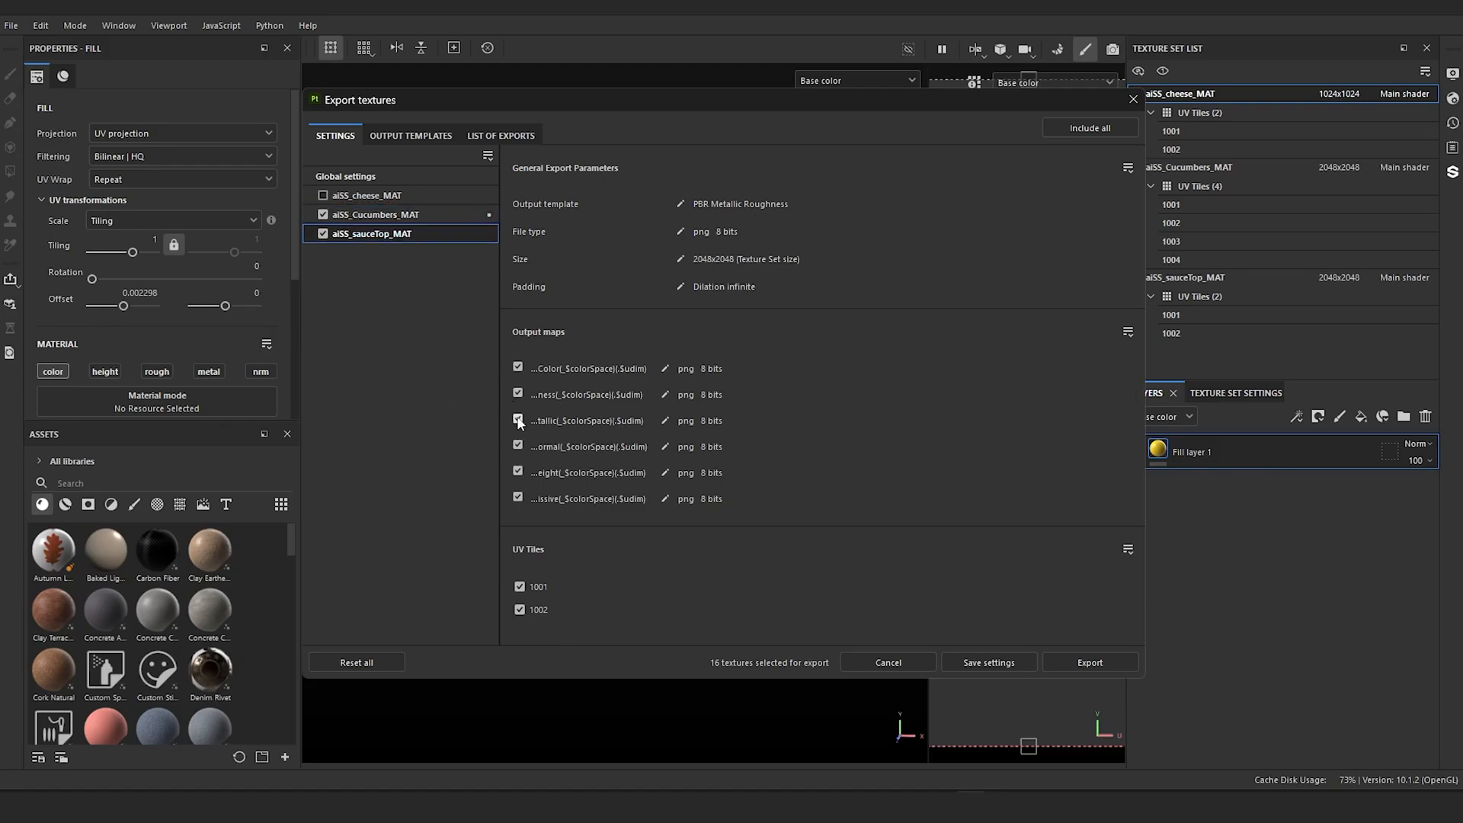
left_click(518, 419)
left_click(517, 393)
Step: Set the export size of aiSS_Cucumbers_MAT to 4096x4096
left_click(375, 214)
left_click(739, 259)
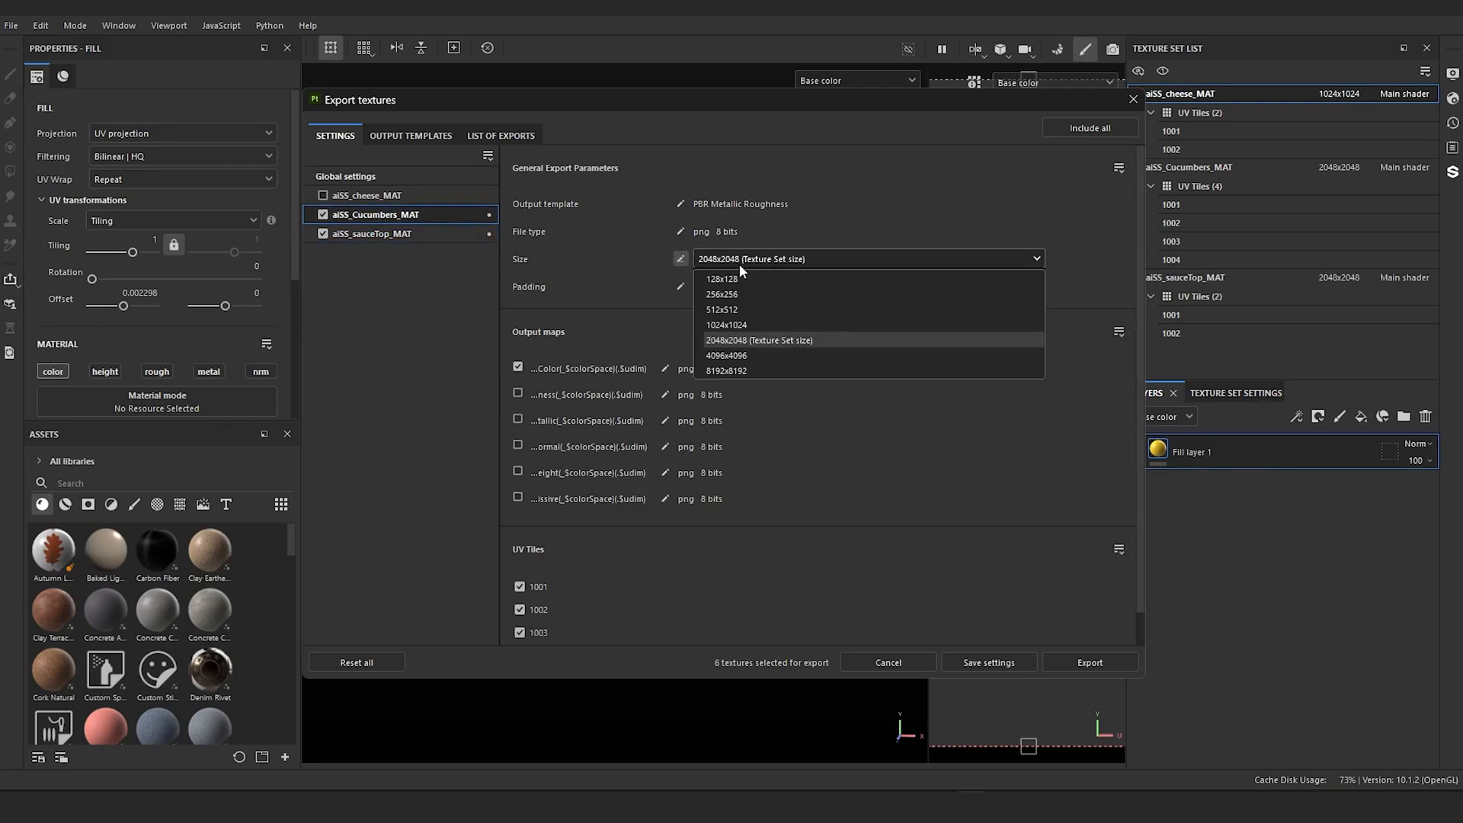
left_click(738, 356)
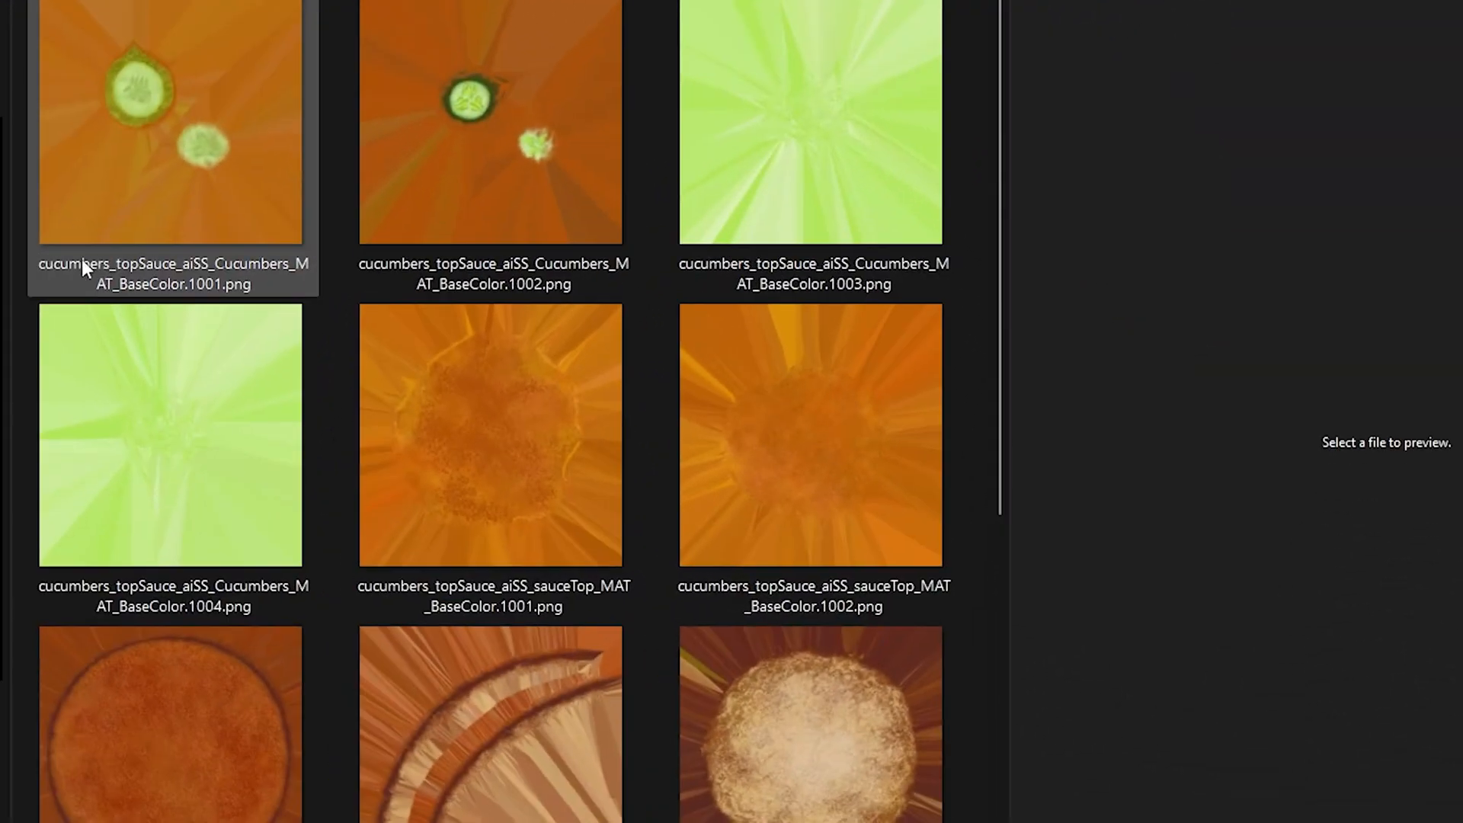
Step: In the exported textures folder, rename the cucumber tile 1001 texture to cucumbers_BaseColor.1001.png
left_click(112, 263)
key("shift+Down")
key("Delete")
key("Return")
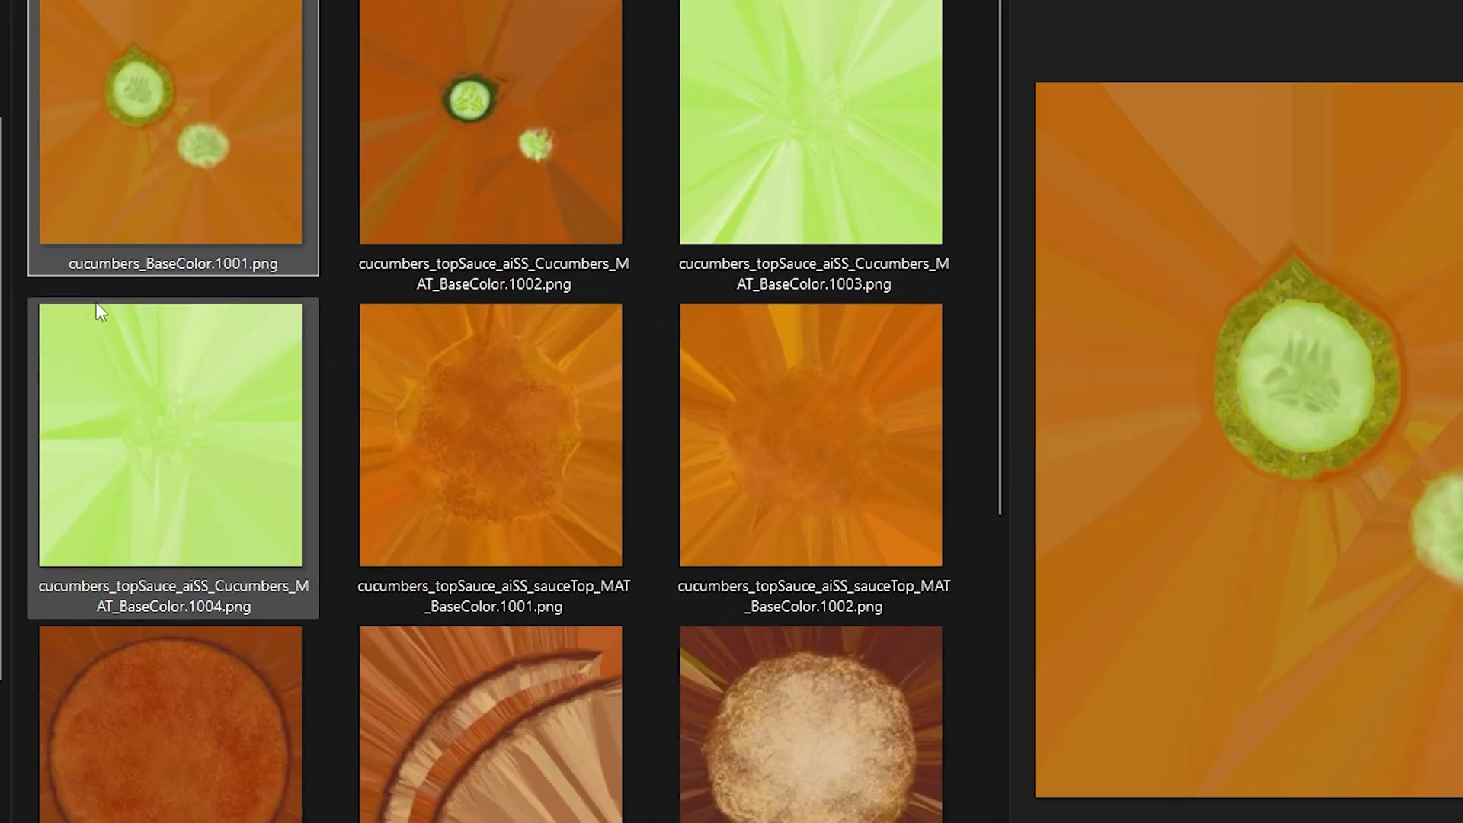
Step: Copy the cucumbers_BaseColor prefix and rename the cucumber tile 1002 texture to cucumbers_BaseColor.1002.png
left_click(203, 264)
left_click(214, 263, "shift")
key("ctrl+c")
left_click(487, 272)
key("F2")
left_click_drag(506, 284, 375, 231)
key("ctrl+v")
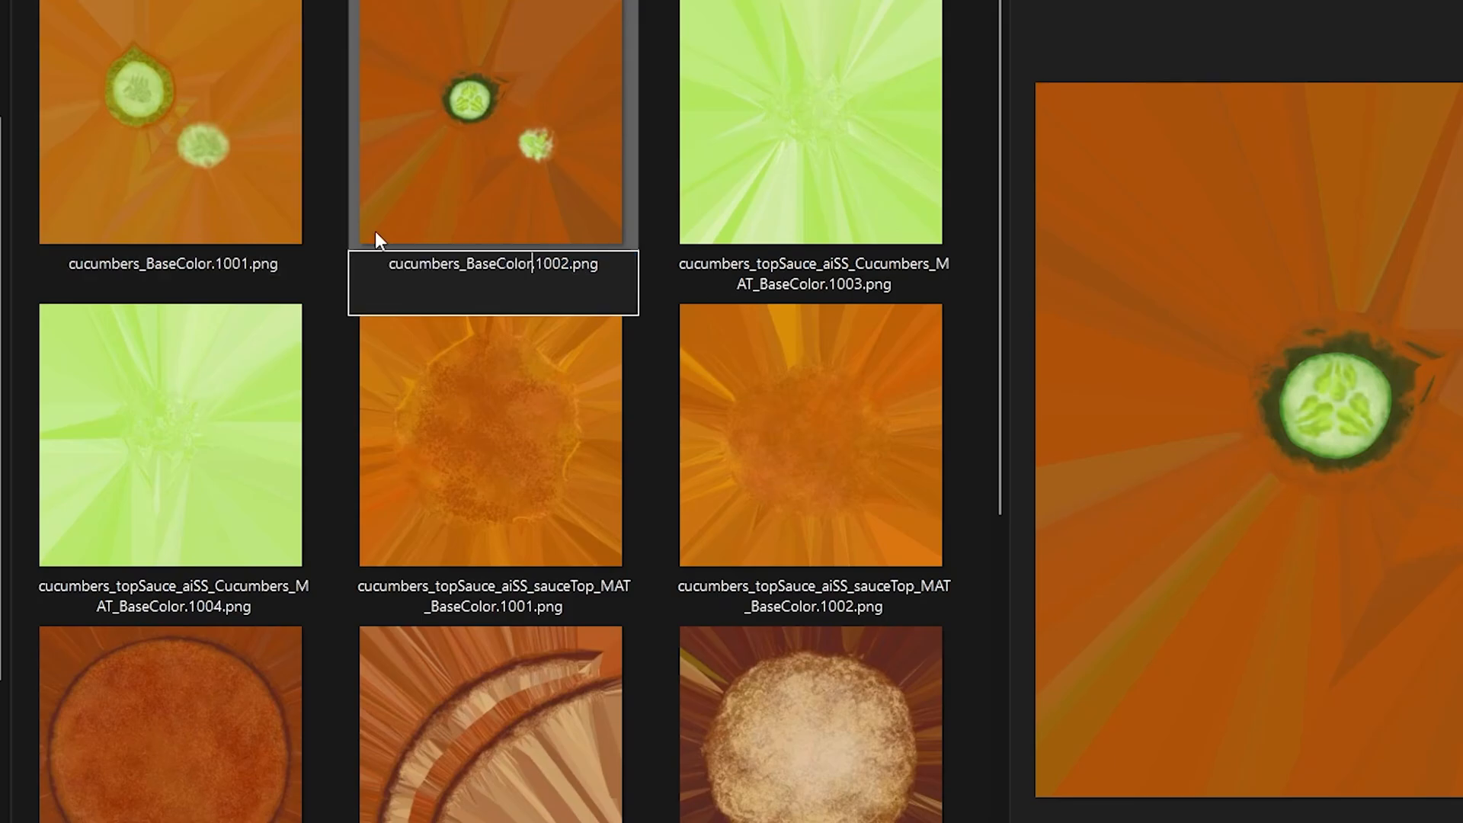
Step: Rename the remaining two cucumber textures to cucumbers_BaseColor.1003.png and cucumbers_BaseColor.1004.png
left_click(826, 281)
key("F2")
left_click_drag(826, 284, 538, 276)
key("ctrl+v")
left_click(173, 586)
key("F2")
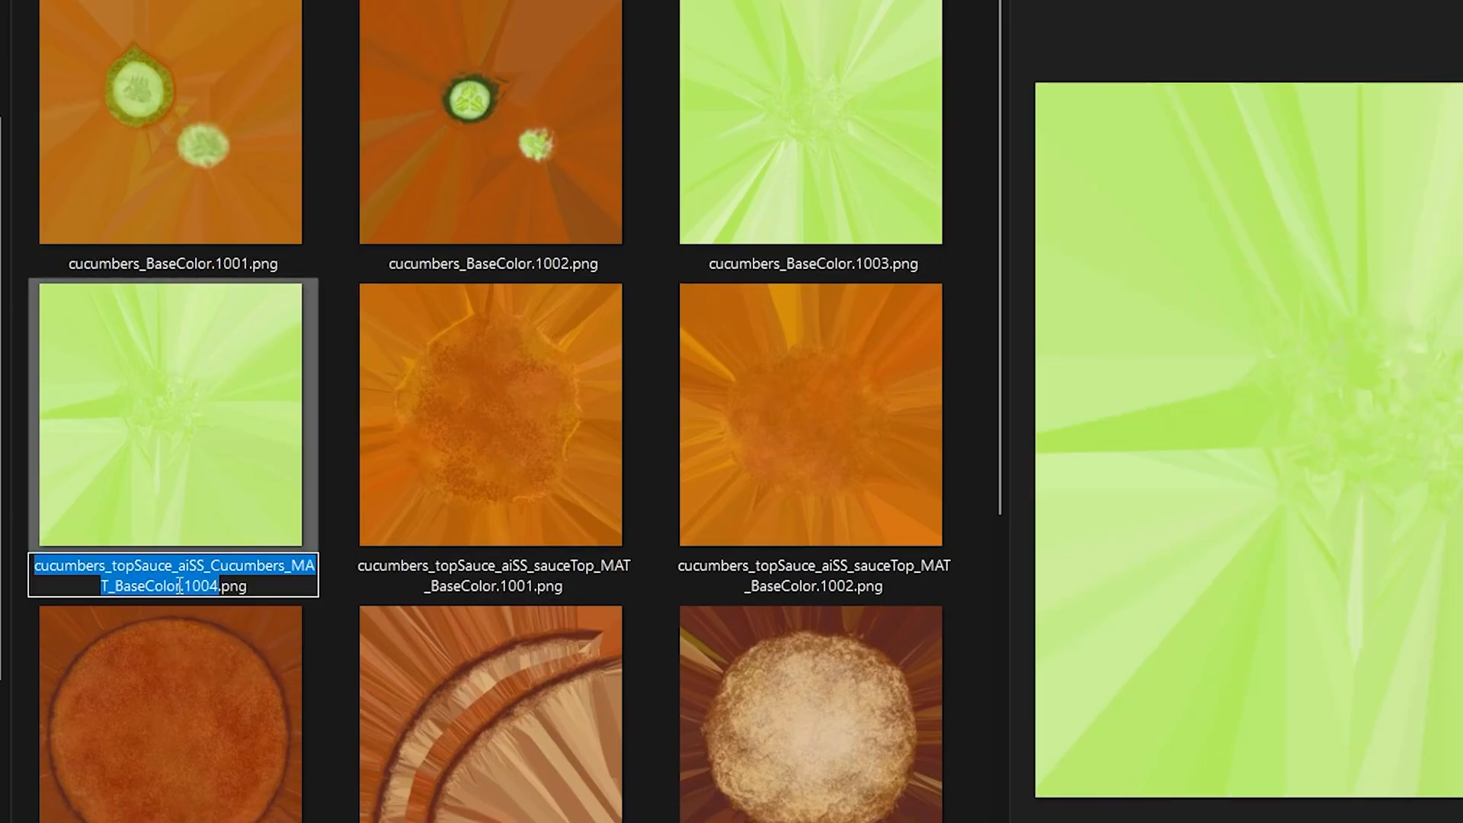
left_click_drag(175, 583, 30, 560)
key("ctrl+v")
Step: Rename the sauce tile 1001 texture to topSauce__BaseColor.1001.png
left_click(534, 572)
key("F2")
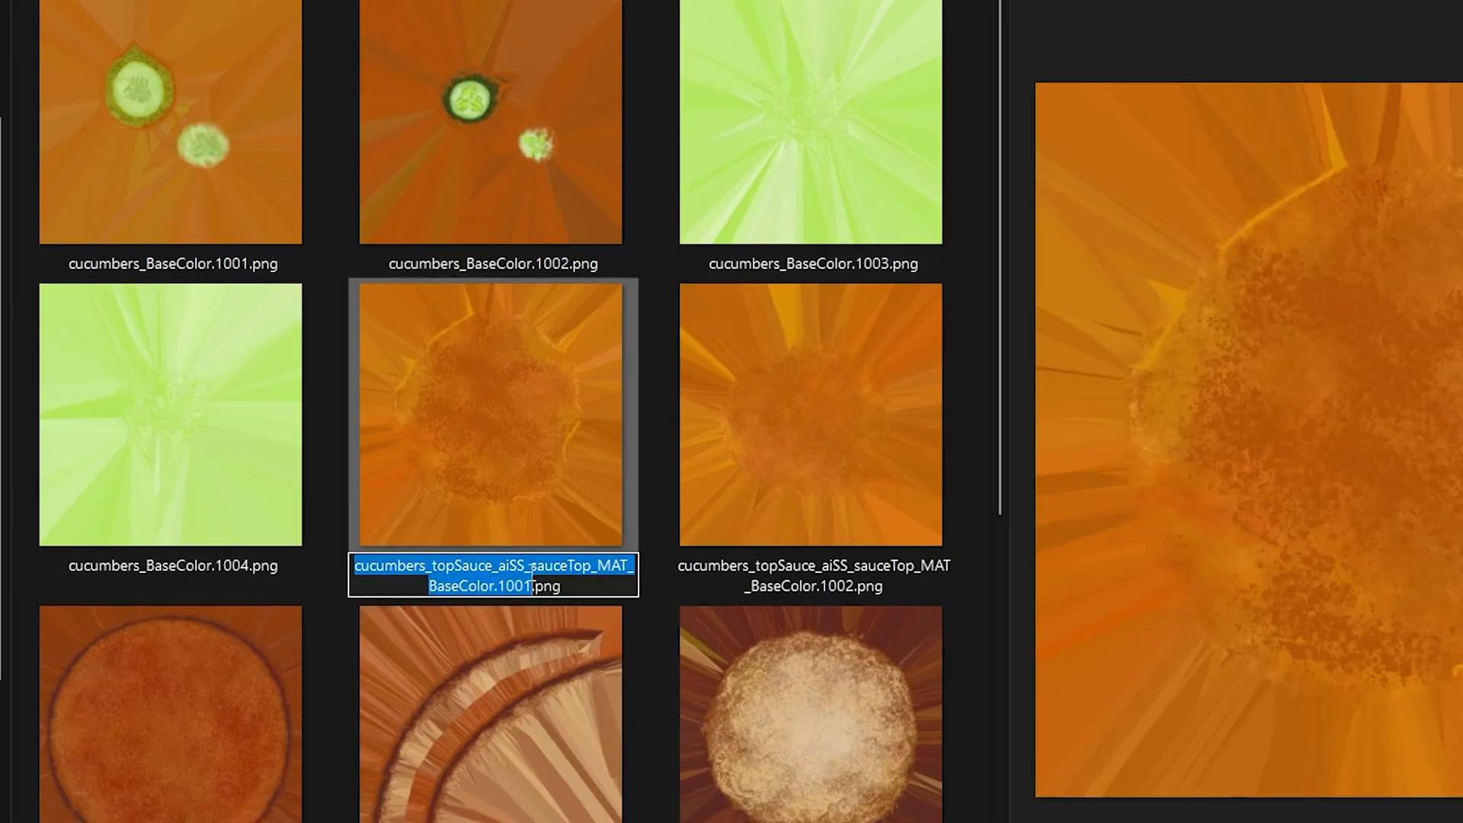
left_click_drag(633, 565, 349, 565)
key("BackSpace")
key("BackSpace")
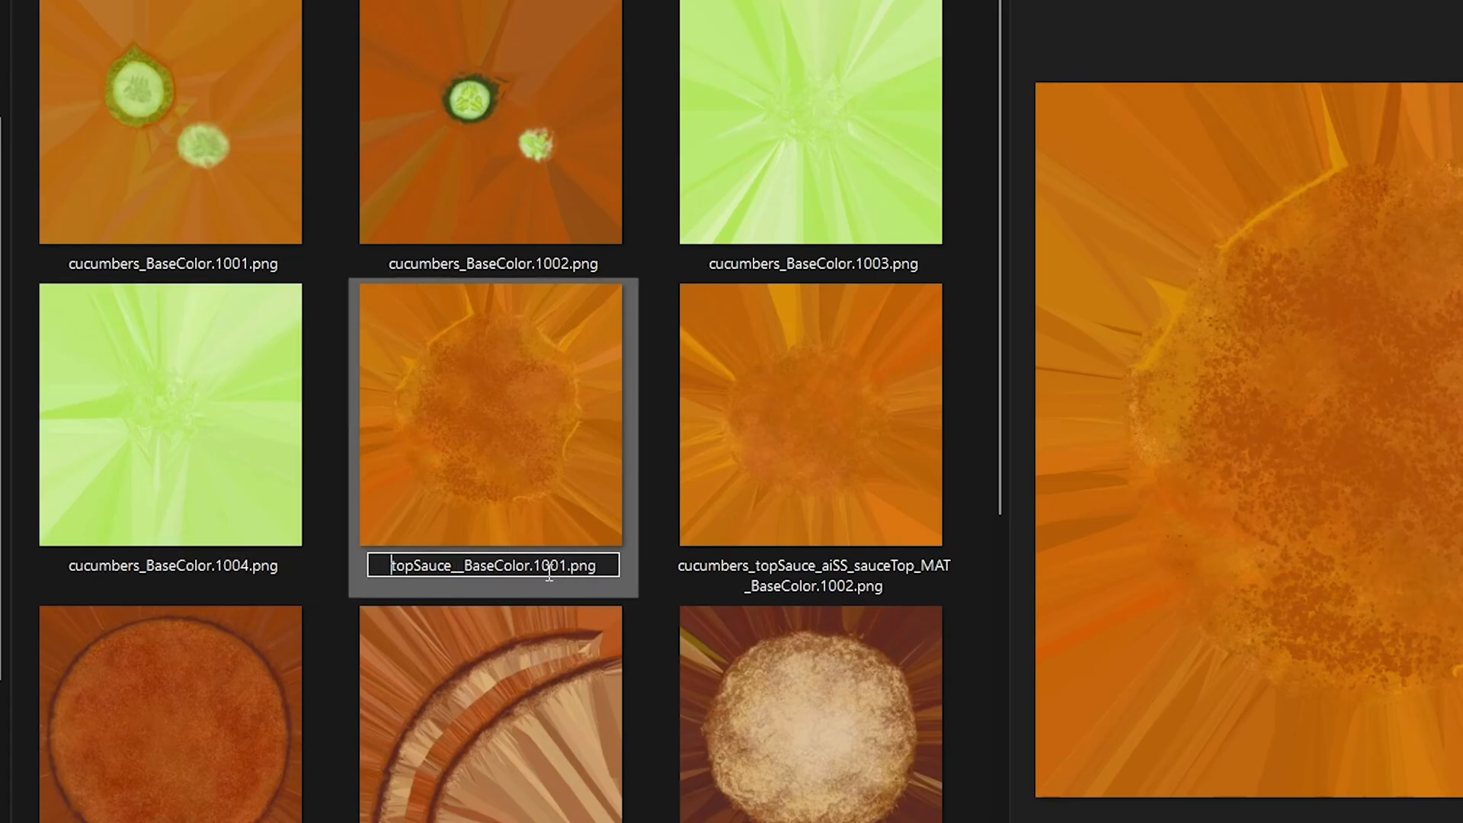
Step: Copy the topSauce__BaseColor prefix and rename the sauce tile 1002 texture to topSauce__BaseColor.1002.png
left_click_drag(532, 566, 260, 533)
key("ctrl+c")
left_click(760, 574)
key("F2")
left_click_drag(815, 585, 632, 549)
key("ctrl+v")
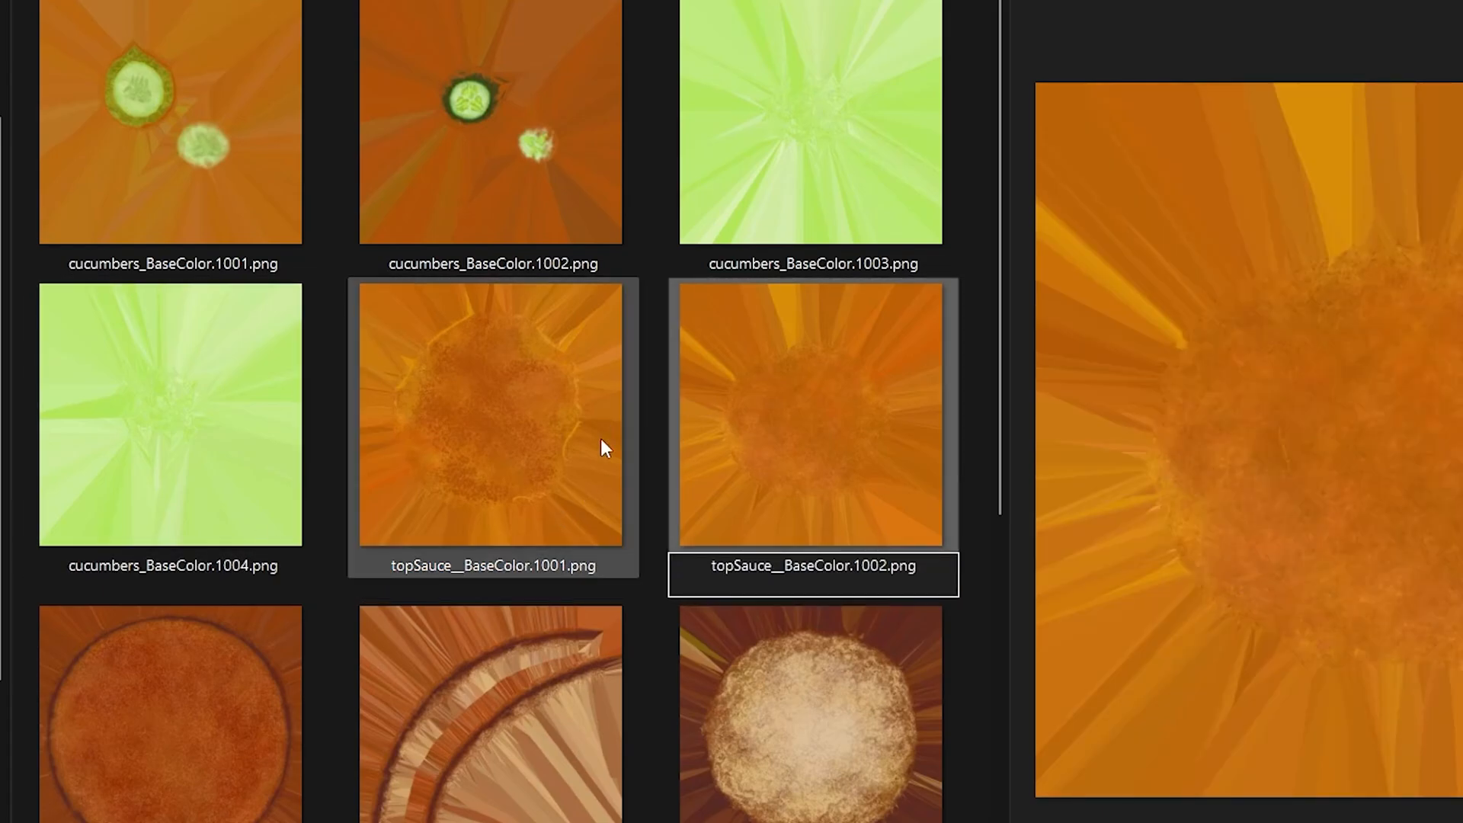
left_click(600, 438)
left_click(793, 686)
scroll(483, 702, "down", 5)
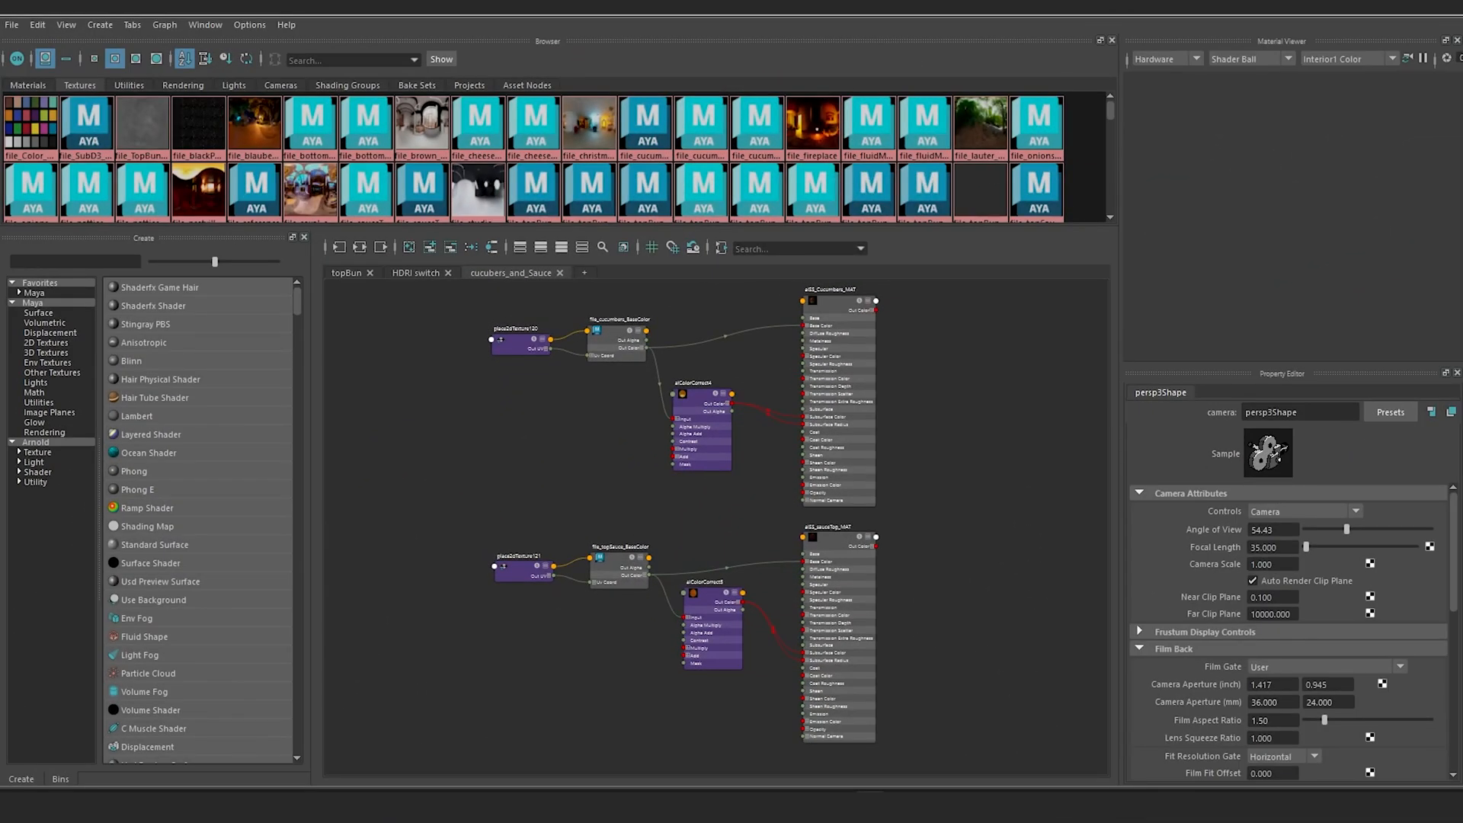
Step: In Maya's Hypershade, examine the cucumber shading network, including the file_cucumbers_BaseColor and aiColorCorrect4 node settings
middle_click_drag(925, 422, 928, 477, "alt")
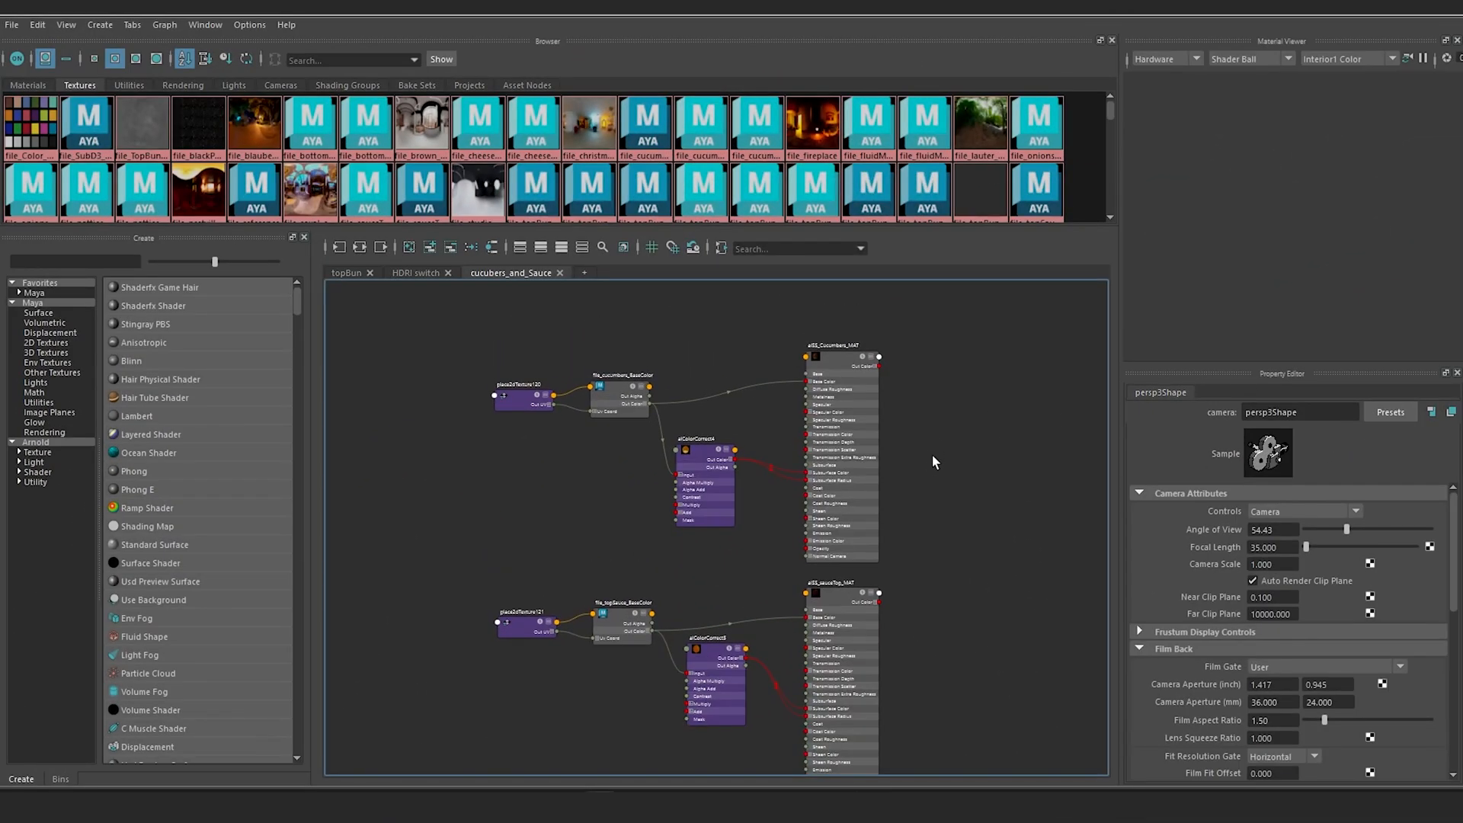
scroll(947, 435, "up", 4)
middle_click_drag(923, 411, 1249, 450, "alt")
left_click(798, 524)
left_click_drag(798, 517, 806, 511)
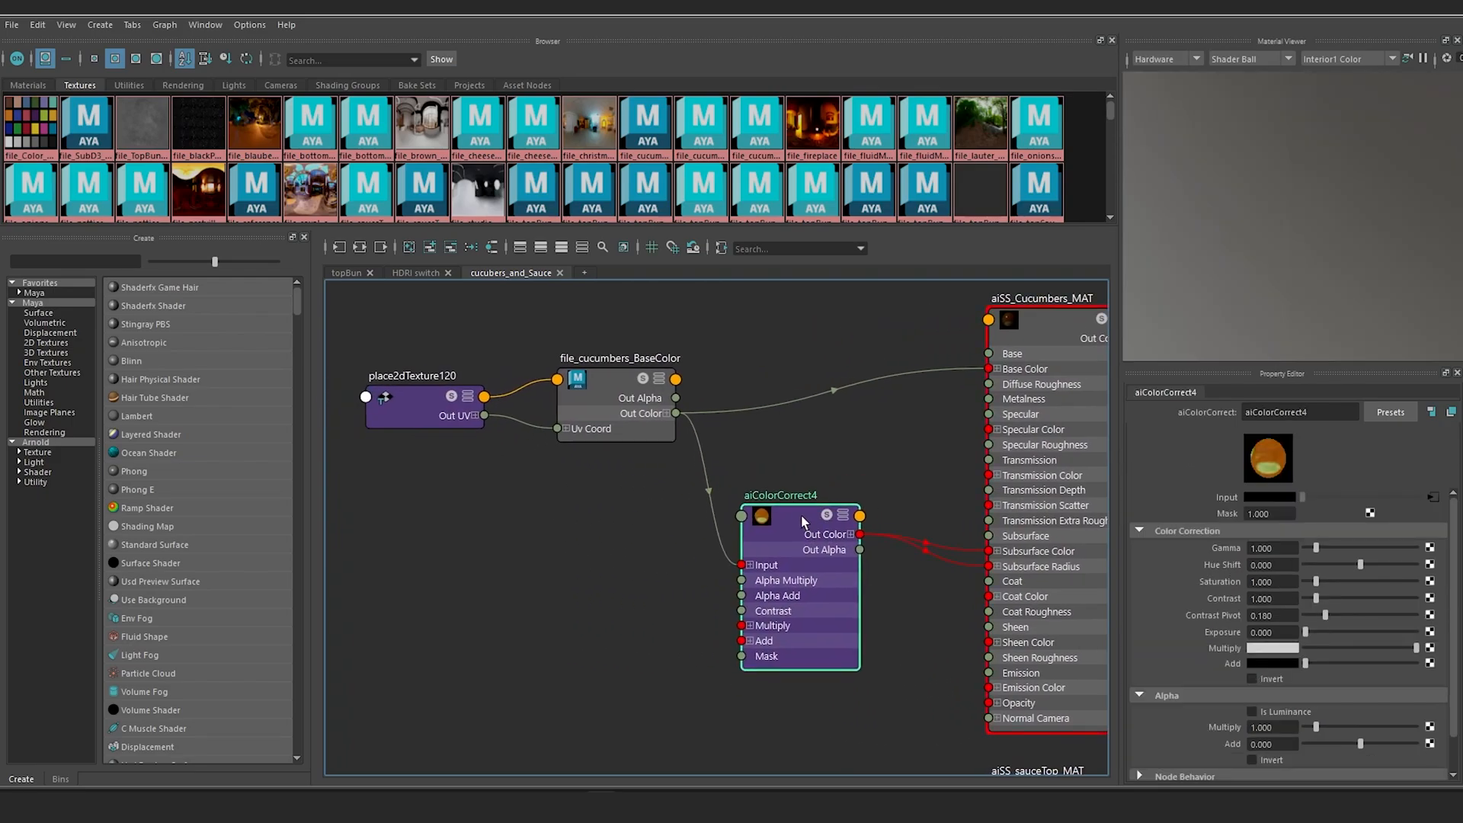
left_click_drag(612, 384, 602, 378)
middle_click_drag(757, 431, 702, 416, "alt")
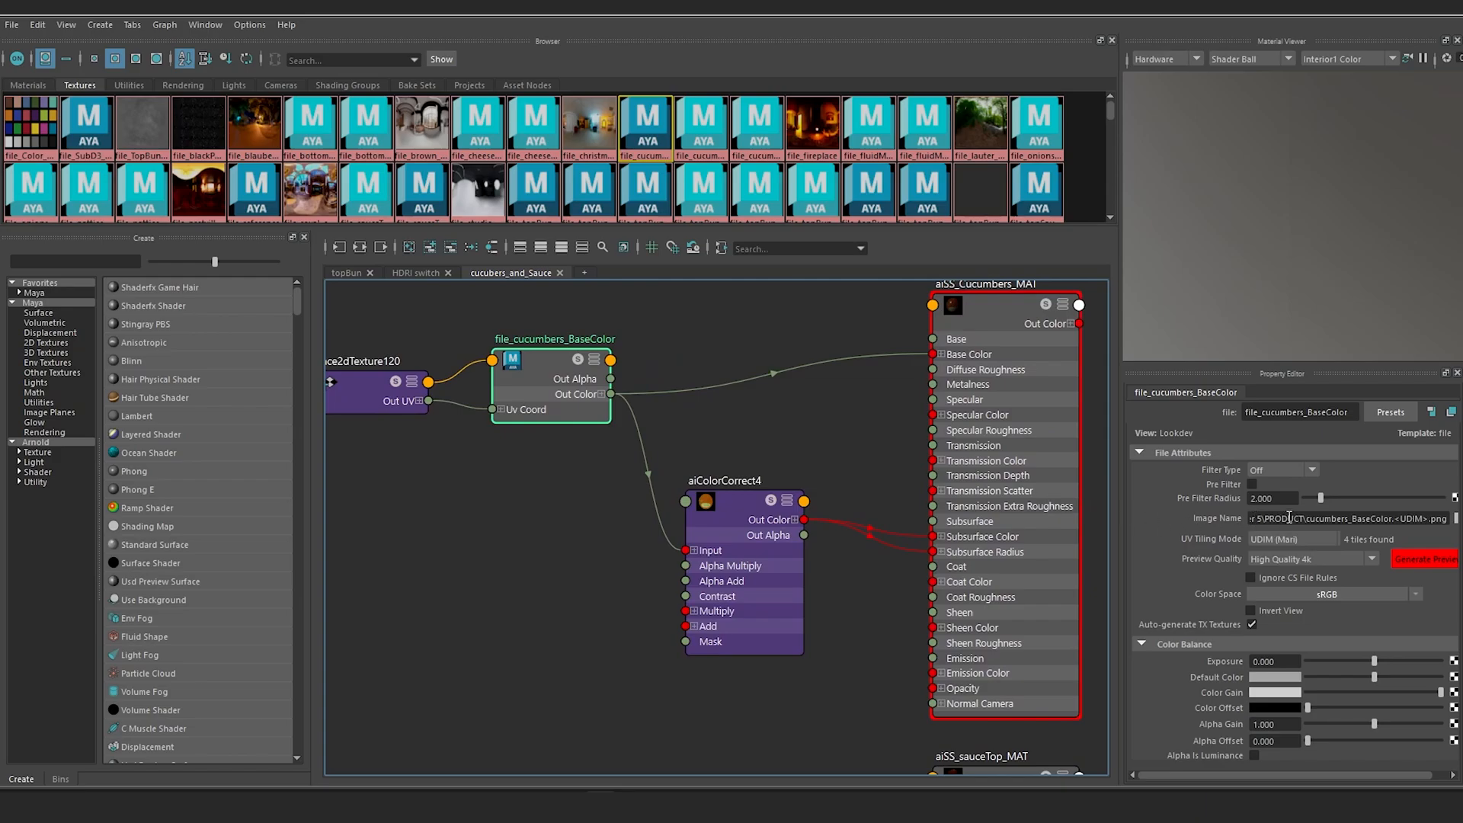
left_click(807, 522)
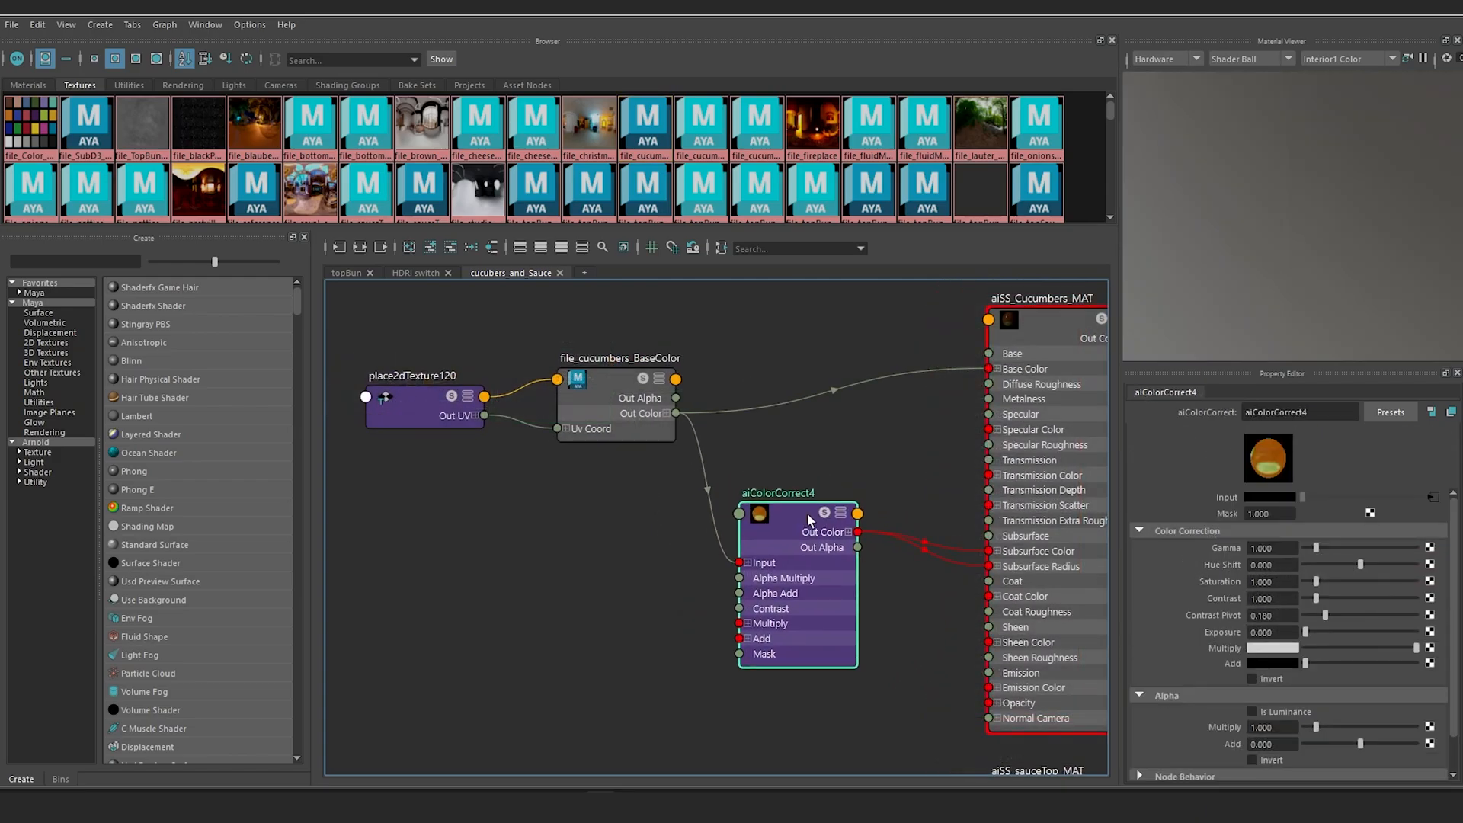
left_click_drag(807, 521, 809, 523)
left_click(603, 379)
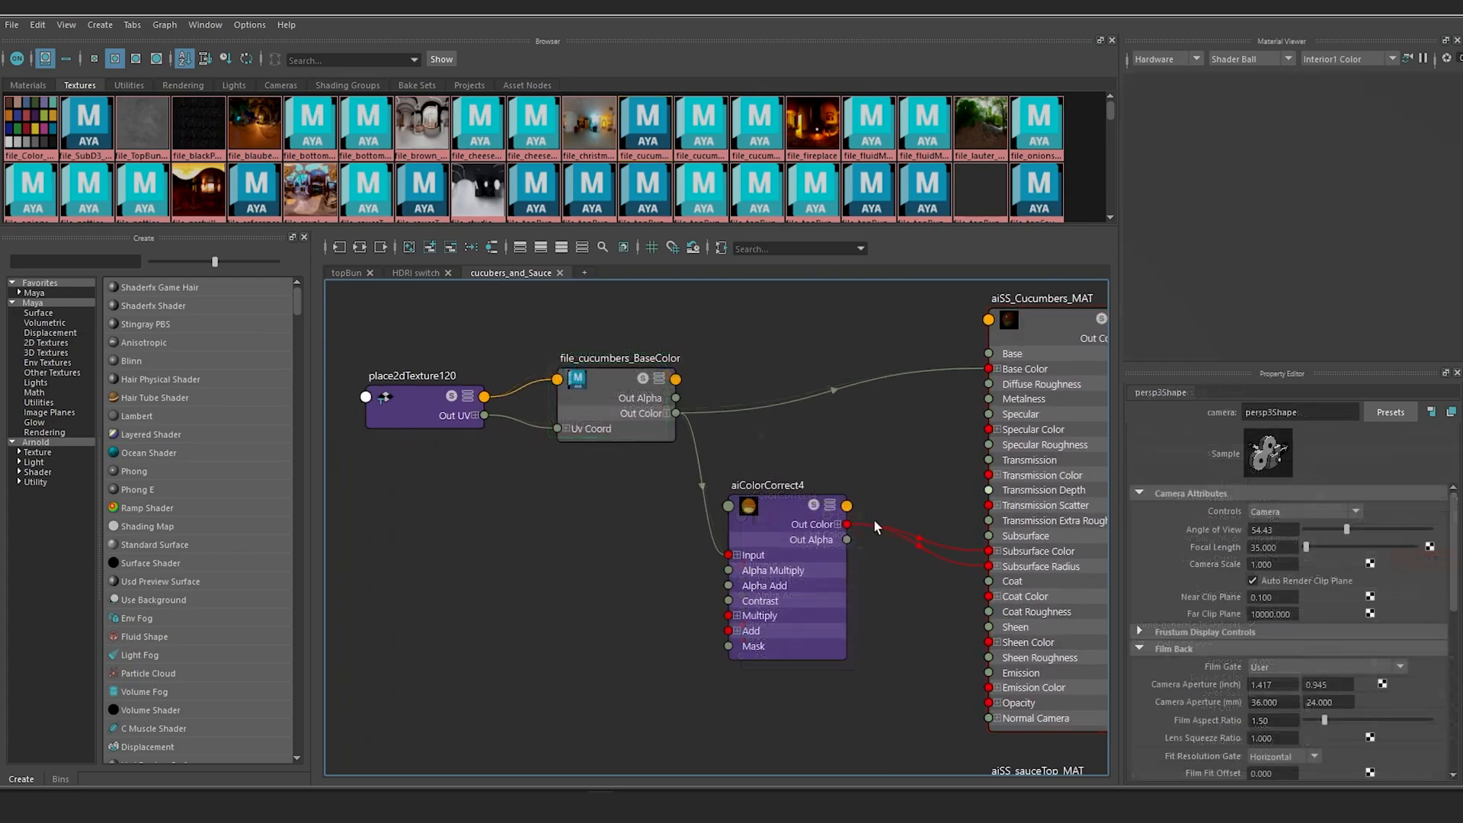
left_click_drag(791, 514, 811, 506)
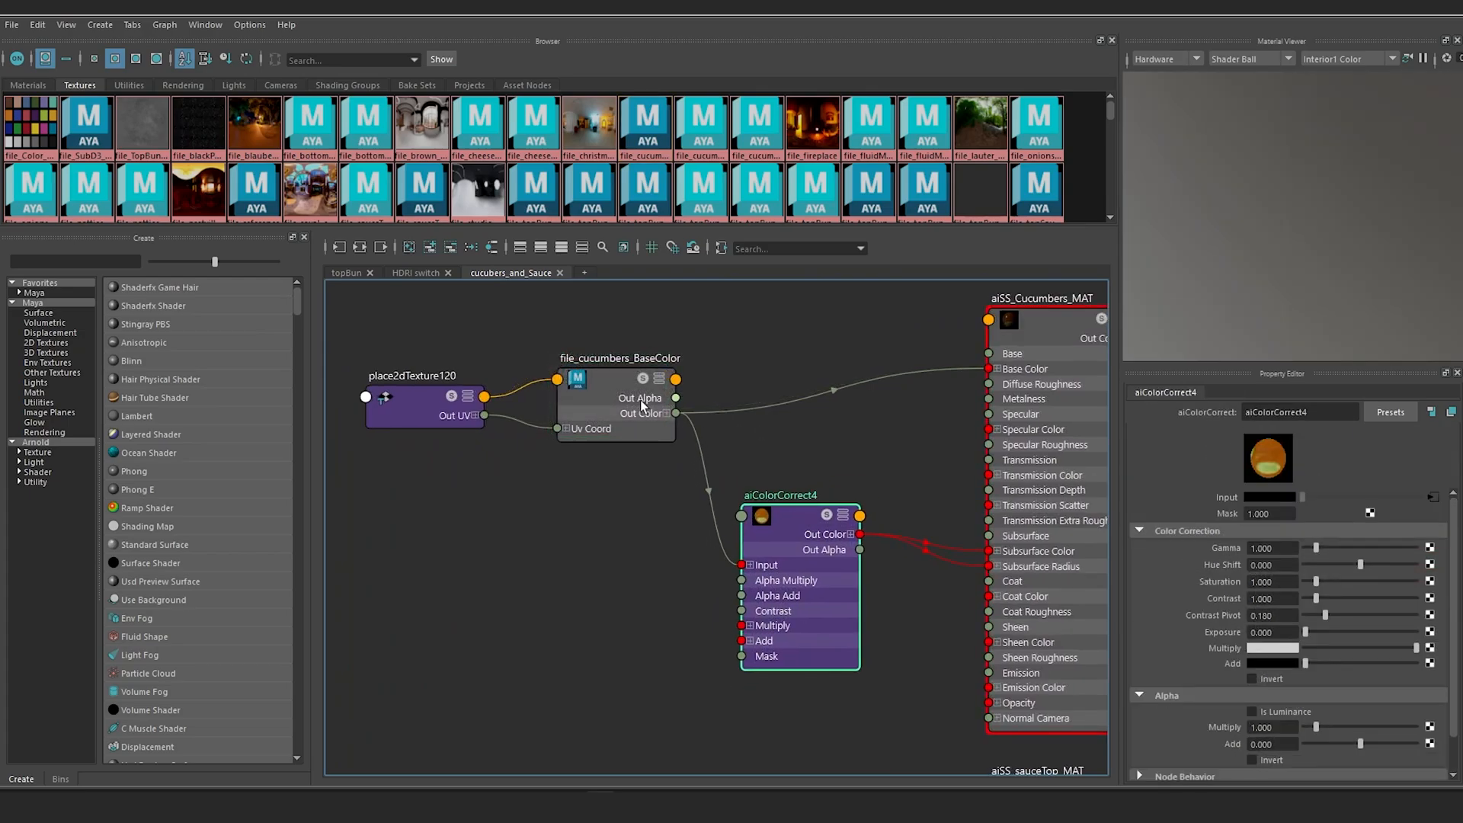
left_click_drag(611, 382, 601, 378)
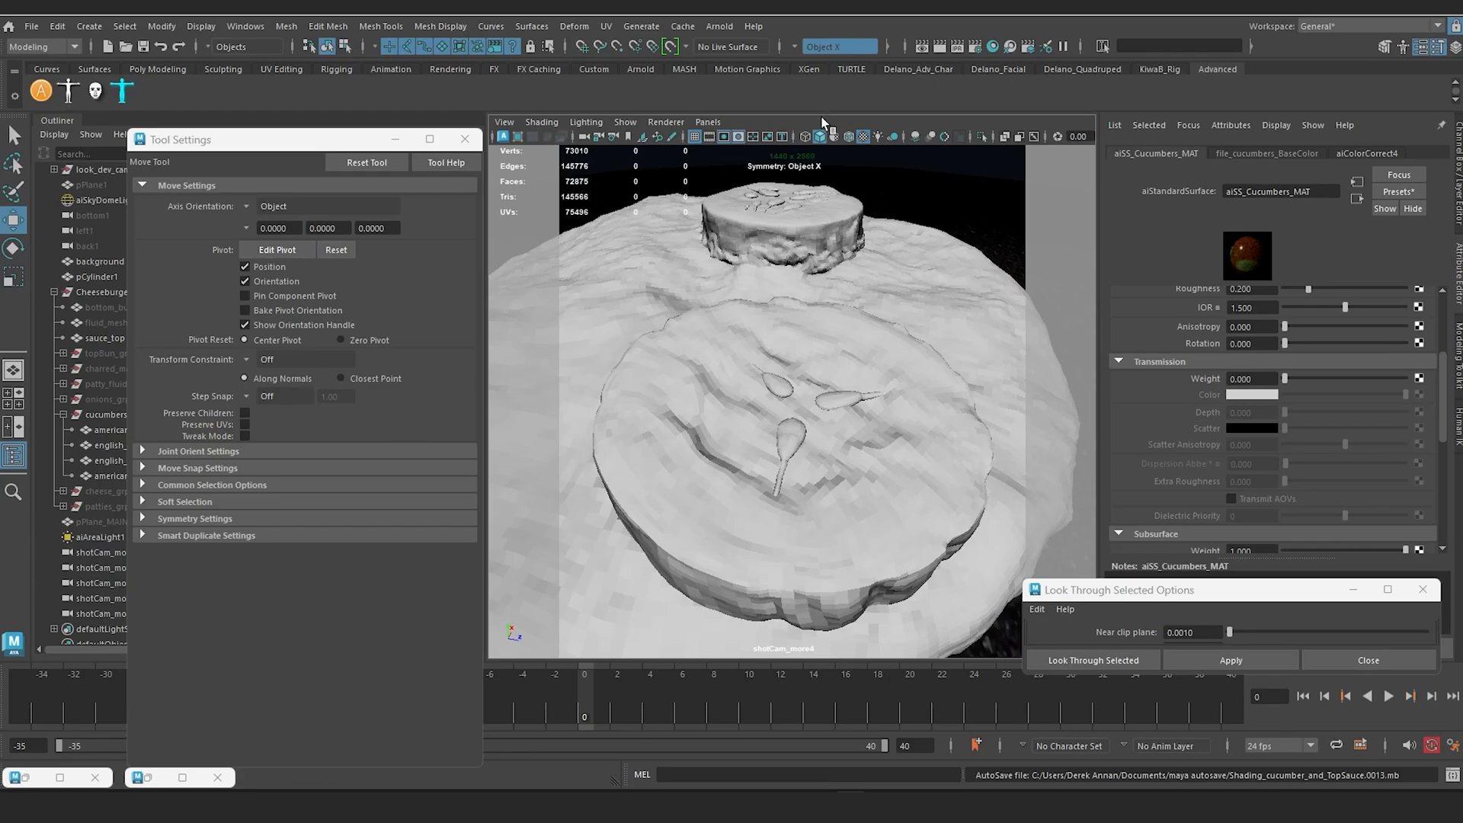
key("space")
left_click_drag(803, 446, 889, 506)
right_click_drag(889, 506, 855, 549, "alt")
left_click_drag(855, 549, 879, 364, "alt")
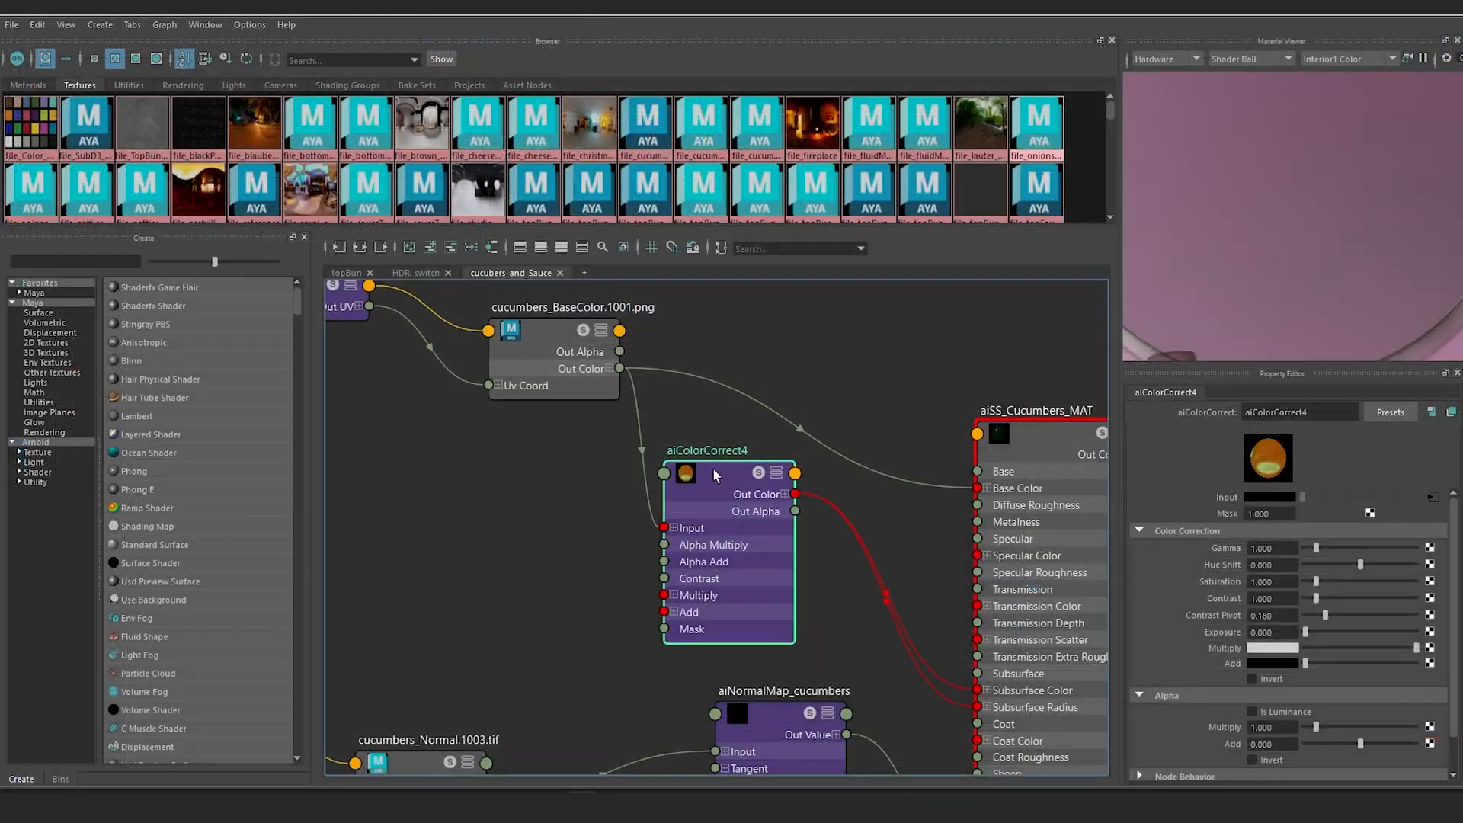
Step: Connect the cucumber base color texture's Out Color directly to Subsurface Color and Subsurface Radius of aiSS_Cucumbers_MAT, and delete aiColorCorrect4
left_click_drag(620, 368, 979, 690)
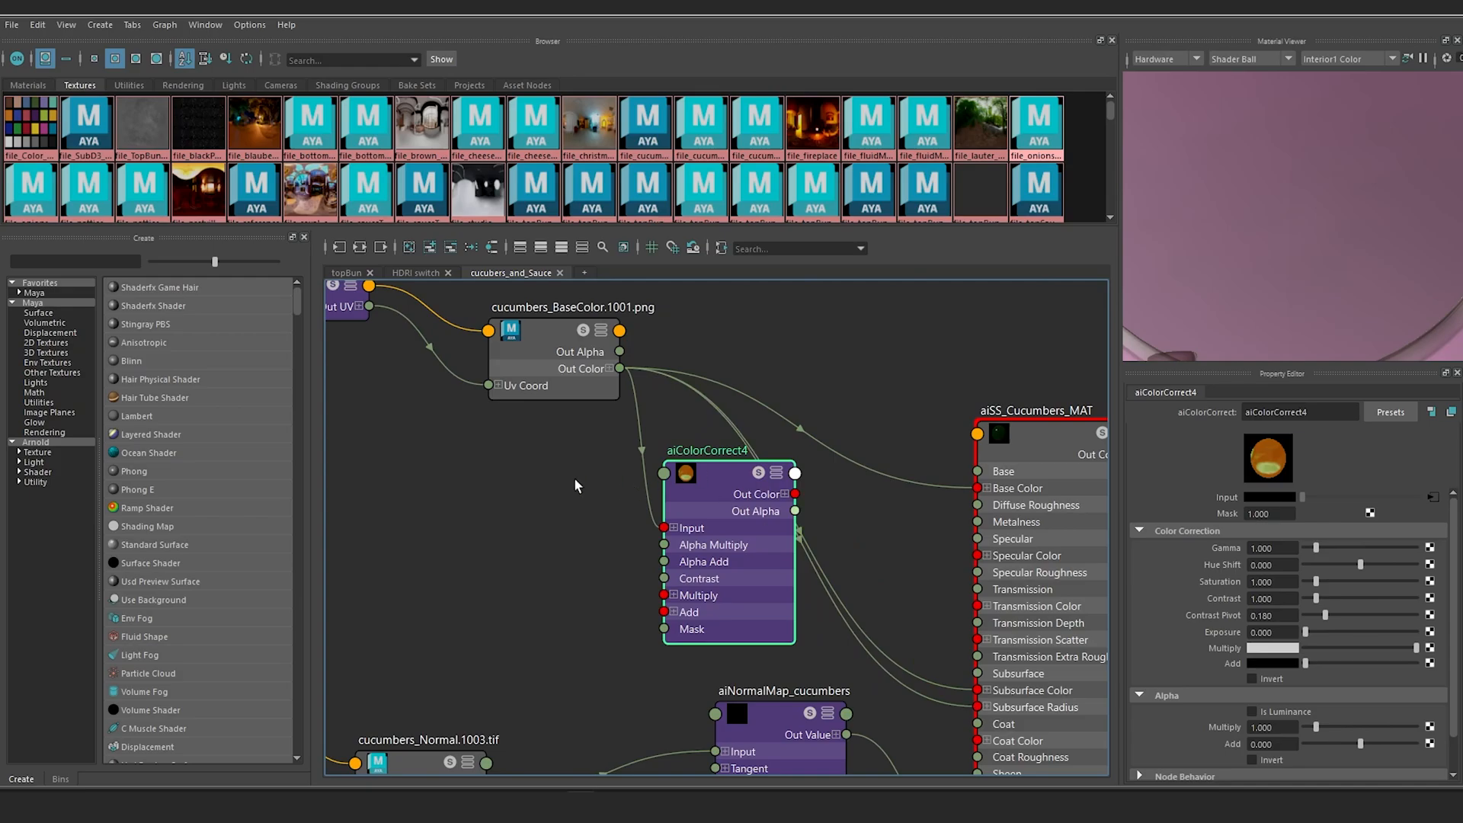
key("Delete")
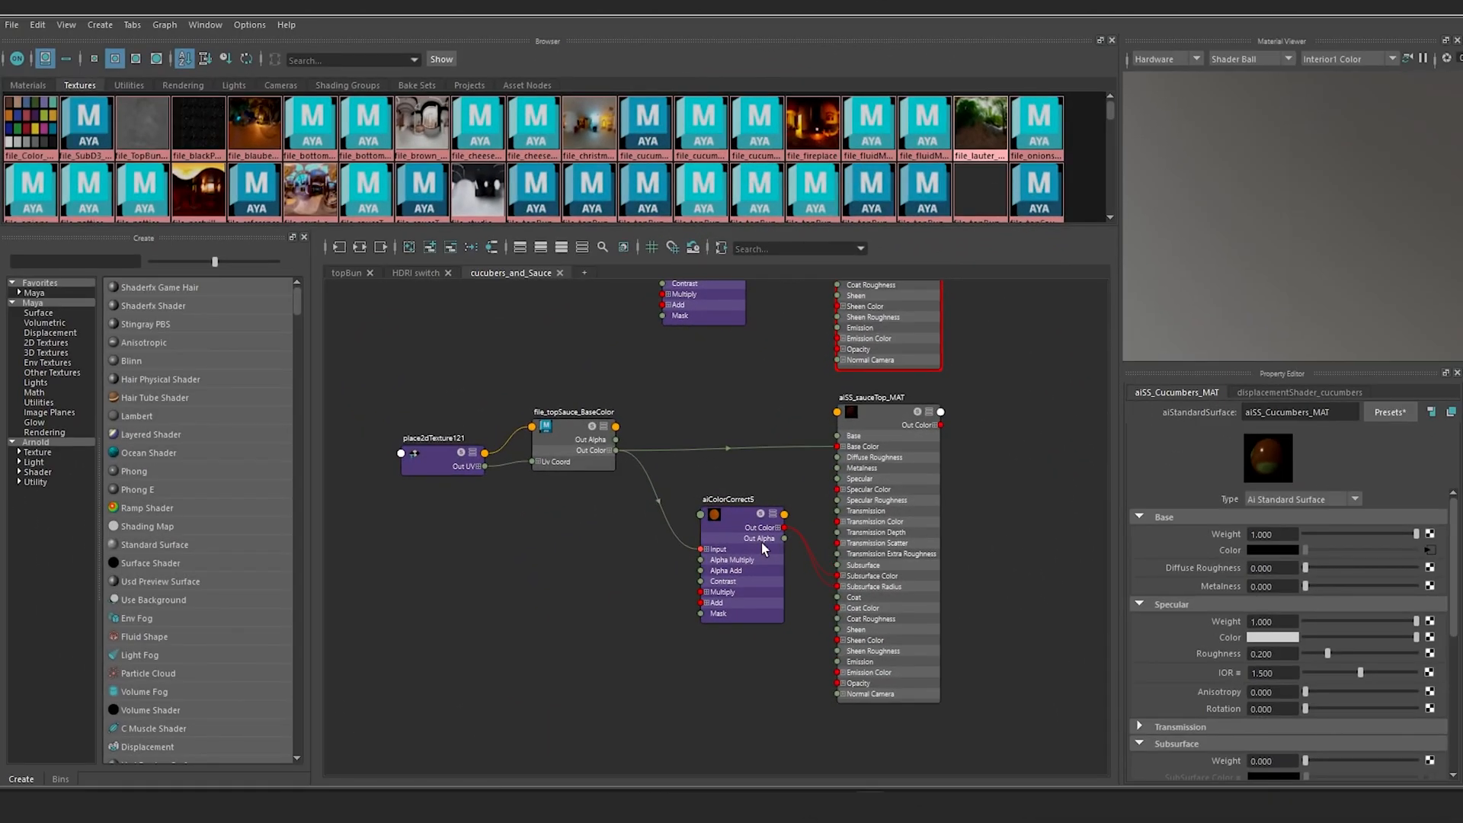
Step: Examine the top sauce shading network, checking the aiColorCorrect5 node and the aiSS_sauceTop_MAT material
middle_click_drag(582, 563, 612, 546, "alt")
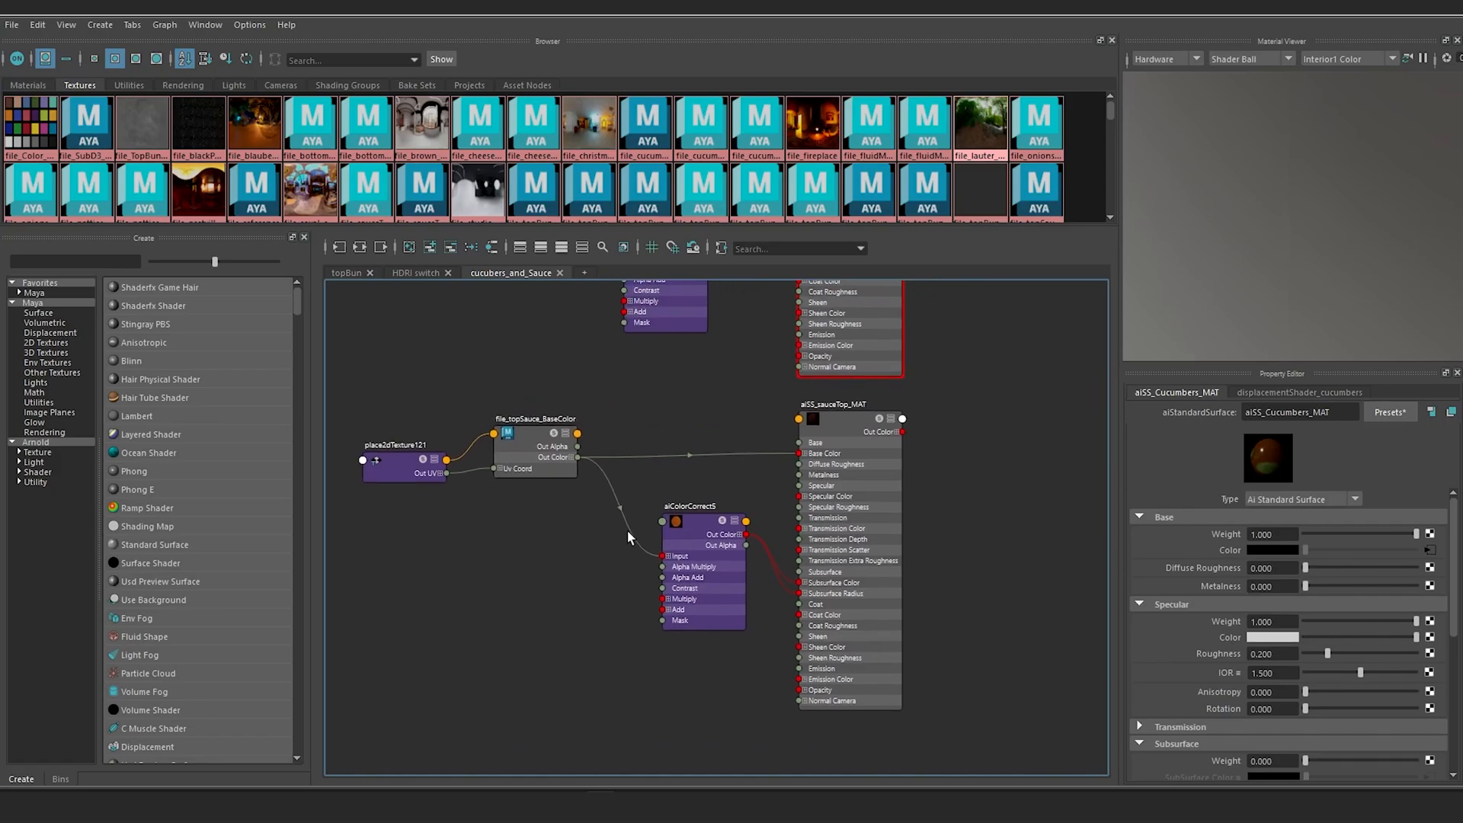
scroll(631, 535, "up", 2)
left_click_drag(708, 531, 694, 531)
left_click(931, 385)
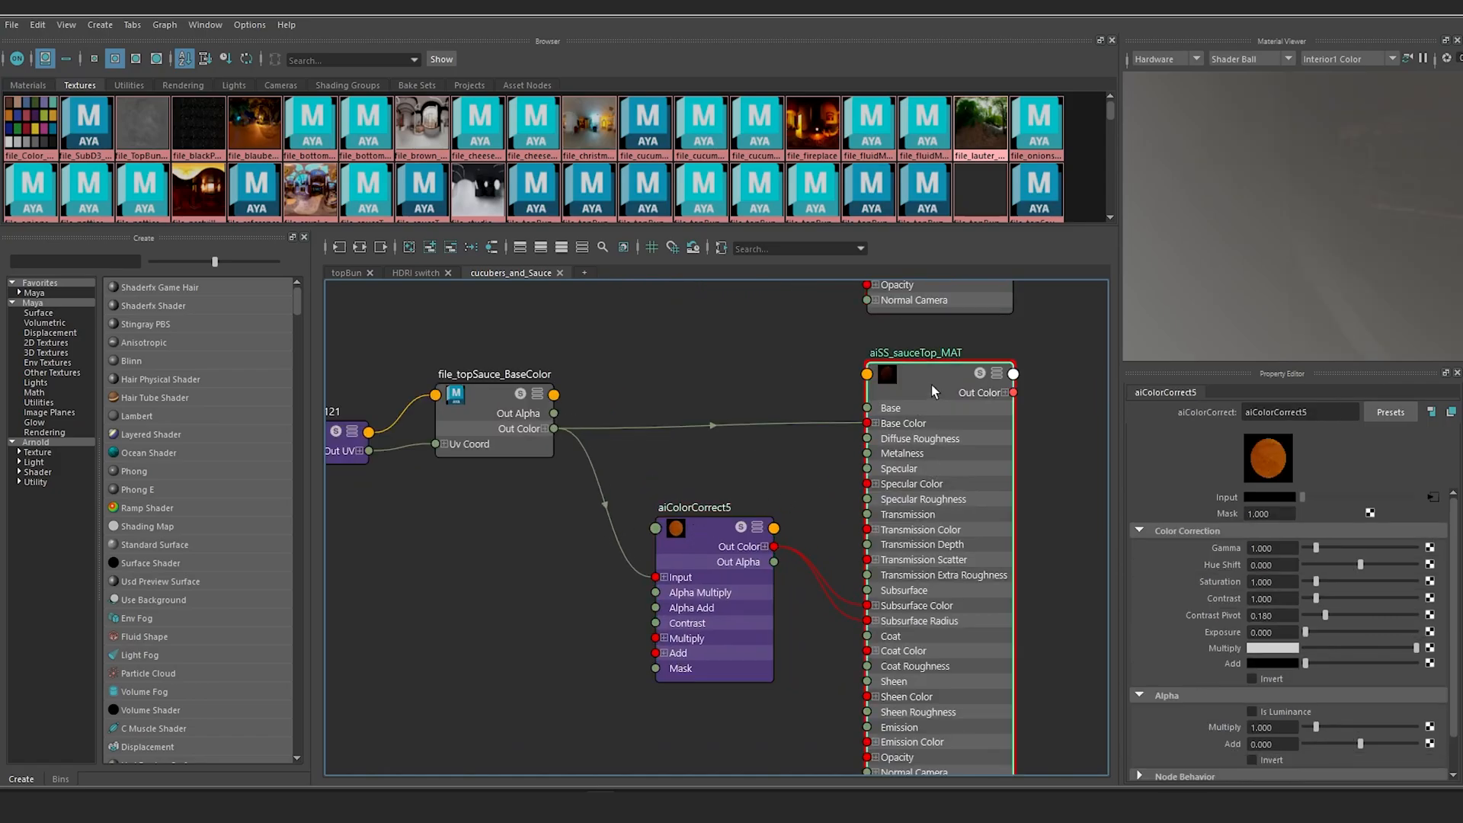
scroll(1236, 583, "down", 5)
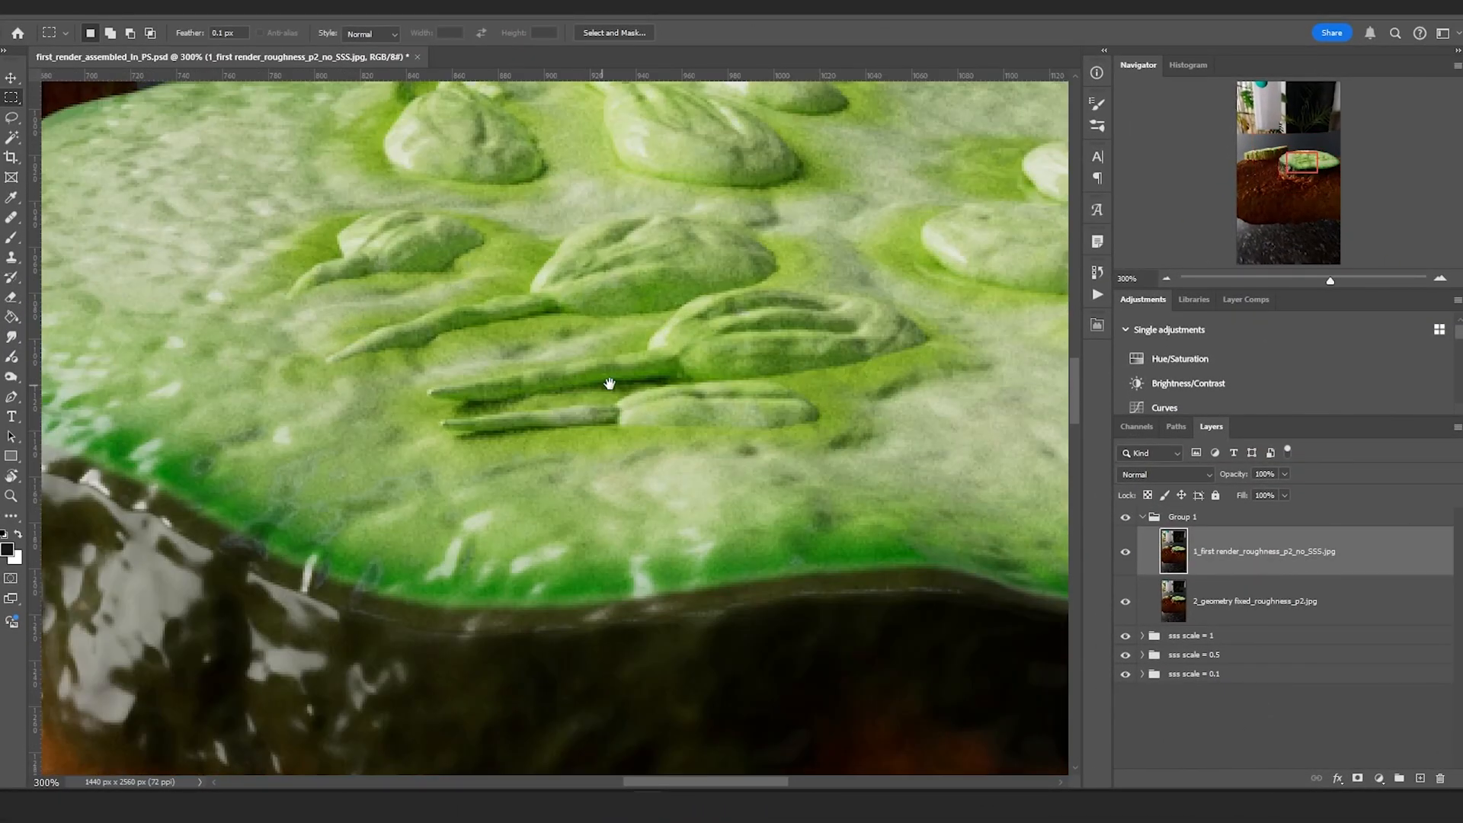
Step: In Photoshop, toggle the 1_first render_roughness_p2_no_SSS.jpg layer to compare the seed geometry with the 2_geometry fixed_roughness_p2.jpg render
left_click_drag(684, 341, 686, 516)
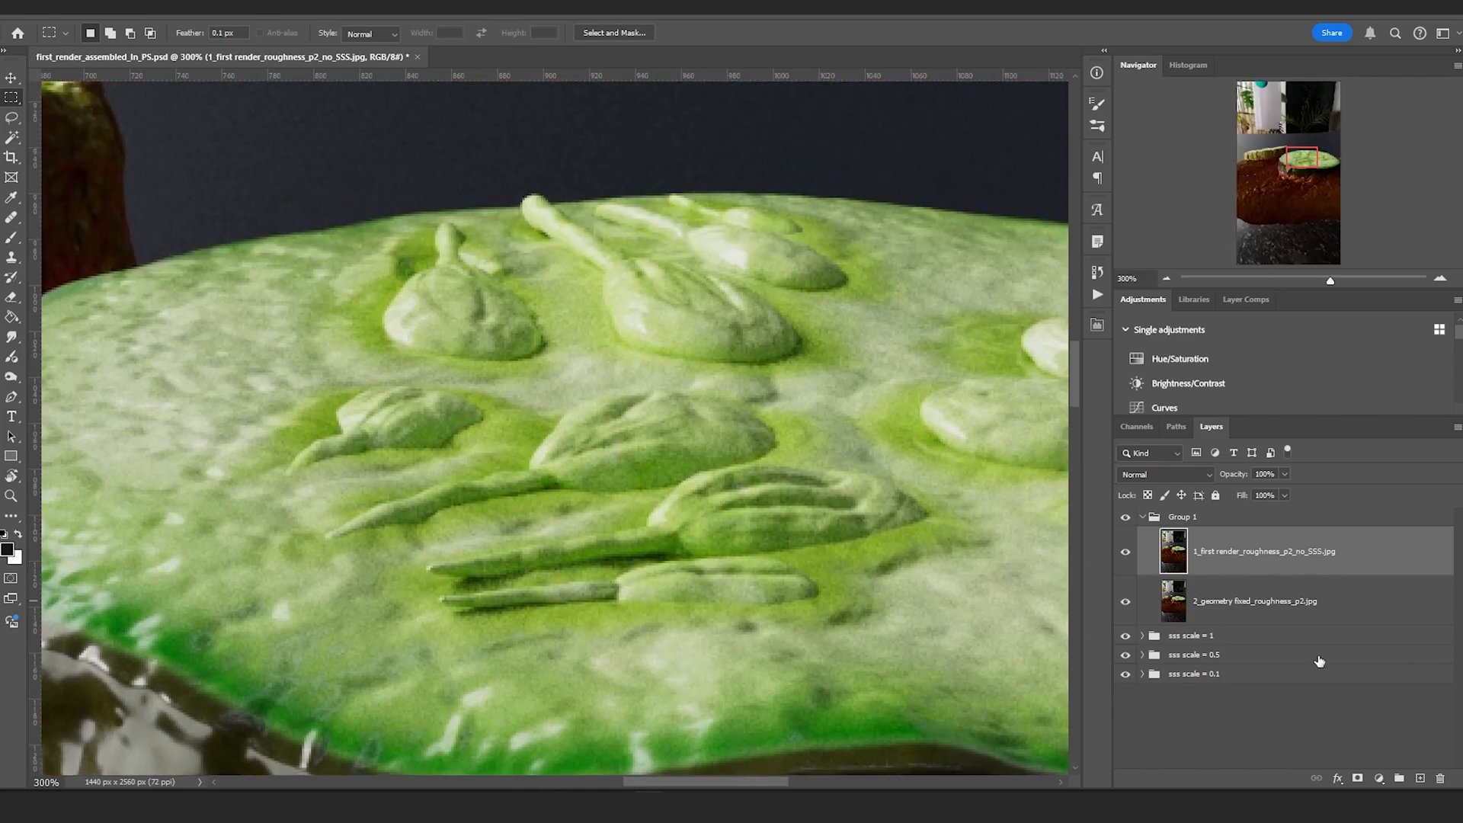
left_click(1127, 556)
left_click(1127, 555)
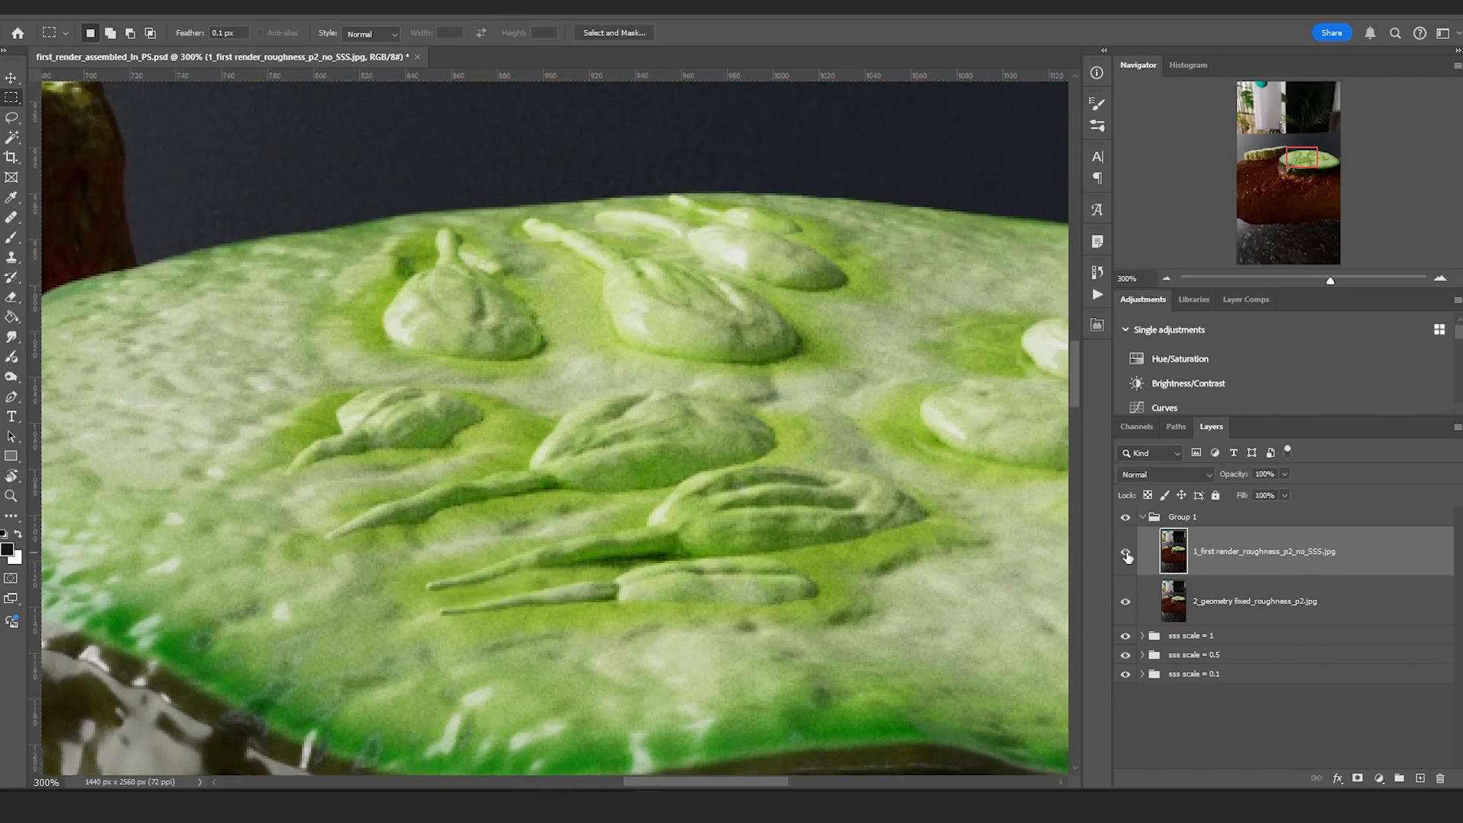
left_click(1127, 556)
left_click(1127, 555)
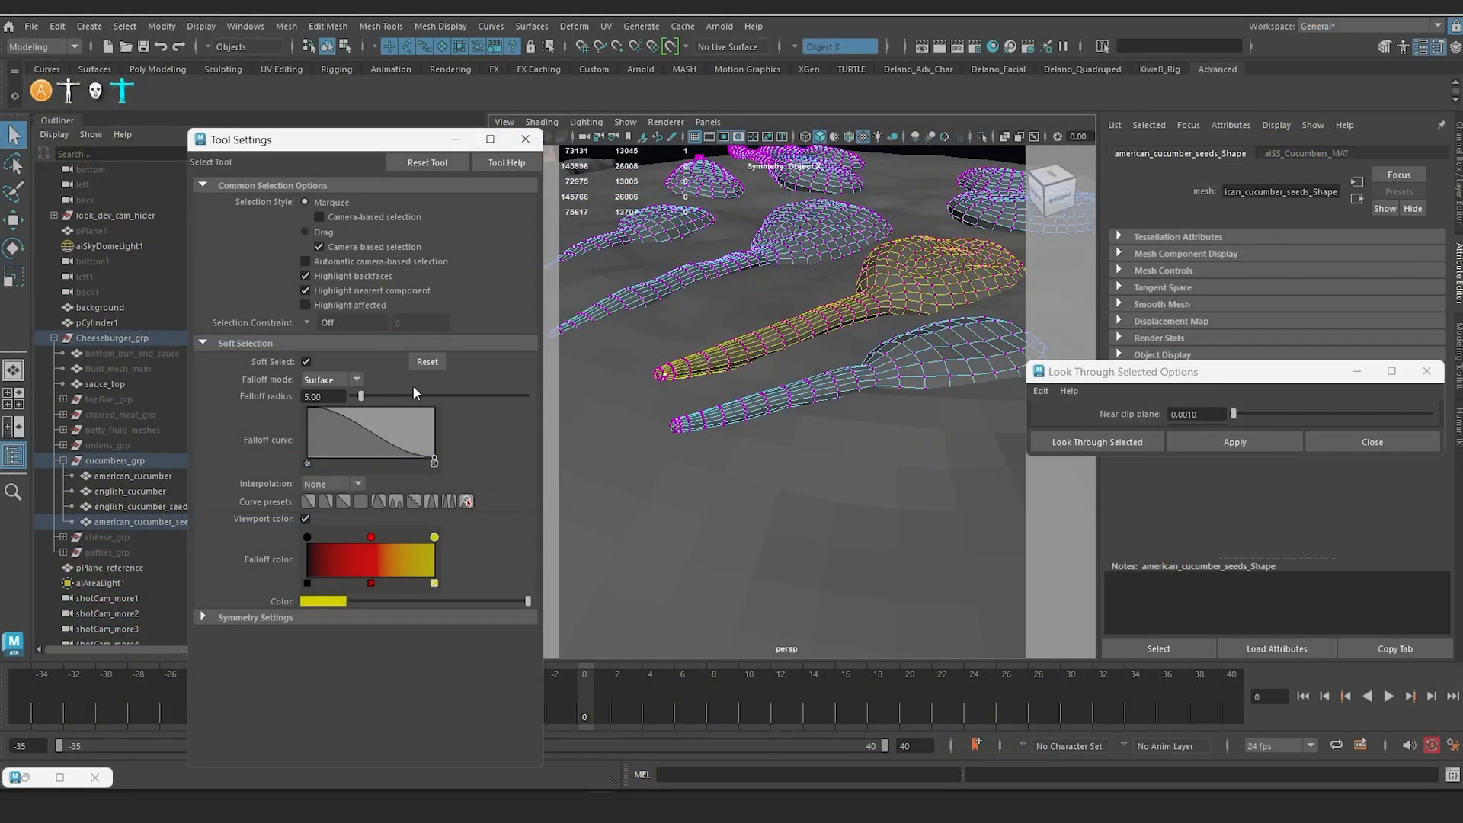
Step: Switch to Maya and adjust the thin tip of an American cucumber seed with the Move tool
left_click_drag(579, 366, 627, 545, "alt")
key("w")
left_click_drag(762, 330, 702, 300)
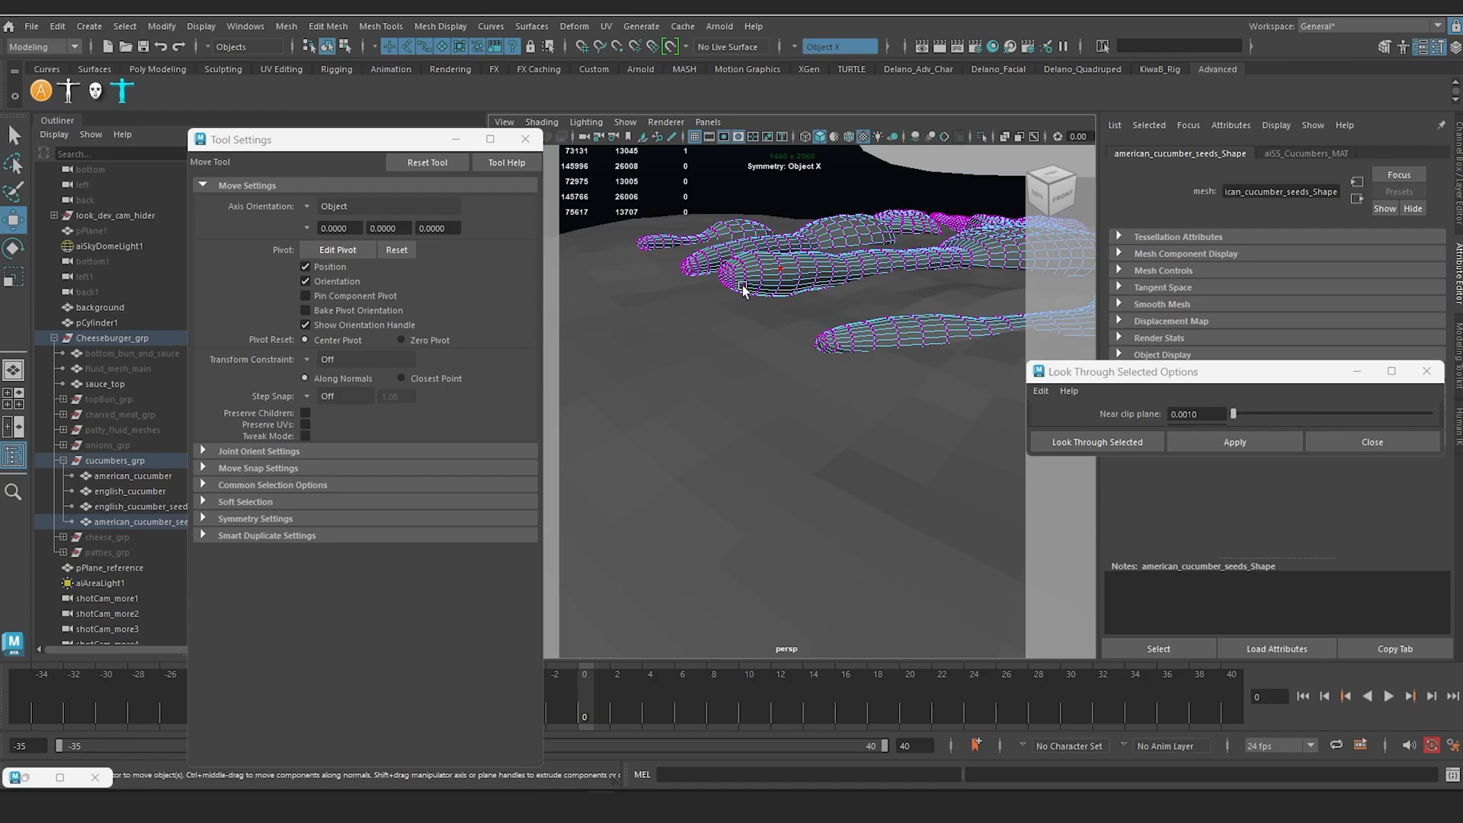
left_click(730, 299)
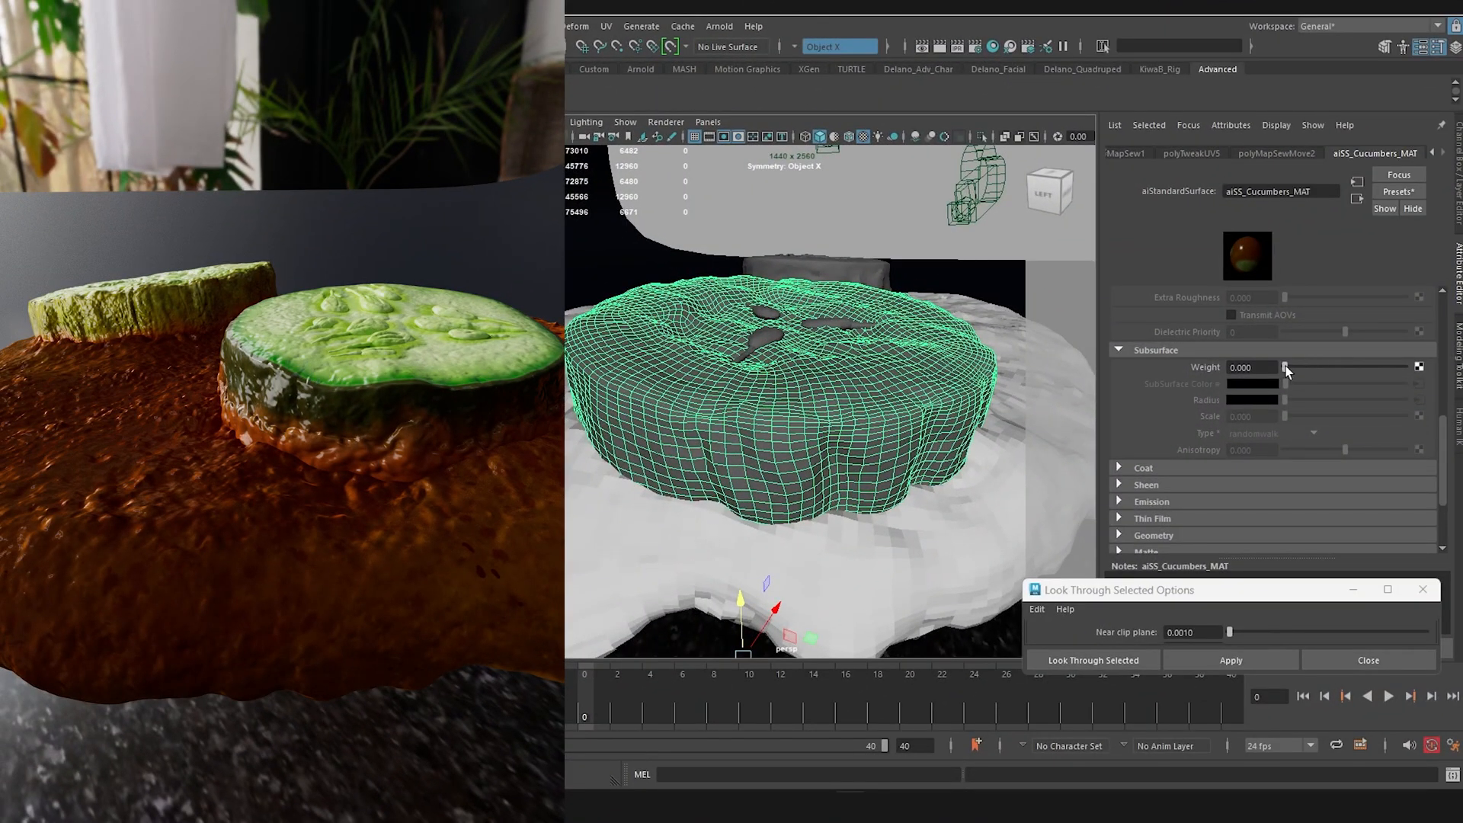
Step: Raise the subsurface weight of aiSS_Cucumbers_MAT to 1.000 and change its subsurface type
left_click_drag(1287, 369, 1440, 373)
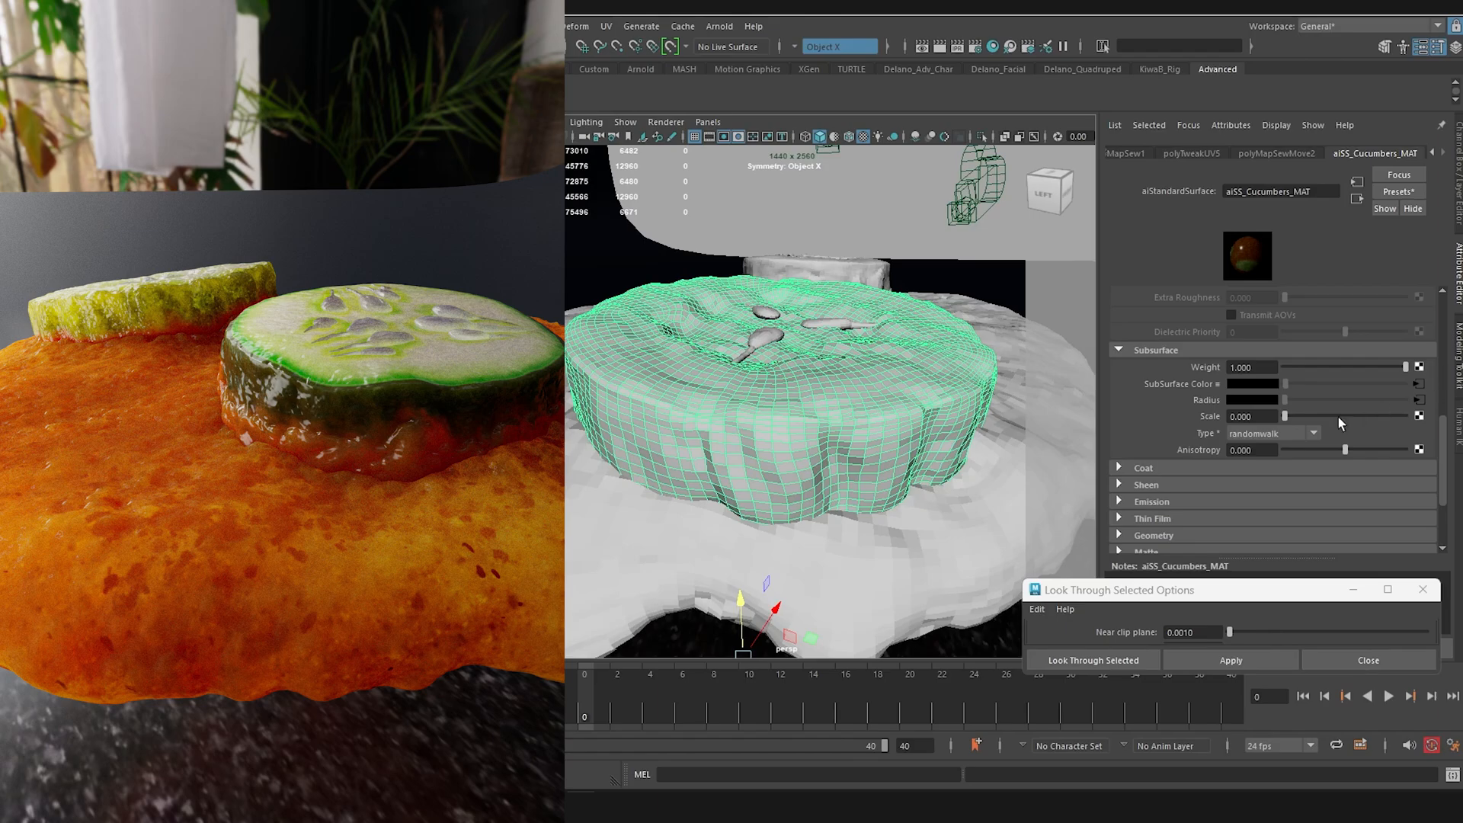
left_click(1312, 434)
left_click(1282, 484)
Step: Try subsurface scale values of 0.1, 0.5 and 1 in turn on aiSS_Cucumbers_MAT
left_click(1264, 418)
type("0.1")
key("Return")
type(".5")
key("Return")
type("1")
key("Return")
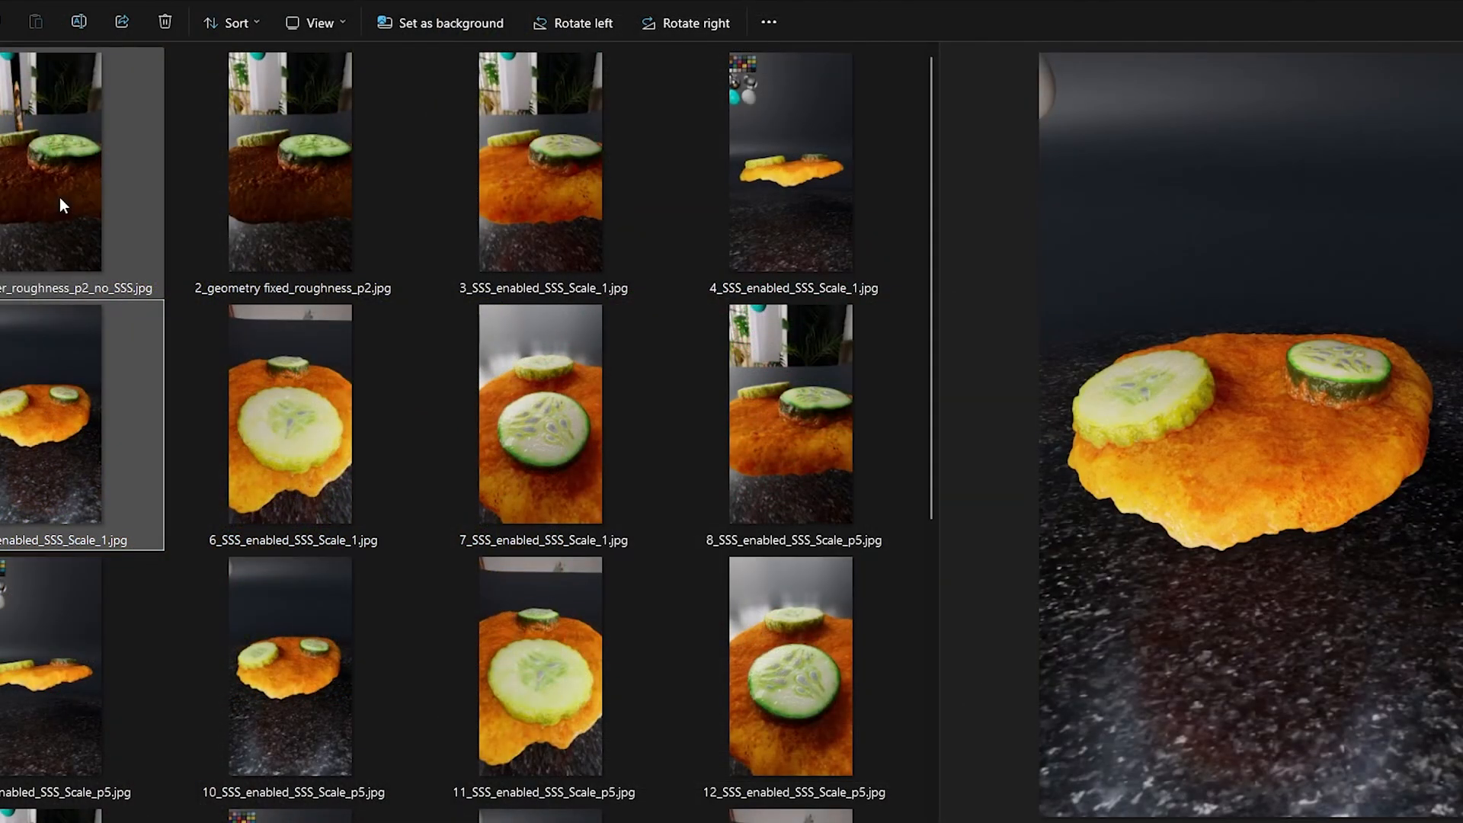
Step: In the renders folder, browse through the previews of the images rendered with SSS scale 1 and 0.5
key("Right")
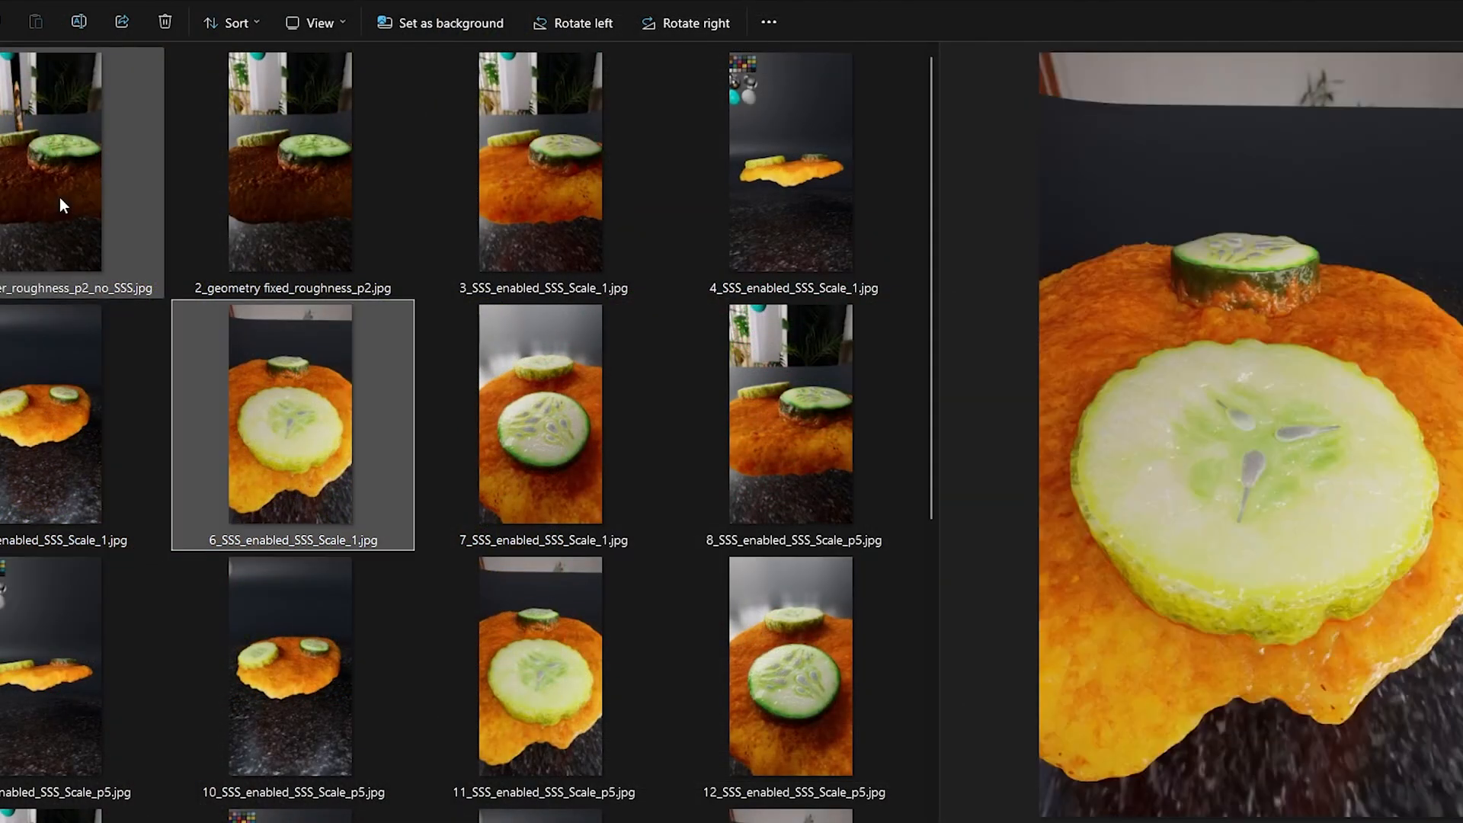
key("Right")
key("Right")
key("Right")
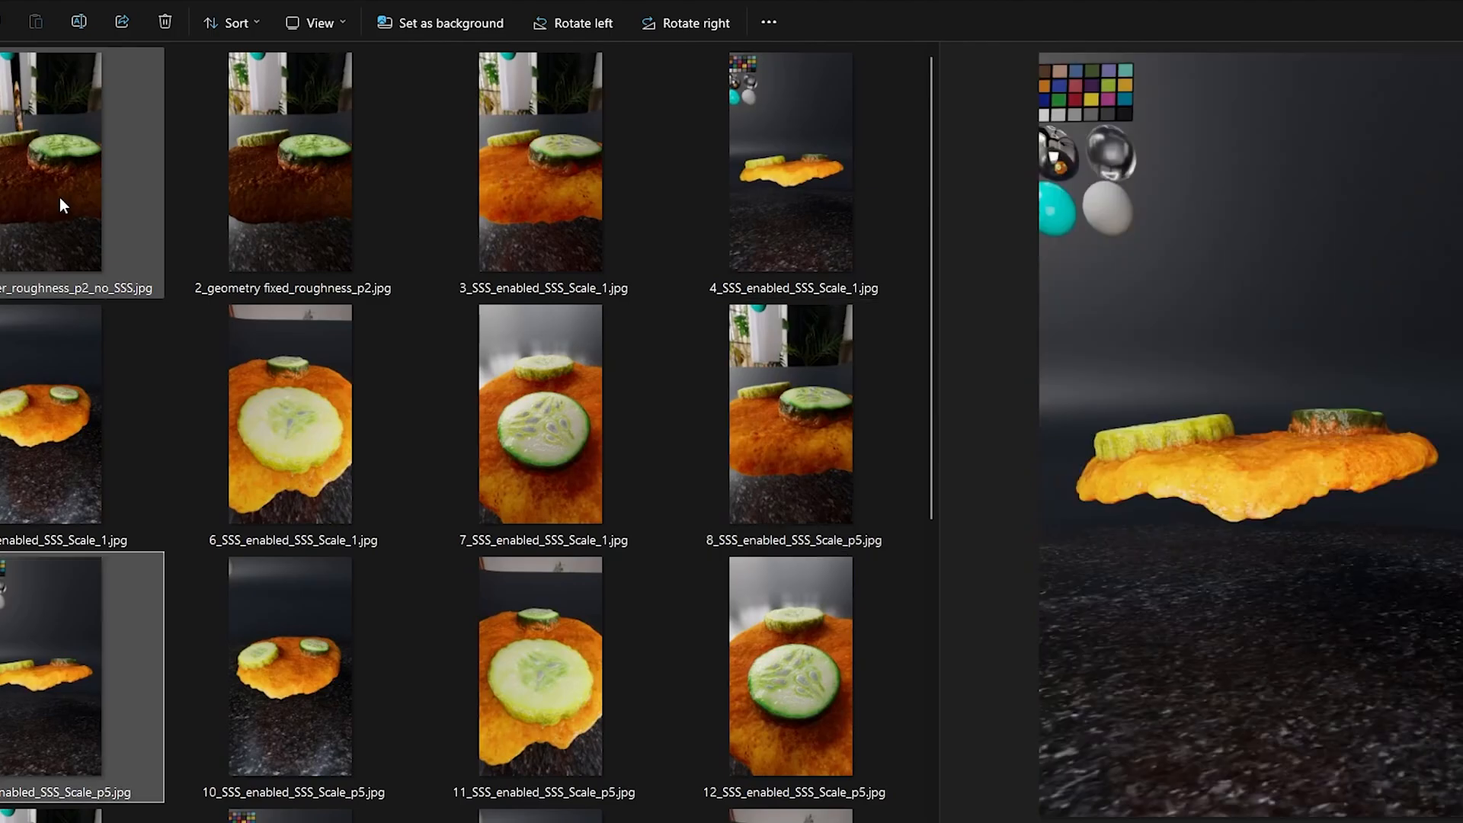
key("Right")
key("Right")
key("Right")
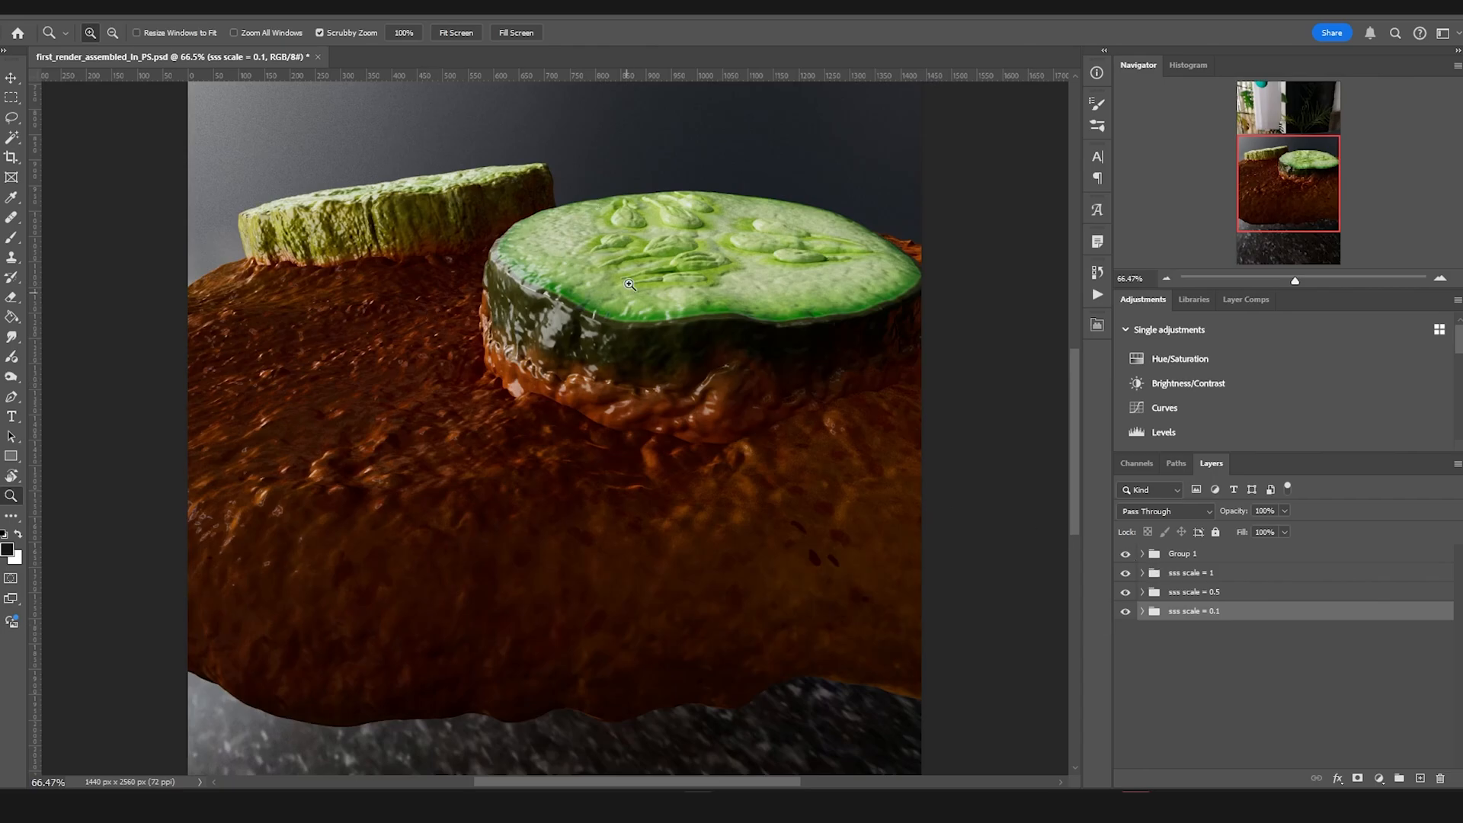
Step: Switch to Photoshop and hide Group 1 to compare its render with the sss scale = 1 group
left_click(1125, 553)
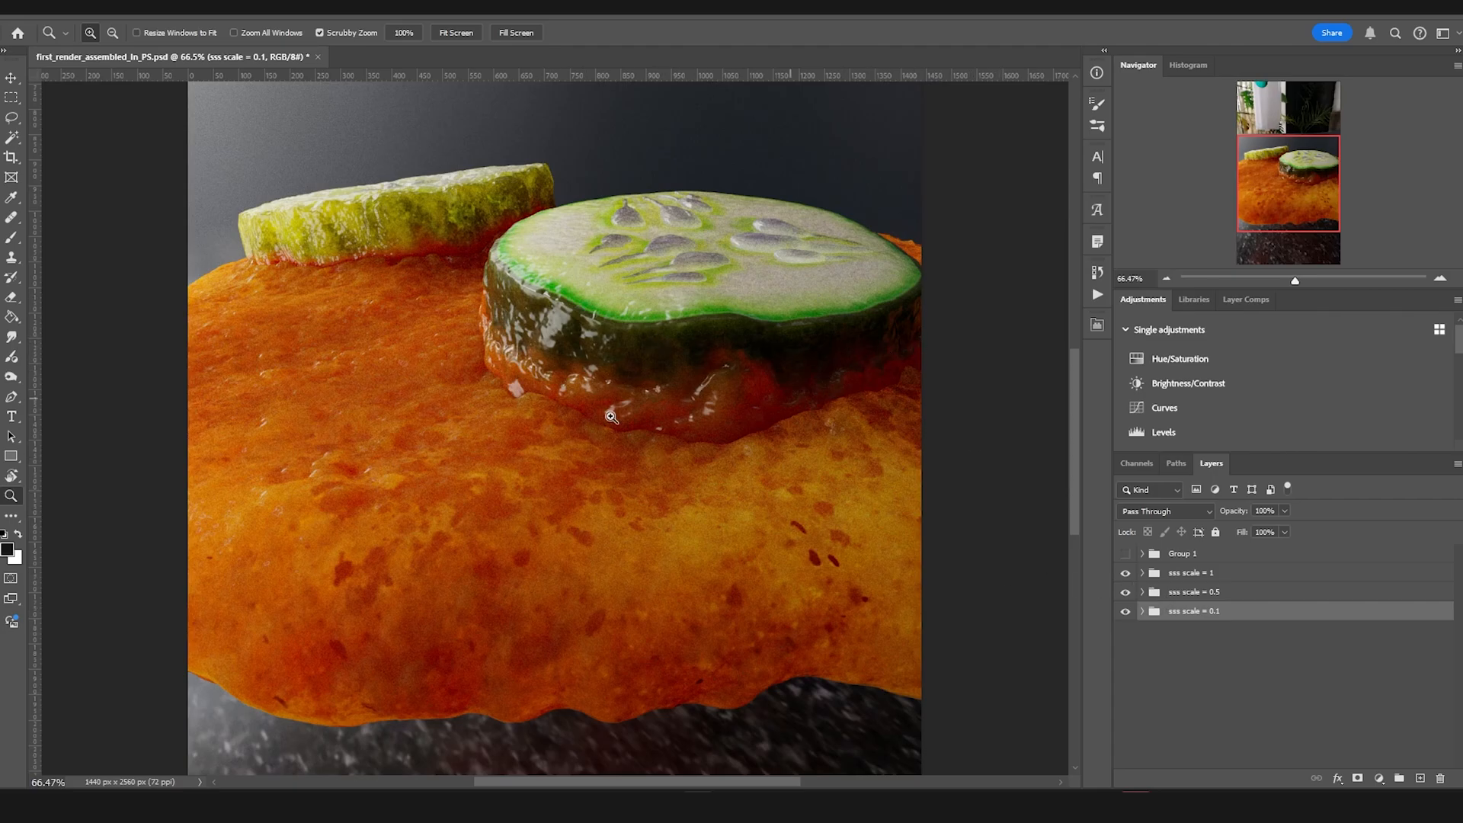
Step: Compare the renders by hiding the sss scale = 1 and sss scale = 0.5 groups in turn and showing them again
left_click(1126, 573)
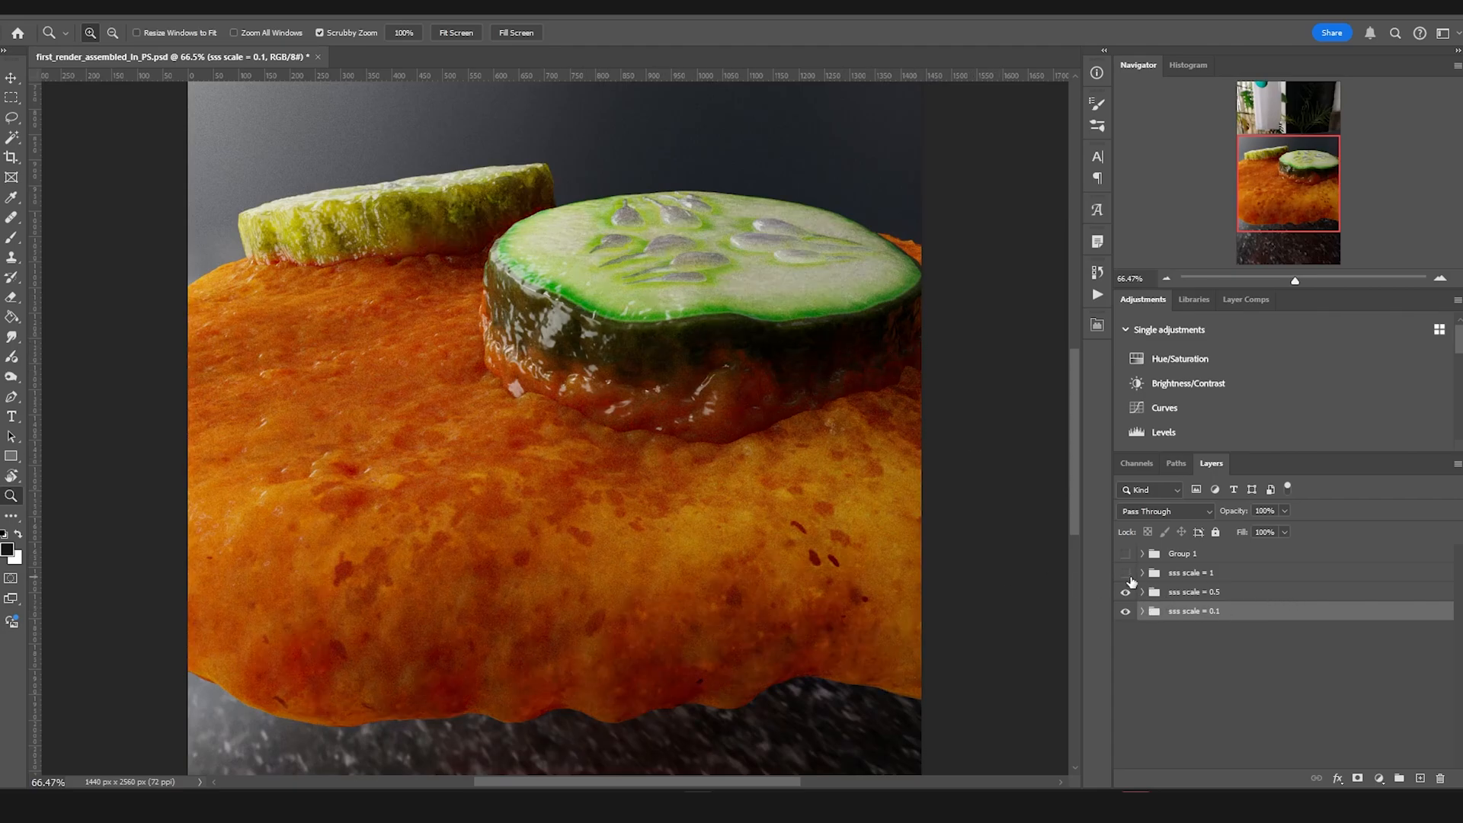
left_click(1126, 593)
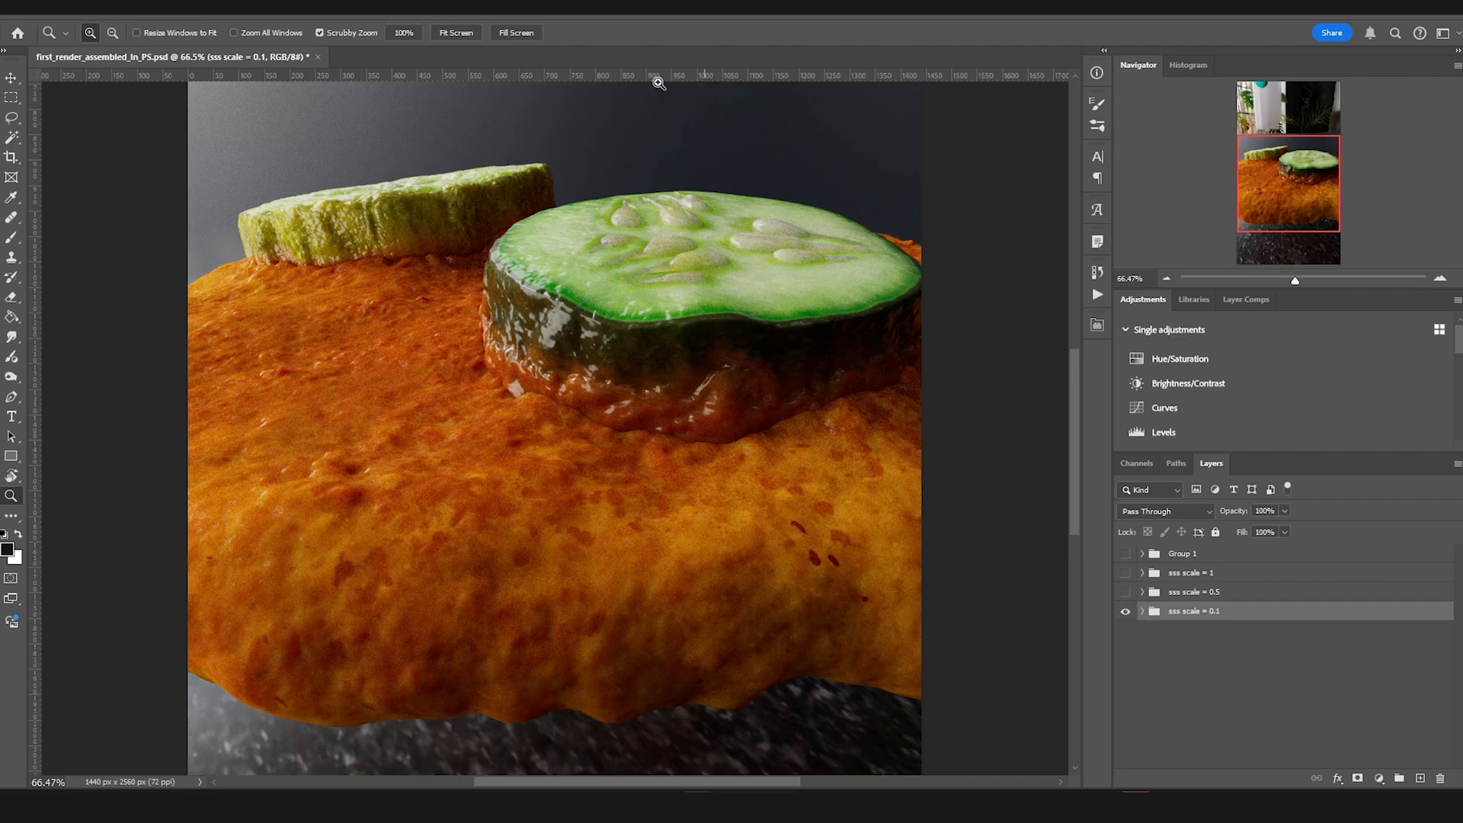
left_click(1126, 592)
left_click(1126, 573)
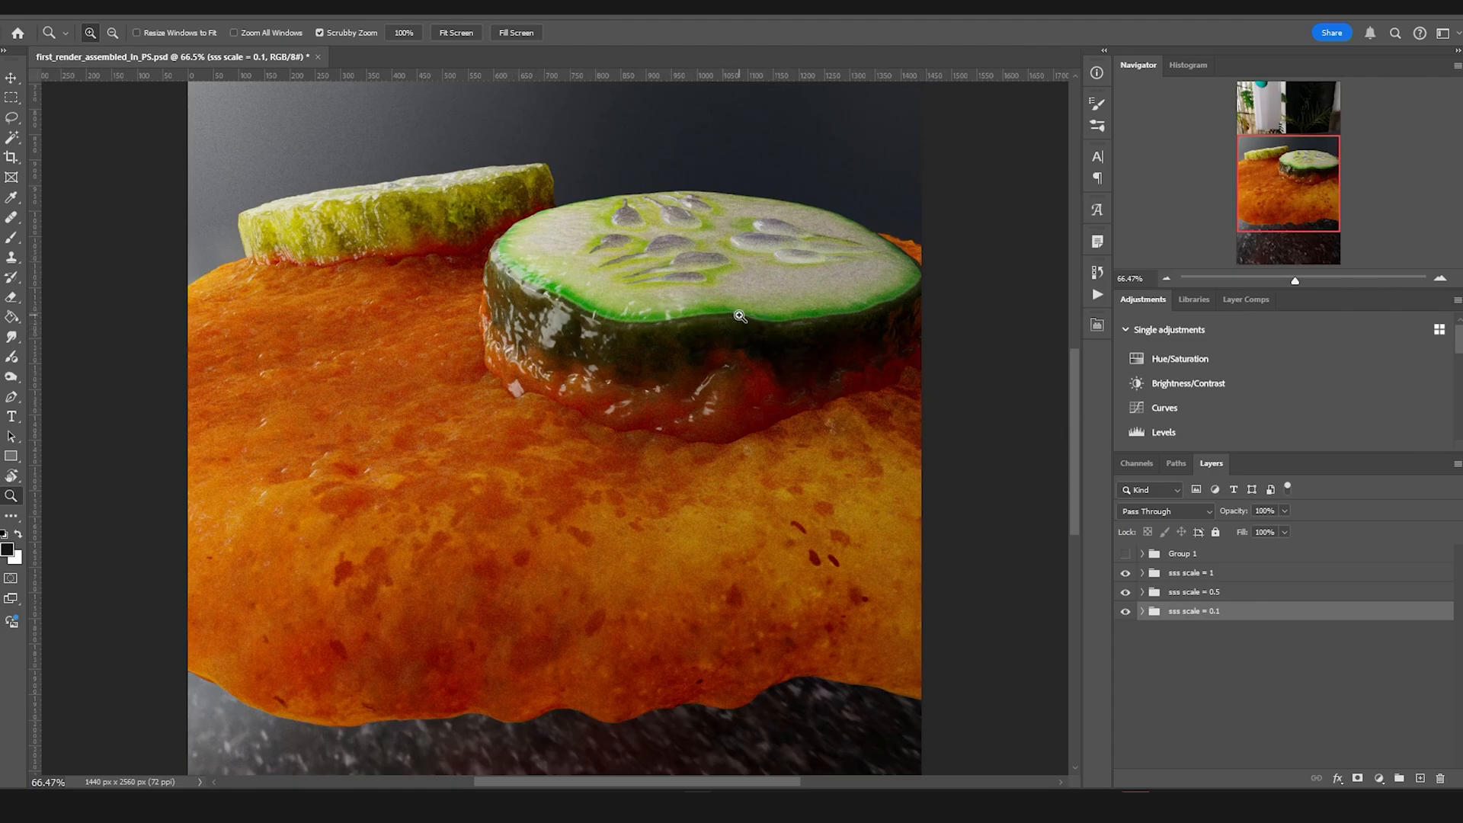
left_click(1126, 573)
Step: Expand the sss scale = 1 group and view its camera angles by hiding layers 3, 4 and 5 in turn
left_click(1141, 572)
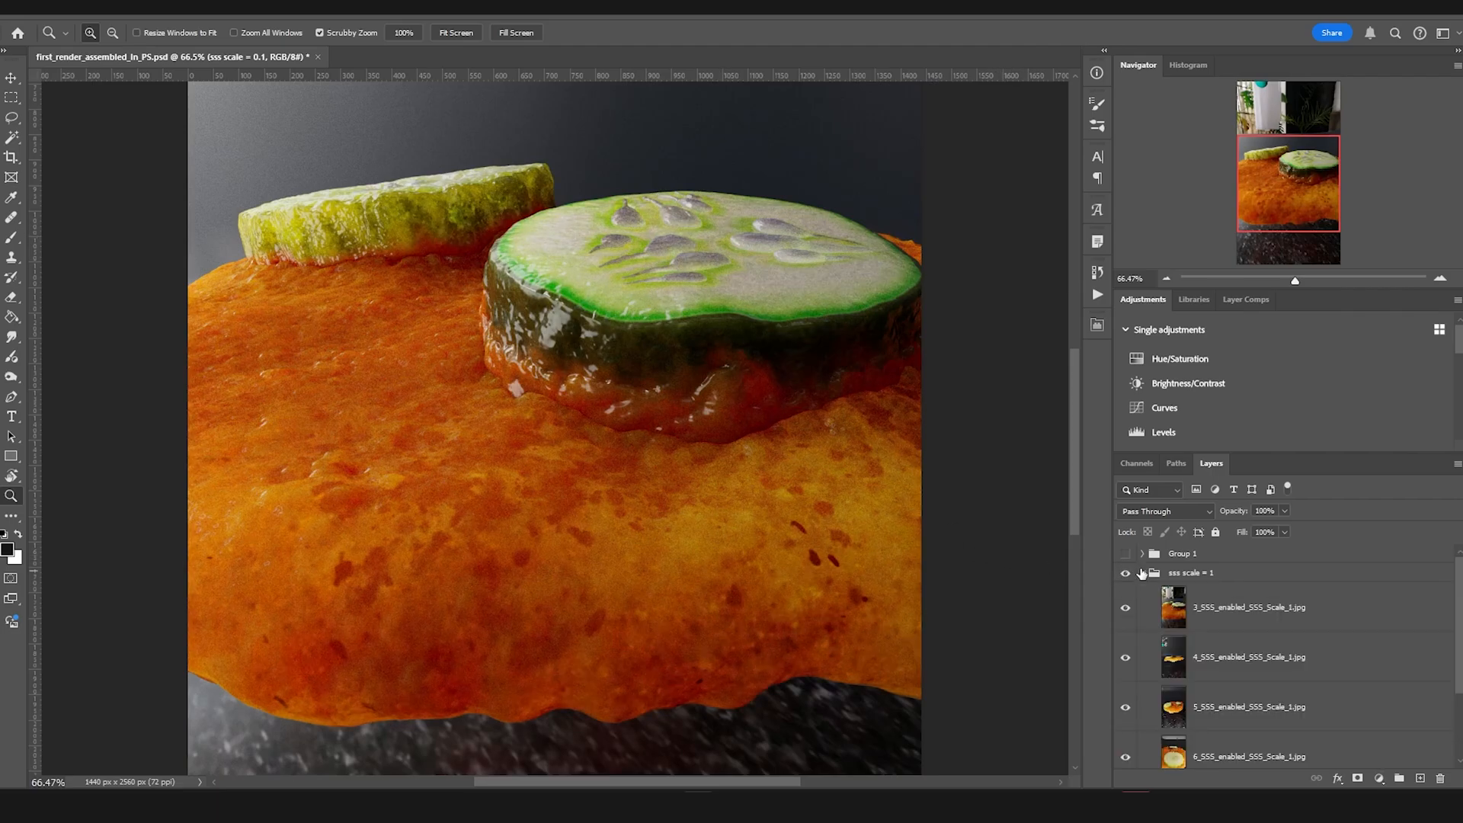
left_click(1125, 608)
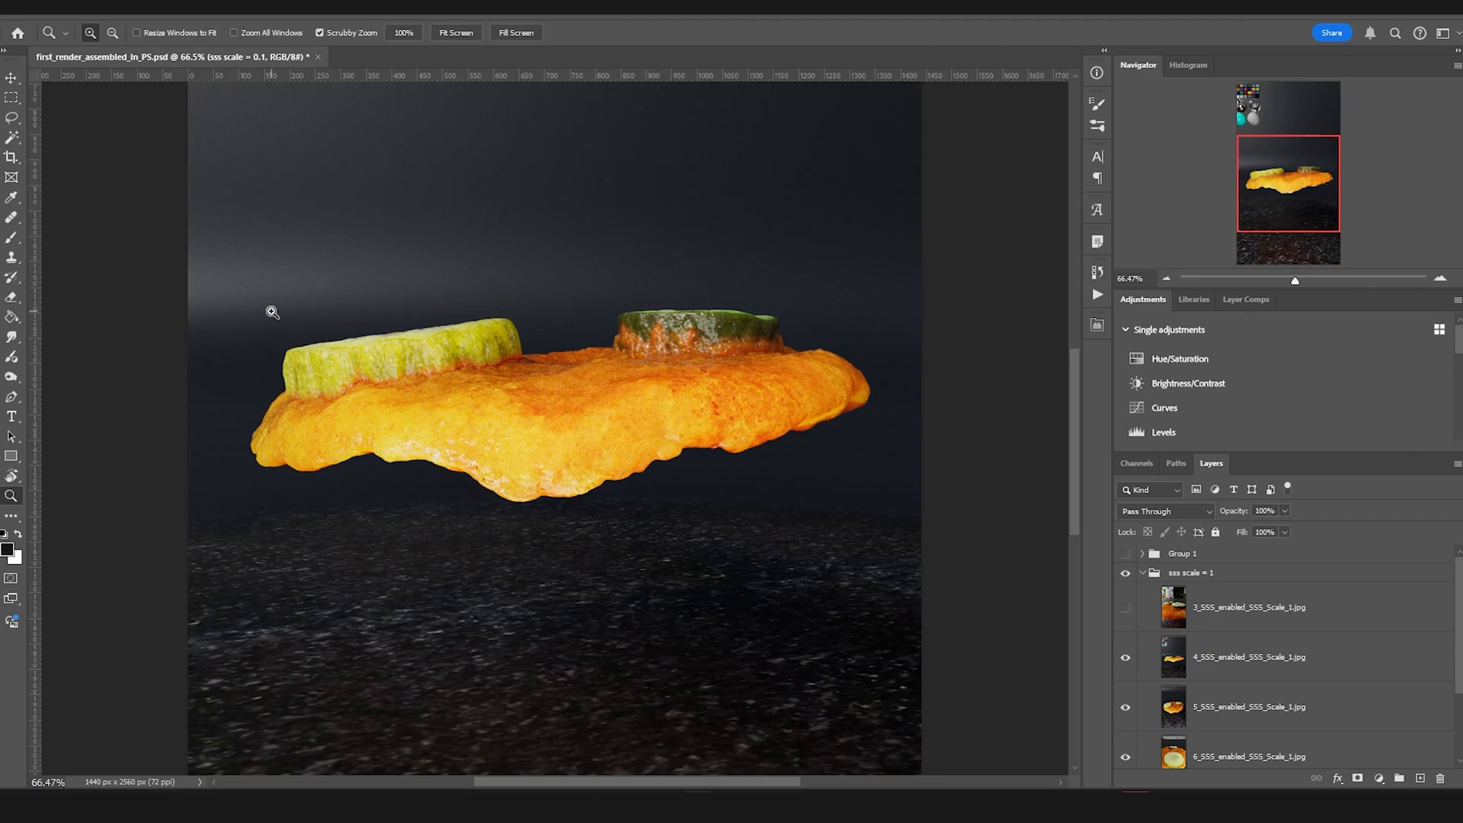
left_click(1121, 607)
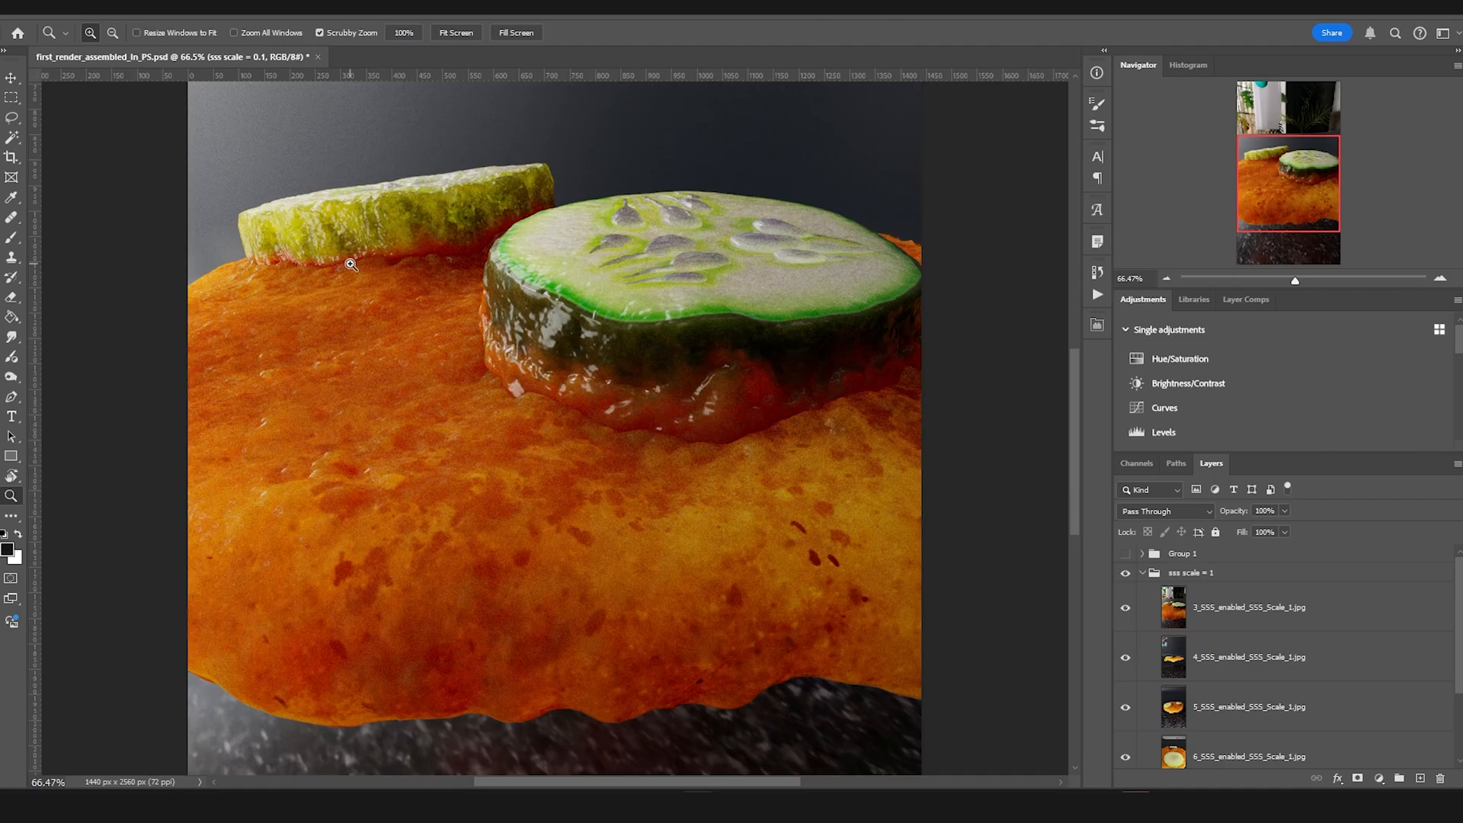
left_click_drag(1125, 607, 1126, 657)
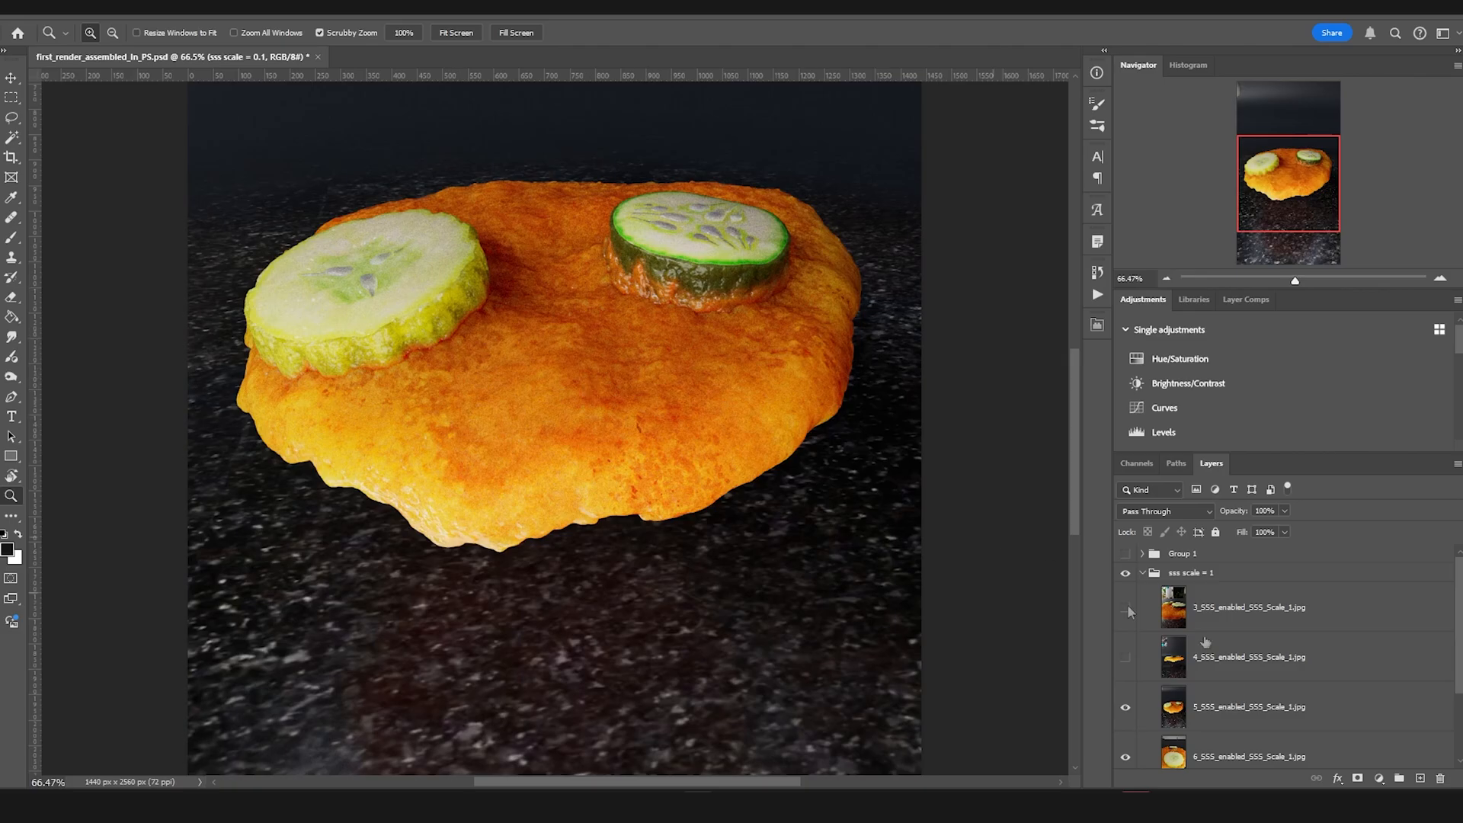
scroll(1203, 644, "down", 1)
scroll(1187, 646, "down", 1)
left_click(1125, 668)
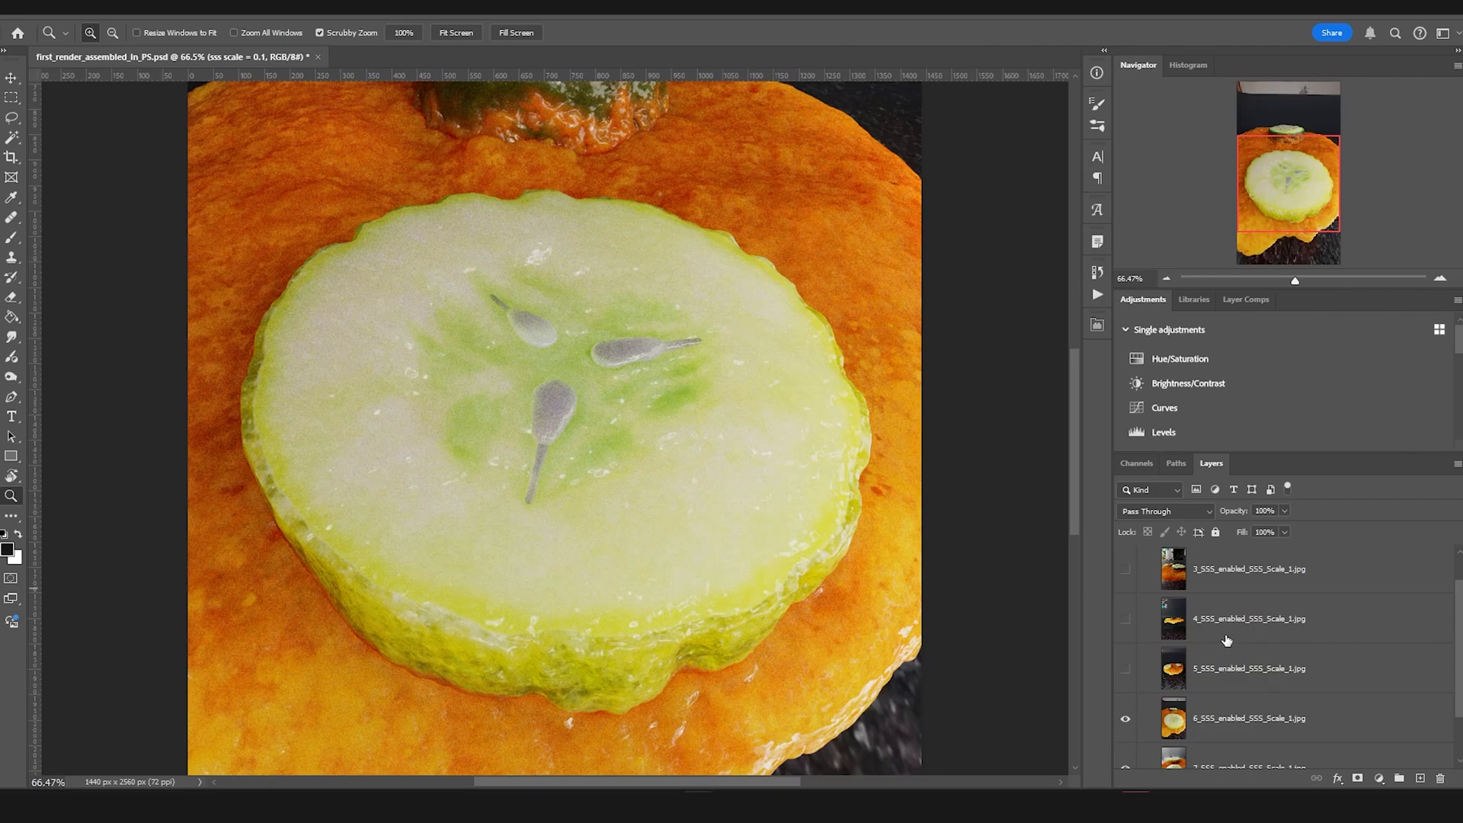
Step: Hide 6_SSS_enabled_SSS_Scale_1.jpg and toggle 7_SSS_enabled_SSS_Scale_1.jpg off and on to examine the seeded cucumber slice
scroll(1225, 641, "down", 2)
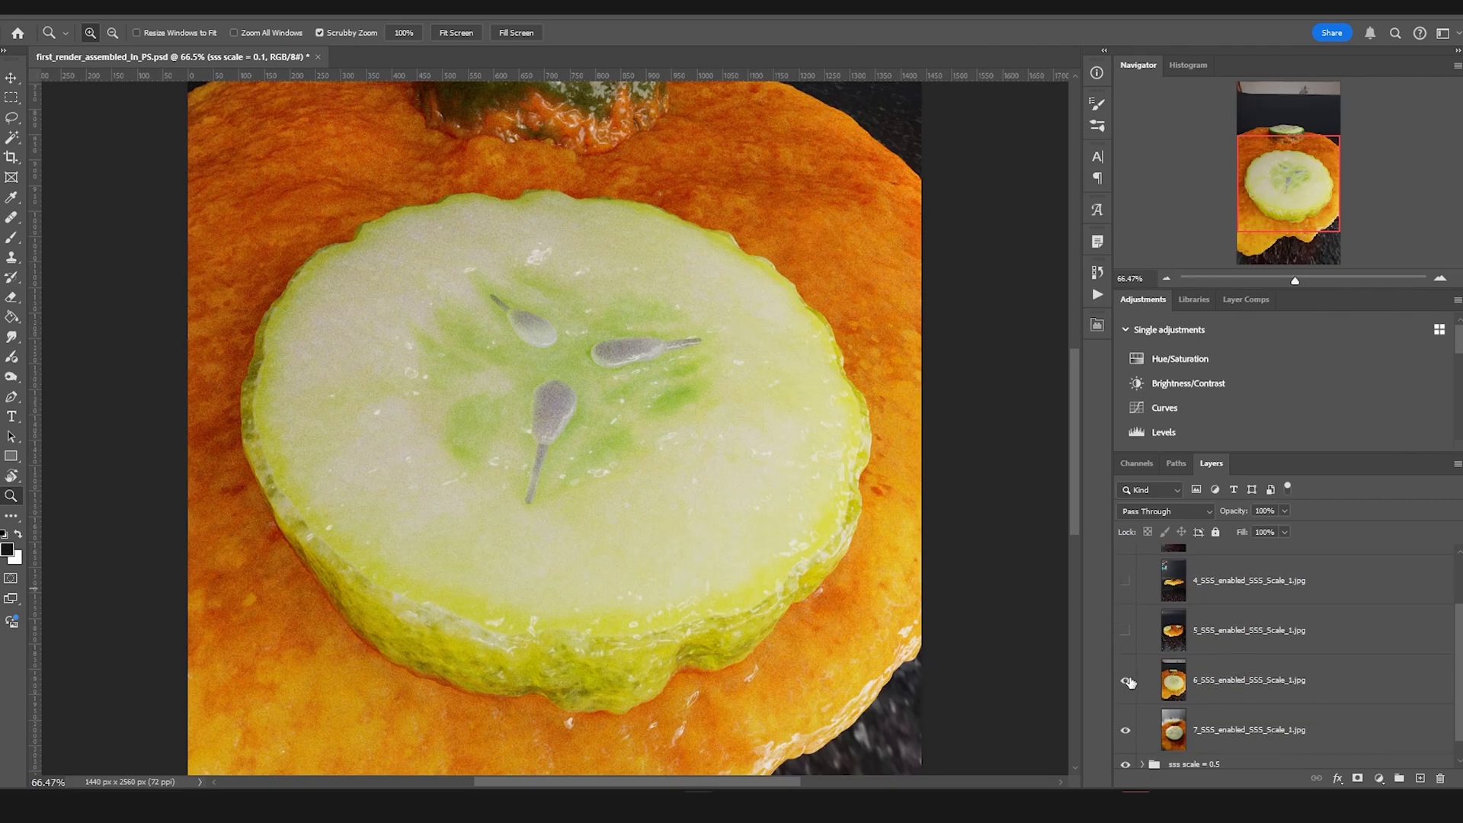
left_click(1126, 680)
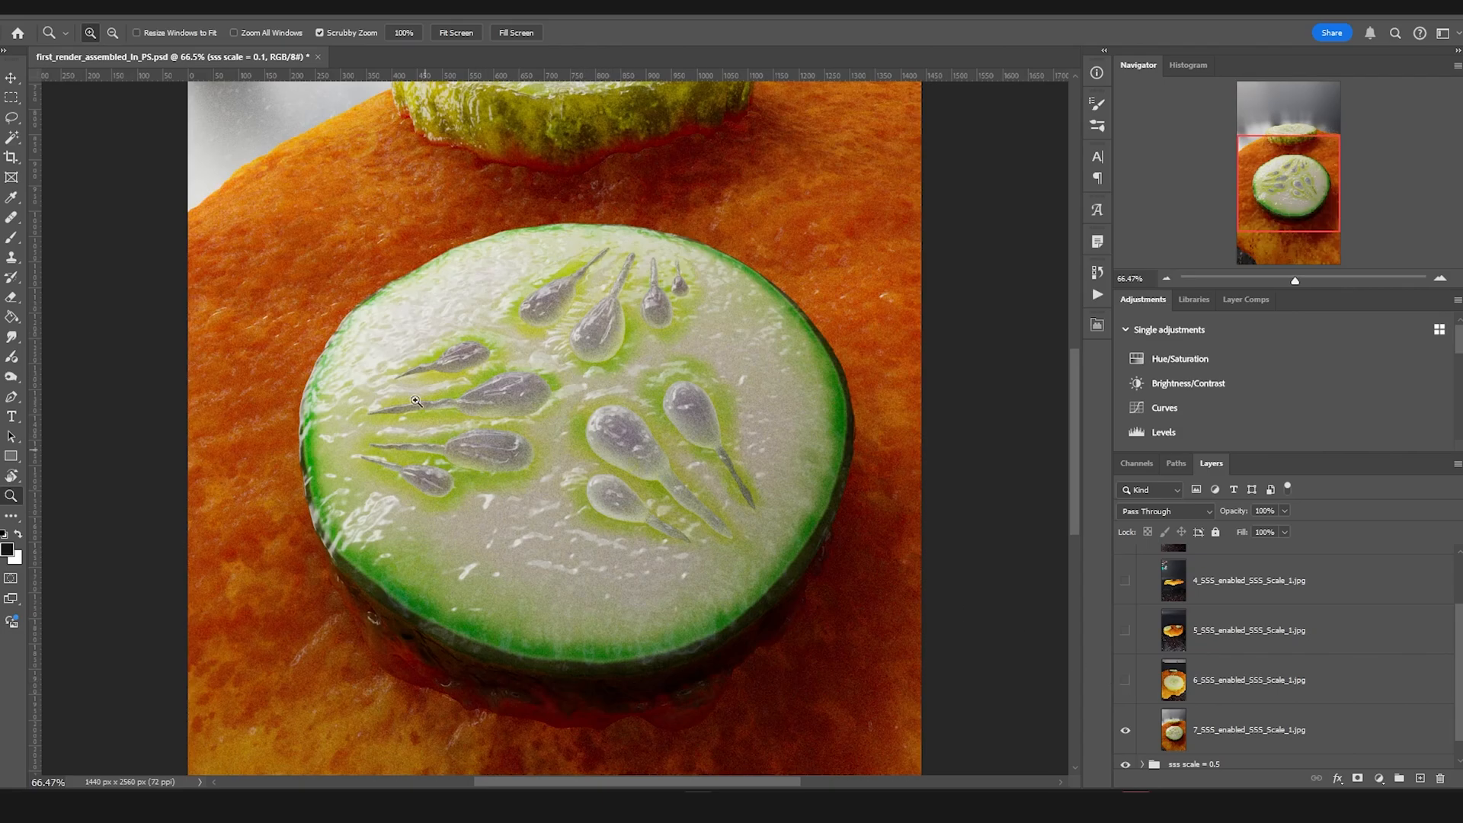
scroll(1219, 685, "down", 1)
left_click(1127, 708)
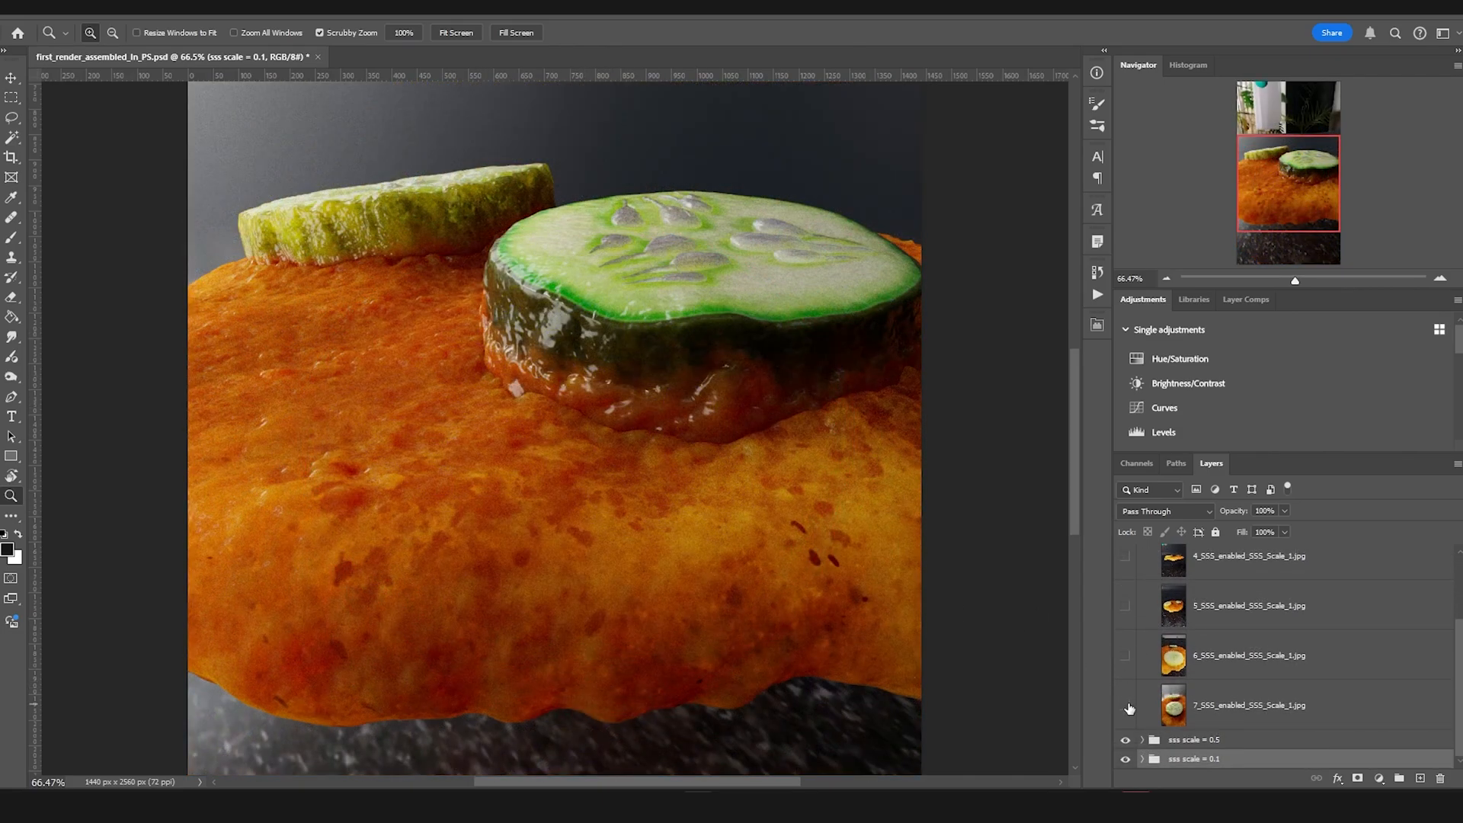
left_click(1127, 708)
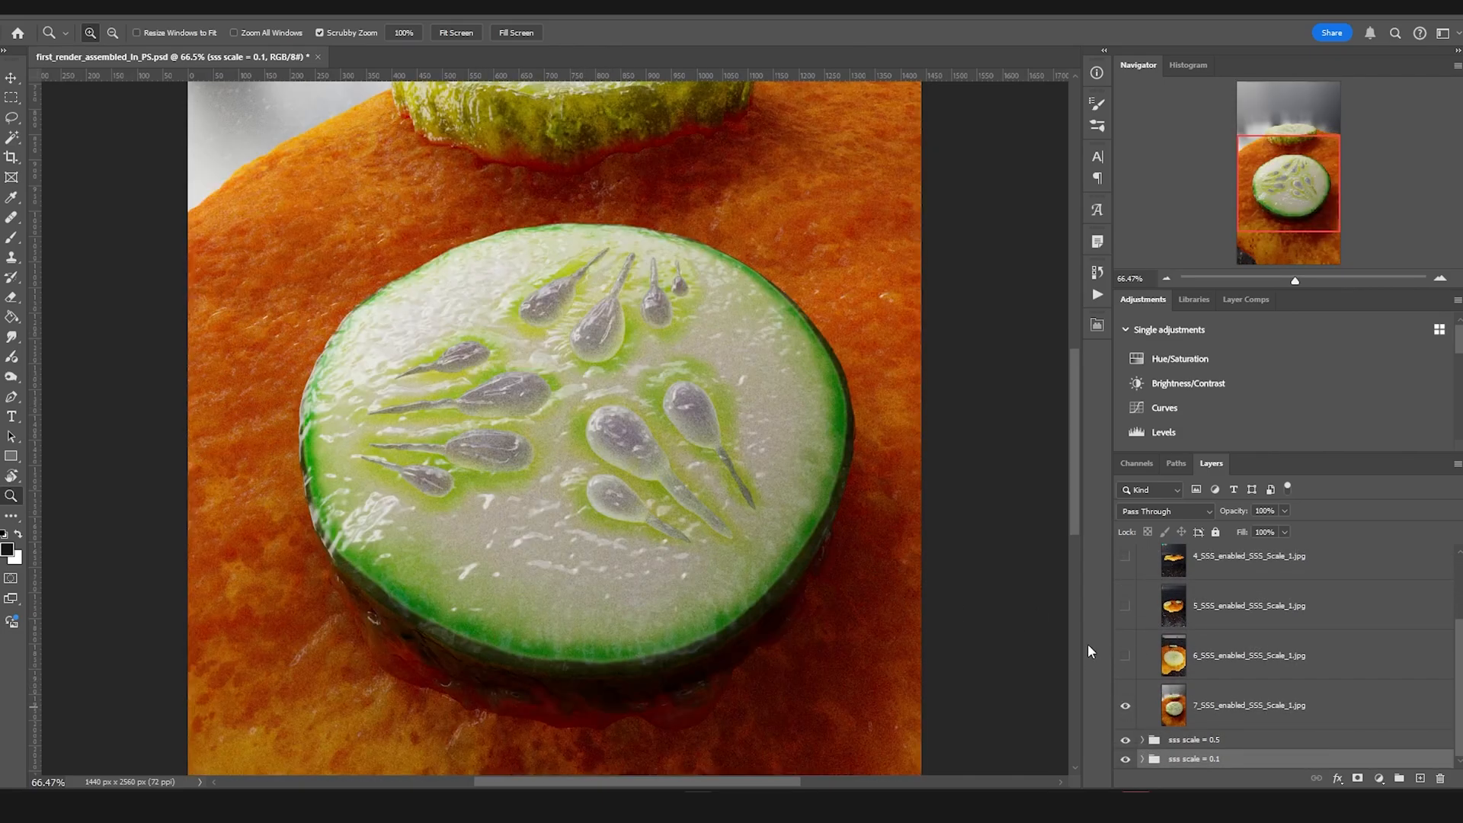
Step: Hide the sss scale = 0.5 group and, inside the sss scale = 0.1 group, hide layers 13 to 16
left_click(1126, 740)
left_click(1142, 759)
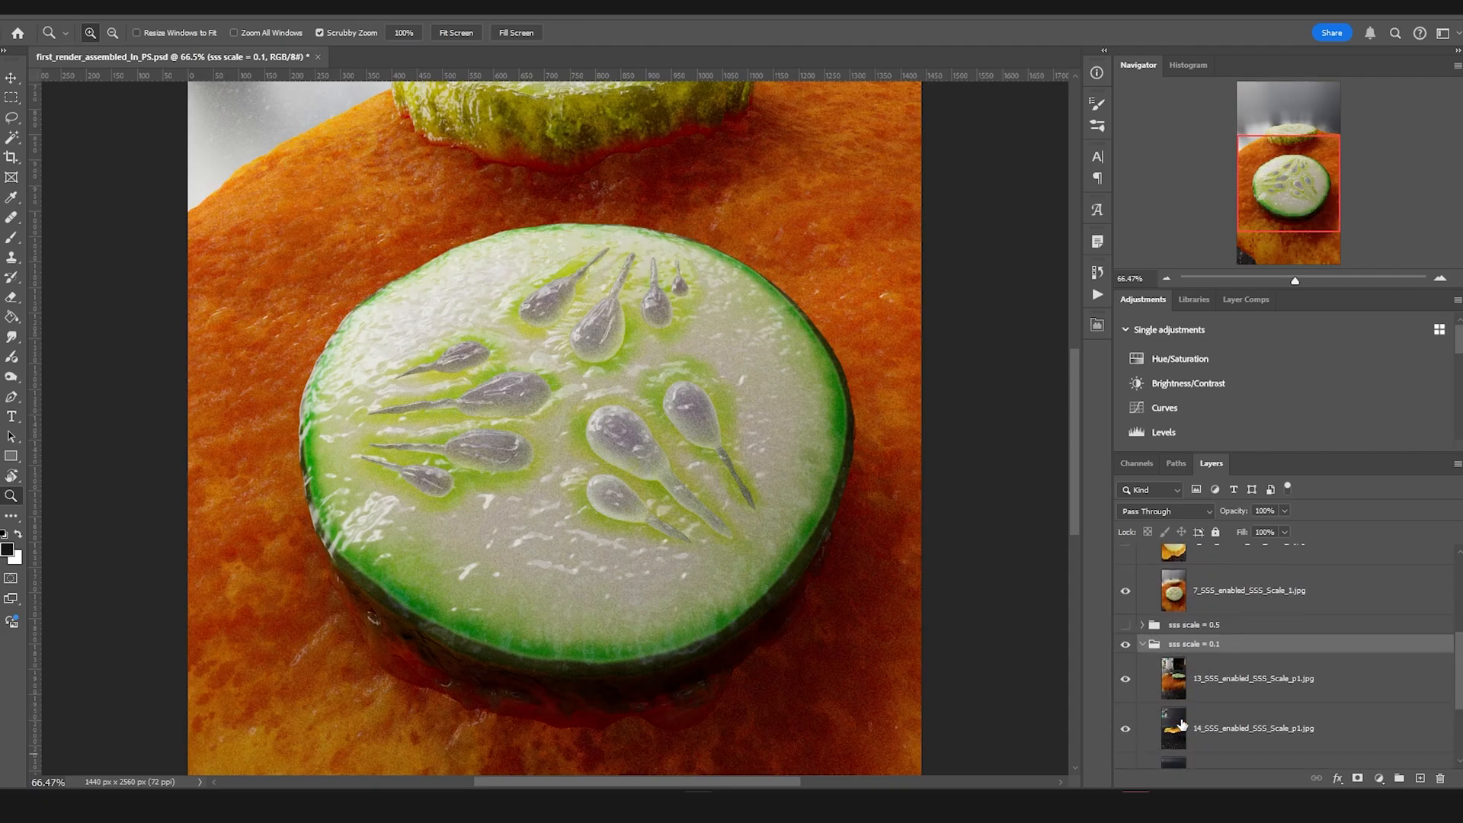
scroll(1130, 648, "down", 3)
scroll(1129, 632, "up", 10)
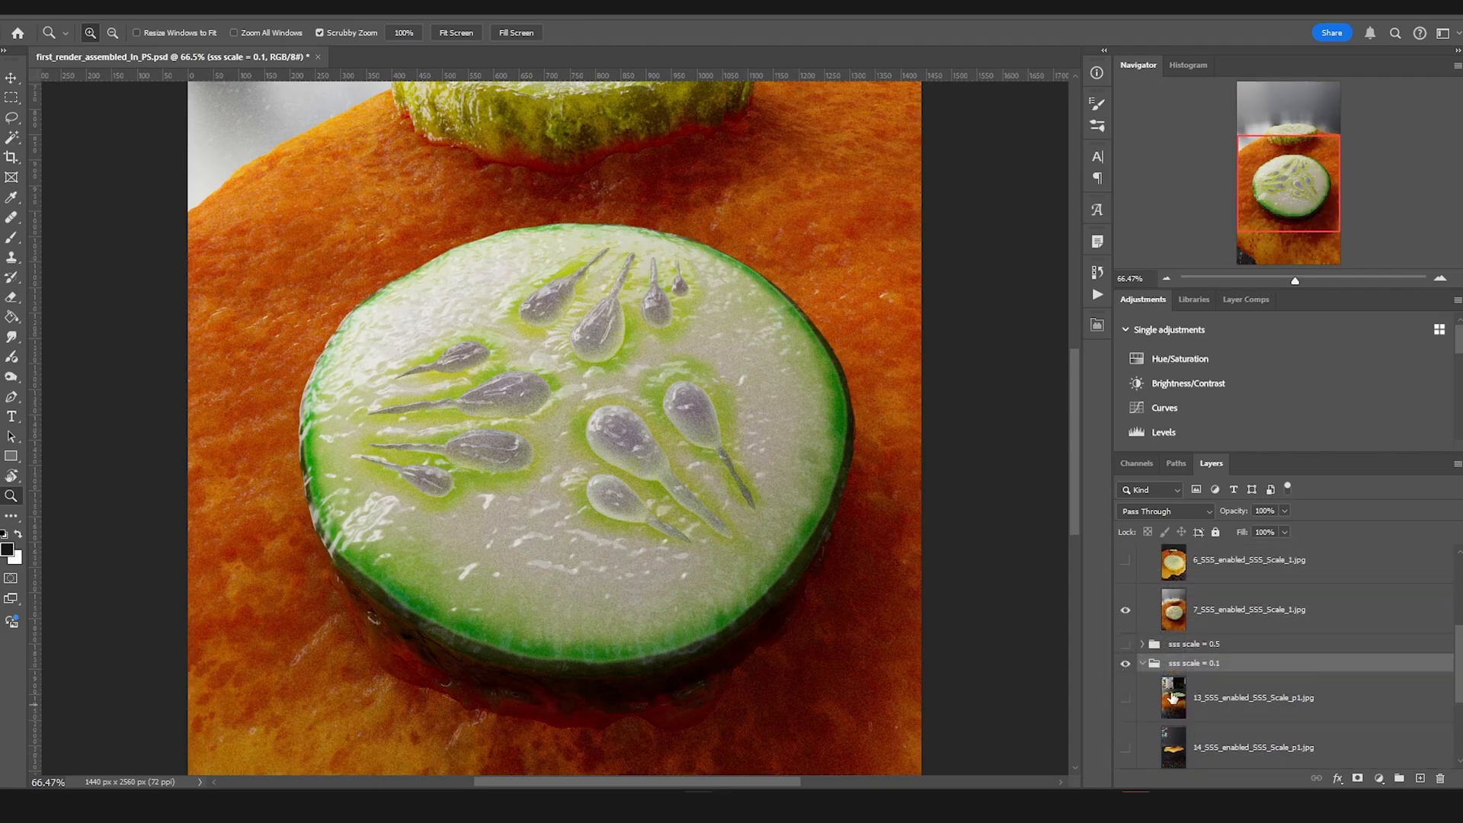
scroll(1174, 689, "up", 2)
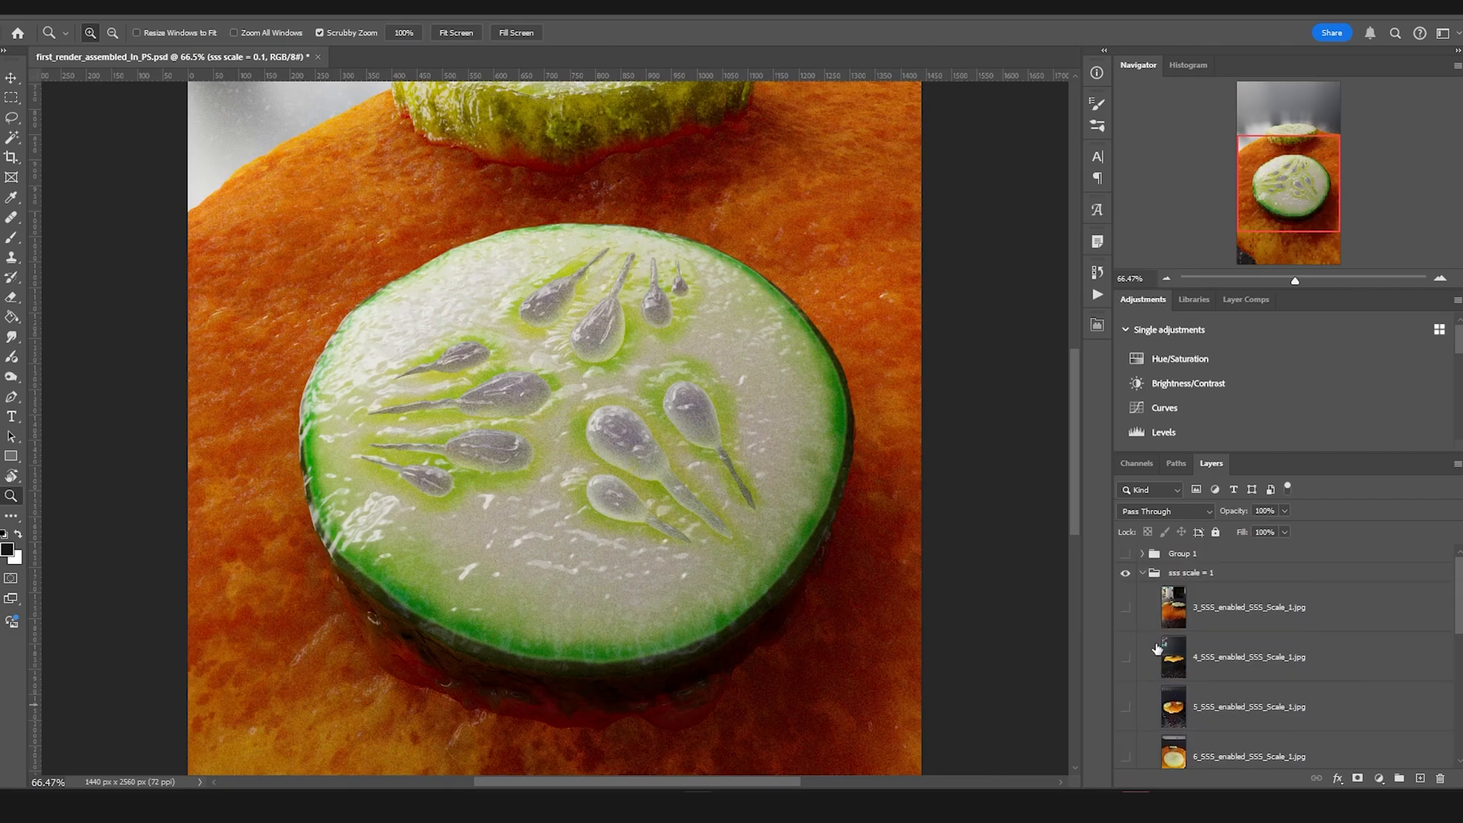
Step: Toggle the sss scale = 1 group to compare it with sss scale = 0.1, and show 16_SSS_enabled_SSS_Scale_p1.jpg
left_click(1126, 578)
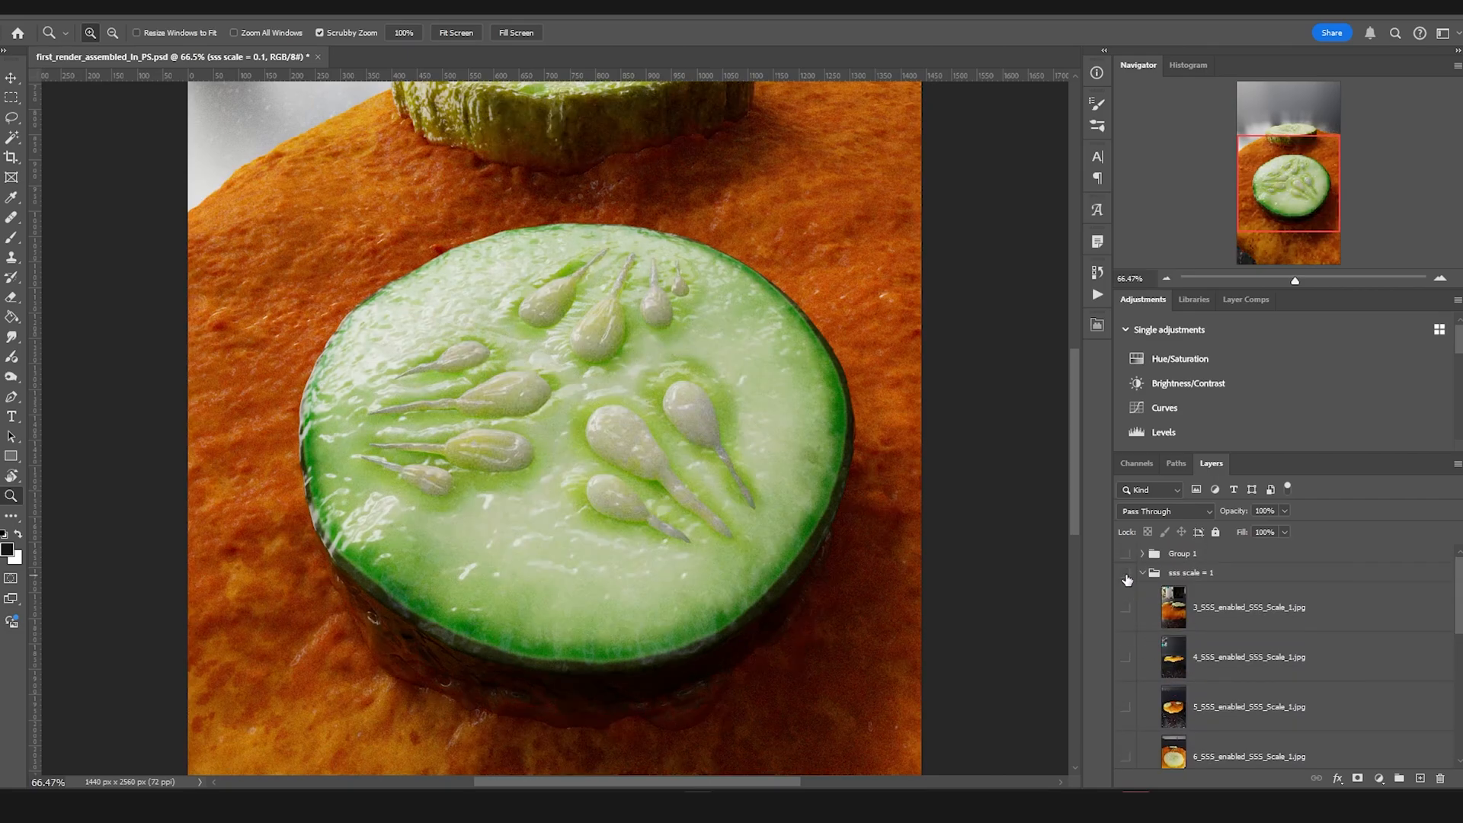
left_click(1126, 576)
left_click(1126, 576)
scroll(1206, 686, "down", 10)
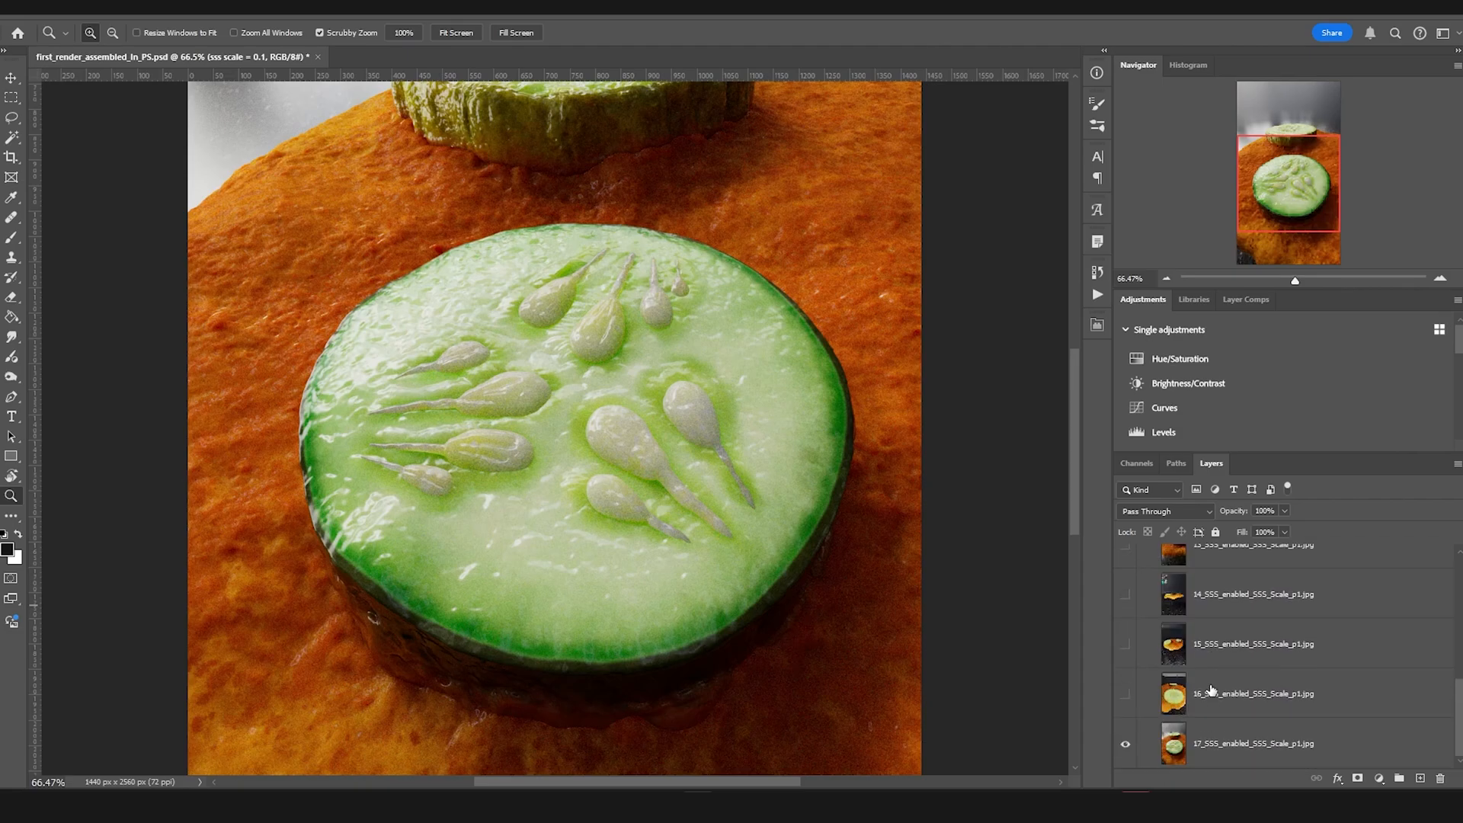
left_click(1125, 693)
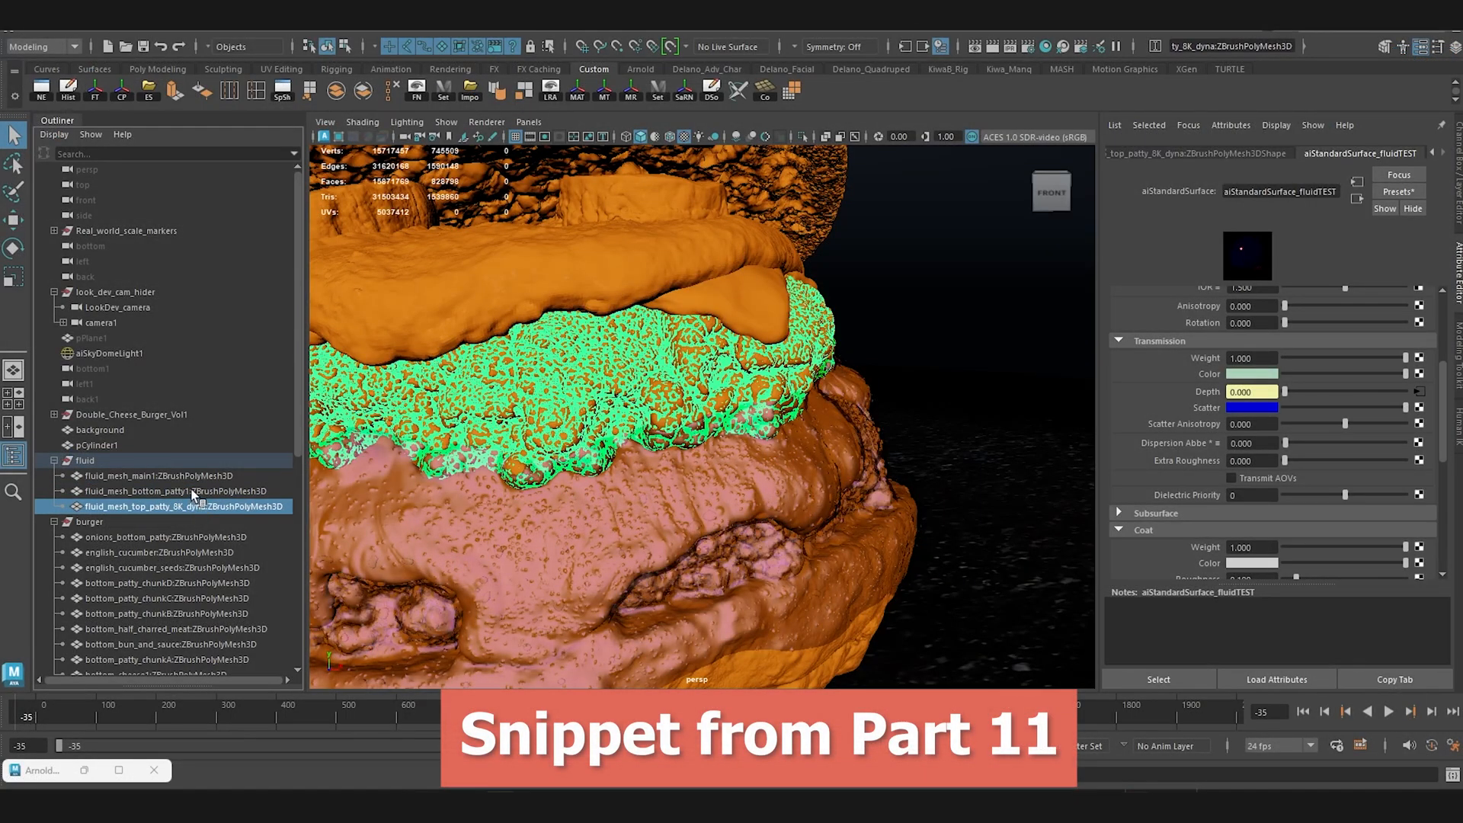
Step: Switch to Maya and select the main, bottom patty and top patty fluid meshes one after another to inspect them
left_click(158, 476)
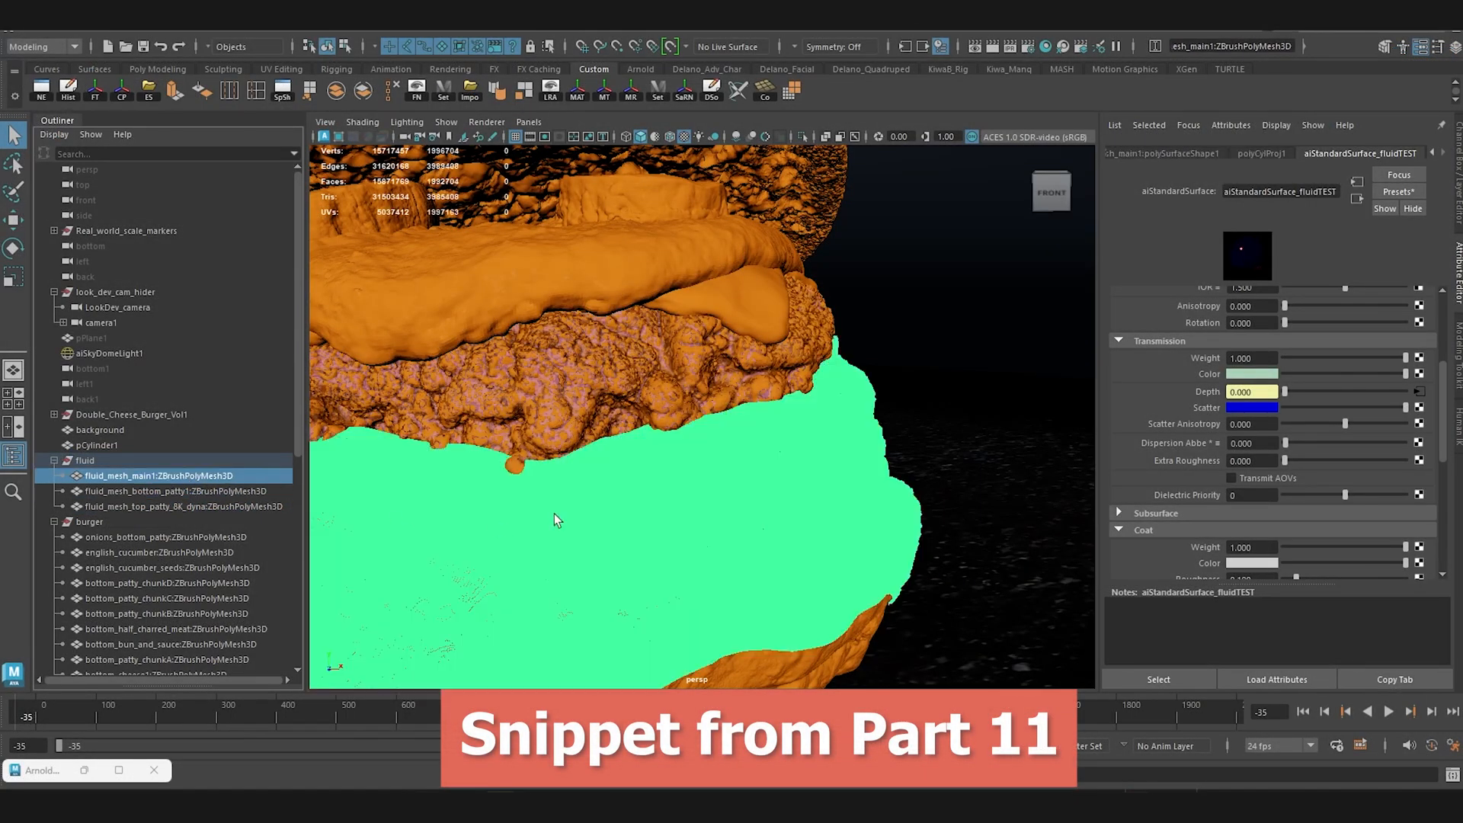
left_click(228, 491)
left_click(243, 506)
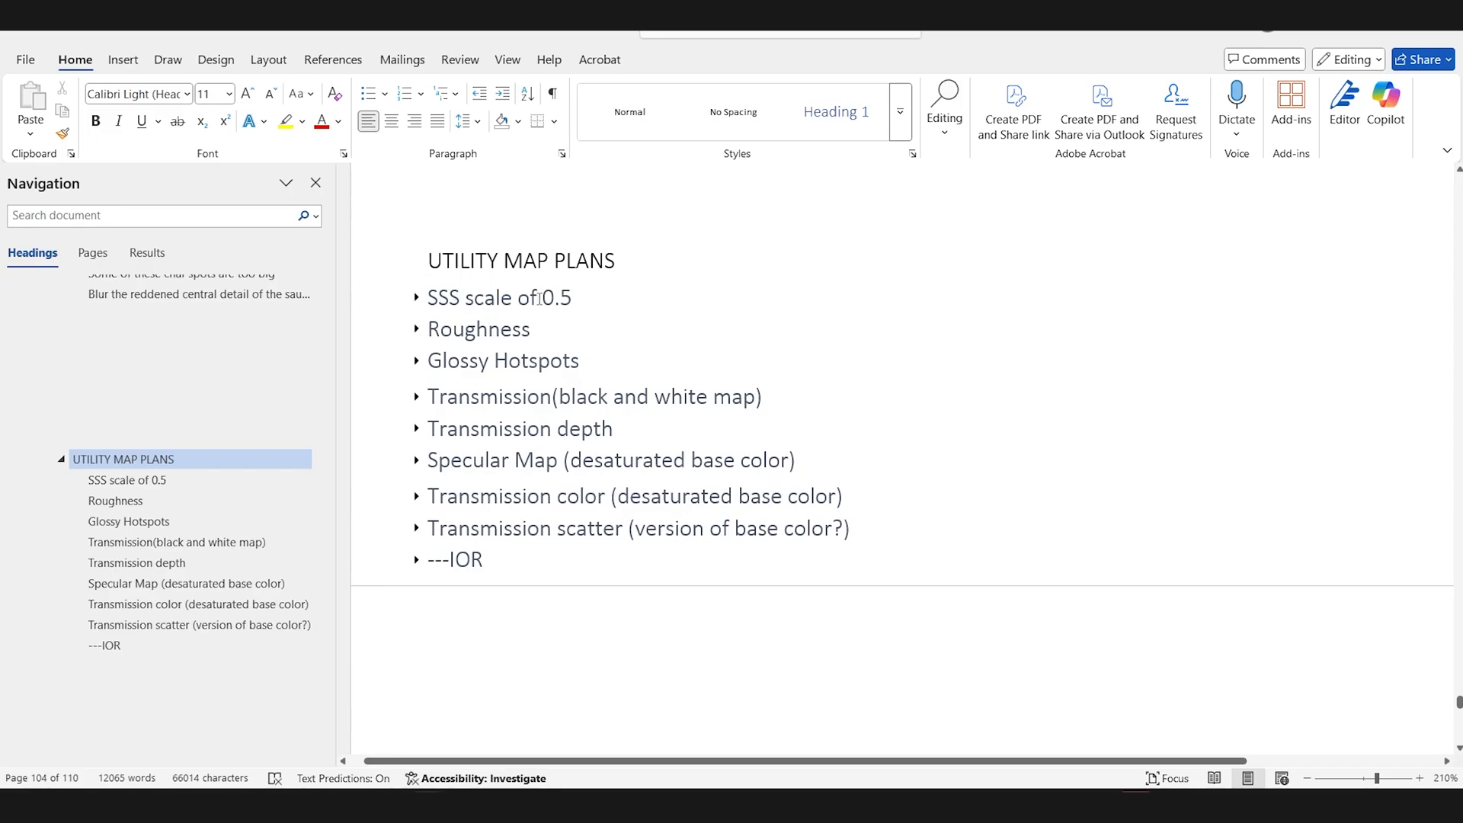
Step: Switch to Word and shorten the first entry under UTILITY MAP PLANS to "SSS scale"
left_click(586, 309)
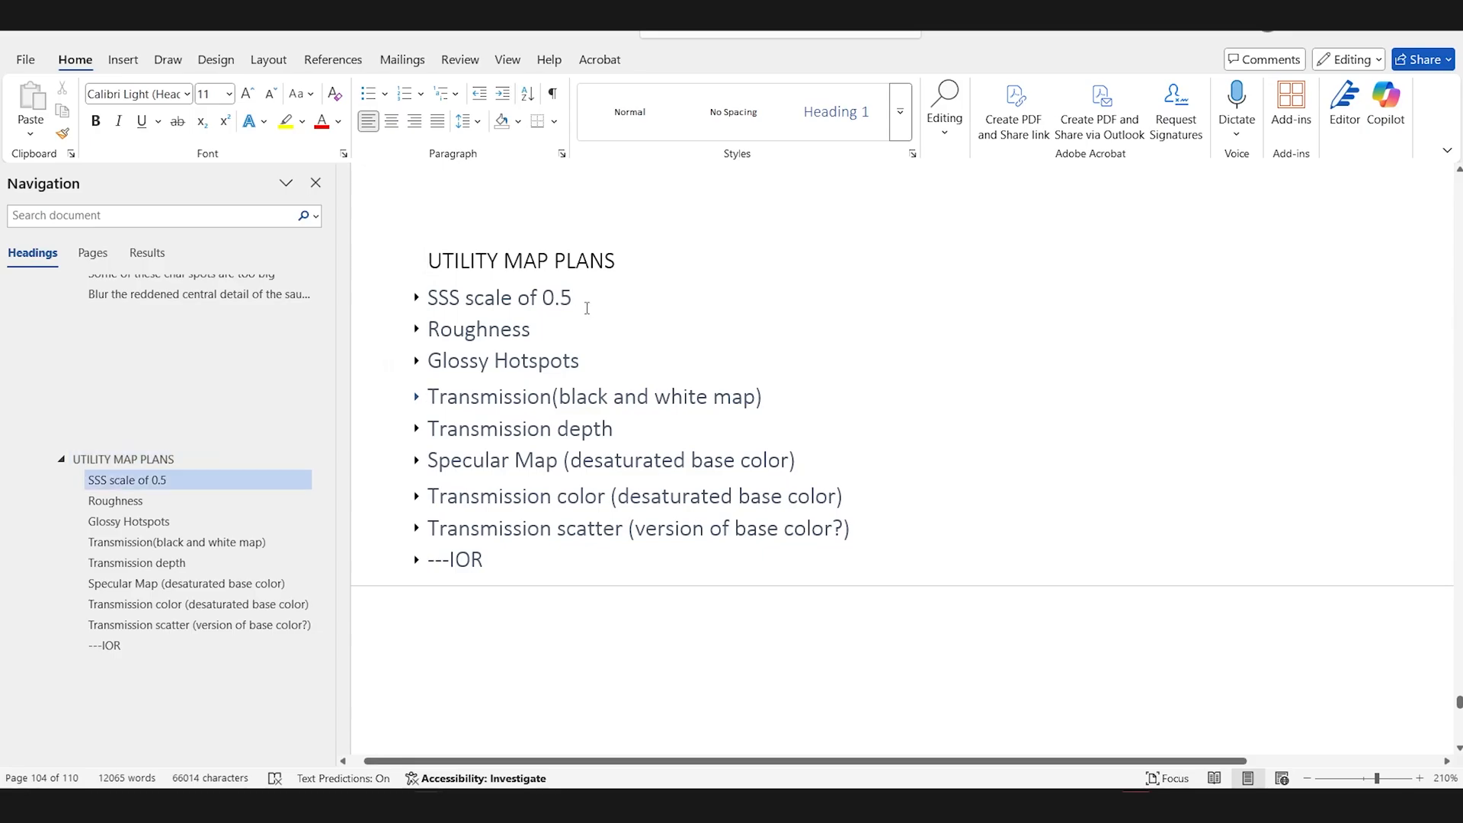
key("BackSpace")
key("BackSpace")
key("BackSpace")
key("BackSpace")
key("BackSpace")
key("BackSpace")
key("BackSpace")
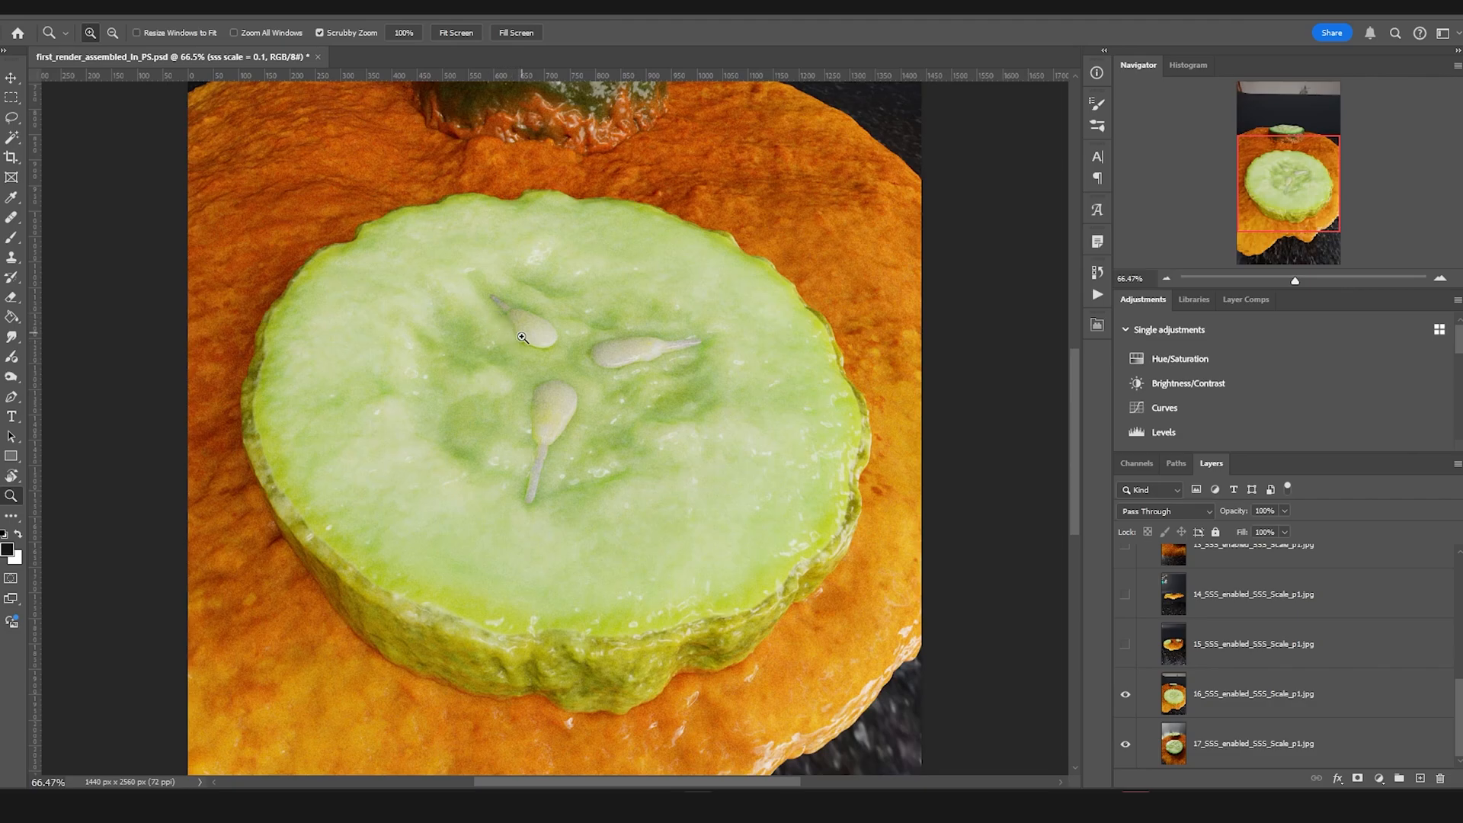
Step: Switch to Photoshop, show the sss scale = 0.5 group and hide its layers 8, 9 and 10 to view the next angle
scroll(1203, 672, "up", 5)
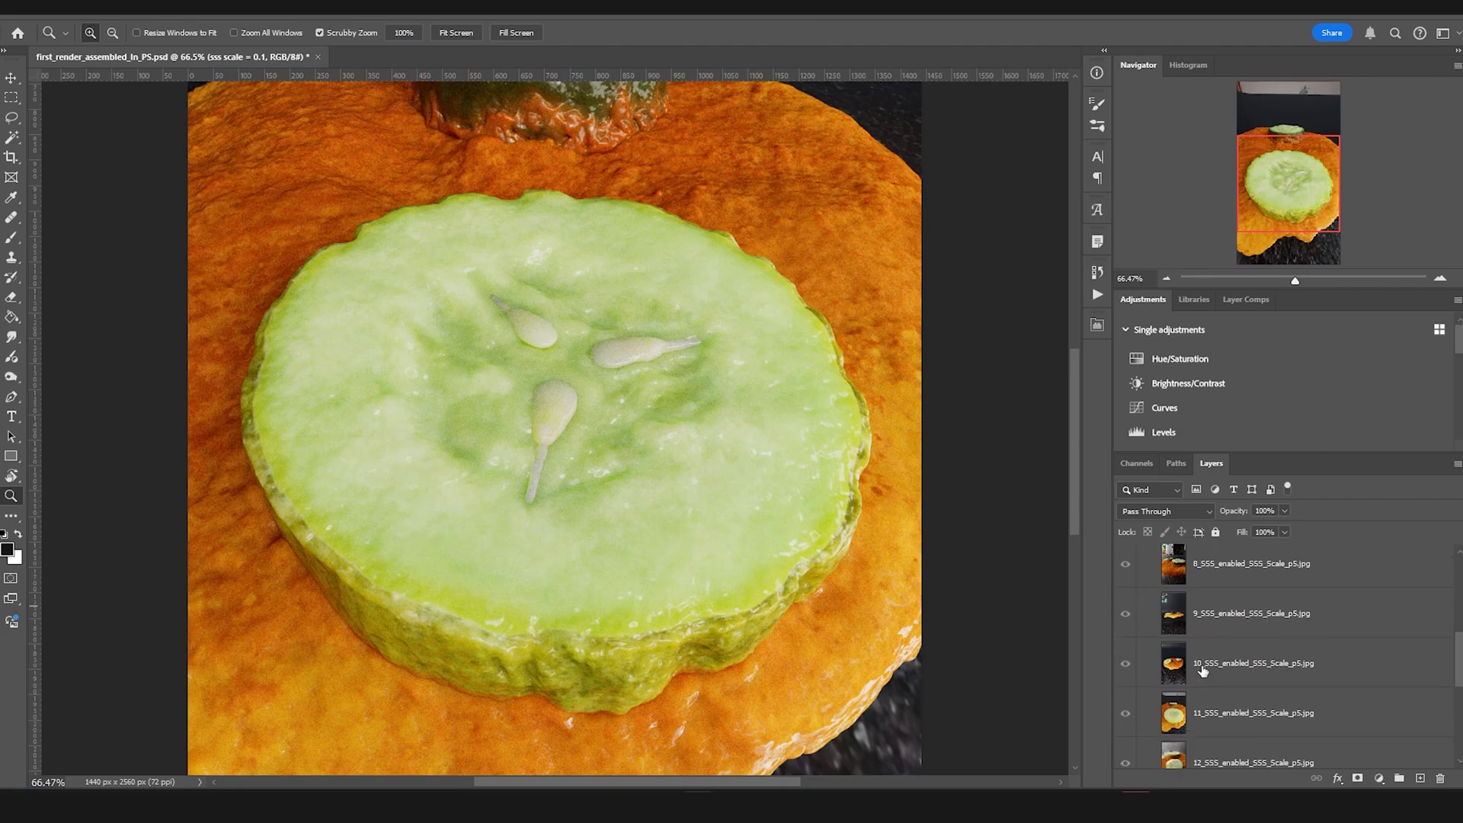
scroll(1203, 672, "up", 1)
left_click(1126, 605)
left_click(1125, 640)
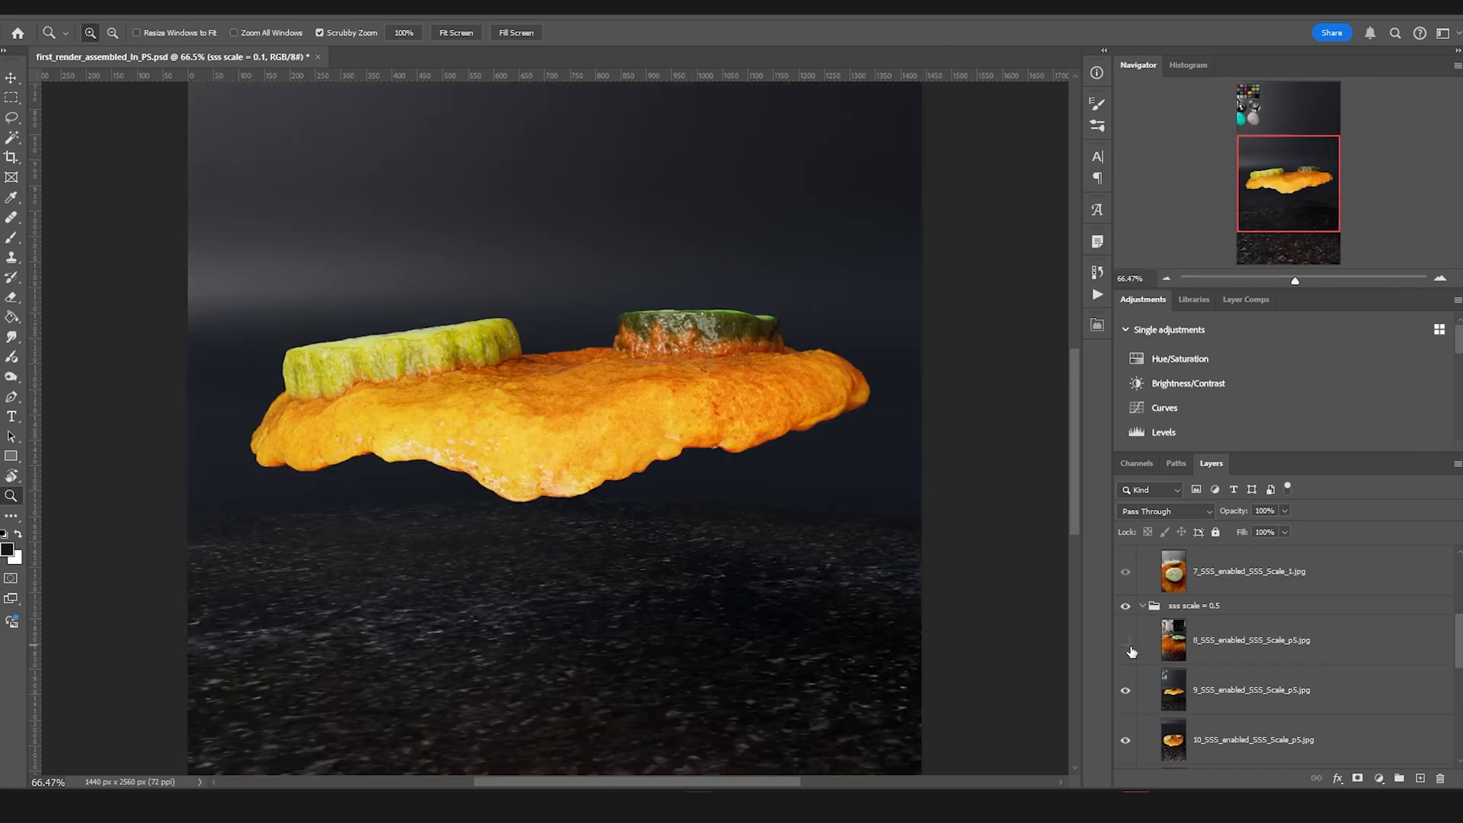
left_click(1125, 690)
scroll(1128, 686, "down", 1)
left_click(1126, 697)
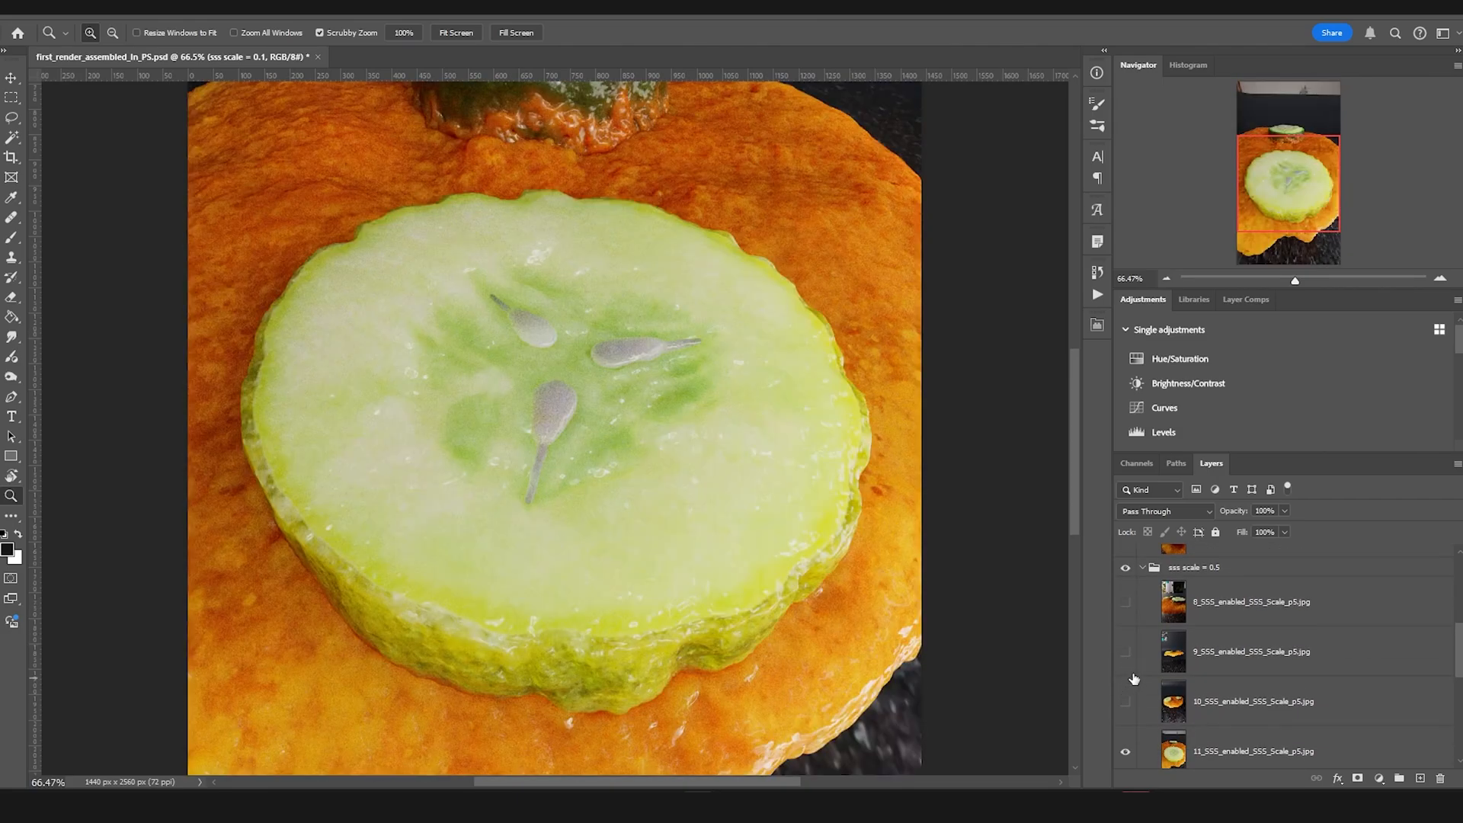
scroll(1133, 680, "down", 1)
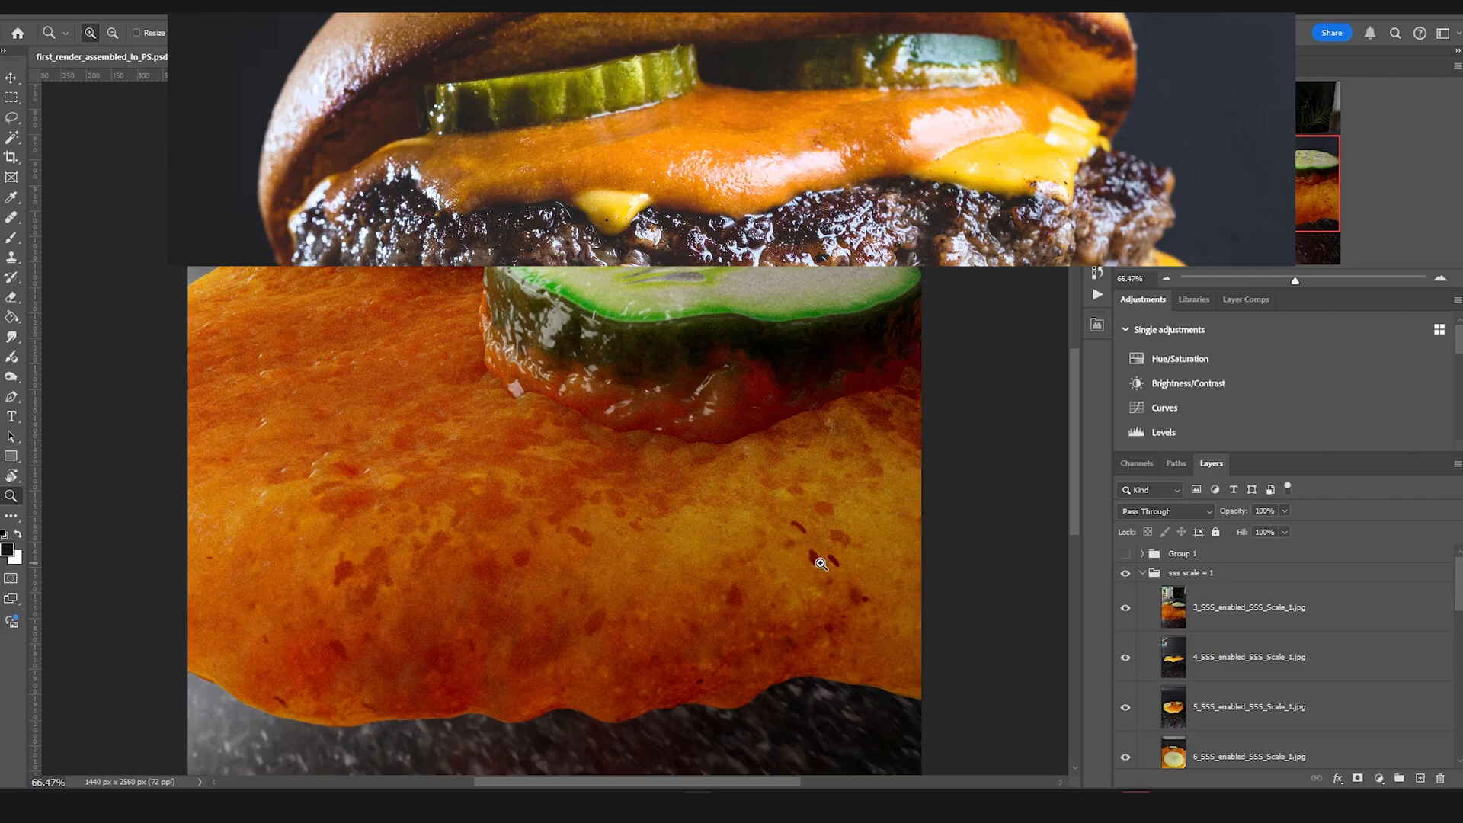
Step: Hide 3_SSS_enabled_SSS_Scale_1.jpg and examine the sauce's lower edge in the next render at 300%
left_click(1126, 609)
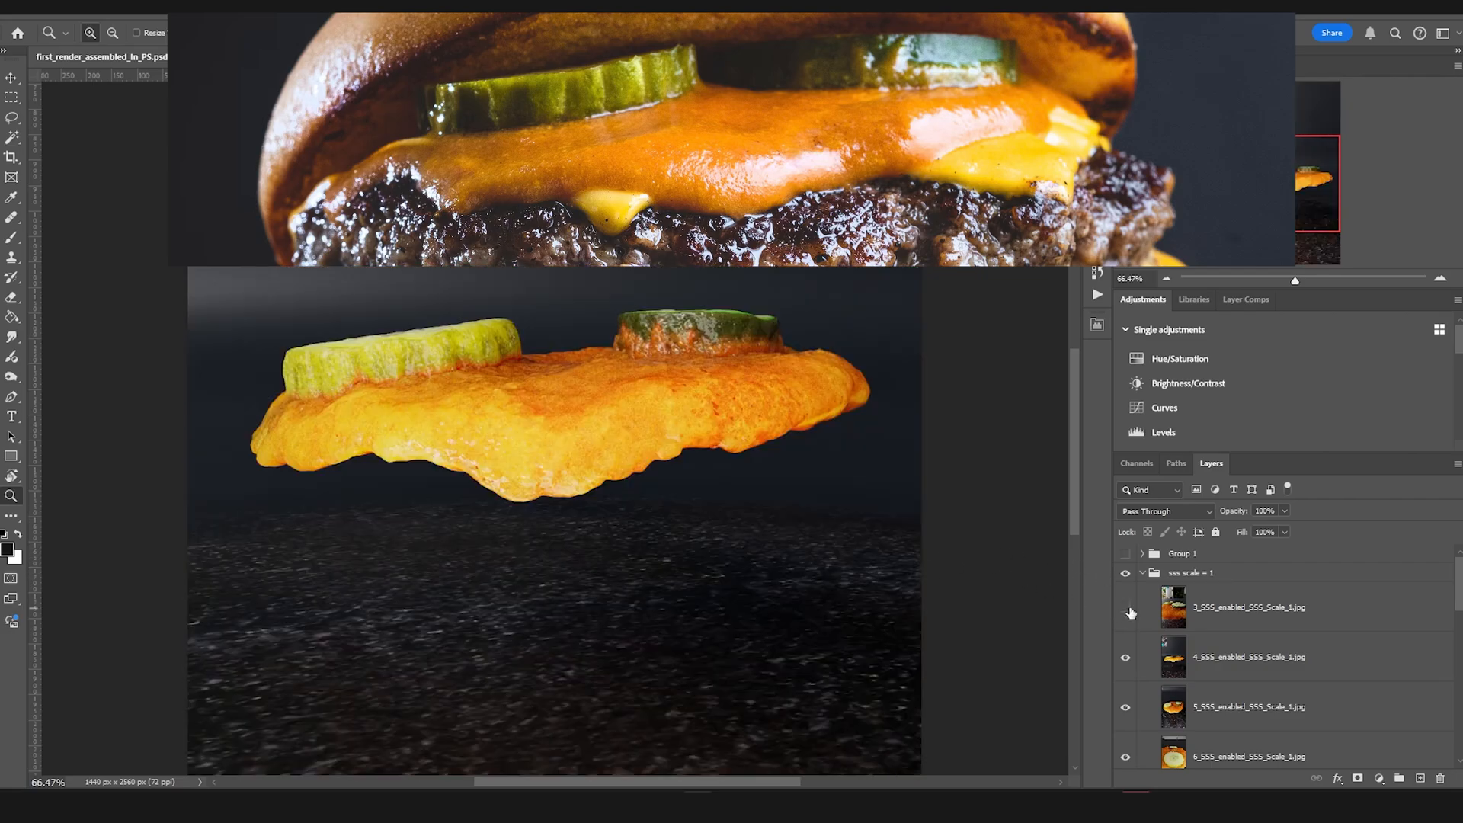
left_click(719, 411)
left_click(720, 412)
left_click(719, 411)
left_click(719, 412)
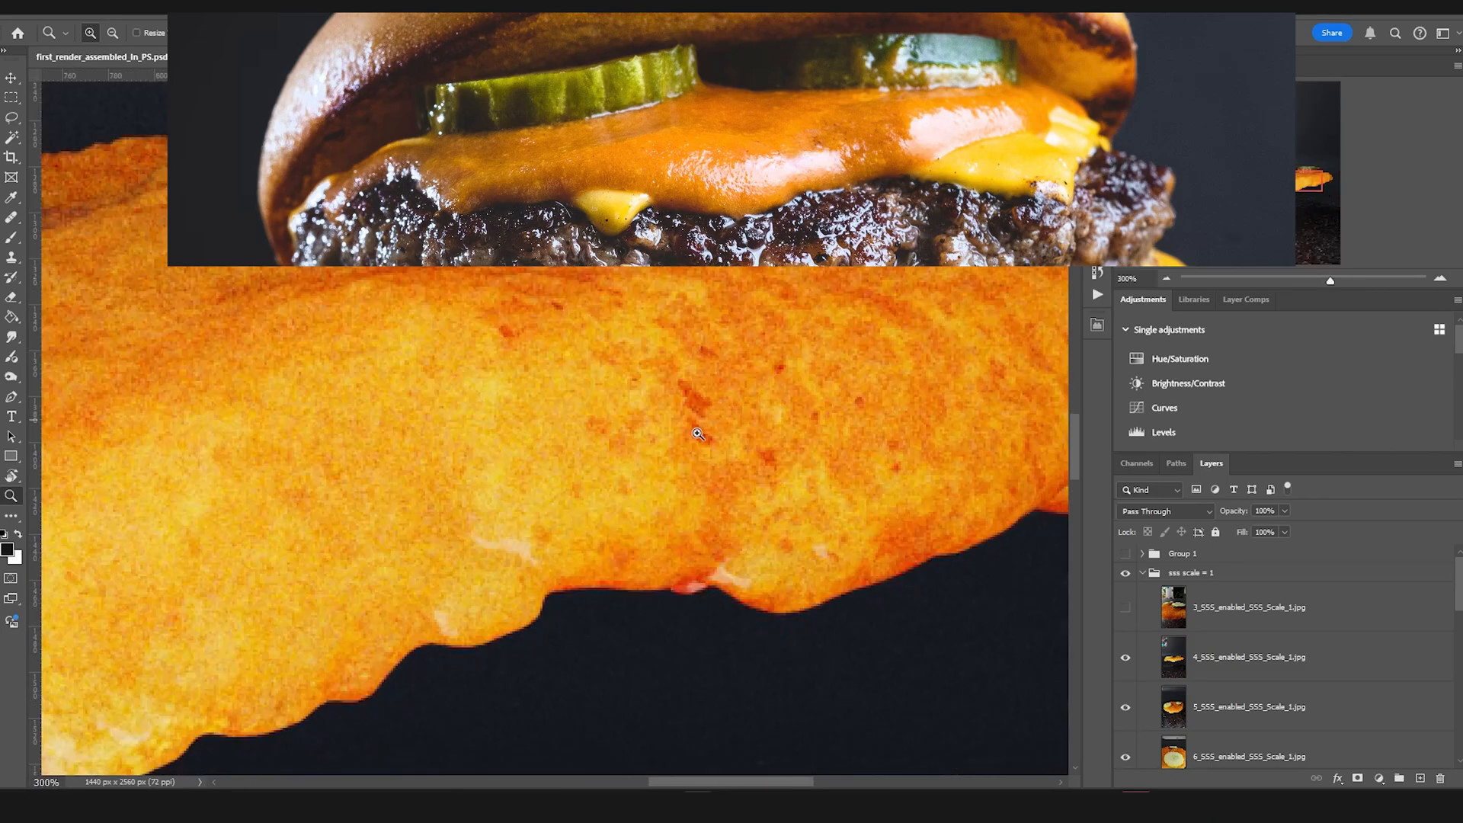
Step: Hide 4_SSS_enabled_SSS_Scale_1.jpg and examine the sauce's spotted front surface in 5_SSS_enabled_SSS_Scale_1.jpg up close
left_click(1126, 660)
scroll(498, 583, "down", 2, "alt")
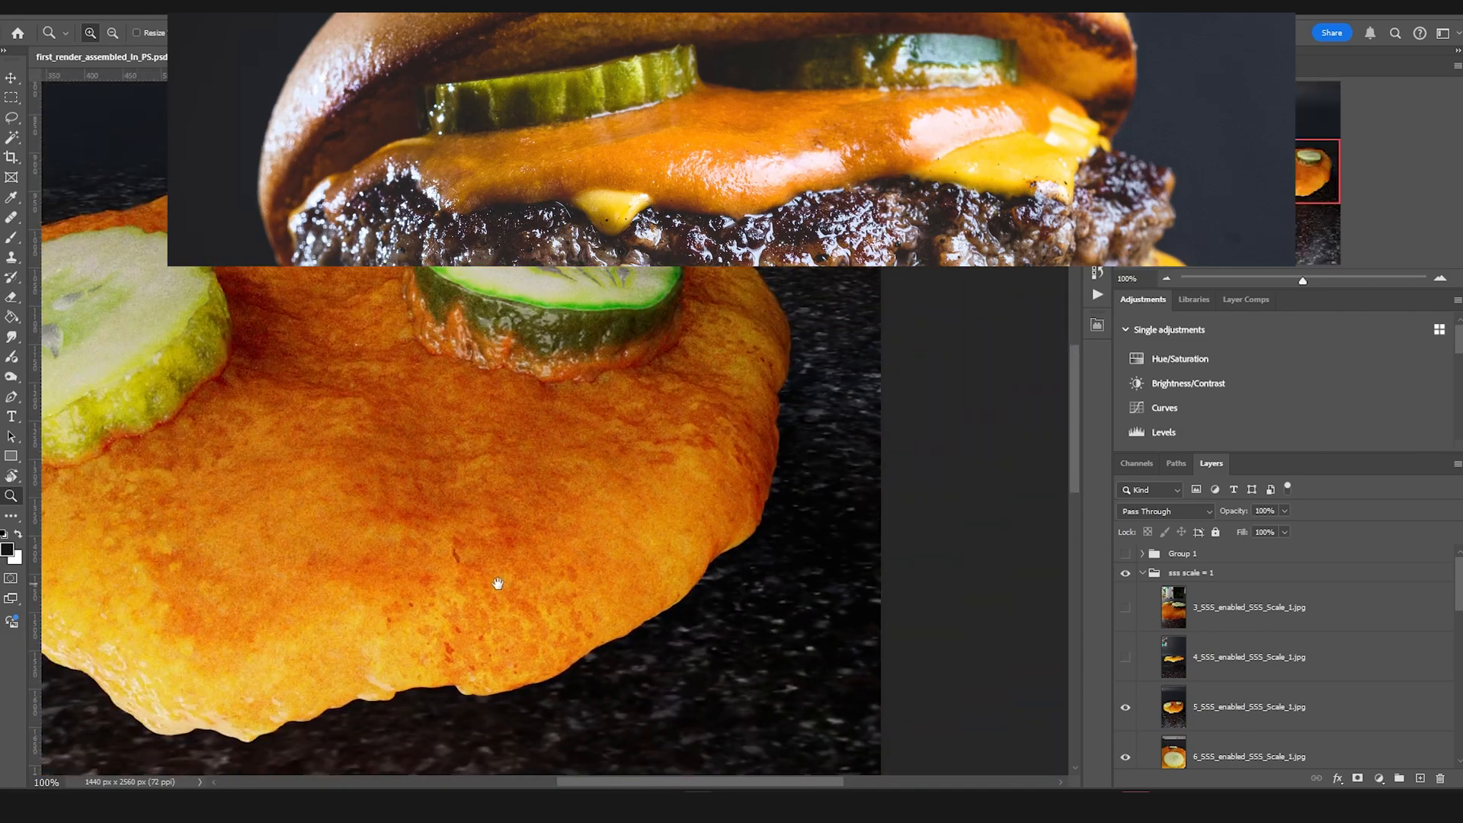
left_click_drag(498, 584, 596, 499)
left_click(529, 572)
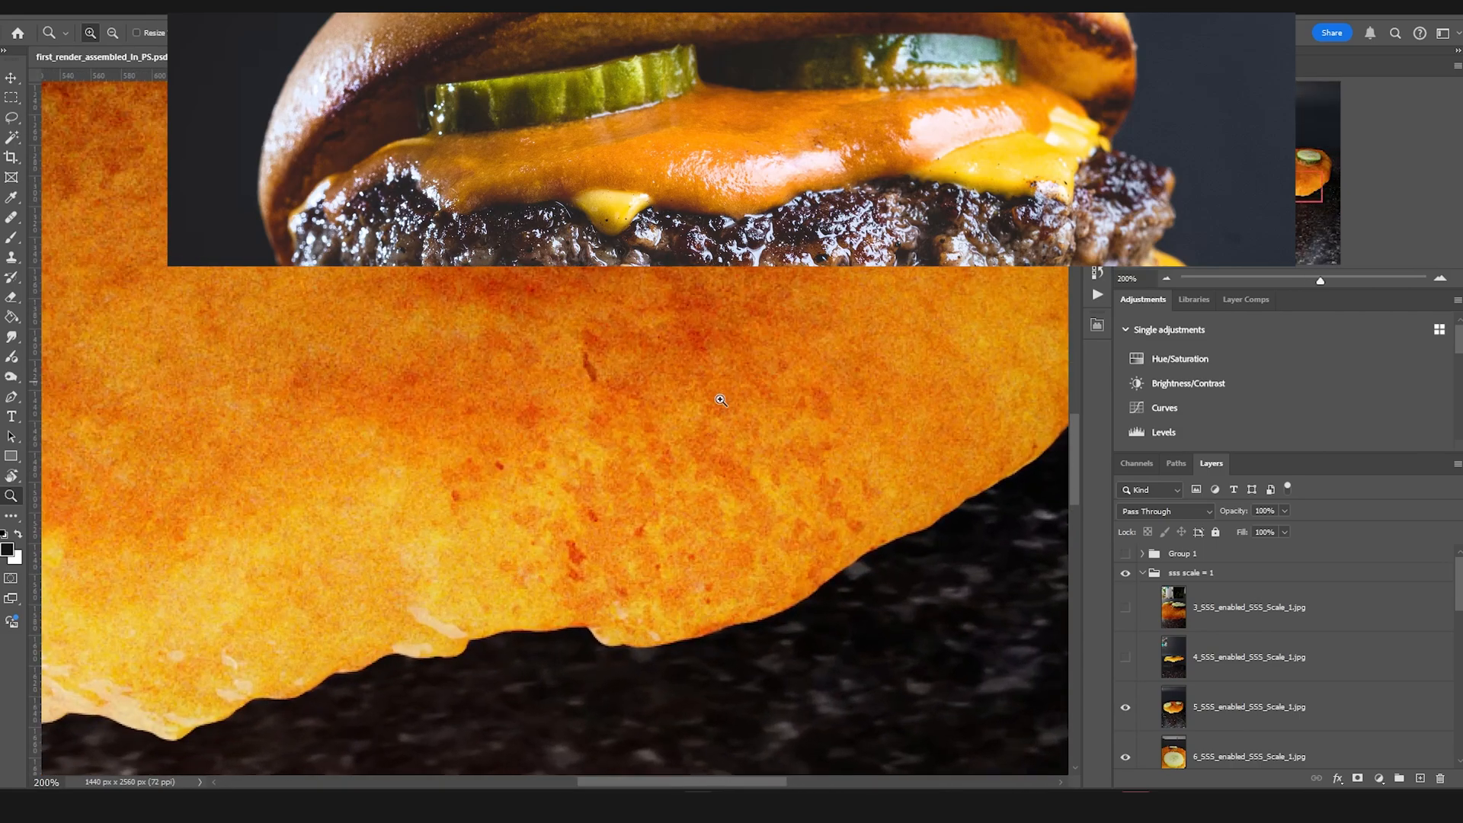
scroll(721, 400, "down", 2, "alt")
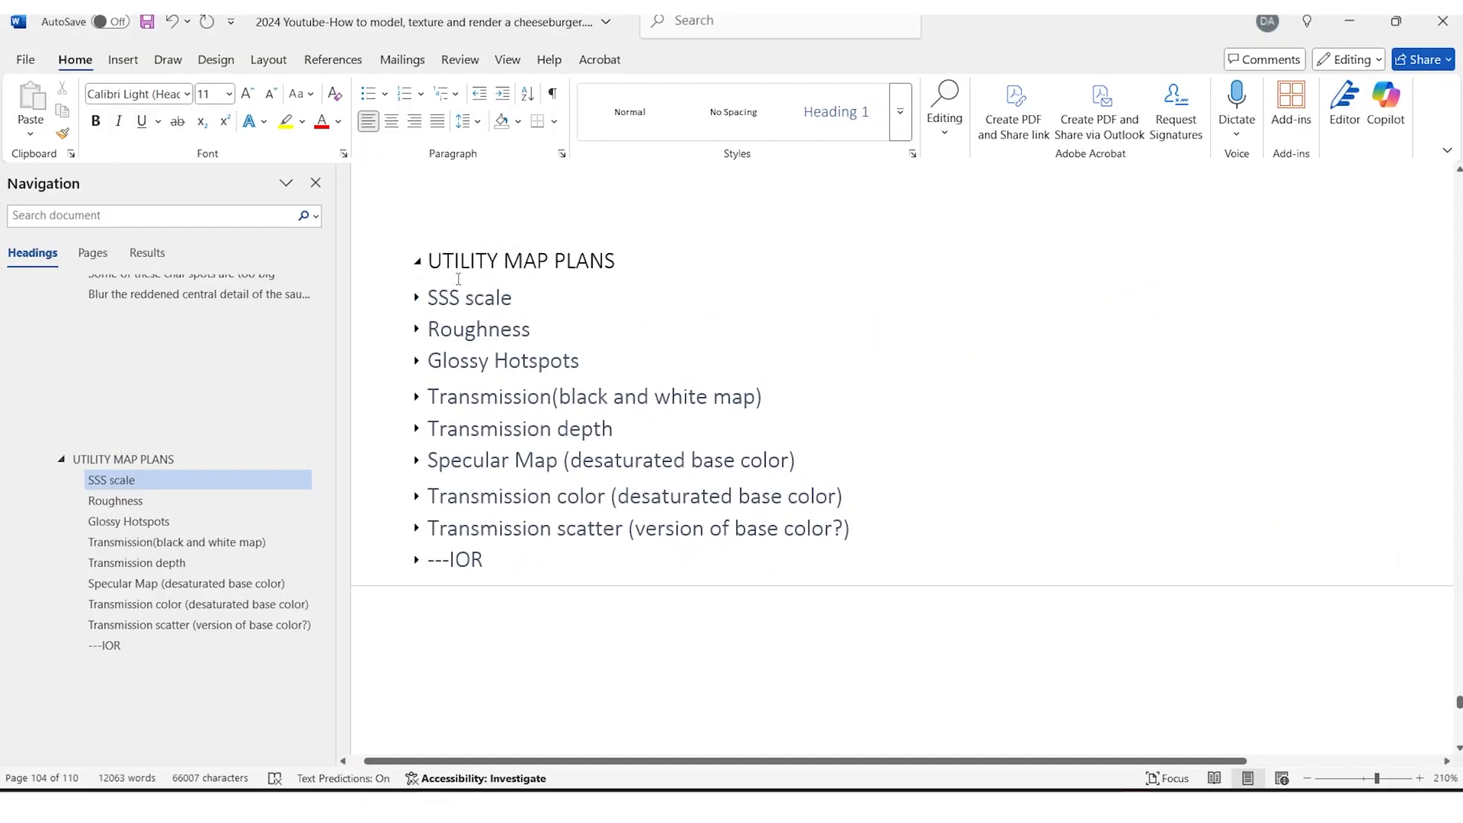
Step: Switch to Word and review the UTILITY MAP PLANS list, highlighting the entries from SSS scale through Transmission scatter
left_click_drag(432, 297, 508, 432)
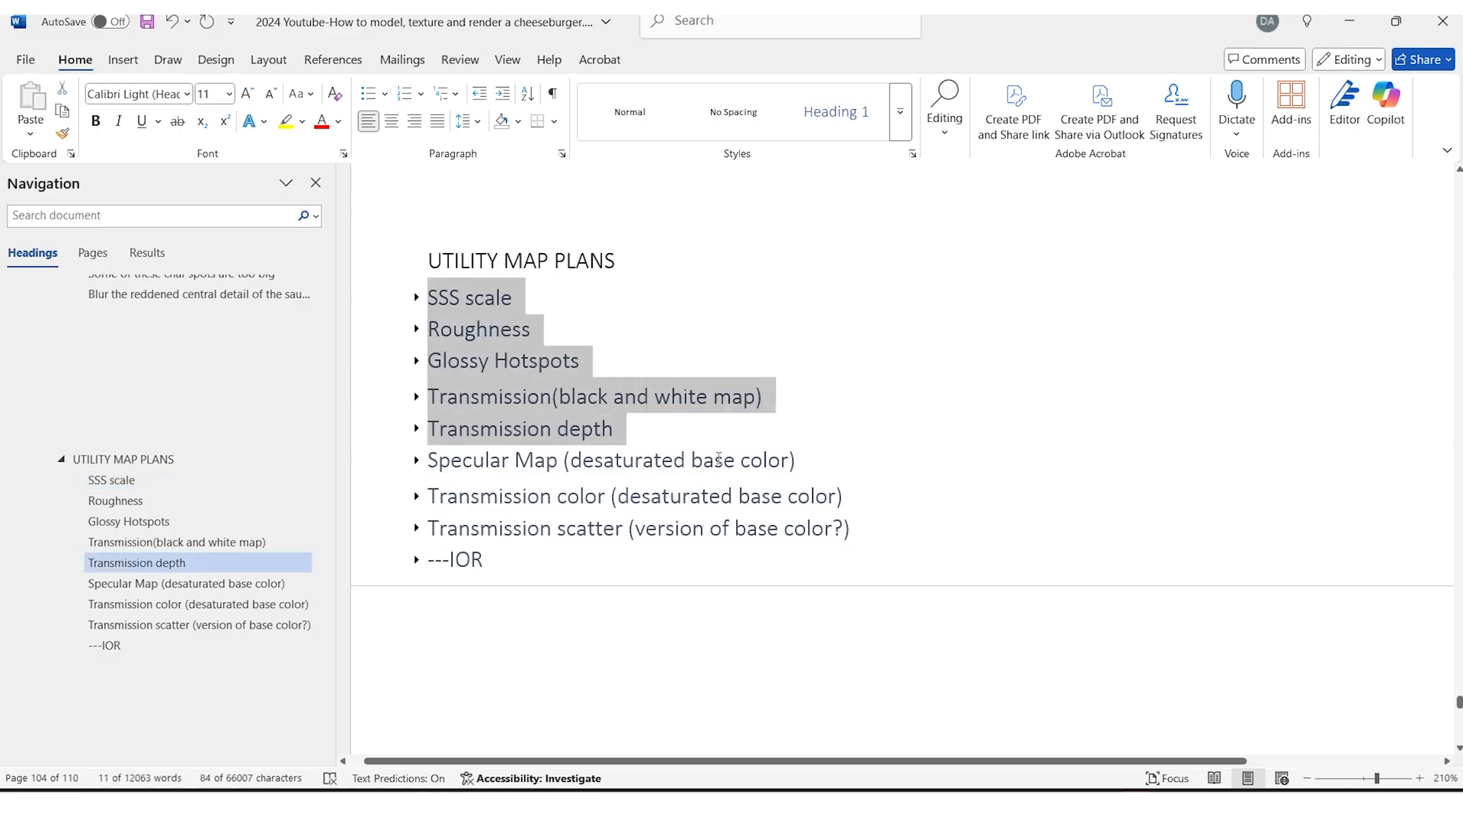
left_click(849, 528, "shift")
left_click(614, 429)
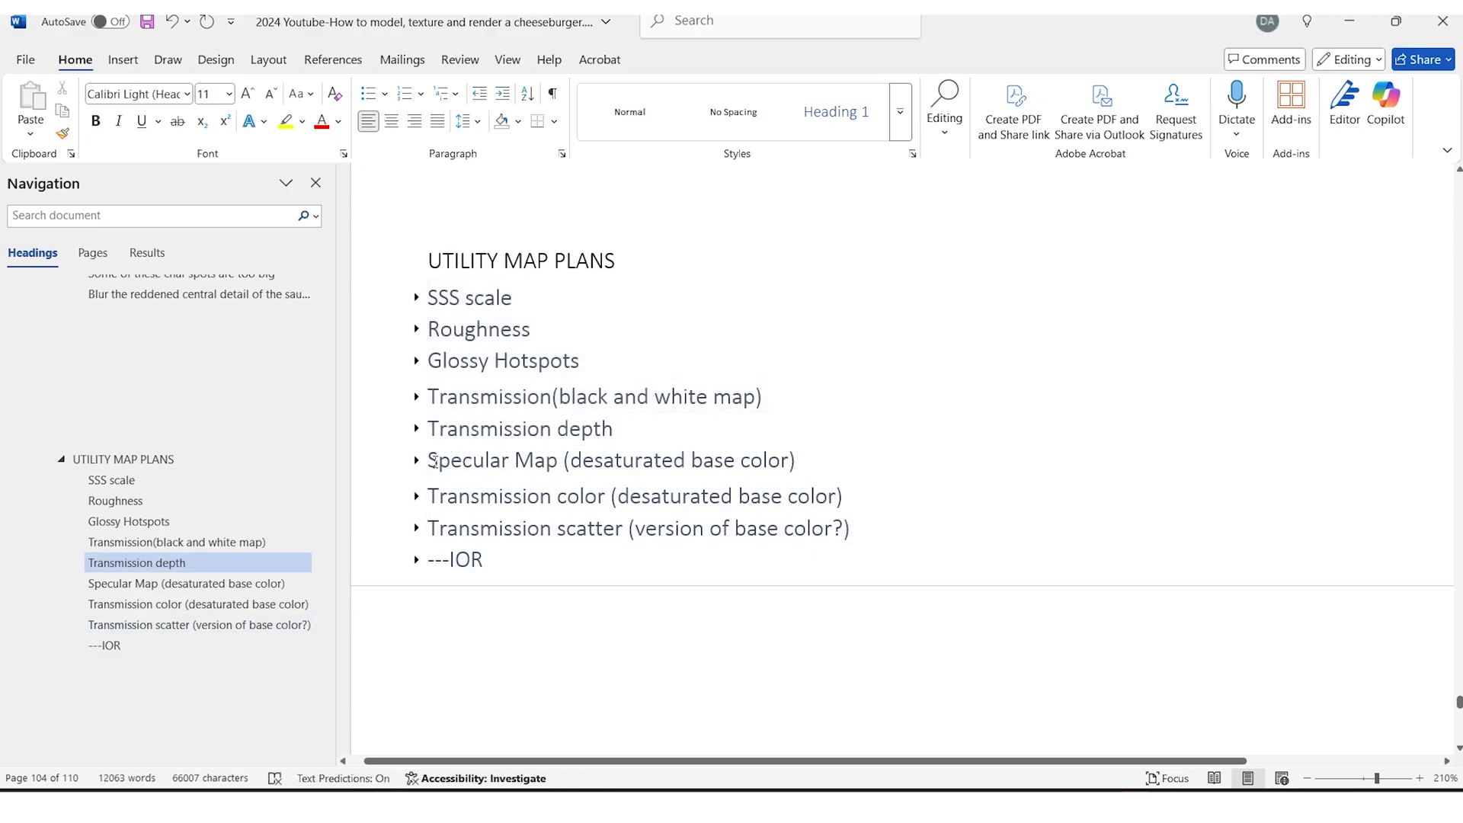
left_click_drag(434, 461, 390, 518)
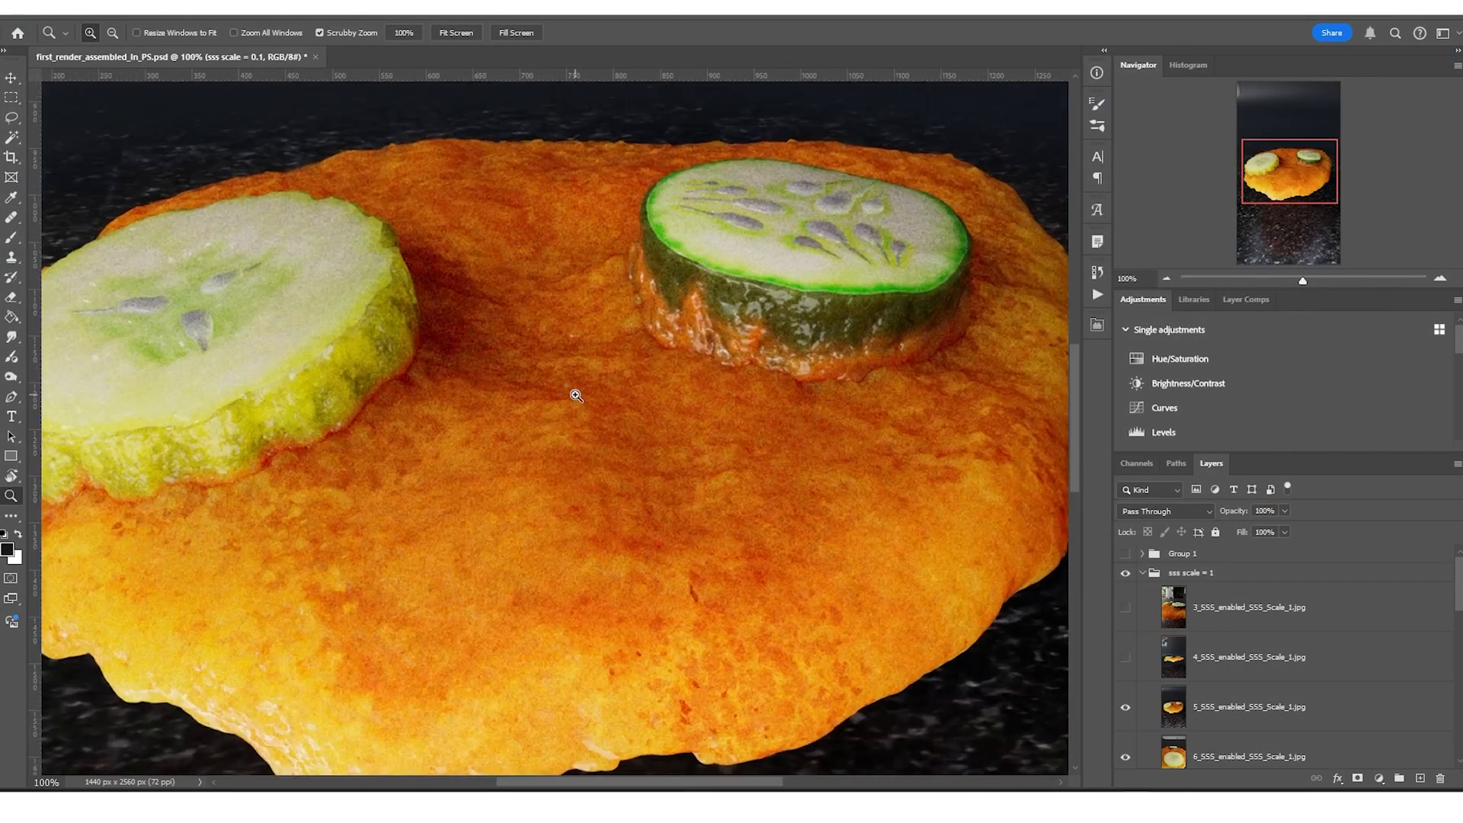
Step: Examine the sauce between the cucumber slices up close, and switch to Substance Painter to view the dark-skinned cucumber slice
left_click(588, 384)
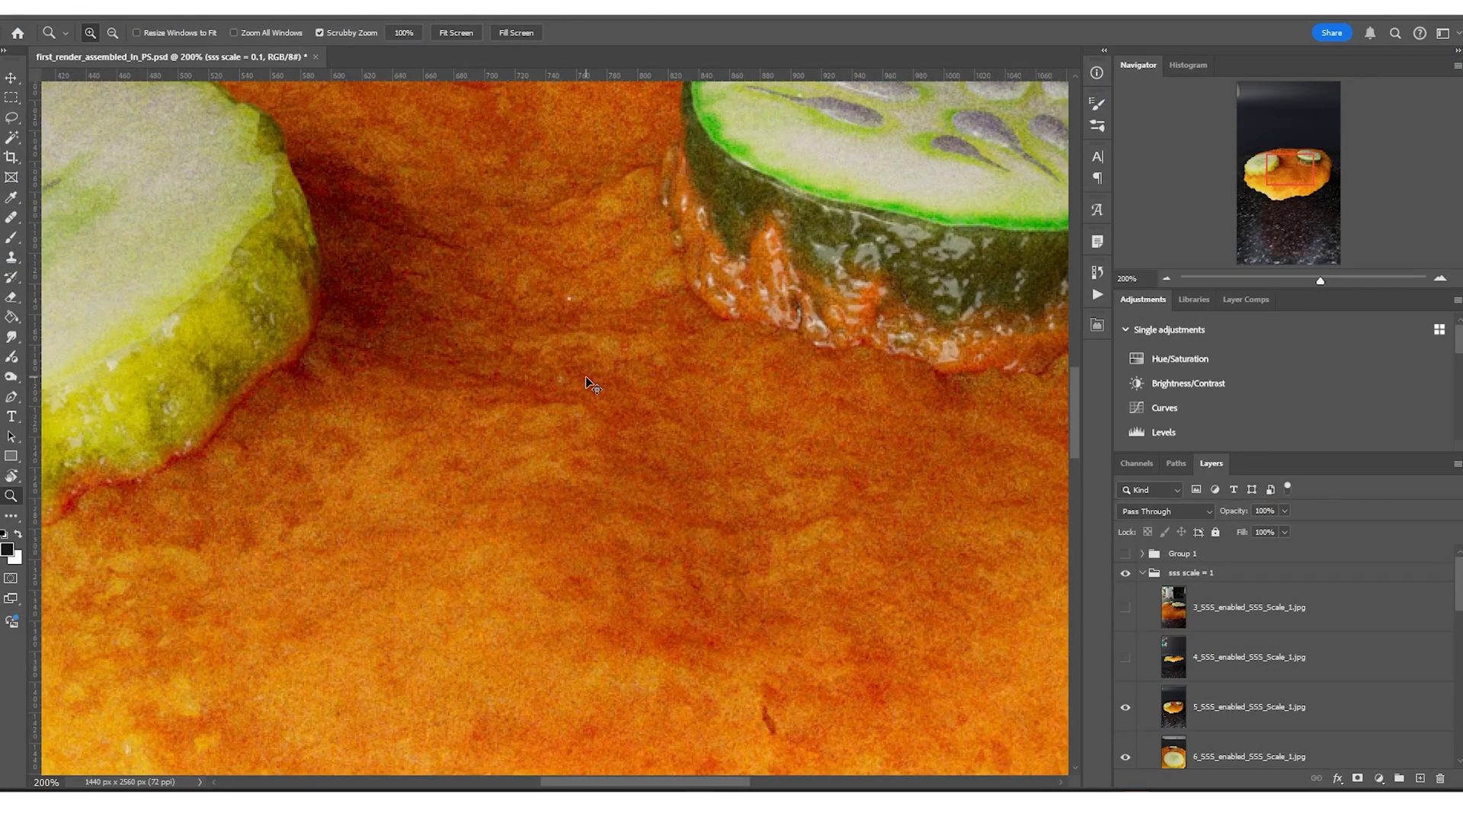
left_click(588, 385, "alt")
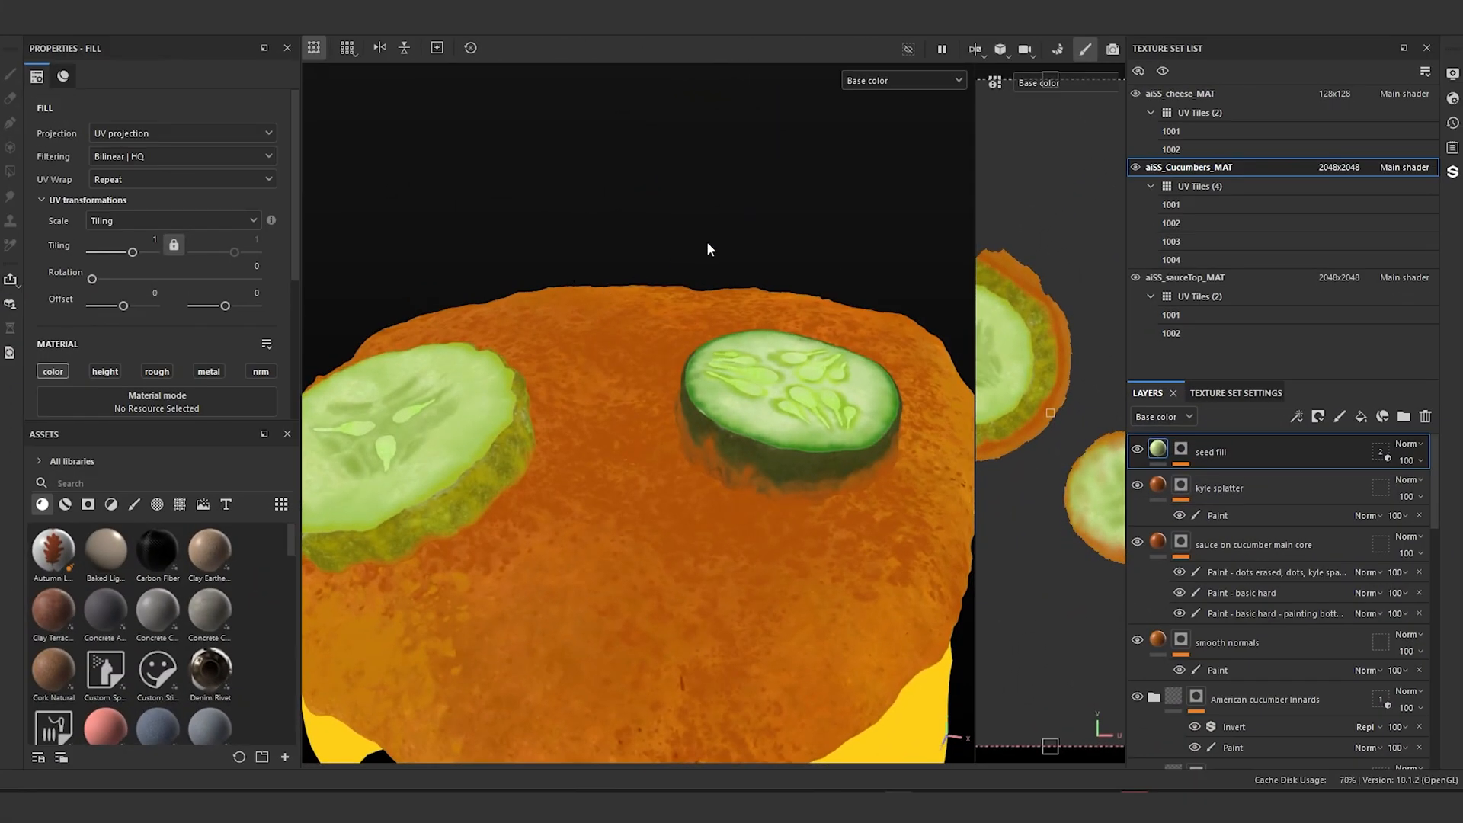
mouse_move(707, 244)
left_mouse_down("alt")
mouse_move(679, 180)
mouse_move(718, 199)
mouse_move(745, 274)
mouse_move(676, 434)
left_mouse_up("alt")
right_click_drag(675, 435, 1062, 585, "alt")
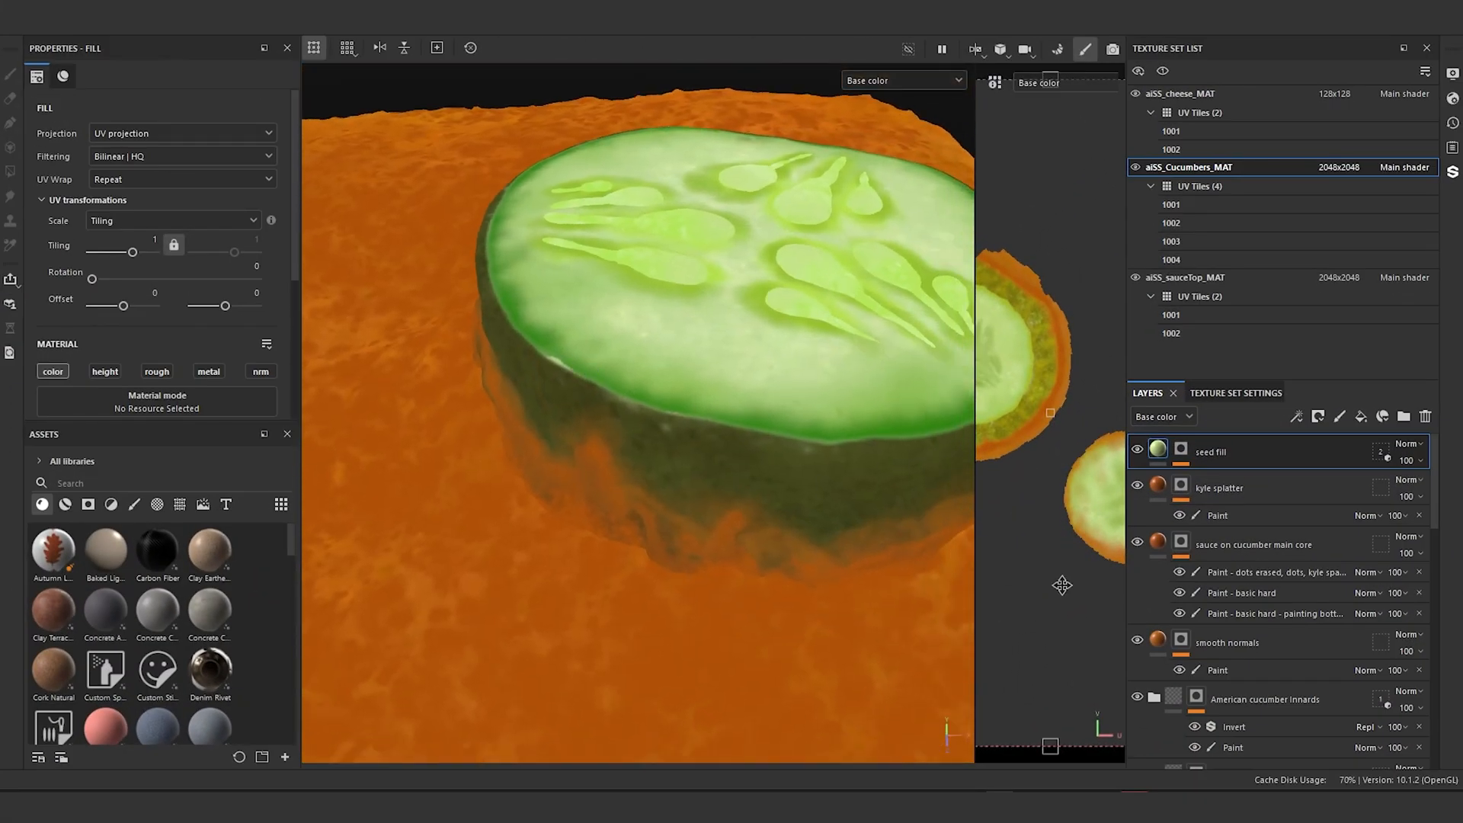
Step: Add a Blur filter to the mask of the cucumber_skin_mask layer in the aiSS_Cucumbers_MAT texture set
scroll(1172, 511, "down", 3)
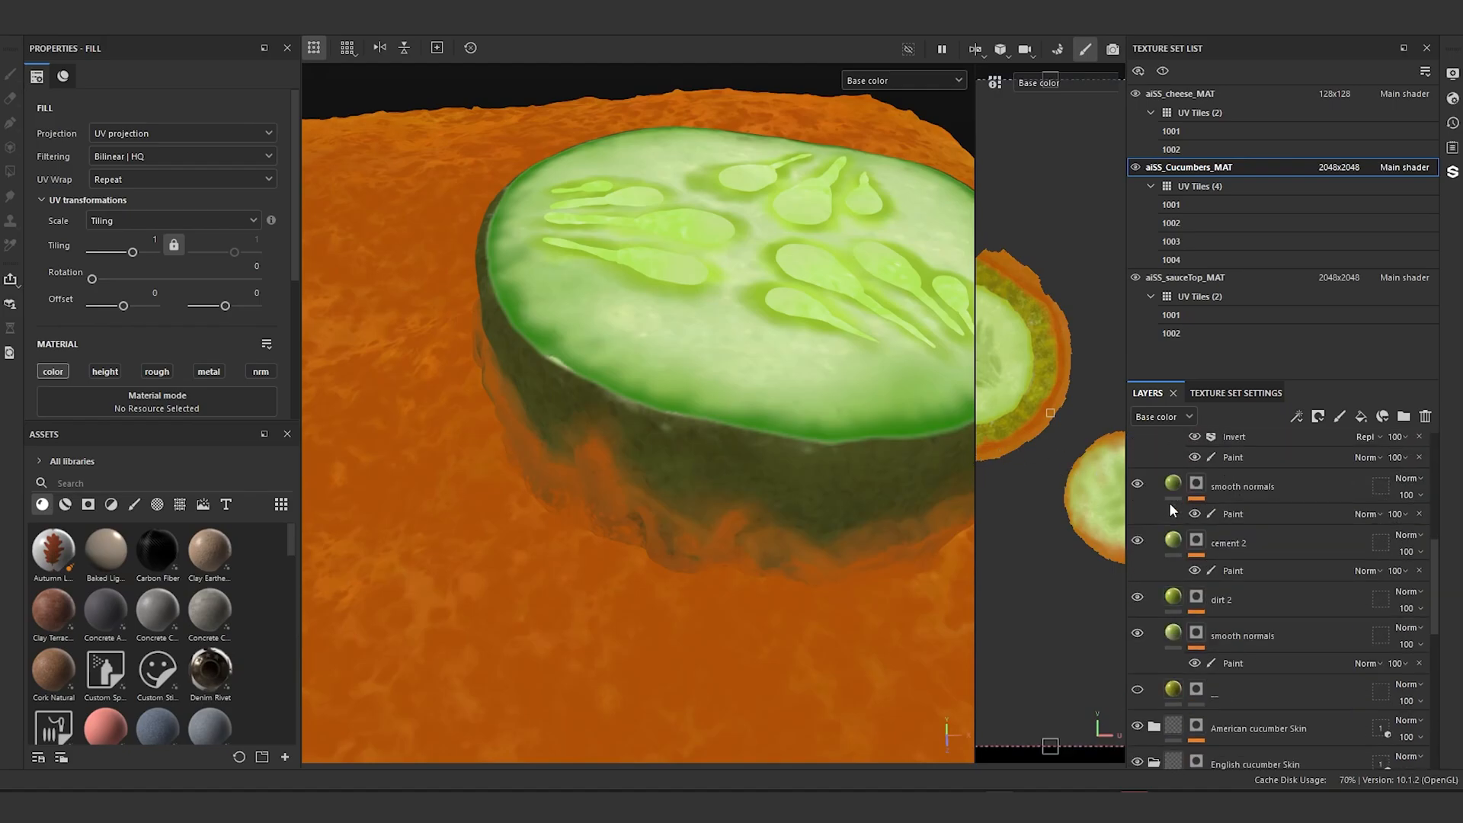
scroll(1172, 510, "down", 4)
left_click(1183, 718)
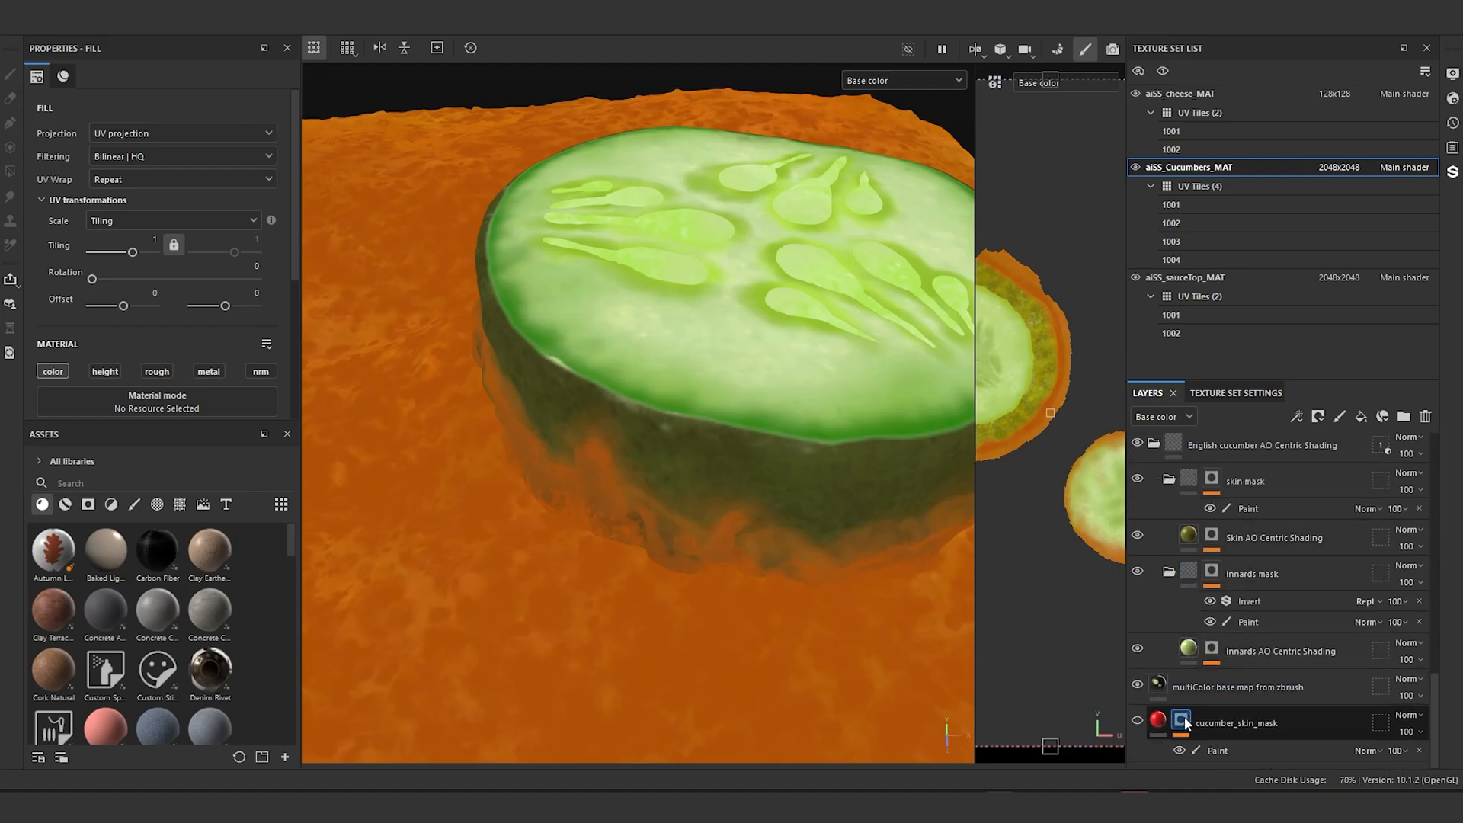
right_click(1183, 721)
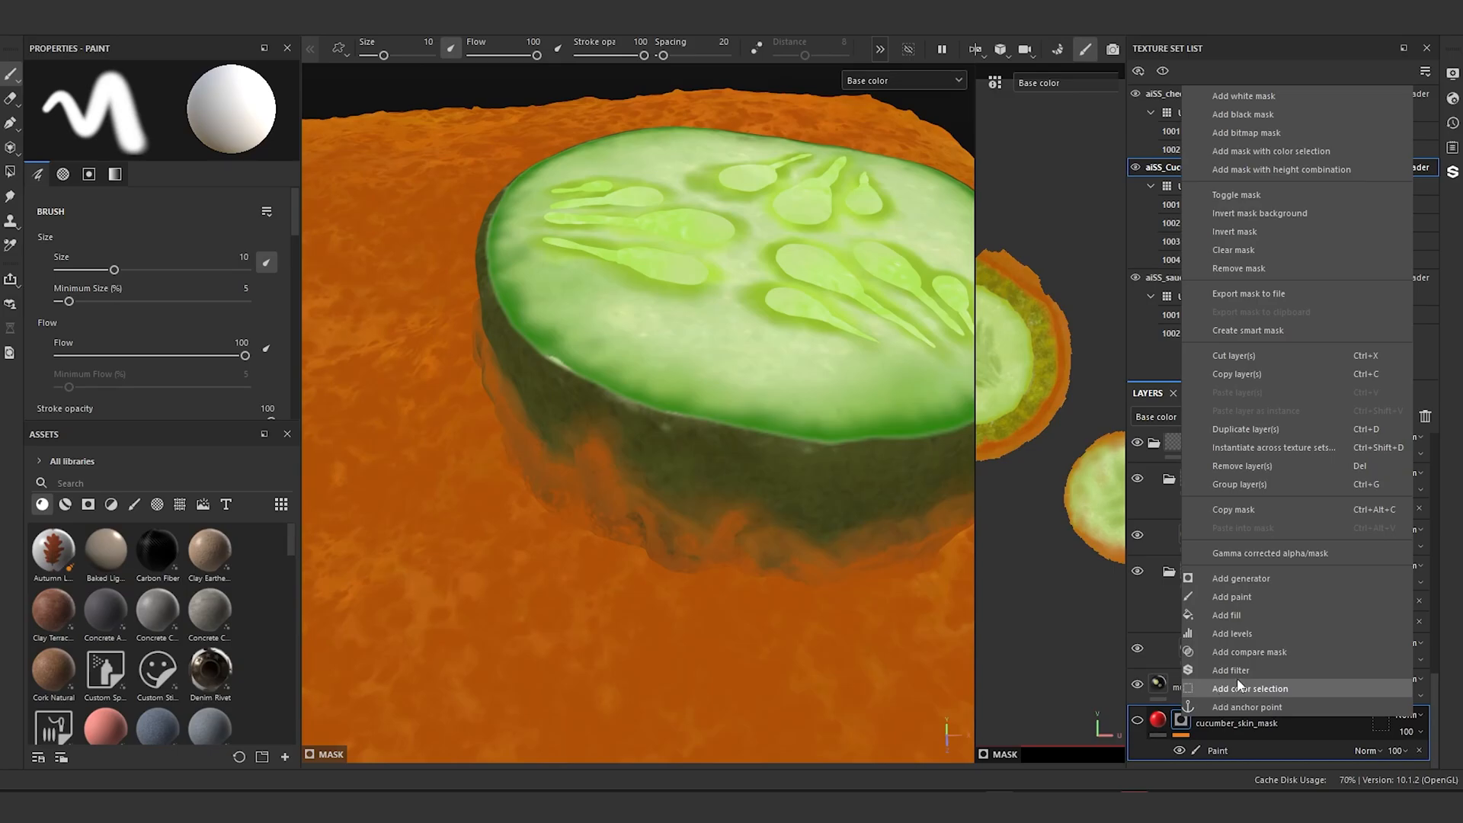
left_click(1232, 670)
left_click(176, 124)
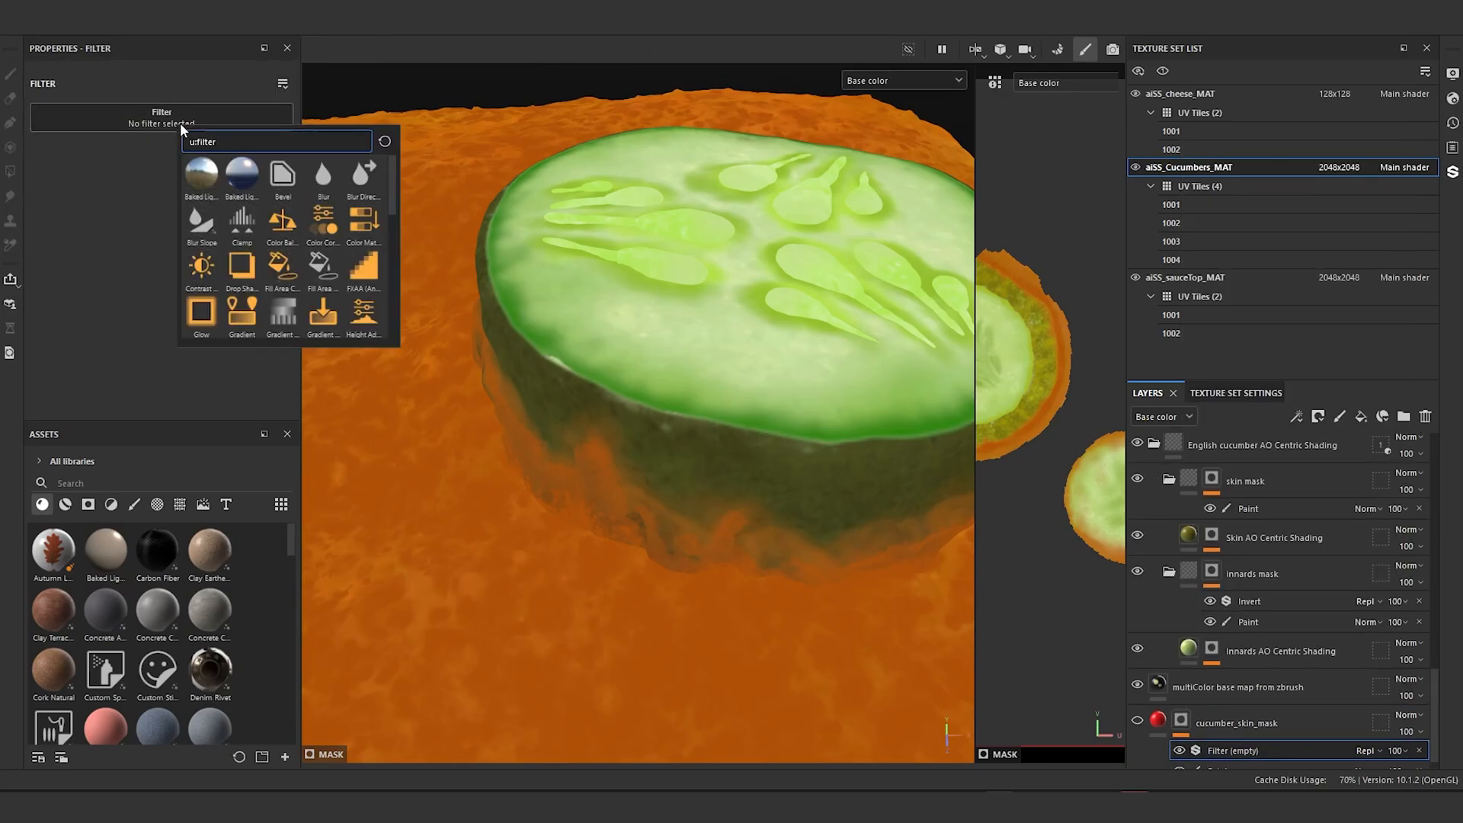
left_click(324, 177)
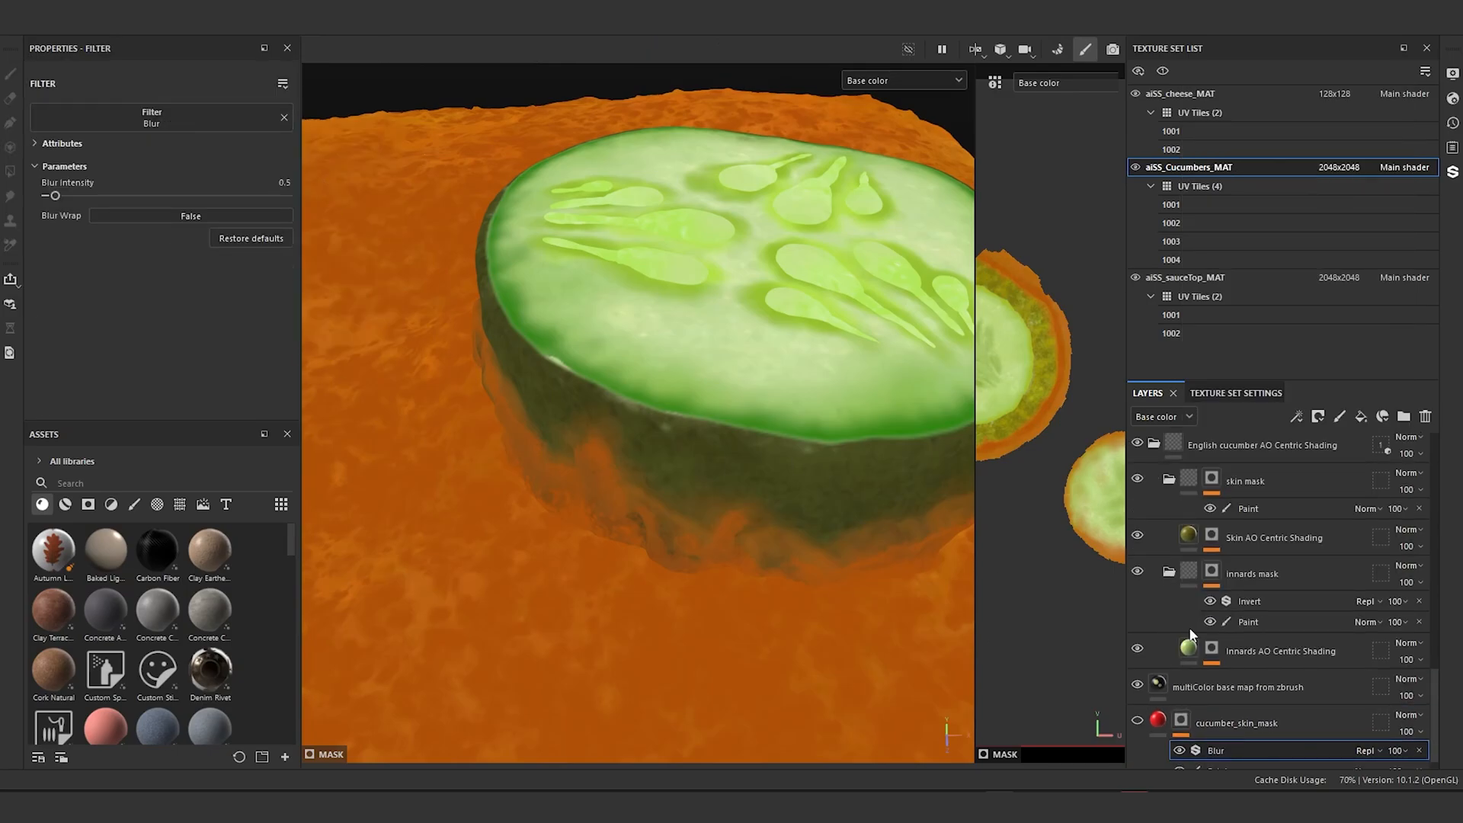
Step: Display the cucumber_skin_mask layer's mask on the model and compare its skin edge with the Blur on and off
left_click(1181, 720)
left_click(896, 79)
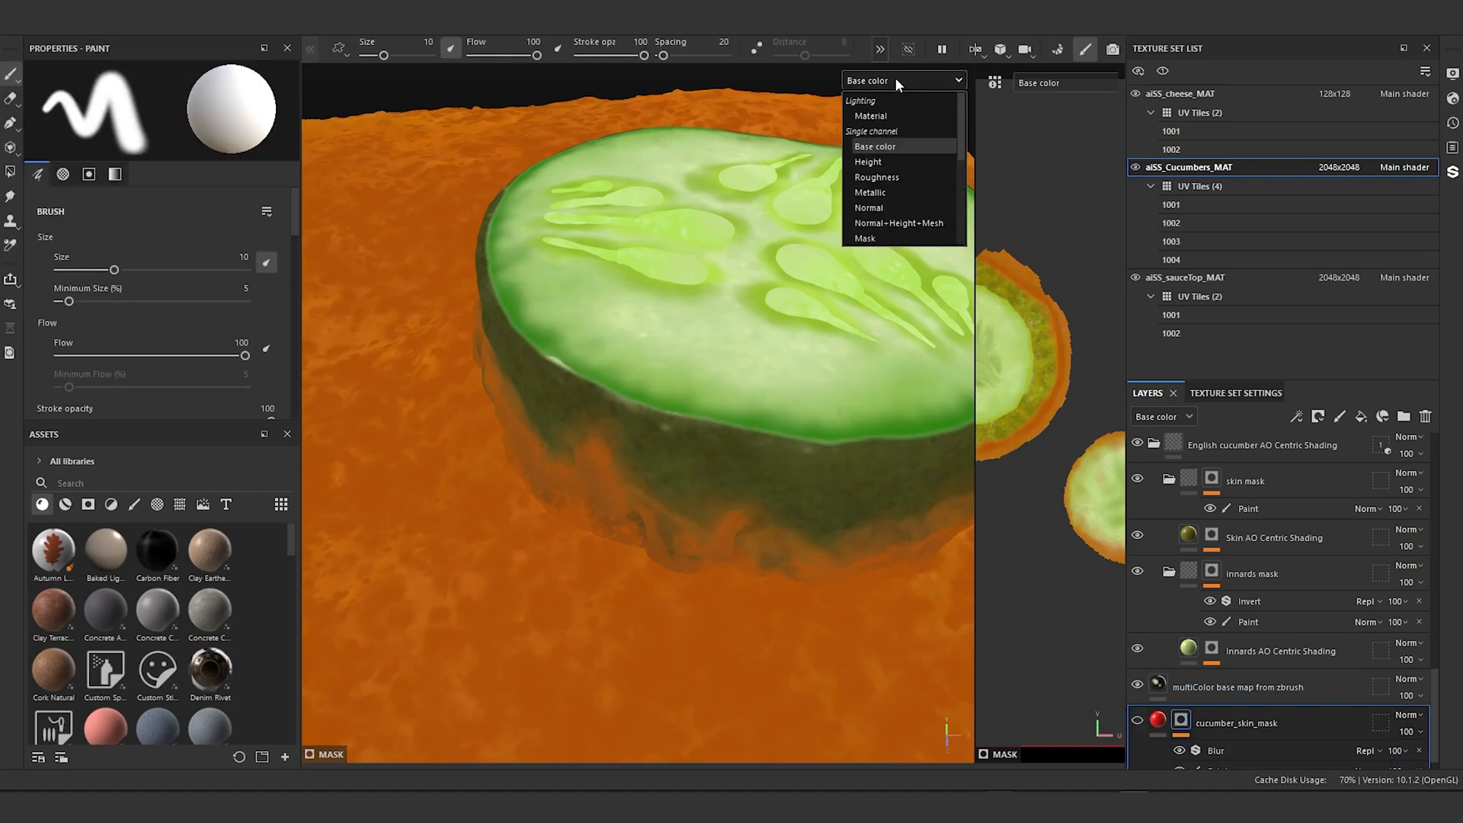
left_click(876, 237)
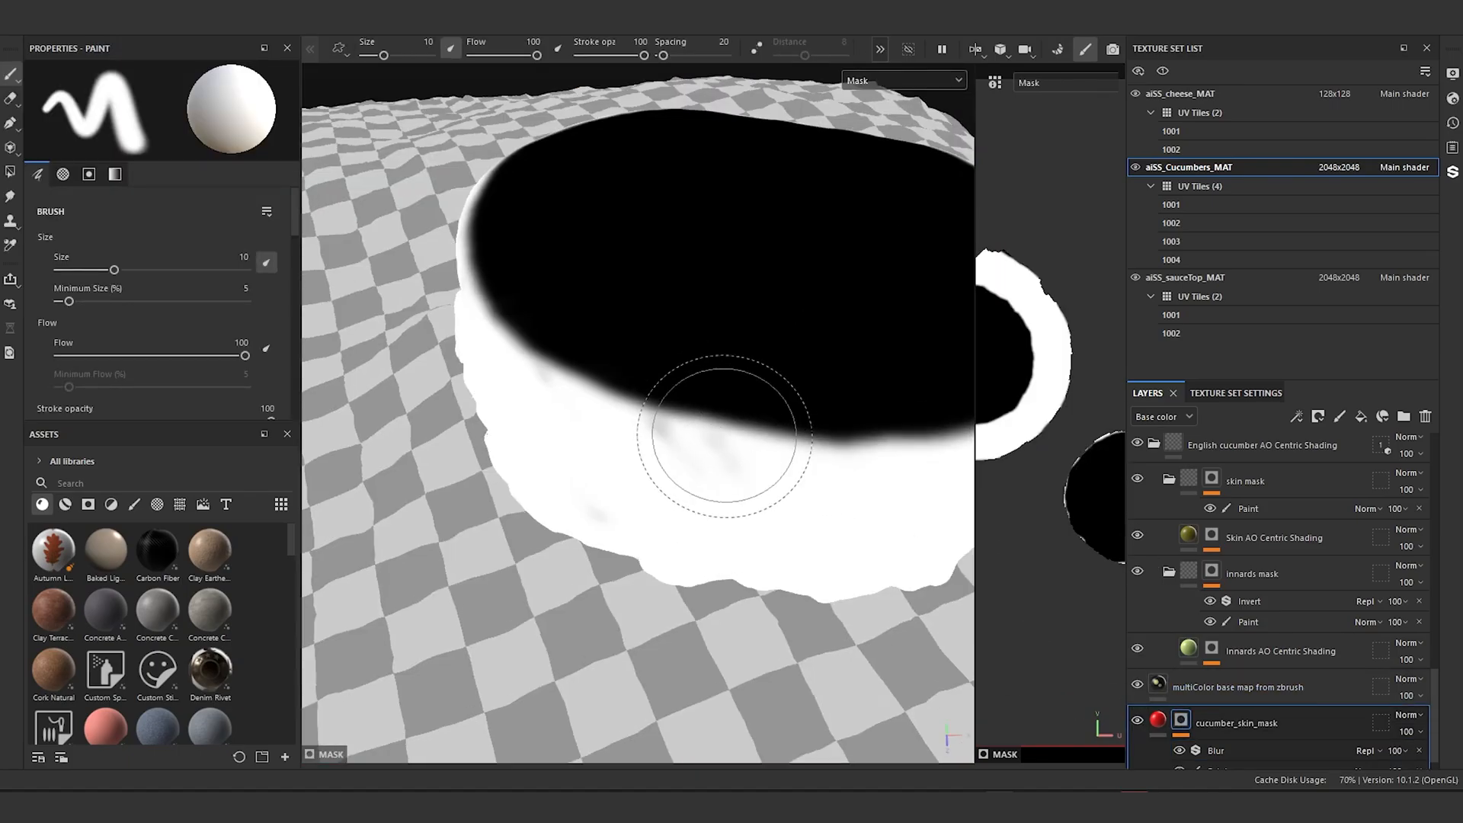
scroll(724, 434, "up", 3)
left_click(1180, 750)
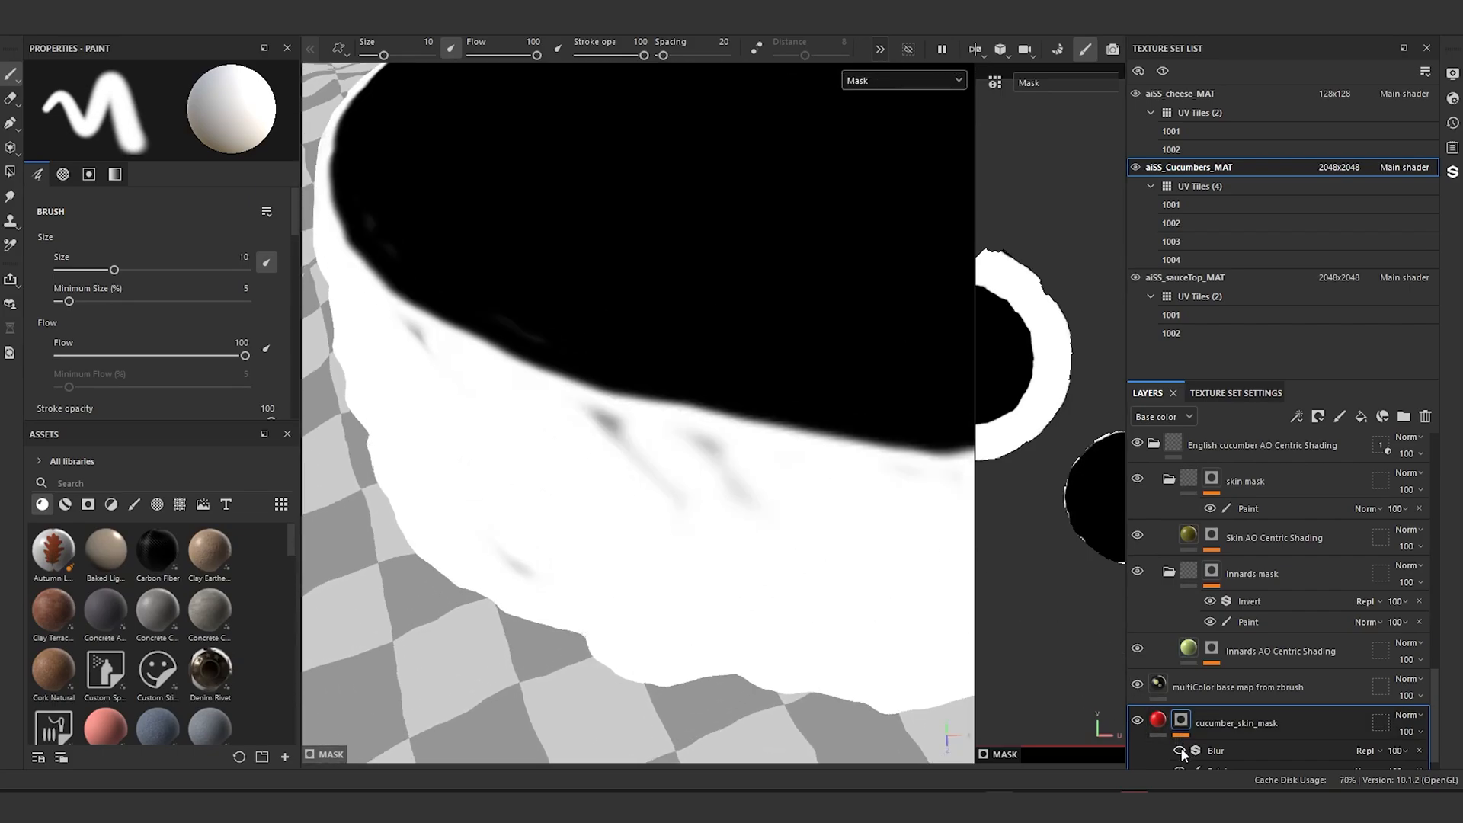
left_click(1179, 750)
left_click(1179, 751)
left_click(1179, 750)
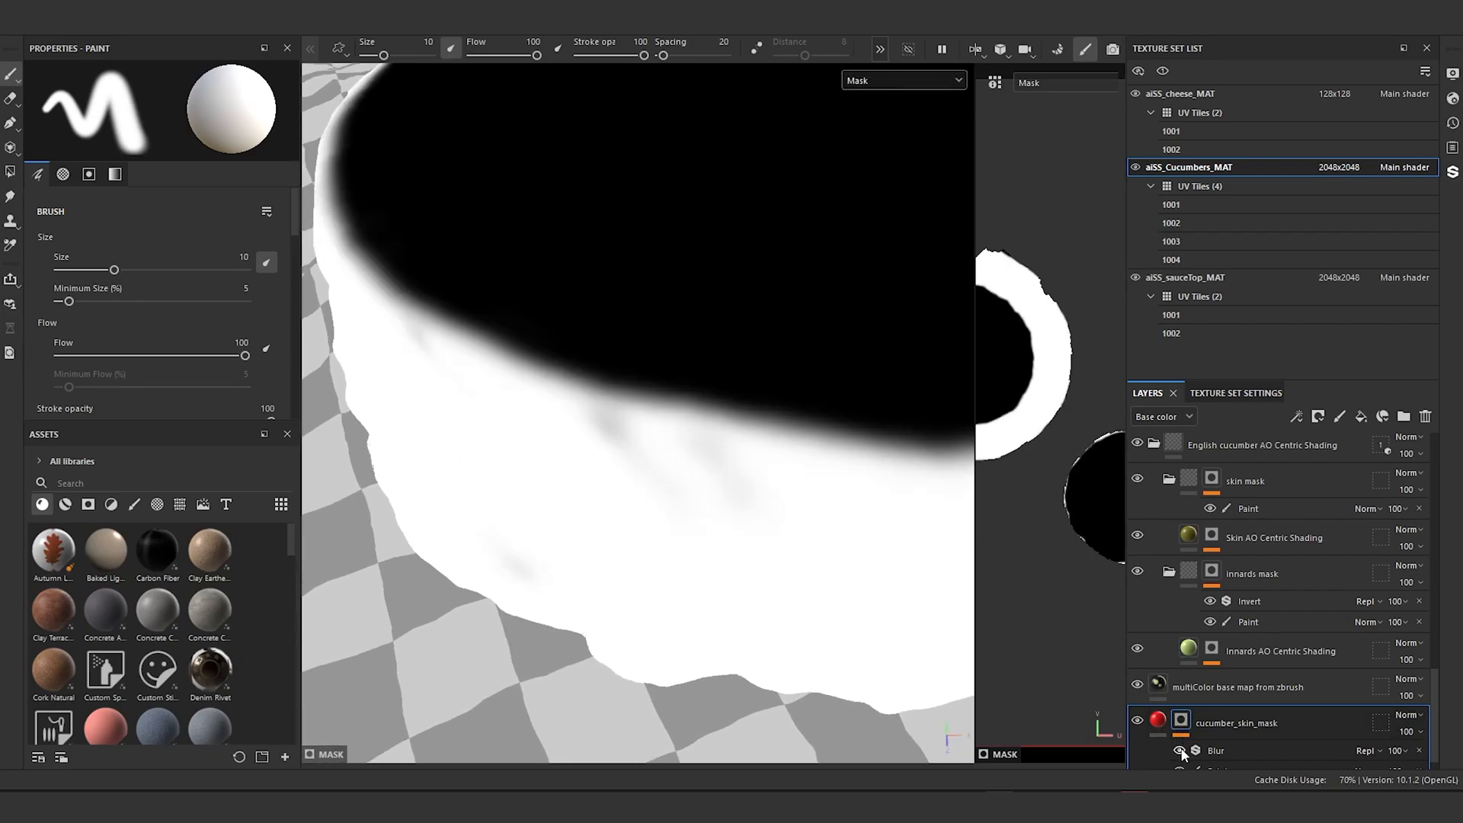
scroll(731, 379, "down", 5)
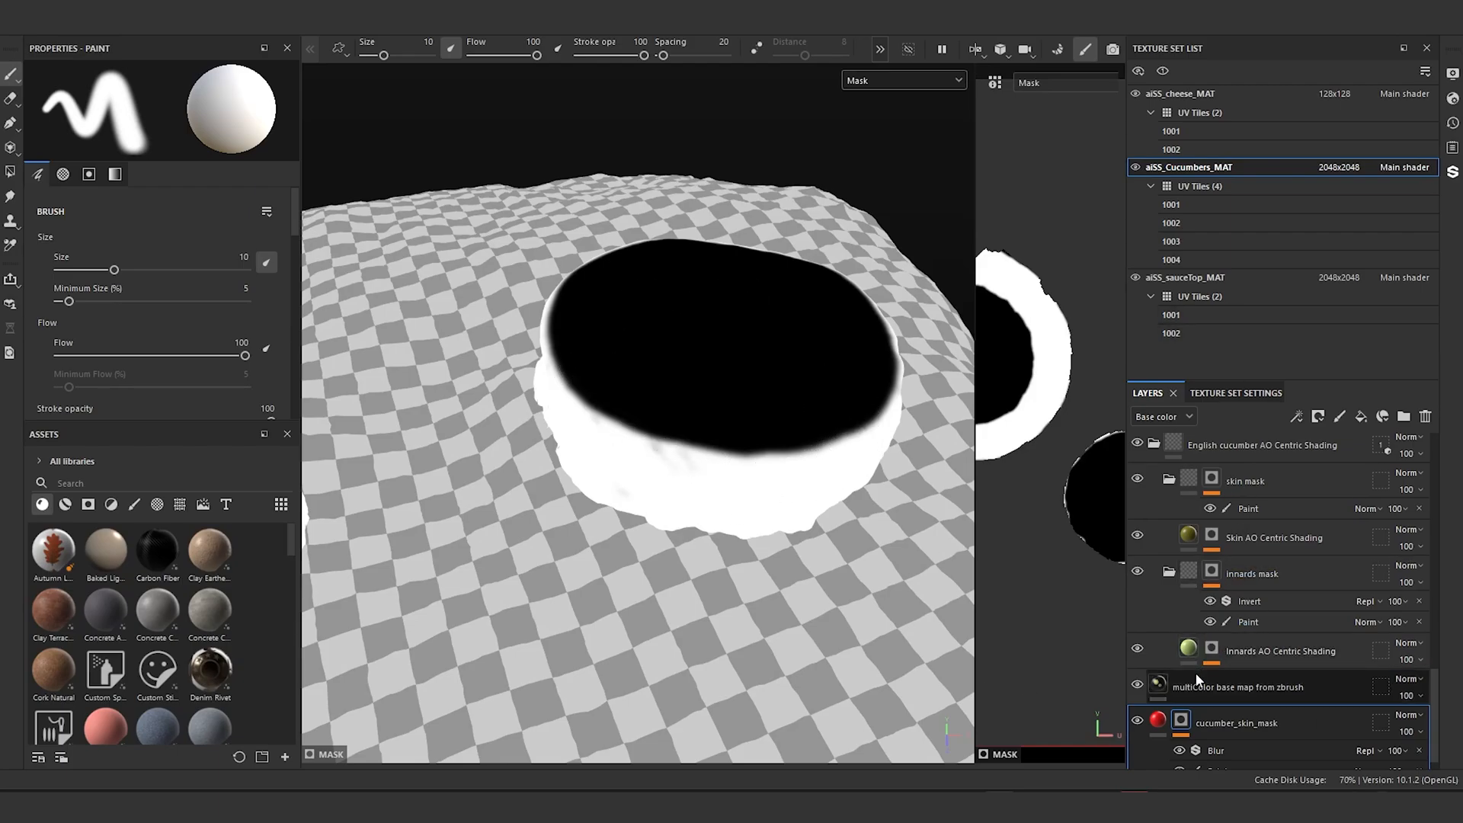
Step: Copy the Blur effect from cucumber_skin_mask onto the skin mask folder's mask in the English cucumber AO Centric Shading group
left_click(1169, 743)
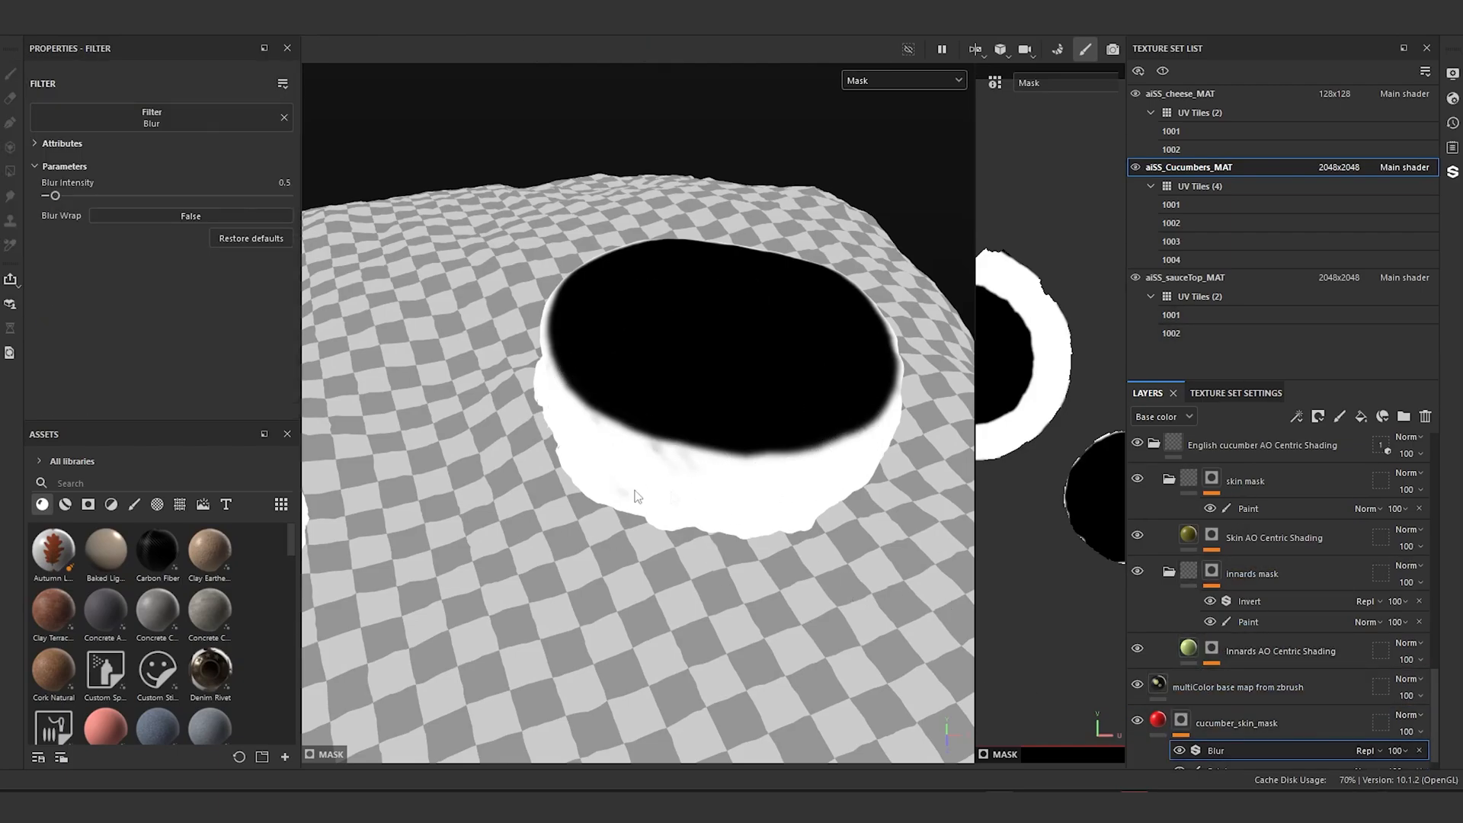
mouse_move(652, 480)
left_mouse_down("alt")
mouse_move(768, 467)
mouse_move(643, 489)
left_mouse_up("alt")
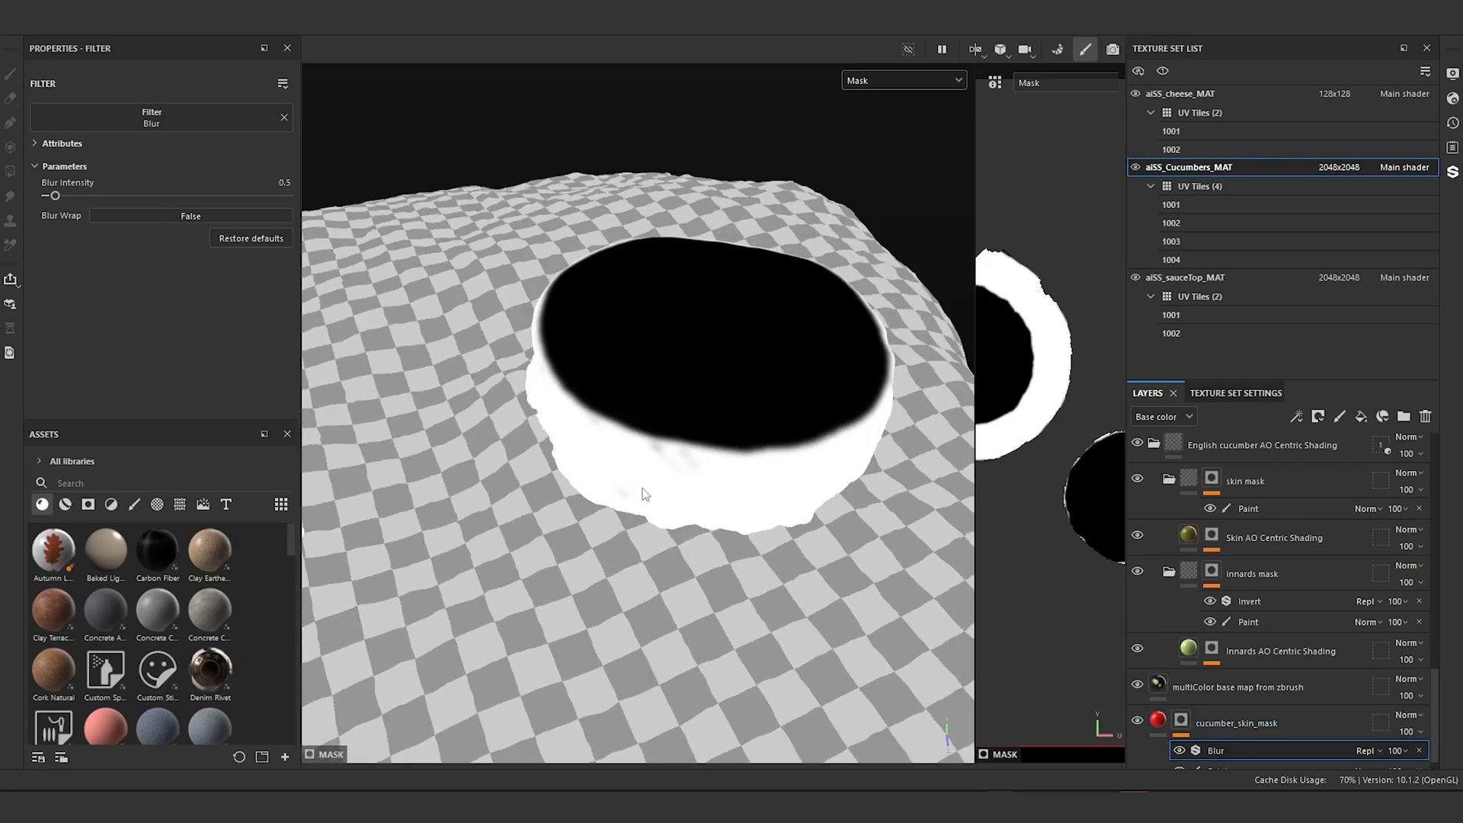
right_click(1248, 747)
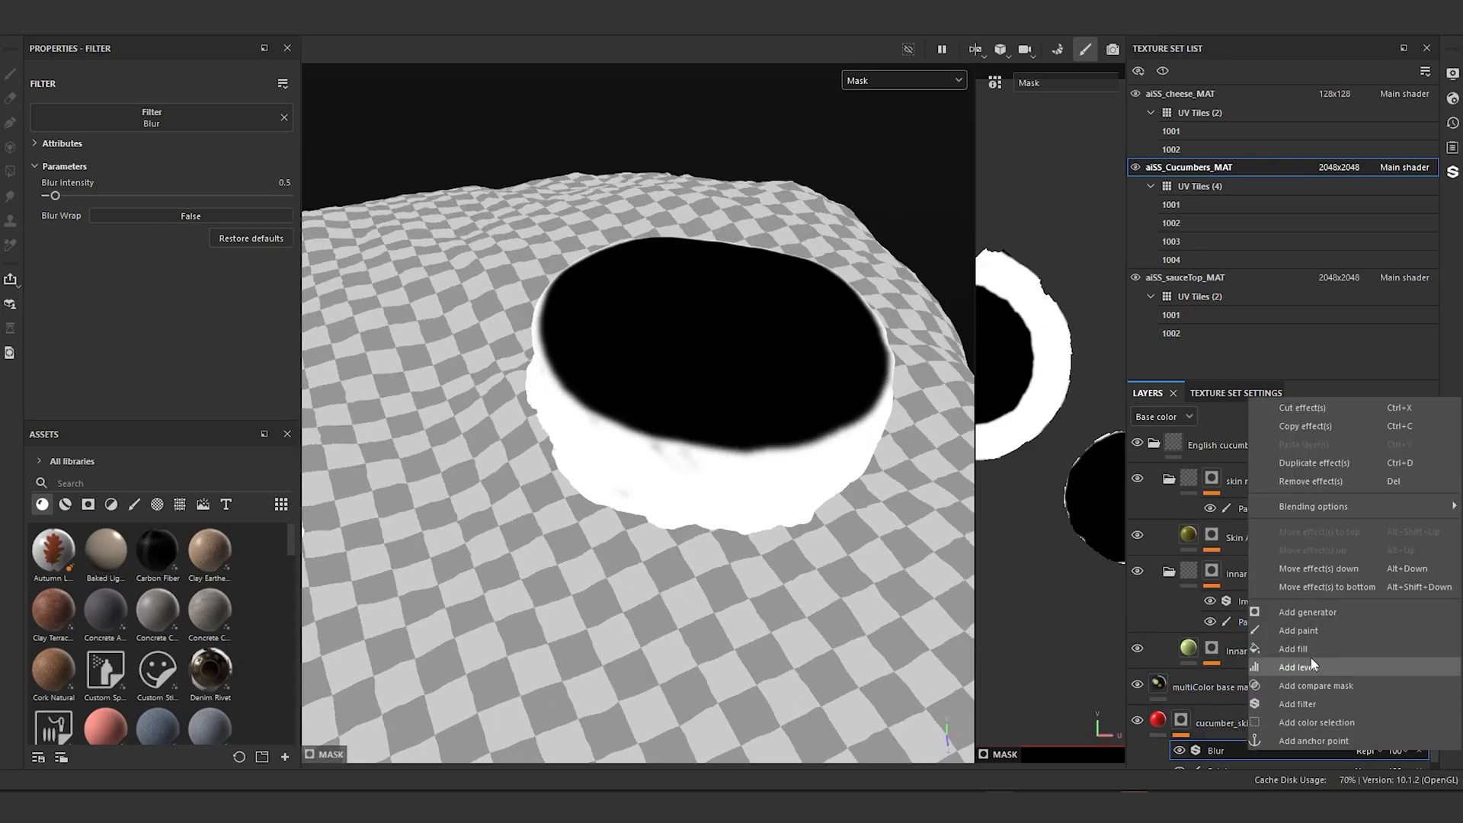
left_click(1332, 432)
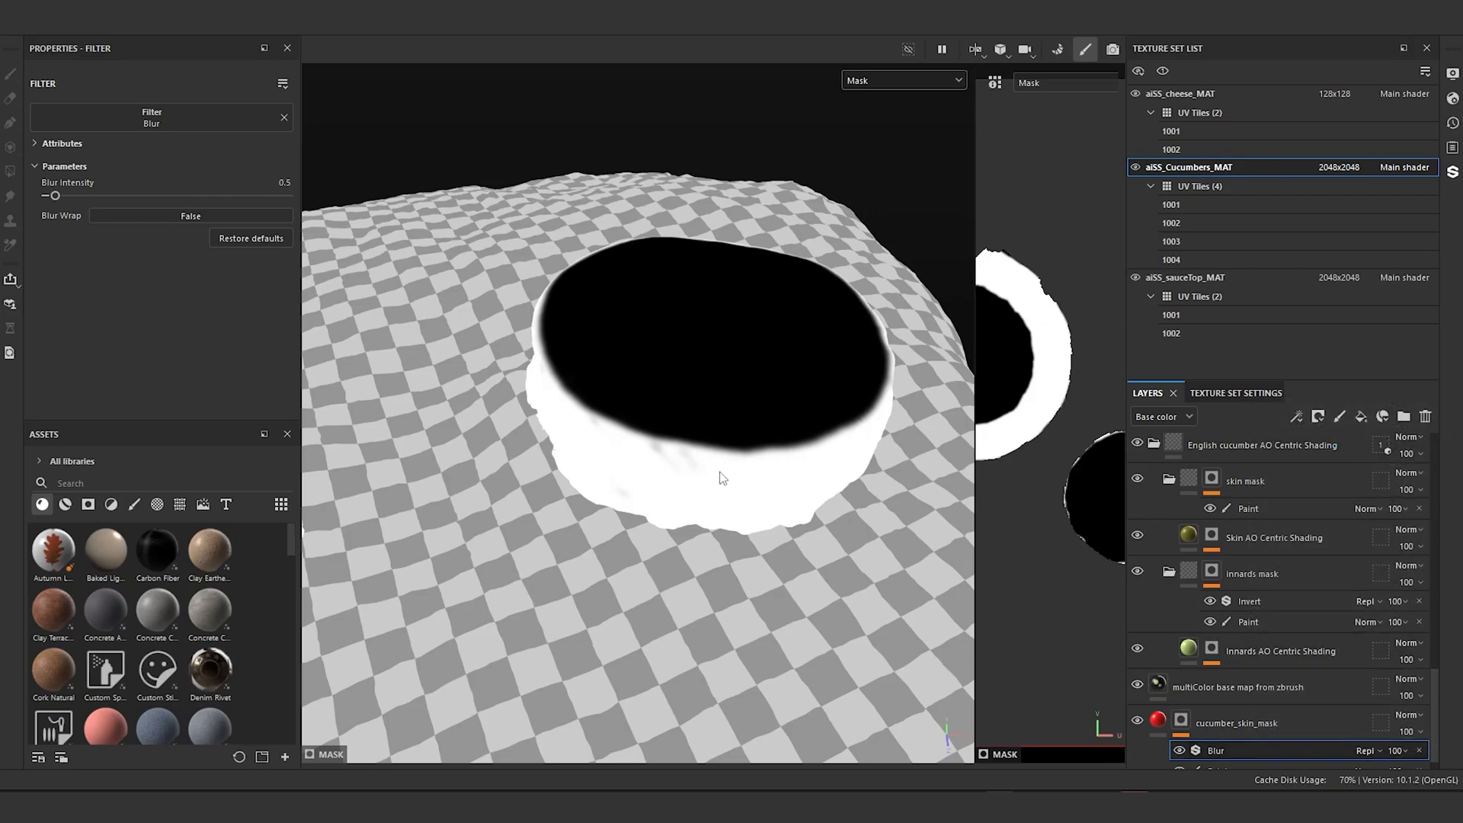
scroll(1240, 684, "up", 5)
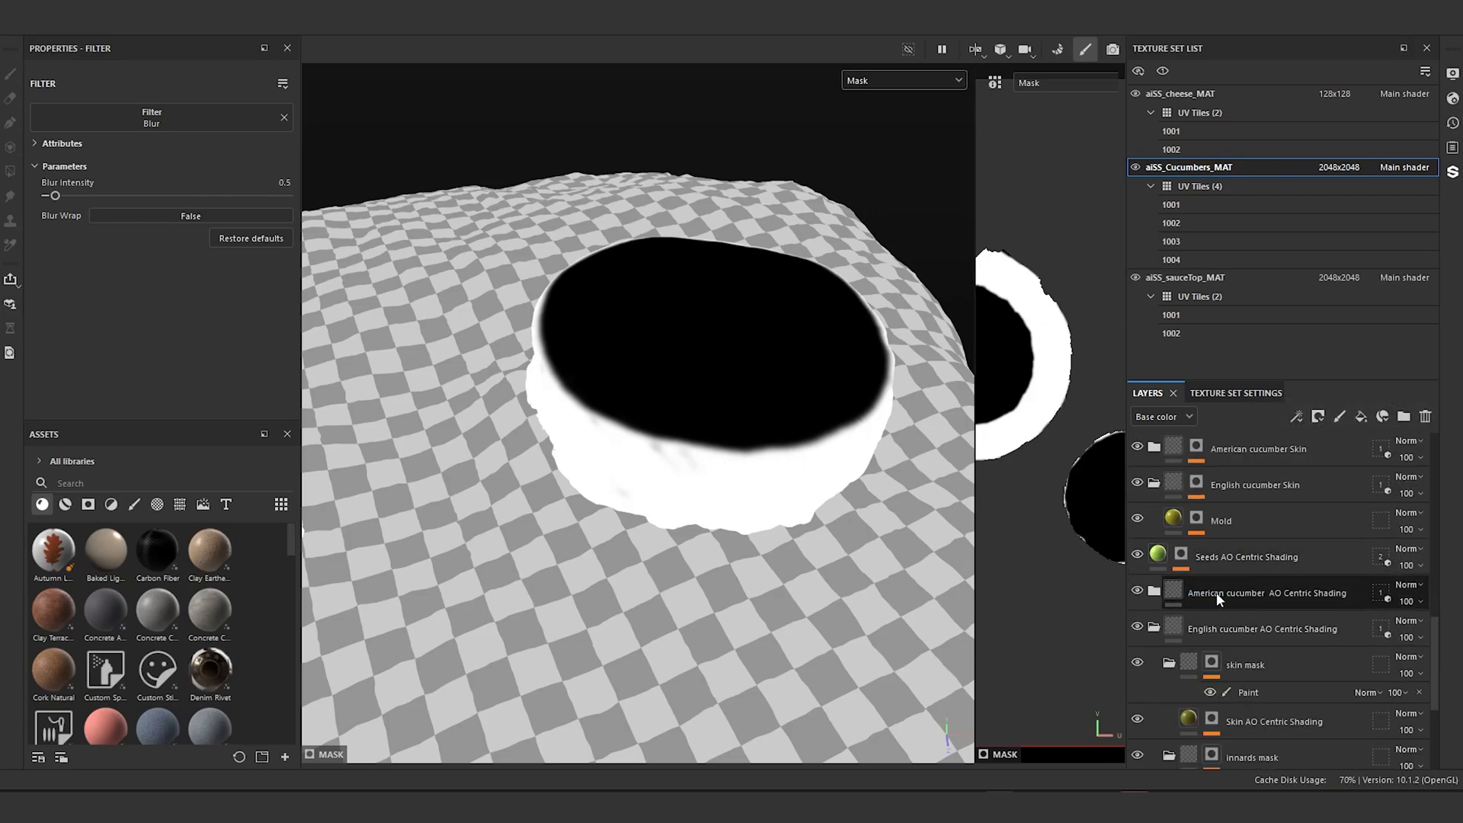
scroll(1226, 625, "down", 3)
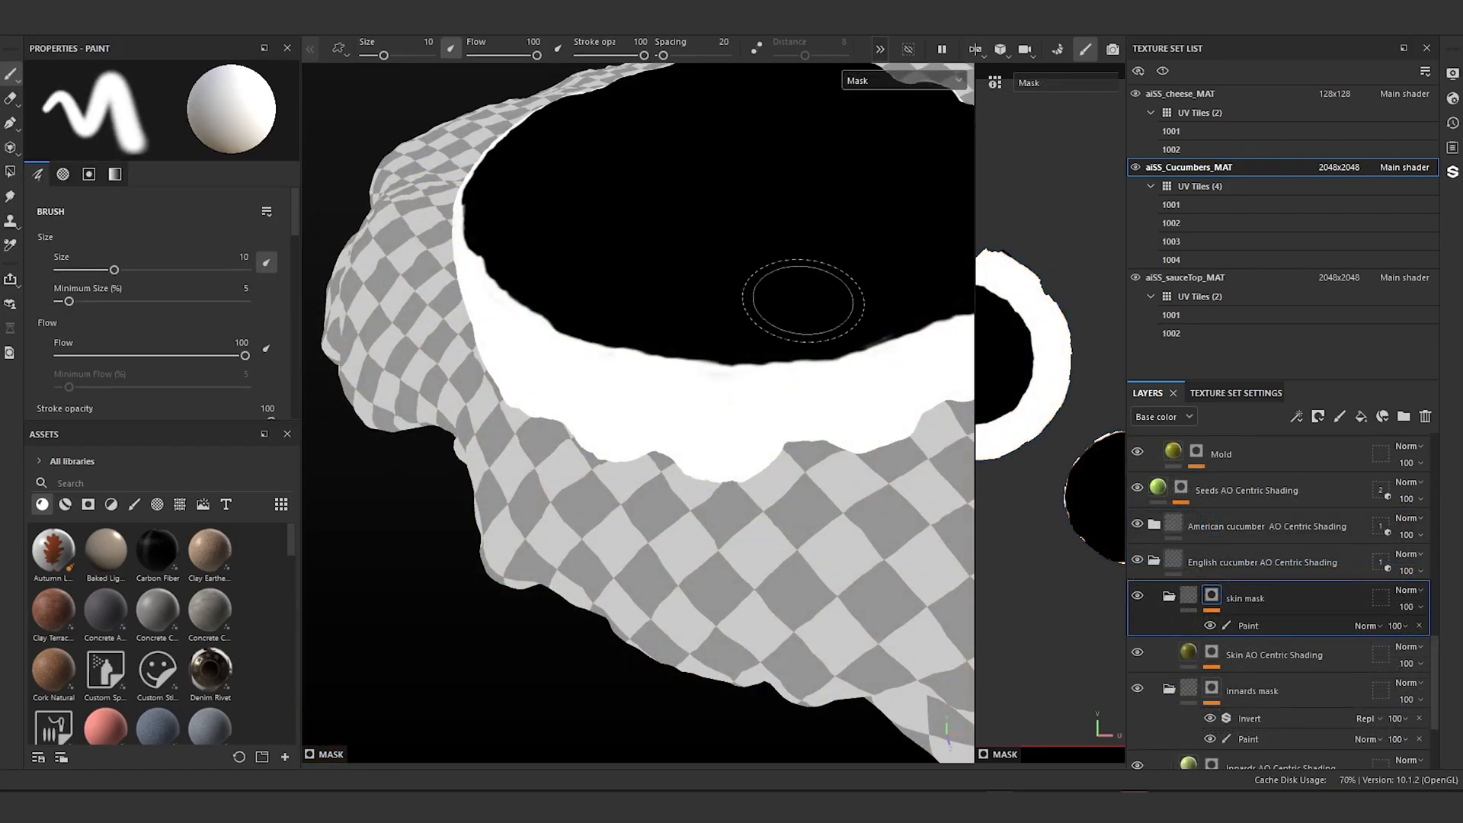
left_click_drag(803, 300, 743, 373, "alt")
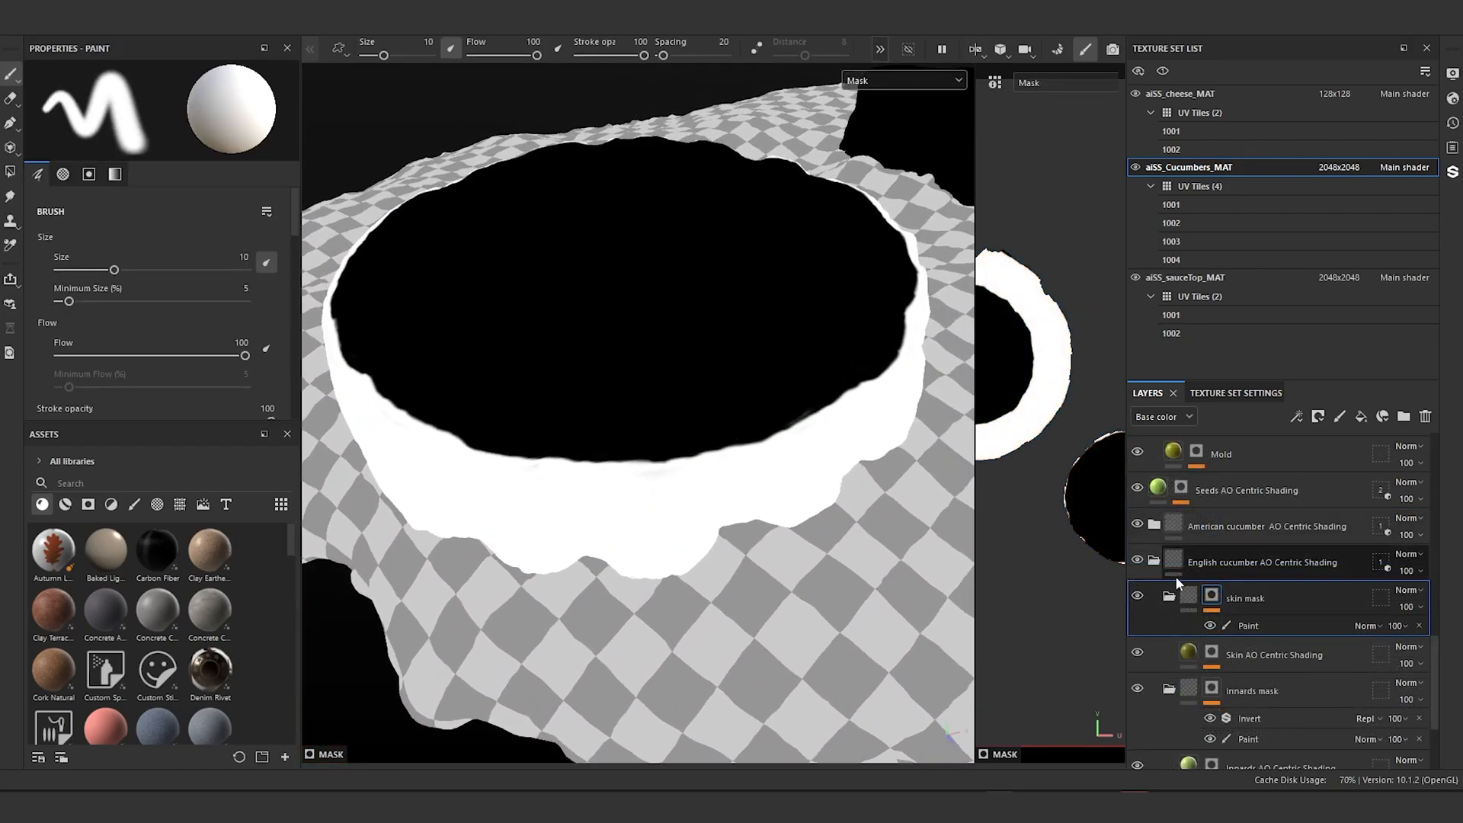
right_click(1213, 598)
left_click(1322, 308)
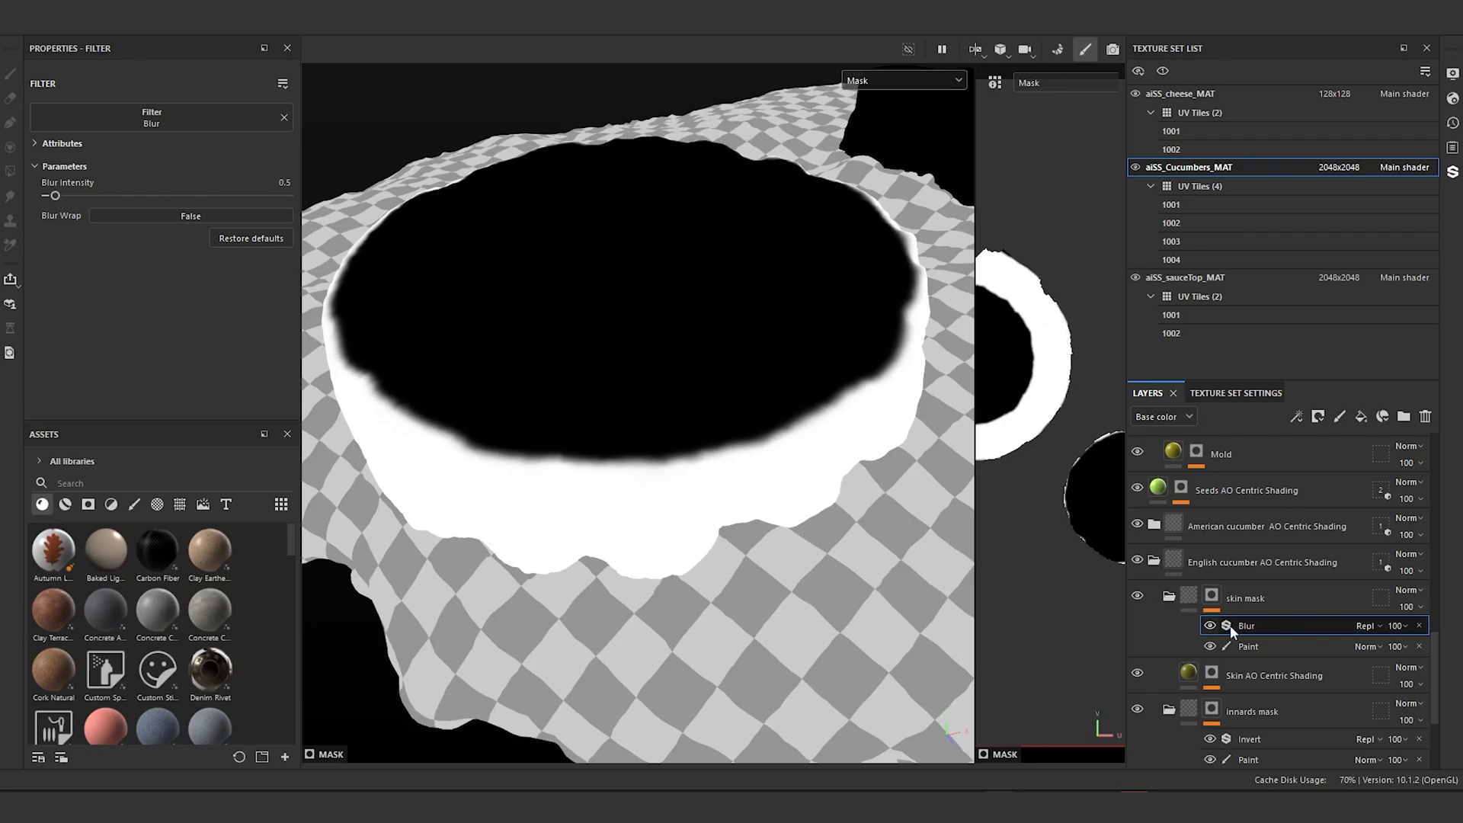
Step: Paste the copied Blur effect onto the skin mask folder's mask in the American cucumber AO Centric Shading group
scroll(1230, 624, "up", 1)
left_click(1155, 573)
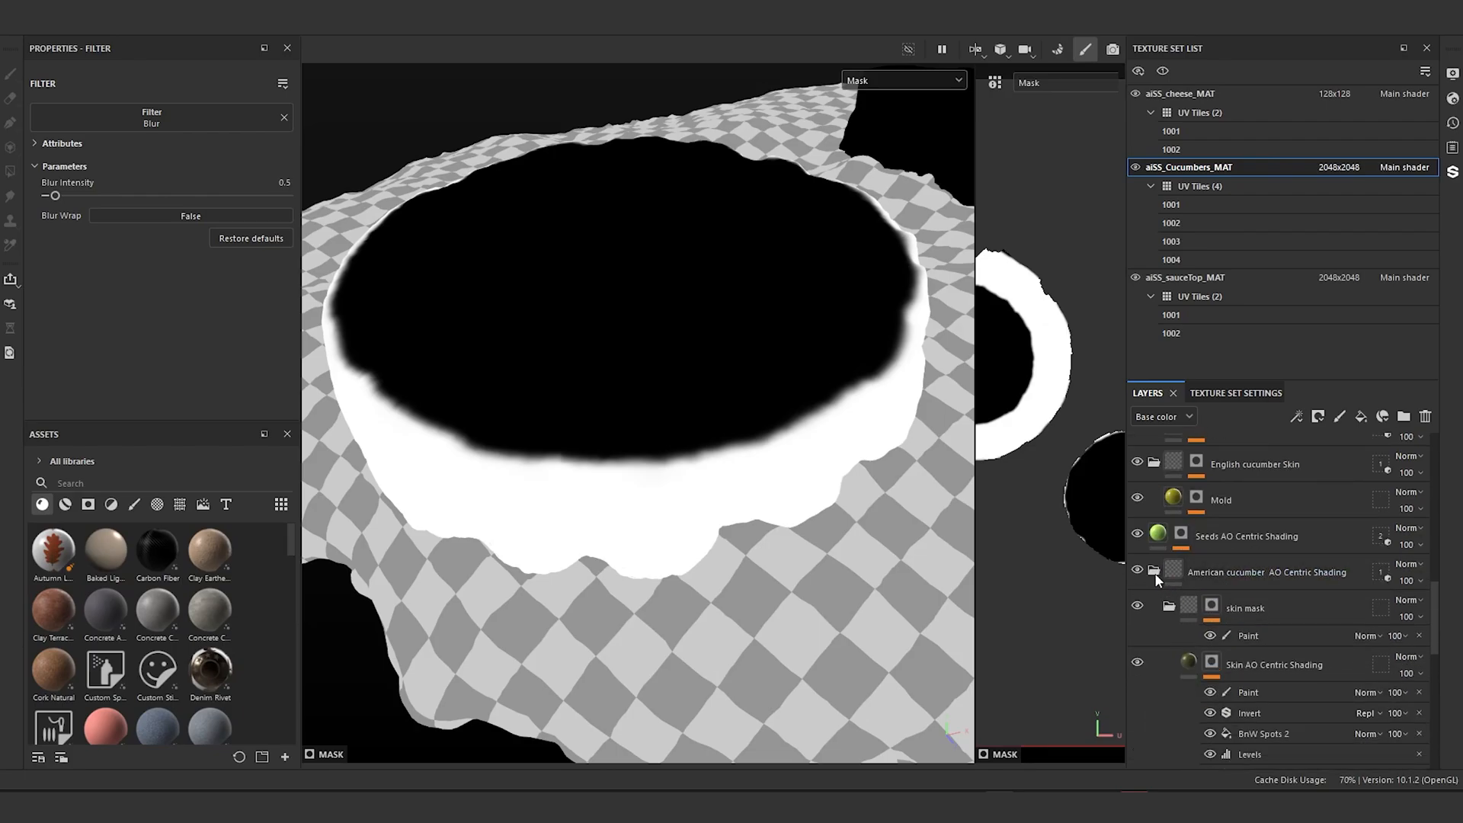
scroll(1245, 600, "down", 1)
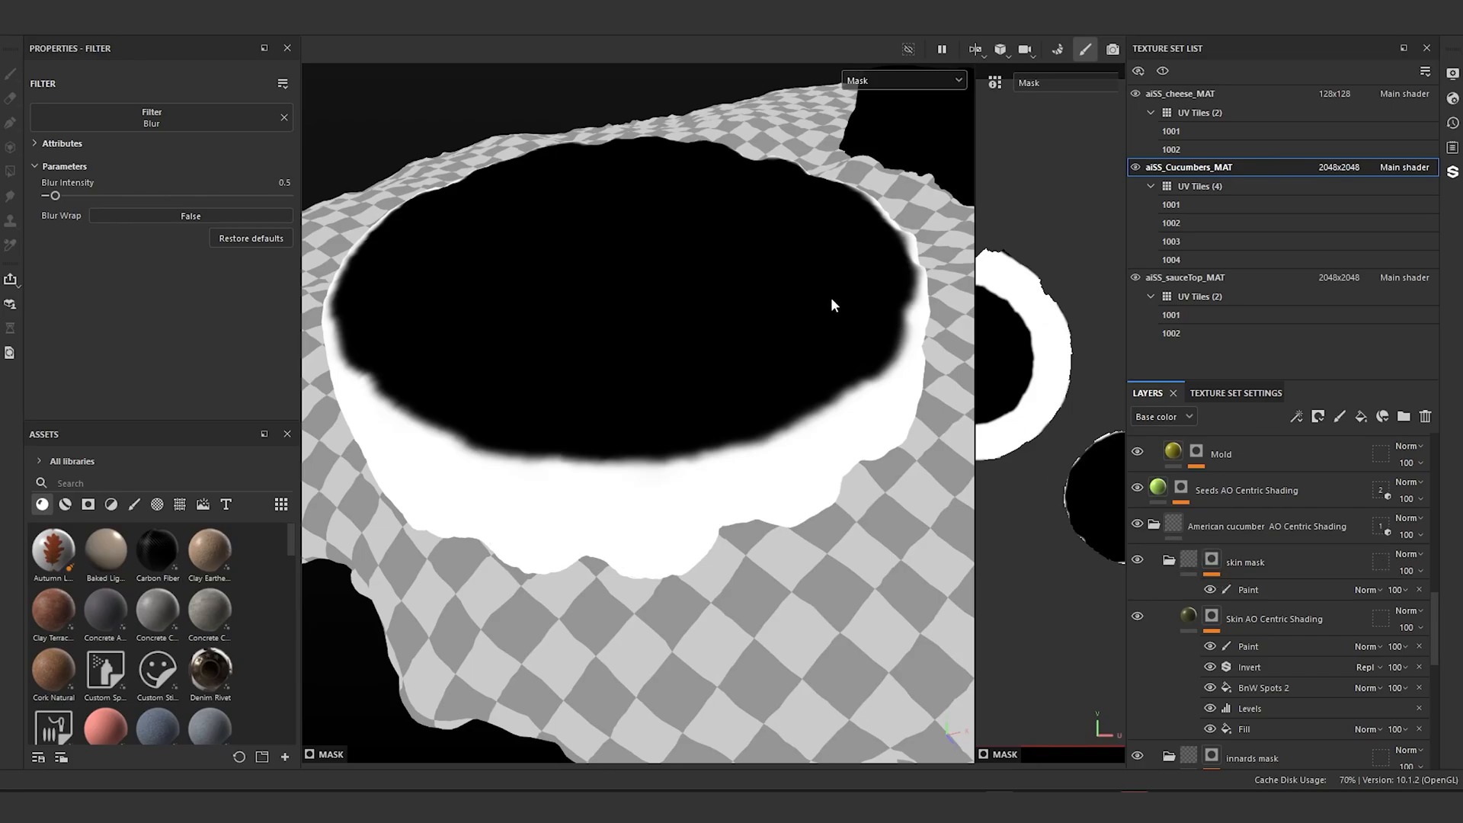
middle_click_drag(831, 299, 739, 352, "alt")
left_click(1214, 561)
left_click_drag(937, 469, 816, 190, "alt")
left_click(916, 83)
left_click(884, 238)
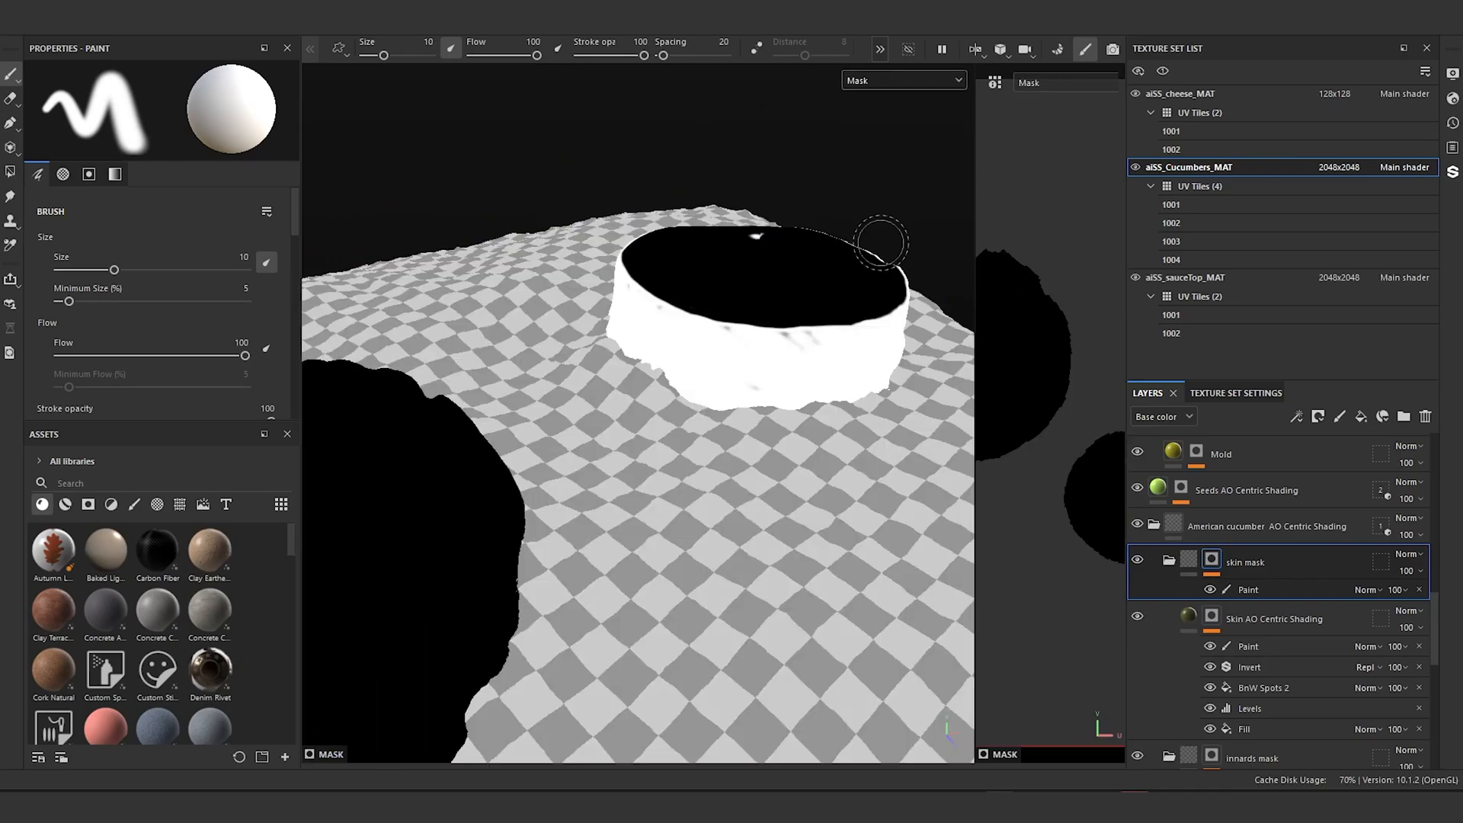
scroll(787, 313, "up", 4)
middle_click_drag(787, 313, 764, 343, "alt")
left_click_drag(764, 343, 740, 404, "alt")
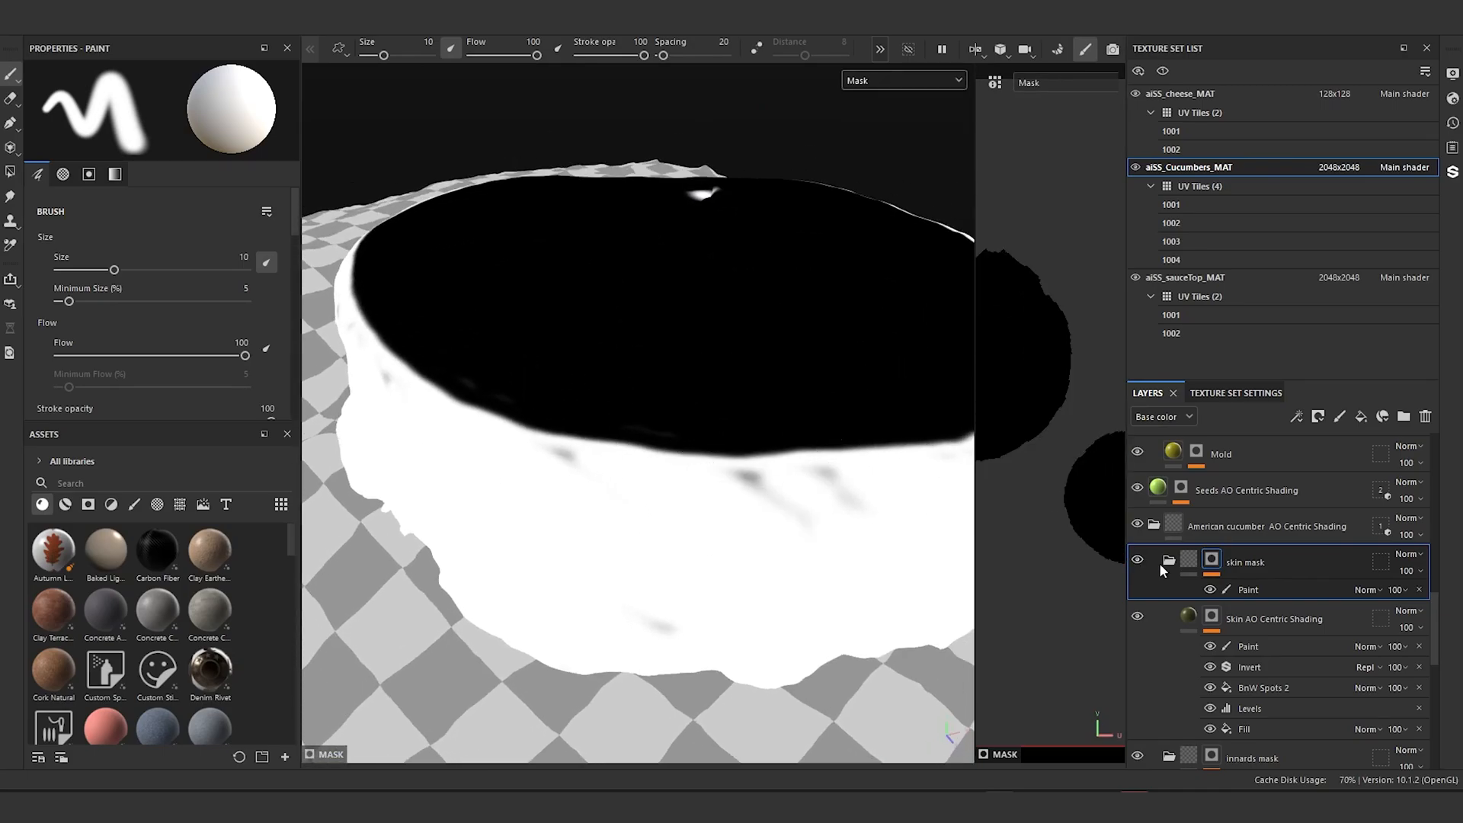
right_click(1215, 563)
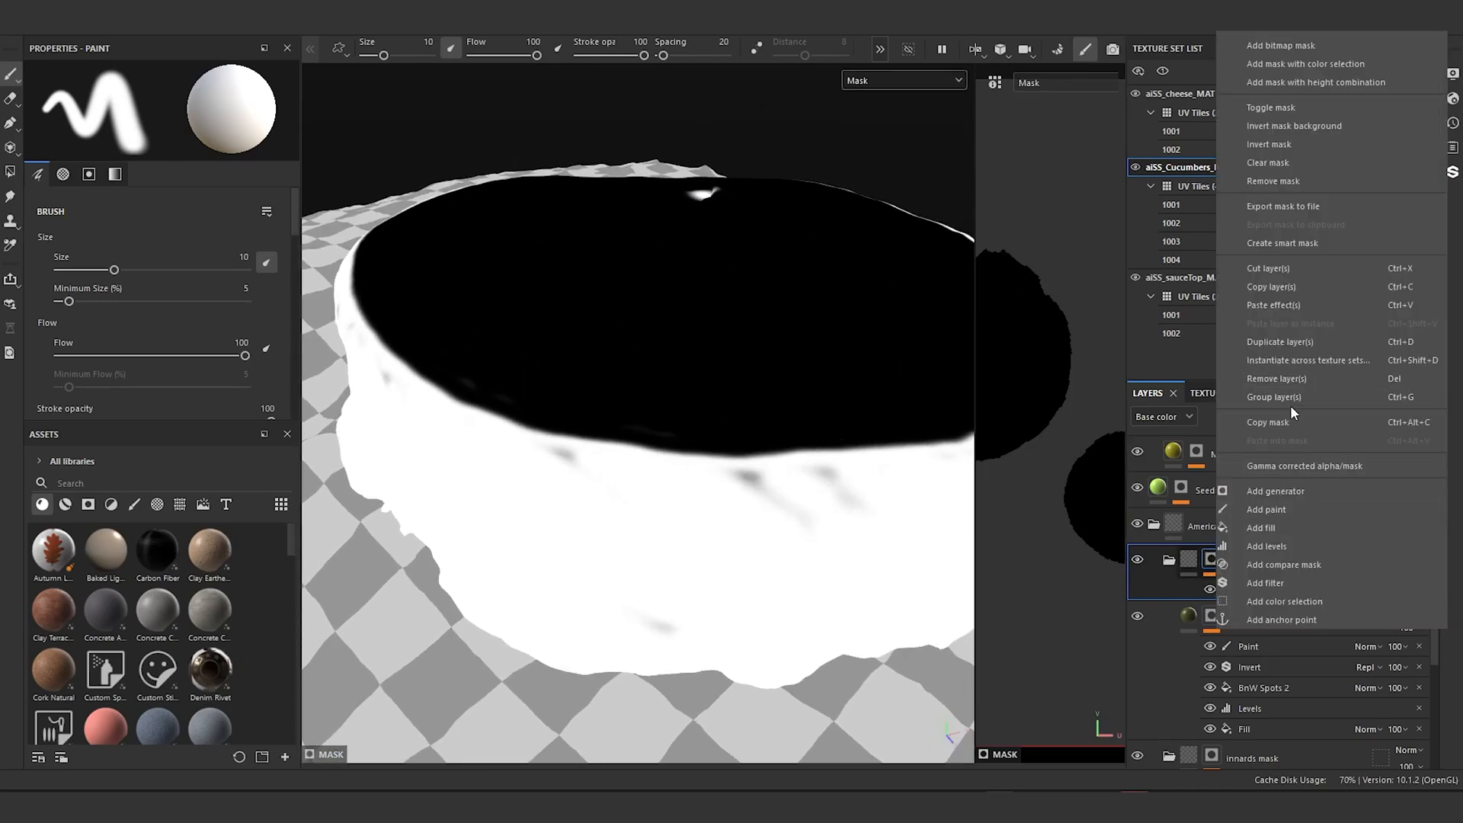
left_click(1290, 304)
Step: Paint out the stray white spot on the slice's top face in black on the American cucumber skin mask
left_click_drag(914, 426, 738, 543, "alt")
scroll(750, 487, "up", 3)
scroll(663, 477, "down", 3)
key("1")
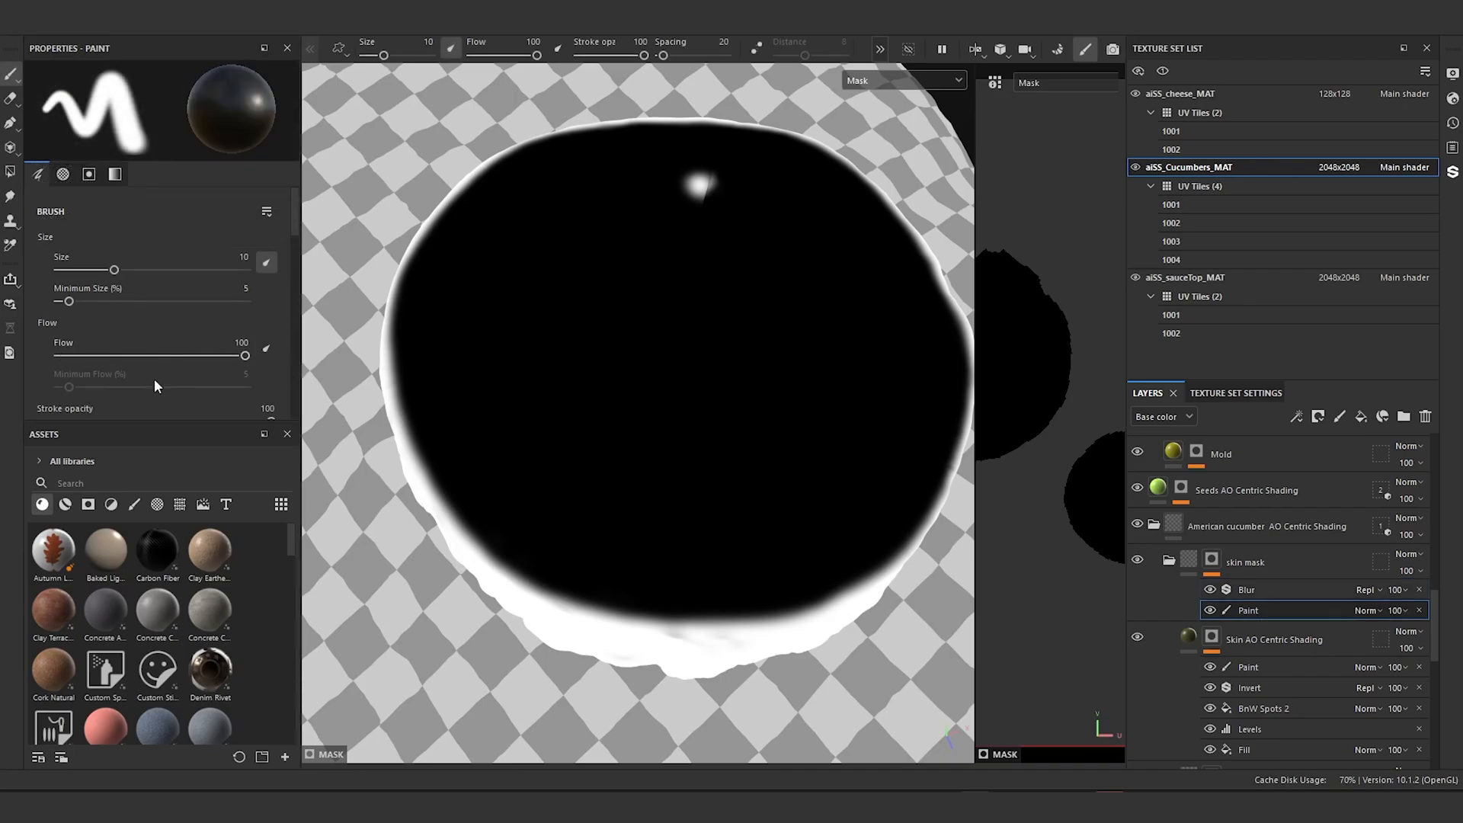
left_click(696, 187)
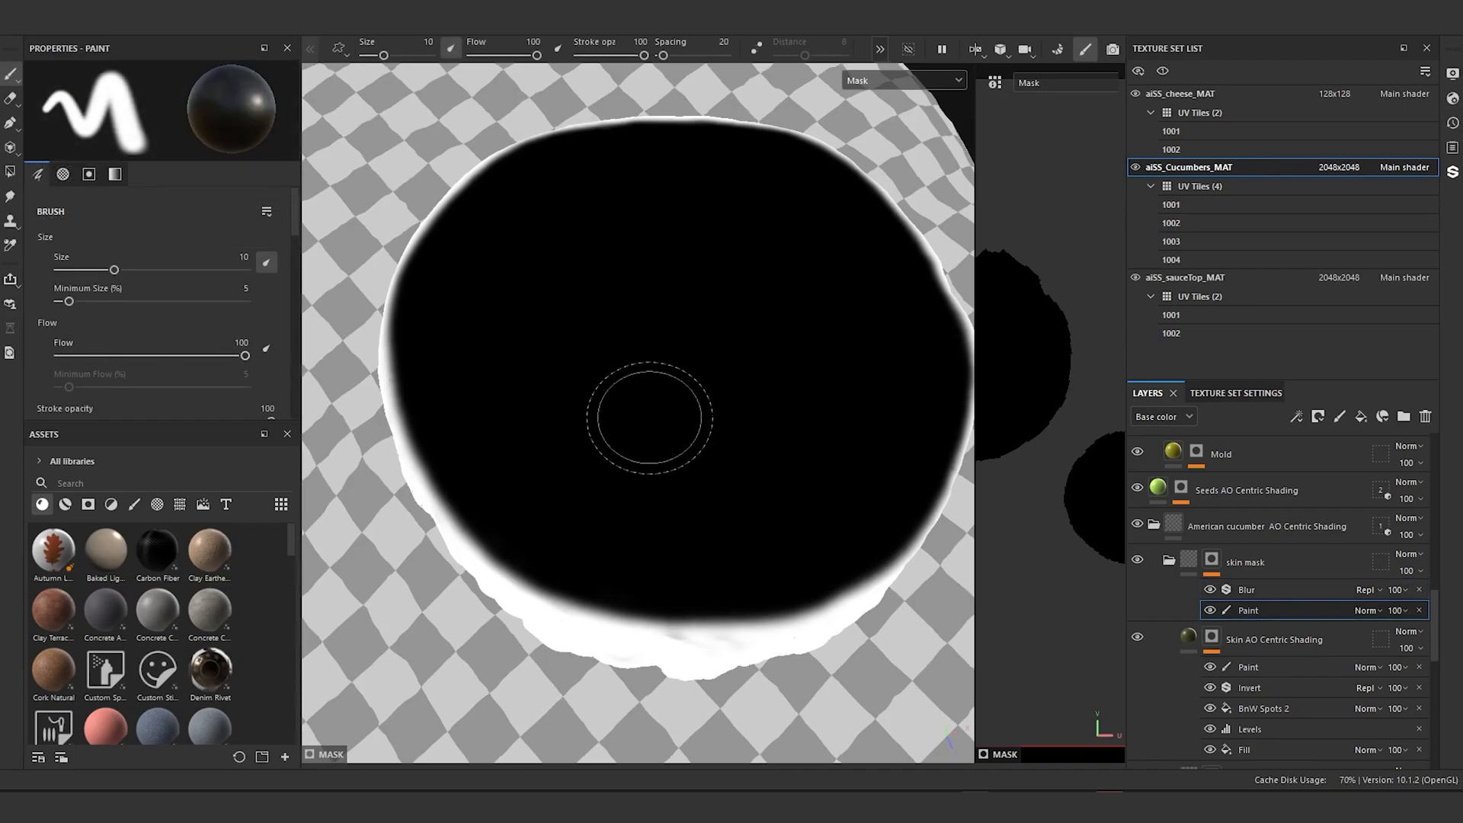
Step: With the Blur temporarily hidden, paint the dark smudges along the slice's side white in the skin mask, using brush size 3.11
key("x")
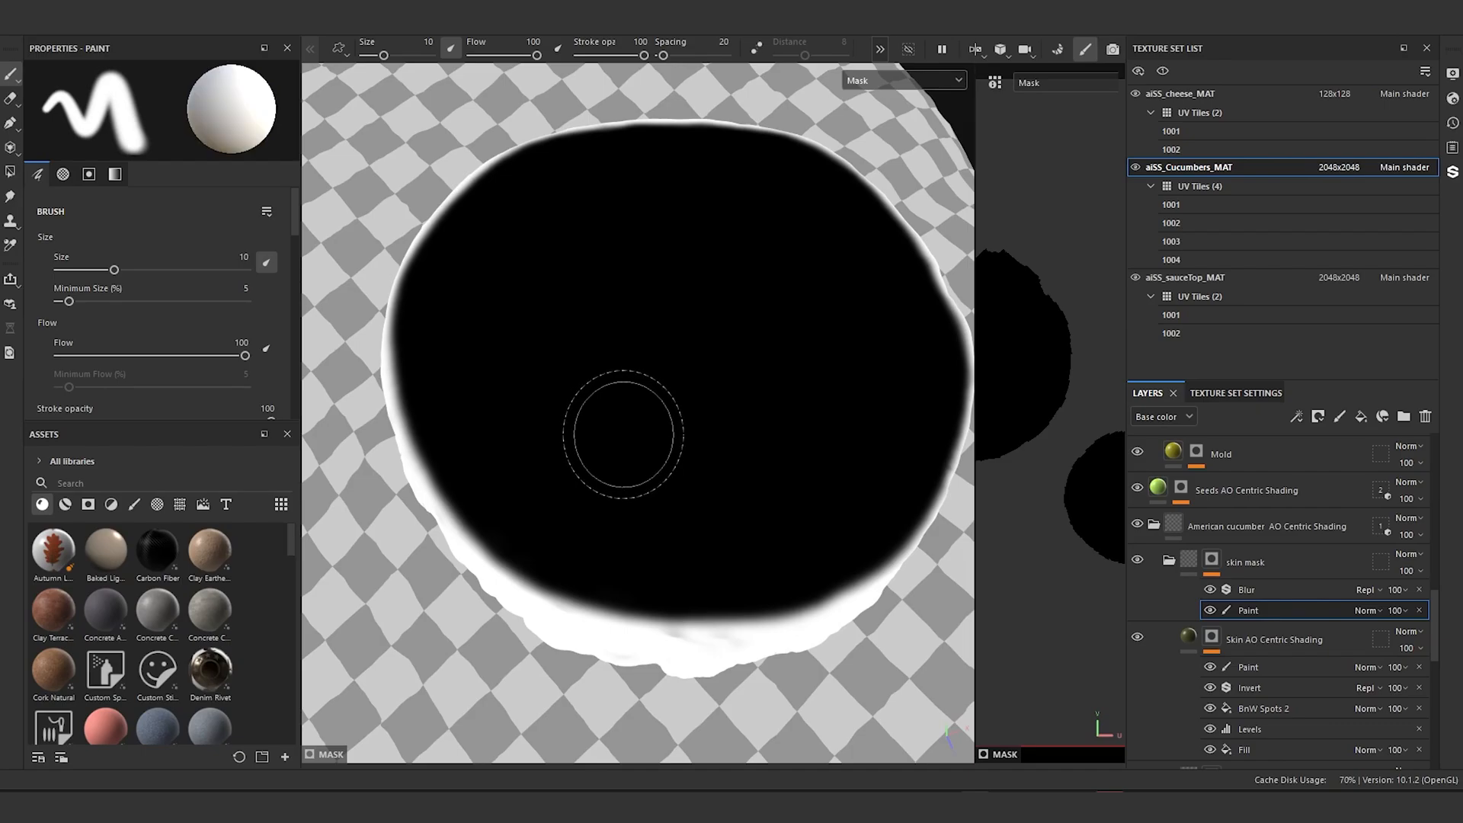
left_click_drag(679, 349, 656, 217, "alt")
left_click(1210, 590)
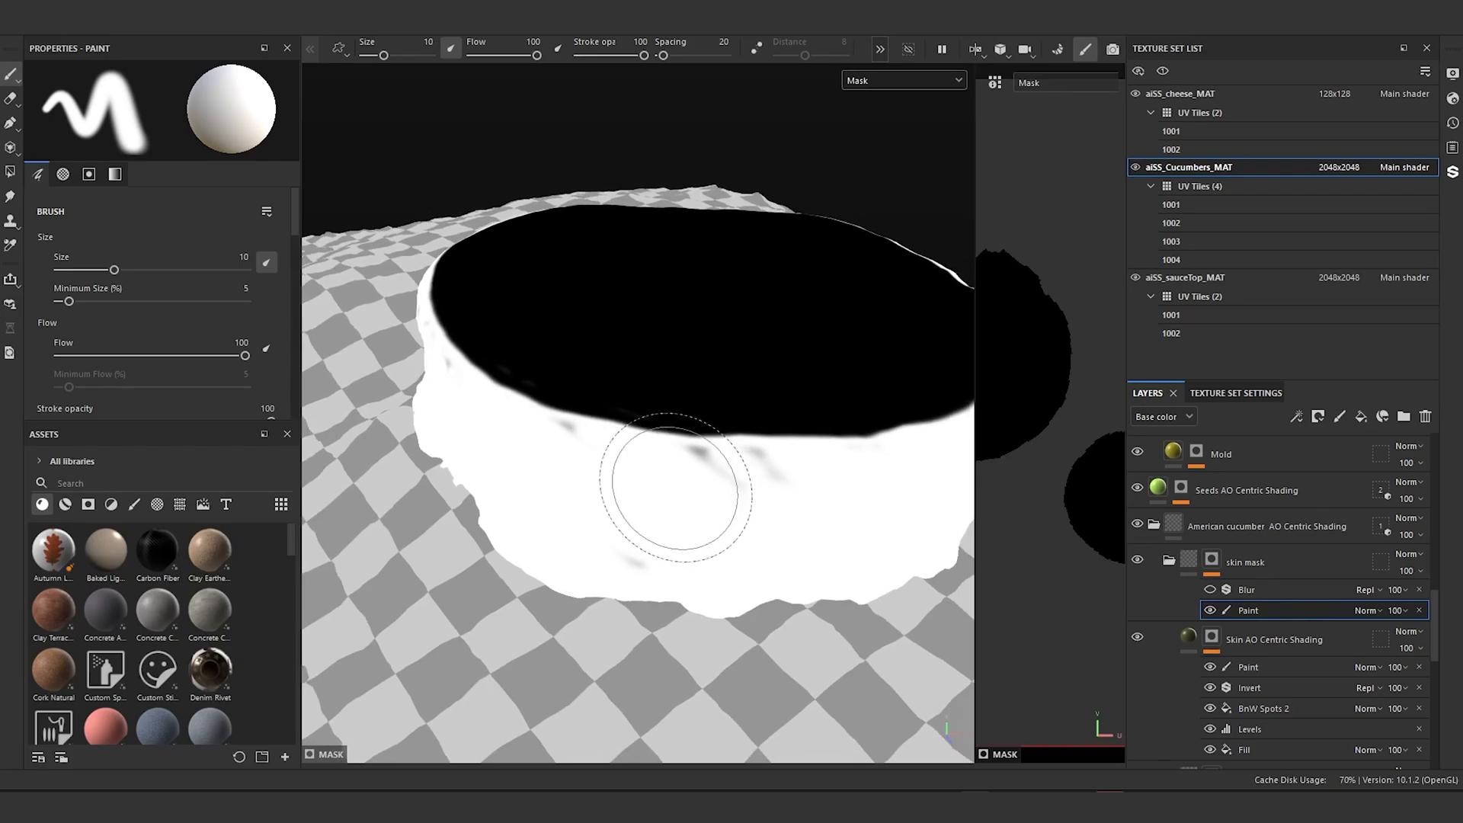
key("bracketleft")
key("bracketleft")
key("bracketleft")
key("bracketleft")
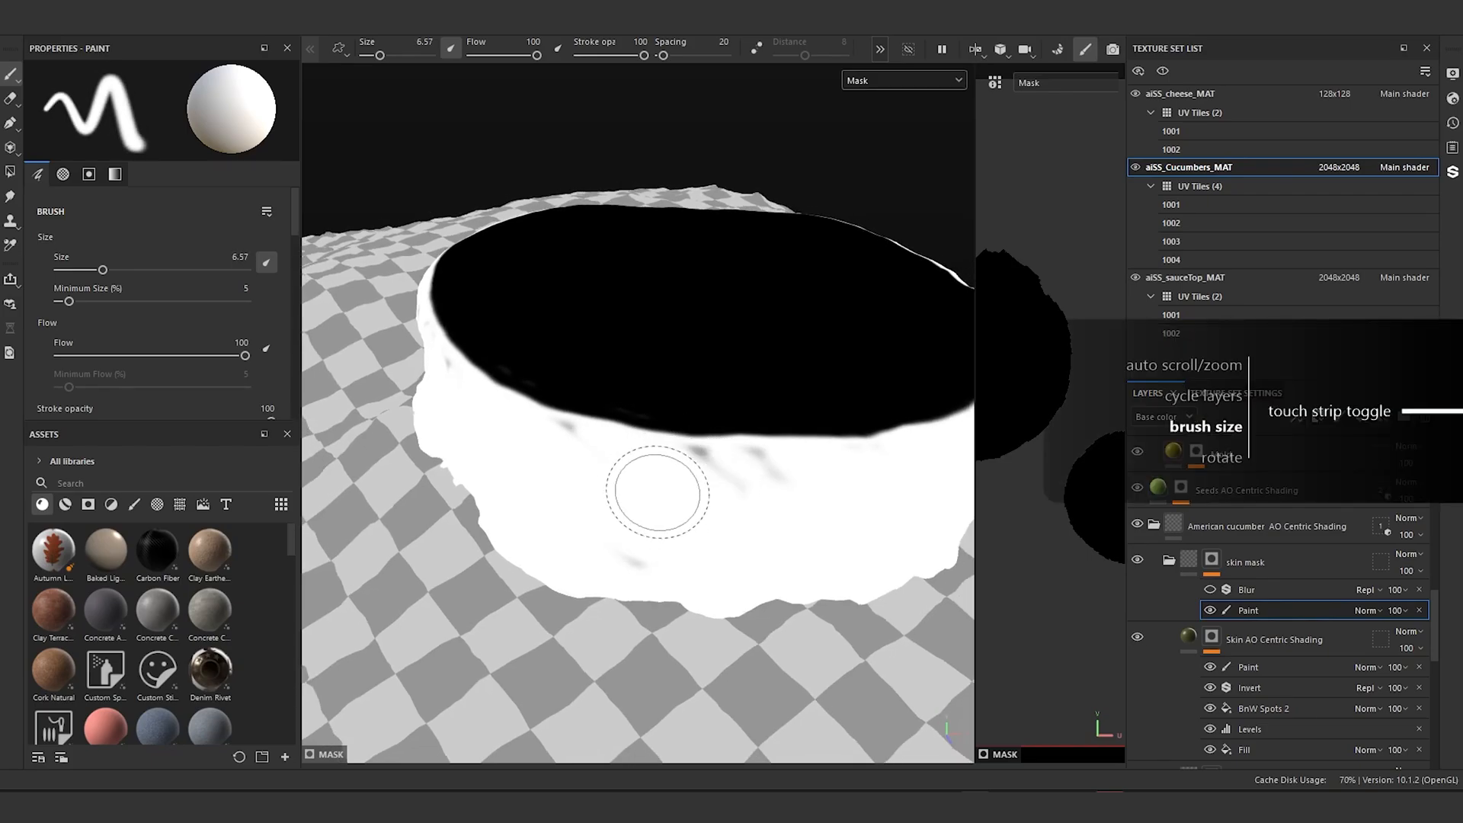
key("bracketleft")
key("bracketleft")
key("bracketleft")
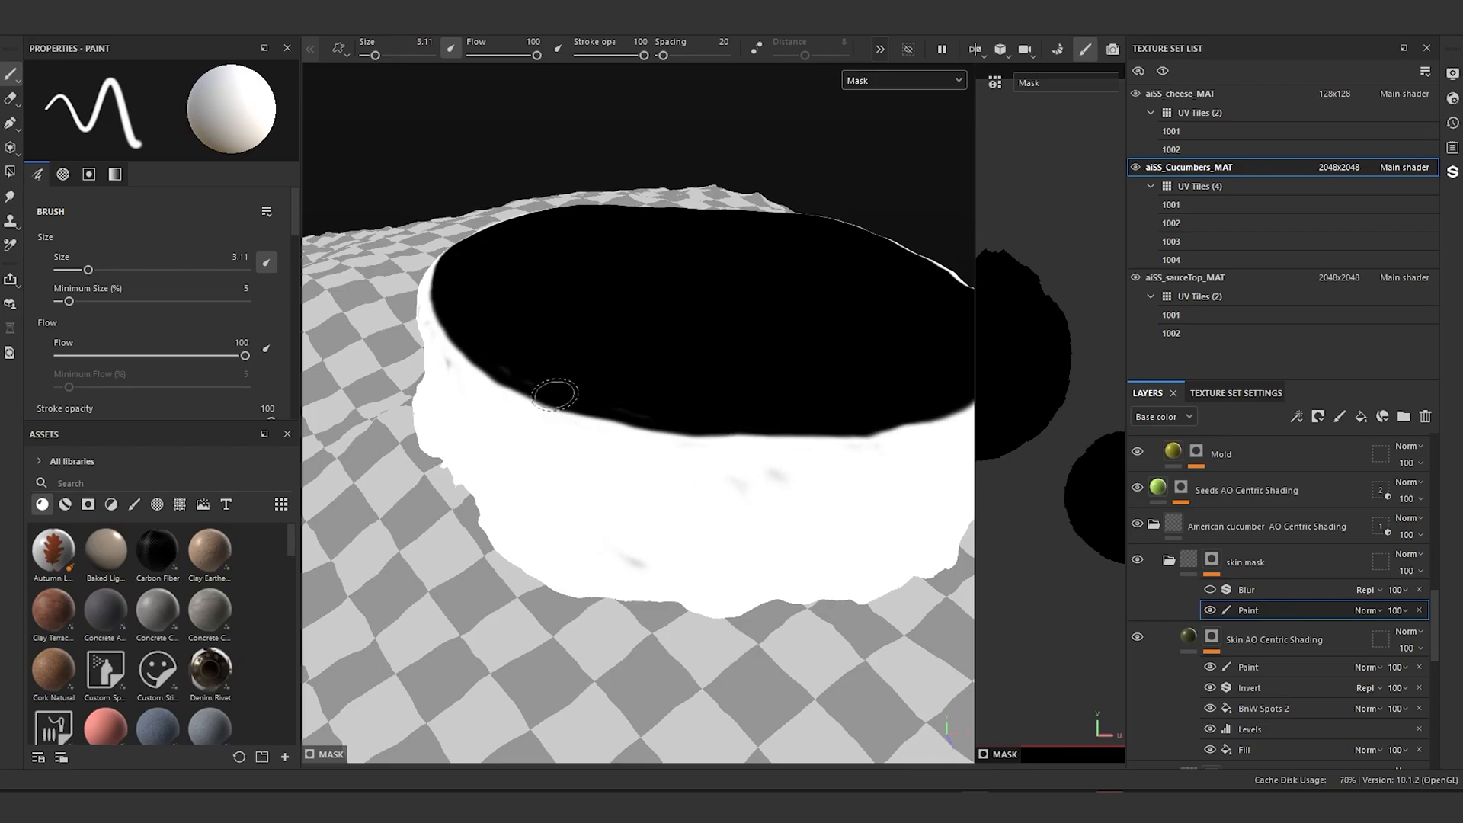
left_click(1209, 589)
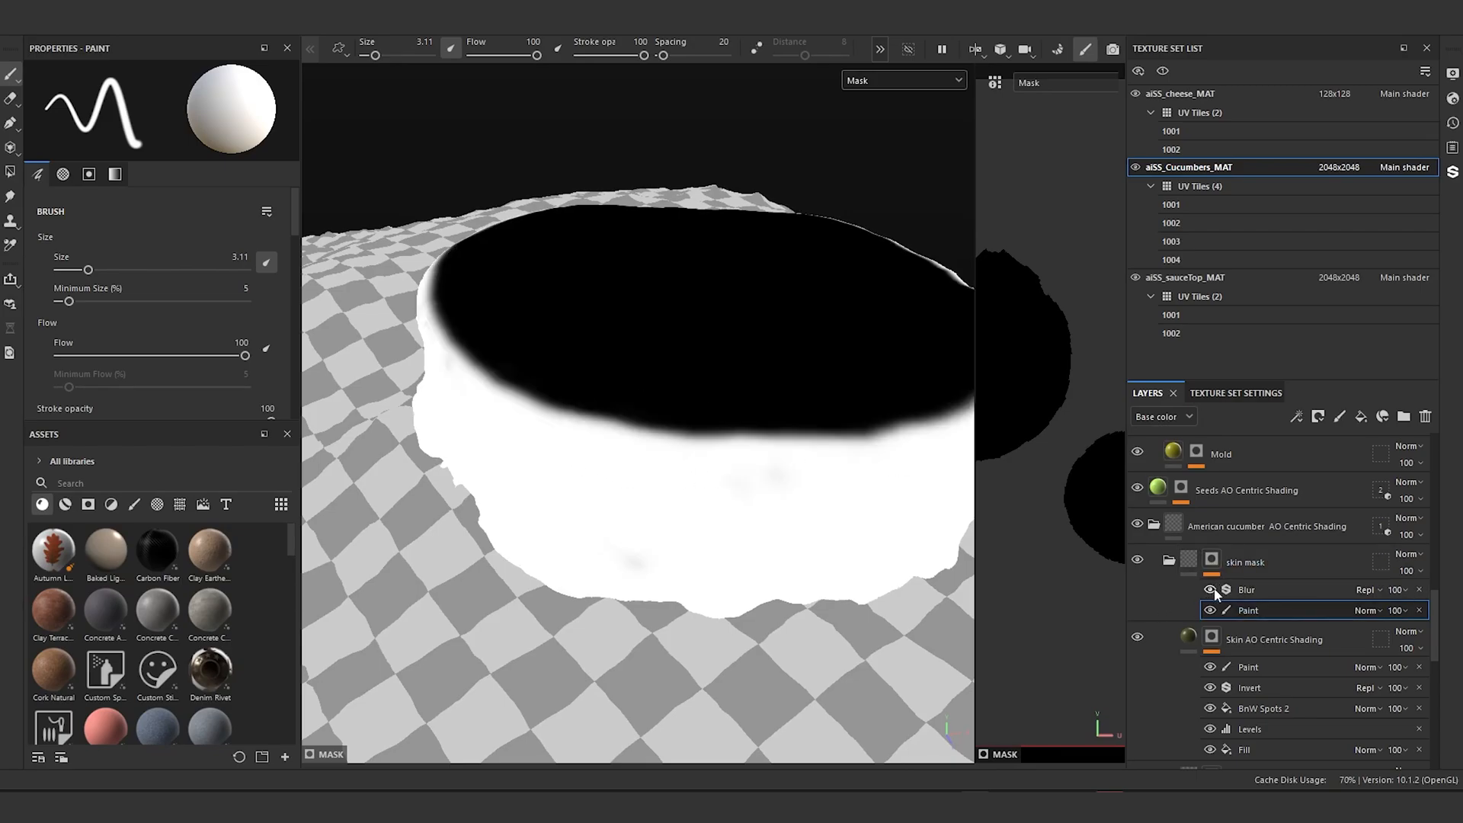
Step: Display the English cucumber Skin folder's mask and paste the copied Blur effect onto it
scroll(1274, 615, "up", 3)
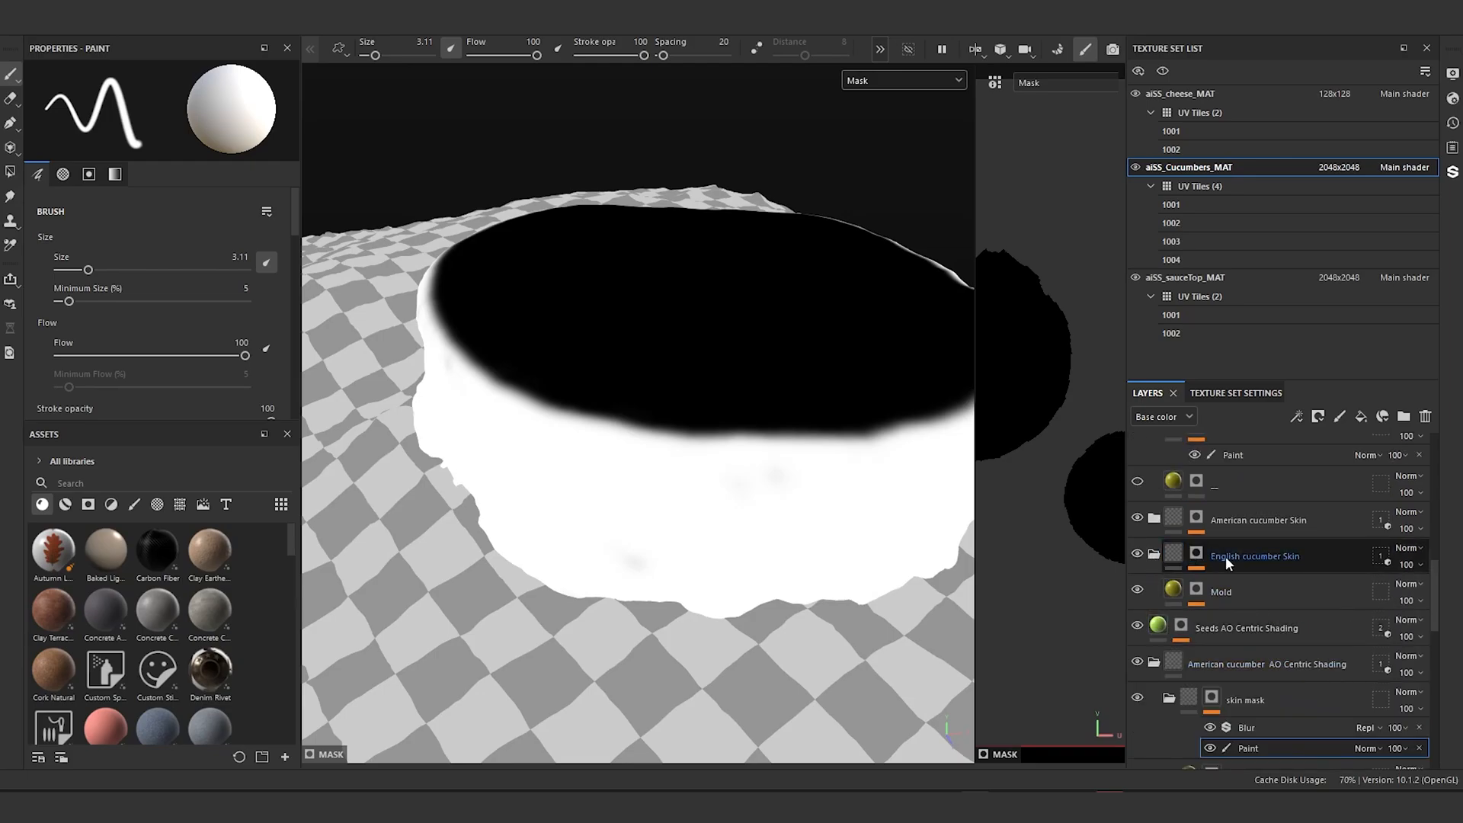
left_click(1202, 555)
left_click(912, 78)
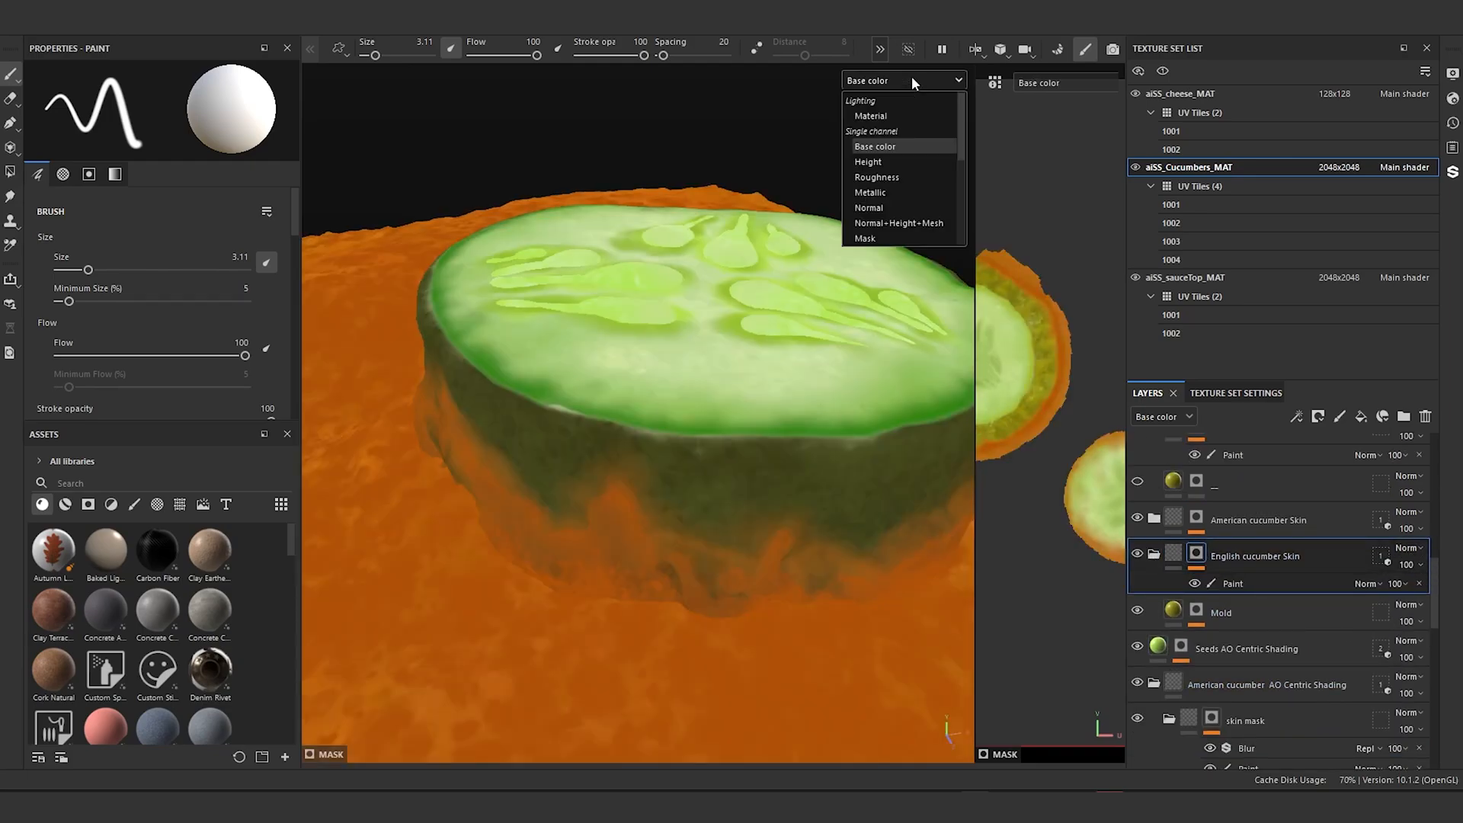
left_click(905, 238)
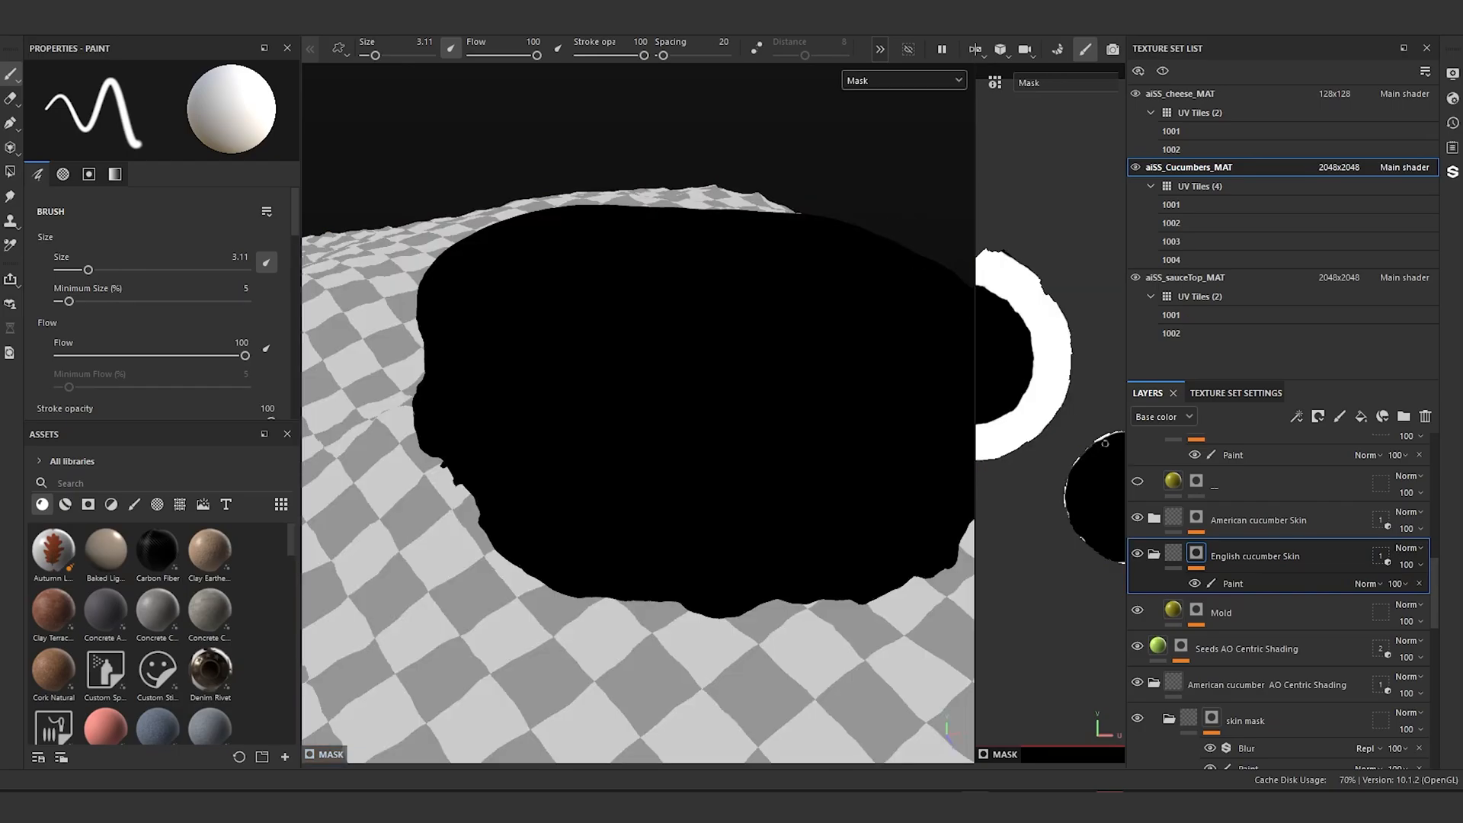
scroll(614, 458, "down", 4)
left_click_drag(599, 446, 885, 232, "alt")
scroll(768, 374, "up", 5)
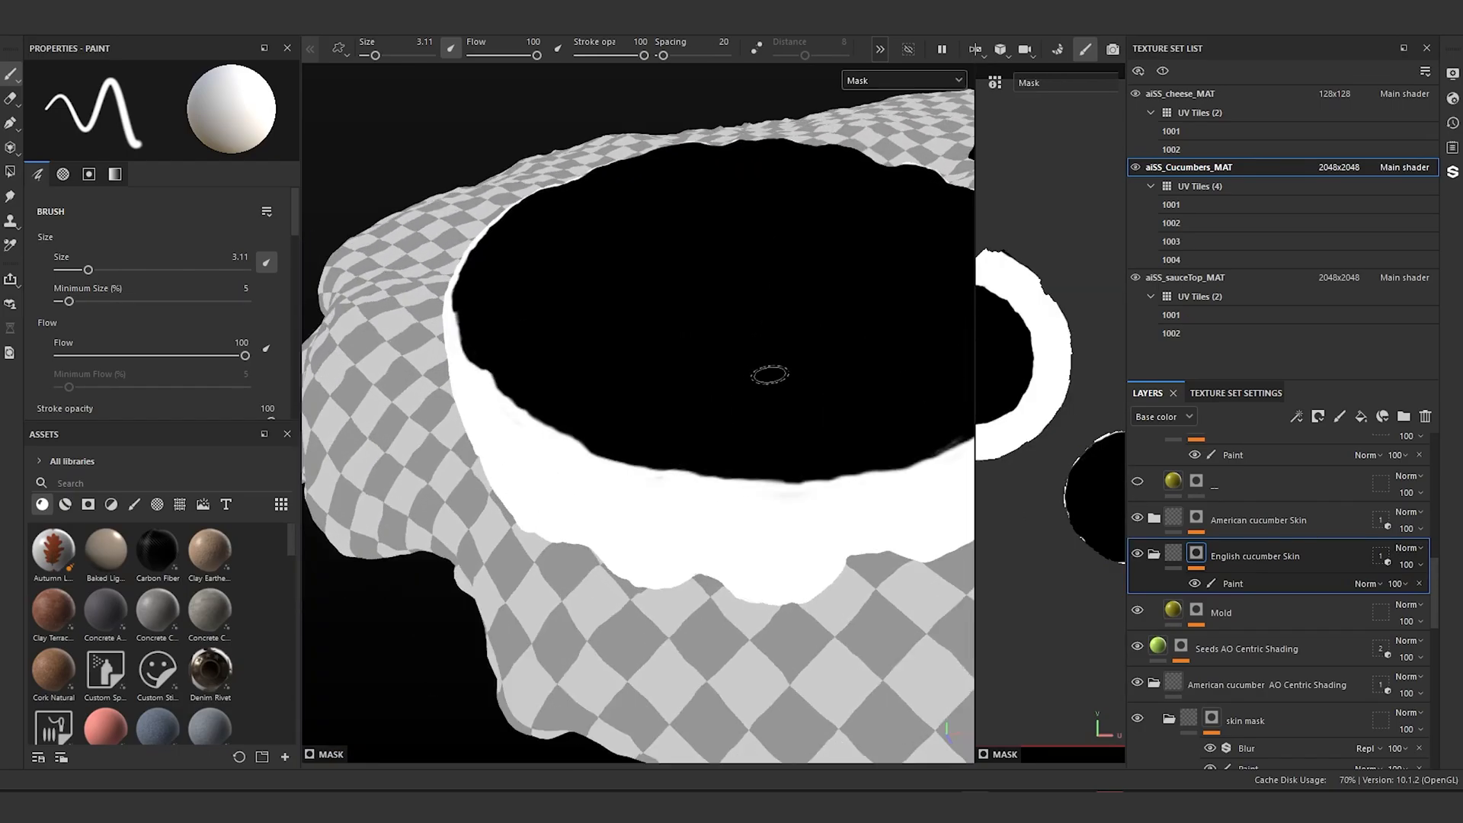
middle_click_drag(770, 373, 703, 356, "alt")
right_click(1196, 553)
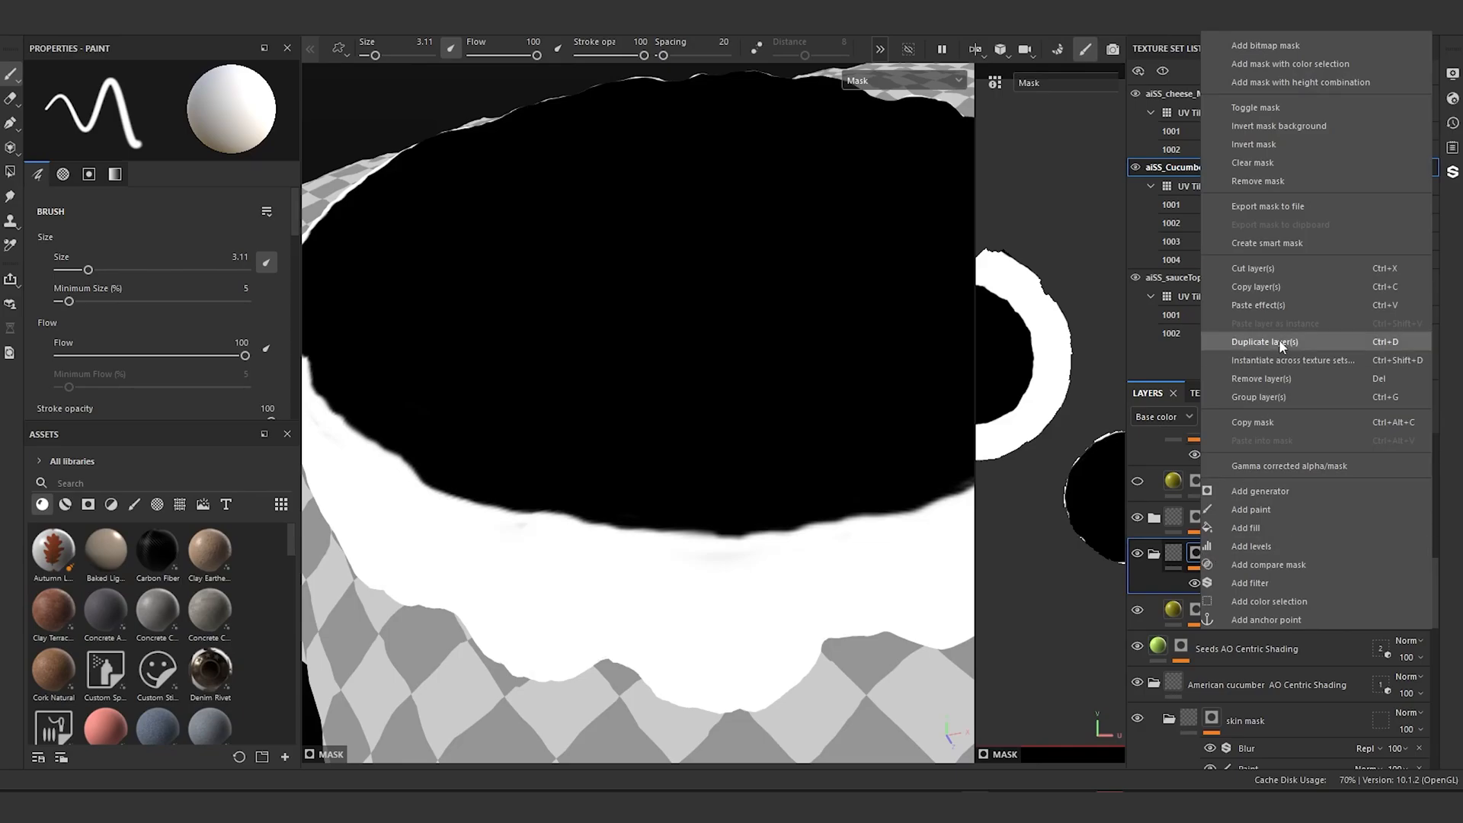
left_click(1281, 304)
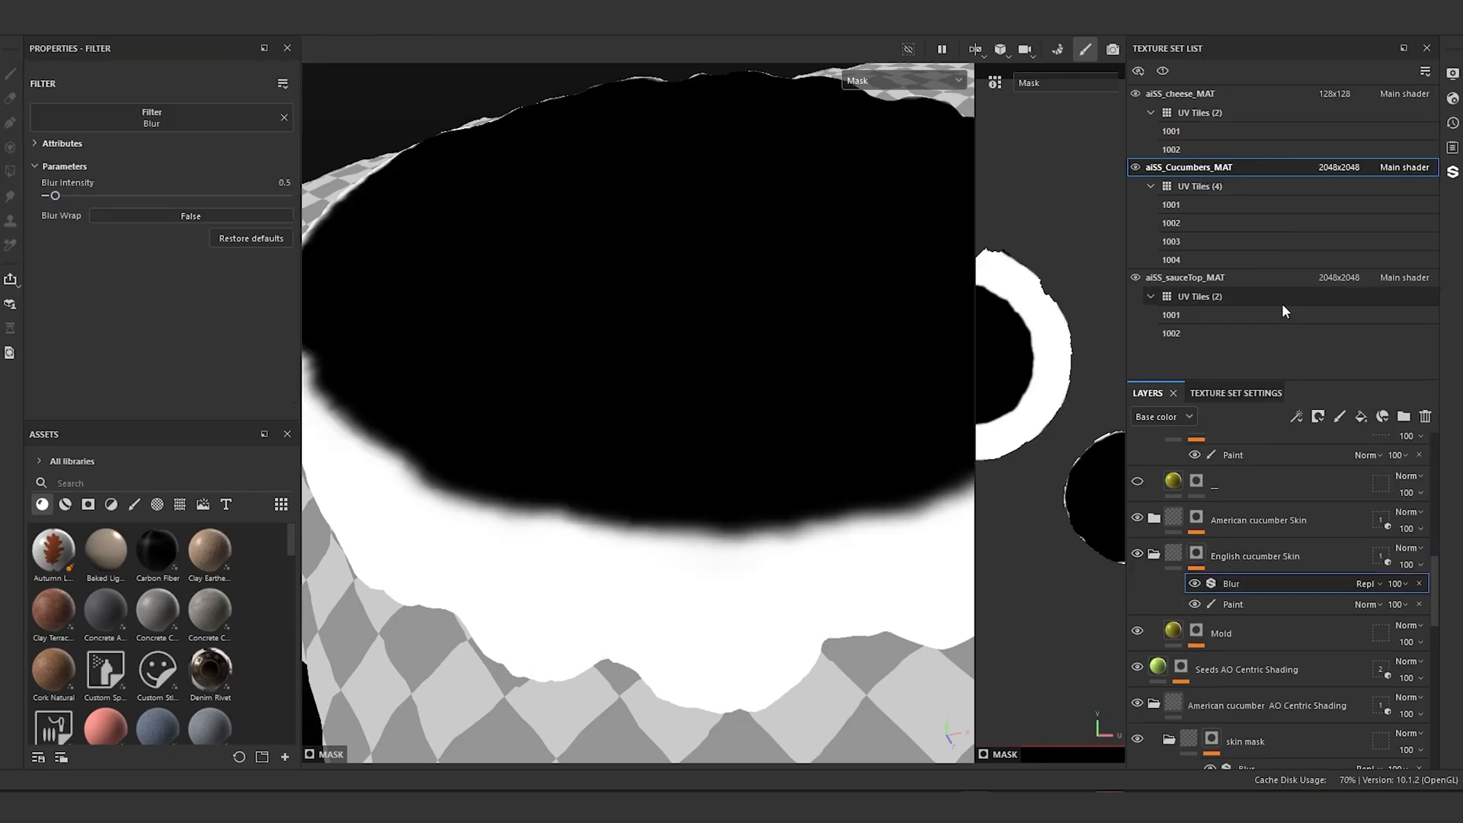
Step: Display the American cucumber Skin folder's mask and paste the copied Blur effect onto it
left_click(1197, 520)
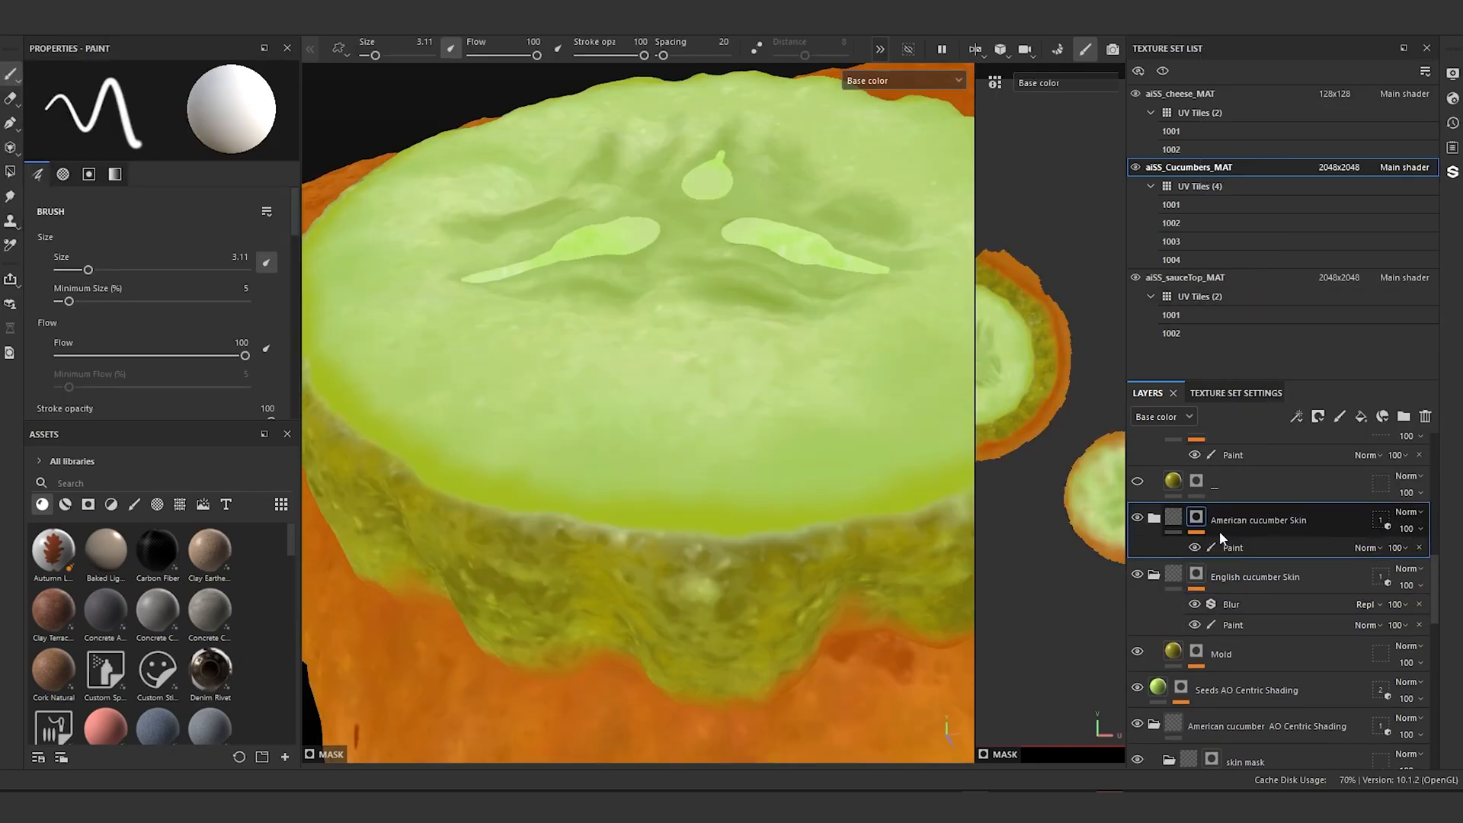
left_click(921, 79)
left_click(887, 238)
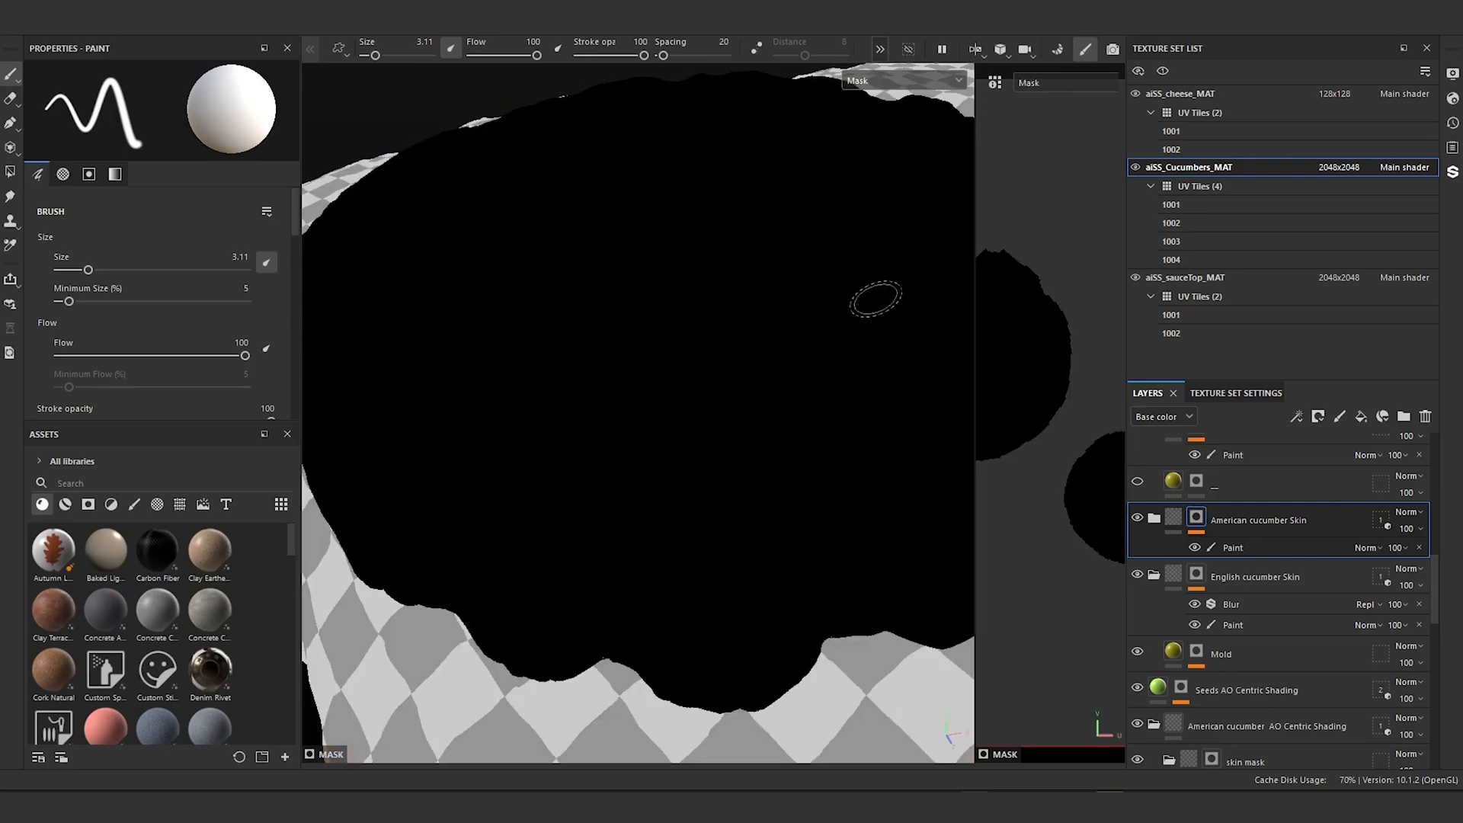
left_click_drag(876, 299, 952, 503, "alt")
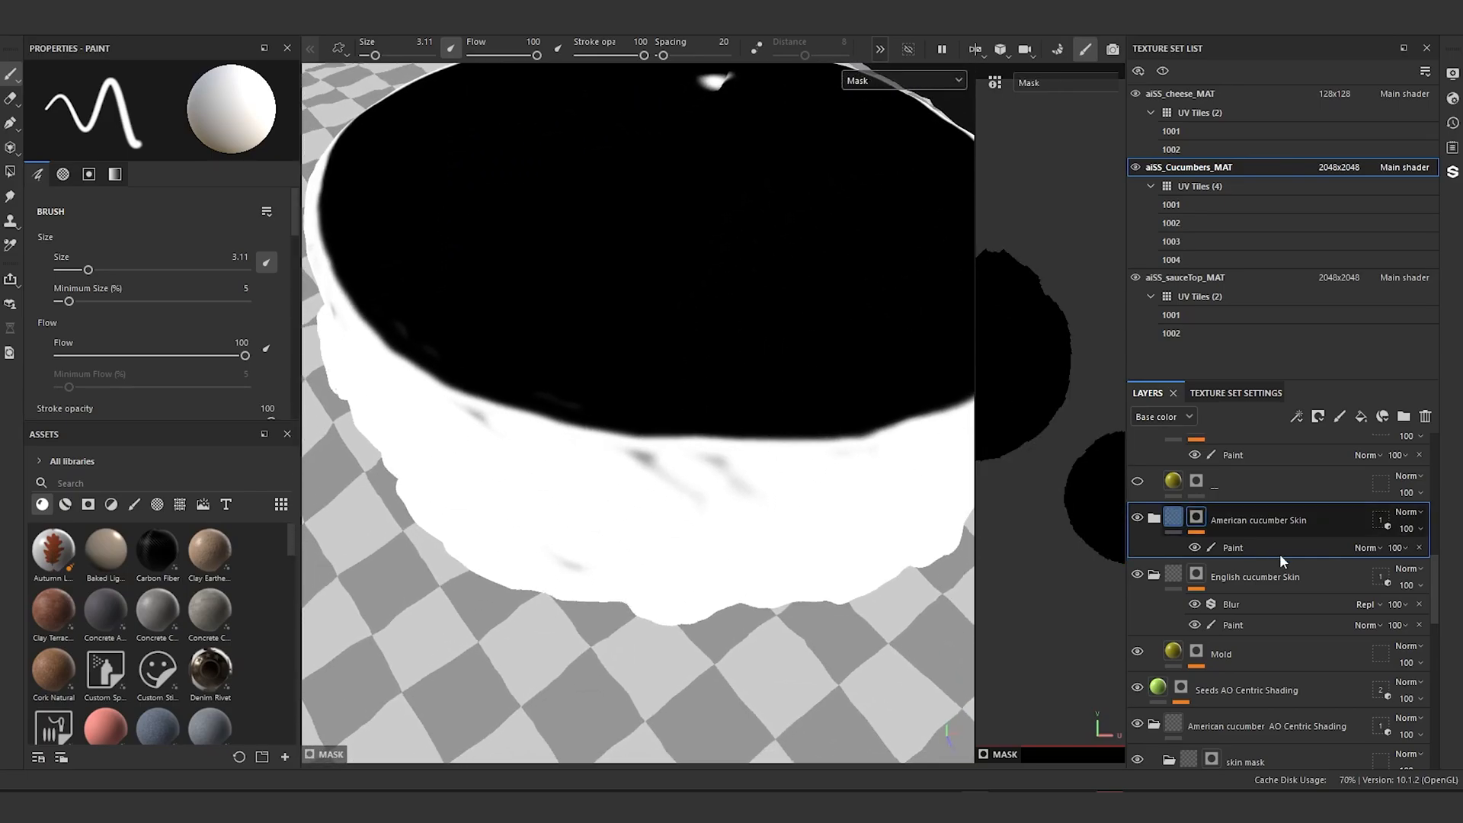
right_click(1199, 524)
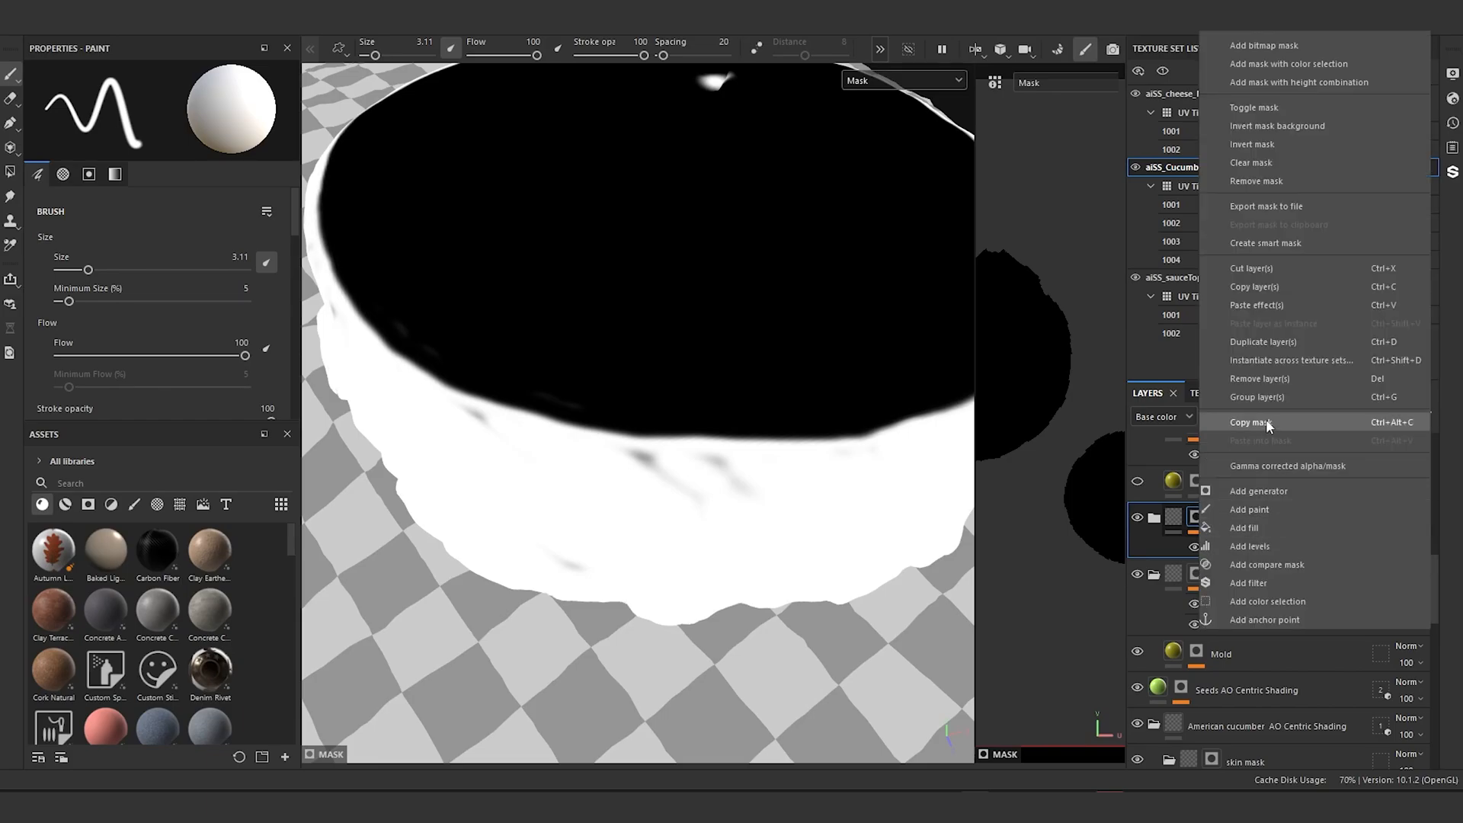
left_click(1263, 304)
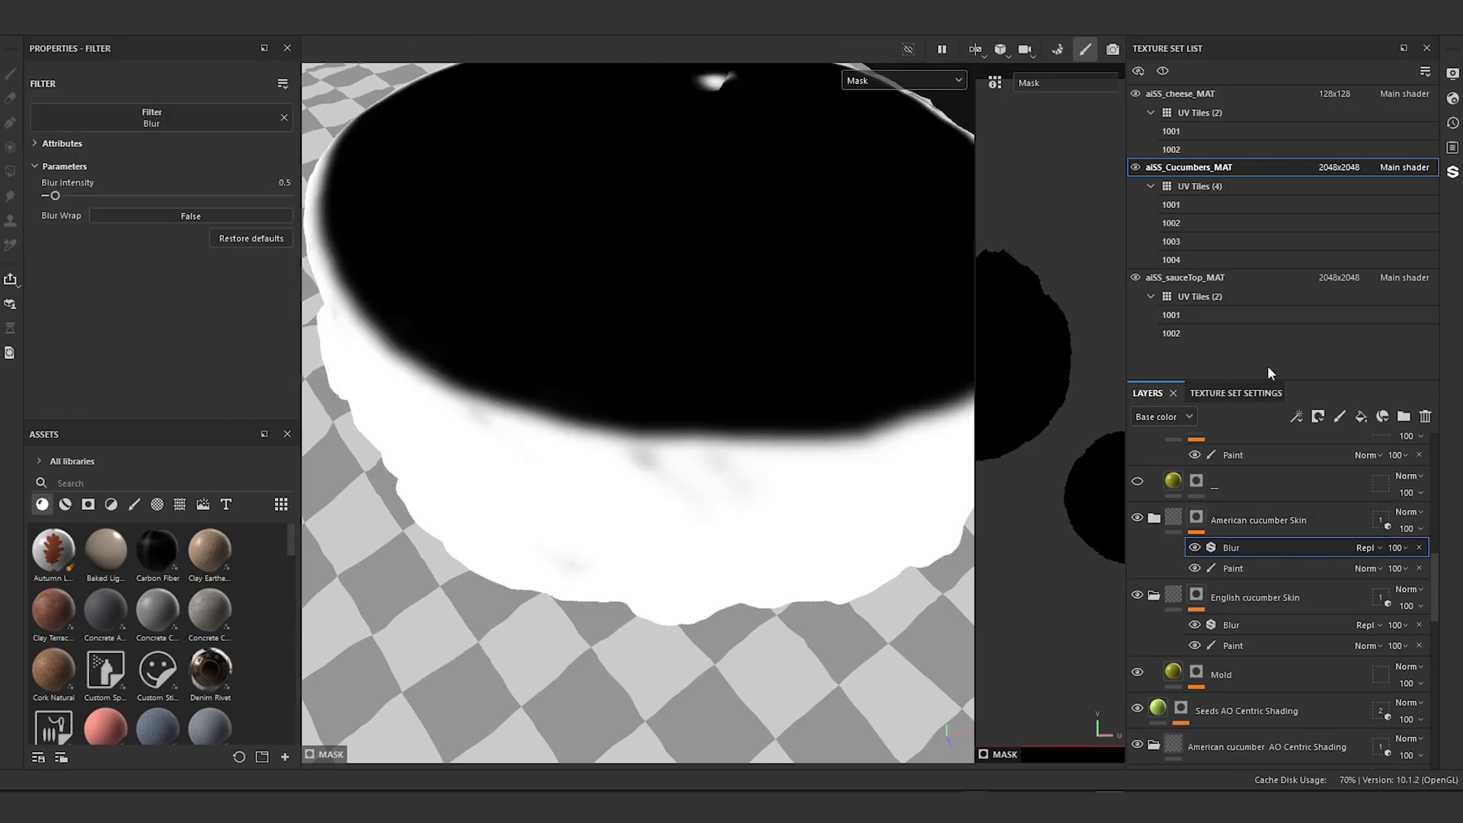
Step: With the American cucumber Skin mask's Blur temporarily hidden, paint the side smudges white and the top-face spot black at brush size 1.86
left_click(1194, 547)
left_click(1235, 570)
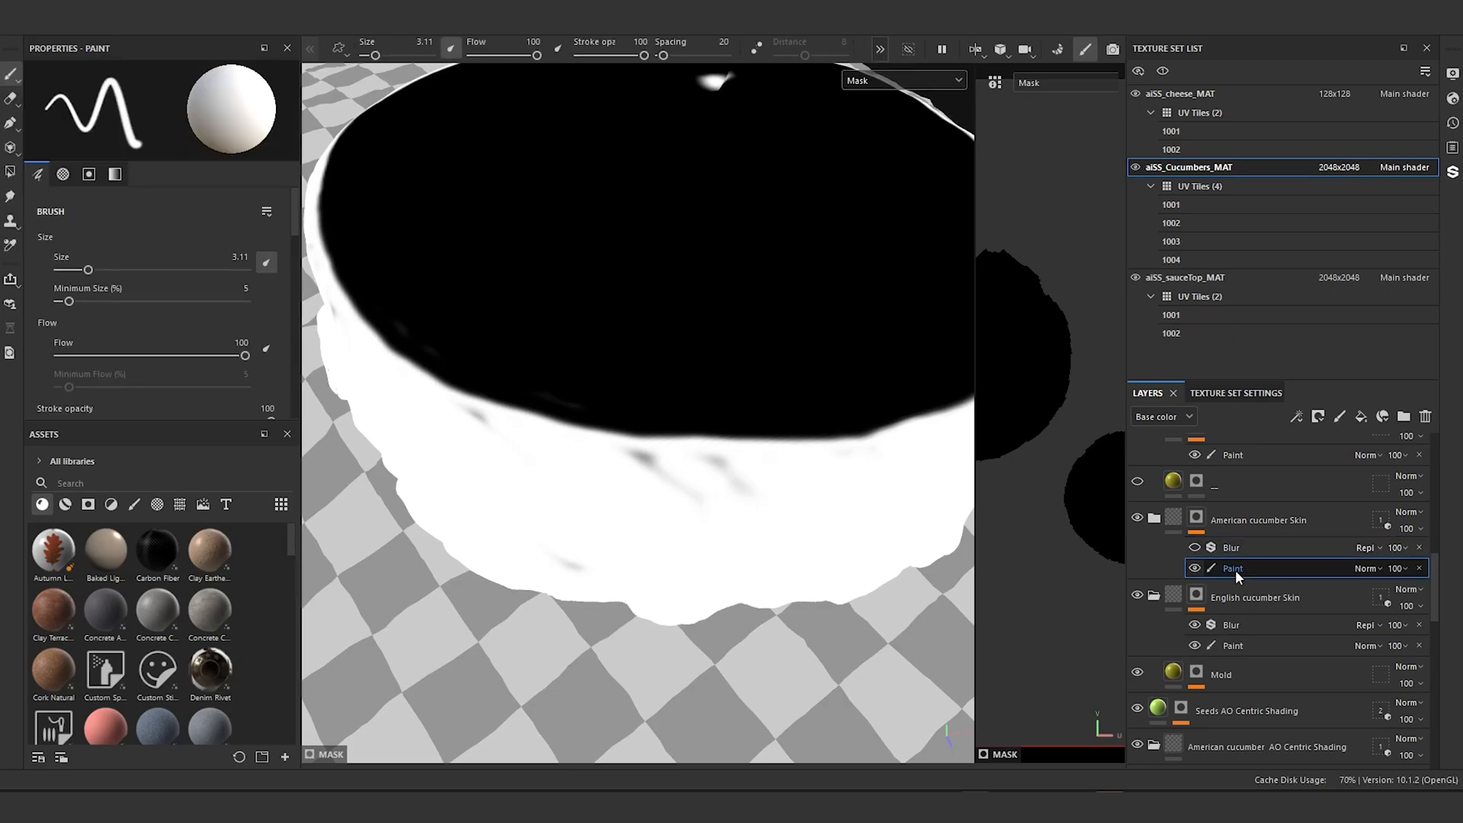
key("bracketleft")
key("bracketleft")
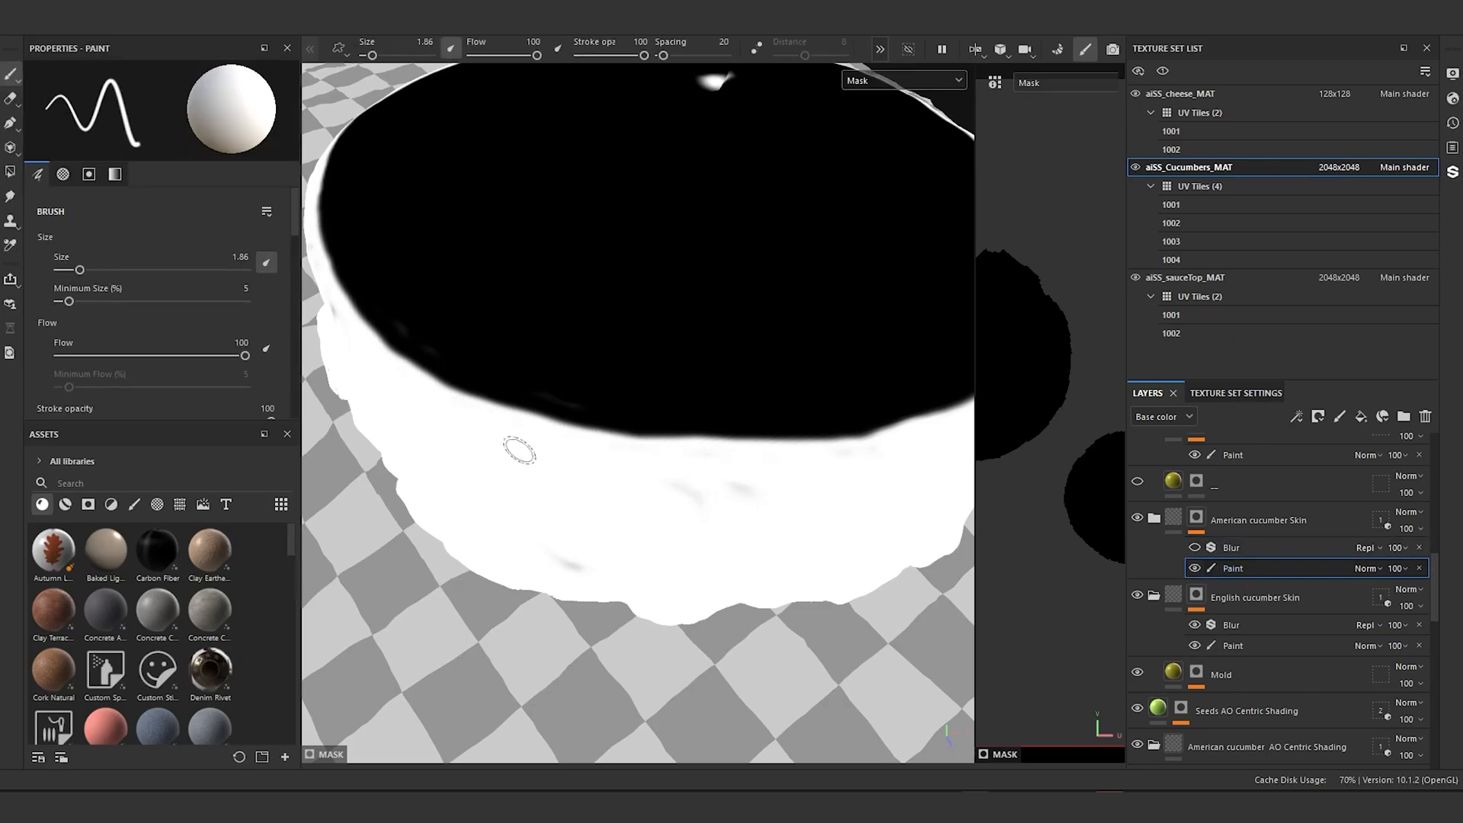
mouse_move(539, 436)
left_mouse_down("alt")
mouse_move(595, 330)
mouse_move(640, 490)
mouse_move(628, 508)
left_mouse_up("alt")
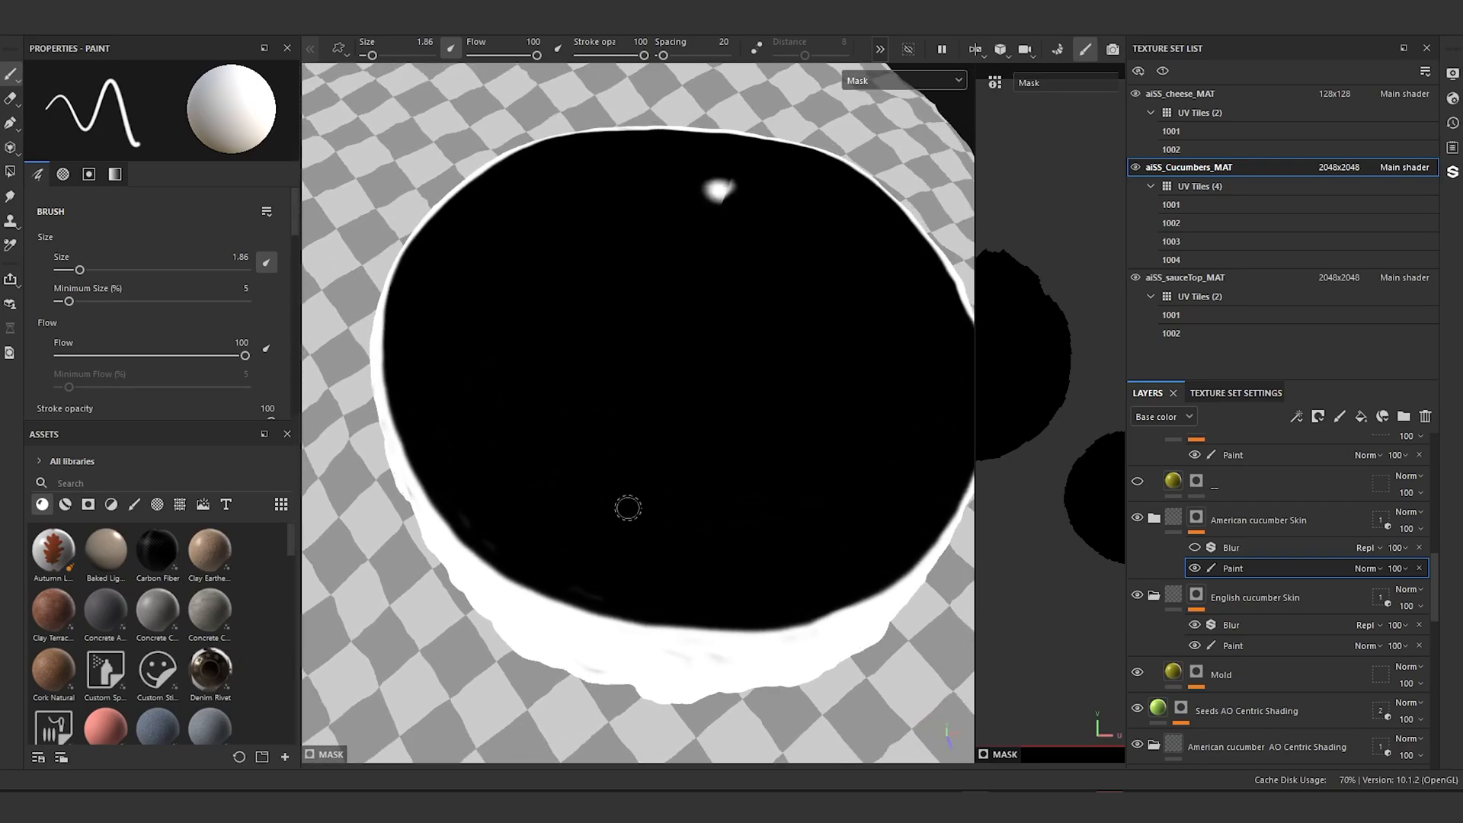
key("x")
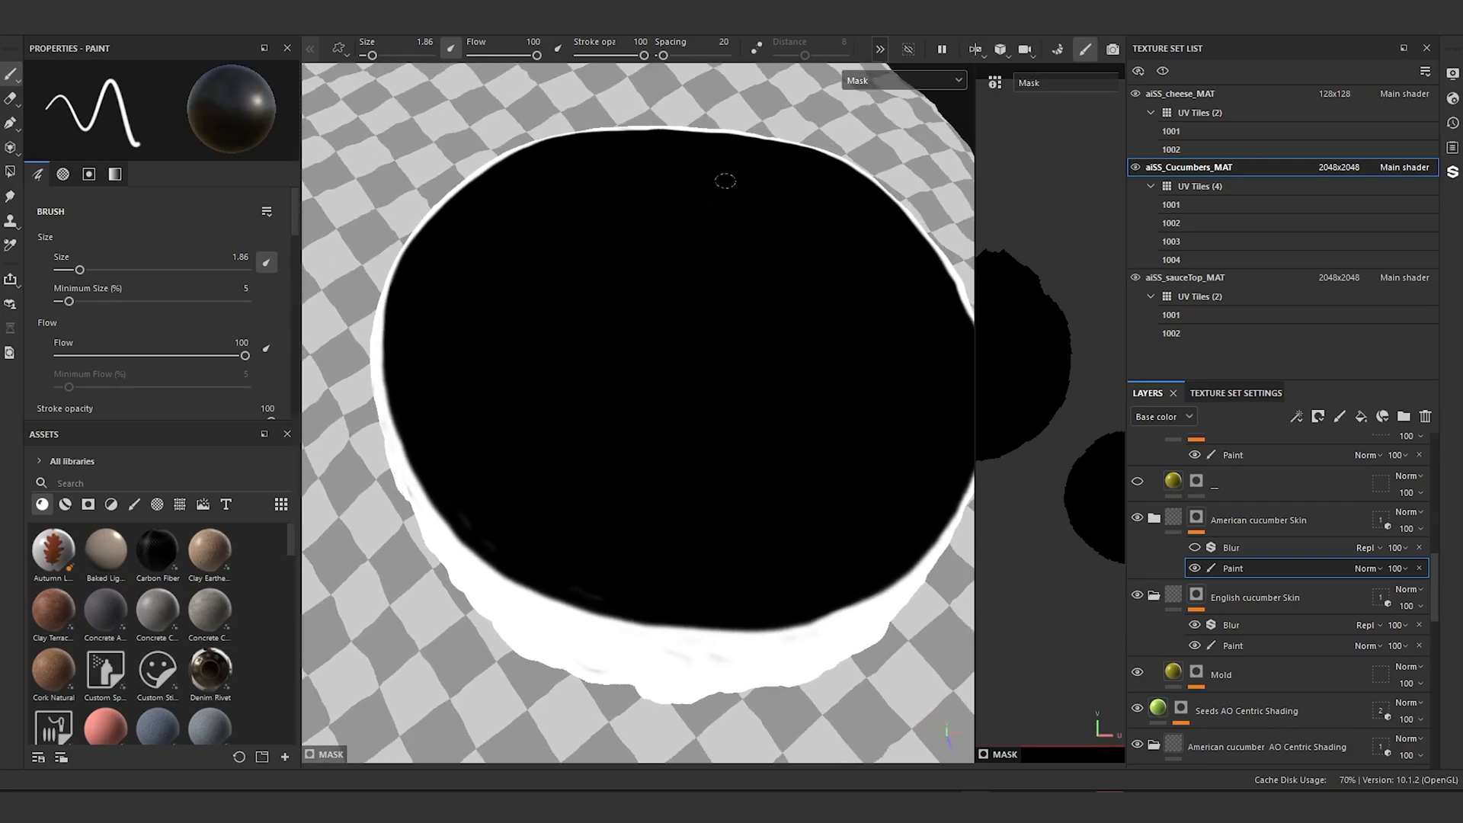
Step: Select the smooth normals layer and examine the base color where the cucumber slices and sauce meet from several angles
scroll(1315, 517, "up", 5)
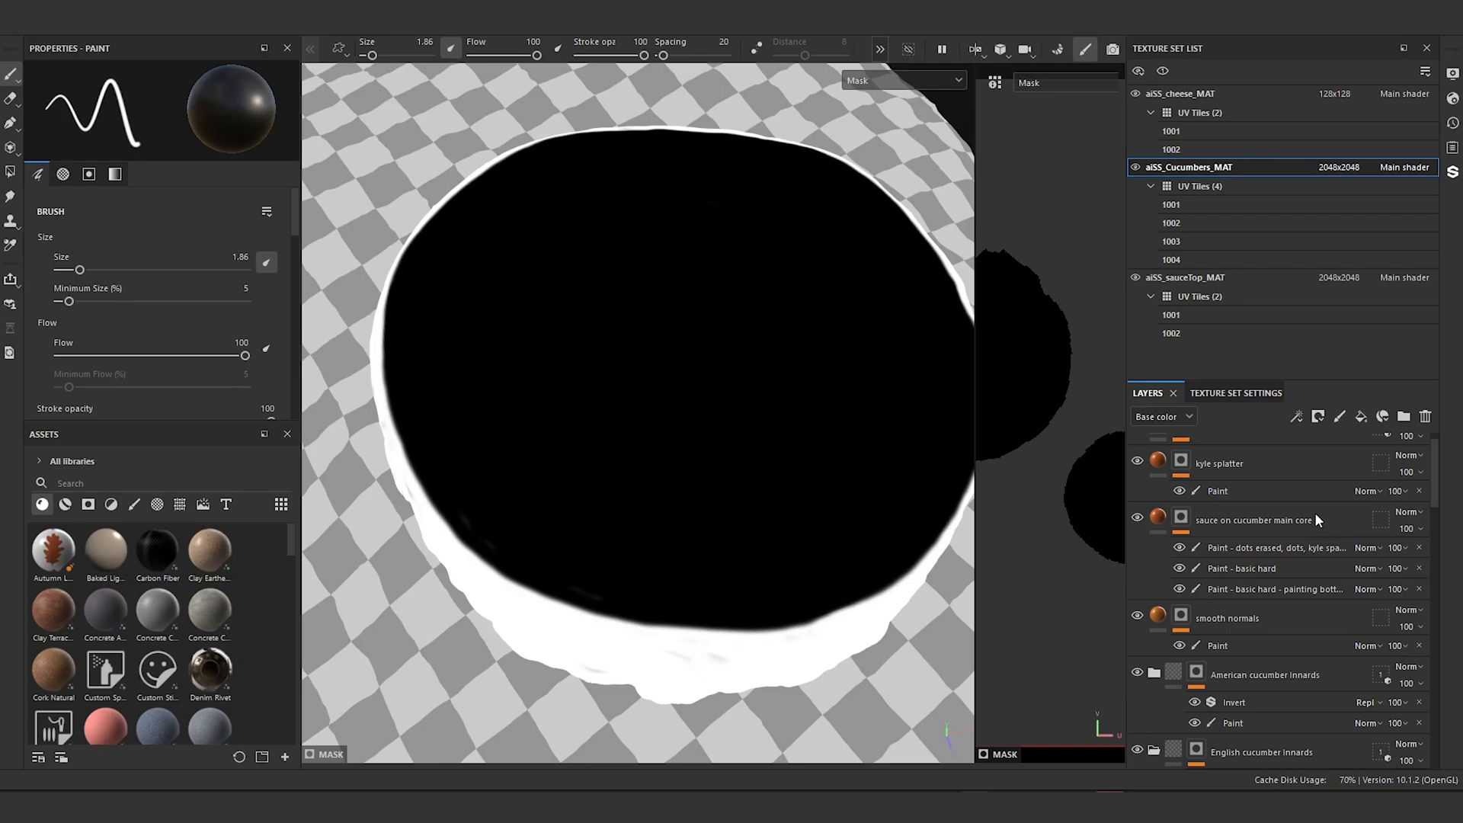
scroll(1303, 523, "up", 1)
mouse_move(762, 449)
left_mouse_down("alt")
mouse_move(784, 434)
mouse_move(791, 480)
left_mouse_up("alt")
left_click(1242, 619)
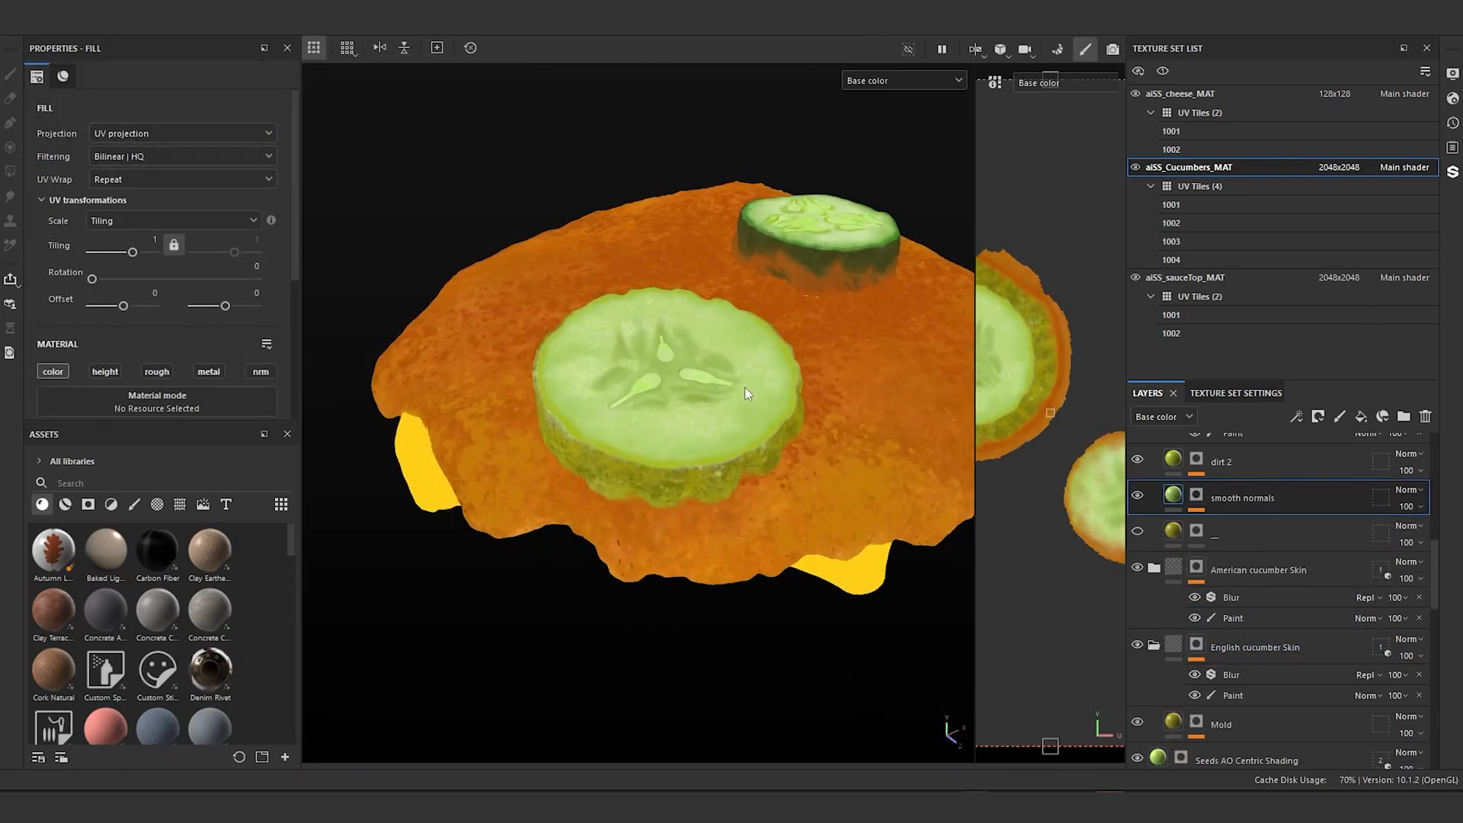
mouse_move(744, 387)
left_mouse_down("alt")
mouse_move(670, 327)
mouse_move(718, 394)
mouse_move(740, 355)
mouse_move(735, 378)
left_mouse_up("alt")
right_click_drag(736, 379, 774, 395, "alt")
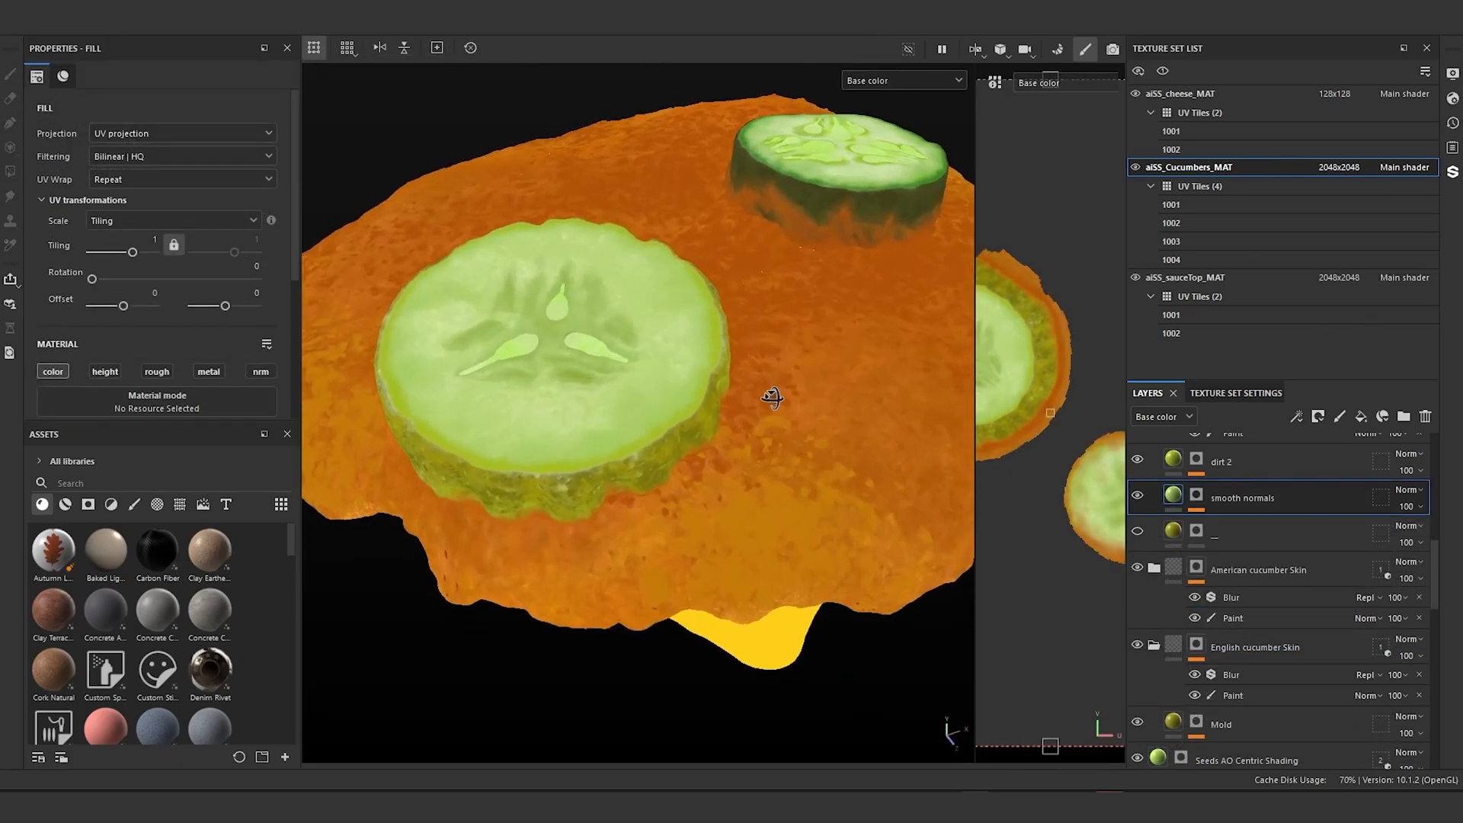
left_click_drag(774, 396, 712, 373, "alt")
middle_click_drag(712, 374, 745, 499, "alt")
left_click_drag(754, 467, 699, 496, "alt")
middle_click_drag(699, 496, 430, 465, "alt")
left_click_drag(430, 466, 775, 418, "alt")
middle_click_drag(659, 432, 581, 437, "alt")
left_click_drag(581, 437, 665, 437, "alt")
middle_click_drag(666, 438, 748, 330, "alt")
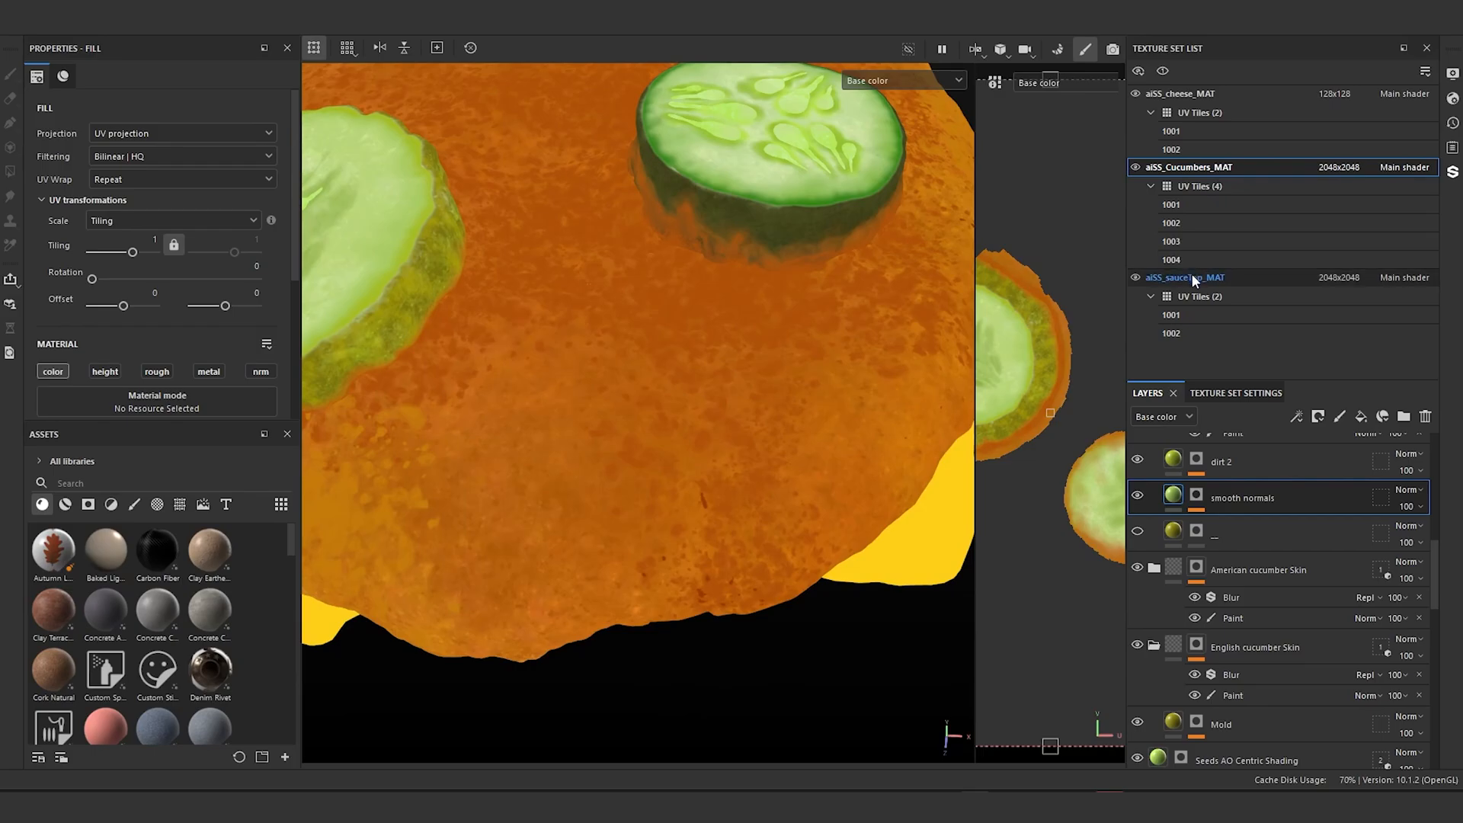
Step: In the aiSS_sauceTop_MAT texture set, paste the Blur effect onto Fill layer 1 copy 1's mask and set its intensity to 1.53
left_click(1214, 313)
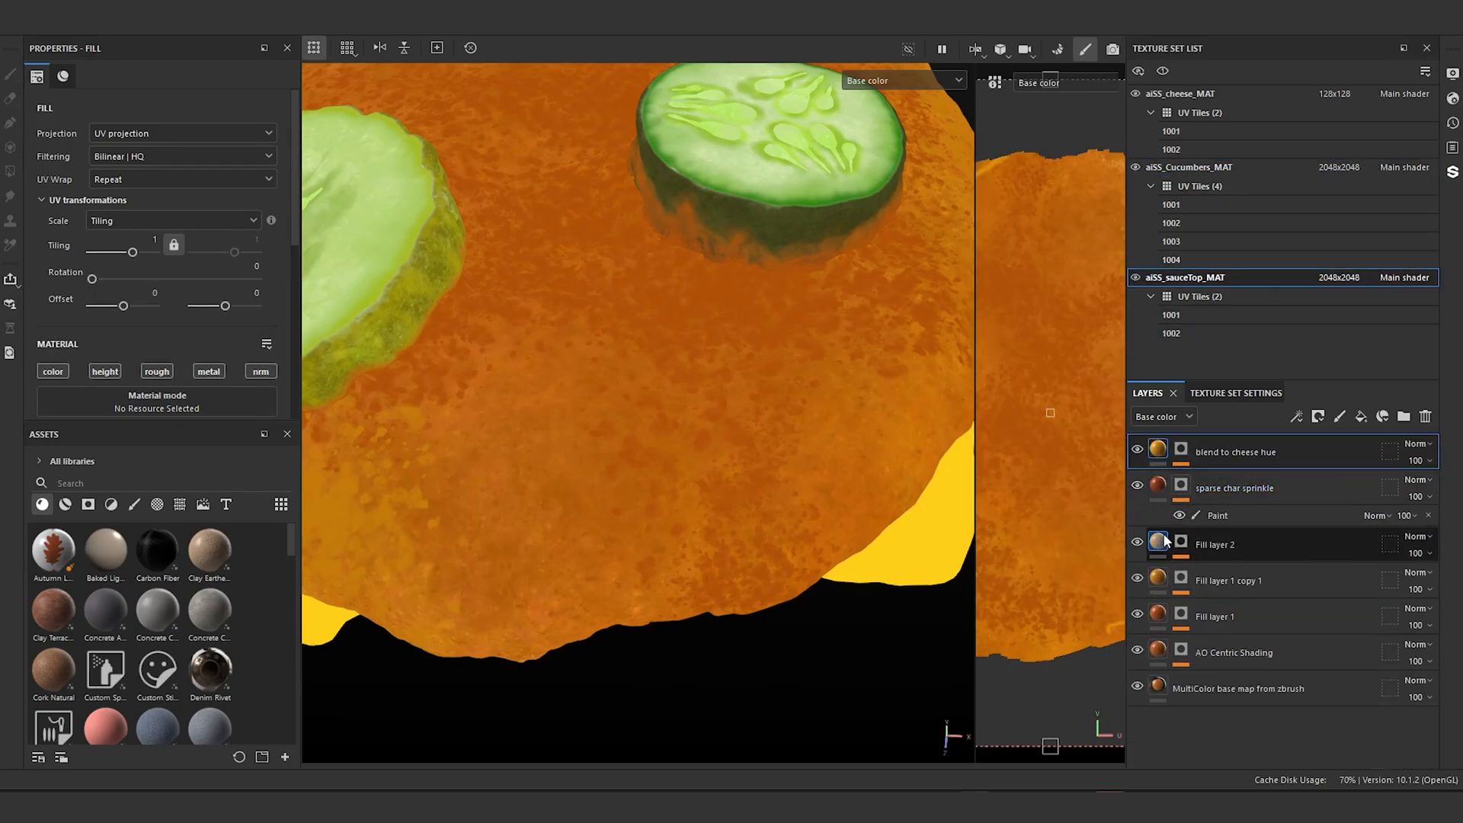
left_click(1136, 543)
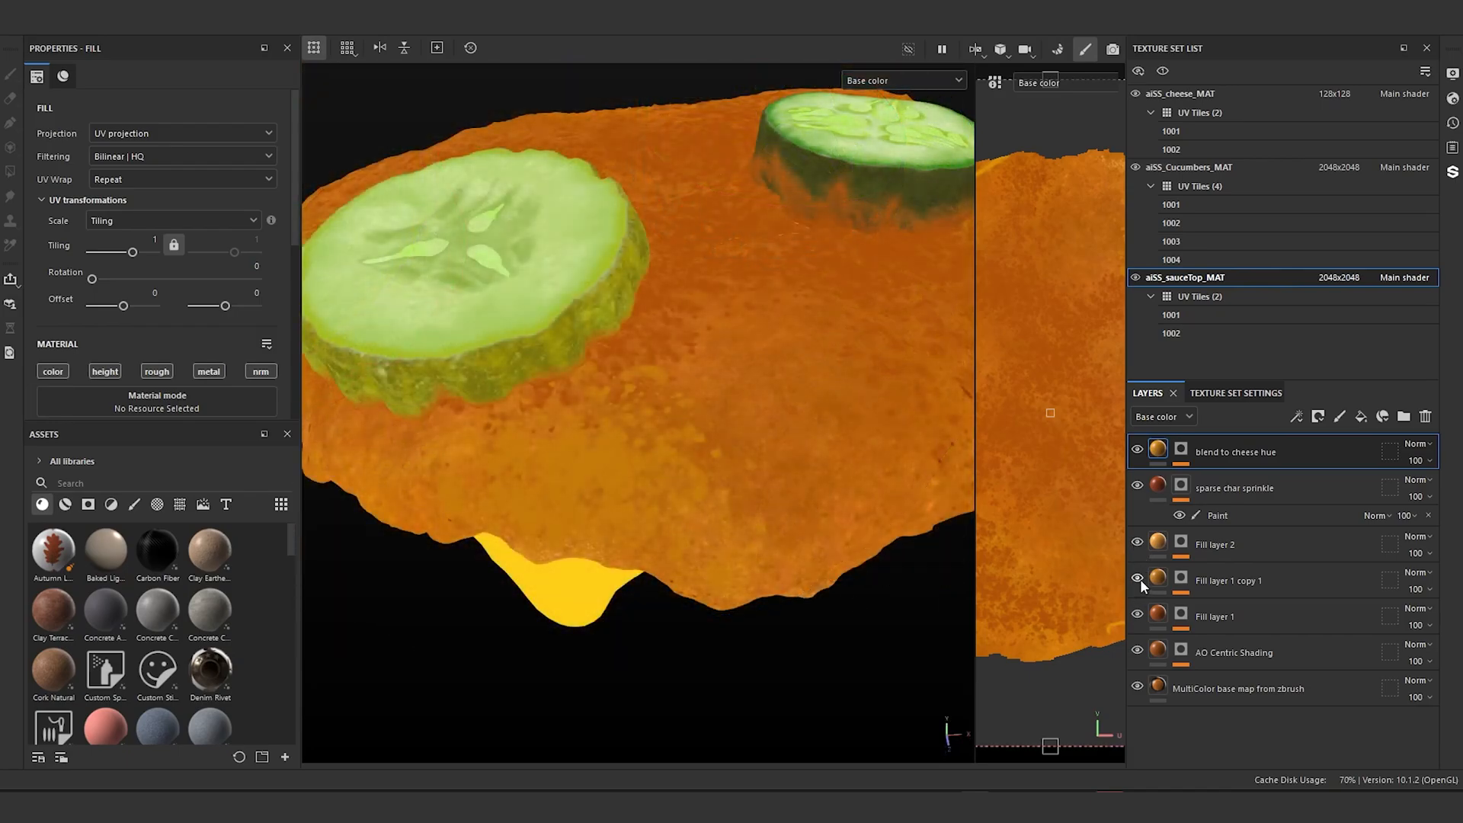
left_click(1138, 577)
left_click(1138, 577)
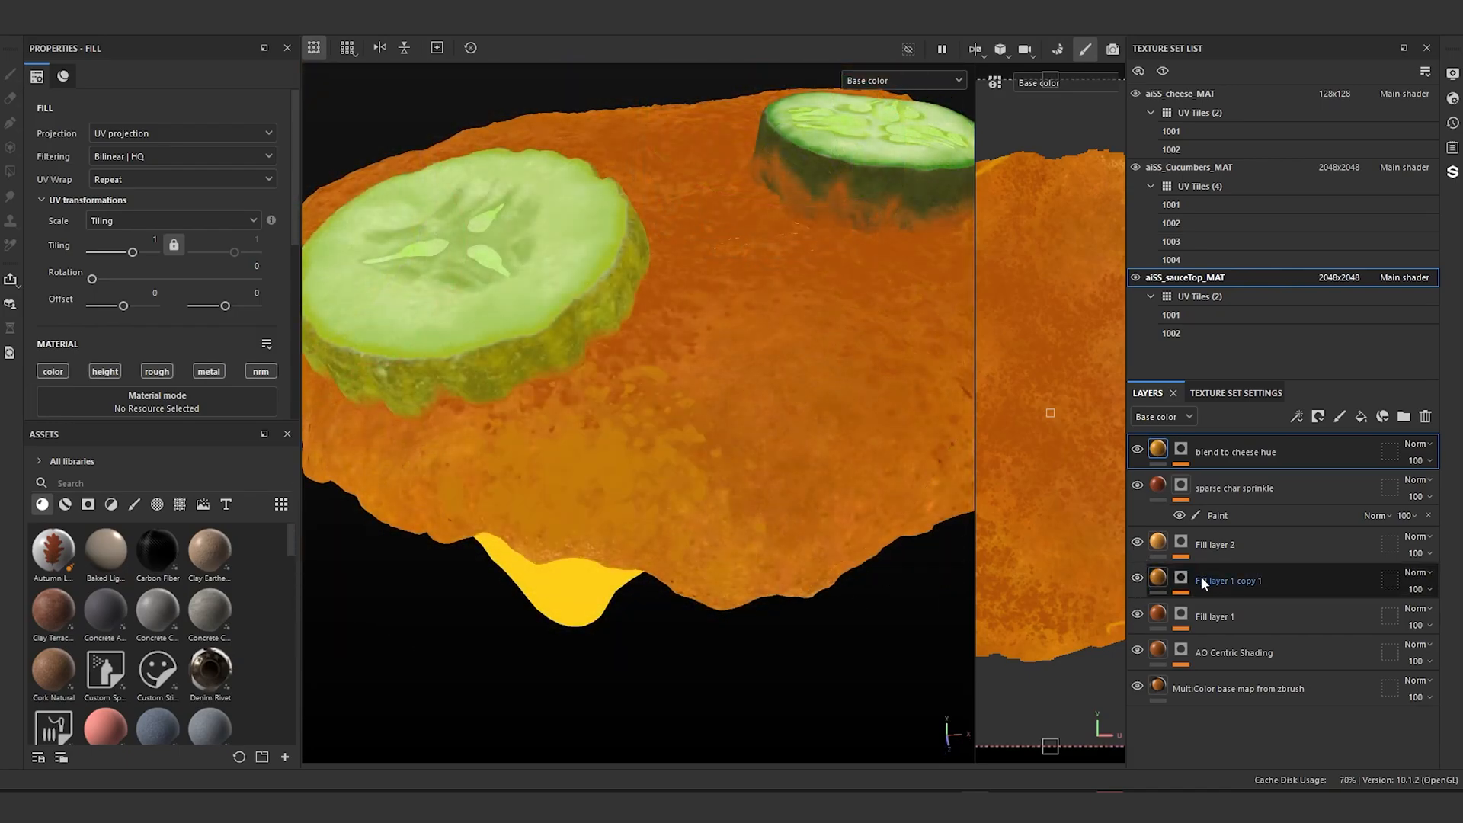
left_click(1179, 581)
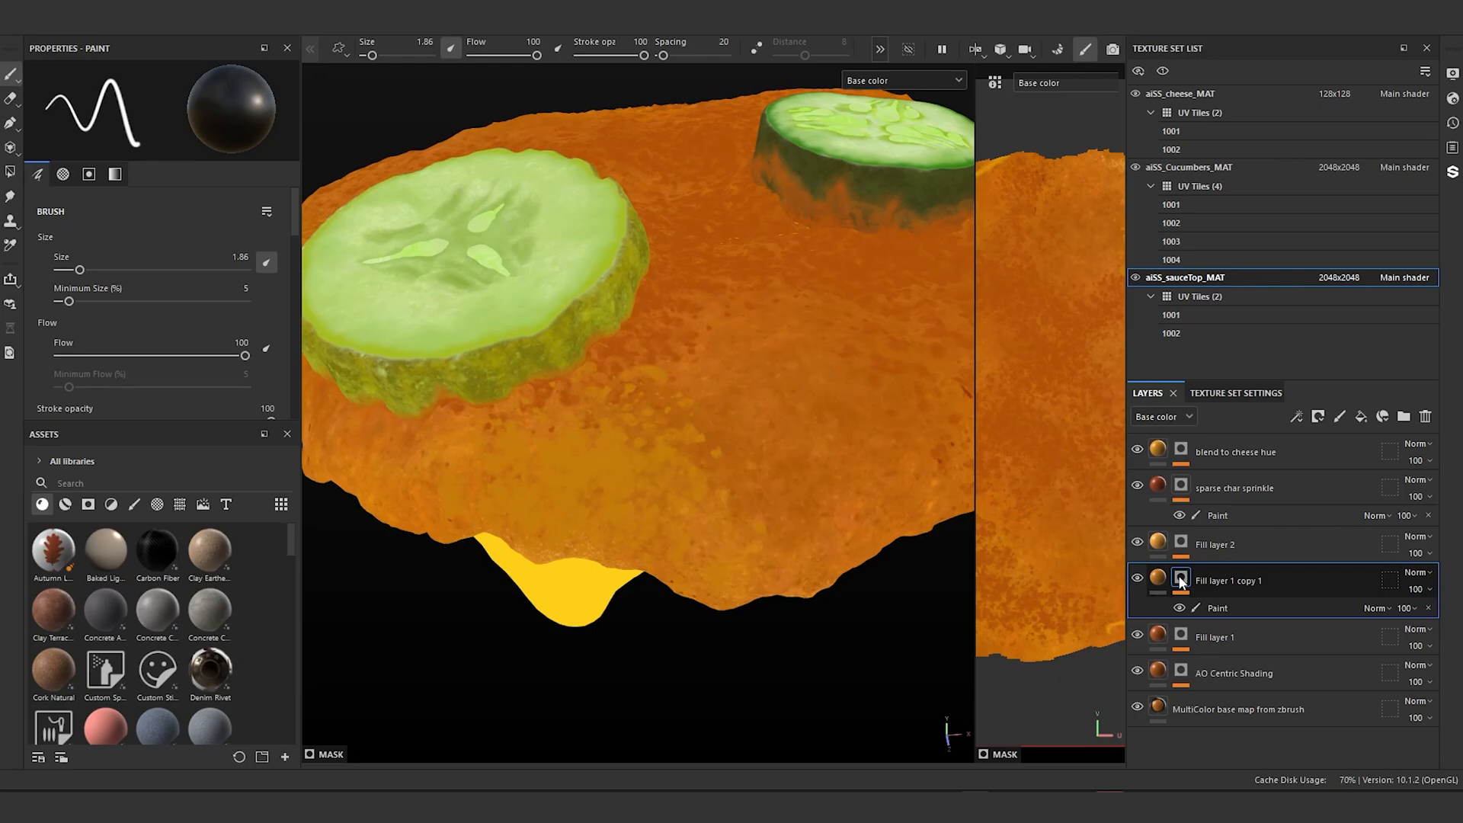
right_click(1181, 582)
left_click(1291, 308)
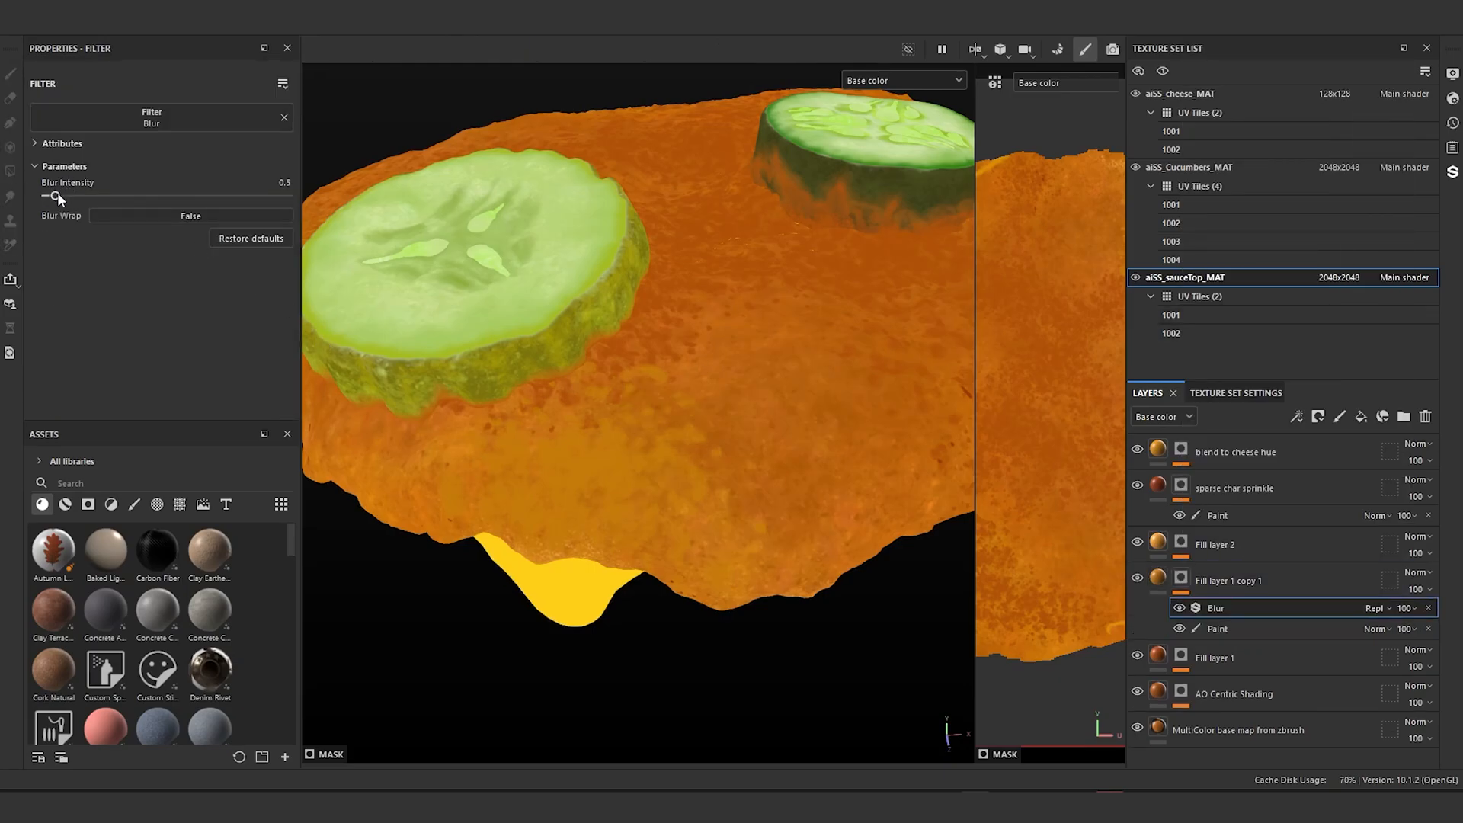
left_click_drag(56, 195, 72, 198)
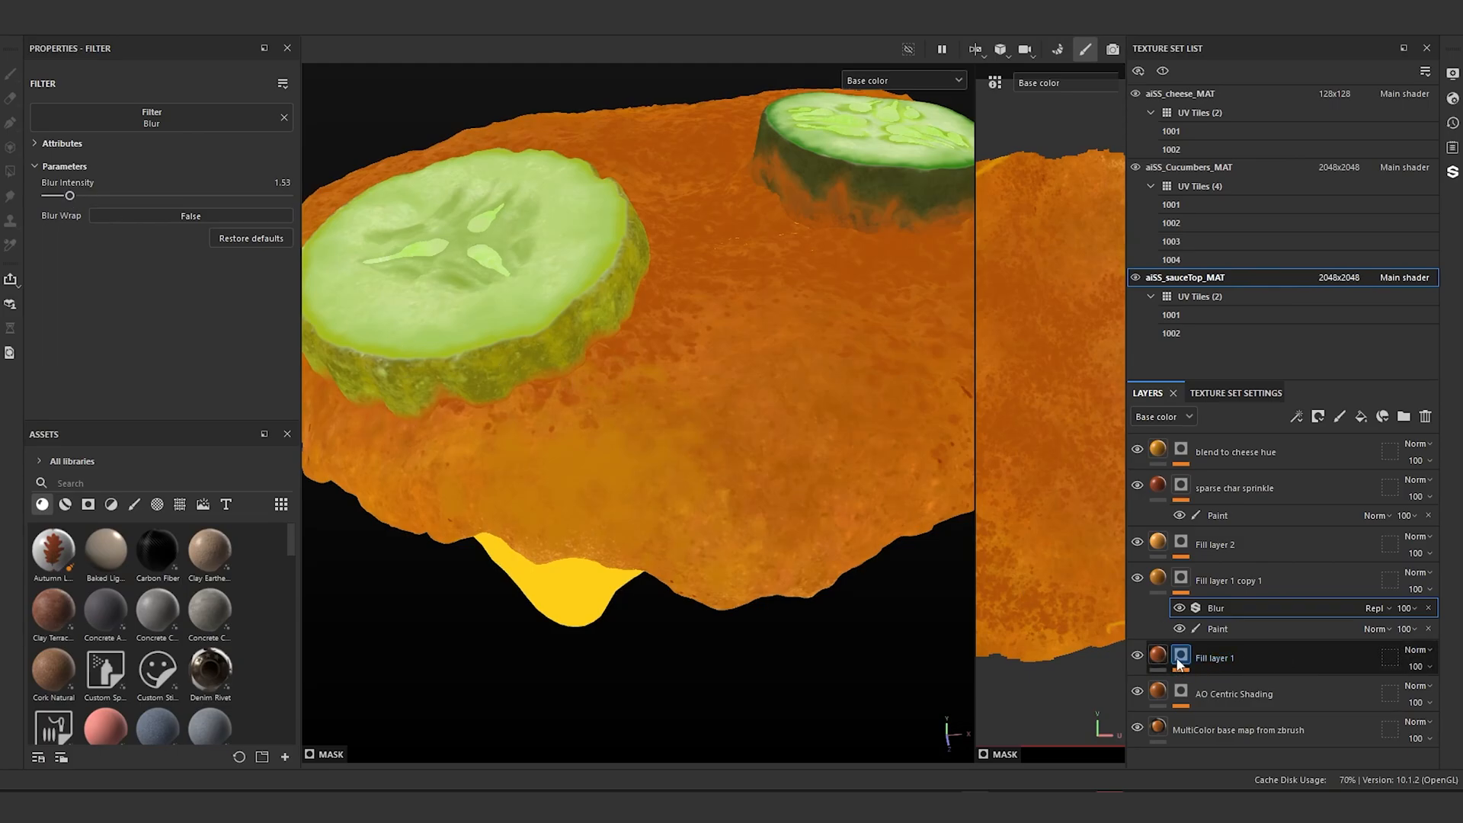
Step: Paste the Blur effect onto Fill layer 1's mask and set its intensity to 1.64
left_click(1139, 656)
left_click(1138, 656)
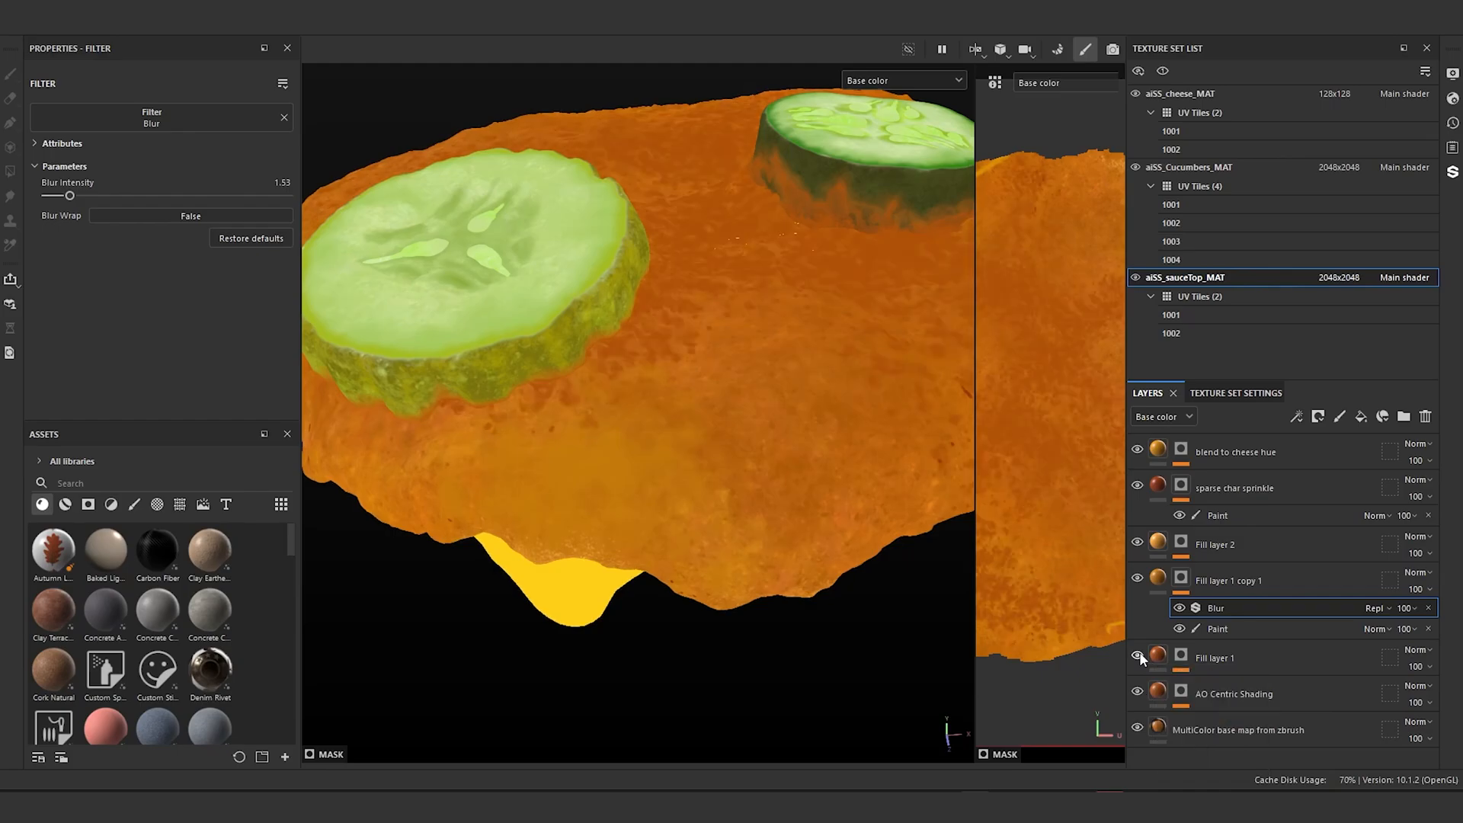
right_click(1181, 662)
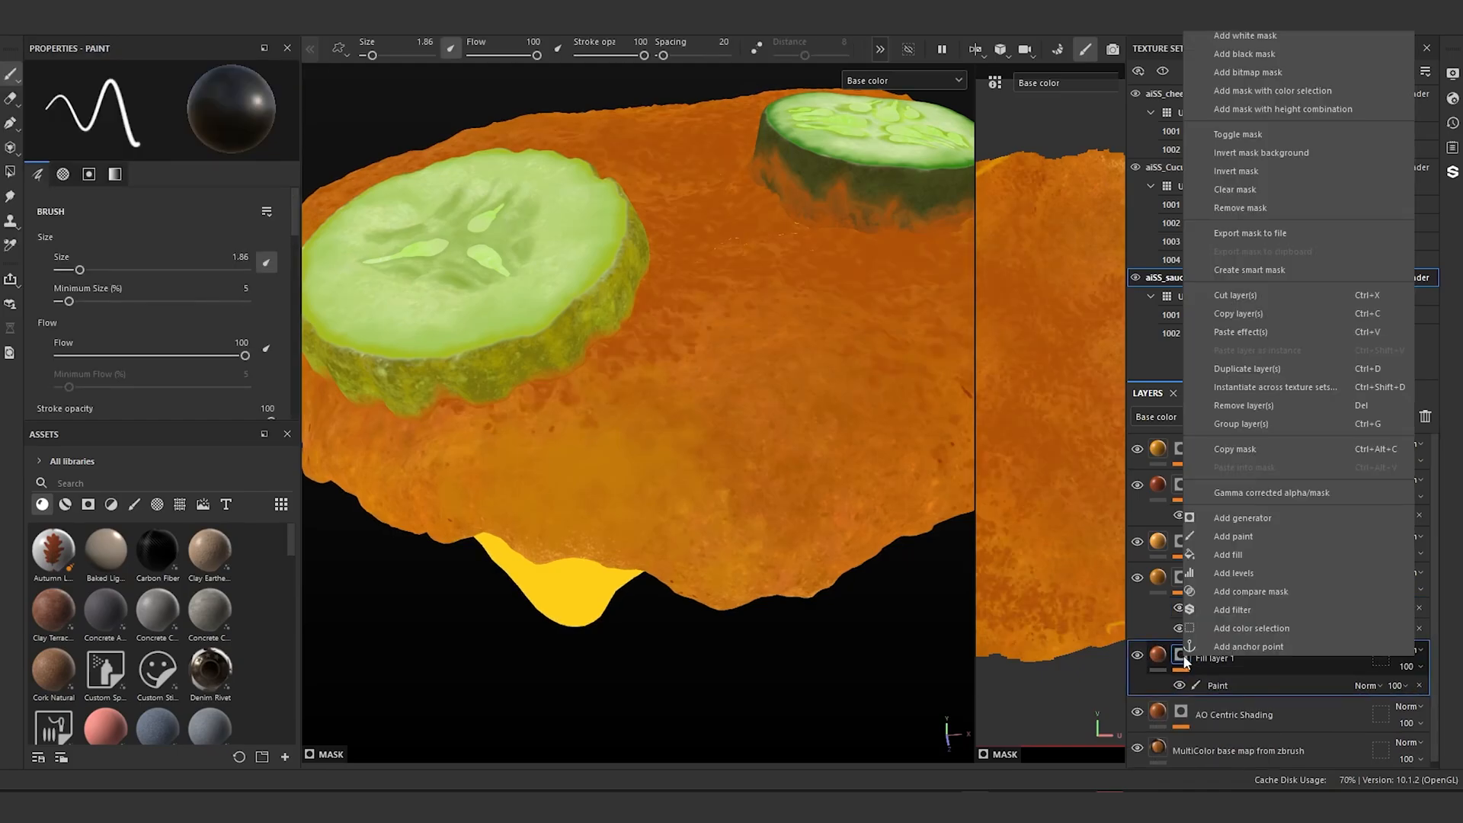
left_click(1273, 332)
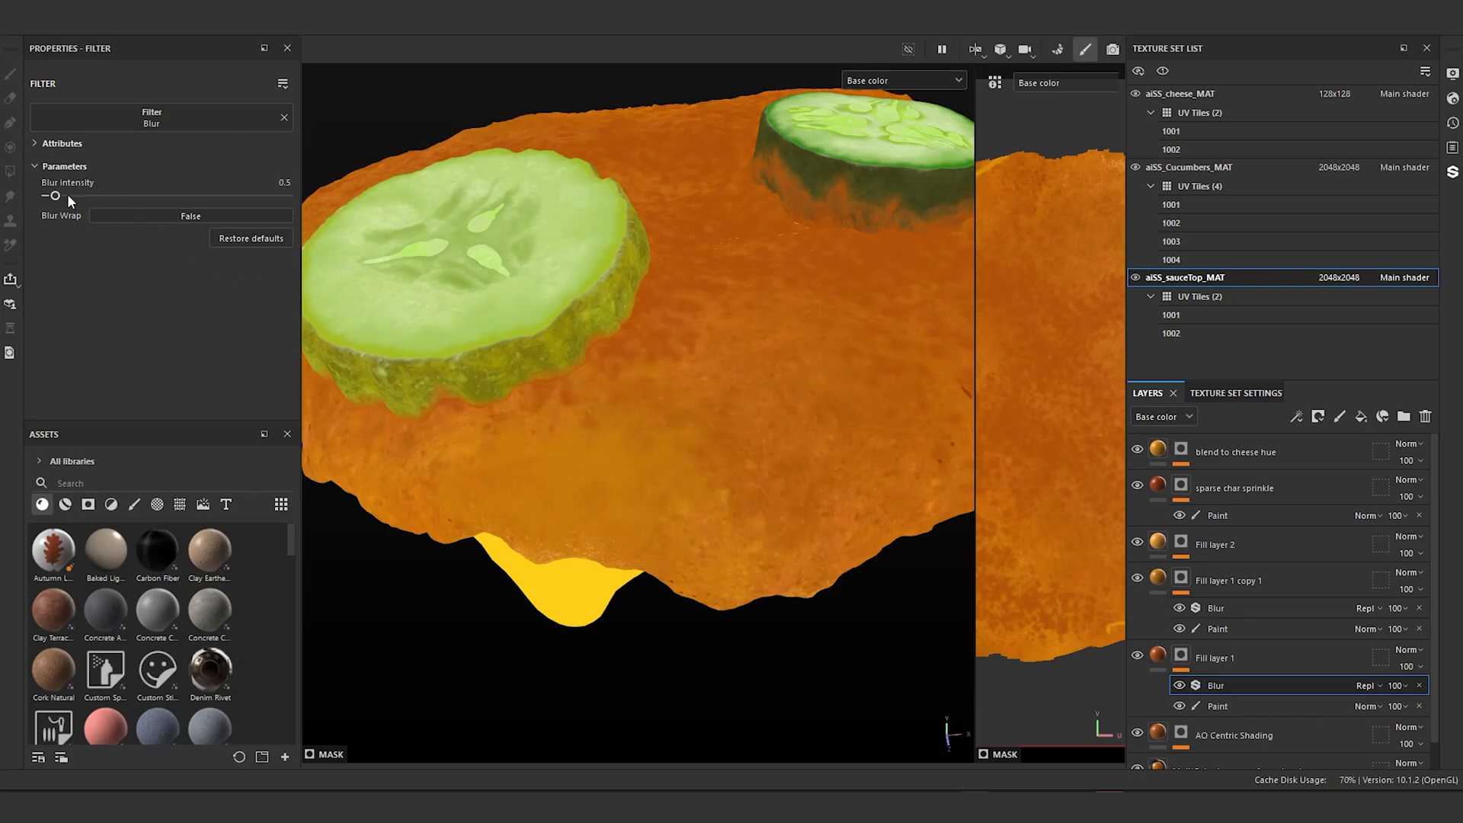
left_click_drag(68, 196, 73, 197)
Step: On the sparse char sprinkle mask's Paint effect, break up the large char specks near the sauce edge in black at brush size 0.58
scroll(606, 319, "down", 2)
left_click_drag(606, 319, 614, 399, "alt")
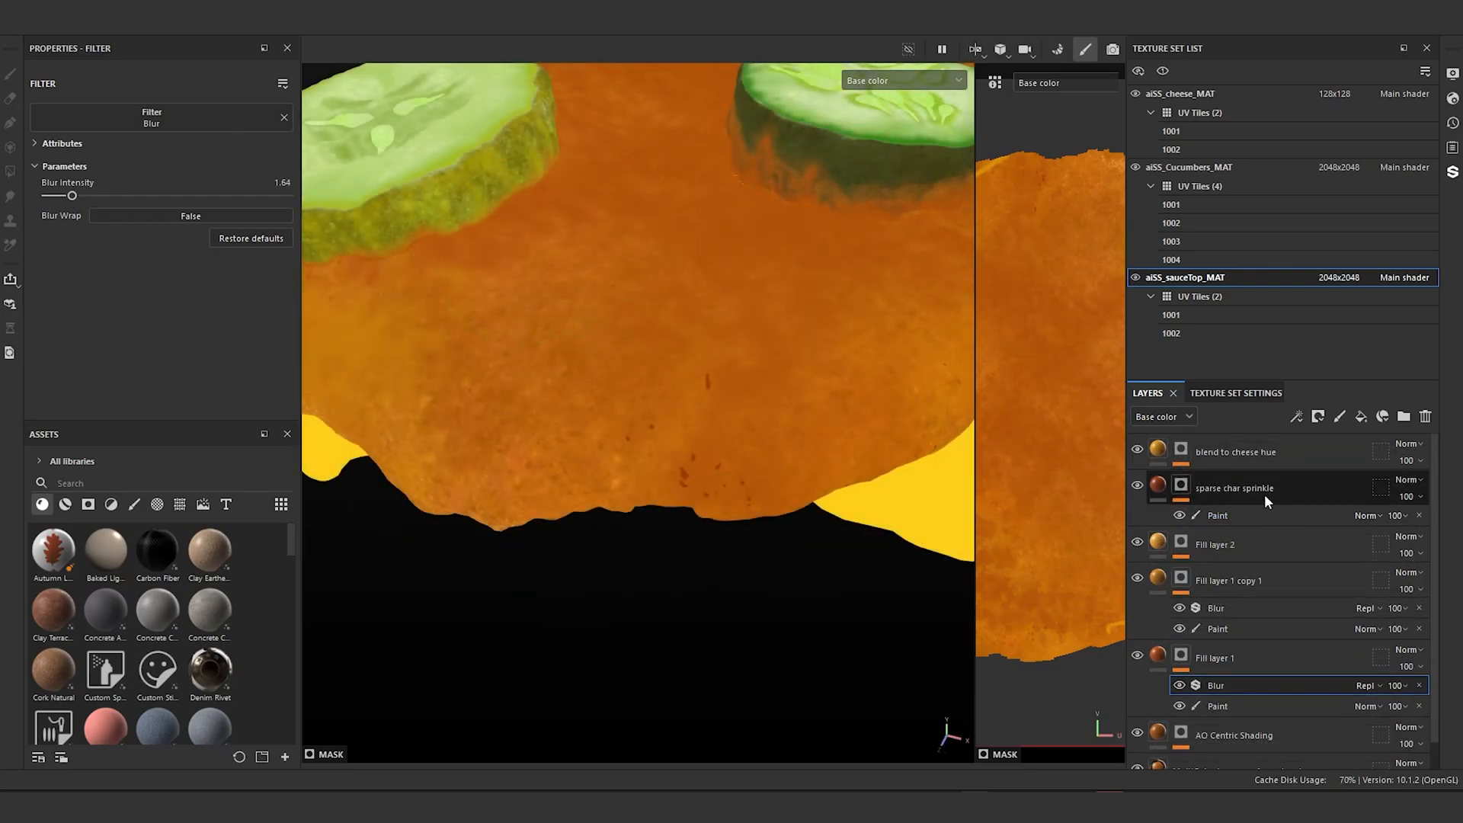
left_click(1216, 517)
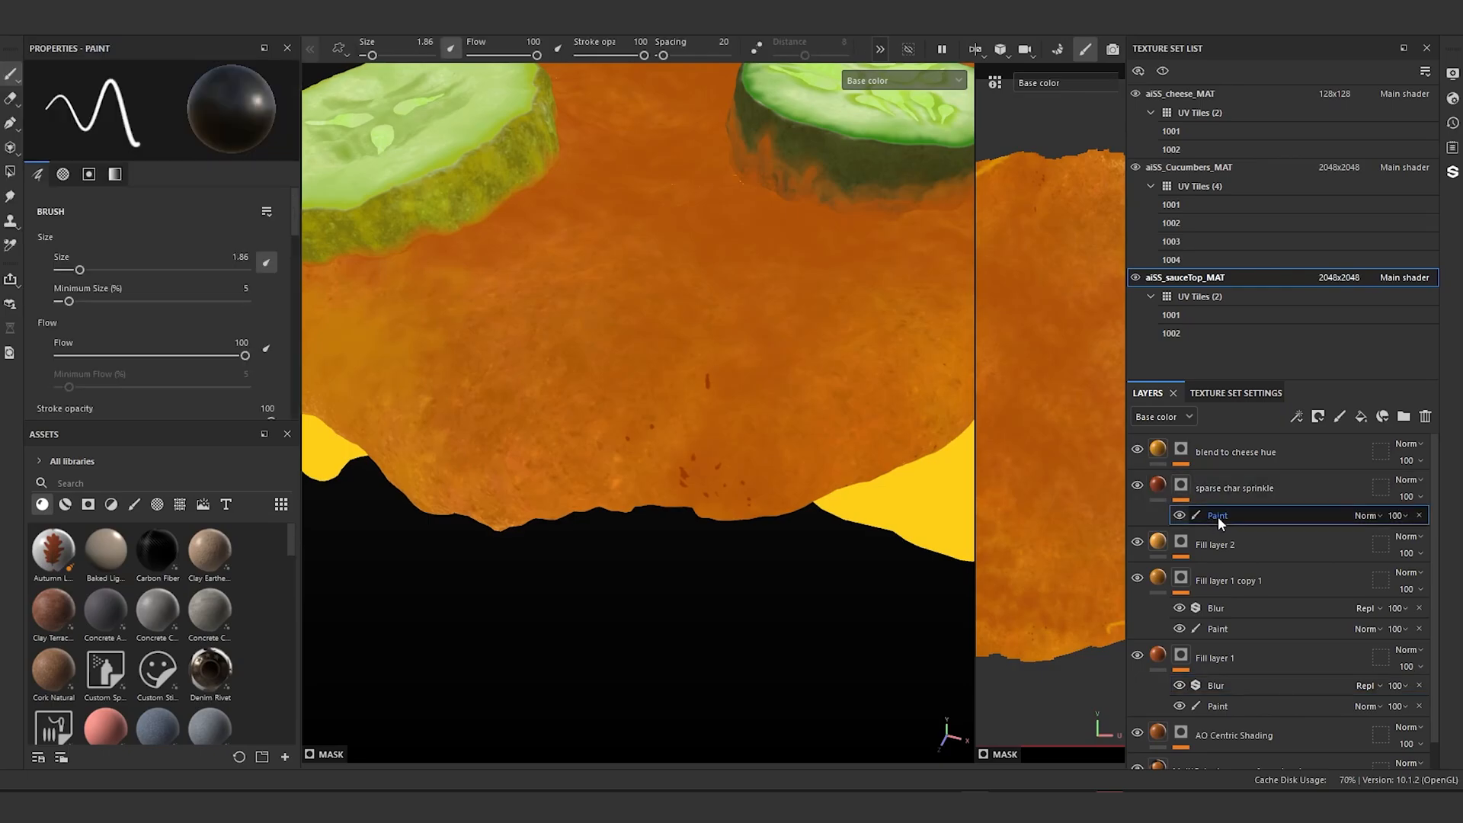
scroll(580, 404, "up", 2)
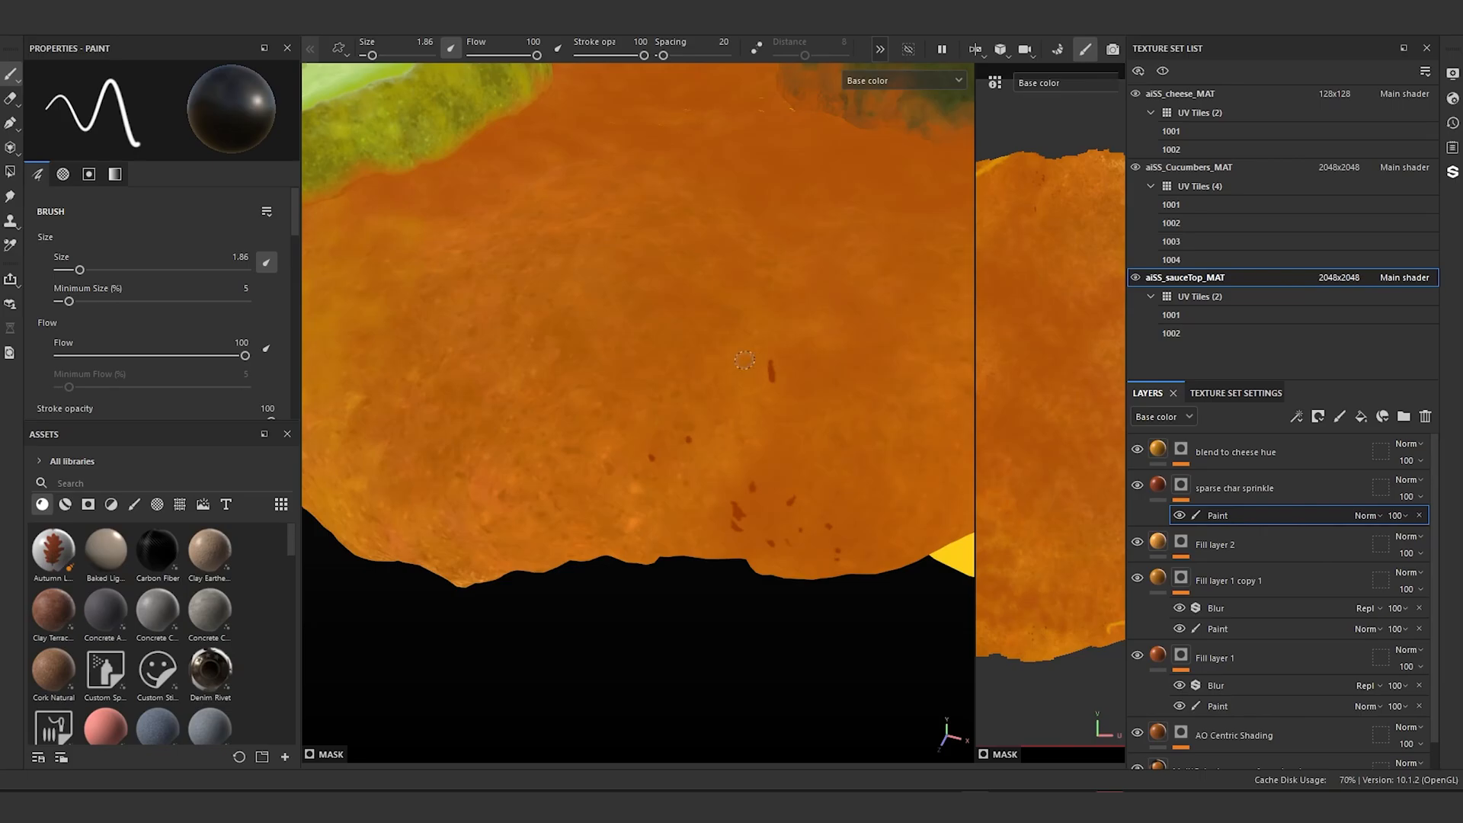
key("bracketleft")
key("bracketleft")
key("bracketleft")
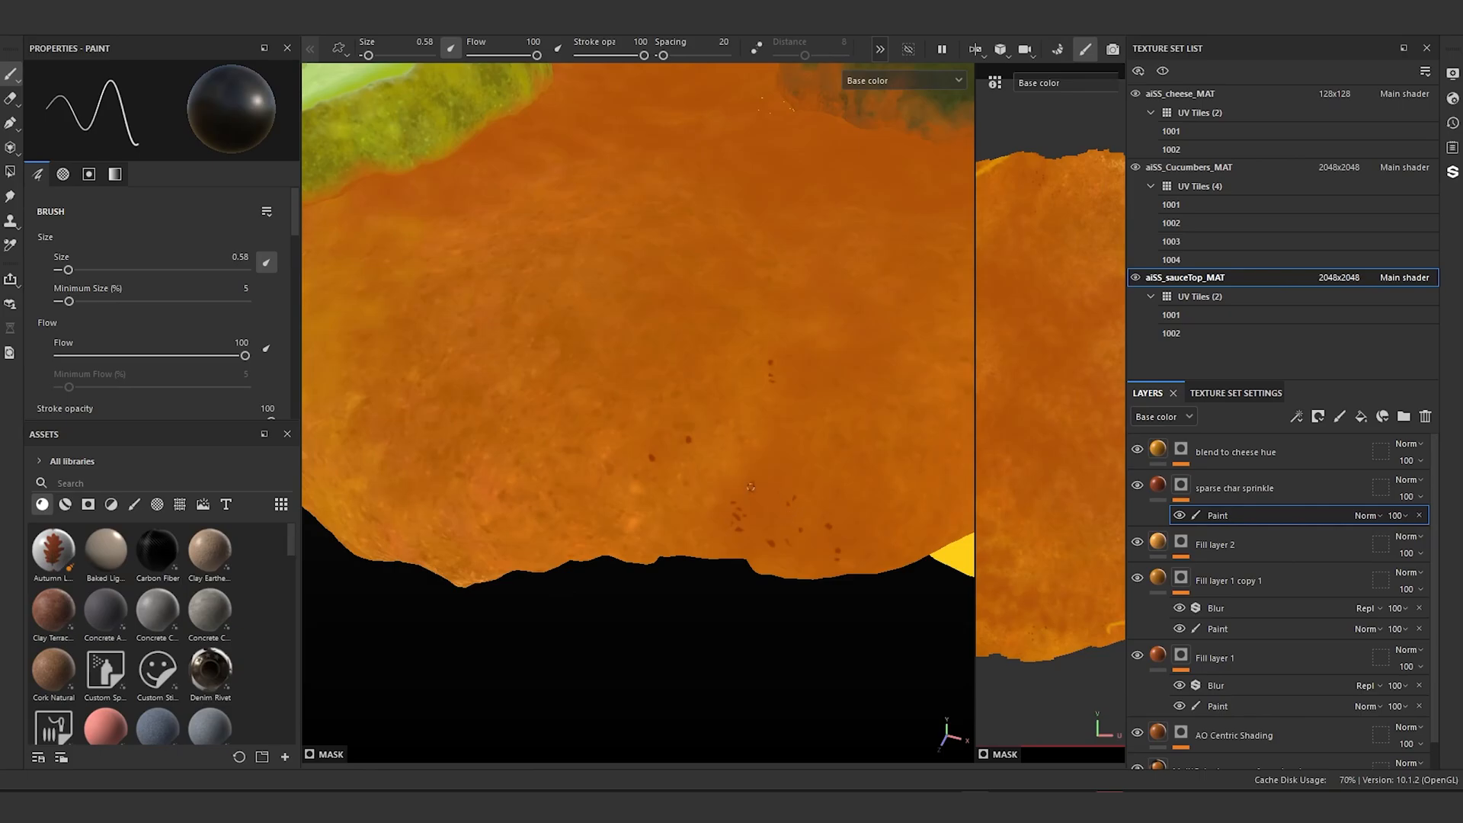
Step: Break up the large char specks on the sauce edge below the dark green cucumber slice, reducing the brush size to 0.32
scroll(829, 515, "down", 5)
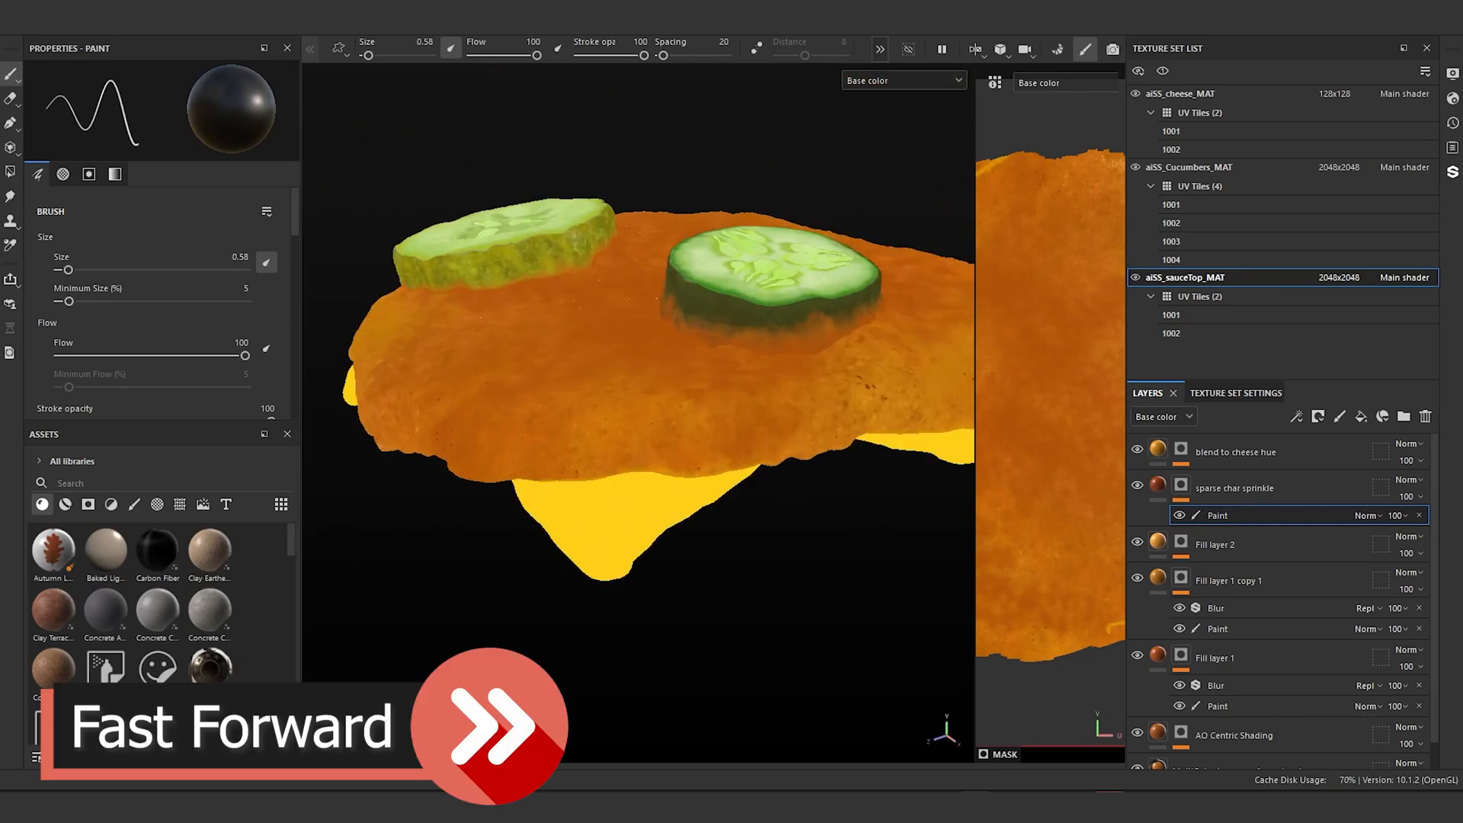
left_click_drag(829, 515, 573, 457, "alt")
scroll(573, 426, "up", 3)
left_click(576, 428)
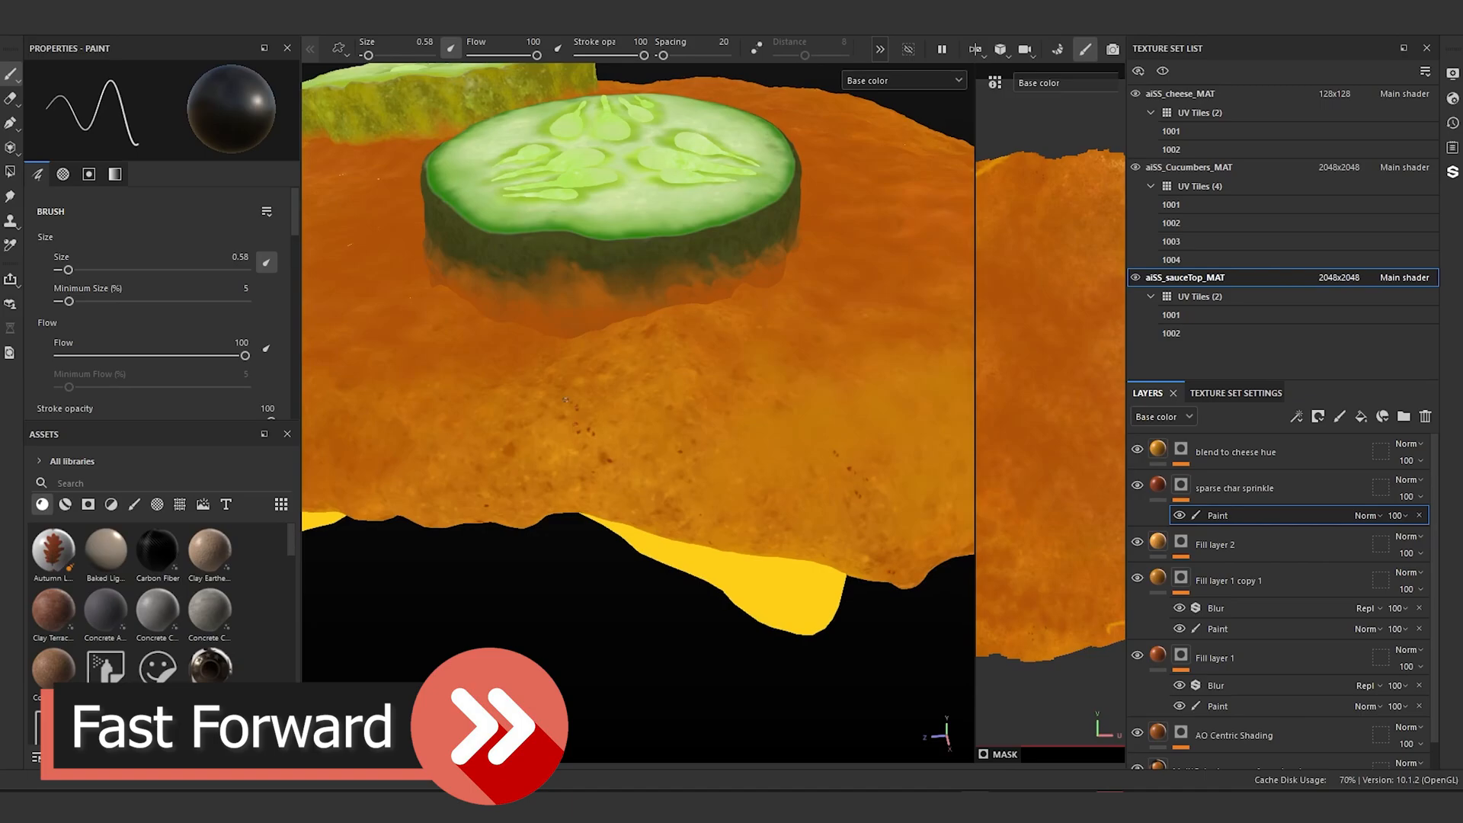
left_click_drag(566, 399, 651, 484, "alt")
scroll(650, 485, "down", 3)
scroll(651, 484, "up", 5)
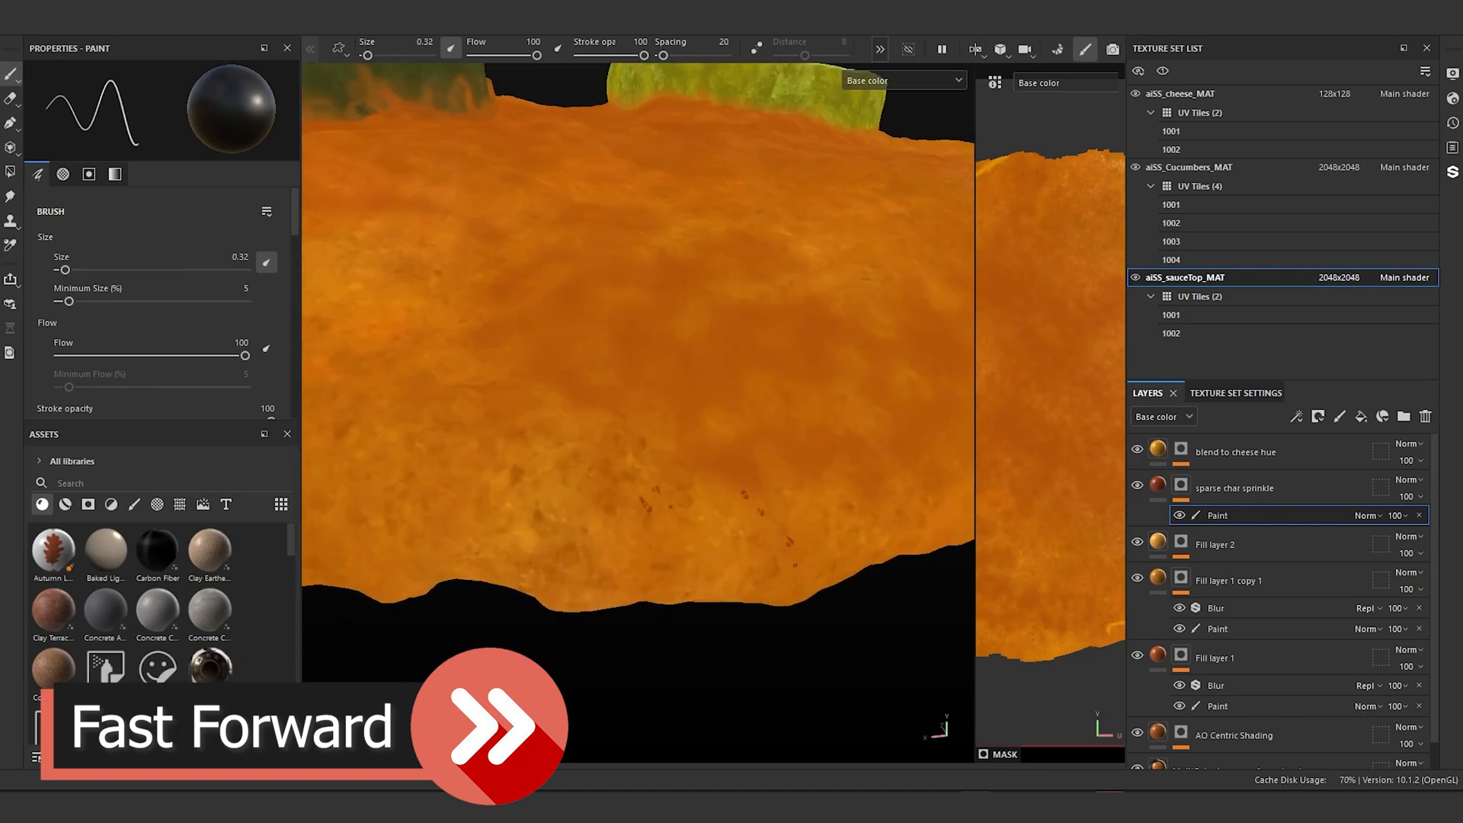
Step: Split the remaining large char specks into smaller ones along the sauce edge beside the exposed cheese corner, at brush size 0.32
scroll(781, 457, "down", 3)
scroll(527, 431, "up", 4)
scroll(435, 468, "down", 3)
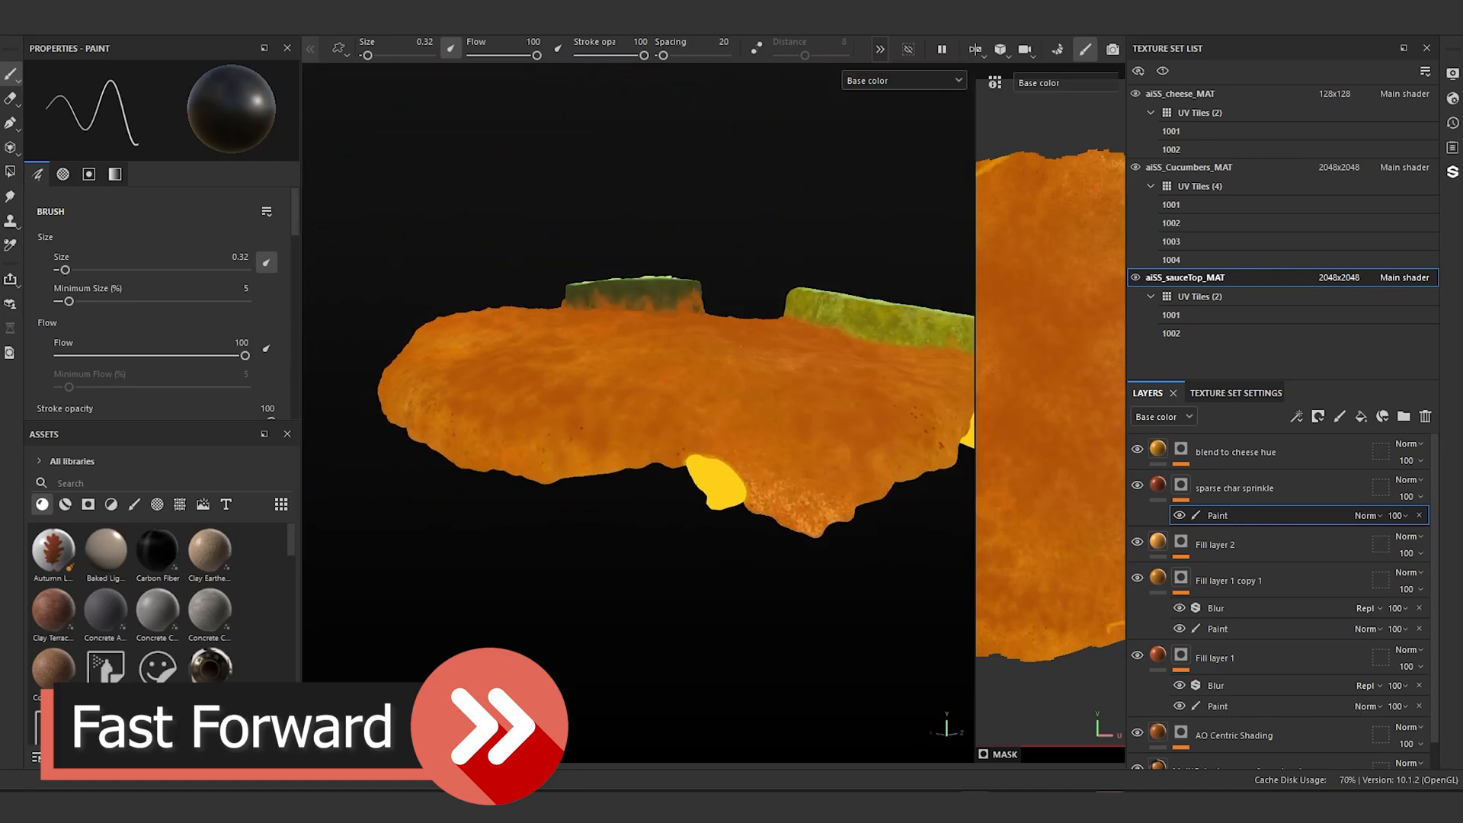
scroll(641, 412, "up", 4)
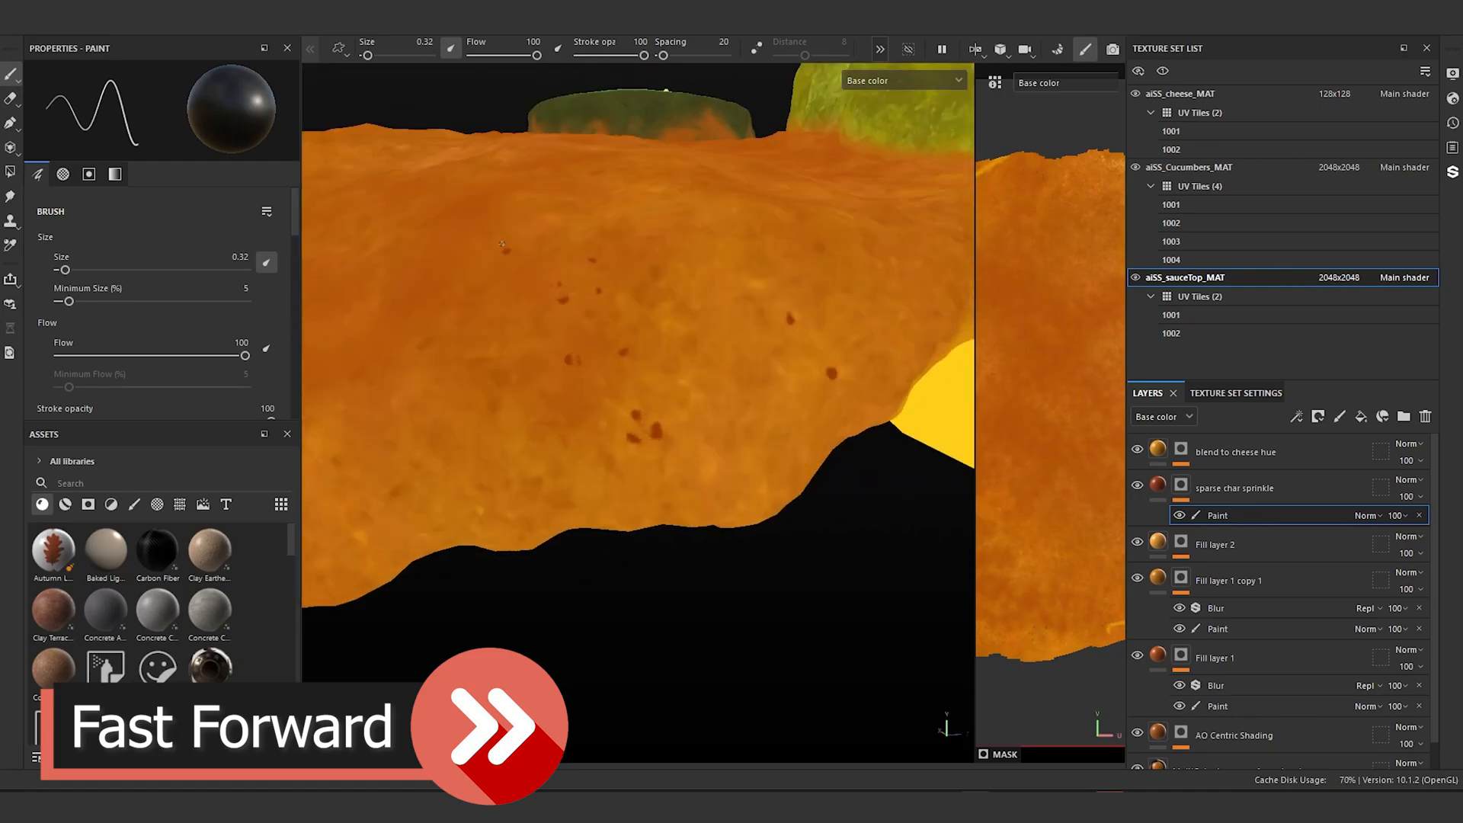
scroll(653, 413, "down", 3)
left_click_drag(861, 427, 797, 438, "alt")
middle_click_drag(797, 437, 689, 442, "alt")
scroll(688, 442, "up", 2)
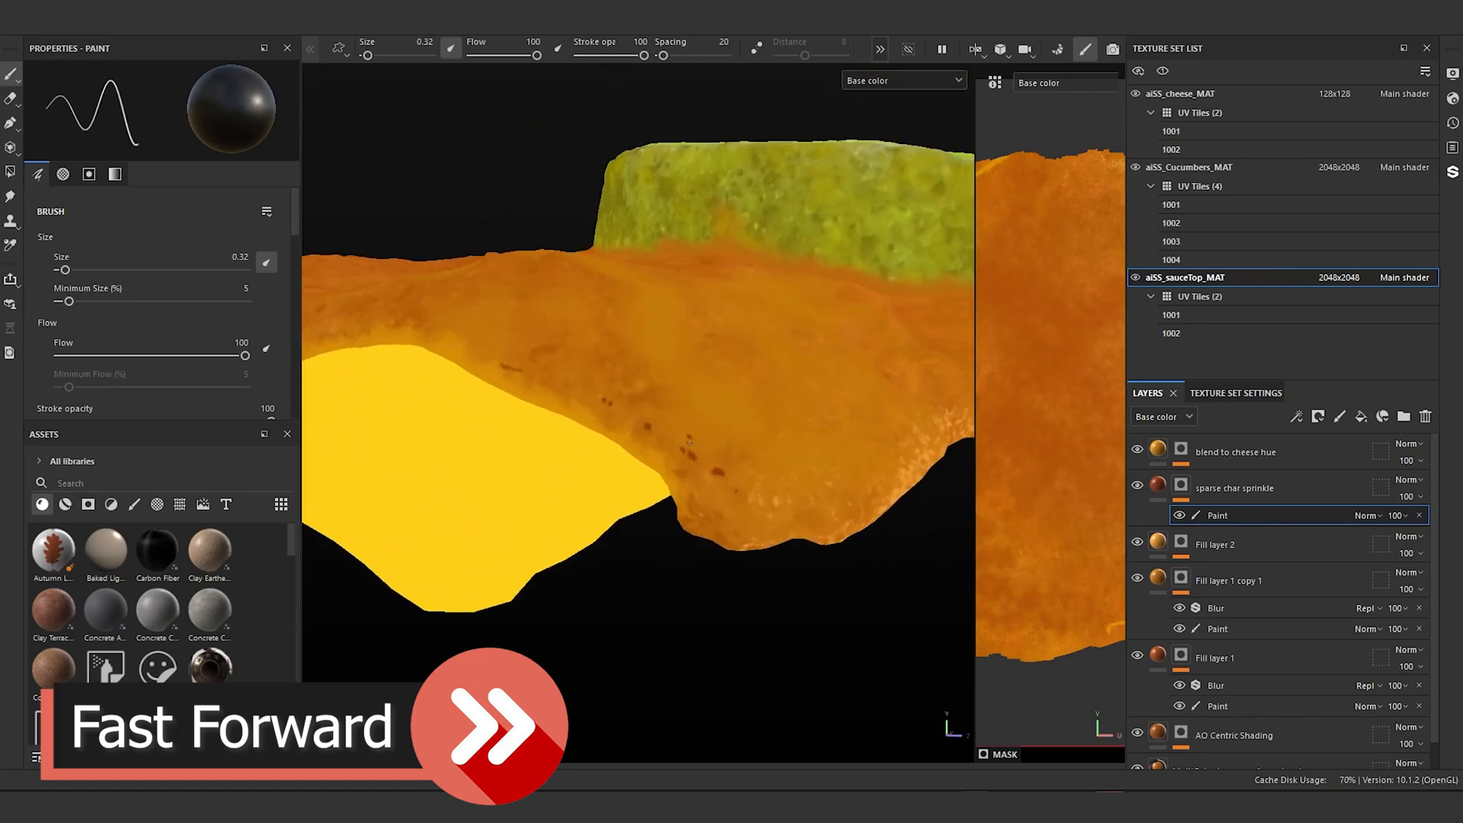
Step: Break up the char specks on the sauce side below the gap between the two cucumber slices
left_click_drag(685, 376, 593, 486, "alt")
scroll(659, 540, "down", 3)
left_click_drag(659, 540, 409, 389, "alt")
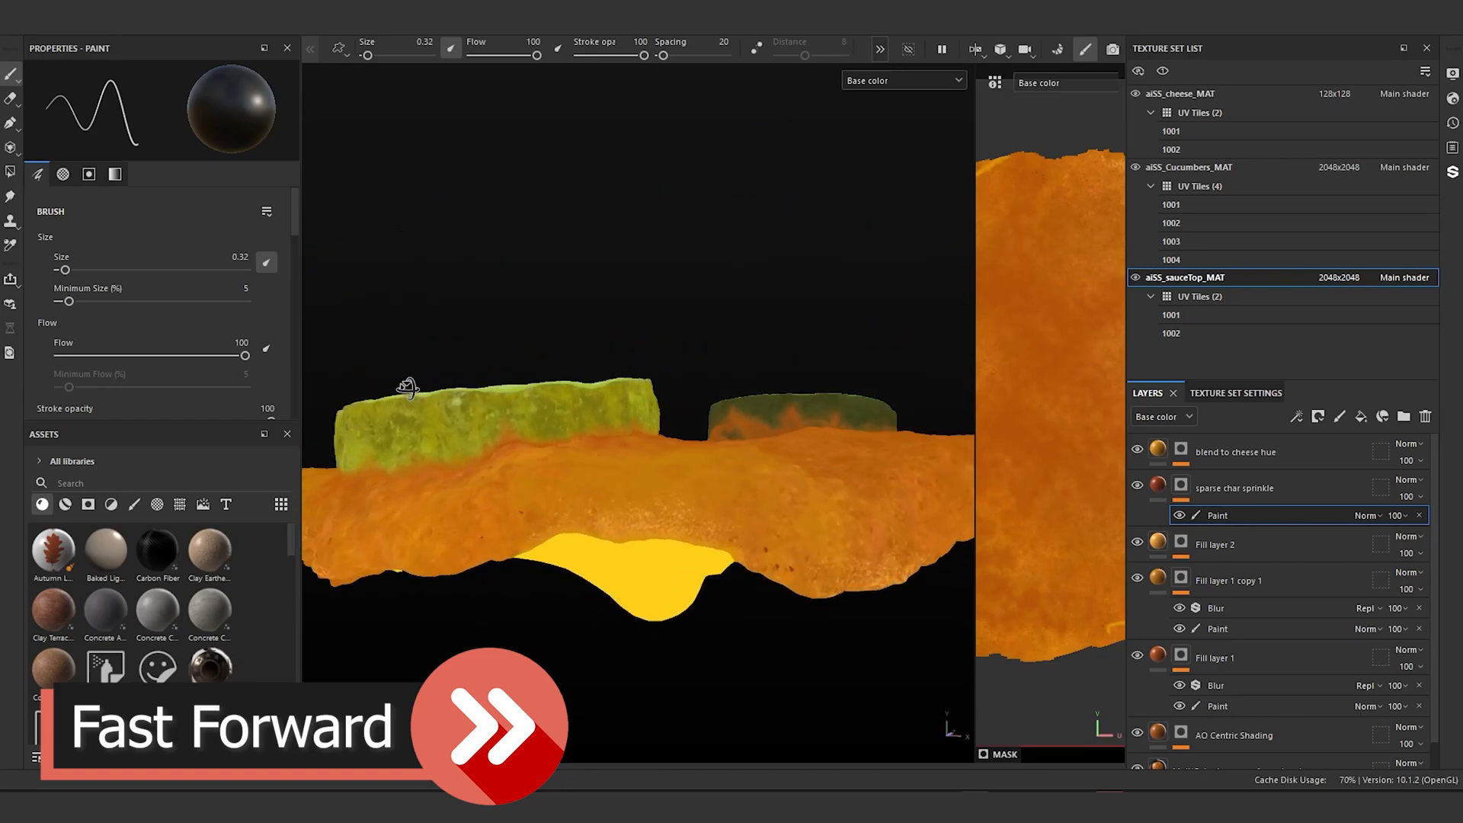
scroll(637, 549, "up", 2)
left_click_drag(709, 526, 473, 586, "alt")
scroll(623, 525, "down", 3)
scroll(749, 413, "up", 3)
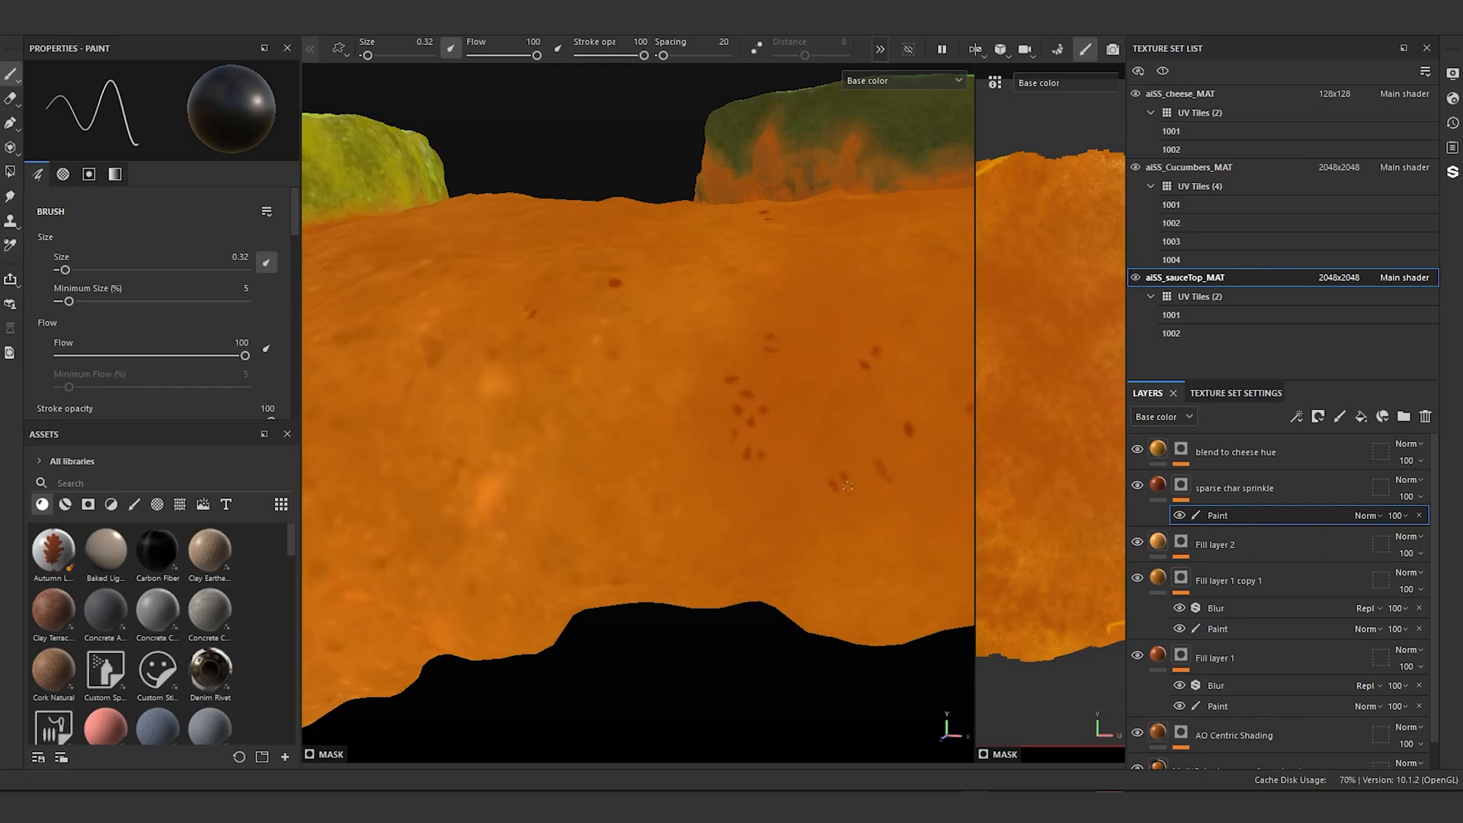
scroll(859, 473, "down", 5)
left_click_drag(859, 472, 772, 493, "alt")
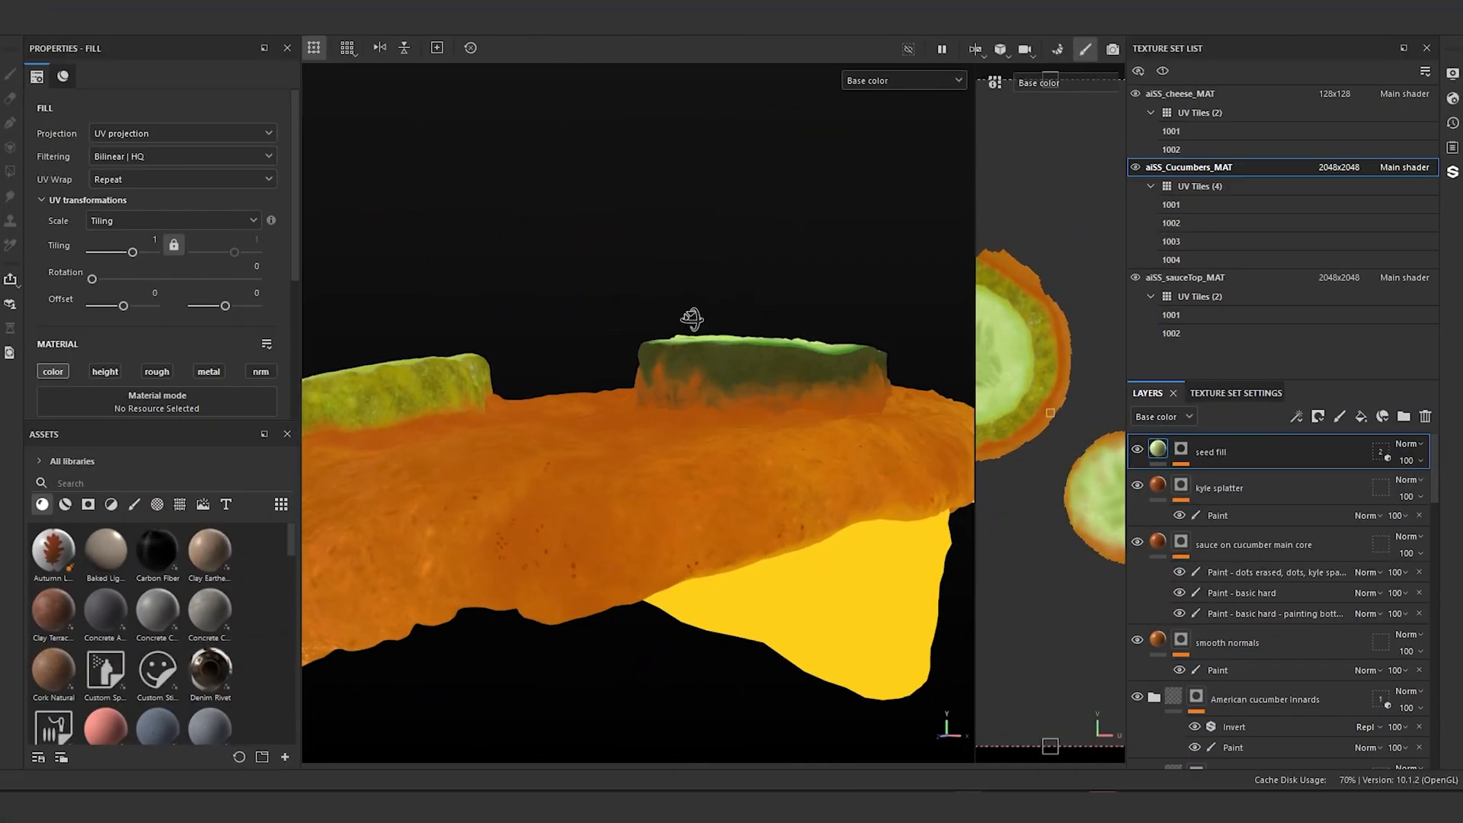
Step: In the aiSS_Cucumbers_MAT texture set, group all layers from seed fill down to cucumber_skin_mask into one folder
scroll(686, 317, "up", 2)
left_click_drag(687, 312, 697, 282, "alt")
middle_click_drag(714, 183, 692, 242, "alt")
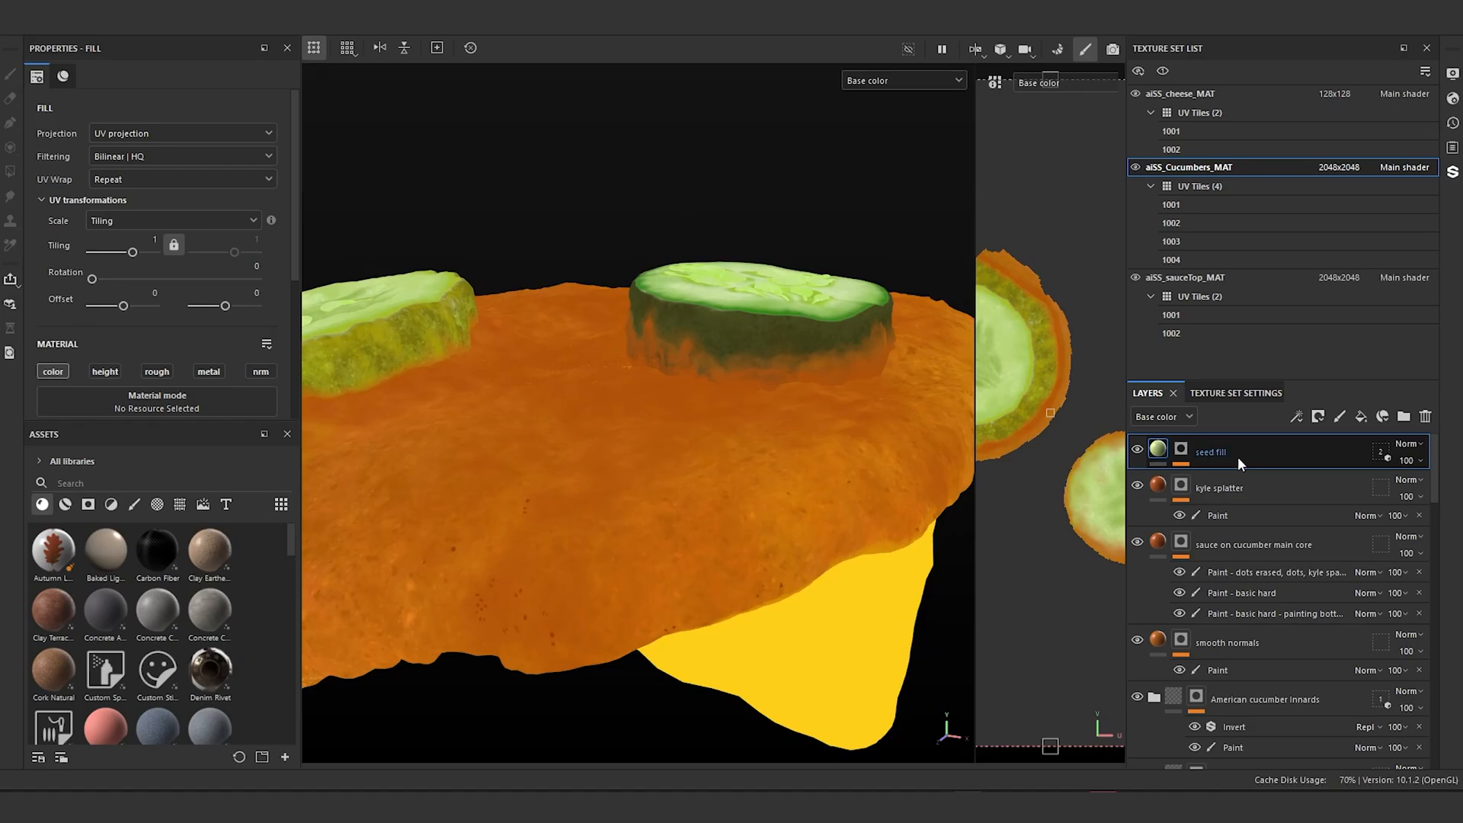
scroll(1259, 499, "down", 4)
scroll(1262, 527, "down", 6)
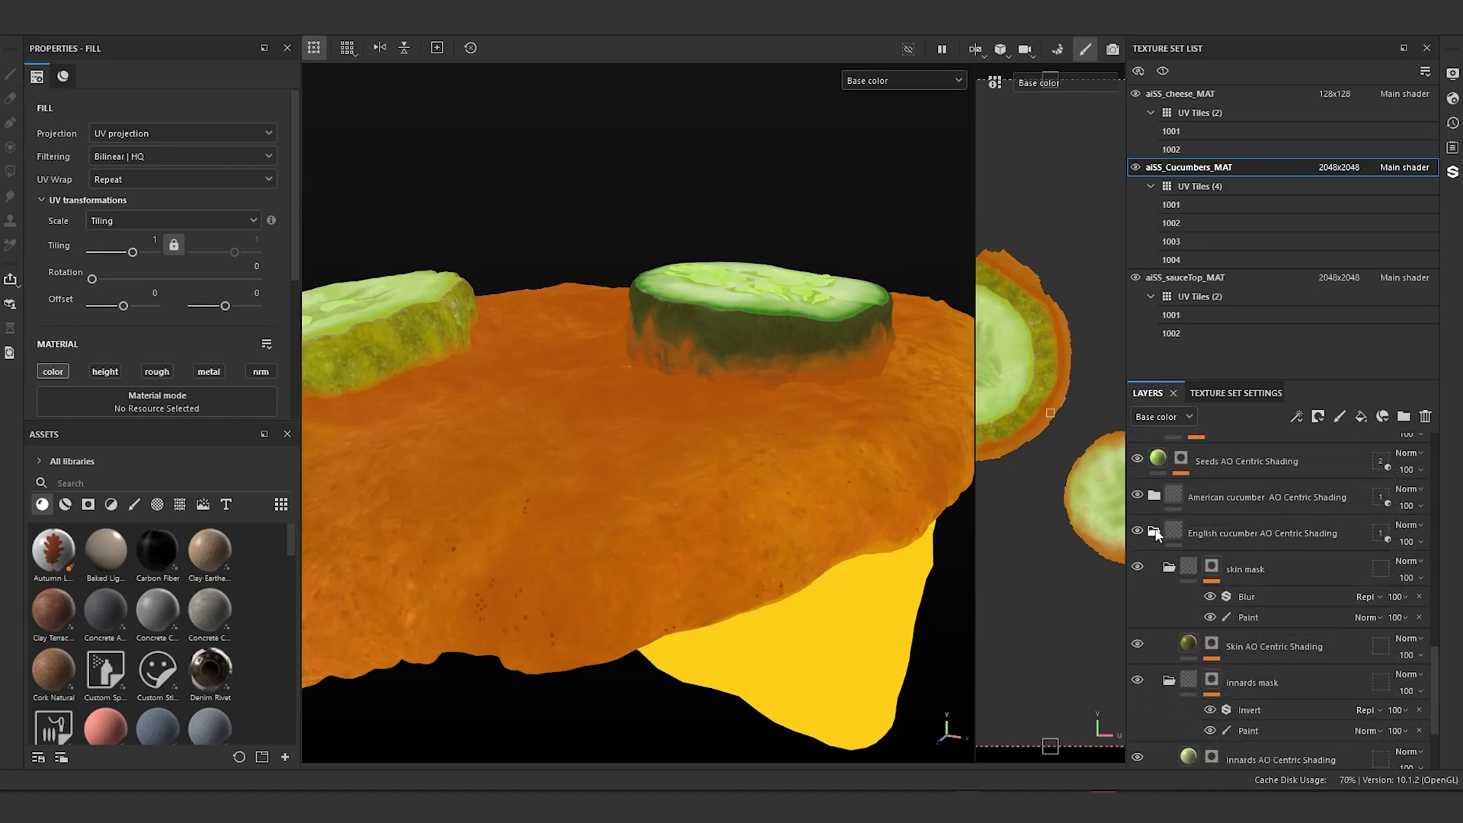
scroll(1155, 619, "up", 5)
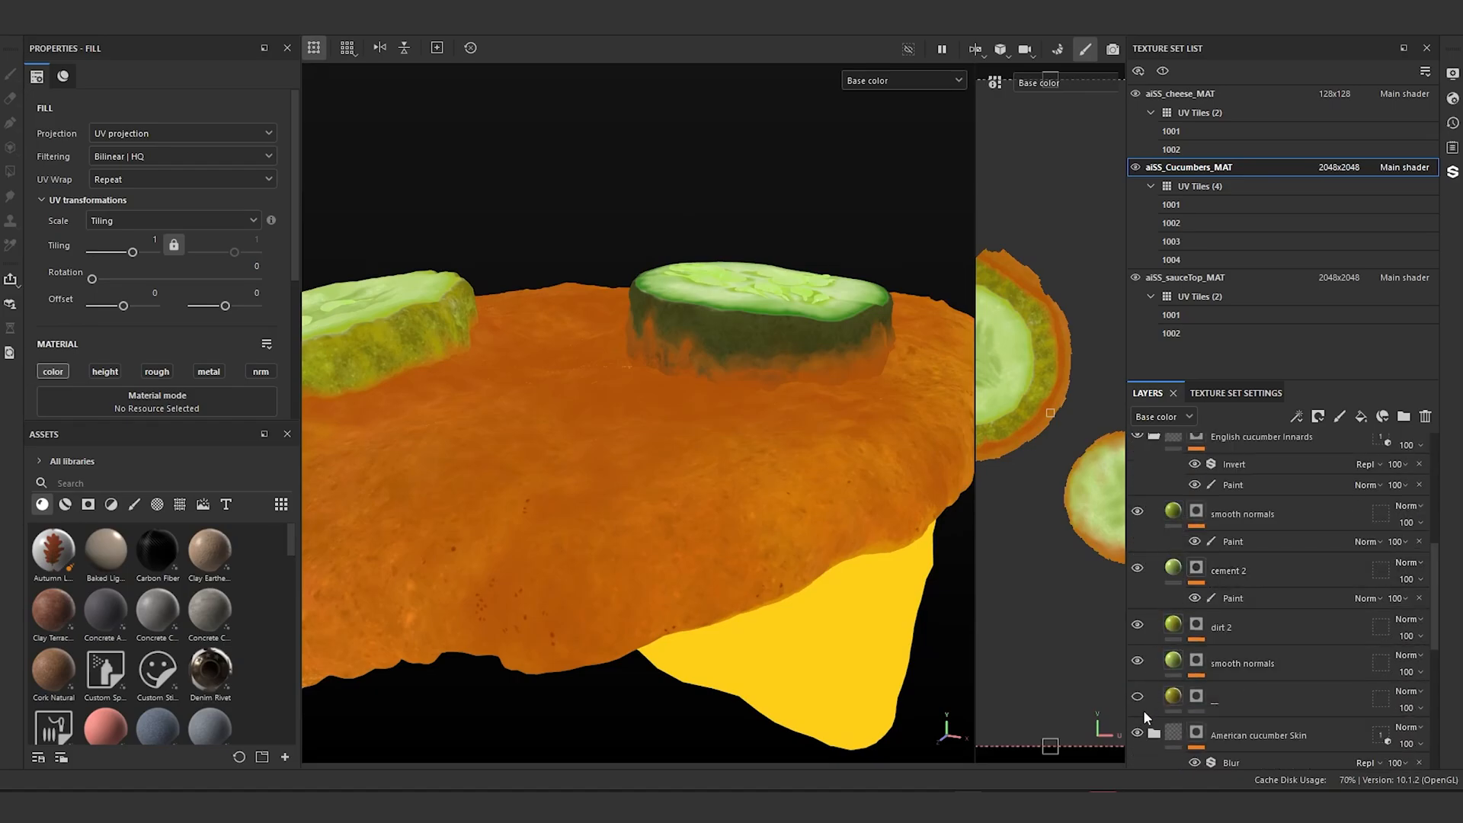
left_click(1237, 700, "shift")
key("ctrl+g")
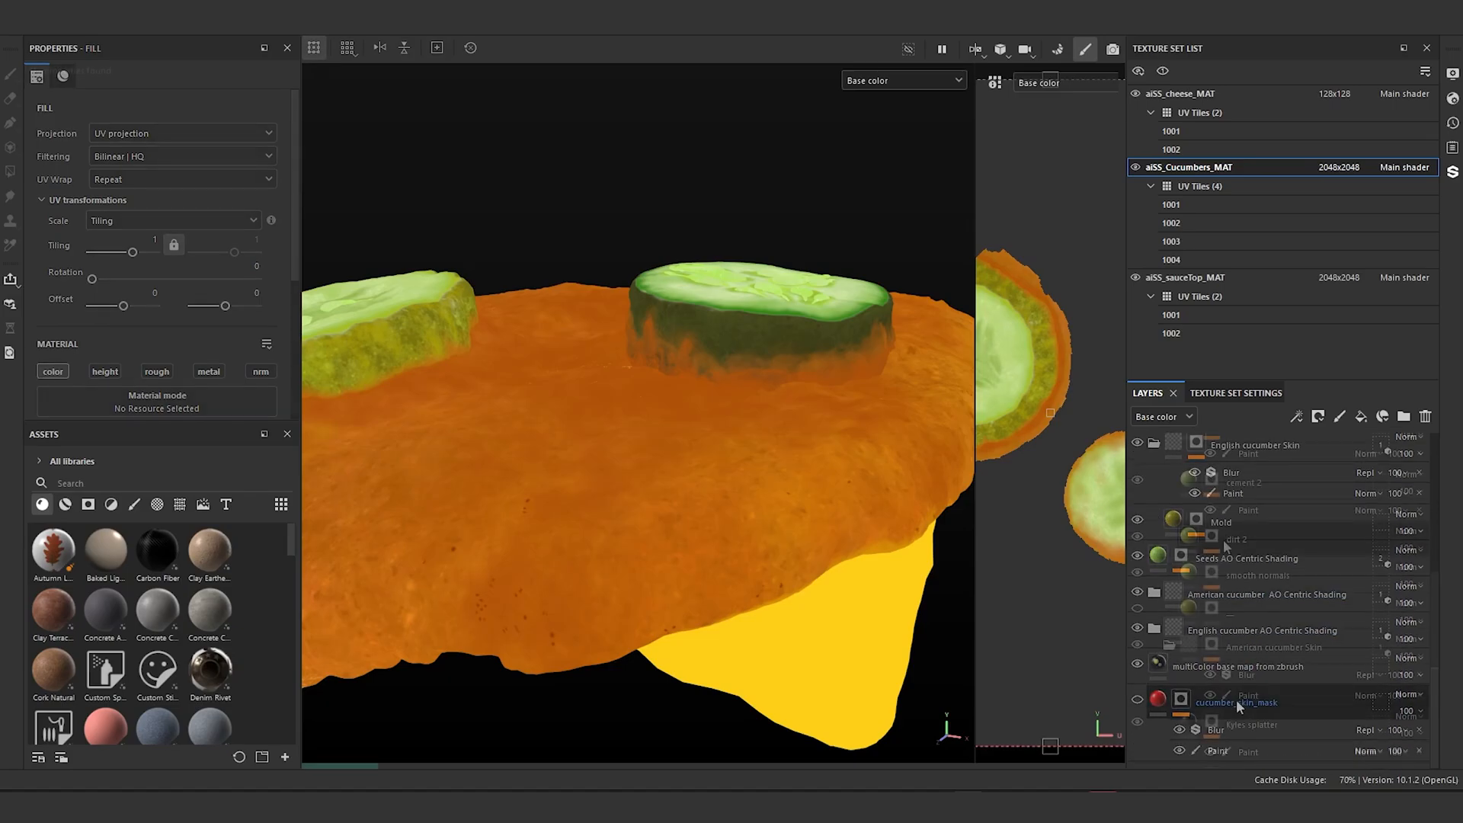
Step: Collapse the new layer folder and rename it Base Color
scroll(1219, 579, "up", 10)
left_click(1153, 452)
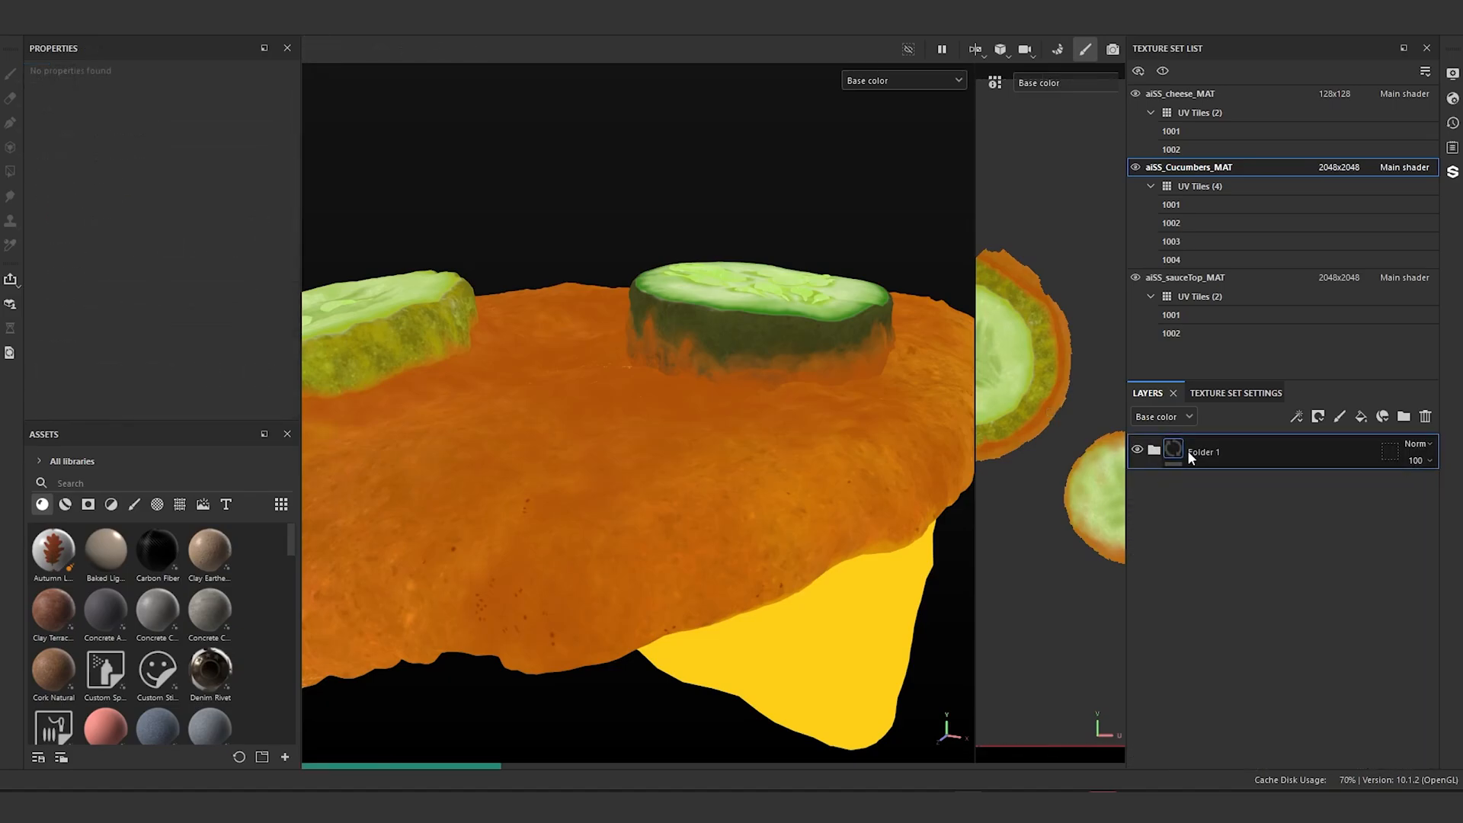
double_click(1188, 451)
type("Base Color")
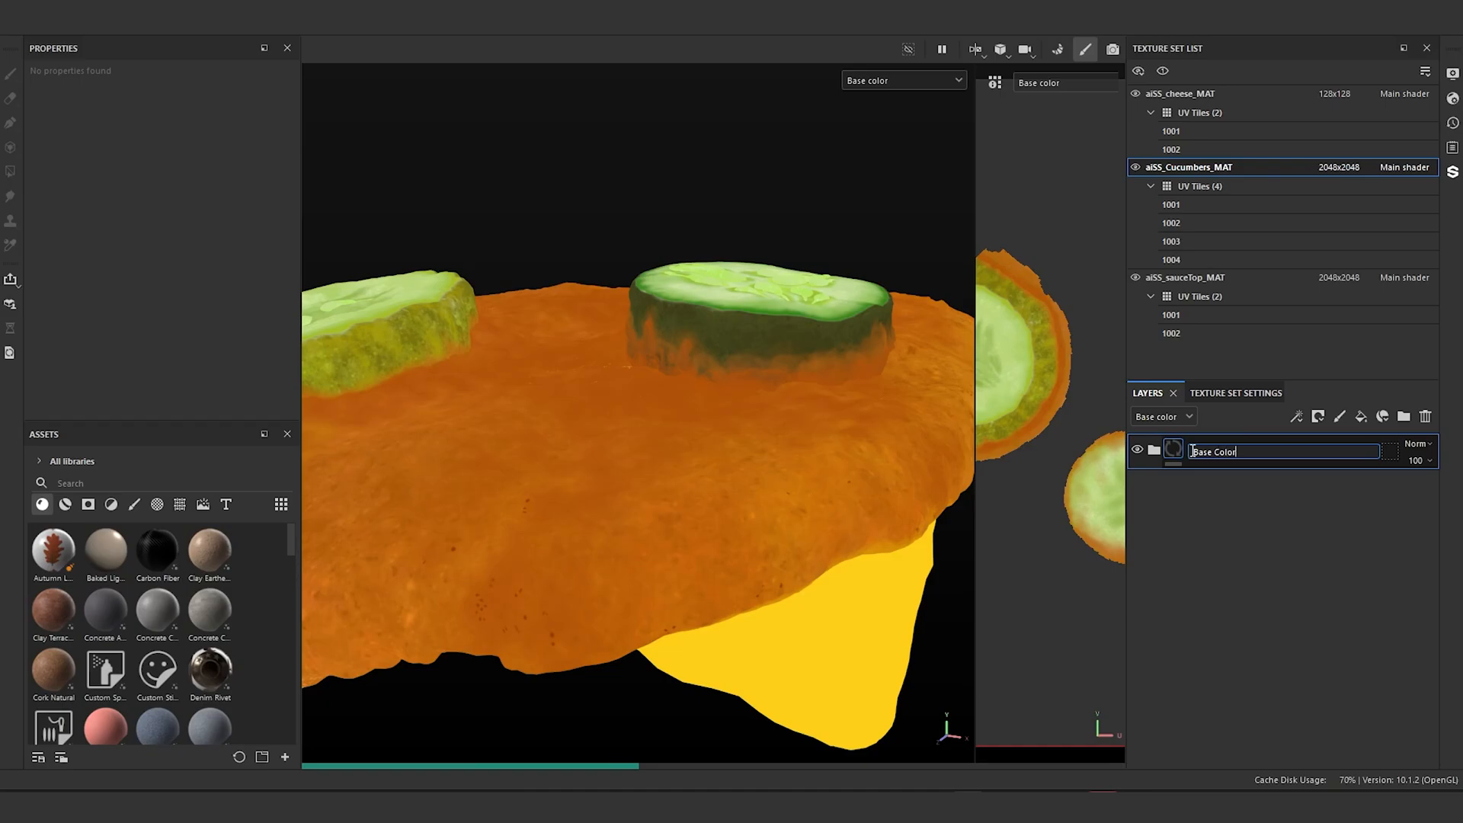
key("Return")
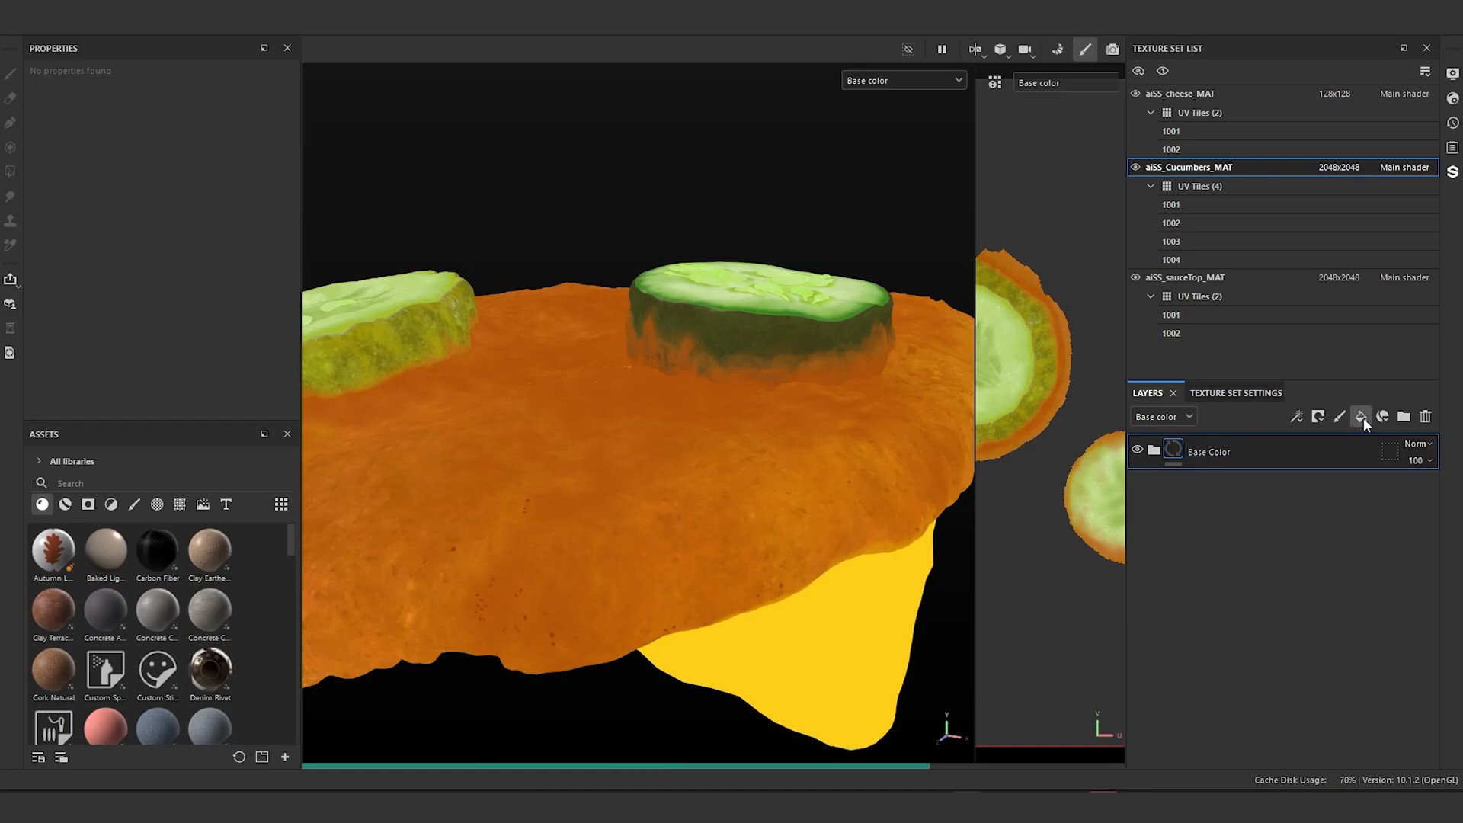
Step: Hide the Base Color folder, add a fill layer above it, and group that layer into a folder named SSS Scale
left_click(1362, 416)
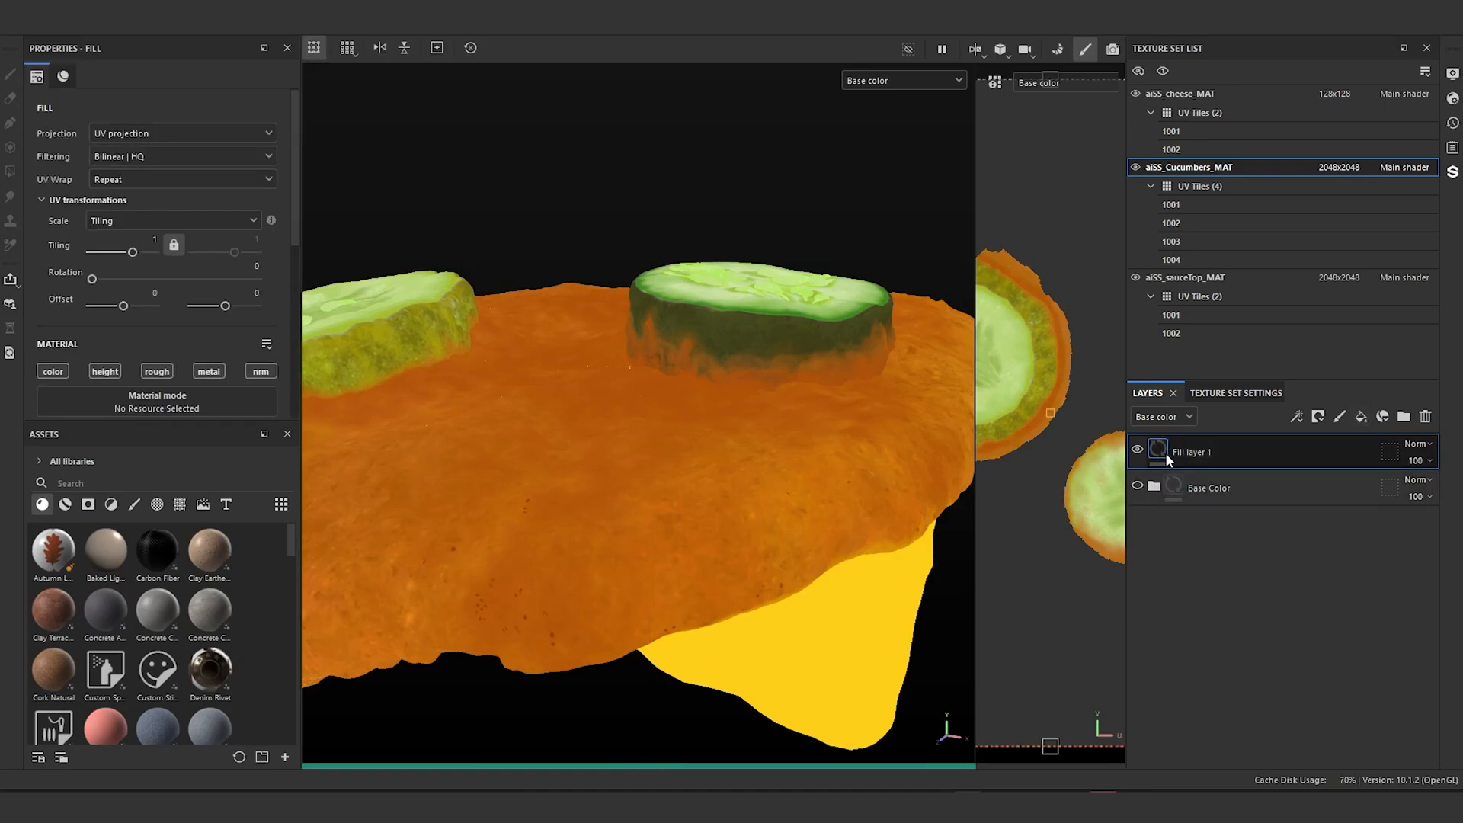
key("ctrl+g")
double_click(1208, 451)
type("s")
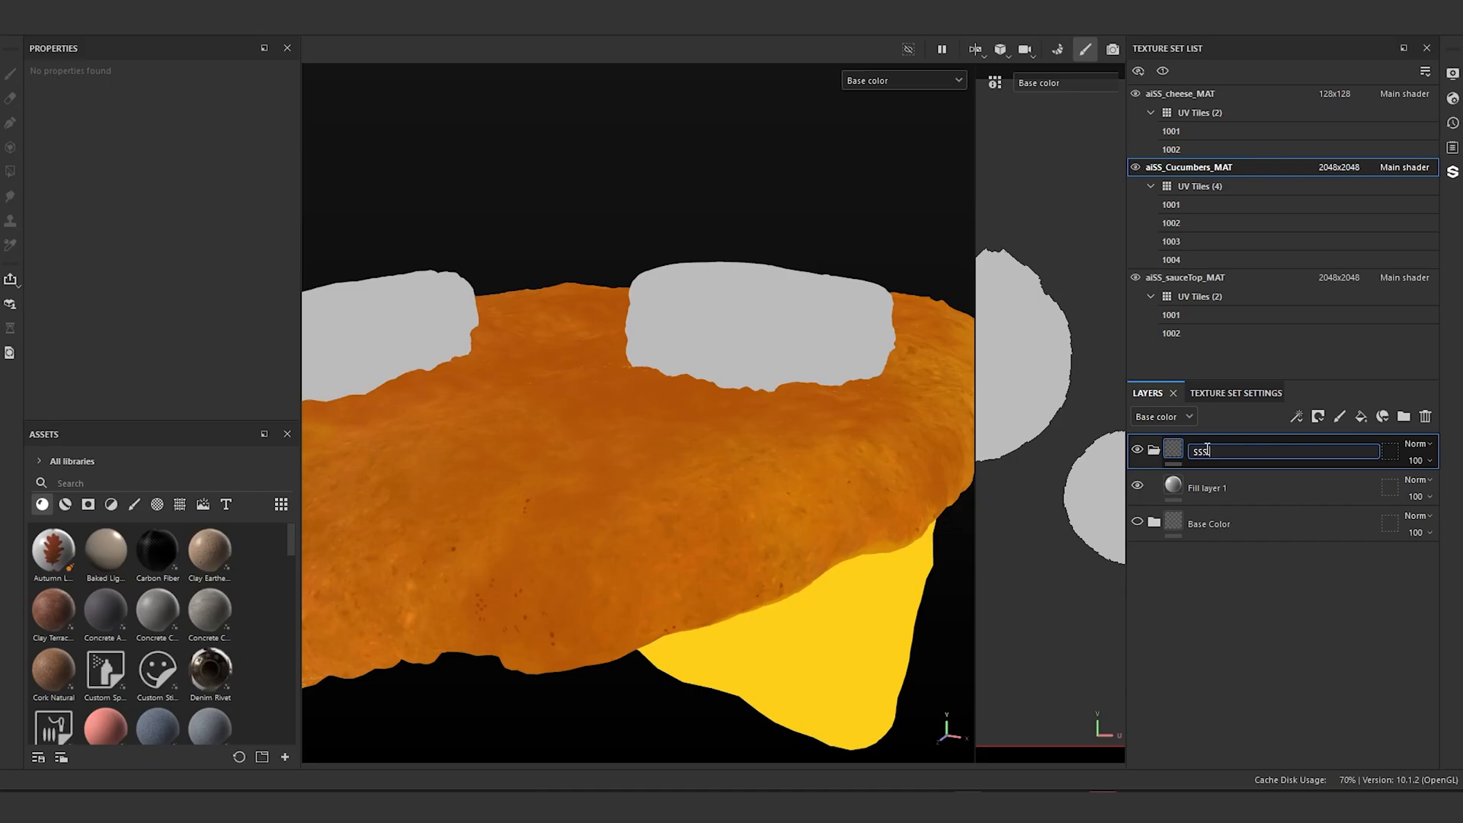
type("SS Sca")
type("le")
key("Return")
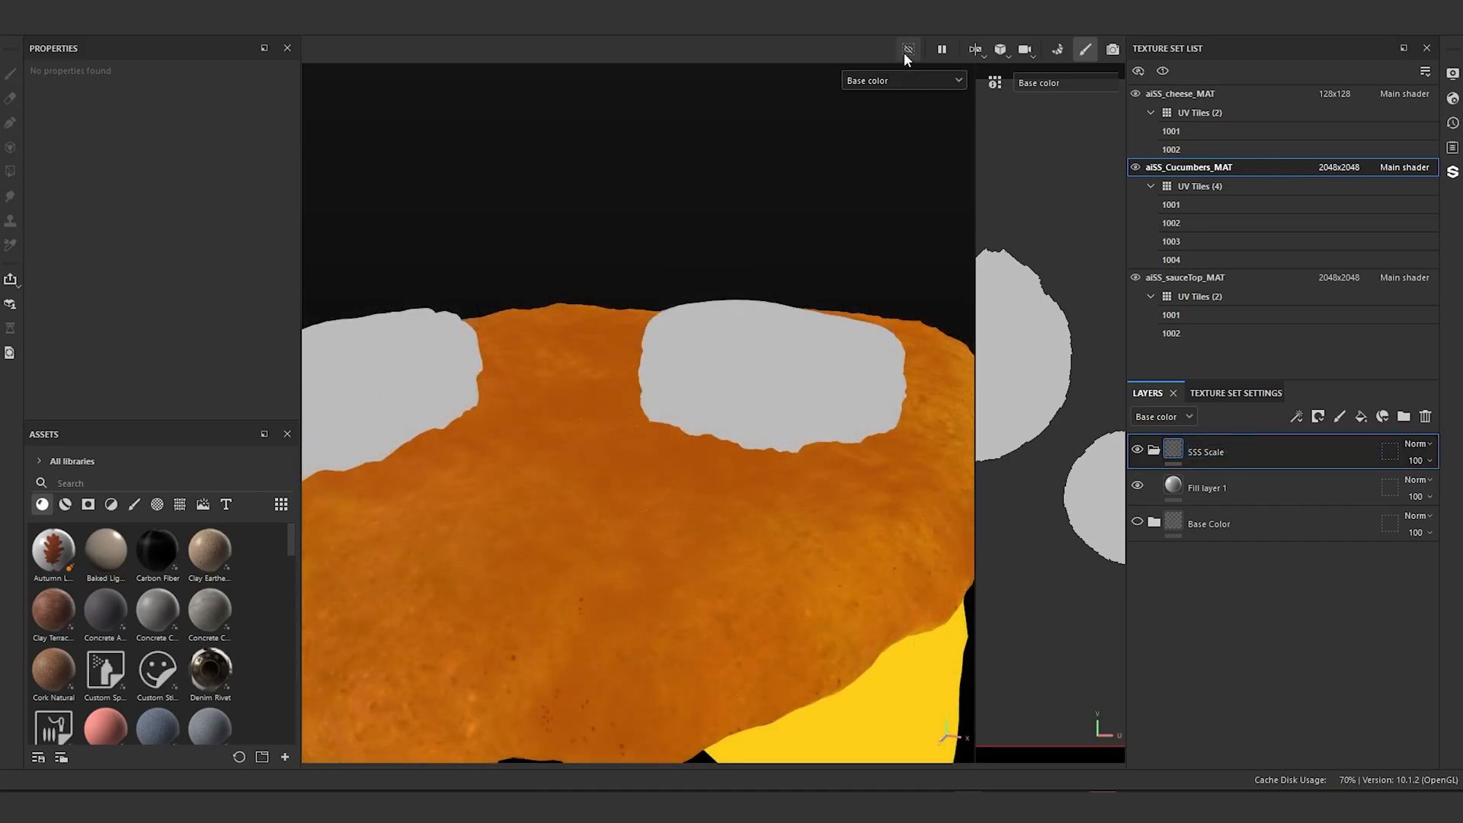
Step: Isolate the cucumbers in the viewport and copy the mask of the American cucumber innards folder inside Base Color
left_click(908, 51)
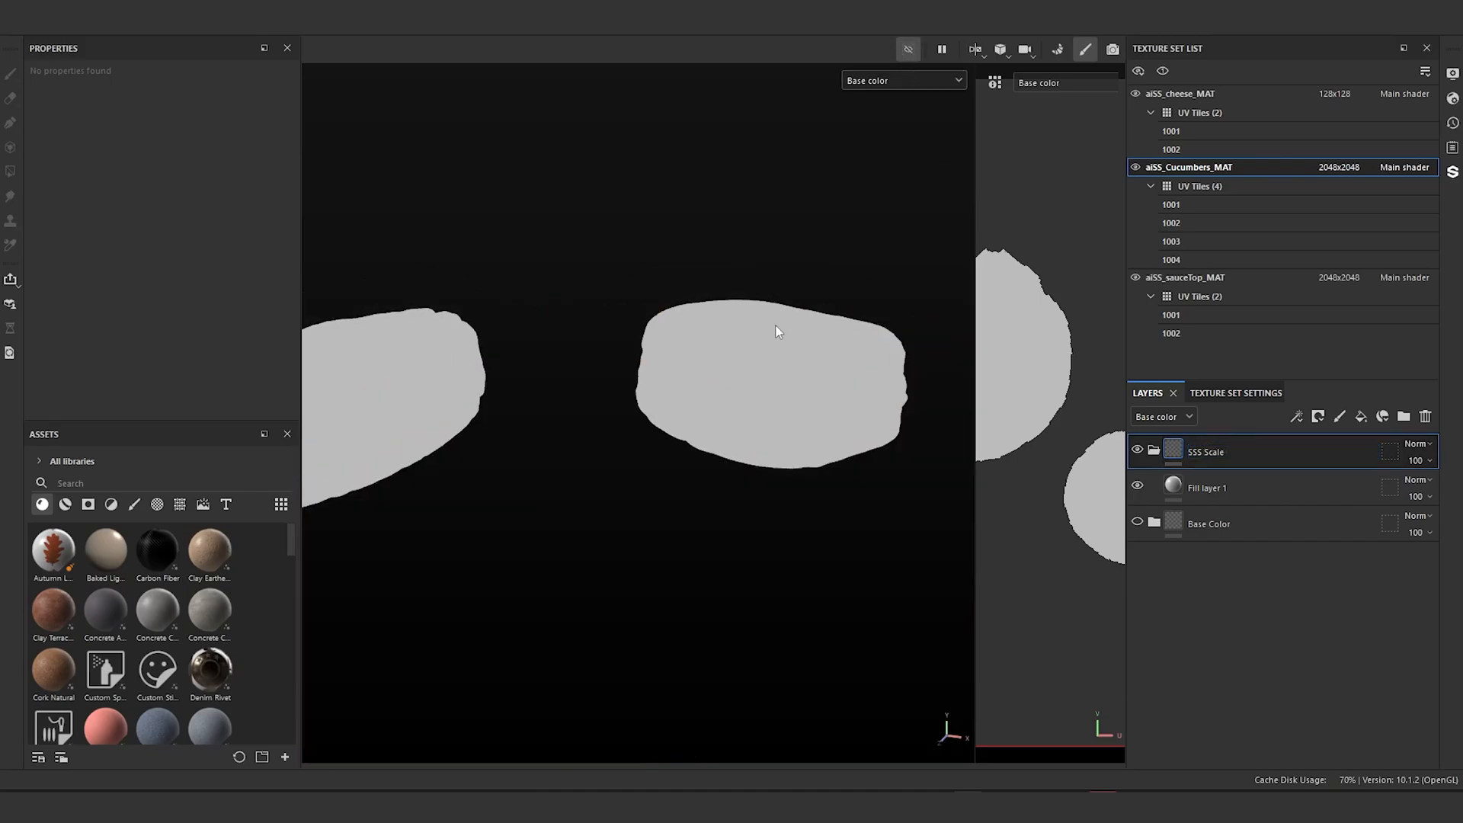
left_click(1154, 523)
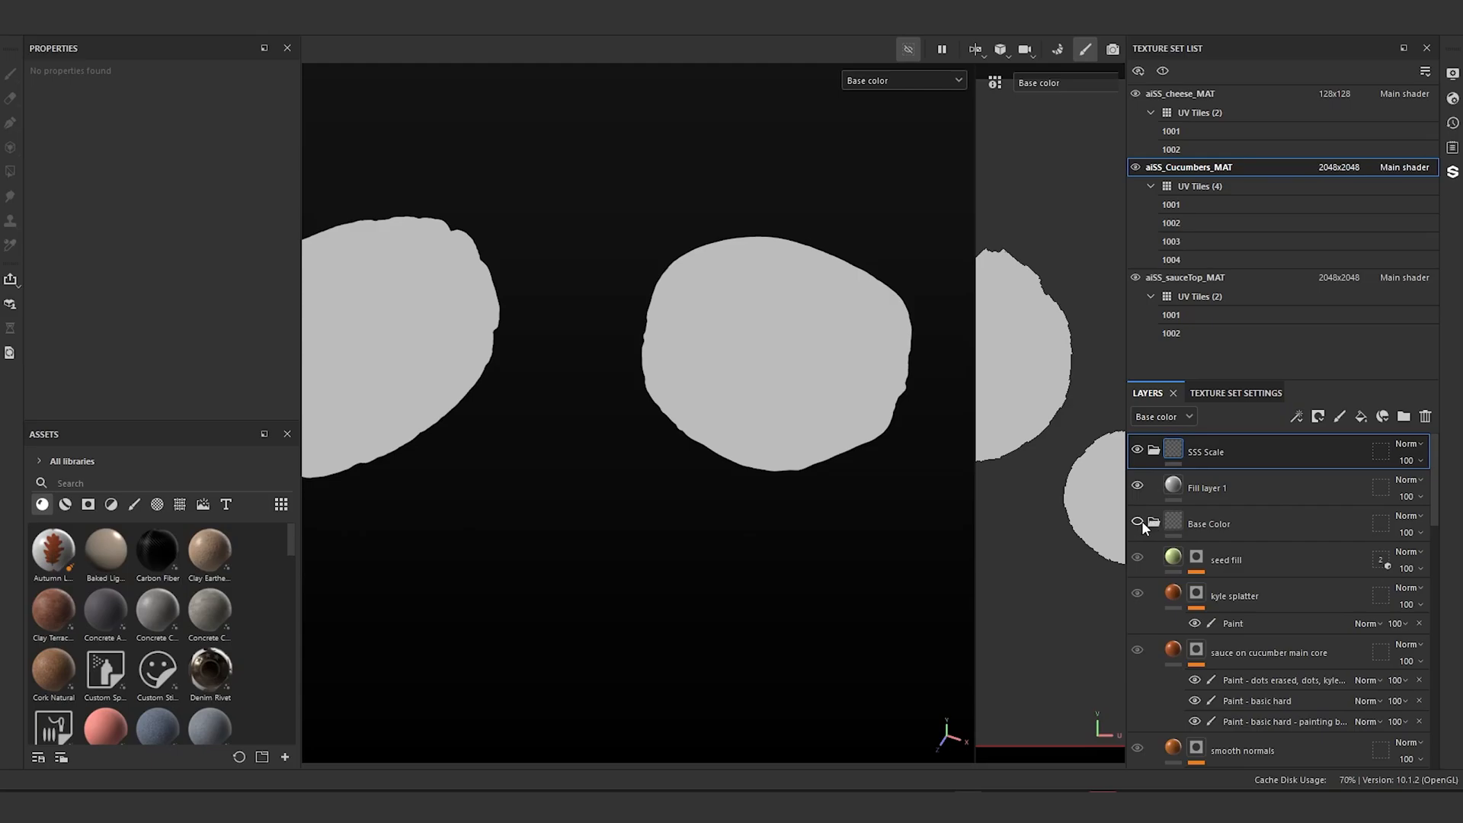
scroll(1199, 564, "down", 3)
left_click(1198, 563)
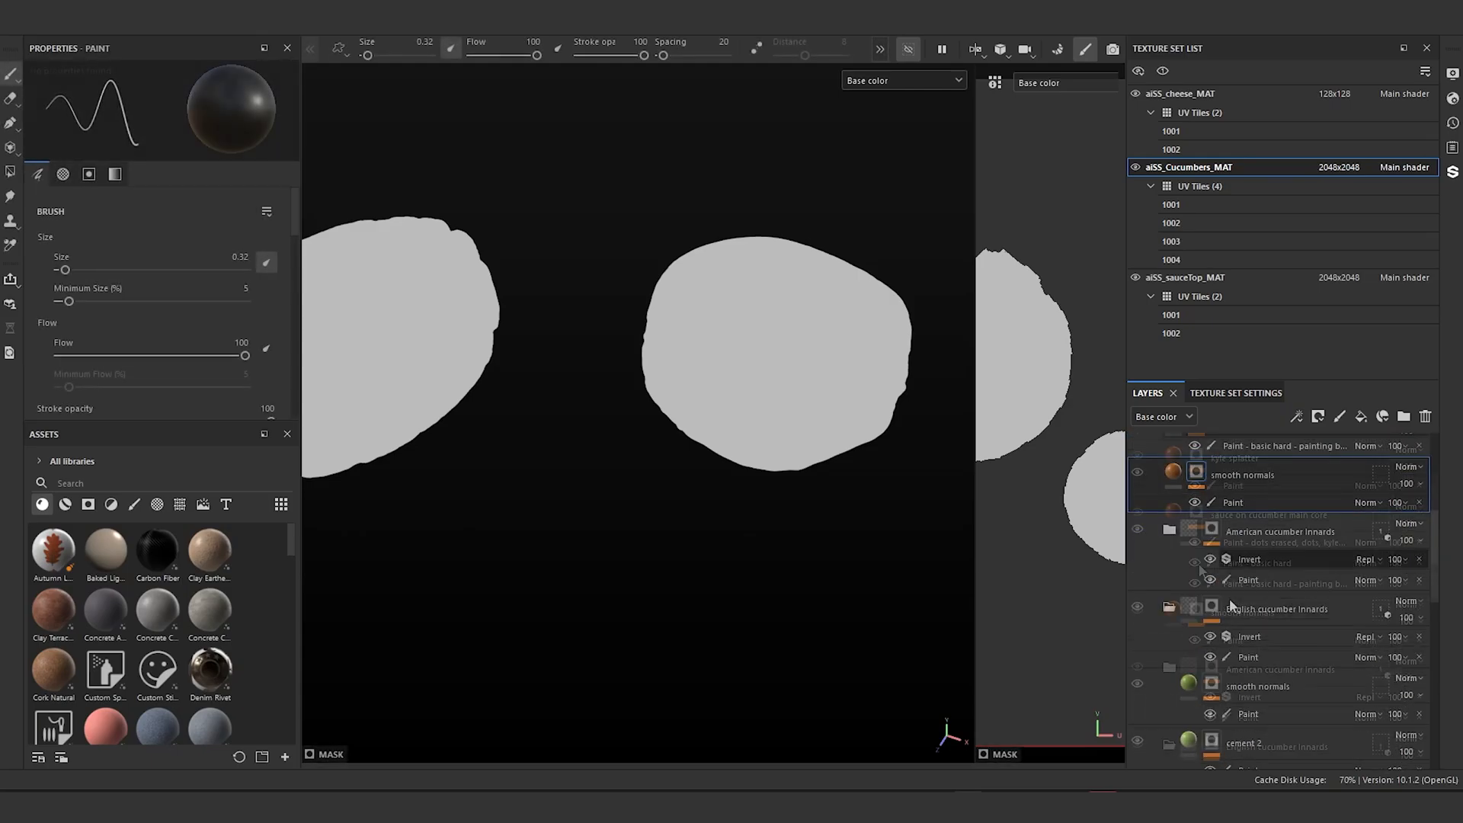
left_click(1212, 532)
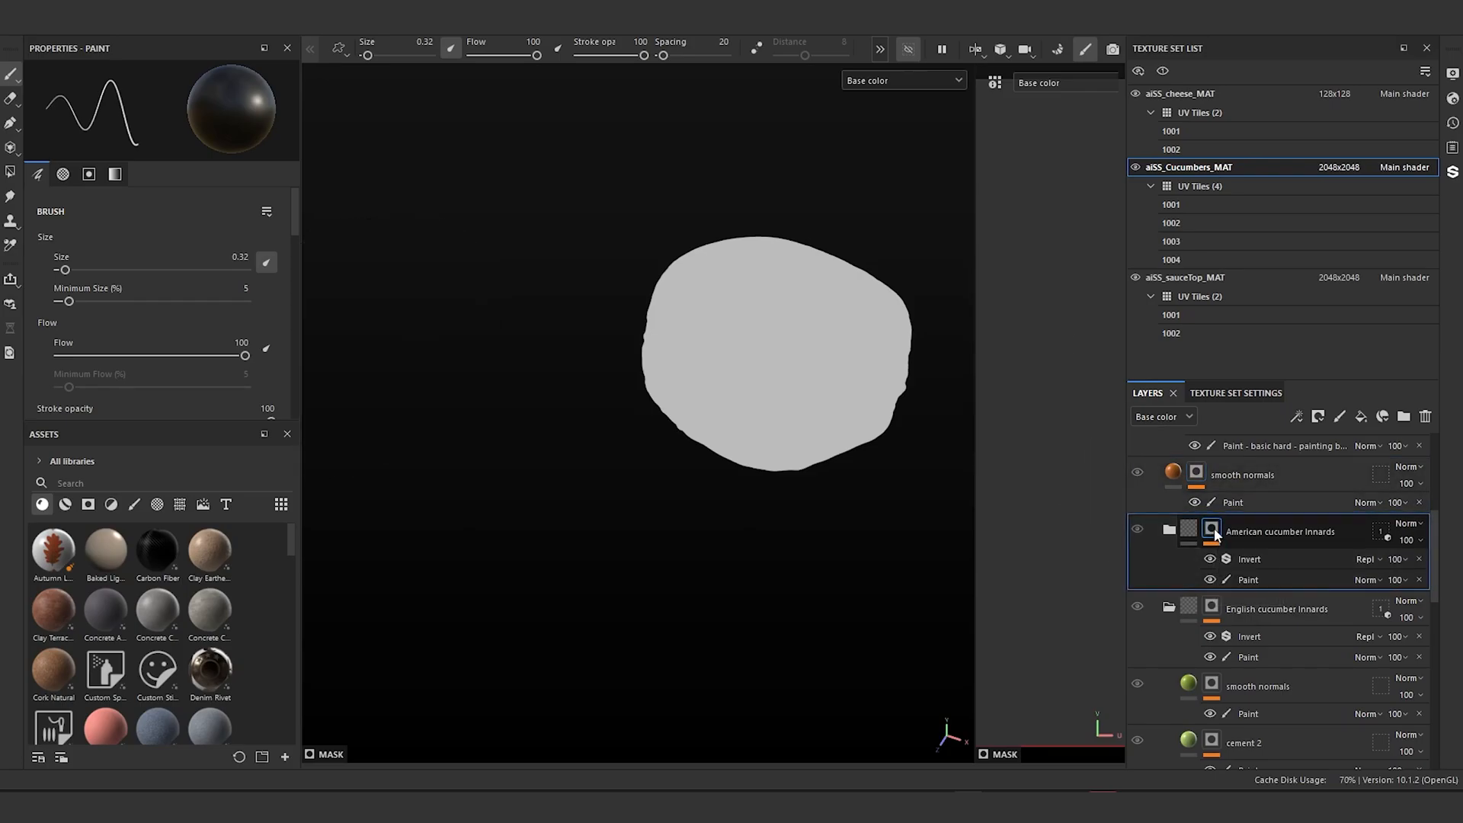
right_click(1213, 534)
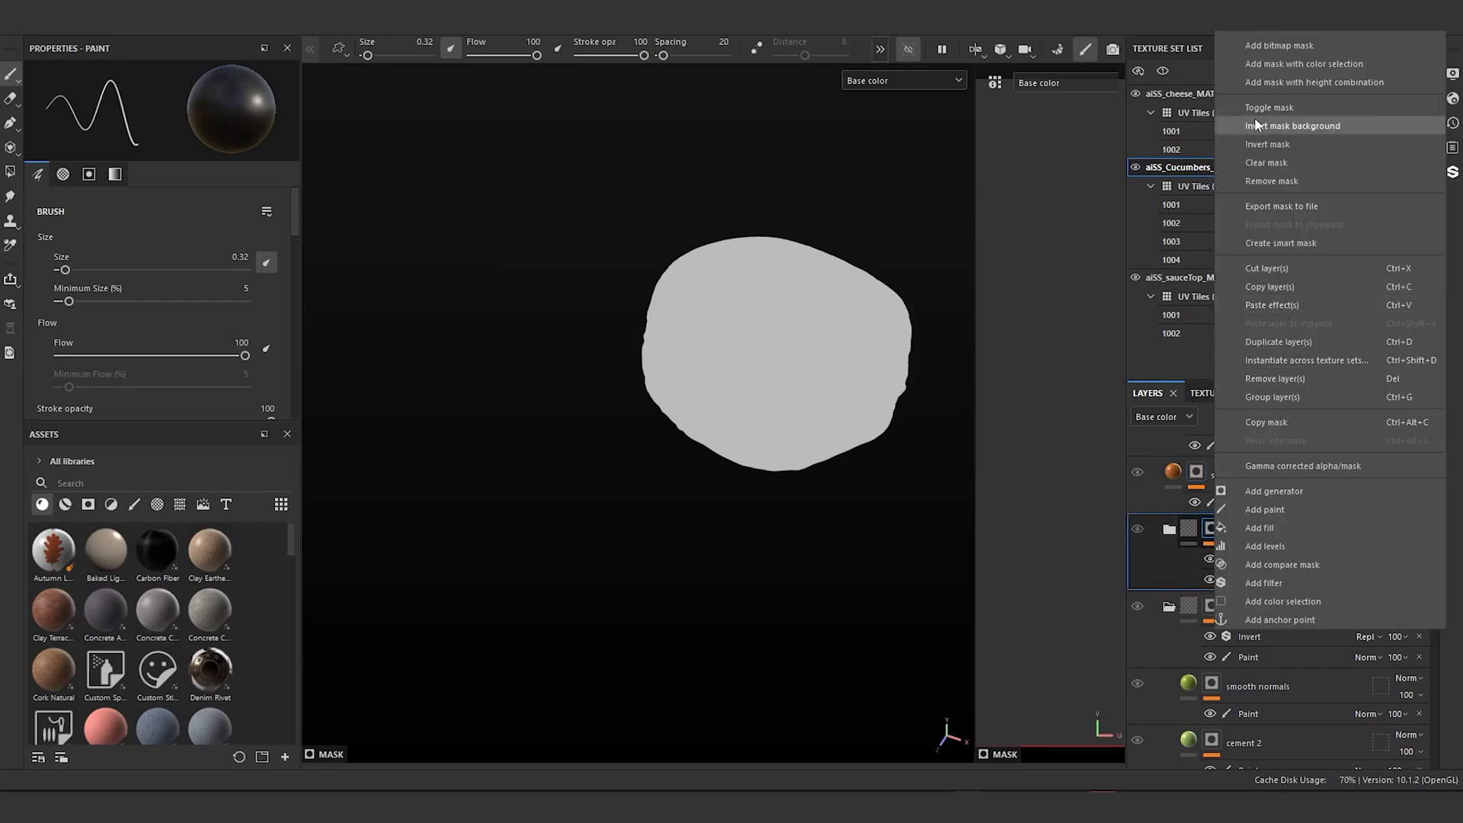
left_click(1282, 421)
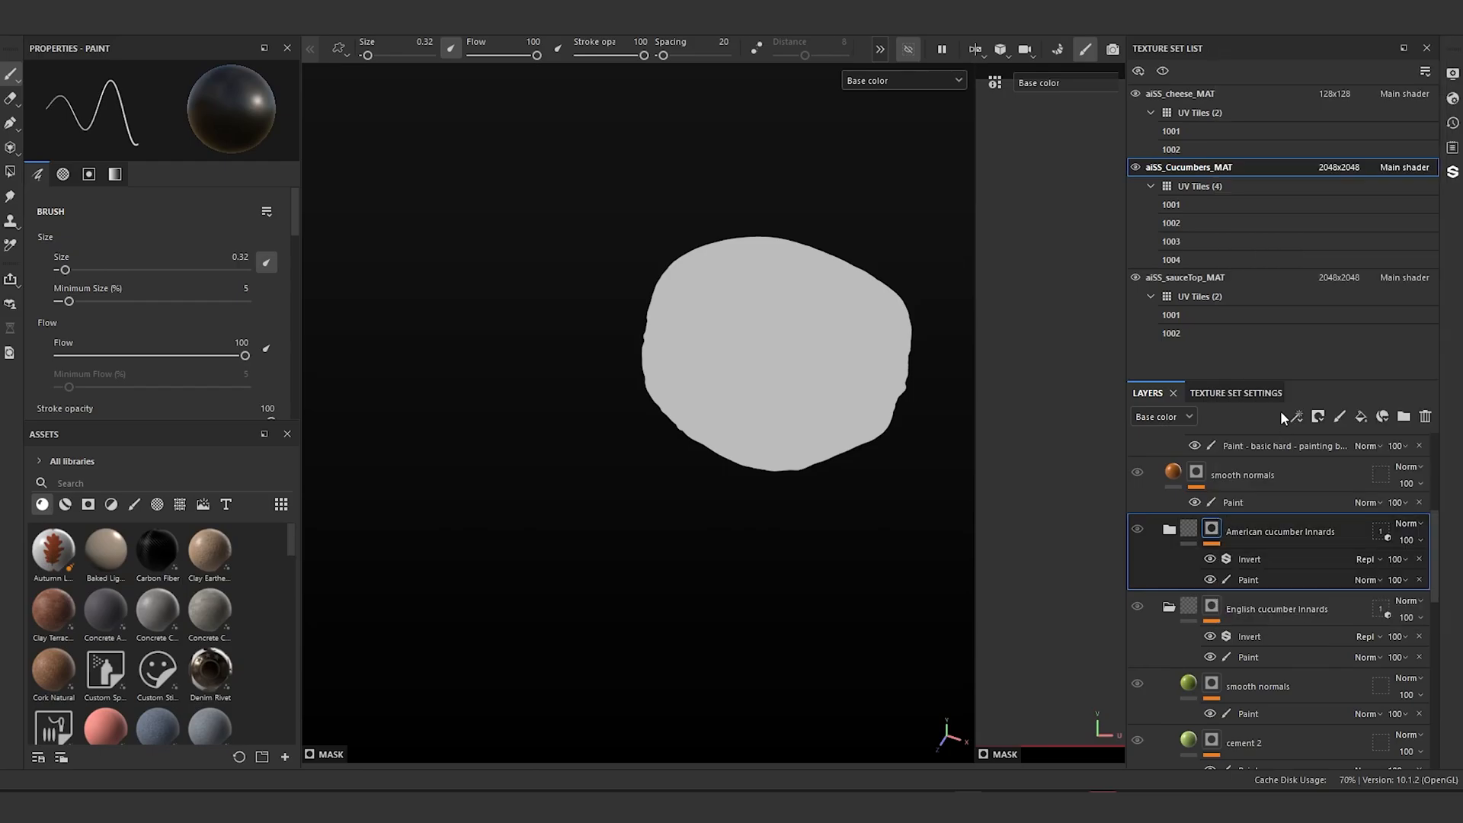
Step: Add a black mask to Fill layer 1 in the SSS Scale folder and paste the copied innards mask into it
left_click(1180, 486)
right_click(1177, 486)
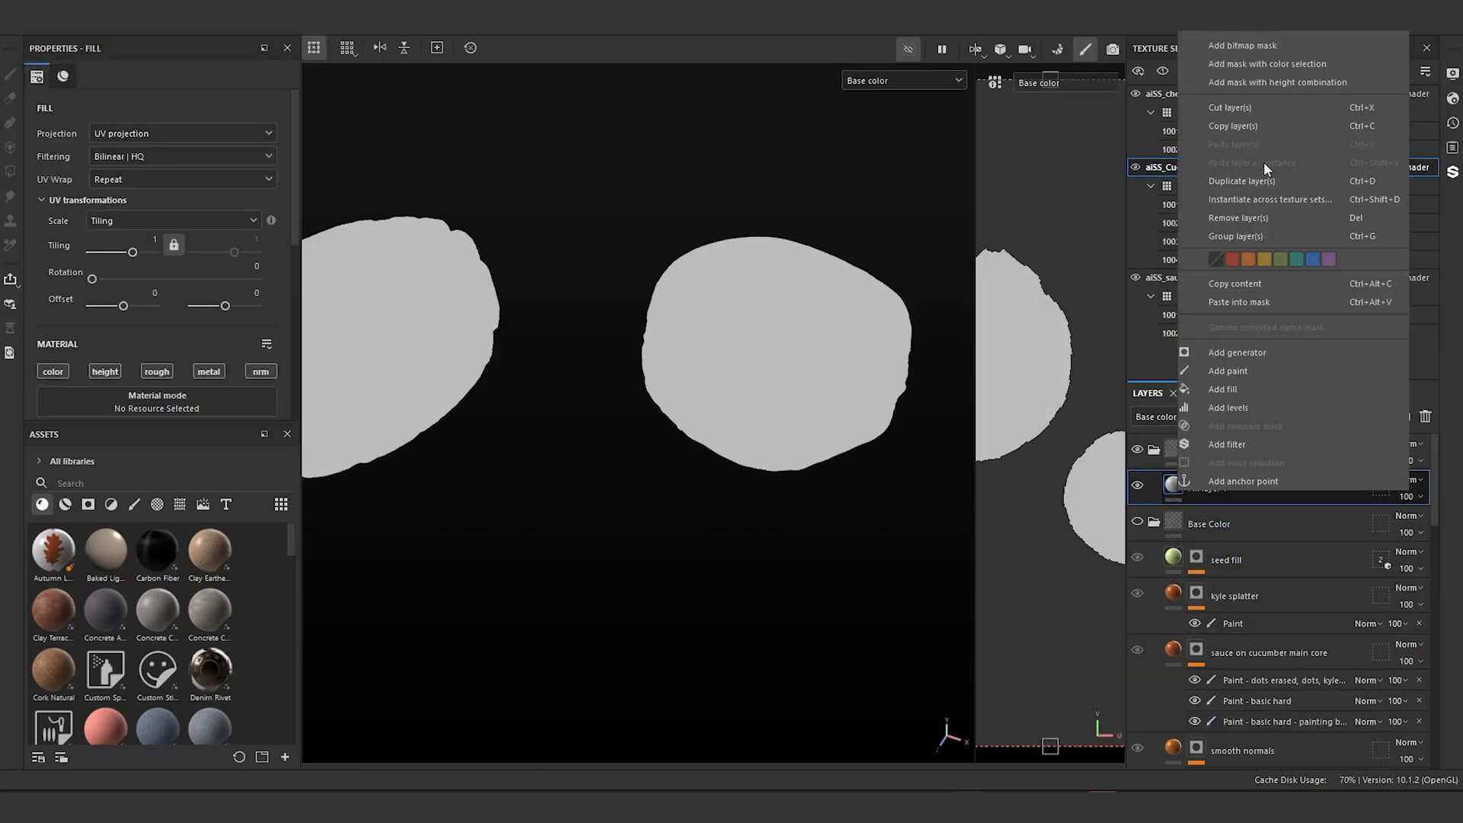
left_click(1250, 43)
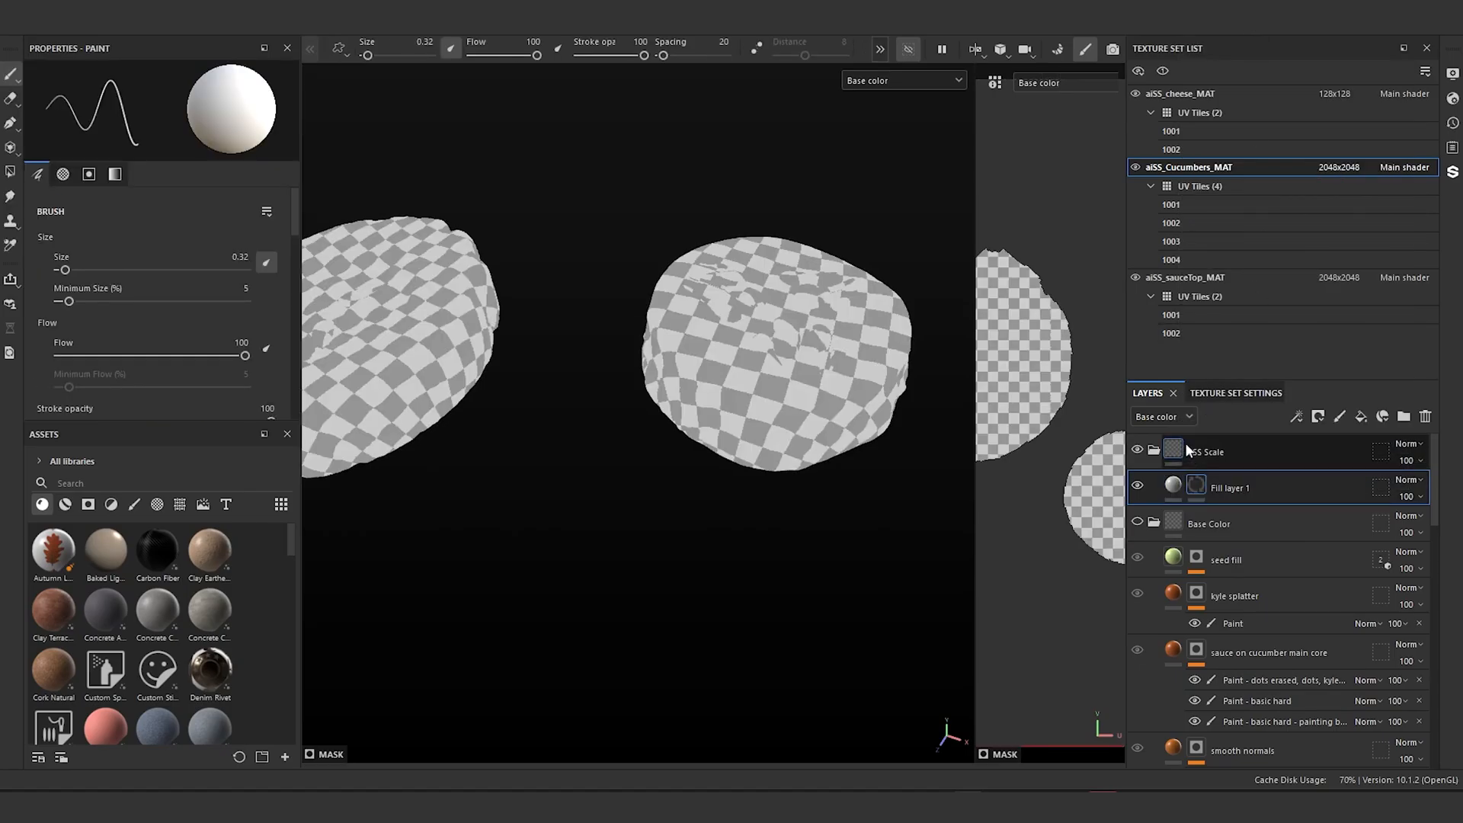
right_click(1196, 488)
left_click(1247, 186)
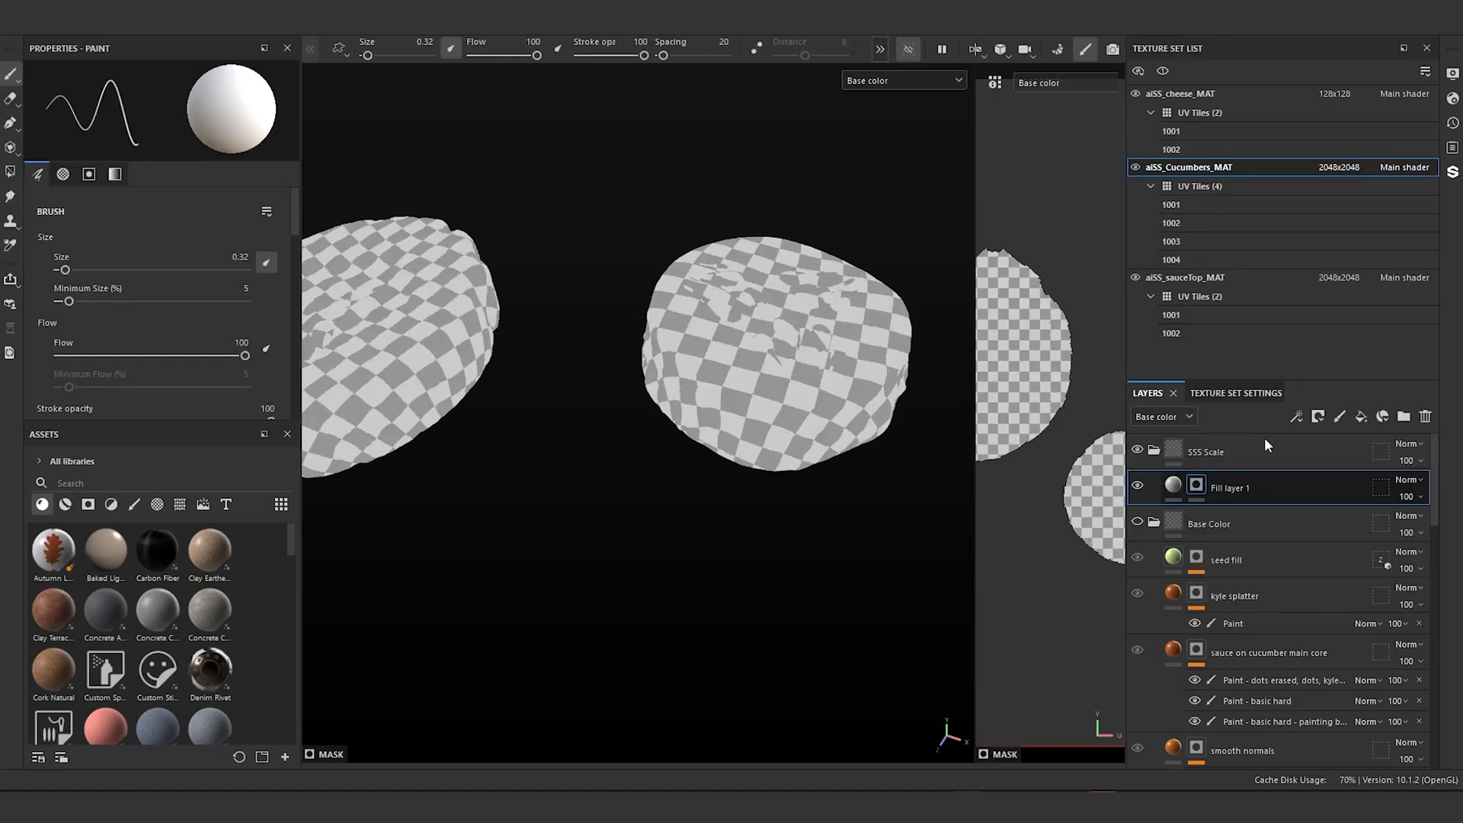
Step: Rename Fill layer 1 in the SSS Scale folder as Cucumbers
double_click(1230, 489)
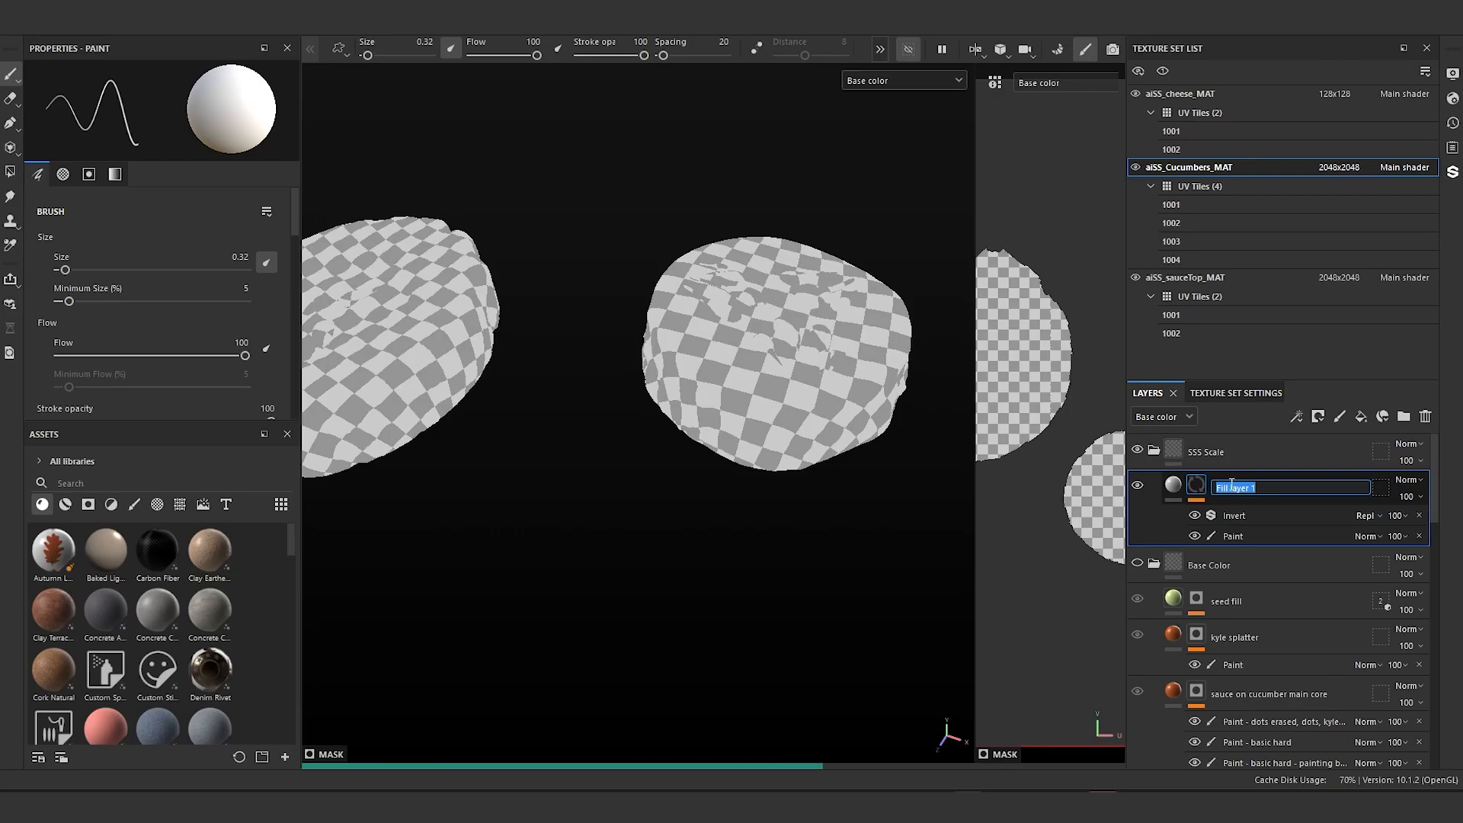
type("m")
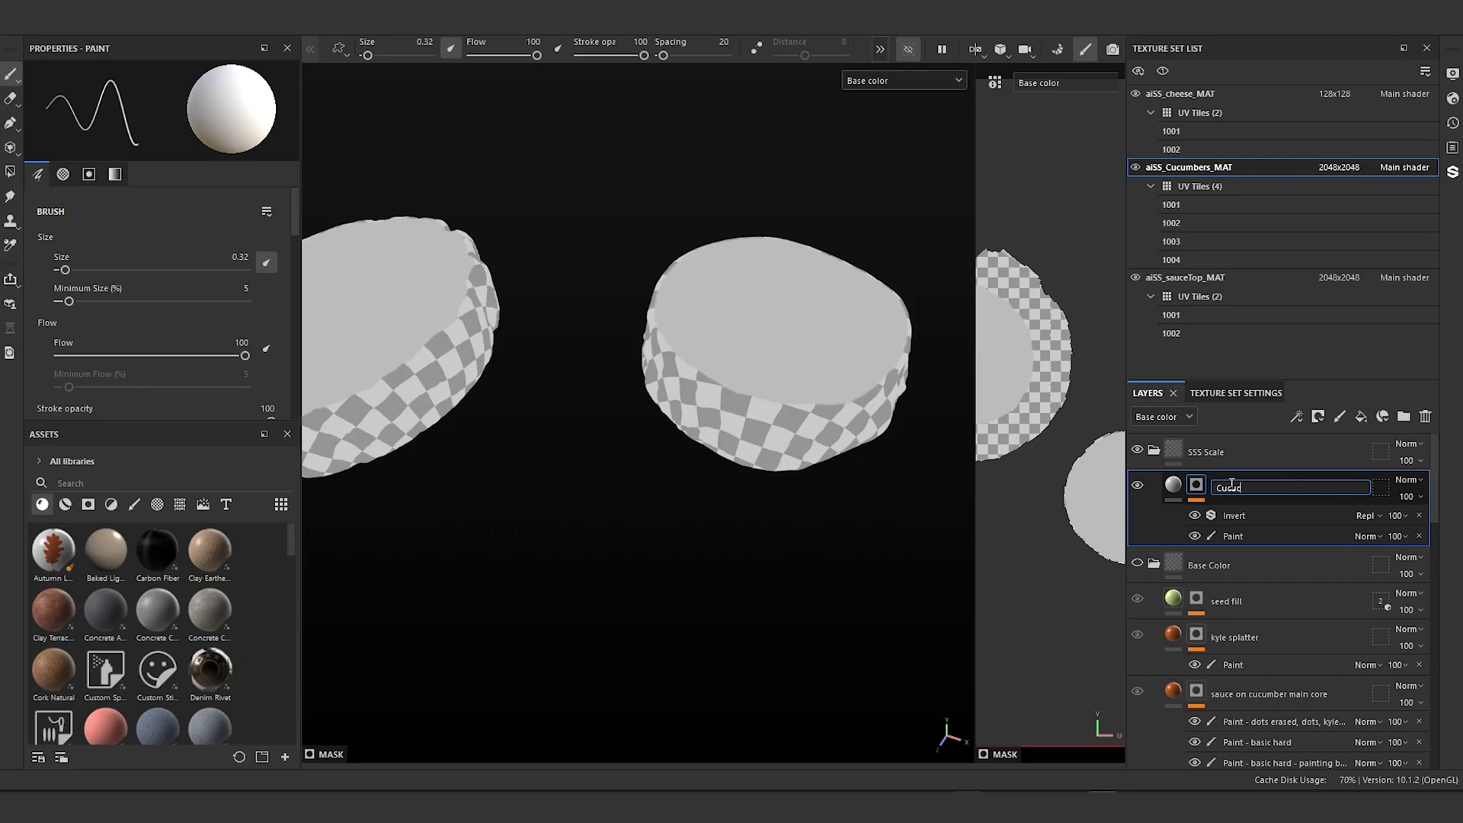
type("s")
key("Return")
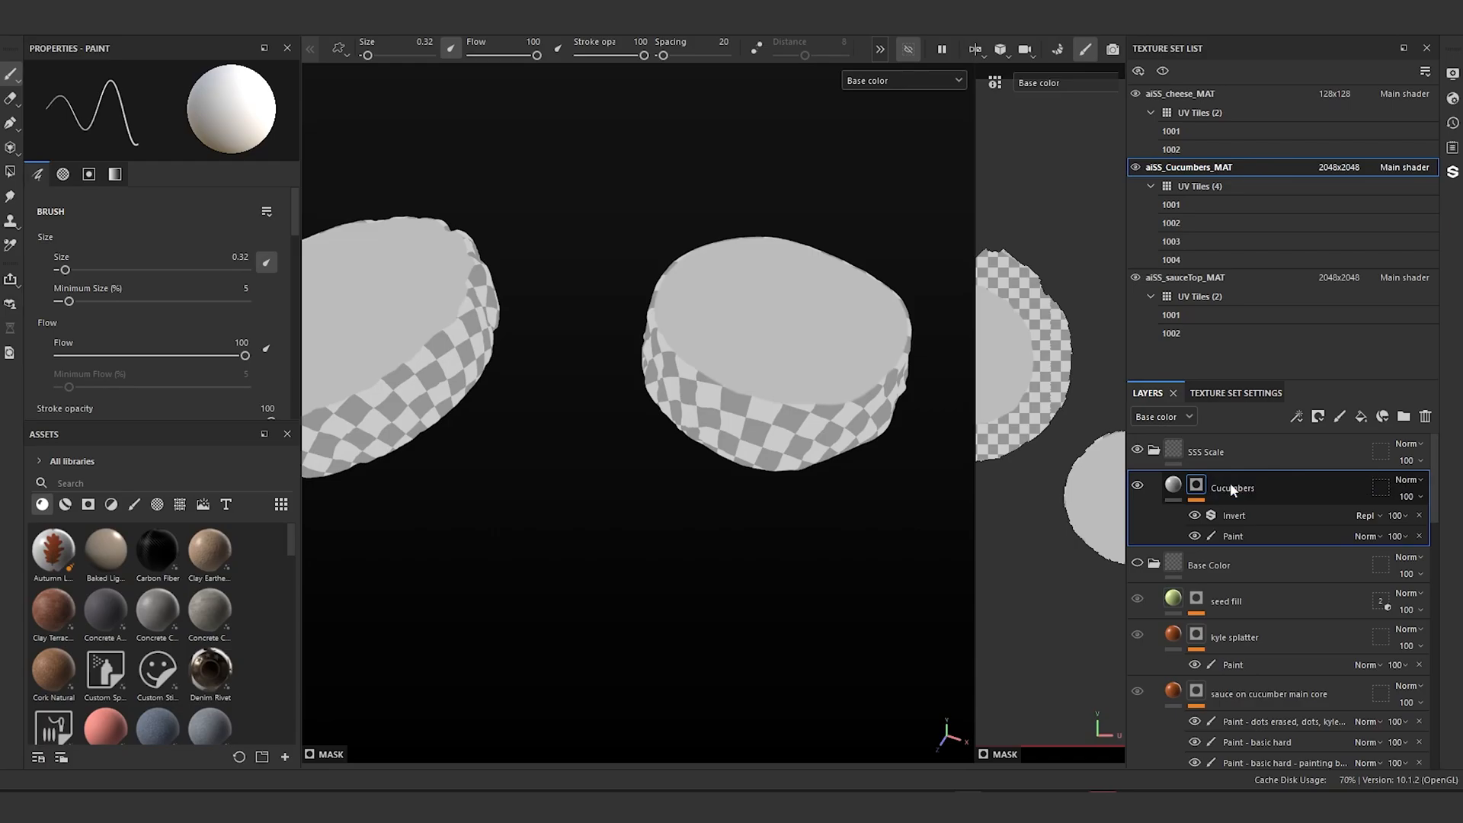
Step: Rename the Cucumbers layer in the SSS Scale folder as Cucumbers Innards
left_click_drag(671, 556, 665, 686, "alt")
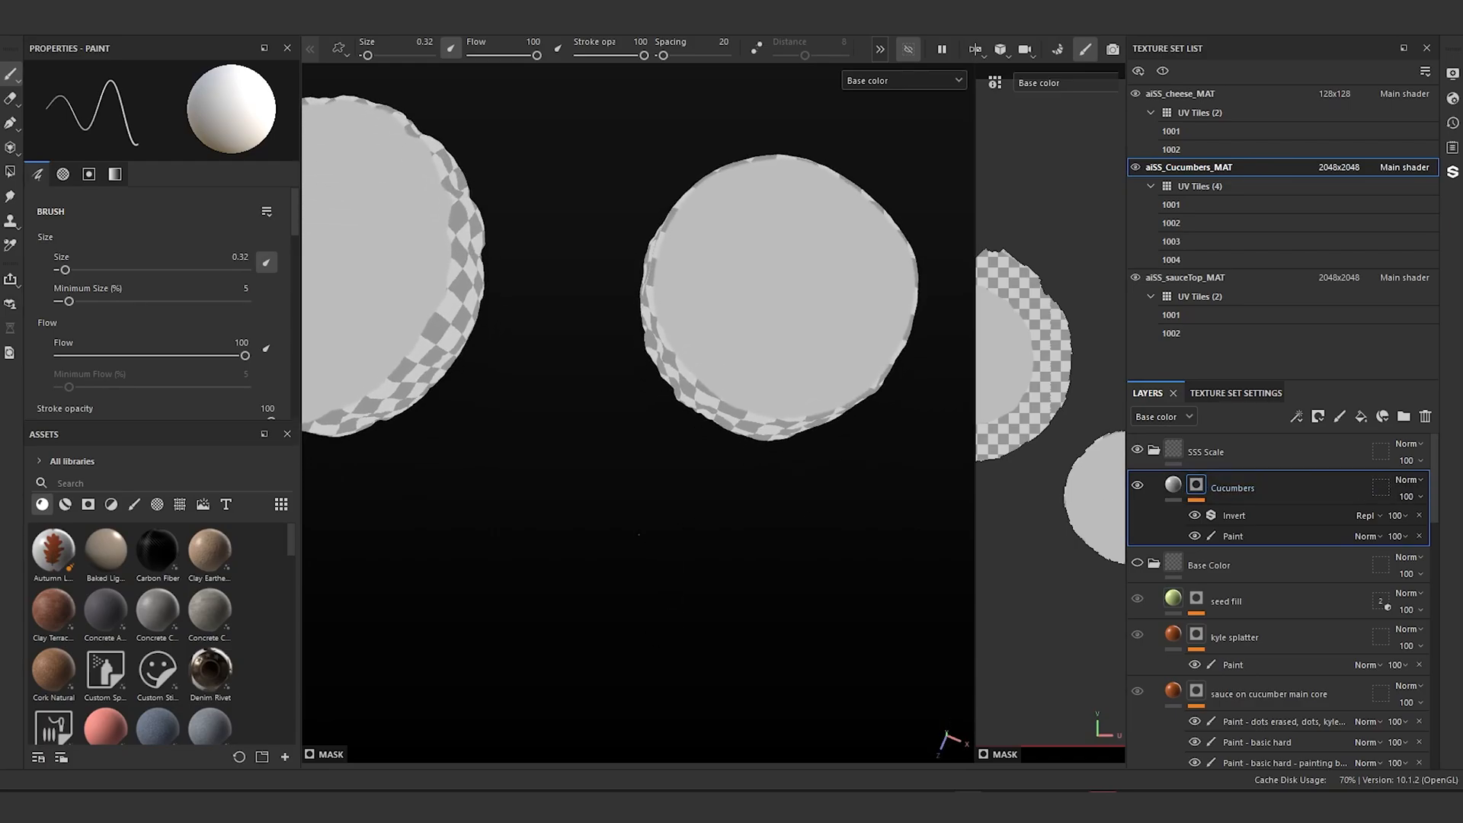
middle_click_drag(621, 552, 727, 566, "alt")
mouse_move(728, 566)
left_mouse_down("alt")
mouse_move(793, 278)
mouse_move(758, 252)
mouse_move(722, 555)
left_mouse_up("alt")
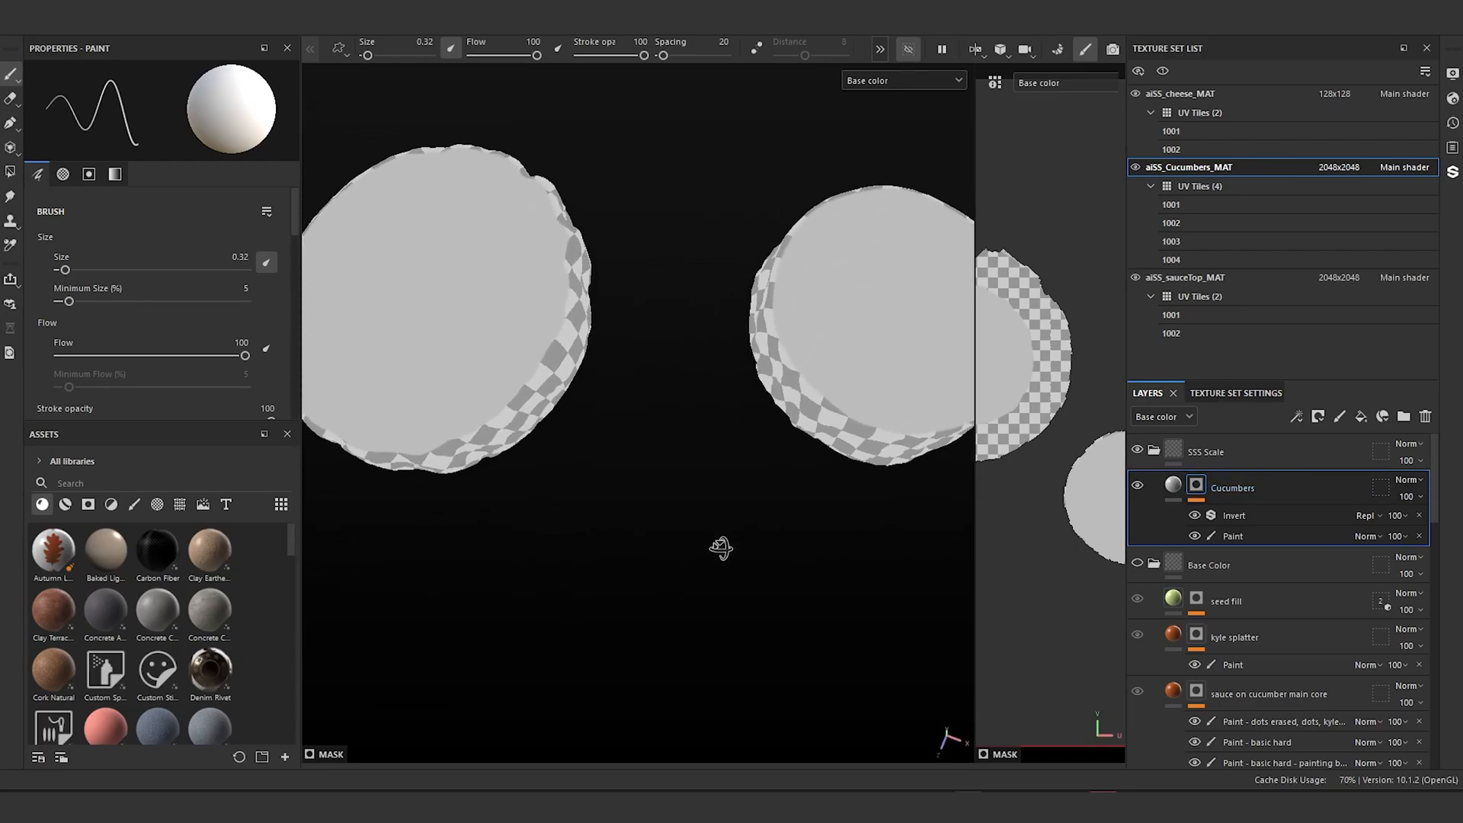
middle_click_drag(627, 391, 564, 383, "alt")
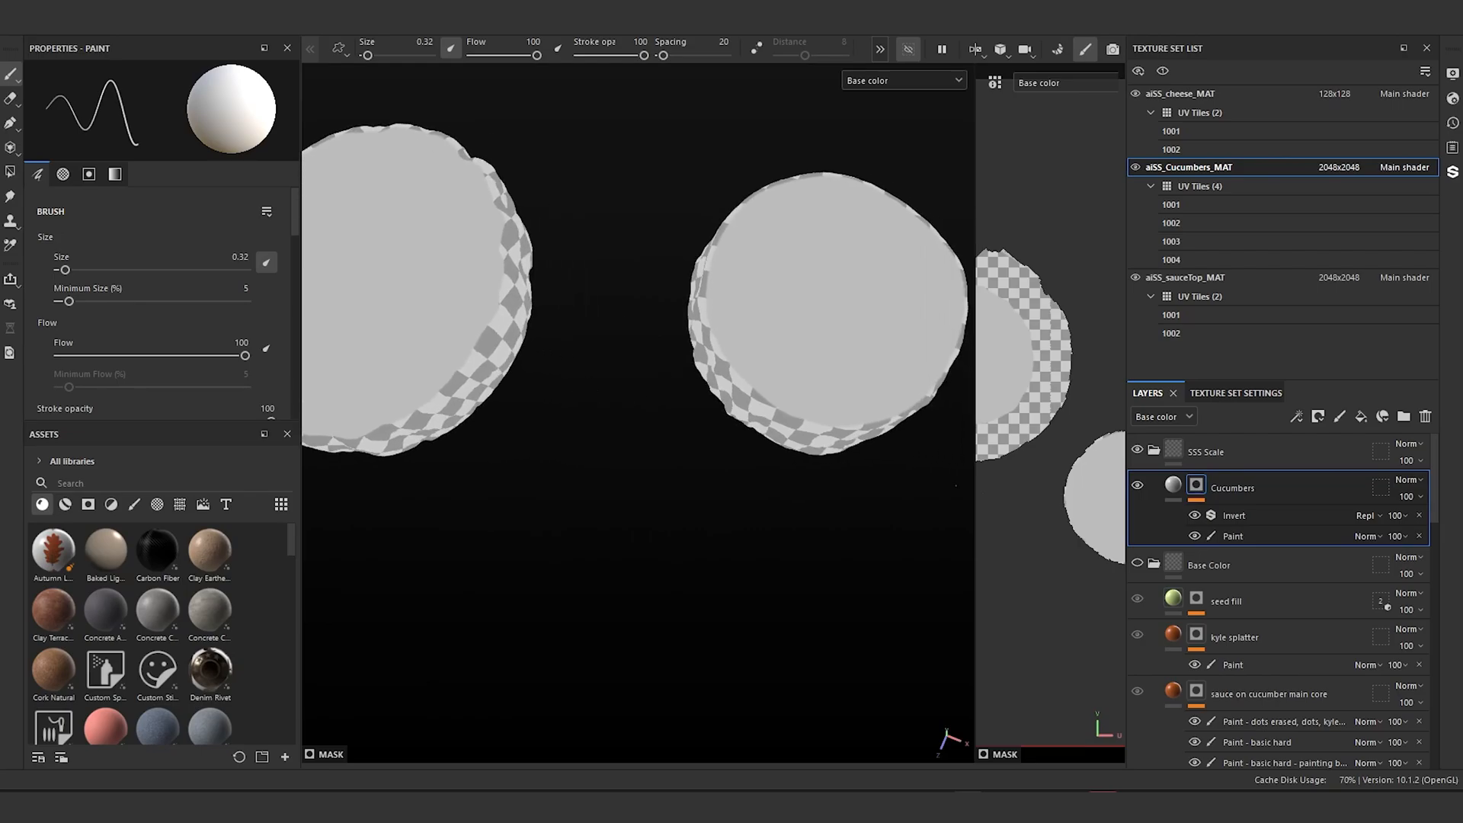
double_click(1268, 489)
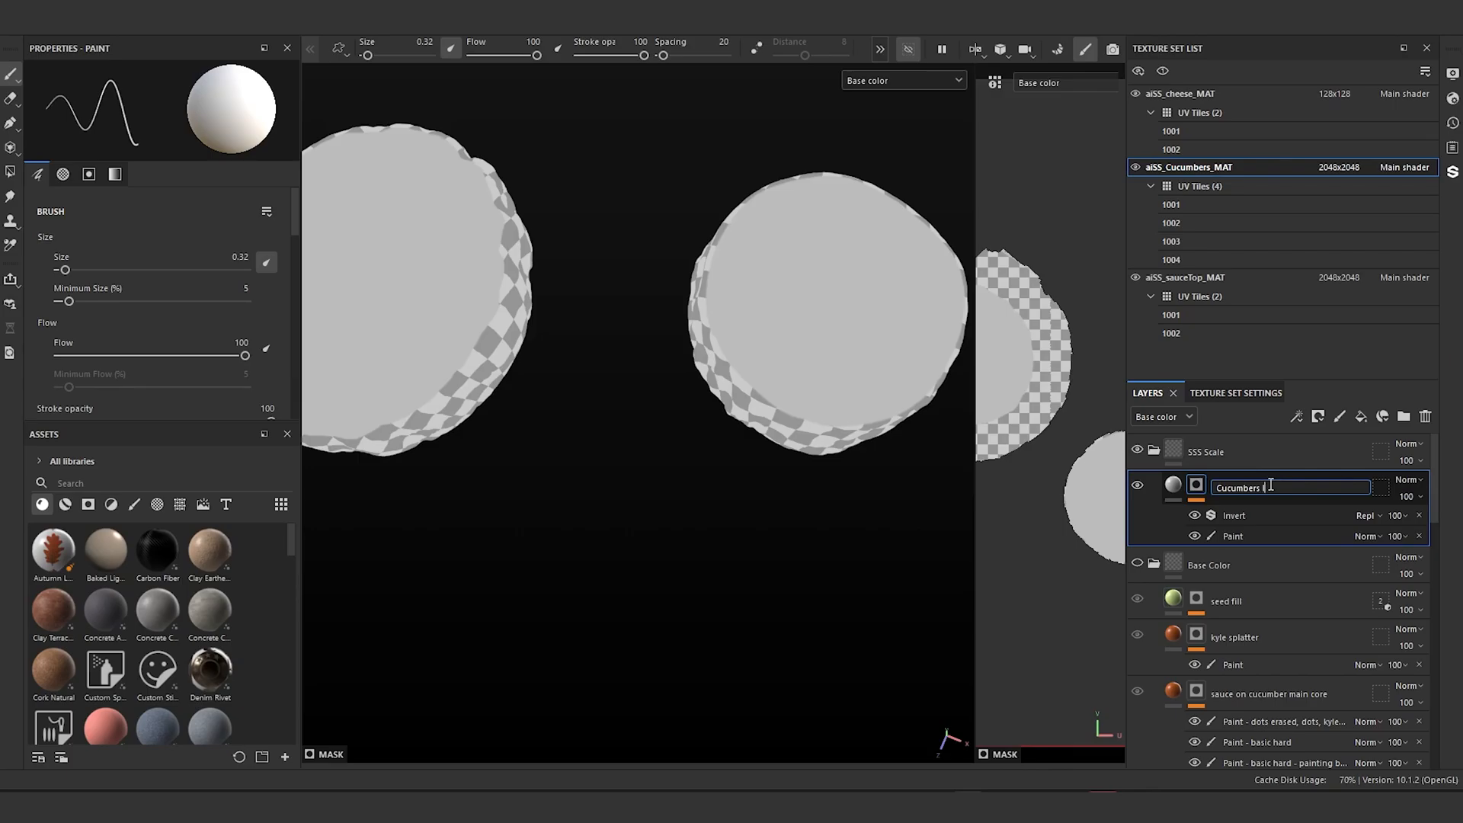
type("Innards")
key("Return")
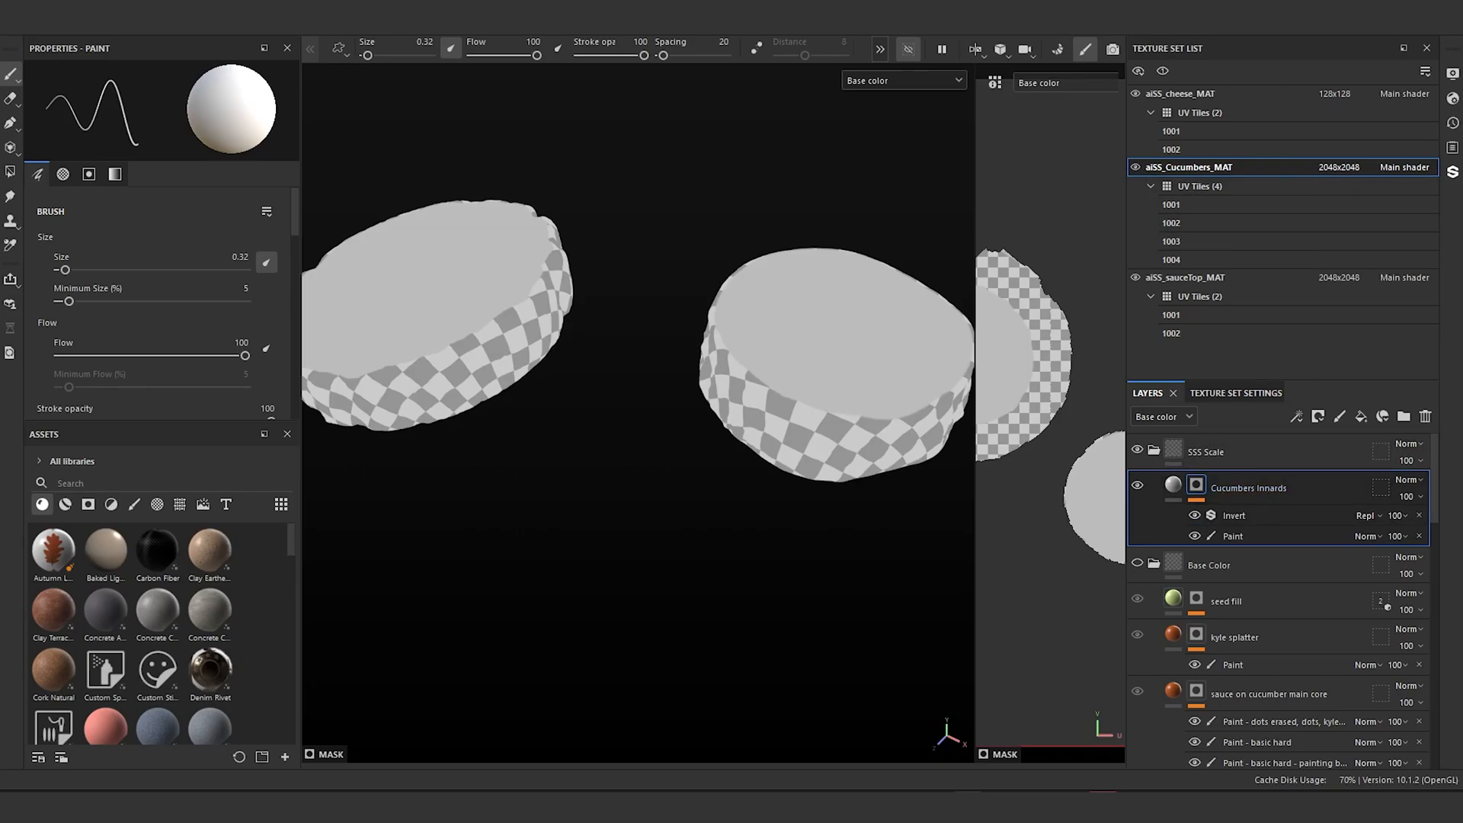
Step: Duplicate the Cucumbers Innards layer and copy the mask of the American cucumber Skin folder
left_click(1171, 492)
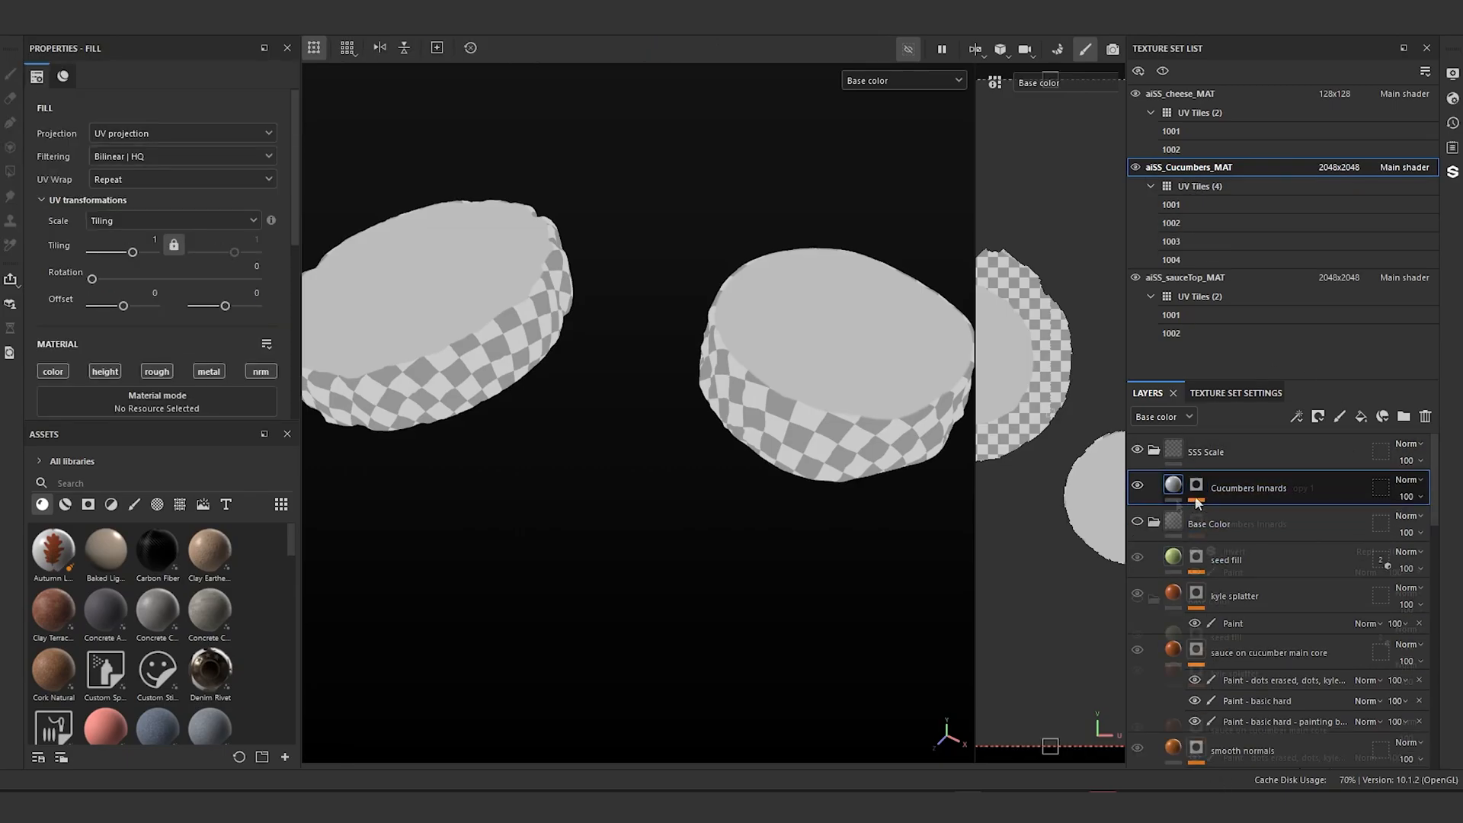
key("ctrl+d")
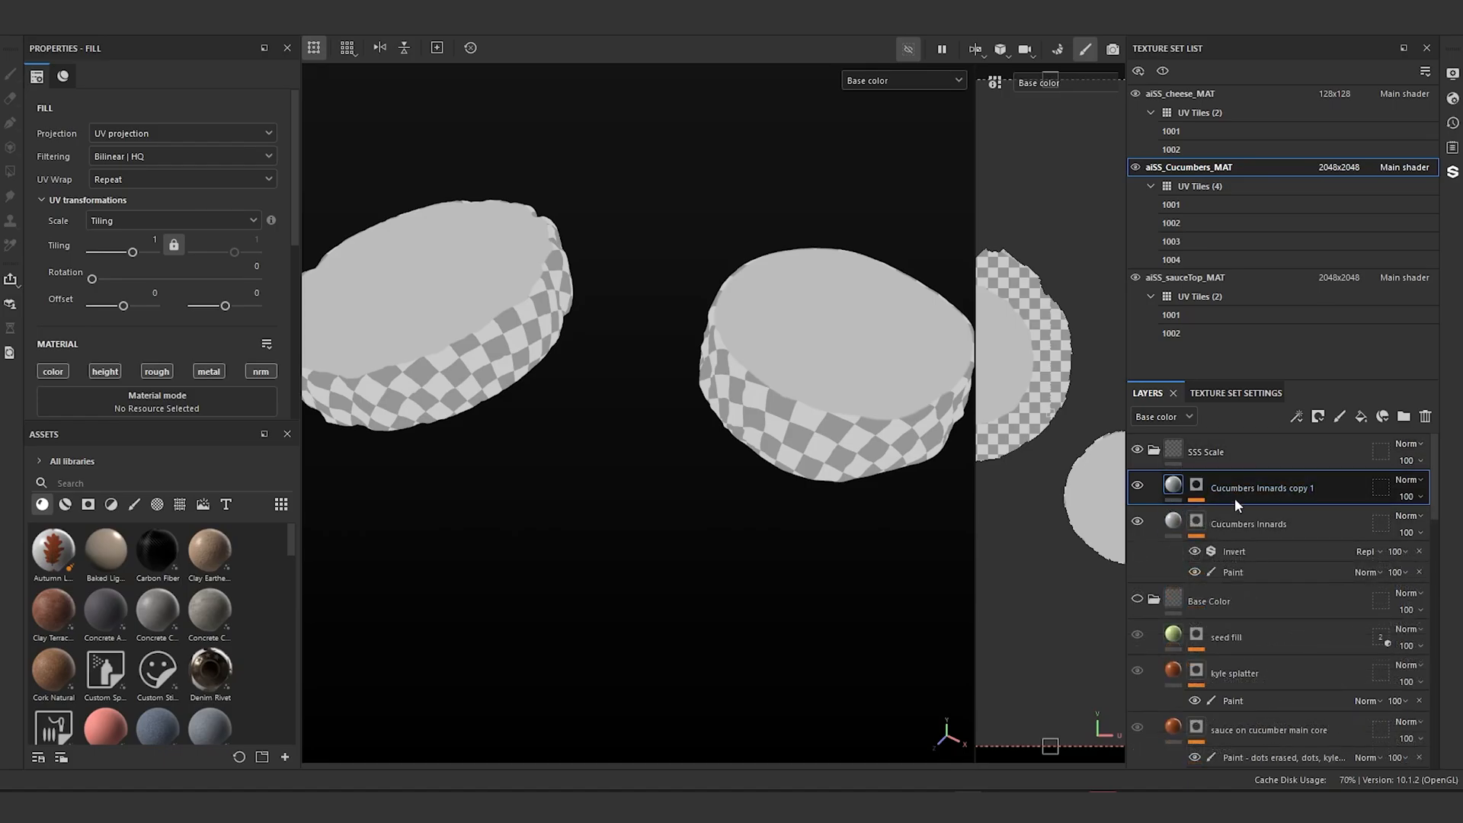
scroll(1212, 600, "down", 3)
scroll(1212, 600, "down", 5)
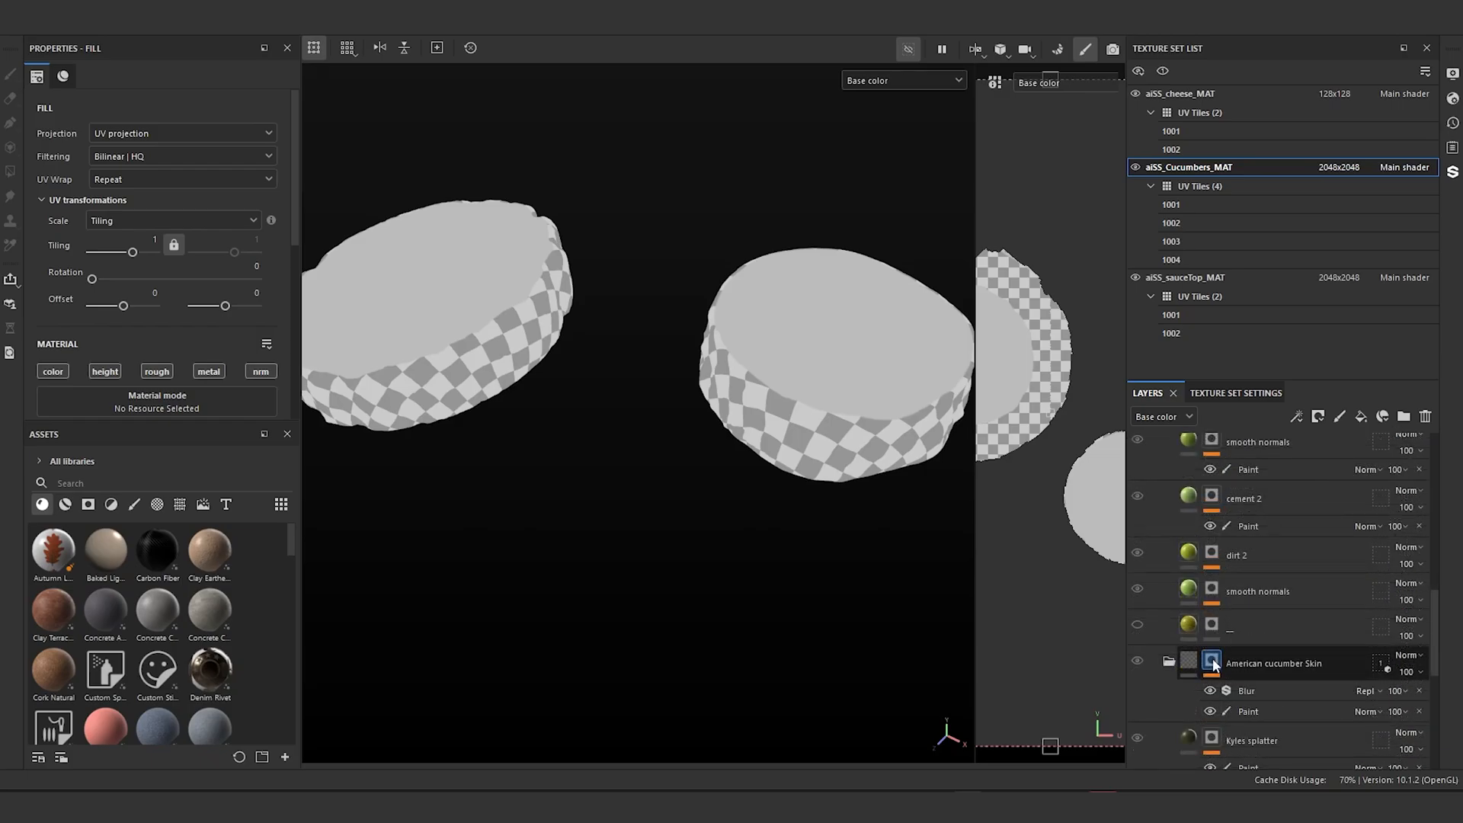
right_click(1212, 661)
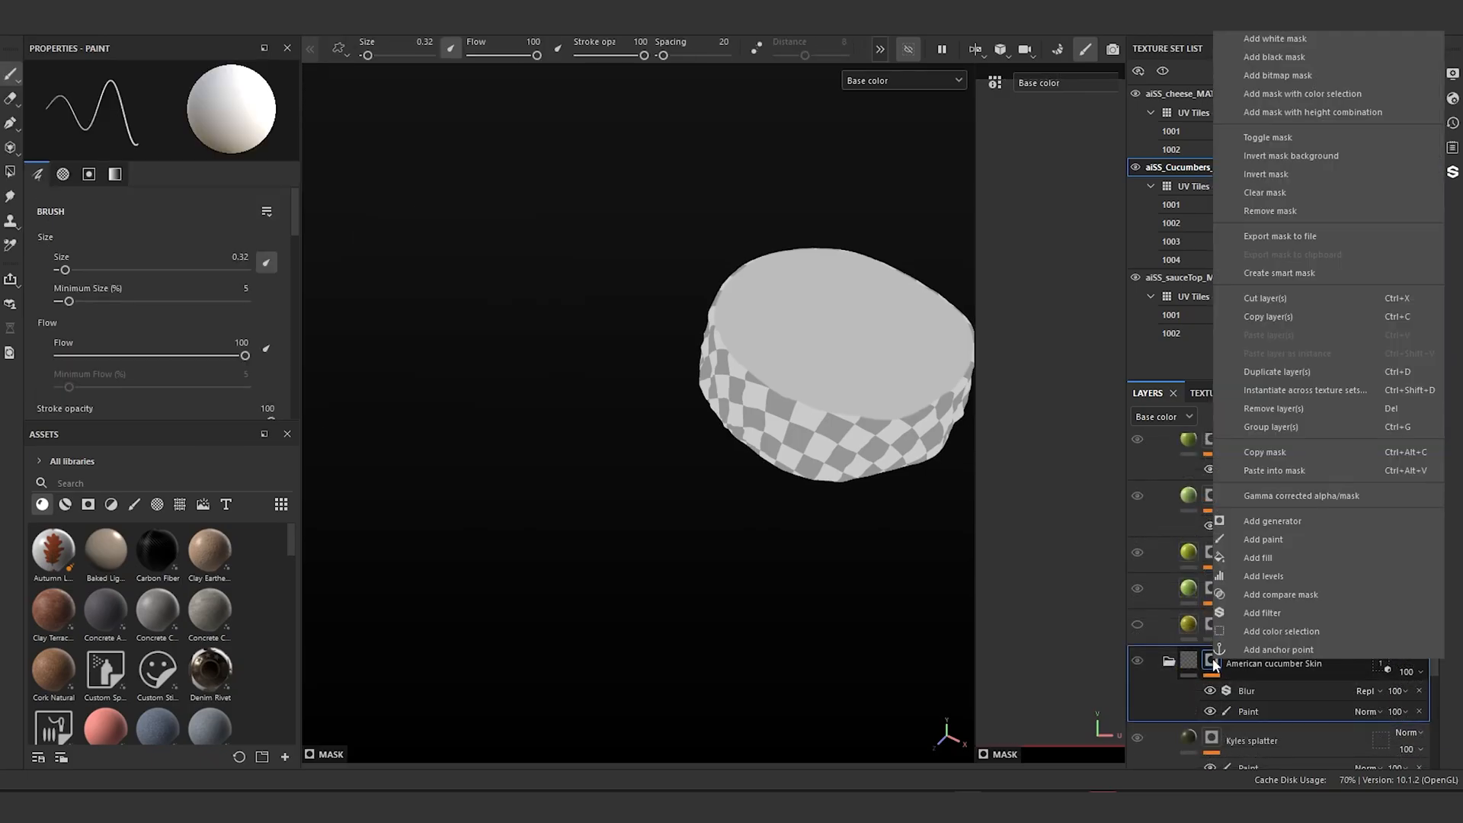
left_click(1292, 450)
Step: Paste the copied skin mask into the mask of Cucumbers Innards copy 1
scroll(1253, 538, "up", 10)
left_click(1197, 486)
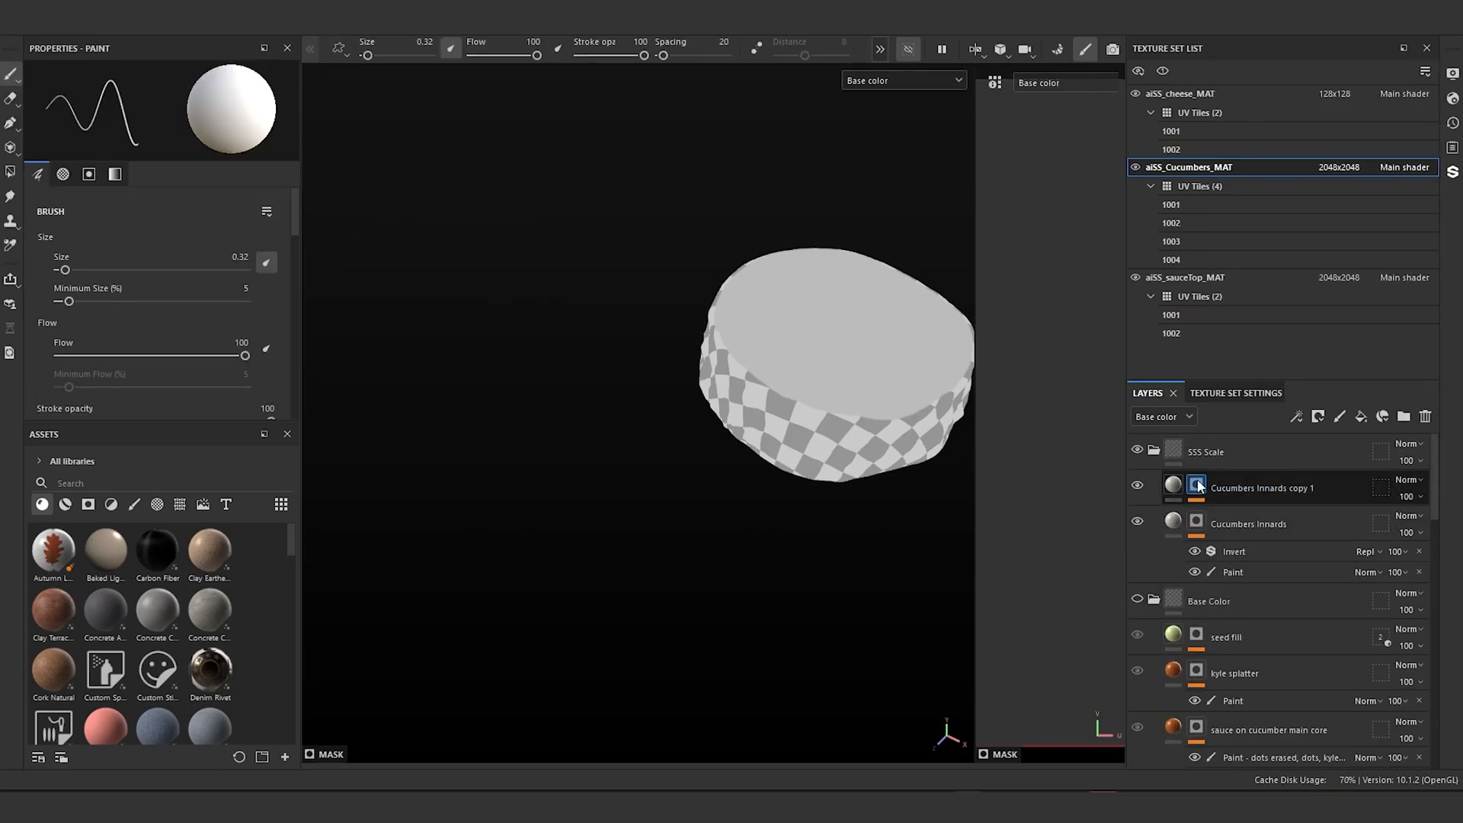
right_click(1198, 488)
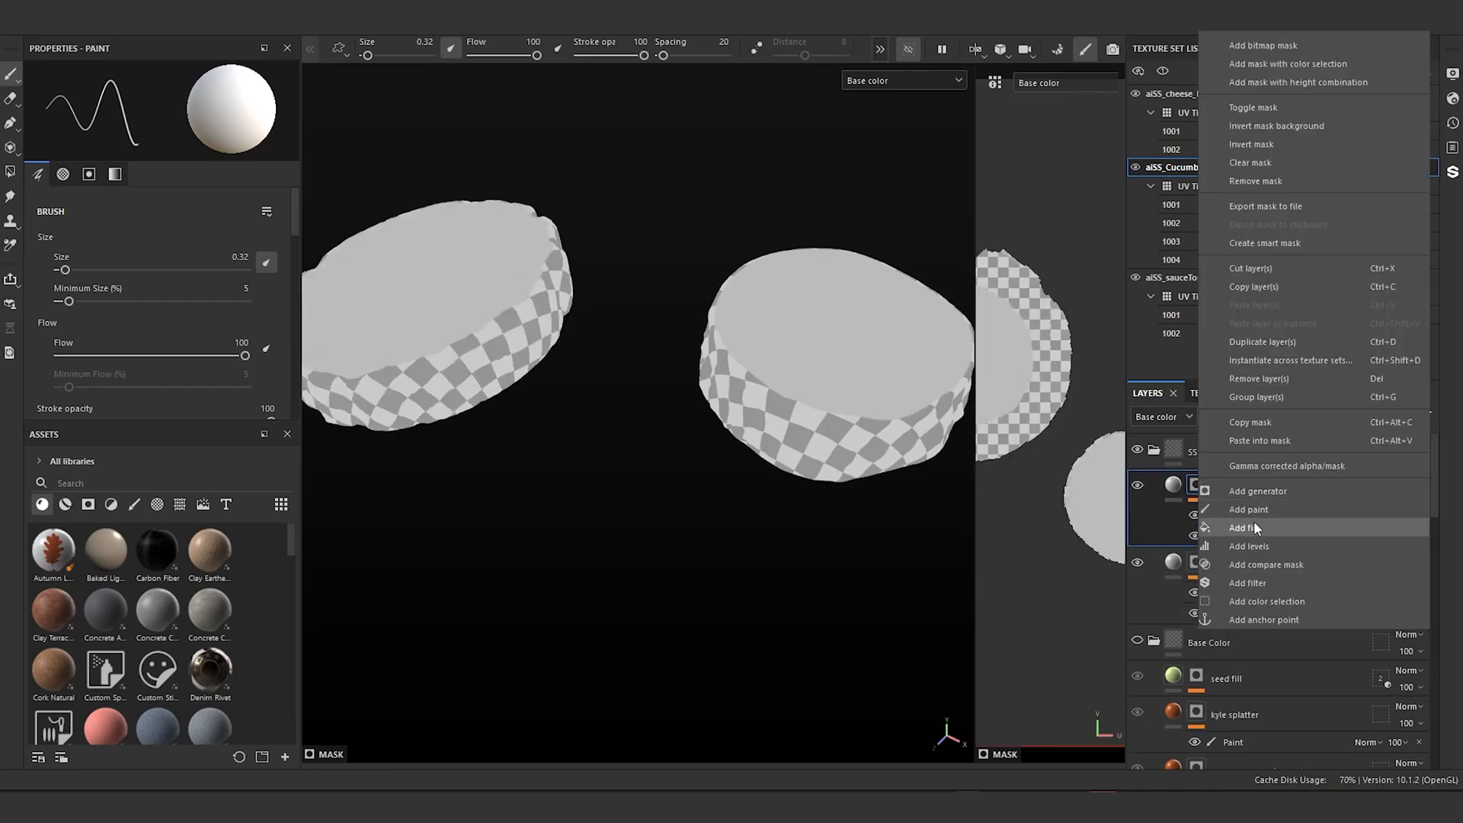
left_click(1277, 440)
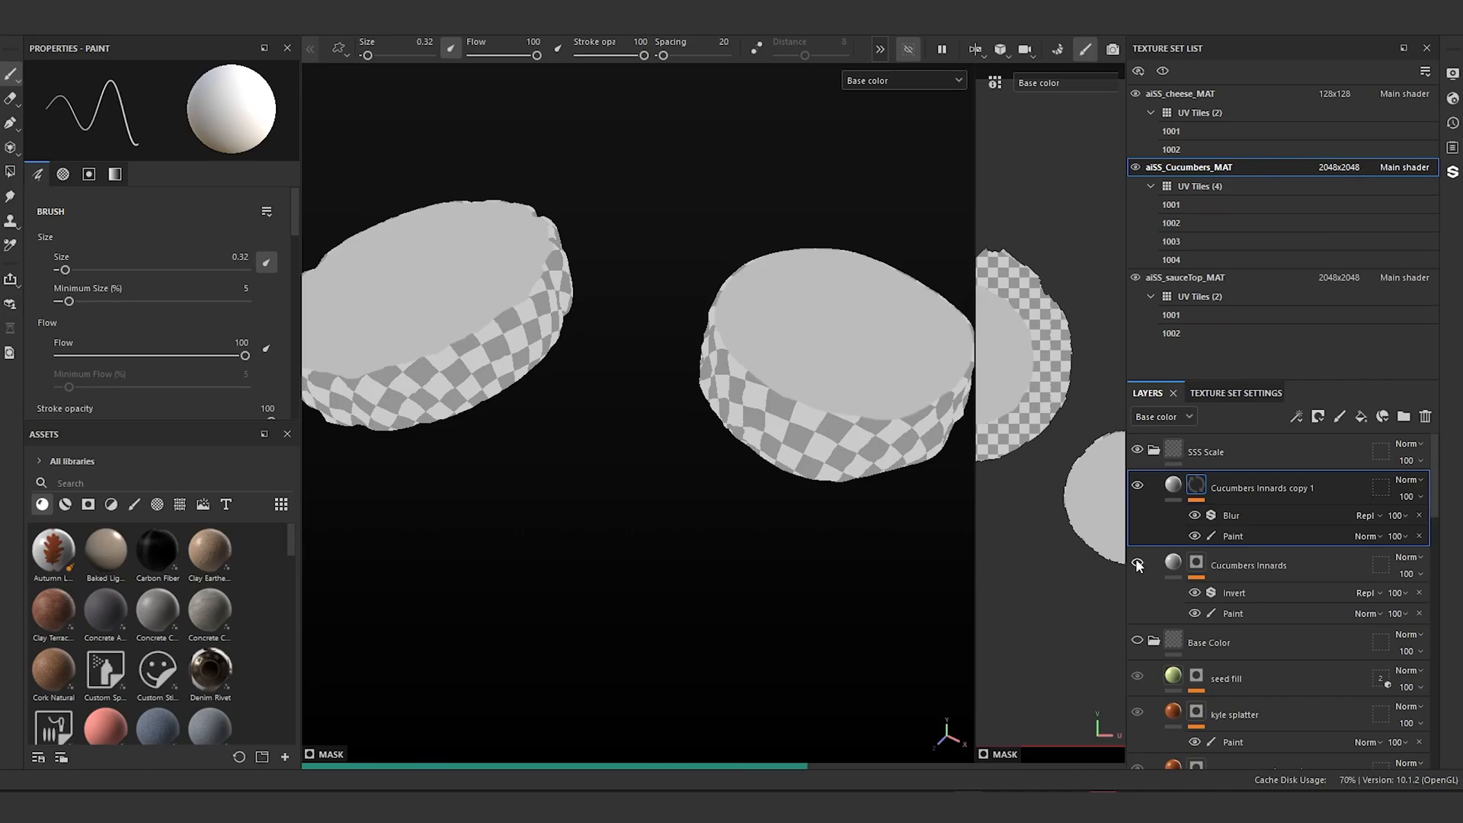
Step: Compare the skin and innards masks on the cucumbers by toggling the visibility of the two SSS Scale layers
left_click_drag(701, 503, 689, 621, "alt")
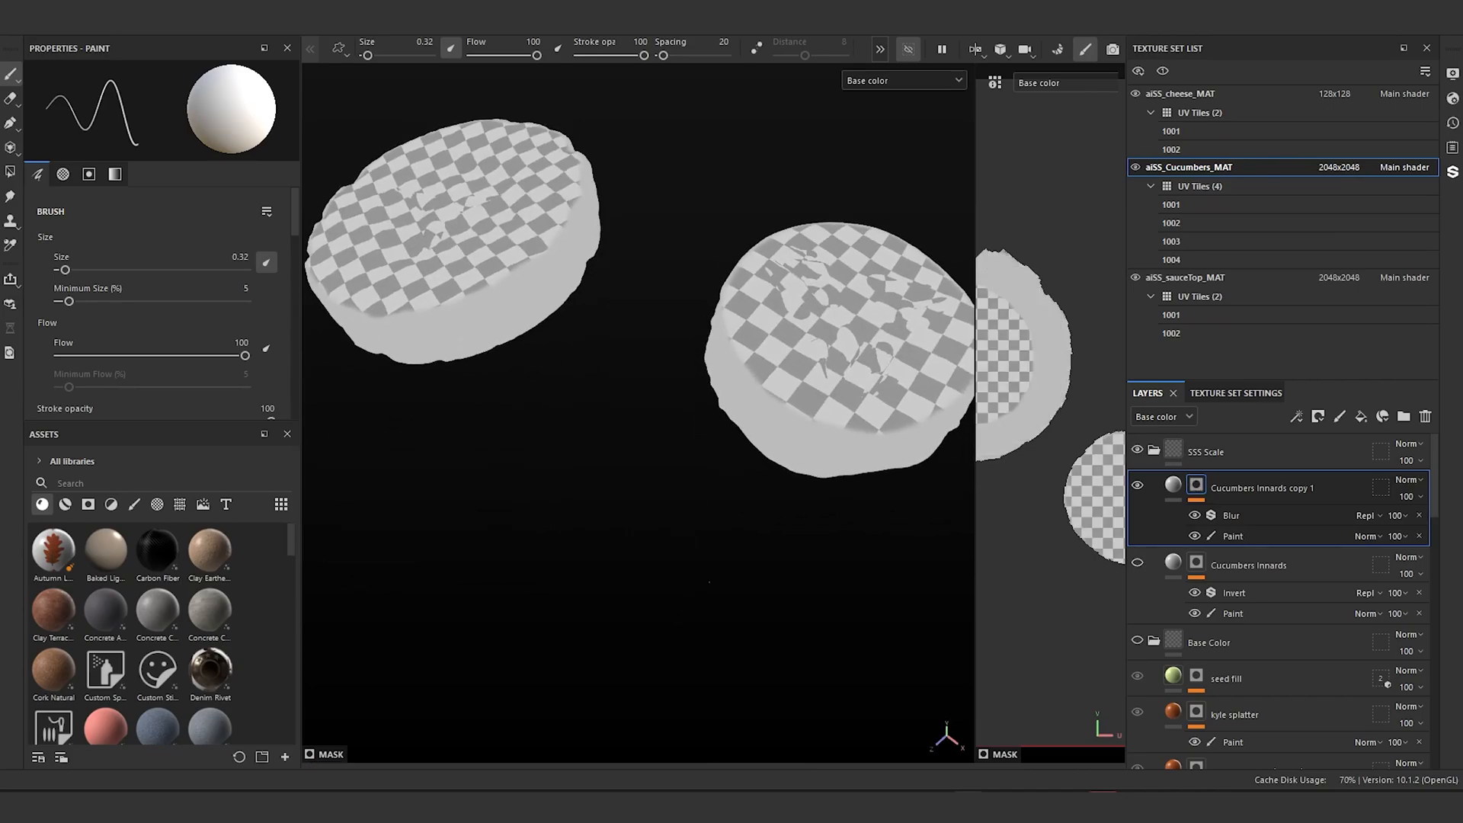
left_click_drag(697, 502, 777, 461, "alt")
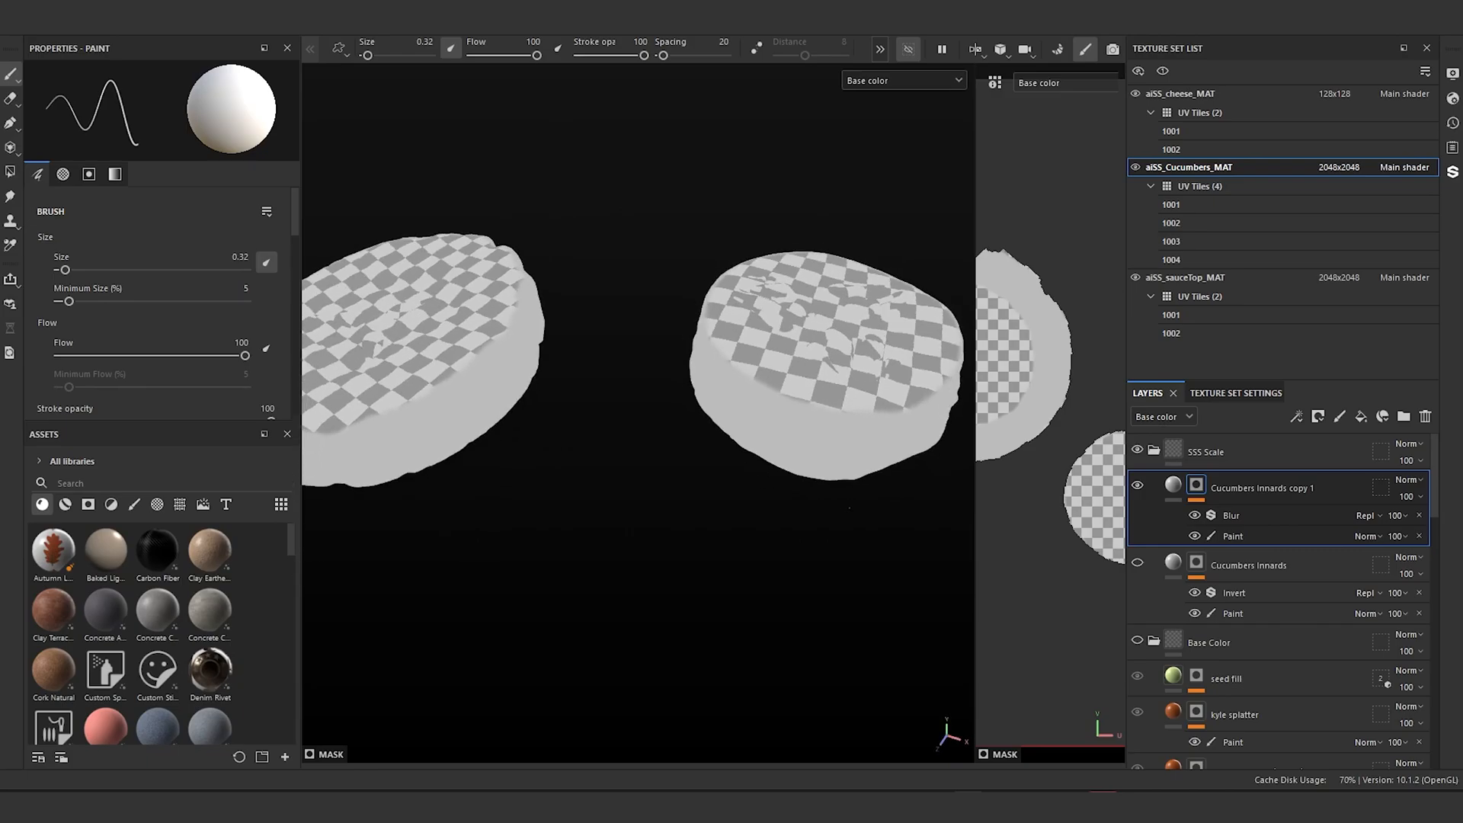
left_click(1137, 487)
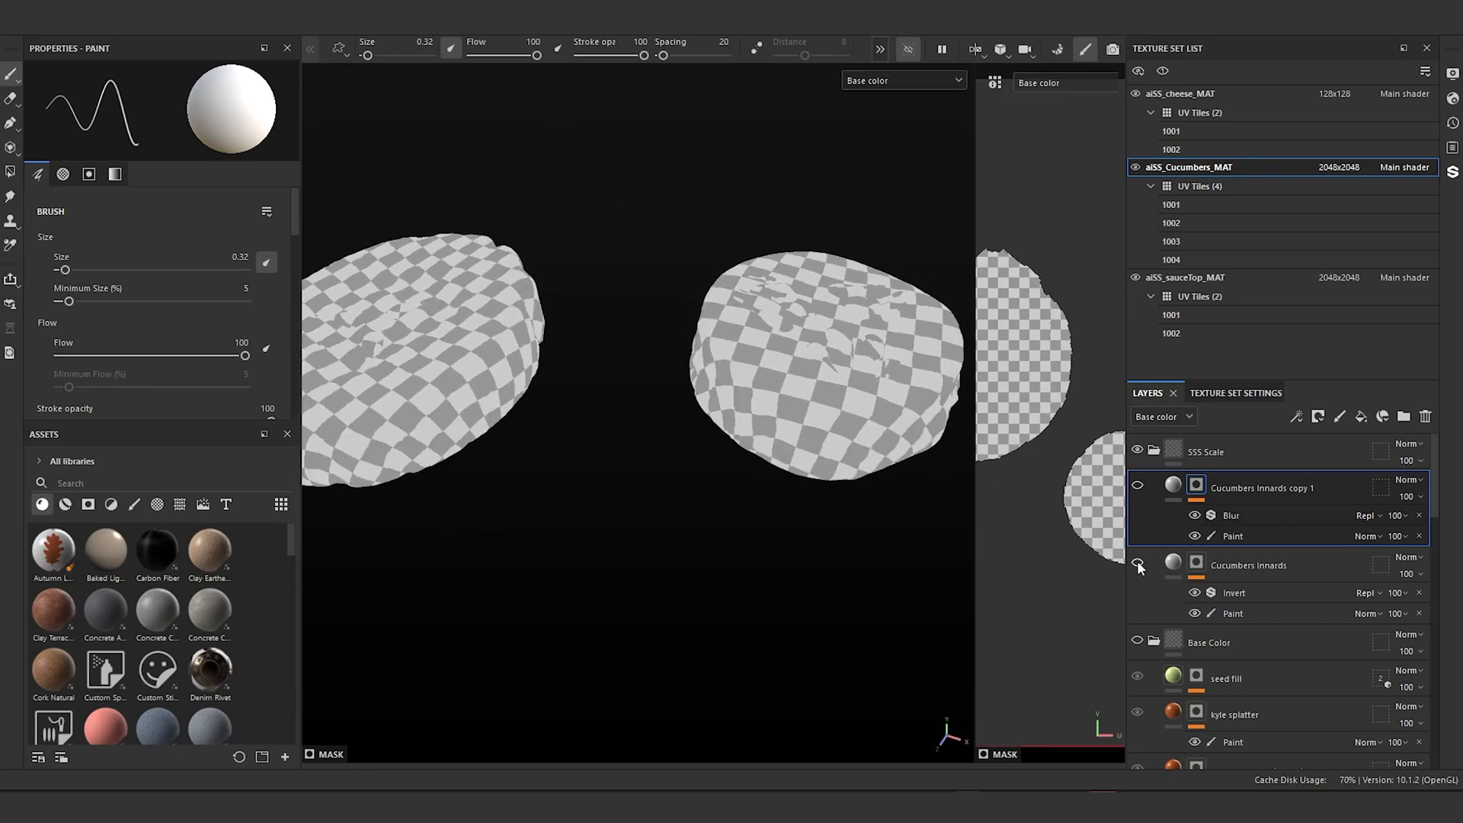
left_click(1136, 562)
Step: Keep only the color channel on the Cucumbers Innards fill and set its base color to HSV value 0.1
left_click(1179, 573)
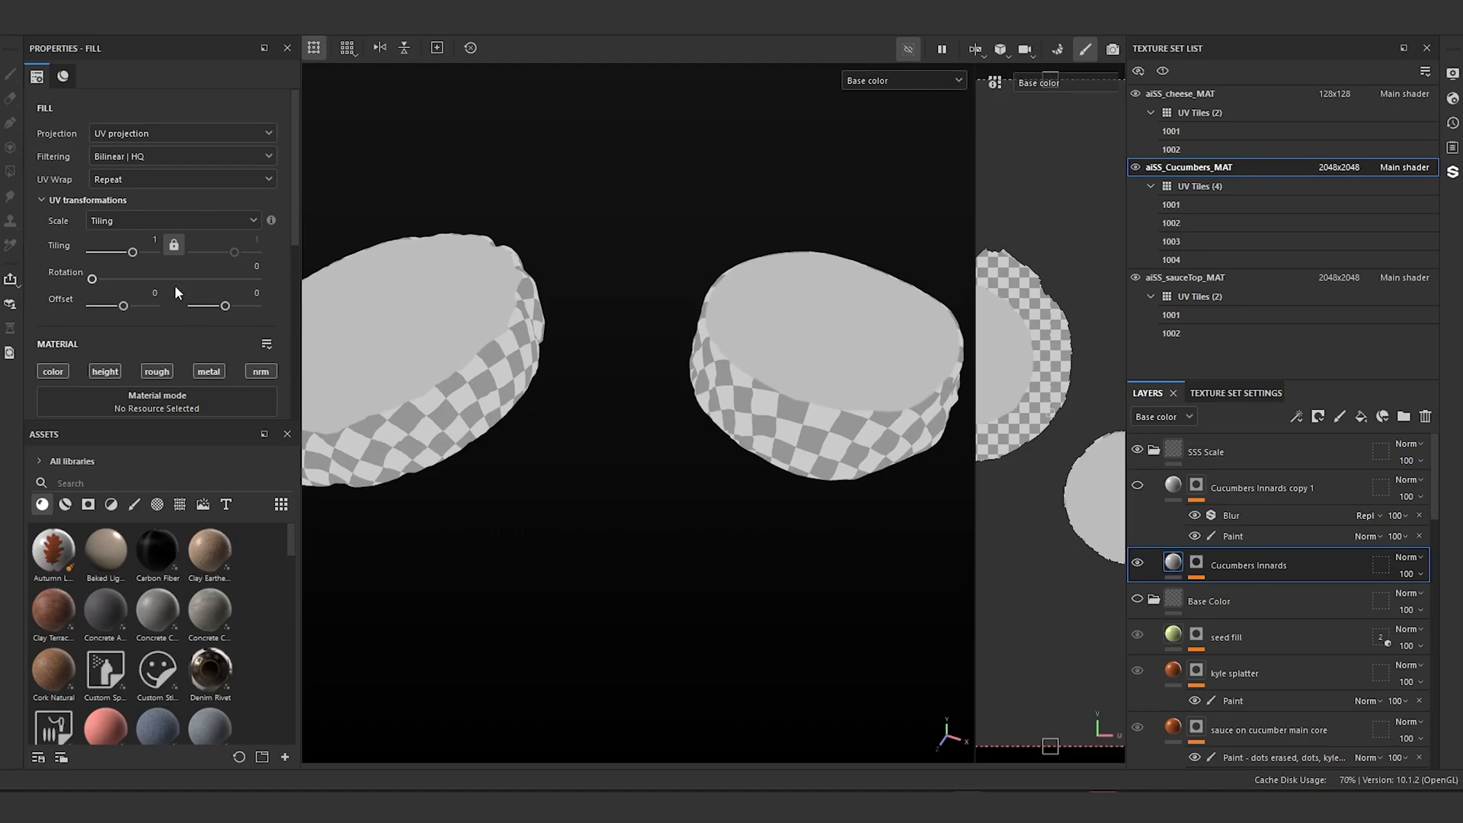
left_click(50, 370)
scroll(138, 338, "down", 3)
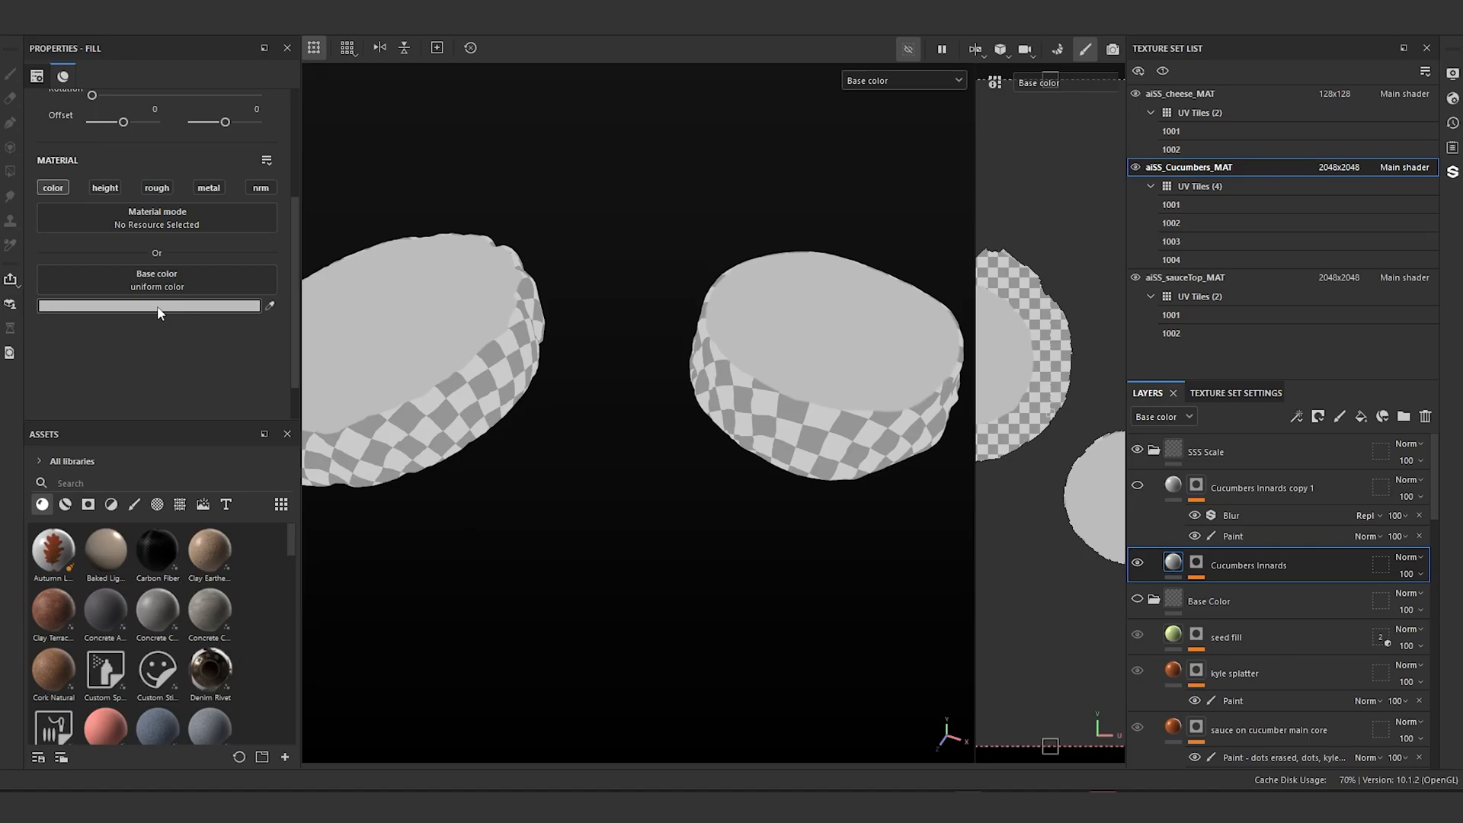
left_click(157, 305)
left_click(344, 648)
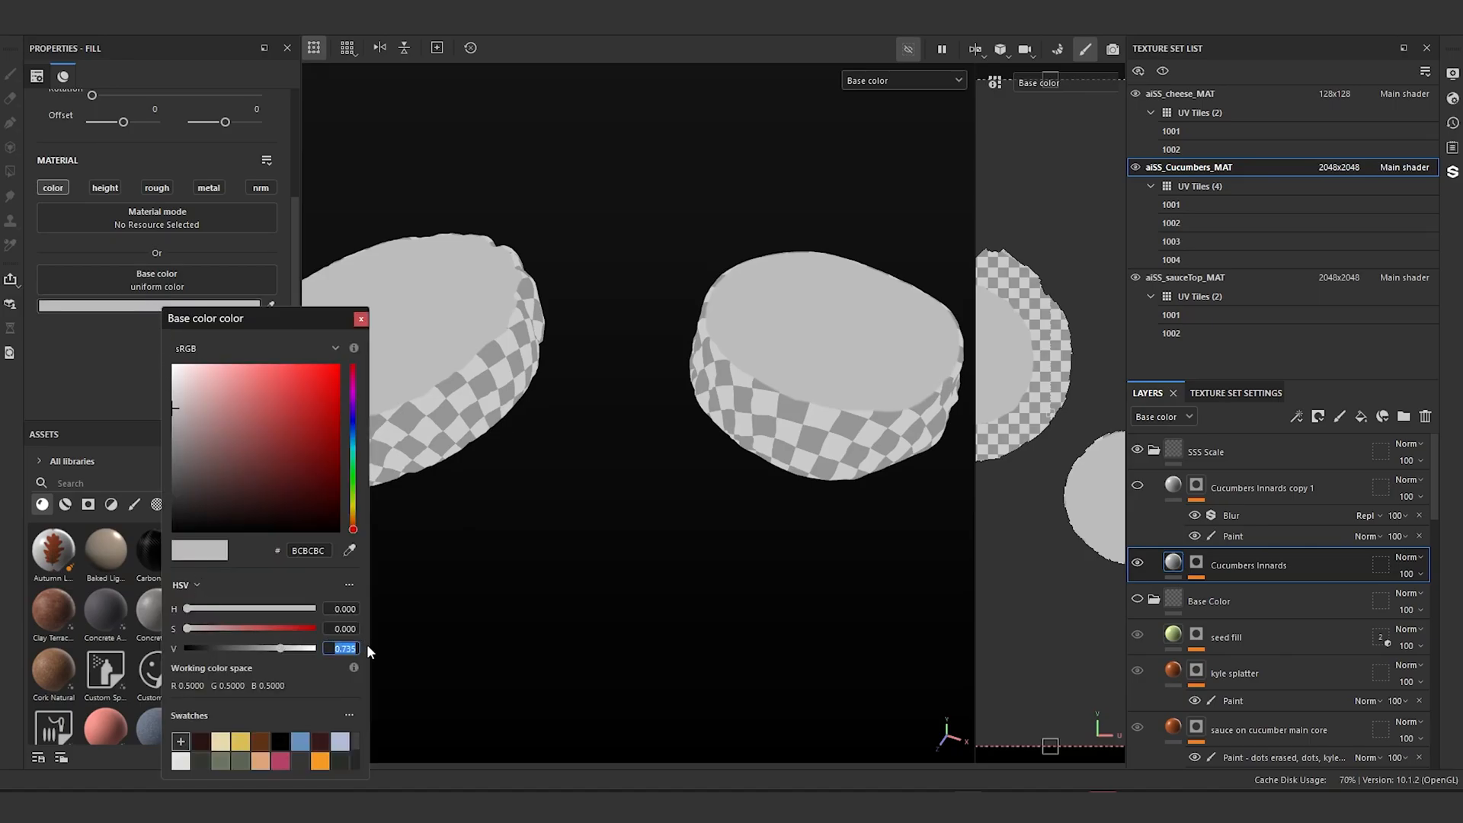
type(".1")
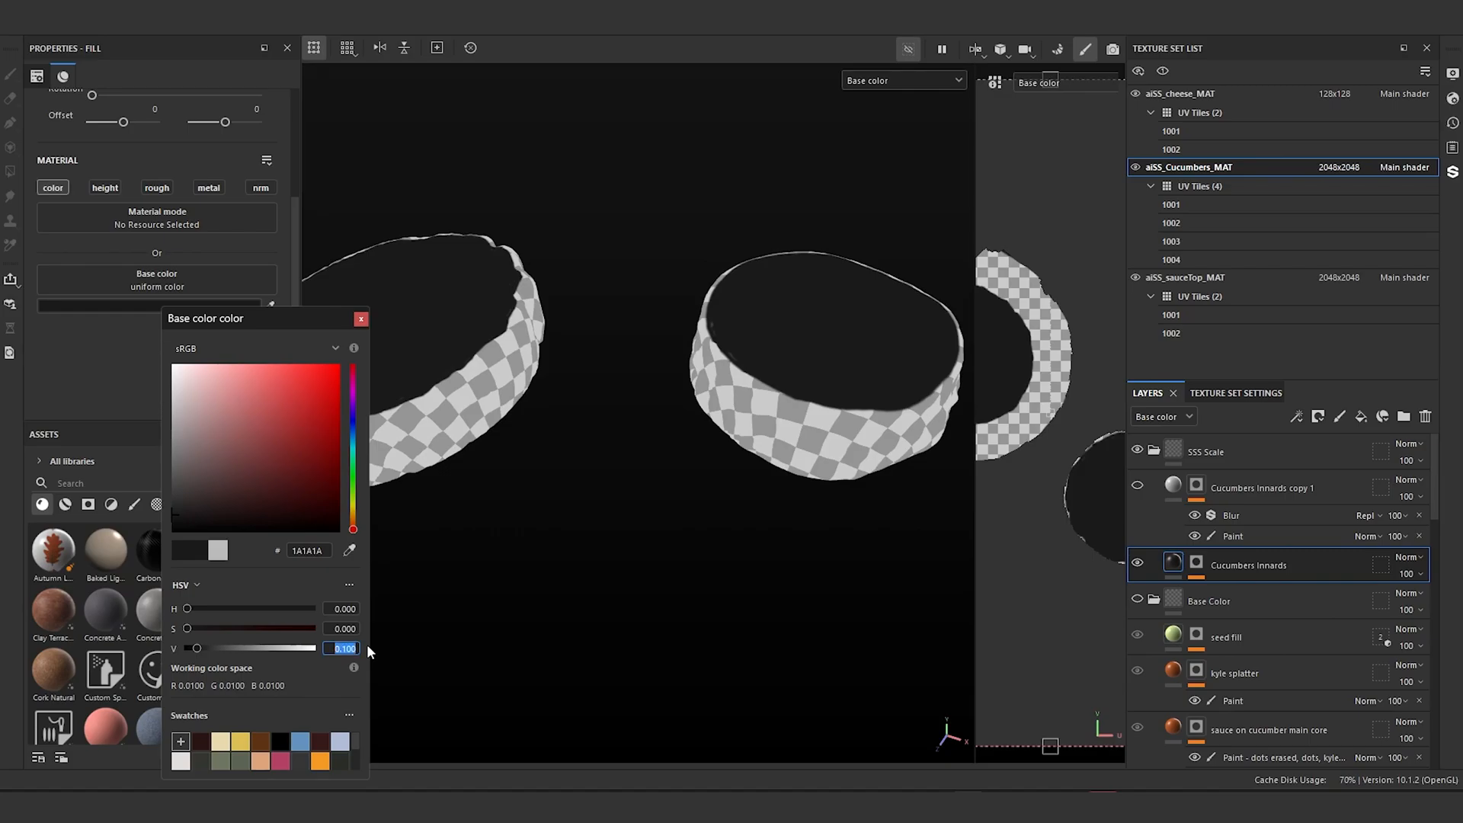
key("Return")
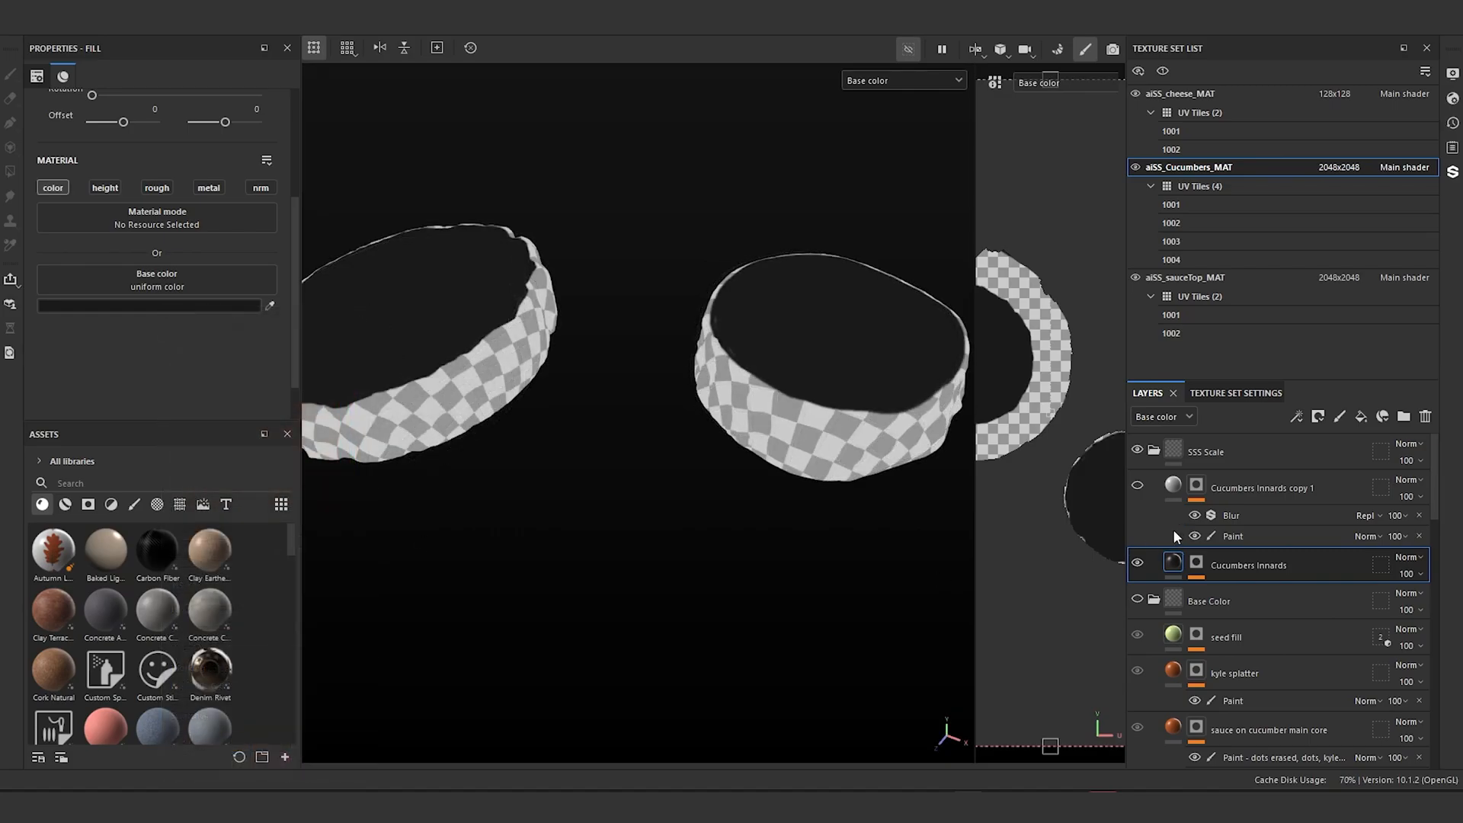
Step: Show Cucumbers Innards copy 1 and set its base color to HSV value 0.5, using only the color channel
left_click(1138, 486)
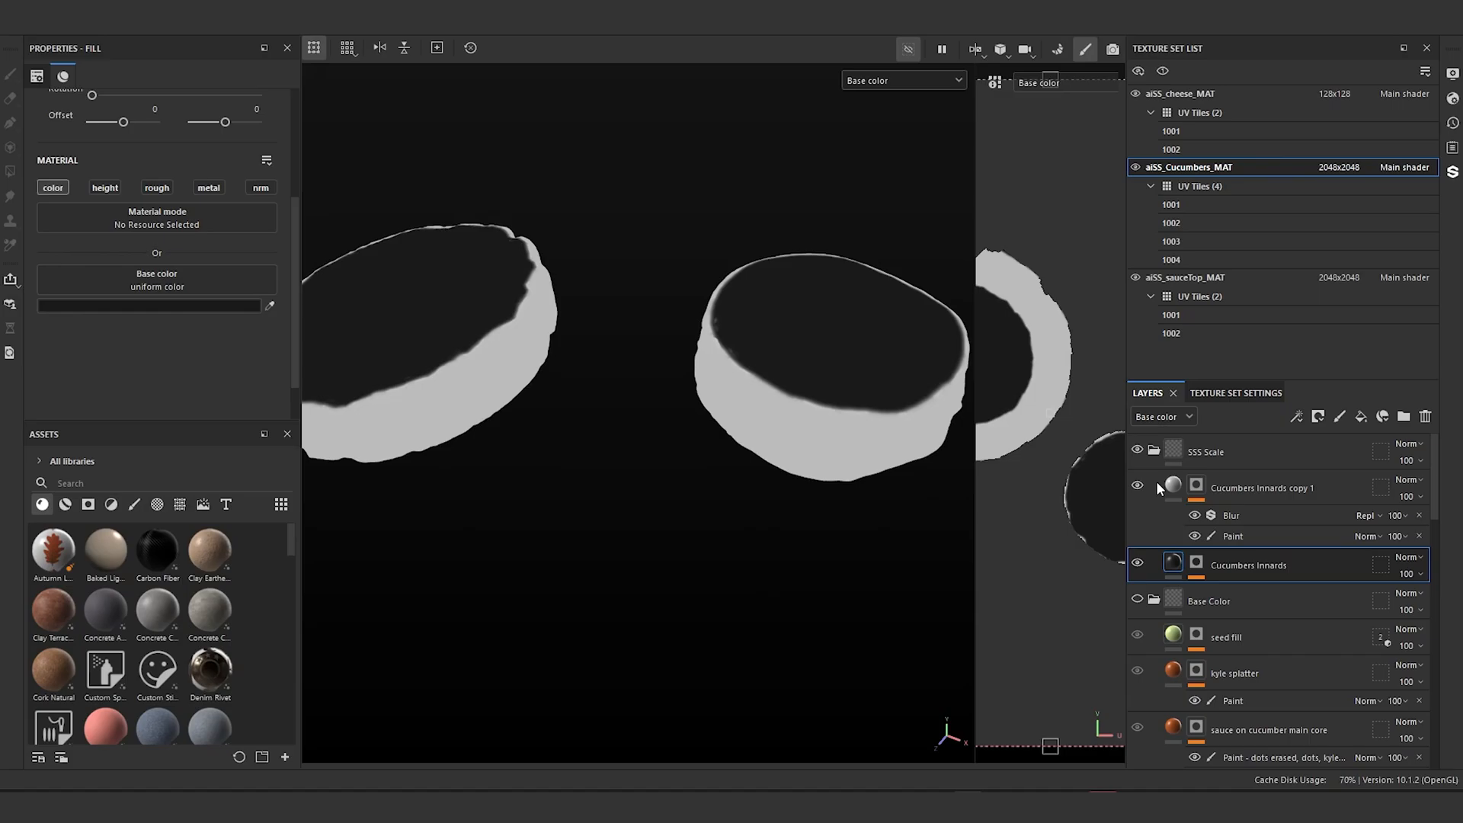
left_click(1171, 488)
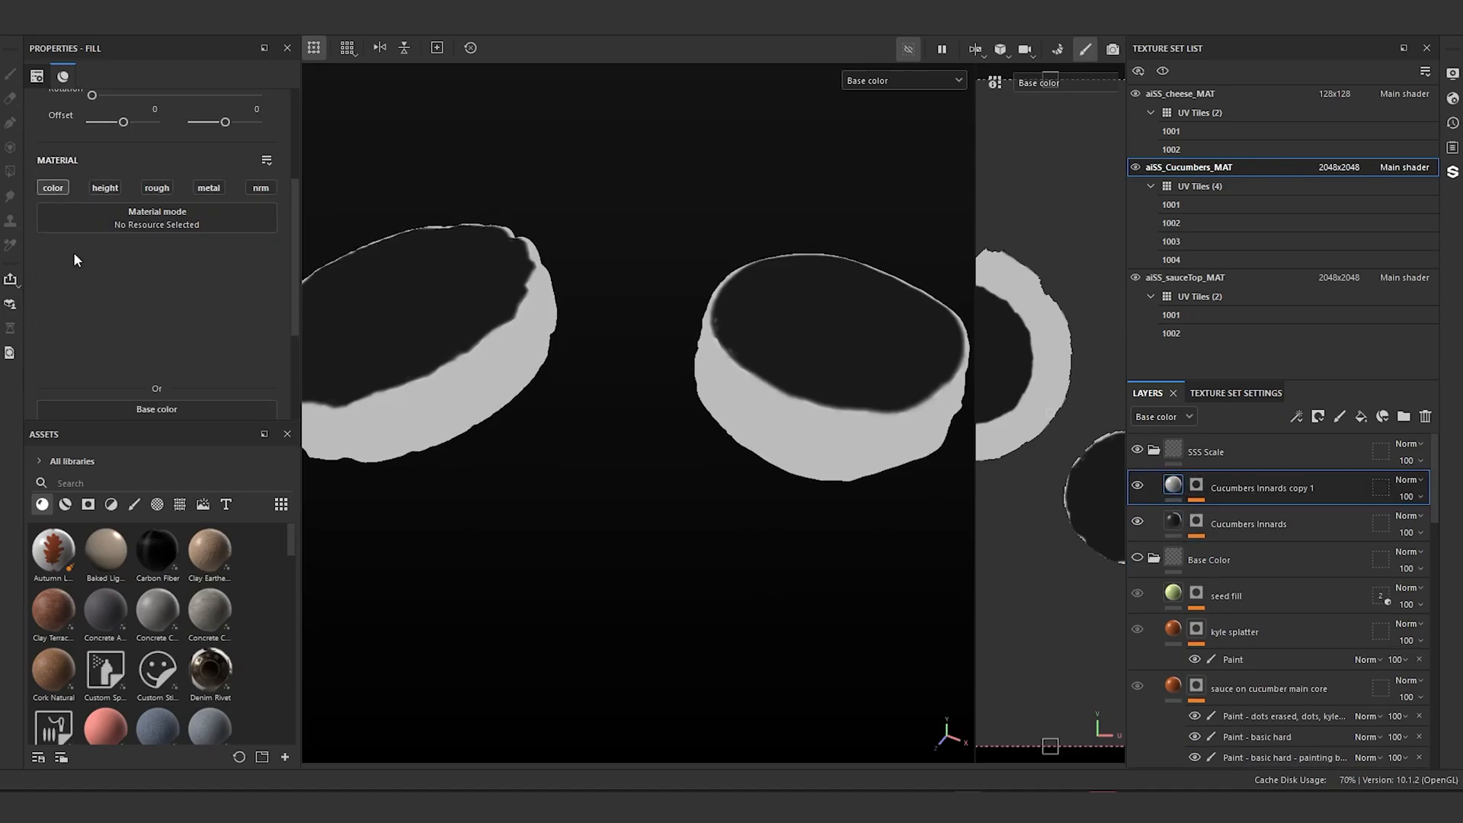
left_click(147, 306)
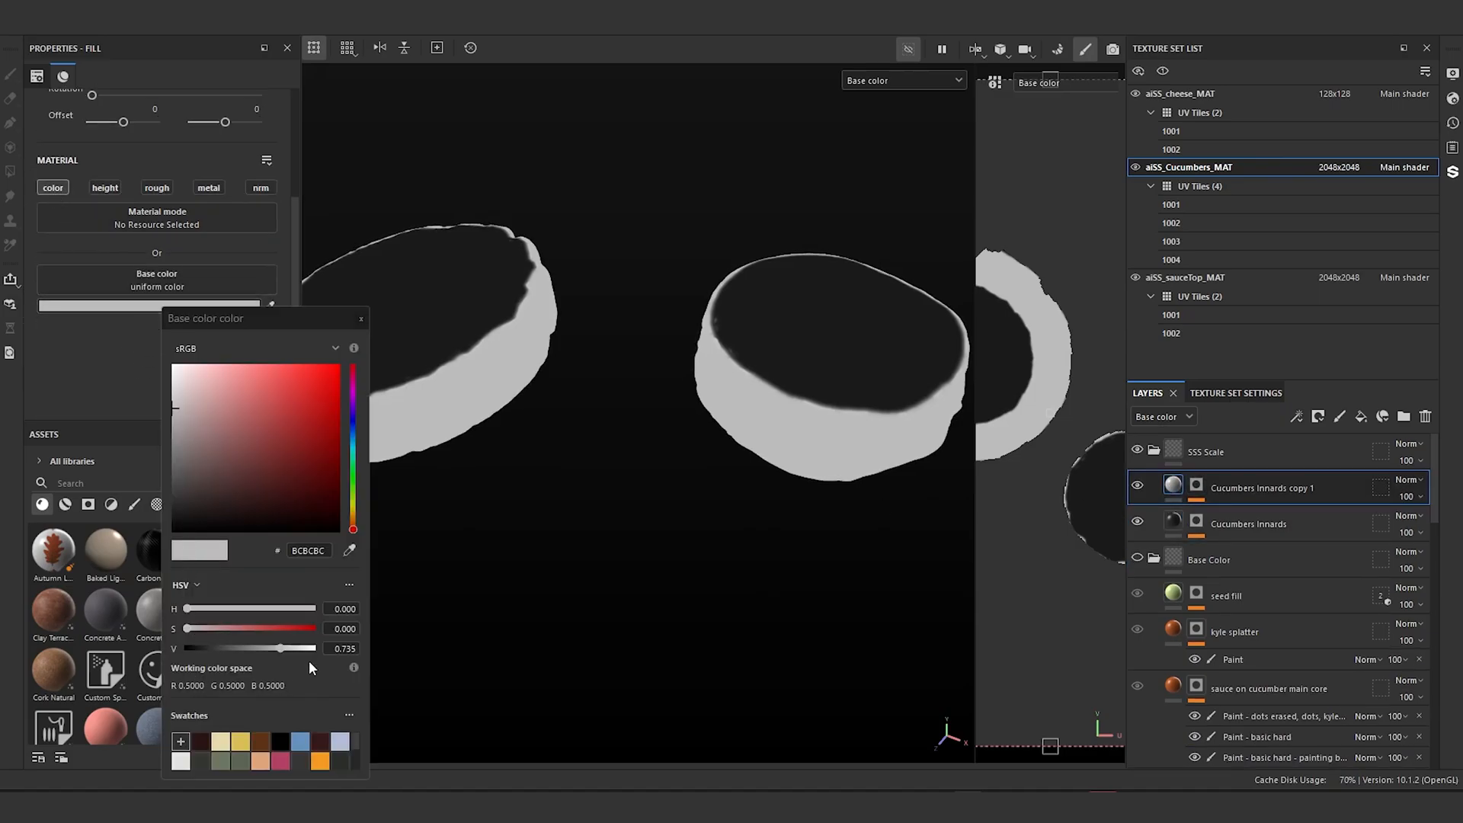
left_click_drag(276, 651, 250, 648)
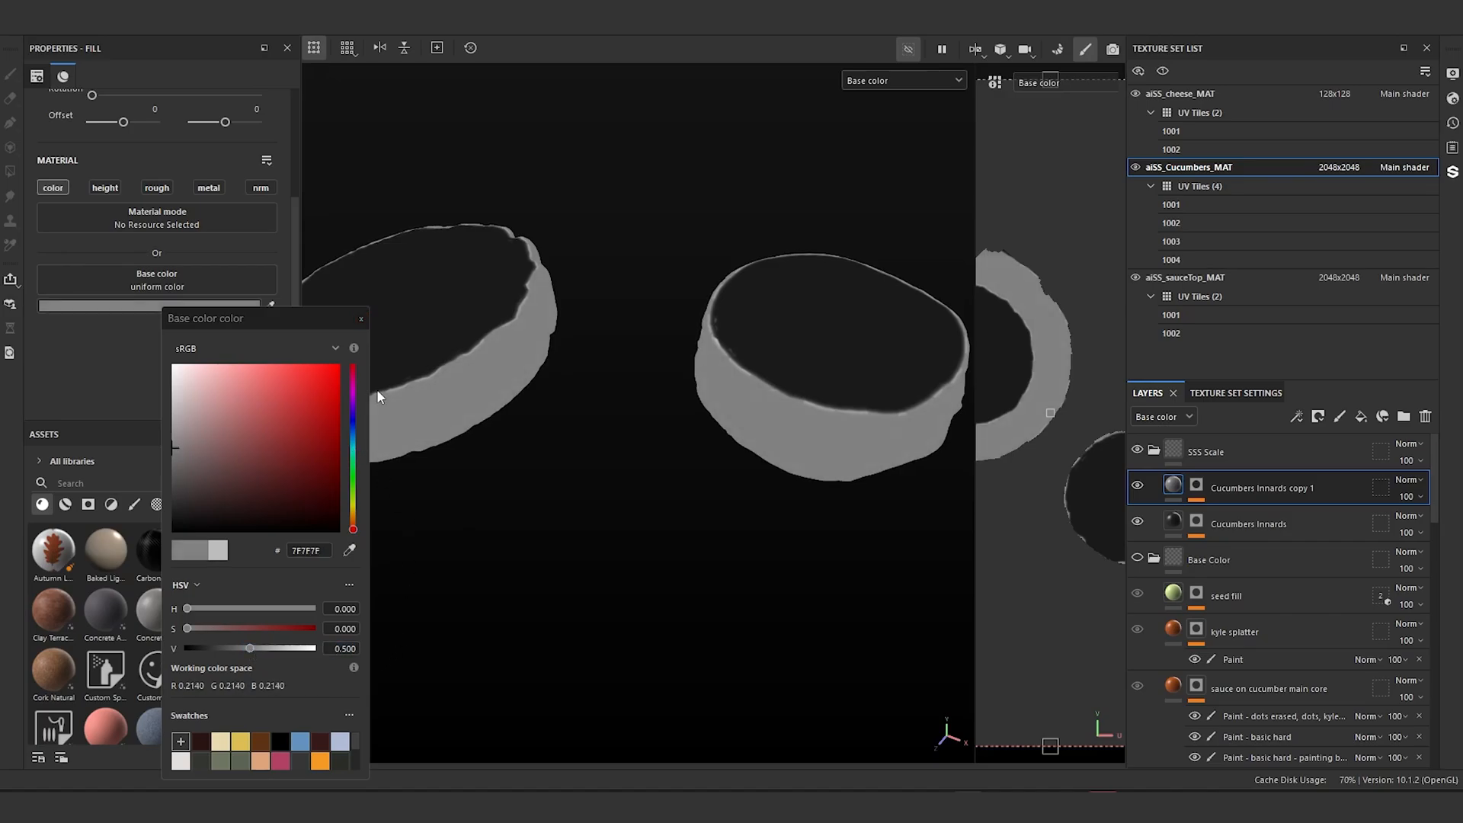
left_click(361, 319)
Step: Paint out the stray light specks near the cucumber's rim using the Paint effect in the Cucumbers Innards mask
scroll(800, 500, "down", 3)
left_click_drag(808, 505, 790, 643, "alt")
scroll(796, 462, "up", 6)
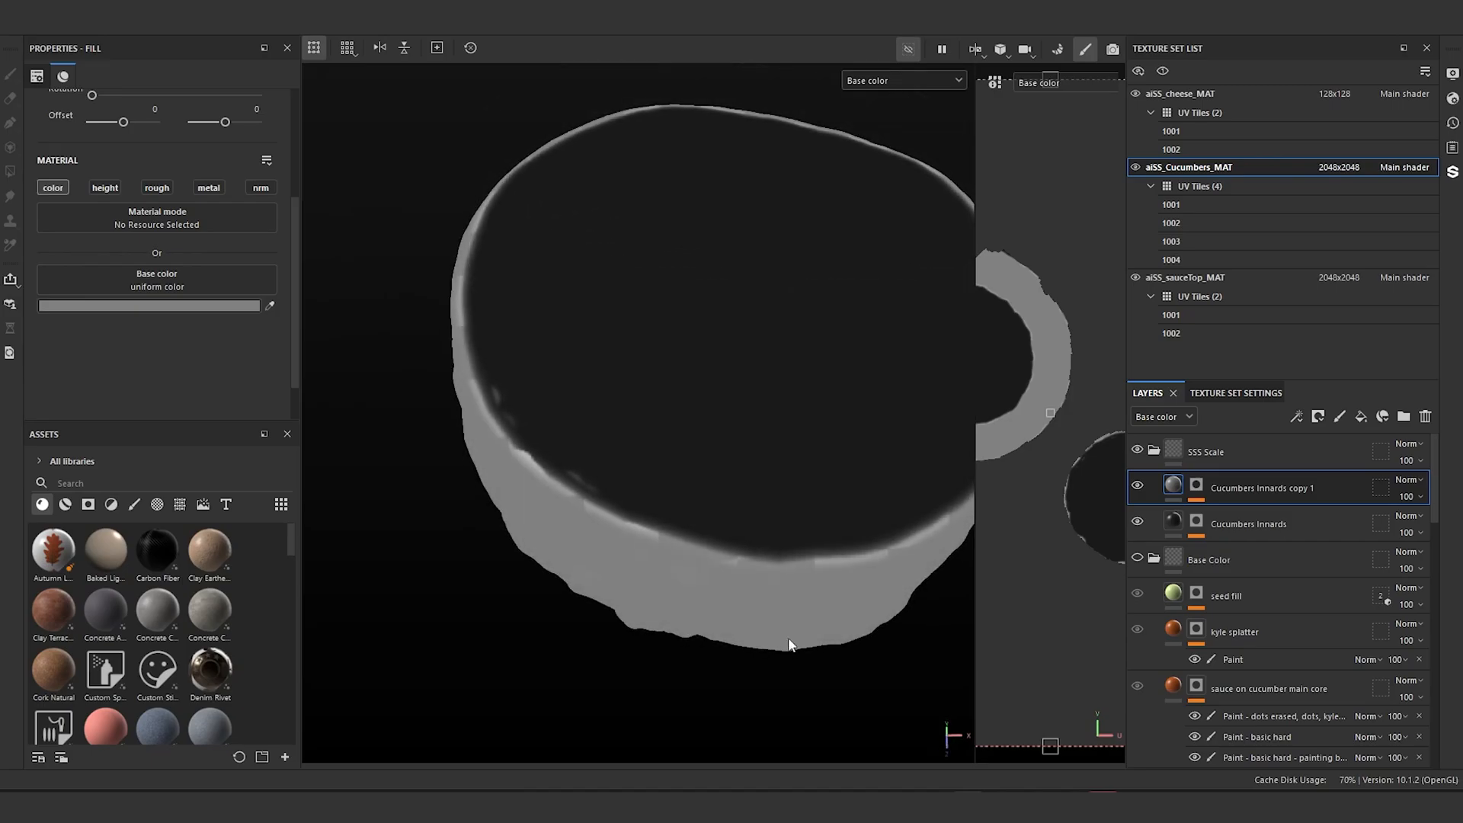
left_click(1236, 566)
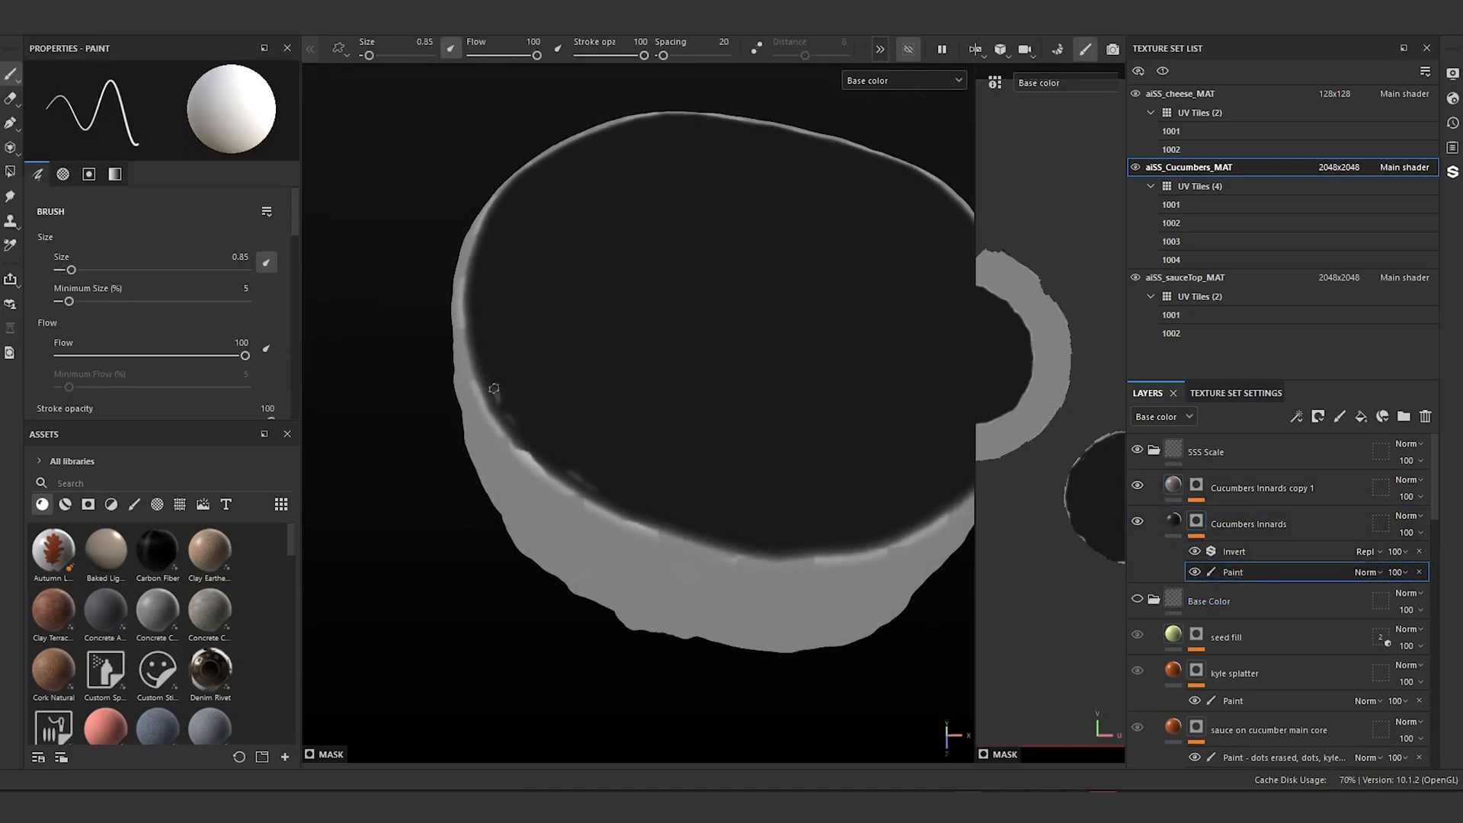
left_click(1197, 485)
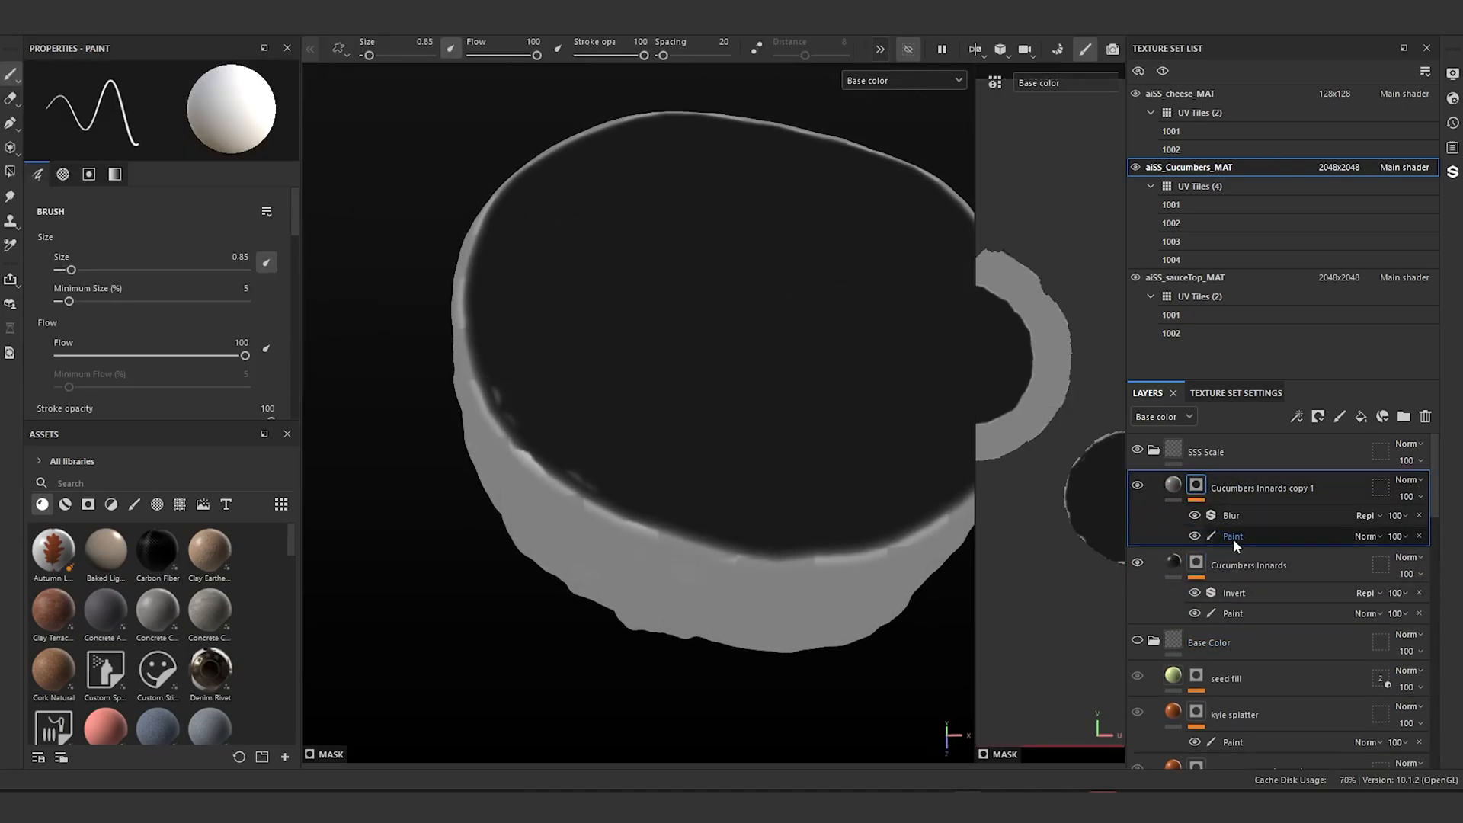
left_click(1232, 536)
left_click(1232, 613)
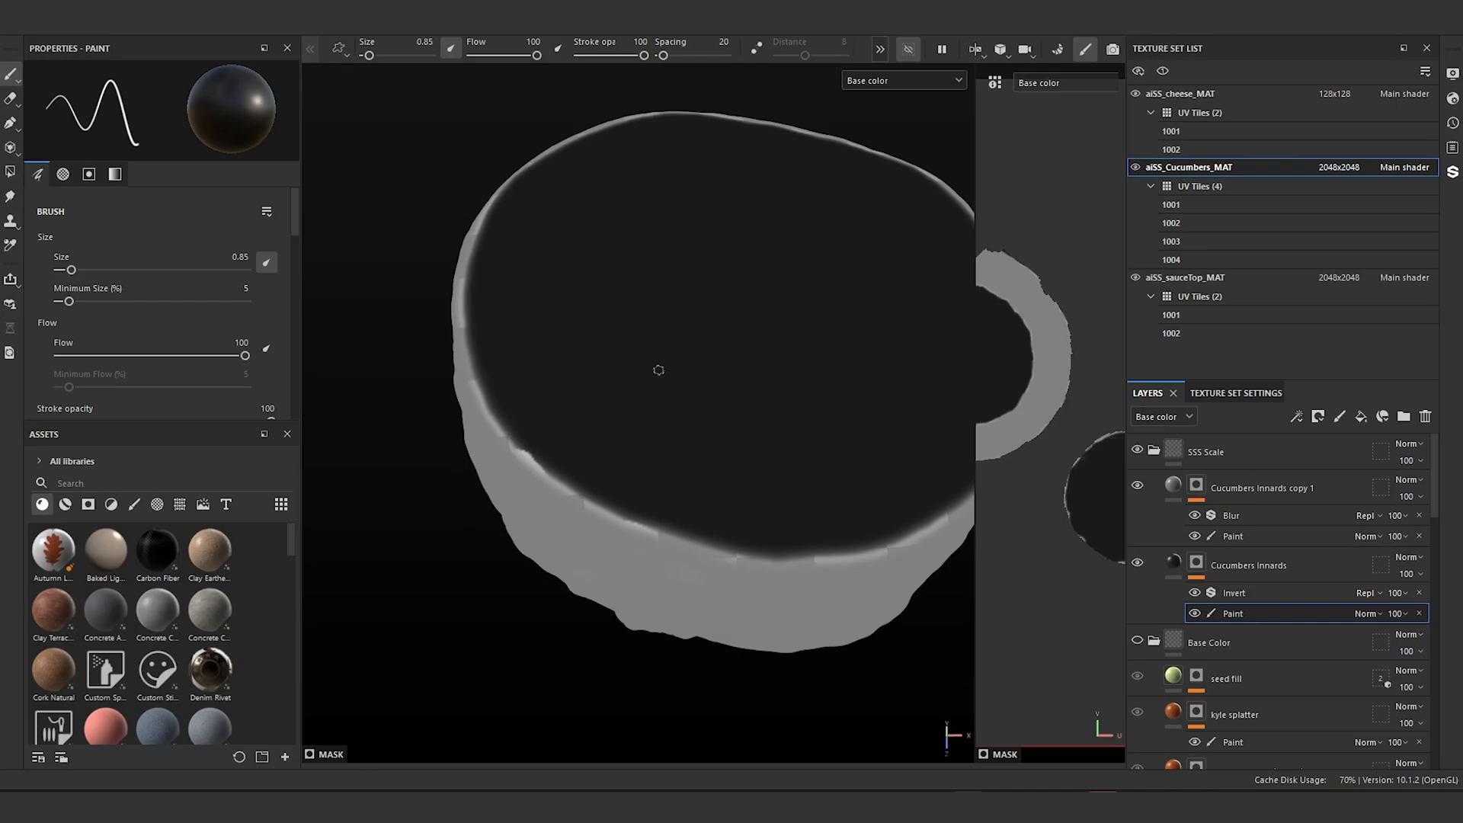
Step: Examine the border between the dark innards and grey skin around the cucumber slices for remaining mask flaws
right_click_drag(659, 370, 699, 434, "alt")
left_click_drag(699, 434, 640, 327, "alt")
middle_click_drag(640, 326, 838, 426, "alt")
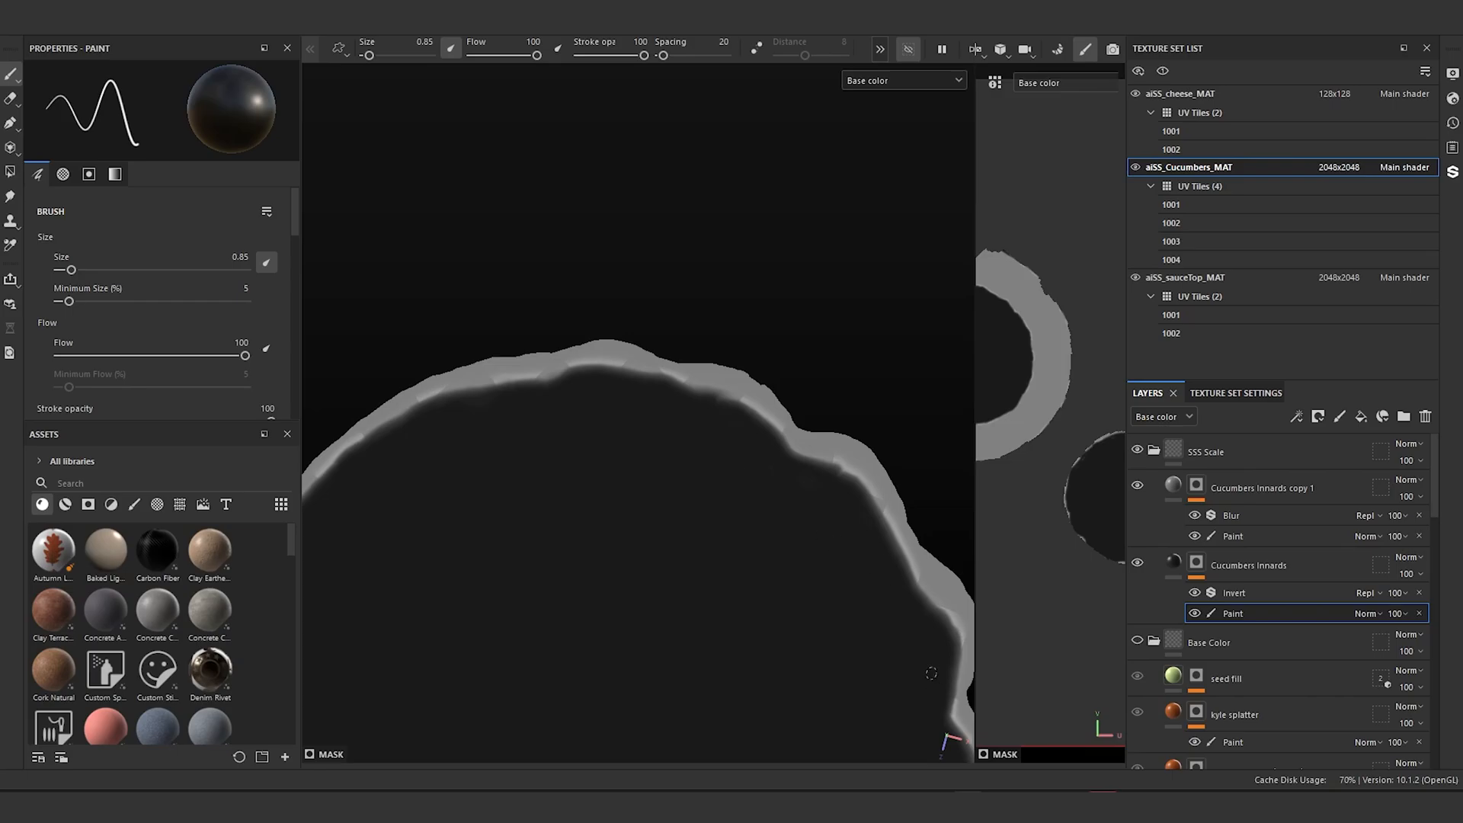
scroll(618, 456, "down", 3)
middle_click_drag(633, 480, 640, 183, "alt")
left_click_drag(601, 405, 625, 221, "alt")
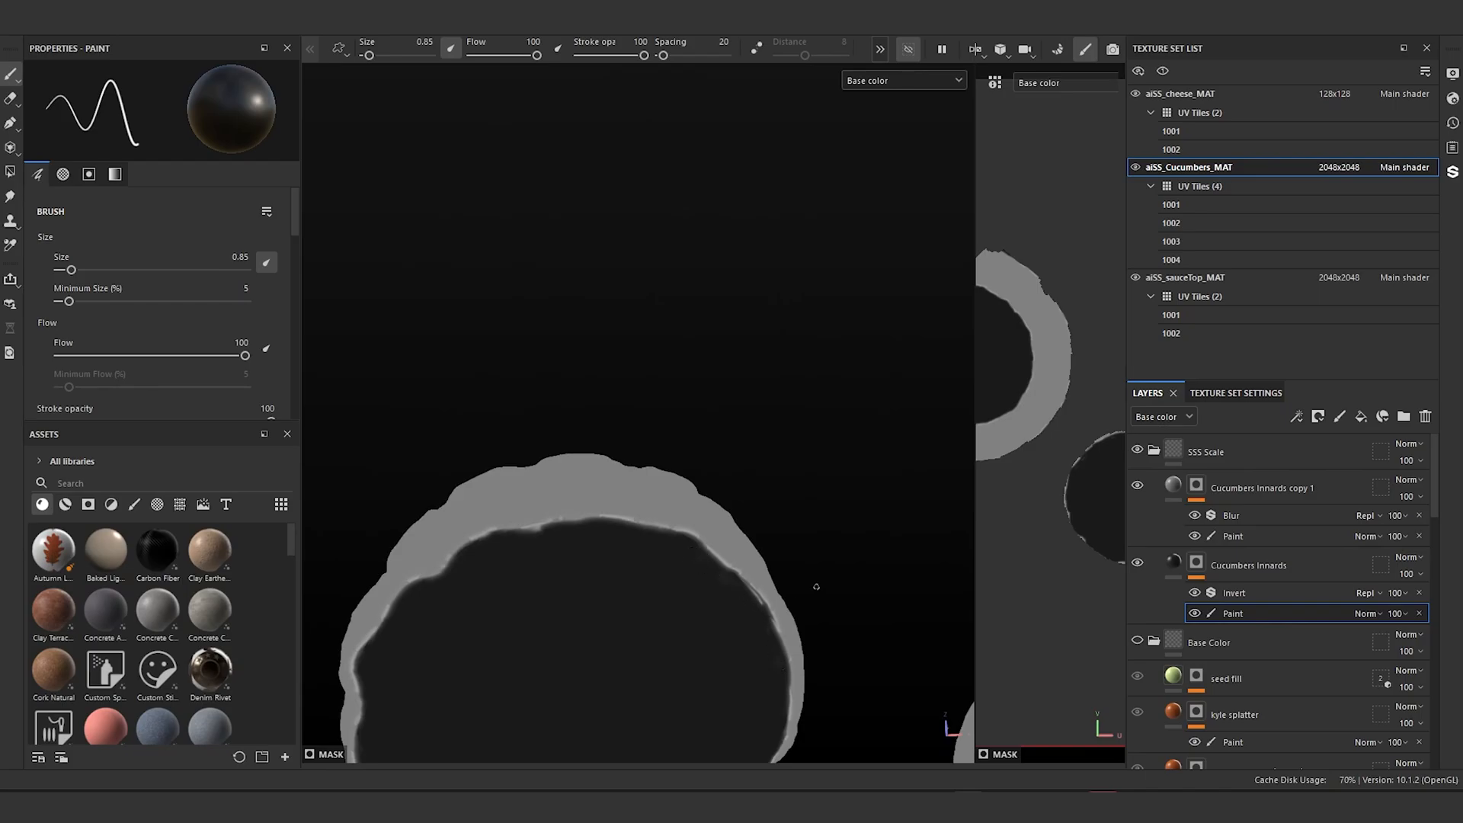
scroll(816, 587, "down", 3)
left_click_drag(737, 560, 673, 772, "alt")
middle_click_drag(650, 526, 443, 608, "alt")
scroll(730, 550, "up", 2)
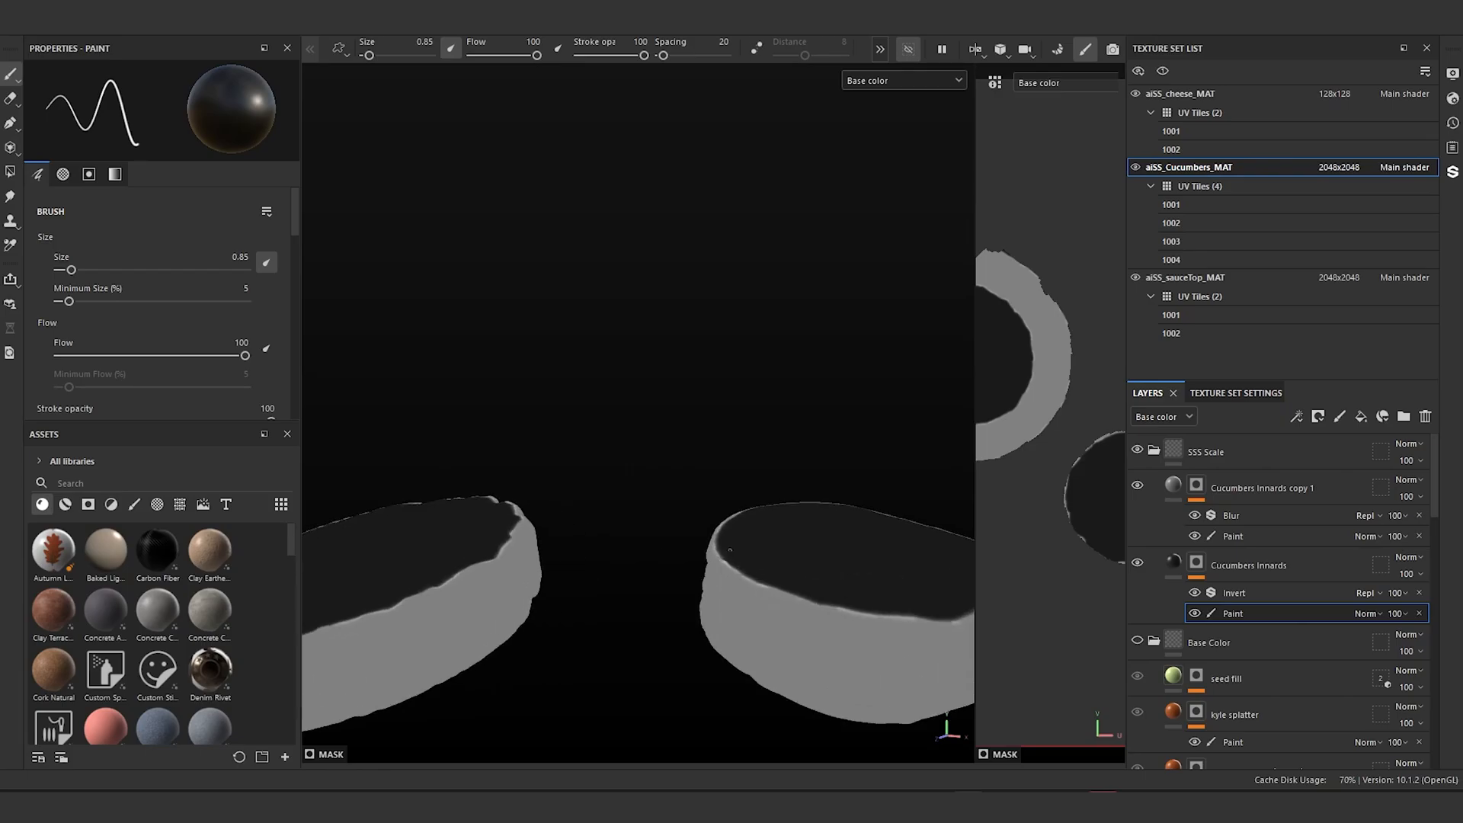
left_click_drag(730, 550, 727, 586, "alt")
middle_click_drag(728, 587, 623, 535, "alt")
scroll(673, 591, "up", 2)
left_click_drag(673, 591, 601, 628, "alt")
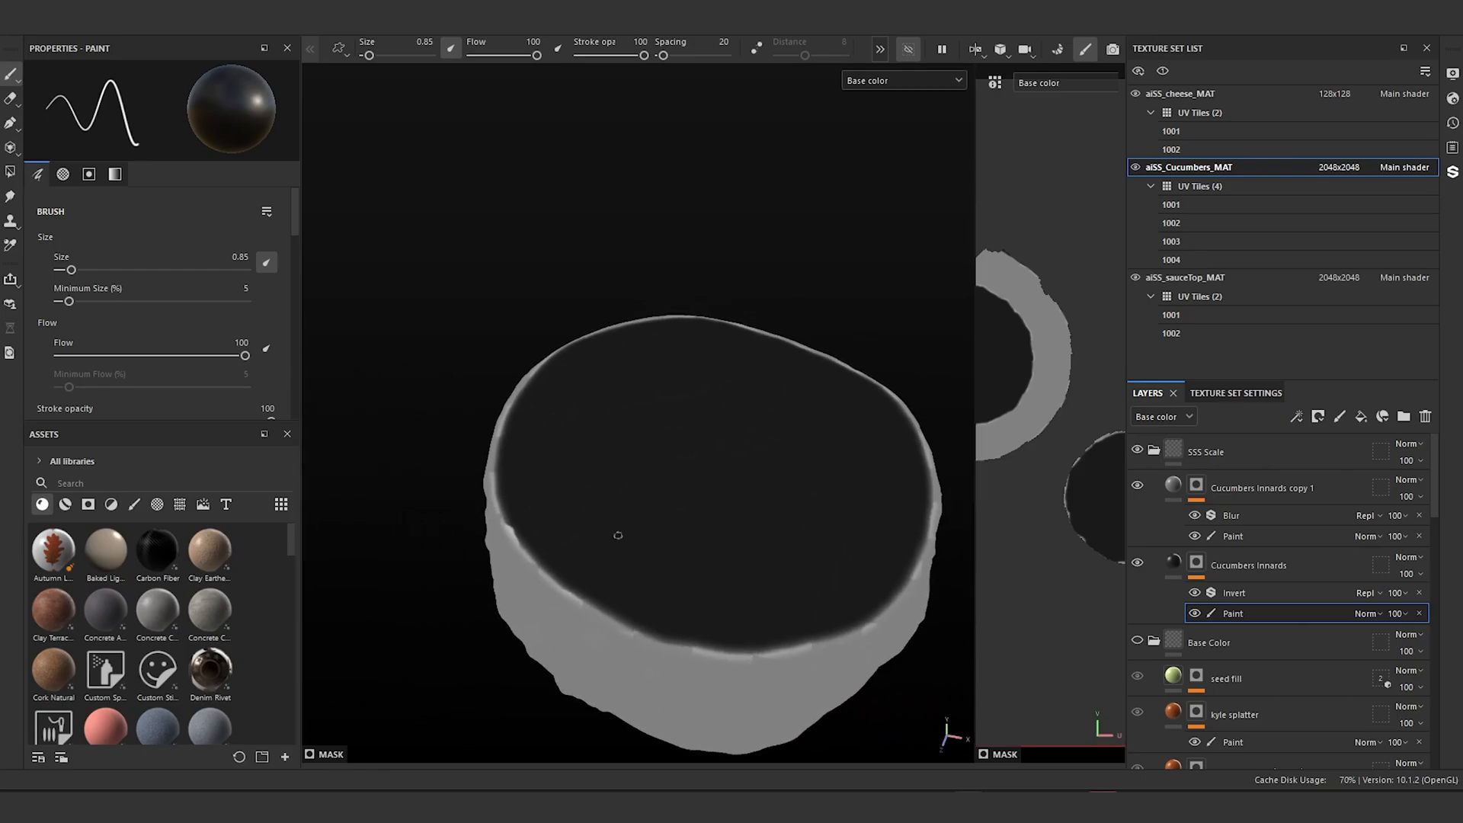
Step: Add a new Paint effect above the Blur in the mask of Cucumbers Innards copy 1
left_click(1233, 536)
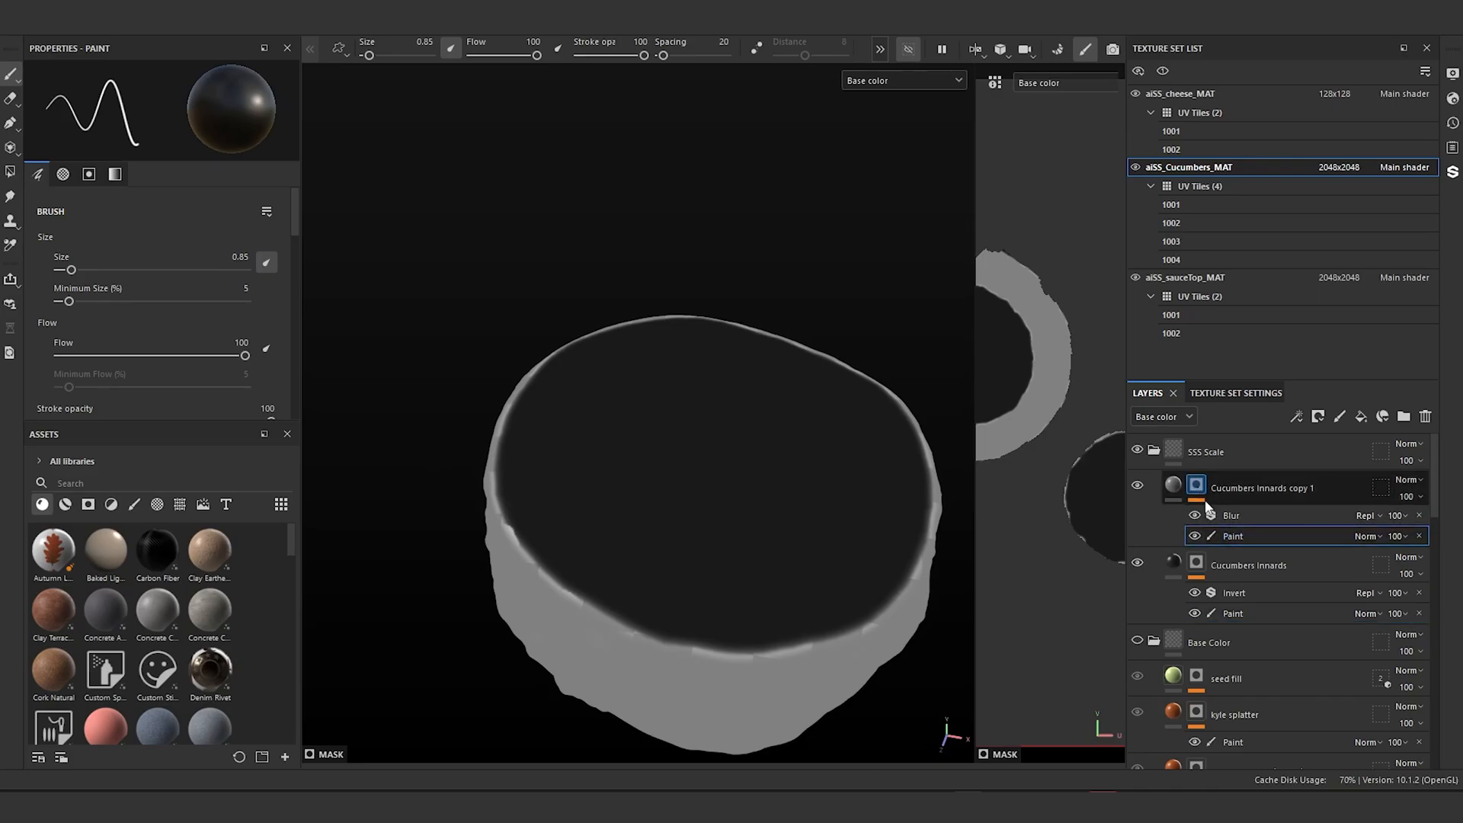
right_click(1196, 493)
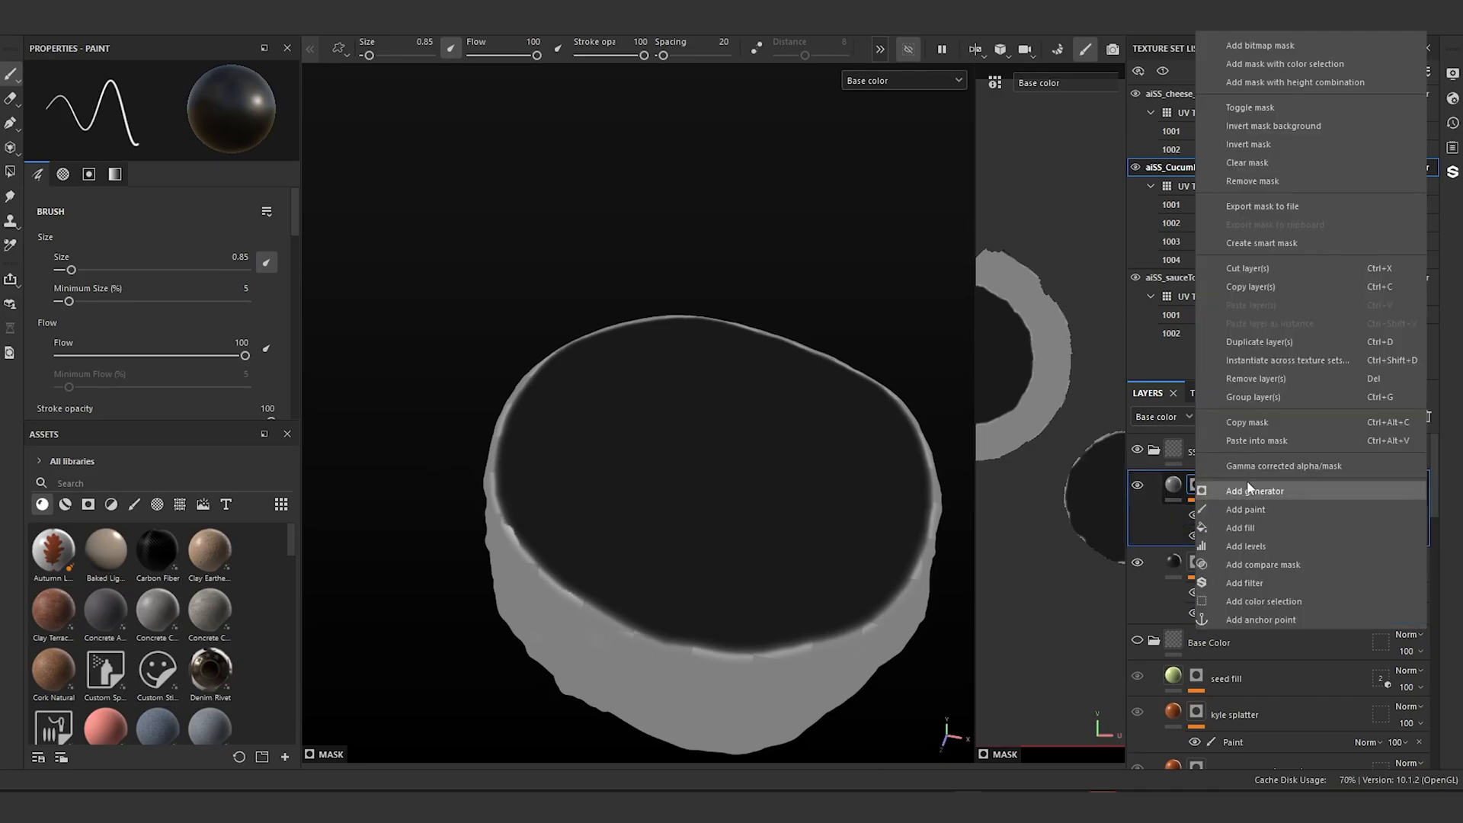
left_click(1255, 507)
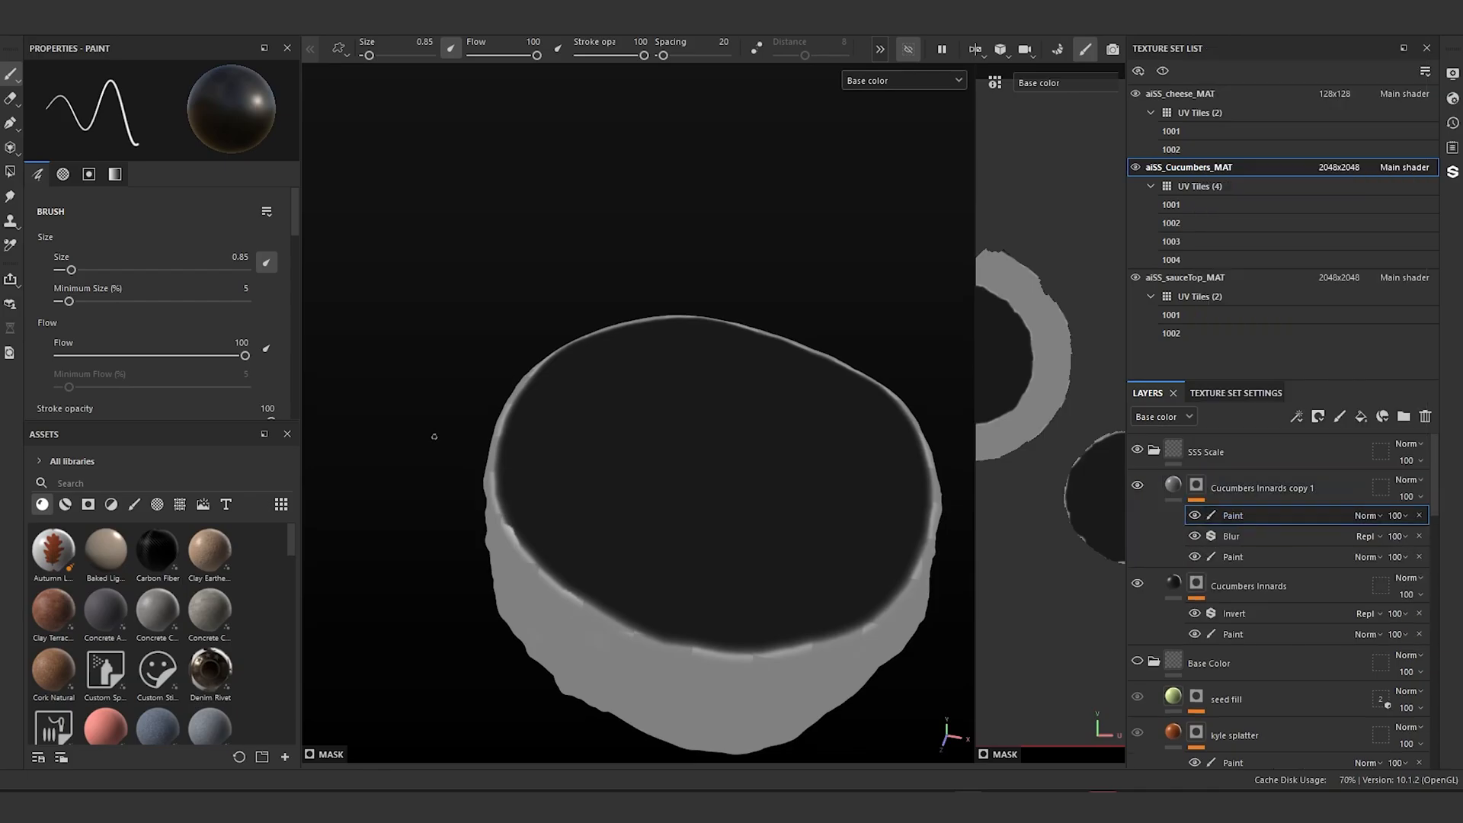
Step: Paint white with the Smooth N... brush at size 8.63 along the cucumber slice's near rim in the Cucumbers Innards copy 1 mask
left_click(134, 503)
left_click(158, 674)
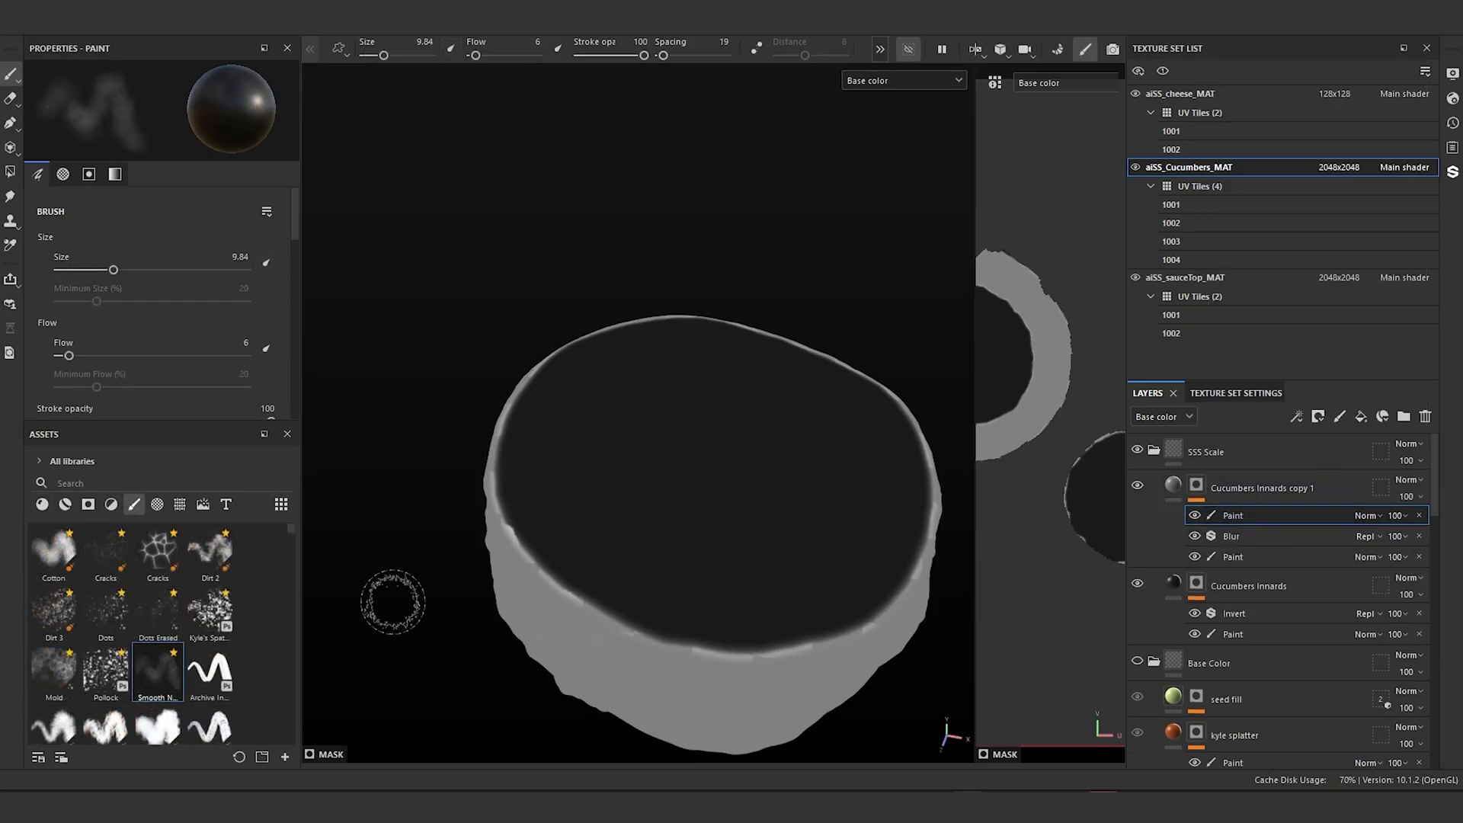
key("x")
key("bracketleft")
left_click_drag(536, 555, 640, 602)
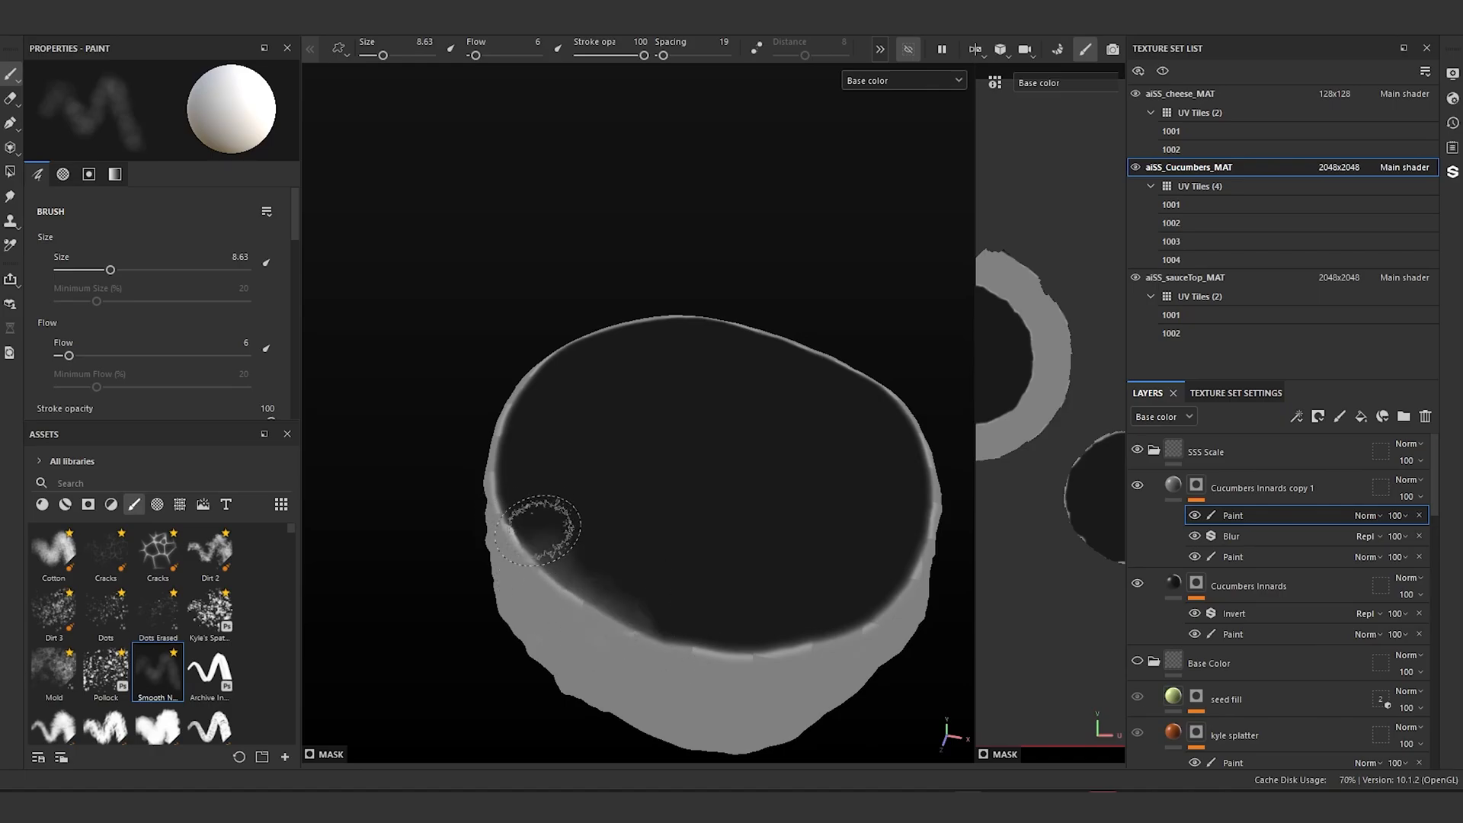
Step: Reduce the brush size to 5.46 and feather the grey skin inward along the slice's near edge
key("bracketleft")
key("bracketleft")
key("bracketleft")
mouse_move(551, 561)
left_mouse_down()
mouse_move(607, 605)
mouse_move(724, 640)
left_mouse_up()
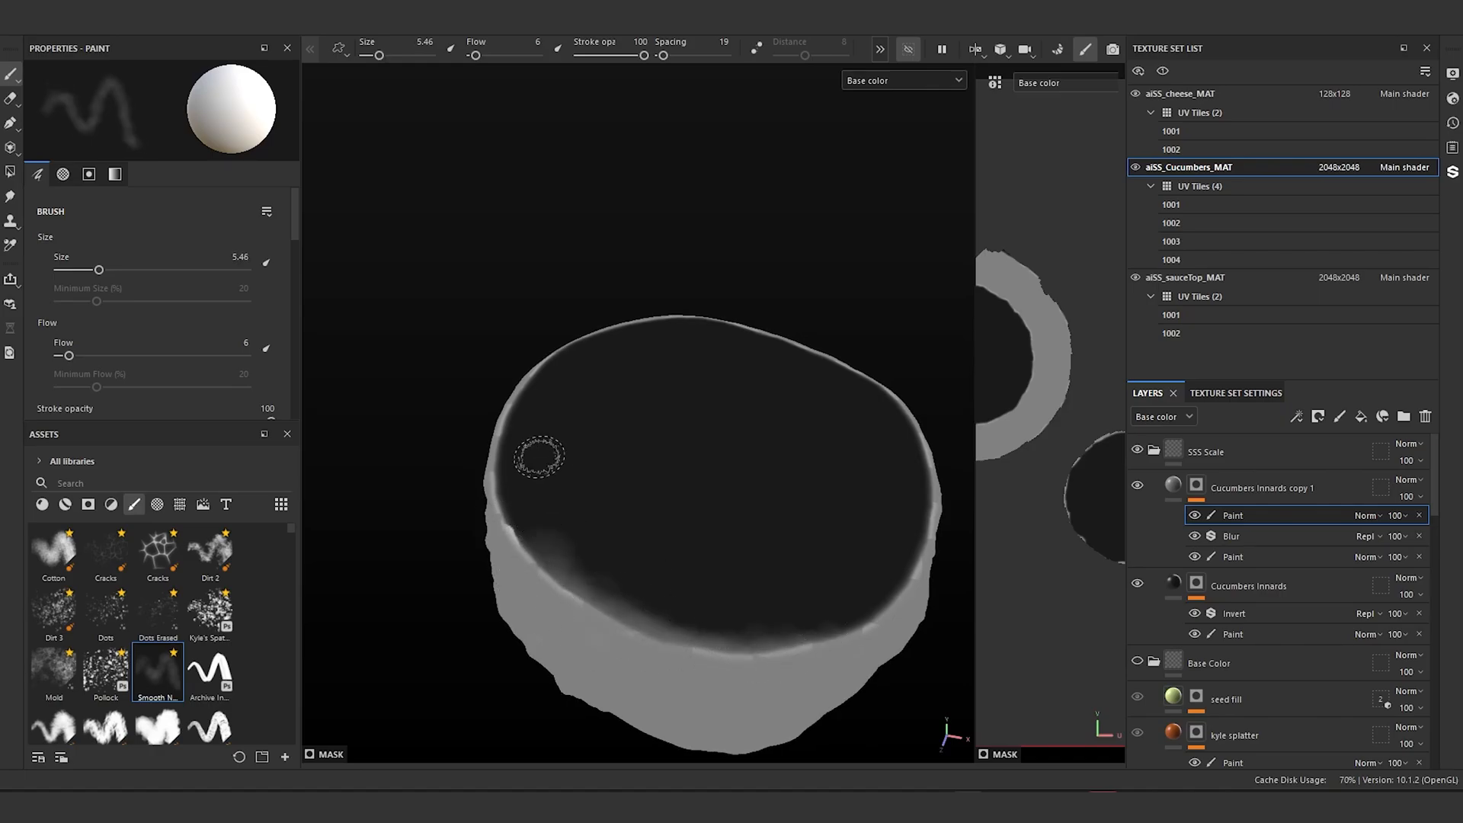
mouse_move(539, 561)
left_mouse_down()
mouse_move(509, 502)
mouse_move(569, 586)
left_mouse_up()
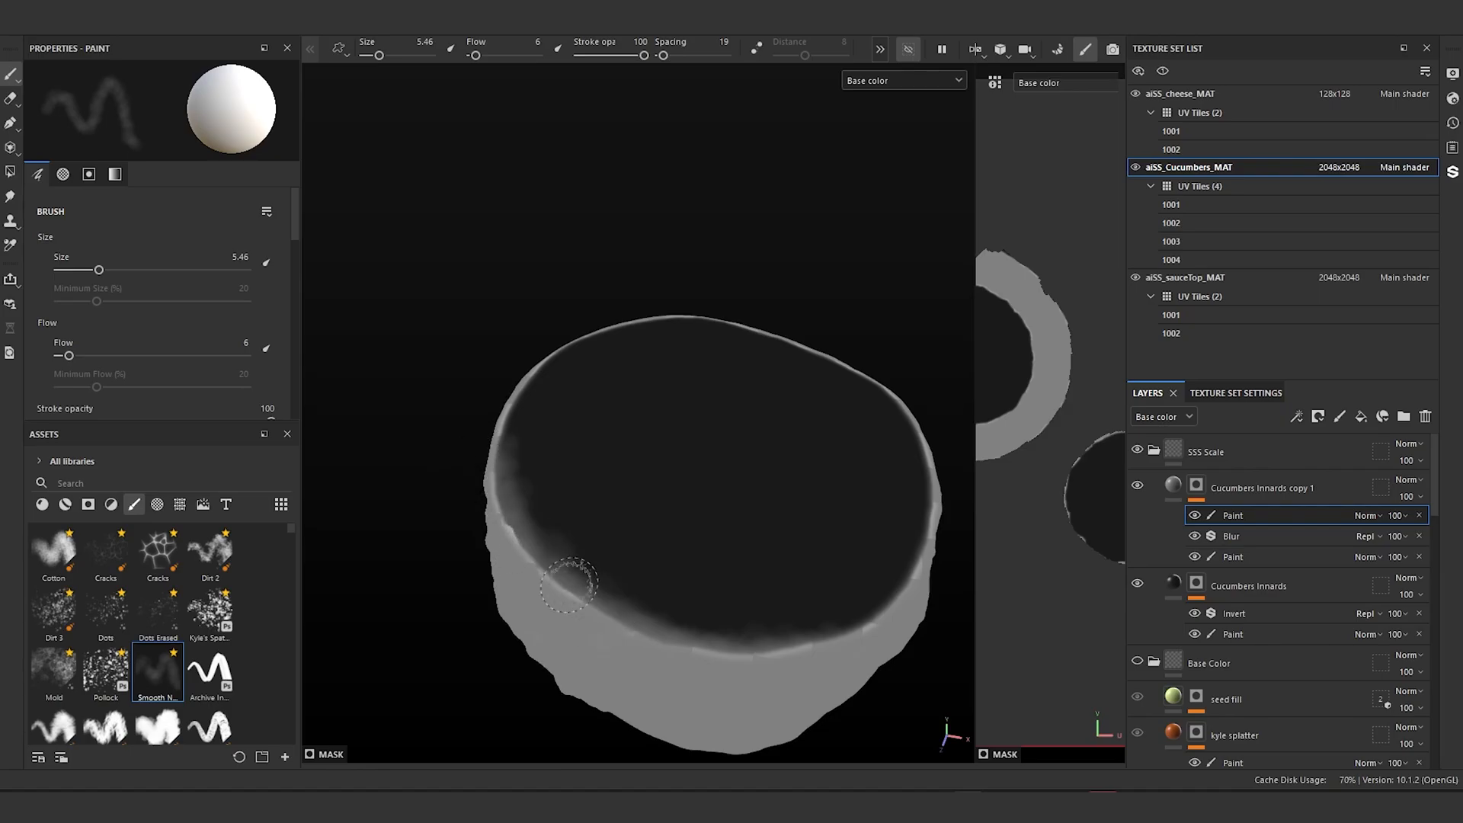
mouse_move(838, 606)
left_mouse_down()
mouse_move(782, 634)
mouse_move(856, 636)
mouse_move(926, 526)
mouse_move(900, 603)
left_mouse_up()
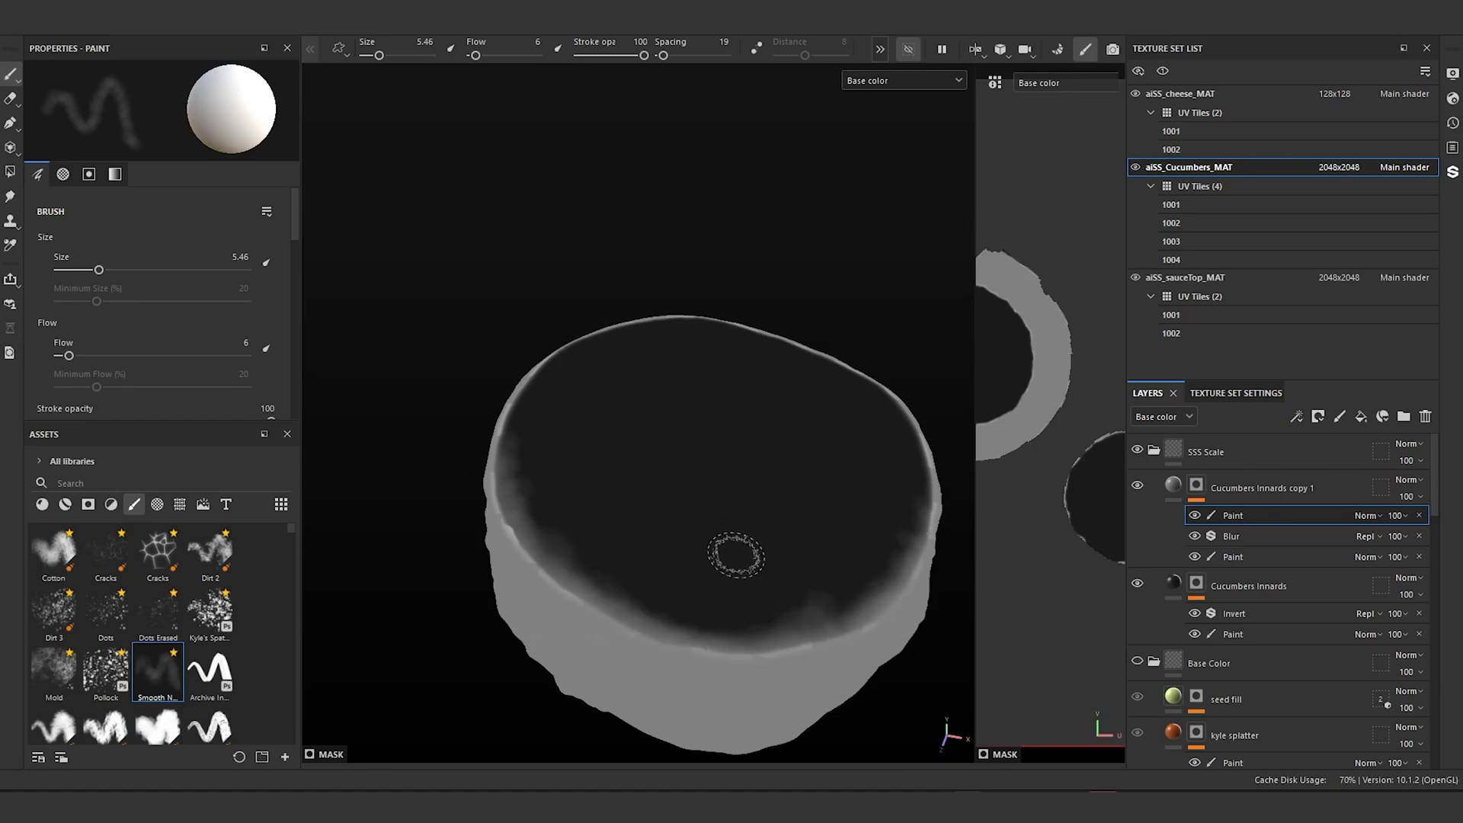
Step: Continue the soft white strokes along the sides of the same slice's rim to blend skin into innards
mouse_move(731, 549)
left_mouse_down("alt")
mouse_move(718, 550)
mouse_move(708, 513)
left_mouse_up("alt")
middle_click_drag(709, 513, 663, 496, "alt")
right_click_drag(663, 496, 671, 538, "alt")
mouse_move(672, 537)
left_mouse_down("alt")
mouse_move(676, 613)
mouse_move(677, 579)
left_mouse_up("alt")
middle_click_drag(678, 519, 500, 561, "alt")
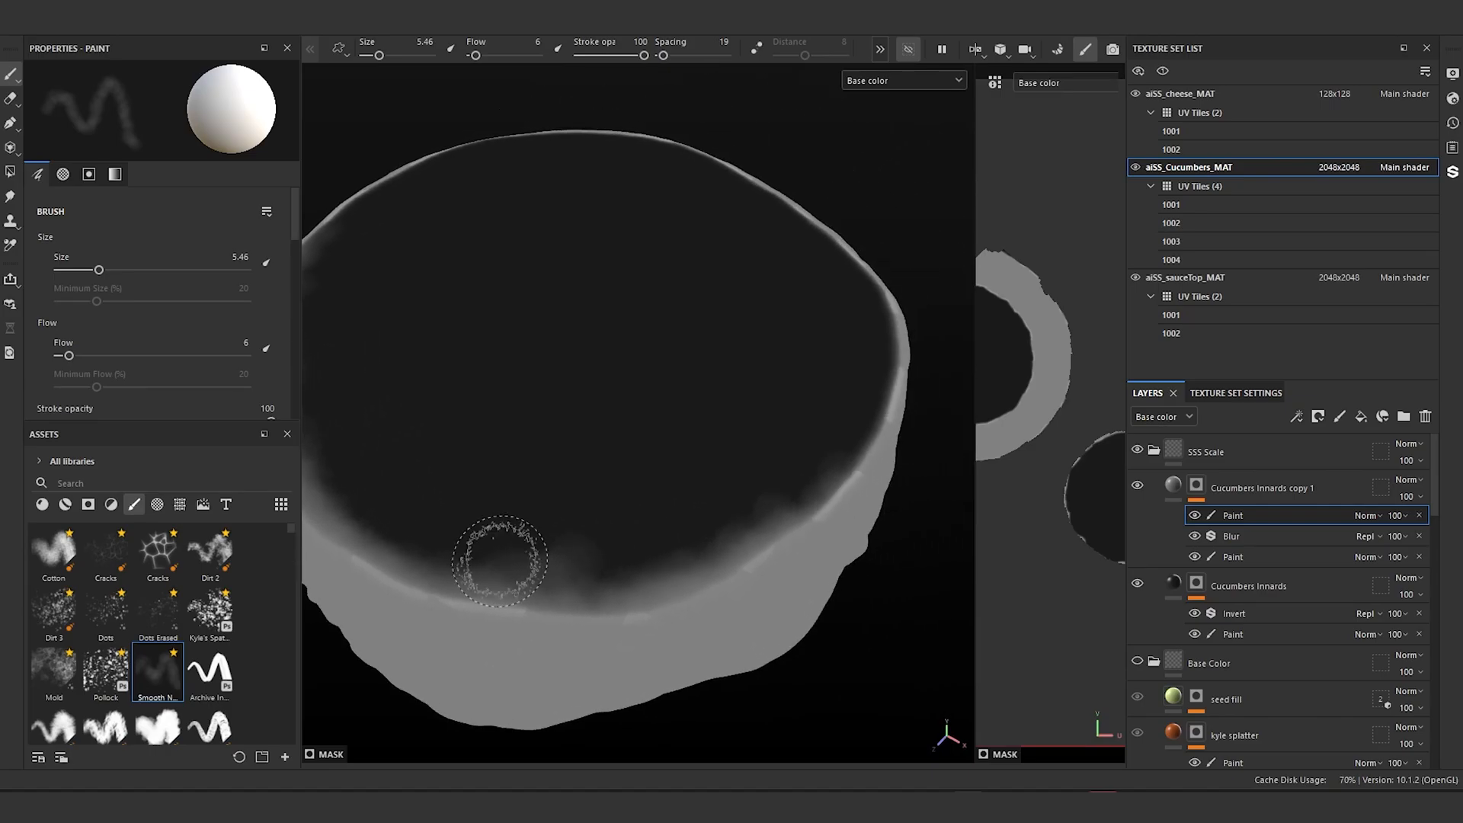
mouse_move(800, 503)
left_mouse_down()
mouse_move(839, 483)
mouse_move(891, 333)
mouse_move(869, 254)
mouse_move(915, 317)
mouse_move(857, 266)
mouse_move(813, 522)
left_mouse_up()
scroll(719, 570, "down", 3)
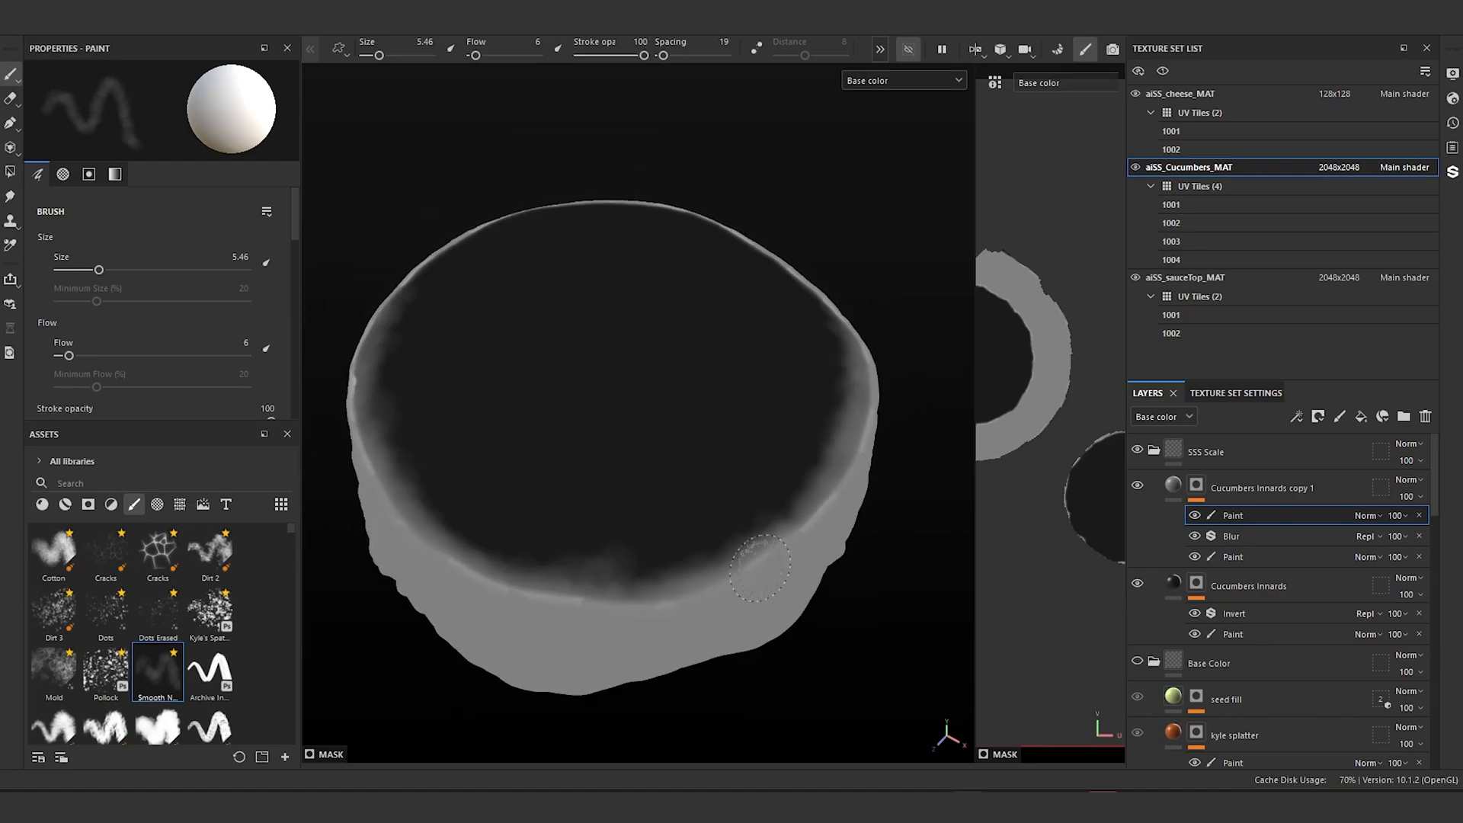
left_click_drag(686, 579, 723, 567, "alt")
Step: Toggle the visibility of Cucumbers Innards to compare the feathered skin border with and without the dark layer
left_click(1138, 587)
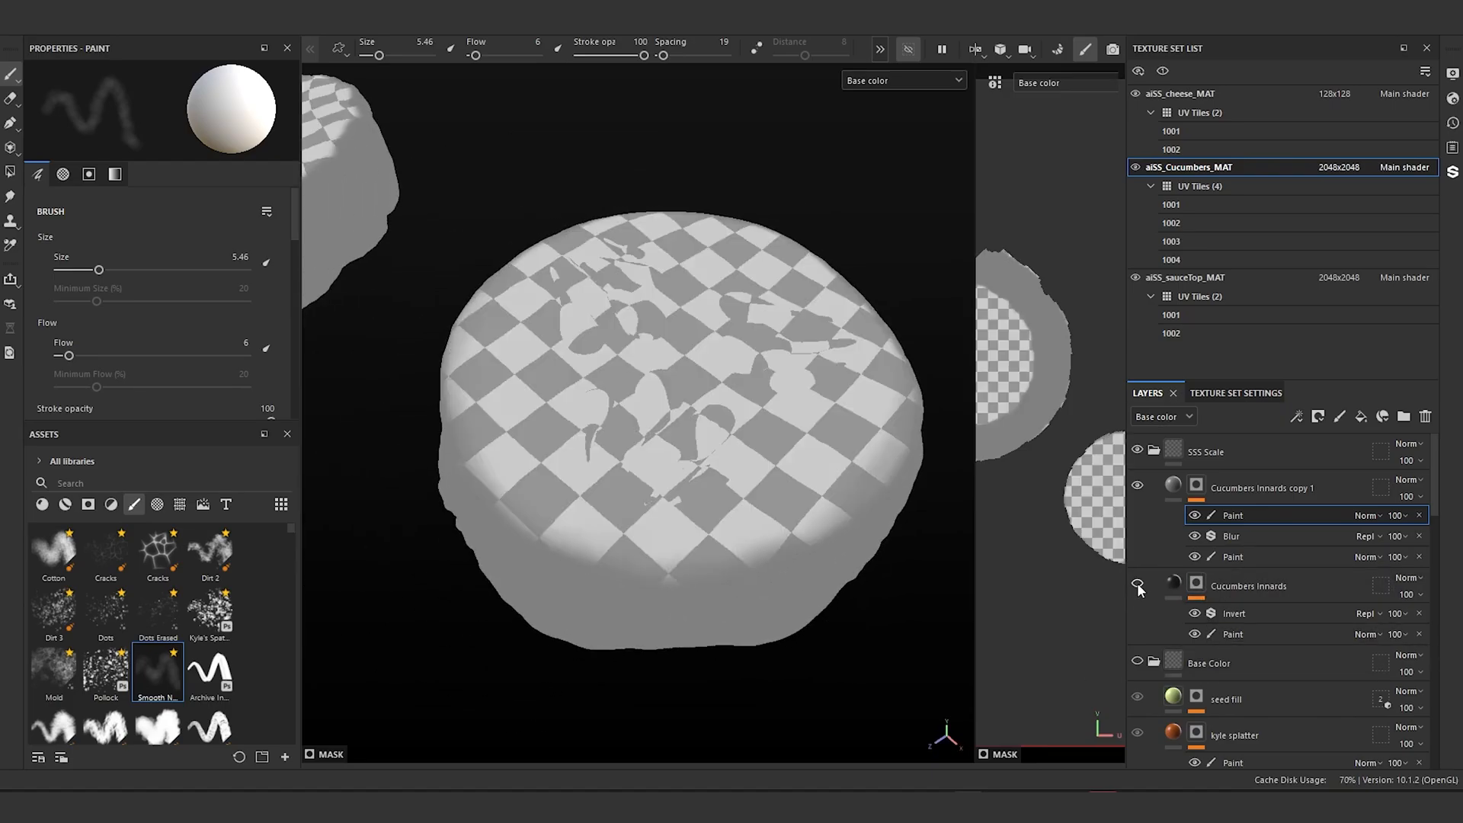
left_click(1138, 585)
left_click(1137, 585)
left_click(1137, 586)
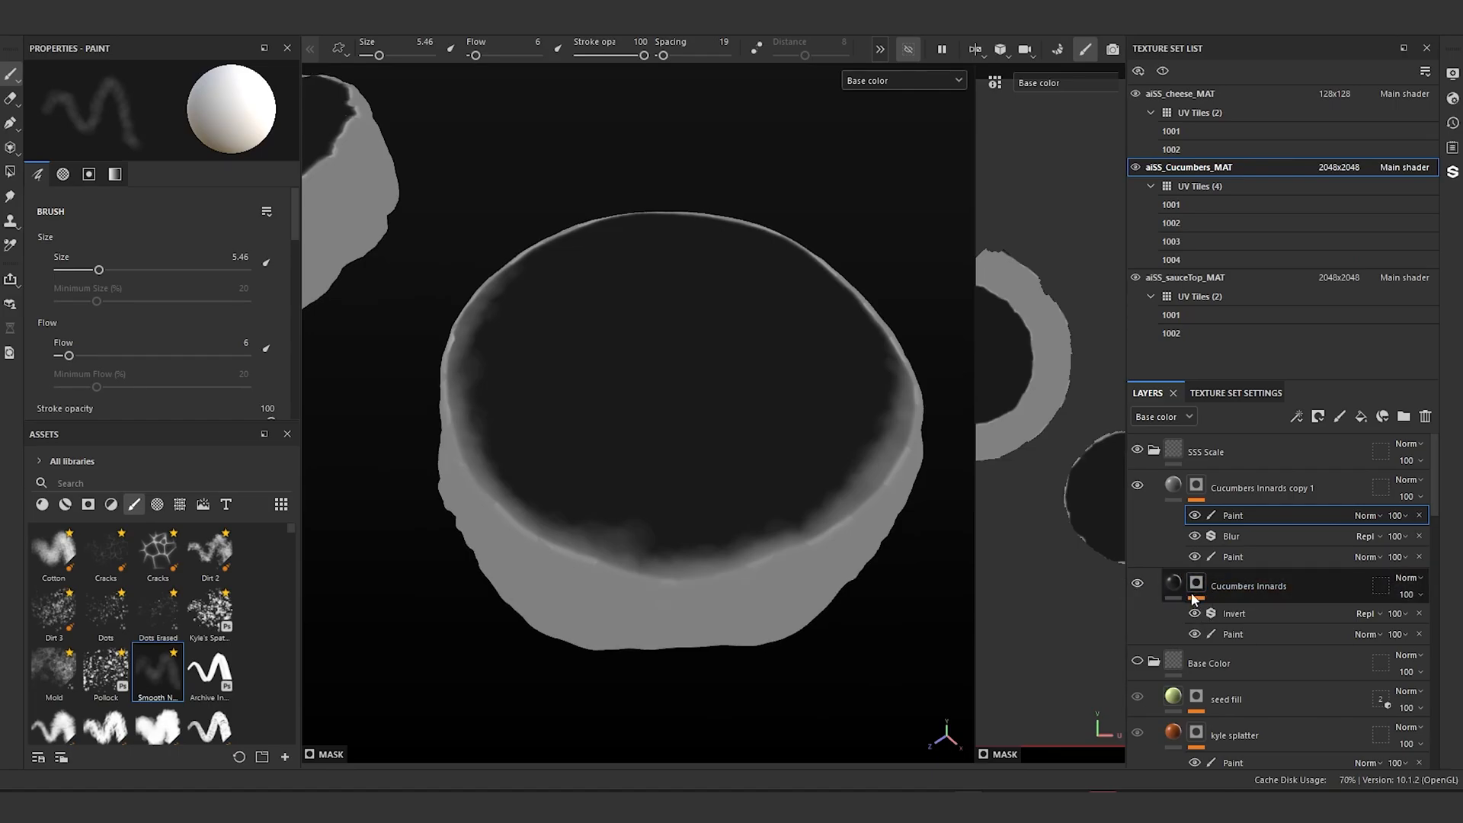
Step: Feather the grey skin inward around the slice's remaining side and far rim with soft white strokes
left_click_drag(901, 542, 648, 571, "alt")
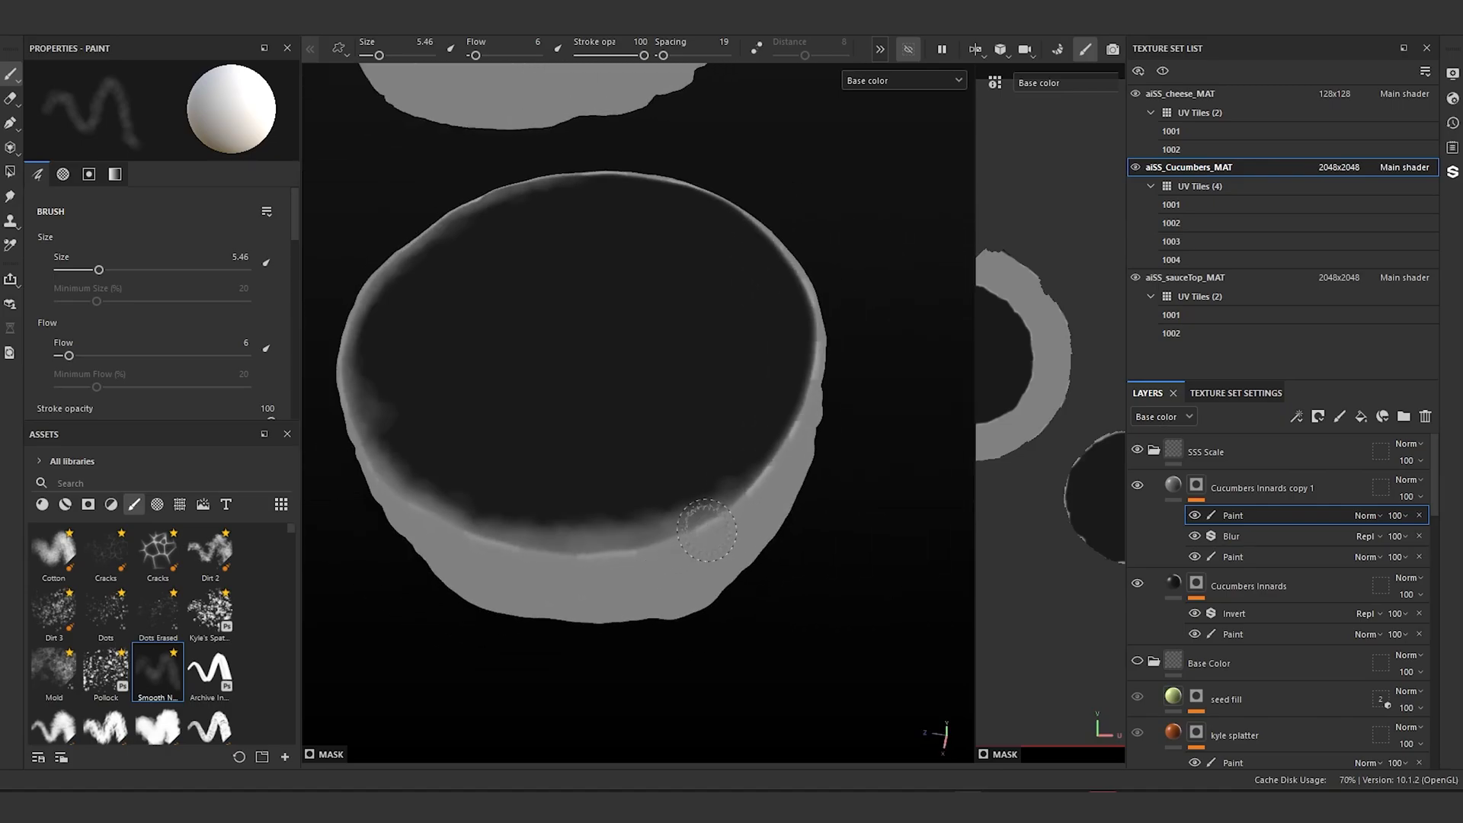
middle_click_drag(706, 530, 731, 630, "alt")
mouse_move(802, 558)
left_mouse_down()
mouse_move(784, 526)
mouse_move(823, 386)
mouse_move(838, 429)
mouse_move(770, 309)
mouse_move(678, 260)
mouse_move(575, 257)
left_mouse_up()
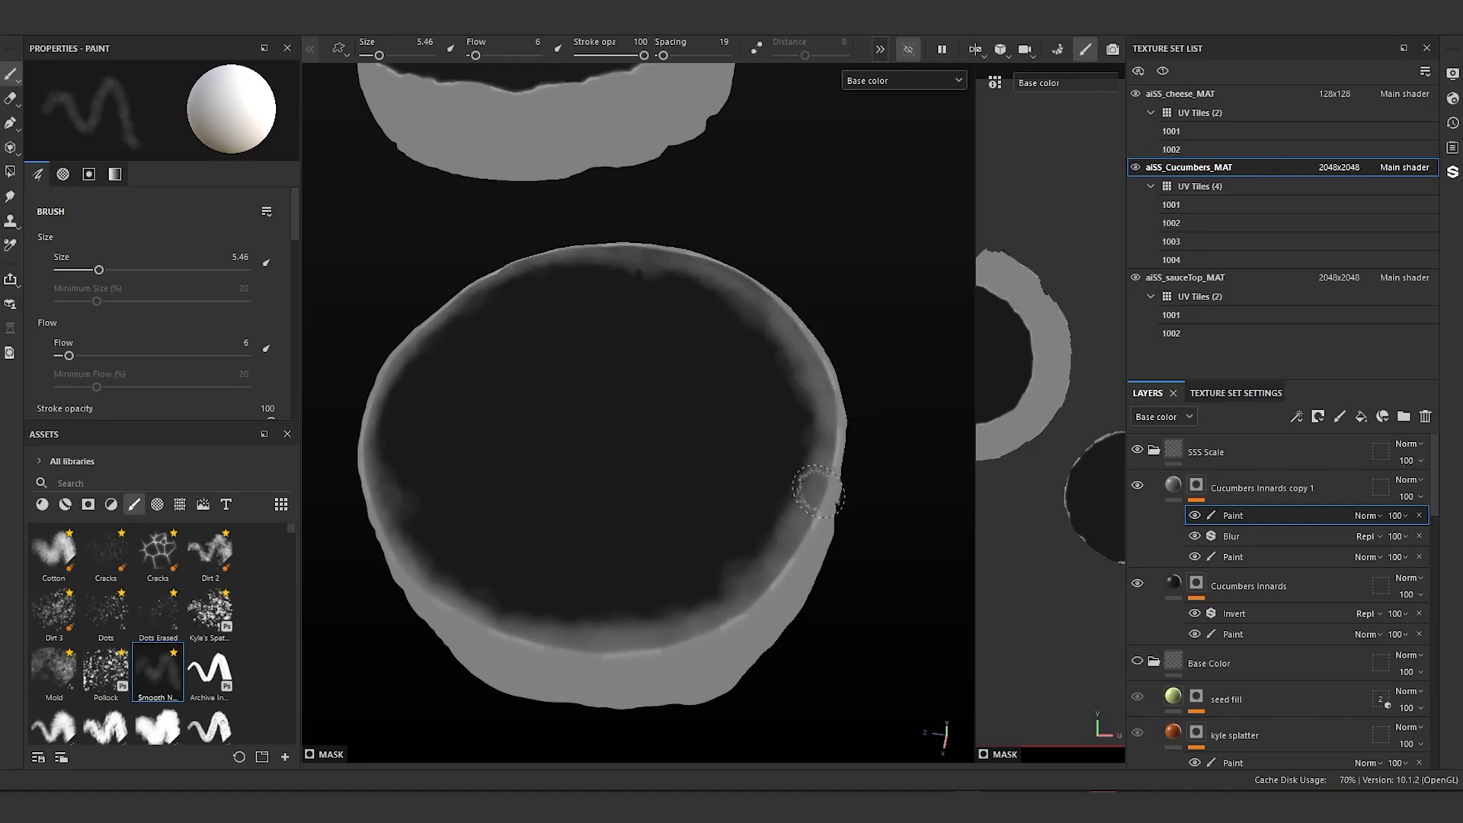
Step: Add a new Paint effect above the Invert in the mask of Cucumbers Innards
right_click(1200, 586)
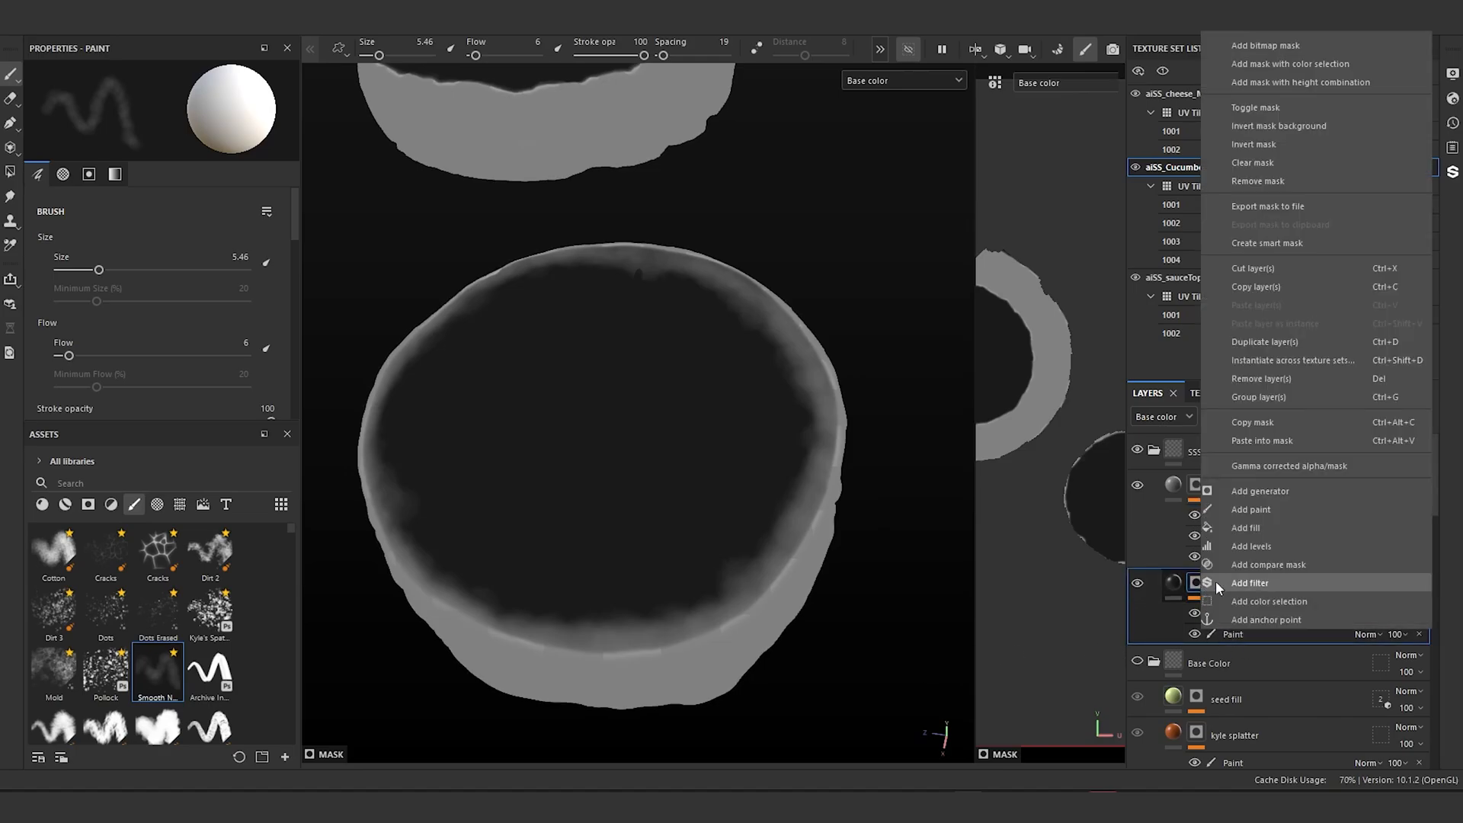
left_click(1268, 512)
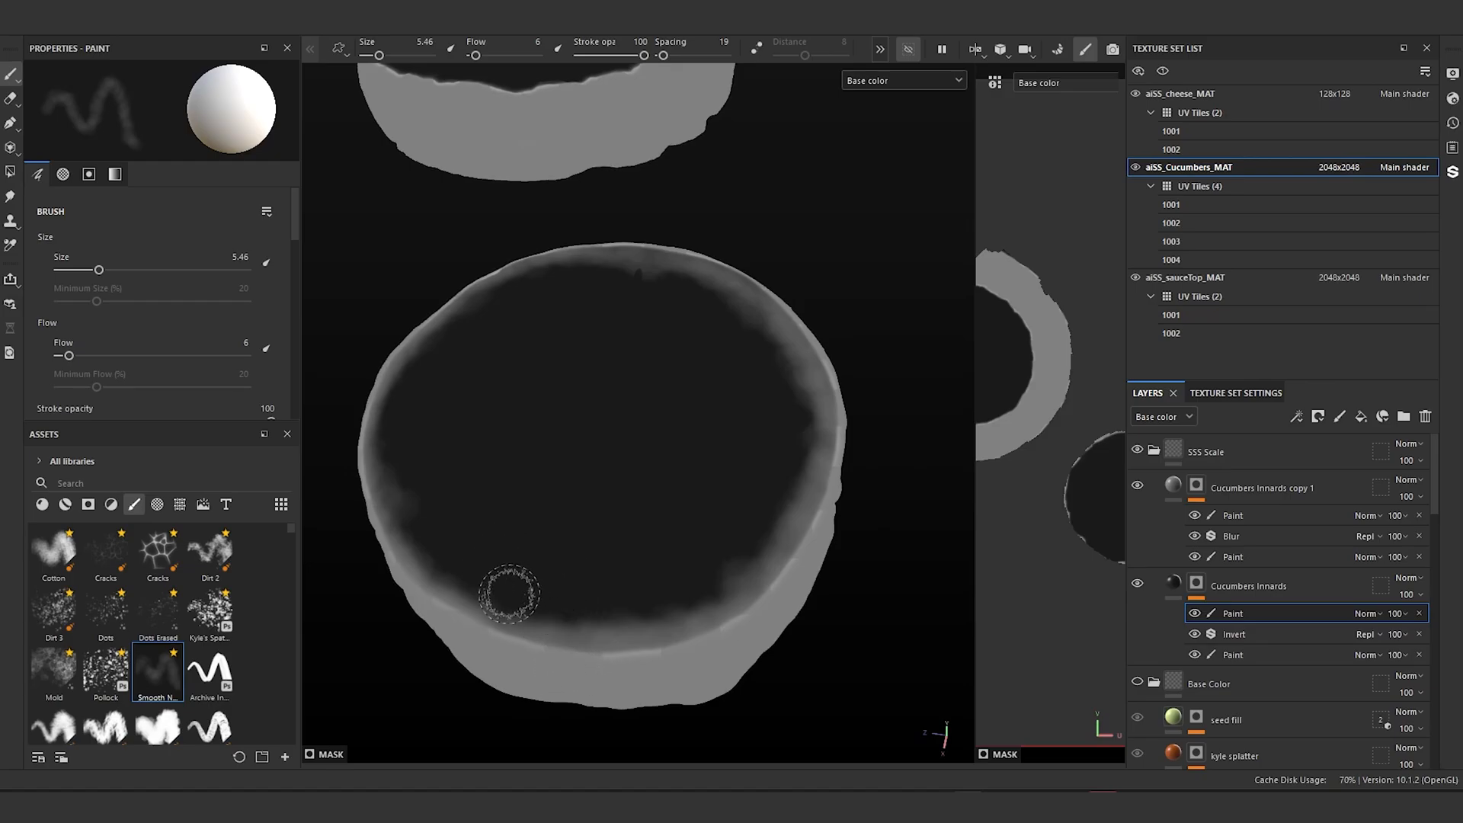
key("x")
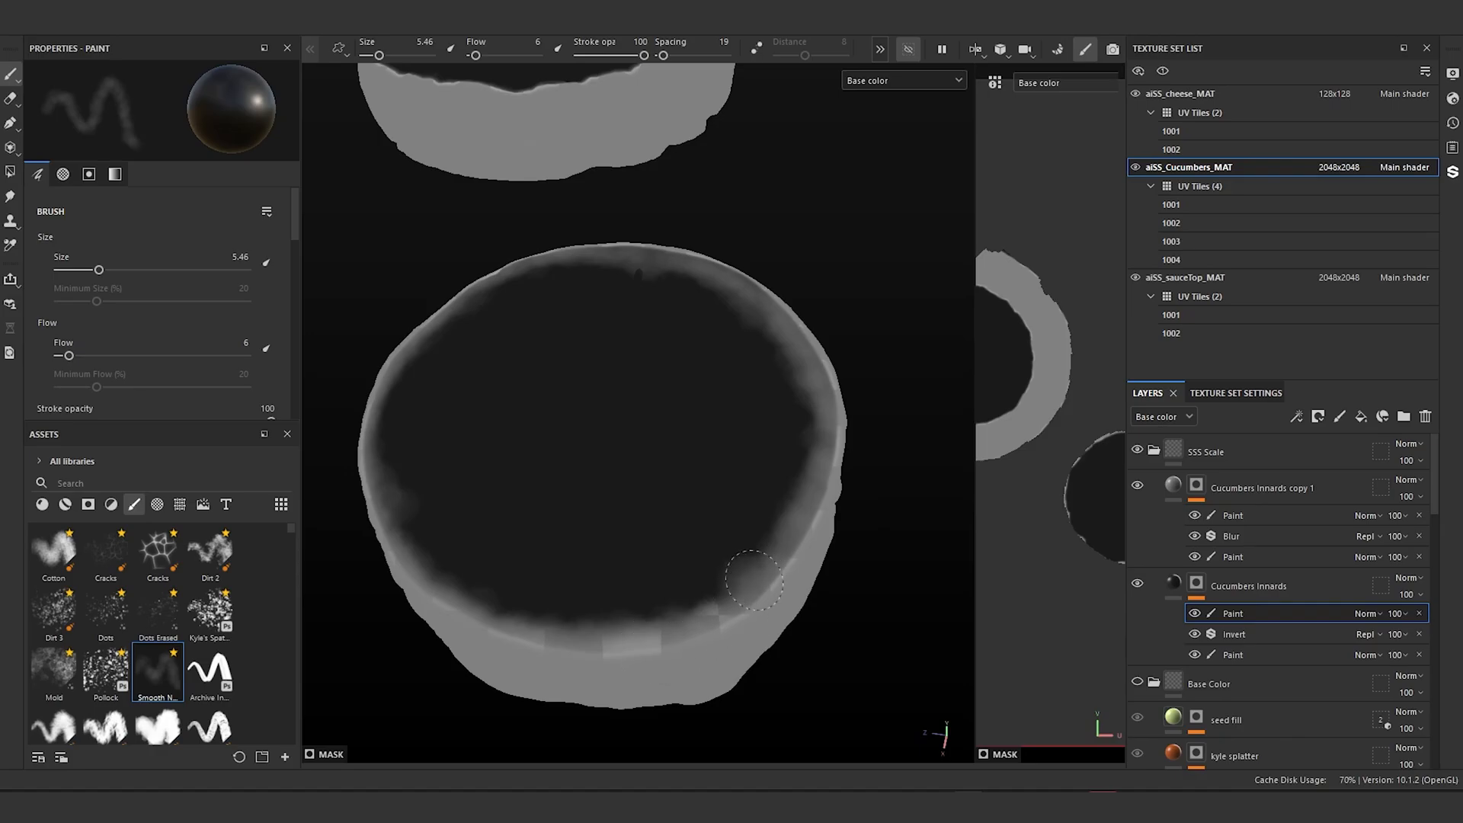
mouse_move(760, 570)
left_mouse_down()
mouse_move(620, 572)
mouse_move(620, 555)
mouse_move(503, 572)
left_mouse_up()
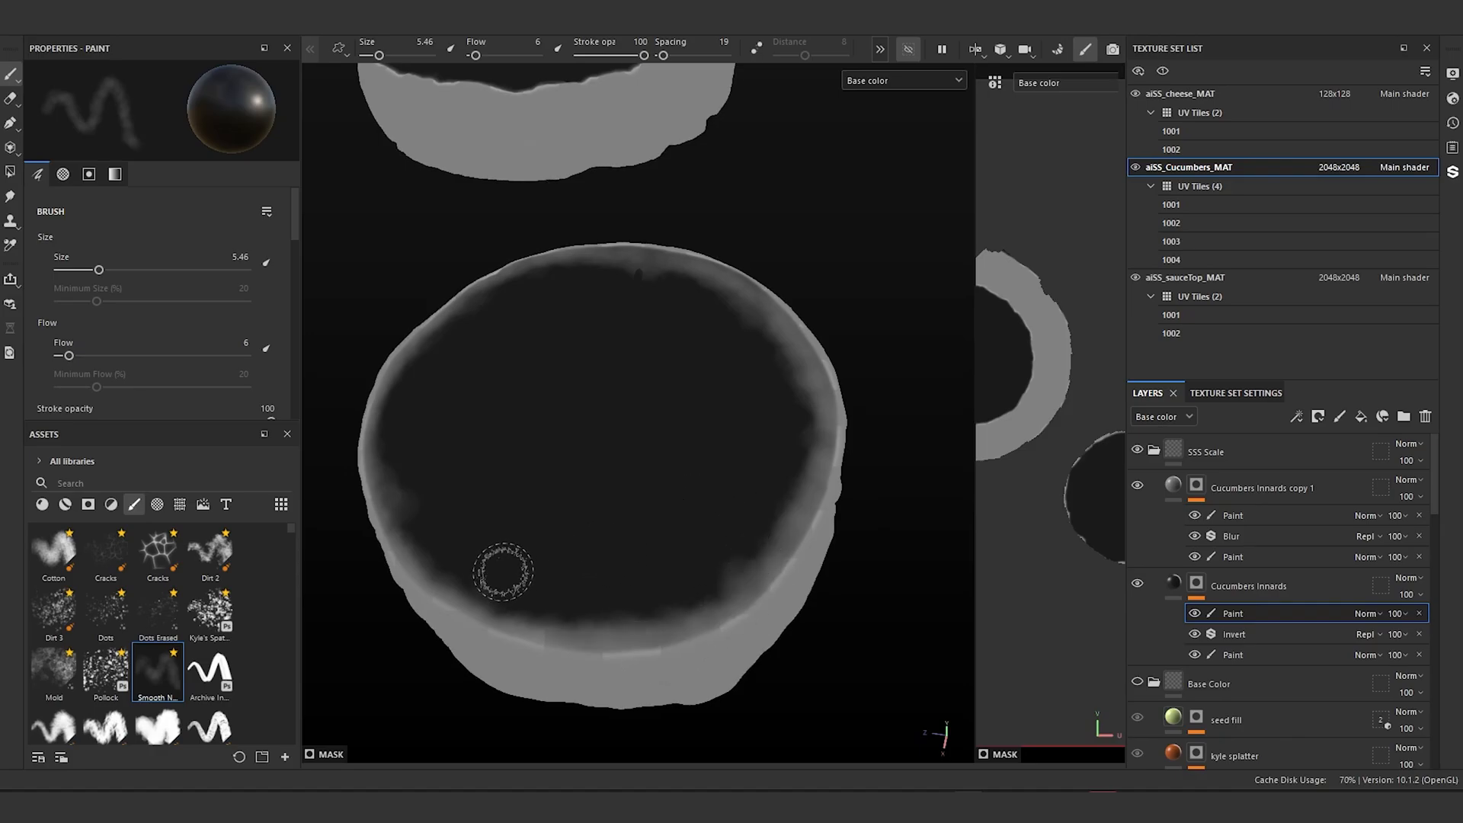
key("x")
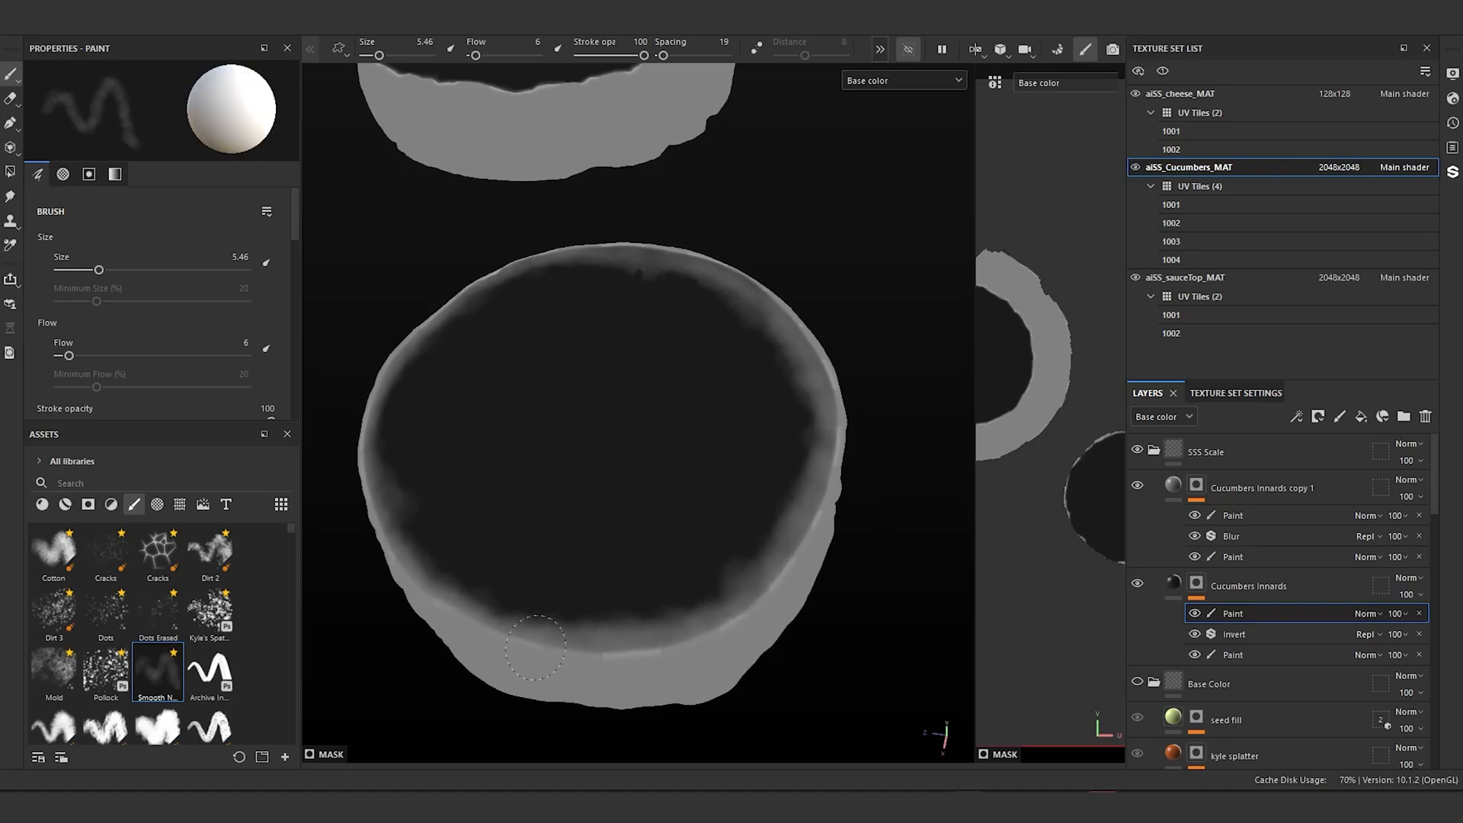
Step: Hide Cucumbers Innards copy 1 and paint white over the slice's rim in the Cucumbers Innards mask using the Basic Soft brush at size 10
left_click(1137, 485)
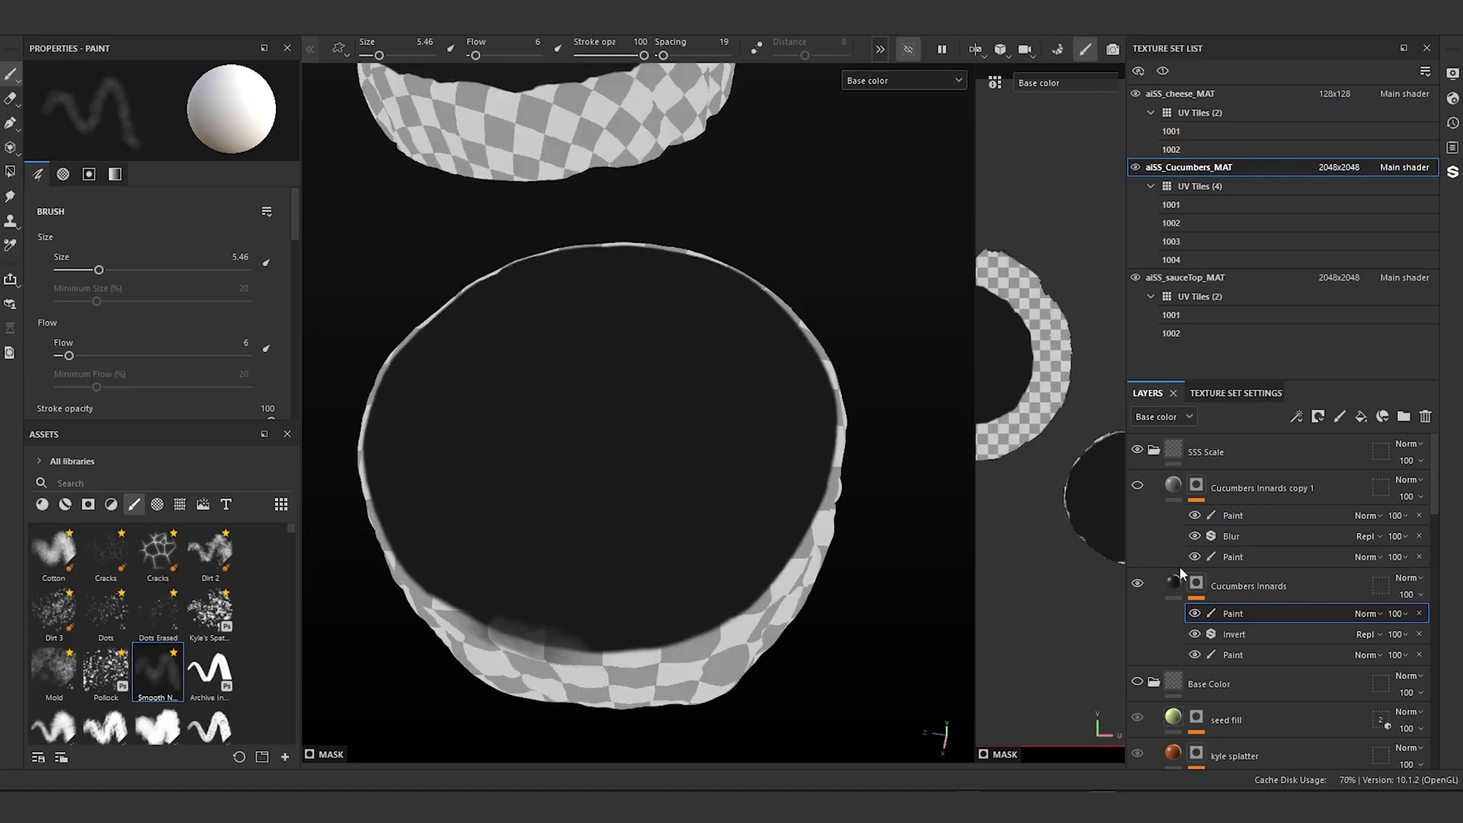
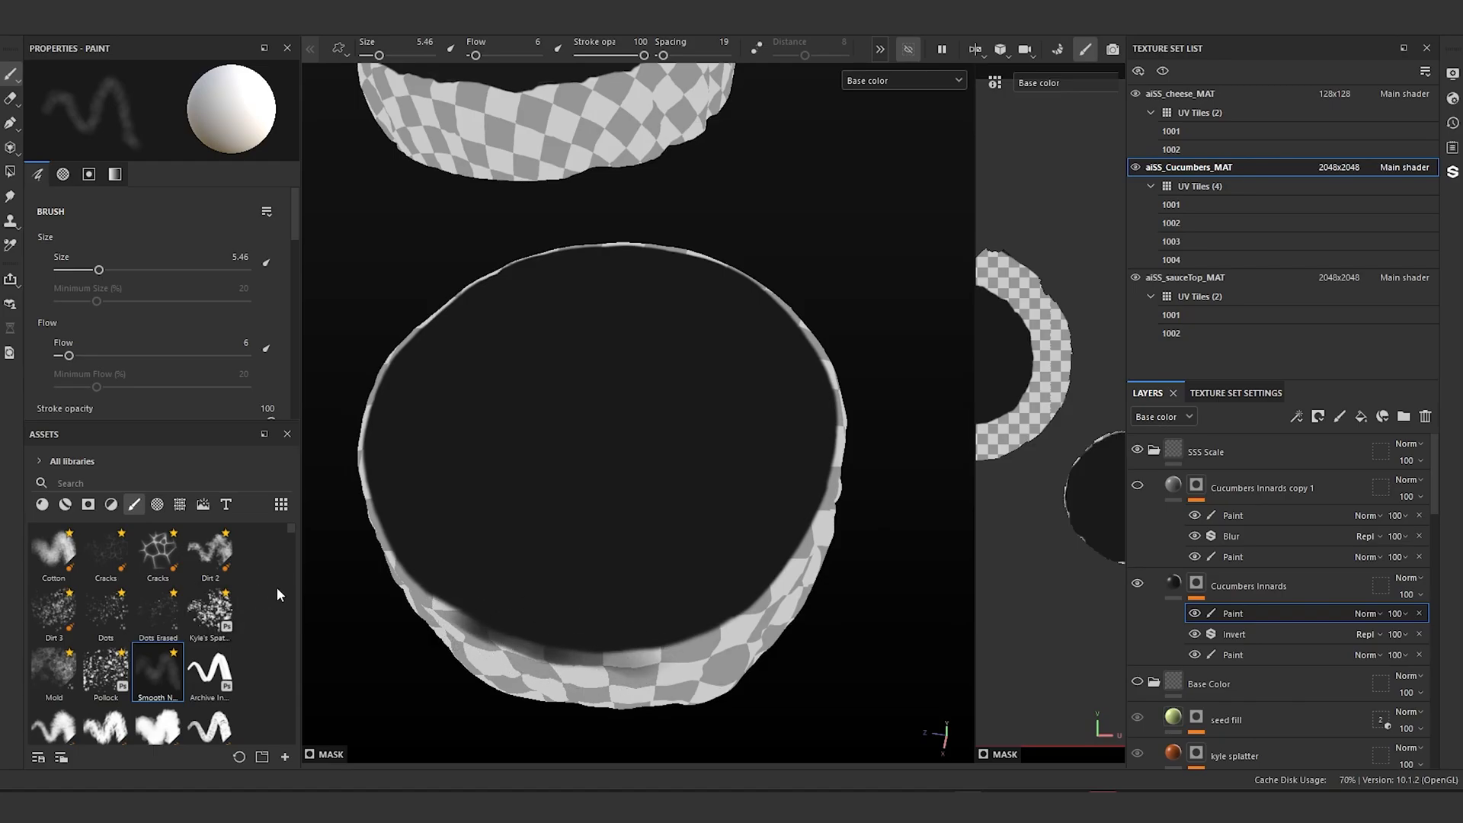
scroll(289, 534, "down", 5)
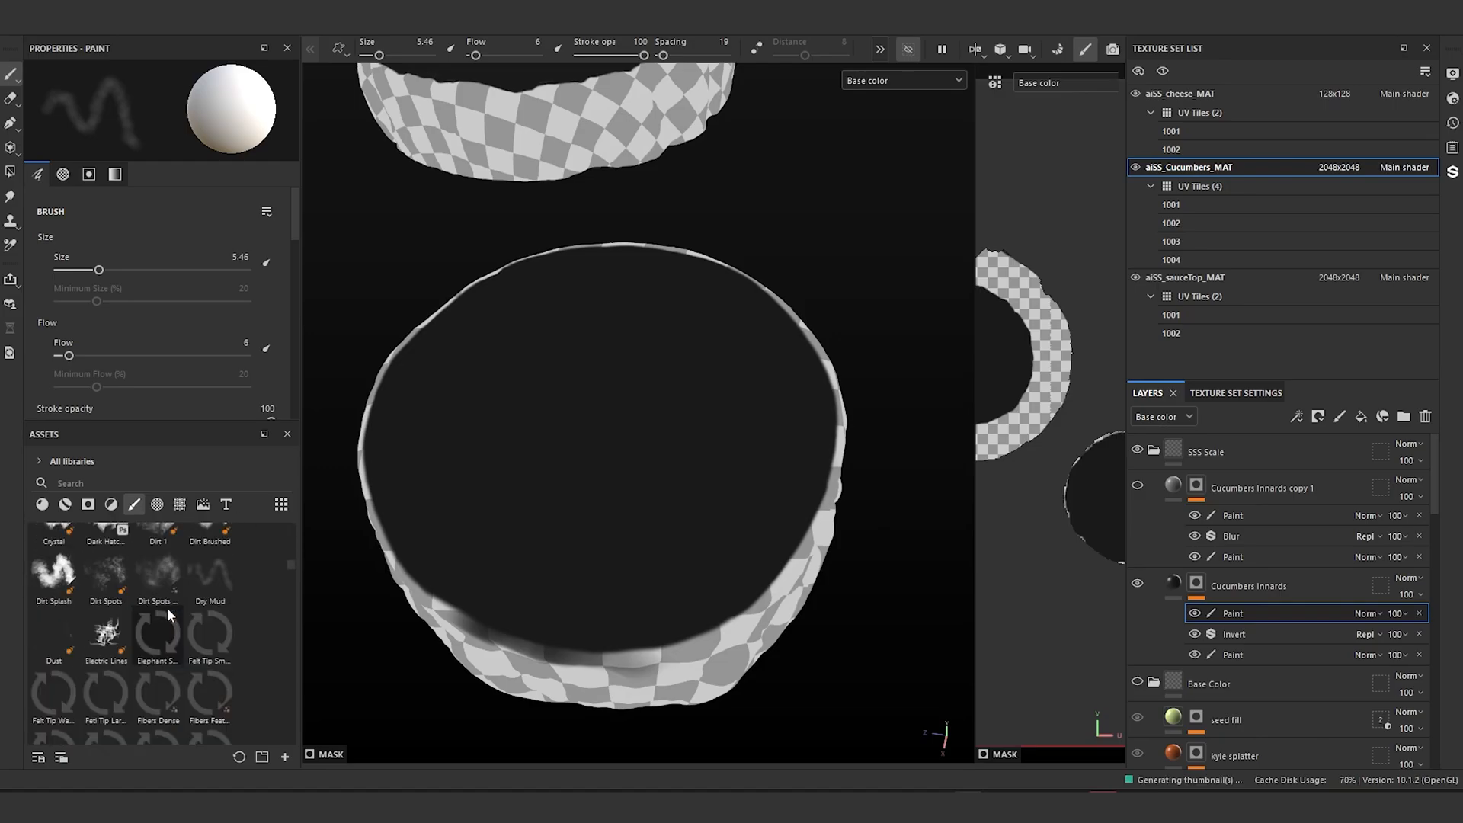
scroll(167, 606, "up", 5)
left_click(216, 665)
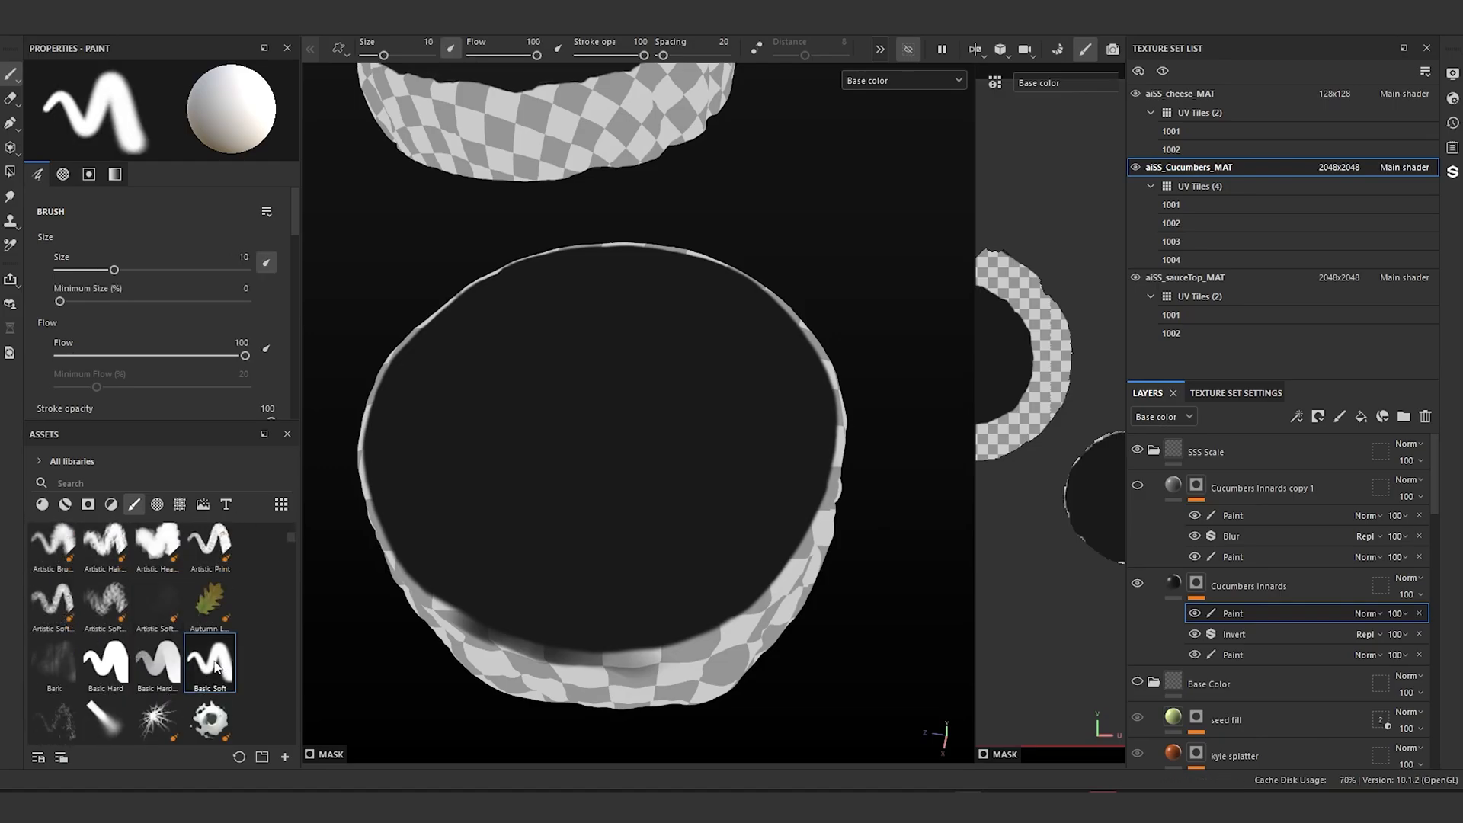
mouse_move(458, 584)
left_mouse_down()
mouse_move(490, 611)
mouse_move(620, 633)
mouse_move(702, 614)
mouse_move(669, 659)
mouse_move(744, 610)
mouse_move(810, 538)
left_mouse_up()
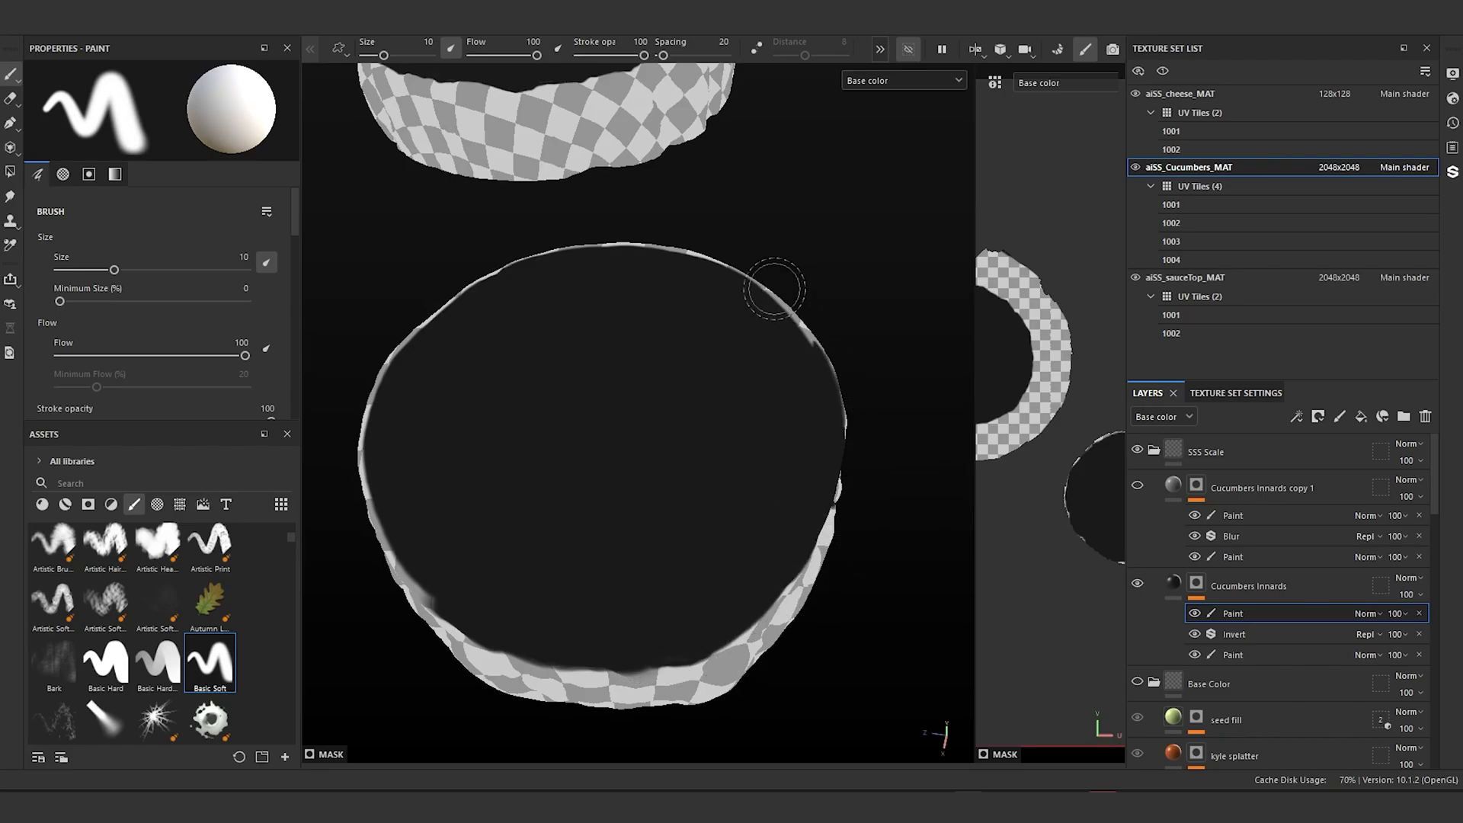
left_click_drag(478, 632, 394, 543)
left_click_drag(442, 612, 390, 507)
Step: Extend the Cucumbers Innards mask past the slice's other rim edges, including its underside, with the Basic Soft brush
left_click_drag(680, 697, 747, 598, "alt")
mouse_move(945, 604)
left_mouse_down()
mouse_move(859, 604)
mouse_move(686, 567)
mouse_move(628, 533)
left_mouse_up()
mouse_move(586, 474)
left_mouse_down("alt")
mouse_move(745, 515)
mouse_move(806, 598)
mouse_move(589, 523)
mouse_move(508, 371)
mouse_move(693, 402)
mouse_move(663, 499)
mouse_move(829, 506)
left_mouse_up("alt")
mouse_move(697, 551)
left_mouse_down()
mouse_move(613, 512)
mouse_move(557, 423)
left_mouse_up()
mouse_move(625, 517)
left_mouse_down("alt")
mouse_move(701, 523)
mouse_move(601, 640)
mouse_move(686, 549)
left_mouse_up("alt")
mouse_move(685, 549)
left_mouse_down()
mouse_move(415, 376)
mouse_move(534, 426)
left_mouse_up()
mouse_move(670, 602)
left_mouse_down()
mouse_move(470, 480)
mouse_move(579, 533)
left_mouse_up()
mouse_move(579, 533)
left_mouse_down()
mouse_move(640, 610)
mouse_move(732, 563)
left_mouse_up()
mouse_move(732, 564)
left_mouse_down("alt")
mouse_move(457, 375)
mouse_move(548, 381)
left_mouse_up("alt")
mouse_move(549, 381)
left_mouse_down()
mouse_move(322, 497)
mouse_move(488, 366)
left_mouse_up()
mouse_move(488, 365)
left_mouse_down("alt")
mouse_move(452, 424)
mouse_move(823, 591)
left_mouse_up("alt")
mouse_move(823, 591)
left_mouse_down("alt")
mouse_move(558, 554)
mouse_move(692, 640)
mouse_move(570, 640)
left_mouse_up("alt")
mouse_move(584, 518)
left_mouse_down()
mouse_move(775, 554)
mouse_move(640, 525)
mouse_move(550, 531)
left_mouse_up()
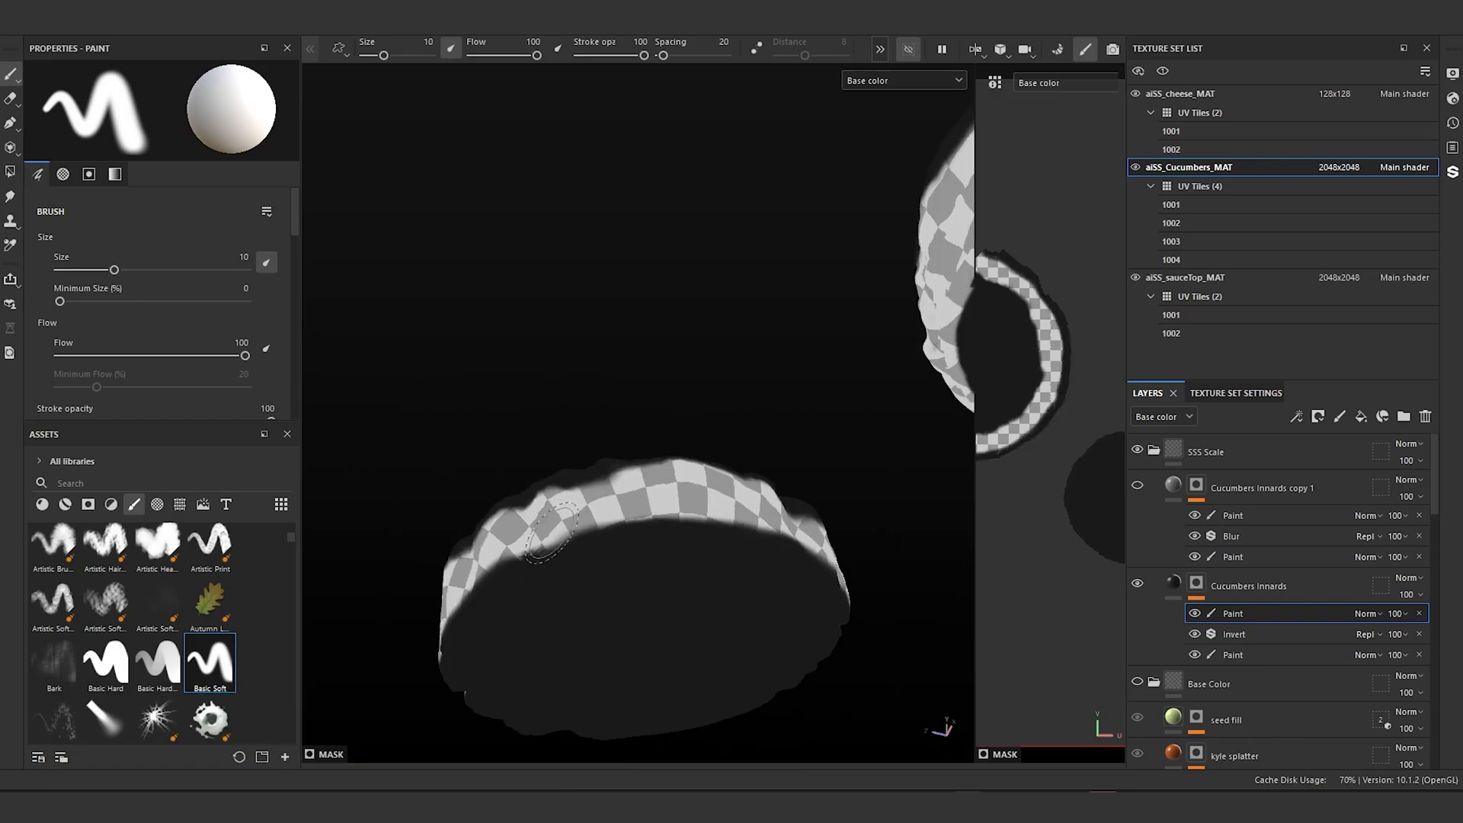
Step: Show Cucumbers Innards copy 1 and feather the skin border on the slice's underside in its top Paint effect with the Smooth N... brush
left_click(1137, 485)
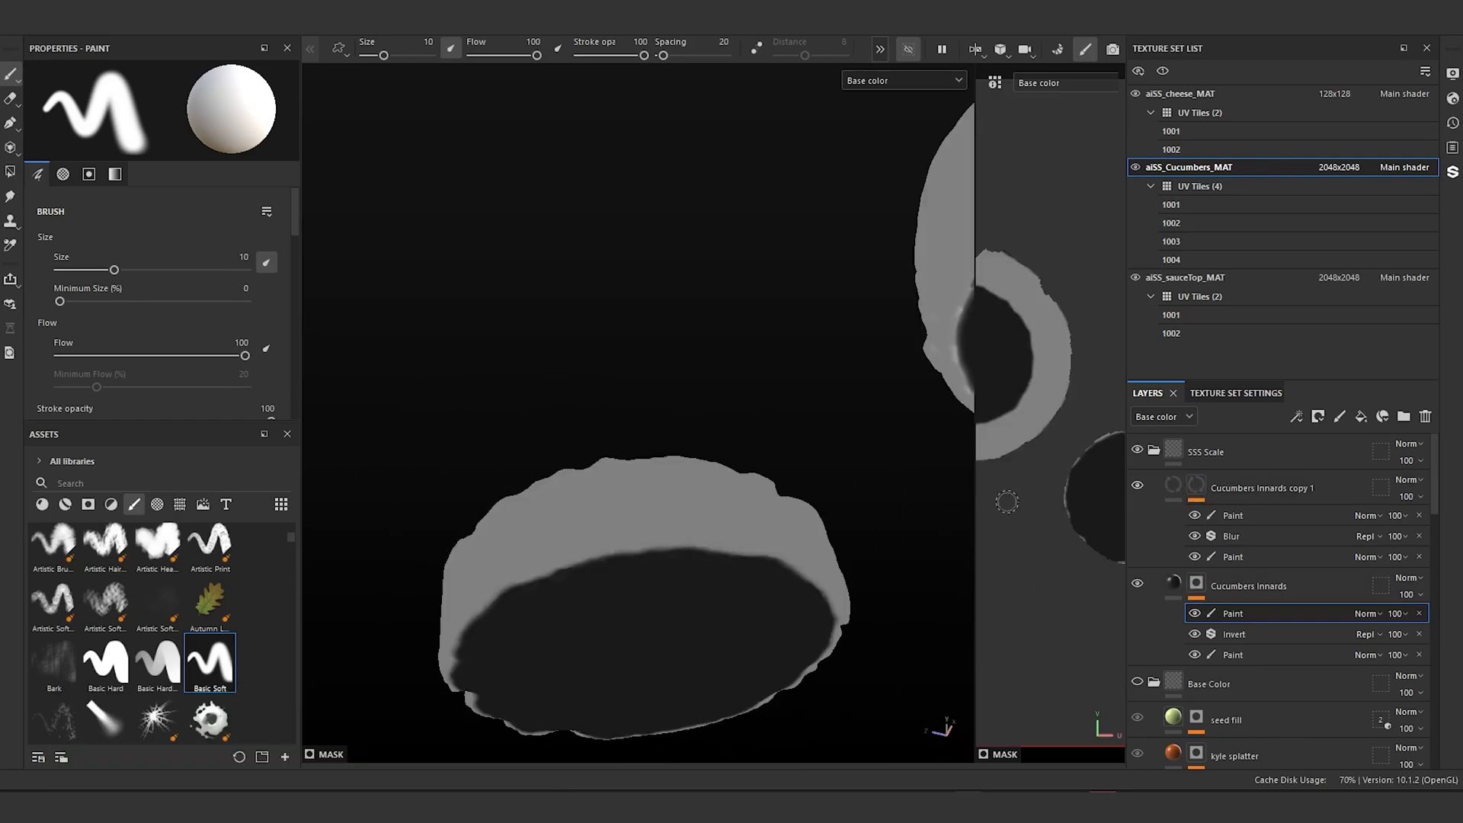
mouse_move(736, 465)
left_mouse_down("alt")
mouse_move(707, 507)
mouse_move(727, 343)
left_mouse_up("alt")
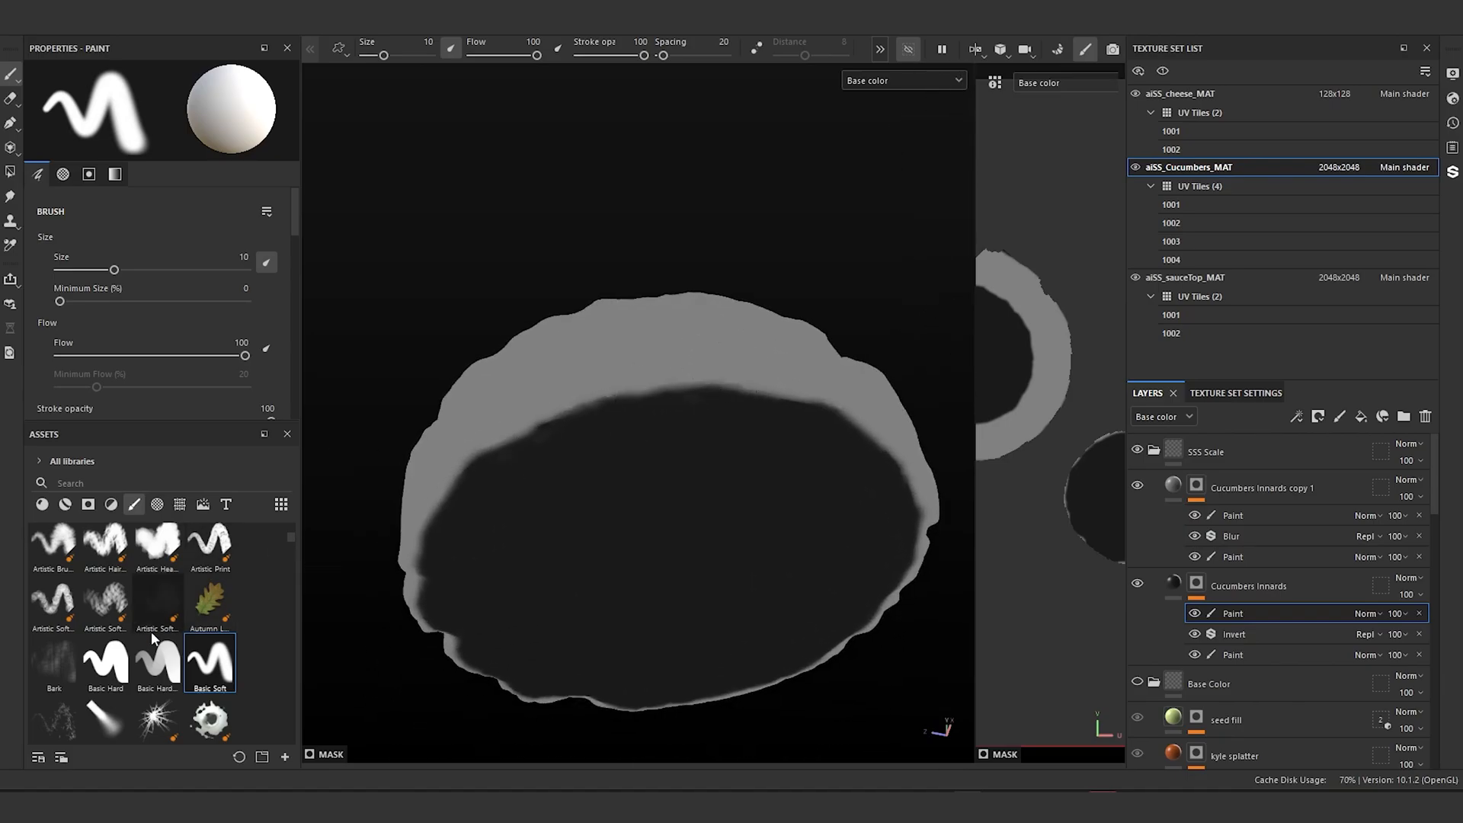
scroll(151, 630, "down", 3)
scroll(151, 631, "down", 5)
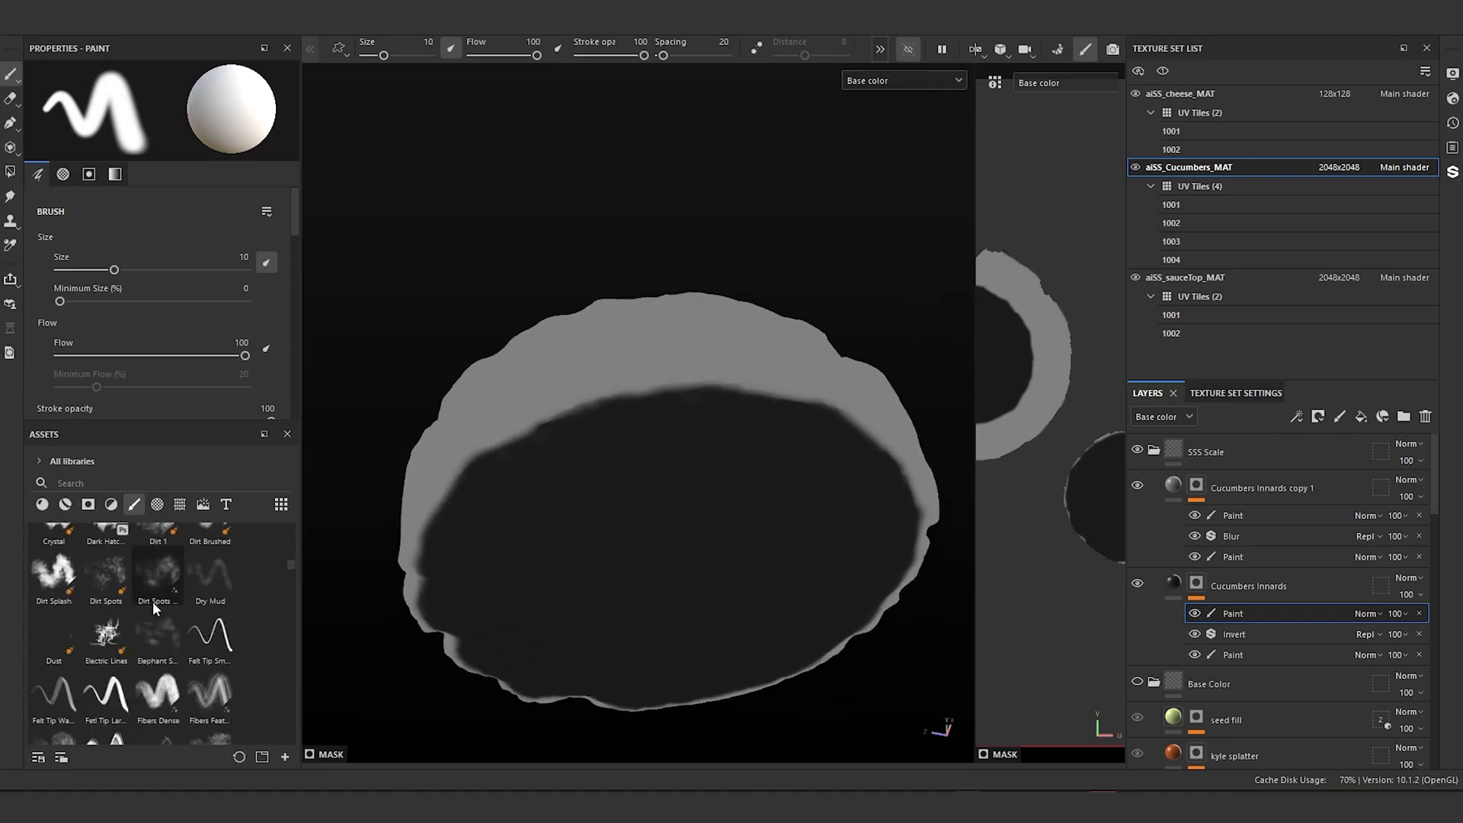
scroll(153, 602, "up", 5)
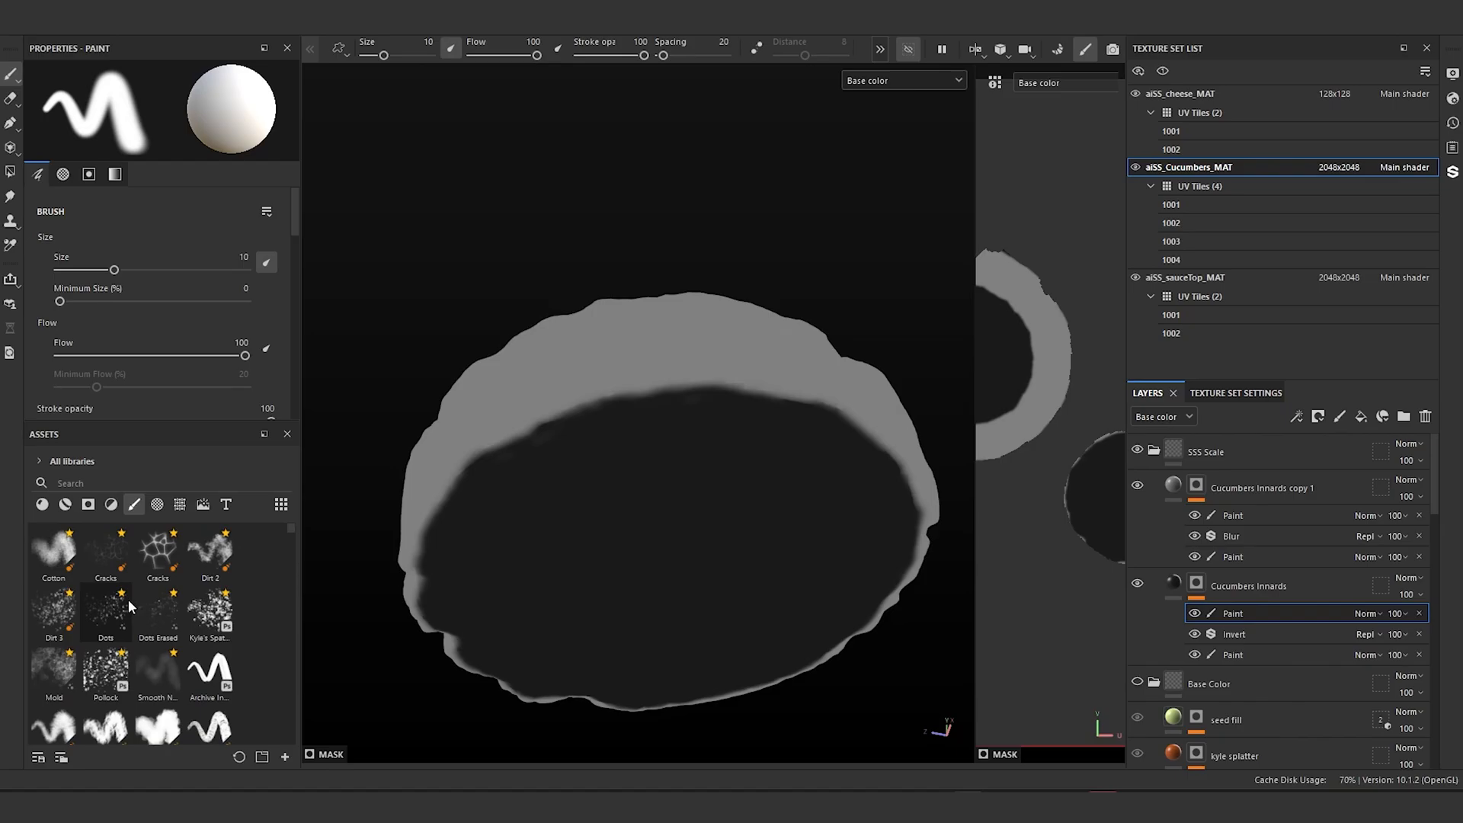
left_click(174, 668)
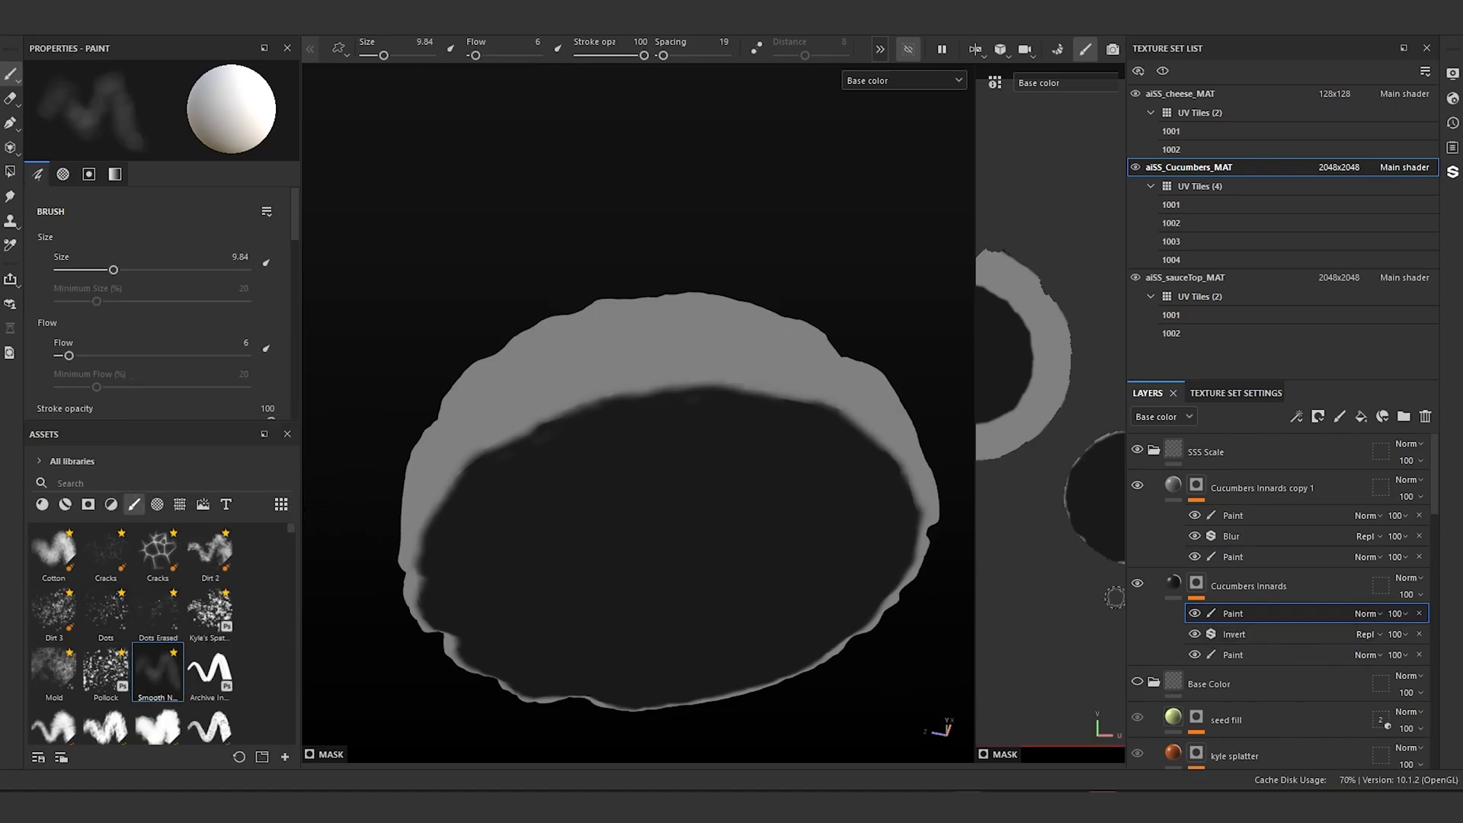
left_click(1228, 515)
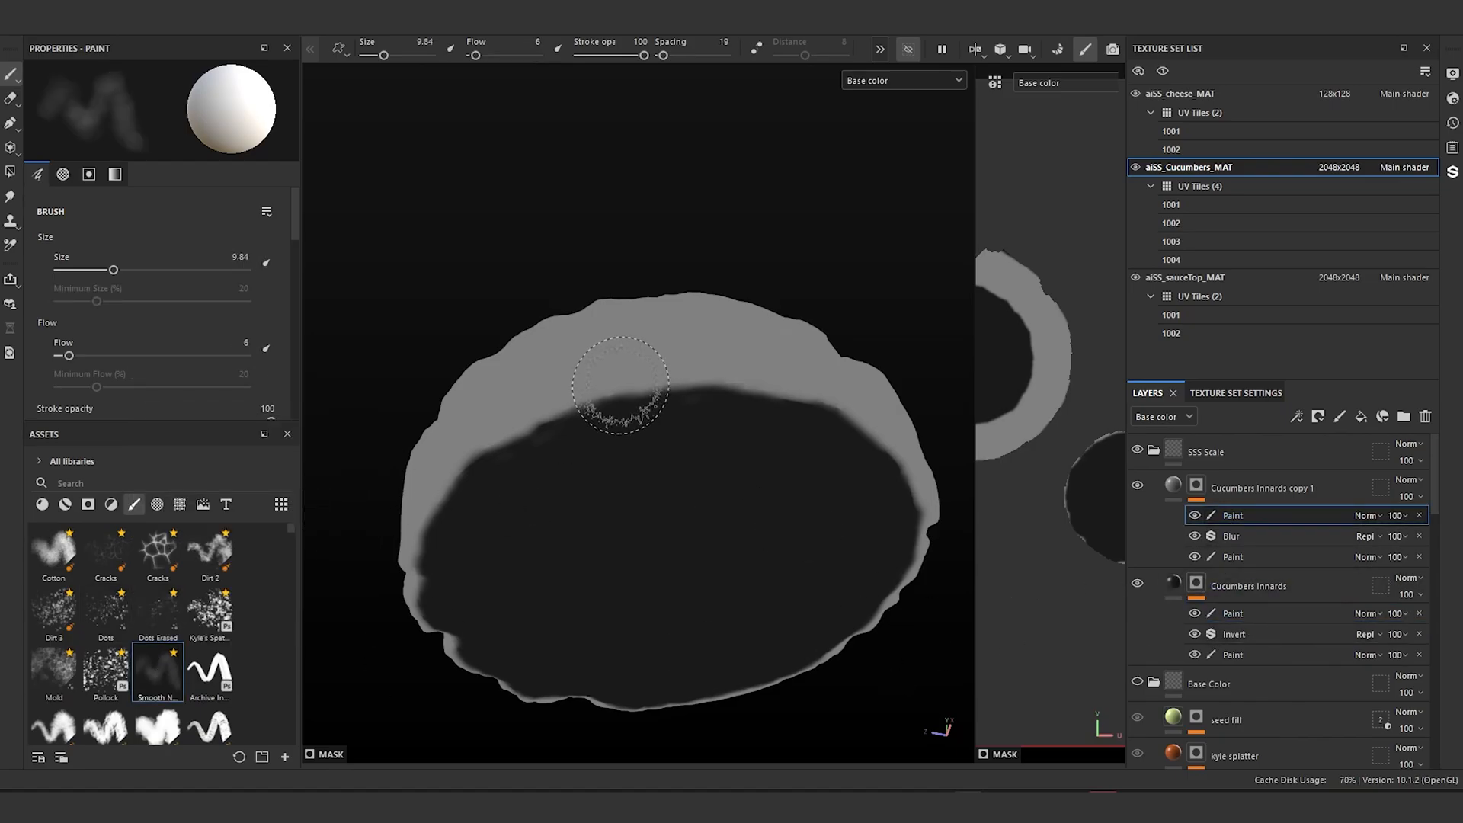
mouse_move(620, 385)
left_mouse_down()
mouse_move(653, 409)
mouse_move(440, 489)
mouse_move(425, 539)
mouse_move(774, 408)
mouse_move(880, 446)
mouse_move(893, 499)
left_mouse_up()
left_click_drag(711, 401, 642, 426)
Step: Feather the rest of the underside's rim with soft white strokes in the Cucumbers Innards copy 1 mask
mouse_move(633, 377)
left_mouse_down("alt")
mouse_move(513, 373)
mouse_move(512, 404)
left_mouse_up("alt")
mouse_move(512, 403)
middle_mouse_down("alt")
mouse_move(533, 420)
mouse_move(396, 427)
middle_mouse_up("alt")
left_click_drag(784, 434, 883, 465, "alt")
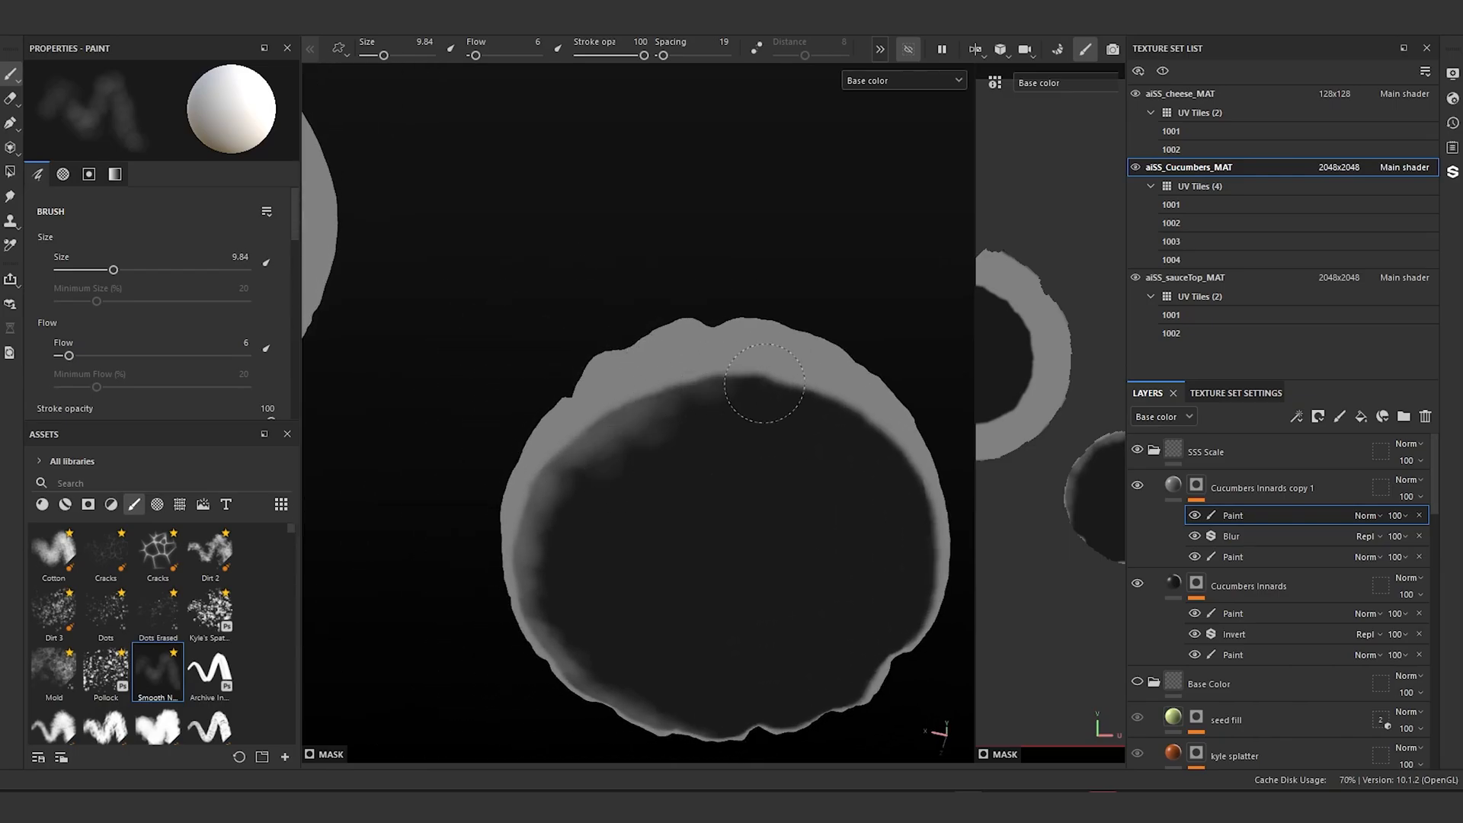
mouse_move(764, 383)
left_mouse_down()
mouse_move(731, 392)
mouse_move(884, 457)
mouse_move(921, 594)
left_mouse_up()
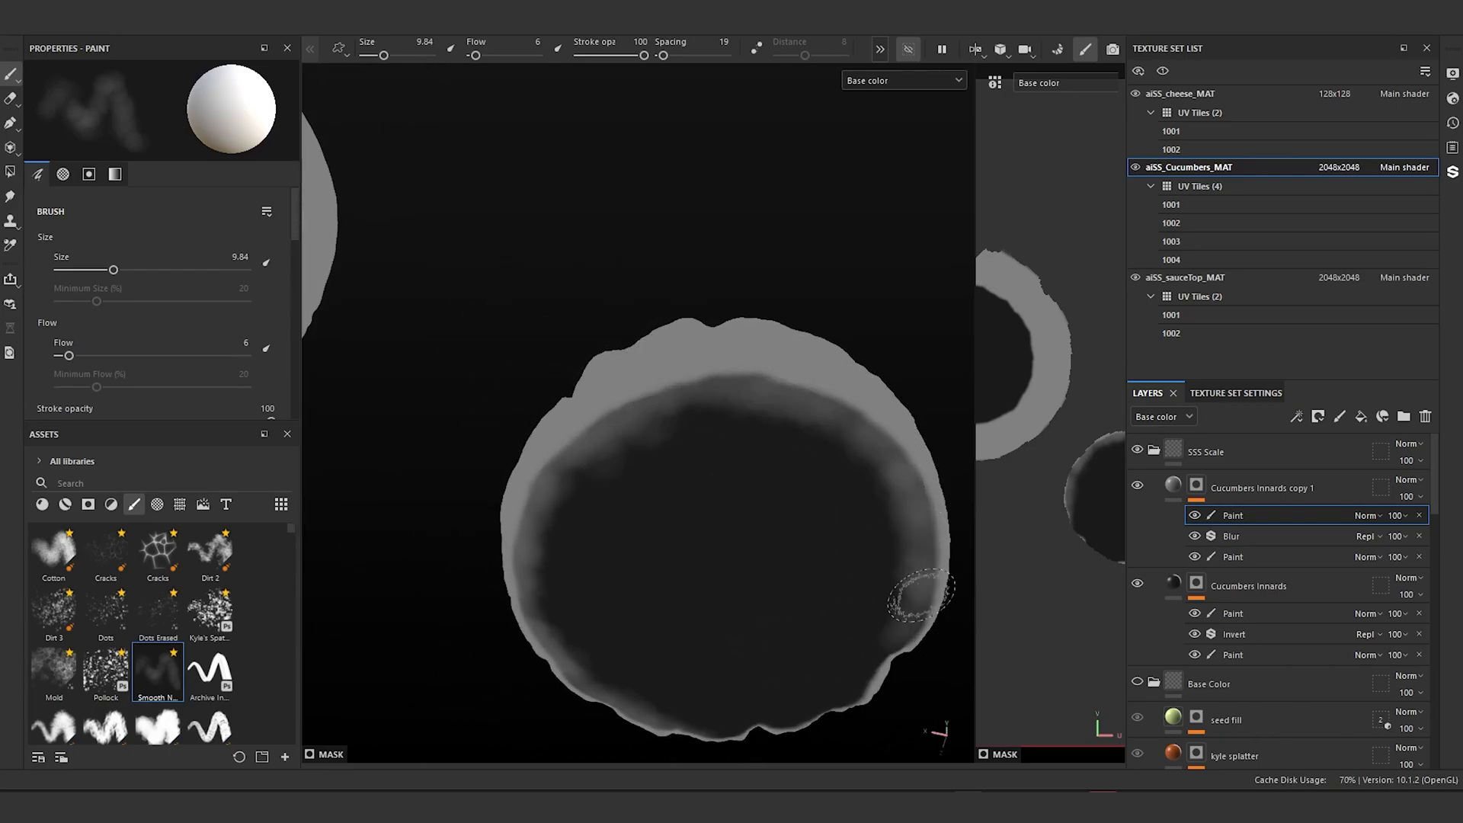
left_click_drag(811, 429, 794, 352, "alt")
middle_click_drag(793, 353, 790, 372, "alt")
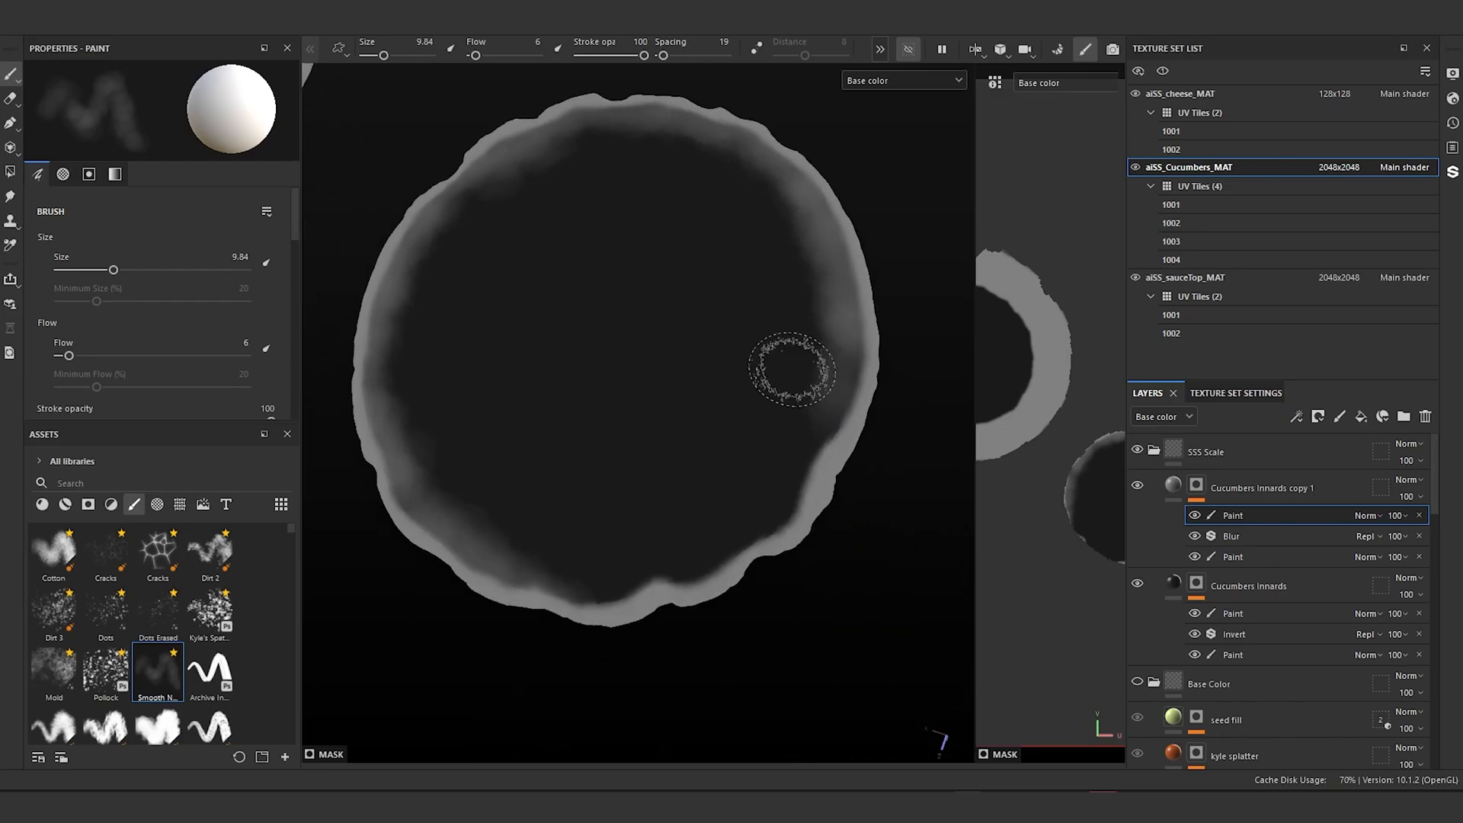
left_click_drag(790, 373, 766, 349, "alt")
mouse_move(851, 417)
left_mouse_down()
mouse_move(816, 424)
mouse_move(607, 562)
mouse_move(522, 532)
mouse_move(722, 544)
mouse_move(522, 555)
left_mouse_up()
Step: Hide Cucumbers Innards copy 1 and extend the Cucumbers Innards mask over another slice's rim with the Basic Soft brush at size 10
mouse_move(777, 518)
right_mouse_down("alt")
mouse_move(728, 516)
mouse_move(633, 401)
right_mouse_up("alt")
middle_click_drag(533, 324, 697, 453, "alt")
mouse_move(697, 453)
right_mouse_down("alt")
mouse_move(709, 506)
mouse_move(761, 546)
right_mouse_up("alt")
middle_click_drag(656, 464, 1000, 695, "alt")
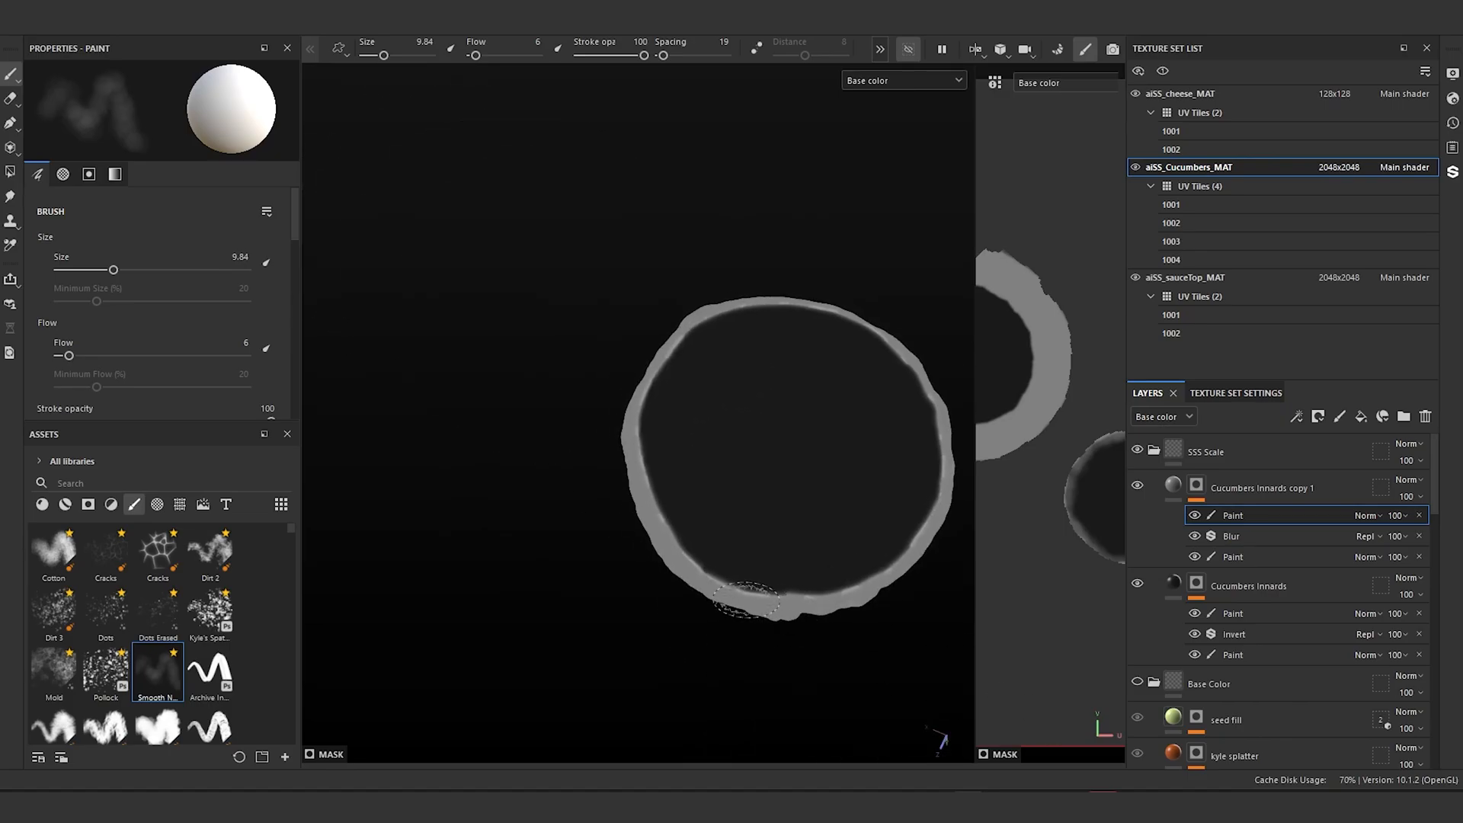
mouse_move(736, 610)
left_mouse_down("alt")
mouse_move(780, 556)
mouse_move(633, 517)
mouse_move(793, 343)
mouse_move(826, 579)
mouse_move(868, 400)
left_mouse_up("alt")
right_click_drag(744, 404, 838, 449, "alt")
left_click(1137, 486)
left_click(1229, 612)
scroll(195, 658, "down", 8)
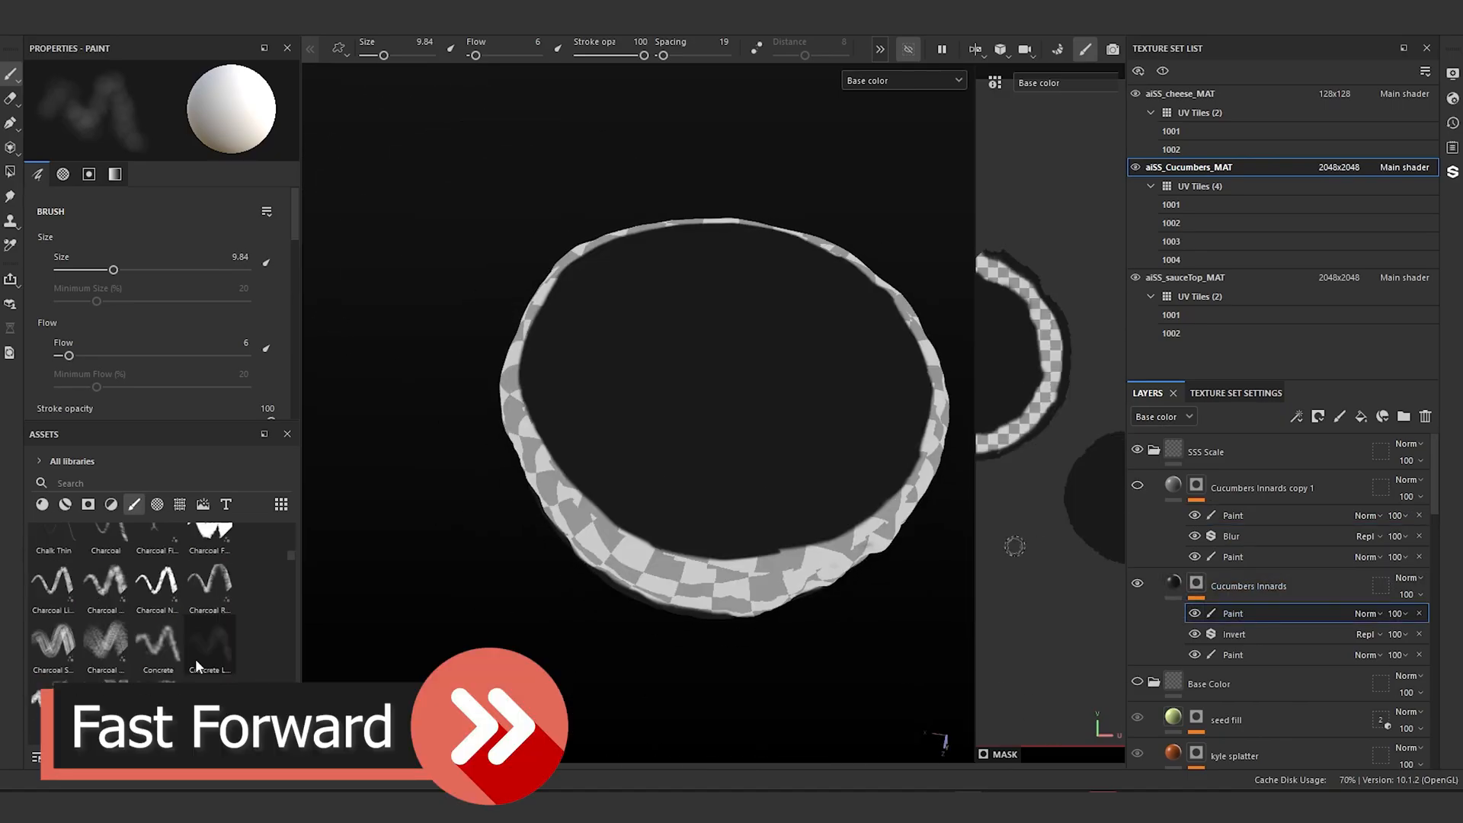
scroll(199, 660, "up", 6)
left_click(213, 673)
mouse_move(677, 562)
left_mouse_down()
mouse_move(581, 512)
mouse_move(846, 267)
mouse_move(782, 392)
left_mouse_up()
mouse_move(537, 311)
left_mouse_down()
mouse_move(594, 278)
mouse_move(885, 239)
left_mouse_up()
Step: Show Cucumbers Innards copy 1 again and inspect the skin borders of the cucumber slices
left_click(1137, 485)
scroll(826, 399, "down", 3)
left_click_drag(825, 399, 823, 672, "alt")
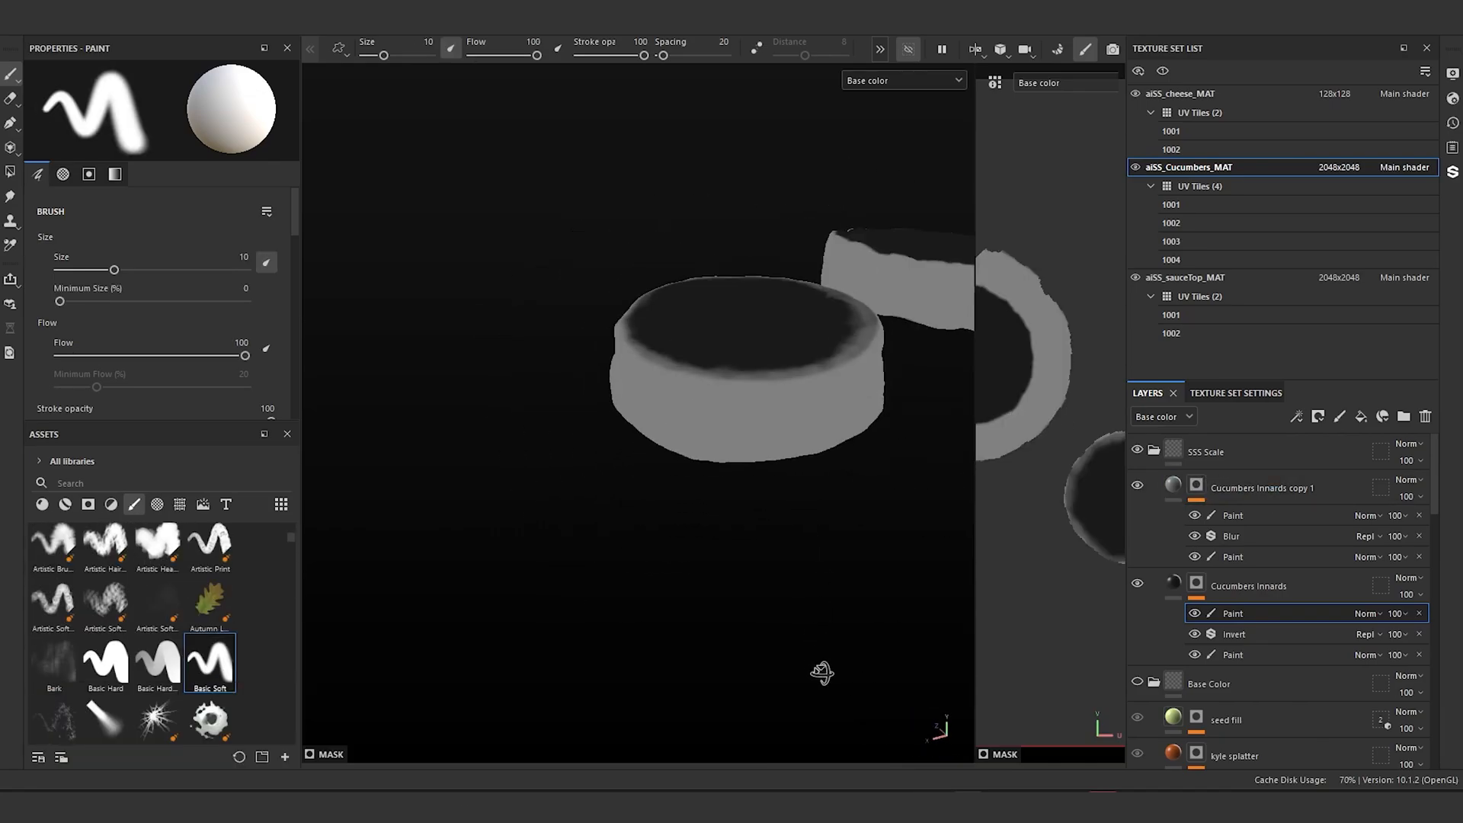
left_click_drag(843, 336, 761, 533, "alt")
middle_click_drag(818, 349, 735, 467, "alt")
scroll(743, 461, "down", 3)
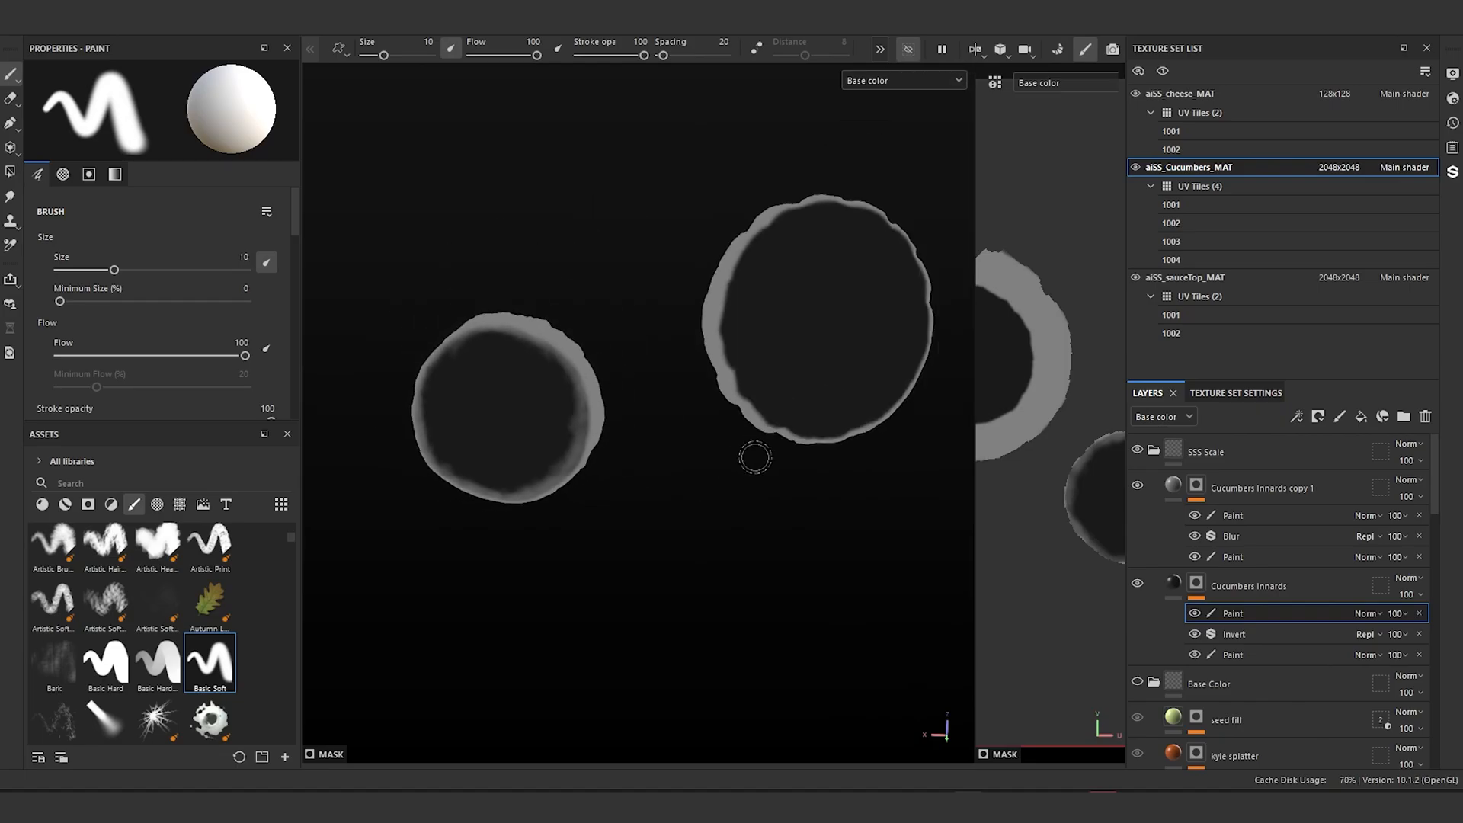
Step: Select the top Paint effect of Cucumbers Innards copy 1 and feather the larger slice's underside rim with the Smooth N... brush
left_click_drag(754, 457, 753, 243, "alt")
scroll(650, 356, "up", 3)
left_click_drag(650, 356, 676, 477, "alt")
middle_click_drag(676, 477, 682, 509, "alt")
scroll(800, 505, "up", 2)
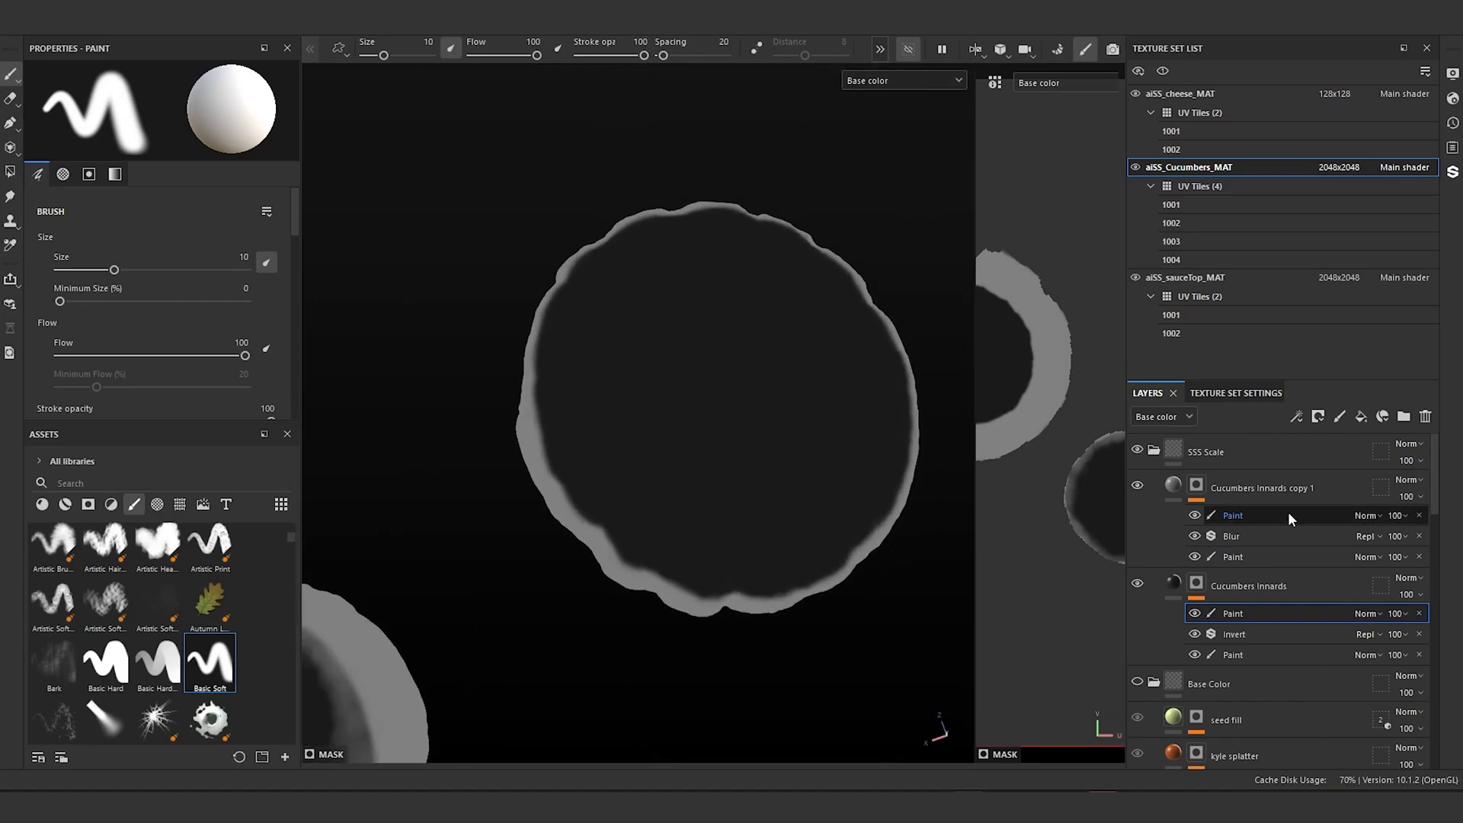
left_click(1253, 516)
scroll(169, 601, "up", 3)
left_click(158, 661)
mouse_move(661, 570)
left_mouse_down()
mouse_move(557, 320)
mouse_move(846, 298)
mouse_move(662, 550)
mouse_move(564, 447)
left_mouse_up()
scroll(657, 367, "down", 4)
left_click_drag(649, 365, 727, 251, "alt")
mouse_move(758, 497)
left_mouse_down()
mouse_move(647, 485)
mouse_move(614, 640)
left_mouse_up()
mouse_move(613, 640)
left_mouse_down("alt")
mouse_move(894, 737)
mouse_move(829, 523)
mouse_move(678, 640)
left_mouse_up("alt")
scroll(714, 571, "up", 3)
Step: Reduce the brush size to 4.57 and soften the remaining border around the larger slice's underside
right_click_drag(609, 659, 579, 658, "ctrl")
left_click_drag(790, 342, 817, 480)
mouse_move(817, 480)
left_mouse_down("alt")
mouse_move(862, 421)
mouse_move(914, 427)
left_mouse_up("alt")
left_click_drag(647, 427, 788, 527)
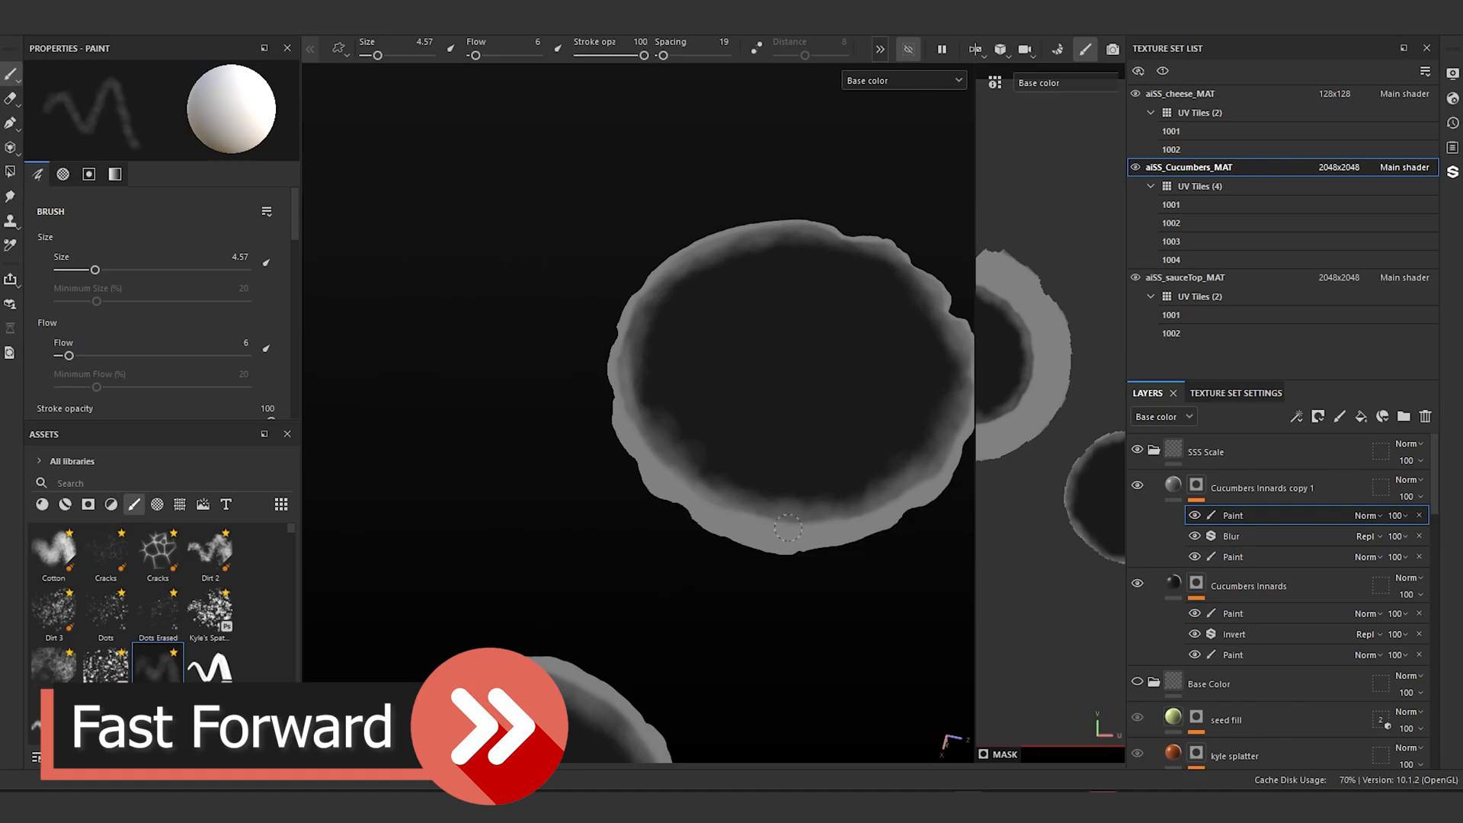
Step: Feather the skin border around the smaller slice's underside with soft strokes in the Cucumbers Innards copy 1 mask
left_click_drag(486, 656, 602, 450, "alt")
left_click_drag(602, 450, 628, 602)
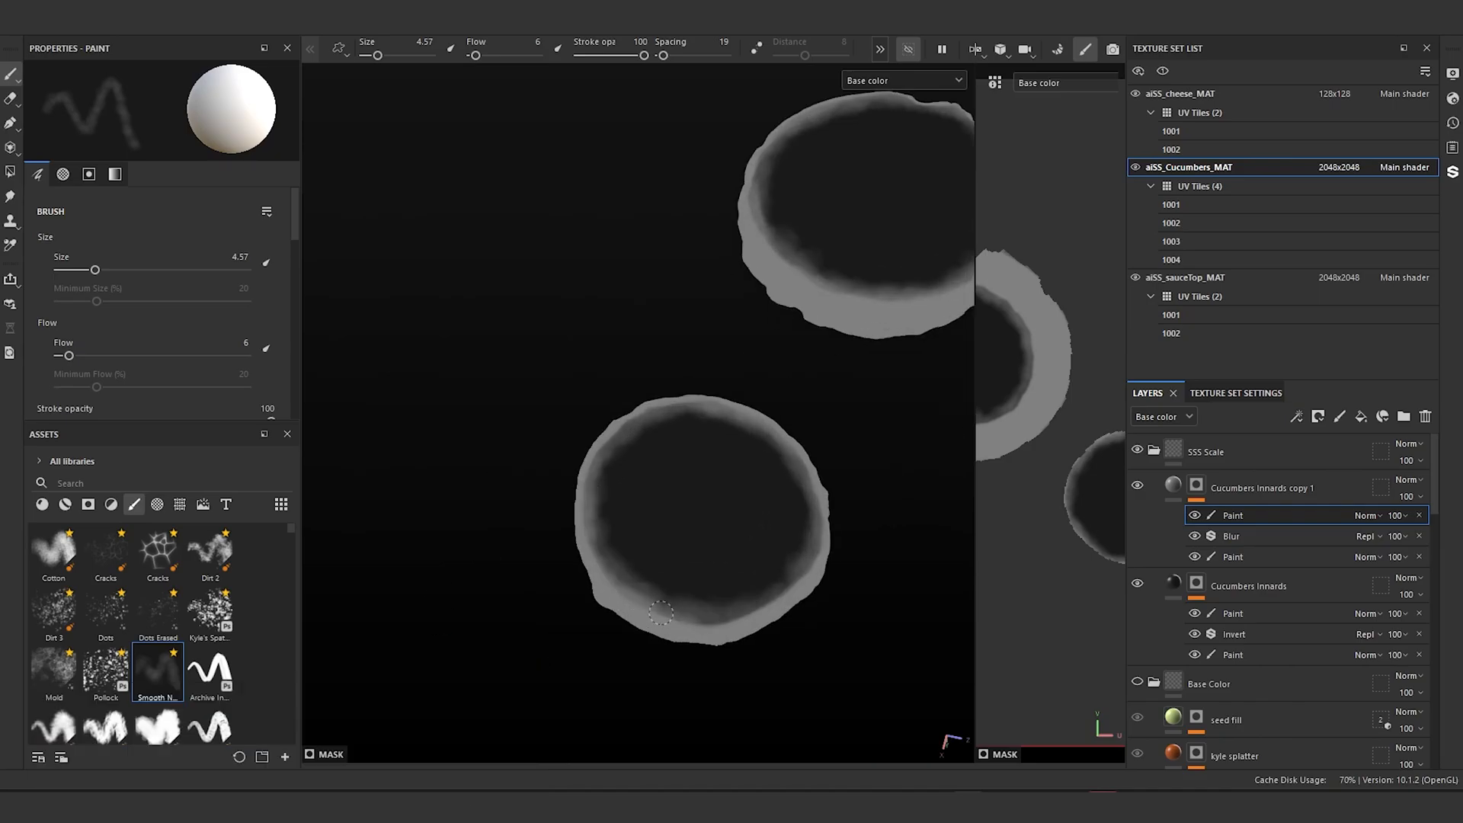
left_click_drag(746, 626, 796, 587)
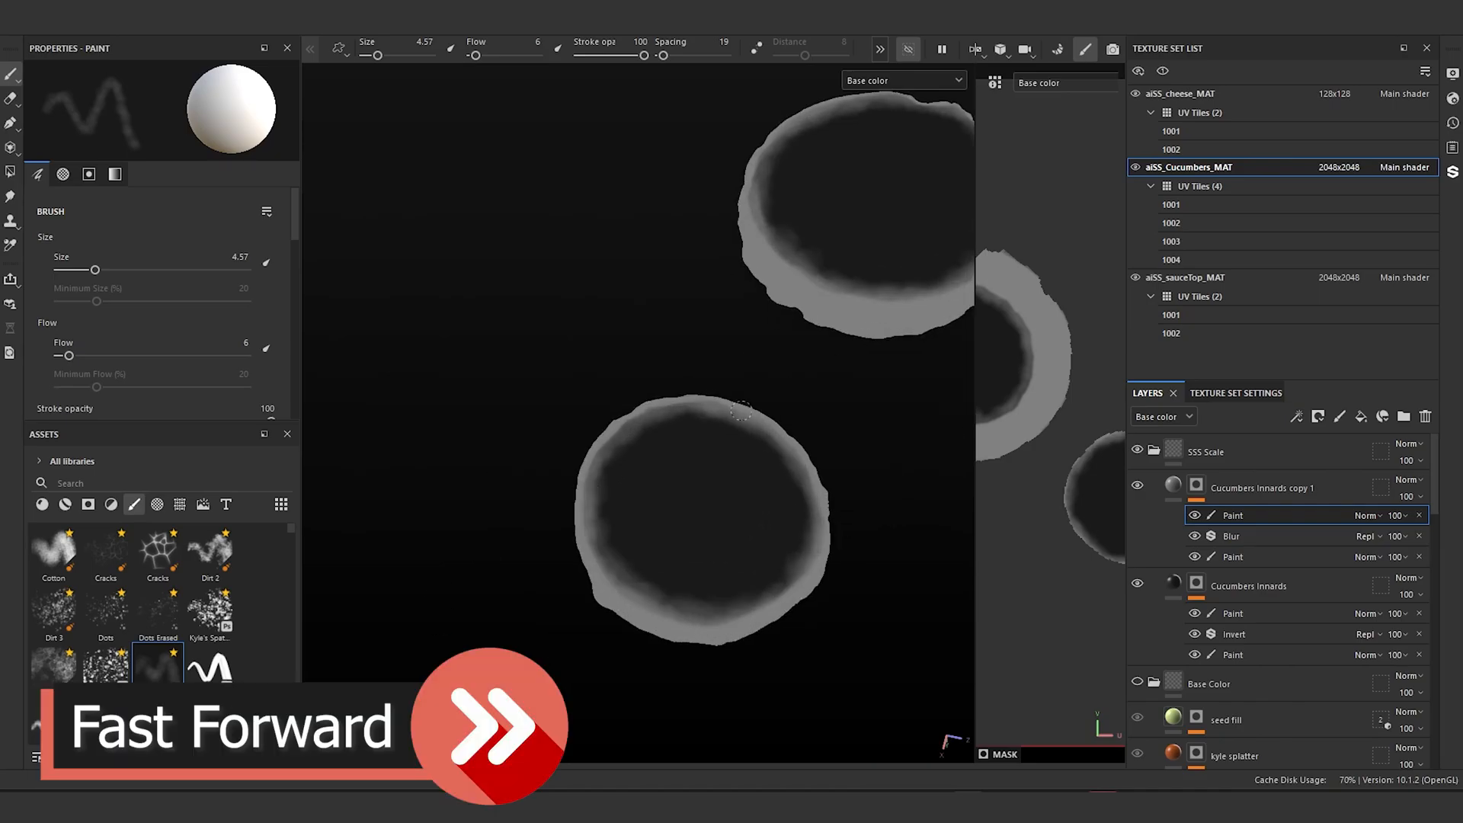
Step: Leave the isolated view and feather the skin border around the slice's top face above the sauce
left_click(908, 49)
left_click_drag(738, 457, 636, 480, "alt")
scroll(740, 419, "up", 3)
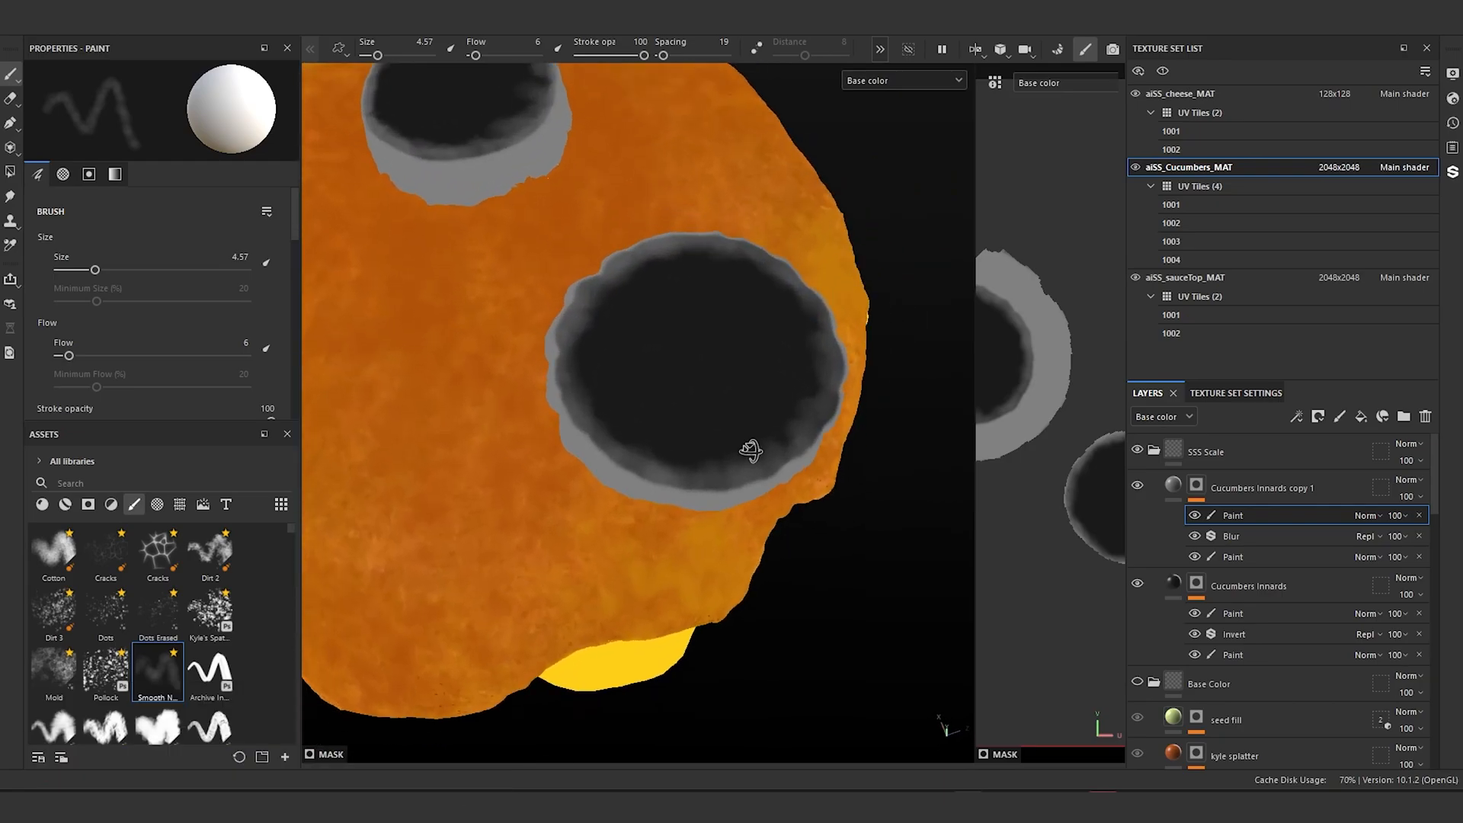
middle_click_drag(729, 436, 720, 470, "alt")
scroll(731, 461, "up", 2)
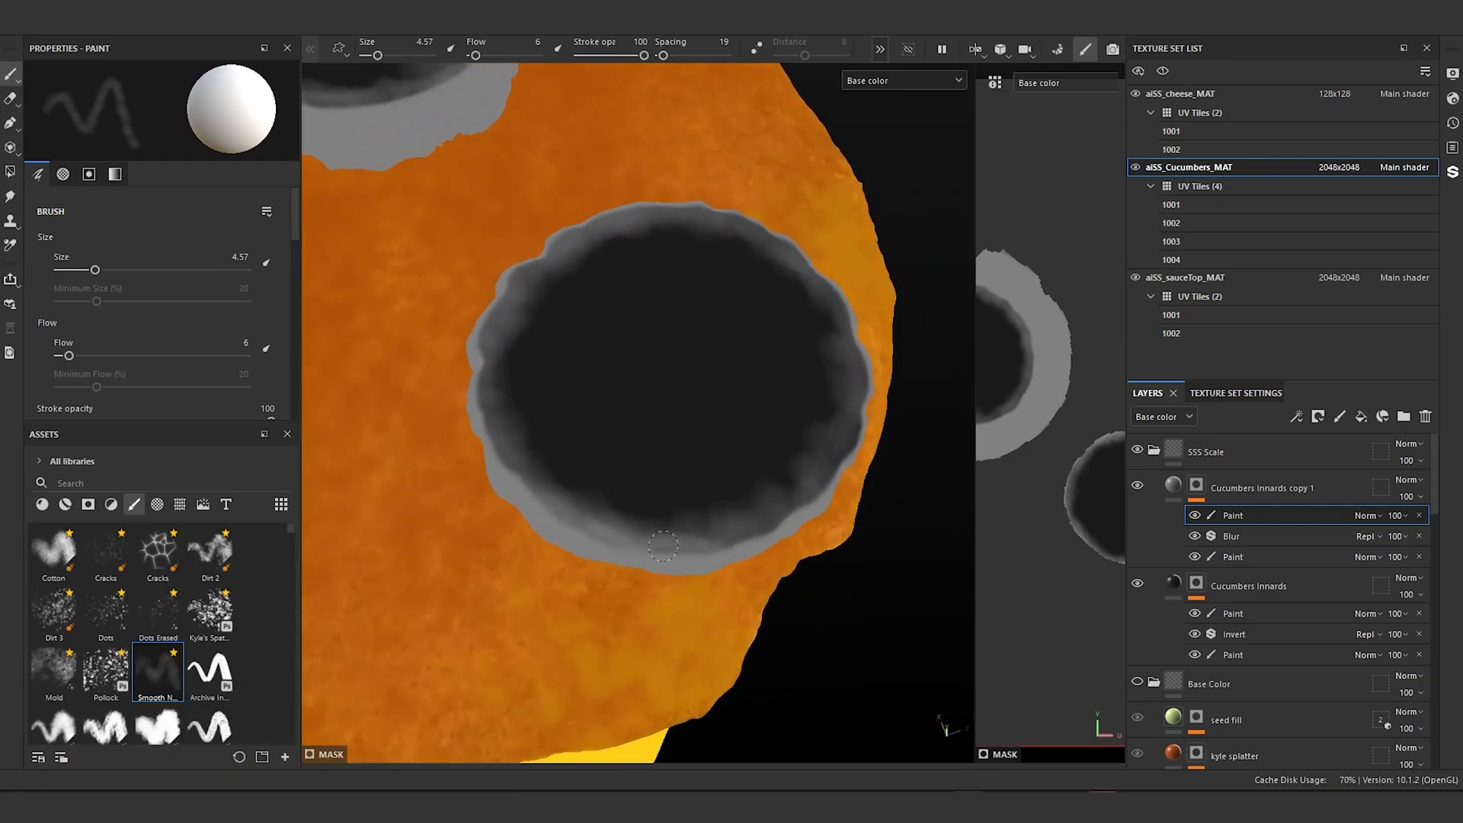
mouse_move(663, 546)
left_mouse_down()
mouse_move(754, 528)
mouse_move(852, 365)
mouse_move(777, 244)
left_mouse_up()
left_click_drag(663, 388, 750, 377, "alt")
mouse_move(629, 496)
left_mouse_down()
mouse_move(521, 389)
mouse_move(557, 217)
left_mouse_up()
left_click_drag(564, 252, 754, 320, "alt")
mouse_move(659, 551)
left_mouse_down()
mouse_move(826, 298)
mouse_move(635, 303)
left_mouse_up()
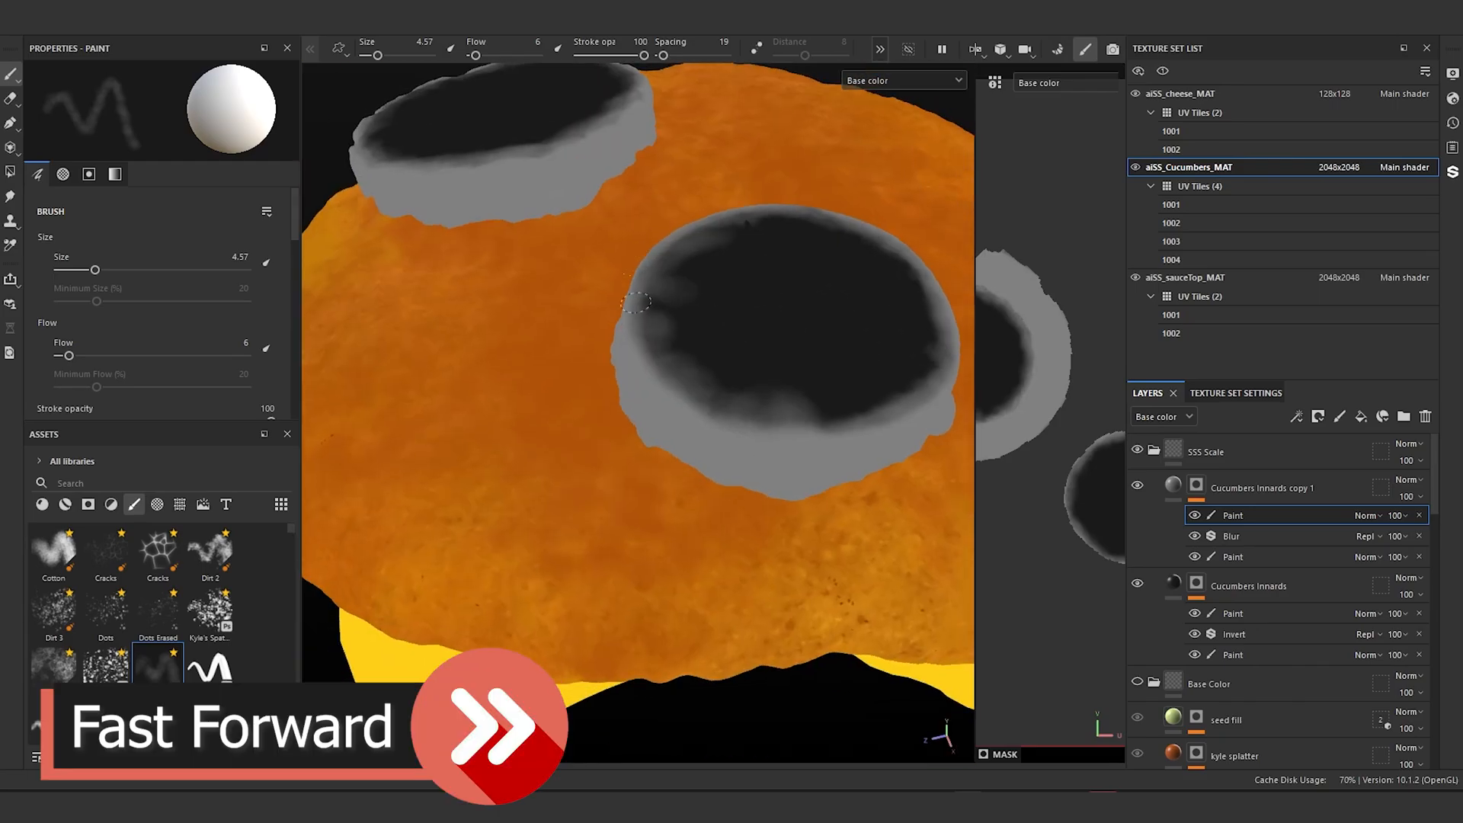
Step: Switch the viewport display to Material and inspect the shaded cucumber slices
scroll(707, 332, "down", 3)
left_click_drag(707, 332, 457, 381, "alt")
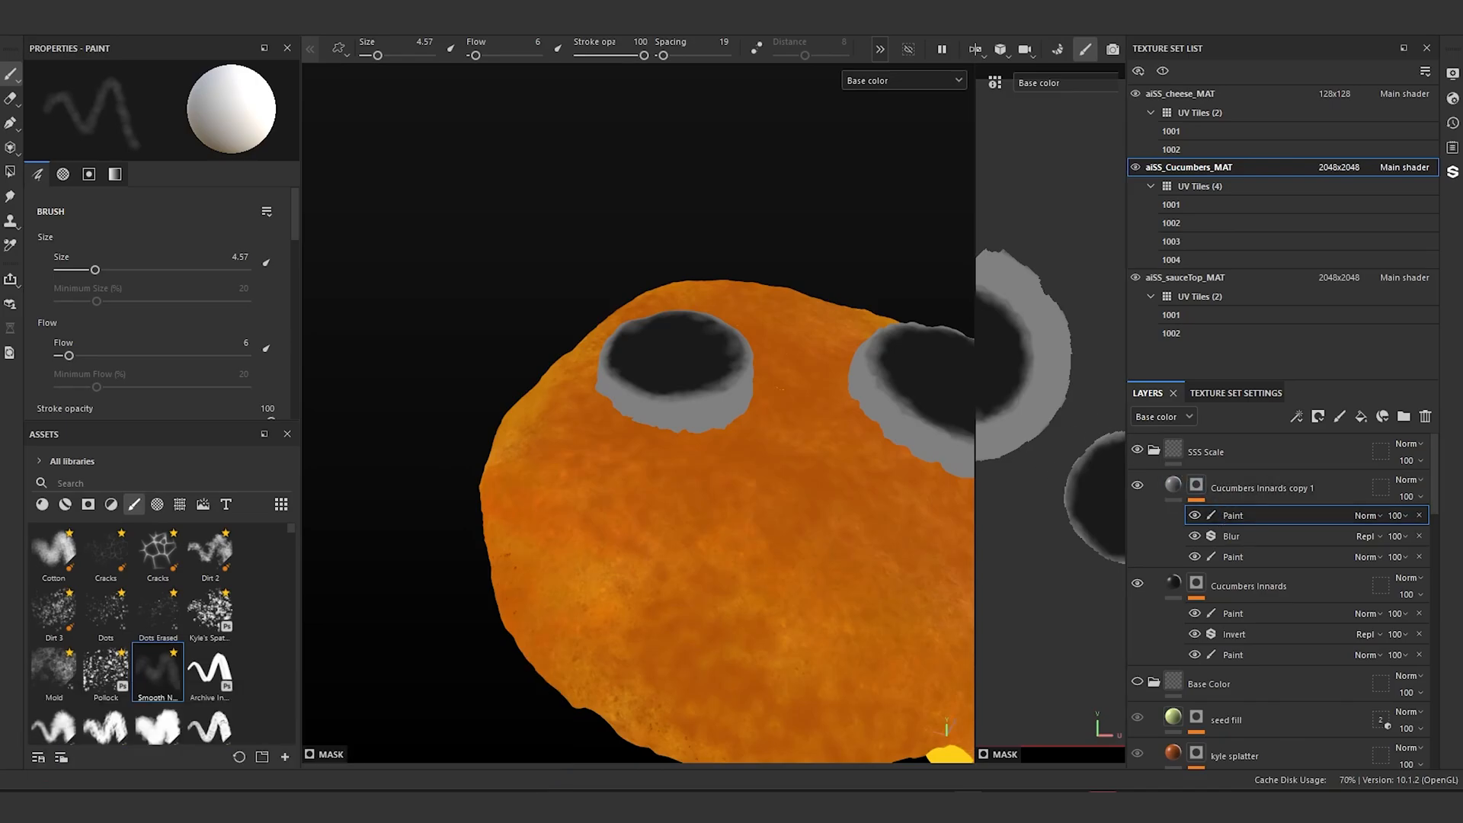
left_click_drag(642, 210, 586, 221, "alt")
left_click(939, 80)
left_click(897, 109)
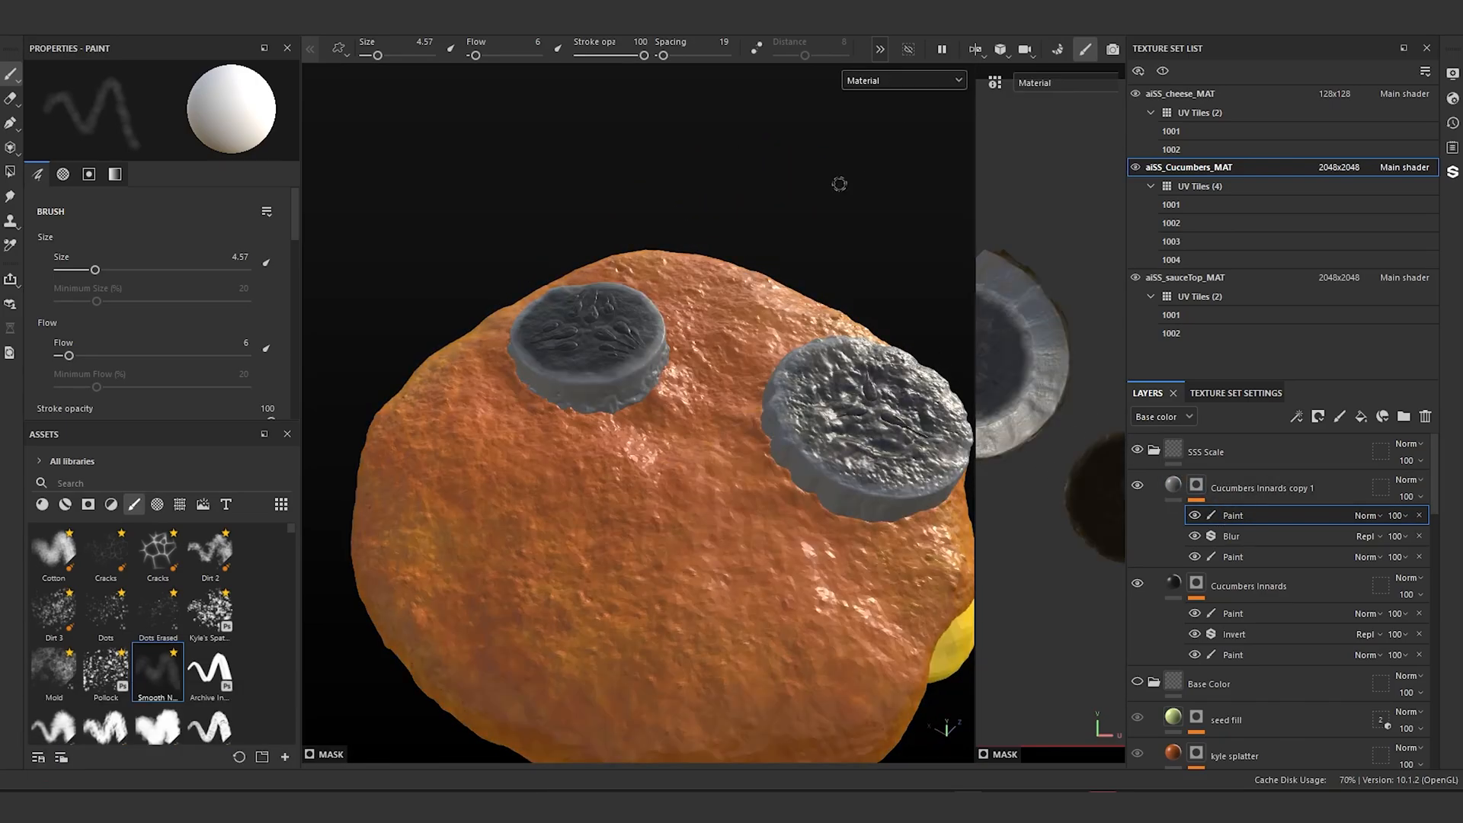
mouse_move(750, 252)
left_mouse_down("alt")
mouse_move(754, 232)
mouse_move(762, 244)
left_mouse_up("alt")
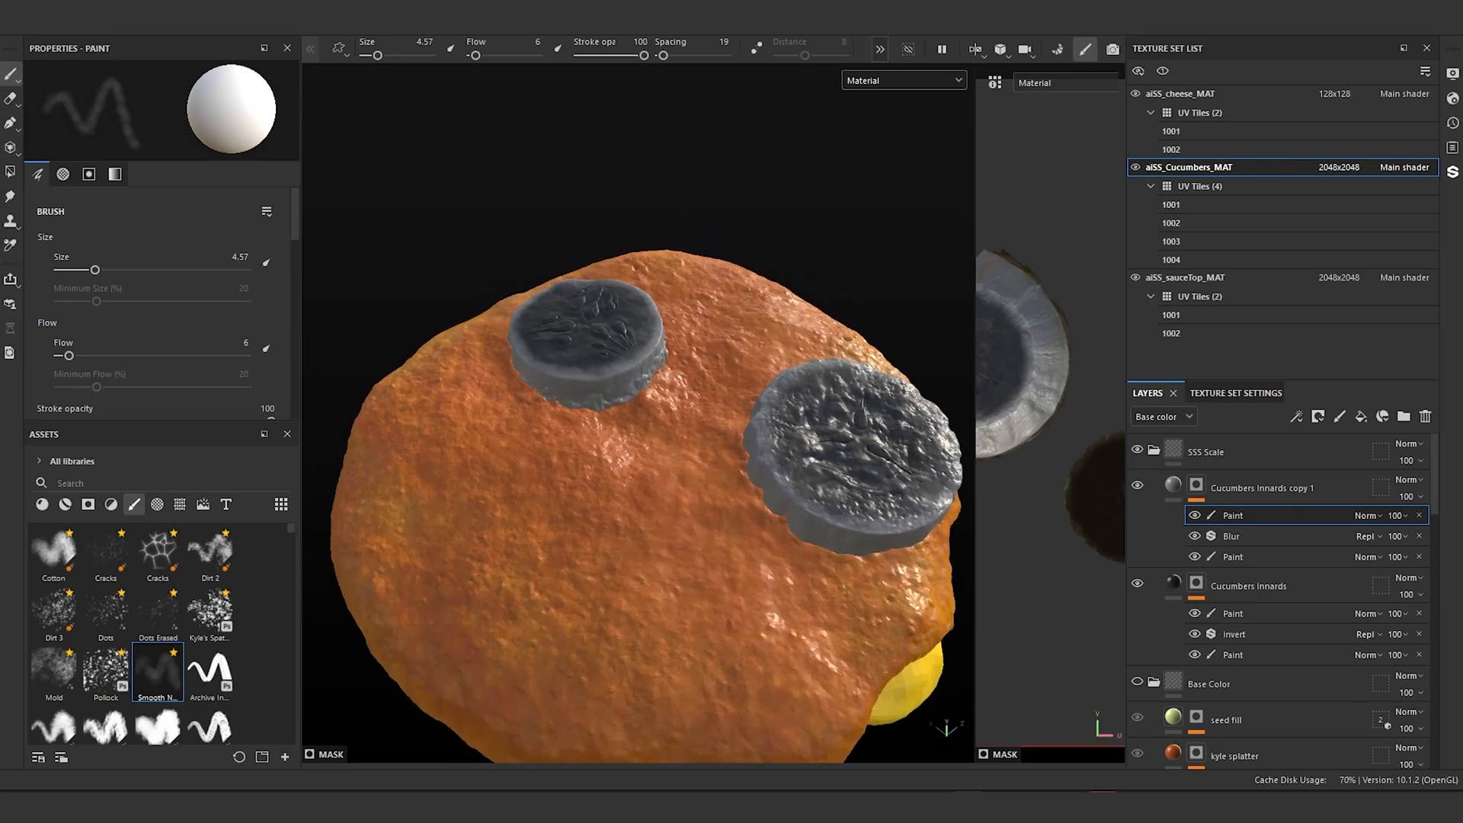
Step: Duplicate the Cucumbers Innards copy 1 layer, clear the duplicate's mask, and open its geometry mask
left_click(1176, 494)
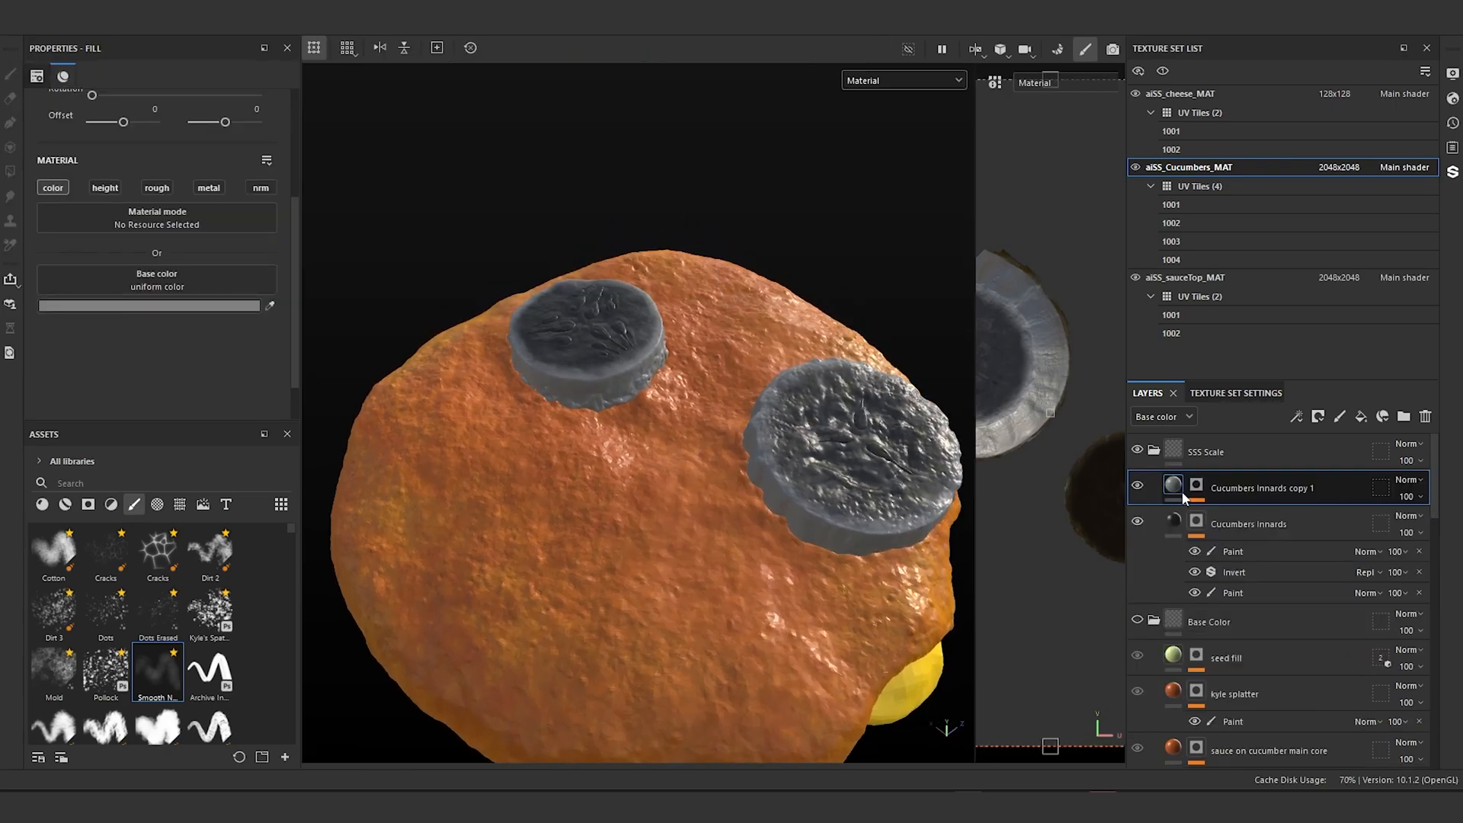
key("ctrl+d")
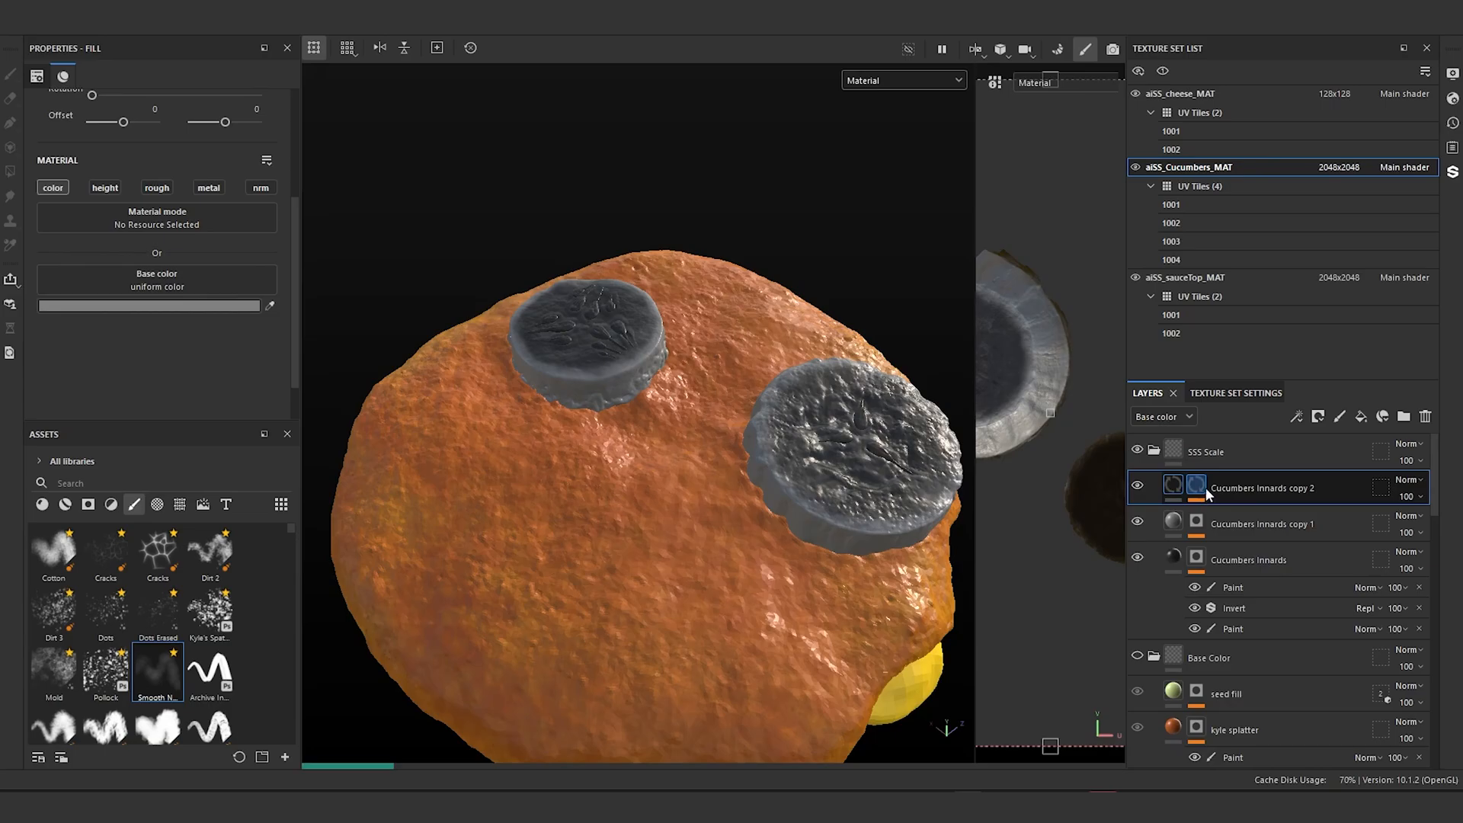
left_click(1196, 485)
right_click(1197, 485)
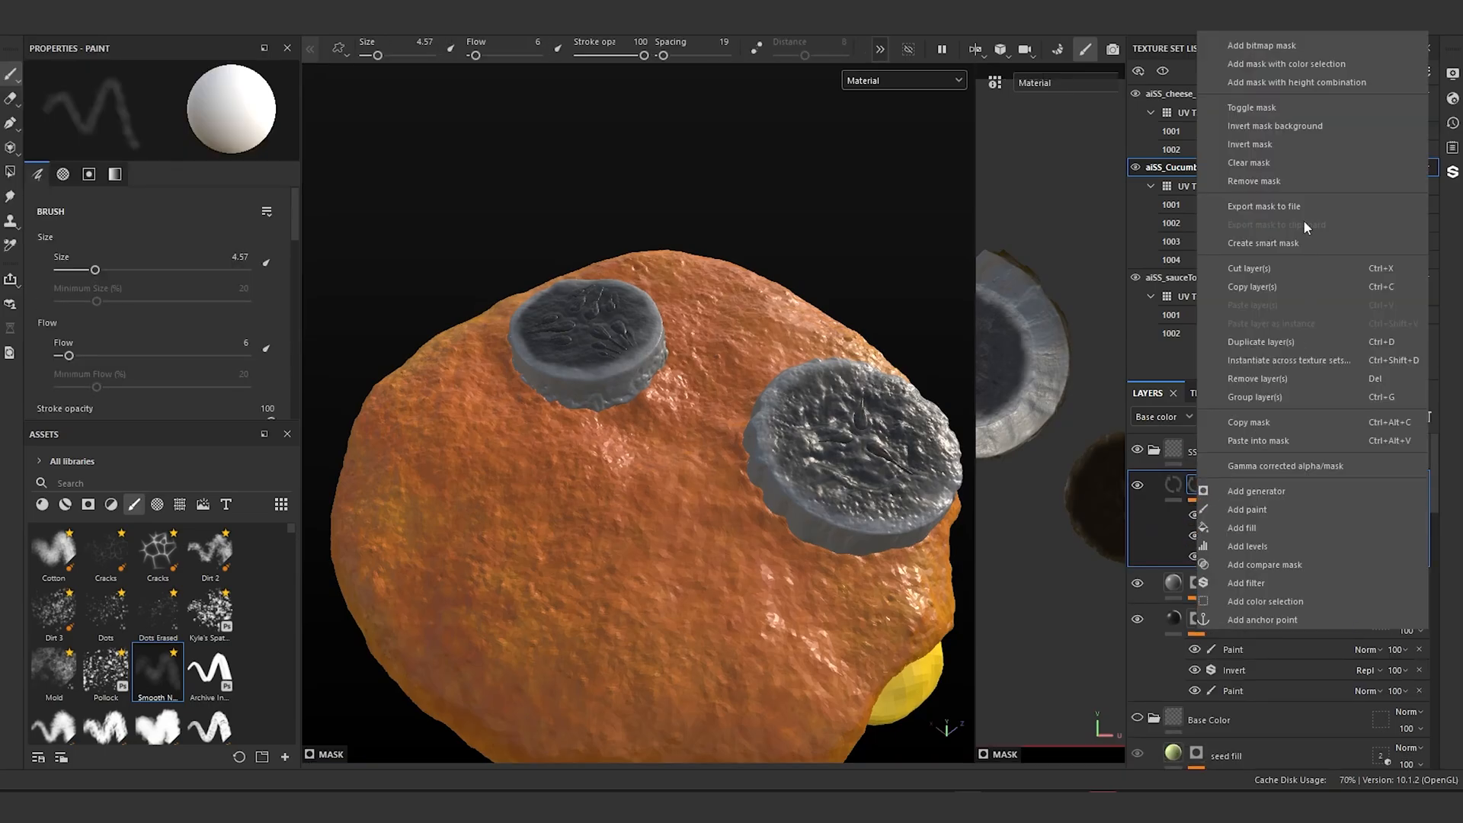
left_click(1216, 490)
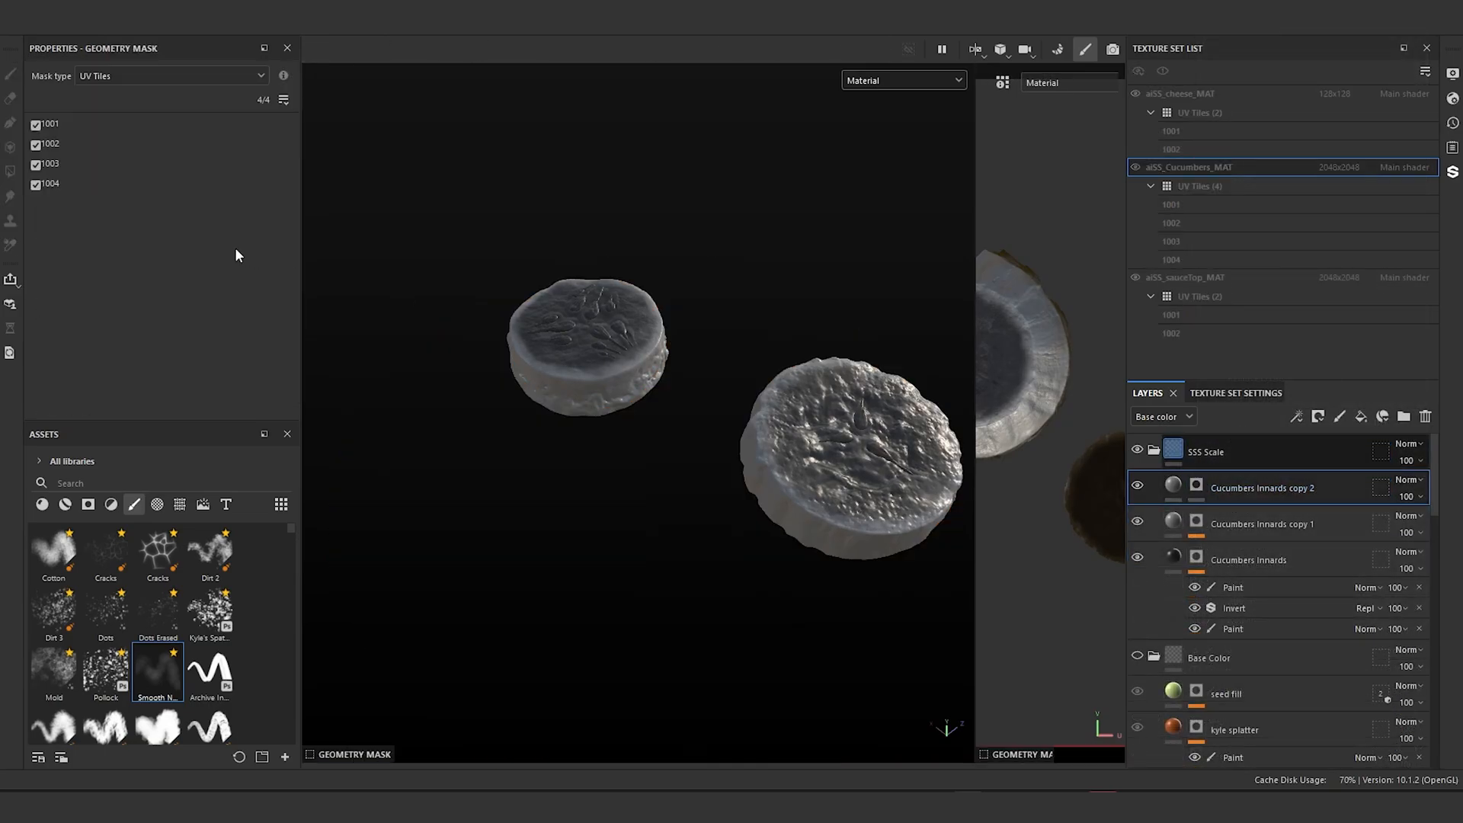
Step: Set the duplicate's geometry mask type to Mesh names and exclude american_cucumber_subD3 and english_cucumber_subD3, keeping only the seed meshes
left_click(107, 73)
left_click(121, 113)
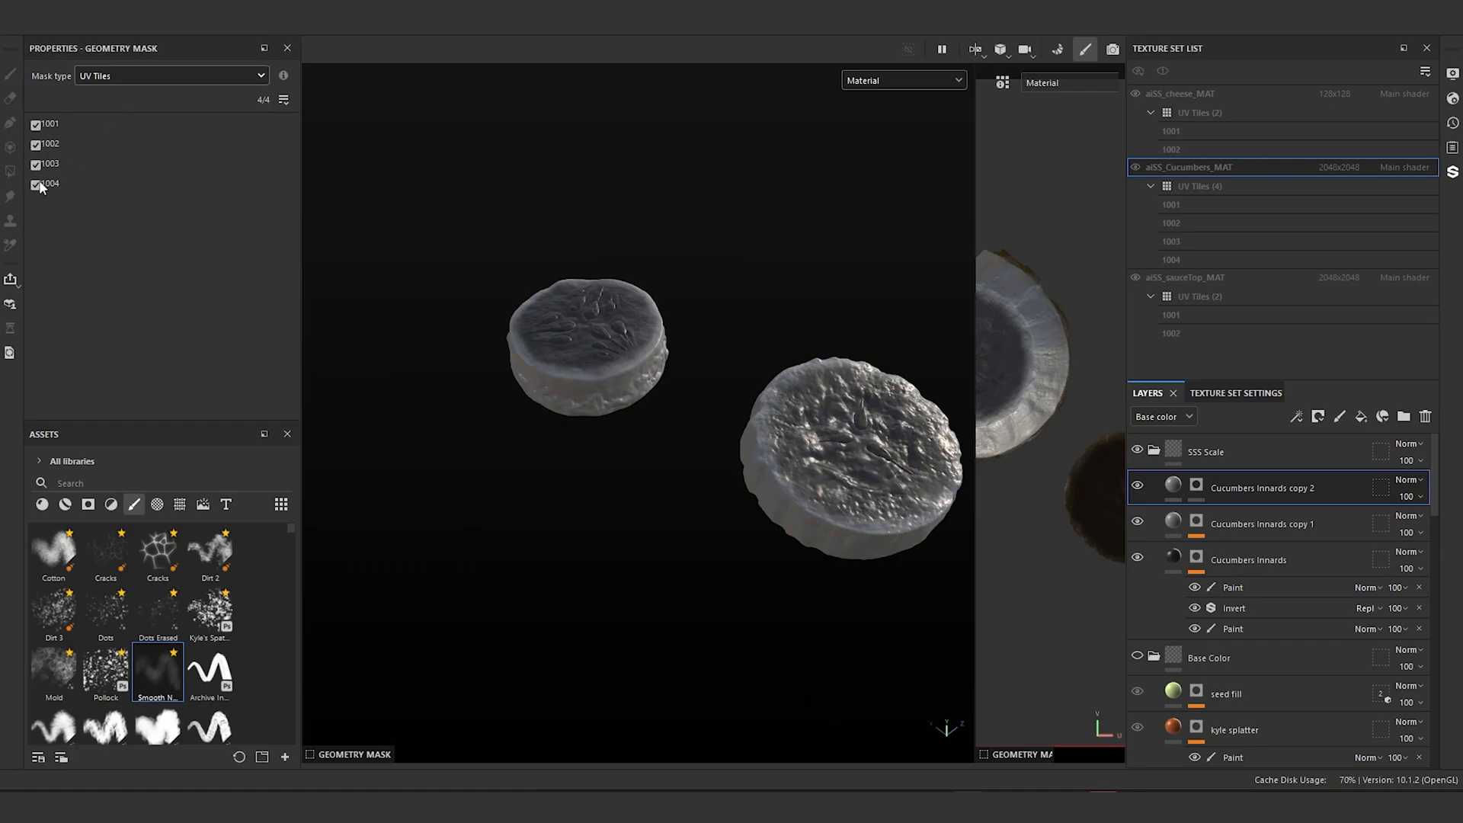
left_click(35, 185)
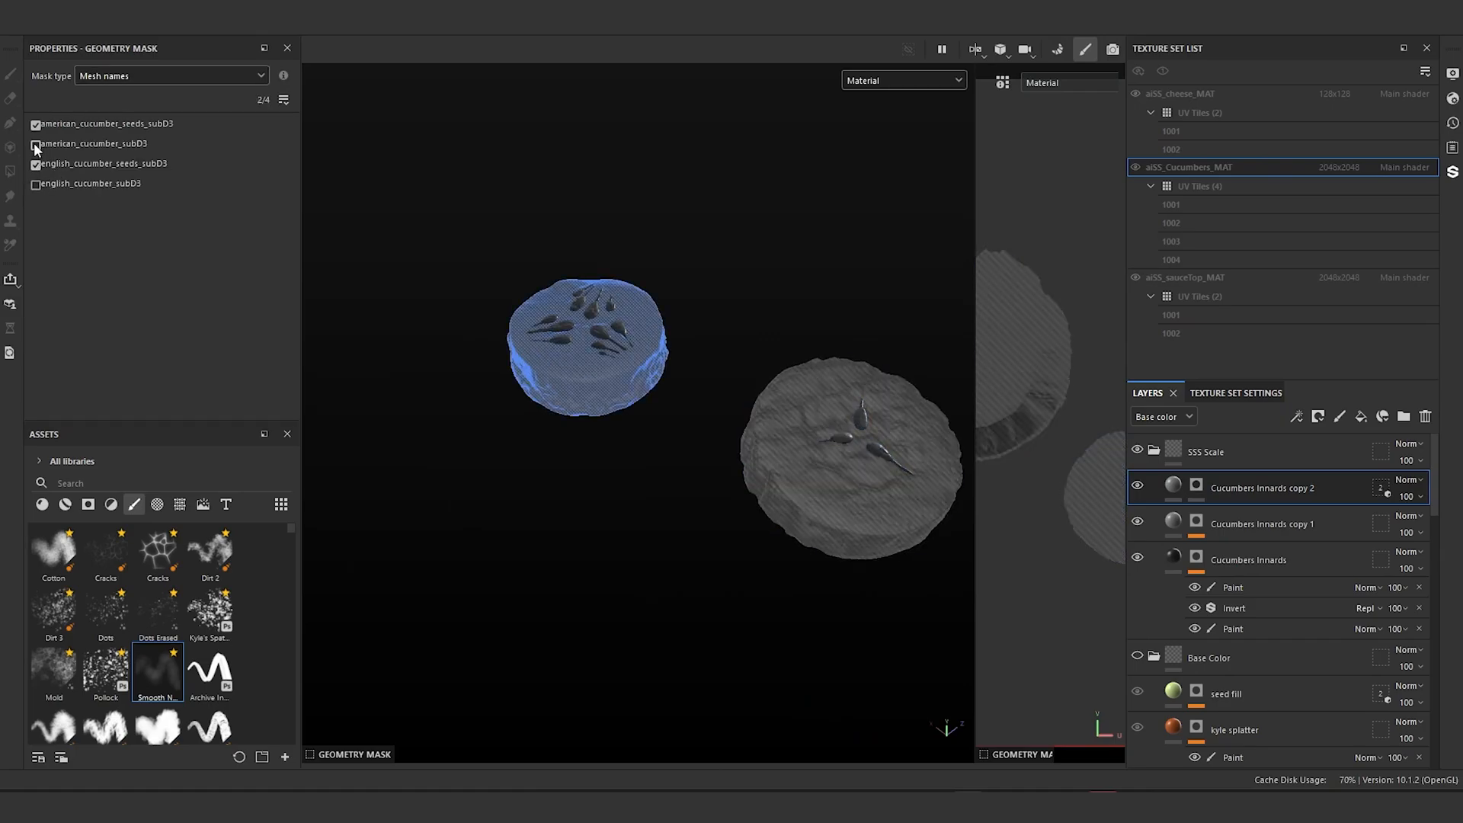
left_click(35, 145)
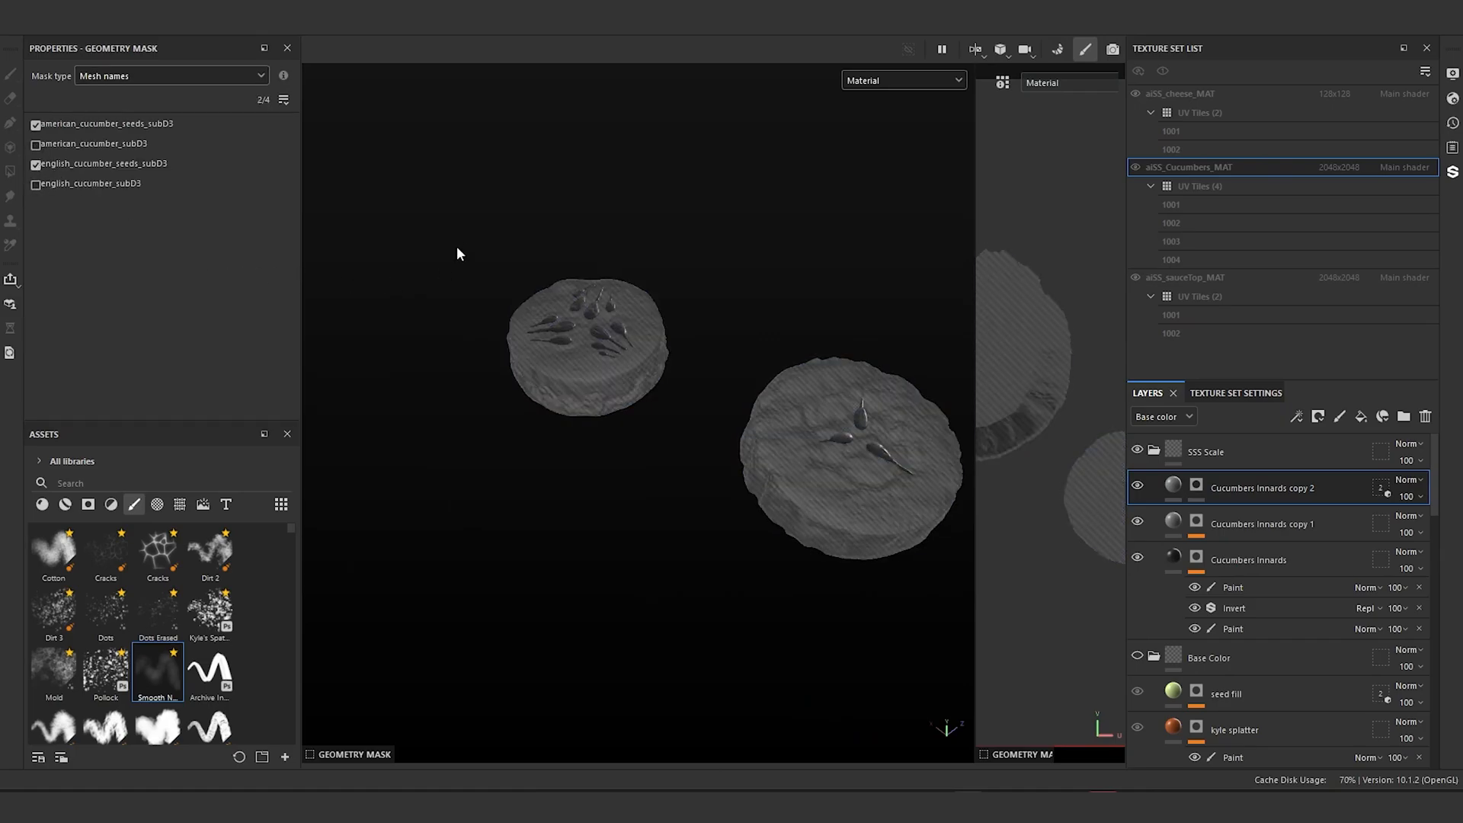
Step: Set the base color of the Cucumbers Innards copy 2 fill to a dark grey with V at 0.1
left_click(1173, 490)
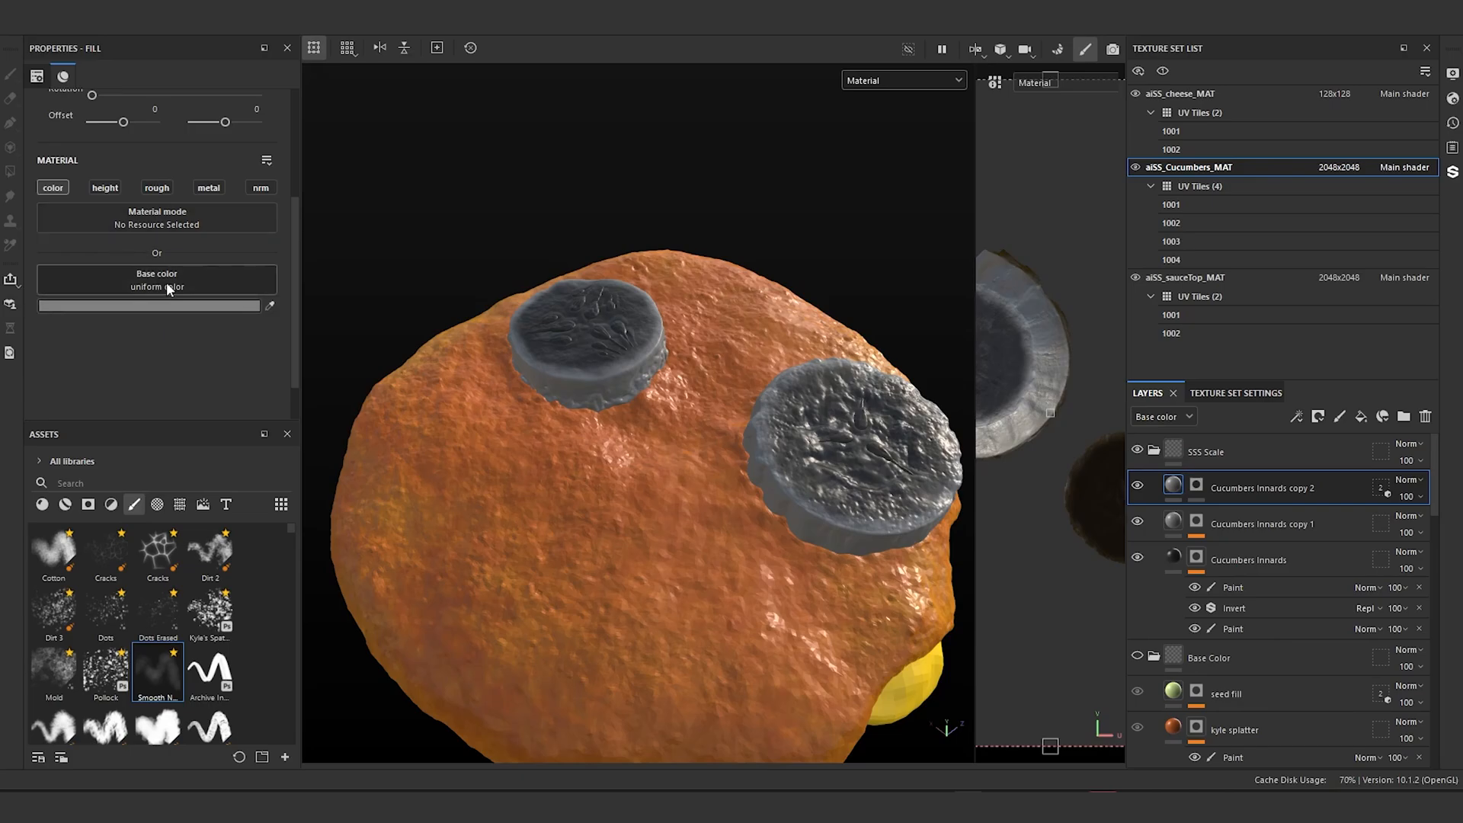
left_click(166, 303)
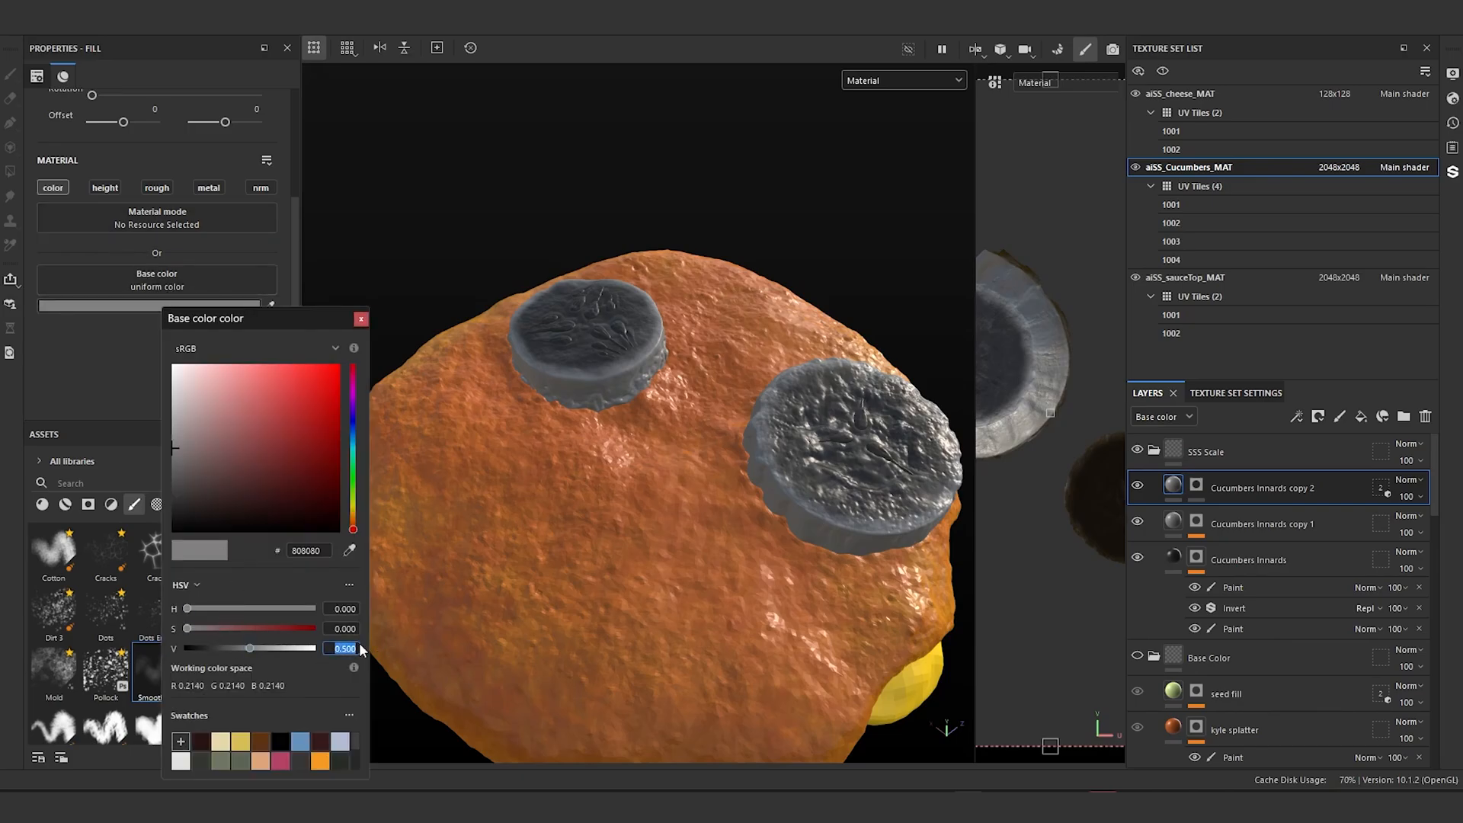
type(".1")
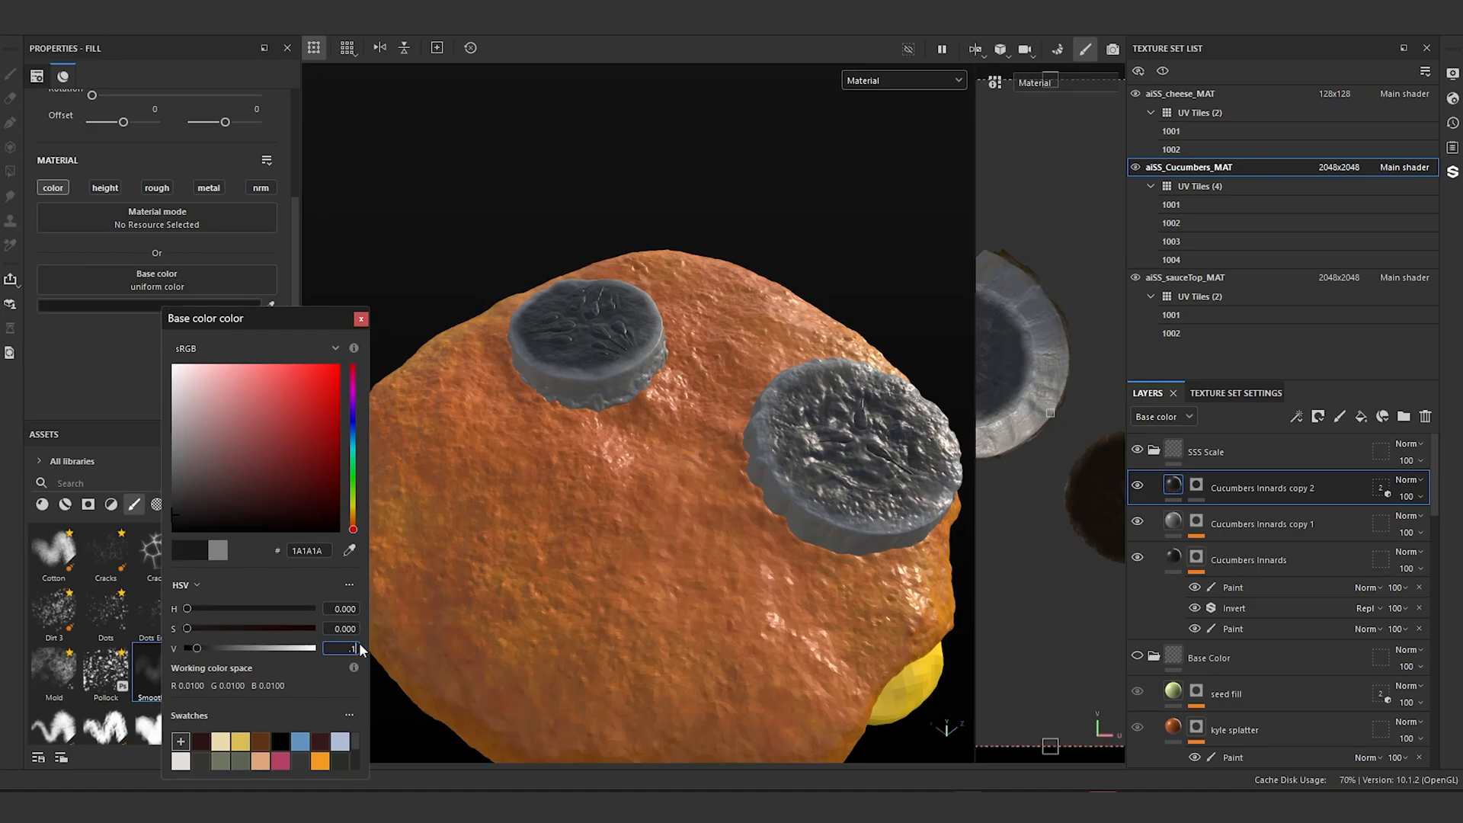
left_click(360, 319)
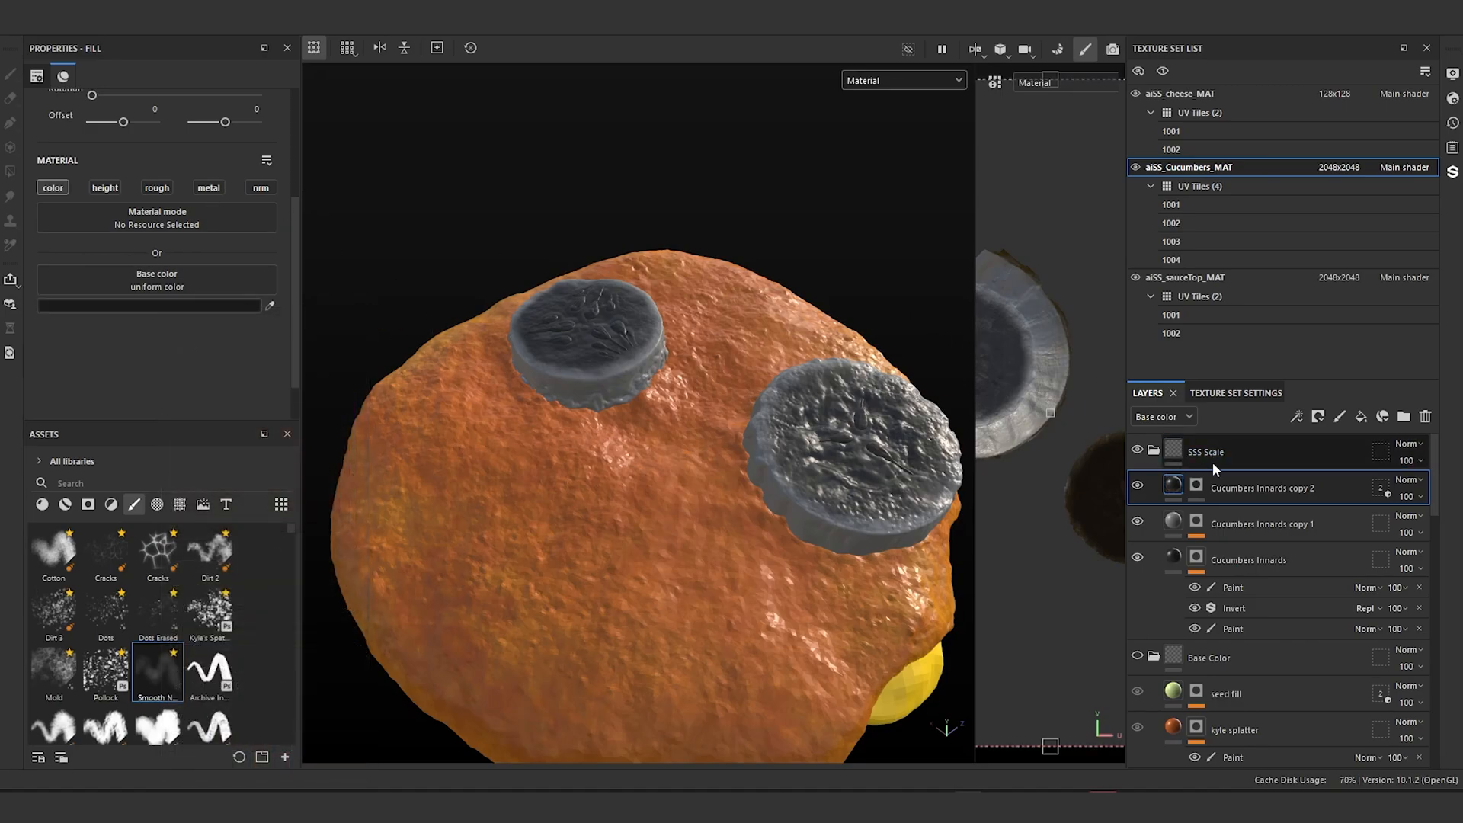
Step: Clear the black mask on Cucumbers Innards copy 2 so that it uses a white mask instead
left_click(1196, 486)
right_click(1196, 489)
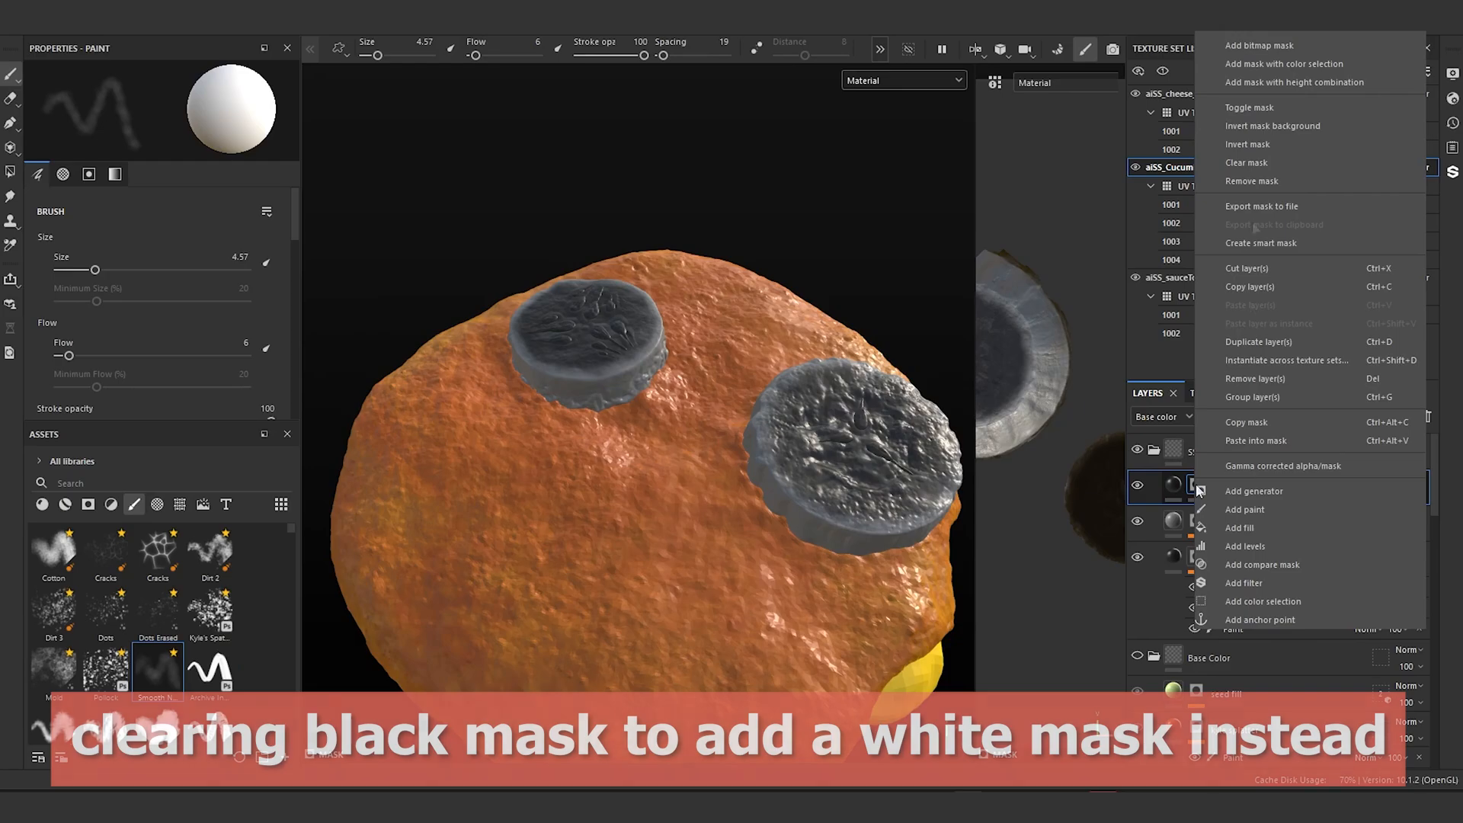
left_click(1246, 163)
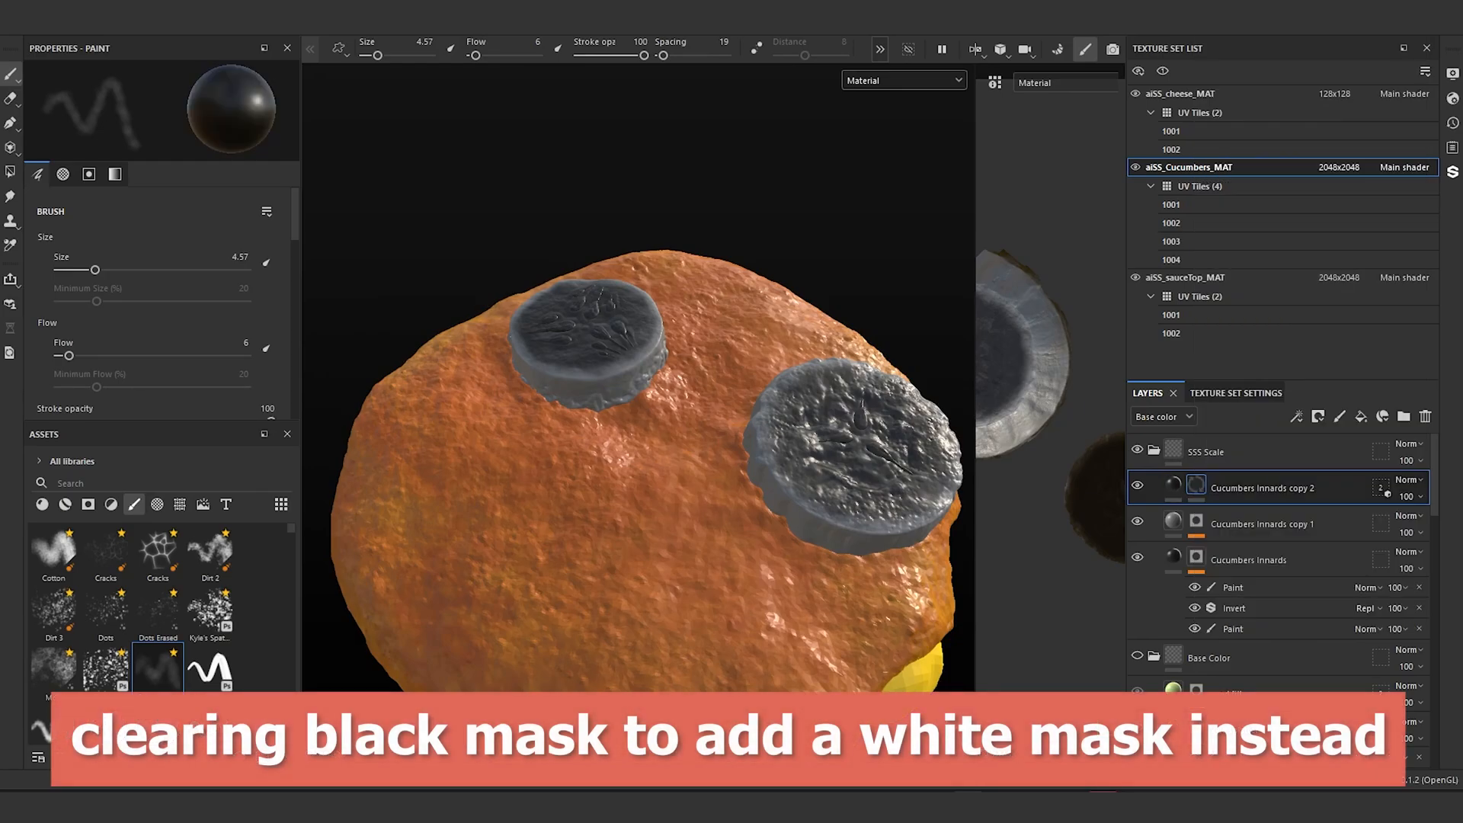
Step: Isolate the cucumber seeds and toggle the visibility of Cucumbers Innards copy 2 to check its effect on them
left_click_drag(731, 259, 709, 379, "alt")
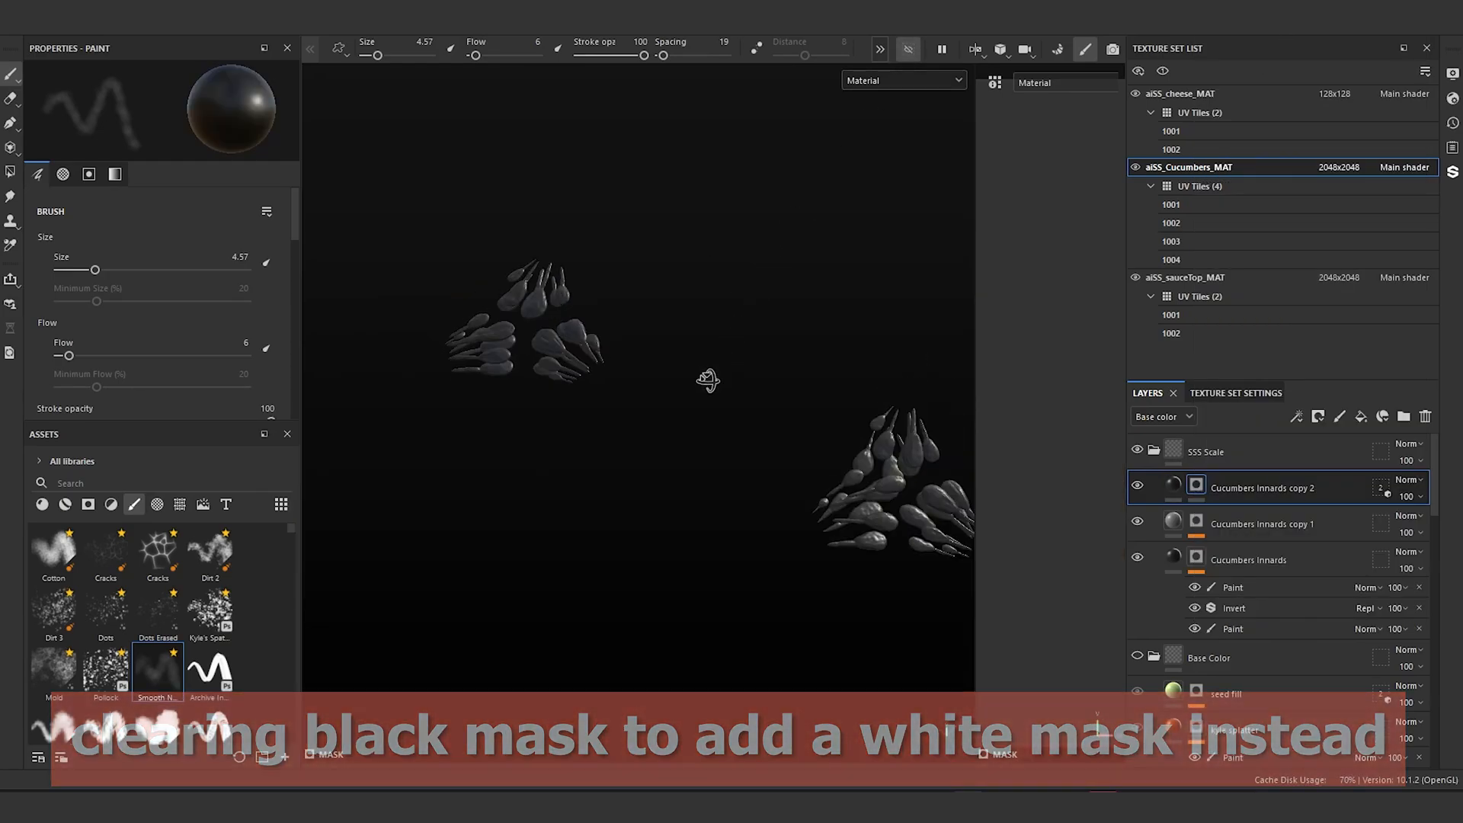
middle_click_drag(708, 378, 618, 307, "alt")
scroll(663, 327, "up", 2)
left_click_drag(663, 326, 765, 494, "alt")
scroll(699, 412, "up", 2)
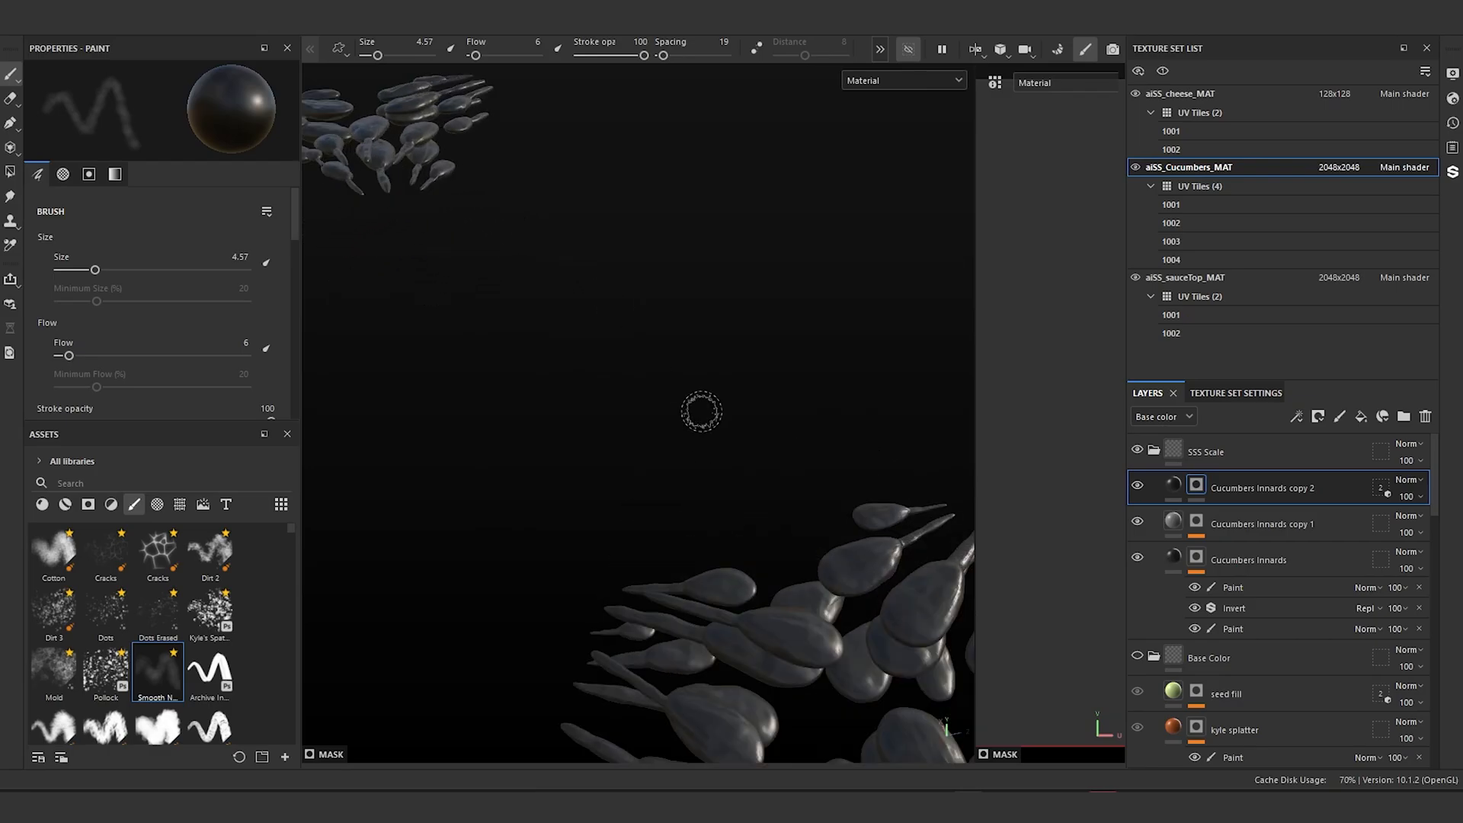
middle_click_drag(699, 411, 636, 269, "alt")
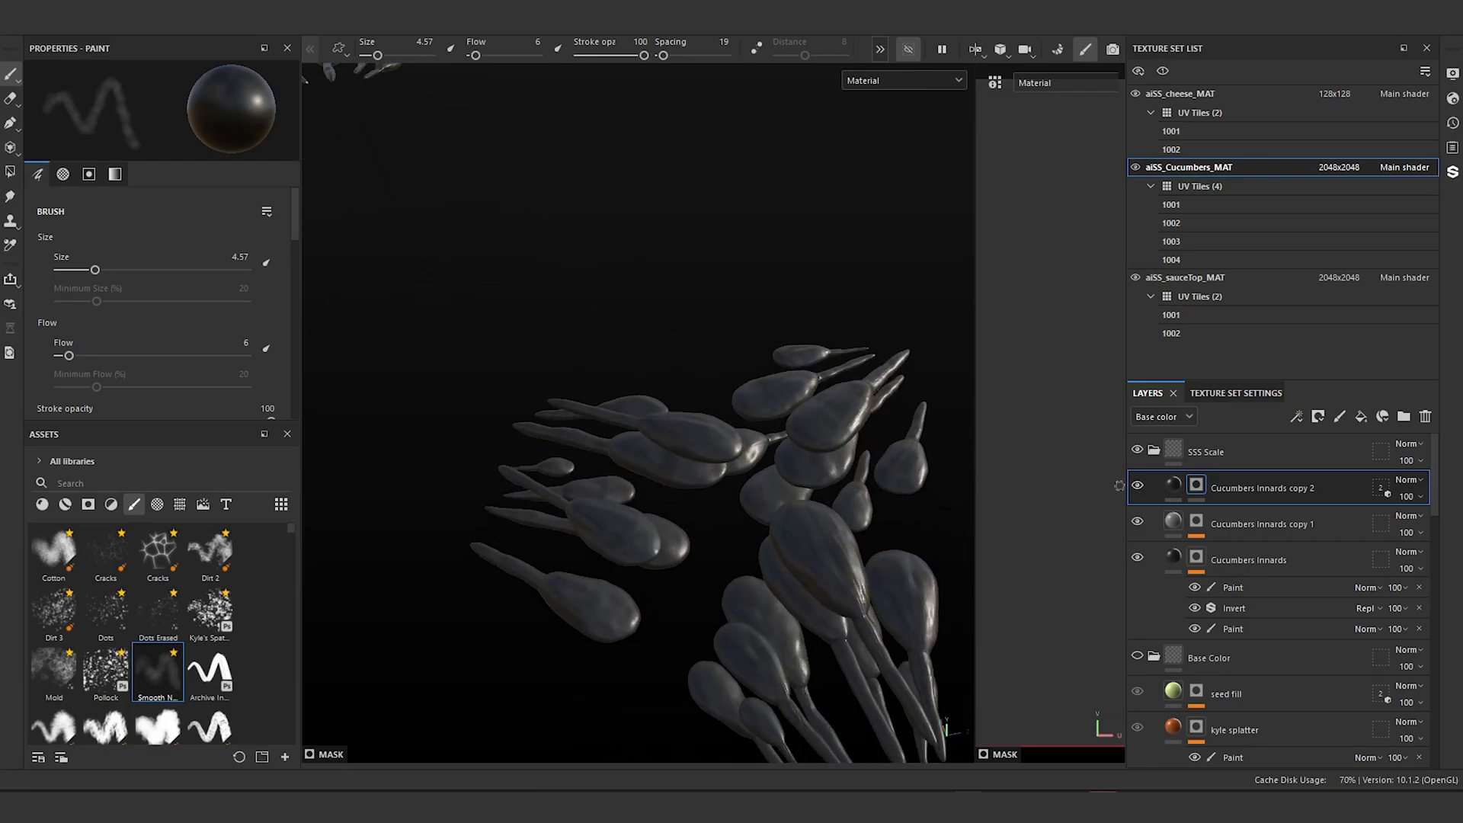
left_click(1137, 486)
left_click(1138, 486)
left_click(1138, 485)
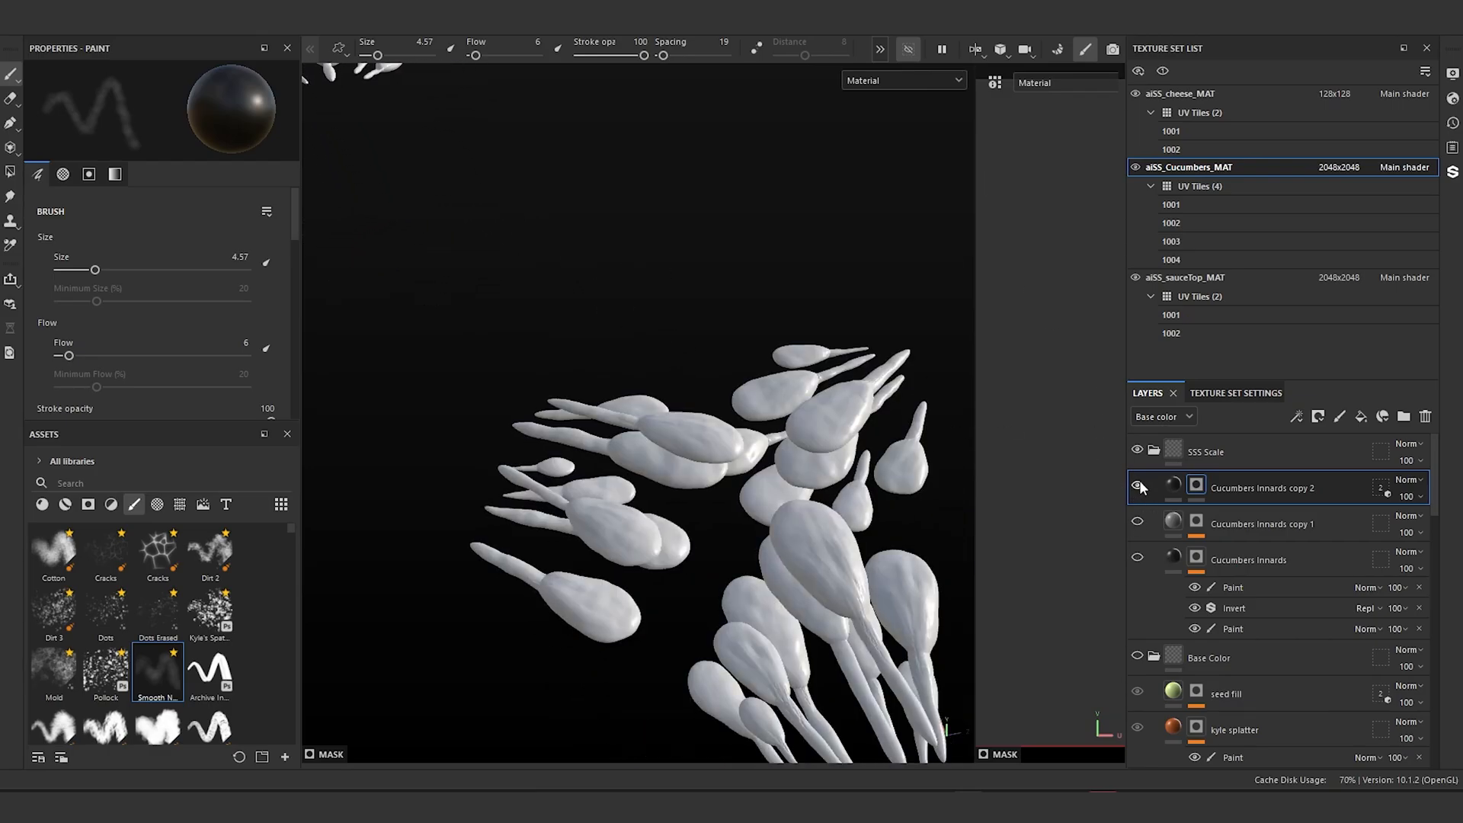
left_click(1137, 485)
left_click(1137, 485)
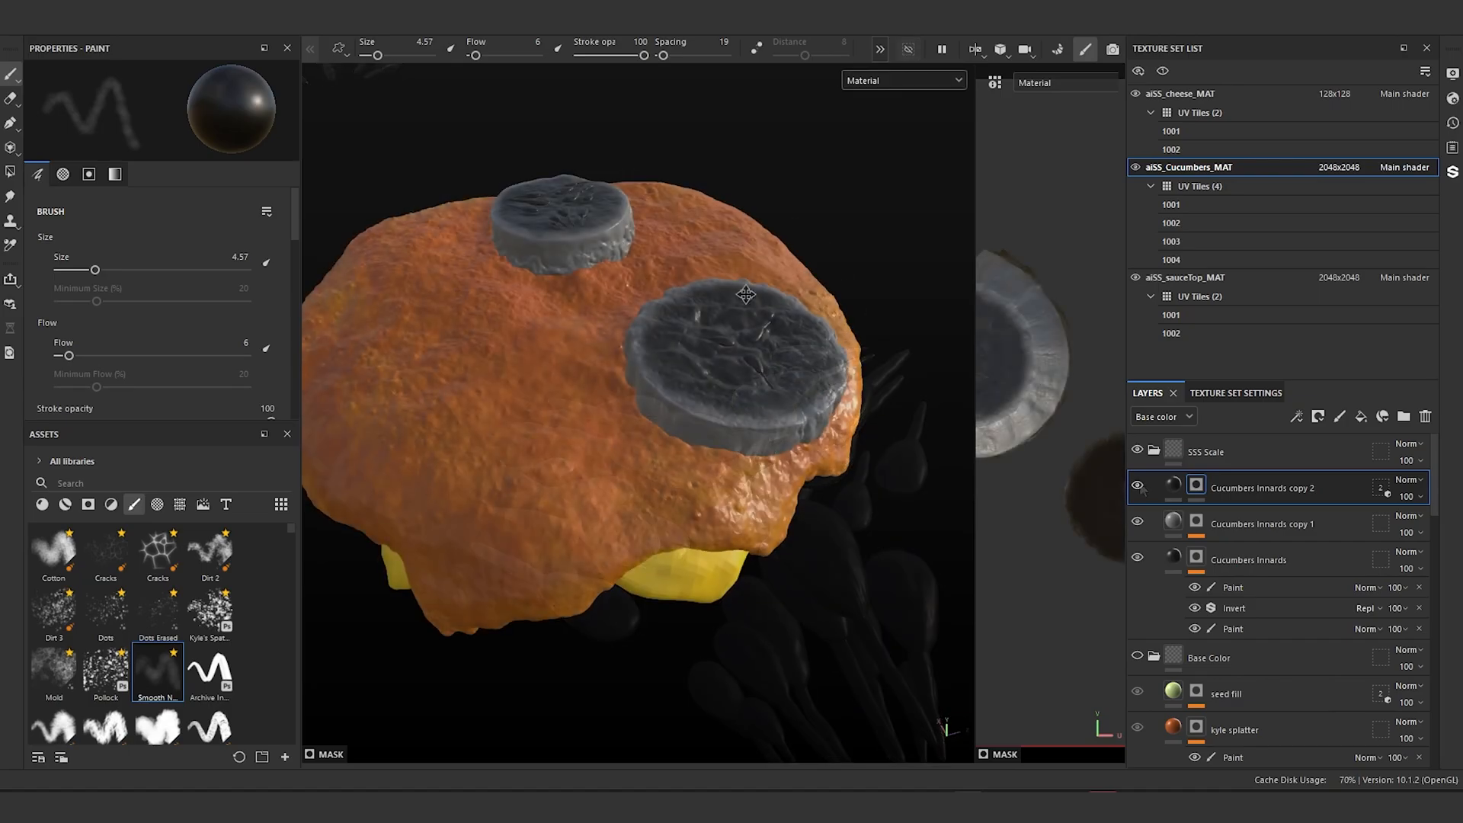
Step: Return to the full burger, switch the viewport to the Base color channel, and inspect the greyscale cucumbers
left_click_drag(745, 294, 752, 326, "alt")
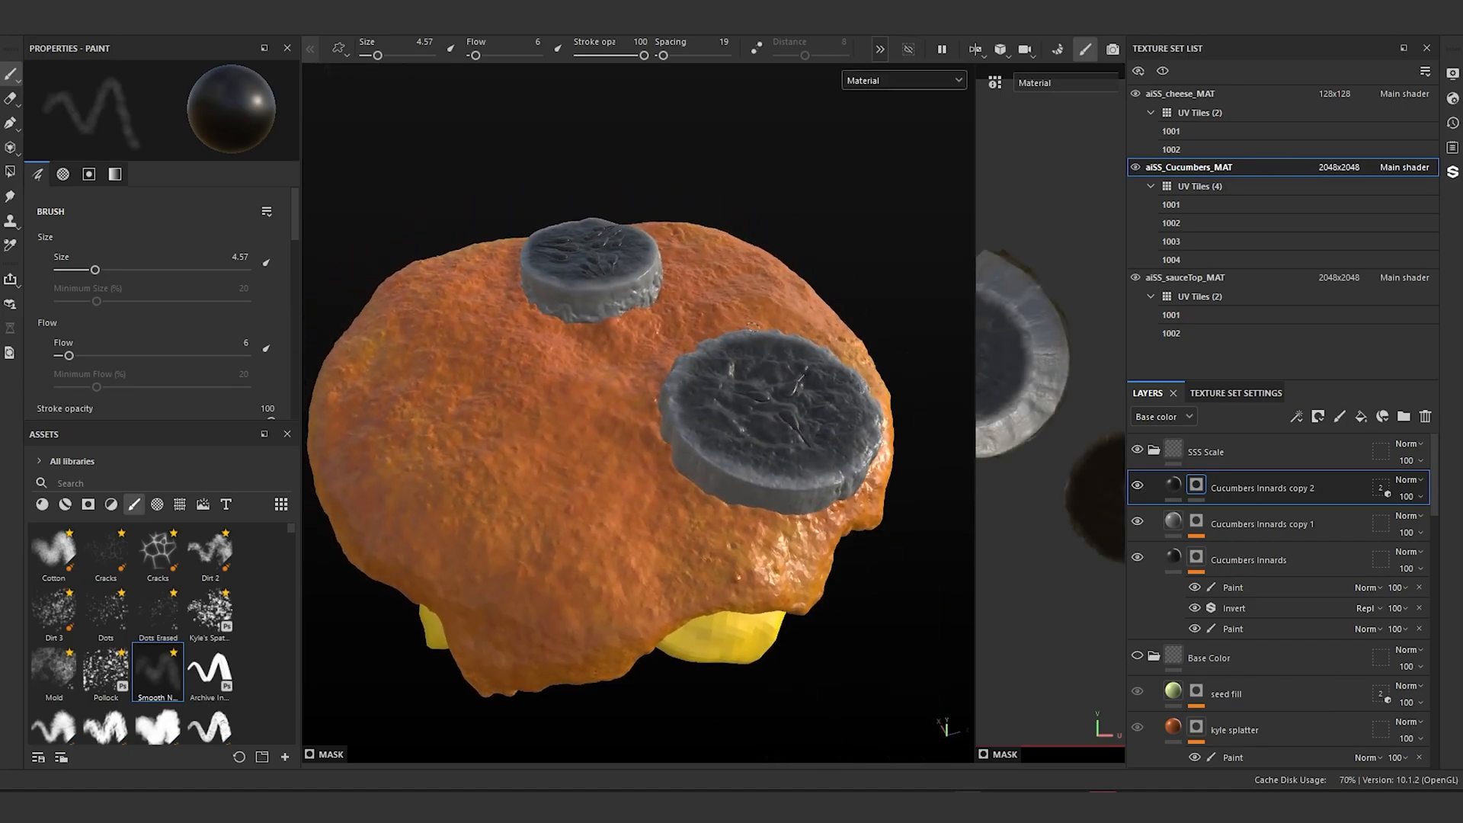
left_click(902, 81)
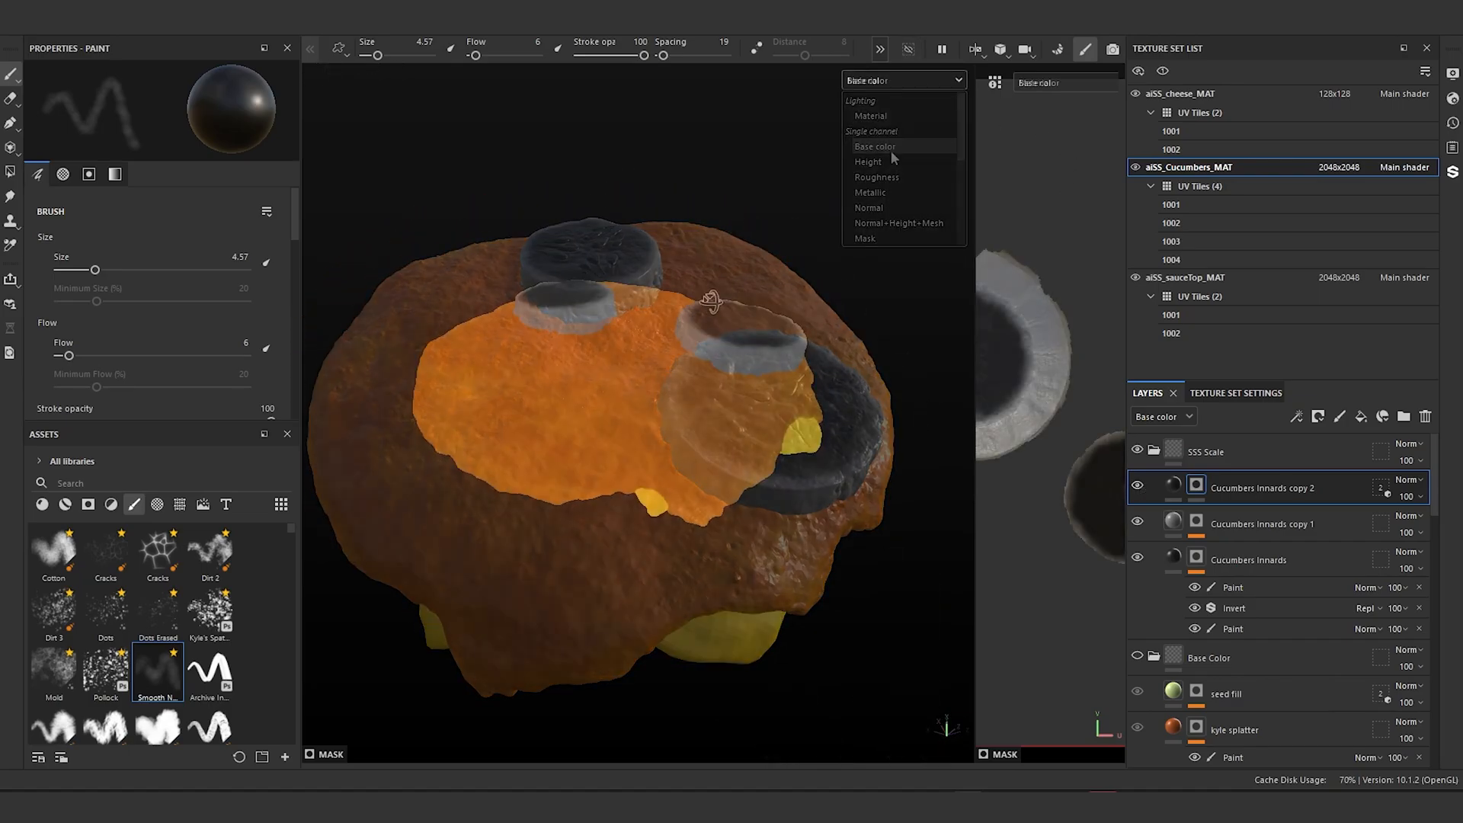
left_click_drag(662, 389, 678, 400, "alt")
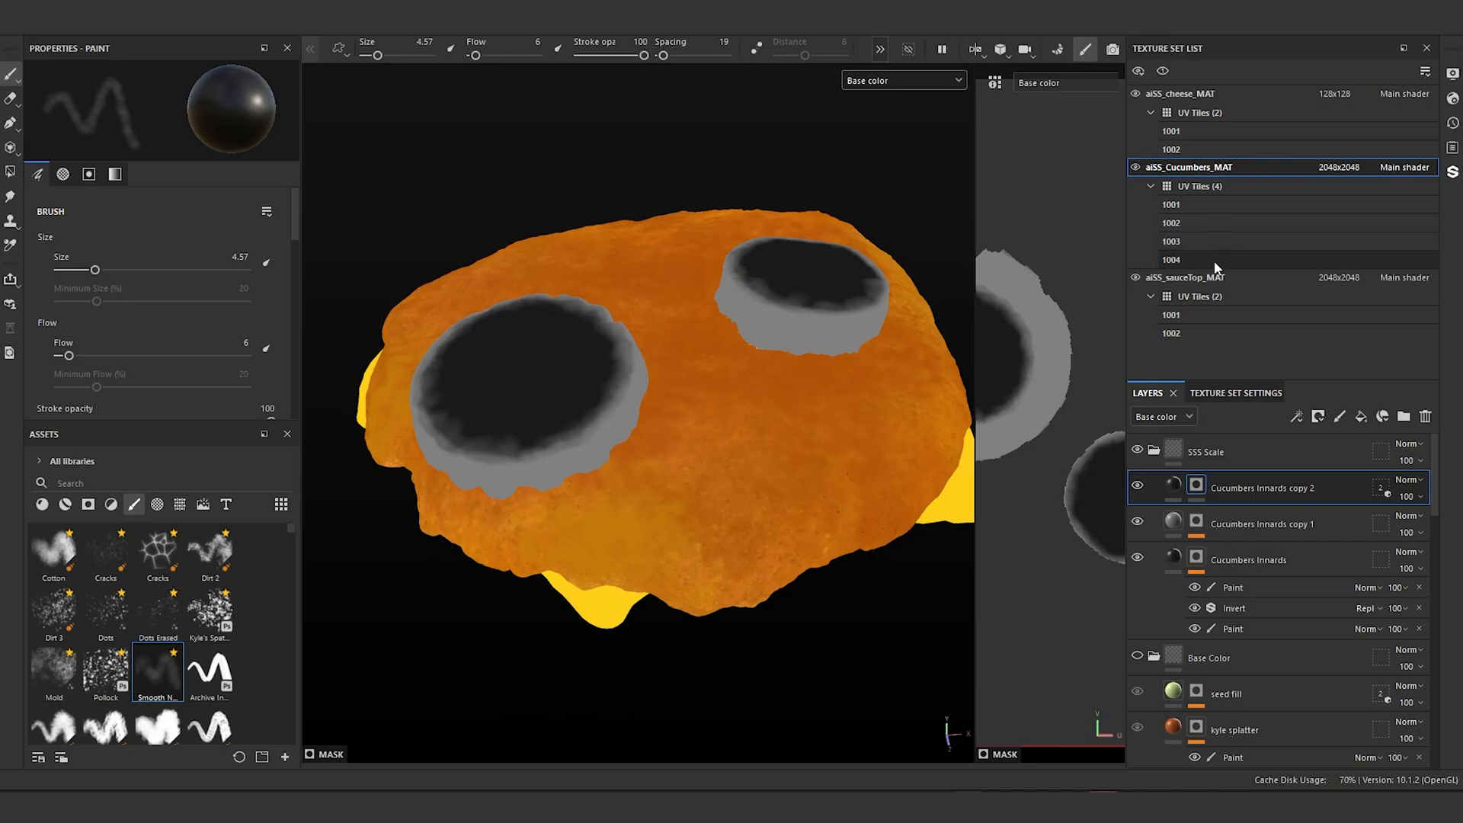
Step: Group all layers of the aiSS_sauceTop_MAT texture set into a folder named Base Color
left_click(1208, 277)
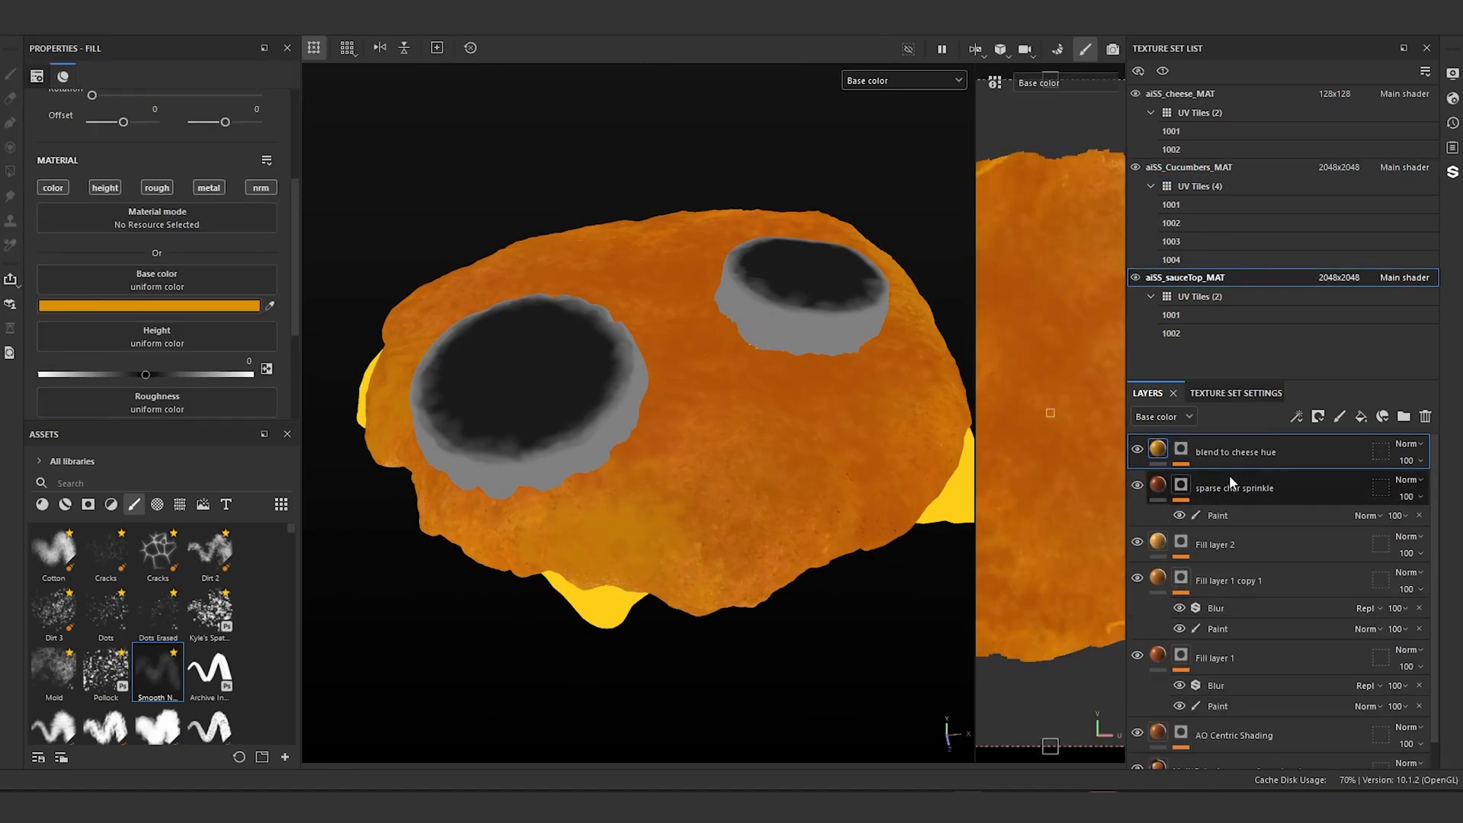
scroll(1230, 474, "down", 2)
left_click(1223, 730, "shift")
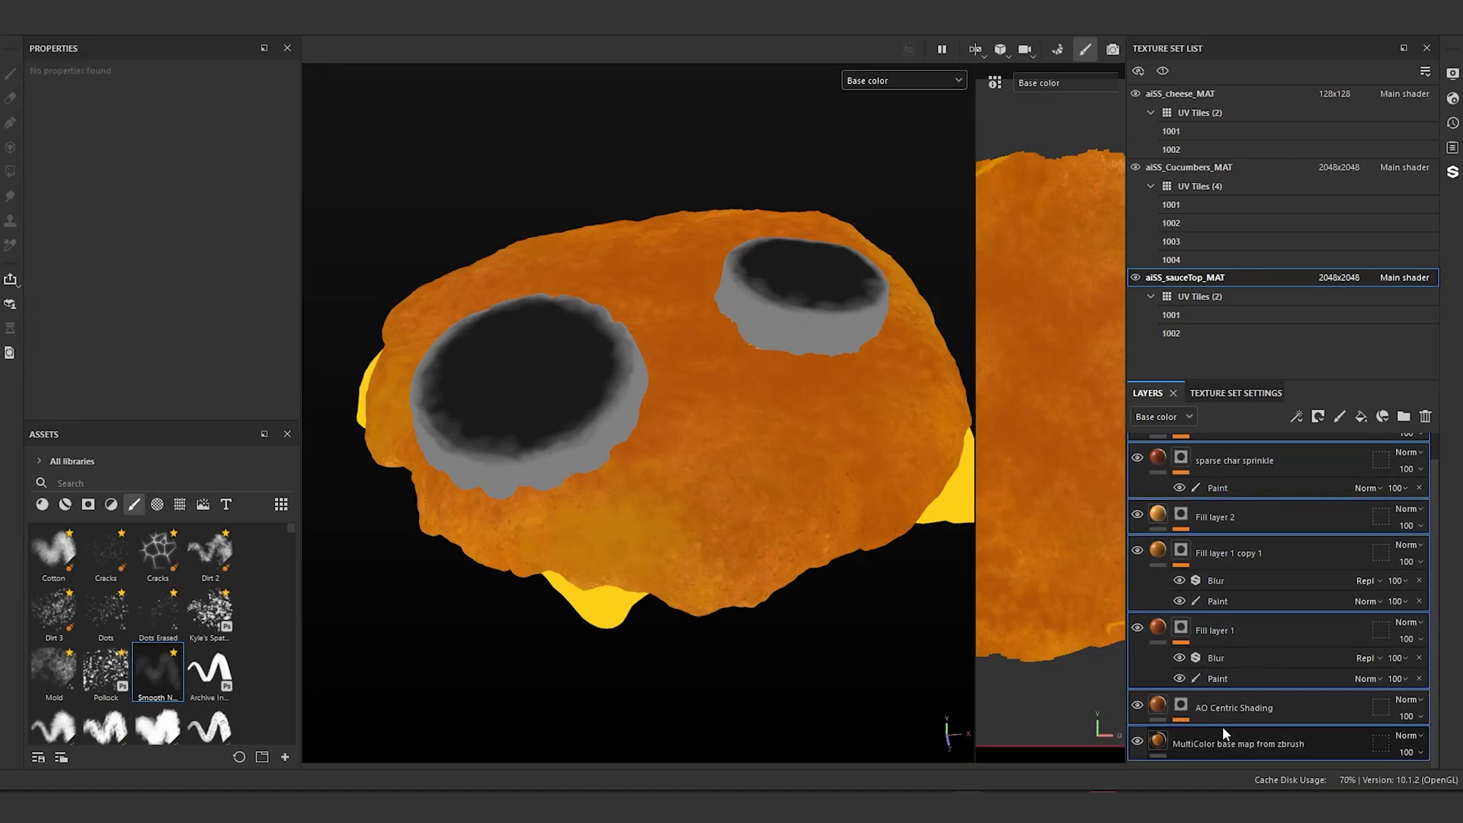
key("ctrl+g")
double_click(1204, 451)
type("Base")
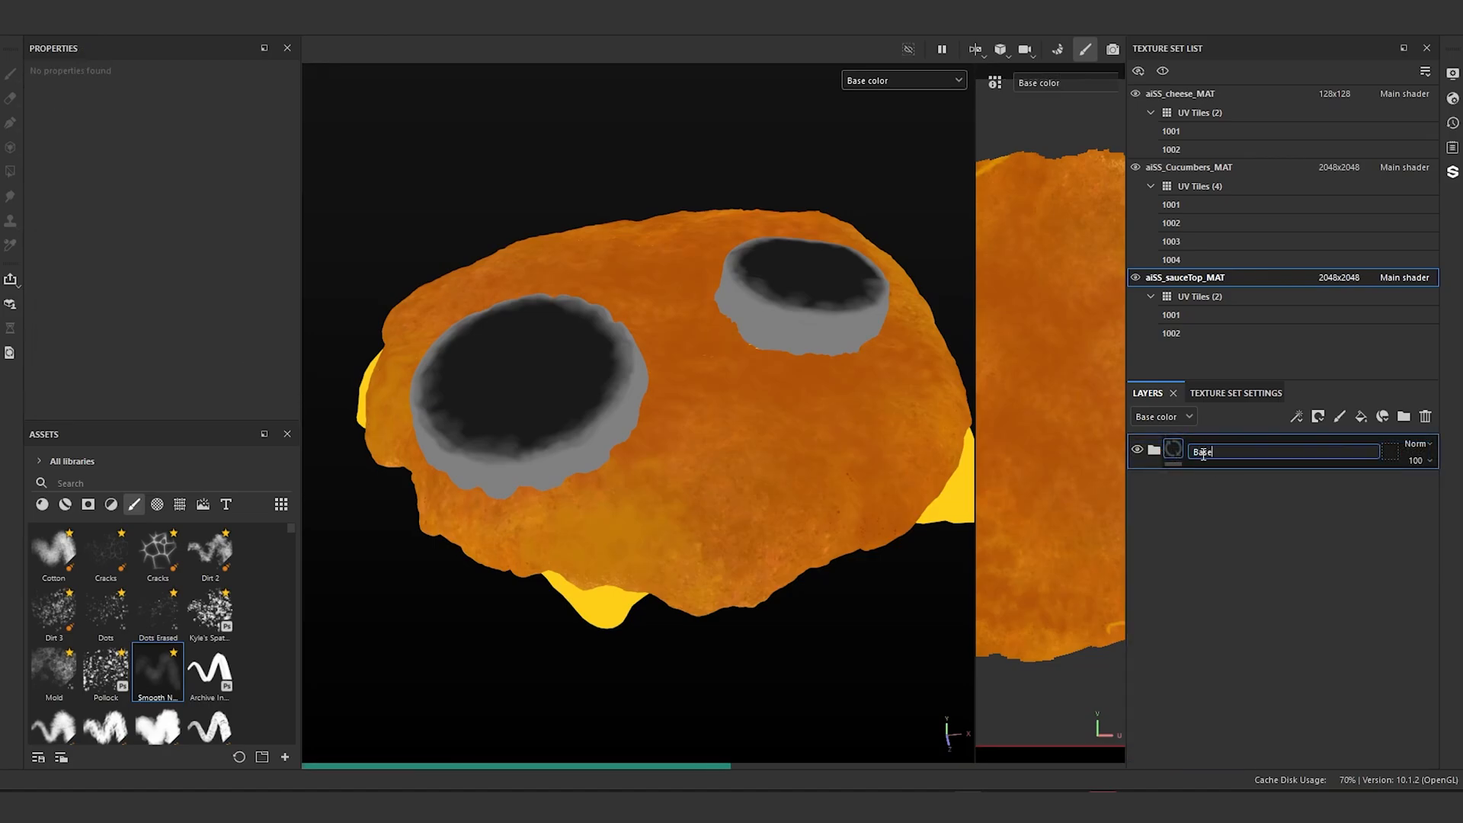
type(" Color")
key("Return")
Step: Add a fill layer above the Base Color folder and group it into a folder named SSS scale
left_click(1361, 416)
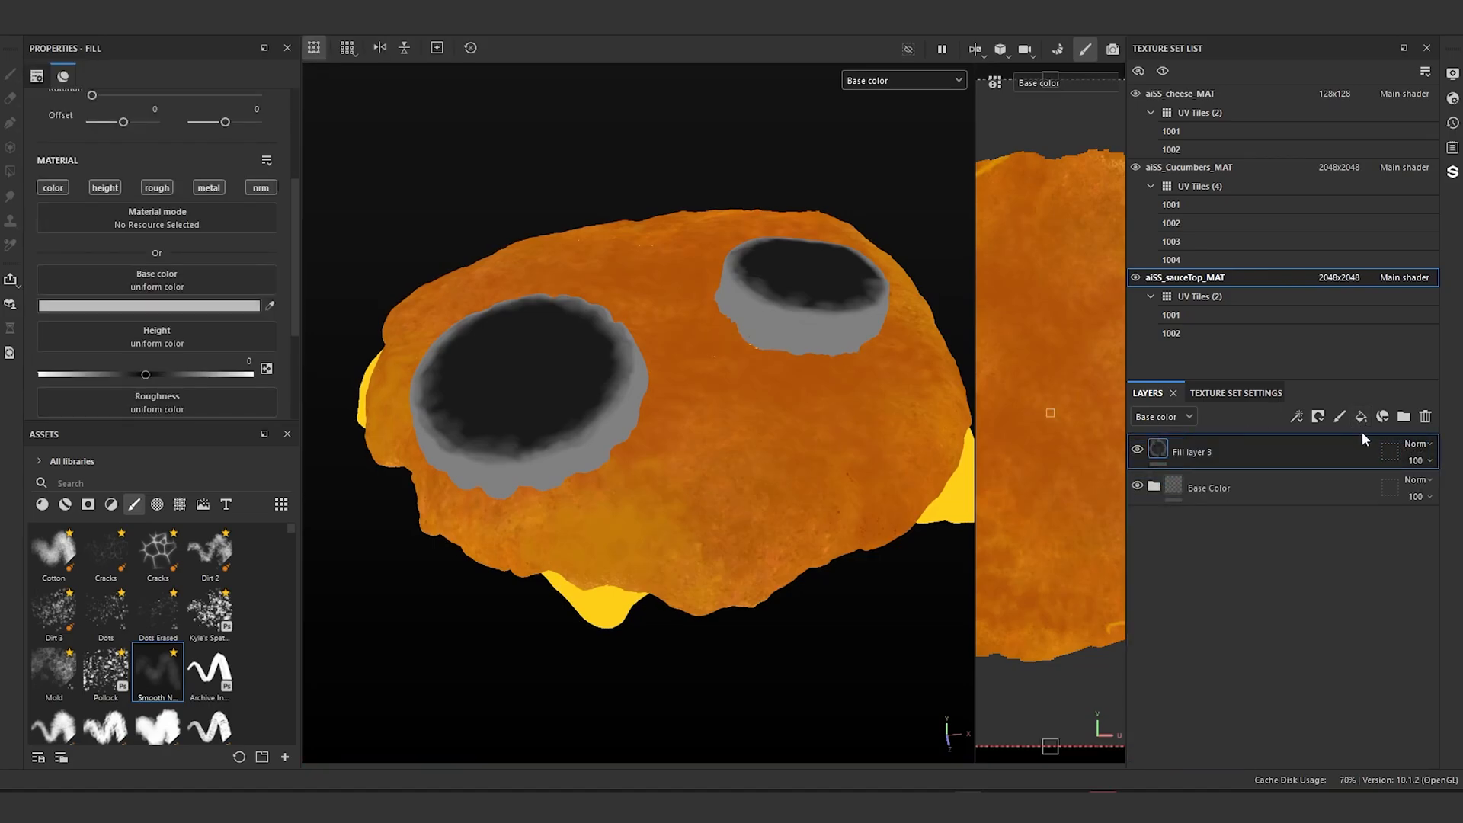
key("ctrl+g")
double_click(1194, 451)
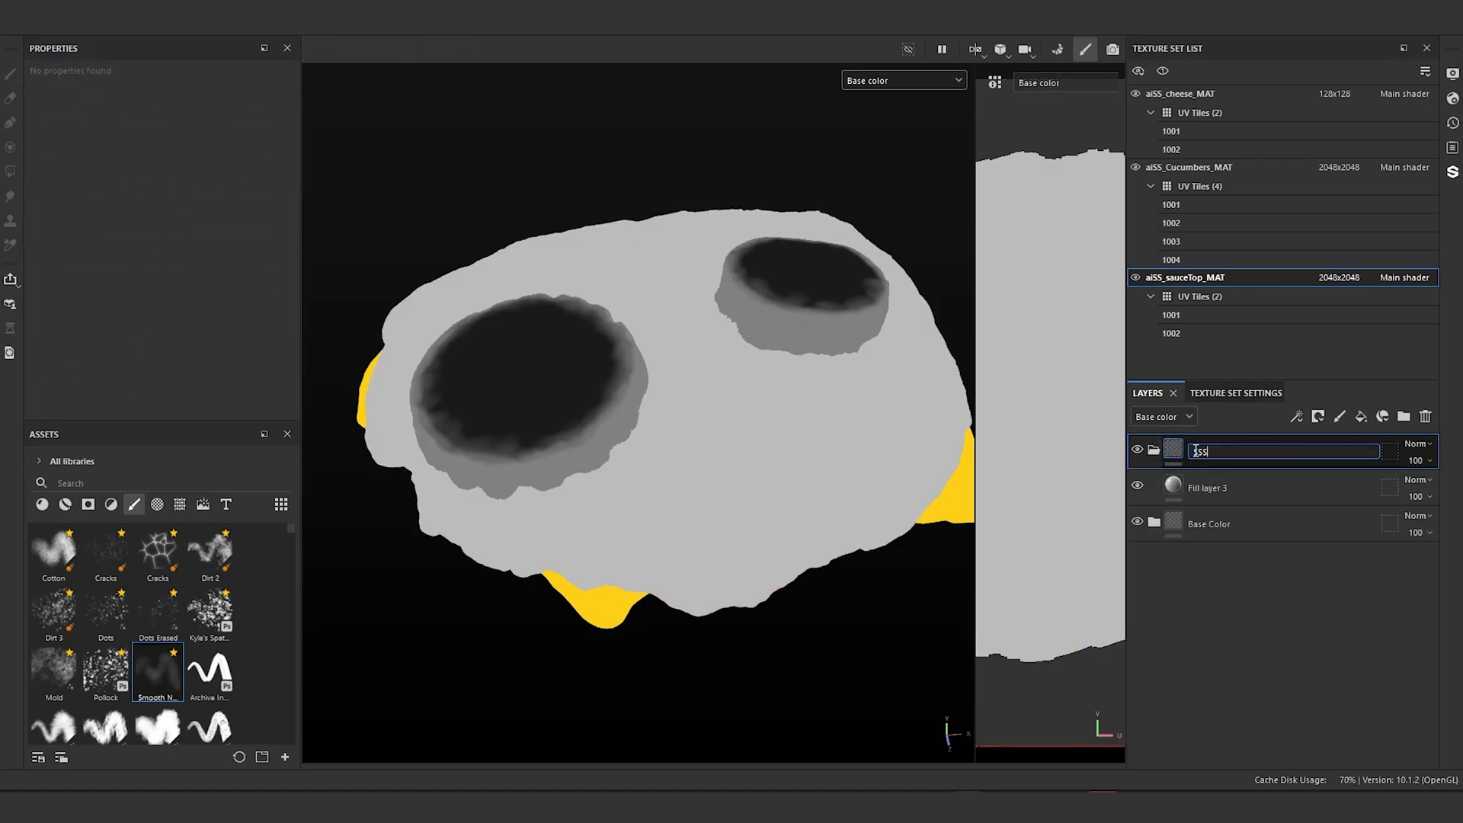
left_click_drag(809, 525, 766, 498, "alt")
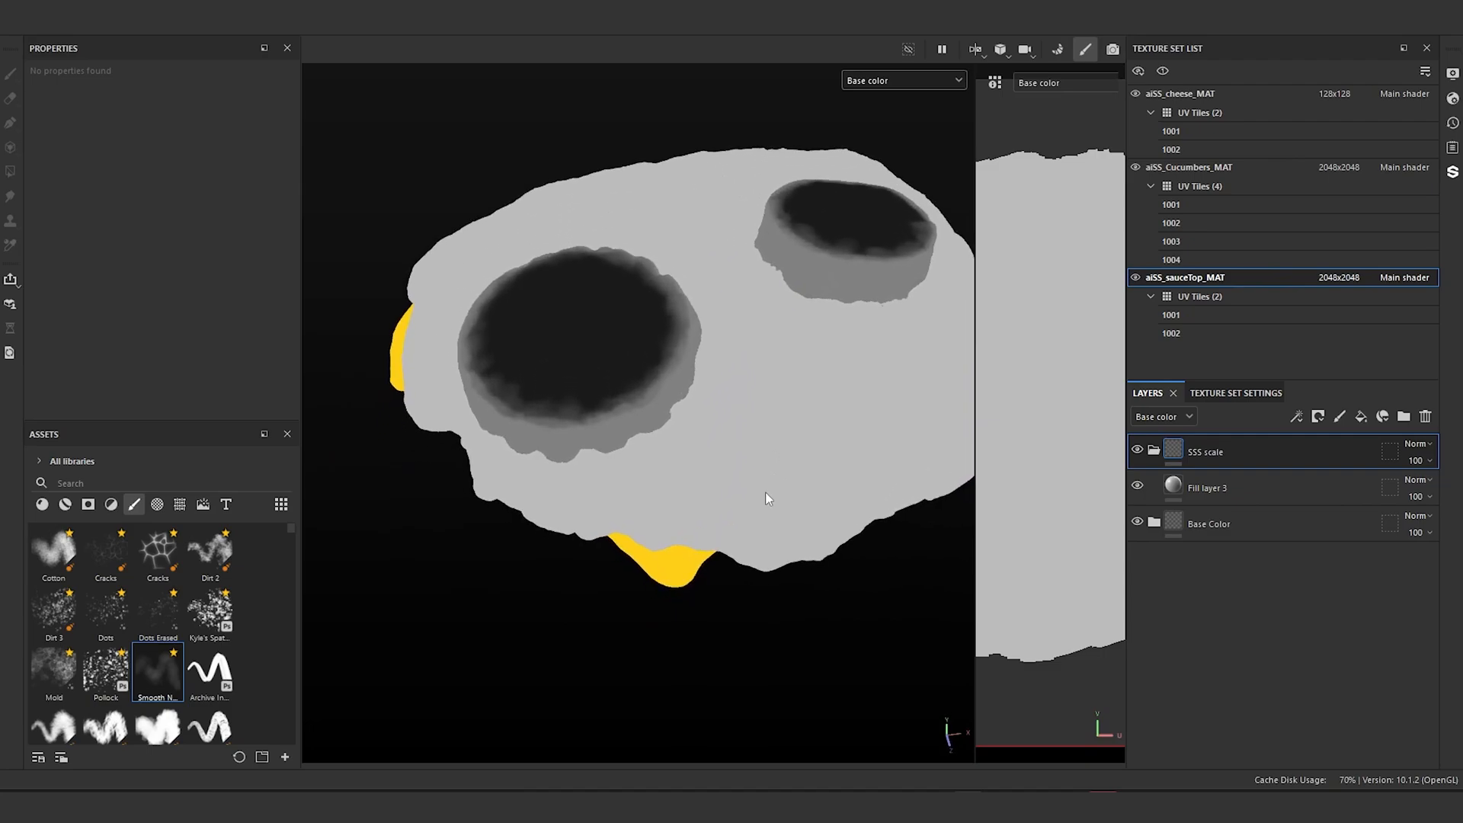
Step: Limit Fill layer 3 to the color channel and set its base color to a grey with value 0.5
left_click(1219, 487)
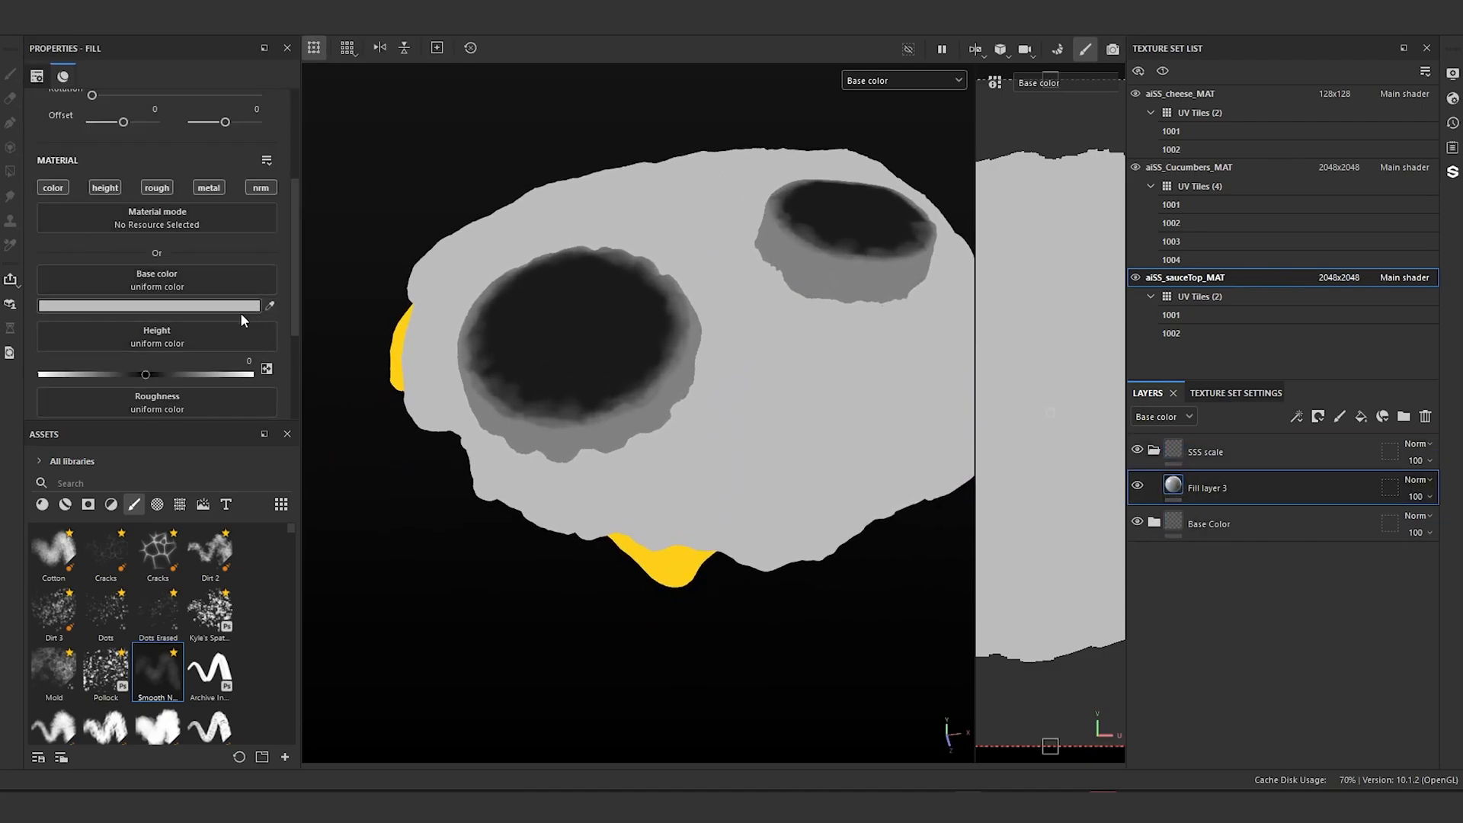
left_click(64, 189, "alt")
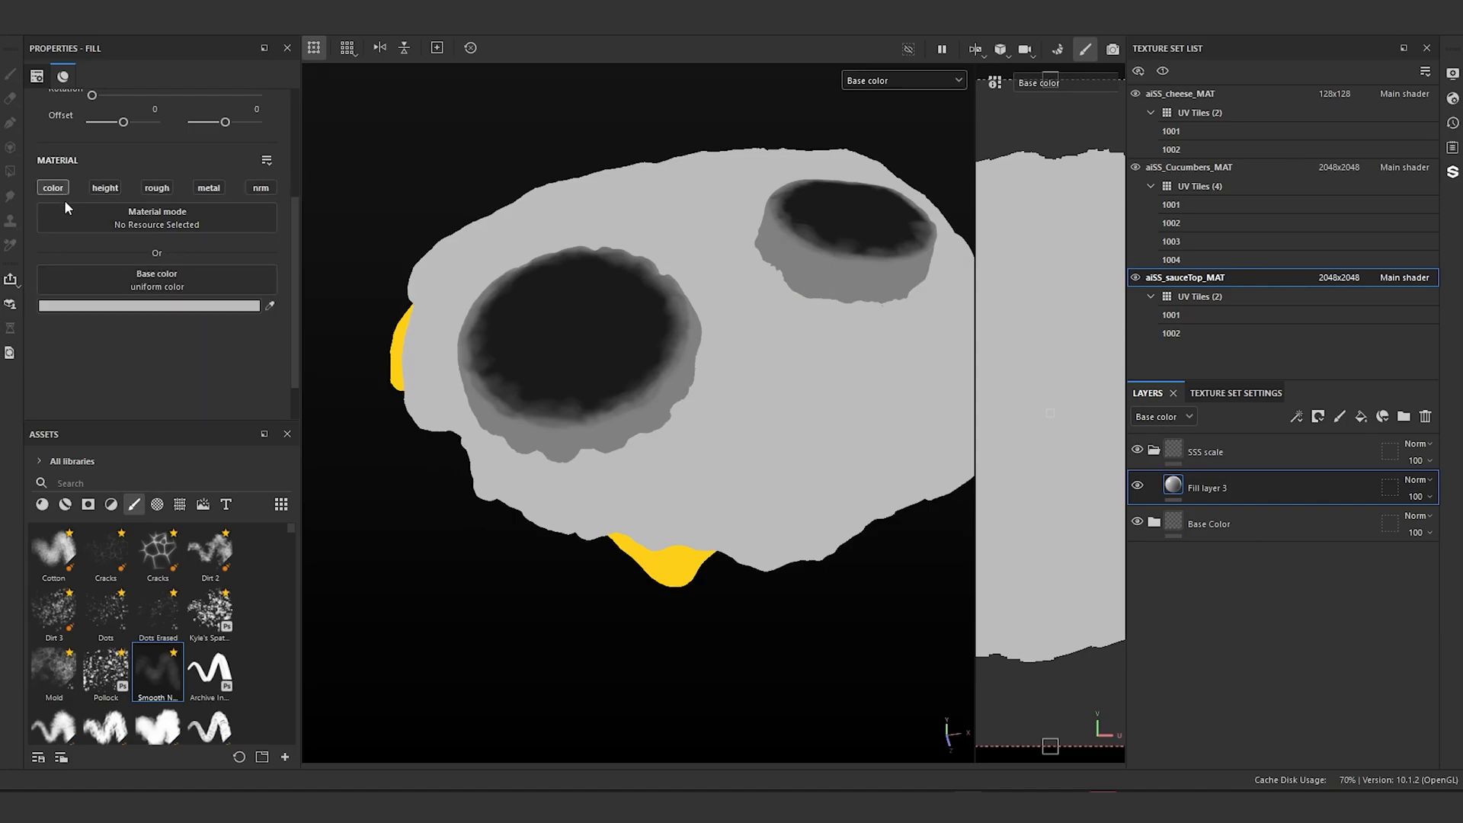
left_click(202, 307)
left_click(345, 648)
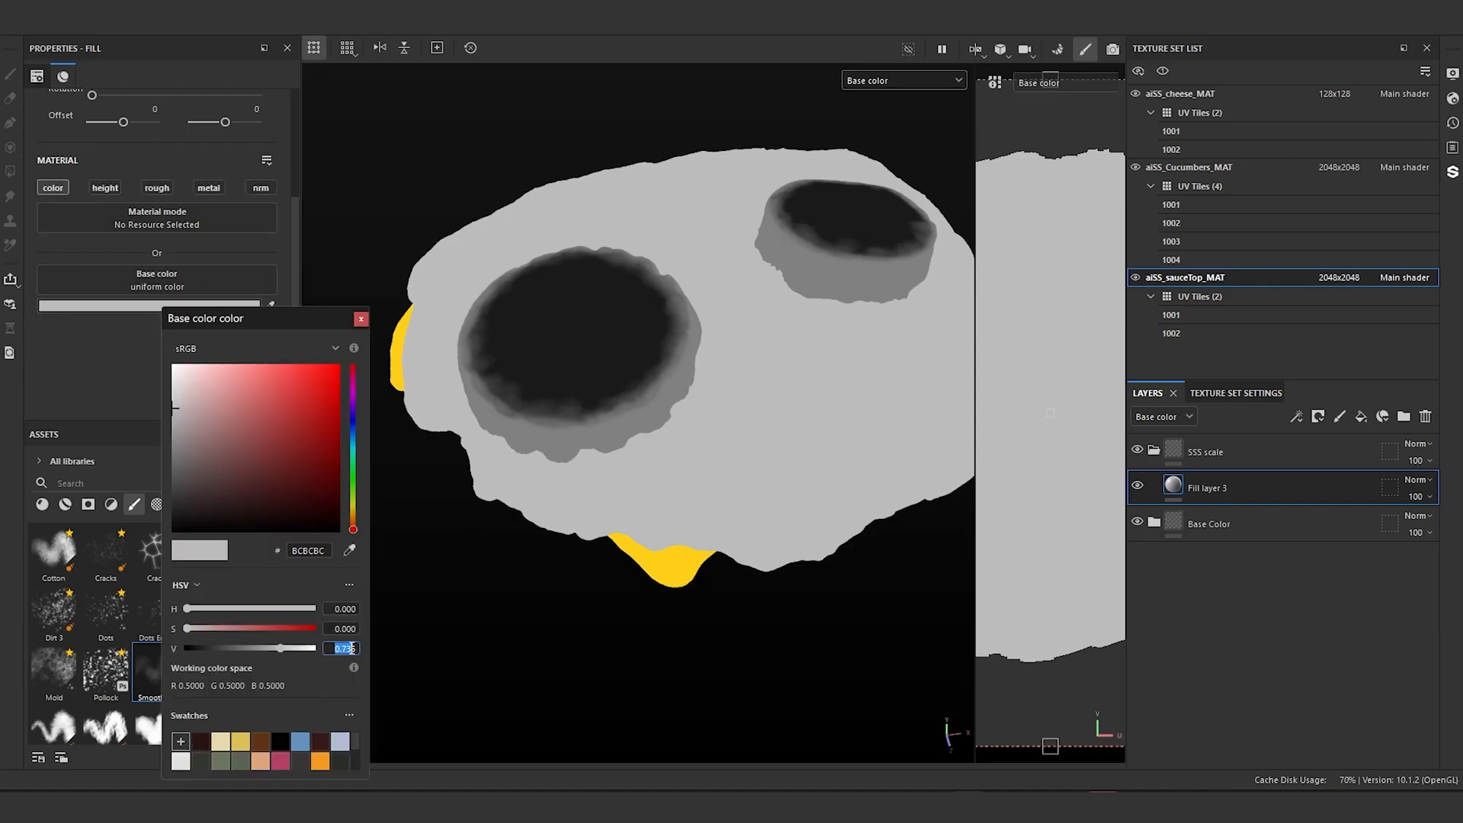
left_click(379, 591)
left_click(355, 649)
type("0.5")
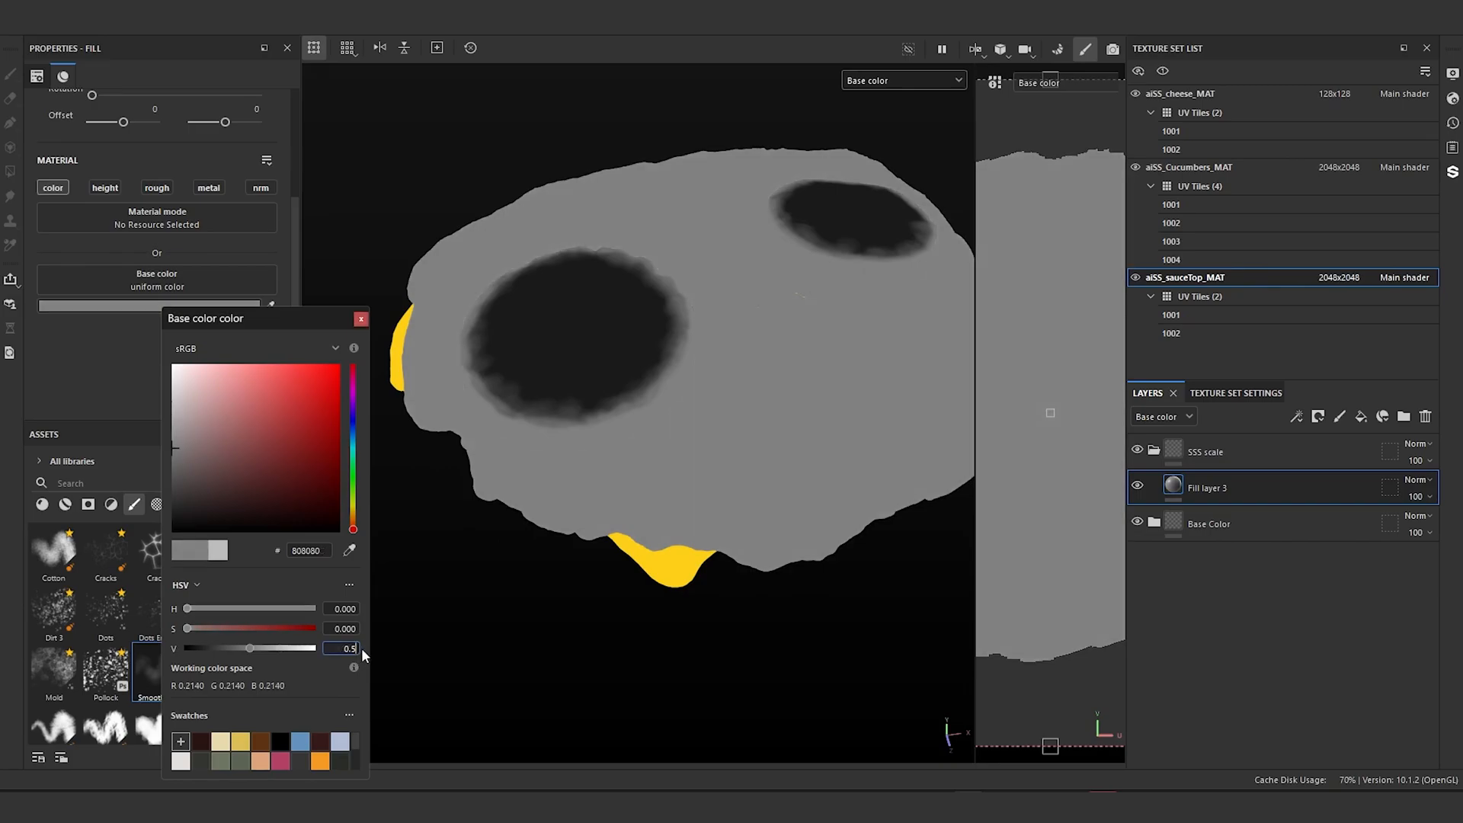
left_click(362, 292)
left_click(361, 321)
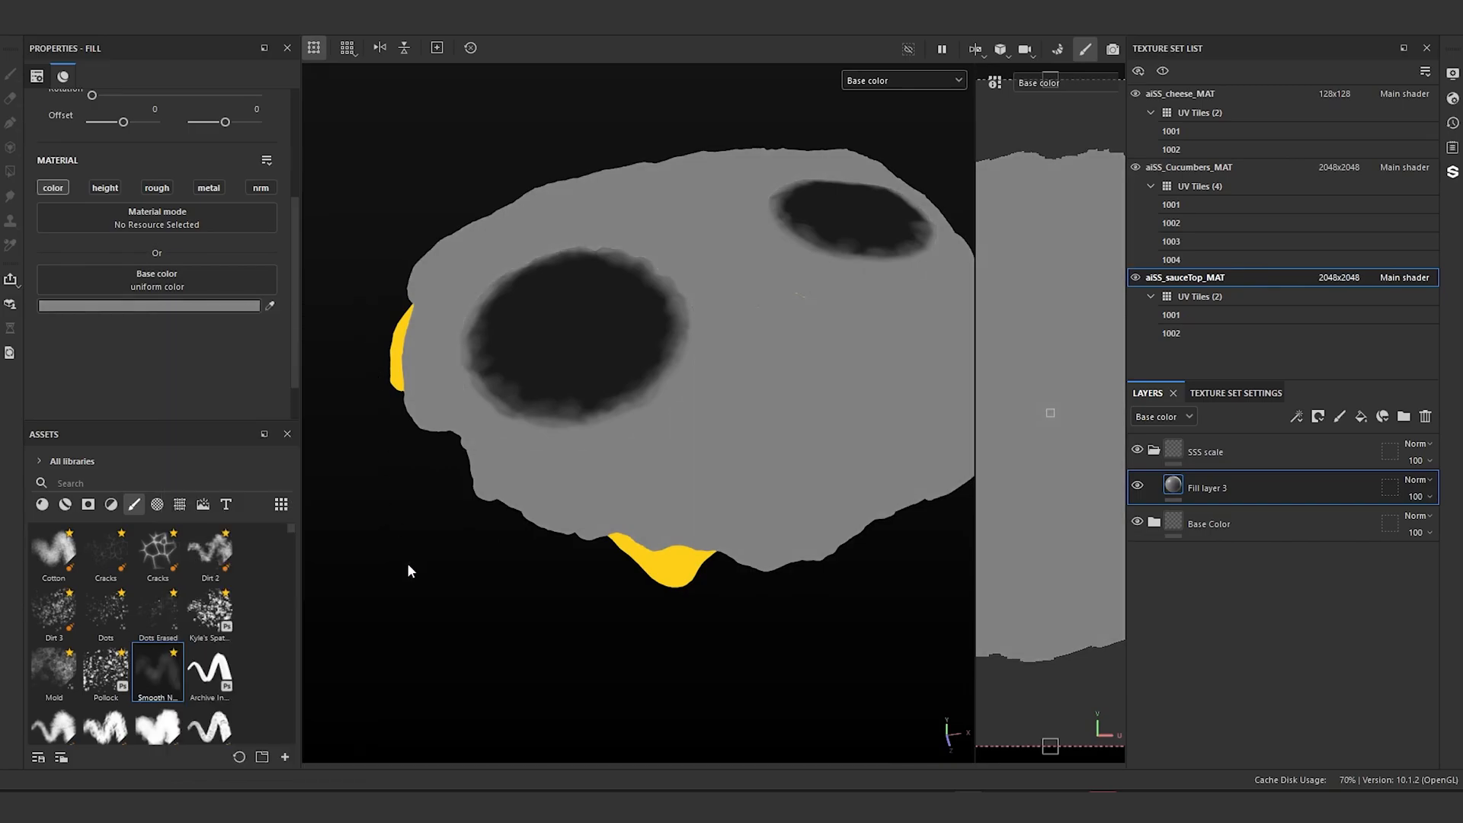
left_click_drag(431, 645, 437, 642, "alt")
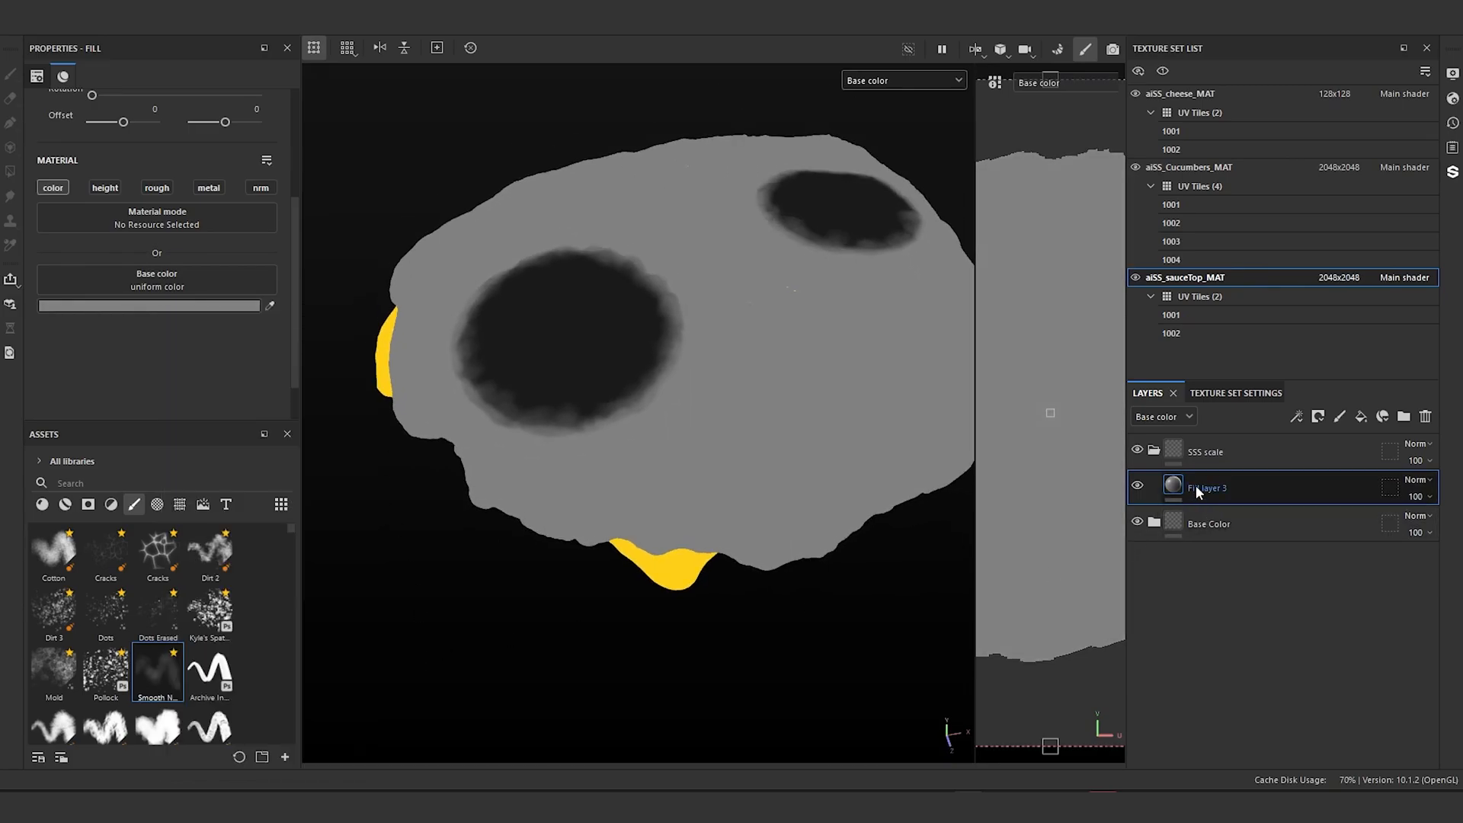
Step: Duplicate Fill layer 3 and set the copy's base color to white with value 1
key("ctrl+d")
mouse_move(1174, 490)
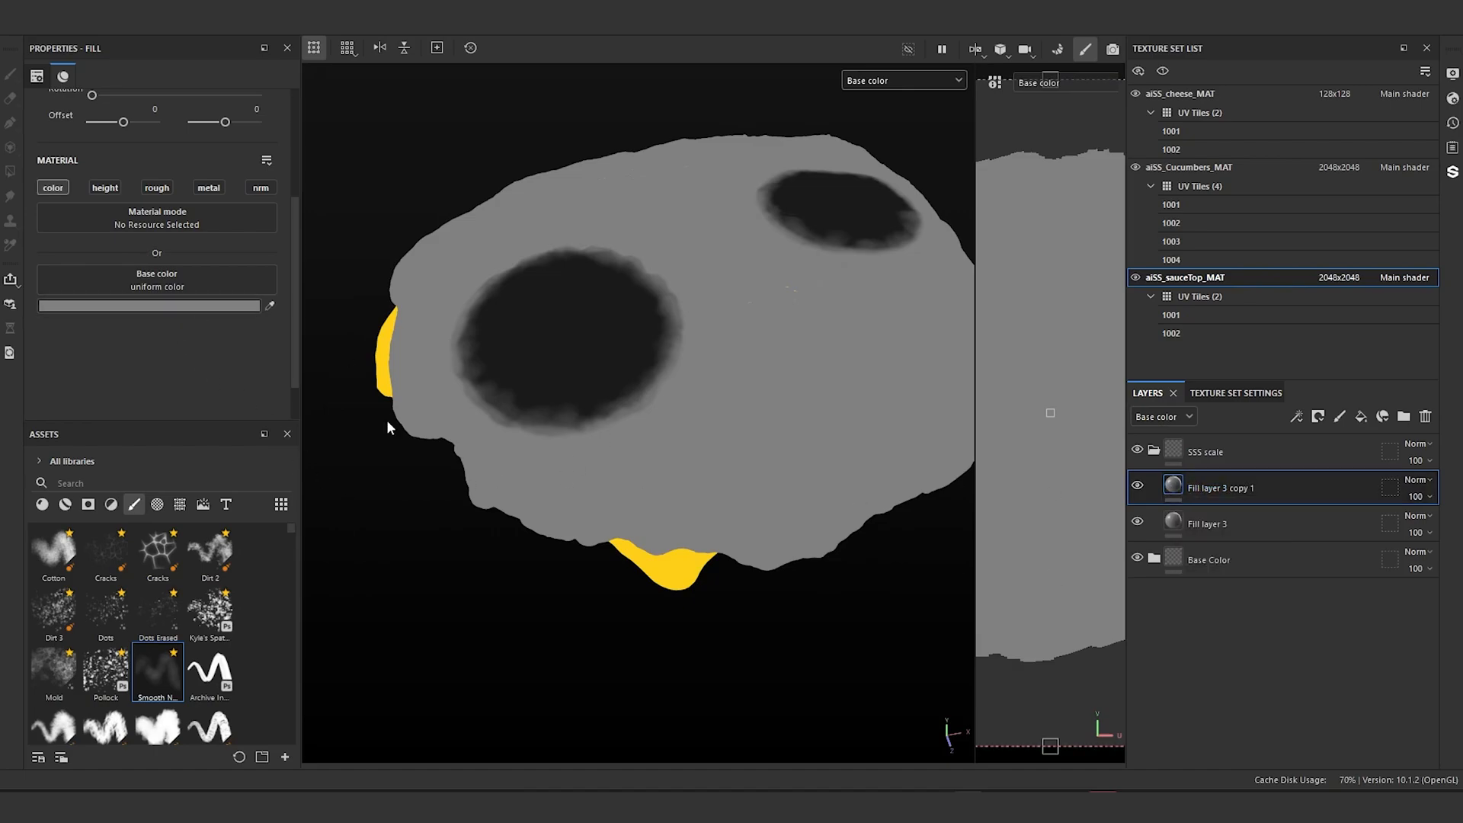
left_click(213, 307)
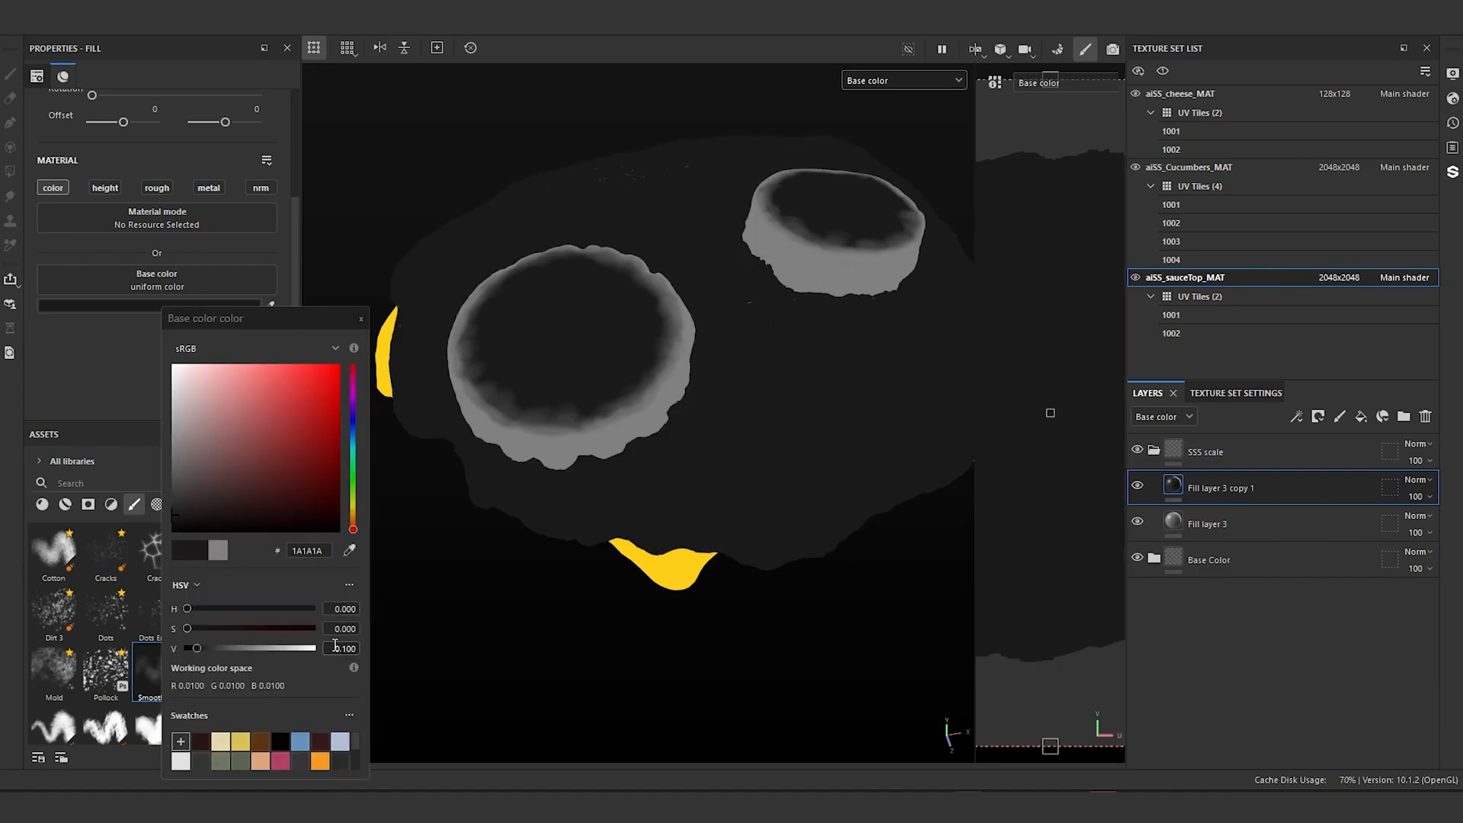
left_click(336, 646)
left_click(338, 649)
type("1")
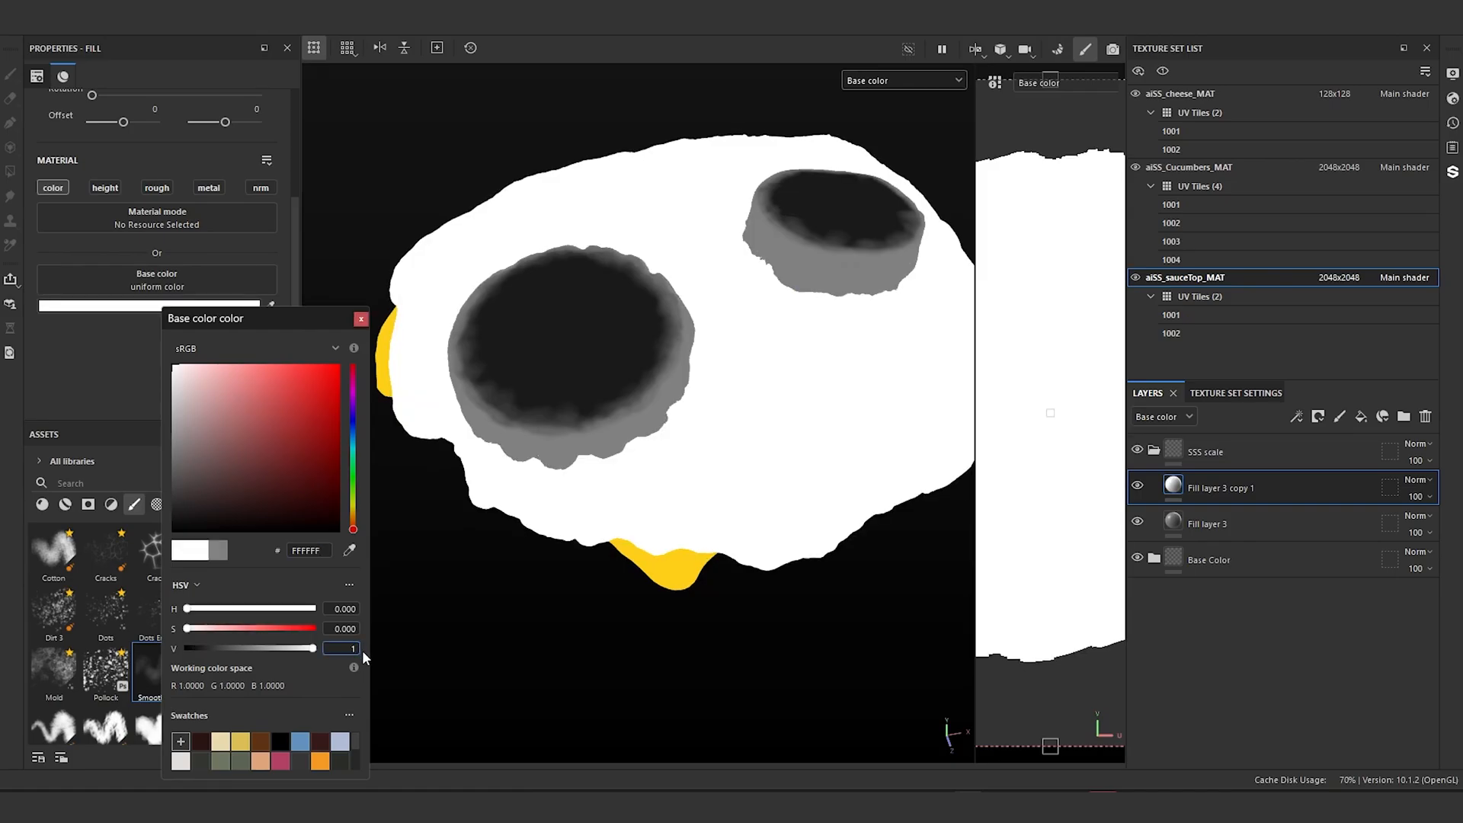
left_click(394, 628)
left_click(361, 318)
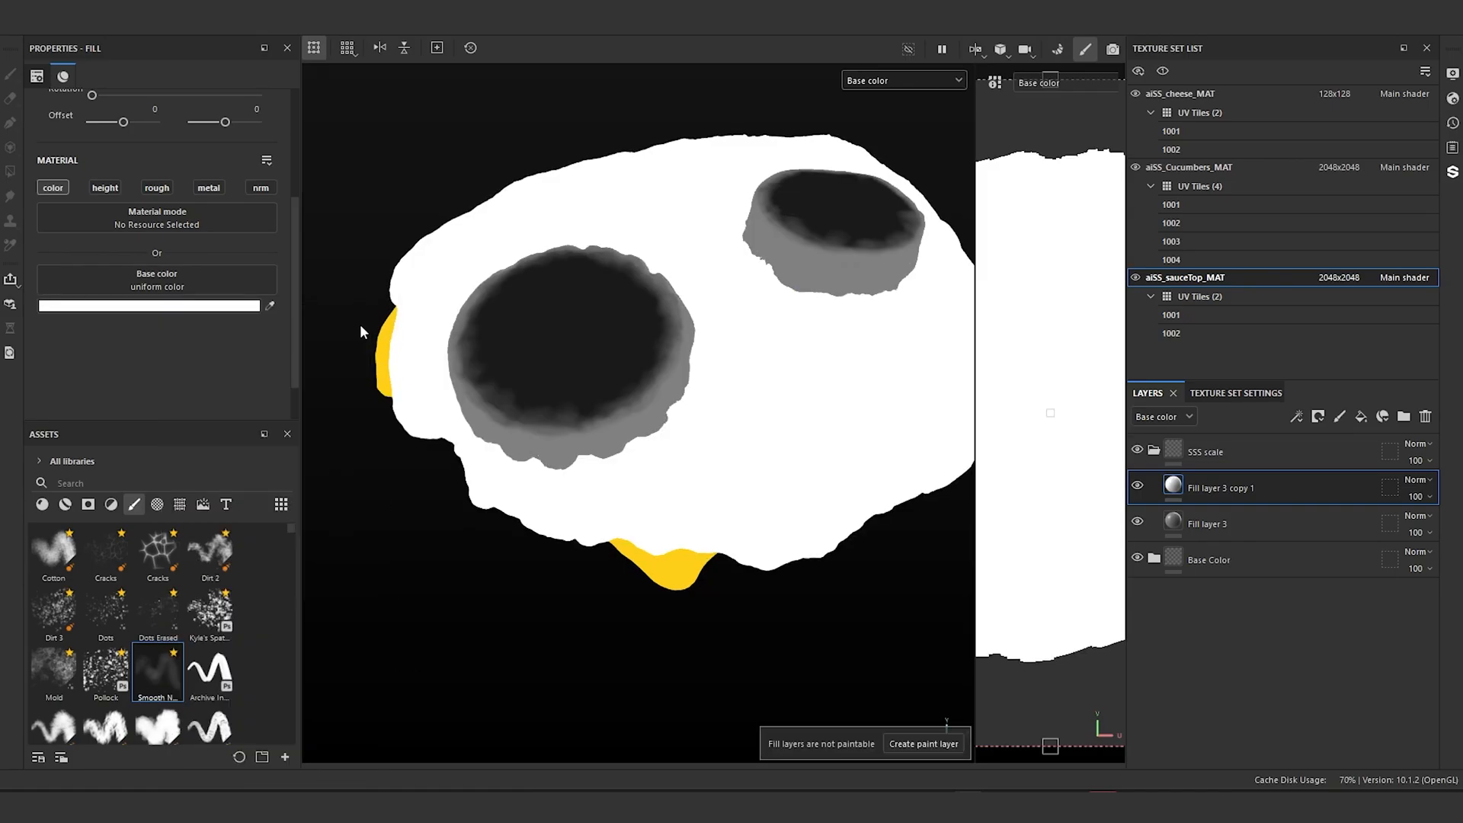
Step: Add a black mask to Fill layer 3 copy 1 and choose Kyle's spatter brush for painting on it
right_click(1182, 483)
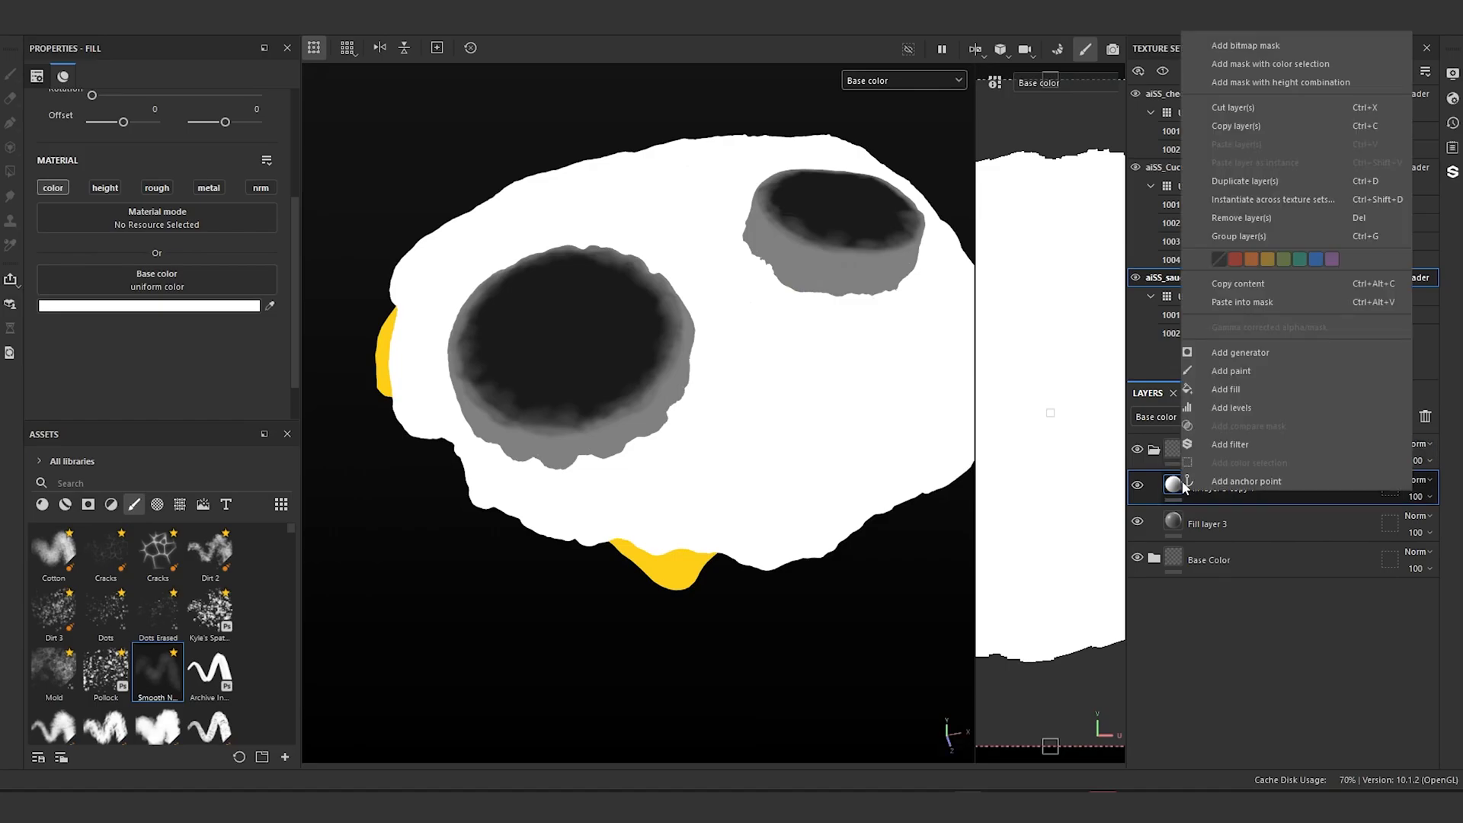
left_click(1287, 45)
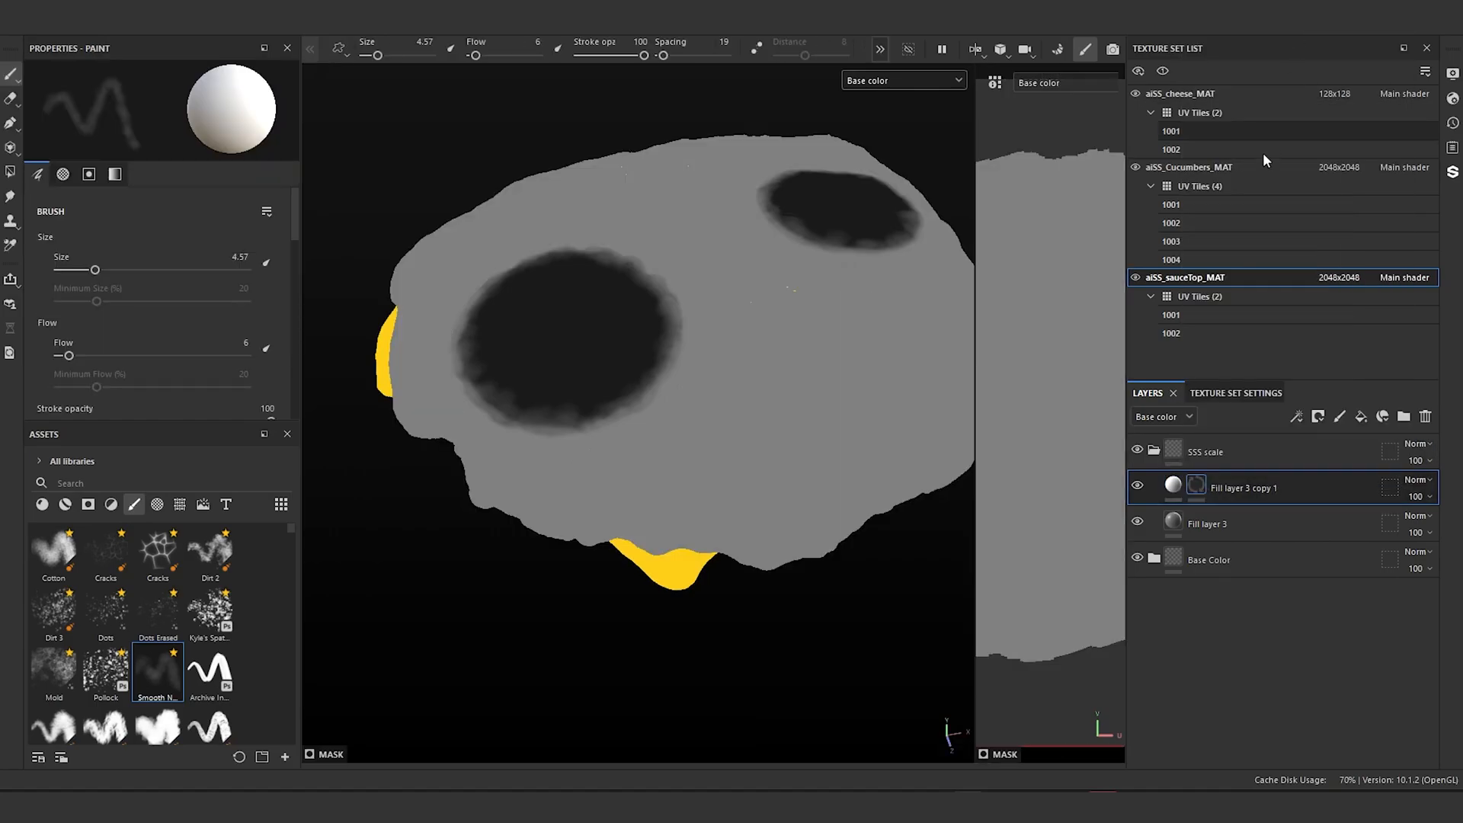
left_click(215, 618)
mouse_move(653, 674)
left_mouse_down("alt")
mouse_move(637, 623)
mouse_move(569, 607)
left_mouse_up("alt")
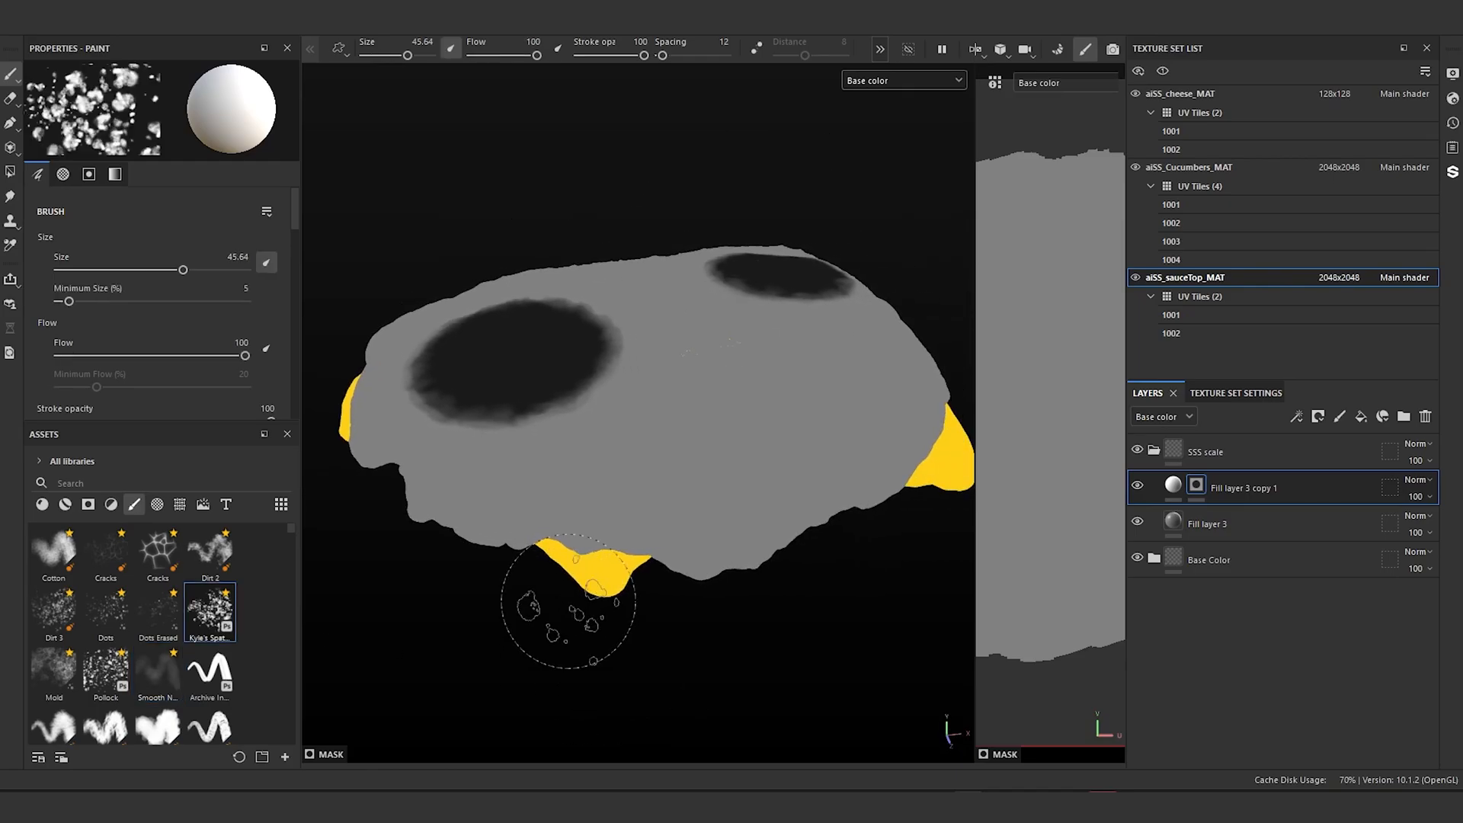
Step: Paint white spatter on the mask along the sauce's front edge, enlarging the brush to size 63.28
key("bracketright")
left_click(584, 532)
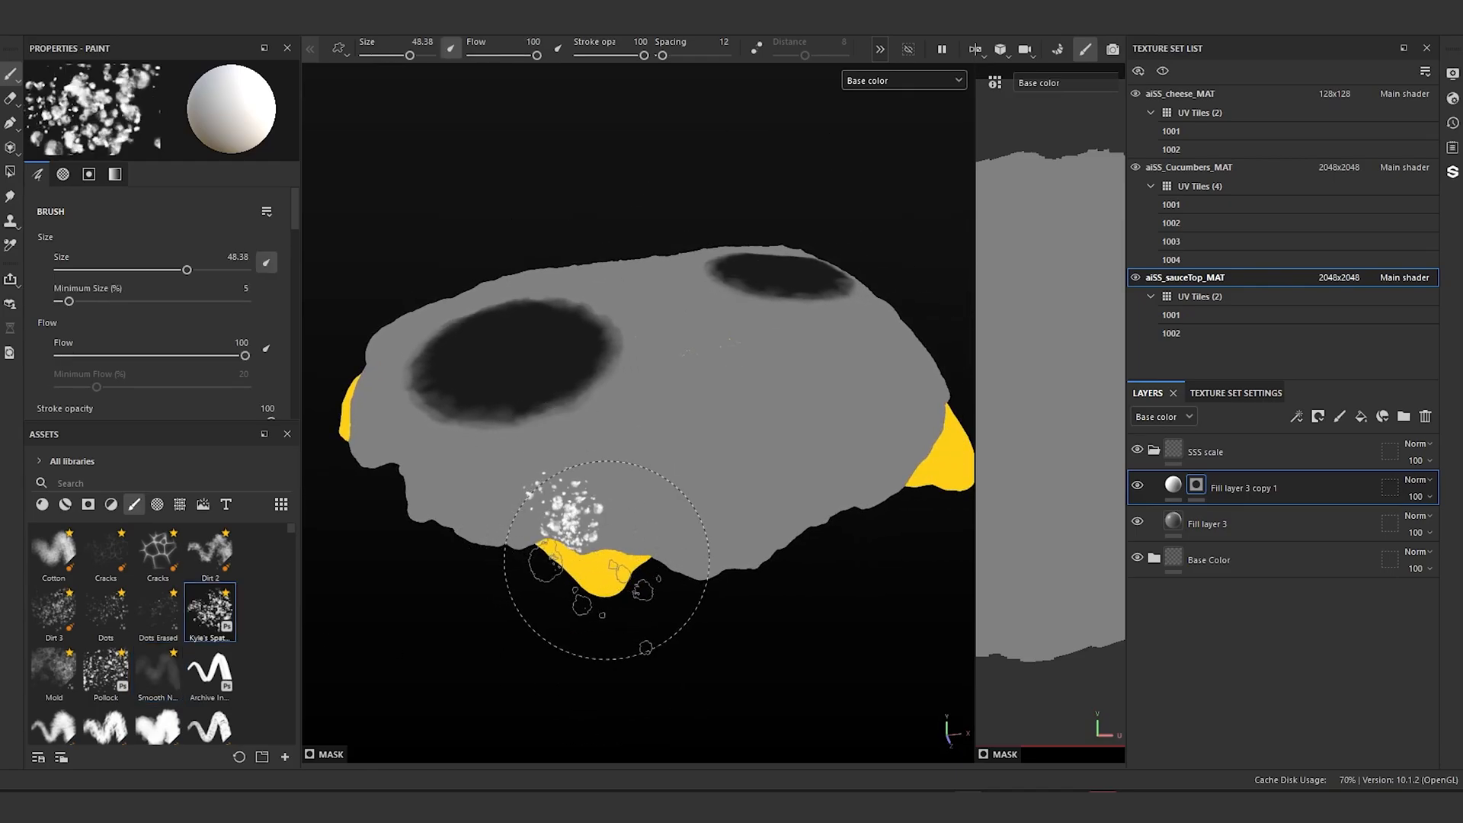
key("bracketright")
key("bracketright")
key("bracketright")
key("bracketright")
key("bracketright")
left_click(594, 525)
left_click(587, 523)
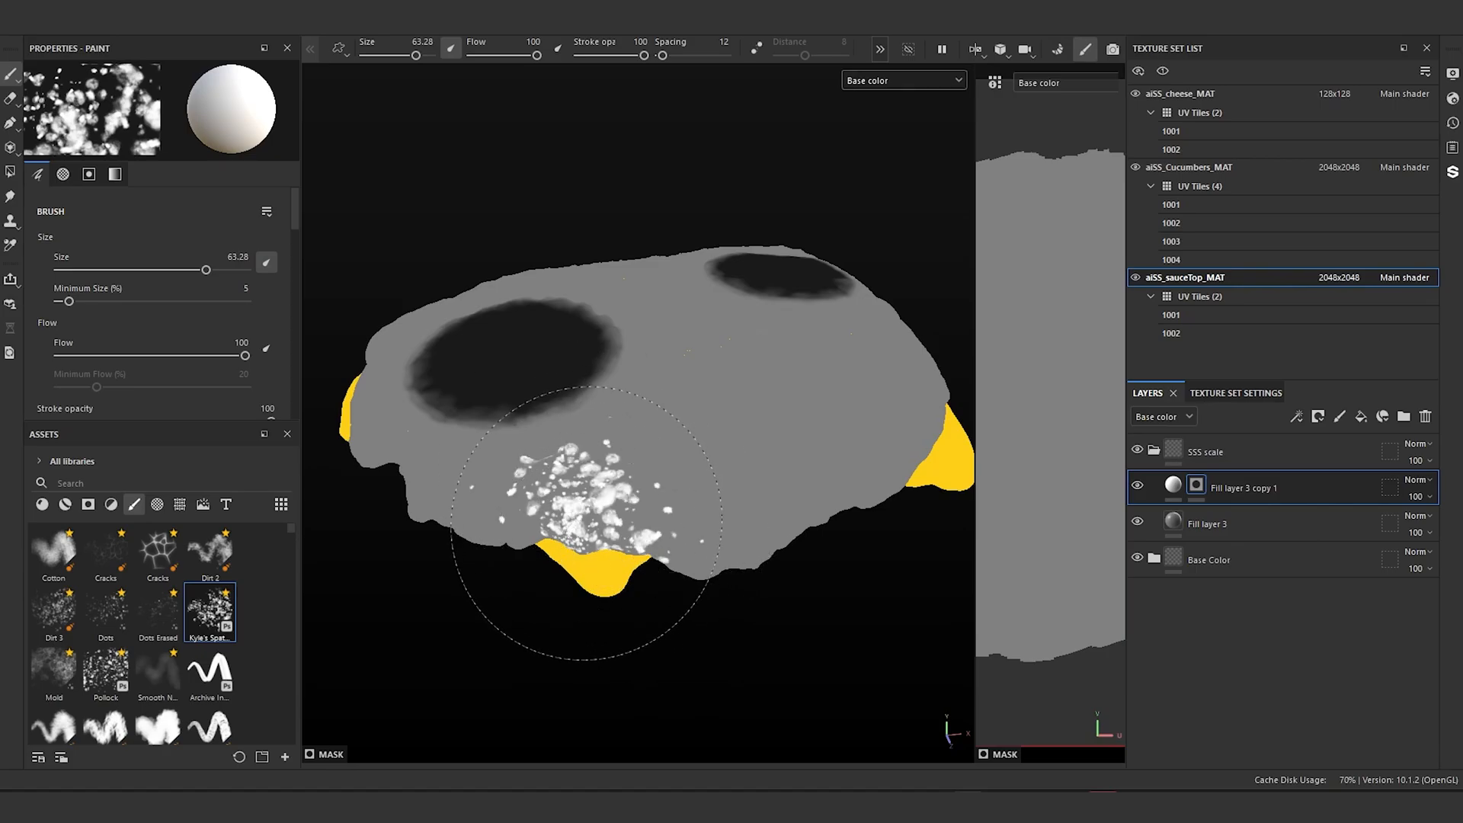
left_click(591, 525)
left_click(724, 526)
left_click(740, 531)
left_click(747, 520)
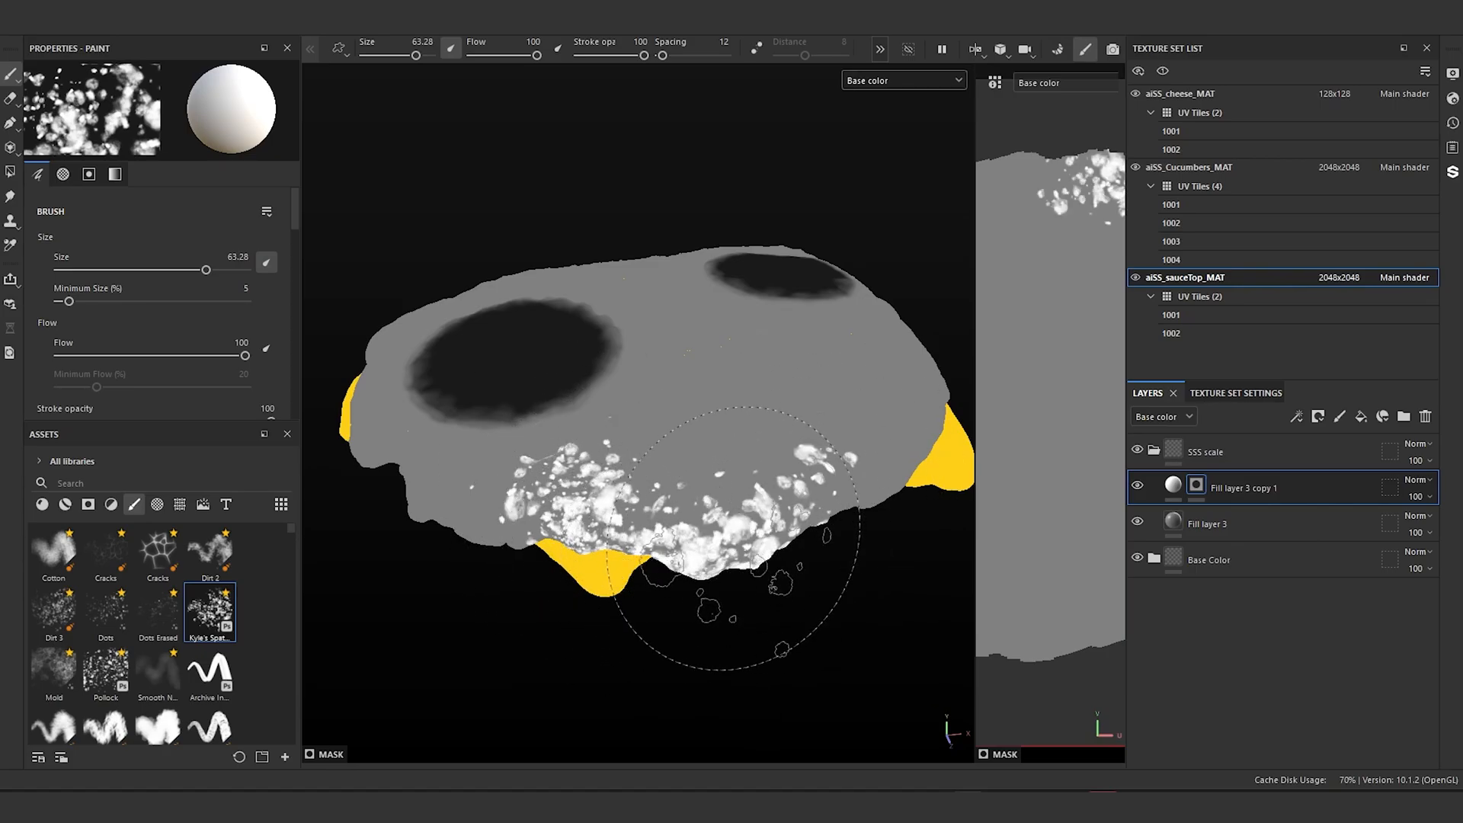
left_click(838, 499)
left_click(860, 472)
left_click(869, 457)
left_click(773, 499)
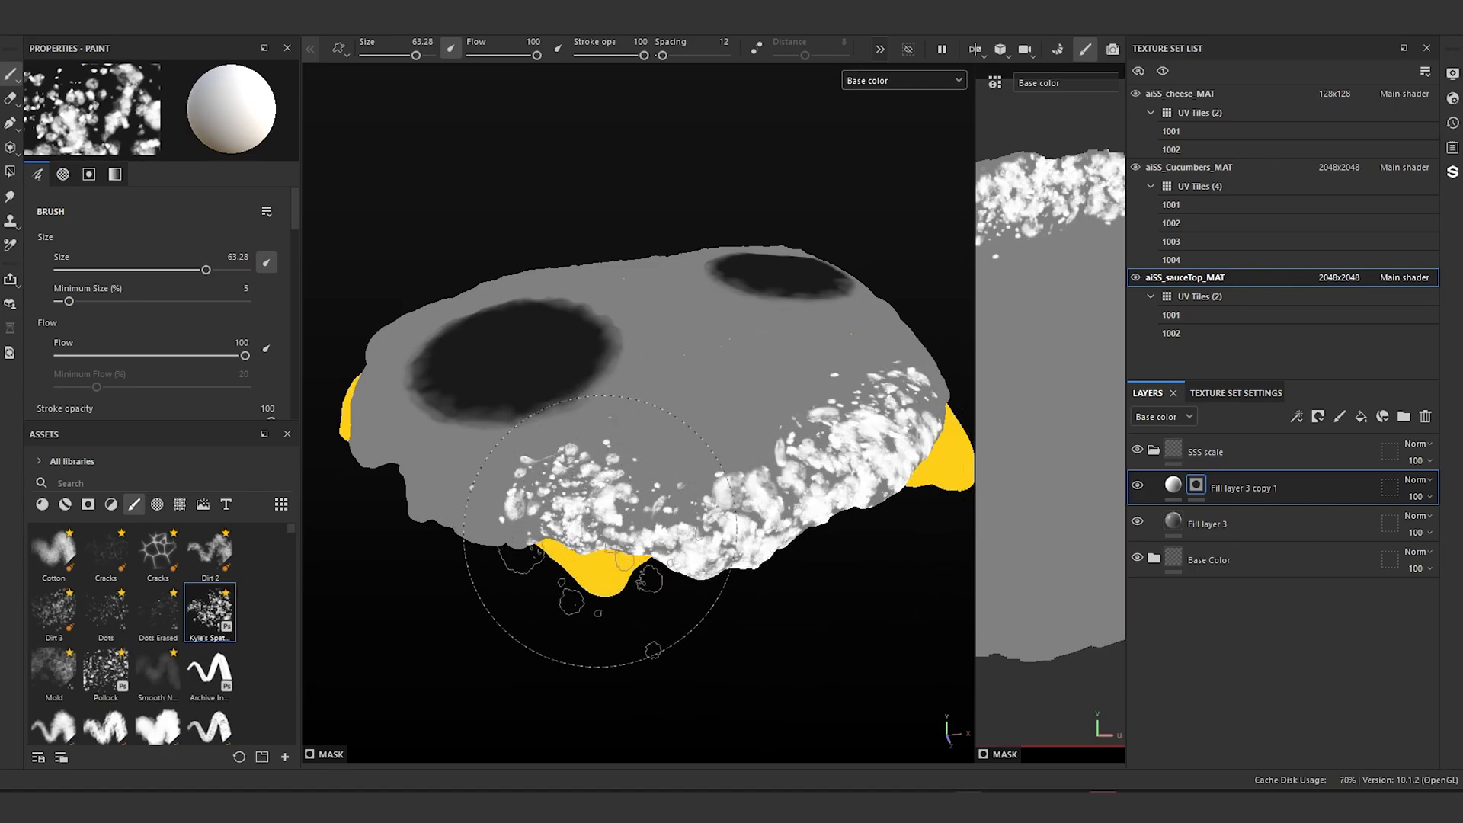
mouse_move(598, 531)
left_mouse_down()
mouse_move(438, 526)
mouse_move(461, 529)
mouse_move(408, 567)
mouse_move(343, 431)
mouse_move(381, 458)
left_mouse_up()
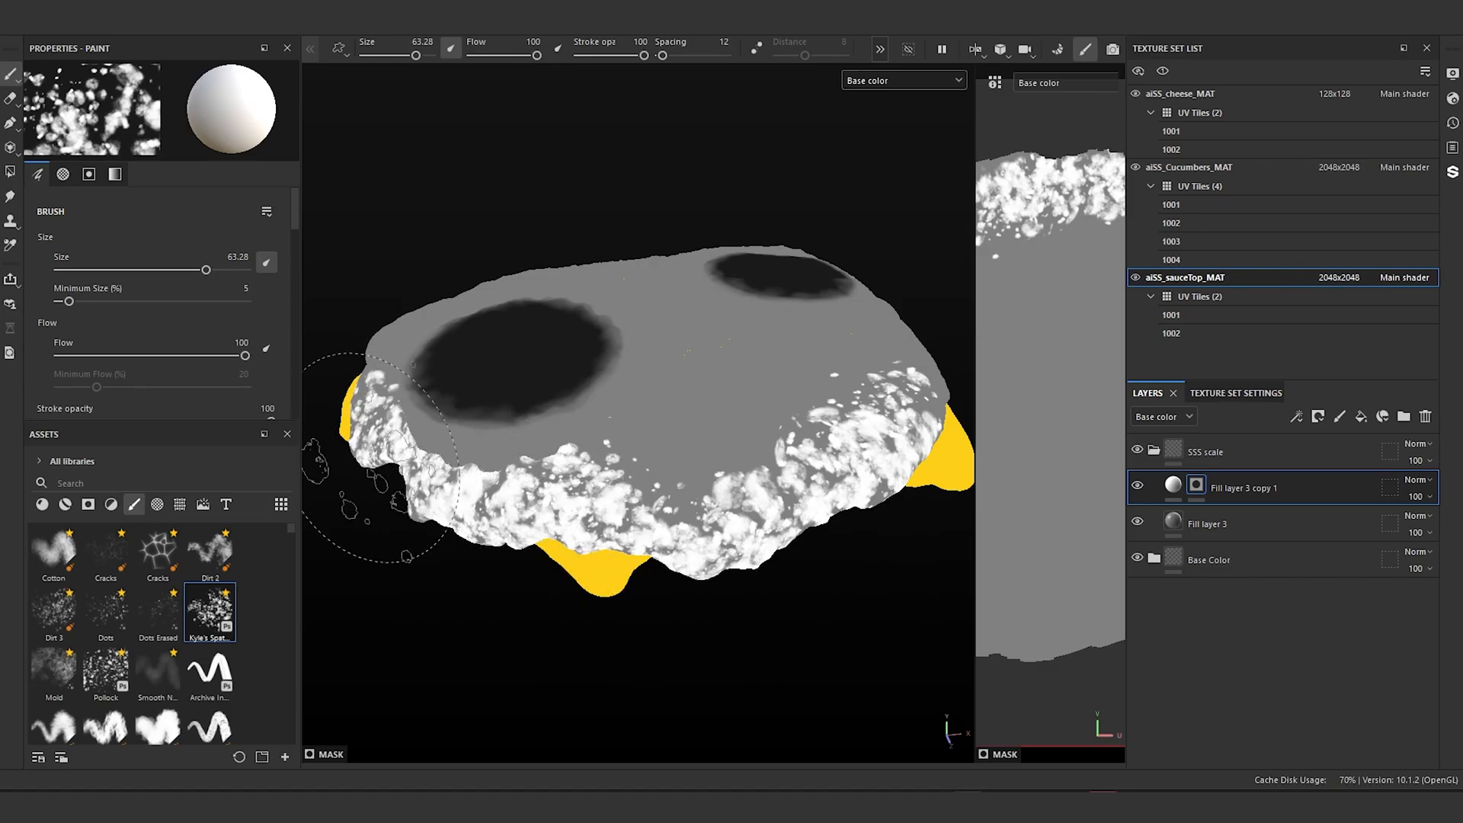
Step: Continue the white spatter around the remaining sides and back of the sauce's edge
mouse_move(623, 468)
left_mouse_down("alt")
mouse_move(575, 507)
mouse_move(467, 474)
mouse_move(651, 518)
left_mouse_up("alt")
left_click_drag(559, 571, 581, 555)
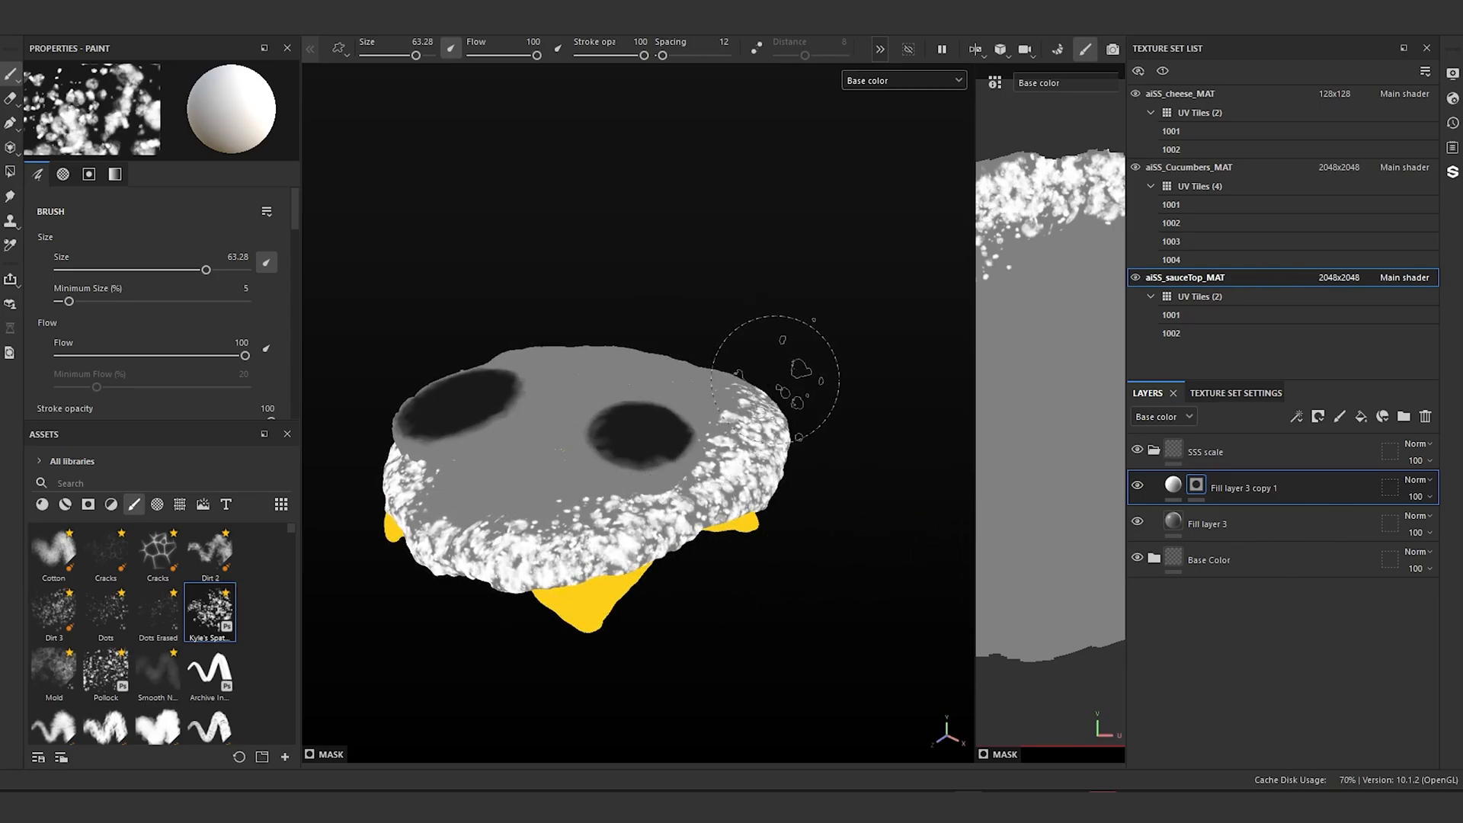
mouse_move(768, 359)
left_mouse_down("alt")
mouse_move(753, 423)
mouse_move(620, 418)
mouse_move(790, 320)
mouse_move(660, 385)
left_mouse_up("alt")
mouse_move(586, 557)
left_mouse_down()
mouse_move(697, 556)
mouse_move(751, 518)
mouse_move(733, 467)
left_mouse_up()
left_click_drag(766, 523, 606, 492, "alt")
mouse_move(675, 565)
left_mouse_down()
mouse_move(508, 525)
mouse_move(560, 554)
mouse_move(781, 547)
left_mouse_up()
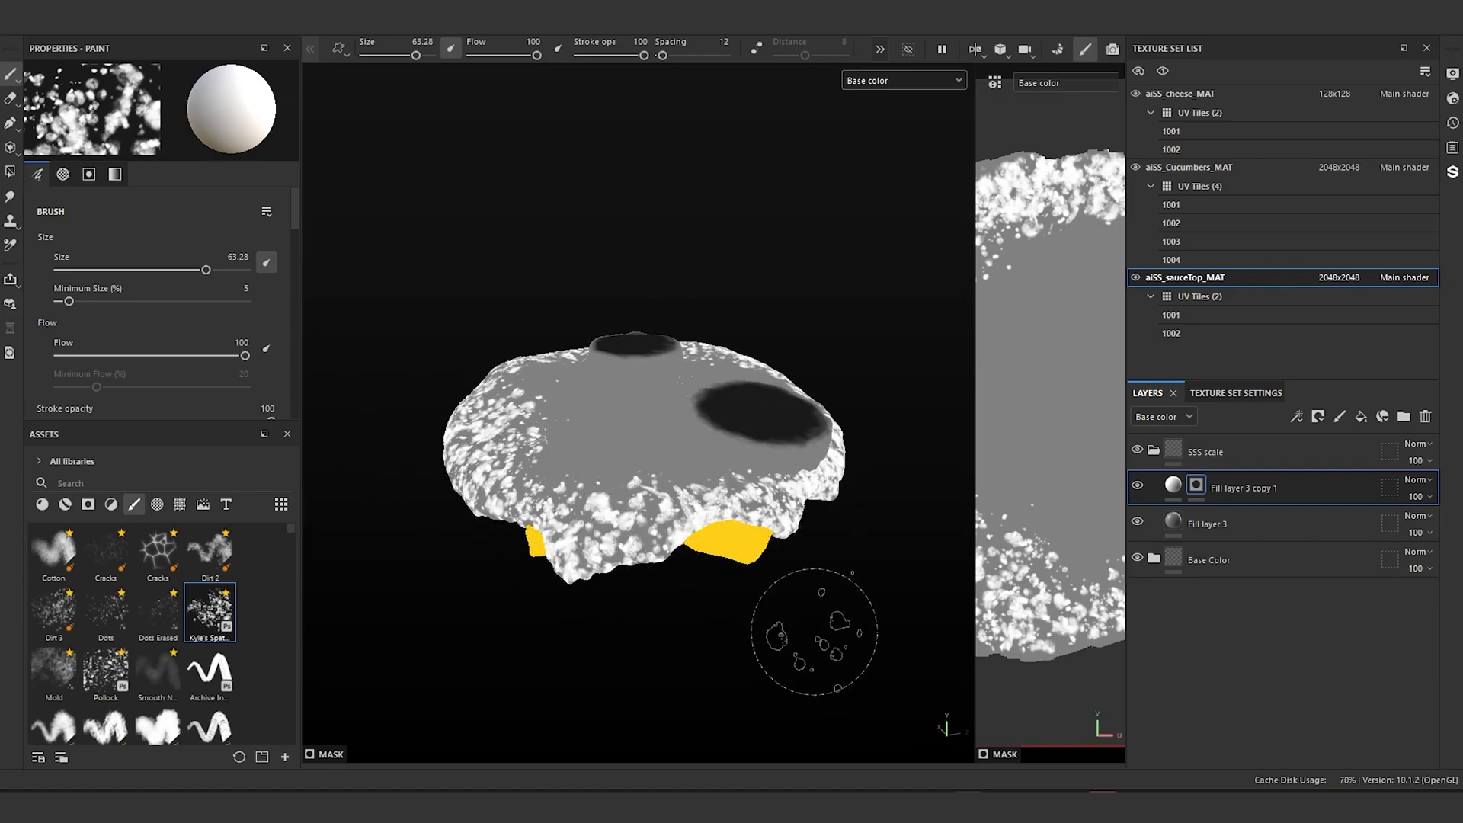
mouse_move(655, 560)
left_mouse_down()
mouse_move(519, 522)
mouse_move(679, 578)
mouse_move(496, 493)
left_mouse_up()
Step: Break up the inner border of the white spatter with black strokes of the Dirt 3 brush, enlarged to size 29.64
left_click_drag(610, 487, 640, 507, "alt")
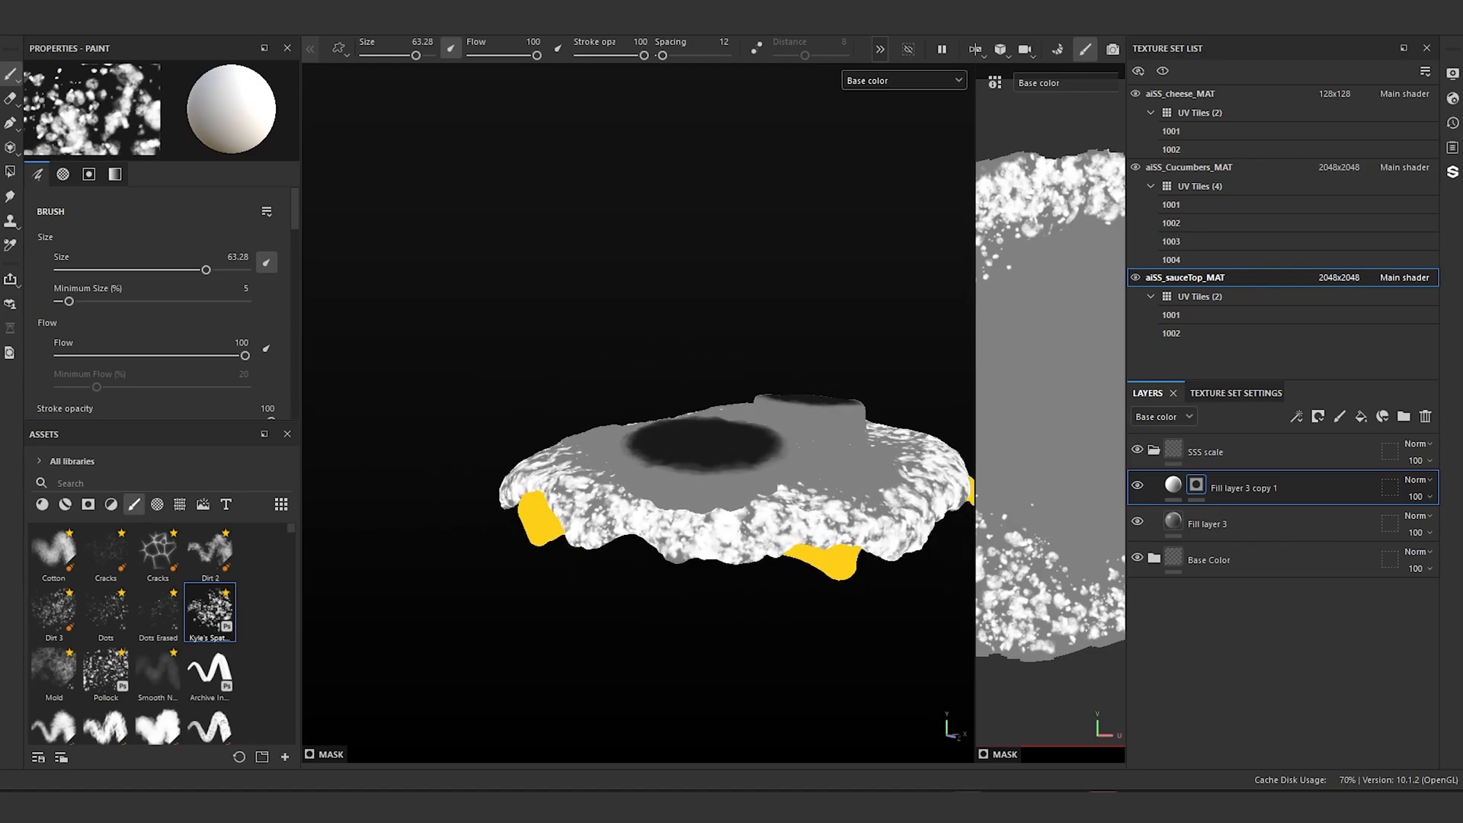
right_click_drag(640, 507, 670, 524, "alt")
middle_click_drag(671, 524, 579, 499, "alt")
right_click_drag(579, 499, 653, 534, "alt")
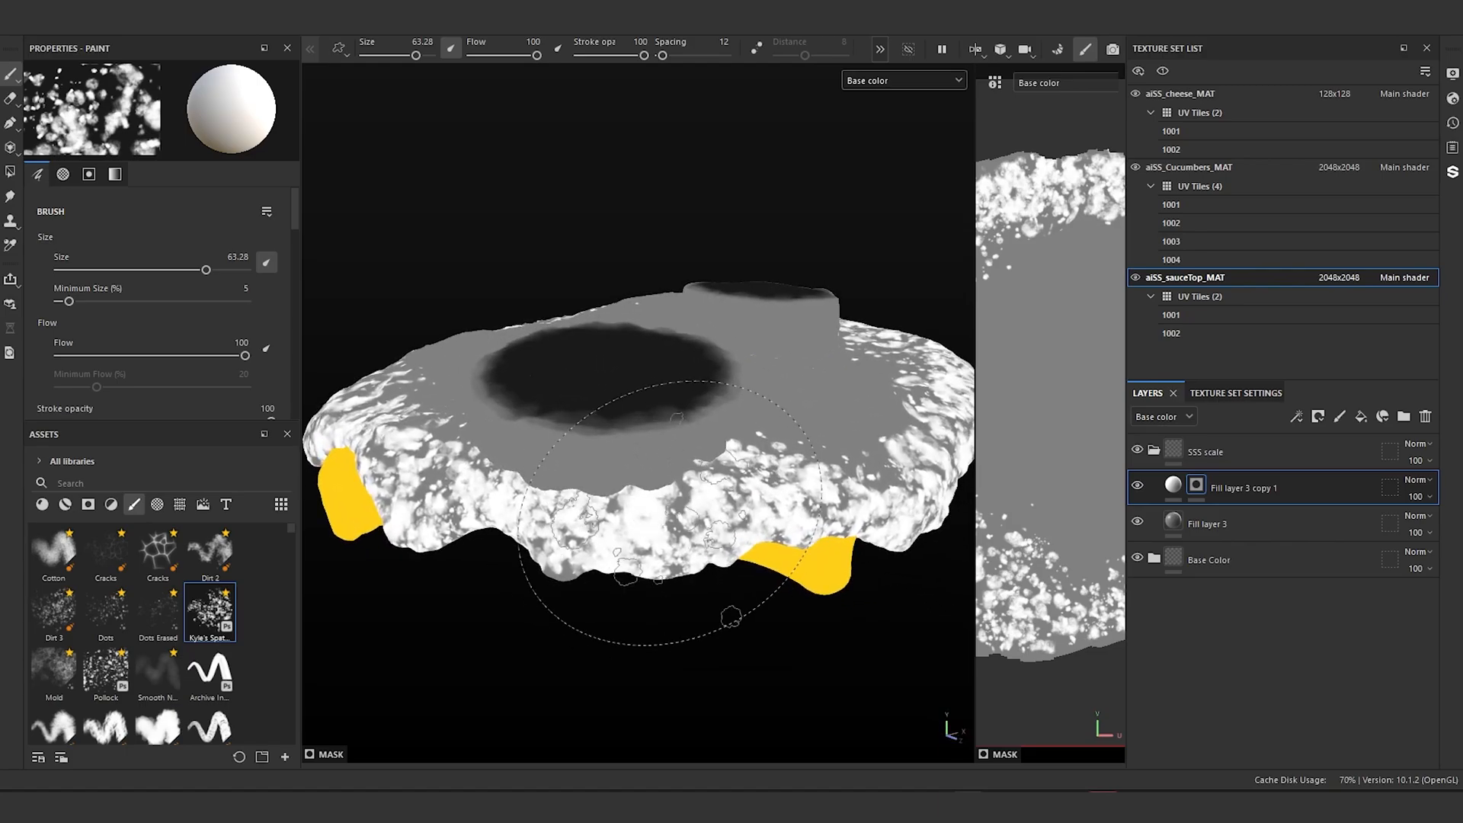
key("bracketleft")
key("bracketleft")
key("bracketleft")
key("bracketleft")
key("bracketleft")
key("bracketleft")
key("bracketleft")
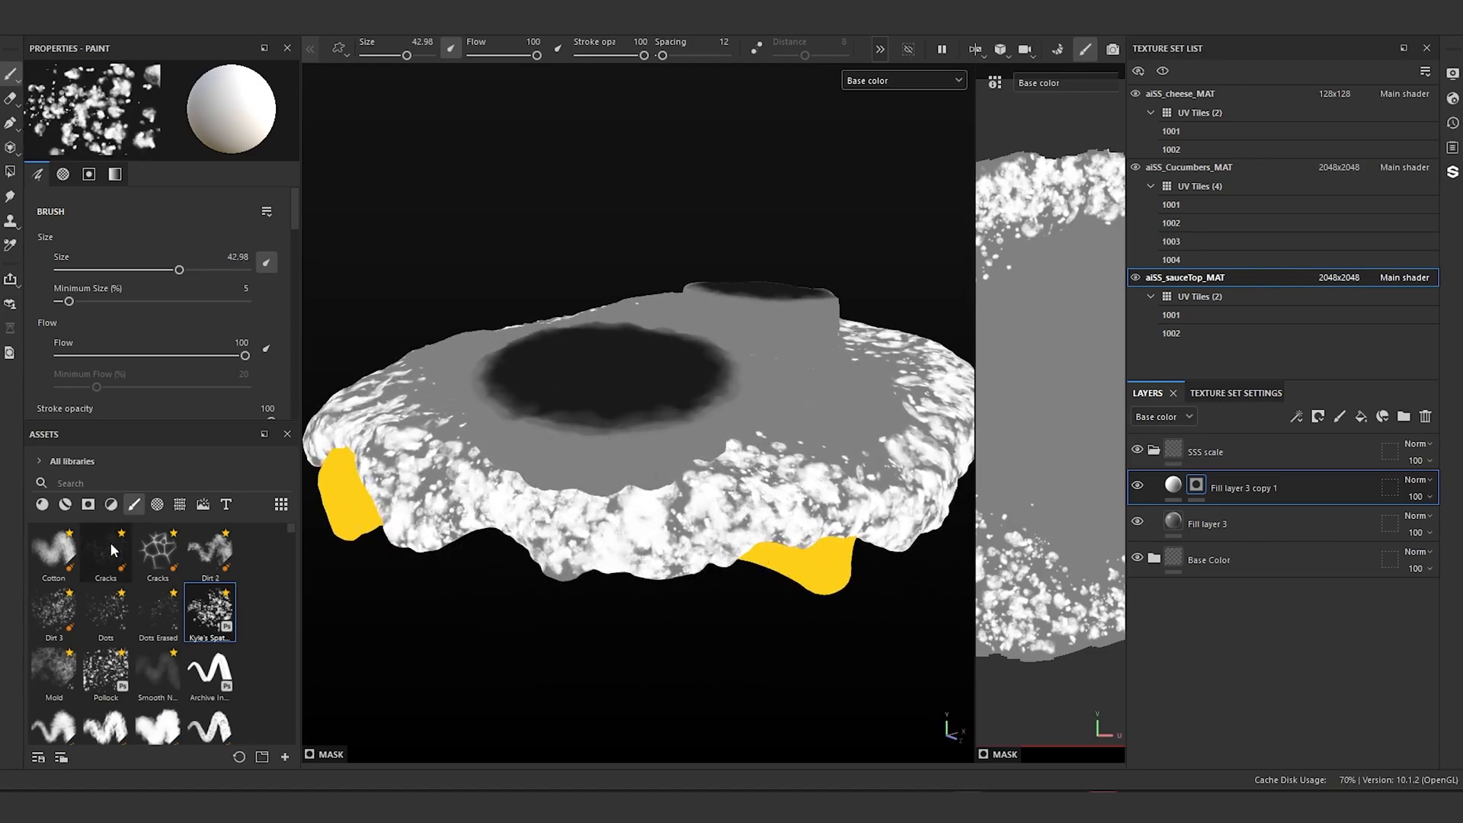
left_click(158, 613)
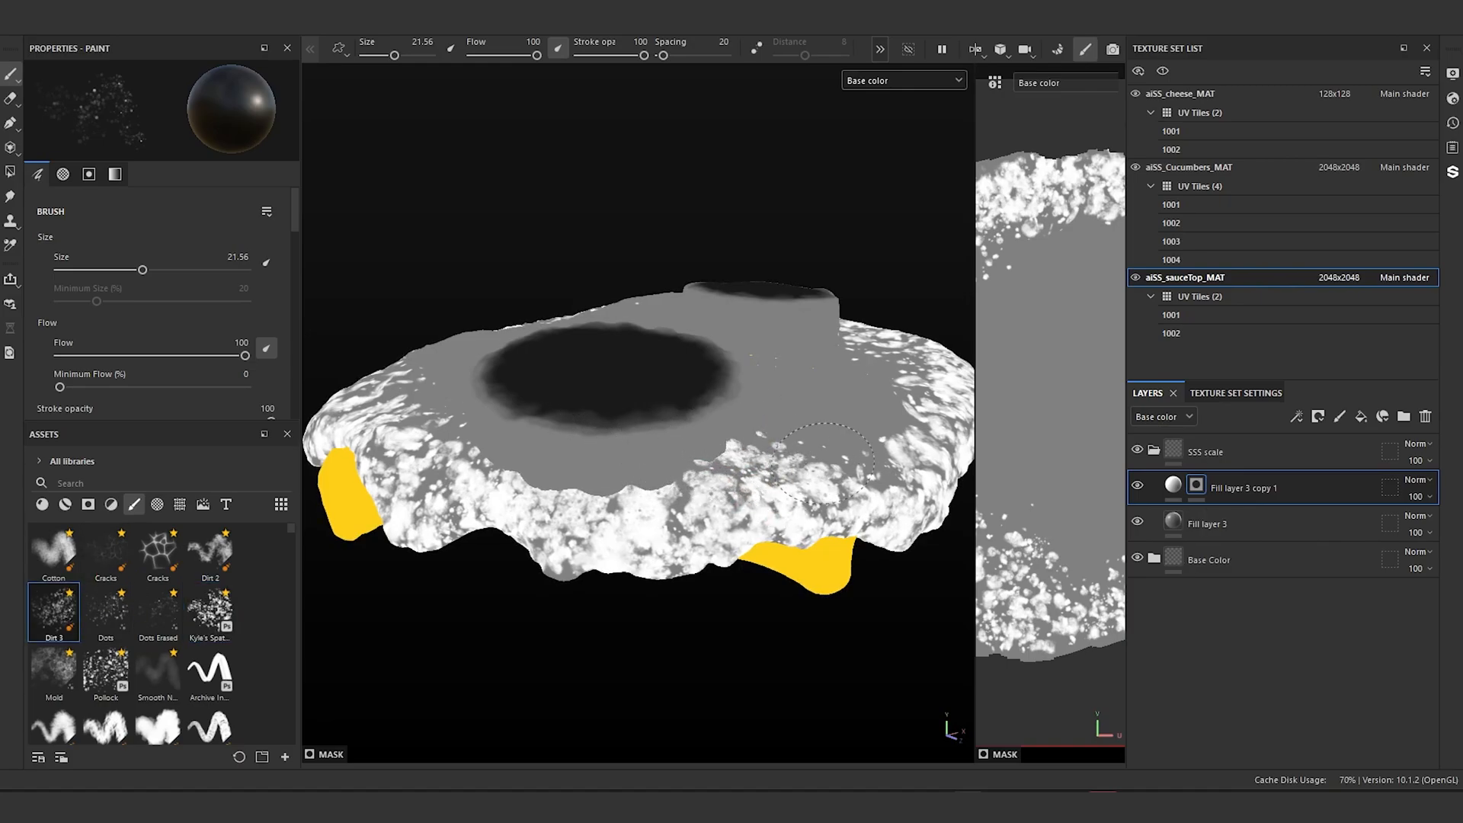
mouse_move(774, 442)
right_mouse_down("ctrl")
mouse_move(743, 457)
mouse_move(784, 472)
right_mouse_up("ctrl")
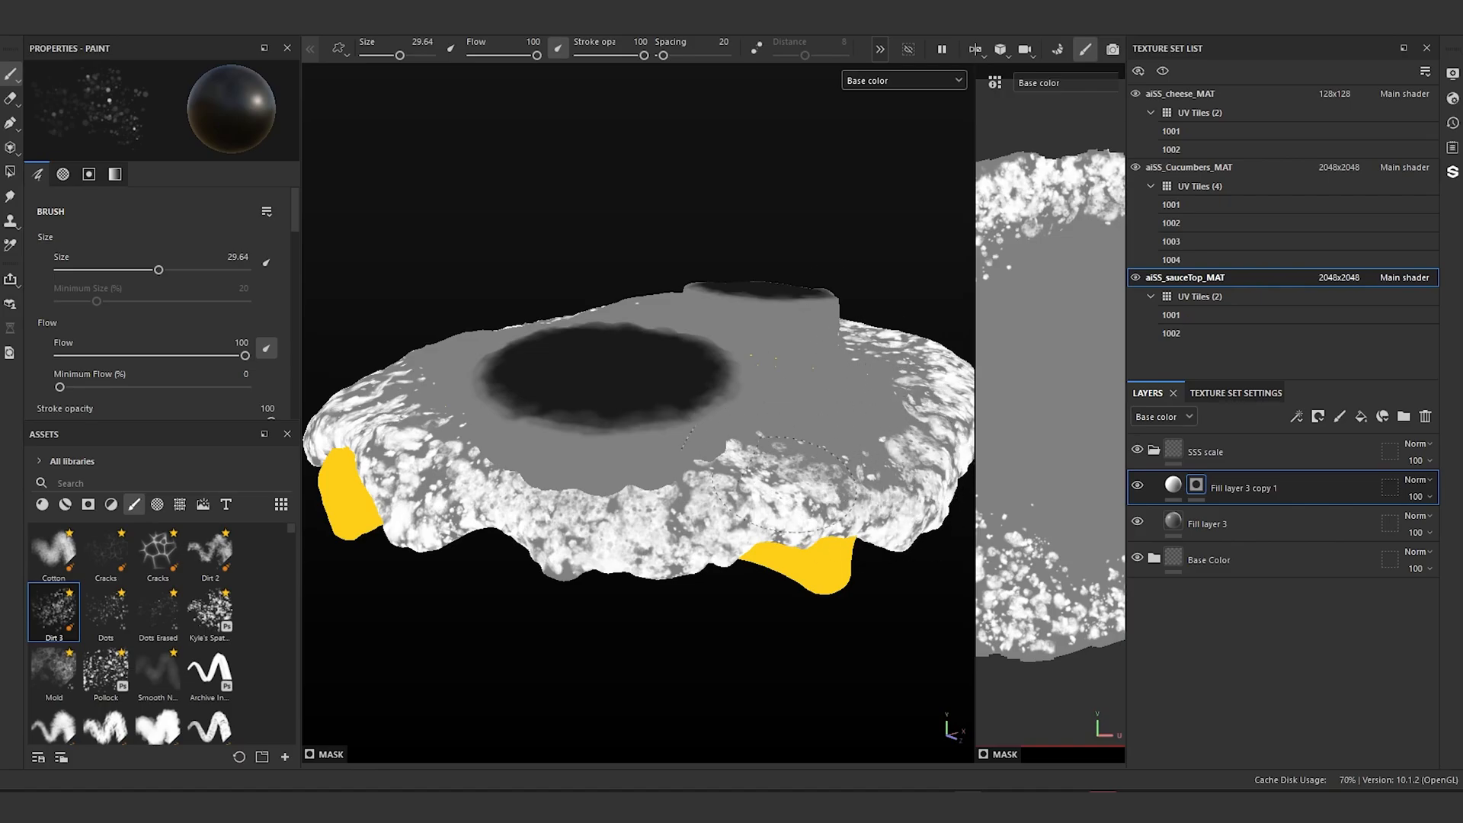
mouse_move(600, 477)
left_mouse_down("alt")
mouse_move(637, 591)
mouse_move(704, 526)
left_mouse_up("alt")
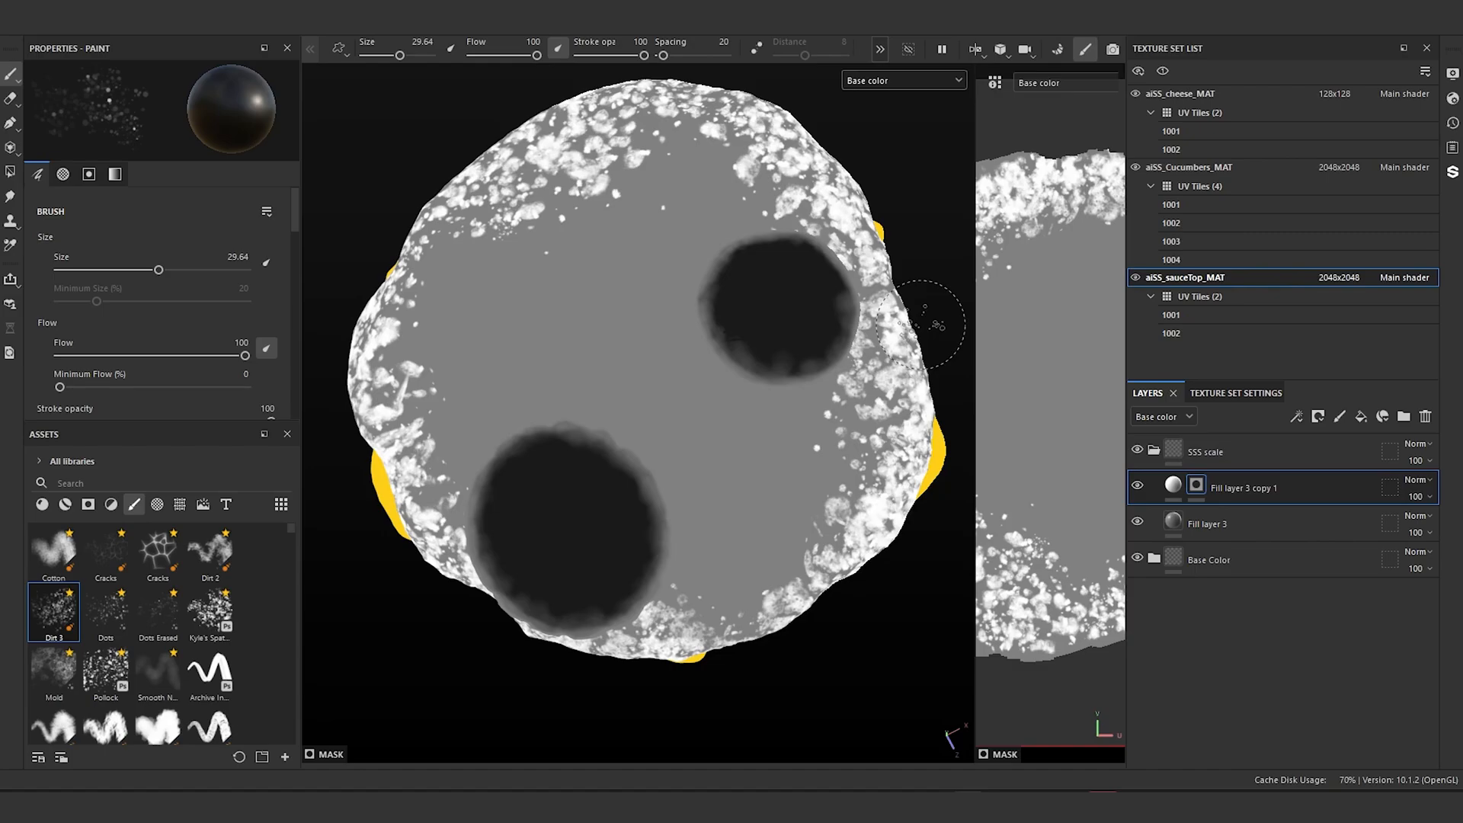
Step: Fade the spatter's inner border into the grey all around the sauce with black strokes of the Smooth brush at size 28.55
left_click(160, 678)
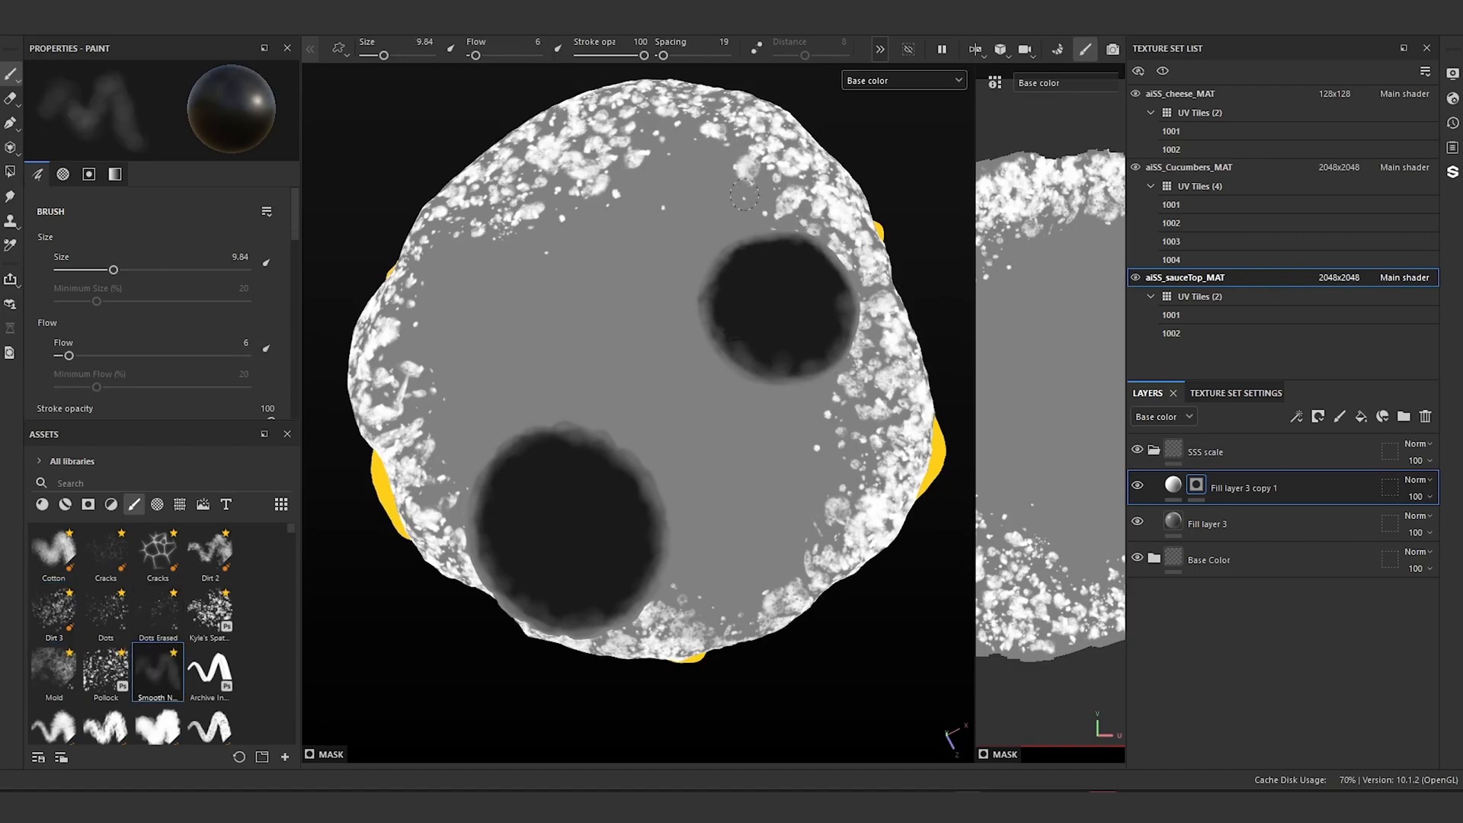
right_click_drag(749, 199, 802, 198, "ctrl")
mouse_move(750, 196)
left_mouse_down()
mouse_move(819, 213)
mouse_move(771, 152)
mouse_move(829, 195)
mouse_move(873, 295)
mouse_move(847, 381)
mouse_move(876, 404)
mouse_move(841, 484)
mouse_move(846, 525)
mouse_move(824, 431)
left_mouse_up()
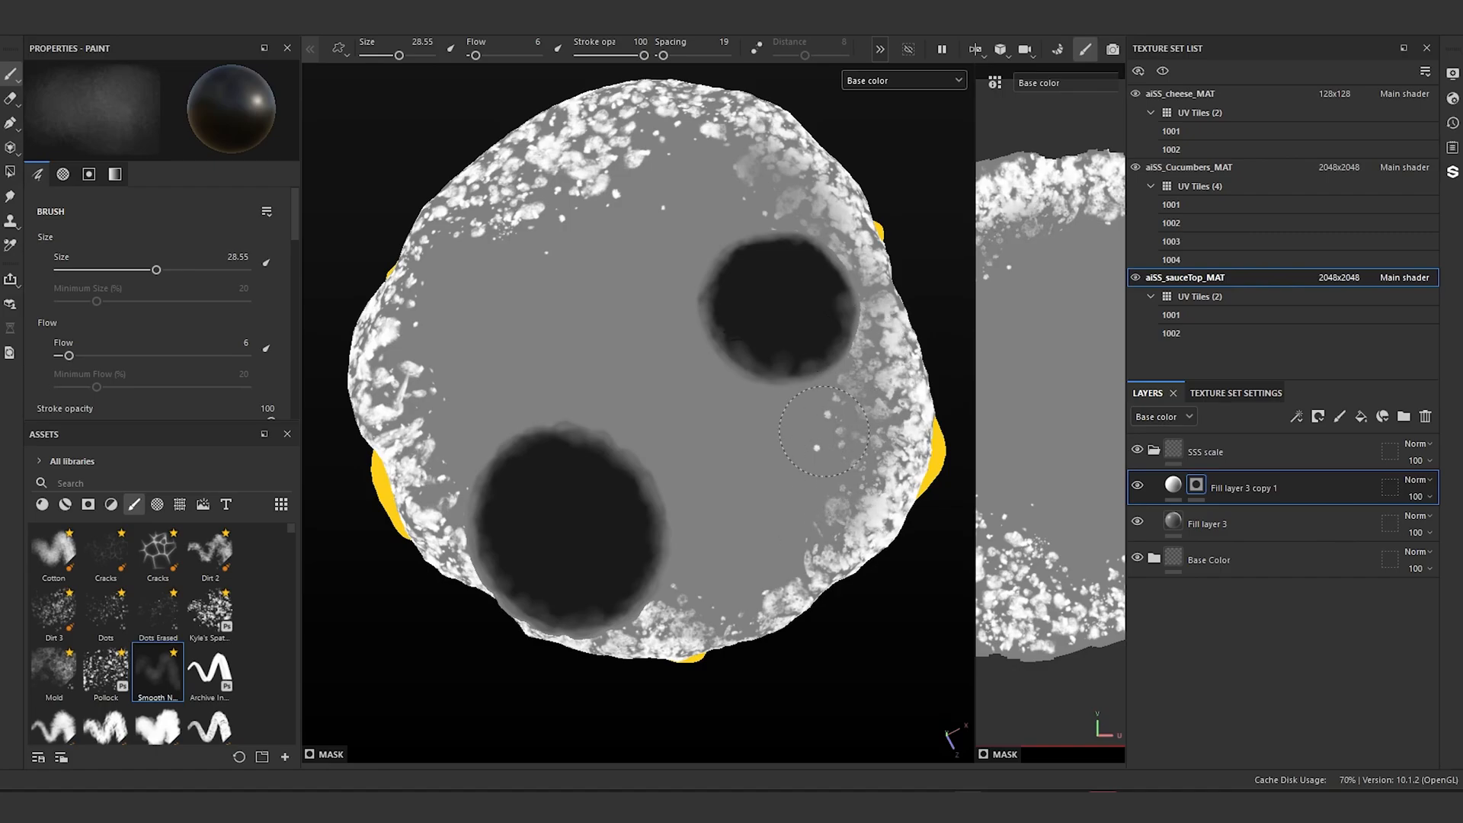
left_click_drag(828, 255, 831, 275)
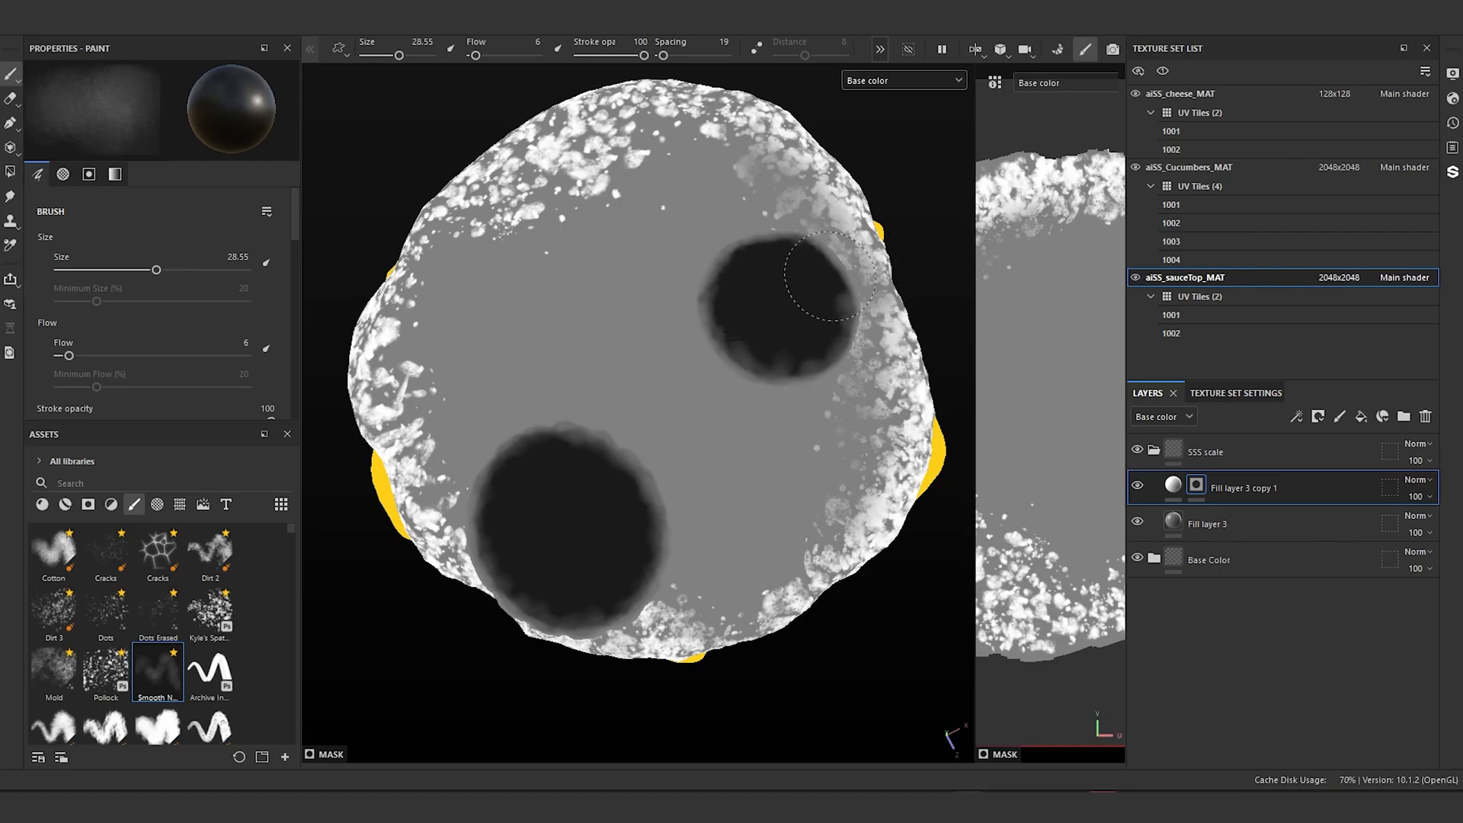
mouse_move(773, 630)
left_mouse_down()
mouse_move(656, 619)
mouse_move(503, 576)
mouse_move(411, 438)
mouse_move(474, 471)
left_mouse_up()
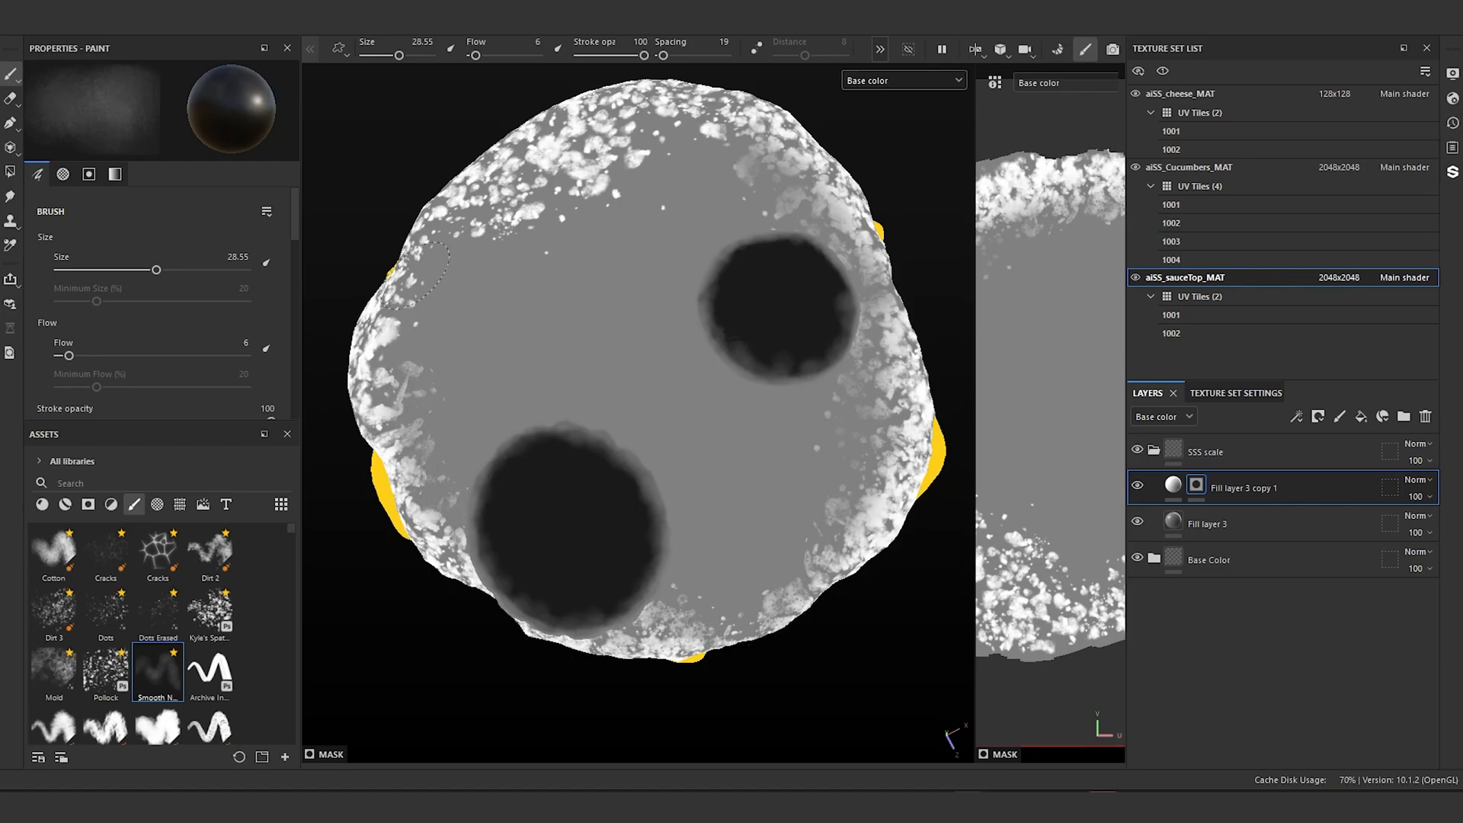
mouse_move(460, 222)
left_mouse_down()
mouse_move(633, 164)
mouse_move(533, 190)
mouse_move(568, 183)
mouse_move(537, 130)
mouse_move(568, 171)
mouse_move(625, 145)
mouse_move(594, 139)
left_mouse_up()
mouse_move(715, 147)
left_mouse_down()
mouse_move(662, 103)
mouse_move(755, 137)
mouse_move(736, 150)
left_mouse_up()
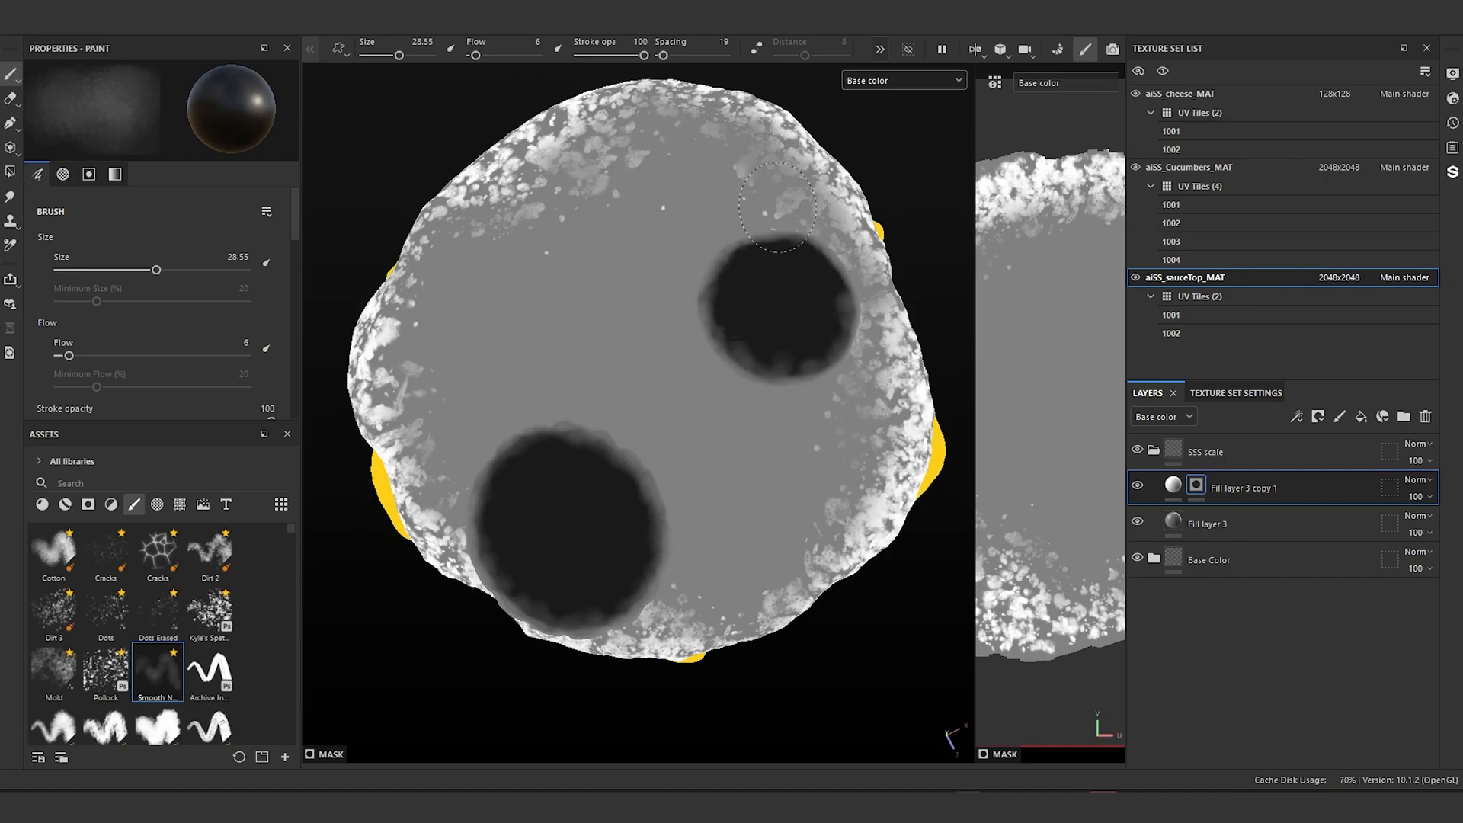
left_click_drag(777, 207, 688, 173)
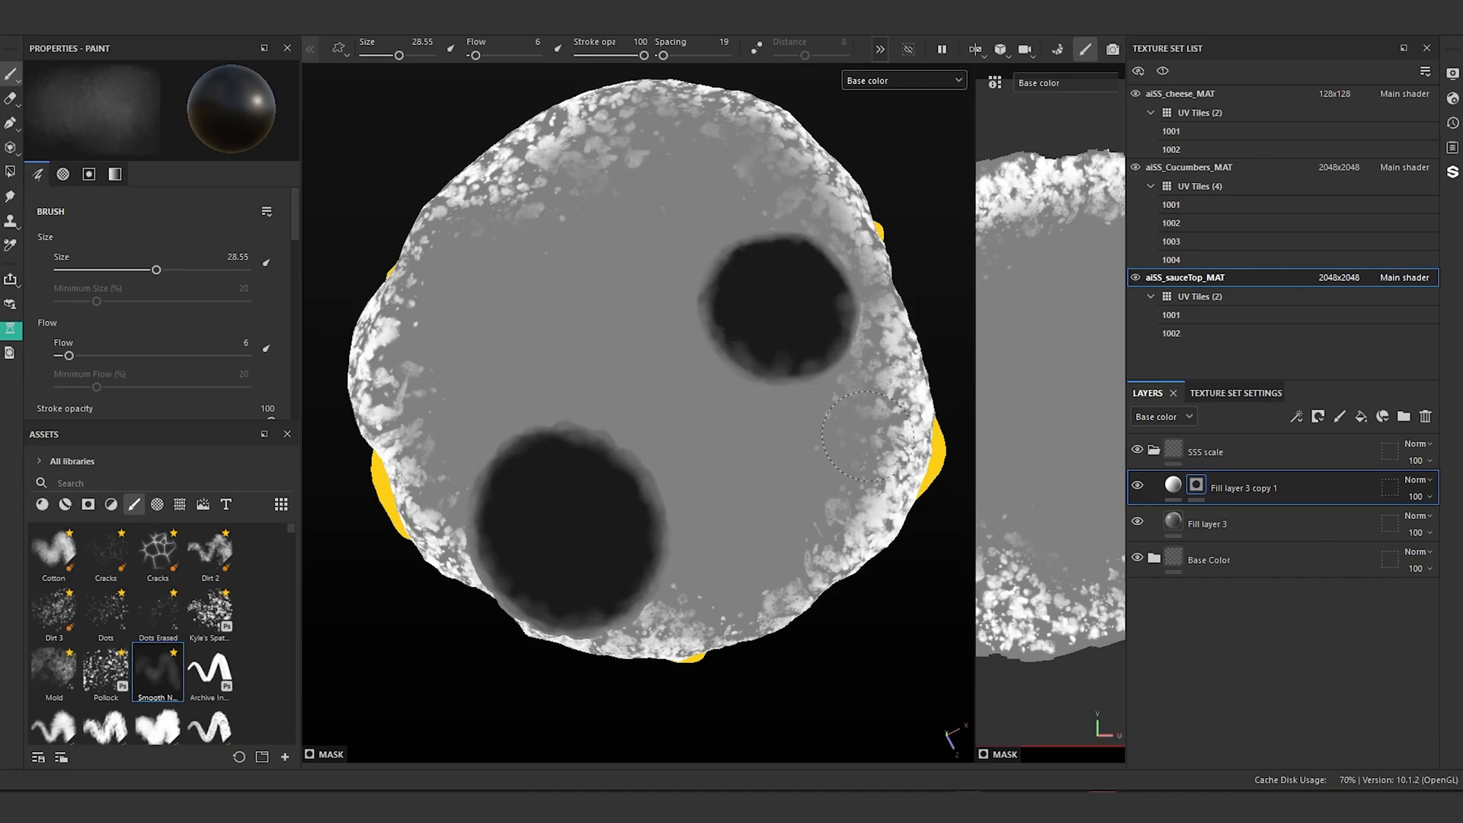
Step: Soften the white spatter along the front rim of the sauce with black strokes of the Smooth brush
left_click_drag(619, 340, 630, 250, "alt")
scroll(773, 450, "up", 2)
middle_click_drag(772, 451, 640, 398, "alt")
scroll(640, 400, "up", 1)
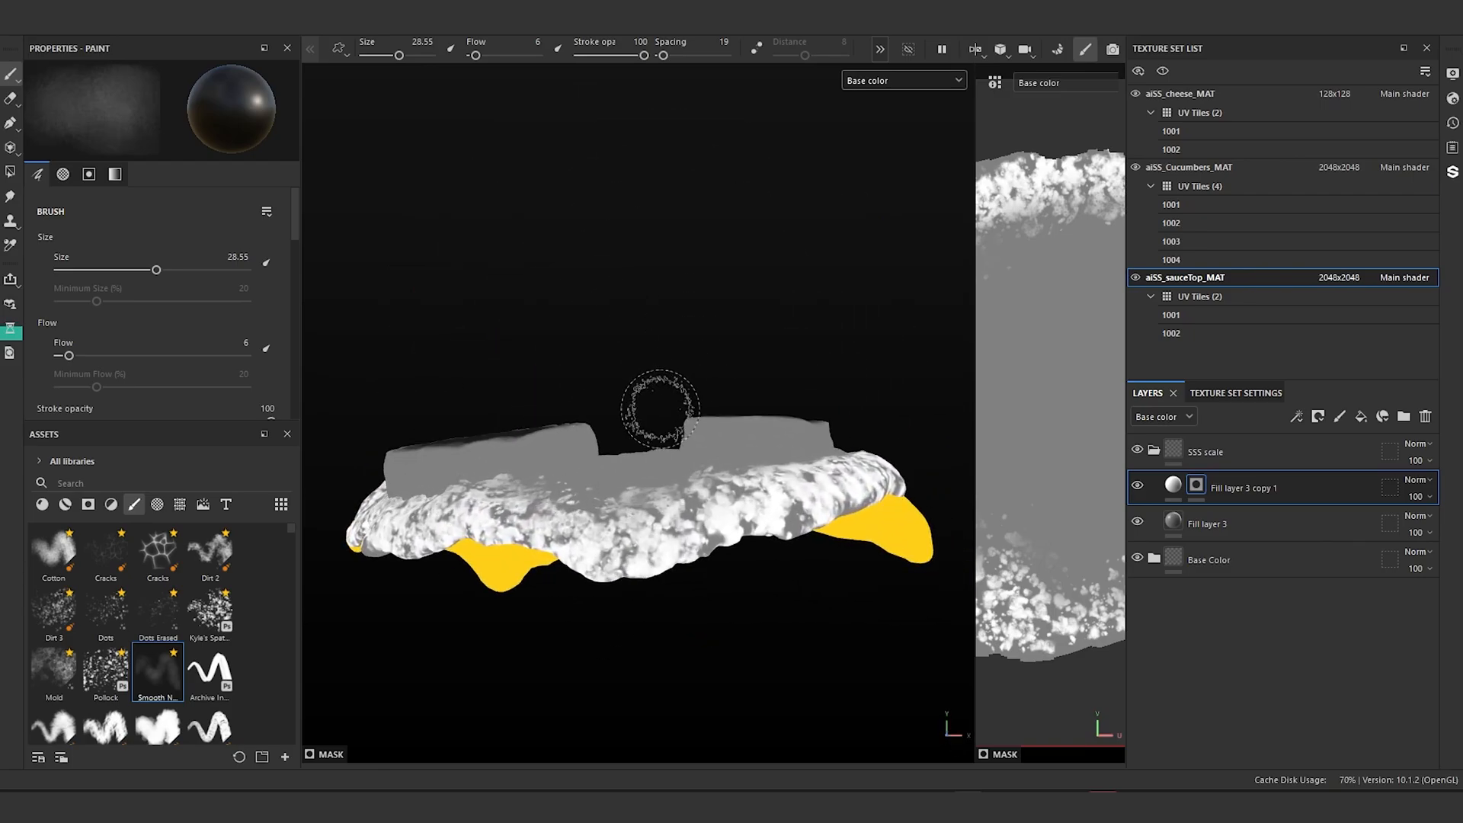
mouse_move(613, 572)
left_mouse_down()
mouse_move(593, 560)
mouse_move(659, 571)
left_mouse_up()
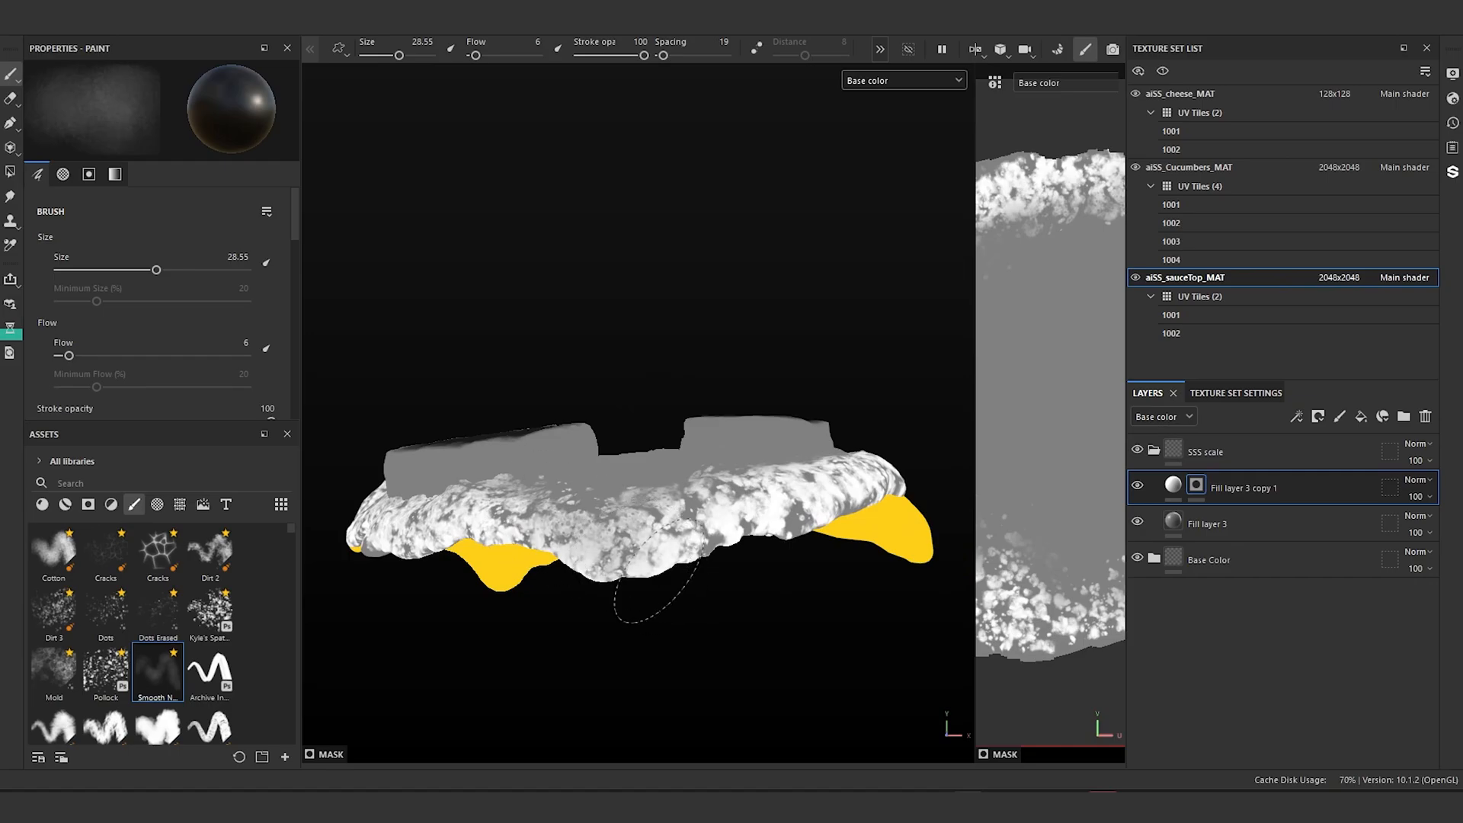
left_click_drag(689, 524, 720, 534)
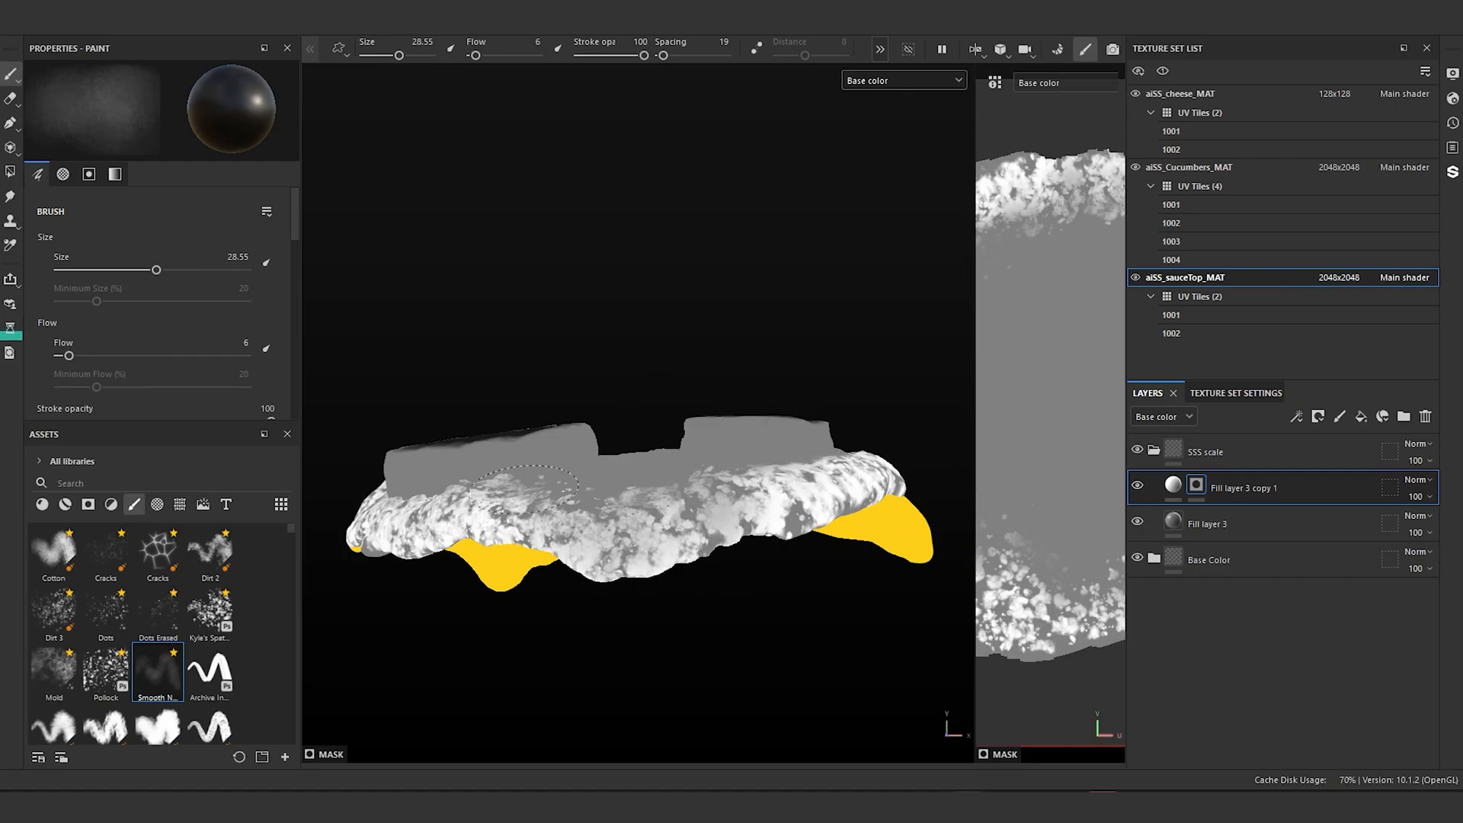
mouse_move(526, 488)
left_mouse_down()
mouse_move(533, 533)
mouse_move(404, 533)
mouse_move(621, 588)
left_mouse_up()
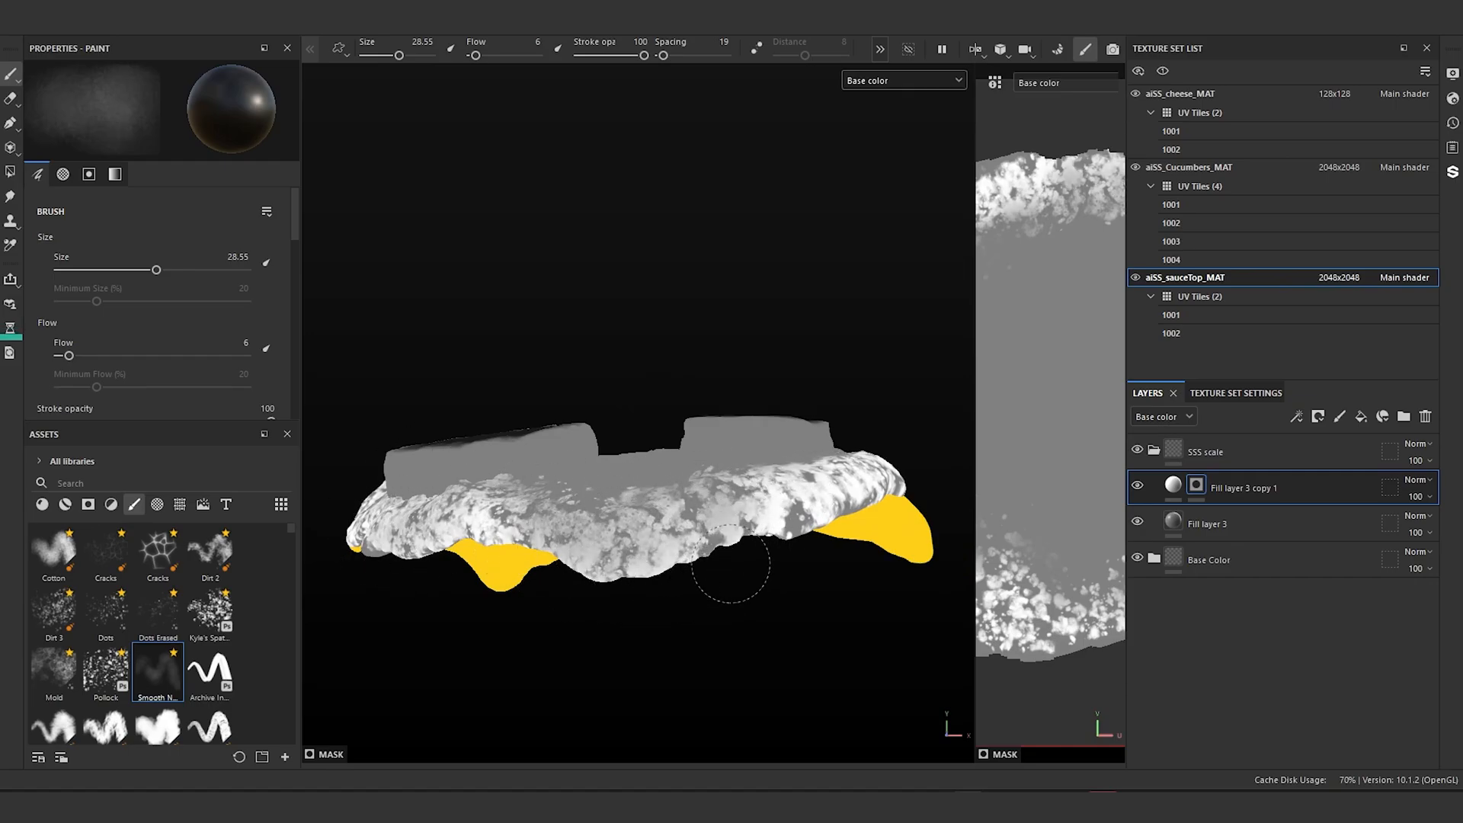
left_click_drag(731, 563, 821, 491)
Step: Soften the white spatter along the adjoining side rim with the same Smooth brush and save the project
scroll(852, 618, "down", 1)
left_click_drag(843, 610, 637, 611, "alt")
middle_click_drag(637, 611, 571, 602, "alt")
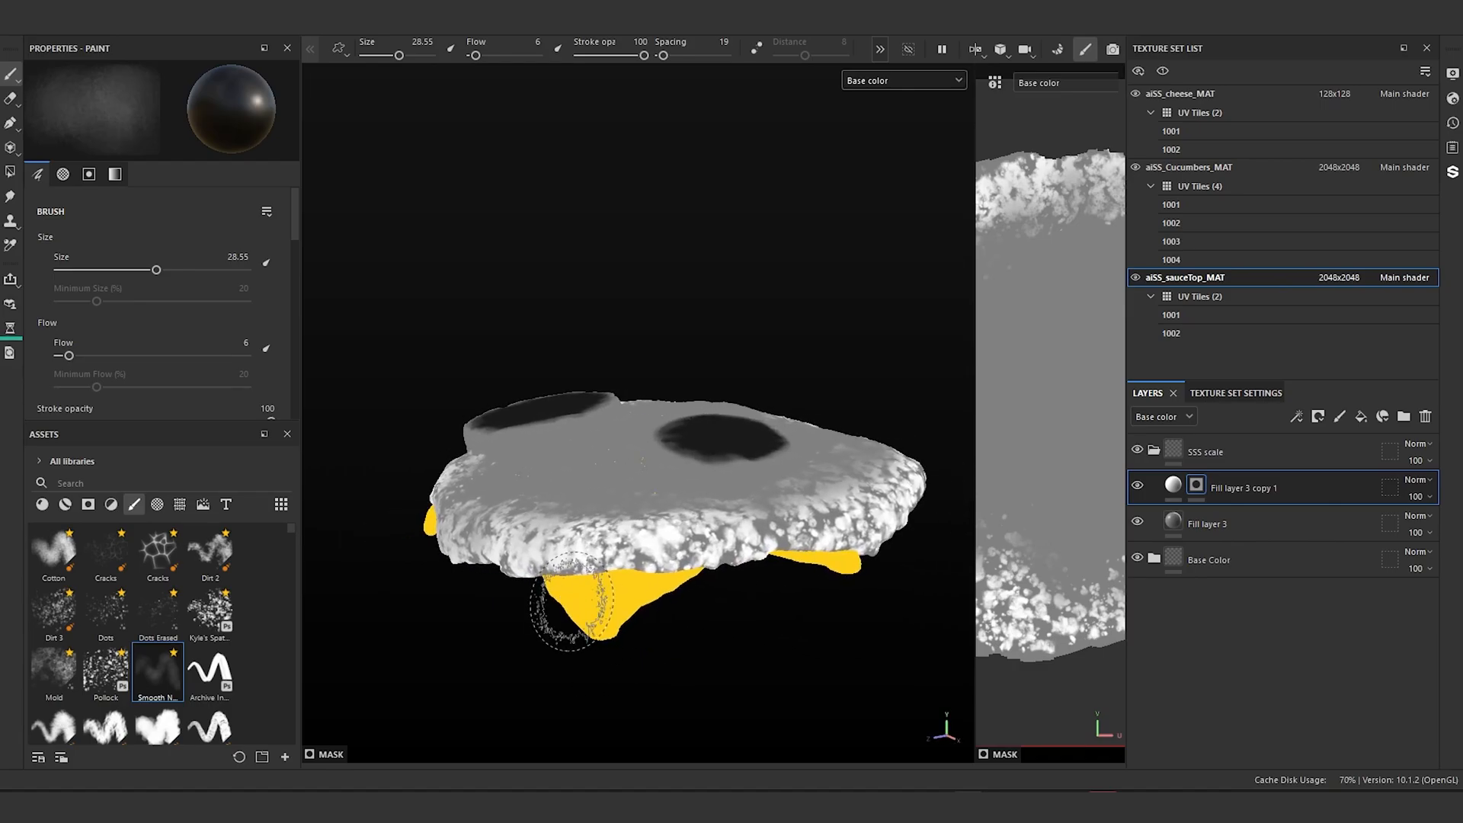
scroll(582, 599, "up", 1)
mouse_move(533, 522)
left_mouse_down()
mouse_move(585, 534)
mouse_move(670, 503)
mouse_move(689, 534)
mouse_move(770, 563)
mouse_move(926, 503)
left_mouse_up()
key("ctrl+s")
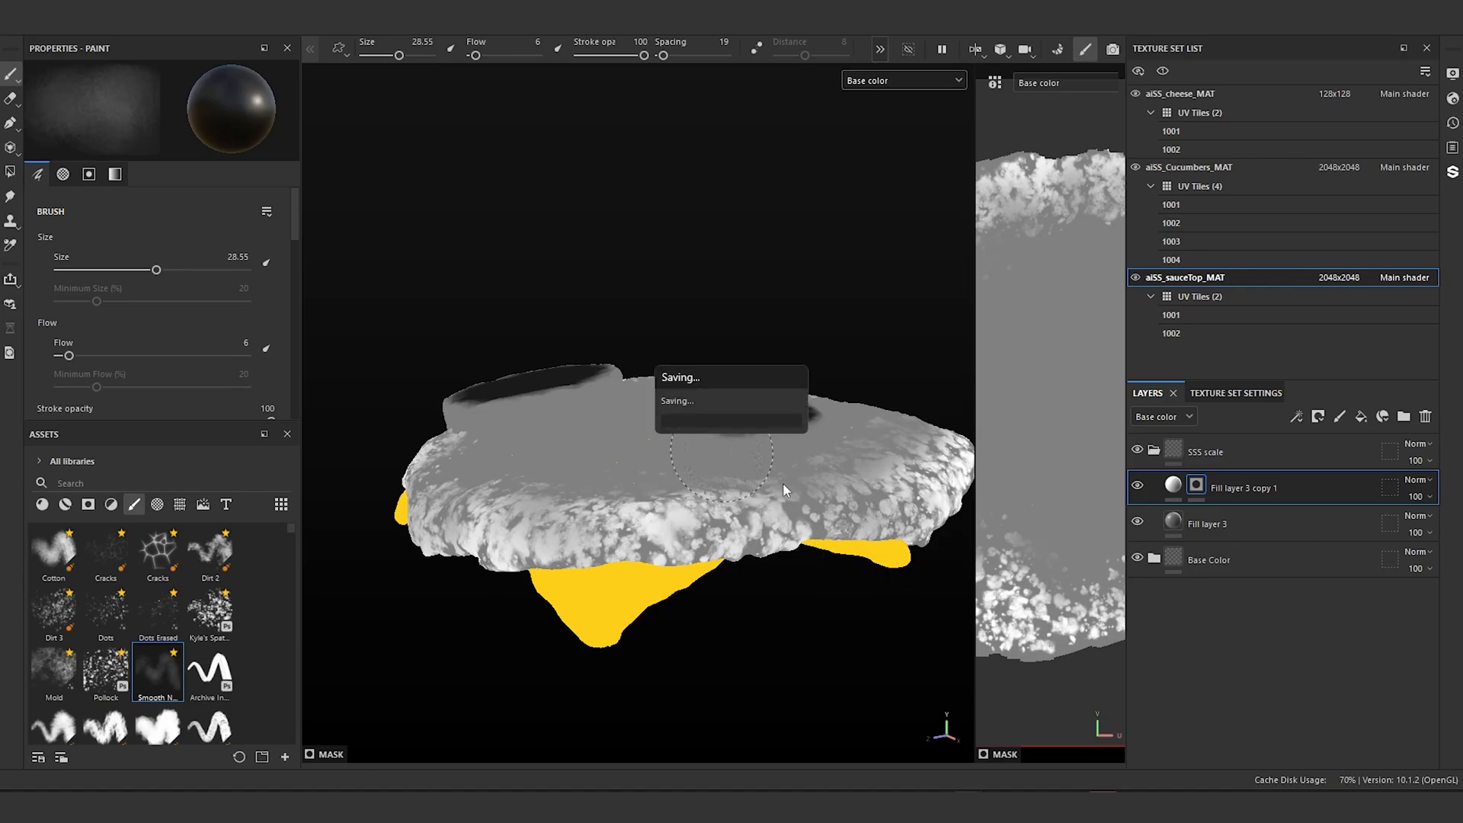
Step: Add a Blur filter to the mask of Fill layer 3 copy 1 and set its blur intensity to 2.04
left_click_drag(784, 481, 542, 443, "alt")
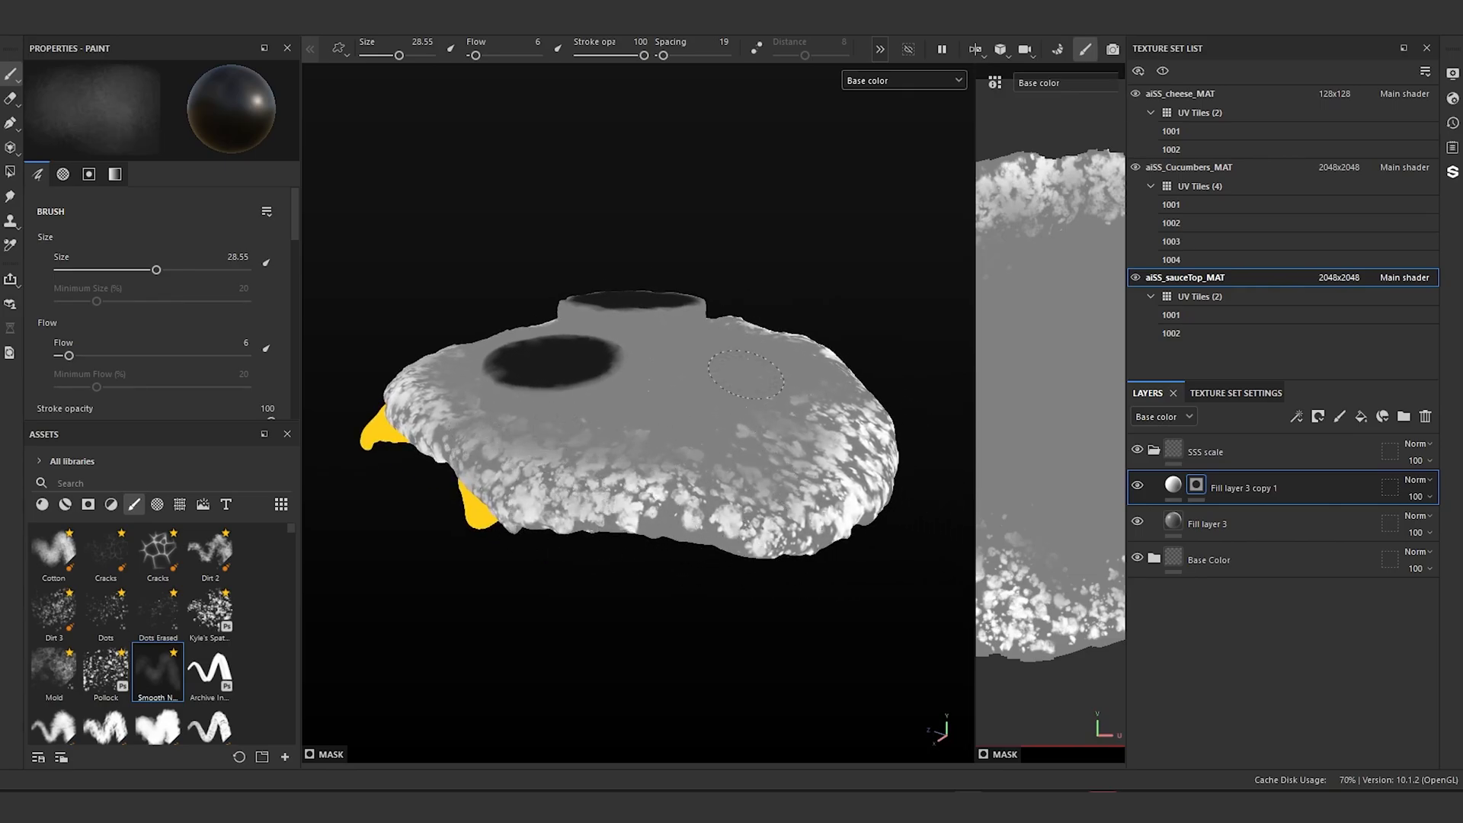
scroll(799, 349, "down", 3)
left_click_drag(799, 349, 568, 412, "alt")
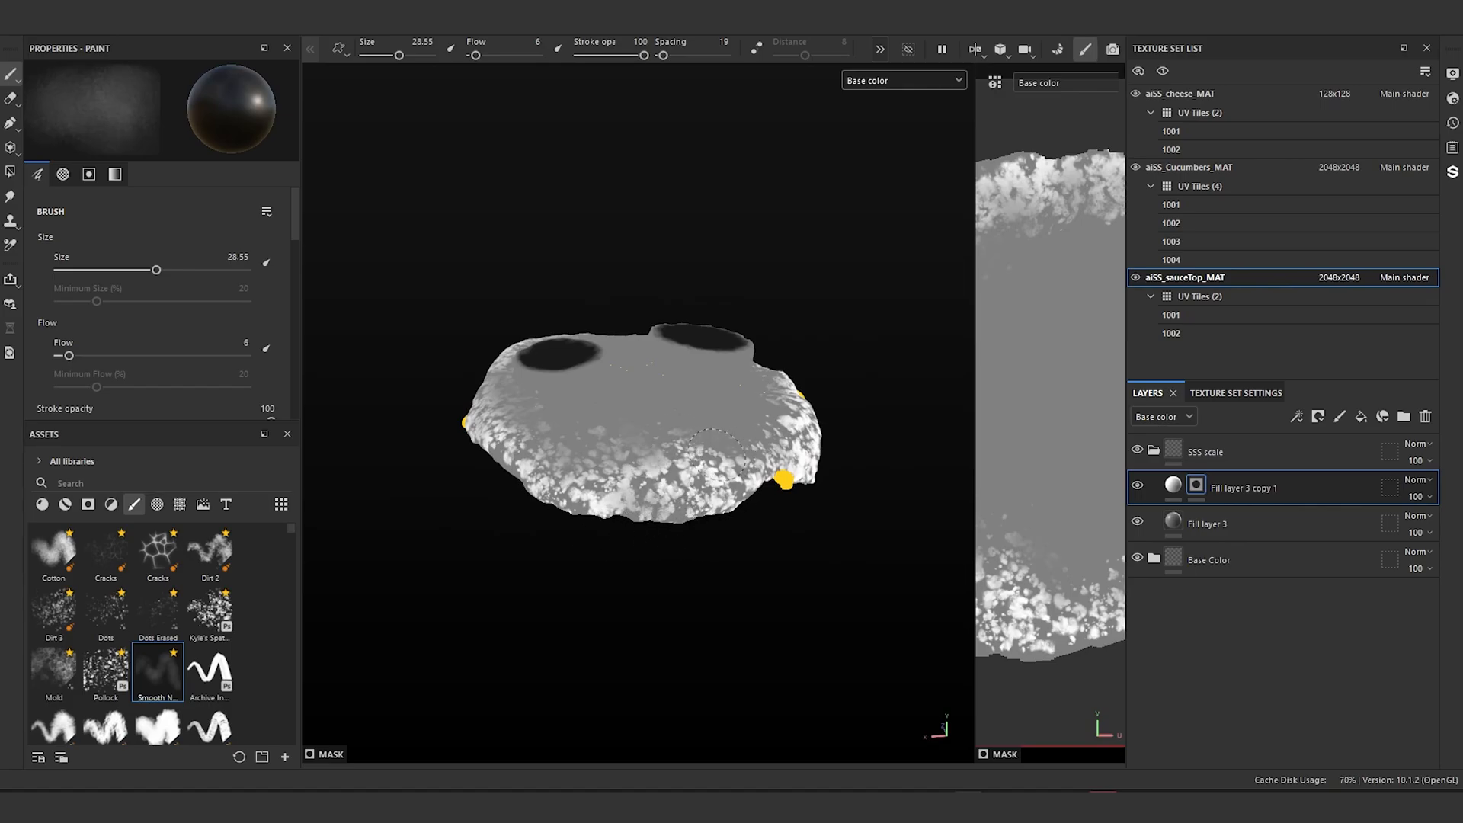
right_click(1197, 483)
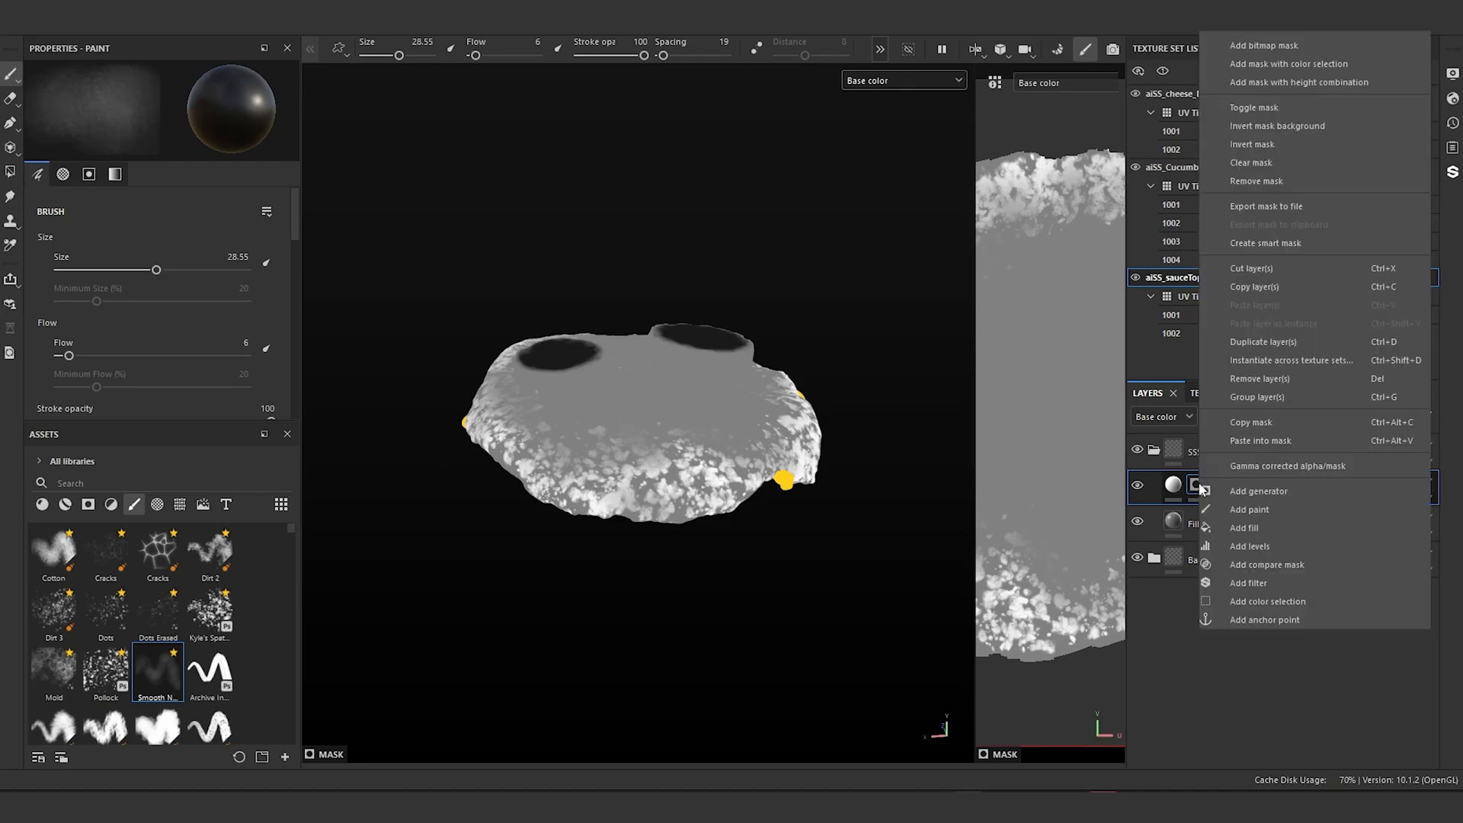
left_click(1265, 581)
left_click(203, 127)
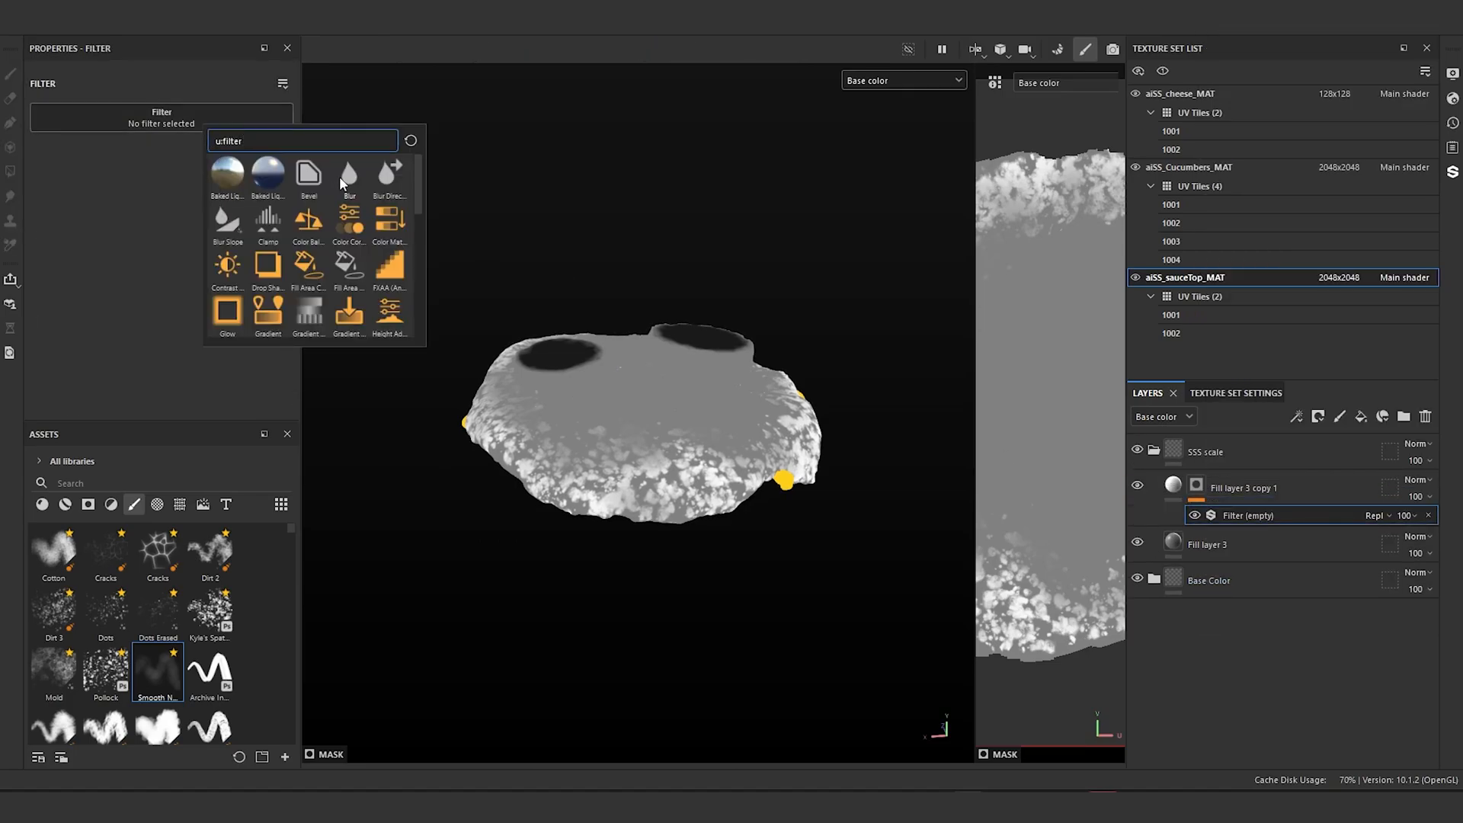
left_click(348, 177)
left_click_drag(55, 196, 67, 196)
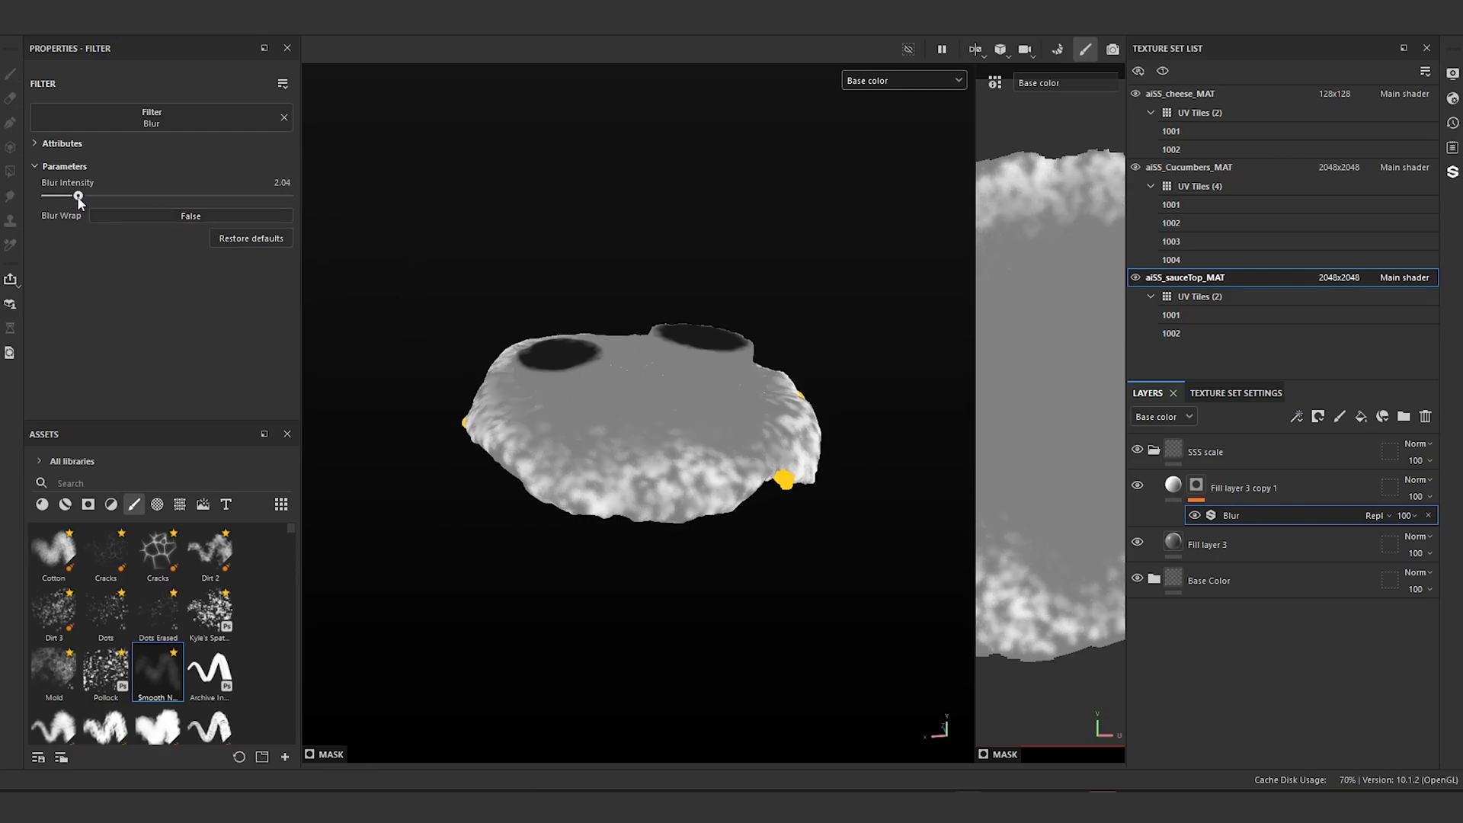
left_click_drag(695, 333, 729, 307, "alt")
middle_click_drag(728, 307, 806, 262, "alt")
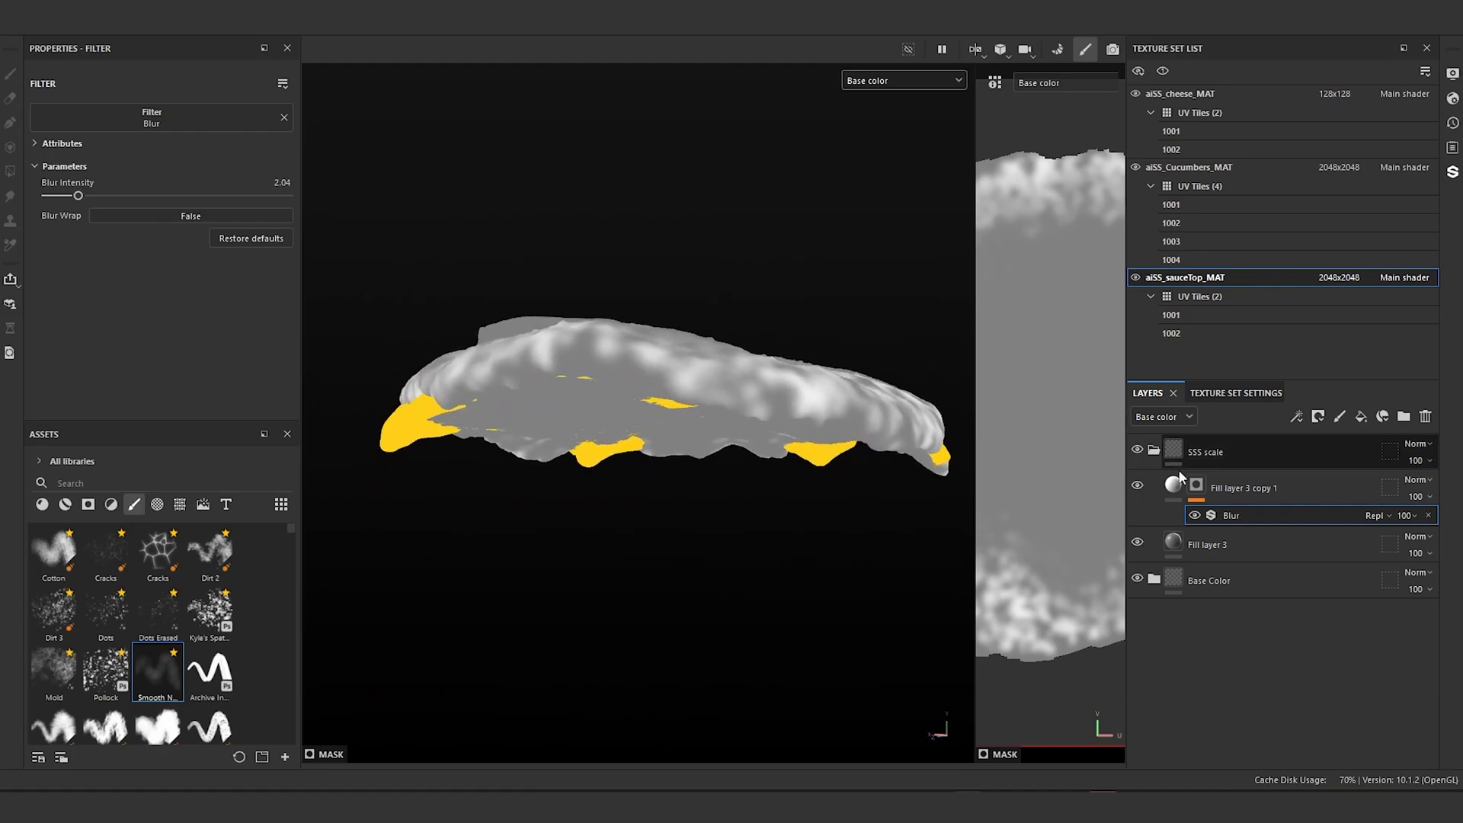
Step: Paint white spatter on the layer's mask around the rim of the sauce's underside, using Kyle's Spatter brush at size 45.64
left_click(1198, 485)
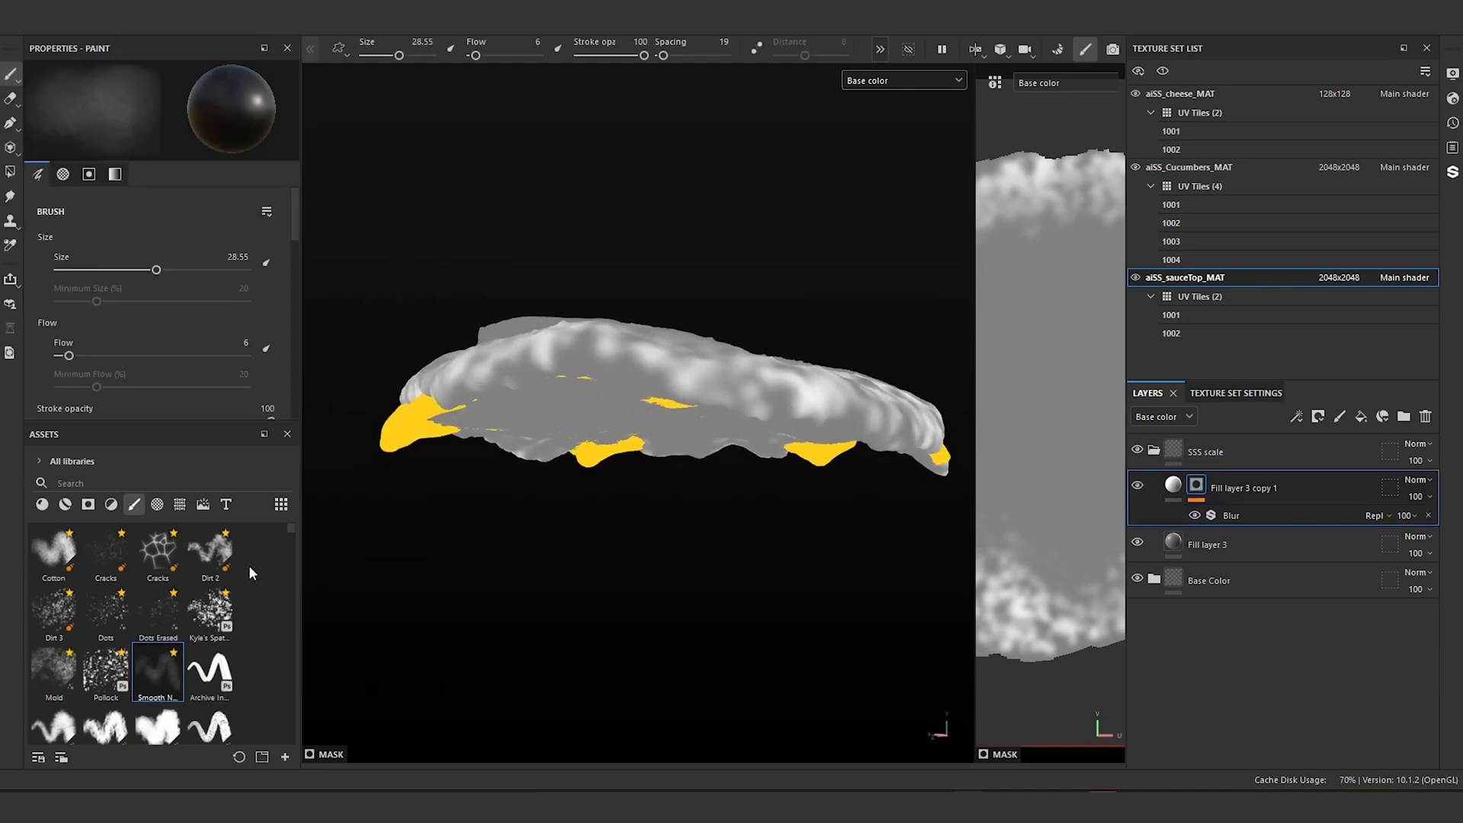
left_click(209, 611)
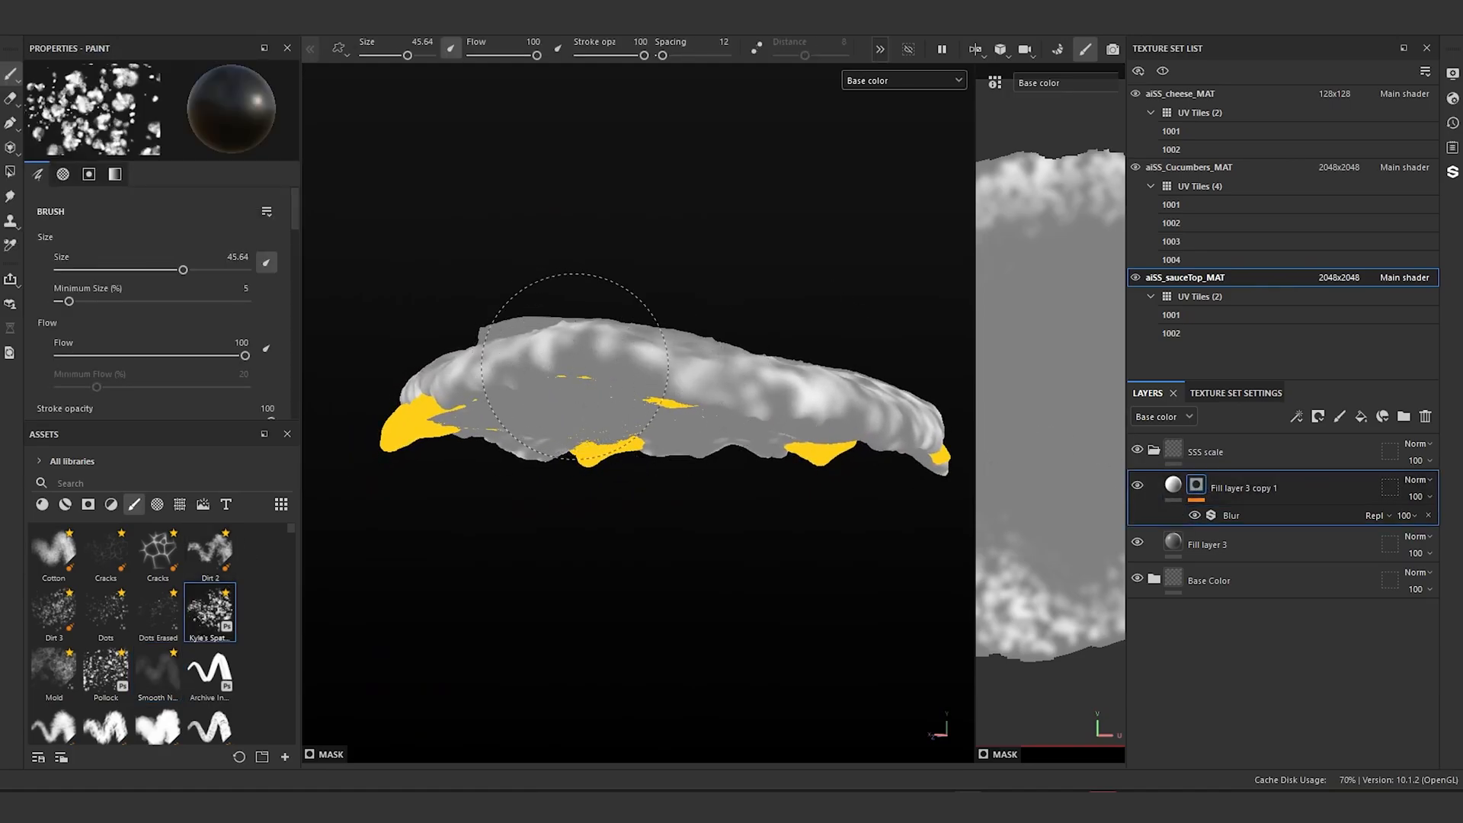
key("x")
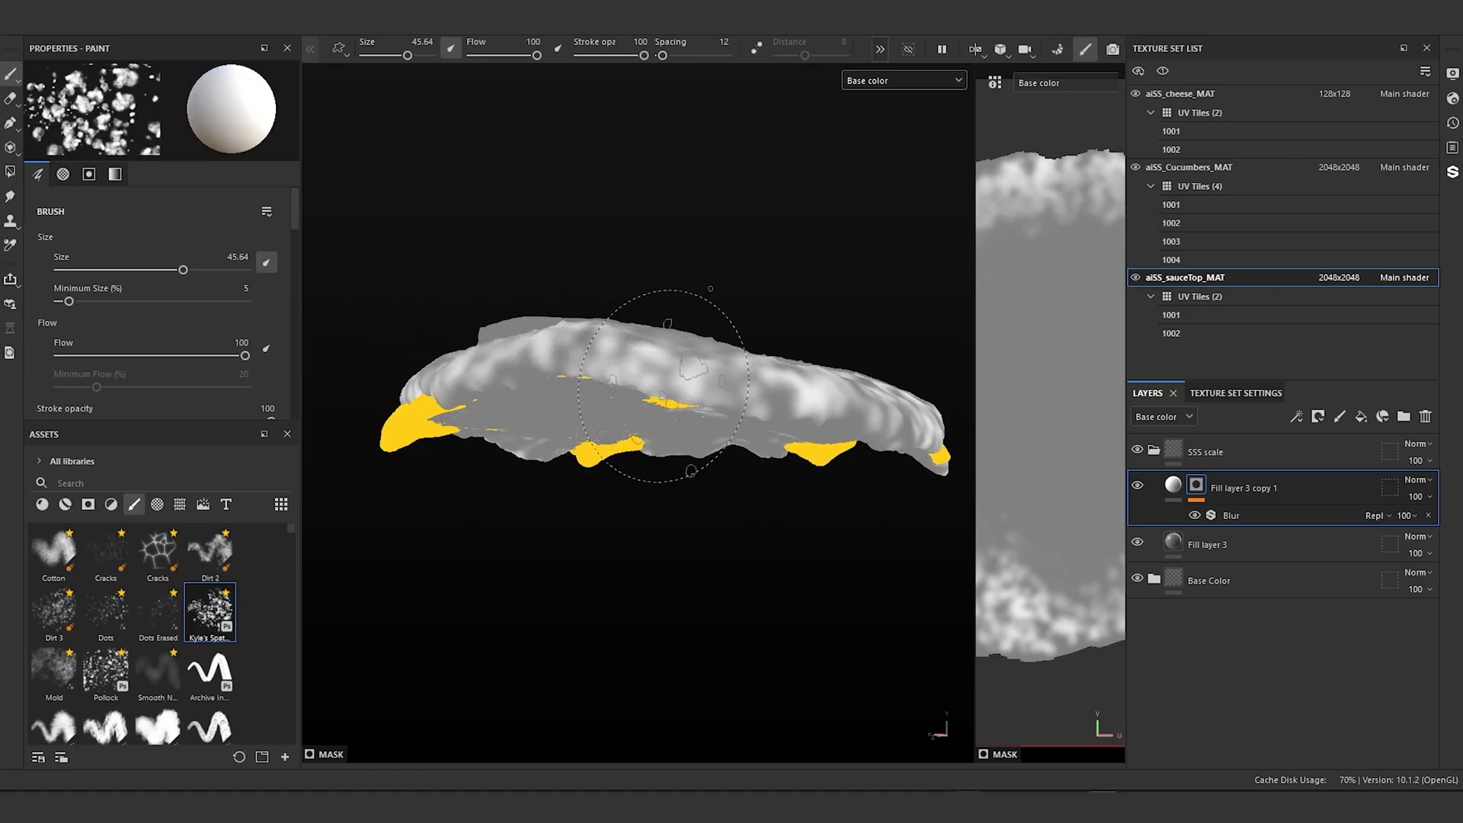
left_click_drag(783, 490, 754, 365, "alt")
key("x")
mouse_move(677, 252)
left_mouse_down()
mouse_move(876, 518)
mouse_move(441, 379)
mouse_move(622, 232)
left_mouse_up()
Step: Isolate the sauce and fade the underside spatter's inner border with black strokes of the Smooth brush at size 32.84
left_click(158, 663)
key("x")
right_click_drag(579, 565, 628, 566, "ctrl")
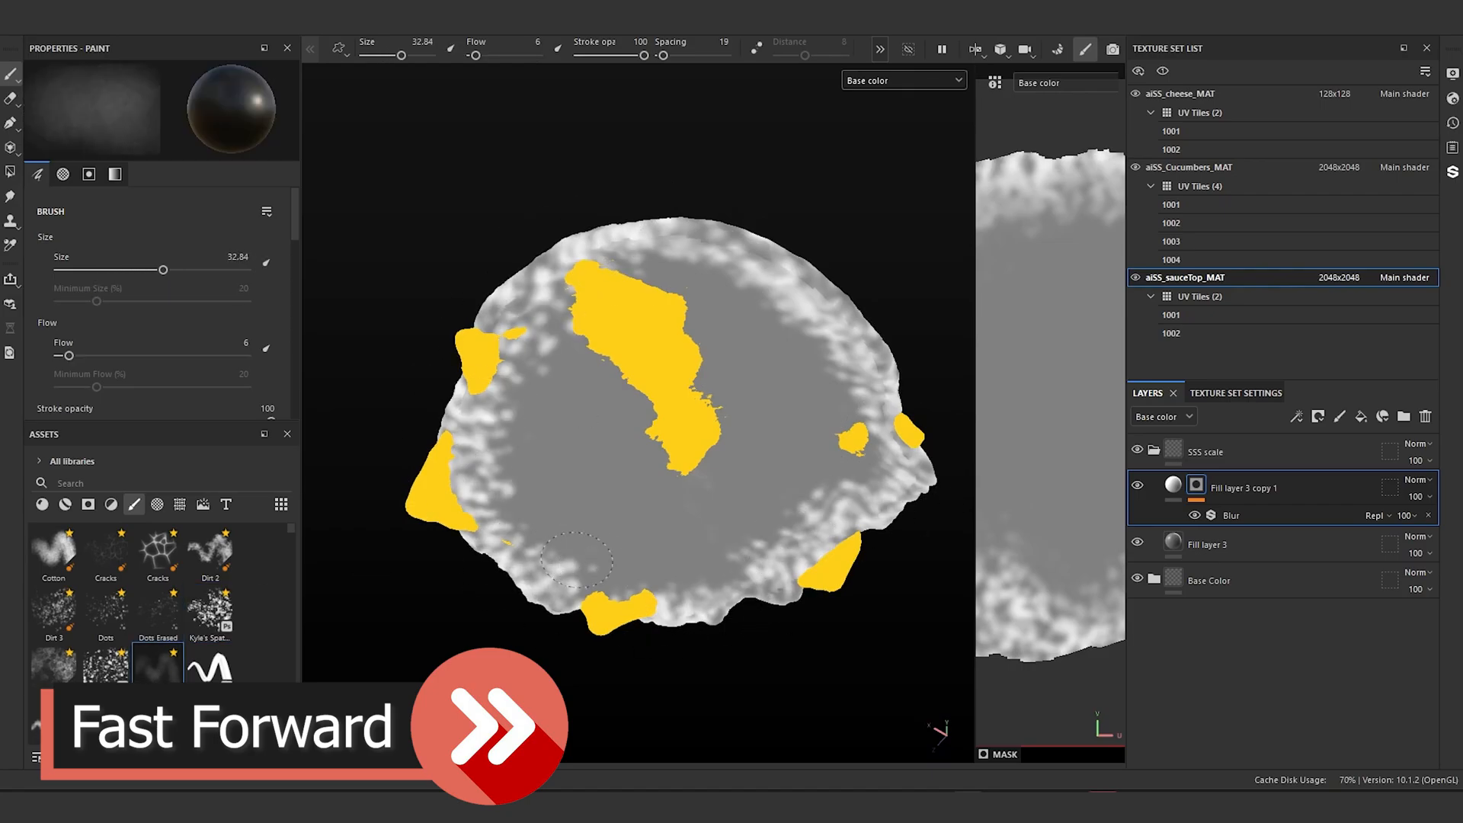
left_click_drag(568, 563, 545, 552)
key("alt+h")
mouse_move(510, 358)
left_mouse_down()
mouse_move(555, 268)
mouse_move(849, 396)
mouse_move(761, 553)
mouse_move(476, 507)
mouse_move(586, 320)
mouse_move(758, 276)
left_mouse_up()
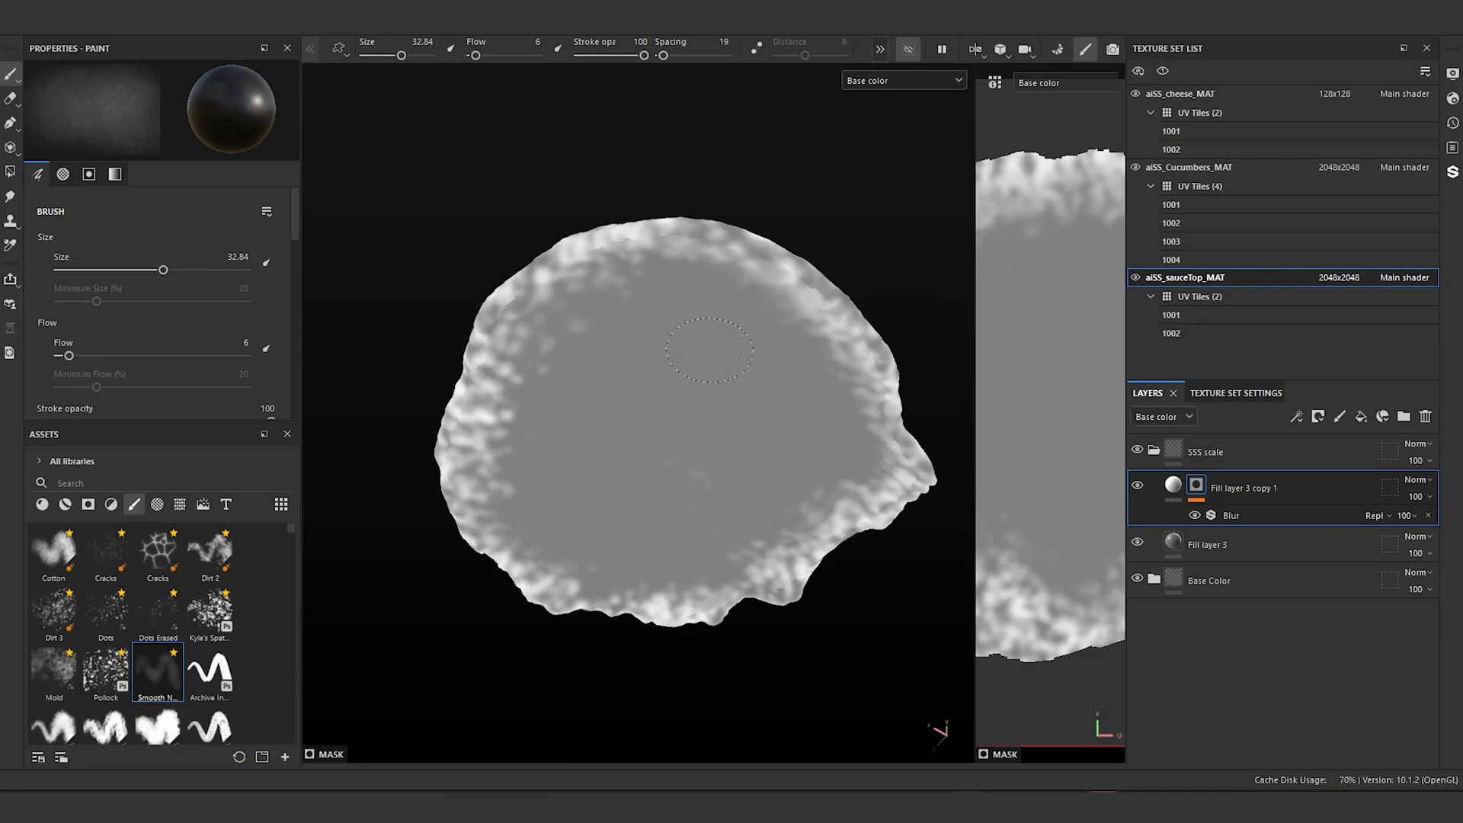
Step: Check the isolated sauce from above and show the cheese and cucumbers again
scroll(618, 377, "down", 5)
left_click_drag(673, 621, 786, 538, "alt")
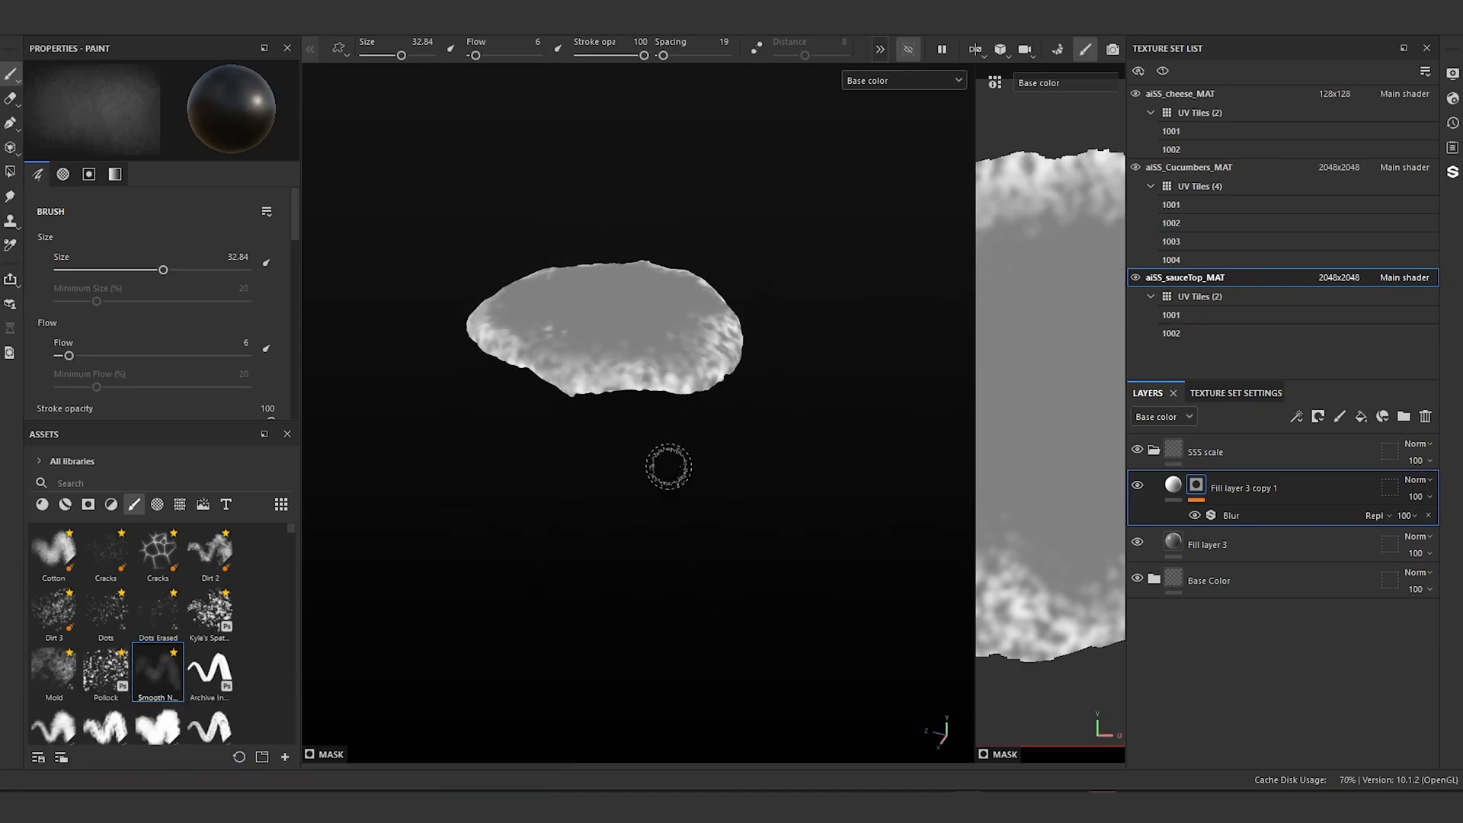
middle_click_drag(666, 468, 762, 585, "alt")
left_click_drag(643, 555, 667, 566, "alt")
left_click(909, 48)
left_click_drag(884, 525, 790, 503, "alt")
left_click_drag(789, 503, 754, 495, "alt")
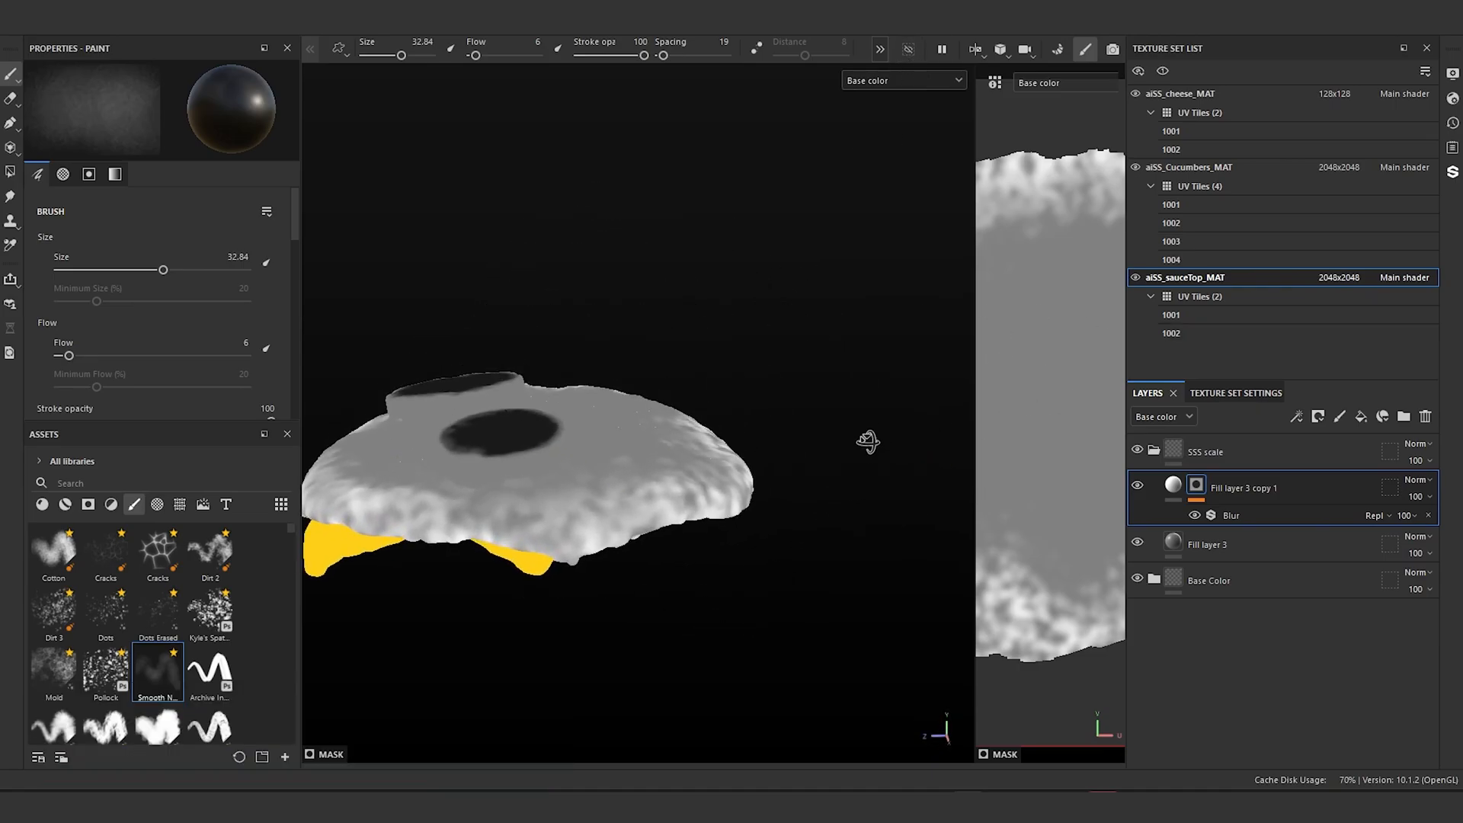
Step: Compare the sauce with and without the cheese and open the texture set settings of aiSS_cheese_MAT
left_click(1135, 93)
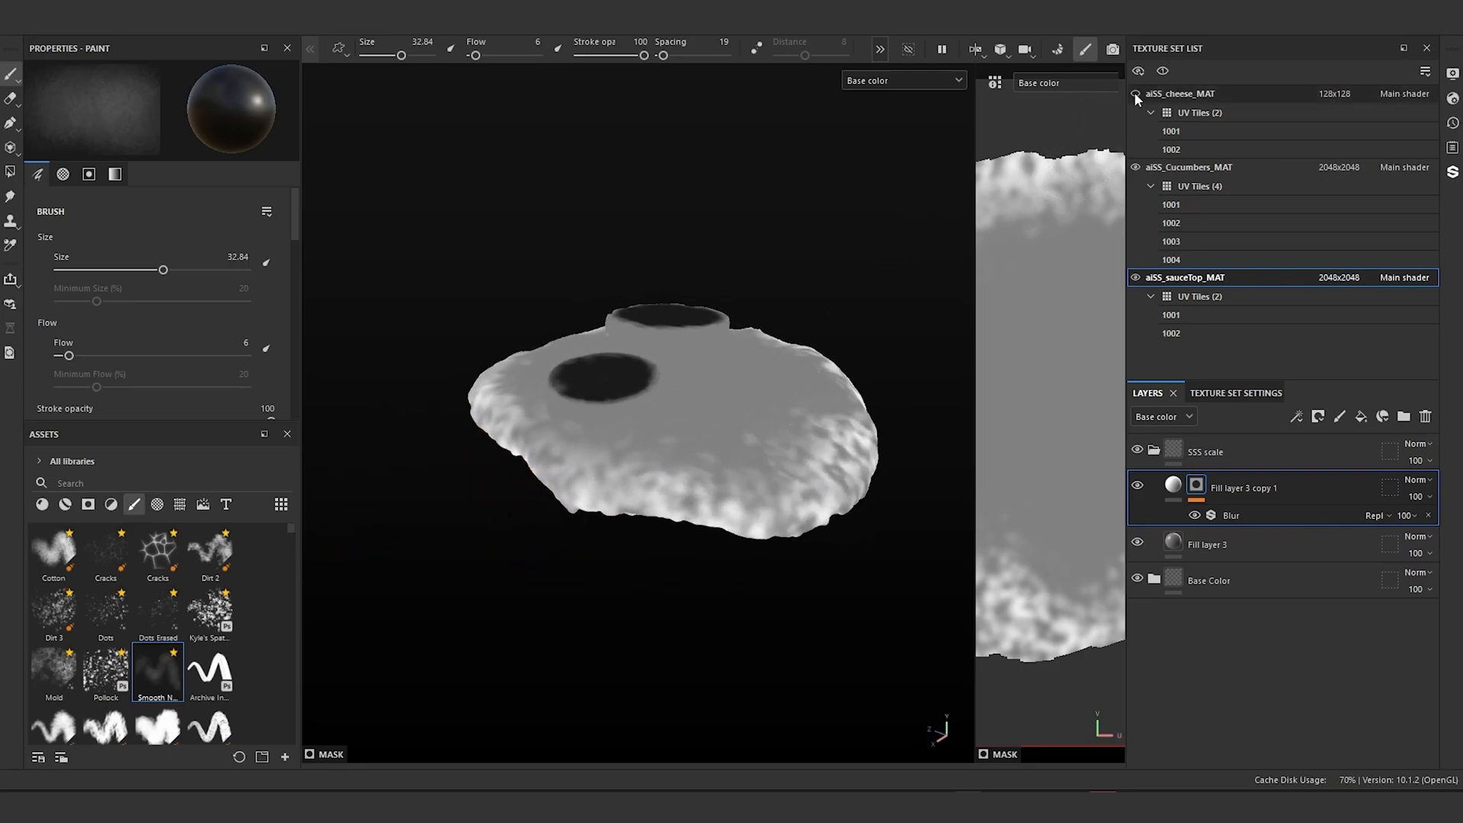
left_click(1135, 93)
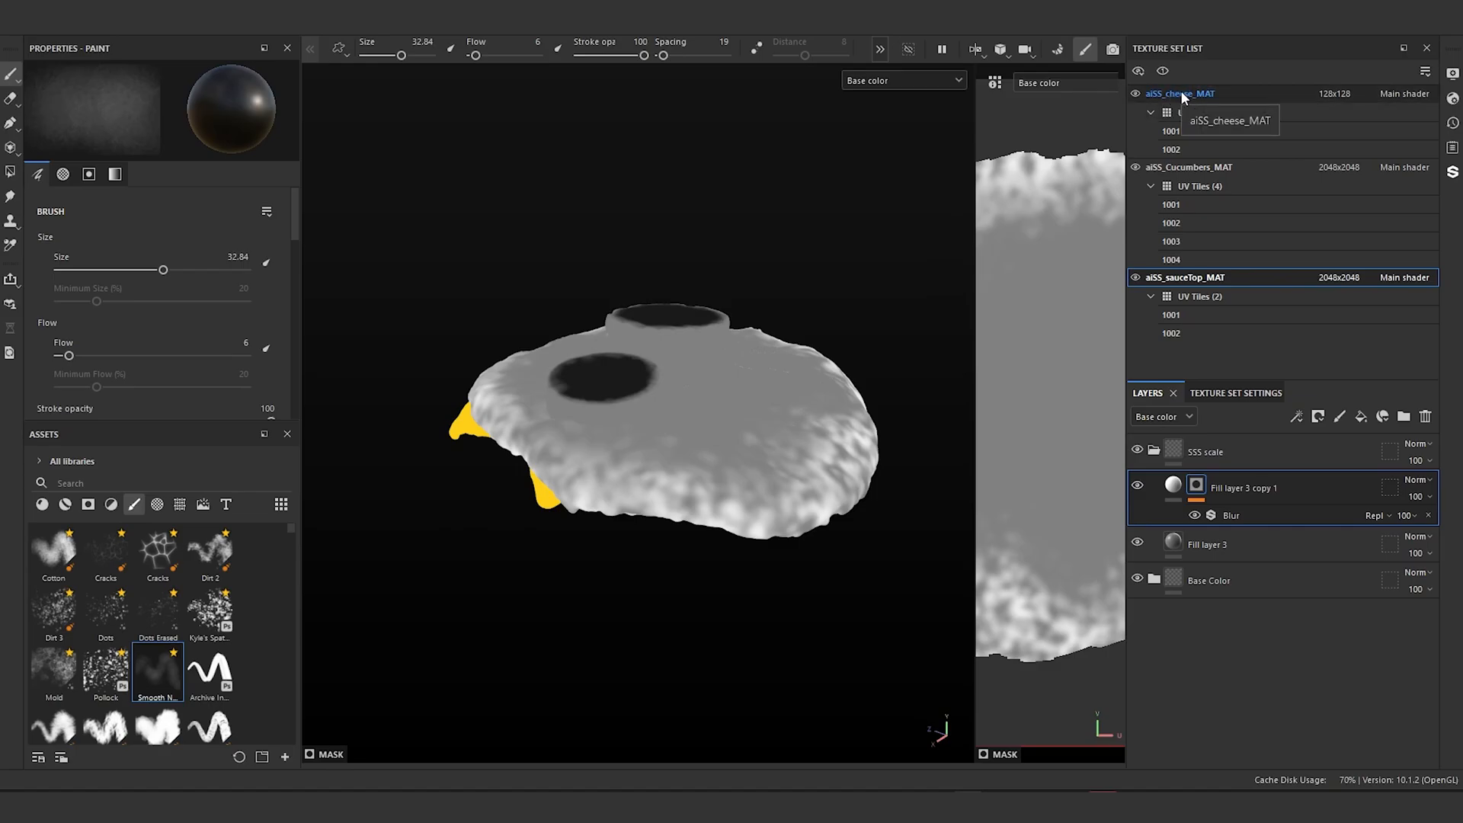
left_click(1187, 88)
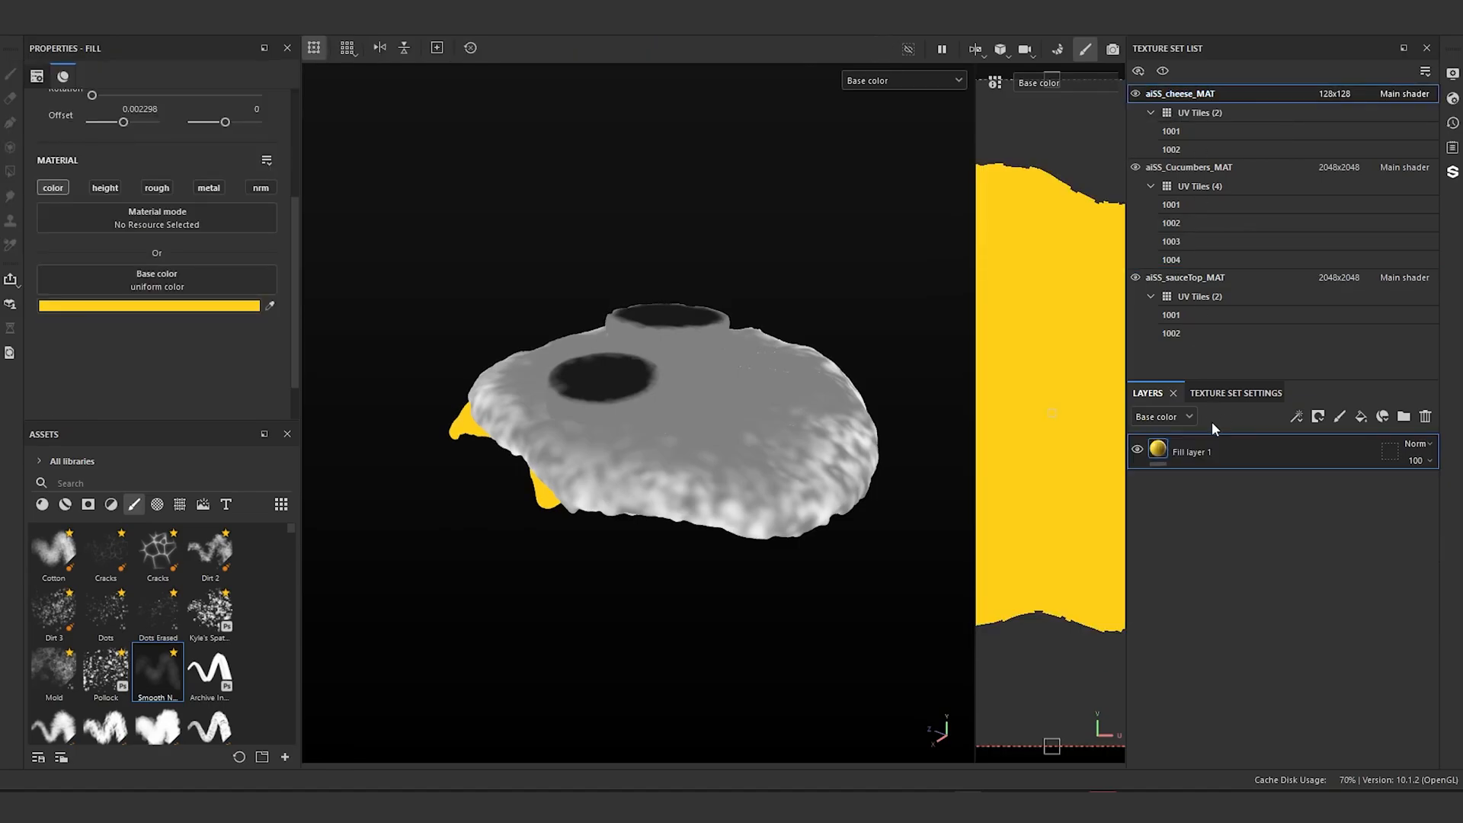
left_click(1238, 393)
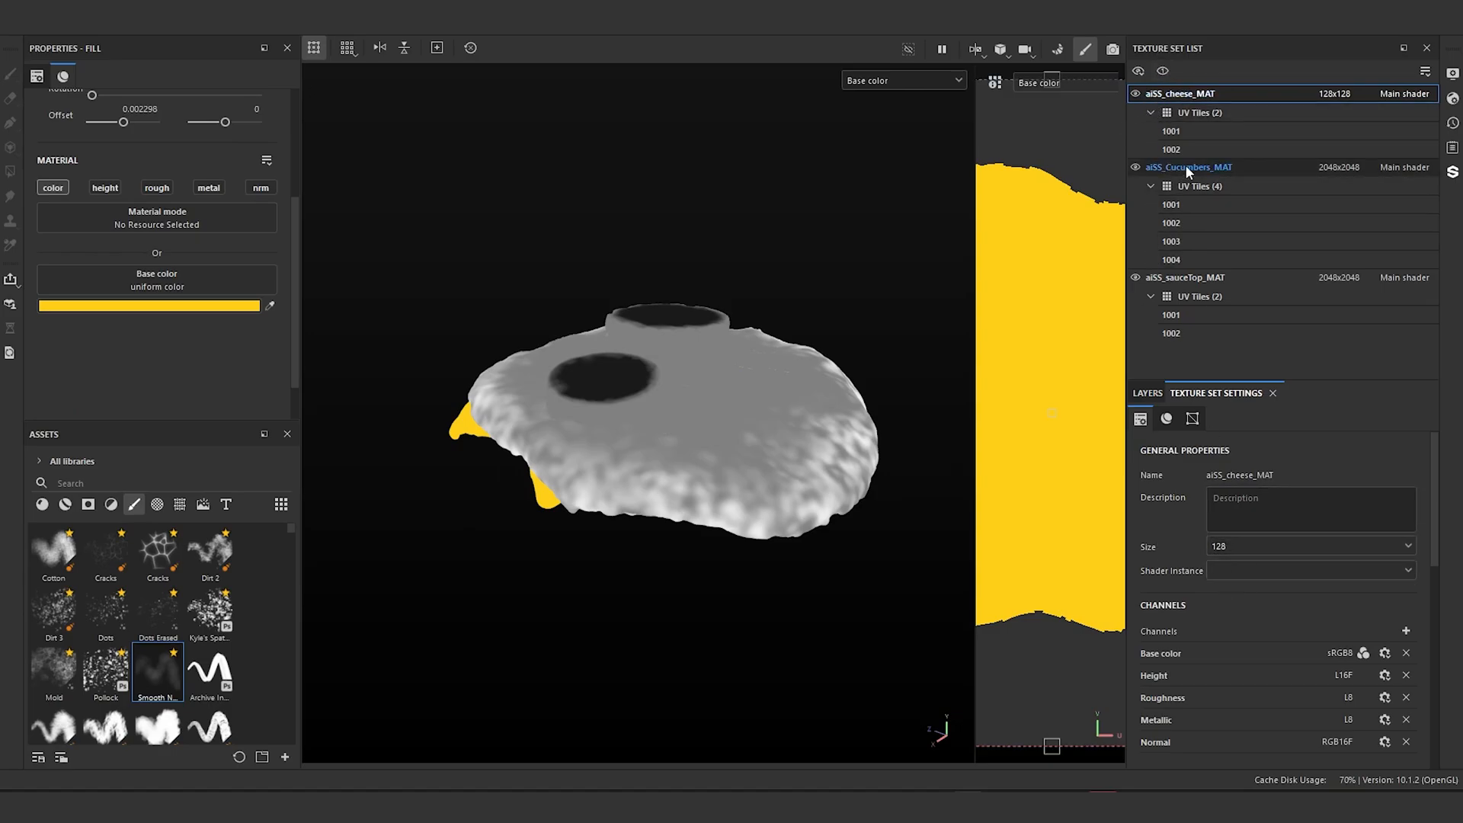
Step: Hide the cheese, make aiSS_sauceTop_MAT the active texture set and examine the greyscale values on the sauce and cucumbers
left_click(1136, 93)
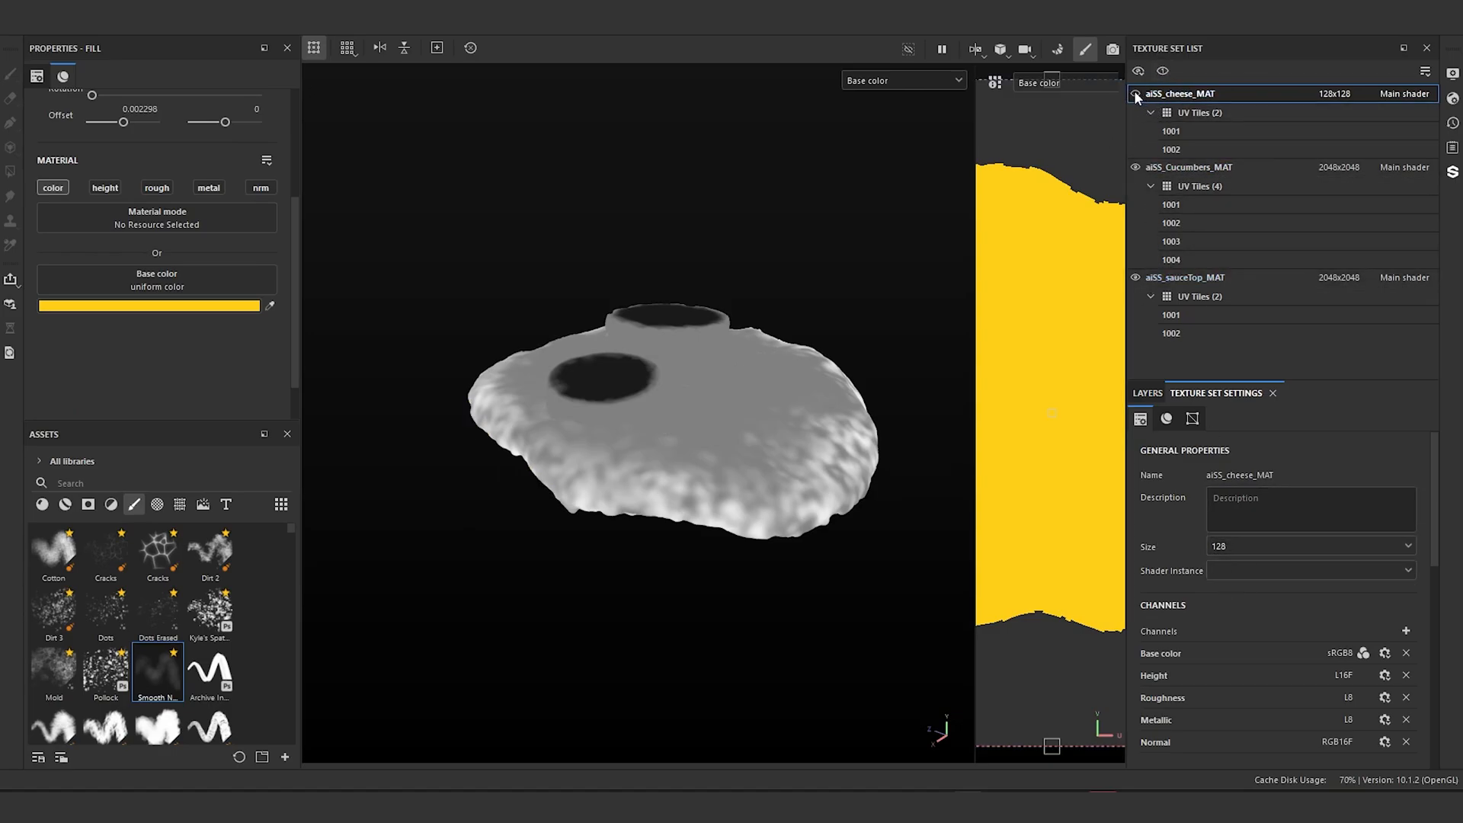
left_click(1178, 277)
left_click_drag(375, 153, 369, 329, "alt")
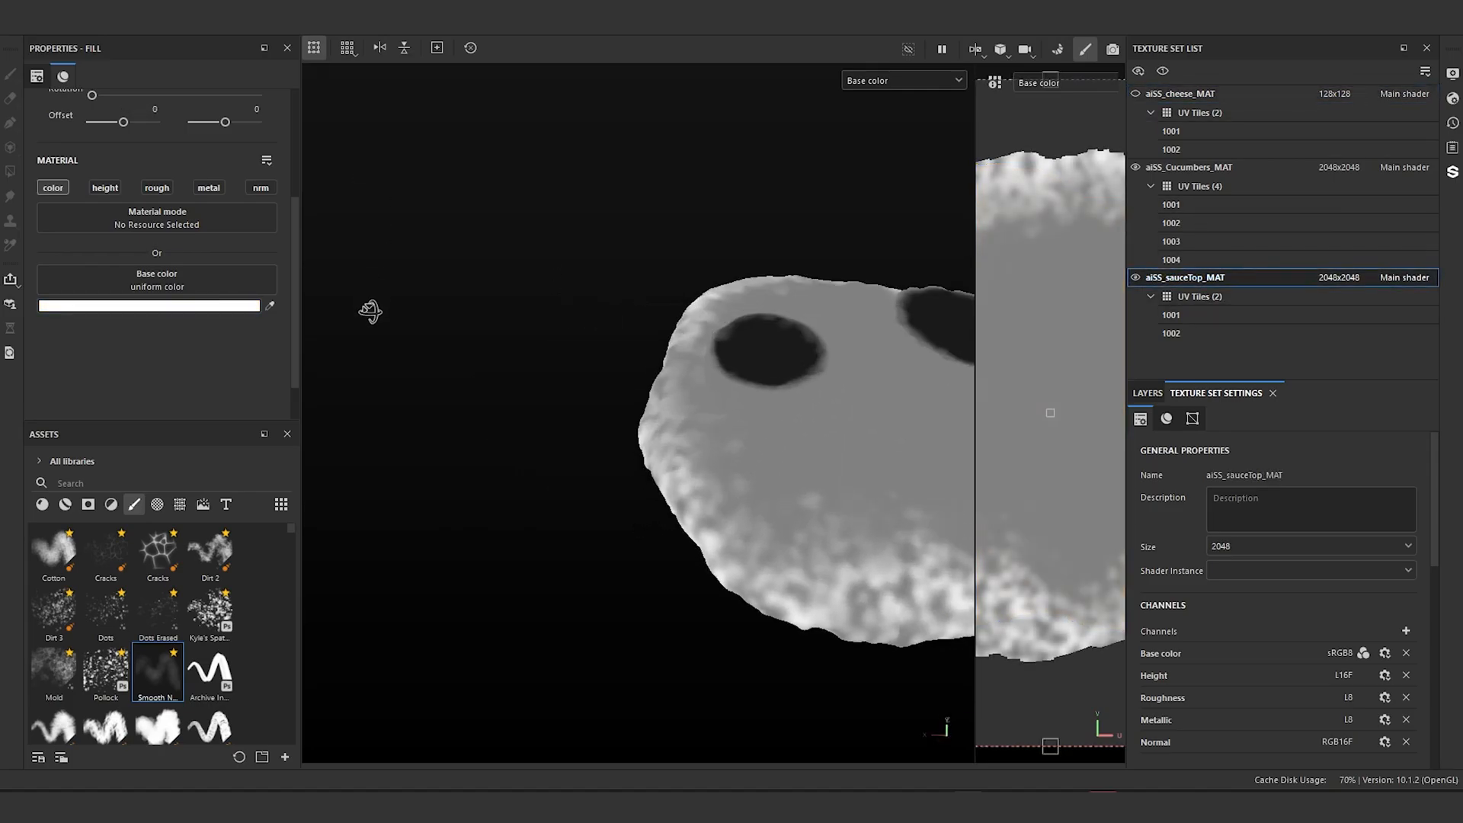
middle_click_drag(597, 258, 414, 259, "alt")
mouse_move(542, 313)
left_mouse_down("alt")
mouse_move(553, 375)
mouse_move(519, 310)
left_mouse_up("alt")
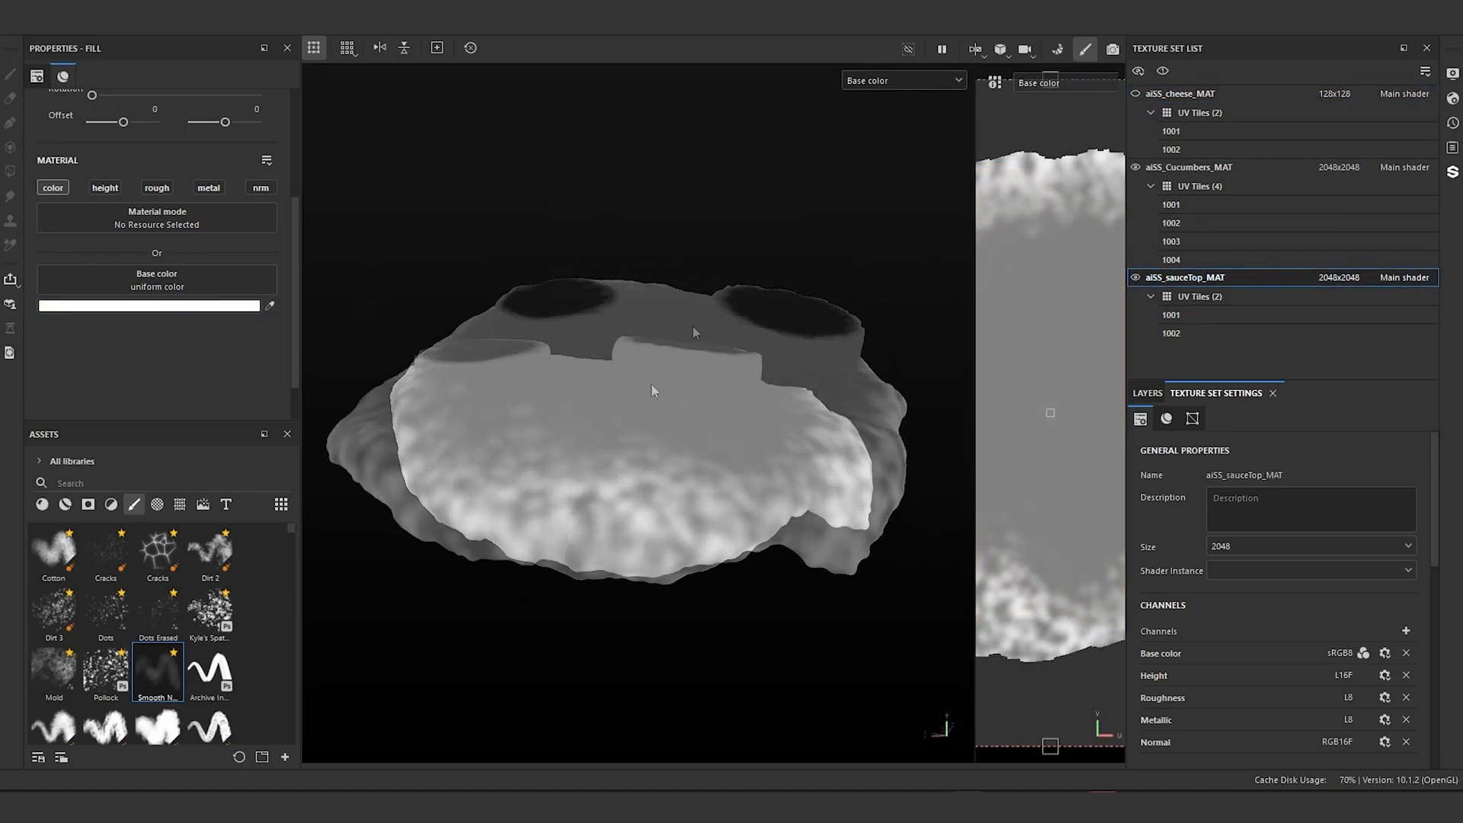
right_click_drag(649, 385, 689, 382, "alt")
left_click_drag(689, 382, 607, 395, "alt")
middle_click_drag(726, 361, 598, 371, "alt")
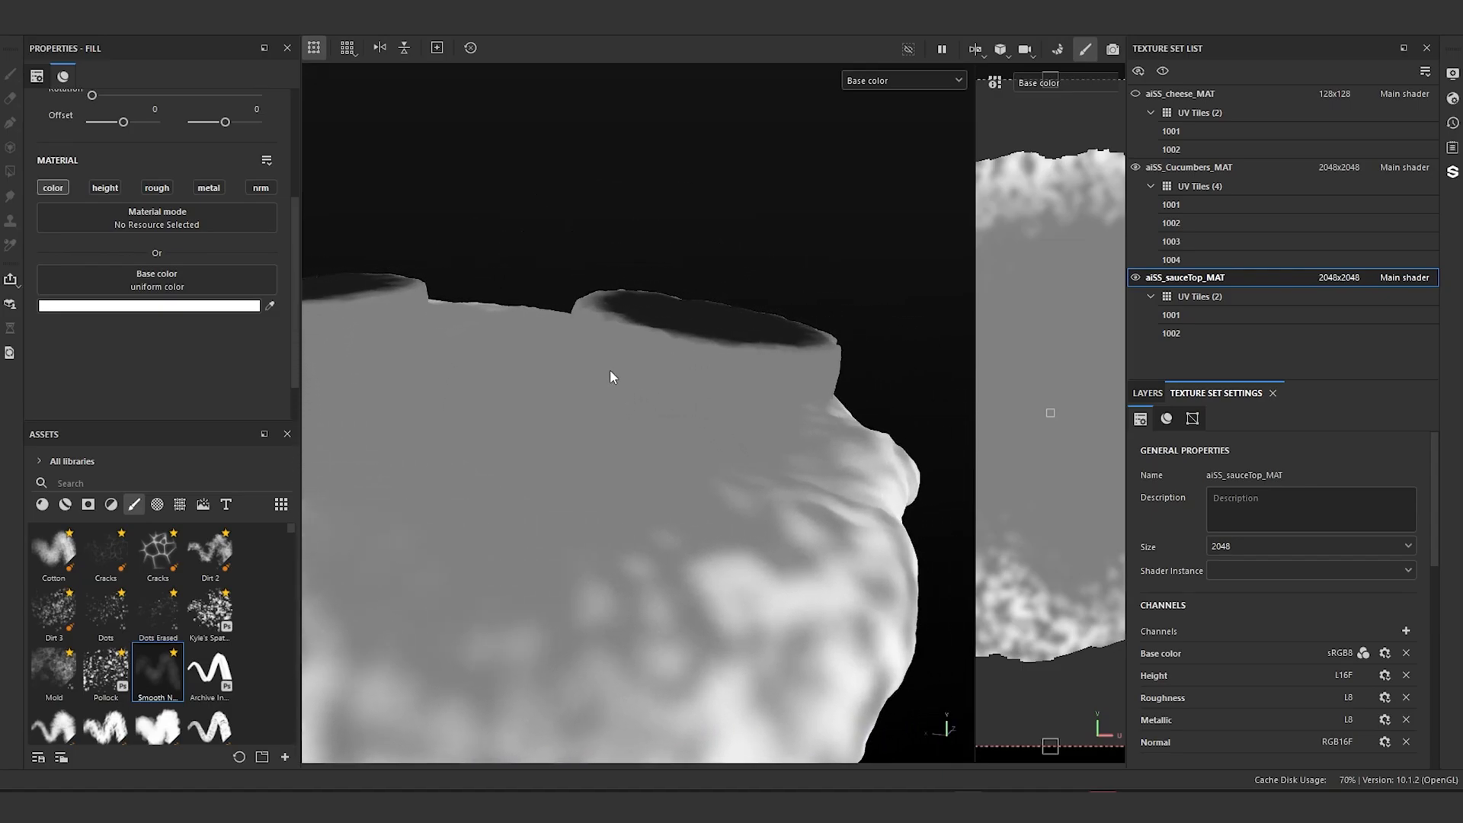
scroll(611, 369, "up", 3)
left_click_drag(633, 378, 637, 397, "alt")
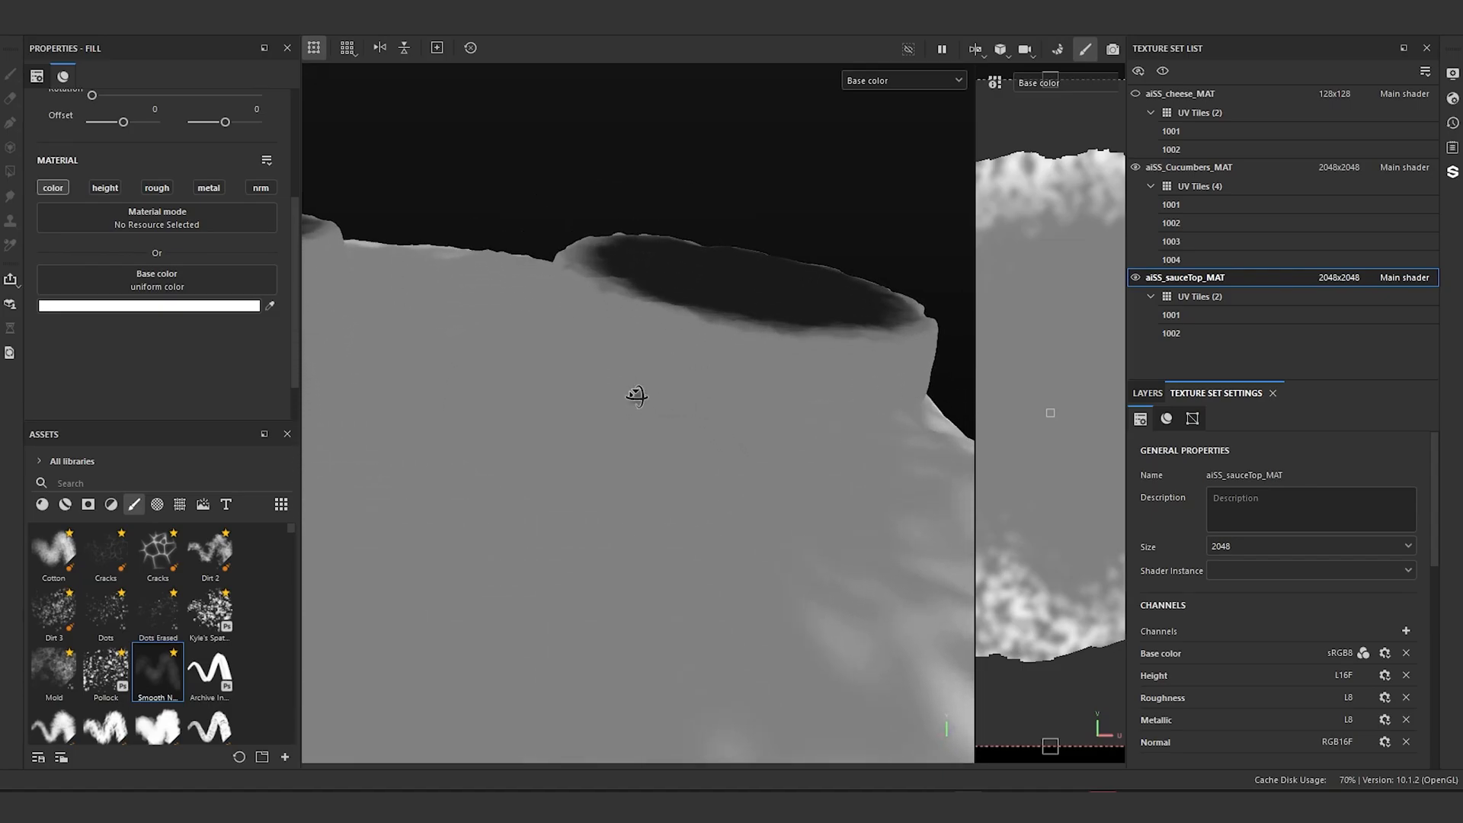
Step: Switch the viewport display to Material and examine the cucumber's side wall where it meets the sauce
left_click(947, 89)
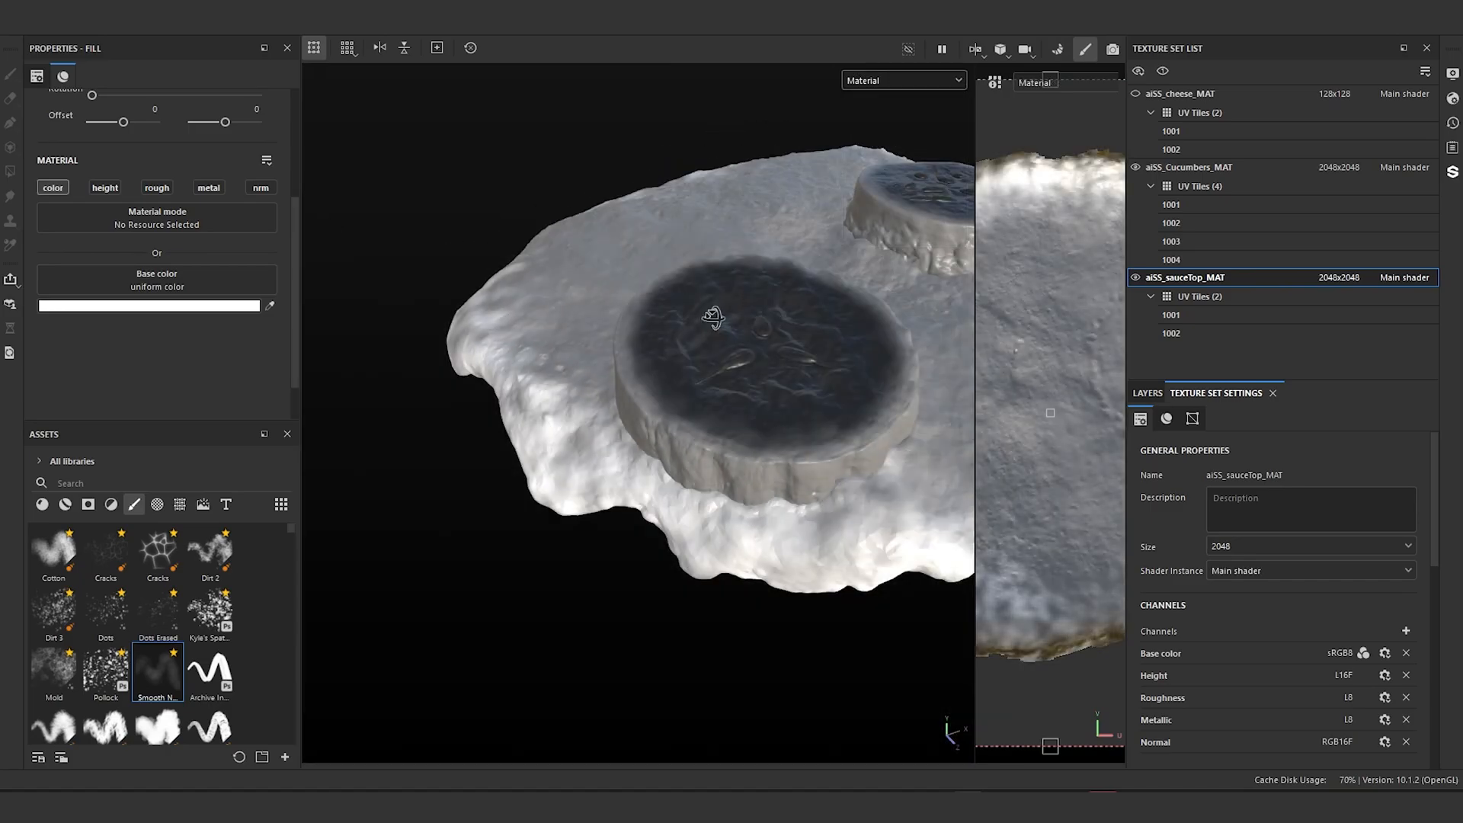
left_click_drag(648, 380, 734, 312, "alt")
scroll(689, 345, "up", 2)
scroll(734, 353, "up", 3)
middle_click_drag(687, 350, 610, 349, "alt")
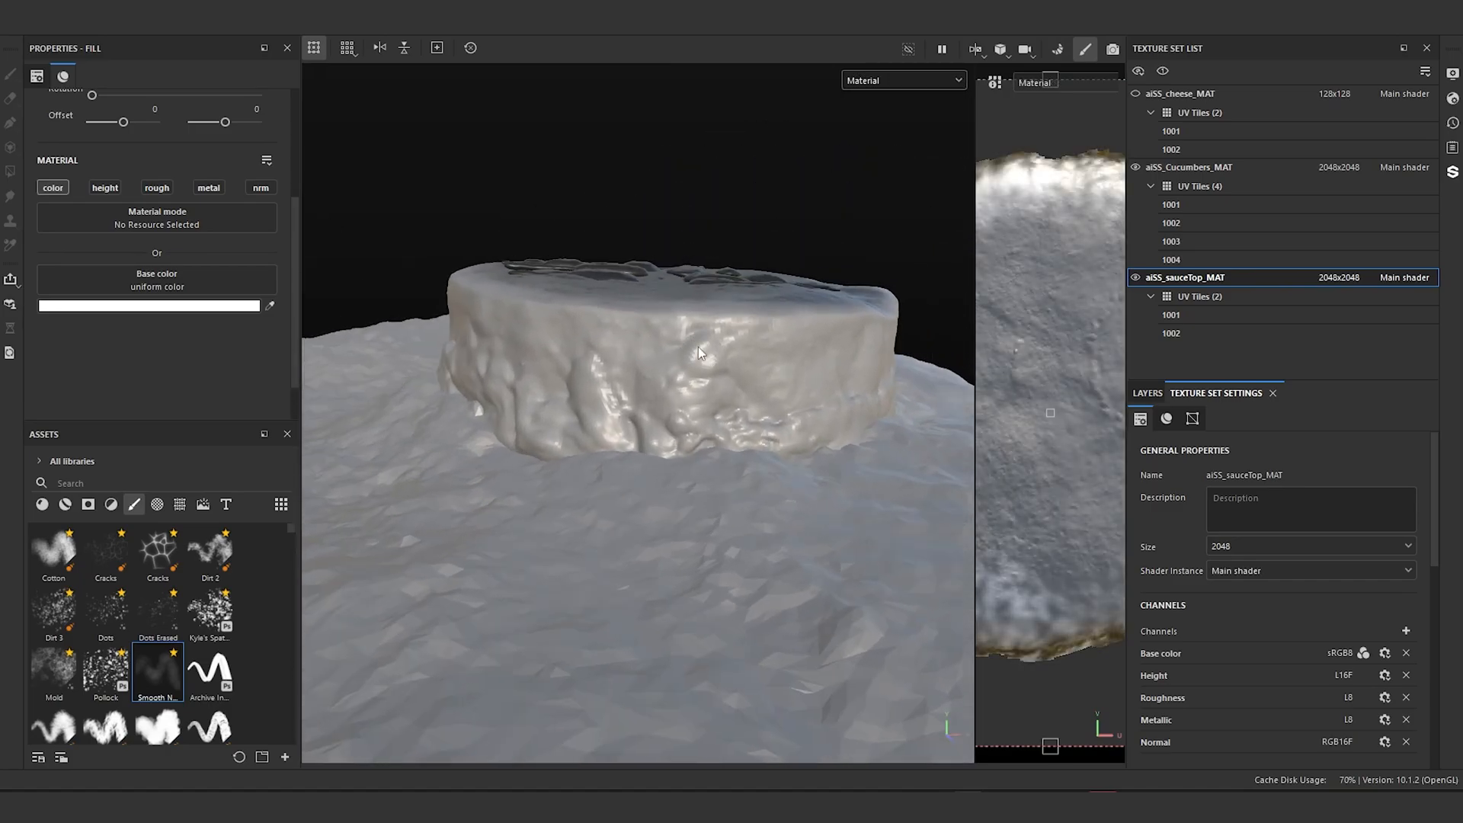
left_click_drag(698, 352, 603, 381, "alt")
scroll(699, 400, "down", 1)
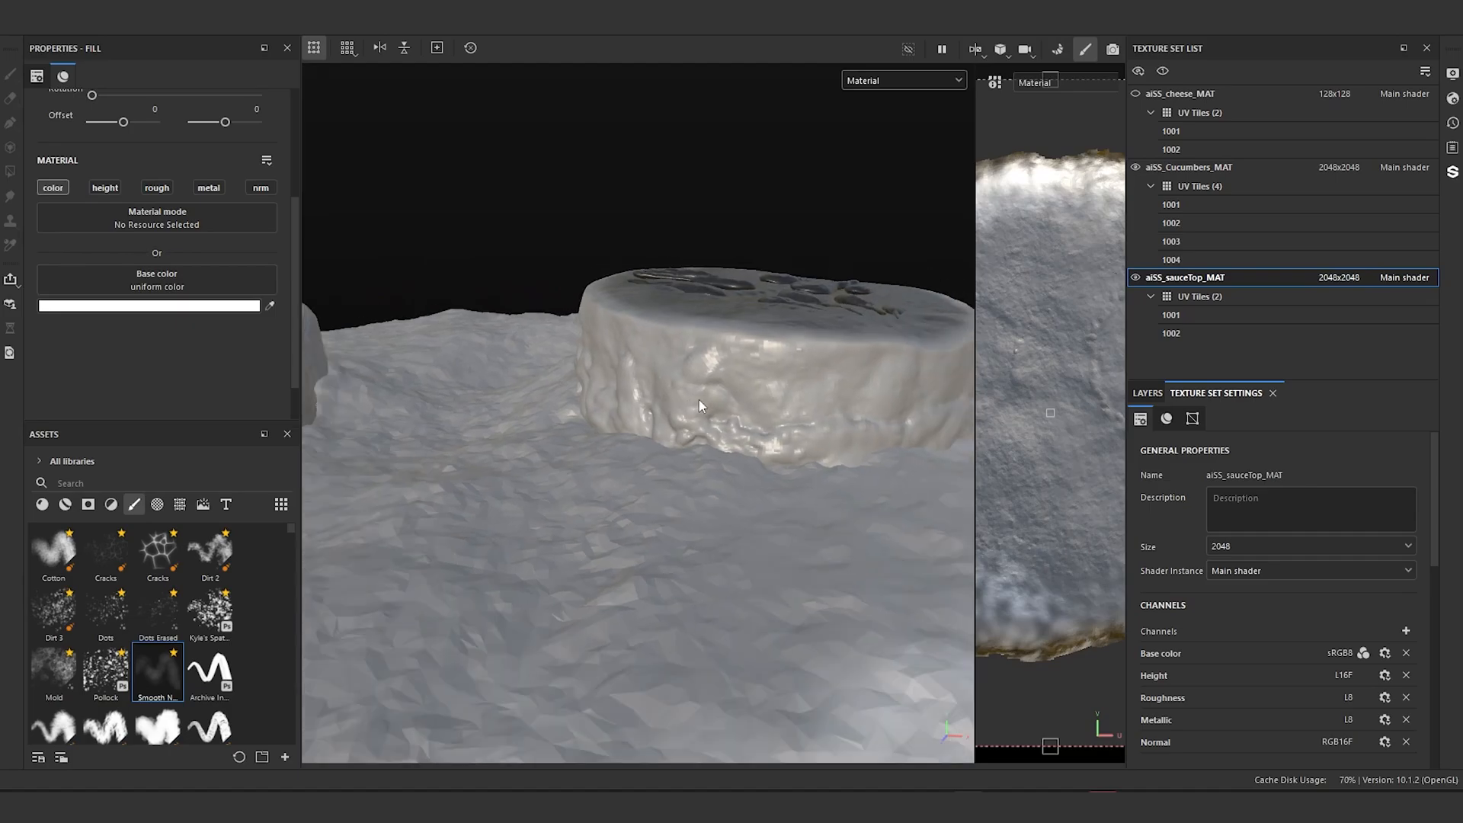
left_click_drag(699, 400, 562, 412, "alt")
scroll(731, 417, "down", 3)
scroll(669, 456, "up", 3)
scroll(562, 413, "up", 2)
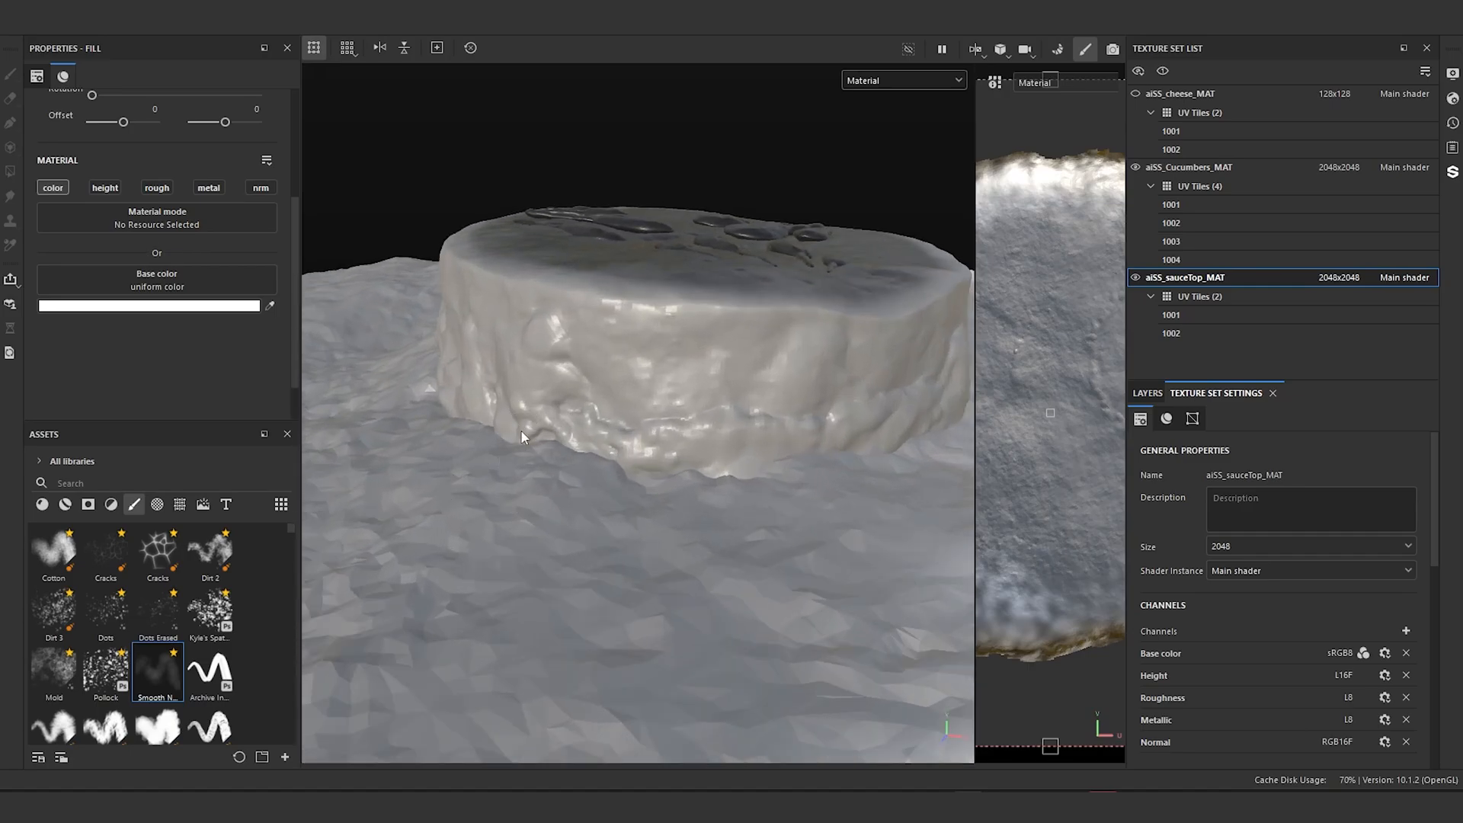
Step: Duplicate the Cucumbers Innards copy 2 layer in the aiSS_Cucumbers_MAT texture set
scroll(521, 432, "down", 3)
left_click_drag(532, 418, 661, 440, "alt")
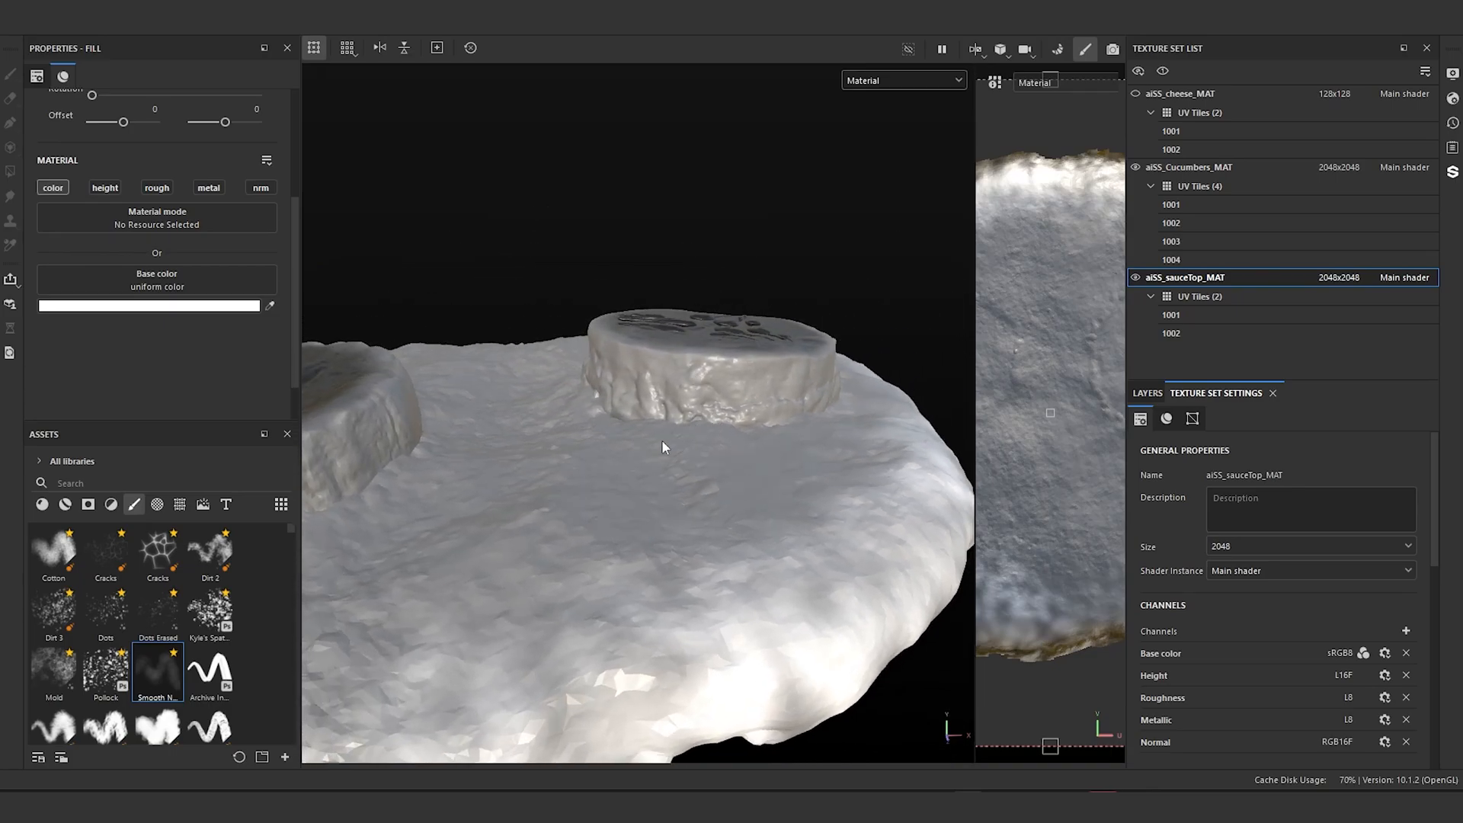
left_click_drag(702, 374, 619, 445, "alt")
scroll(690, 422, "up", 8)
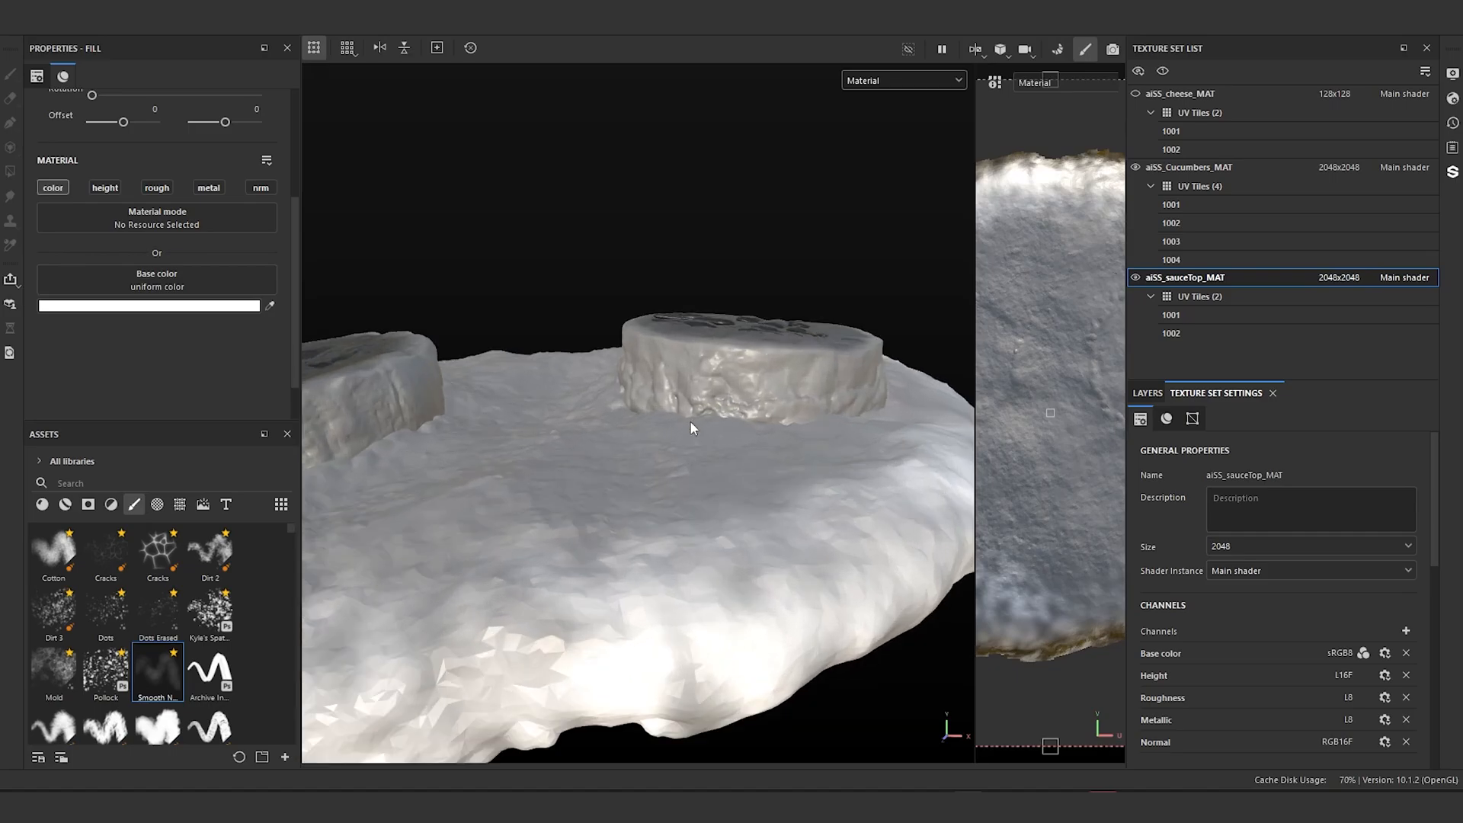
left_click_drag(734, 392, 639, 338, "alt")
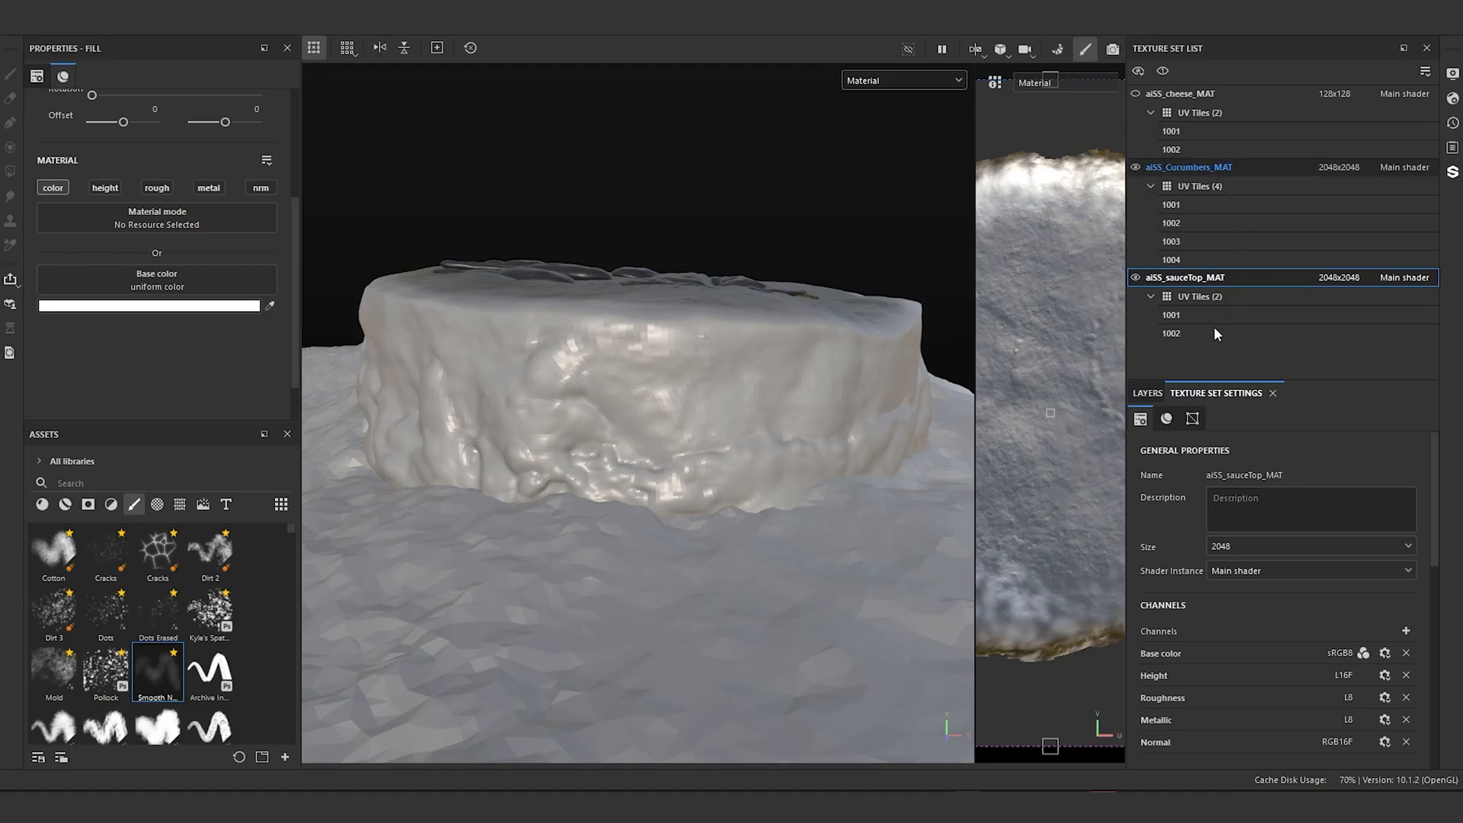
left_click(1204, 167)
left_click(1147, 393)
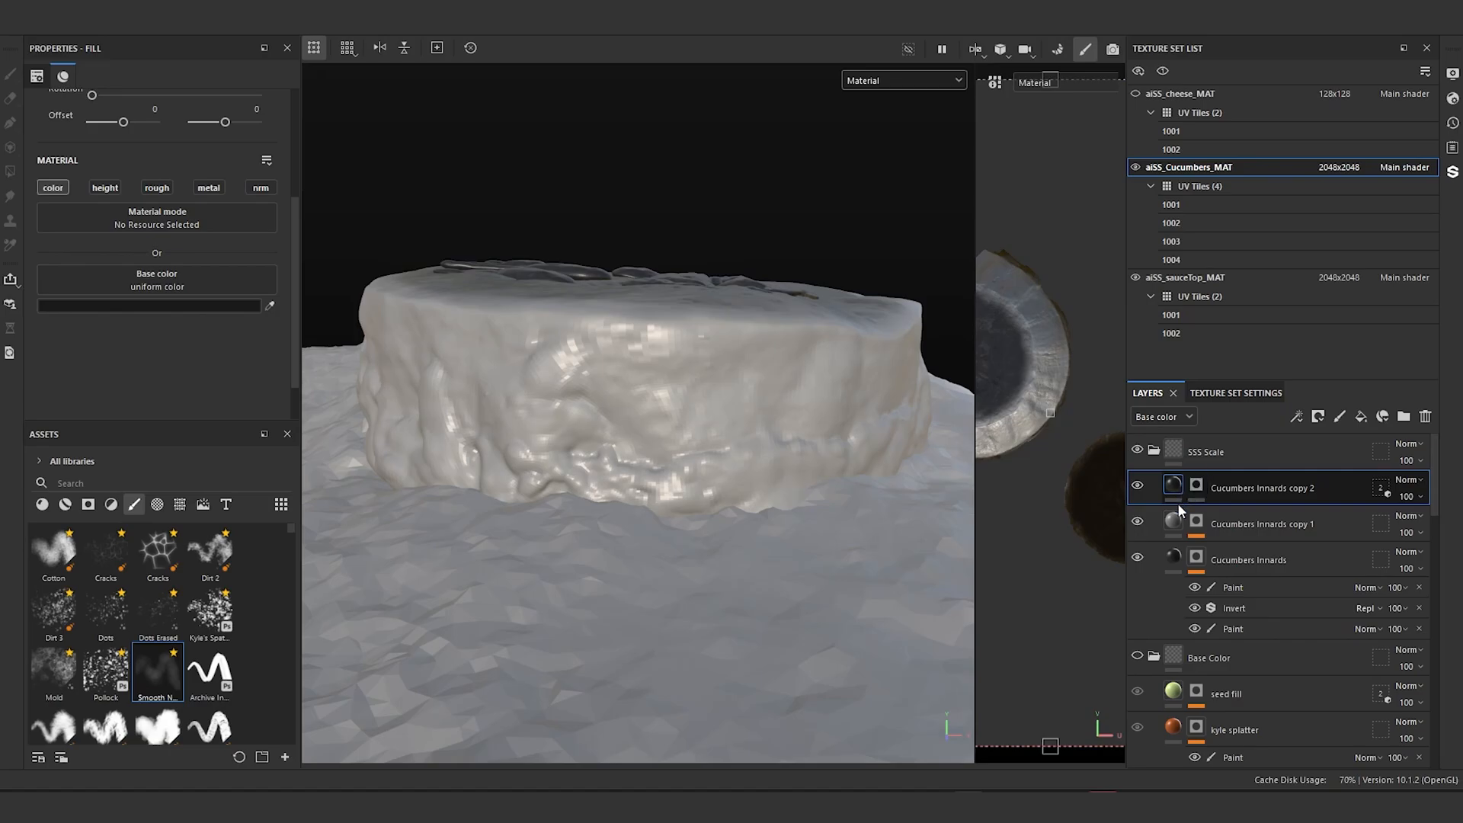
key("ctrl+d")
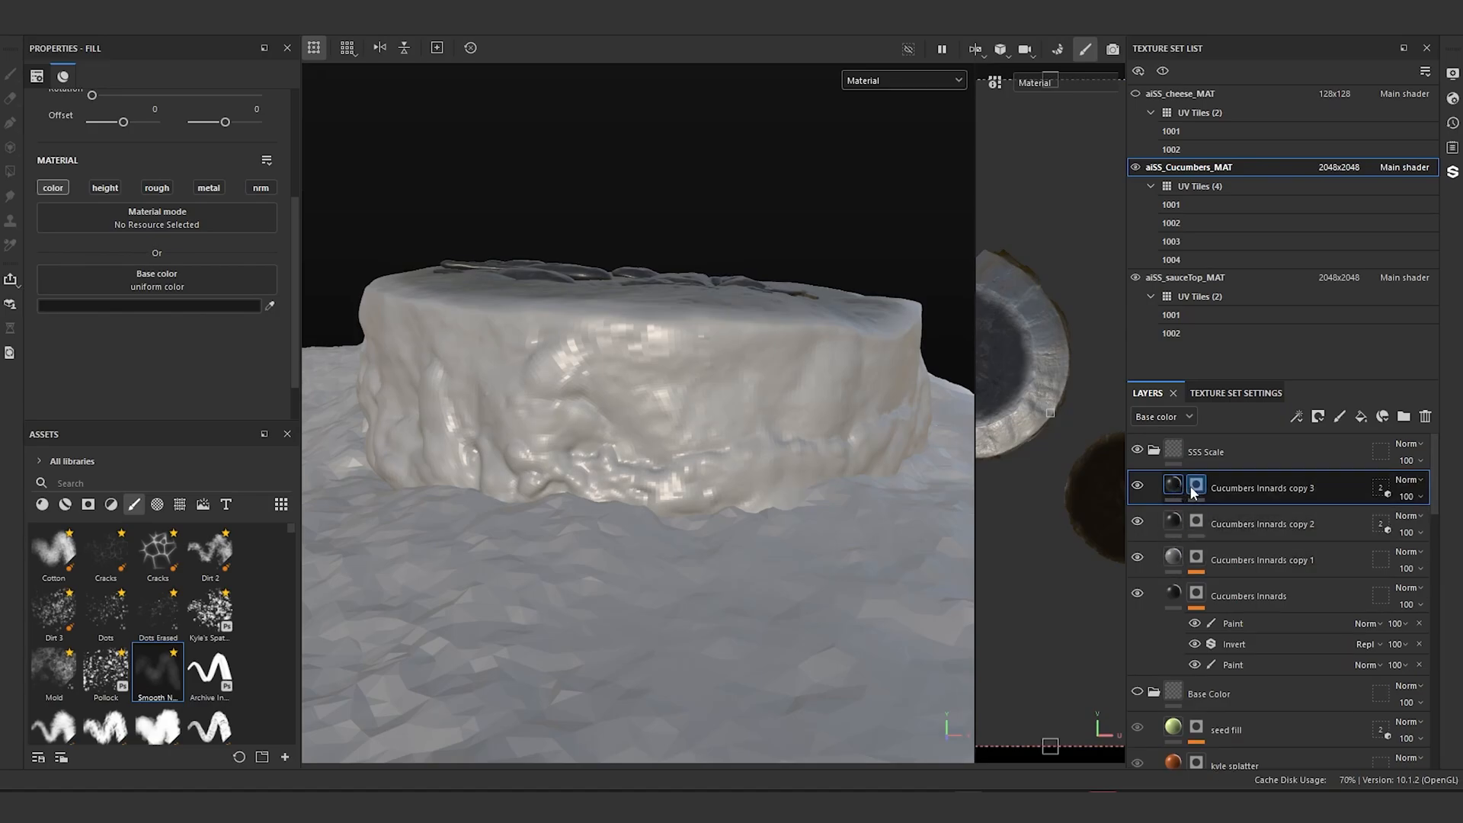
Step: Replace the duplicated layer's mask with a black mask and add a paint effect to it
right_click(1198, 488)
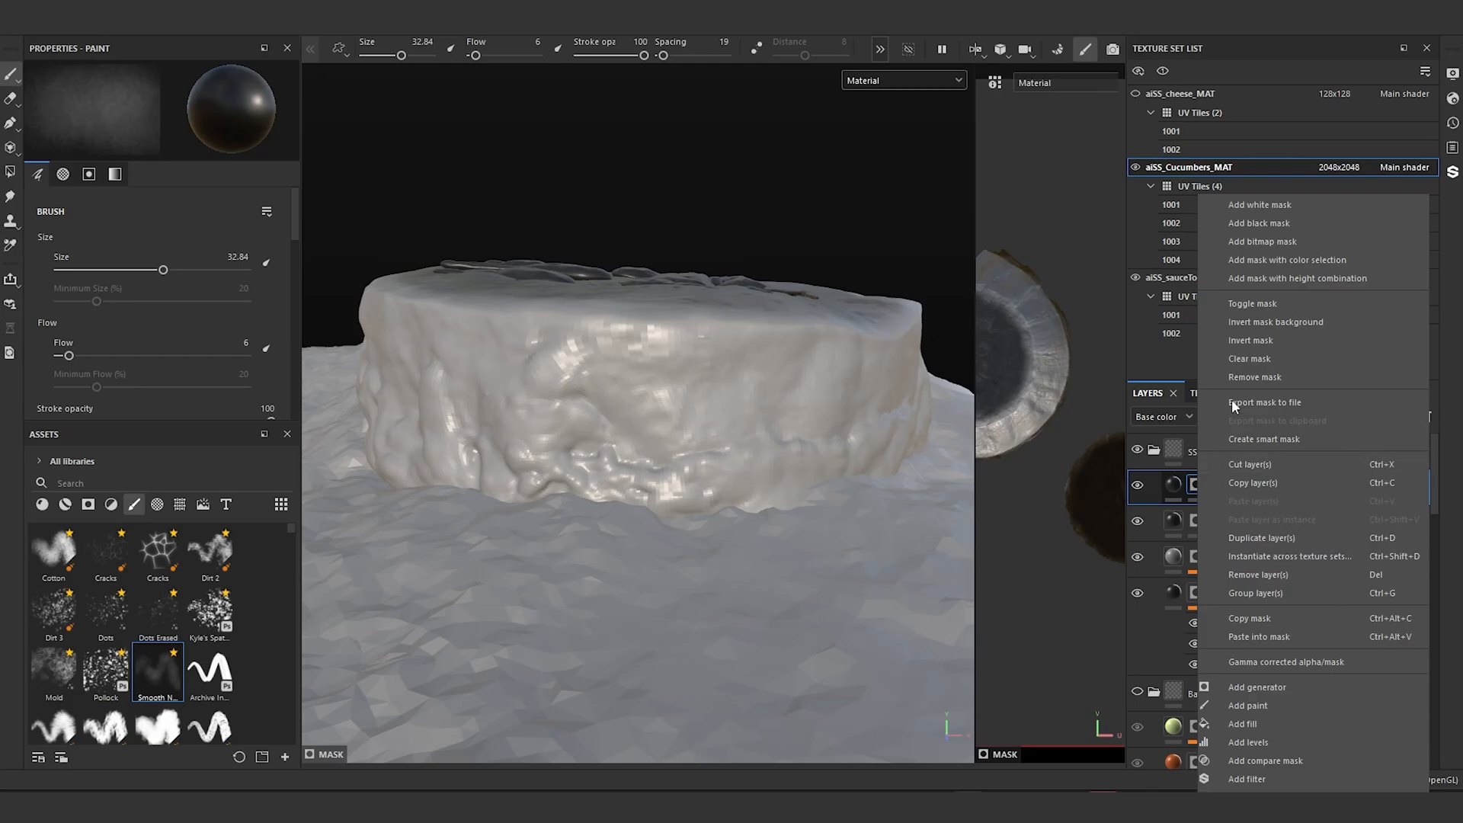
left_click(1292, 218)
right_click(1197, 487)
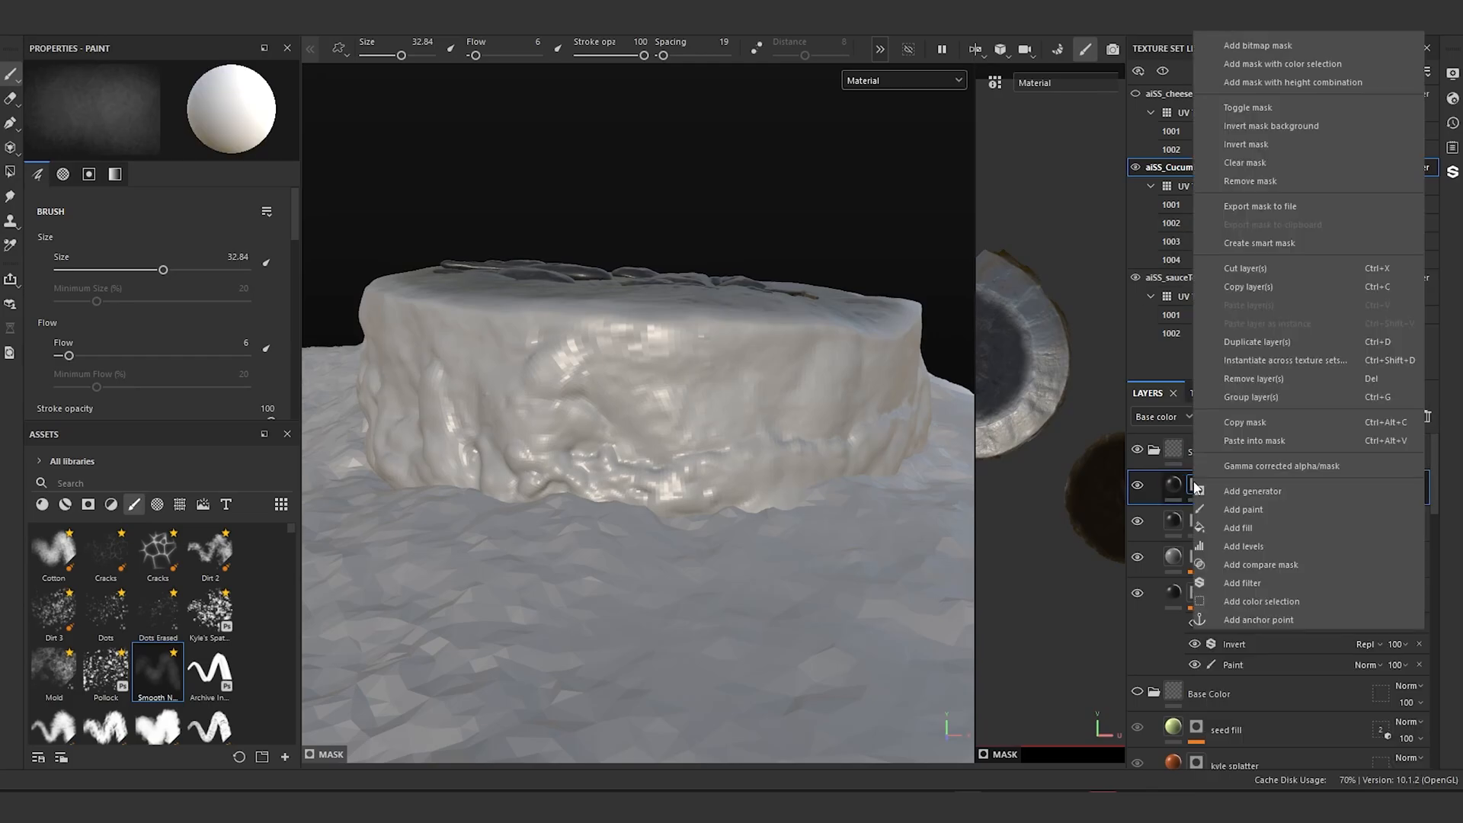
left_click(1261, 509)
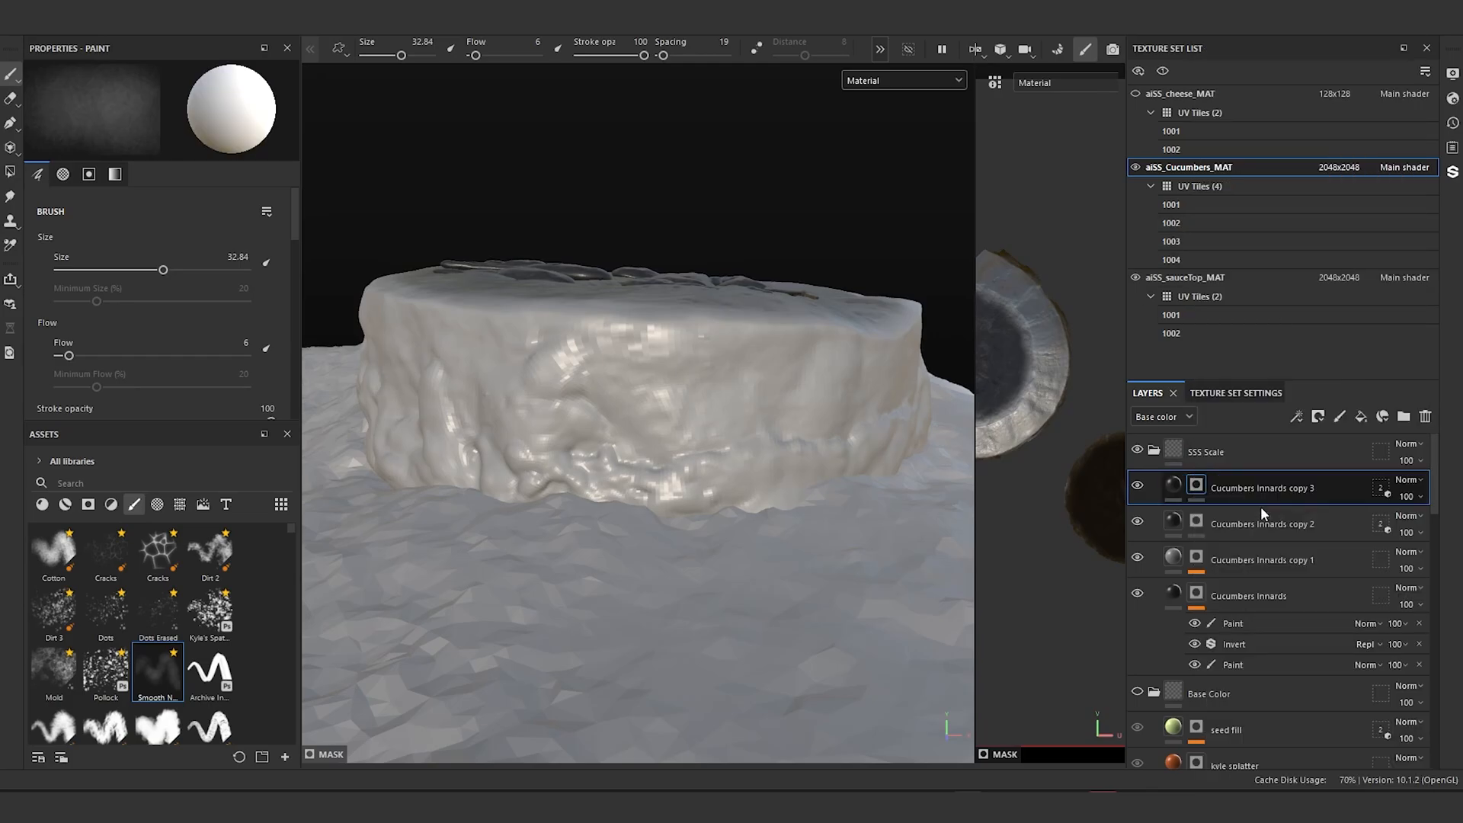
Step: Set the HSV value of the duplicated layer's base color to 0.3
left_click(1178, 487)
mouse_move(689, 442)
left_mouse_down("alt")
mouse_move(675, 460)
mouse_move(657, 438)
left_mouse_up("alt")
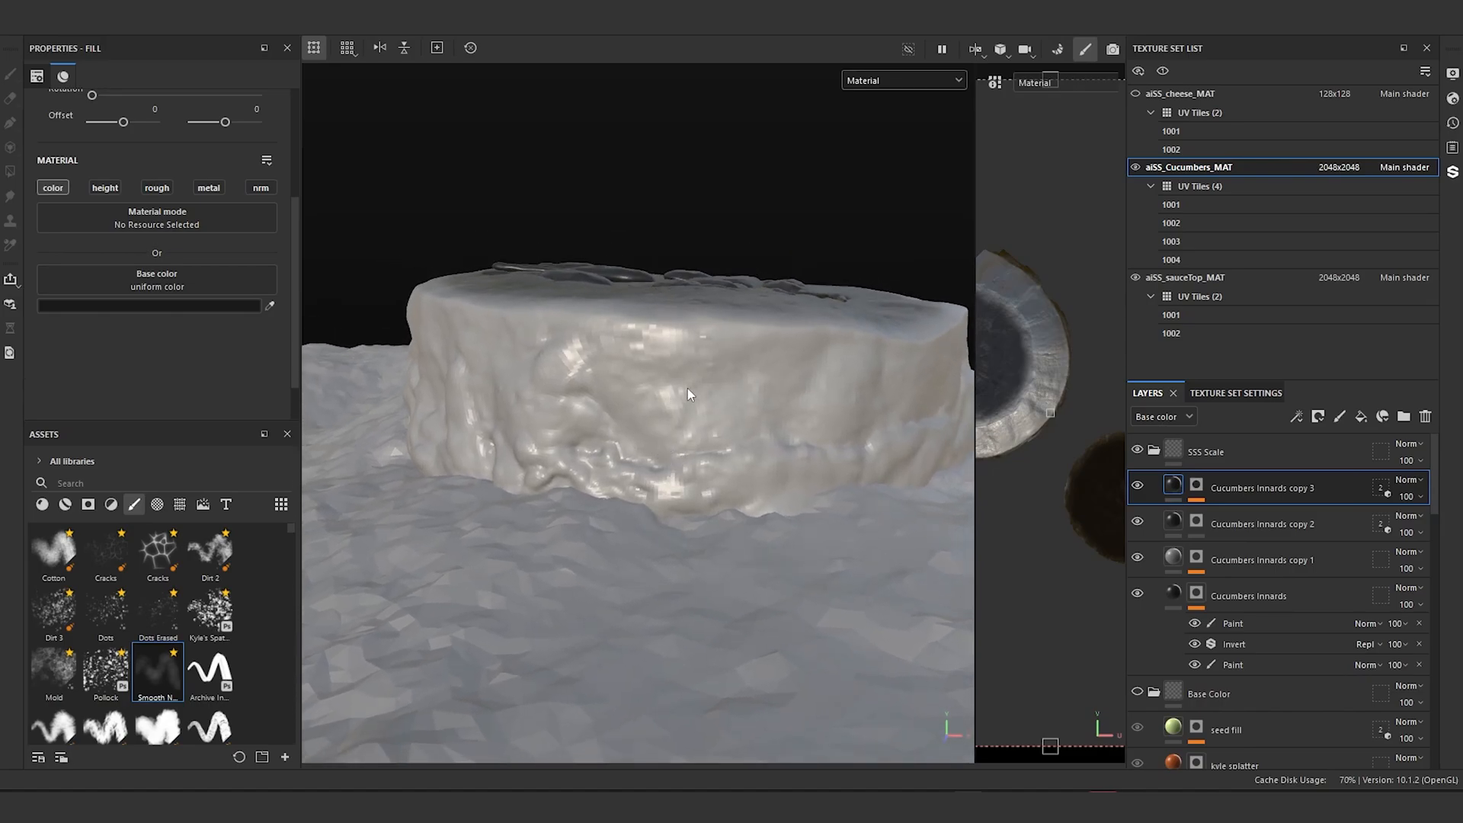
left_click(162, 307)
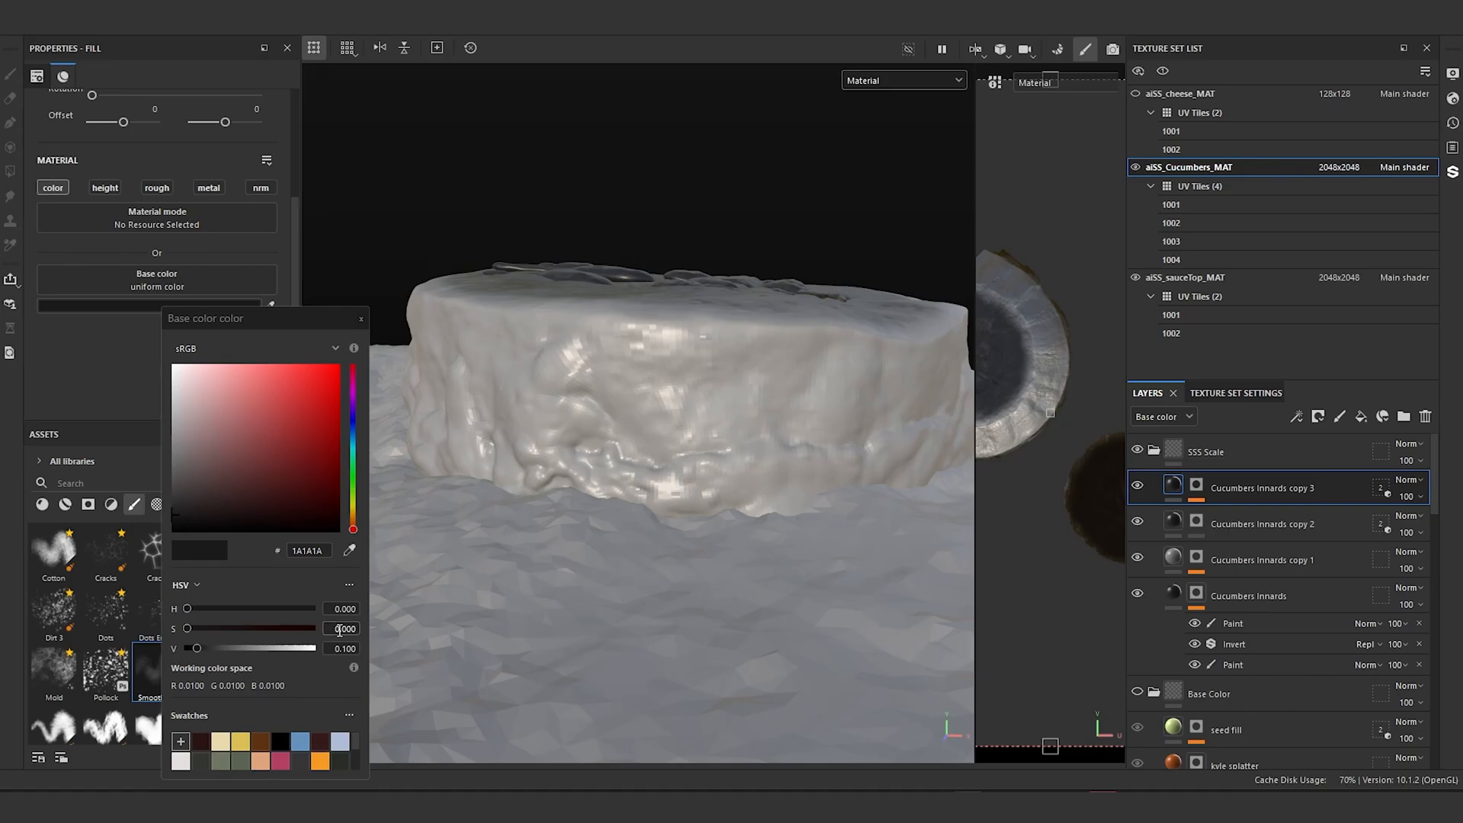
double_click(345, 648)
type("0.3")
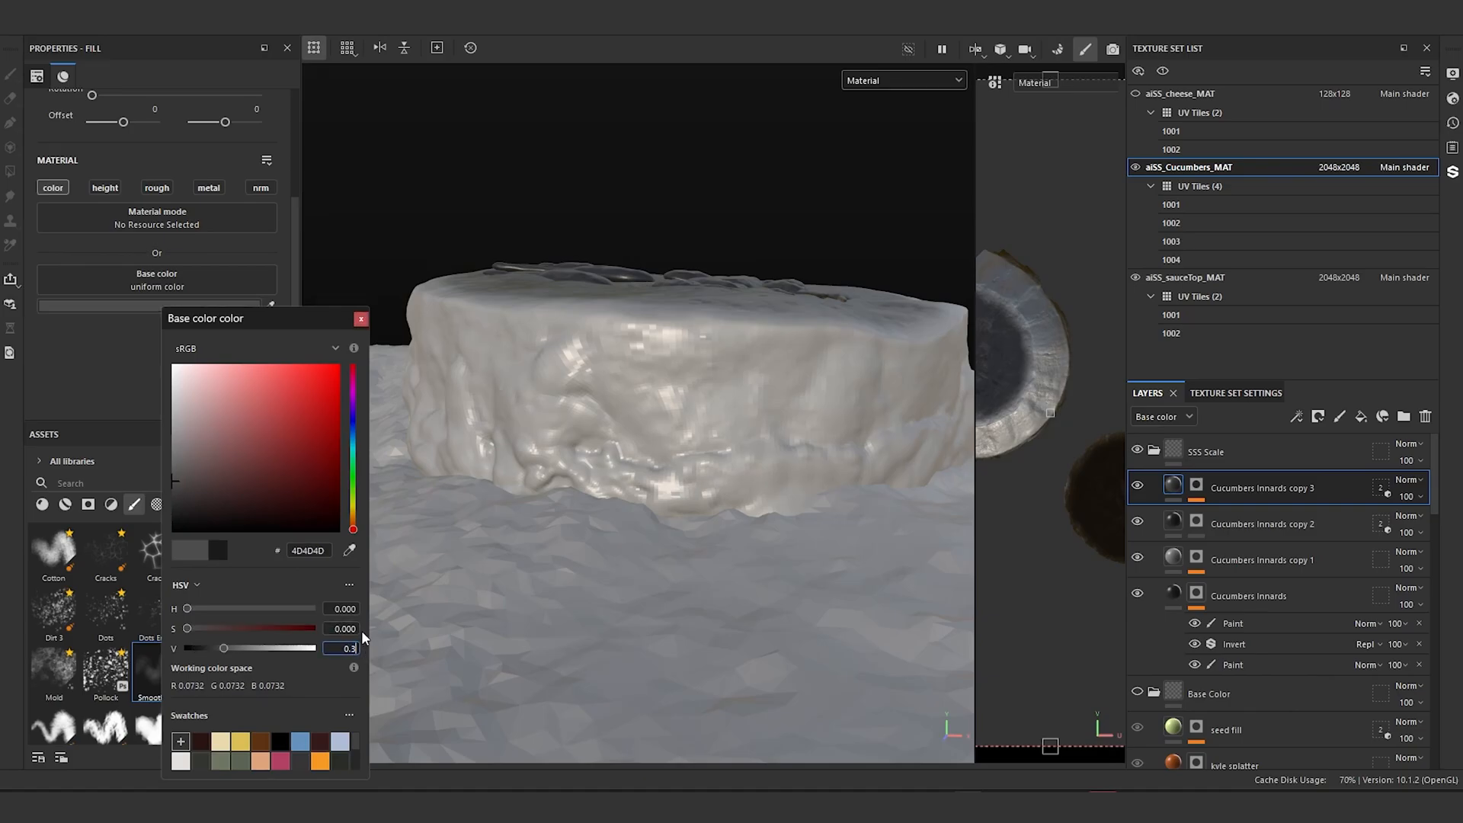
left_click(359, 320)
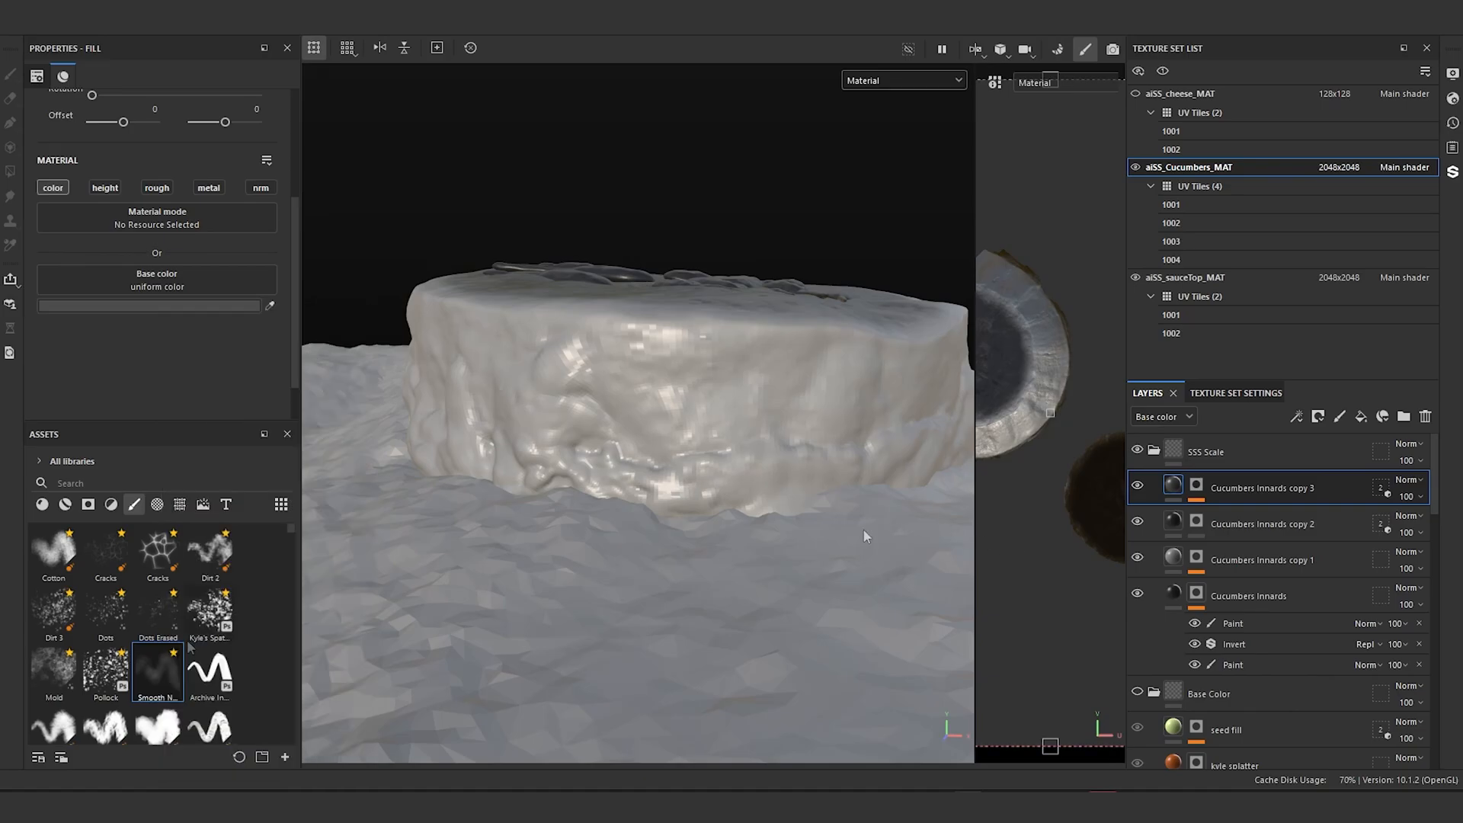
Step: Paint the layer's mask over the cucumber slice's side using the Cement 2 brush at size 8.62
scroll(186, 632, "down", 5)
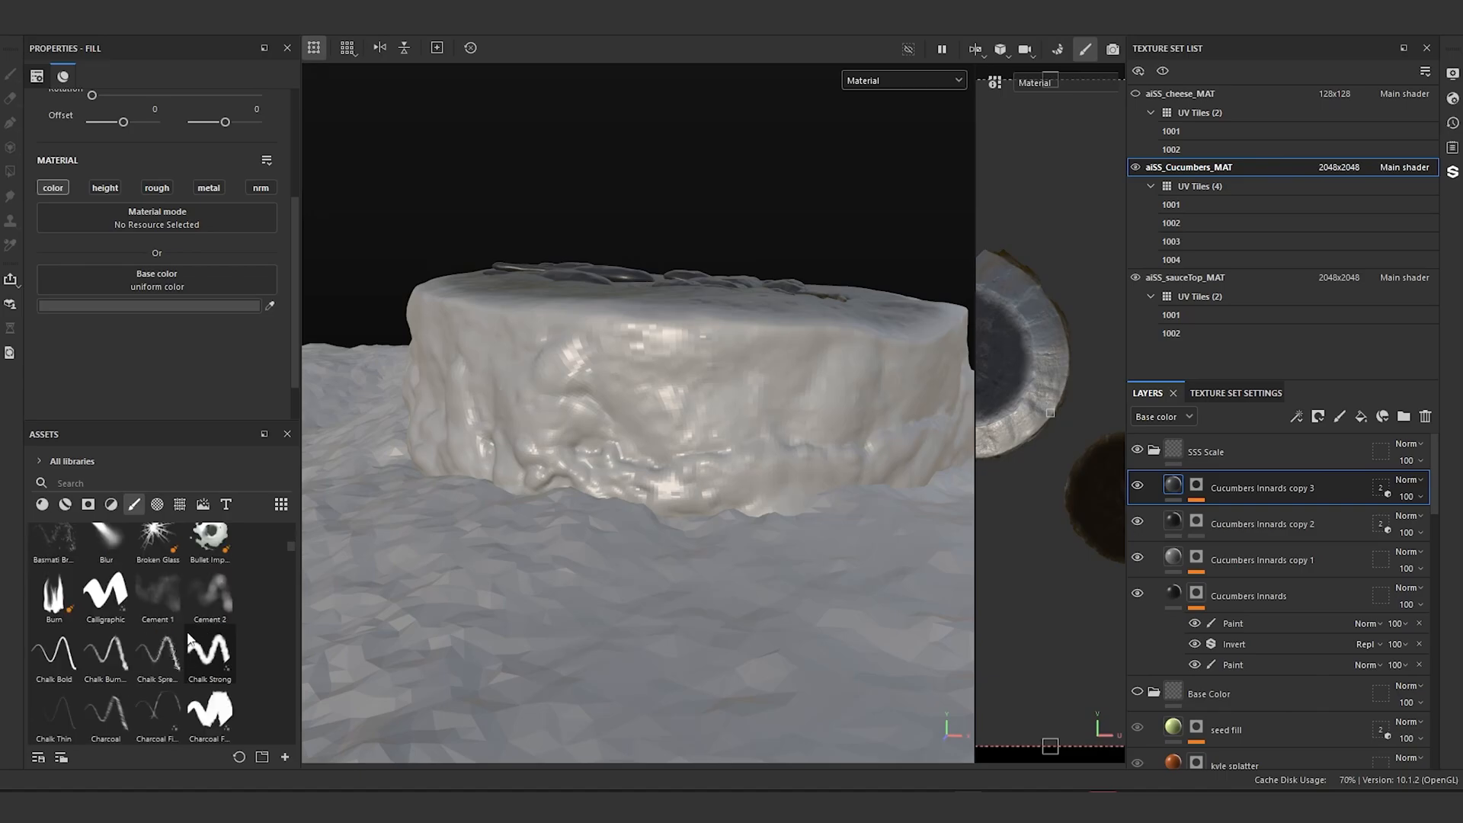
key("1")
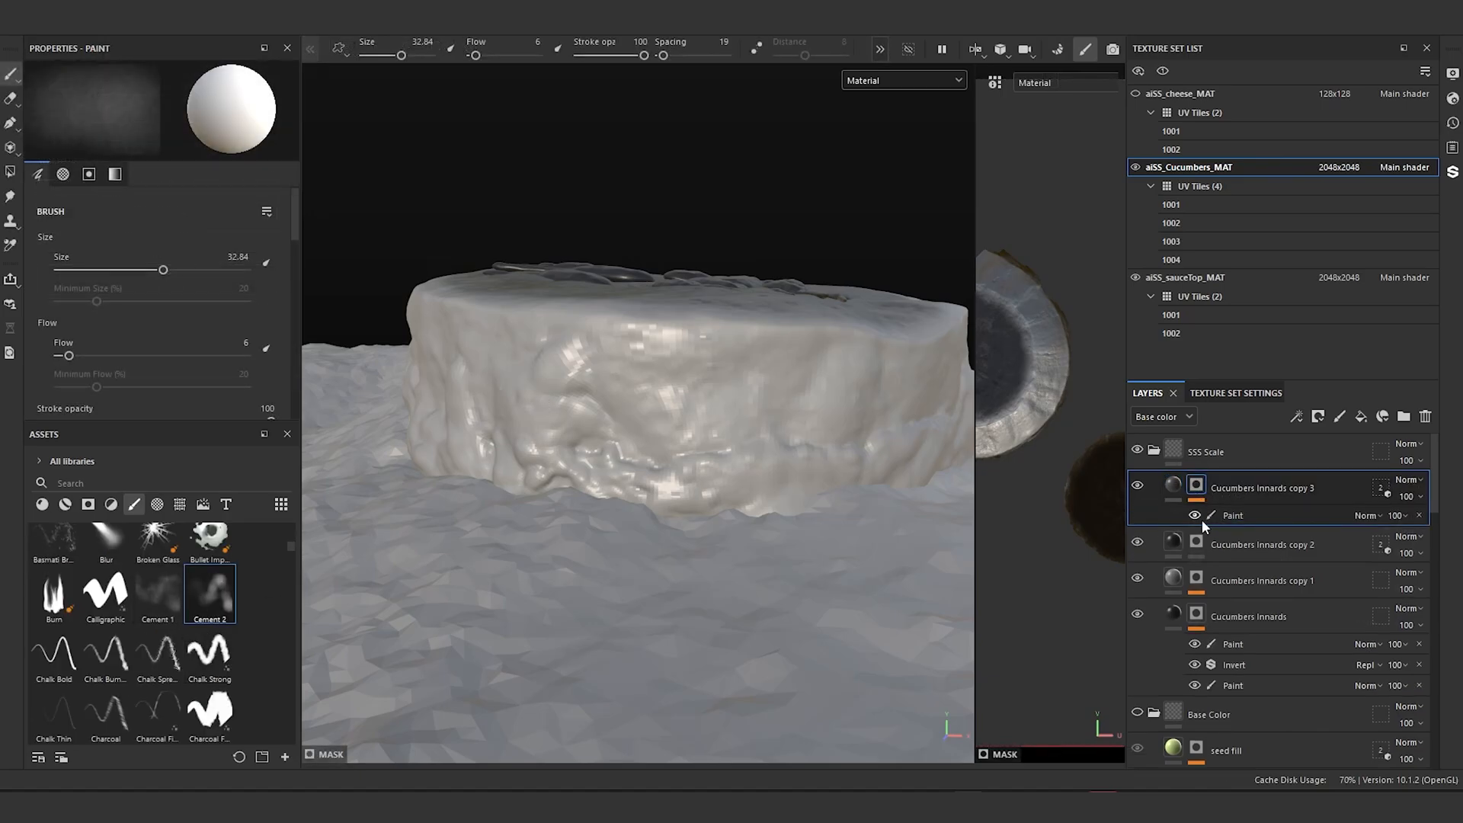
right_click_drag(668, 392, 648, 355, "ctrl")
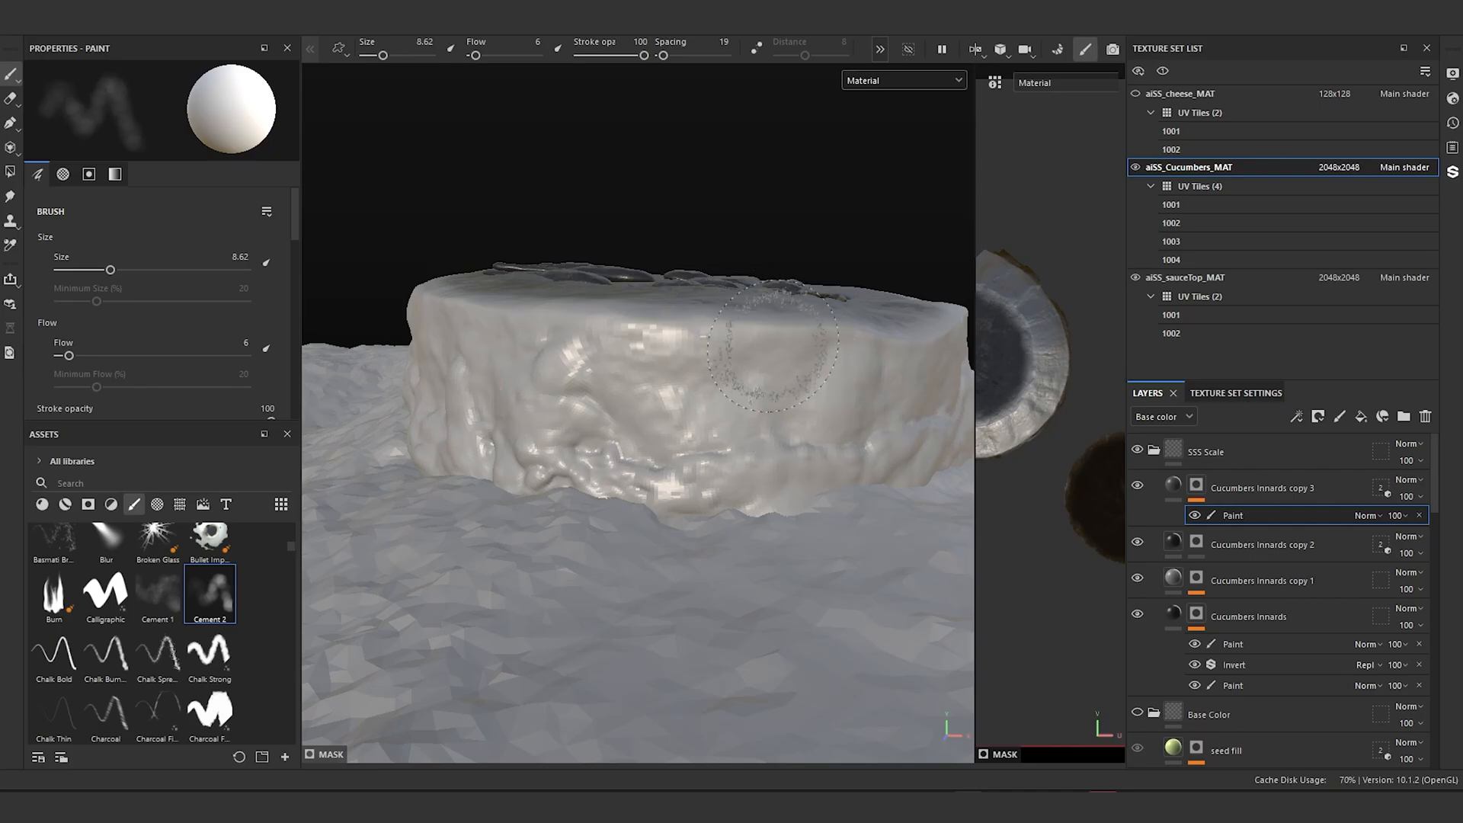
Step: Inspect the painted area in the Mask channel view and return the viewport to Material
left_click(906, 81)
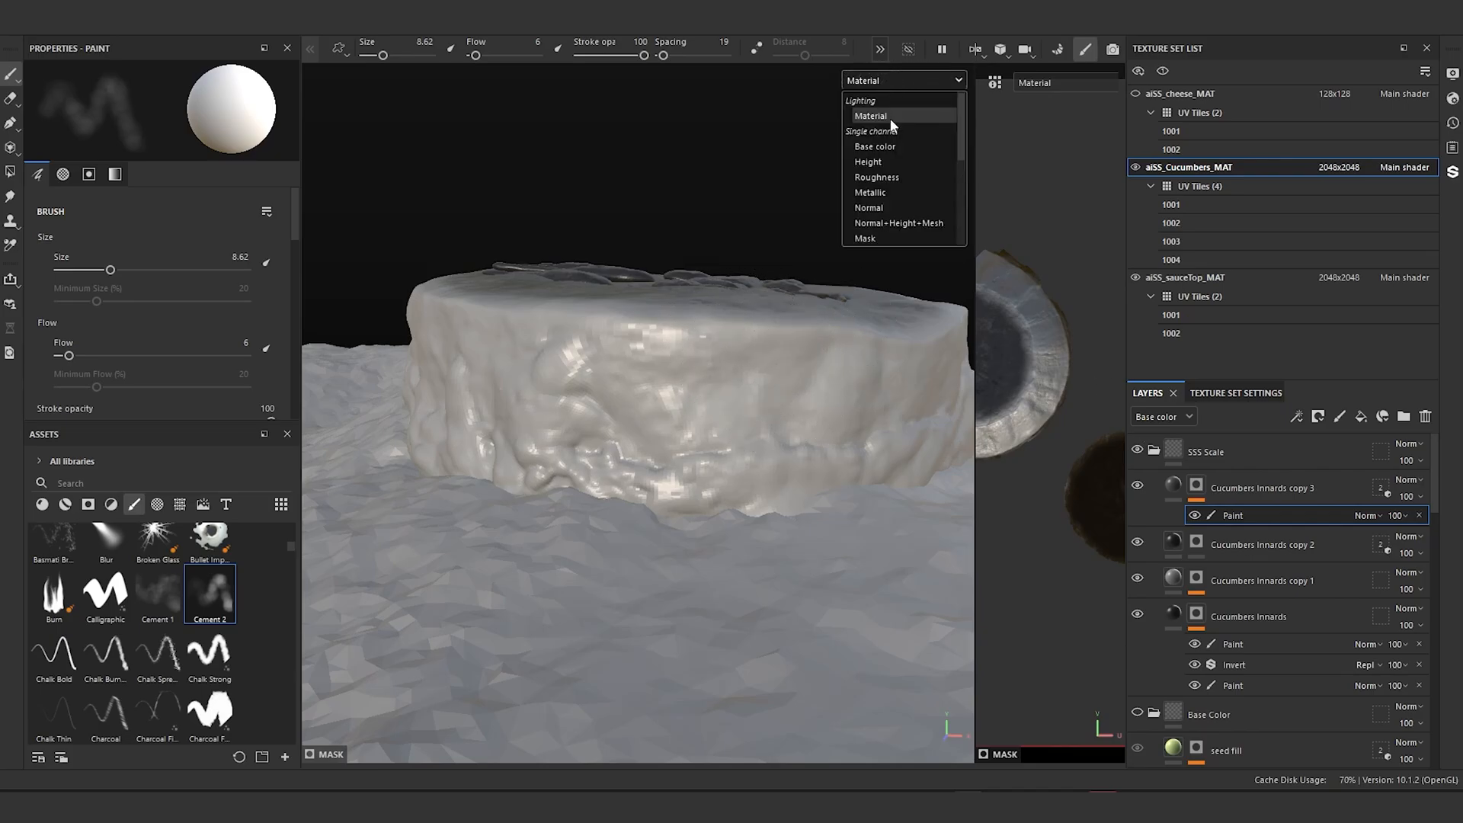
left_click(865, 238)
left_click(872, 81)
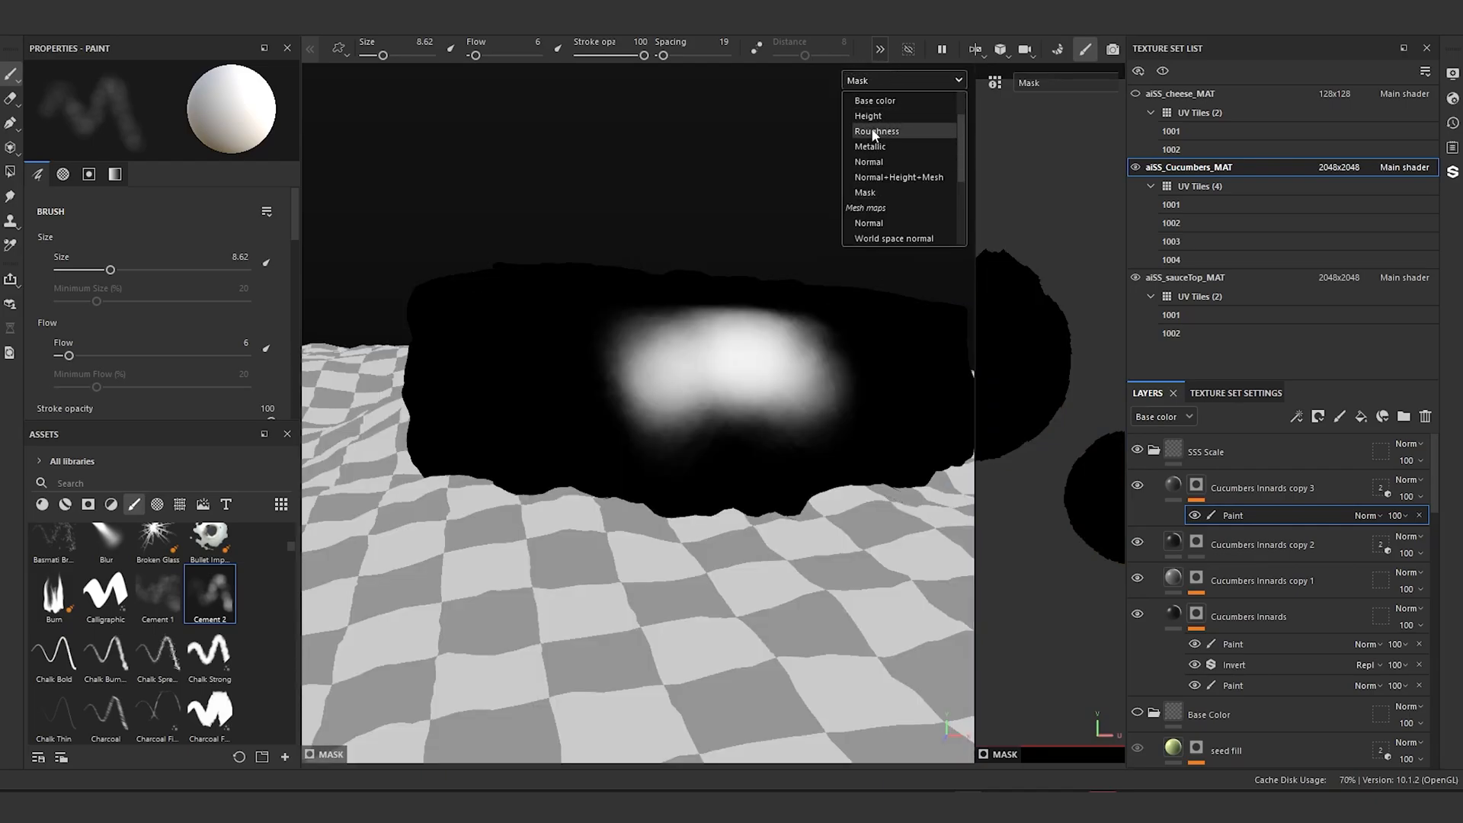
scroll(953, 118, "up", 3)
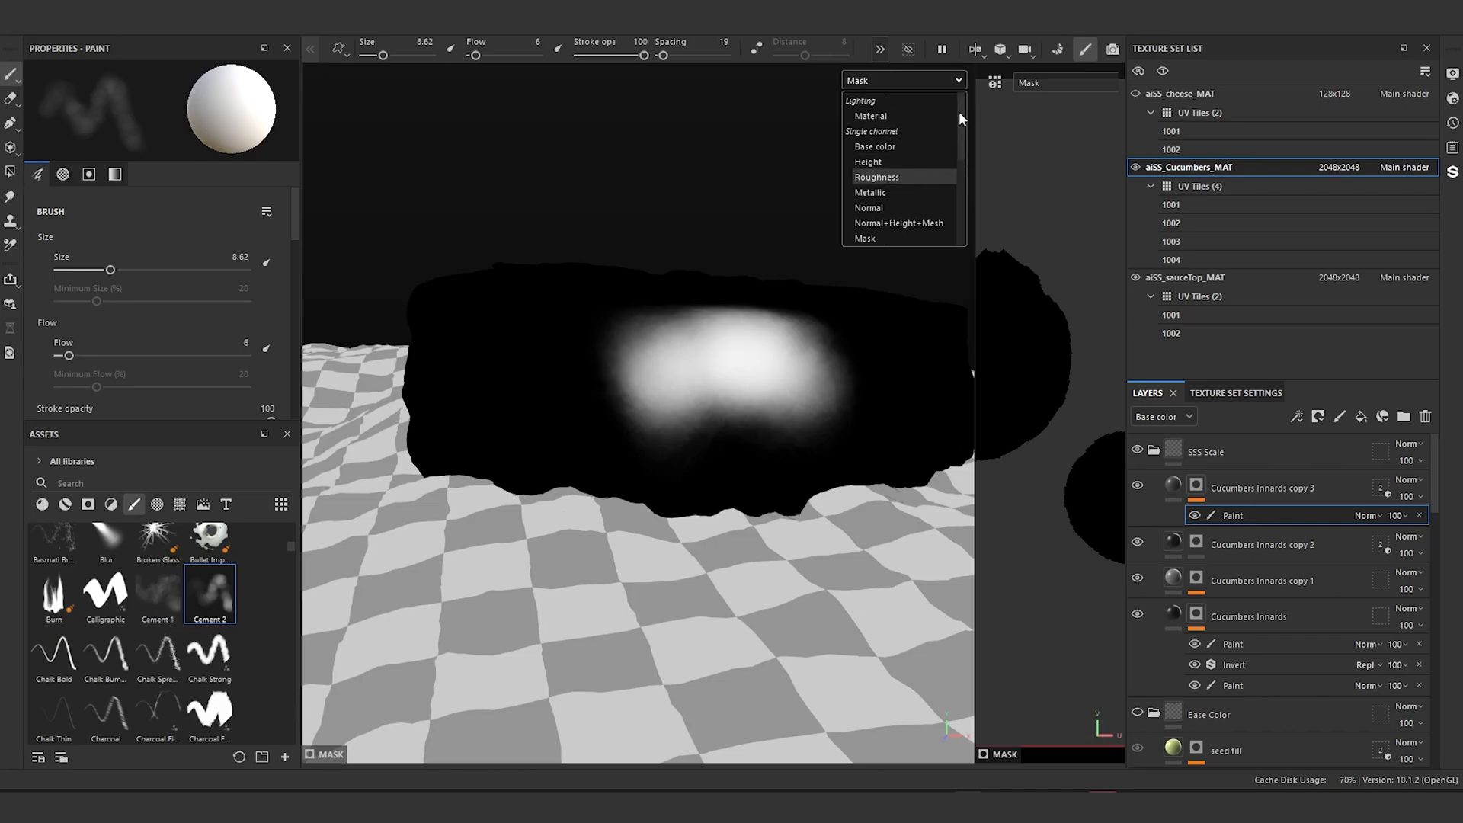
left_click(869, 99)
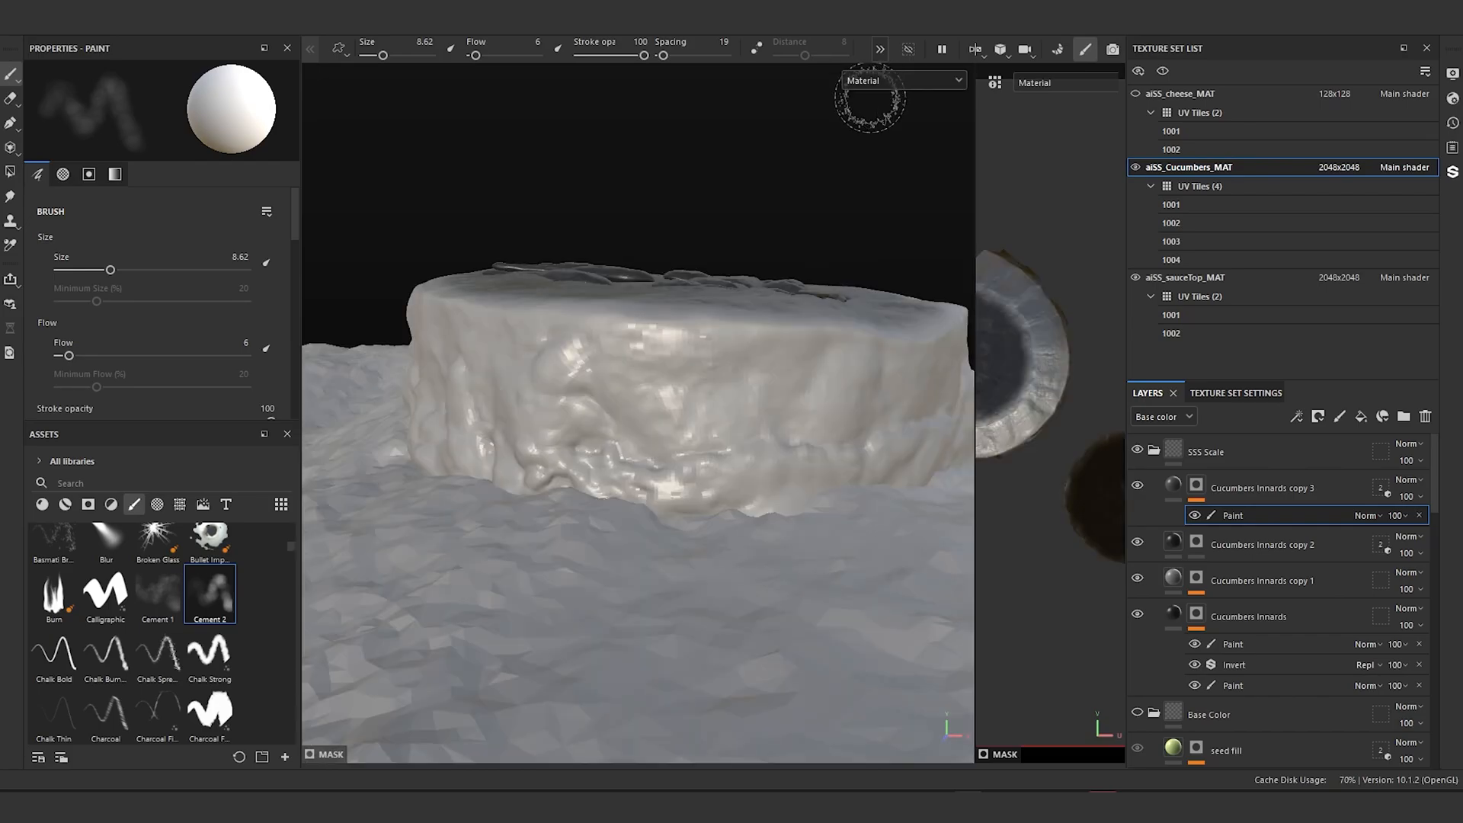
Step: Hide the Cucumbers Innards copy 1 layer and include english_cucumber_subD3 and american_cucumber_subD3 in the top cucumber layer's geometry mask
left_click(1138, 578)
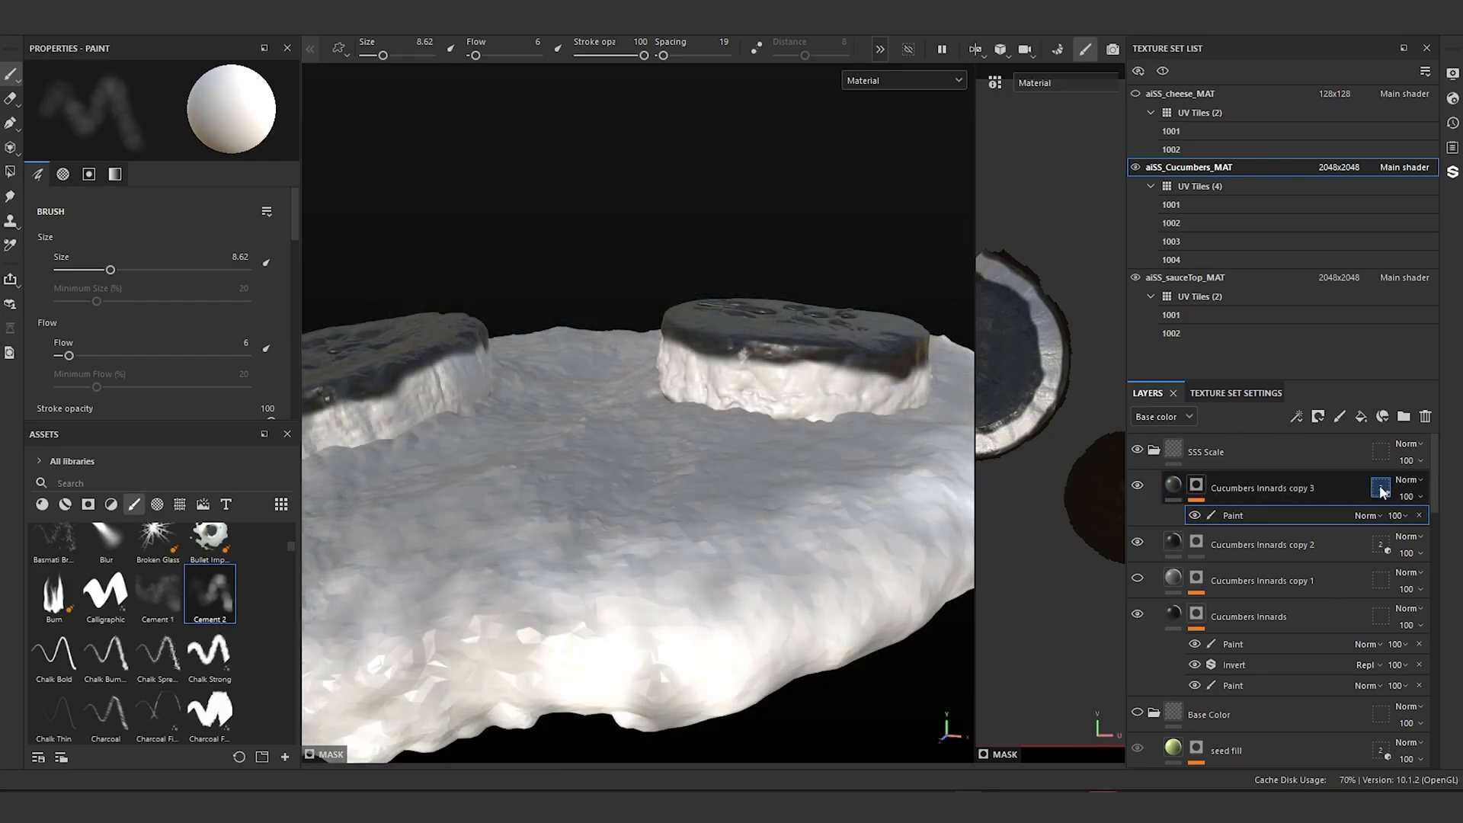
left_click(1381, 488)
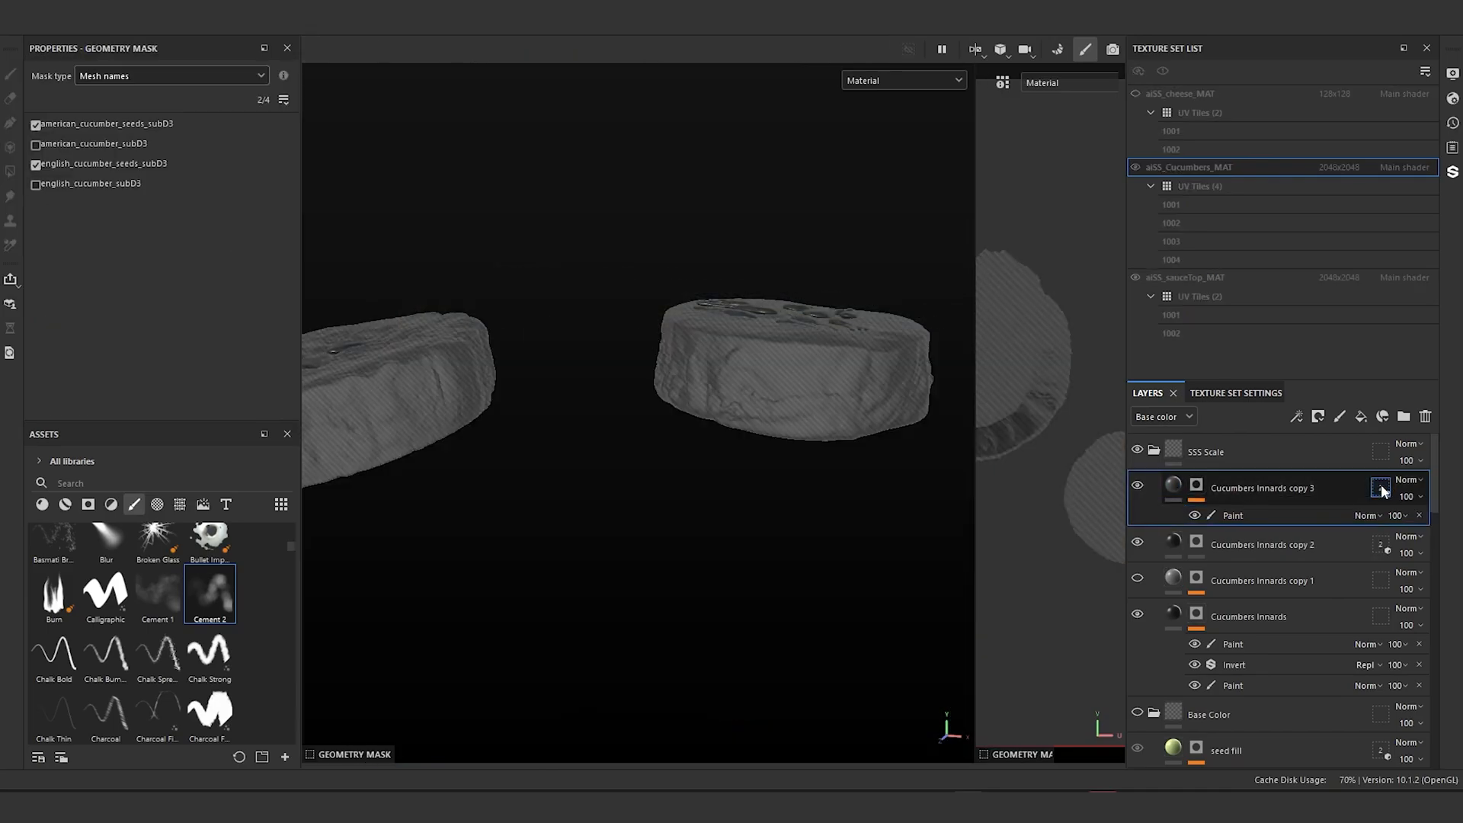
left_click(35, 183)
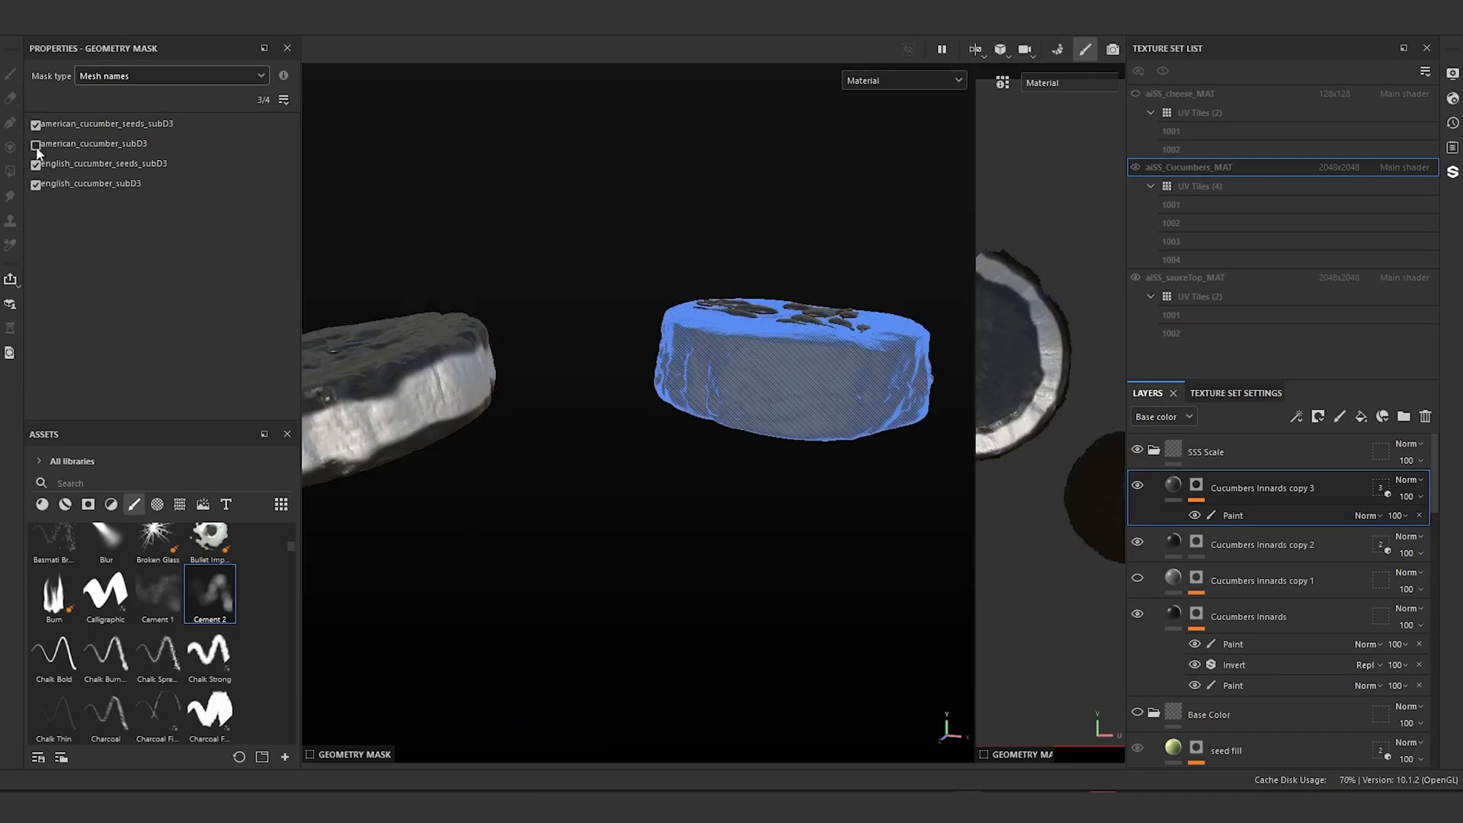
left_click(35, 144)
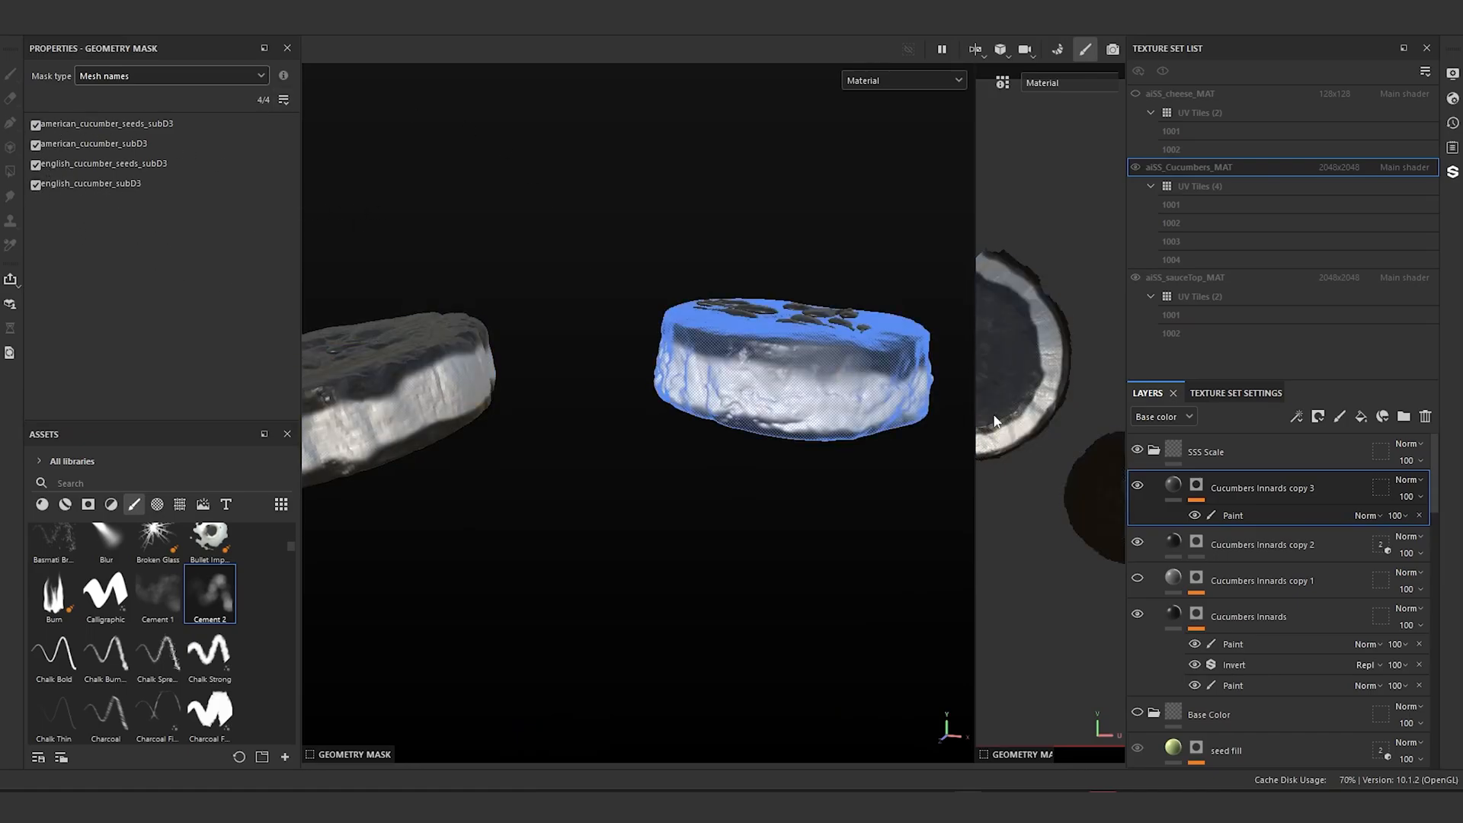
Step: Paint the top cucumber layer's mask along the upper side of the nearer cucumber slice with the Cement 2 brush
left_click(1241, 516)
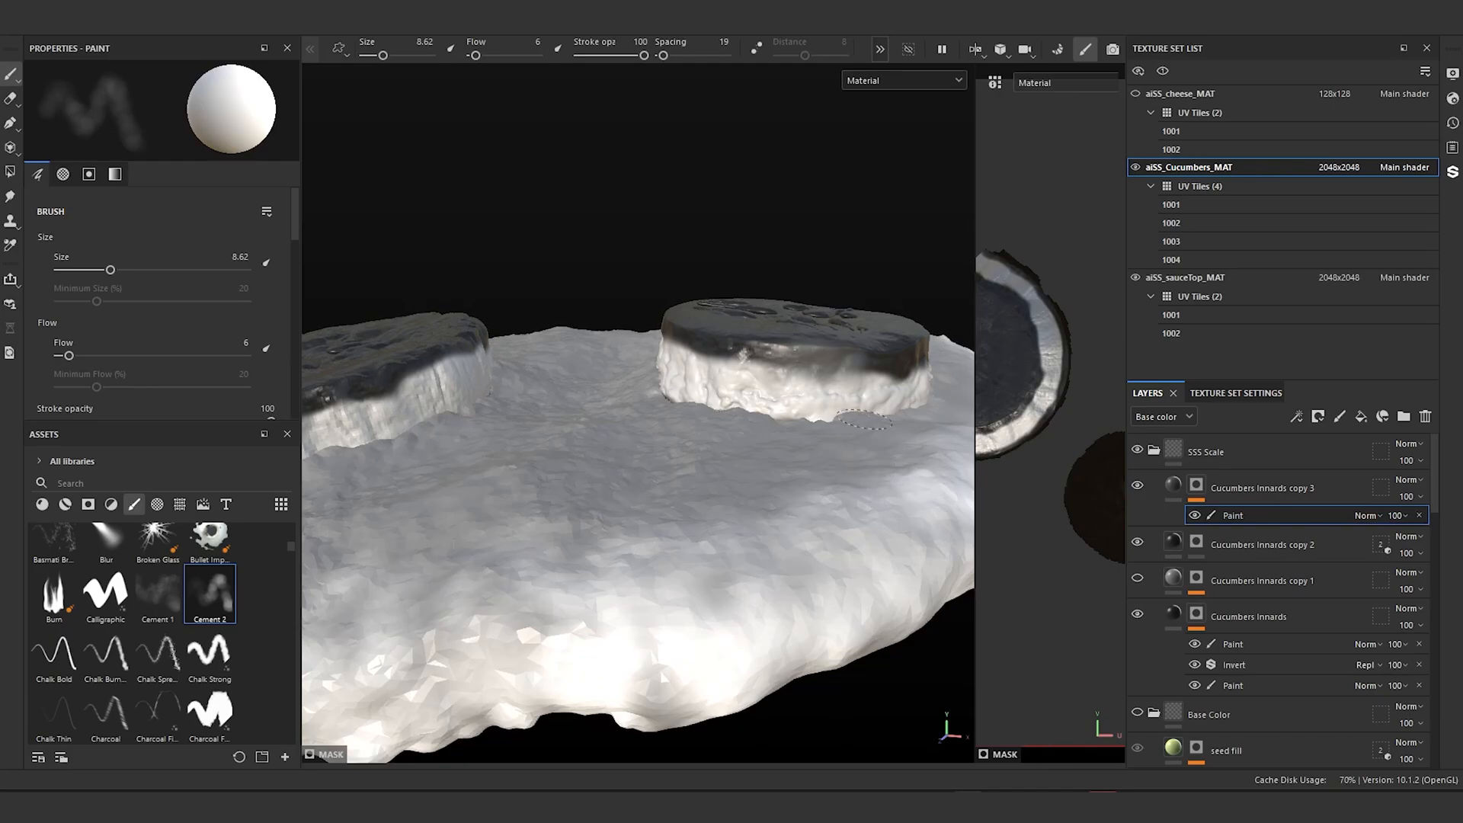
scroll(915, 423, "up", 3)
middle_click_drag(817, 397, 776, 476, "alt")
mouse_move(776, 476)
left_mouse_down("alt")
mouse_move(767, 424)
mouse_move(773, 447)
mouse_move(747, 438)
mouse_move(835, 467)
mouse_move(867, 423)
left_mouse_up("alt")
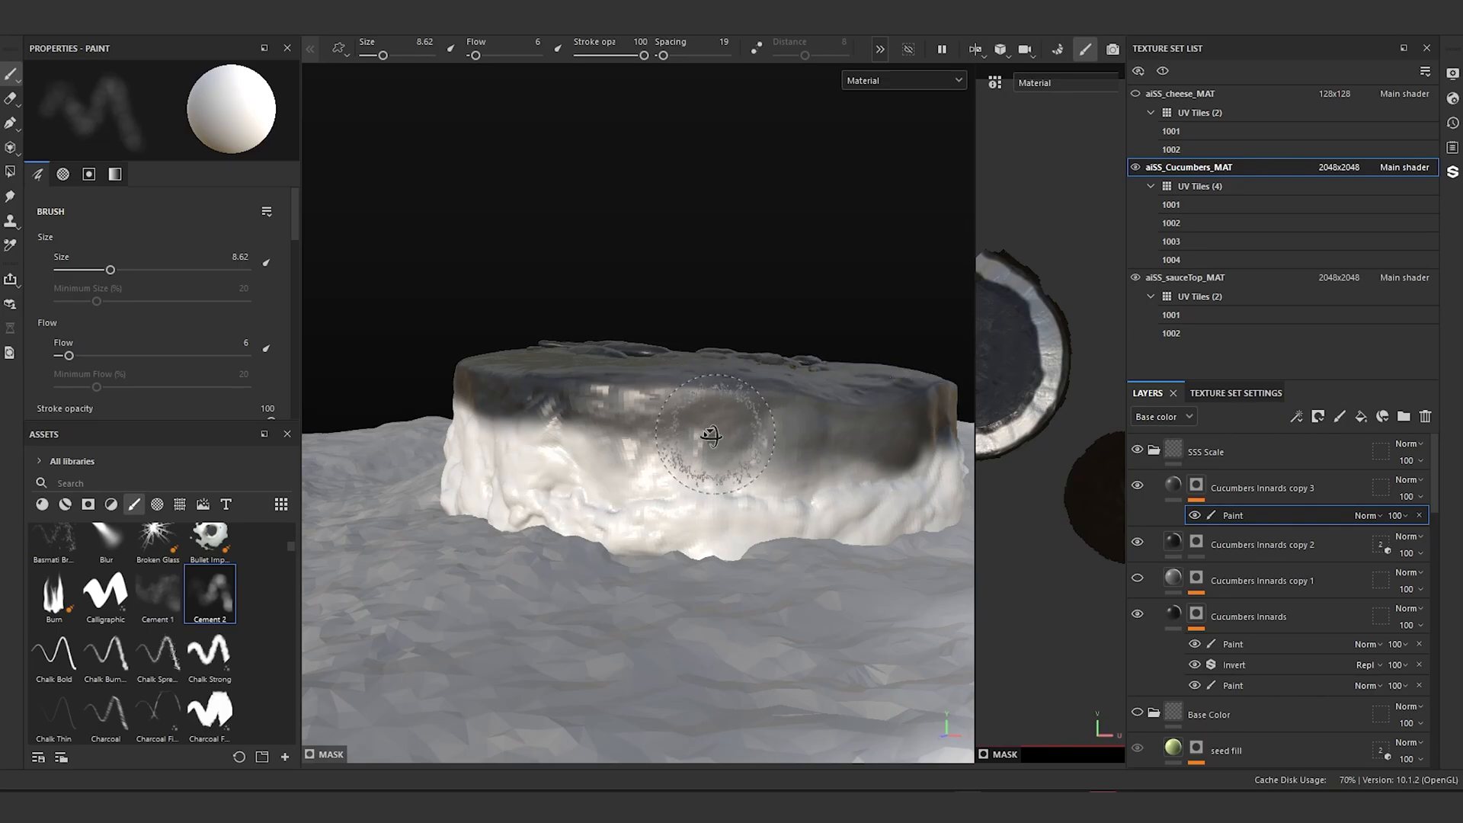
left_click_drag(712, 436, 735, 428, "alt")
middle_click_drag(736, 392, 584, 427, "alt")
Step: Rename the Cucumbers Innards copy 3 layer to "American cucumber skin"
double_click(1228, 487)
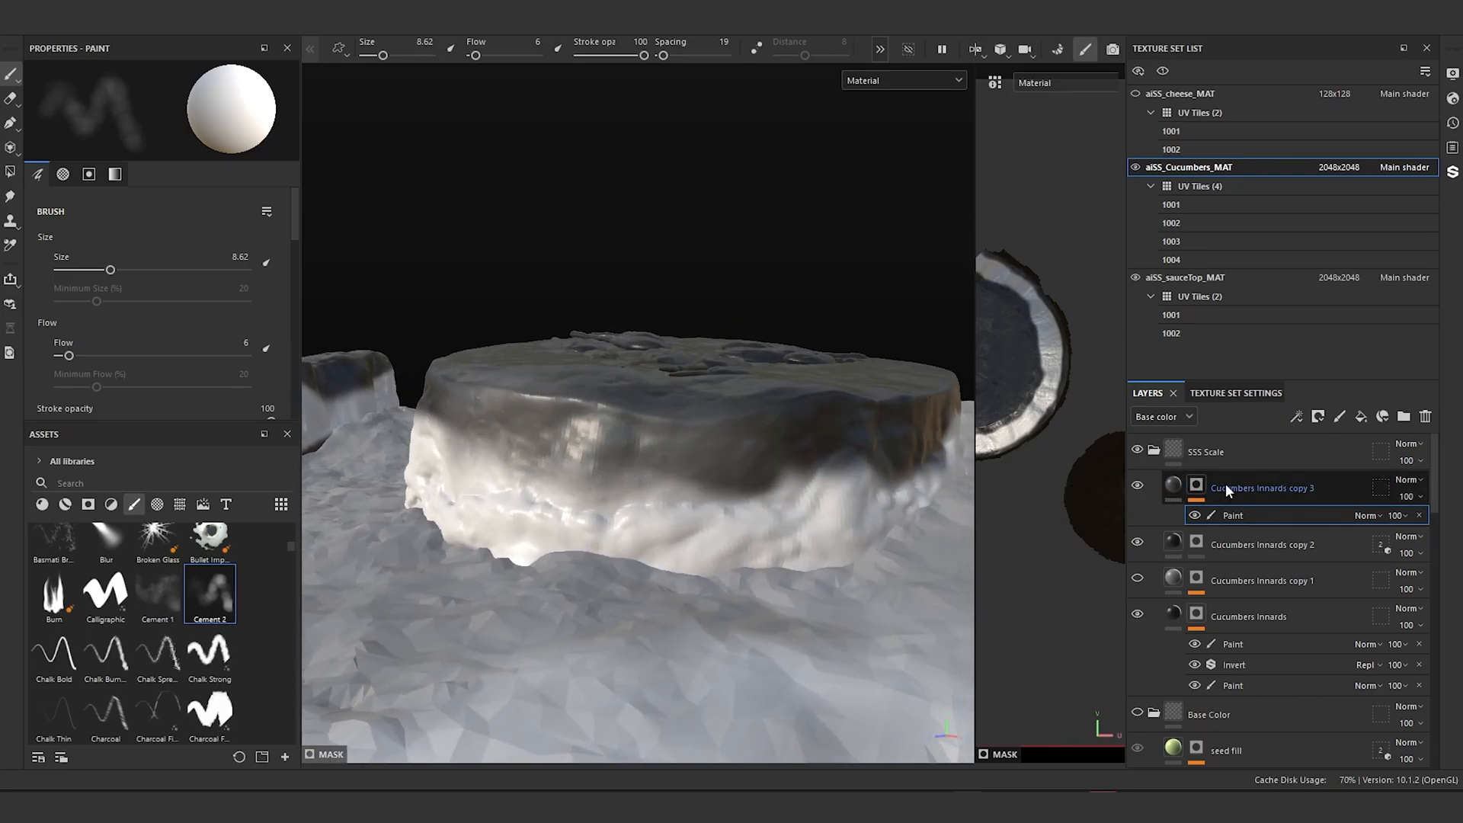
type("American cucumber skin")
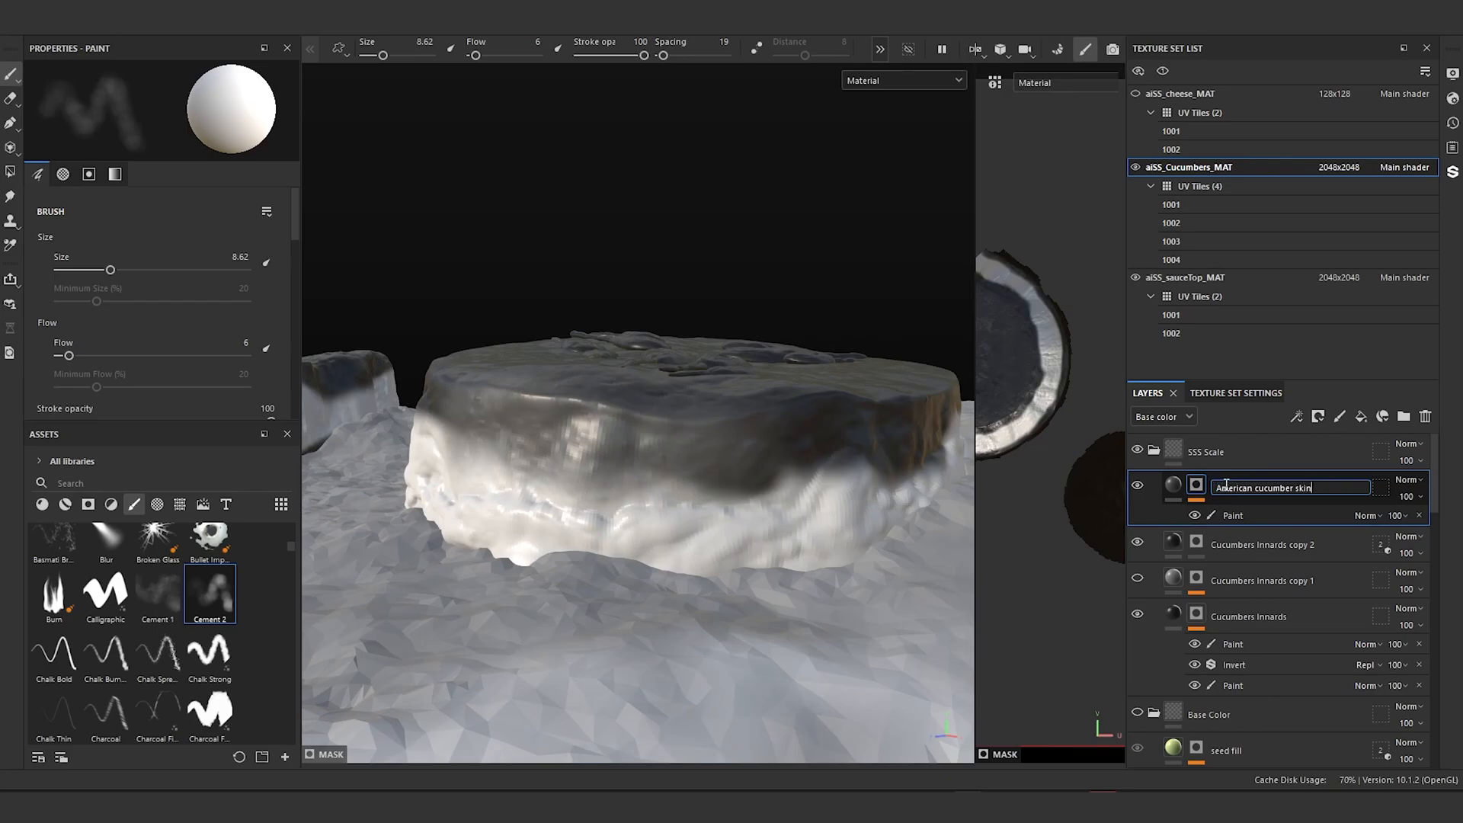
key("Return")
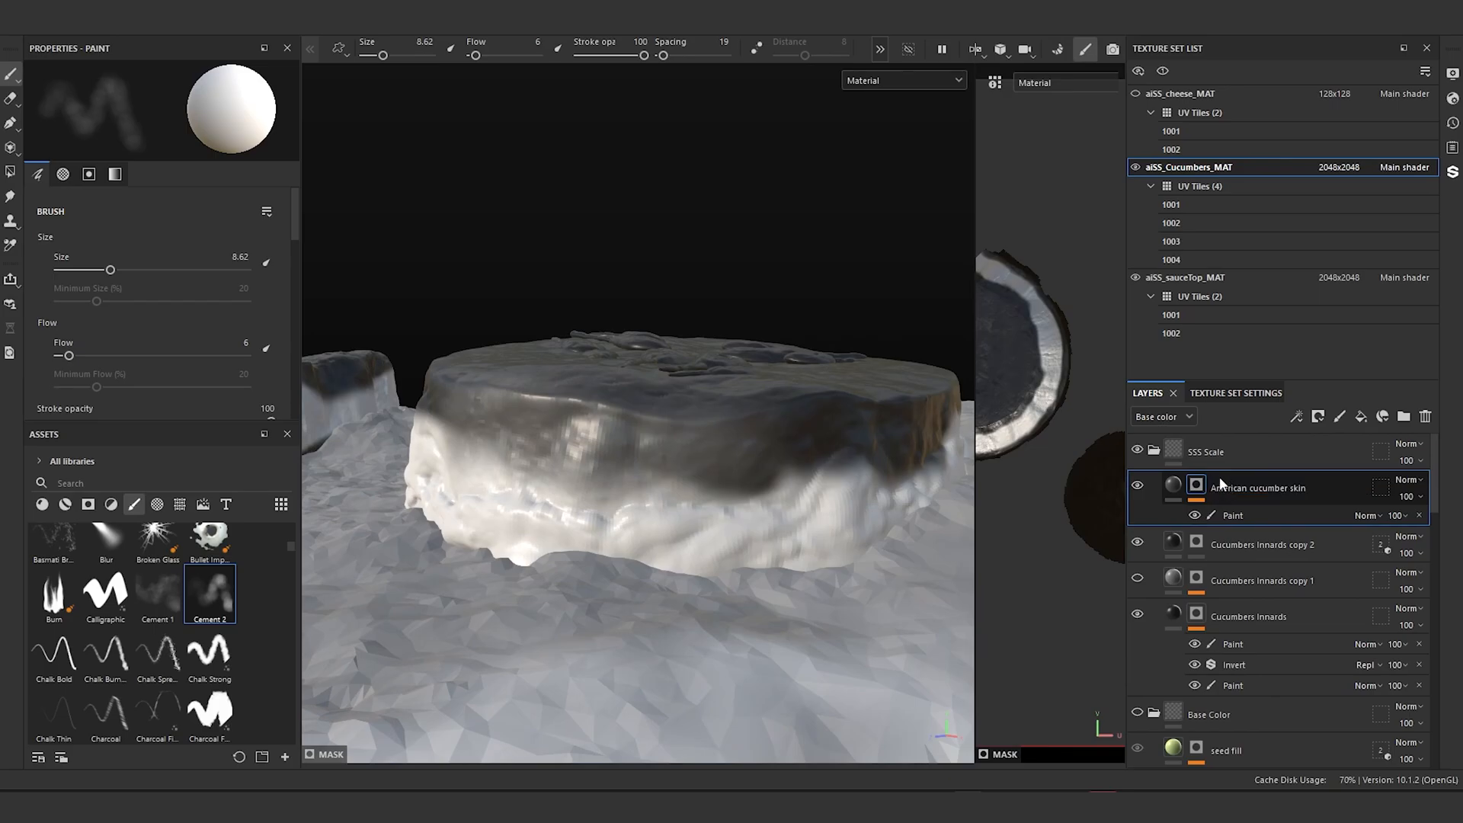
Step: Check the painted skin around the cucumber slice and show the Cucumbers Innards copy 1 layer again
left_click_drag(548, 533, 652, 479, "alt")
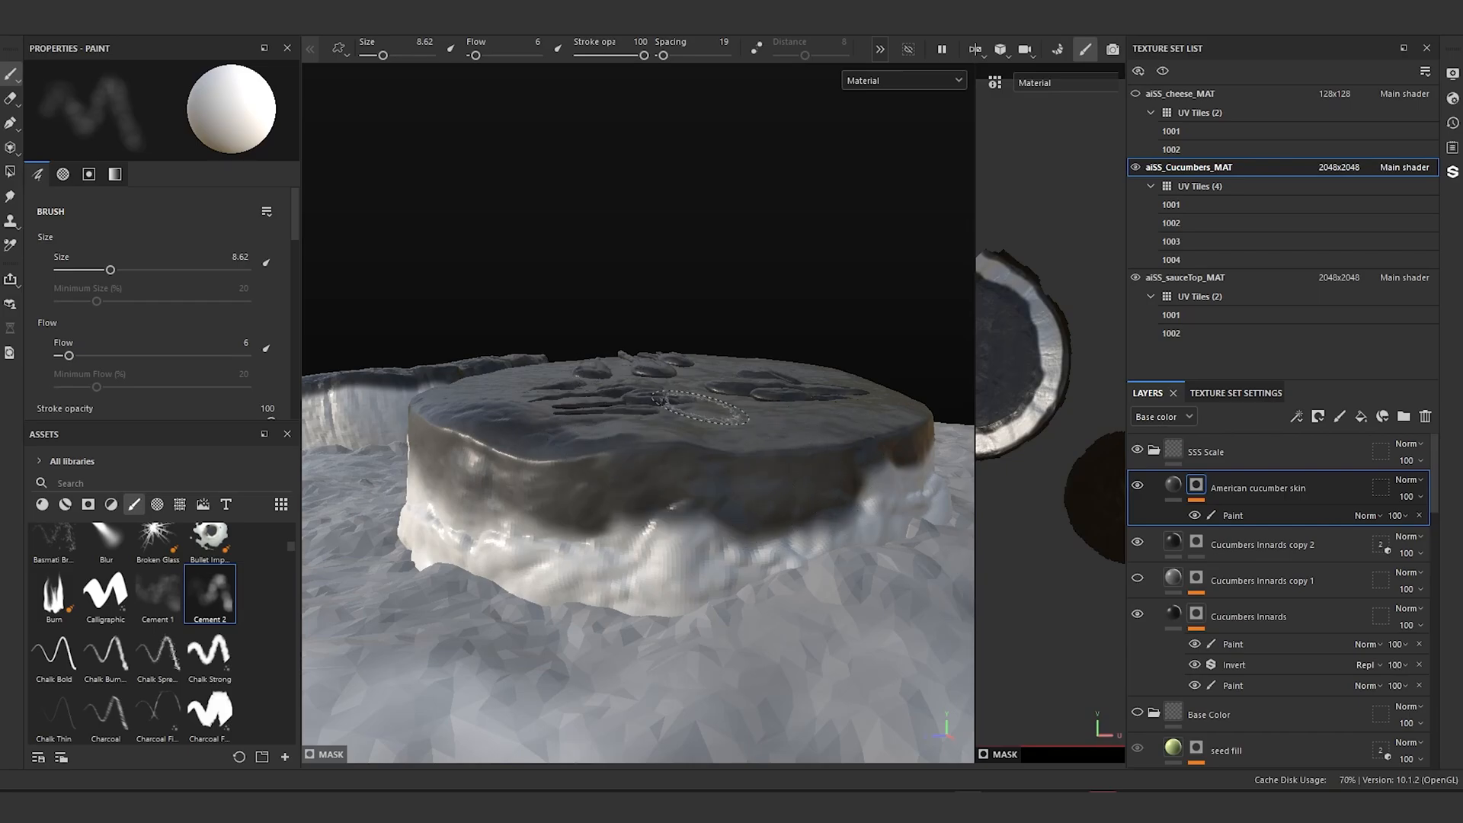
mouse_move(655, 430)
left_mouse_down("alt")
mouse_move(644, 480)
mouse_move(533, 389)
left_mouse_up("alt")
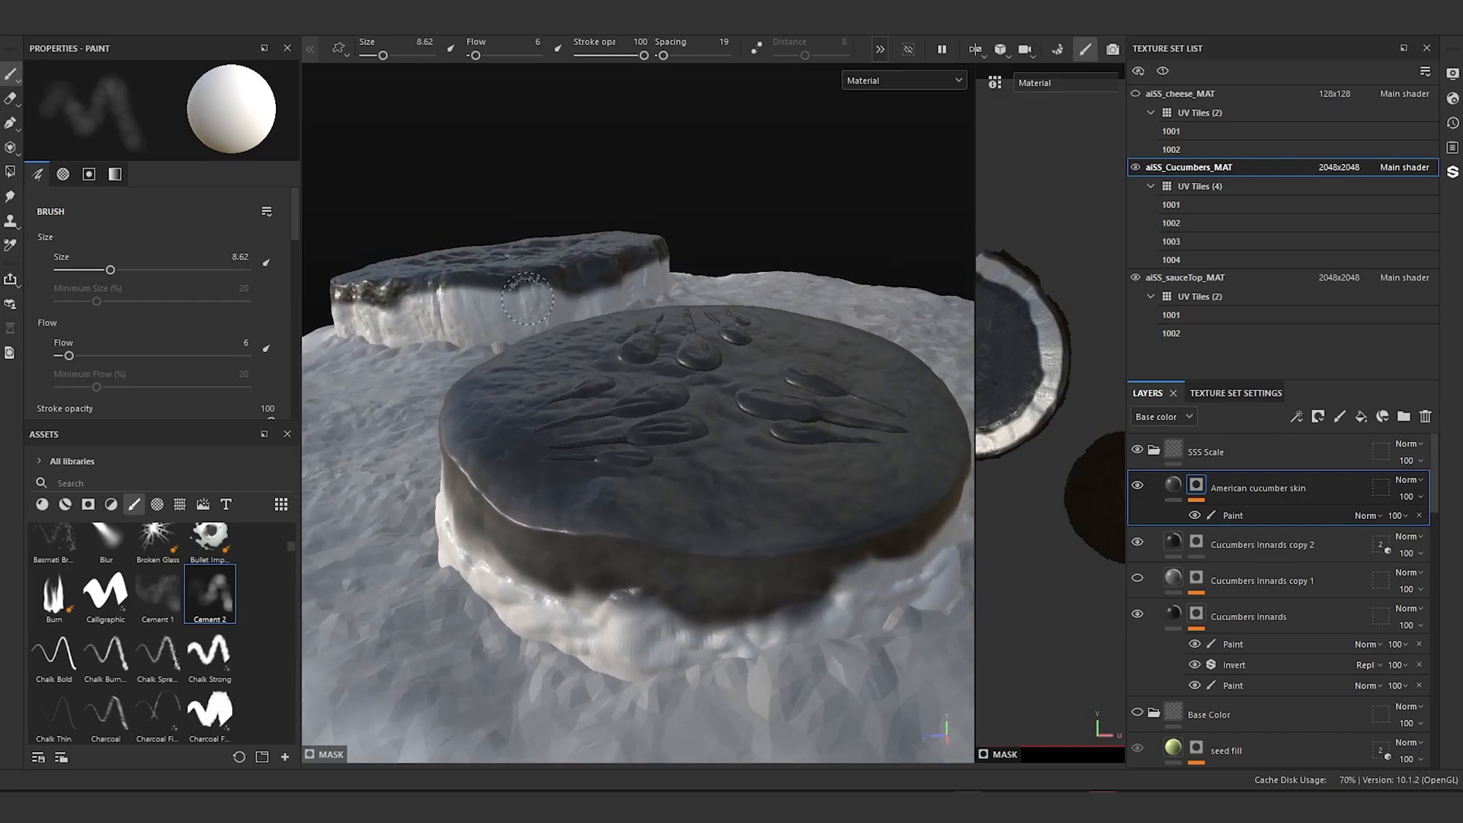
left_click_drag(528, 298, 577, 324, "alt")
left_click(1137, 579)
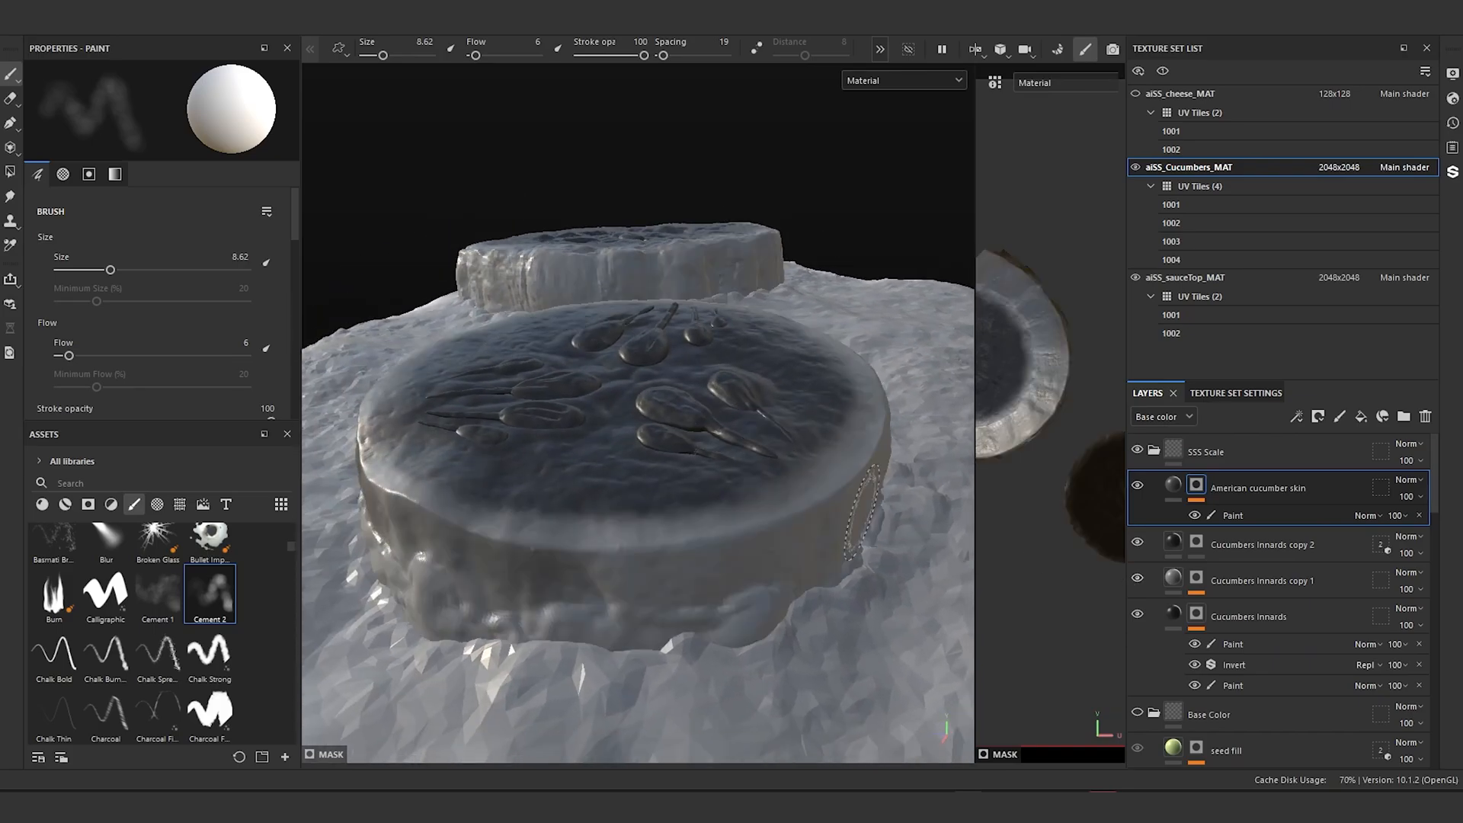
Step: Paint the American cucumber skin mask around the side wall of the nearer cucumber slice with the Cement 2 brush
left_click_drag(745, 474, 684, 393, "alt")
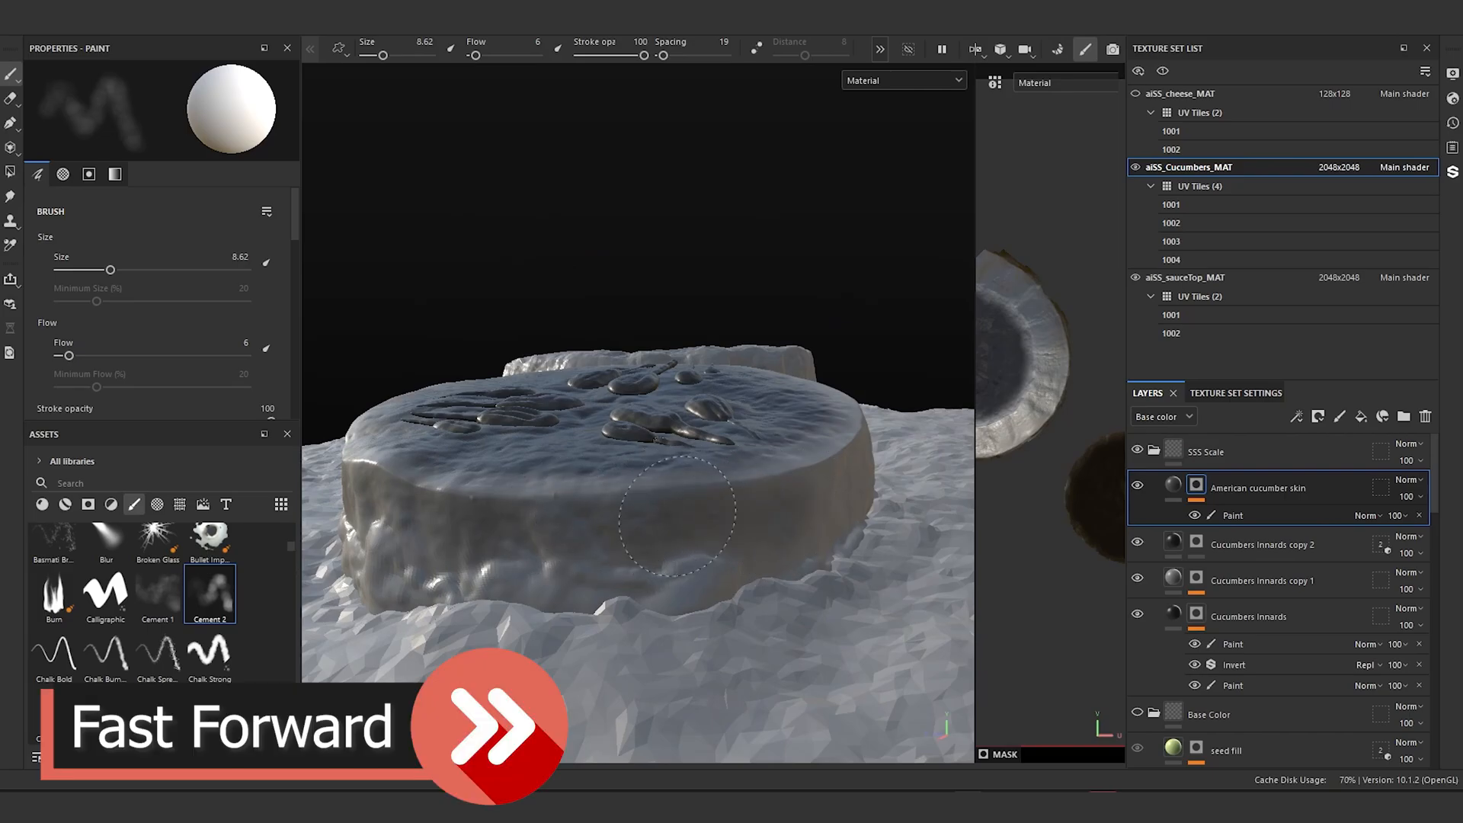
mouse_move(782, 505)
left_mouse_down("alt")
mouse_move(815, 496)
mouse_move(892, 512)
mouse_move(804, 520)
mouse_move(838, 533)
left_mouse_up("alt")
mouse_move(838, 534)
left_mouse_down("alt")
mouse_move(762, 613)
mouse_move(809, 555)
mouse_move(671, 593)
mouse_move(711, 587)
mouse_move(762, 548)
mouse_move(614, 532)
mouse_move(735, 579)
left_mouse_up("alt")
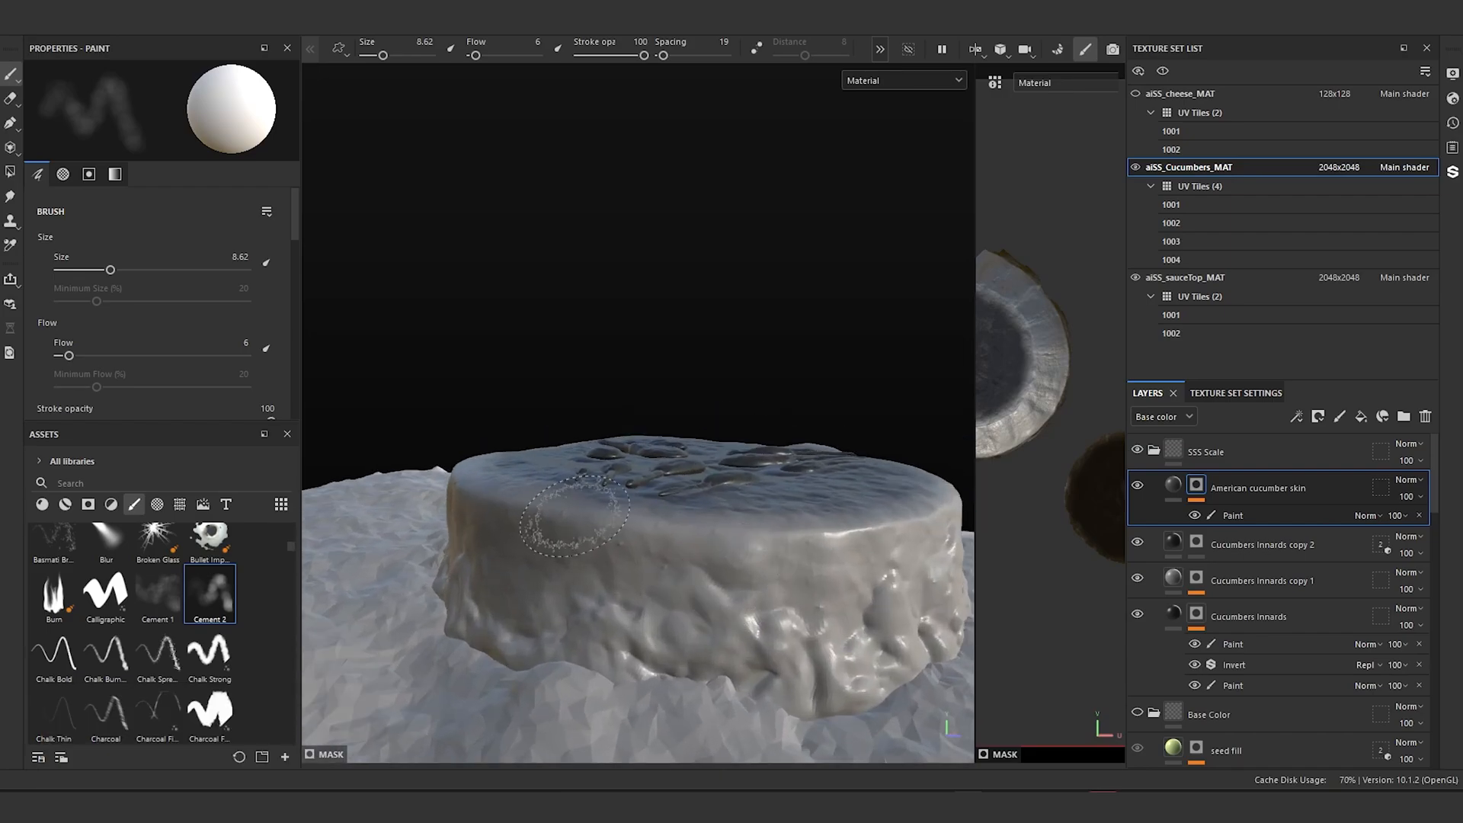
left_click_drag(575, 516, 589, 549)
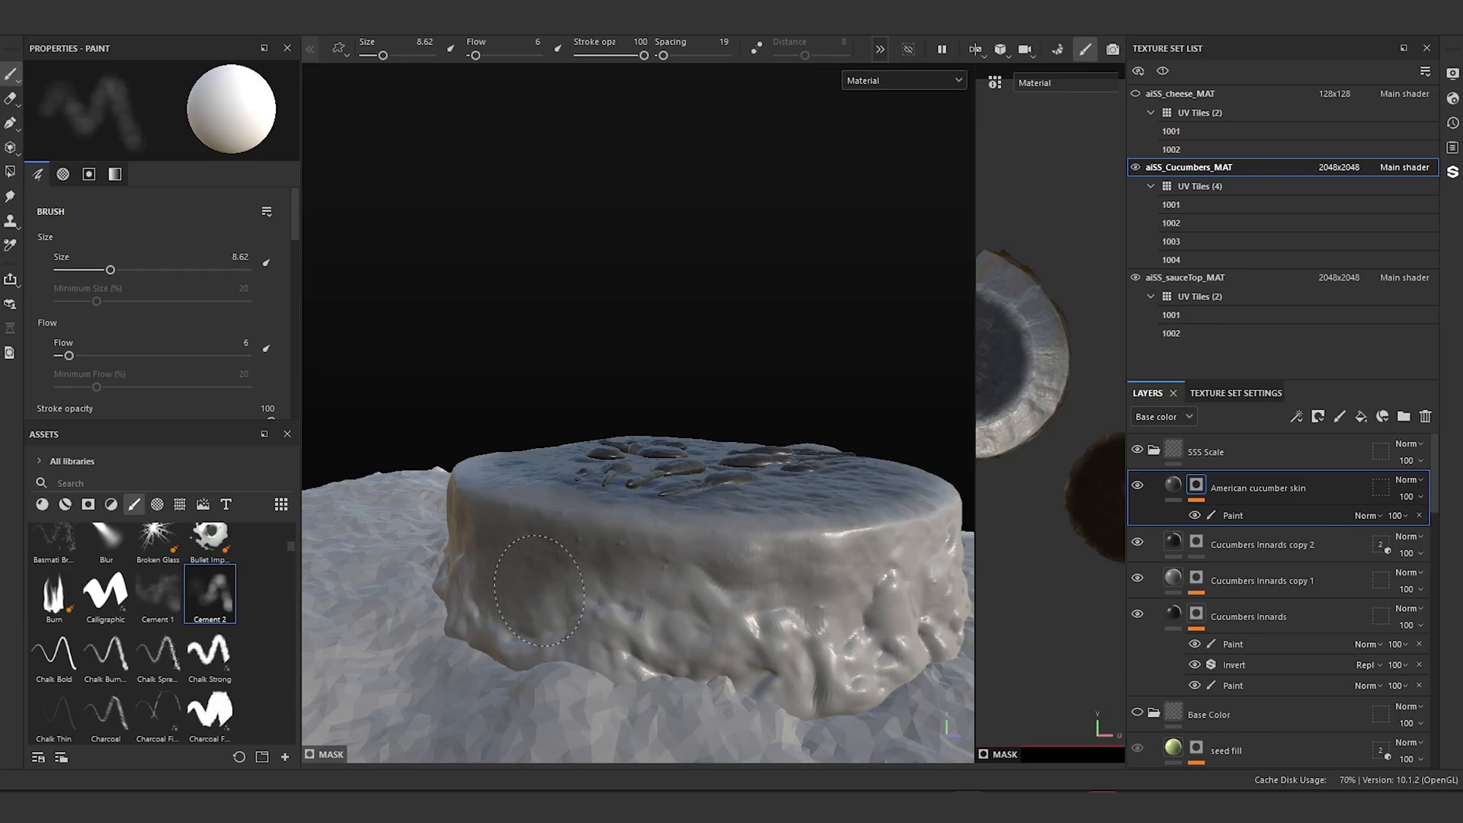
left_click_drag(552, 485, 703, 515, "alt")
scroll(702, 515, "up", 2)
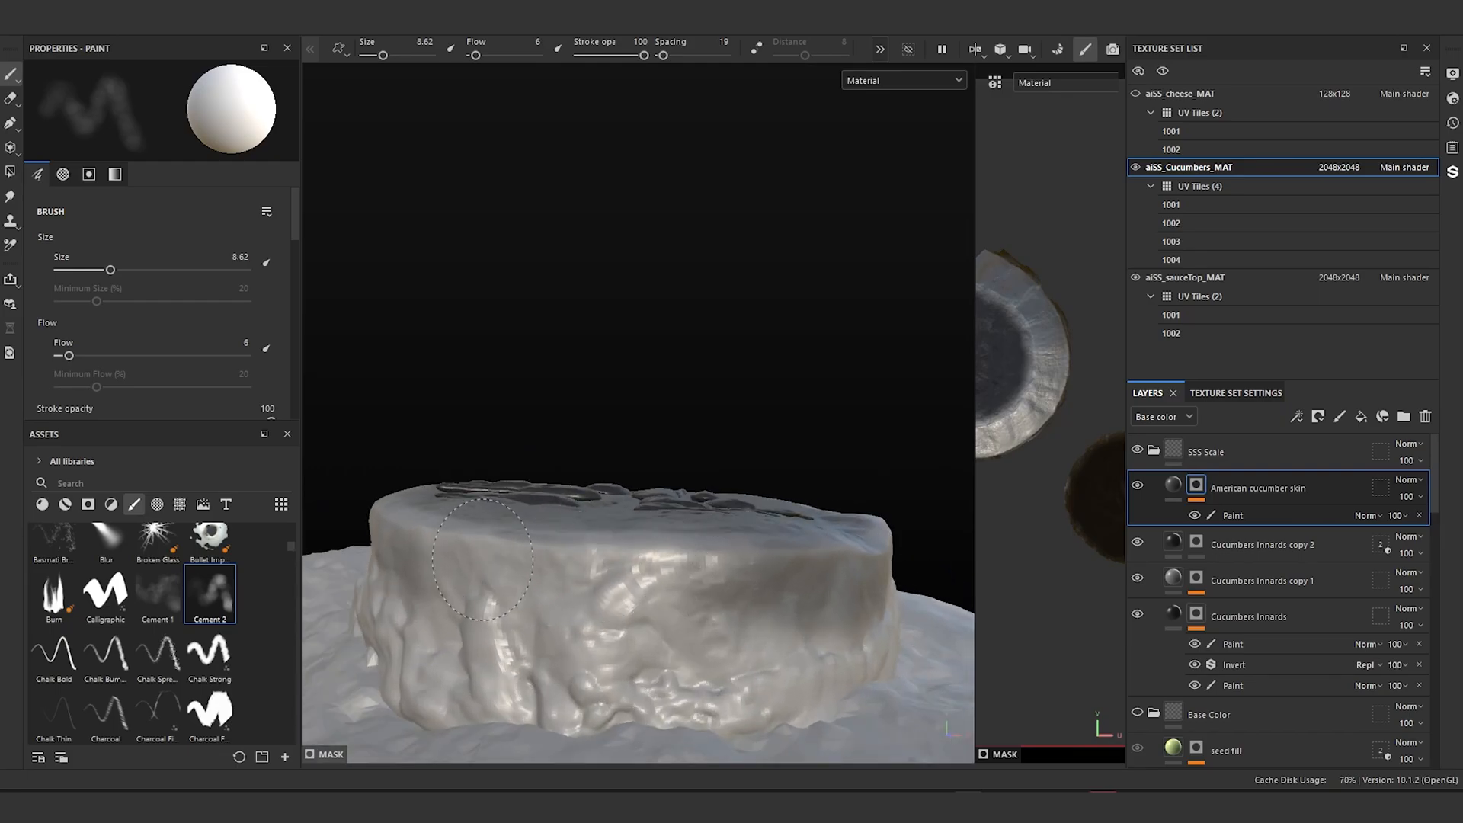
mouse_move(482, 559)
left_mouse_down("alt")
mouse_move(693, 643)
mouse_move(670, 726)
mouse_move(716, 600)
left_mouse_up("alt")
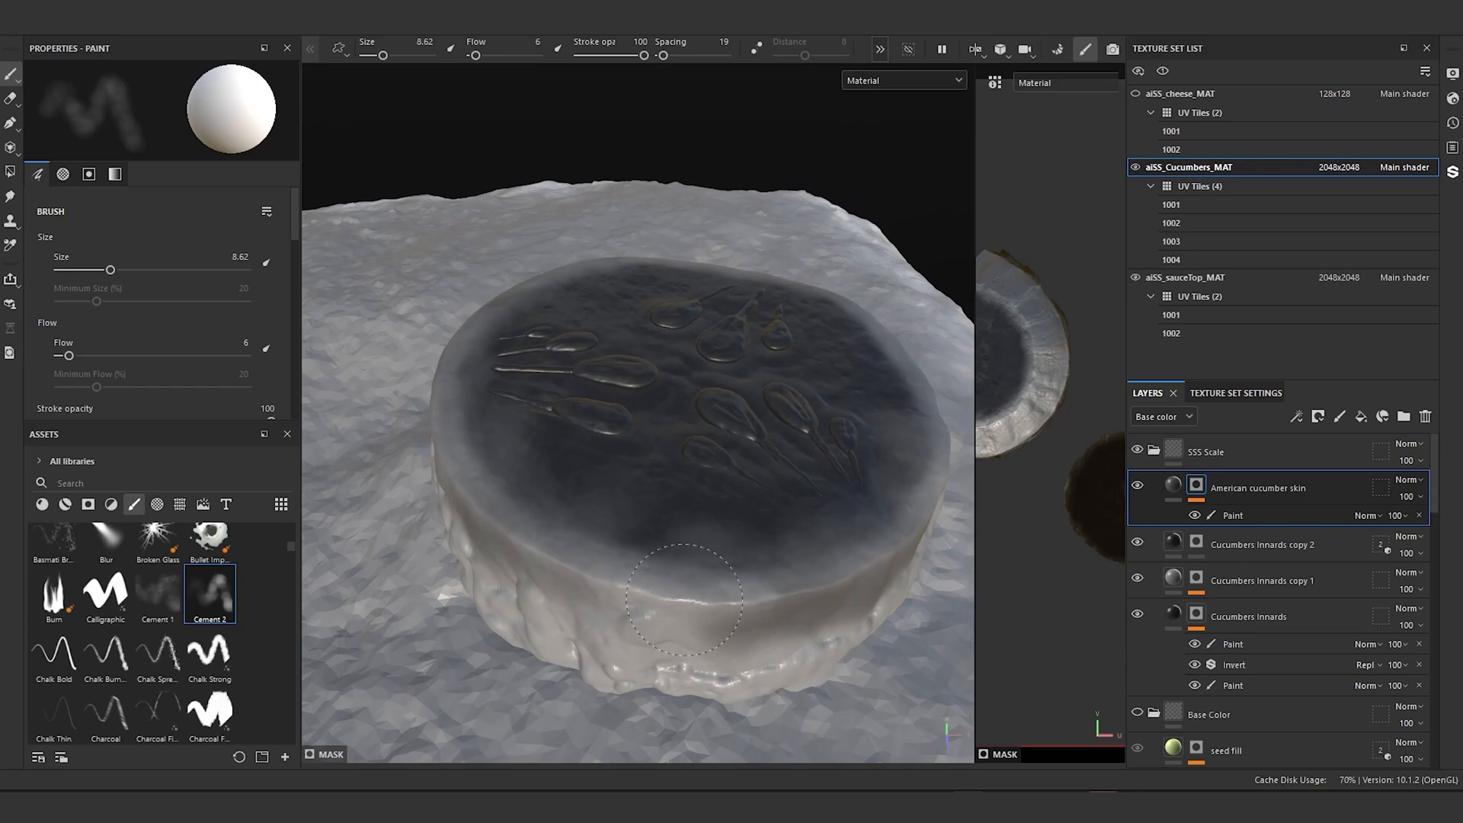
Step: Reduce the brush size to 5.46 and touch up the skin mask along the slice's remaining side and lower edge
right_click_drag(684, 600, 644, 600, "ctrl")
scroll(790, 450, "down", 2)
left_click_drag(790, 450, 819, 587, "alt")
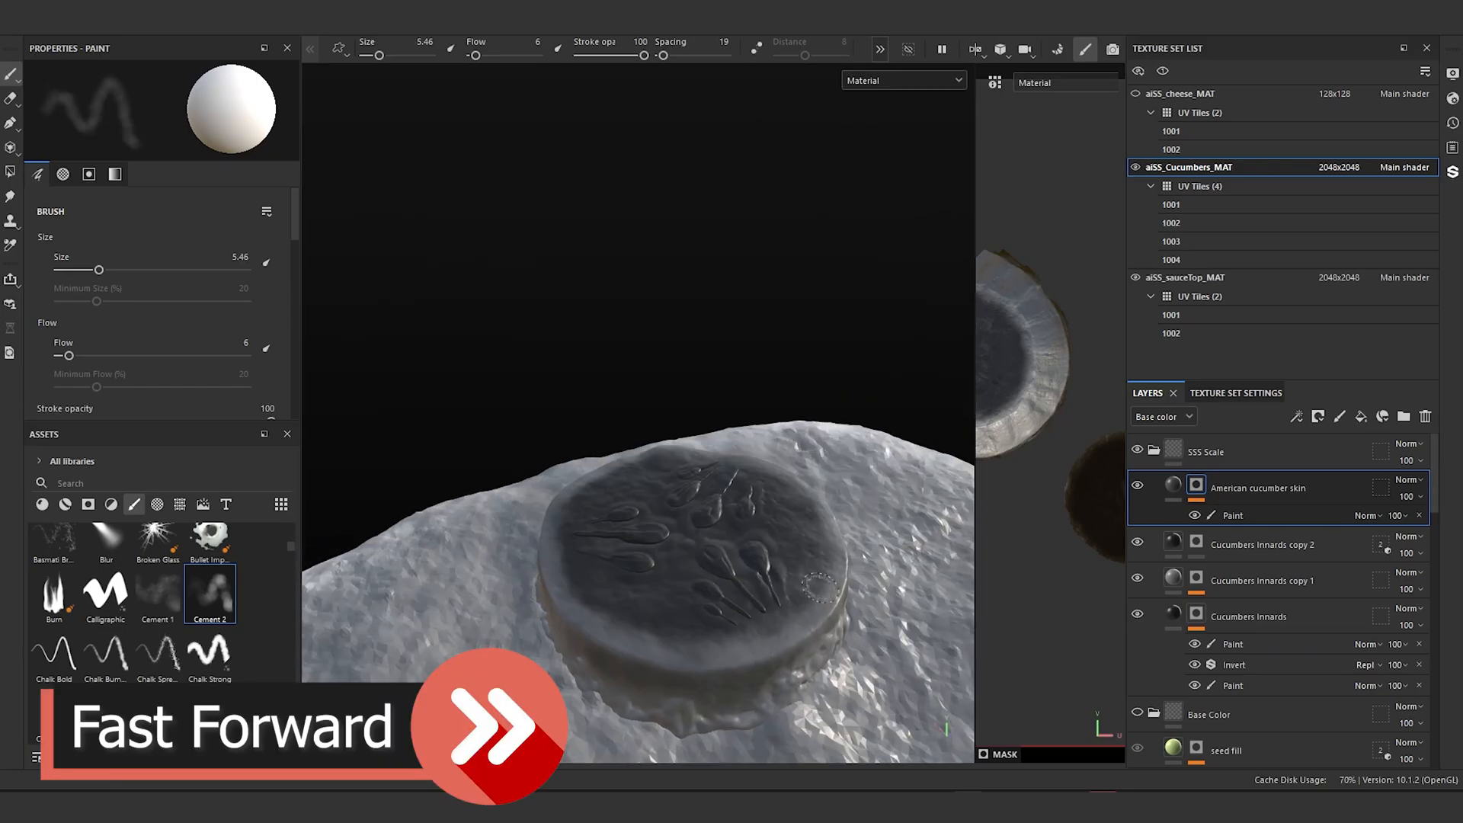
left_click_drag(599, 630, 720, 497, "alt")
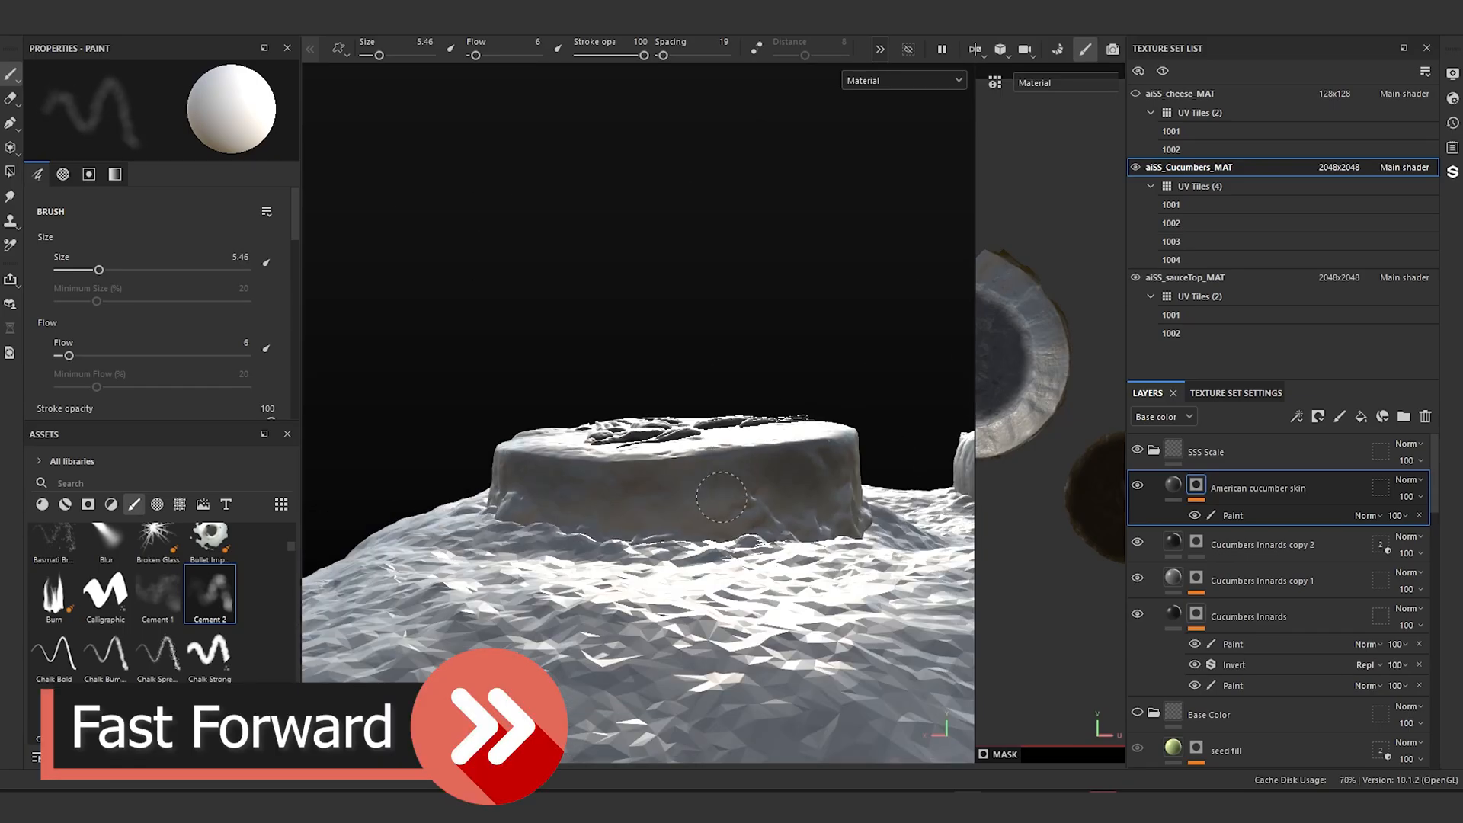
left_click_drag(522, 475, 719, 482, "alt")
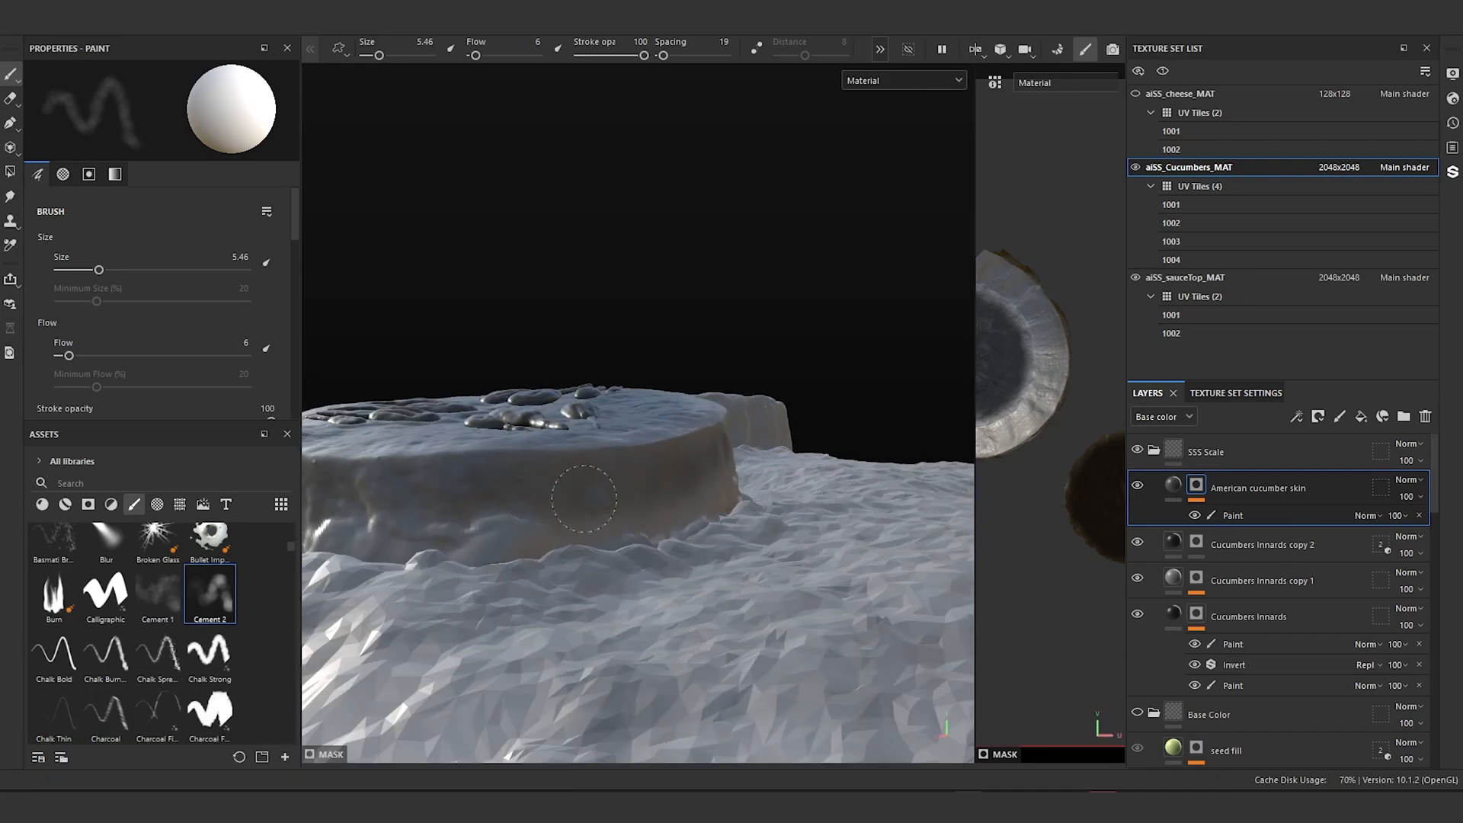
scroll(669, 393, "down", 3)
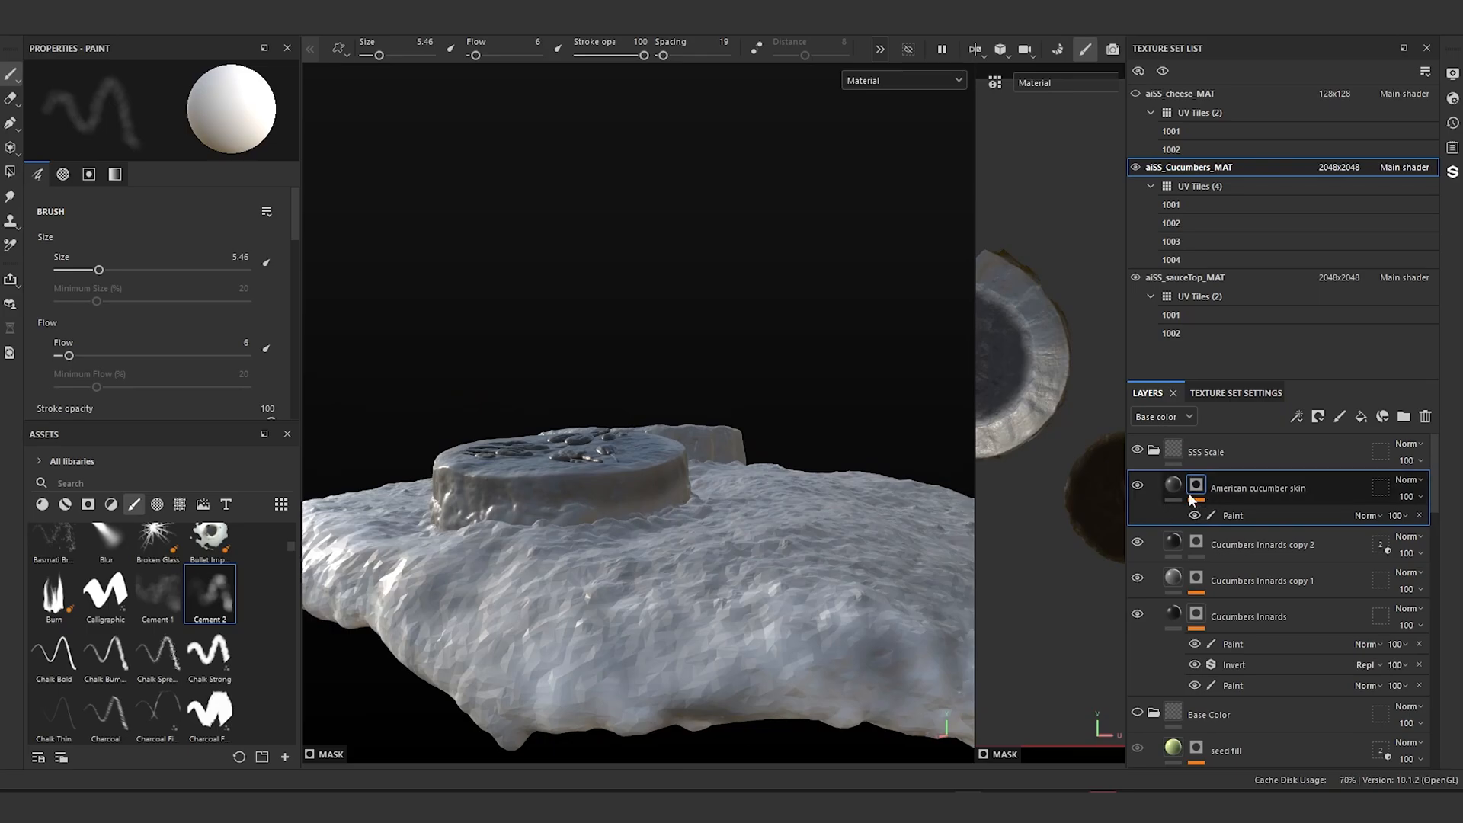
Step: Rename the American cucumber skin layer to "American cucumber skin (0.3)"
double_click(1308, 492)
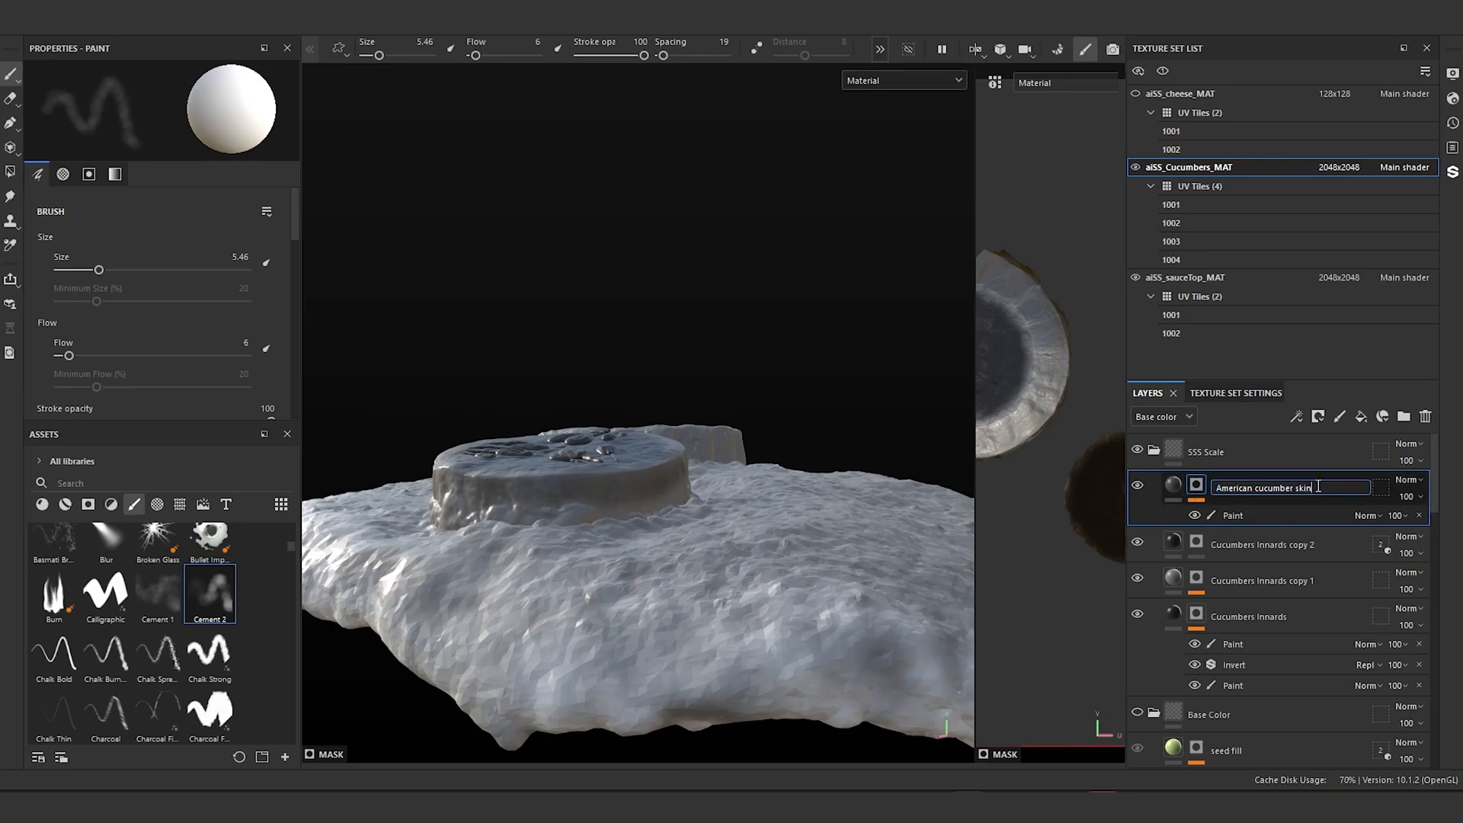
type("(.3")
key("BackSpace")
type("0.3)")
key("Return")
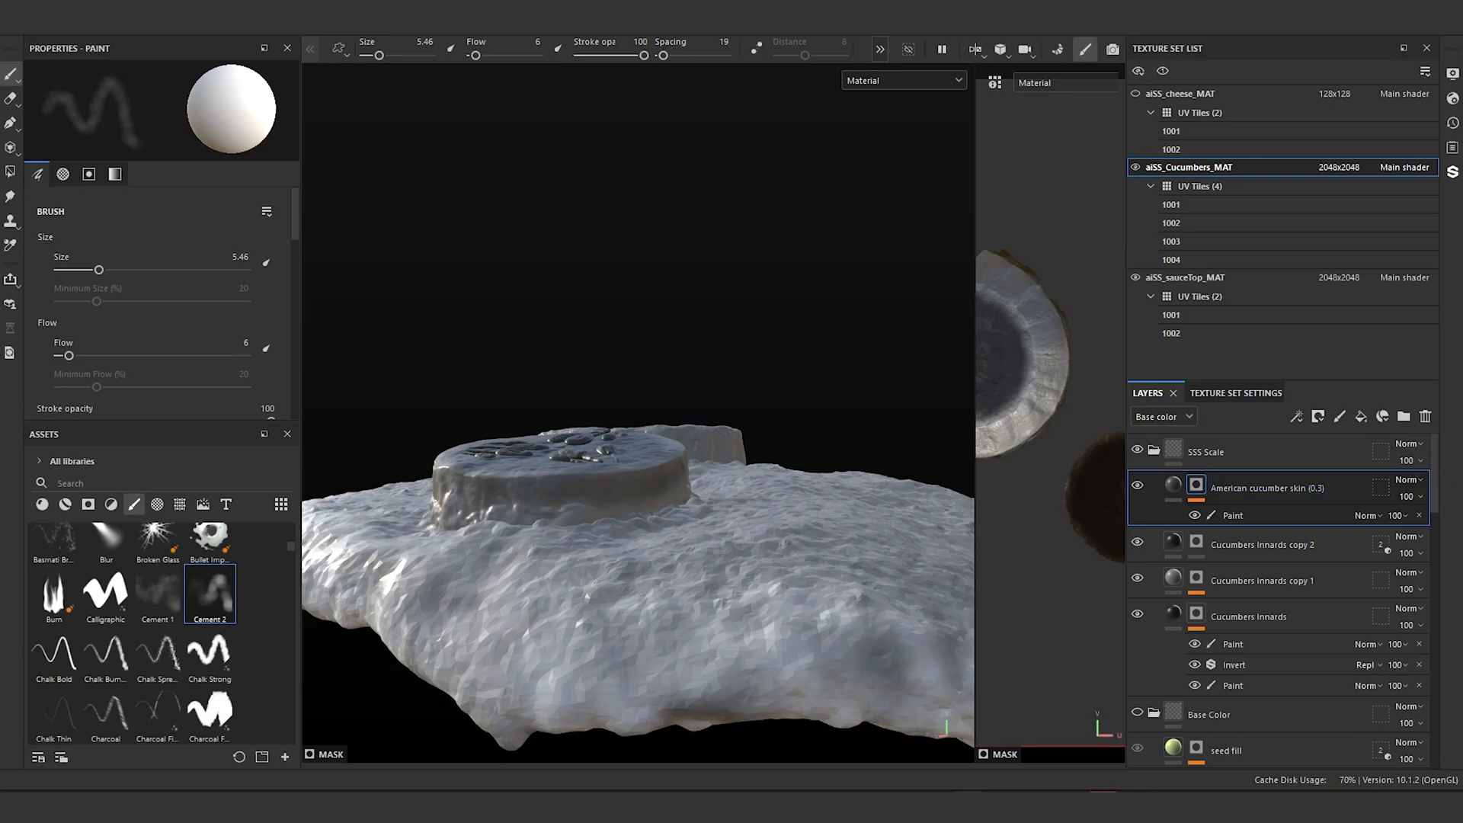
Step: Rename the Cucumbers Innards copy 2 layer to "seeds (0.1)"
double_click(1311, 546)
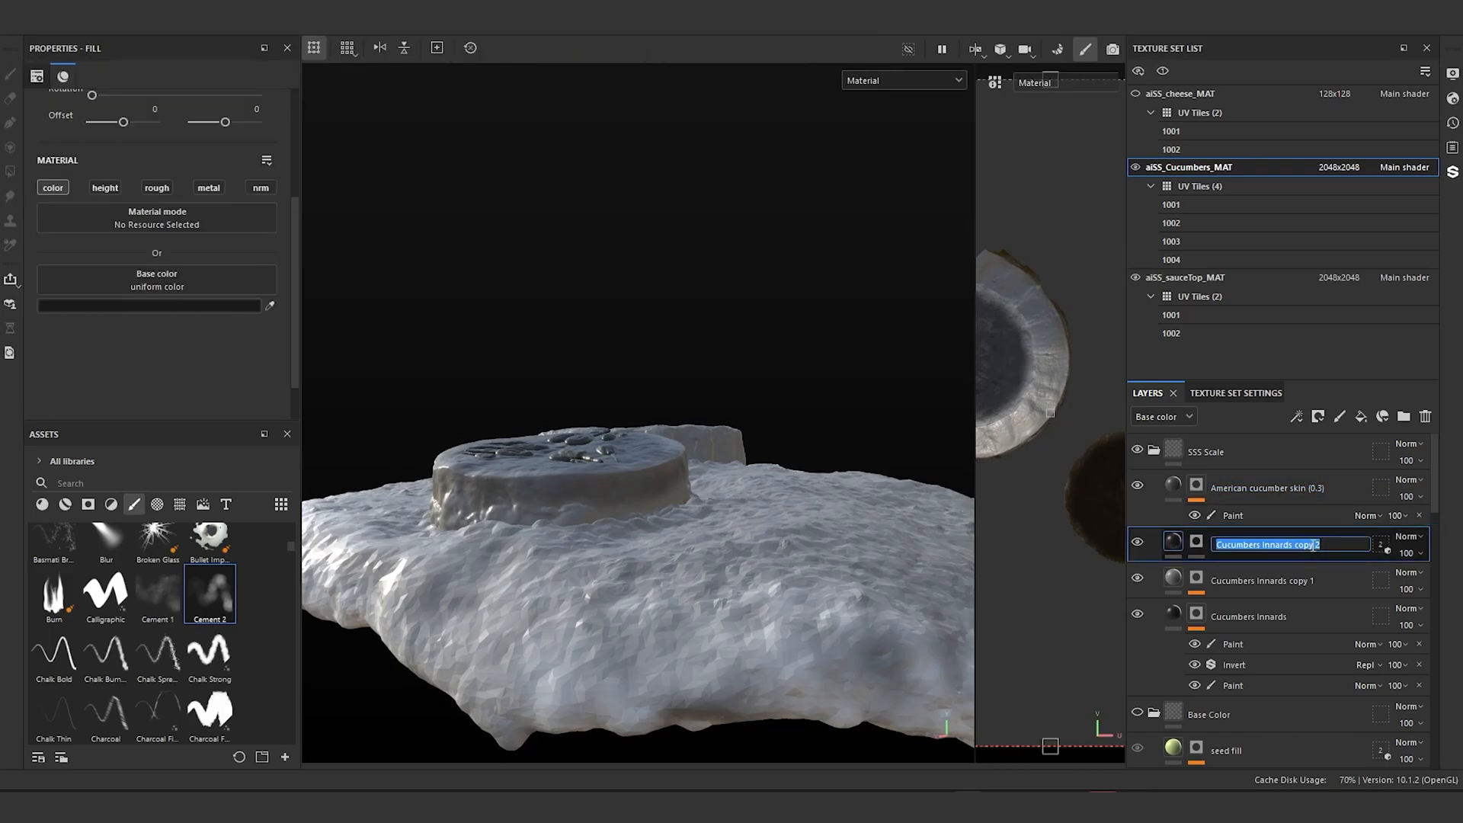
type("seeds ")
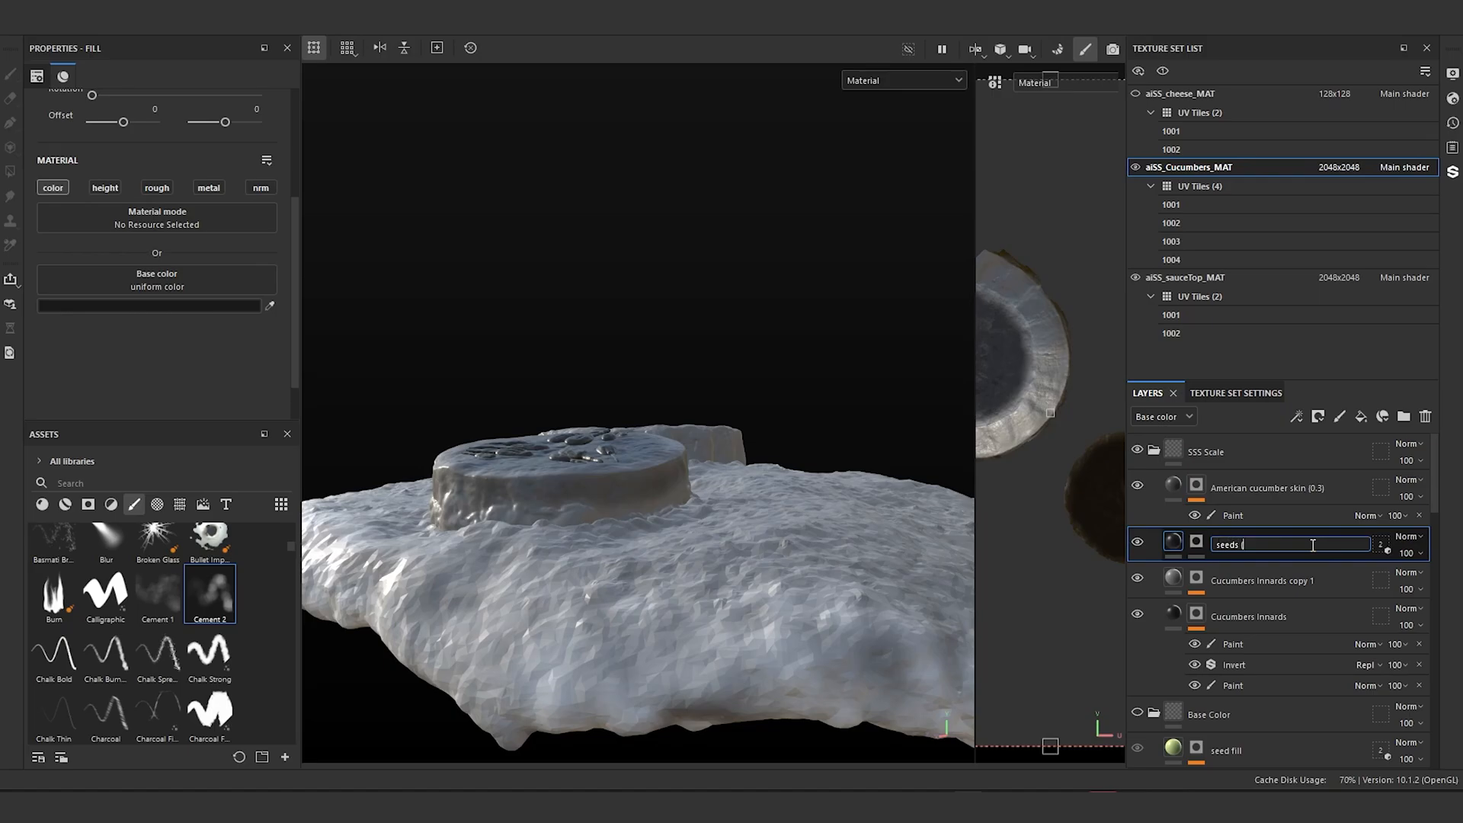
type("(0.1")
key("Return")
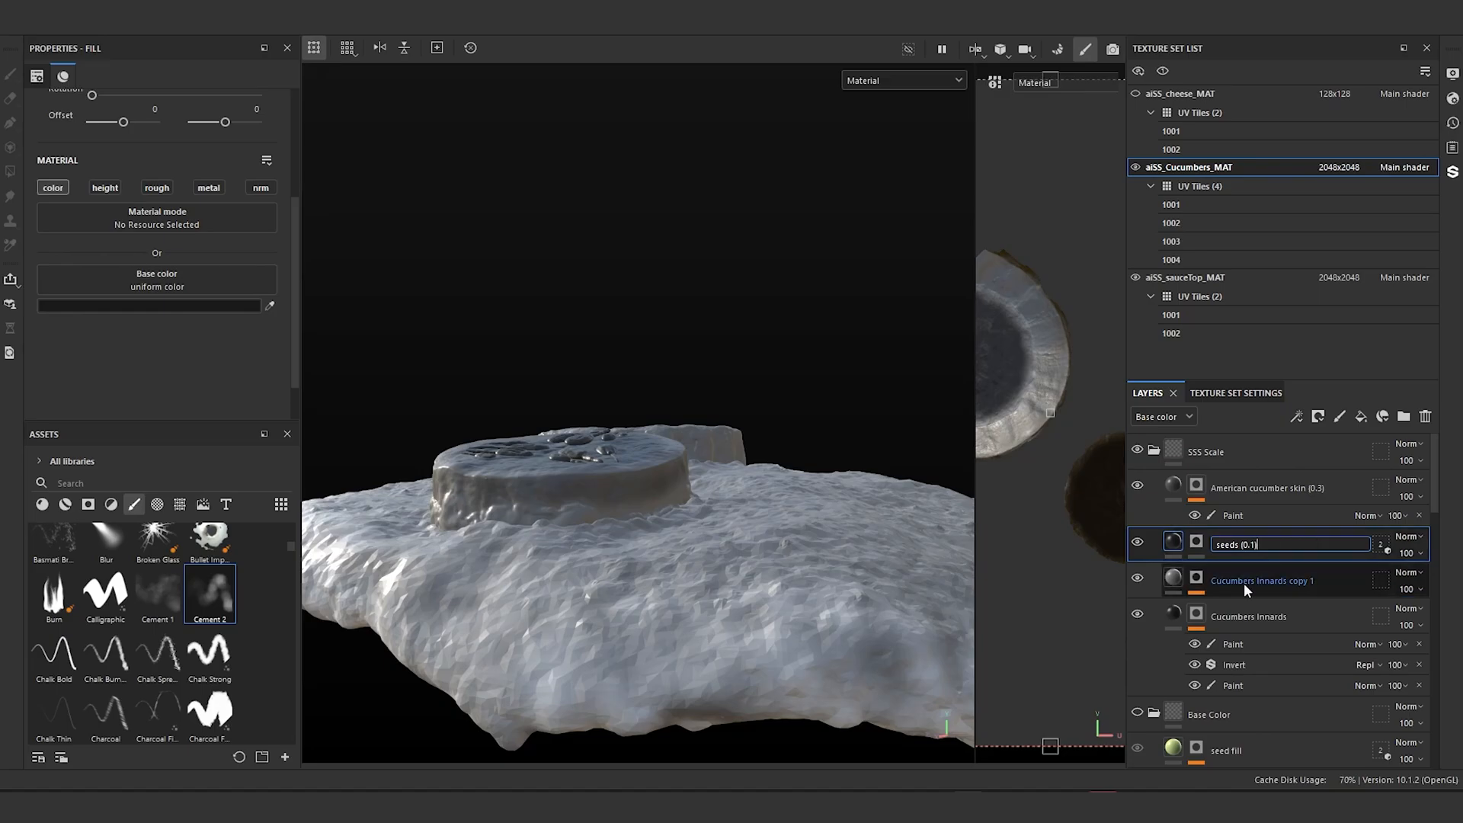
Step: Check what the Cucumbers Innards copy 1 layer affects by toggling its visibility, and rename it to "Cucumbers (0.5)"
left_click(1240, 579)
left_click(1138, 581)
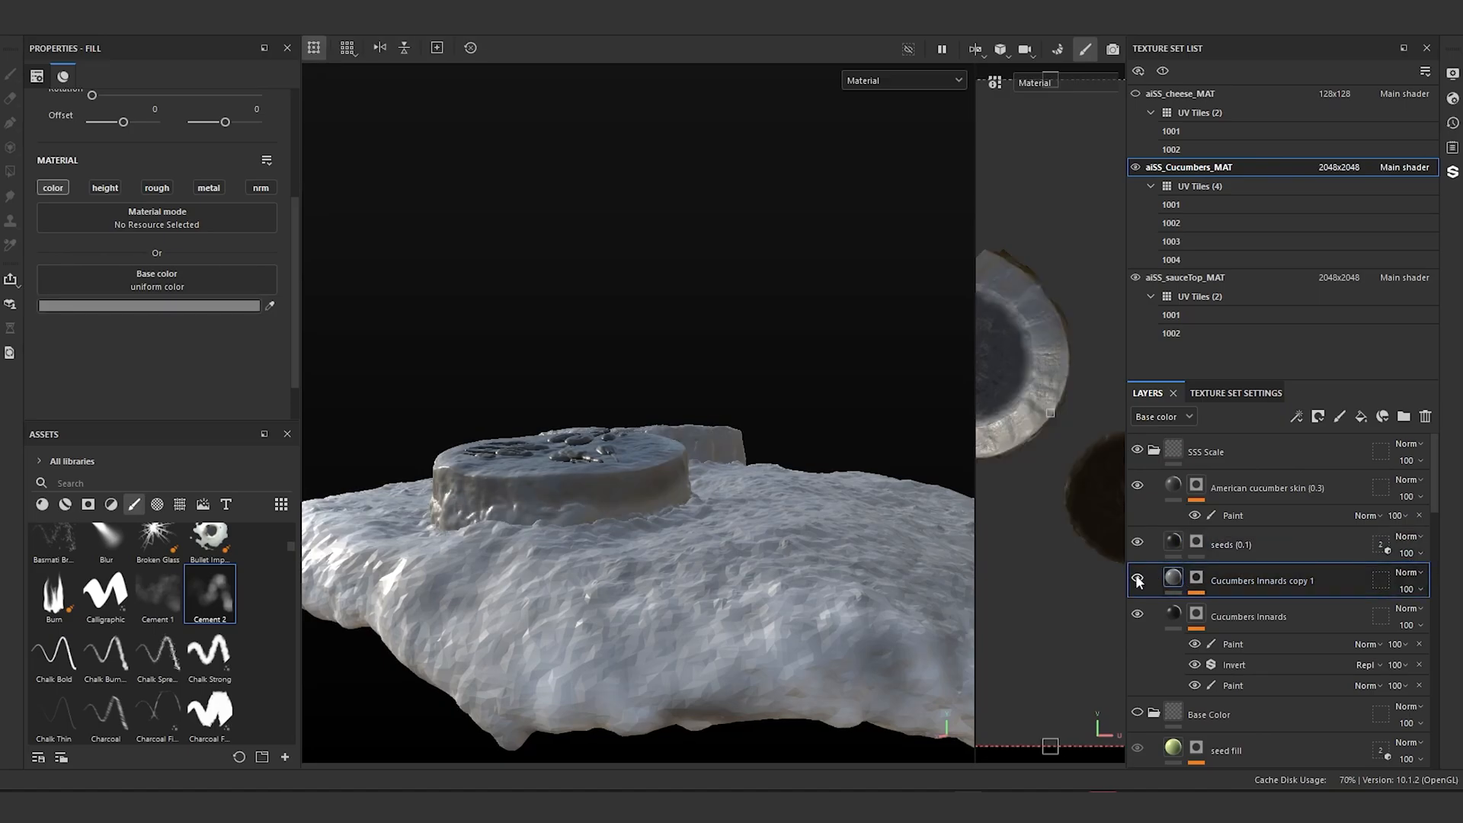
left_click(1138, 579)
left_click(1138, 579)
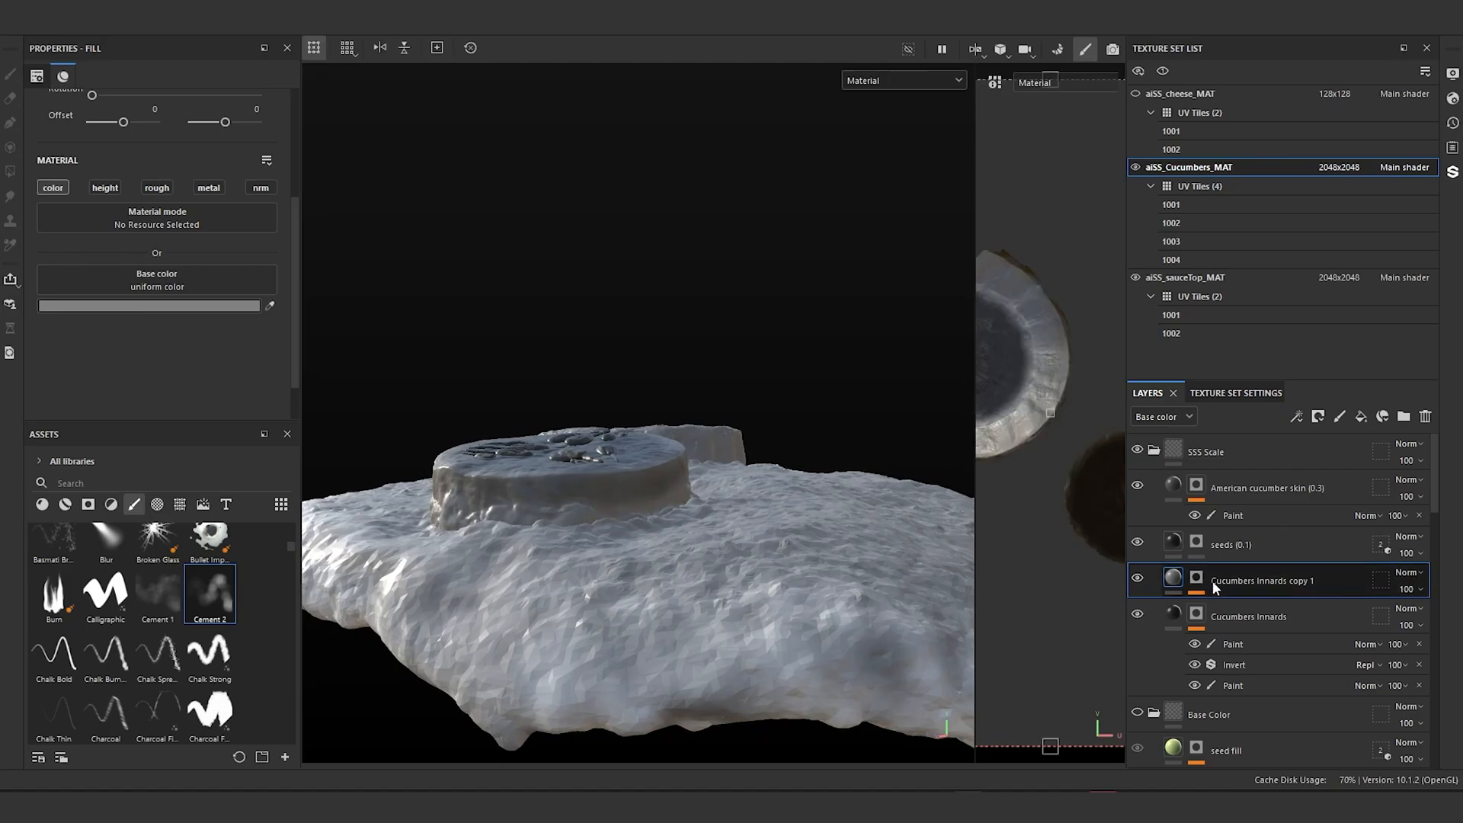
double_click(1253, 581)
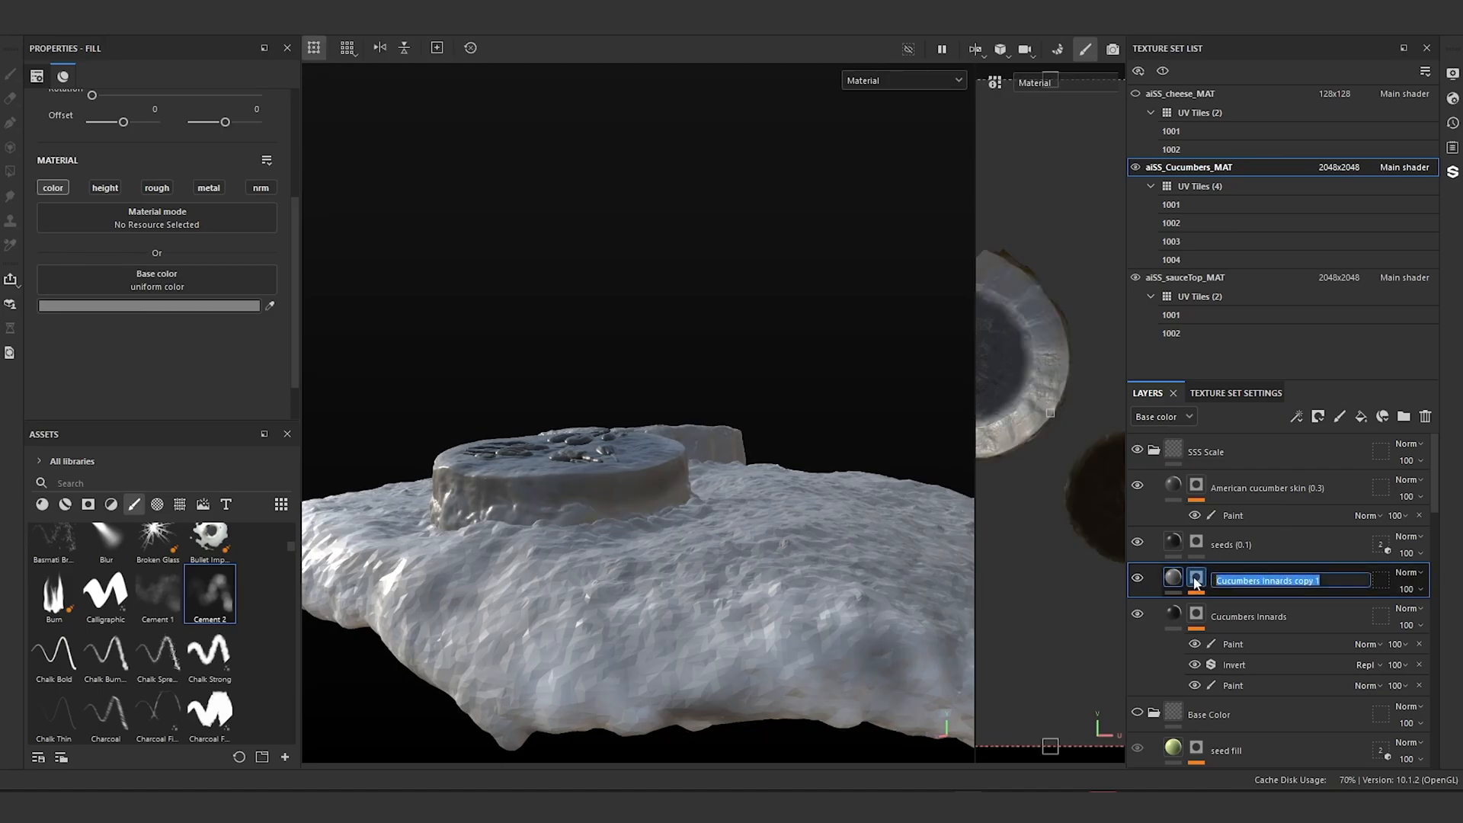
type("Cucumbers (0.5")
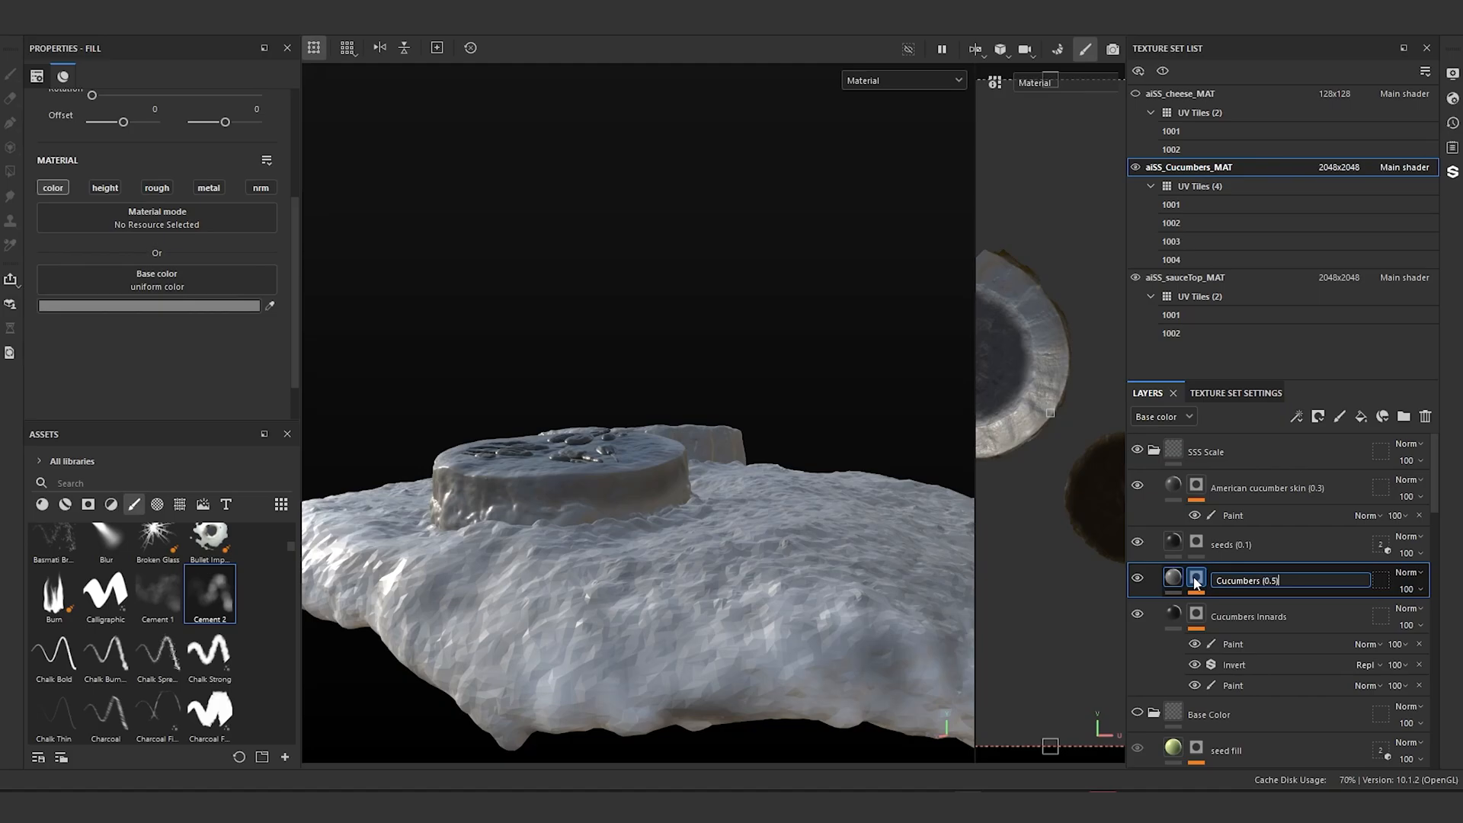
key("Return")
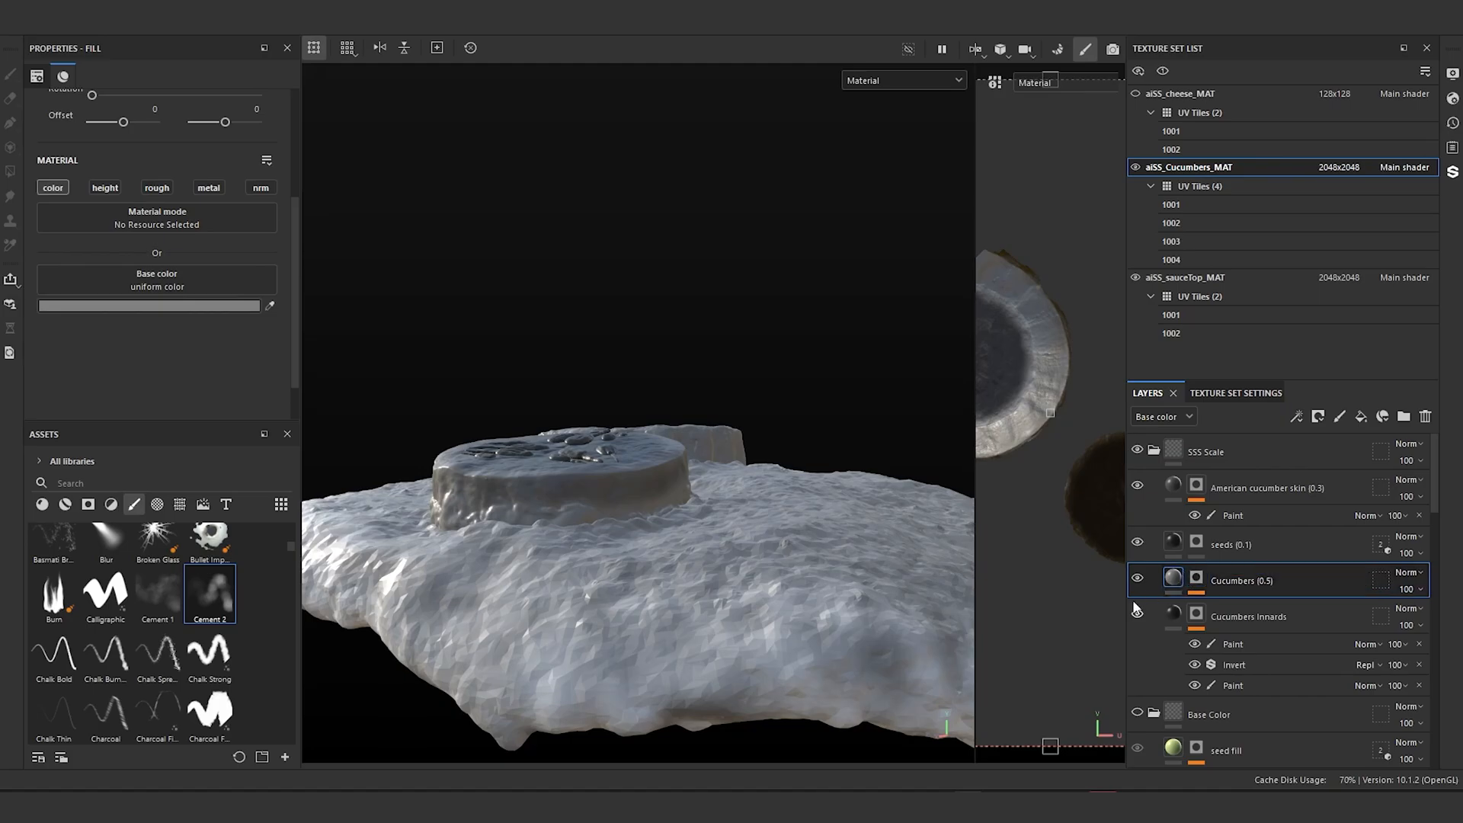
Step: Rename the Cucumbers Innards layer to "Cucumbers Innards (0.1)"
double_click(1259, 618)
left_click(1305, 617)
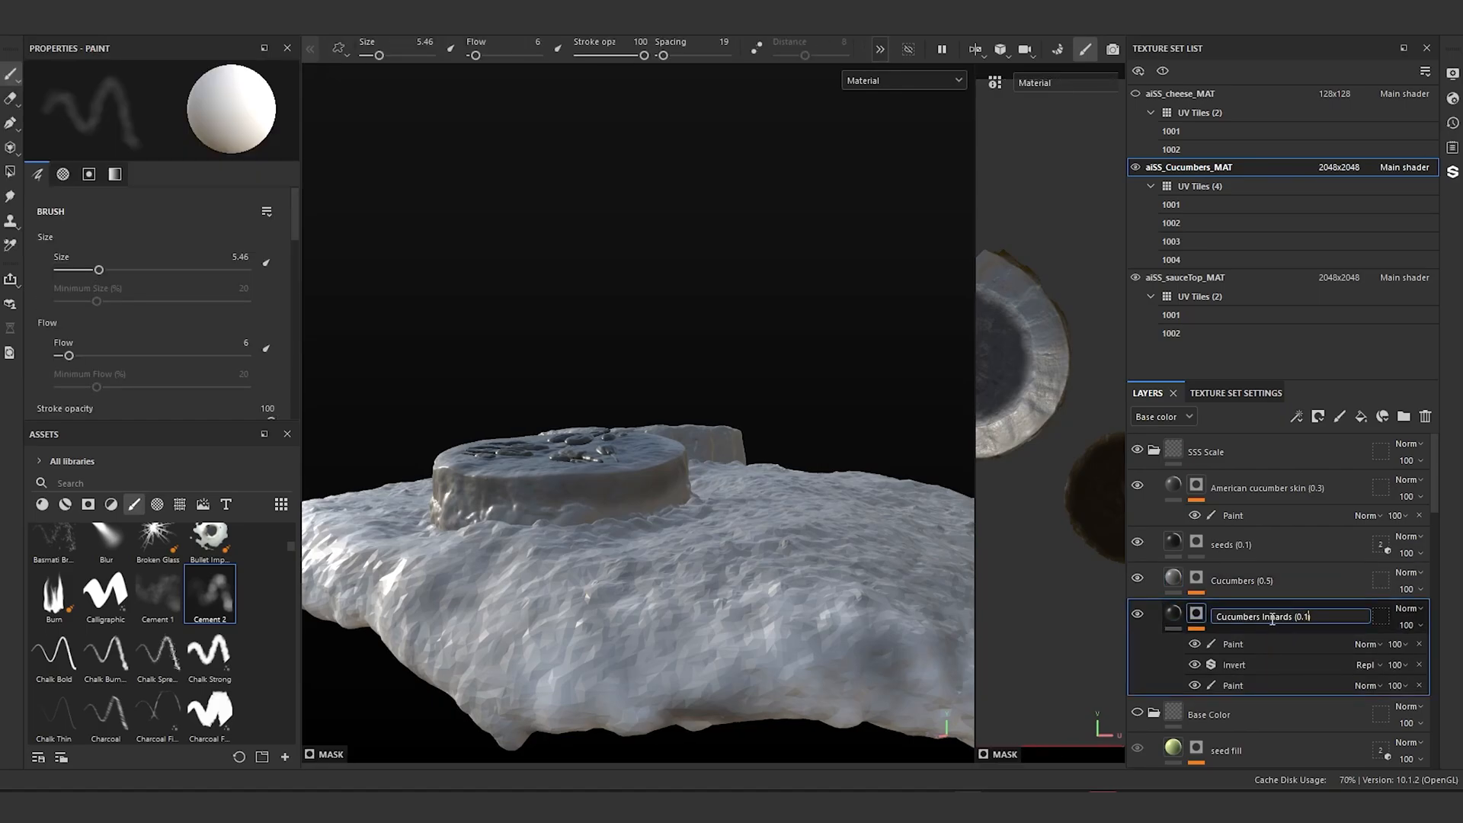
type(")")
key("Return")
Step: Show only the Base color channel in the viewport, collapse the SSS Scale folder and inspect the grayscale map on the model
left_click_drag(756, 485, 770, 610, "alt")
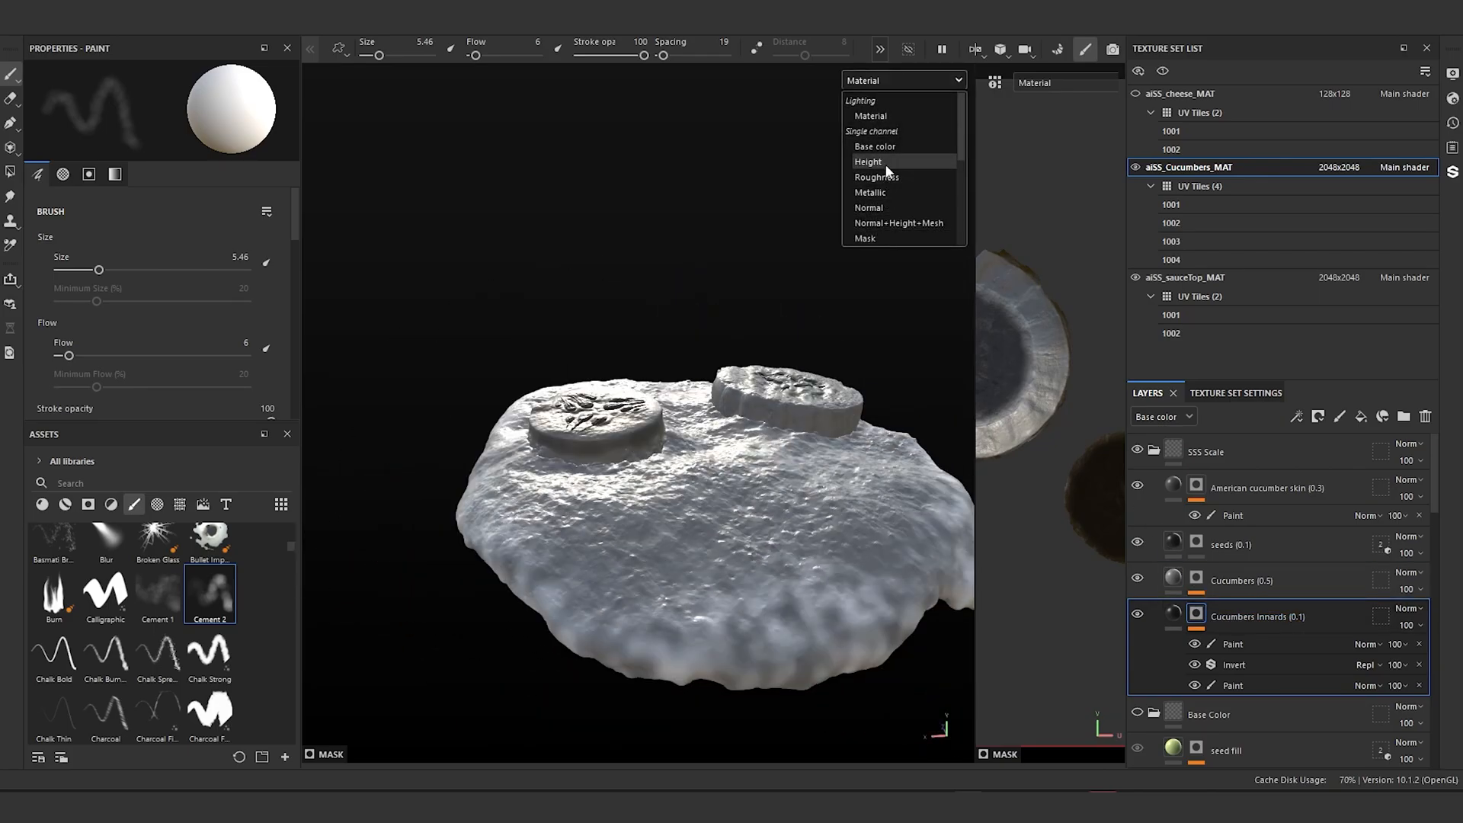
left_click(868, 162)
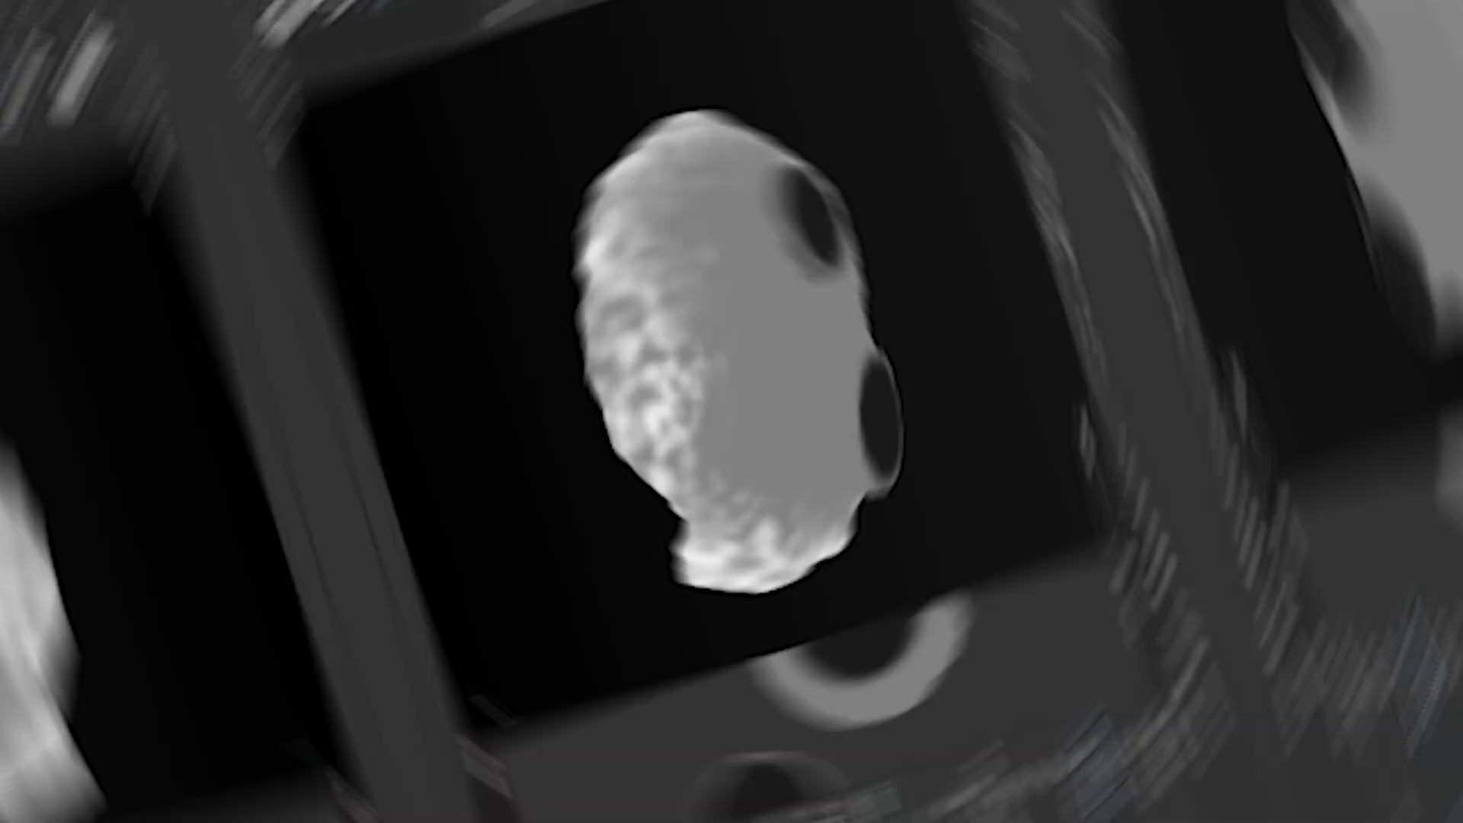
mouse_move(816, 594)
left_mouse_down("alt")
mouse_move(846, 565)
mouse_move(831, 512)
left_mouse_up("alt")
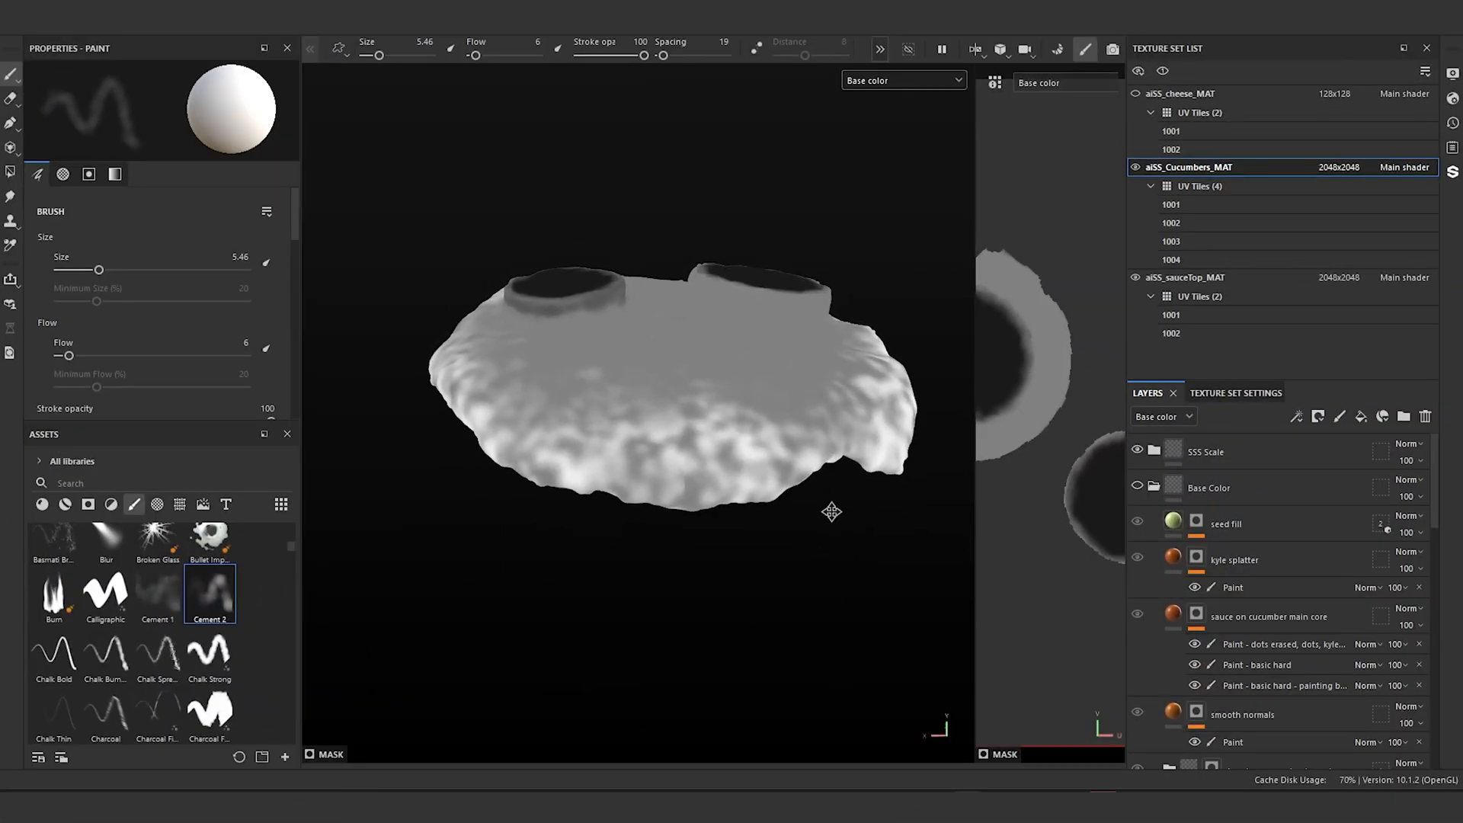
middle_click_drag(831, 512, 784, 545, "alt")
left_click(1194, 523)
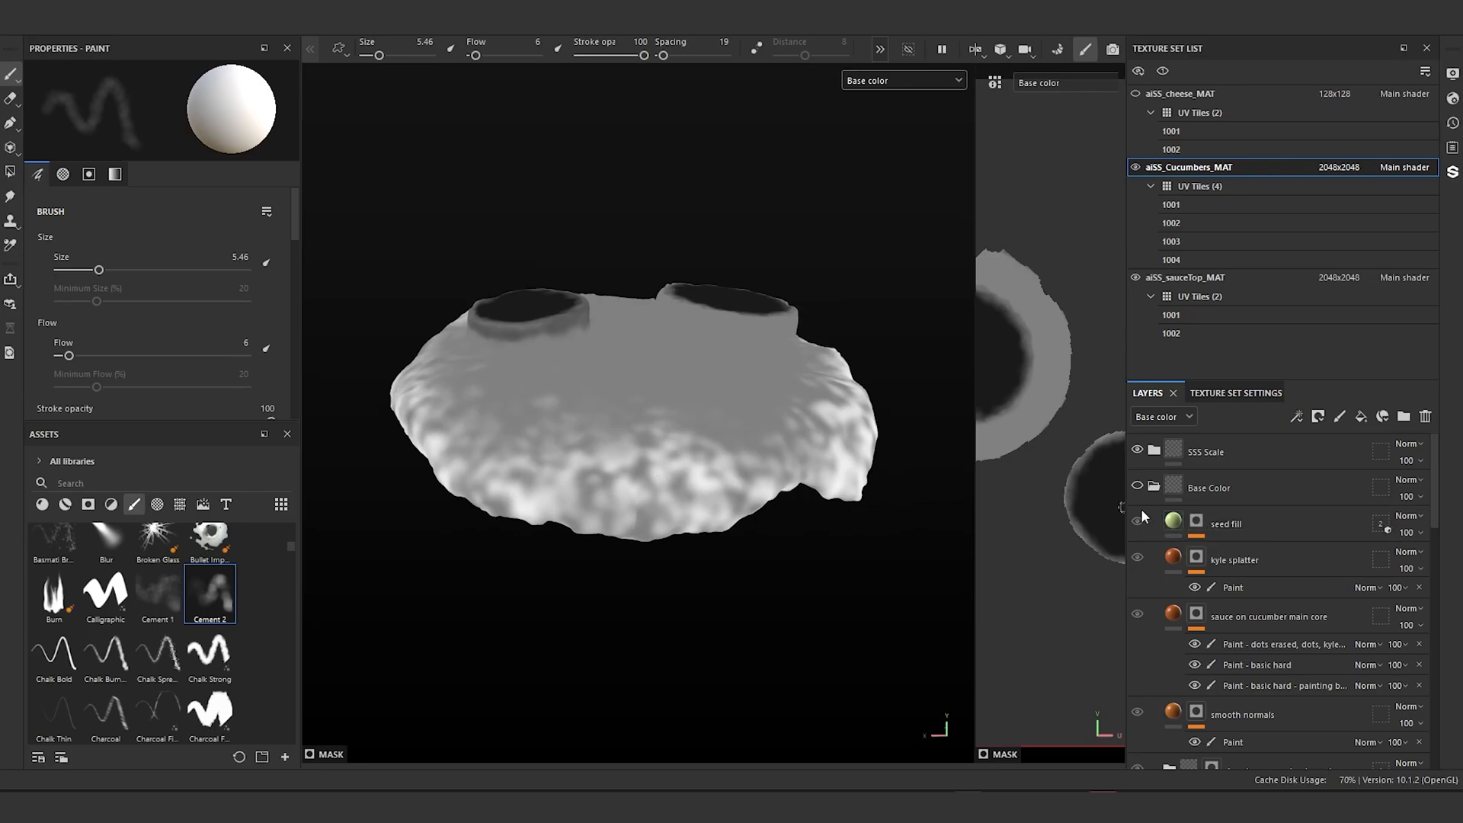
scroll(1173, 523, "down", 1)
scroll(1180, 532, "up", 1)
scroll(782, 504, "up", 3)
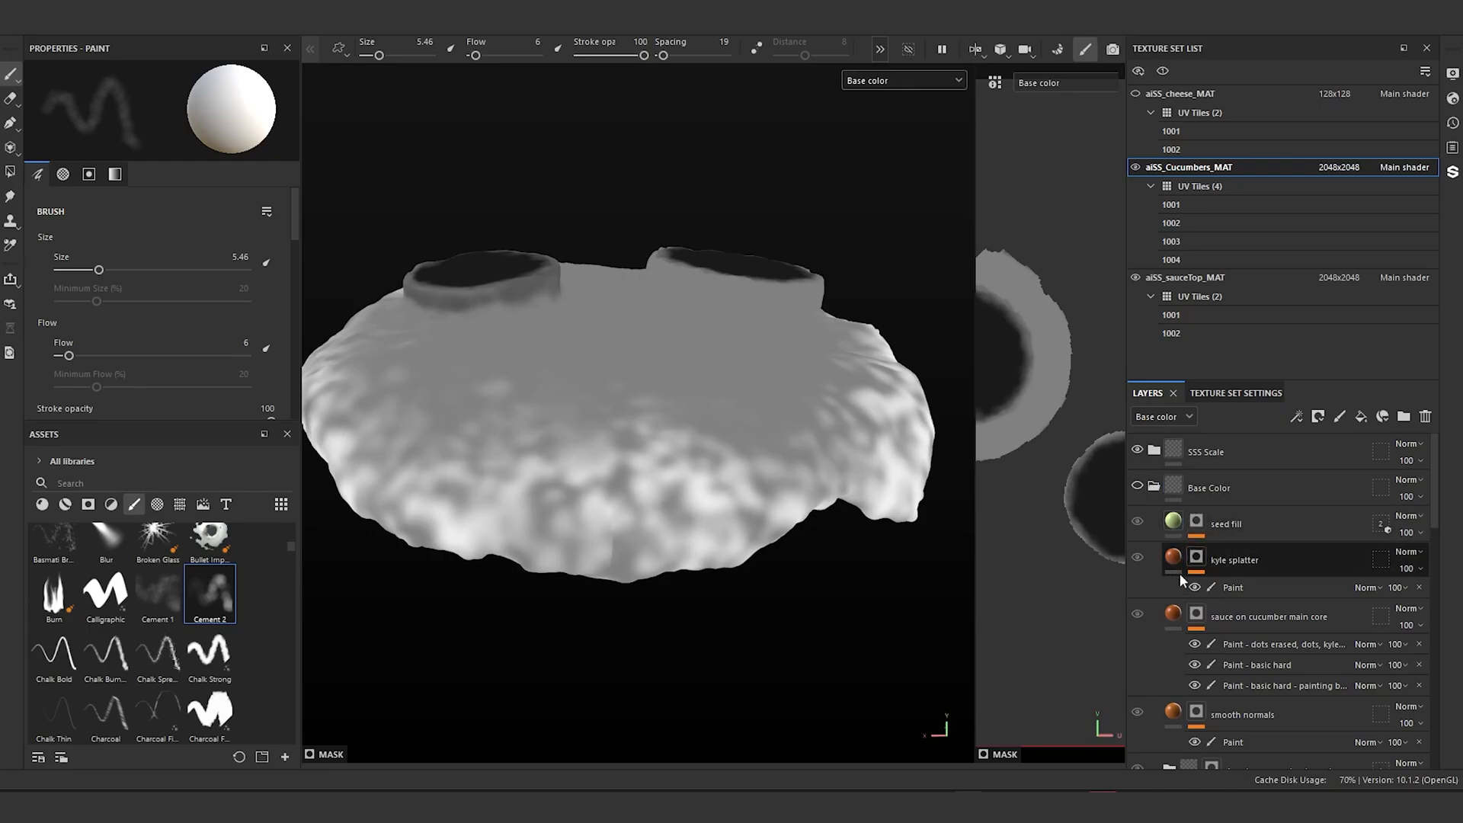
Step: Compare the cucumbers' Base Color and SSS Scale folders by switching their visibility, ending with SSS Scale shown
left_click(1137, 449)
left_click(1138, 486)
left_click(1138, 485)
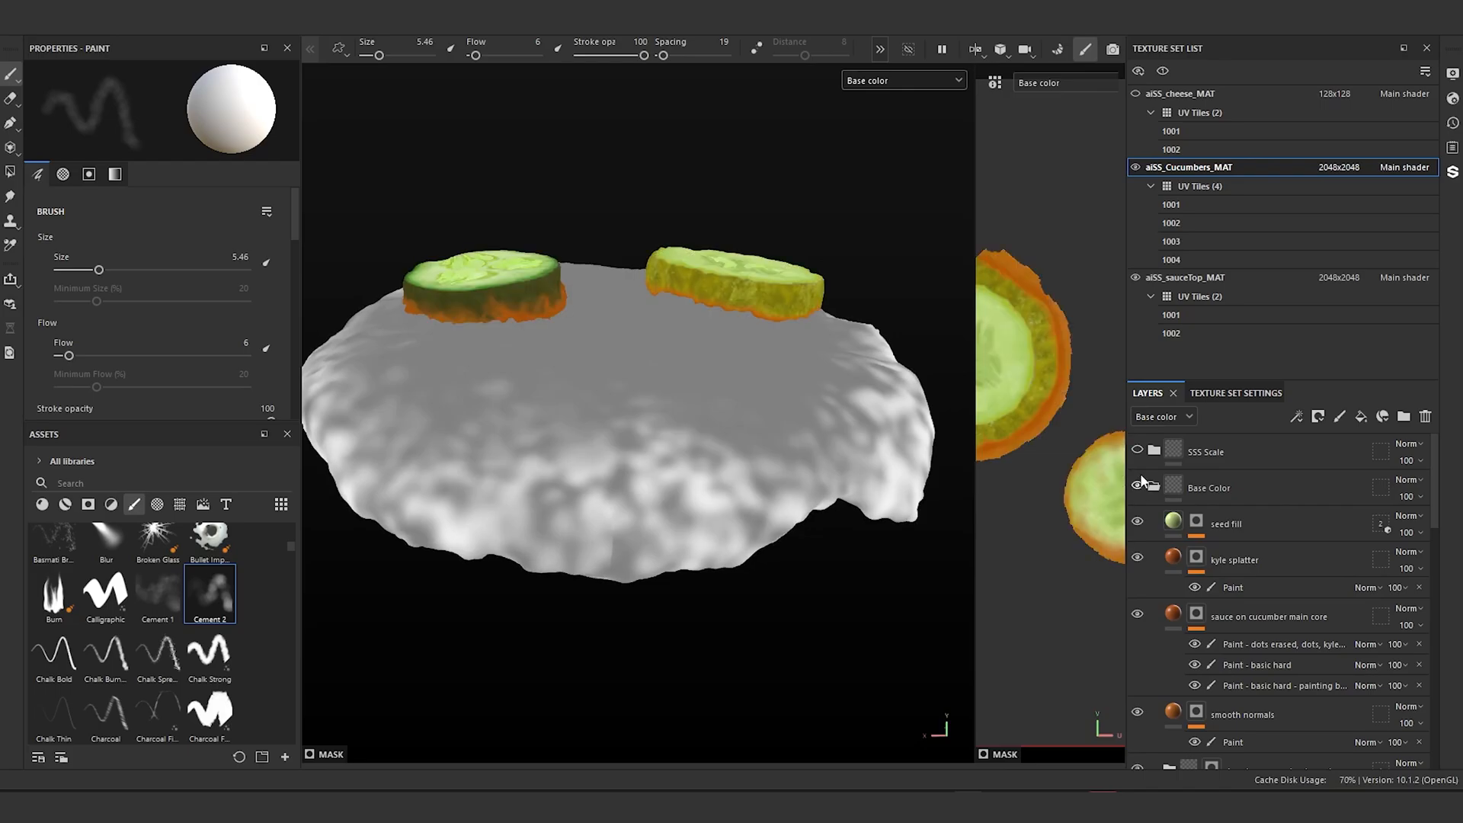
left_click(1137, 450)
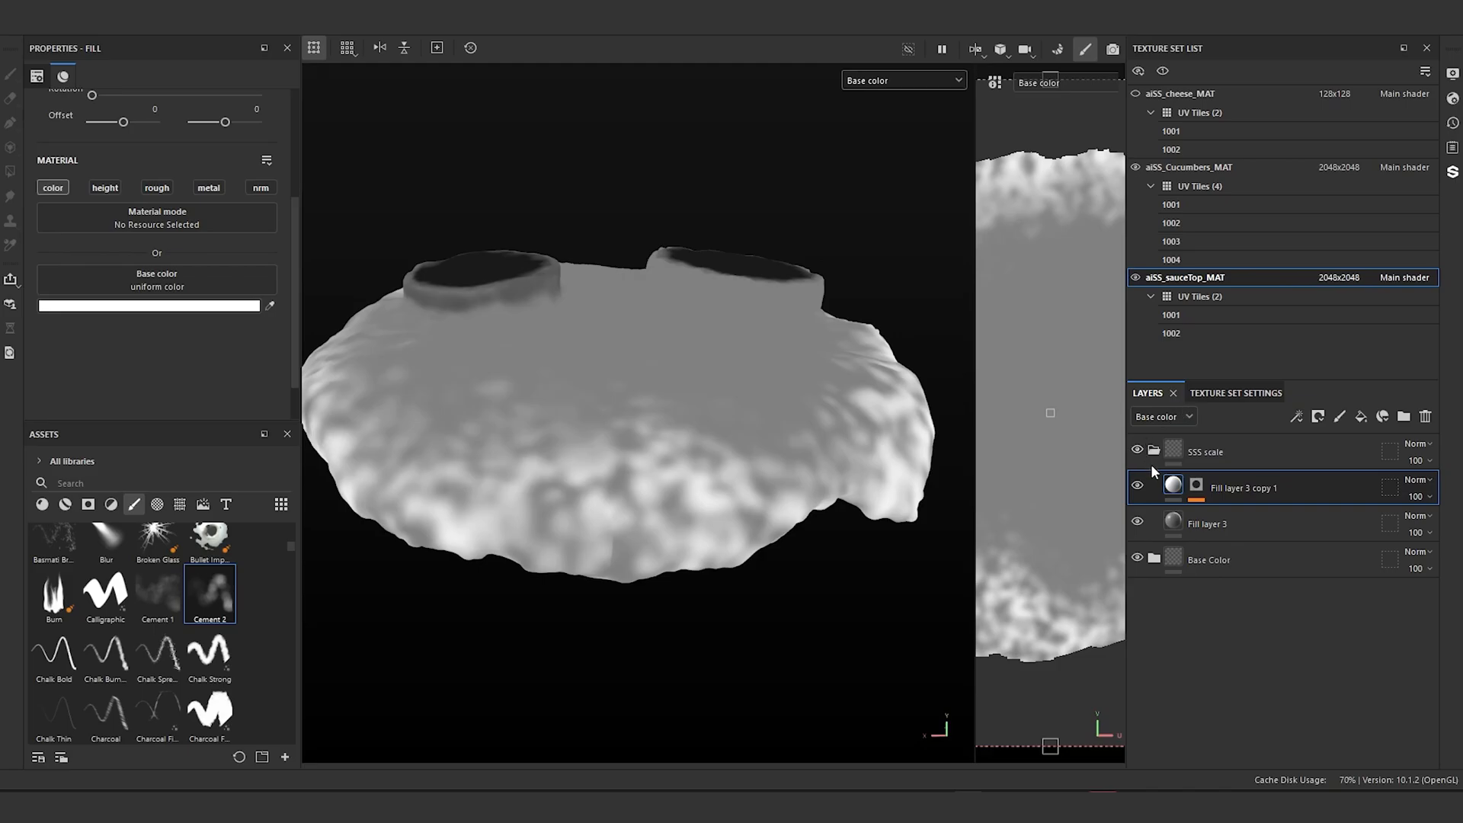
Step: In the aiSS_sauceTop_MAT texture set, duplicate the sparse char sprinkle layer and move the copy to the top of the SSS scale folder
left_click(1152, 559)
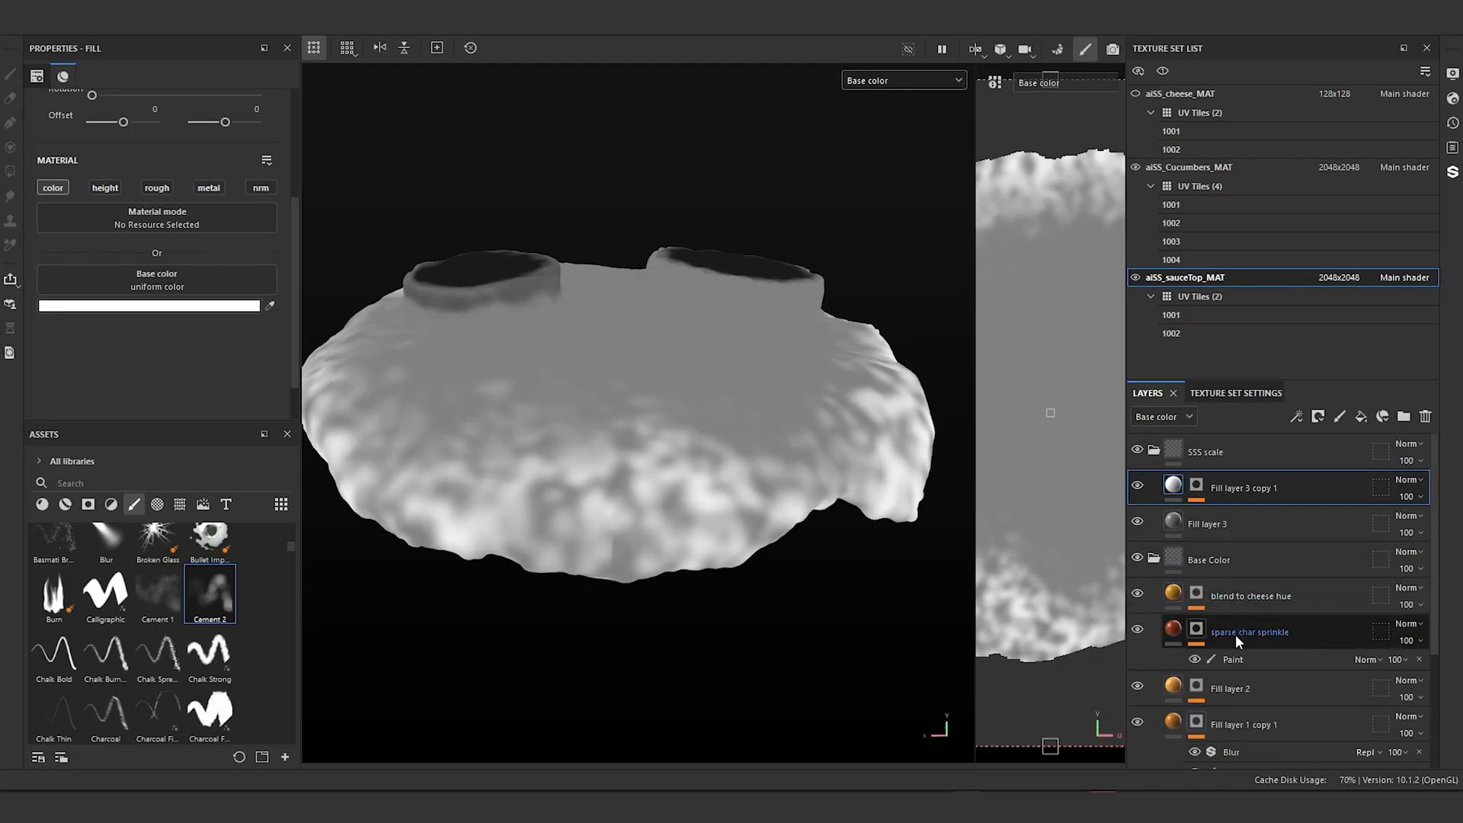
mouse_move(1174, 629)
left_click(1173, 629)
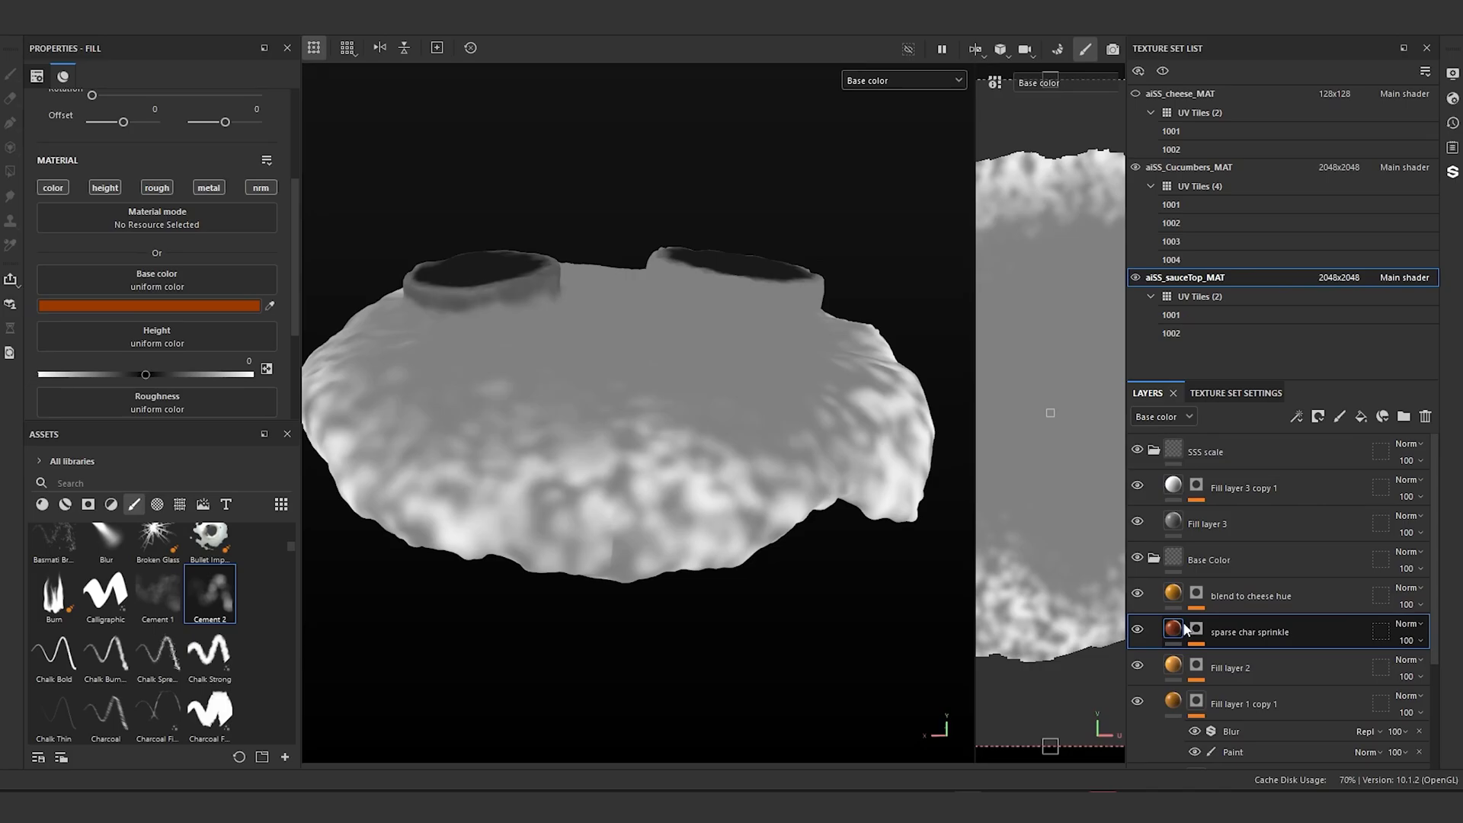
key("ctrl+d")
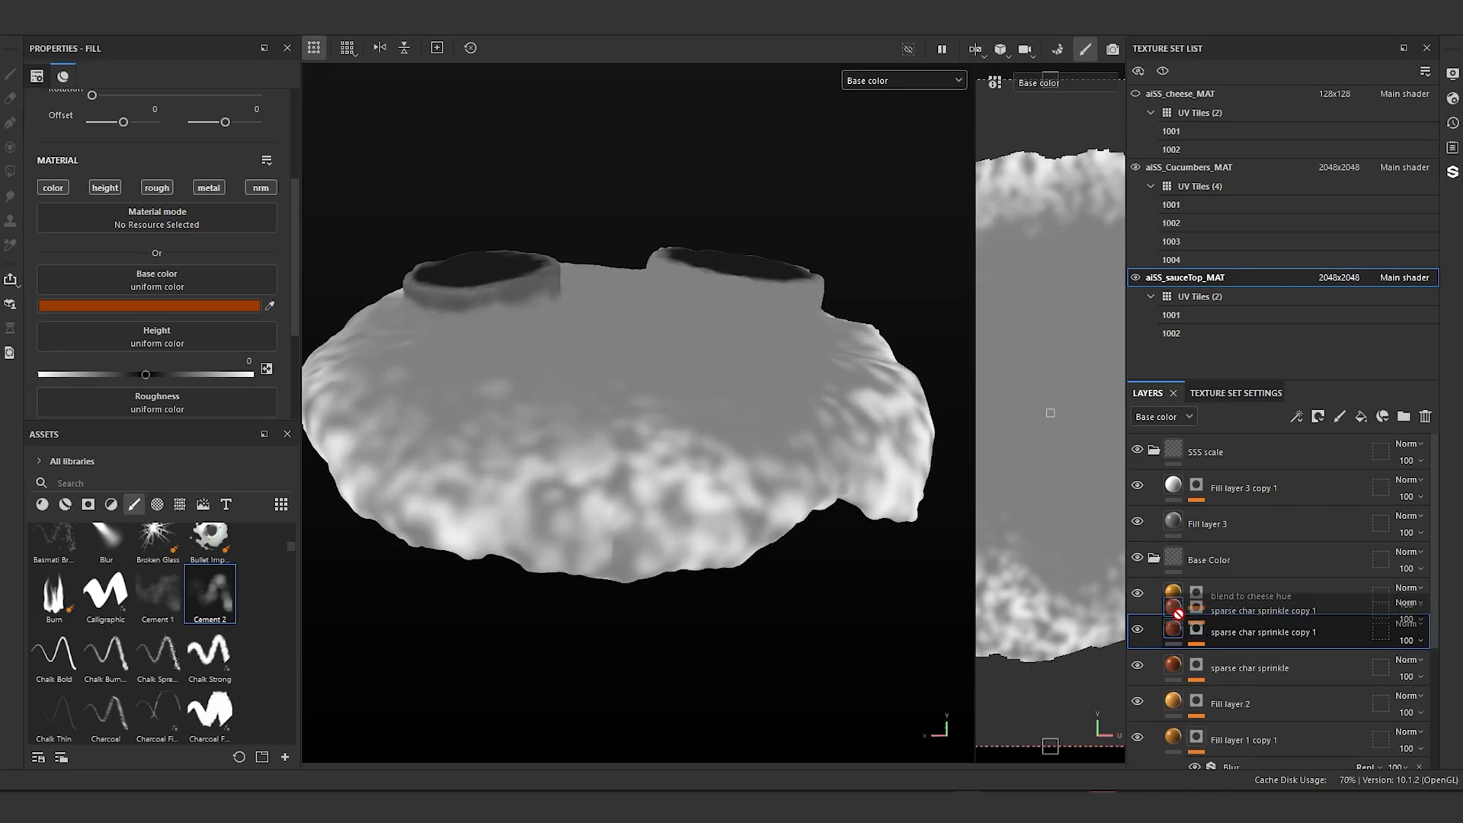
left_click_drag(1174, 629, 1176, 479)
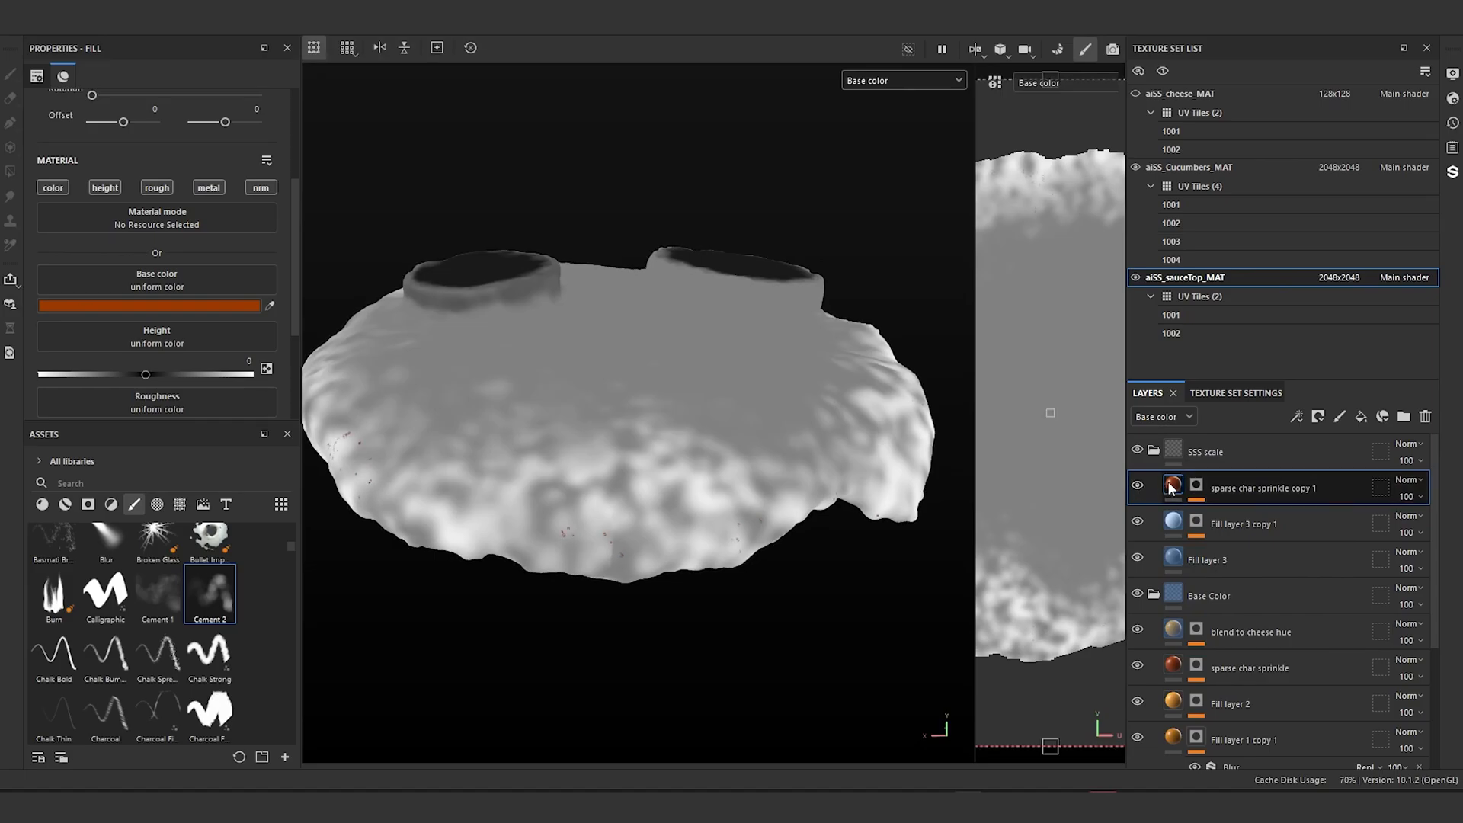
Step: Set the base color of the sparse char sprinkle copy 1 layer to white
mouse_move(1171, 488)
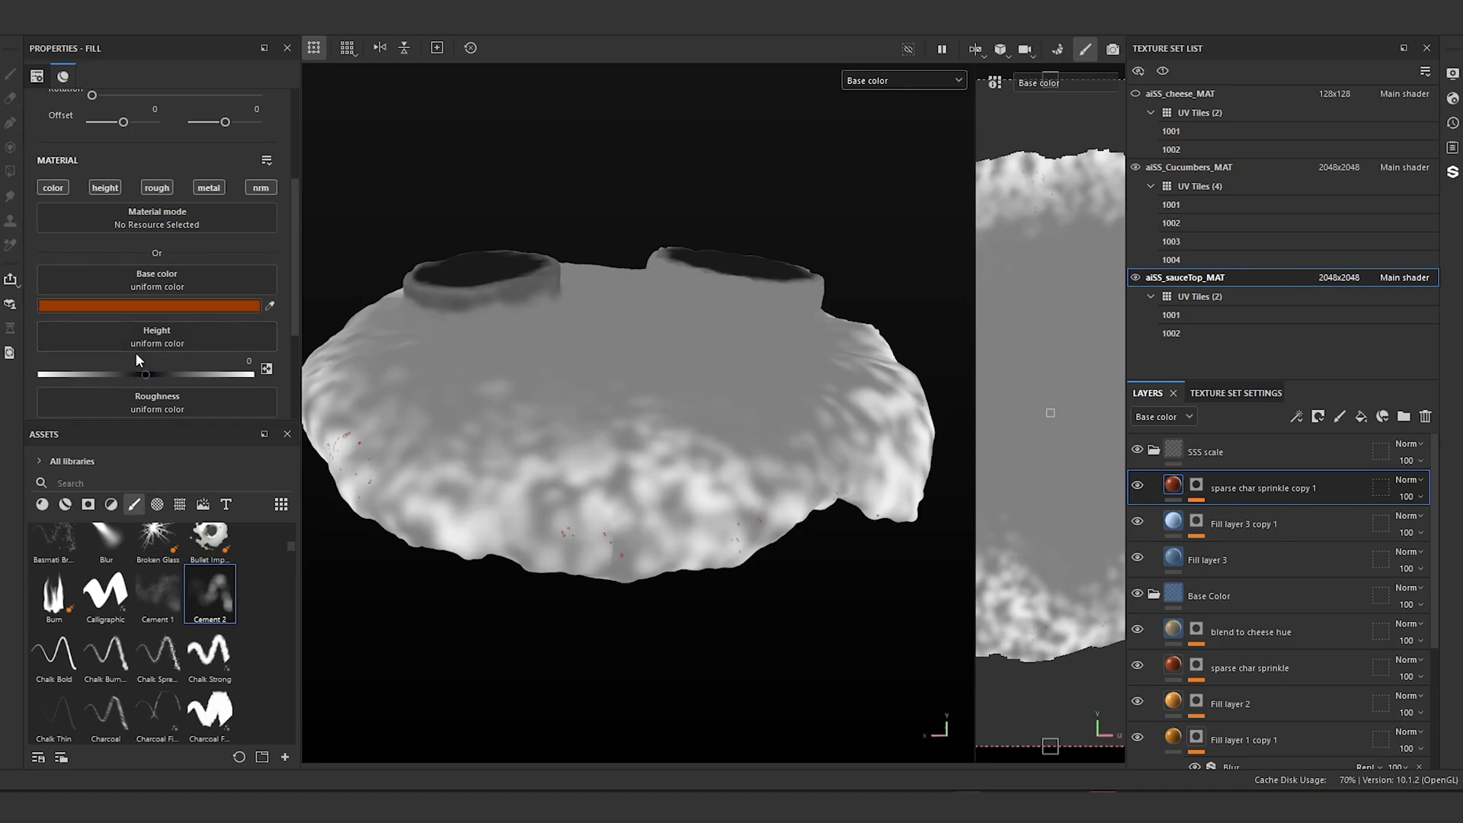
left_click(135, 306)
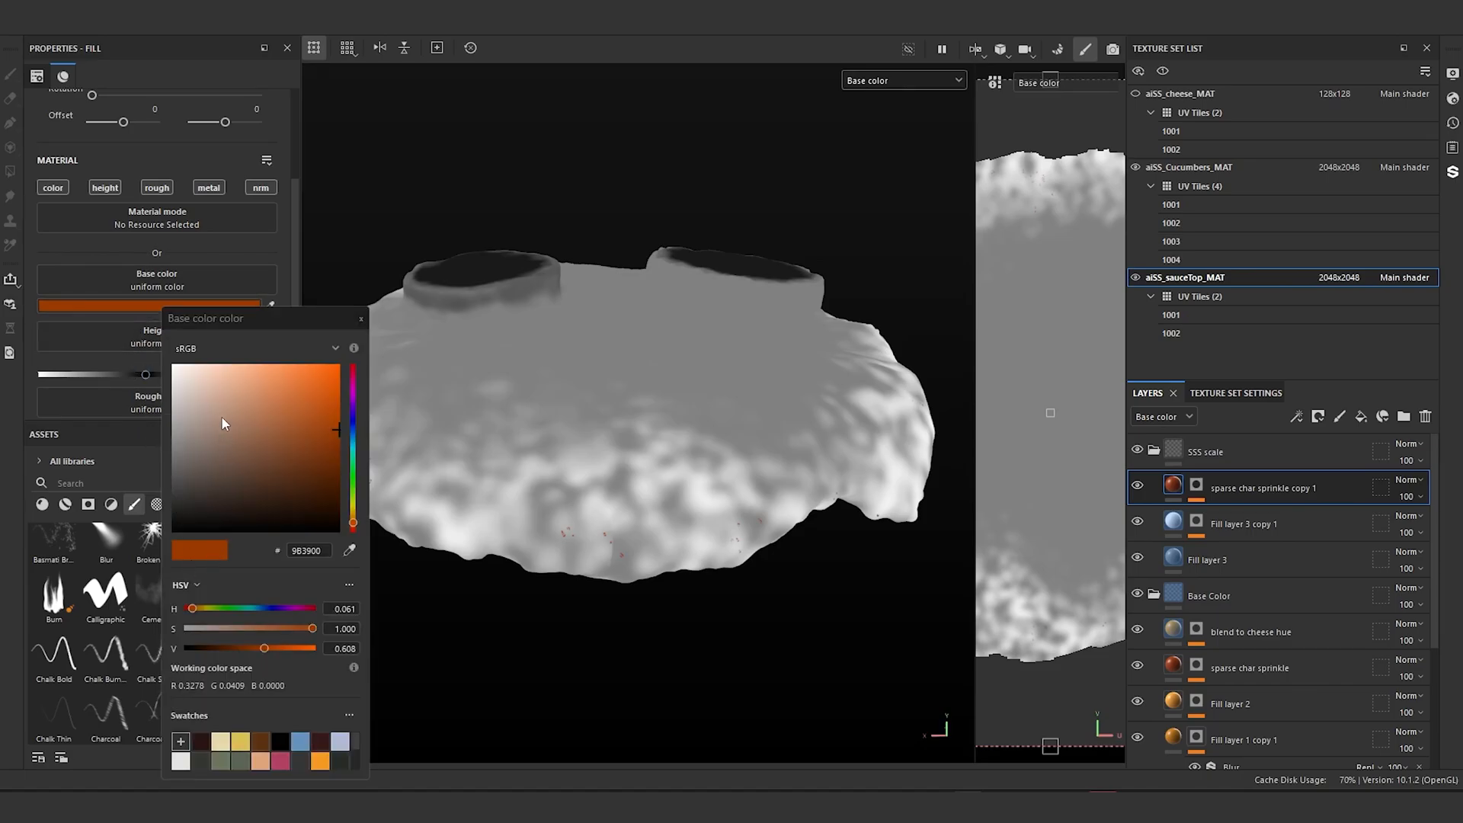
left_click_drag(223, 423, 147, 350)
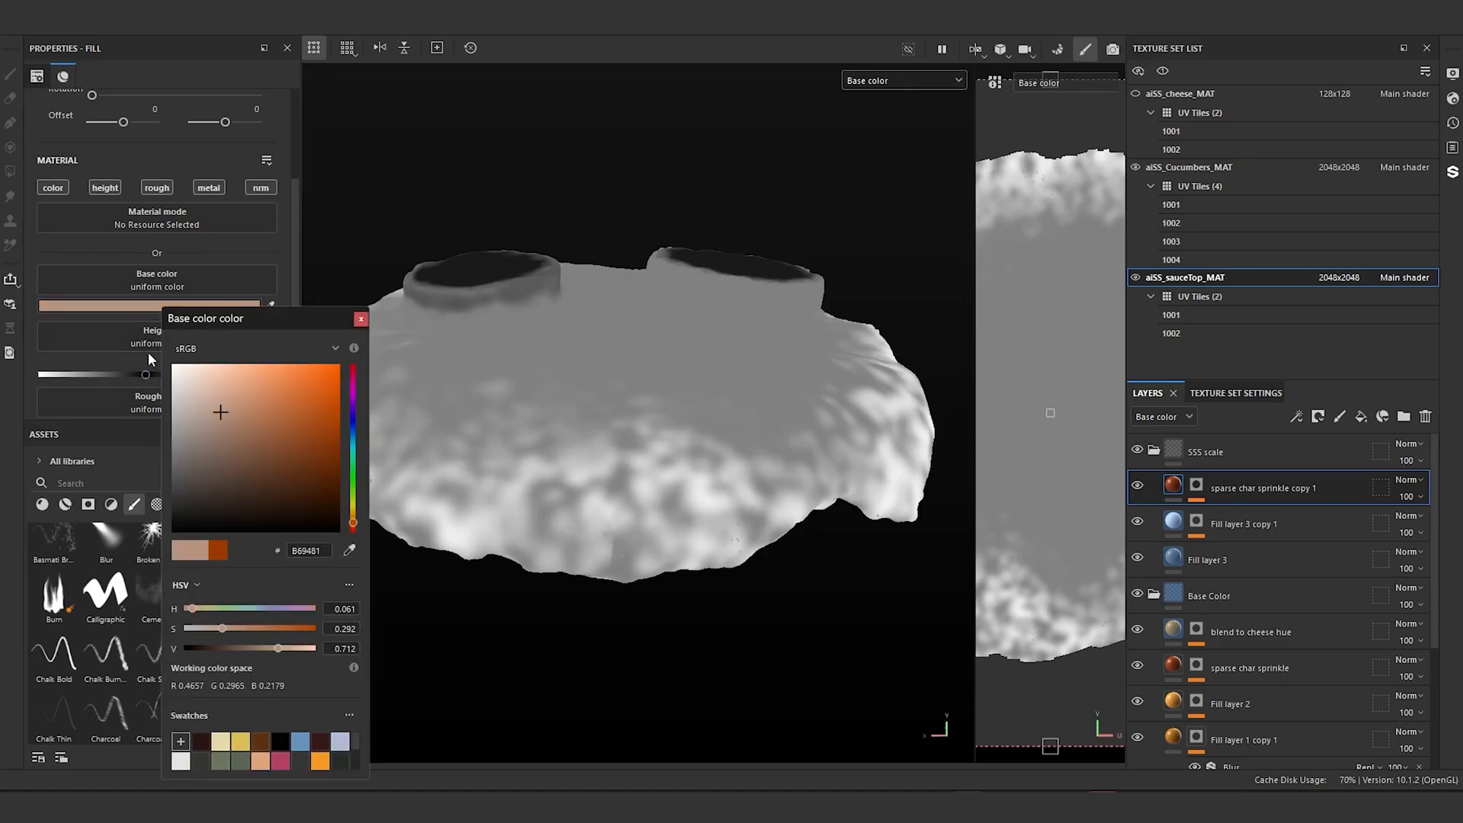
left_click(355, 320)
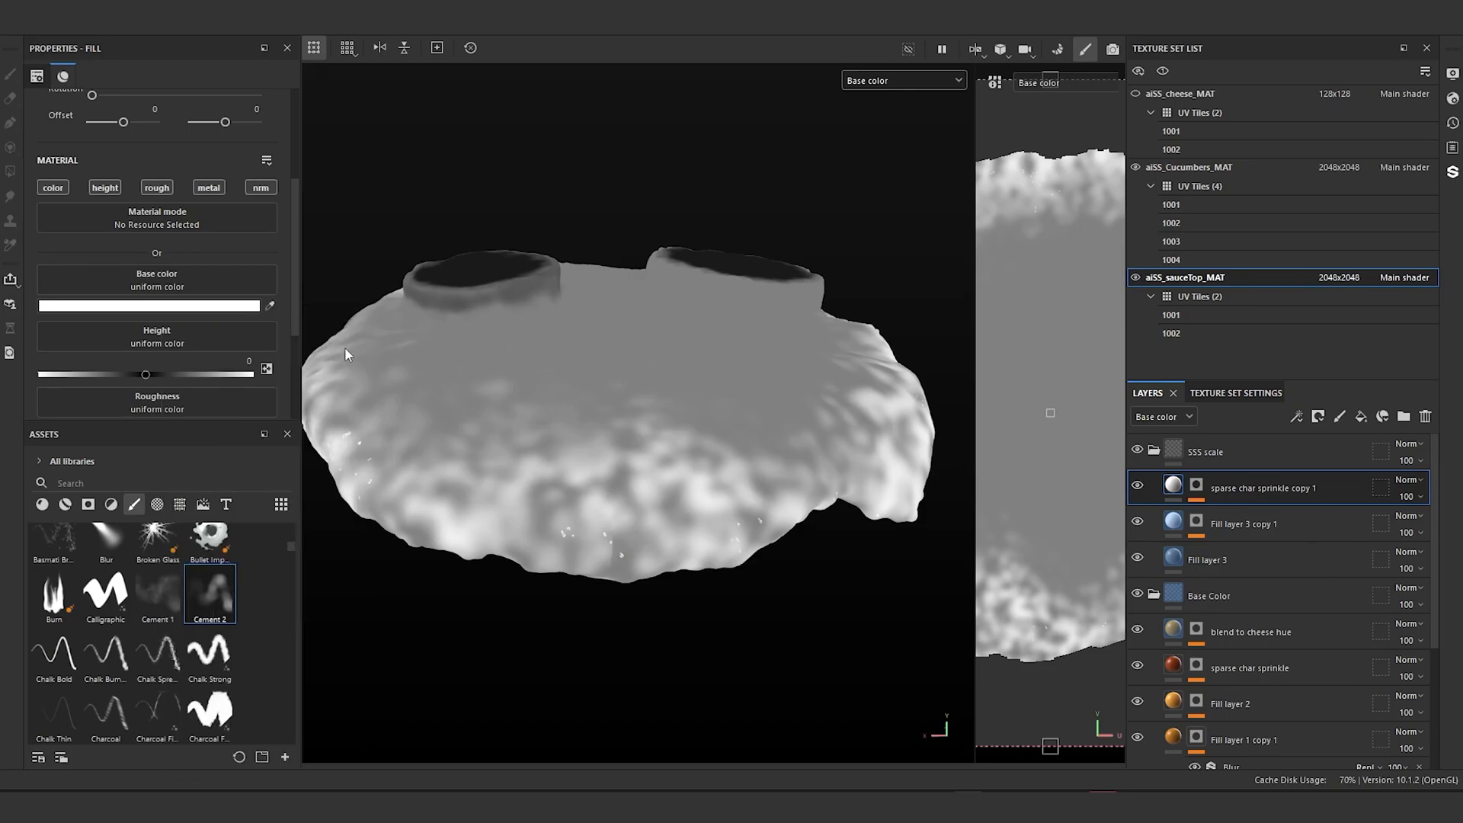
Step: Set the base color value (V) of the sparse char sprinkle copy 1 layer to 0.1 and inspect the specks on the sauce
left_click(164, 306)
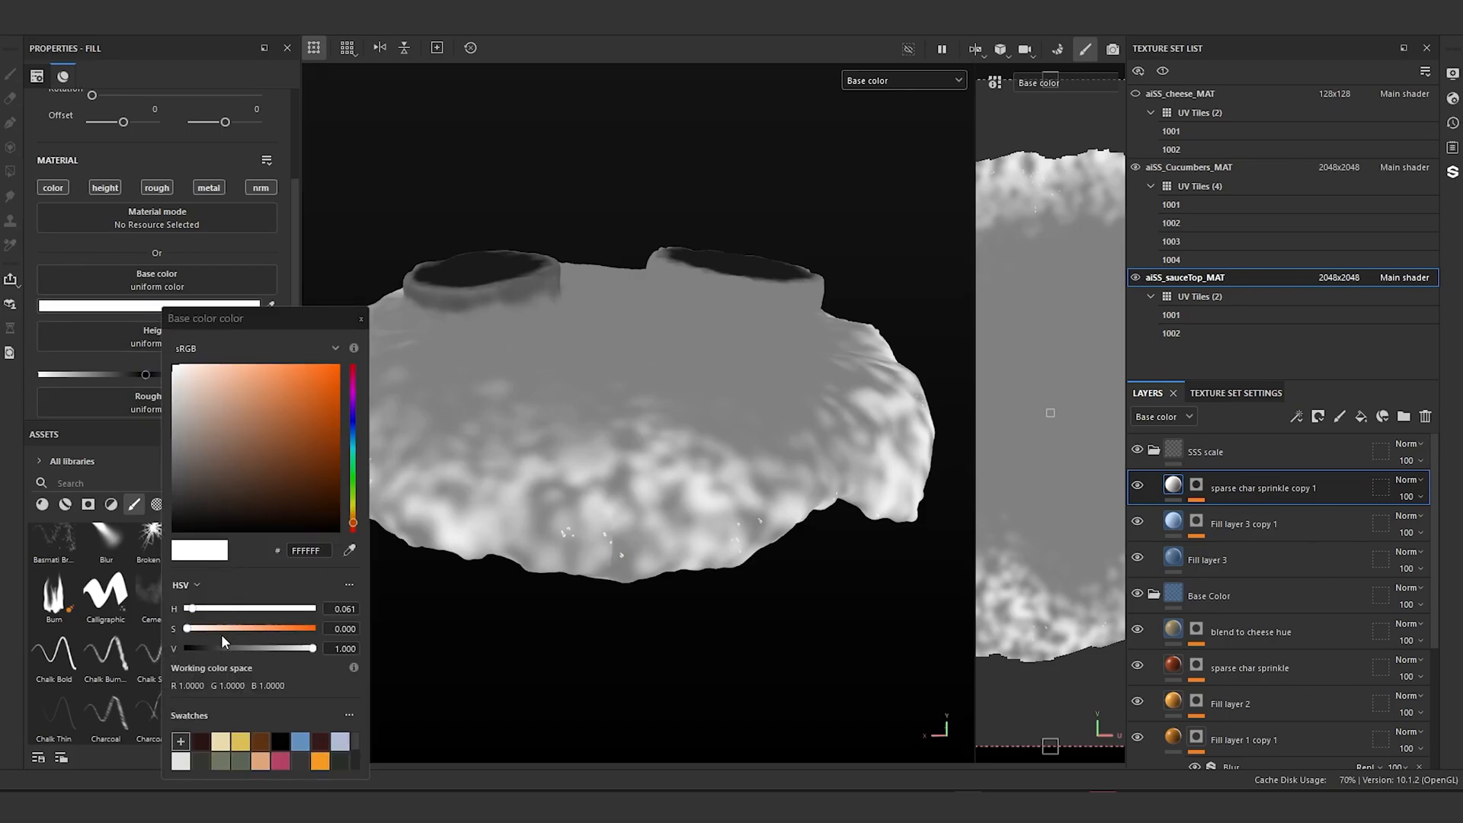
left_click(342, 648)
type("0")
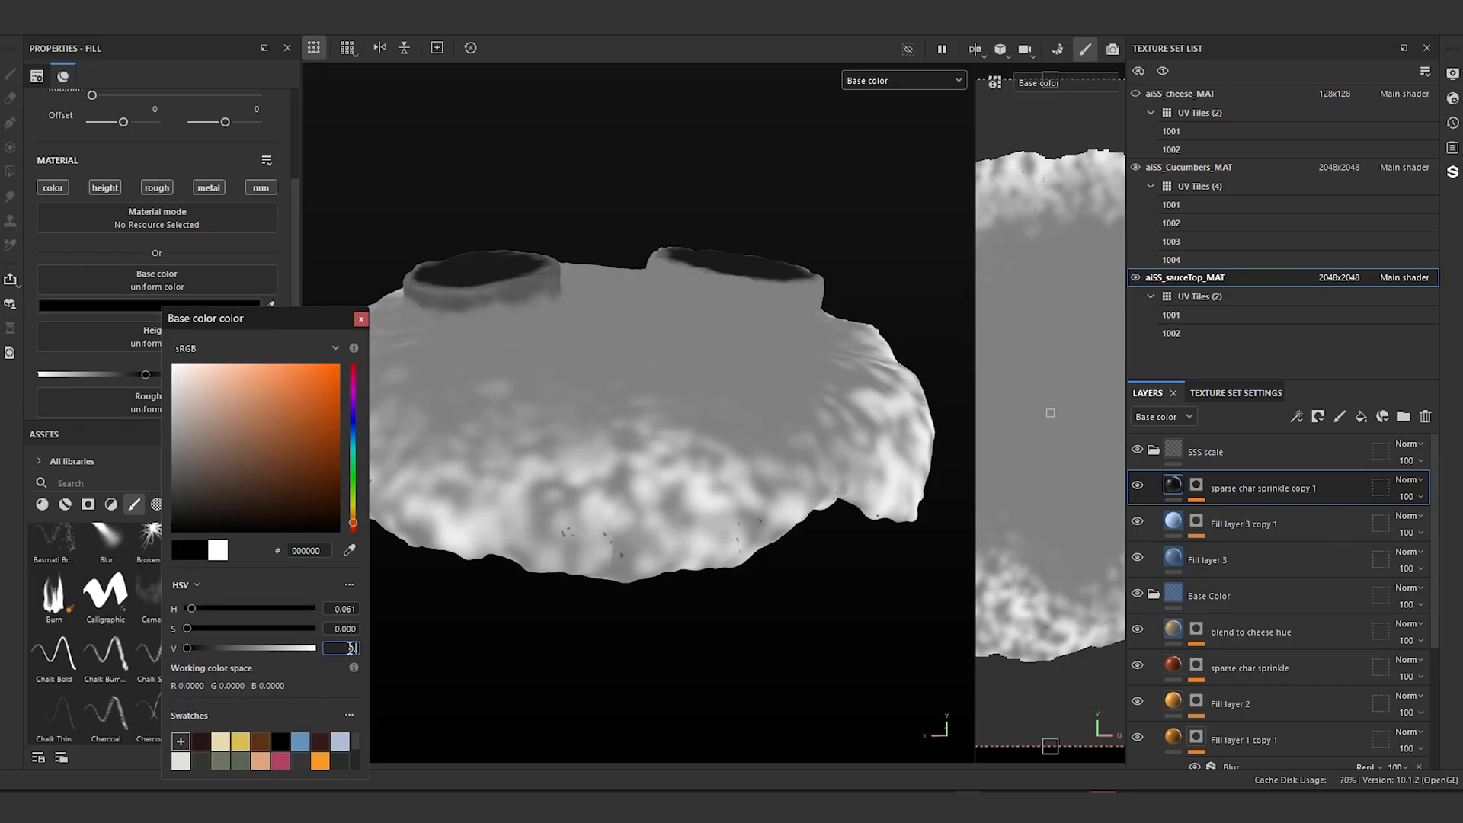
type(".1")
key("Return")
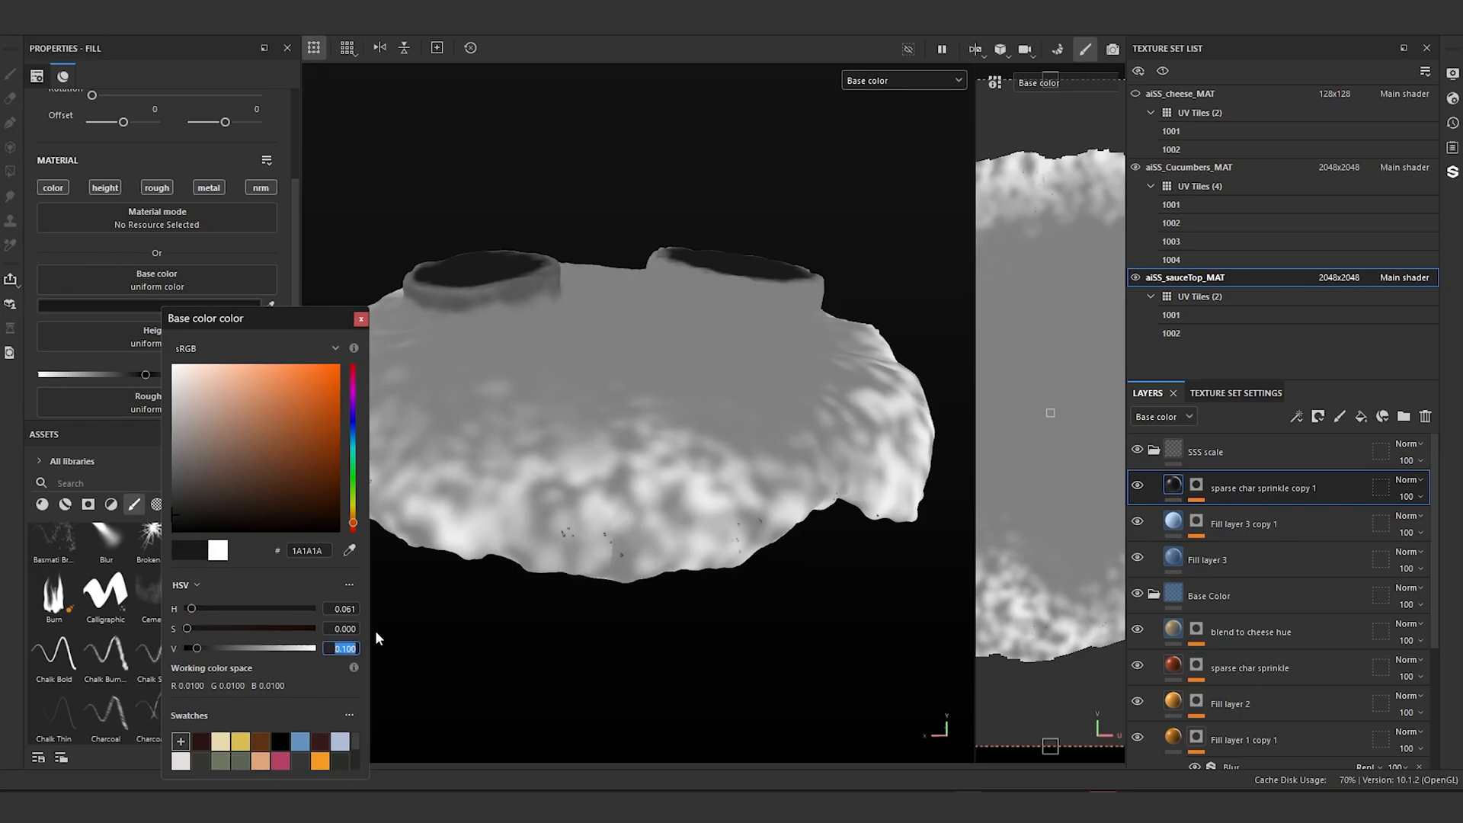
left_click_drag(564, 640, 495, 572, "alt")
scroll(528, 576, "up", 4)
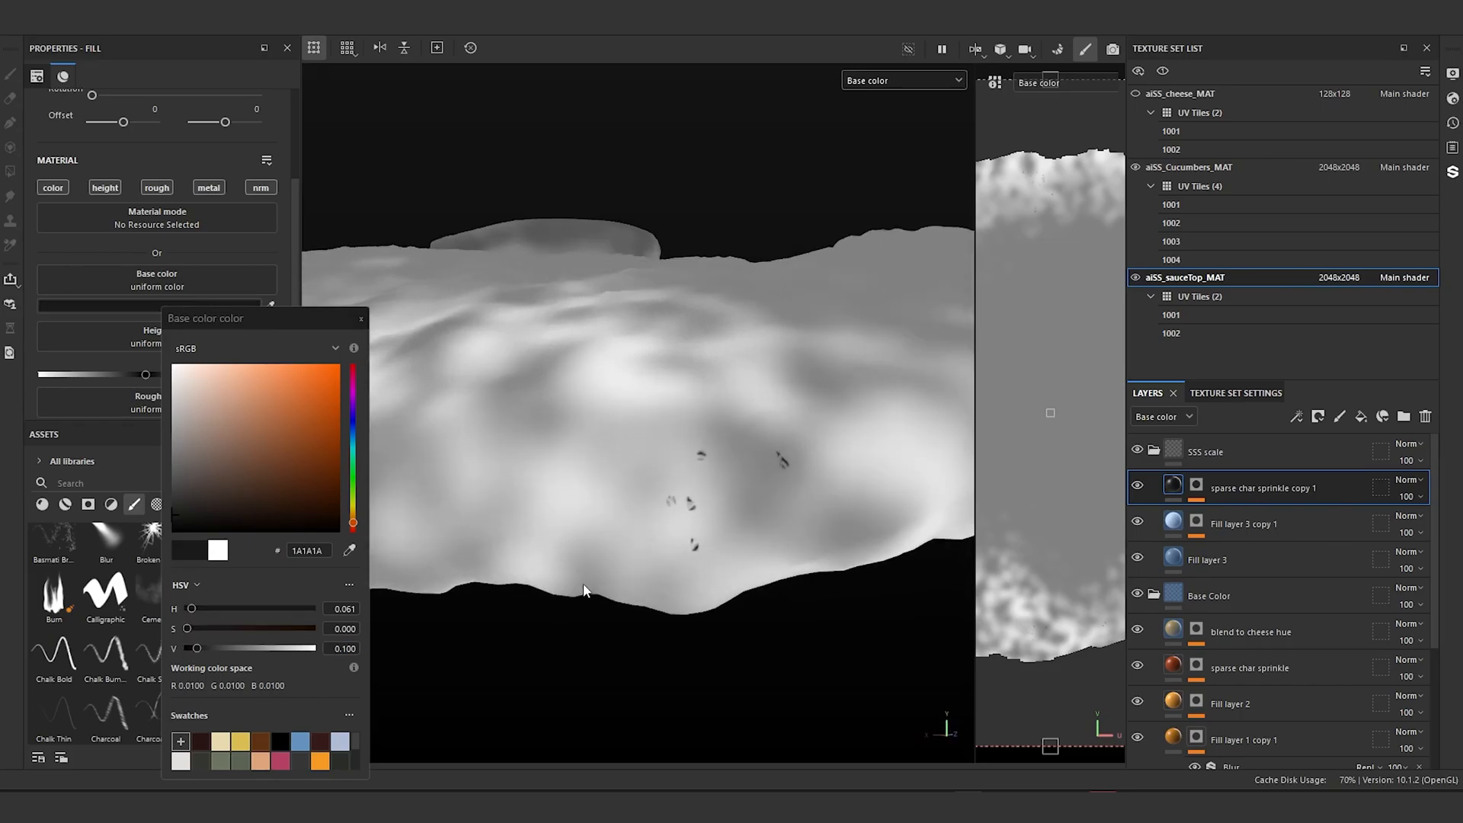
left_click_drag(583, 590, 733, 588, "alt")
scroll(713, 486, "down", 5)
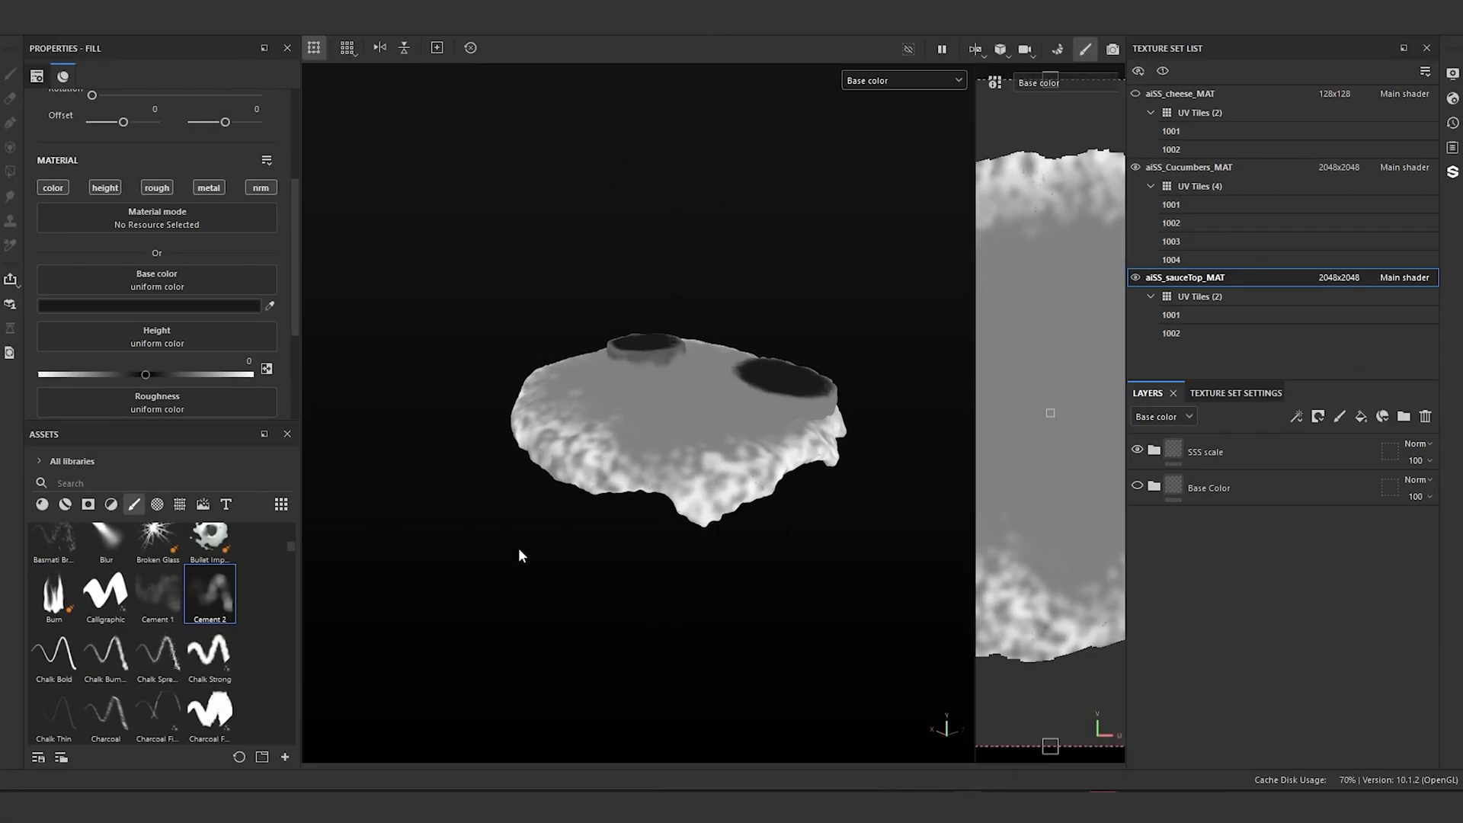
Step: Add a fill layer above the sauce top's SSS scale folder and group it in a folder named Roughness
left_click_drag(518, 547, 538, 539, "alt")
middle_click_drag(537, 538, 559, 530, "alt")
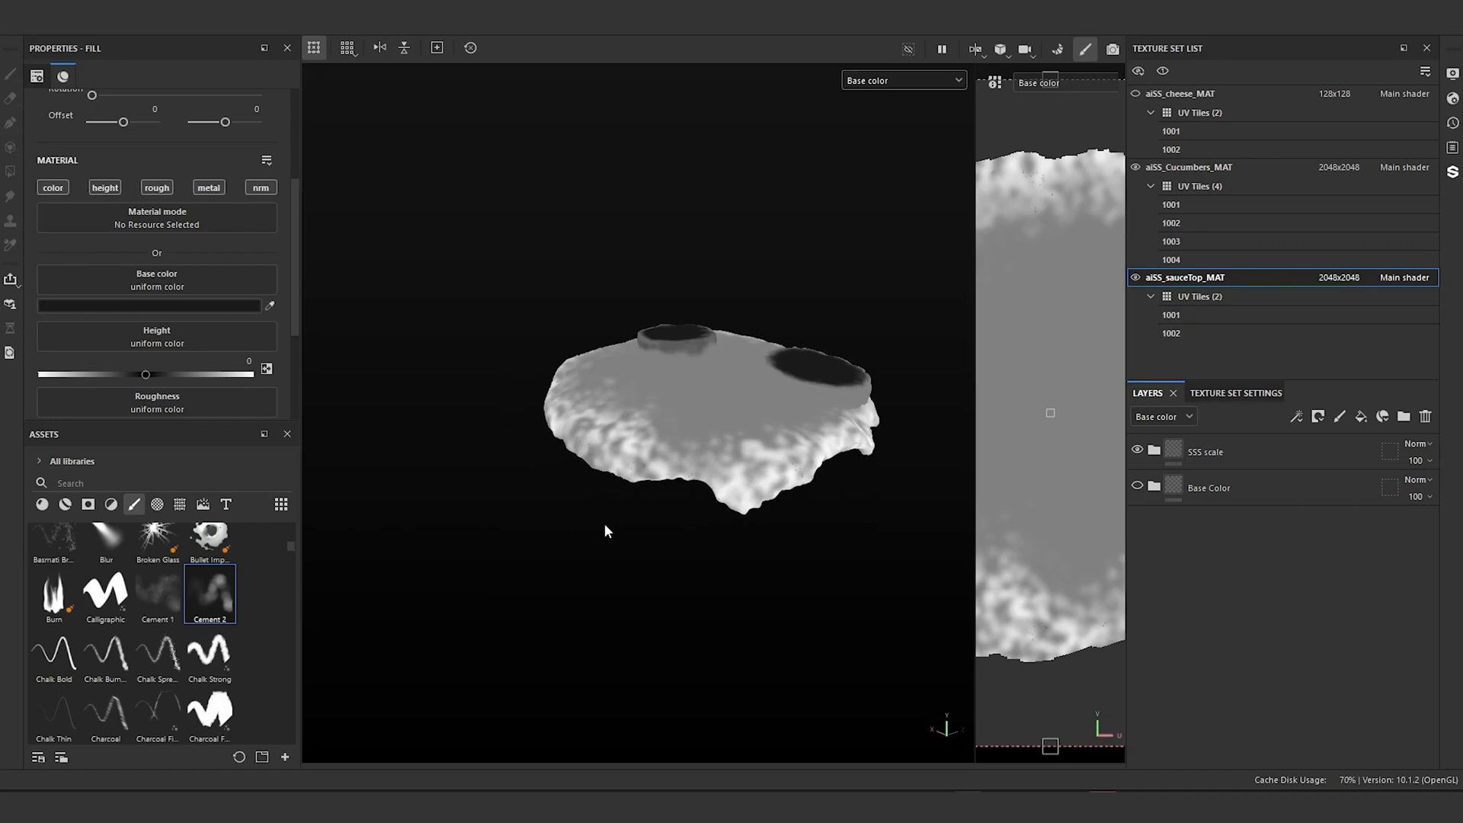
scroll(620, 525, "up", 3)
left_click_drag(640, 526, 640, 493, "alt")
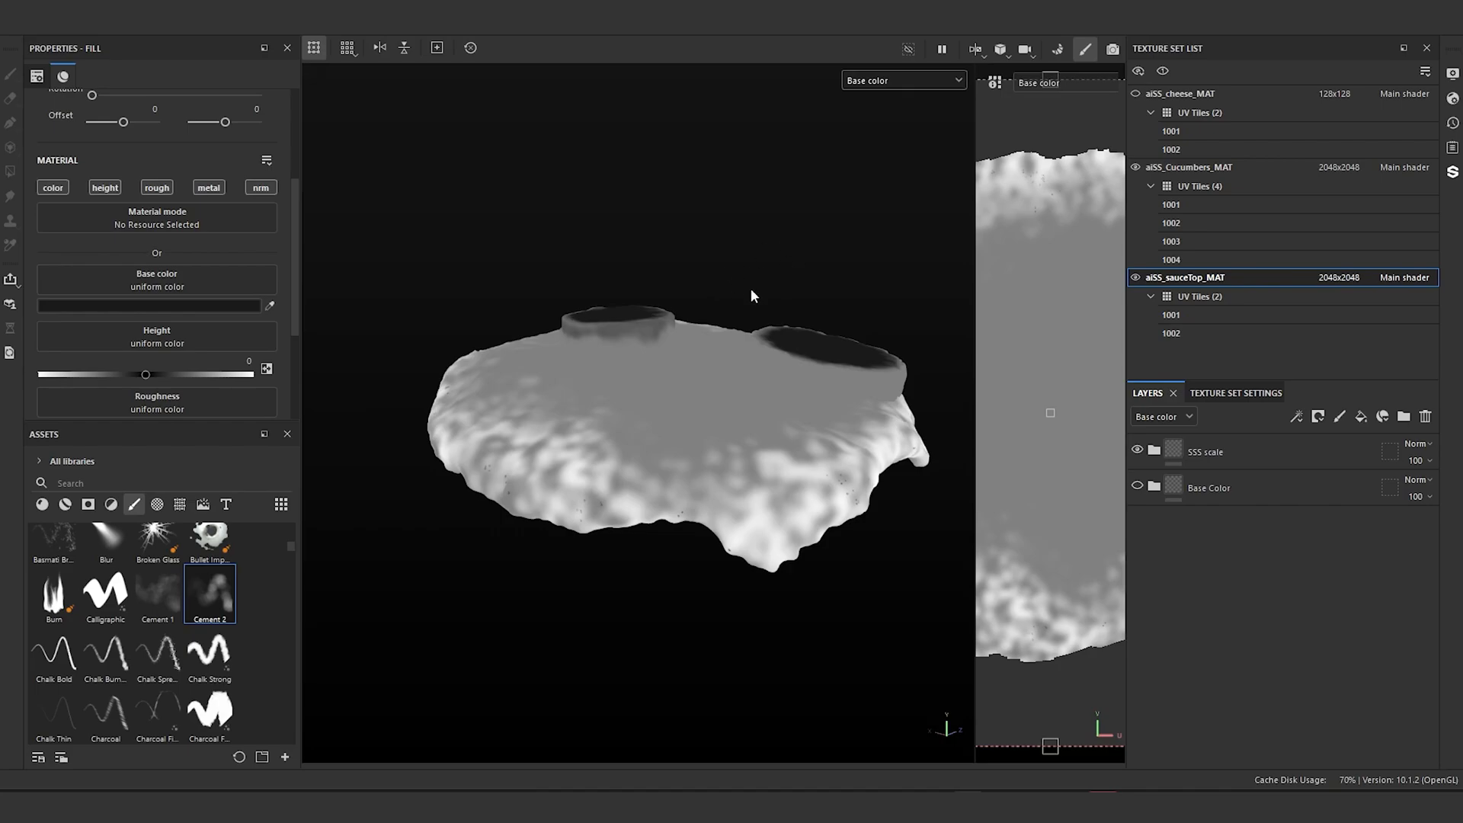
left_click(1218, 451)
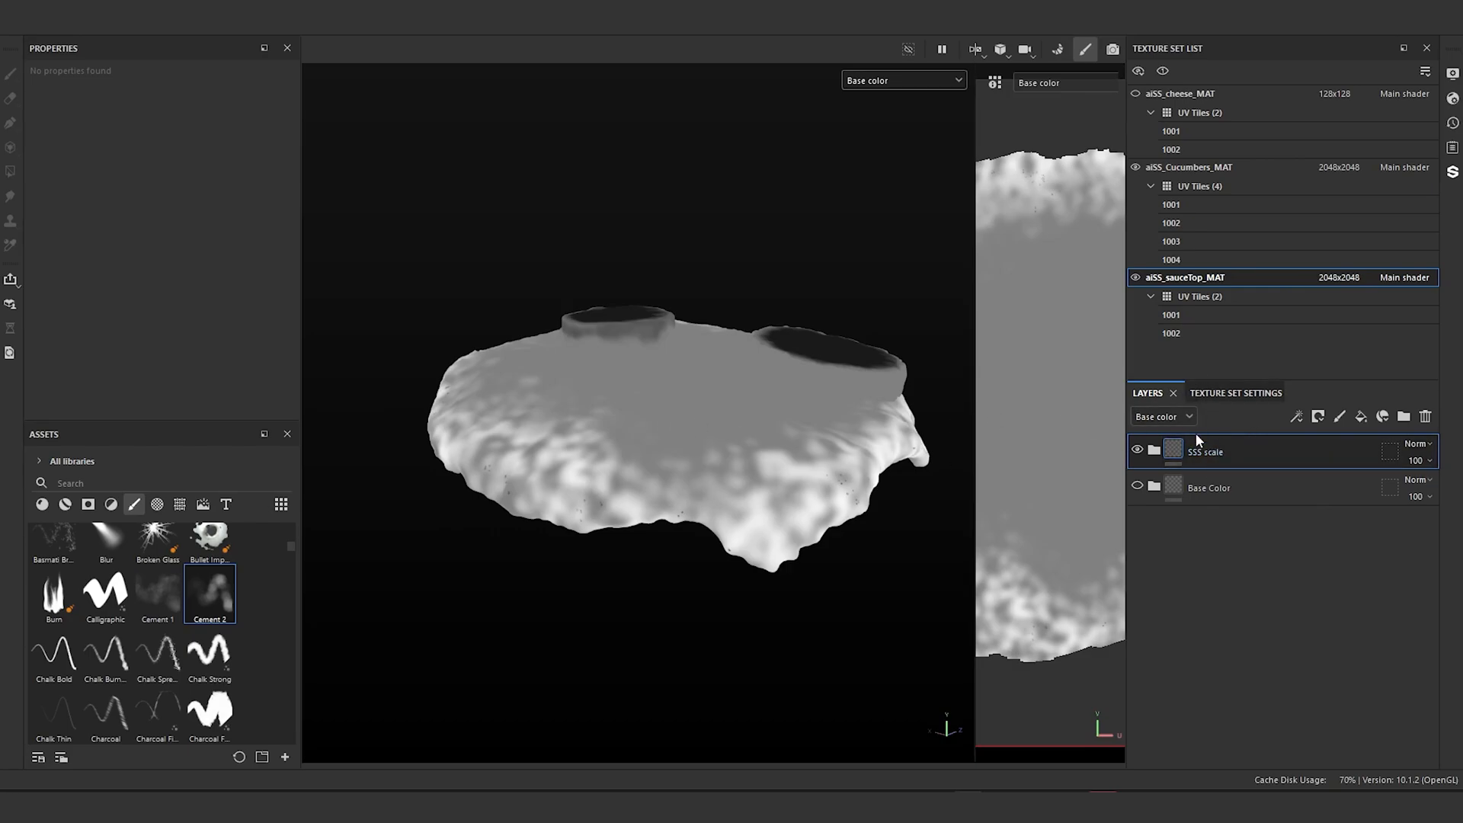
left_click(1361, 416)
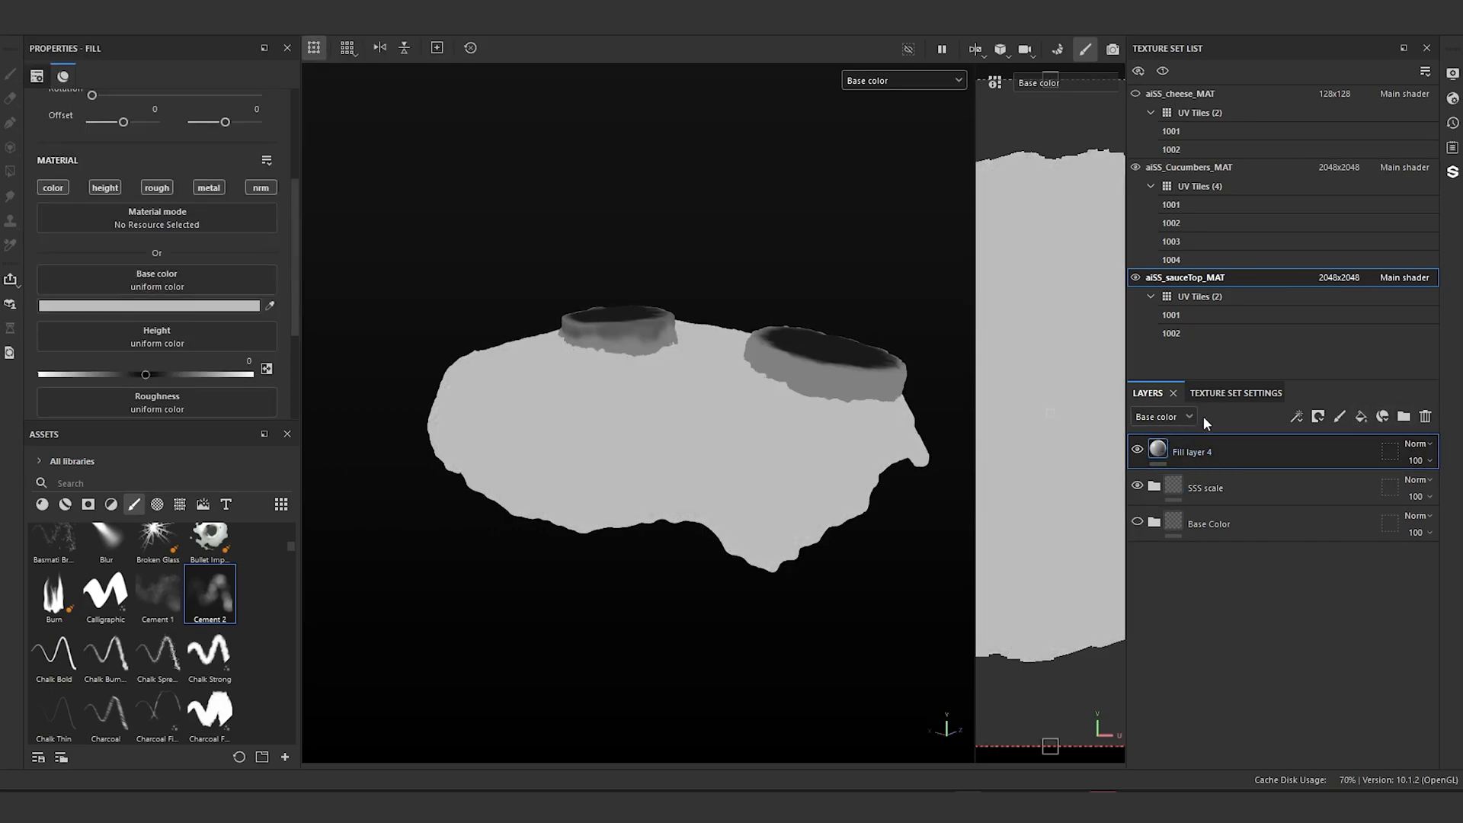
key("ctrl+g")
type("R")
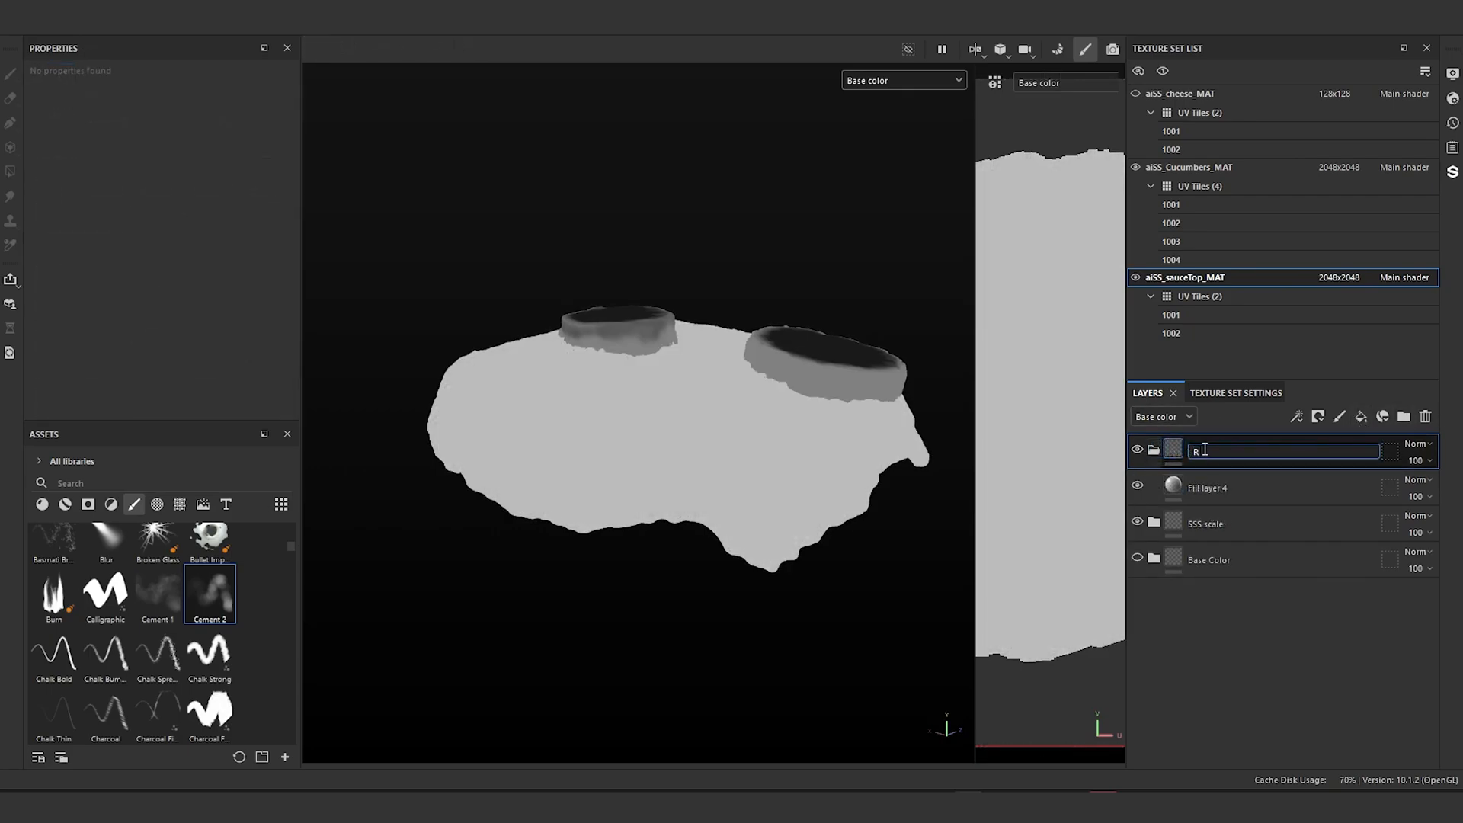
type("oughness")
key("Return")
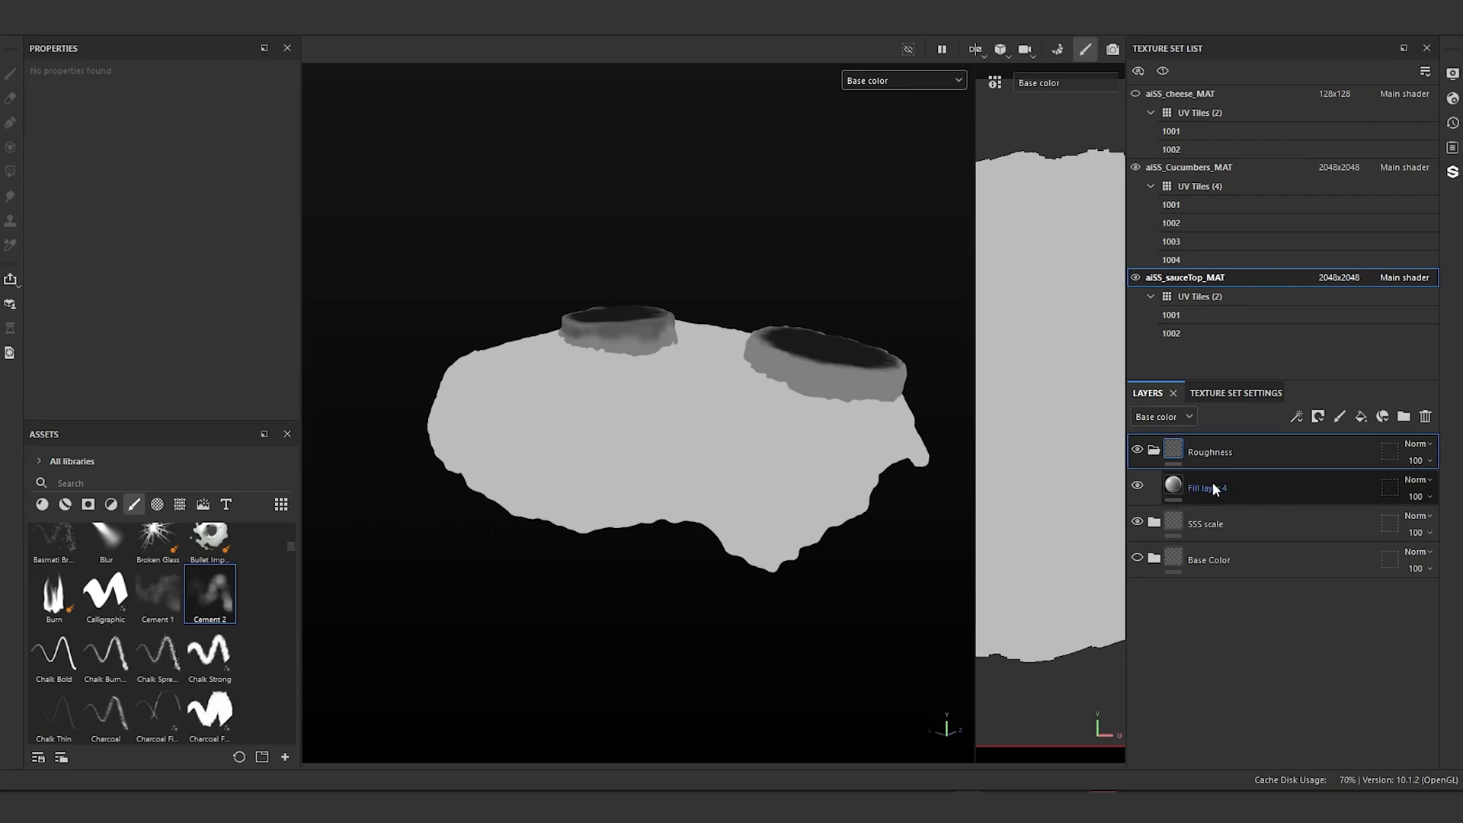
Step: Limit the fill layer in the Roughness folder to the color channel and set its base color value (V) to 0.2
scroll(734, 400, "up", 3)
left_click_drag(734, 400, 741, 448, "alt")
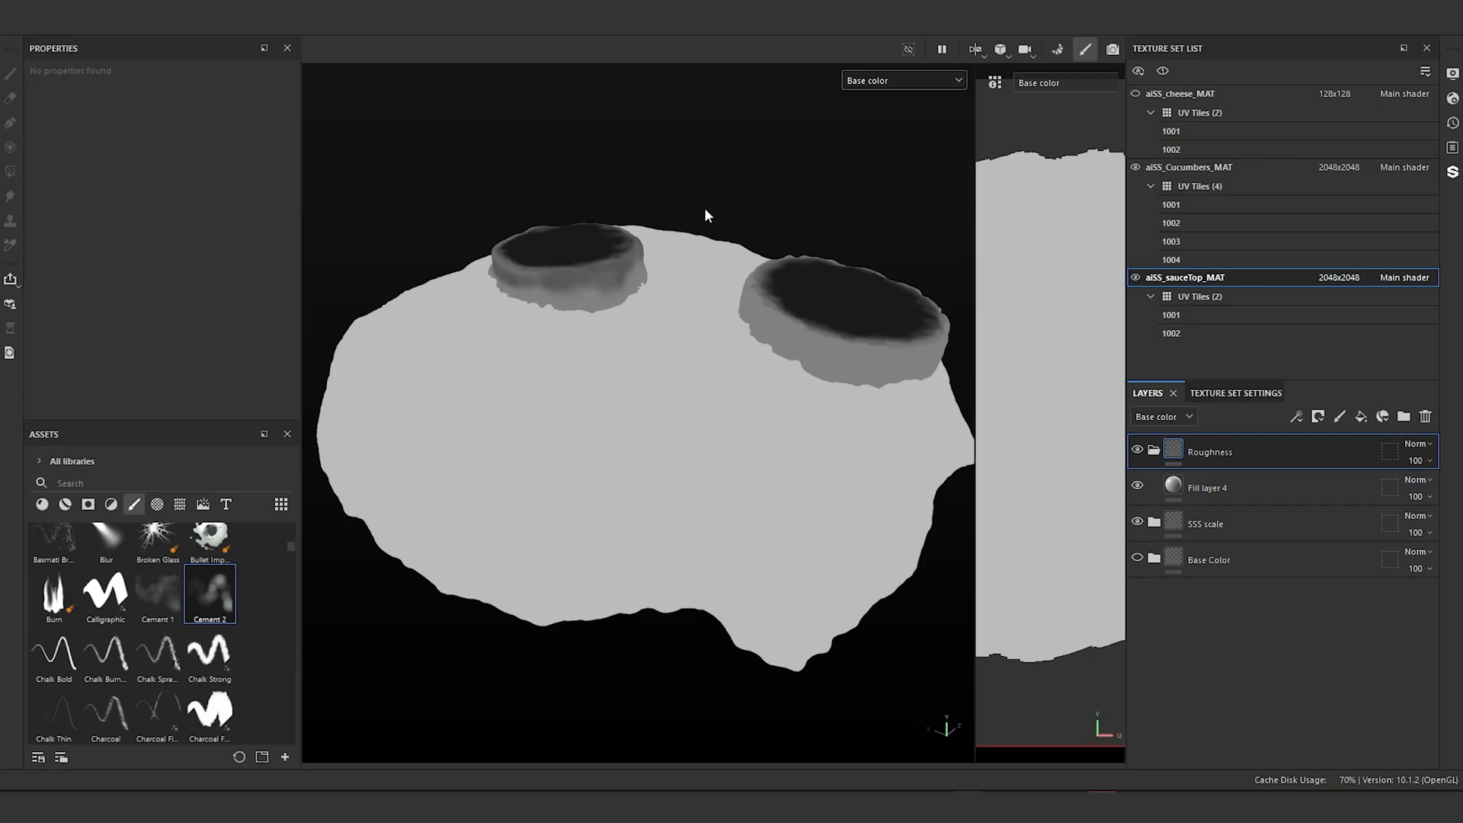
left_click(1204, 488)
left_click(223, 306)
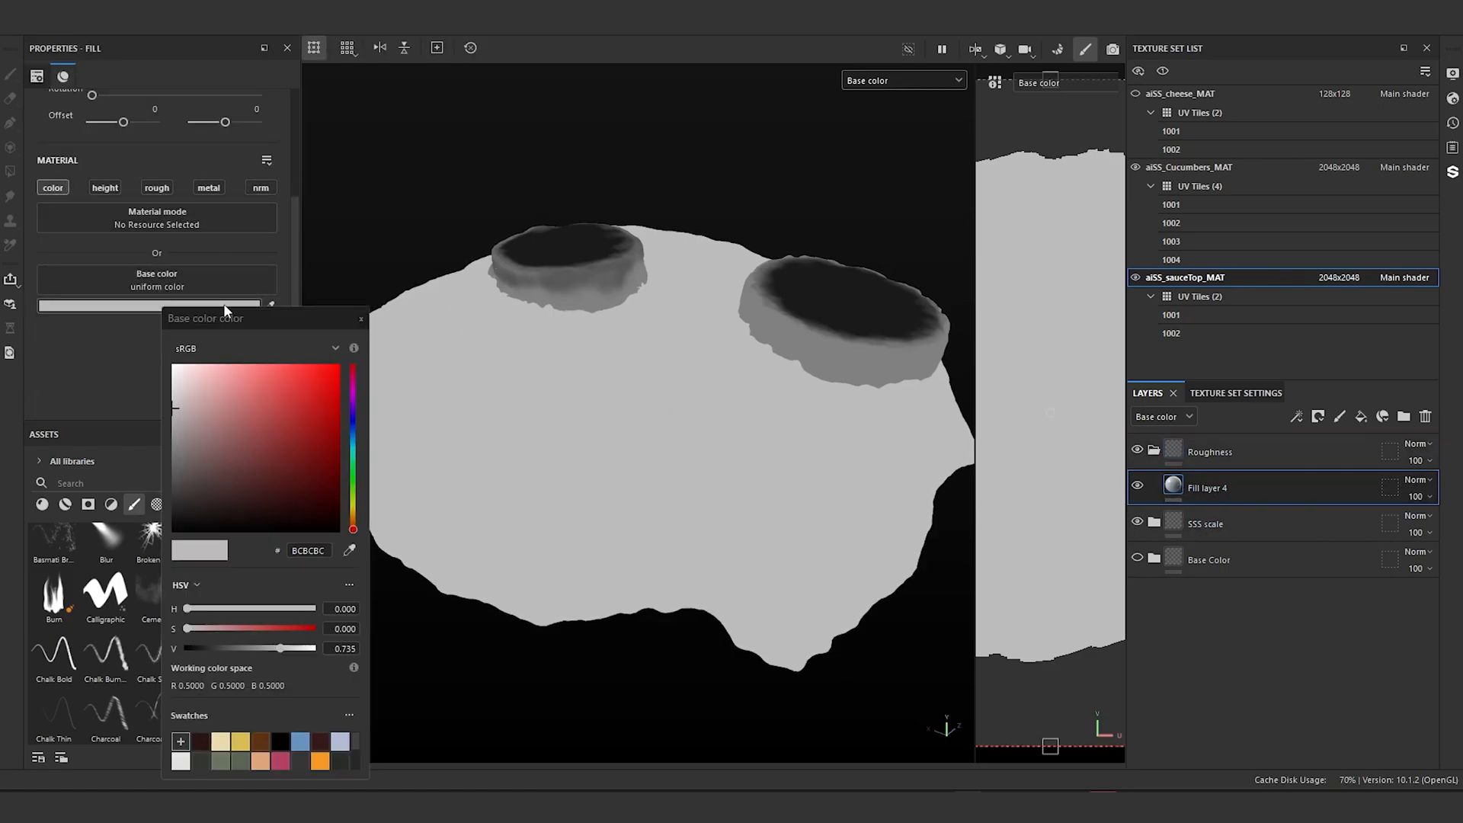
double_click(346, 648)
type("2")
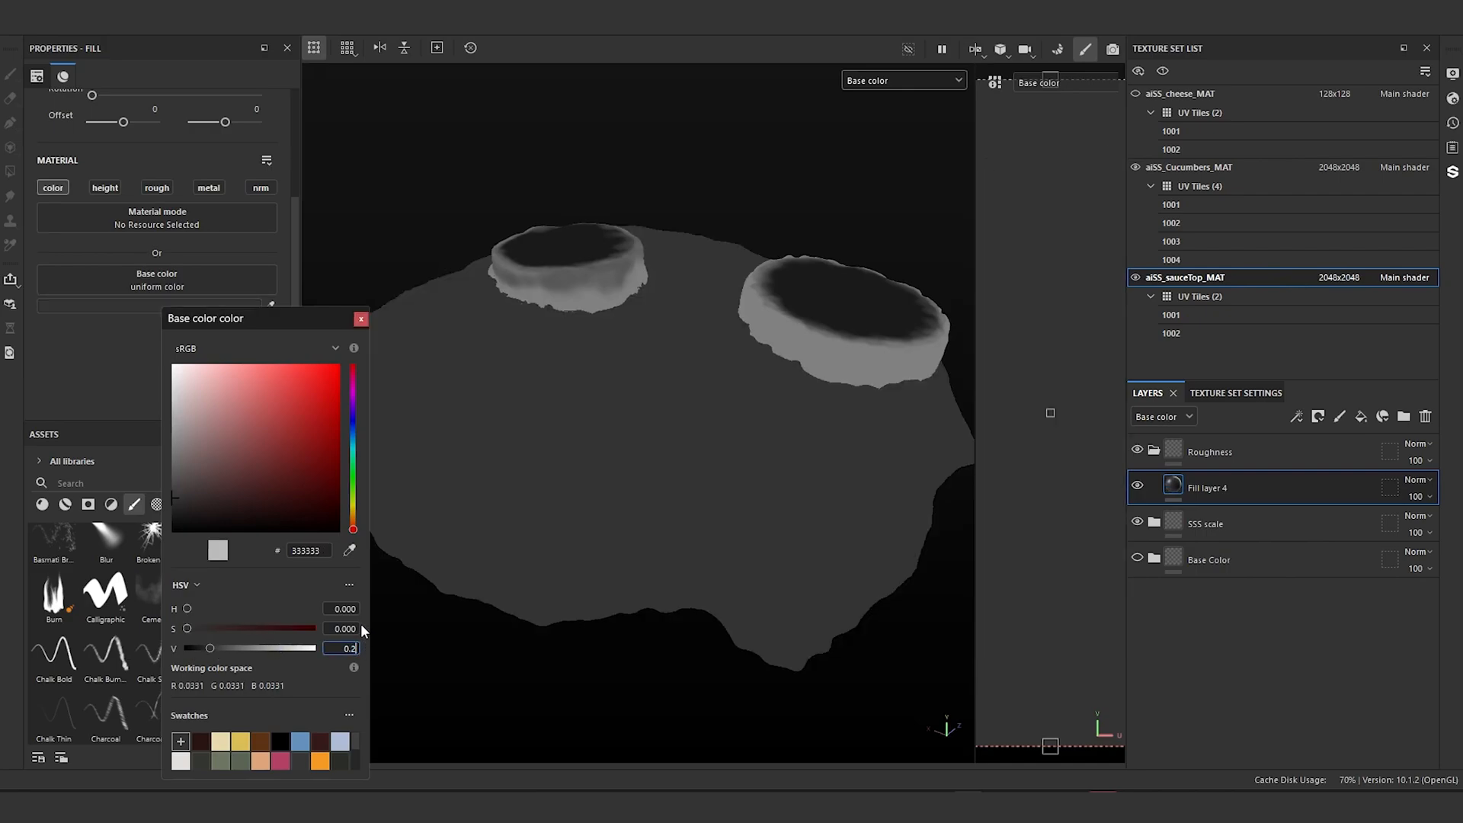
left_click(457, 616)
left_click_drag(564, 566, 610, 431, "alt")
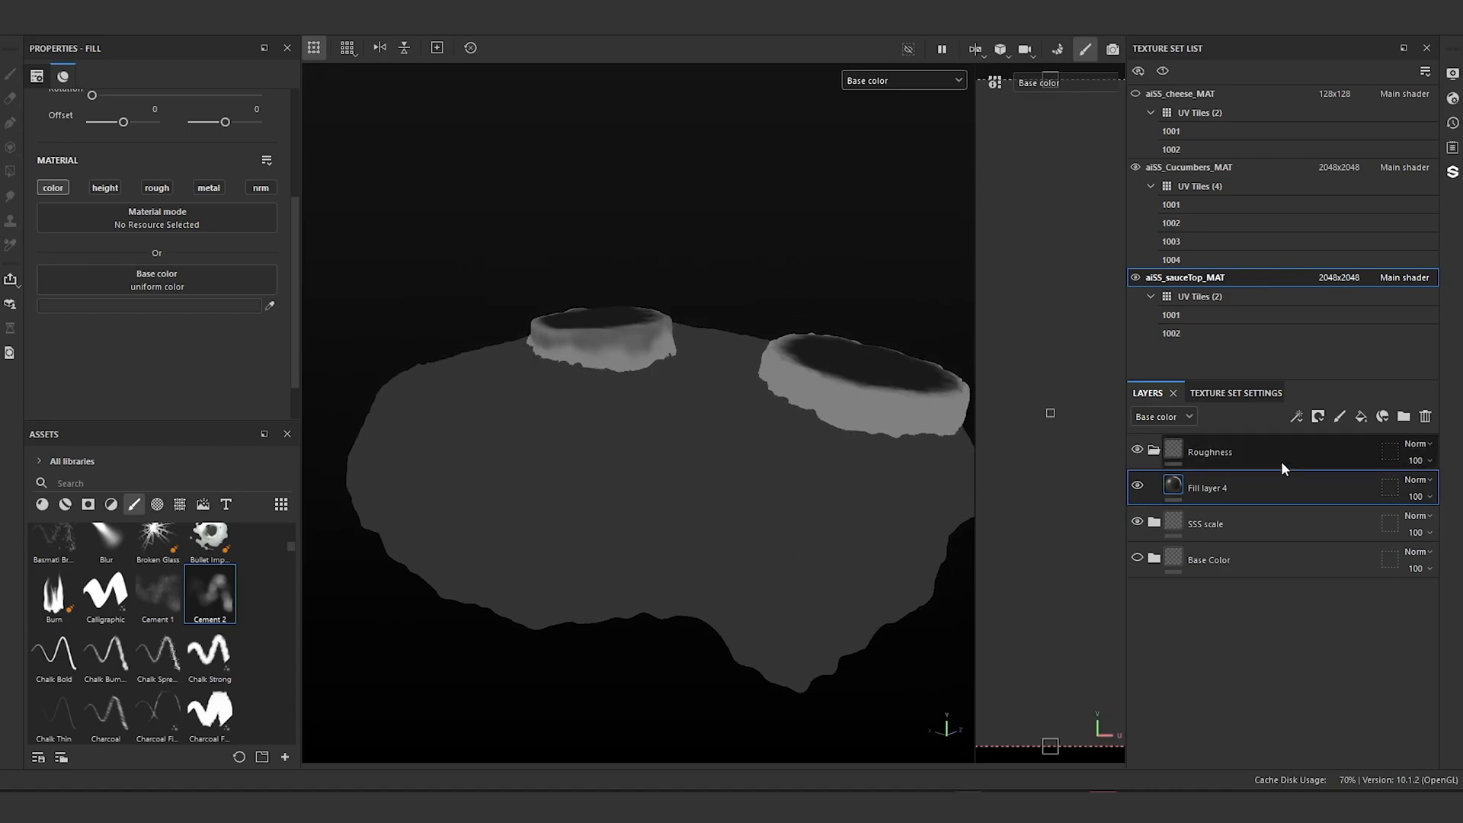
Step: Collapse the Roughness folder, then switch to the aiSS_Cucumbers_MAT texture set and collapse its SSS Scale and Base Color folders
left_click(1154, 450)
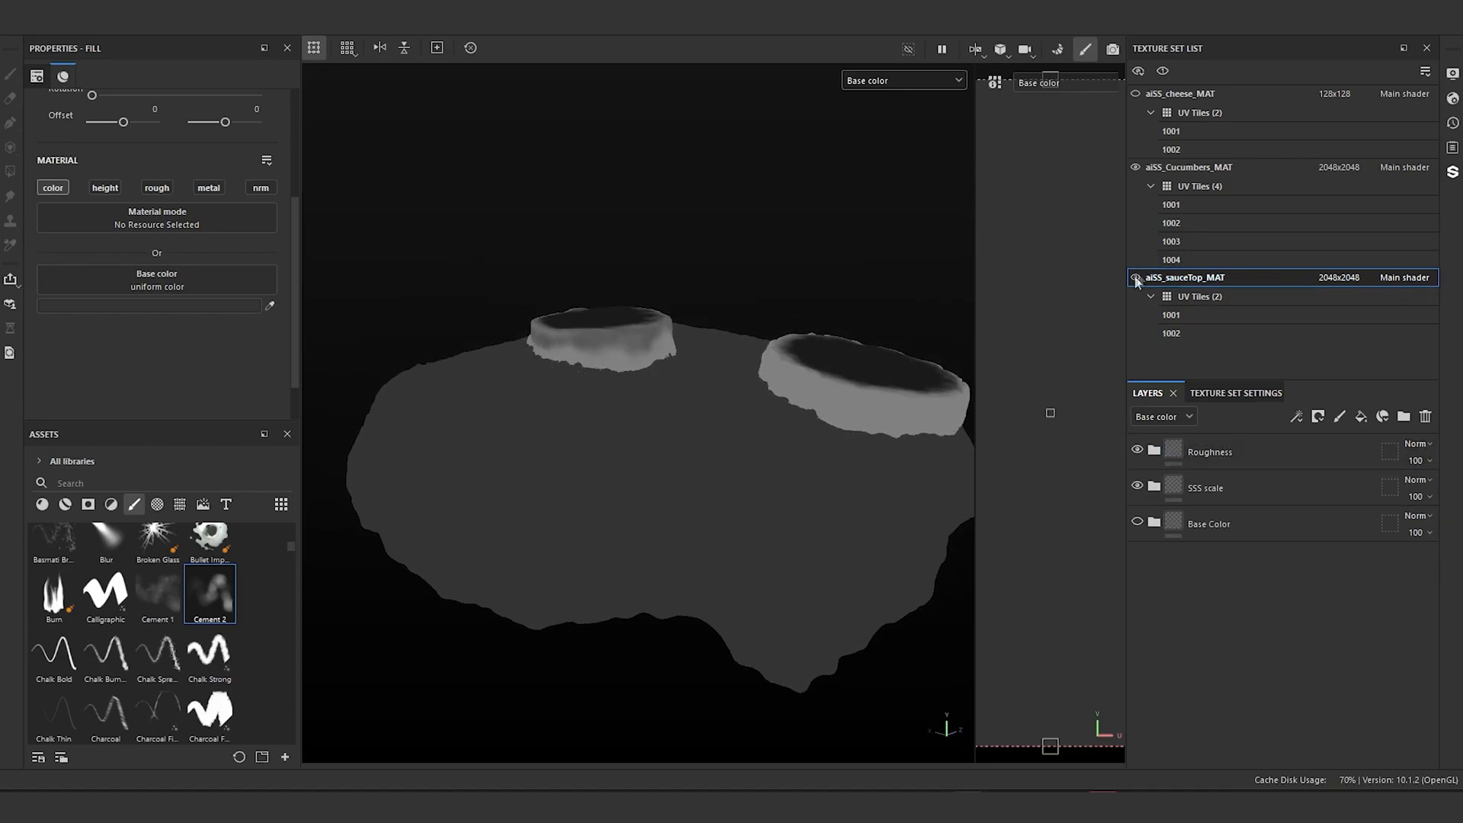
left_click(1135, 277)
left_click(1135, 278)
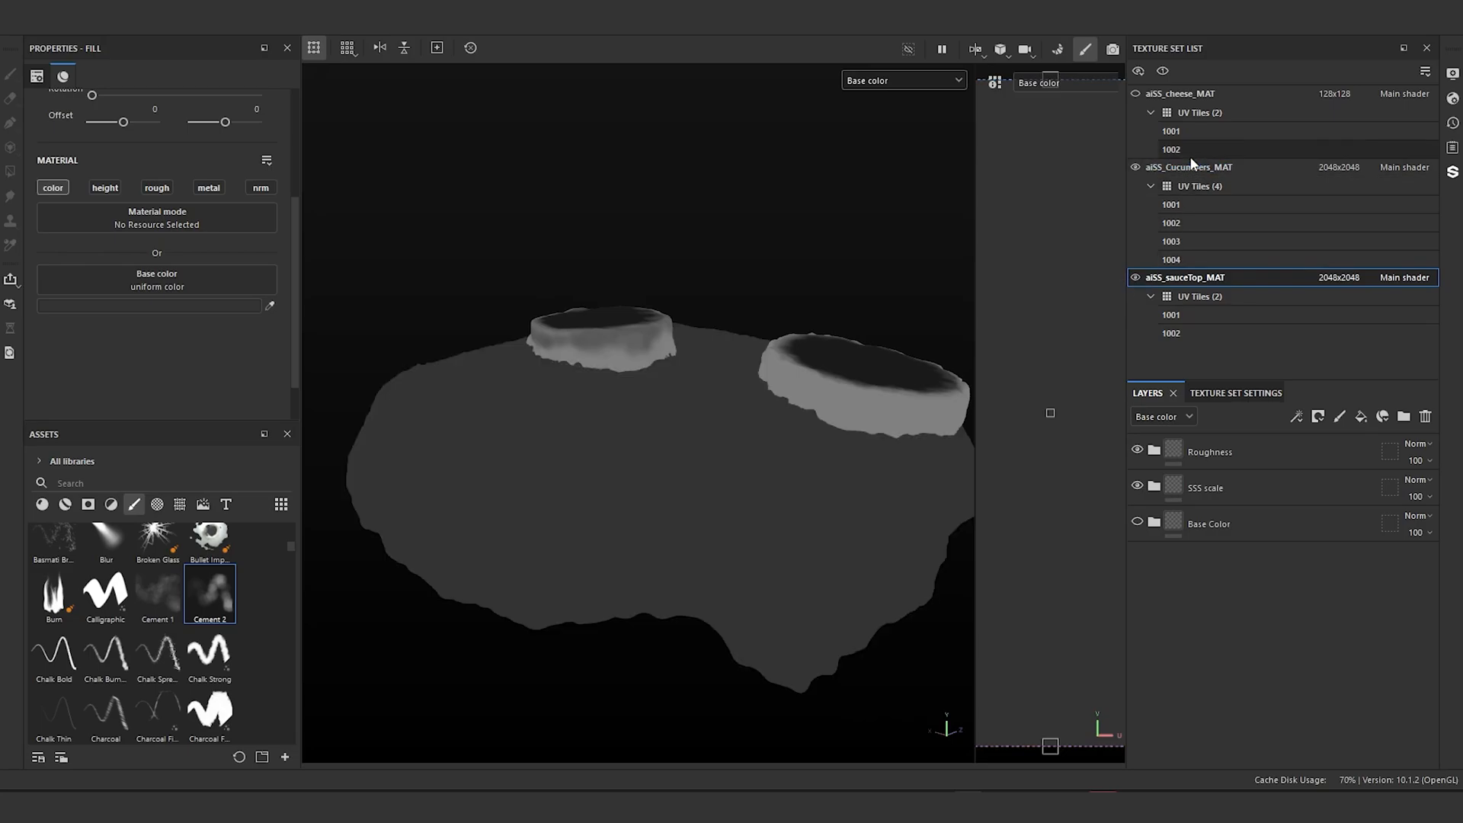
right_click(811, 368, "ctrl+alt")
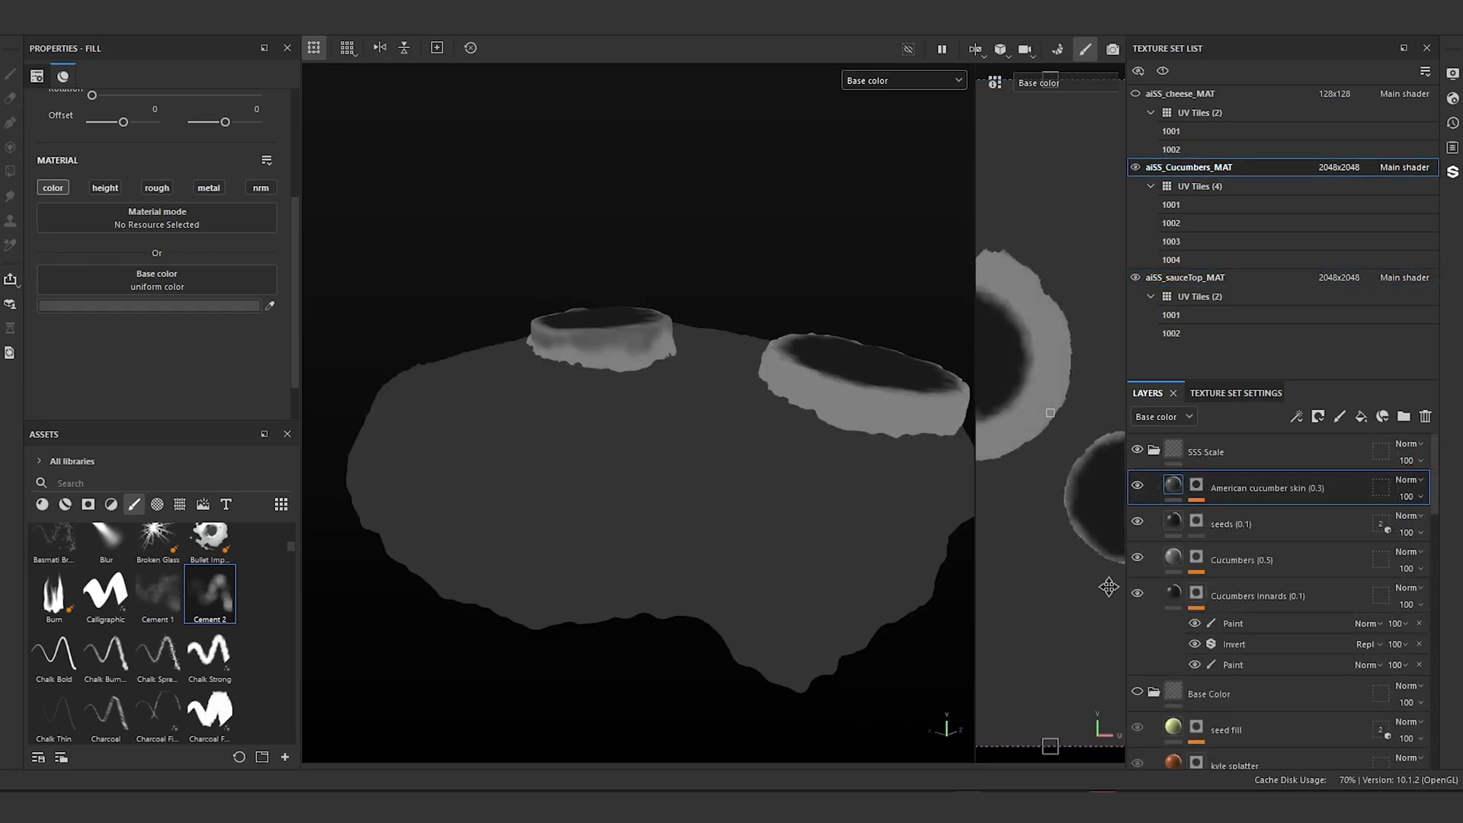
left_click(1153, 451)
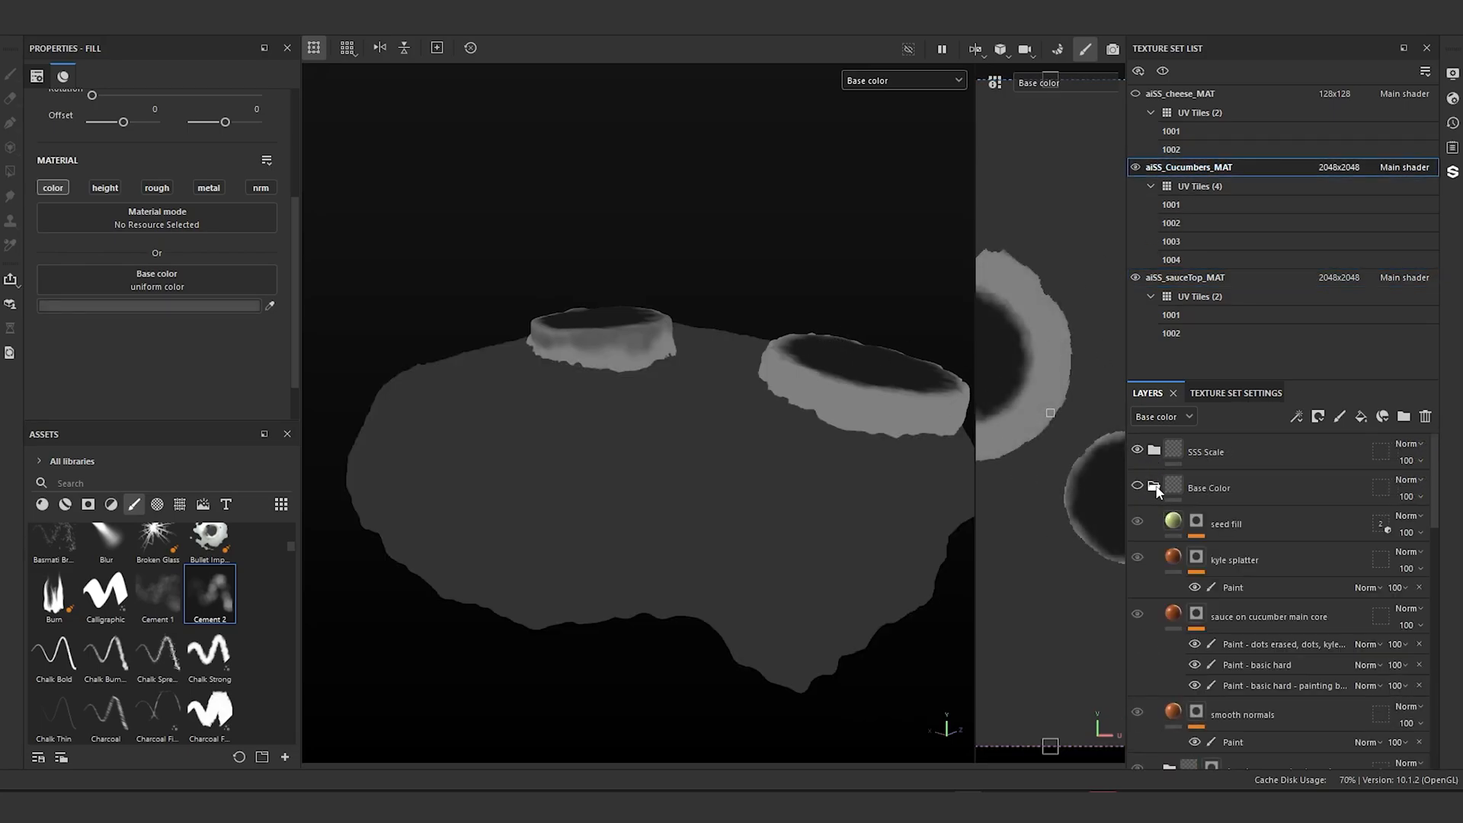
left_click(1153, 486)
Step: Duplicate the cucumbers' SSS Scale folder and rename the copy Roughness
left_click(1202, 455)
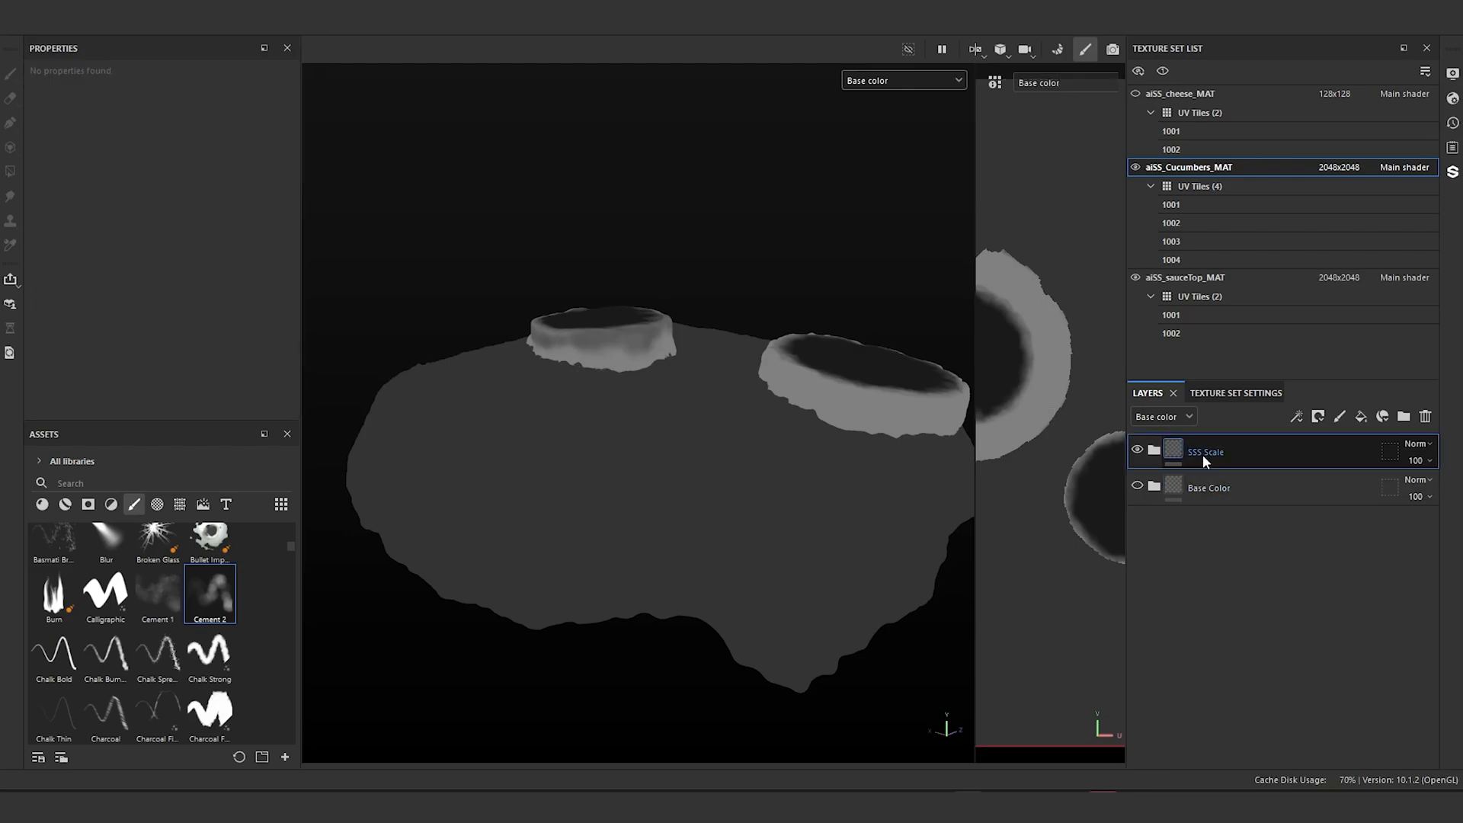
key("ctrl+d")
double_click(1205, 456)
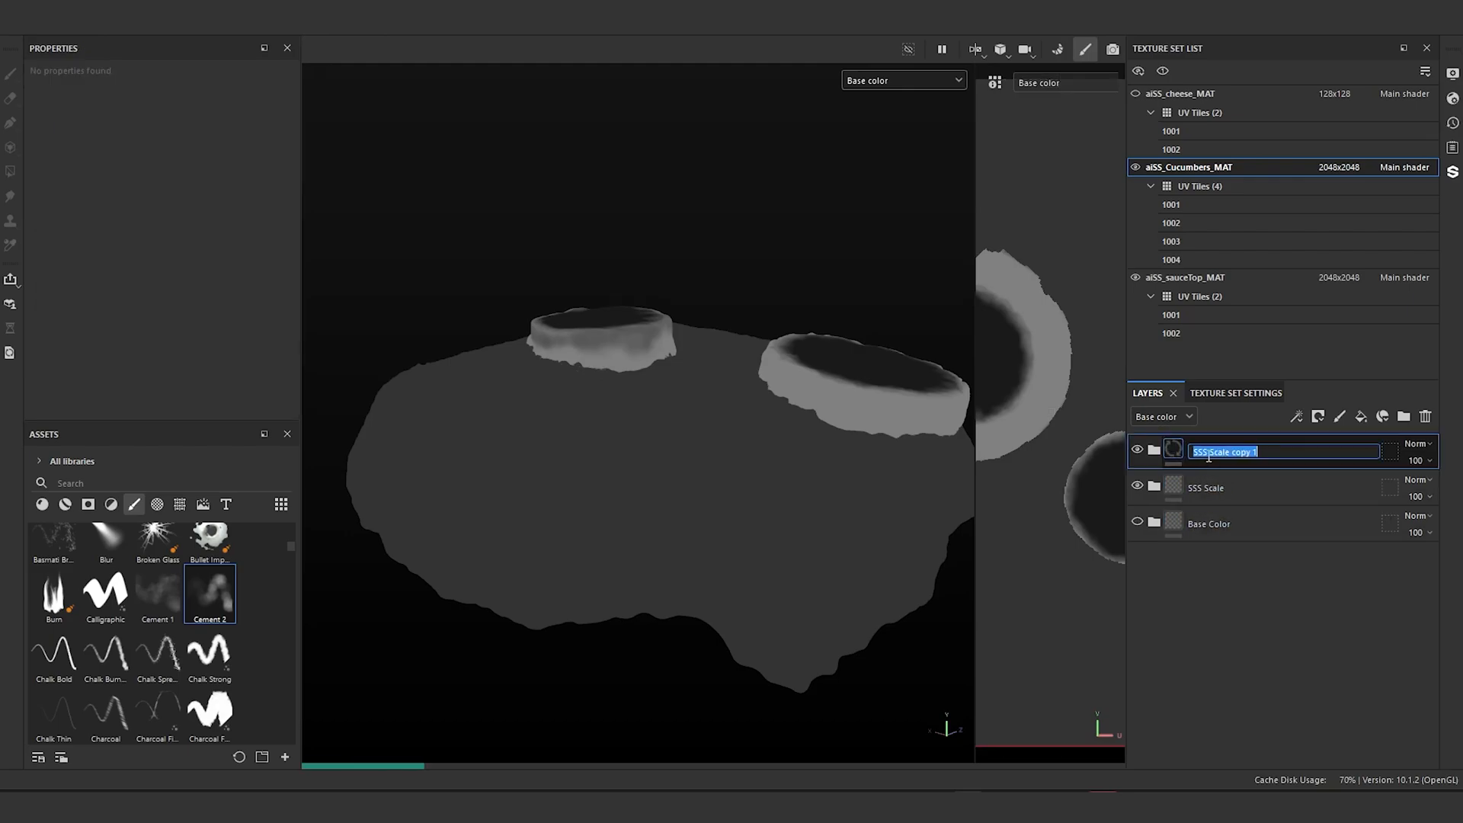
left_click(1212, 450)
key("ctrl+a")
type("R")
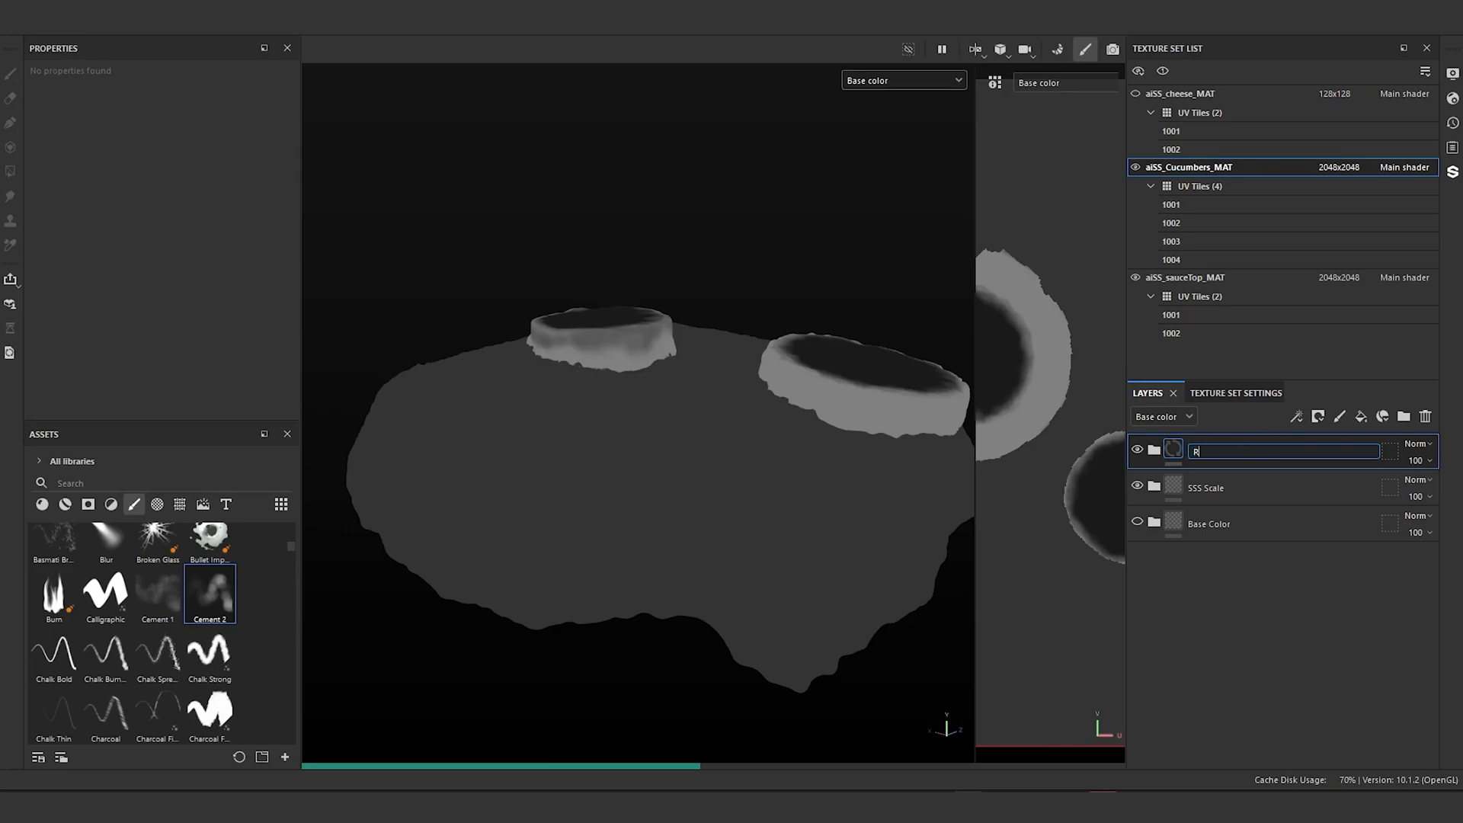
type("oughness")
key("Return")
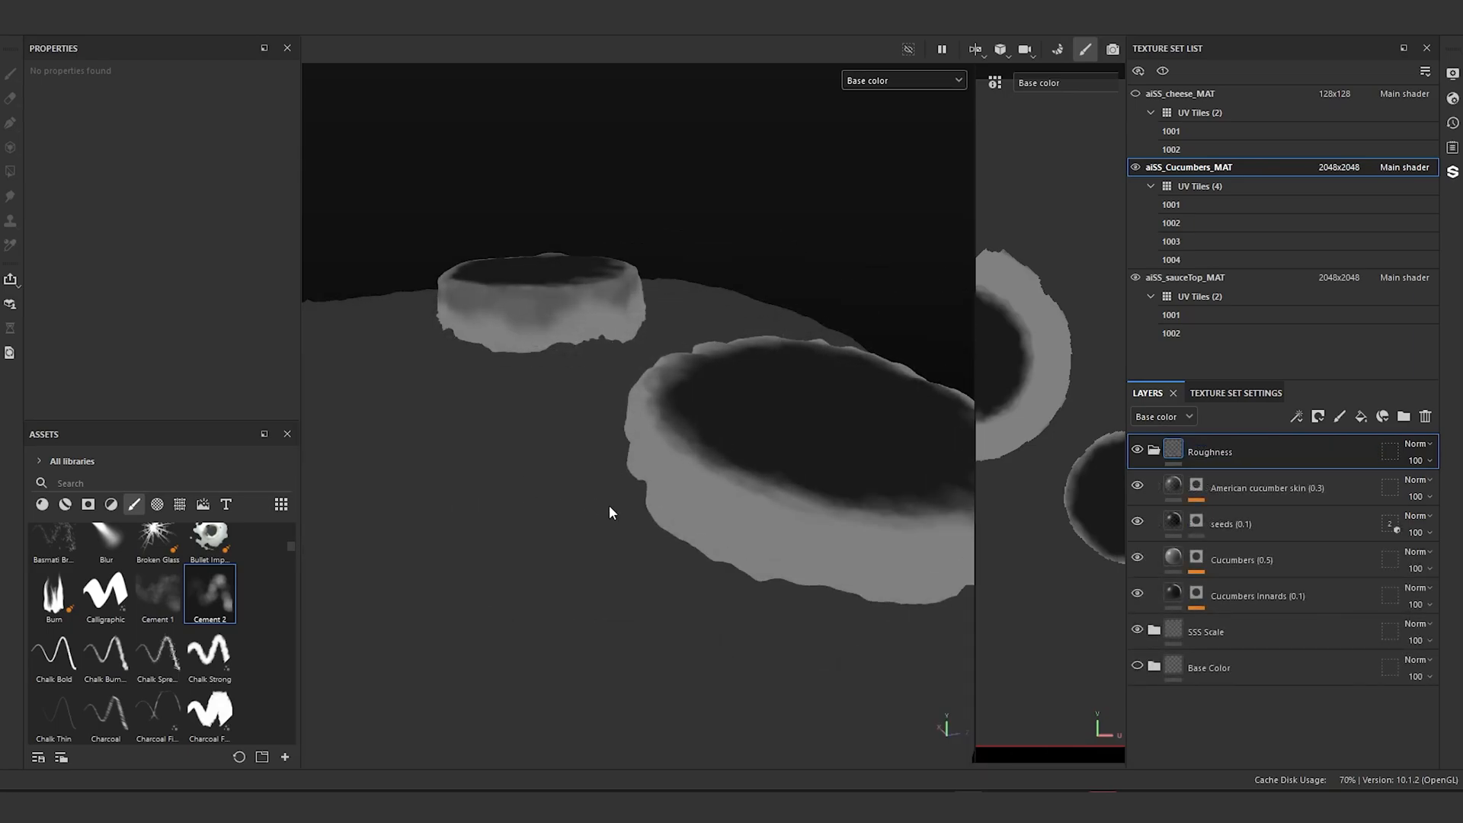
Step: Expand the cucumbers' Roughness folder and hide its American cucumber skin layer
left_click_drag(610, 504, 665, 498, "alt")
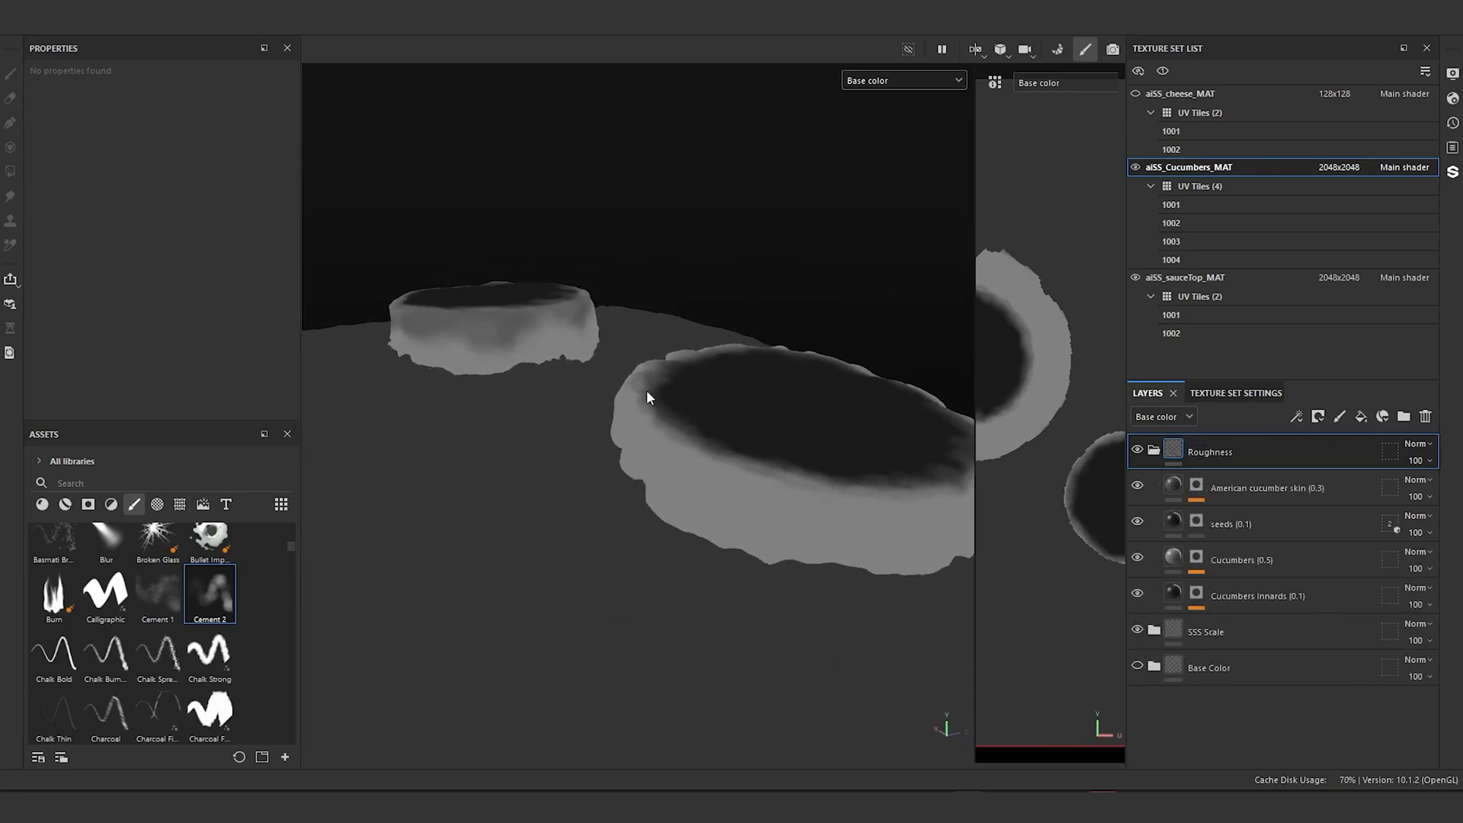
left_click_drag(593, 386, 632, 372, "alt")
left_click(1137, 485)
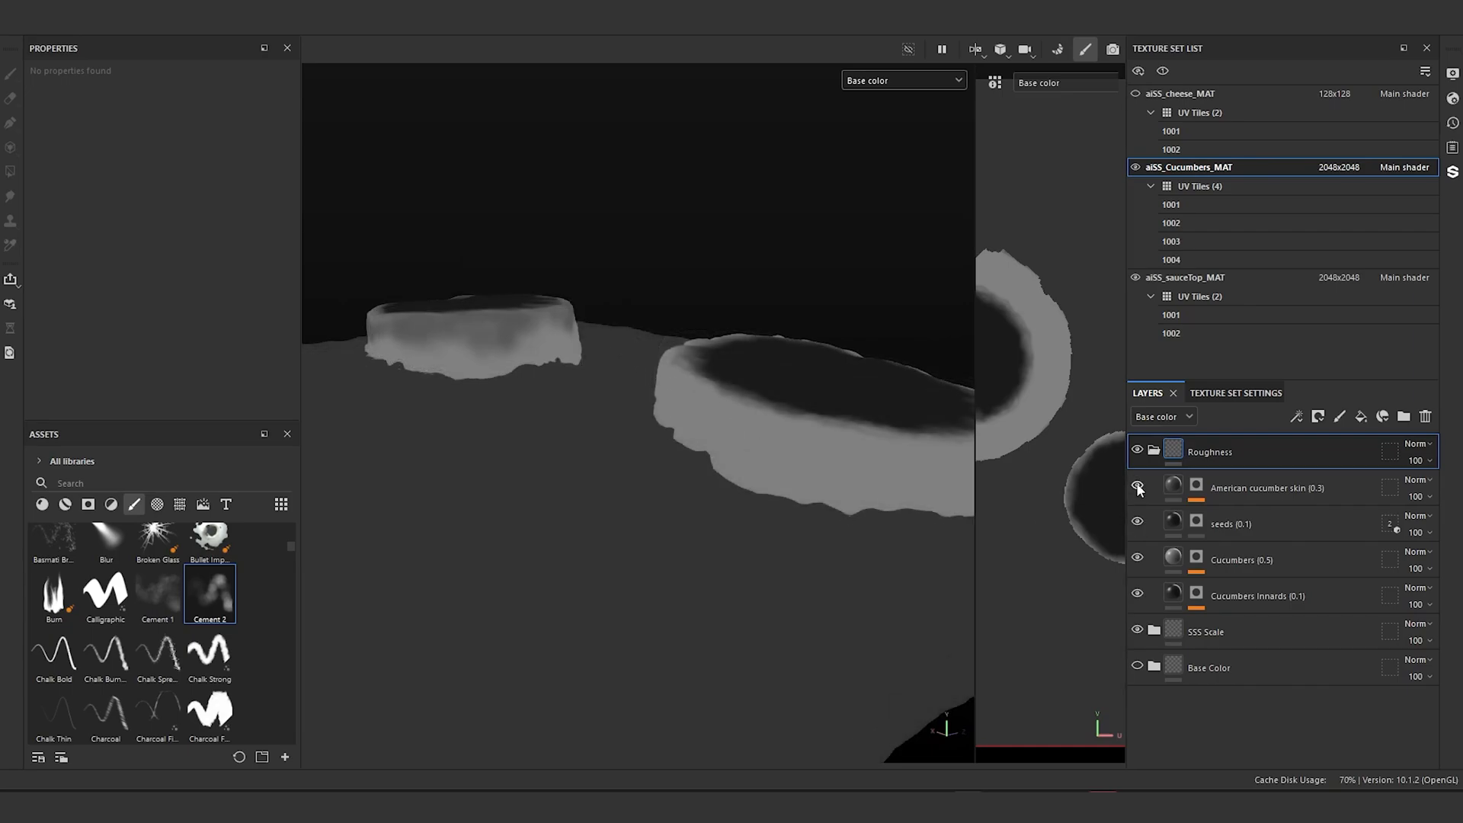
left_click_drag(671, 381, 647, 471, "alt")
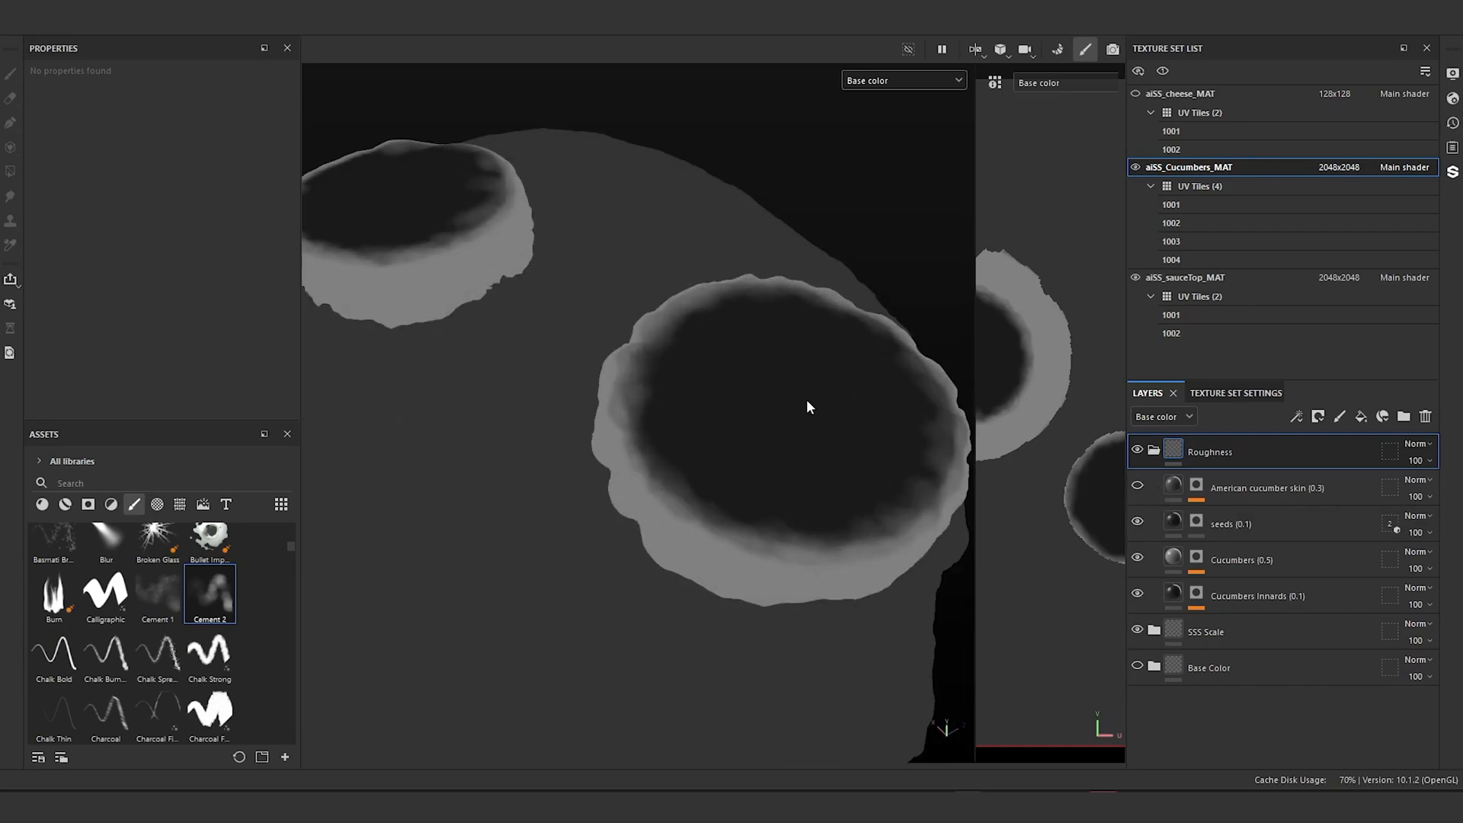
Step: Set the base color value (V) of the seeds layer in the Roughness folder to 0.5
left_click(1146, 522)
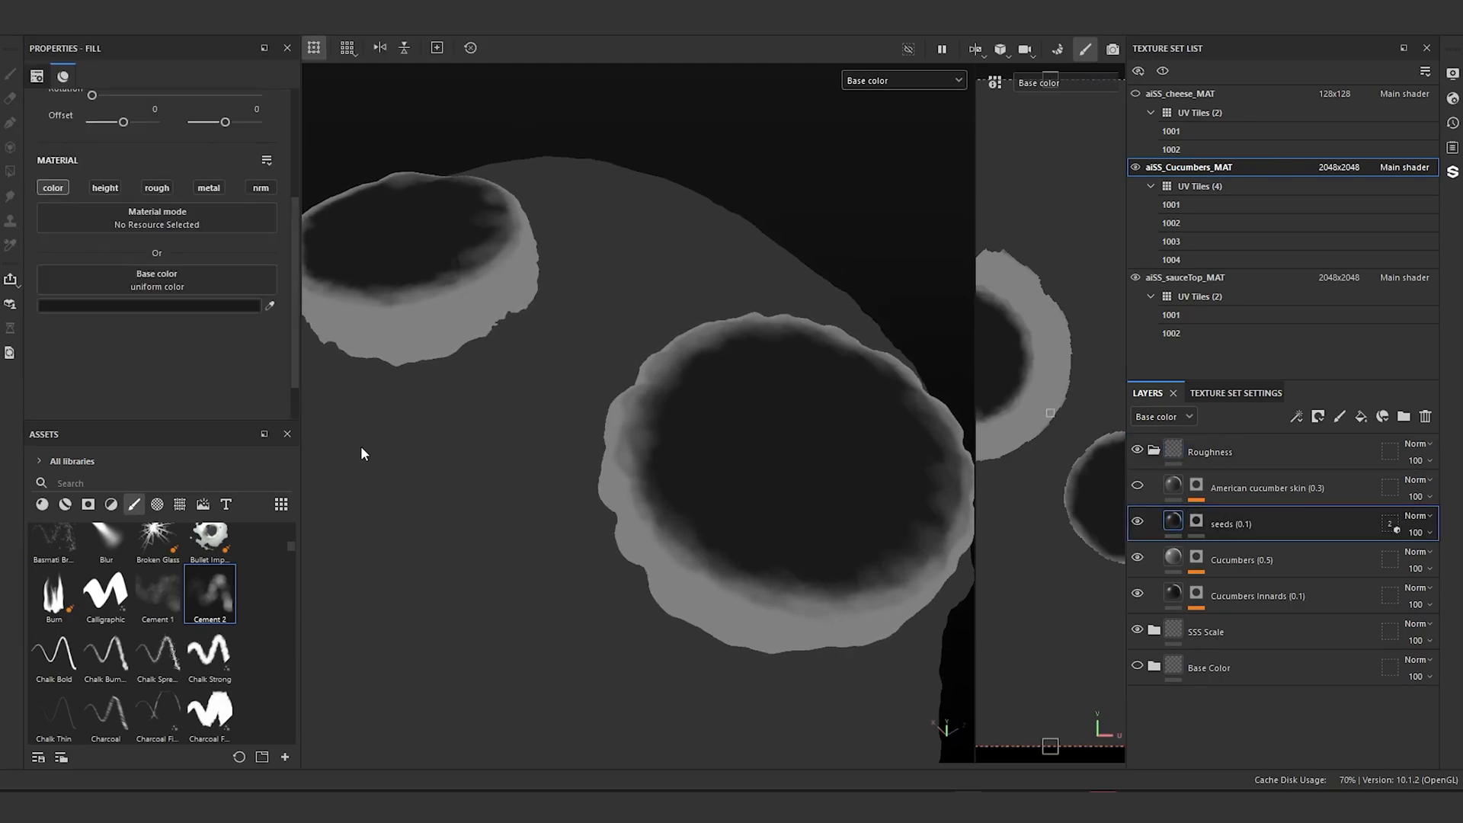
left_click(143, 307)
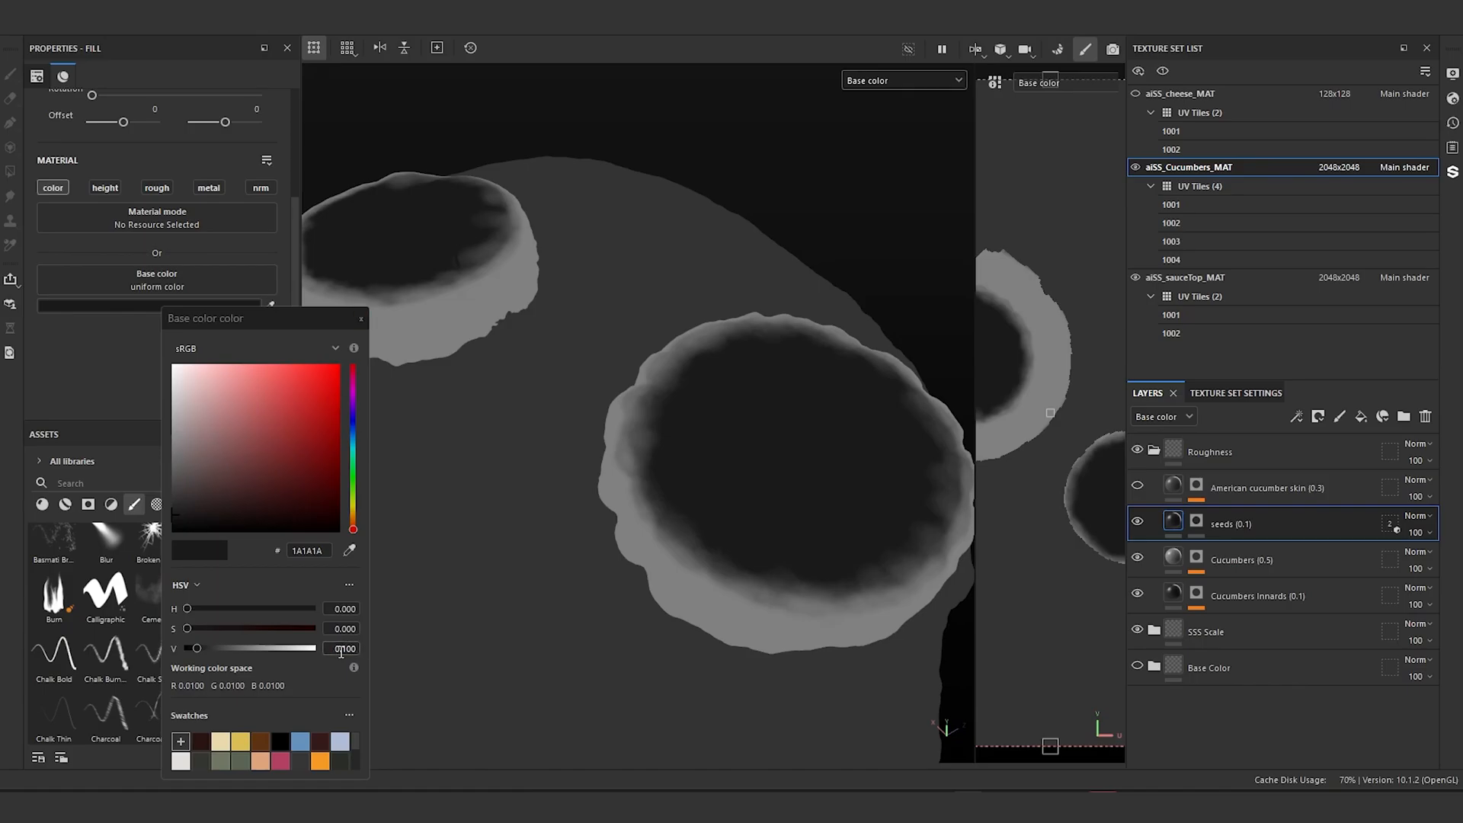
left_click(344, 648)
left_click_drag(339, 648, 371, 647)
type("0")
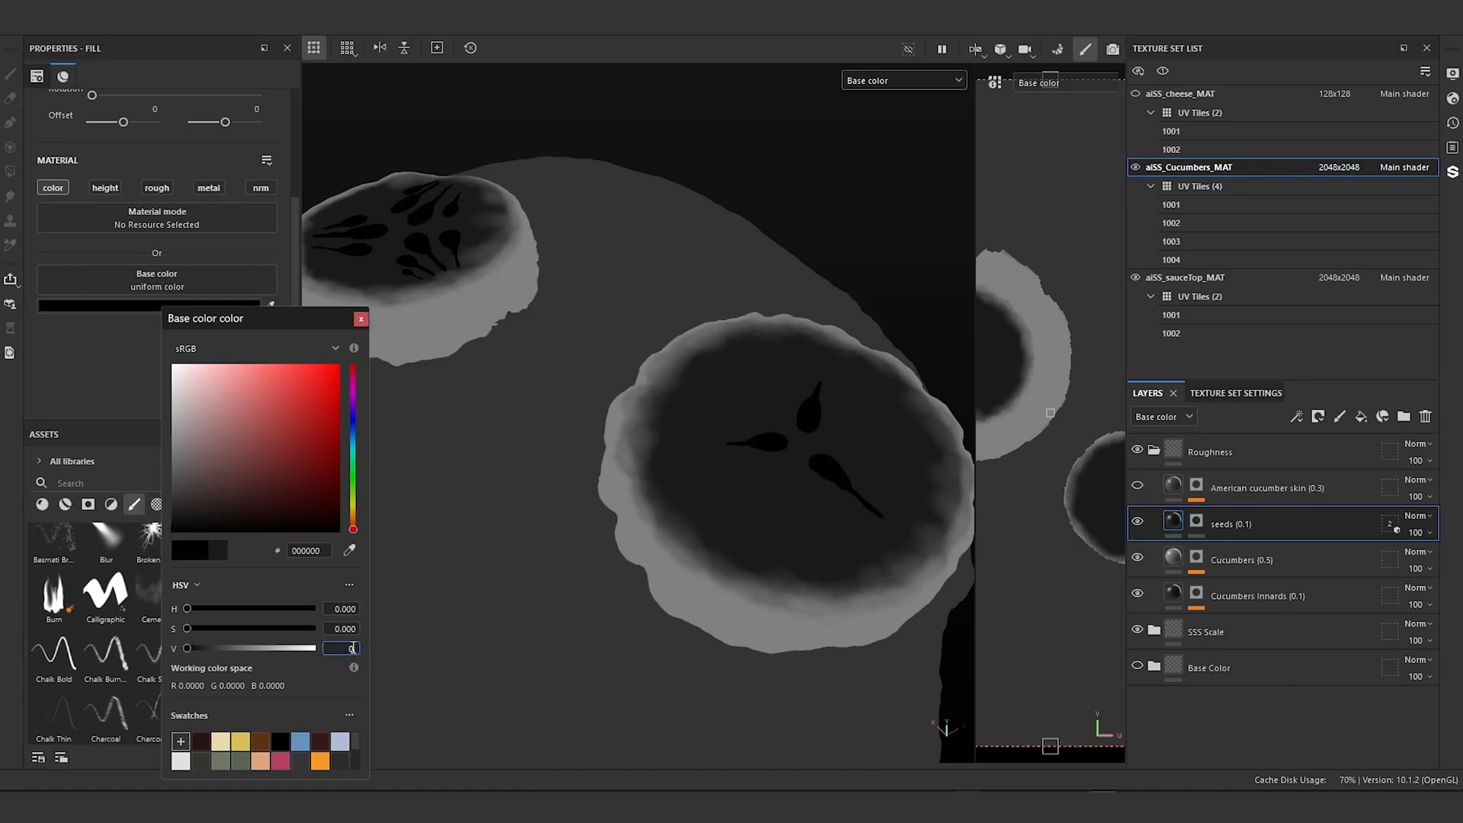
type(".5")
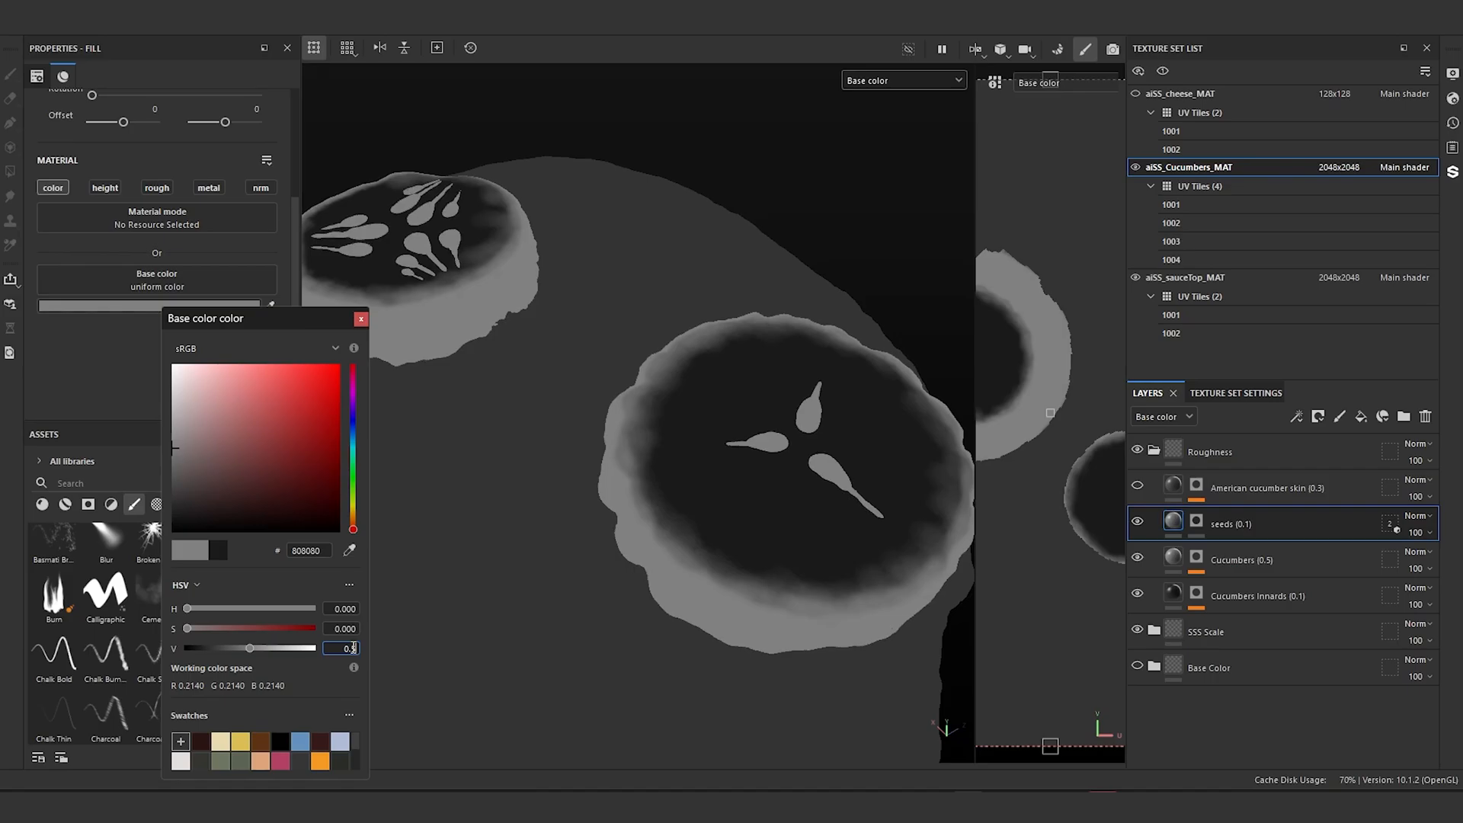
key("Return")
left_click(361, 318)
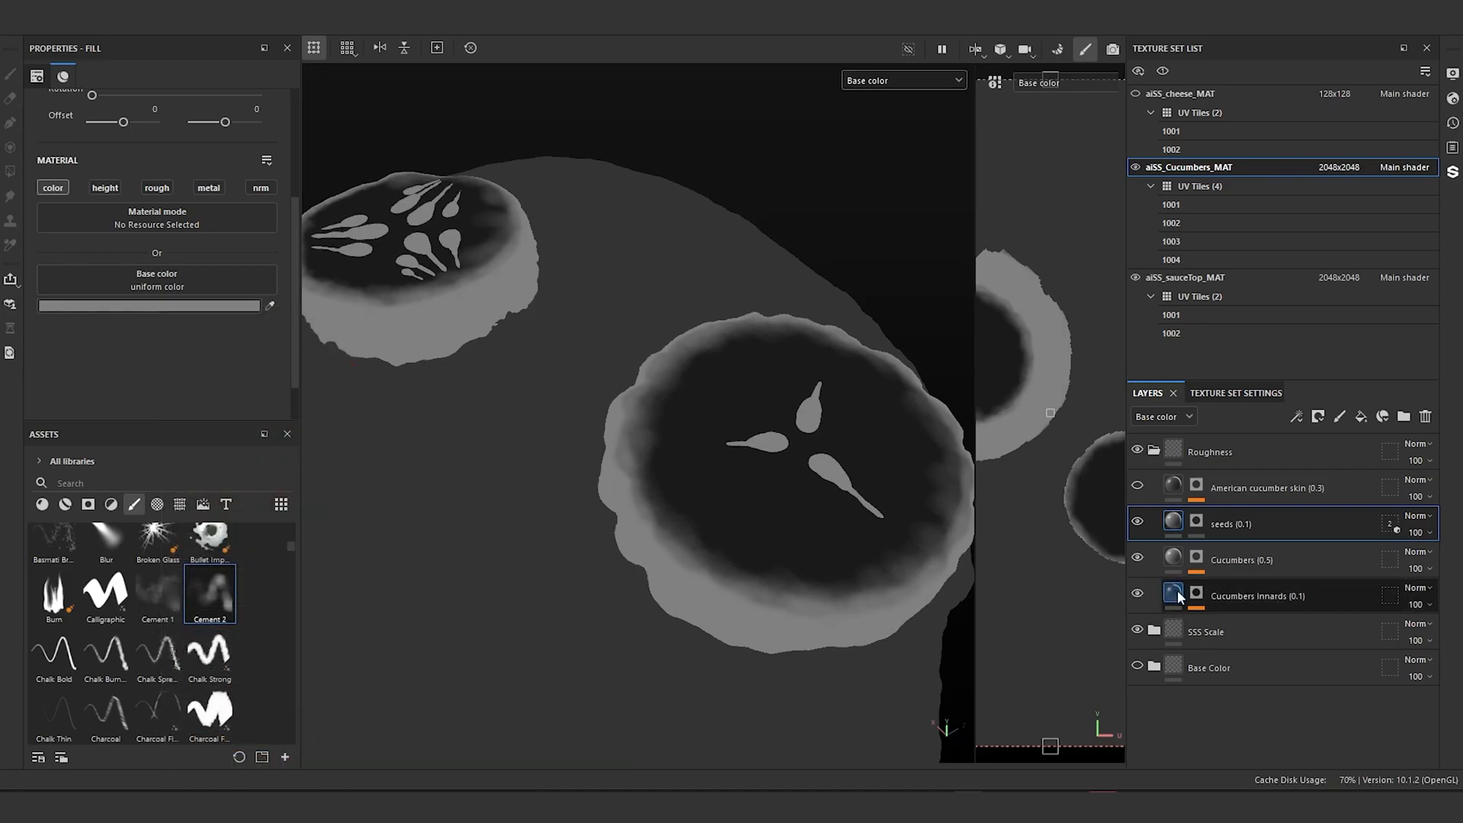
Step: Rename the seeds layer in the Roughness folder to seeds (0.5) and select the Cucumbers Innards layer
left_click(1178, 596)
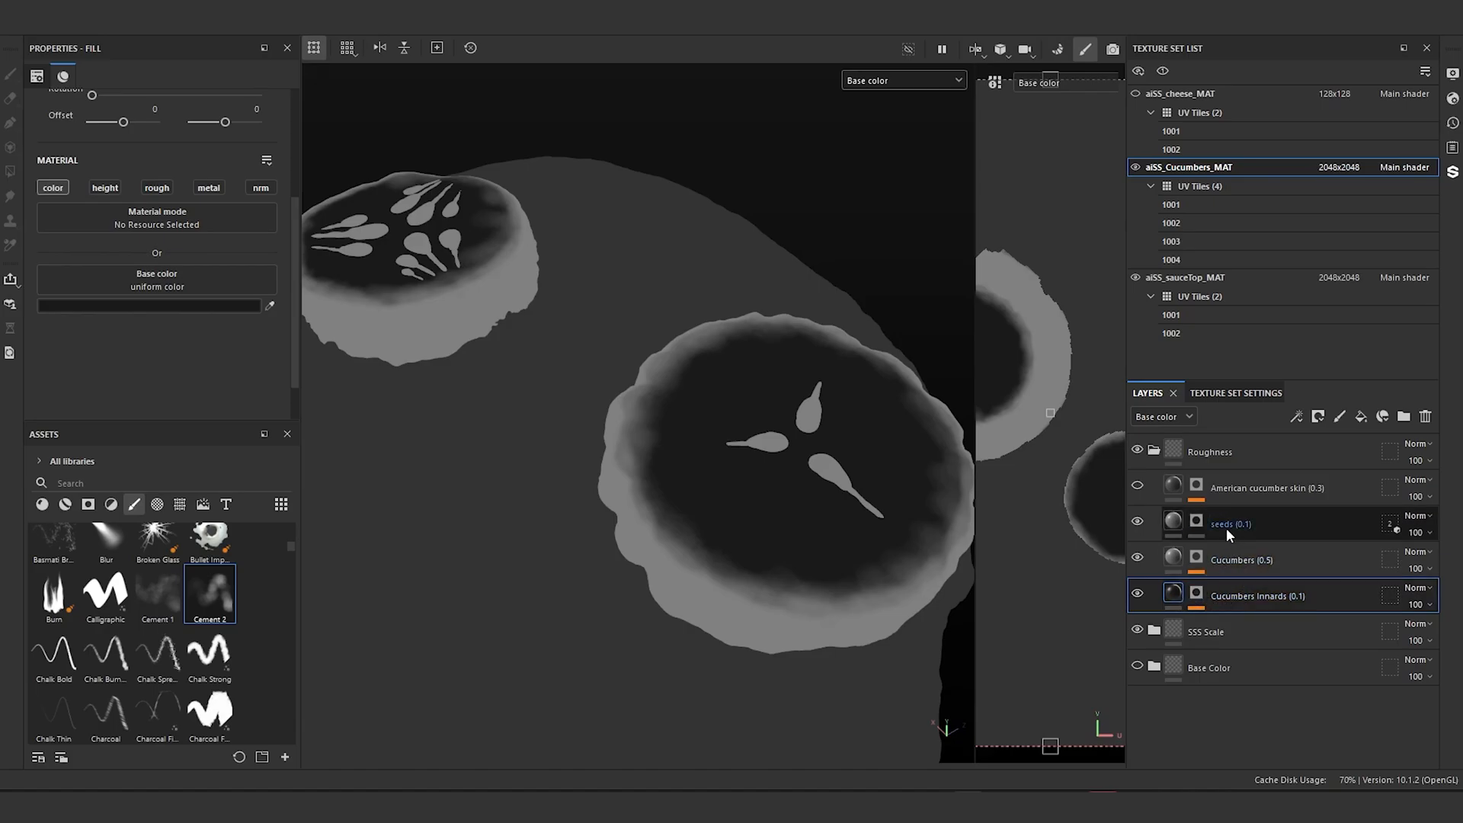
double_click(1254, 523)
left_click(1256, 524)
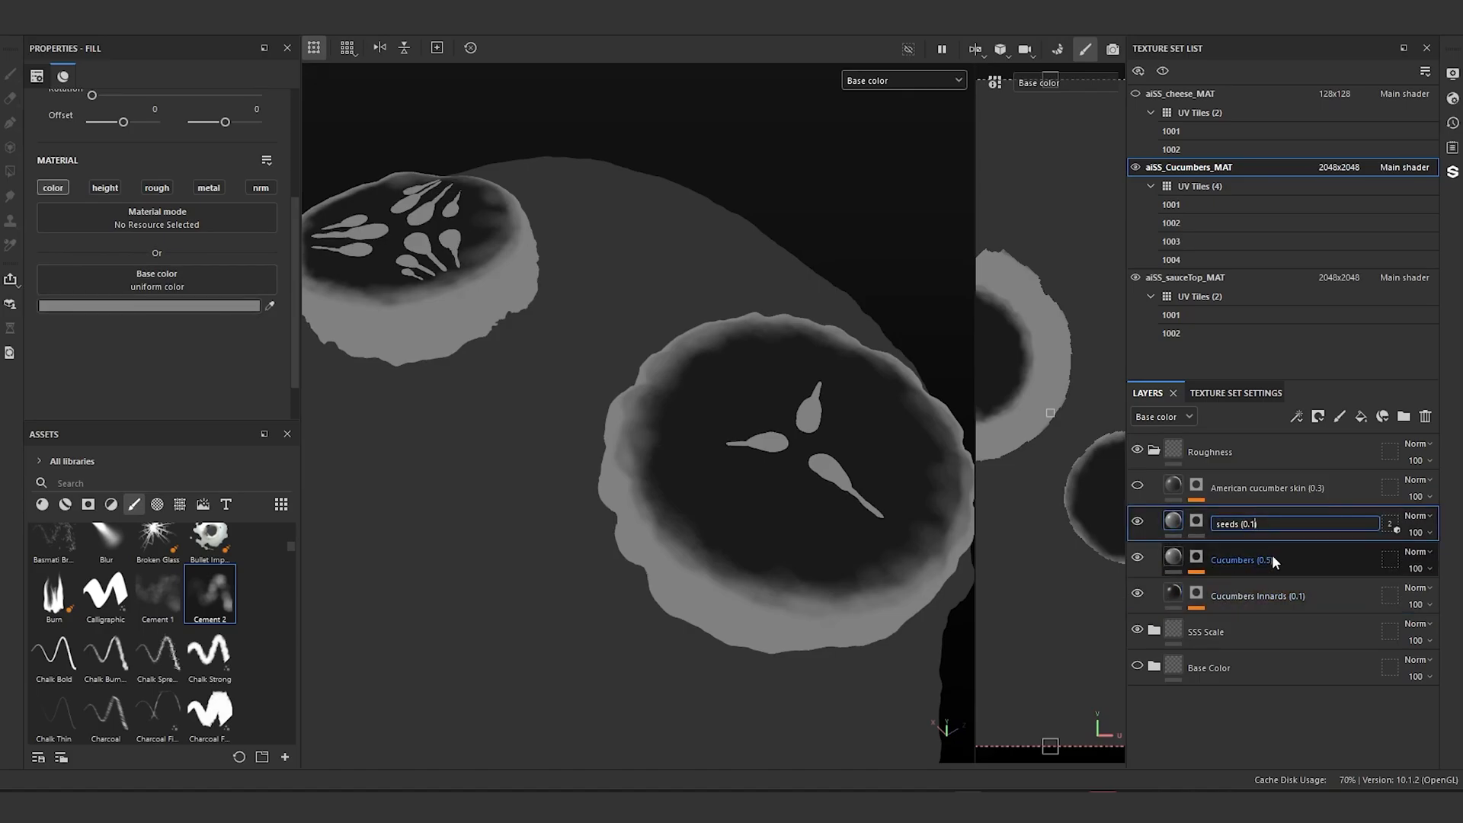
type("5")
key("Return")
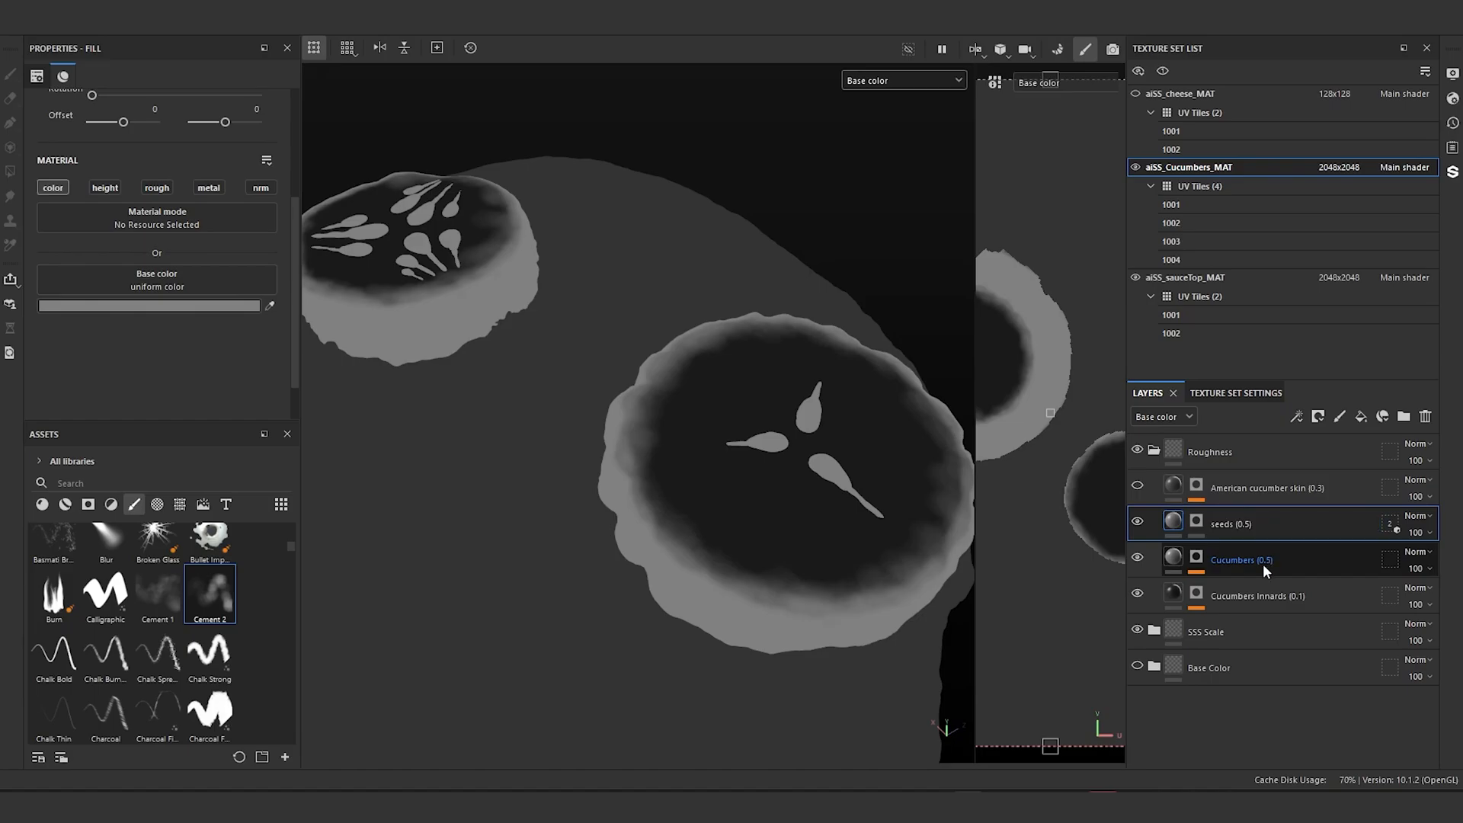
left_click(1235, 600)
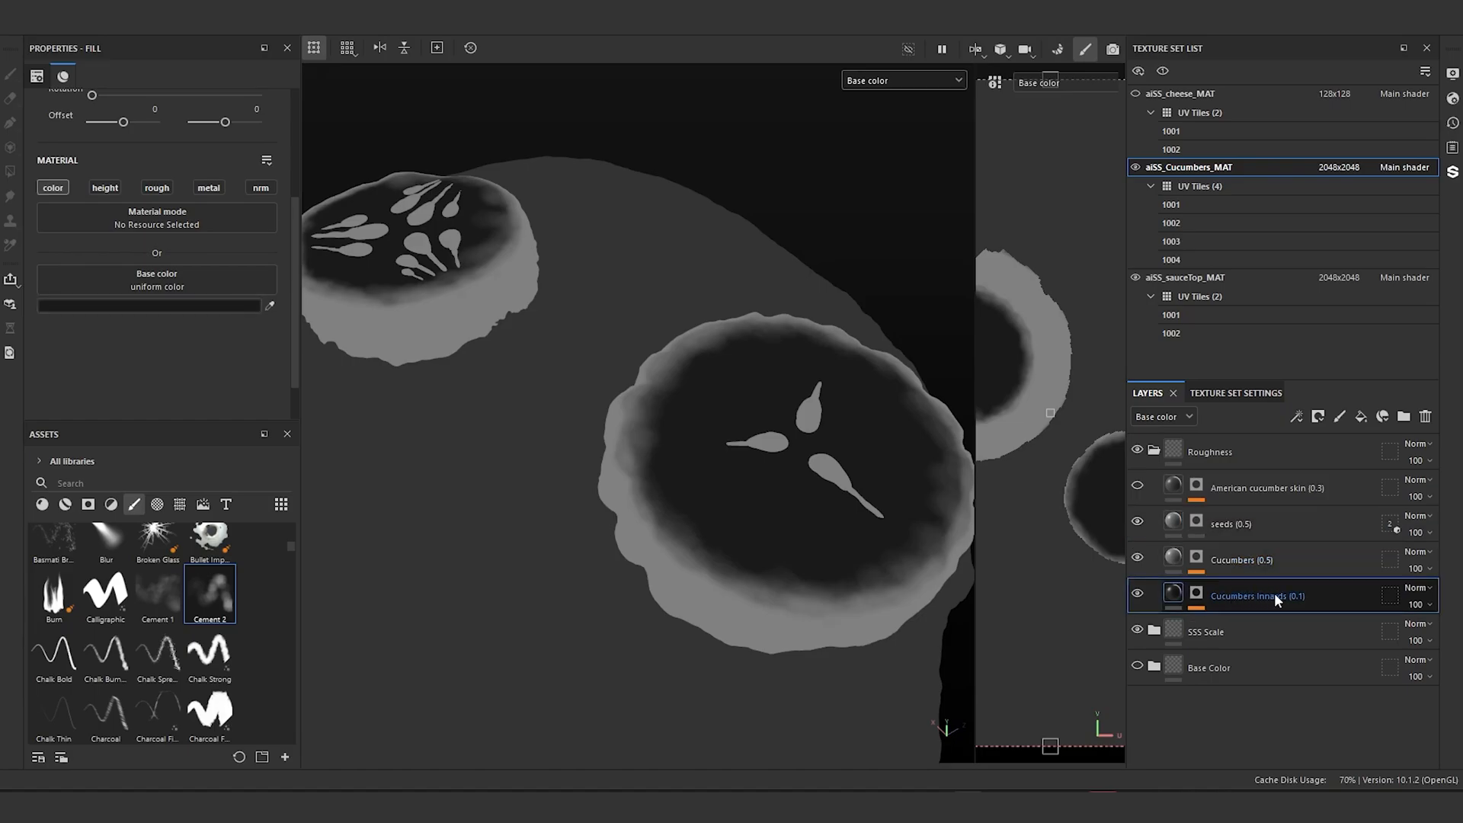
Step: Set the base color value (V) of the Cucumbers Innards layer in the Roughness folder to 0.6
left_click(180, 306)
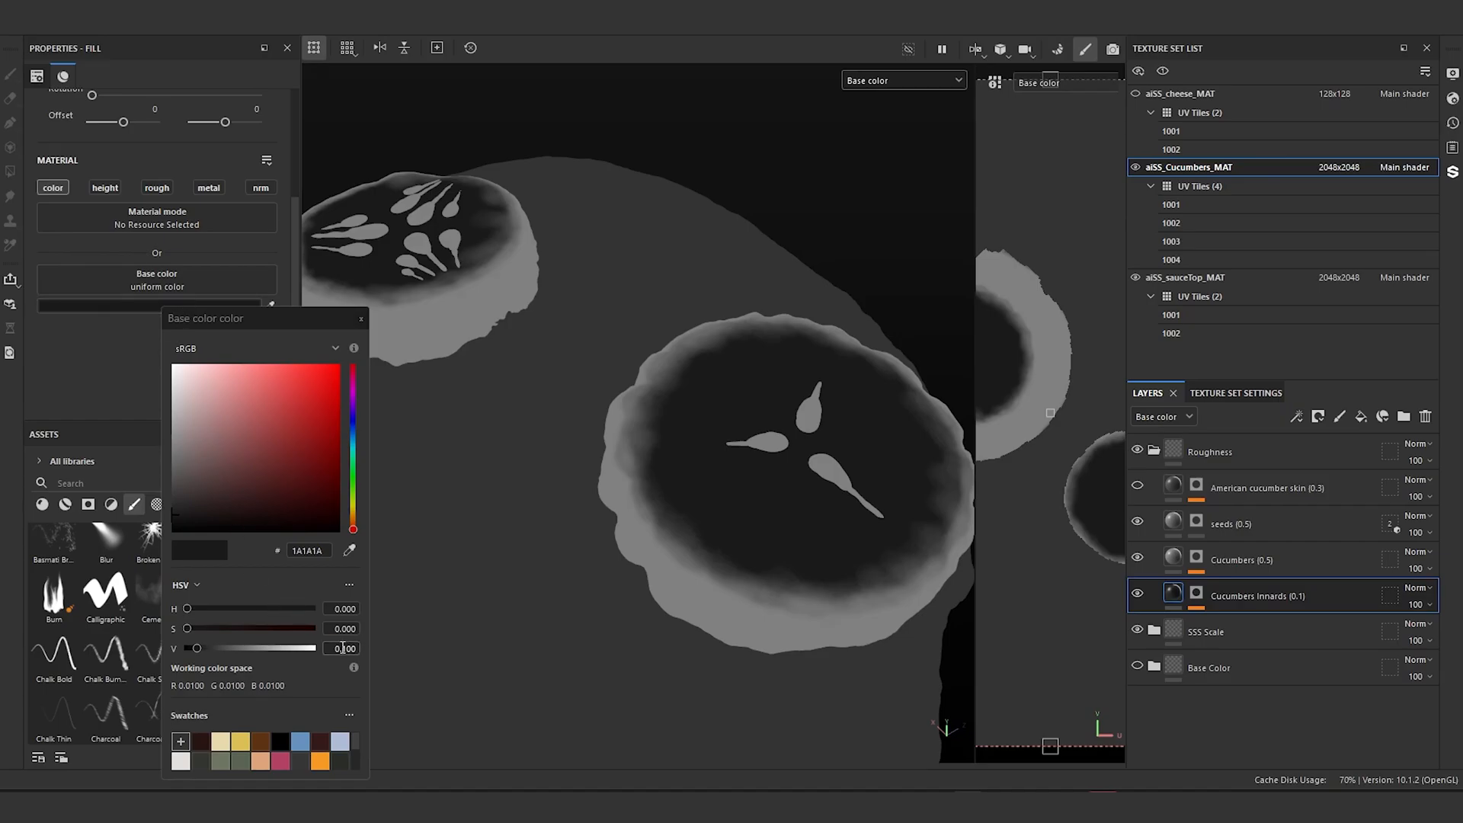
left_click(343, 647)
double_click(344, 647)
type("0.6")
key("Return")
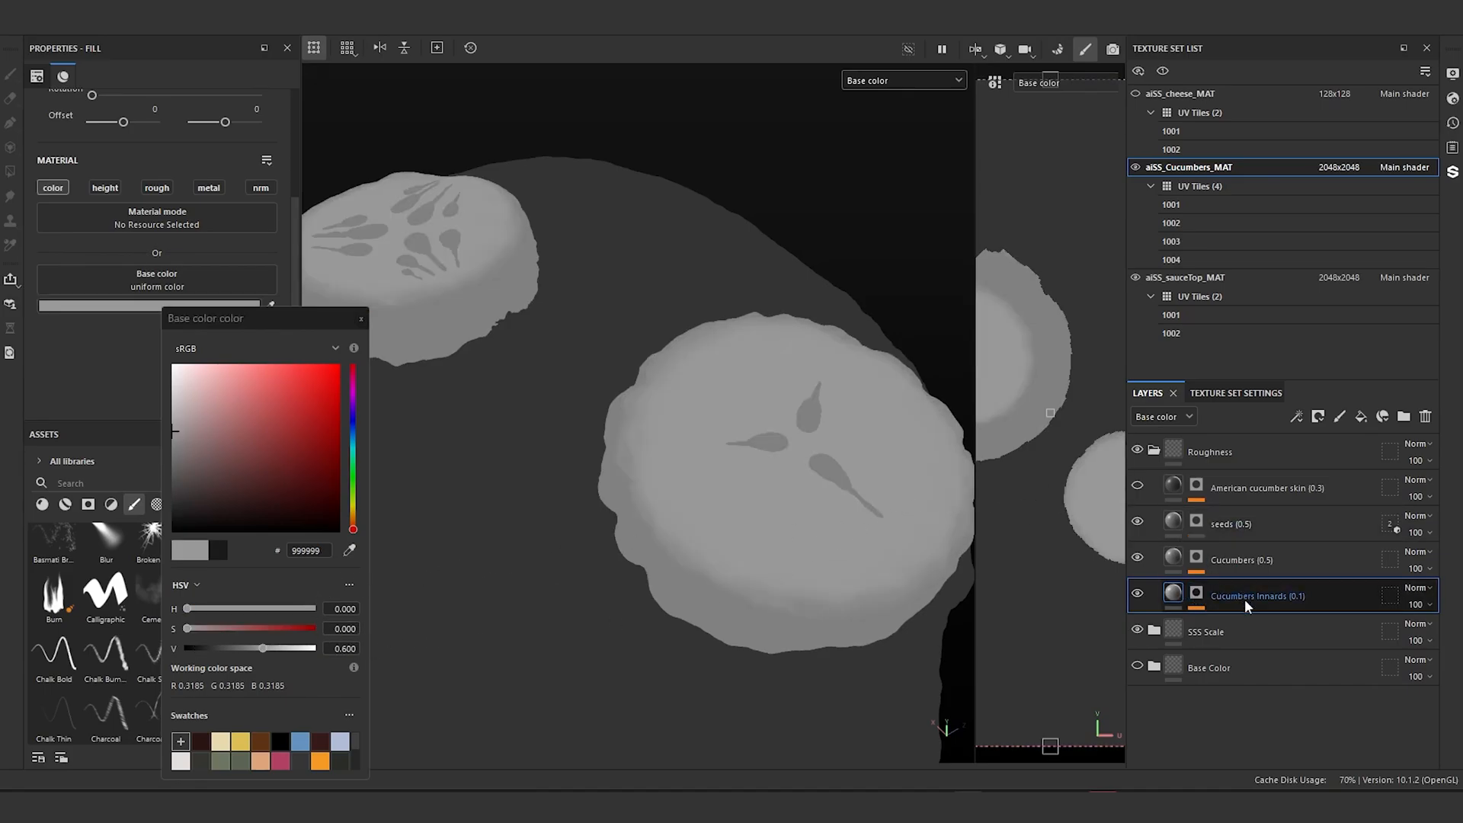
Step: Set the base color value (V) of the seeds layer in the Roughness folder to 0.6
left_click(1230, 527)
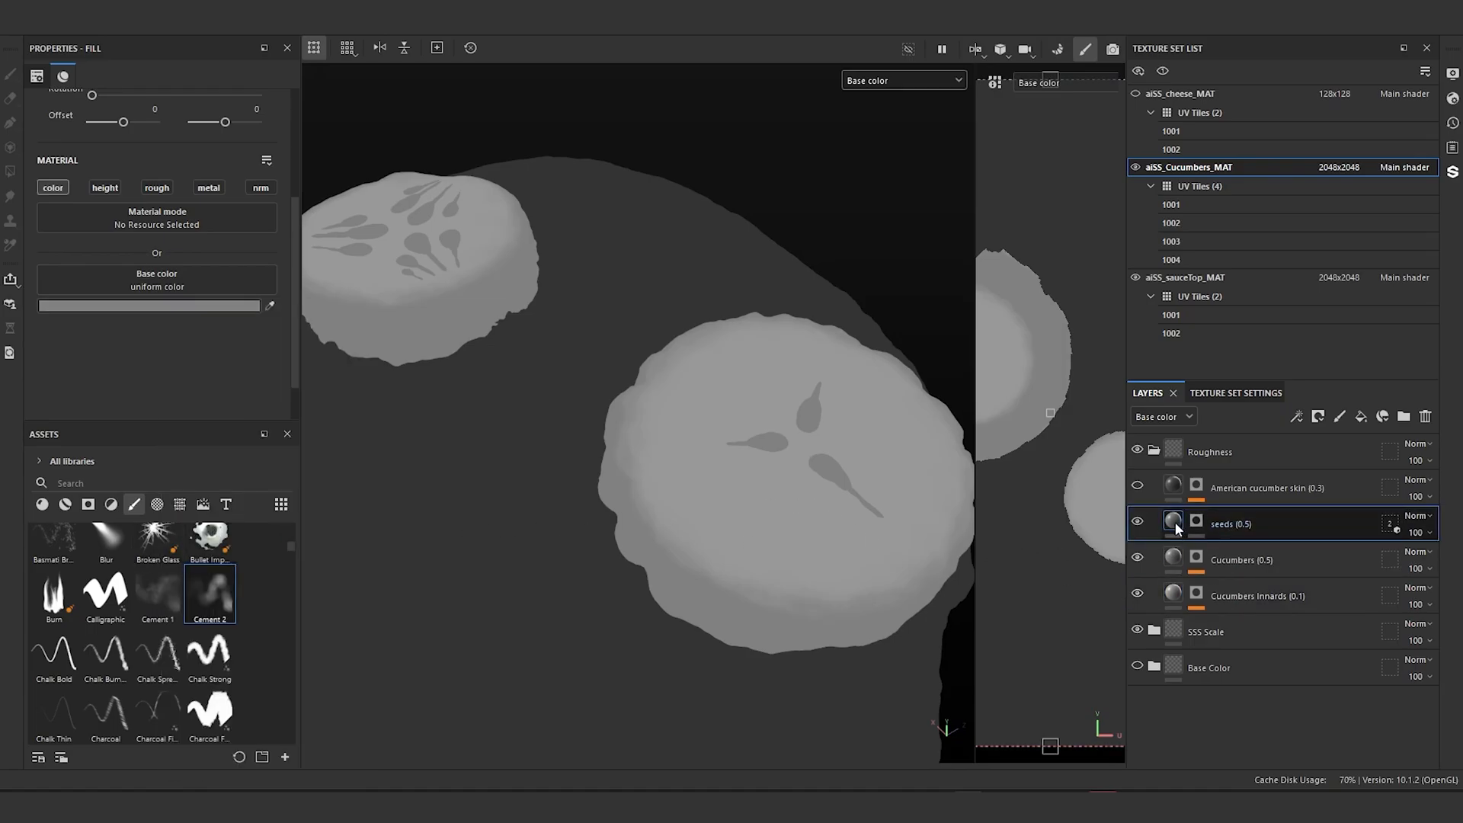
left_click(180, 306)
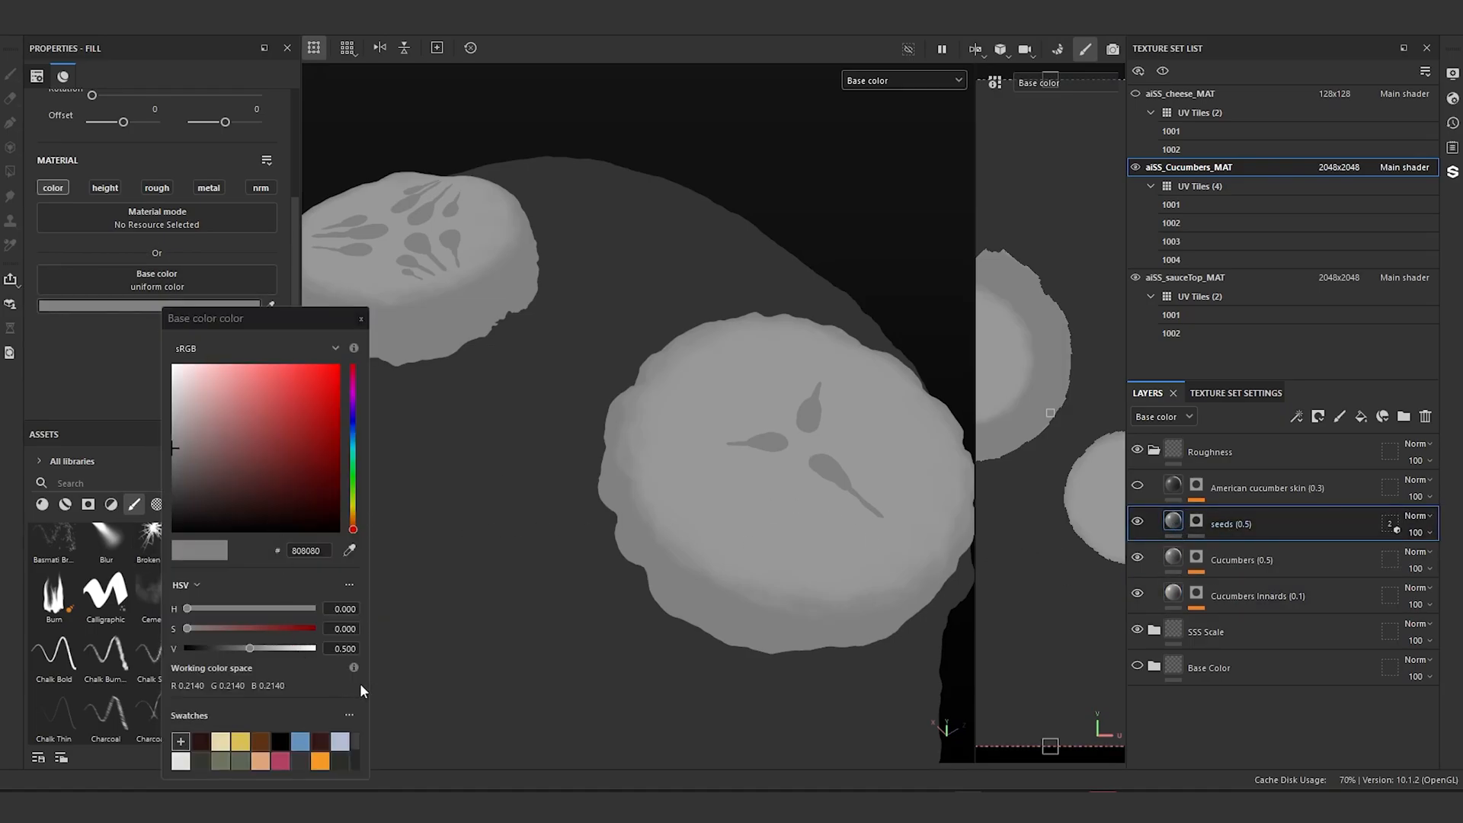
left_click(343, 648)
mouse_move(355, 675)
type("6")
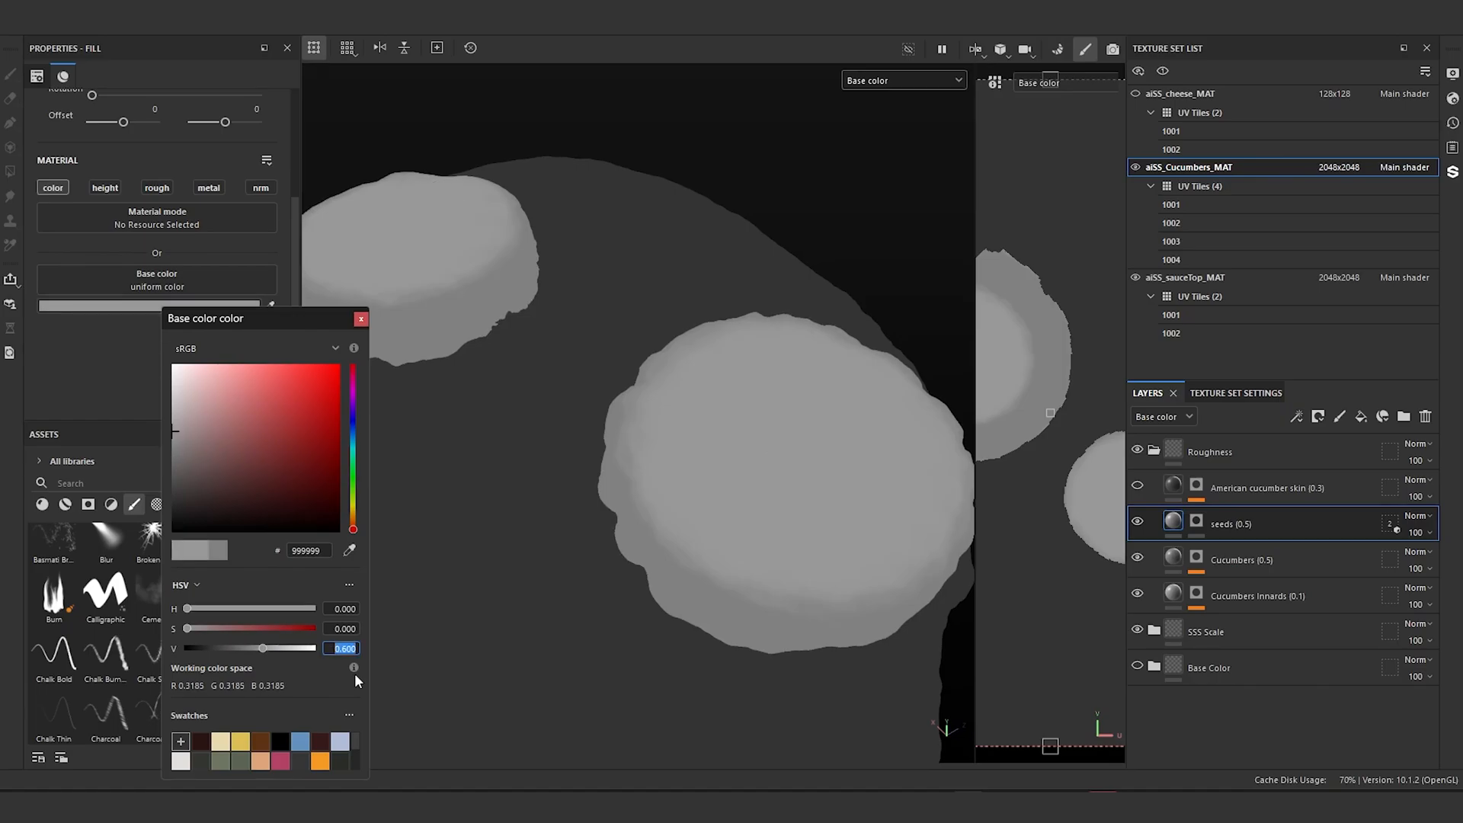
Step: Rename the innards layer to Cucumbers Innards (0.6) and the seeds layer to seeds (0.6) in the Roughness folder
left_click(1292, 592)
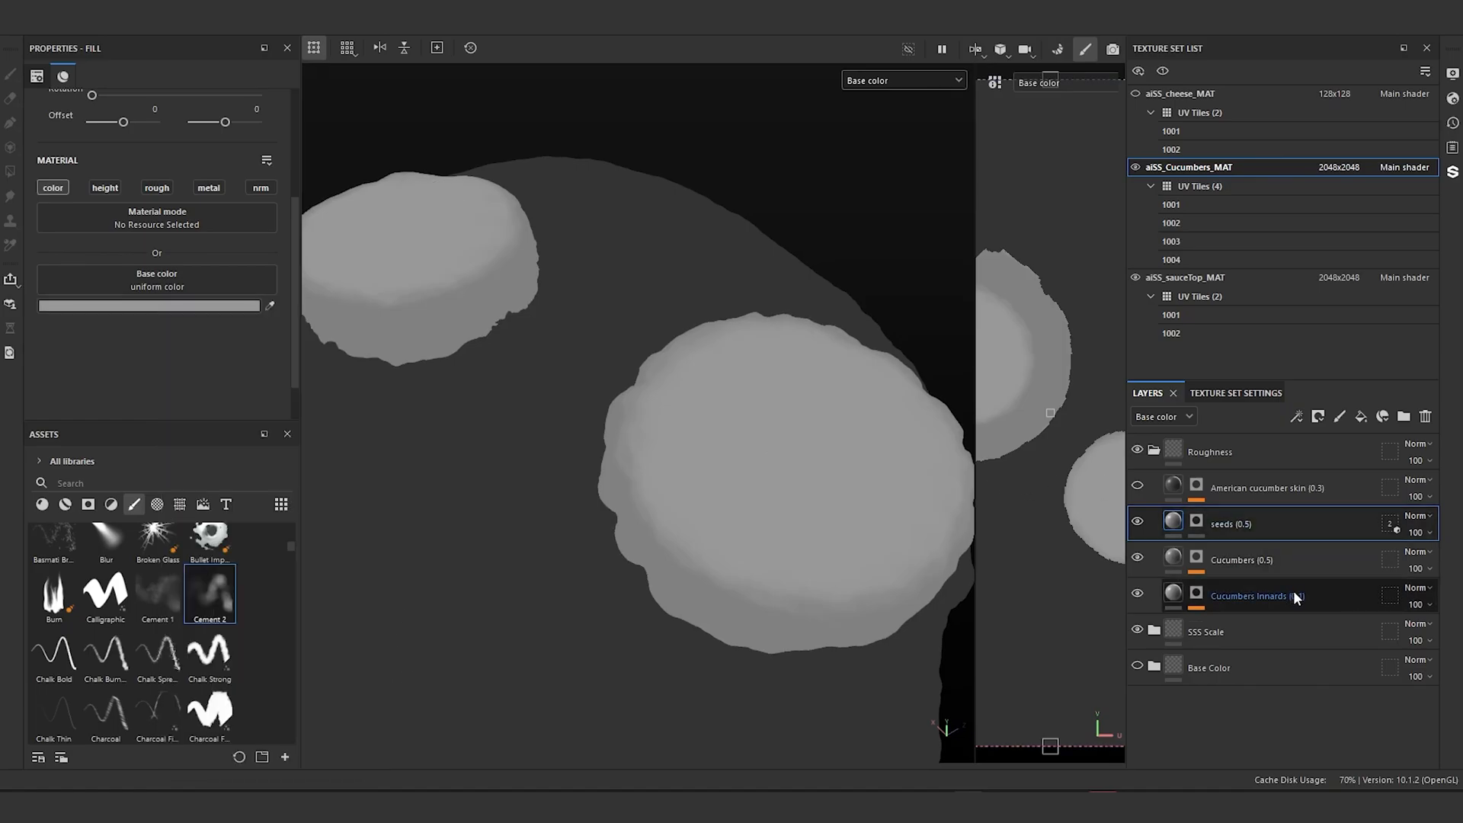
double_click(1292, 591)
left_click(1308, 596)
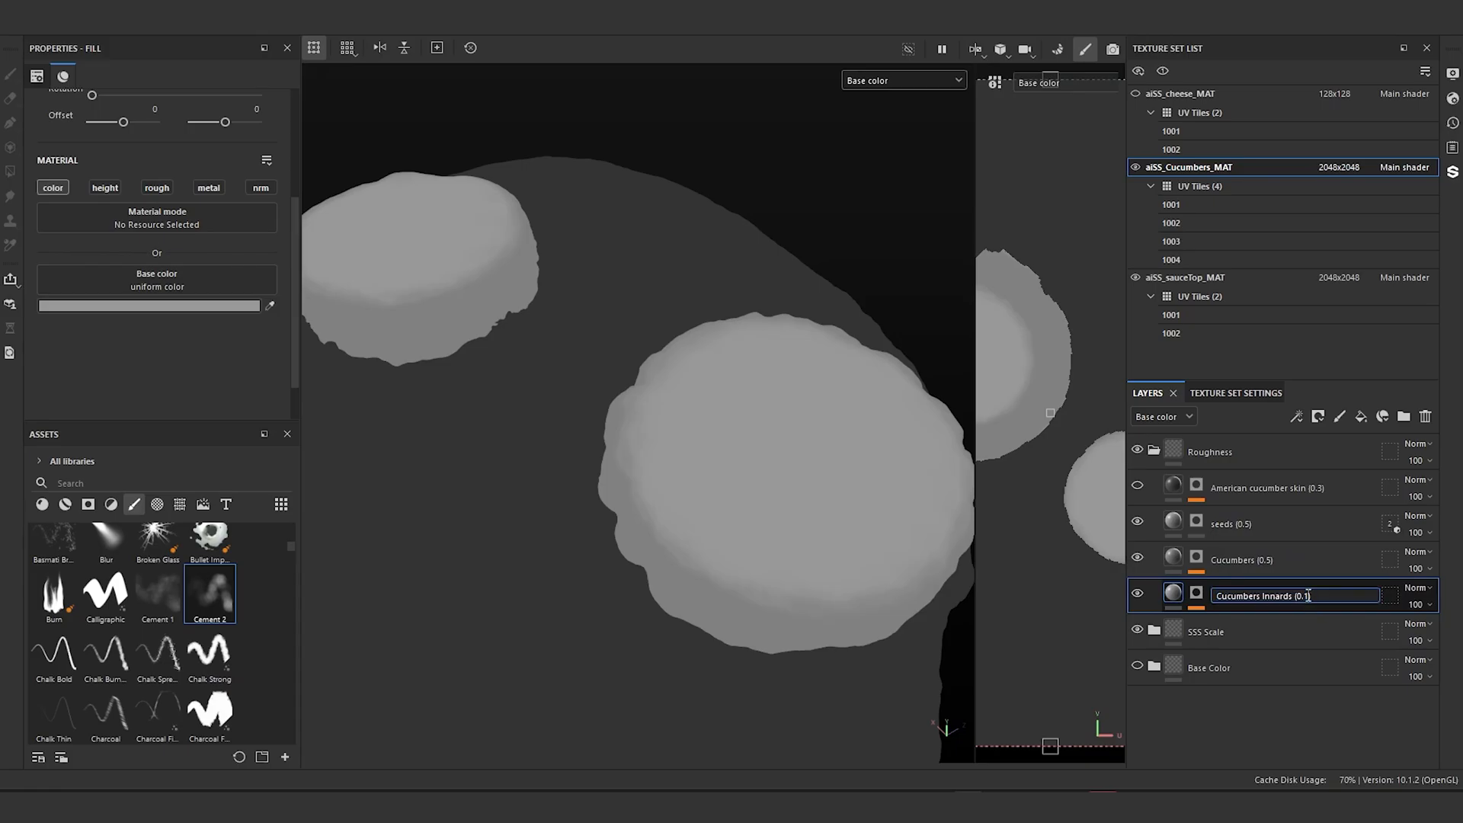
type("6")
key("Return")
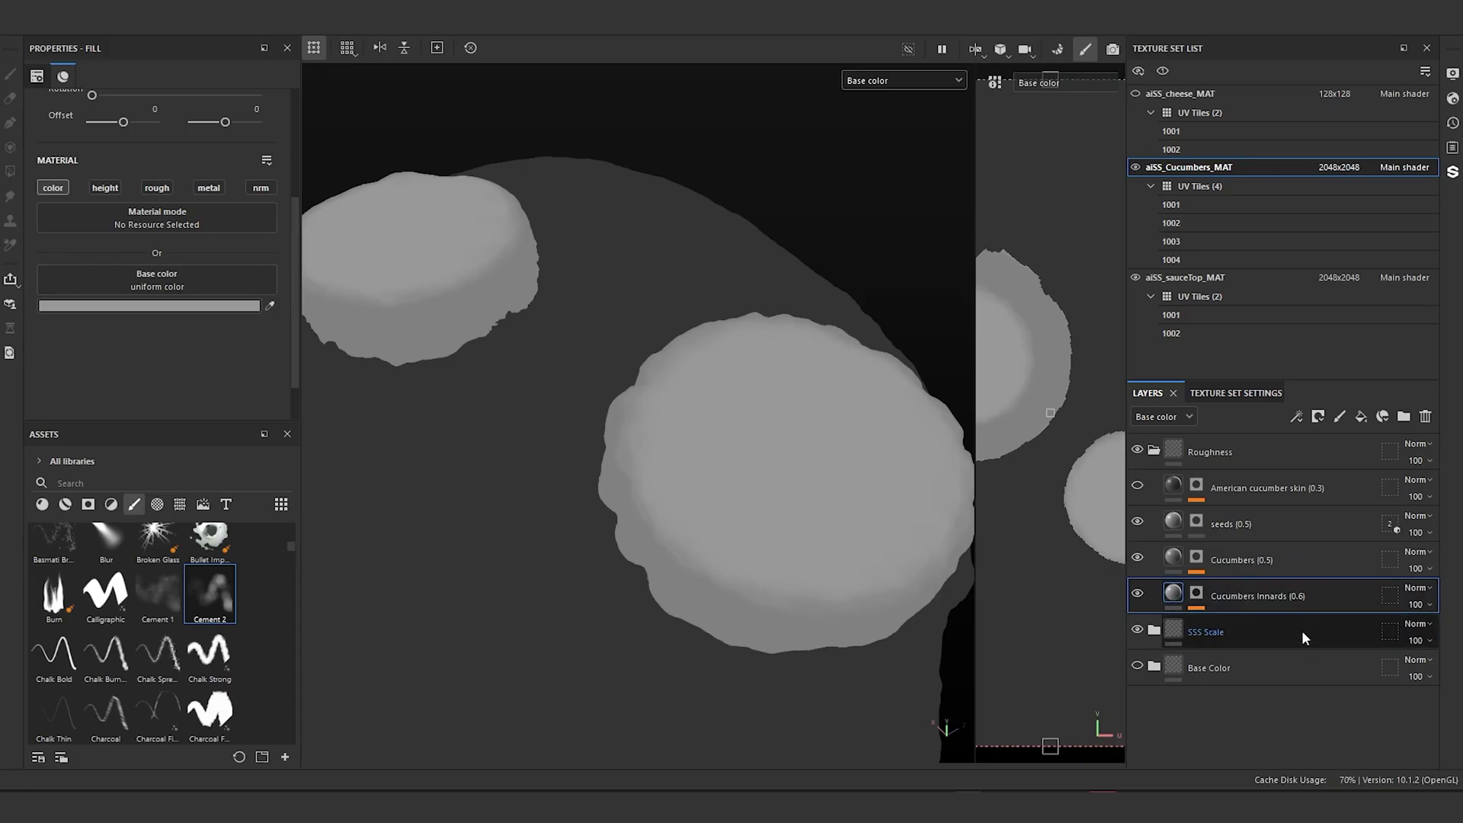
double_click(1245, 524)
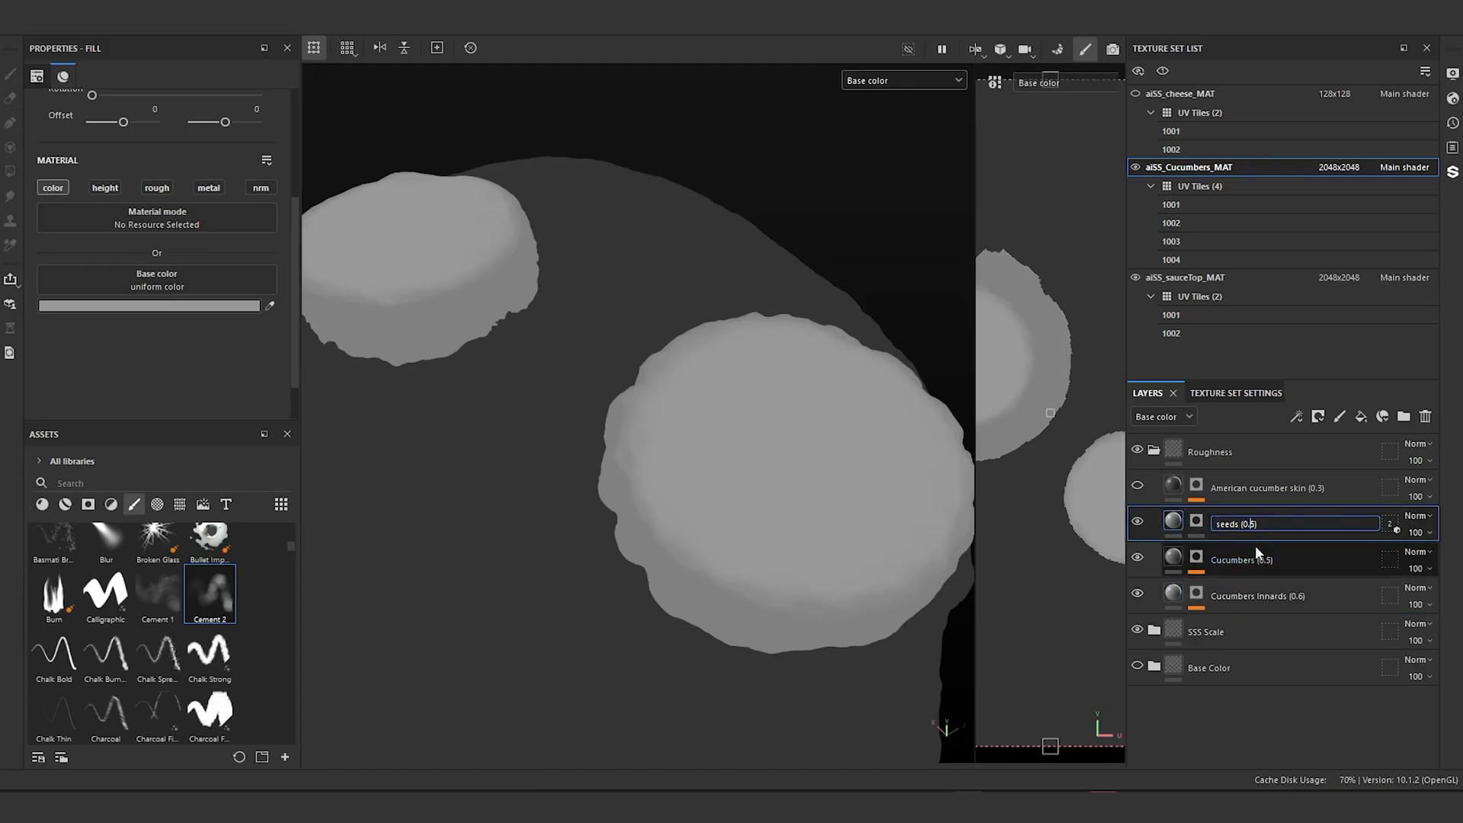
type("6")
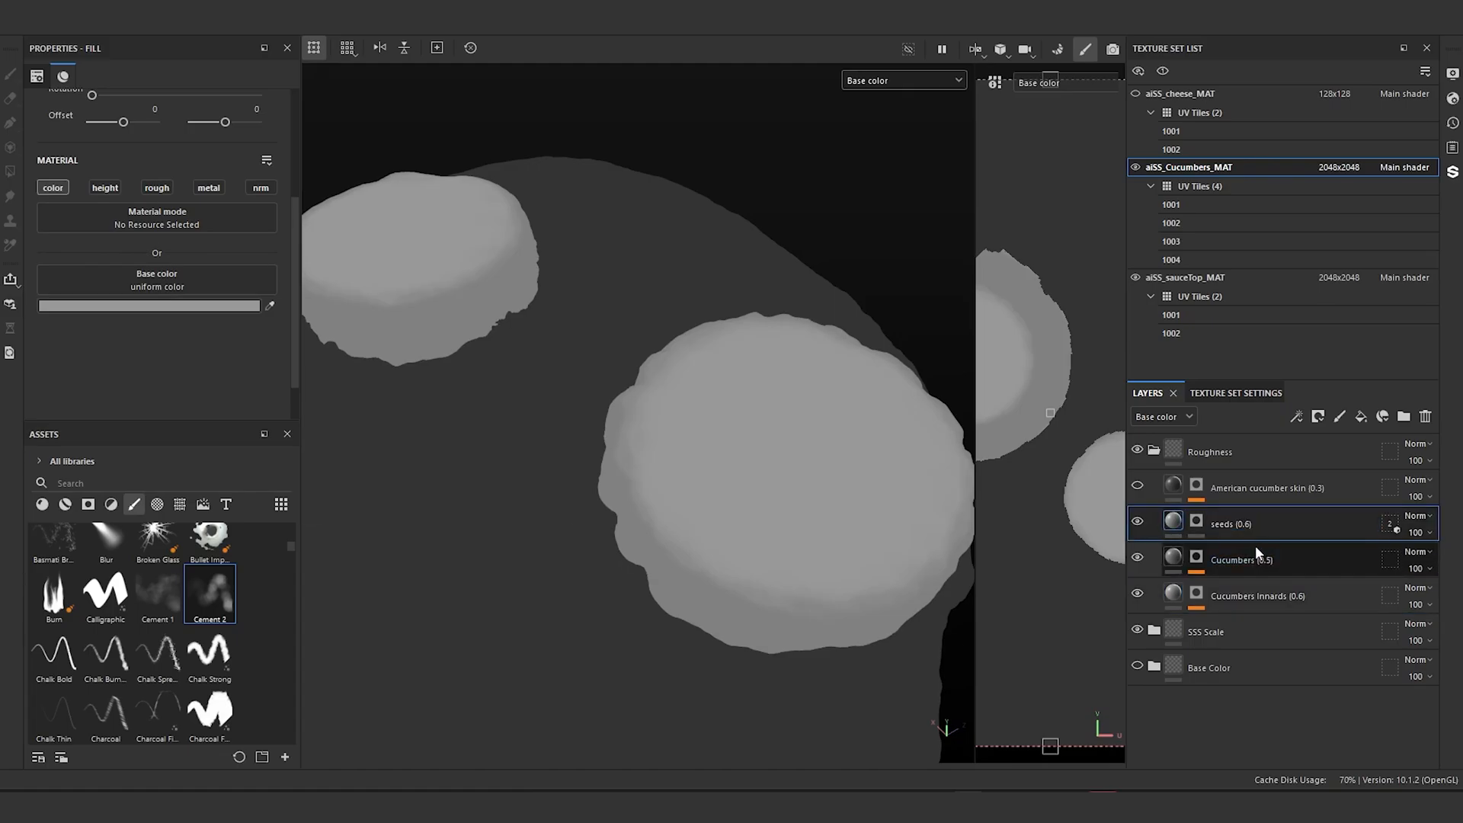
key("Return")
Step: Rename the Cucumbers (0.5) layer in the Roughness folder to Sauce on cucumbers (0.2)
left_click(1172, 564)
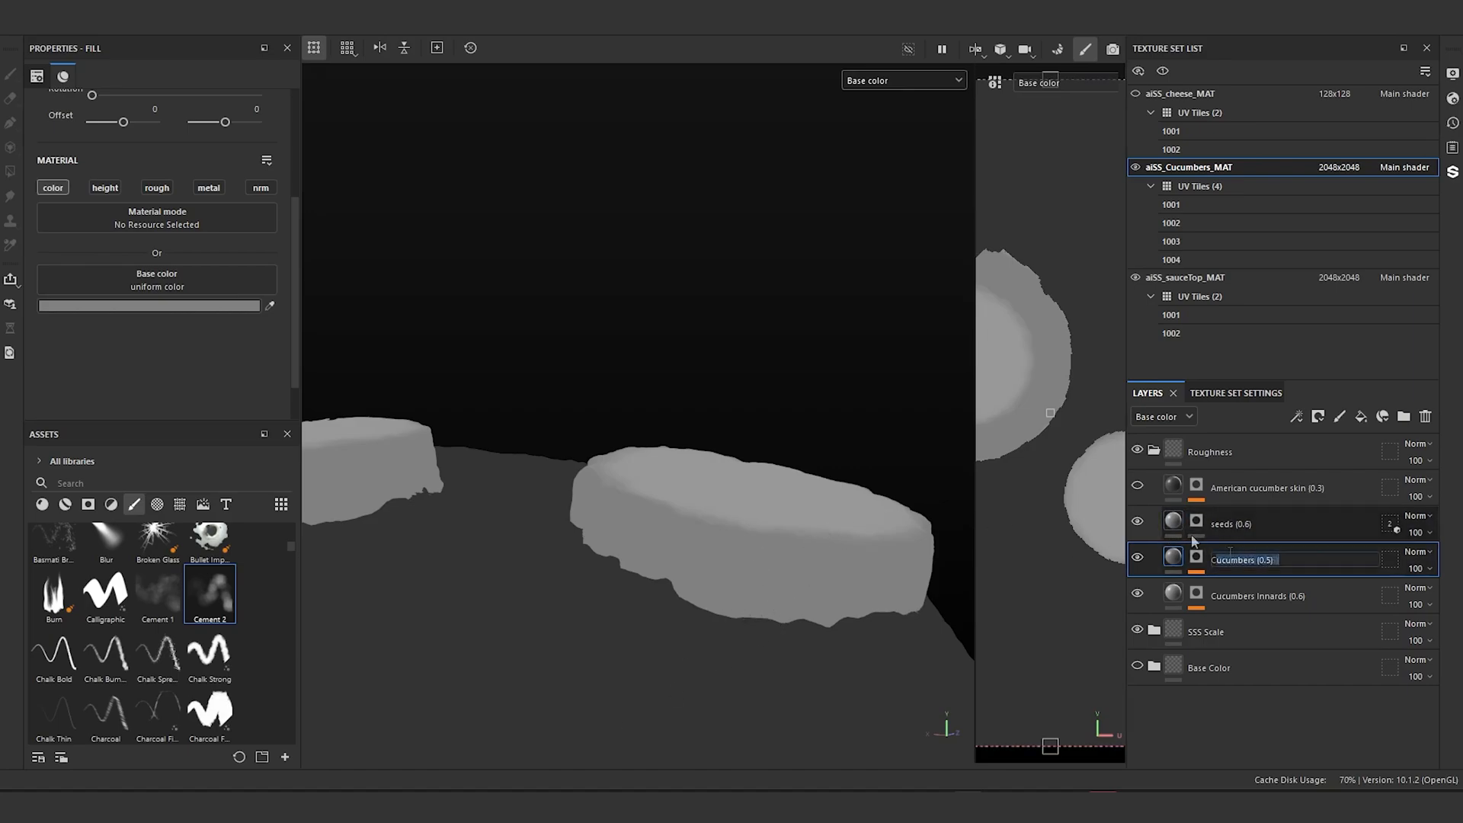
double_click(1230, 558)
type("Sauce o")
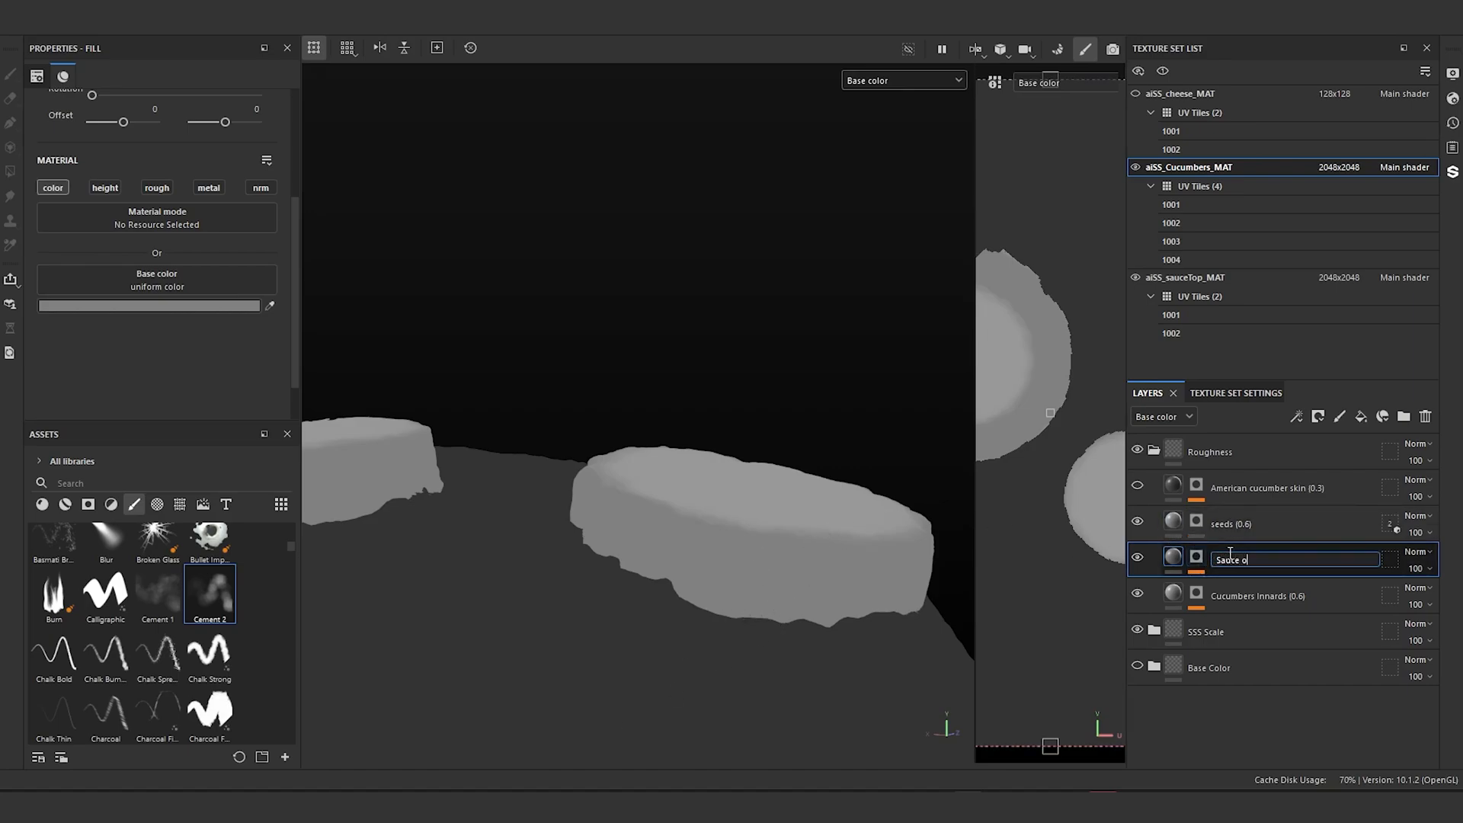
type("n cucumbers (0.2")
key("Return")
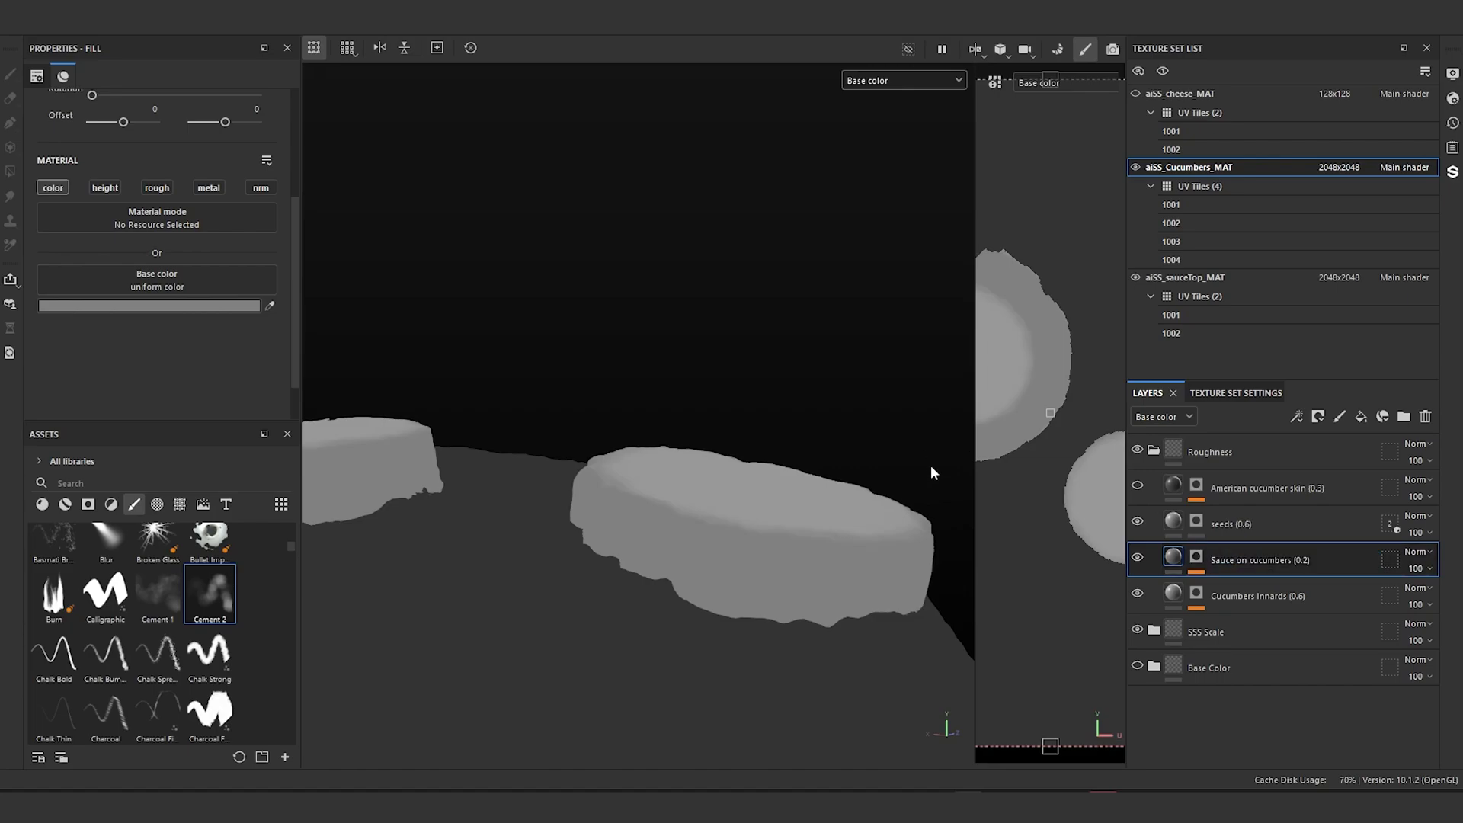
right_click(1196, 560)
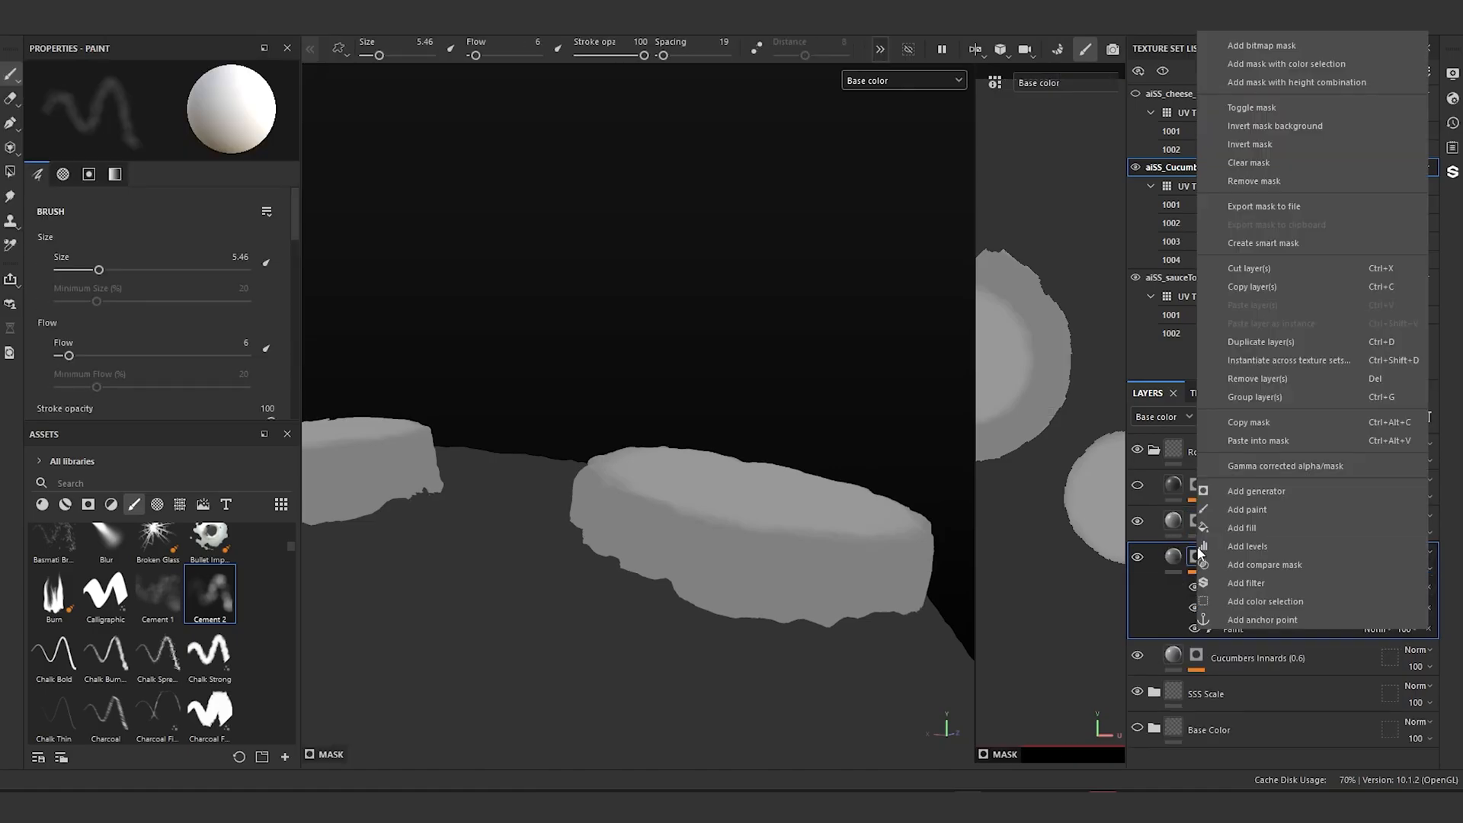
left_click(1257, 162)
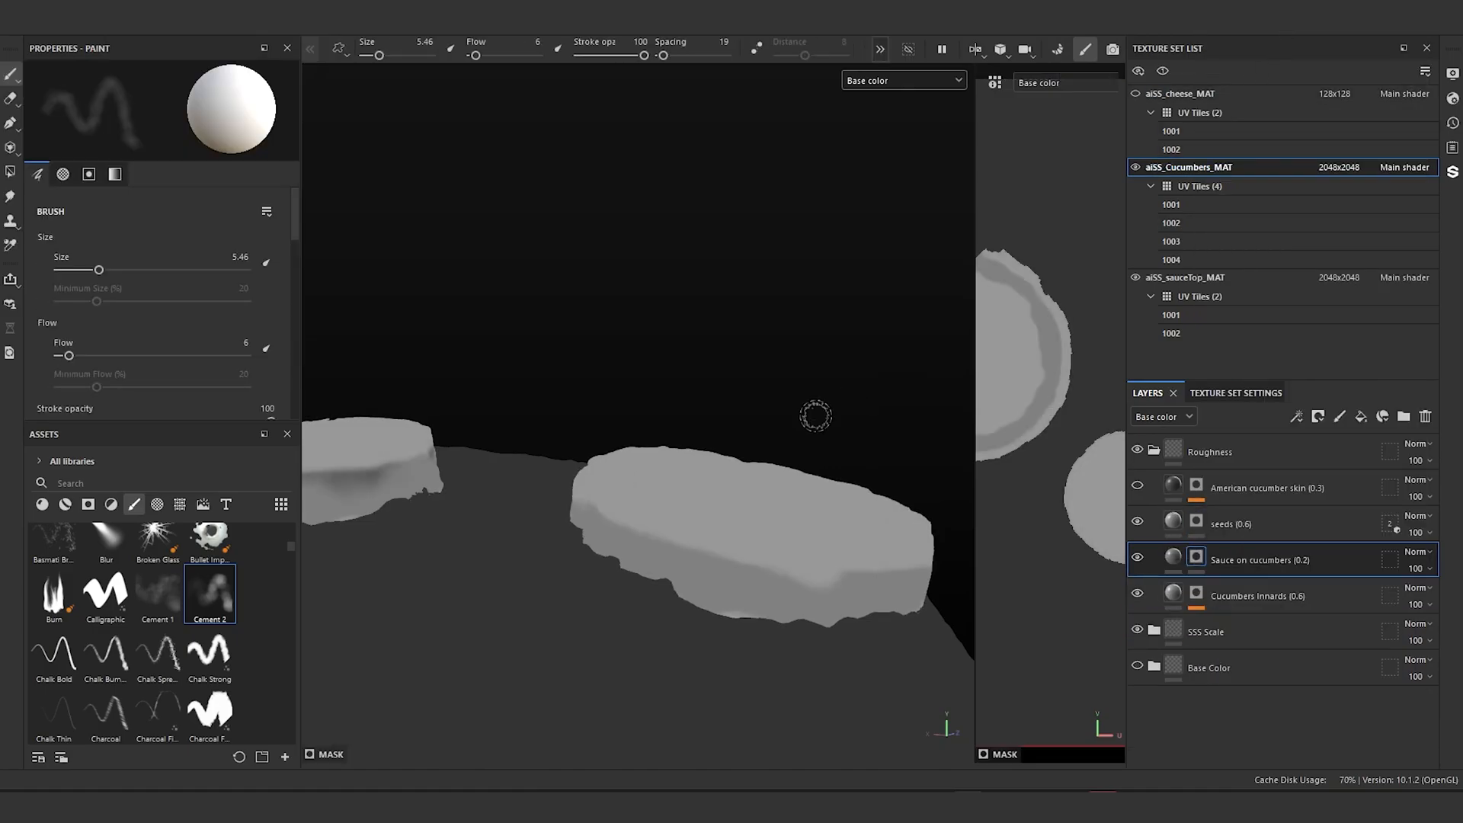
left_click_drag(816, 416, 733, 513, "alt")
key("ctrl+z")
key("ctrl+z")
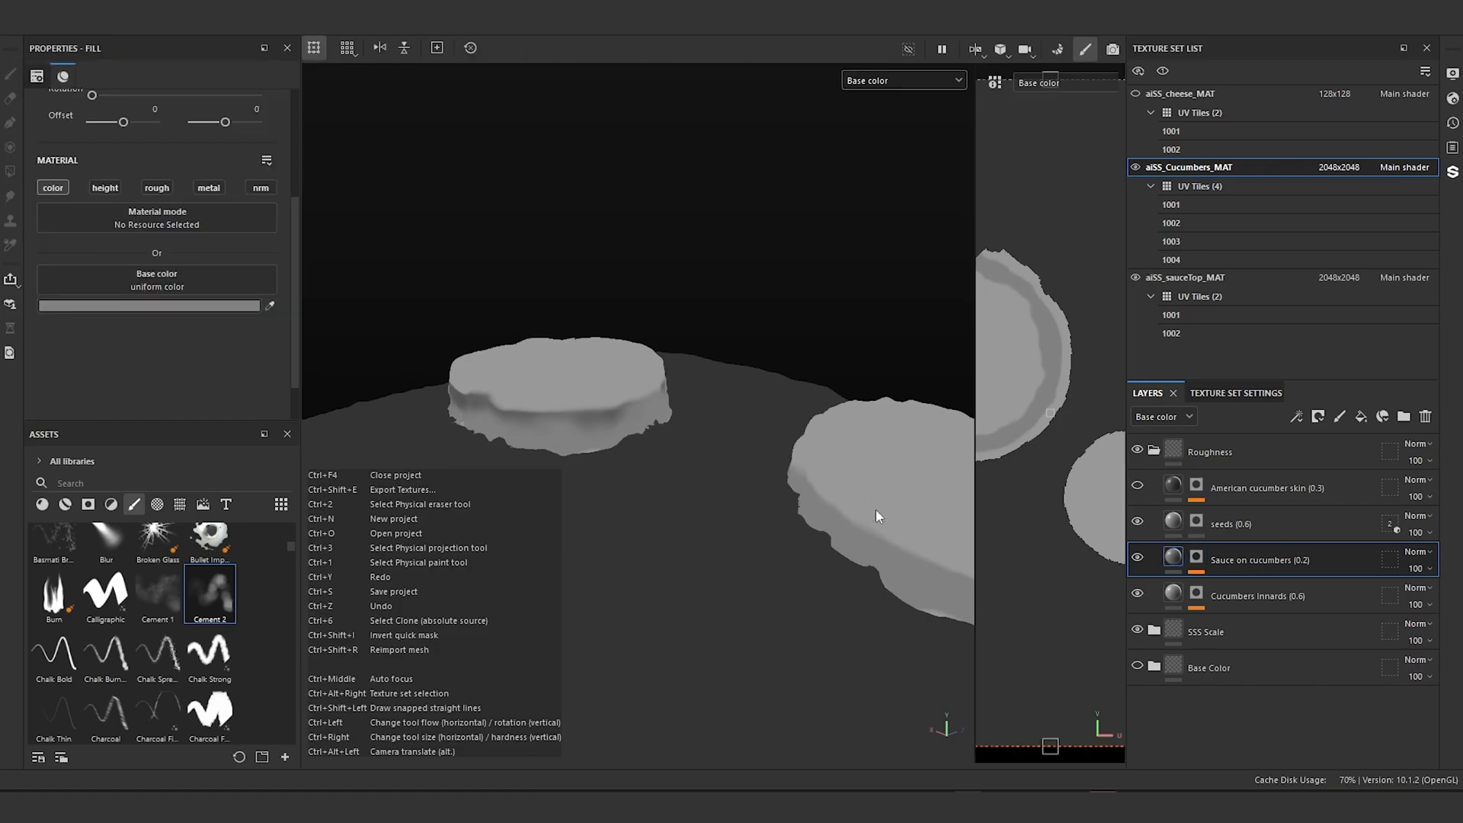
Step: Delete the Blur filter and the upper Paint effect from the Sauce on cucumbers layer's mask, then select the layer's fill
left_click(1197, 558)
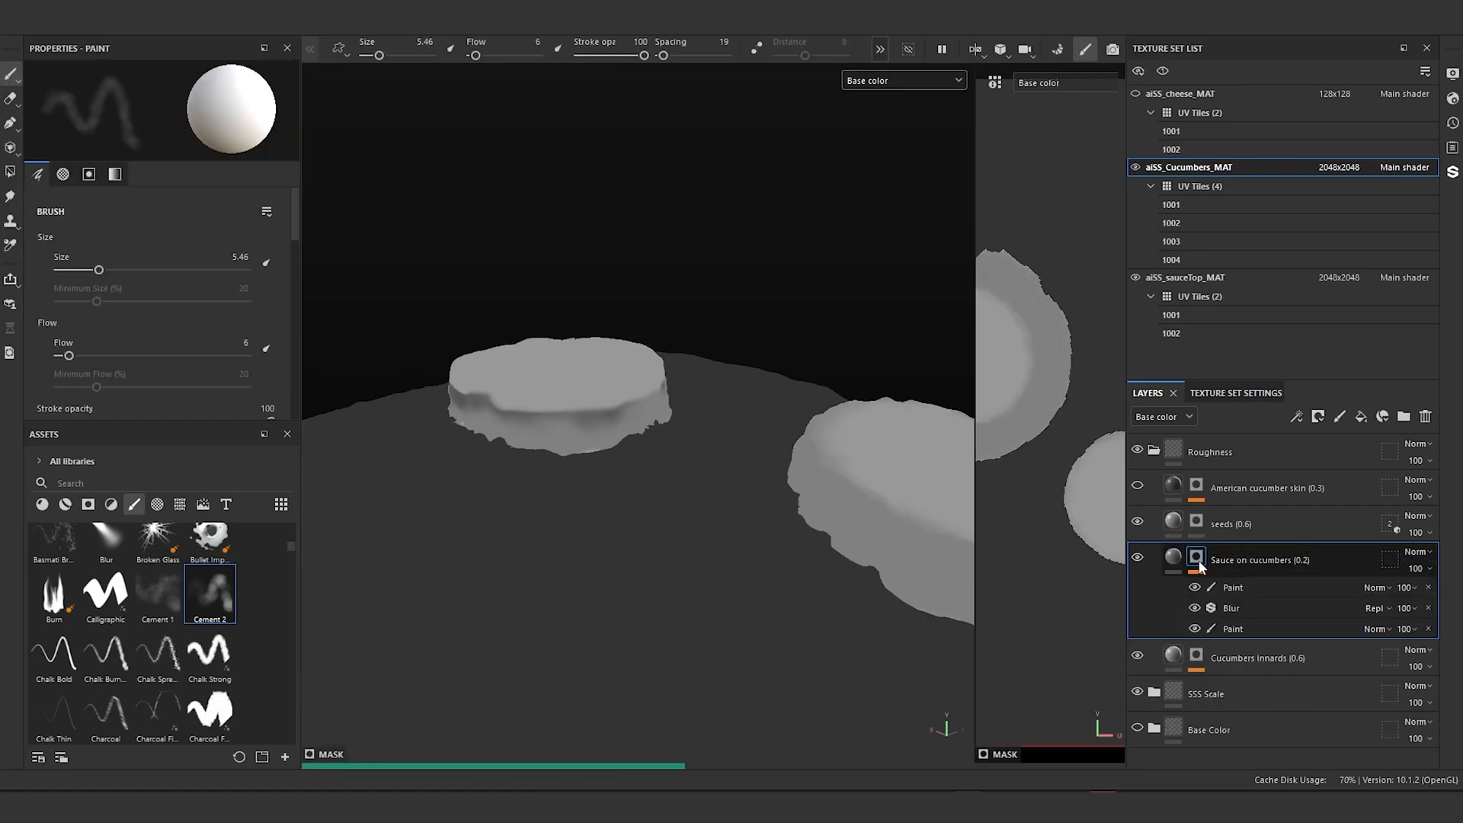
left_click(1237, 605, "ctrl")
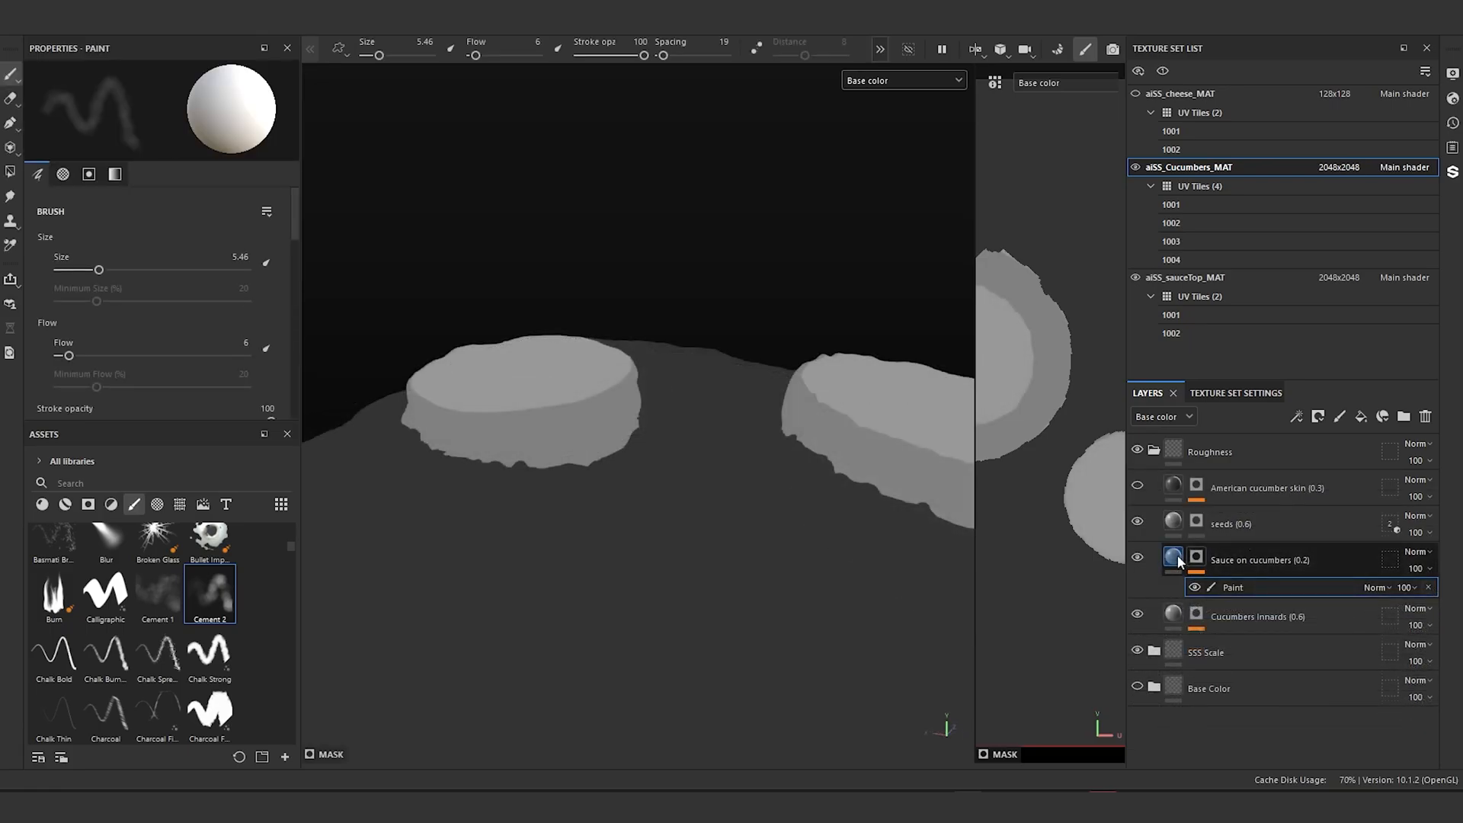
left_click(1177, 555)
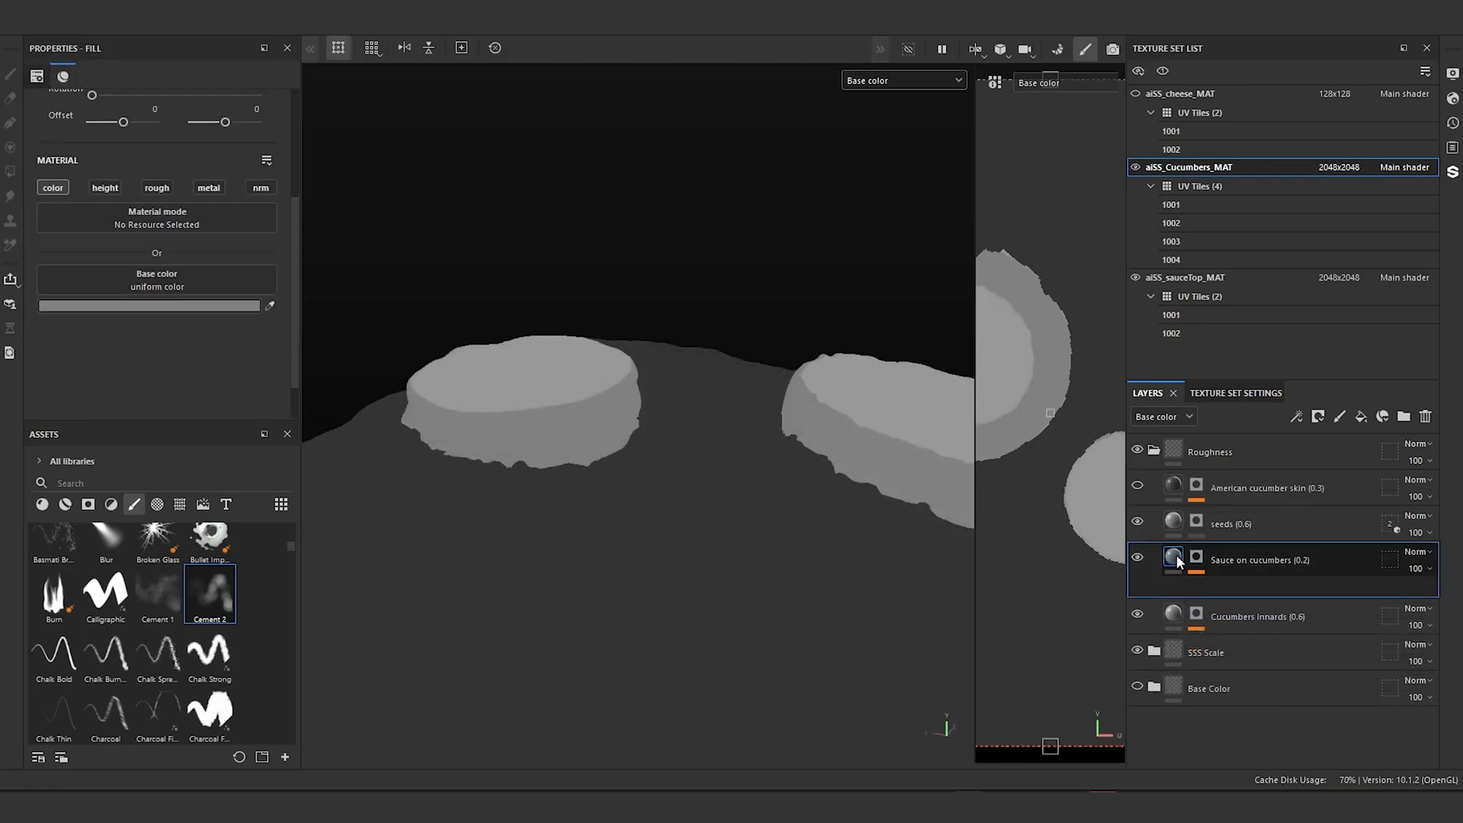
Step: Duplicate the Sauce on cucumbers layer and rename the copy cucumbers skin (0.6)
key("ctrl+d")
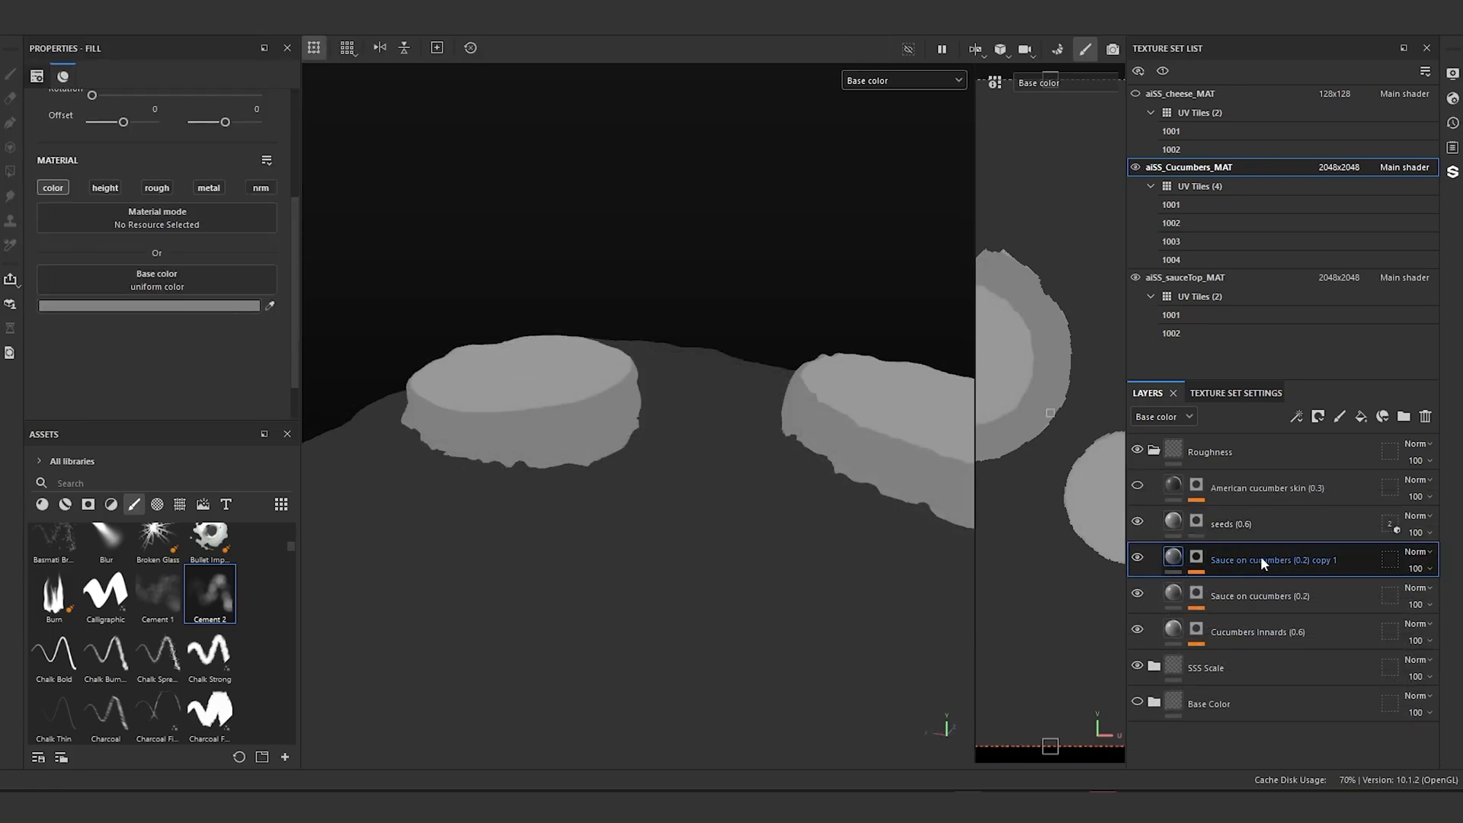
double_click(1300, 559)
left_click_drag(1295, 559, 1216, 559)
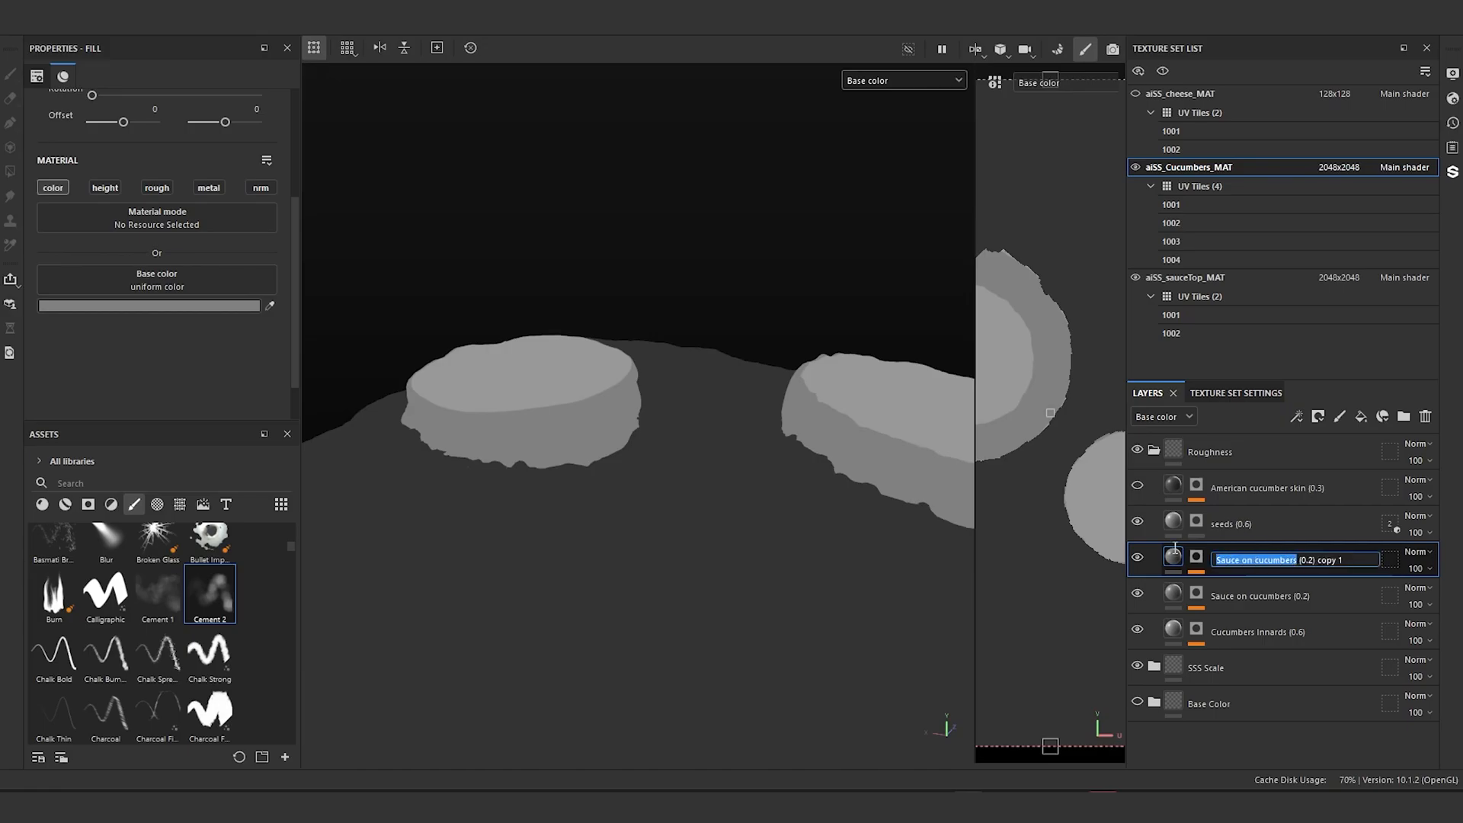
type("cucumbers ski")
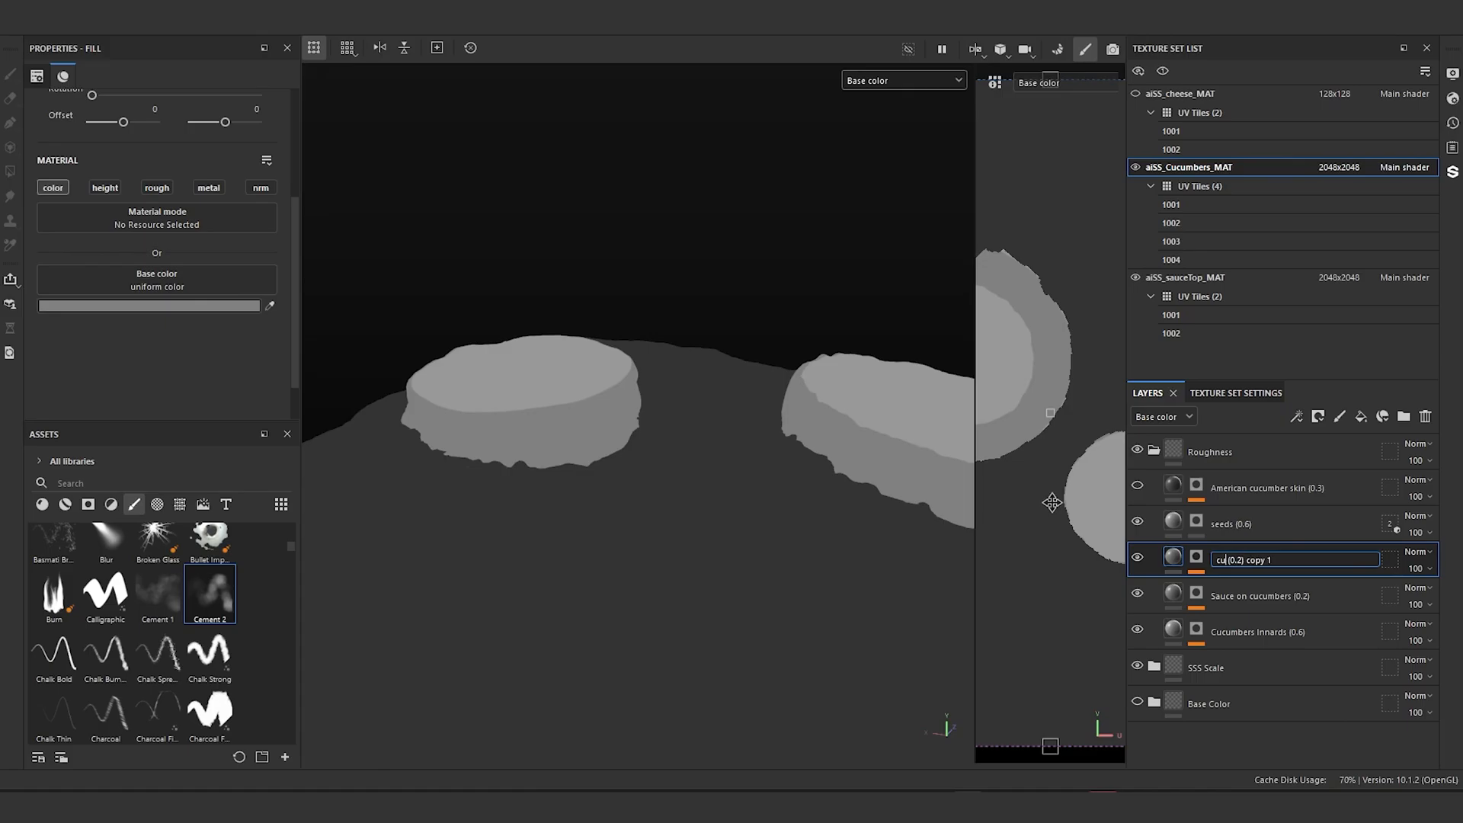
type("n (0.6")
key("Return")
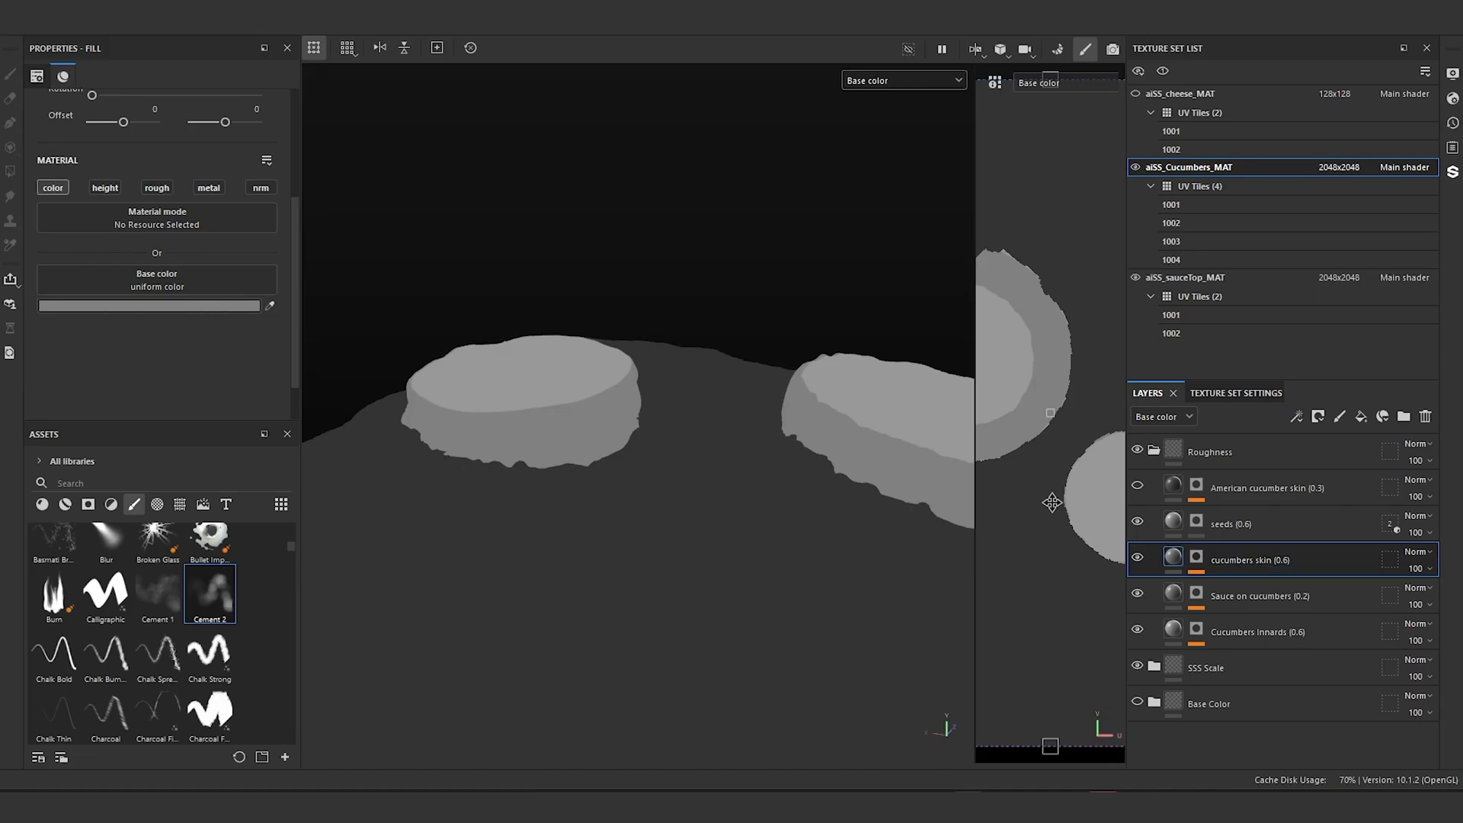
Step: Set the base color value (V) of the cucumbers skin layer to 0.6
left_click(1196, 556)
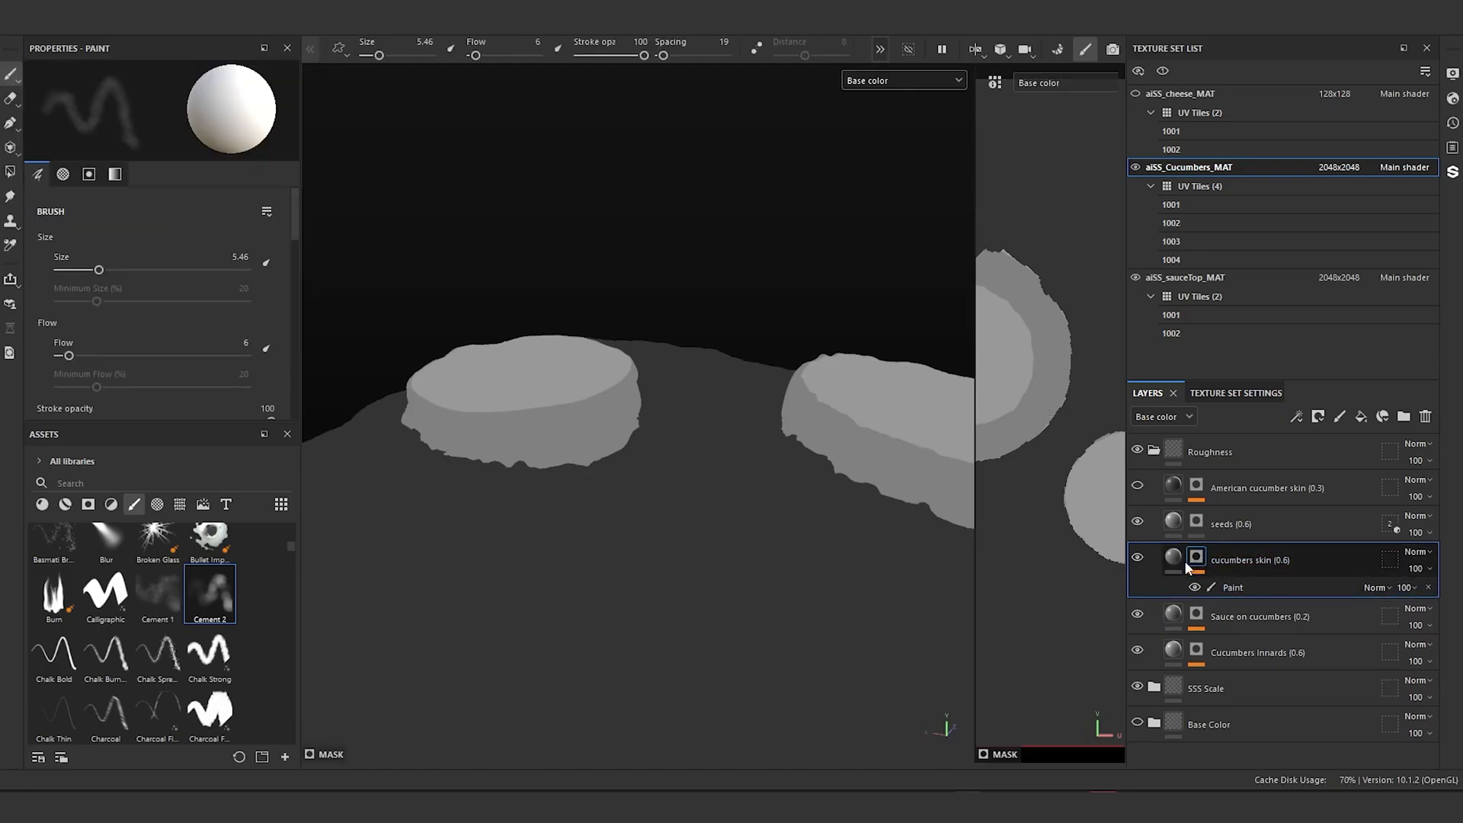
left_click(1172, 559)
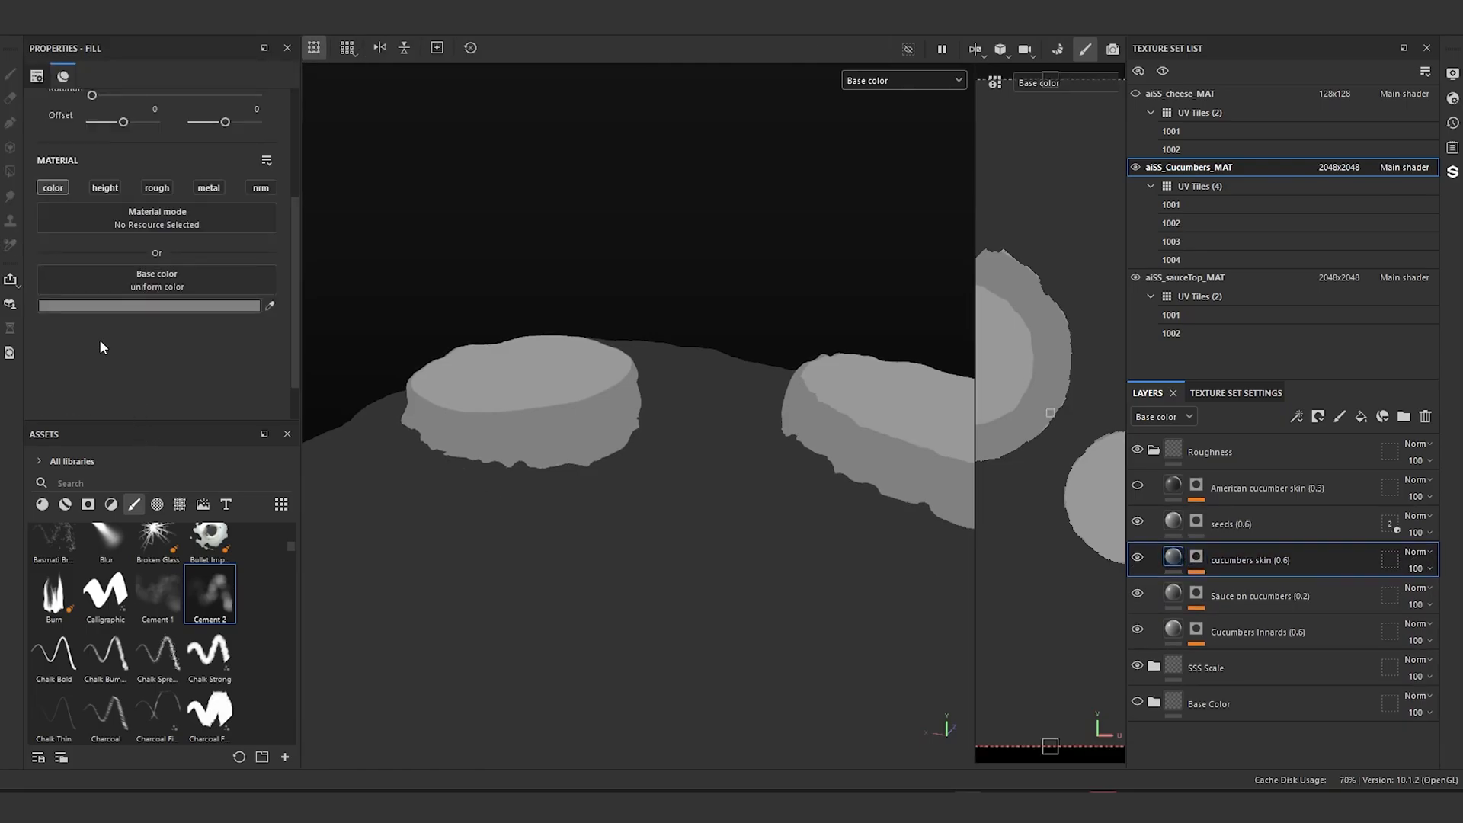
left_click(122, 305)
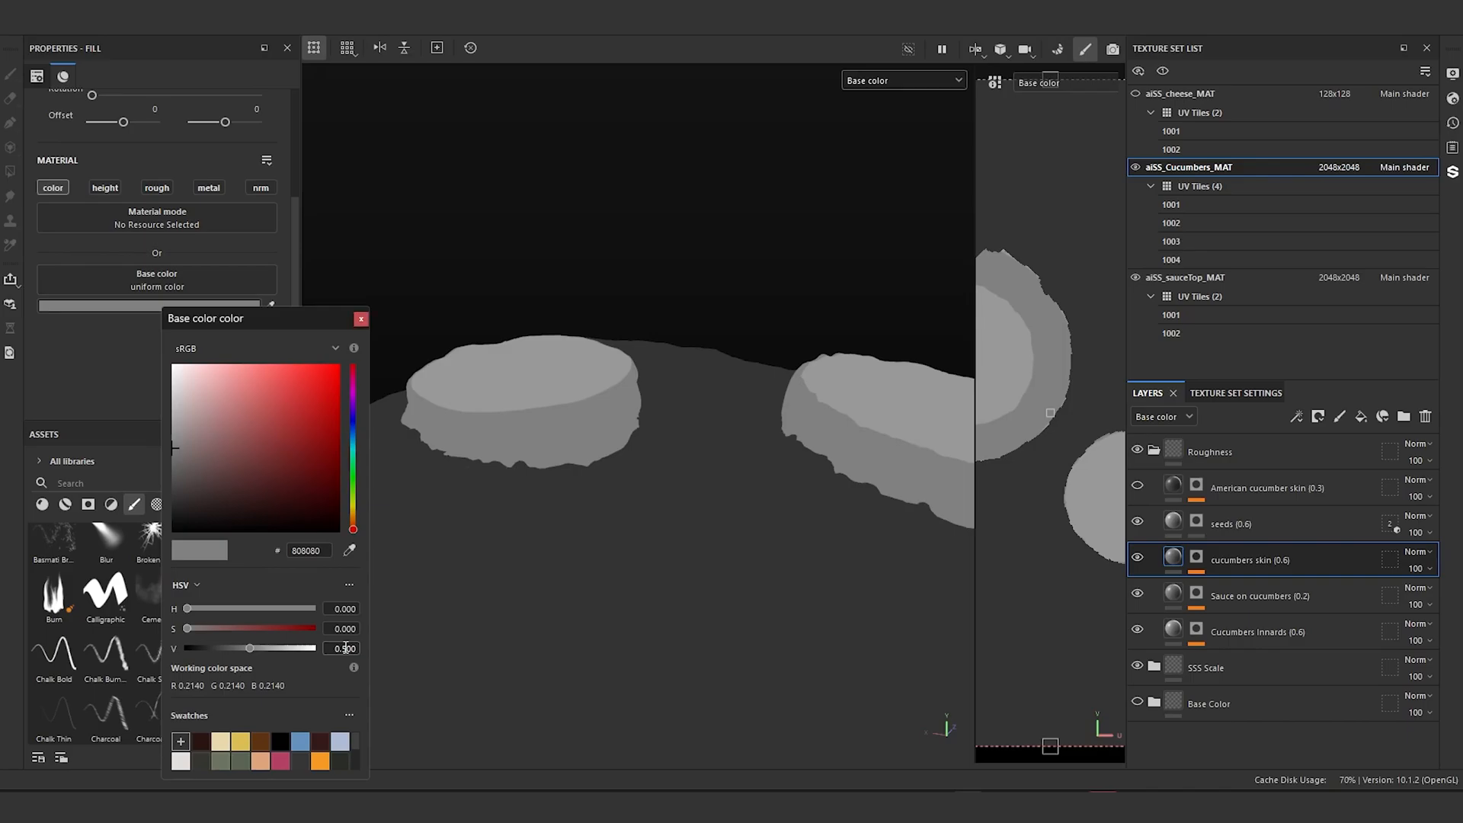
double_click(346, 648)
type("0.6")
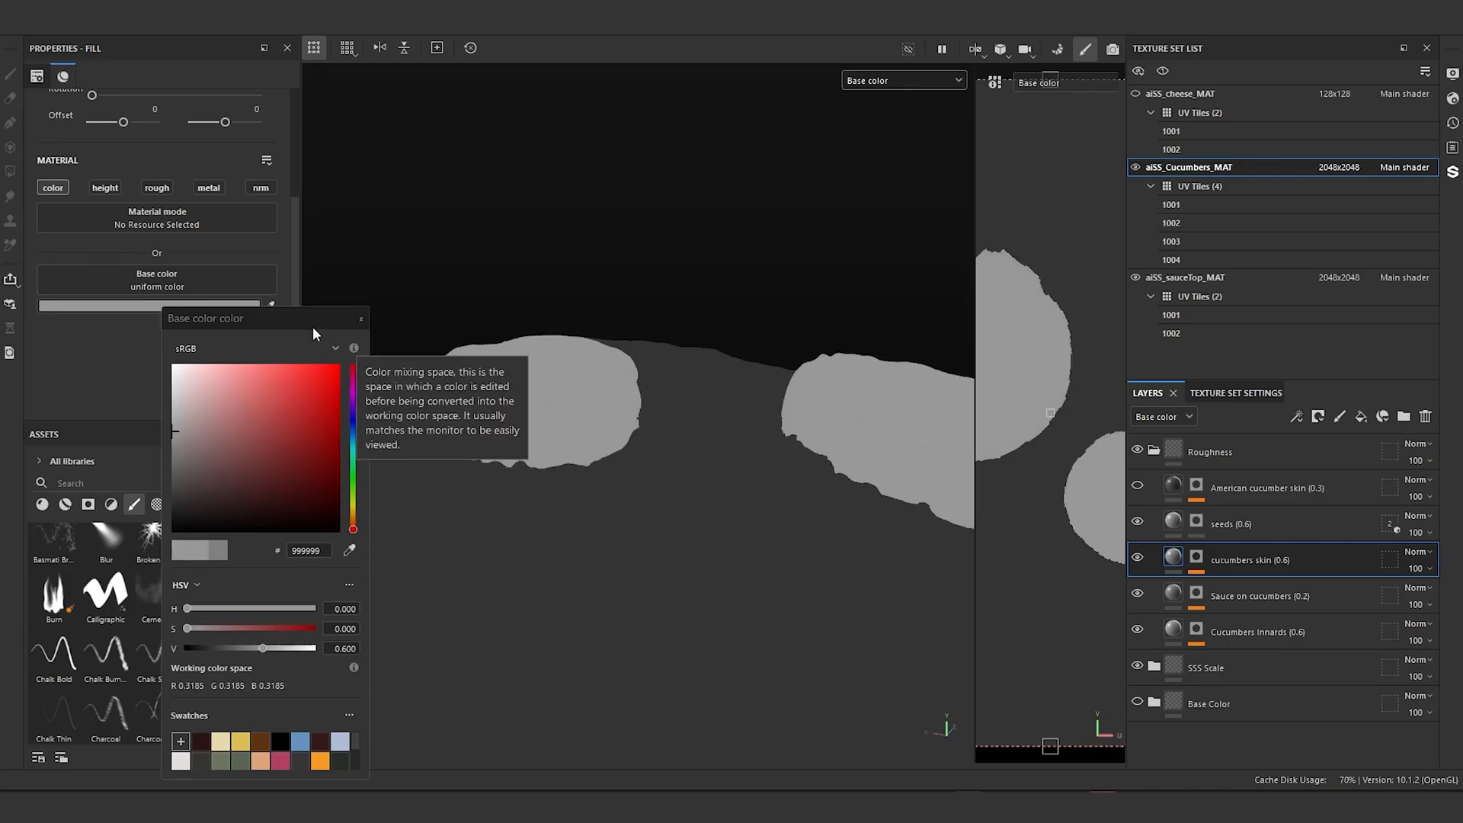
left_click(360, 318)
Step: Add a Blur filter to the cucumbers skin layer's mask with a blur intensity of about 1.07
scroll(684, 502, "up", 8)
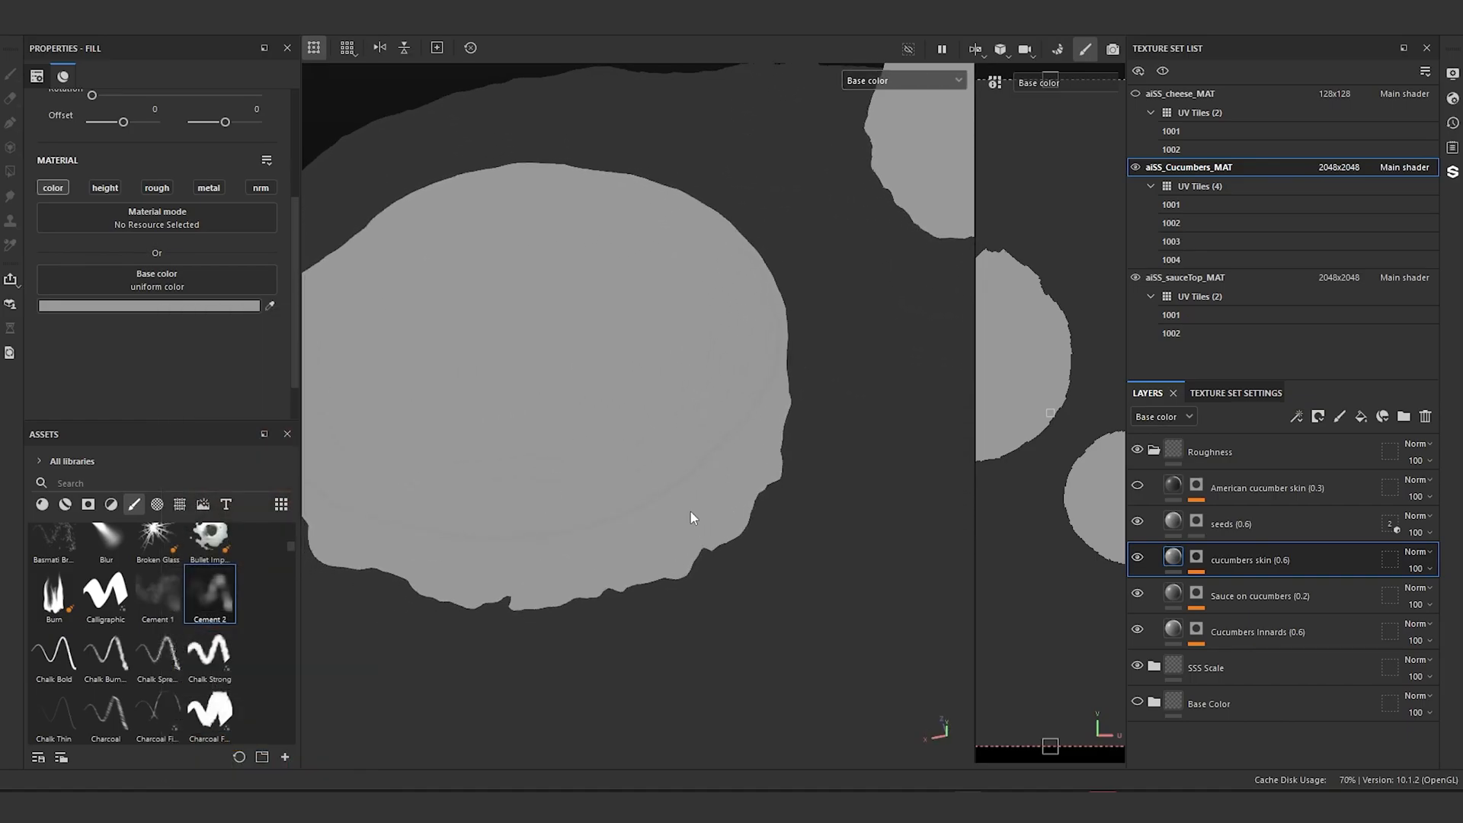
left_click(1197, 557)
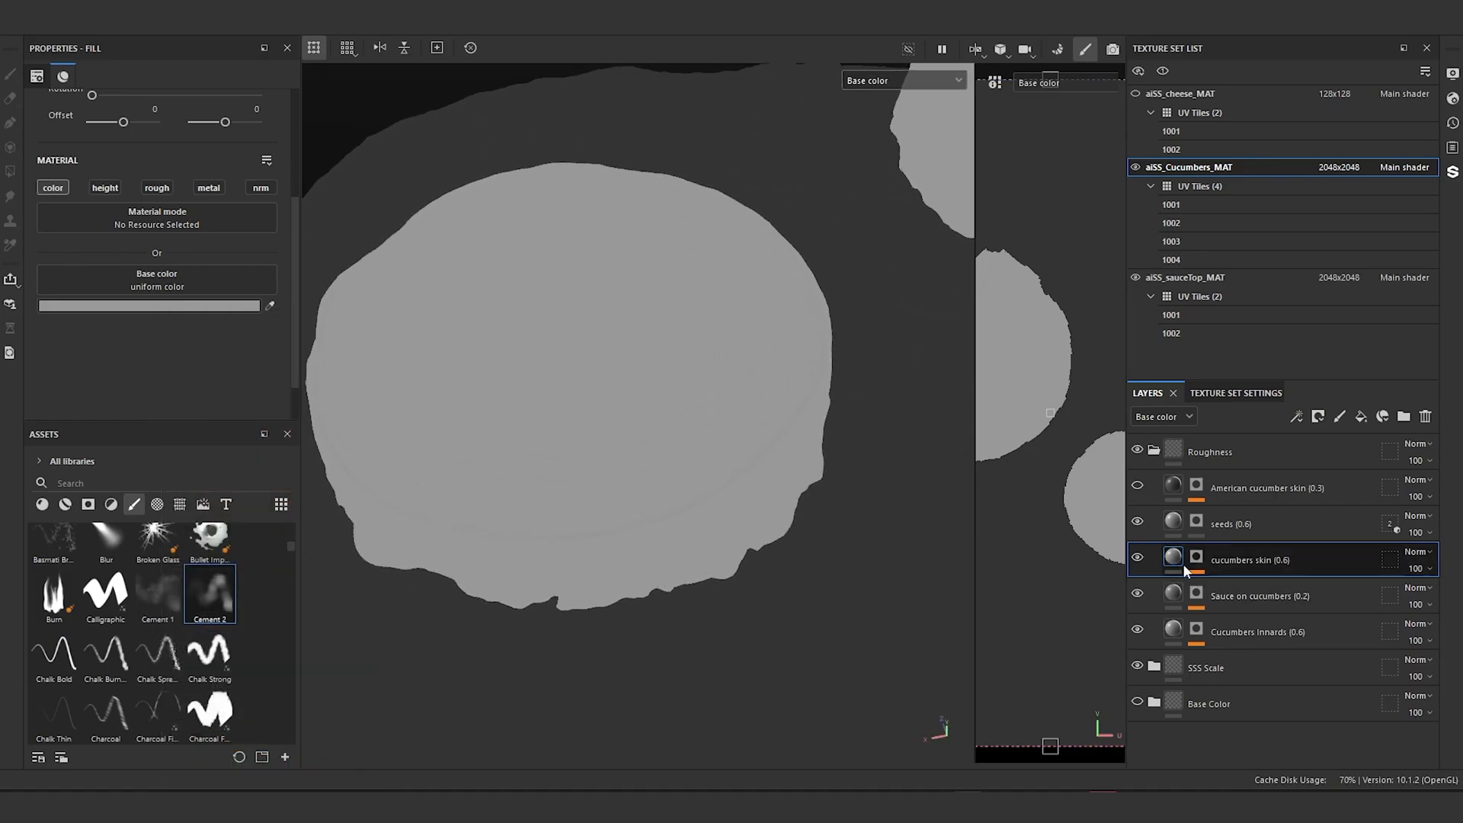
key("1")
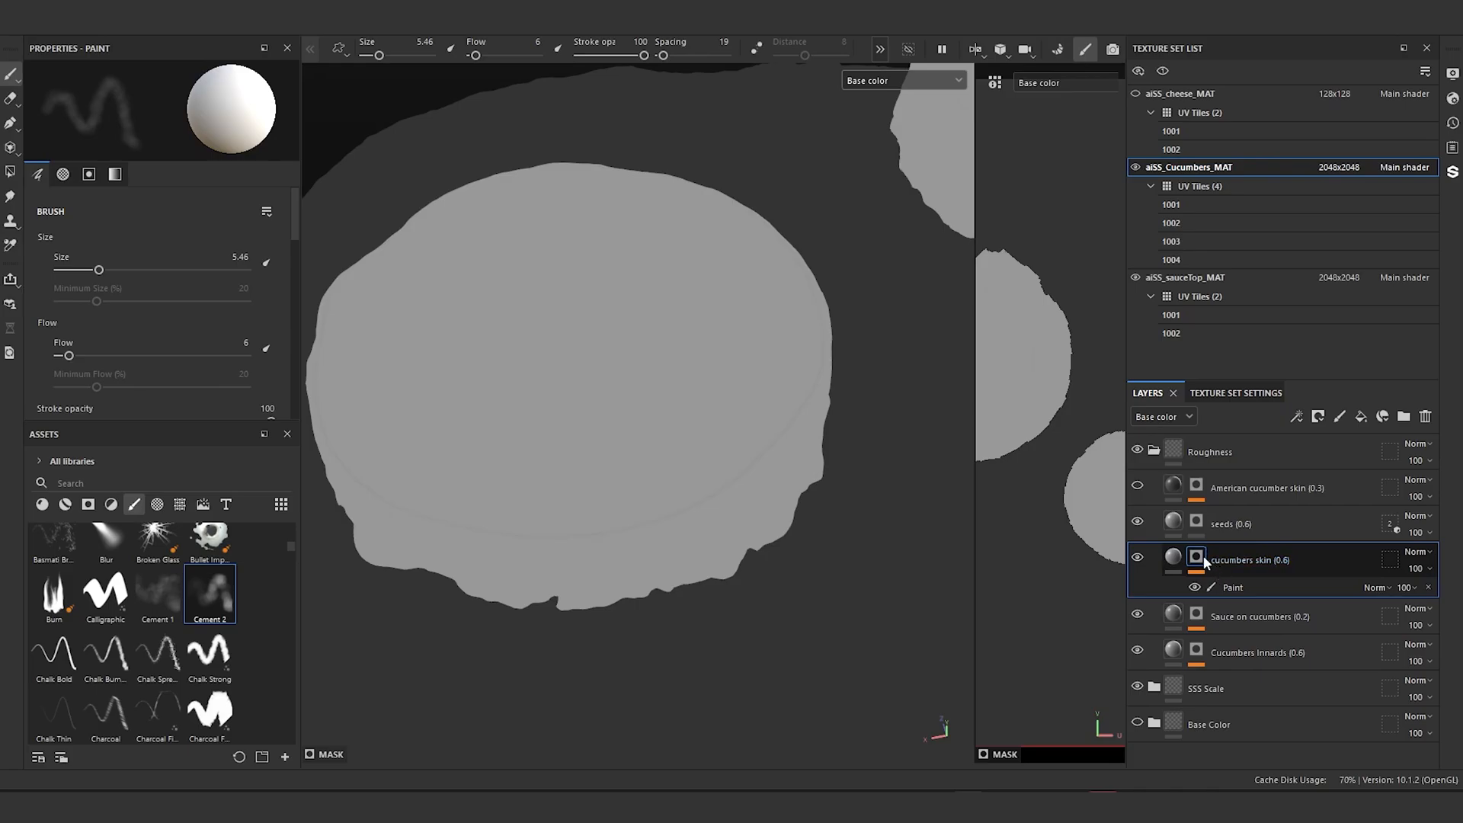
right_click(1204, 555)
left_click(1249, 579)
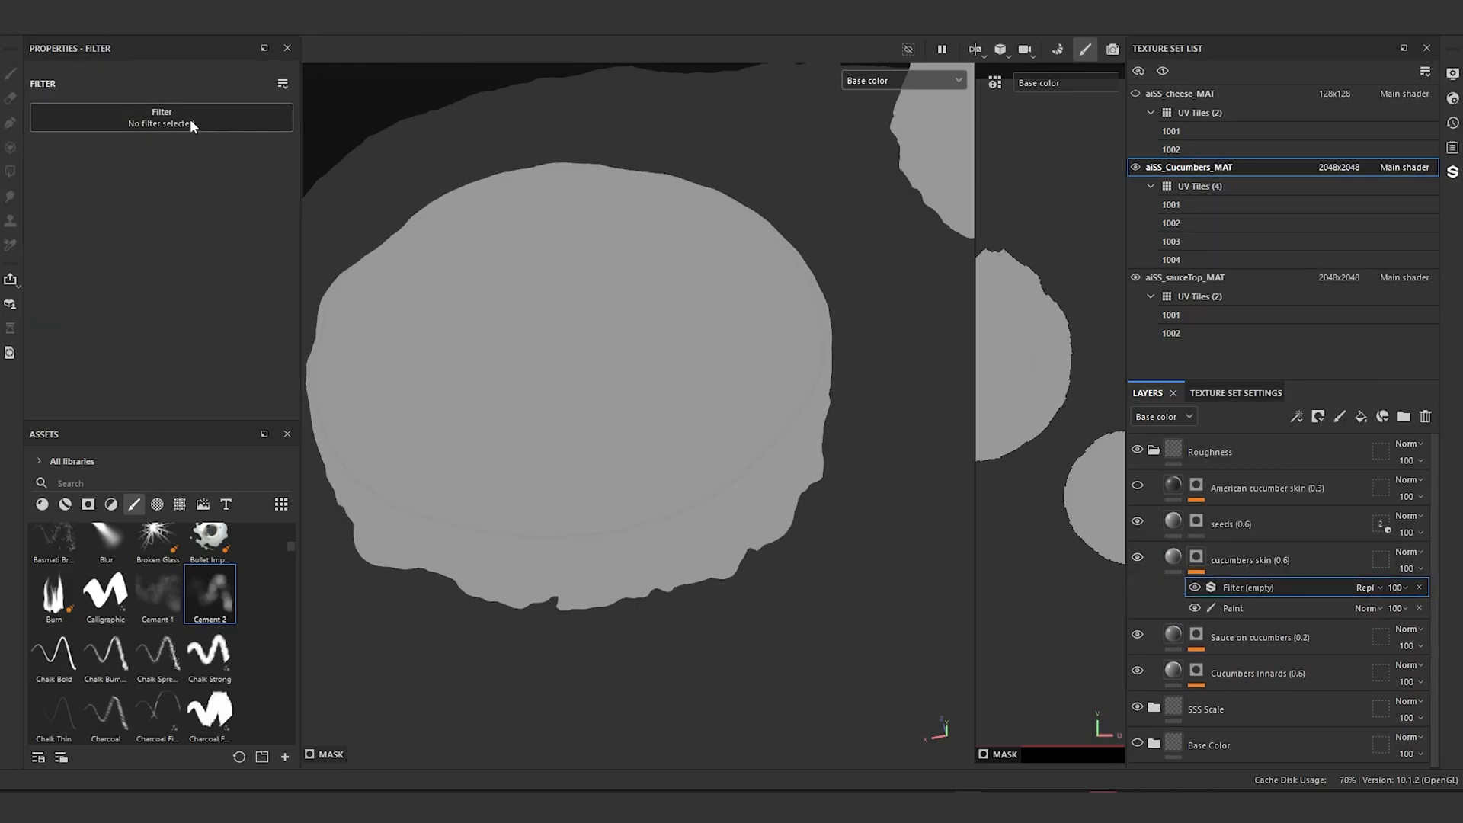
left_click(189, 119)
left_click(215, 163)
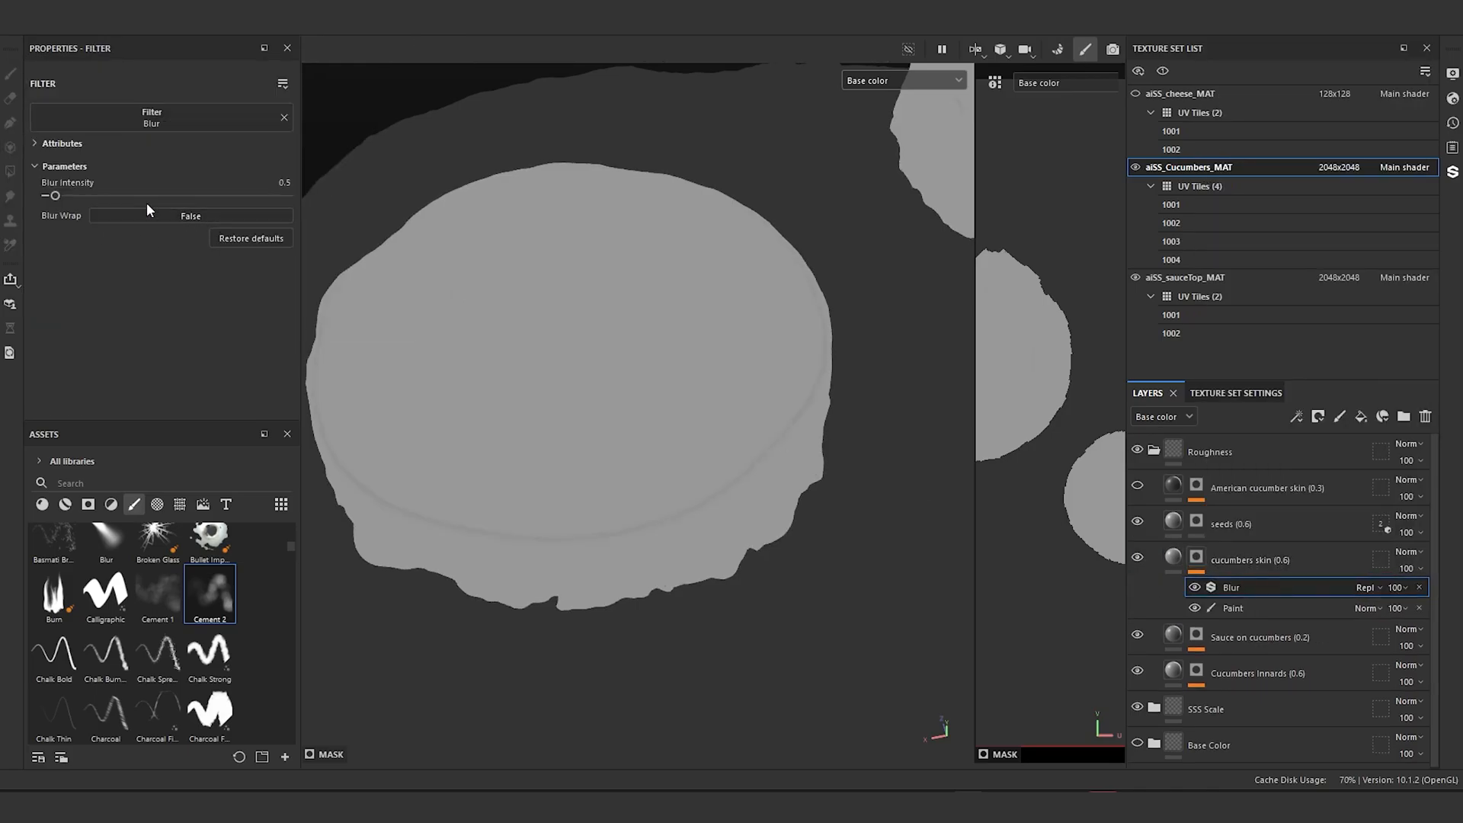
left_click_drag(56, 196, 65, 198)
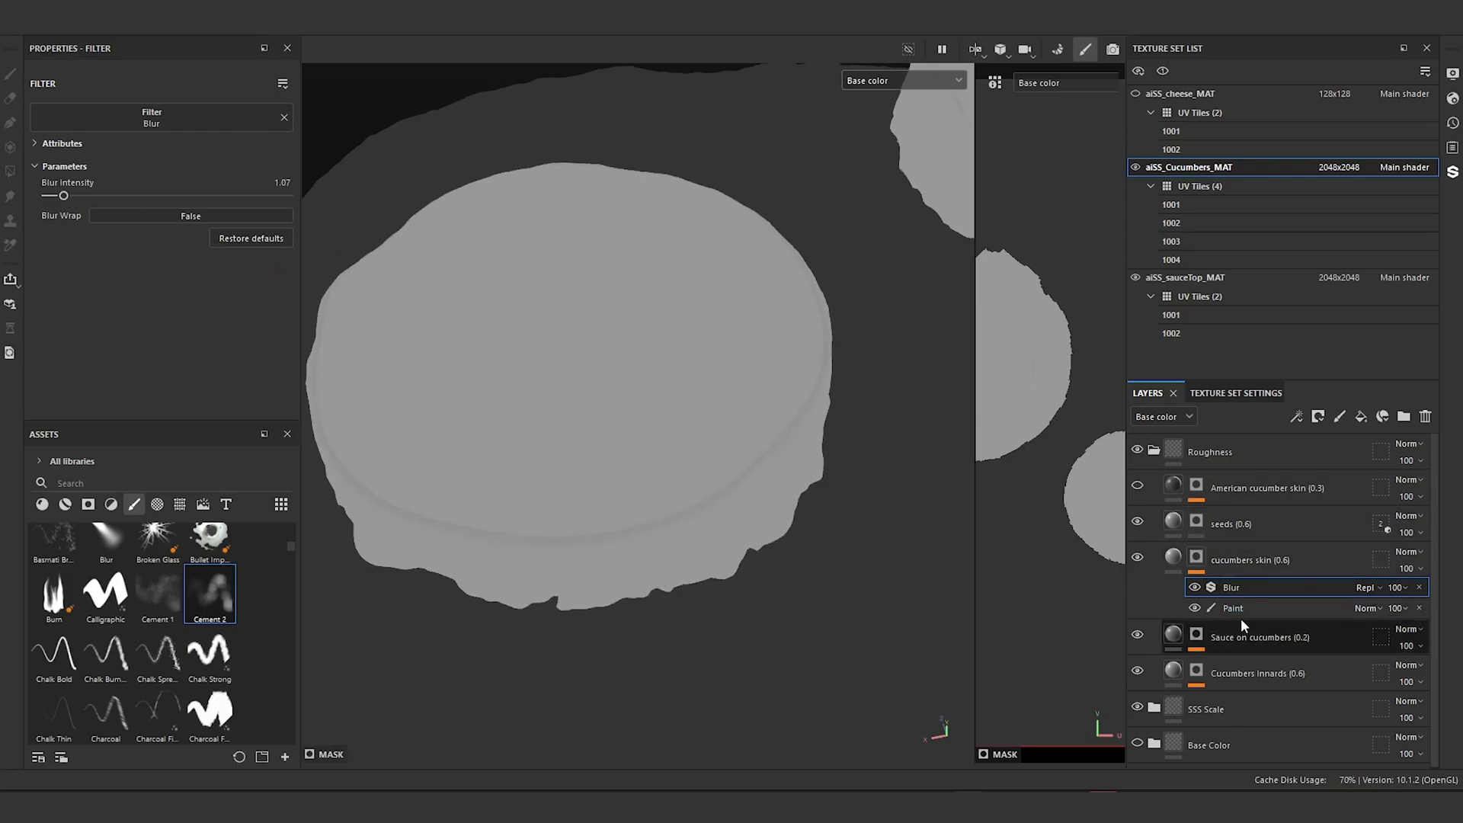
Step: Toggle the visibility of the Cucumbers Innards layer off and on to compare the cucumber slices with and without it
left_click(1138, 671)
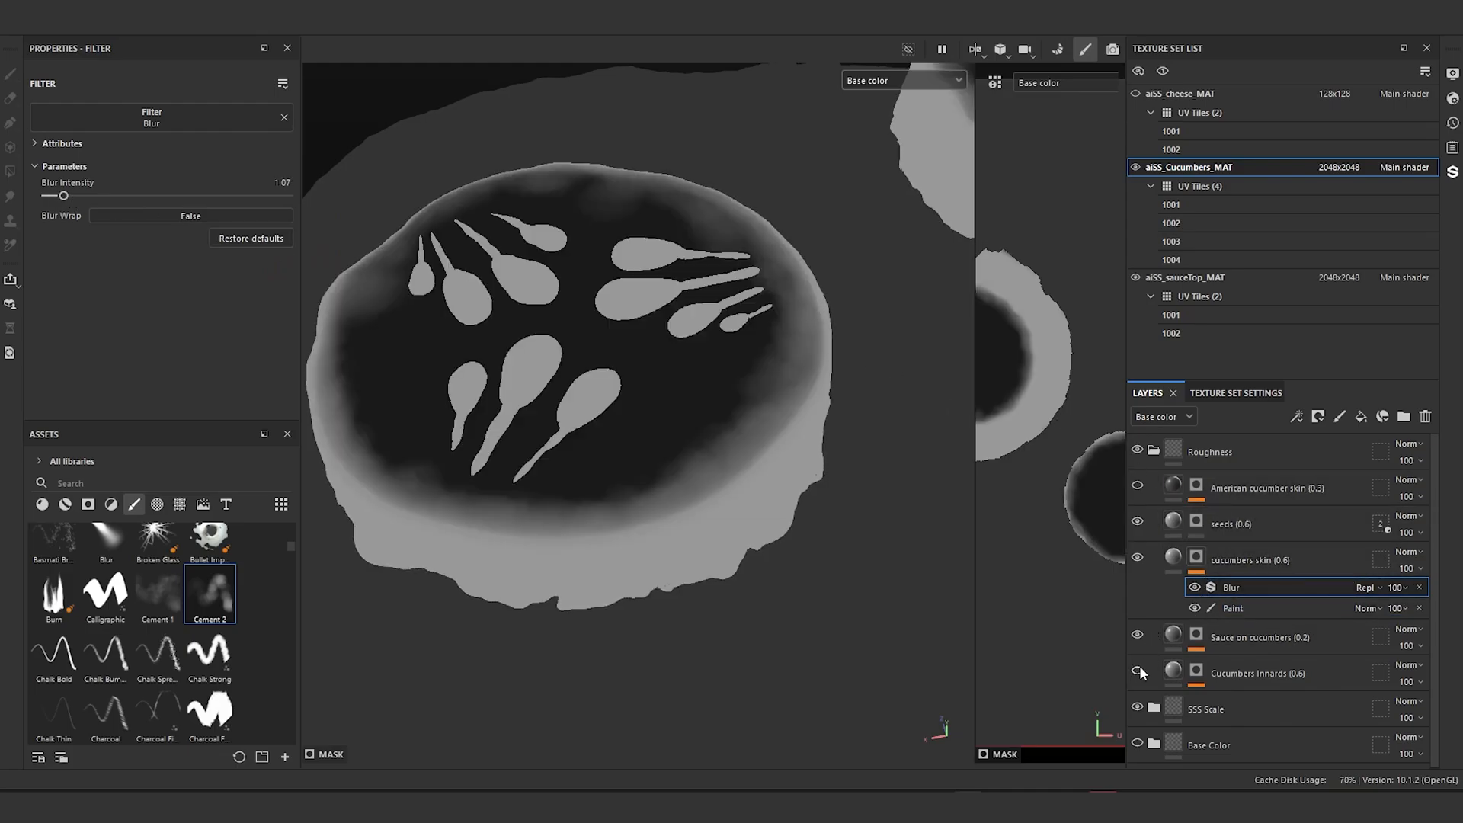
left_click(1138, 671)
left_click(1138, 671)
left_click(1138, 671)
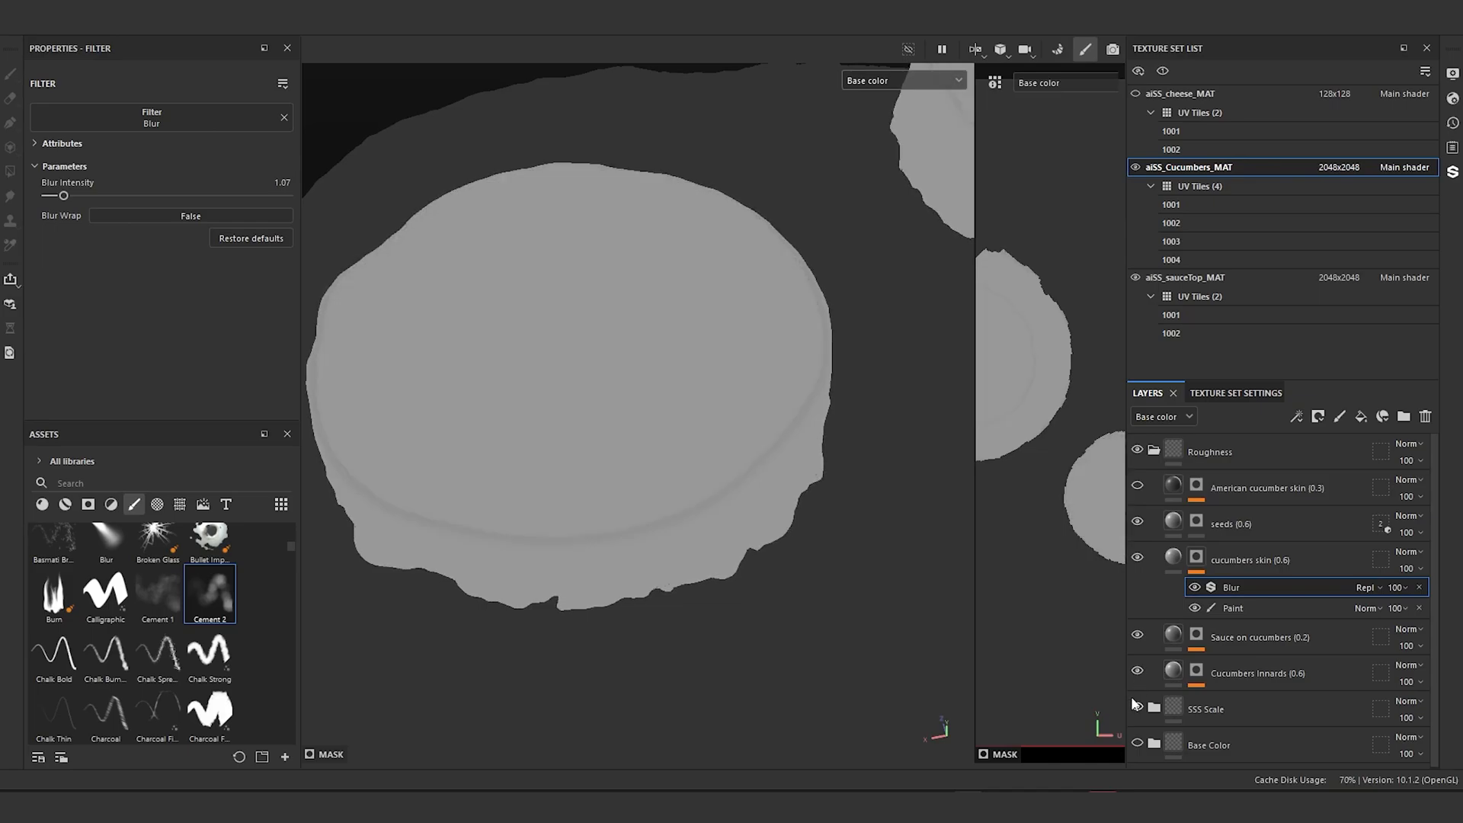
Step: Reset the Cucumbers Innards (0.6) layer's mask to plain white, removing its paint and invert effects, and check coverage by toggling the layer's visibility
left_click(1138, 671)
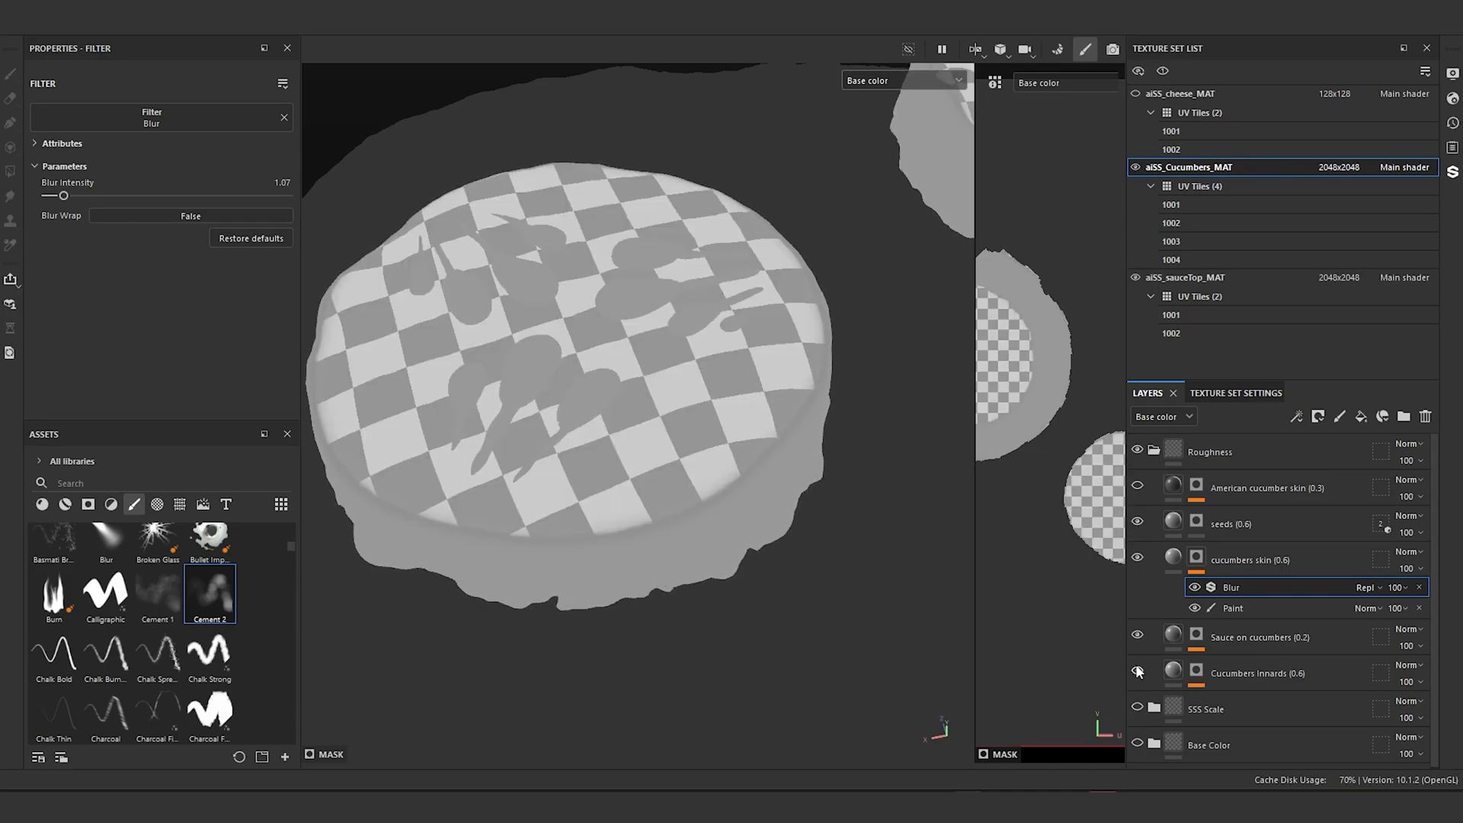
left_click(1137, 671)
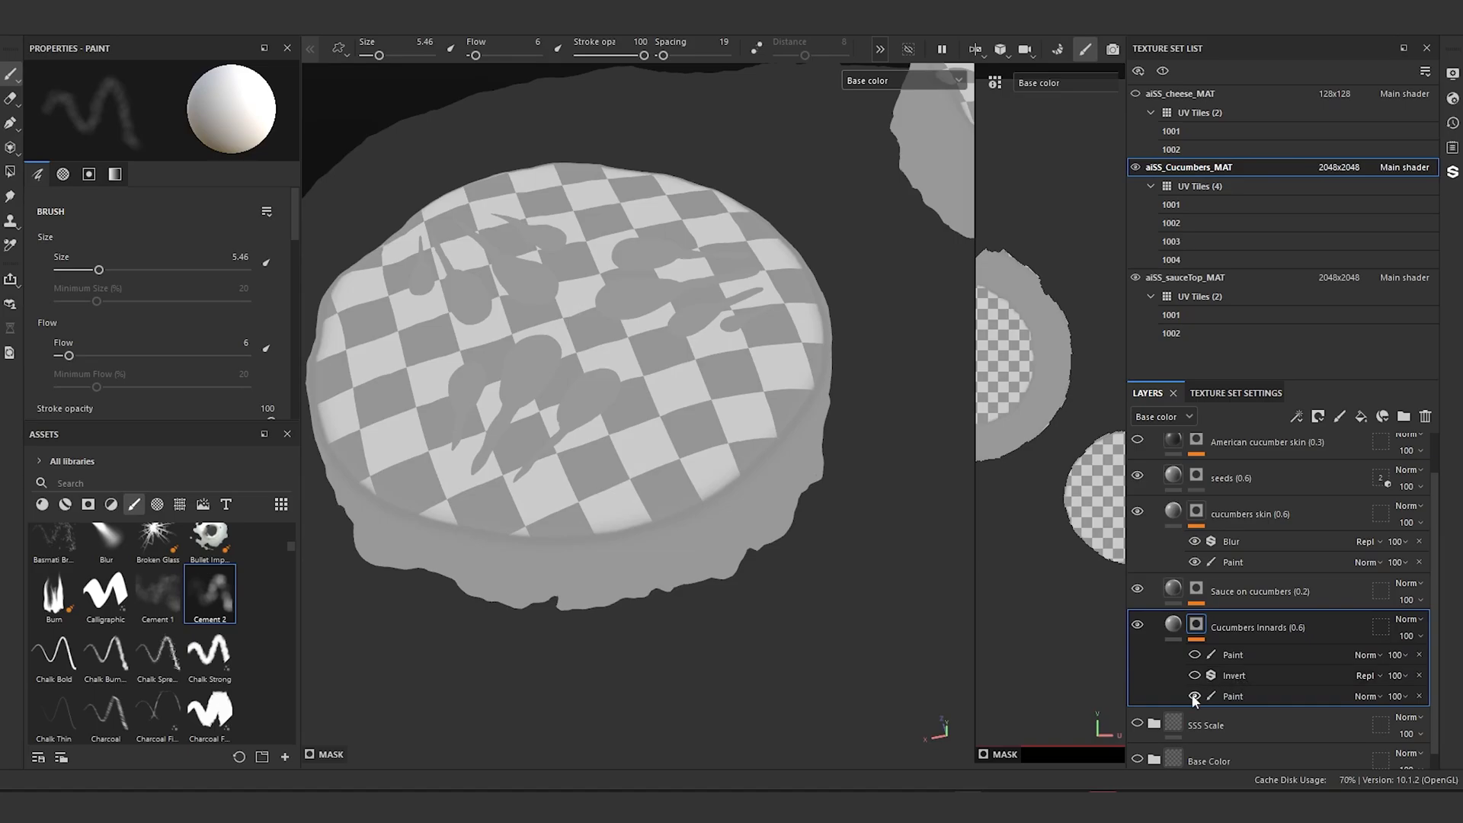
right_click(1198, 626)
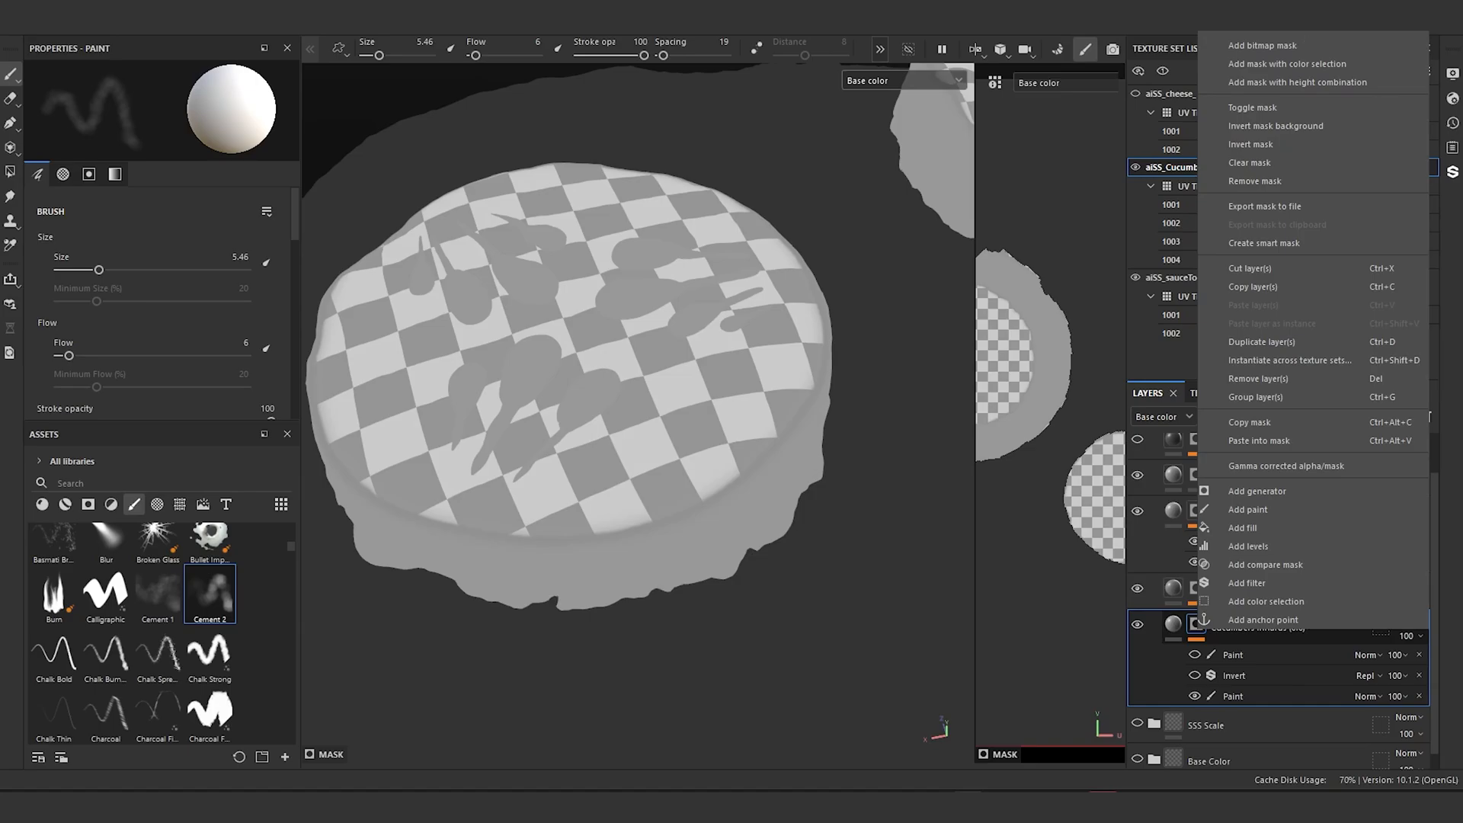
left_click(1248, 162)
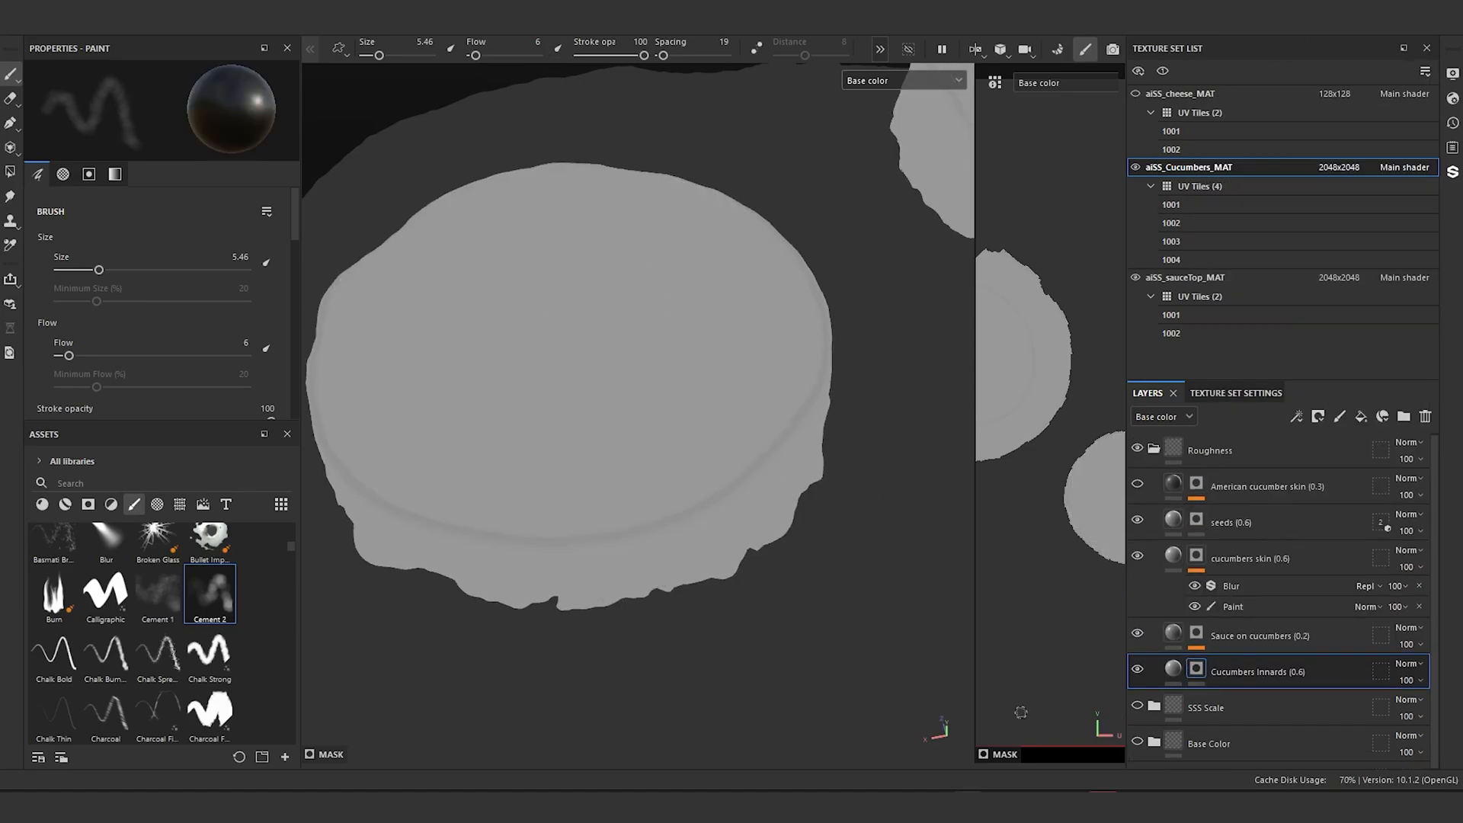
left_click(1138, 670)
left_click(1138, 670)
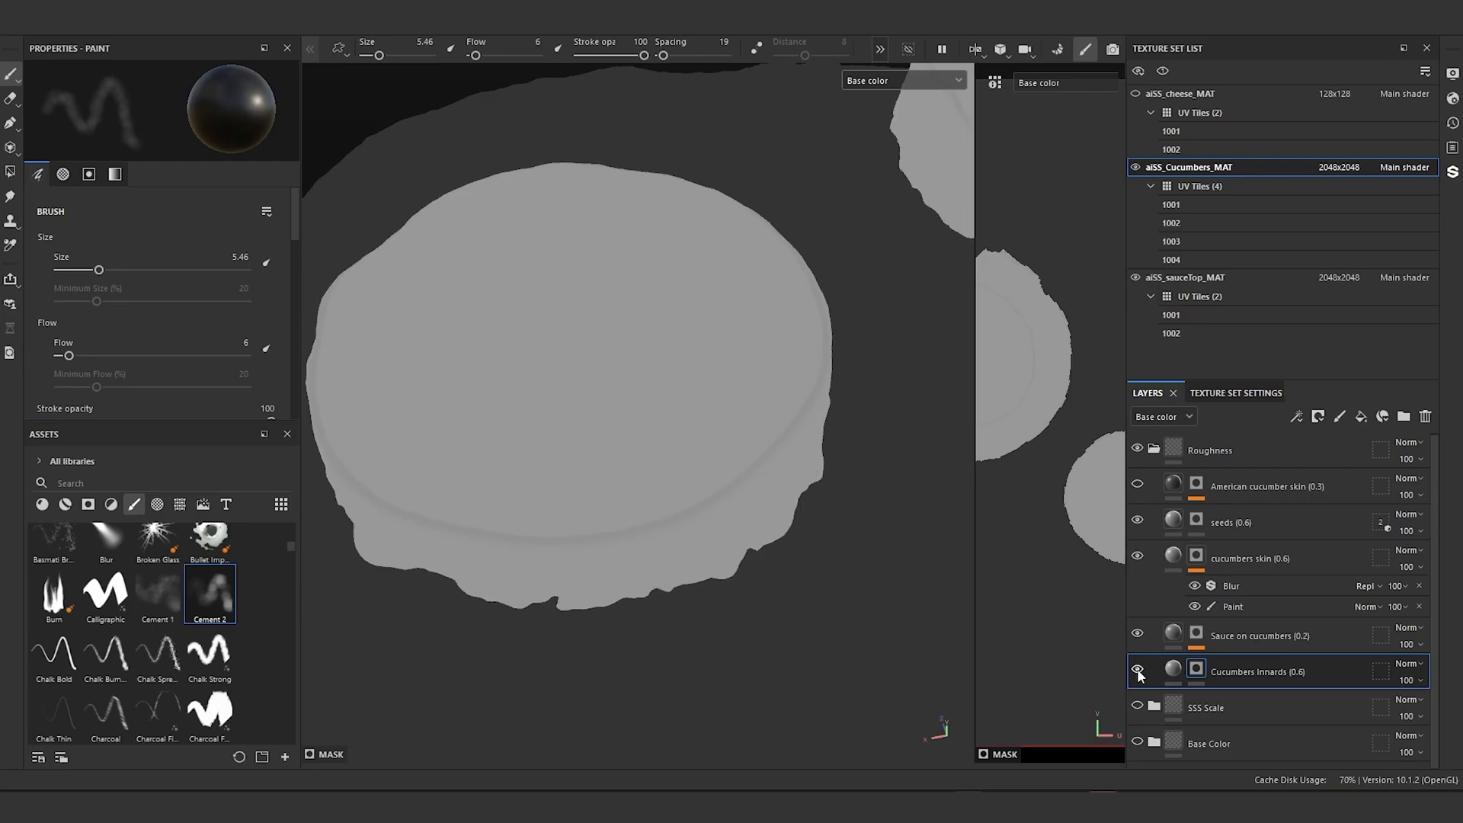
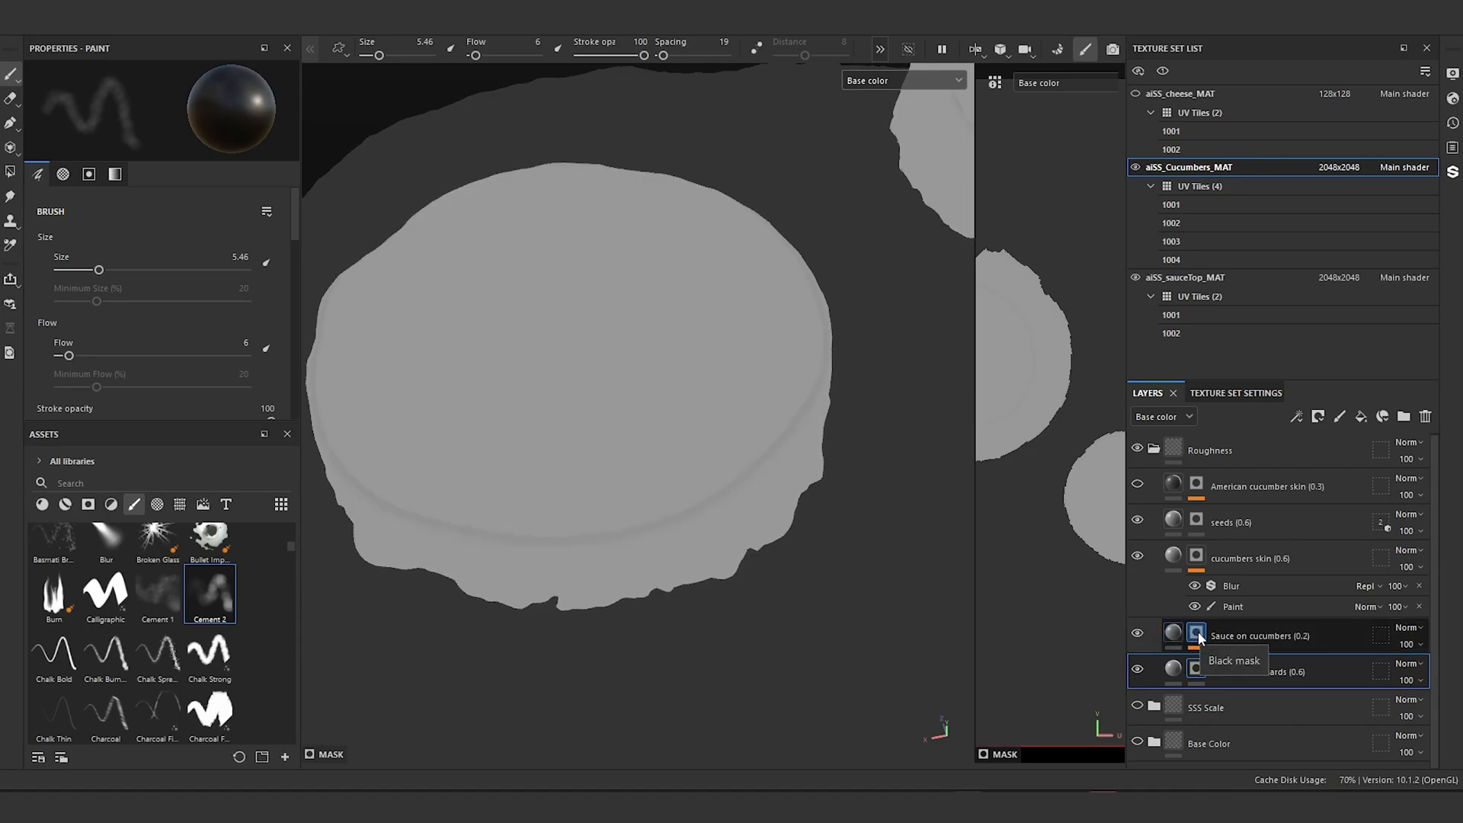
Step: Replace the Sauce on cucumbers (0.2) layer's painted mask with a plain black mask and move the layer above cucumbers skin (0.6)
left_click(1198, 639)
right_click(1199, 637)
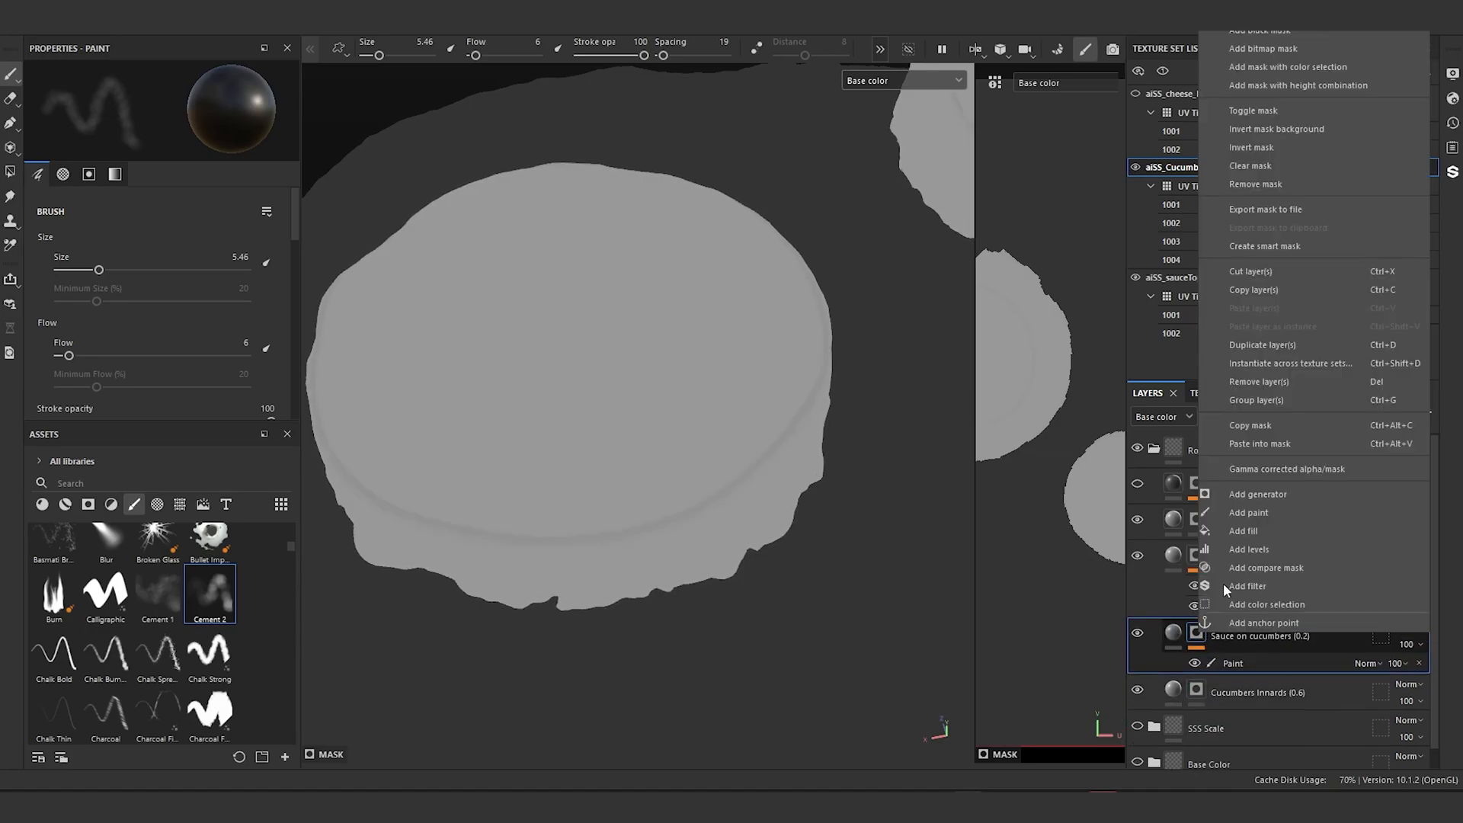
left_click(1311, 35)
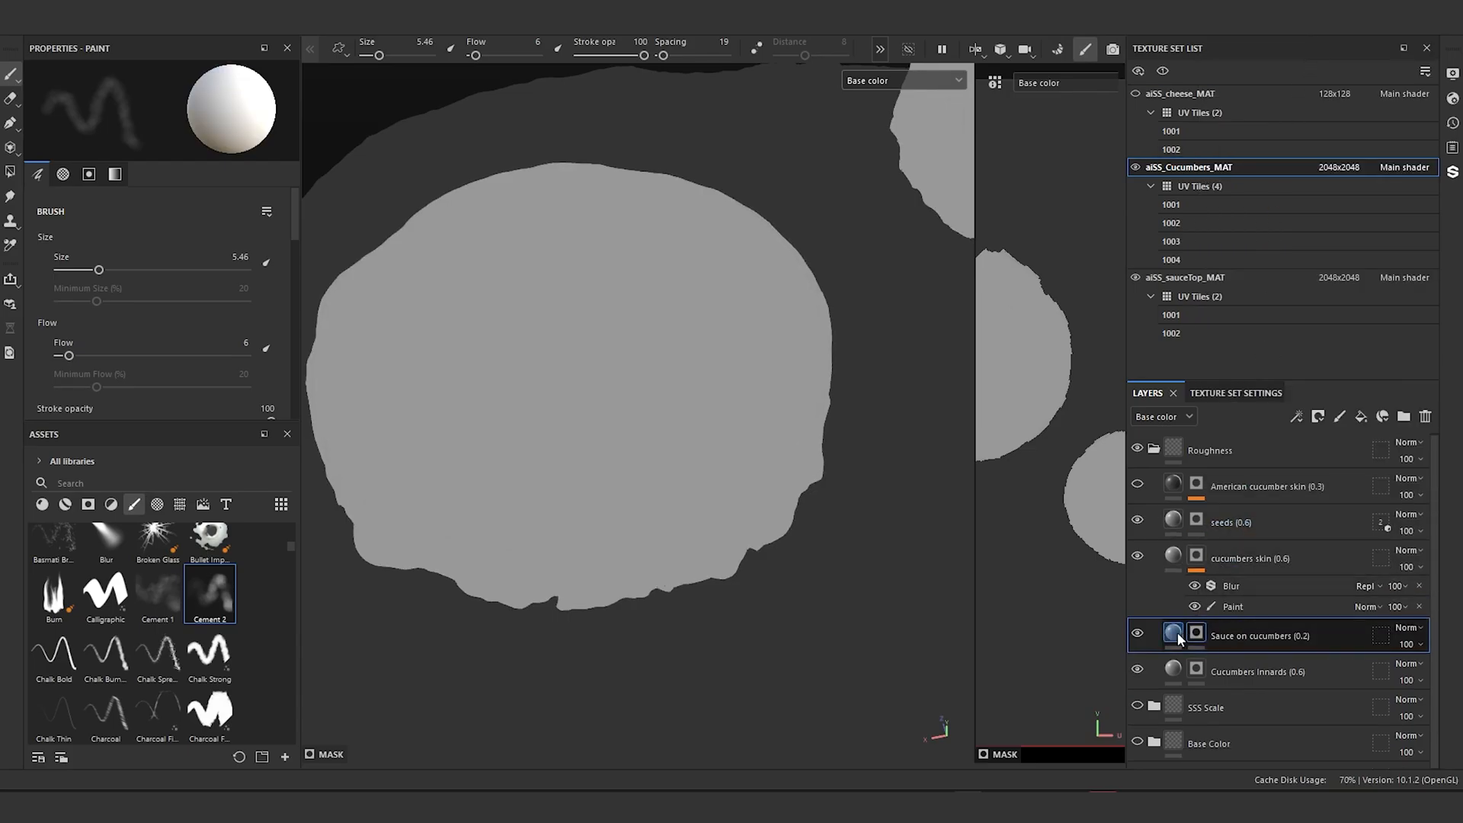
mouse_move(1173, 640)
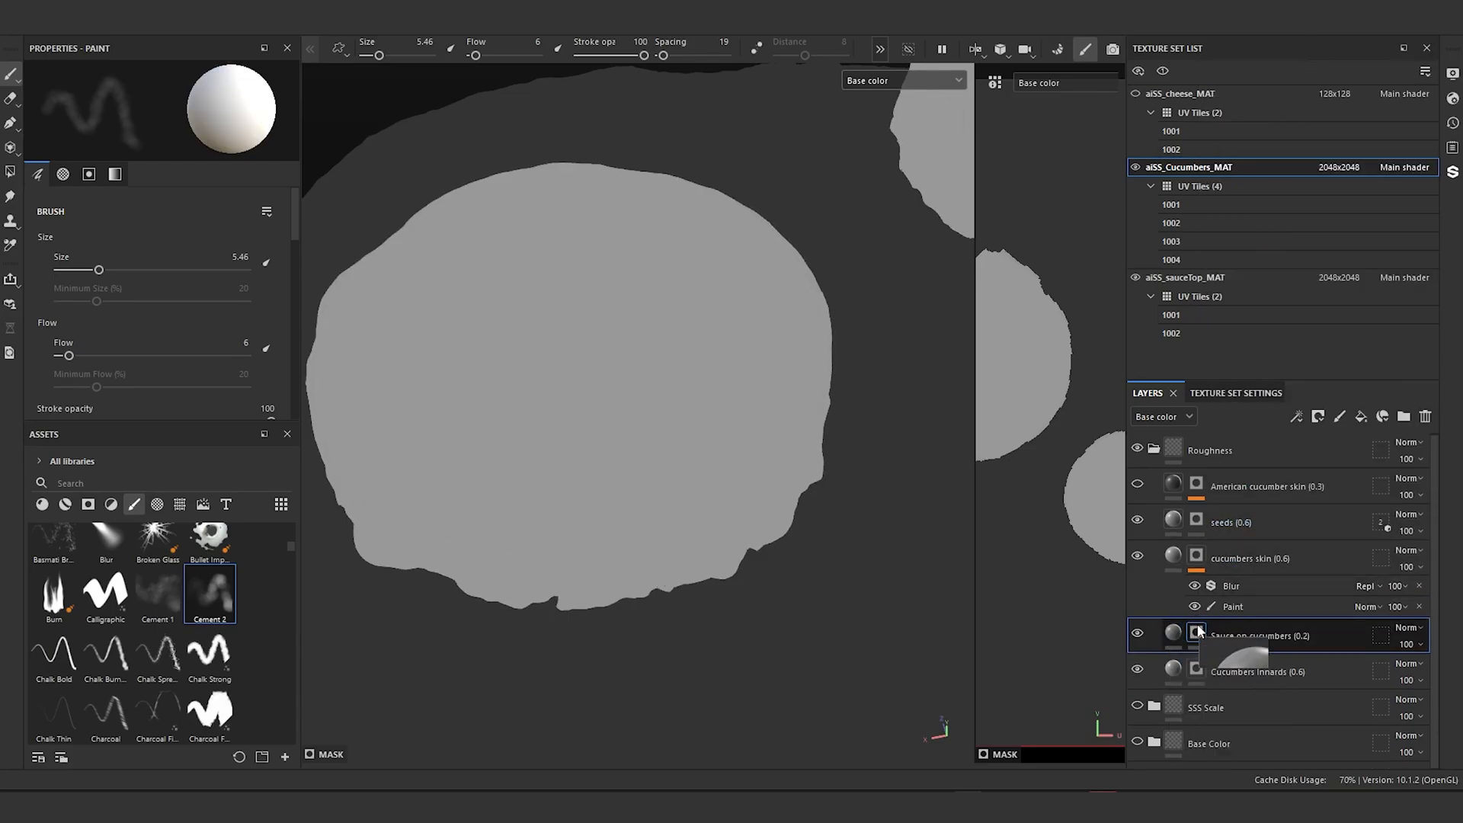
left_click_drag(1261, 621, 1268, 548)
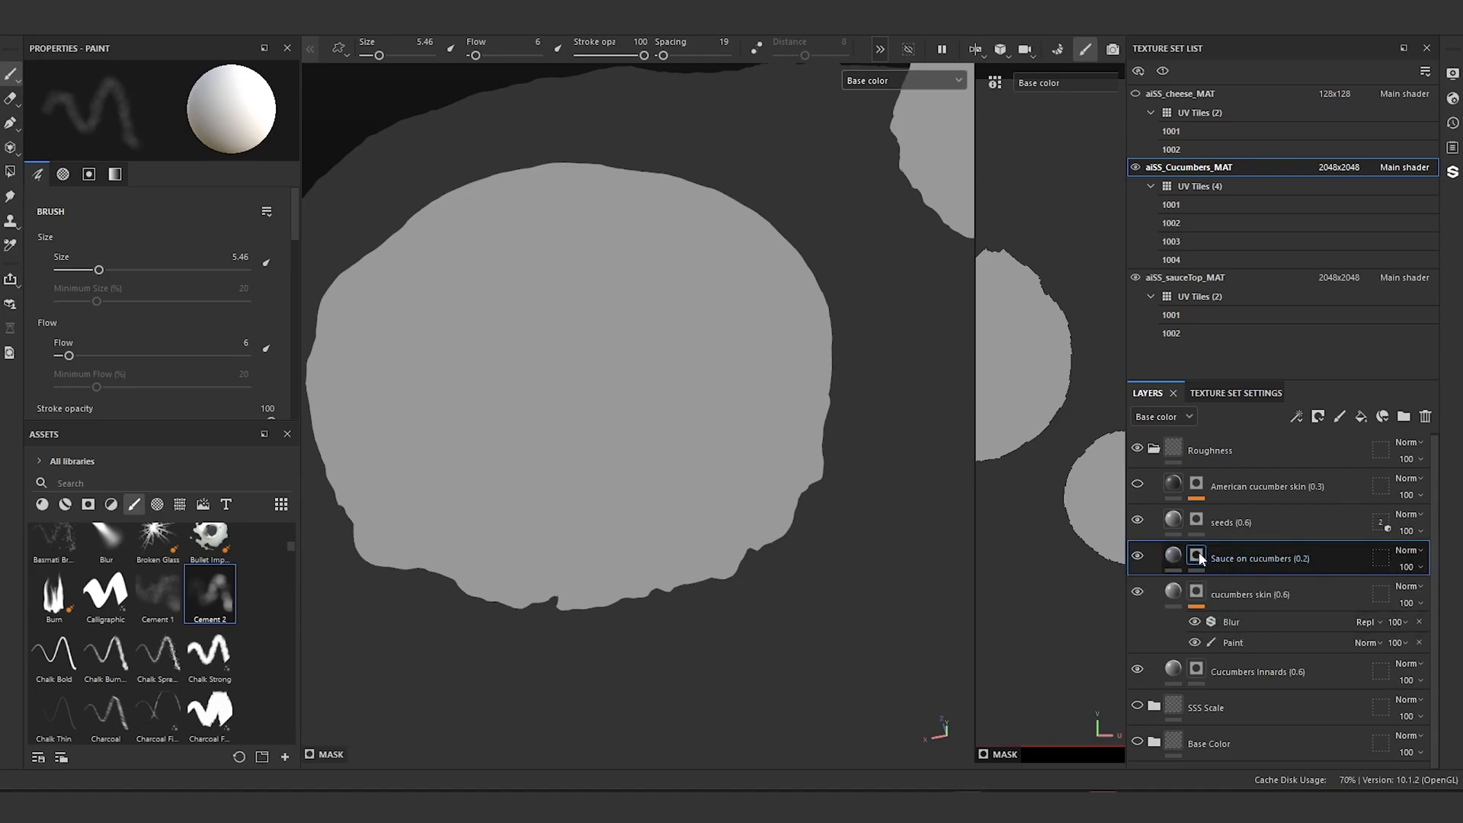
Step: Set the base color value (V) of the Sauce on cucumbers layer to 0.2
left_click(1173, 555)
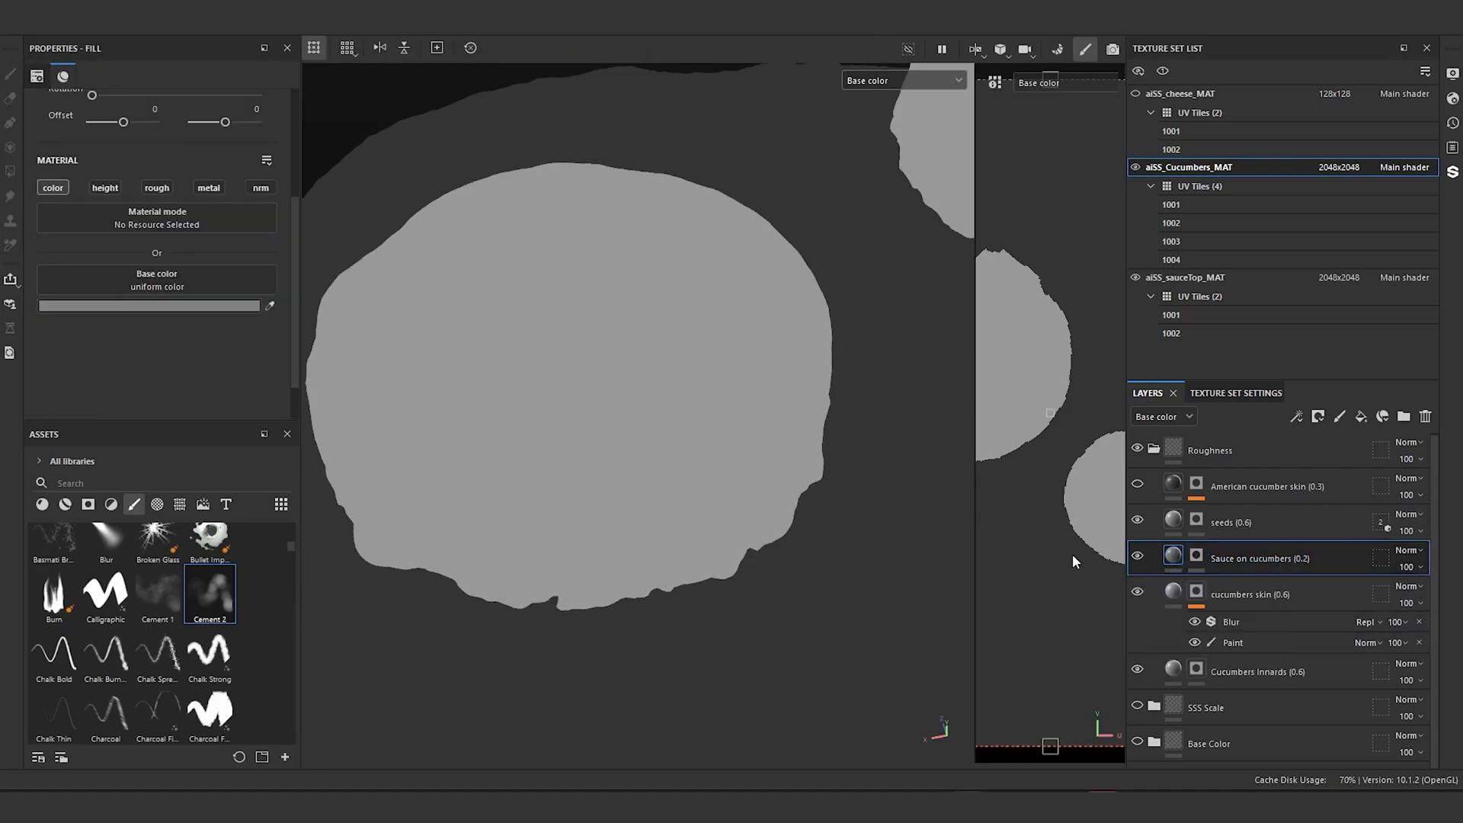
left_click(138, 305)
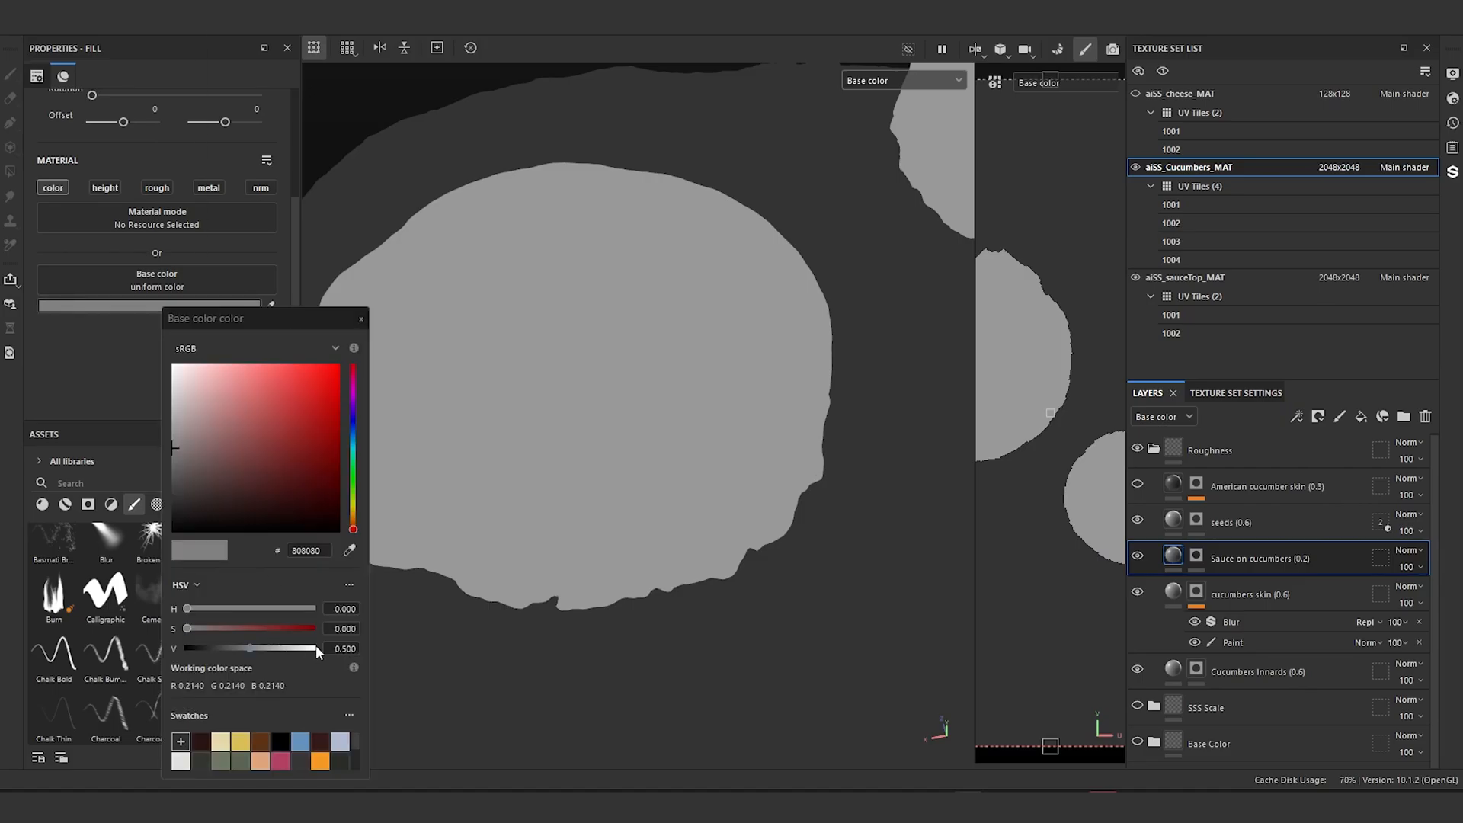
left_click(345, 648)
type("2")
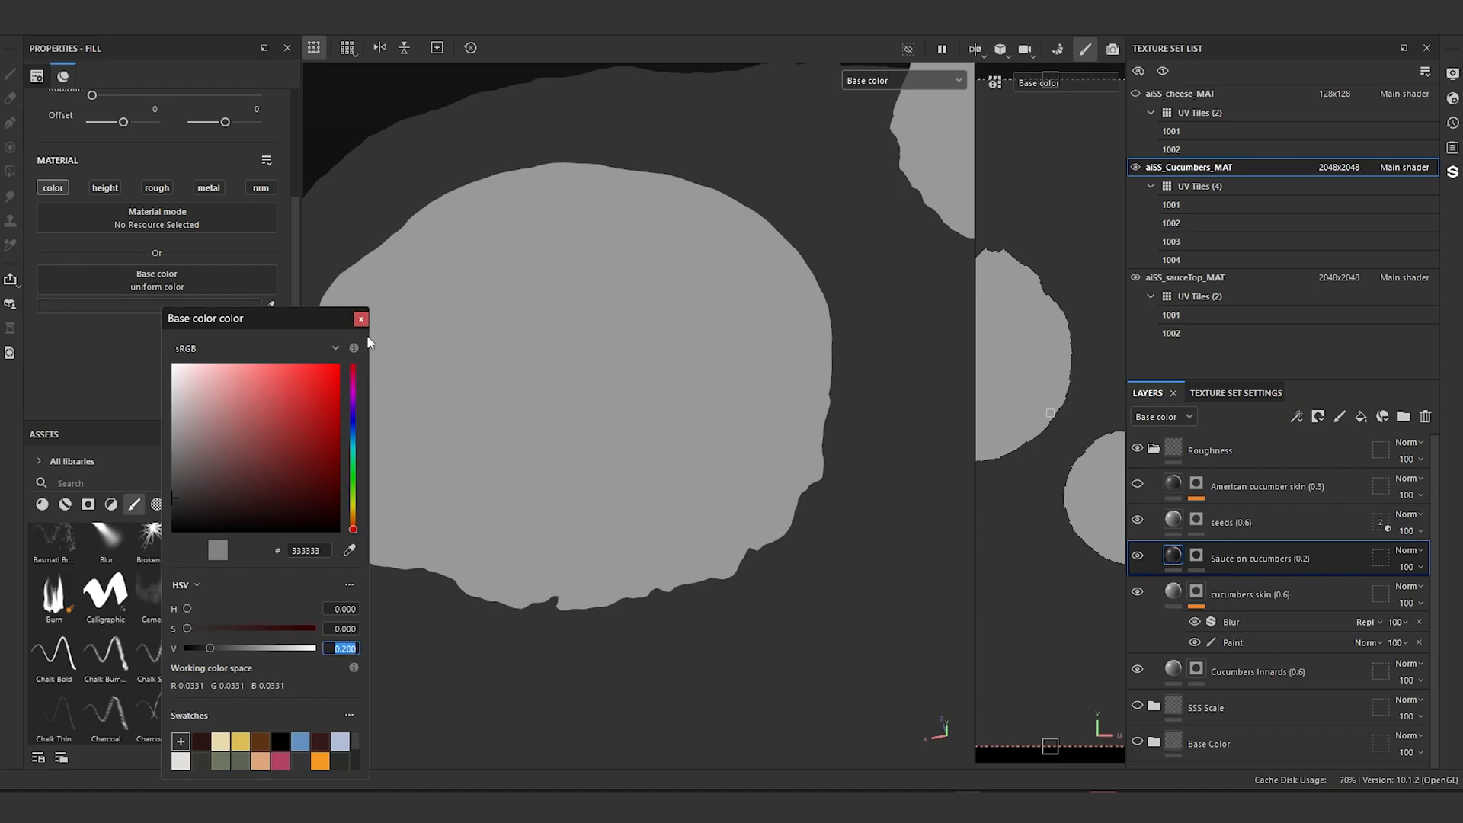
left_click(361, 318)
Step: Add a paint effect to the Sauce on cucumbers layer's mask and switch the 3D view to Material display
left_click(1196, 557)
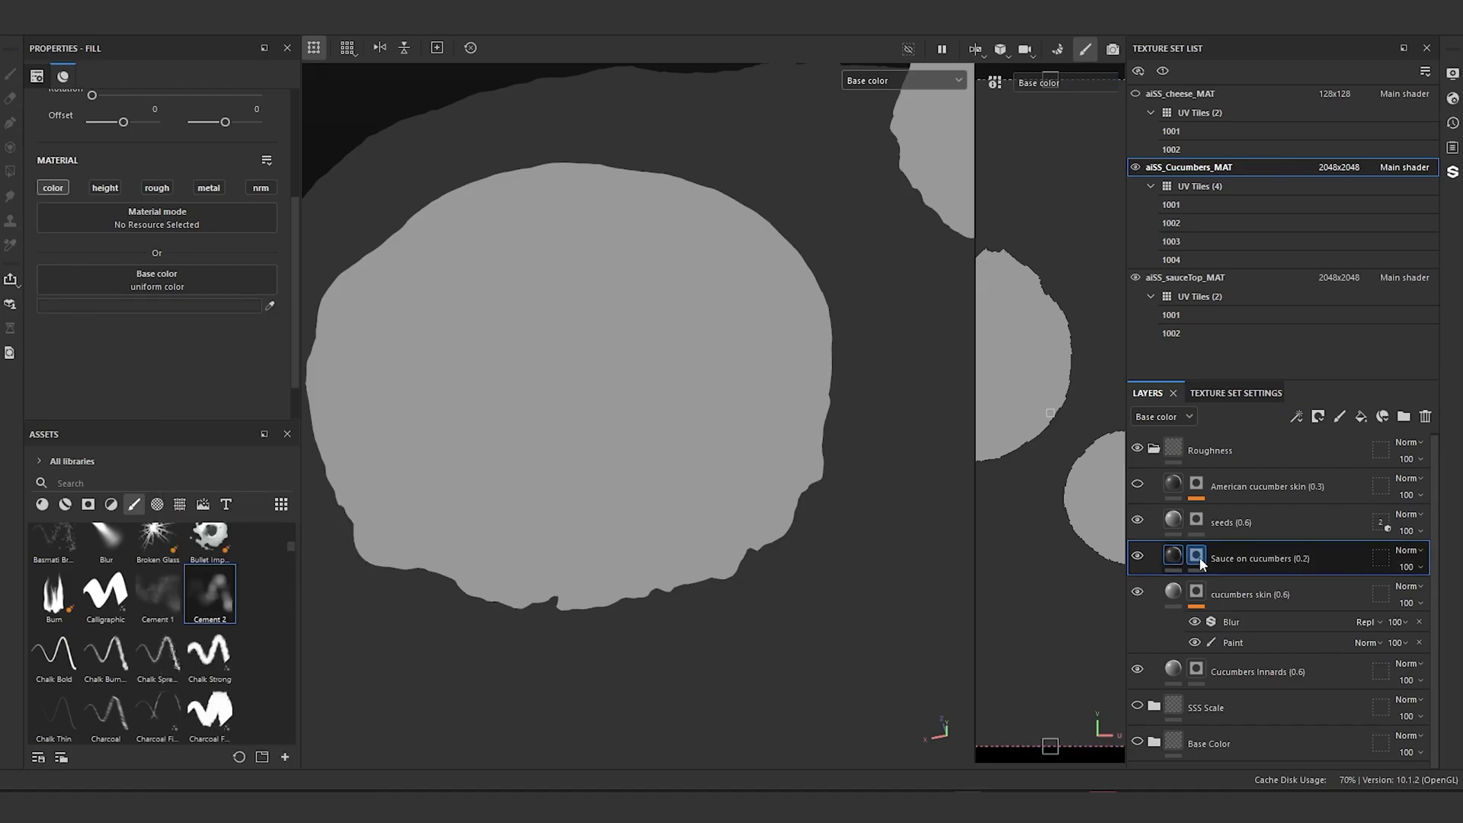
right_click(1199, 556)
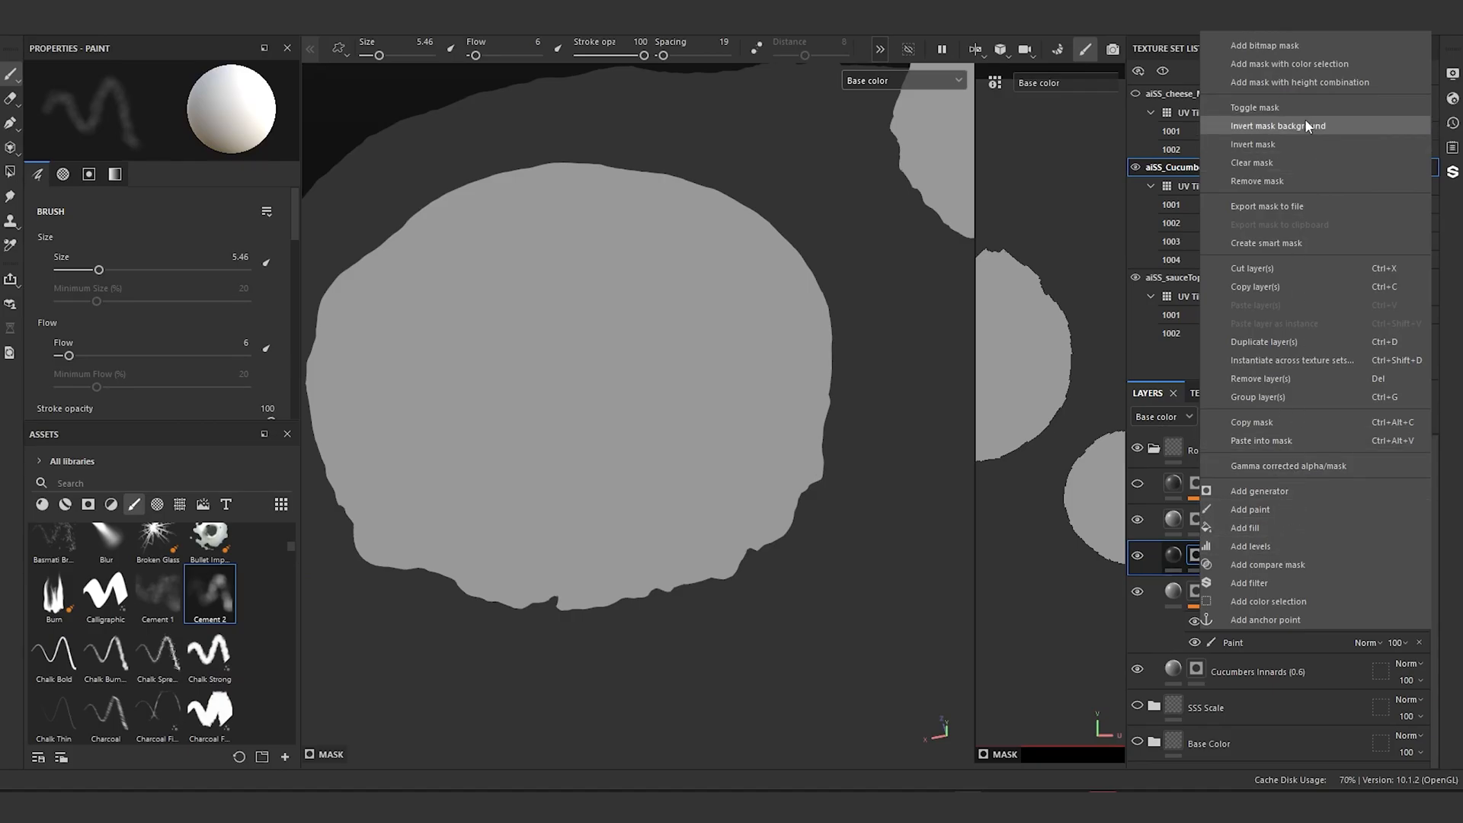
left_click(1286, 509)
left_click_drag(572, 480, 542, 444, "alt")
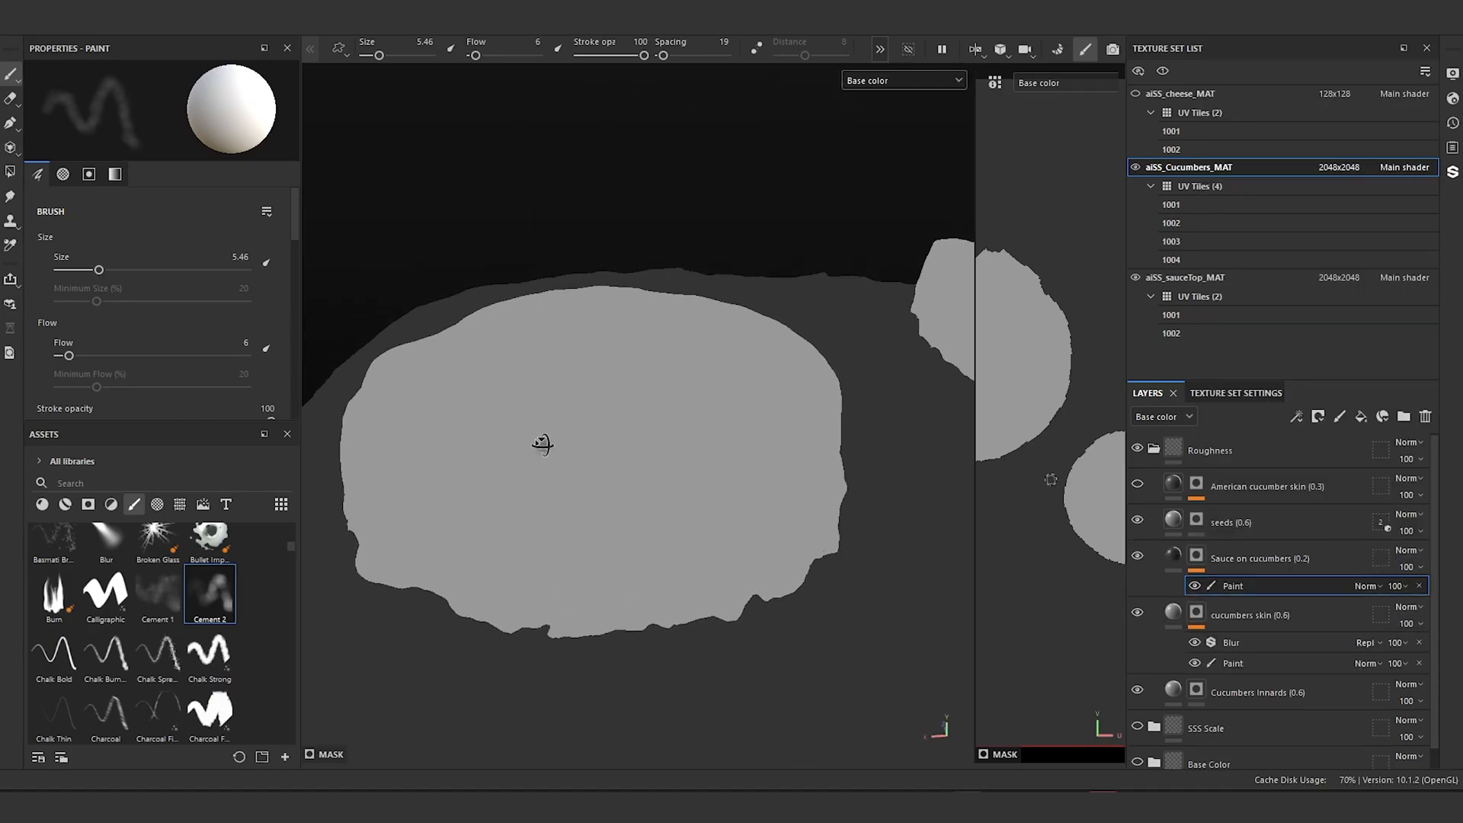
left_click(884, 81)
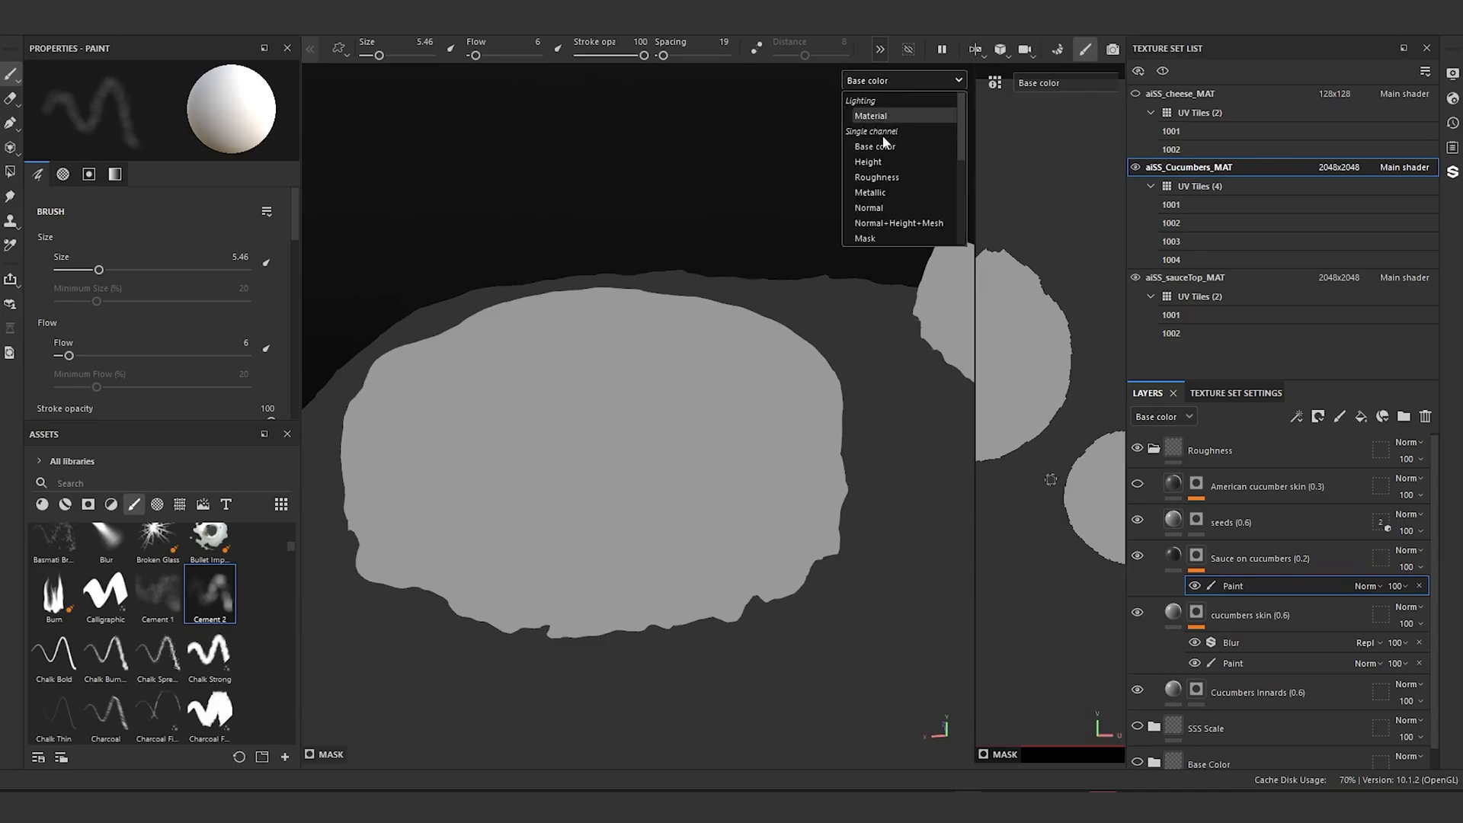
left_click(893, 115)
left_click_drag(893, 115, 777, 374, "alt")
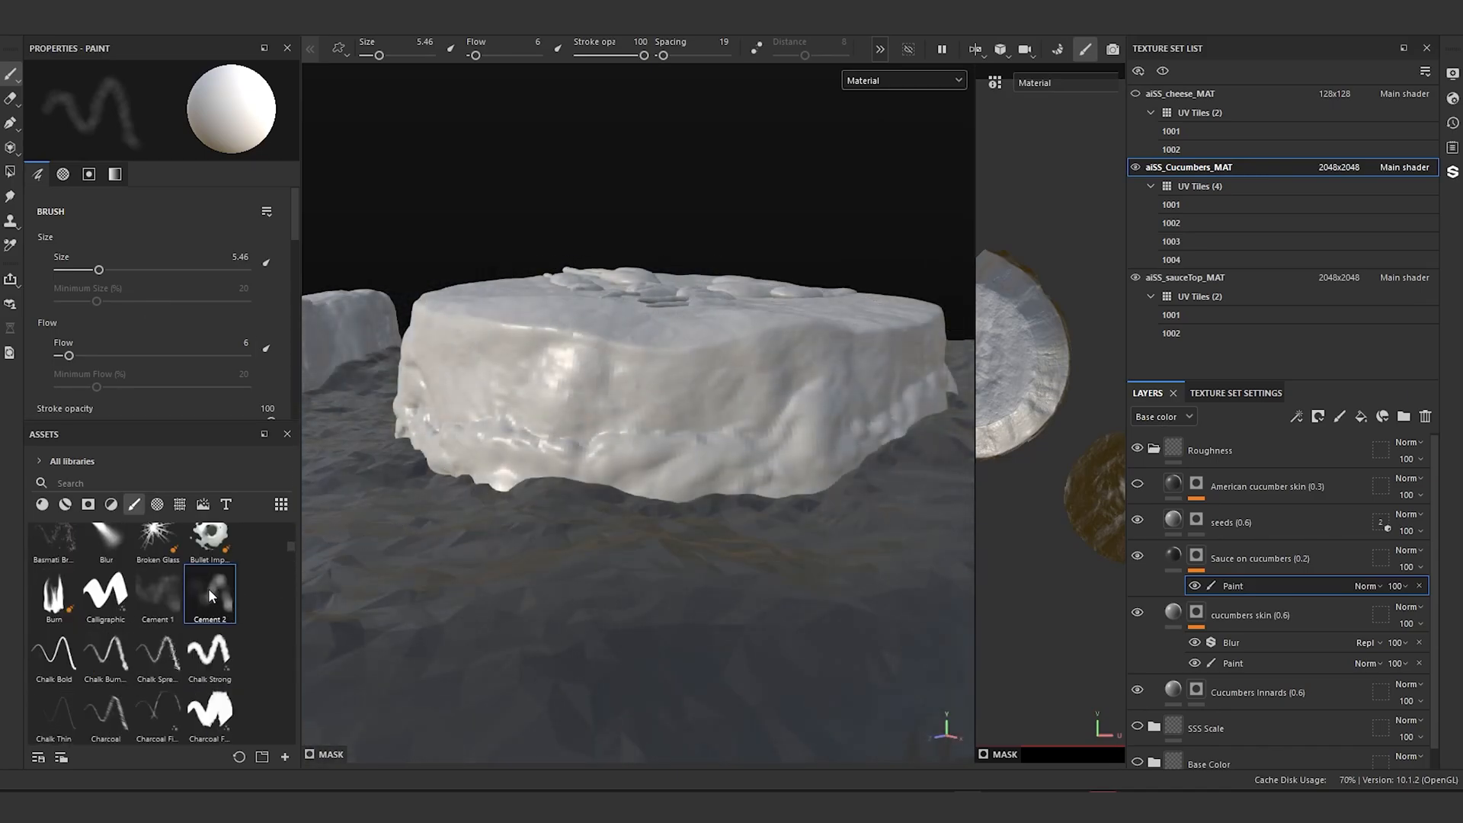
Step: Browse the brush library and choose the Basic Soft brush for painting the sauce mask
scroll(208, 588, "down", 3)
scroll(201, 594, "down", 5)
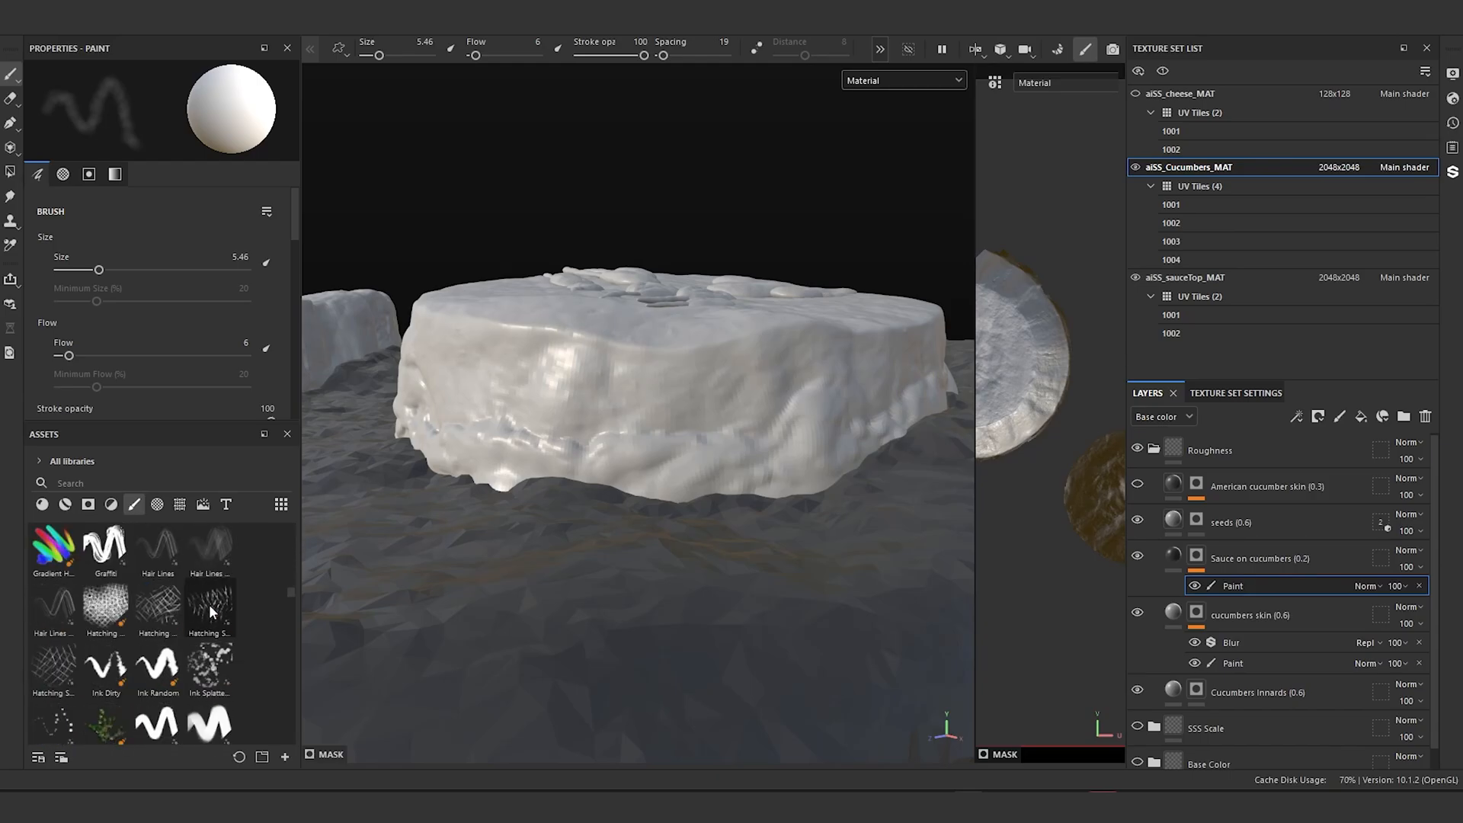
scroll(209, 604, "up", 5)
scroll(209, 605, "up", 5)
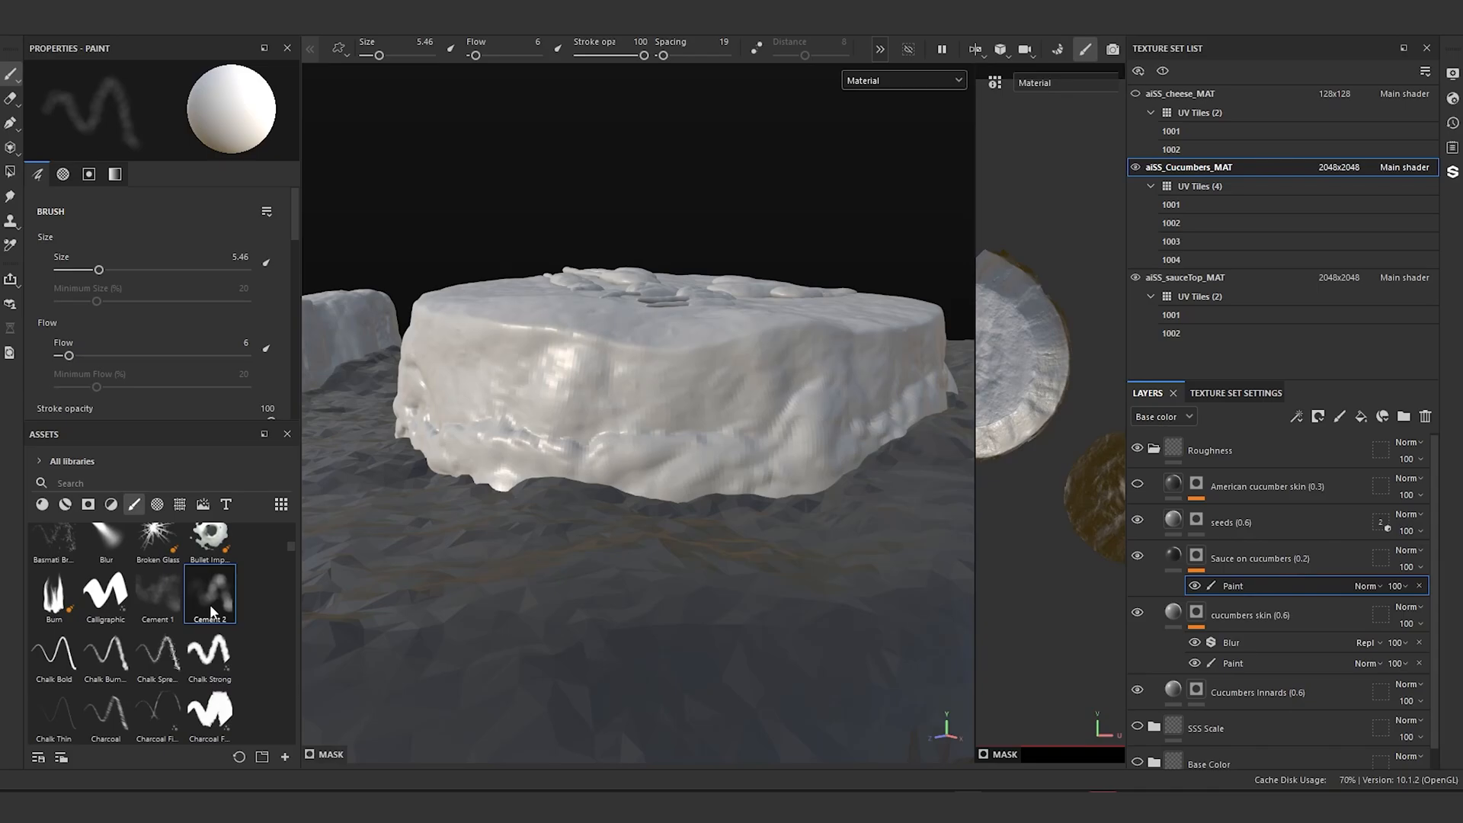
scroll(209, 605, "down", 3)
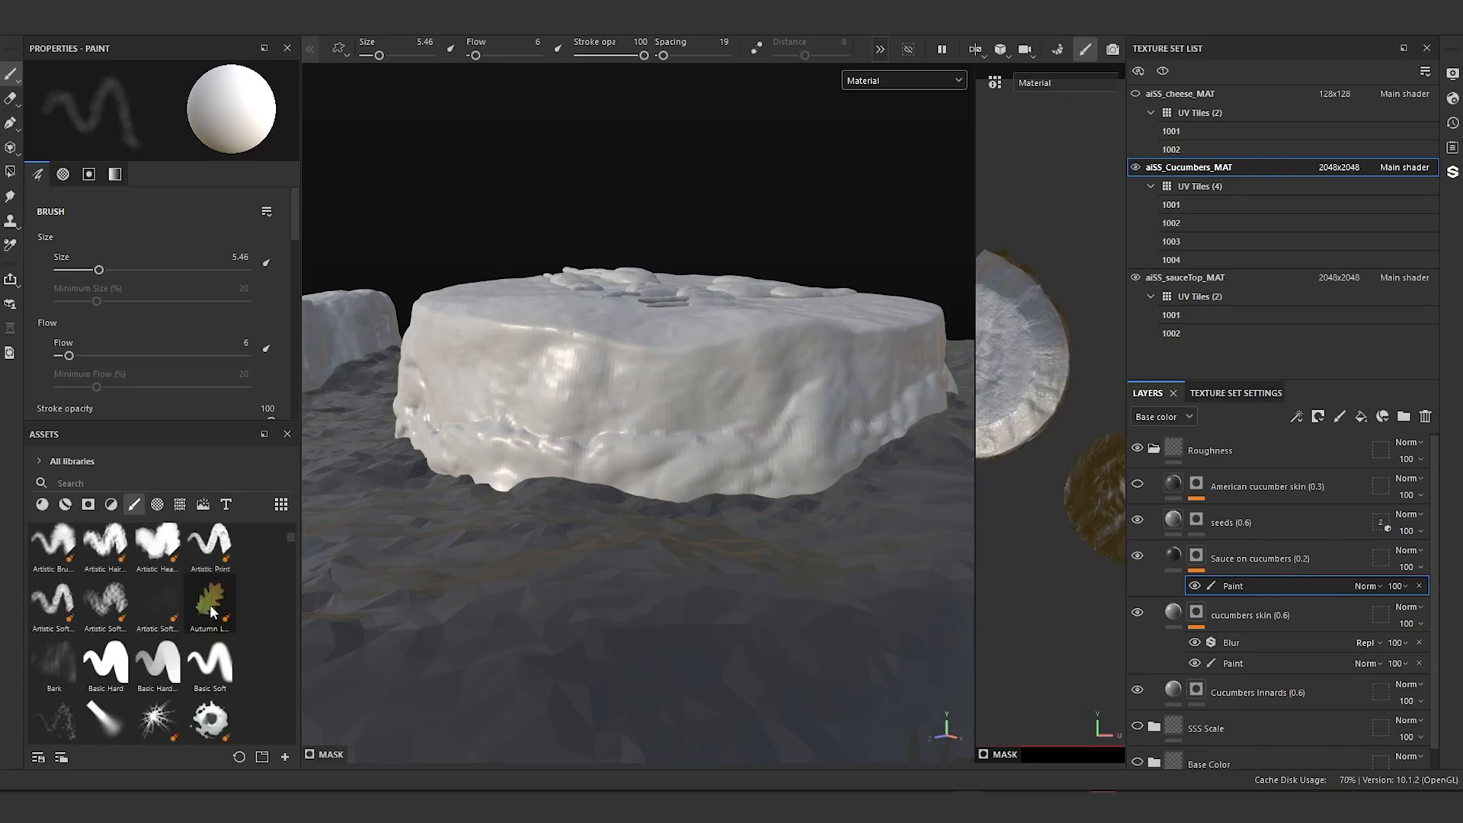
left_click(210, 663)
Step: Paint the sauce mask along the lower side of the cucumber slice with the Basic Soft brush at size 6.57
mouse_move(592, 534)
left_mouse_down("alt")
mouse_move(614, 542)
mouse_move(587, 533)
left_mouse_up("alt")
mouse_move(587, 534)
right_mouse_down("alt")
mouse_move(581, 515)
mouse_move(550, 508)
right_mouse_up("alt")
mouse_move(589, 506)
left_mouse_down()
mouse_move(522, 497)
mouse_move(686, 480)
mouse_move(511, 467)
mouse_move(716, 474)
mouse_move(785, 419)
mouse_move(801, 491)
left_mouse_up()
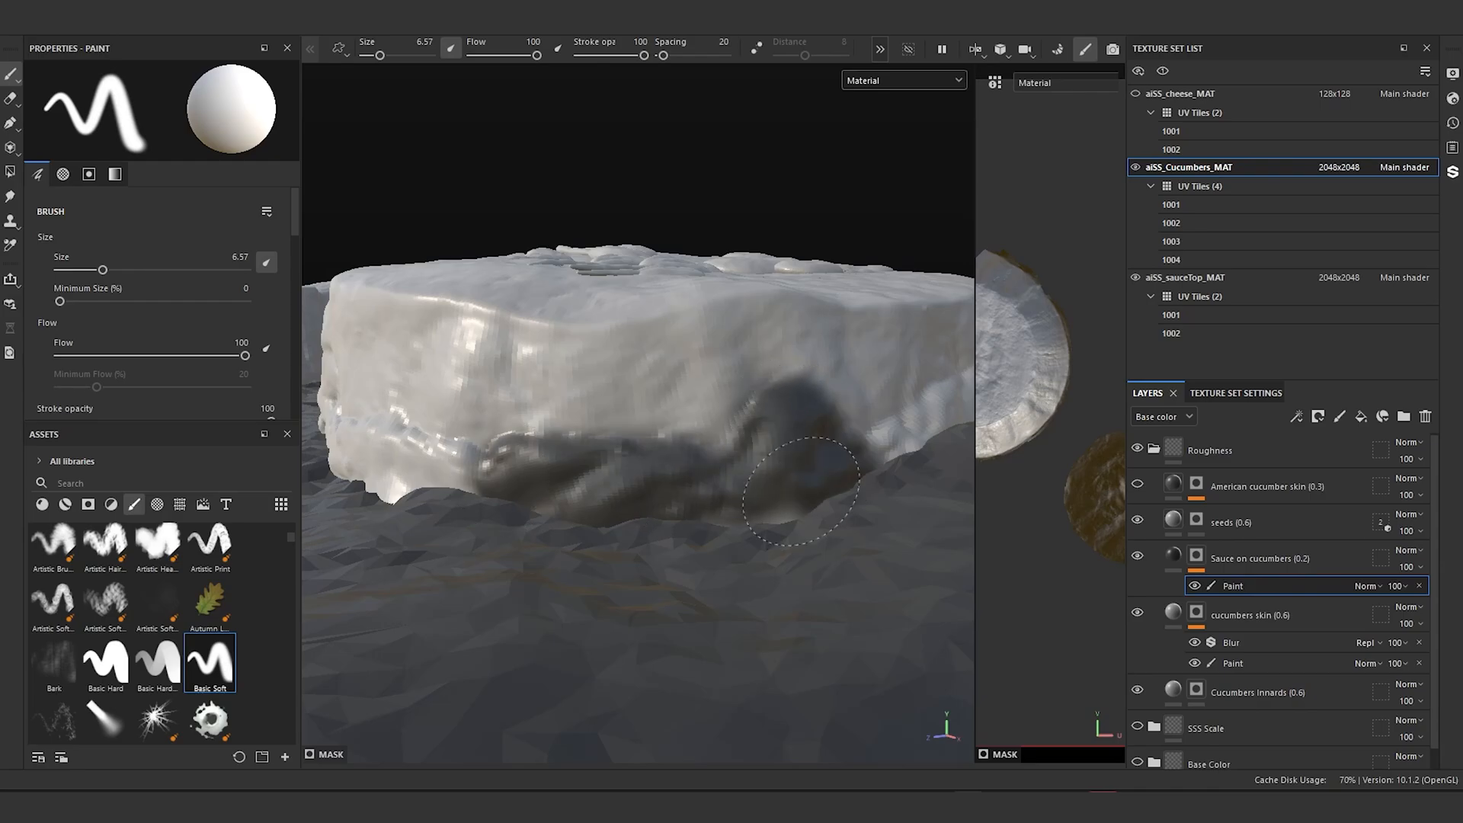
scroll(549, 543, "down", 2)
left_click_drag(549, 543, 427, 542, "alt")
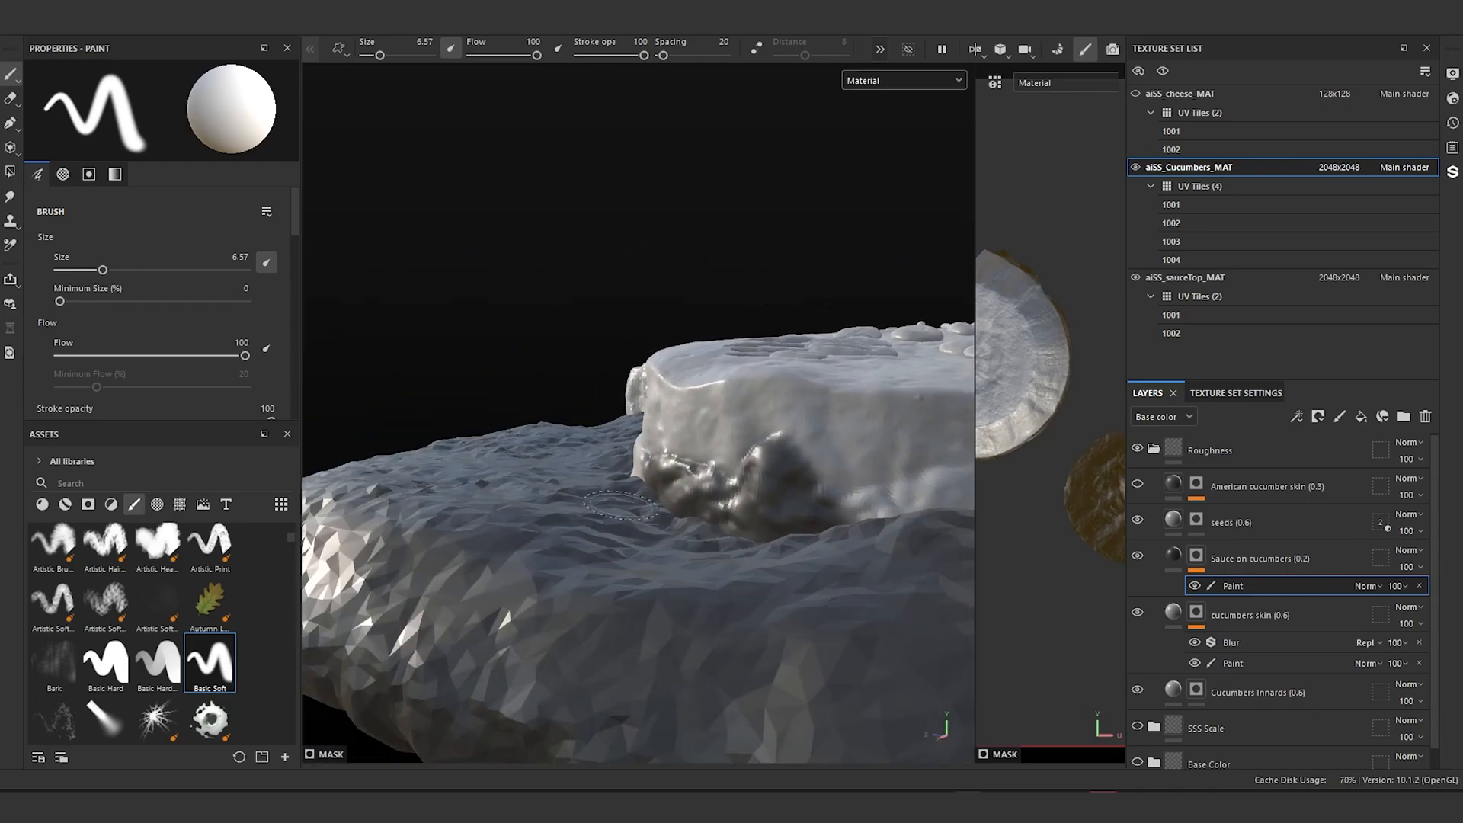
middle_click_drag(838, 548, 609, 583, "alt")
left_click_drag(610, 583, 627, 600, "alt")
mouse_move(511, 586)
left_mouse_down()
mouse_move(647, 557)
mouse_move(708, 574)
mouse_move(800, 545)
mouse_move(842, 579)
left_mouse_up()
scroll(833, 637, "down", 1)
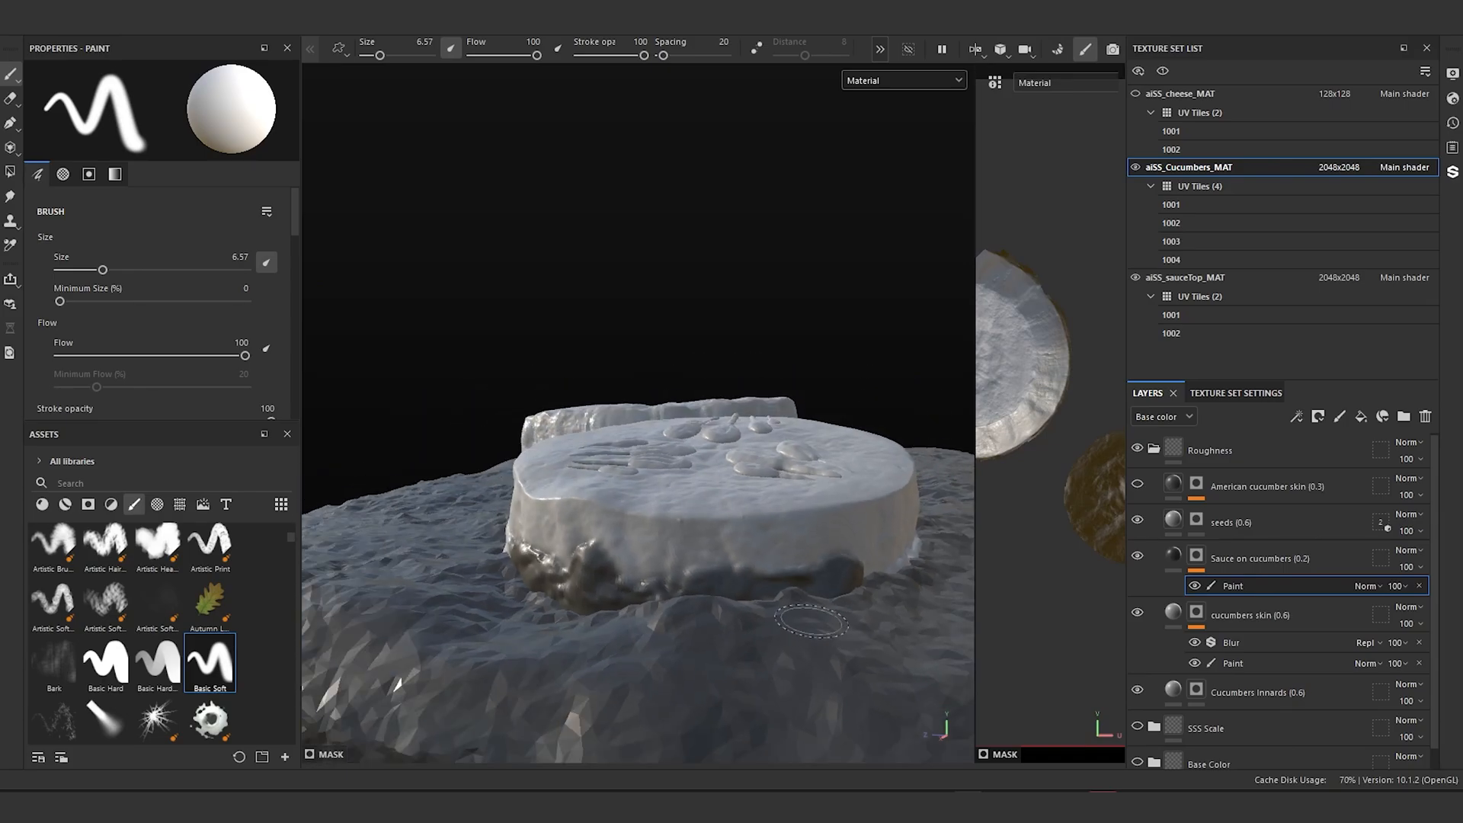
left_click_drag(847, 631, 678, 632, "alt")
middle_click_drag(937, 626, 686, 592, "alt")
scroll(686, 591, "up", 2)
mouse_move(821, 621)
left_mouse_down("alt")
mouse_move(799, 627)
mouse_move(848, 572)
left_mouse_up("alt")
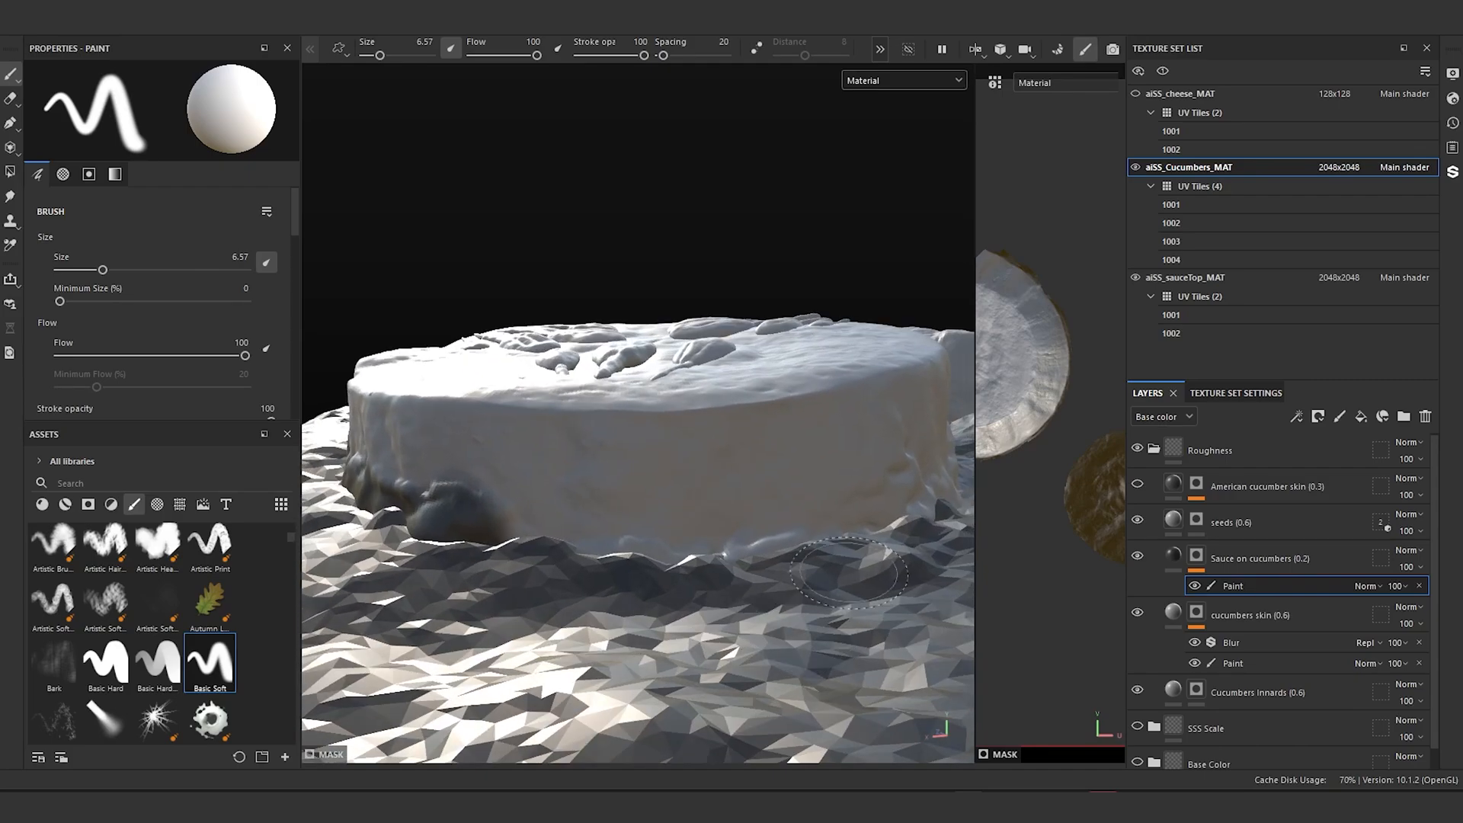
Step: Hide the surrounding geometry and paint the sauce mask over the remaining sauce folds around the slice's lower side
left_click(915, 48)
left_click_drag(670, 480, 726, 398, "alt")
mouse_move(526, 534)
left_mouse_down()
mouse_move(469, 567)
mouse_move(716, 579)
mouse_move(754, 538)
mouse_move(692, 574)
left_mouse_up()
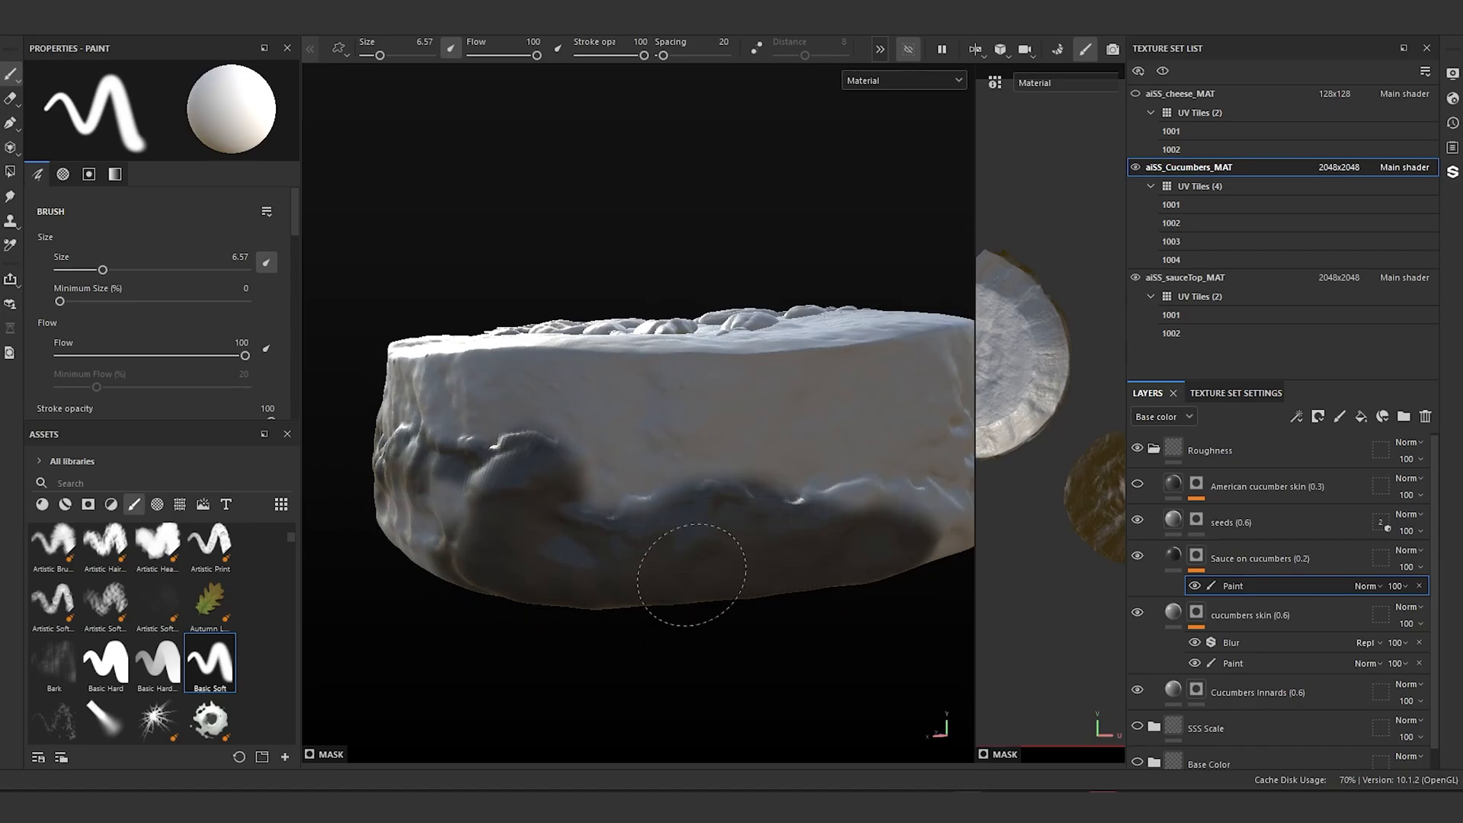
mouse_move(640, 635)
left_mouse_down("alt")
mouse_move(722, 640)
mouse_move(614, 549)
mouse_move(457, 518)
left_mouse_up("alt")
left_click_drag(457, 518, 640, 526, "alt")
mouse_move(640, 526)
left_mouse_down()
mouse_move(487, 438)
mouse_move(708, 487)
mouse_move(487, 533)
mouse_move(709, 548)
mouse_move(574, 537)
mouse_move(708, 533)
mouse_move(529, 643)
mouse_move(632, 488)
left_mouse_up()
mouse_move(632, 488)
left_mouse_down()
mouse_move(686, 571)
mouse_move(464, 602)
left_mouse_up()
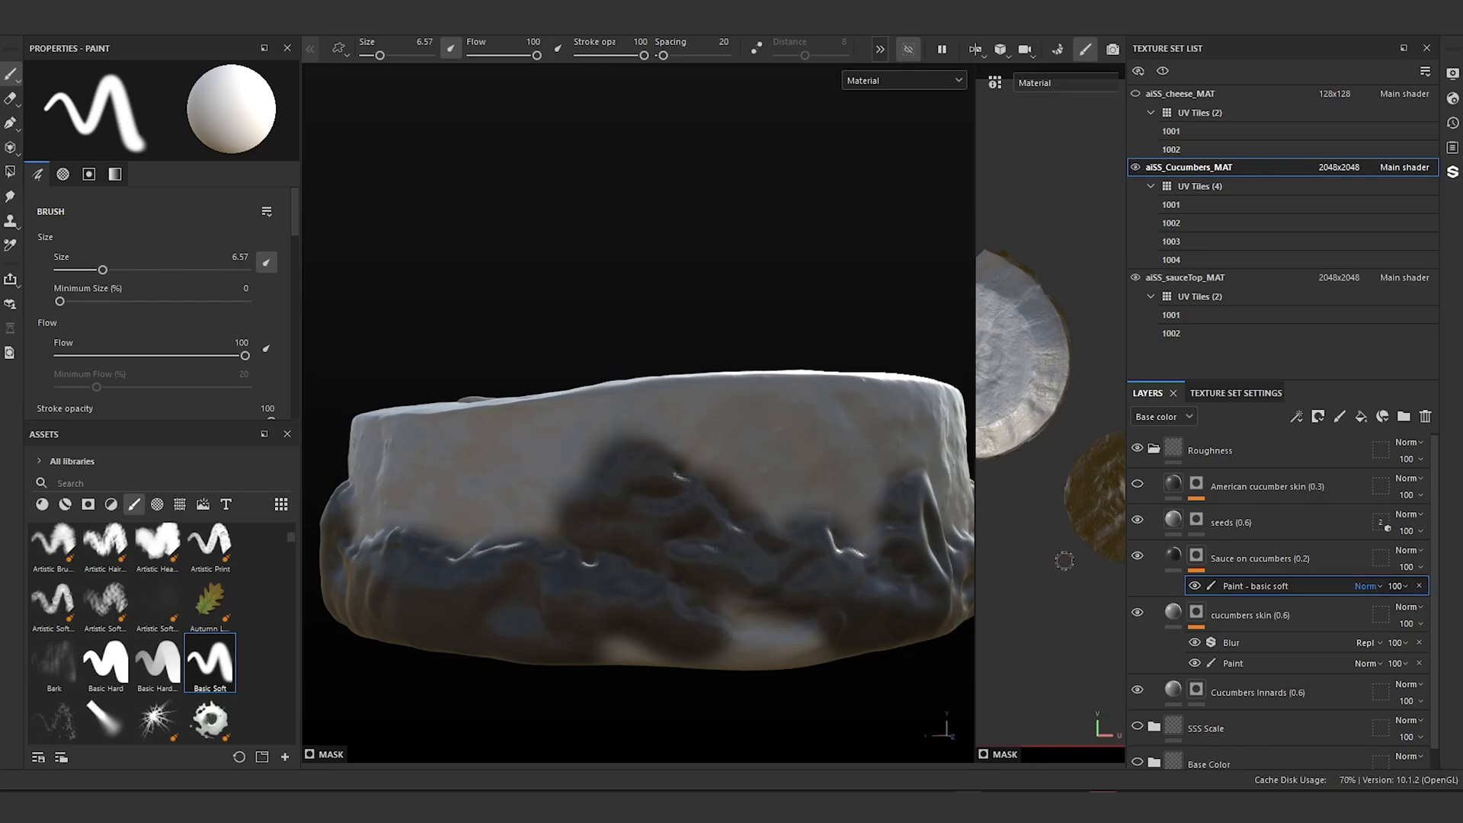
Step: Add a second paint effect above Paint - basic soft on the Sauce on cucumbers mask and choose the Mold brush
right_click(1196, 556)
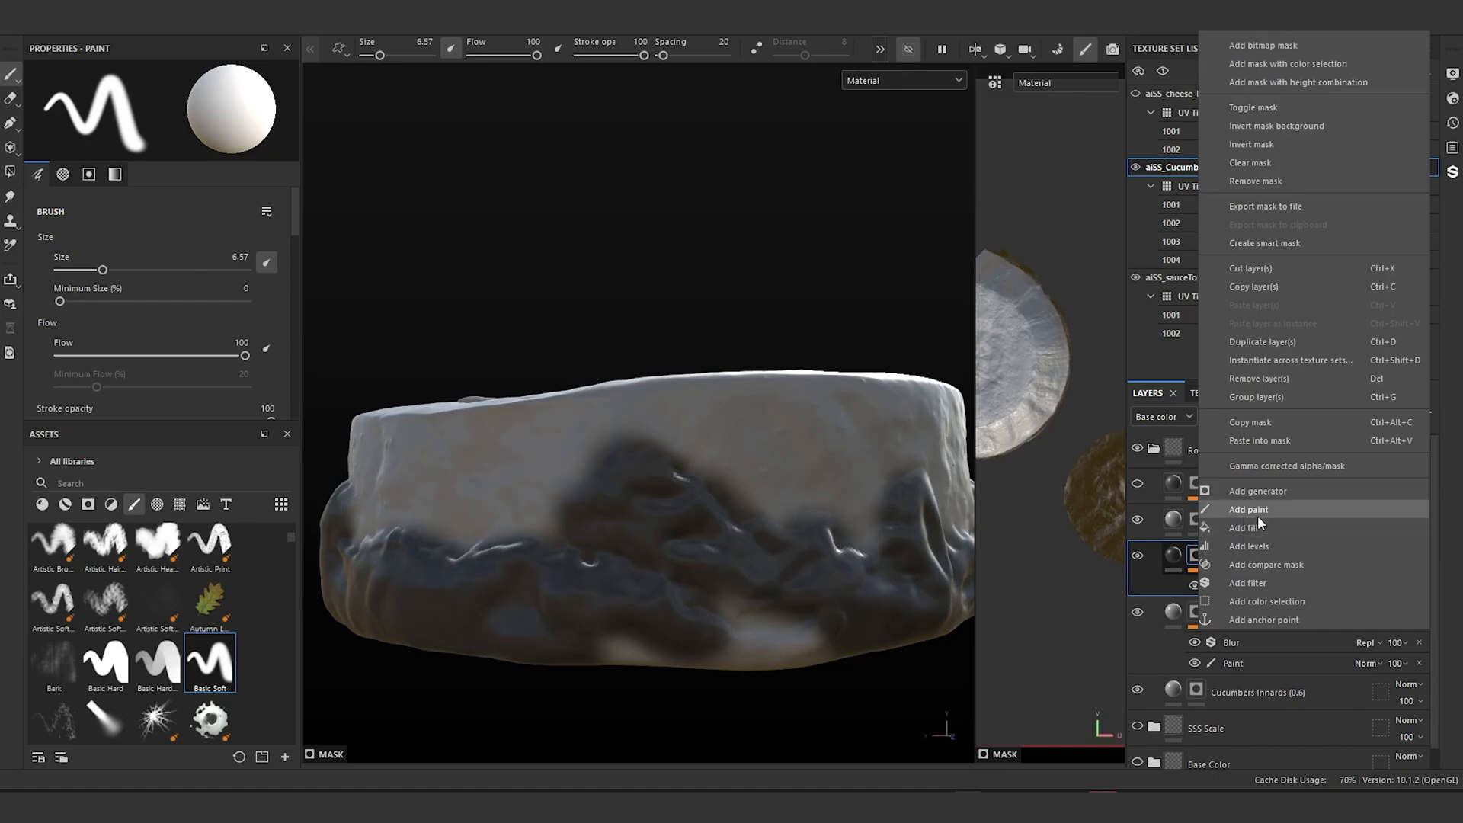
left_click(1258, 515)
scroll(93, 638, "down", 5)
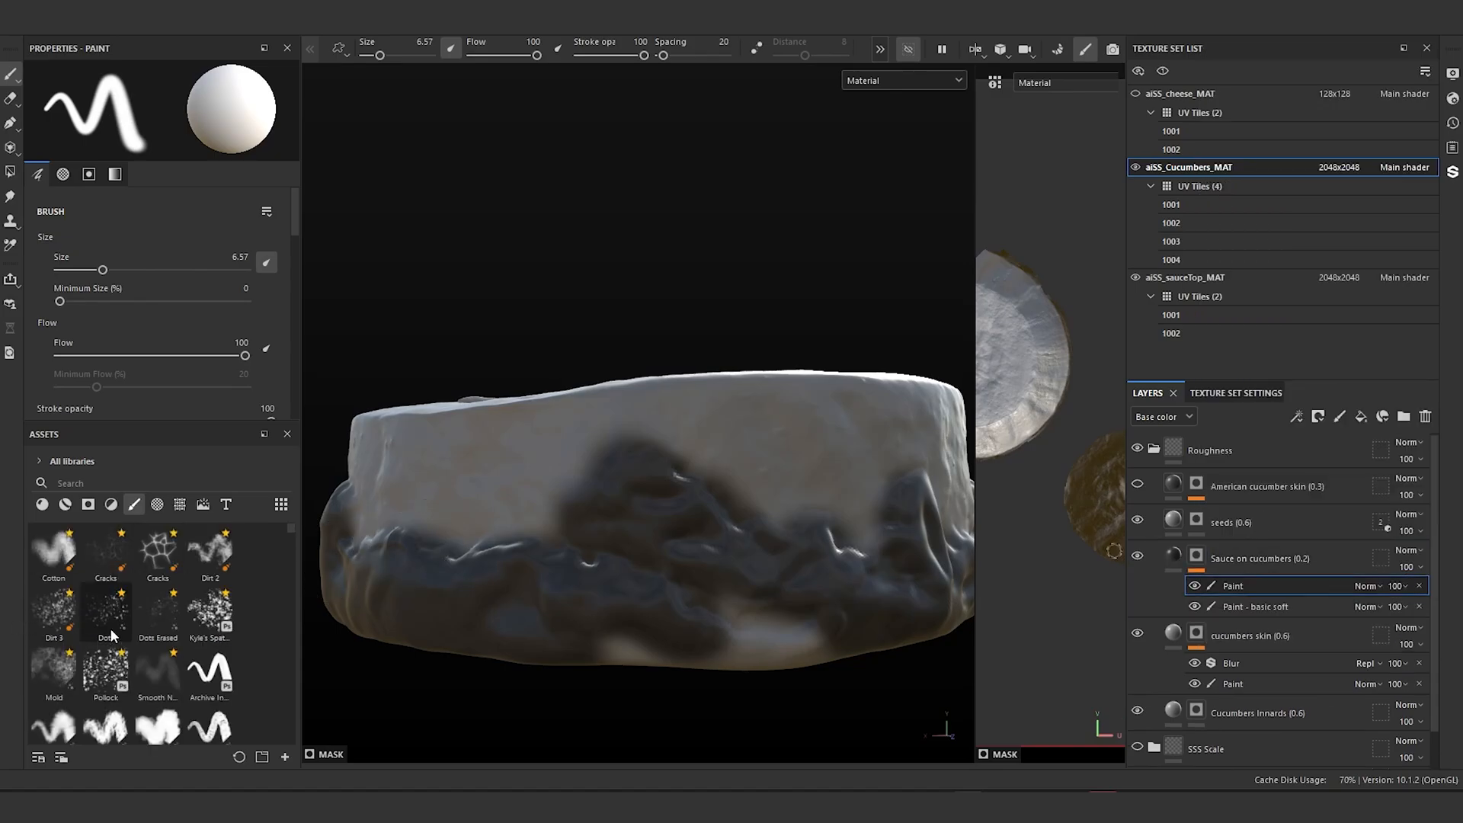
left_click(60, 671)
Step: Paint mottled patches on the sauce mask along the slice's upper sauce edge with the Mold brush at size 8.29
left_click_drag(542, 562, 499, 579, "alt")
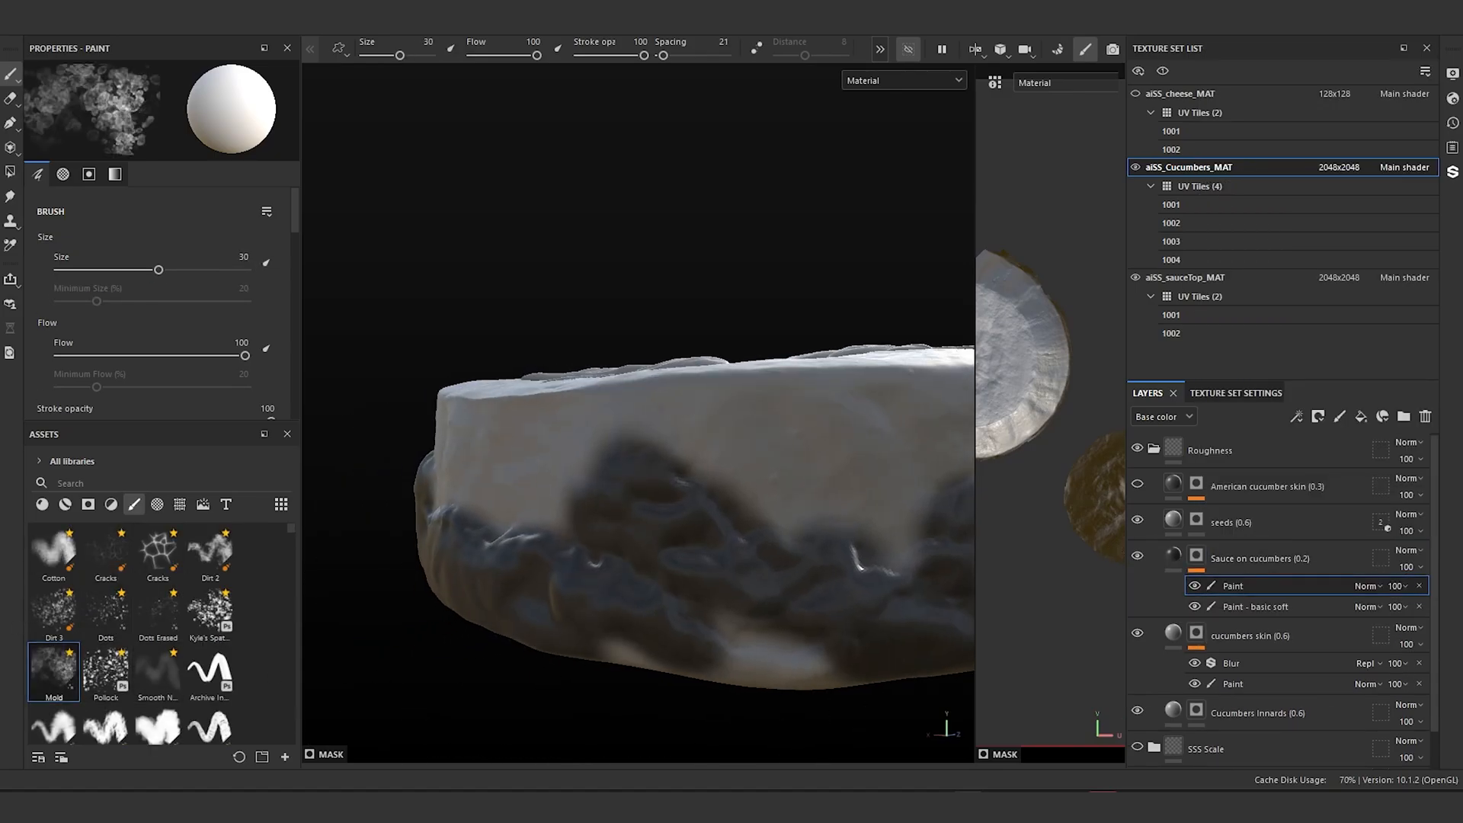
scroll(872, 526, "up", 3)
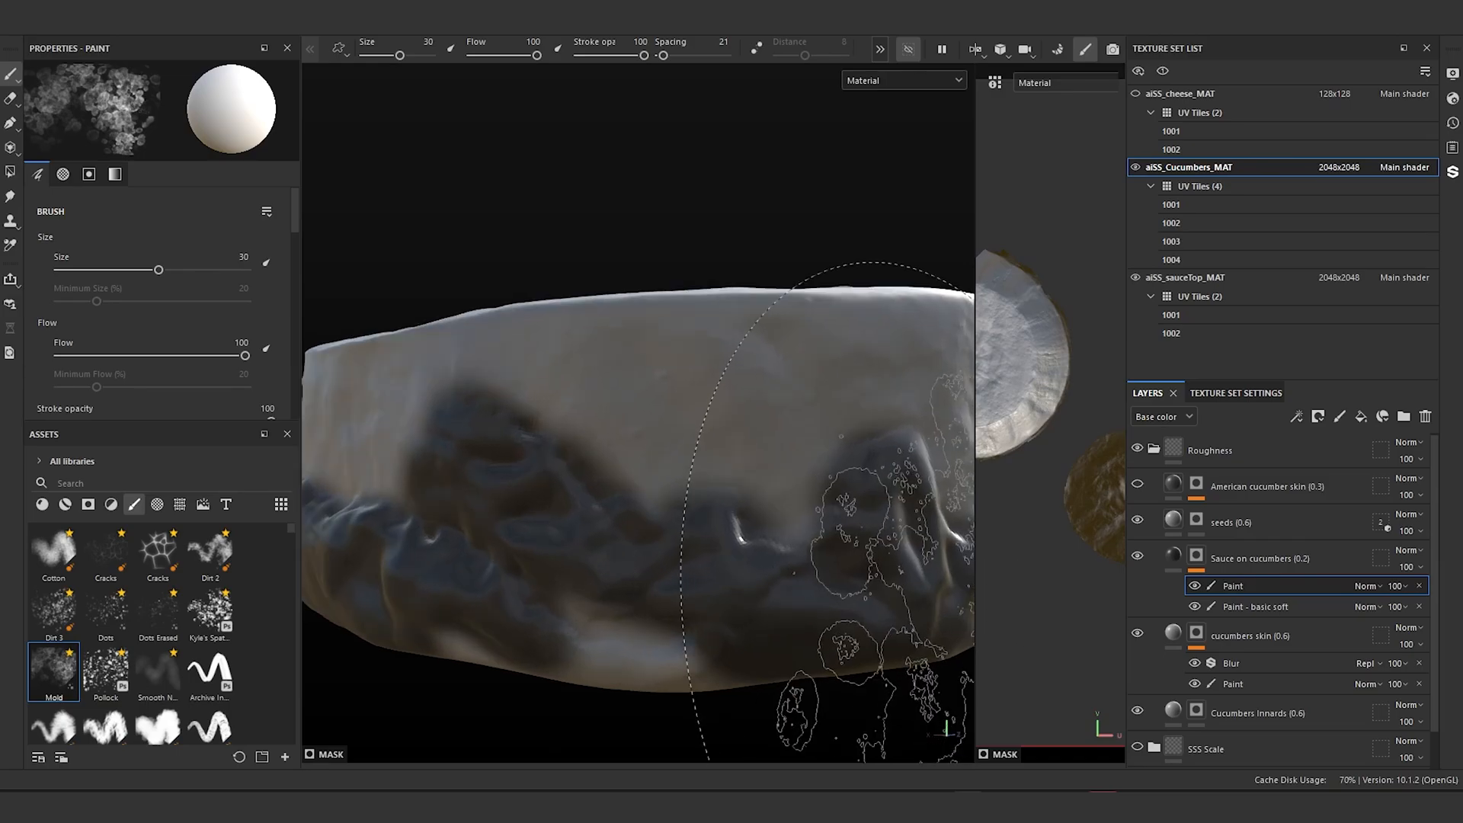
right_click_drag(648, 427, 471, 415, "ctrl")
mouse_move(516, 423)
left_mouse_down()
mouse_move(533, 446)
mouse_move(604, 471)
mouse_move(522, 444)
left_mouse_up()
mouse_move(597, 443)
right_mouse_down("ctrl")
mouse_move(697, 525)
mouse_move(809, 541)
right_mouse_up("ctrl")
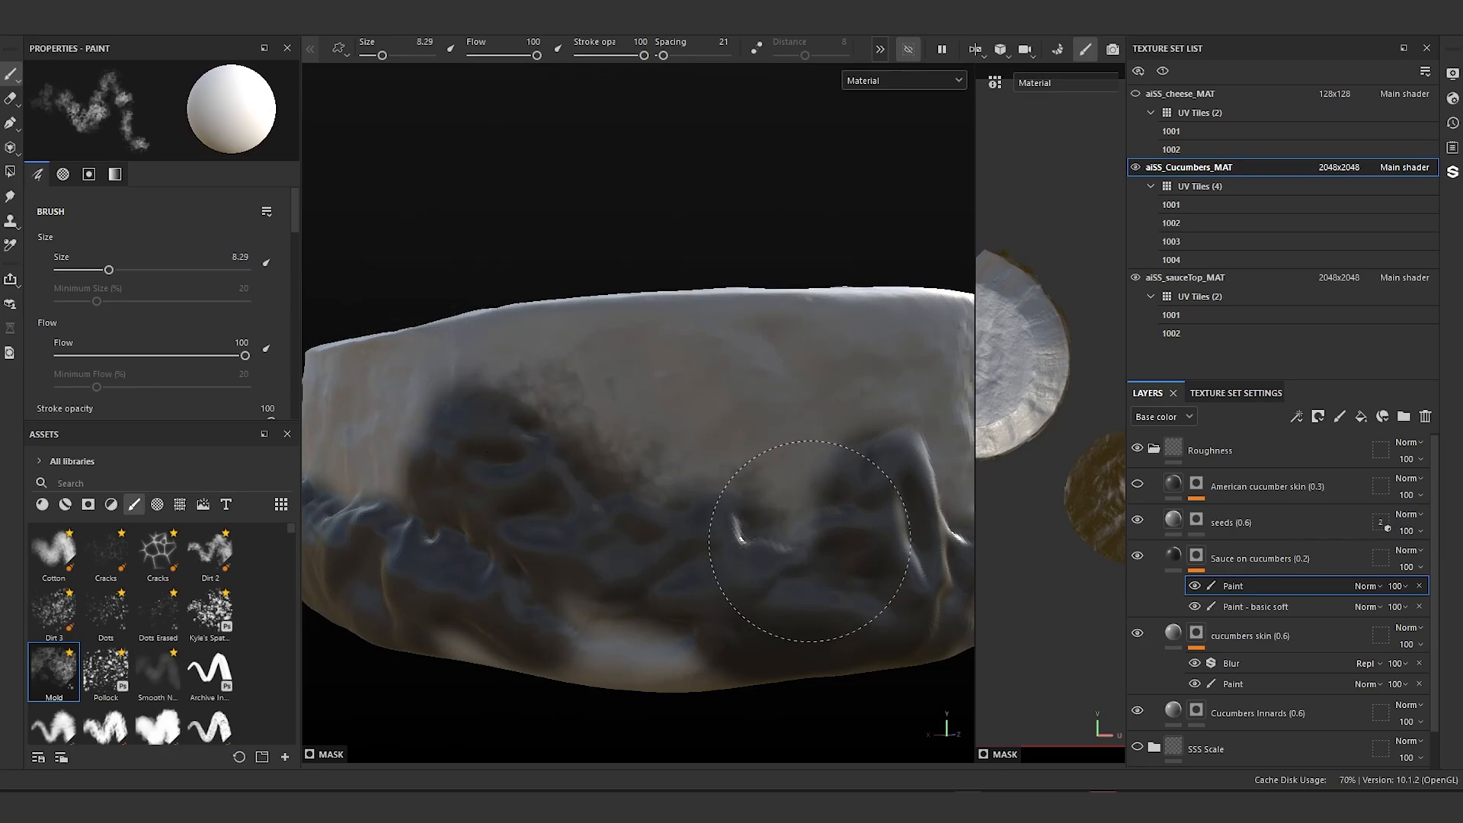
left_click(844, 478)
left_click(787, 561)
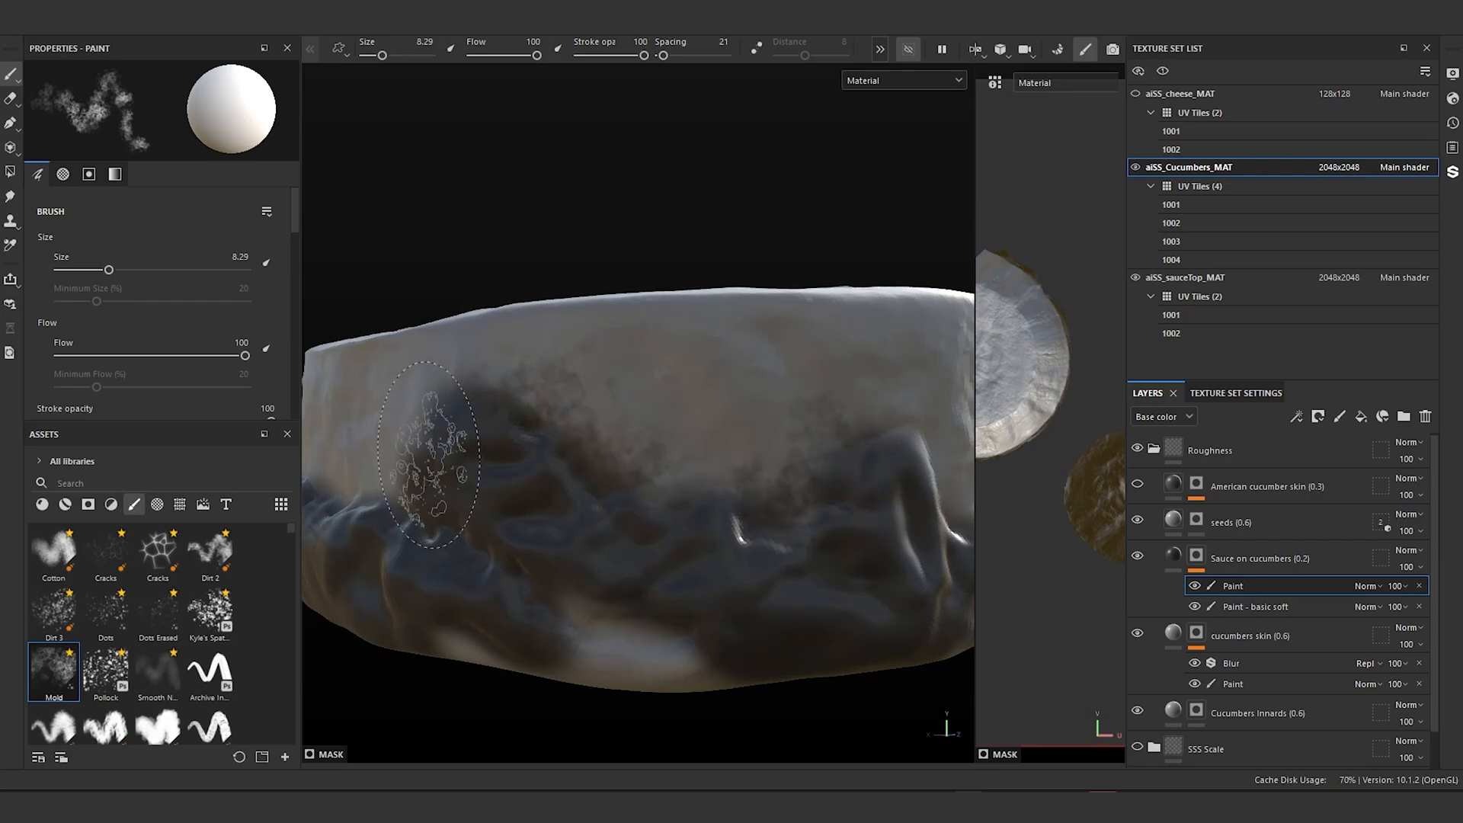
Step: Enlarge the Mold brush to 9.48 and fill the bare patch near the slice's bottom edge and the adjoining side
right_click_drag(409, 506, 414, 512, "ctrl")
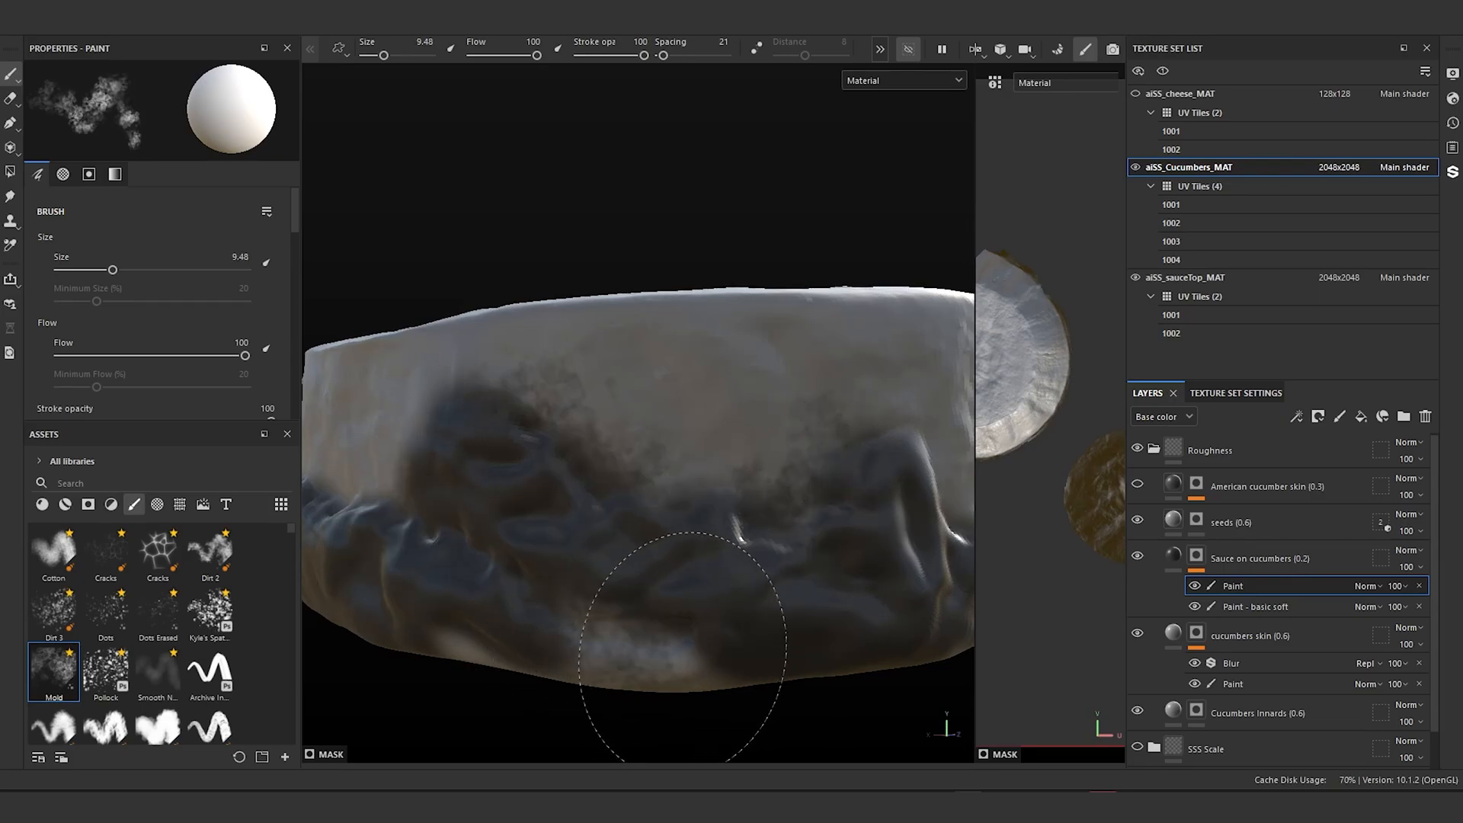
scroll(518, 575, "down", 3)
left_click_drag(525, 581, 721, 604, "alt")
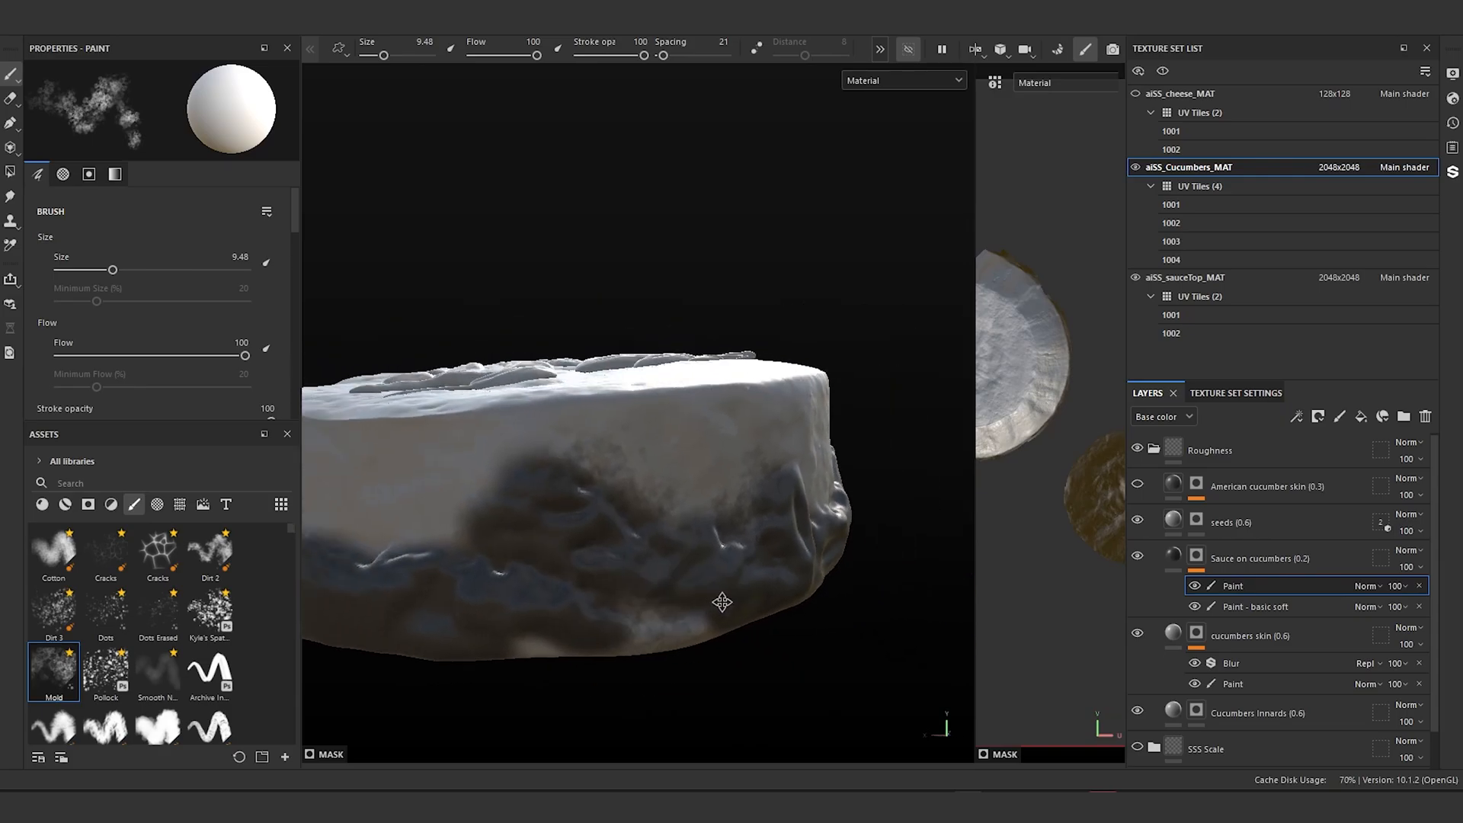
middle_click_drag(722, 604, 799, 637, "alt")
scroll(799, 637, "up", 1)
mouse_move(793, 636)
left_mouse_down()
mouse_move(724, 476)
mouse_move(730, 491)
left_mouse_up()
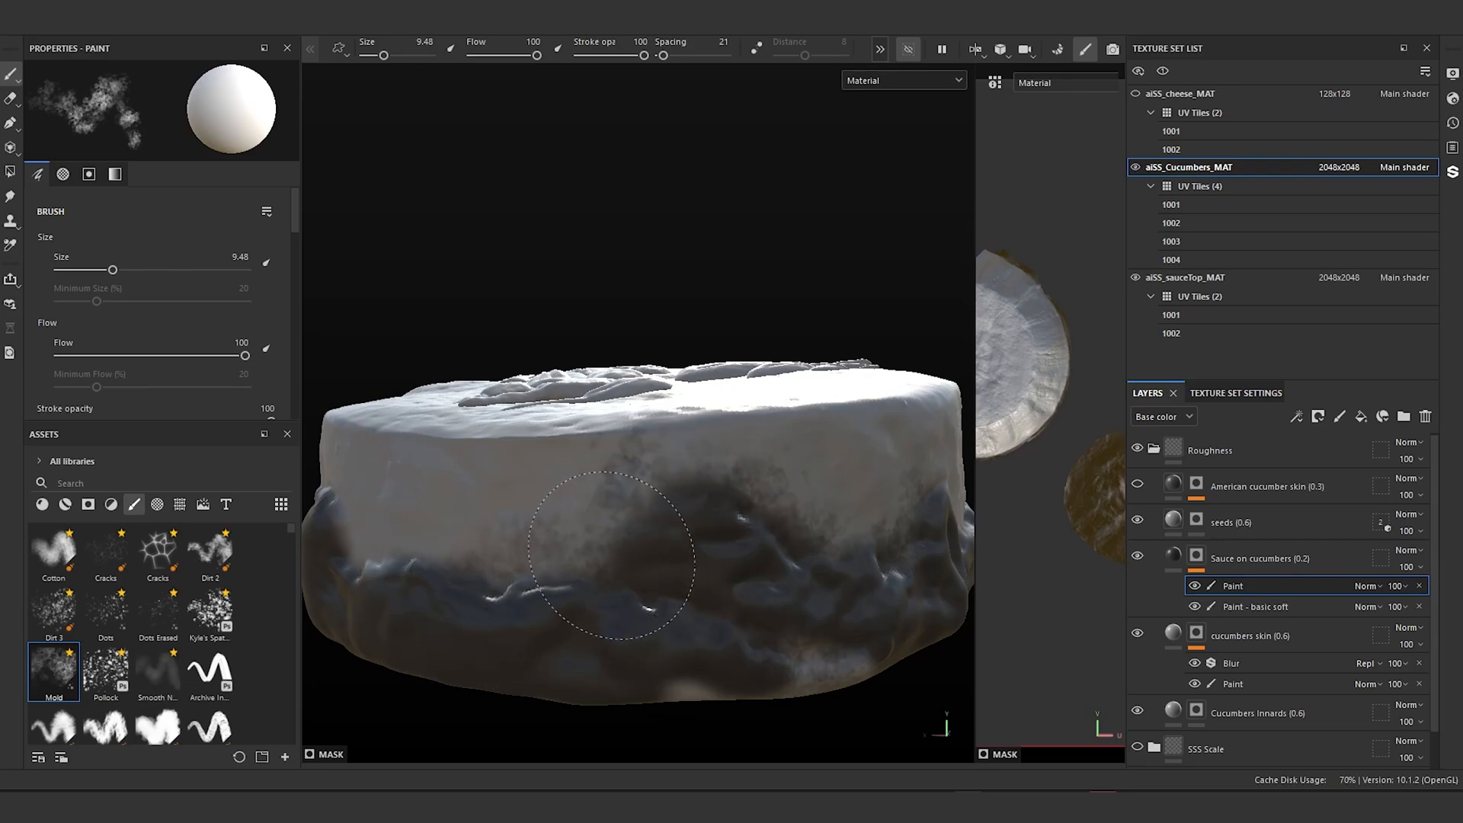
Step: Roughen the sauce mask's soft edge along the next stretch of the cucumber slice's side
scroll(594, 653, "down", 3)
left_click_drag(594, 653, 666, 640, "alt")
scroll(764, 620, "up", 3)
mouse_move(666, 640)
middle_mouse_down("alt")
mouse_move(764, 620)
mouse_move(700, 658)
mouse_move(779, 637)
middle_mouse_up("alt")
left_click_drag(697, 596, 669, 599)
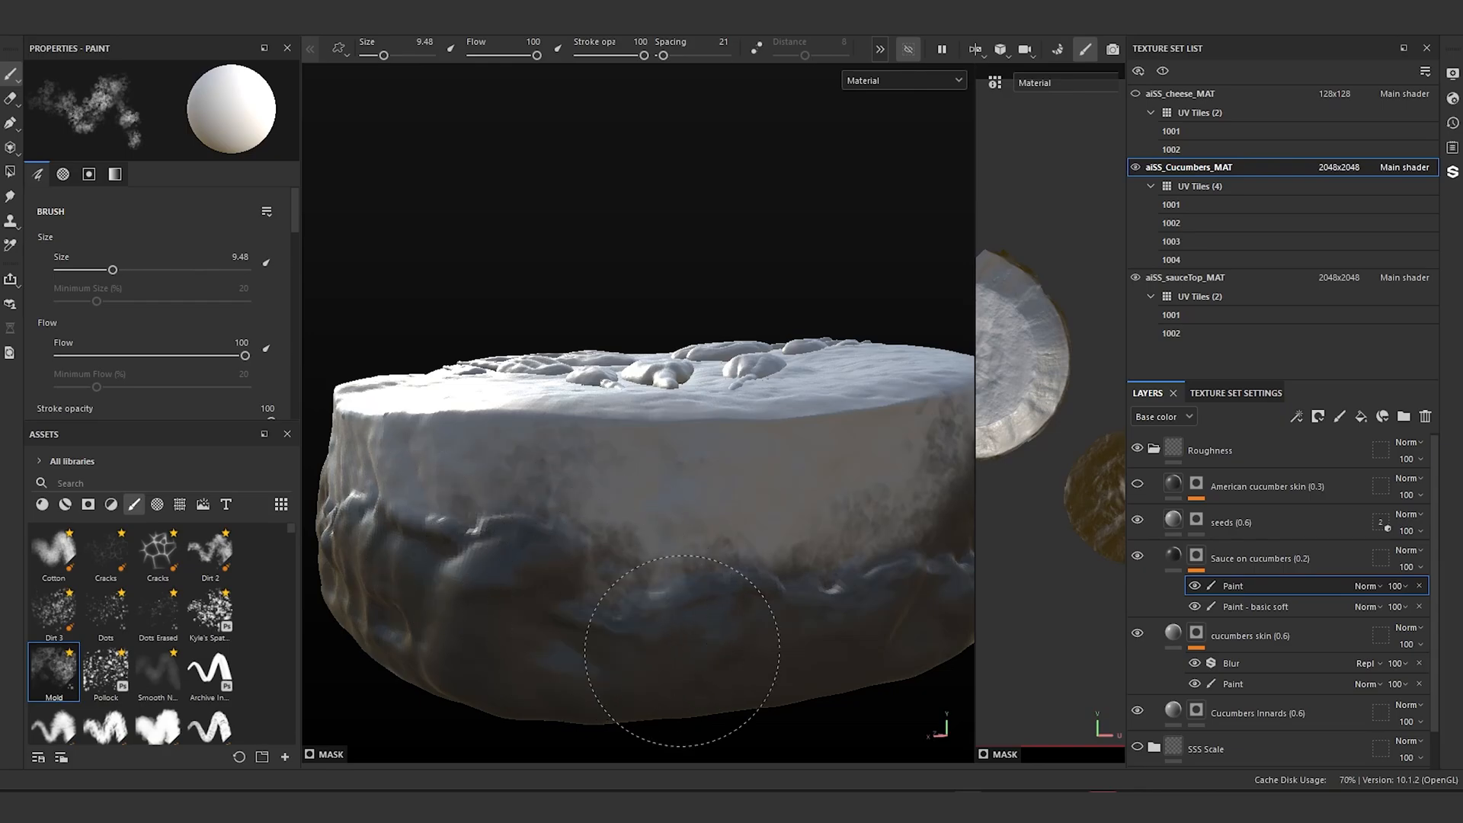
Step: Work around the opposite side of the slice, breaking up the sauce mask's edge above the thick folds with the Mold brush
scroll(785, 609, "down", 3)
left_click_drag(793, 604, 808, 576, "alt")
middle_click_drag(807, 577, 848, 556, "alt")
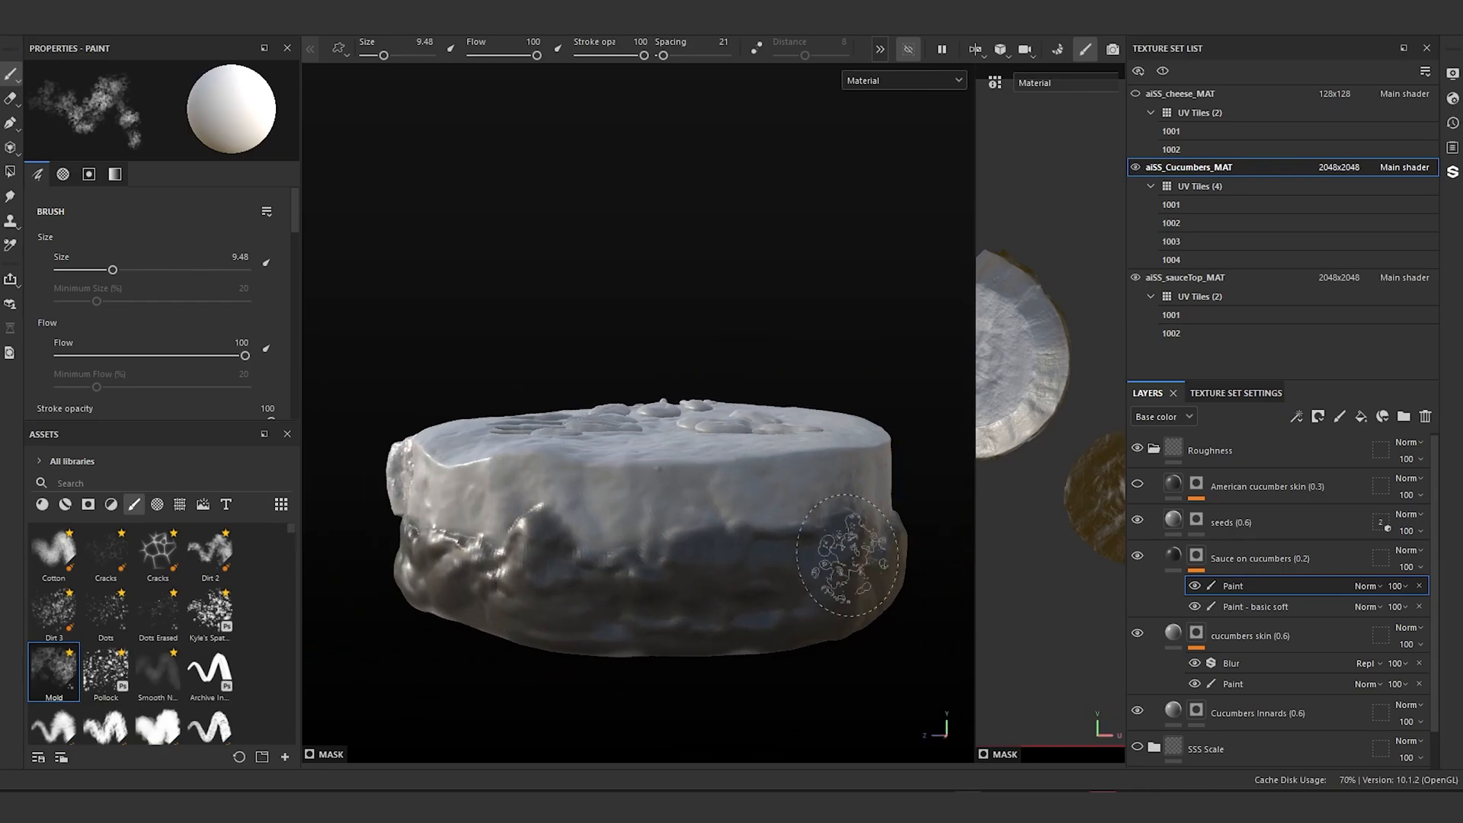
scroll(847, 555, "up", 2)
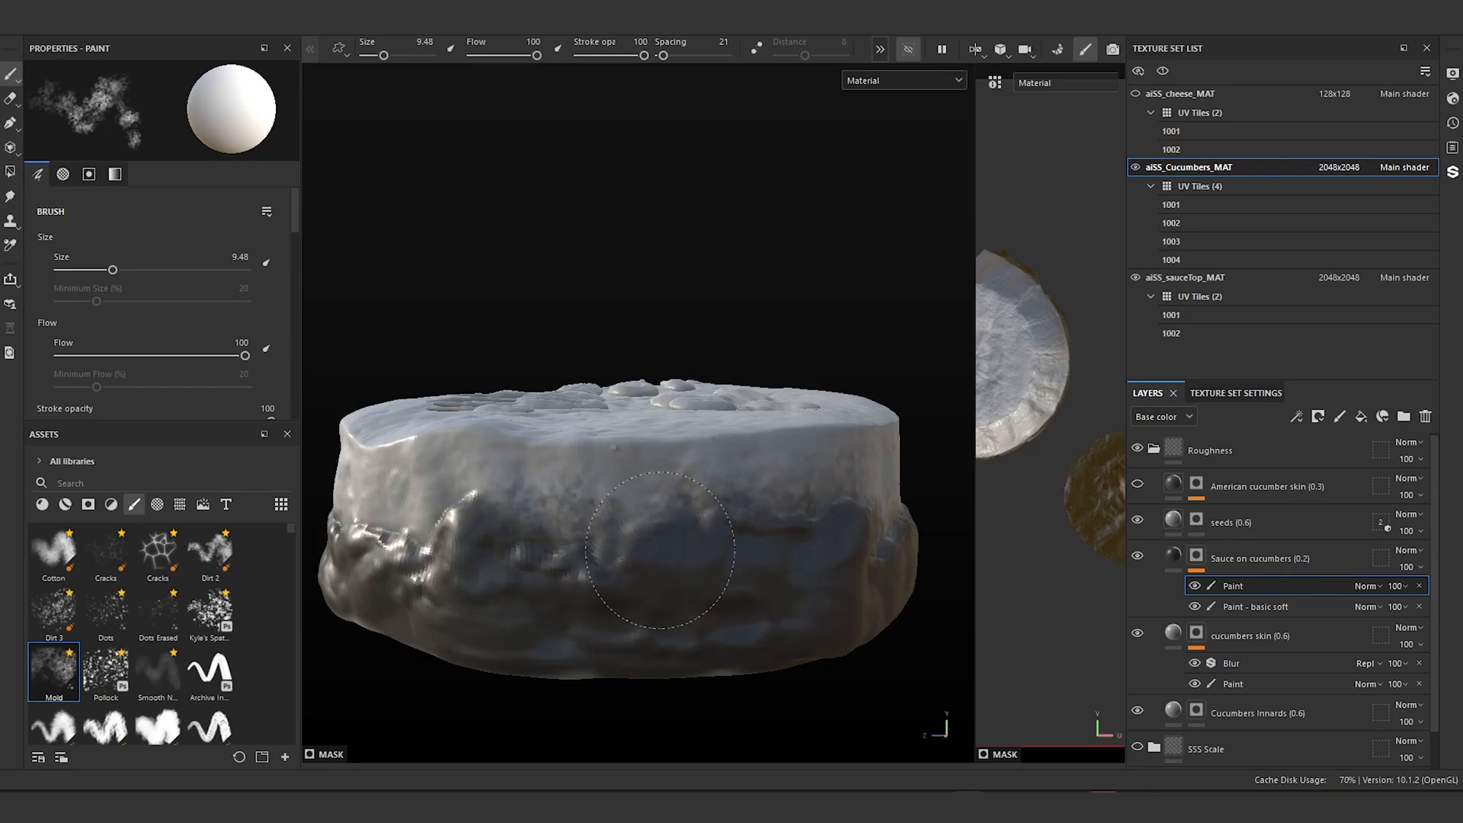
left_click_drag(852, 583, 648, 541, "alt")
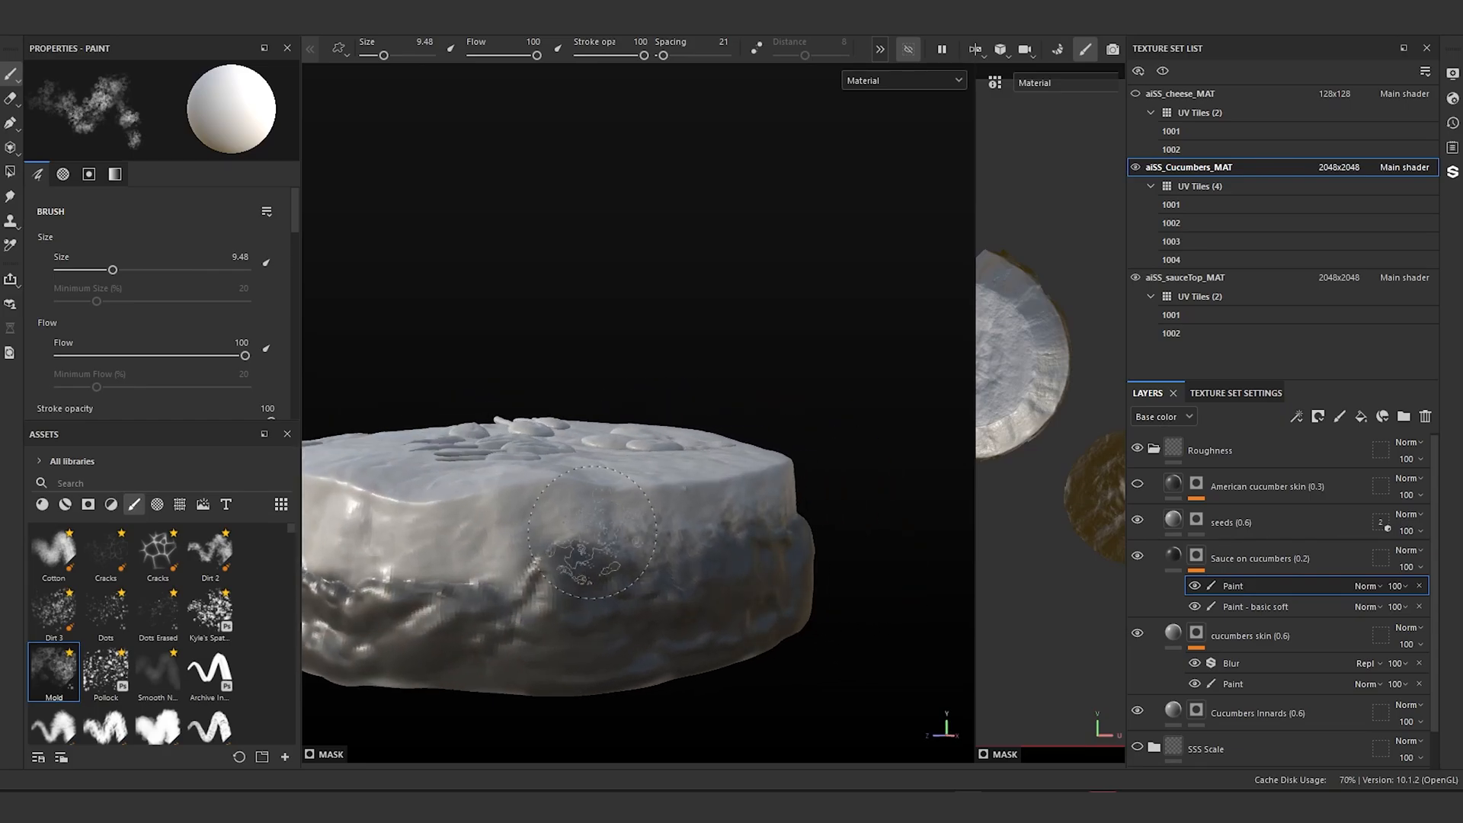
middle_click_drag(647, 541, 779, 523, "alt")
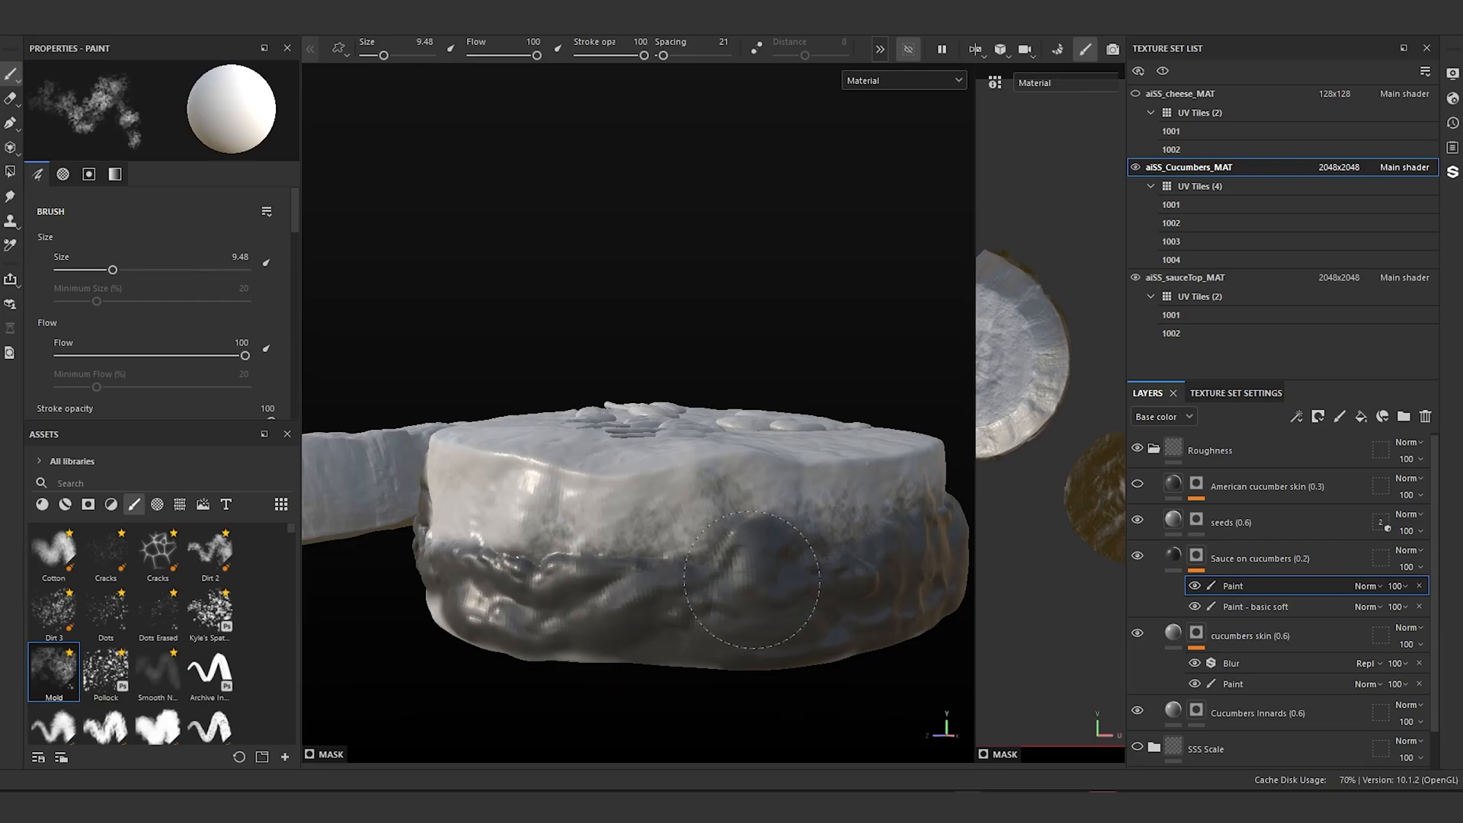
mouse_move(859, 627)
left_mouse_down("alt")
mouse_move(695, 601)
mouse_move(823, 637)
left_mouse_up("alt")
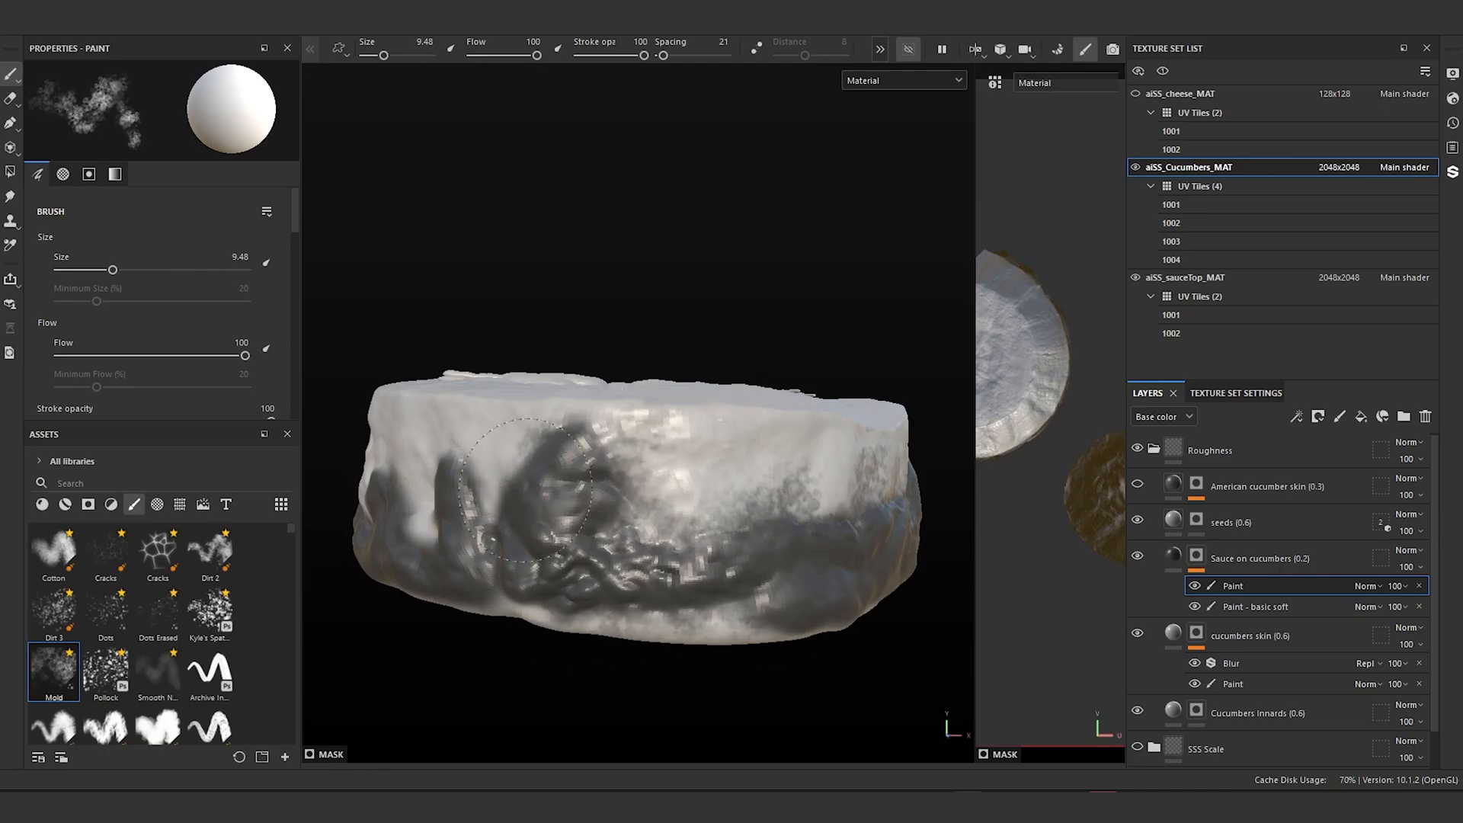
Step: Paint the sauce mask with the Mold brush over the raised drips and gaps on the slice's remaining side
mouse_move(479, 602)
left_mouse_down("alt")
mouse_move(506, 614)
mouse_move(556, 564)
mouse_move(783, 614)
mouse_move(754, 590)
left_mouse_up("alt")
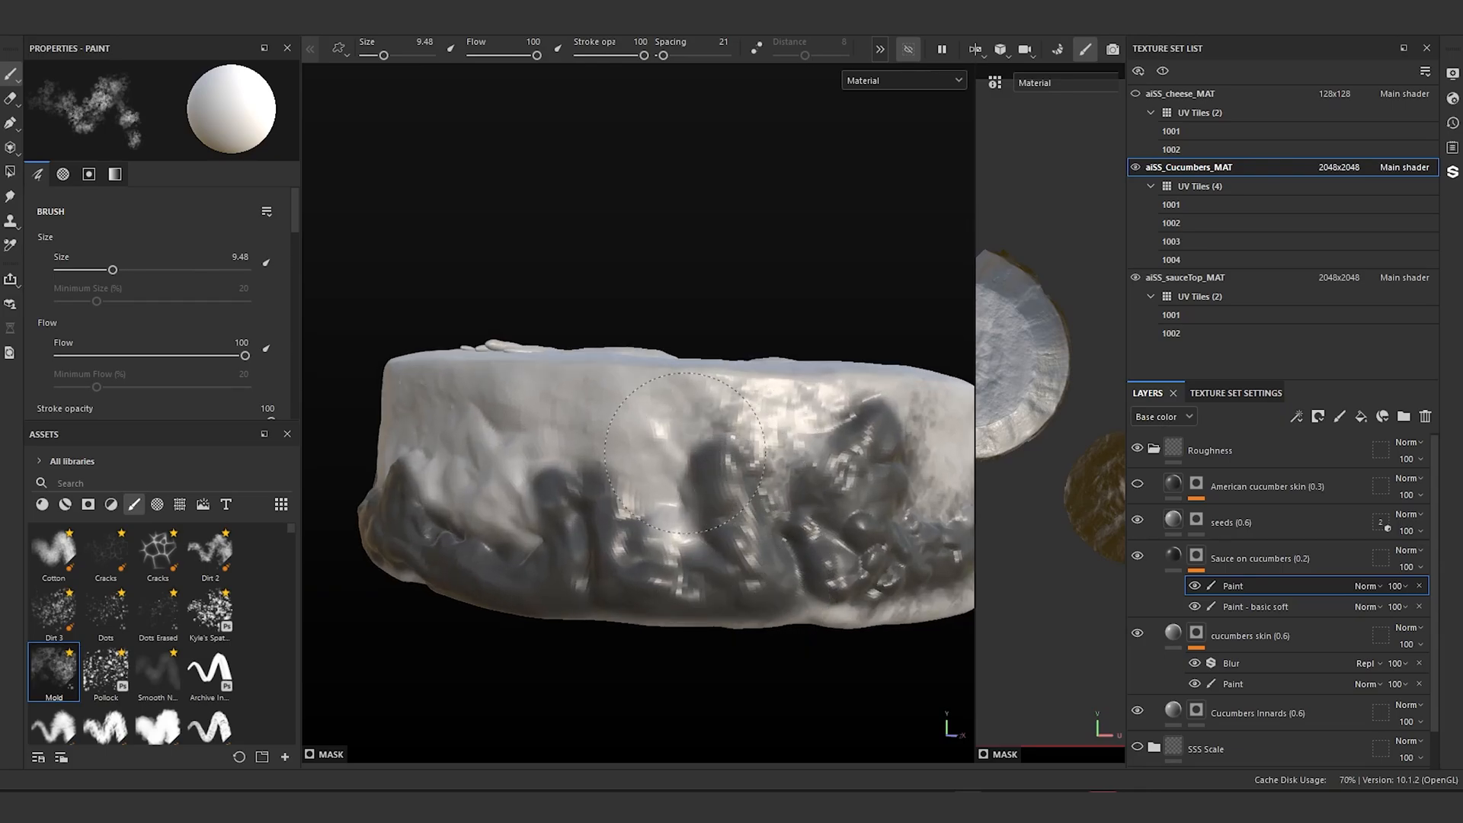
left_click_drag(408, 461, 709, 555, "alt")
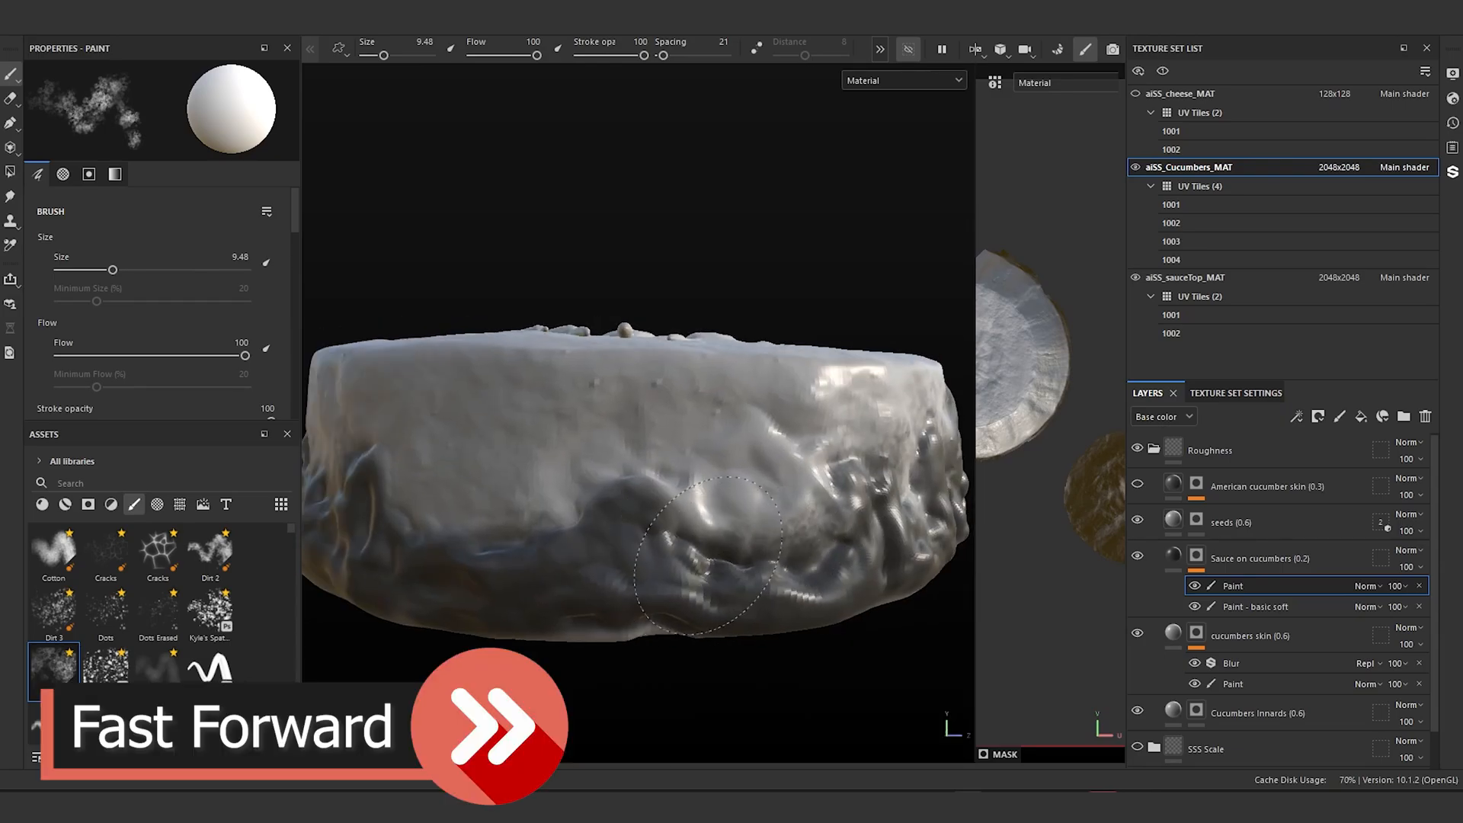
mouse_move(395, 514)
left_mouse_down()
mouse_move(412, 457)
mouse_move(873, 613)
mouse_move(539, 505)
mouse_move(484, 547)
left_mouse_up()
scroll(778, 581, "up", 3)
scroll(579, 552, "down", 3)
left_click_drag(579, 553, 723, 579, "alt")
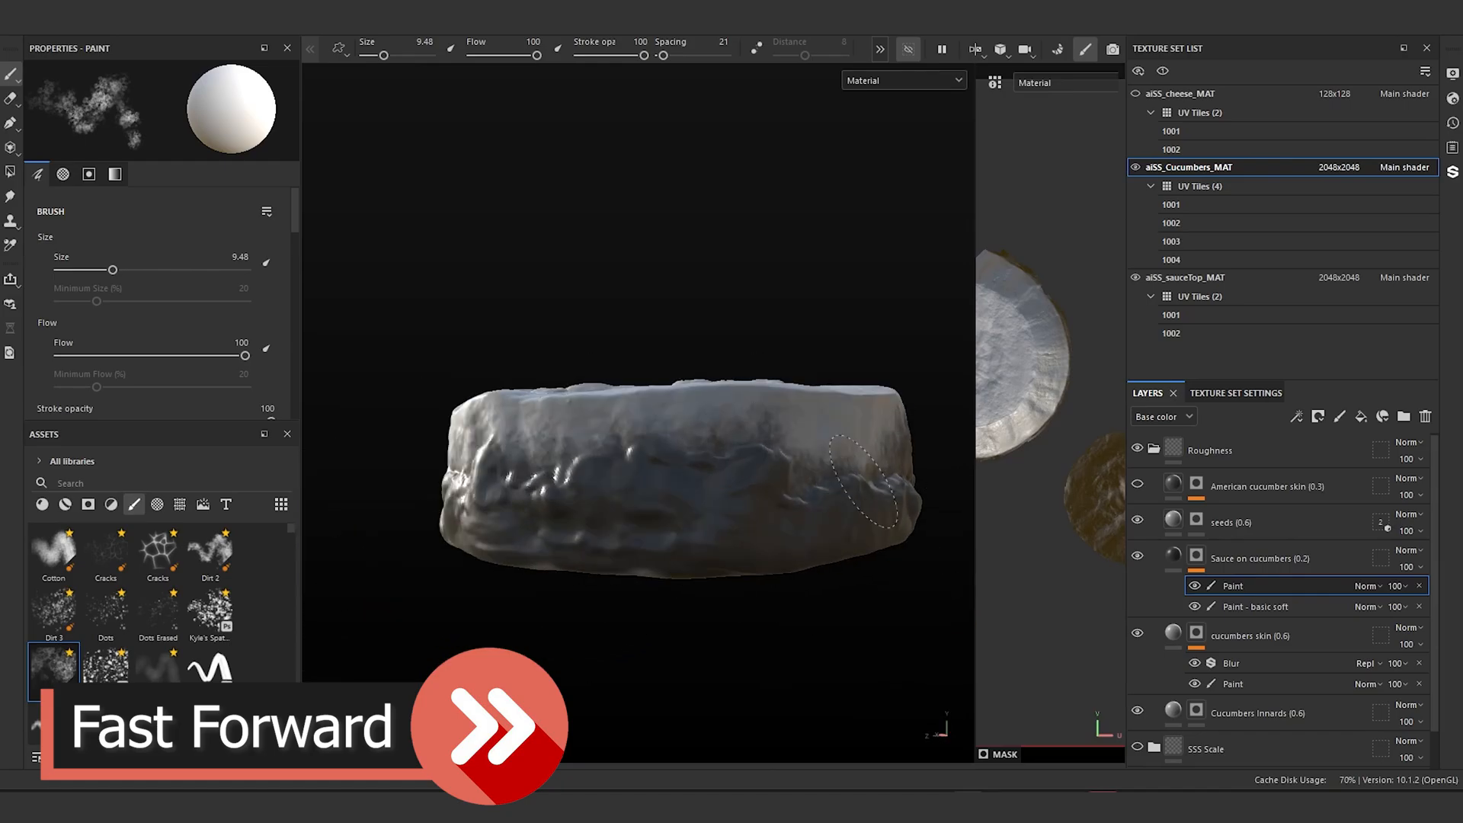
Step: Set the Mold brush to size 10.75 and paint the sauce mask over the rim of the slice's underside
scroll(864, 482, "down", 3)
mouse_move(863, 481)
left_mouse_down("alt")
mouse_move(764, 490)
mouse_move(614, 601)
mouse_move(373, 583)
mouse_move(719, 582)
left_mouse_up("alt")
scroll(764, 490, "up", 4)
scroll(764, 490, "down", 4)
scroll(718, 581, "up", 4)
middle_click_drag(718, 582, 762, 610, "alt")
right_click_drag(636, 480, 653, 480, "ctrl")
mouse_move(653, 480)
left_mouse_down()
mouse_move(457, 604)
mouse_move(693, 559)
left_mouse_up()
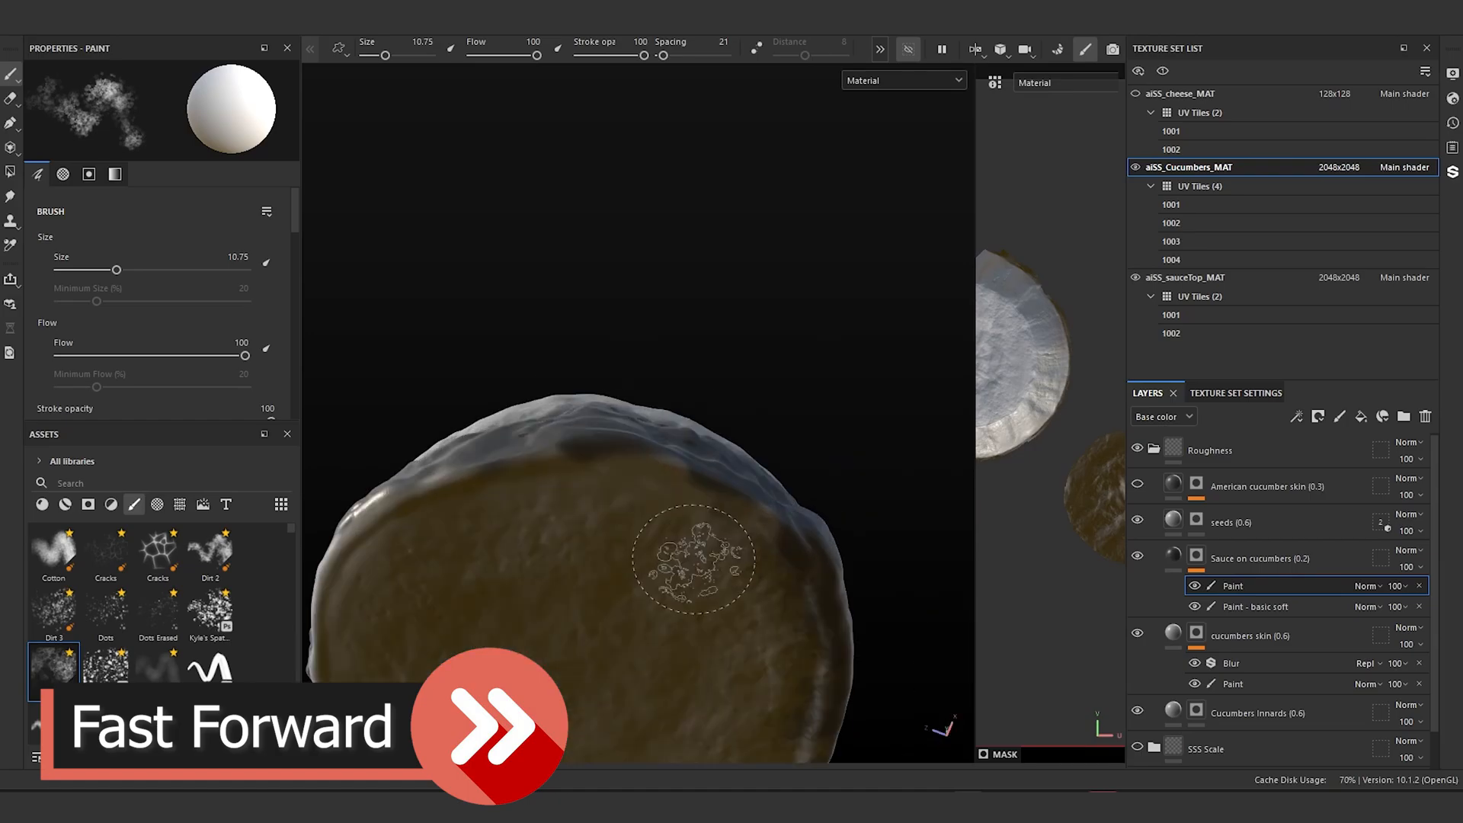
left_click_drag(435, 476, 1030, 519, "alt")
middle_click_drag(842, 447, 903, 516, "alt")
scroll(592, 390, "down", 3)
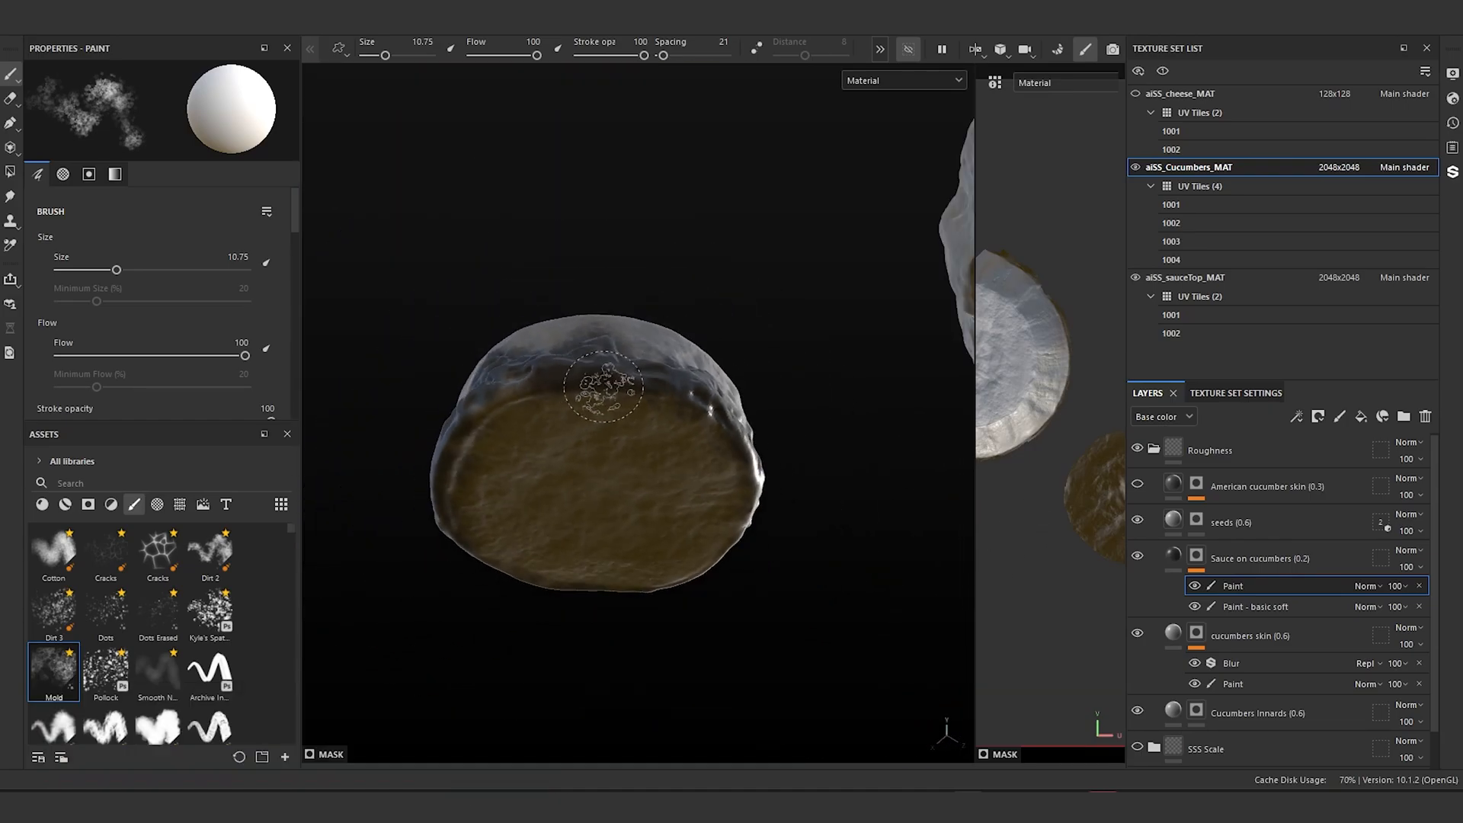
left_click_drag(594, 392, 656, 454, "alt")
scroll(674, 482, "down", 3)
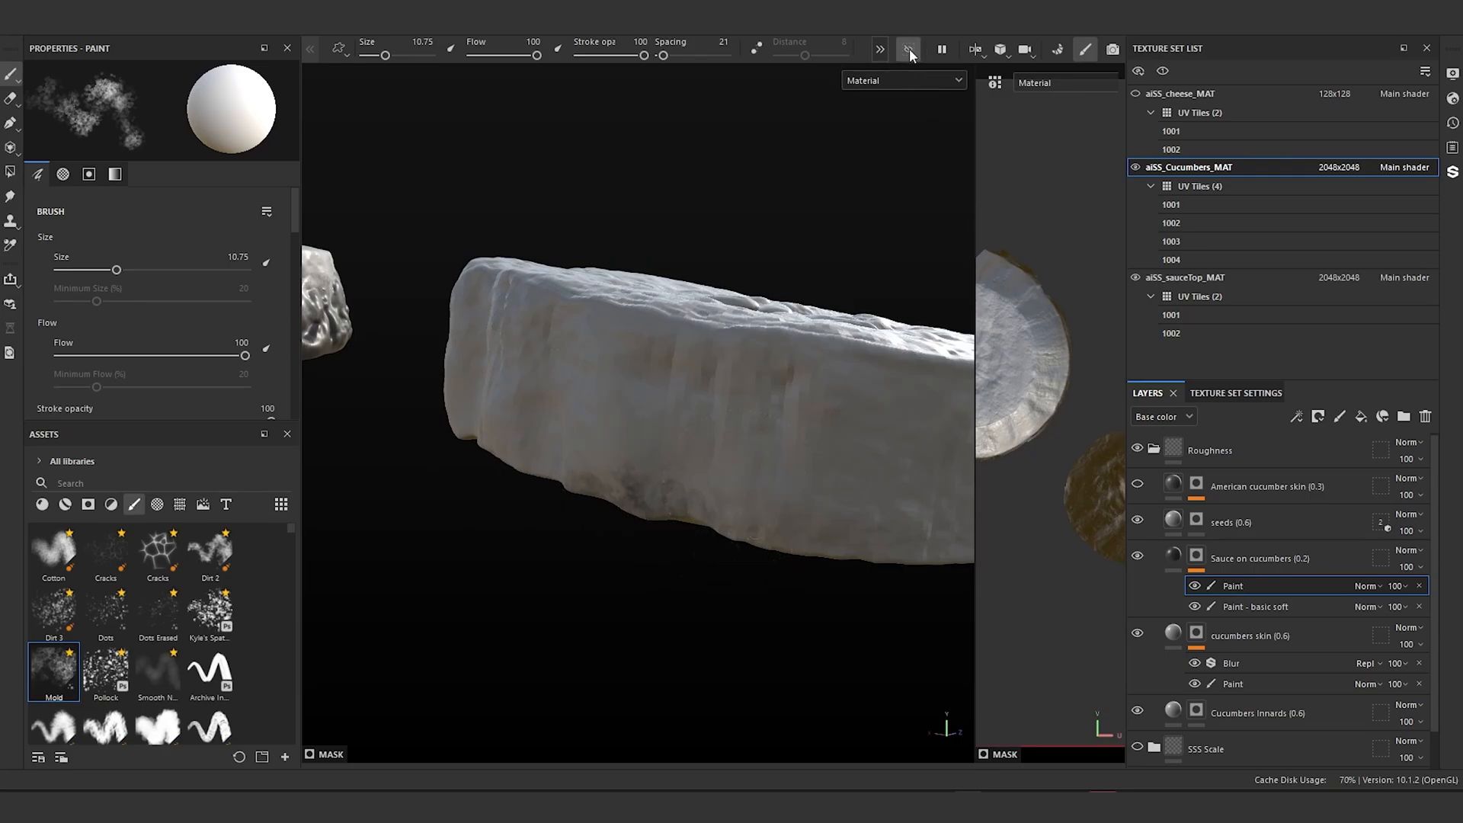
Step: Show the surrounding geometry again and paint the sauce mask along the other slice's lower edge where it meets the sauce
left_click(908, 48)
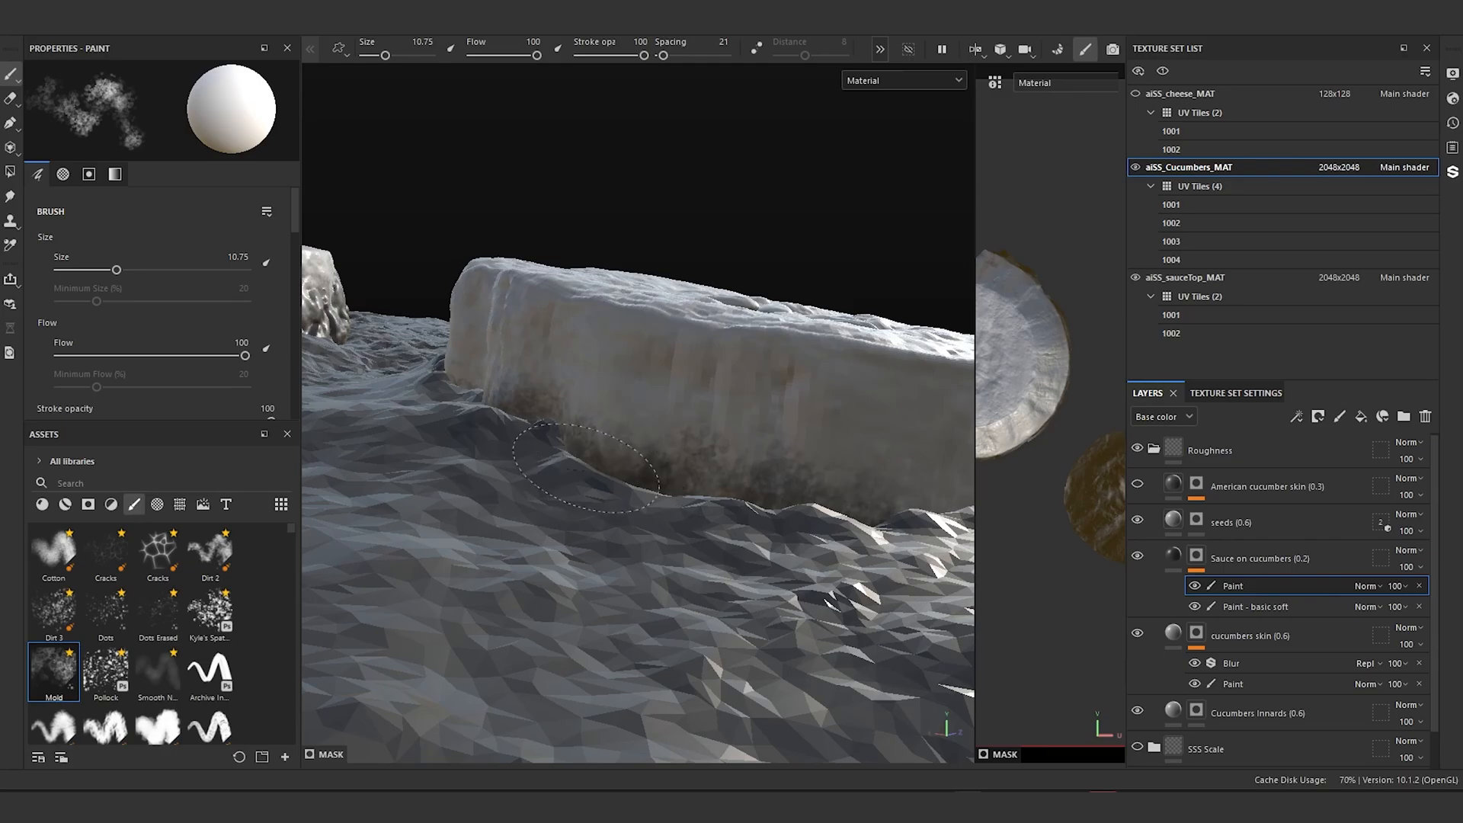
mouse_move(586, 468)
left_mouse_down("alt")
mouse_move(670, 480)
mouse_move(587, 534)
mouse_move(880, 604)
mouse_move(629, 551)
left_mouse_up("alt")
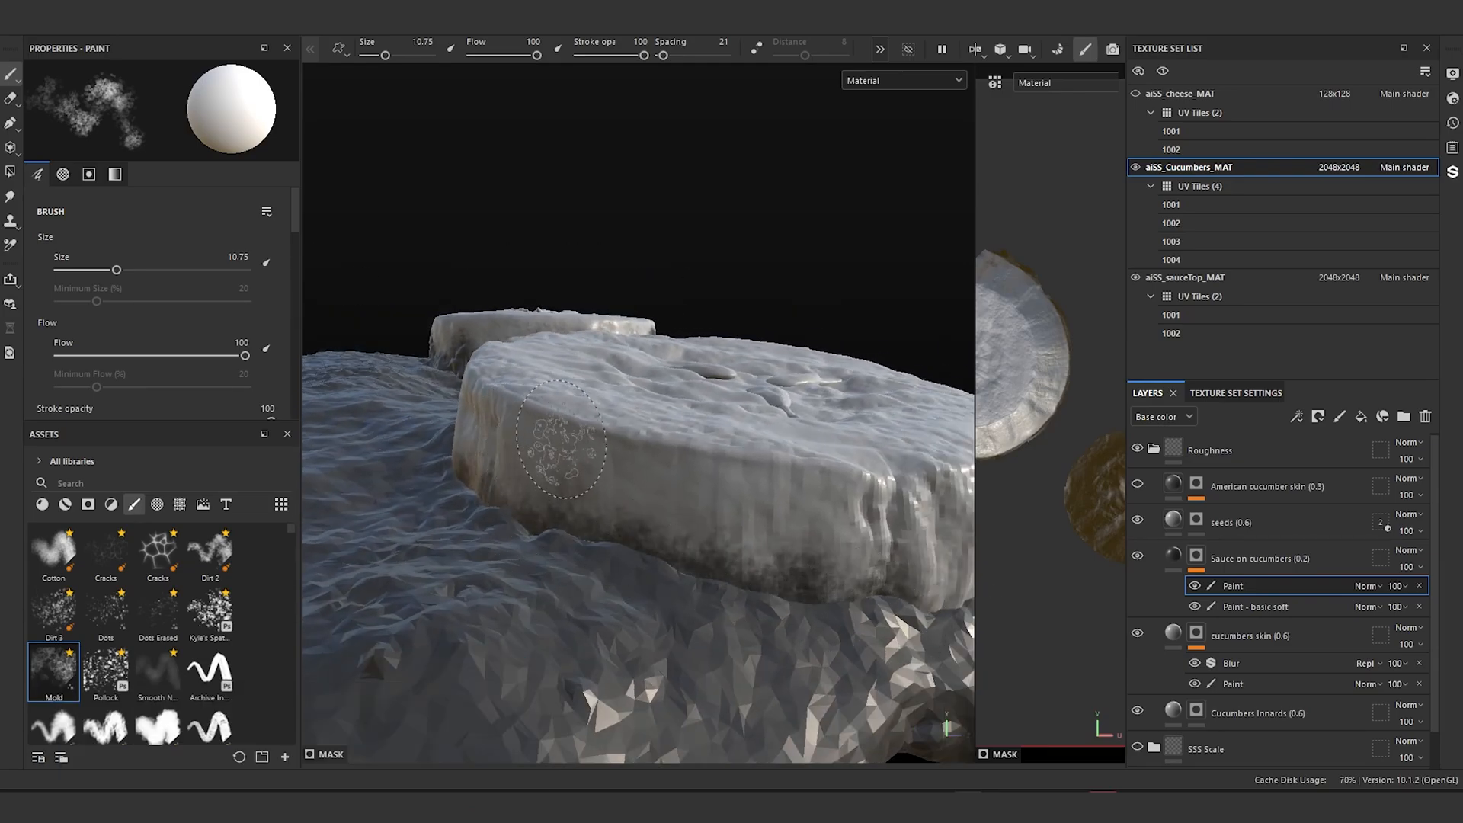
mouse_move(564, 457)
left_mouse_down("alt")
mouse_move(602, 470)
mouse_move(457, 602)
left_mouse_up("alt")
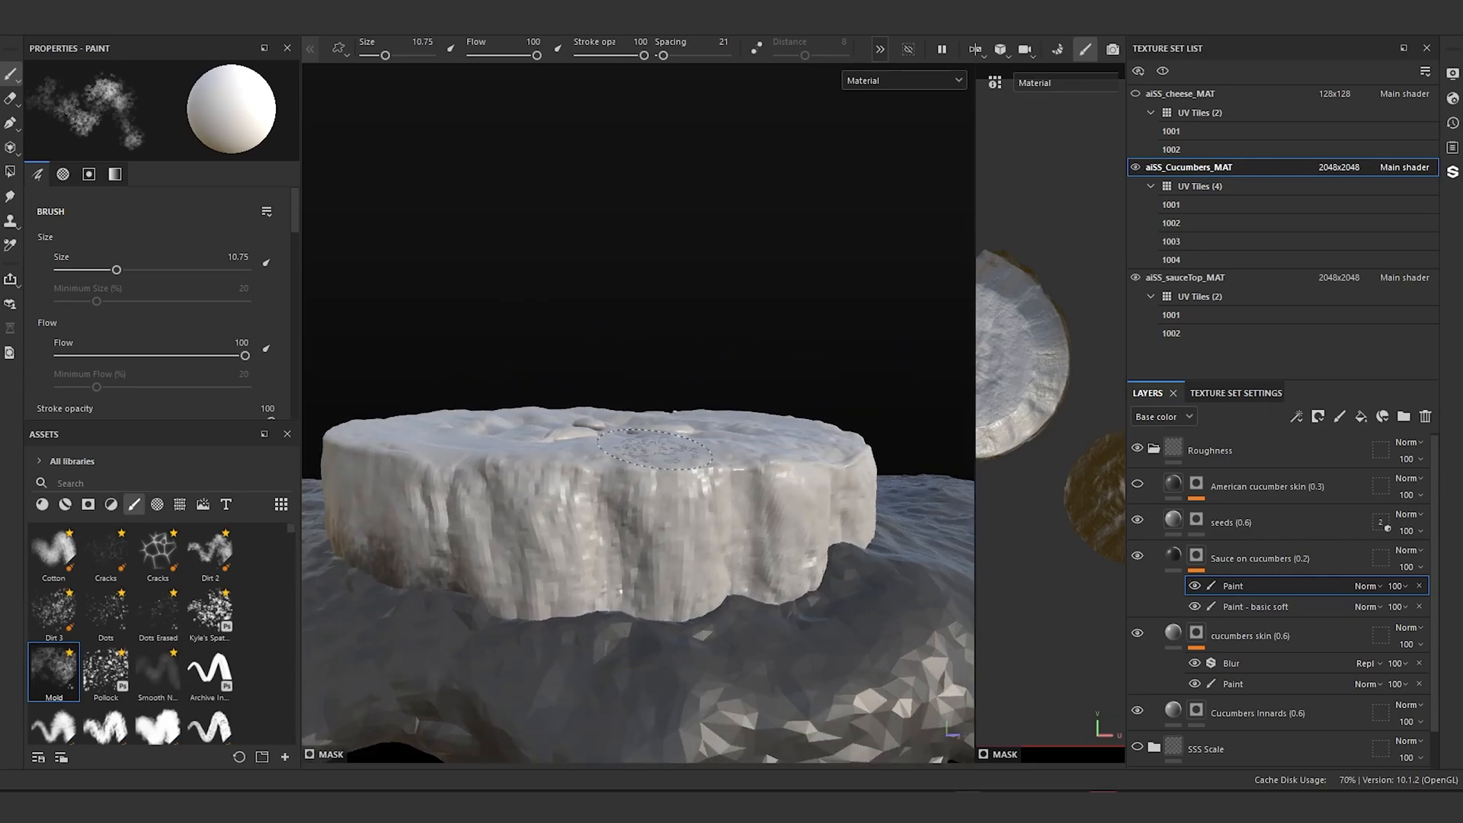
mouse_move(568, 628)
left_mouse_down()
mouse_move(541, 614)
mouse_move(678, 605)
mouse_move(704, 579)
mouse_move(781, 556)
mouse_move(785, 532)
mouse_move(699, 607)
left_mouse_up()
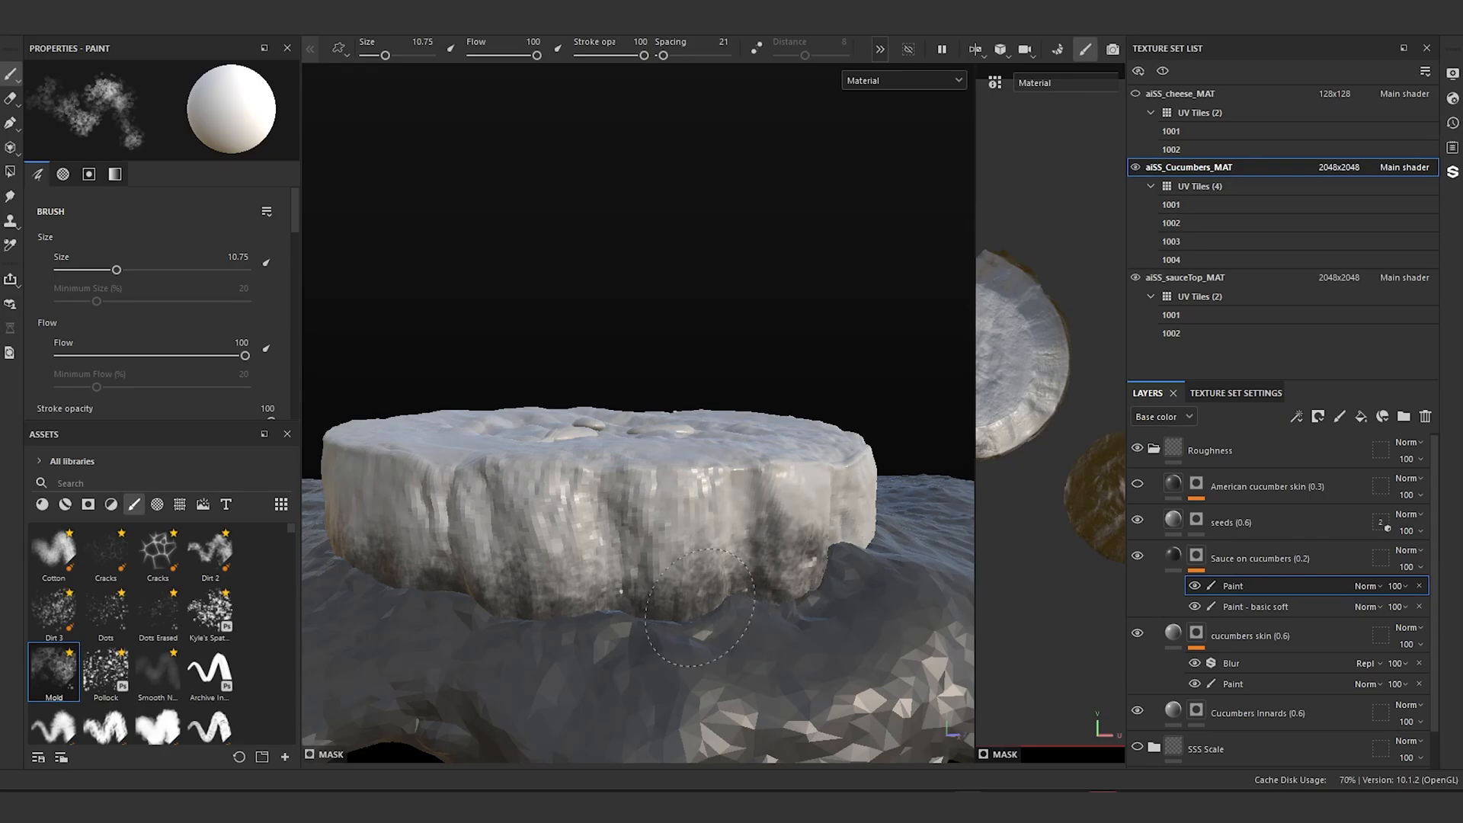
left_click_drag(485, 589, 711, 557)
Step: Extend the mottled sauce mask along the ridged side of the slice just above the sauce surface
mouse_move(594, 587)
left_mouse_down("alt")
mouse_move(686, 583)
mouse_move(735, 541)
mouse_move(863, 509)
left_mouse_up("alt")
left_click_drag(653, 618, 732, 602, "alt")
scroll(650, 560, "up", 2)
left_click_drag(533, 591, 750, 568)
mouse_move(812, 606)
left_mouse_down()
mouse_move(792, 564)
mouse_move(838, 541)
mouse_move(752, 601)
left_mouse_up()
left_click_drag(904, 561, 853, 552)
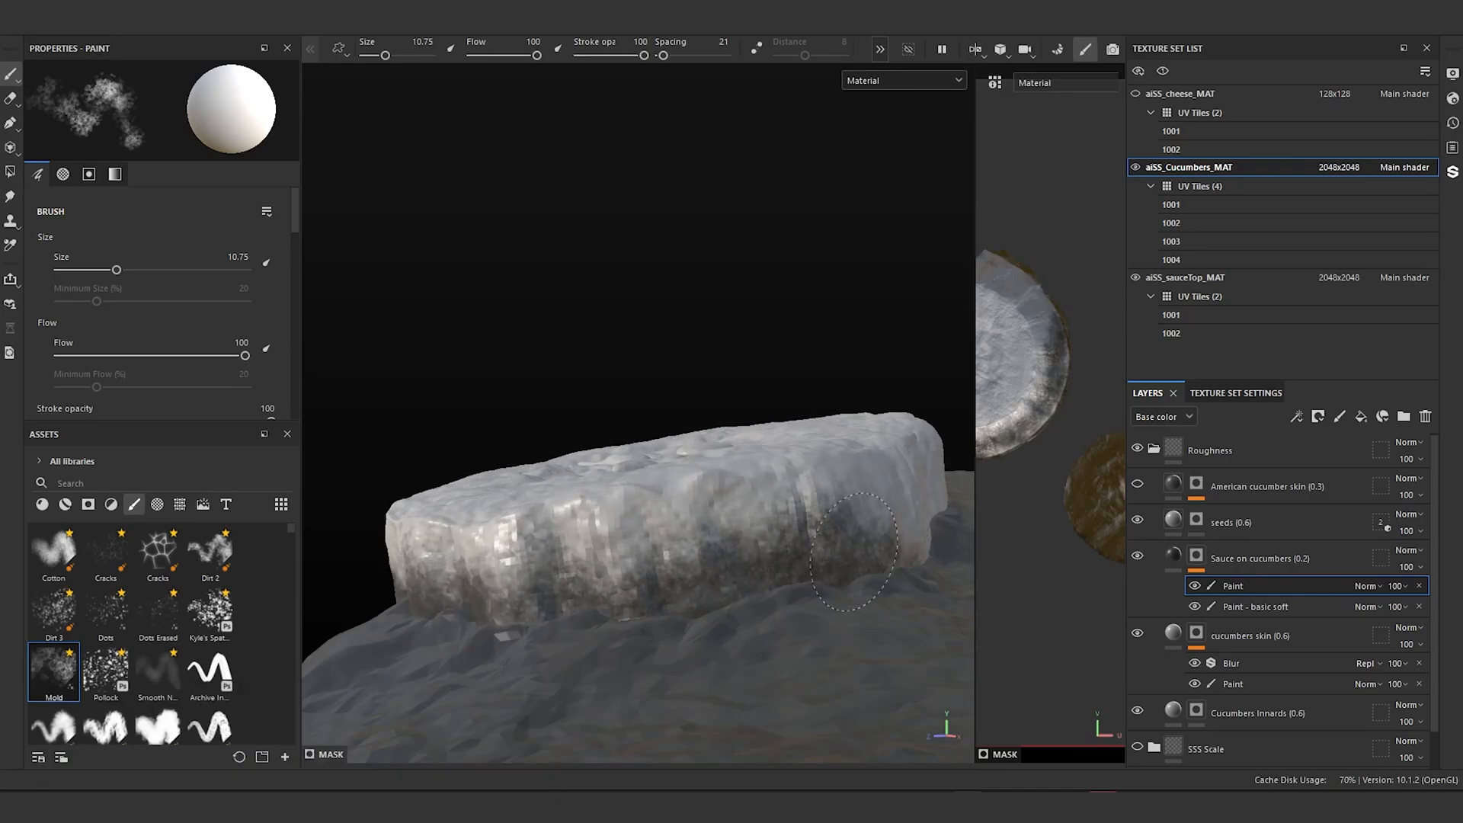
Step: Build up the sauce mask on the slice's unpainted side, covering its base from one end to the other
left_click_drag(657, 514, 670, 620, "alt")
middle_click_drag(680, 608, 571, 602, "alt")
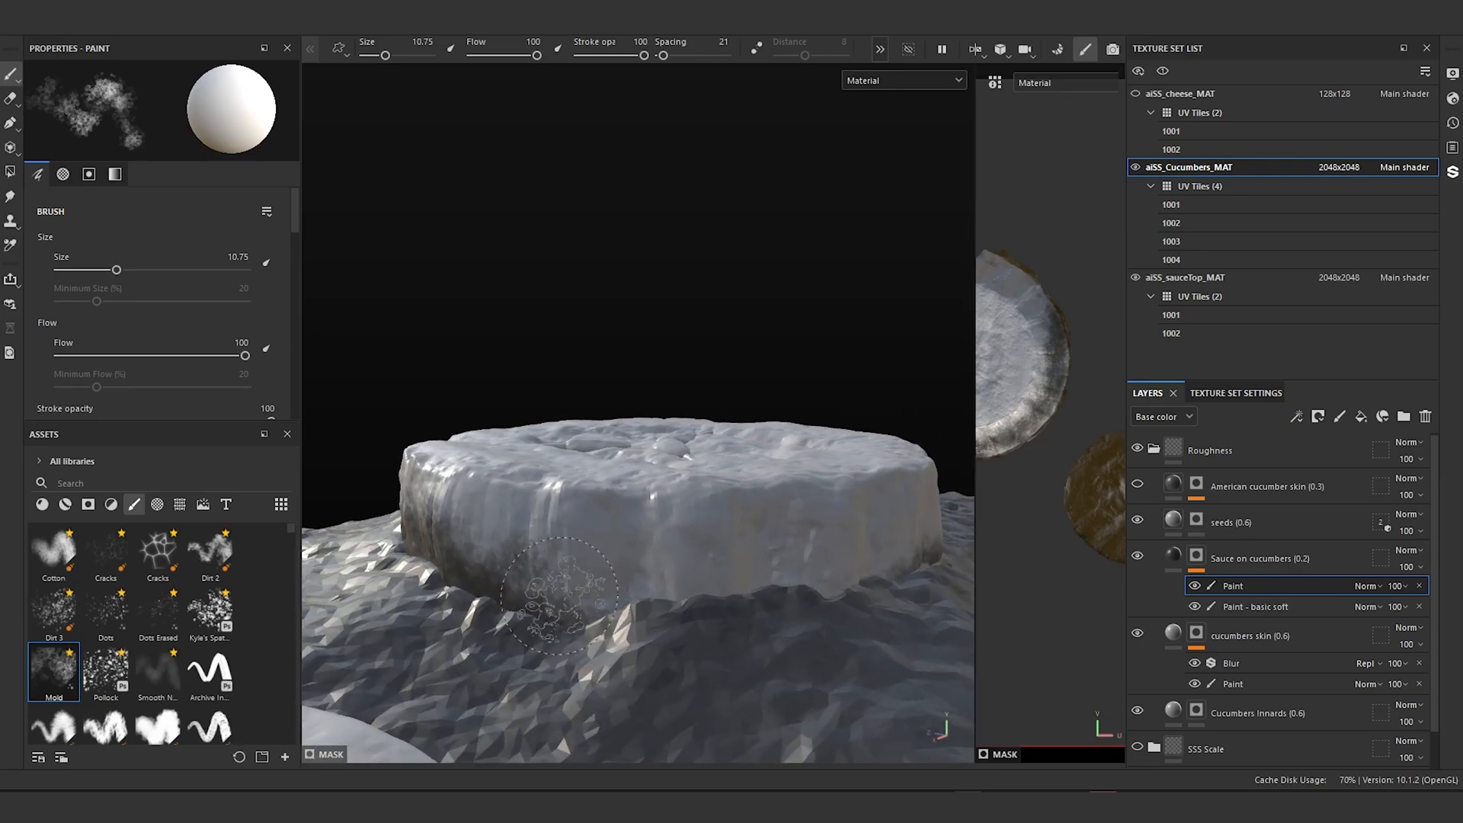
left_click_drag(553, 608, 562, 588)
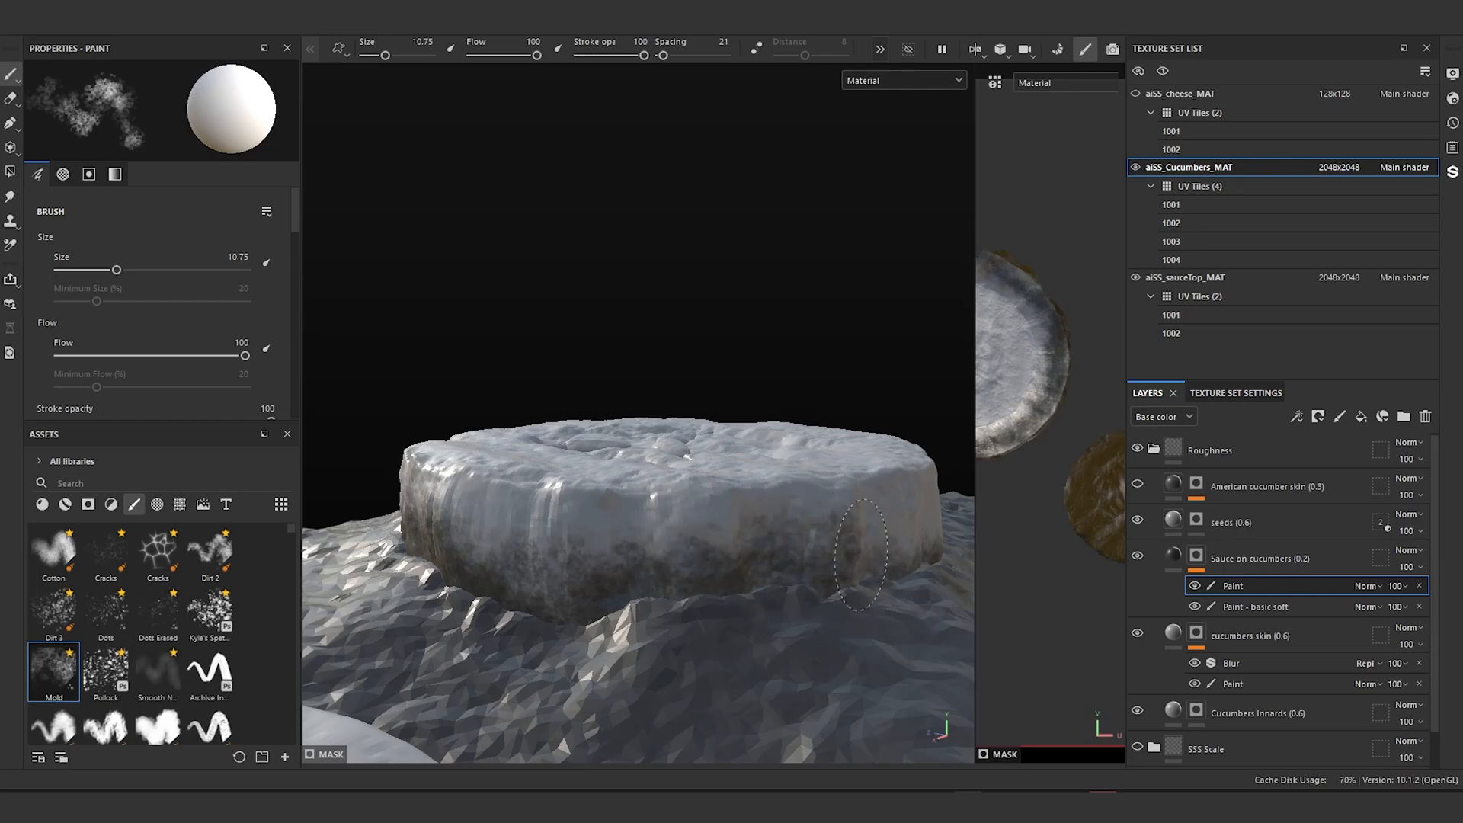
left_click_drag(719, 566, 637, 579)
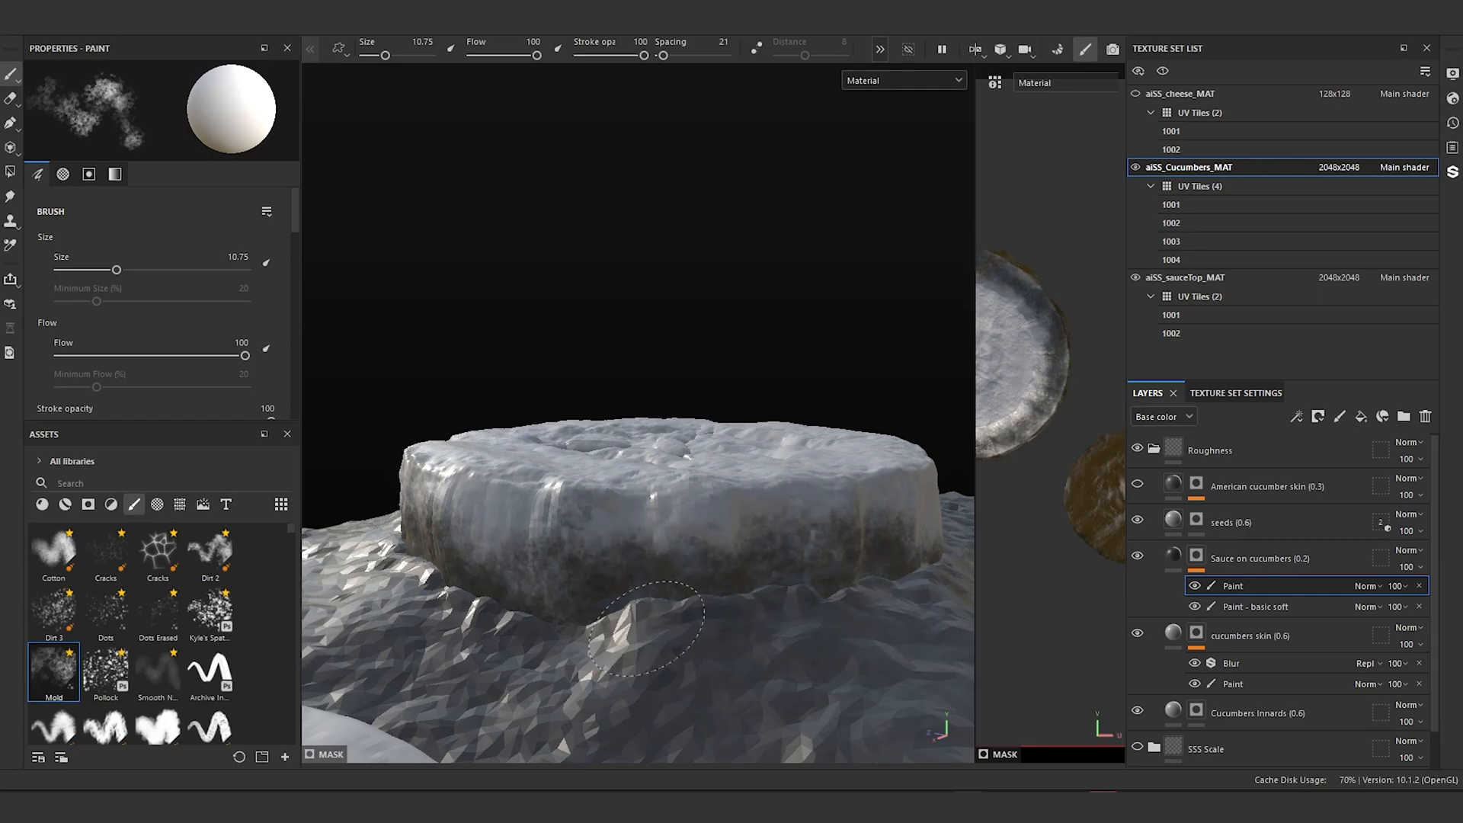
left_click_drag(476, 562, 538, 561)
mouse_move(741, 570)
left_mouse_down()
mouse_move(921, 526)
mouse_move(624, 509)
mouse_move(704, 494)
mouse_move(668, 418)
left_mouse_up()
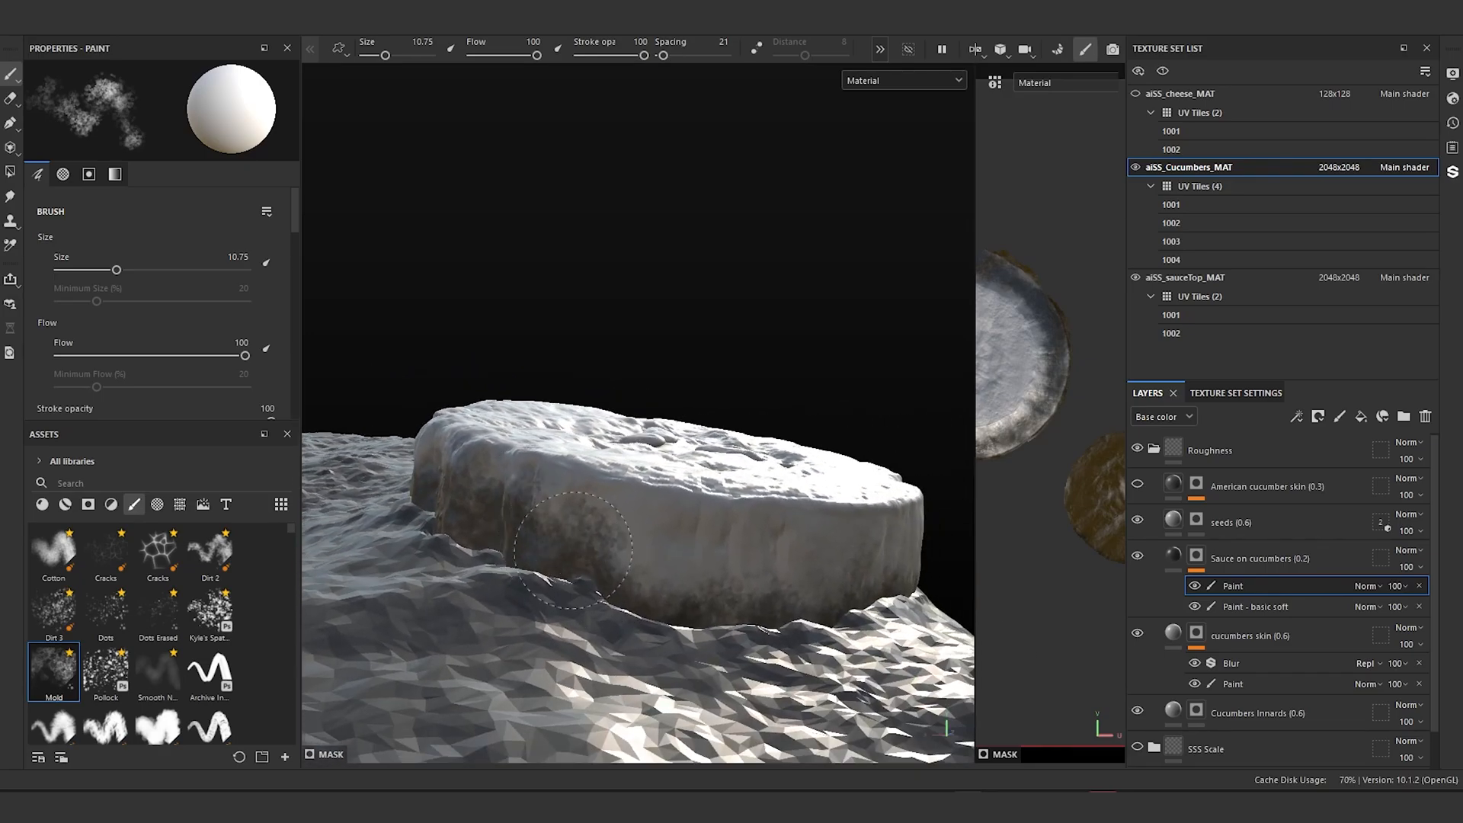
mouse_move(754, 568)
left_mouse_down()
mouse_move(830, 576)
mouse_move(871, 557)
left_mouse_up()
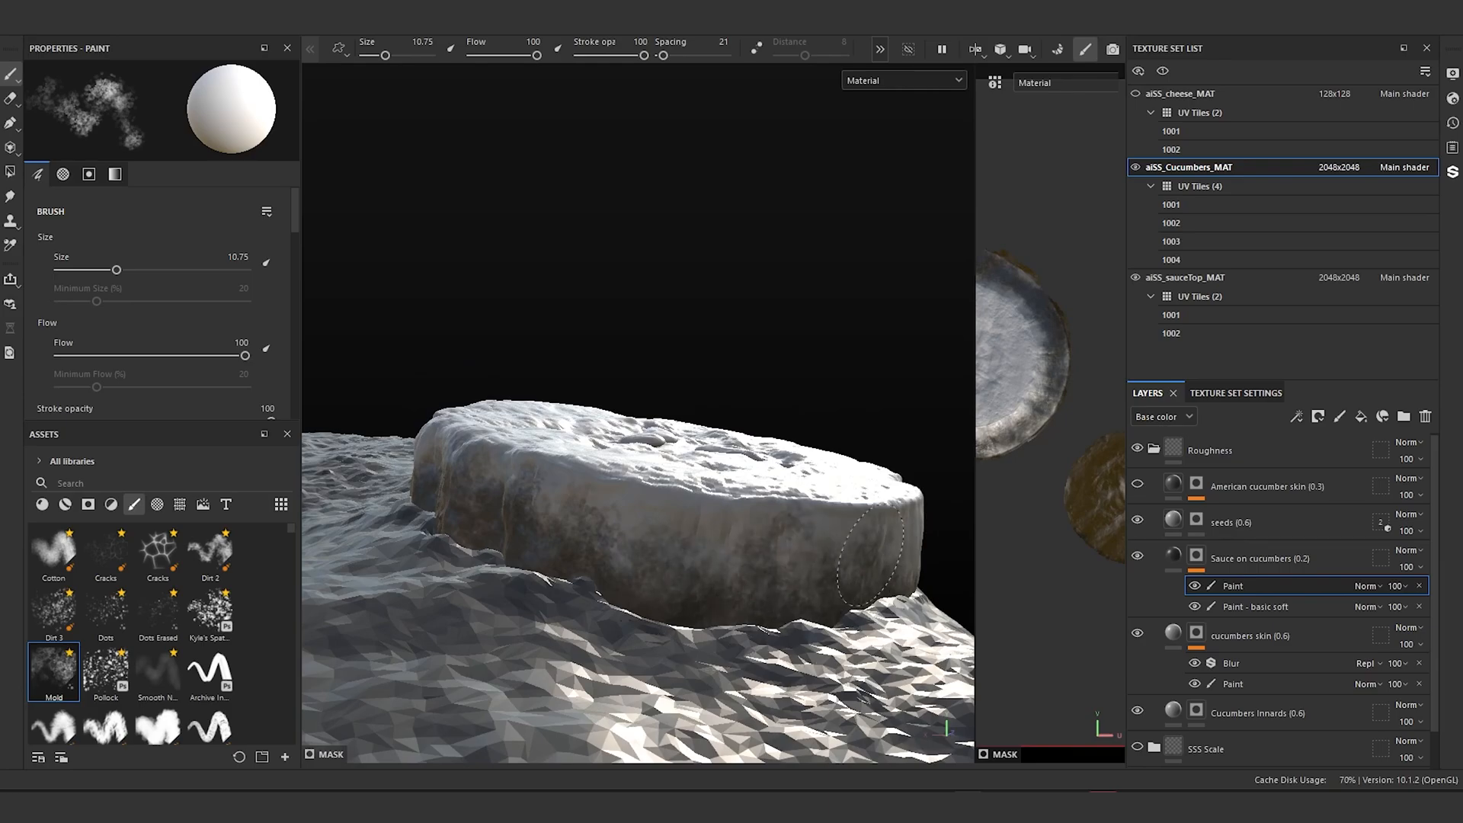
Step: Circle the slice and touch up the remaining thin spots of the sauce mask around its base
scroll(937, 582, "down", 3)
mouse_move(685, 579)
left_mouse_down("alt")
mouse_move(609, 579)
mouse_move(781, 553)
left_mouse_up("alt")
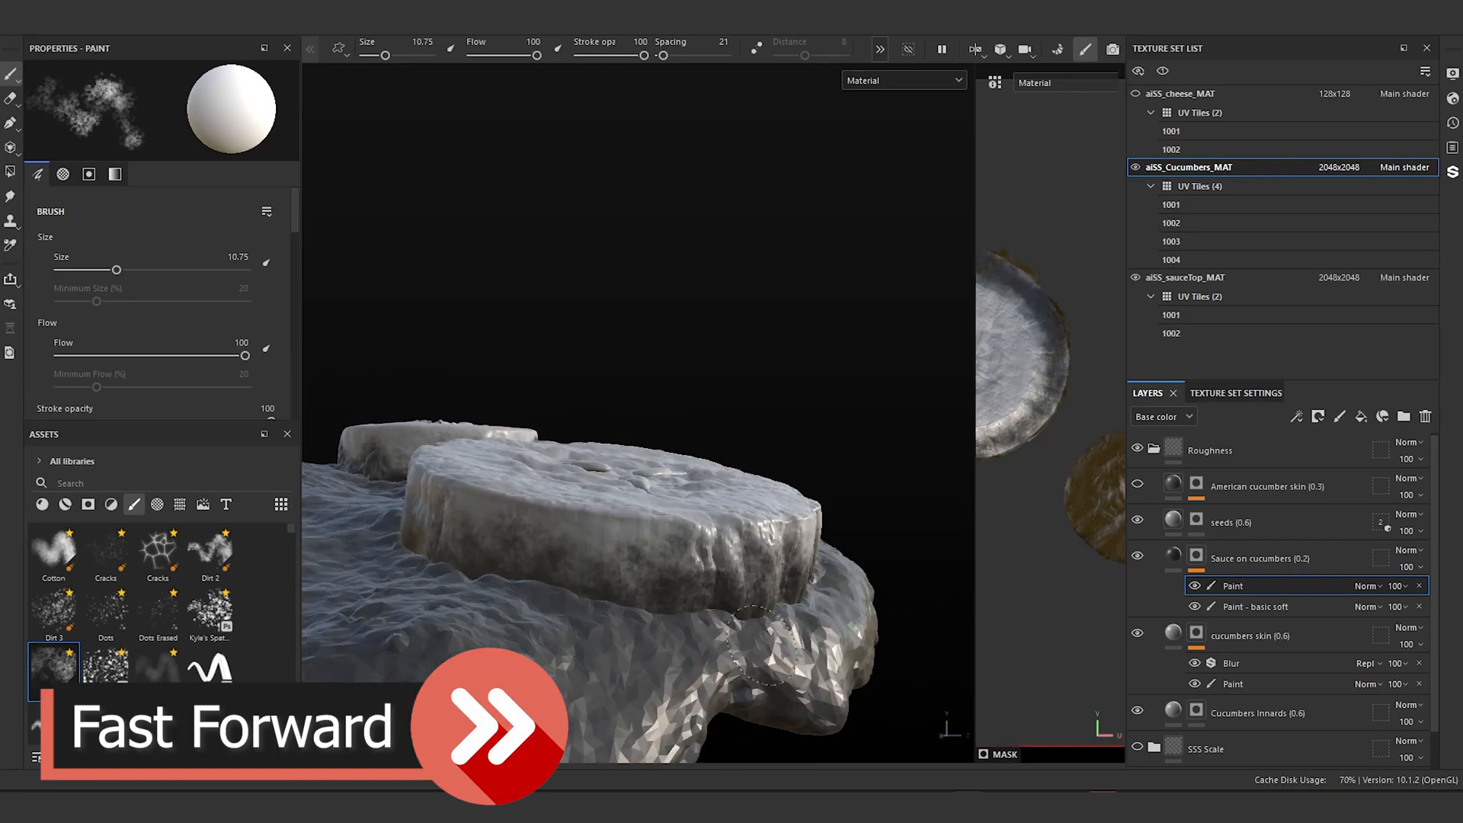
mouse_move(588, 553)
left_mouse_down("alt")
mouse_move(599, 616)
mouse_move(777, 640)
left_mouse_up("alt")
scroll(598, 615, "up", 3)
mouse_move(777, 640)
left_mouse_down("alt")
mouse_move(670, 647)
mouse_move(777, 526)
mouse_move(663, 508)
left_mouse_up("alt")
mouse_move(815, 519)
left_mouse_down("alt")
mouse_move(872, 553)
mouse_move(743, 606)
left_mouse_up("alt")
left_click_drag(743, 606, 585, 618)
mouse_move(585, 619)
left_mouse_down("alt")
mouse_move(623, 614)
mouse_move(545, 646)
mouse_move(579, 693)
mouse_move(579, 648)
left_mouse_up("alt")
Step: Switch the viewport display to Base color, review the mask on both slices, and collapse the Roughness folder
scroll(546, 646, "down", 4)
middle_click_drag(579, 648, 575, 571, "alt")
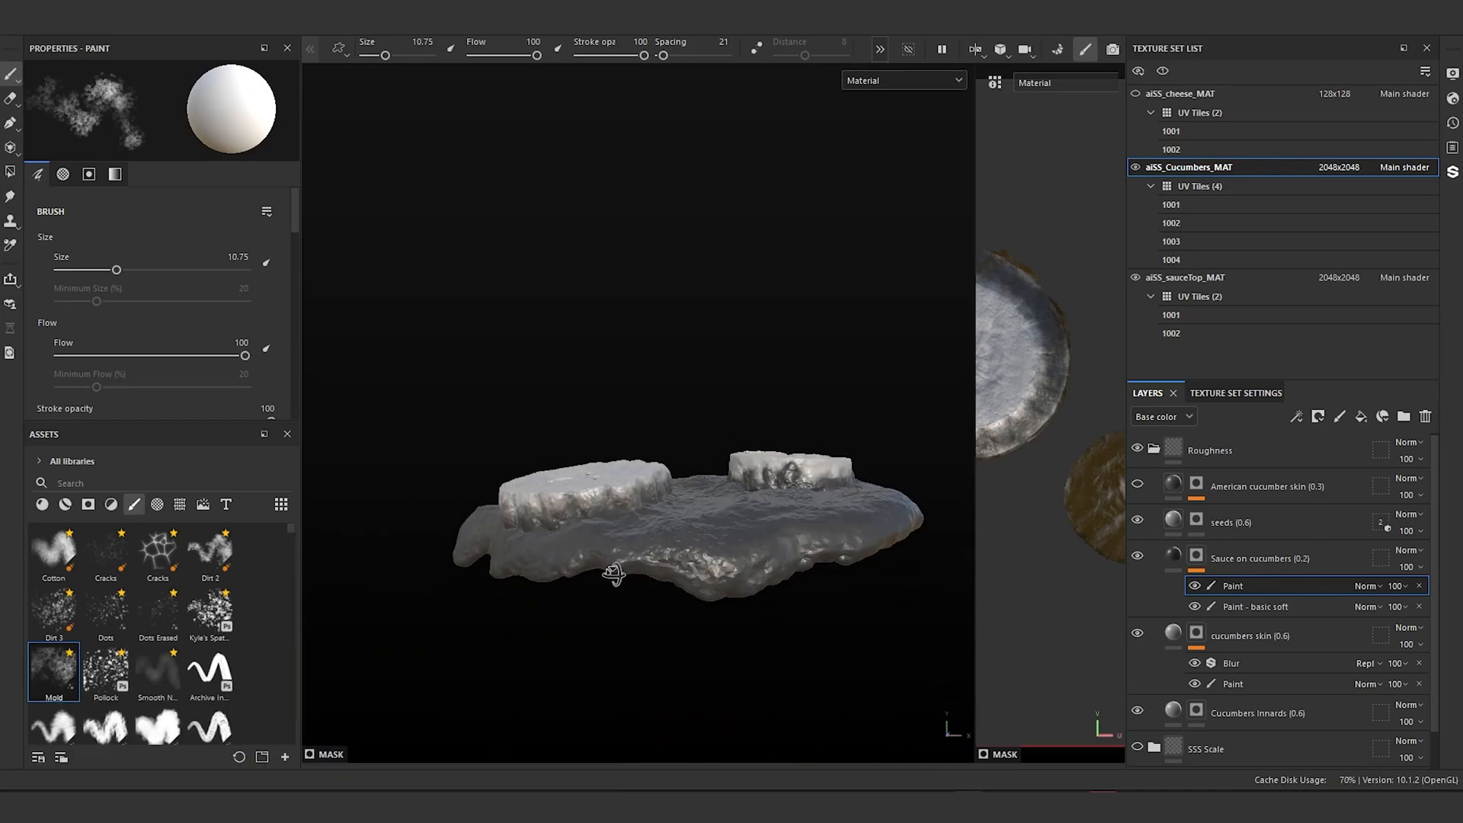
left_click_drag(575, 572, 572, 625, "alt")
left_click(926, 78)
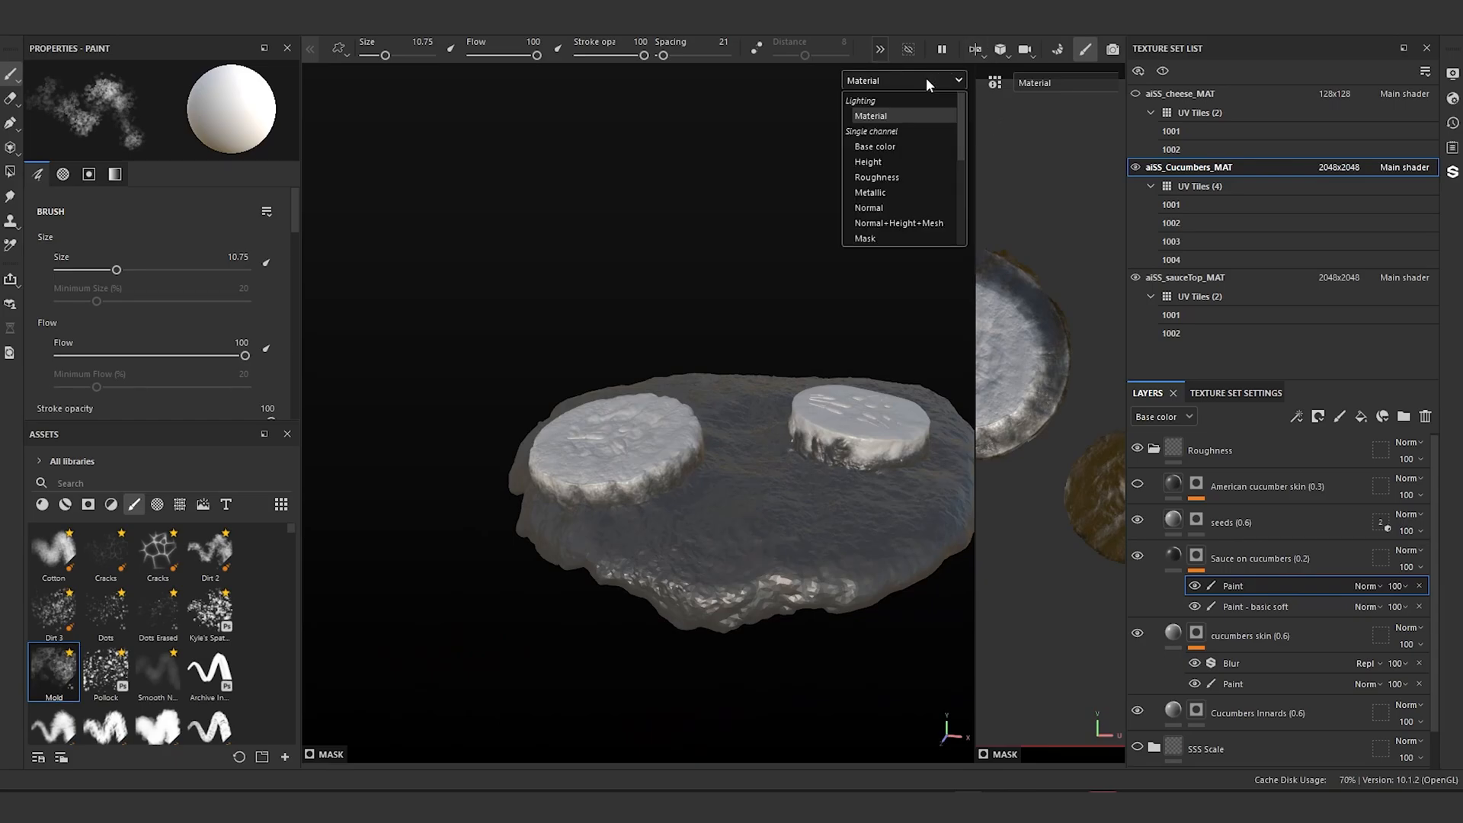
left_click(893, 147)
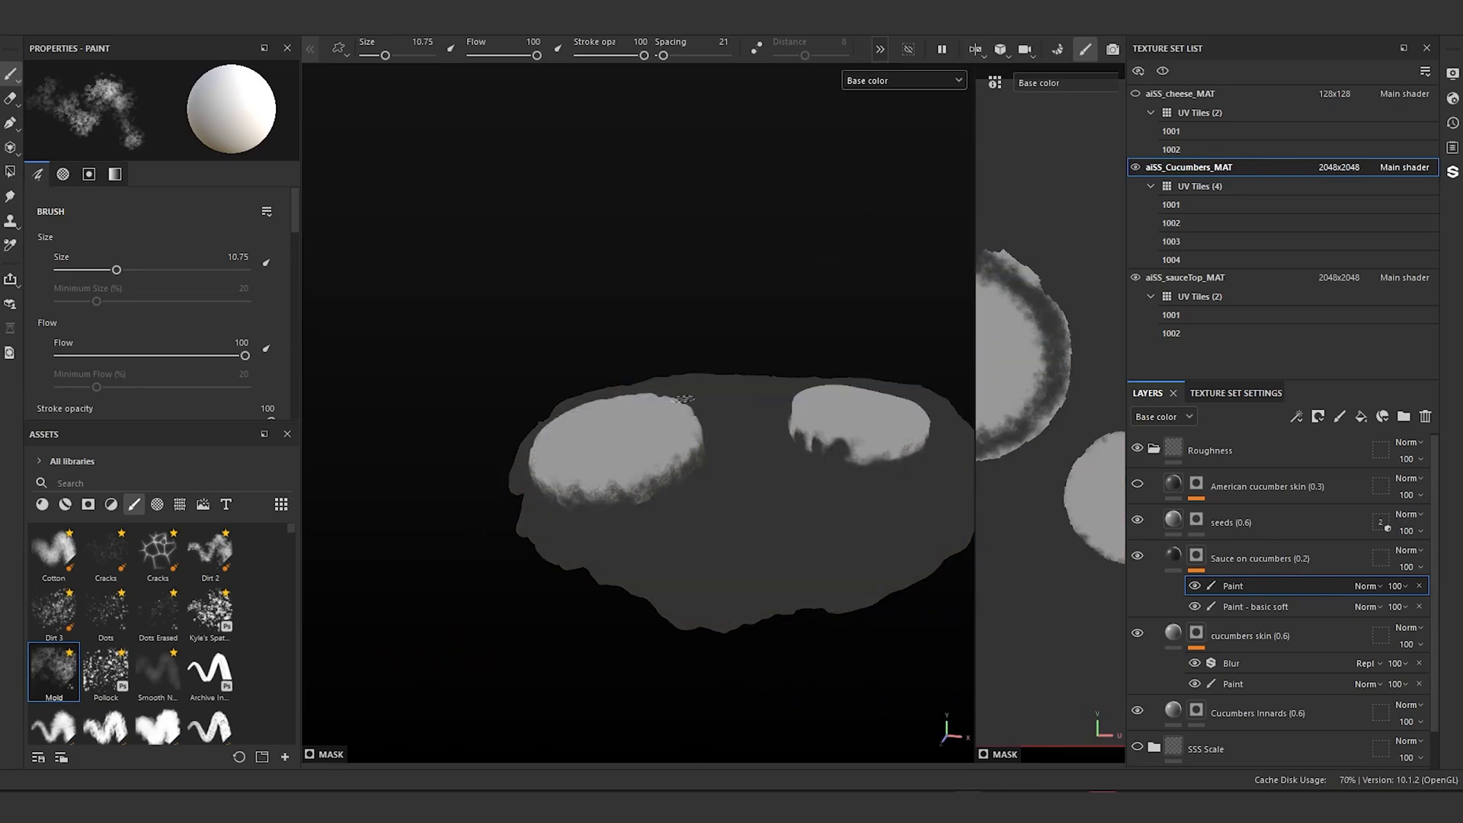
left_click_drag(762, 427, 597, 404, "alt")
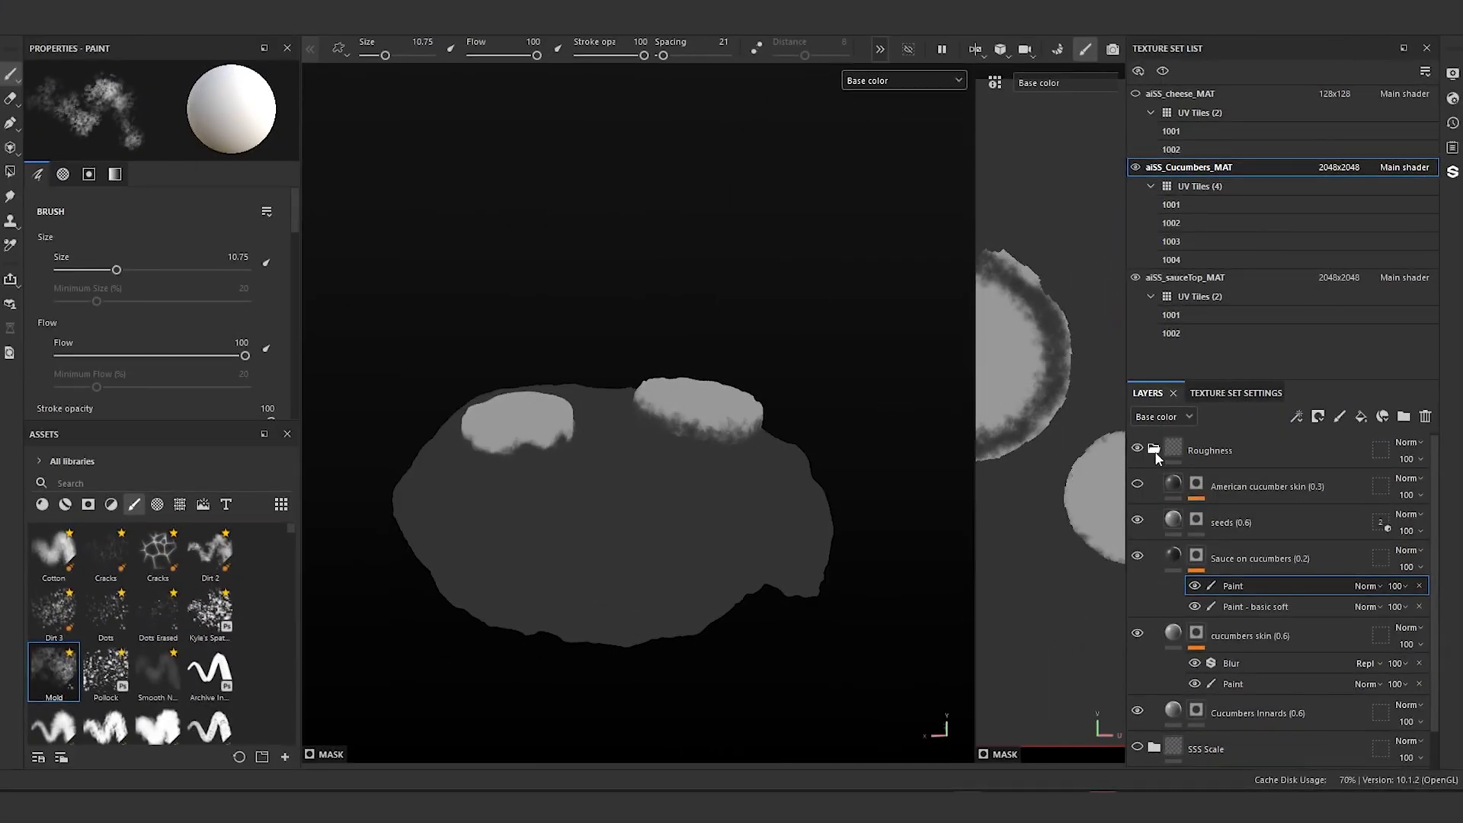
left_click(1154, 451)
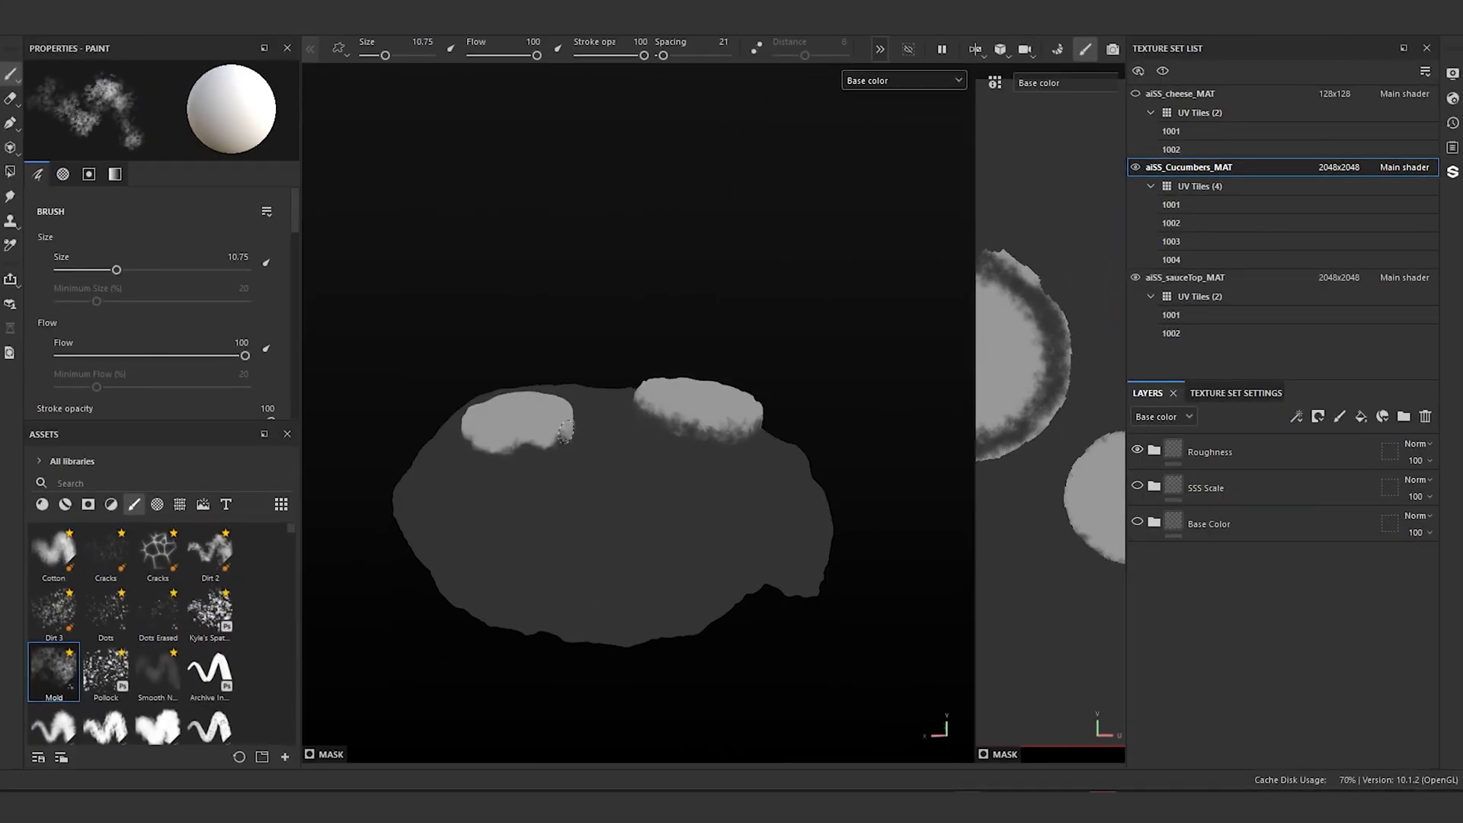
Step: Add a new fill layer and place it above the Roughness folder in the layer stack
left_click_drag(566, 432, 631, 381, "alt")
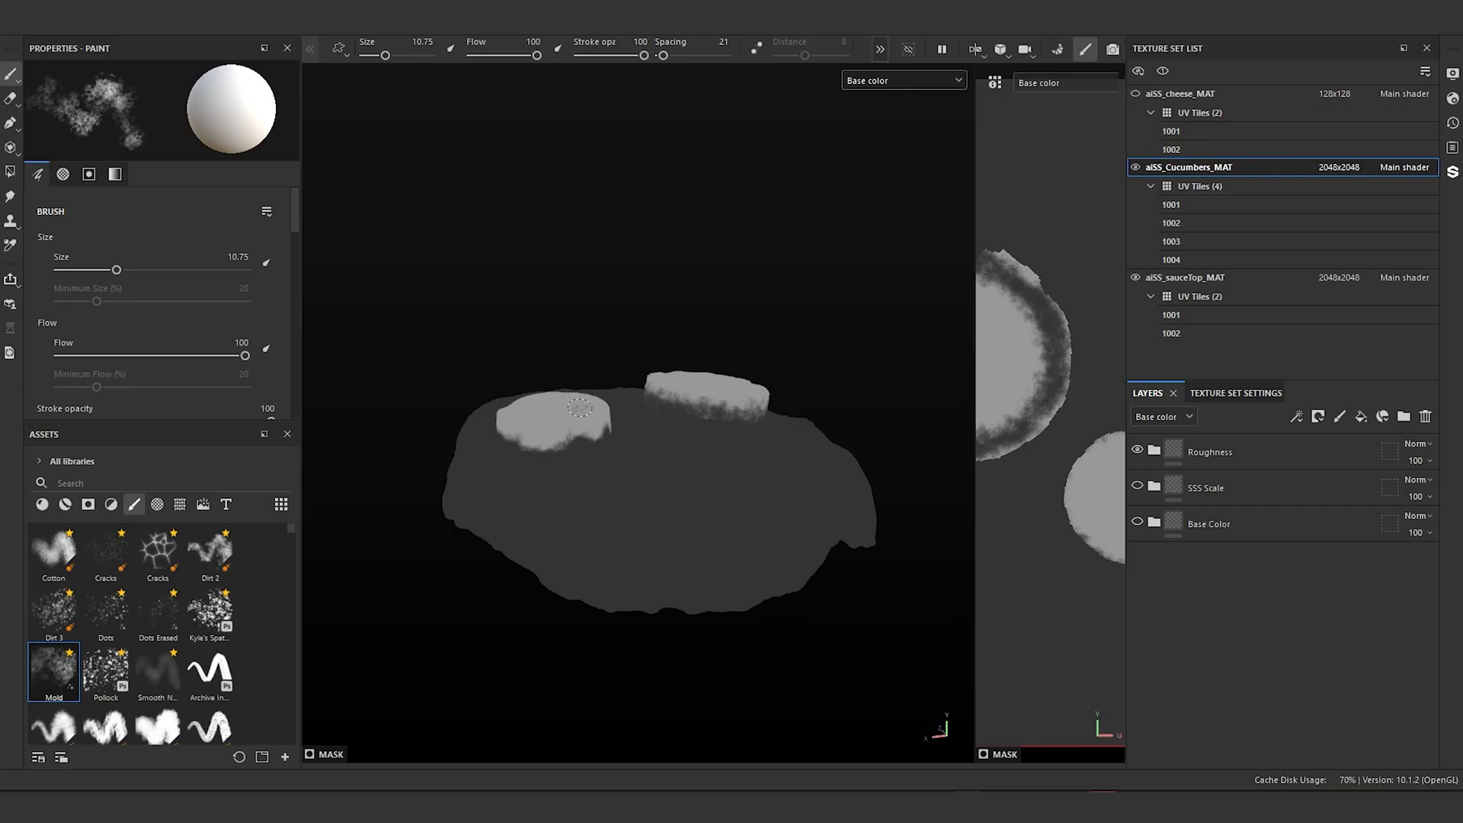
scroll(580, 408, "up", 3)
left_click_drag(633, 434, 621, 457, "alt")
left_click_drag(790, 499, 731, 490, "alt")
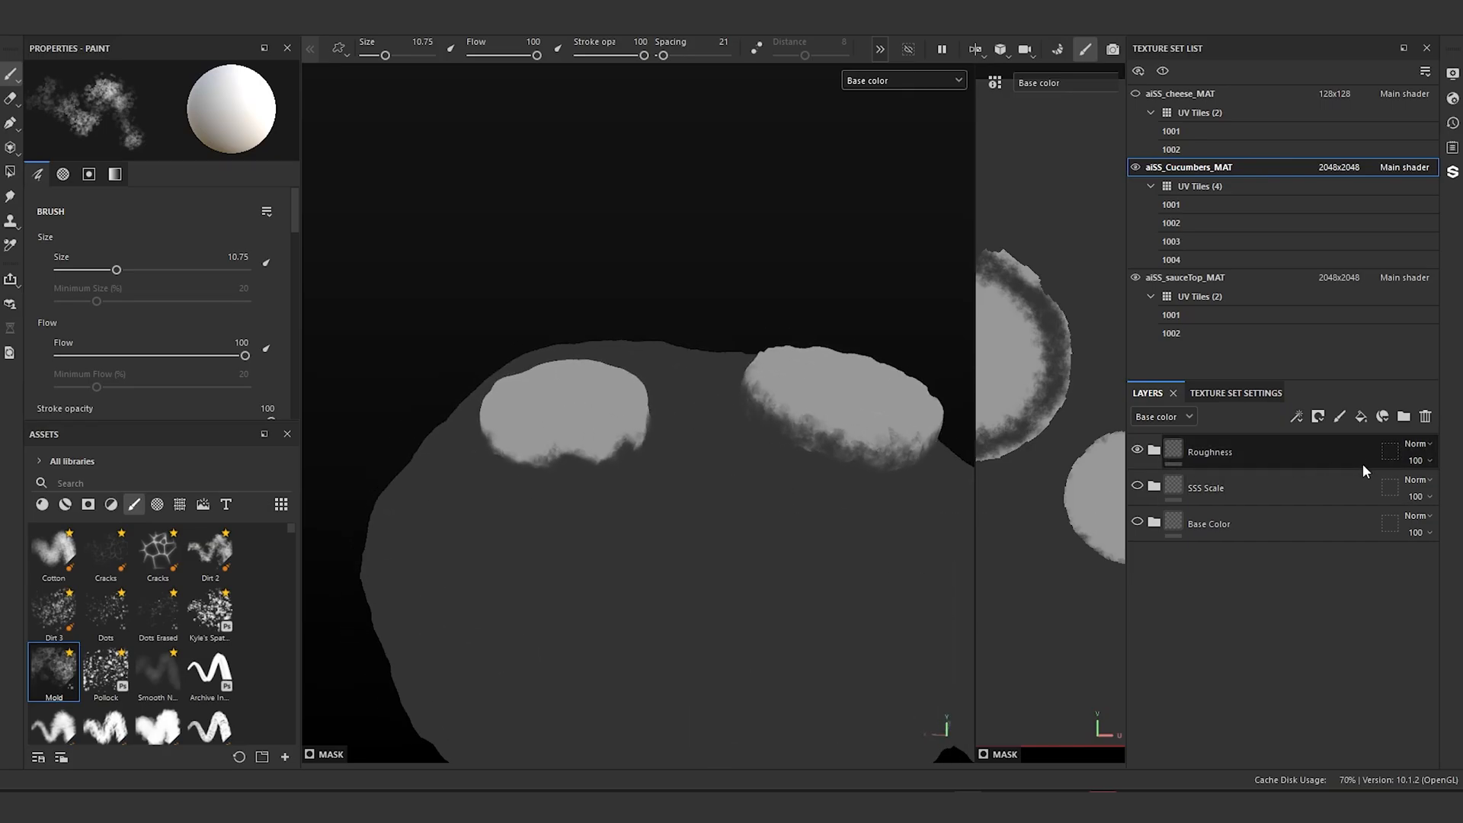
left_click(1362, 417)
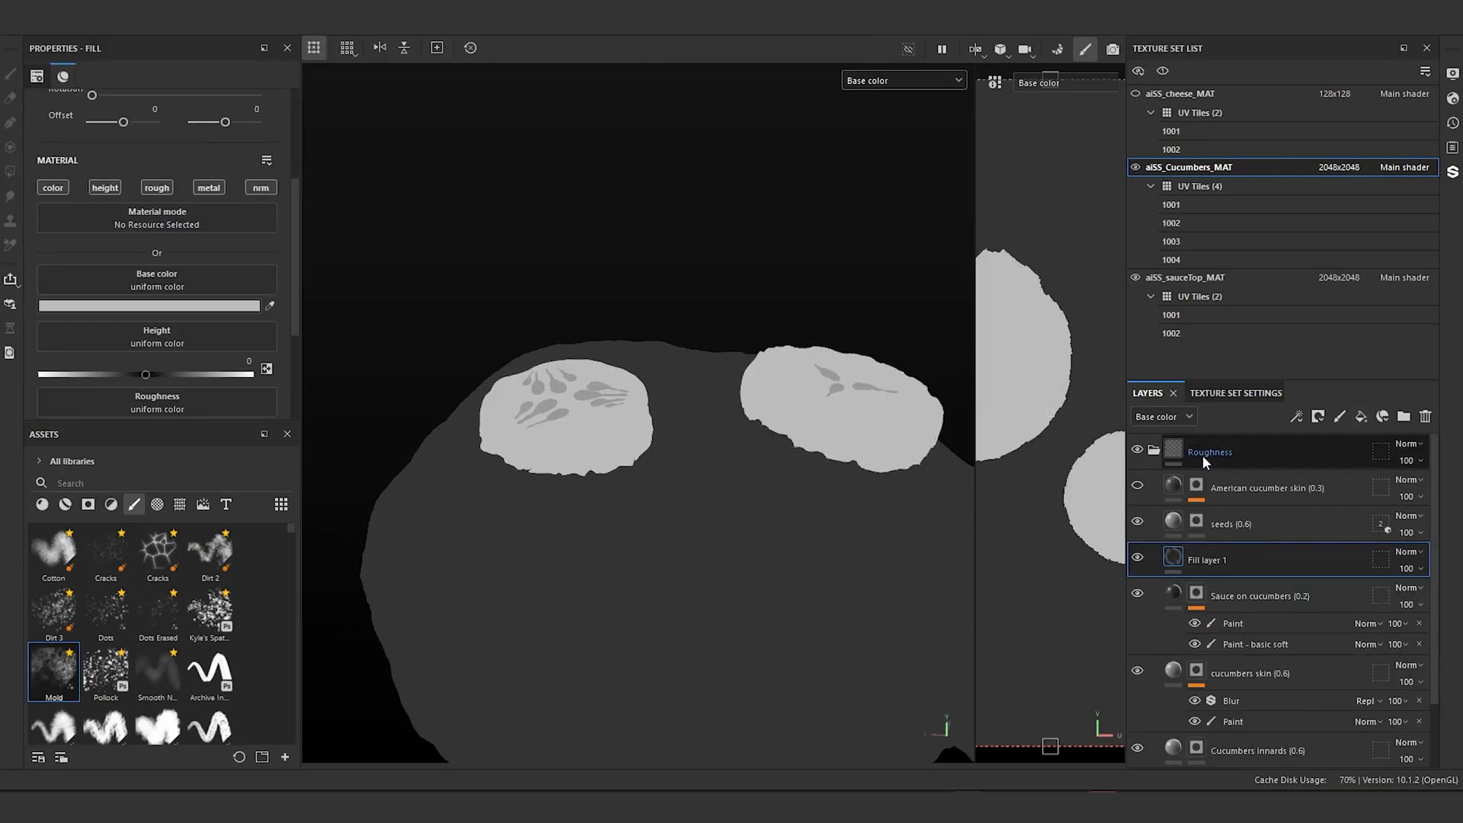
left_click_drag(1219, 551, 1227, 447)
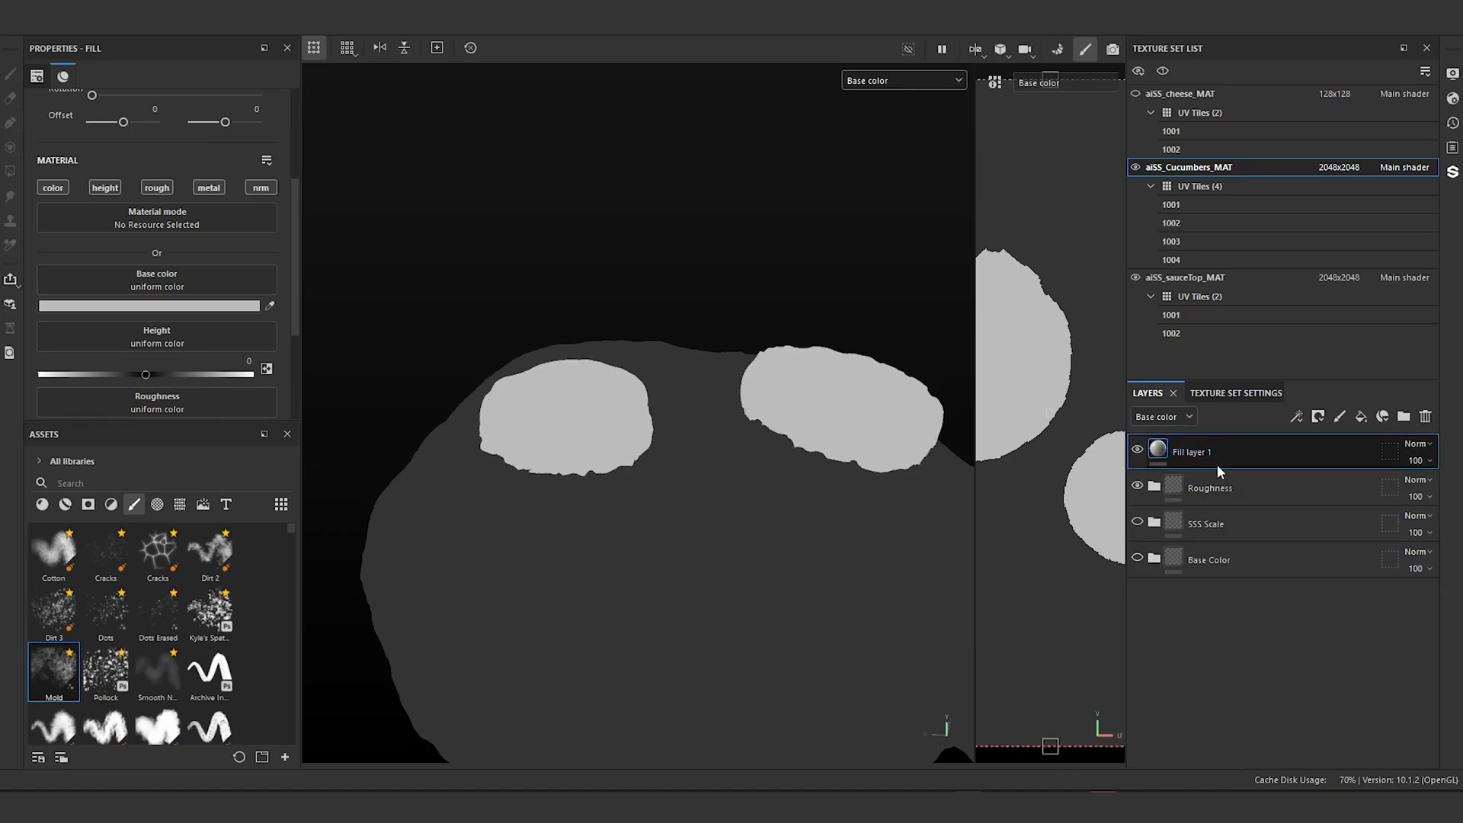
Step: Group the new fill layer into its own folder and name the folder Transmission
key("ctrl+g")
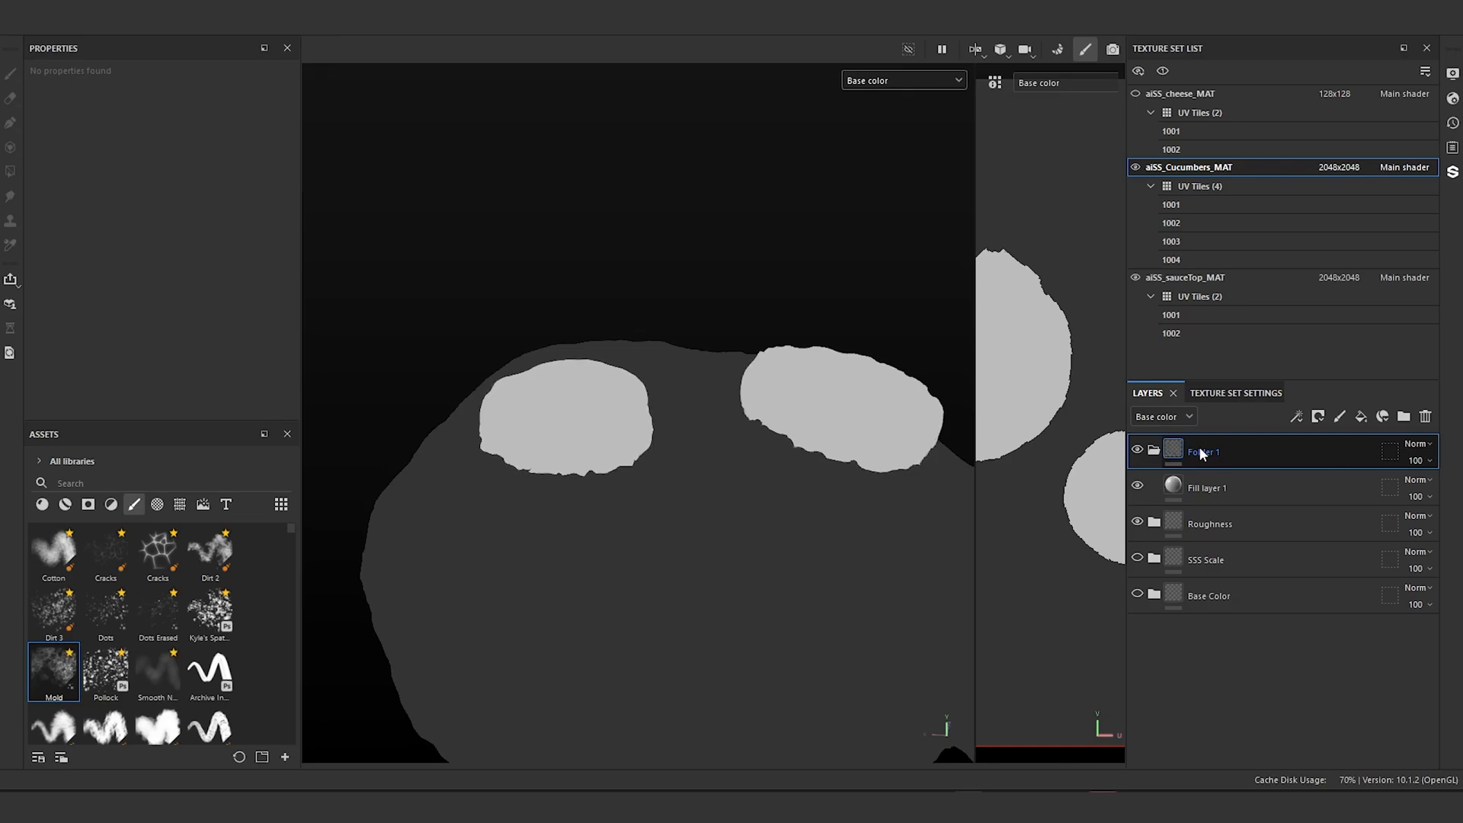
double_click(1200, 446)
type("Transmission")
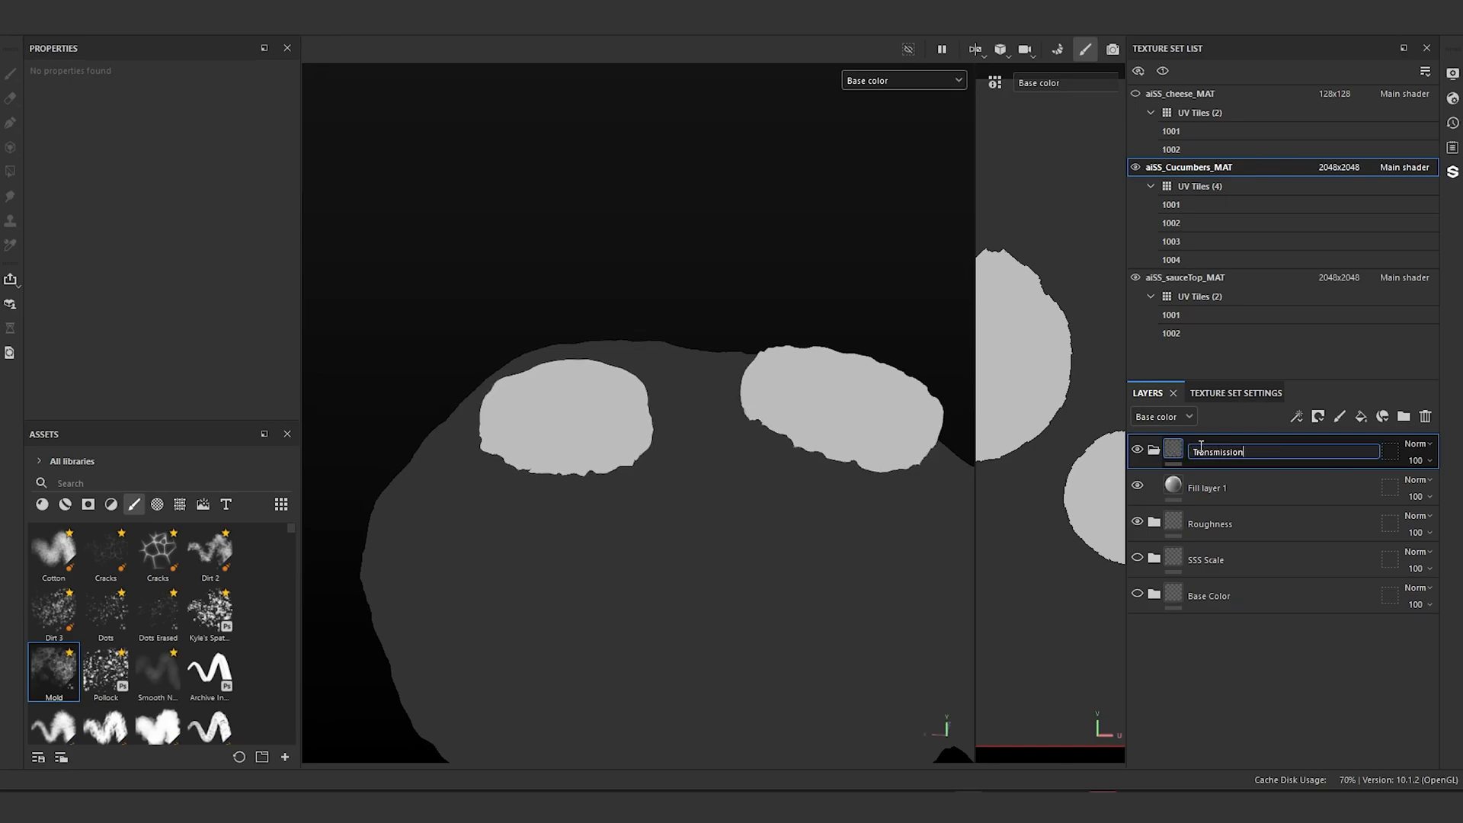
key("Return")
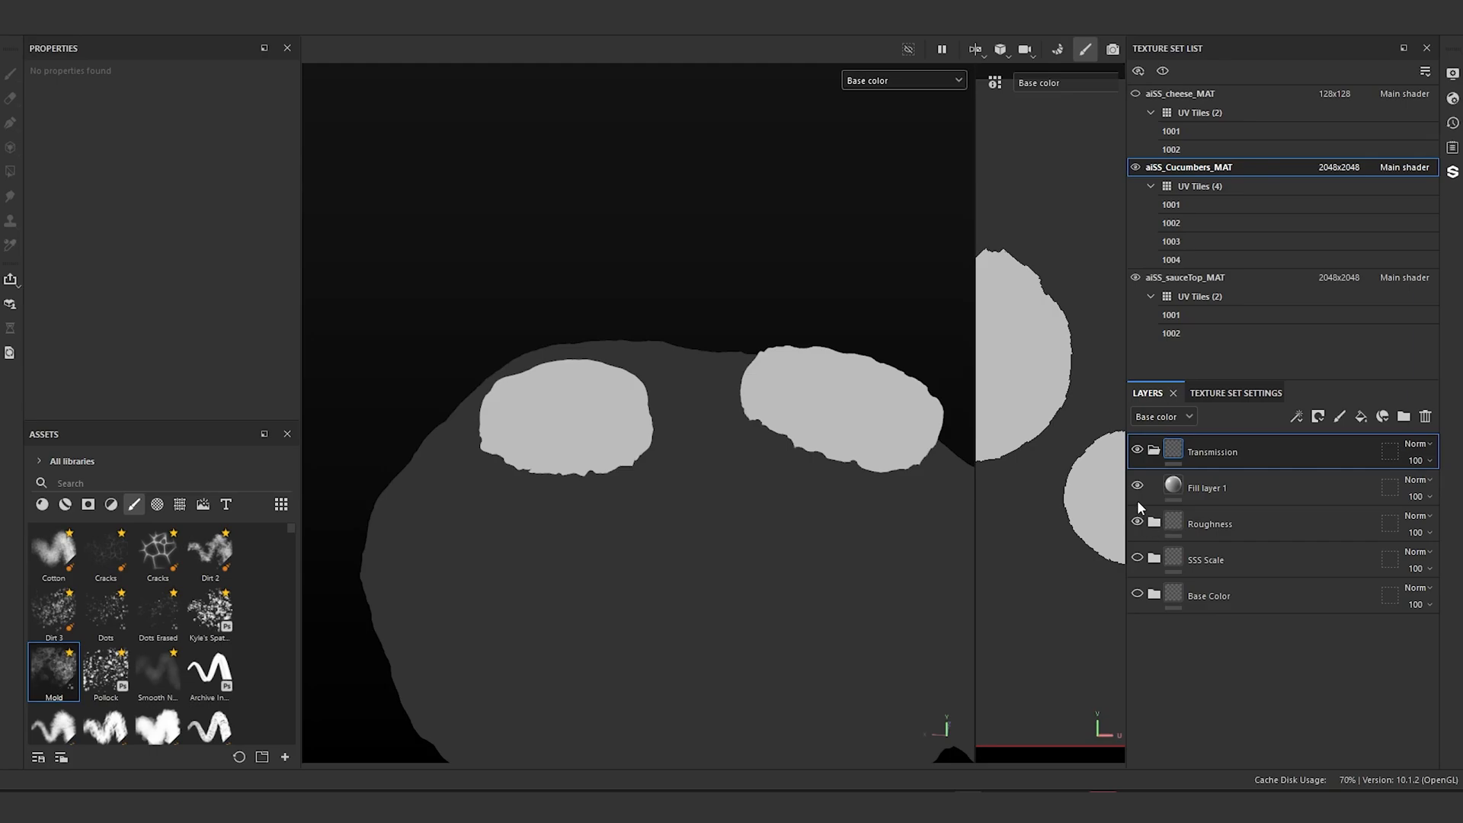
Step: Expand and show the Base Color folder, and hide the Transmission and Roughness folders so the cucumber colors display
left_click(1155, 596)
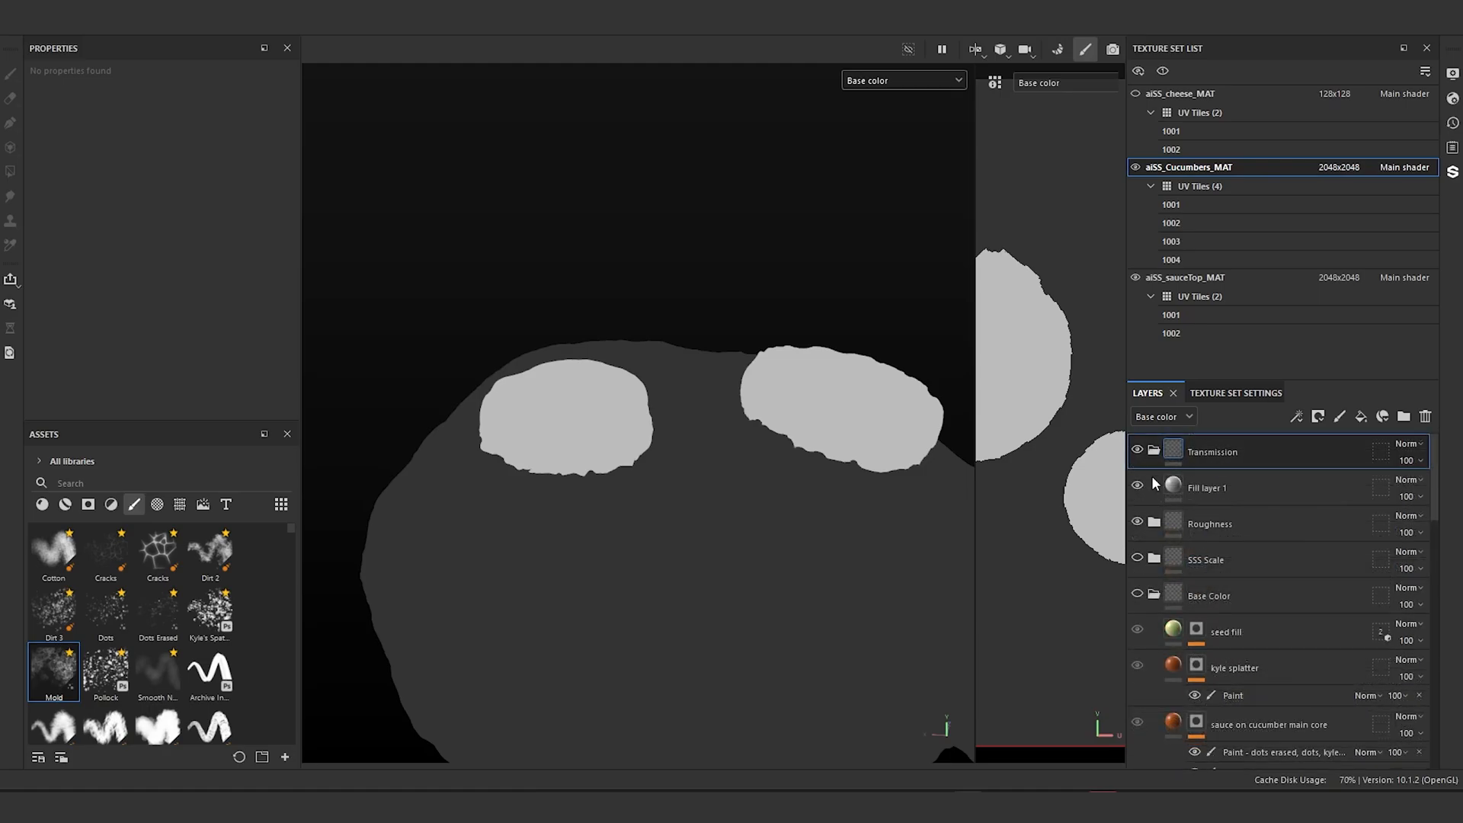
left_click(1136, 484)
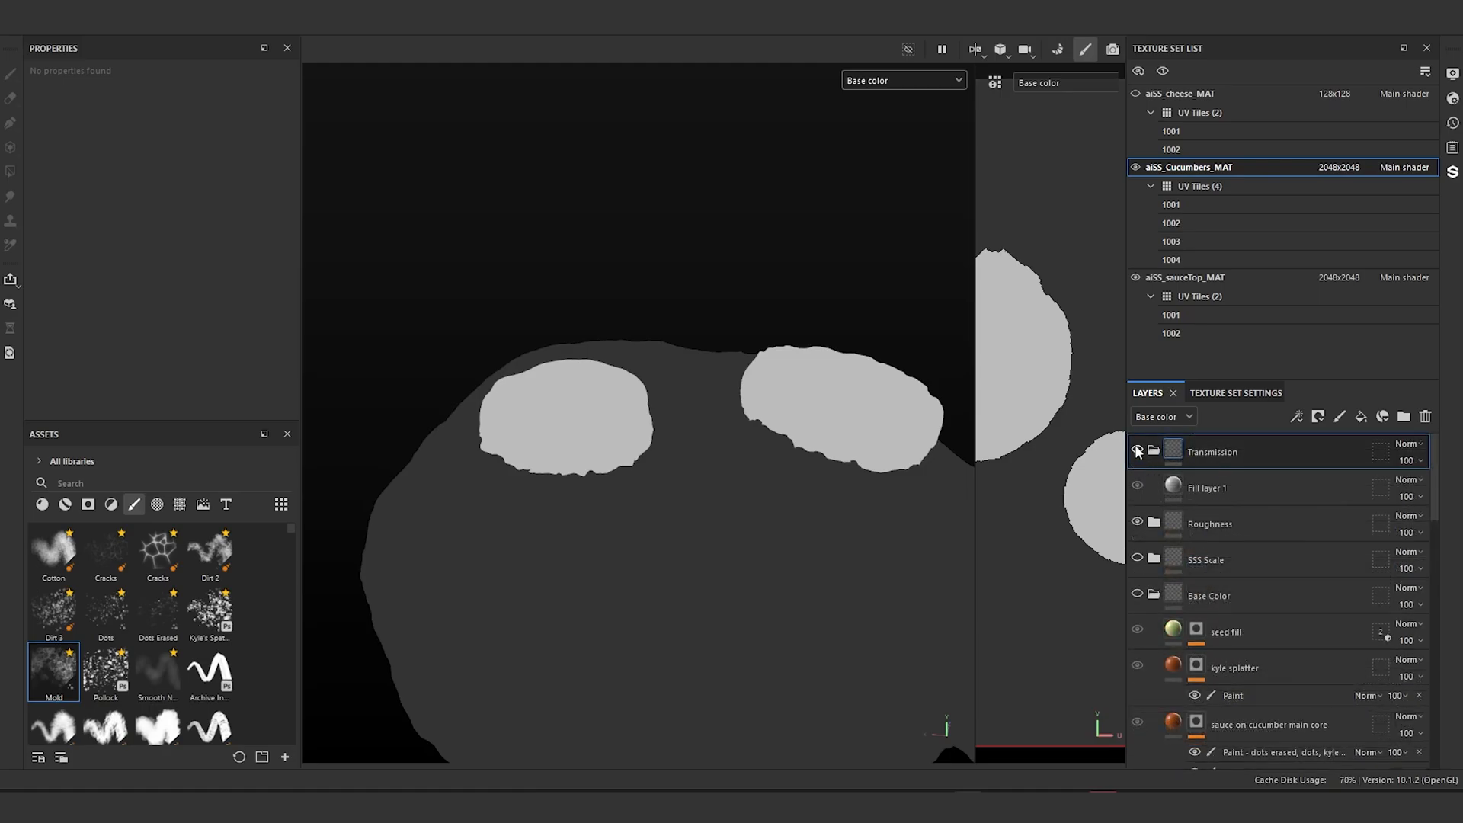
left_click(1136, 594)
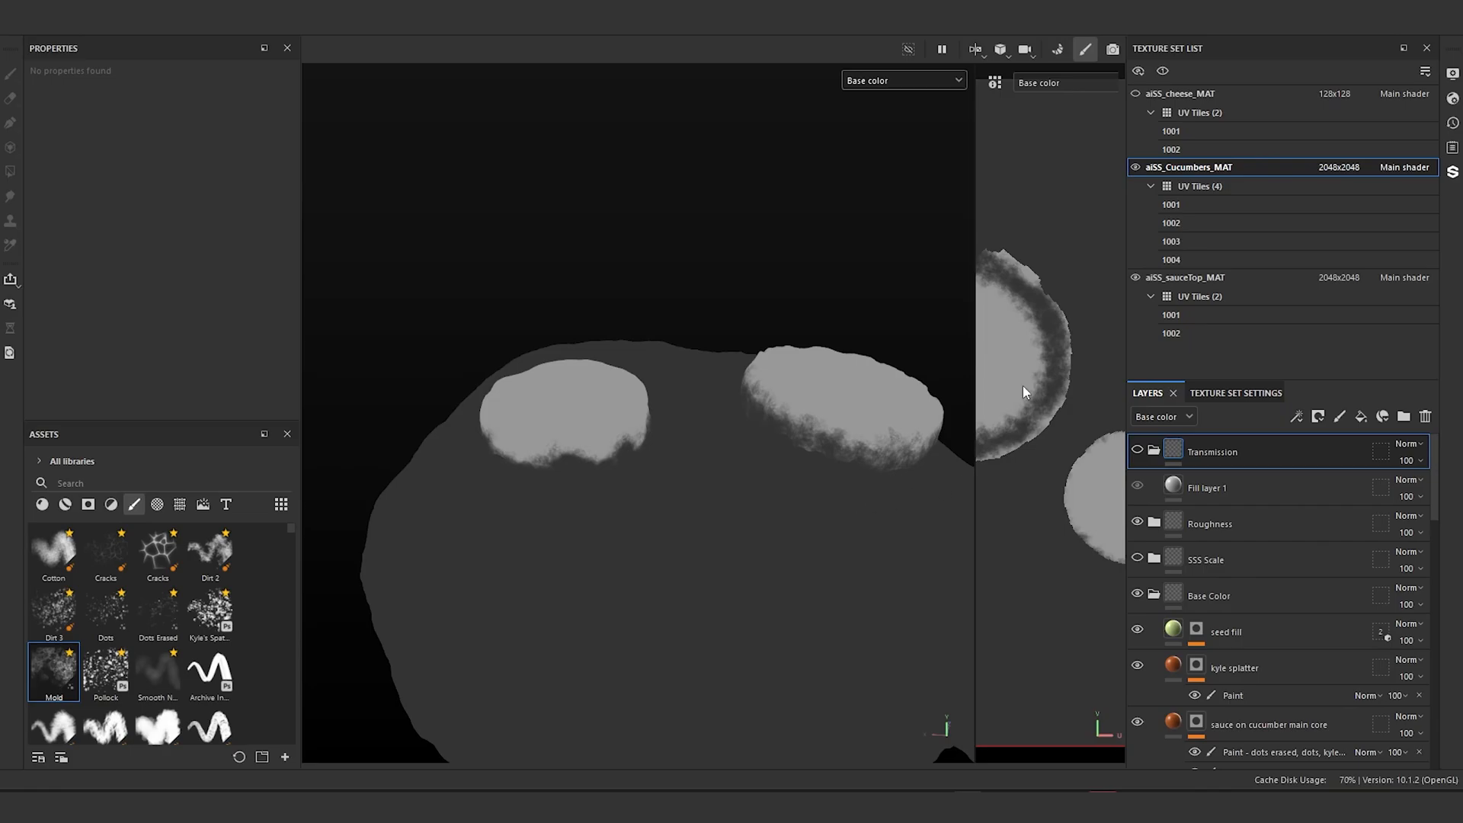
left_click(1139, 522)
left_click_drag(757, 478, 754, 539, "alt")
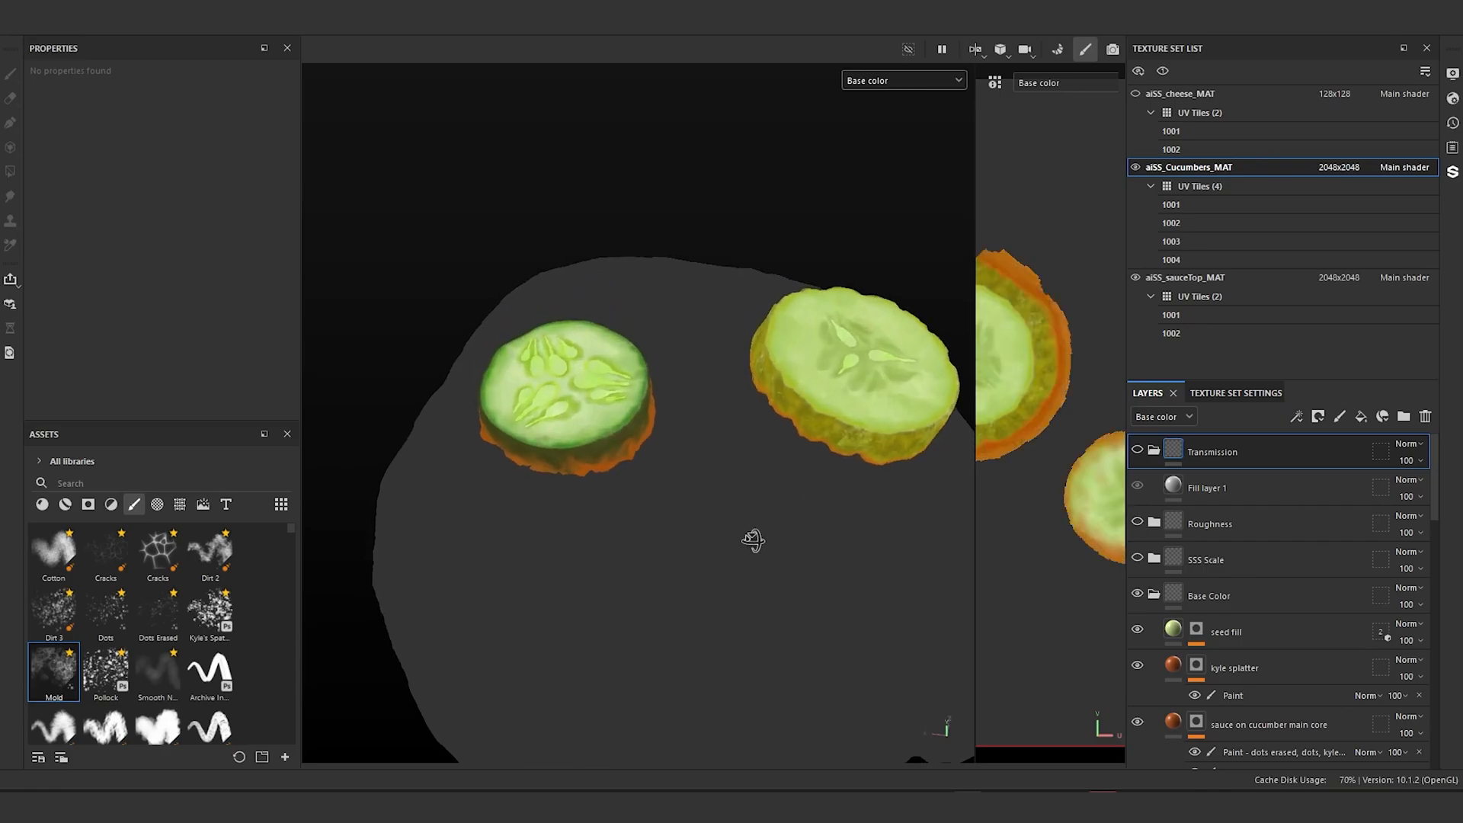
Step: Duplicate the American and English cucumber innards folders from Base Color together and move the copies into the Transmission folder
scroll(1131, 660, "down", 3)
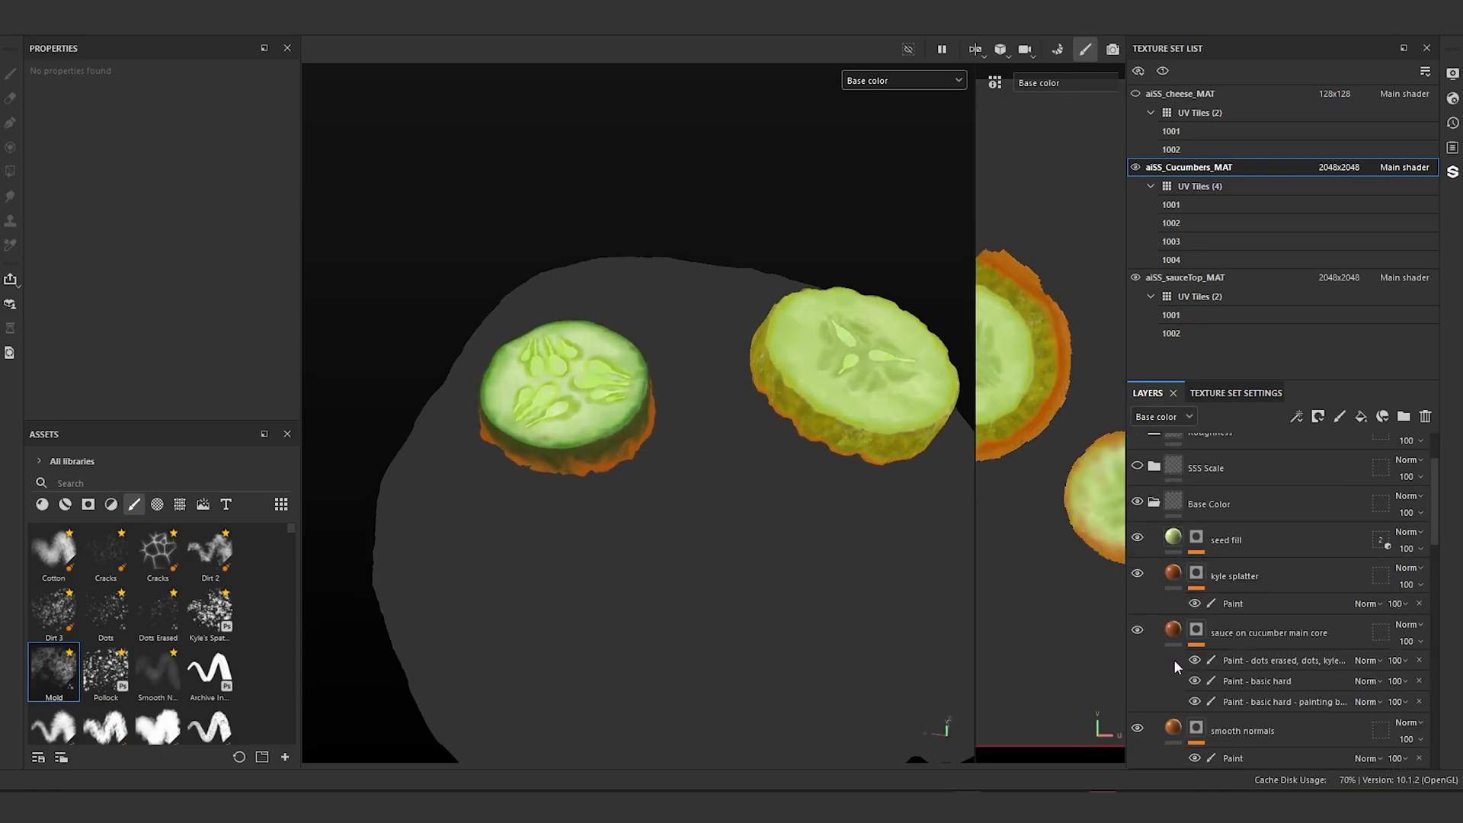
scroll(1166, 648, "down", 5)
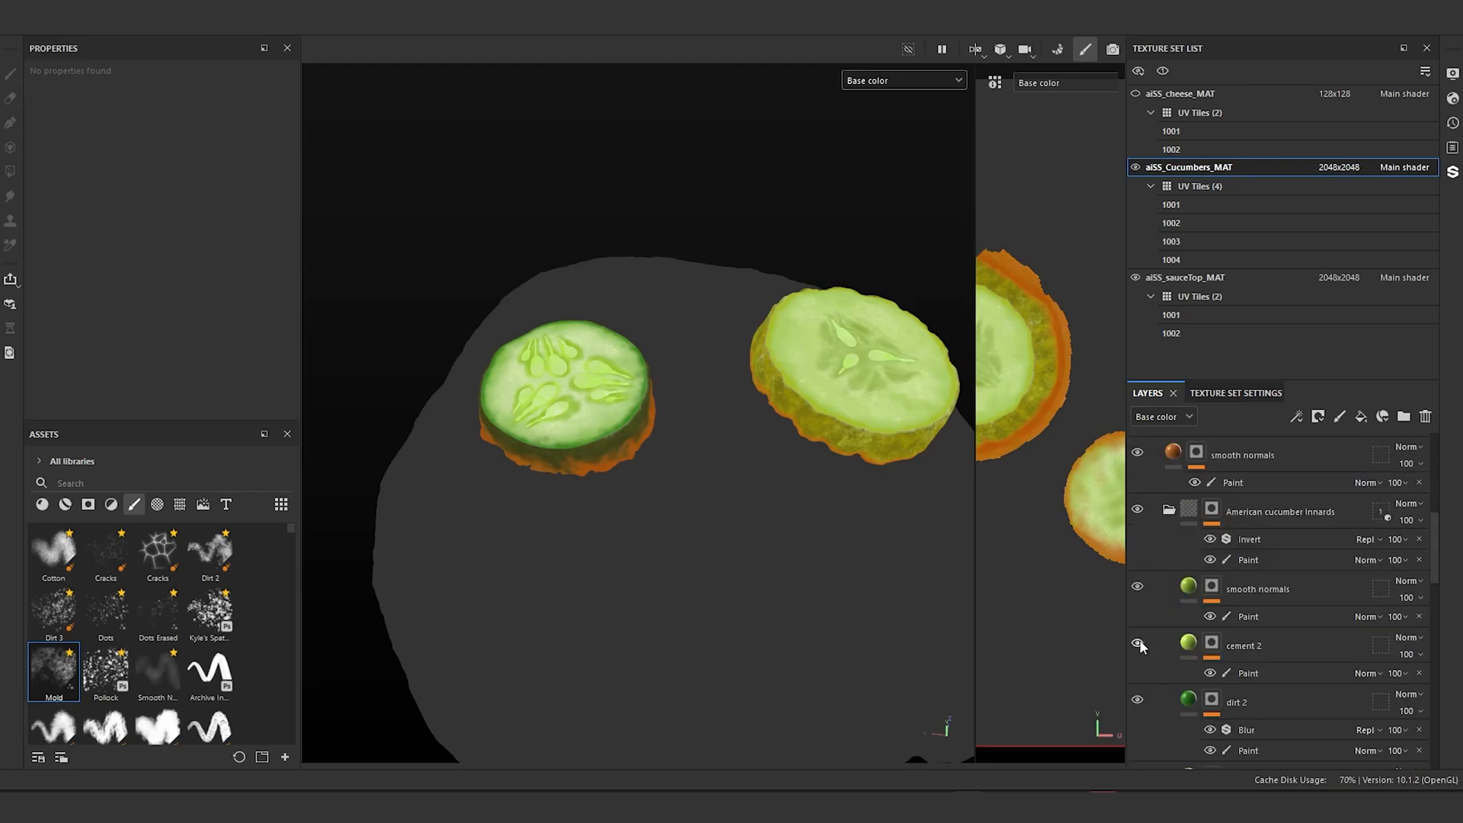
left_click(1157, 646)
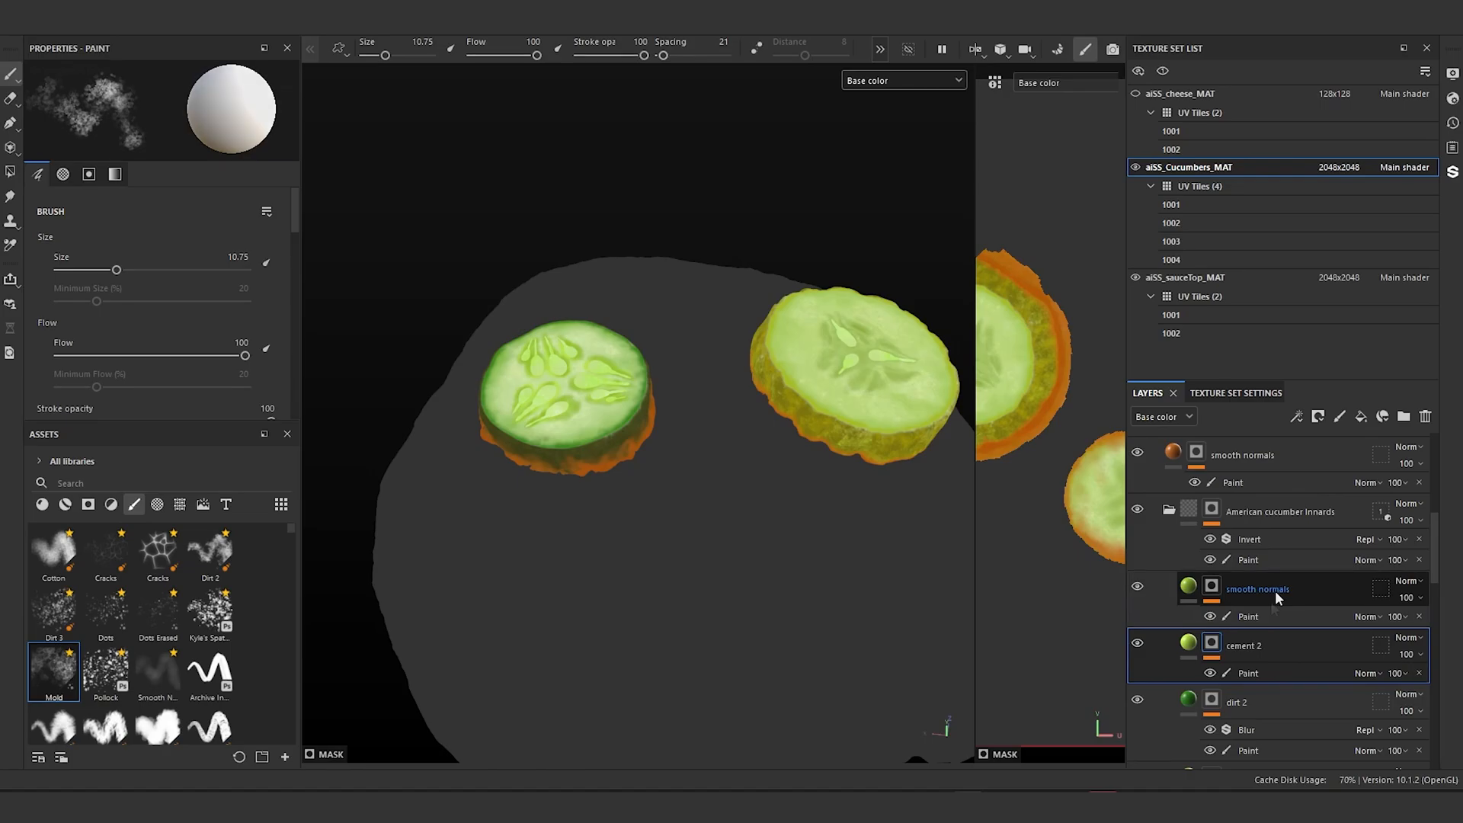
left_click(1274, 592, "ctrl")
scroll(1274, 632, "down", 3)
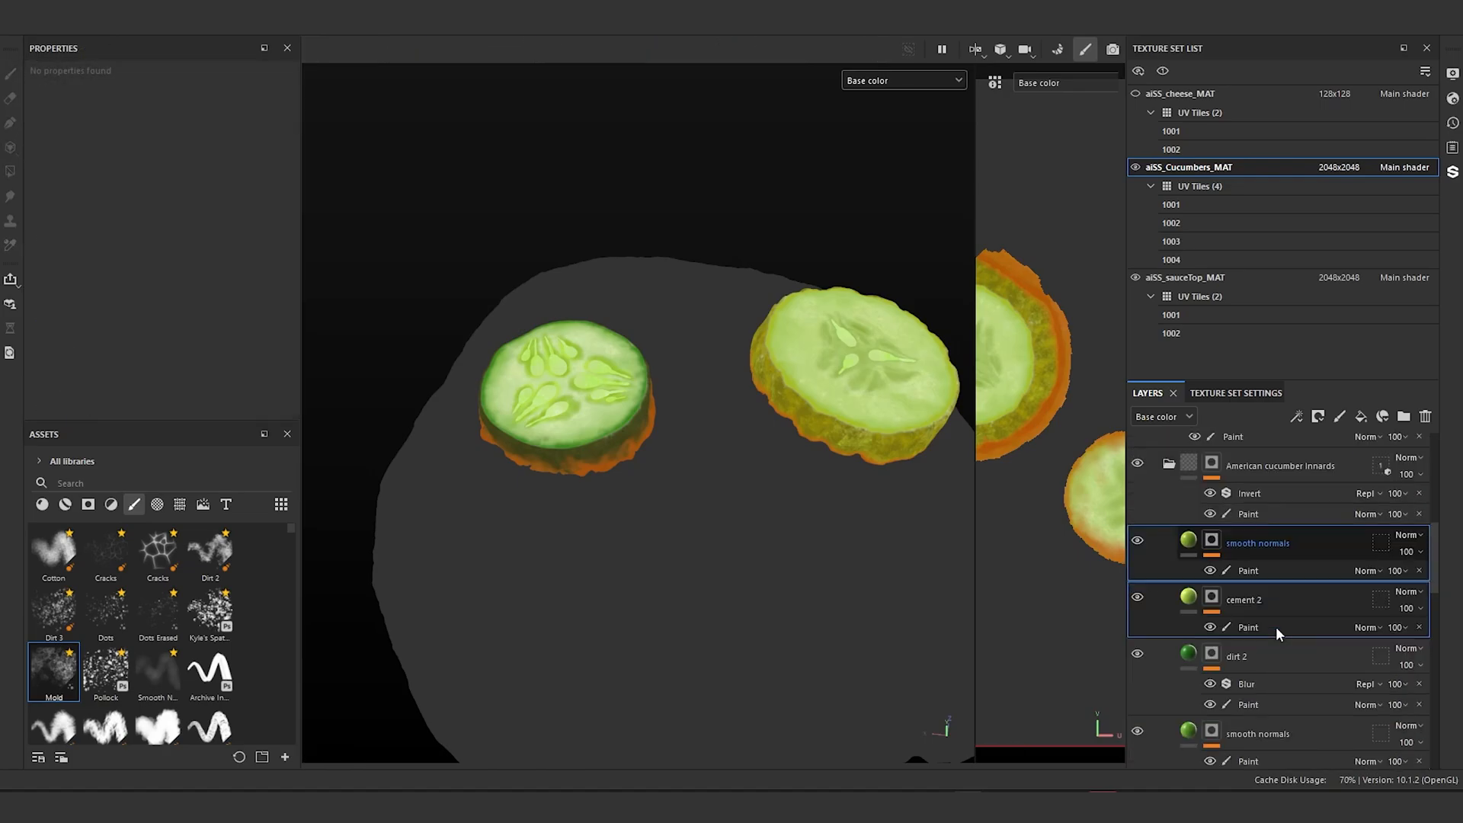
scroll(1276, 627, "up", 2)
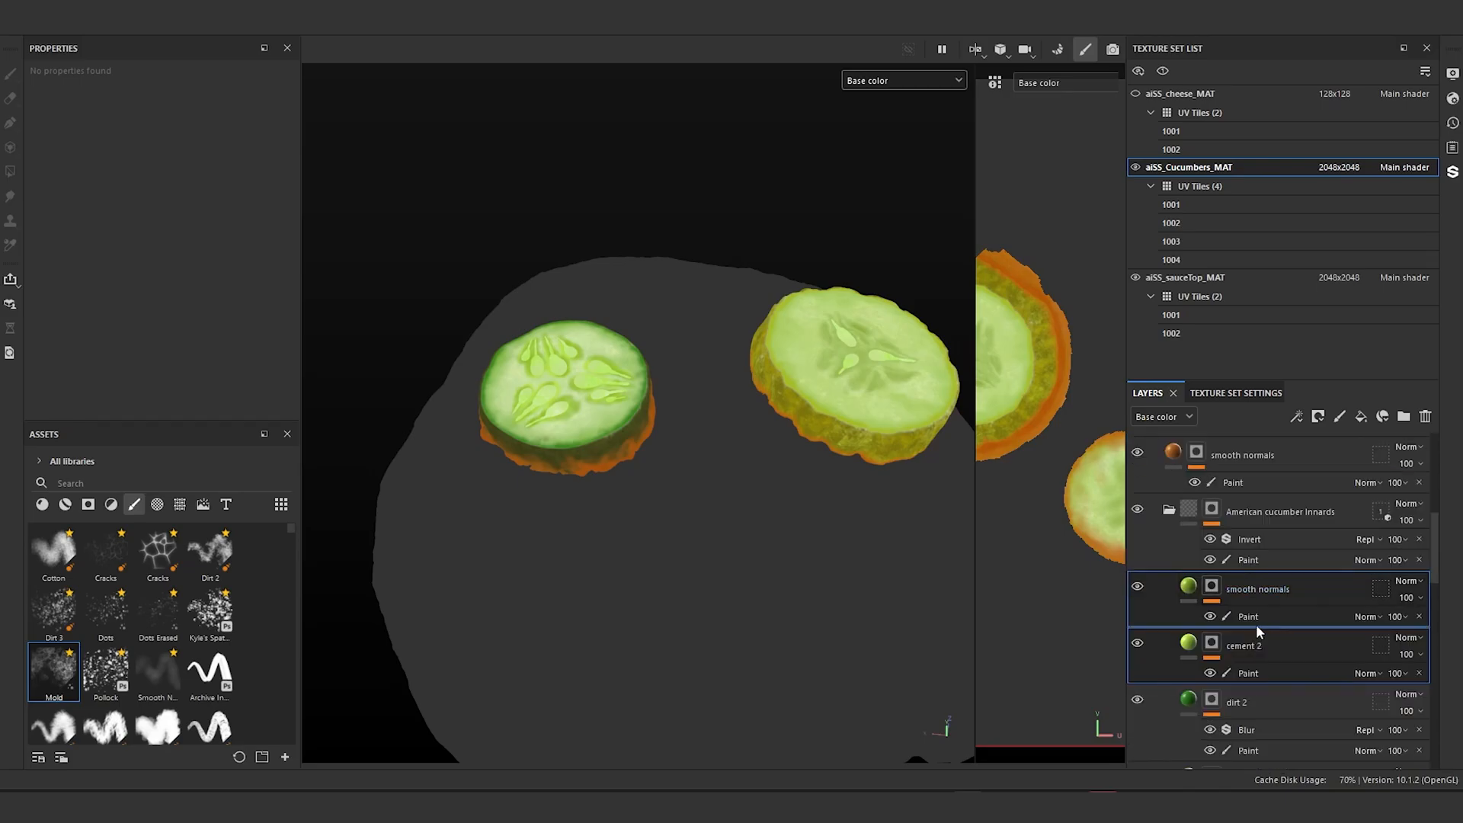
left_click(1170, 513)
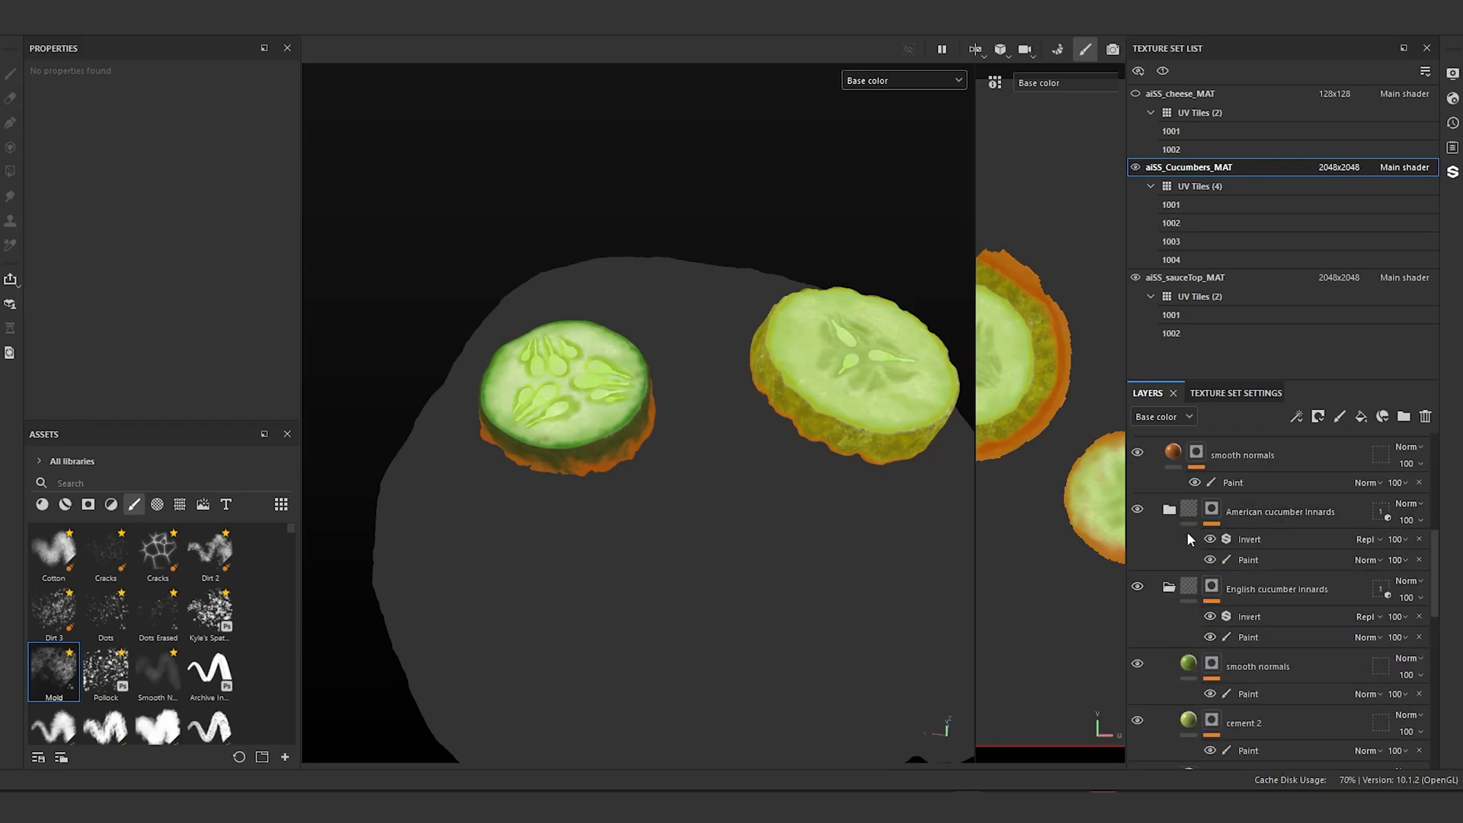
scroll(1225, 541, "up", 1)
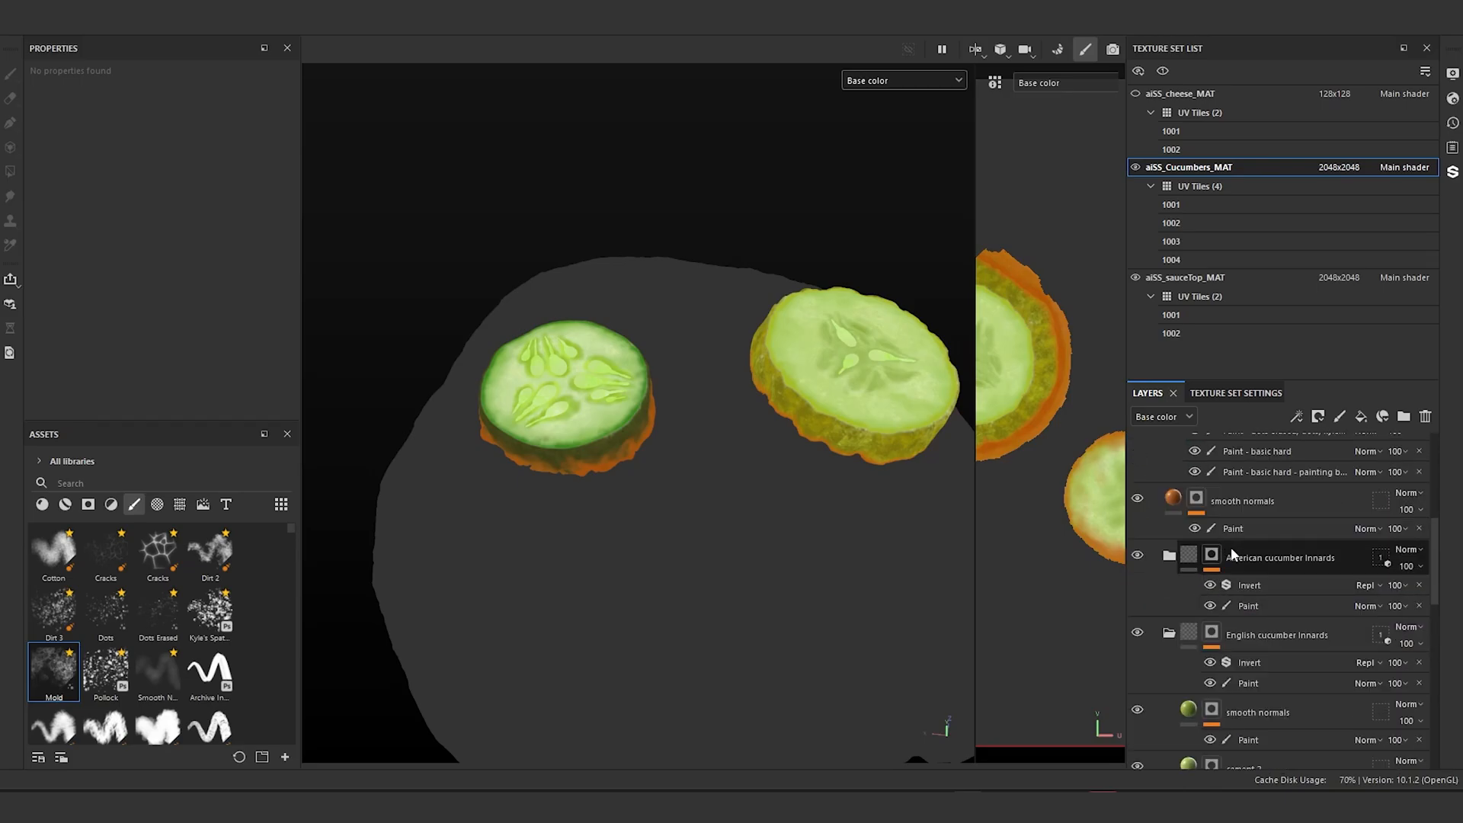
left_click(1285, 629)
left_click(1274, 559, "shift")
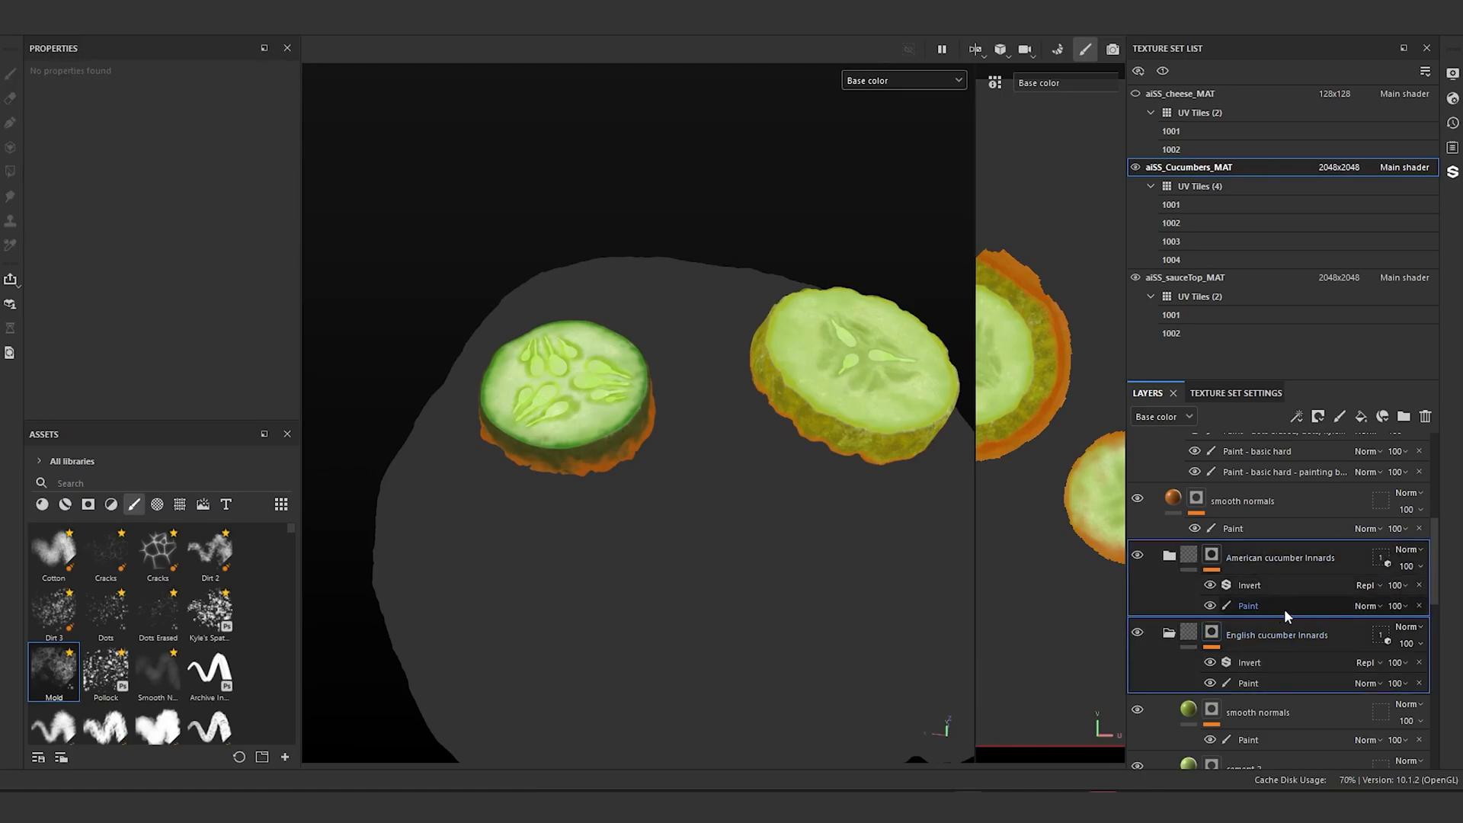
key("ctrl+d")
left_click_drag(1283, 610, 1210, 449)
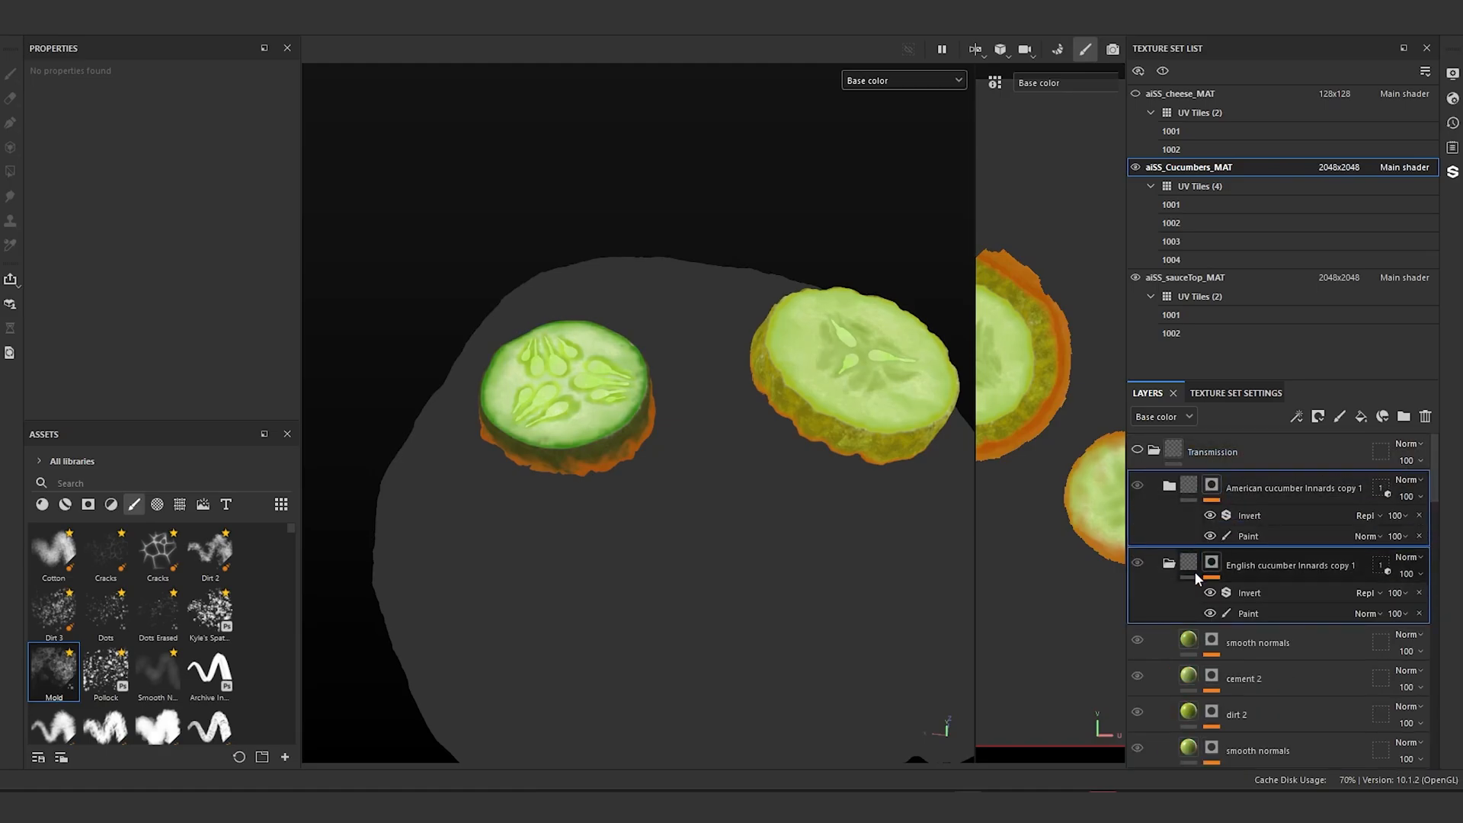
Step: Expand the American cucumber innards copy and delete its dirt 2 layer and the two layers below it
left_click(1169, 490)
scroll(1219, 518, "down", 2)
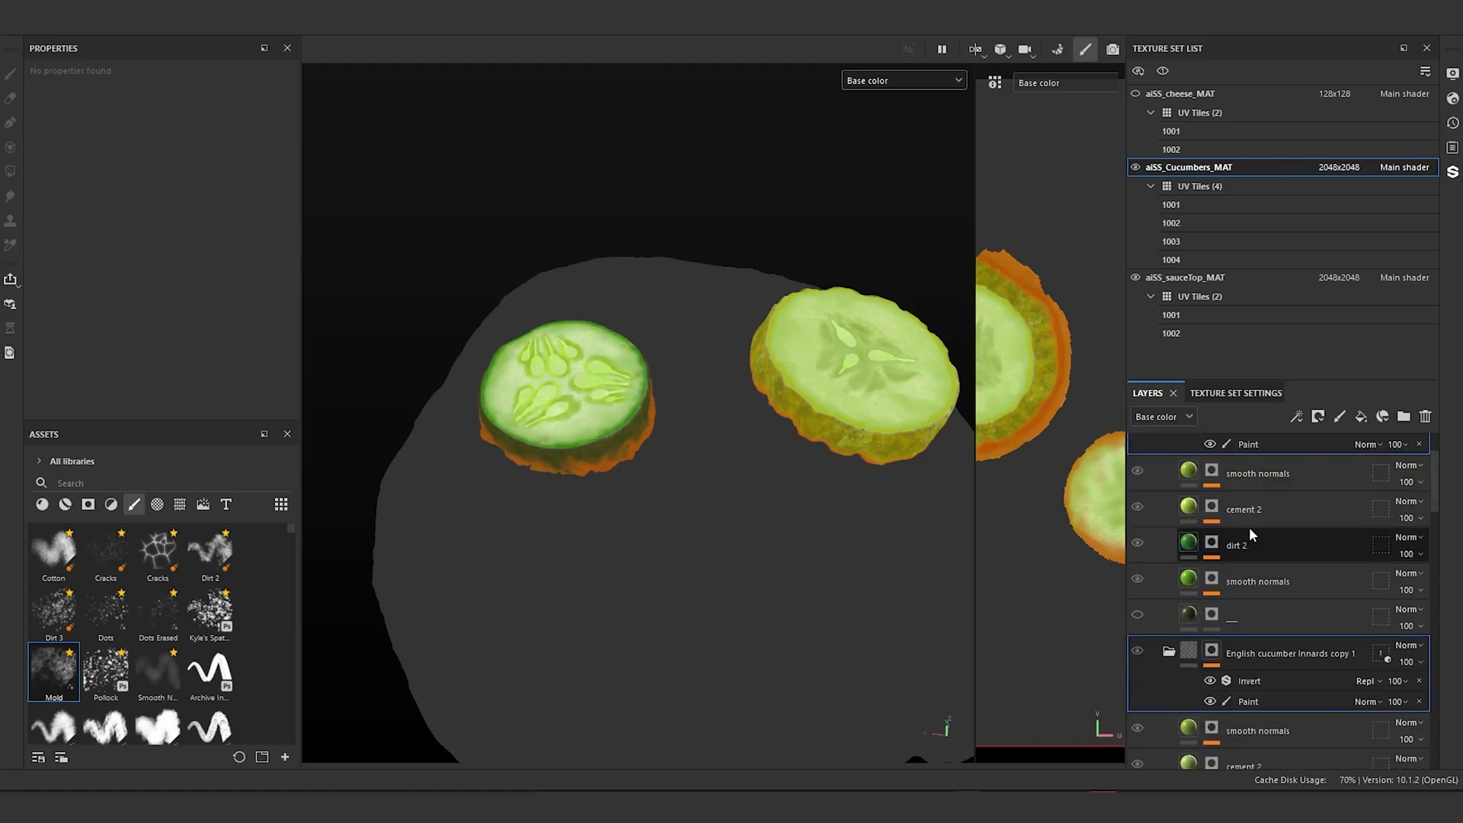
left_click(1278, 537)
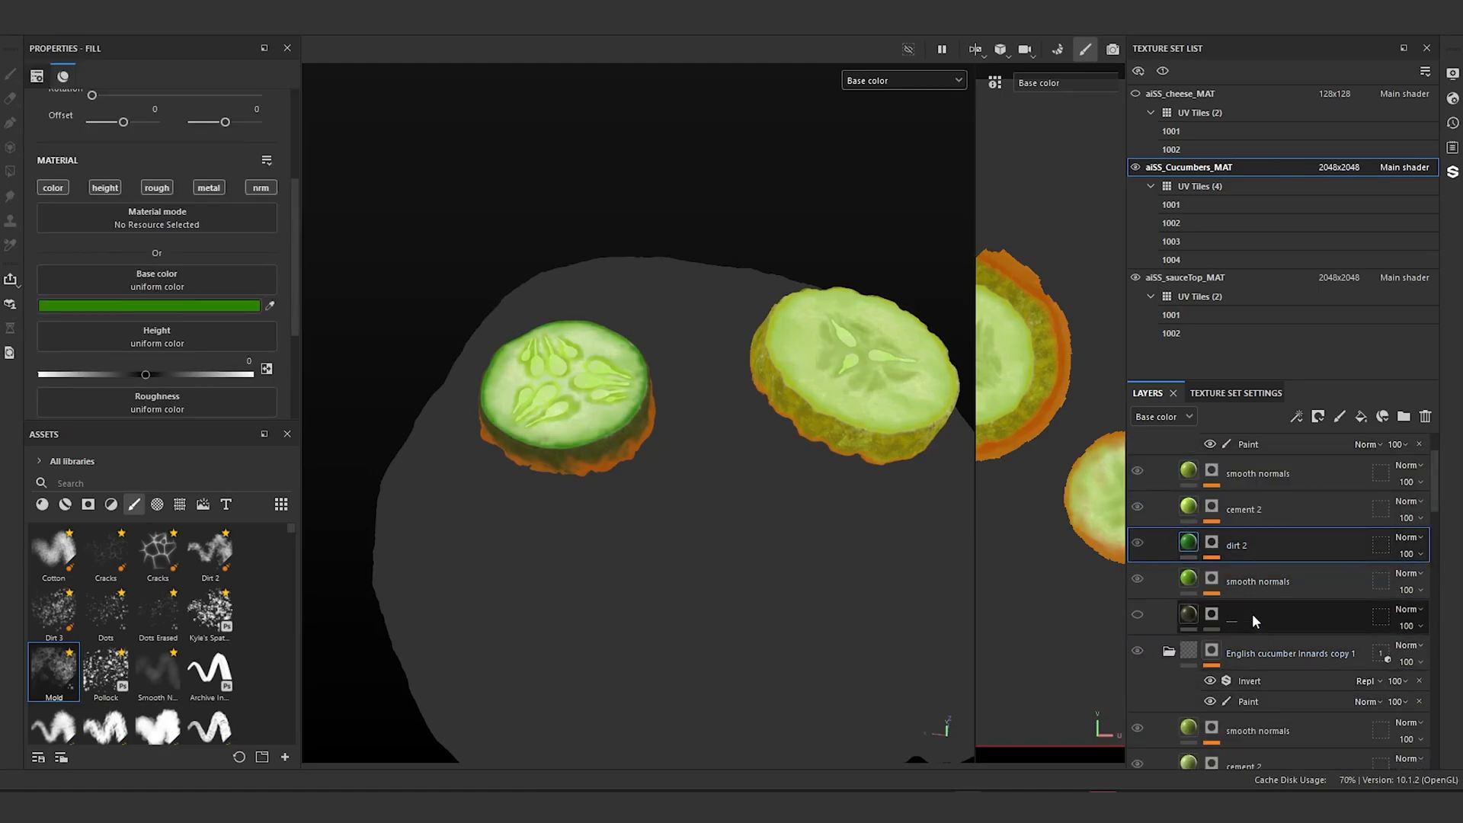
left_click(1253, 614, "shift")
key("Delete")
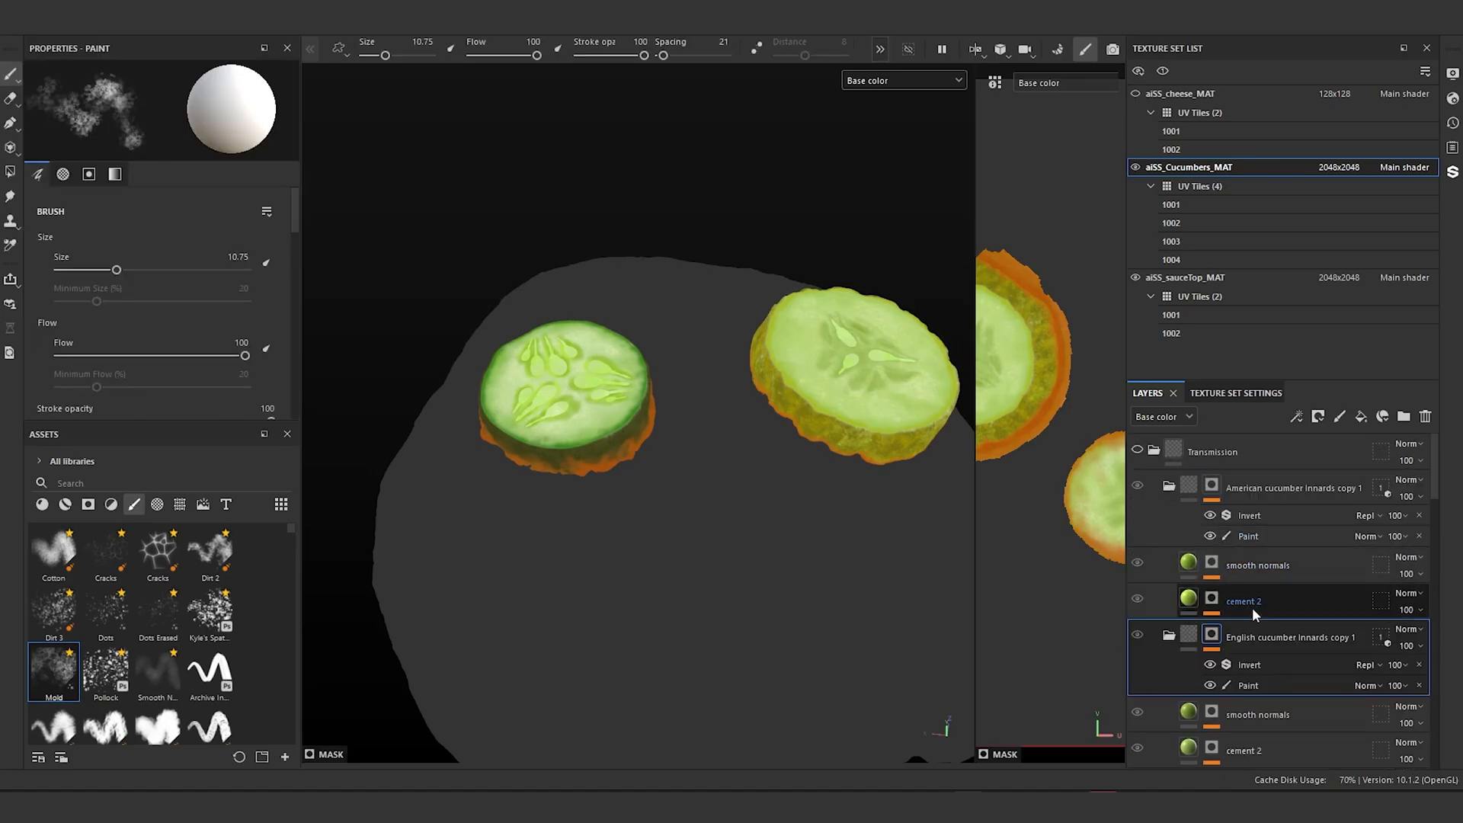
Step: Delete the dirt 2 layer and the two layers below it from the English cucumber innards copy
scroll(1251, 606, "down", 2)
scroll(1261, 640, "down", 2)
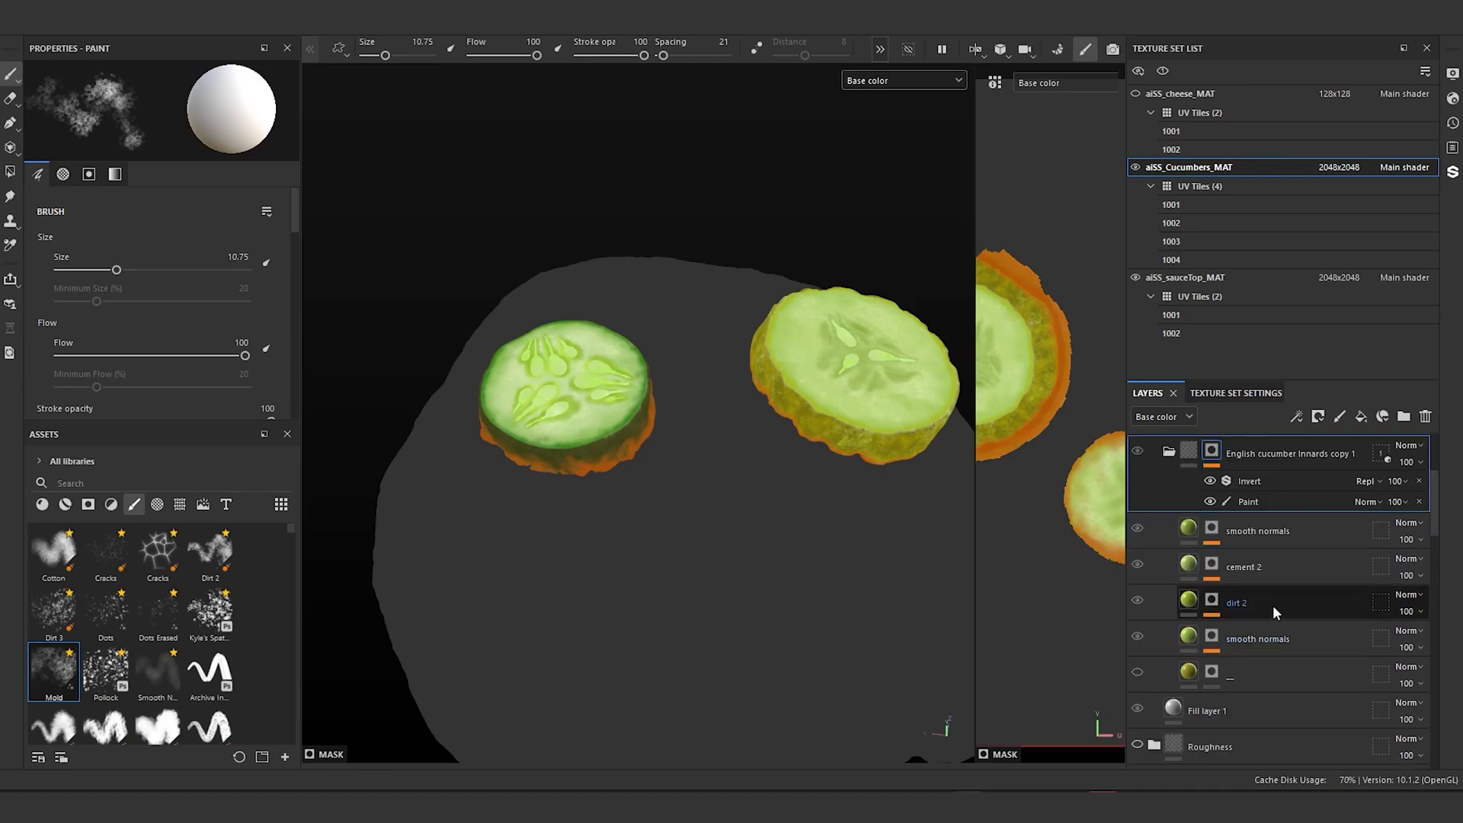
scroll(1254, 579, "up", 1)
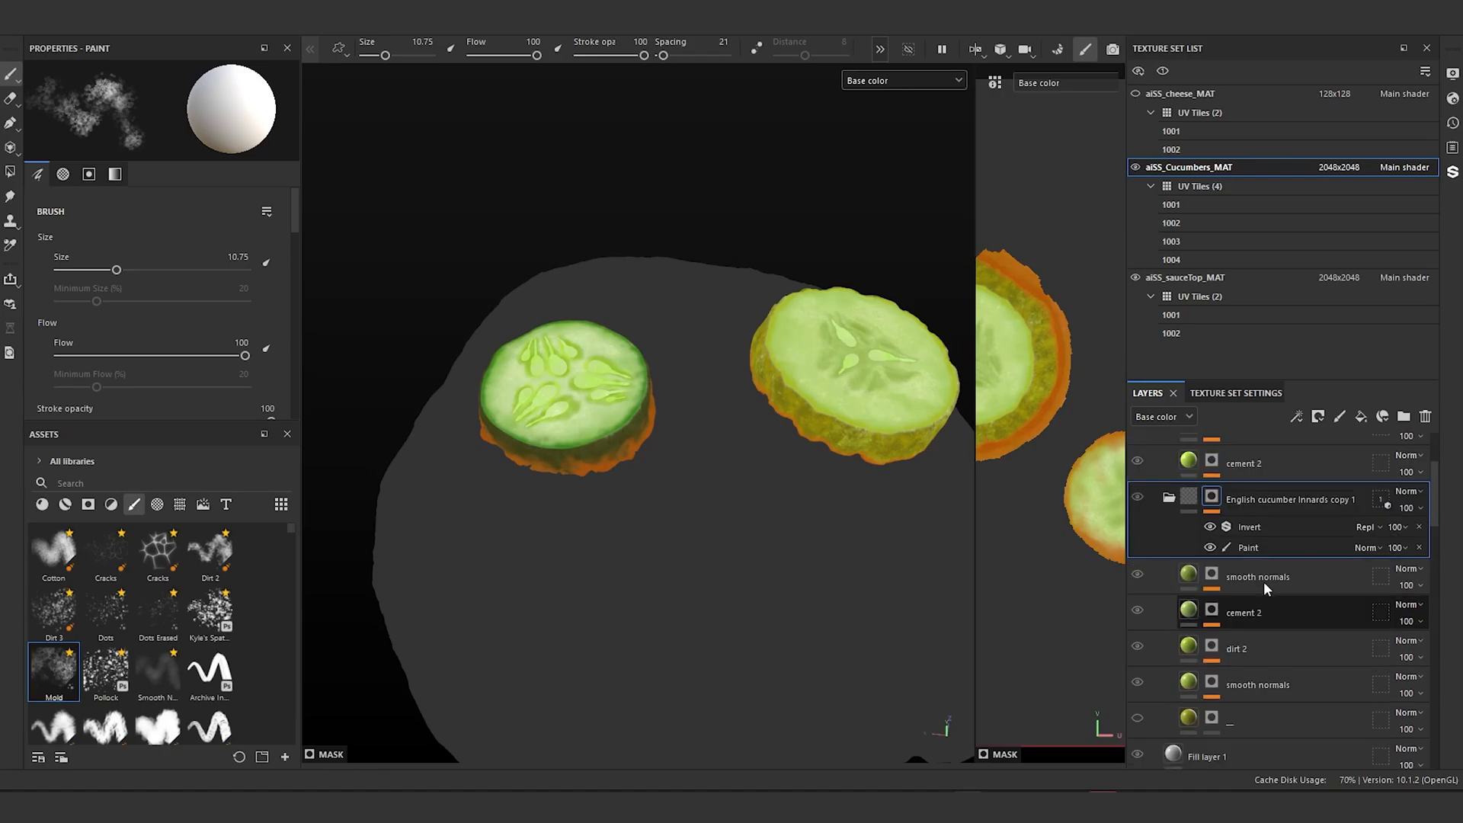
left_click(1266, 637)
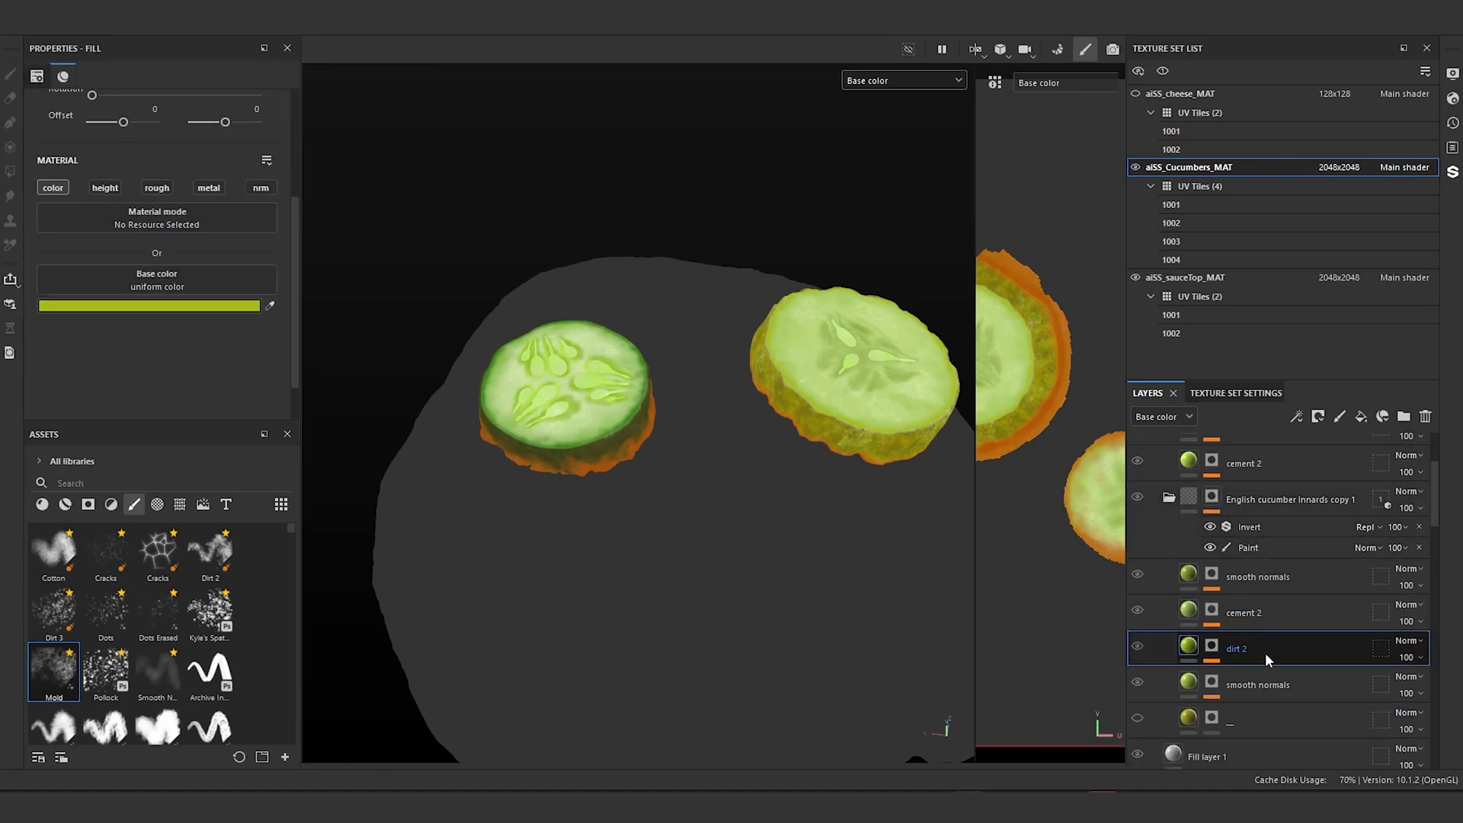
left_click(1251, 710, "shift")
key("Delete")
Step: Show Transmission instead of Base Color, limit its base fill layer to the color channel, and set that fill to black
scroll(1237, 605, "down", 12)
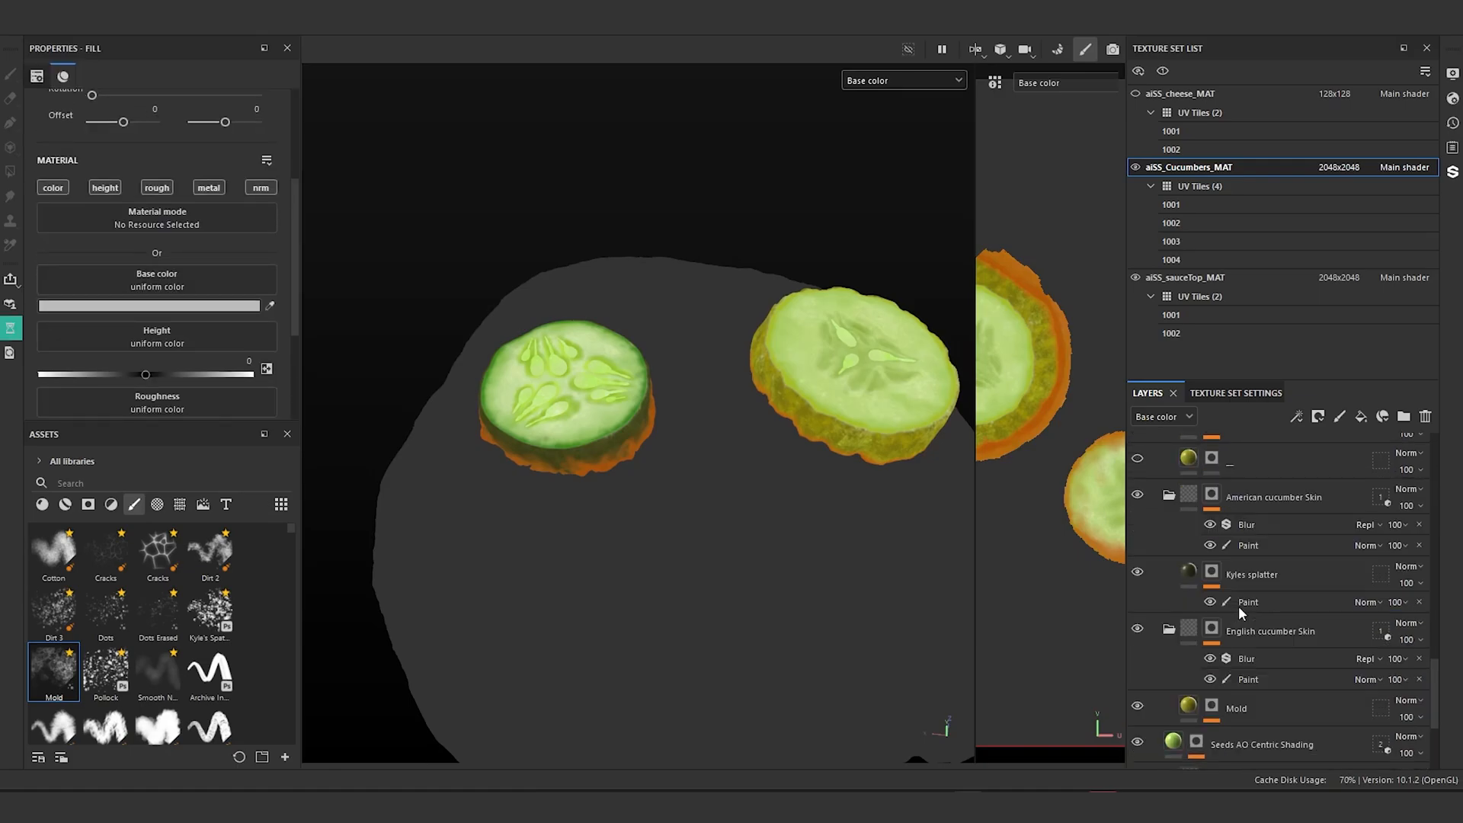
scroll(1178, 579, "down", 6)
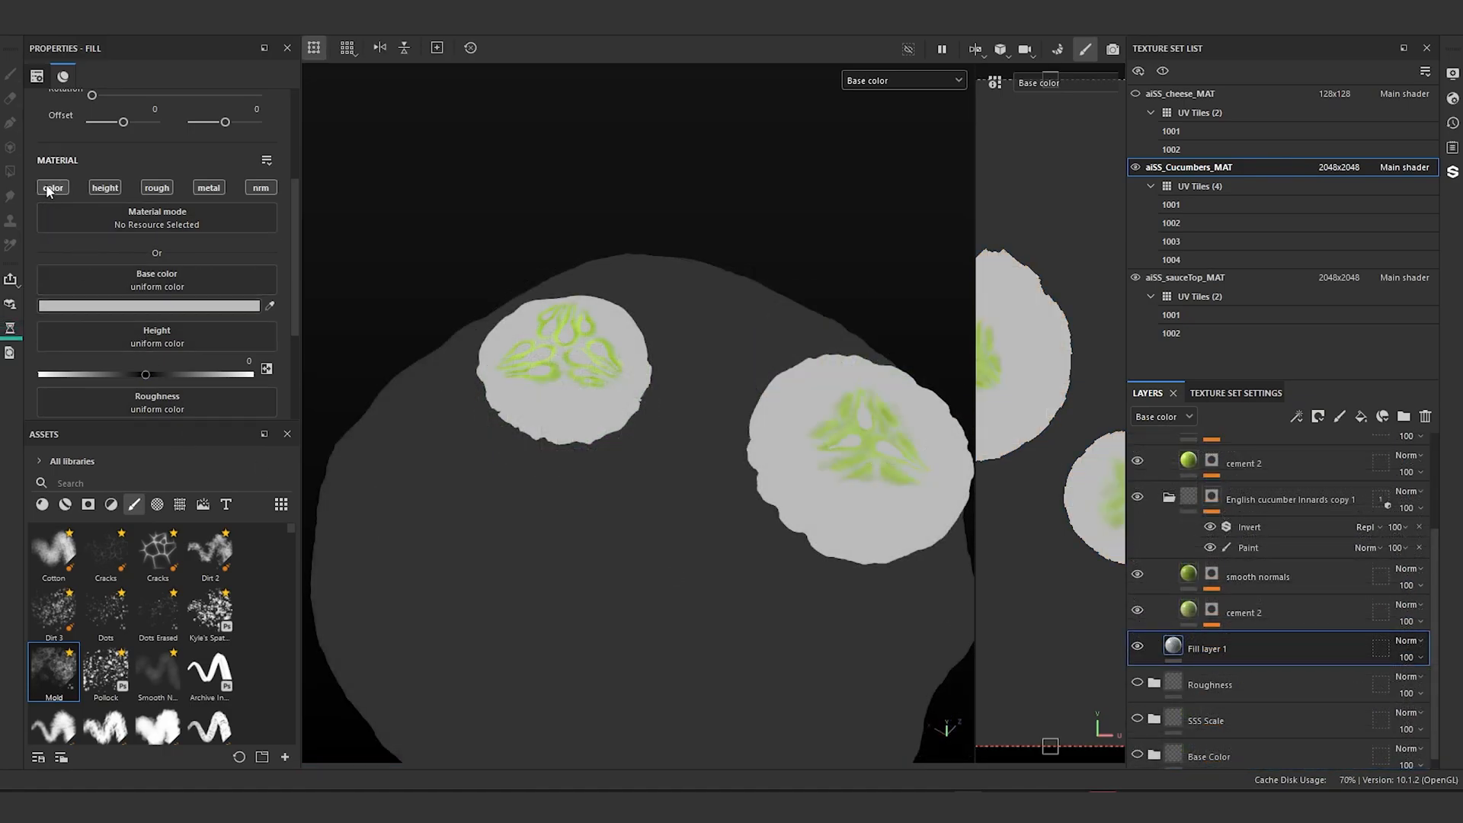
left_click(141, 306)
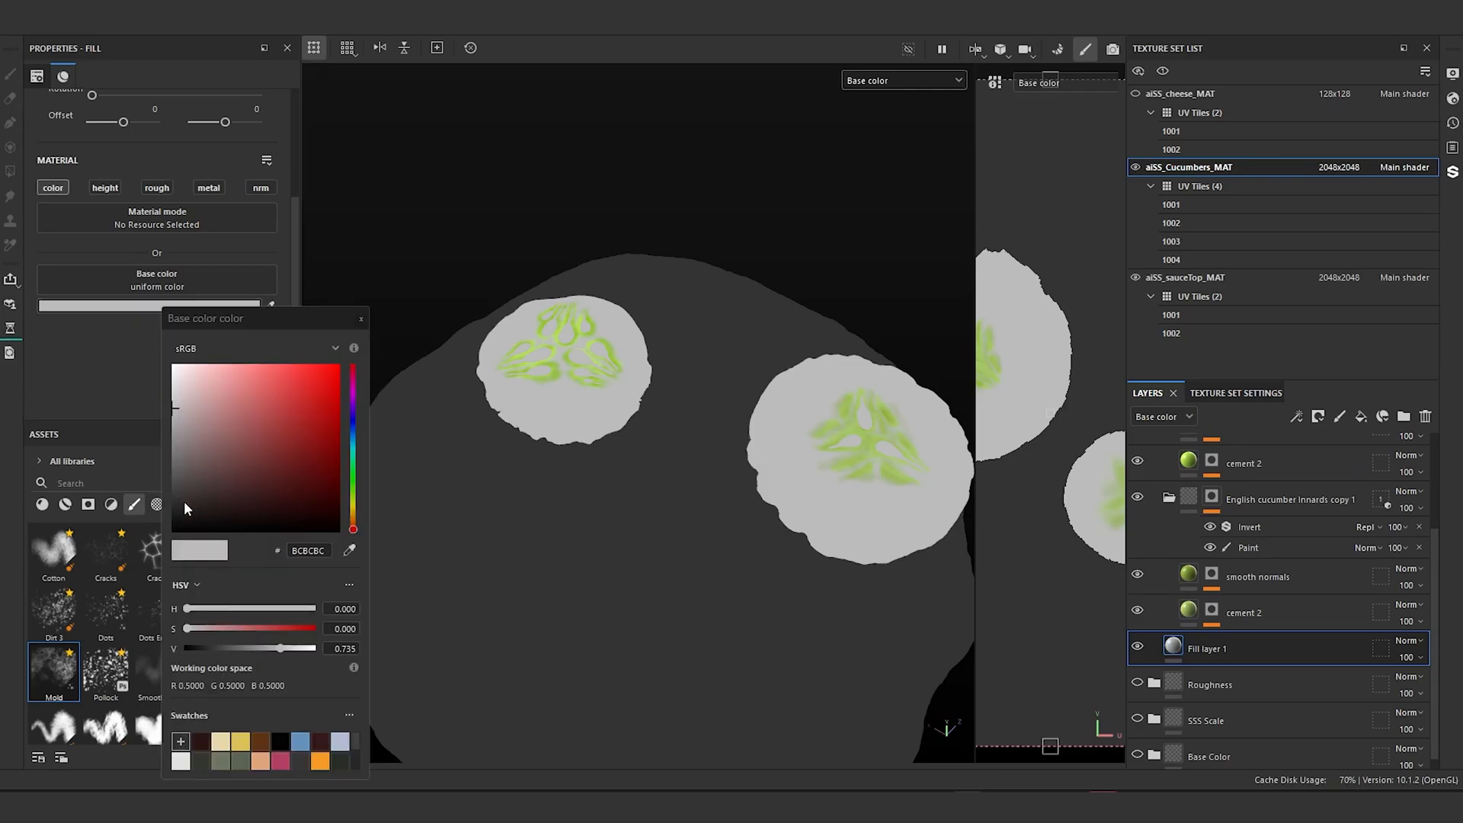
left_click_drag(185, 501, 175, 528)
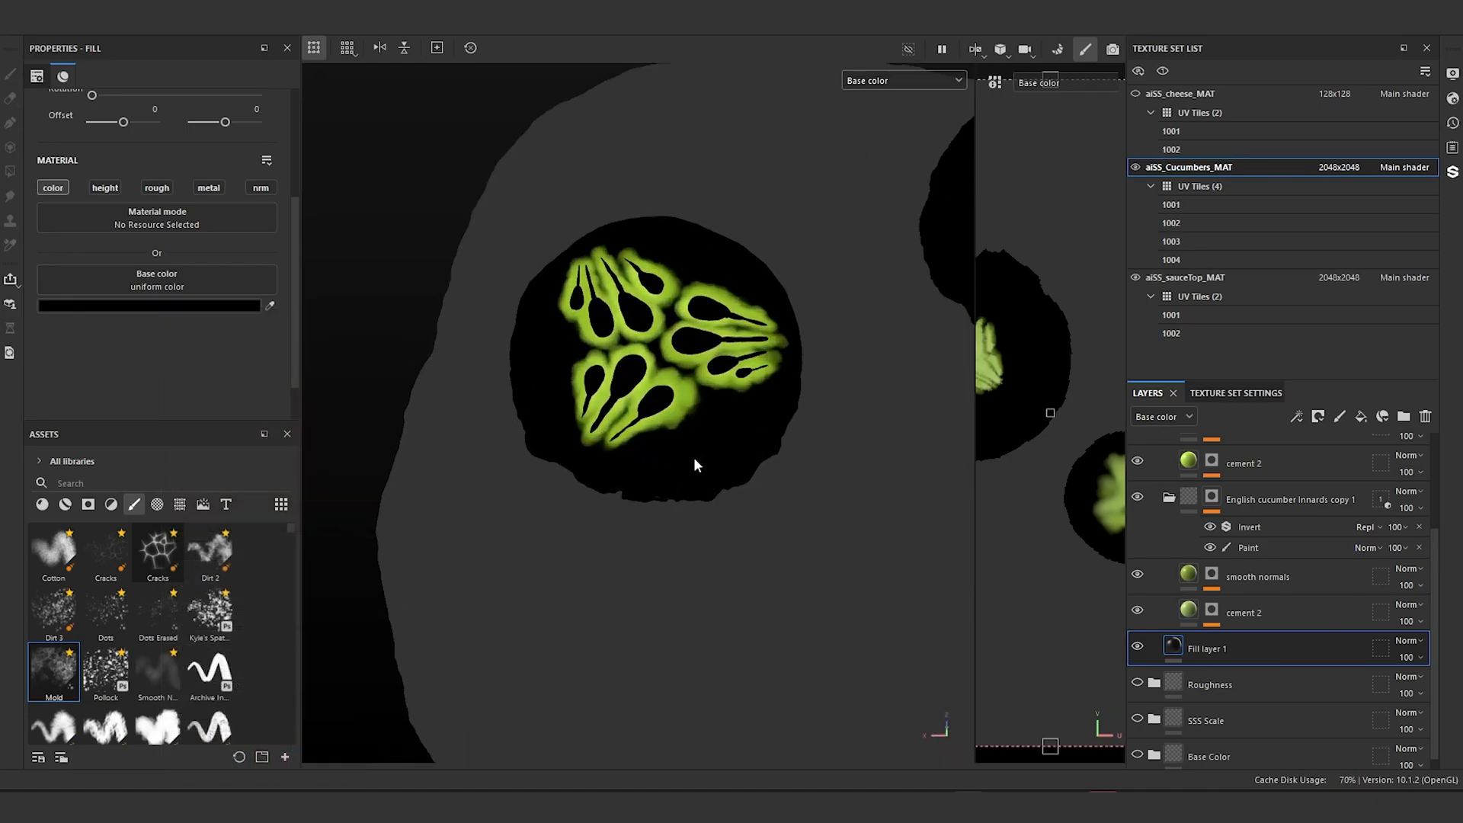
middle_click_drag(693, 457, 547, 483)
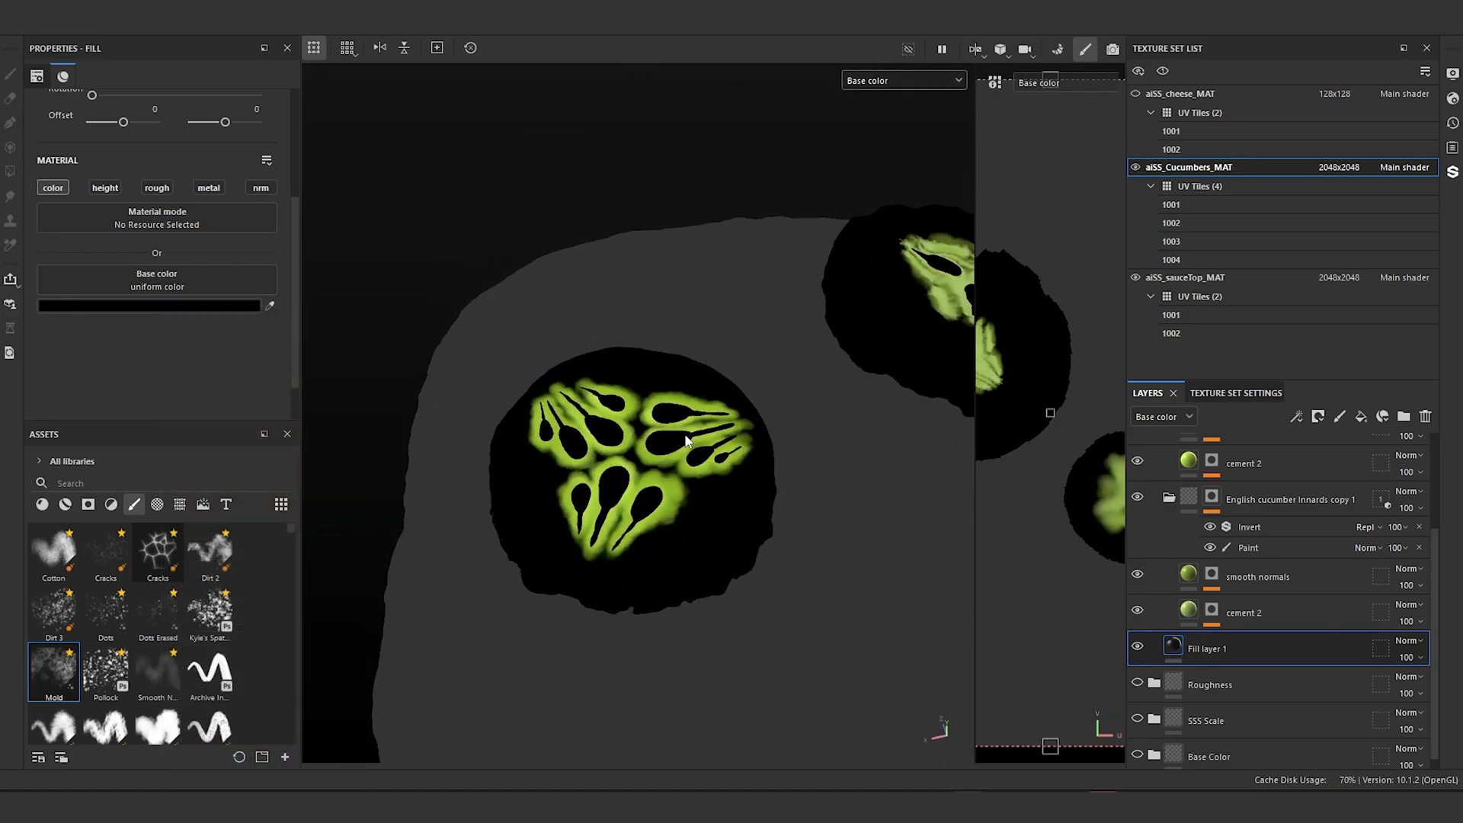
Step: Set the base color of the smooth normals layer in the English cucumber innards copy to white (FFFFFF)
left_click(1187, 575)
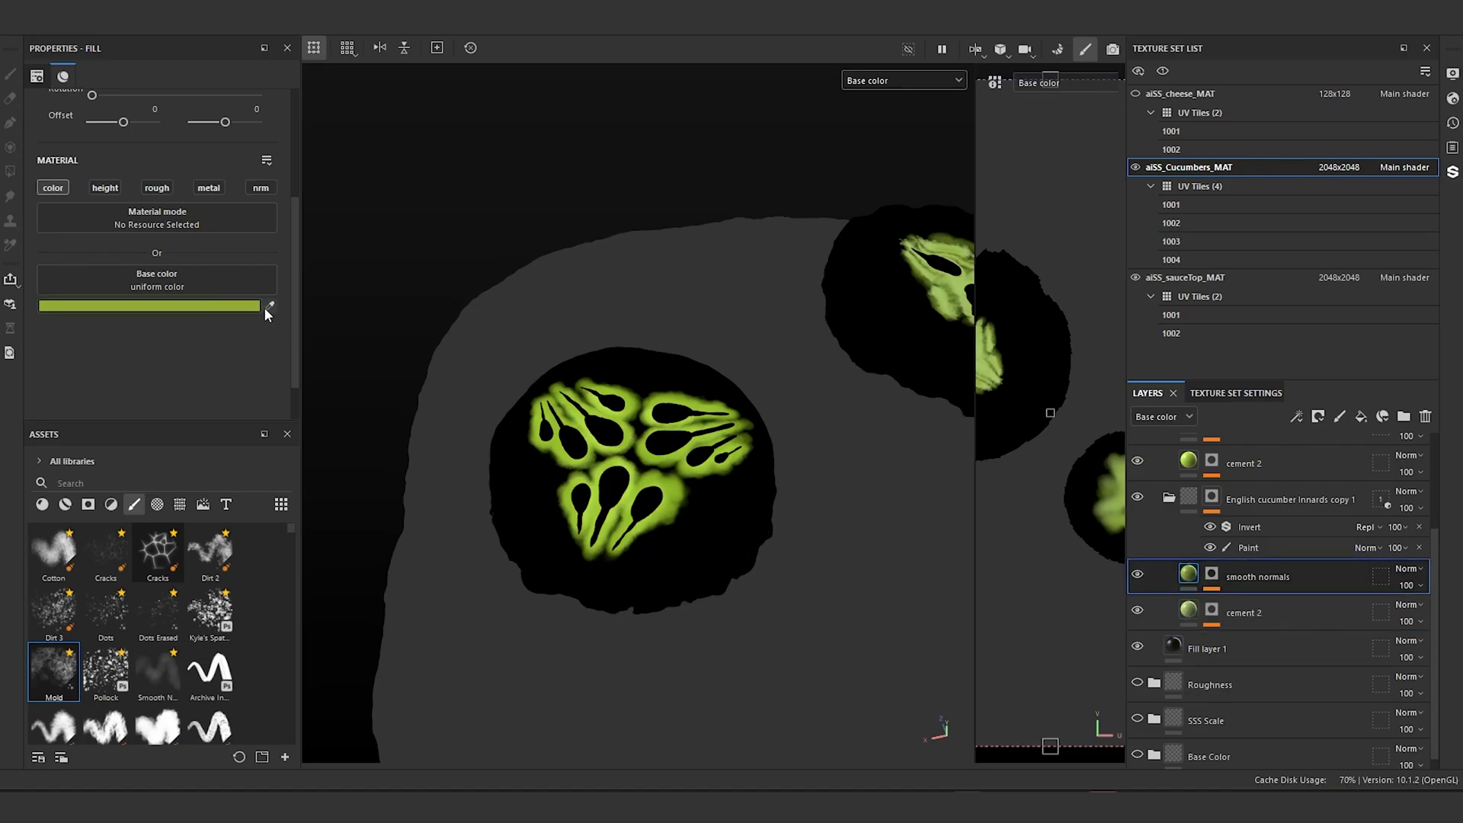
left_click(236, 304)
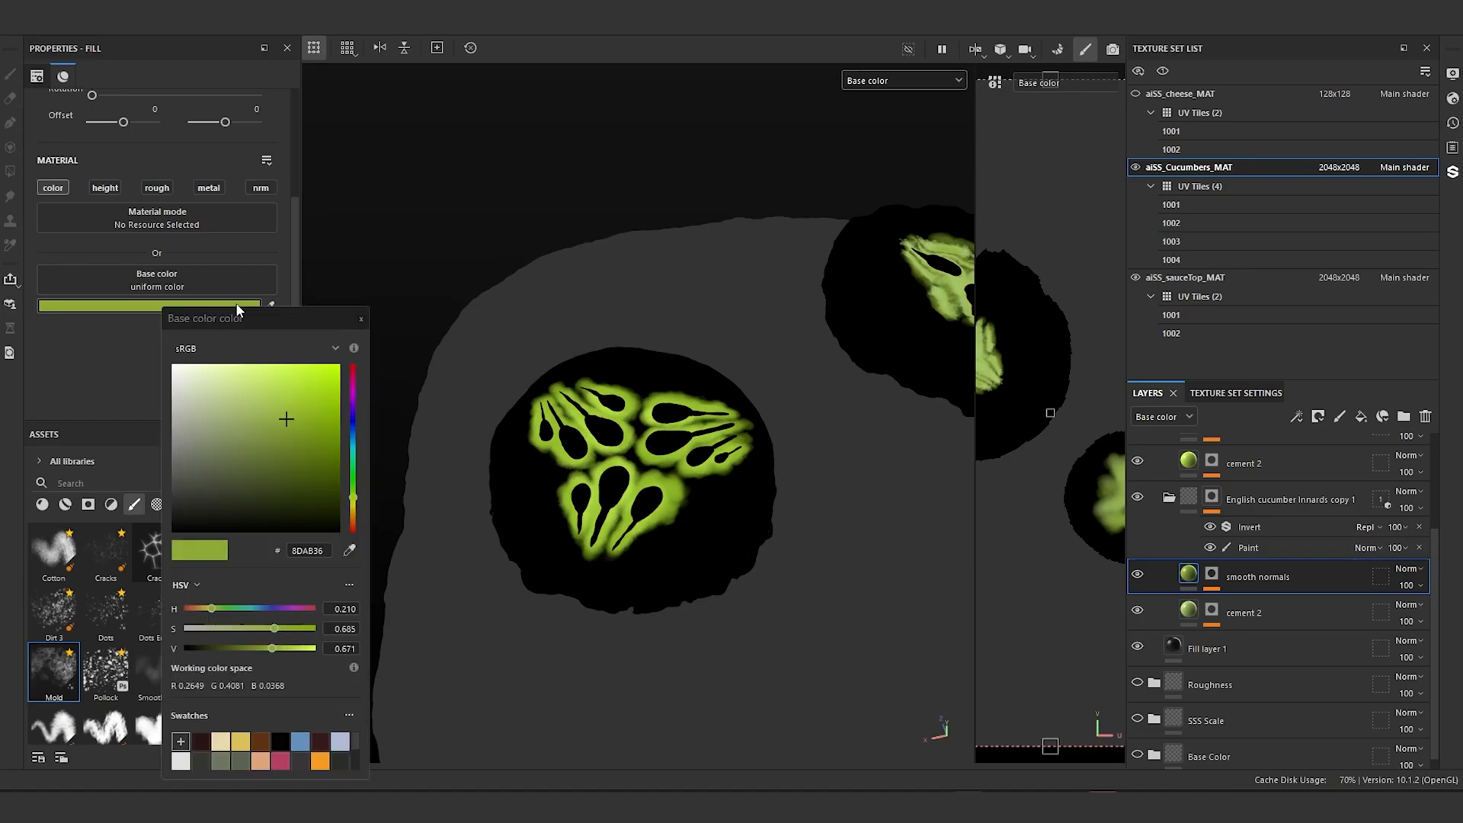
left_click(170, 367)
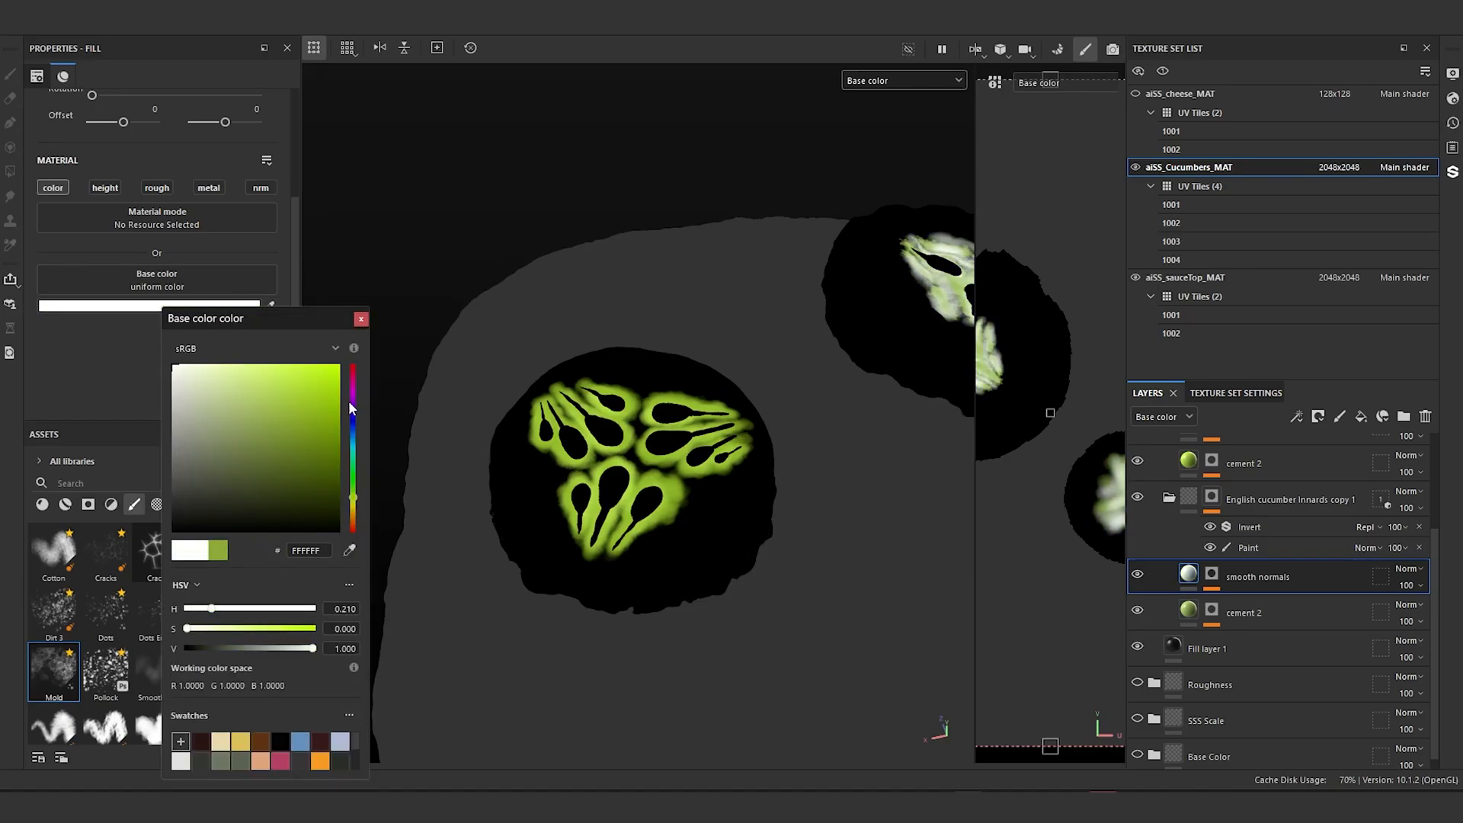
left_click(361, 319)
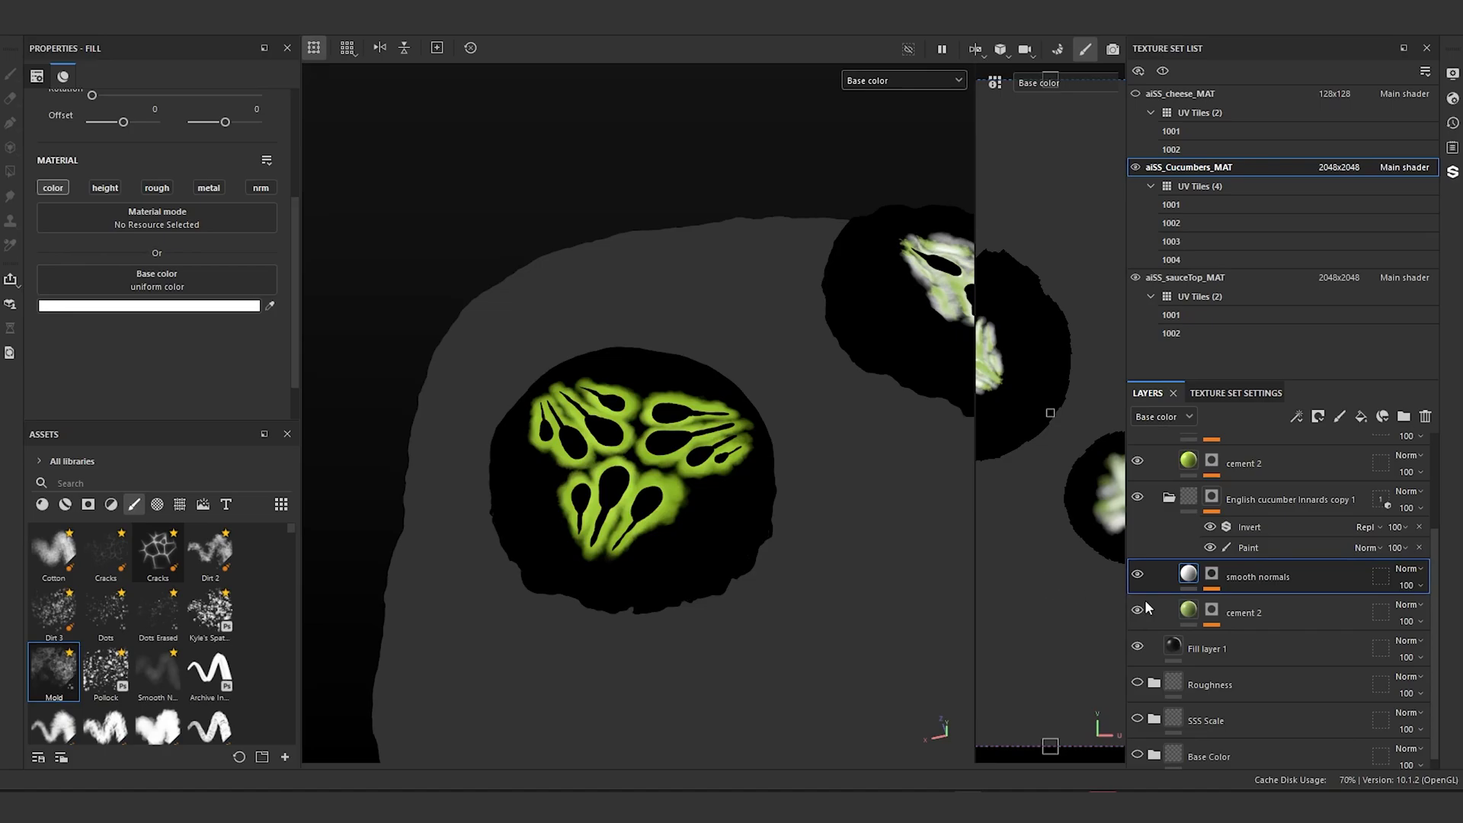
Step: Set the base color of the cement 2 layer in the English cucumber innards copy to white (FFFFFF)
left_click(1193, 606)
left_click(229, 305)
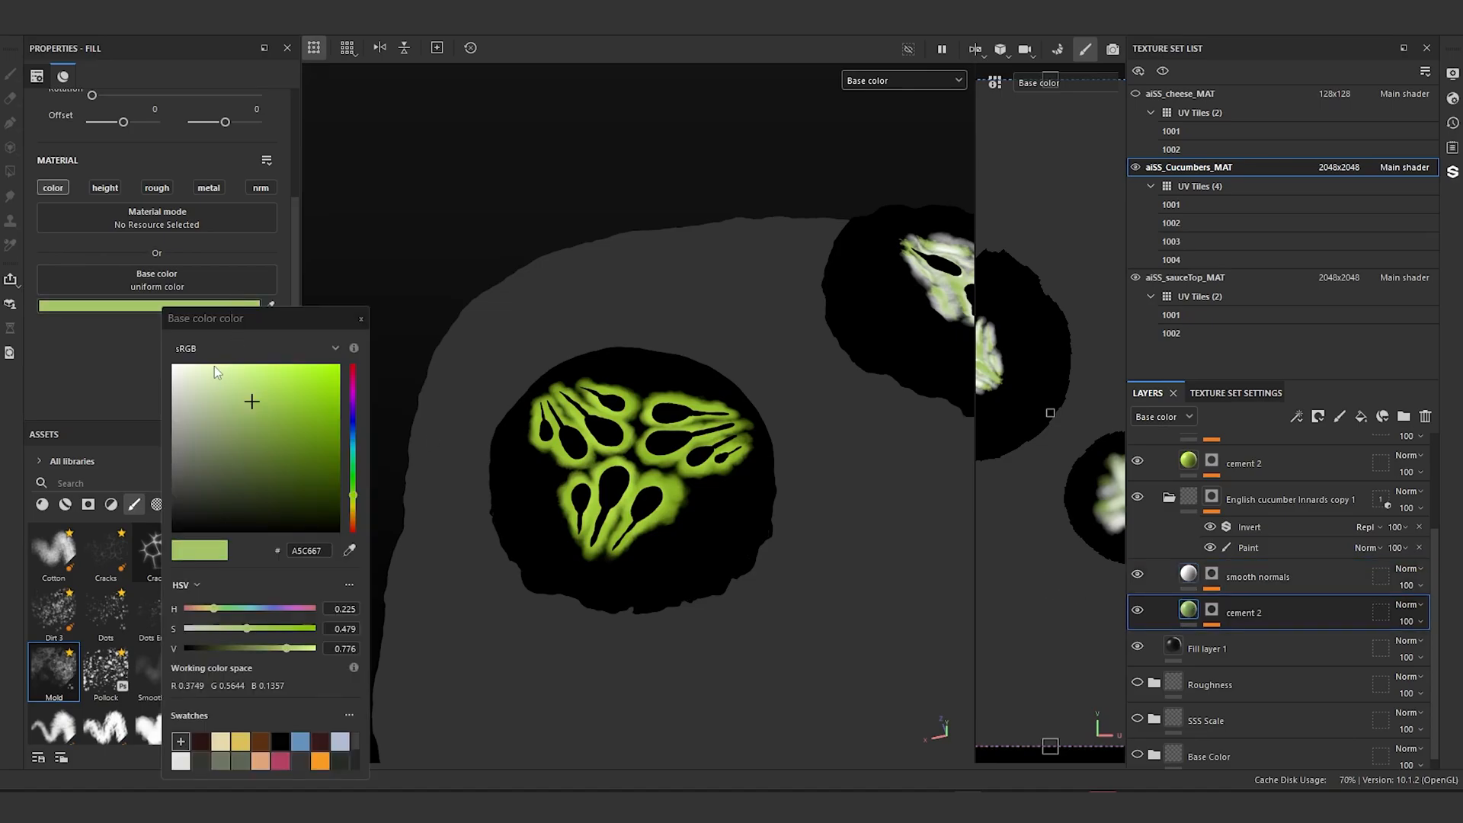
left_click(171, 366)
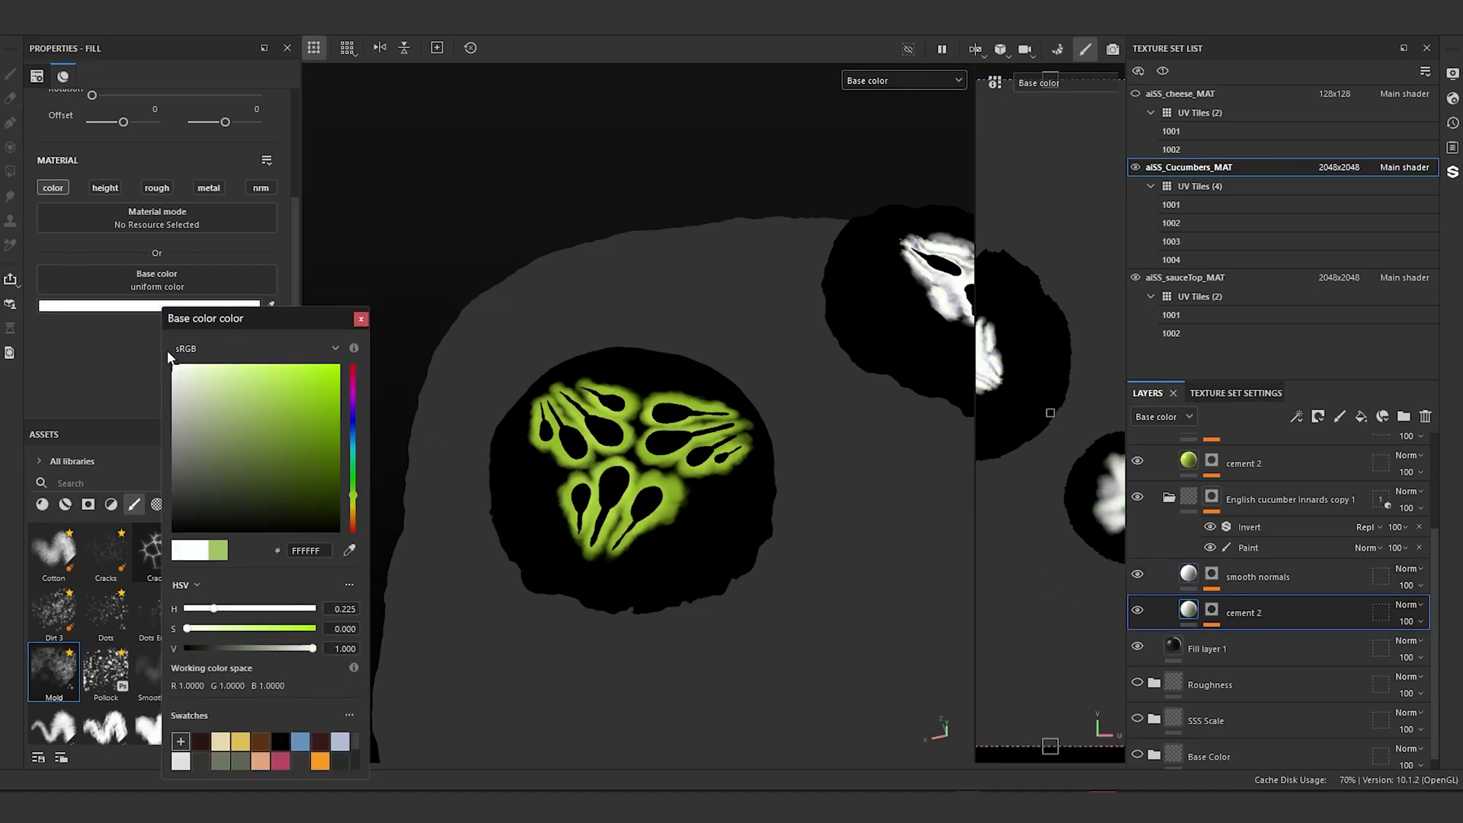
left_click(363, 319)
left_click(361, 319)
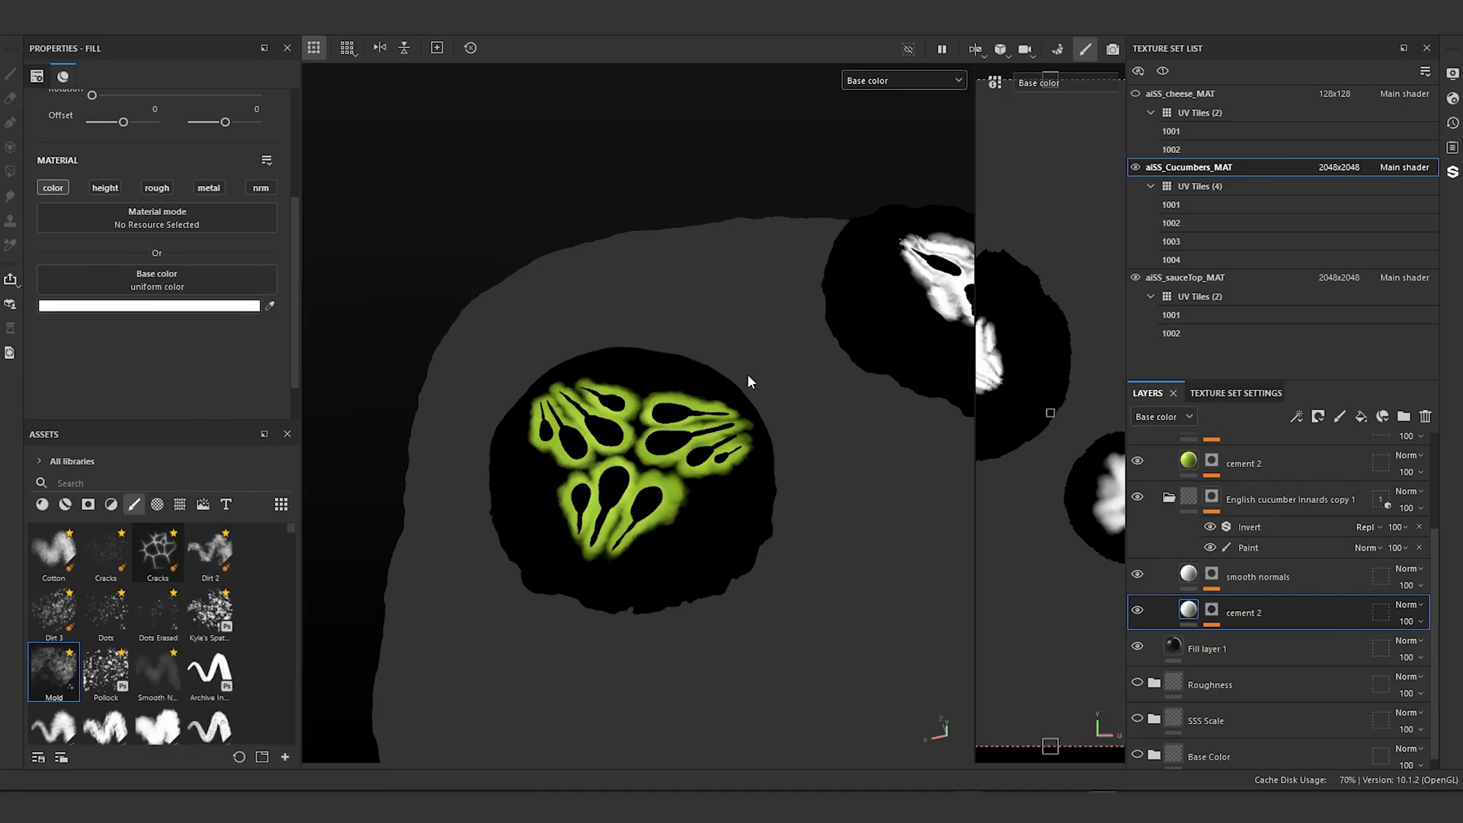
Step: Set the base color of the smooth normals layer in the American cucumber innards copy to white (FFFFFF)
left_click_drag(748, 373, 531, 417, "alt")
scroll(910, 456, "up", 3)
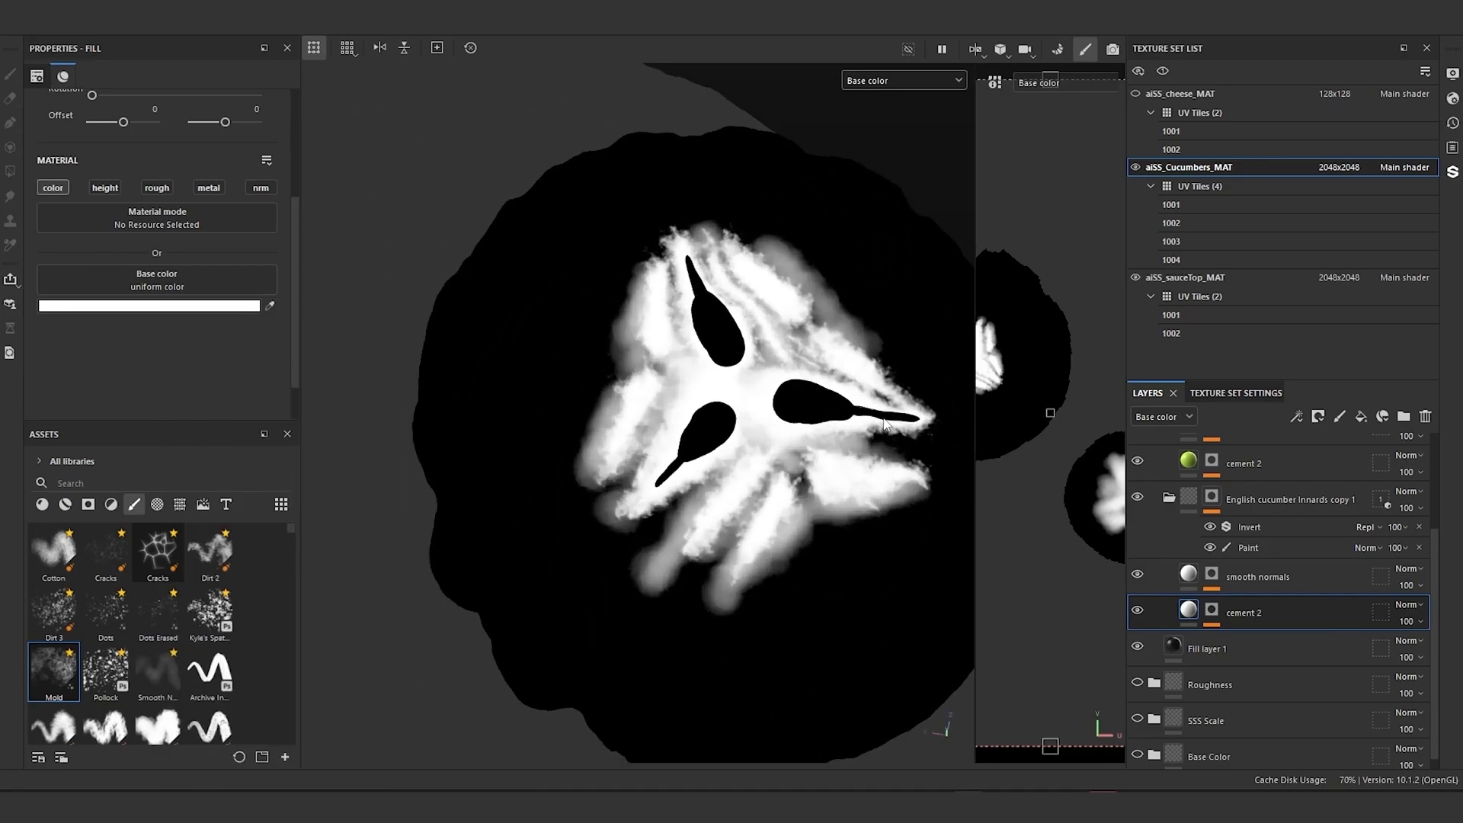
scroll(1231, 587, "up", 3)
left_click(1228, 573)
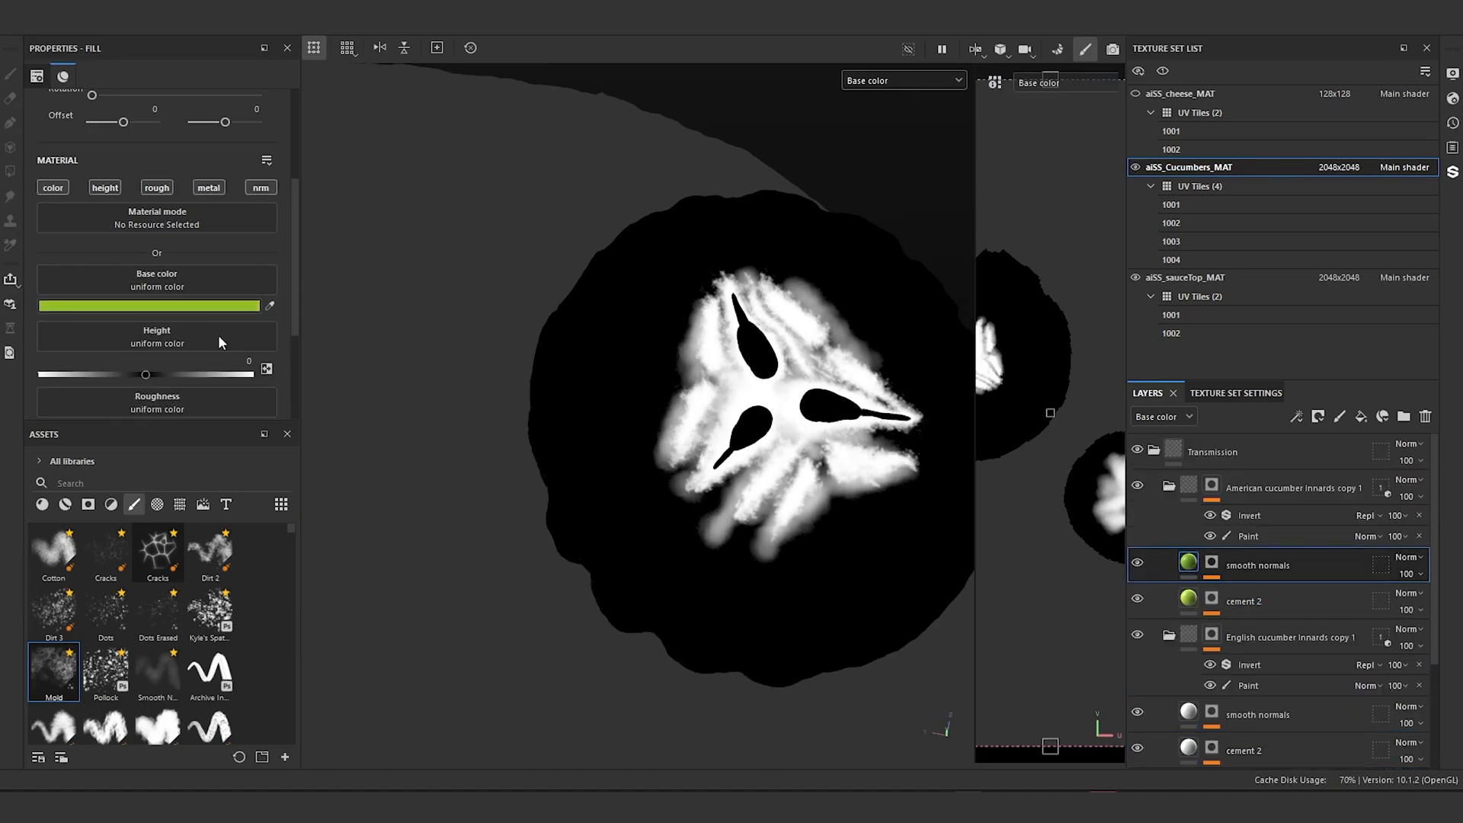
left_click(213, 304)
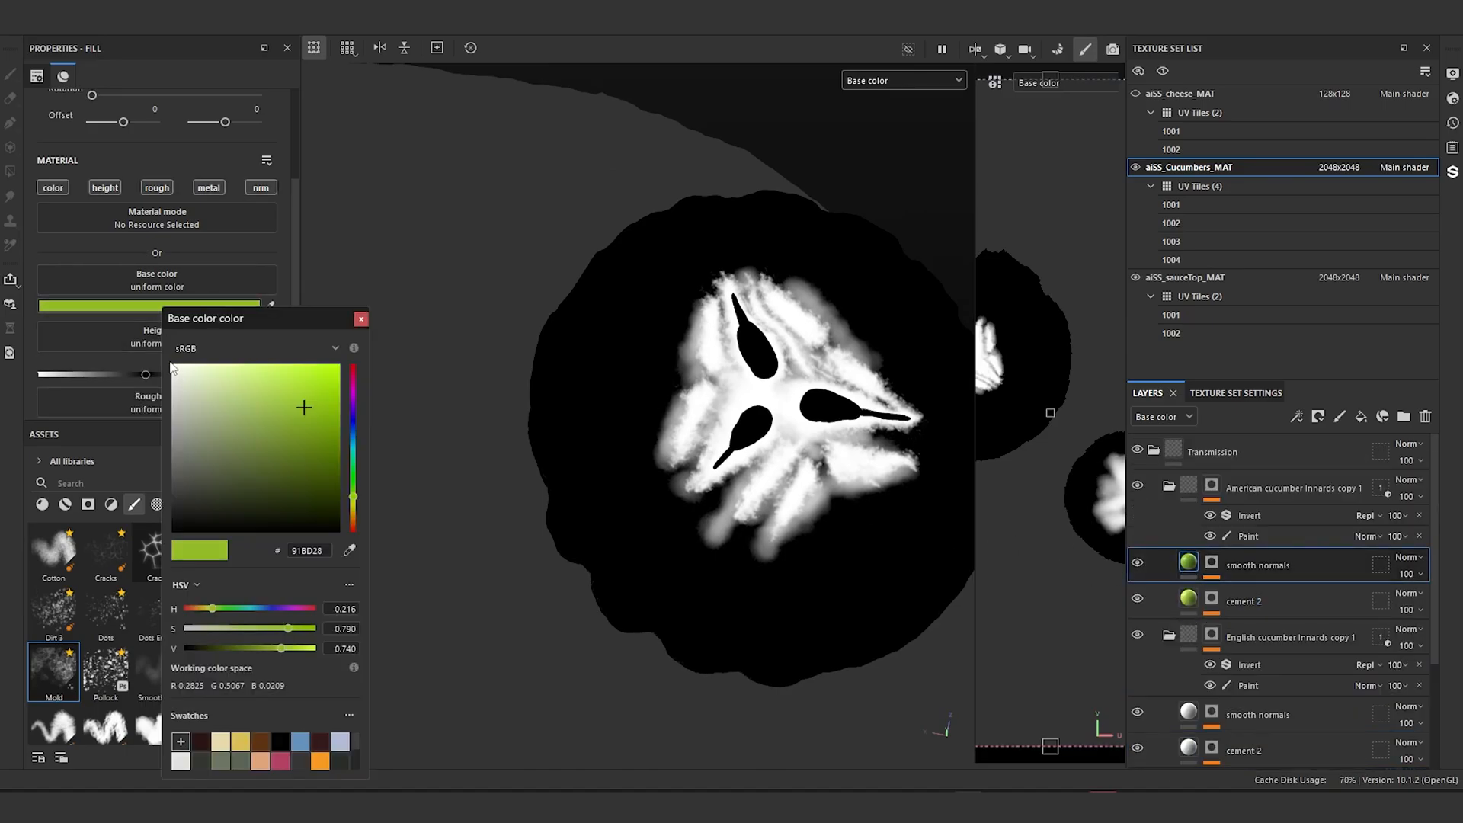
left_click_drag(176, 369, 160, 358)
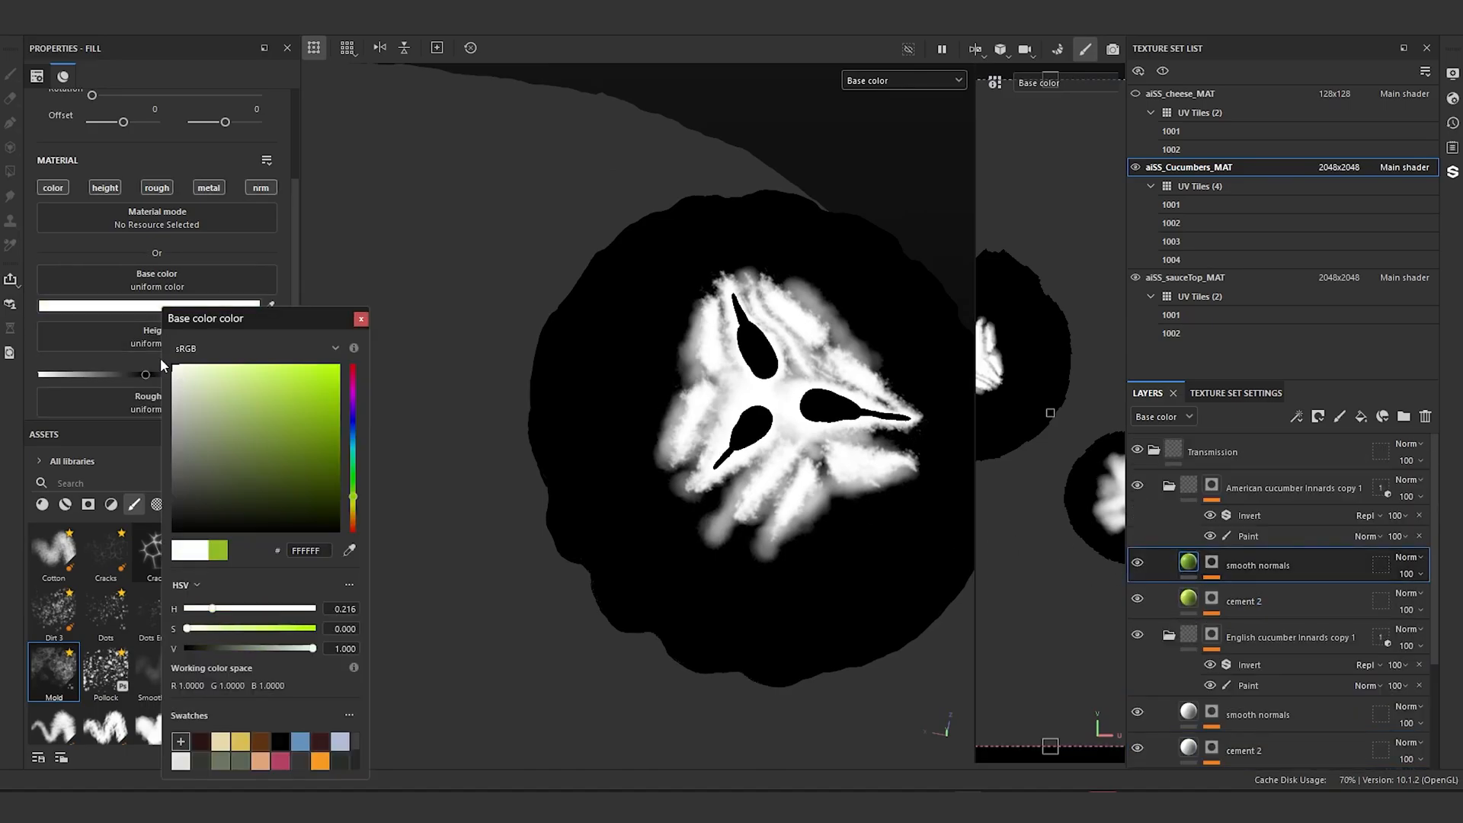
left_click(359, 320)
Step: Make the American copy's cement 2 base color white and limit its cement 2 and smooth normals fills to the color channel
scroll(481, 405, "down", 4)
mouse_move(461, 415)
middle_mouse_down("alt")
mouse_move(538, 434)
mouse_move(475, 430)
middle_mouse_up("alt")
scroll(539, 447, "up", 2)
left_click(1234, 601)
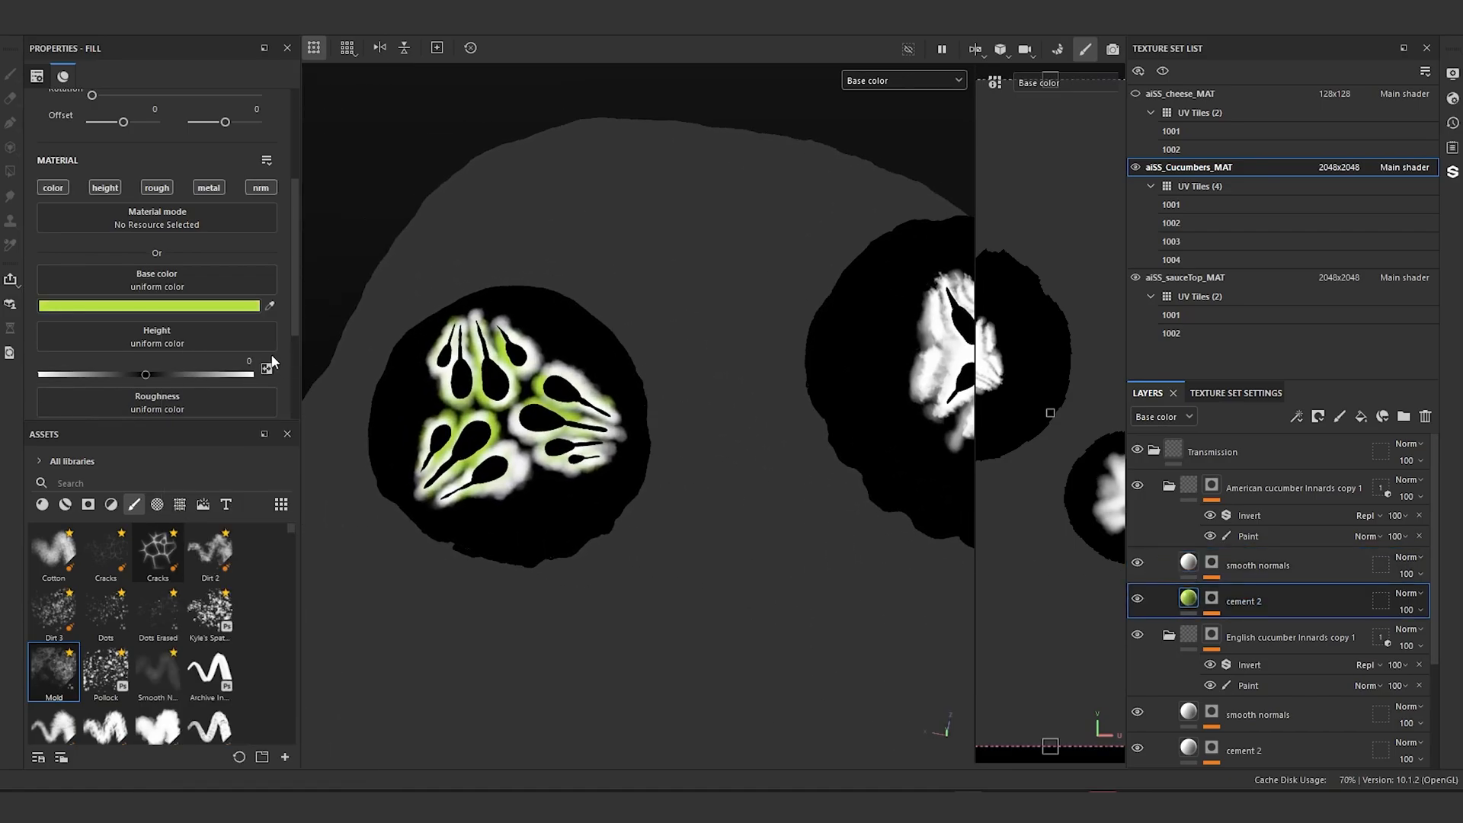
left_click(225, 305)
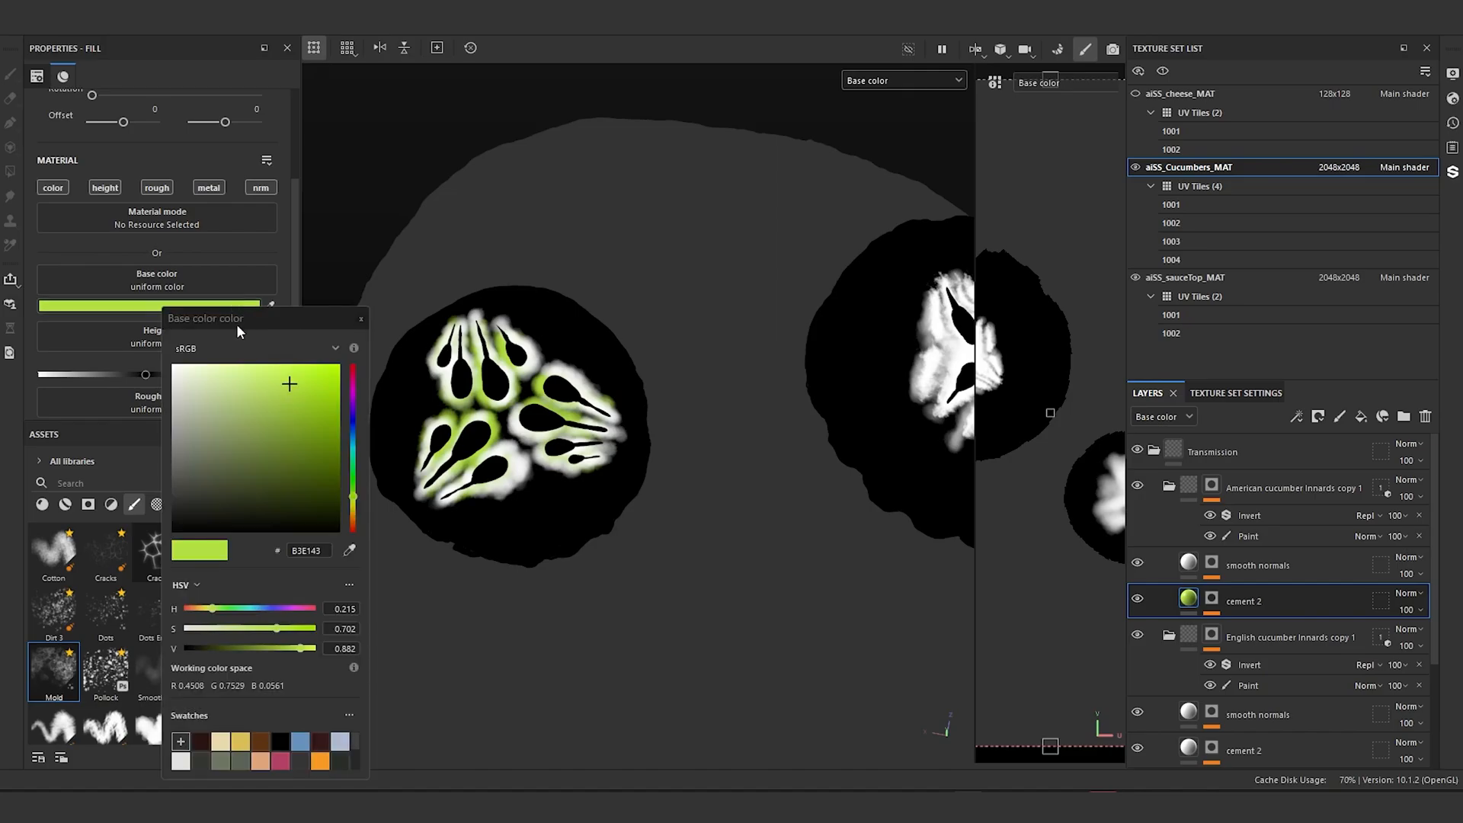
left_click(172, 365)
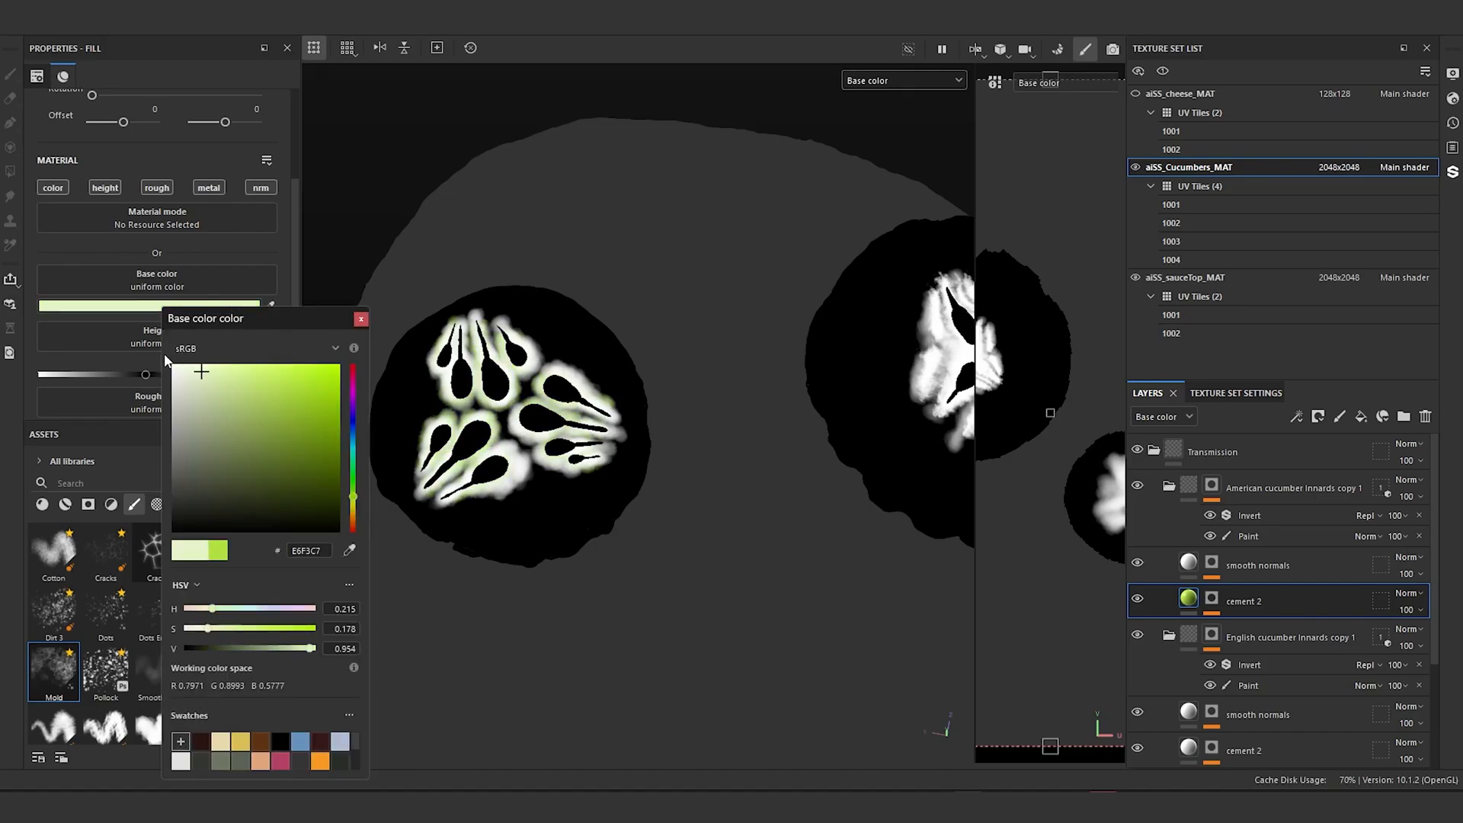
left_click(361, 319)
left_click(53, 188, "alt")
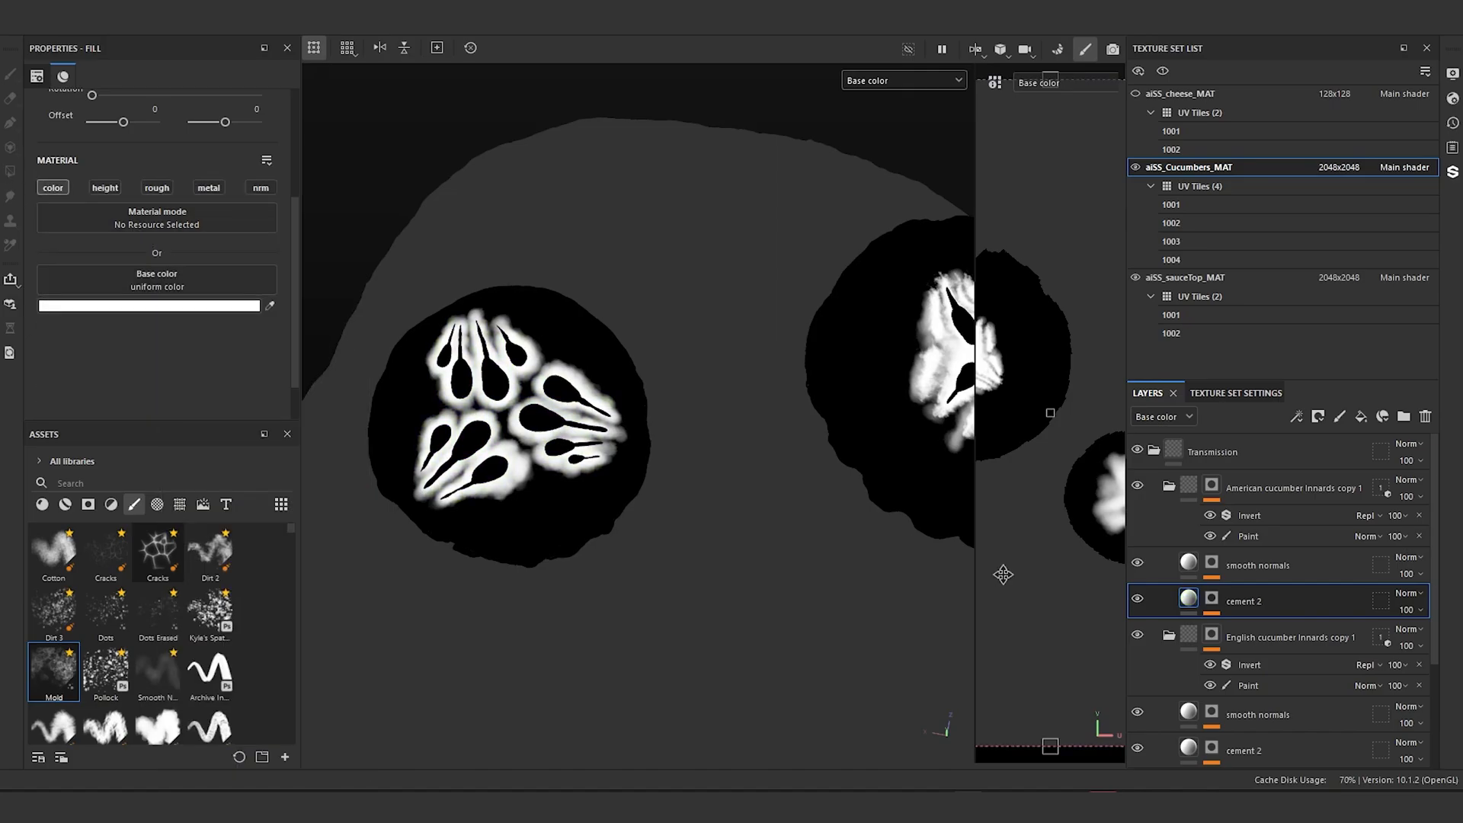
left_click(1190, 568)
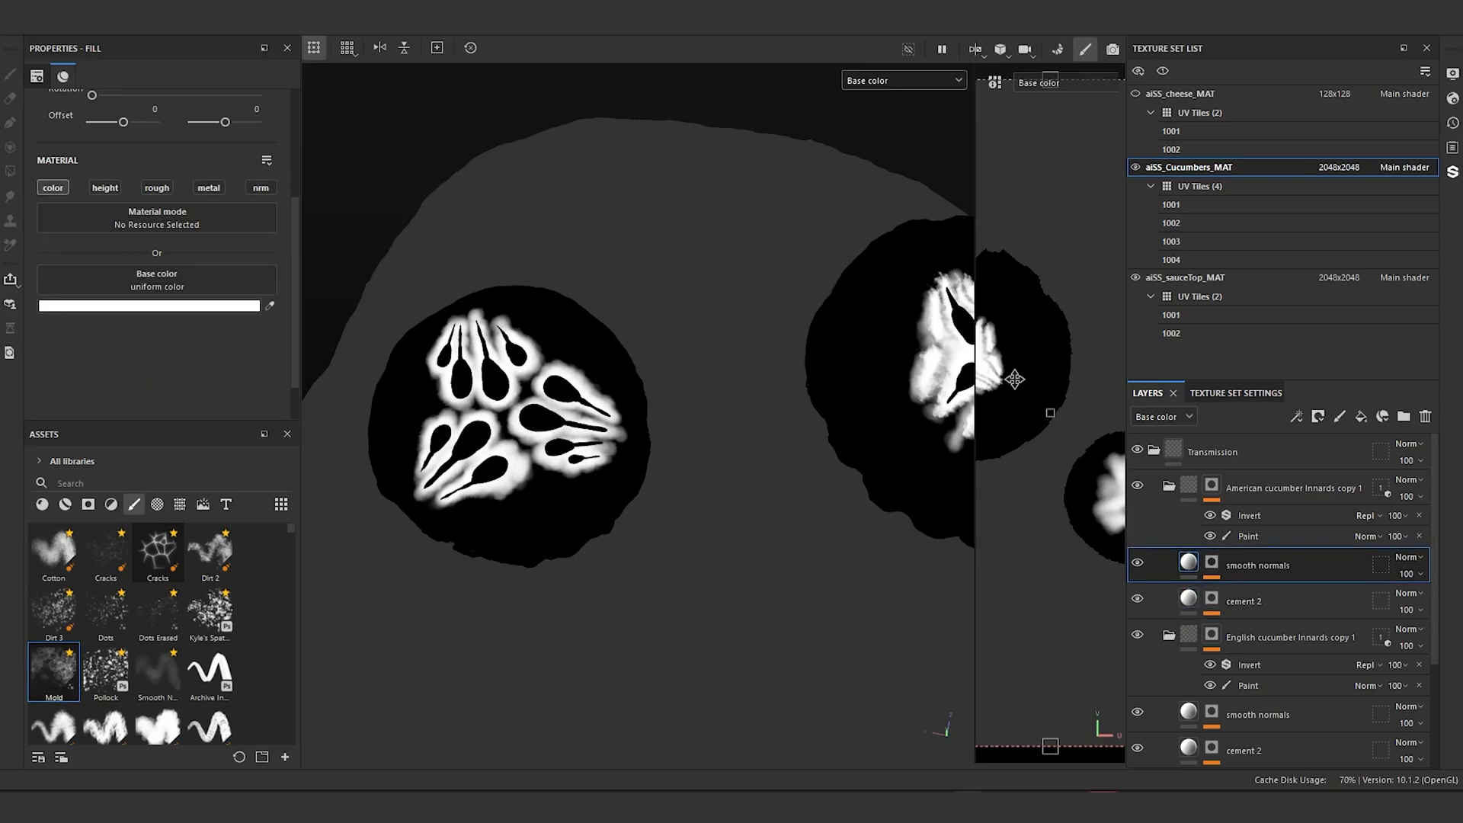
Step: Inspect the American cucumber slice up close and toggle its cement 2 layer's visibility to check what that layer contributes
scroll(1190, 671, "down", 1)
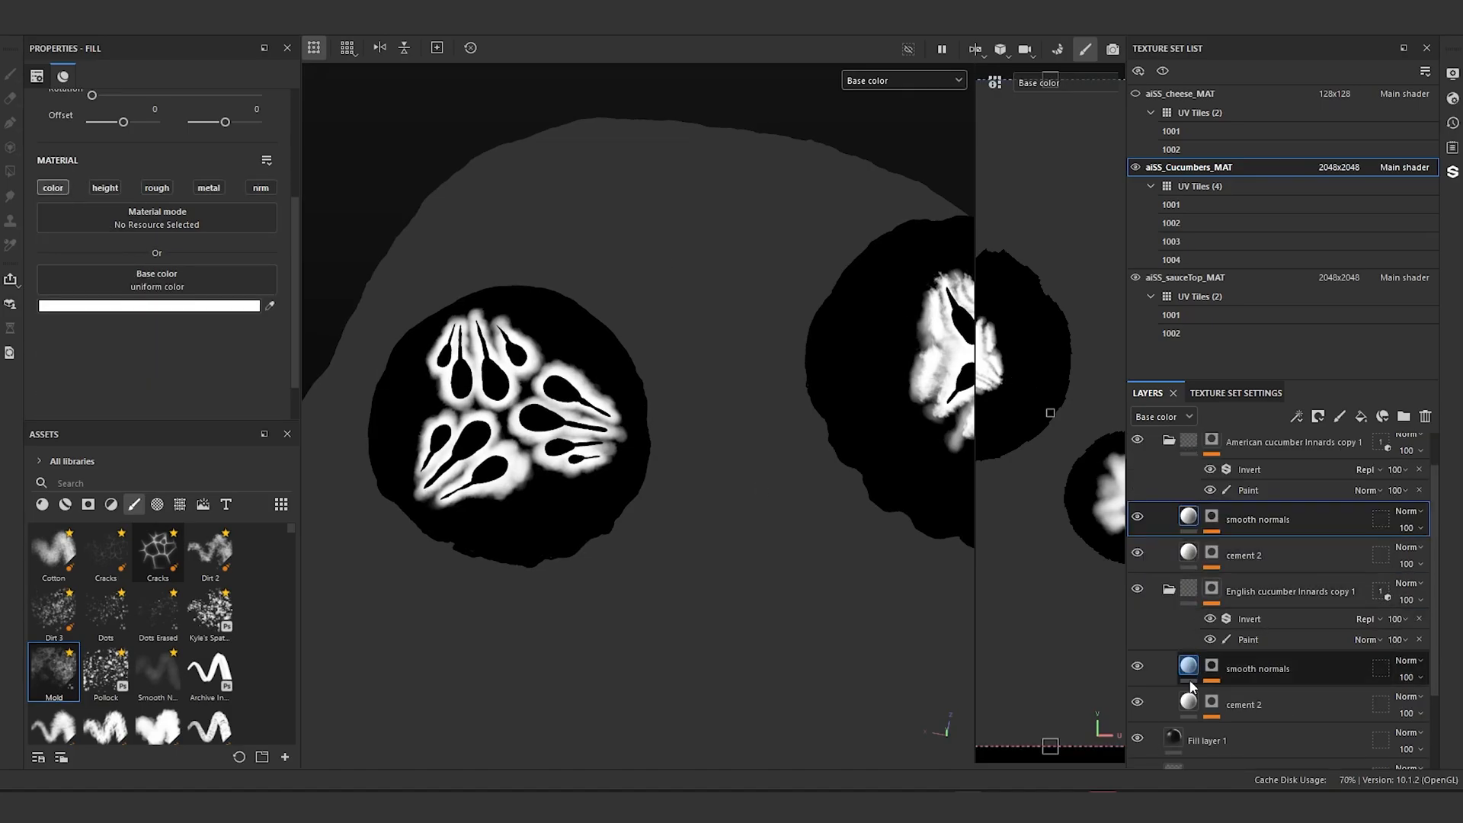
scroll(1192, 671, "down", 1)
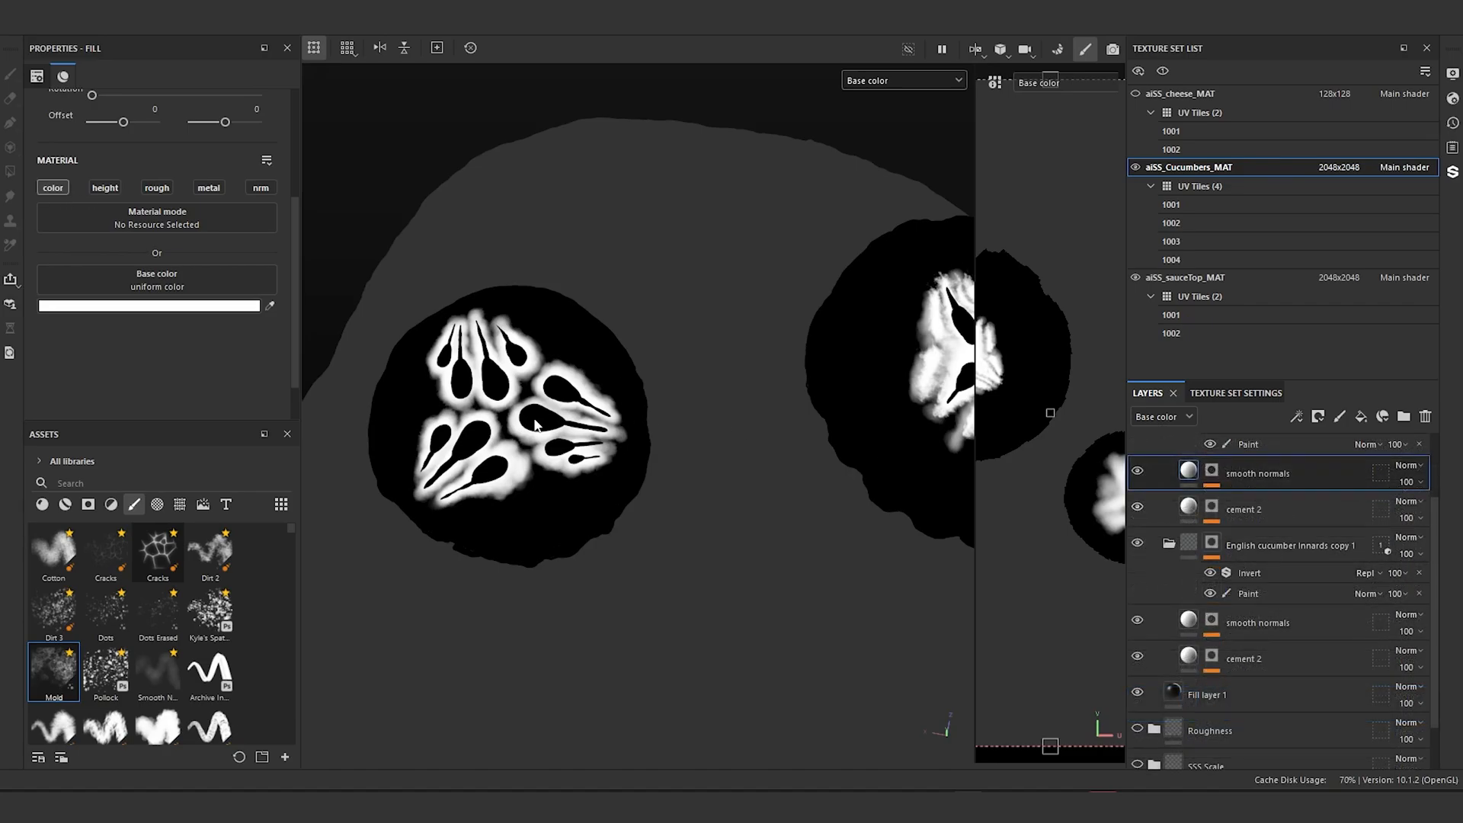
left_click_drag(535, 425, 614, 442, "alt")
middle_click_drag(614, 442, 772, 407, "alt")
scroll(762, 404, "up", 3)
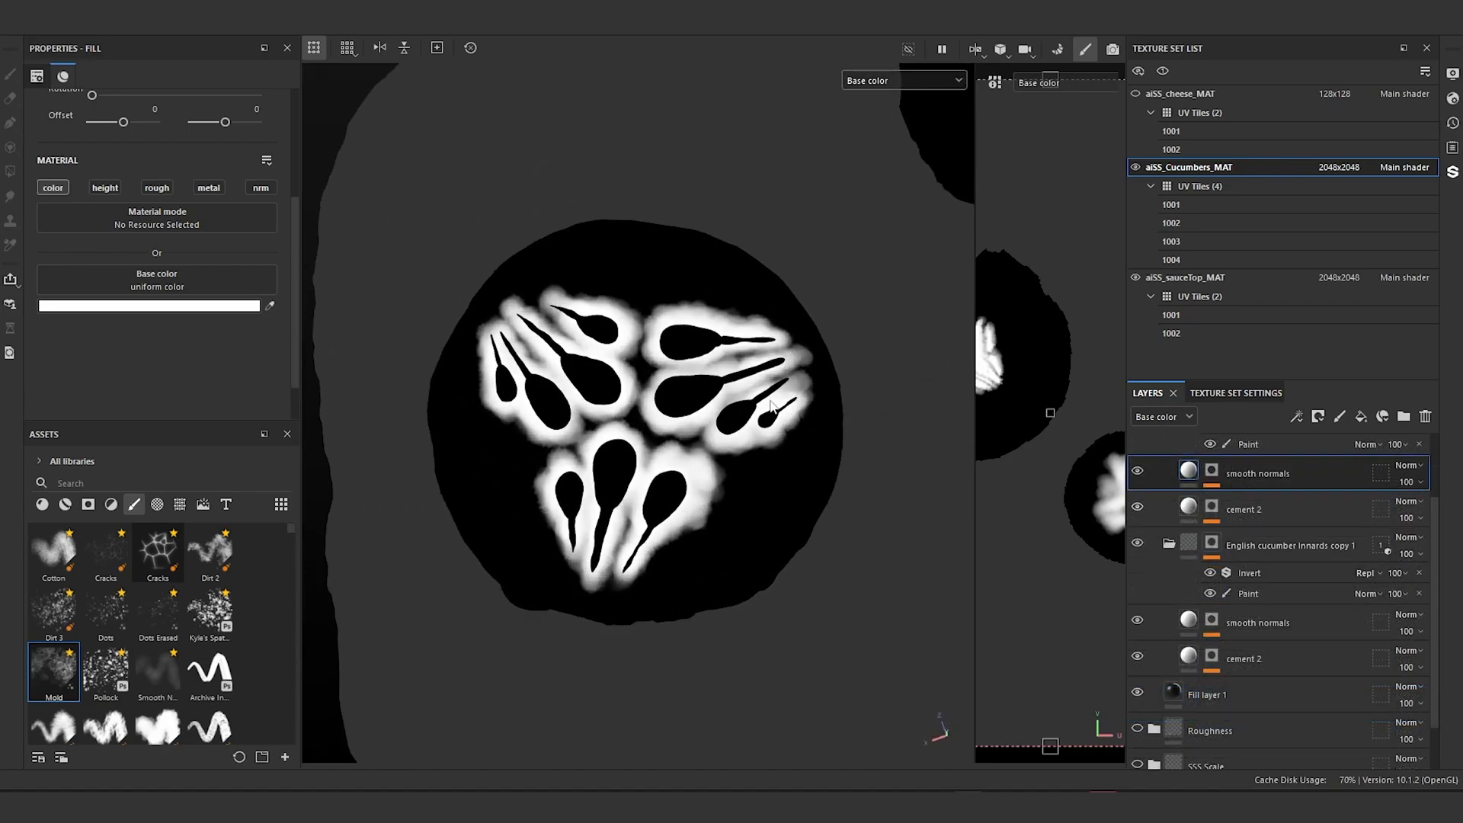
scroll(772, 407, "up", 2)
left_click(1141, 509)
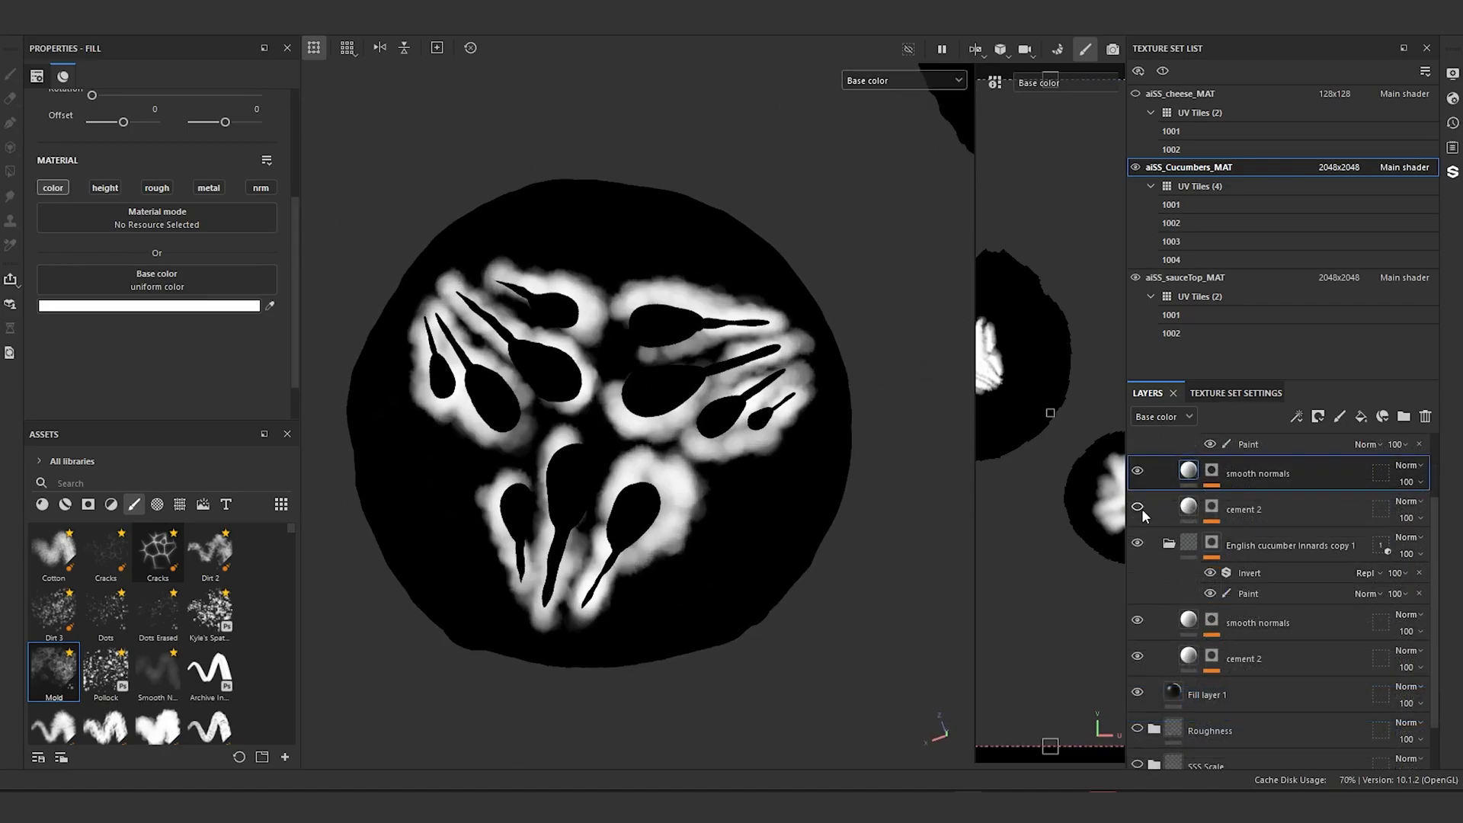
left_click(1141, 509)
left_click(1142, 509)
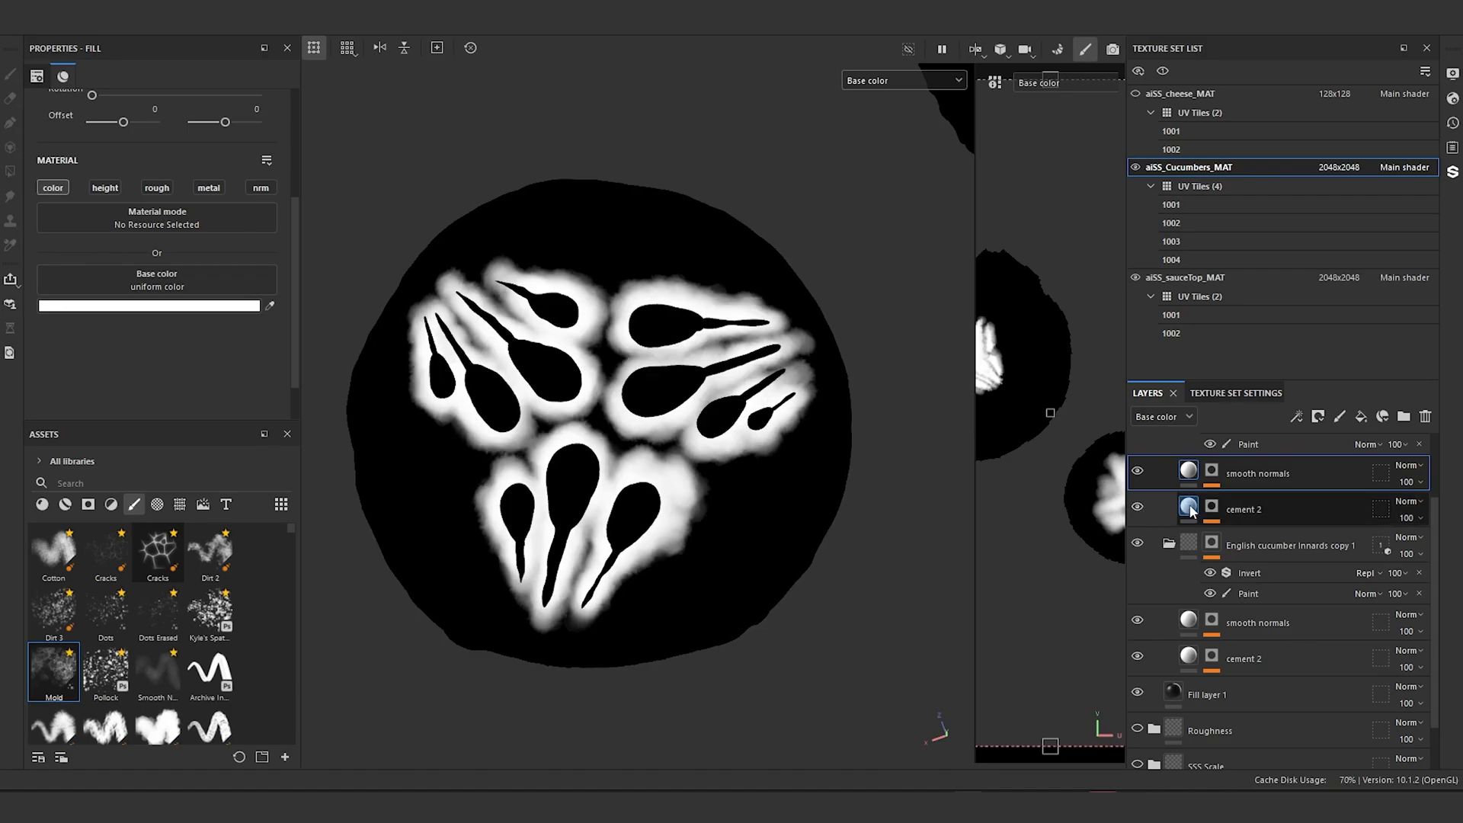
Step: Add a Blur filter to the mask of the American copy's cement 2 layer and set its intensity to 0.82
left_click(1211, 507)
right_click(1212, 511)
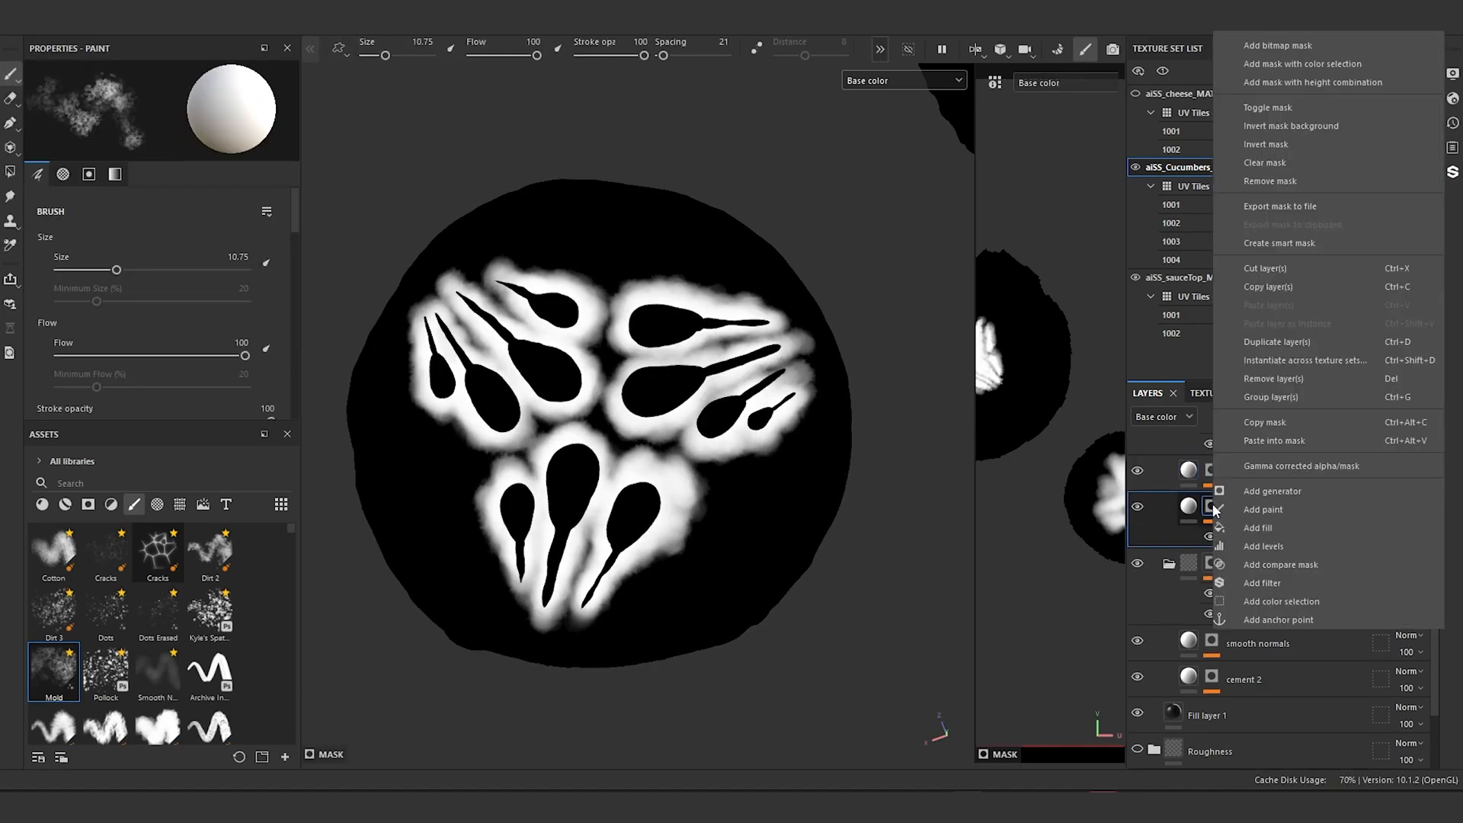
left_click(1278, 585)
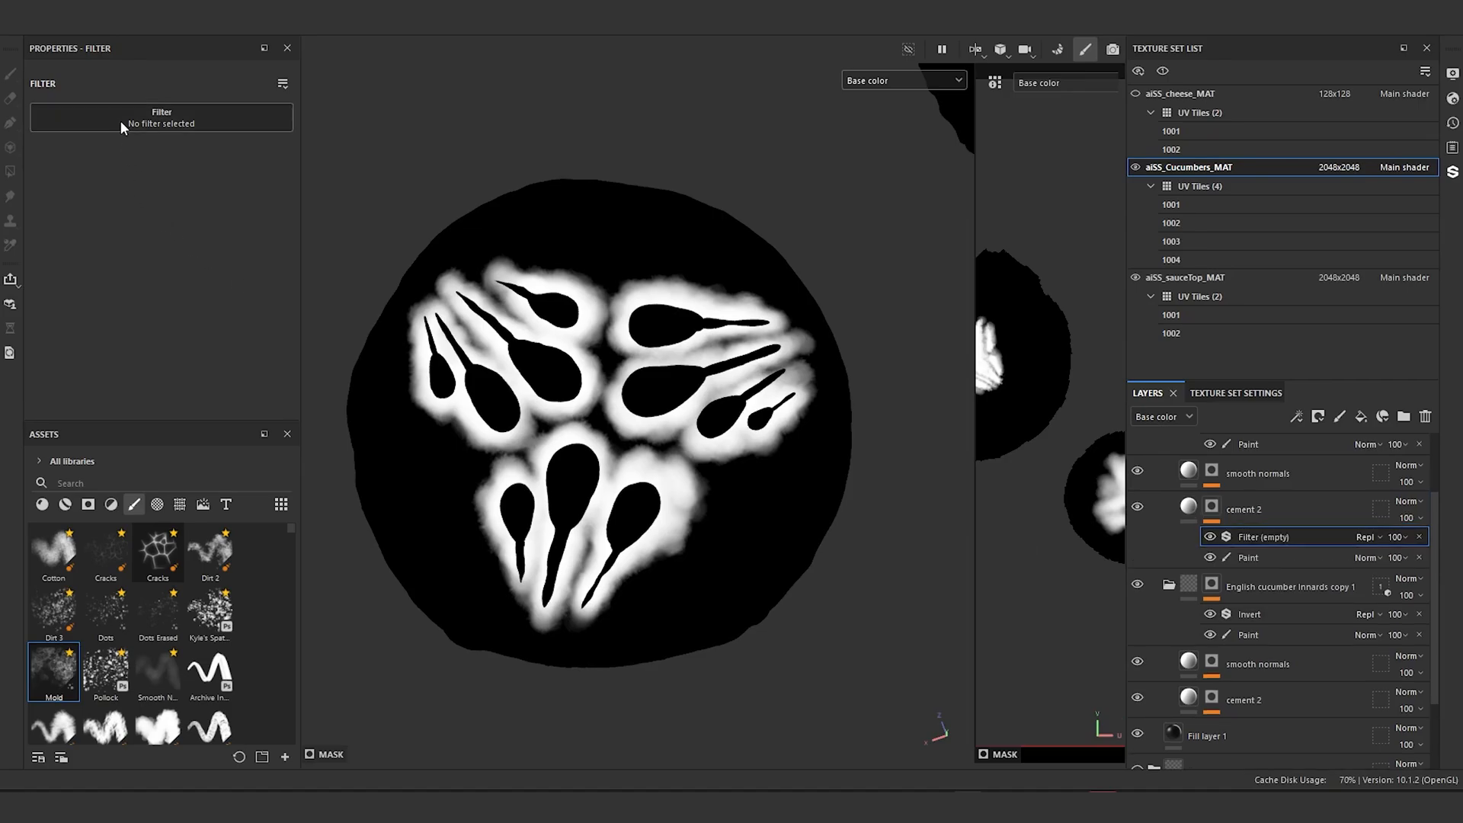
left_click(186, 117)
left_click(333, 169)
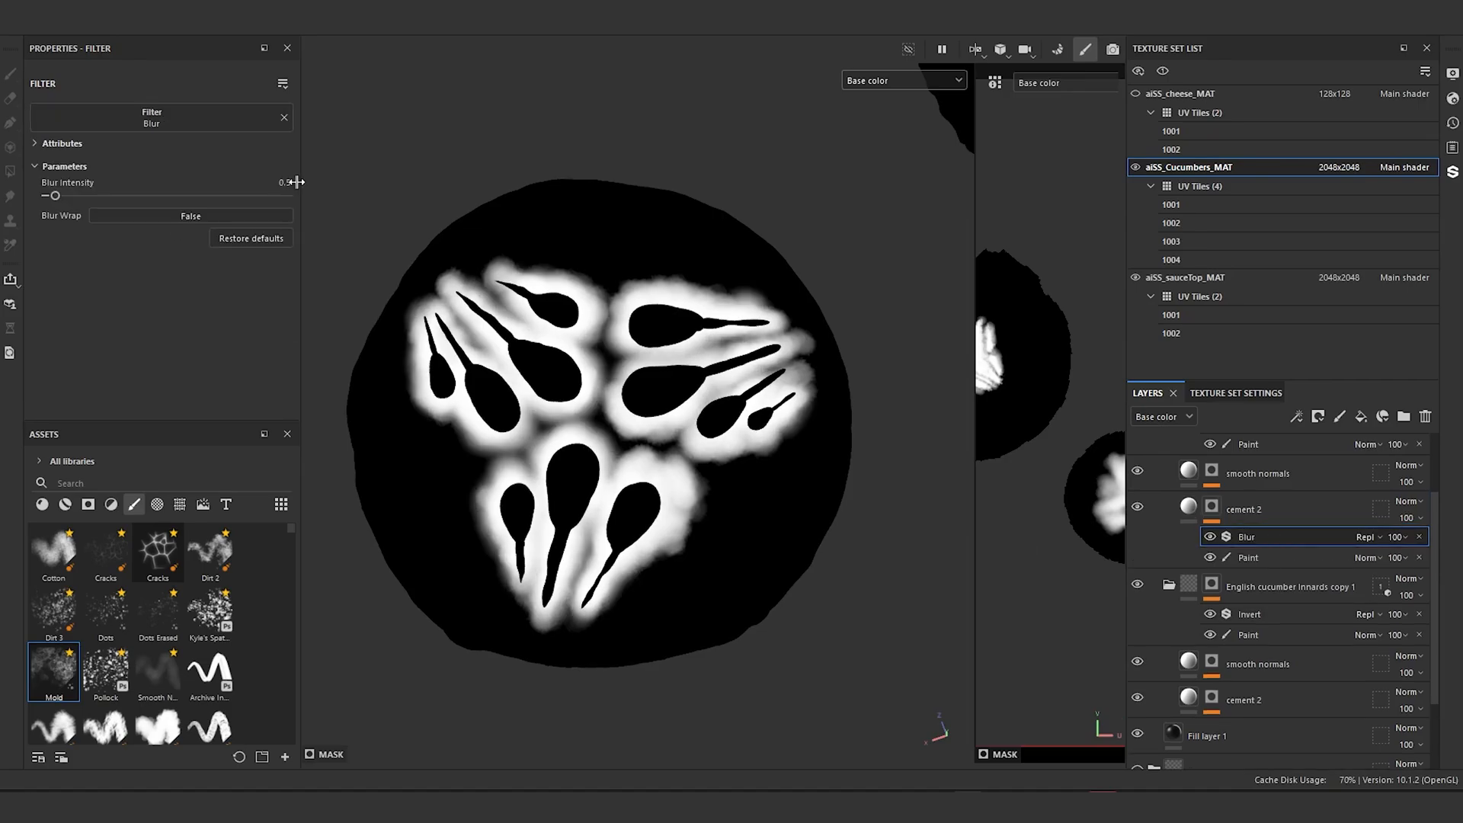
left_click_drag(57, 196, 60, 197)
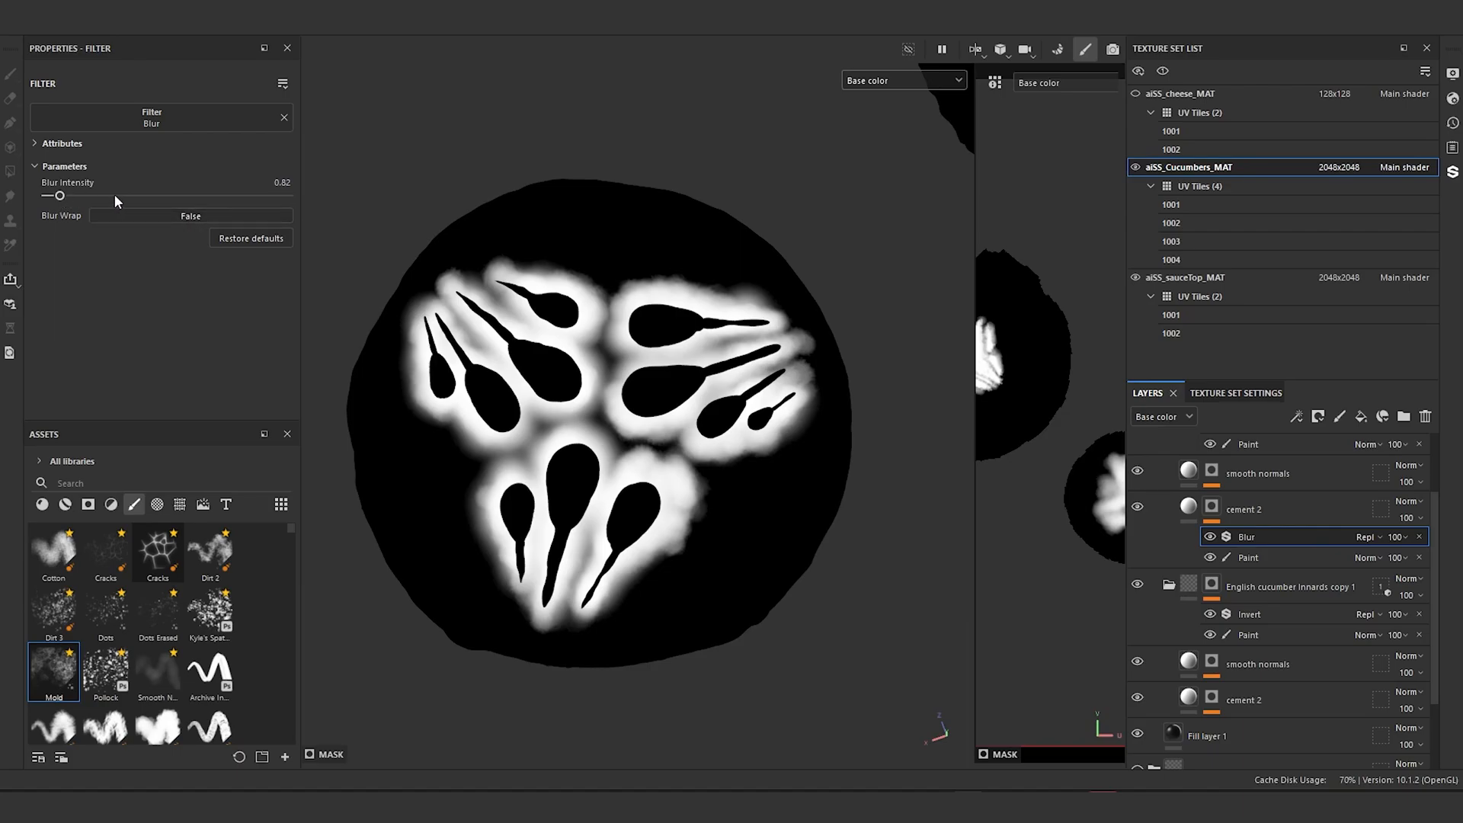
Step: Copy the Blur effect from the cement 2 mask onto the smooth normals mask in the American cucumber innards copy
right_click(1252, 534)
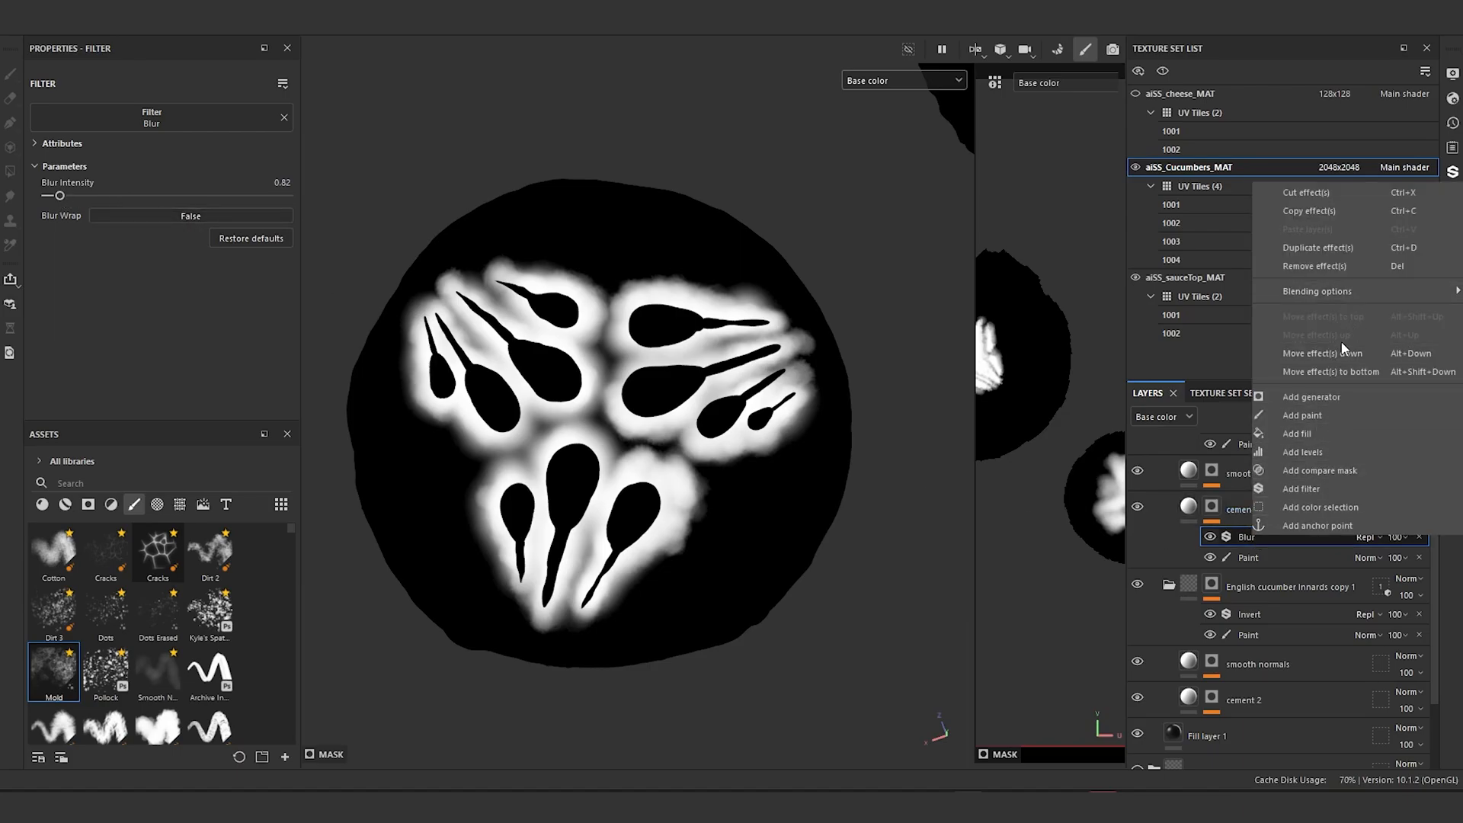
left_click(1318, 212)
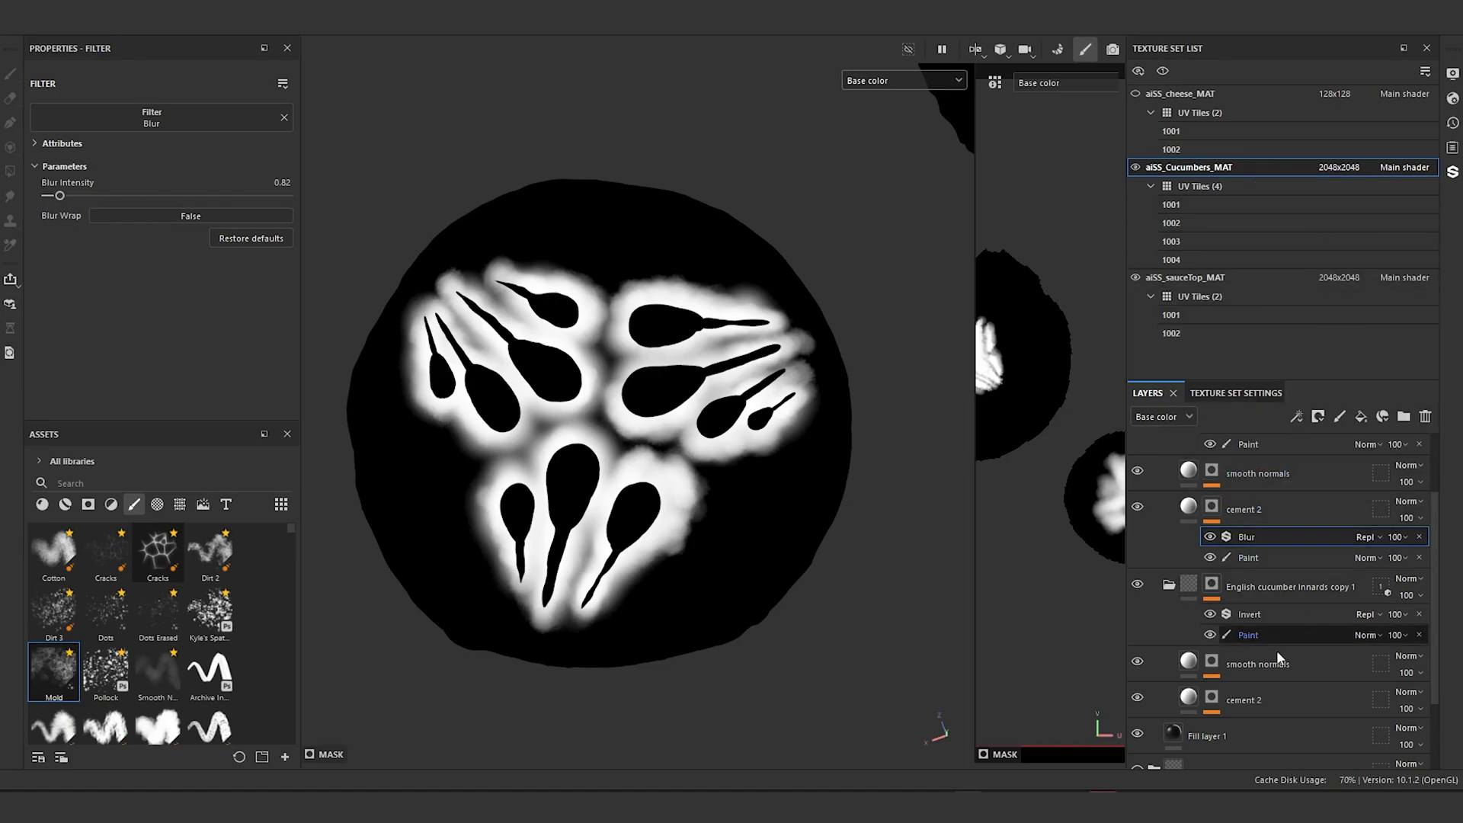
left_click(1212, 661)
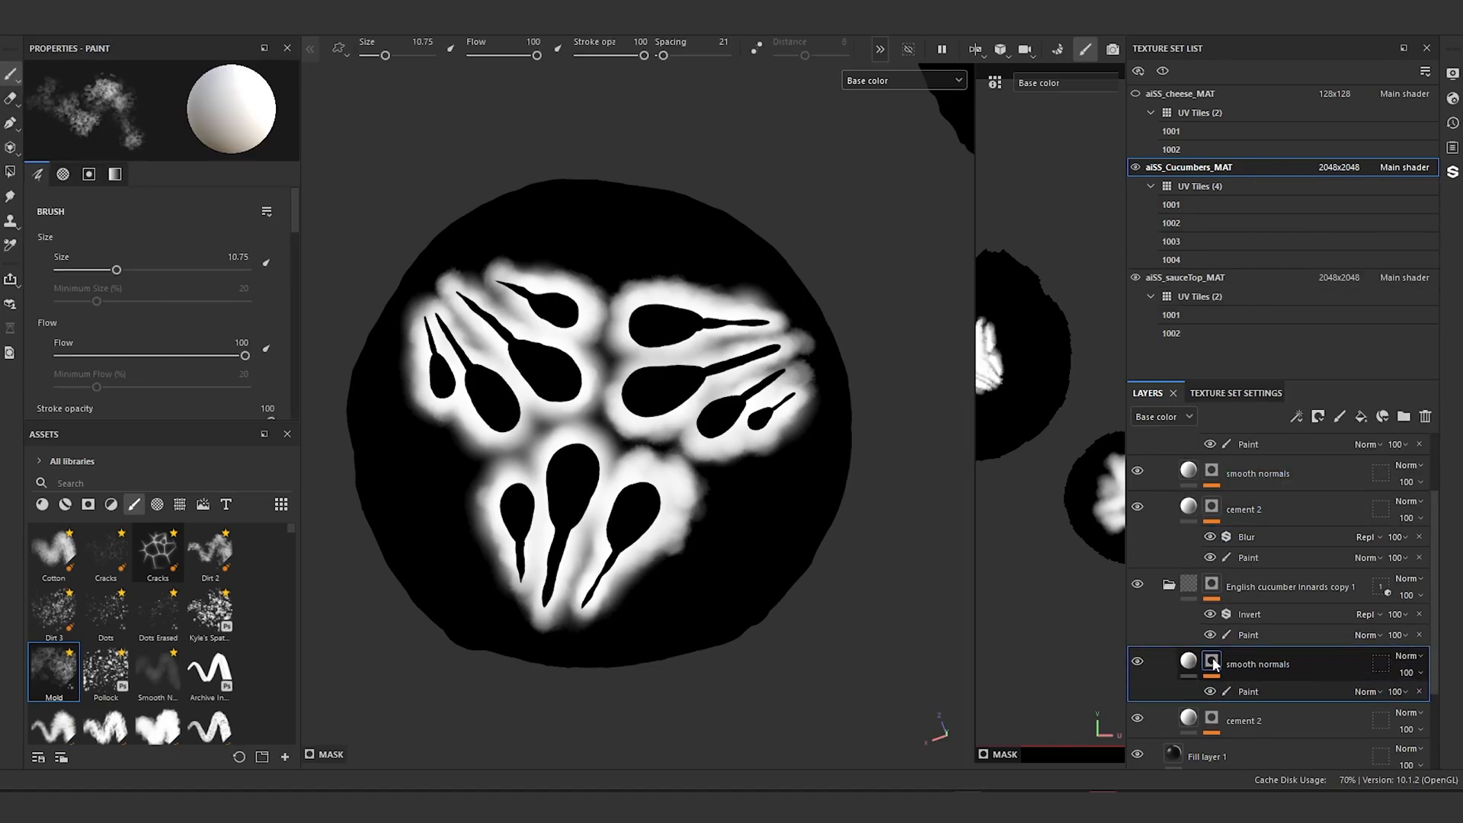
left_click(1217, 481)
right_click(1214, 476)
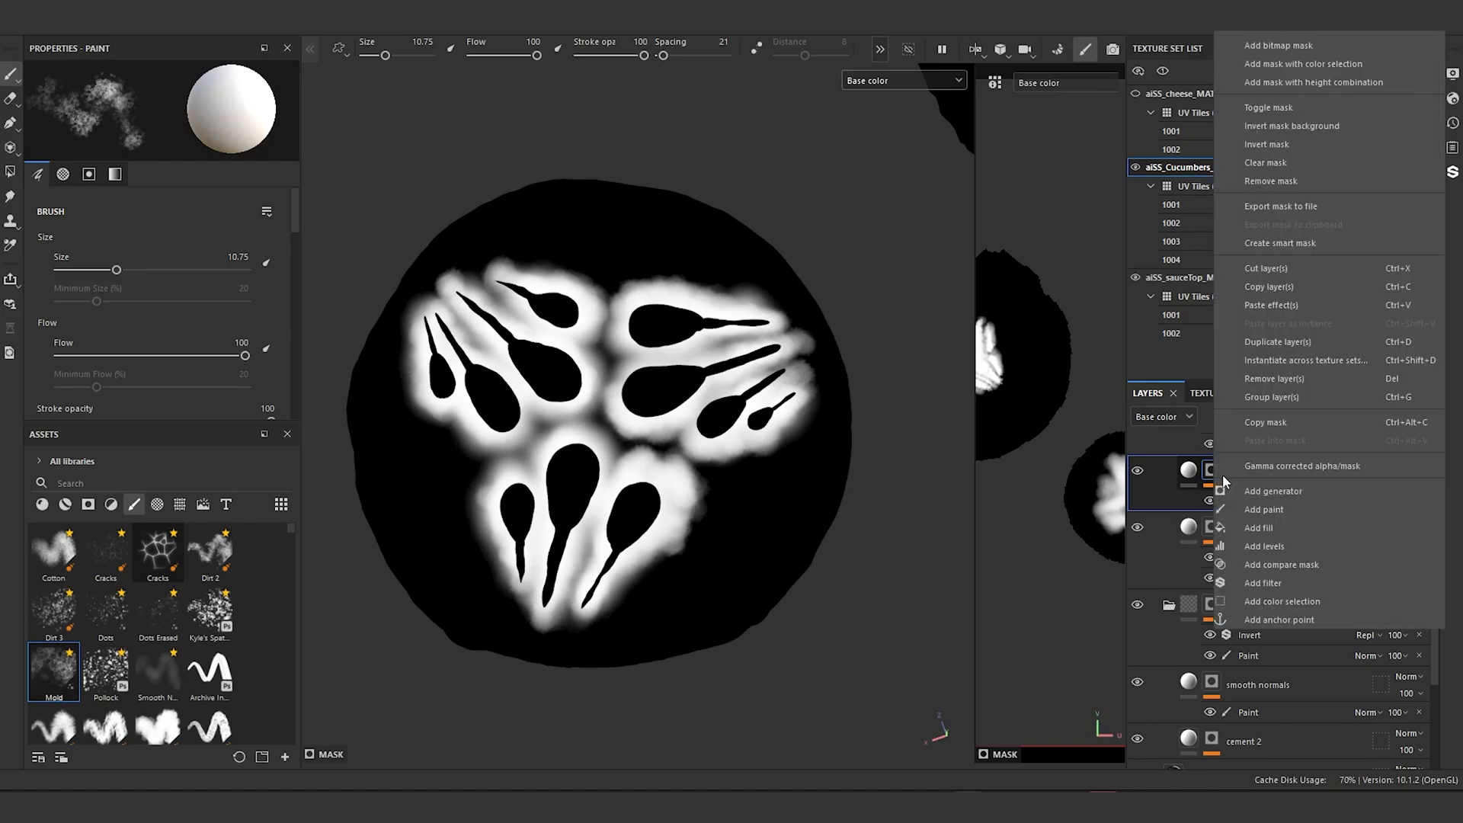
left_click(1299, 304)
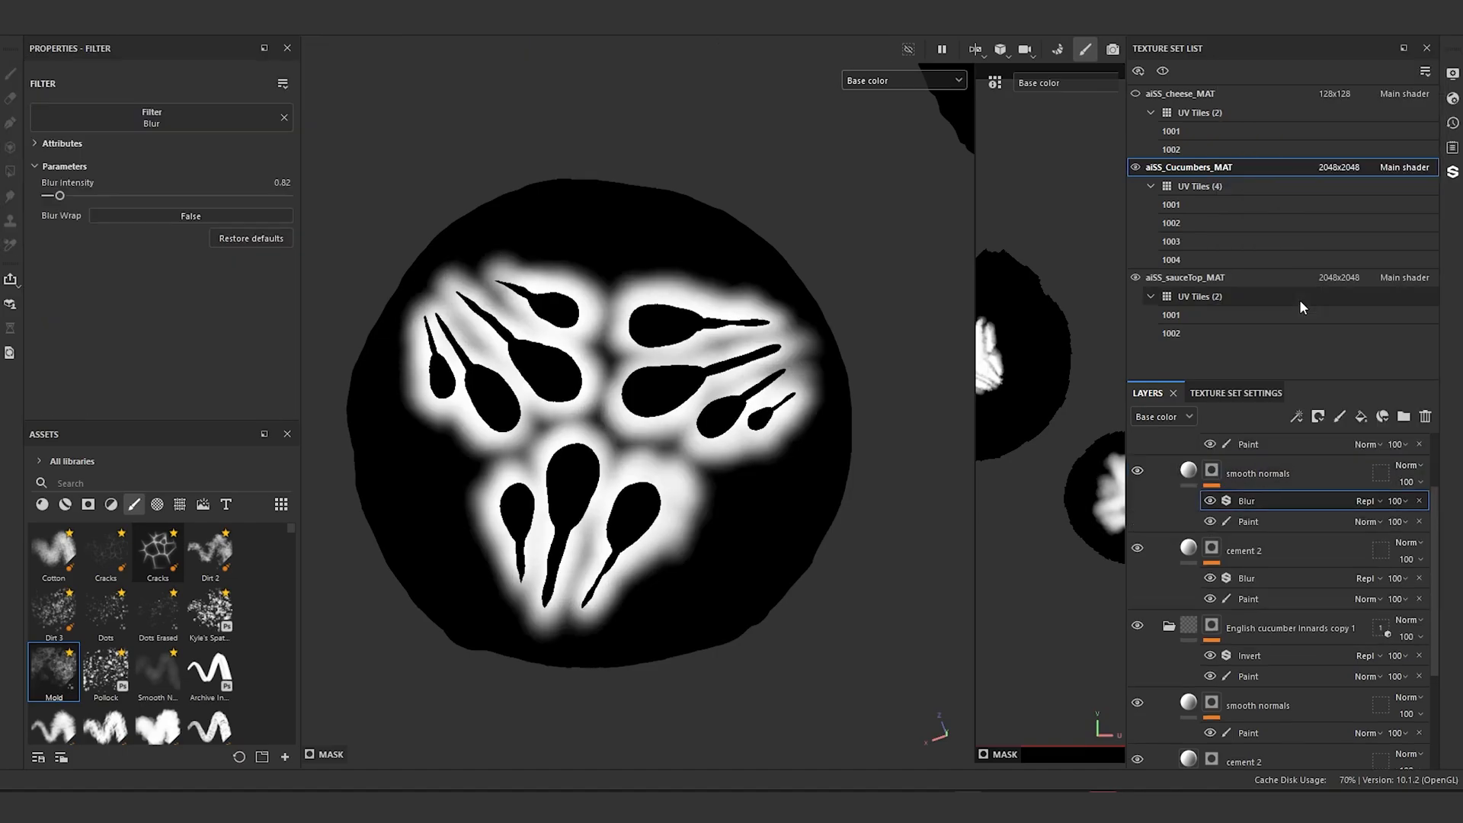
Step: Paste the copied Blur effect onto the smooth normals and cement 2 masks in the English cucumber innards copy
scroll(722, 530, "down", 3)
middle_click_drag(769, 506, 484, 683, "alt")
middle_click_drag(724, 555, 630, 536, "alt")
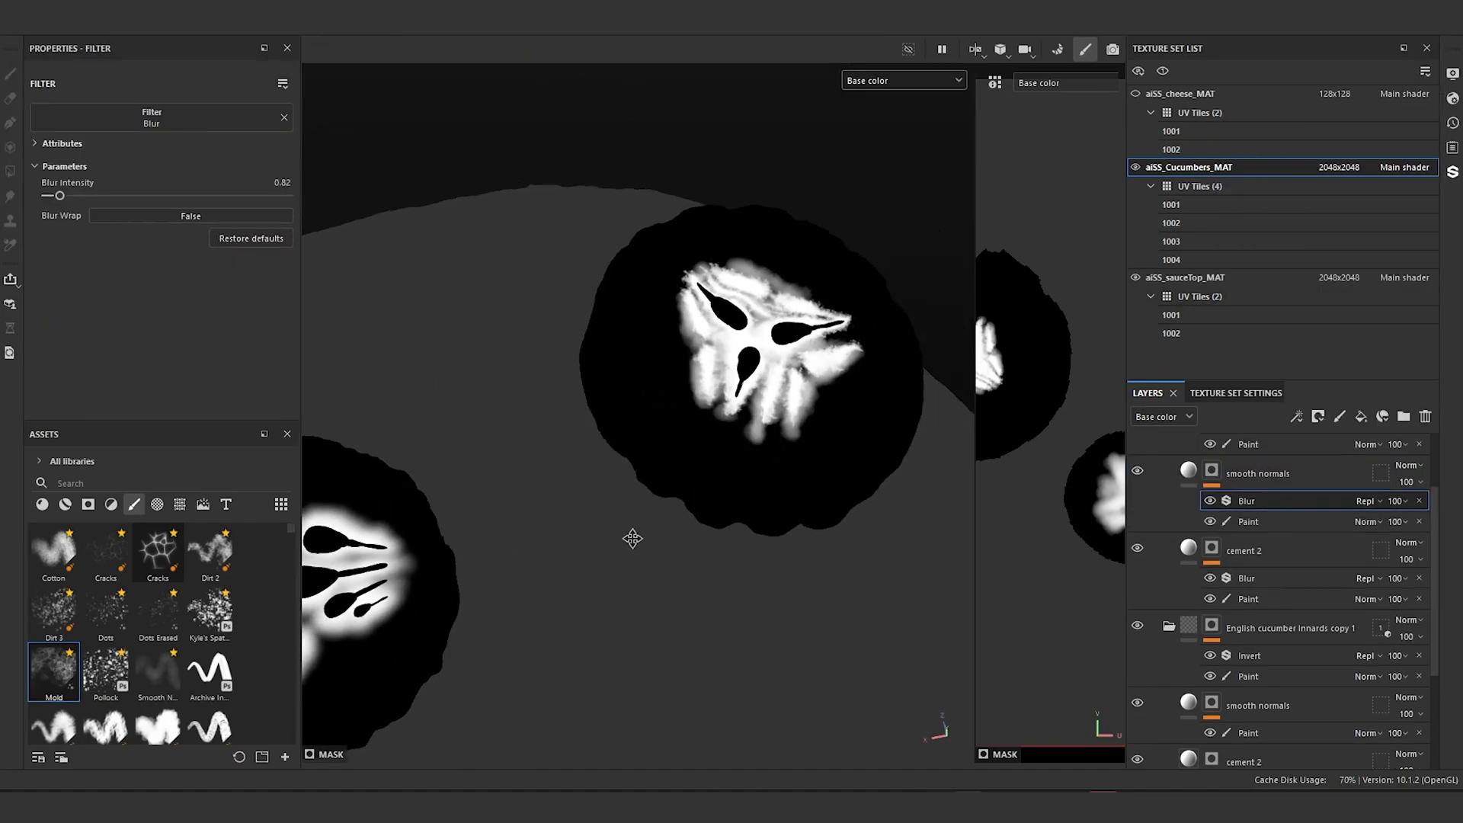
scroll(1269, 658, "down", 2)
scroll(1242, 626, "down", 2)
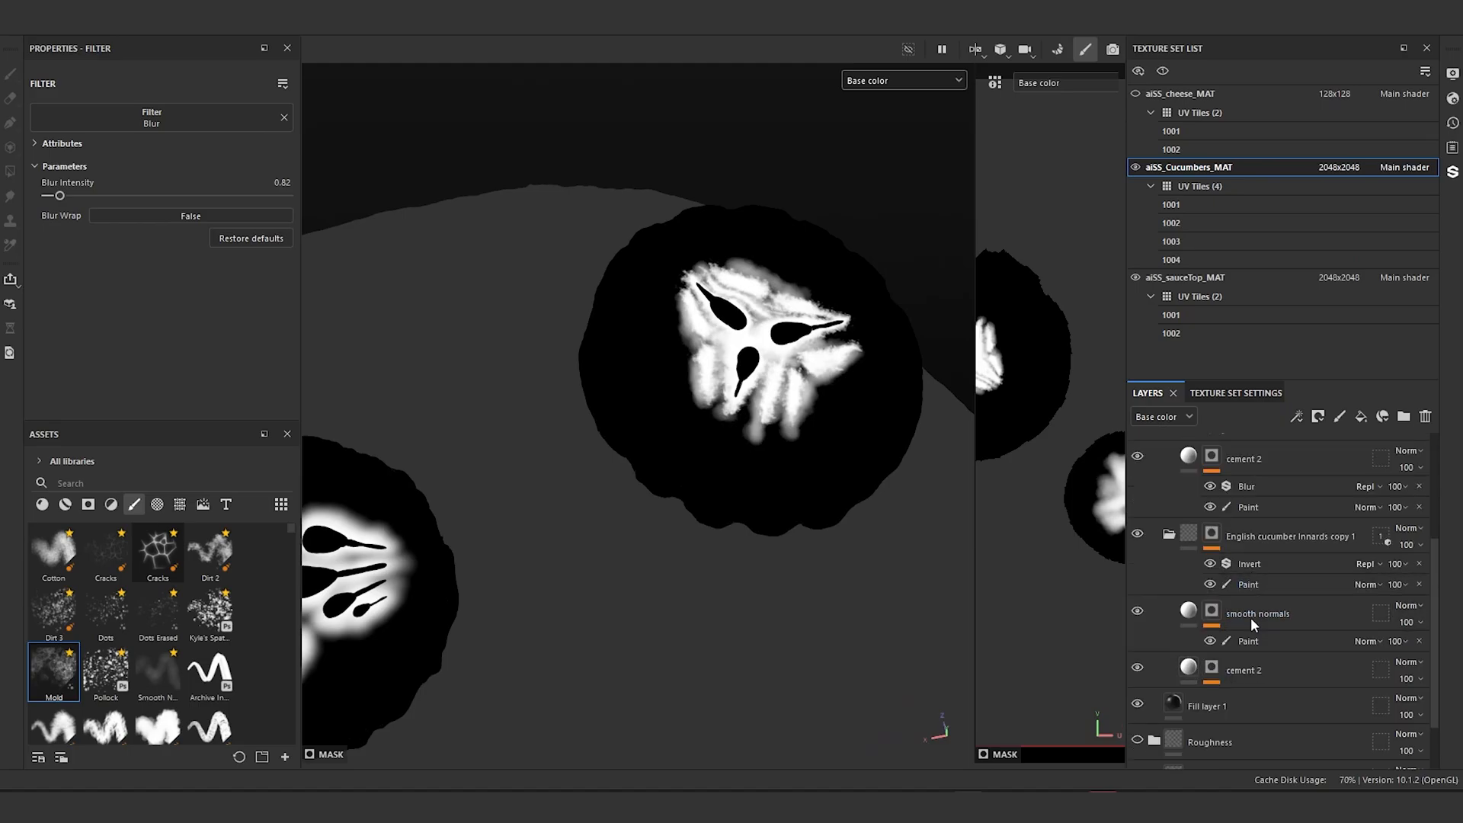
left_click(1212, 613)
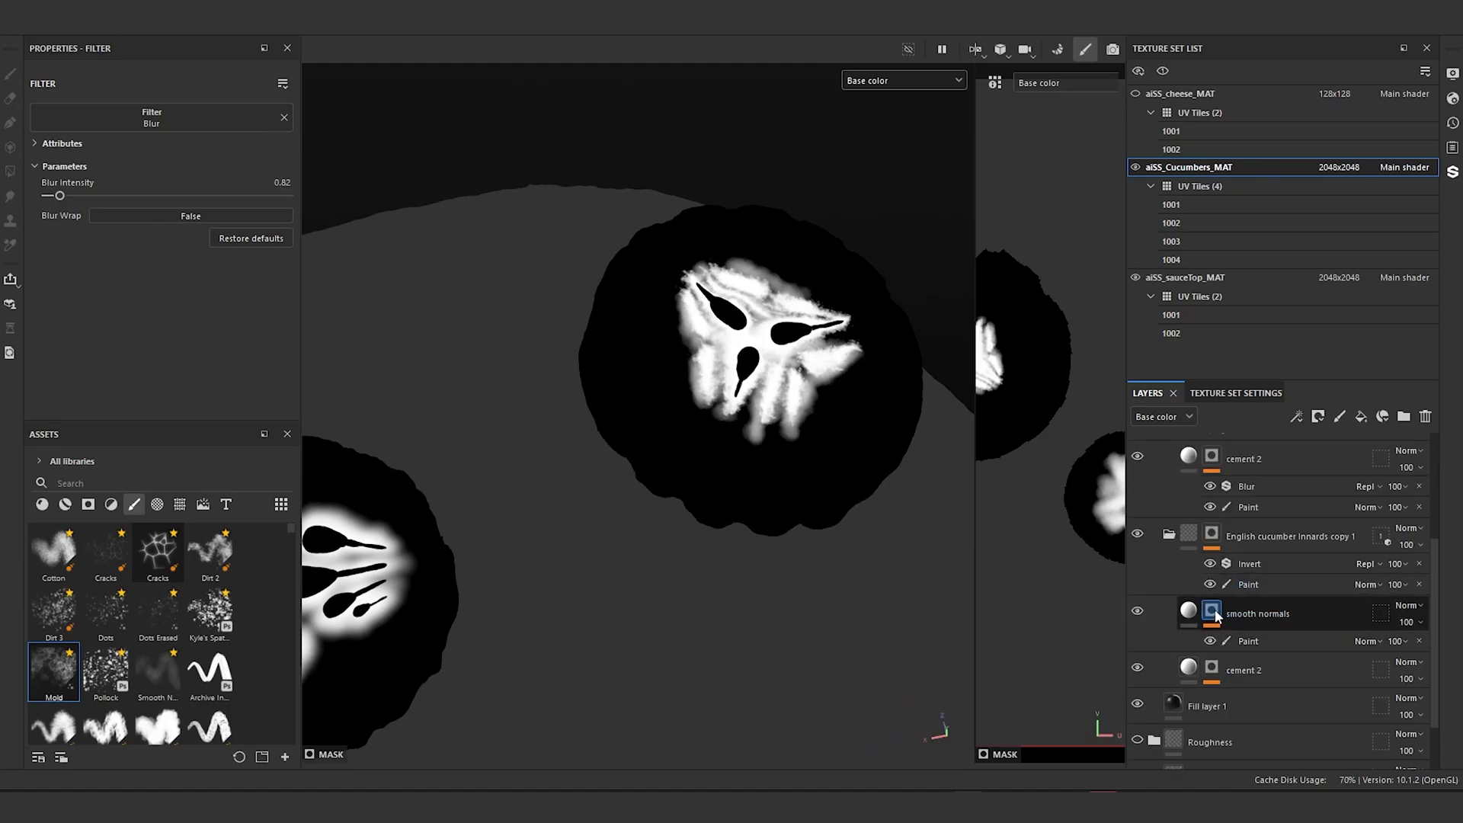
right_click(1215, 615)
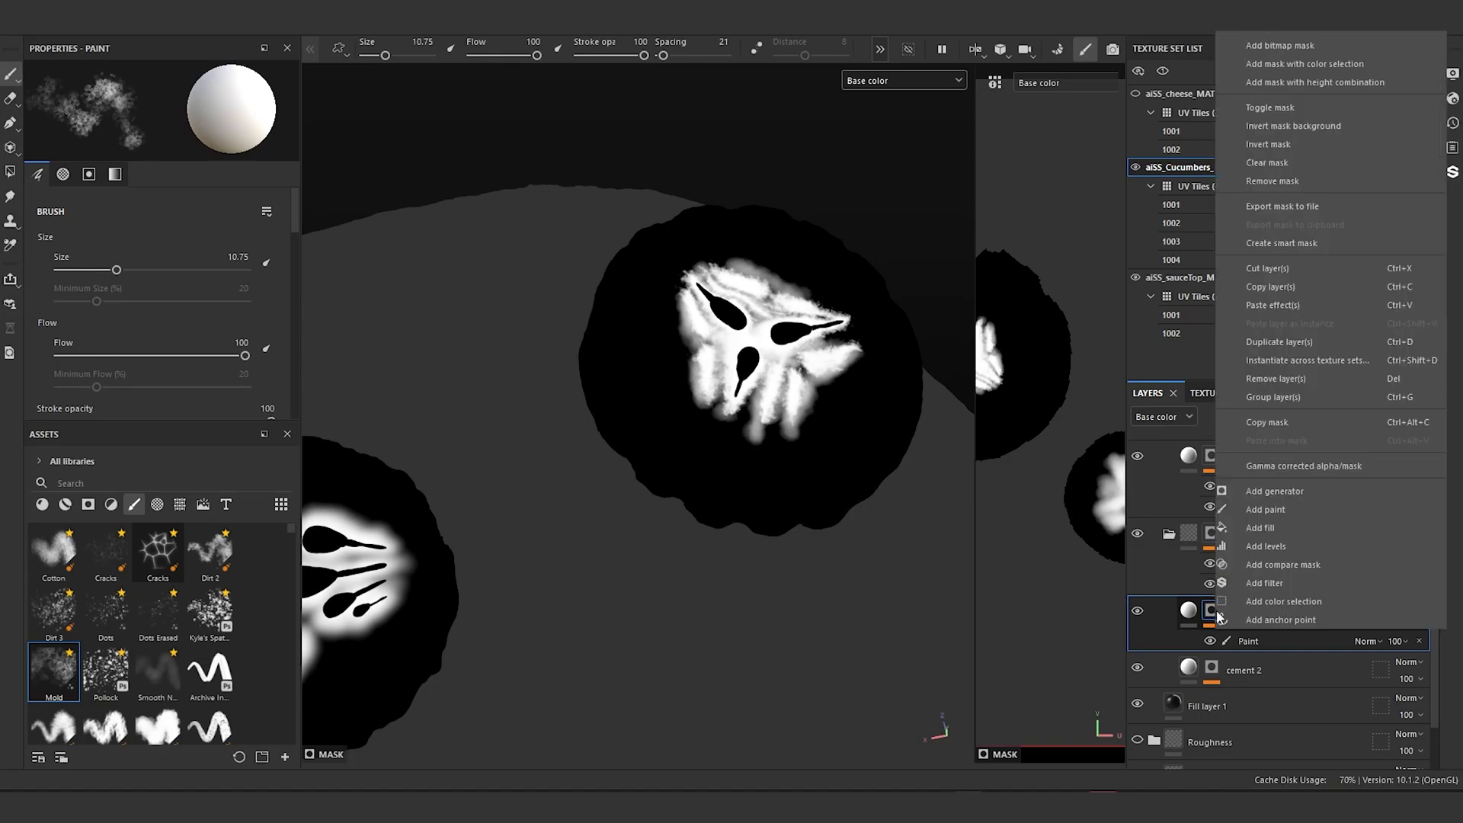
left_click(1292, 306)
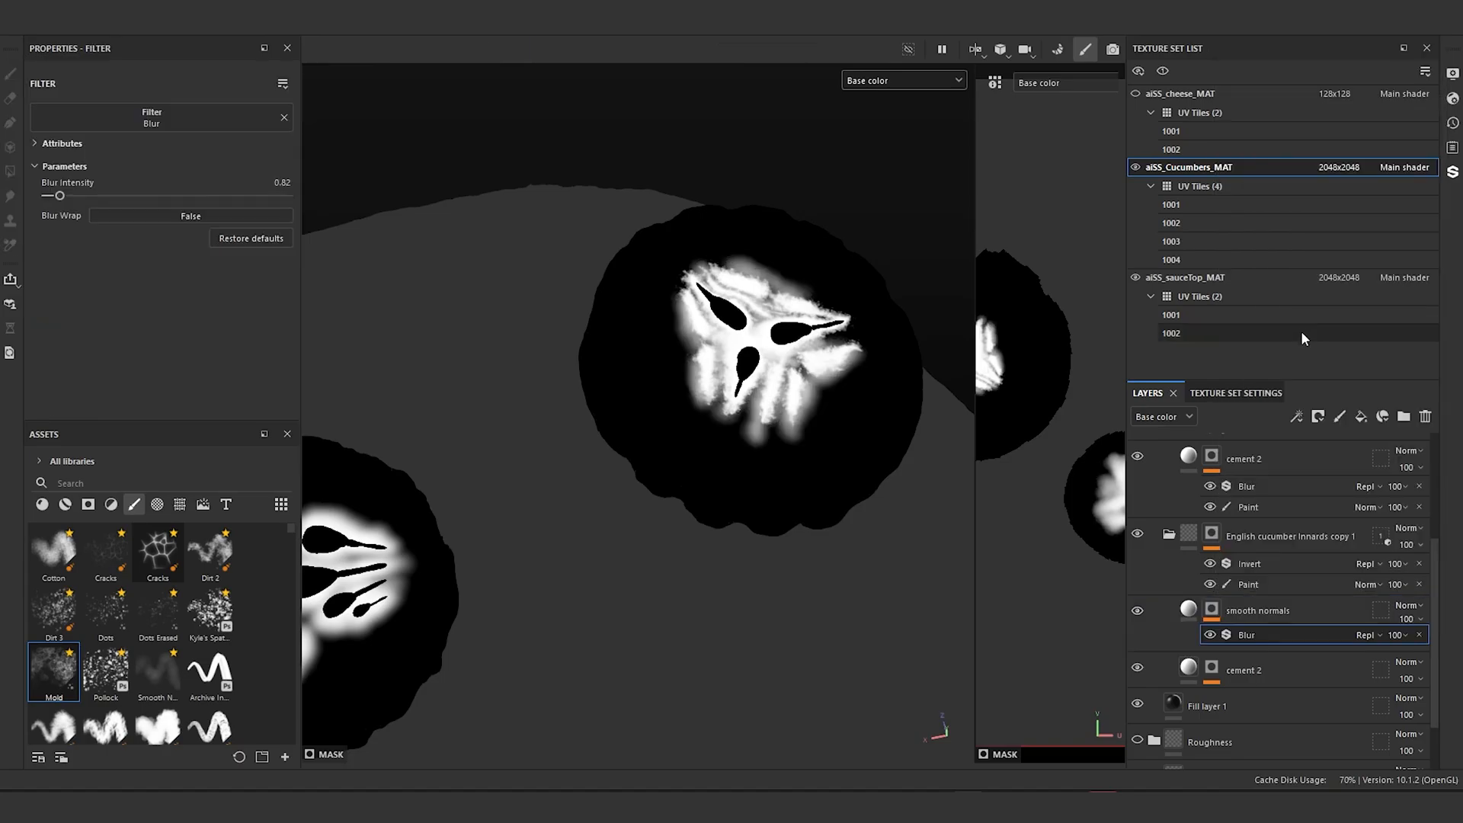
left_click(1212, 690)
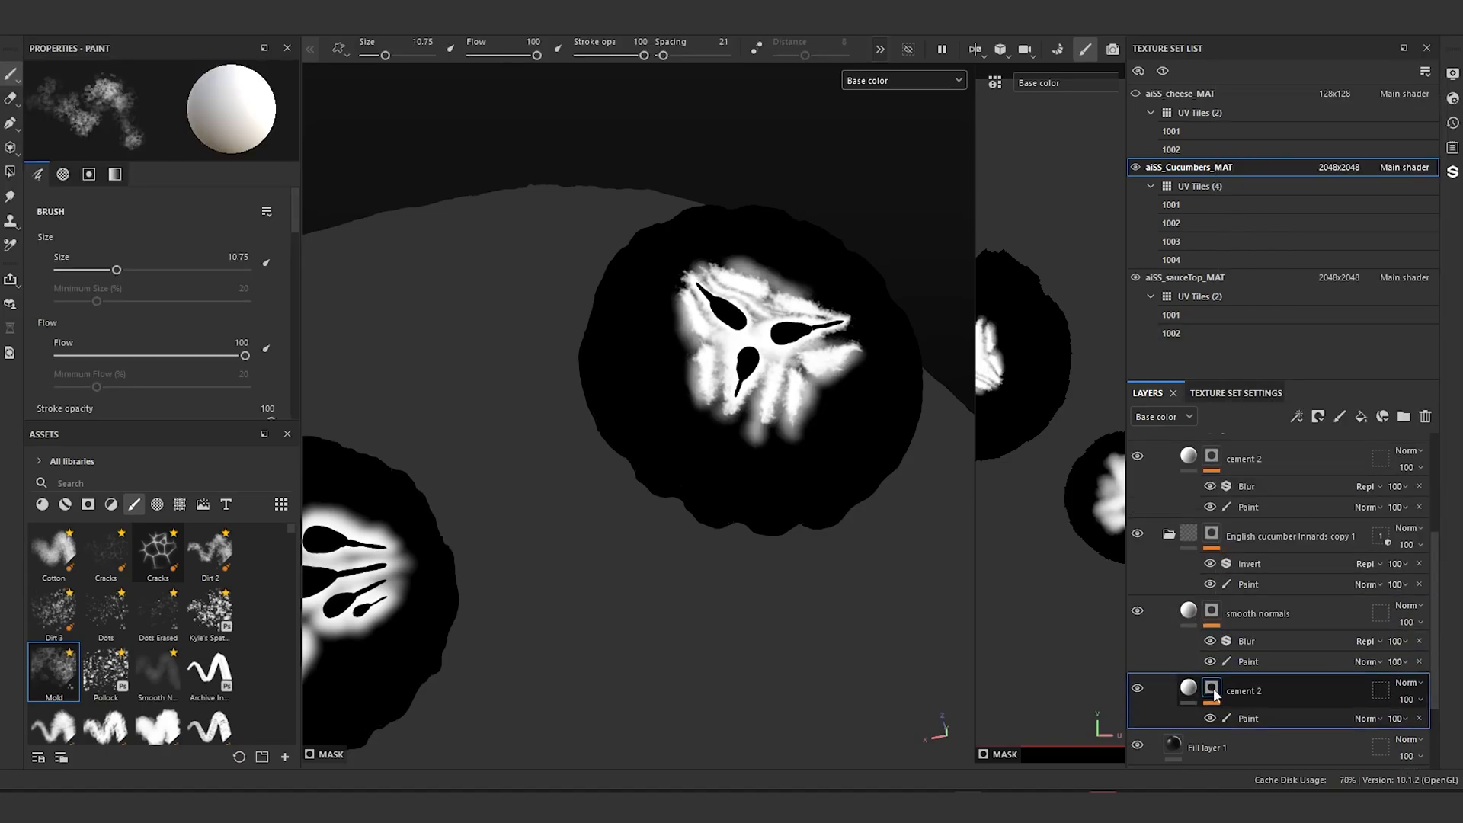
right_click(1215, 694)
left_click(1300, 363)
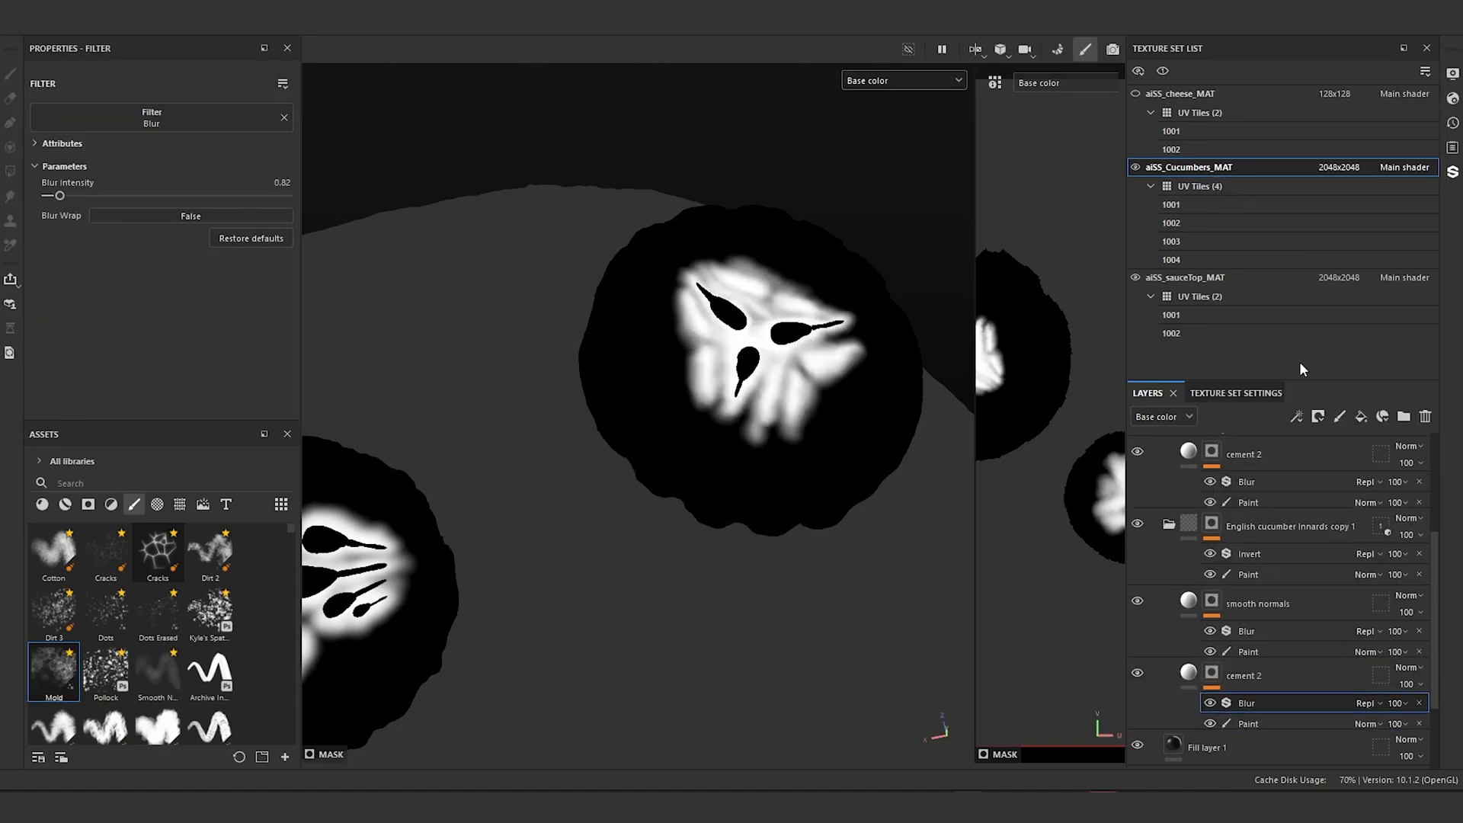
Step: Check the blurred transmission masks on both cucumber slices and collapse the Transmission folder
scroll(594, 405, "down", 5)
left_click_drag(716, 414, 560, 423, "alt")
scroll(631, 387, "up", 4)
left_click_drag(659, 393, 599, 474, "alt")
scroll(623, 457, "up", 3)
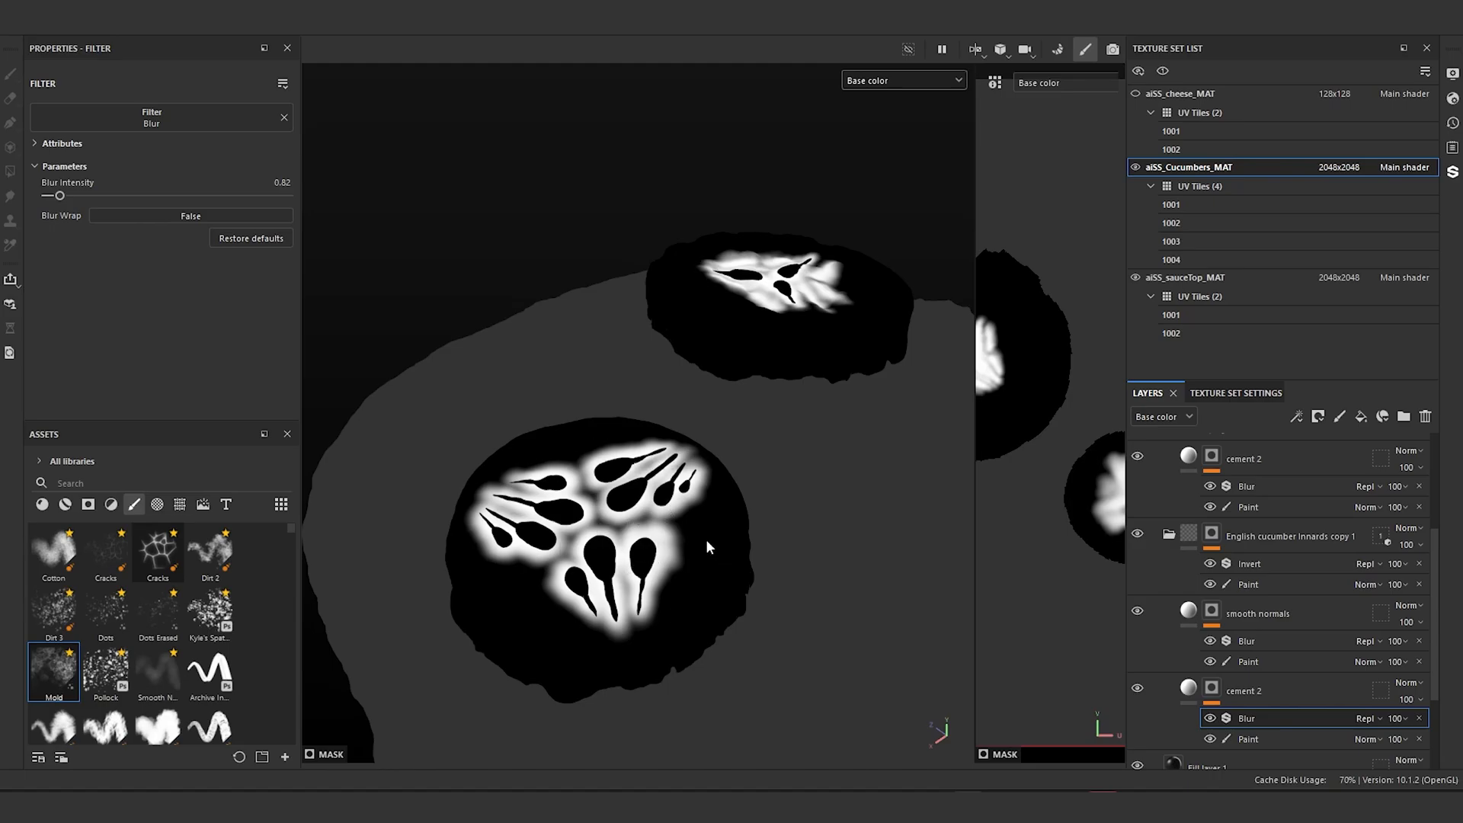
scroll(1255, 541, "up", 3)
left_click(1155, 452)
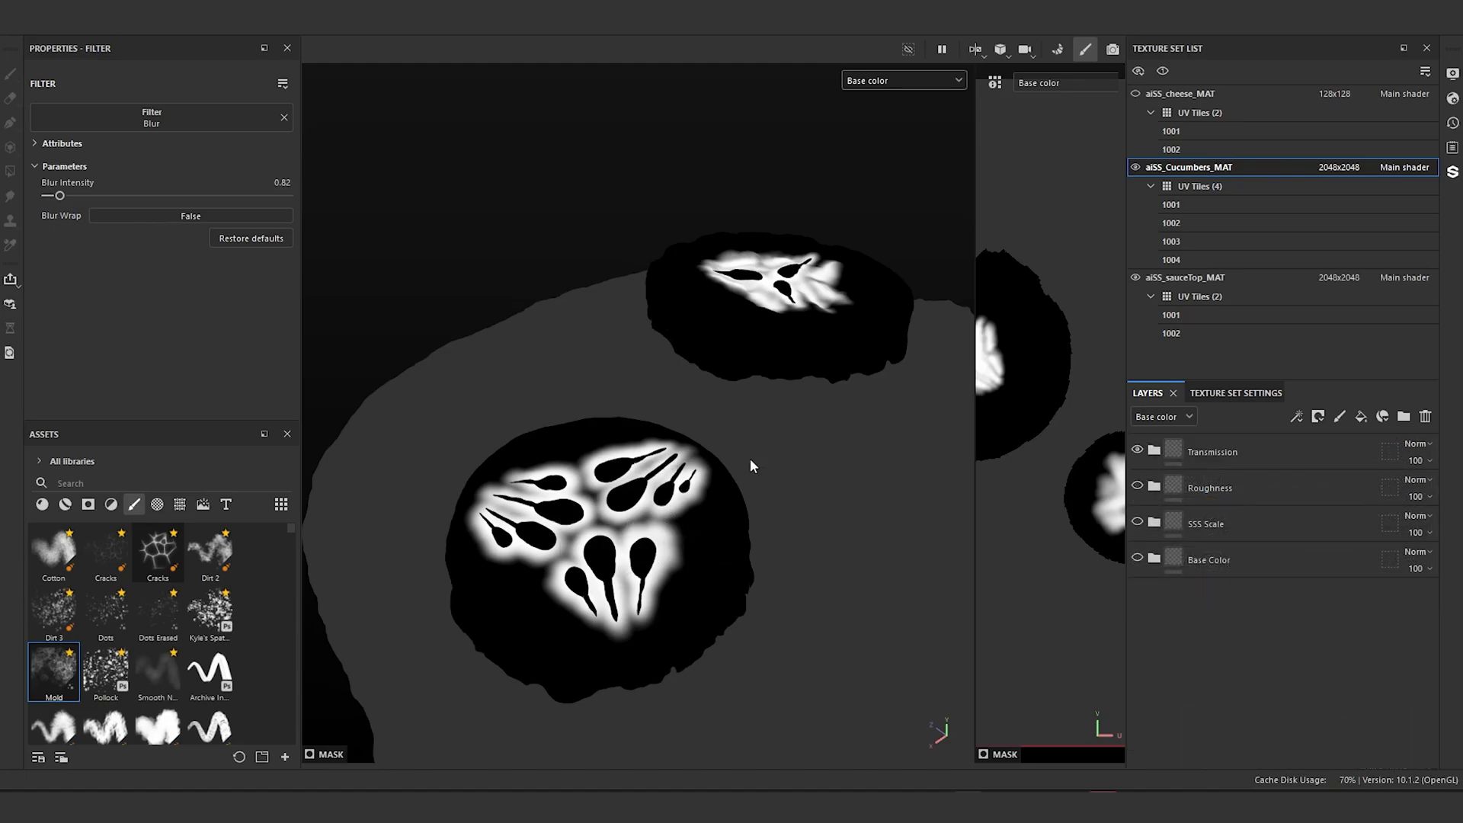
Step: Duplicate the Transmission folder in the cucumbers' layer stack and name the copy Transmission Depth
mouse_move(750, 459)
left_mouse_down("alt")
mouse_move(716, 536)
mouse_move(661, 496)
mouse_move(698, 465)
mouse_move(757, 457)
left_mouse_up("alt")
scroll(663, 498, "up", 2)
left_click(1199, 454)
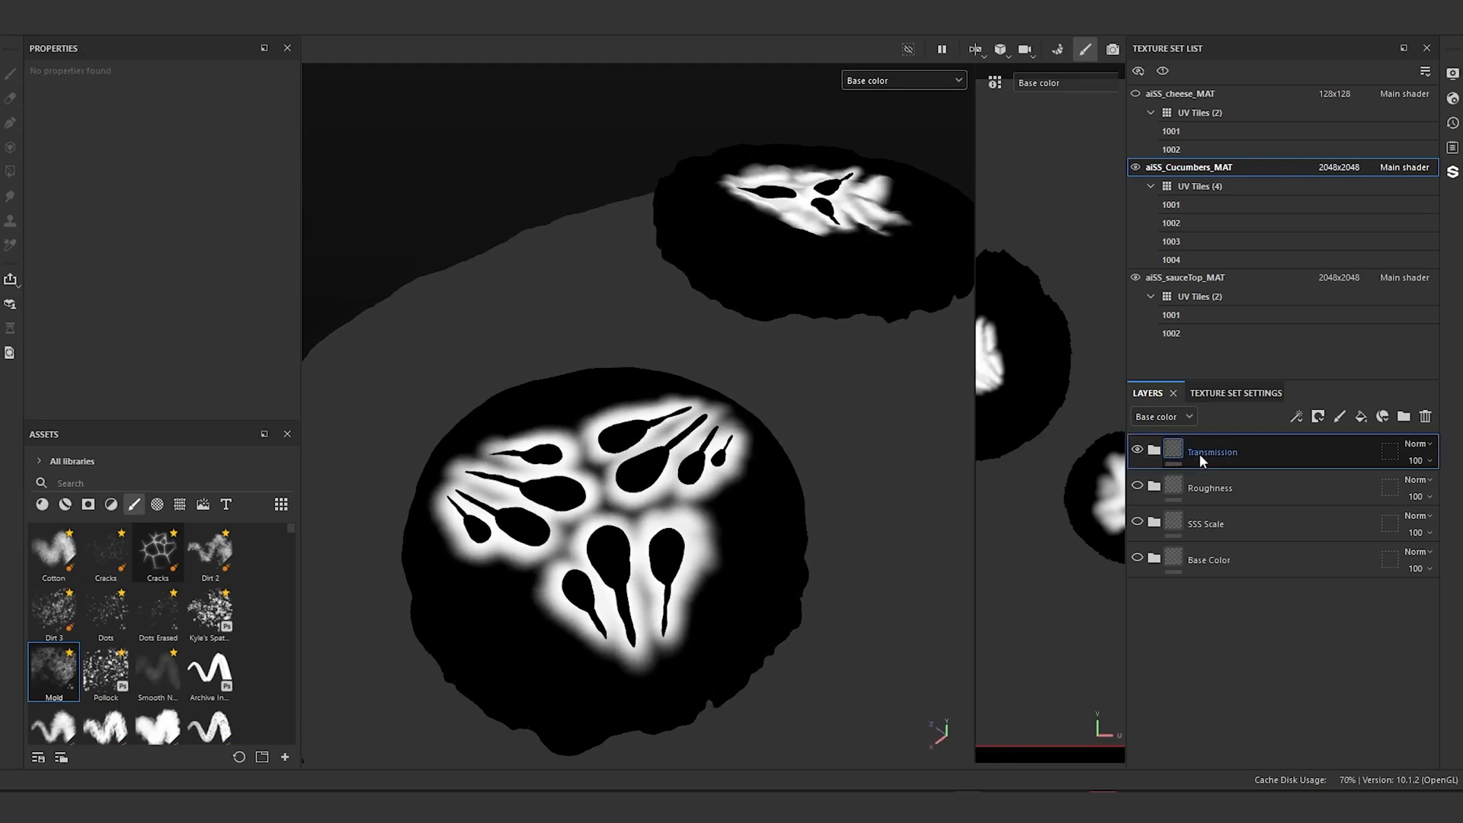
key("ctrl+d")
double_click(1200, 455)
left_click_drag(1245, 451, 1342, 463)
type("Depth")
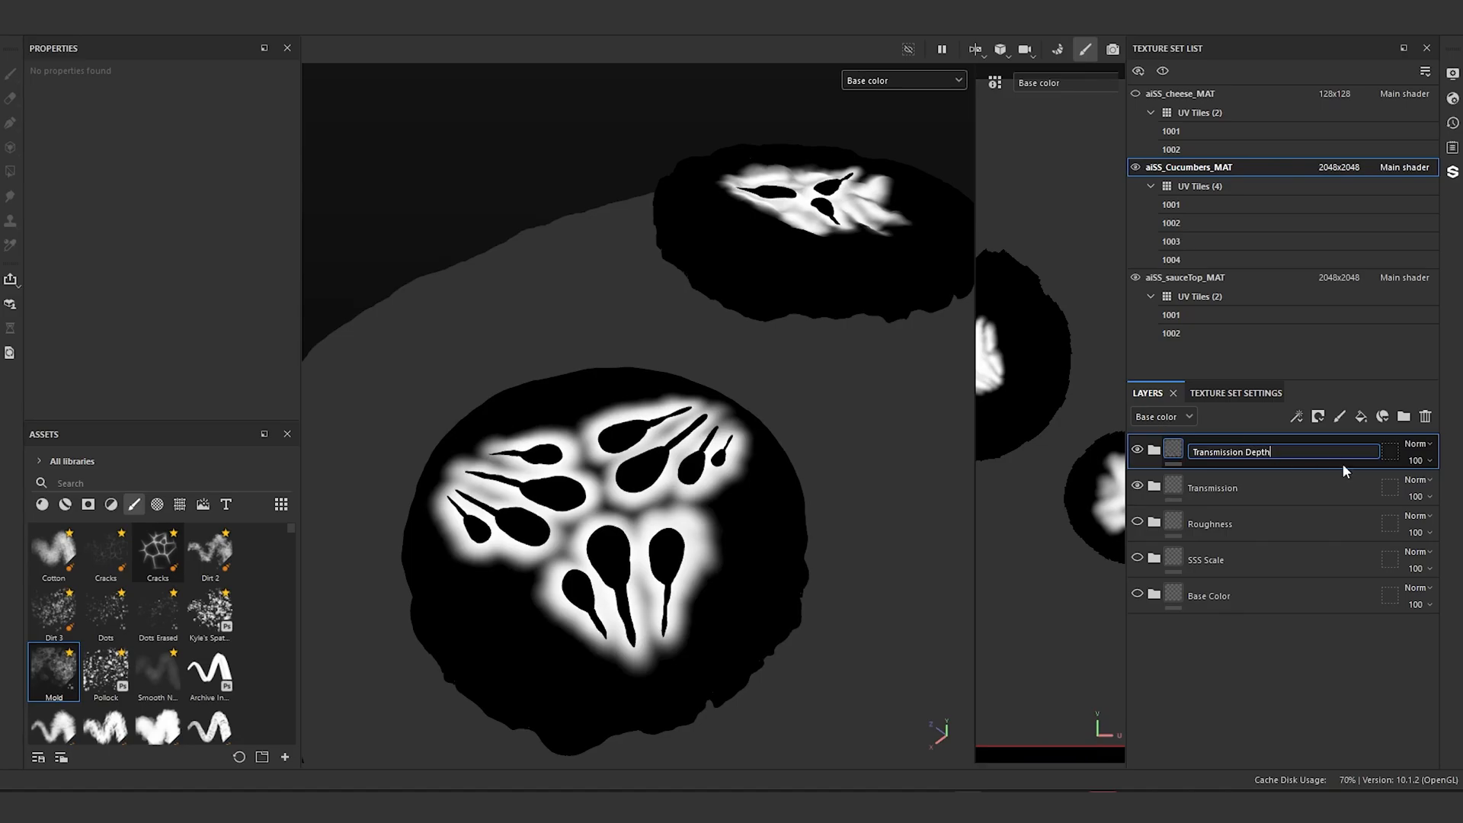
key("Return")
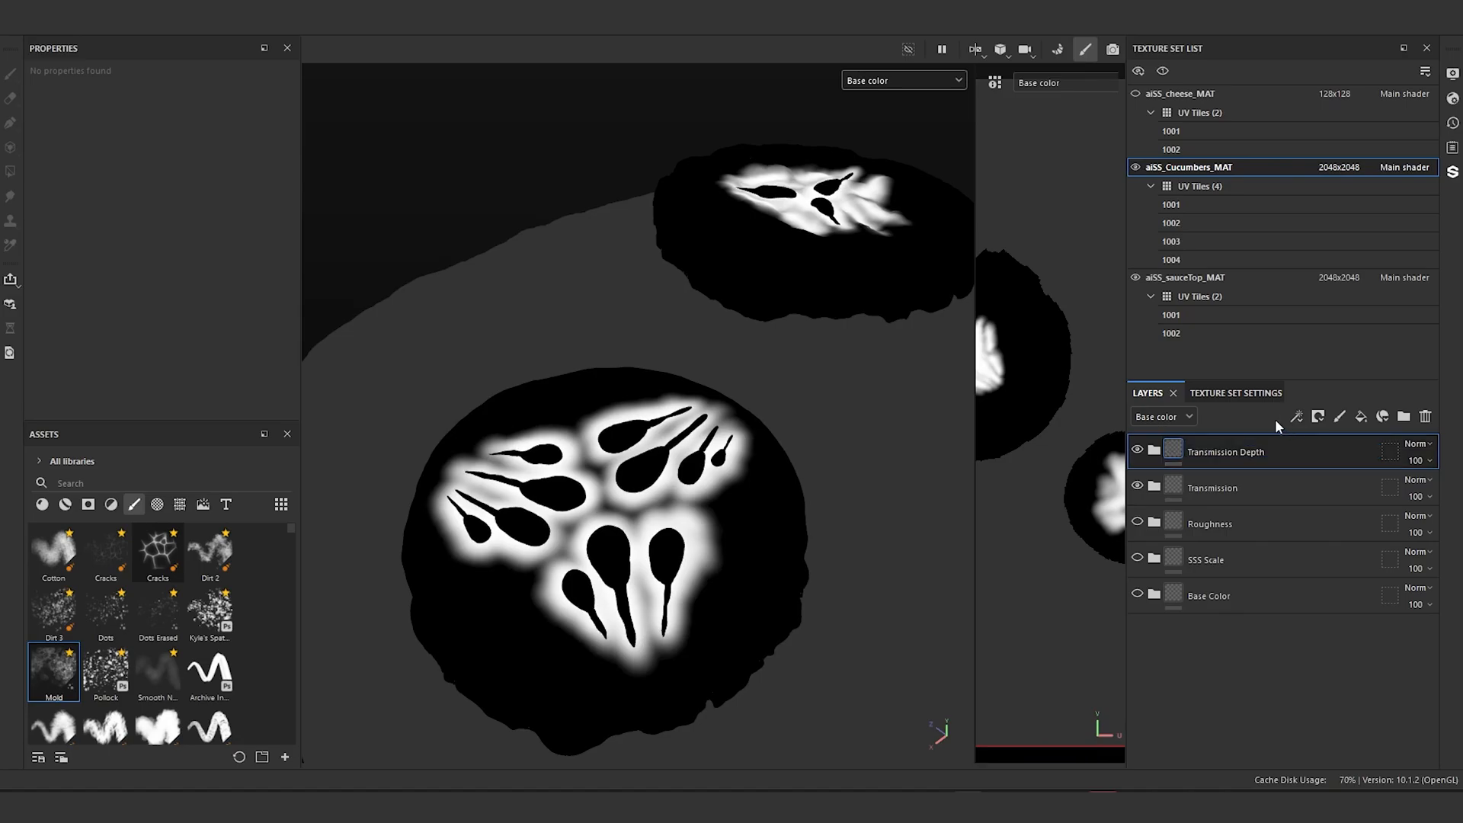
Step: In the Transmission Depth folder, set the base color value of the American cucumber copy's smooth normals layer to 0.35
left_click_drag(634, 462, 754, 453, "alt")
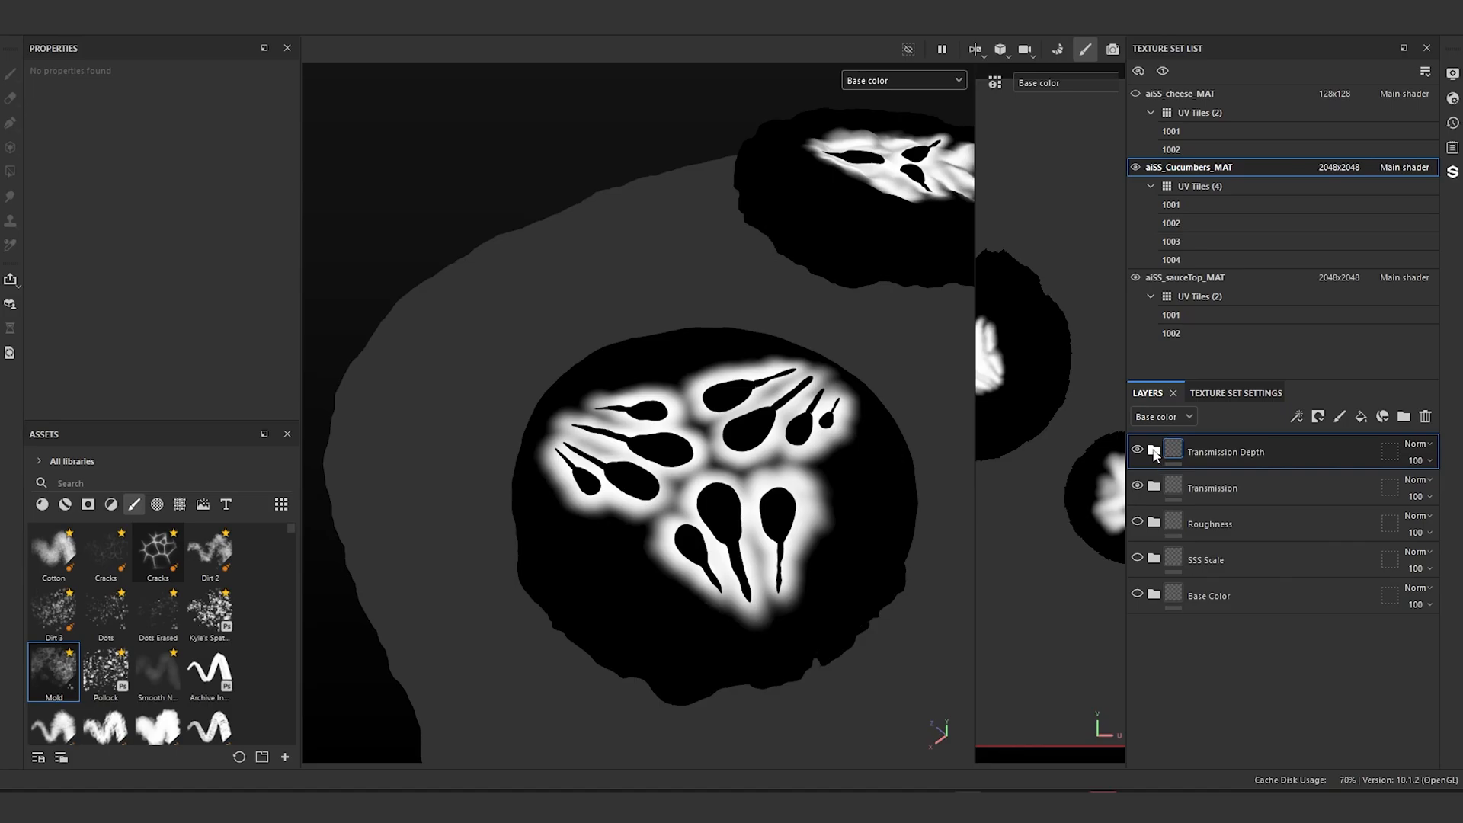
left_click(1154, 451)
left_click(1189, 523)
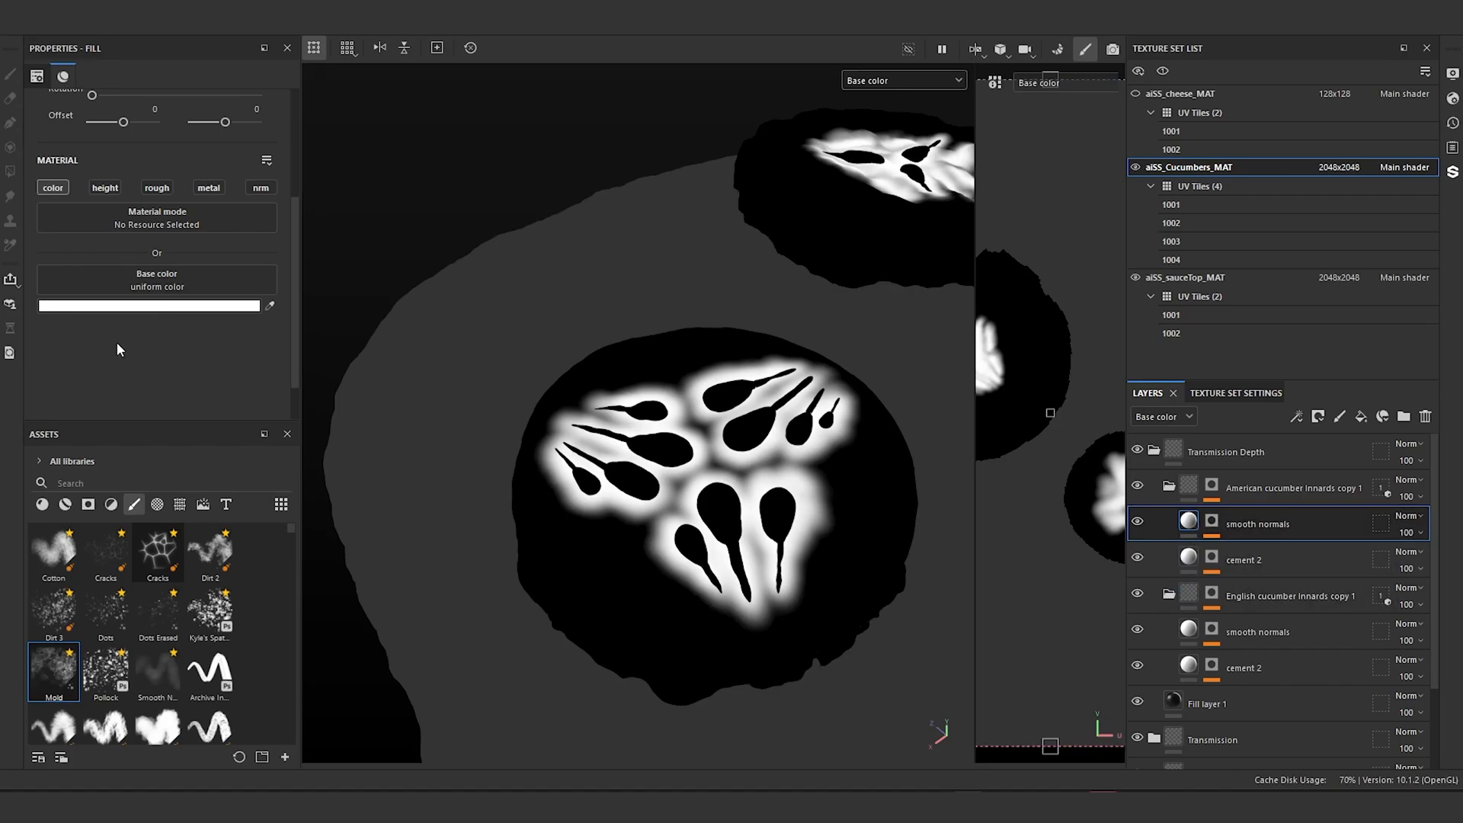
left_click(141, 307)
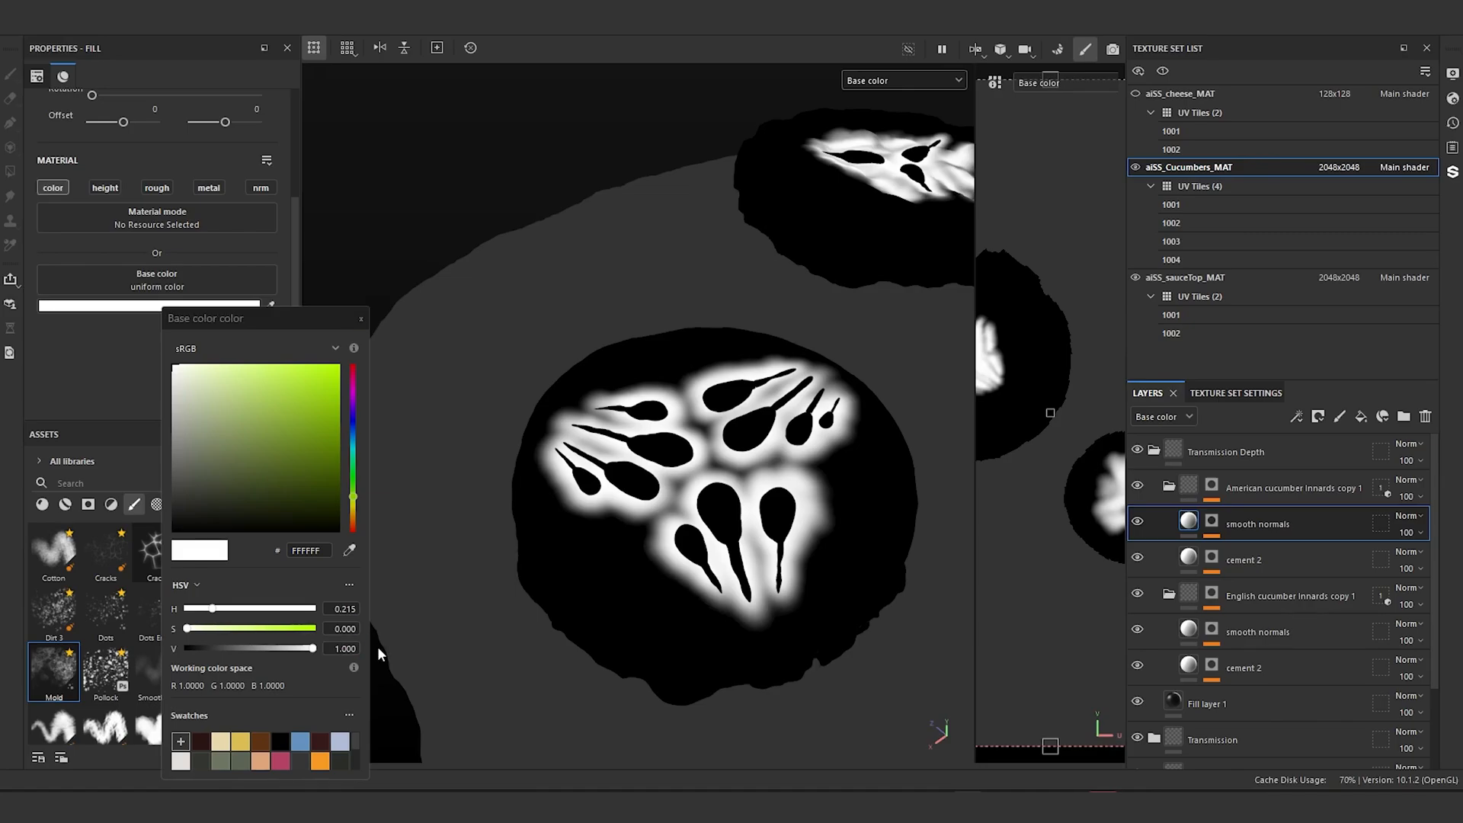
left_click(358, 648)
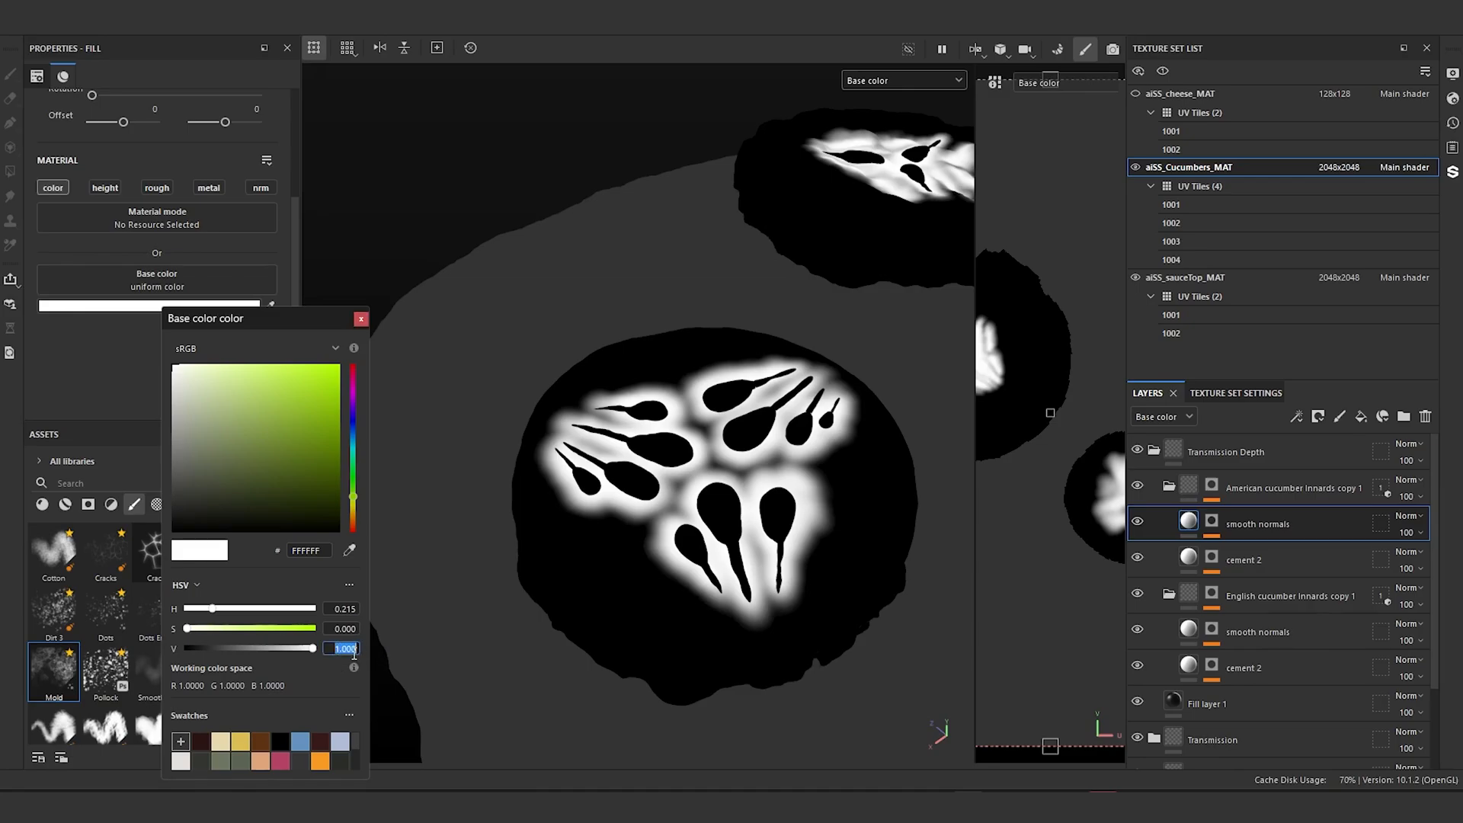
type(".35")
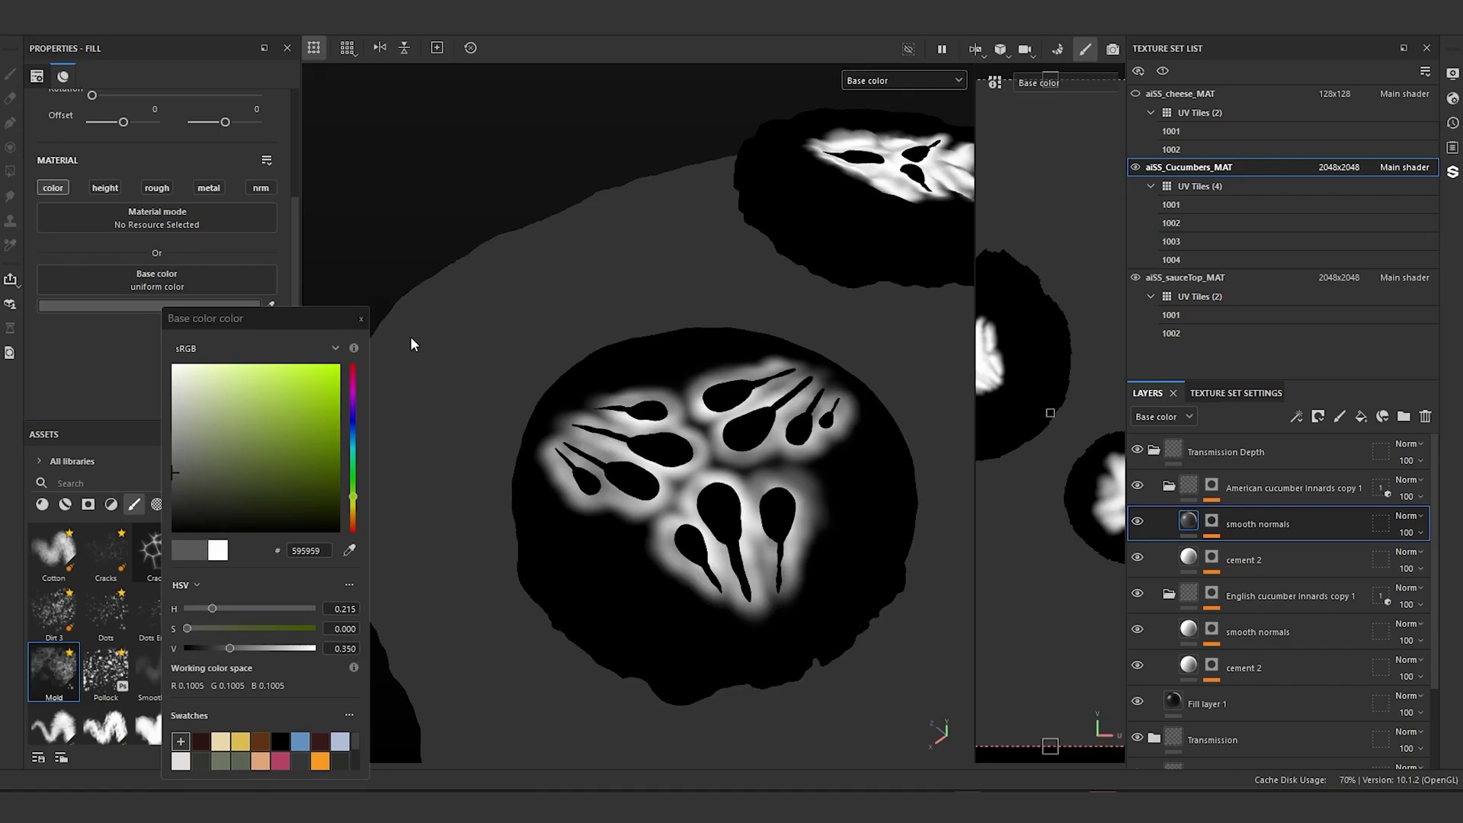
left_click(361, 318)
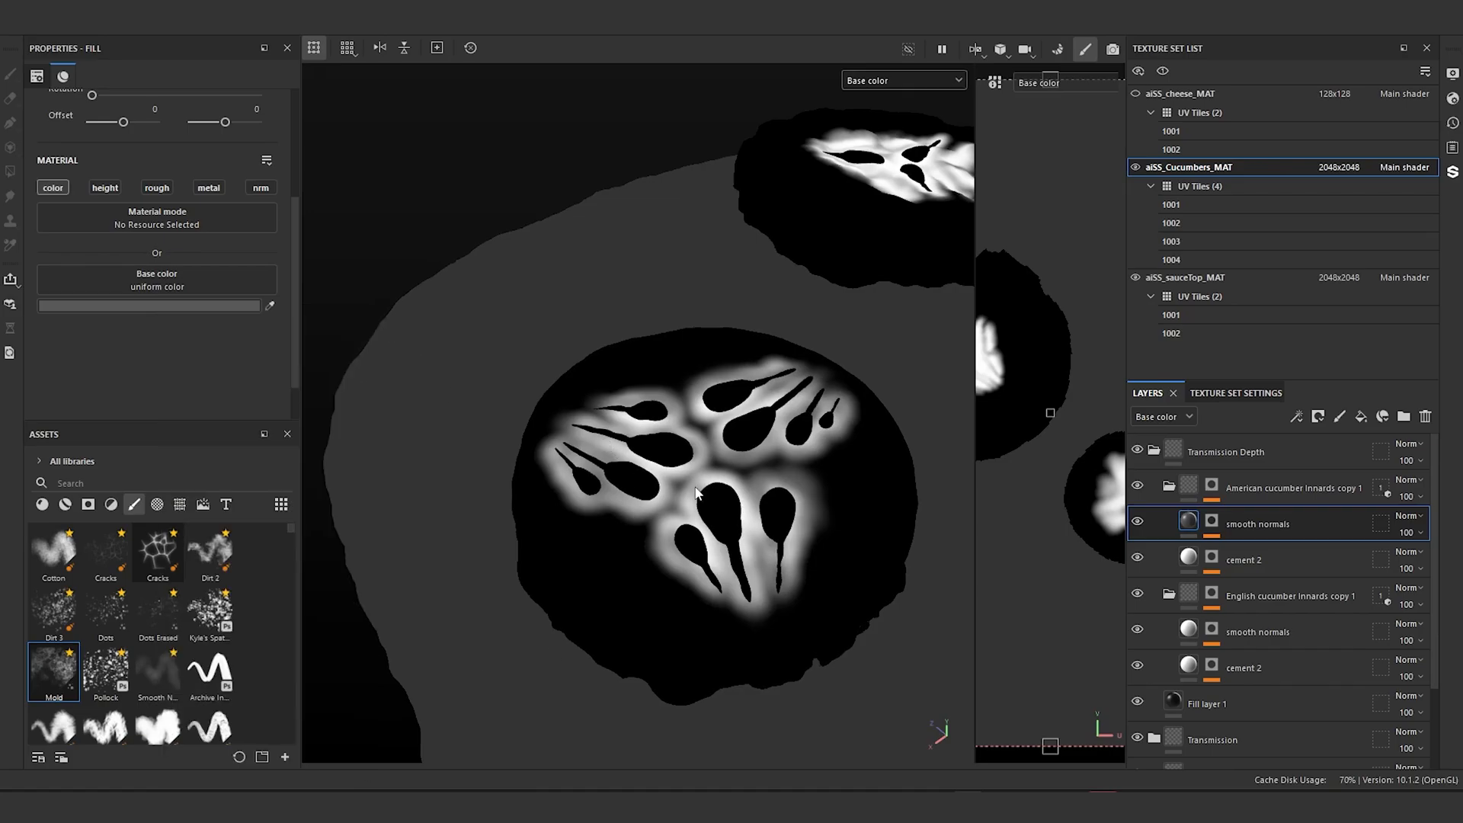
Step: Set the base color value of the English cucumber copy's smooth normals layer to 0.35
left_click(1196, 628)
left_click(217, 306)
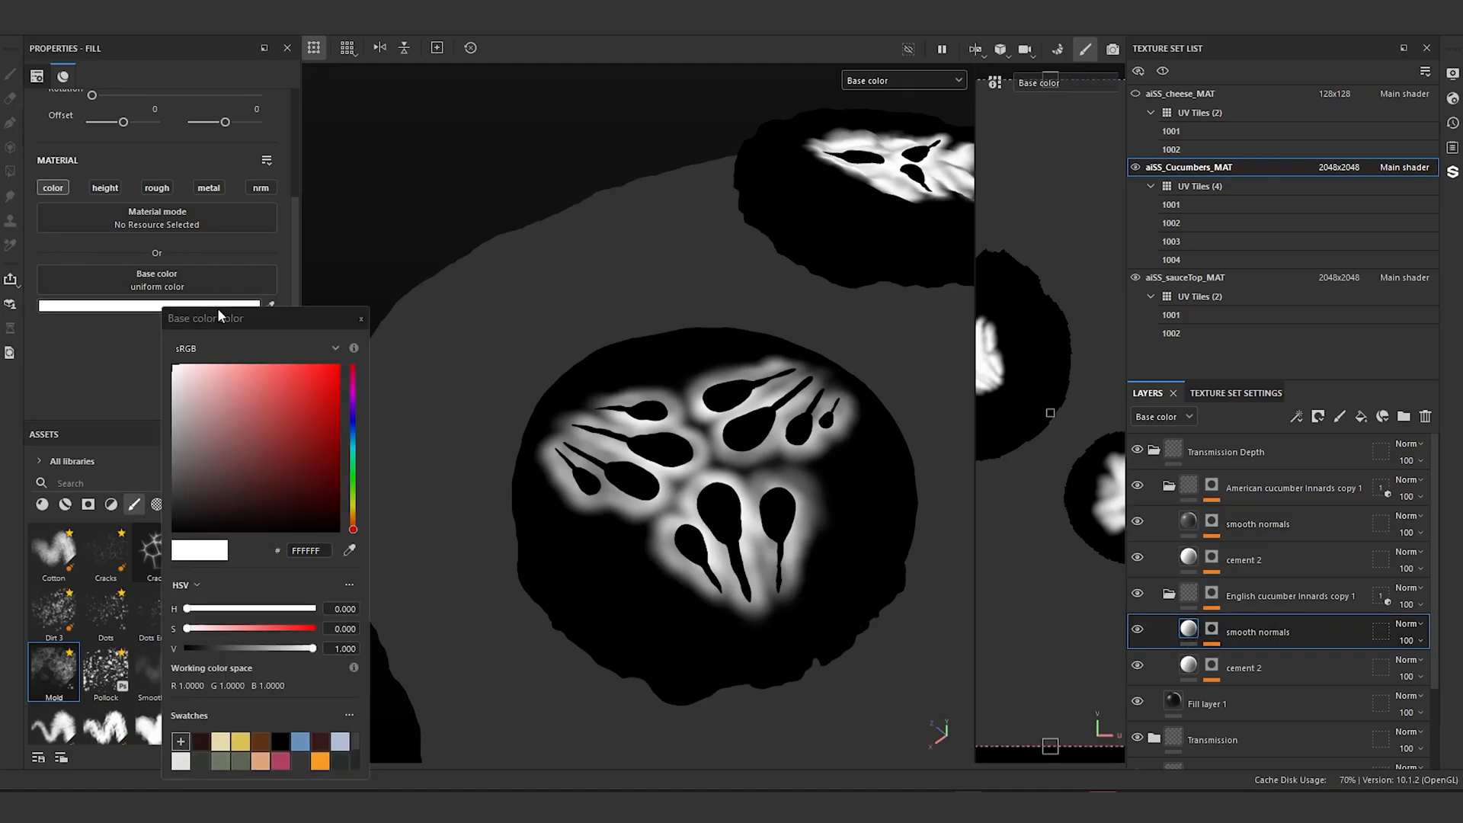
left_click(339, 648)
type(".35")
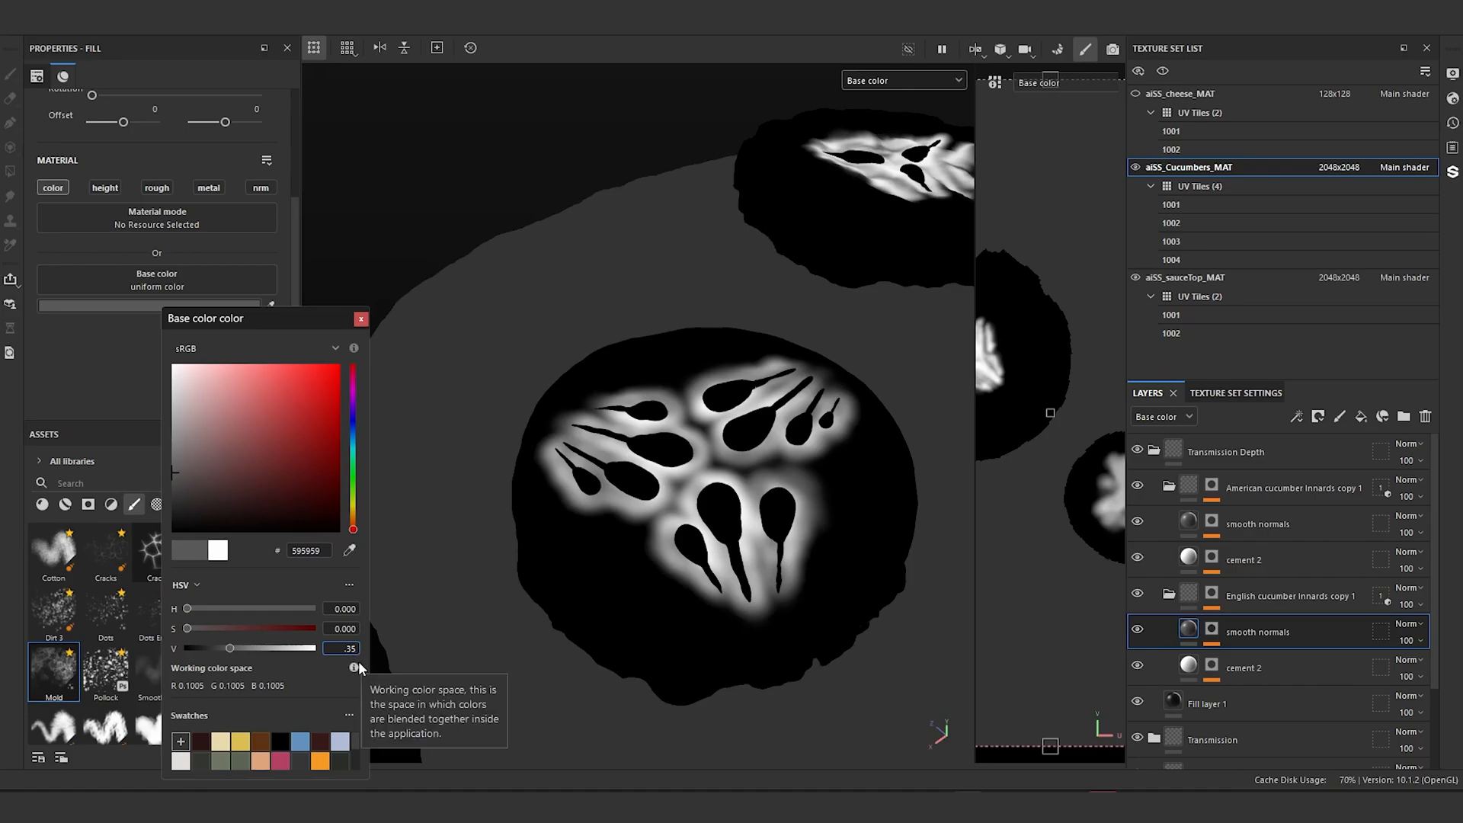
left_click(360, 318)
Step: Set the base color value of the American cucumber copy's cement 2 layer to 0.3
left_click(1193, 560)
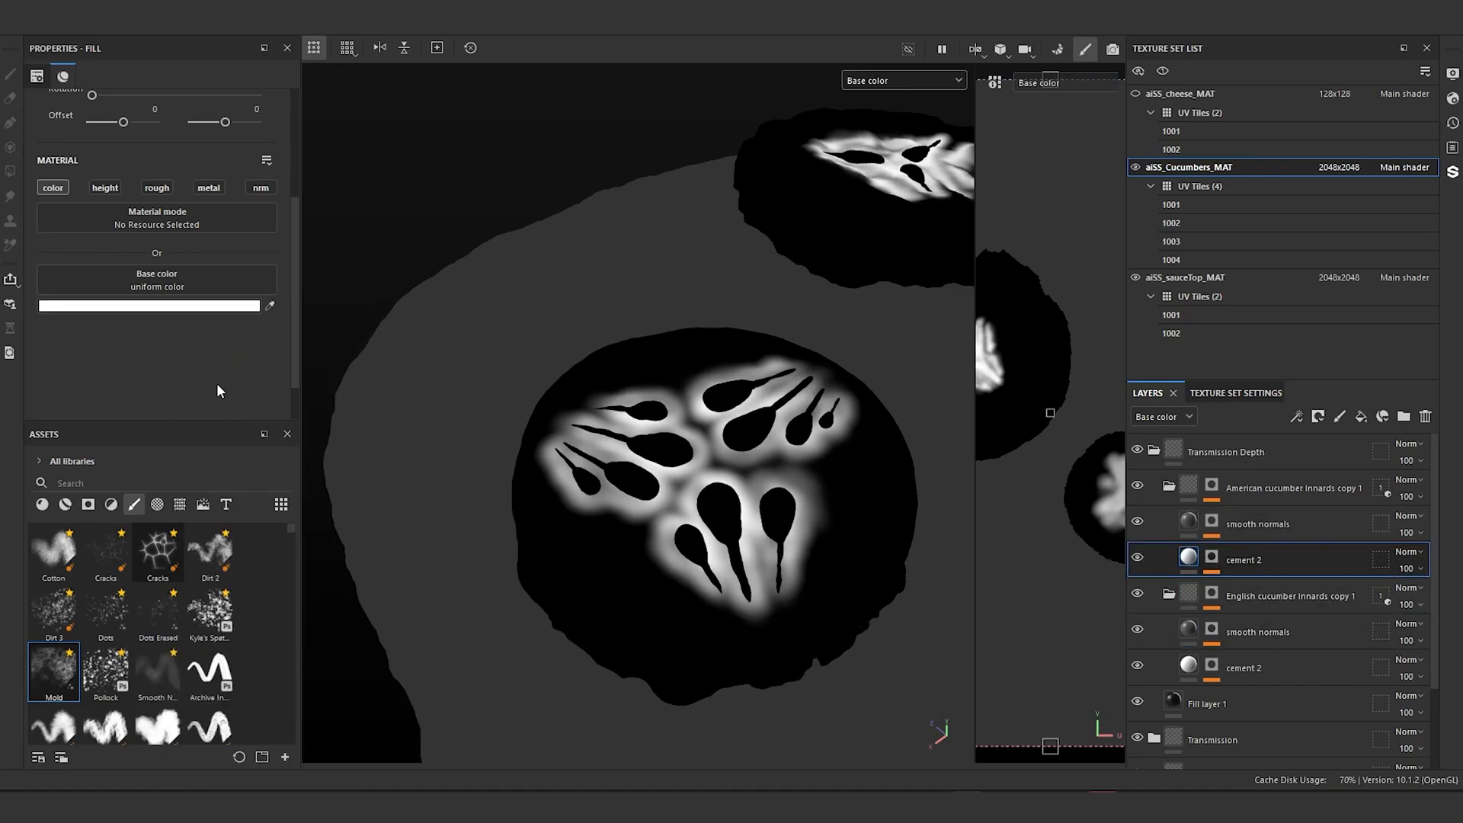
left_click(251, 306)
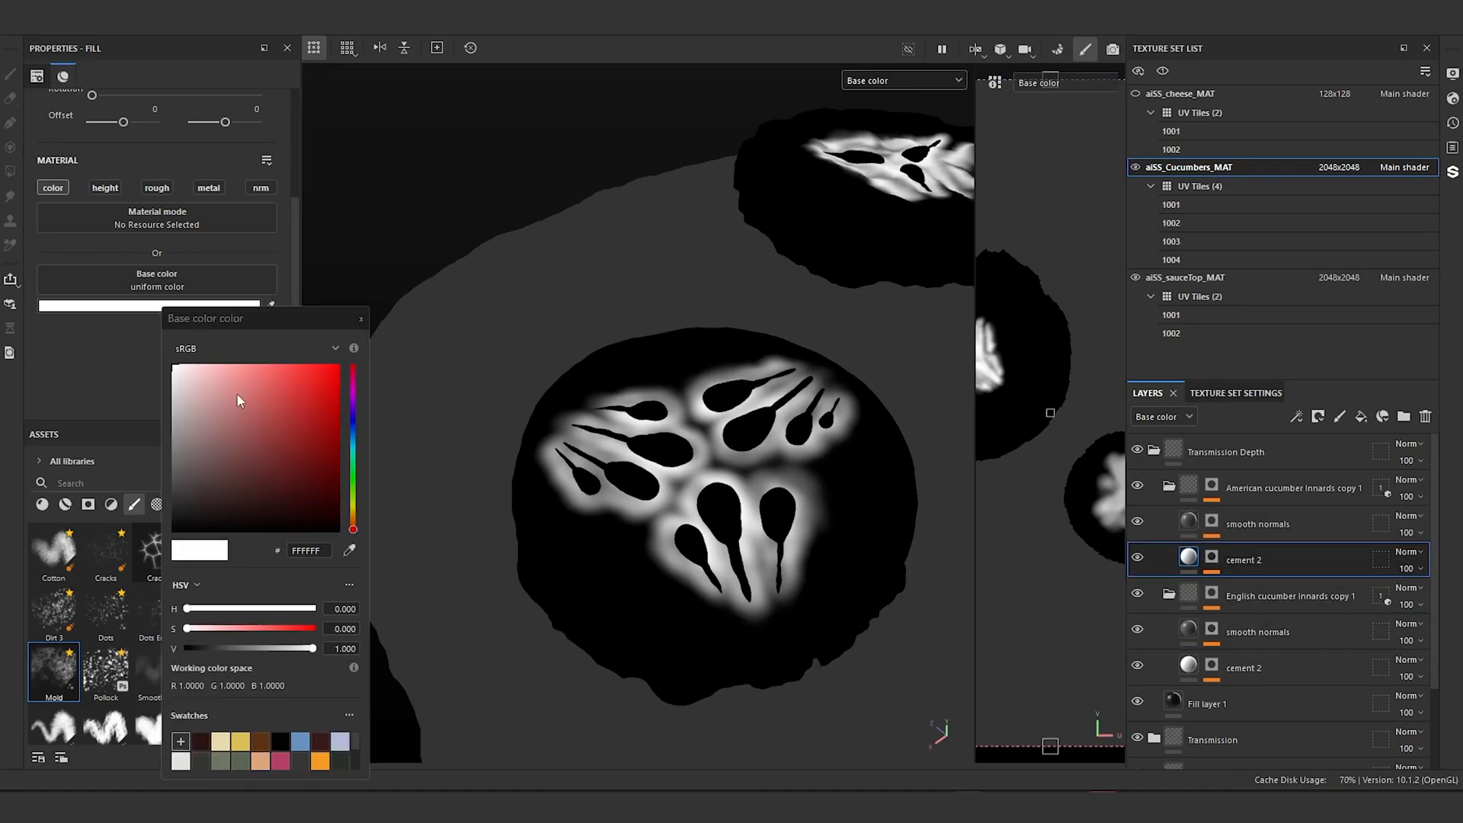
double_click(342, 648)
type(".35")
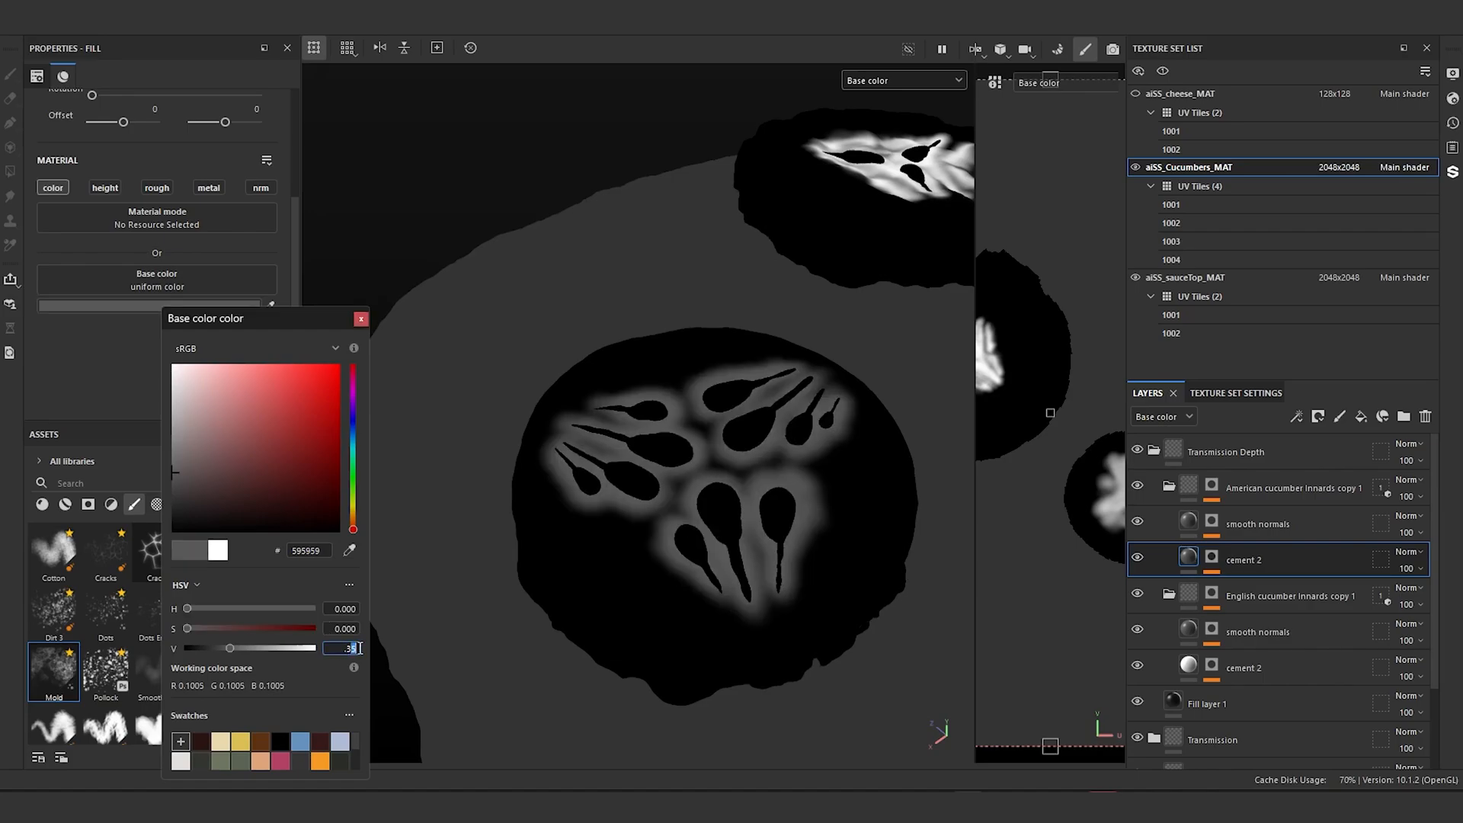
key("BackSpace")
key("Return")
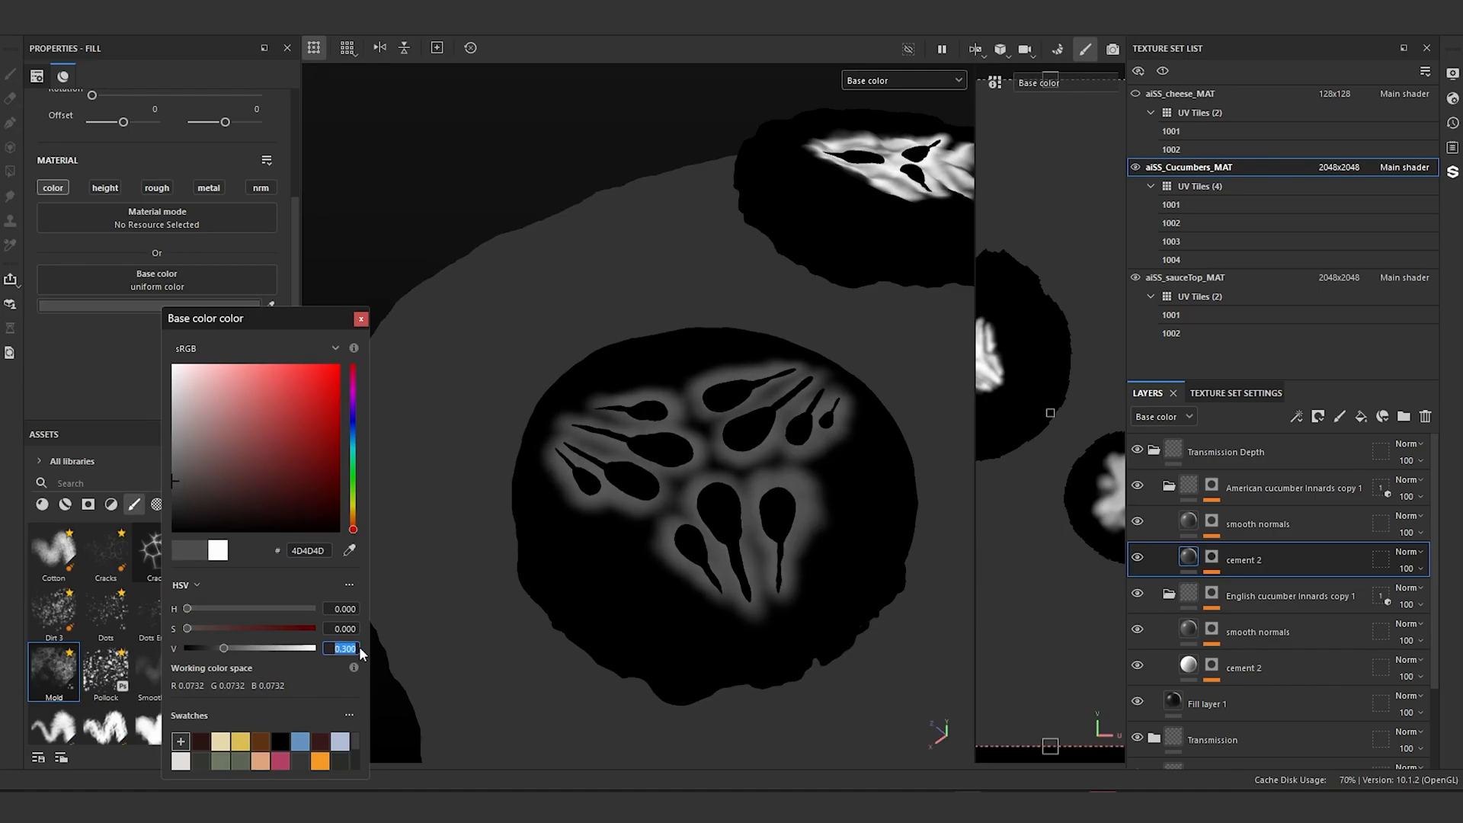
left_click(360, 320)
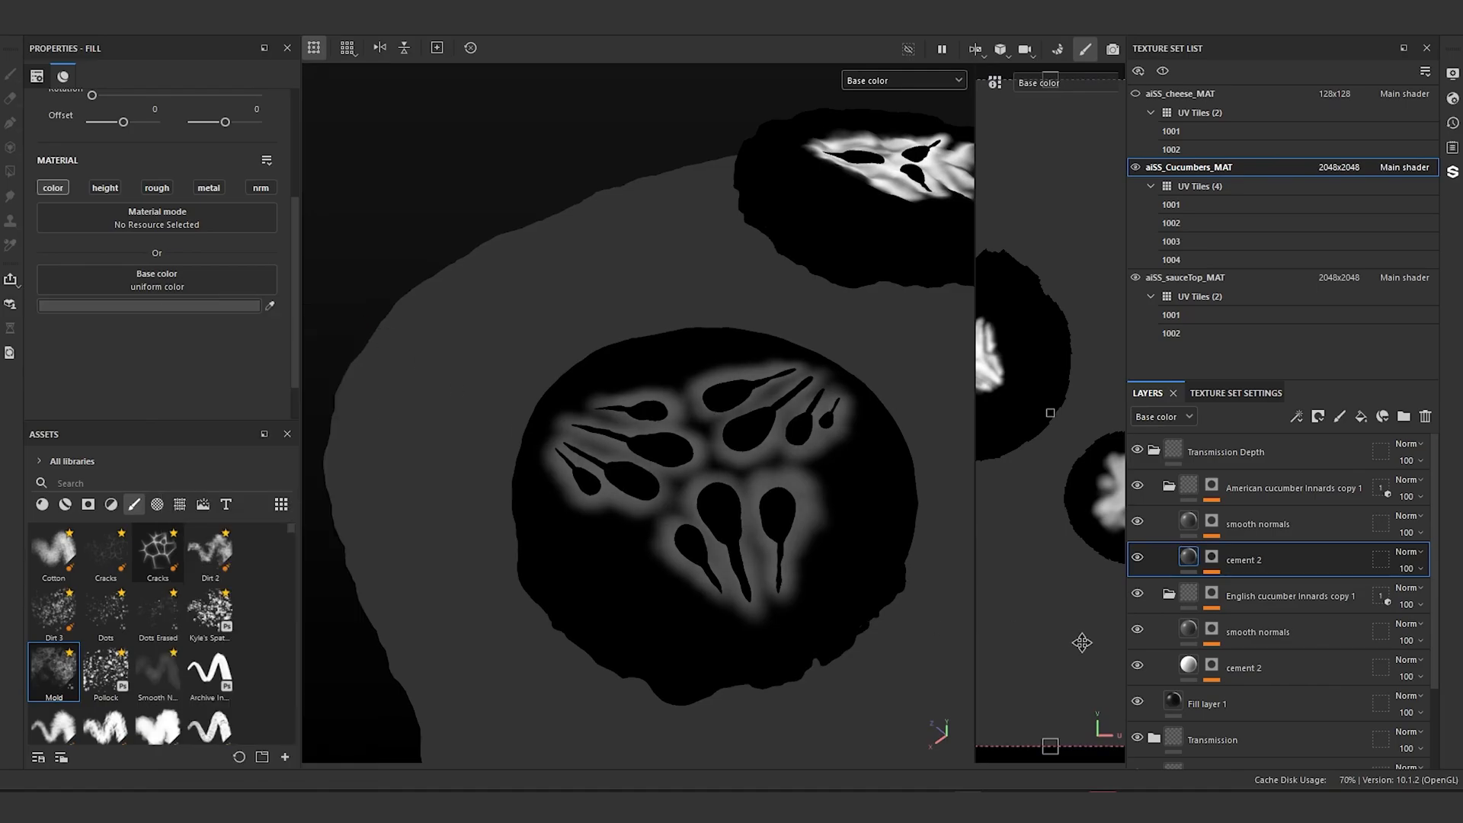
Step: Set the base color value of the English cucumber copy's cement 2 layer to 0.3
left_click(1189, 667)
left_click(226, 305)
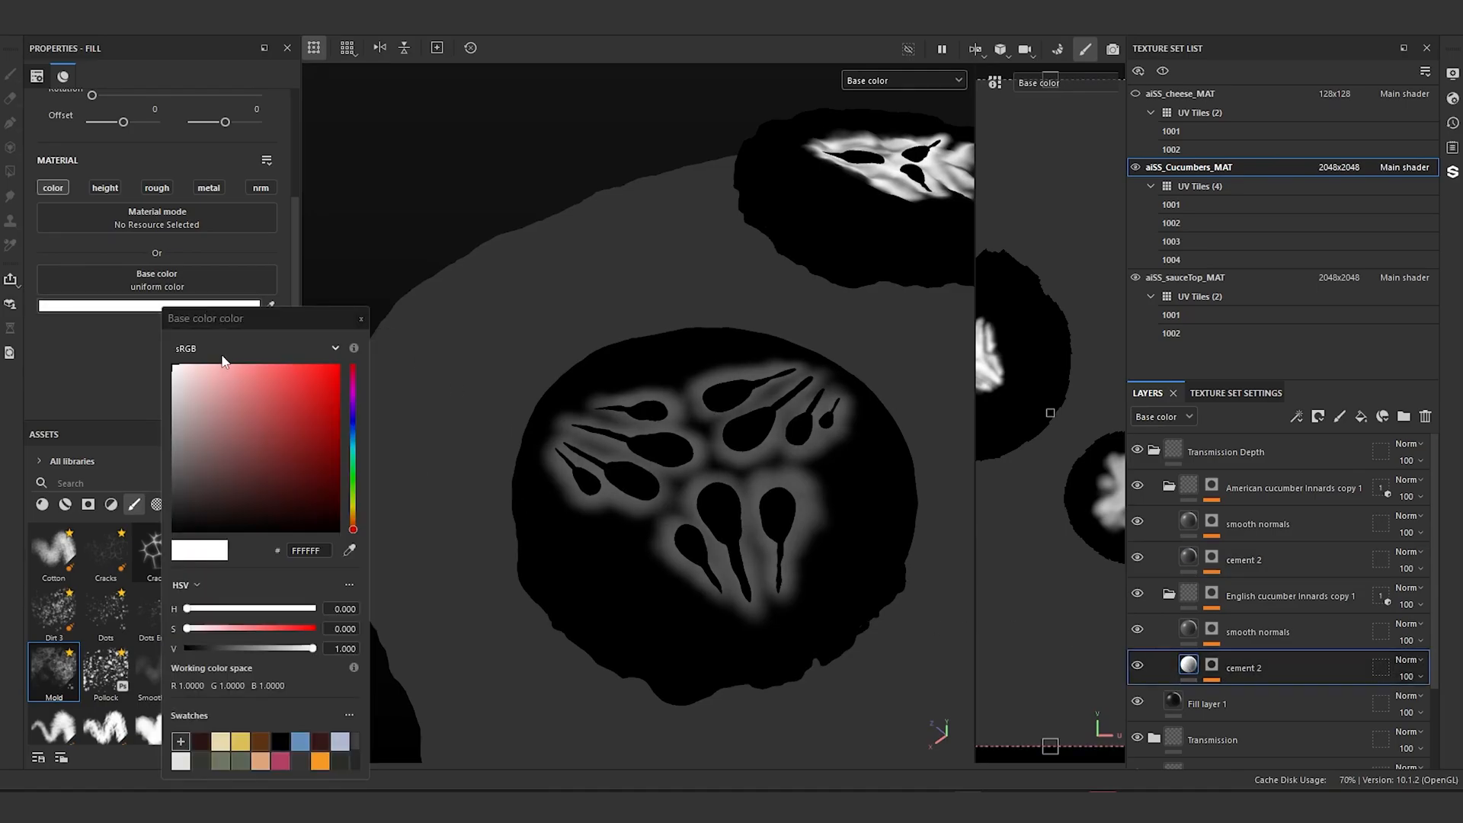
left_click(231, 648)
left_click_drag(231, 647, 227, 648)
left_click(354, 648)
type("0.3")
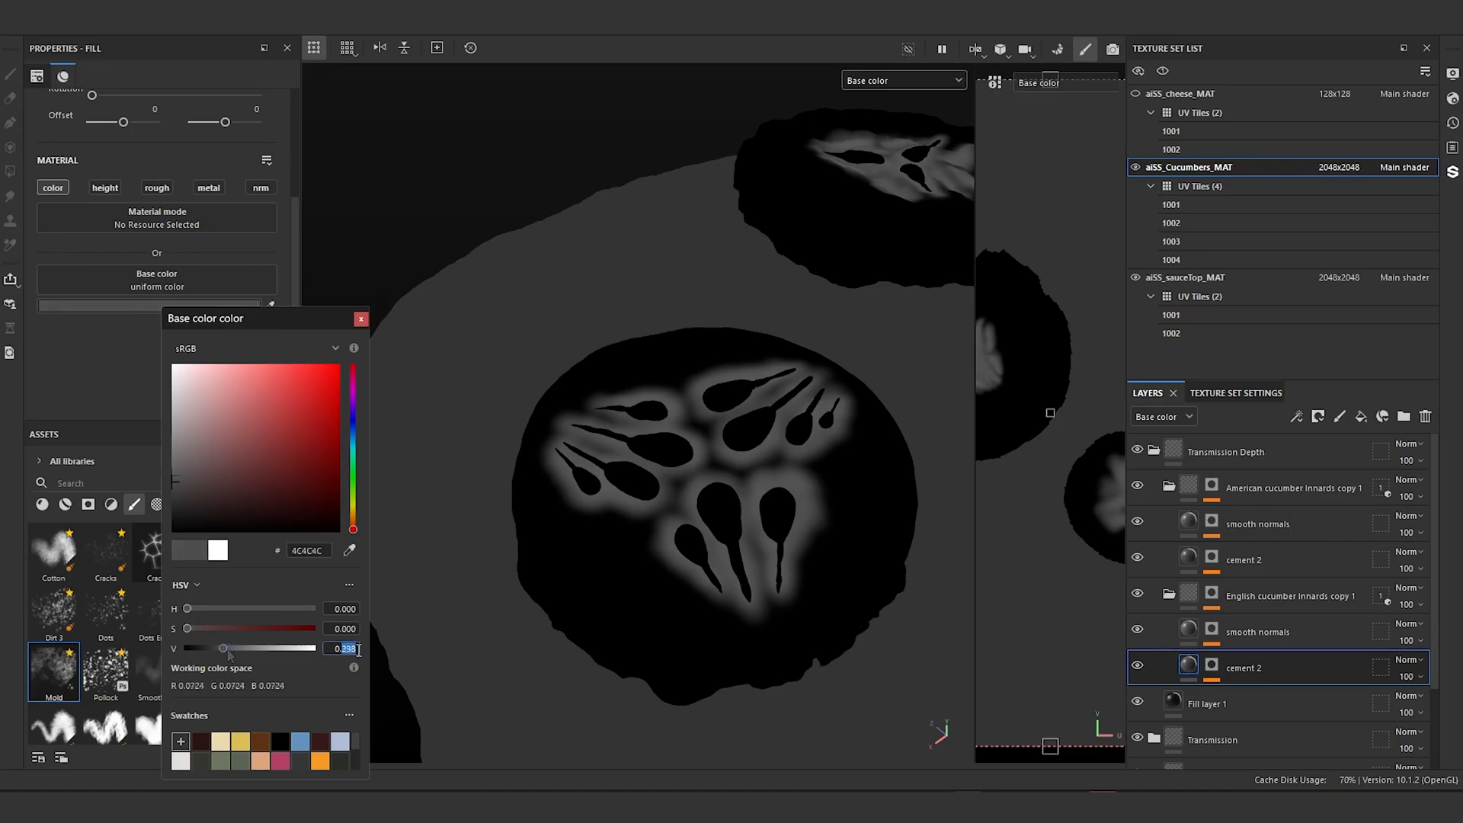
left_click(362, 320)
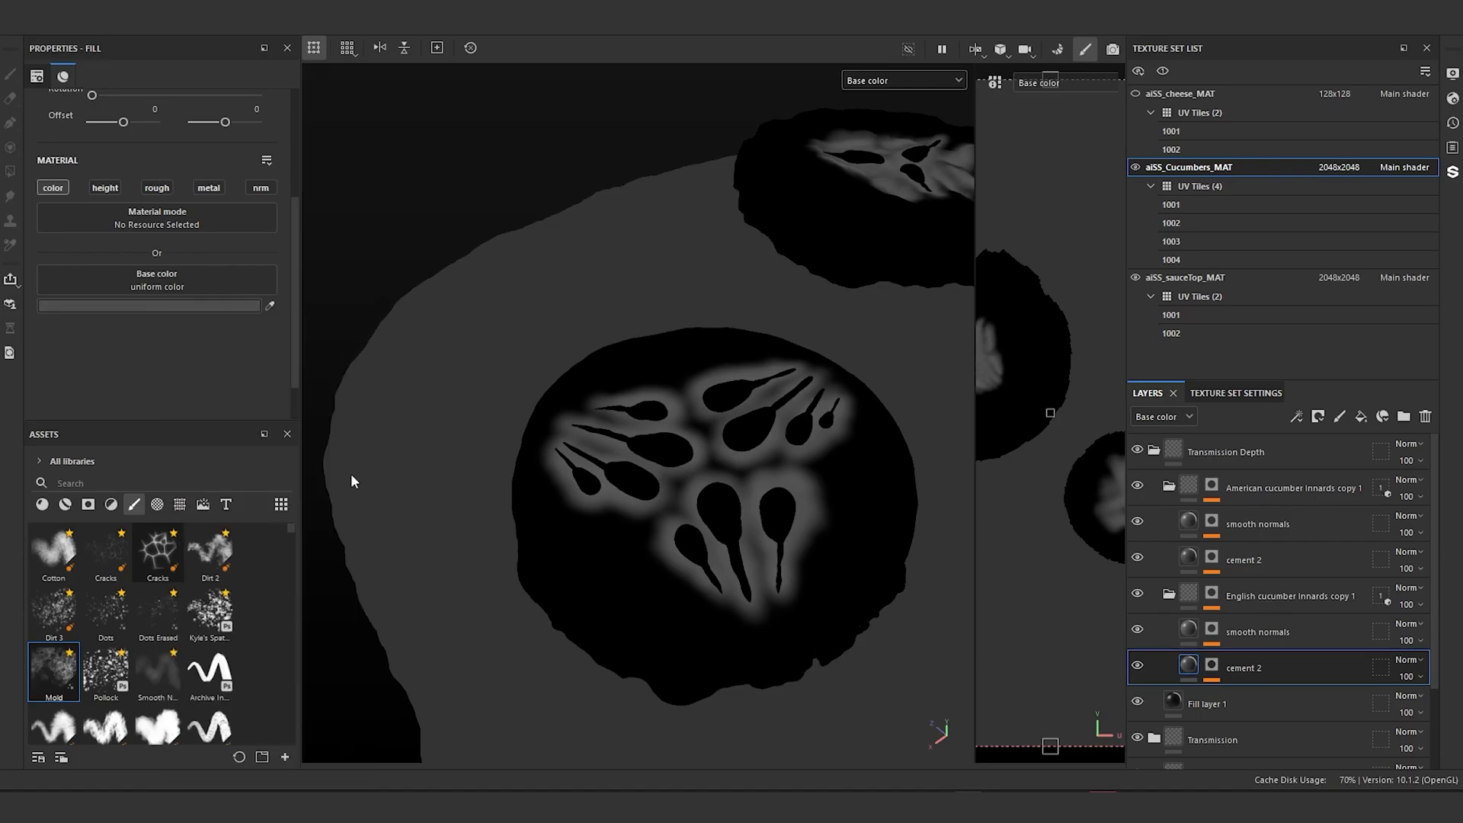
Step: Hide the cucumbers' transmission folders and move the sauceTop set's Fill layer 5 out of its Roughness folder to the top
left_click_drag(349, 483, 628, 537, "alt")
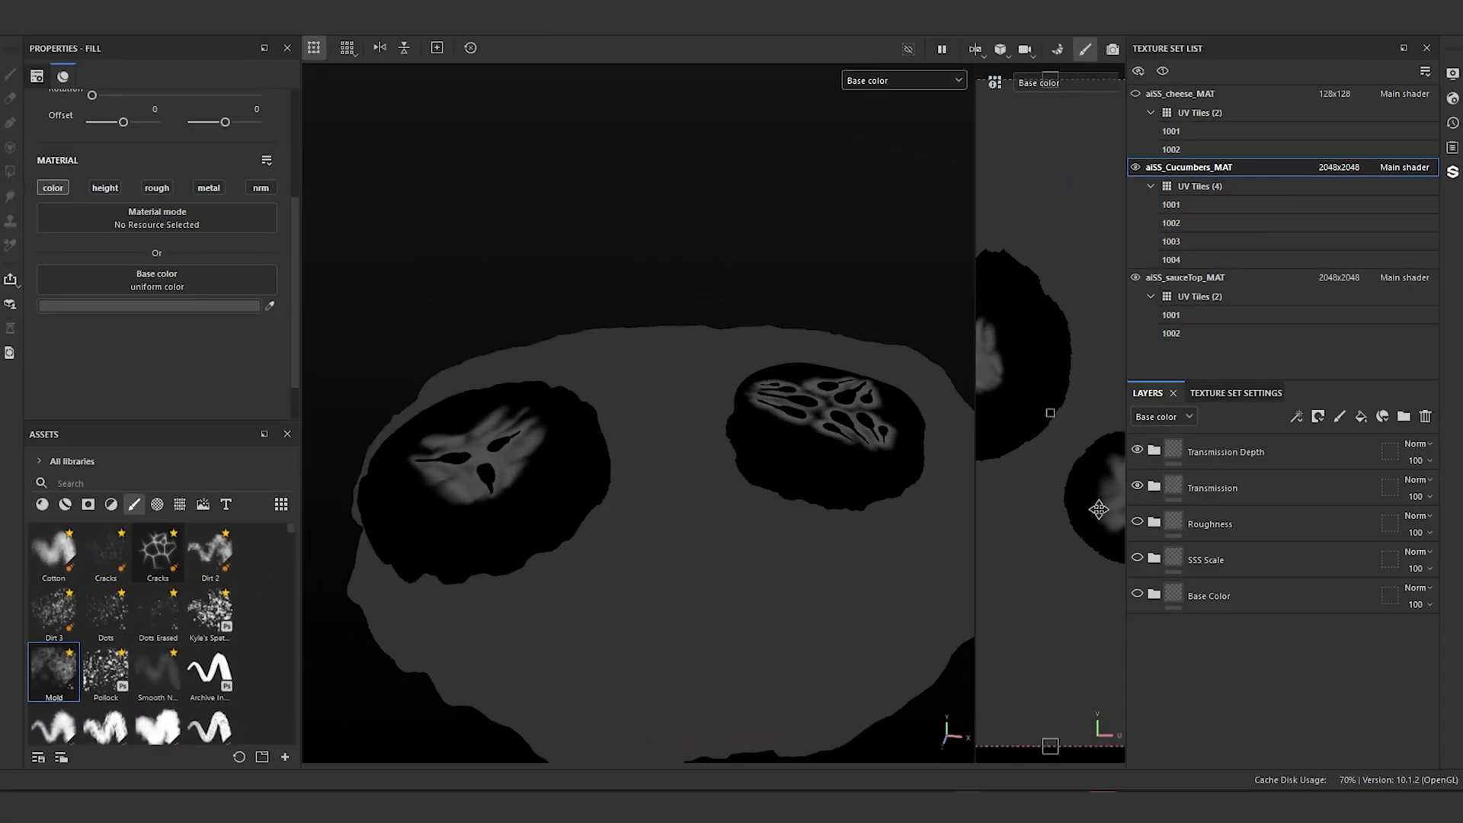
left_click(1138, 450)
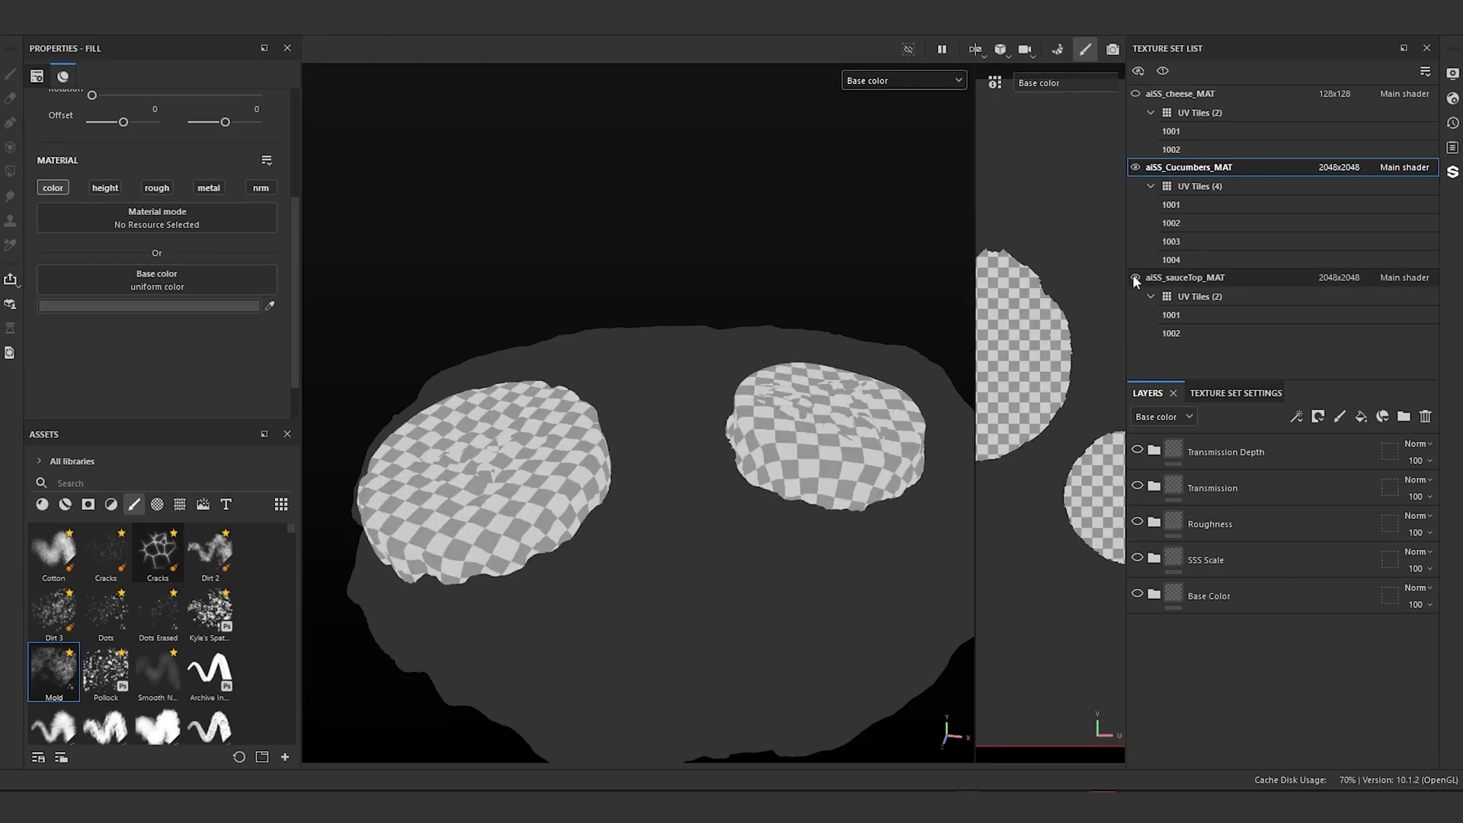
left_click(1178, 279)
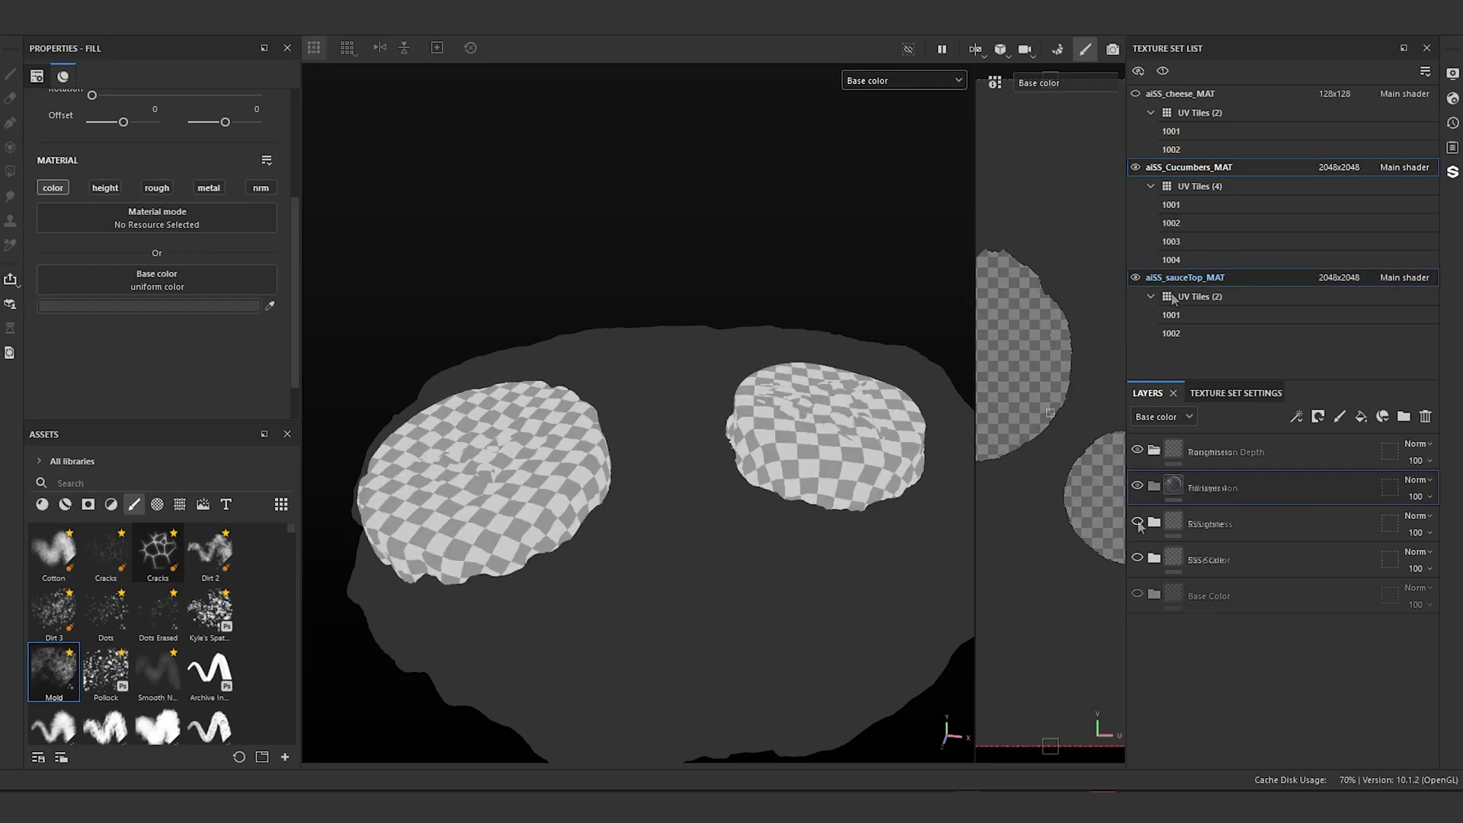
left_click(1146, 450)
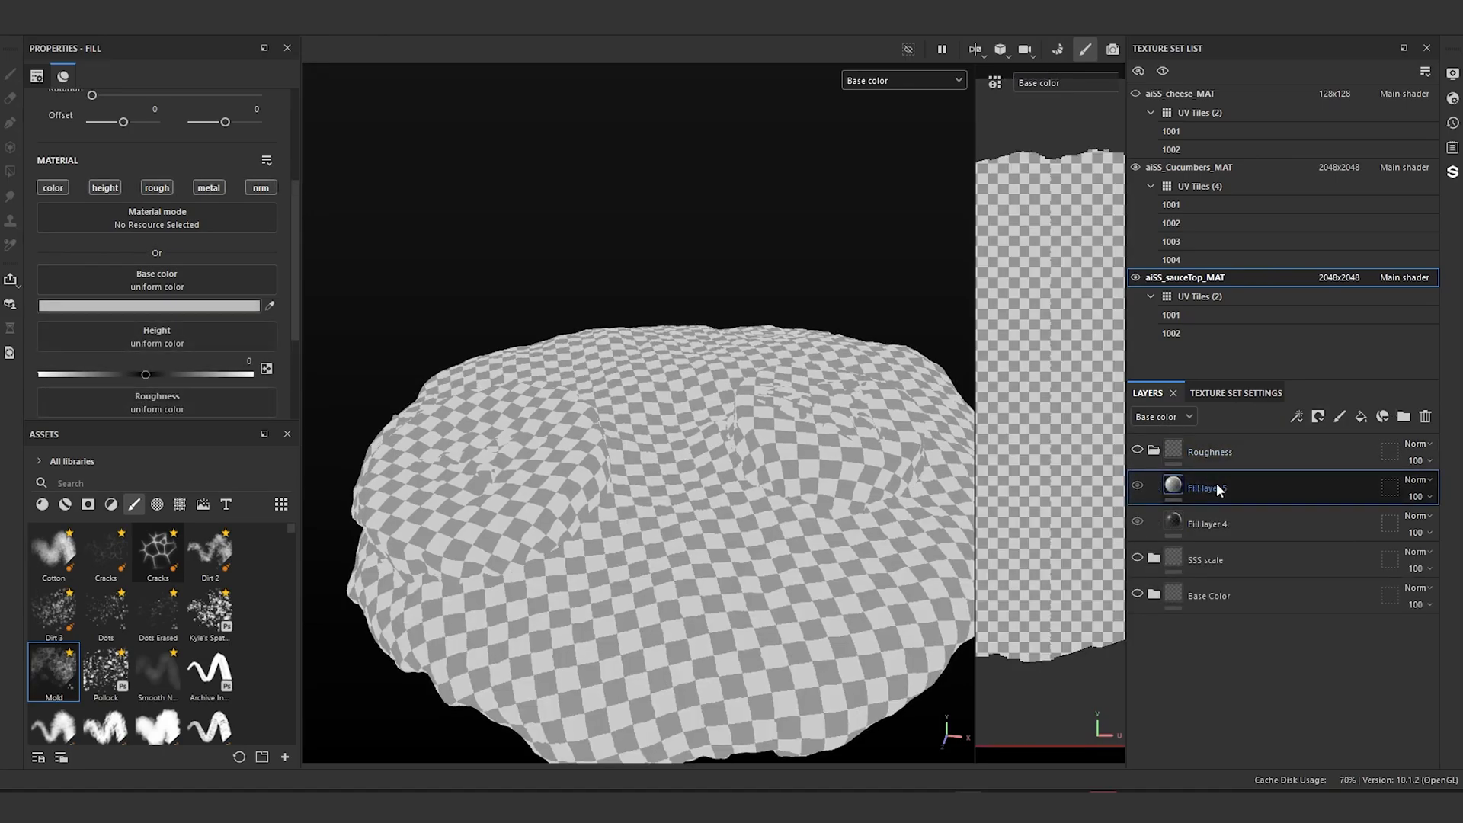
left_click_drag(1217, 483, 1220, 437)
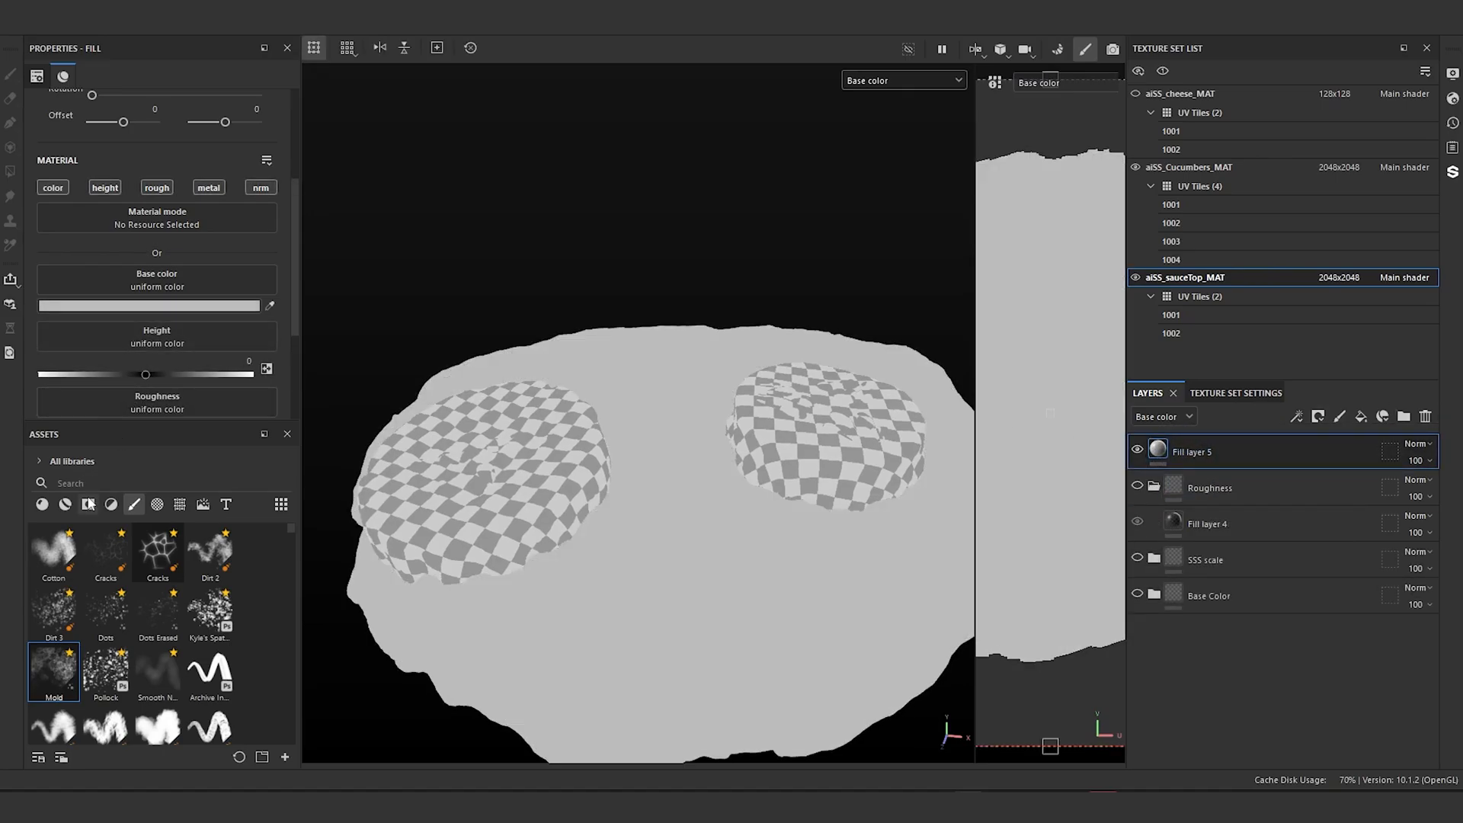
Step: Search the assets for bnw and group Fill layer 5 in a folder named Glossy hotspots
type("b")
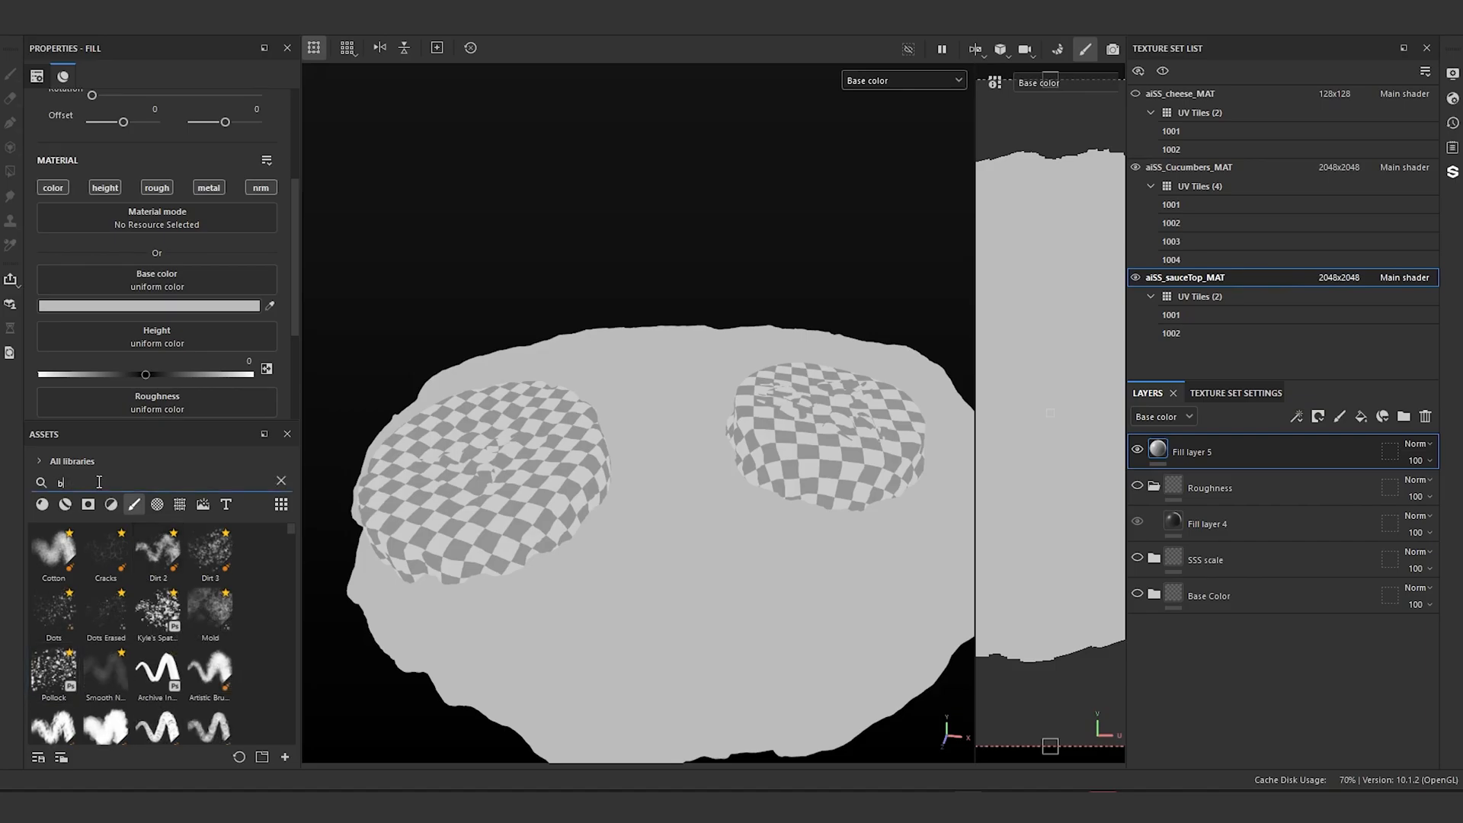
type("nw")
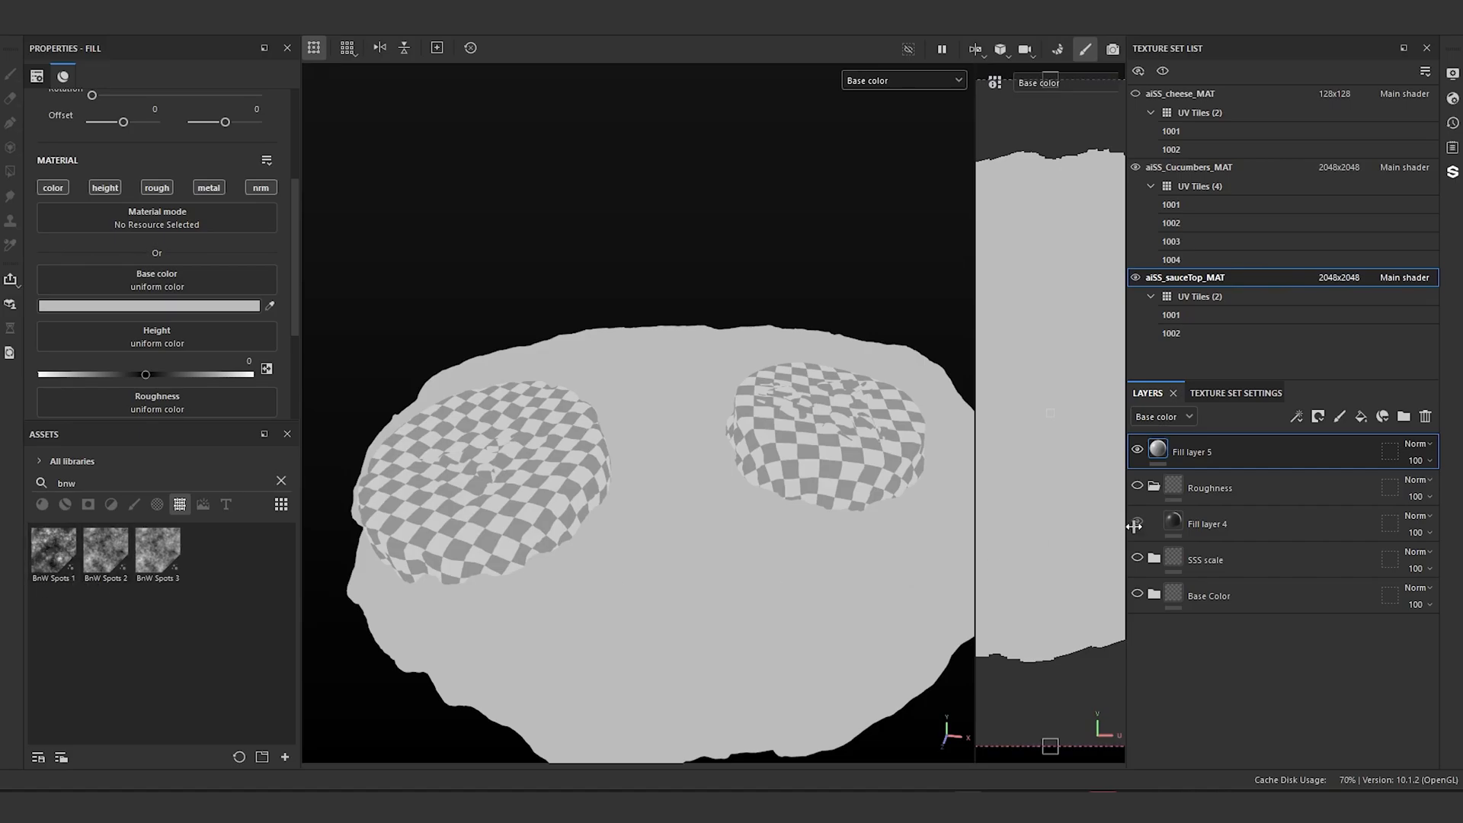
key("ctrl+g")
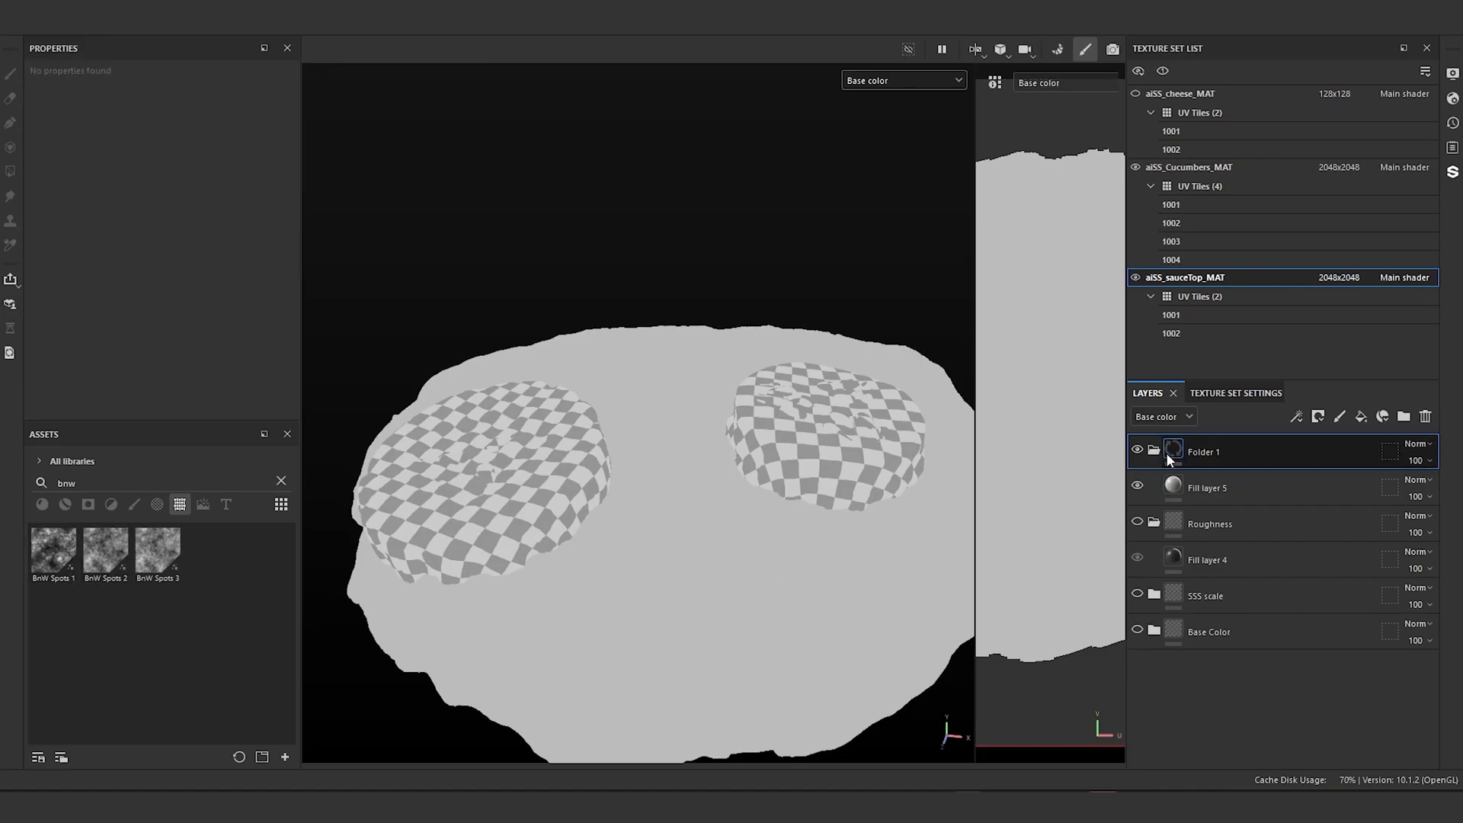
double_click(1201, 452)
type("Glo")
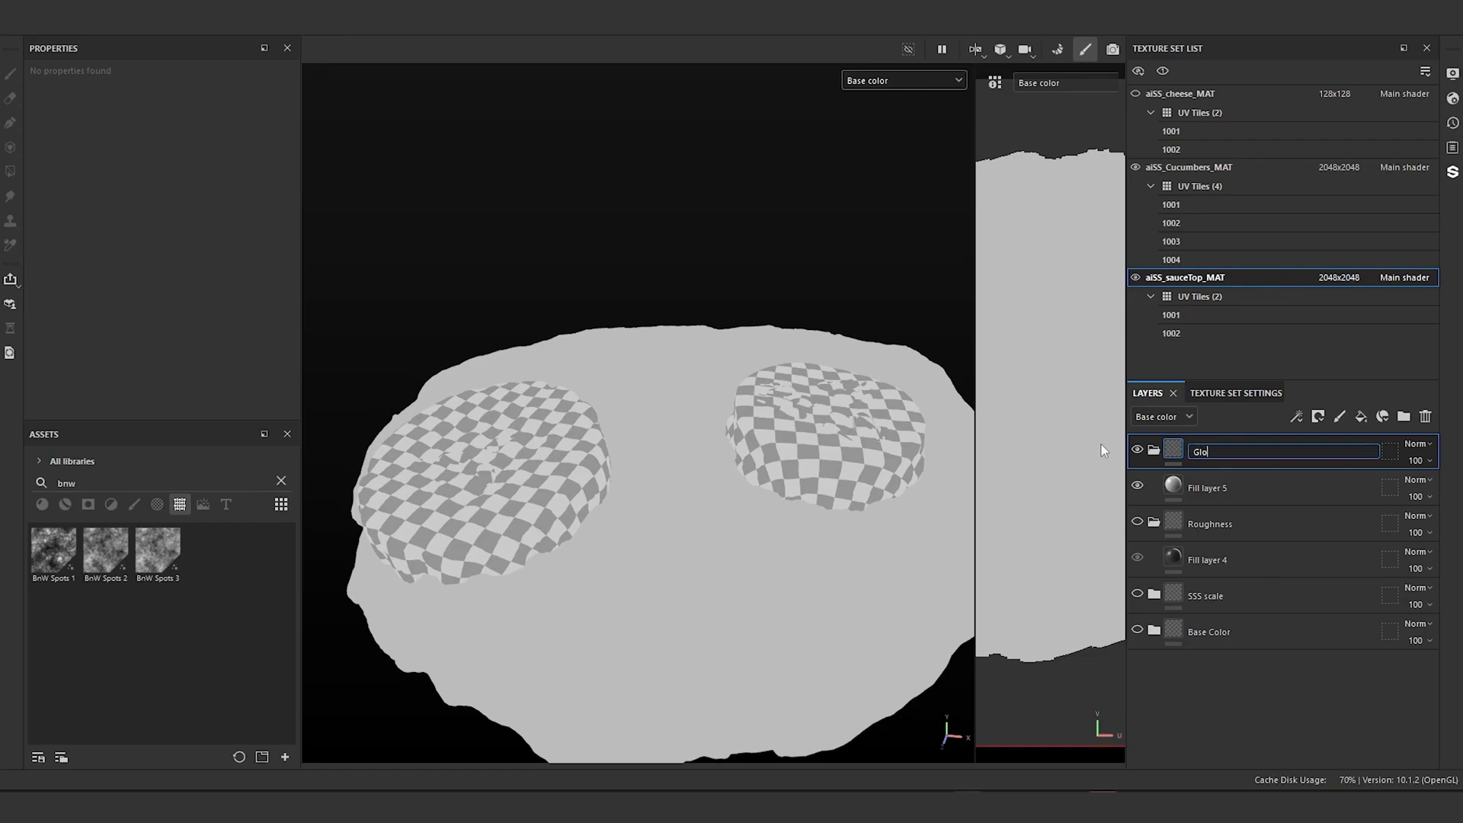
type("ssy hotspots")
key("Return")
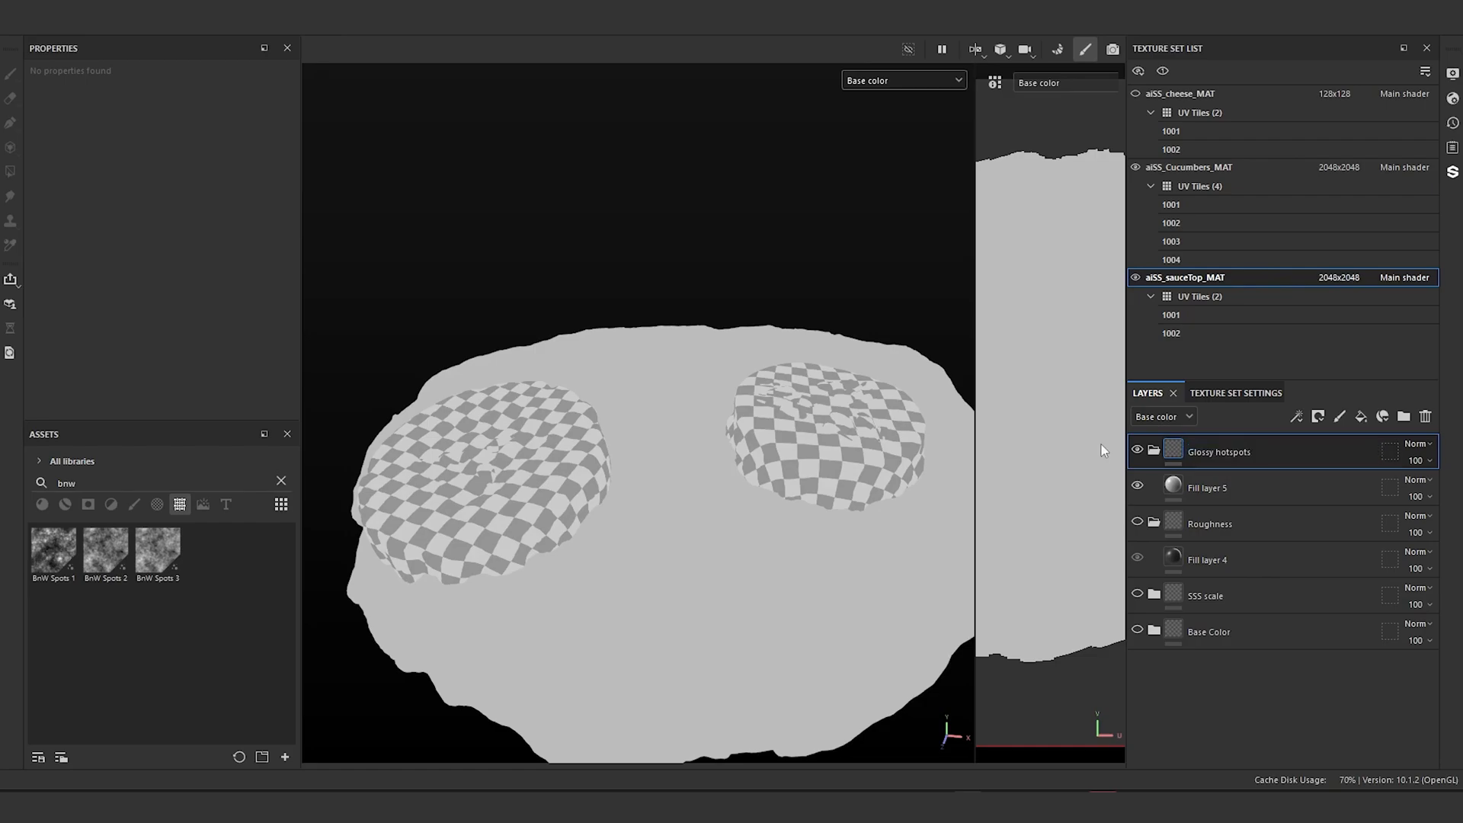
Step: Add a color-only Fill effect to Fill layer 5, using BnW Spots 1 as its base color, and inspect it on the sauce
left_click_drag(674, 535, 674, 503, "alt")
left_click(1174, 486)
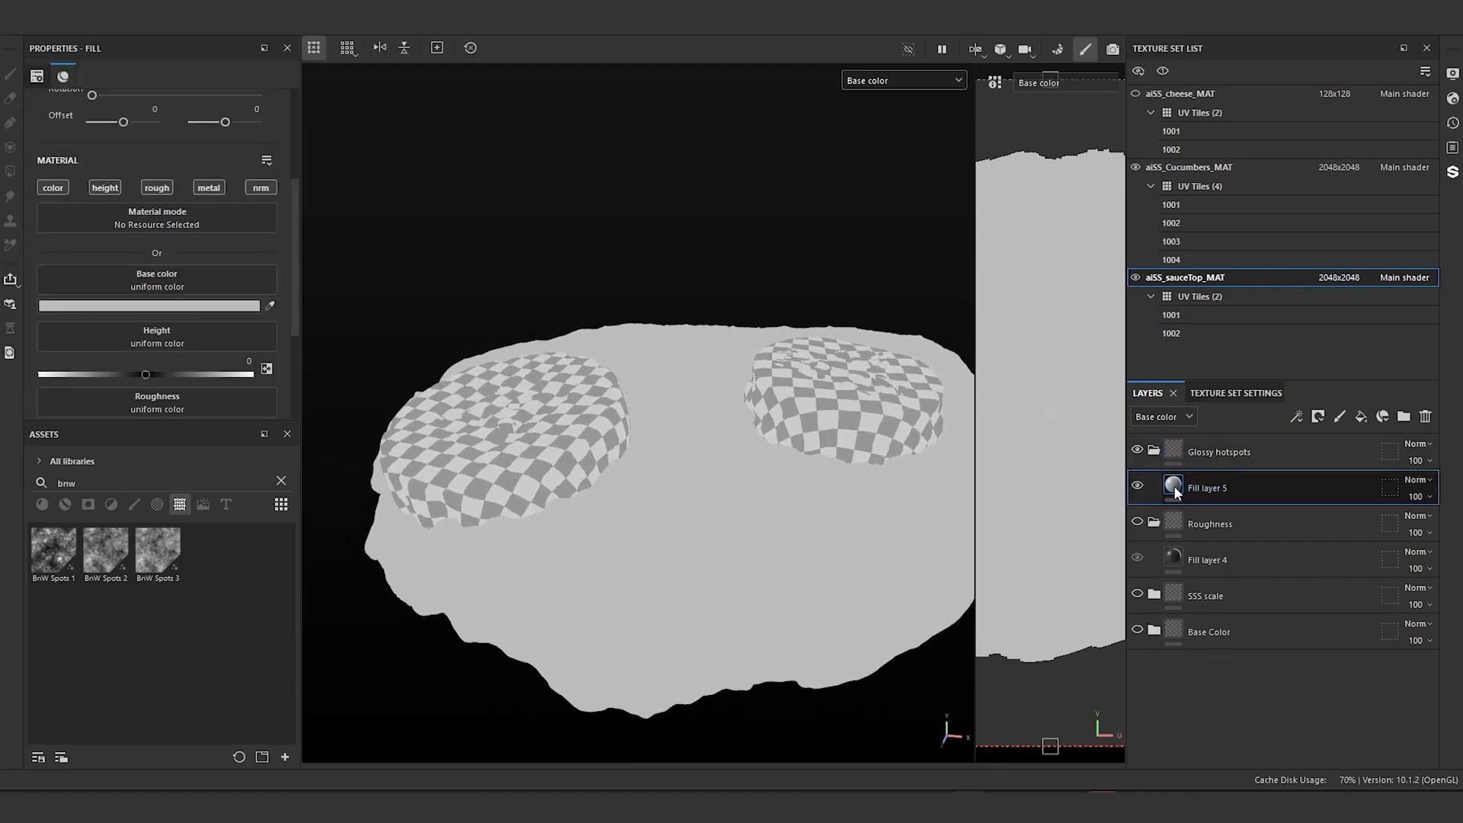
right_click(1177, 491)
left_click(1222, 390)
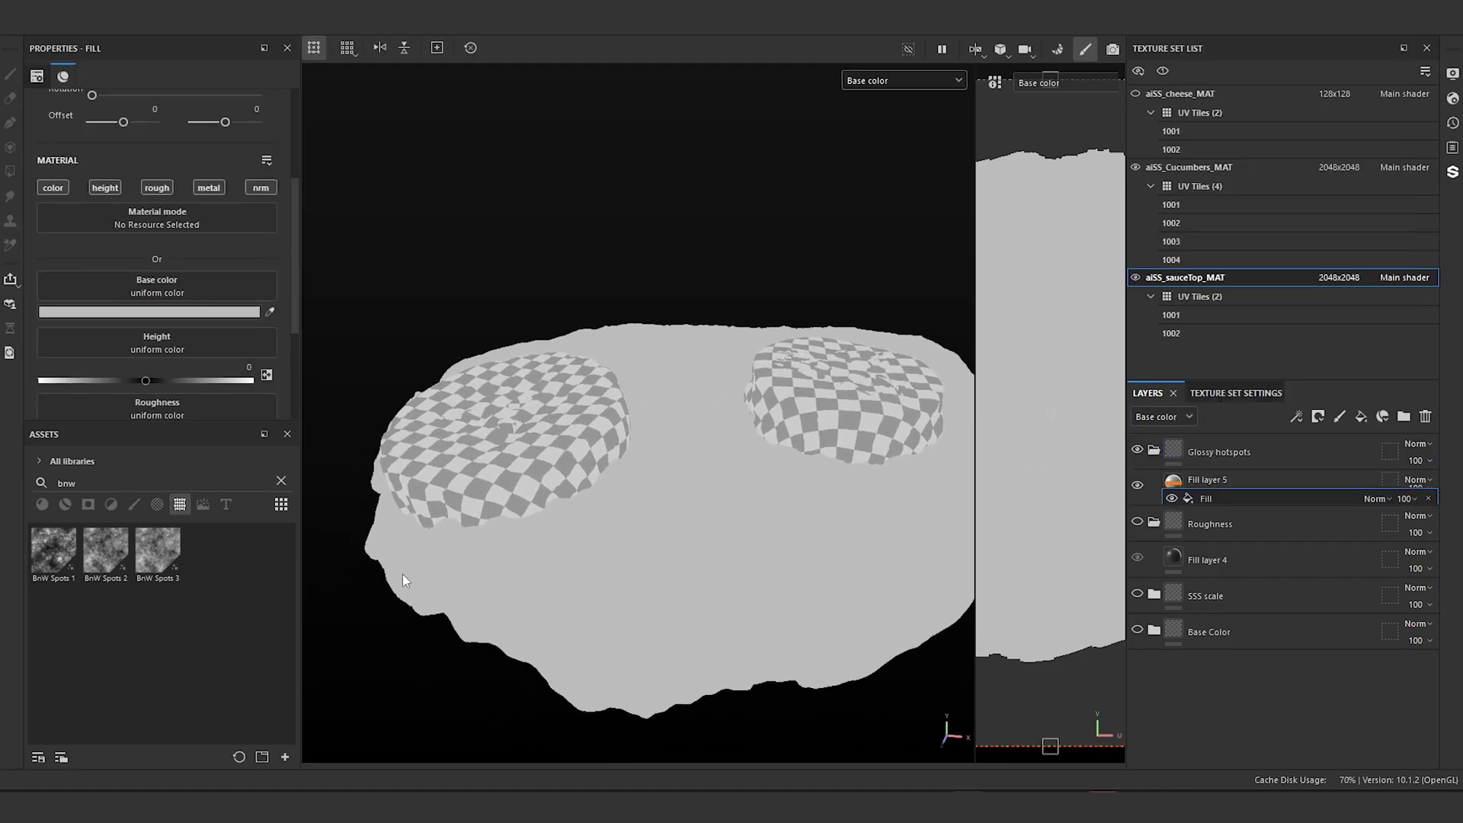
left_click(52, 187)
left_click_drag(51, 545, 164, 286)
left_click_drag(647, 517, 666, 576, "alt")
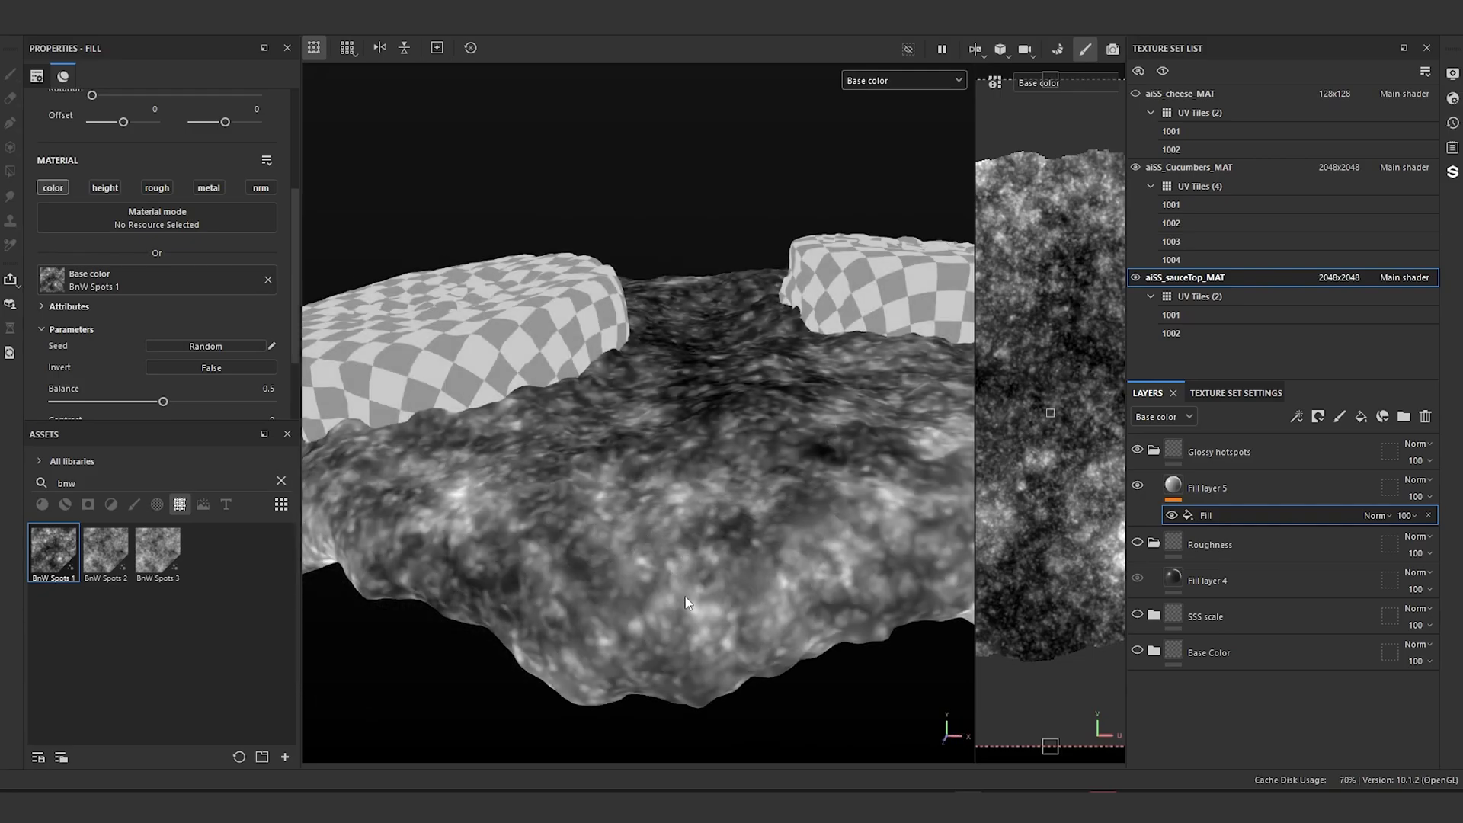
middle_click_drag(684, 598, 726, 650, "alt")
left_click_drag(648, 545, 660, 477, "alt")
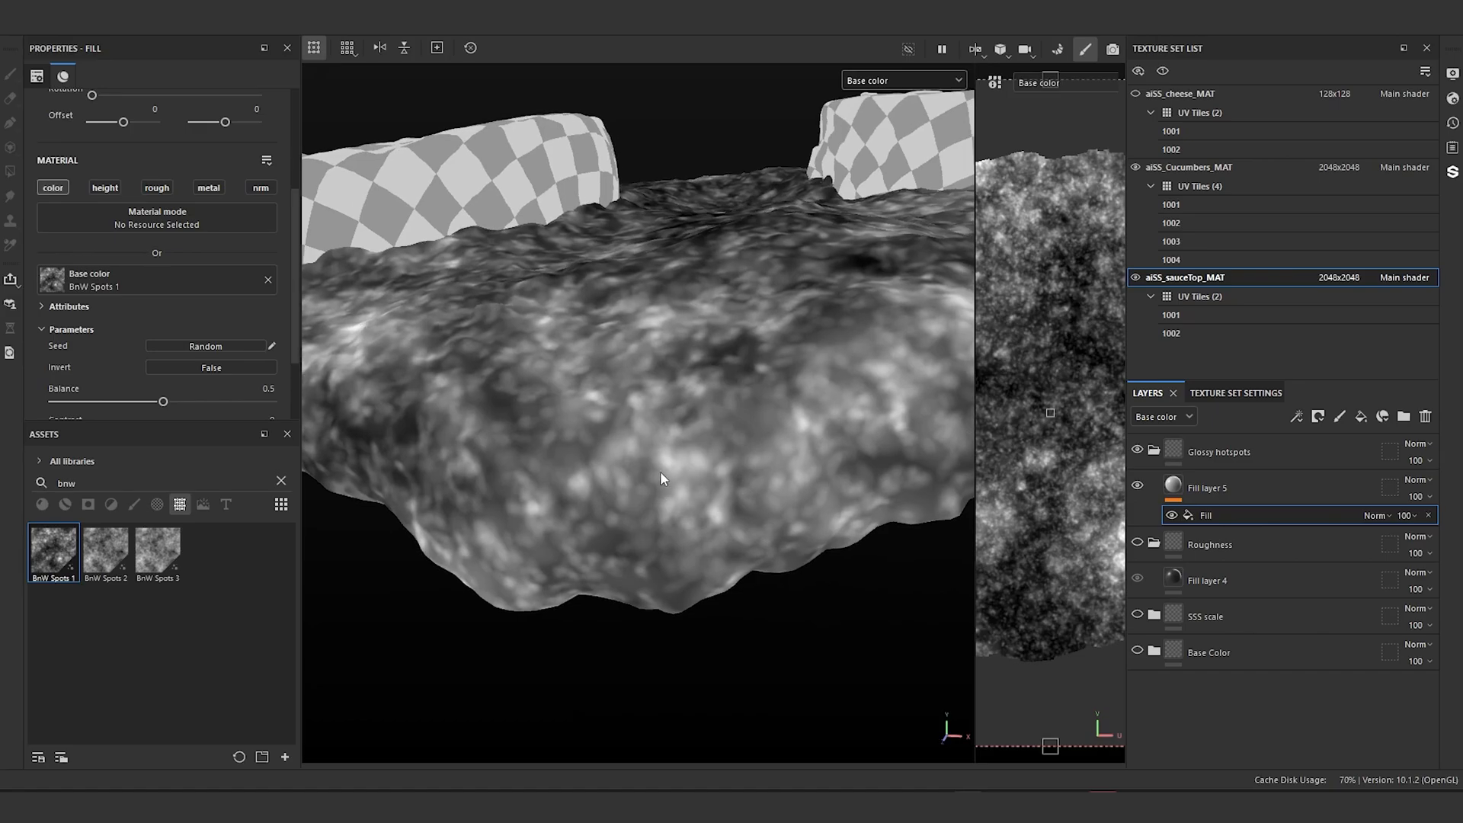
middle_click_drag(659, 477, 685, 498, "alt")
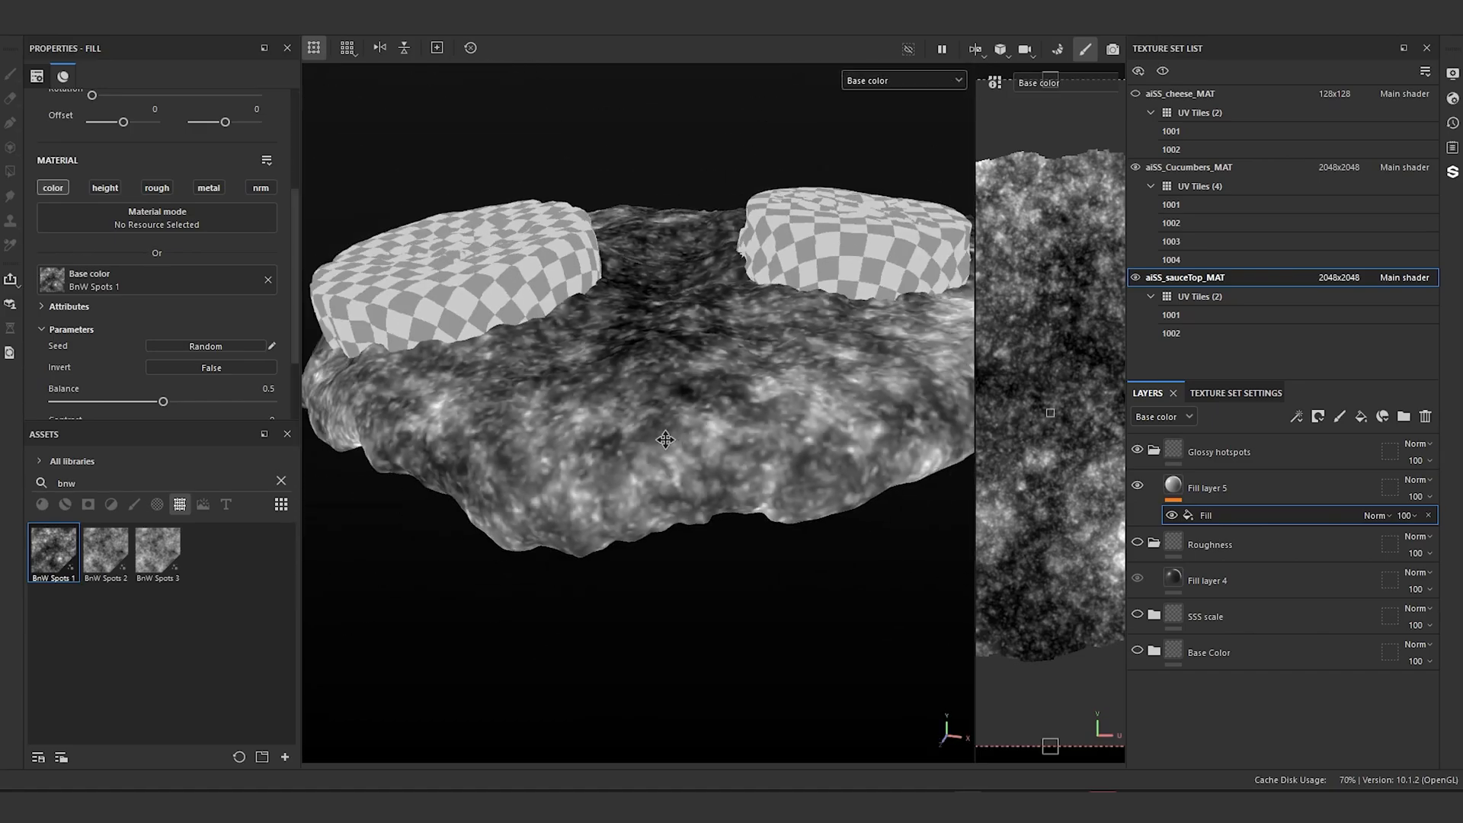
middle_click_drag(652, 409, 621, 466, "alt")
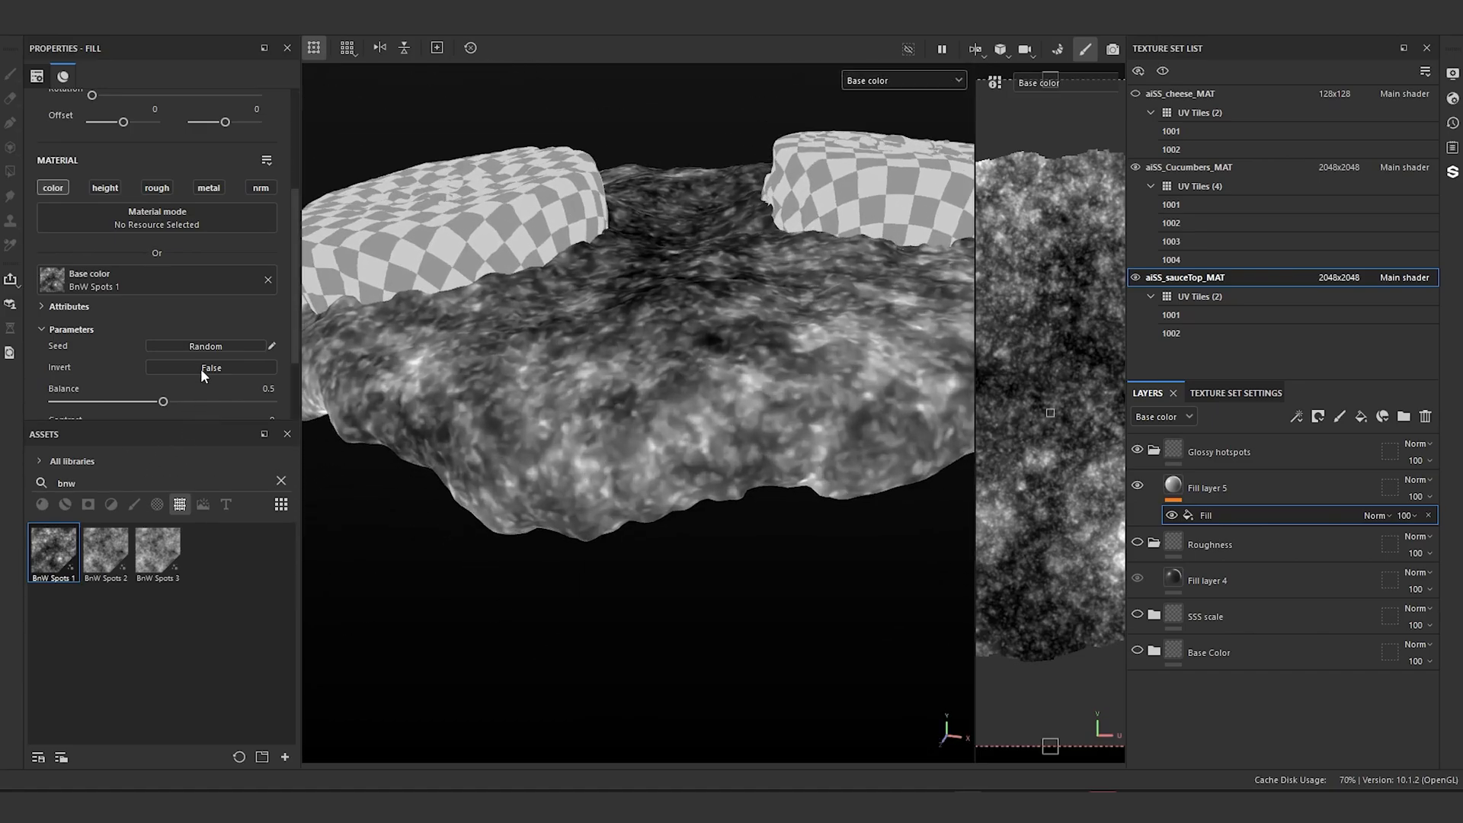
Step: Lower the BnW Spots 1 fill's balance to 0.4, try other balance values and expand its noise parameters
scroll(200, 368, "down", 3)
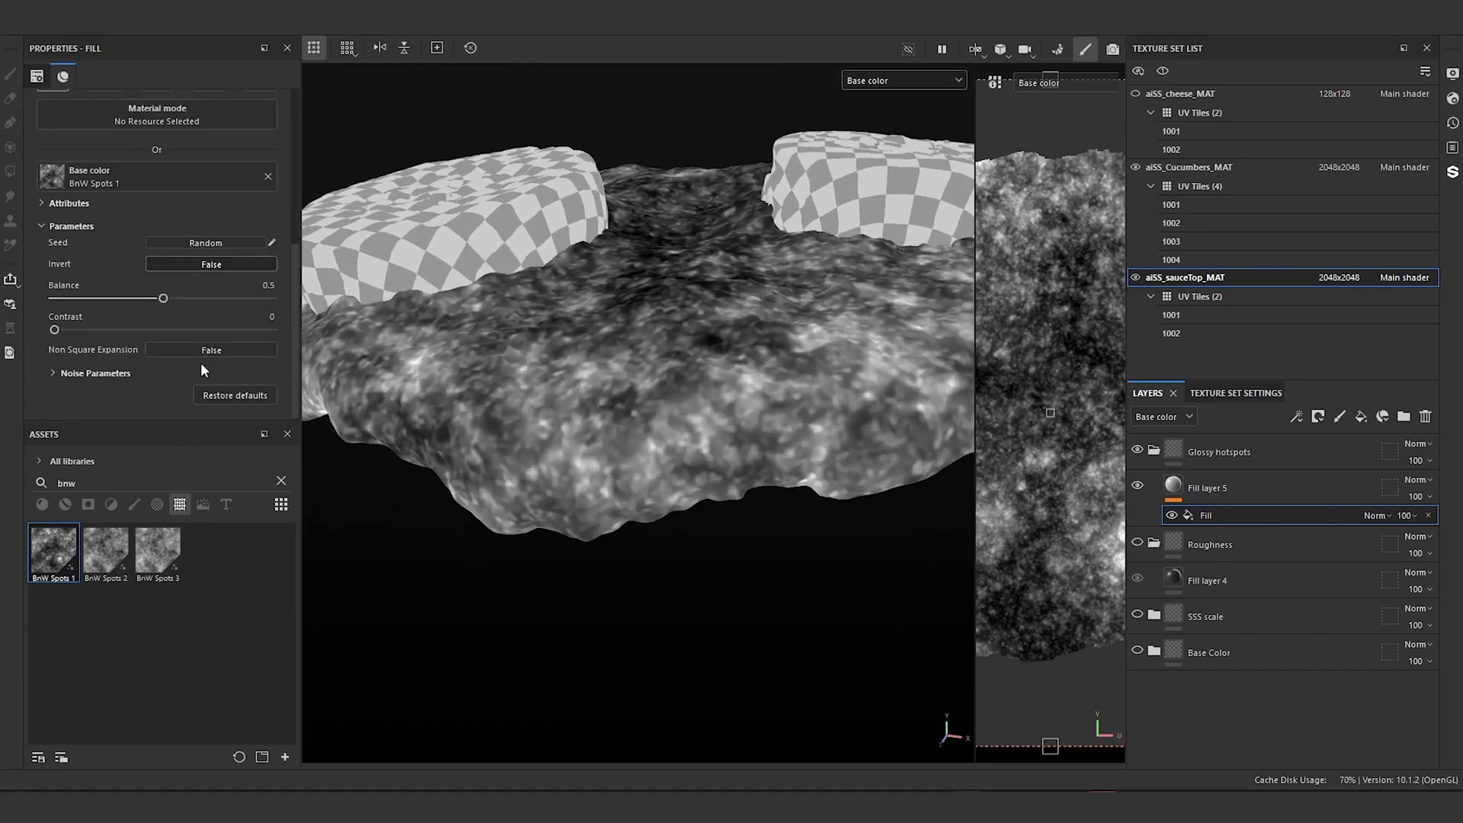
mouse_move(160, 301)
left_mouse_down()
mouse_move(105, 298)
mouse_move(157, 301)
mouse_move(120, 298)
mouse_move(142, 298)
left_mouse_up()
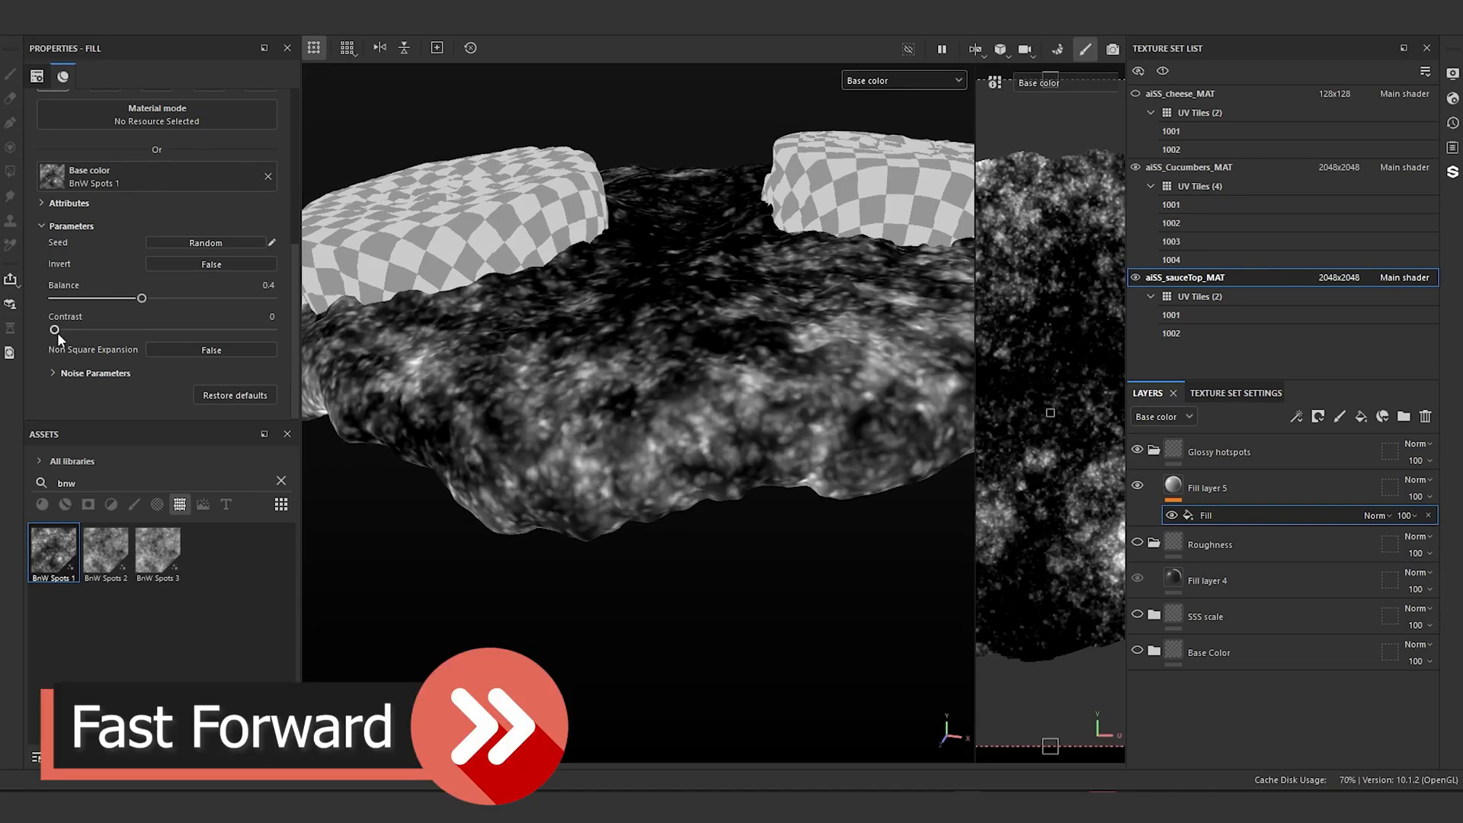
left_click_drag(57, 331, 54, 329)
left_click_drag(142, 297, 213, 312)
left_click(95, 373)
scroll(95, 369, "down", 2)
scroll(663, 455, "up", 3)
left_click_drag(663, 419, 663, 454, "alt")
Step: Try BnW Spots 1 noise with scale 5, disorder 0.65 and roughness 0.7, at a balance of 0.42
left_click_drag(66, 341, 169, 370)
scroll(708, 529, "down", 2)
scroll(708, 536, "down", 3)
left_click_drag(212, 309, 153, 309)
scroll(640, 381, "up", 3)
left_click_drag(168, 372, 137, 372)
mouse_move(154, 309)
left_mouse_down()
mouse_move(116, 314)
mouse_move(172, 318)
left_mouse_up()
scroll(631, 320, "down", 2)
left_click_drag(631, 297, 632, 336, "alt")
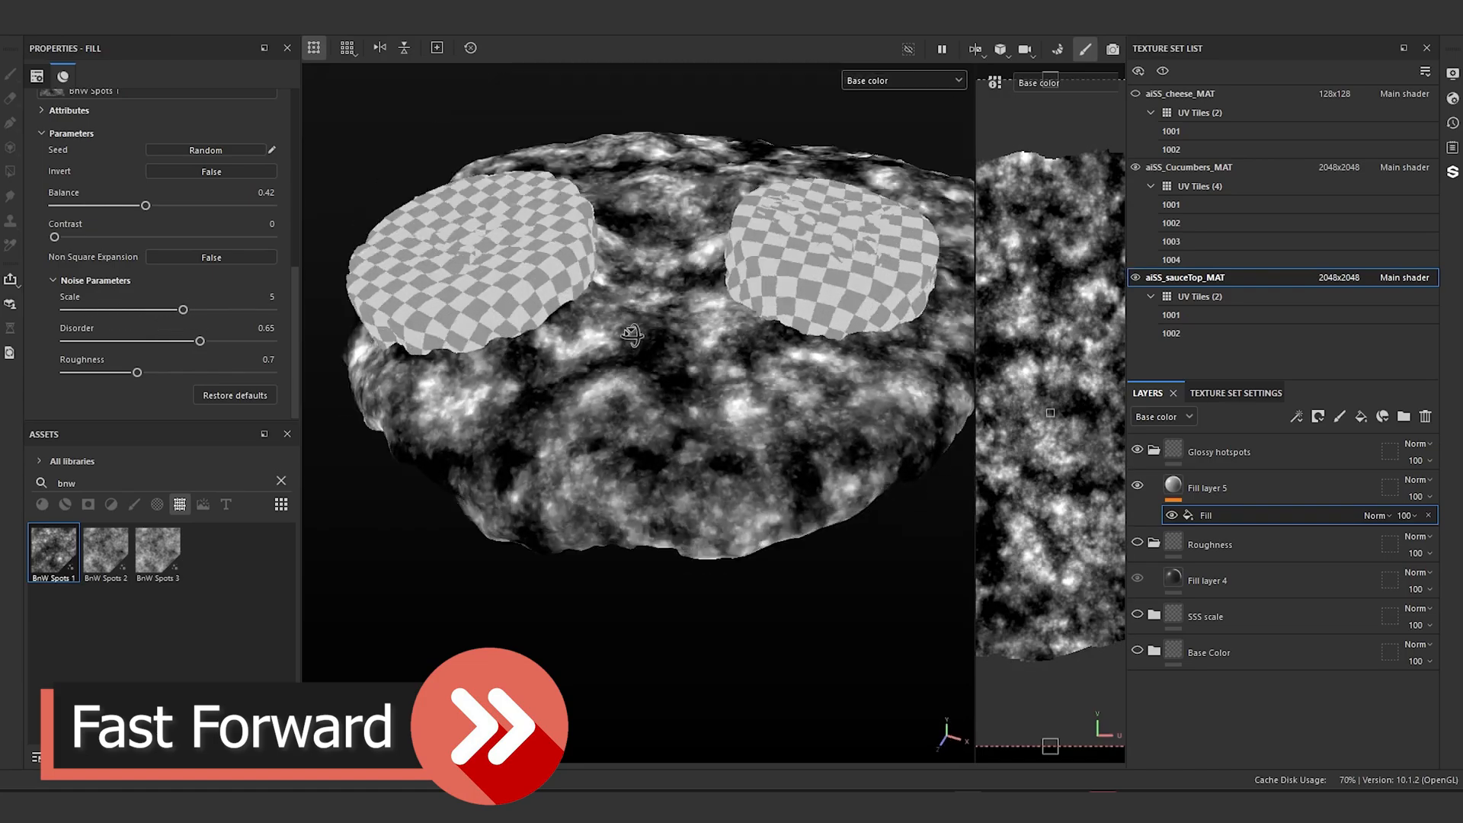
Step: Set the BnW Spots 1 noise to scale 4, disorder 0 and roughness 0.96, with balance 0.4, and inspect the sauce
left_click_drag(200, 341, 66, 340)
left_click_drag(137, 372, 164, 372)
left_click_drag(549, 427, 550, 505, "alt")
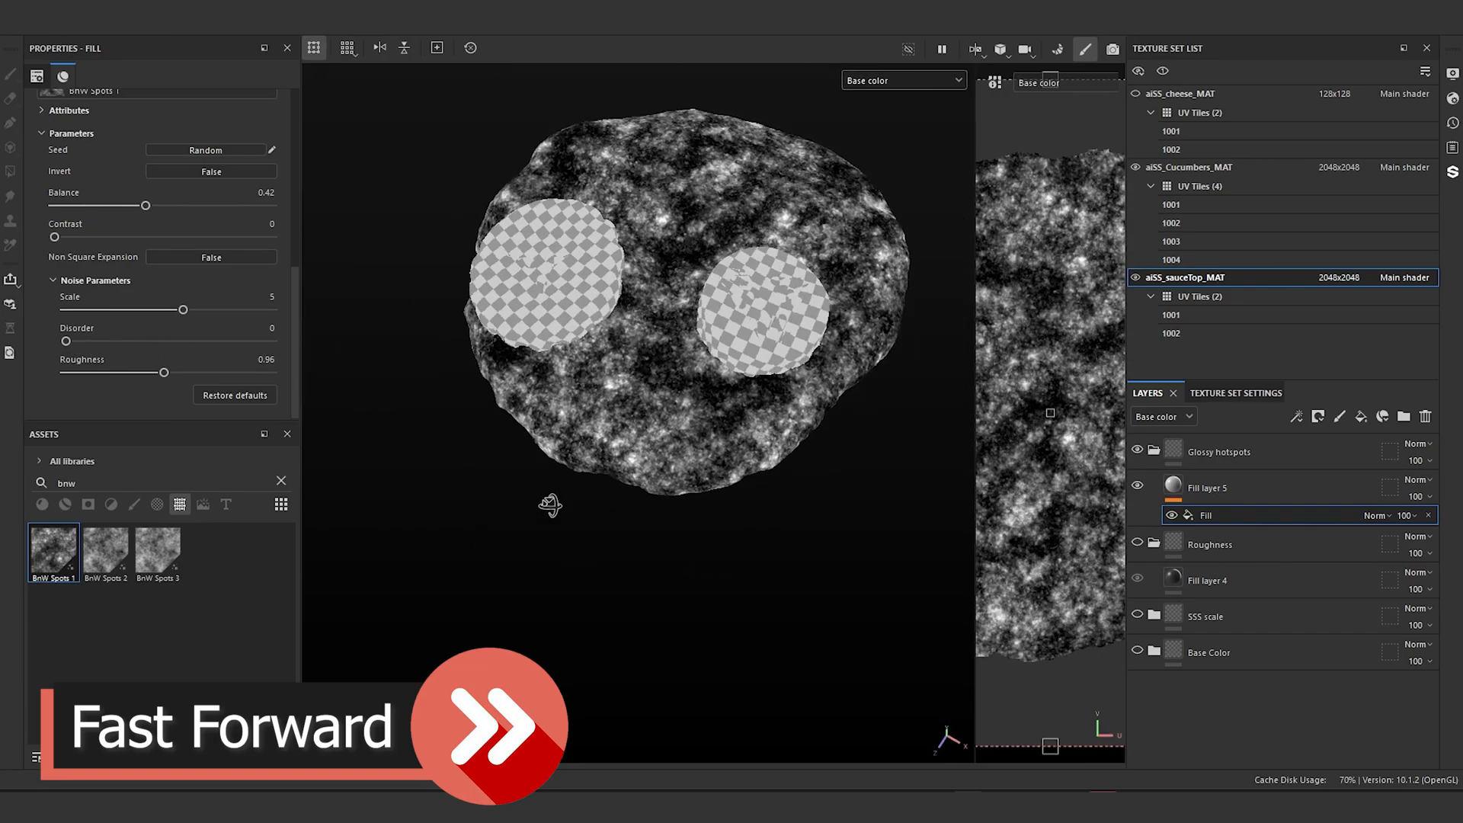
left_click_drag(550, 505, 508, 283, "alt")
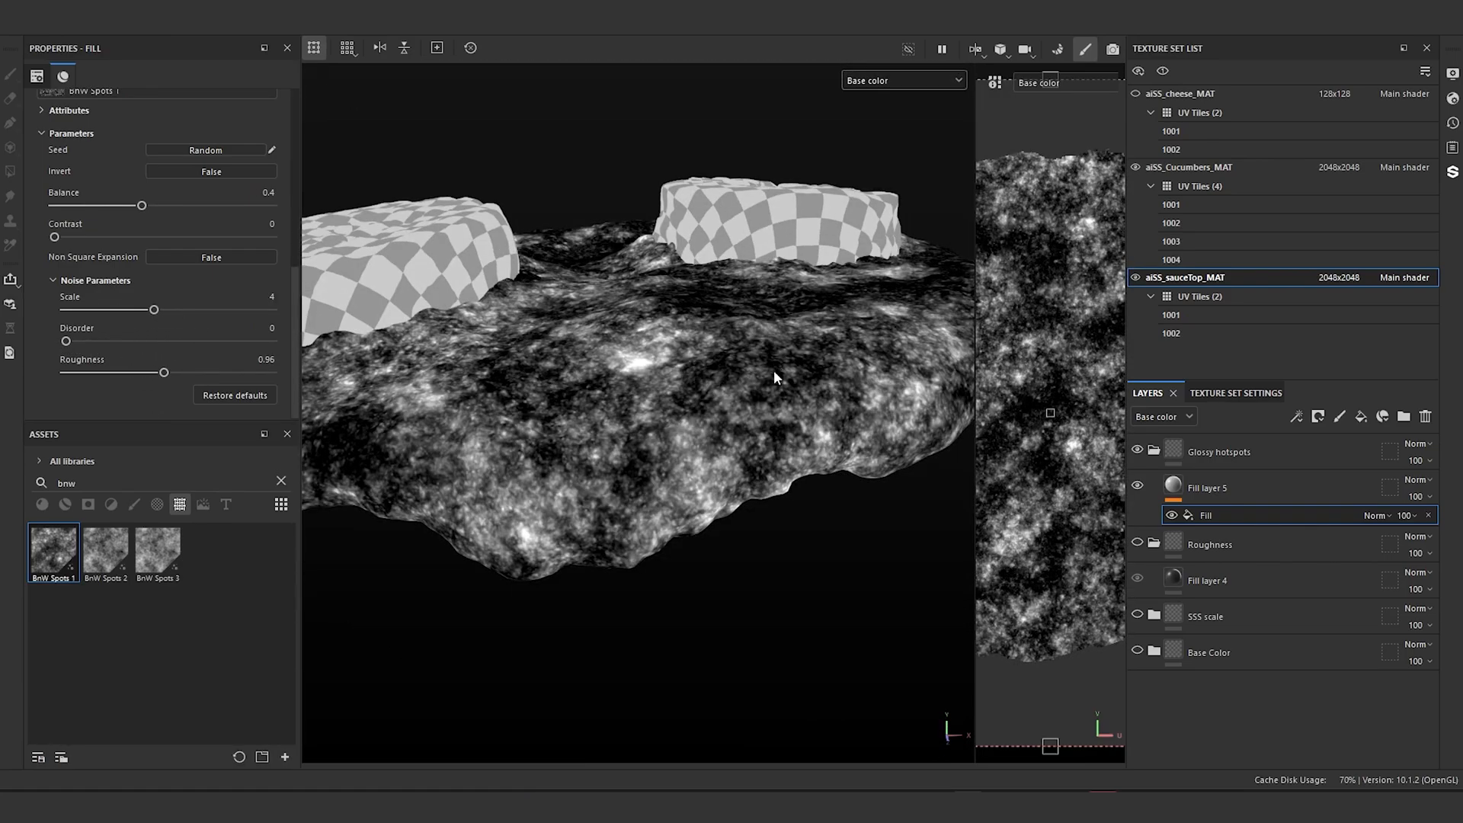
left_click_drag(774, 376, 402, 448, "alt")
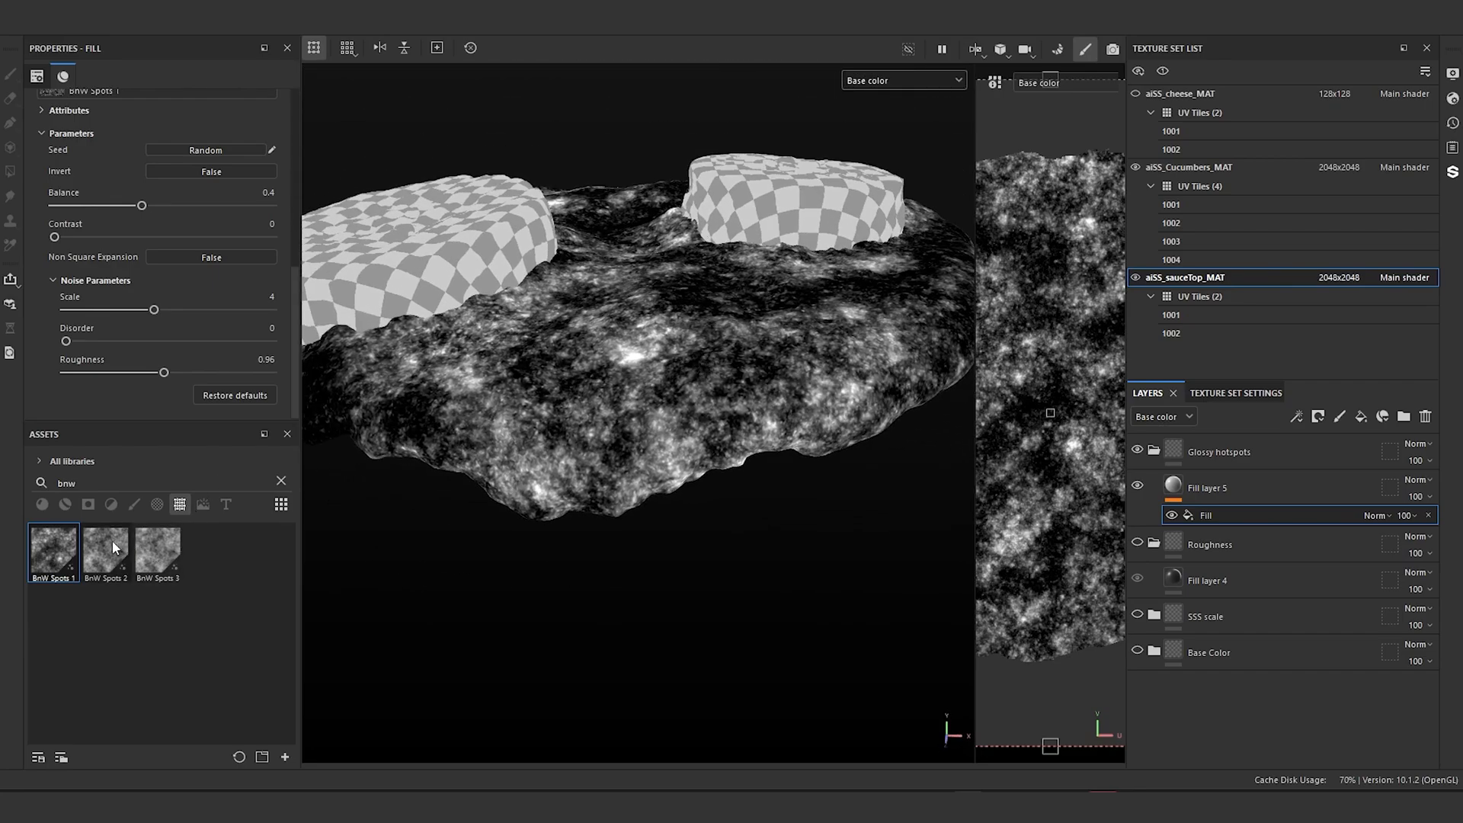
scroll(649, 427, "up", 3)
left_click_drag(655, 450, 625, 381, "alt")
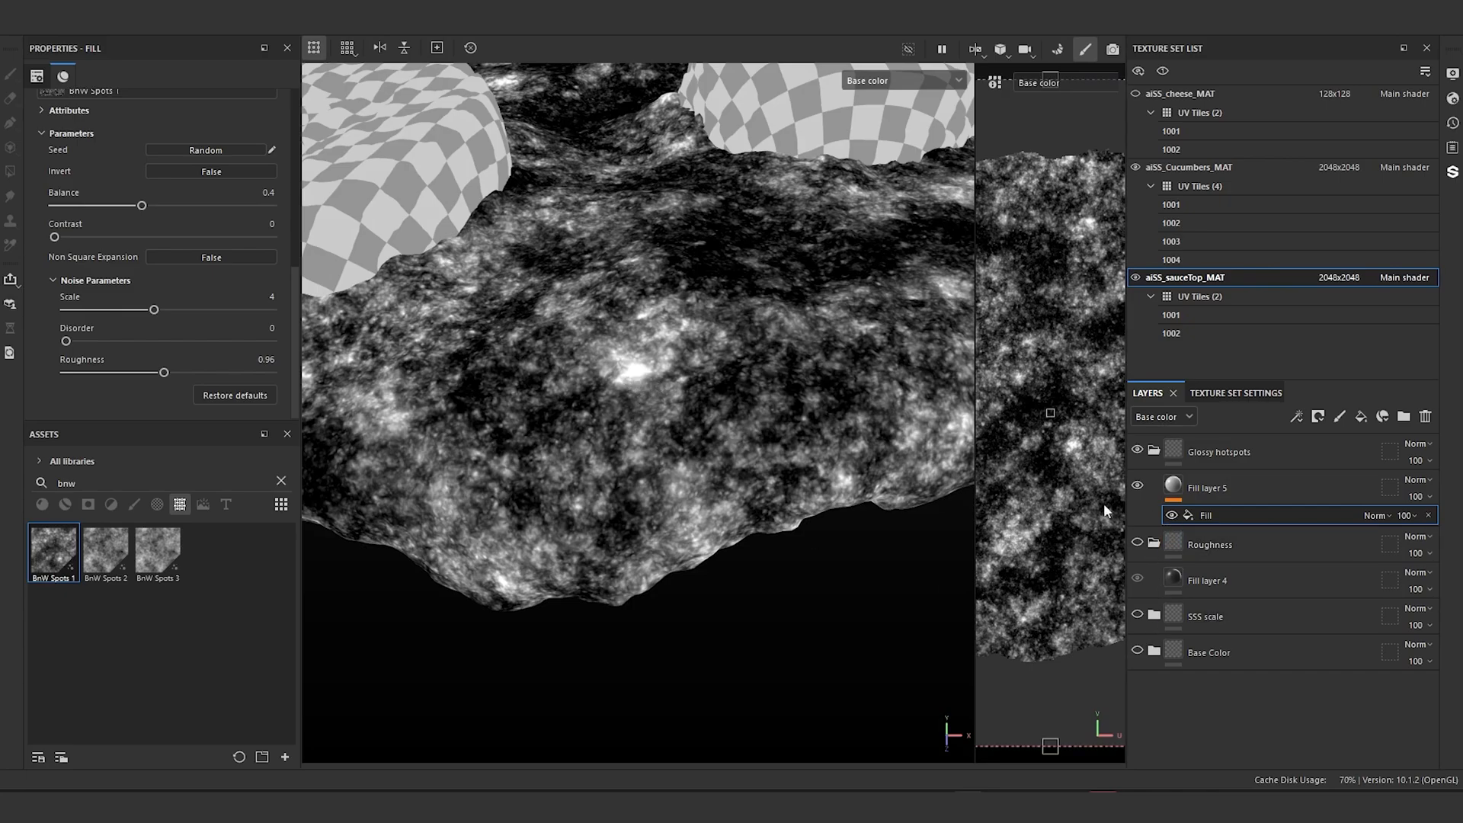
scroll(693, 418, "down", 5)
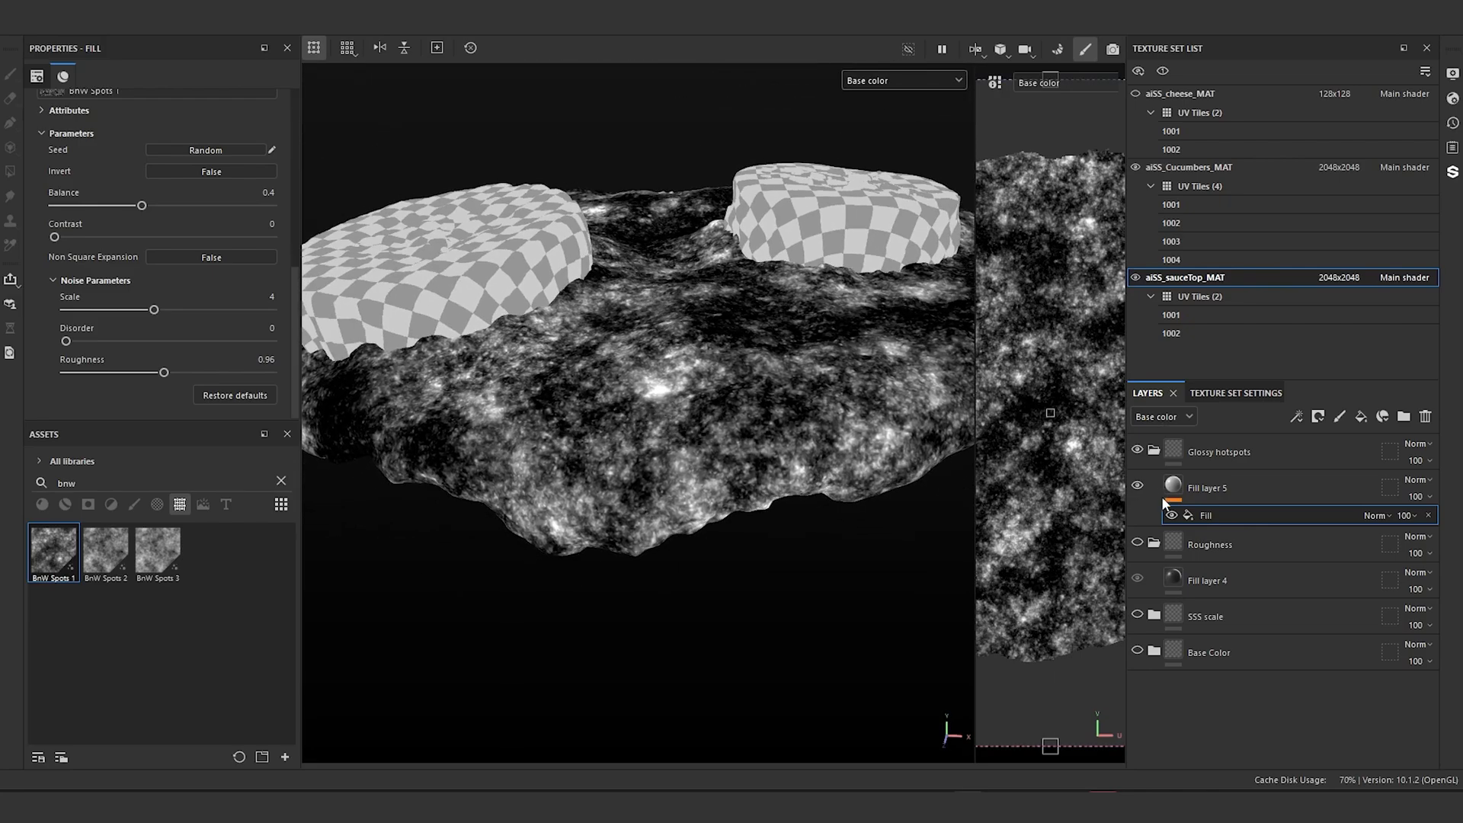
Step: Hide Fill layer 5's BnW Spots 1 fill and add a second, color-only Fill effect using BnW Spots 2 as base color
left_click(1172, 515)
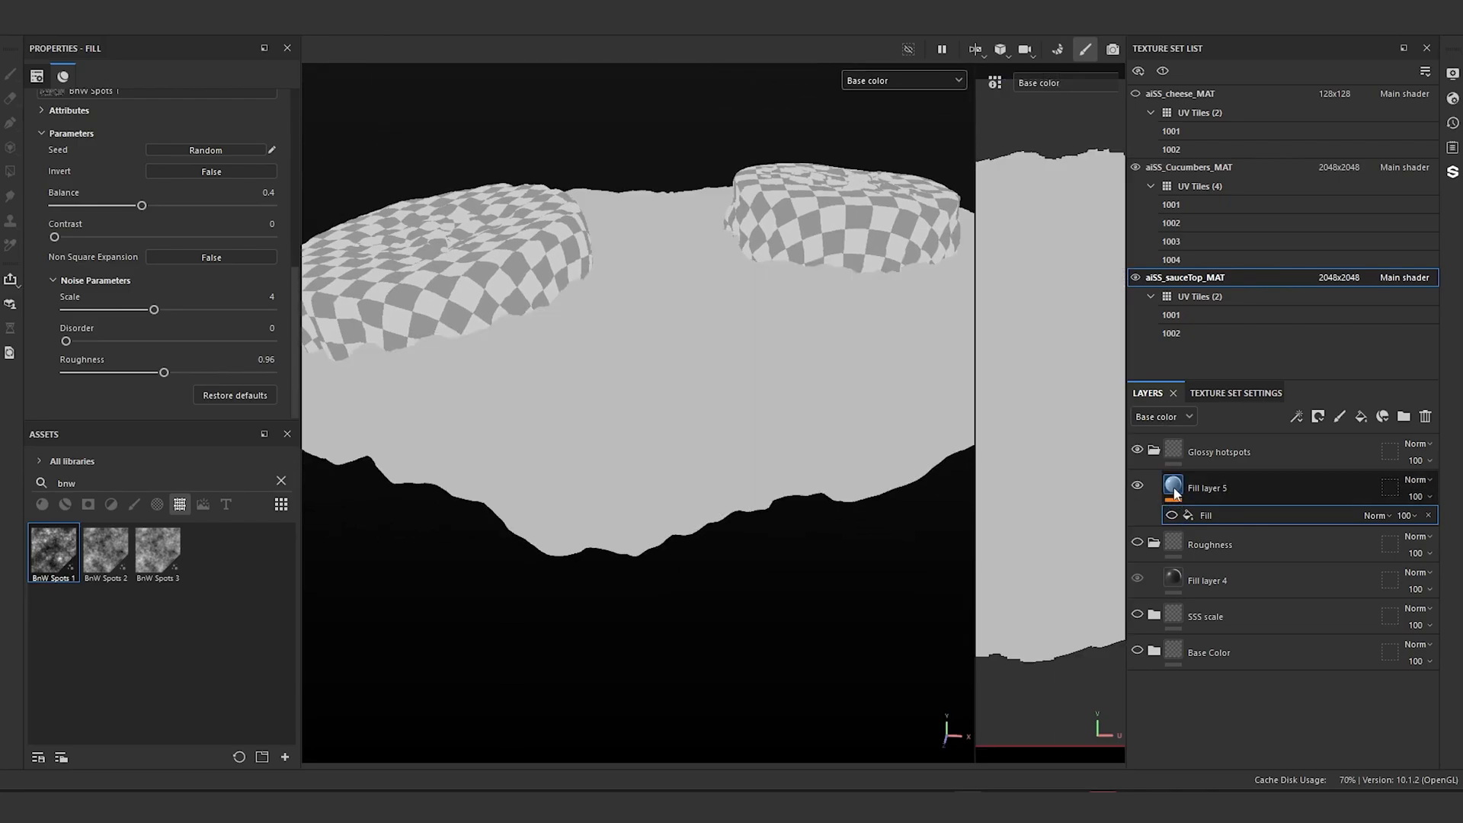
right_click(1172, 493)
left_click(1231, 391)
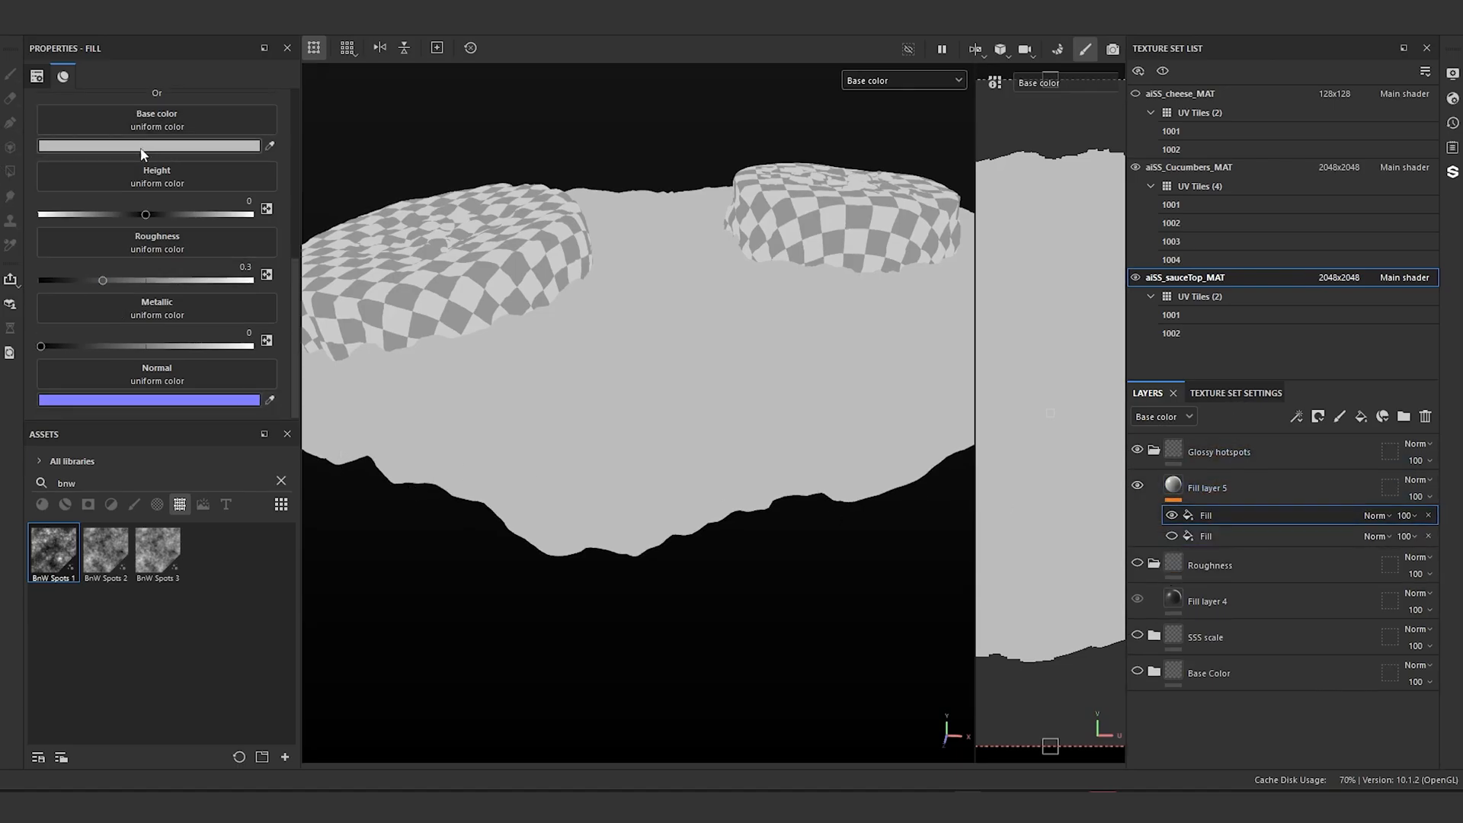
scroll(75, 137, "up", 3)
left_click(44, 210, "alt")
scroll(135, 285, "down", 1)
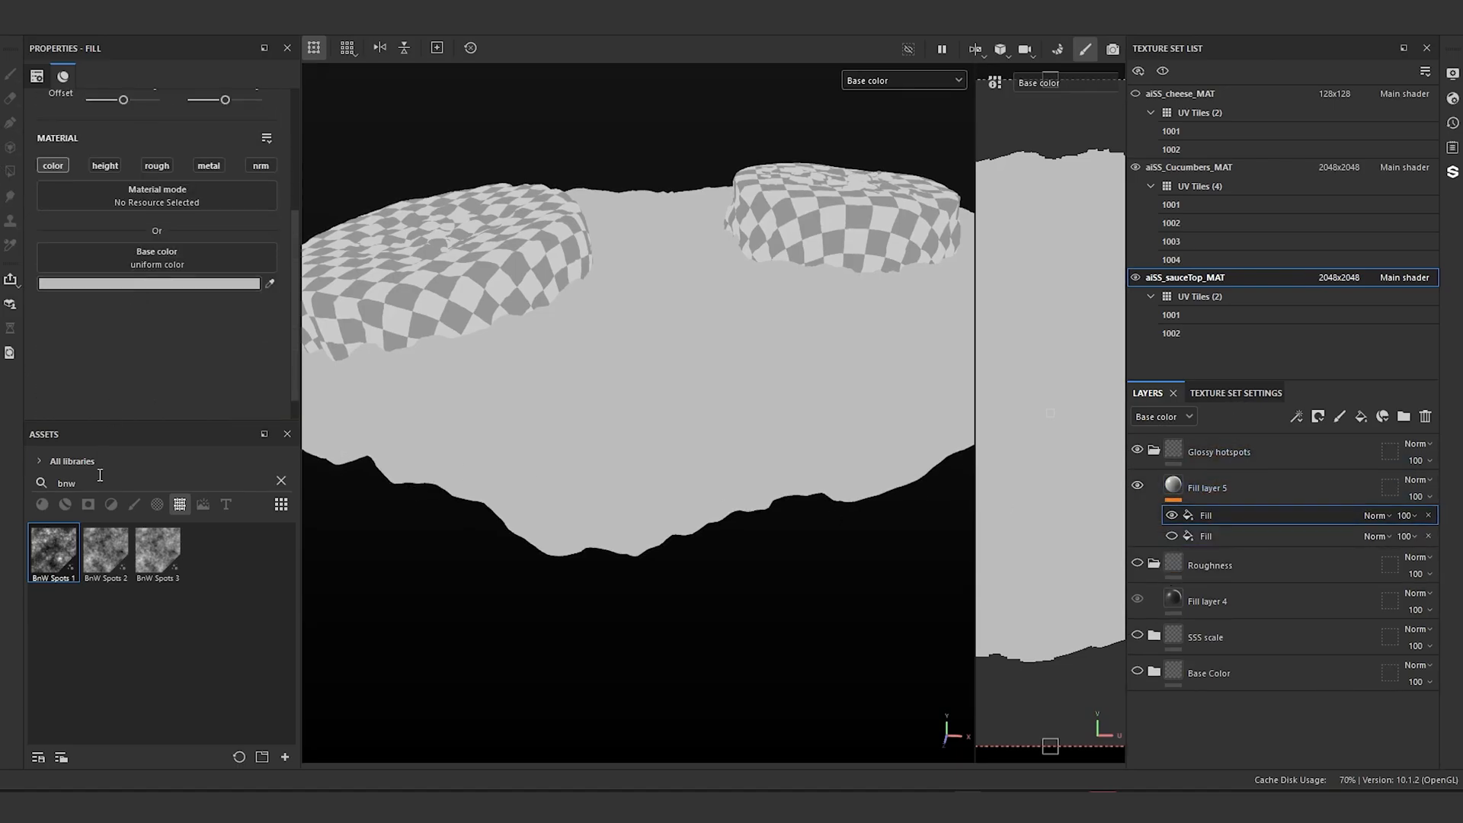
left_click_drag(102, 547, 119, 266)
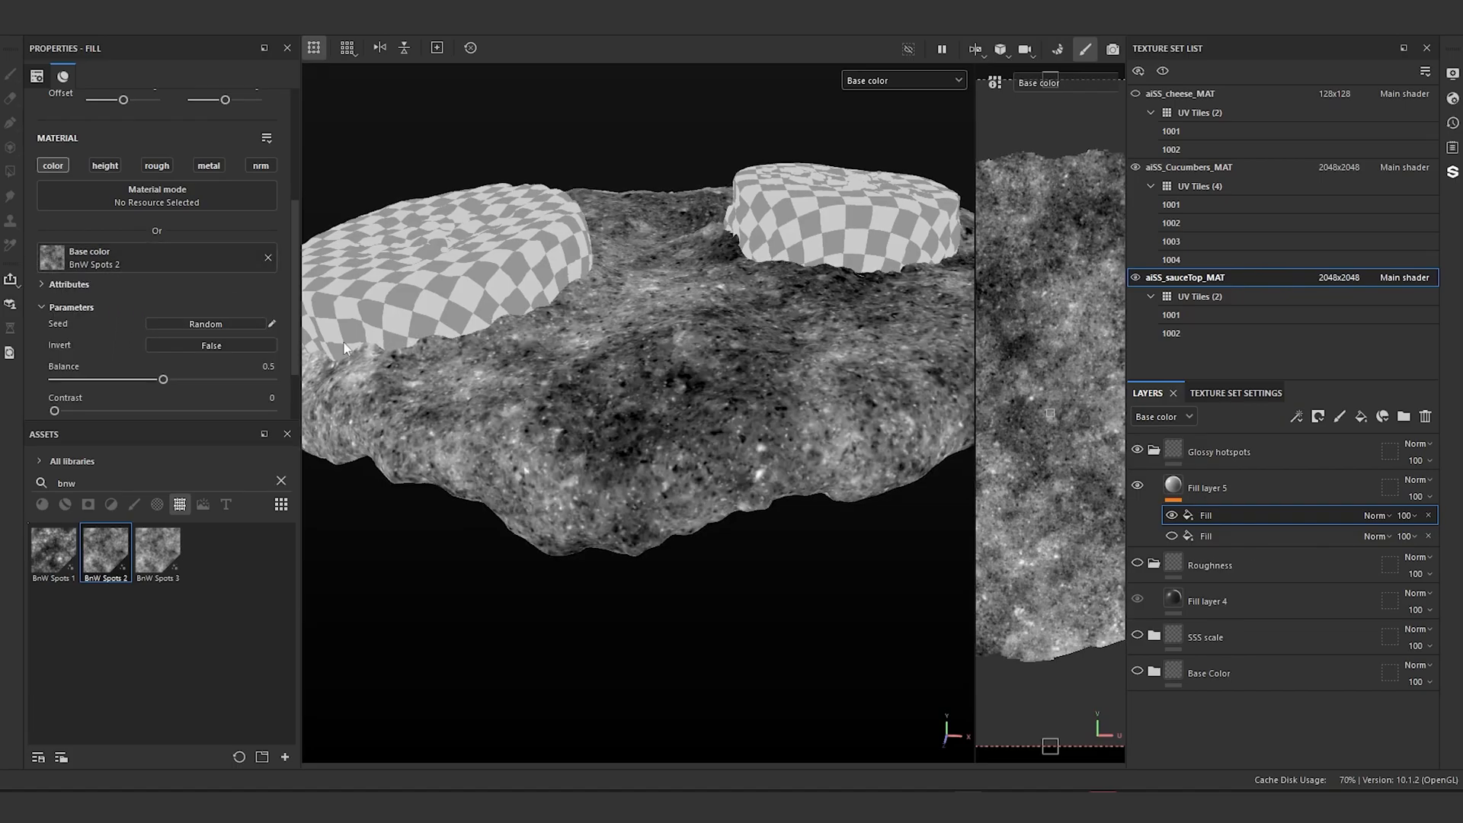
Step: Set the BnW Spots 2 fill's balance to 0.47 and check the pattern on the sauce
left_click_drag(518, 381, 156, 337, "alt")
scroll(163, 359, "down", 2)
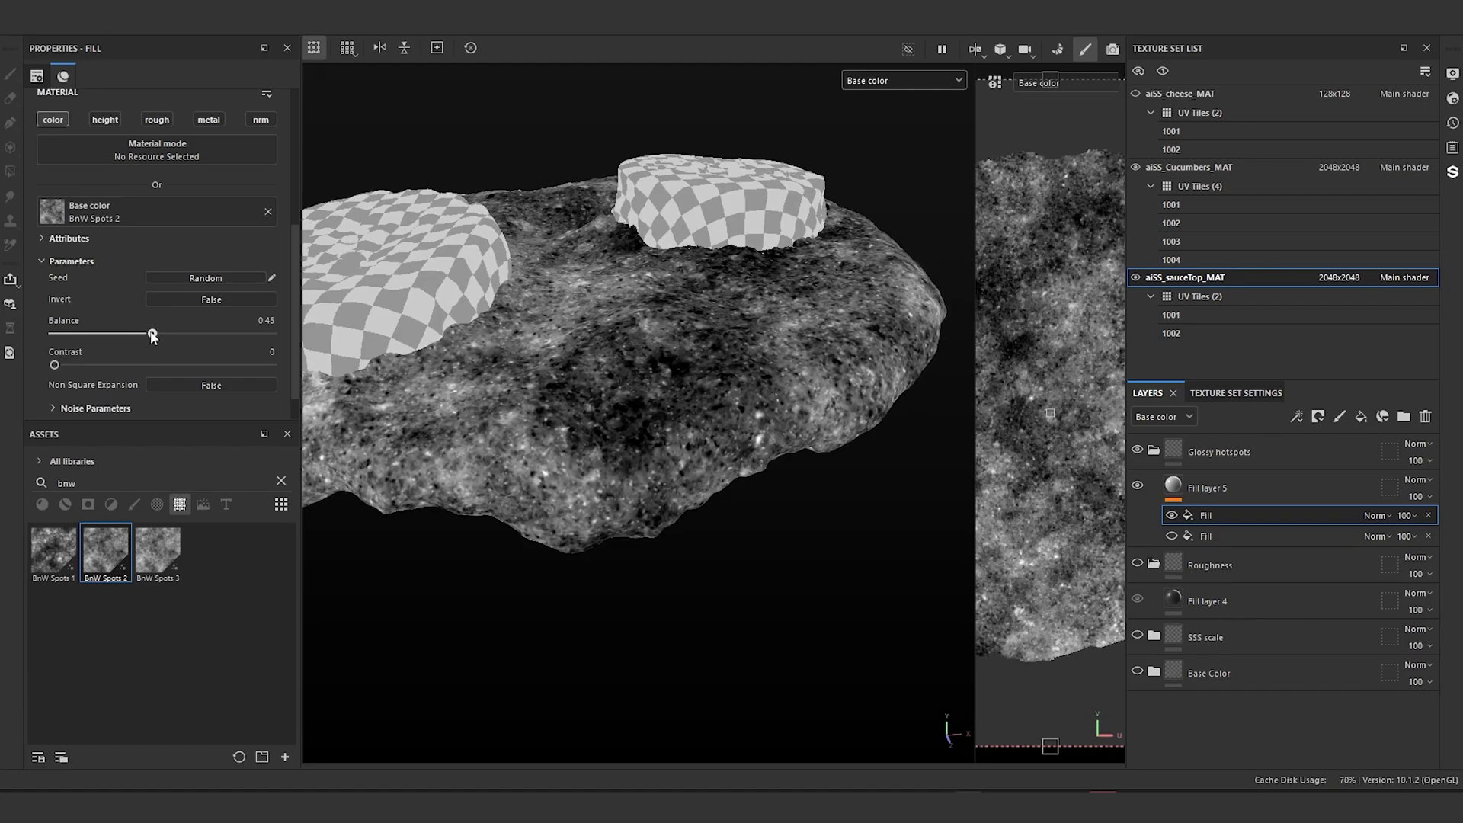
scroll(639, 381, "down", 2)
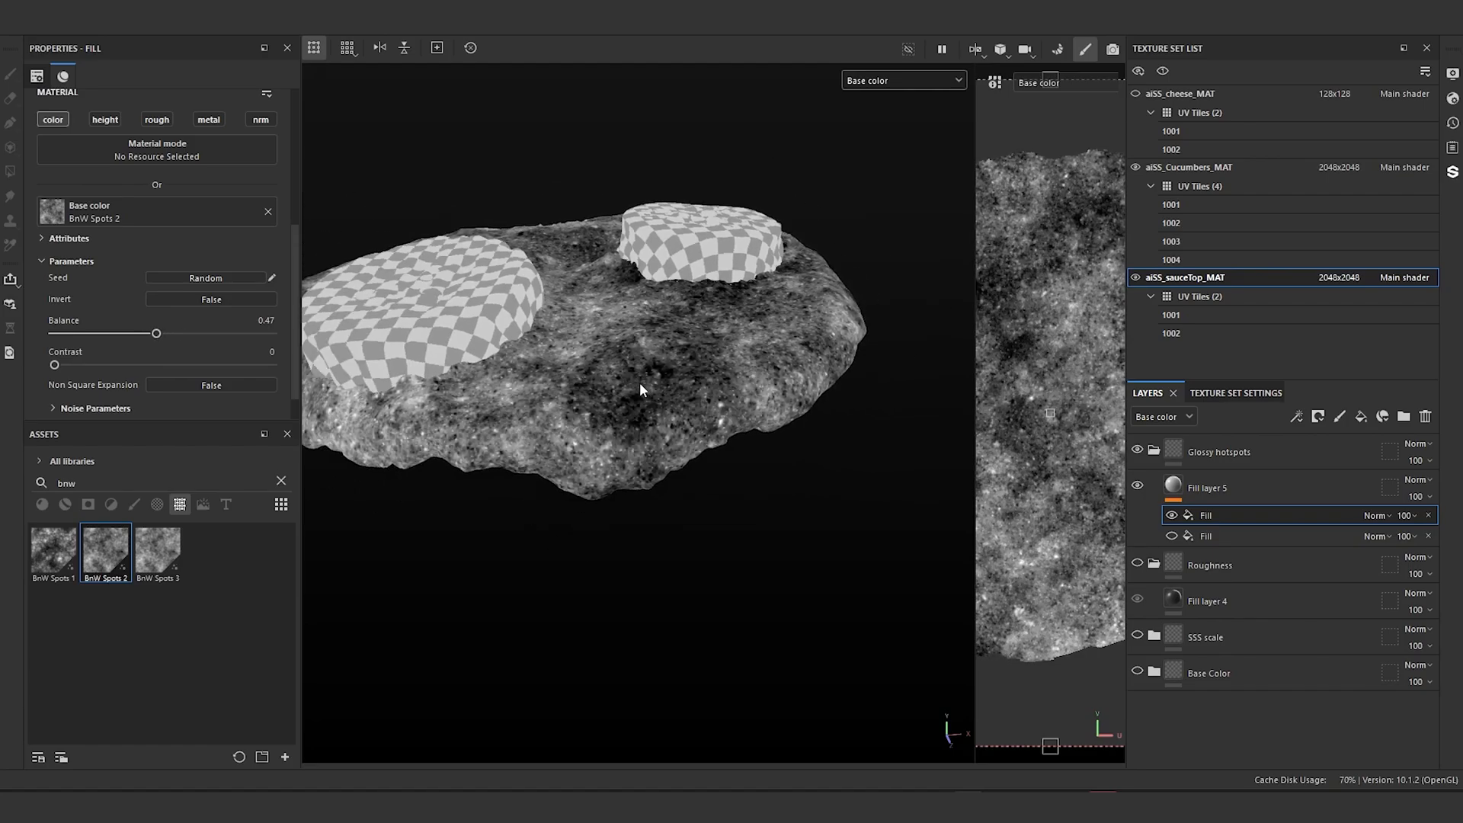
left_click_drag(639, 382, 625, 480, "alt")
scroll(616, 404, "up", 3)
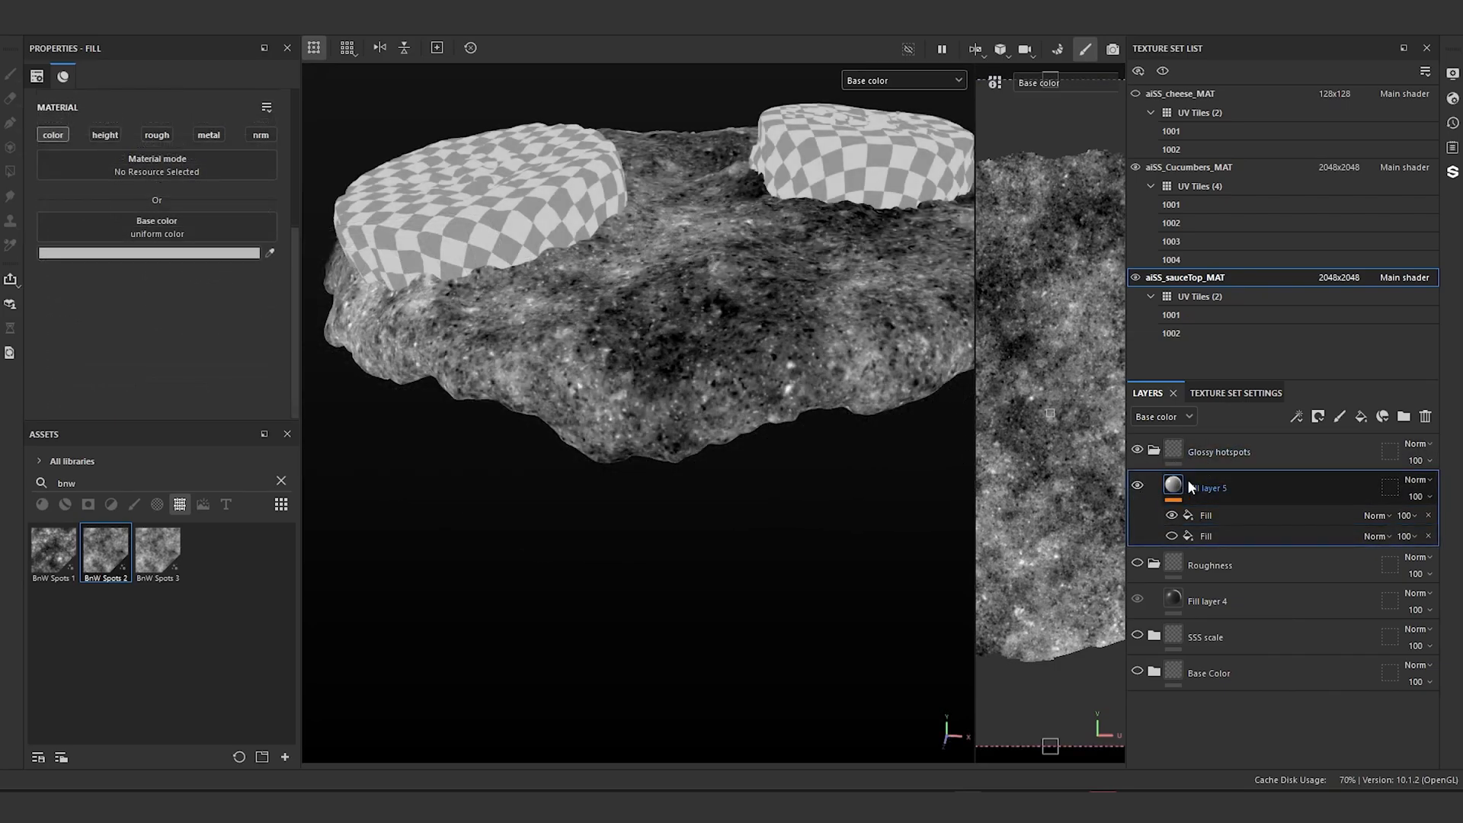
Step: Add a color-only fill layer above Fill layer 5 with white base color FFFFFF and give it a black mask
left_click(1360, 416)
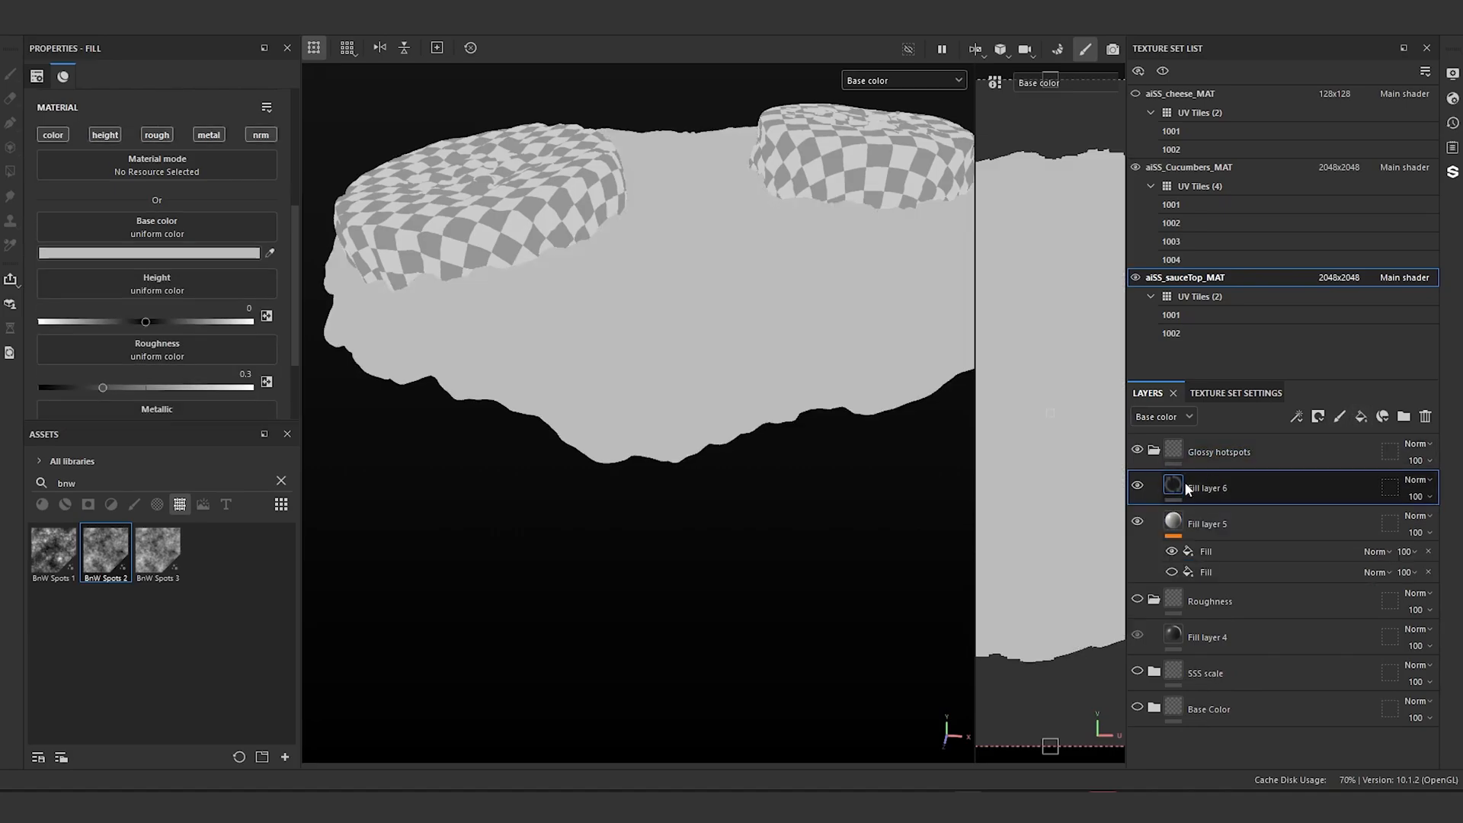
left_click(109, 253)
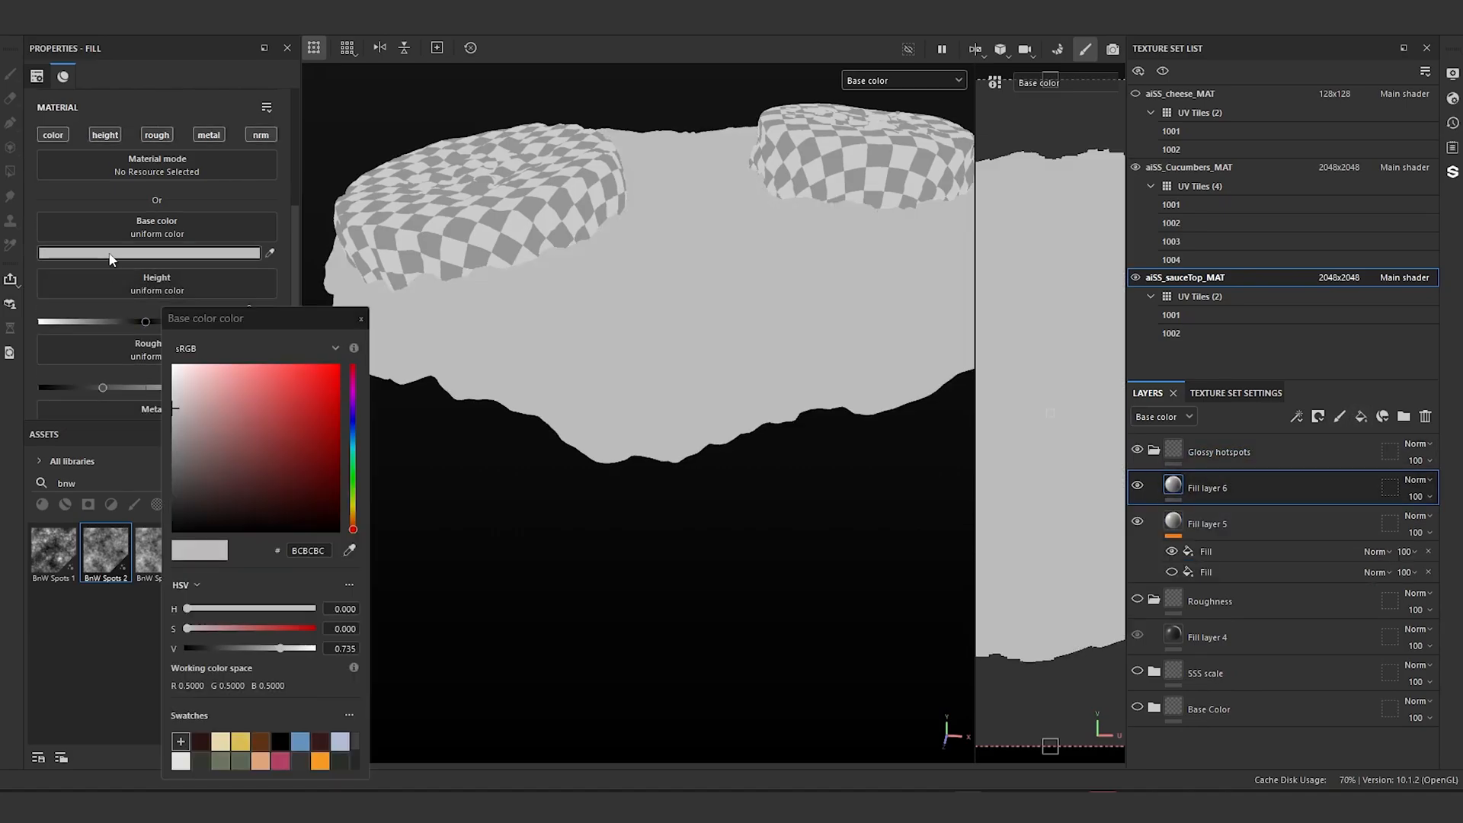
left_click(173, 365)
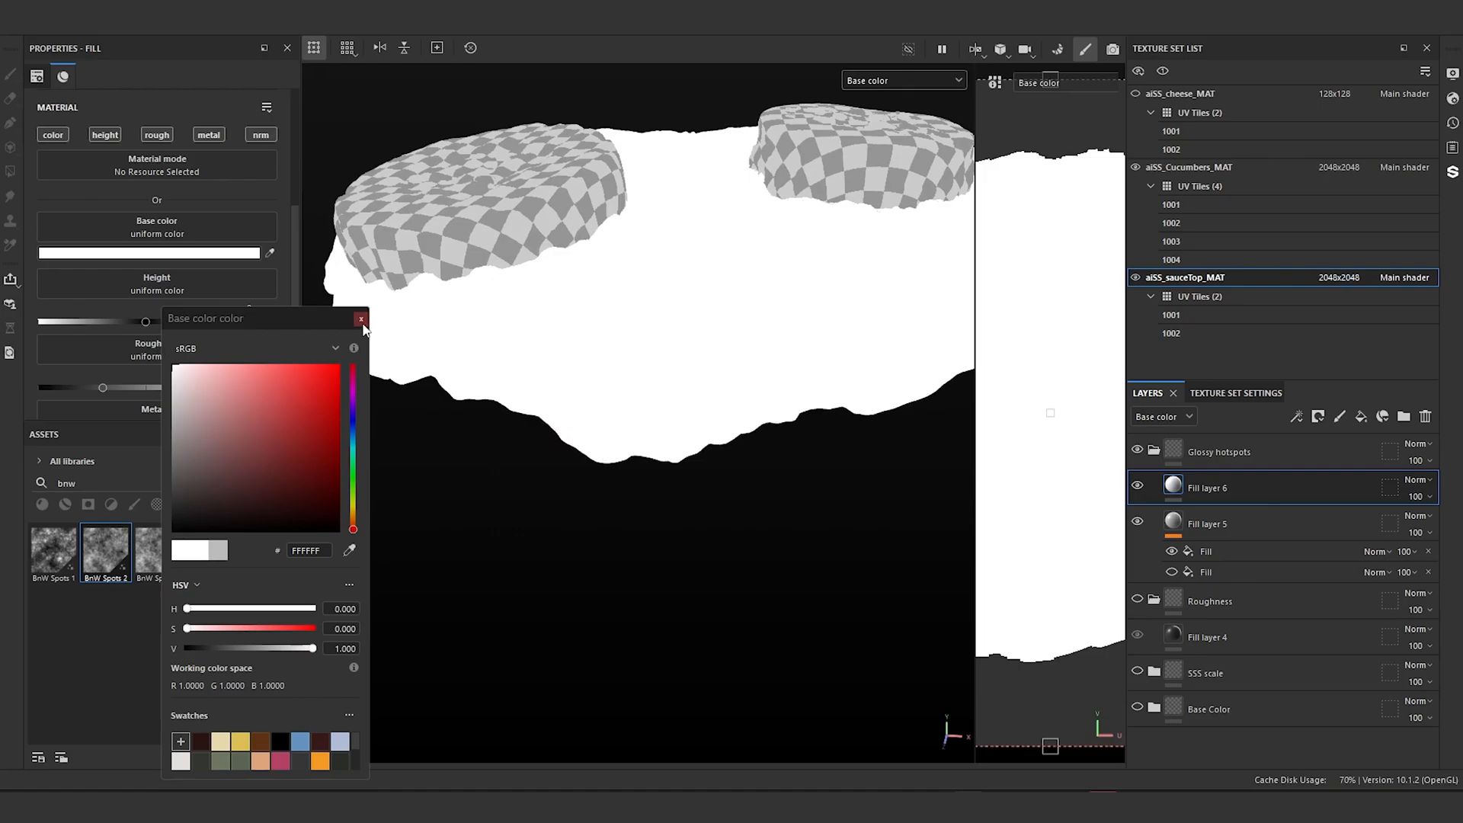
left_click(361, 318)
left_click(53, 134, "alt")
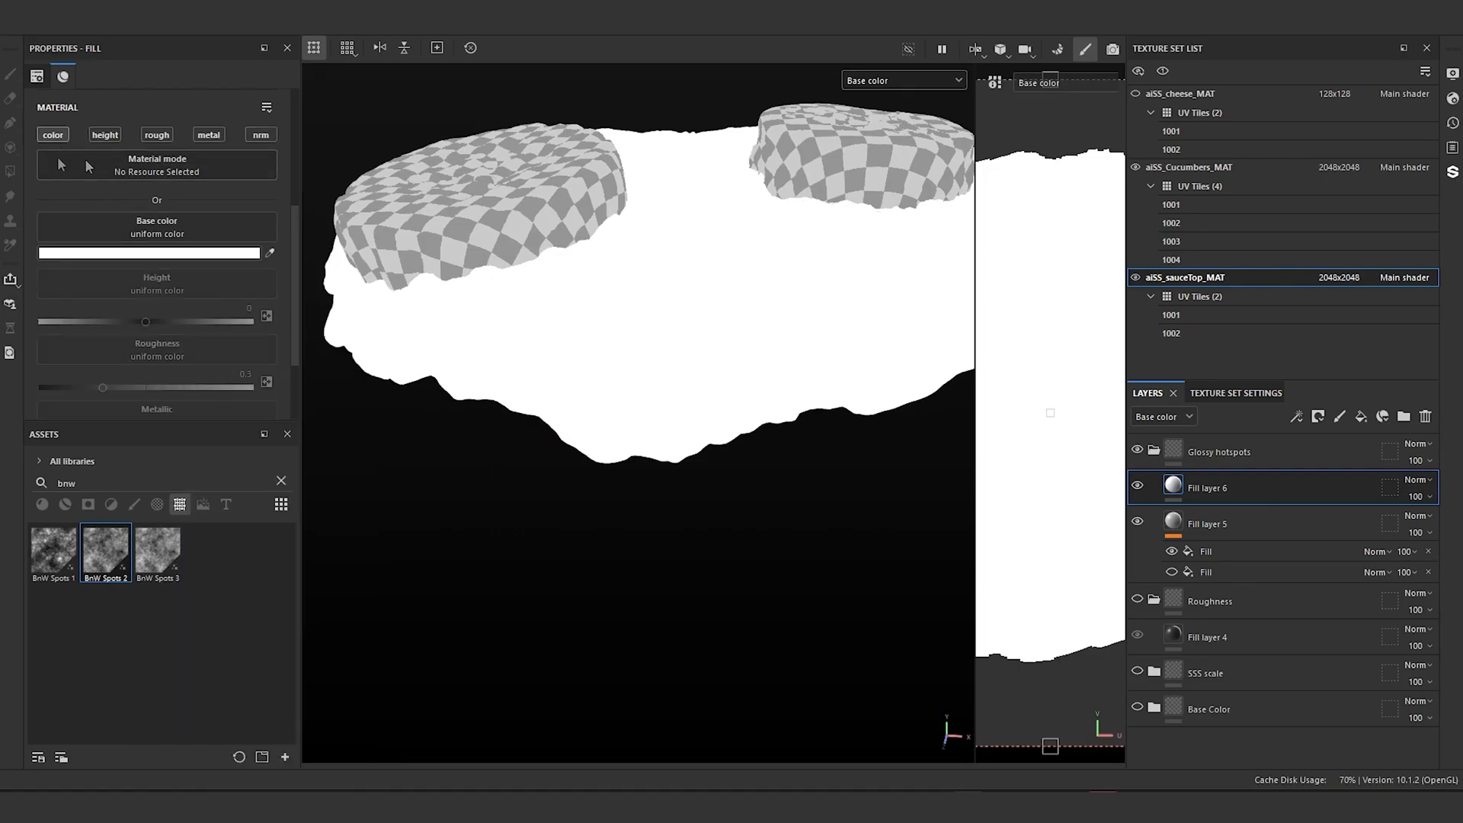
right_click(1177, 483)
left_click(1259, 40)
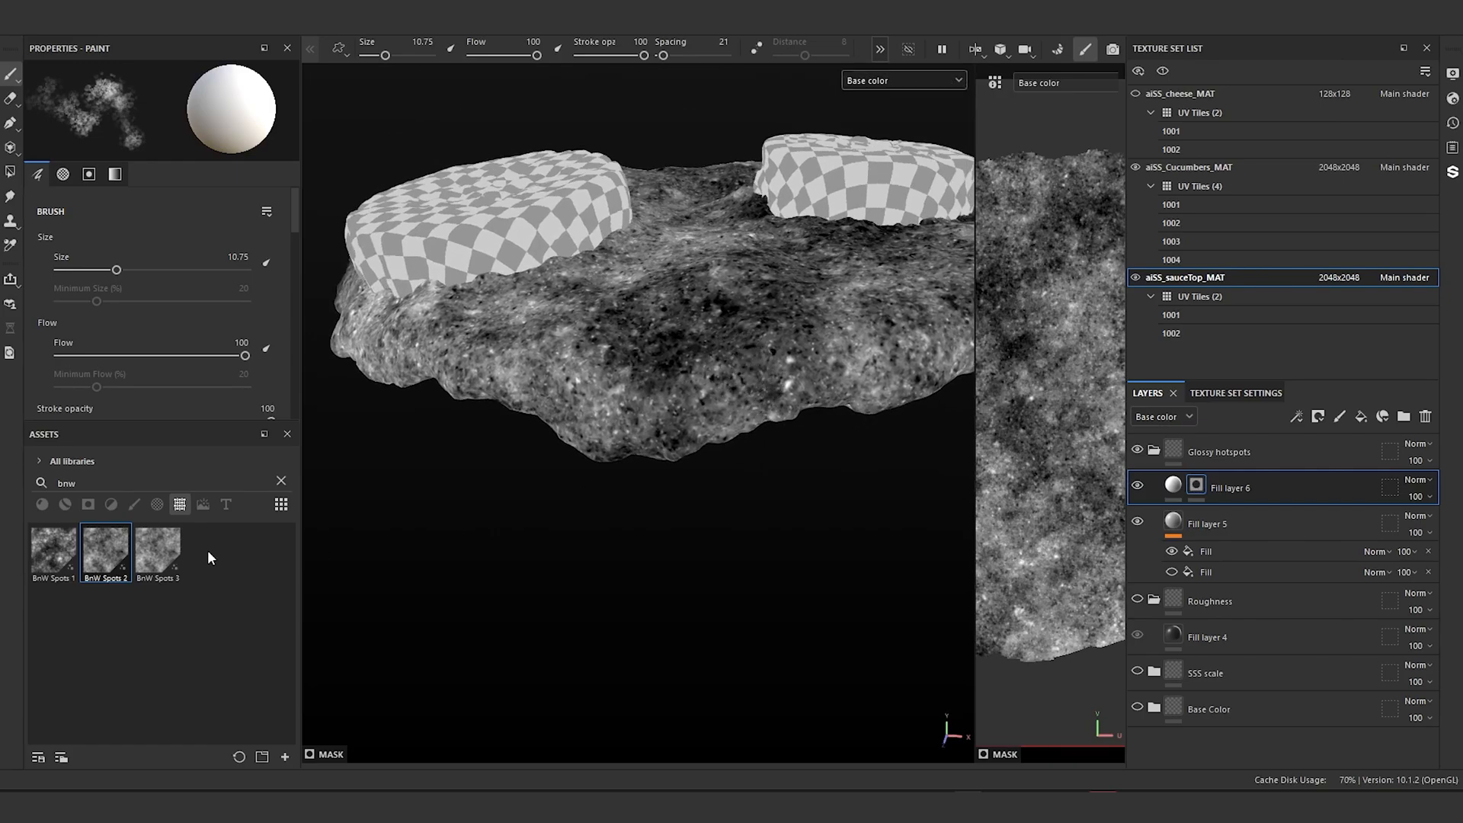
Step: Choose the Pollock brush for painting the mask and reduce its size to 31.36
left_click(133, 504)
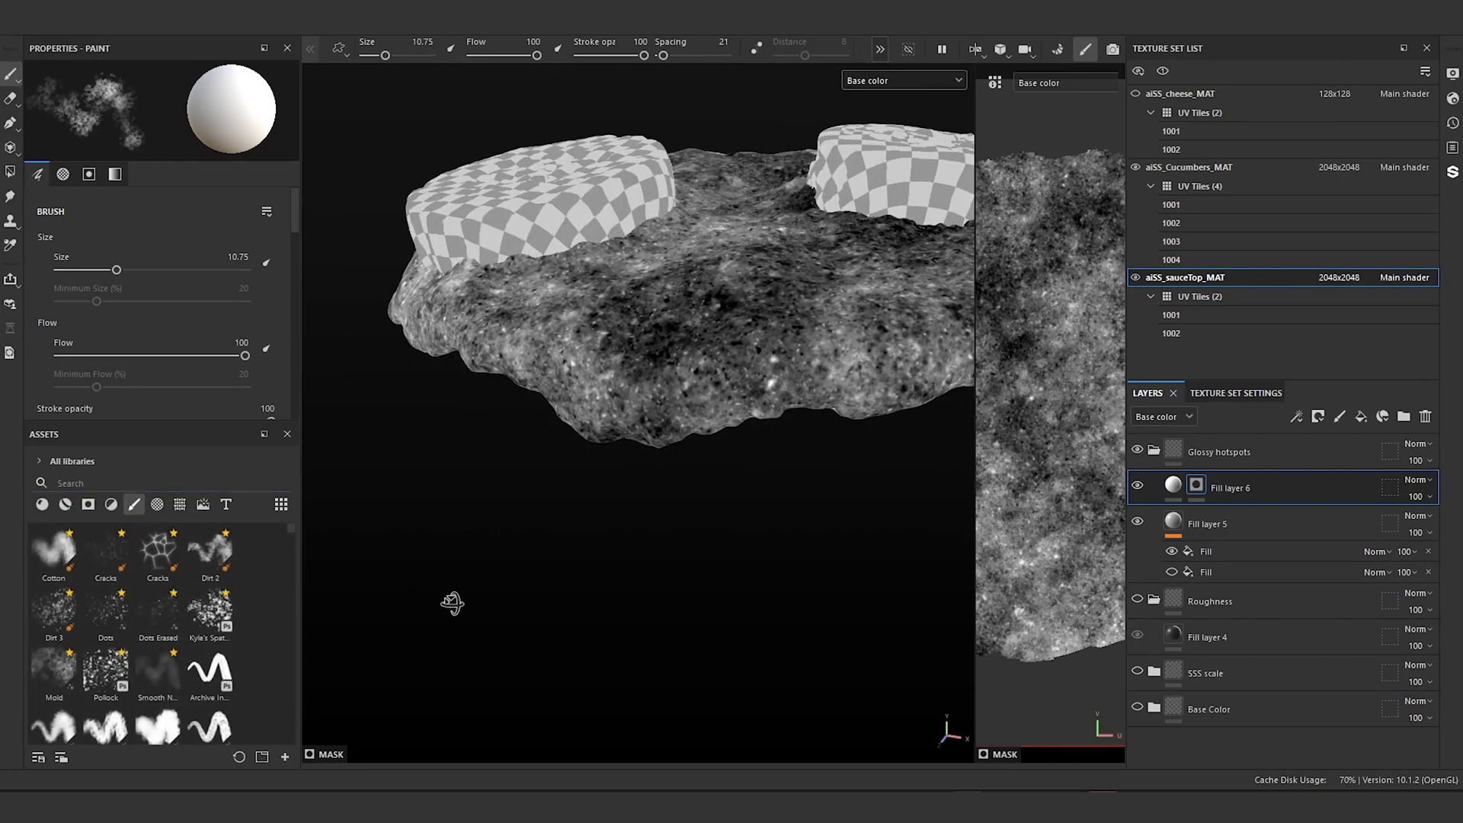
middle_click_drag(559, 501, 518, 521, "alt")
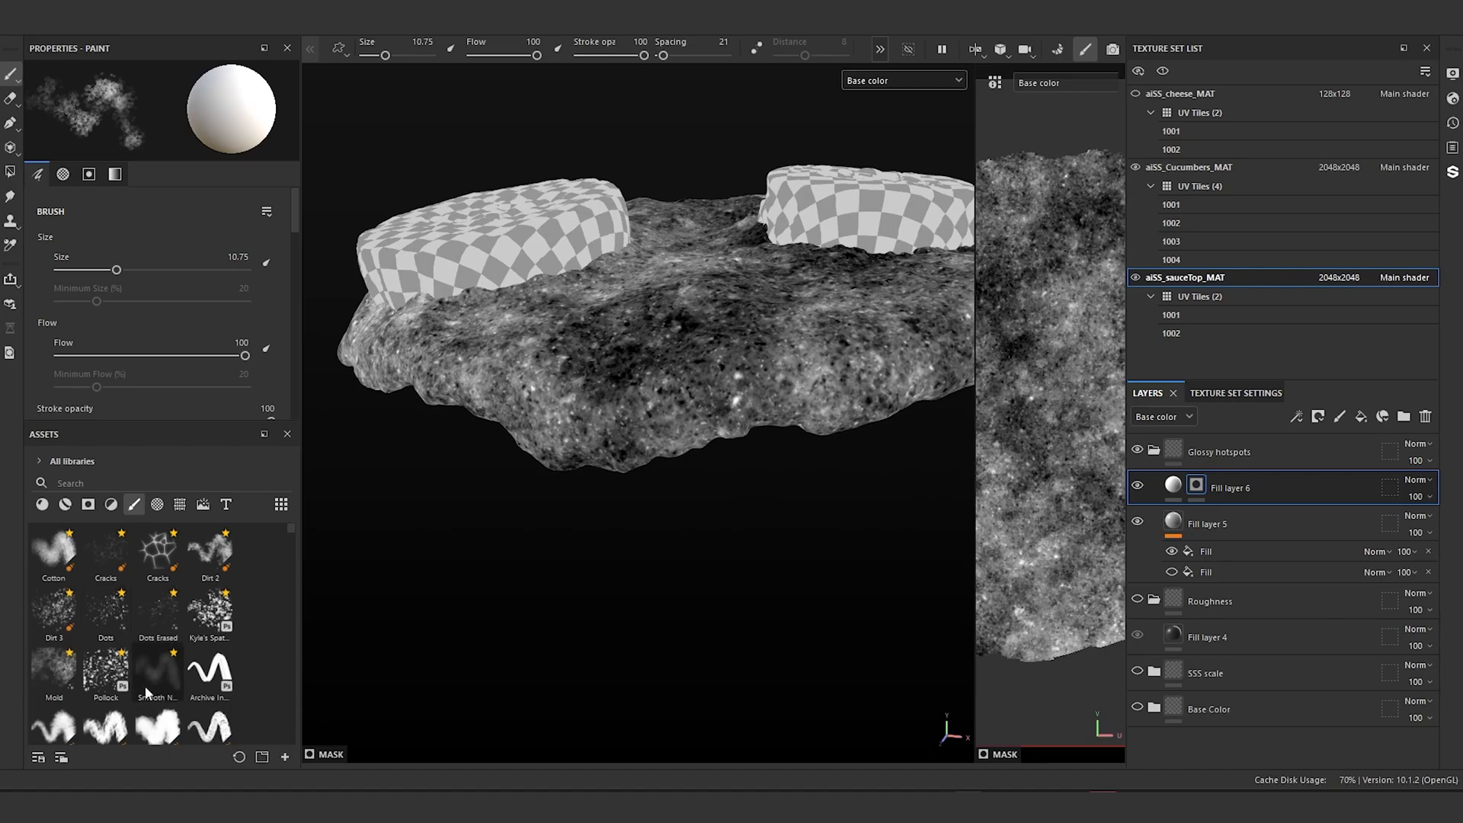
left_click(110, 672)
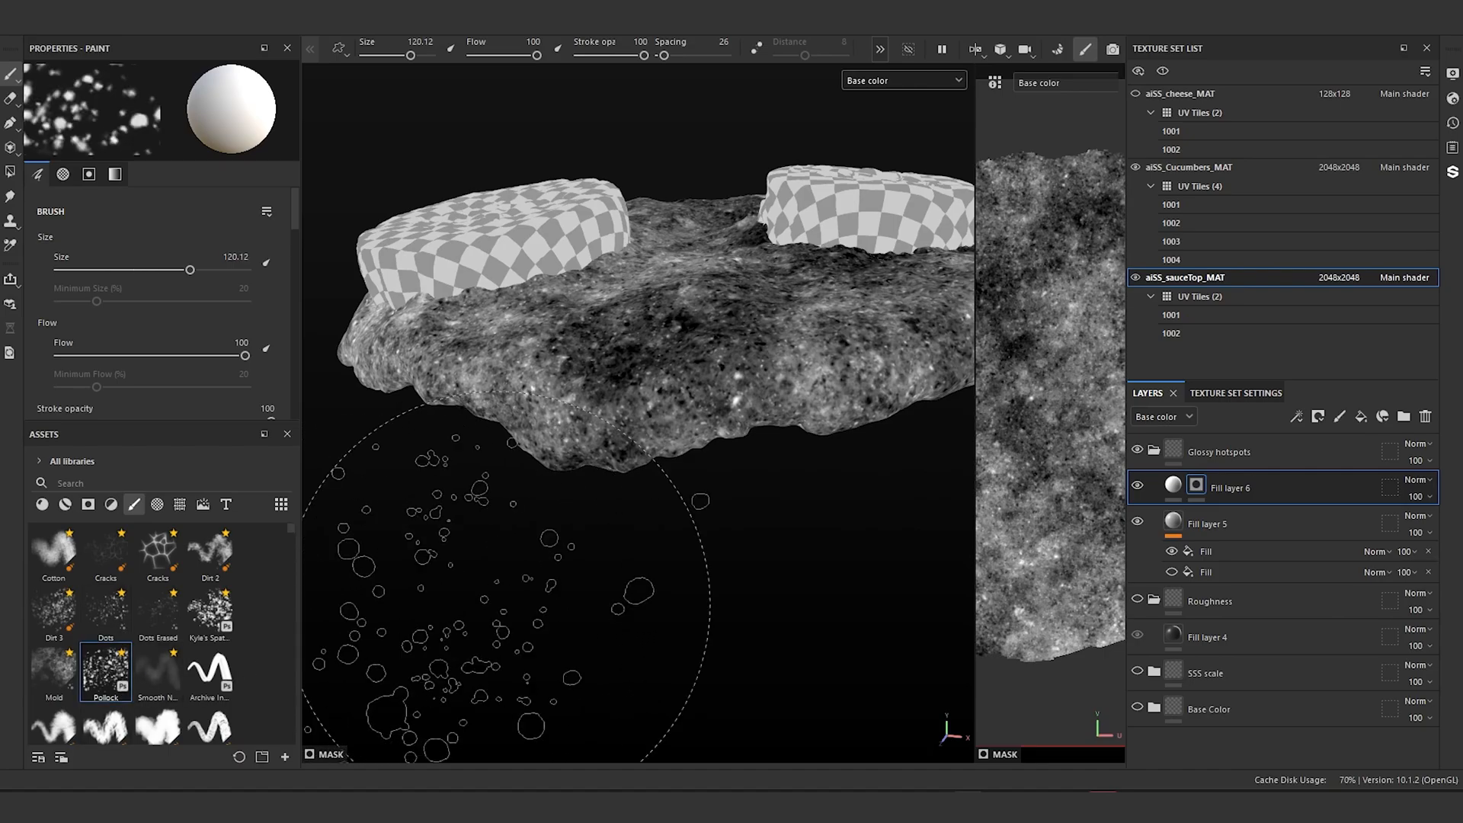
mouse_move(513, 620)
left_mouse_down("alt")
mouse_move(523, 604)
mouse_move(506, 620)
left_mouse_up("alt")
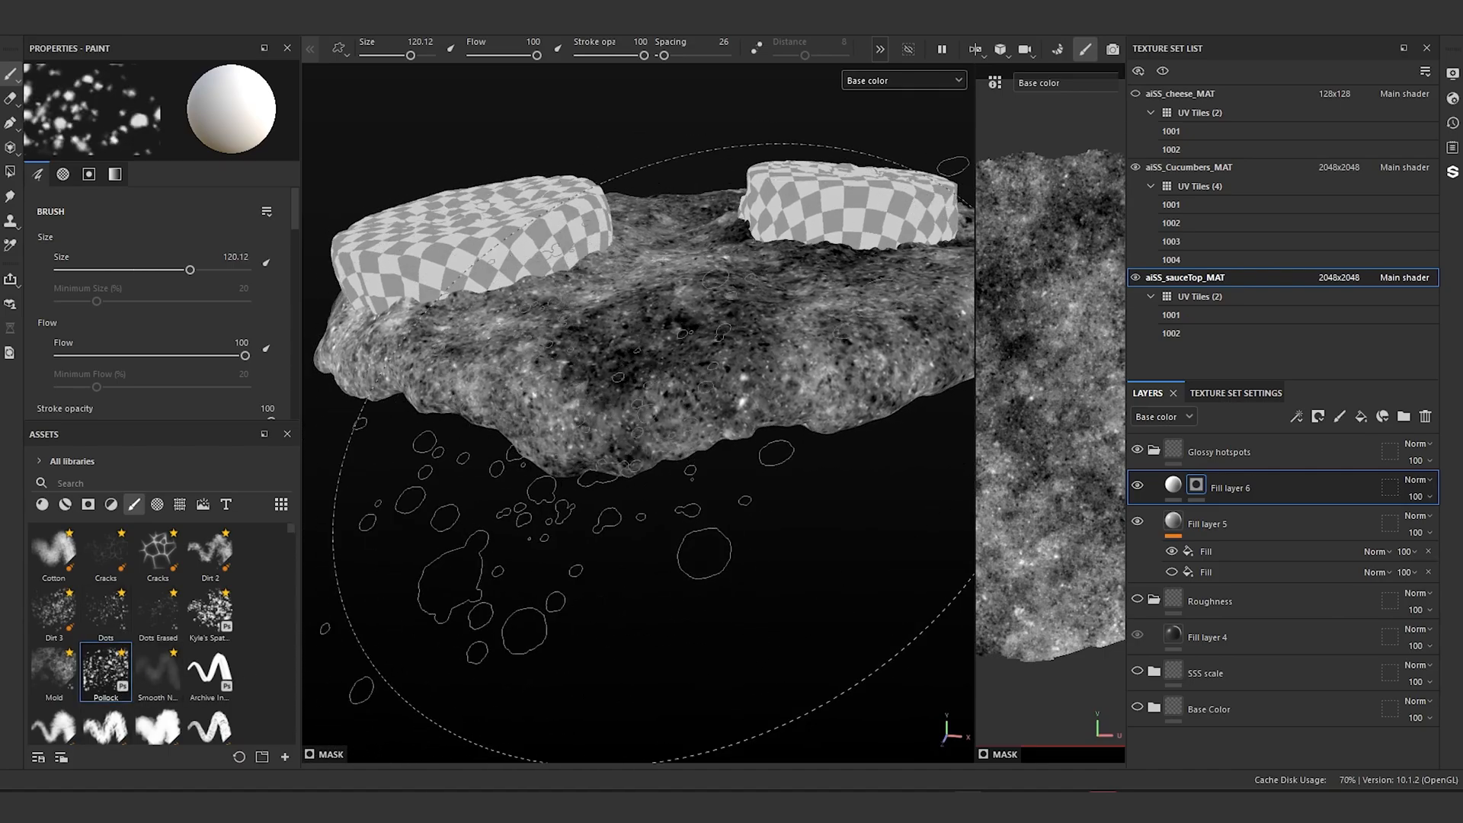
right_click_drag(636, 416, 491, 416, "ctrl")
Step: Stamp white Pollock splatter spots on the mask along the sauce's front edge at brush size 31.36
left_click(627, 394)
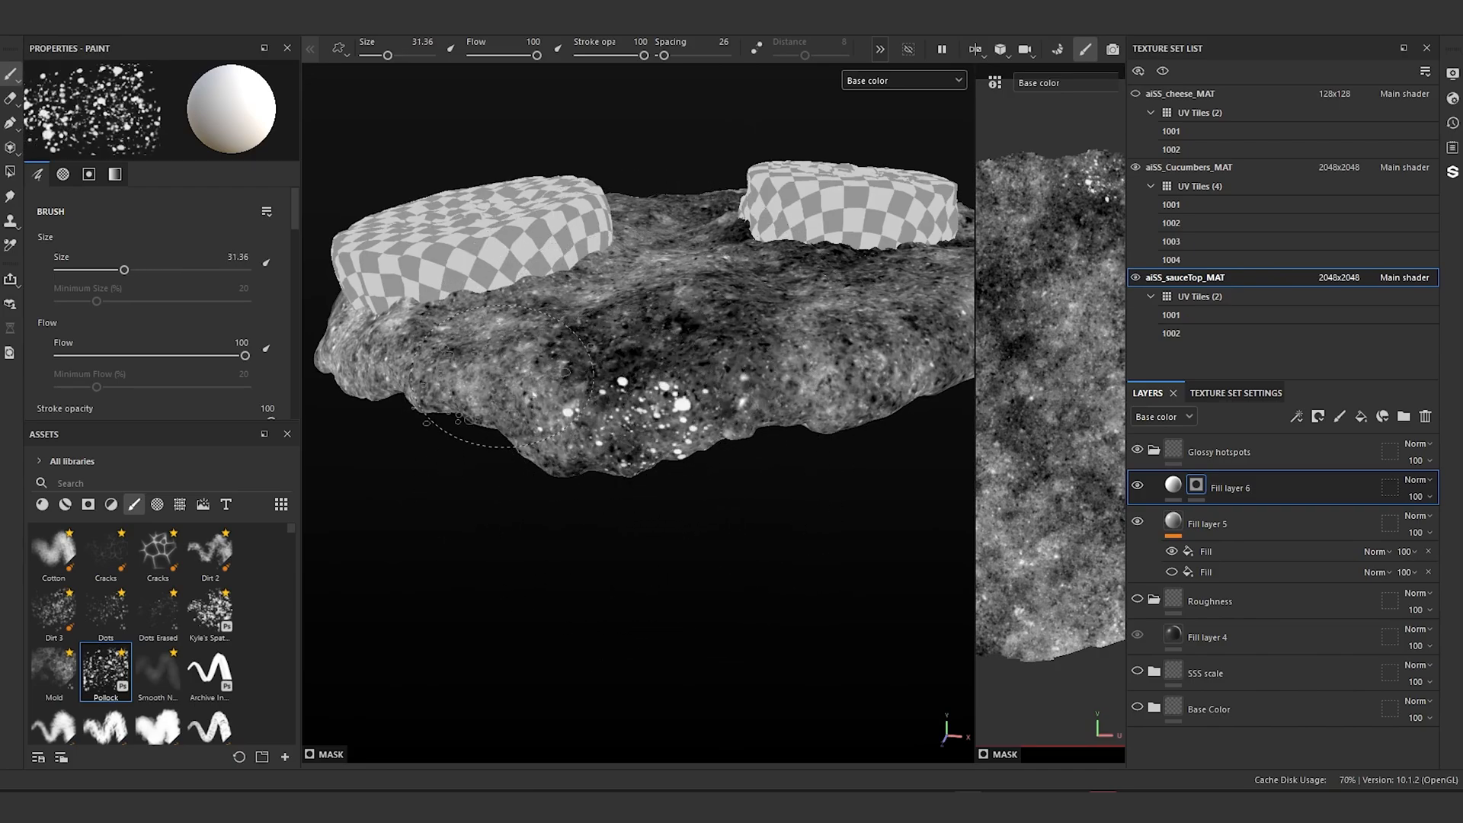
scroll(827, 416, "down", 3)
middle_click_drag(815, 427, 728, 503, "alt")
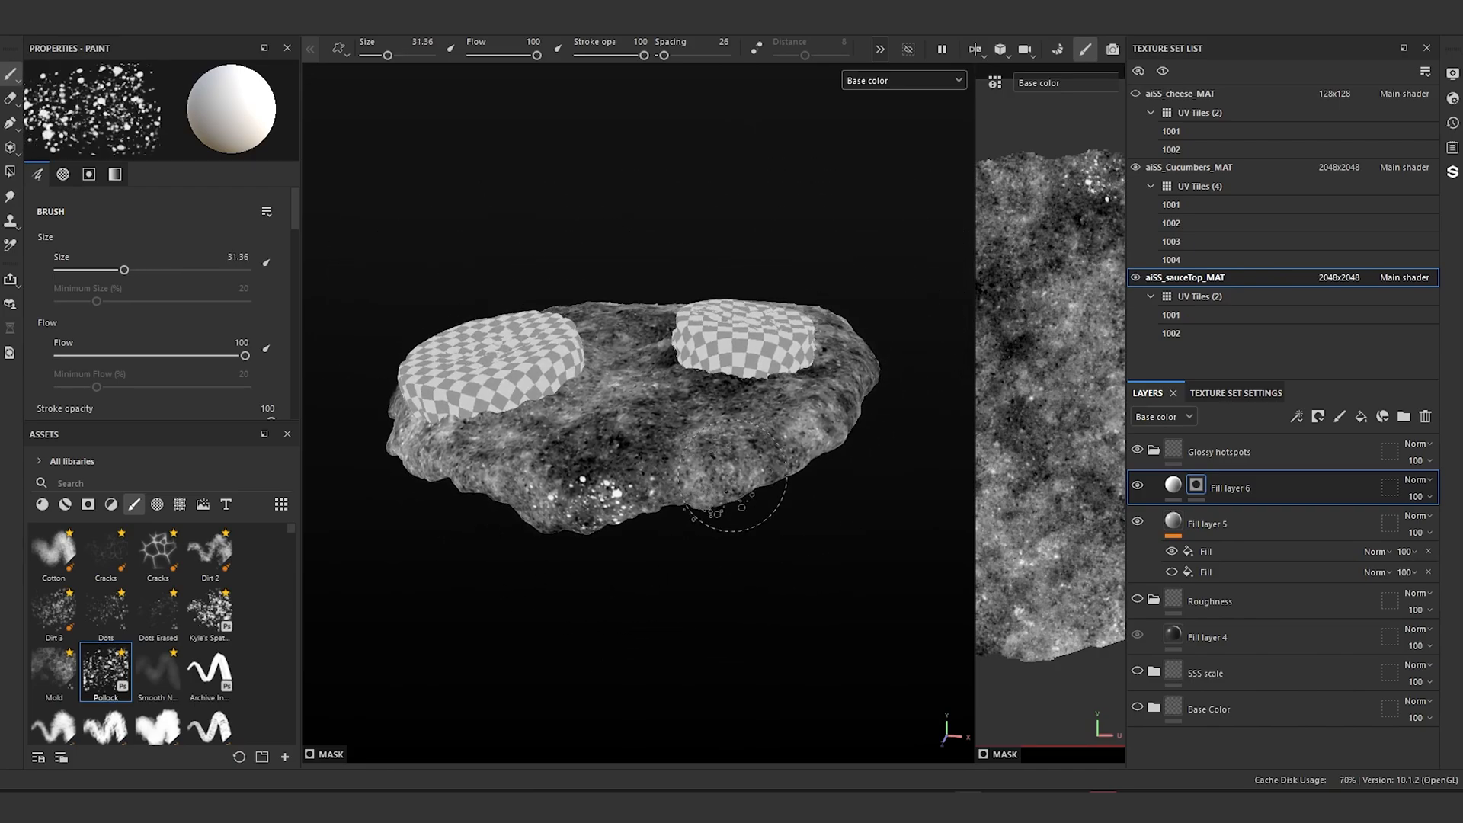
scroll(720, 484, "up", 2)
left_click_drag(689, 503, 659, 480, "alt")
left_click(545, 503)
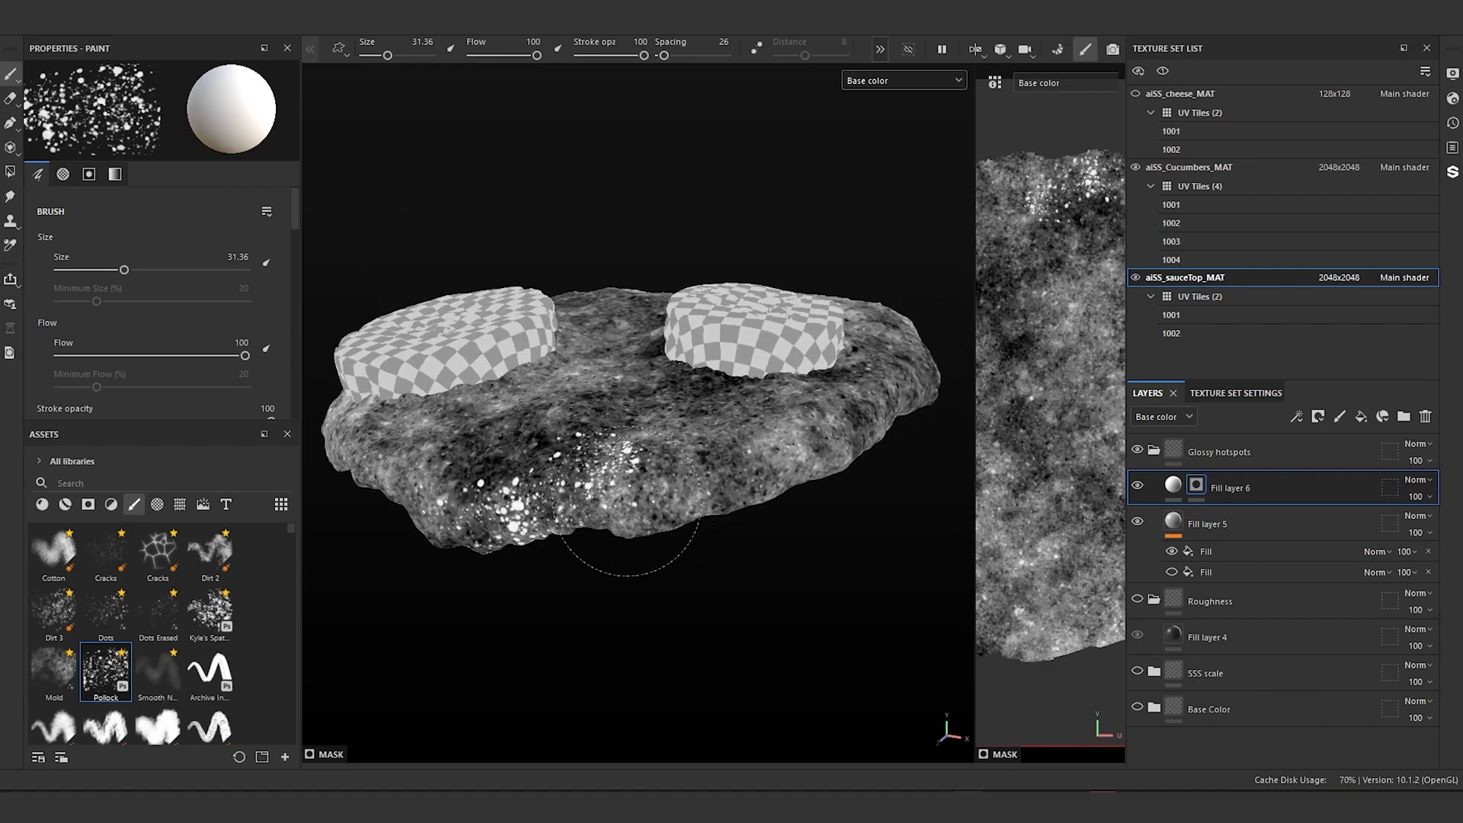
Step: Enlarge the brush to 38.44 and 49 while stamping more splatter spots along the rest of the front edge
key("bracketright")
key("bracketright")
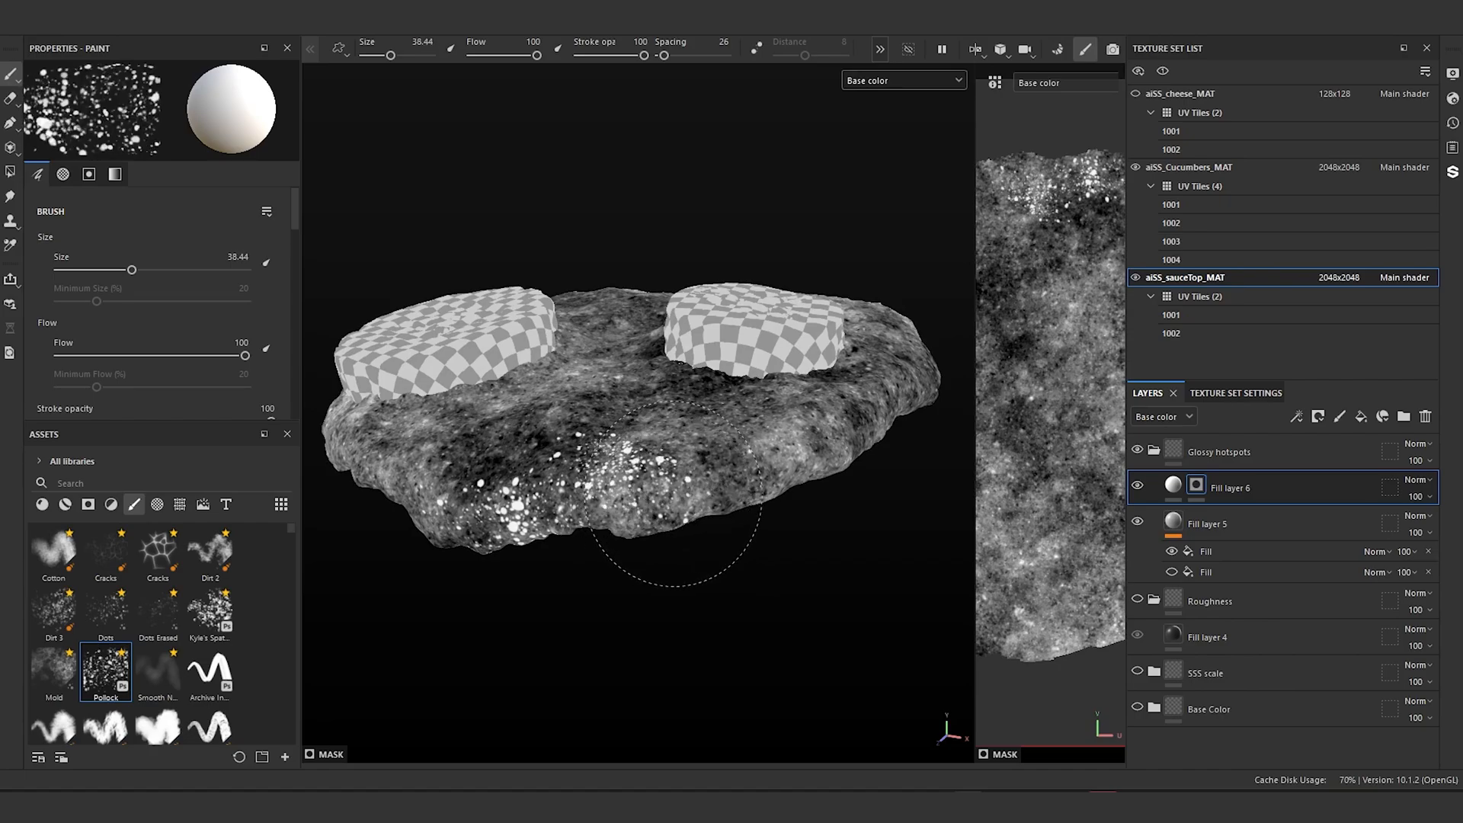
left_click(657, 496)
key("bracketright")
key("bracketright")
key("bracketright")
key("bracketright")
left_click(776, 464)
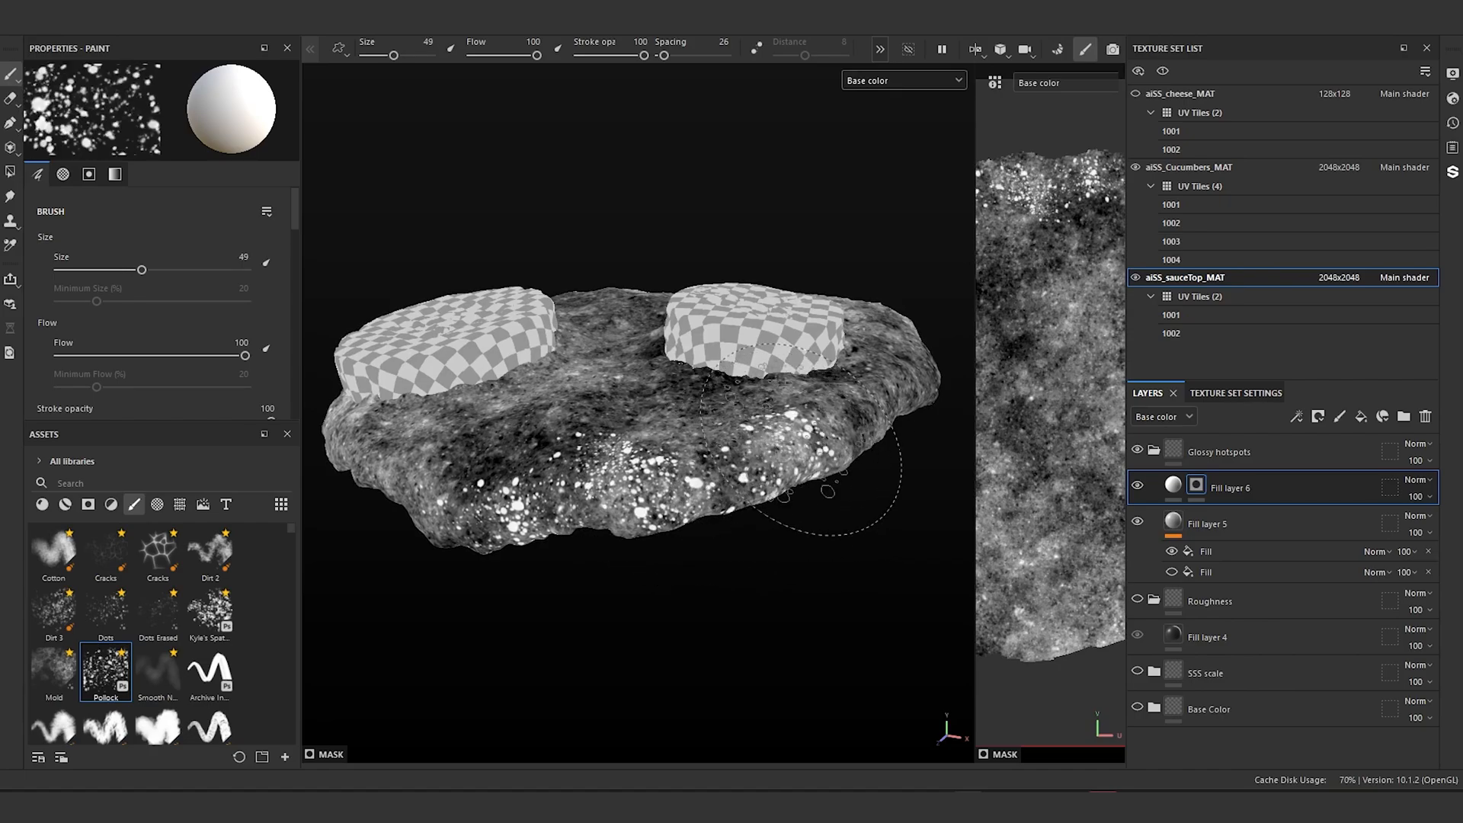
Step: Continue painting splatter spots around the sauce's side edge in the mask with the size 49 Pollock brush
right_click_drag(829, 490, 822, 439, "alt")
left_click_drag(821, 439, 612, 422, "alt")
middle_click_drag(613, 422, 523, 458, "alt")
right_click_drag(523, 457, 607, 523, "alt")
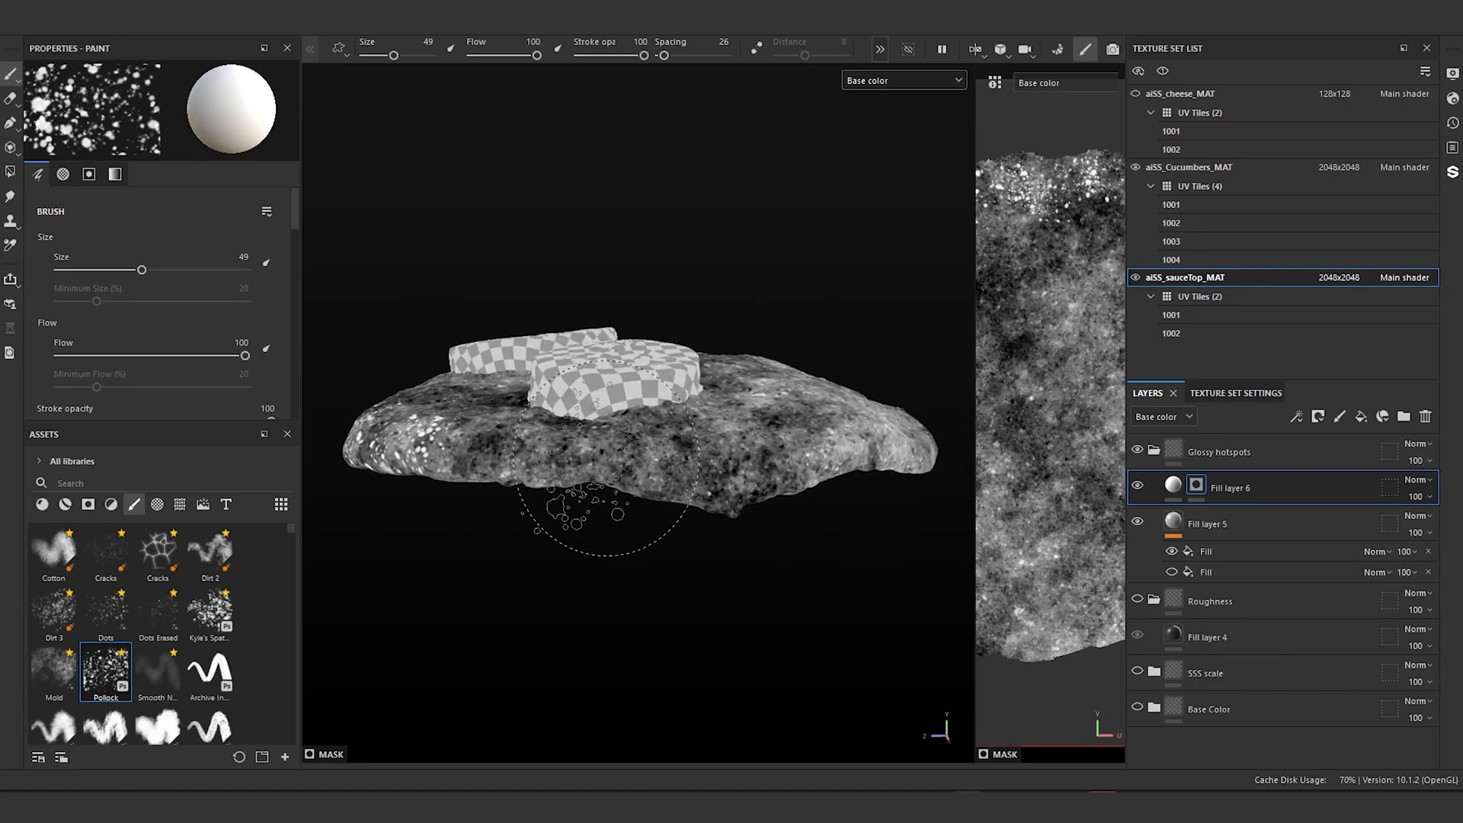
mouse_move(477, 459)
left_mouse_down()
mouse_move(525, 487)
mouse_move(602, 471)
left_mouse_up()
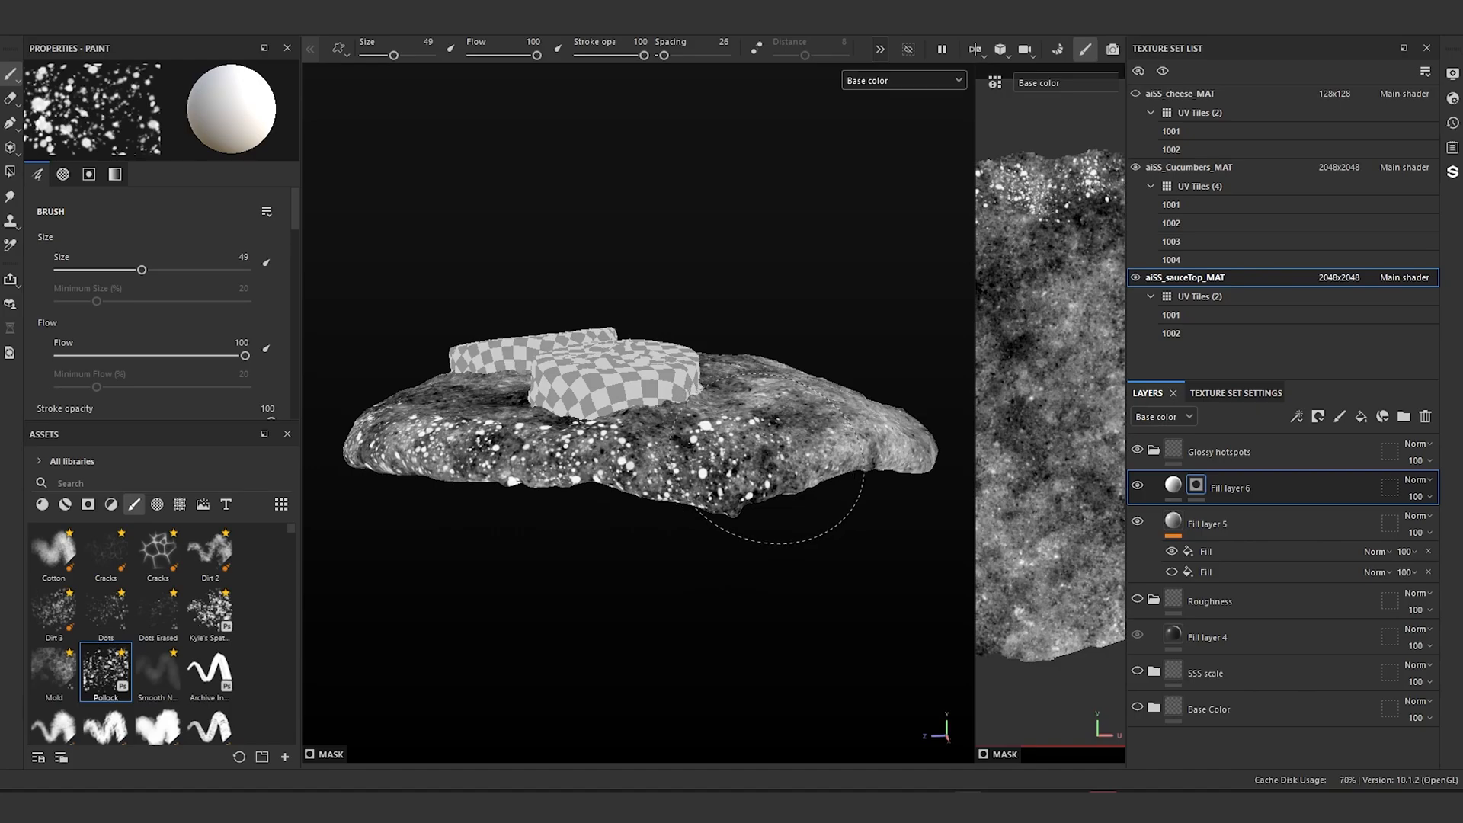
left_click_drag(816, 488, 490, 442, "alt")
scroll(681, 441, "up", 2)
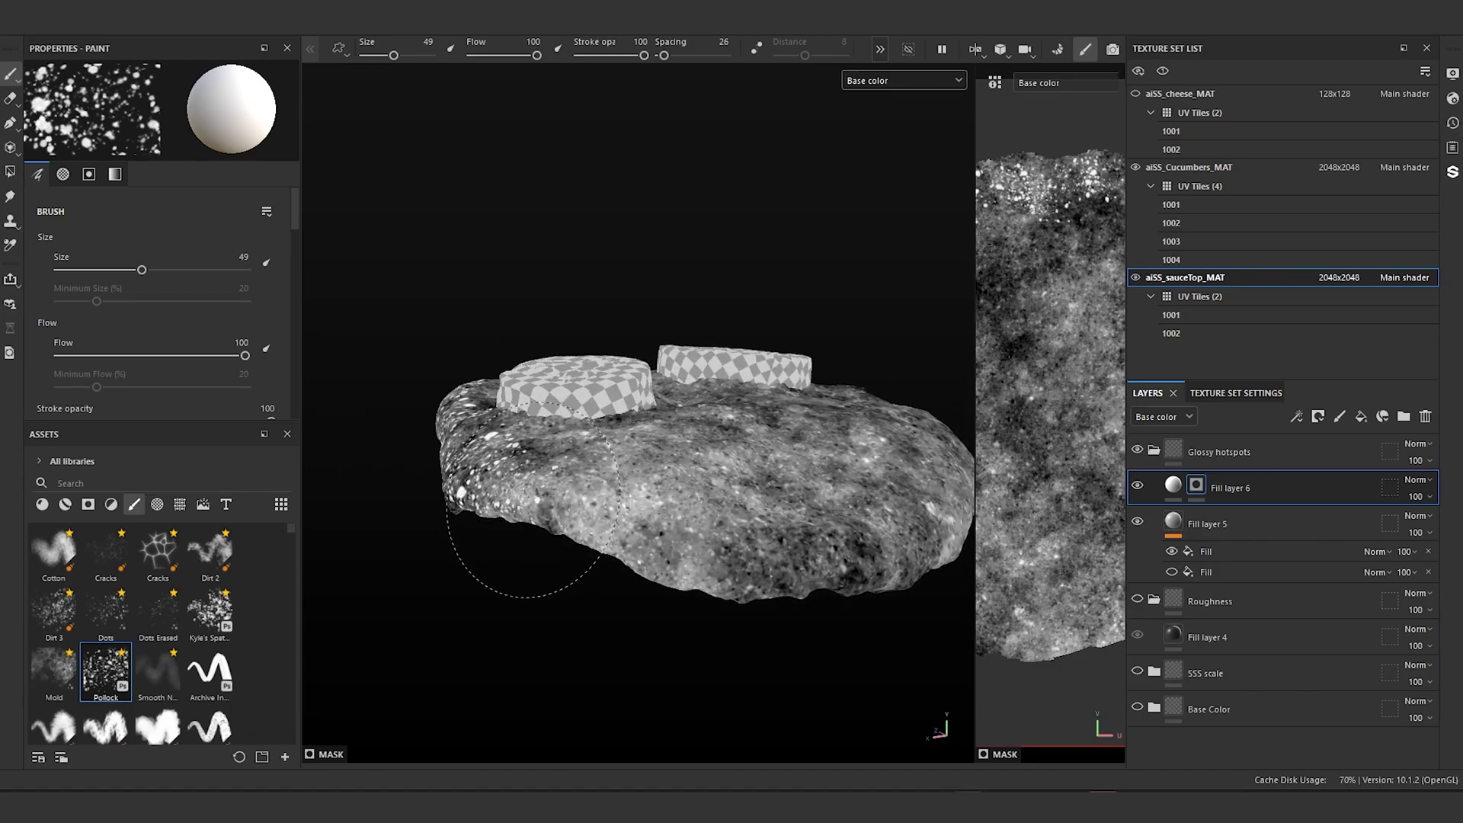
Step: Paint Pollock brush splatters at size 49 around the outer rim of the sauce on the Fill layer 6 mask
mouse_move(596, 522)
left_mouse_down()
mouse_move(610, 564)
mouse_move(671, 579)
mouse_move(765, 550)
left_mouse_up()
left_click_drag(812, 473, 584, 462, "alt")
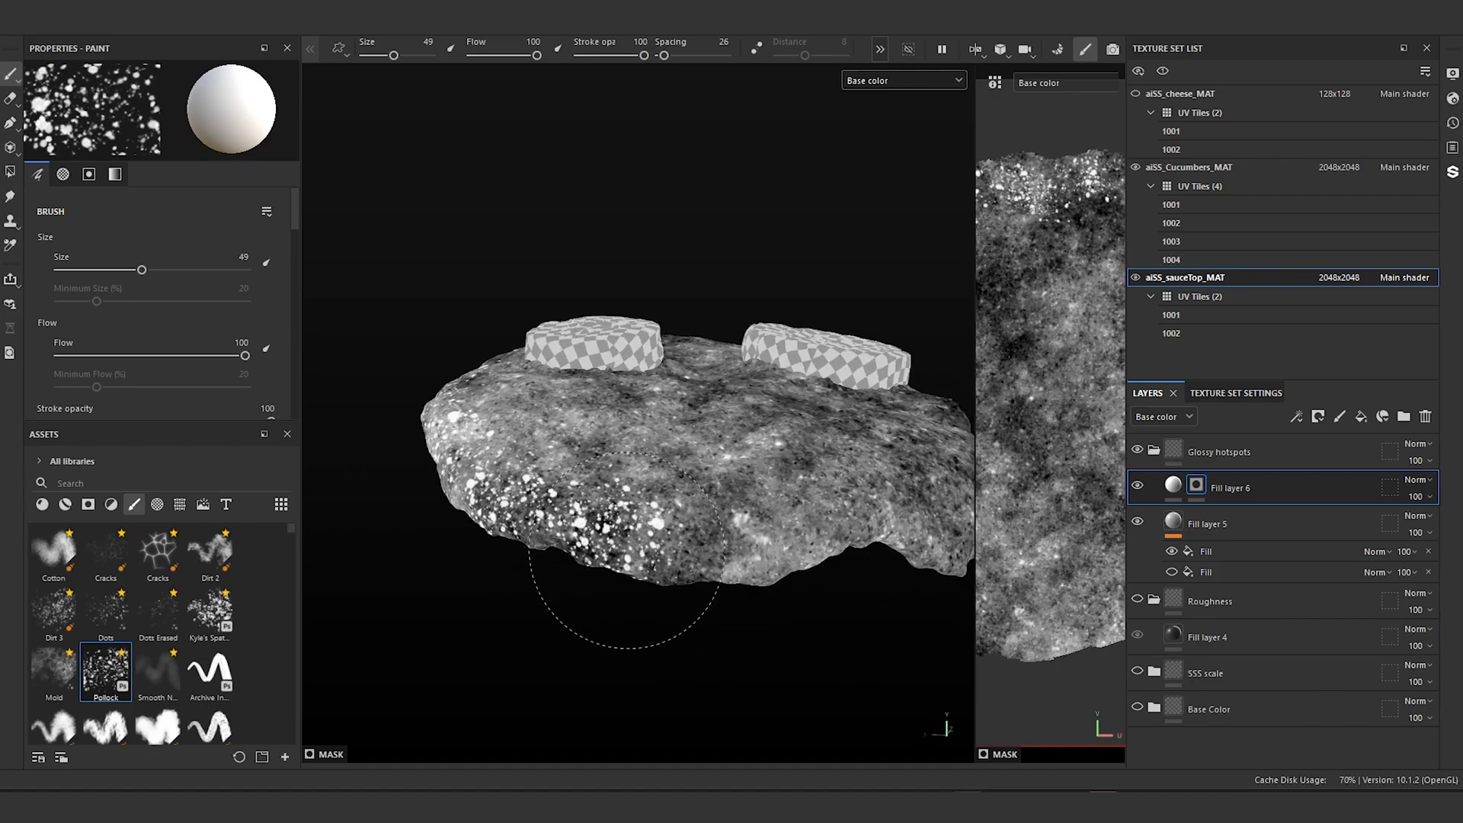
mouse_move(705, 545)
left_mouse_down()
mouse_move(767, 581)
mouse_move(866, 587)
left_mouse_up()
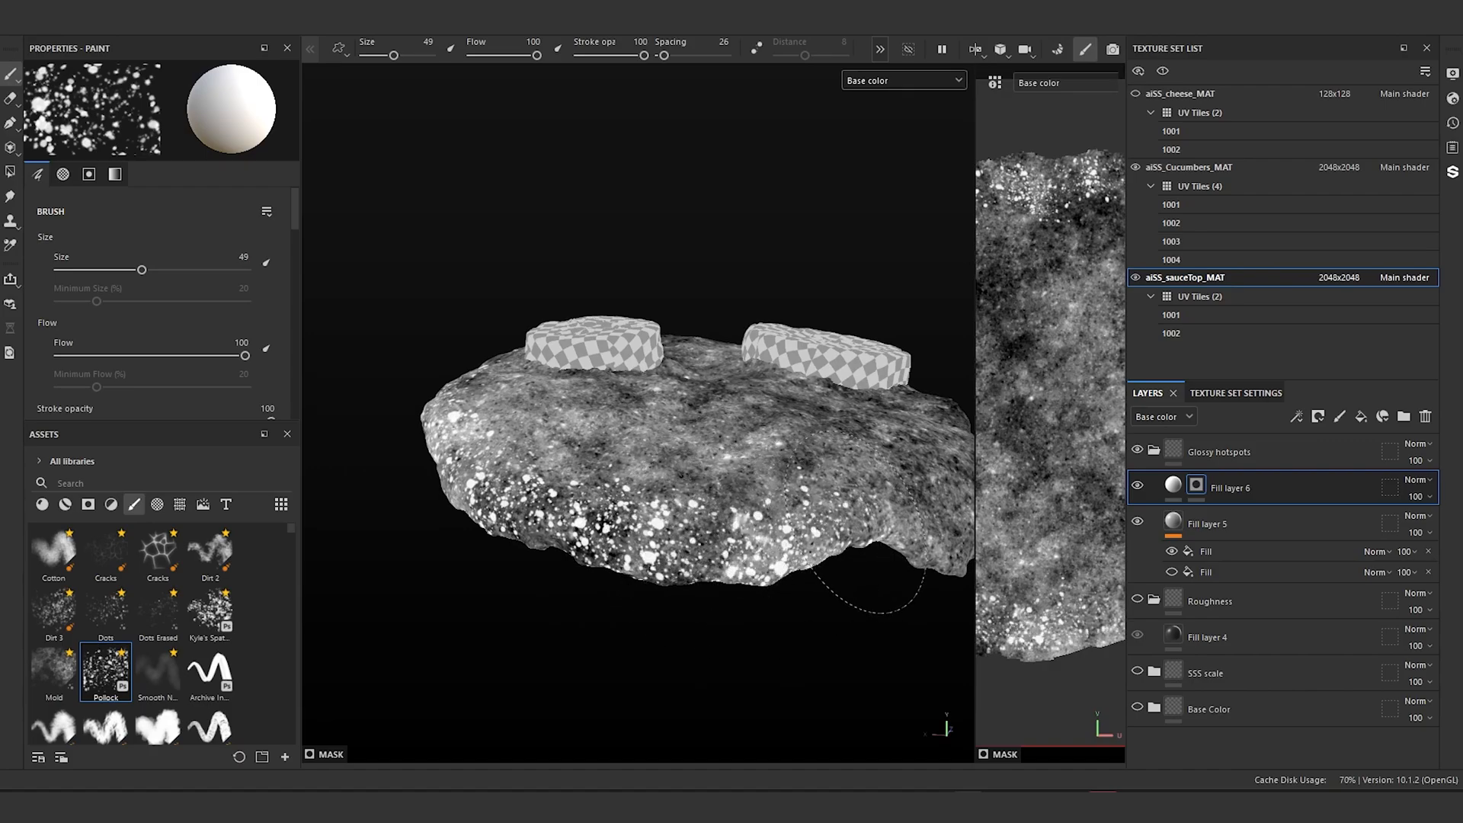
right_click_drag(688, 288, 700, 320, "alt")
left_click_drag(700, 320, 609, 358, "alt")
right_click_drag(609, 358, 718, 385, "alt")
mouse_move(465, 633)
left_mouse_down()
mouse_move(539, 653)
mouse_move(670, 653)
mouse_move(725, 560)
mouse_move(808, 594)
mouse_move(838, 552)
mouse_move(888, 526)
left_mouse_up()
right_click_drag(882, 518, 826, 488, "alt")
left_click_drag(827, 487, 754, 450, "alt")
middle_click_drag(755, 450, 537, 459, "alt")
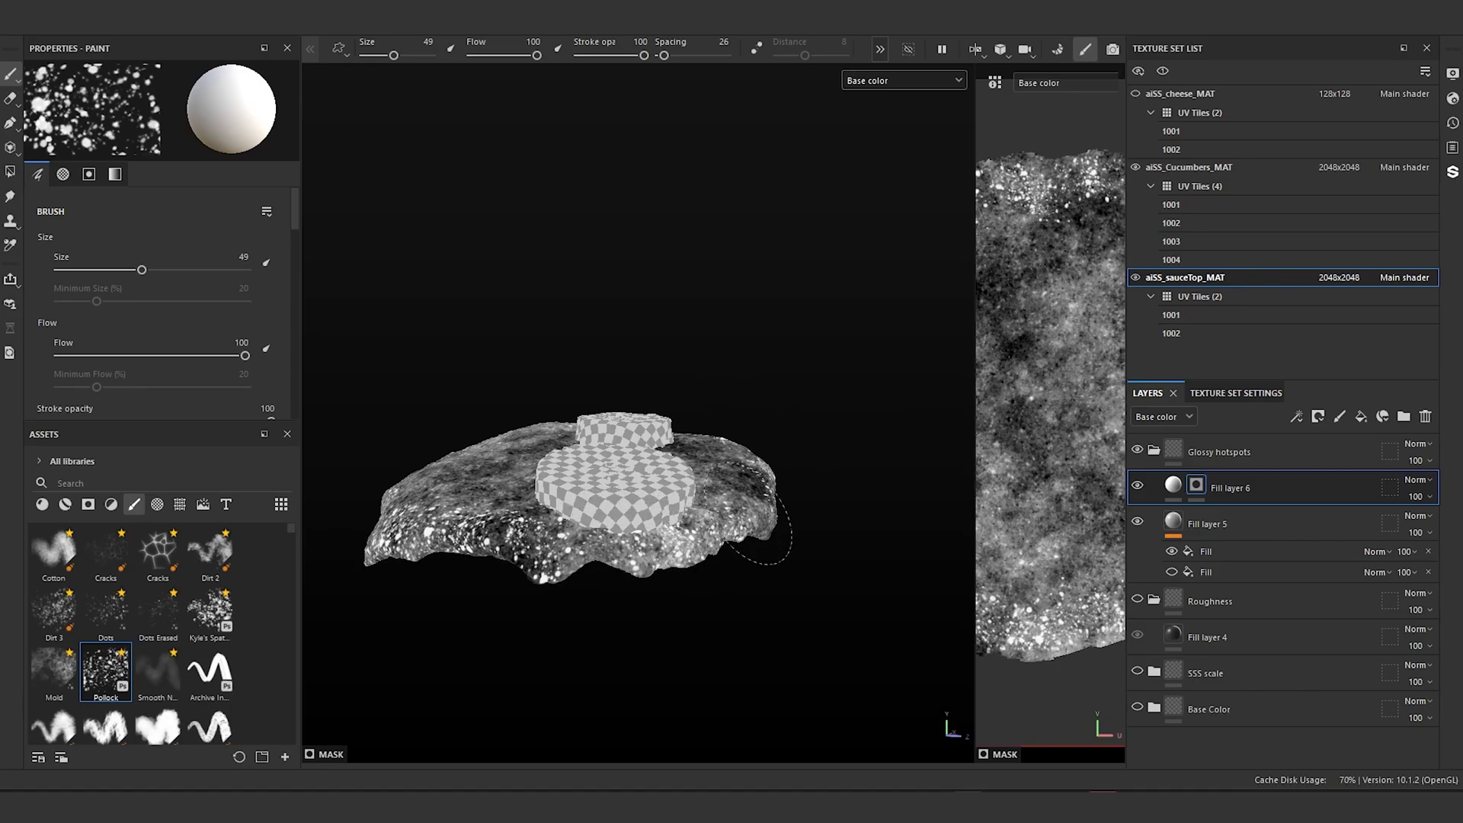
Step: Enlarge the brush to size 100 and paint bigger Pollock splatters across the sauce's top surface
left_click_drag(708, 430, 869, 487, "alt")
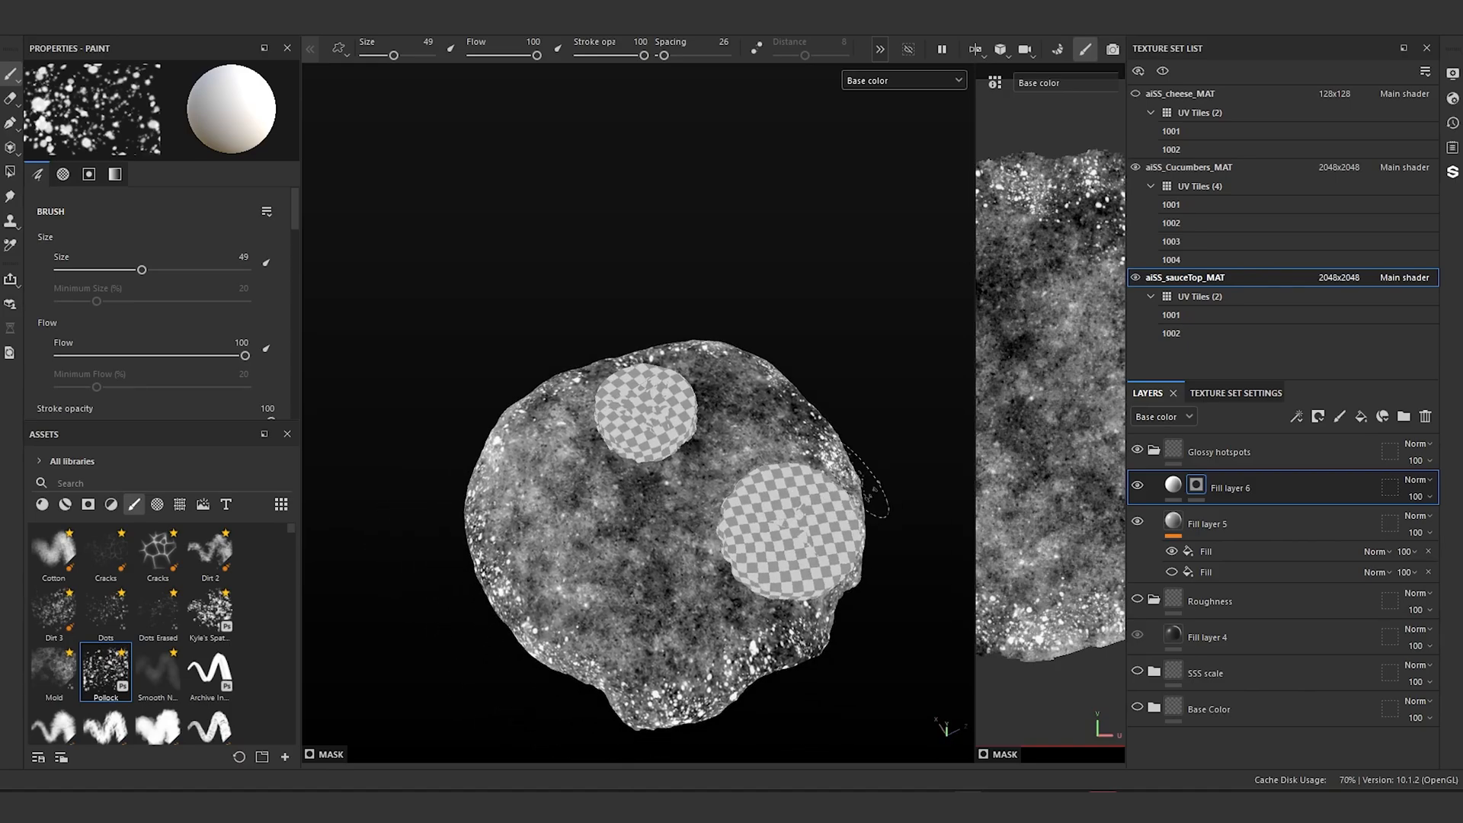
right_click_drag(667, 541, 716, 614, "ctrl")
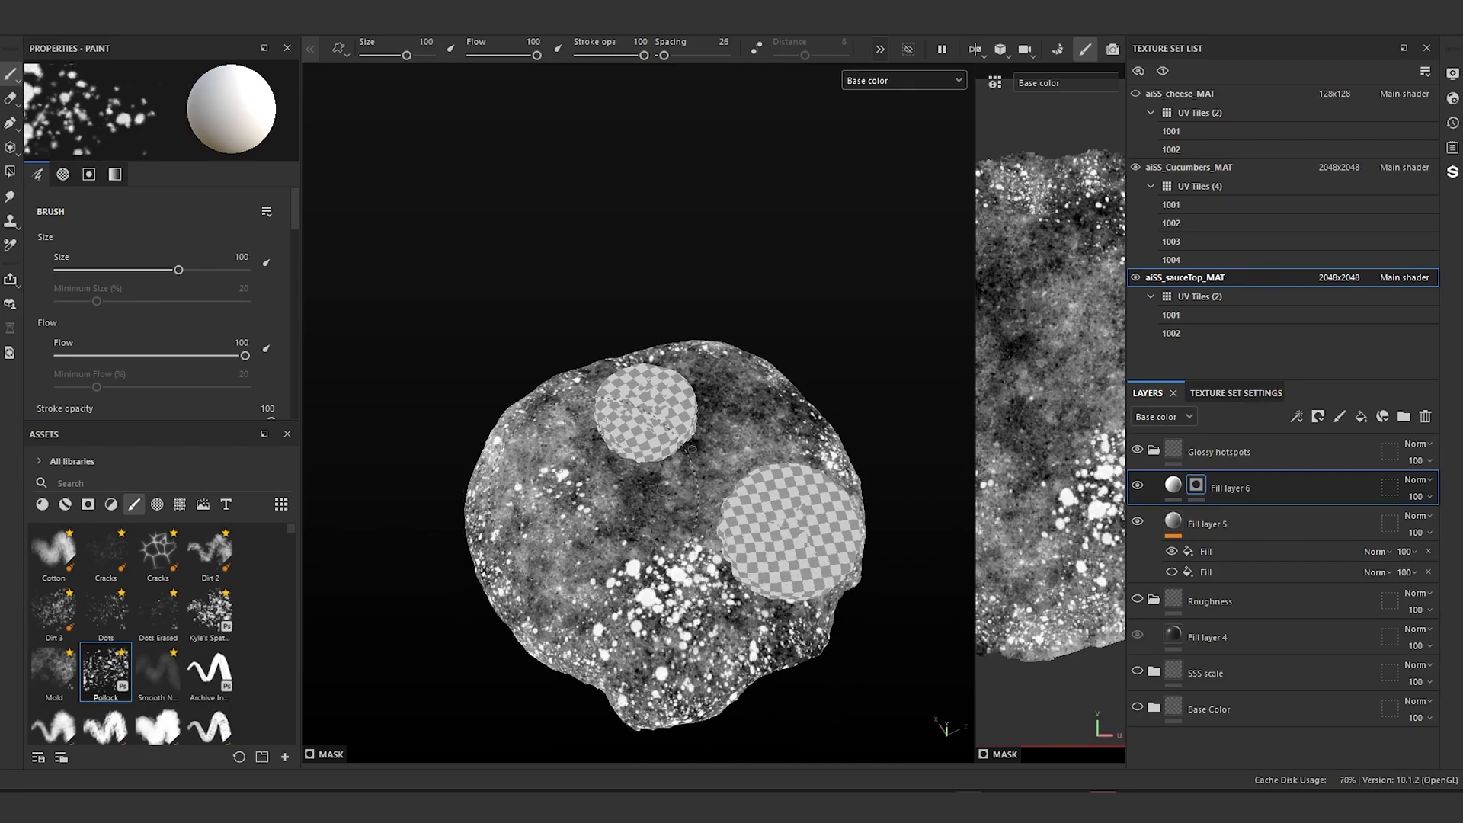
left_click(624, 526)
mouse_move(670, 476)
left_mouse_down()
mouse_move(770, 450)
mouse_move(697, 436)
left_mouse_up()
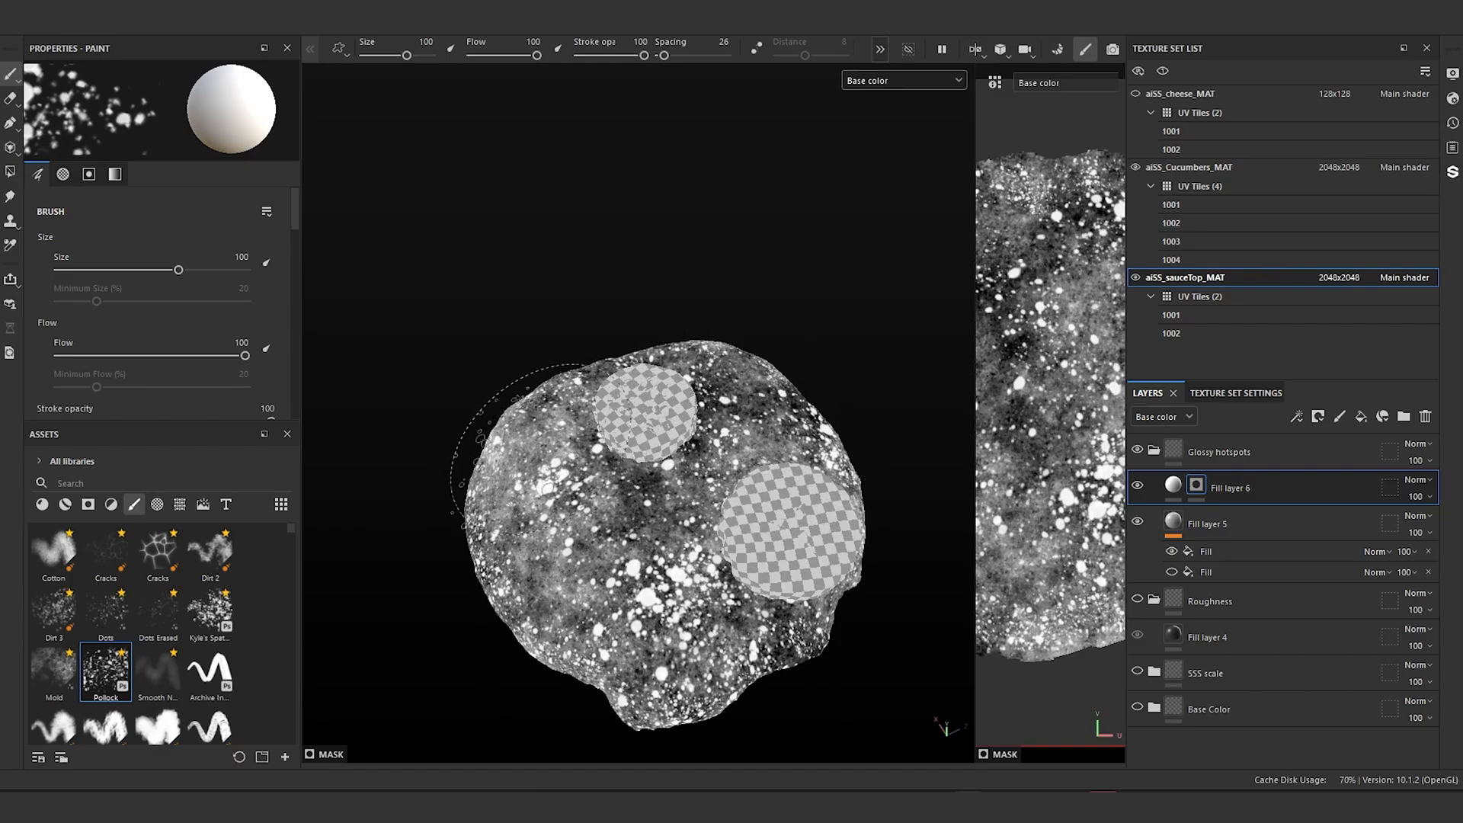
Step: Examine the splatter coverage on the sauce from the side and from above
scroll(598, 531, "down", 2)
left_click_drag(599, 531, 774, 376, "alt")
scroll(598, 567, "up", 3)
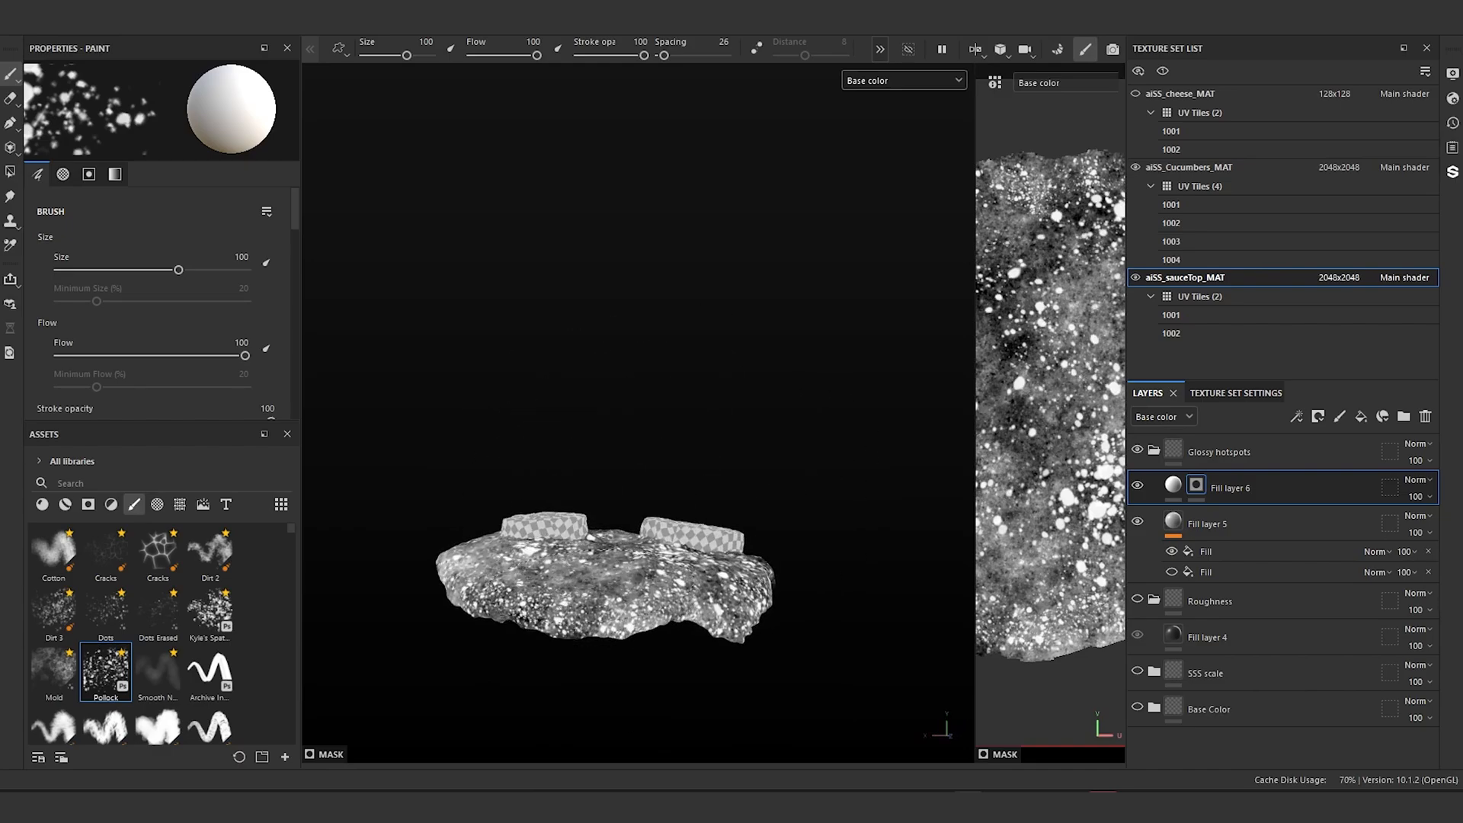
middle_click_drag(606, 572, 651, 509, "alt")
scroll(678, 515, "up", 2)
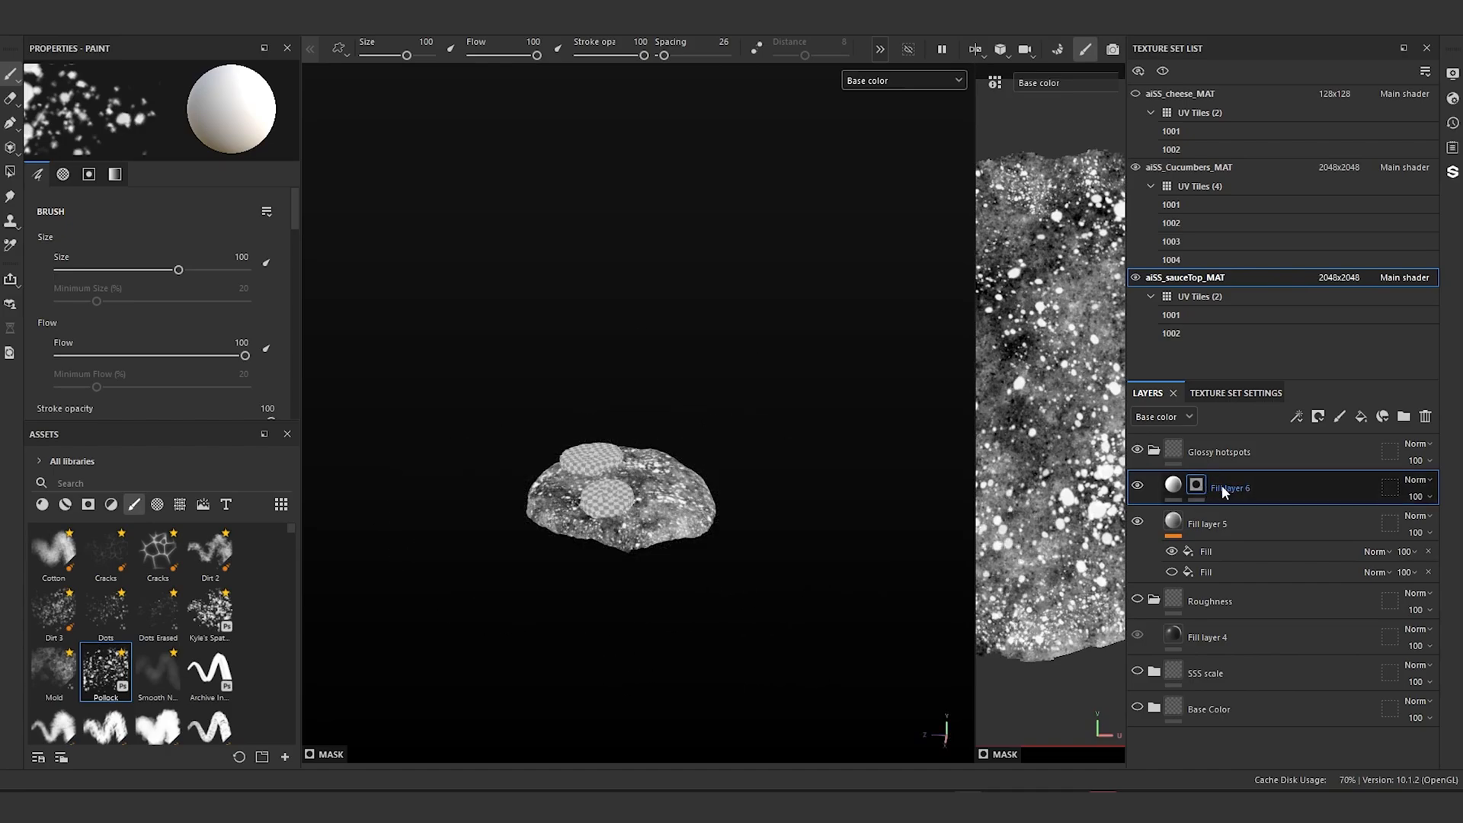
scroll(690, 537, "up", 4)
left_click_drag(594, 541, 590, 579, "alt")
middle_click_drag(590, 571, 724, 564, "alt")
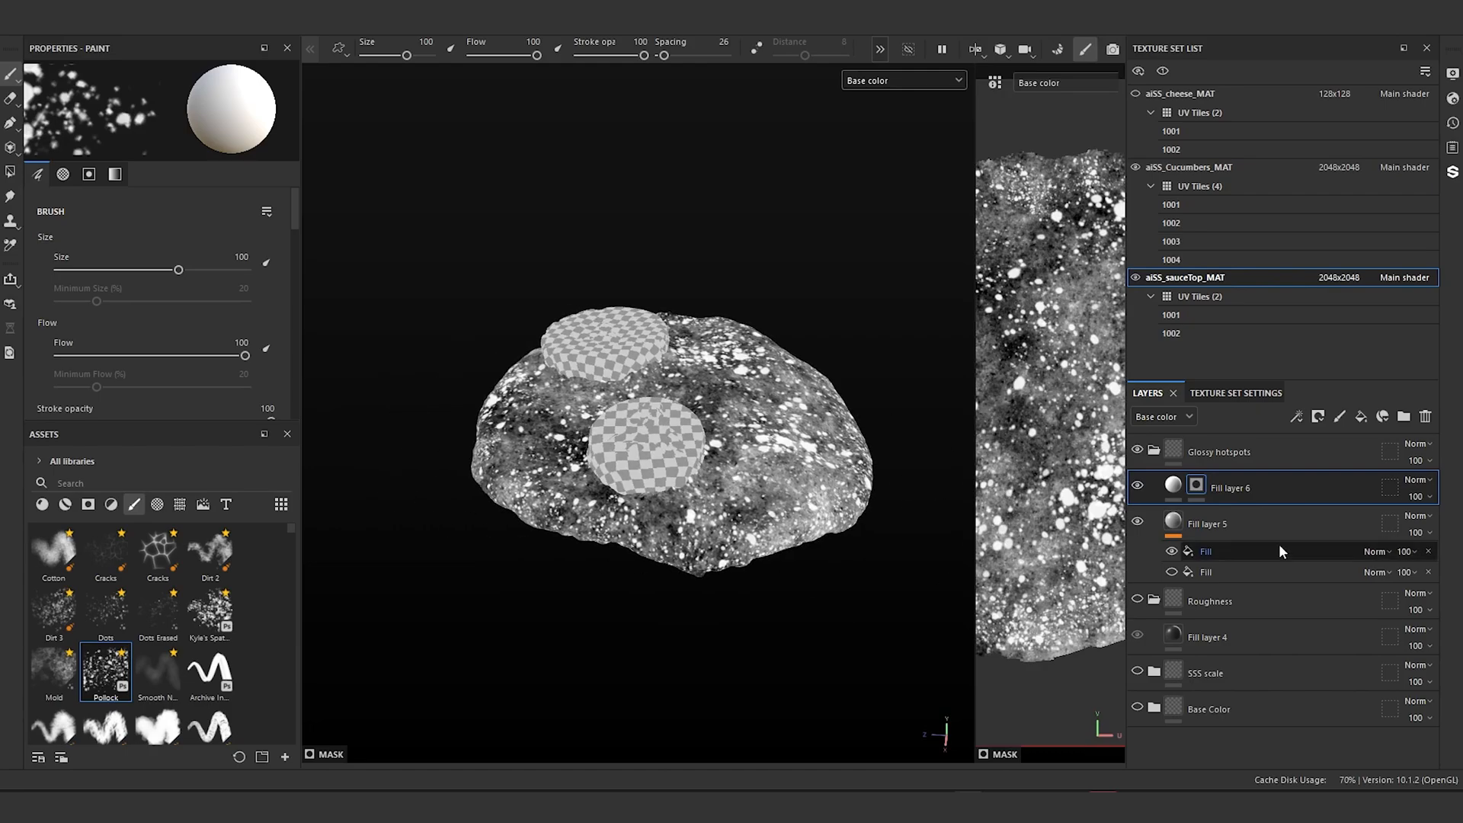
Step: Rename Fill layer 6 as Pollock
double_click(1234, 488)
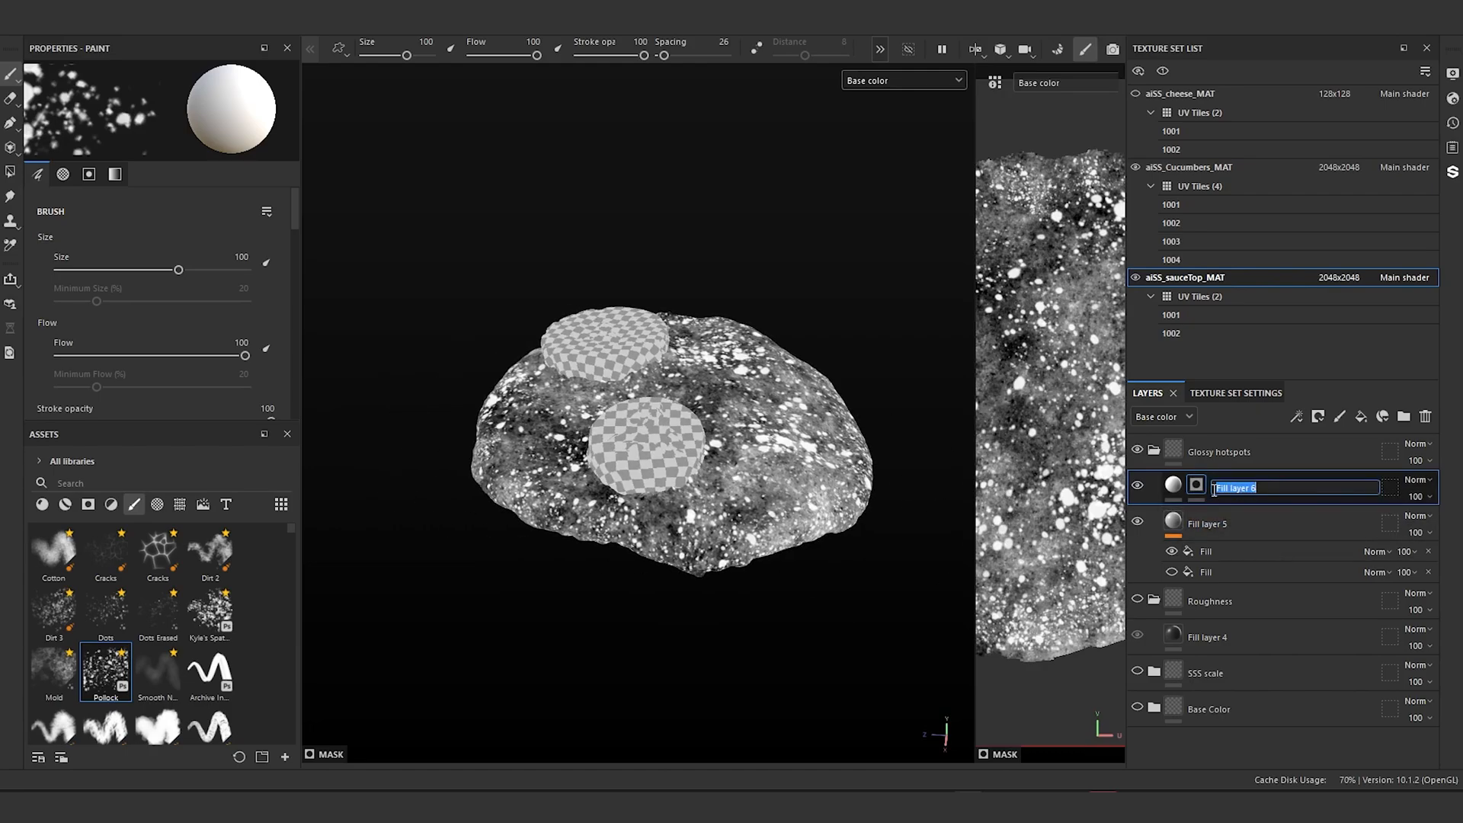
type("Pollock")
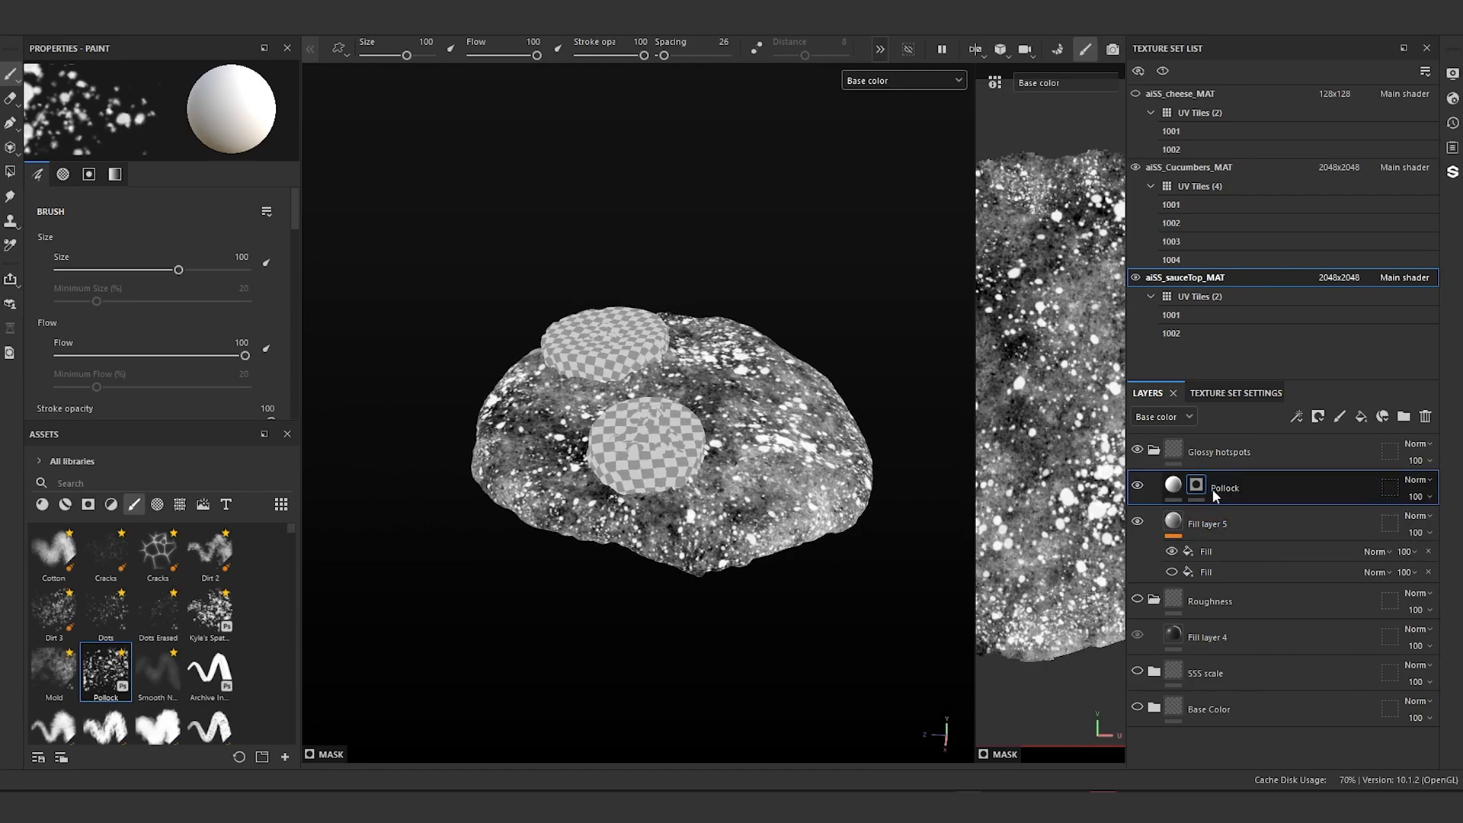
key("Return")
Step: Rename Fill layer 5's two fill effects as "Fill -bnw2" for BnW Spots 2 and "Fill - bnw1" for BnW Spots 1
left_click(1210, 554)
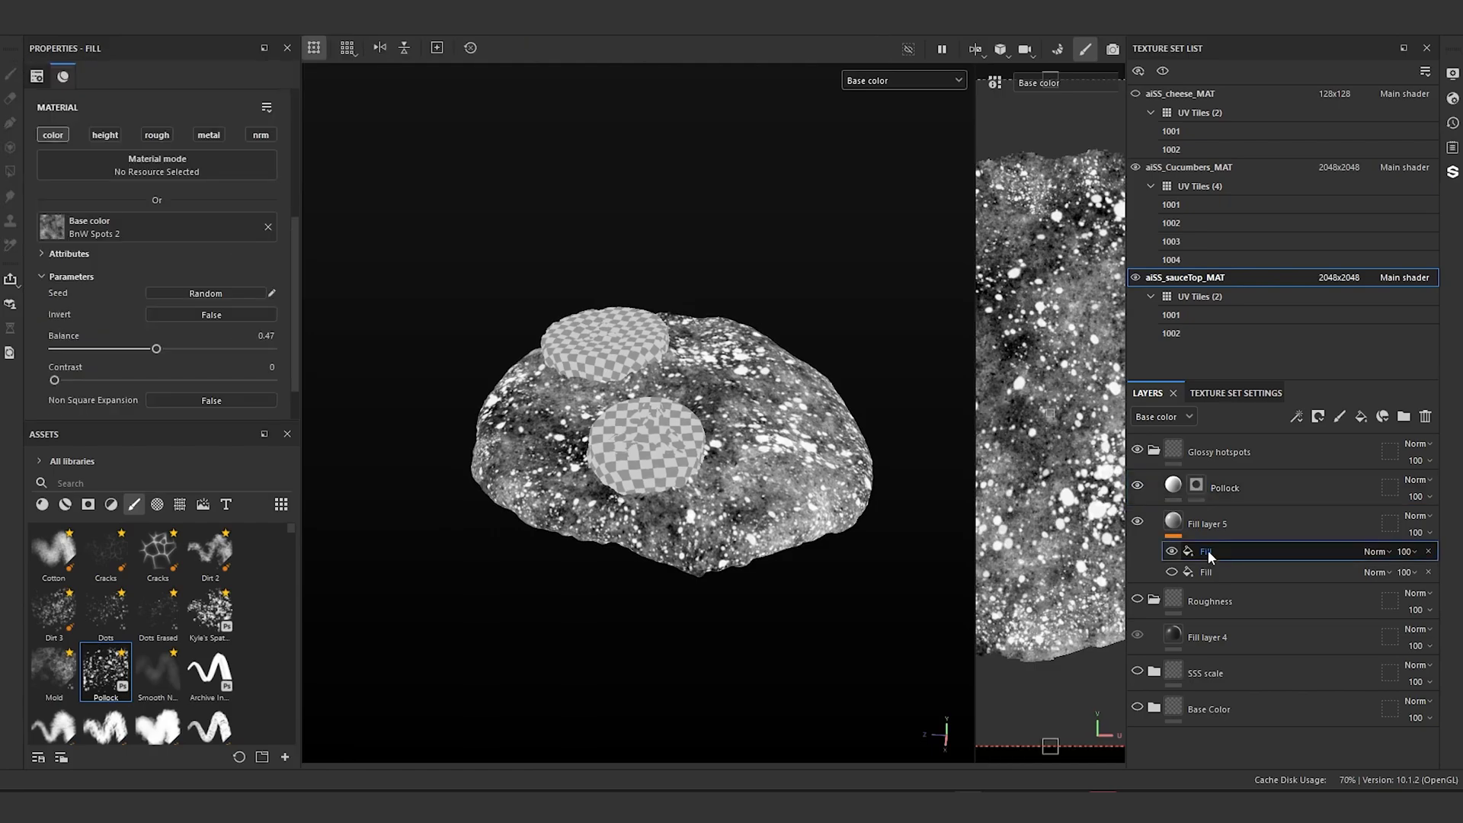
double_click(1211, 550)
key("Return")
left_click(1211, 570)
double_click(1212, 569)
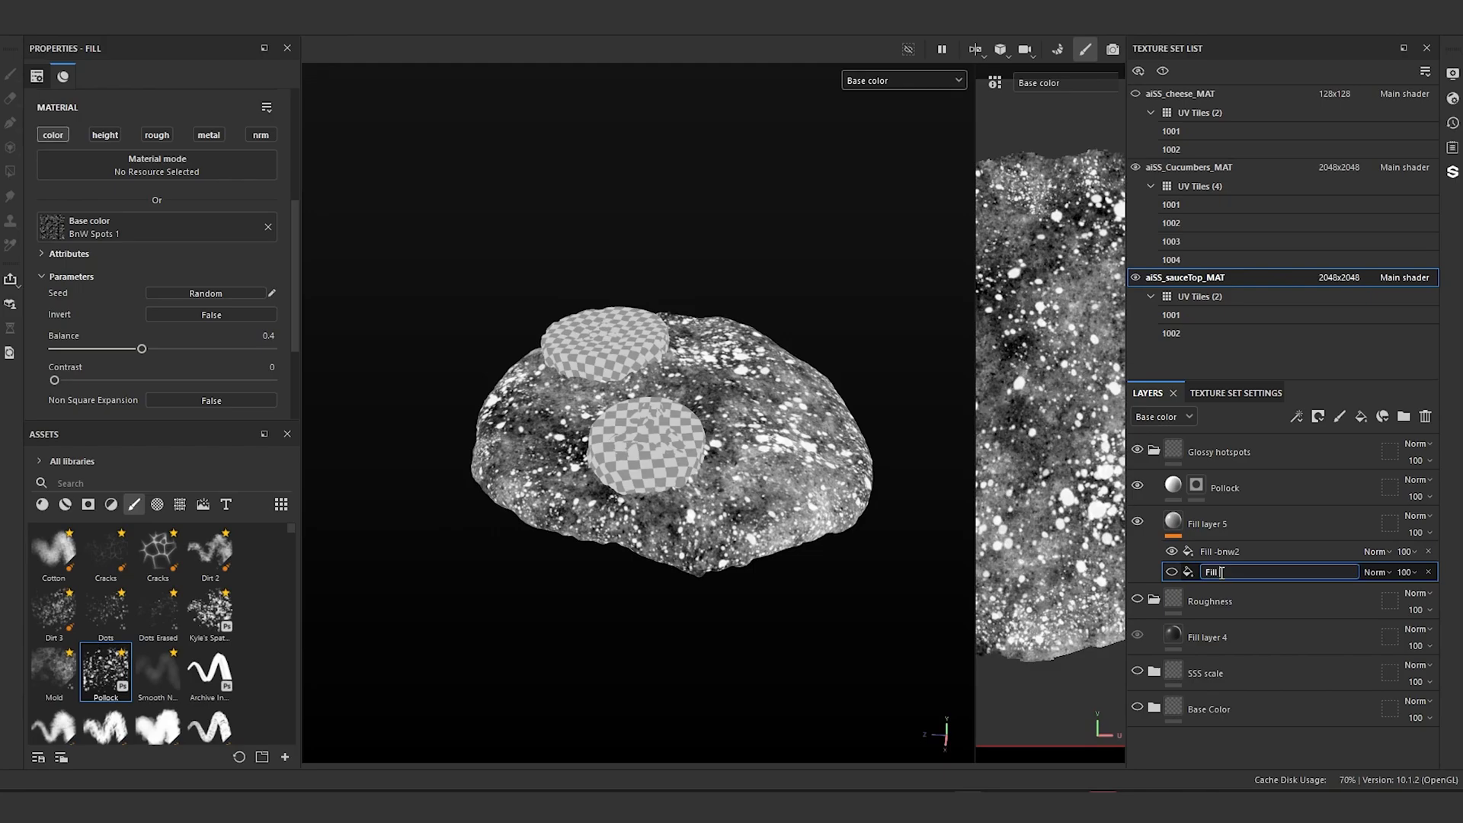
type("- bnw1")
key("Return")
Step: Add a fill layer to the aiSS_Cucumbers_MAT texture set and group it in a folder named Glossy hotspots
left_click_drag(798, 573, 937, 445, "alt")
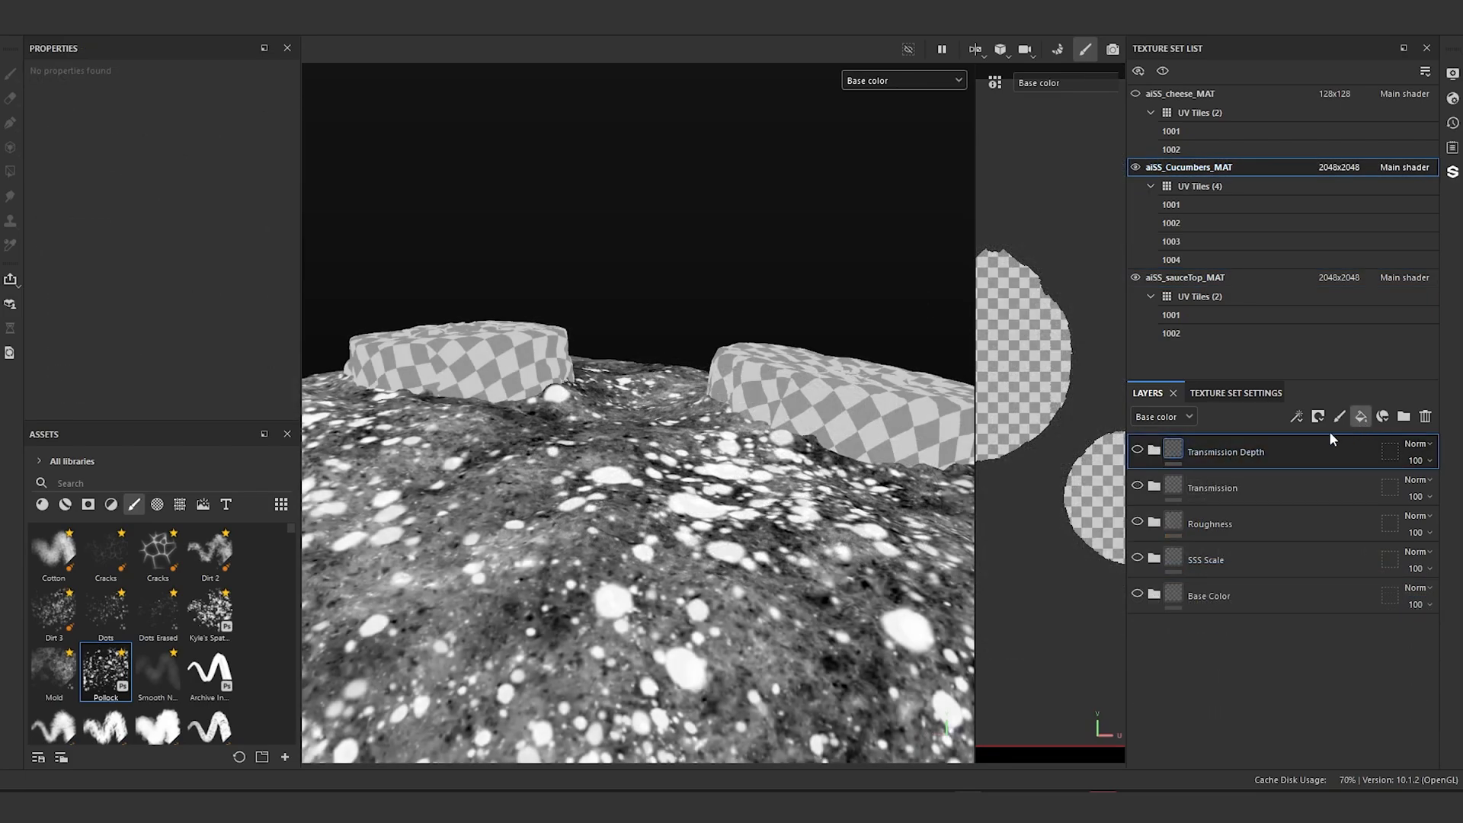
left_click(1361, 416)
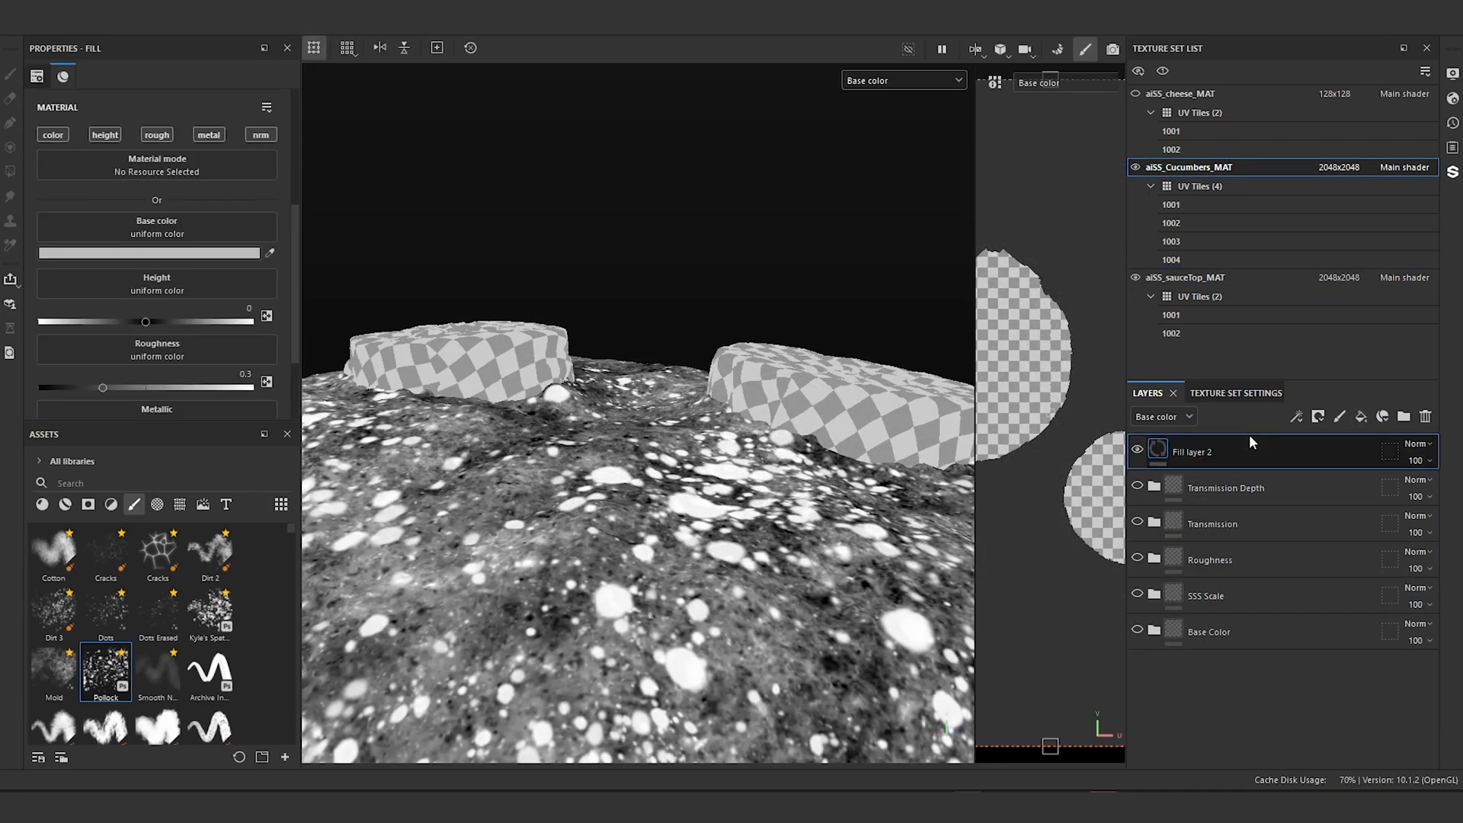
key("ctrl+g")
double_click(1201, 453)
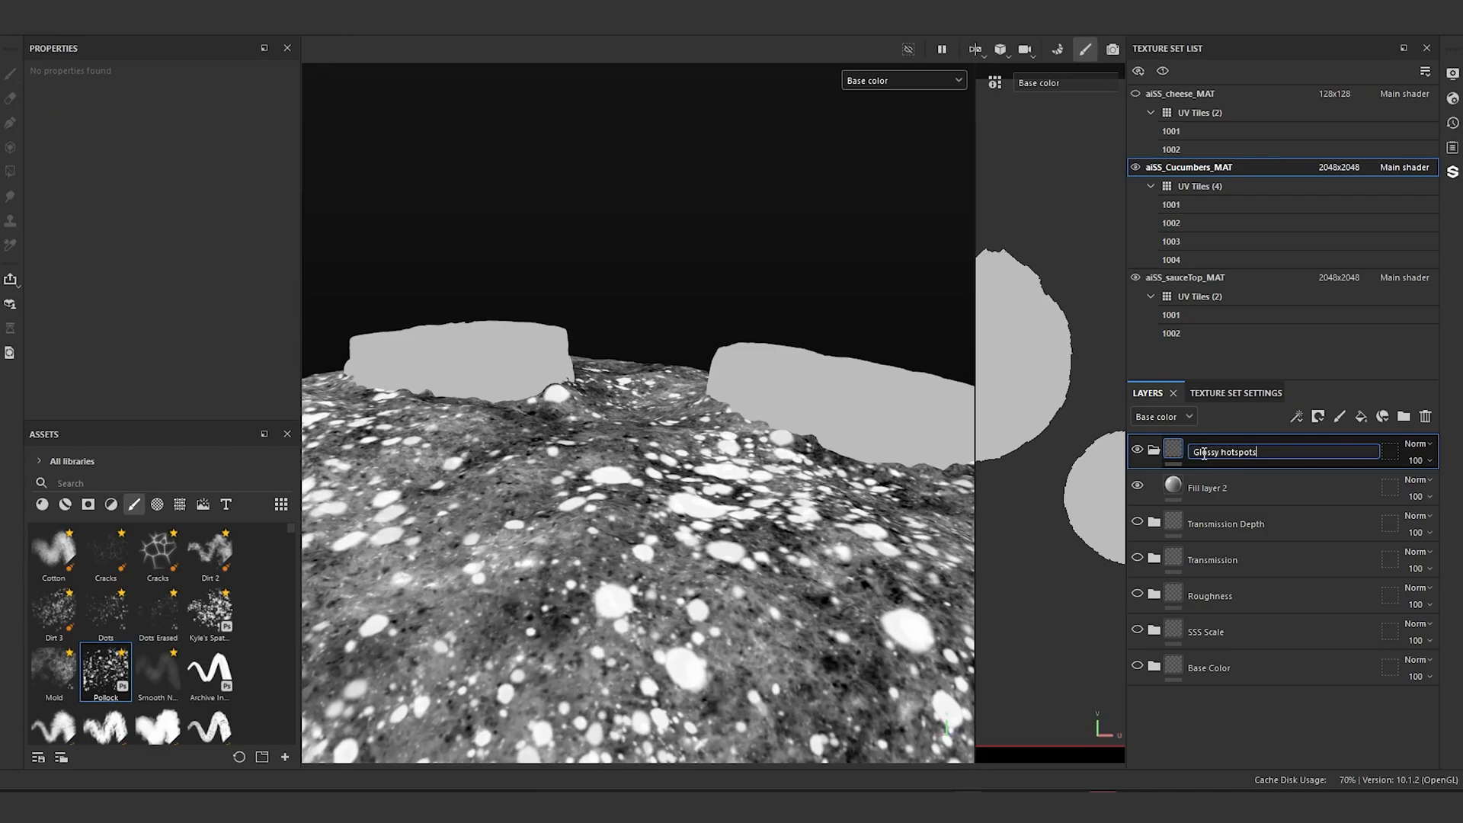
type("Glossy hotspots")
key("Return")
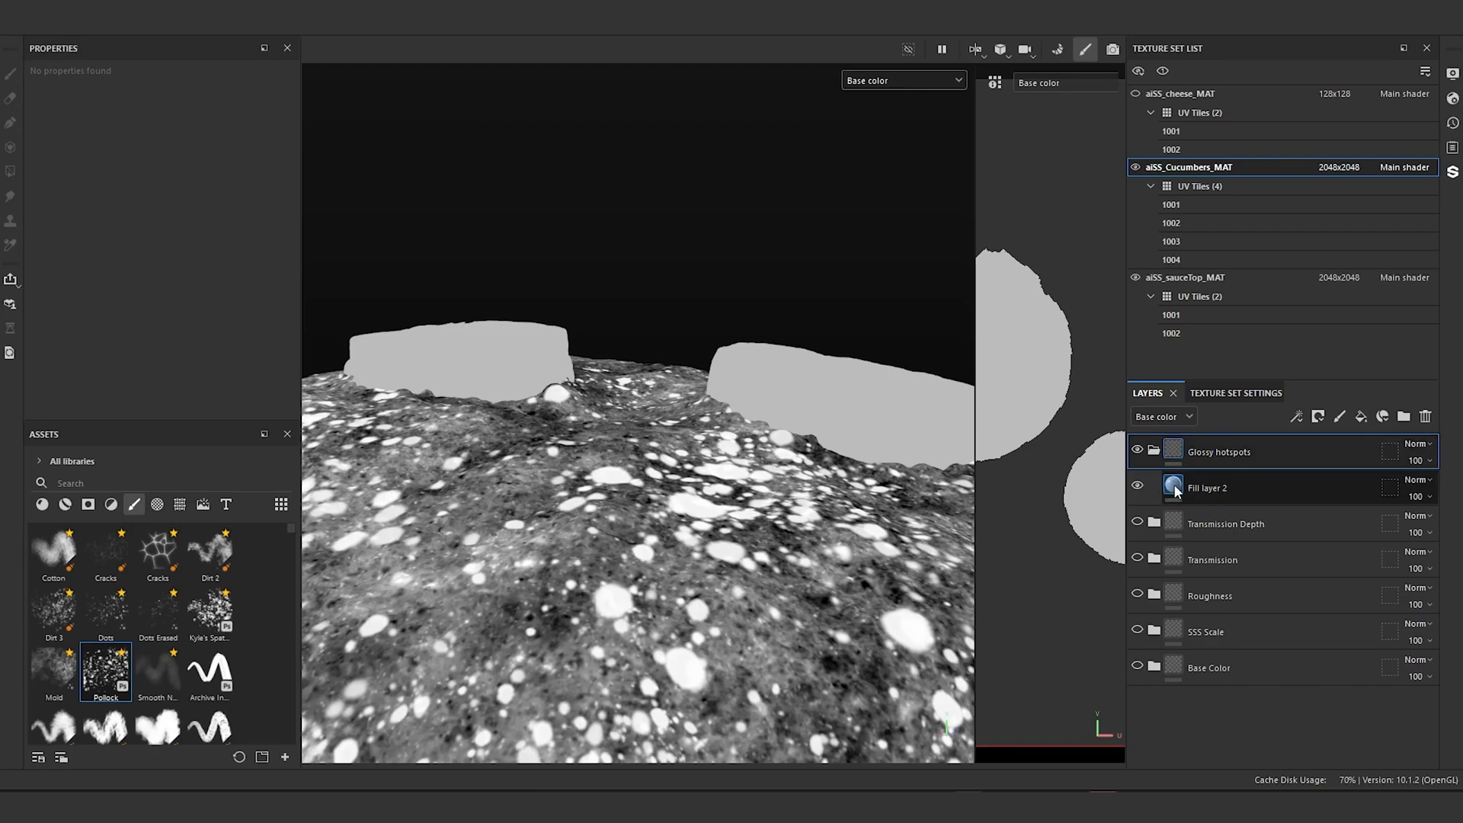
Step: Add a fill effect to Fill layer 2 with only the color channel enabled
right_click(1173, 483)
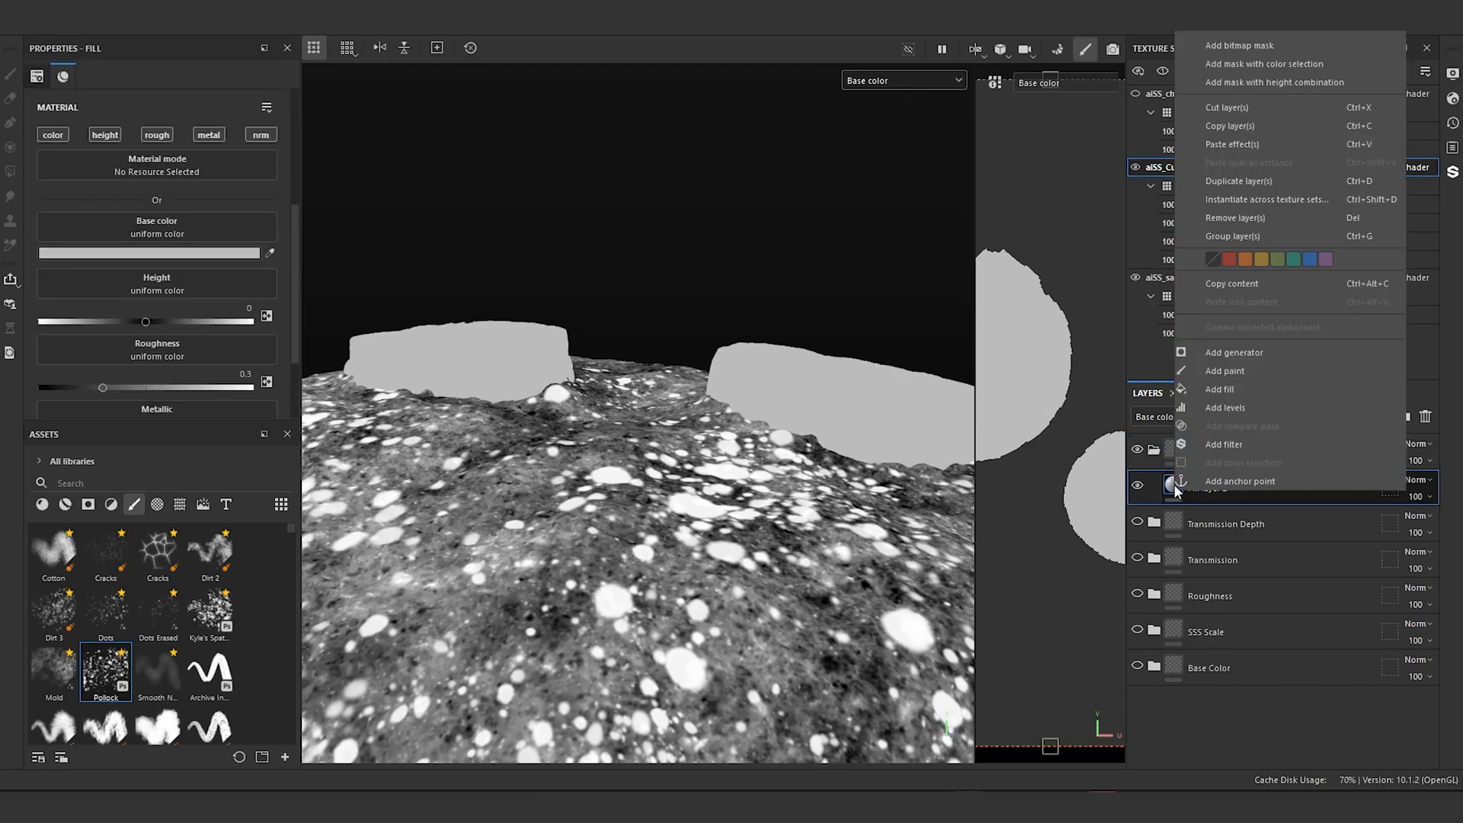
left_click(1245, 389)
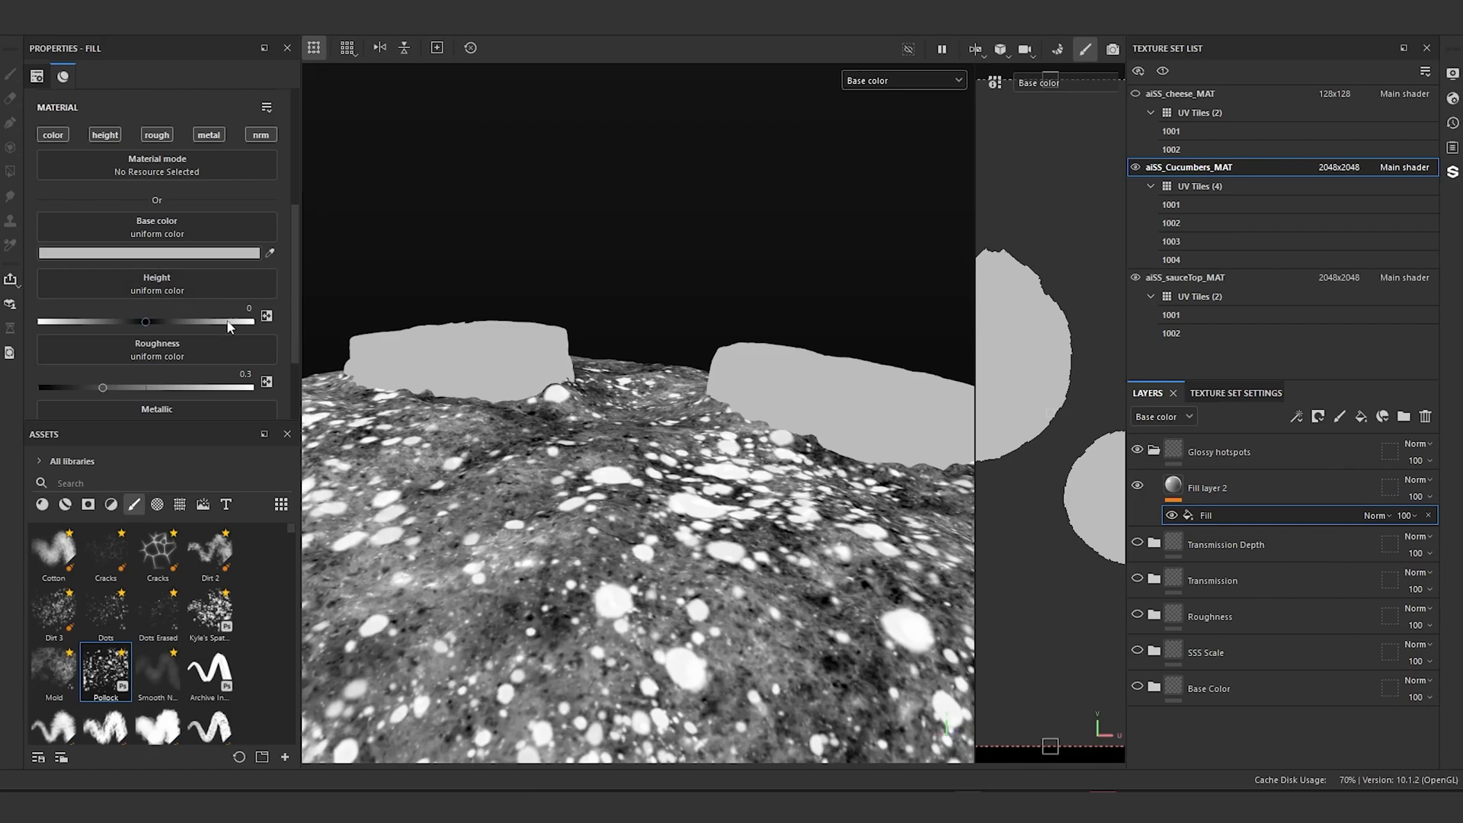
left_click(51, 134)
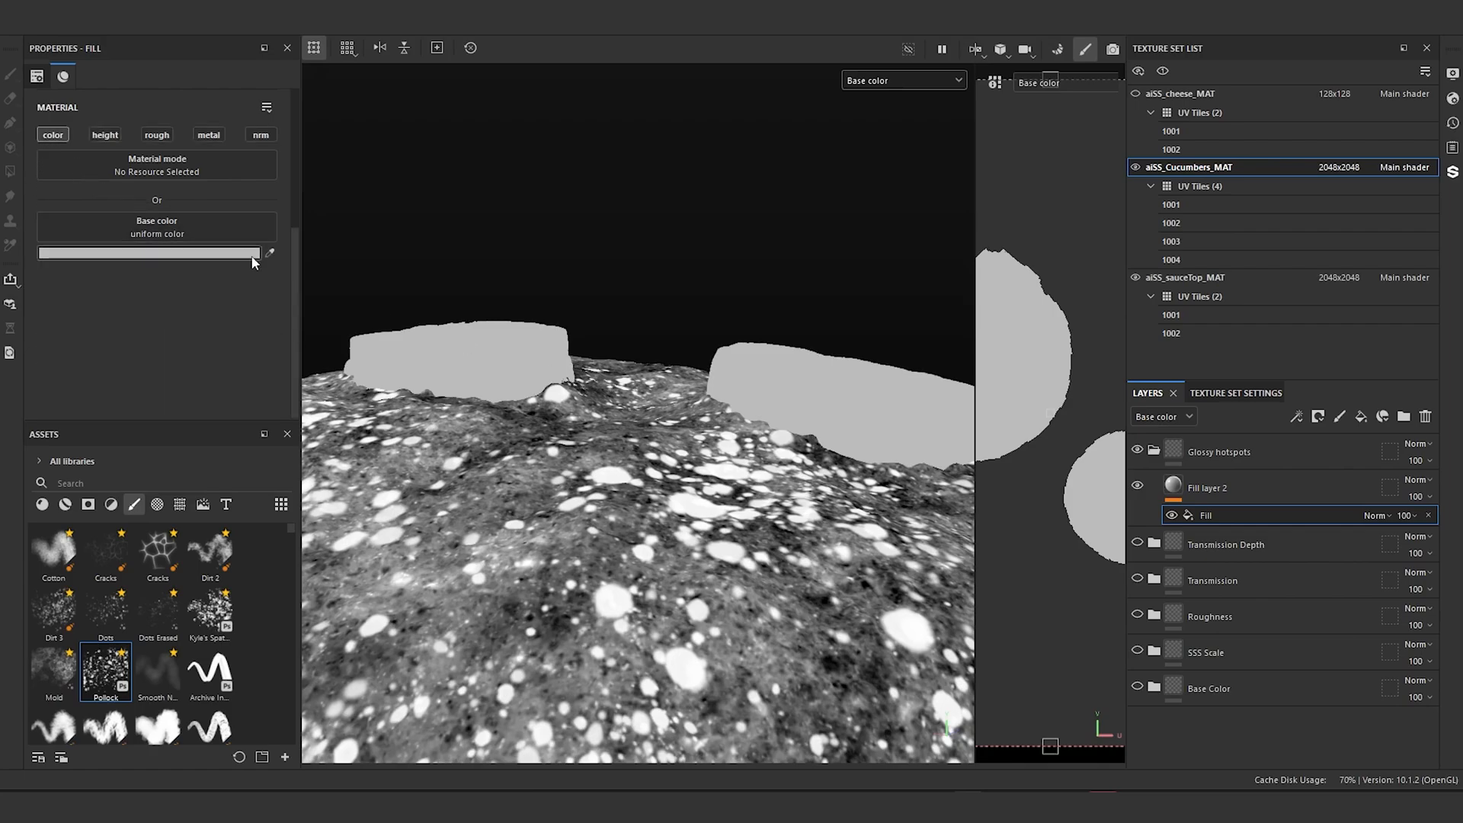
Step: Search the texture assets for "bnw" and assign BnW Spots 2 as the fill effect's base color
left_click(180, 504)
left_click(80, 483)
type("b")
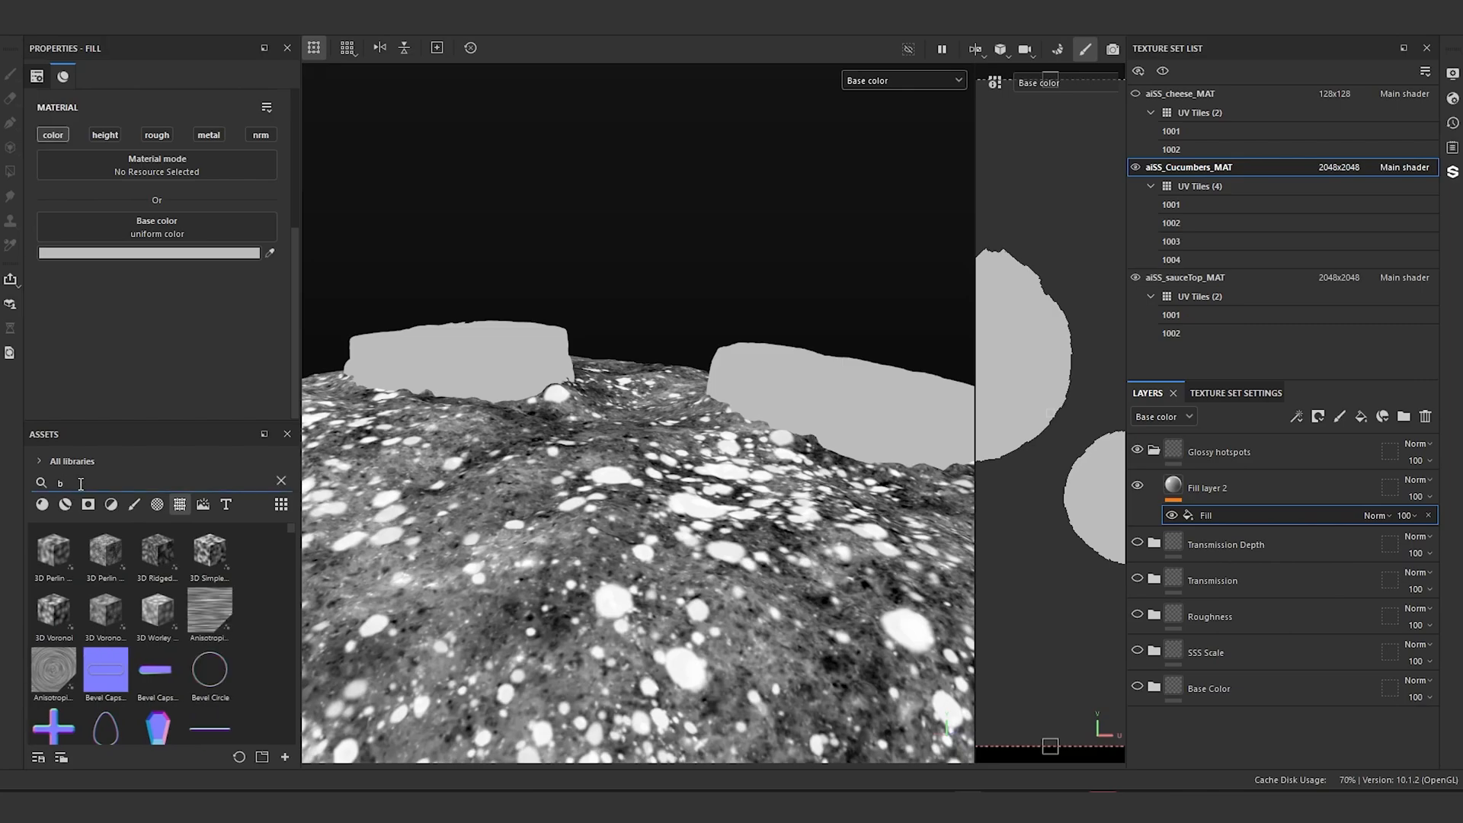
type("nw")
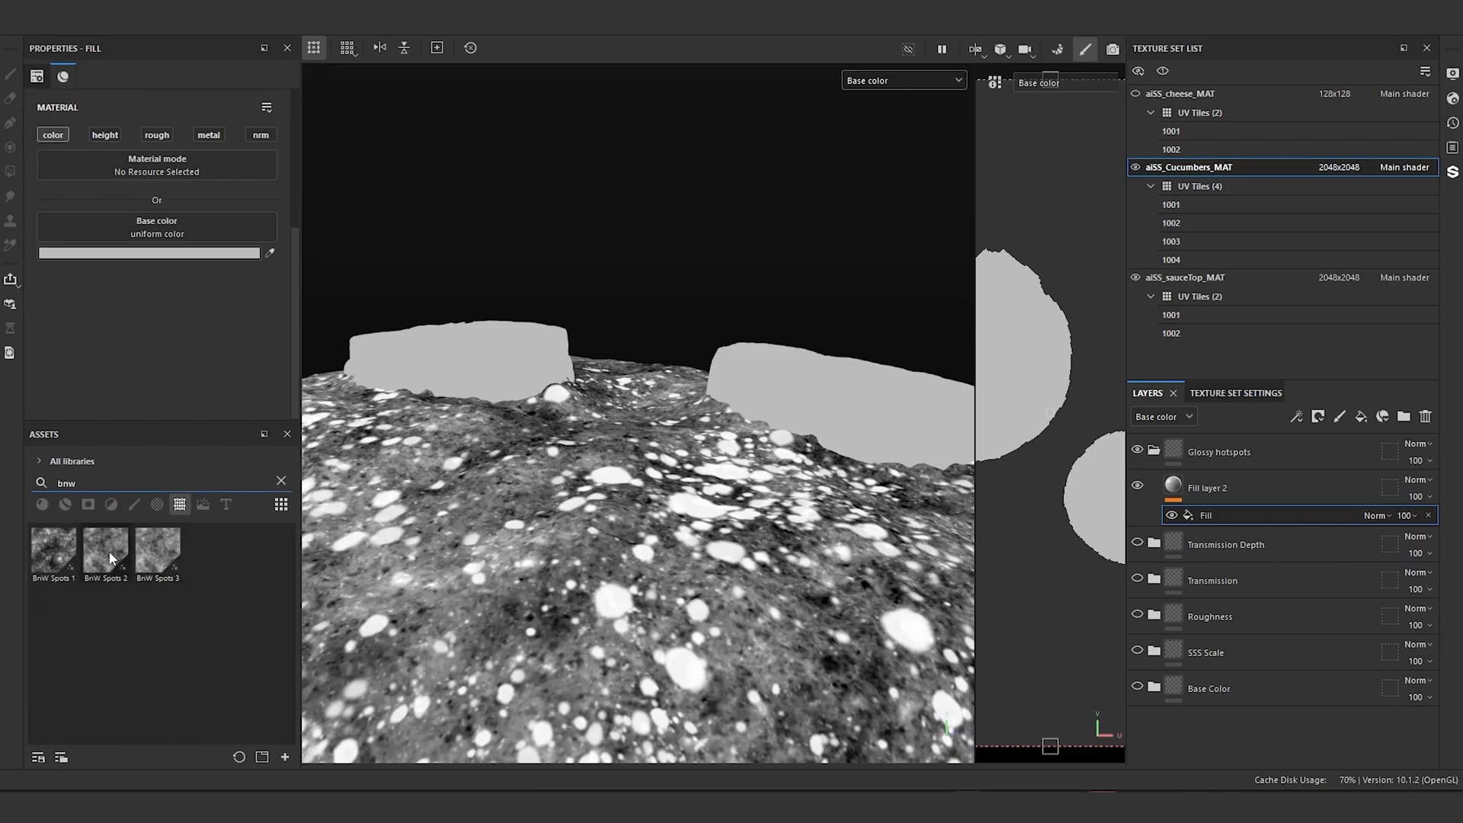
left_click_drag(111, 557, 140, 239)
left_click_drag(618, 431, 680, 462, "alt")
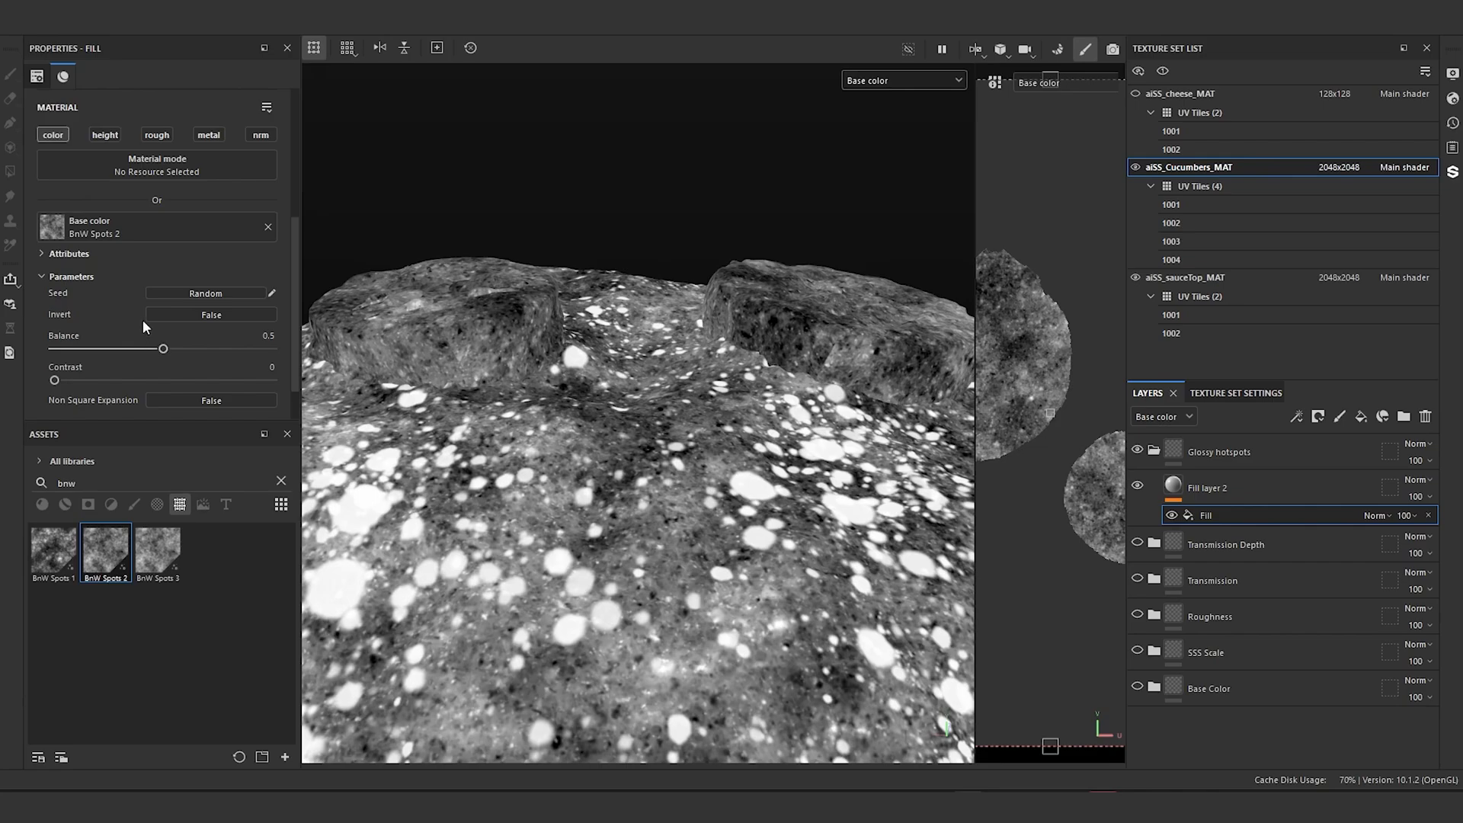
Step: Add a filter to Fill layer 2 and set it to Invert
right_click(1174, 487)
left_click(1237, 446)
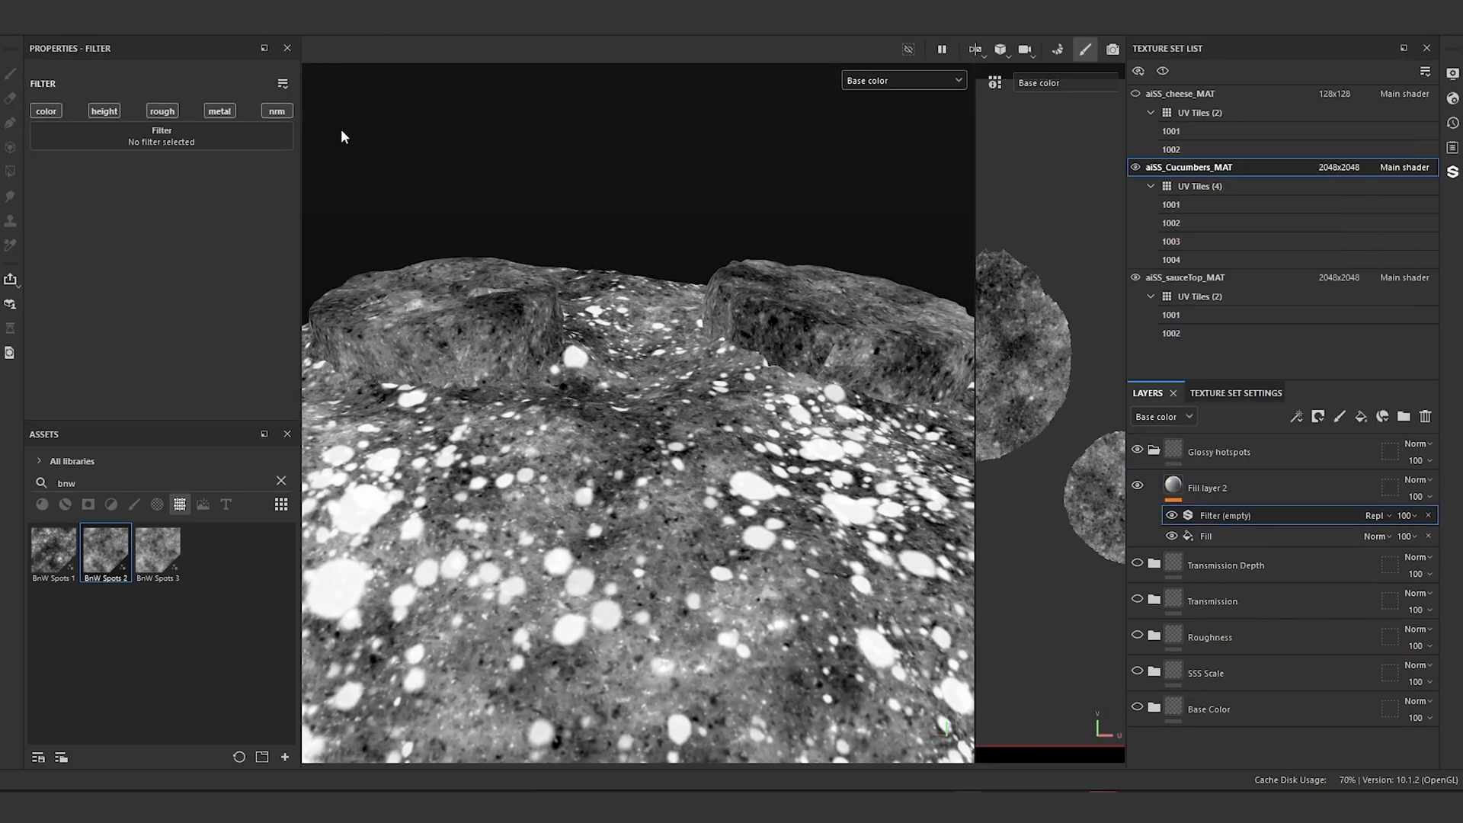
left_click(170, 138)
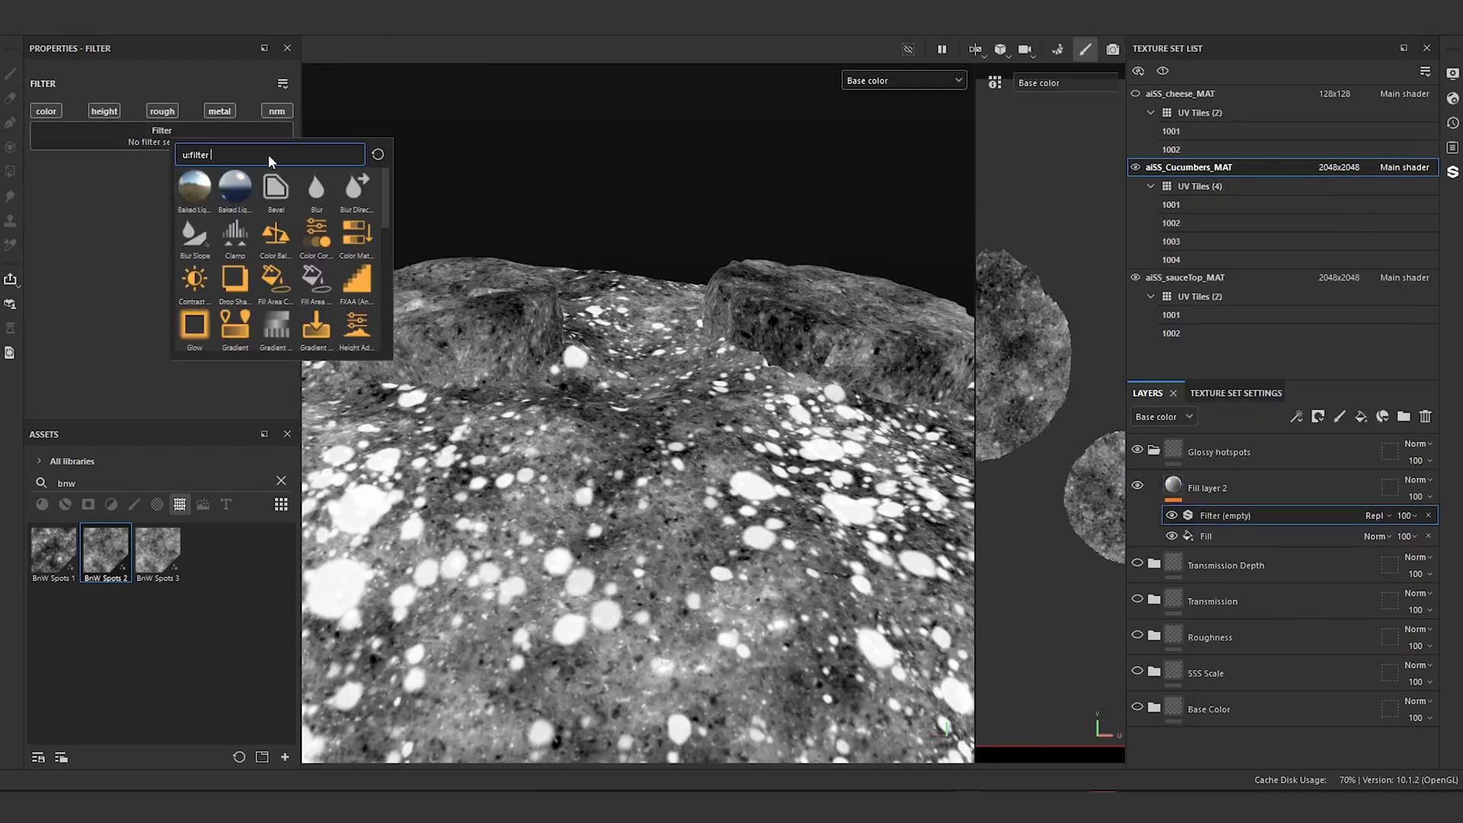
type("inver")
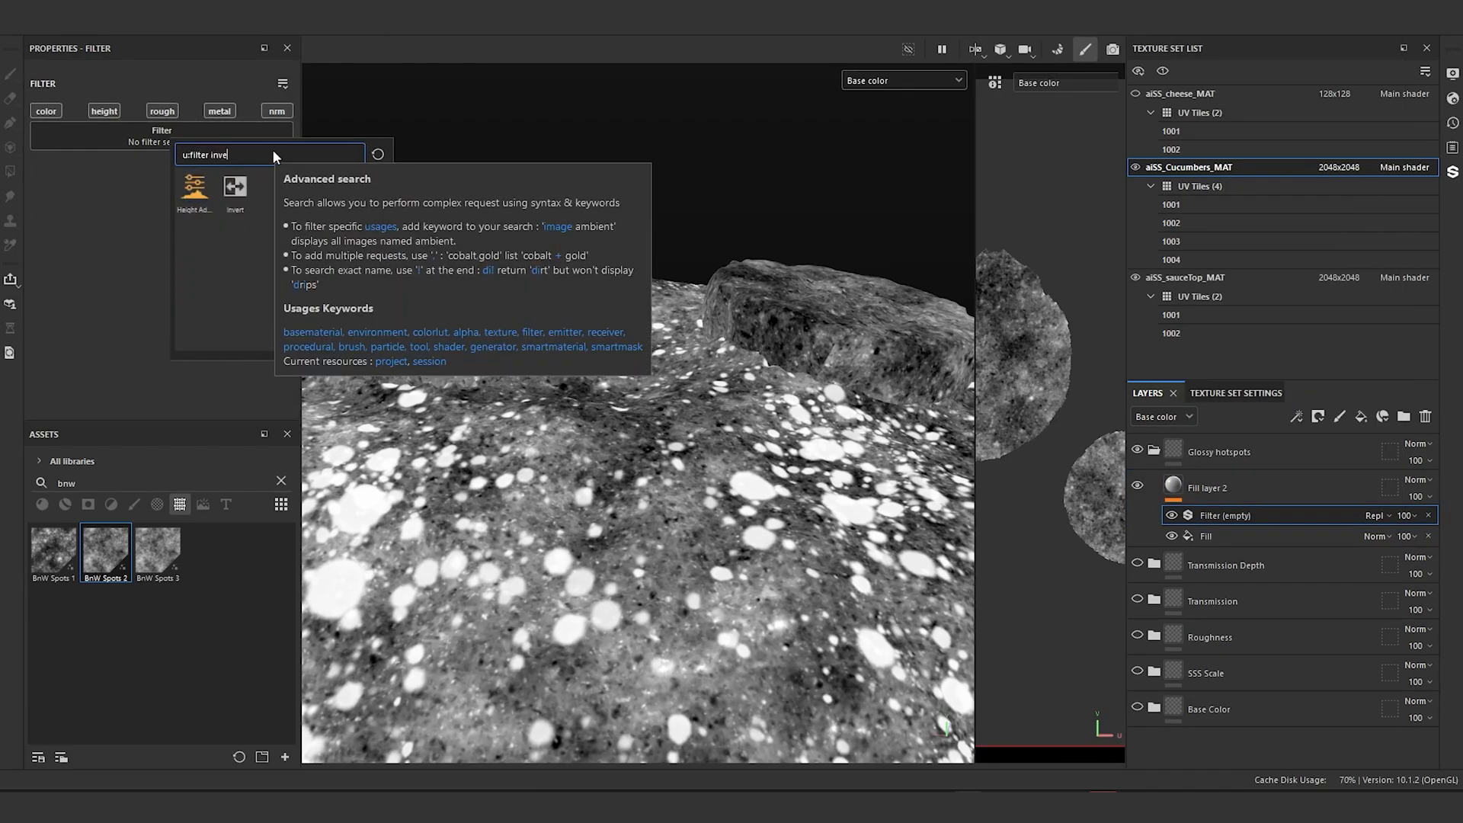
left_click(238, 187)
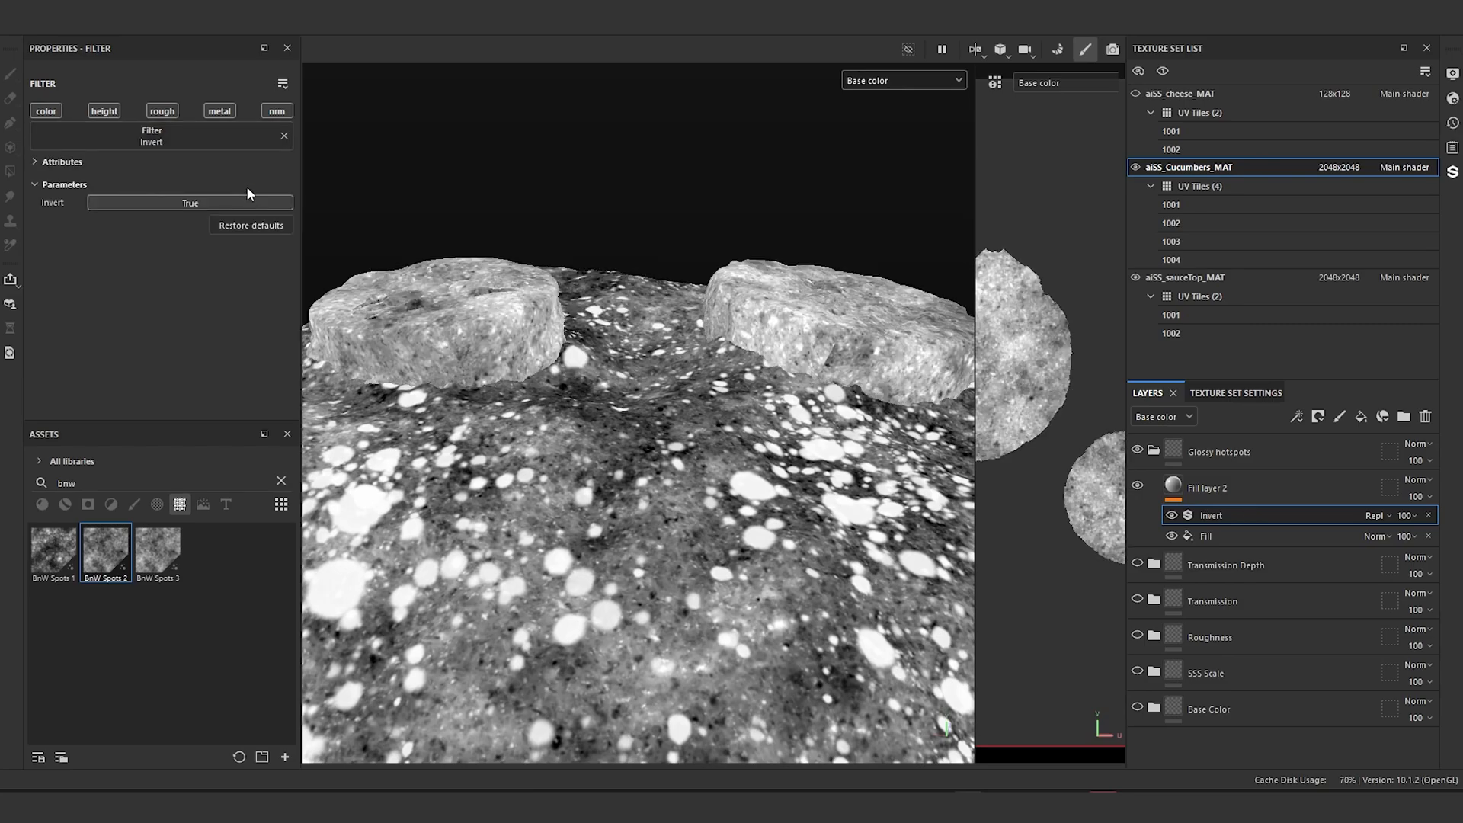
left_click_drag(601, 274, 625, 360, "alt")
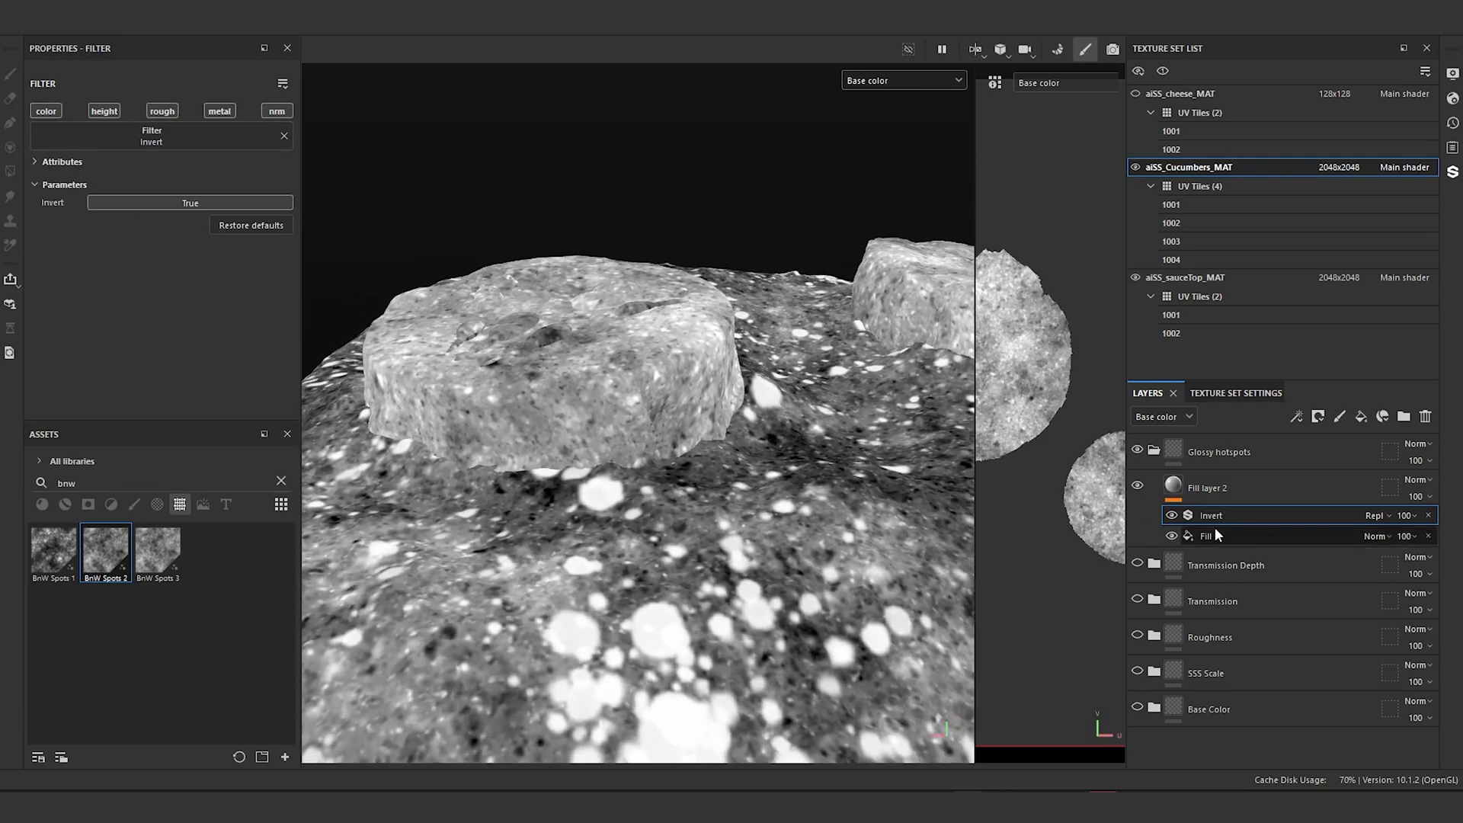
Step: Hide the Invert filter and replace the fill effect's base color with BnW Spots 1
left_click(1171, 516)
left_click(1172, 517)
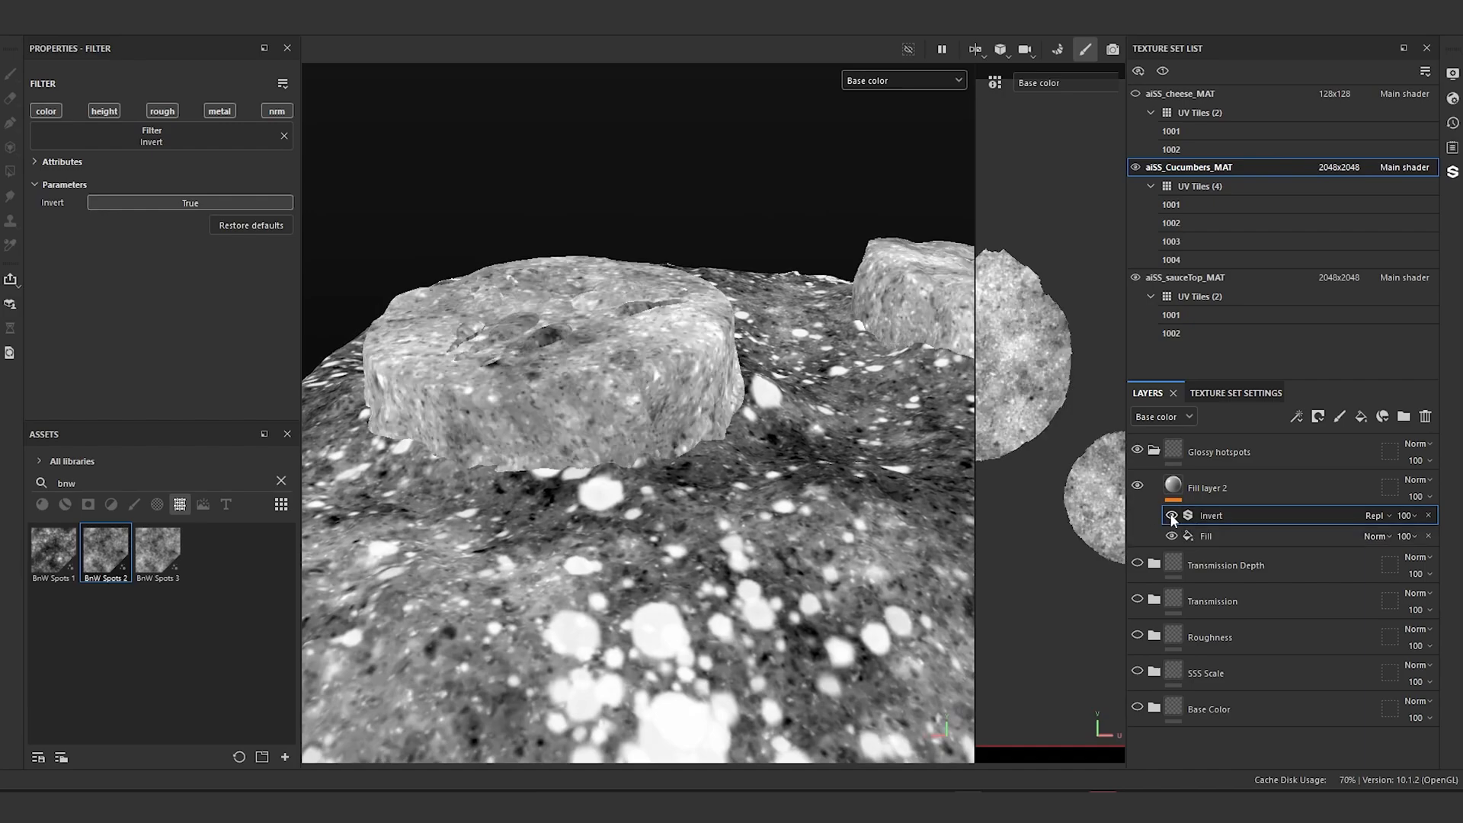
left_click(1172, 518)
left_click(1208, 537)
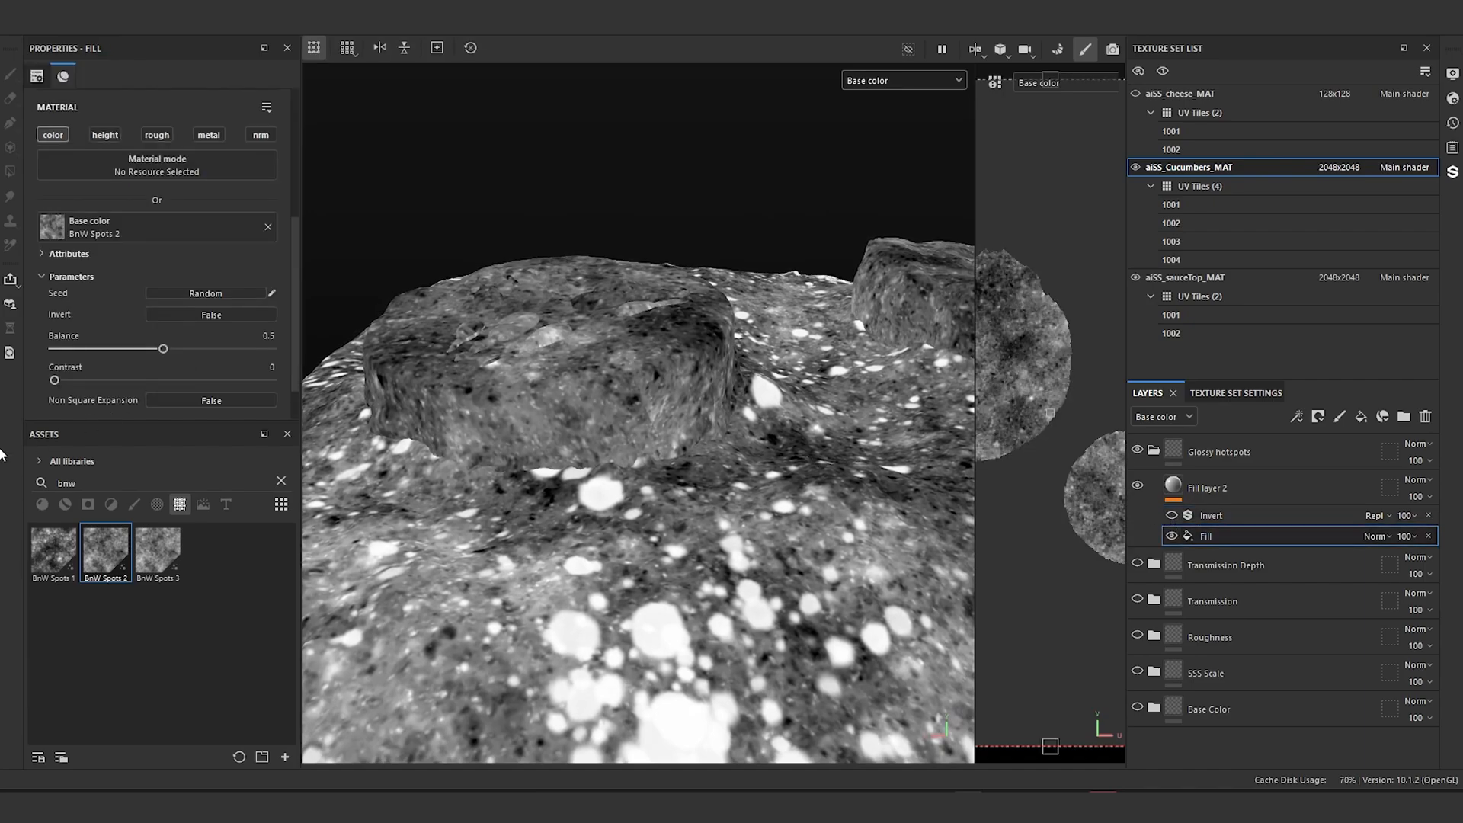
left_click_drag(55, 560, 162, 231)
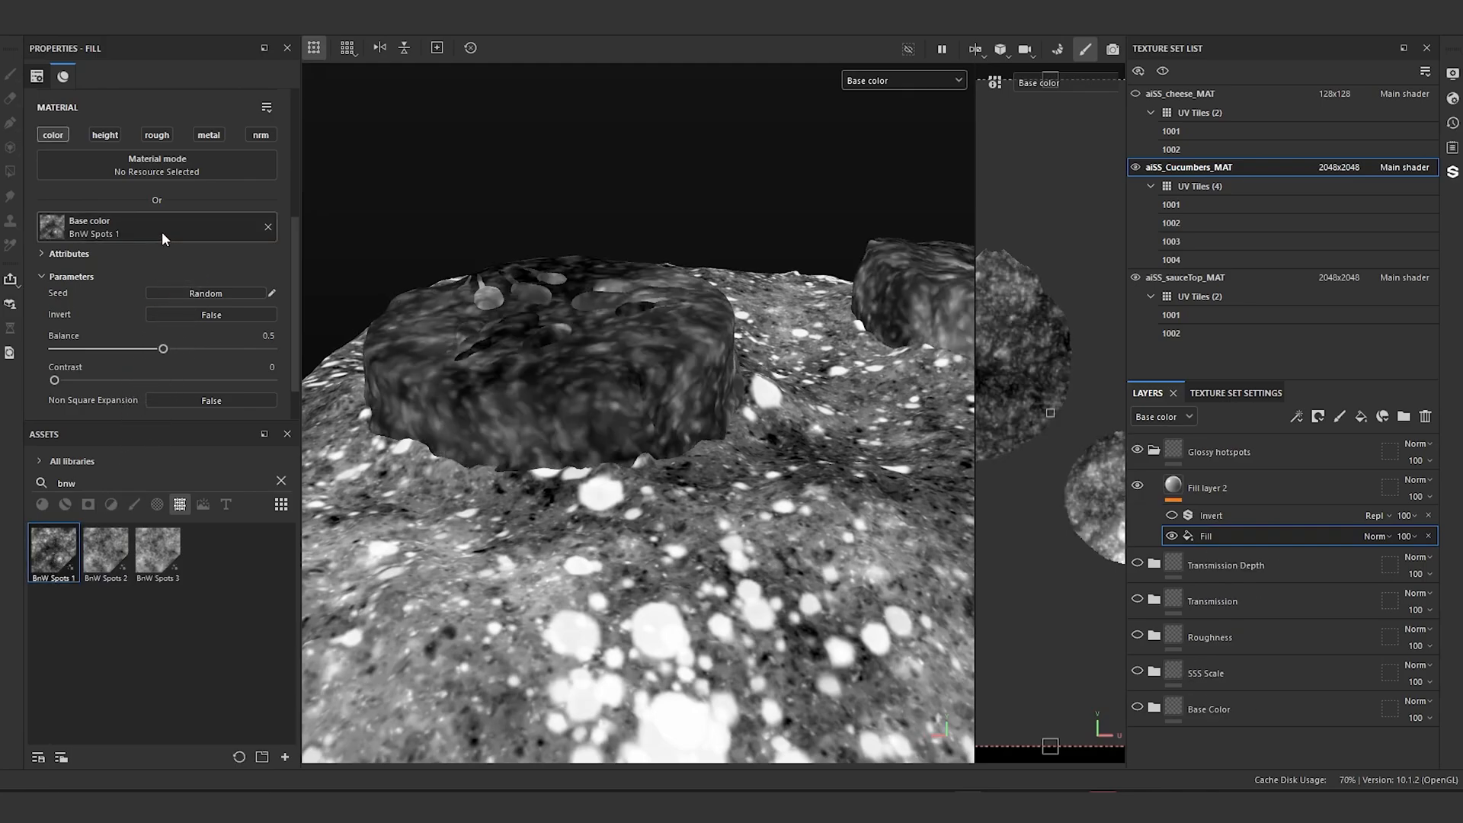
Step: Compare the cucumbers' spot texture with the Invert filter shown and hidden
left_click(1173, 518)
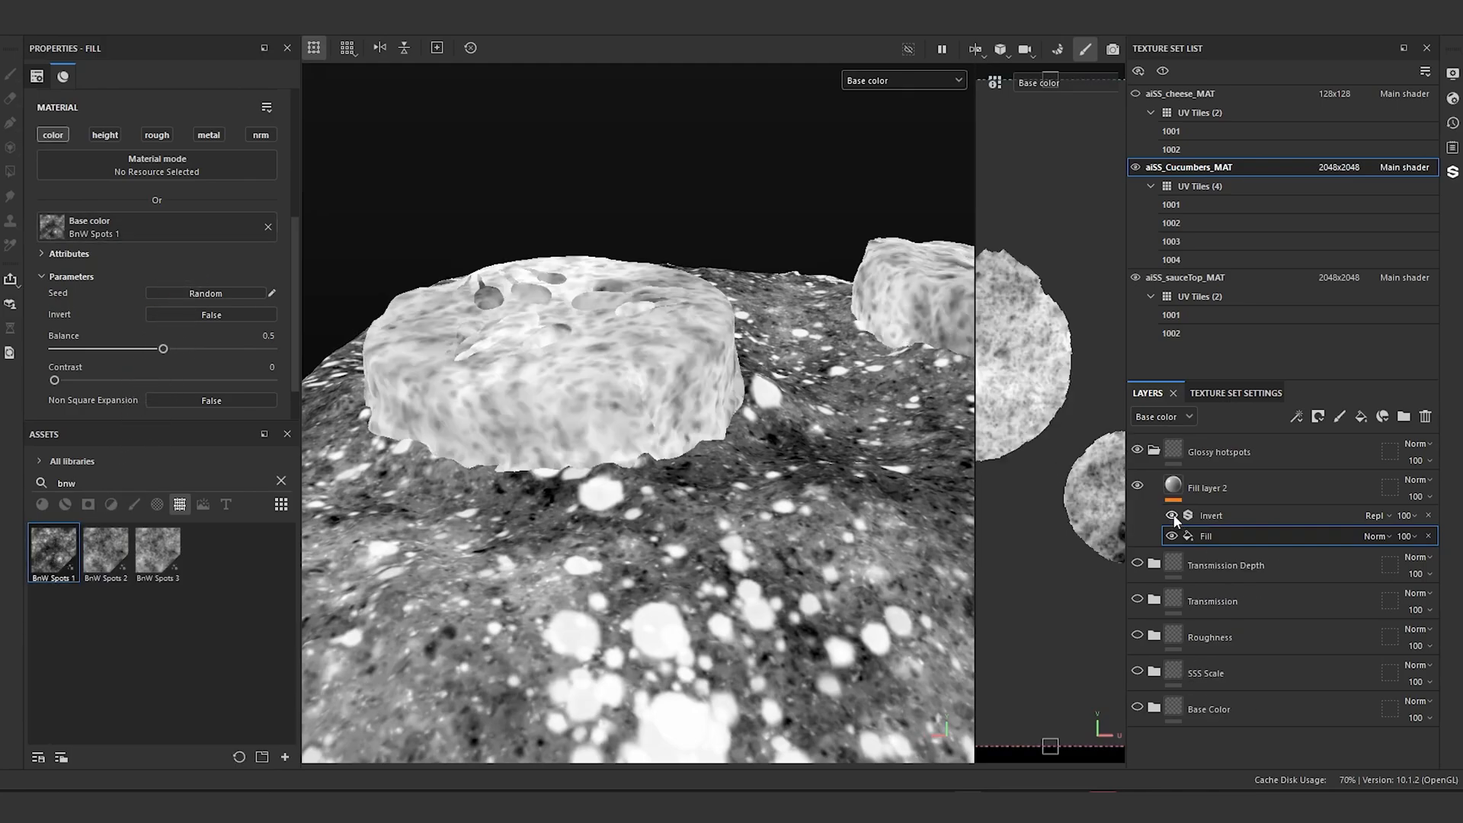
left_click(1172, 516)
left_click_drag(846, 282, 811, 408, "alt")
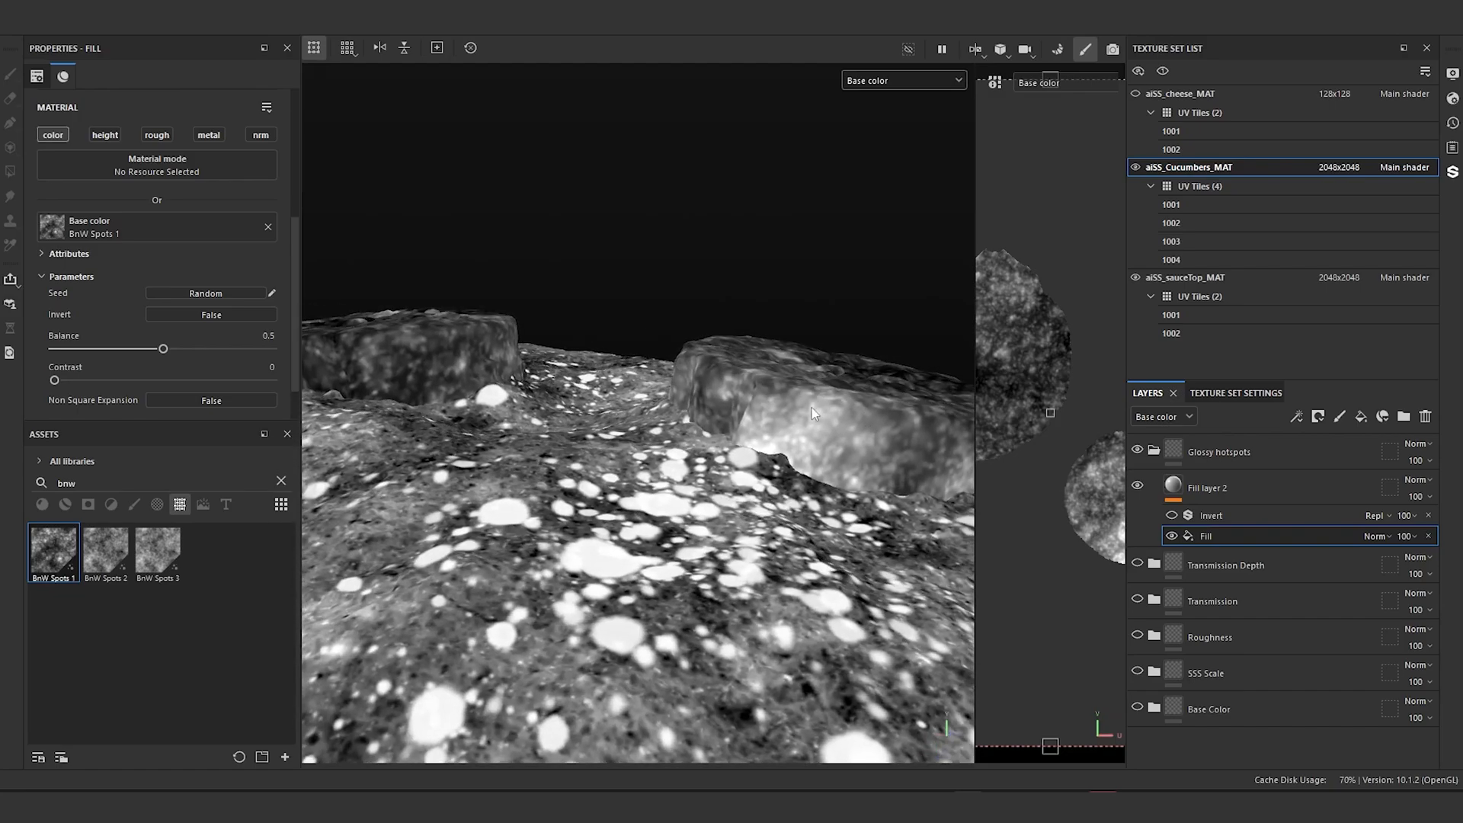
Step: Rename the cucumbers' fill effect as "Fill - bnw1"
double_click(1219, 539)
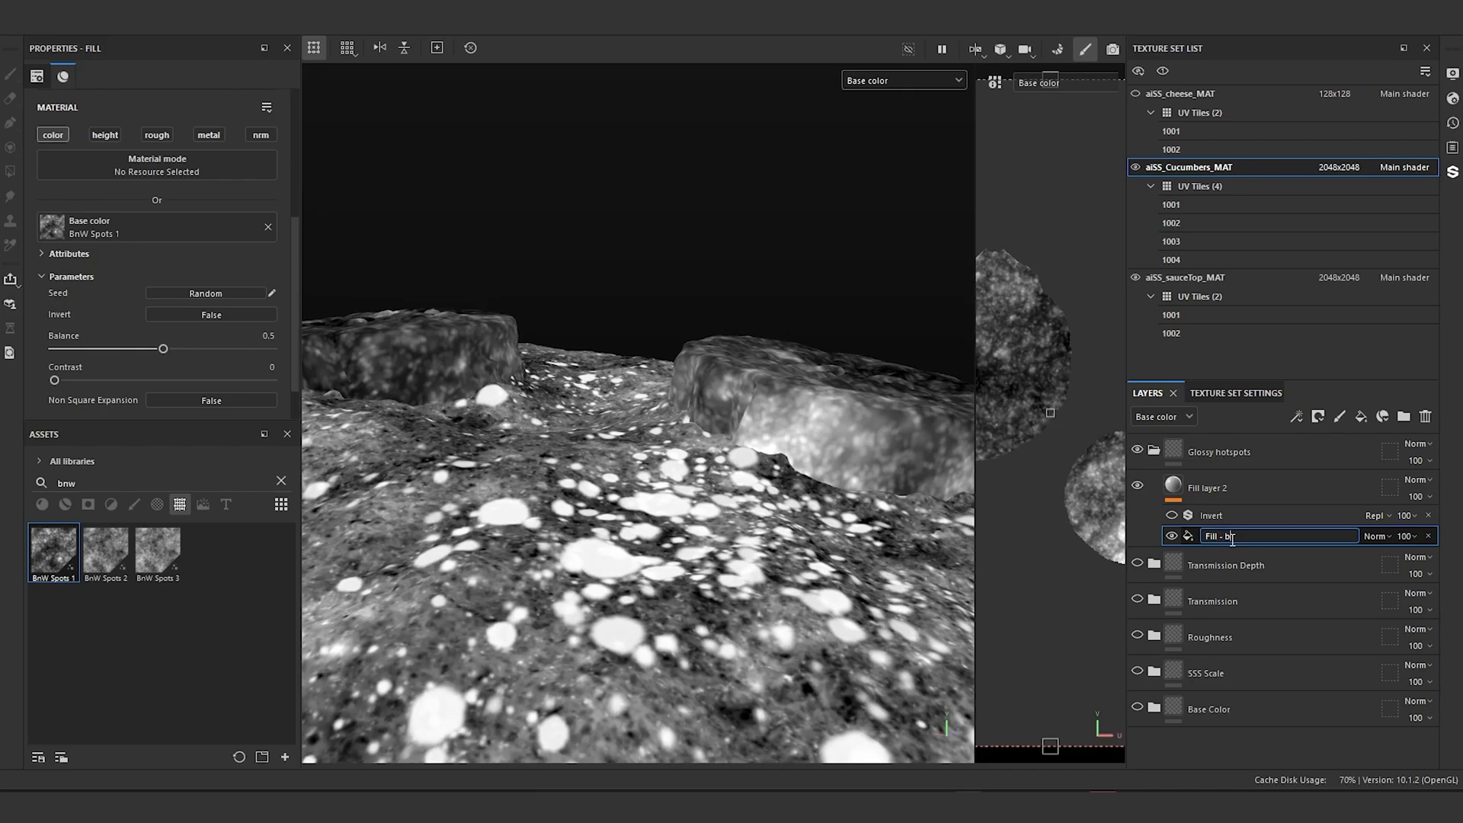
type("- bnw1")
key("Return")
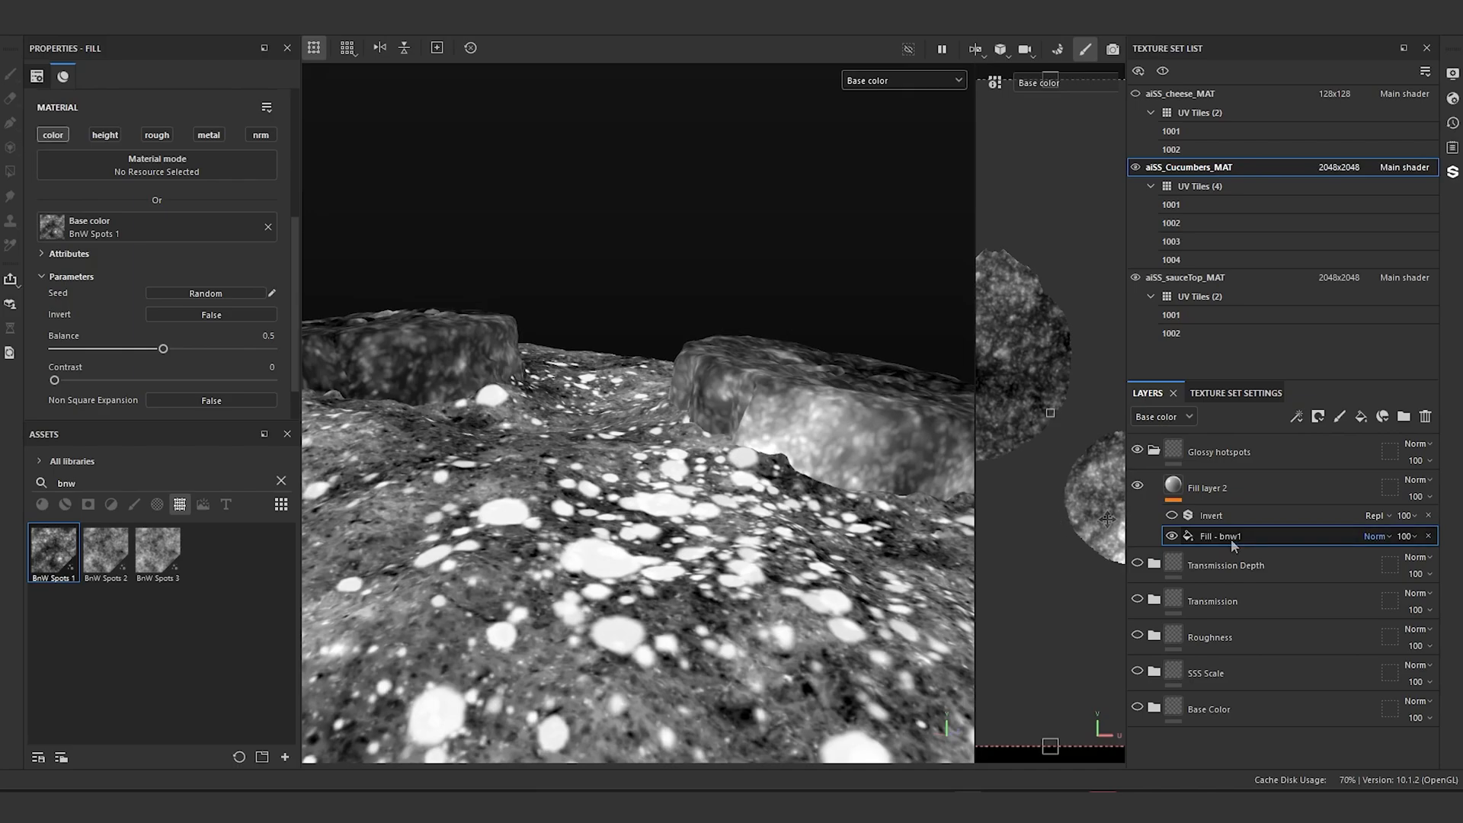
Step: Remove the Invert filter from Fill layer 2 in the cucumbers' Glossy hotspots group
left_click(1222, 518)
left_click(1428, 517)
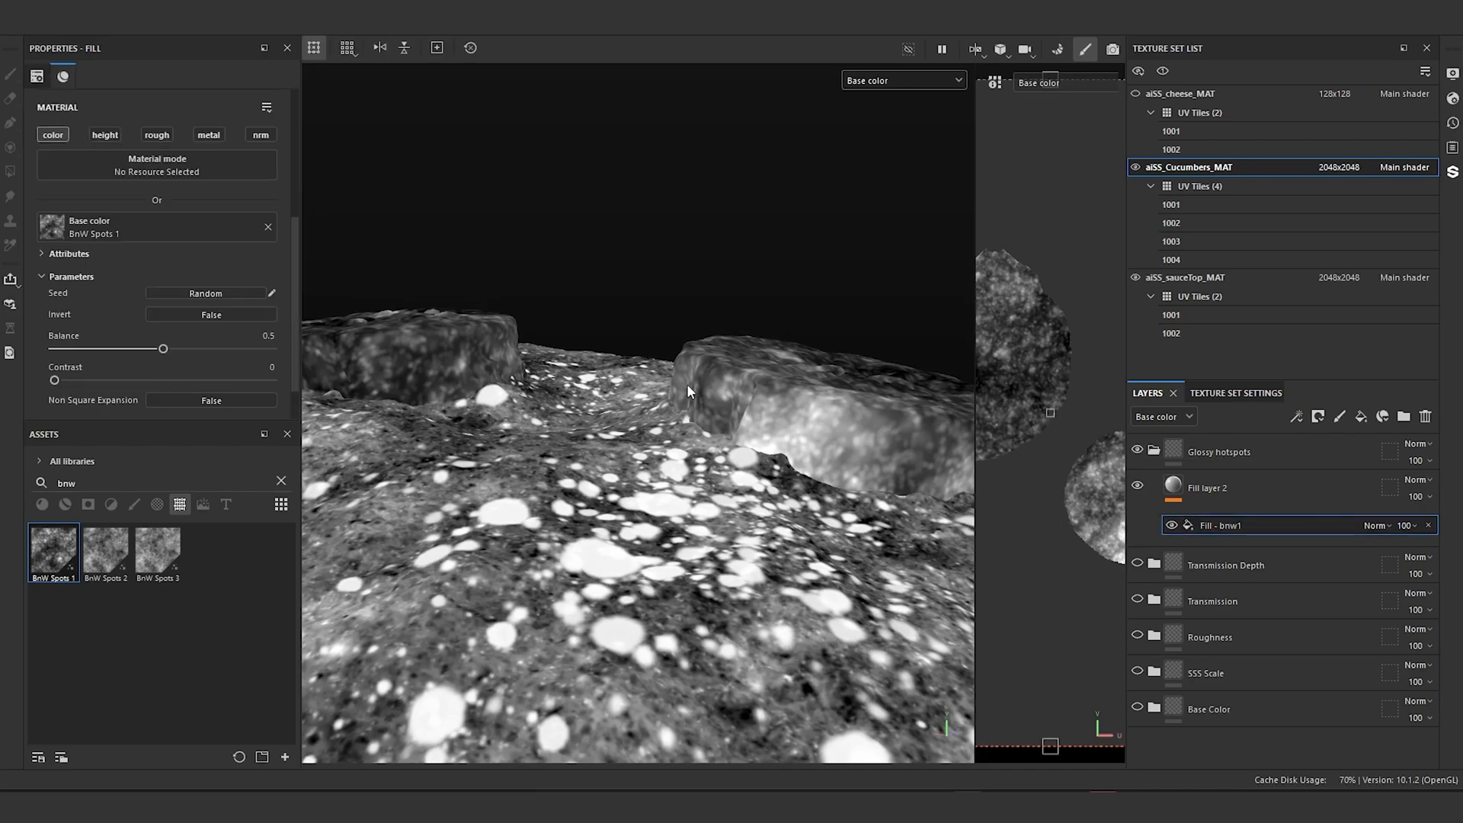
left_click_drag(687, 383, 935, 460, "alt")
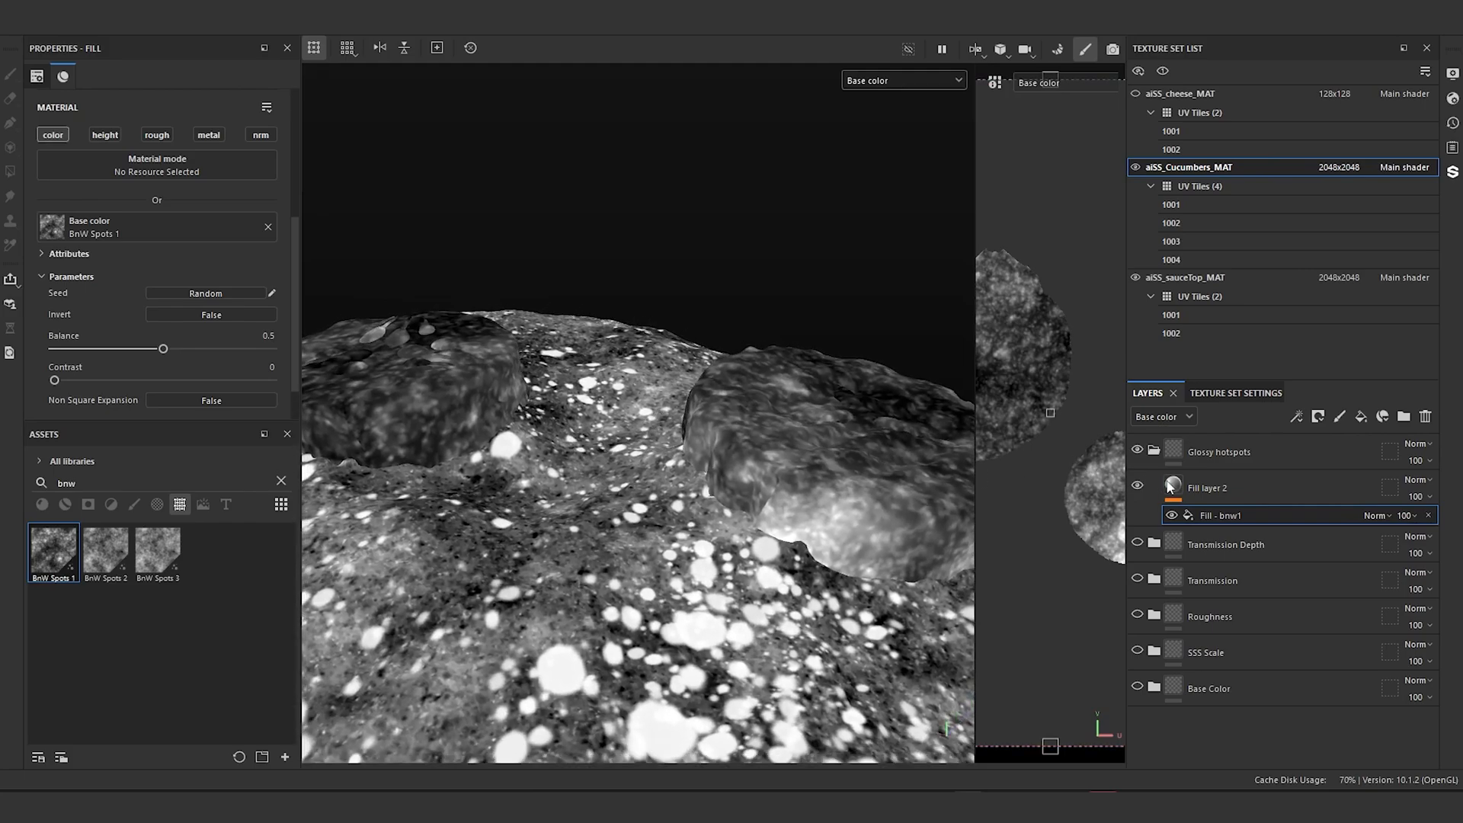
Step: Add a fill layer above Fill layer 2 and set its base color to dark grey 303030
left_click(1174, 485)
left_click_drag(709, 441, 814, 414, "alt")
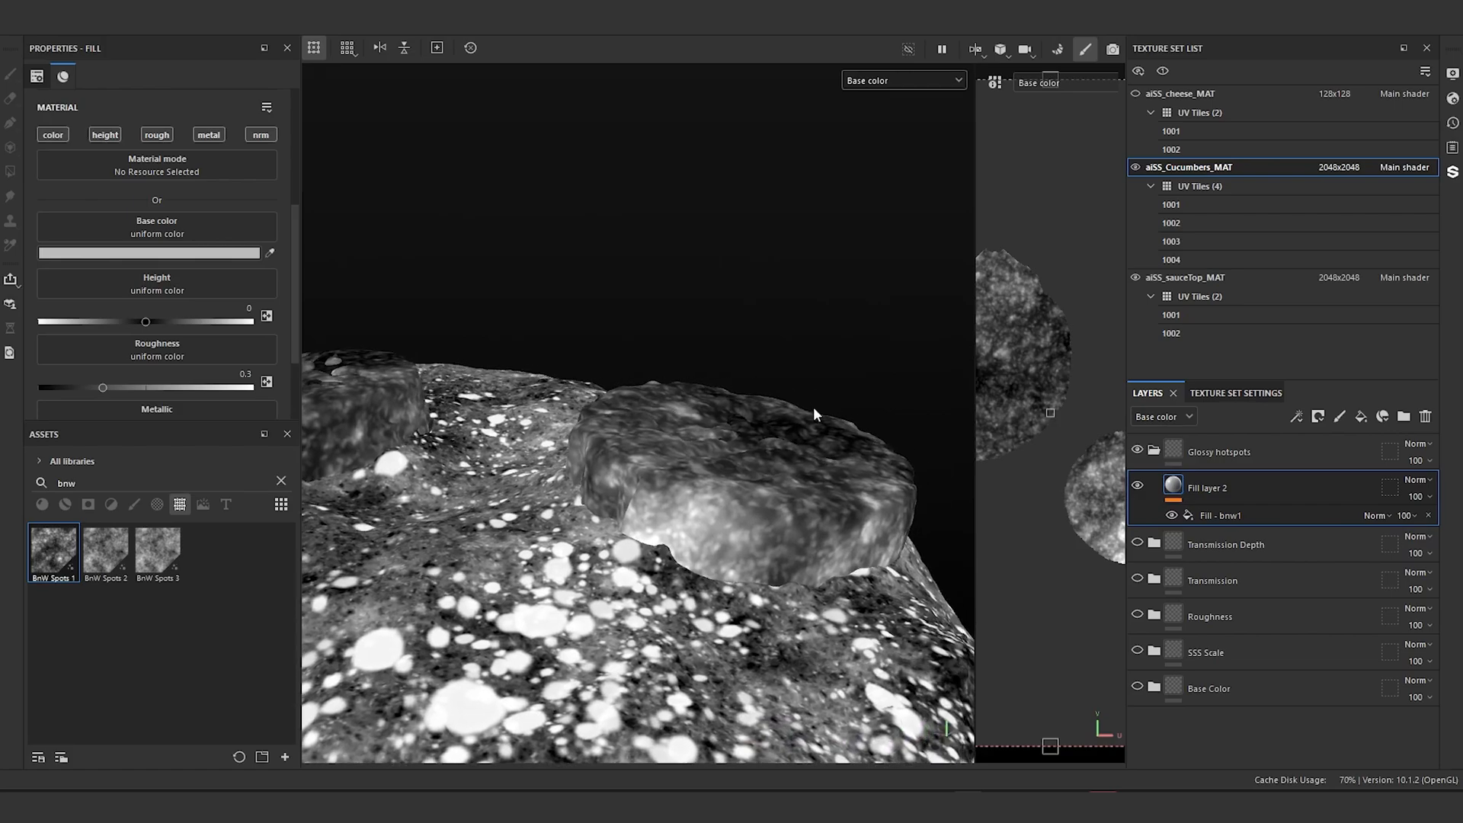
left_click_drag(599, 480, 796, 502, "alt")
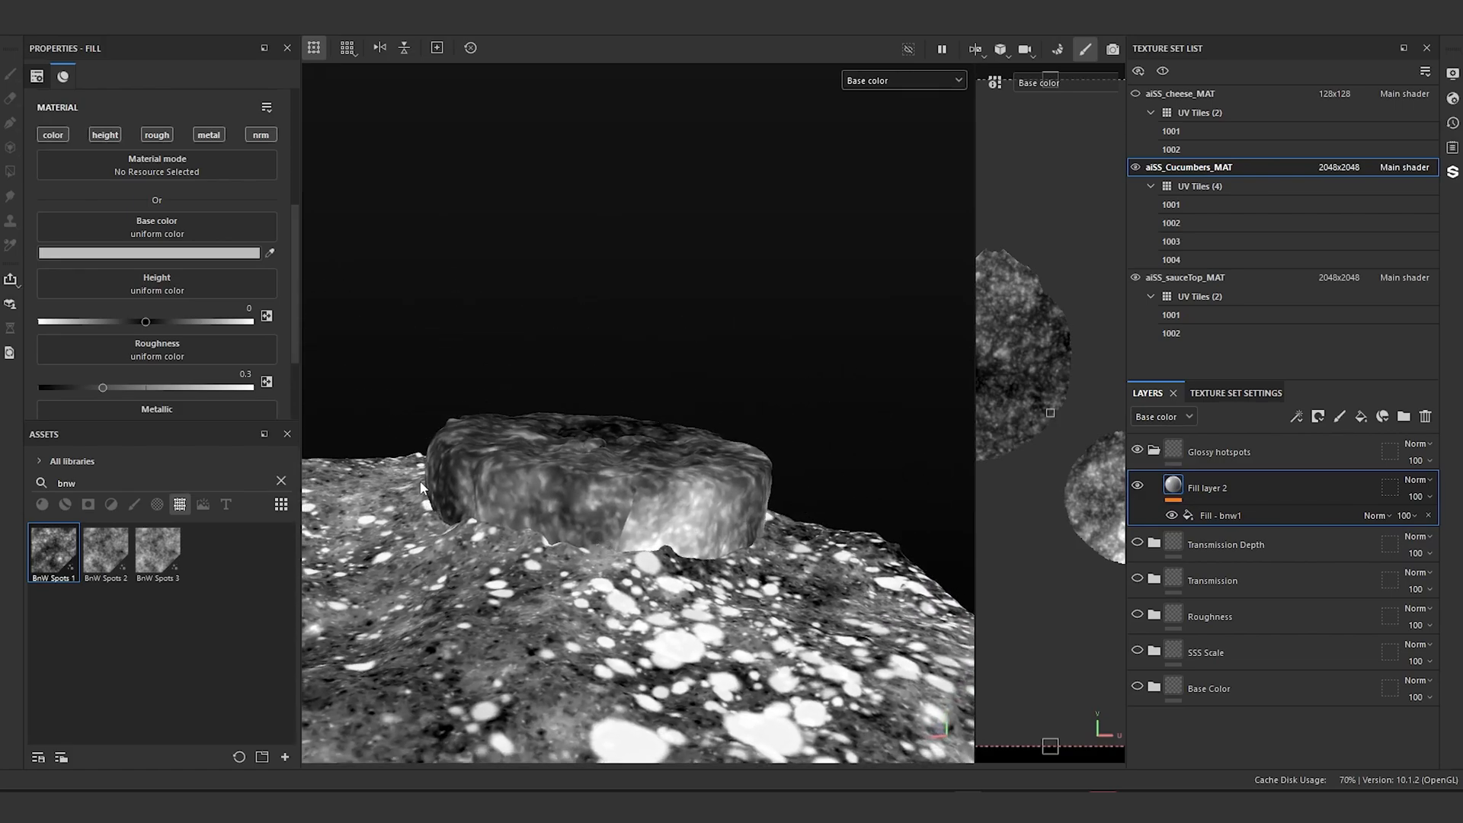
left_click_drag(504, 508, 450, 516, "alt")
middle_click_drag(564, 415, 676, 381, "alt")
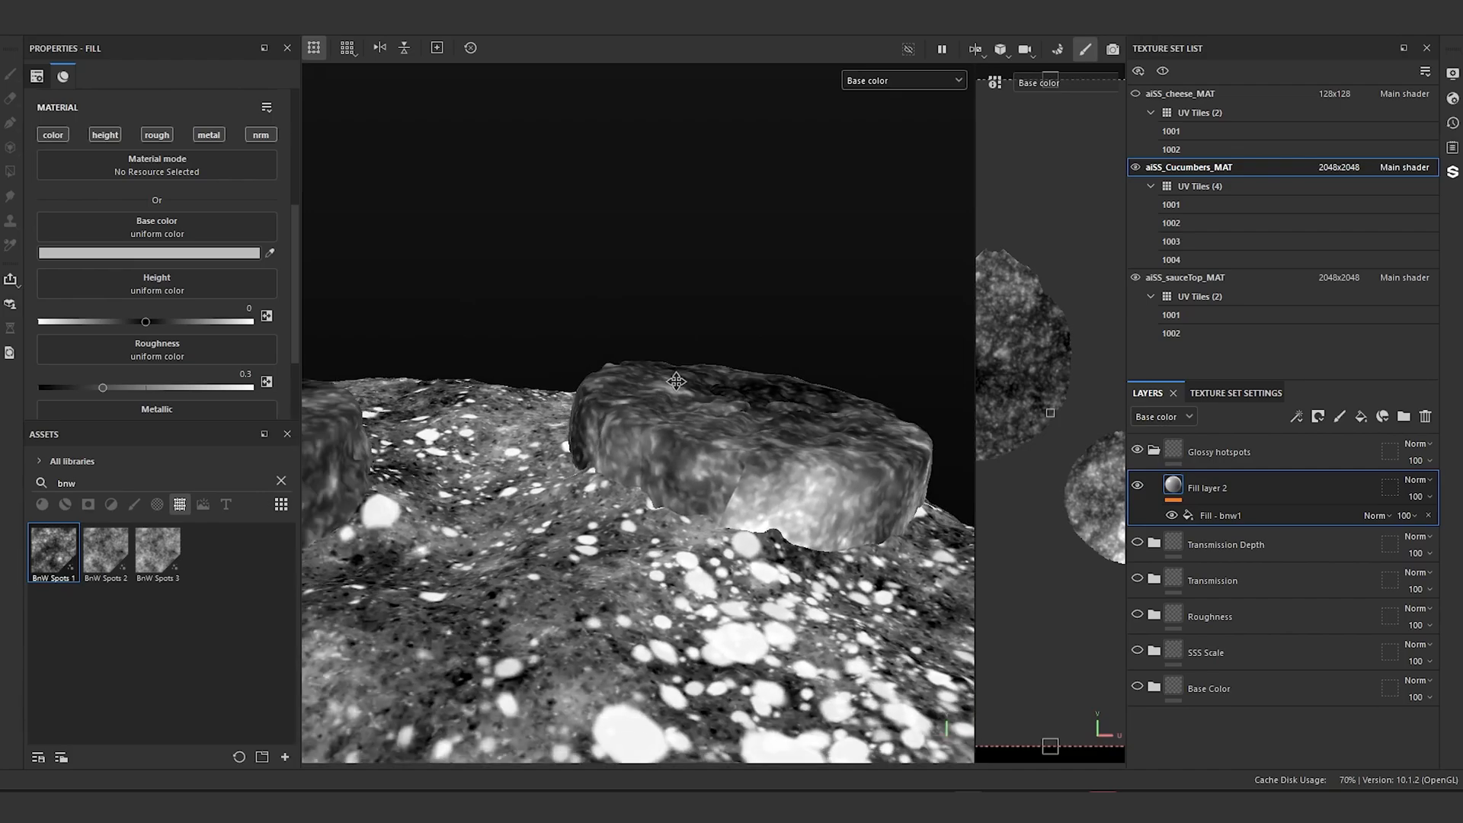
left_click_drag(676, 381, 667, 480, "alt")
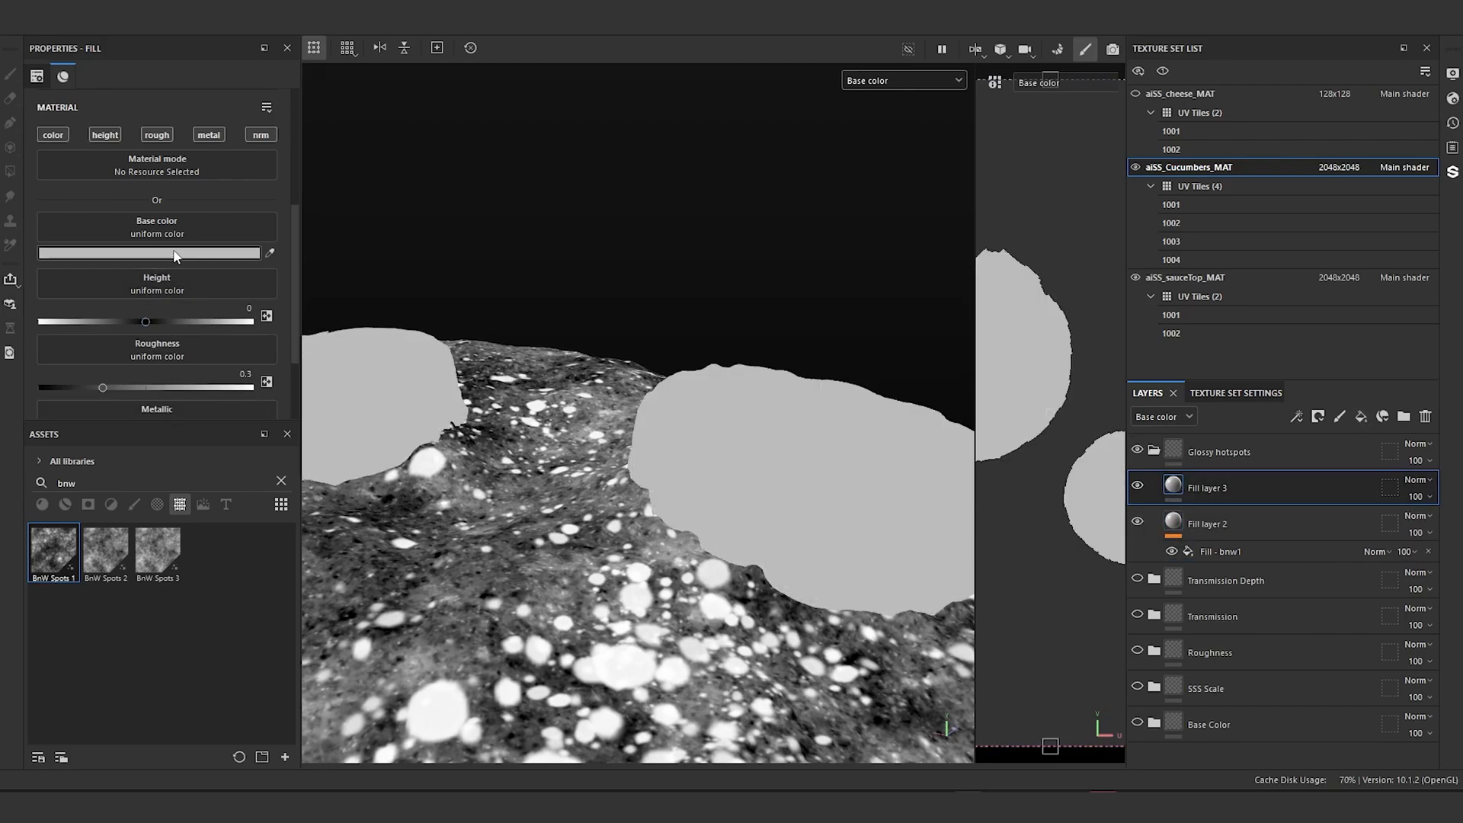
left_click(177, 254)
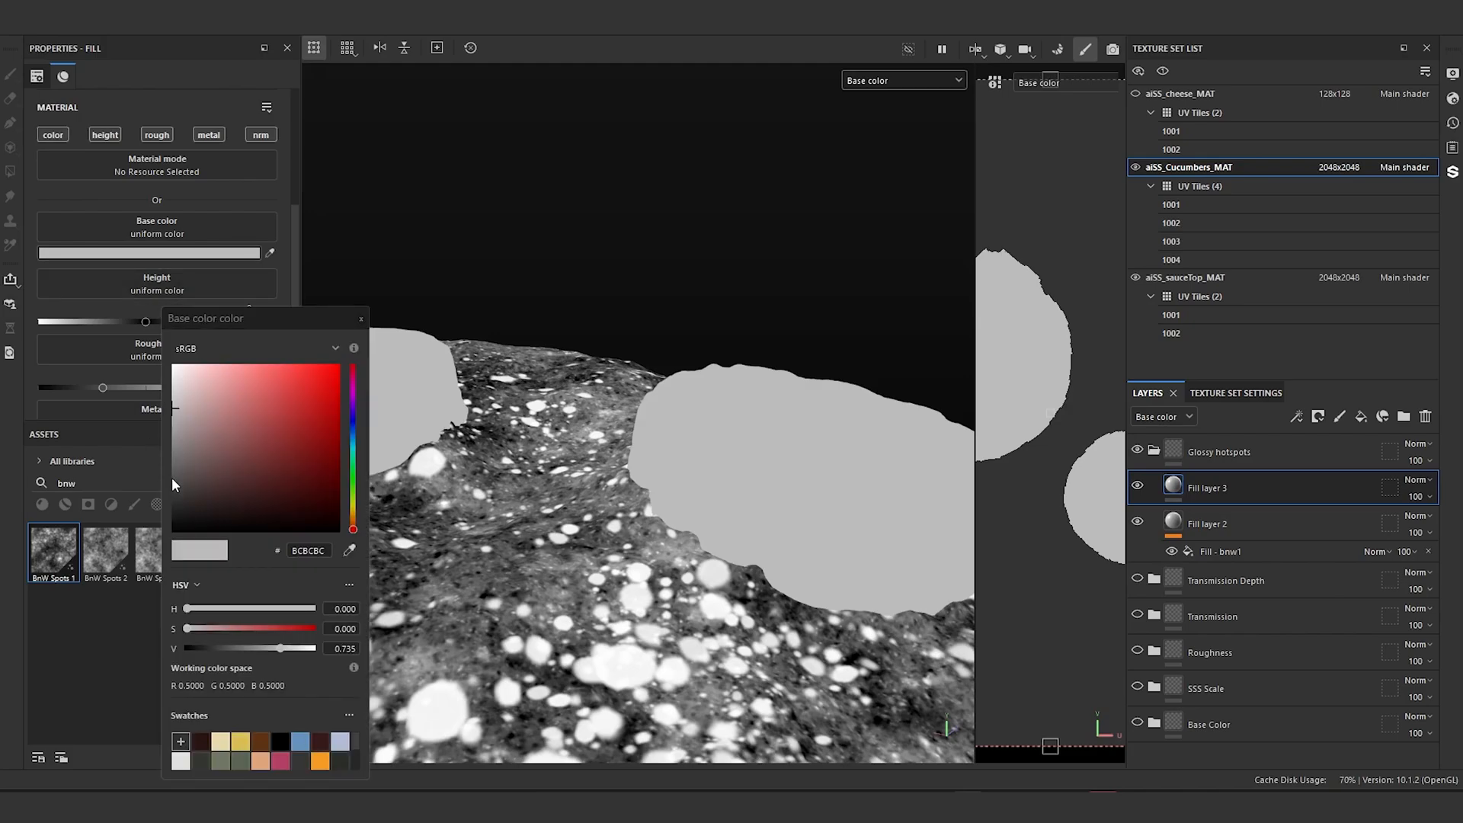
left_click_drag(173, 484, 158, 500)
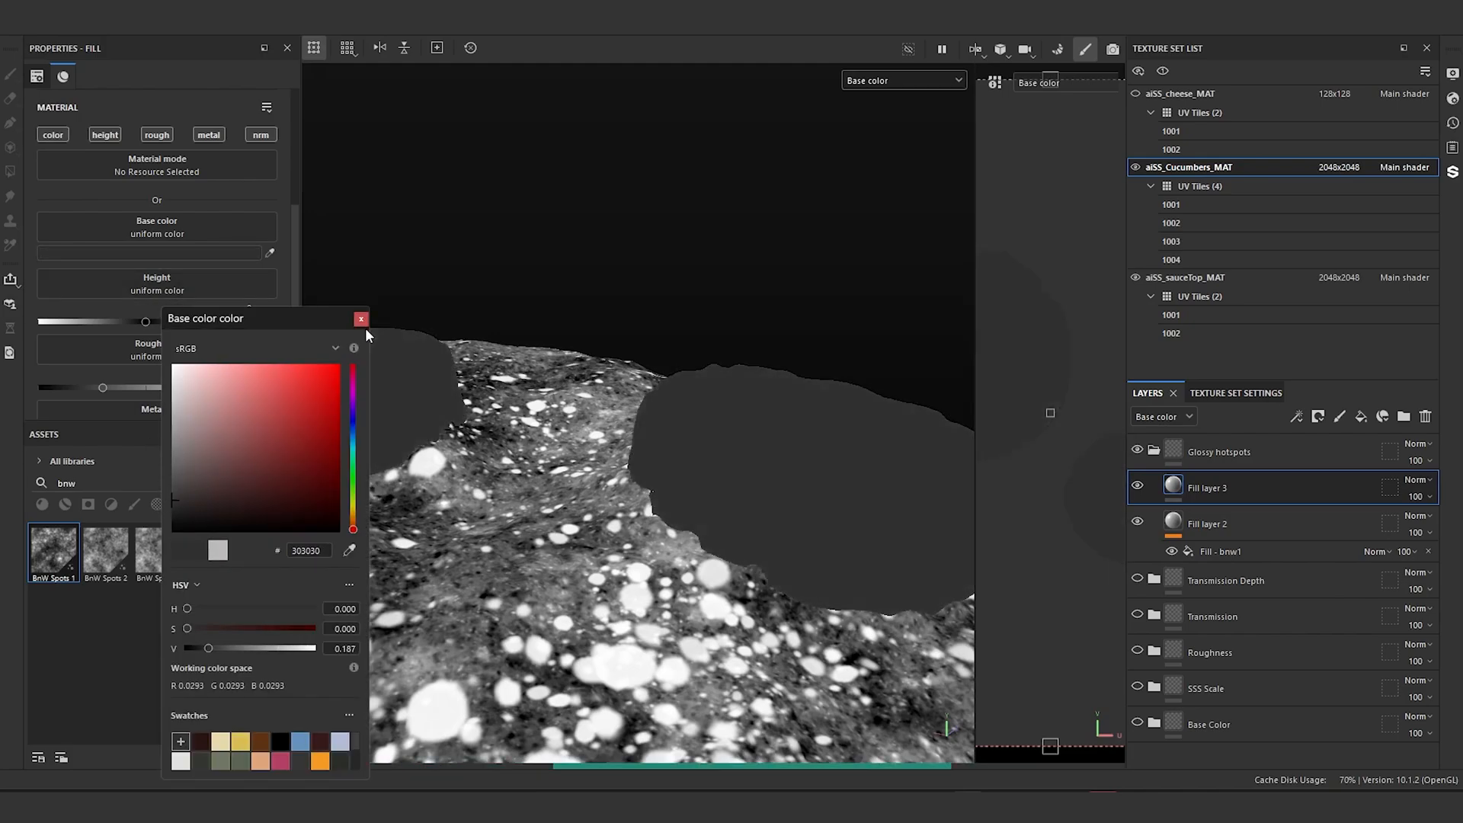
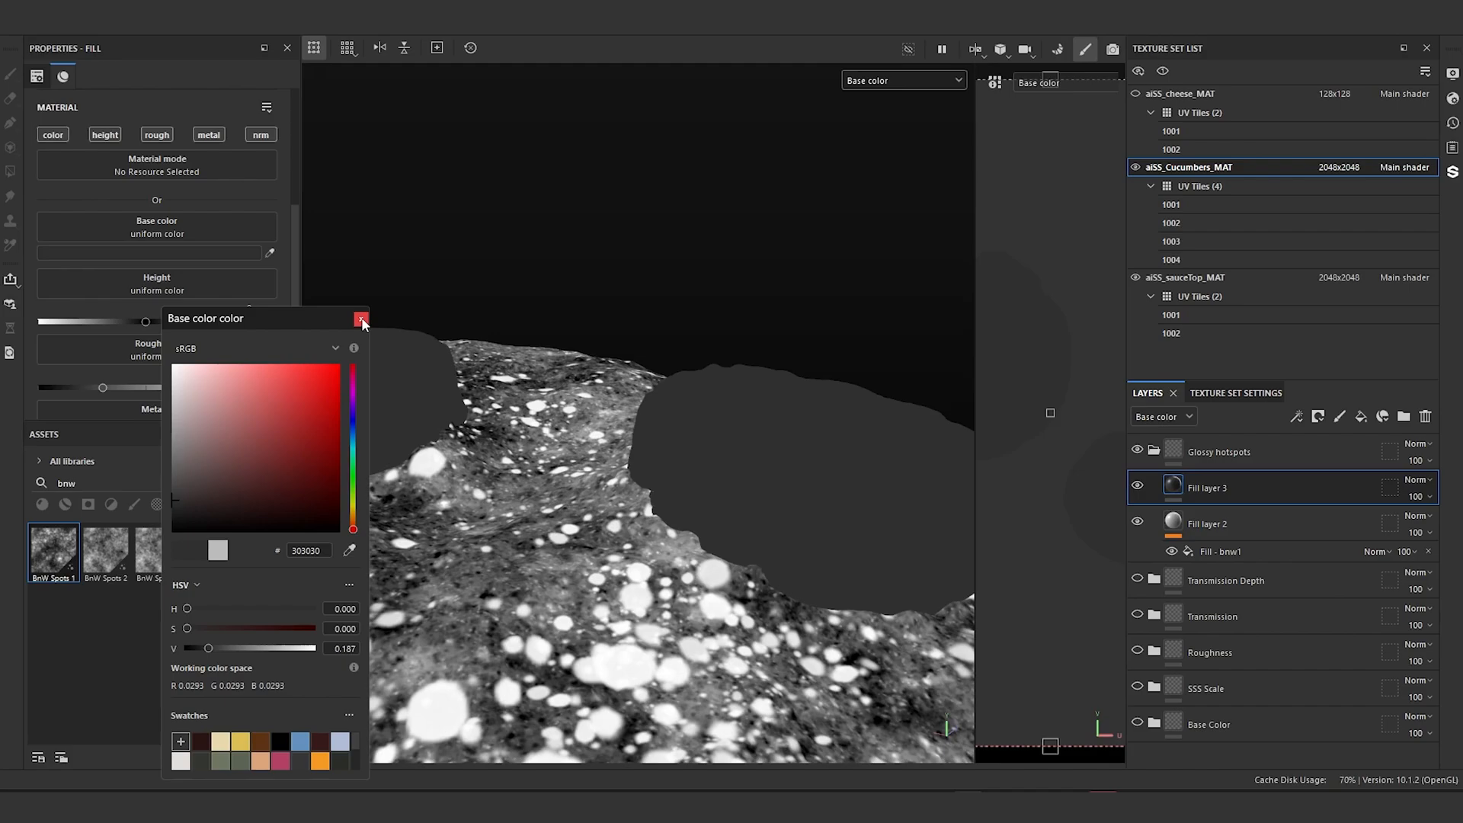
left_click(361, 320)
Step: Add a black mask to Fill layer 3 and add a paint effect to that mask
right_click(1177, 489)
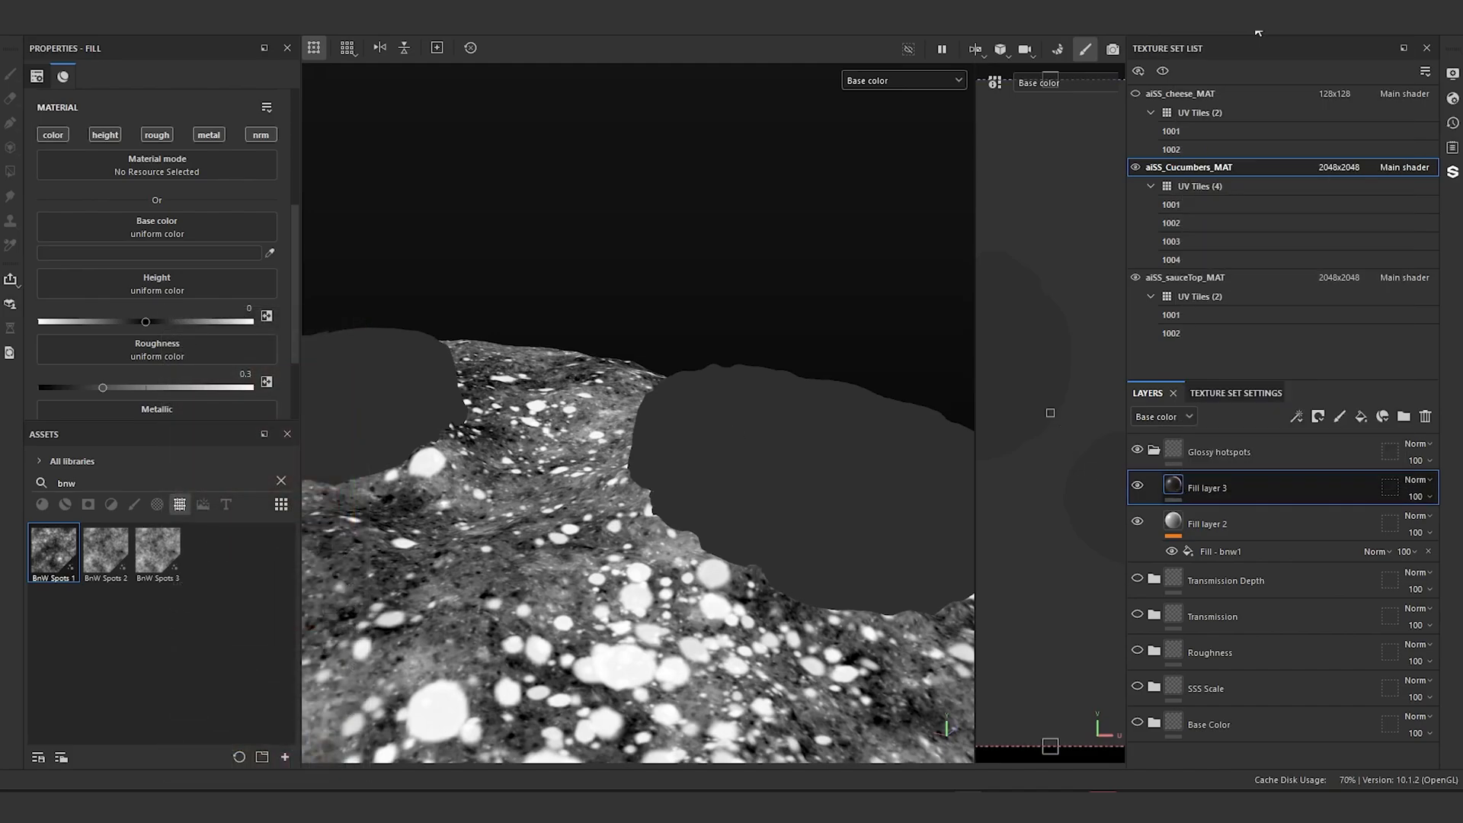
left_click(1241, 45)
right_click(1197, 487)
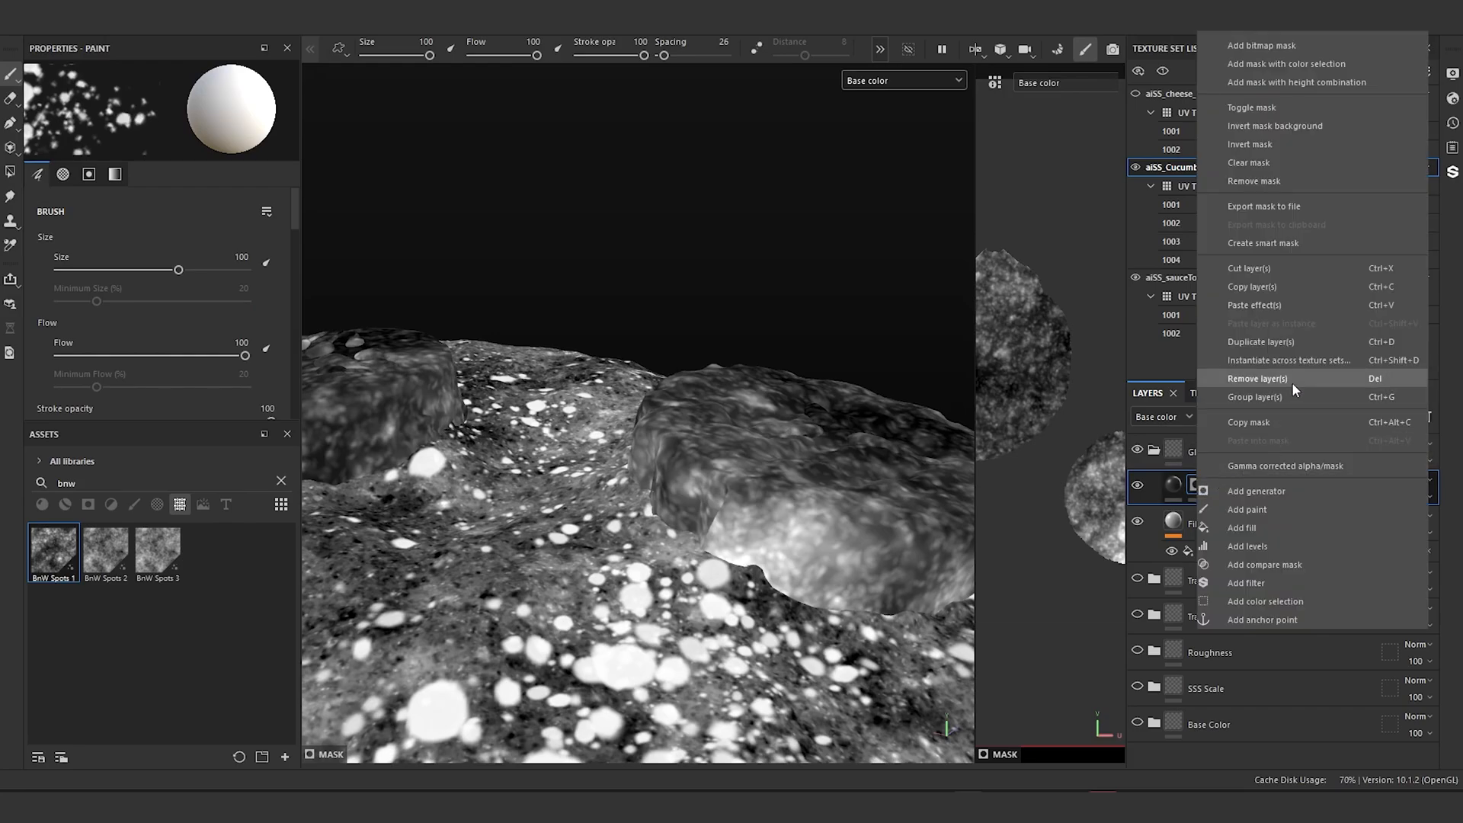
left_click(1278, 503)
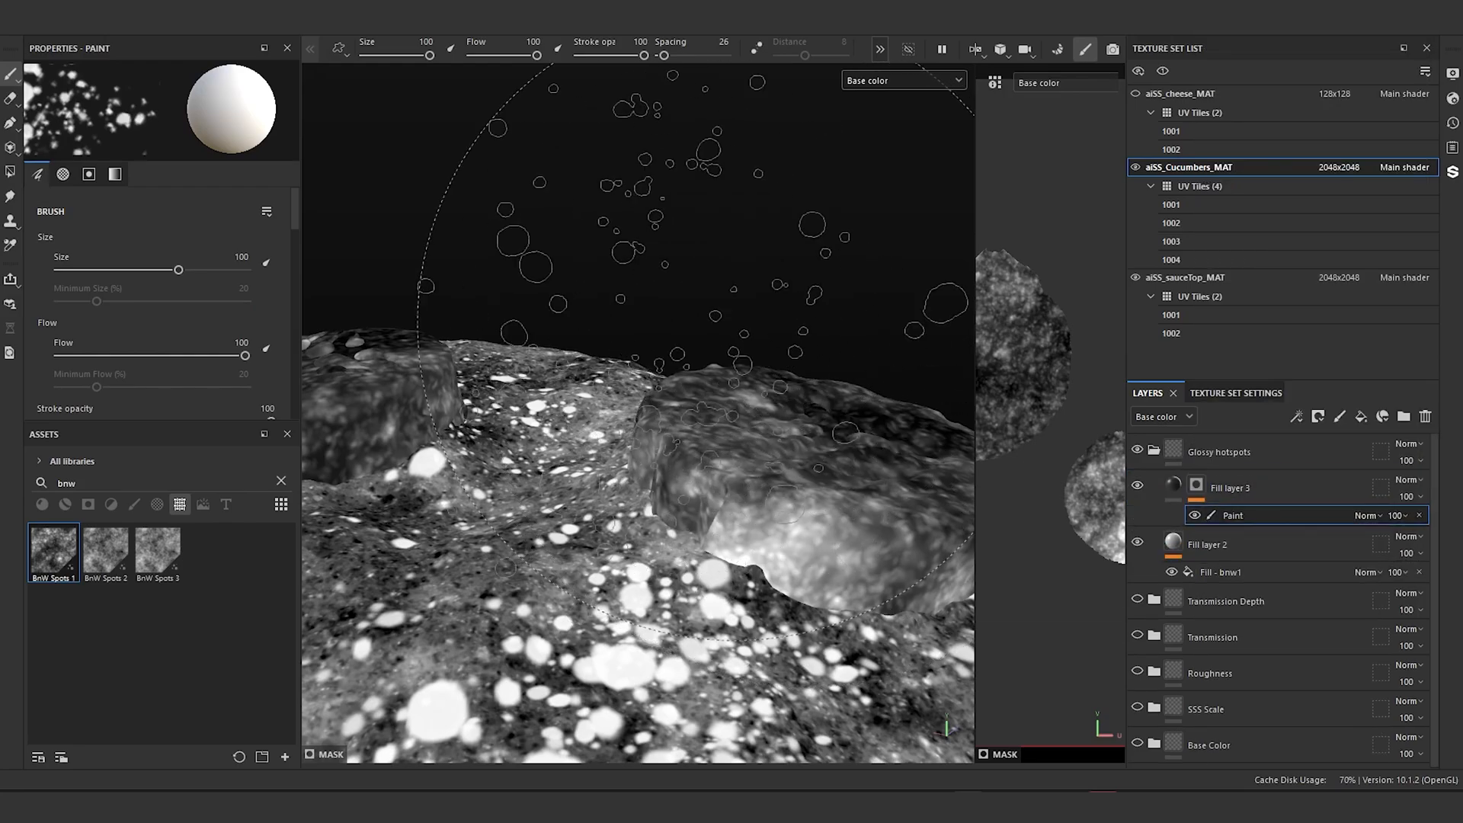
Step: Clear the asset search and choose the Cement 2 brush for painting Fill layer 3's mask
middle_click_drag(693, 315, 640, 308, "alt")
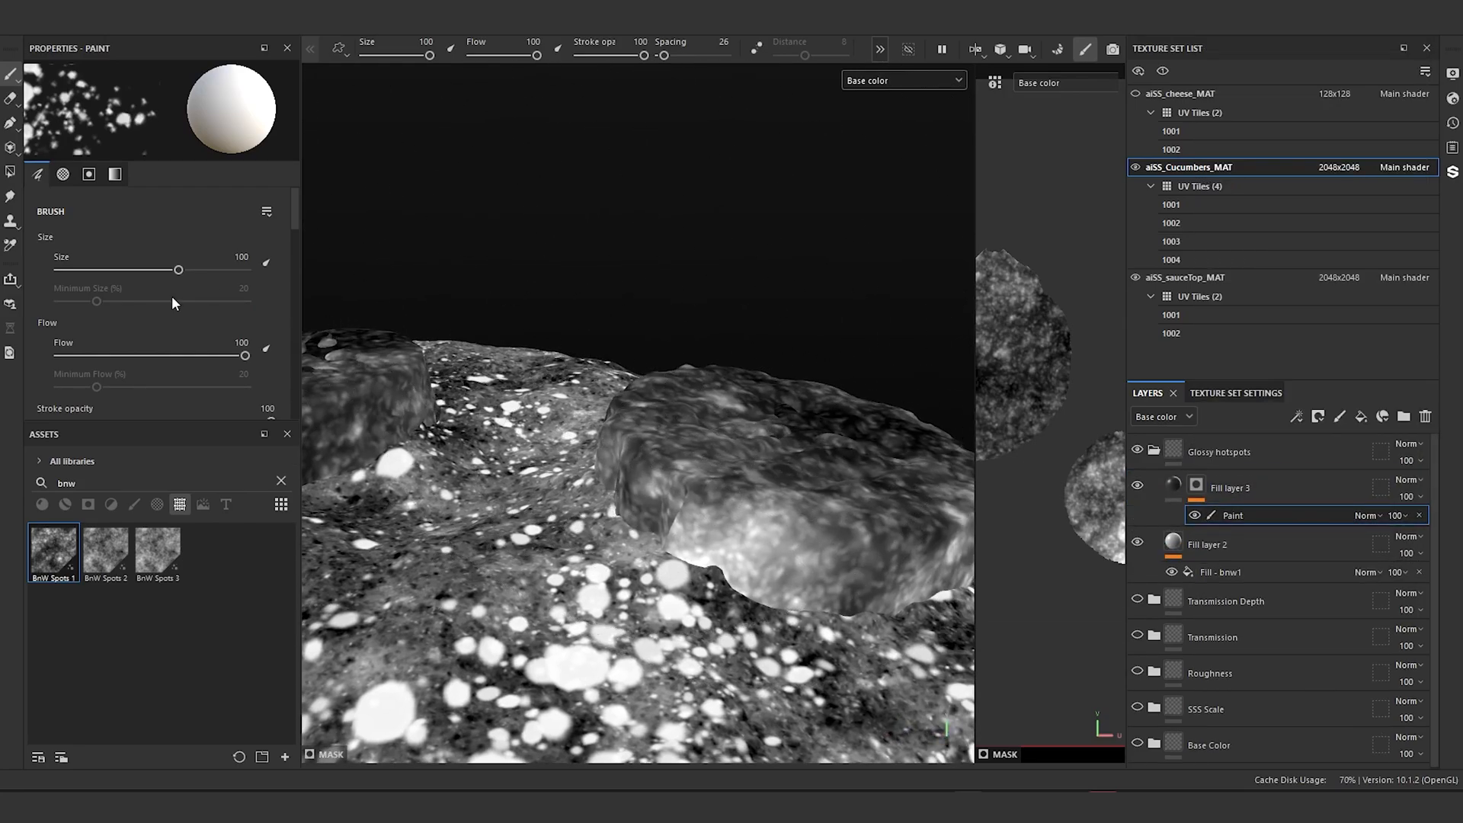
left_click(281, 482)
left_click(134, 504)
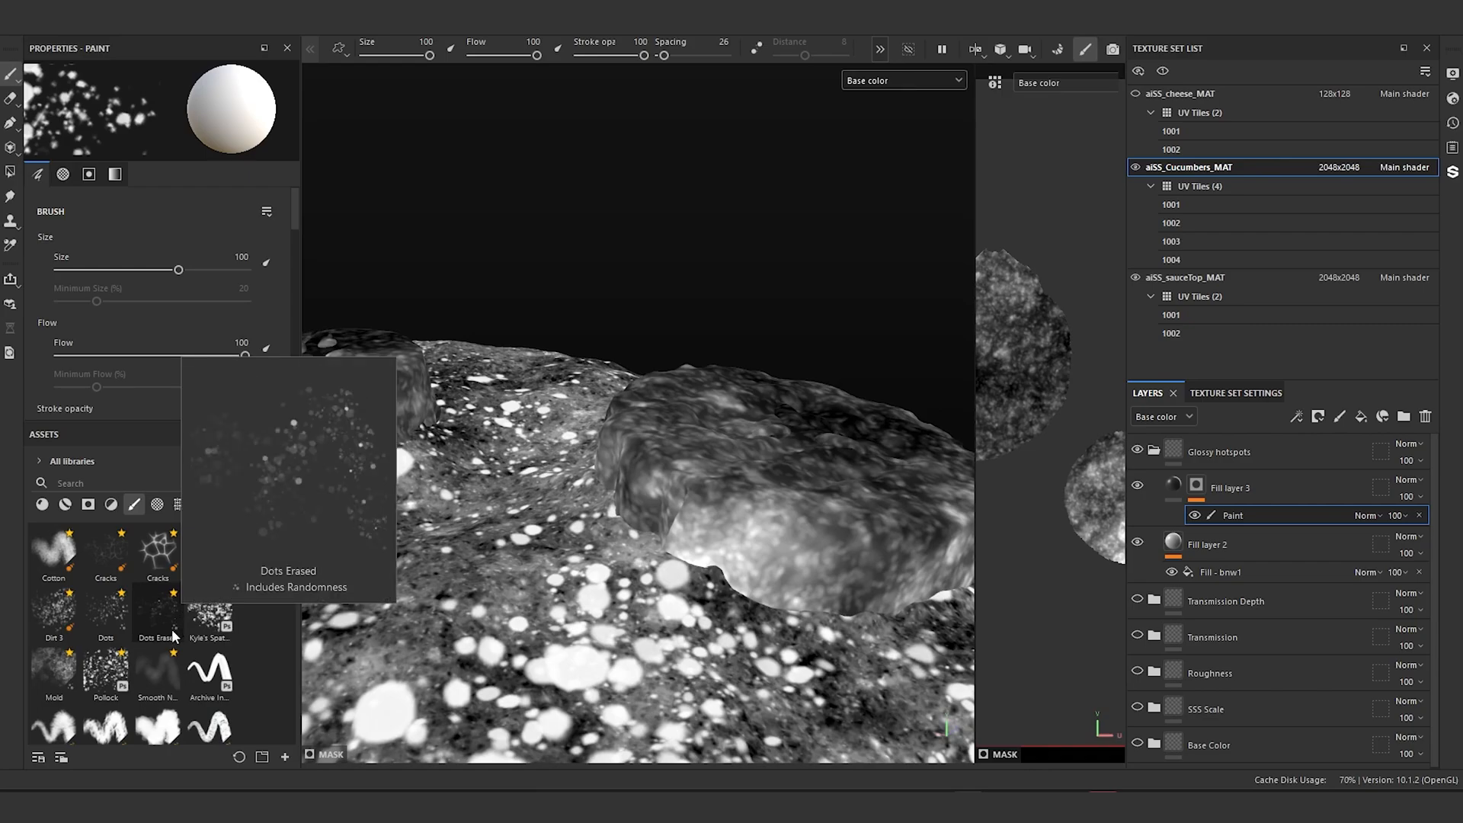
scroll(186, 628, "down", 5)
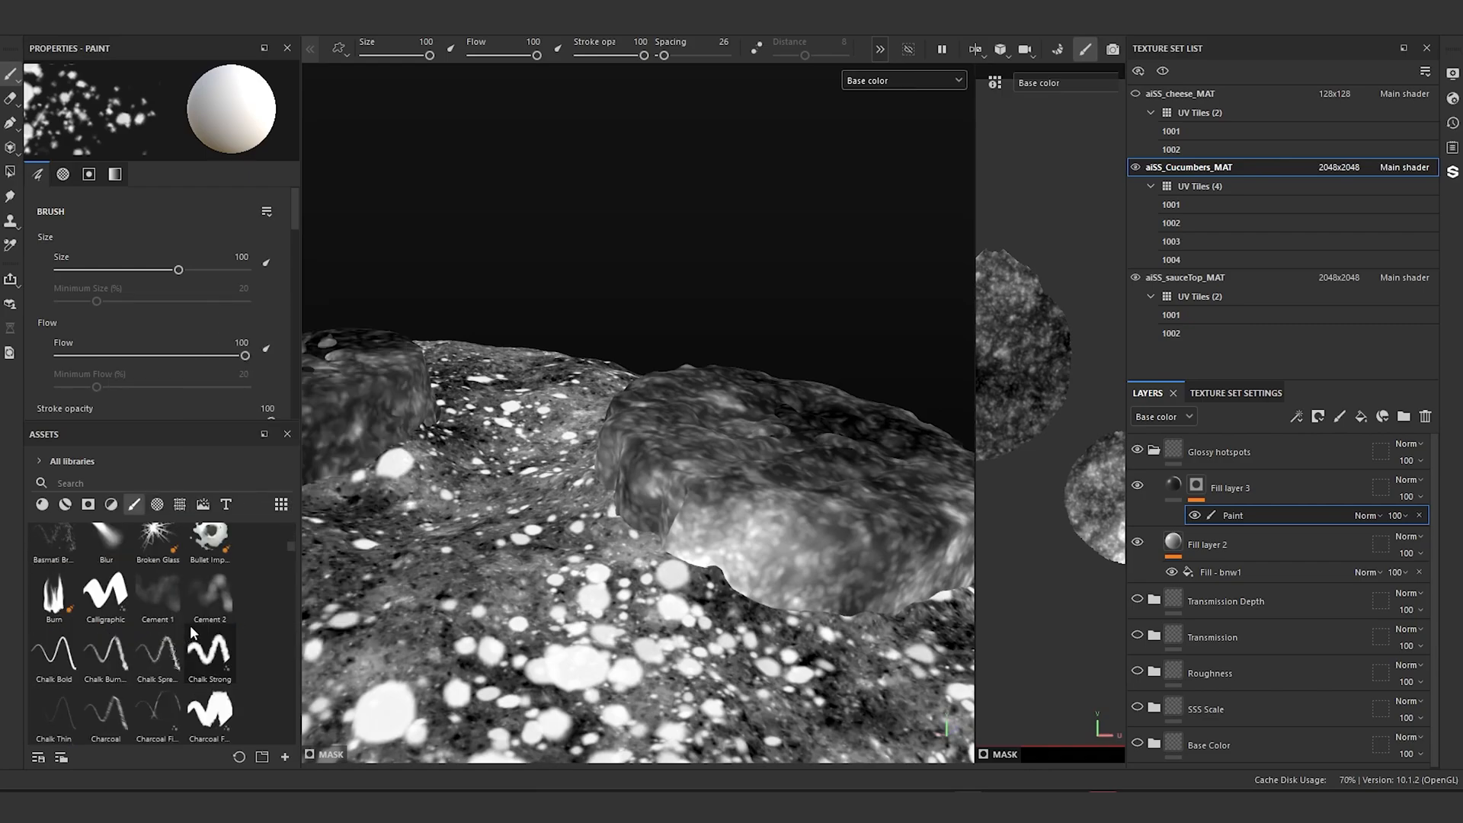
left_click(212, 596)
left_click_drag(692, 353, 646, 319, "alt")
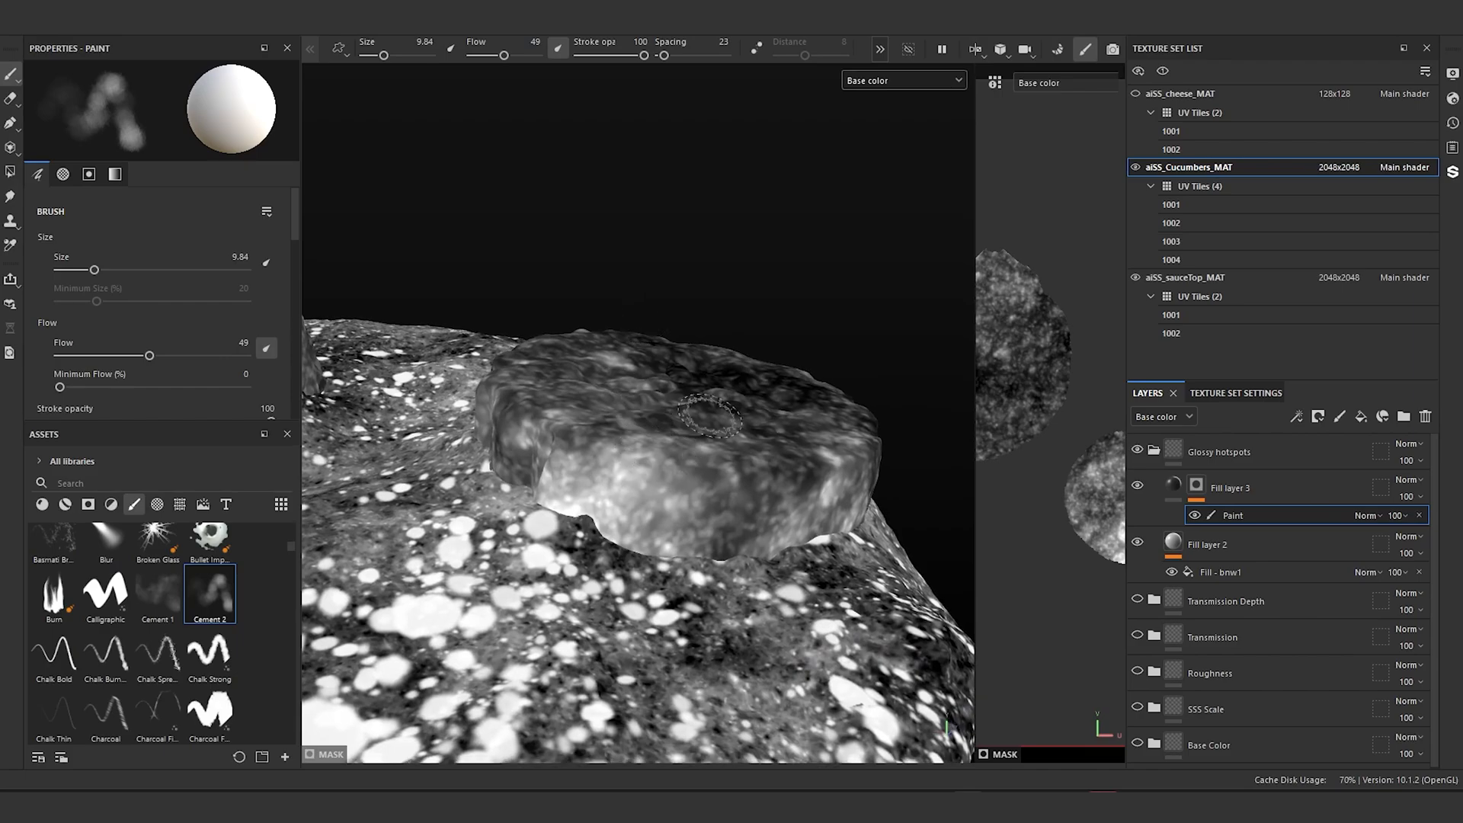
Step: Switch the viewport display to Material and enlarge the brush to about 13.95
left_click(944, 81)
left_click(854, 118)
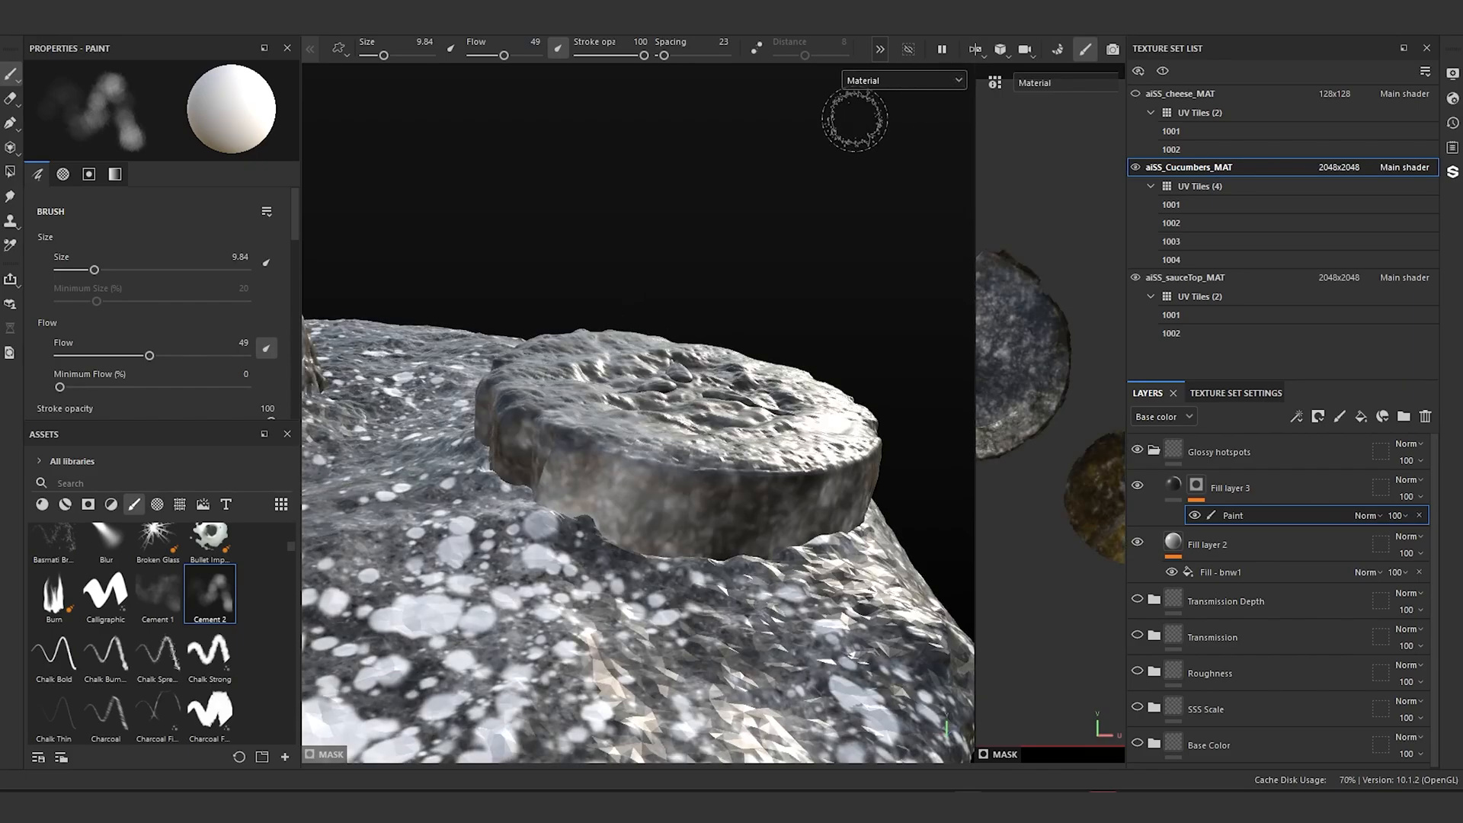
right_click_drag(627, 447, 644, 472, "ctrl")
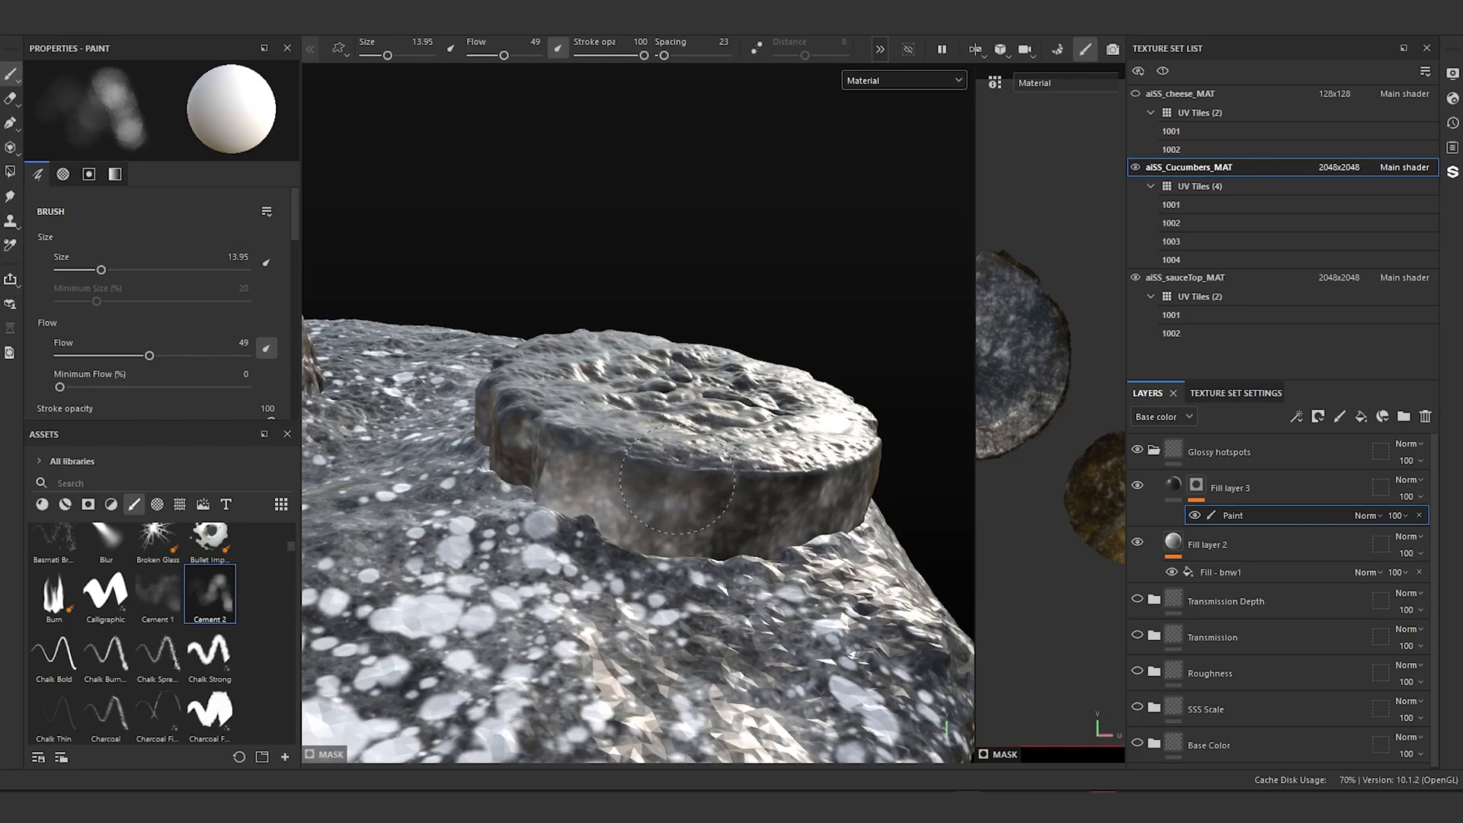
Step: Paint Fill layer 3's mask with Cement 2 strokes to darken the bright areas on the first cucumber's side and top
mouse_move(678, 479)
left_mouse_down()
mouse_move(765, 506)
mouse_move(725, 538)
mouse_move(716, 529)
left_mouse_up()
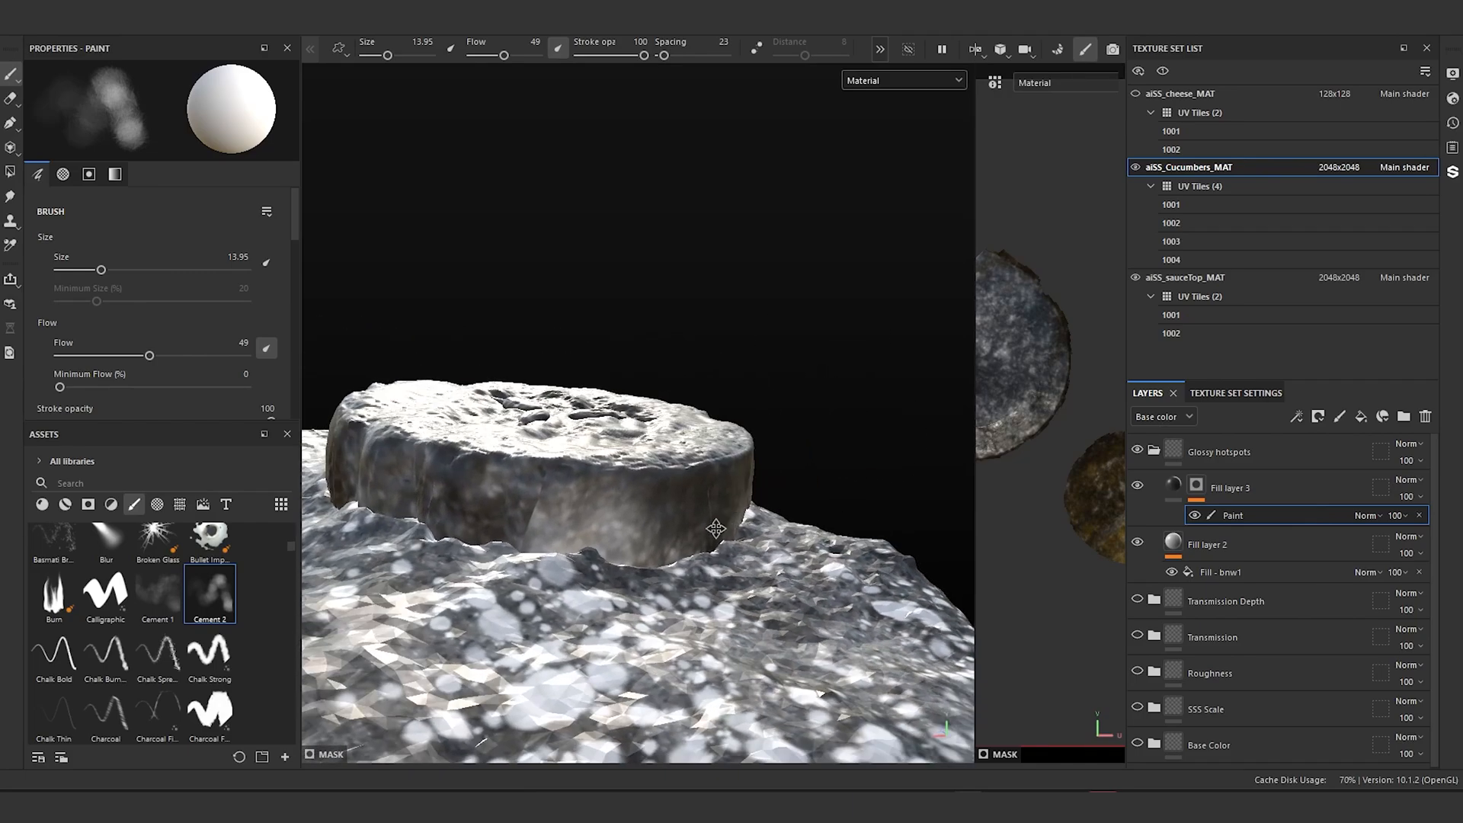
middle_click_drag(715, 529, 850, 537, "alt")
mouse_move(848, 534)
left_mouse_down()
mouse_move(700, 522)
mouse_move(620, 495)
left_mouse_up()
mouse_move(425, 353)
left_mouse_down("alt")
mouse_move(608, 366)
mouse_move(665, 297)
left_mouse_up("alt")
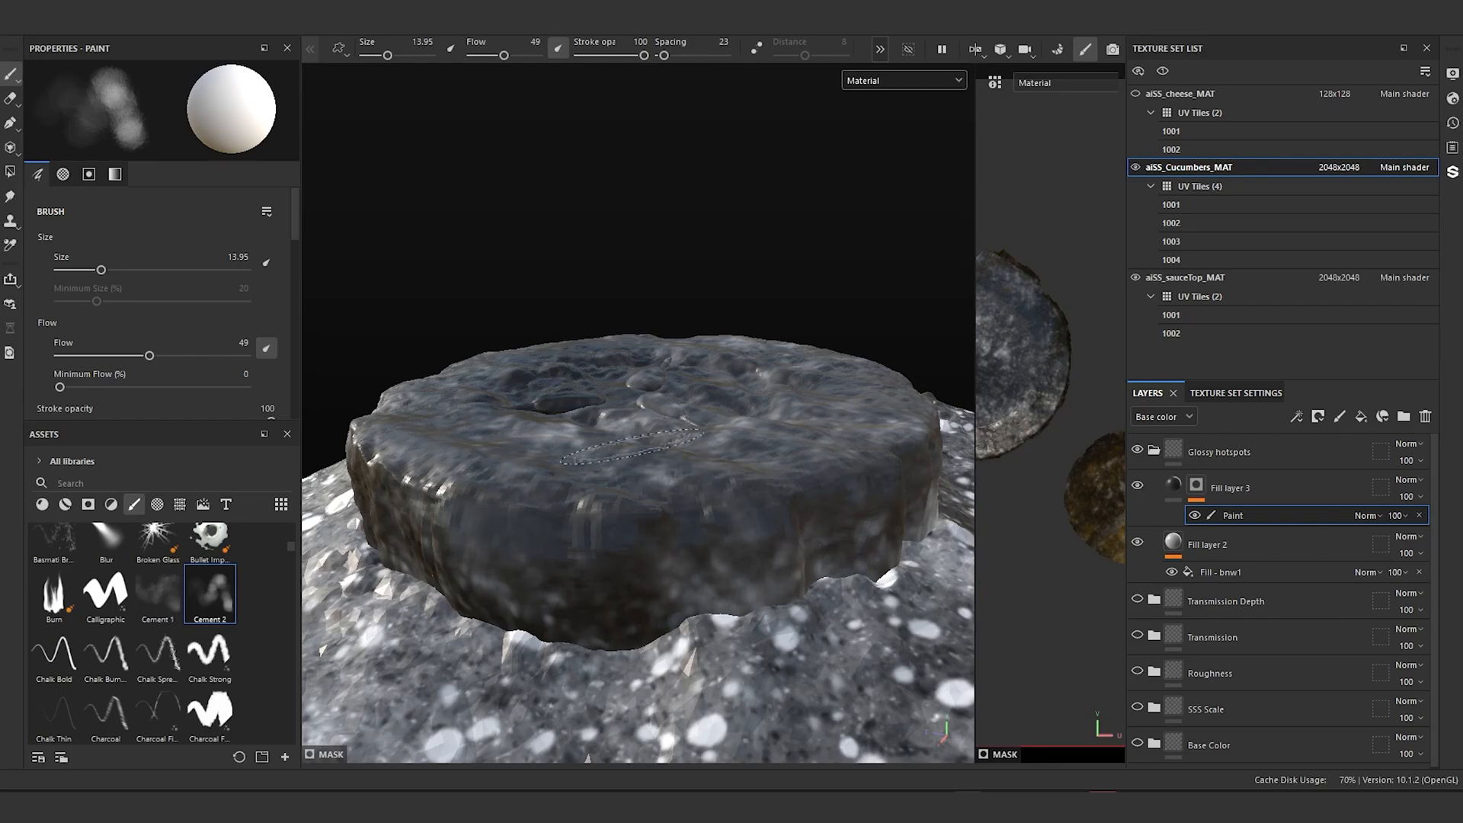
left_click_drag(697, 454, 805, 439, "alt")
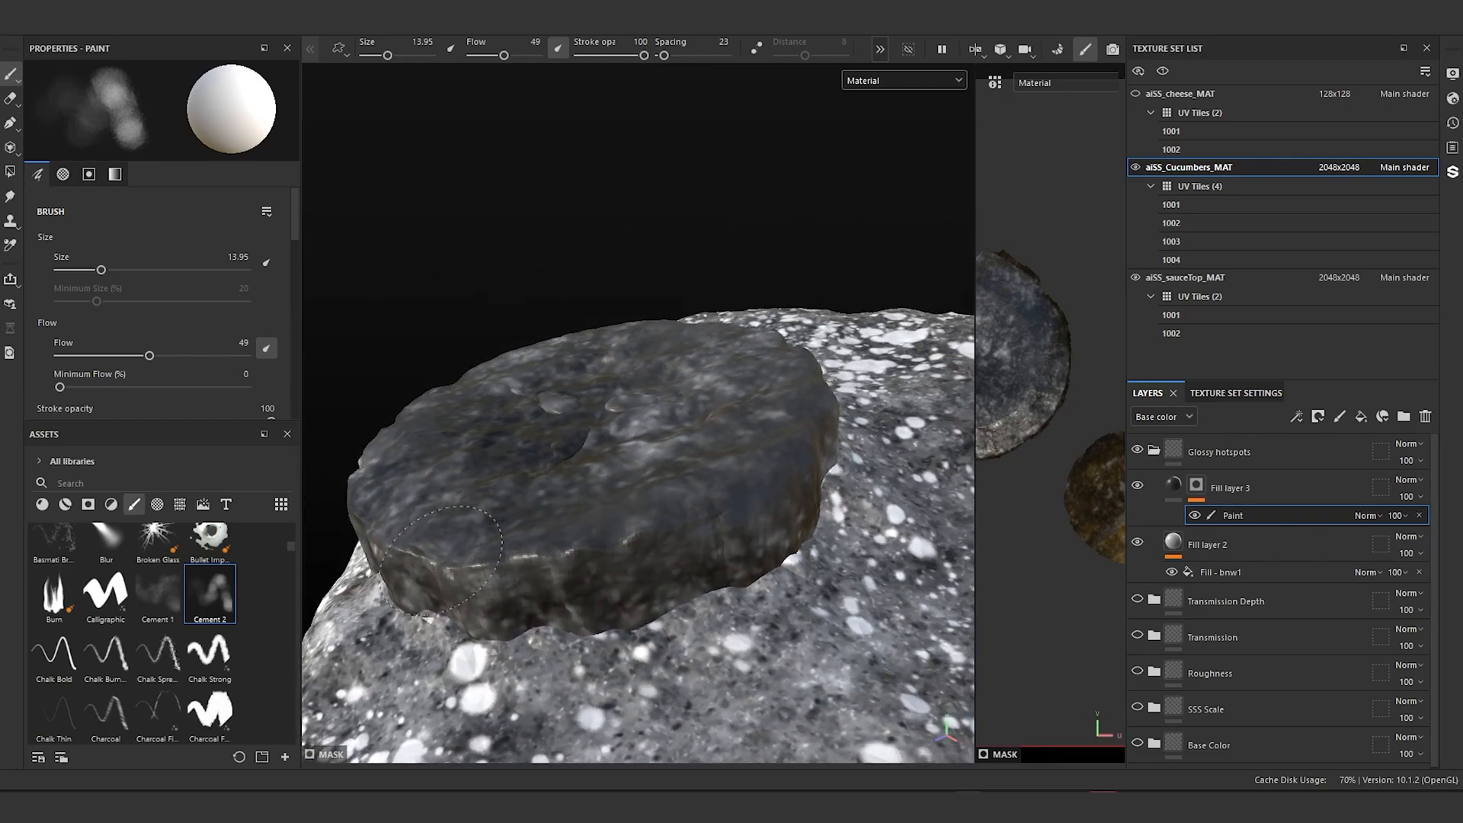
left_click_drag(522, 317, 868, 448, "alt")
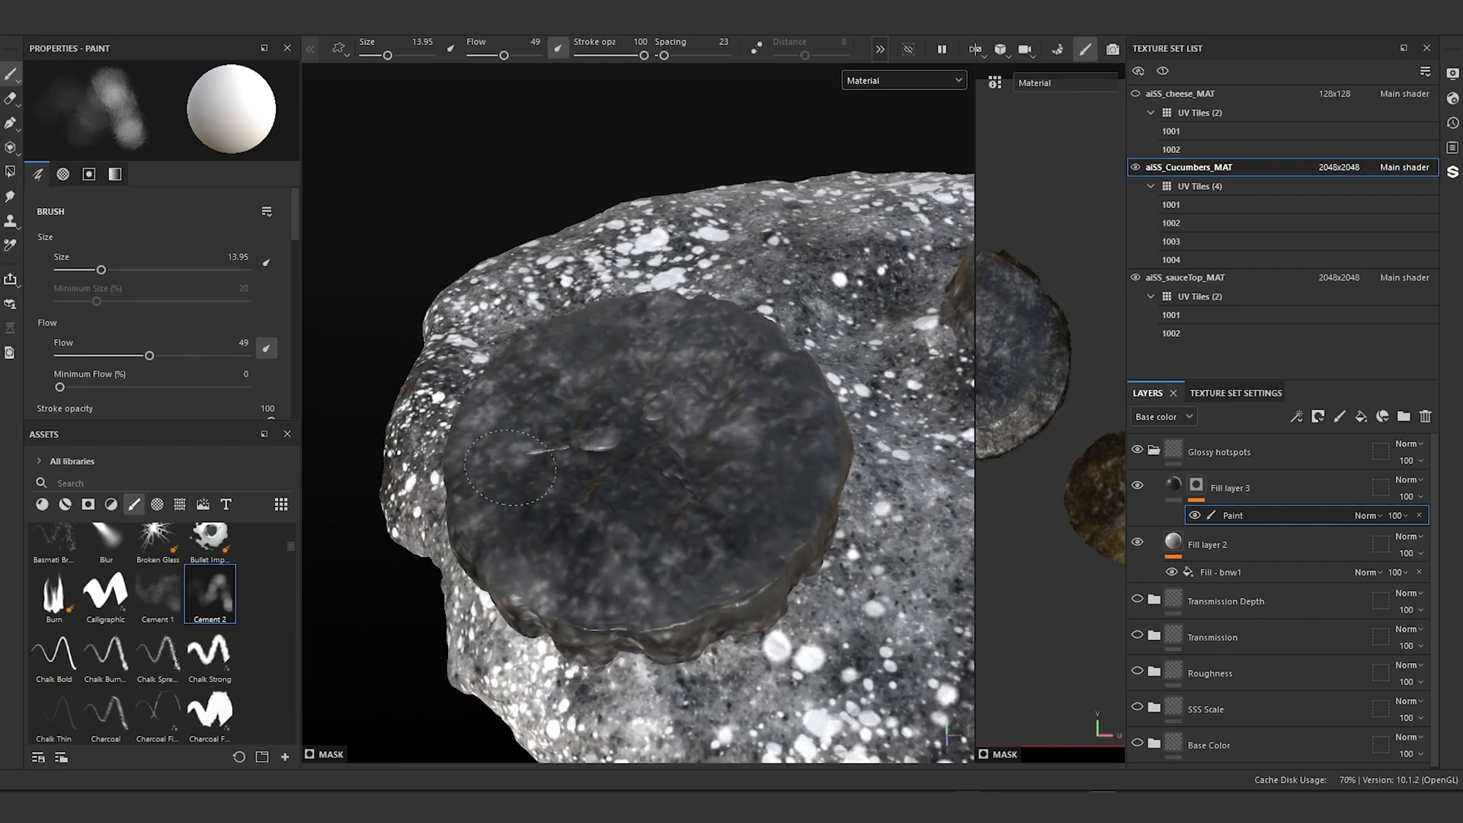
left_click_drag(736, 588, 785, 542, "alt")
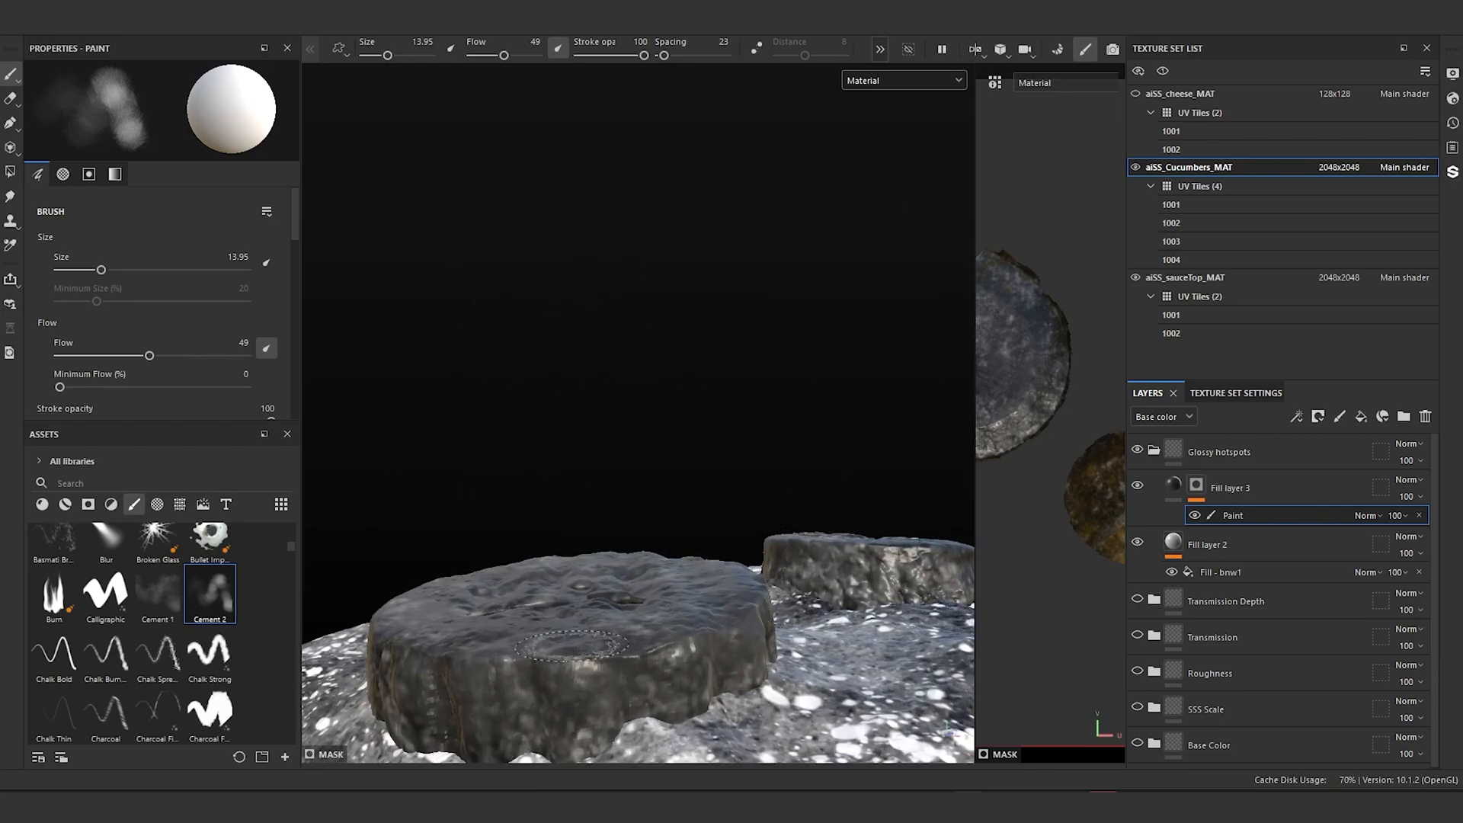
Step: Examine the darkening on the cucumber slices' sides from several distances and angles
scroll(526, 505, "down", 5)
left_click_drag(689, 533, 656, 546, "alt")
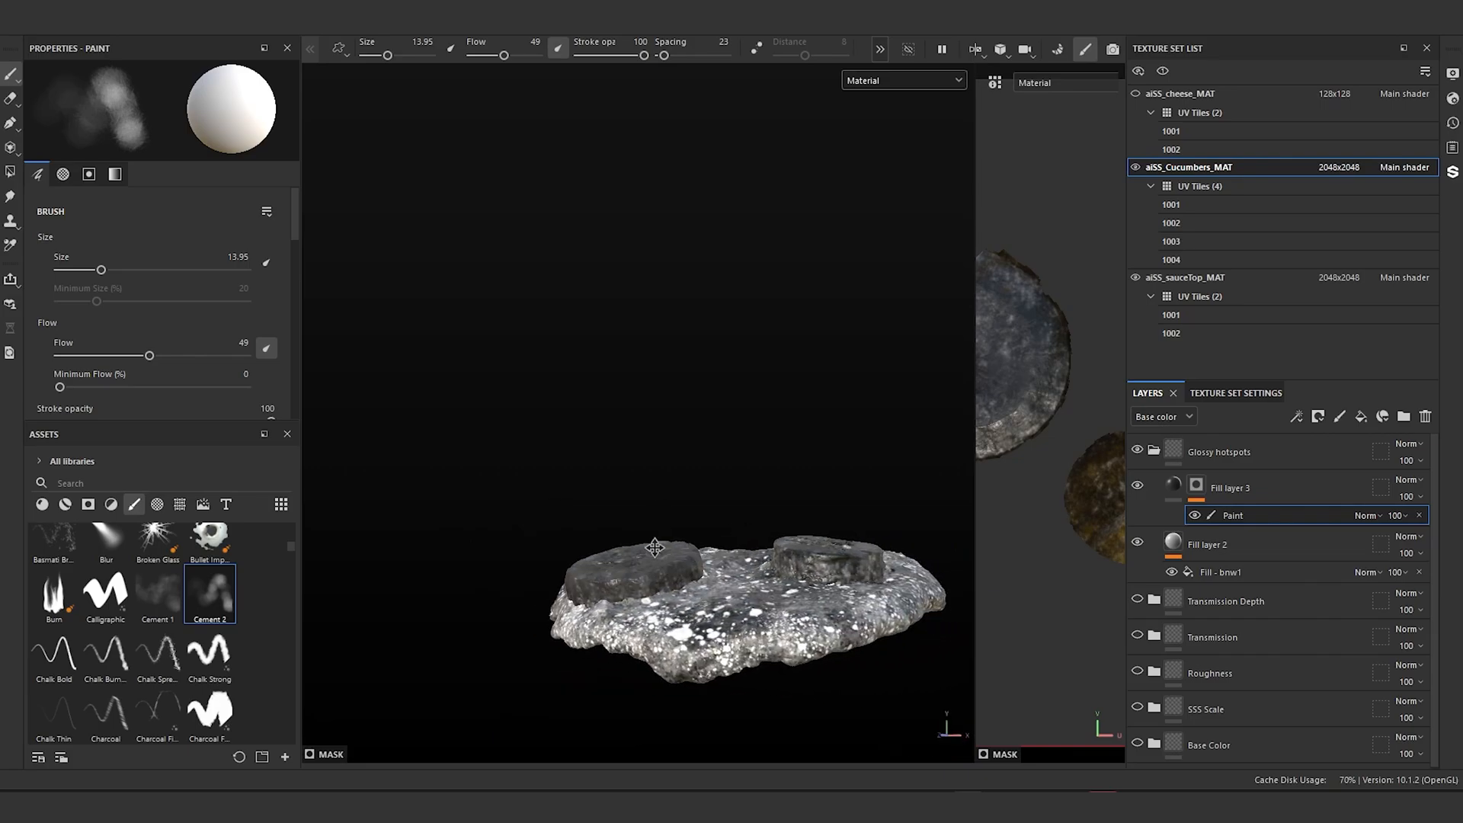
middle_click_drag(656, 546, 560, 547, "alt")
scroll(703, 554, "up", 4)
scroll(702, 551, "up", 6)
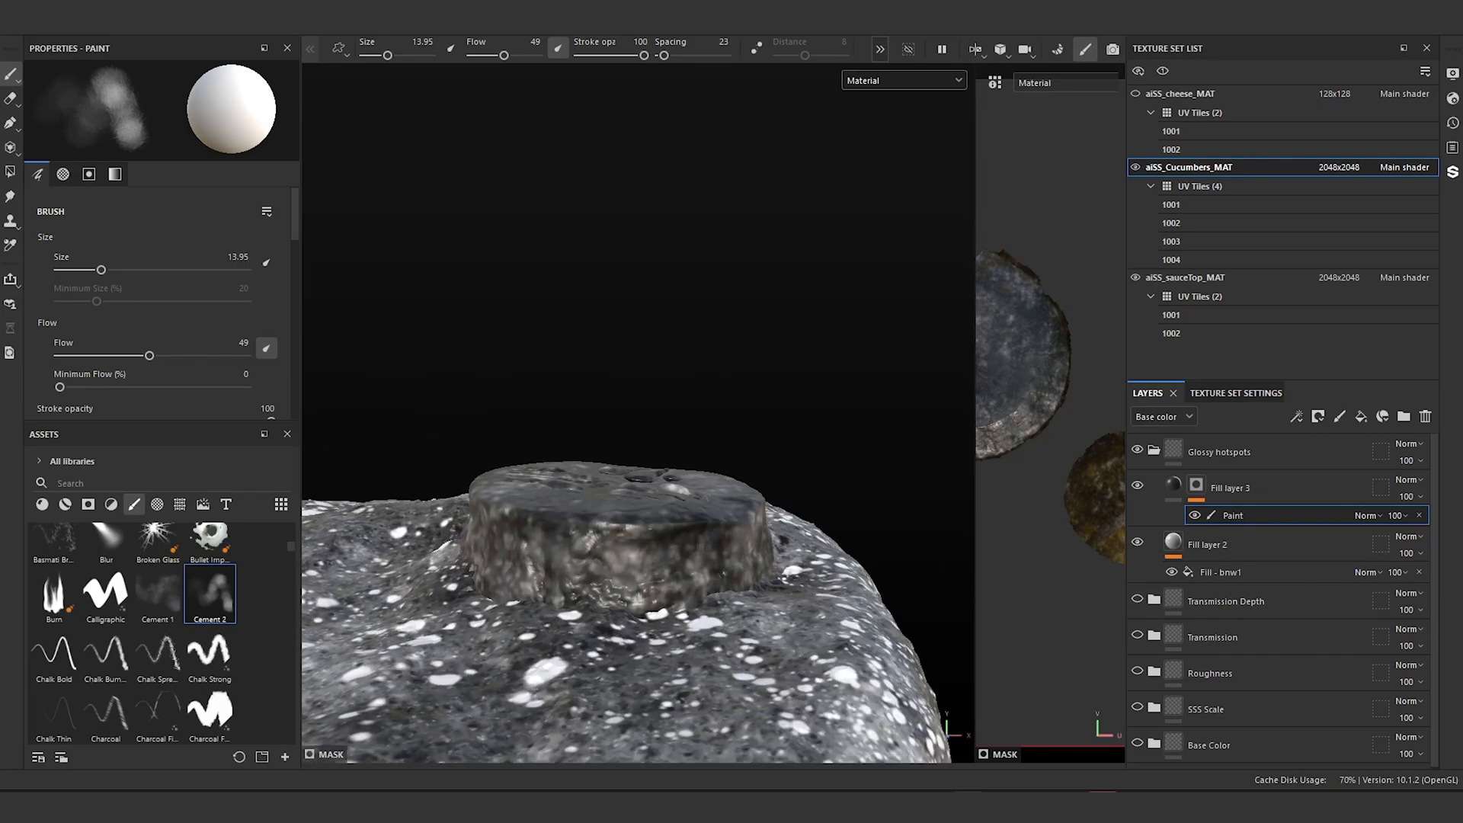
middle_click_drag(702, 557, 770, 525, "alt")
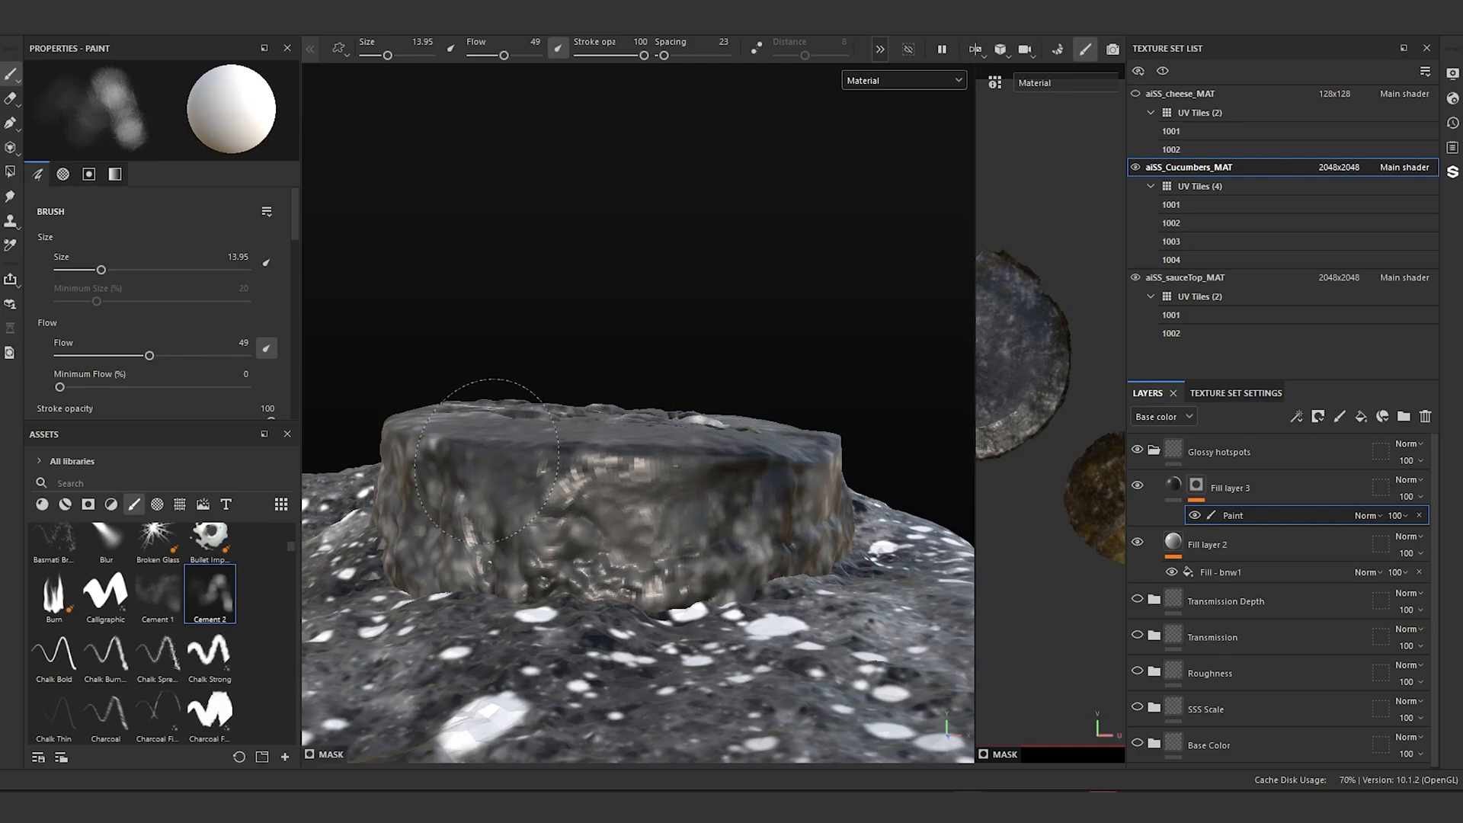
scroll(649, 423, "down", 3)
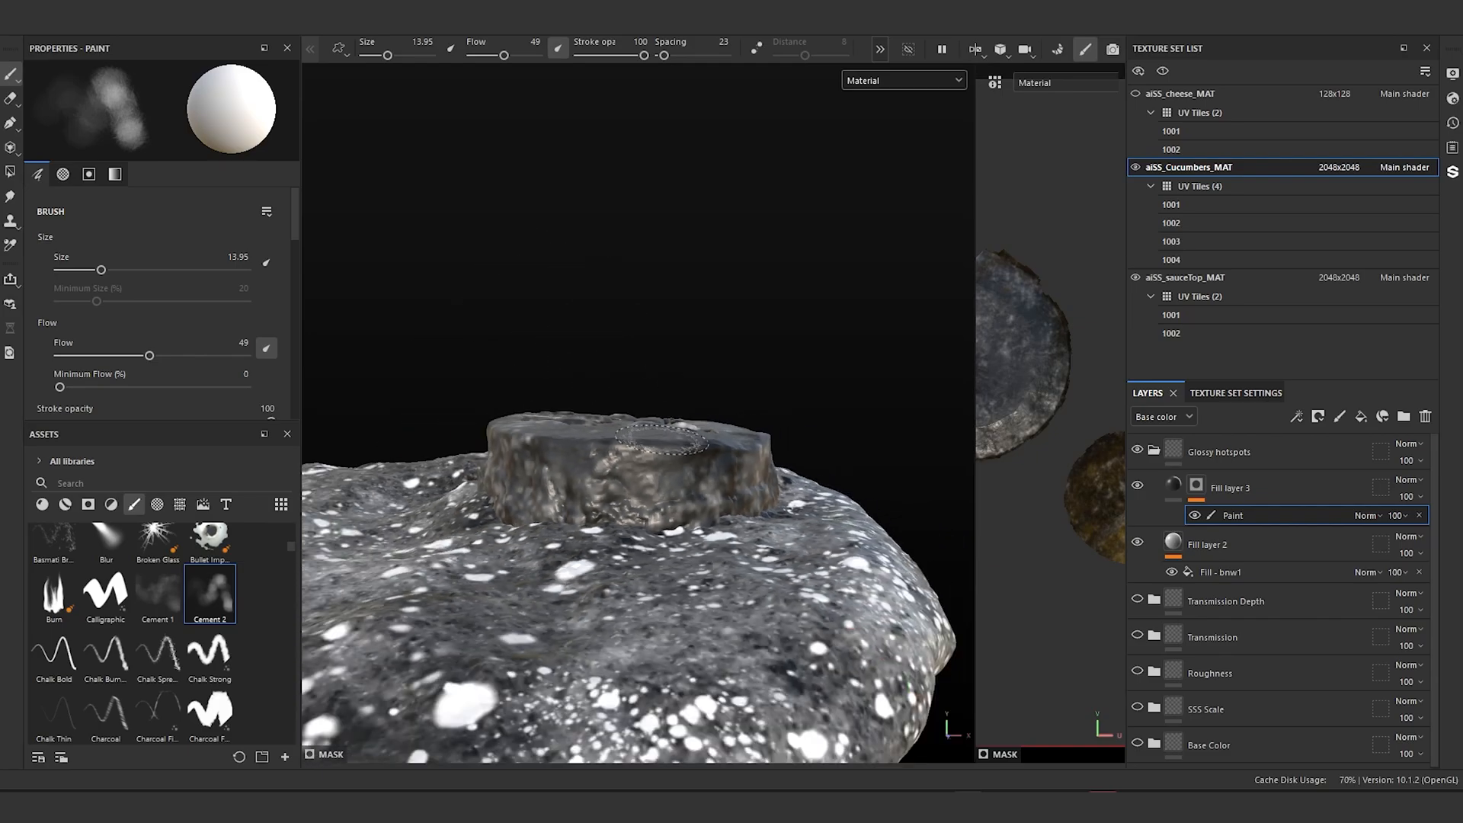
middle_click_drag(671, 415, 871, 408, "alt")
mouse_move(871, 408)
left_mouse_down("alt")
mouse_move(861, 496)
mouse_move(852, 422)
left_mouse_up("alt")
middle_click_drag(852, 423, 774, 428, "alt")
scroll(793, 419, "up", 3)
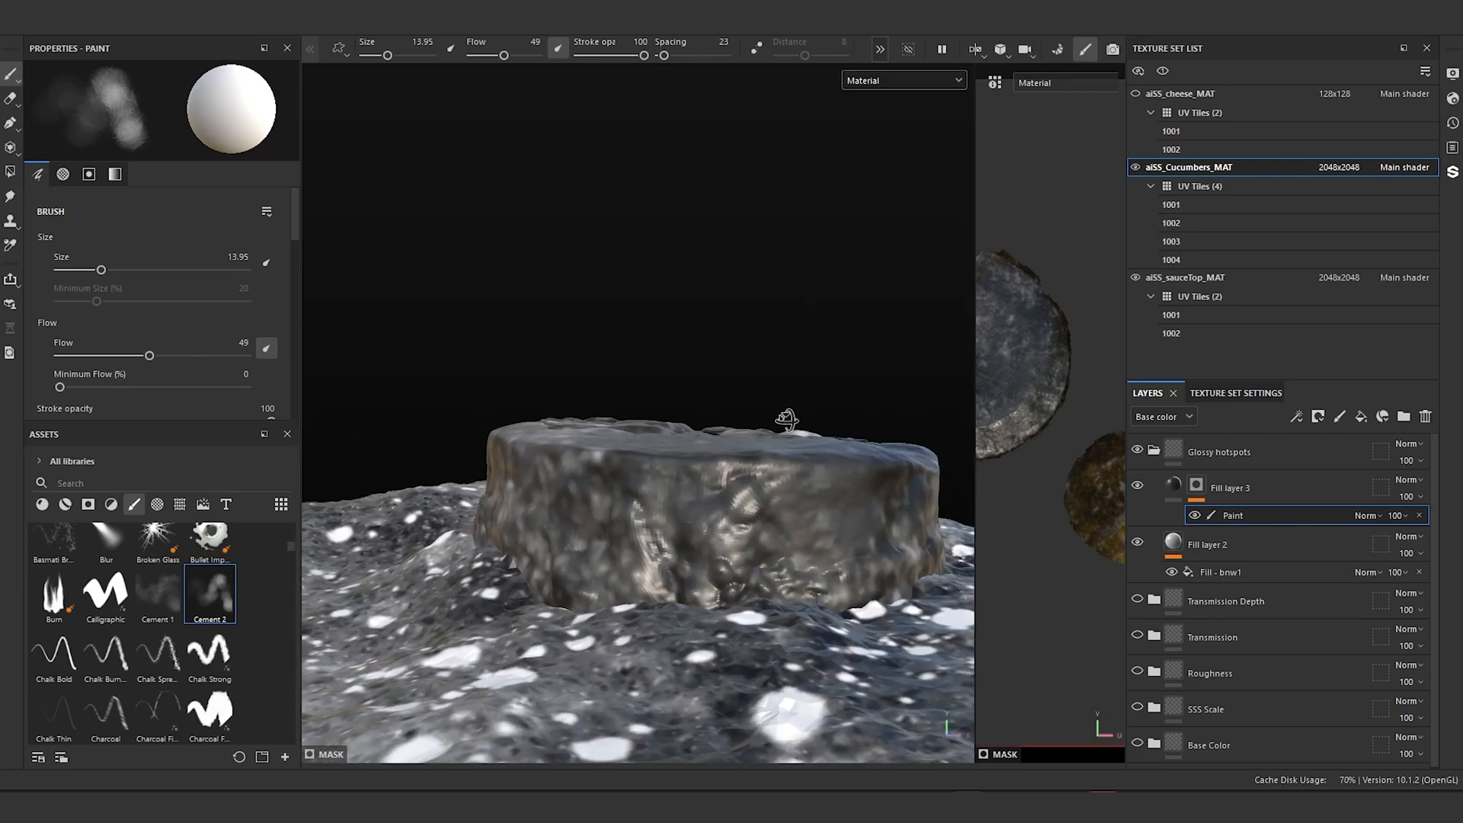
Step: Limit Fill layer 3 to the color channel by disabling height, roughness, metallic and normal
key("Delete")
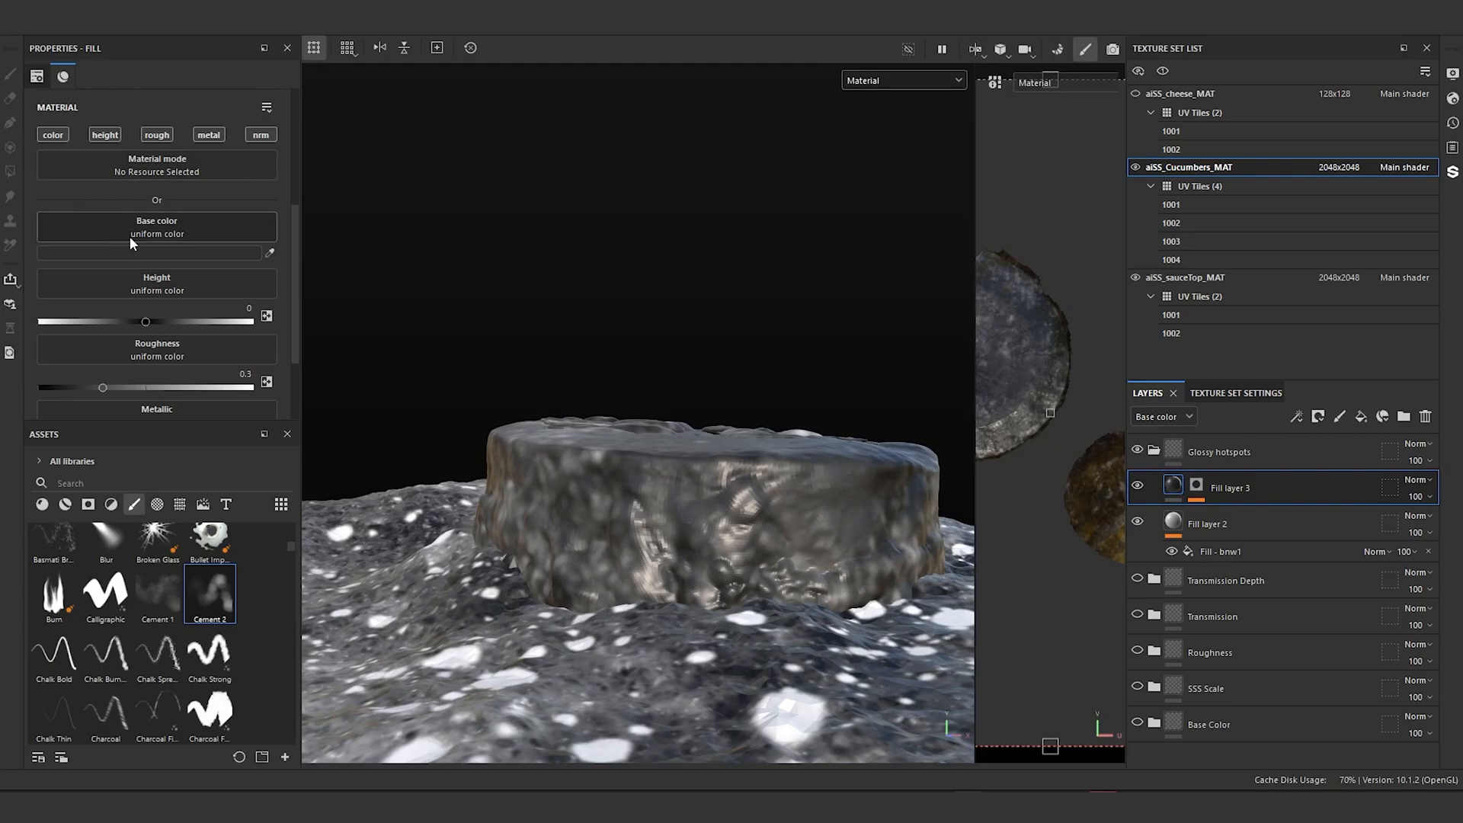
scroll(131, 236, "down", 2)
scroll(131, 234, "up", 5)
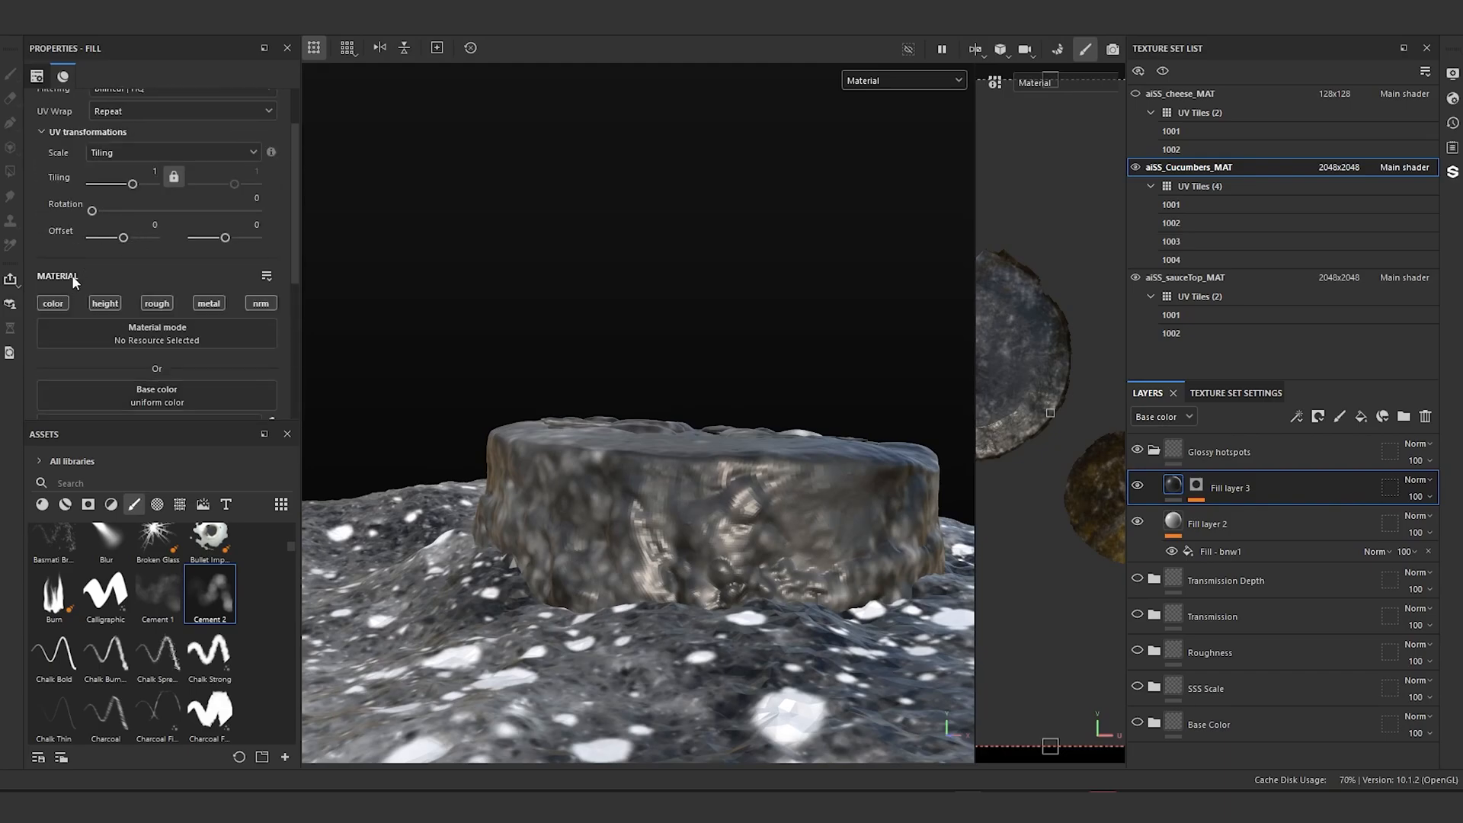
left_click(62, 305)
scroll(129, 341, "down", 2)
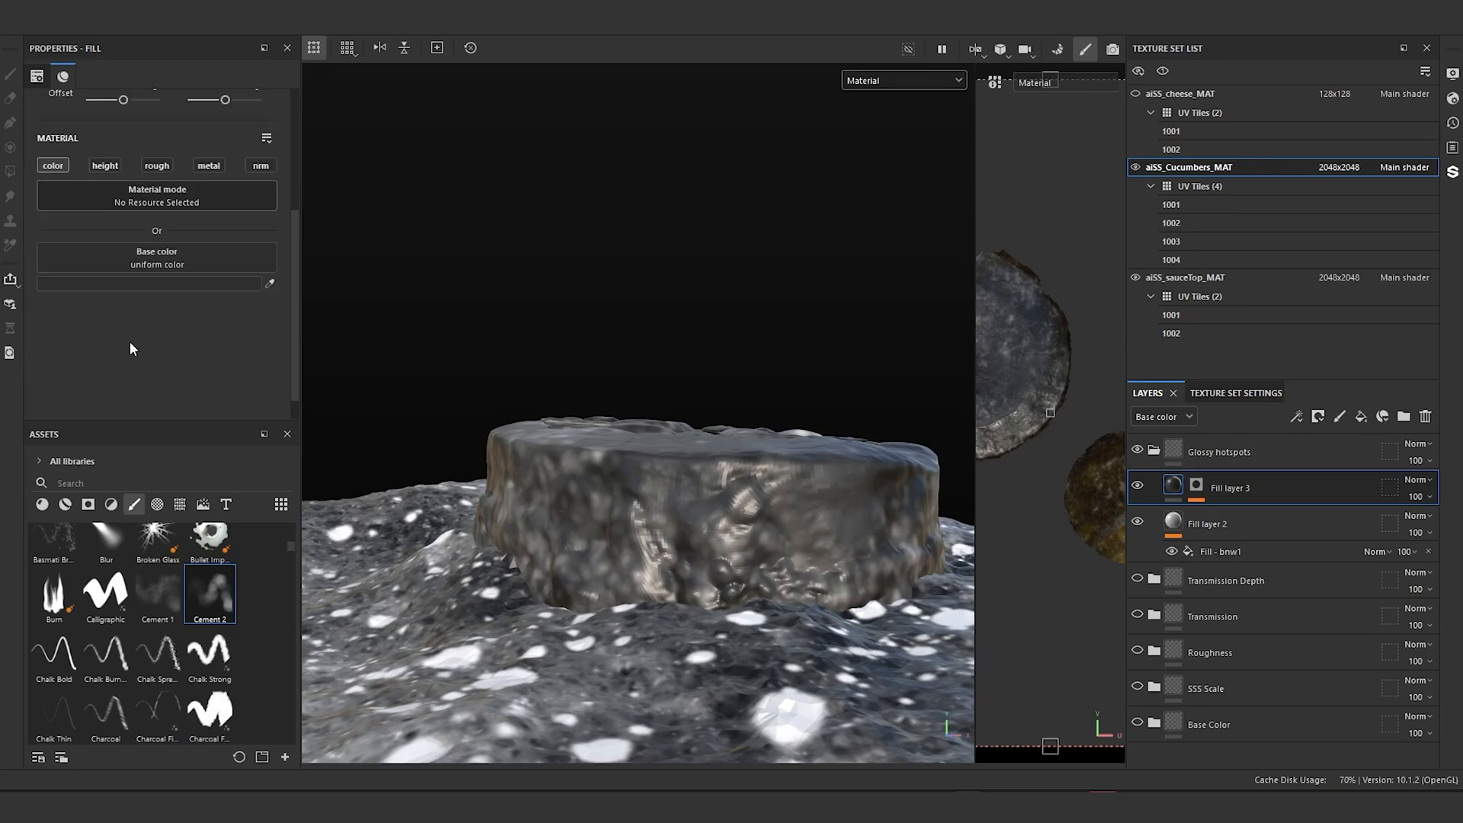
Step: Darken Fill layer 3's base color slightly by lowering its HSV value
left_click(126, 285)
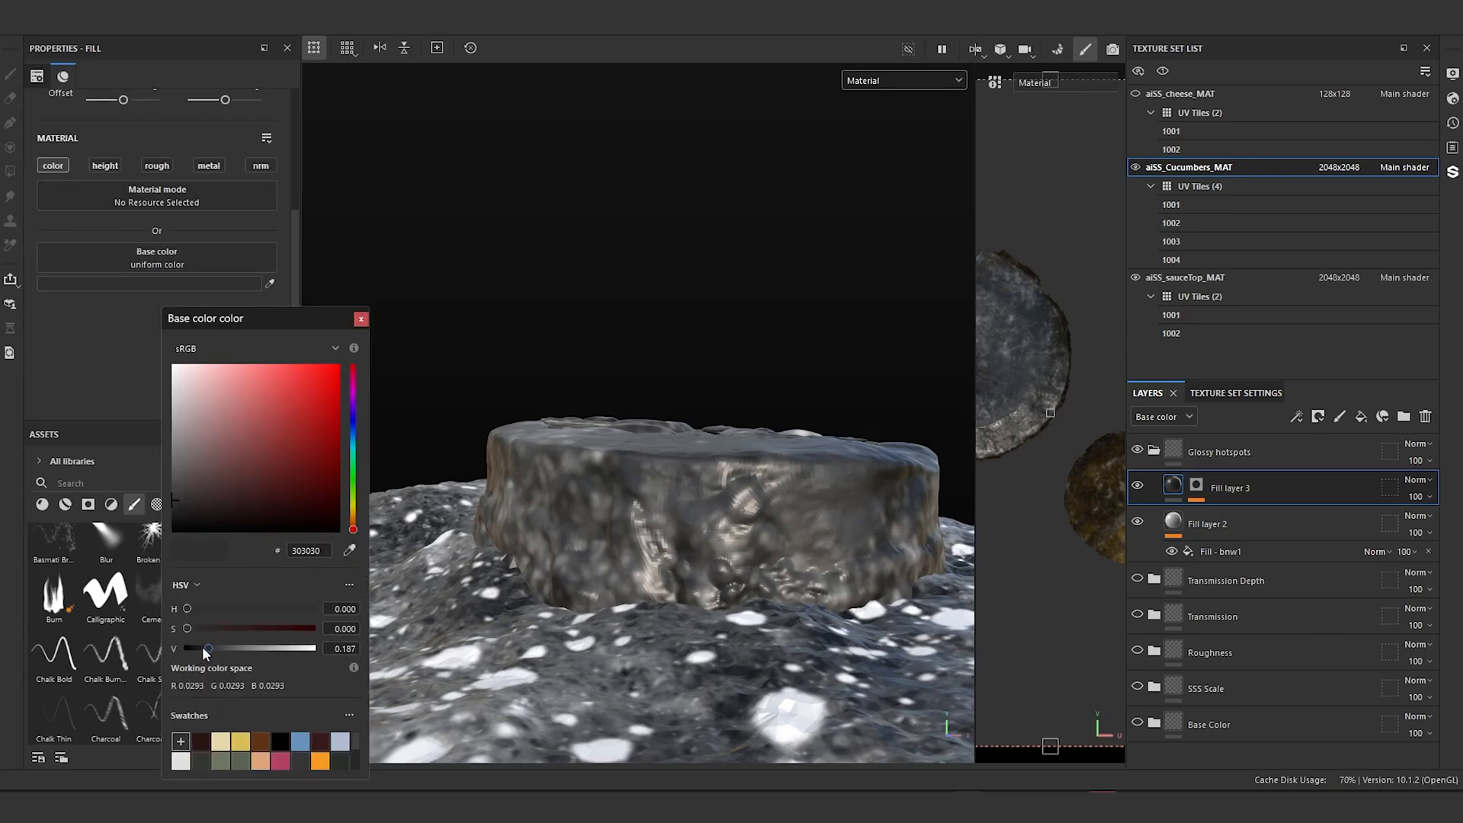
left_click_drag(205, 654, 201, 652)
left_click_drag(600, 504, 610, 359, "alt")
left_click(360, 319)
middle_click_drag(703, 304, 559, 314, "alt")
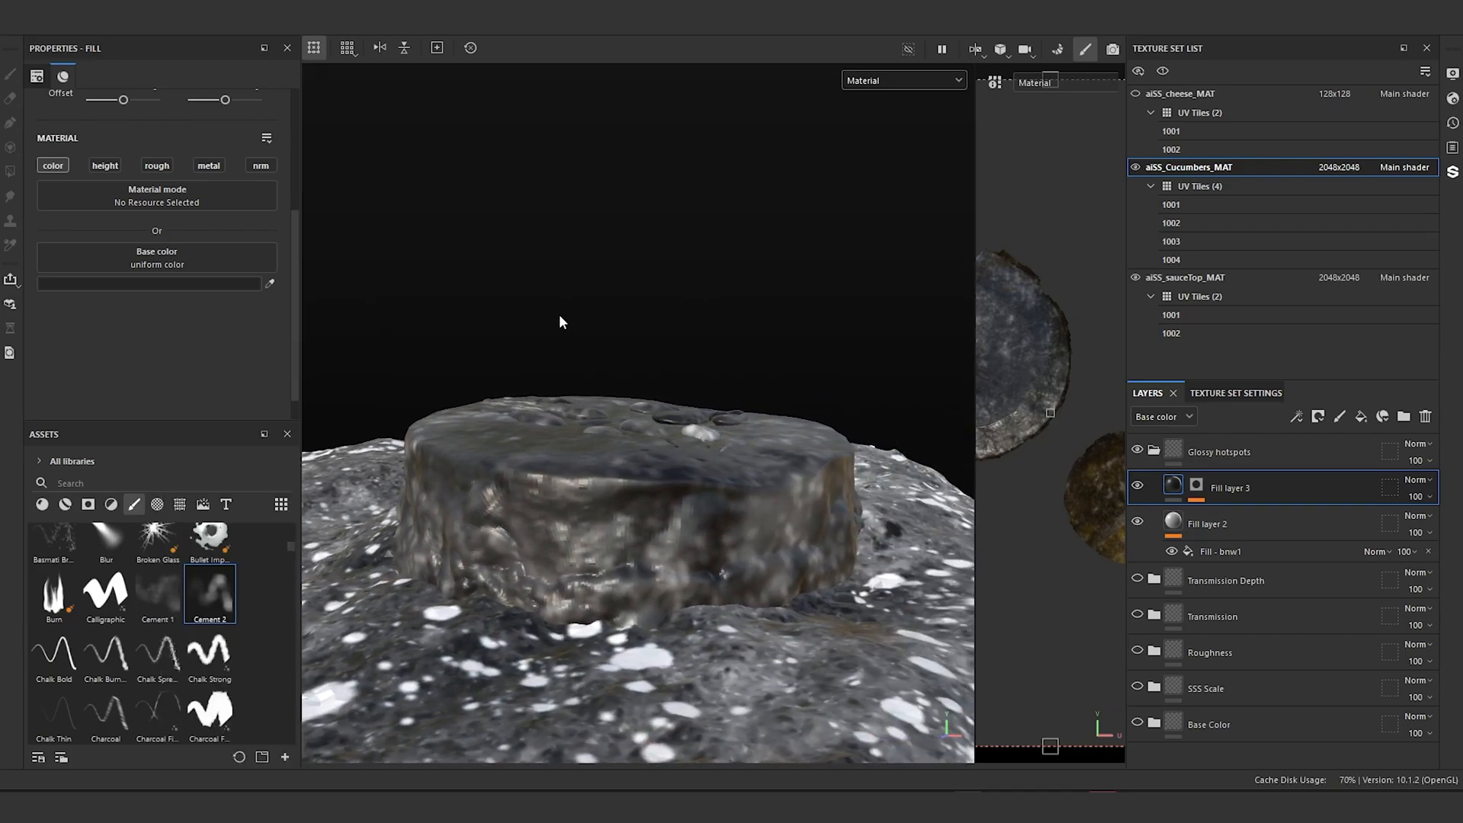
Step: Select the Paint effect in Fill layer 3's mask for painting on the cucumber
left_click(659, 539)
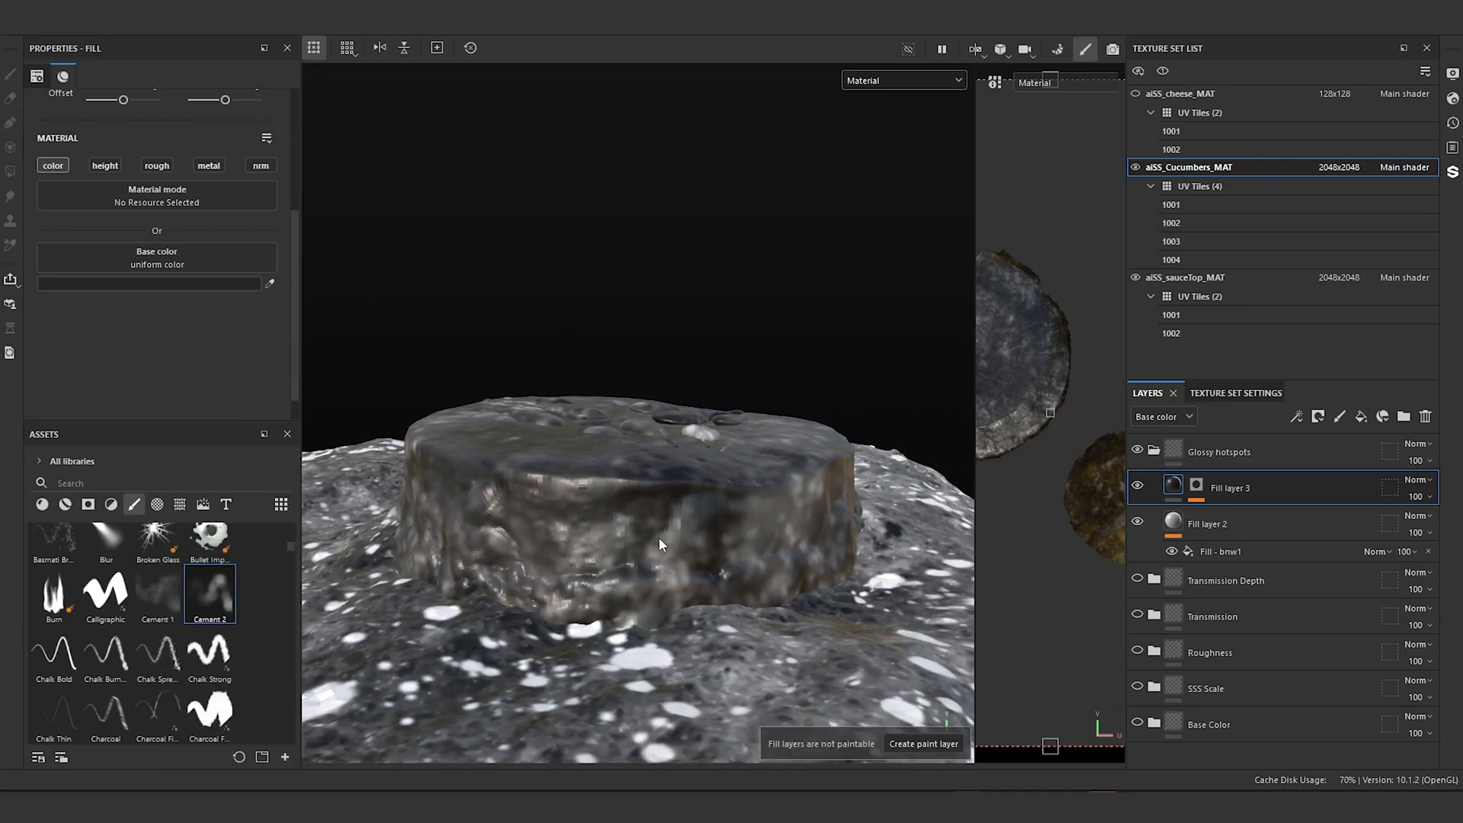
left_click(1196, 488)
left_click(1219, 513)
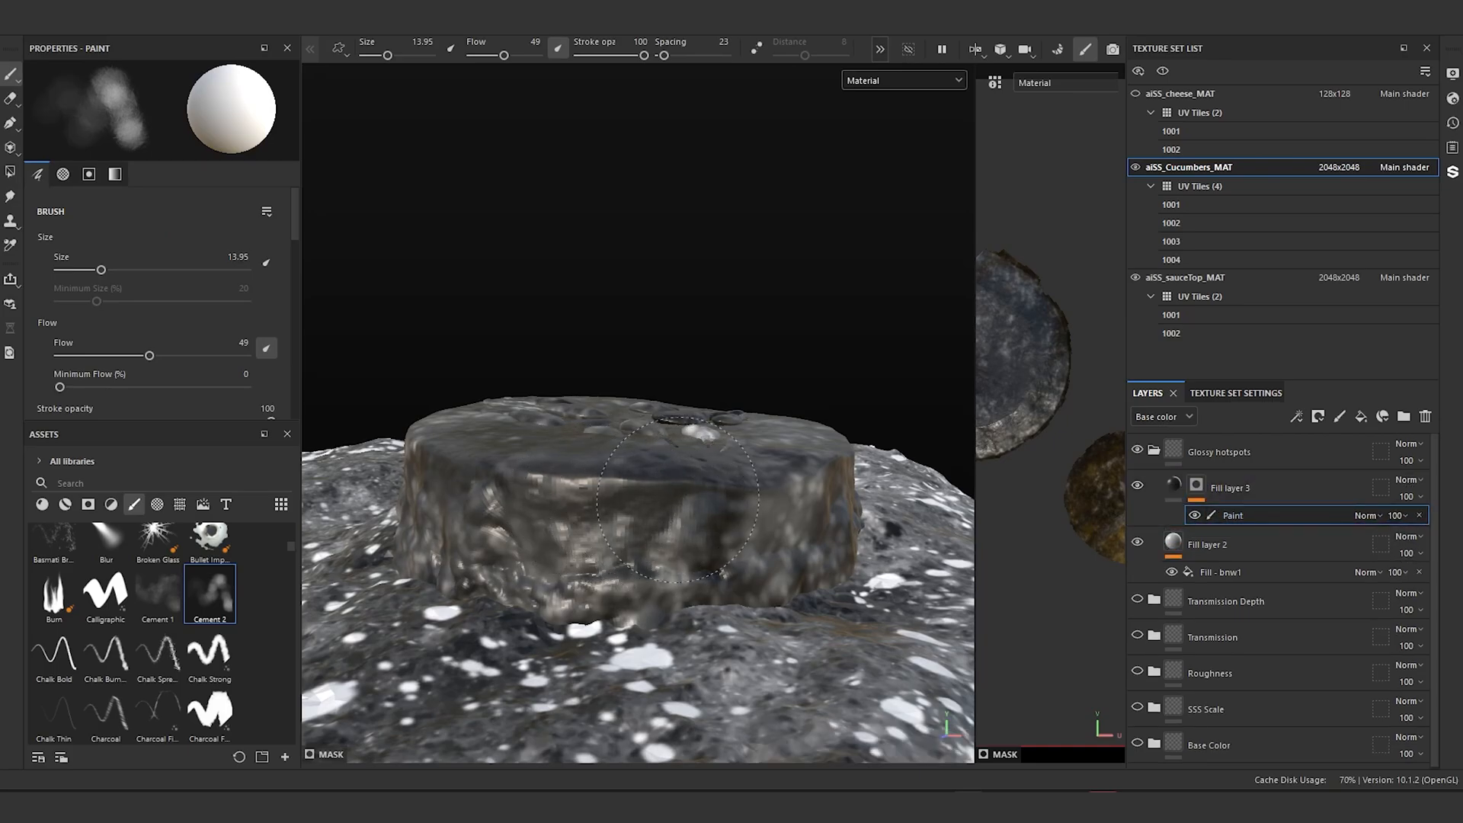
Step: Paint Fill layer 3's mask over the bright areas on the cucumber slice's side with the Cement 2 brush
left_click_drag(756, 516, 798, 485)
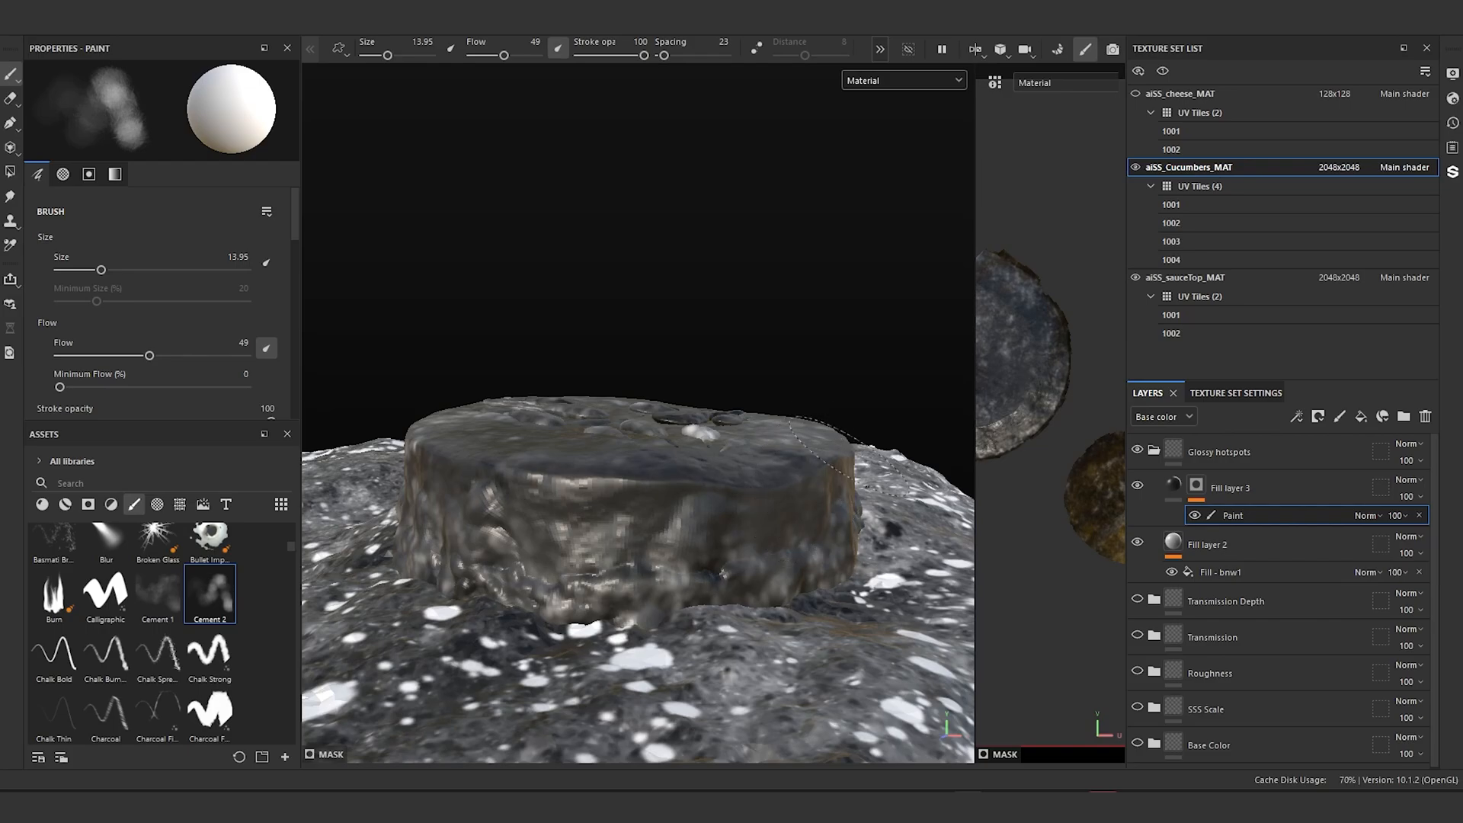
left_click_drag(819, 397, 750, 414, "alt")
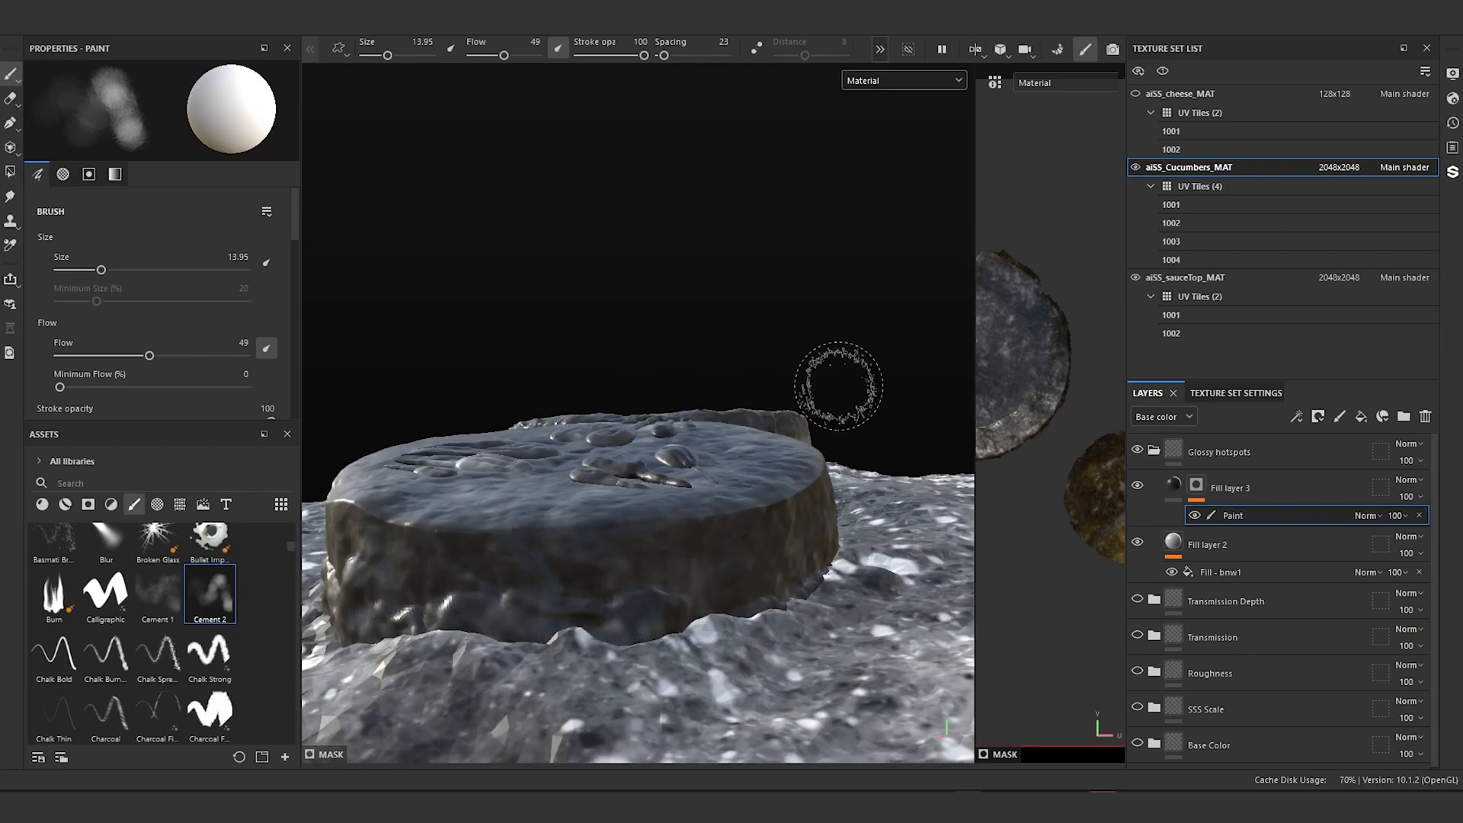
mouse_move(841, 385)
left_mouse_down("alt")
mouse_move(924, 412)
mouse_move(735, 424)
left_mouse_up("alt")
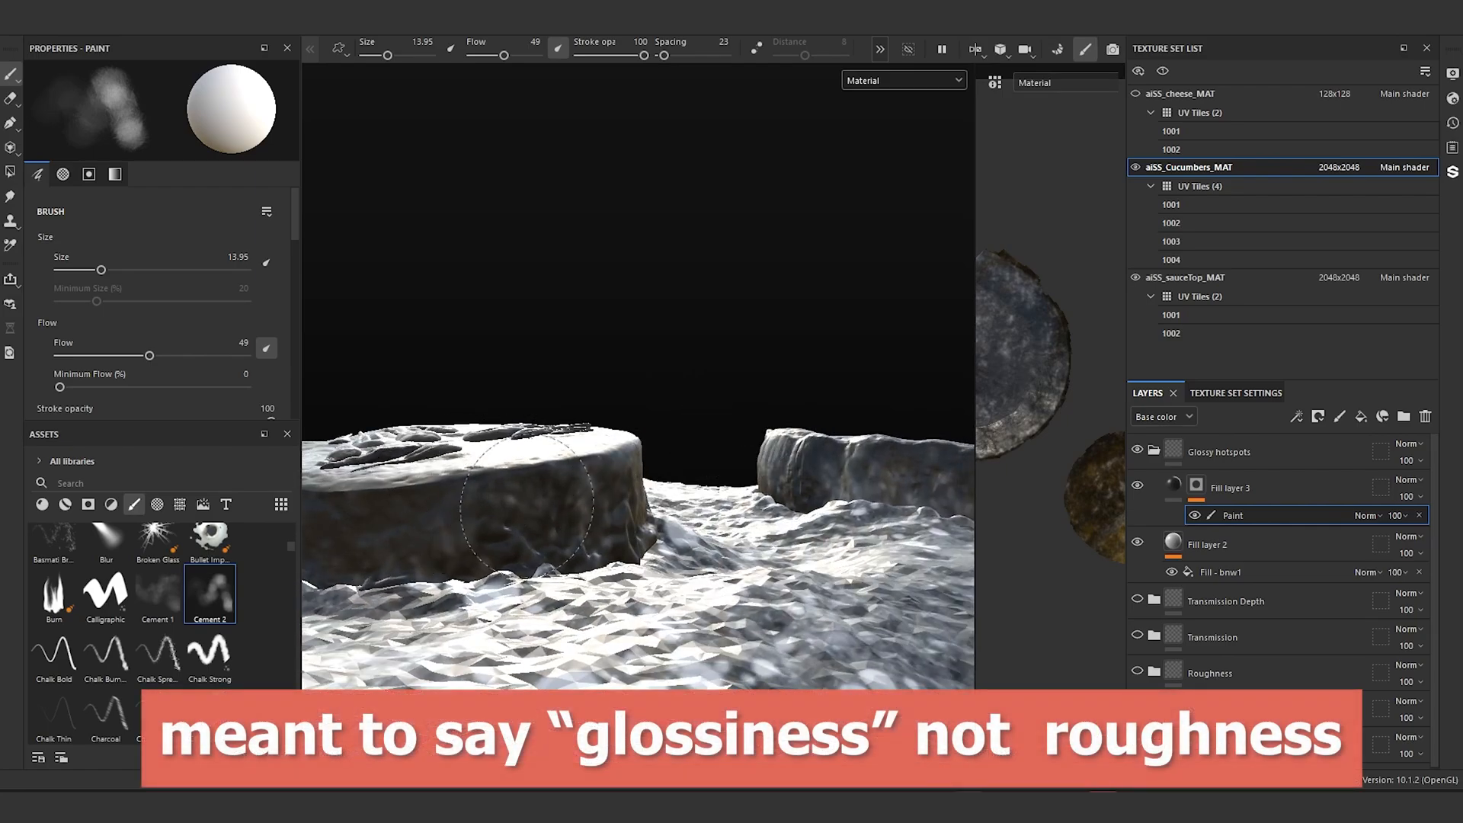
mouse_move(673, 340)
left_mouse_down("alt")
mouse_move(562, 375)
mouse_move(503, 353)
mouse_move(725, 366)
mouse_move(901, 399)
left_mouse_up("alt")
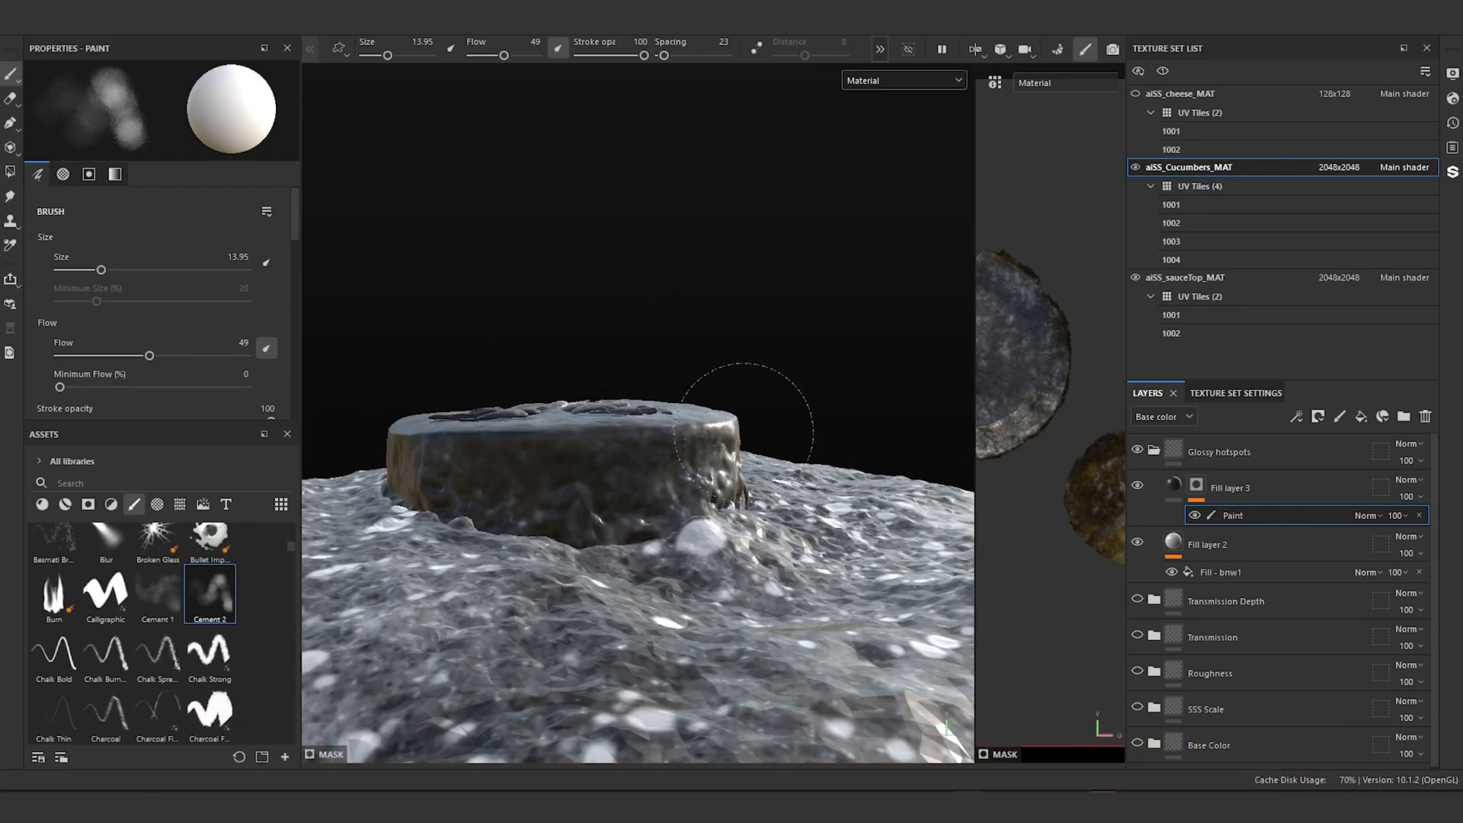
left_click_drag(684, 442, 585, 447, "alt")
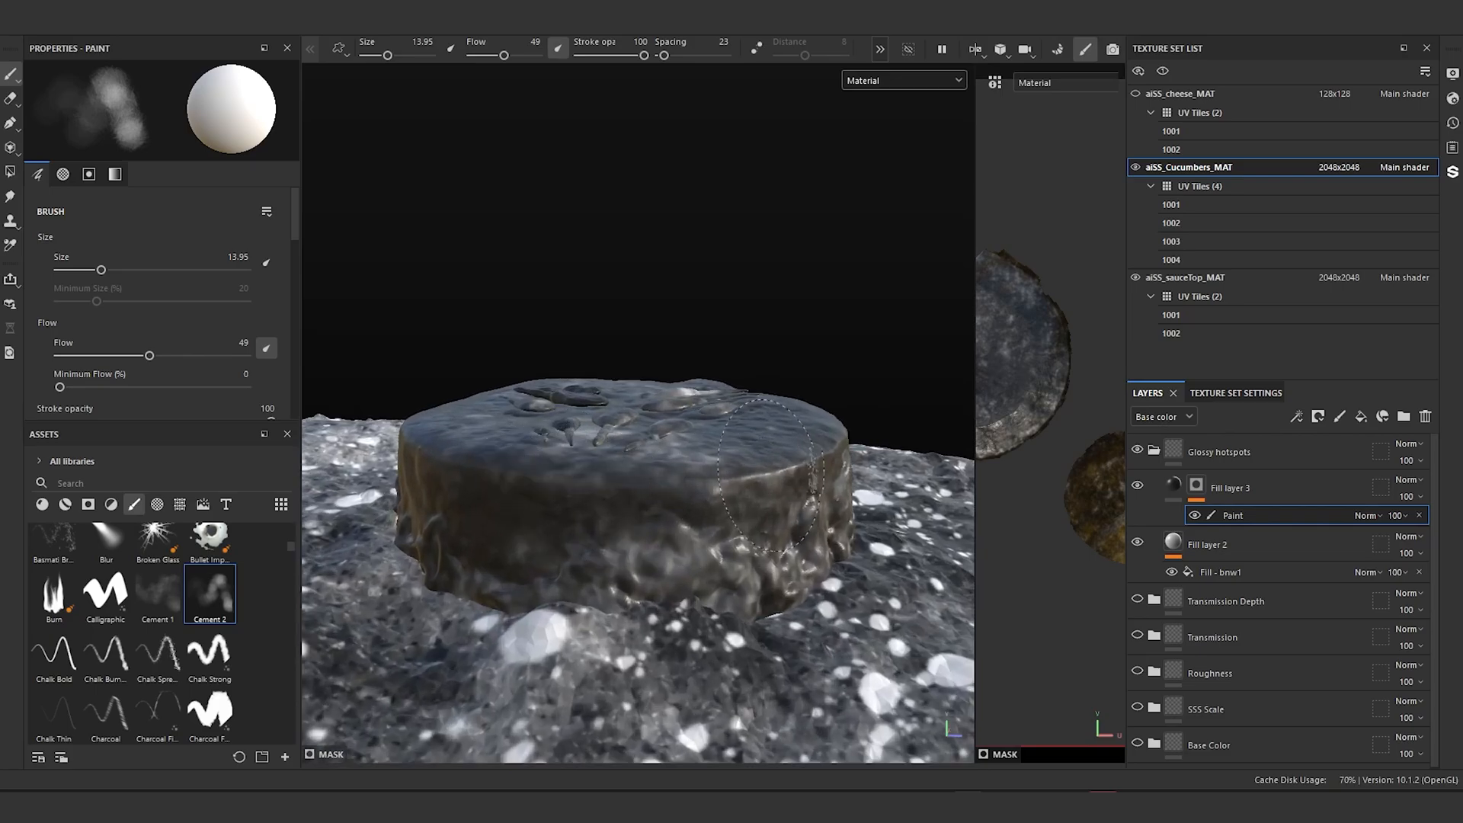
left_click_drag(822, 469, 809, 609, "alt")
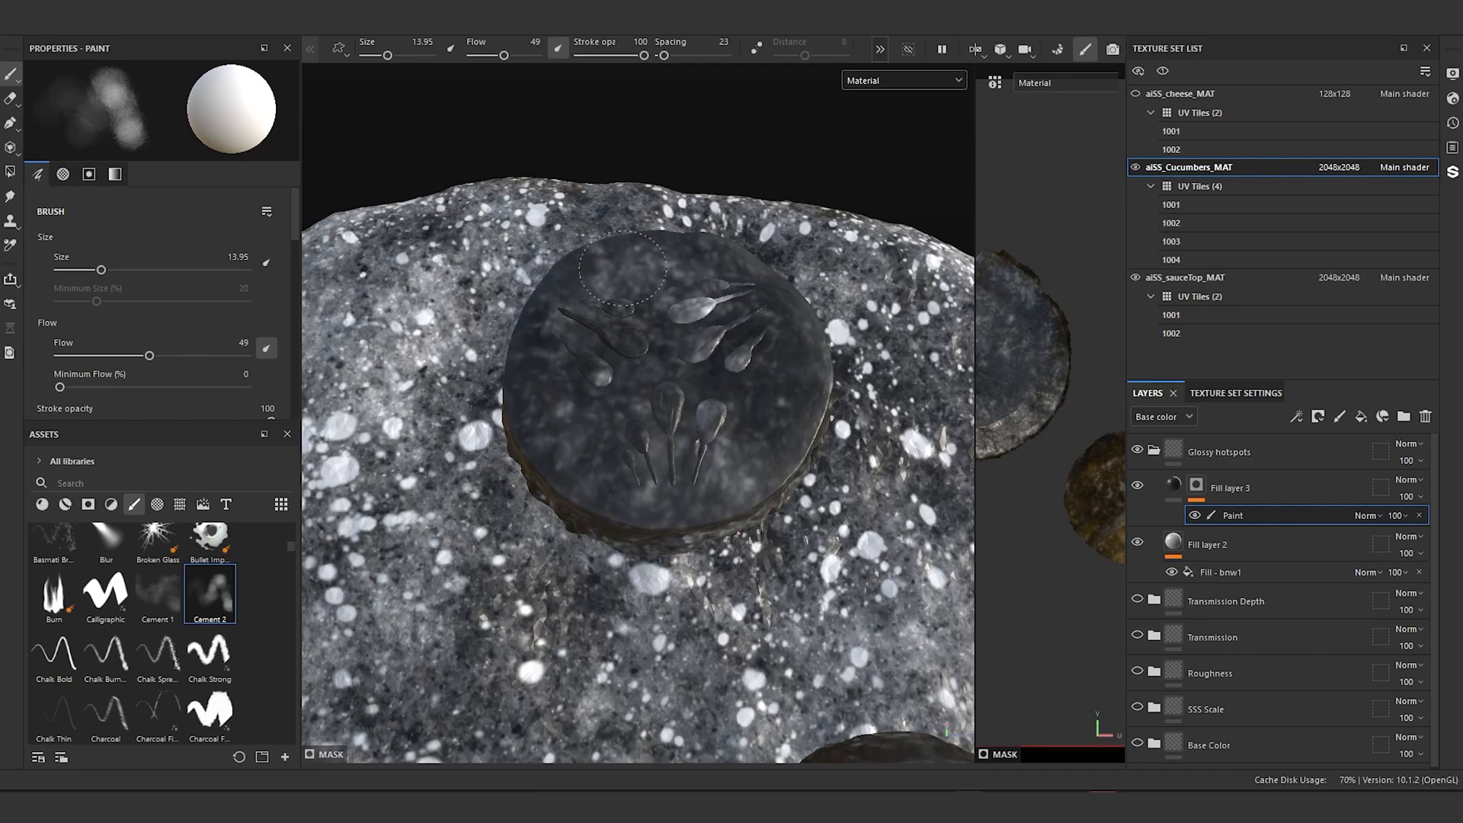
scroll(676, 349, "down", 2)
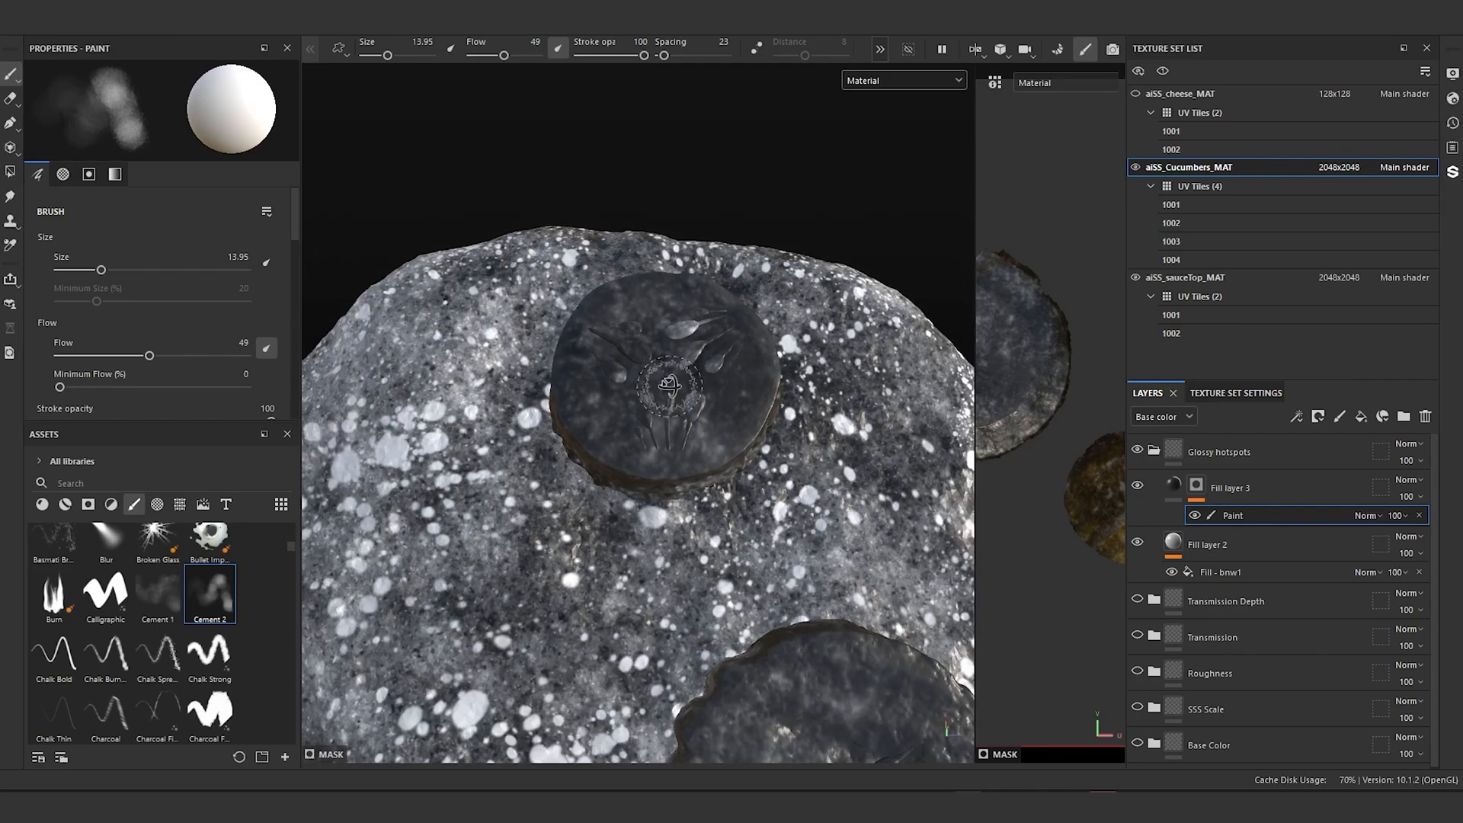
Step: Examine the darkened sides of the cucumber slice from several angles around the model
left_click_drag(672, 378, 490, 205, "alt")
scroll(626, 414, "up", 3)
left_click_drag(625, 414, 694, 439, "alt")
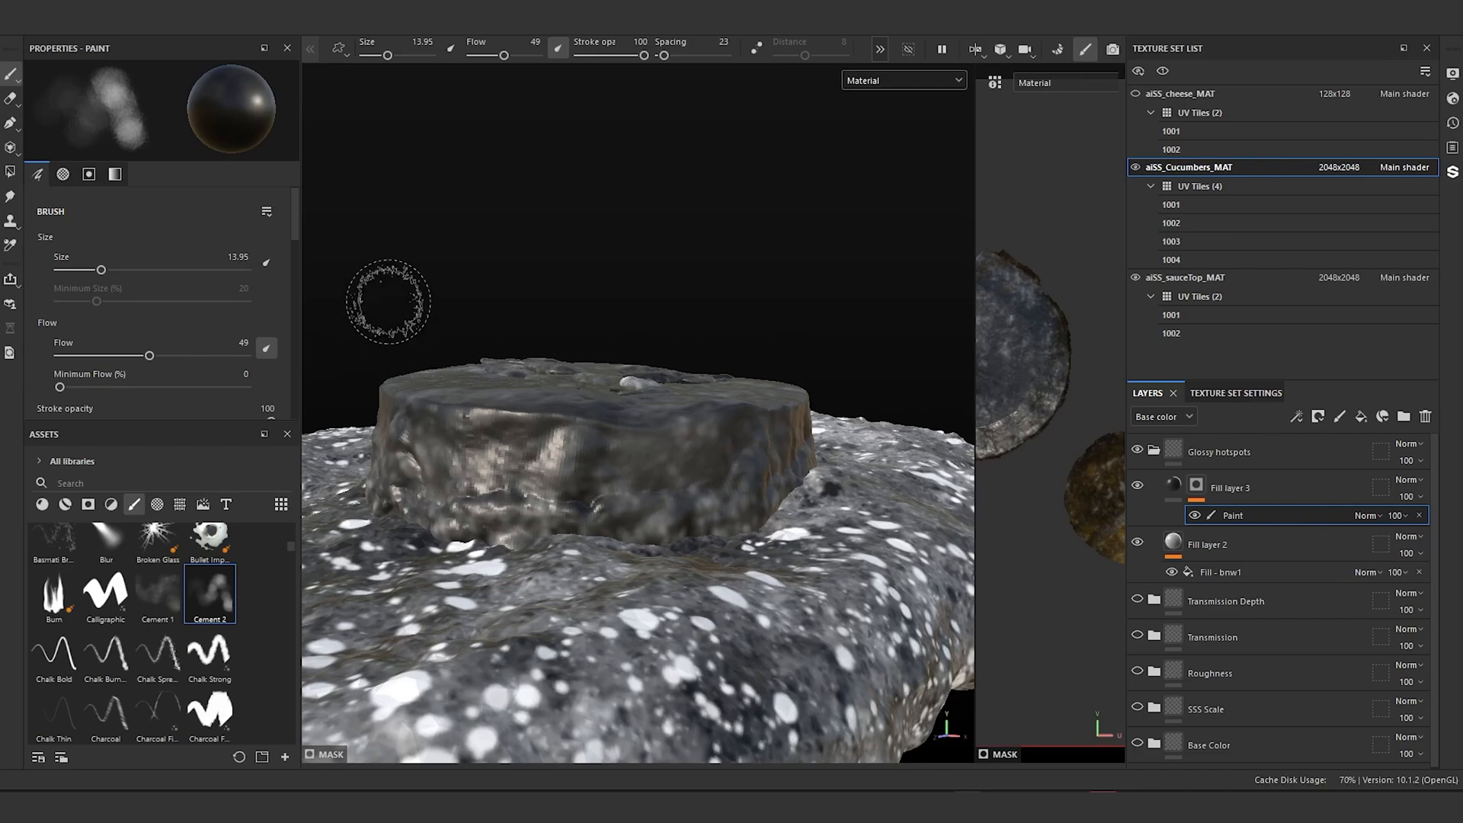
left_click_drag(388, 301, 648, 289, "alt")
mouse_move(648, 290)
middle_mouse_down("alt")
mouse_move(640, 353)
mouse_move(624, 351)
middle_mouse_up("alt")
left_click_drag(624, 351, 696, 387, "alt")
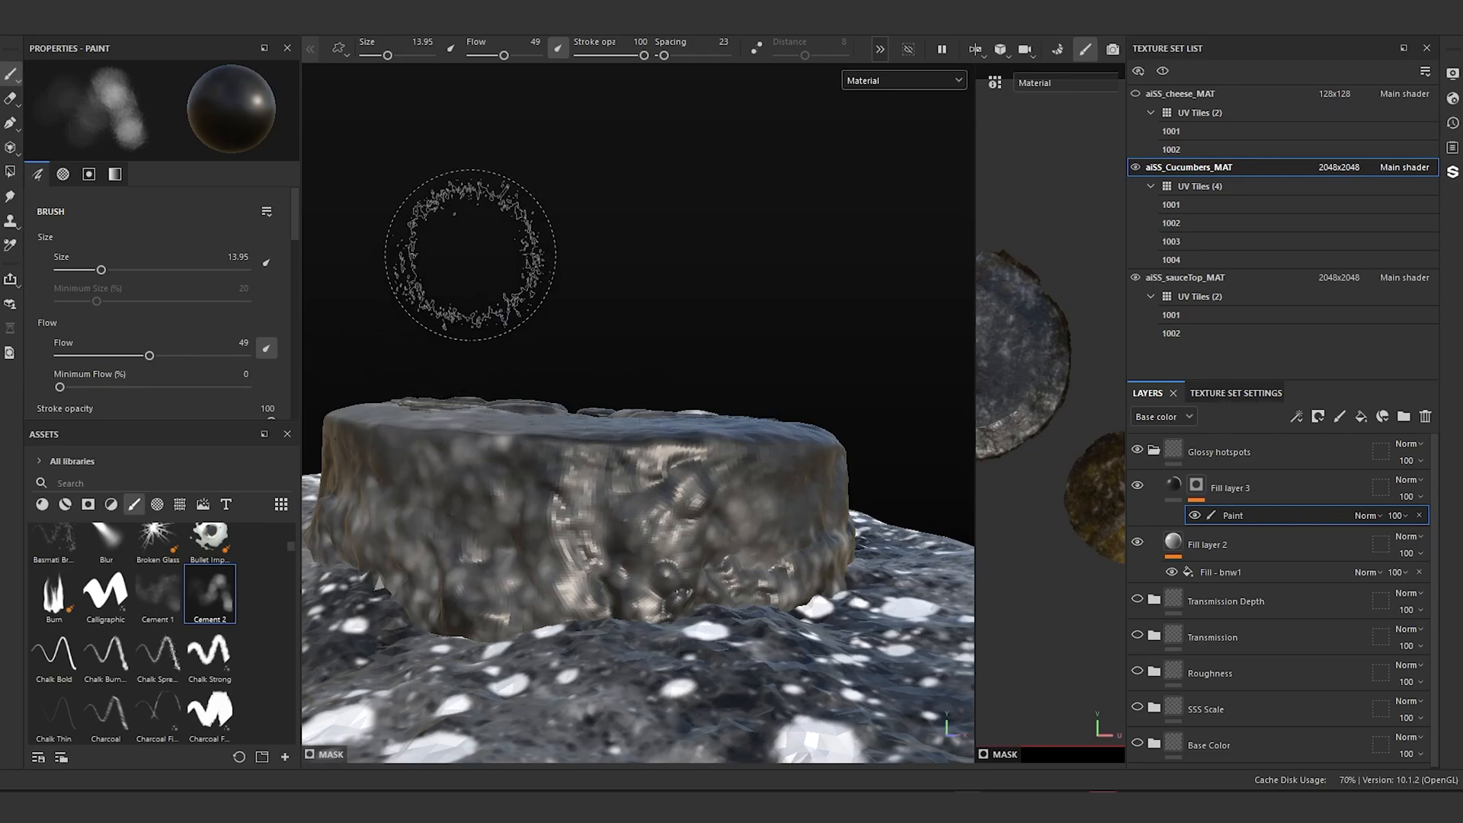
mouse_move(457, 244)
left_mouse_down("alt")
mouse_move(451, 353)
mouse_move(642, 370)
mouse_move(588, 343)
left_mouse_up("alt")
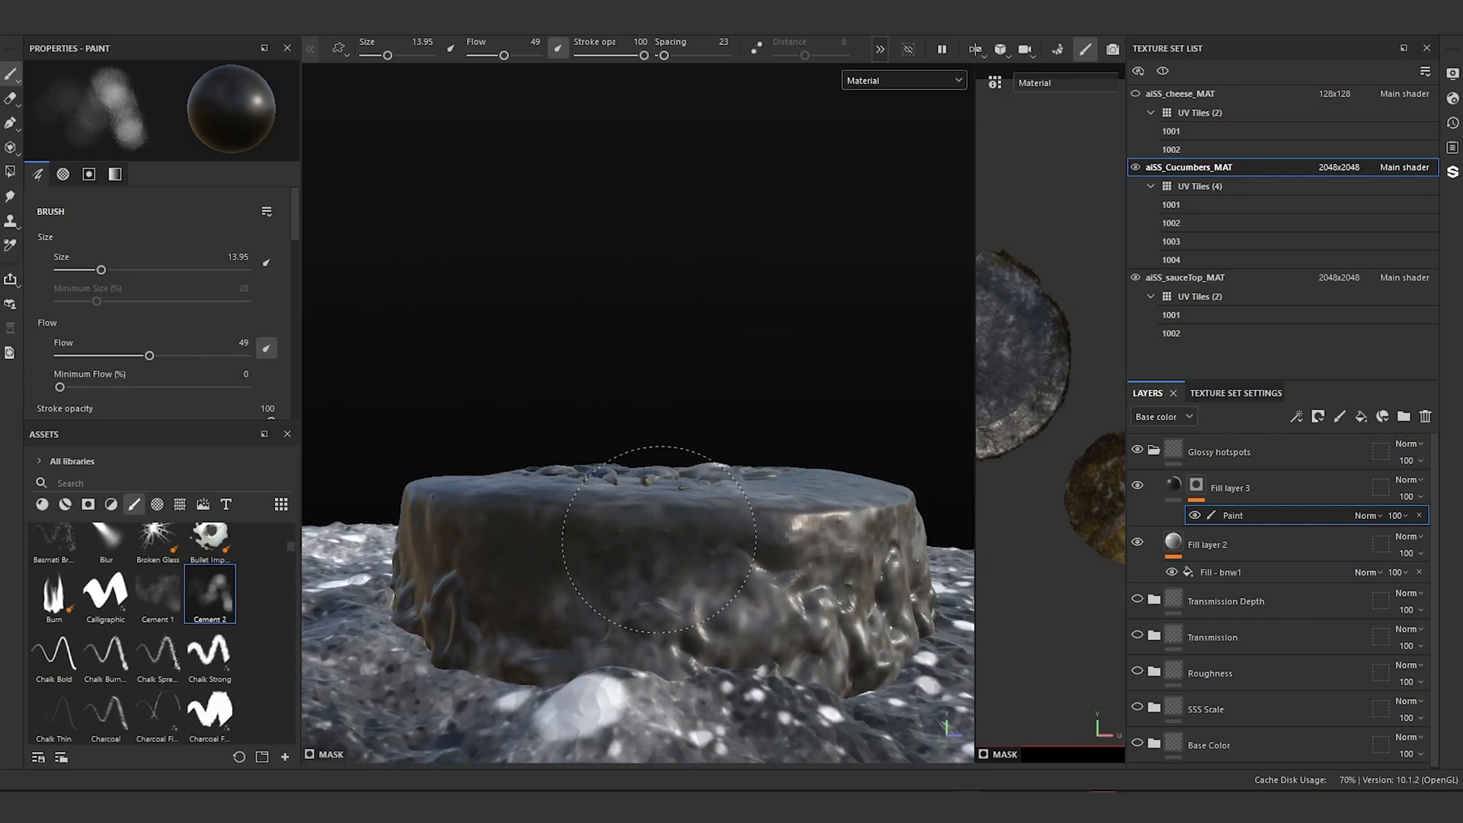
mouse_move(343, 376)
left_mouse_down("alt")
mouse_move(598, 489)
mouse_move(653, 457)
mouse_move(610, 493)
left_mouse_up("alt")
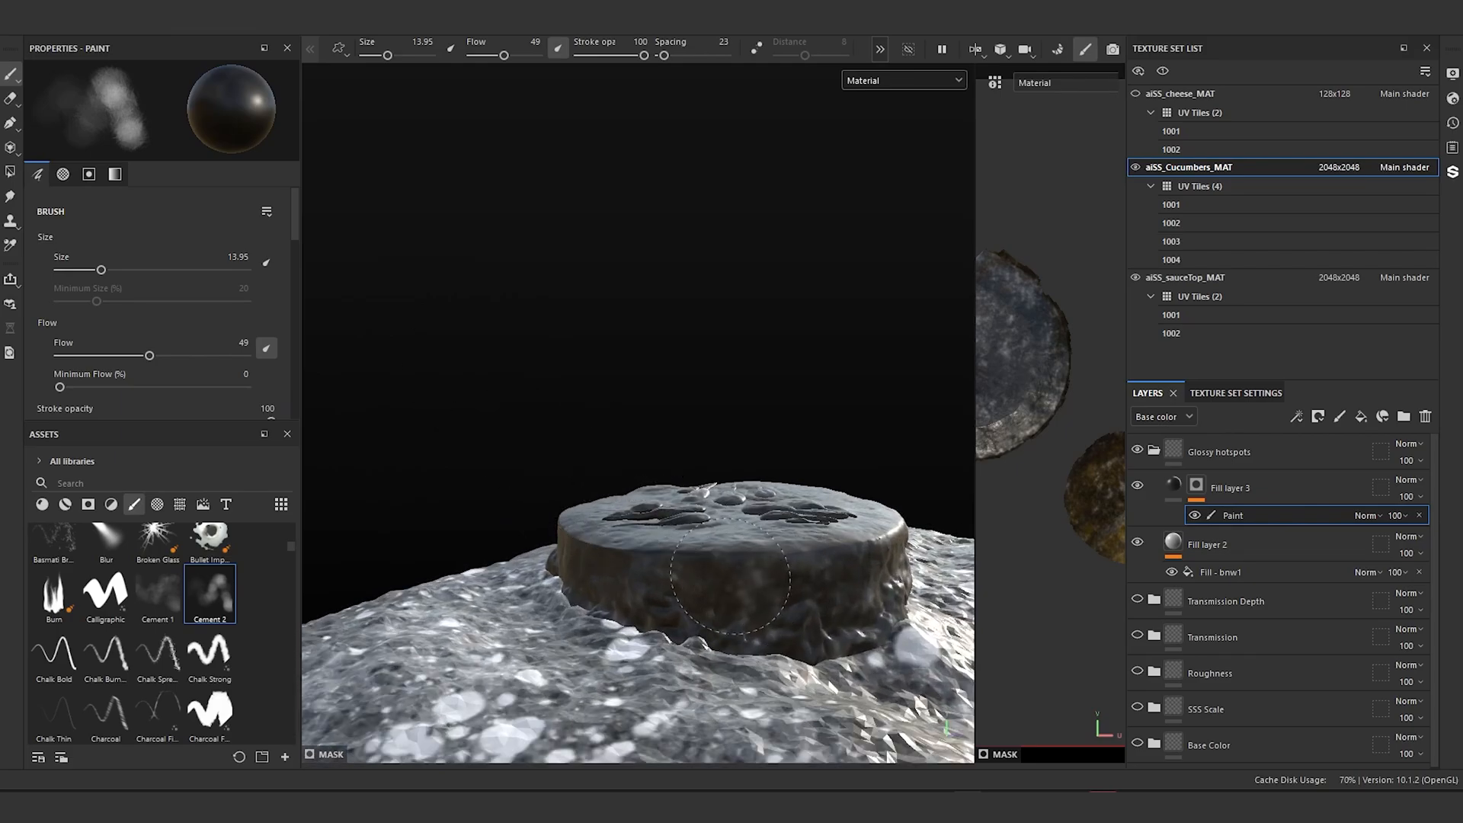
mouse_move(543, 546)
left_mouse_down("alt")
mouse_move(685, 442)
mouse_move(711, 506)
mouse_move(635, 478)
mouse_move(579, 481)
left_mouse_up("alt")
middle_click_drag(579, 481, 587, 436, "alt")
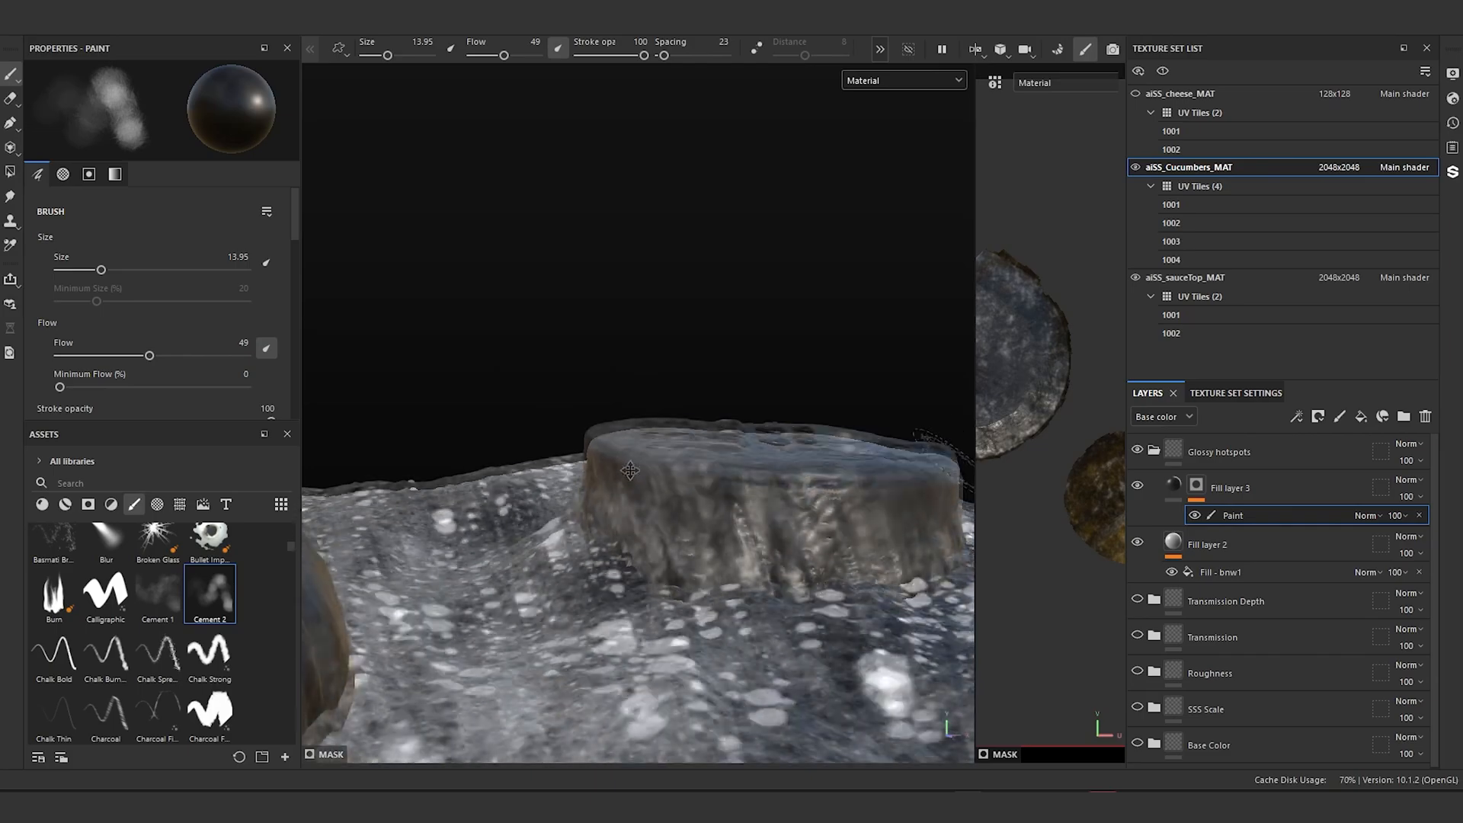
Step: Add a fill layer above Fill layer 3 with only the color channel enabled and a white FFFFFF base color
left_click(1173, 484)
left_click(1174, 486)
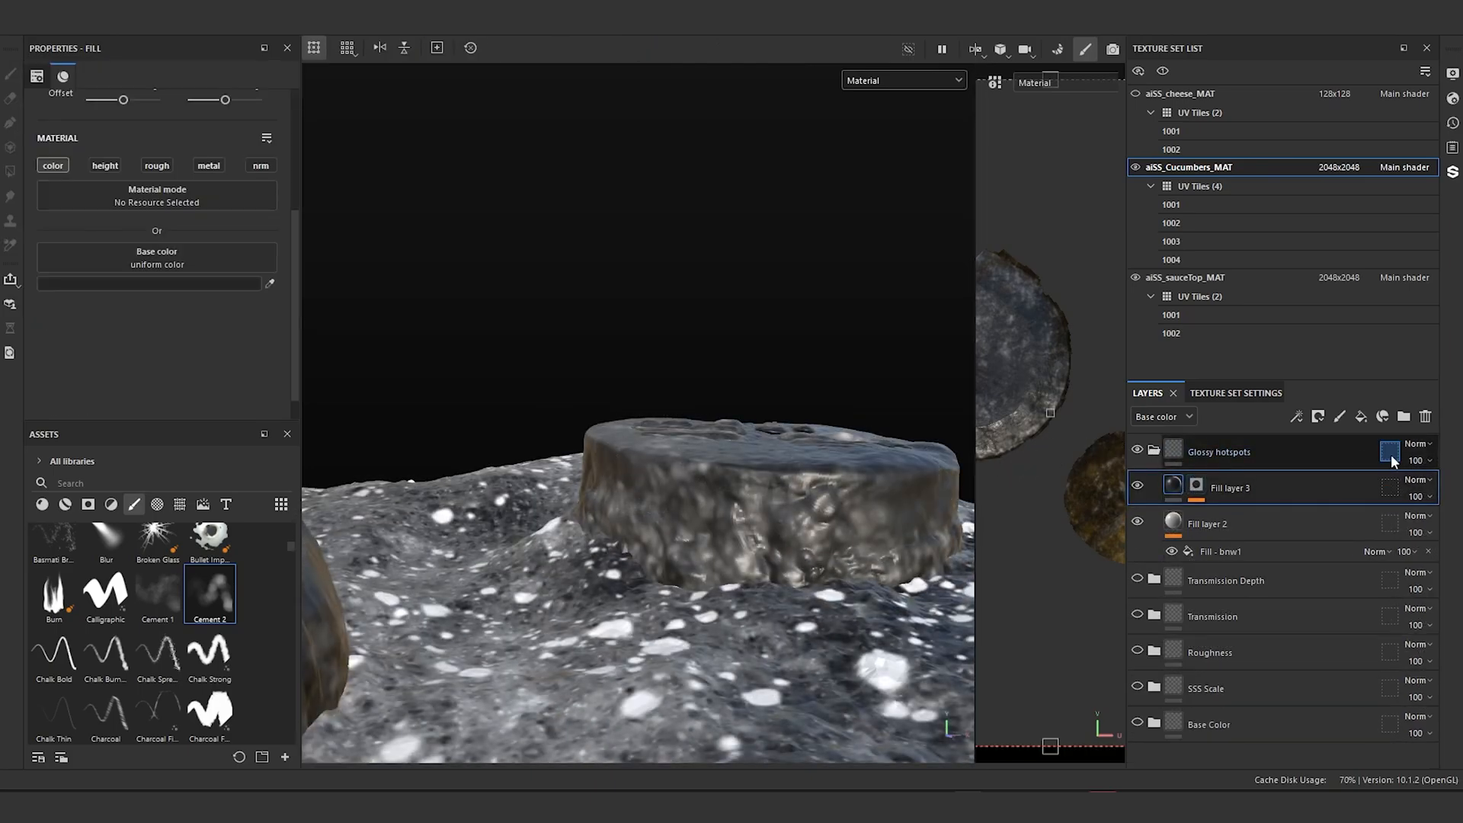
left_click(1360, 417)
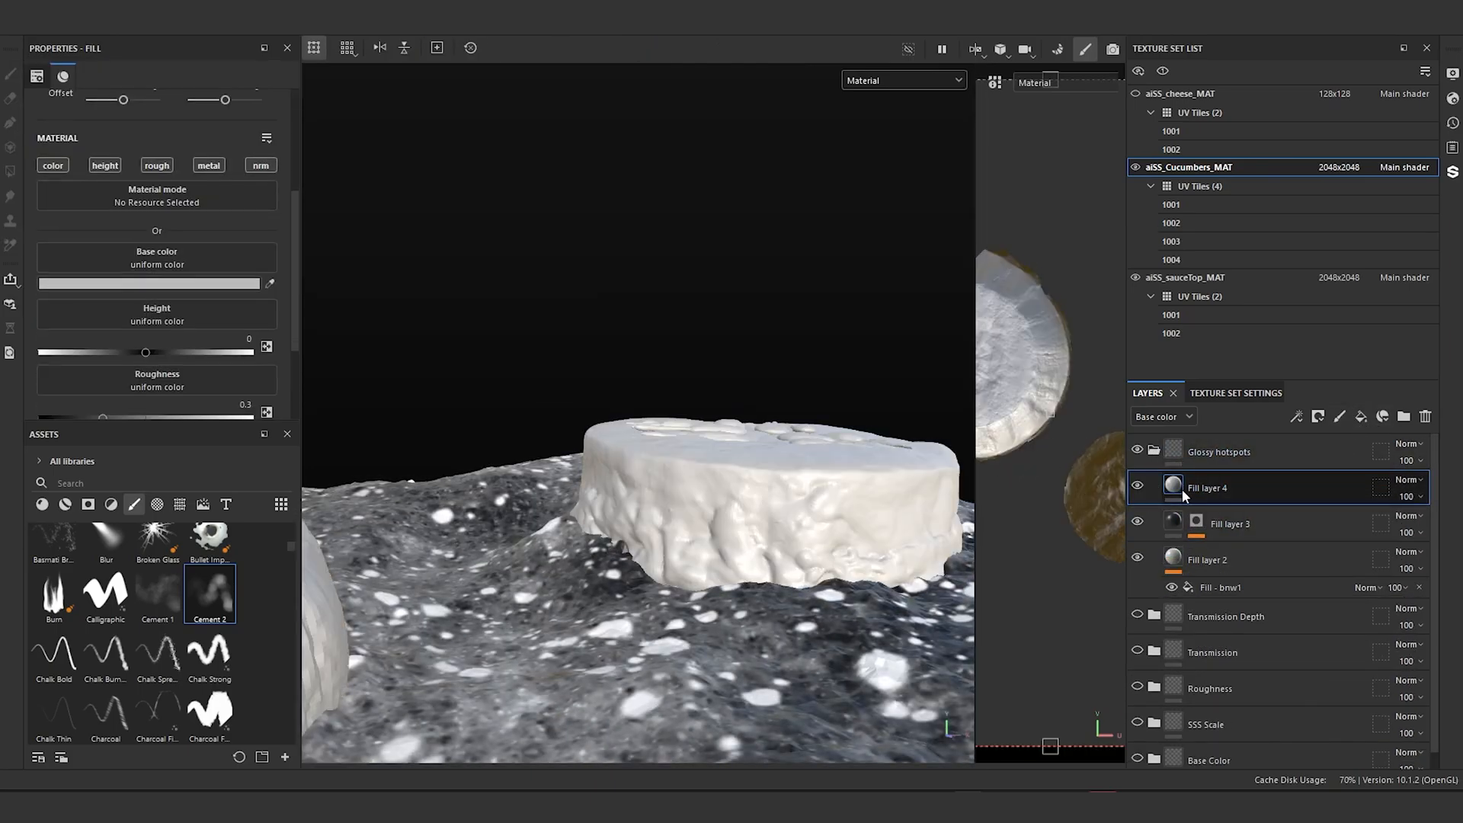
left_click(49, 165)
left_click(86, 284)
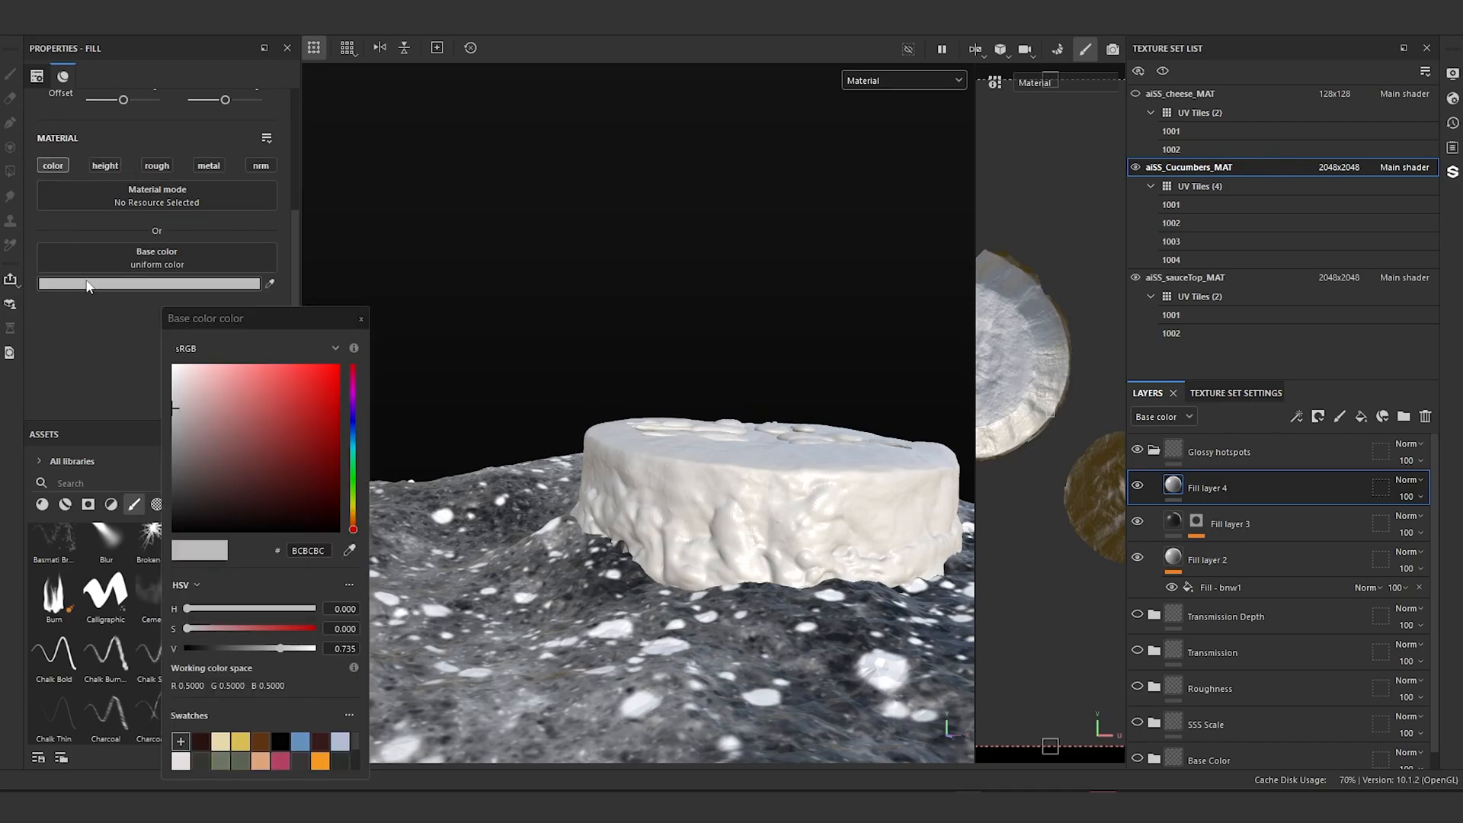
left_click(170, 361)
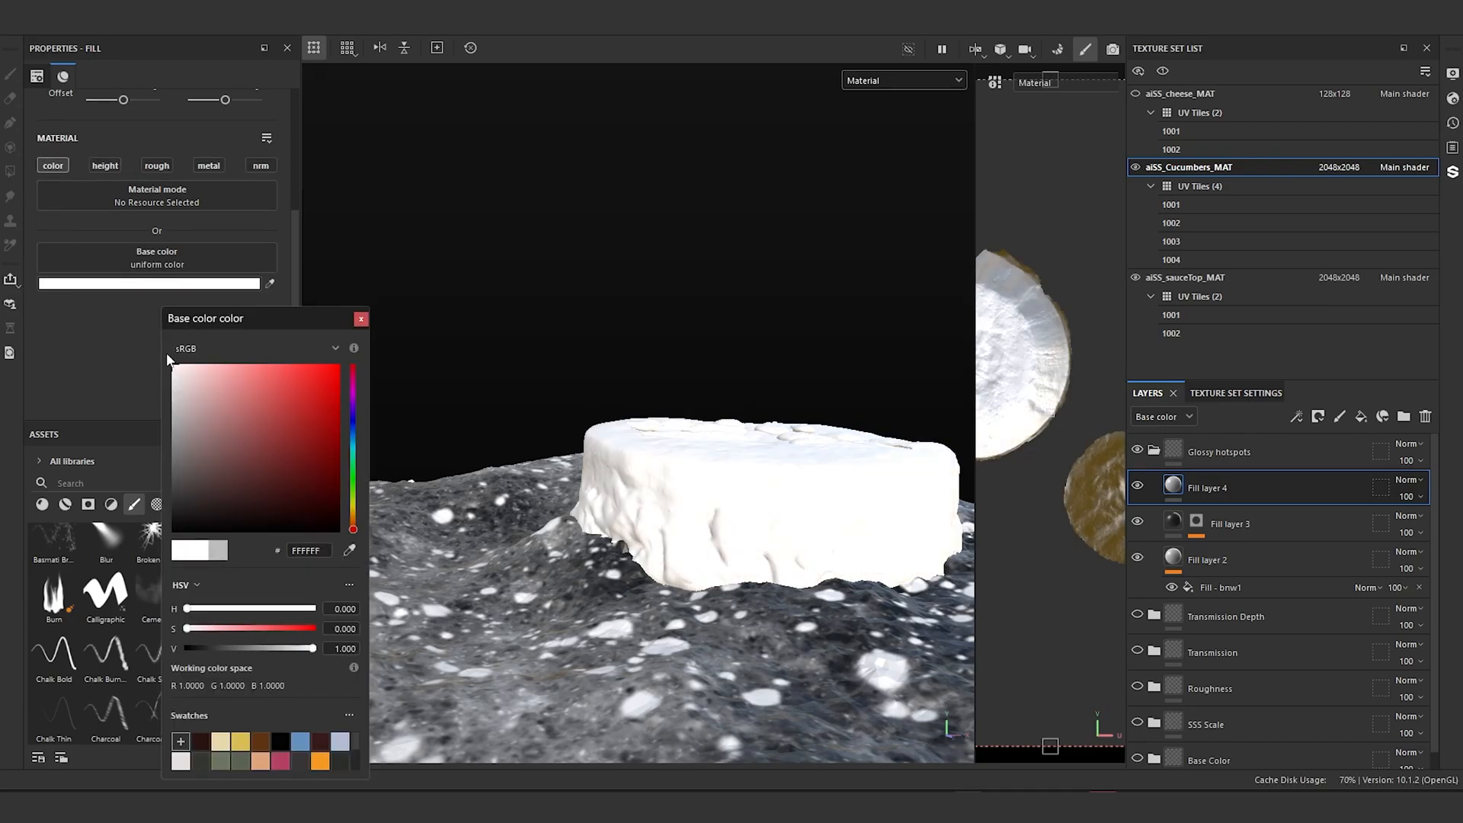
left_click(361, 321)
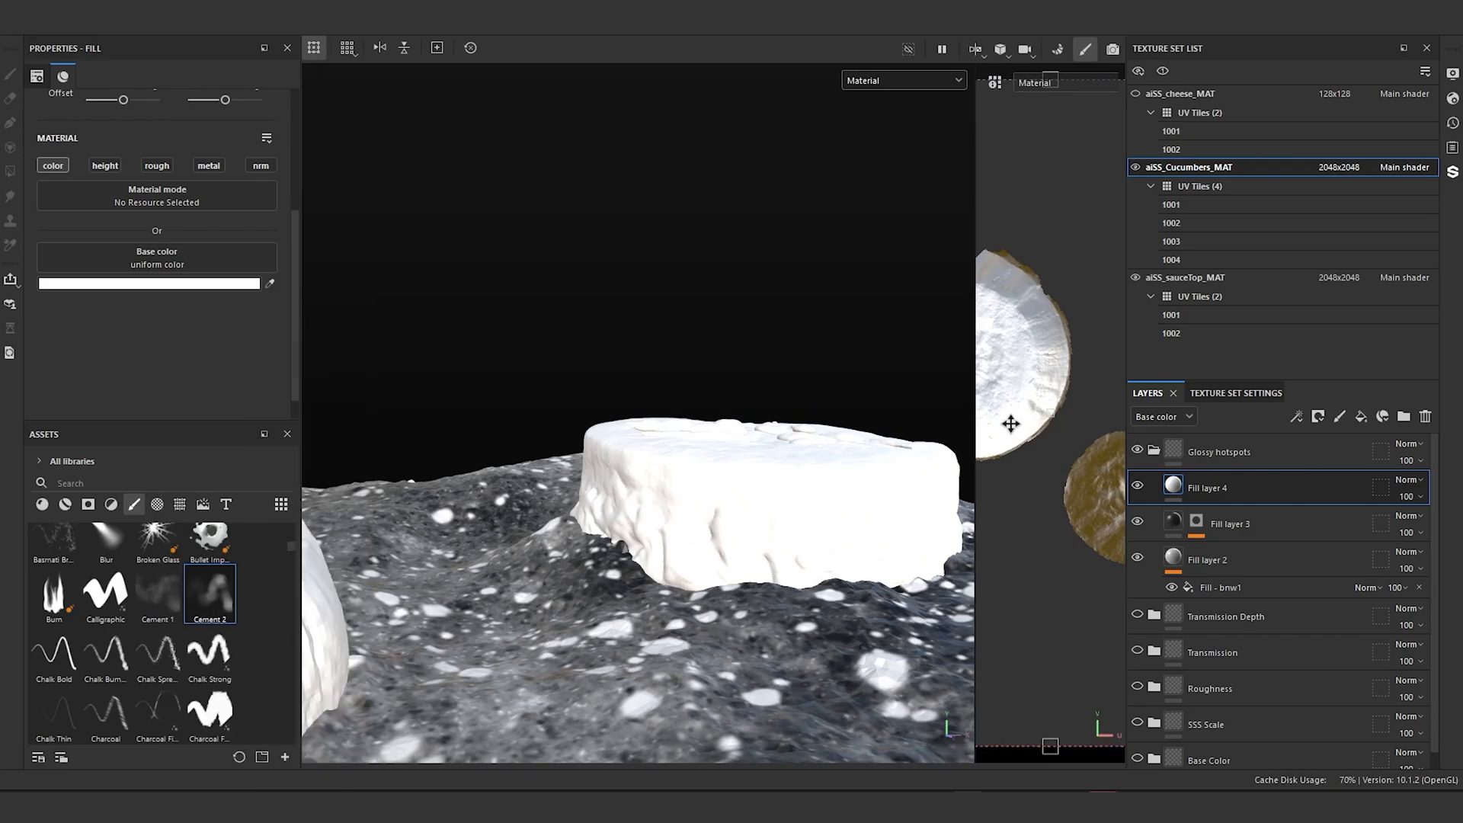
Step: Give the white fill layer a black mask and add a Paint effect to that mask
right_click(1175, 486)
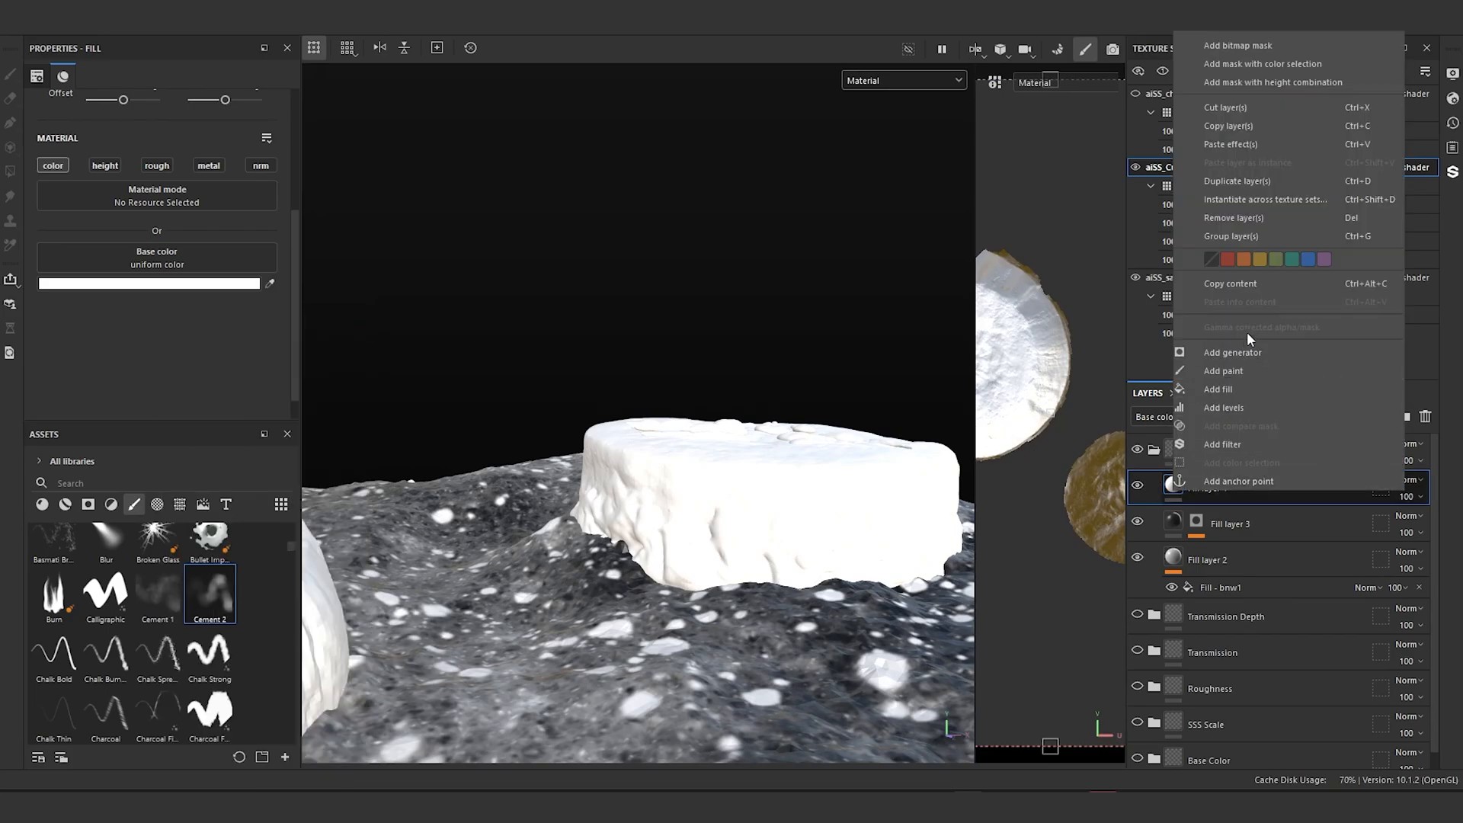
left_click(1278, 44)
right_click(1196, 486)
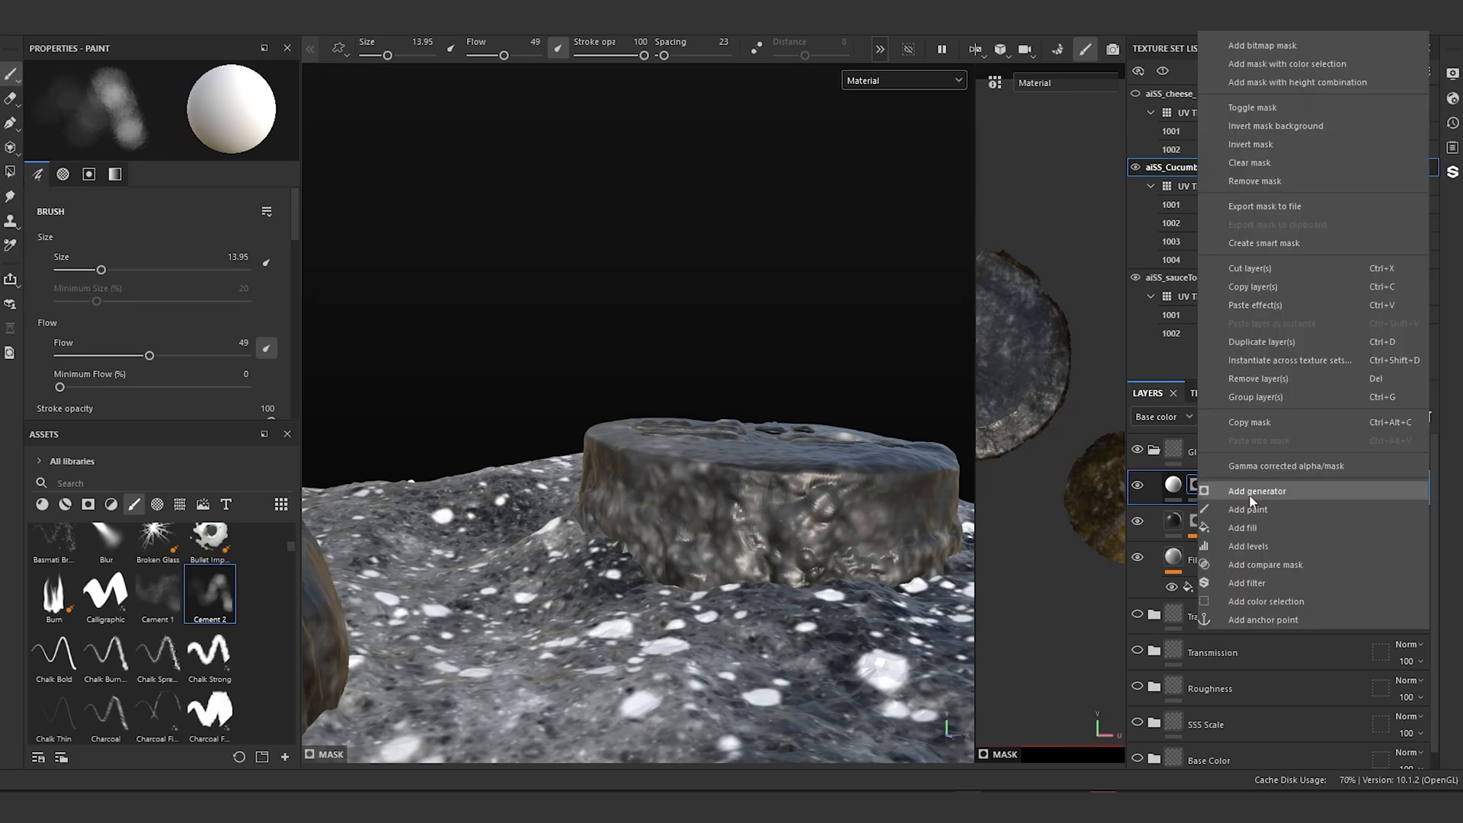
left_click(1249, 494)
Step: Choose the Basic Soft brush for painting the white layer's mask
scroll(646, 451, "up", 3)
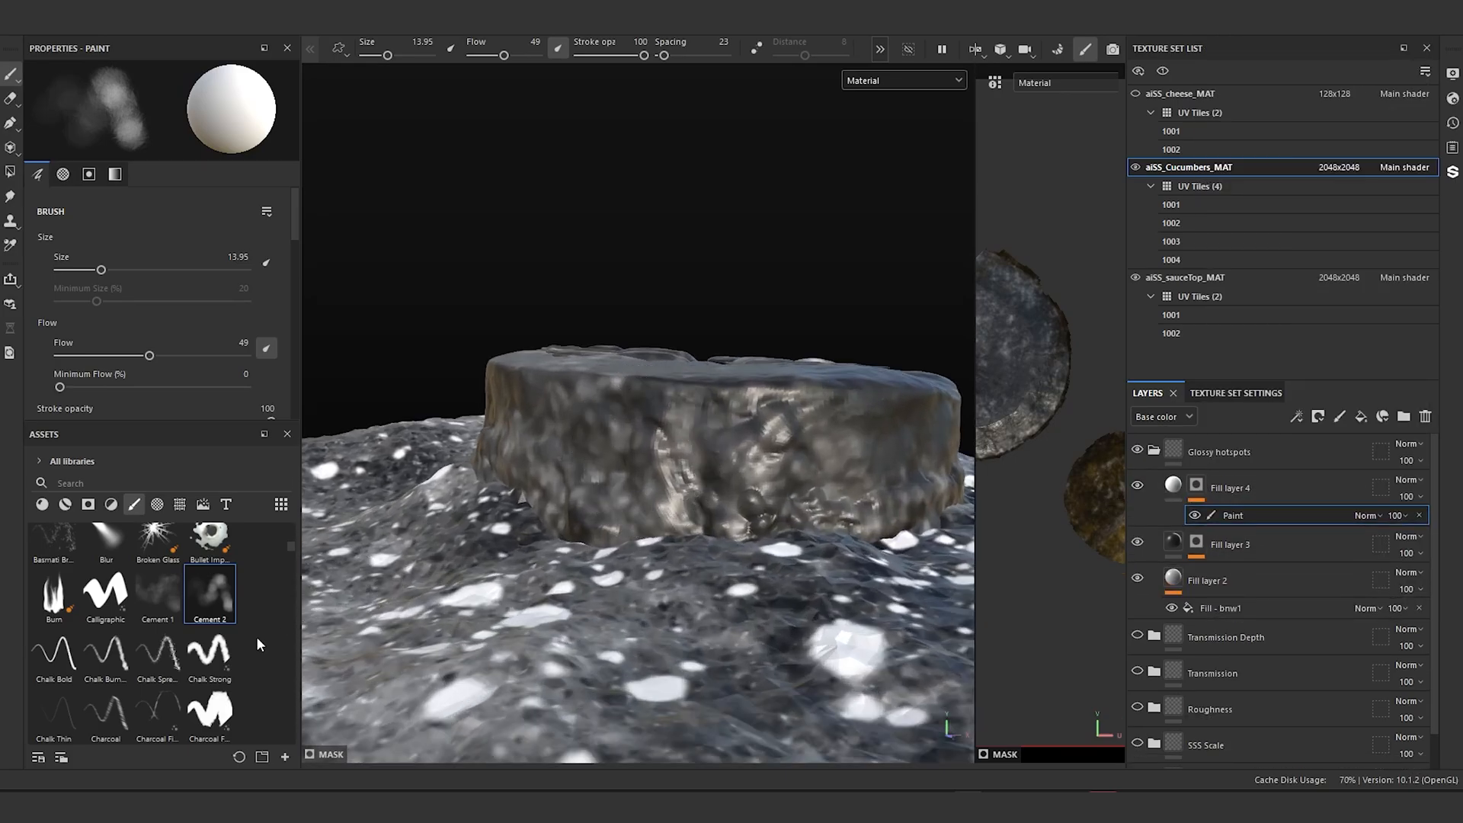
scroll(203, 656, "up", 1)
scroll(204, 655, "down", 2)
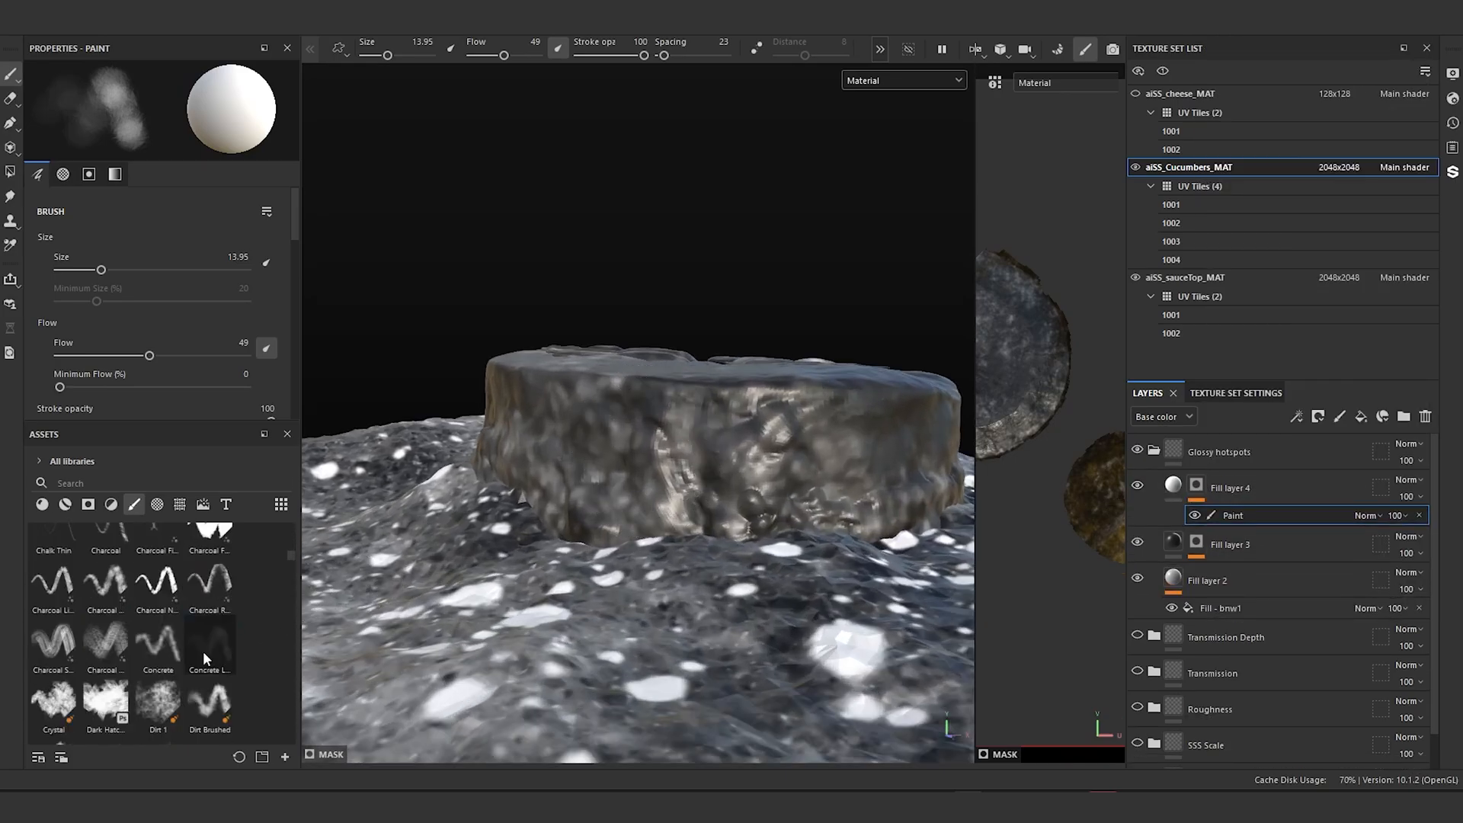
scroll(205, 654, "up", 1)
scroll(204, 649, "up", 5)
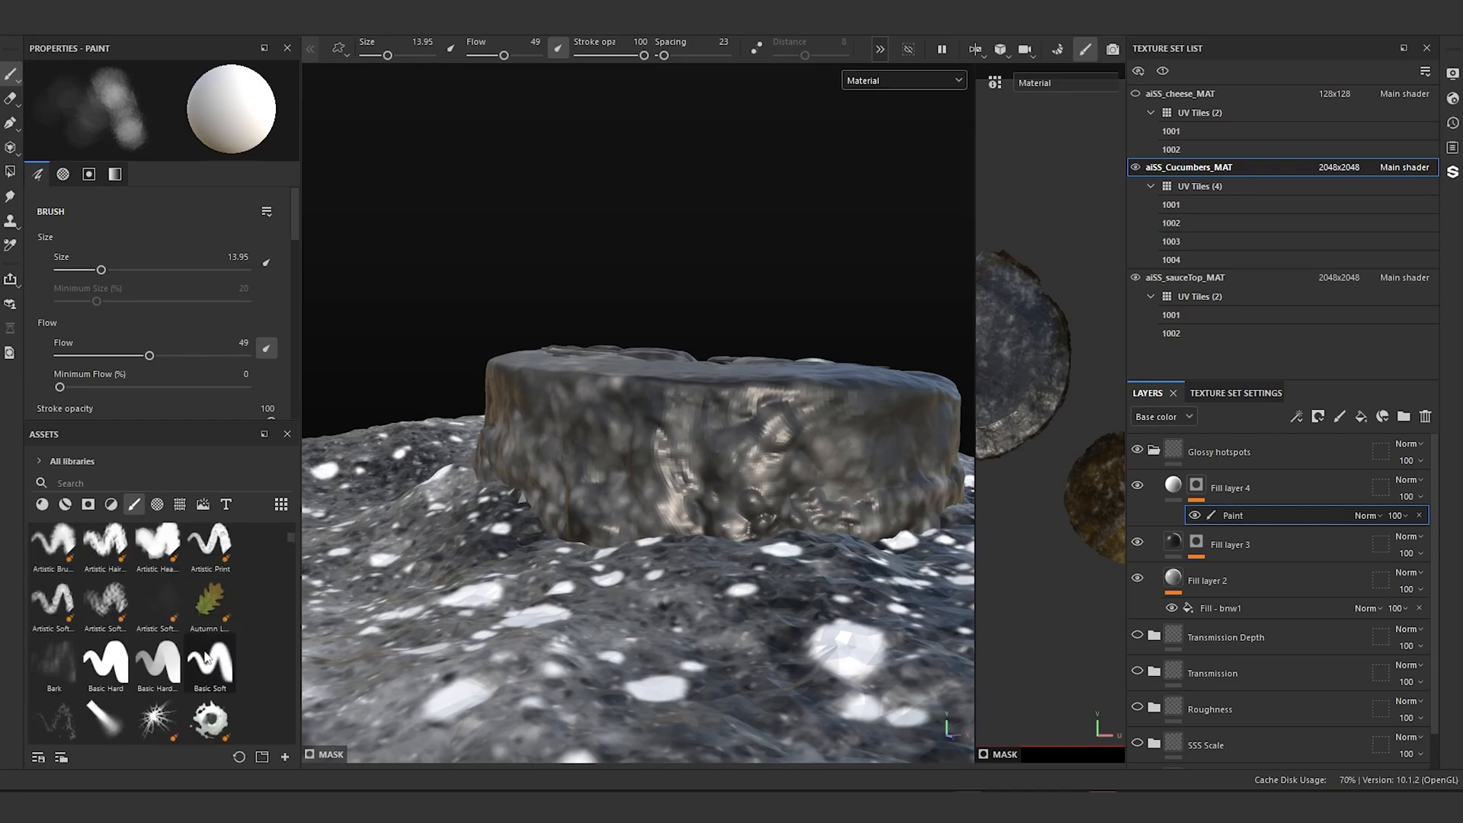
scroll(203, 650, "down", 10)
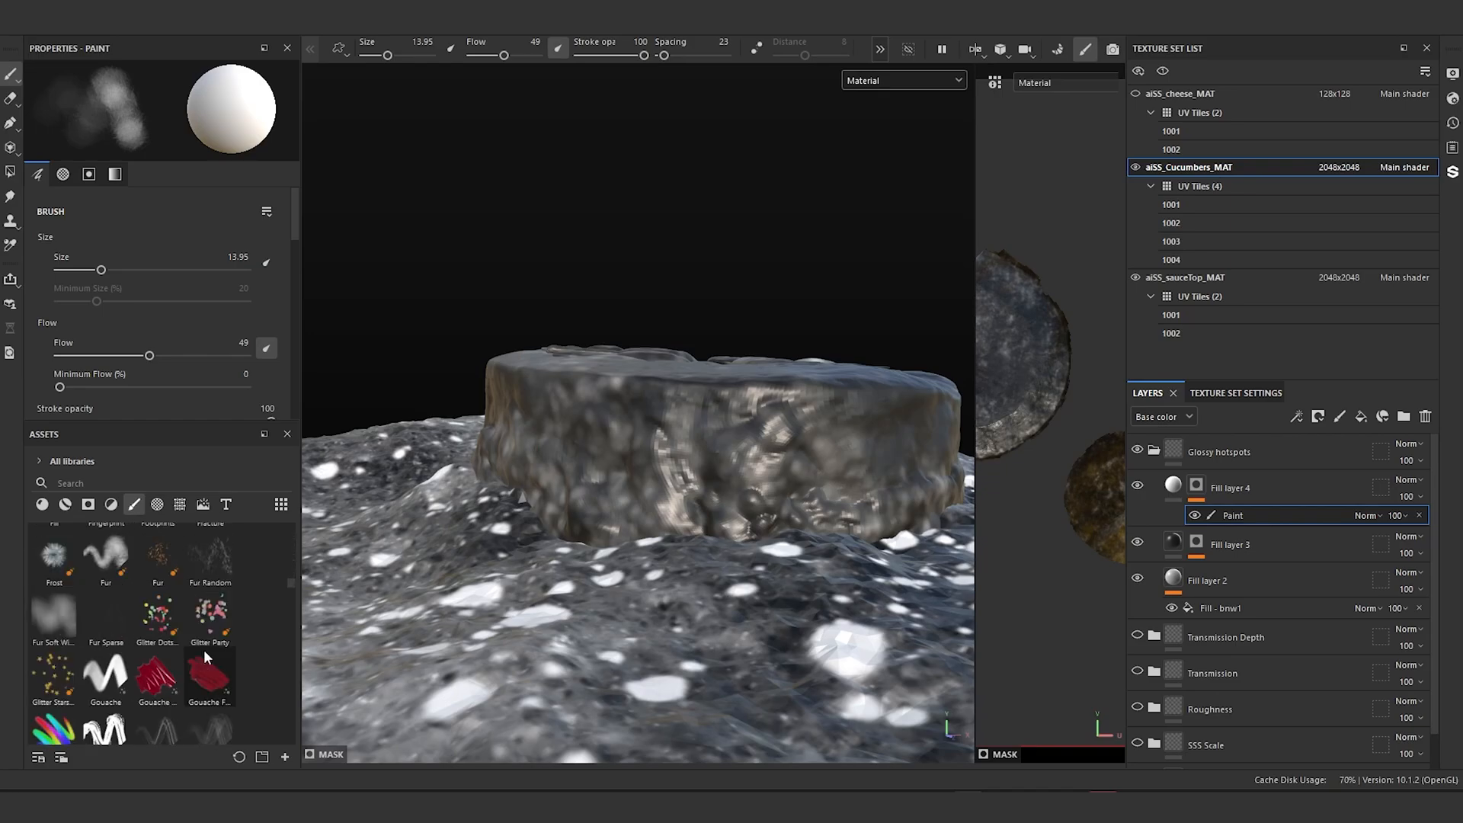
scroll(203, 649, "up", 6)
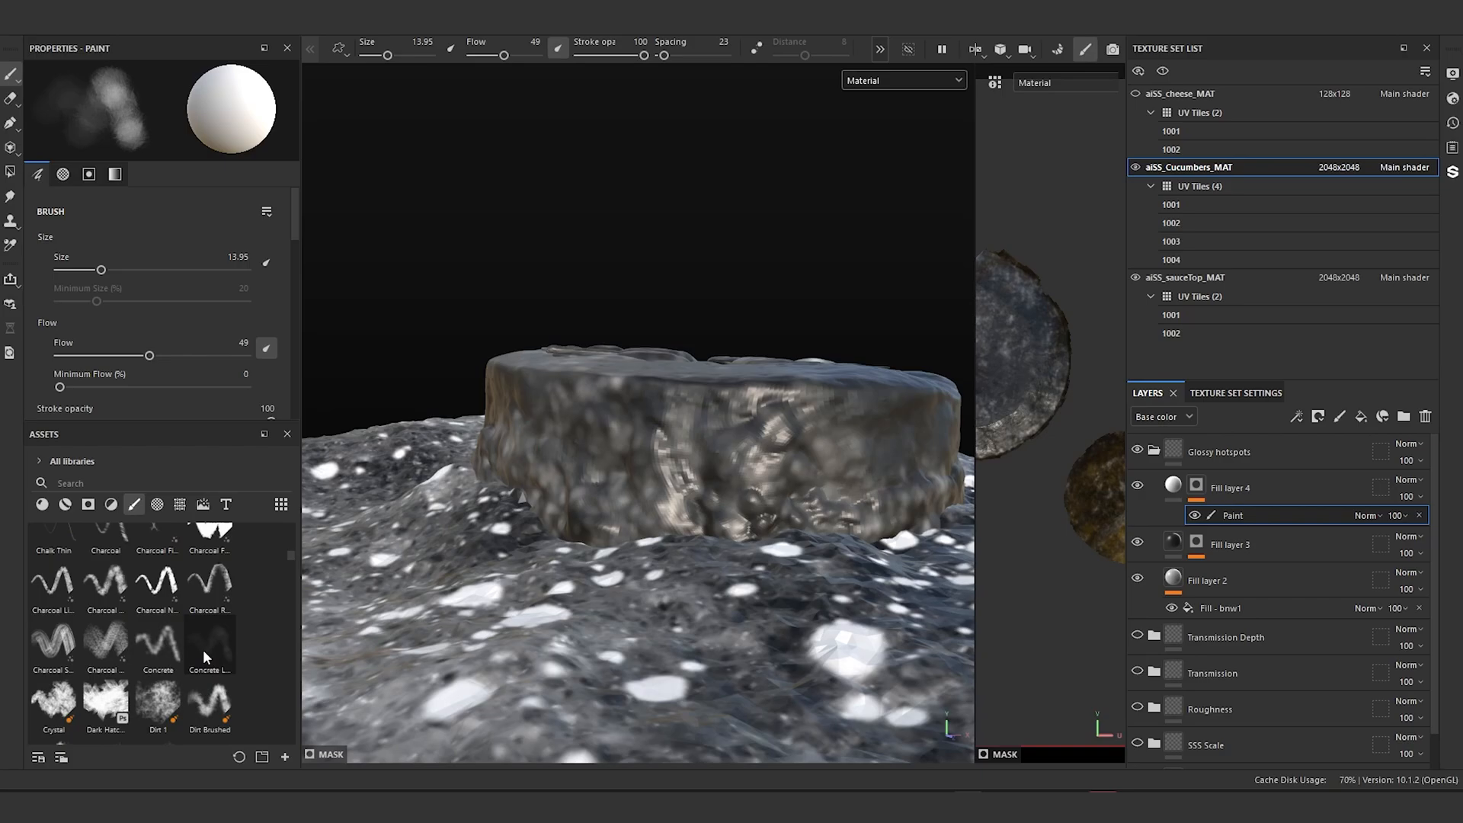
scroll(206, 655, "up", 3)
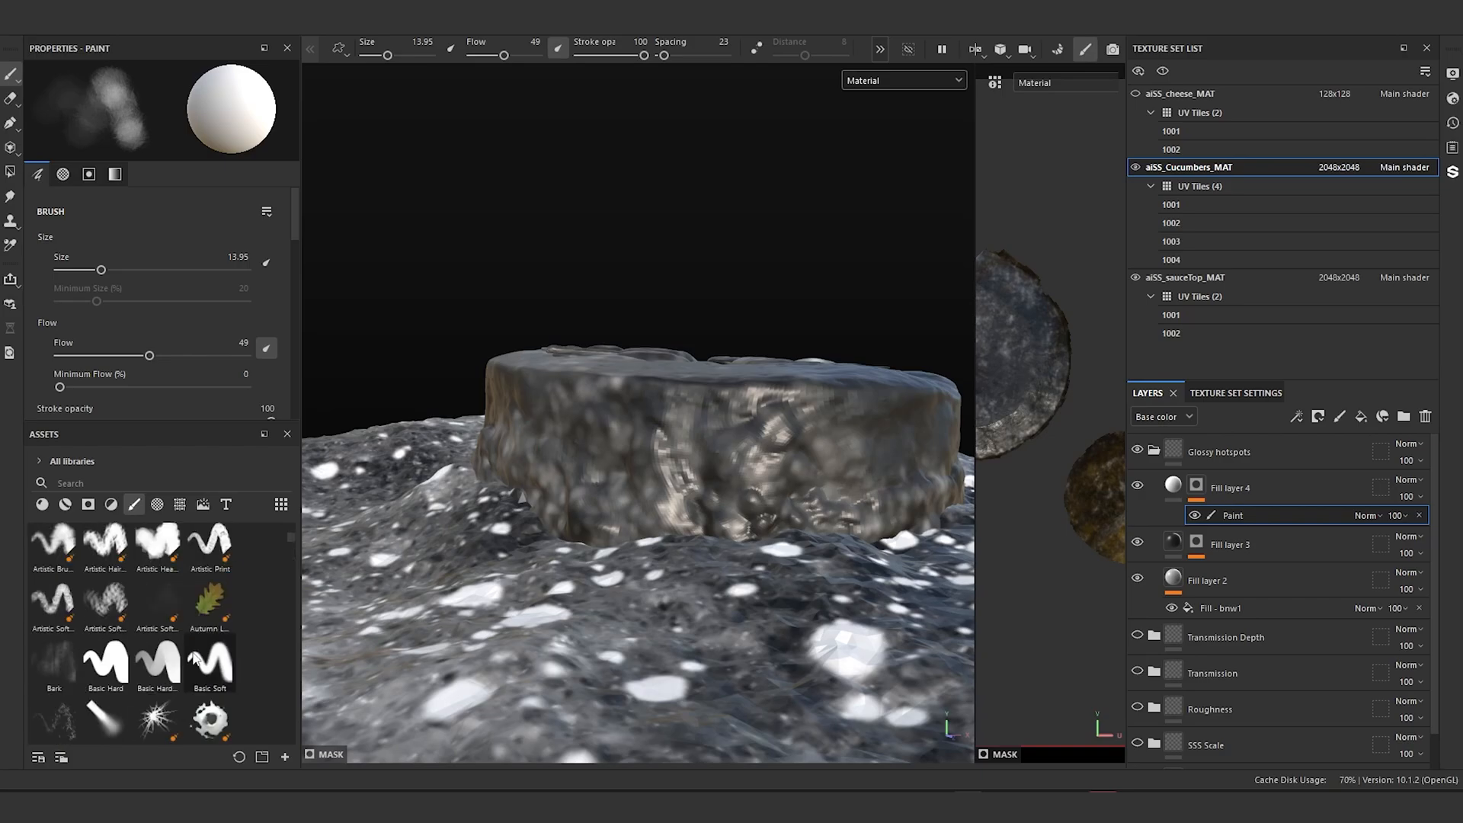
left_click(205, 659)
Step: Set the brush size to 8.75 and paint irregular white streaks across the cucumber slice's side
scroll(701, 511, "up", 6)
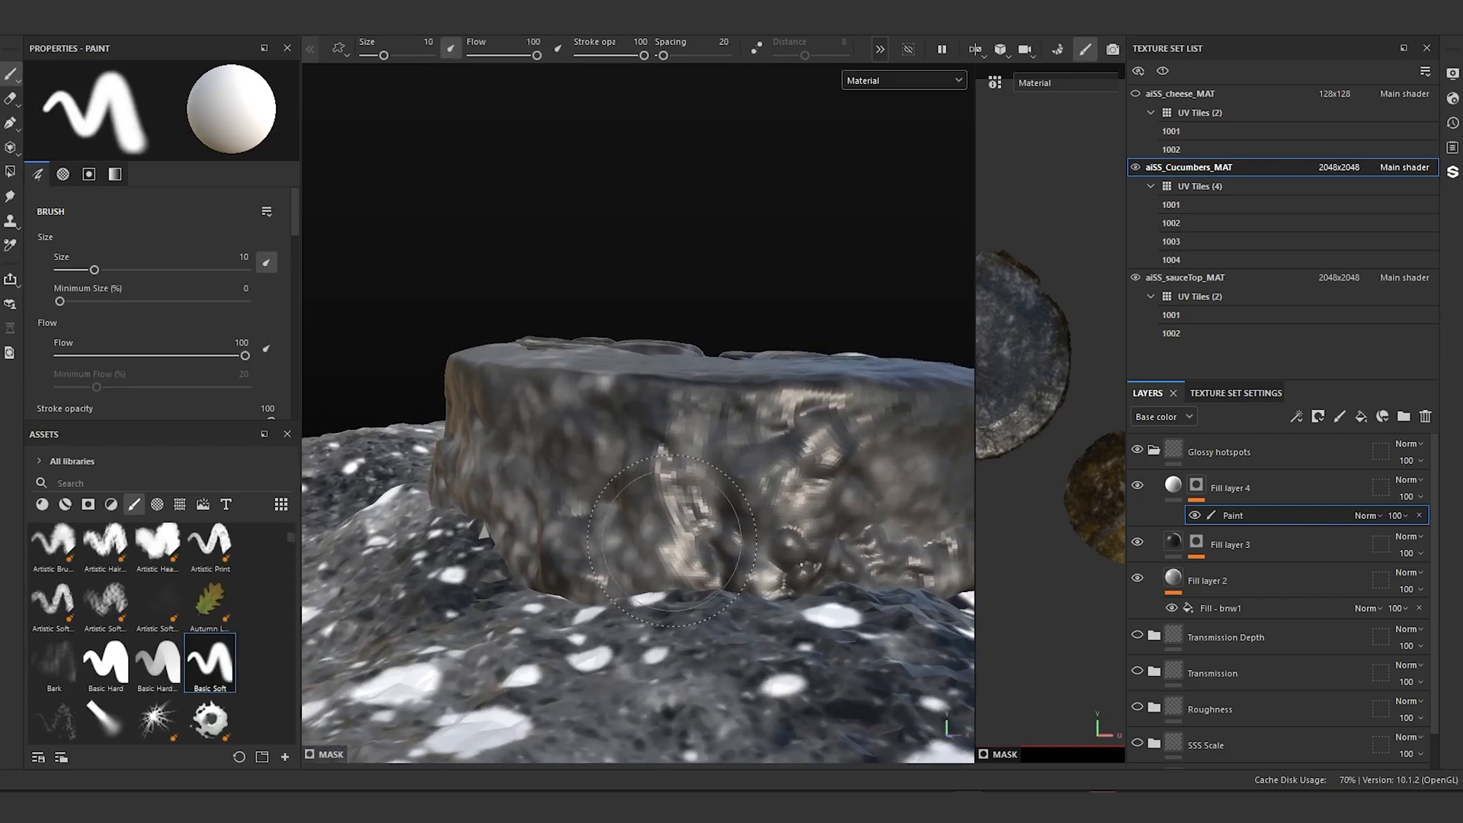
mouse_move(641, 438)
right_mouse_down("ctrl")
mouse_move(600, 438)
mouse_move(633, 438)
right_mouse_up("ctrl")
mouse_move(633, 420)
left_mouse_down()
mouse_move(686, 562)
mouse_move(731, 552)
left_mouse_up()
right_click_drag(737, 526, 775, 526, "ctrl")
mouse_move(756, 570)
left_mouse_down()
mouse_move(752, 431)
mouse_move(827, 416)
mouse_move(877, 379)
mouse_move(918, 402)
mouse_move(928, 464)
left_mouse_up()
left_click(609, 454)
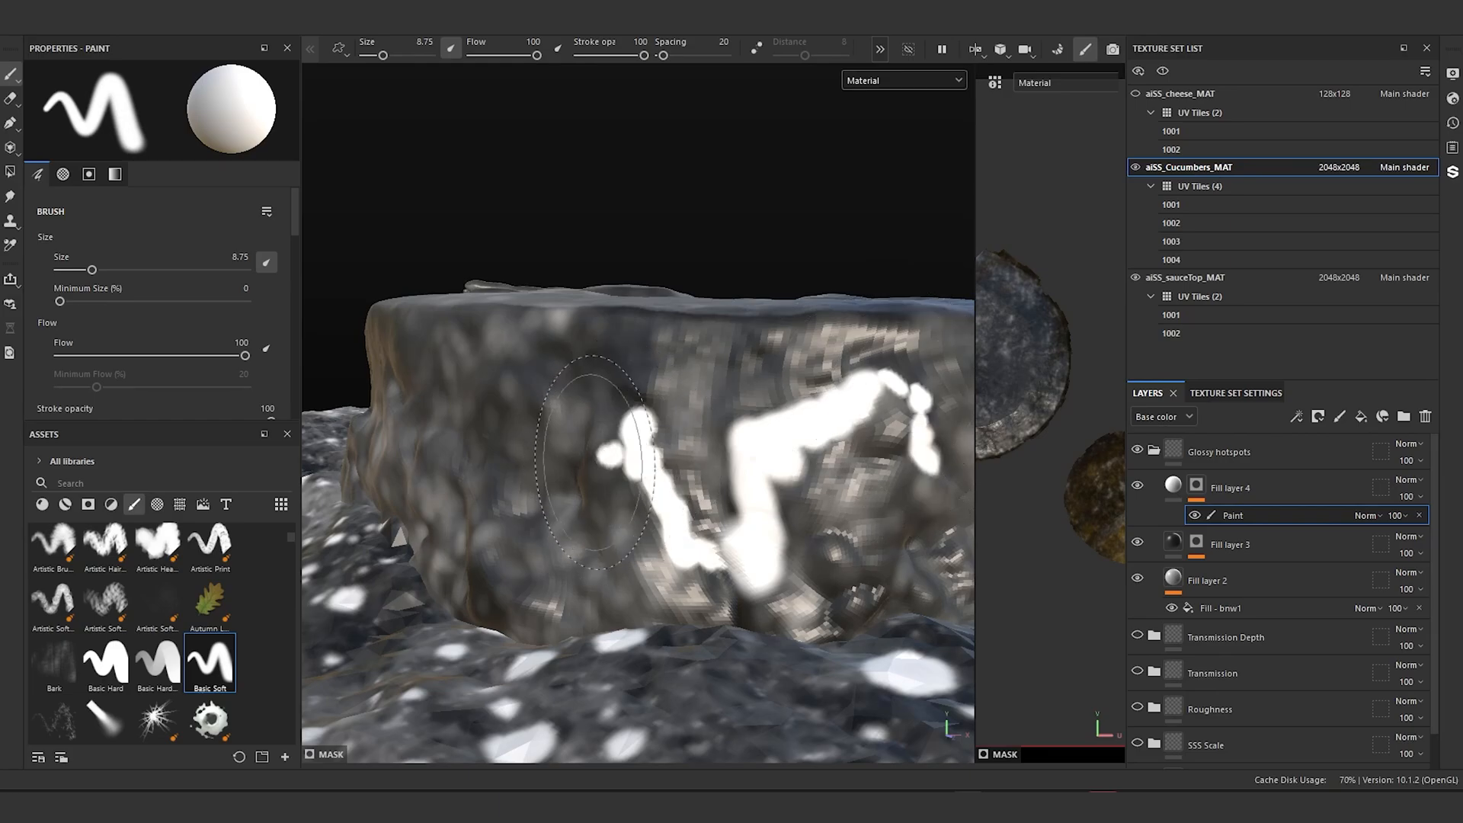
mouse_move(573, 480)
left_mouse_down()
mouse_move(598, 551)
mouse_move(582, 481)
left_mouse_up()
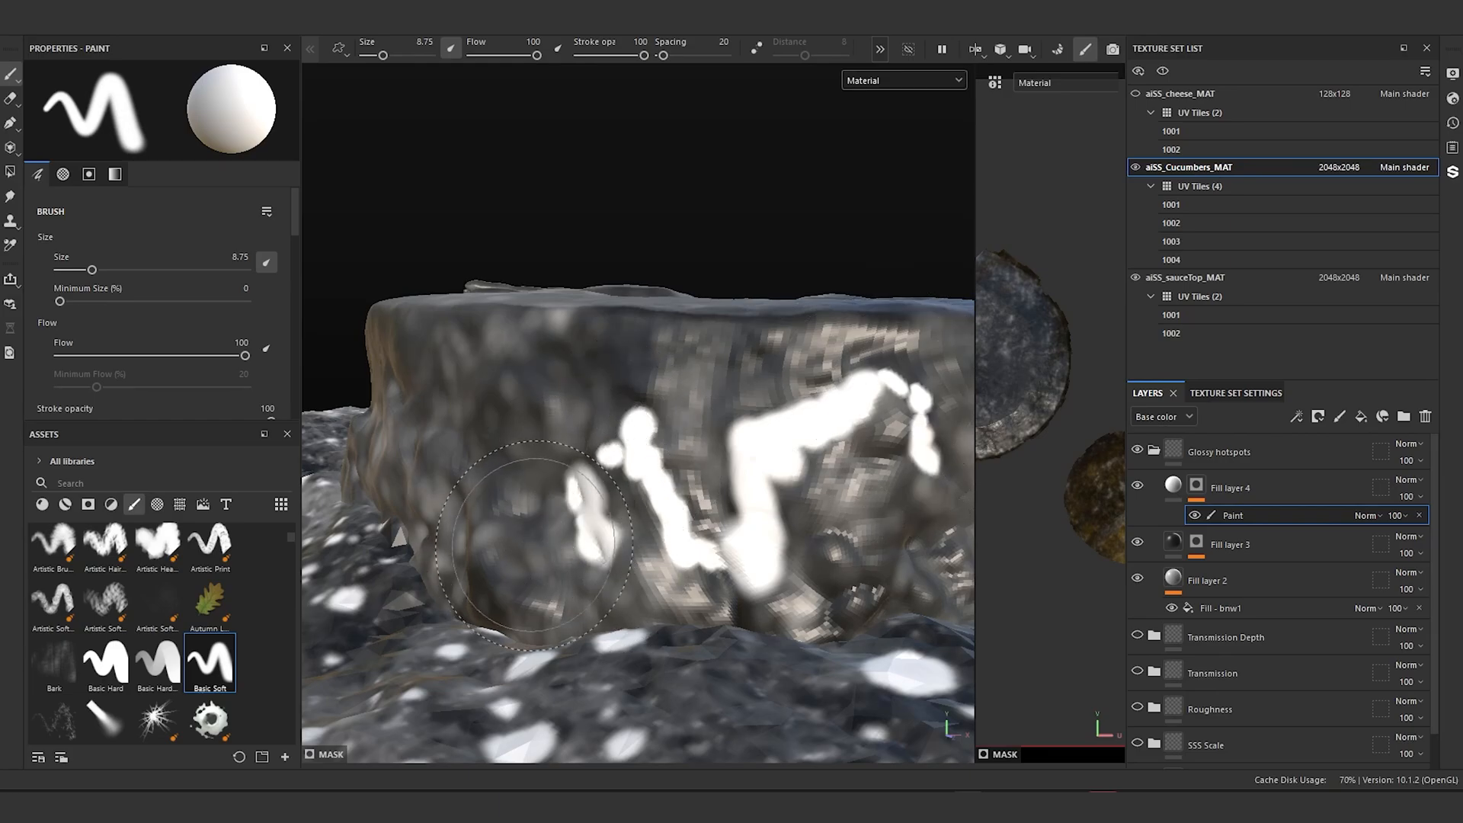
left_click_drag(543, 553, 433, 444)
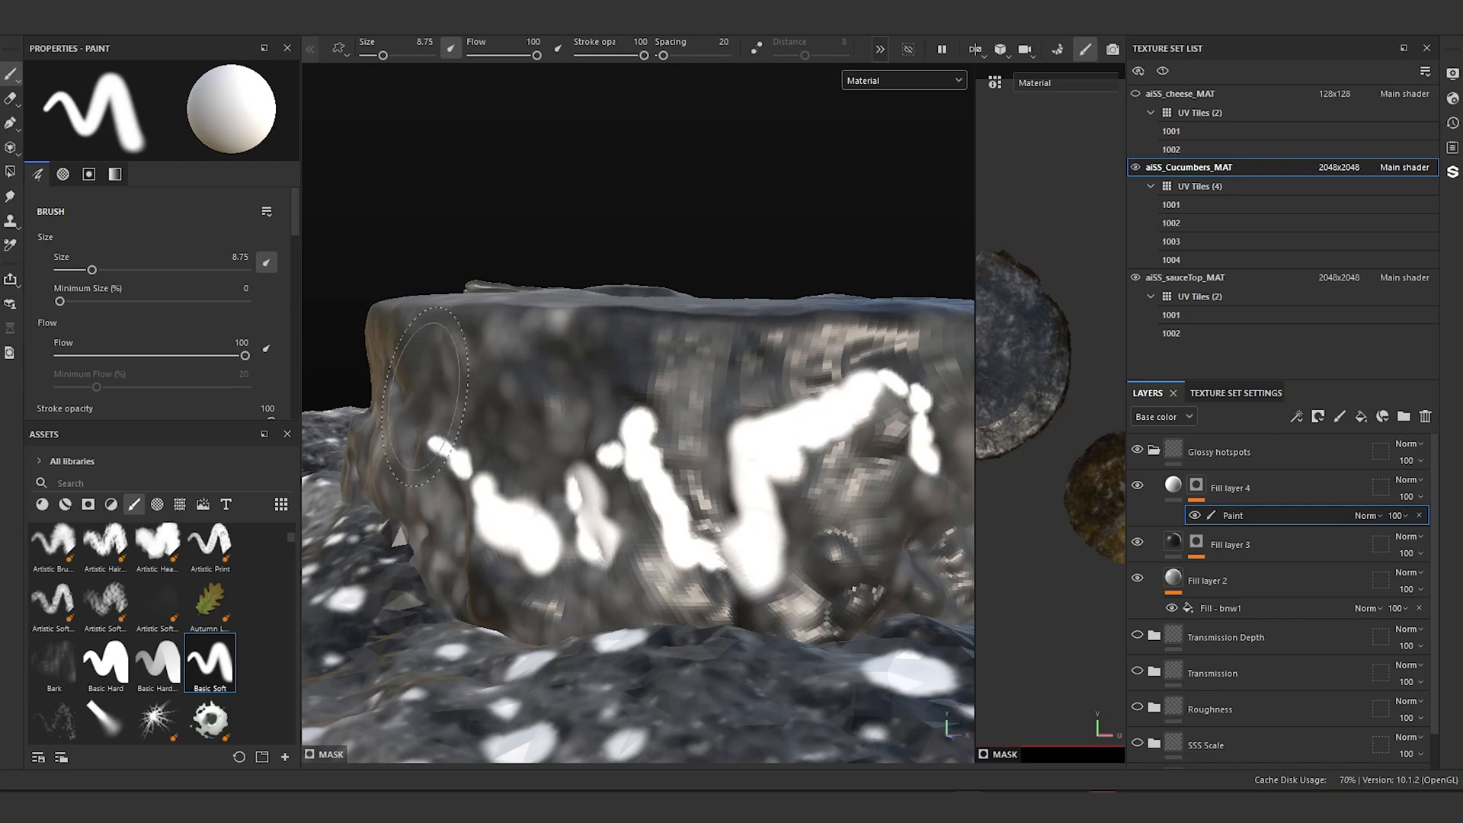
Step: Paint a large white blob and a wavy streak along the lower part of the adjoining cucumber side
scroll(474, 351, "down", 5)
scroll(743, 400, "up", 5)
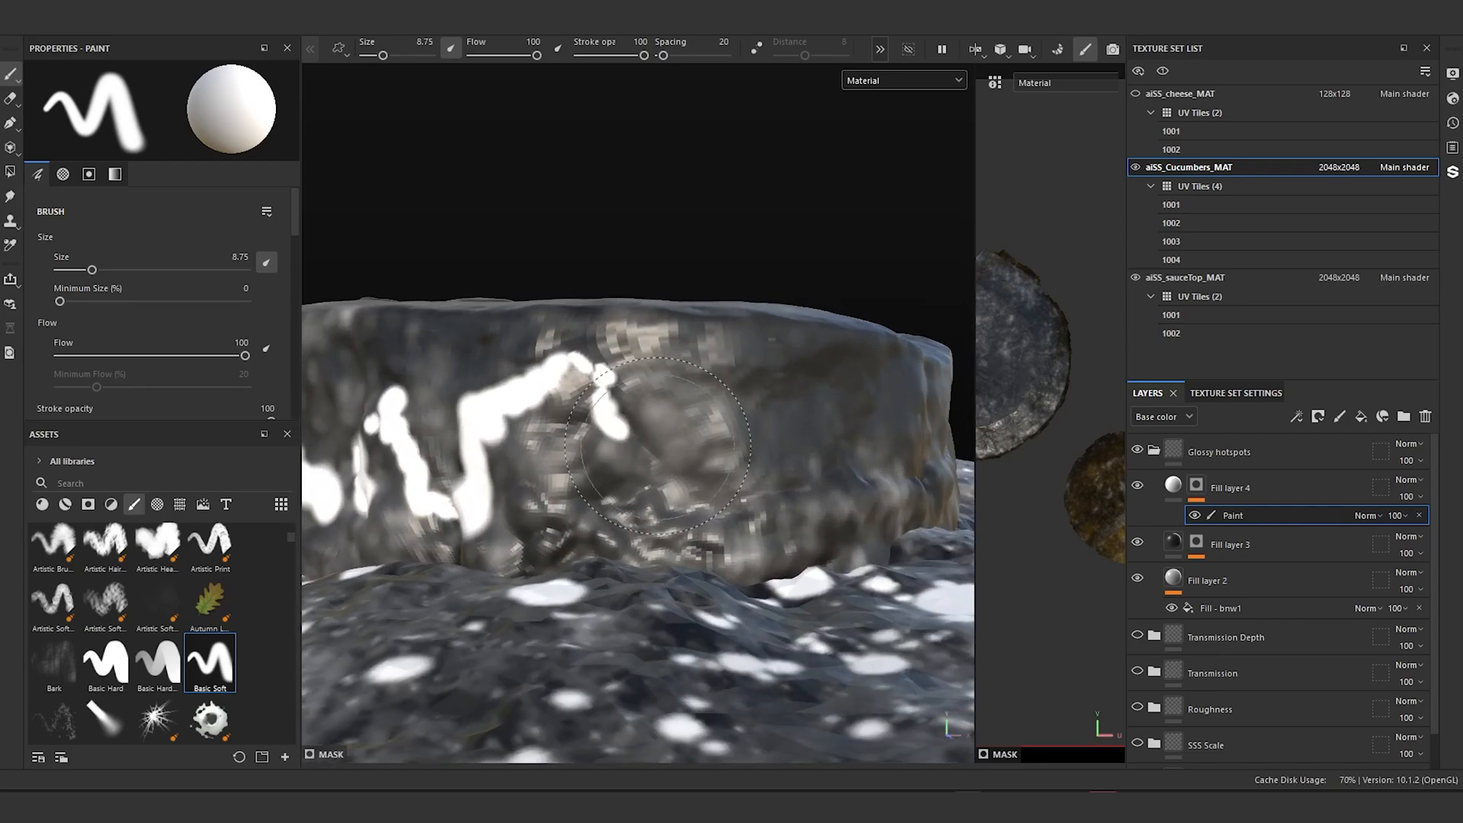
scroll(651, 431, "up", 2)
mouse_move(506, 454)
left_mouse_down()
mouse_move(499, 529)
mouse_move(587, 574)
left_mouse_up()
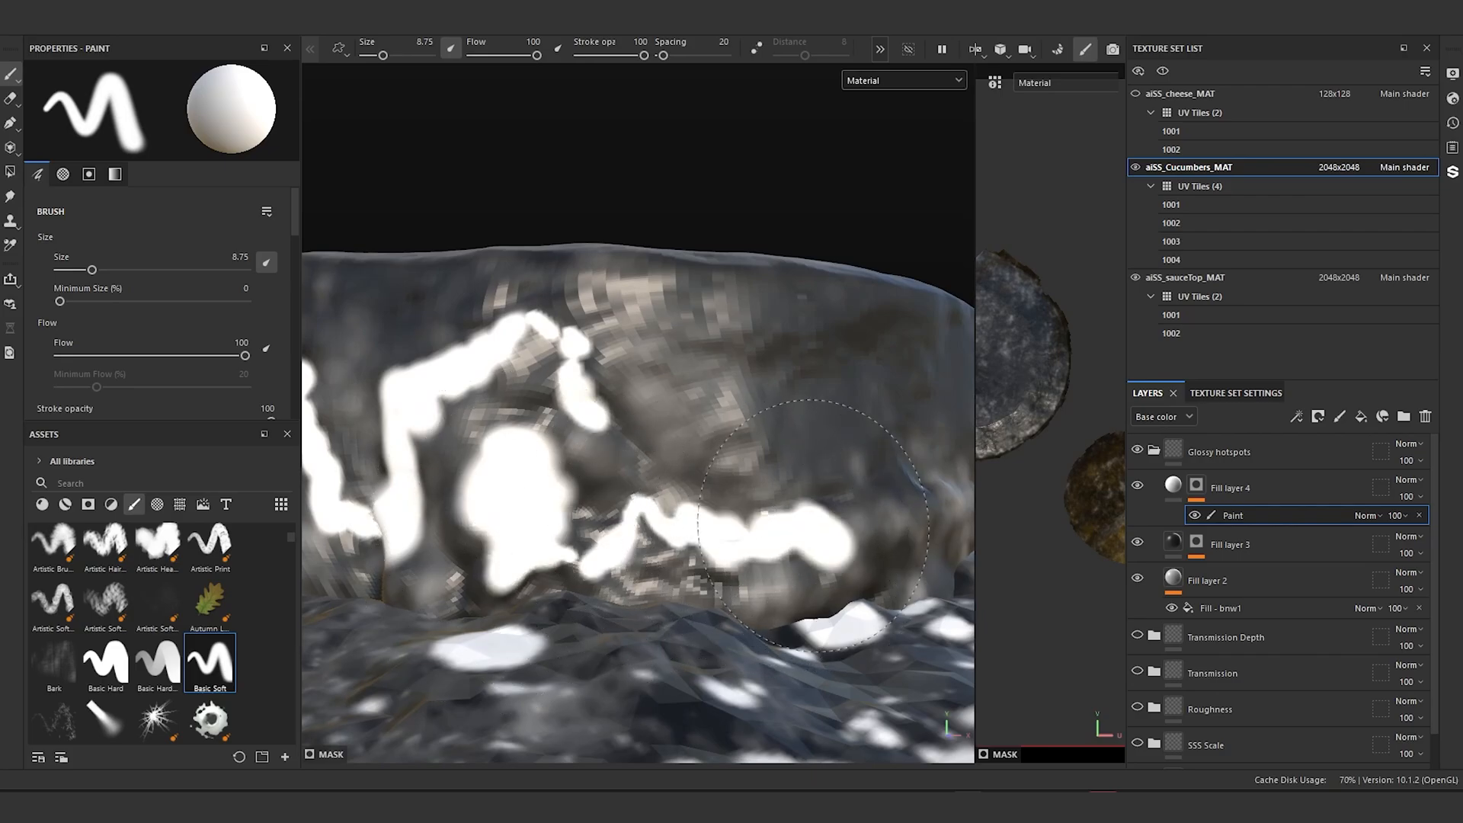
left_click_drag(861, 507, 893, 461)
Step: Continue the wavy white band around the slice onto the next stretch of its lower side
scroll(751, 450, "down", 3)
mouse_move(800, 449)
left_mouse_down("alt")
mouse_move(697, 472)
mouse_move(686, 450)
mouse_move(663, 465)
left_mouse_up("alt")
mouse_move(663, 503)
left_mouse_down()
mouse_move(877, 491)
mouse_move(670, 480)
left_mouse_up()
mouse_move(623, 518)
left_mouse_down()
mouse_move(640, 480)
mouse_move(902, 457)
left_mouse_up()
left_click_drag(903, 457, 644, 444, "alt")
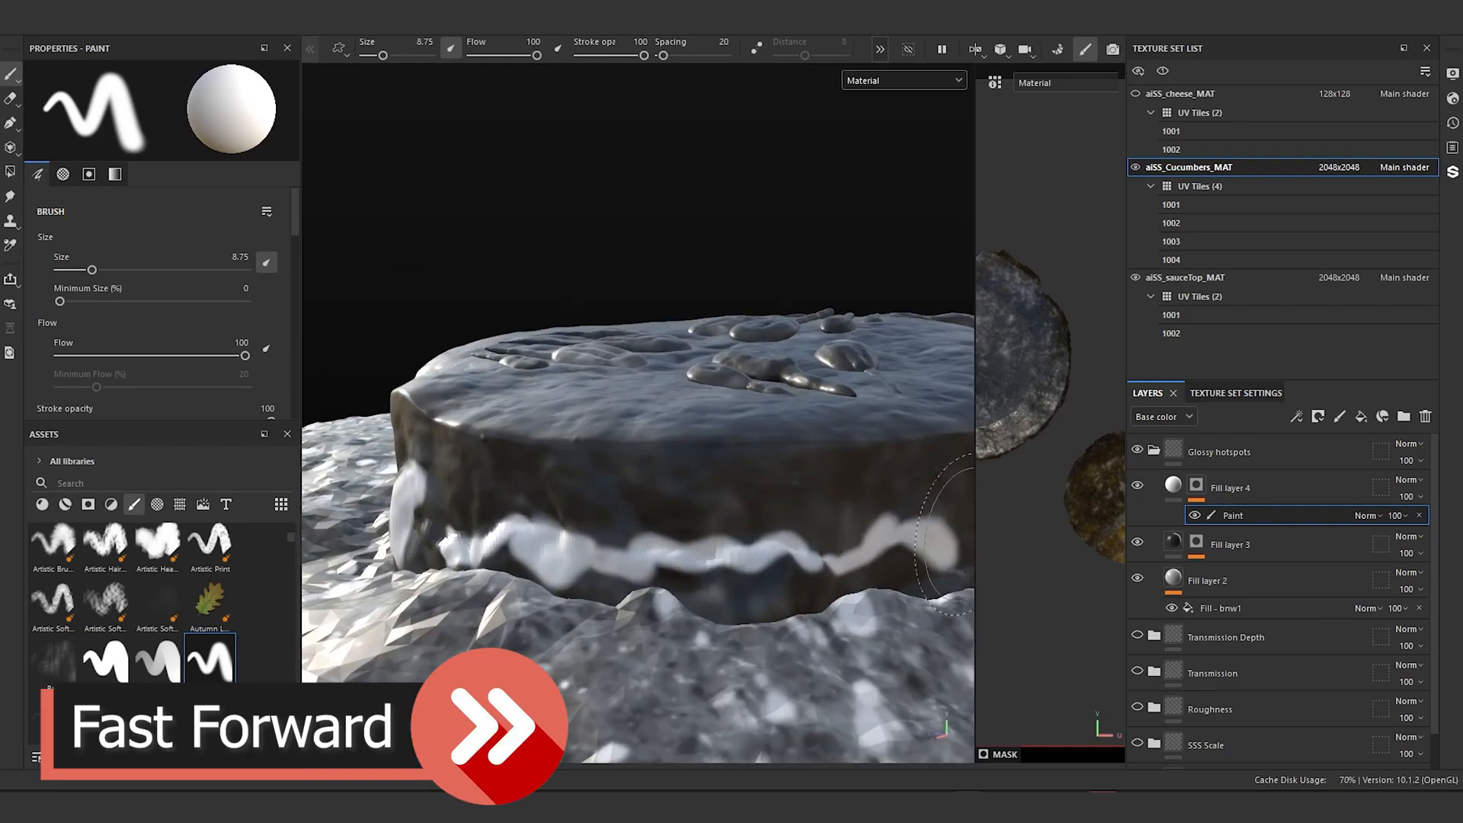
Step: Paint further uneven white strokes along the remaining lower side to carry the band around the cucumber slice
left_click_drag(952, 533, 690, 510, "alt")
left_click_drag(867, 589, 727, 556, "alt")
mouse_move(503, 563)
left_mouse_down()
mouse_move(655, 548)
mouse_move(800, 503)
mouse_move(632, 518)
left_mouse_up()
mouse_move(633, 518)
left_mouse_down()
mouse_move(723, 475)
mouse_move(846, 533)
mouse_move(665, 631)
mouse_move(829, 555)
mouse_move(885, 606)
left_mouse_up()
Step: Set the brush size to 3.11 and paint a thin white line along the first cucumber slice's bottom edge
scroll(876, 536, "down", 2)
scroll(666, 632, "up", 4)
right_click_drag(884, 606, 759, 586, "ctrl")
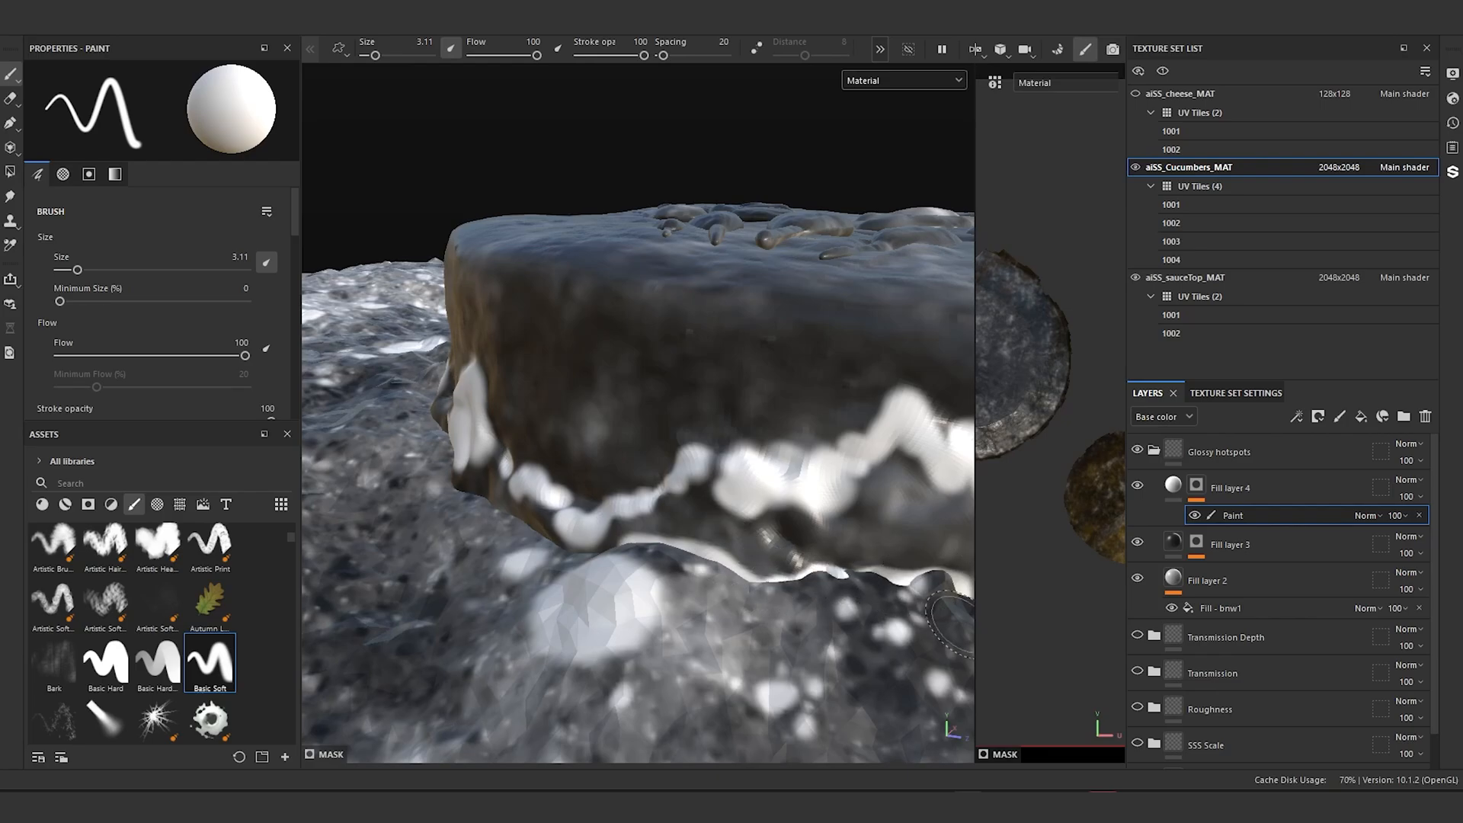
left_click_drag(961, 623, 650, 454, "alt")
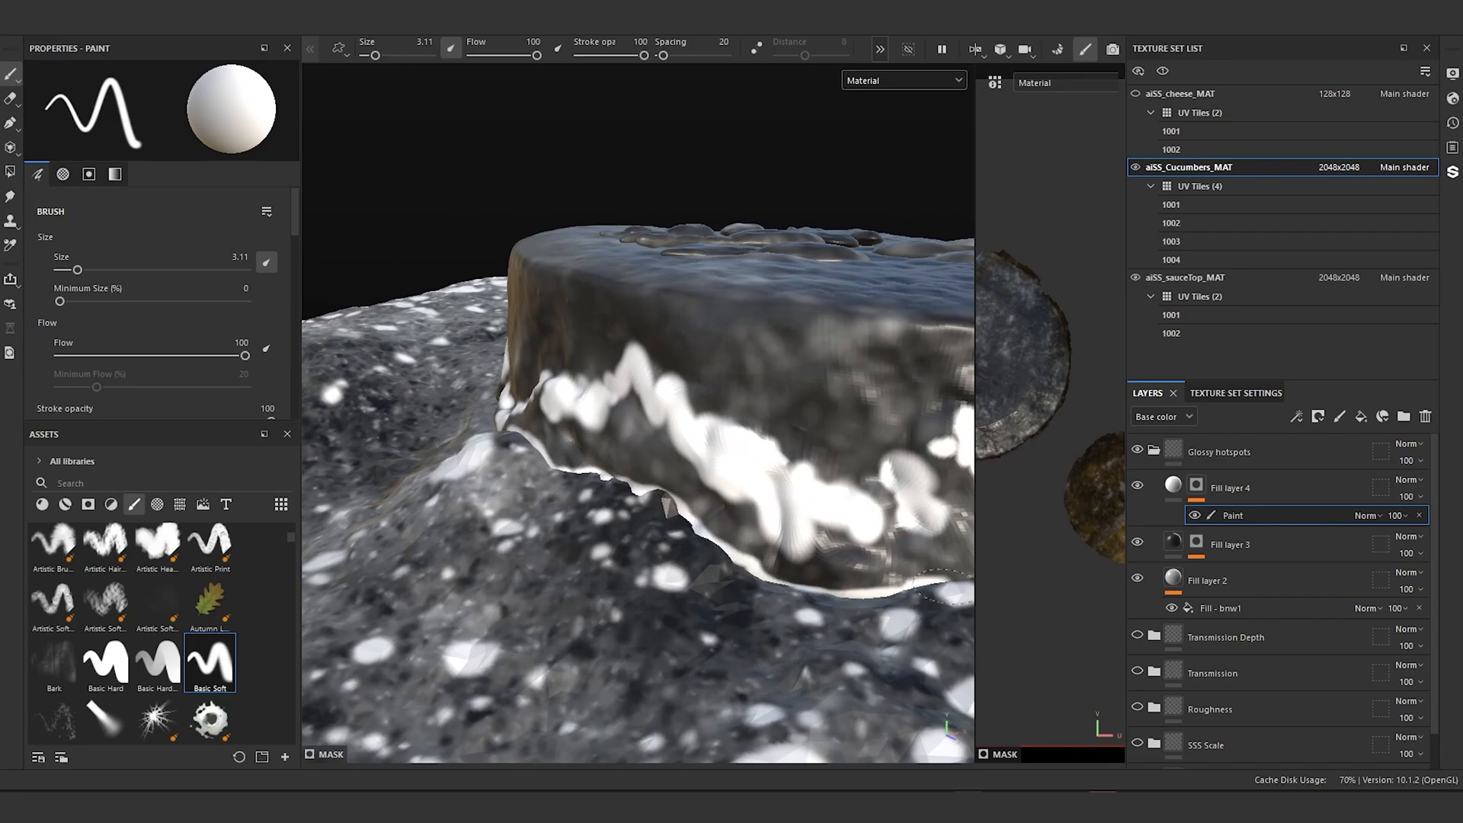
mouse_move(767, 573)
left_mouse_down("alt")
mouse_move(592, 621)
mouse_move(487, 568)
left_mouse_up("alt")
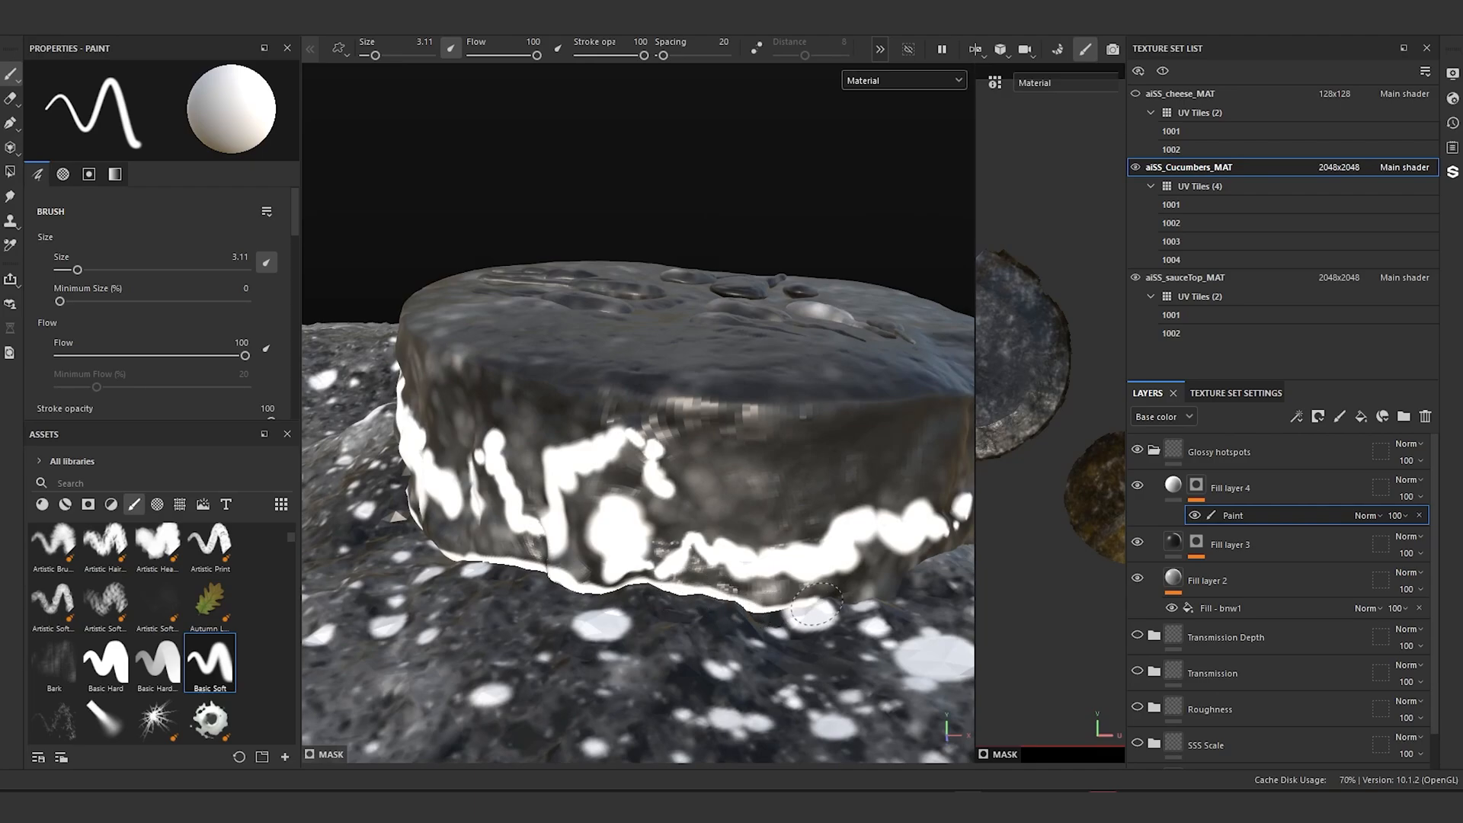
Step: Extend the thin white rim along the adjoining stretch of the slice's bottom edge, below the wide white blobs
left_click_drag(757, 515, 755, 555, "alt")
middle_click_drag(755, 555, 700, 588, "alt")
scroll(699, 588, "up", 2)
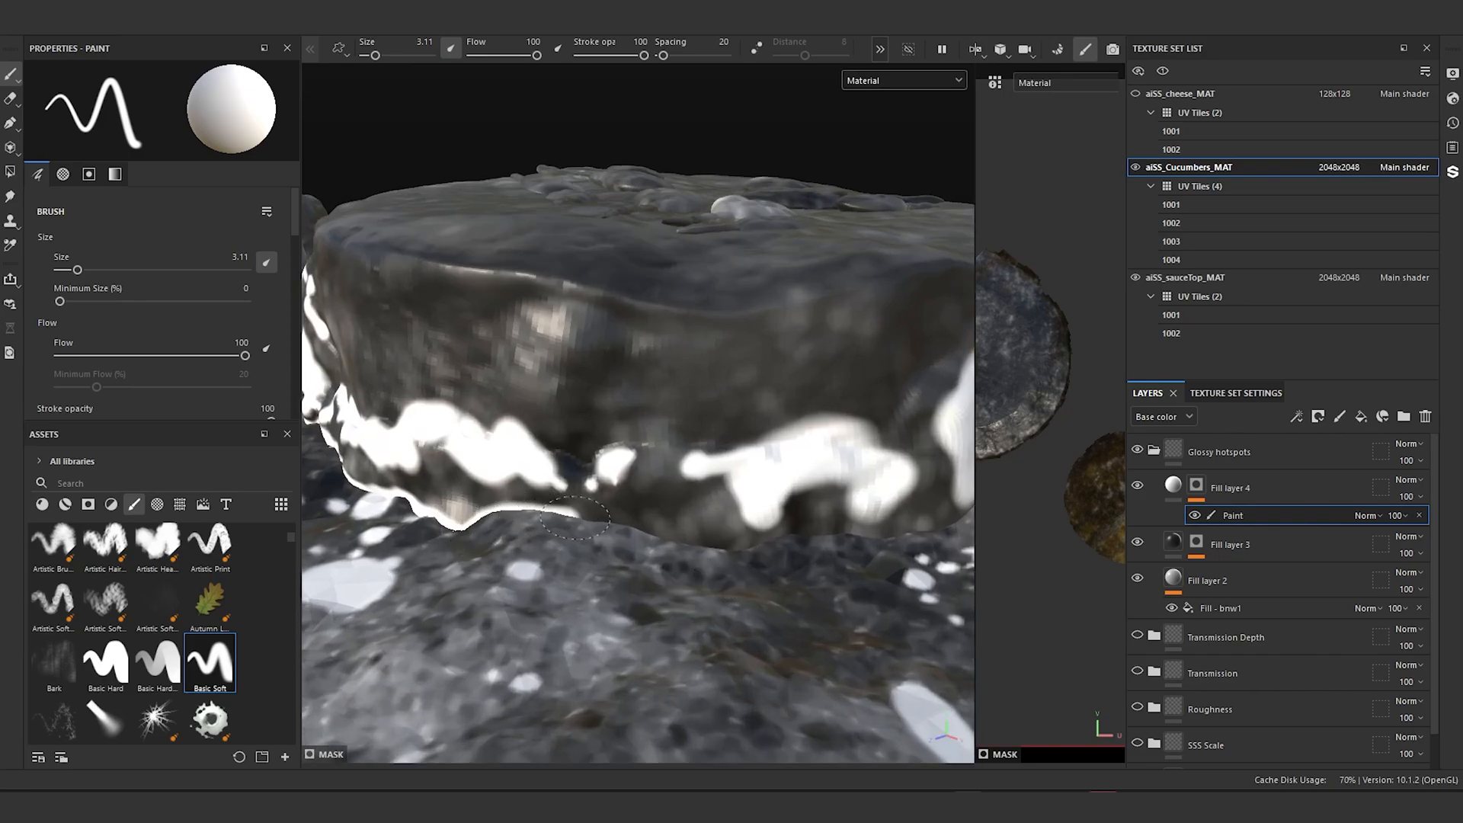
mouse_move(576, 518)
left_mouse_down()
mouse_move(745, 544)
mouse_move(866, 537)
left_mouse_up()
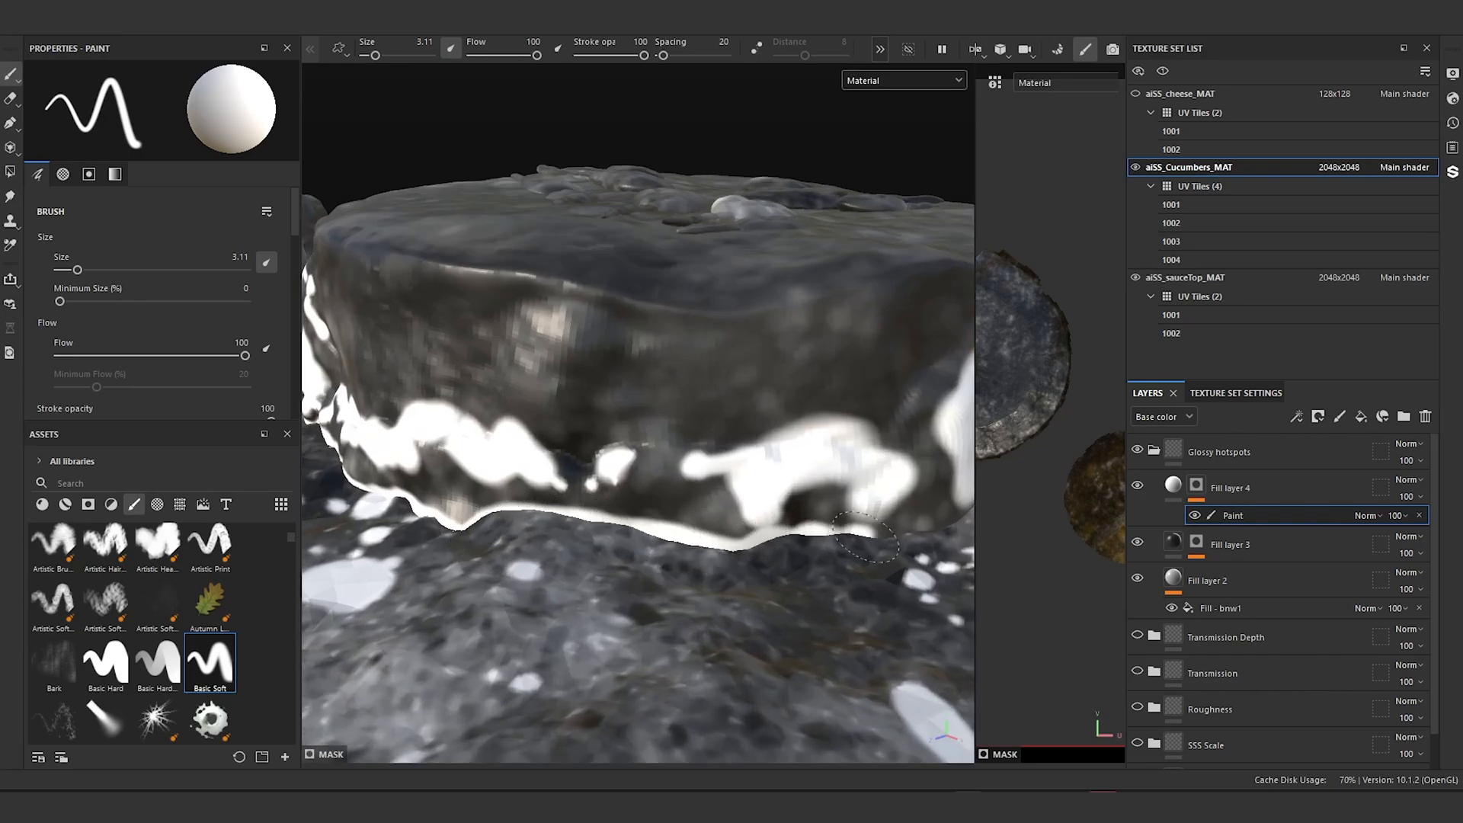
Step: Paint the remaining stretches of the first slice's bottom edge white to carry the rim around its base
scroll(768, 380, "down", 3)
left_click_drag(793, 396, 686, 389, "alt")
middle_click_drag(1089, 351, 861, 449, "alt")
middle_click_drag(647, 412, 431, 442, "alt")
right_click_drag(431, 442, 497, 446, "alt")
left_click_drag(497, 446, 550, 453, "alt")
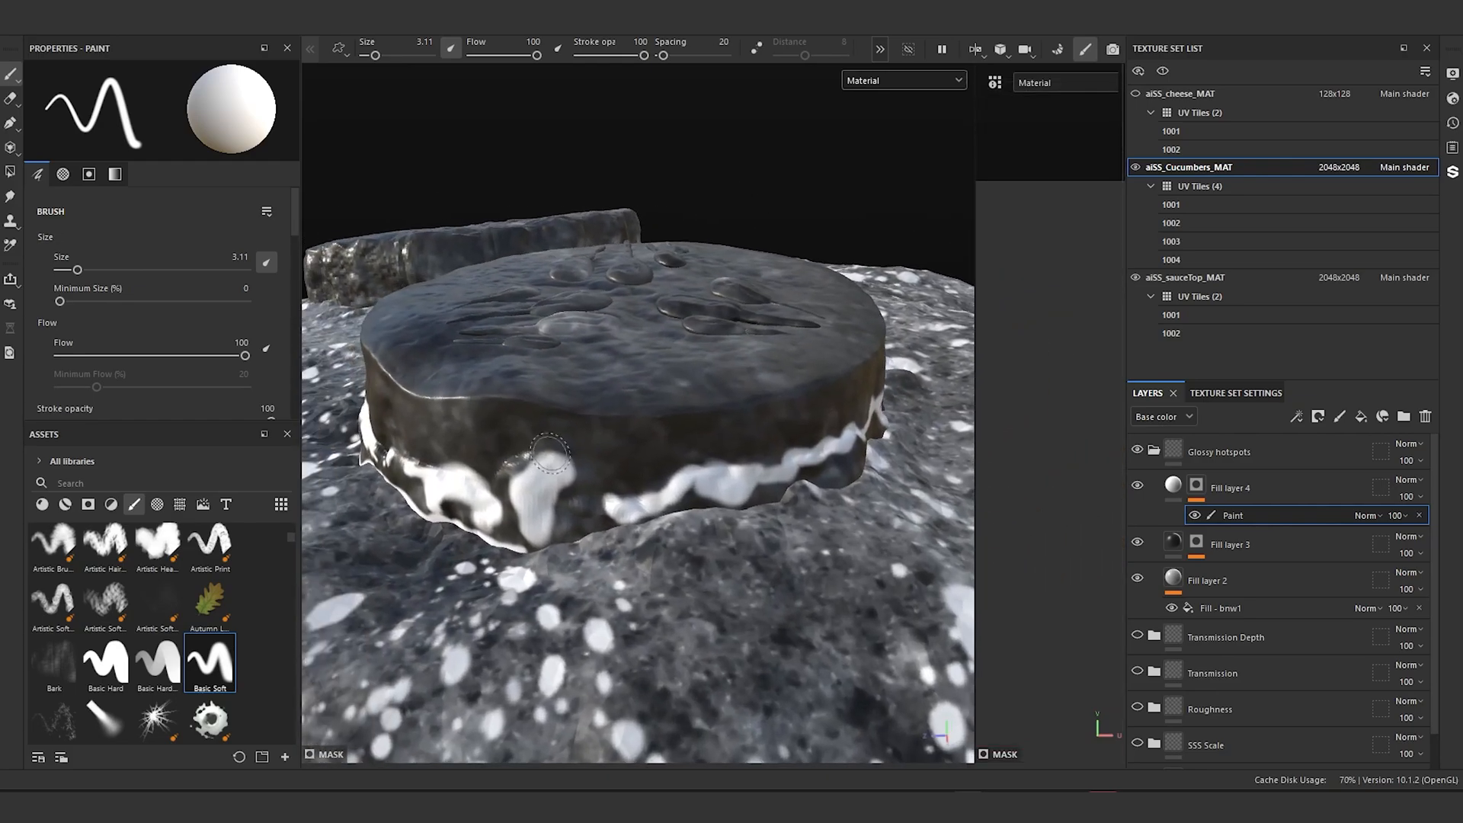
mouse_move(544, 563)
left_mouse_down()
mouse_move(868, 453)
mouse_move(572, 652)
mouse_move(896, 637)
mouse_move(685, 526)
left_mouse_up()
right_click_drag(685, 526, 755, 495, "alt")
left_click_drag(755, 495, 670, 488)
right_click_drag(671, 487, 609, 502, "alt")
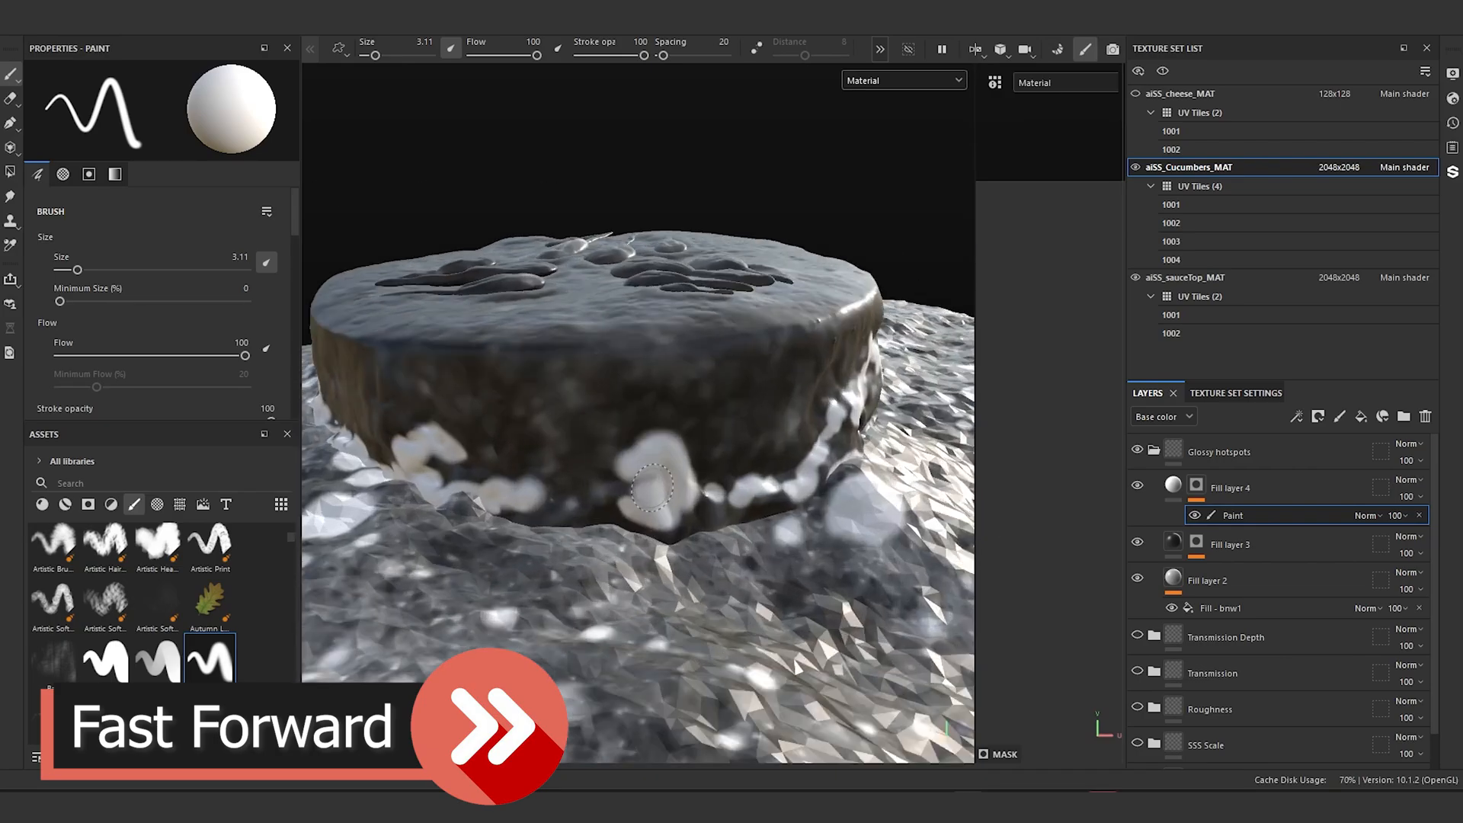
left_click_drag(610, 503, 663, 458, "alt")
mouse_move(662, 457)
left_mouse_down()
mouse_move(728, 540)
mouse_move(678, 503)
left_mouse_up()
Step: Paint a thin white line along the bottom edge of the second, ridged cucumber slice
right_click_drag(678, 503, 564, 434, "alt")
middle_click_drag(564, 434, 488, 396, "alt")
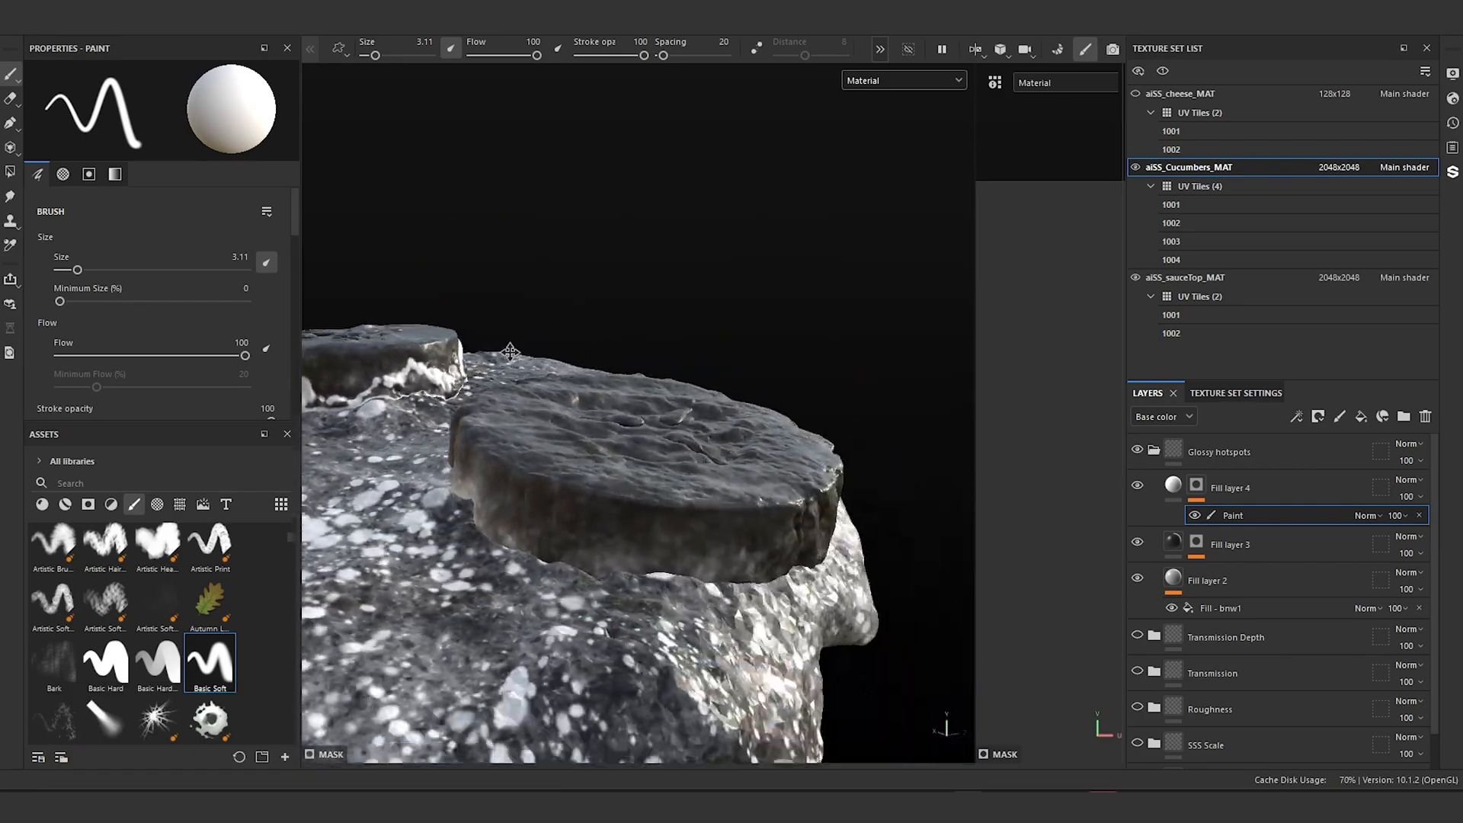
right_click_drag(487, 396, 549, 470, "alt")
left_click_drag(549, 471, 868, 403, "alt")
mouse_move(563, 390)
left_mouse_down("alt")
mouse_move(638, 523)
mouse_move(922, 533)
left_mouse_up("alt")
left_click_drag(579, 464, 663, 509)
right_click_drag(662, 509, 579, 457, "alt")
left_click_drag(579, 457, 495, 472, "alt")
right_click_drag(495, 472, 437, 490, "alt")
mouse_move(437, 490)
left_mouse_down()
mouse_move(651, 569)
mouse_move(945, 564)
mouse_move(630, 498)
left_mouse_up()
right_click_drag(630, 498, 655, 455, "alt")
mouse_move(613, 550)
left_mouse_down()
mouse_move(896, 491)
mouse_move(631, 475)
left_mouse_up()
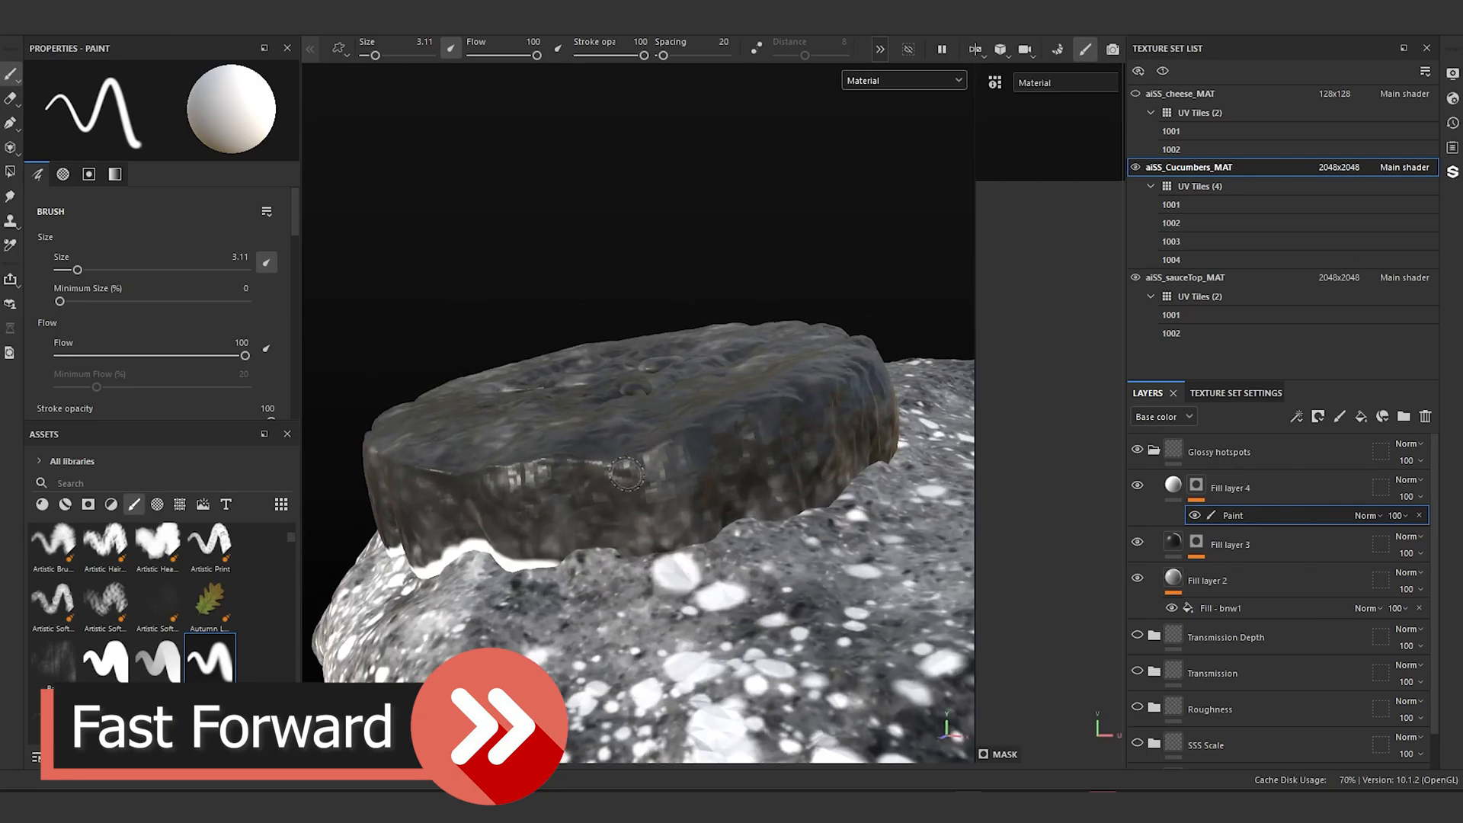
Step: Continue the thin white rim around the rest of the ridged slice's base
mouse_move(557, 559)
left_mouse_down()
mouse_move(809, 517)
mouse_move(609, 502)
left_mouse_up()
right_click_drag(610, 502, 663, 476, "alt")
left_click_drag(529, 541, 823, 485)
right_click_drag(823, 484, 723, 457, "alt")
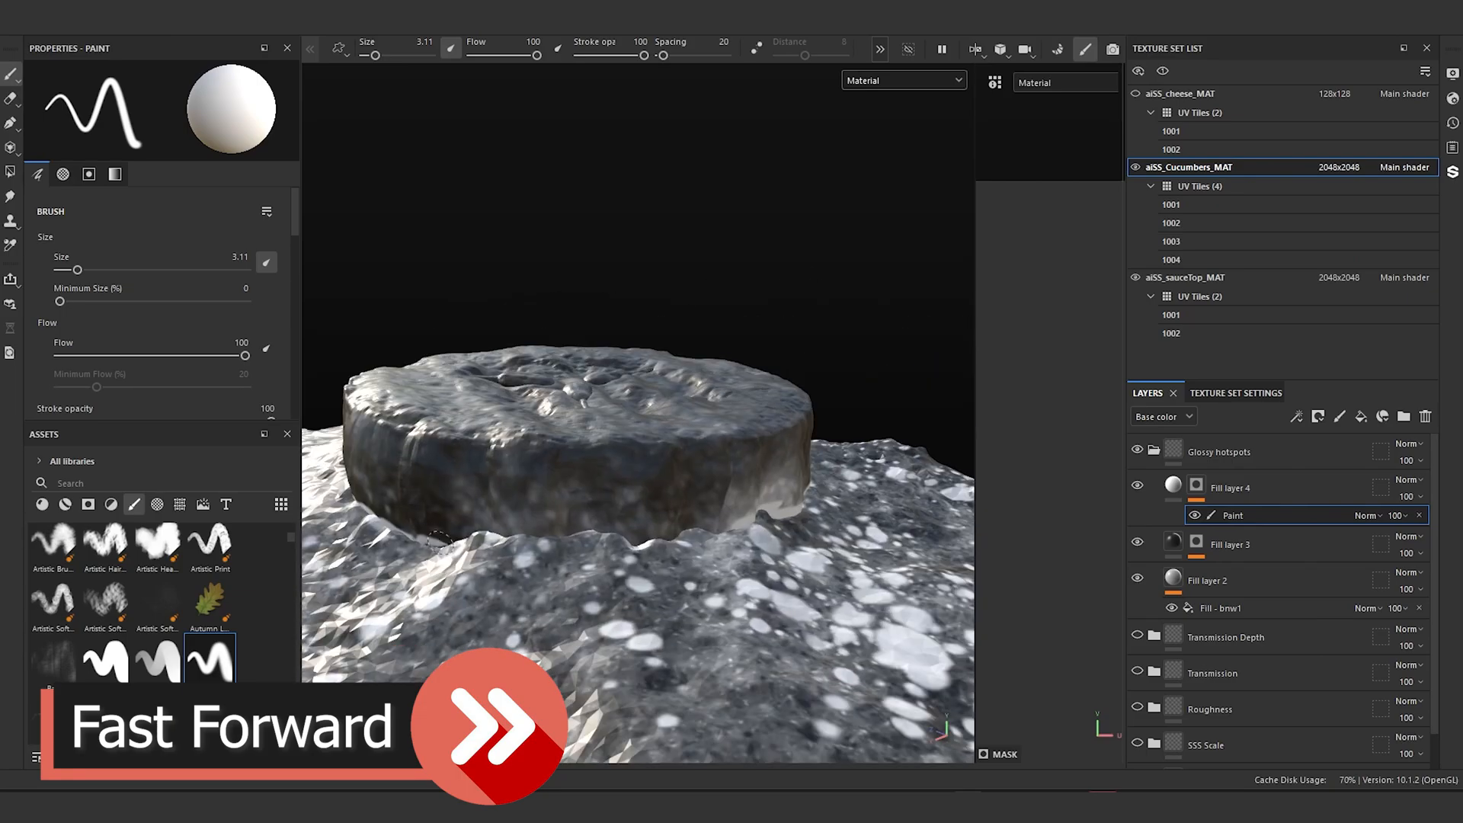
mouse_move(449, 533)
left_mouse_down()
mouse_move(727, 533)
mouse_move(407, 446)
mouse_move(455, 449)
mouse_move(501, 476)
left_mouse_up()
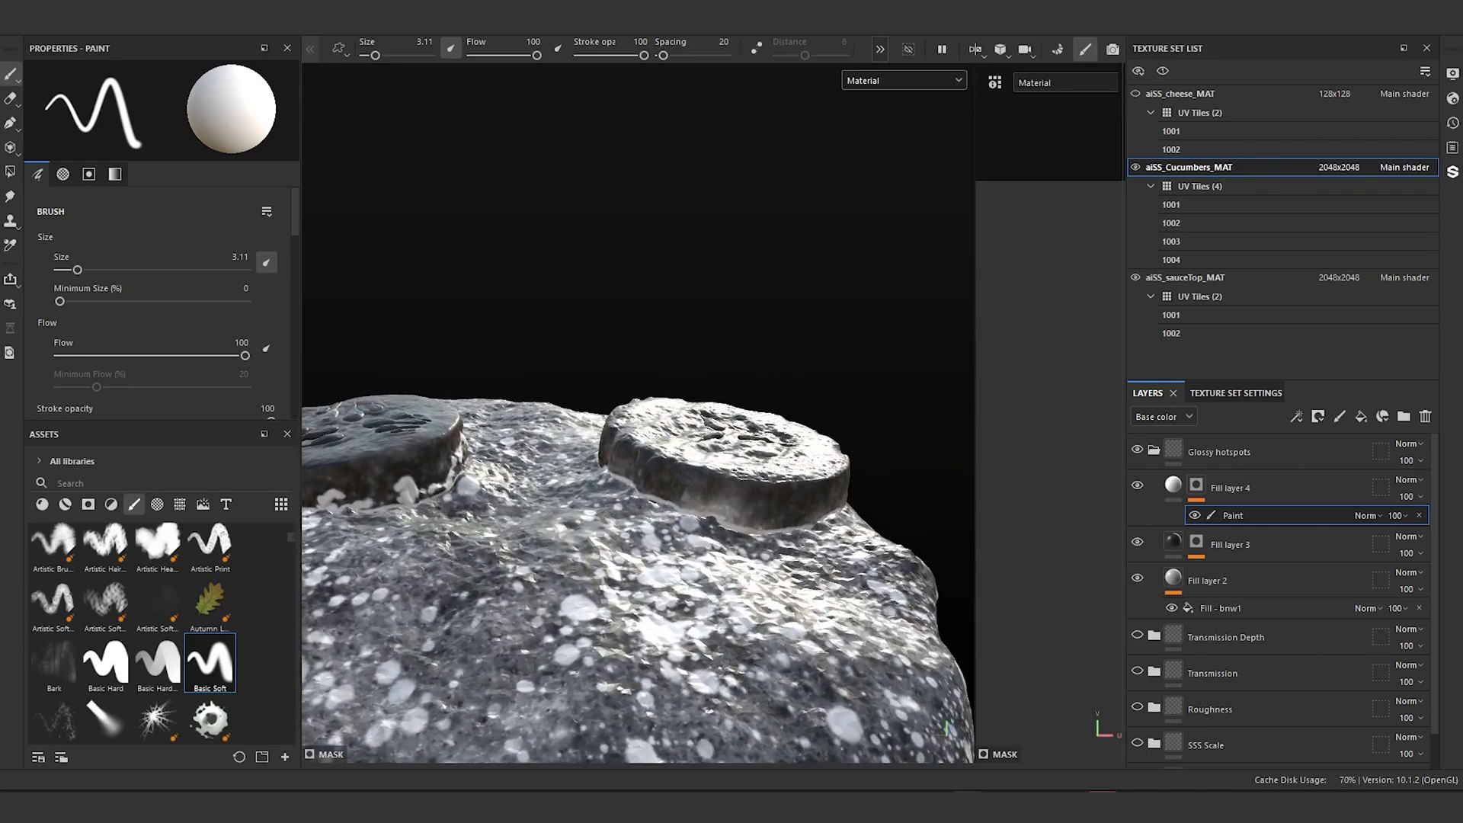
Step: Copy the cucumber set's Fill layer 4 into the aiSS_sauceTop_MAT Glossy hotspots folder, above the Pollock layer
left_click_drag(754, 437, 1199, 339, "alt")
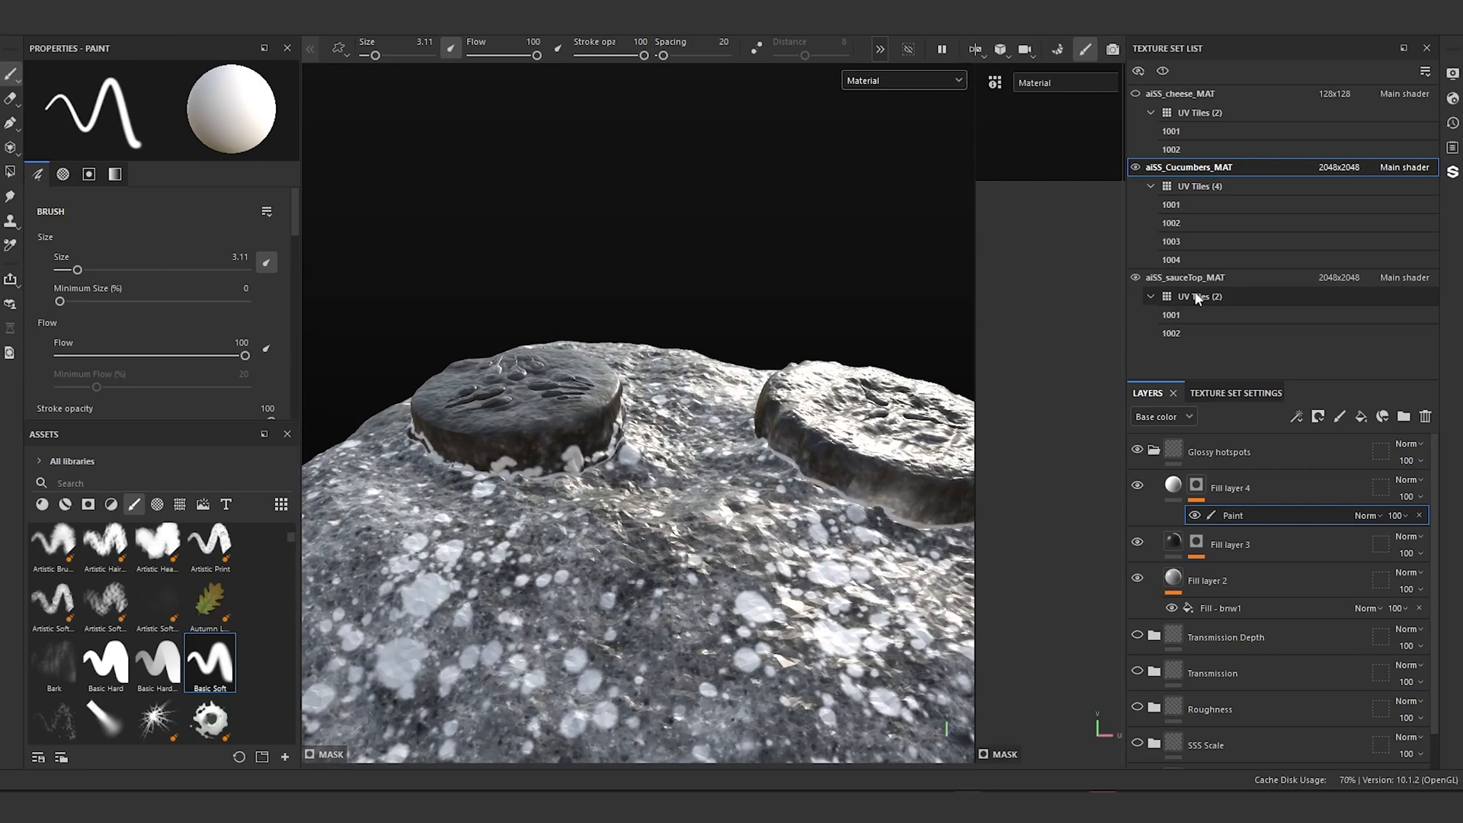
left_click(1172, 485)
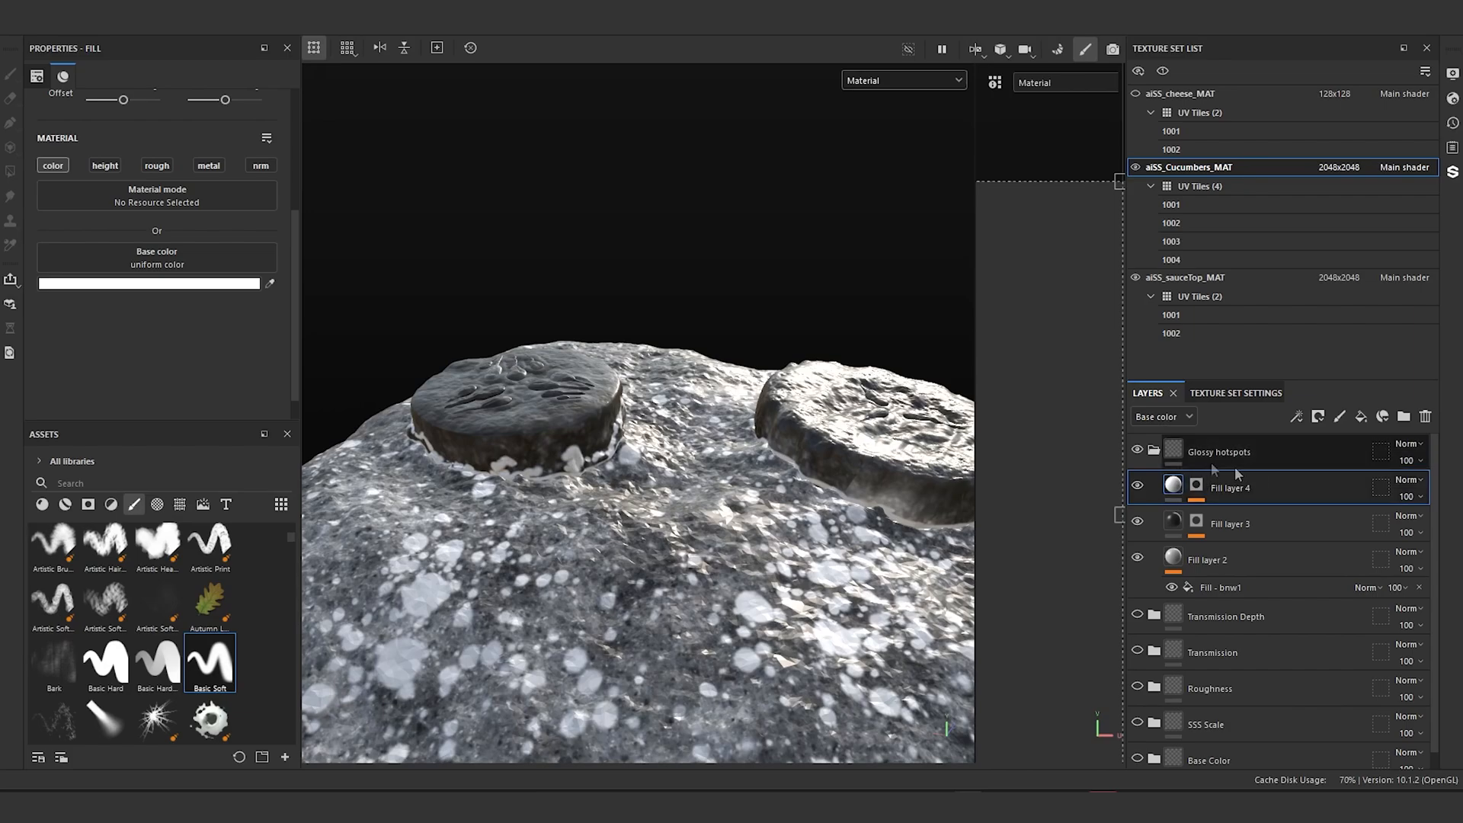
left_click(1191, 279)
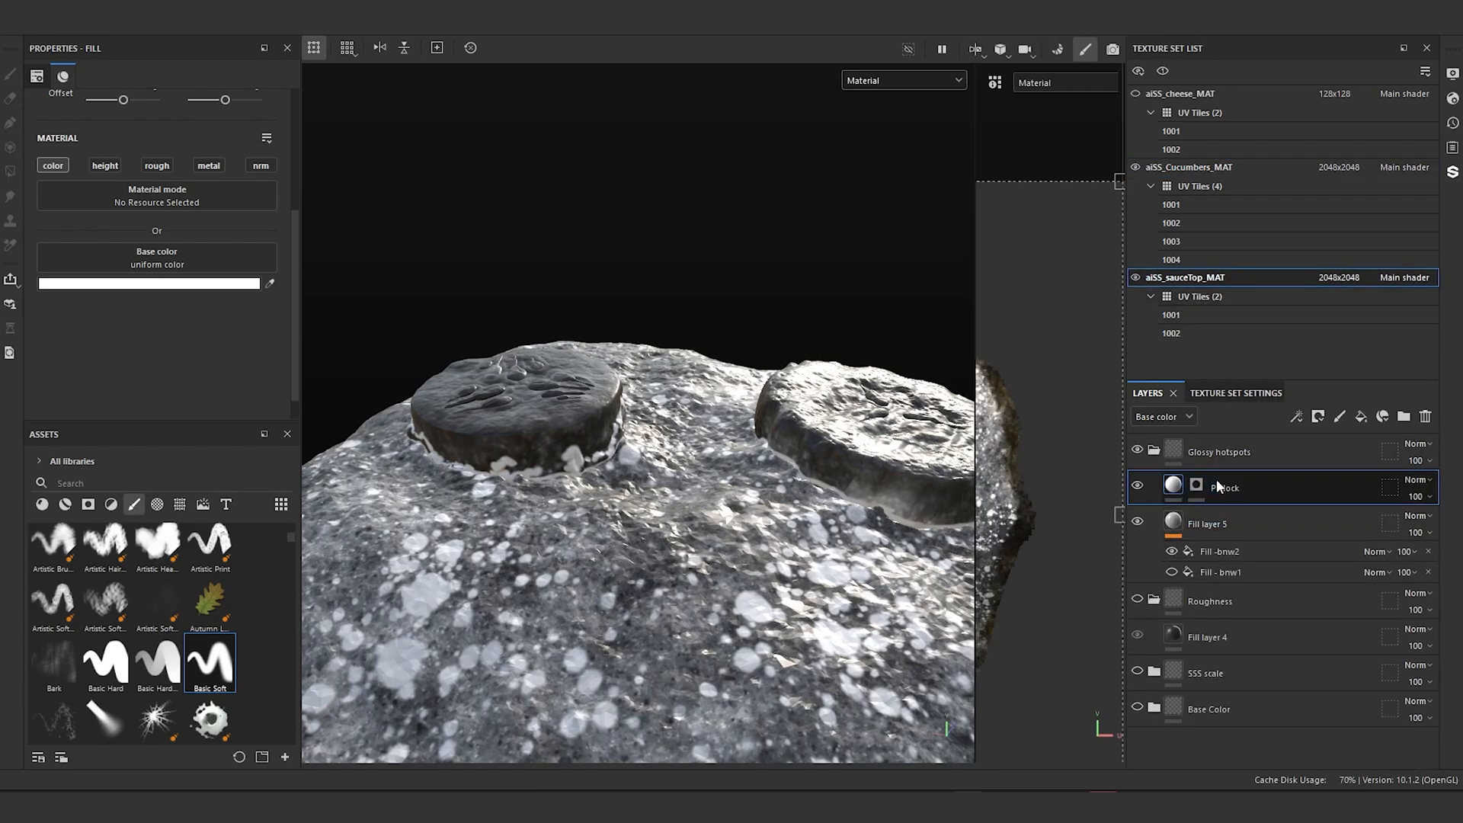
key("ctrl+v")
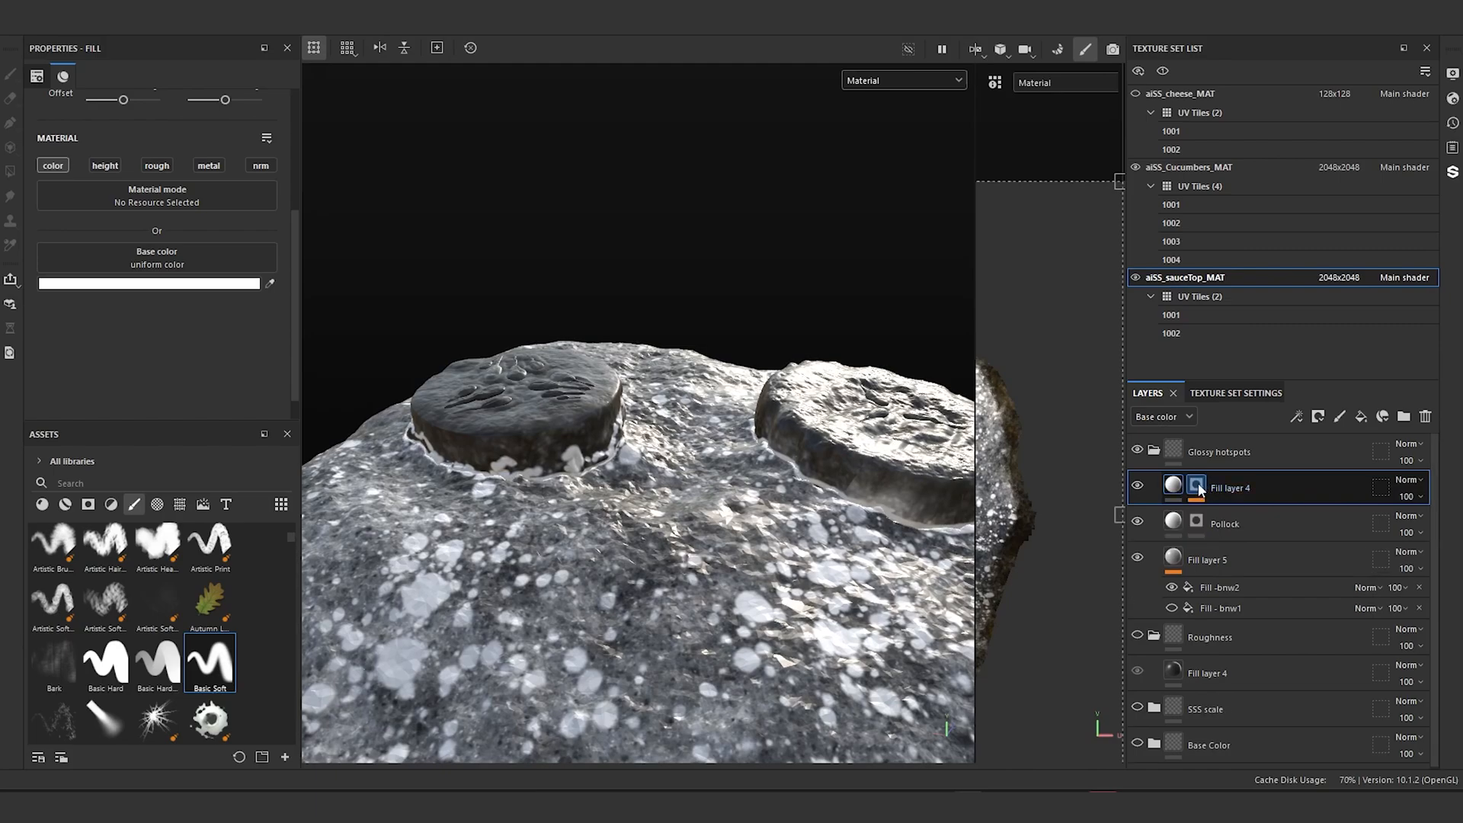
Step: Reset the mask content of the pasted Fill layer 4 and add a fresh Paint effect to the mask
right_click(1197, 486)
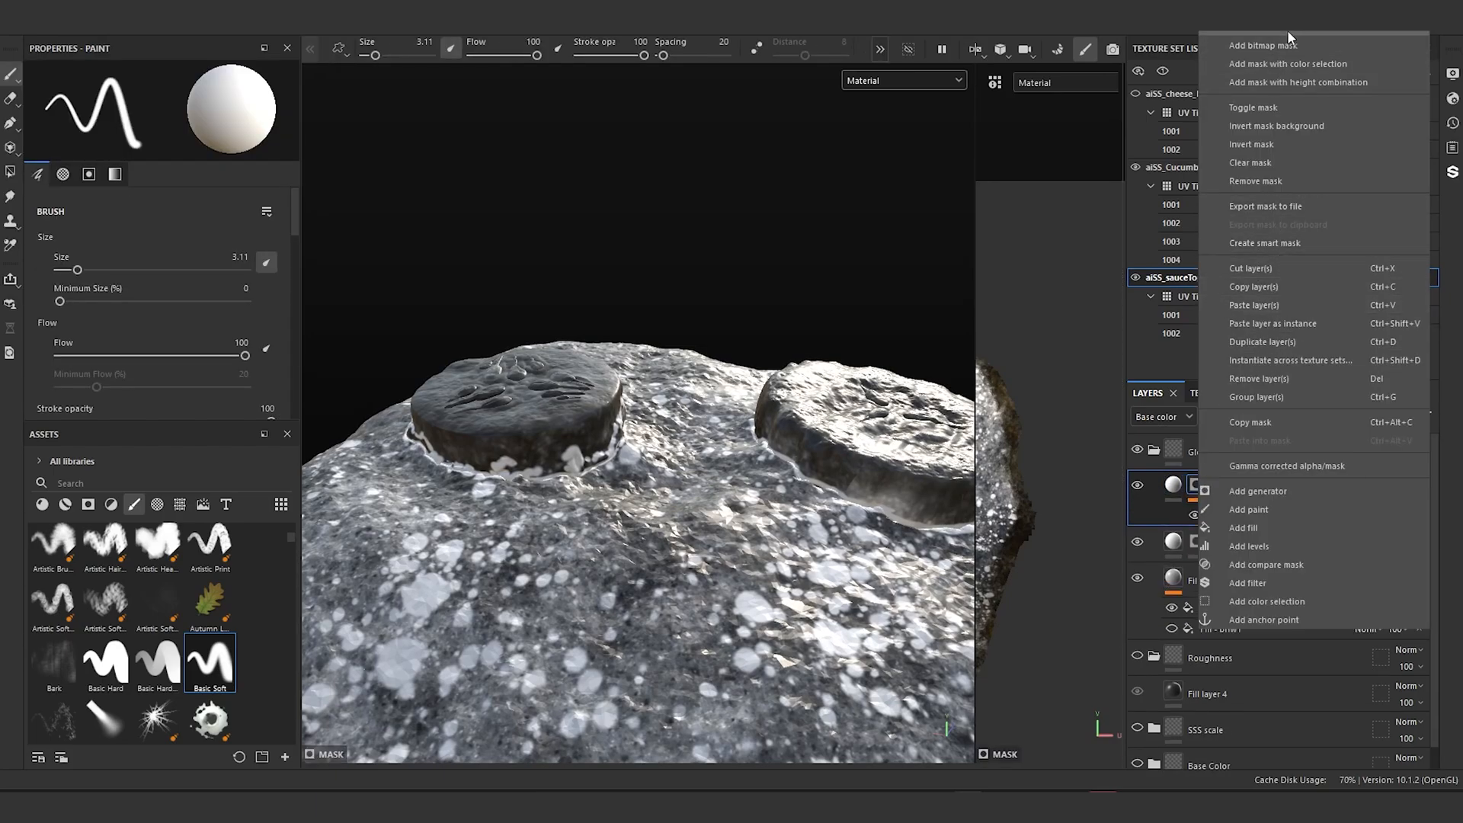
right_click(1196, 483)
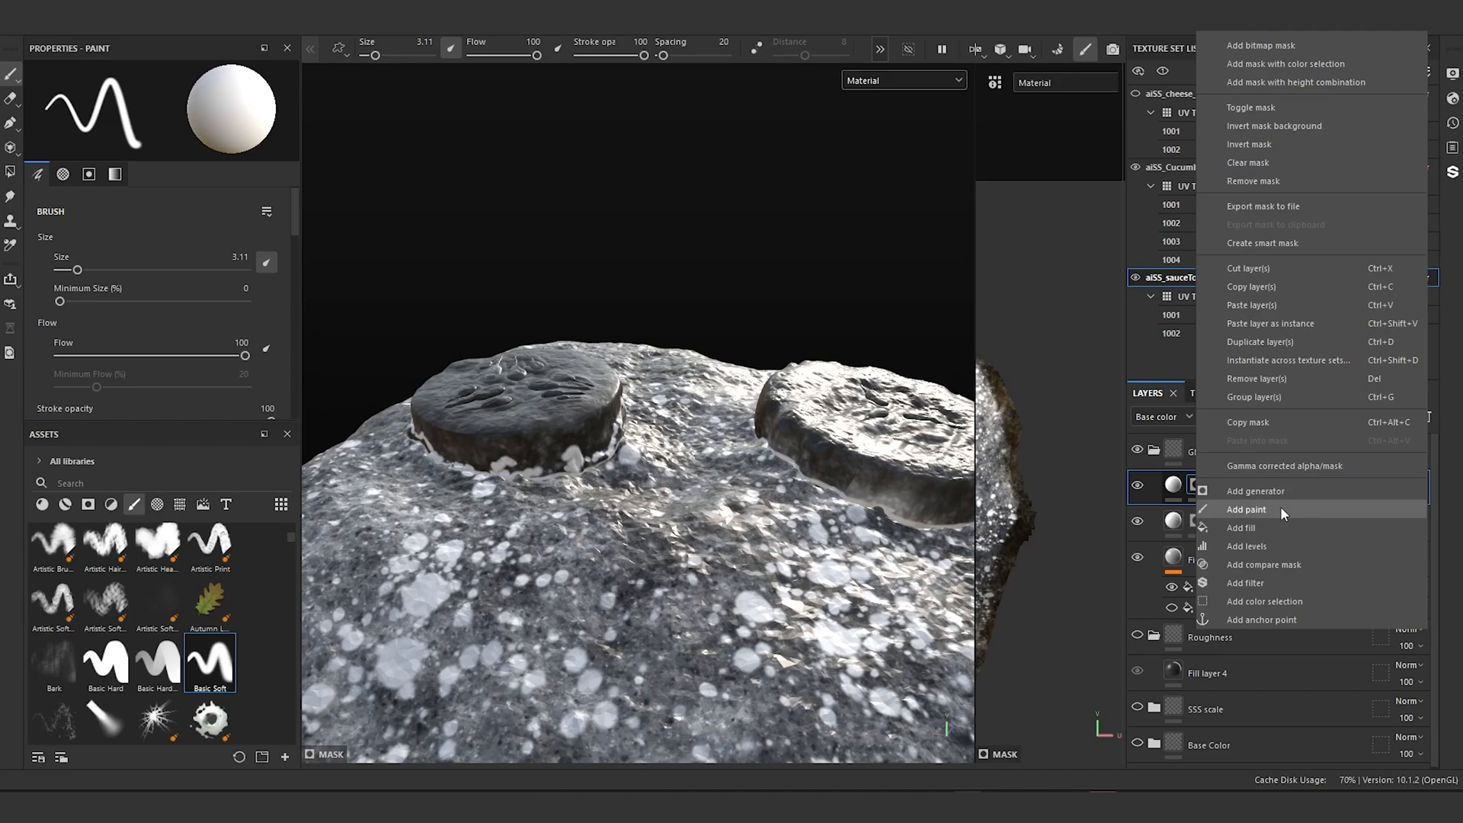
left_click(1281, 509)
Step: Paint a thin white line on the sauce where it meets the base of the ridged cucumber slice
left_click_drag(747, 445, 579, 449, "alt")
scroll(579, 450, "up", 3)
left_click_drag(579, 381, 592, 414, "alt")
middle_click_drag(592, 413, 592, 401, "alt")
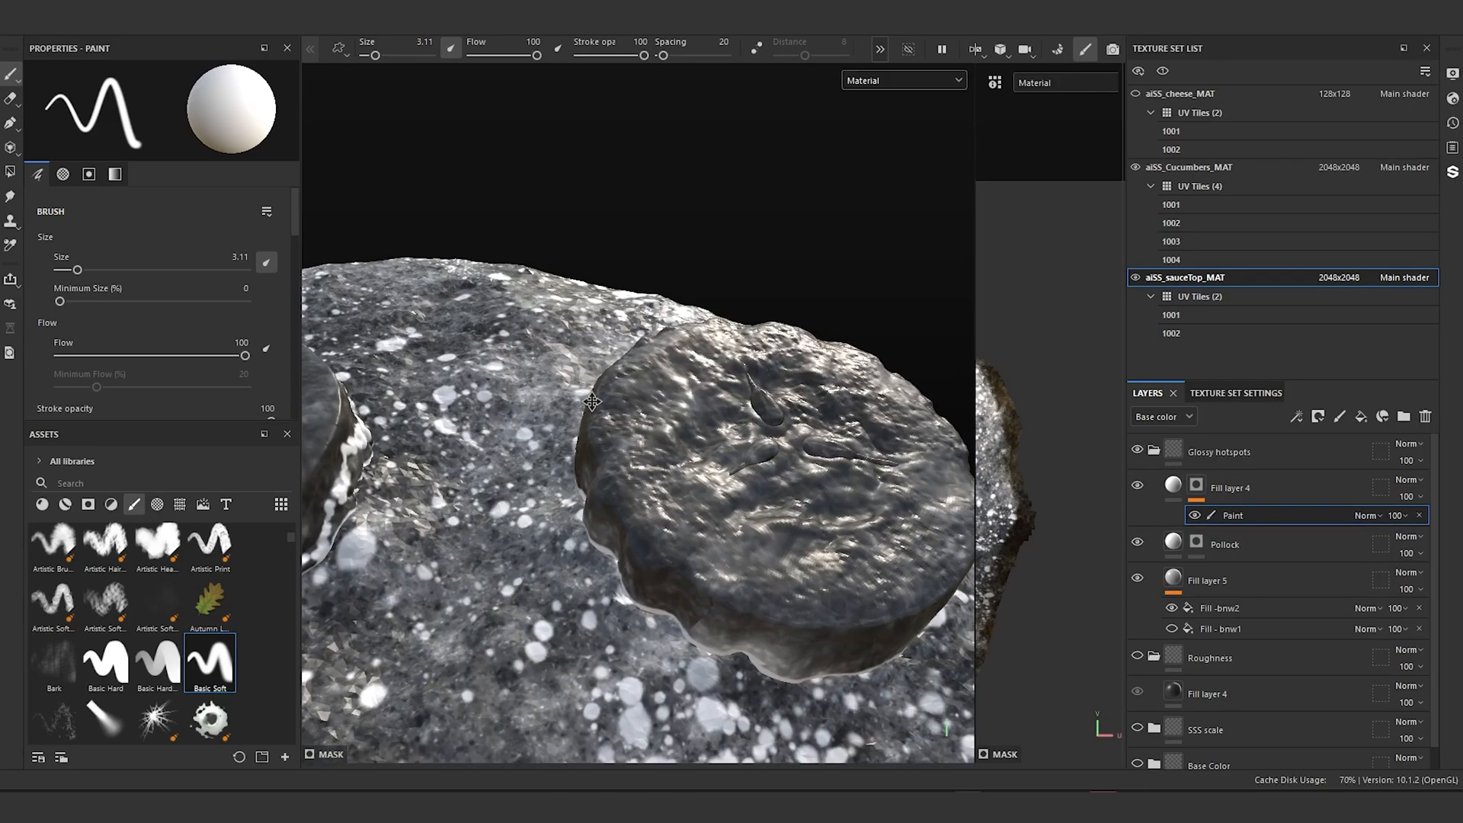
left_click_drag(592, 401, 696, 382, "alt")
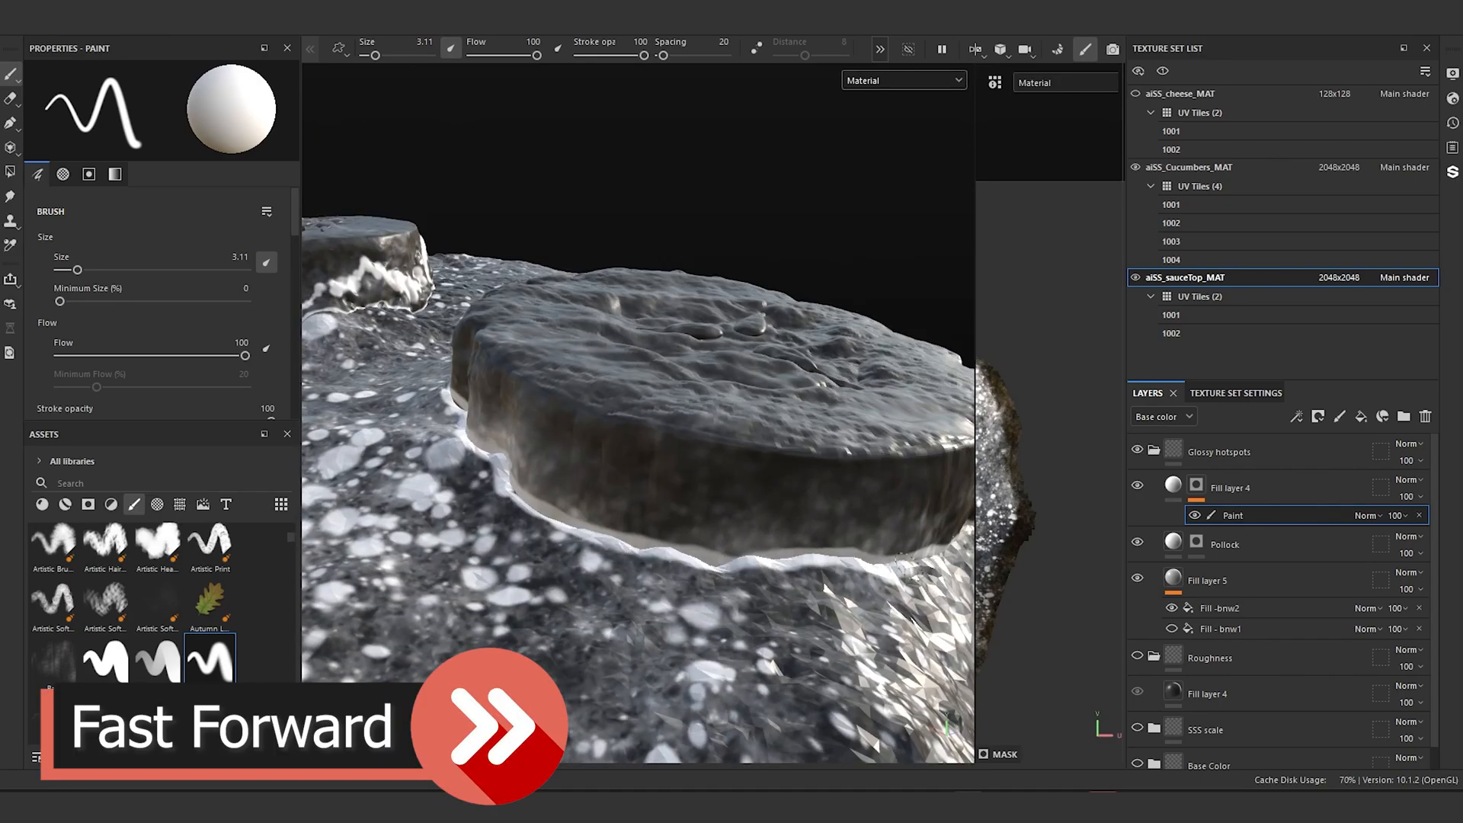
left_click_drag(912, 566, 585, 527, "alt")
left_click_drag(857, 521, 699, 574, "alt")
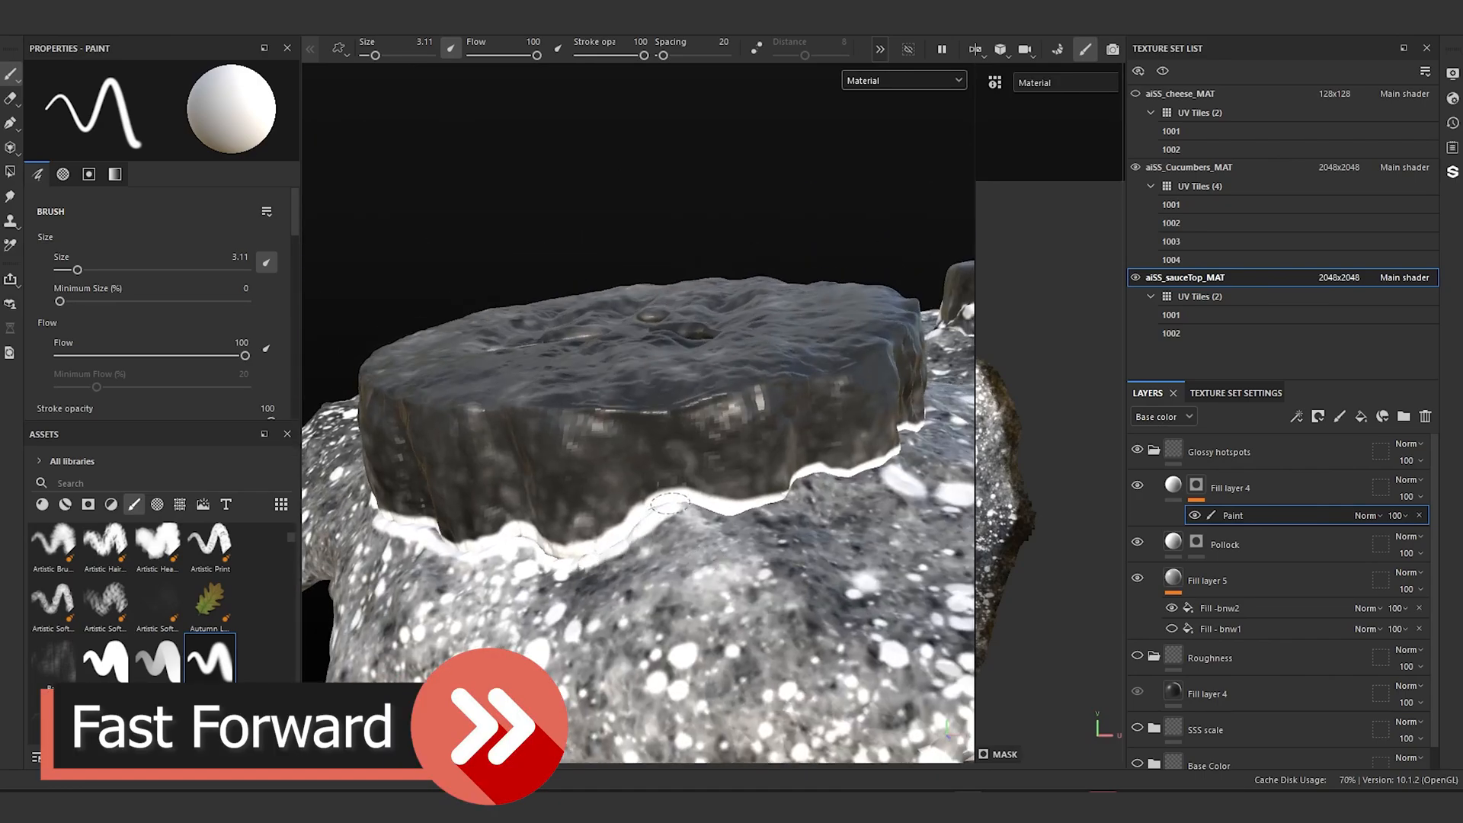
Step: Continue the white sauce line along the remaining contact edge of the ridged slice
scroll(670, 503, "down", 2)
left_click_drag(670, 503, 619, 553, "alt")
scroll(619, 553, "up", 3)
left_click_drag(883, 468, 716, 465, "alt")
scroll(685, 381, "down", 3)
Step: Paint a white contact line on the sauce around the base of the other, smooth cucumber slice
middle_click_drag(647, 304, 741, 208, "alt")
left_click_drag(740, 208, 724, 350, "alt")
scroll(716, 419, "up", 5)
mouse_move(716, 419)
left_mouse_down("alt")
mouse_move(671, 463)
mouse_move(670, 434)
mouse_move(699, 438)
mouse_move(739, 512)
left_mouse_up("alt")
scroll(671, 435, "down", 5)
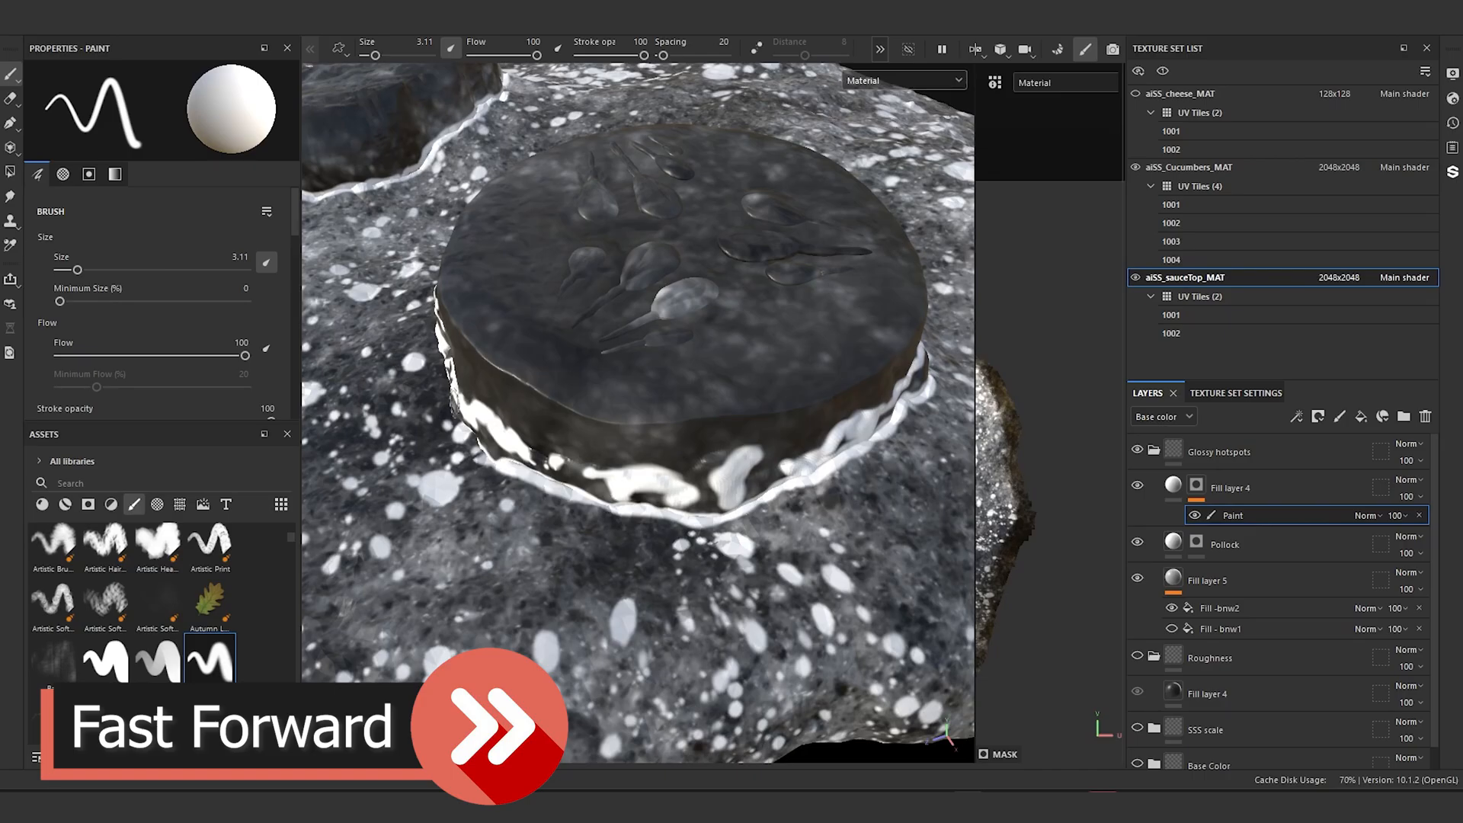
left_click_drag(533, 473, 703, 496, "alt")
left_click_drag(390, 429, 457, 427, "alt")
scroll(457, 426, "up", 2)
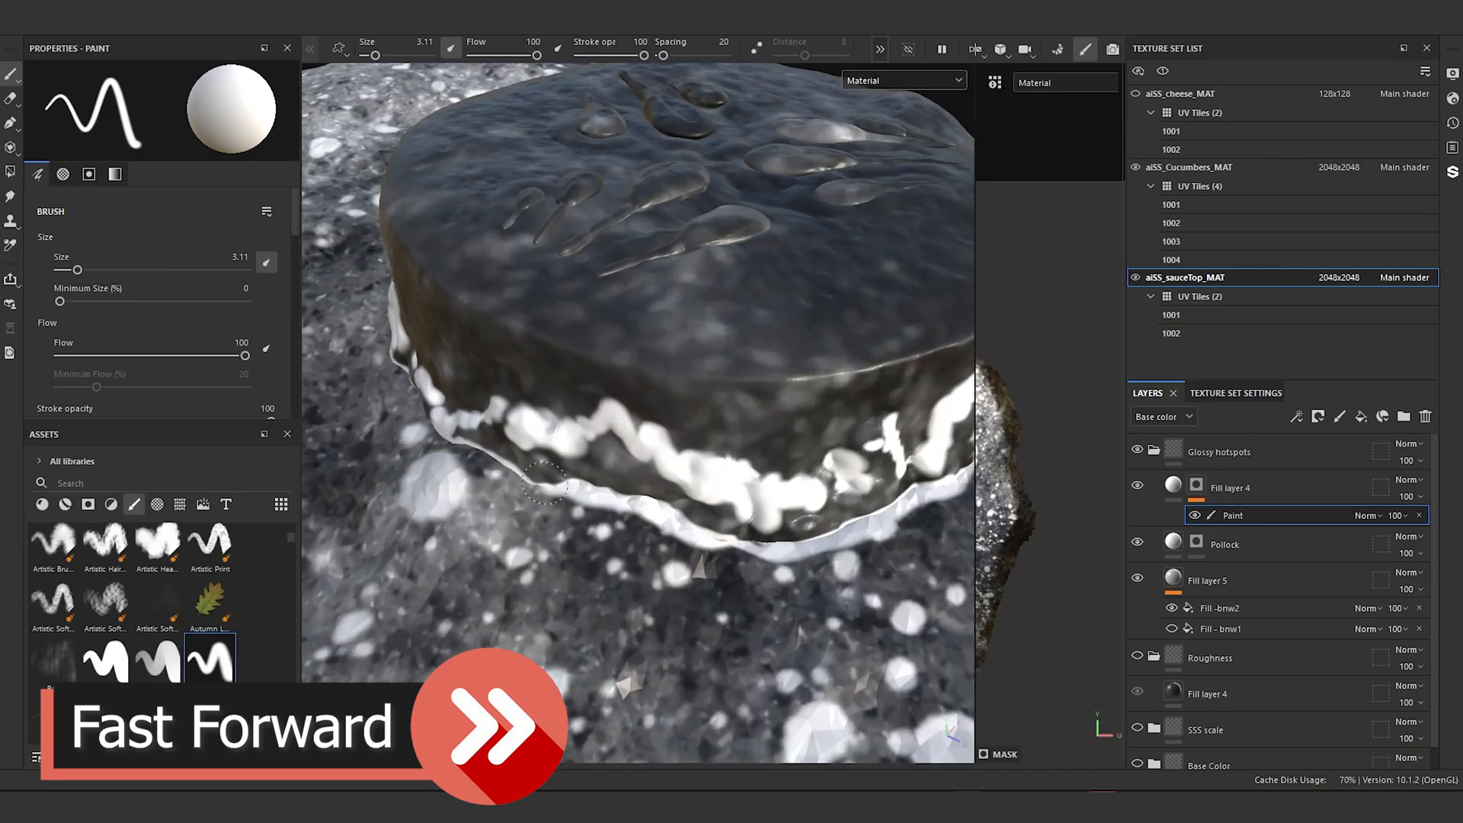
Step: Complete the white sauce line around the smooth slice's base and check both slices from farther away
left_click_drag(457, 335, 448, 374, "alt")
middle_click_drag(448, 374, 455, 397, "alt")
scroll(579, 411, "down", 3)
mouse_move(455, 397)
left_mouse_down("alt")
mouse_move(579, 412)
mouse_move(643, 399)
mouse_move(548, 398)
left_mouse_up("alt")
scroll(580, 411, "up", 3)
scroll(579, 411, "down", 3)
scroll(548, 397, "up", 3)
mouse_move(541, 398)
left_mouse_down()
mouse_move(467, 397)
mouse_move(832, 301)
mouse_move(716, 426)
mouse_move(609, 411)
mouse_move(601, 393)
mouse_move(528, 411)
left_mouse_up()
scroll(467, 396, "down", 4)
scroll(609, 412, "down", 2)
middle_click_drag(490, 425, 627, 419, "alt")
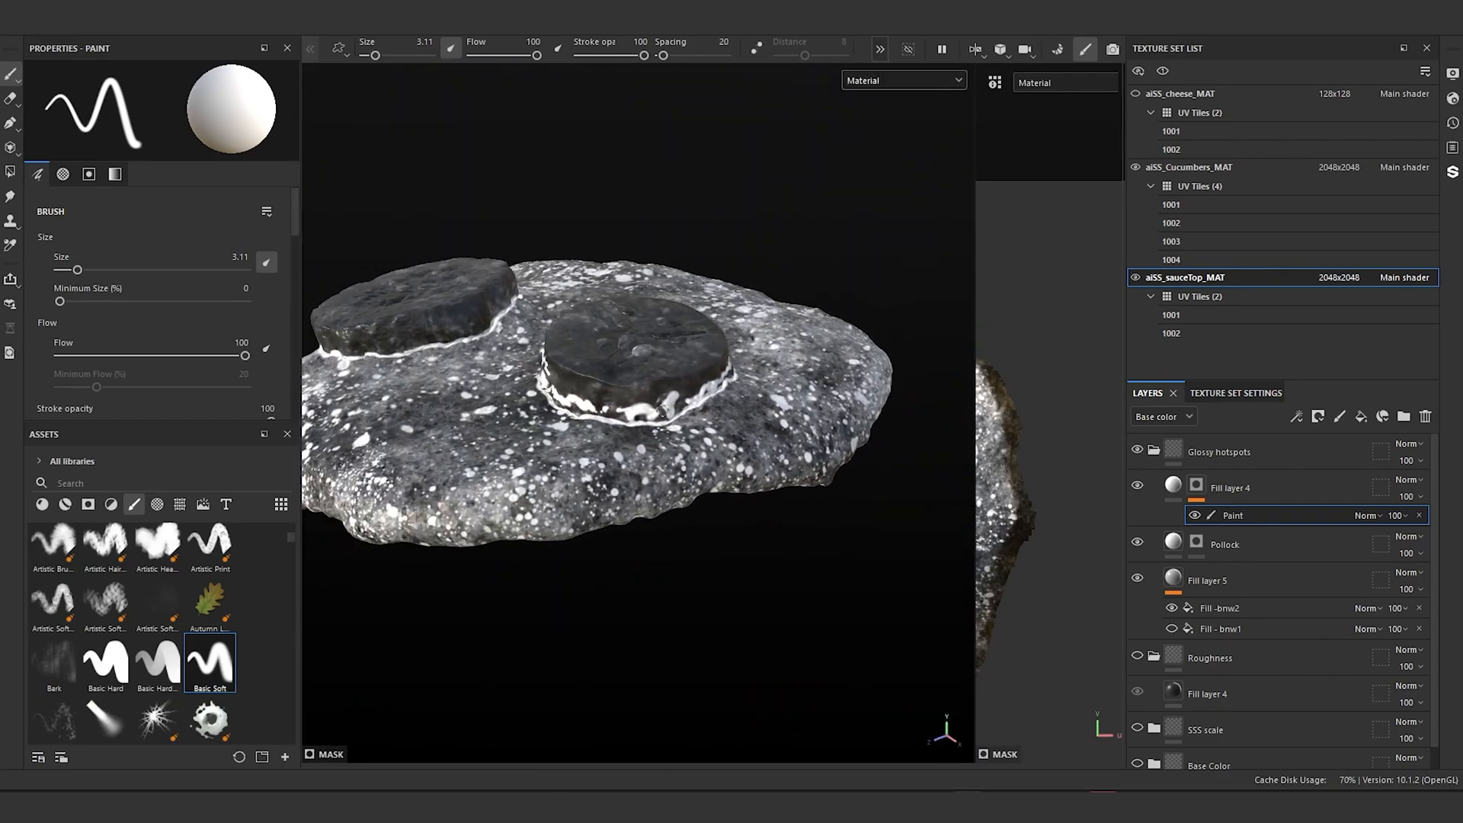
scroll(627, 404, "up", 3)
middle_click_drag(614, 370, 674, 407, "alt")
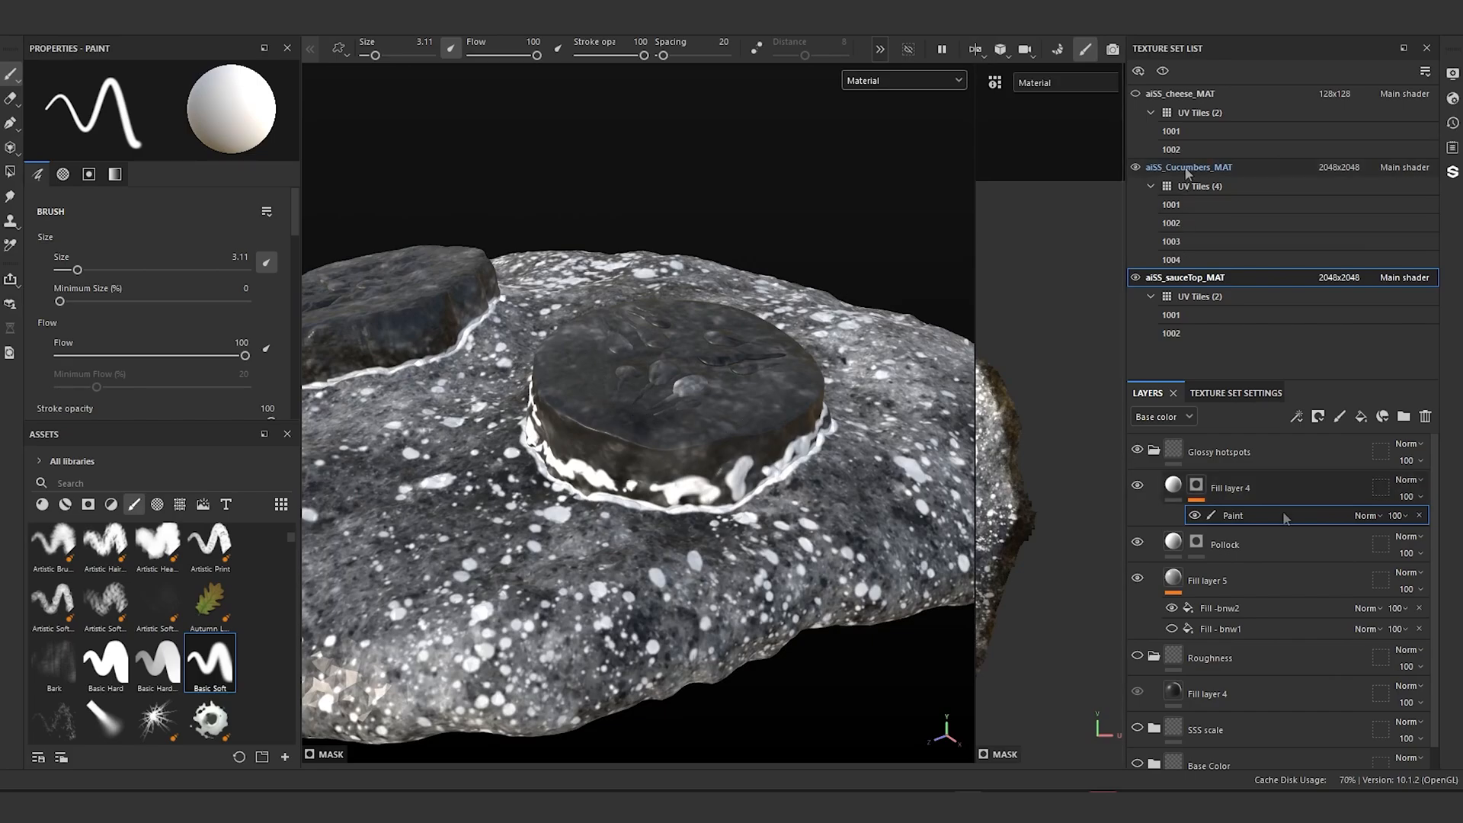
Step: In the aiSS_Cucumbers_MAT set, rename the Paint effect on Fill layer 4's mask as "Paint - basic soft"
left_click(1216, 228)
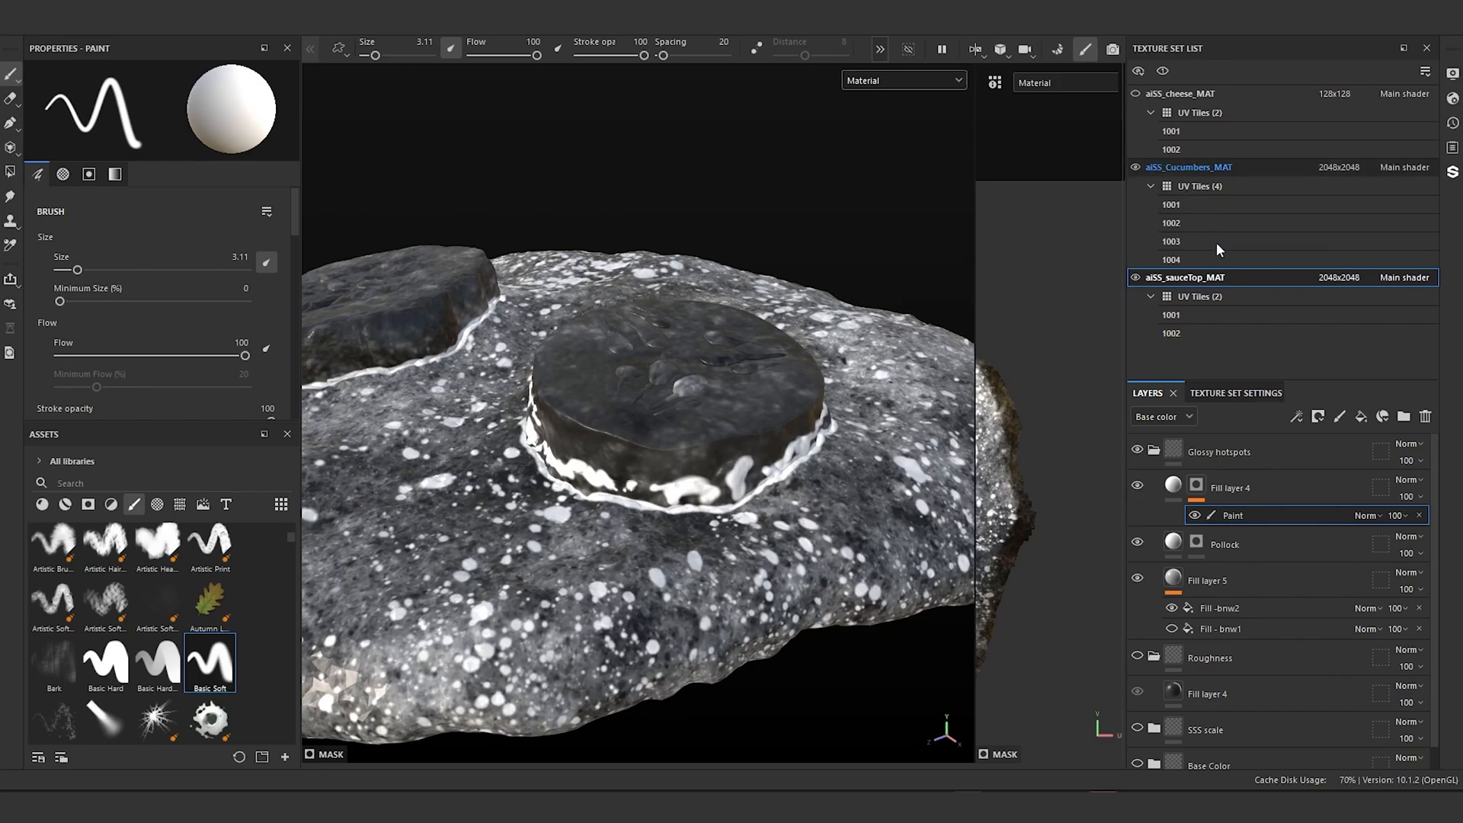
left_click(1194, 484)
left_click(1243, 508)
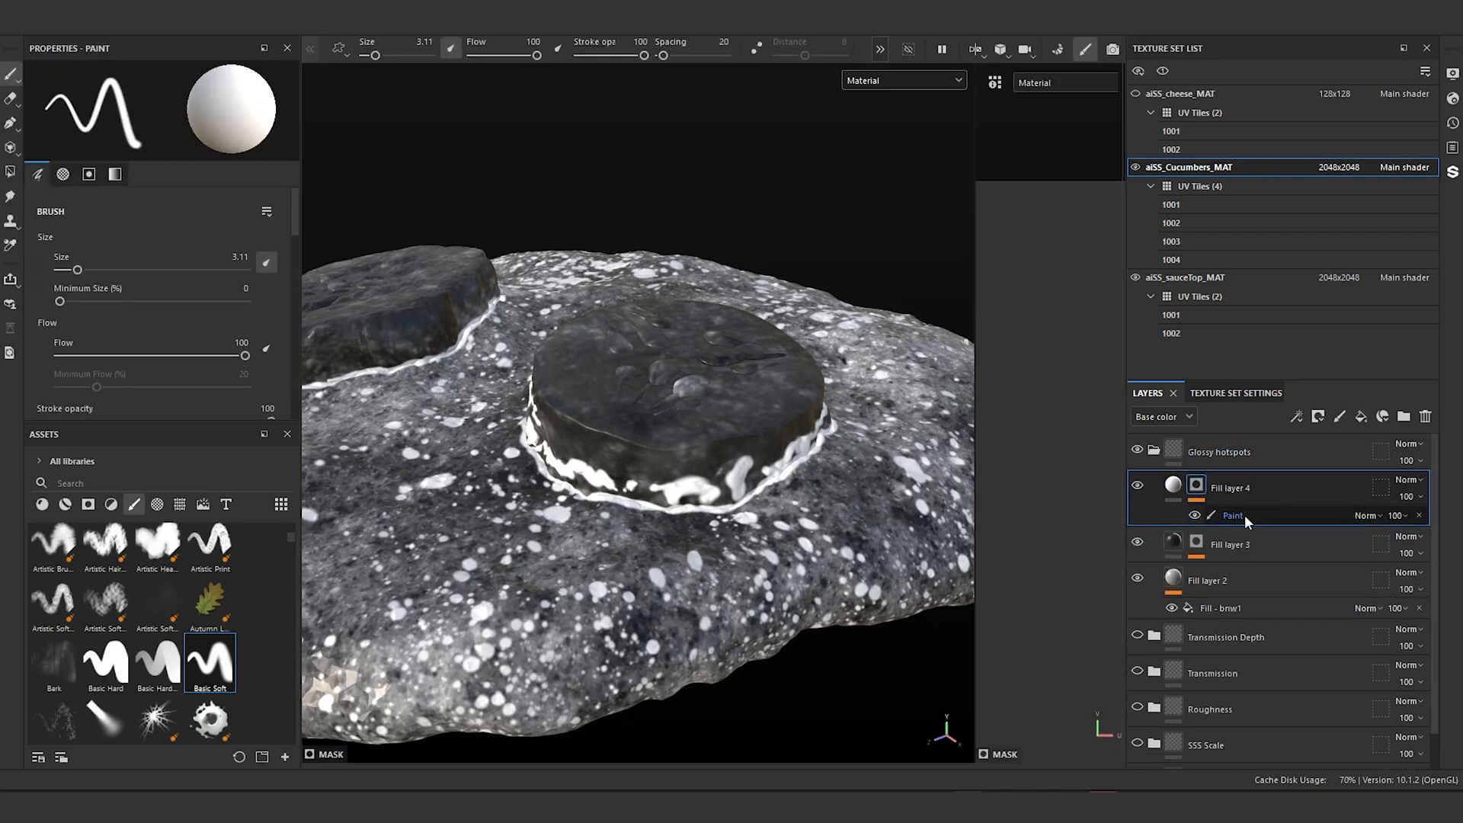
left_click(1245, 515)
double_click(1241, 515)
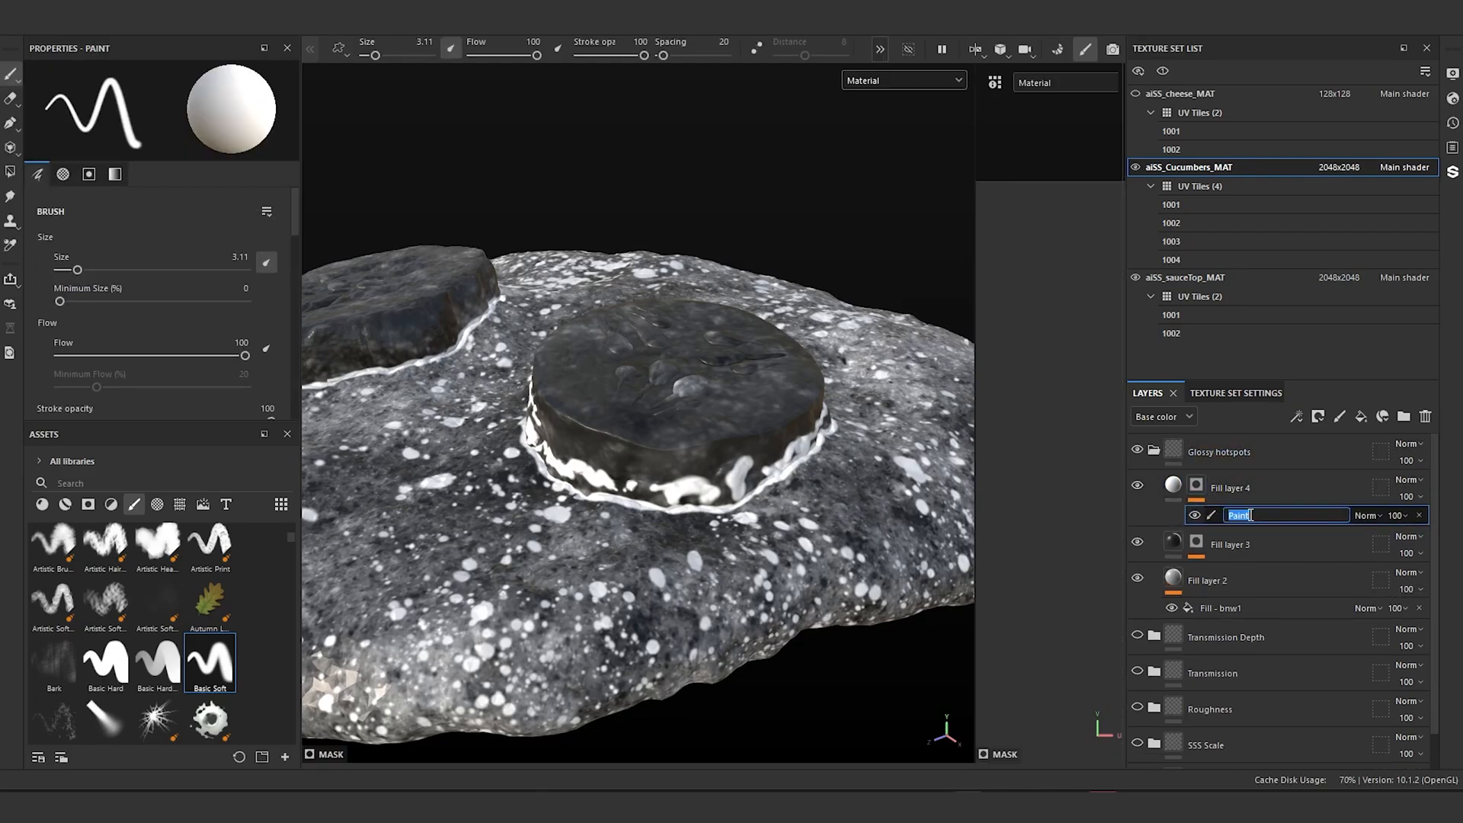
left_click(1250, 515)
type("- basic soft")
key("Return")
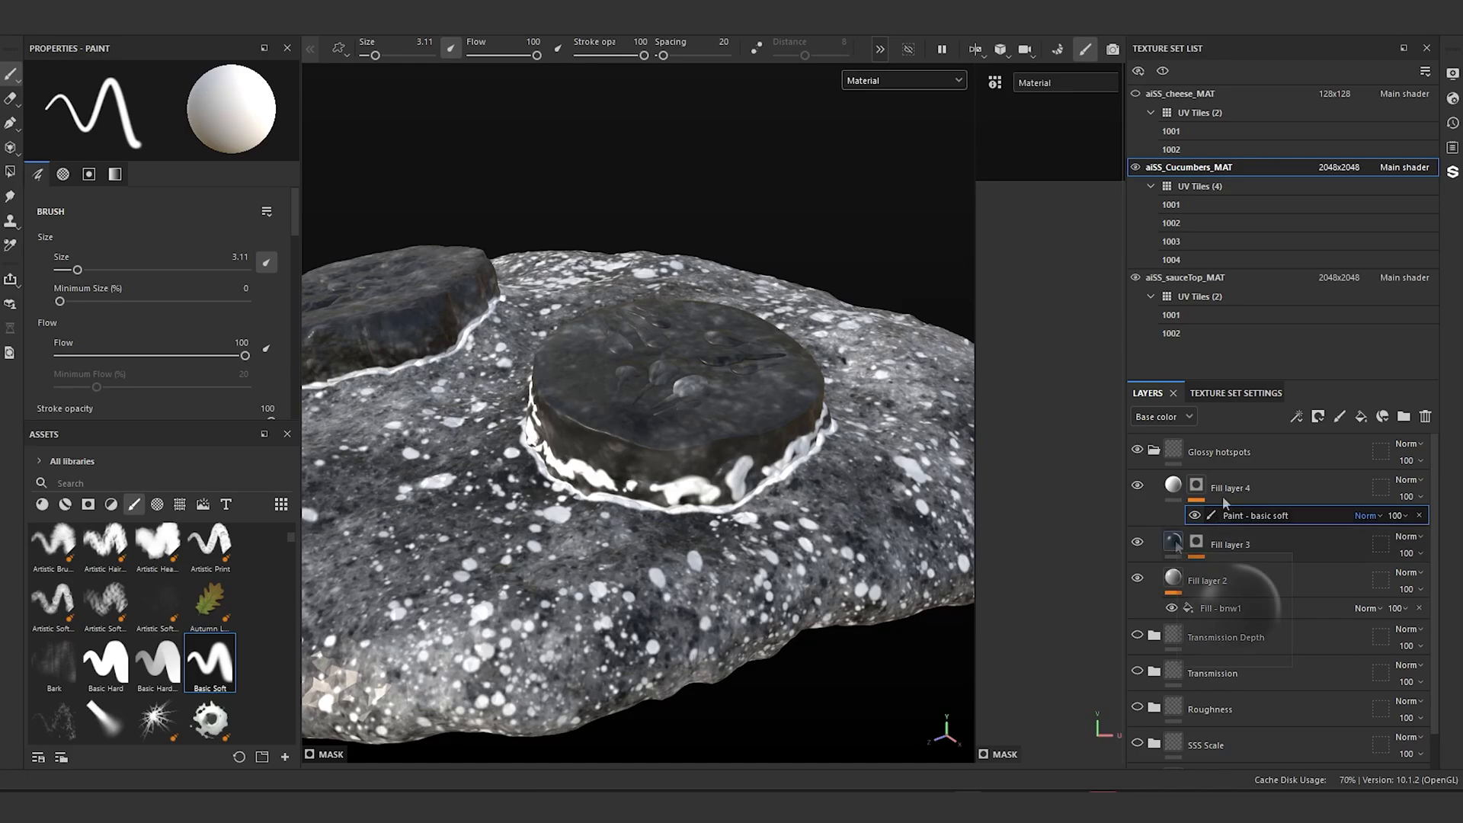
Step: Rename the dark Fill layer 3 in the cucumber set as "cement 2"
mouse_move(1175, 540)
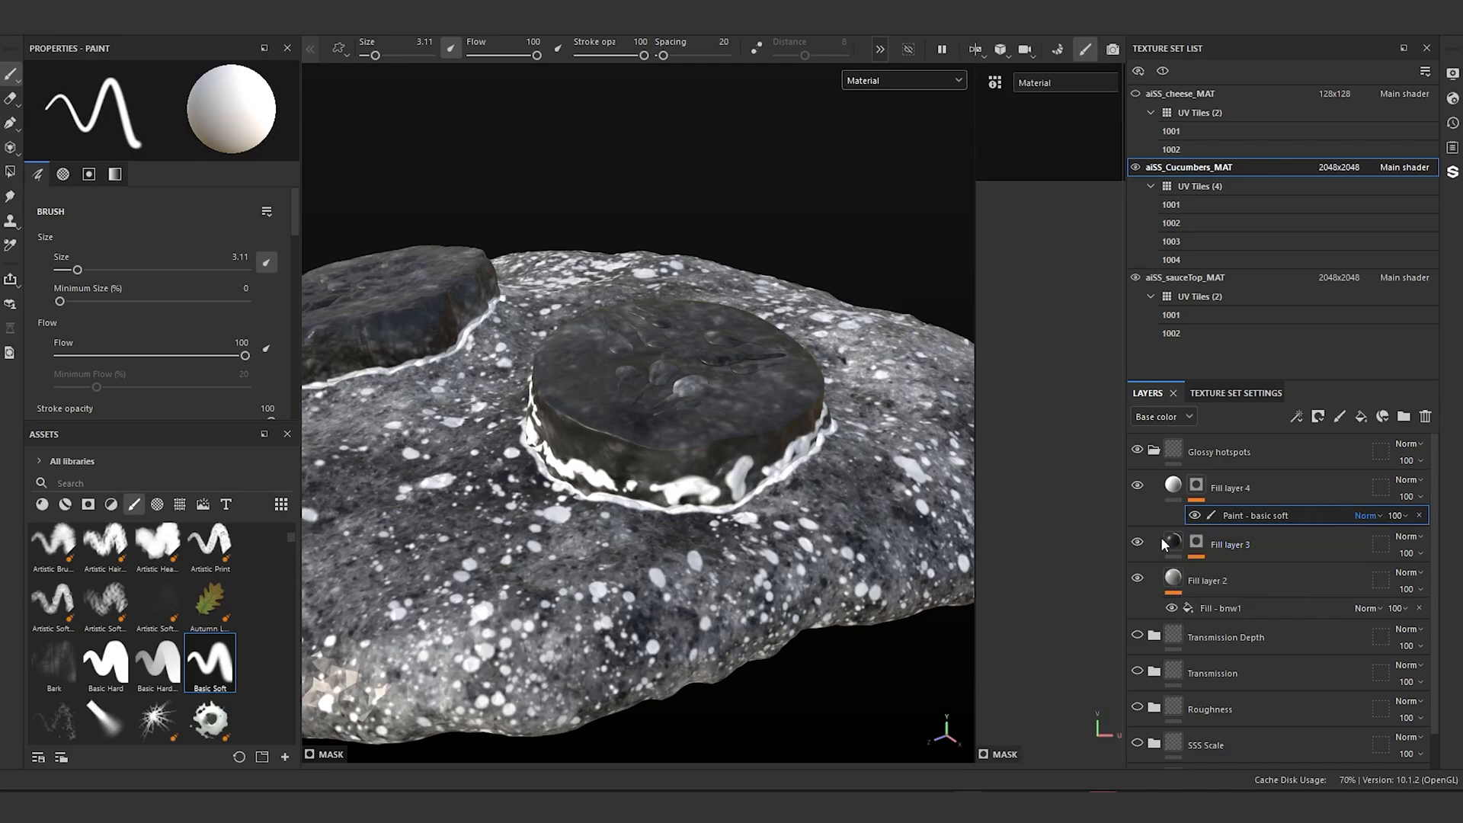
left_click(1173, 543)
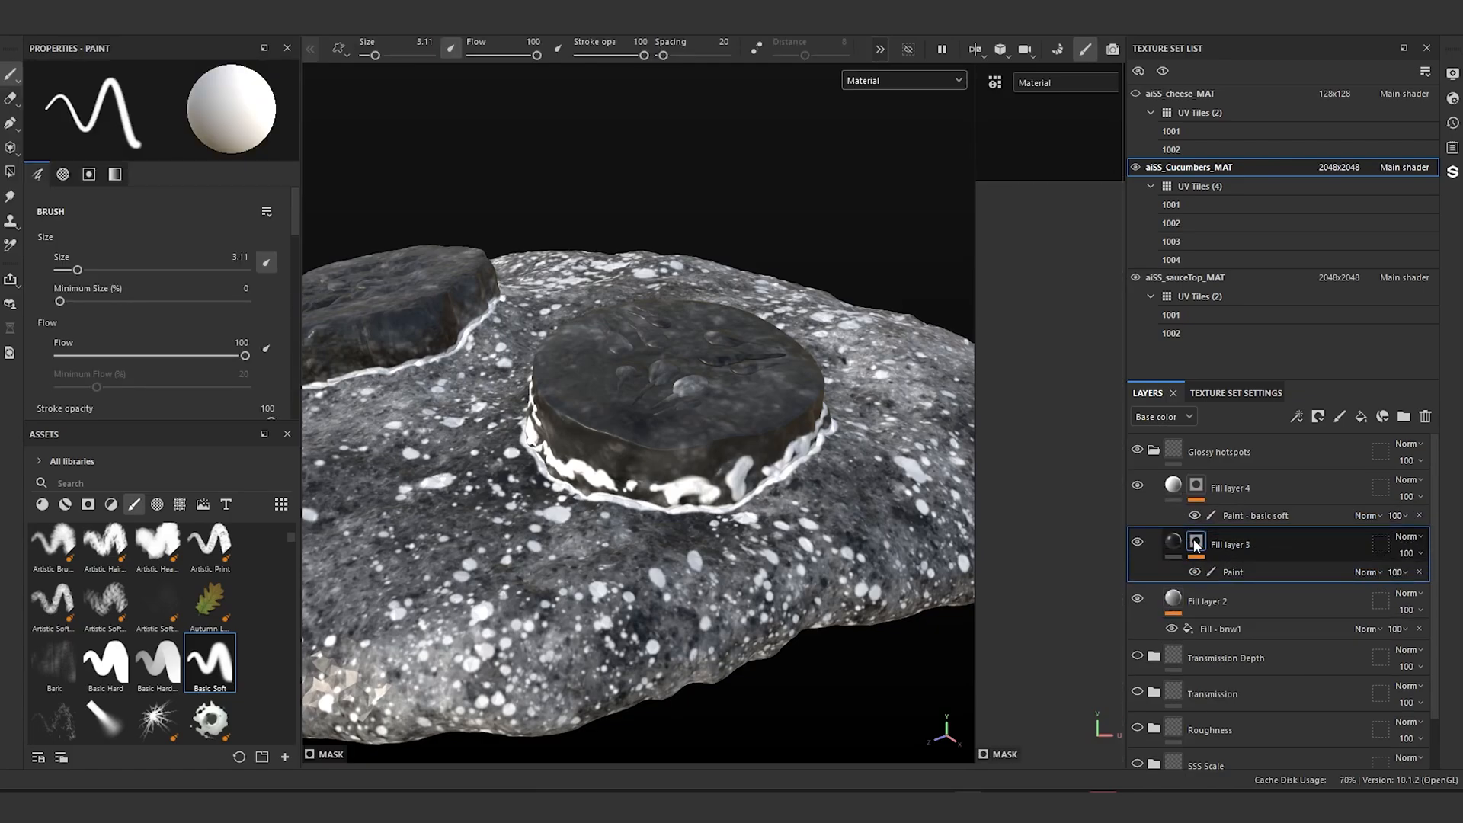
double_click(1229, 545)
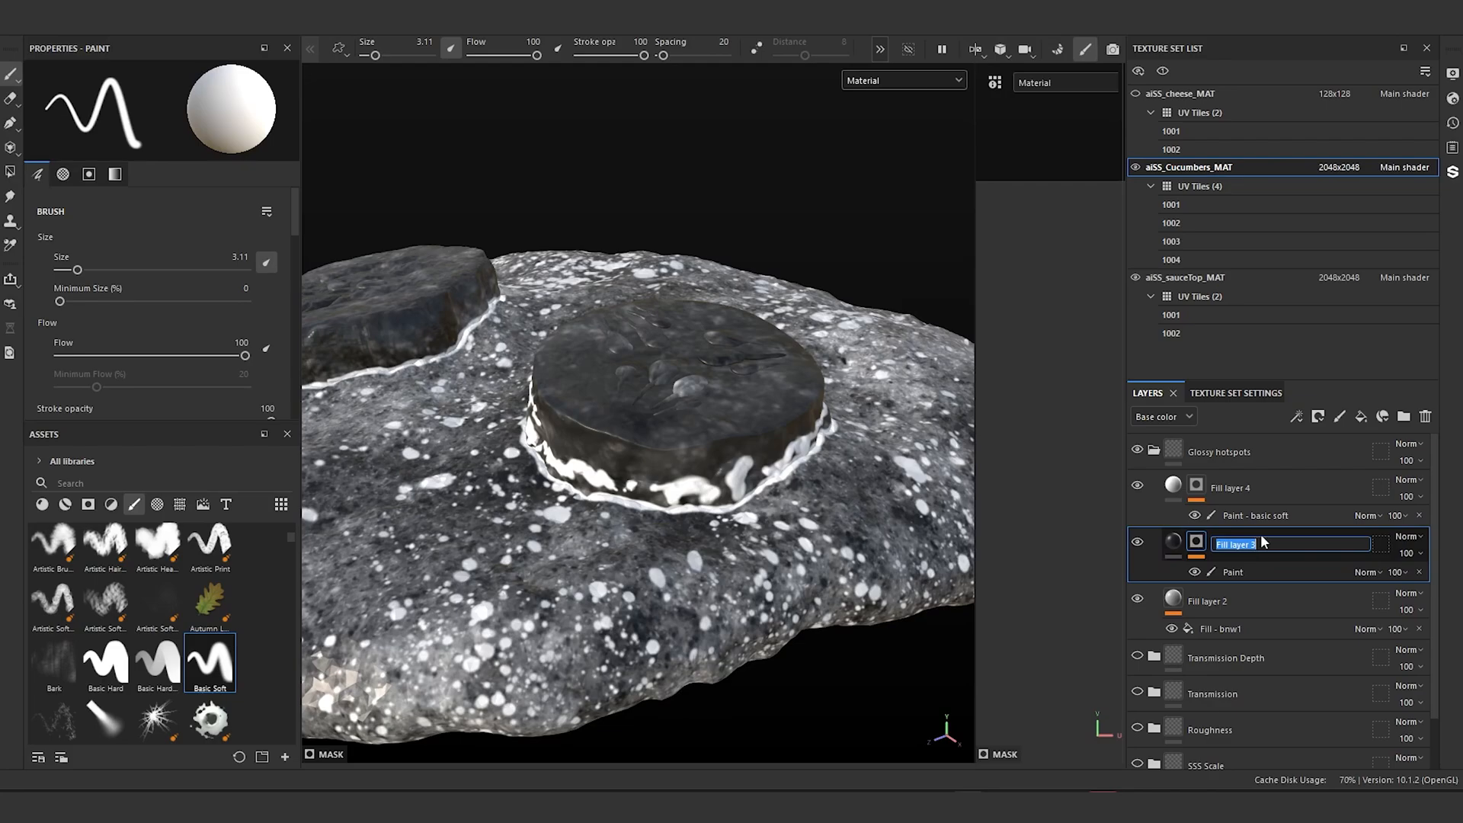
type("cement 2")
key("Return")
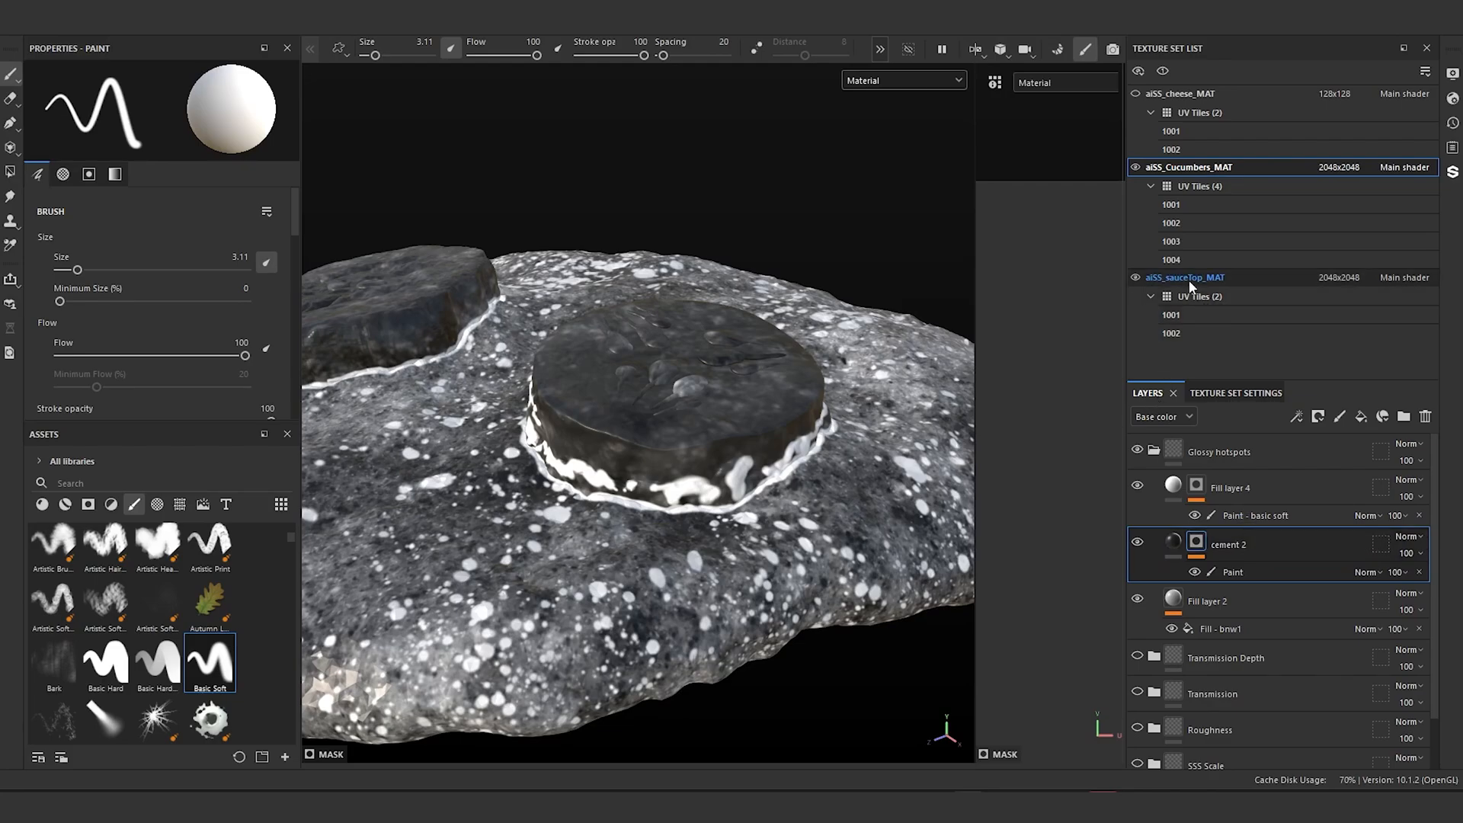
Step: Rename Fill layer 4 in the aiSS_sauceTop_MAT set after the Basic Soft brush
left_click(1184, 299)
double_click(1236, 483)
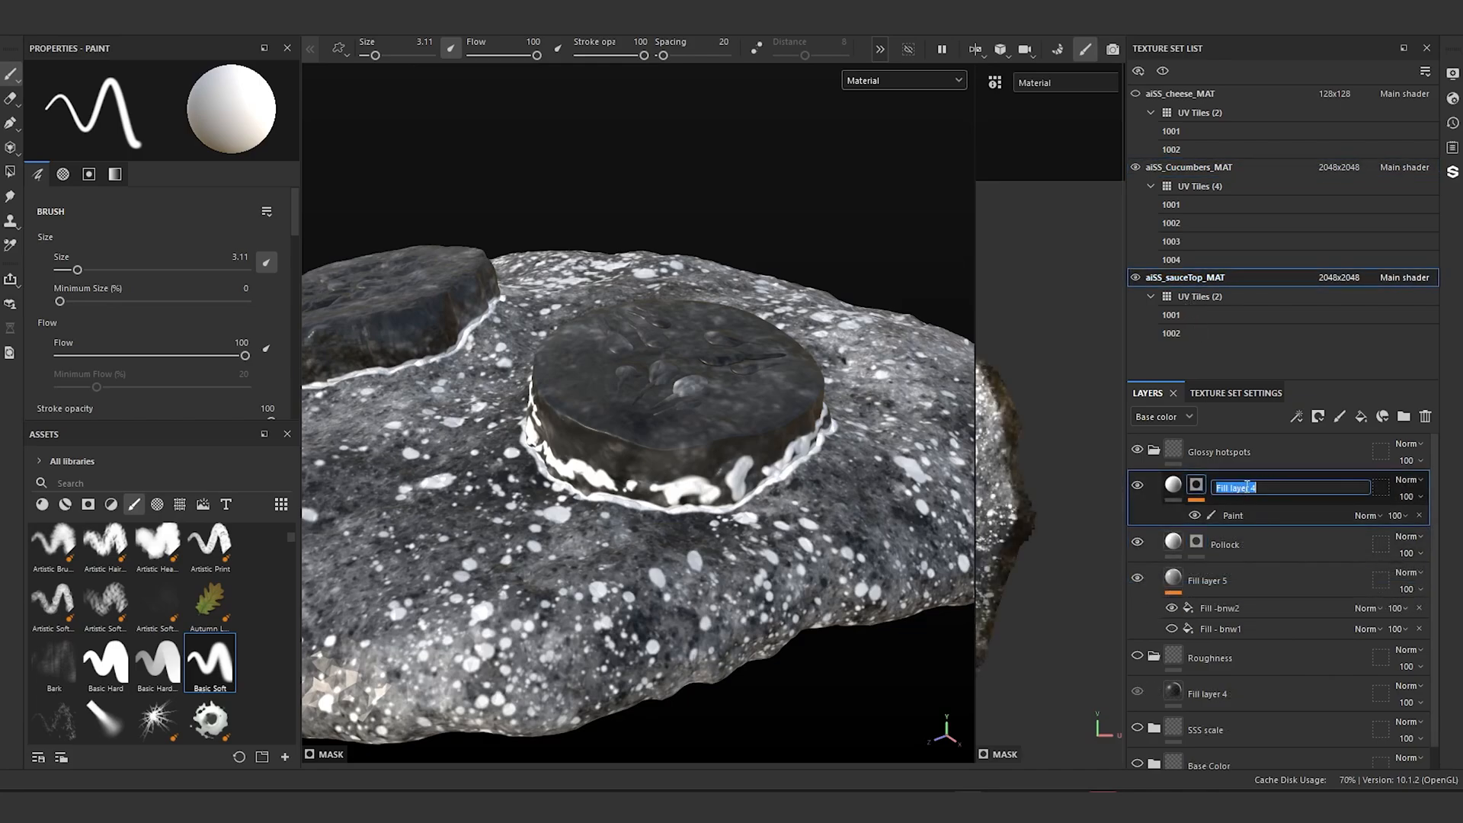
type("basic s")
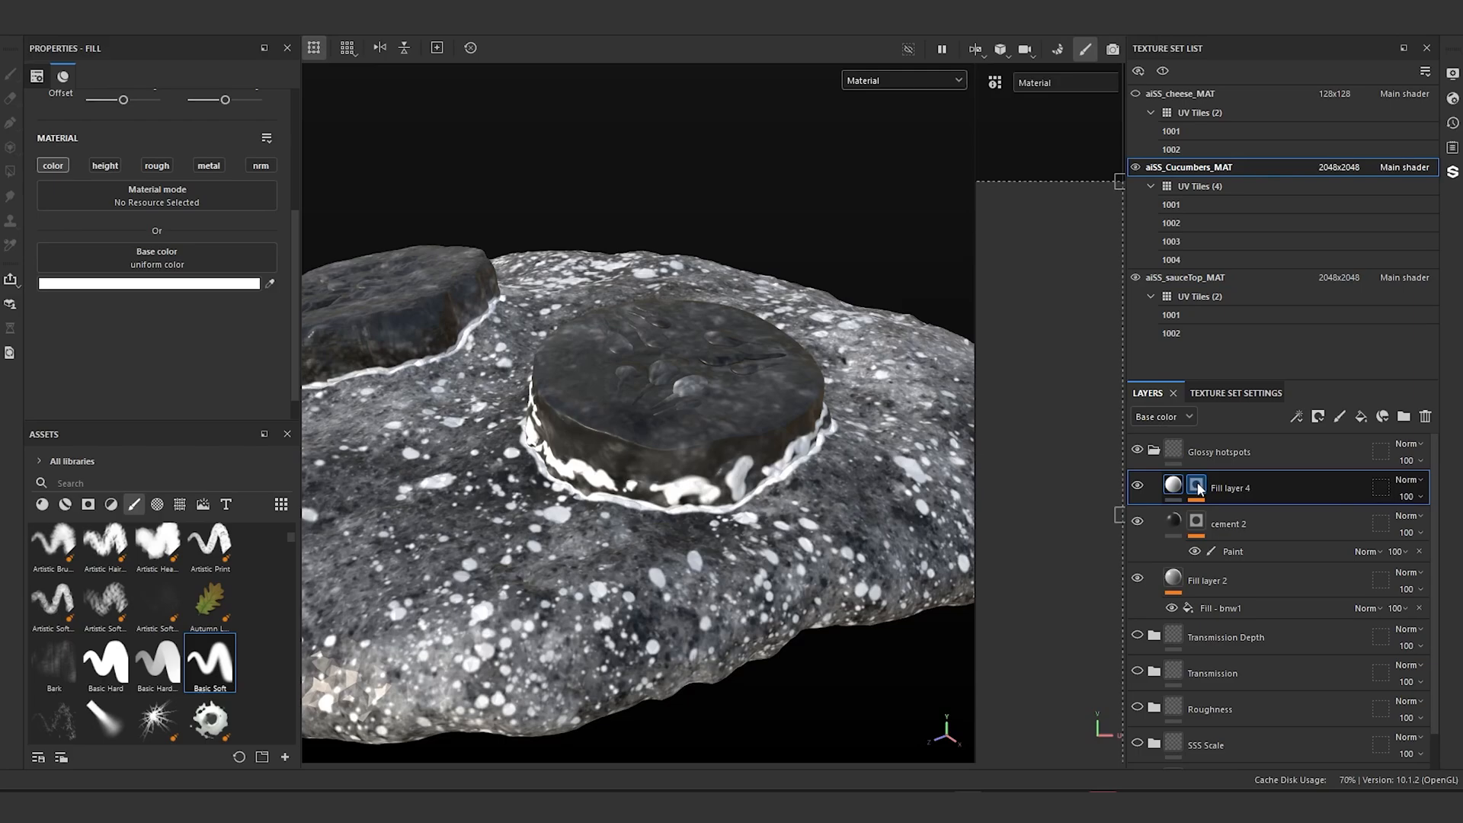
Step: Add a new Paint effect to Fill layer 4's mask in the cucumber set and select the Dots brush for it
left_click(1197, 486)
right_click(1201, 483)
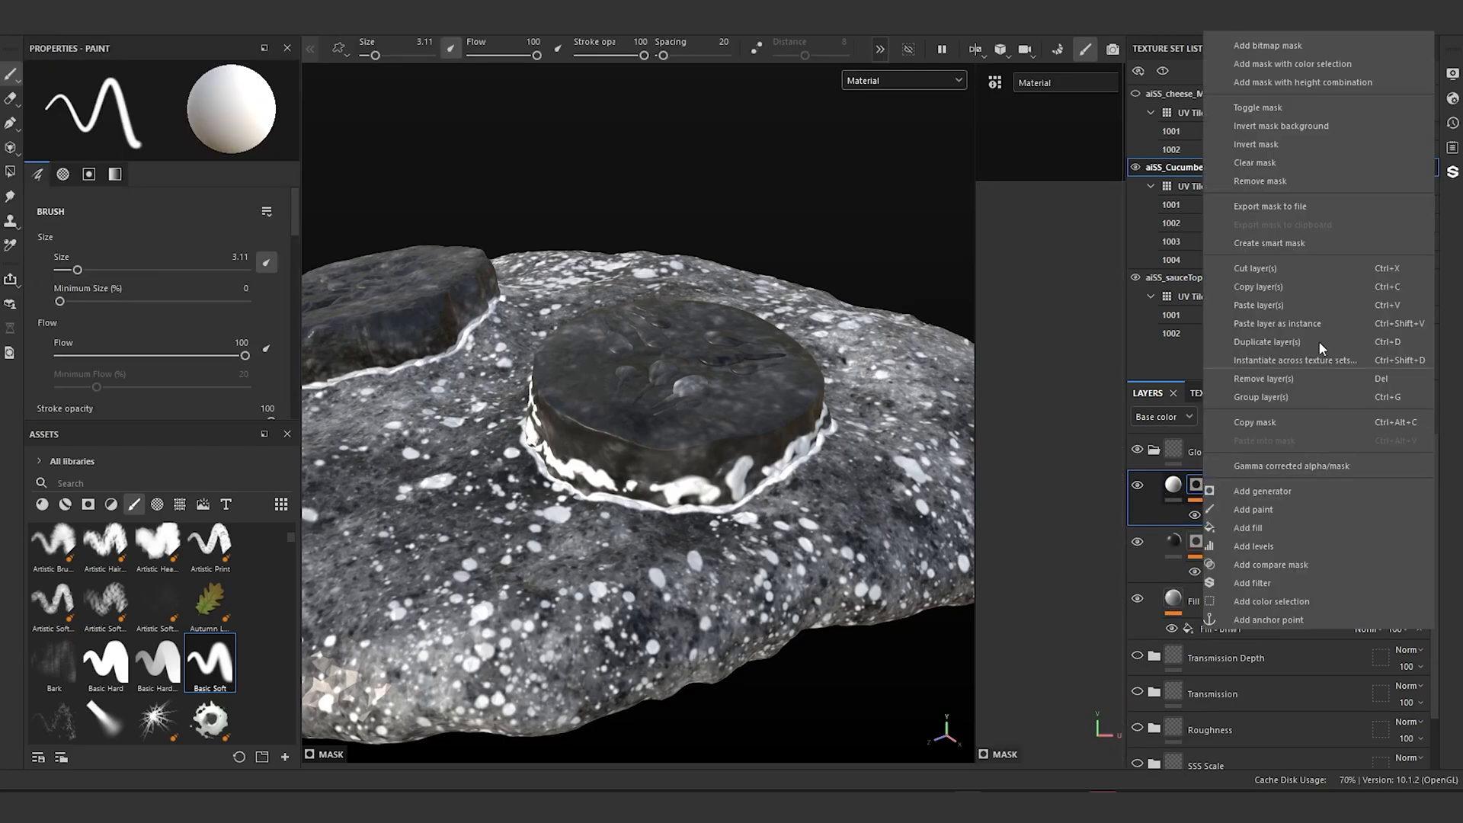
left_click(1286, 506)
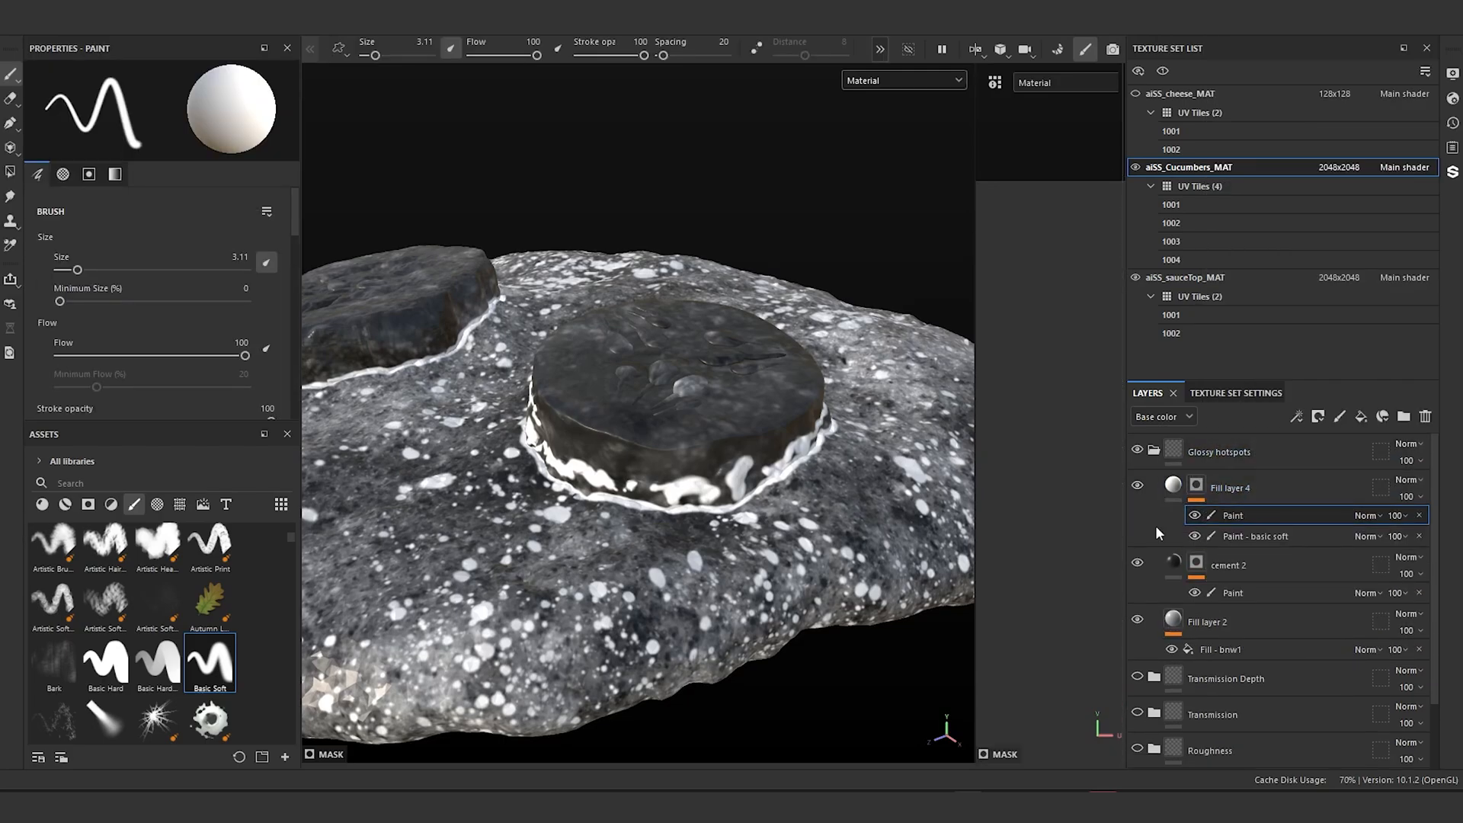
scroll(241, 580, "down", 5)
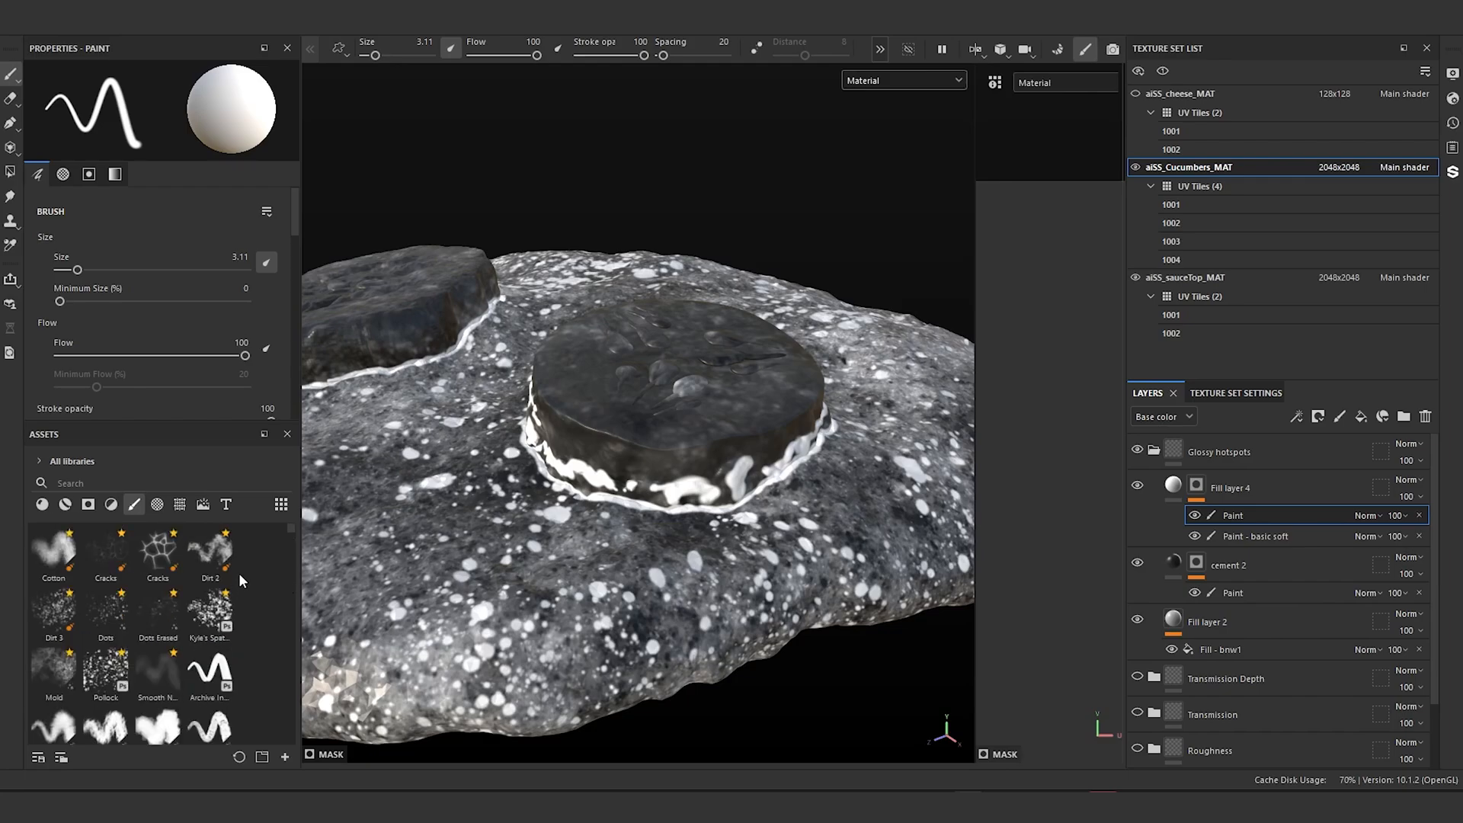
left_click(121, 617)
Step: Spatter white dots over the tops and sides of both cucumber slices with the Dots brush at size 21.56
scroll(588, 518, "up", 5)
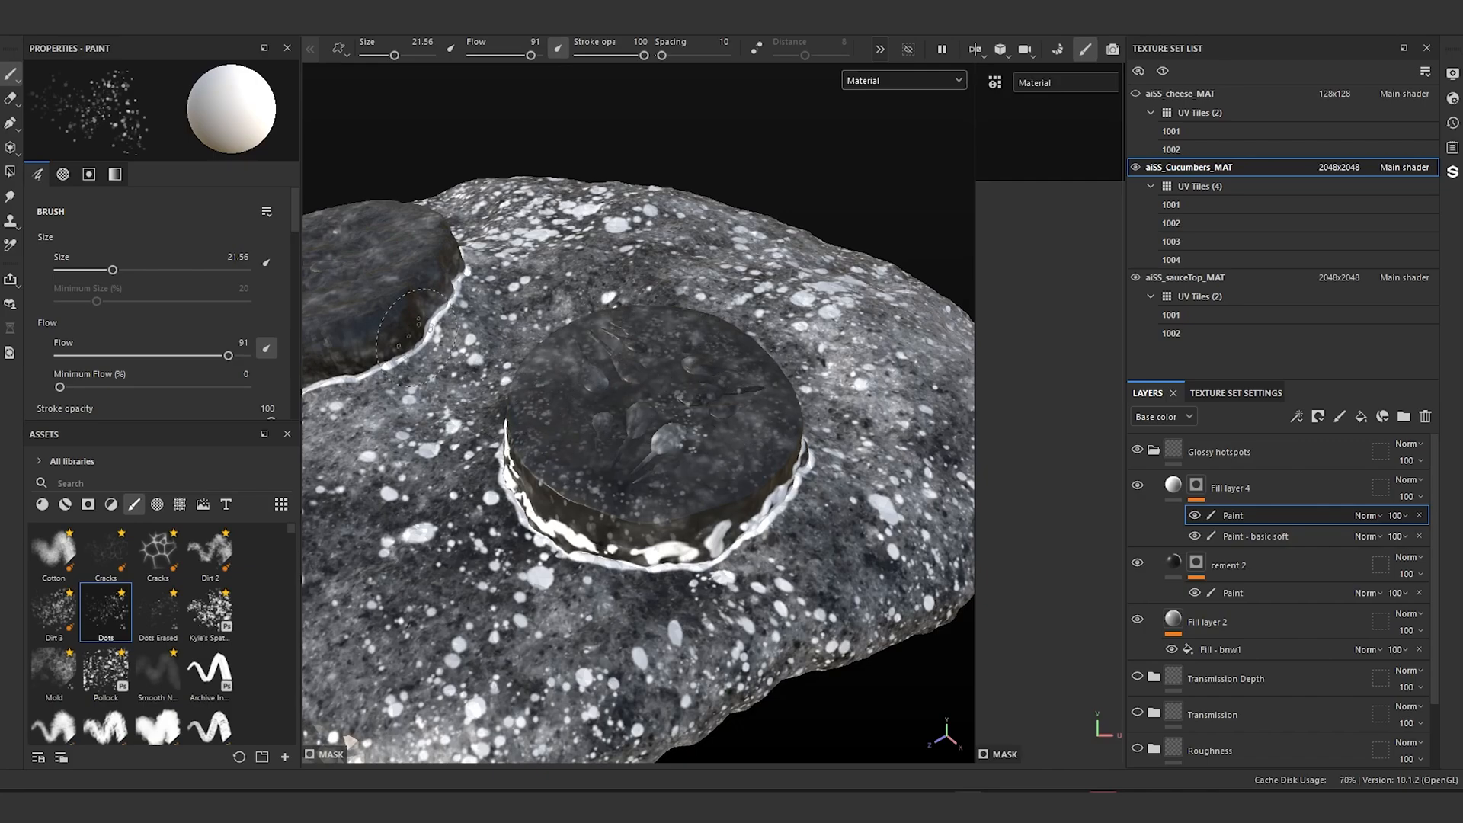
scroll(588, 356, "down", 3)
left_click_drag(555, 353, 763, 483, "alt")
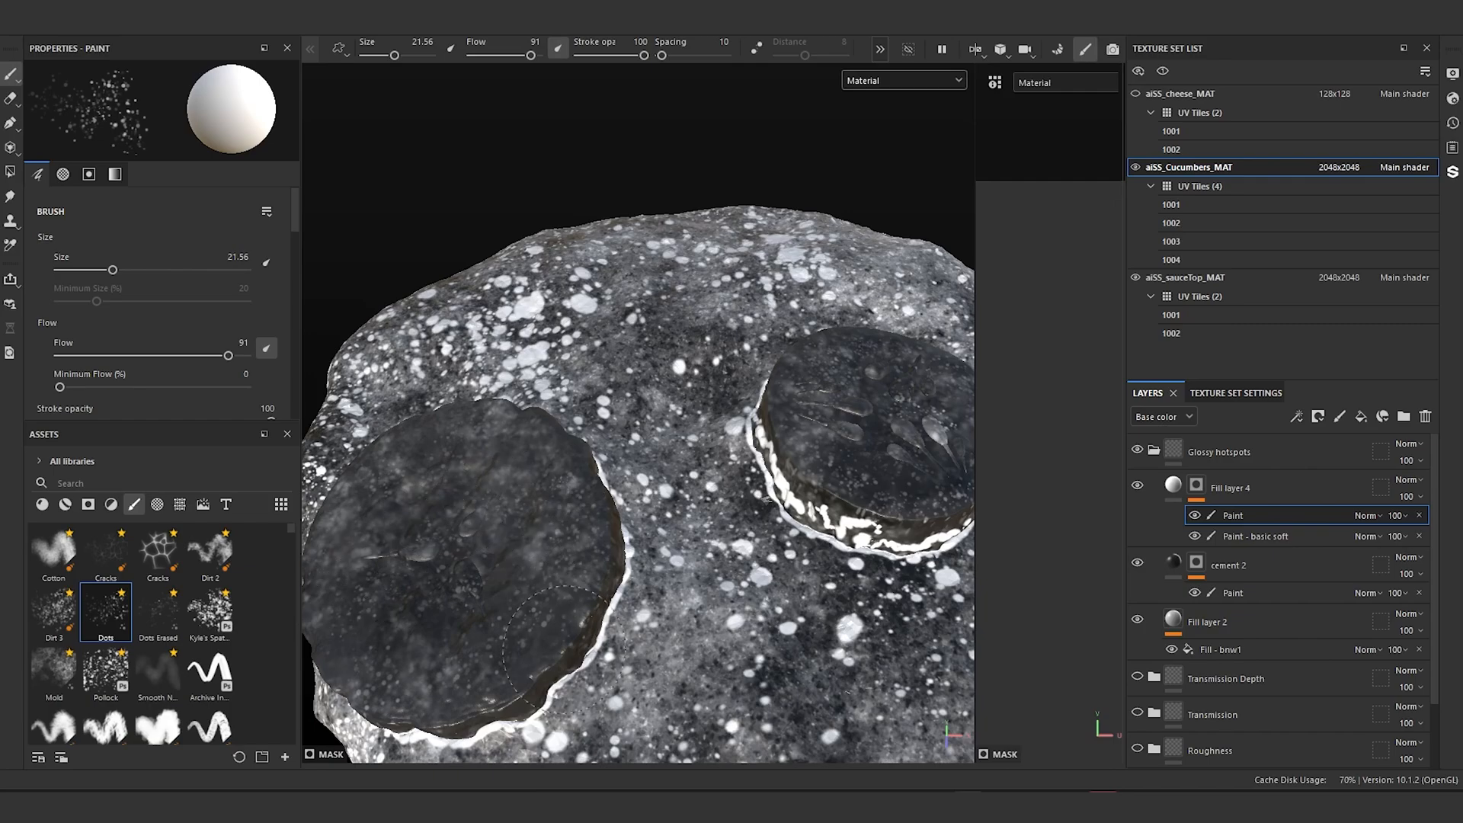
scroll(551, 493, "down", 3)
left_click_drag(609, 548, 608, 444, "alt")
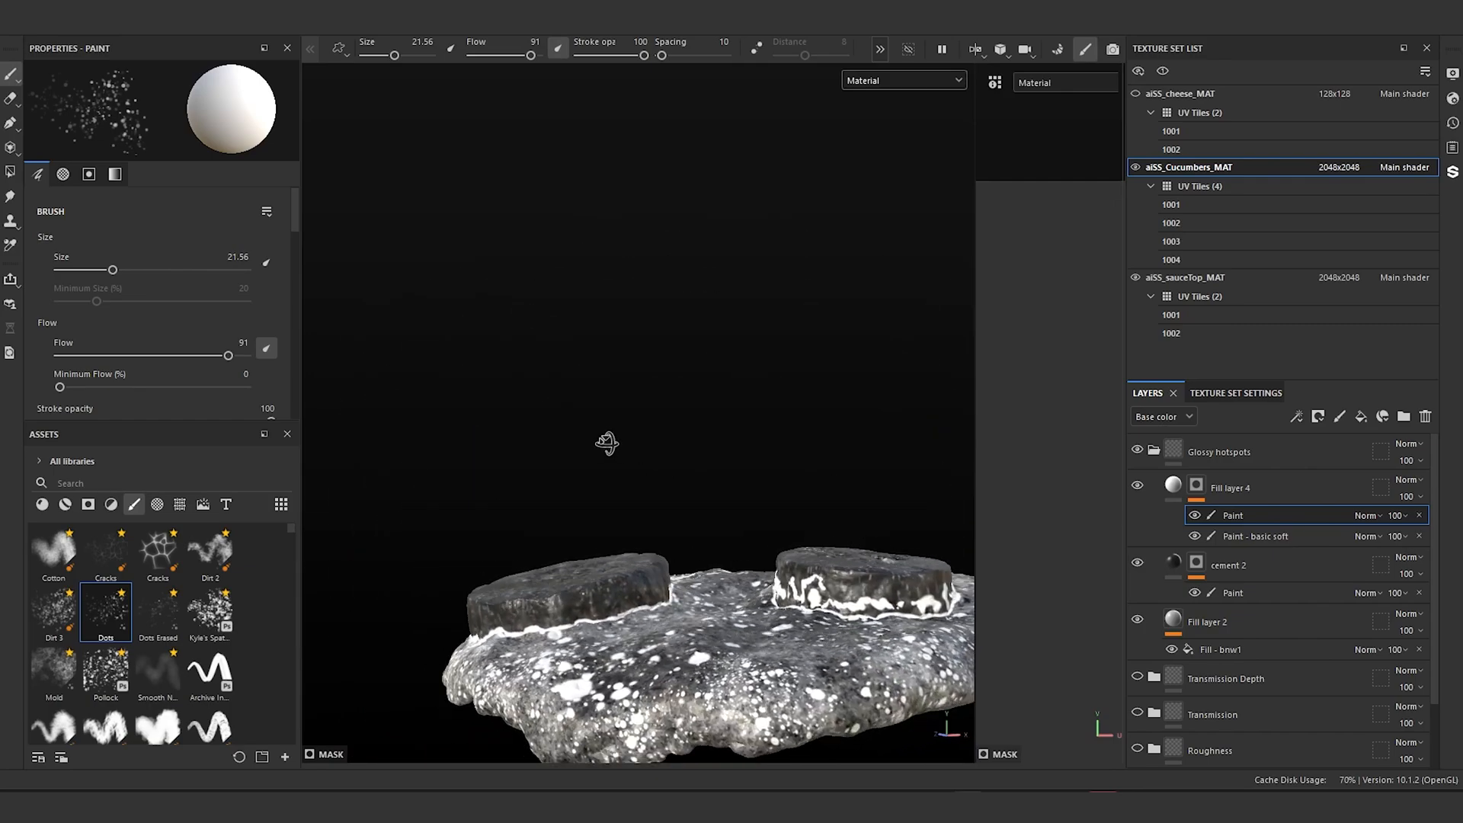
middle_click_drag(613, 471, 515, 503, "alt")
scroll(514, 503, "up", 3)
scroll(621, 594, "up", 2)
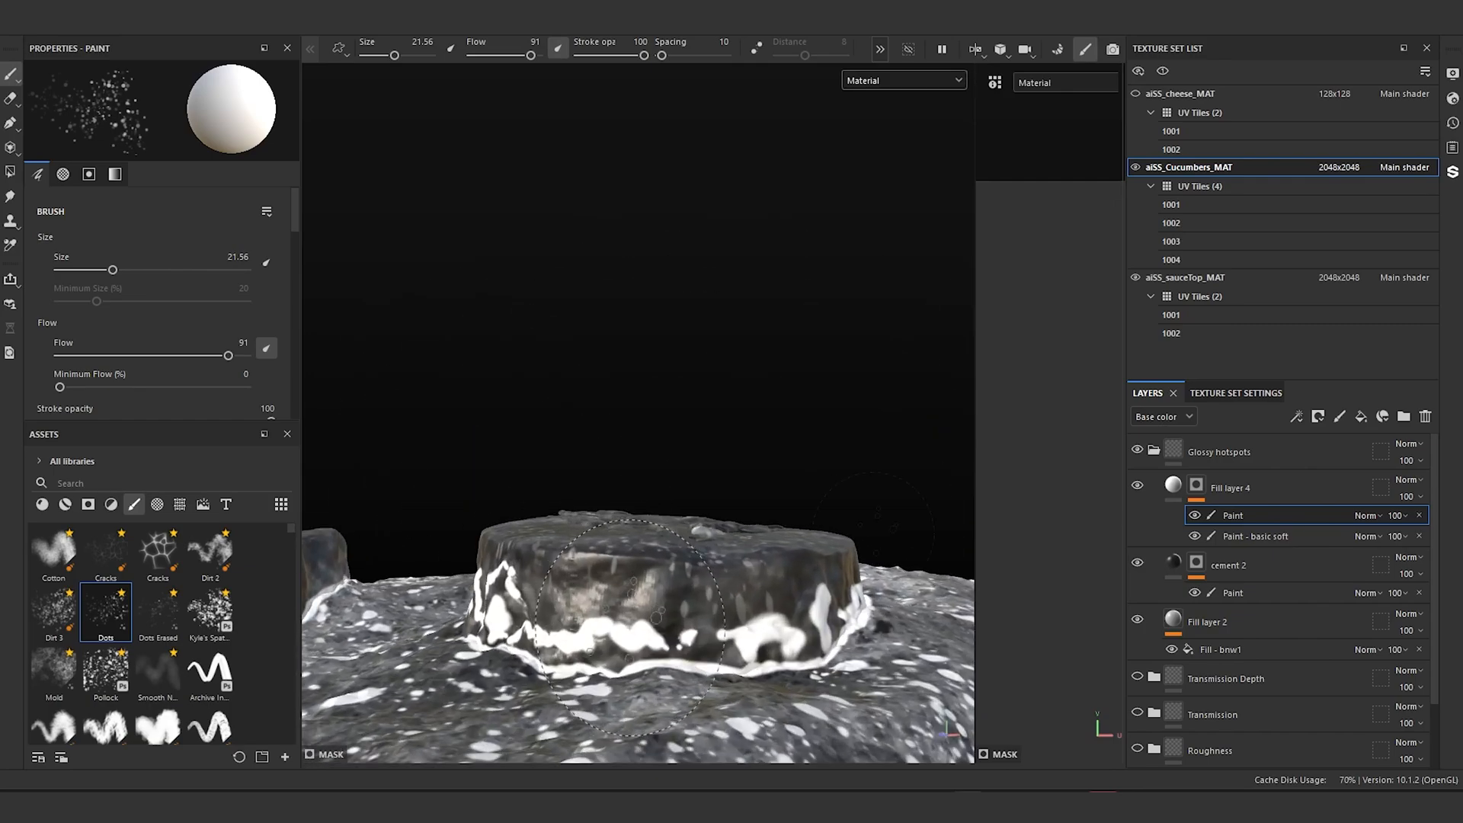
scroll(624, 579, "down", 2)
left_click_drag(849, 536, 540, 540, "alt")
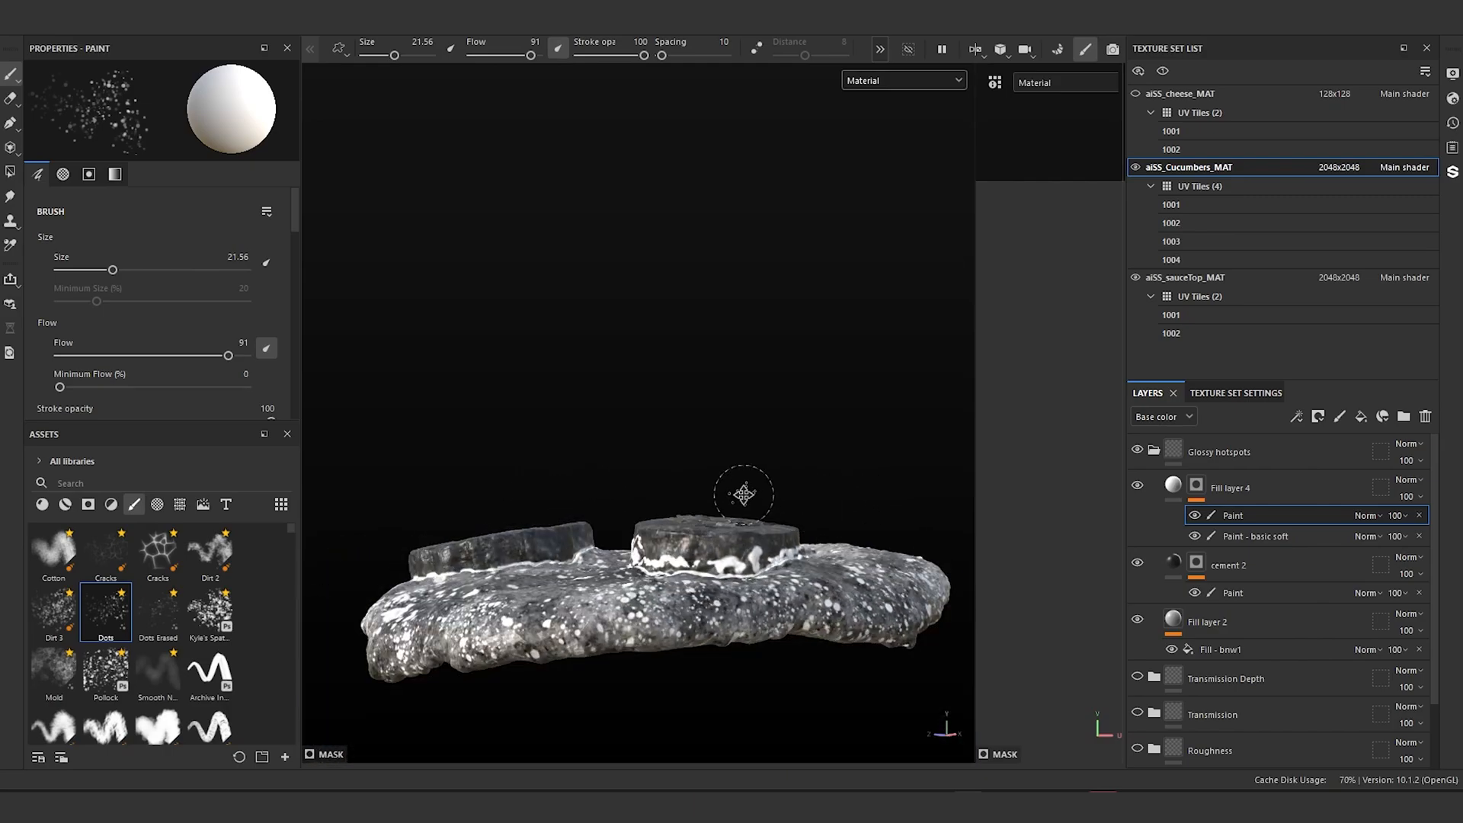
middle_click_drag(744, 493, 744, 510, "alt")
scroll(745, 510, "up", 4)
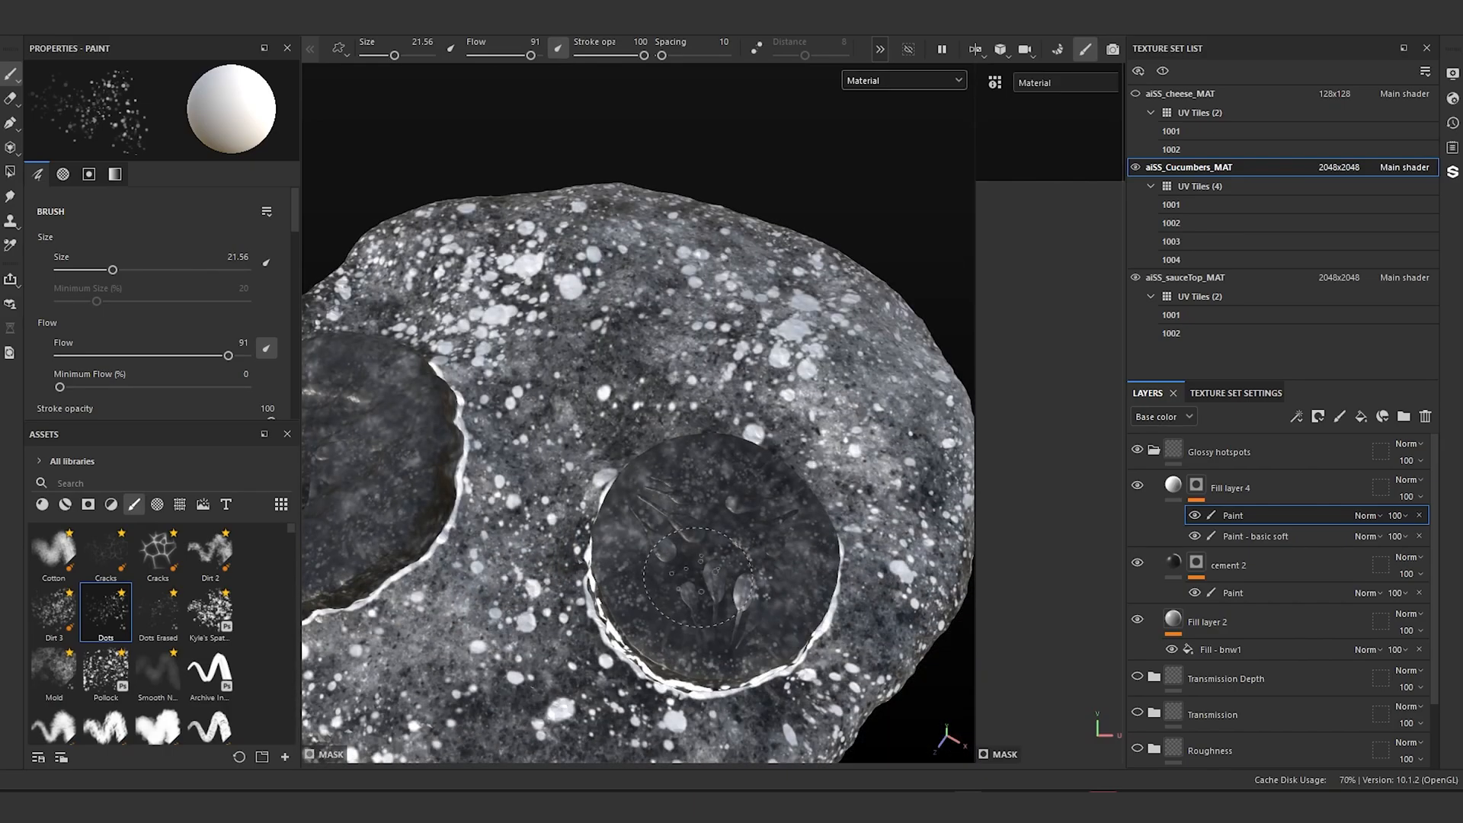
left_click_drag(640, 411, 683, 372, "alt")
left_click_drag(683, 372, 741, 369, "alt")
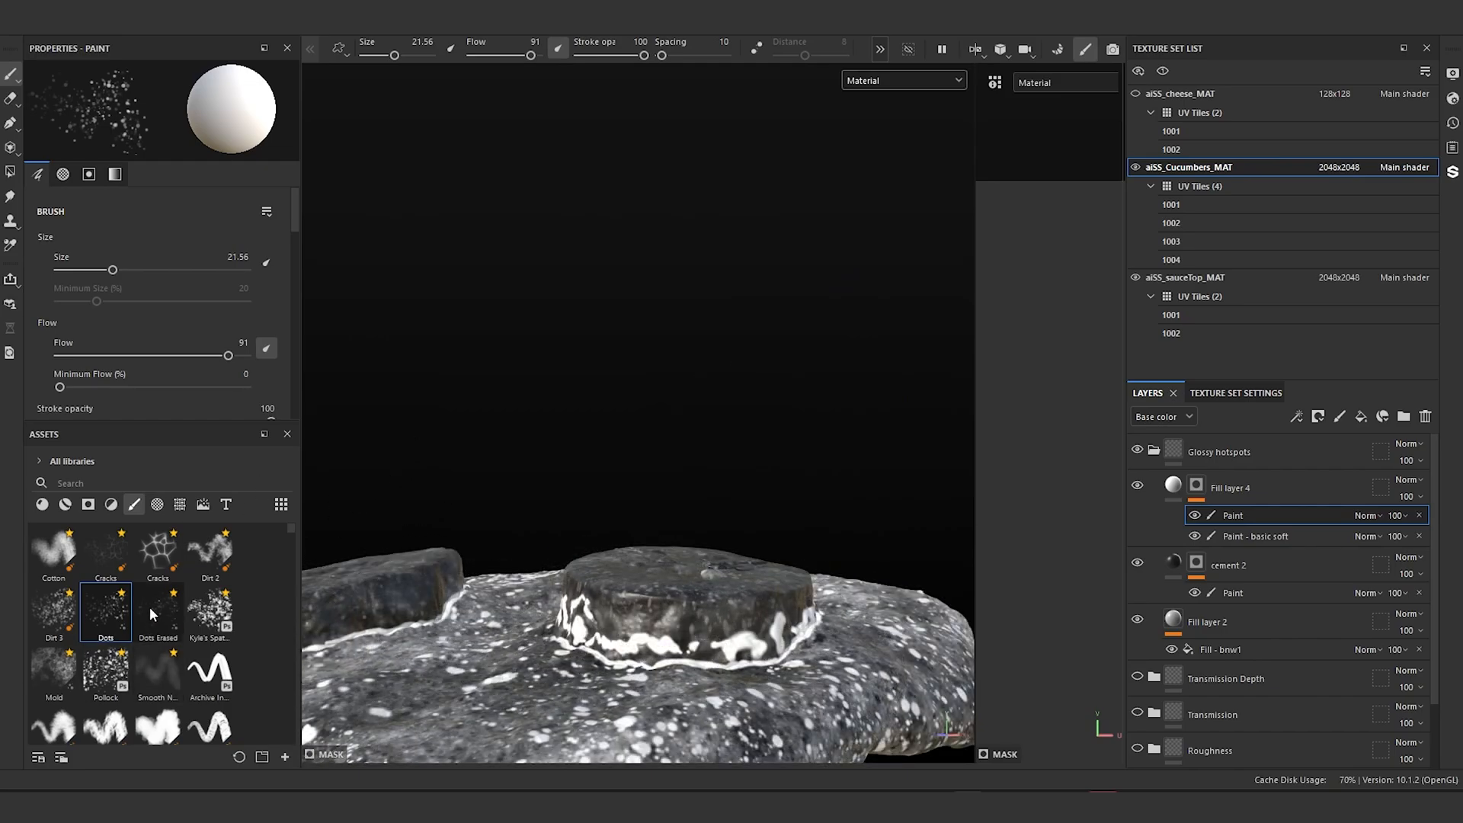
Step: Compare the slices with the new dots Paint effect hidden and shown, checking them from farther away and up close
scroll(217, 656, "down", 8)
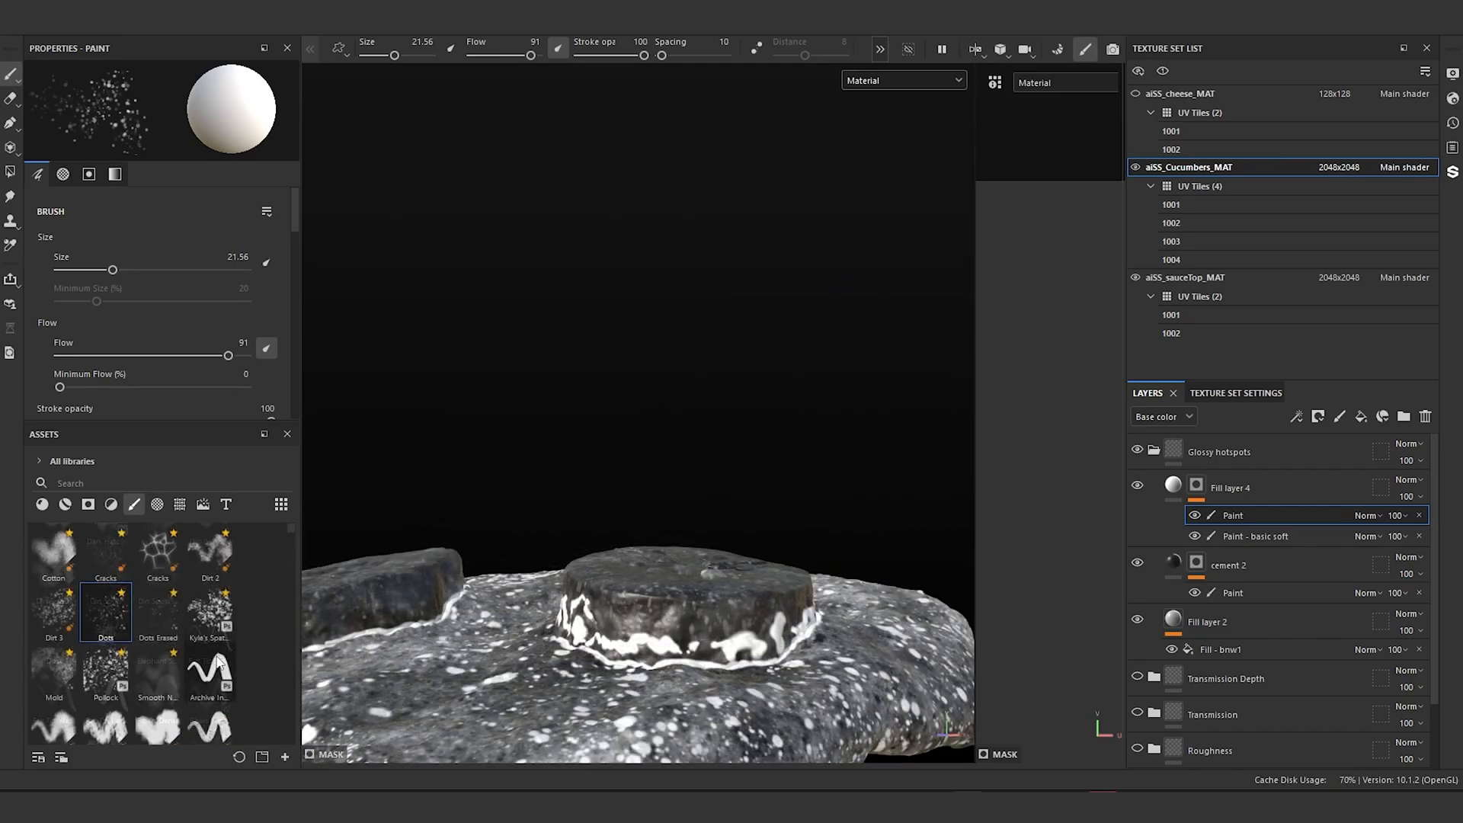
scroll(217, 659, "down", 3)
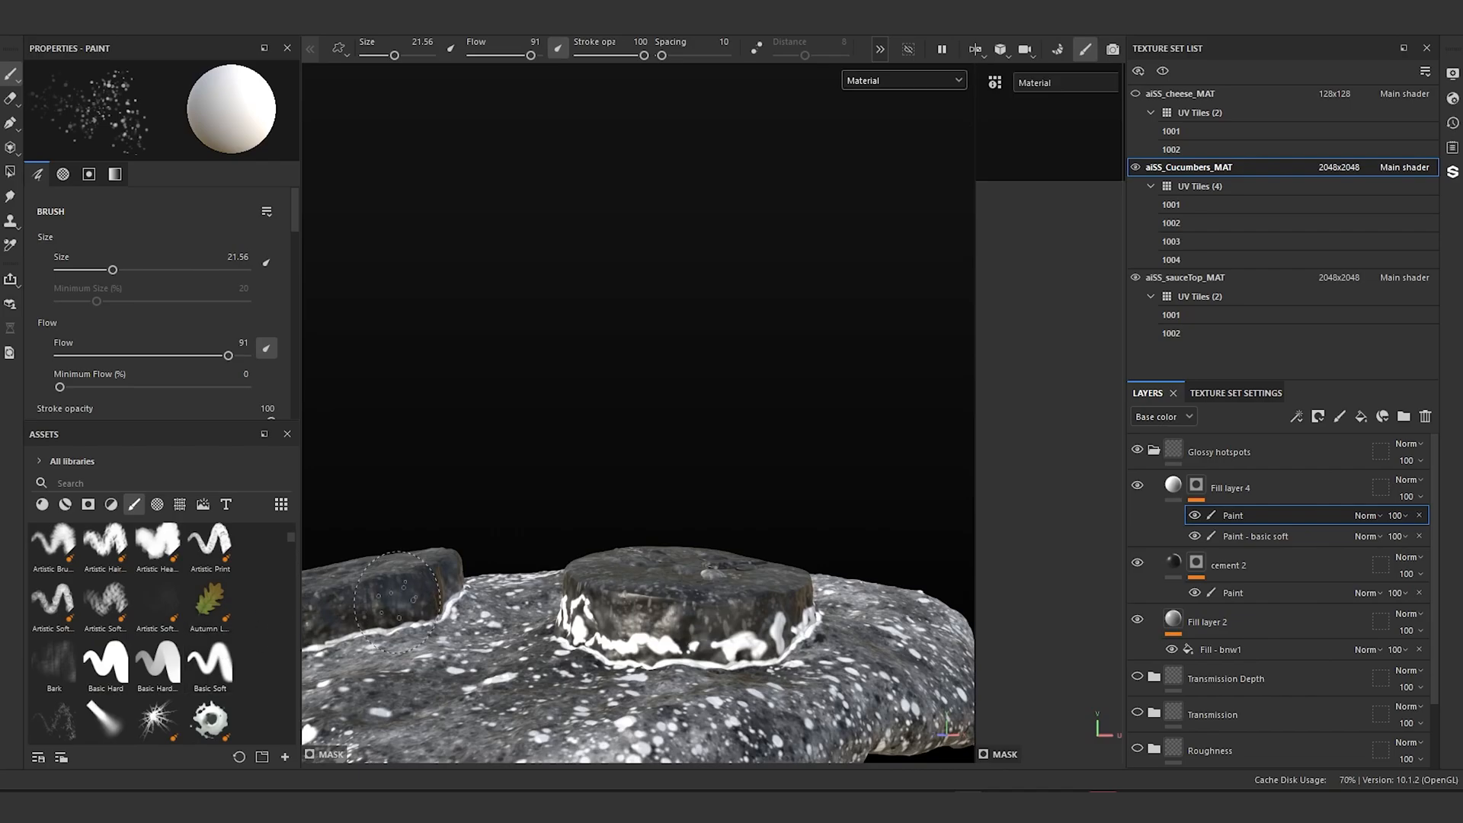
scroll(727, 526, "down", 3)
left_click_drag(712, 533, 659, 577, "alt")
left_click(1193, 515)
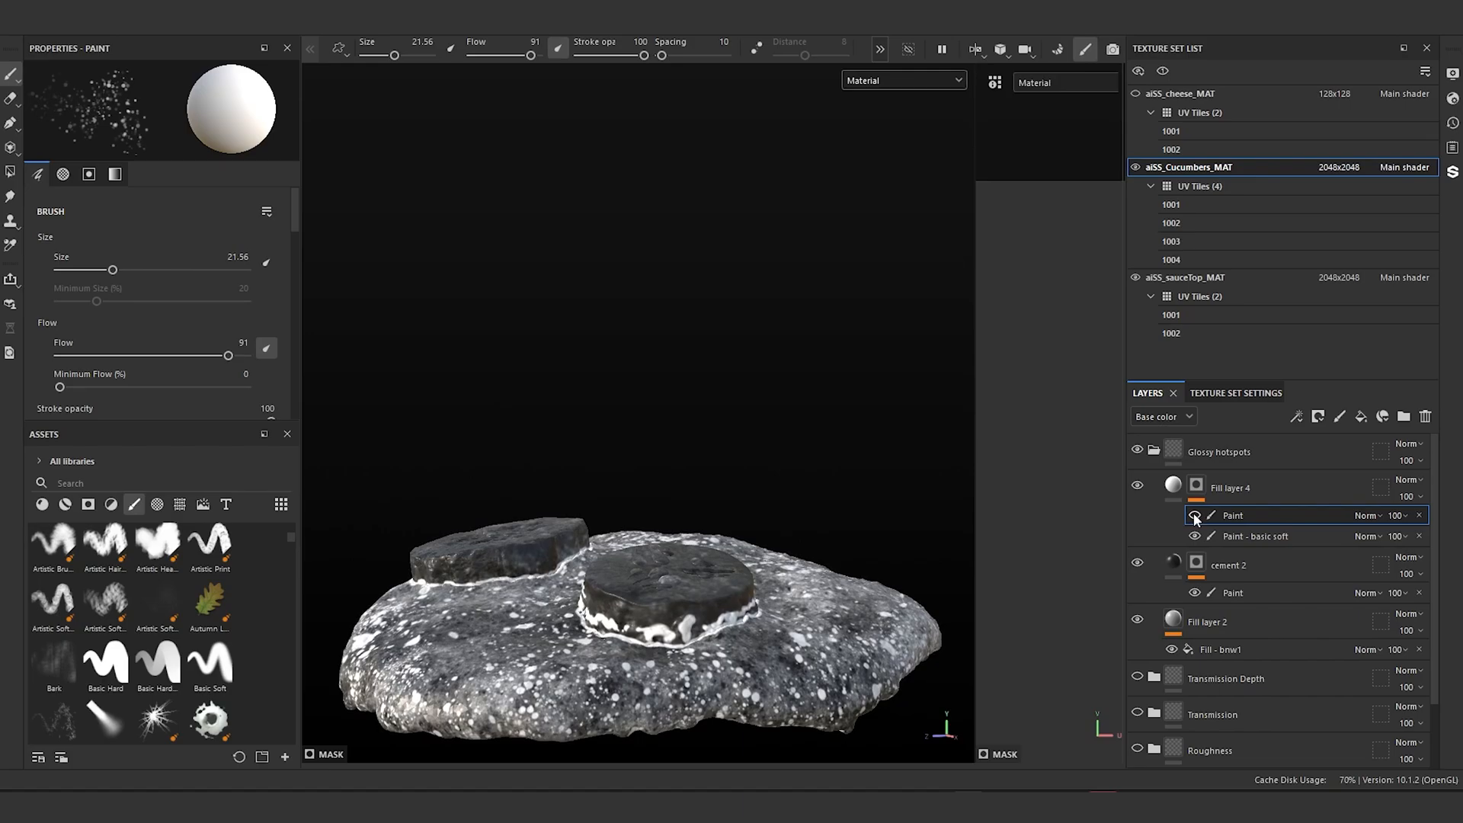
left_click(1194, 515)
left_click(1194, 515)
left_click(1193, 515)
scroll(623, 634, "up", 4)
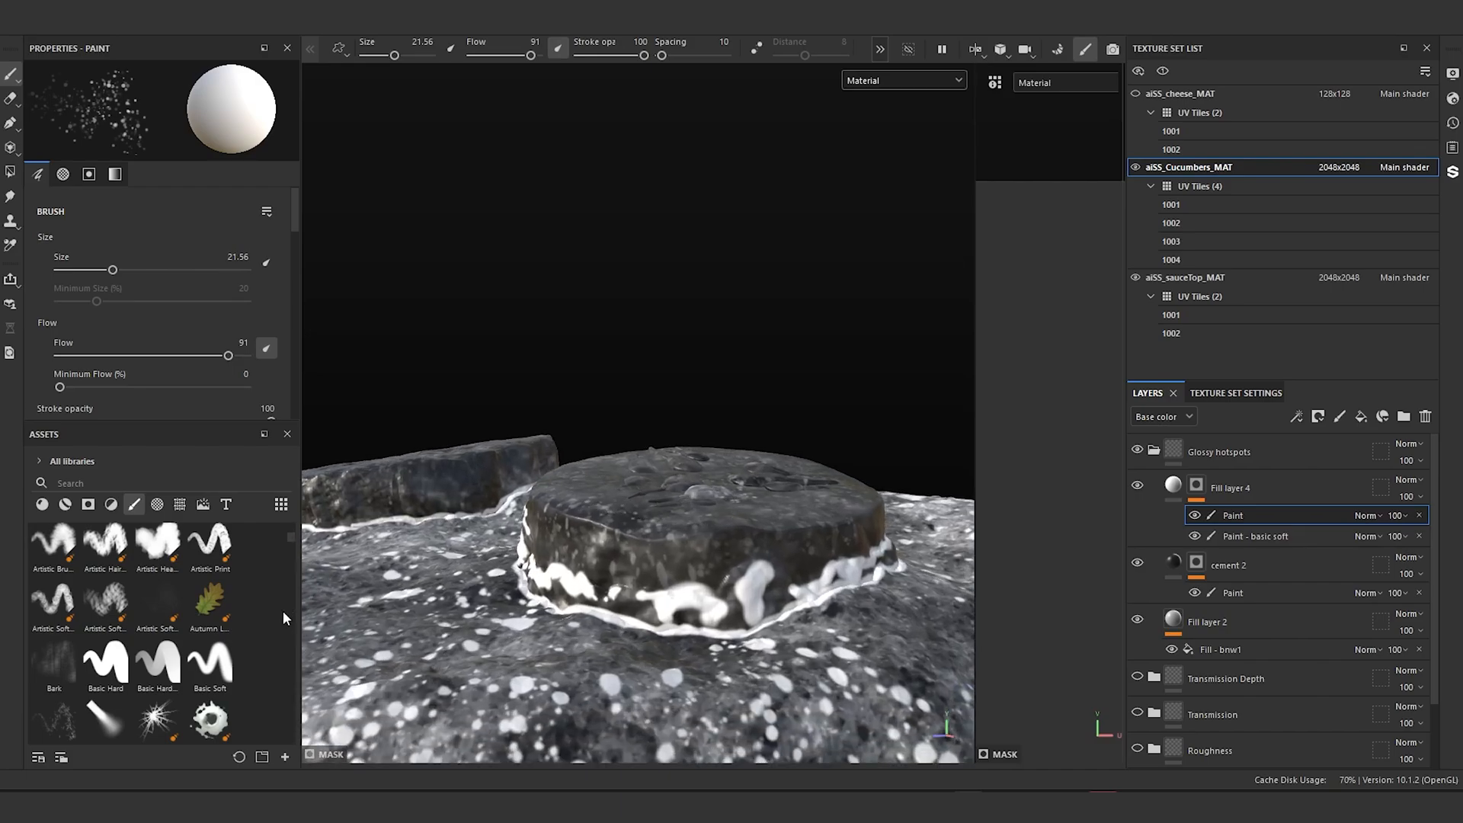
Step: Paint black over some of the dots on the seeded slice's side with the Basic Soft brush at size 10
left_click(209, 661)
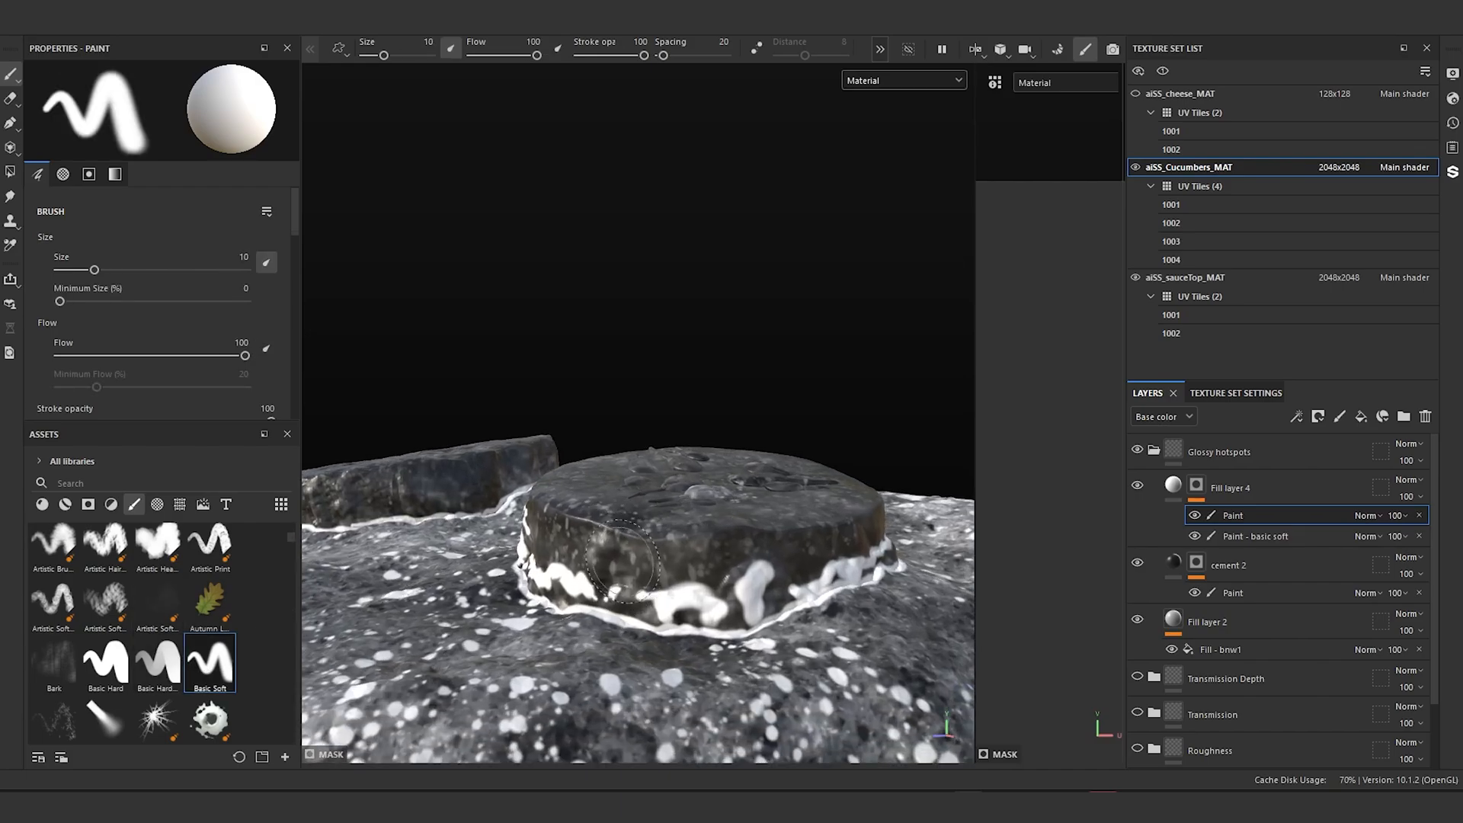
key("x")
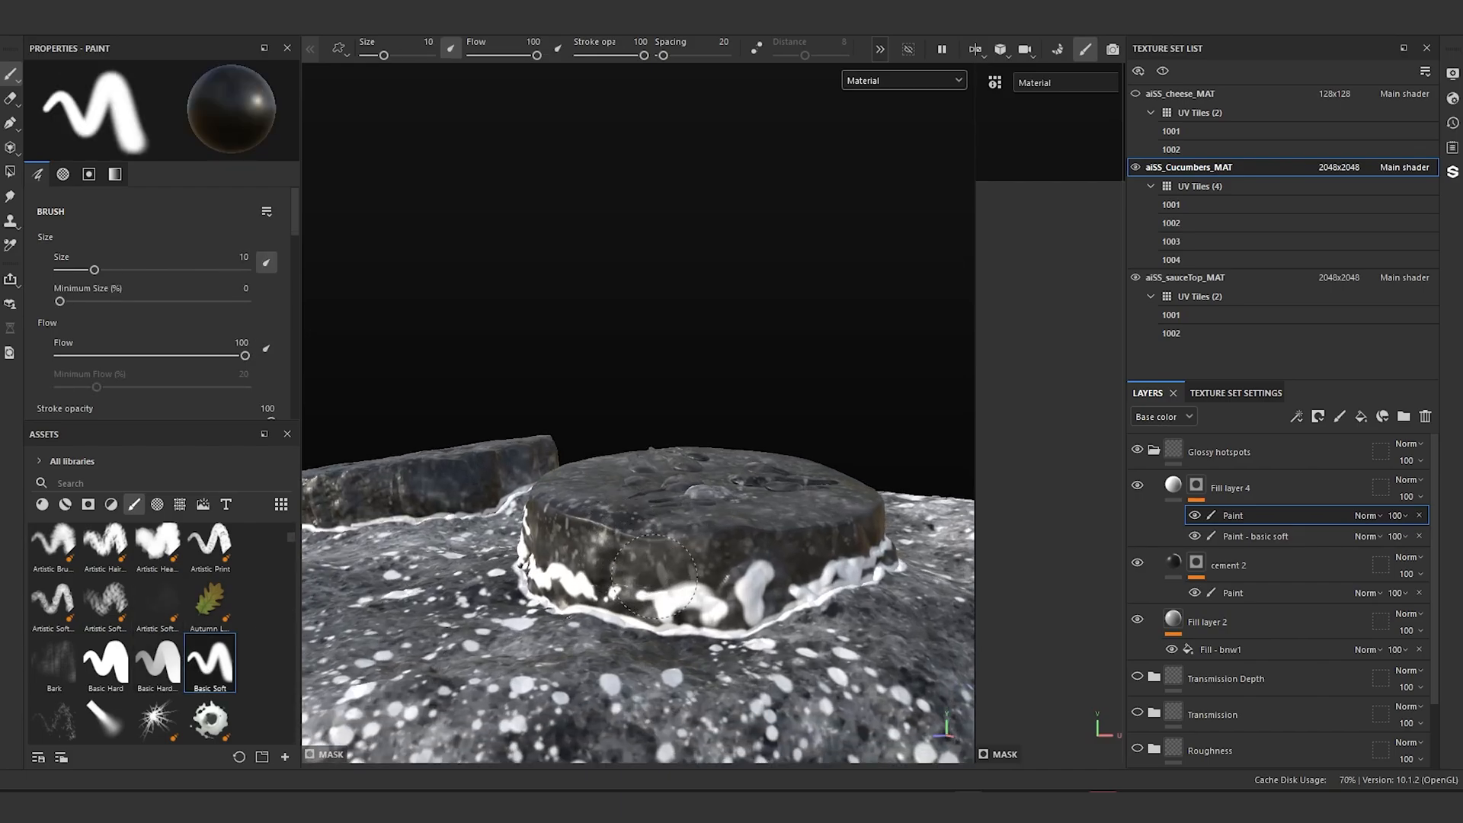
left_click_drag(654, 577, 724, 553)
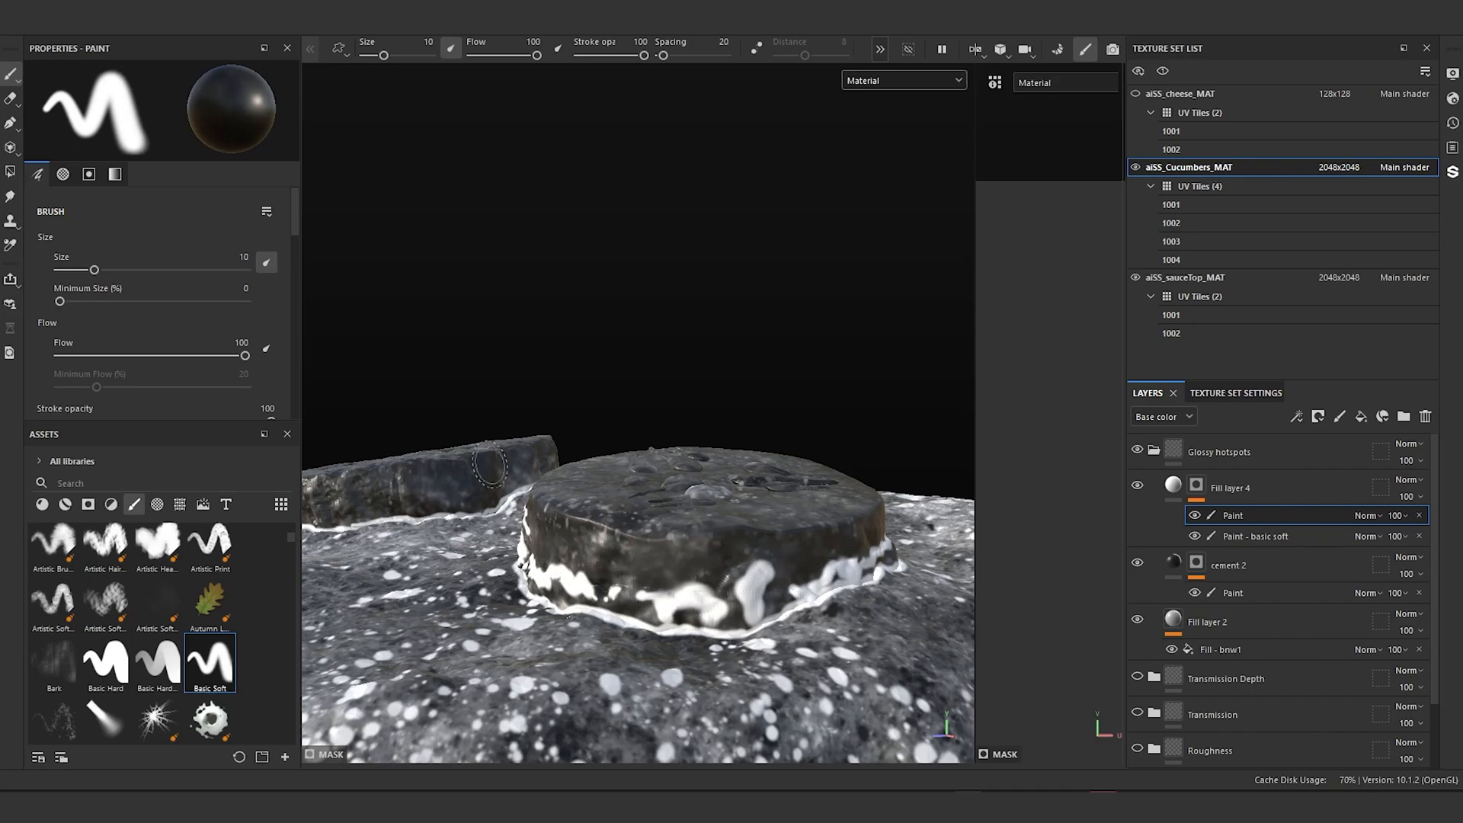
Step: Examine the dots and white contact lines on both slices from all sides and from above
mouse_move(598, 535)
left_mouse_down("alt")
mouse_move(902, 531)
mouse_move(821, 525)
left_mouse_up("alt")
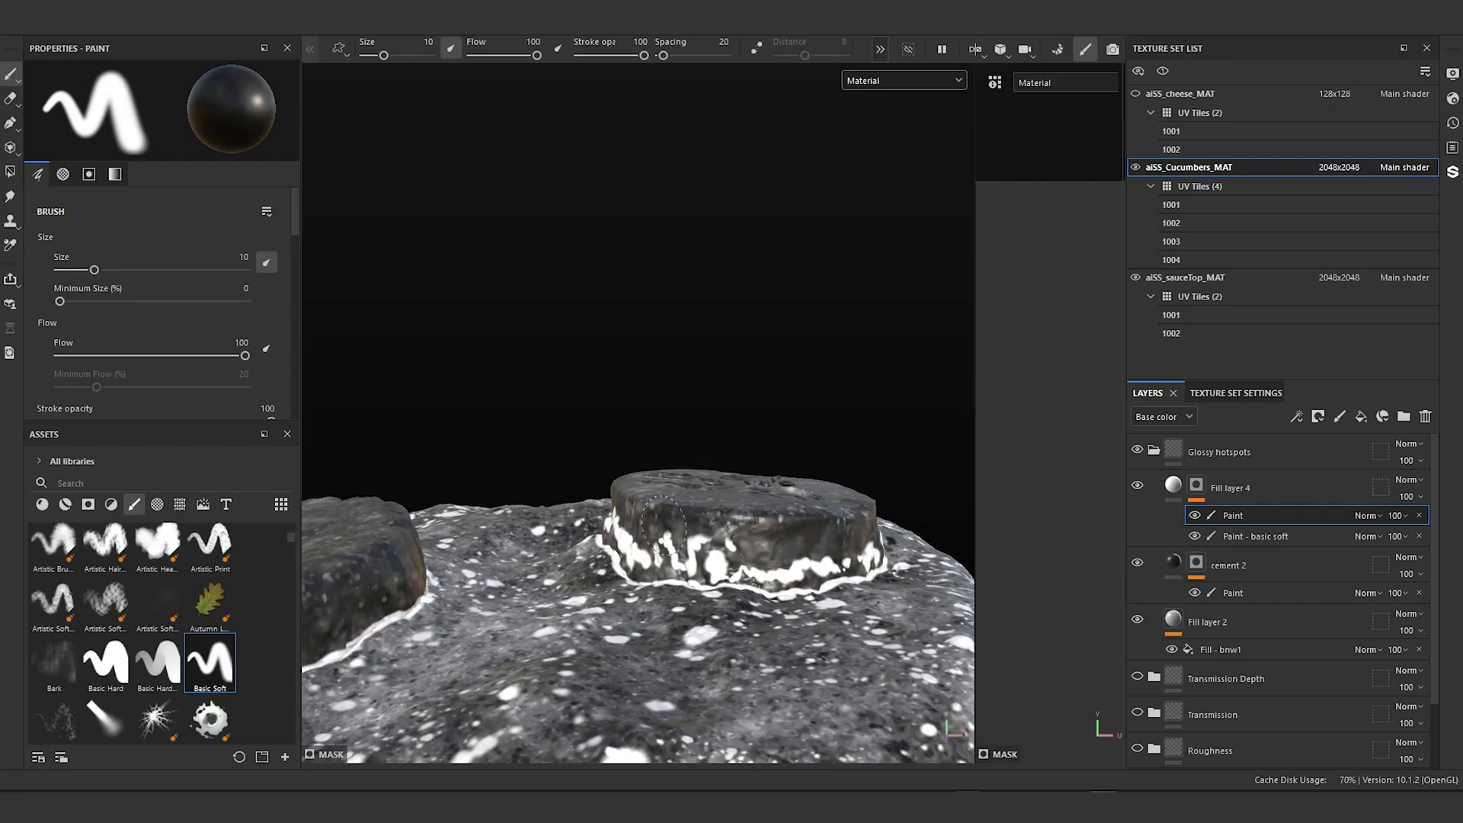
left_click_drag(592, 480, 861, 506, "alt")
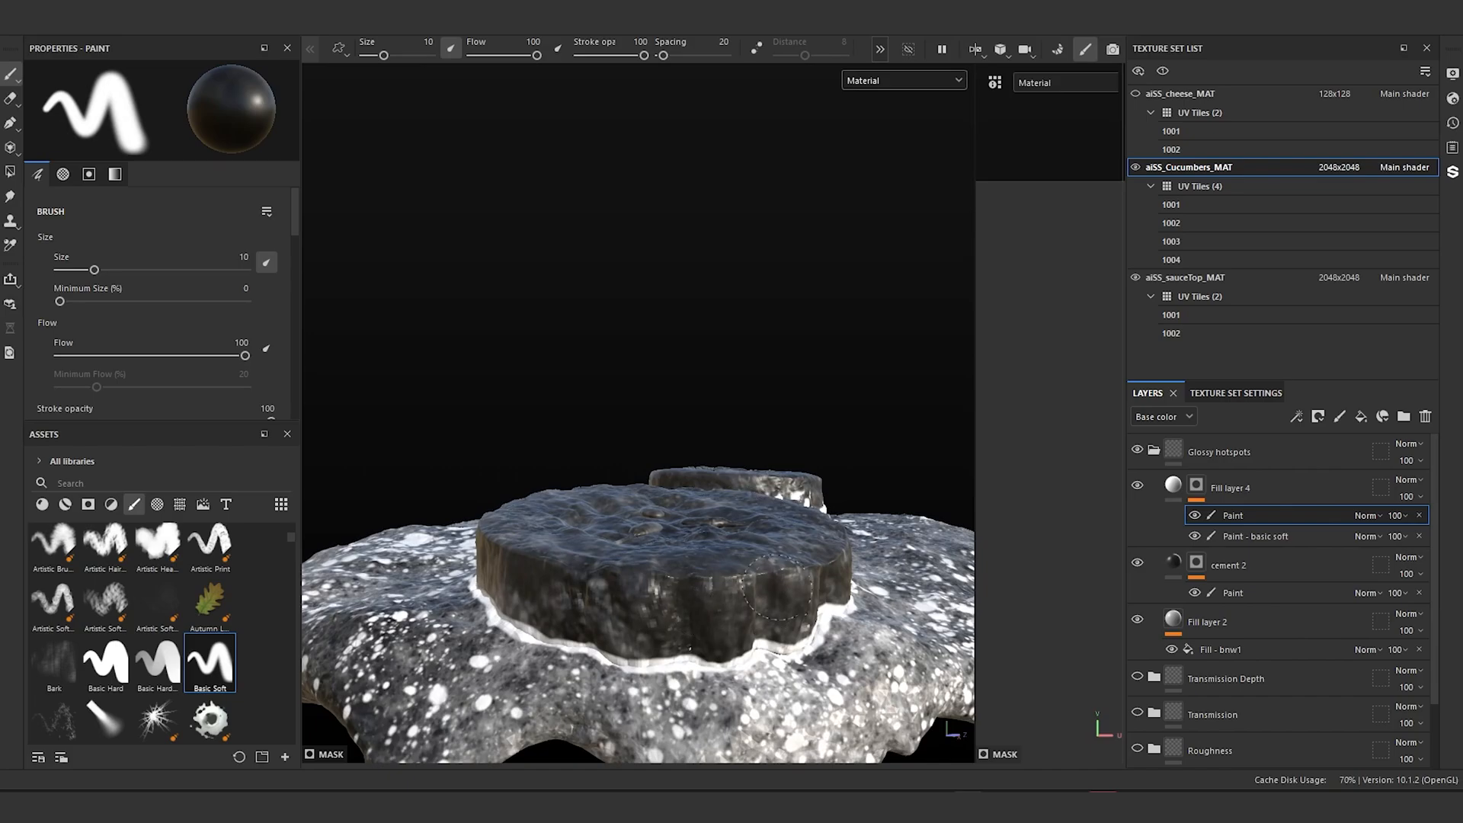
left_click_drag(883, 590, 712, 533, "alt")
middle_click_drag(712, 533, 352, 536, "alt")
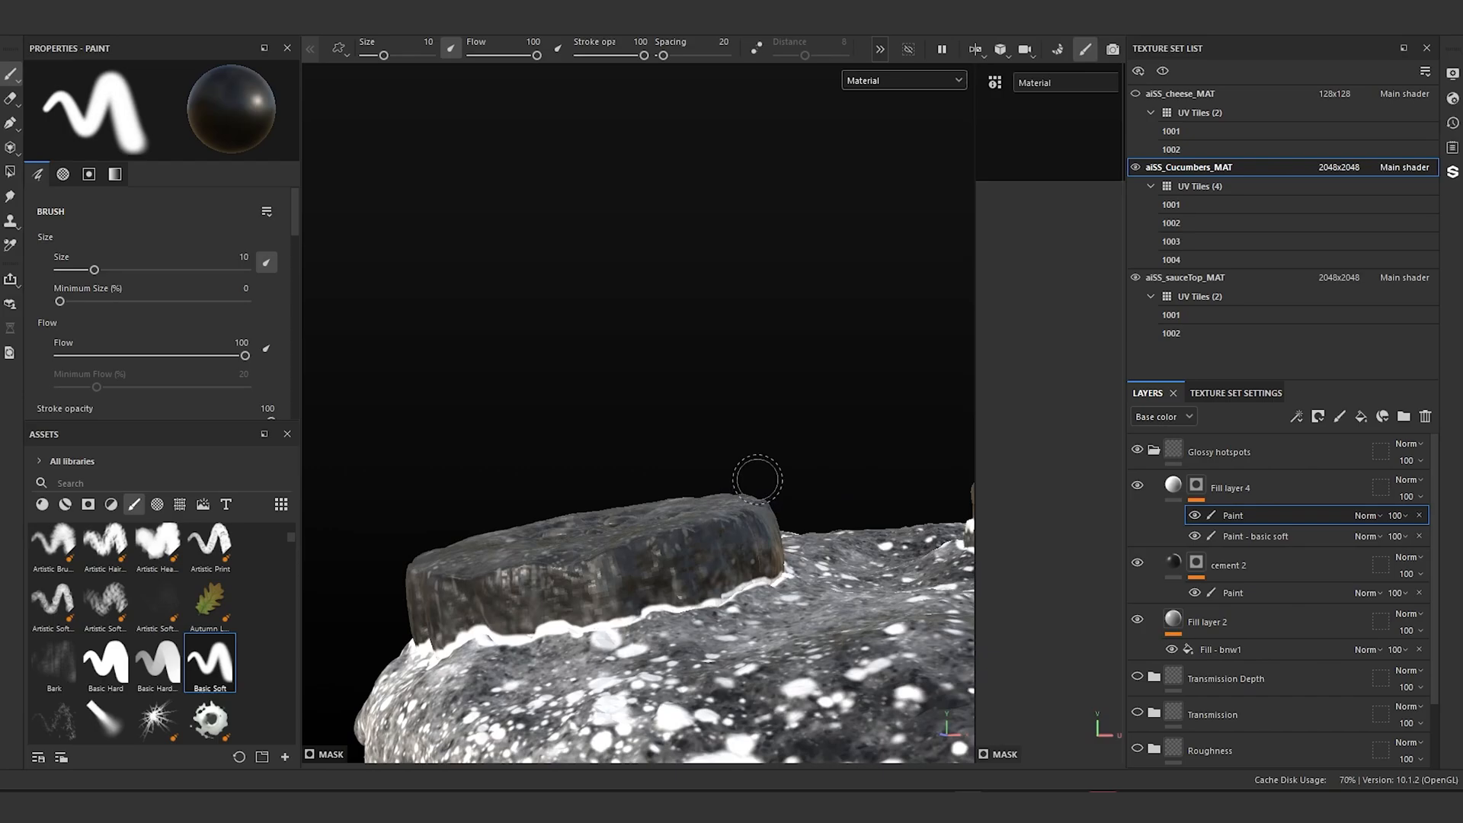
mouse_move(758, 480)
left_mouse_down("alt")
mouse_move(686, 589)
mouse_move(418, 490)
mouse_move(343, 500)
mouse_move(737, 504)
mouse_move(695, 630)
mouse_move(709, 640)
mouse_move(650, 744)
left_mouse_up("alt")
left_click_drag(710, 557, 678, 591, "alt")
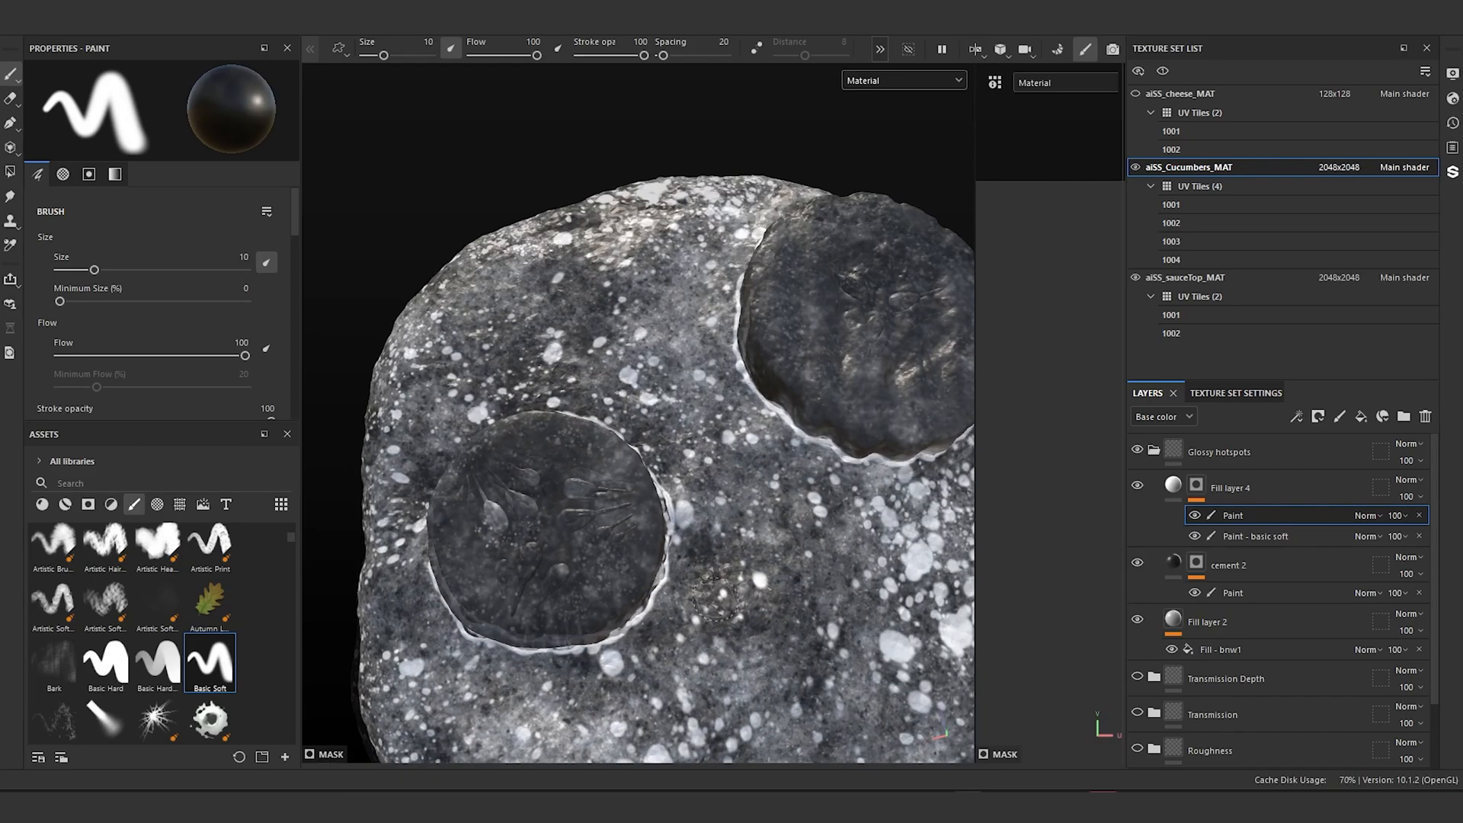
middle_click_drag(647, 583, 735, 557, "alt")
right_click_drag(720, 554, 800, 557, "alt")
left_click_drag(777, 556, 797, 544, "alt")
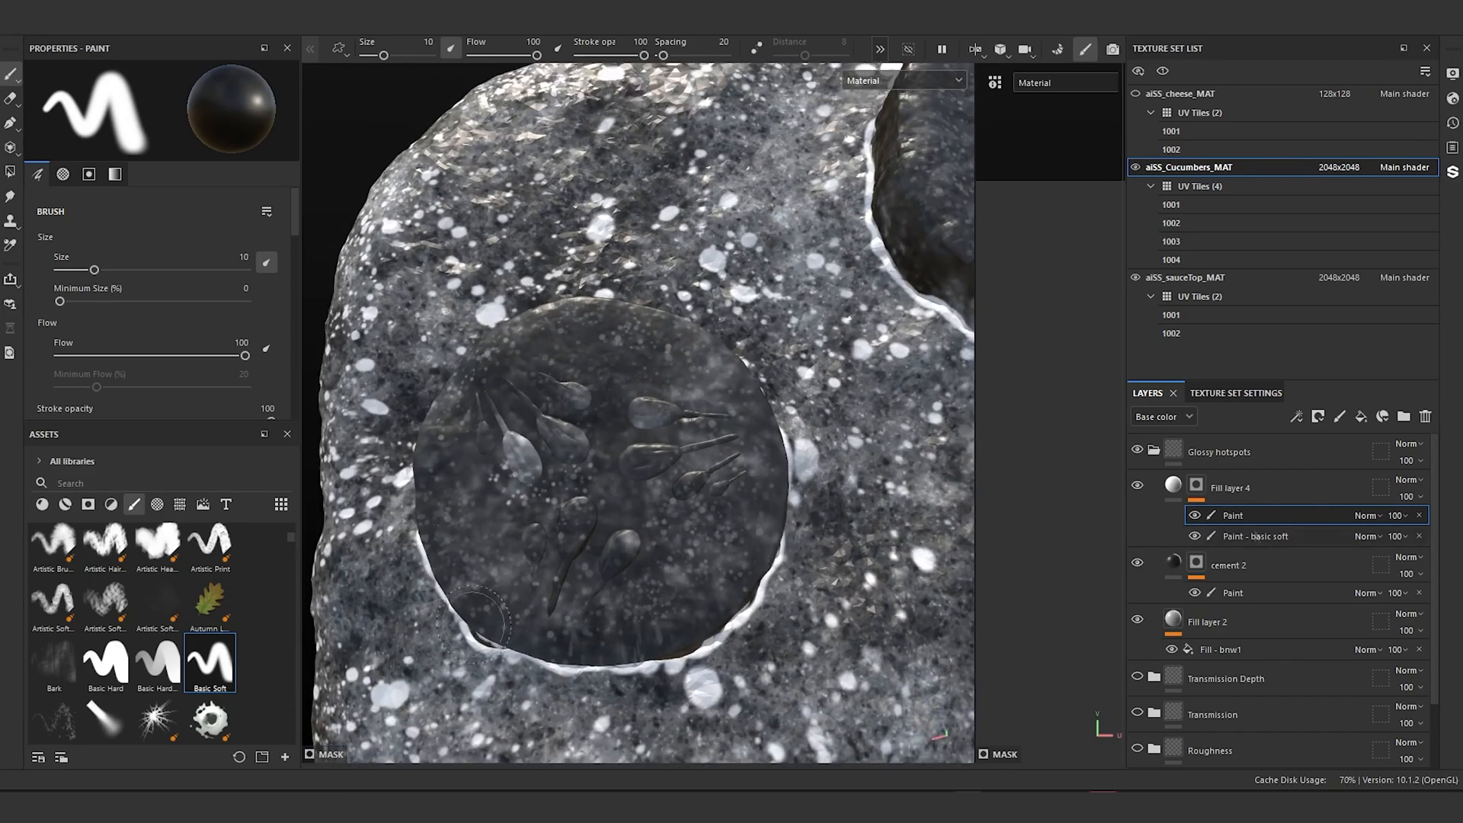
Step: Rename the new Paint effect on Fill layer 4's mask as "Paint - dots"
double_click(1238, 515)
key("Right")
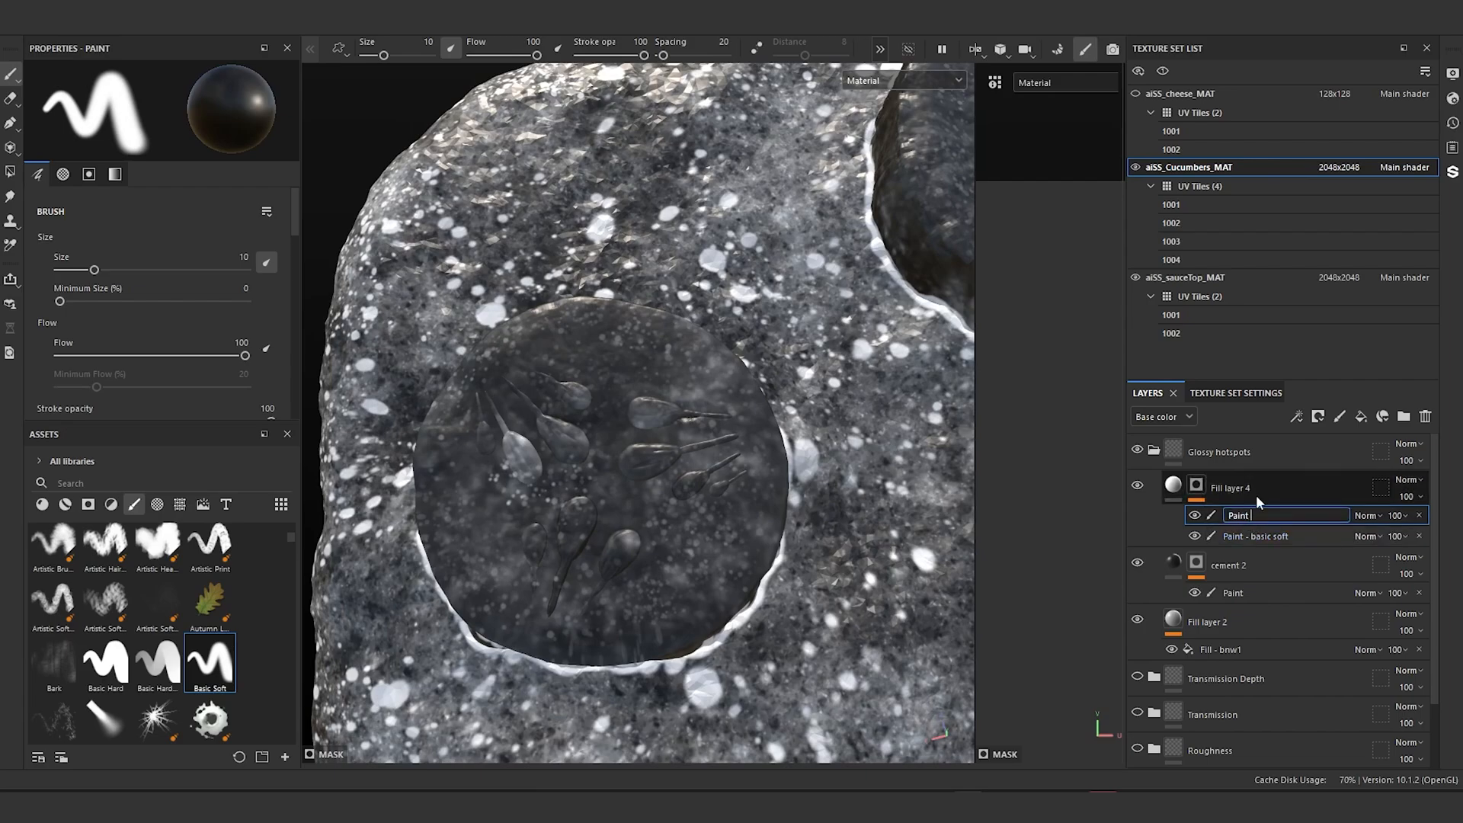
type("- dots")
key("Return")
Step: Add another Paint effect above the dots on Fill layer 4's mask and name it "Paint - basic soft"
right_click(1194, 491)
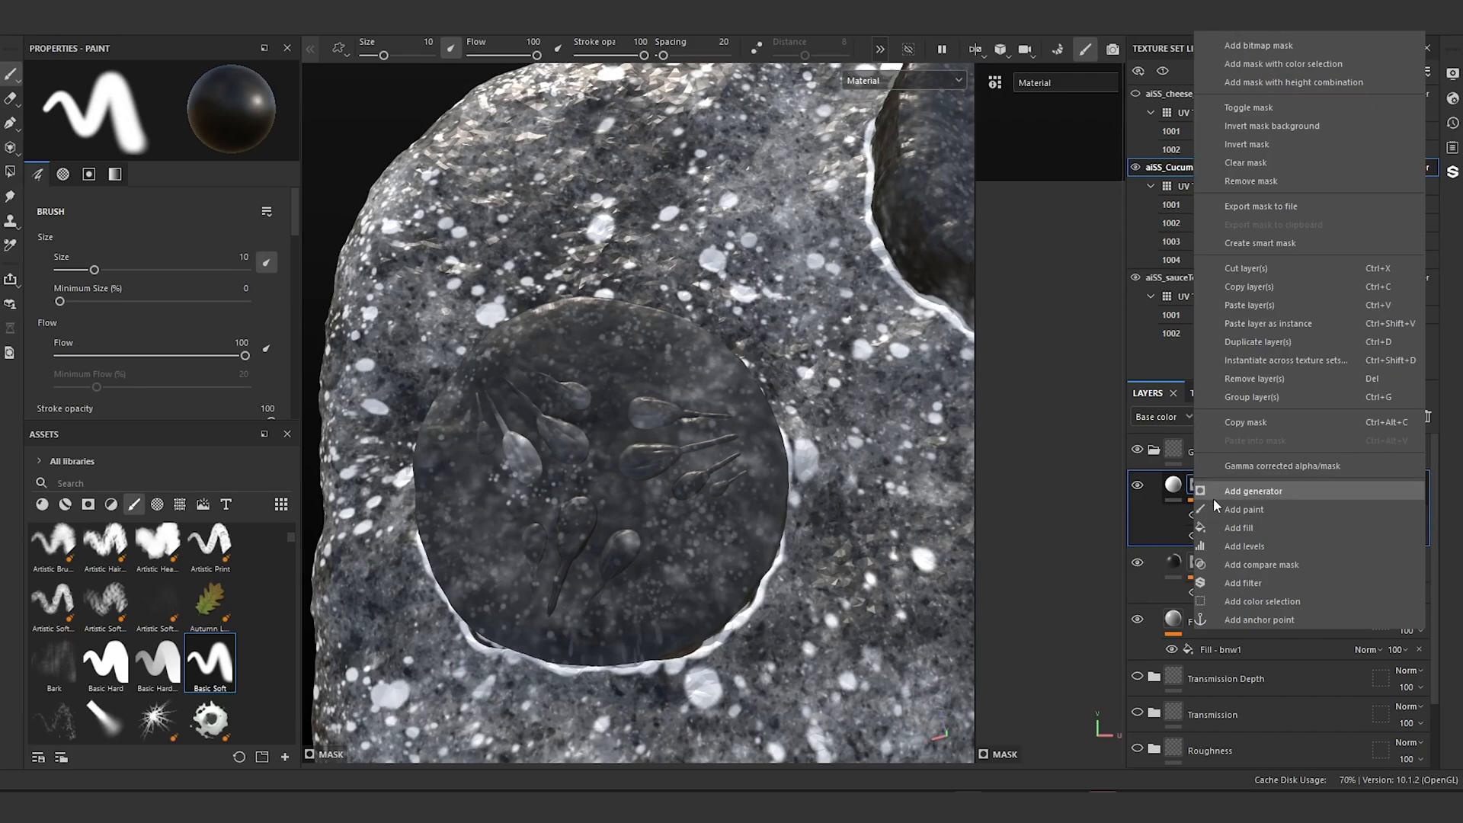
left_click(1215, 495)
double_click(1246, 514)
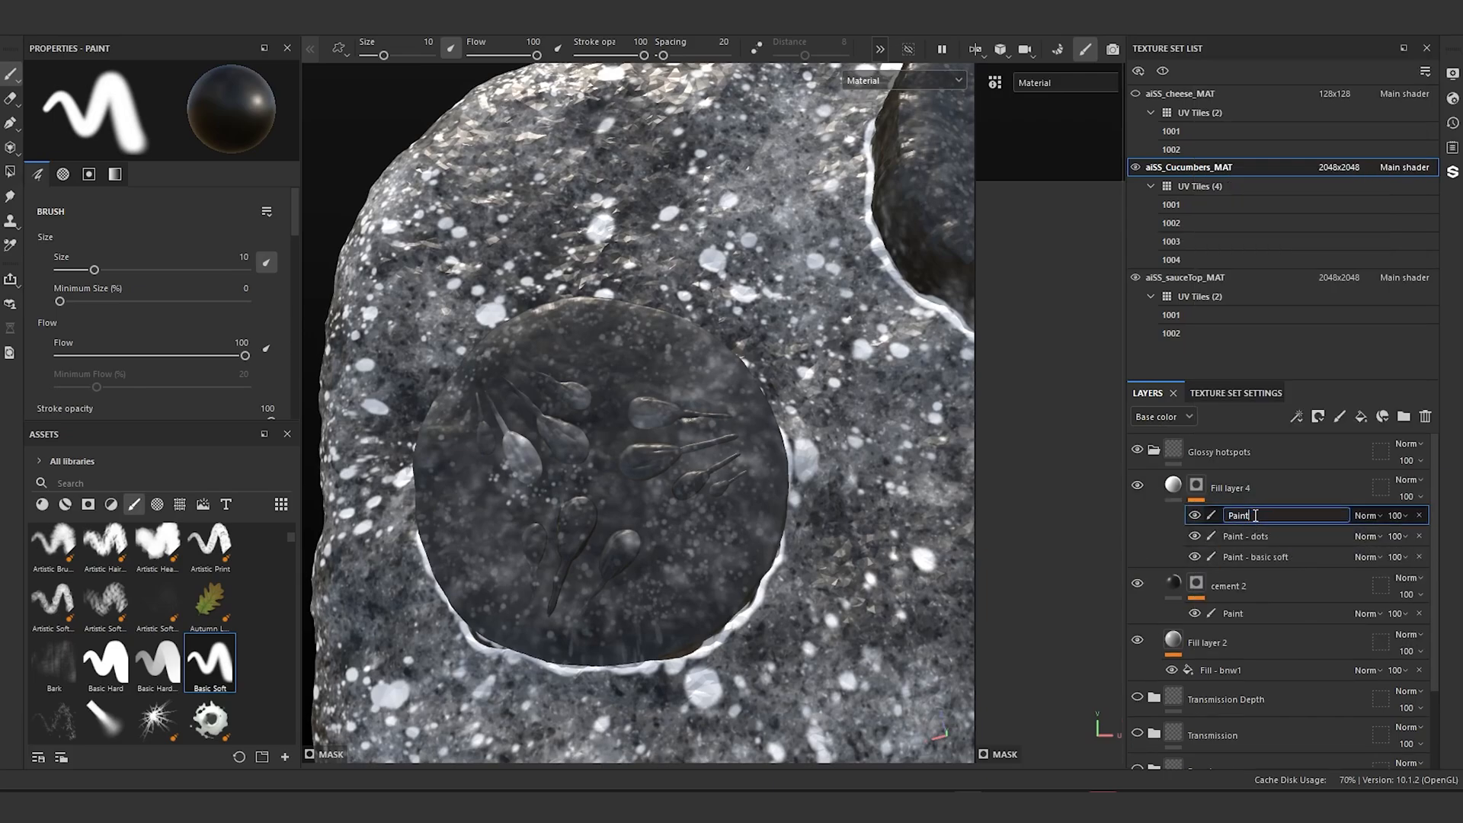
type("- basic so")
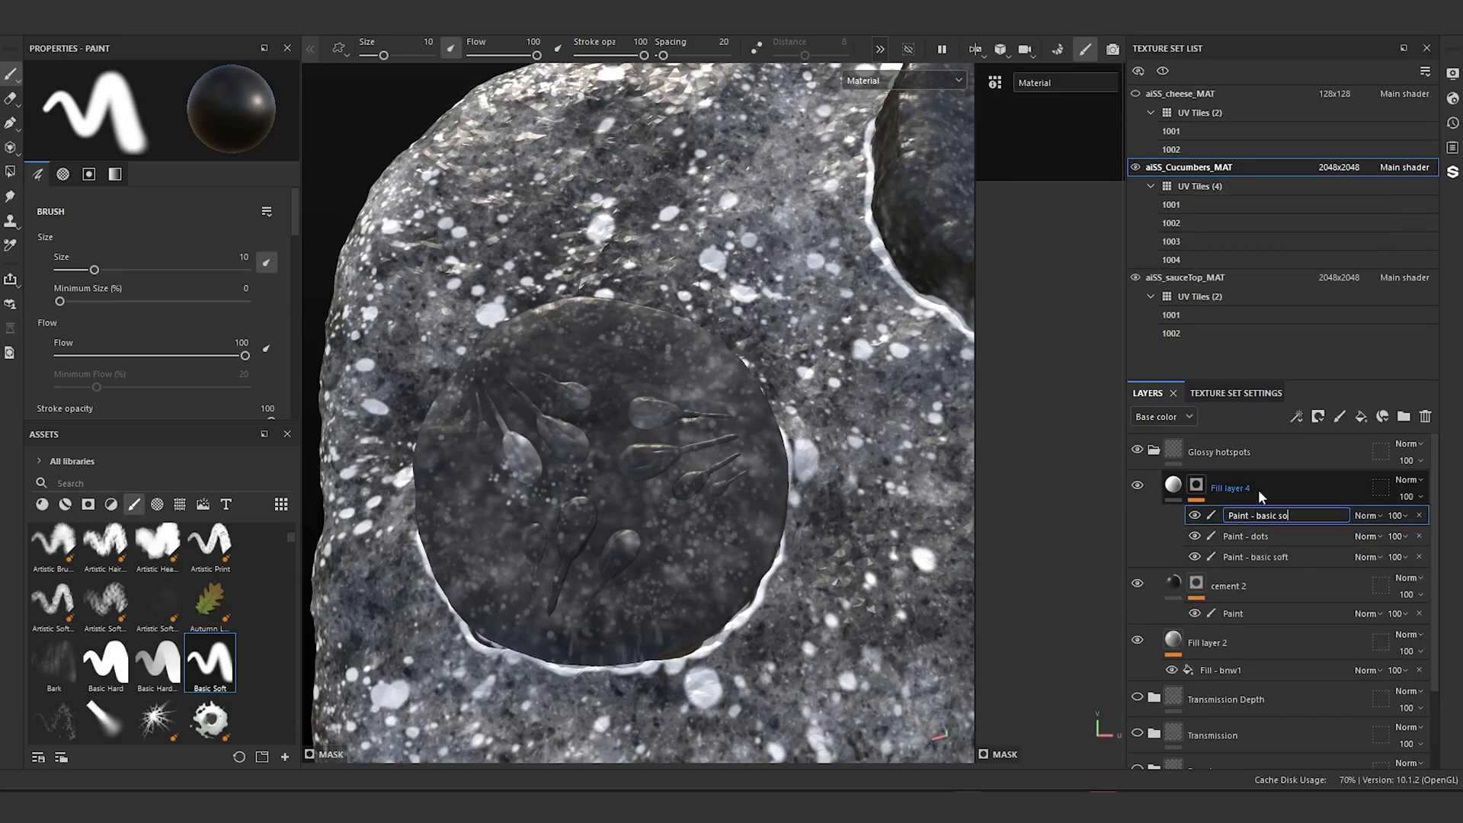
type("ft")
key("Return")
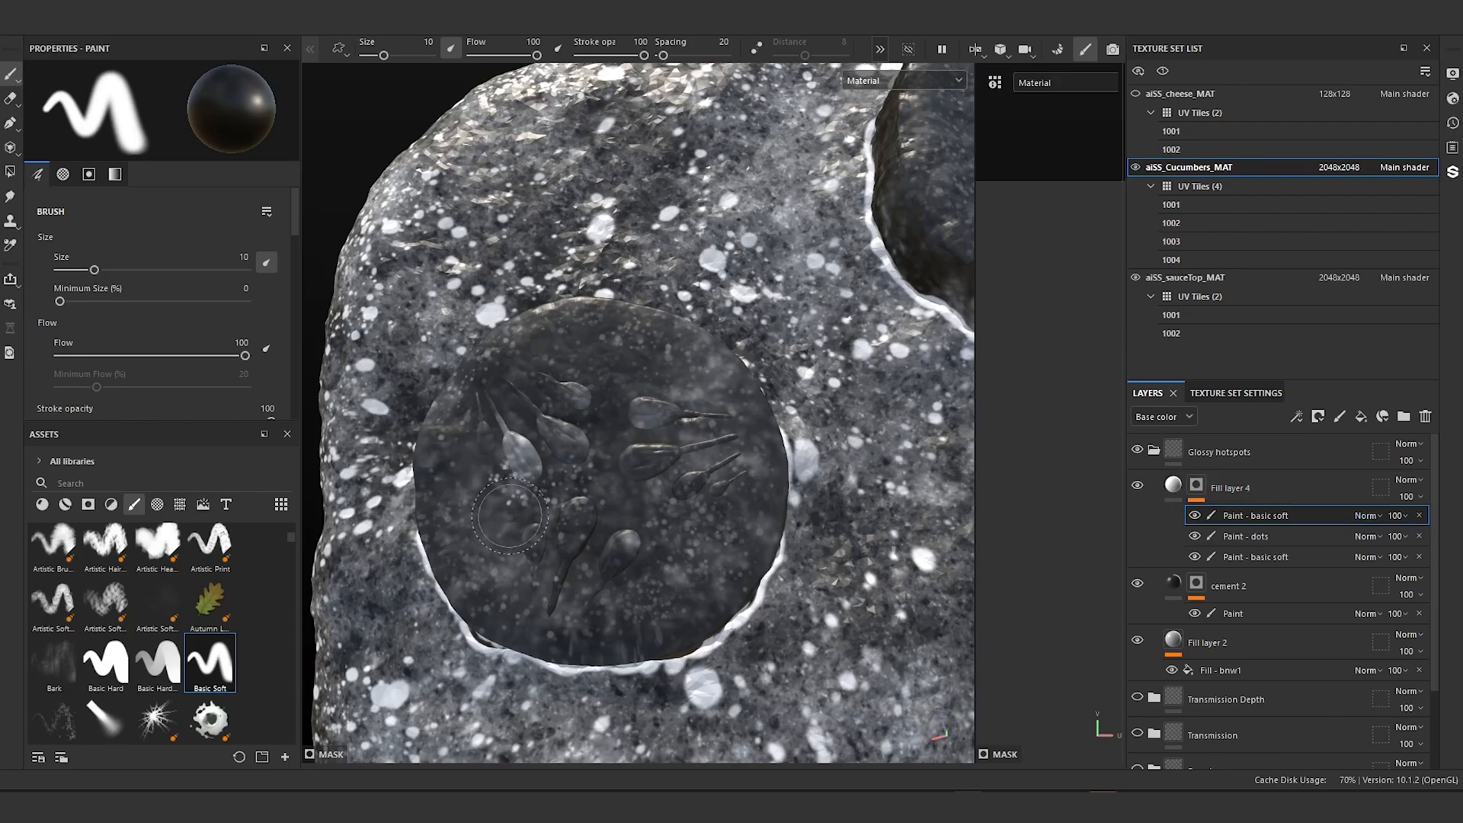
Step: Dab tiny white specks over the seeded slice with the Basic Soft brush at size 0.58 and check both slices
key("bracketleft")
key("bracketleft")
key("bracketleft")
key("bracketleft")
key("bracketleft")
key("bracketleft")
key("bracketleft")
key("bracketleft")
key("bracketleft")
key("bracketleft")
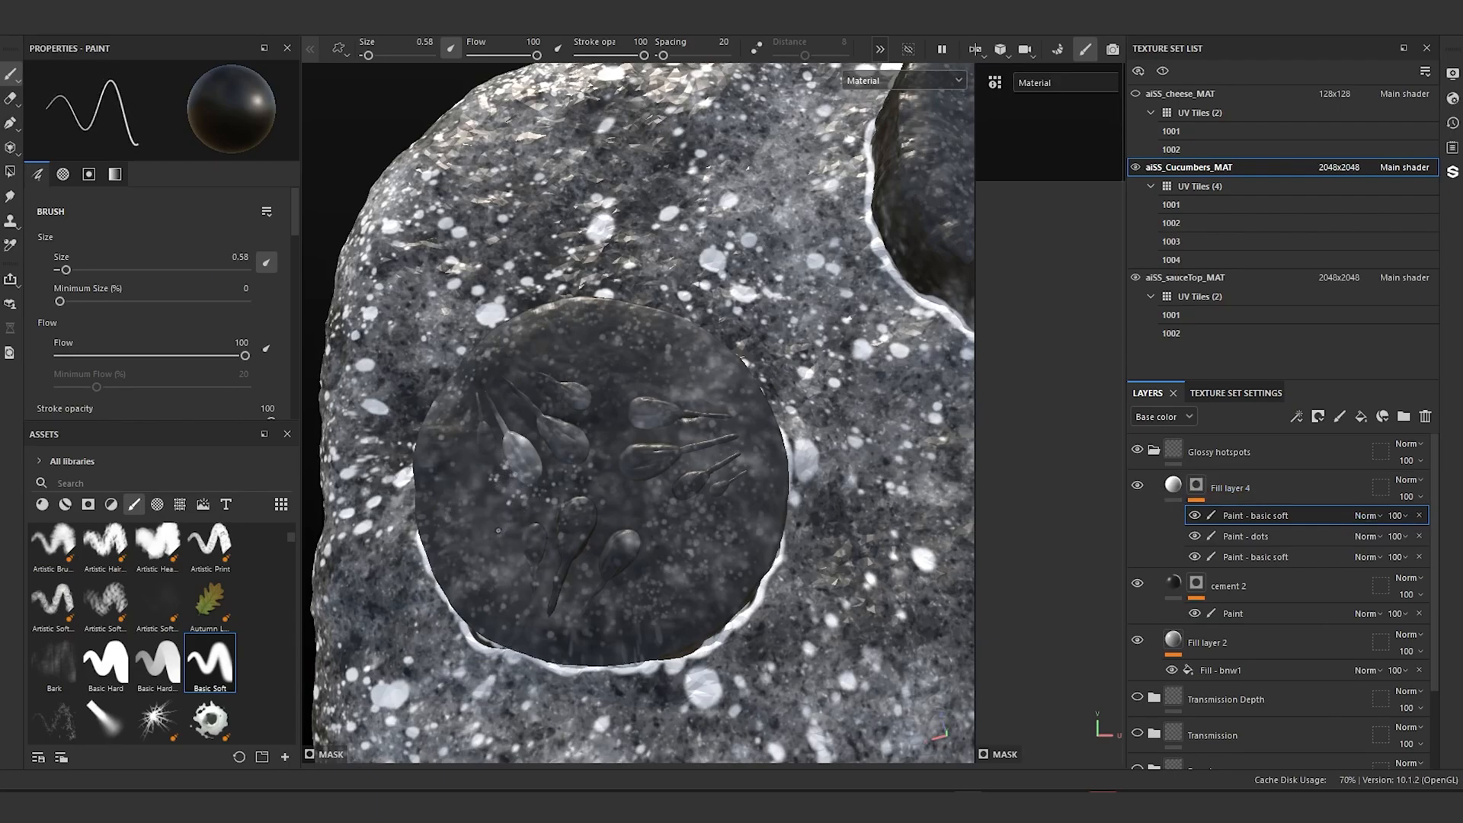
key("x")
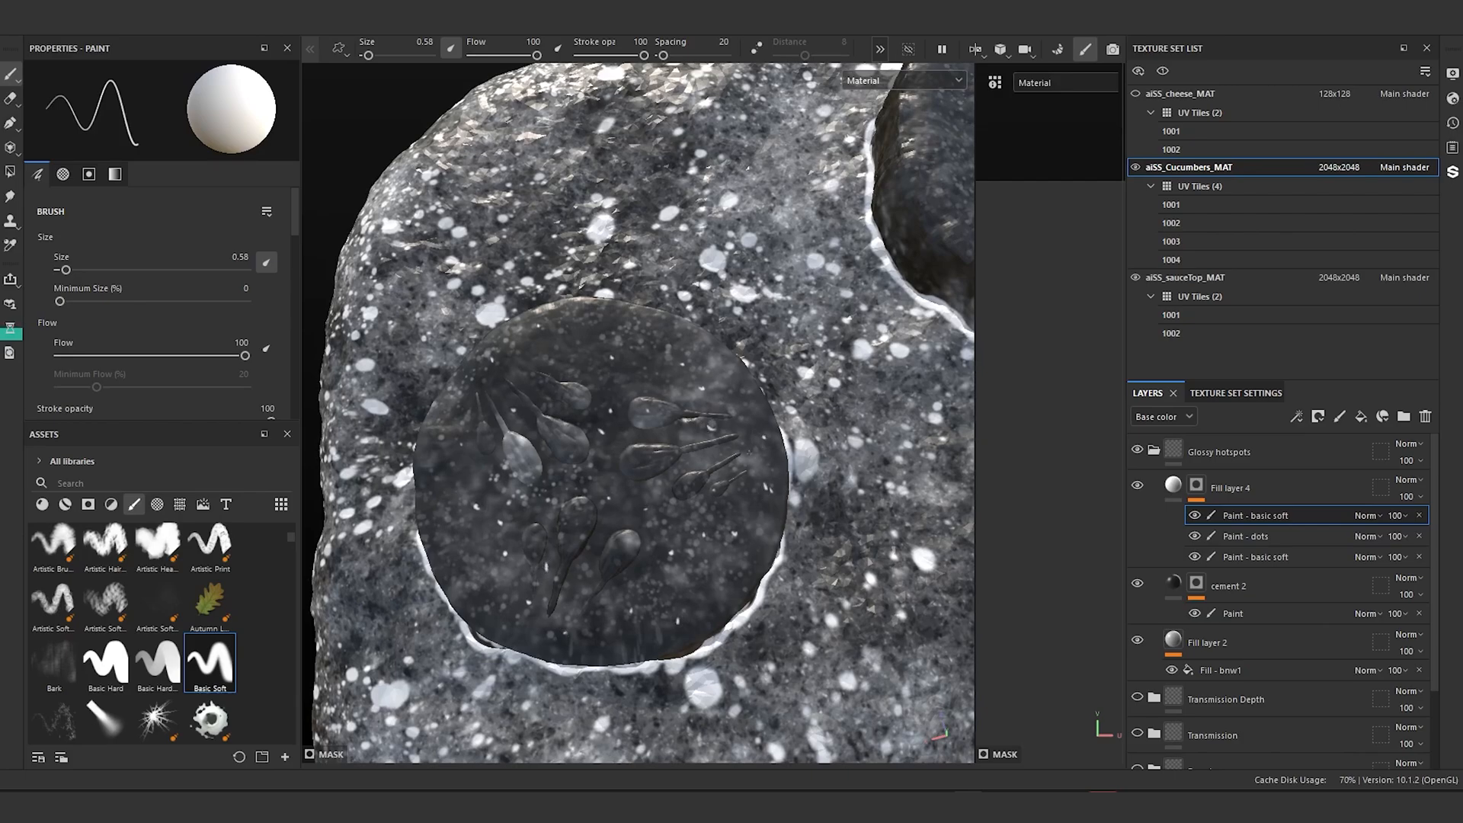
scroll(718, 381, "down", 3)
left_click_drag(715, 396, 731, 434, "alt")
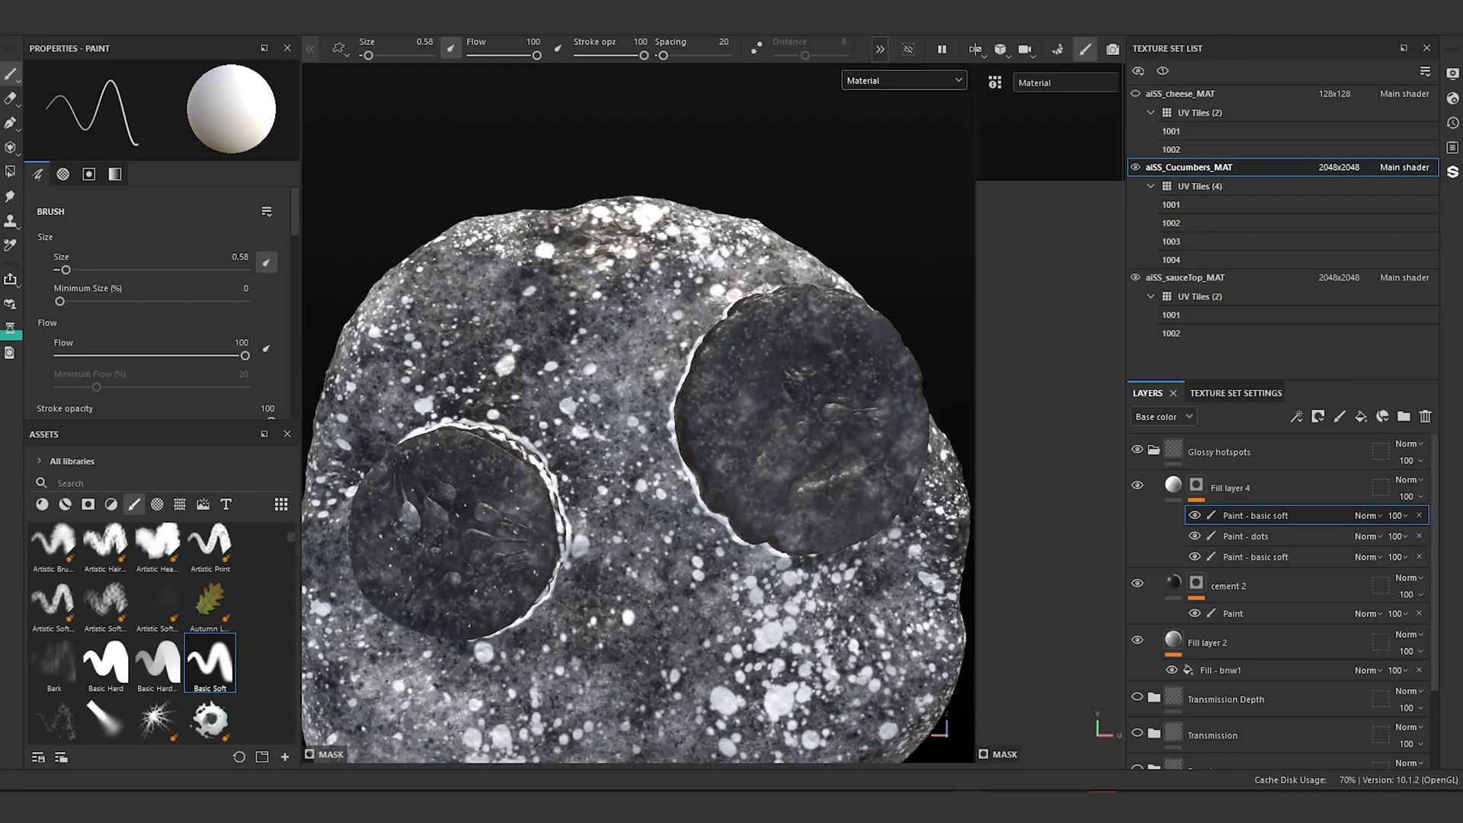
middle_click_drag(831, 341, 671, 372, "alt")
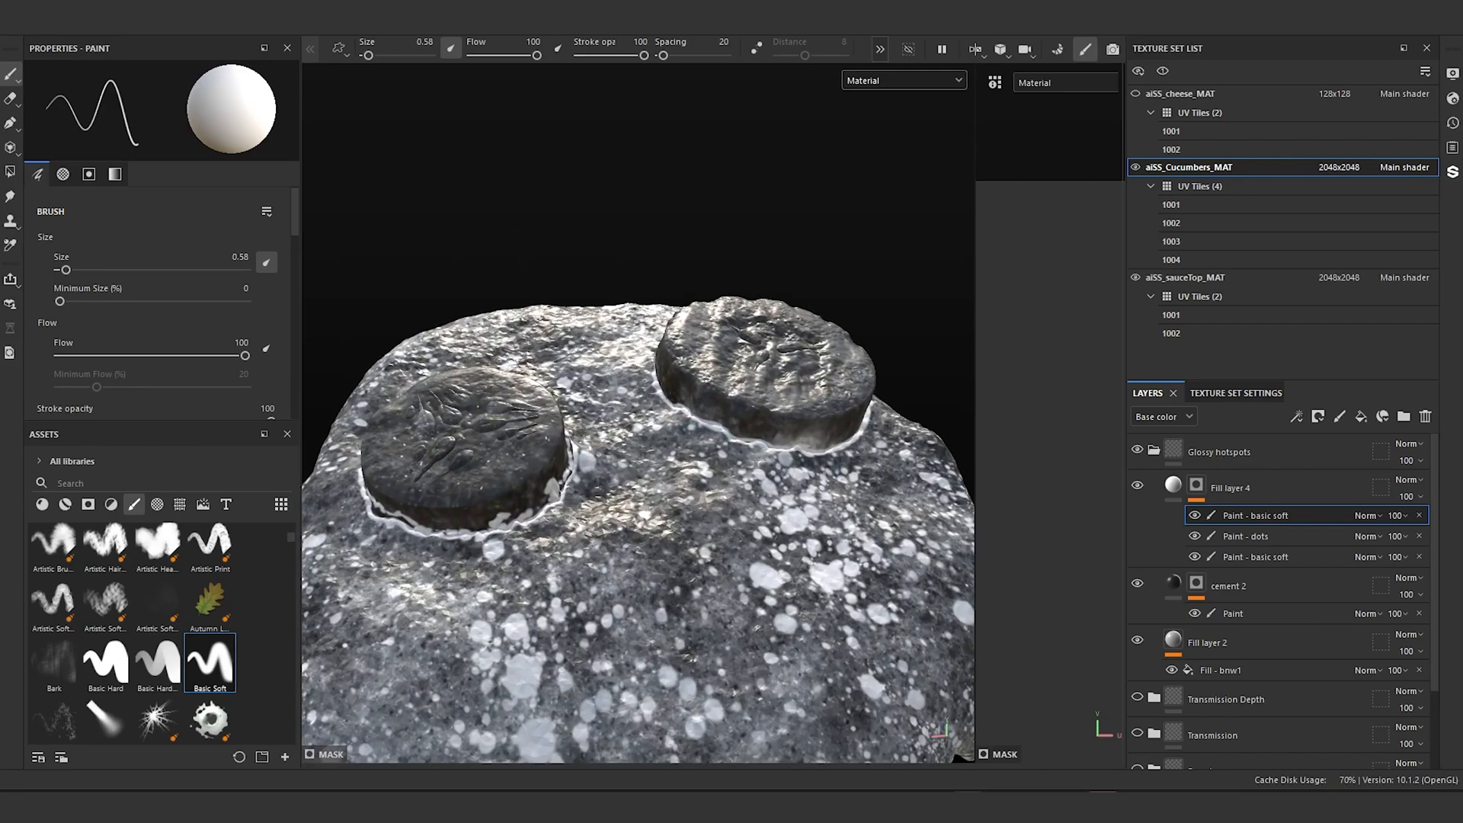
Step: Expand the Transmission Depth group and collapse the American and English cucumber innards groups inside it
left_click(1167, 485)
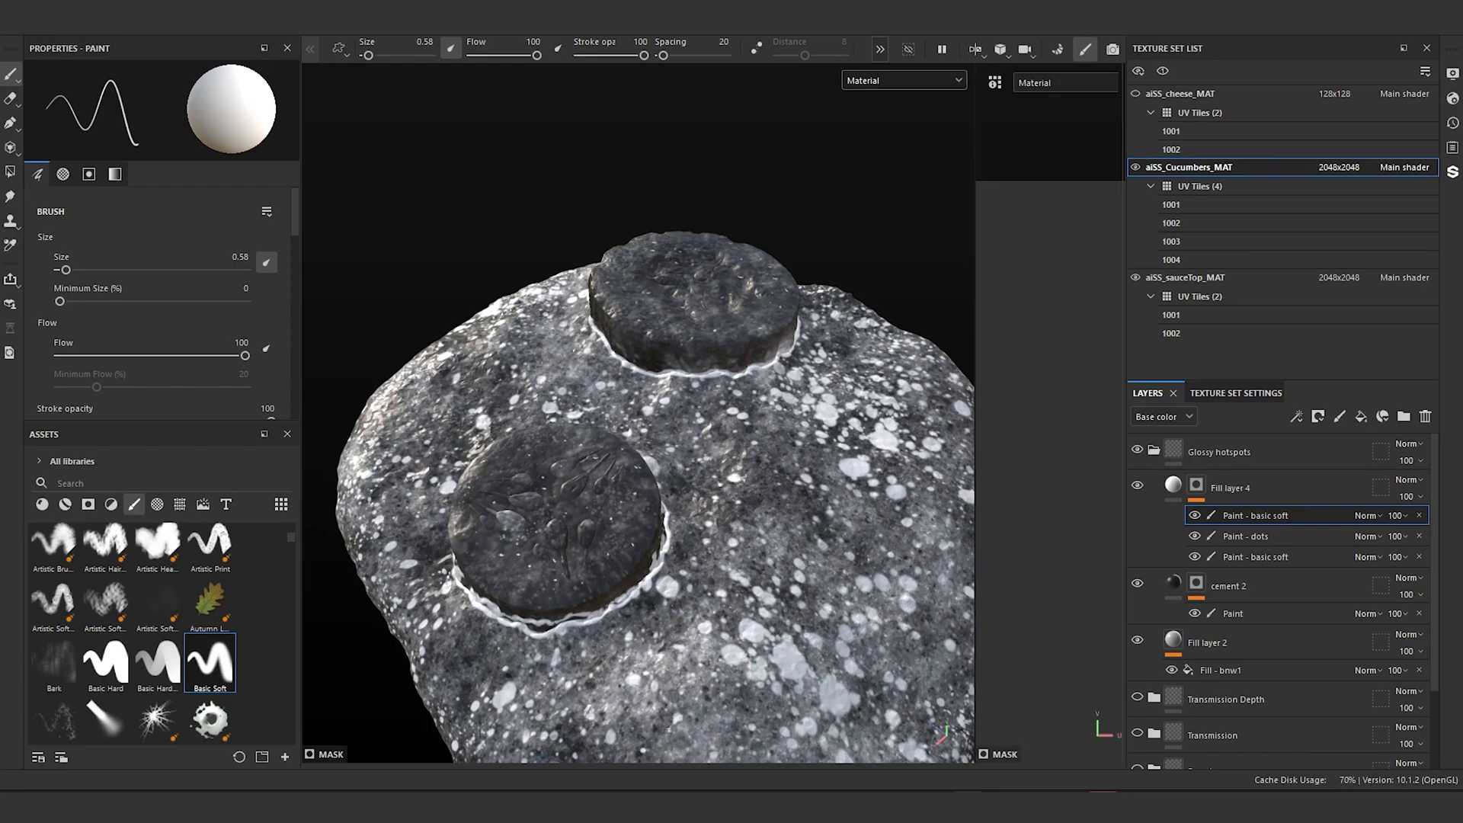
scroll(1227, 624, "down", 1)
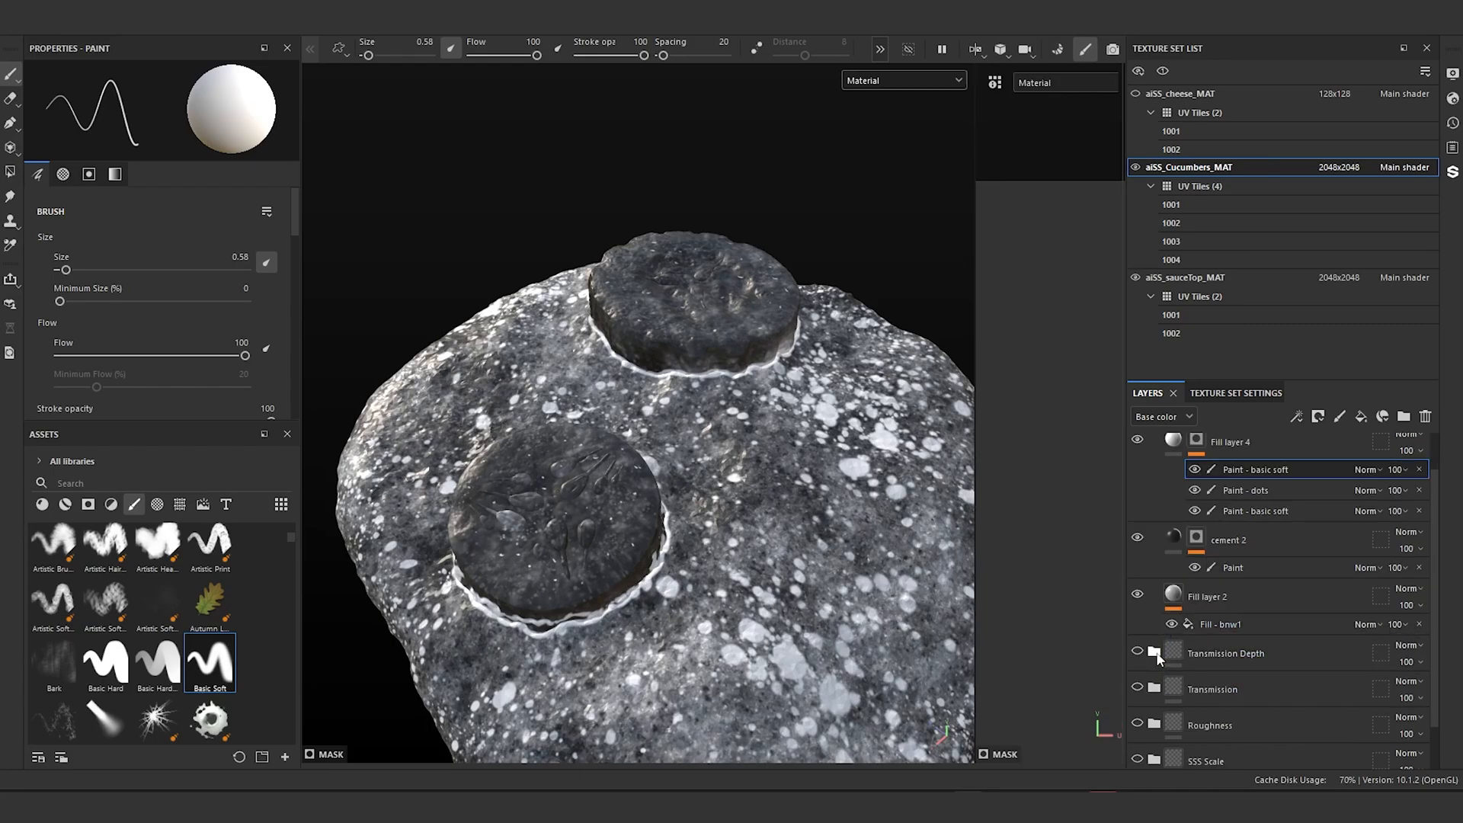
left_click(1155, 653)
scroll(1238, 682, "down", 1)
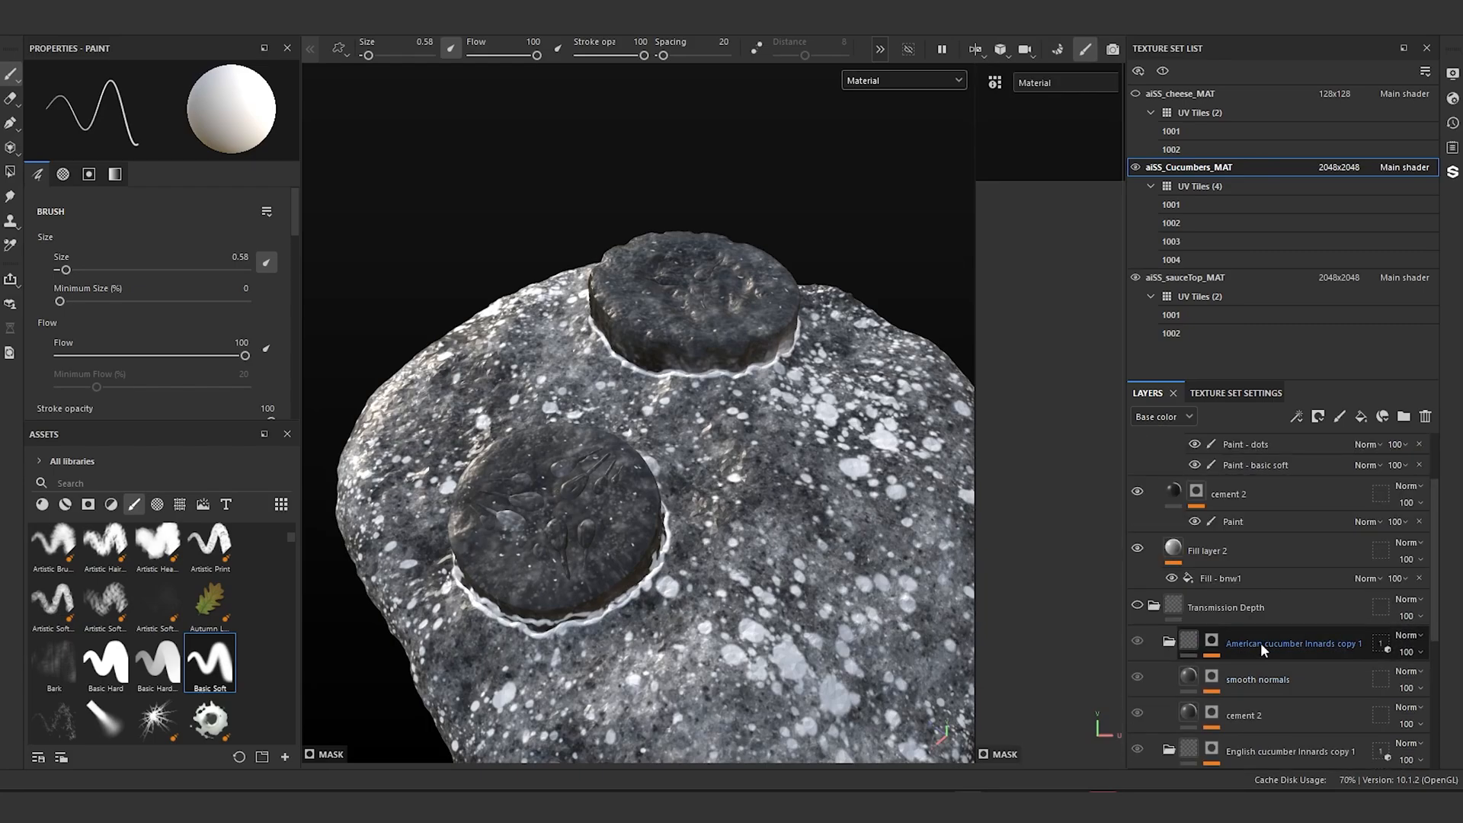
left_click(1168, 642)
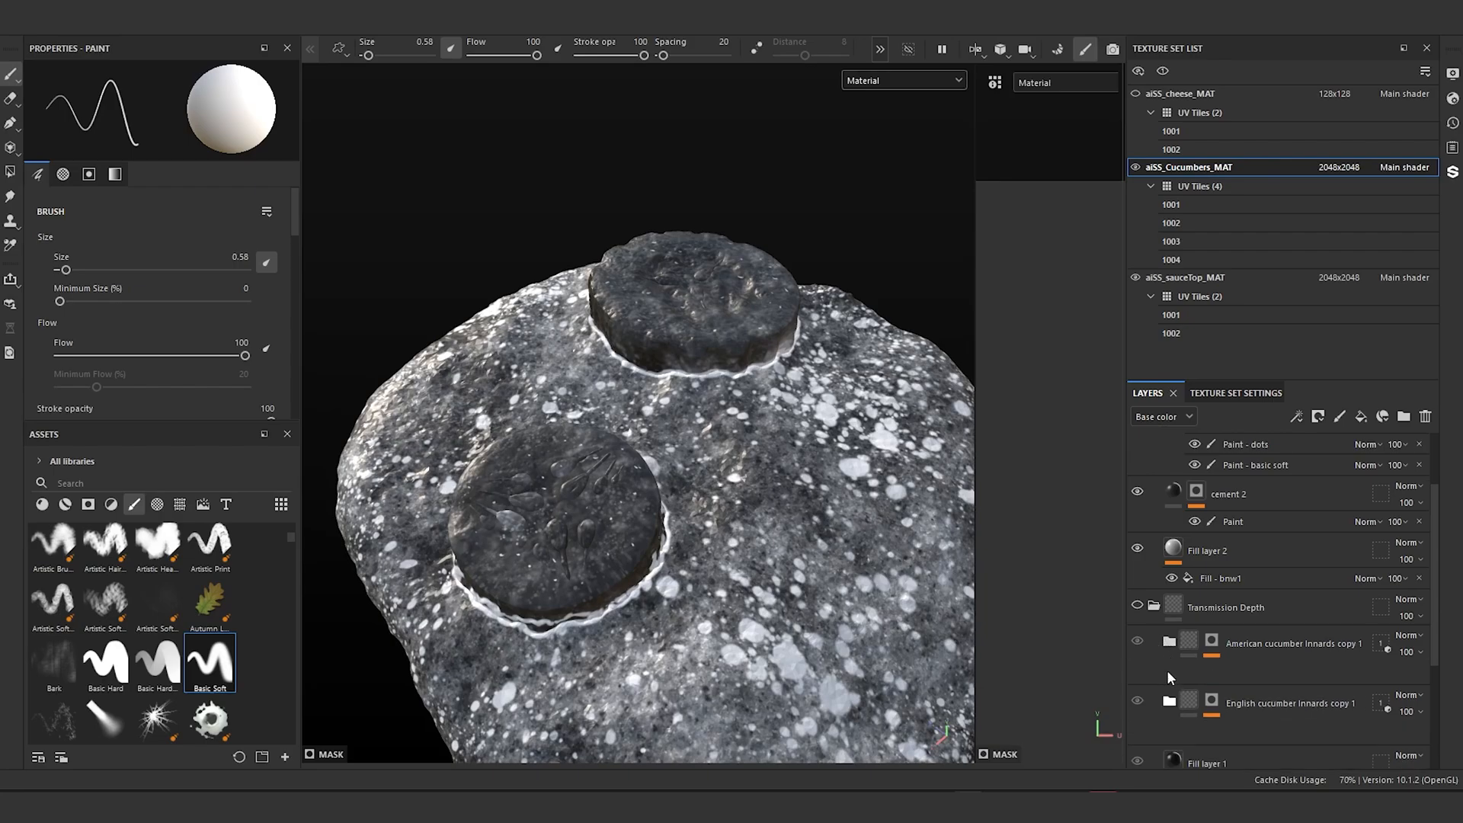
Step: Expand the Transmission group and collapse the American and English cucumber innards groups inside it
scroll(1166, 652, "down", 1)
scroll(1167, 653, "down", 1)
left_click(1156, 656)
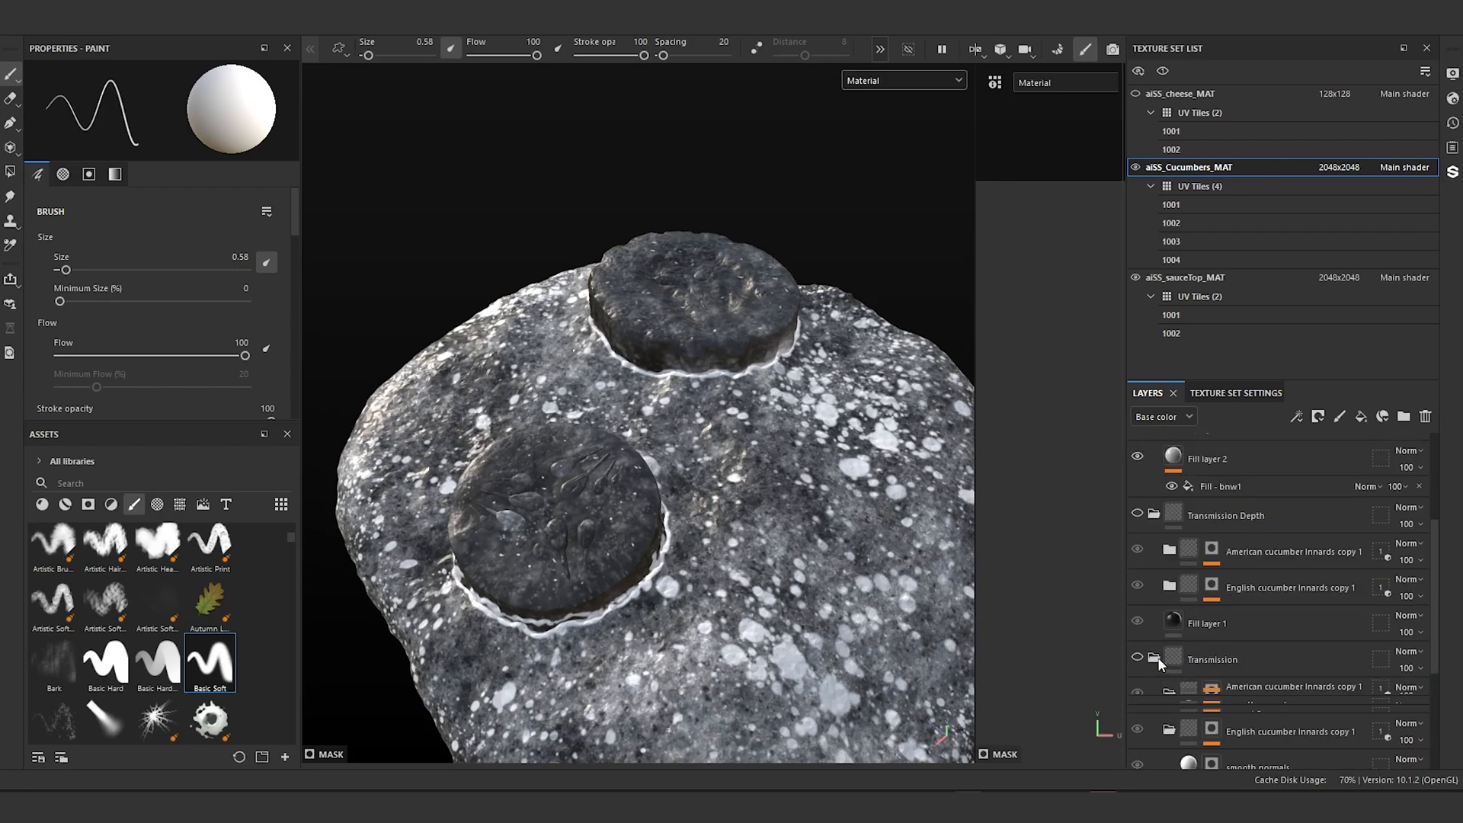
scroll(1165, 652, "down", 2)
left_click(1169, 603)
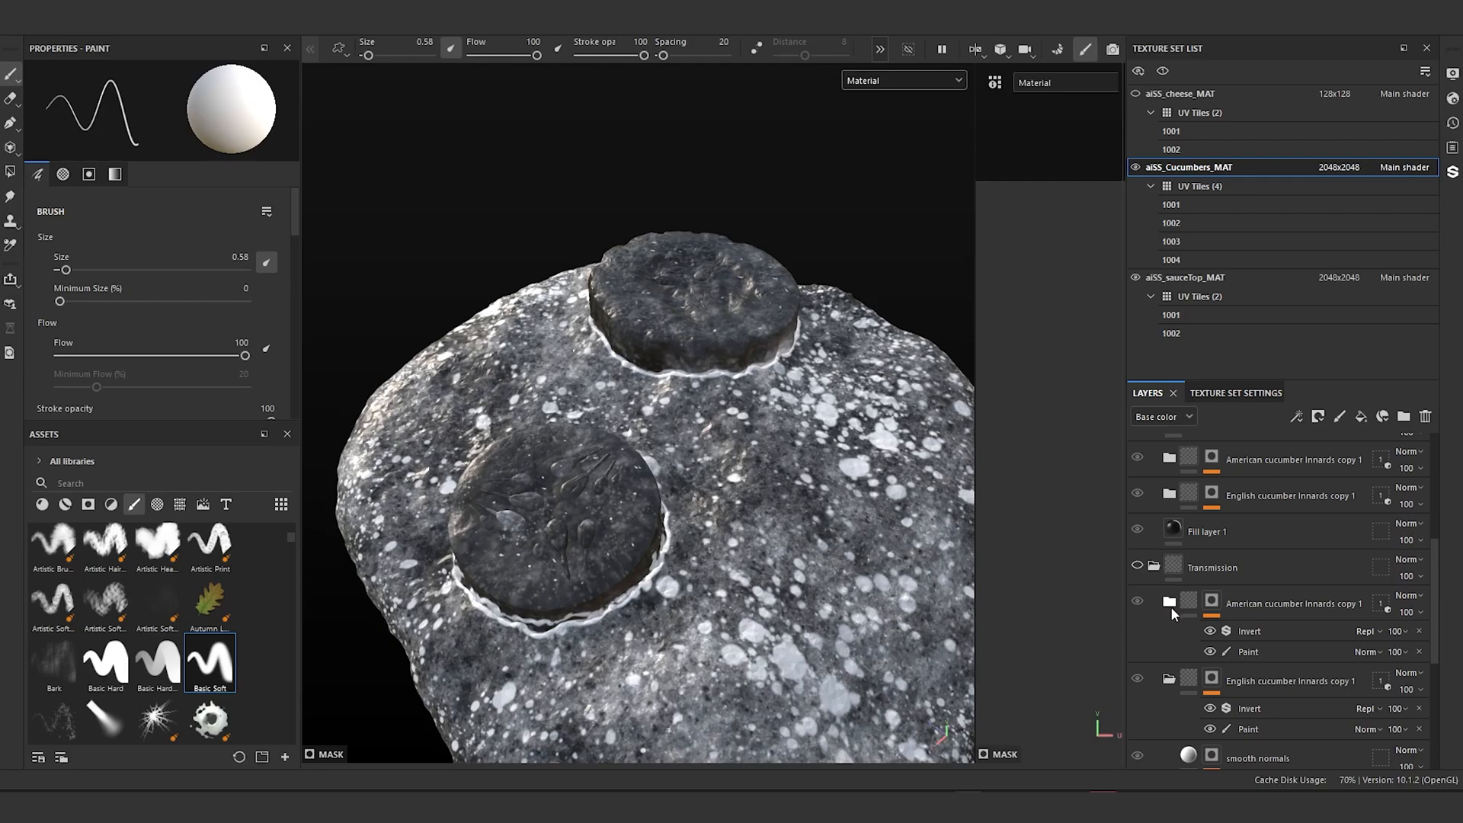
left_click(1168, 676)
Step: Duplicate the American and English cucumber innards groups from Transmission and move the duplicates to the top of the Glossy hotspots group
left_click(1261, 617)
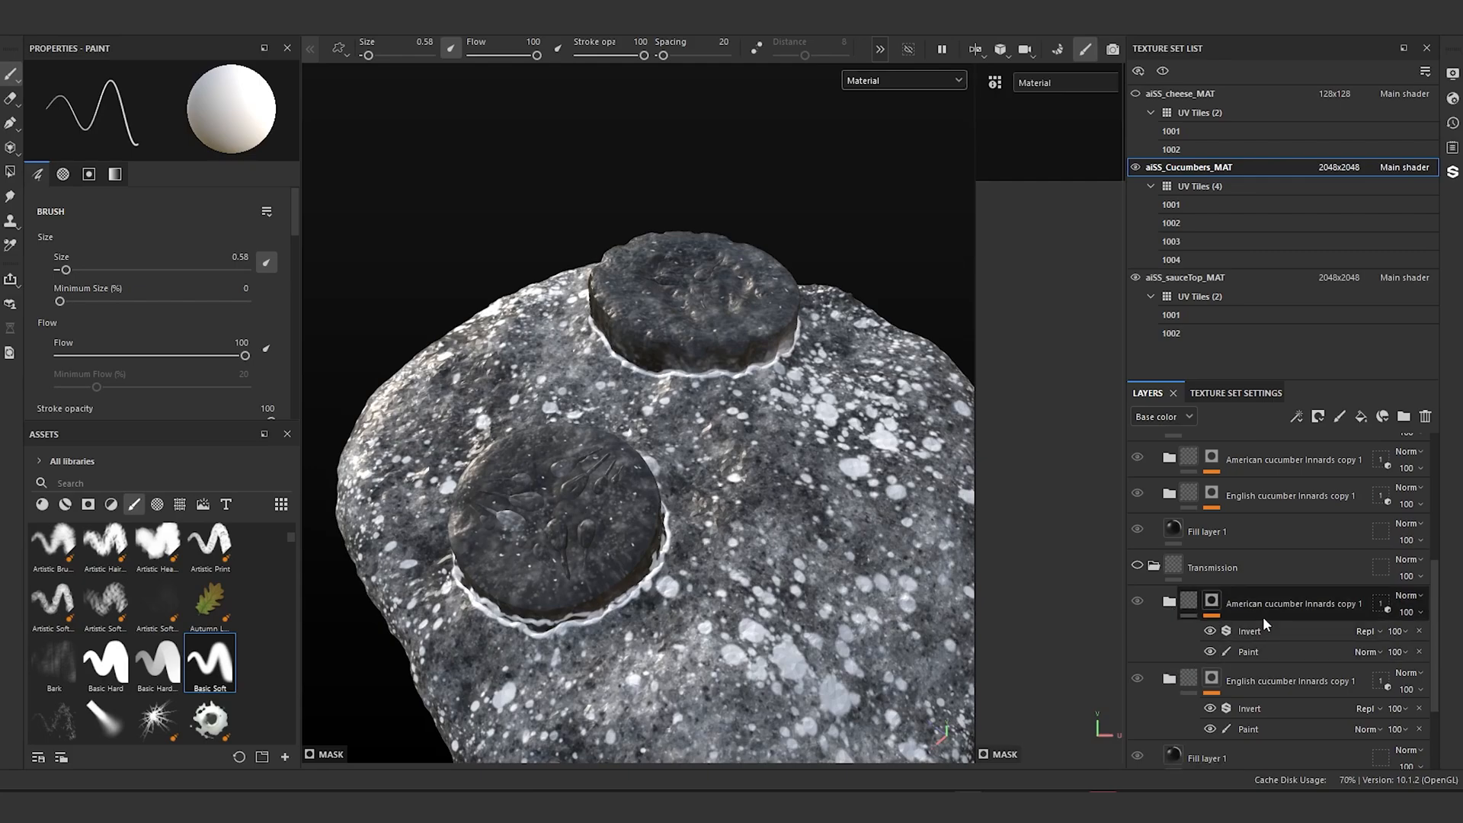
left_click(1264, 682, "ctrl")
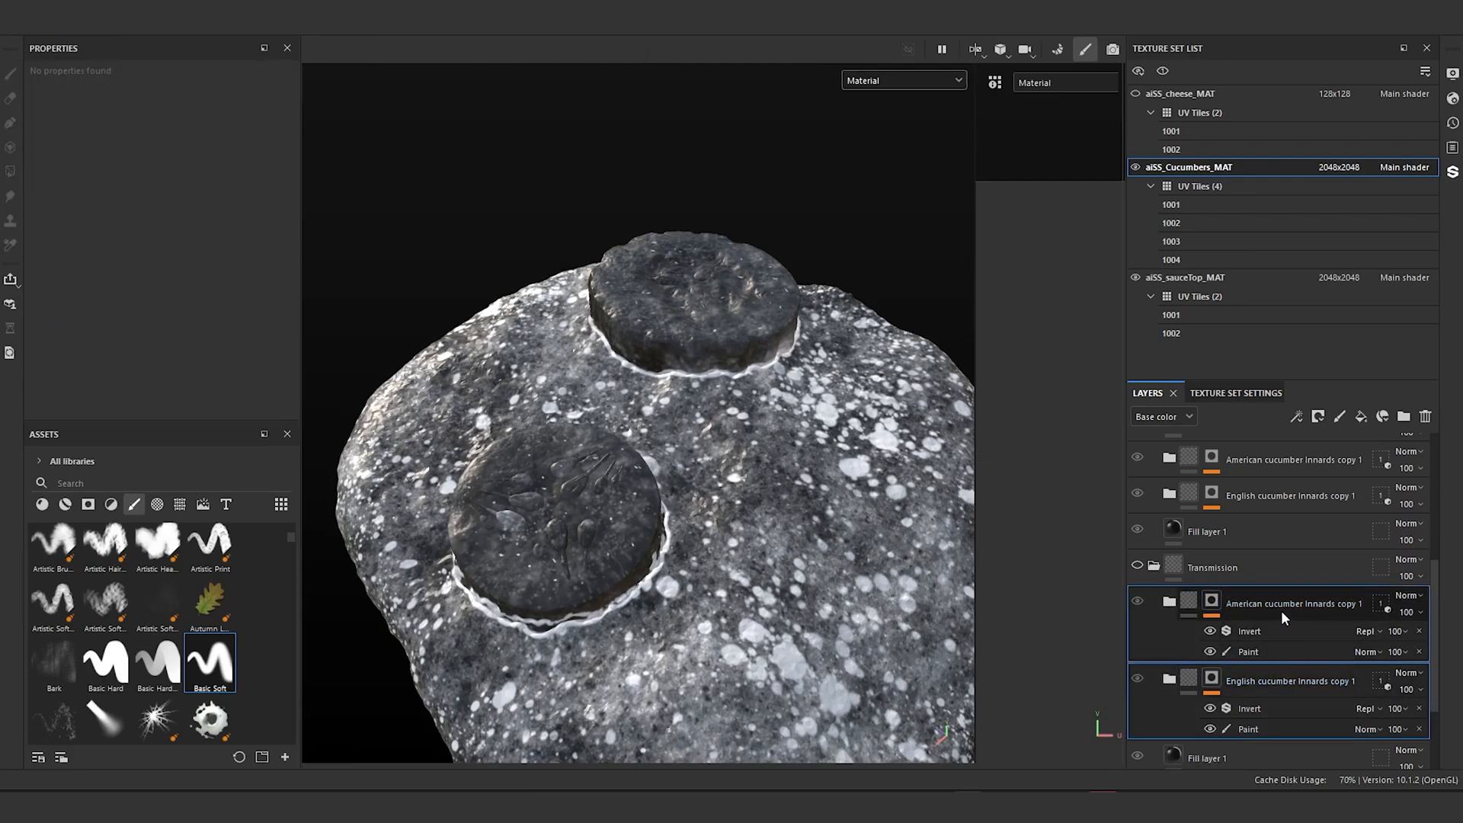
key("ctrl+d")
scroll(1280, 613, "up", 1)
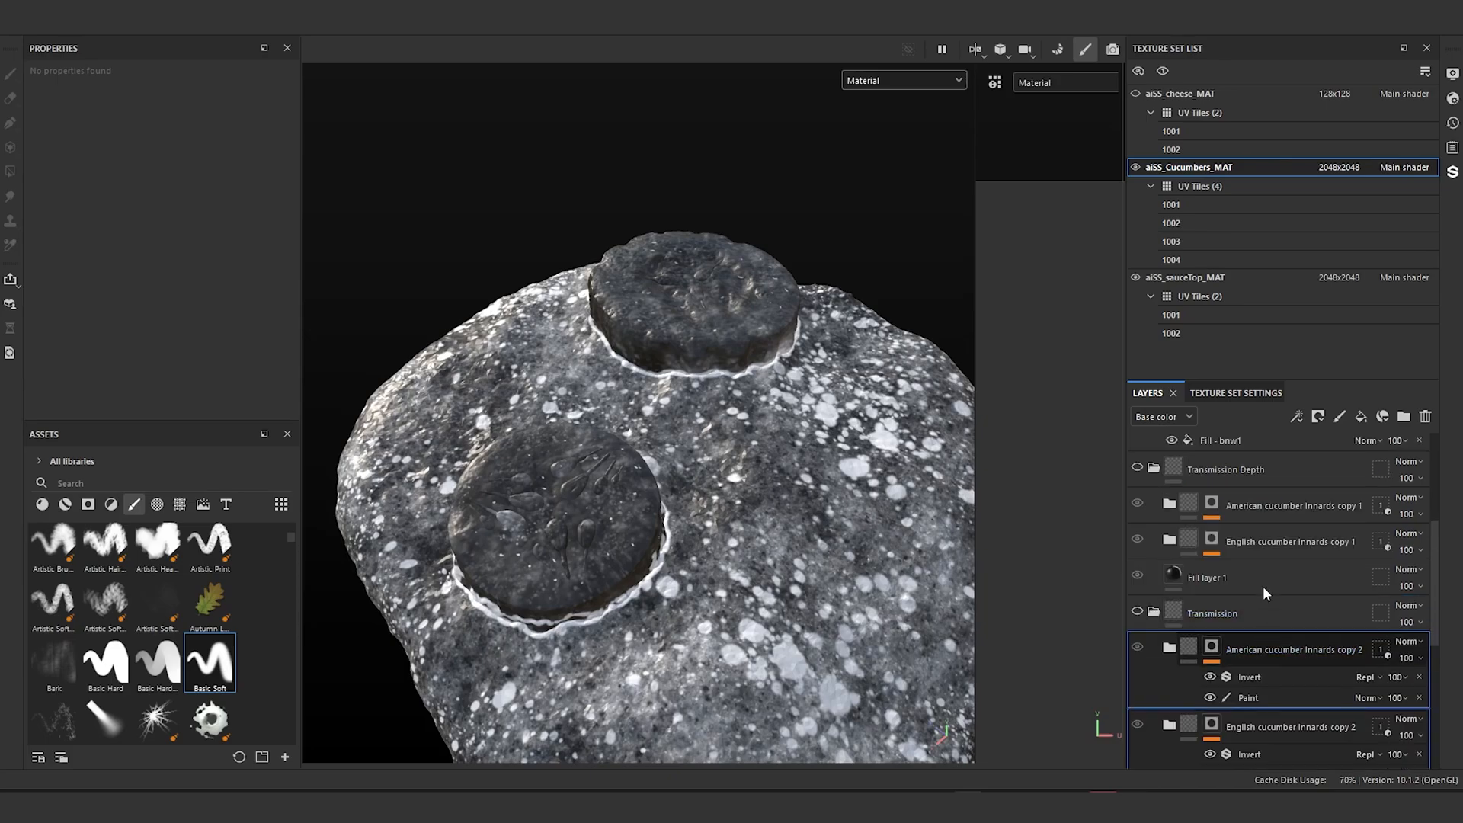
left_click_drag(1257, 641, 1251, 451)
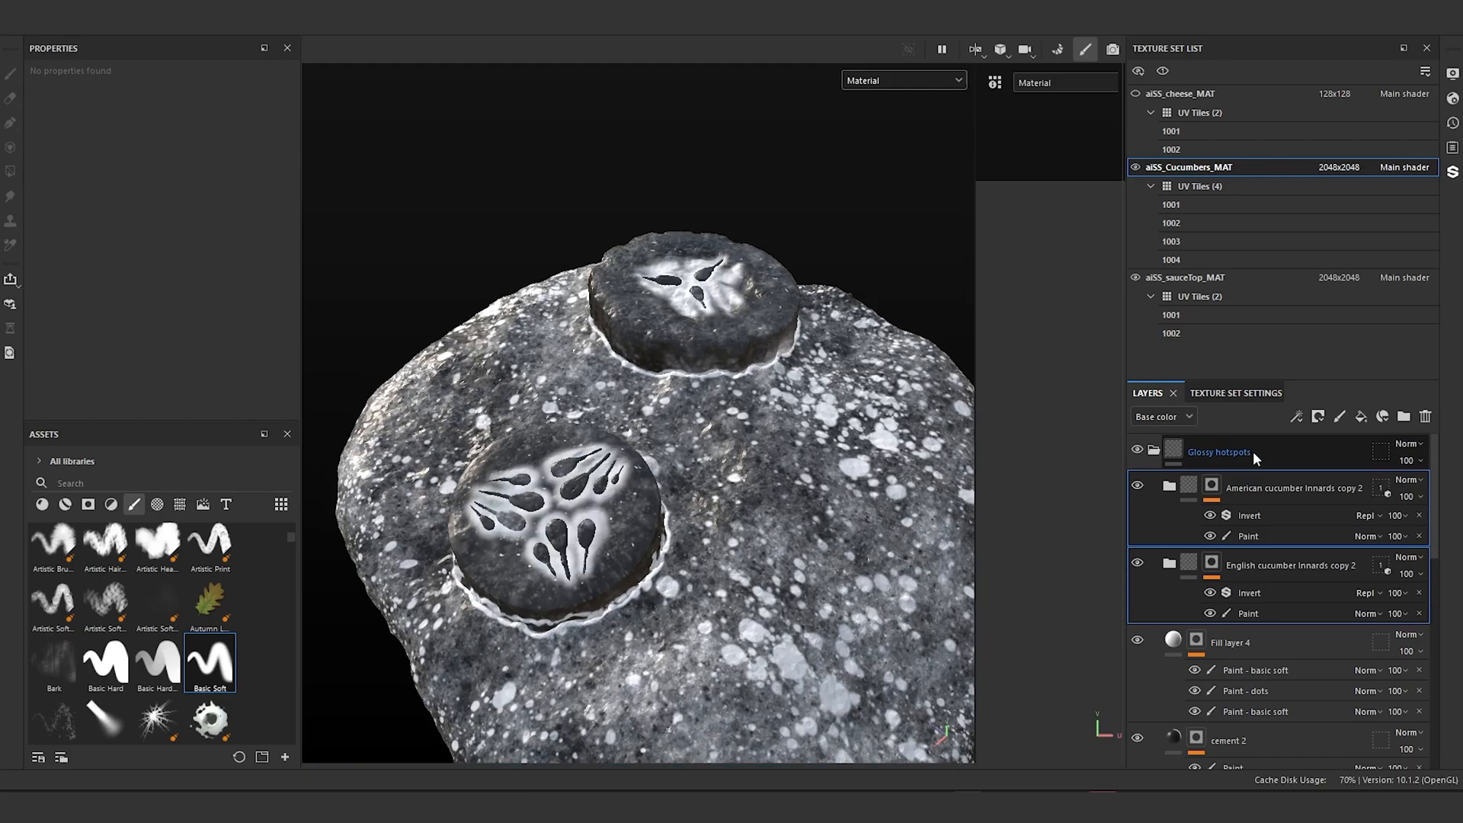
Step: Examine the duplicated seed-area masks on both slices and compare them with the cucumber slice reference photo in the image viewer
scroll(560, 501, "up", 3)
left_click_drag(573, 501, 629, 450, "alt")
scroll(692, 527, "up", 4)
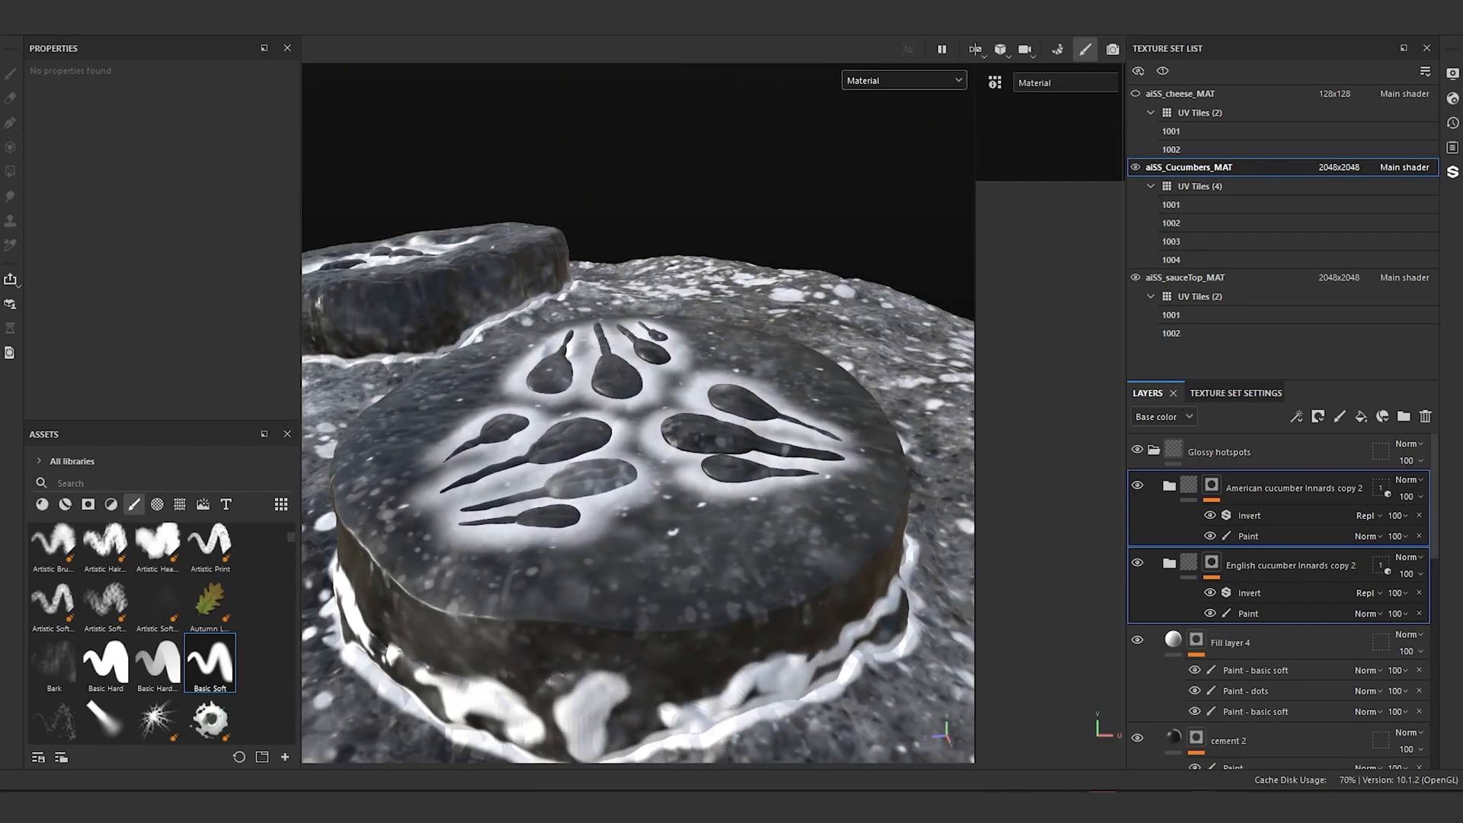
key("alt+Tab")
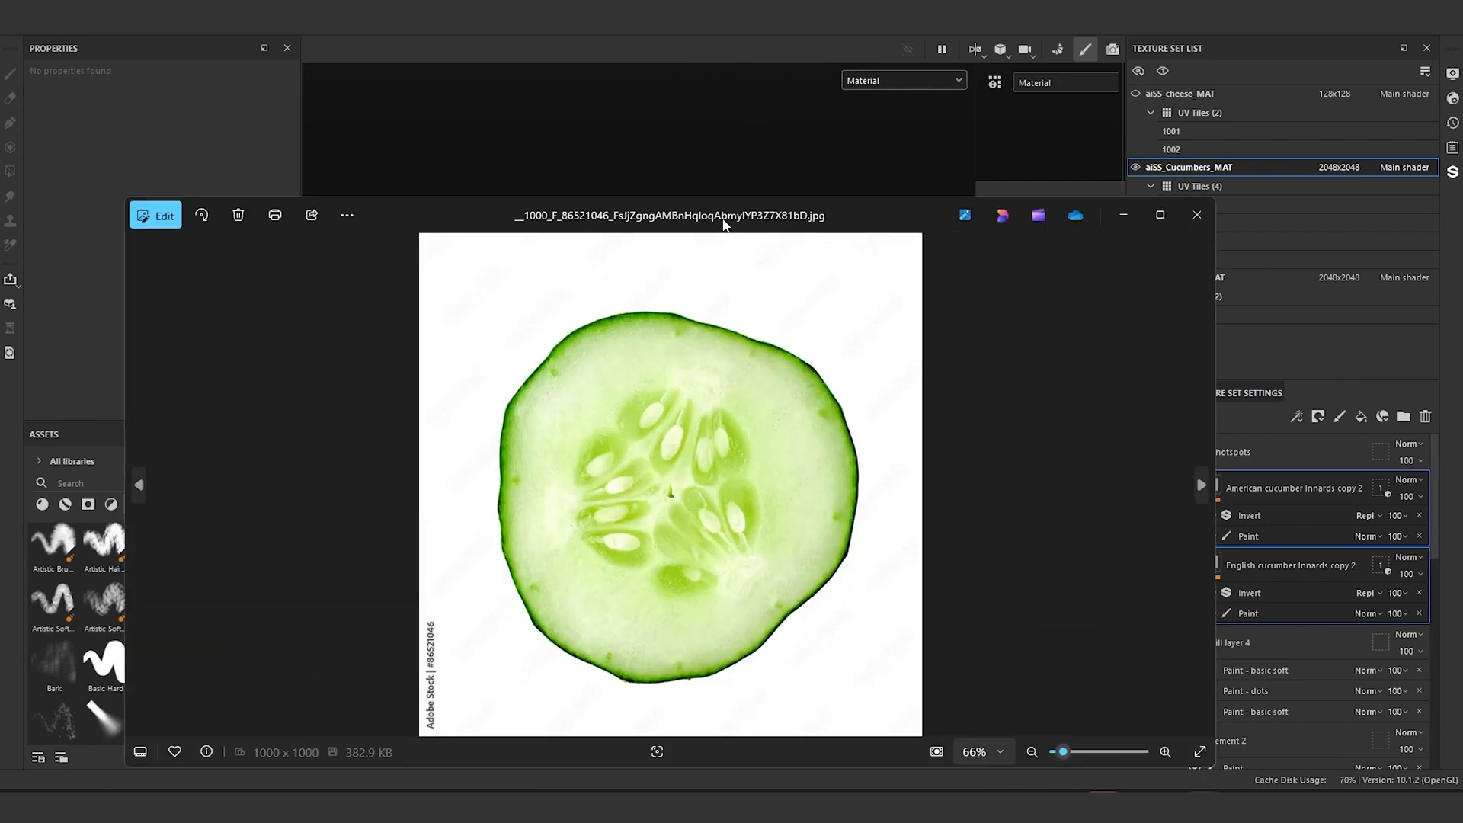
double_click(723, 222)
scroll(770, 362, "up", 4)
scroll(772, 380, "up", 2)
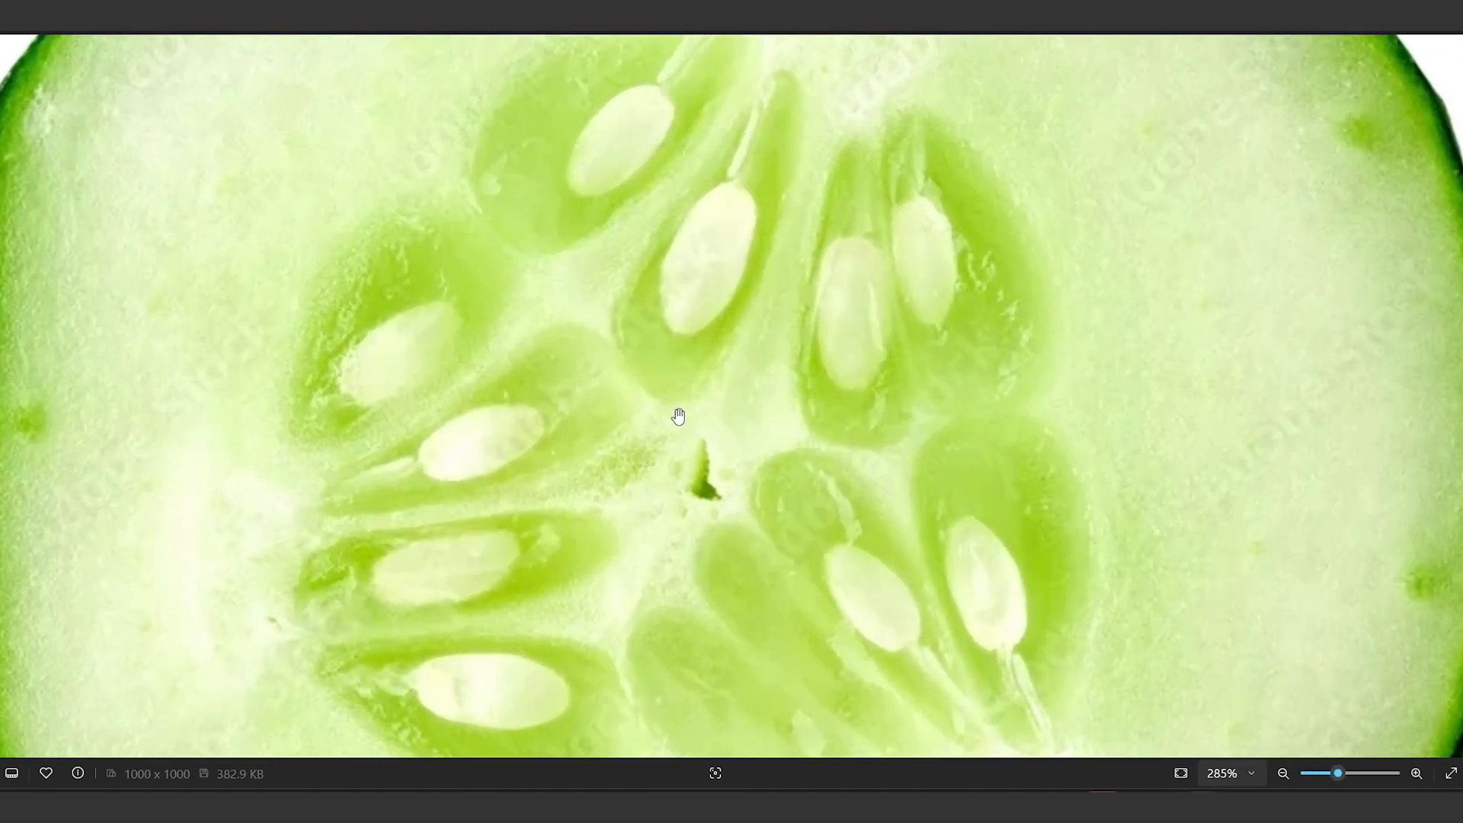
scroll(676, 414, "up", 2)
scroll(839, 241, "down", 5)
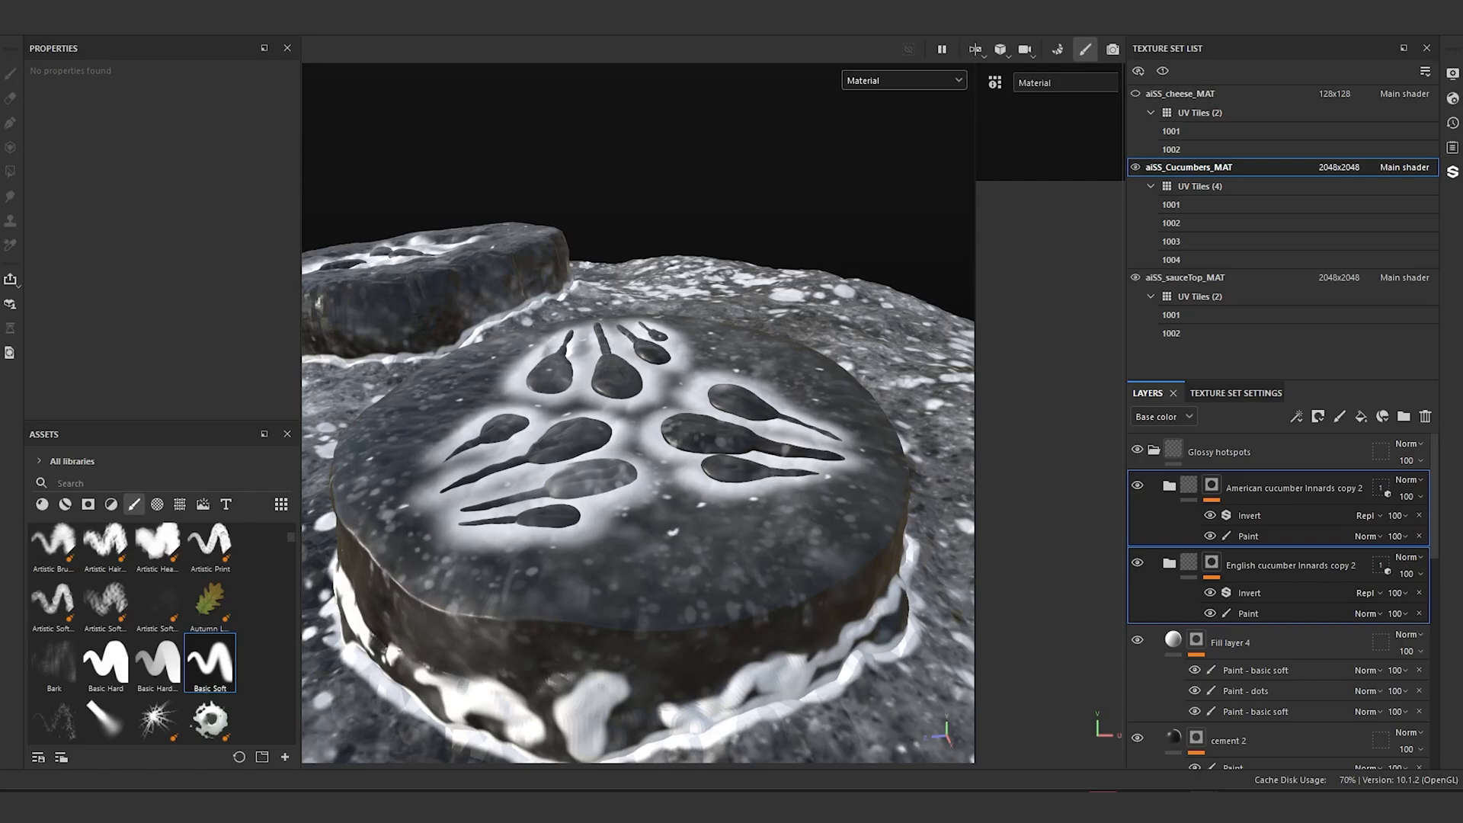
left_click_drag(708, 369, 699, 460, "alt")
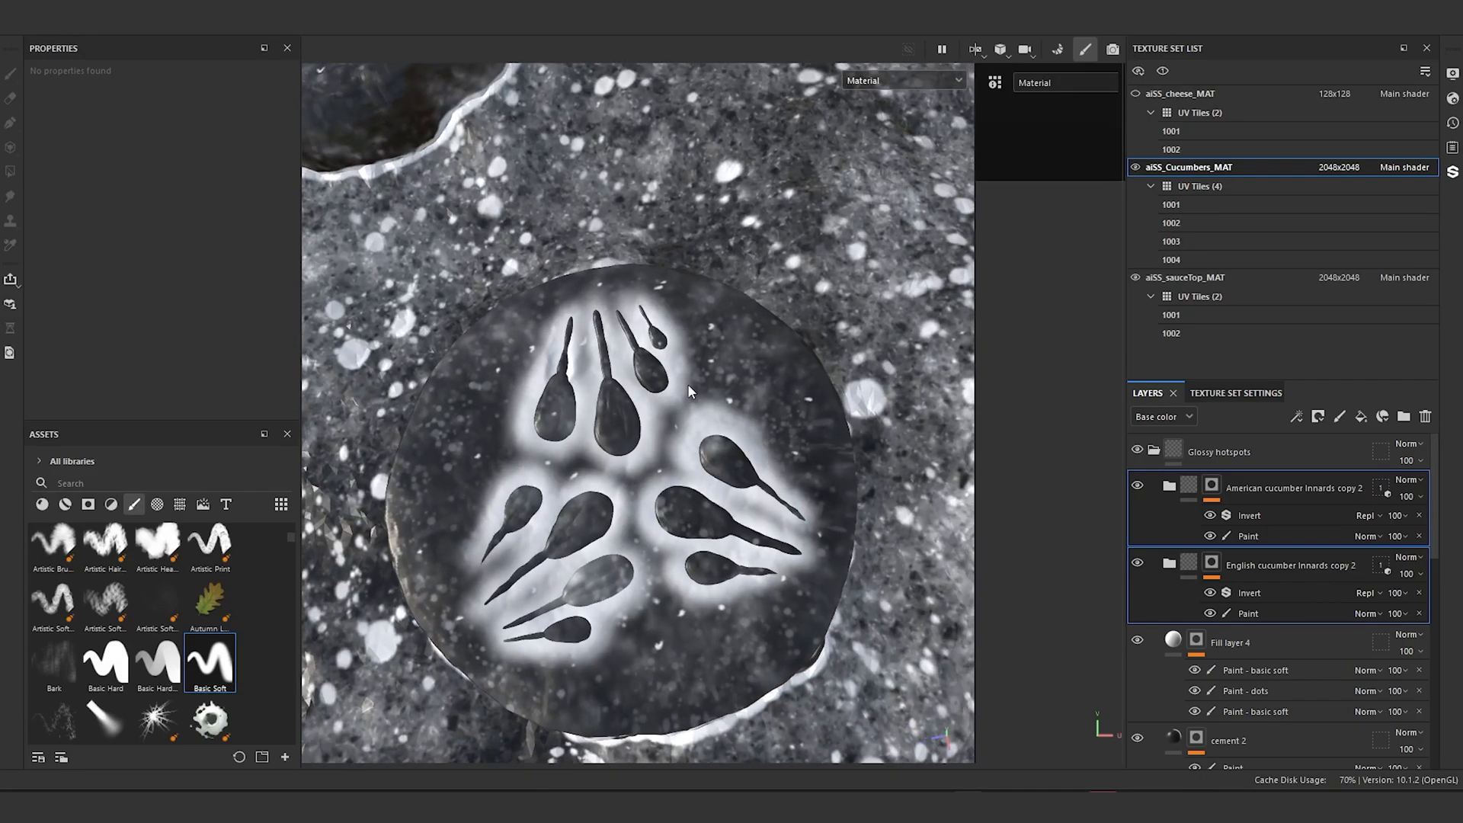
middle_click_drag(687, 385, 701, 364, "alt")
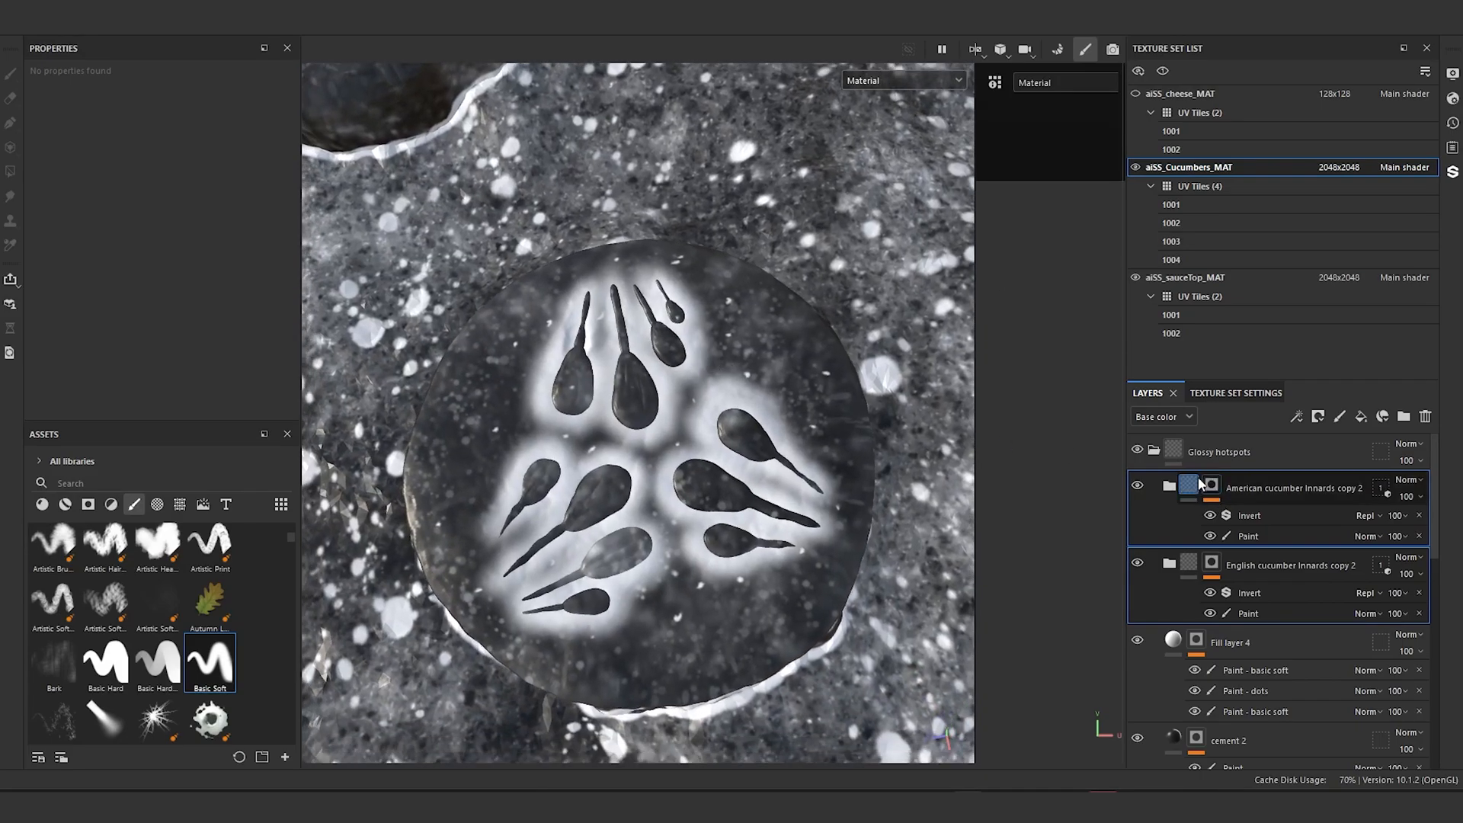
key("f")
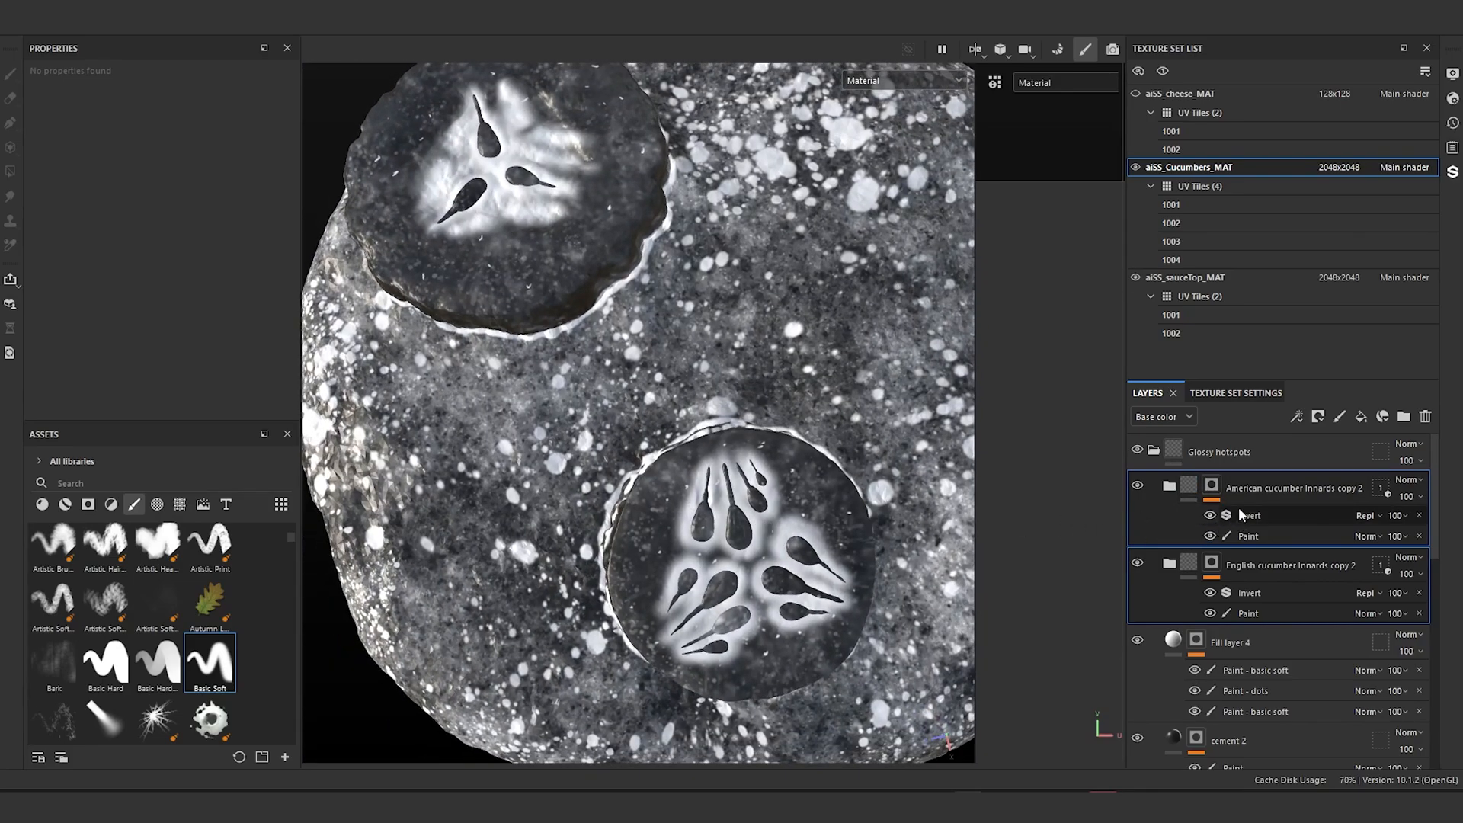
Step: Group the two duplicated innards groups into a new folder and give it a white mask with a Paint effect
key("ctrl+g")
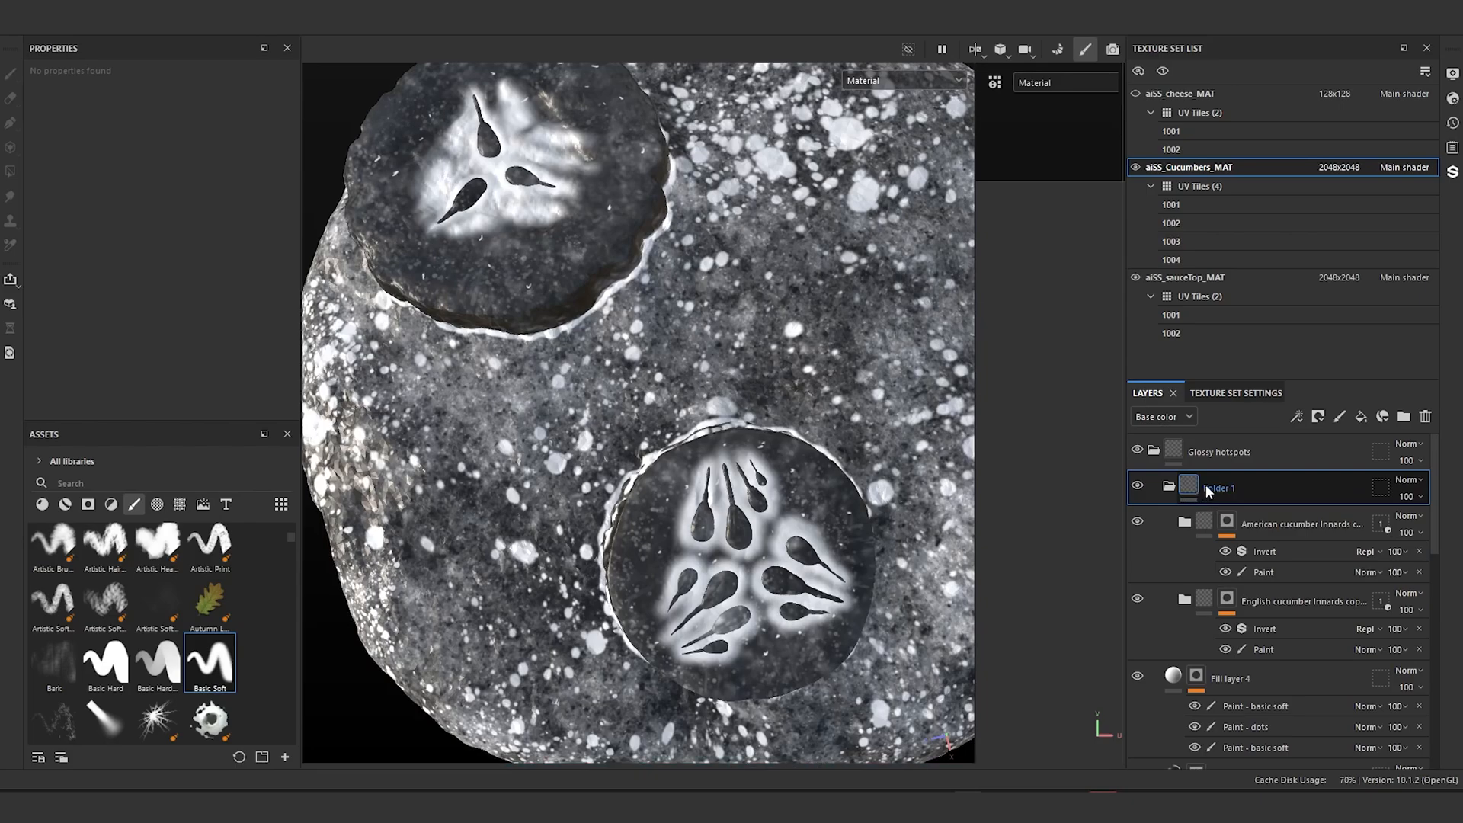
right_click(1186, 492)
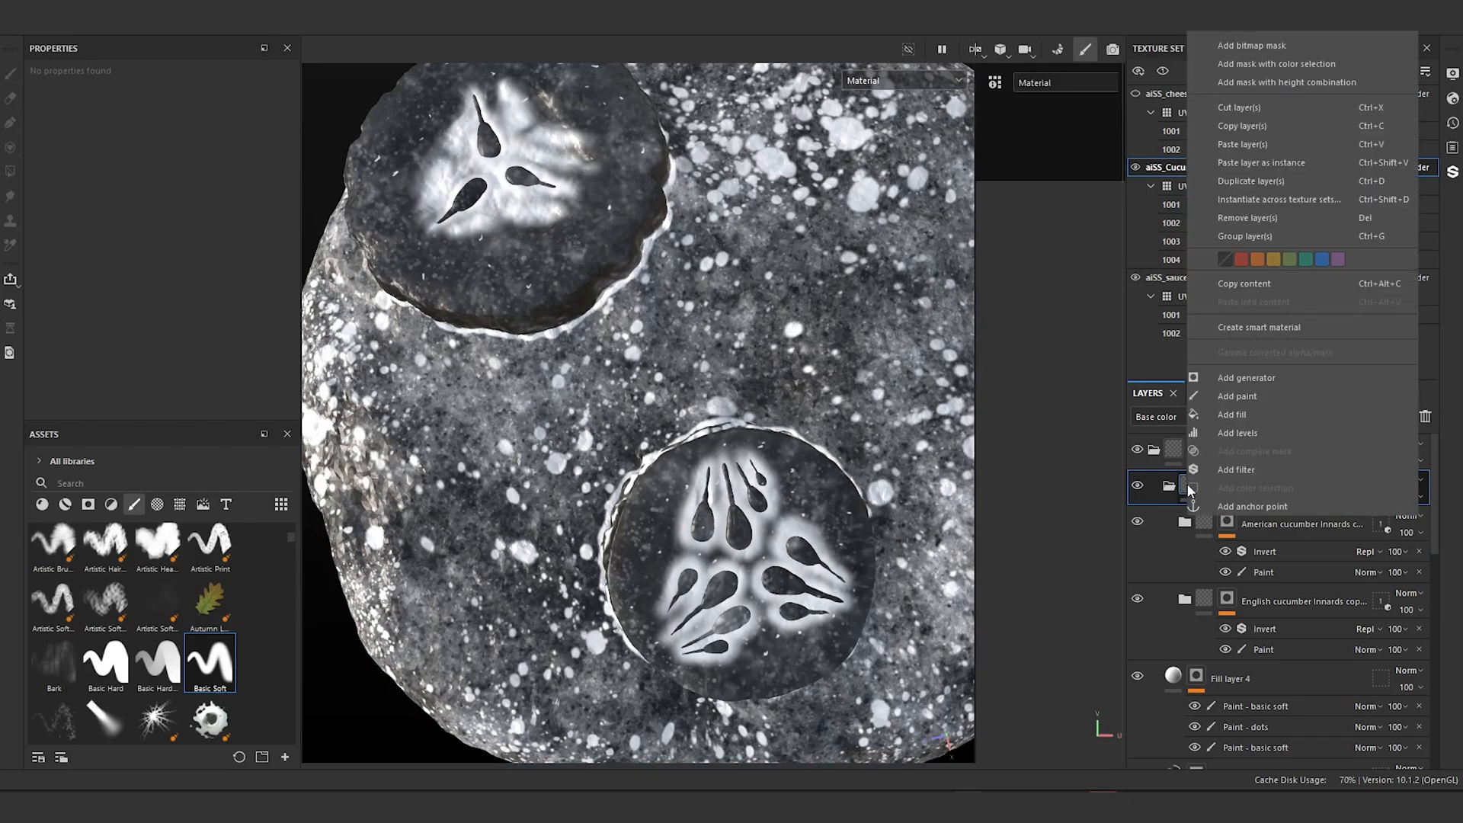
left_click(1280, 72)
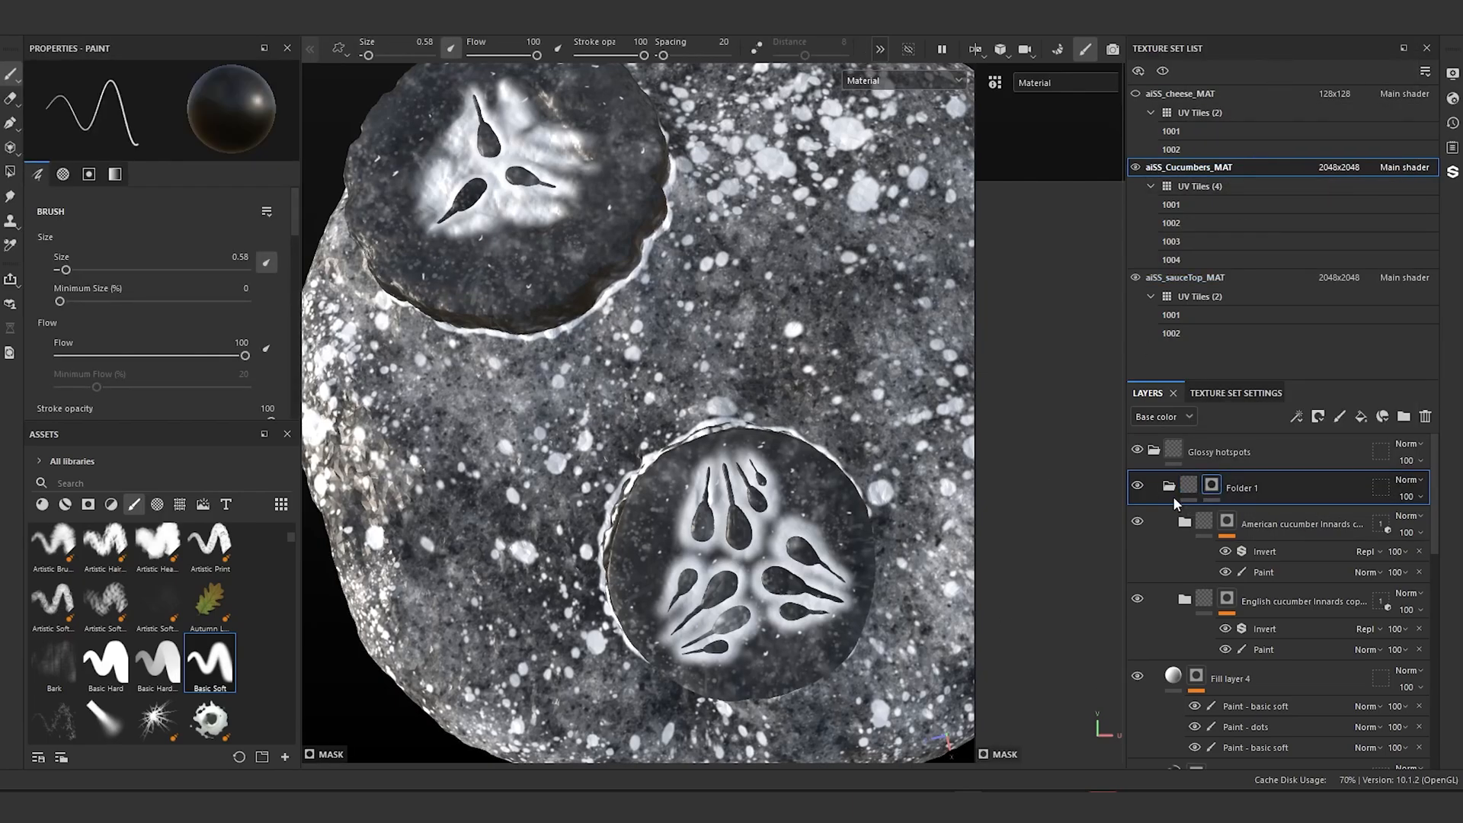
right_click(1212, 488)
left_click(1261, 515)
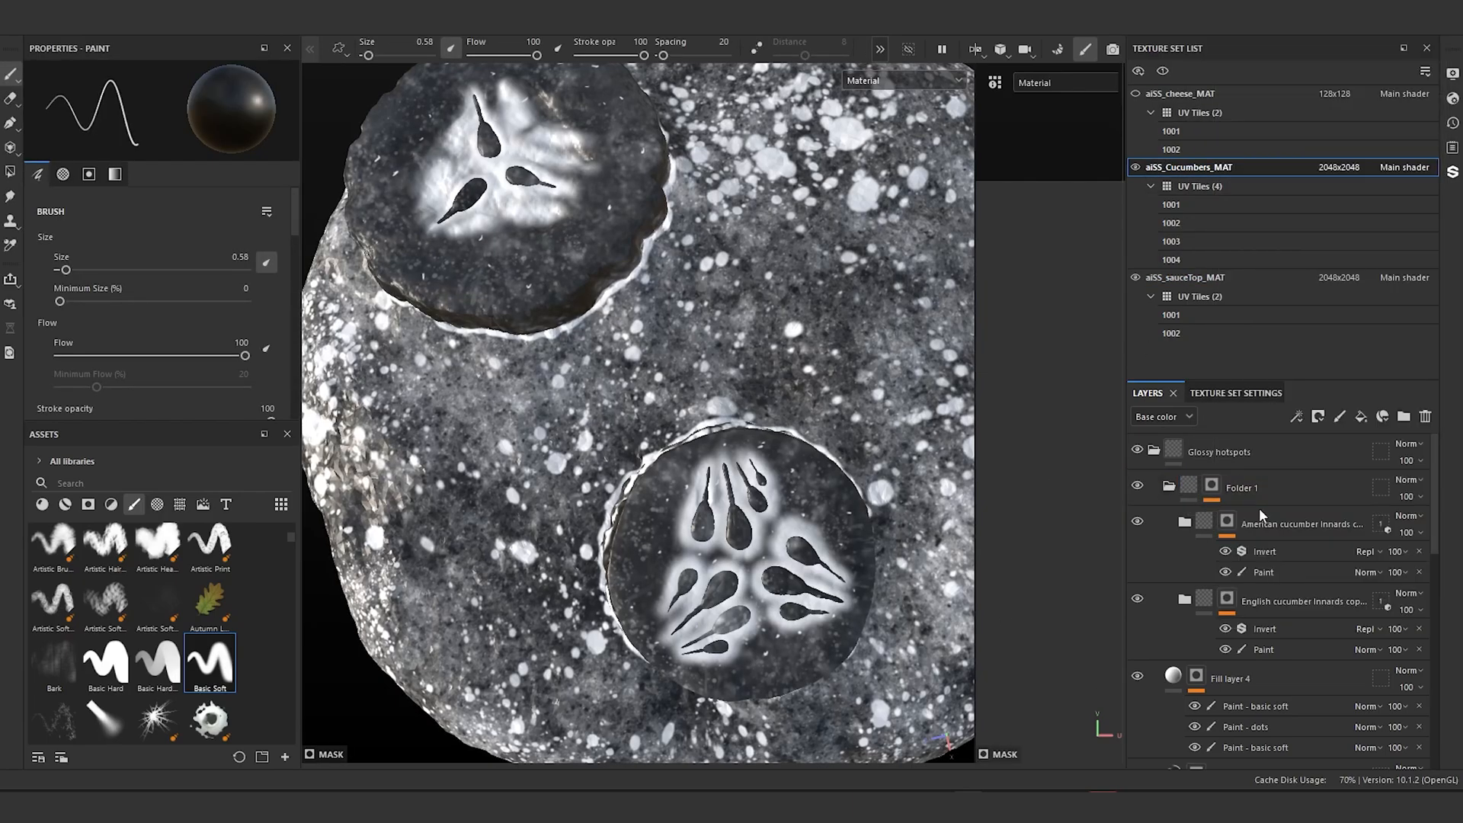
Step: Break up the white seed areas on both slices by painting black on the folder mask with Kyle's Spatter brush at size 22.64
scroll(105, 617, "down", 5)
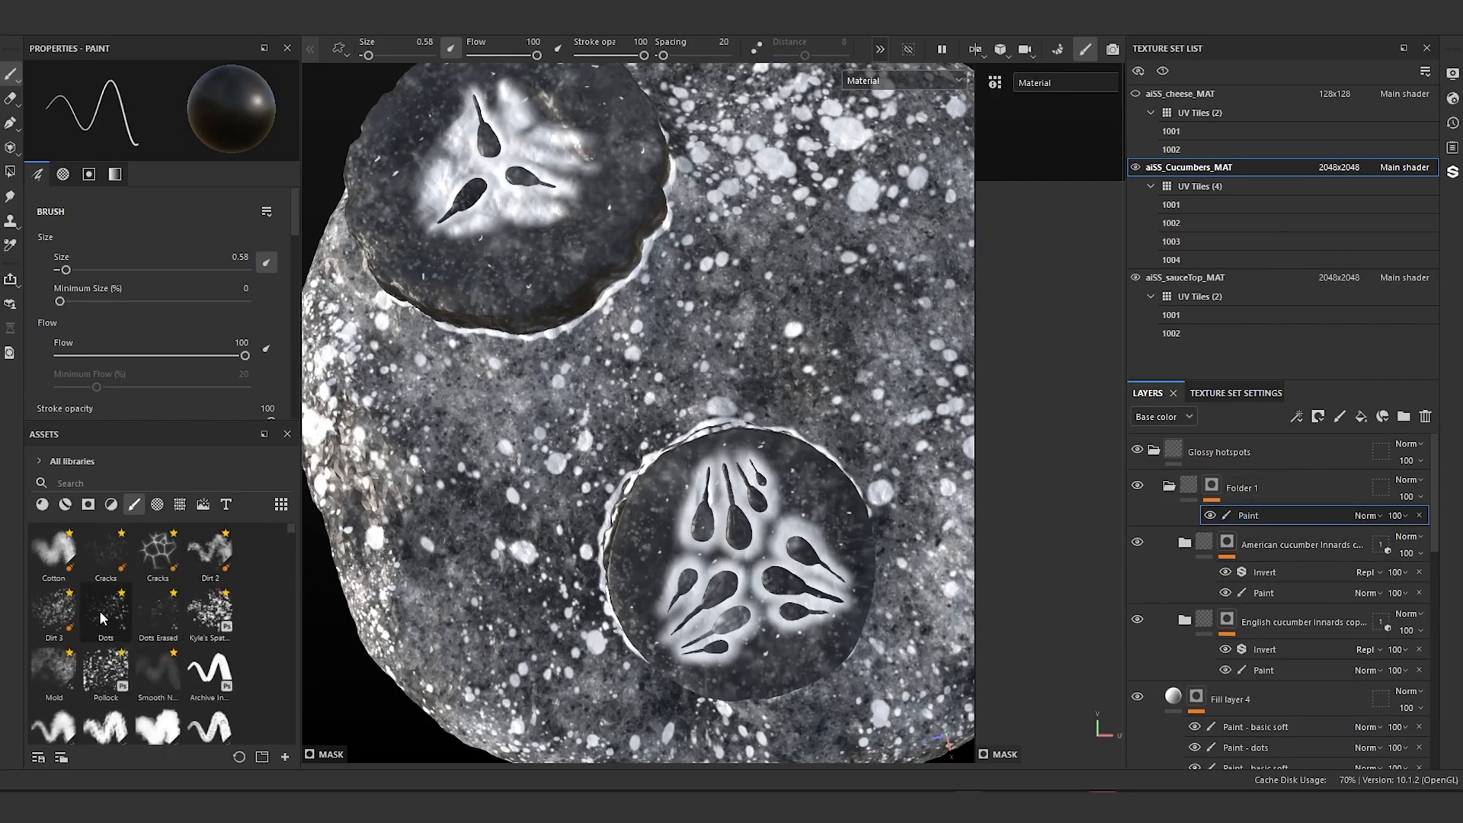
left_click(66, 613)
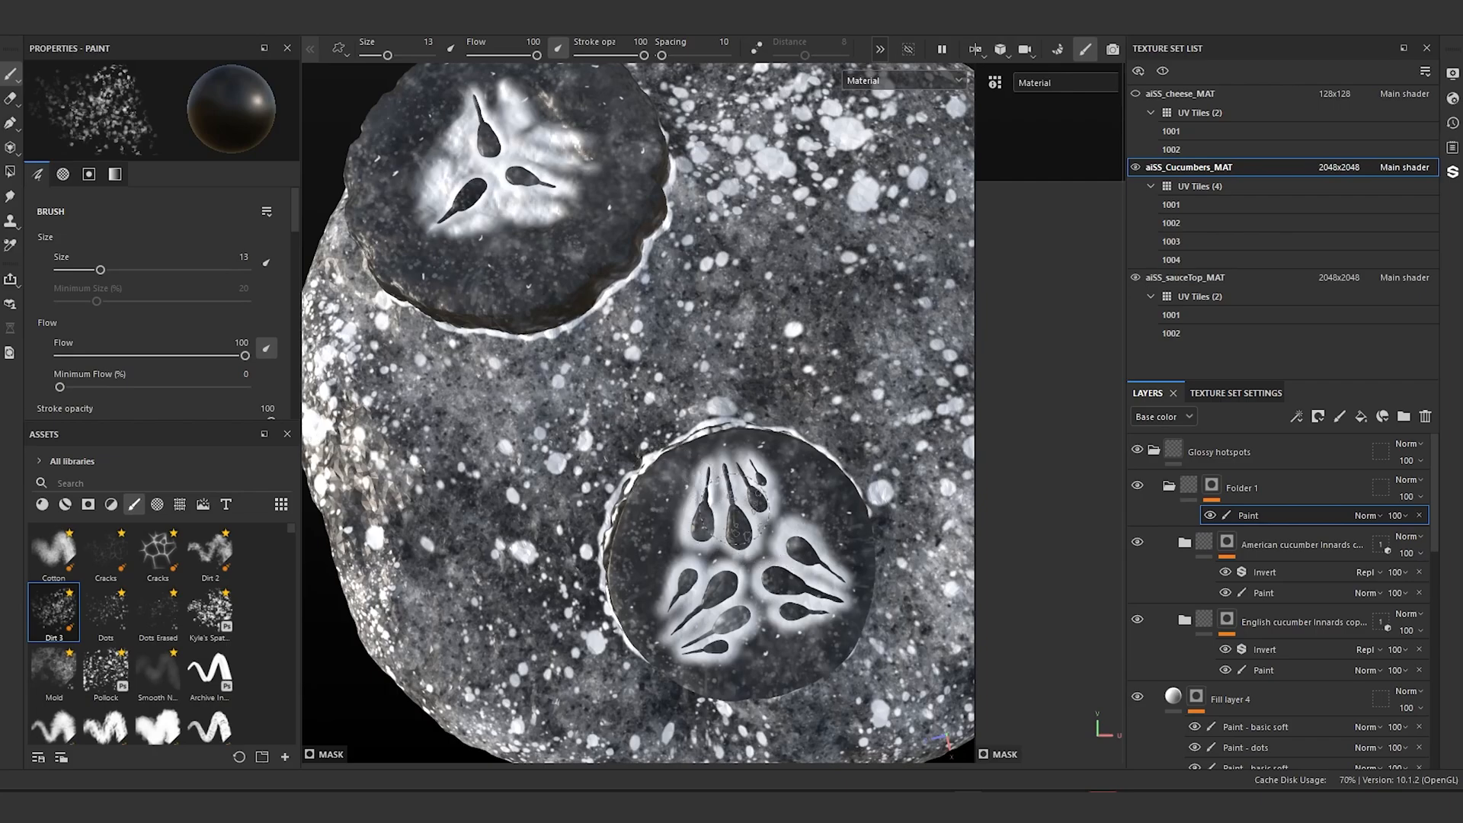
left_click(209, 610)
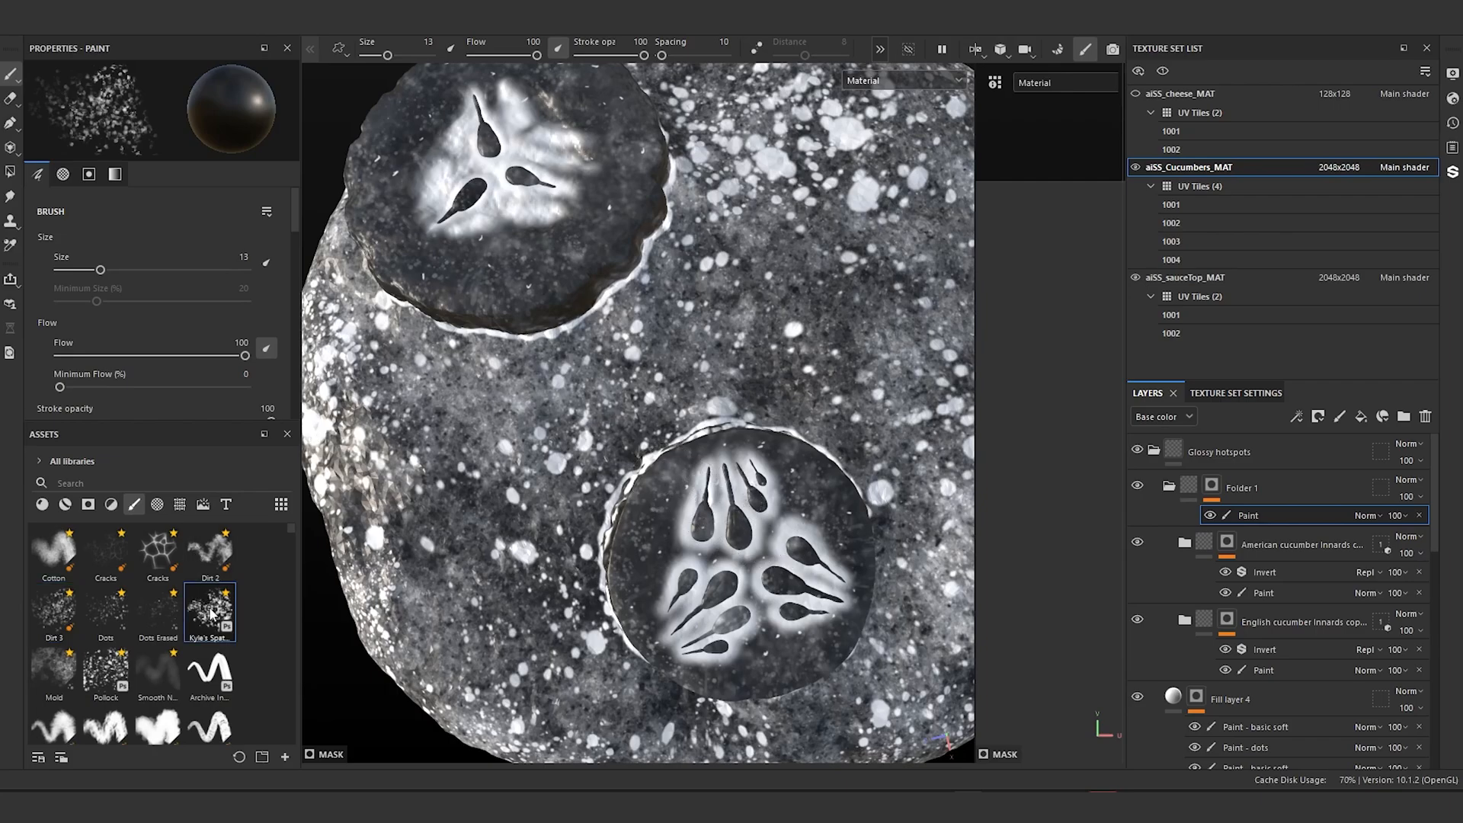
key("bracketleft")
key("bracketleft")
key("bracketleft")
key("bracketleft")
key("bracketleft")
key("bracketleft")
key("bracketleft")
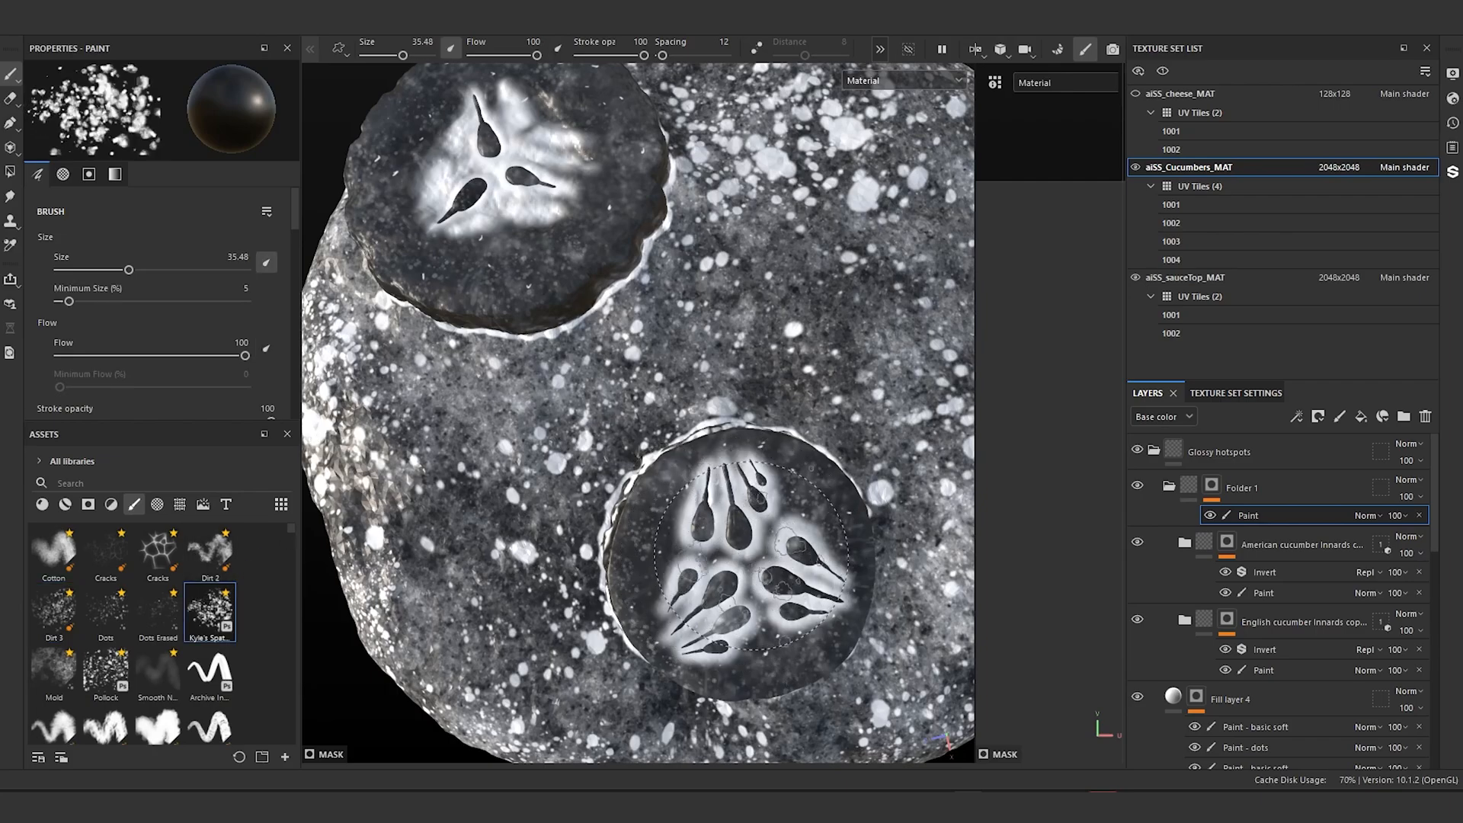
key("bracketleft")
key("bracketleft")
key("bracketleft")
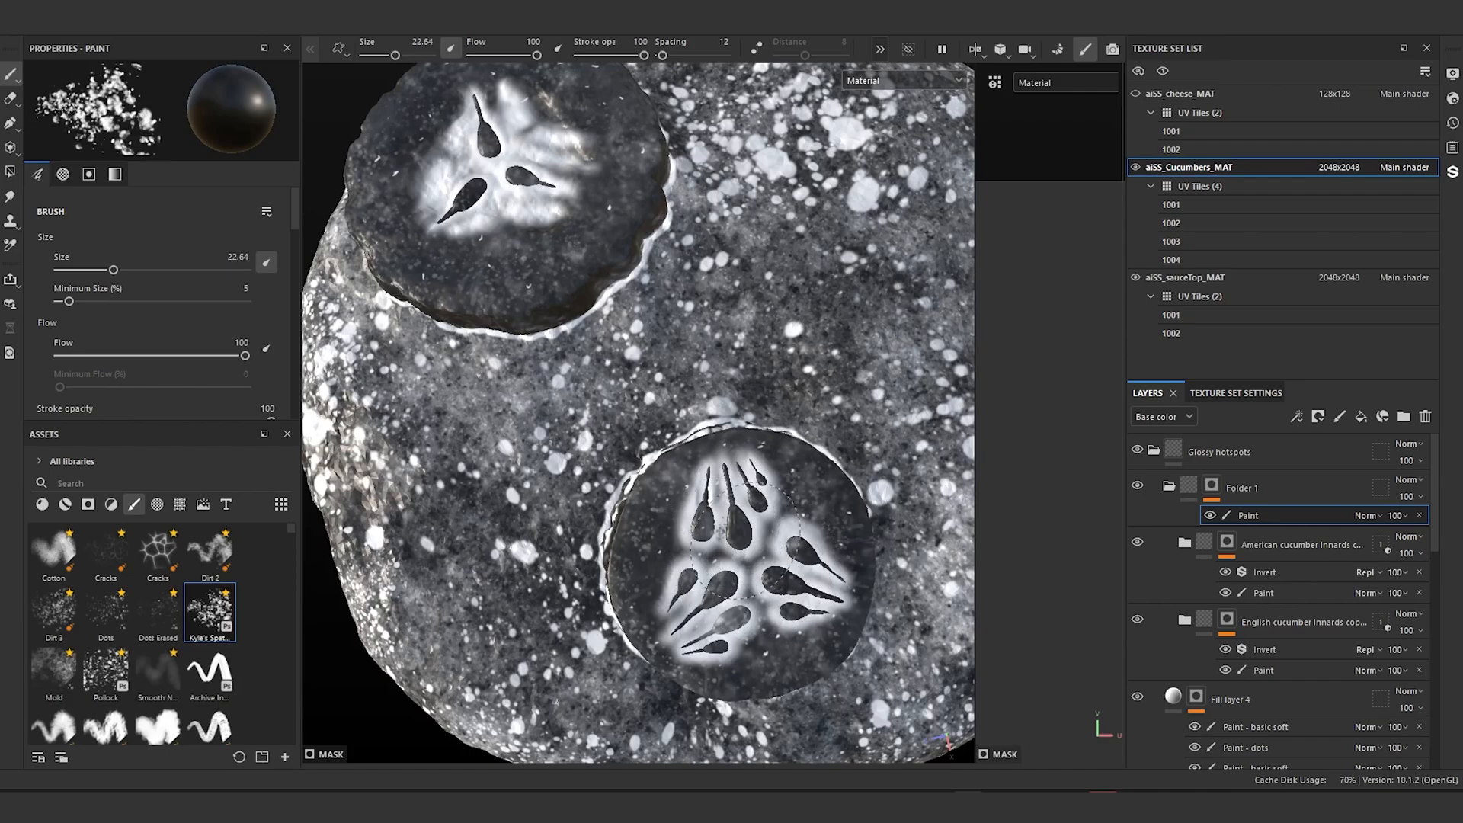
mouse_move(751, 545)
left_mouse_down()
mouse_move(679, 449)
mouse_move(762, 476)
mouse_move(808, 541)
mouse_move(784, 613)
mouse_move(685, 594)
mouse_move(704, 555)
left_mouse_up()
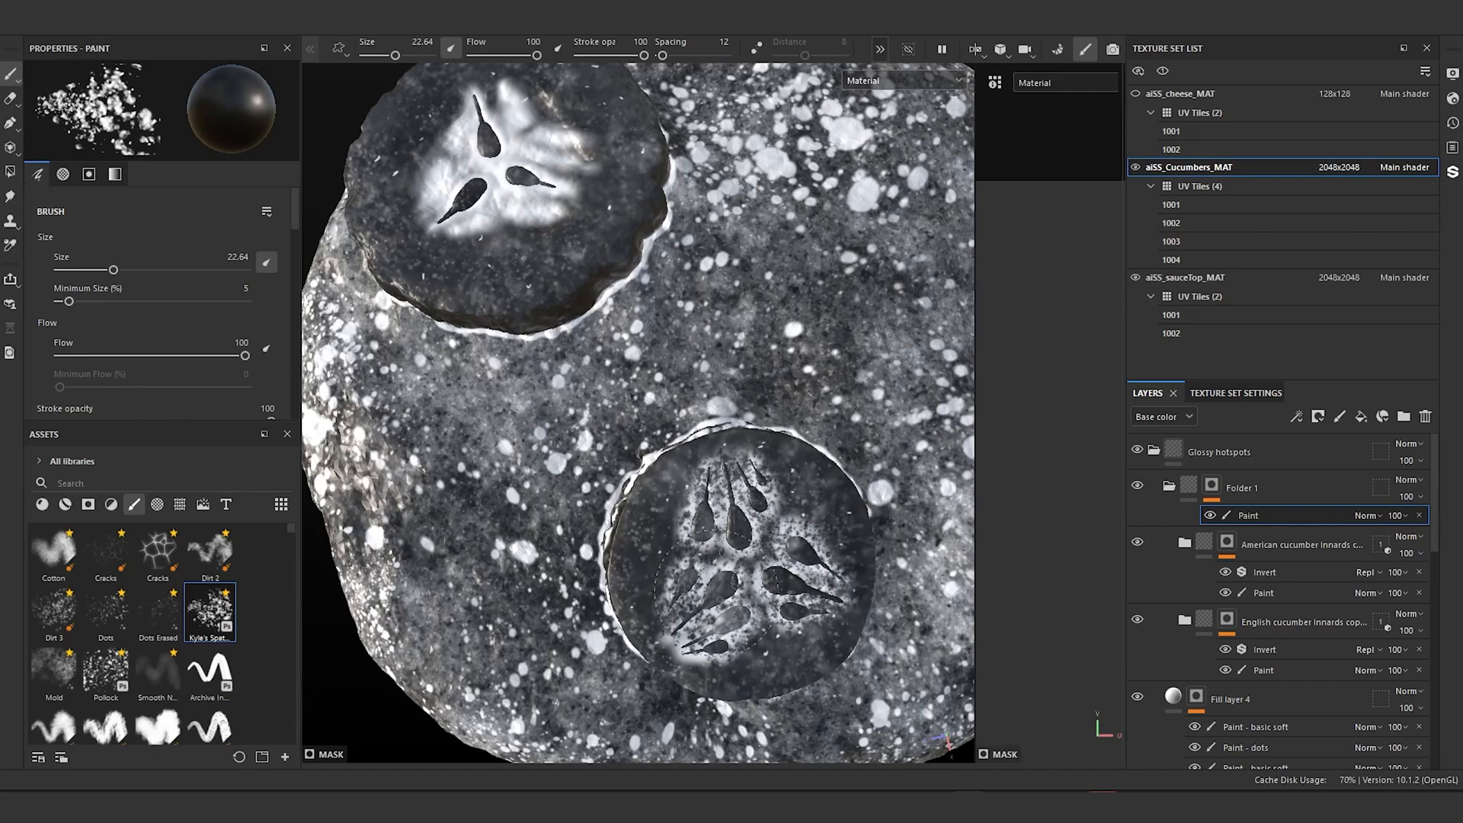
left_click(572, 187)
mouse_move(573, 187)
left_mouse_down()
mouse_move(533, 183)
mouse_move(552, 133)
mouse_move(502, 126)
mouse_move(422, 170)
mouse_move(446, 195)
mouse_move(534, 194)
mouse_move(560, 85)
left_mouse_up()
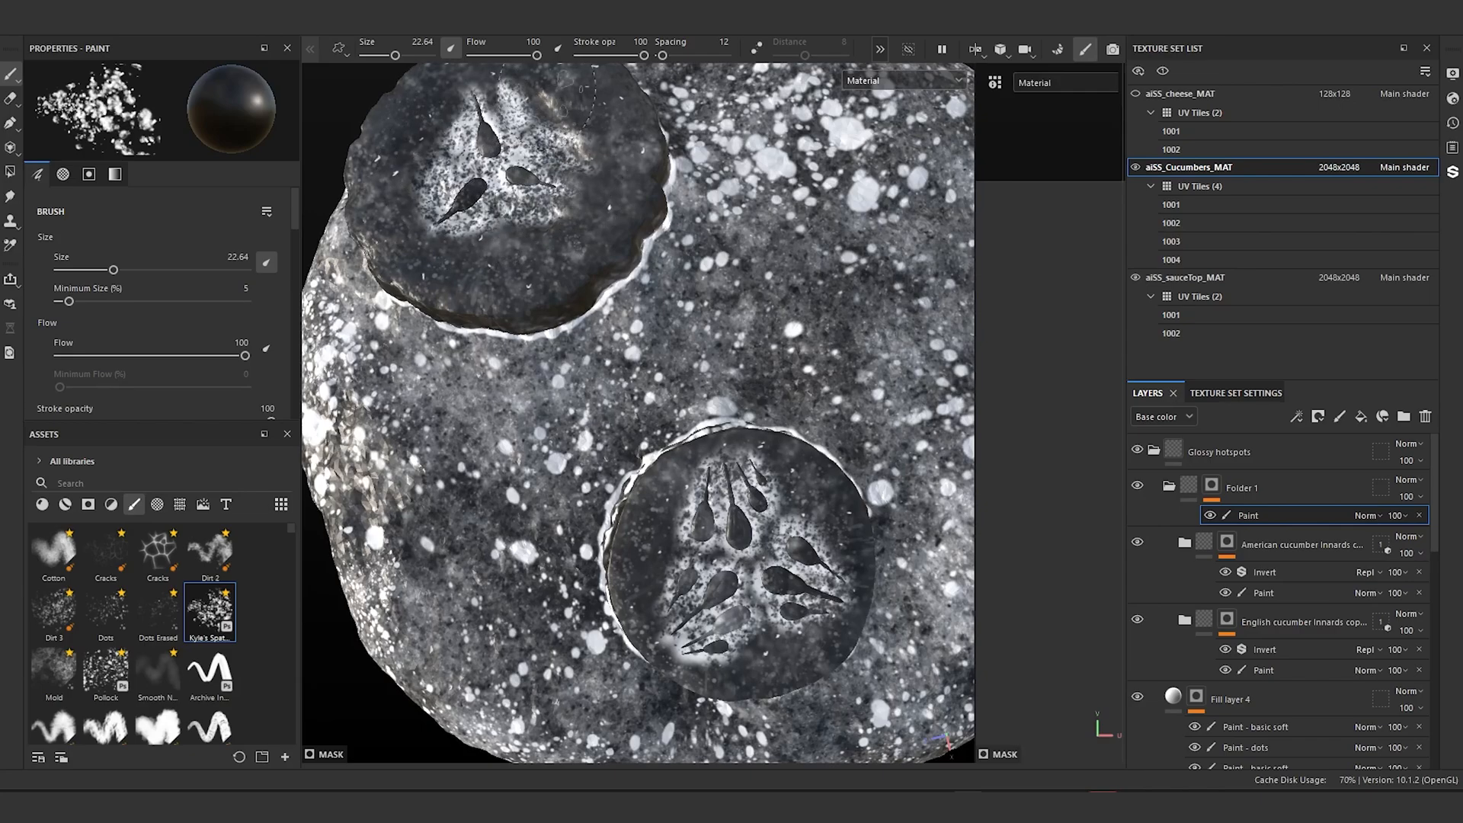
Step: Inspect both slices and add another black spatter stroke over the seed area of the smaller, smooth-edged slice
scroll(600, 198, "down", 3)
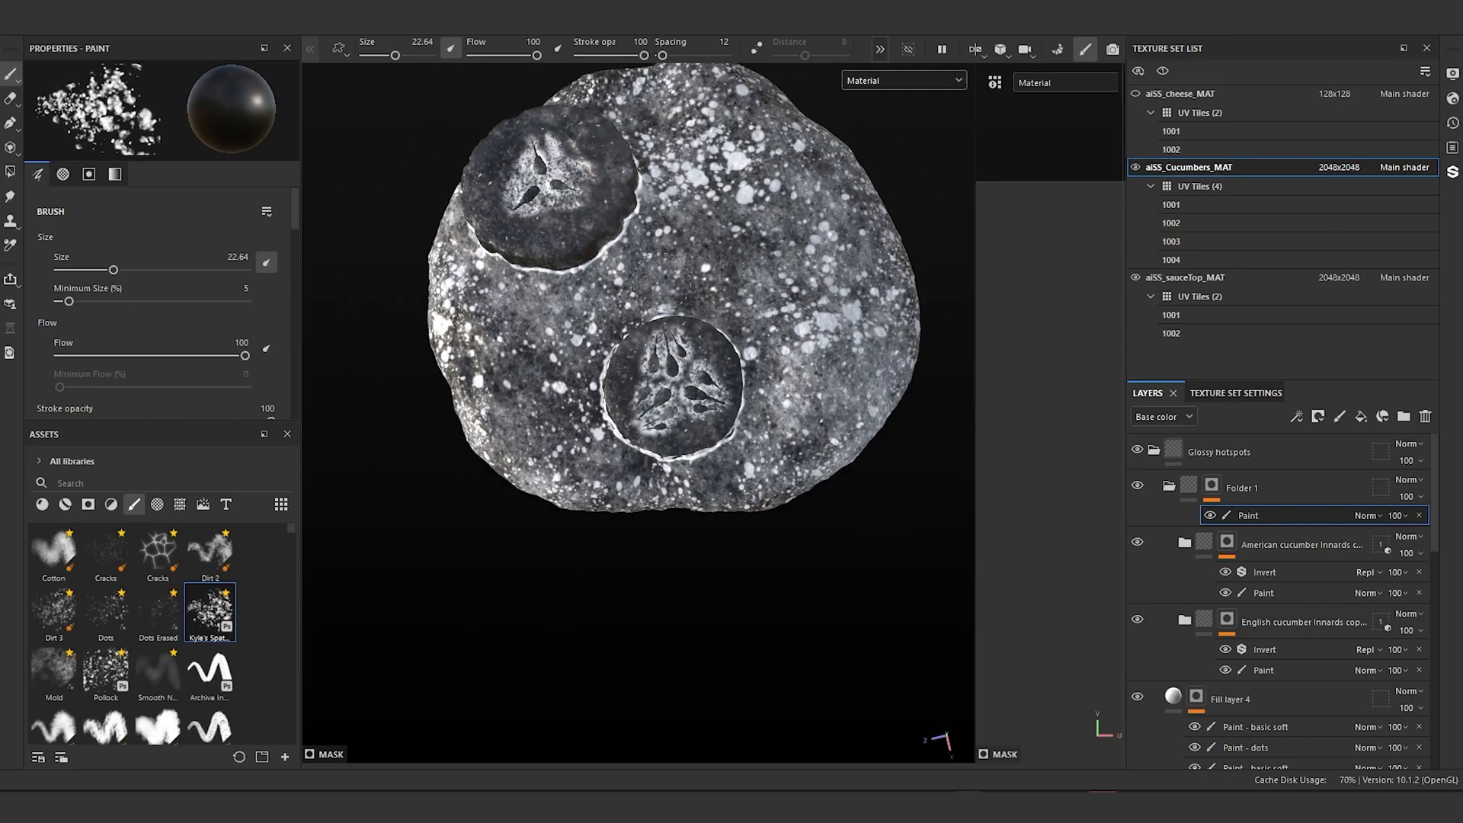
mouse_move(601, 204)
left_mouse_down("alt")
mouse_move(787, 156)
mouse_move(819, 251)
left_mouse_up("alt")
scroll(624, 399, "up", 2)
mouse_move(548, 457)
left_mouse_down("alt")
mouse_move(579, 404)
mouse_move(670, 407)
mouse_move(689, 453)
mouse_move(682, 426)
mouse_move(599, 460)
mouse_move(553, 545)
mouse_move(583, 451)
mouse_move(694, 587)
mouse_move(697, 568)
left_mouse_up("alt")
scroll(625, 399, "up", 1)
scroll(670, 408, "down", 2)
scroll(648, 503, "down", 2)
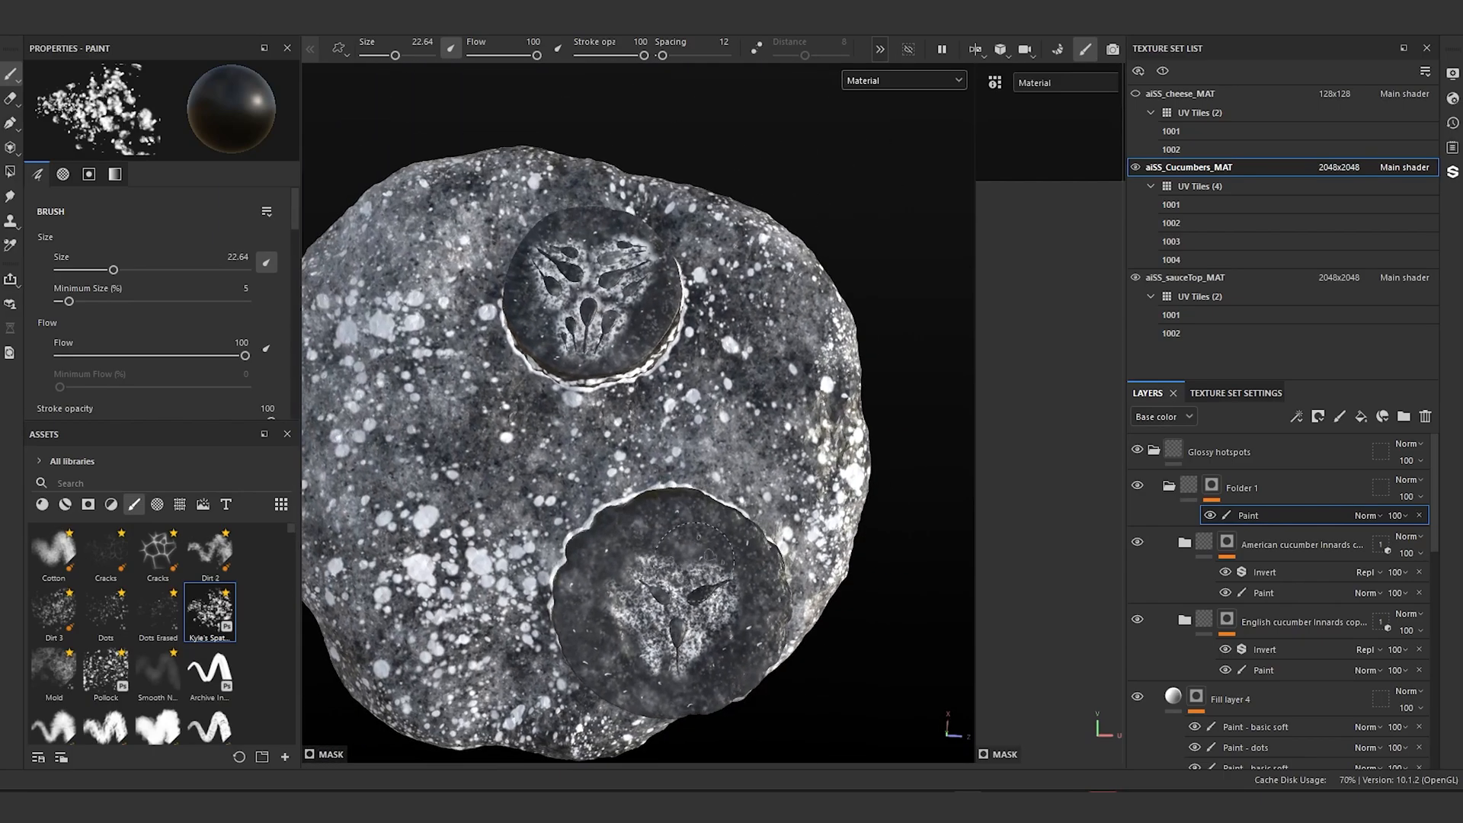
mouse_move(618, 286)
left_mouse_down()
mouse_move(621, 243)
mouse_move(671, 268)
mouse_move(537, 278)
left_mouse_up()
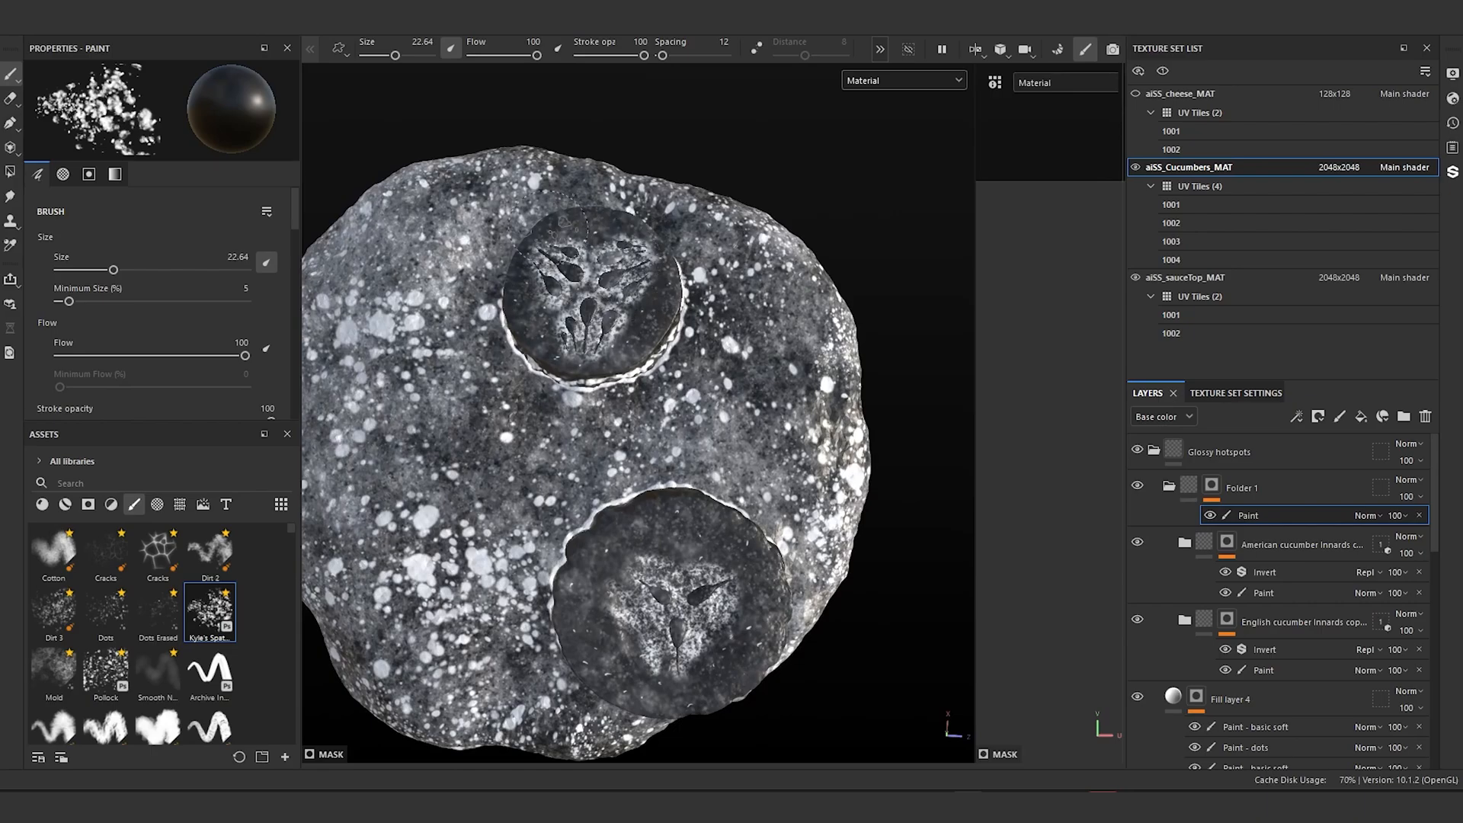
Step: Rename the folder mask's Paint effect as "Paint - dirt _shave away hotspots from transmission area"
double_click(1268, 514)
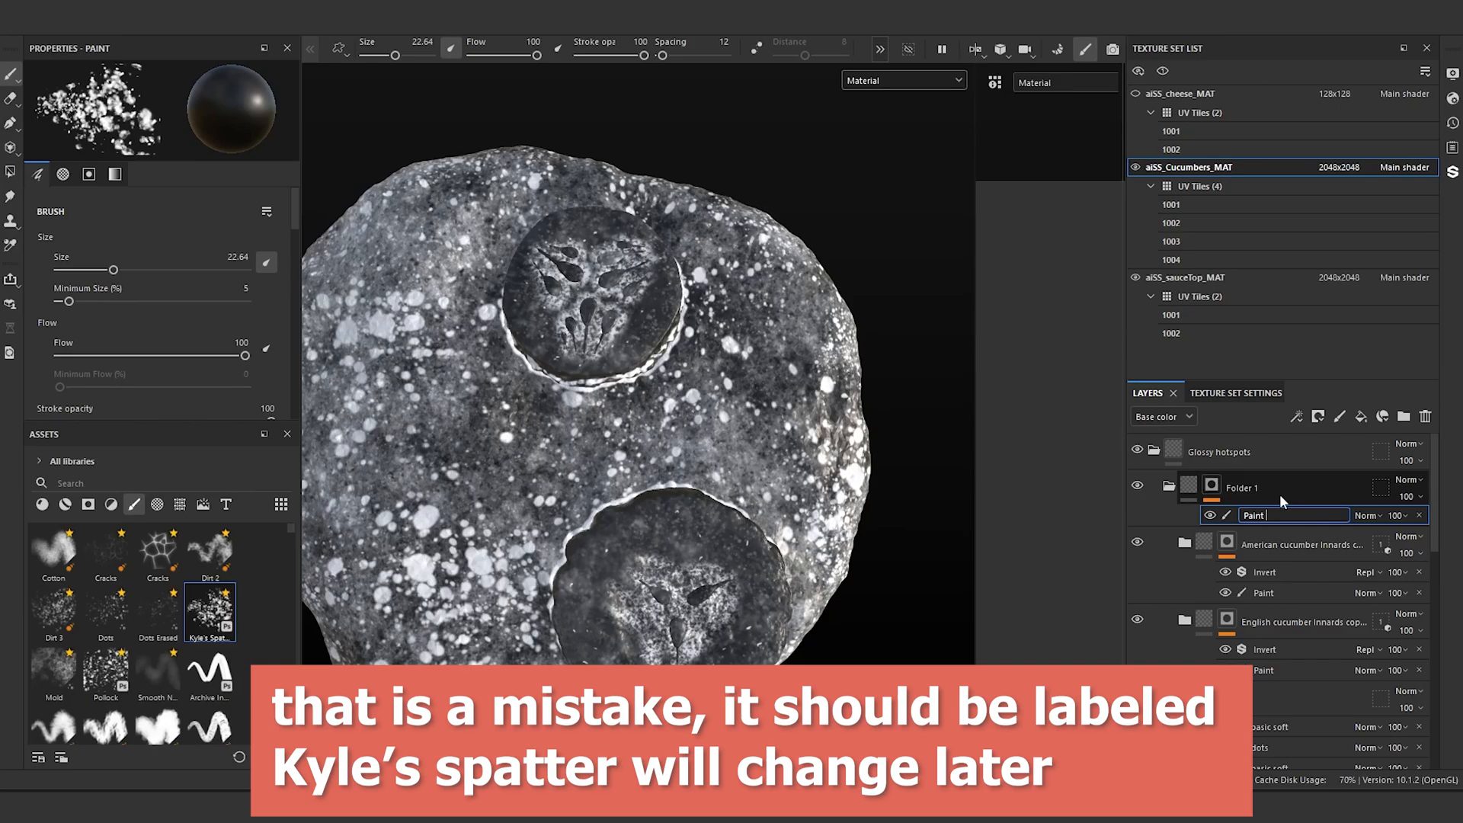
type("- dirt )")
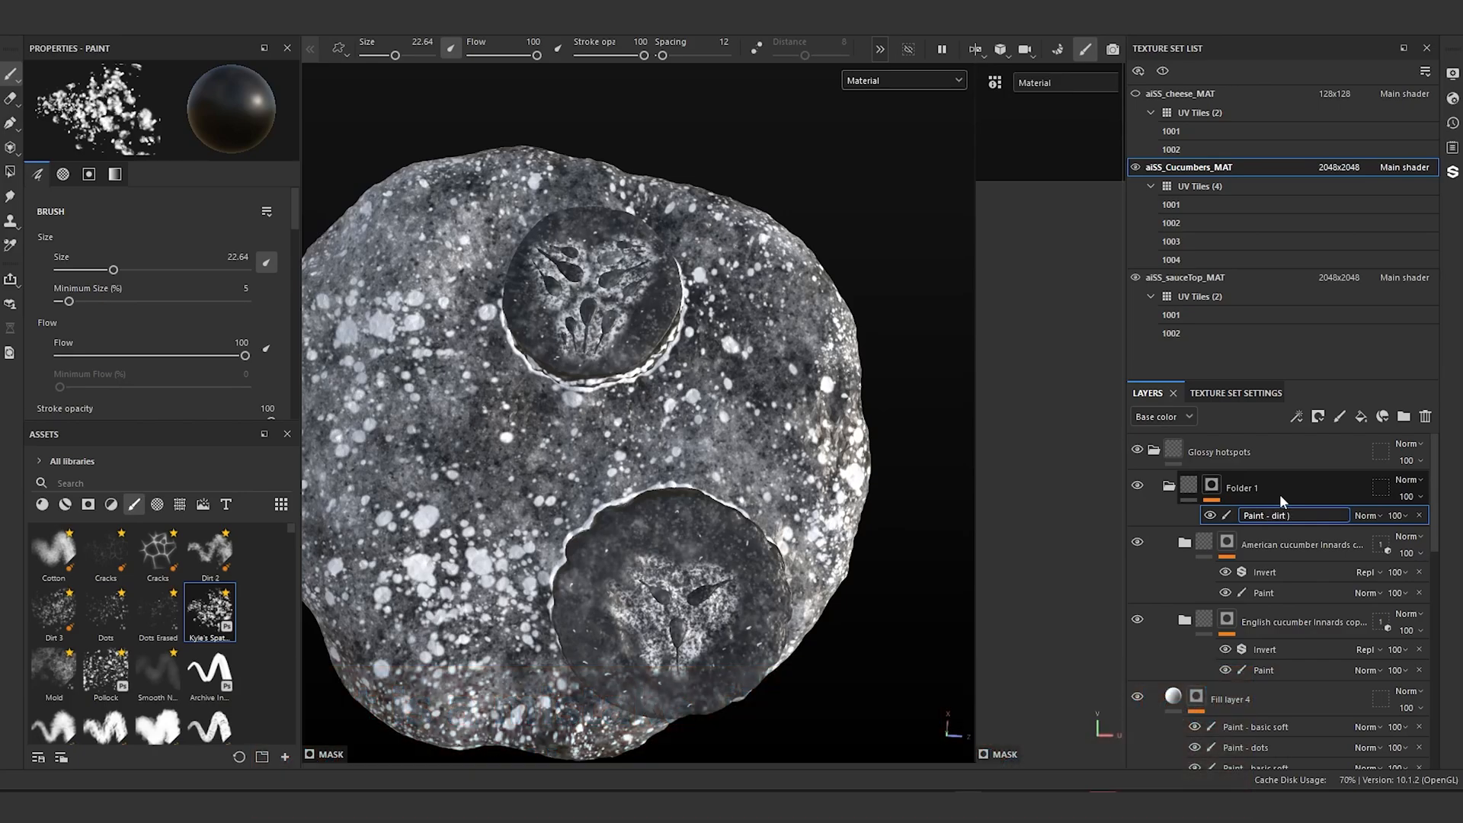
type("shave away hotspots fro")
type("m transmission ar")
type("ea")
key("Return")
Step: Rename Folder 1 as "Tranmission area hot spots" and collapse it
left_click(1247, 487)
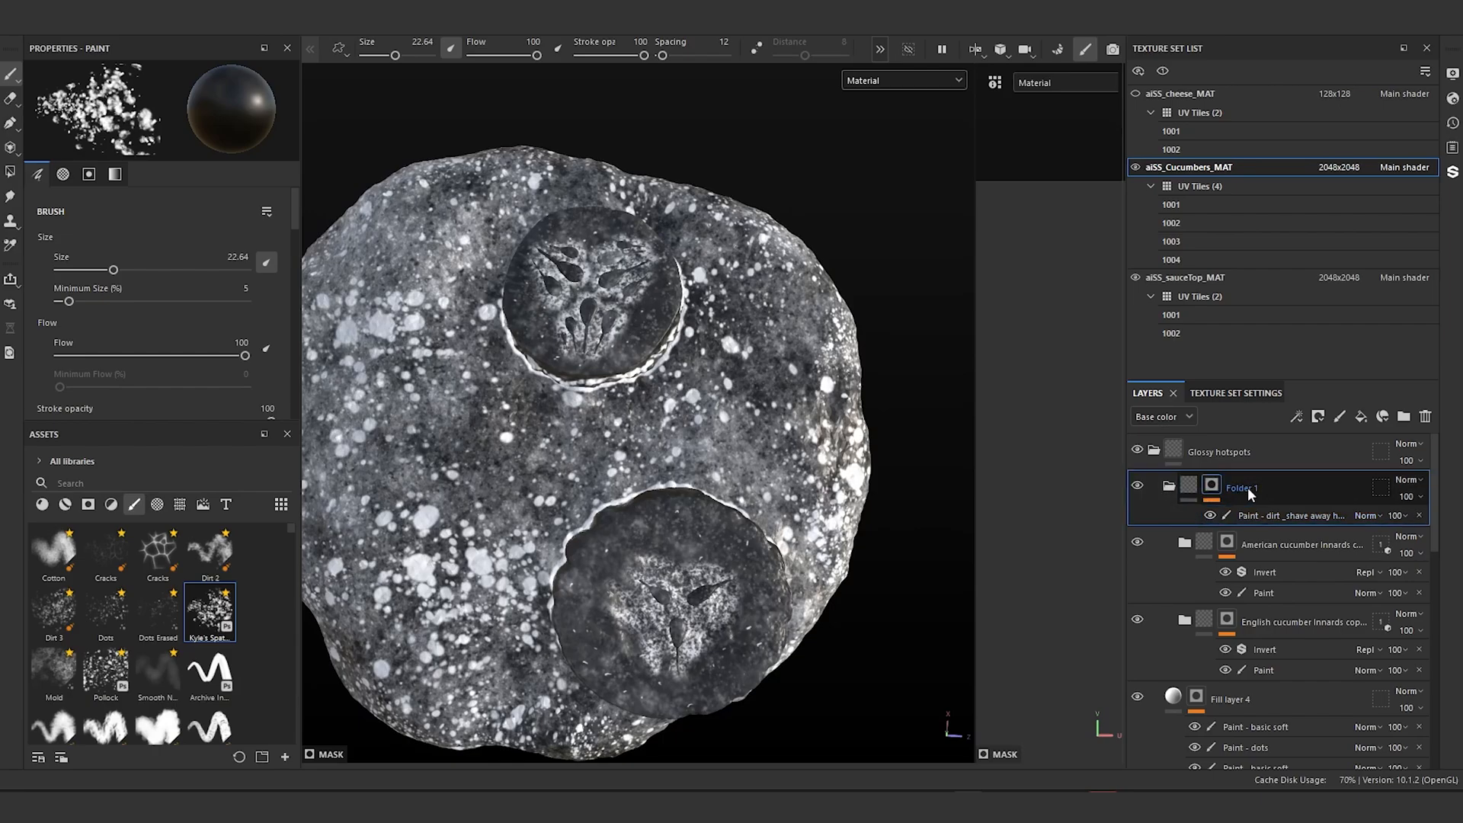
double_click(1242, 488)
type("Transm")
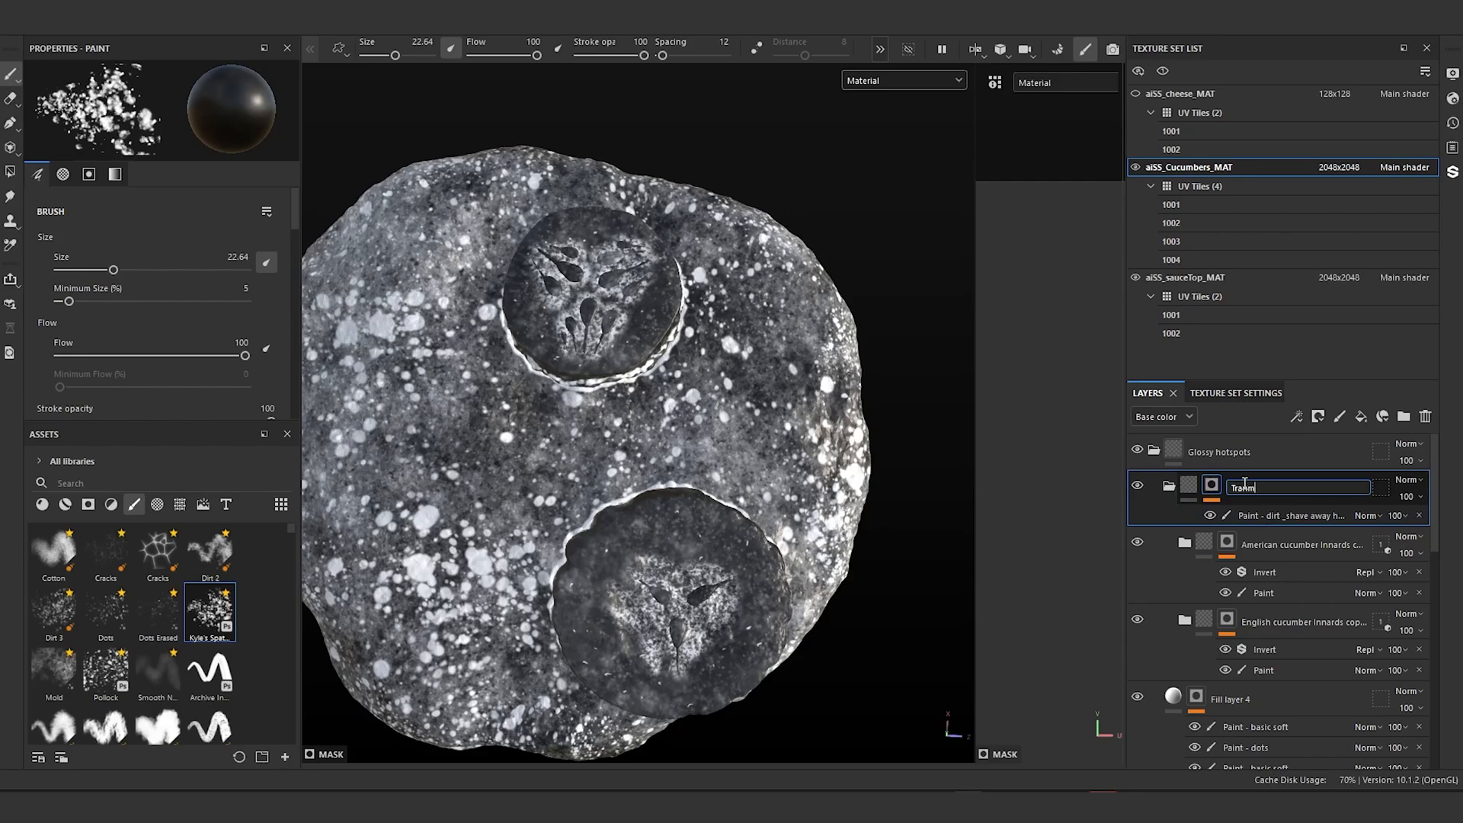
type("nmission area hot spots")
key("Return")
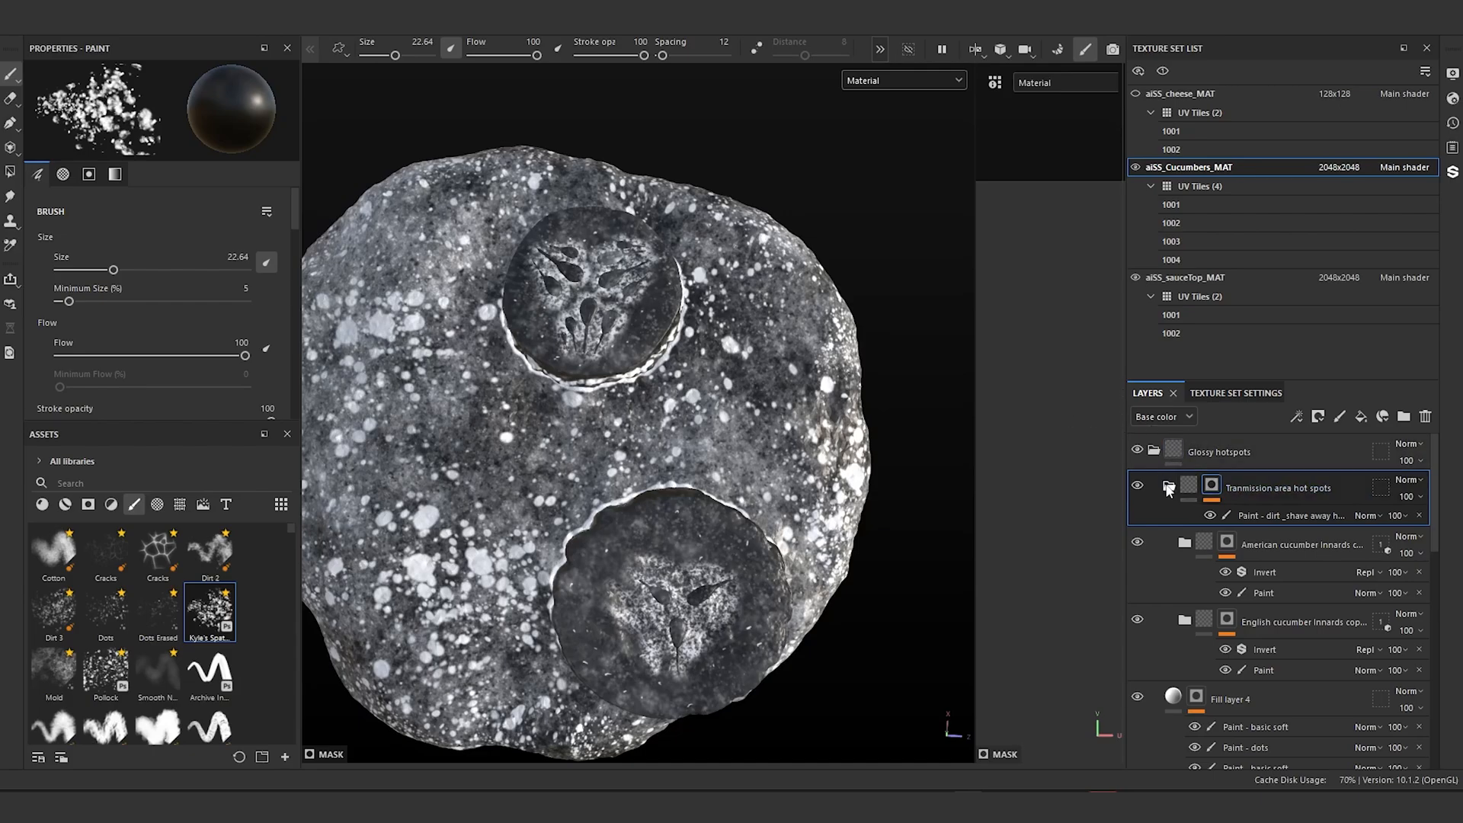
left_click(1169, 488)
Step: Toggle the visibility of Fill layer 4 to check which hotspots it contributes to the cucumber slices
left_click_drag(884, 457, 619, 387, "alt")
scroll(619, 387, "up", 3)
left_click(1136, 541)
left_click(1137, 542)
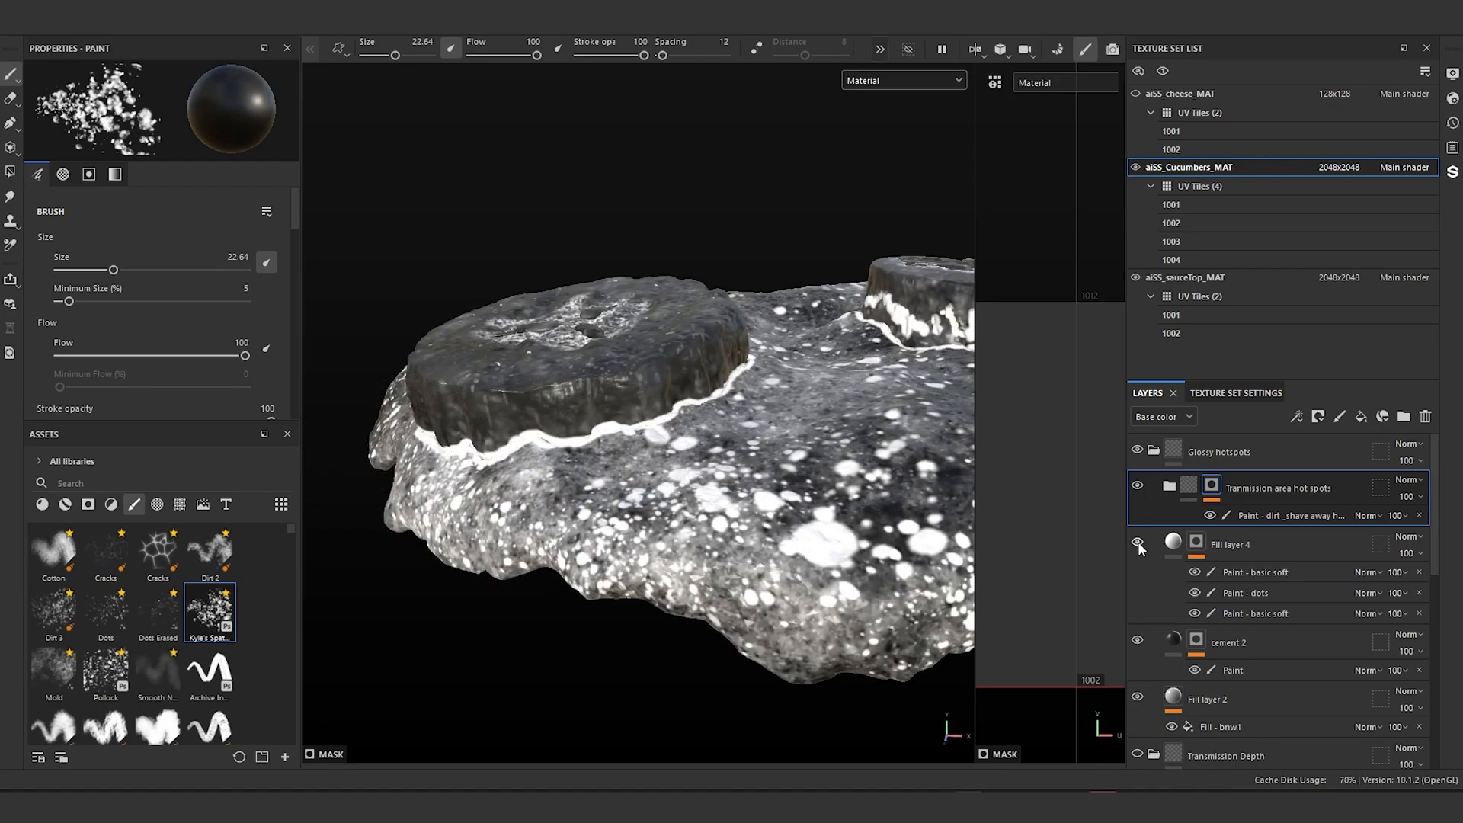
Step: On Fill layer 4's "Paint - dots" effect, paint white dots on the larger slice's side with the Pollock brush at size 23.4
left_click(1256, 592)
scroll(534, 396, "up", 3)
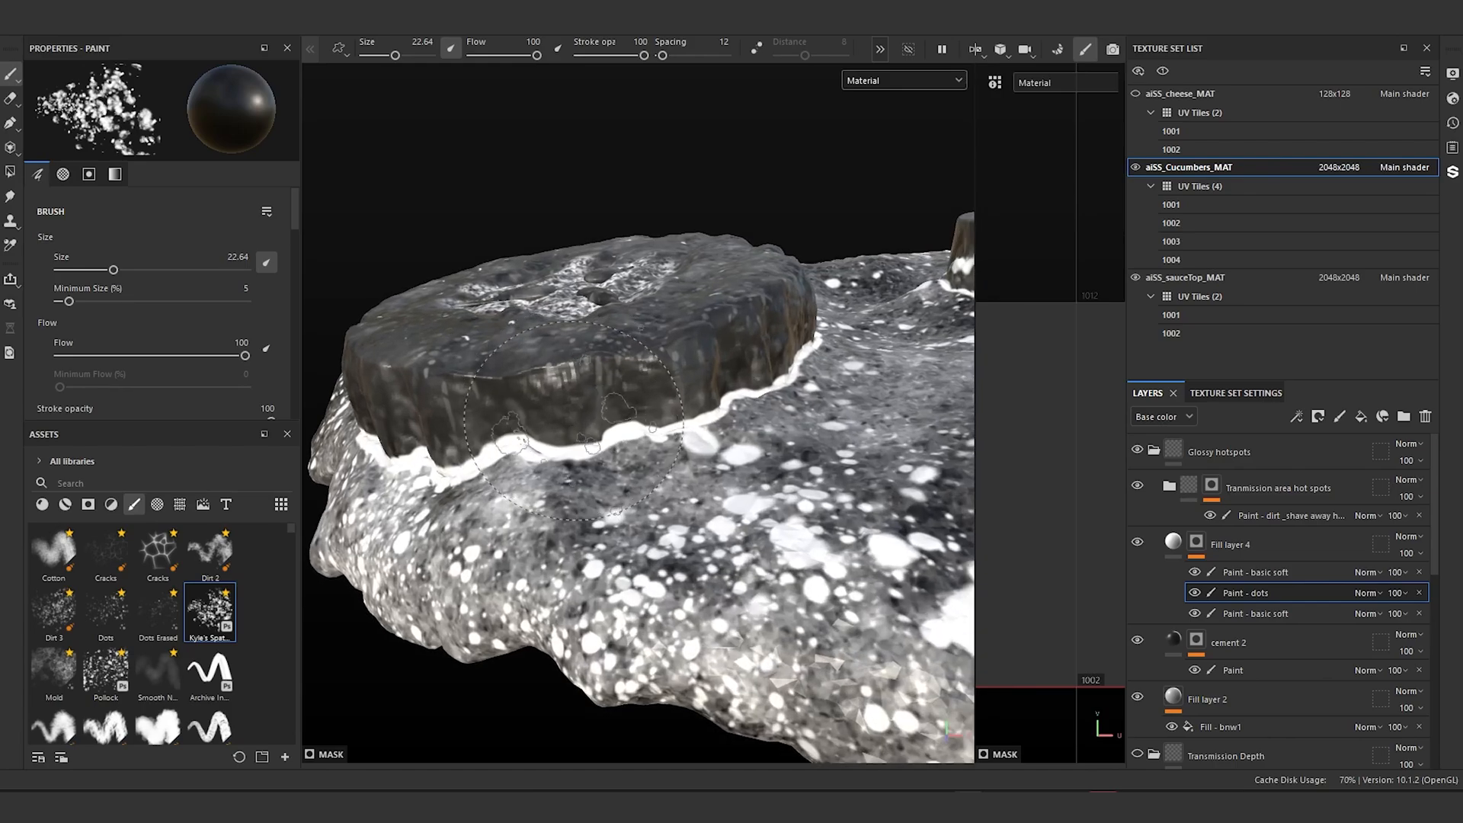
mouse_move(579, 450)
left_mouse_down("alt")
mouse_move(570, 402)
mouse_move(587, 442)
left_mouse_up("alt")
left_click(105, 671)
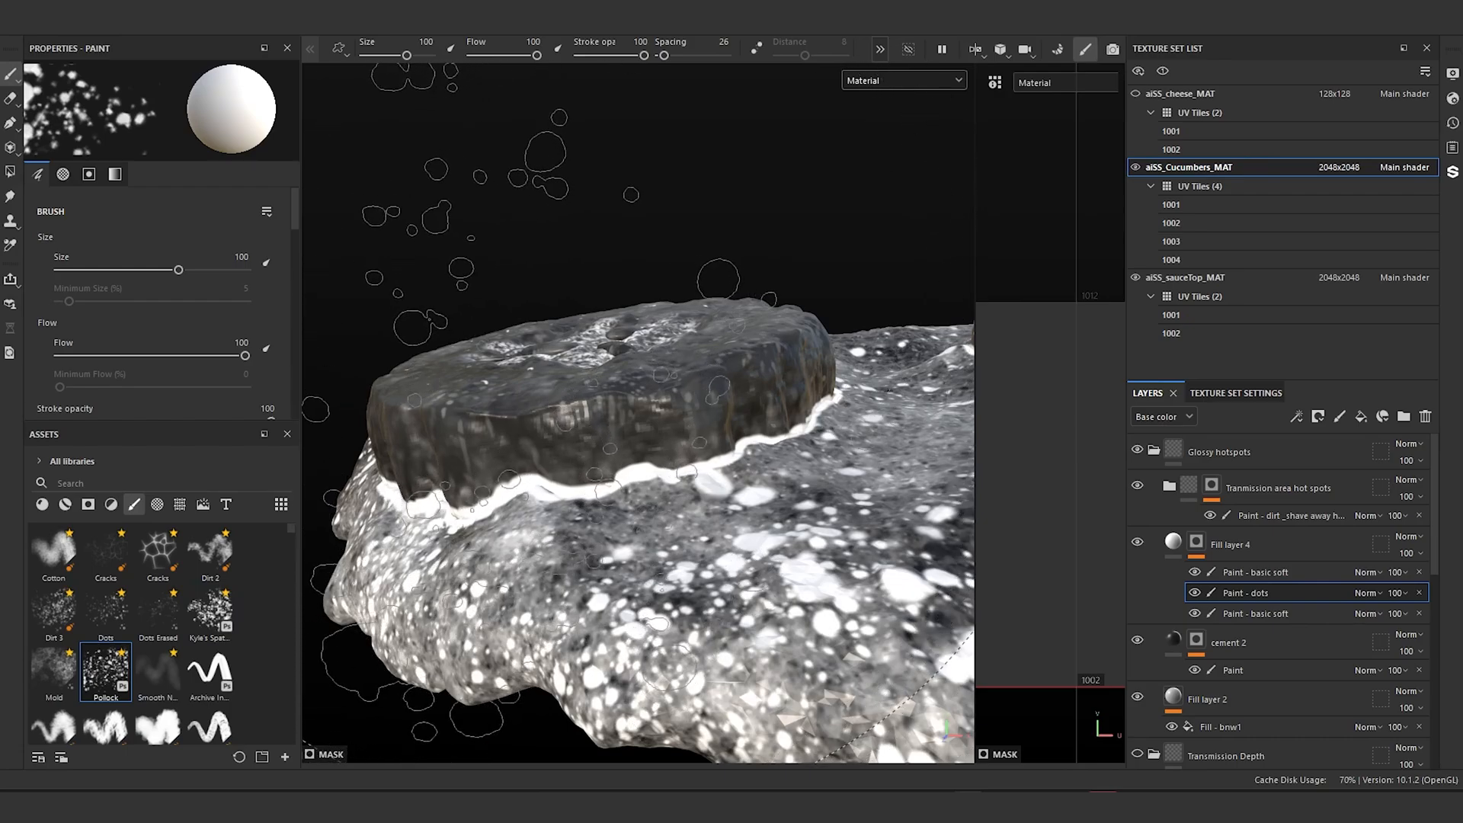
left_click_drag(179, 269, 128, 272)
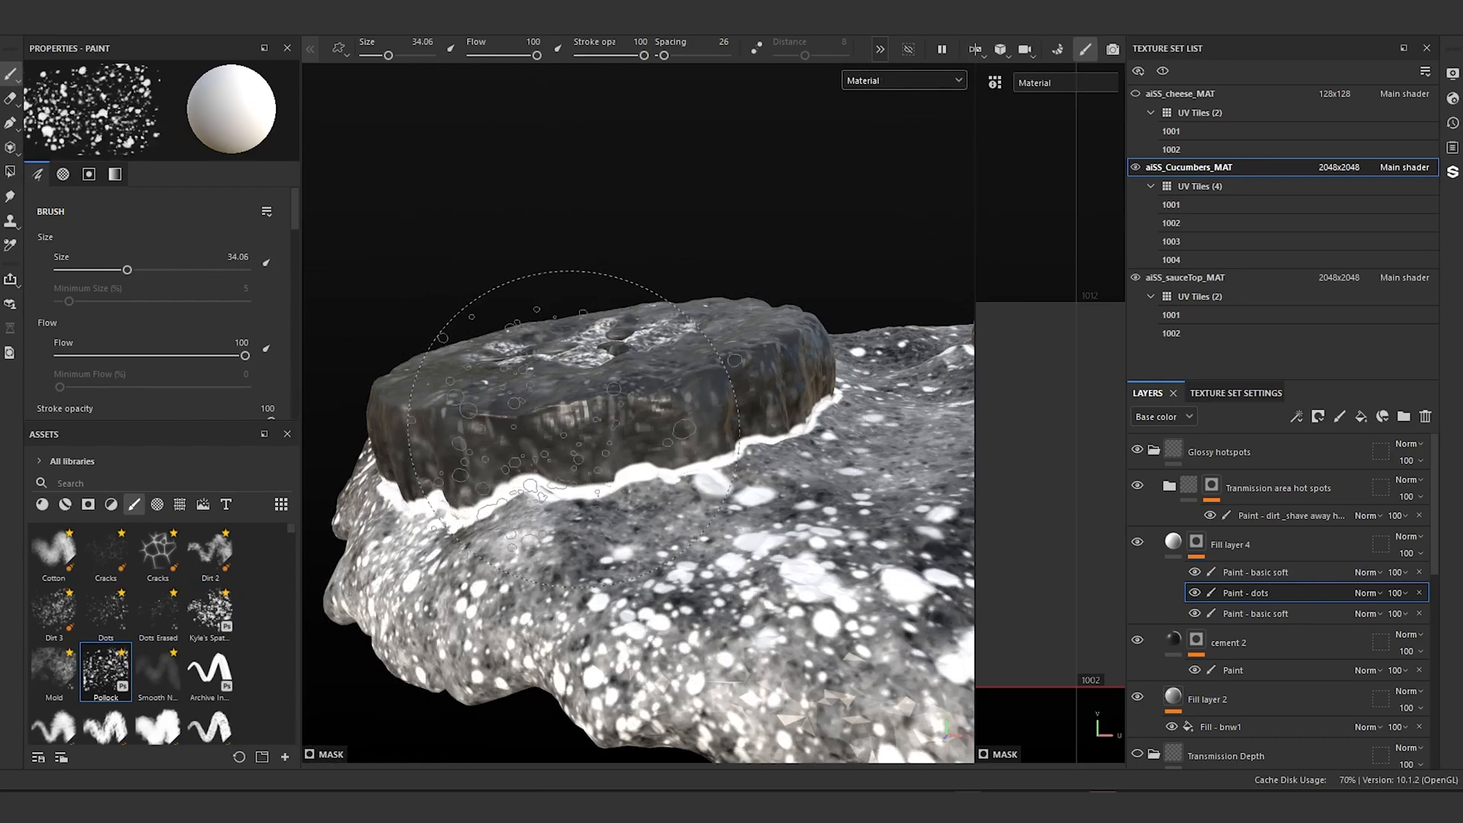
left_click(588, 442)
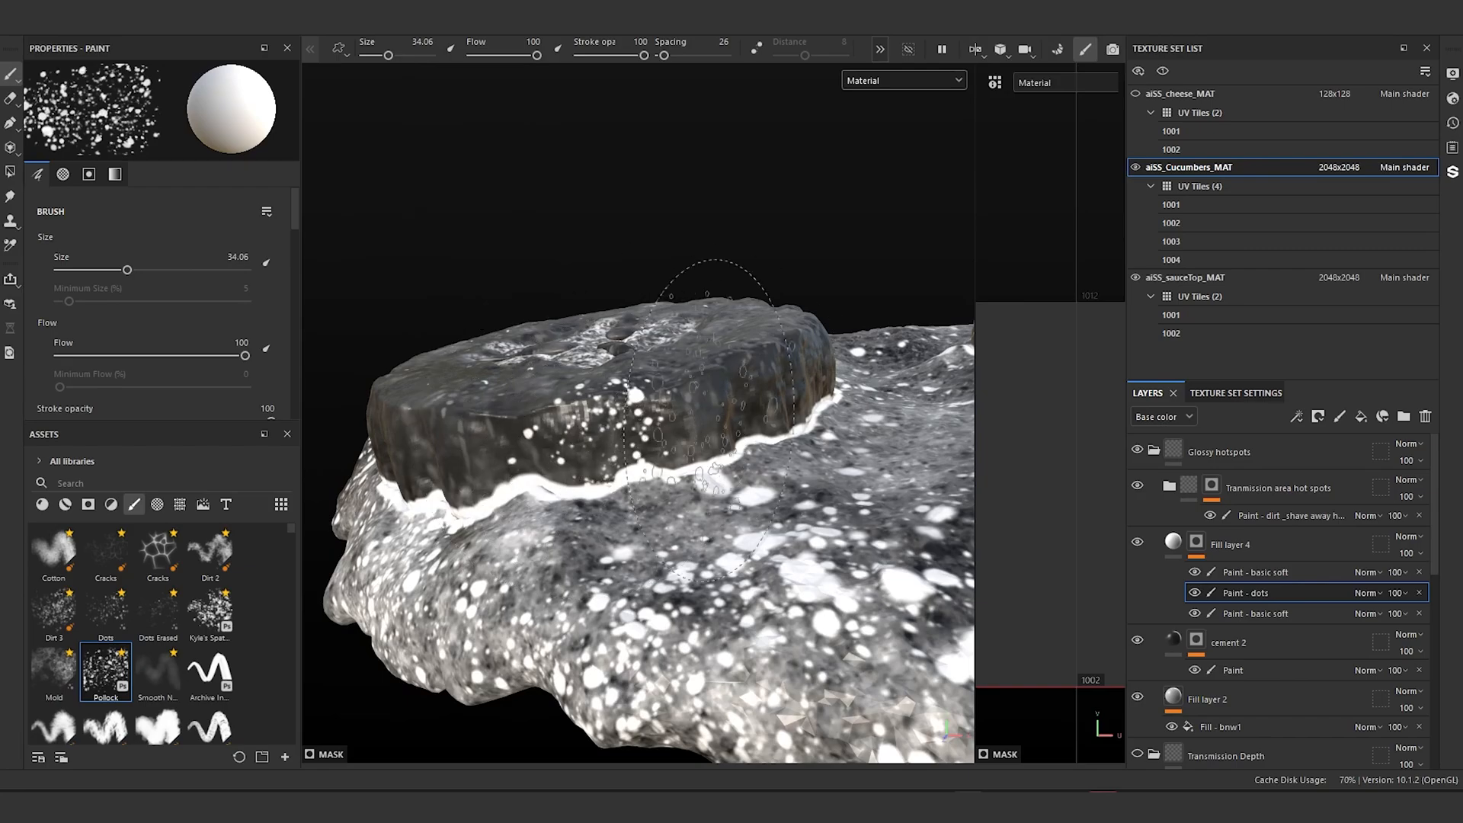
mouse_move(588, 445)
right_mouse_down("ctrl")
mouse_move(614, 442)
mouse_move(560, 438)
right_mouse_up("ctrl")
right_click_drag(668, 435, 657, 432, "ctrl")
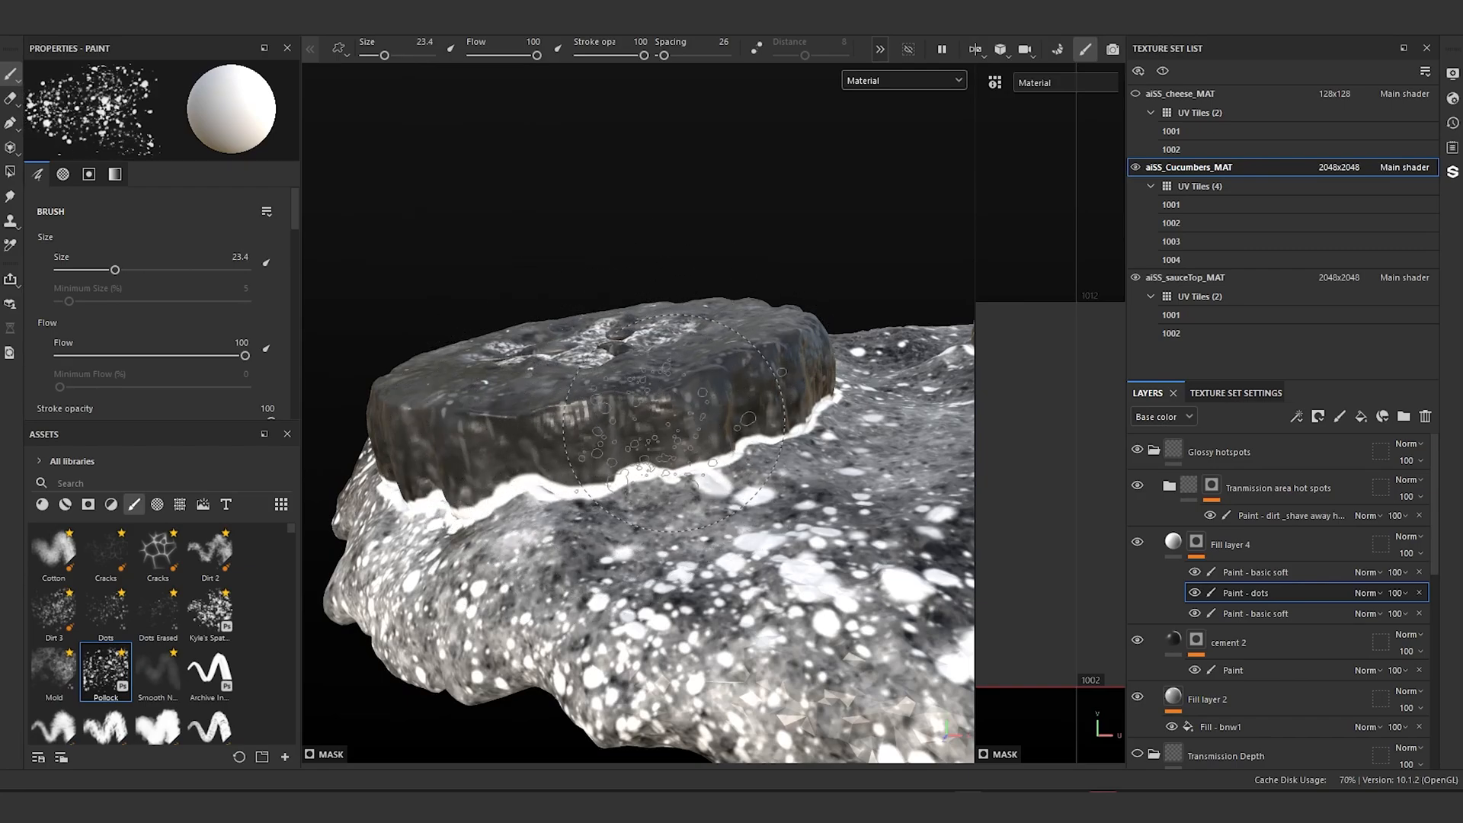
left_click(684, 427)
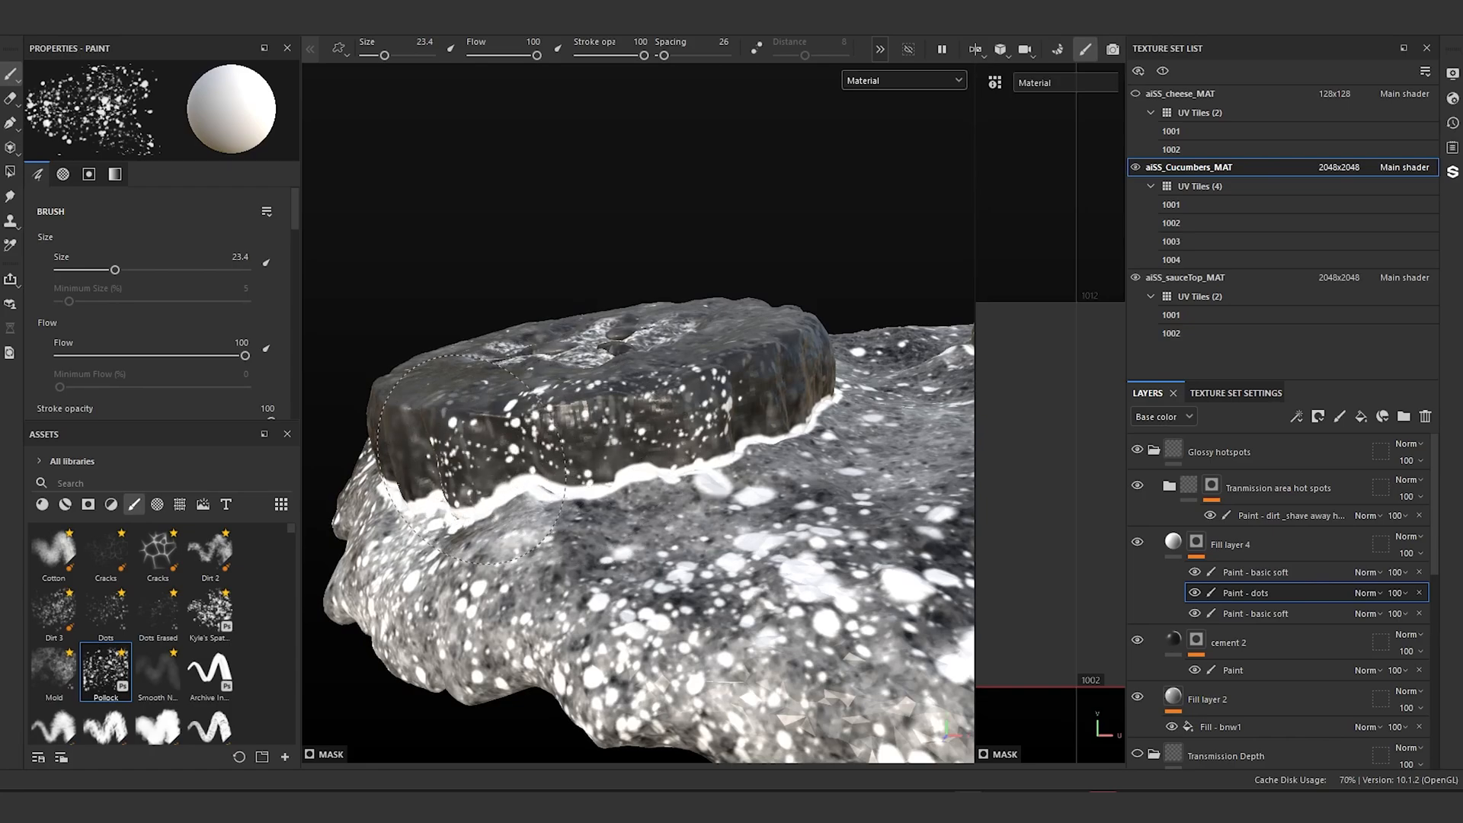
Step: Continue painting white Pollock dots around the remaining side wall of the larger cucumber slice
scroll(494, 446, "down", 4)
left_click_drag(493, 446, 678, 393, "alt")
middle_click_drag(643, 375, 766, 357, "alt")
scroll(765, 357, "up", 3)
left_click_drag(724, 385, 757, 365, "alt")
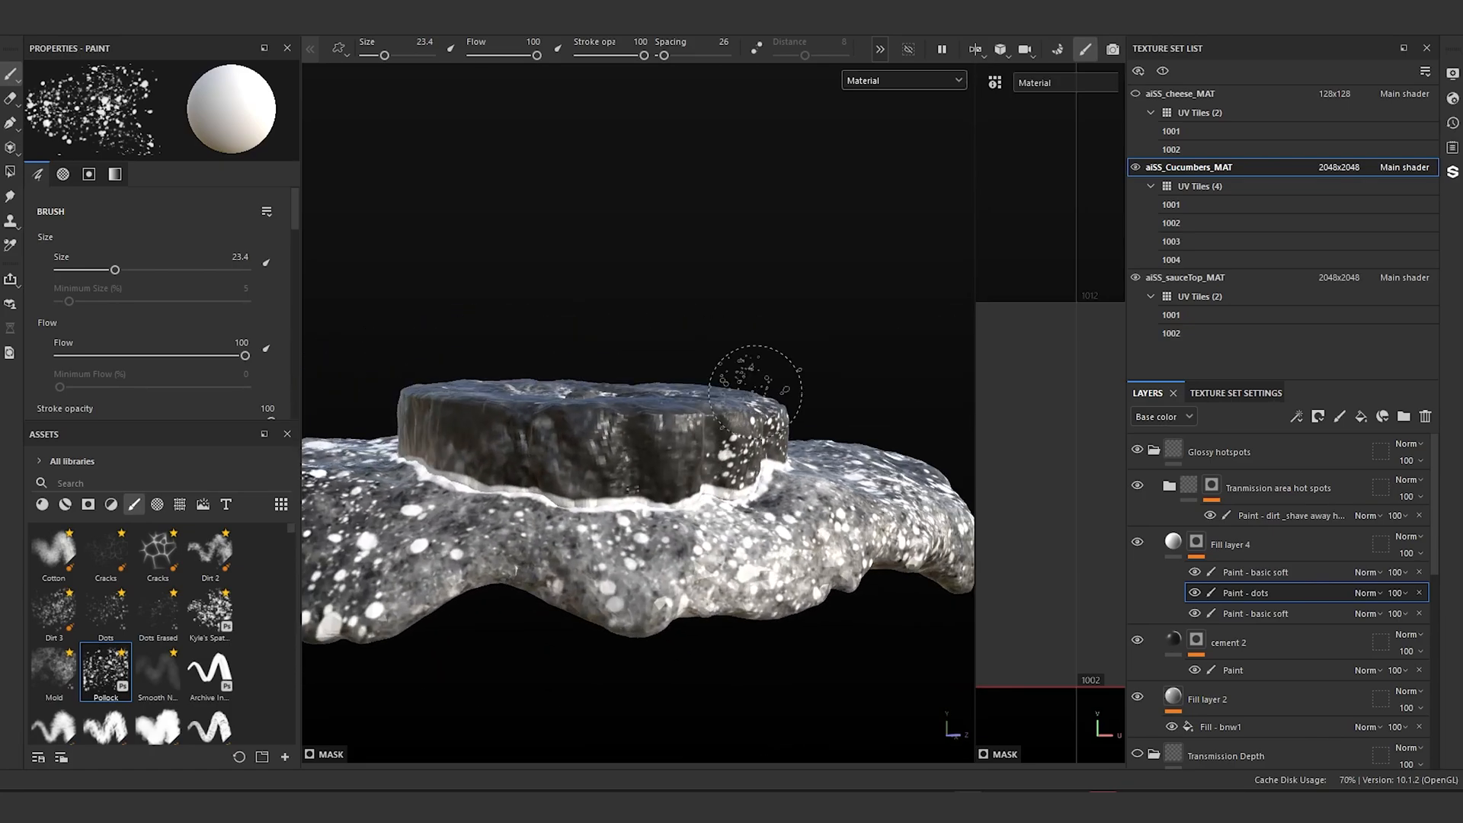
left_click(659, 443)
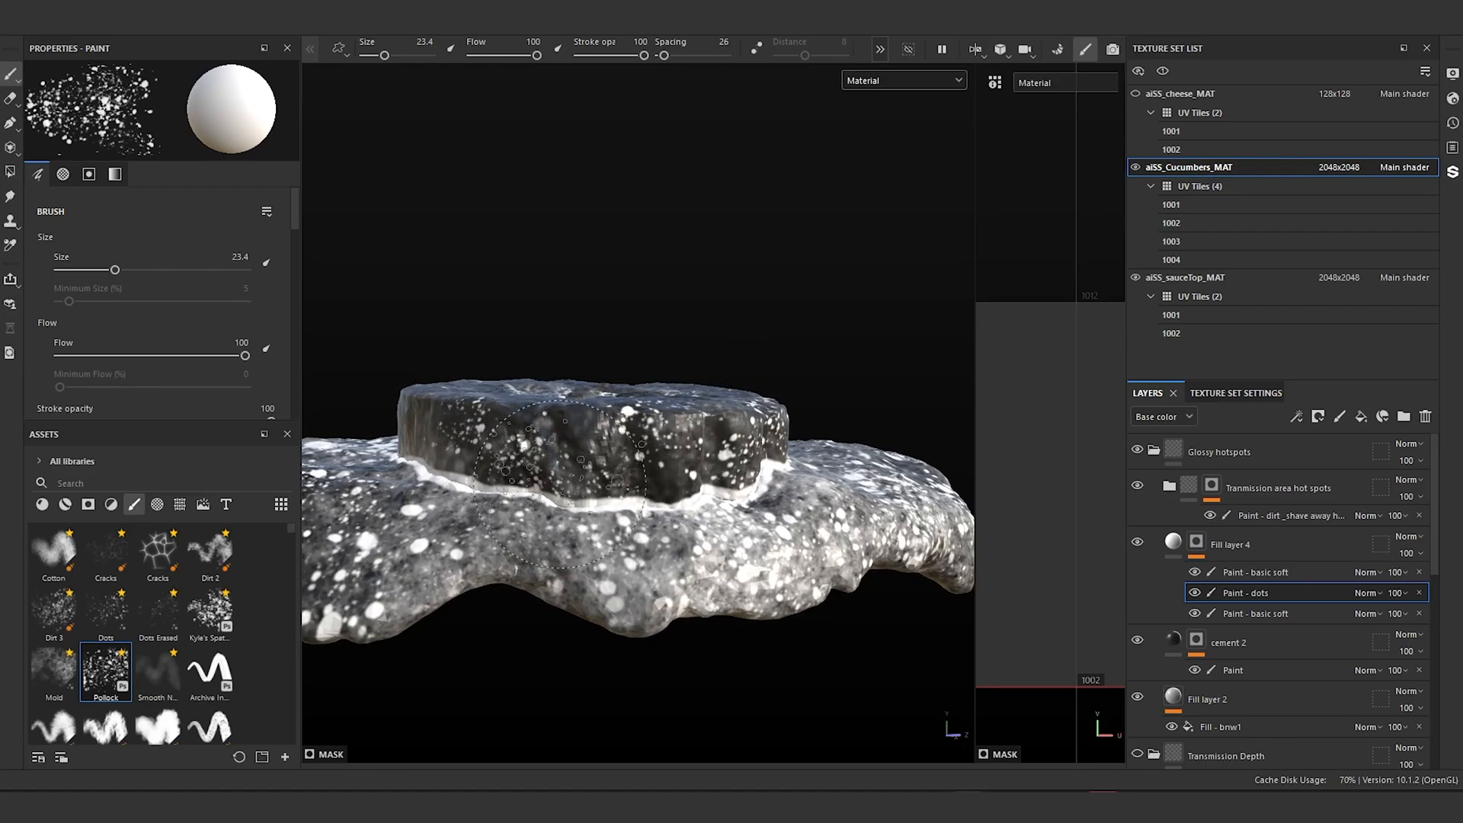
mouse_move(559, 483)
left_mouse_down("alt")
mouse_move(767, 483)
mouse_move(829, 533)
left_mouse_up("alt")
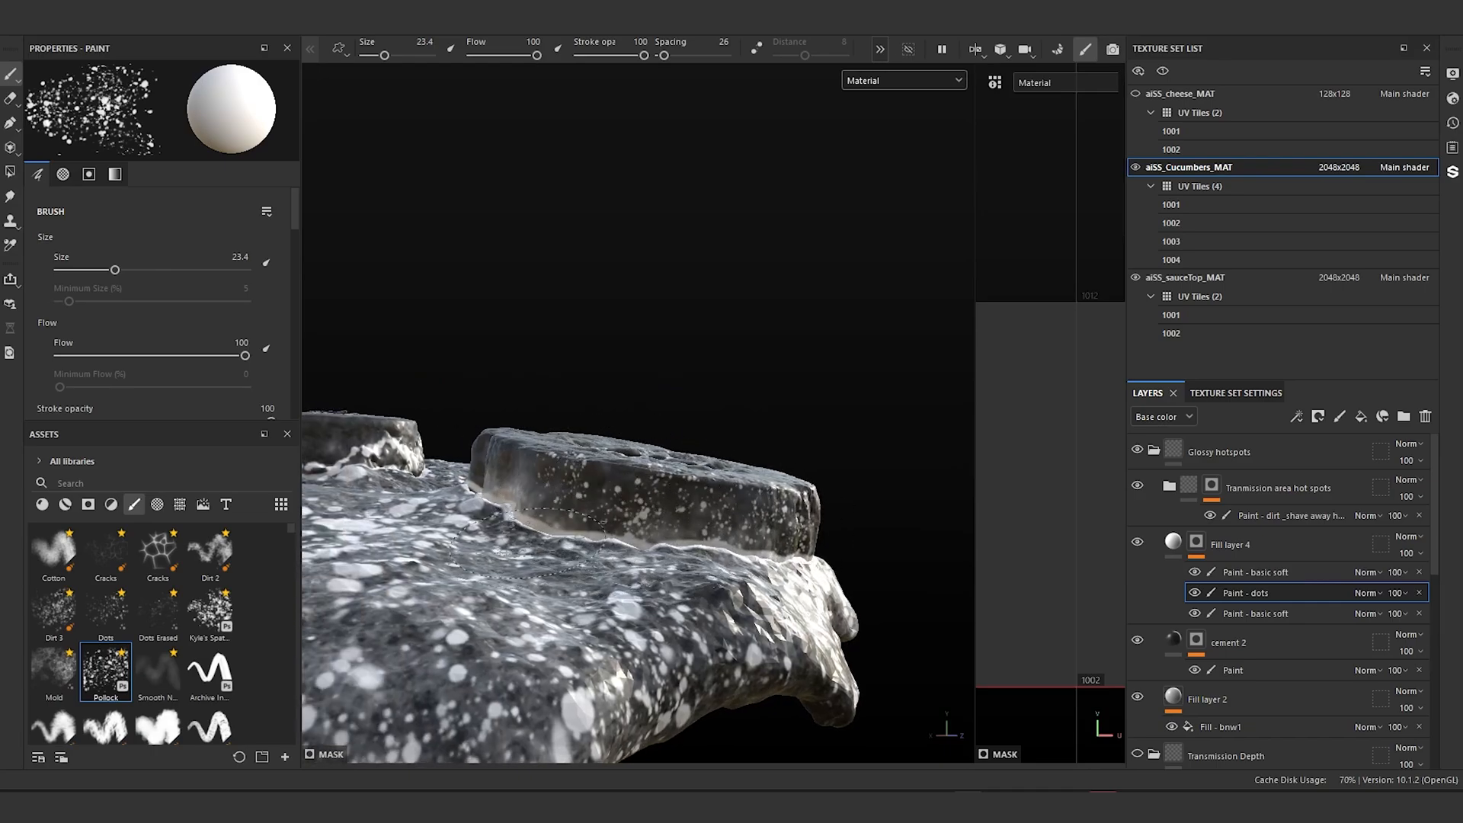
left_click_drag(528, 543, 754, 579, "alt")
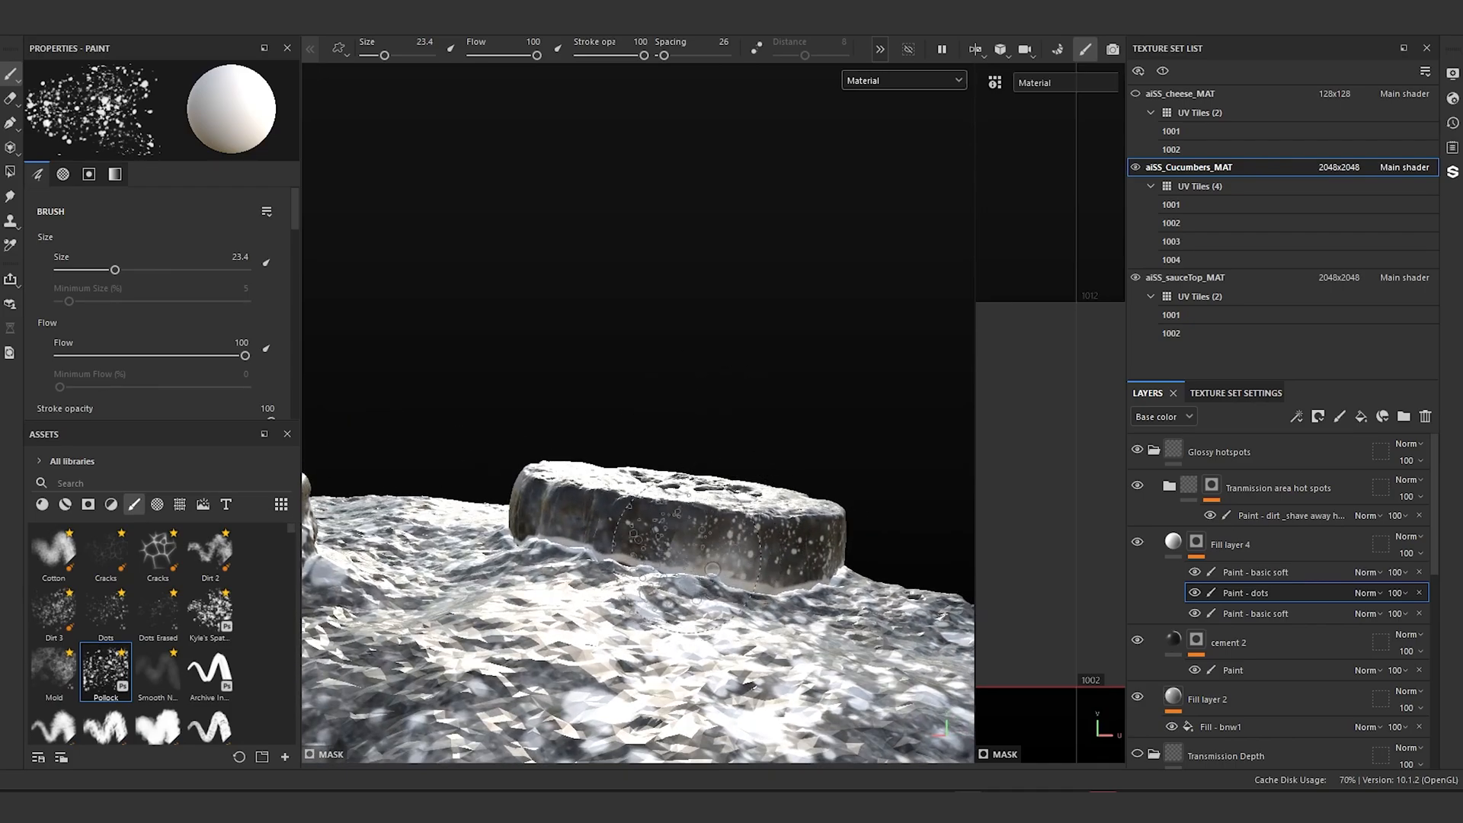
left_click_drag(495, 602, 640, 594, "alt")
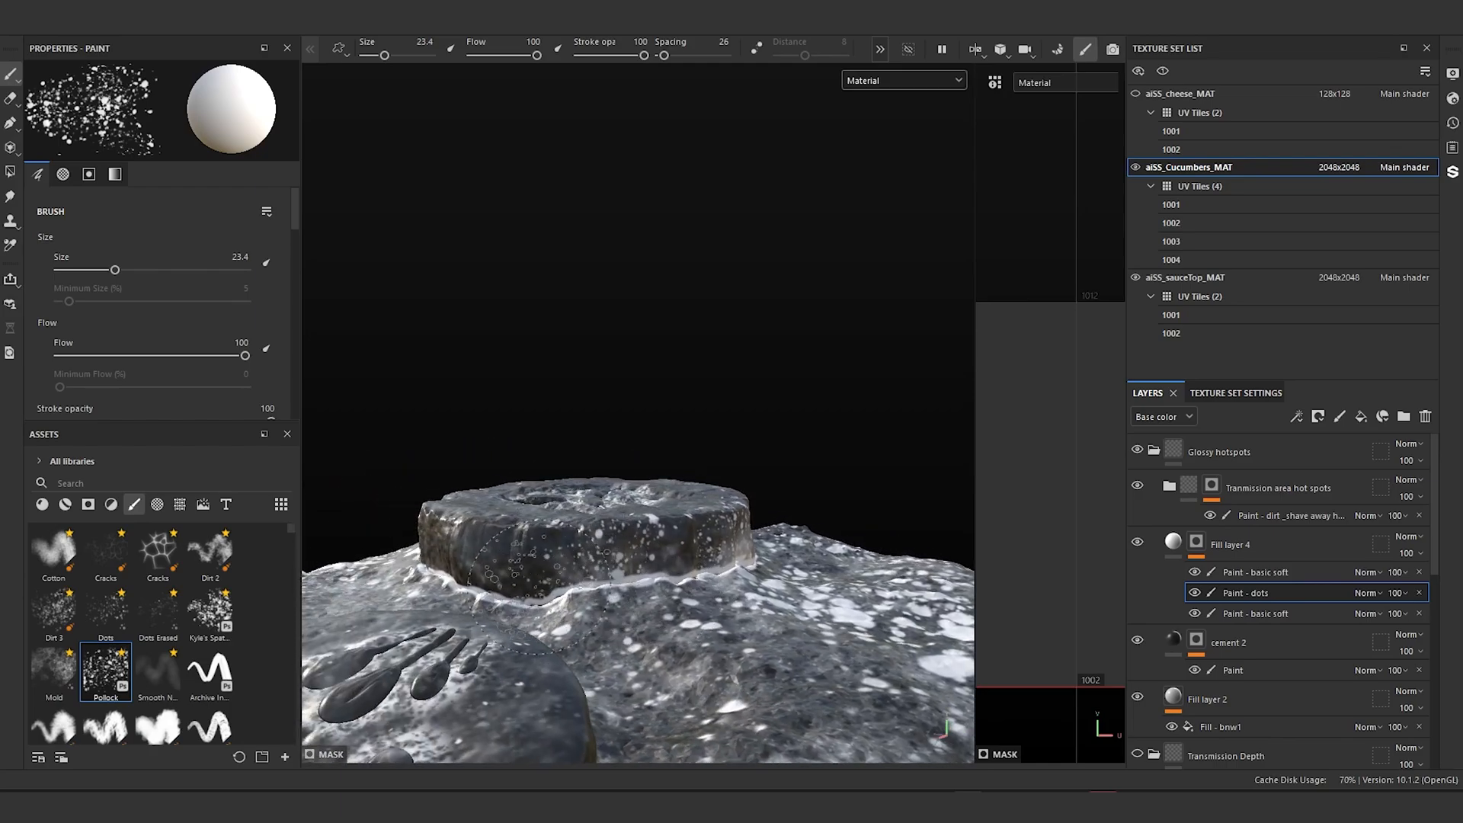
left_click_drag(533, 534, 880, 520, "alt")
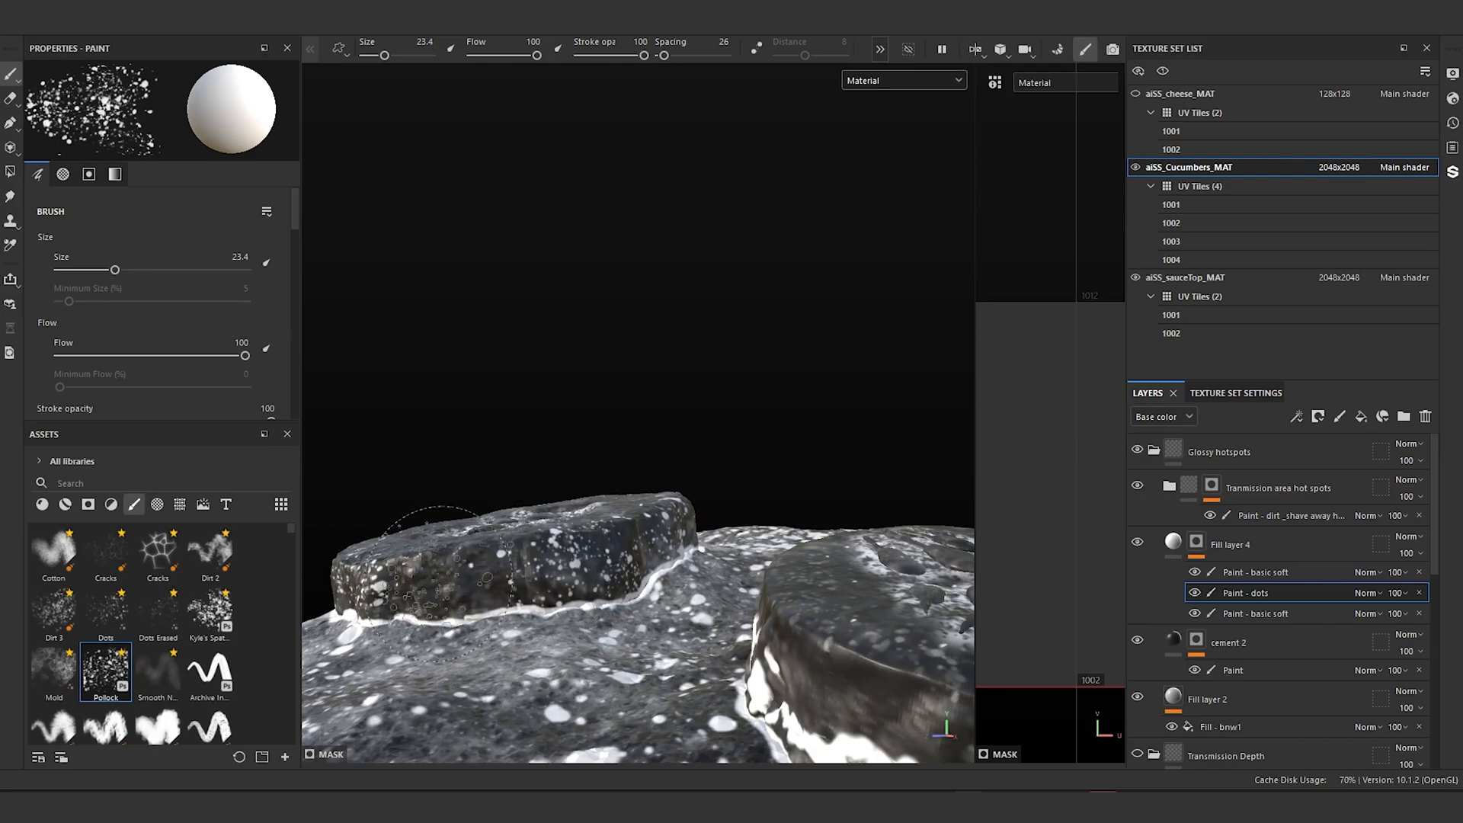
Step: Collapse the cucumber set's Glossy hotspots folder and toggle its visibility to check the mask on both slices
left_click_drag(533, 671, 721, 621, "alt")
middle_click_drag(721, 621, 1090, 534, "alt")
left_click_drag(846, 635, 816, 562, "alt")
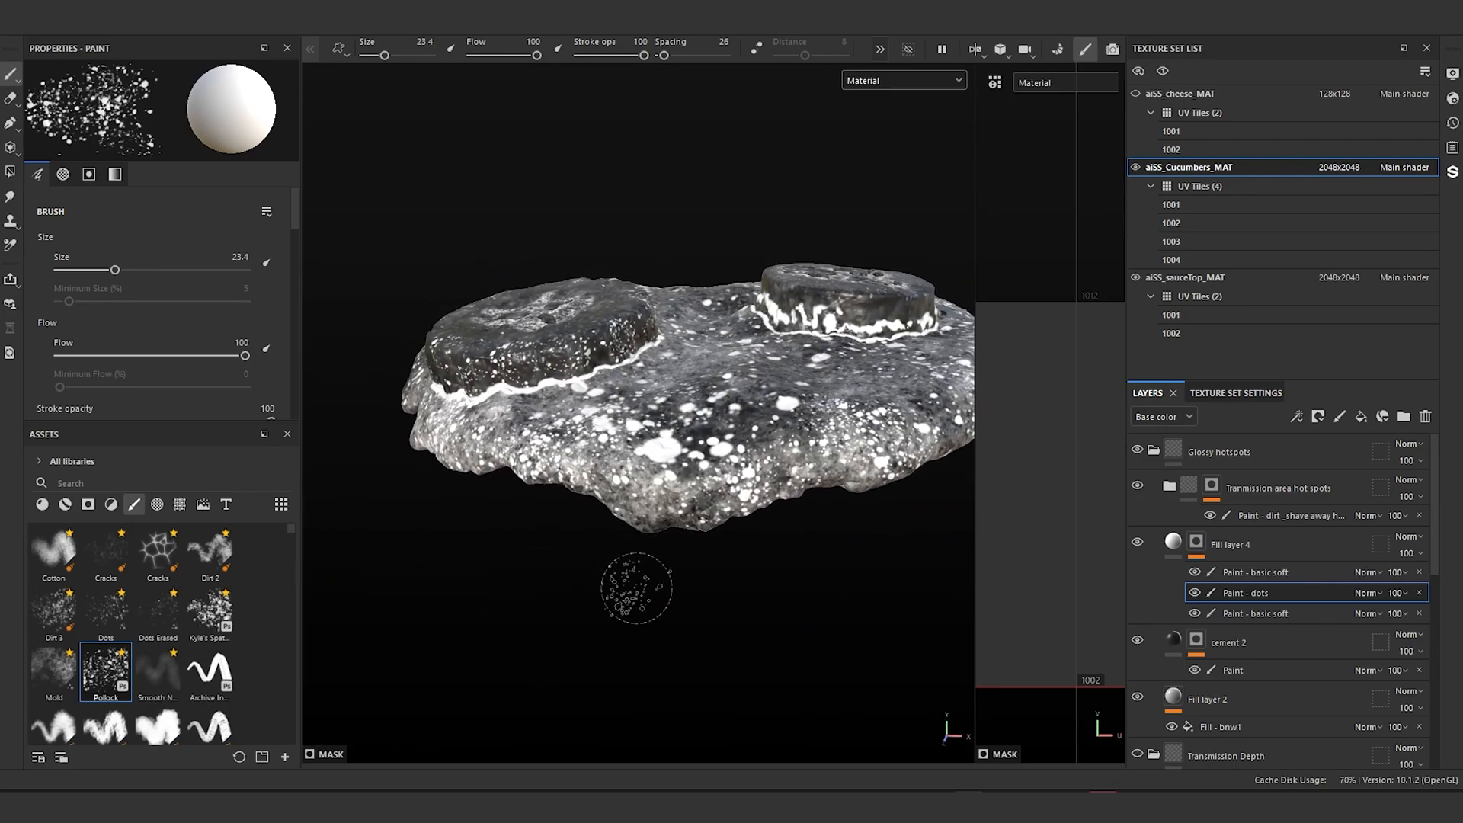
mouse_move(636, 588)
left_mouse_down("alt")
mouse_move(644, 696)
mouse_move(707, 497)
left_mouse_up("alt")
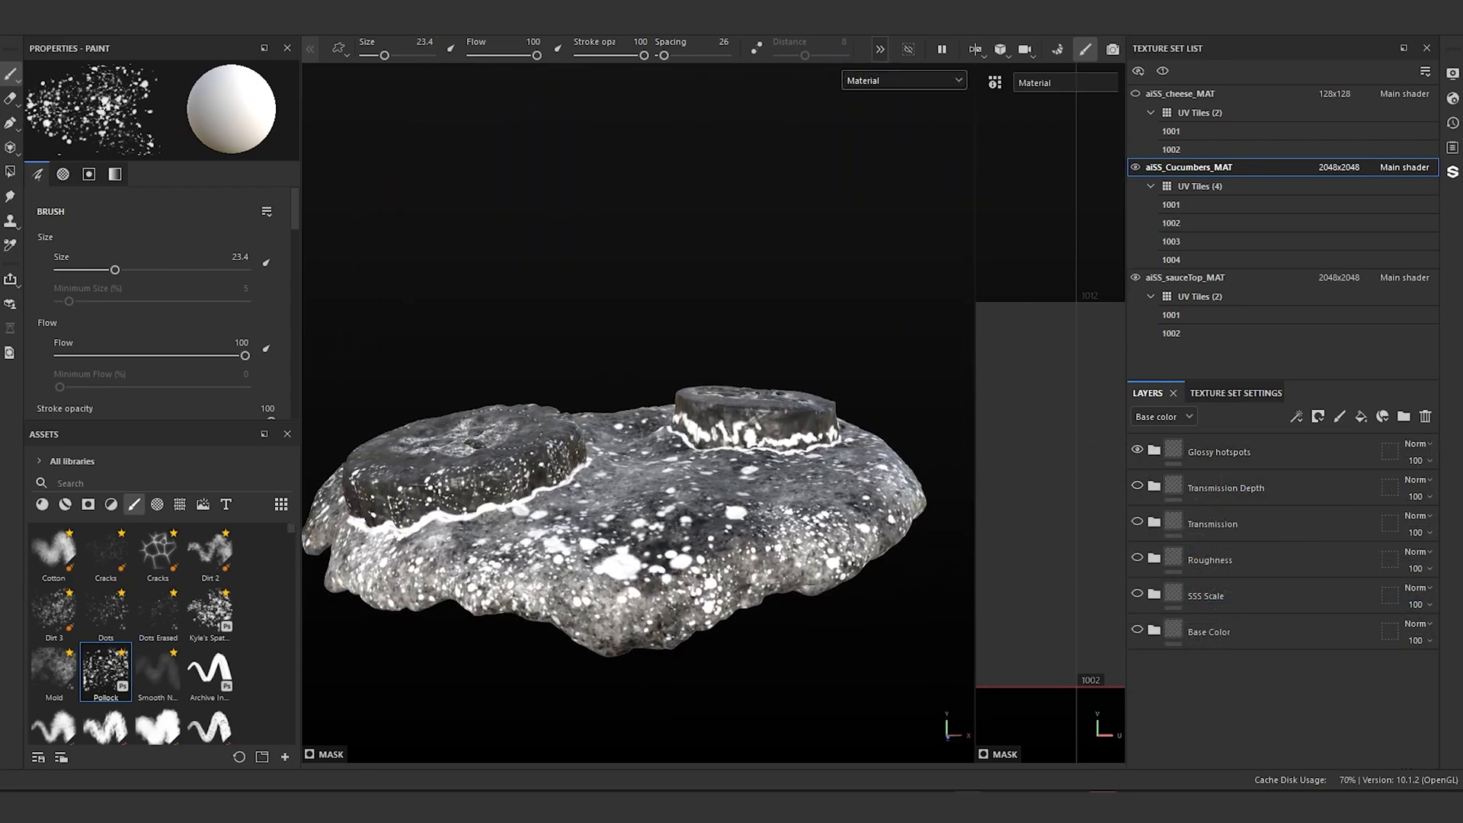
left_click_drag(542, 427, 578, 488, "alt")
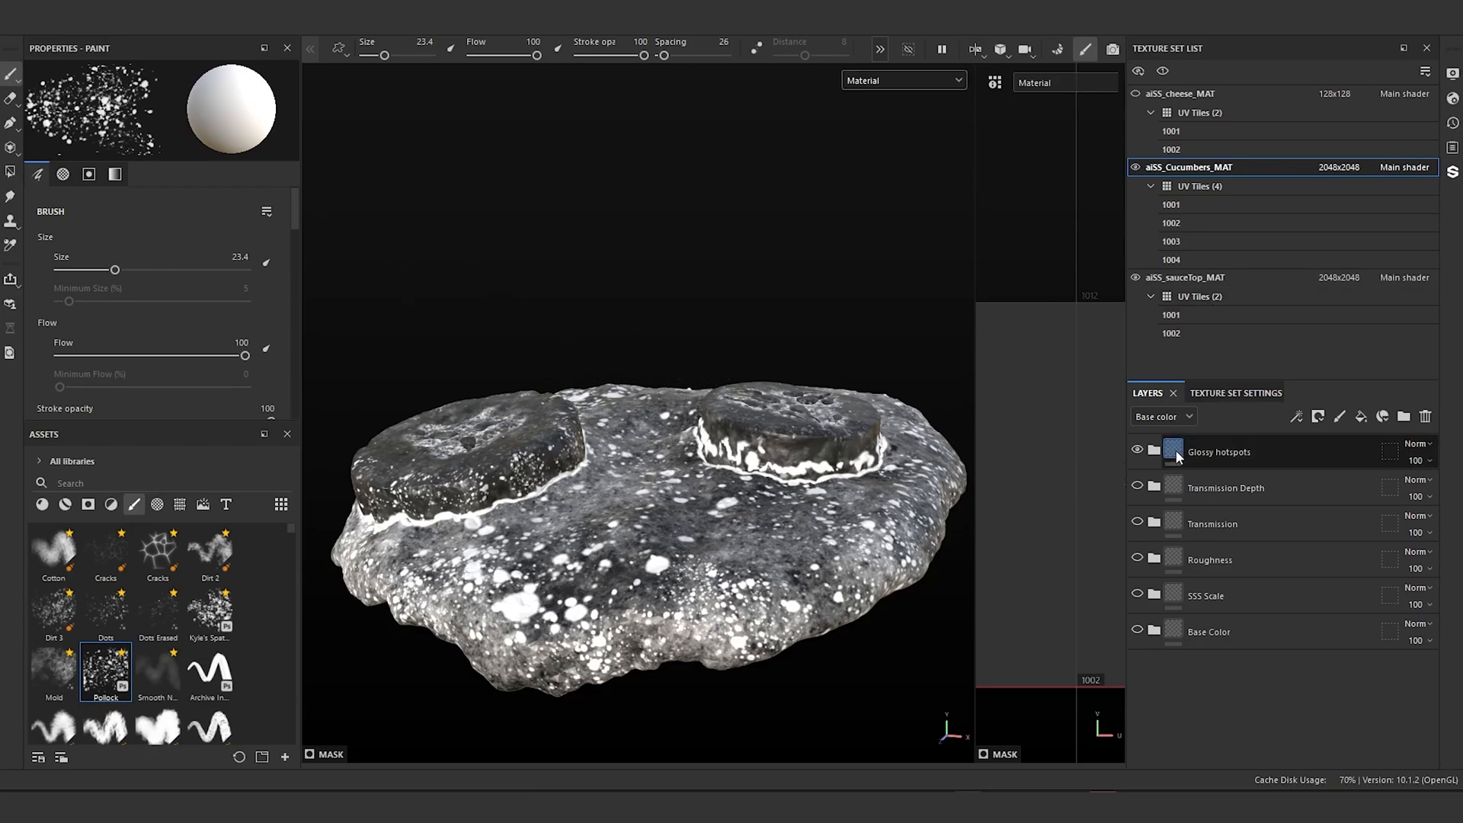
left_click(1138, 451)
left_click(1137, 486)
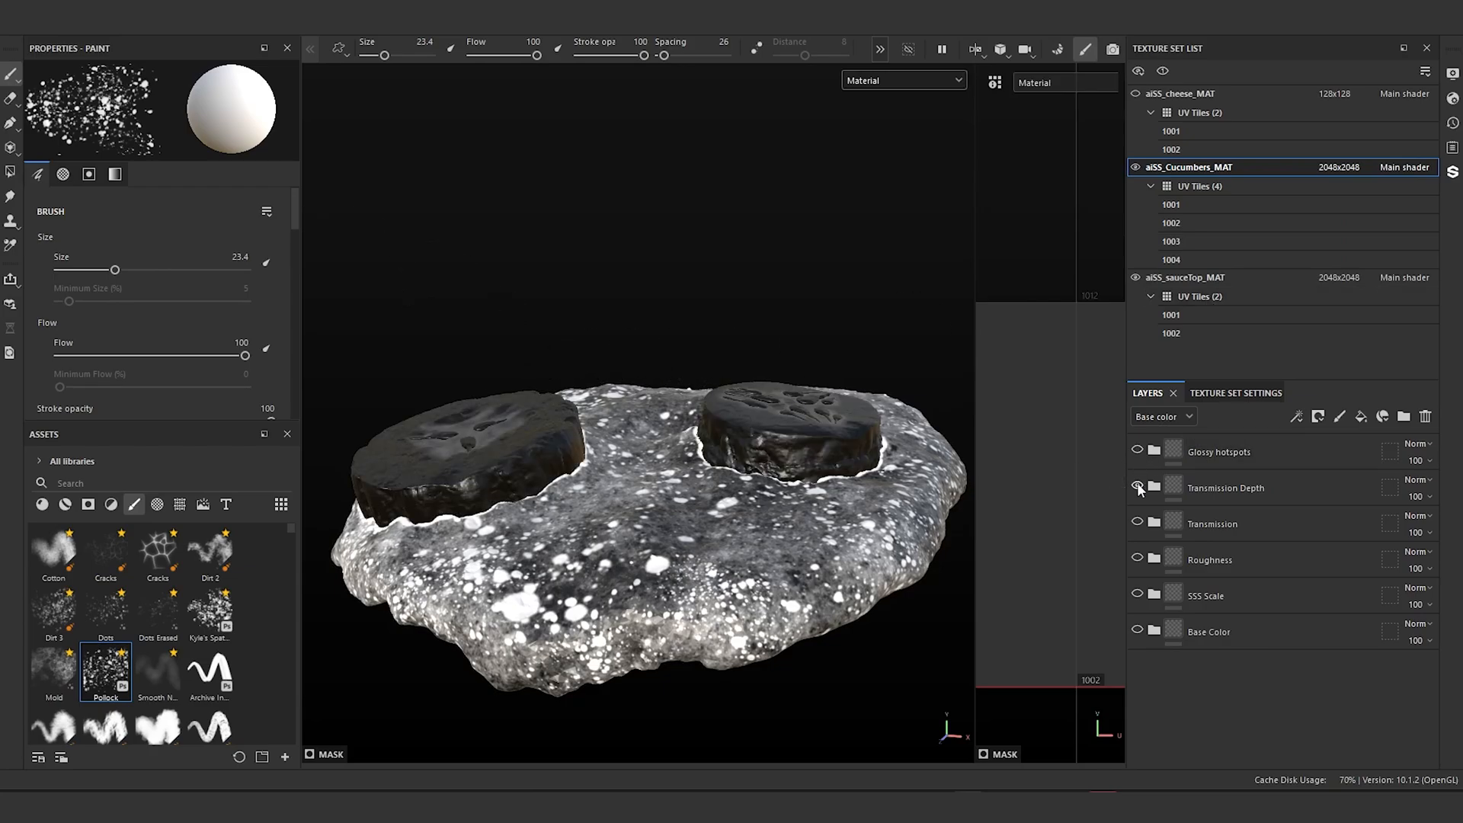
left_click(1138, 486)
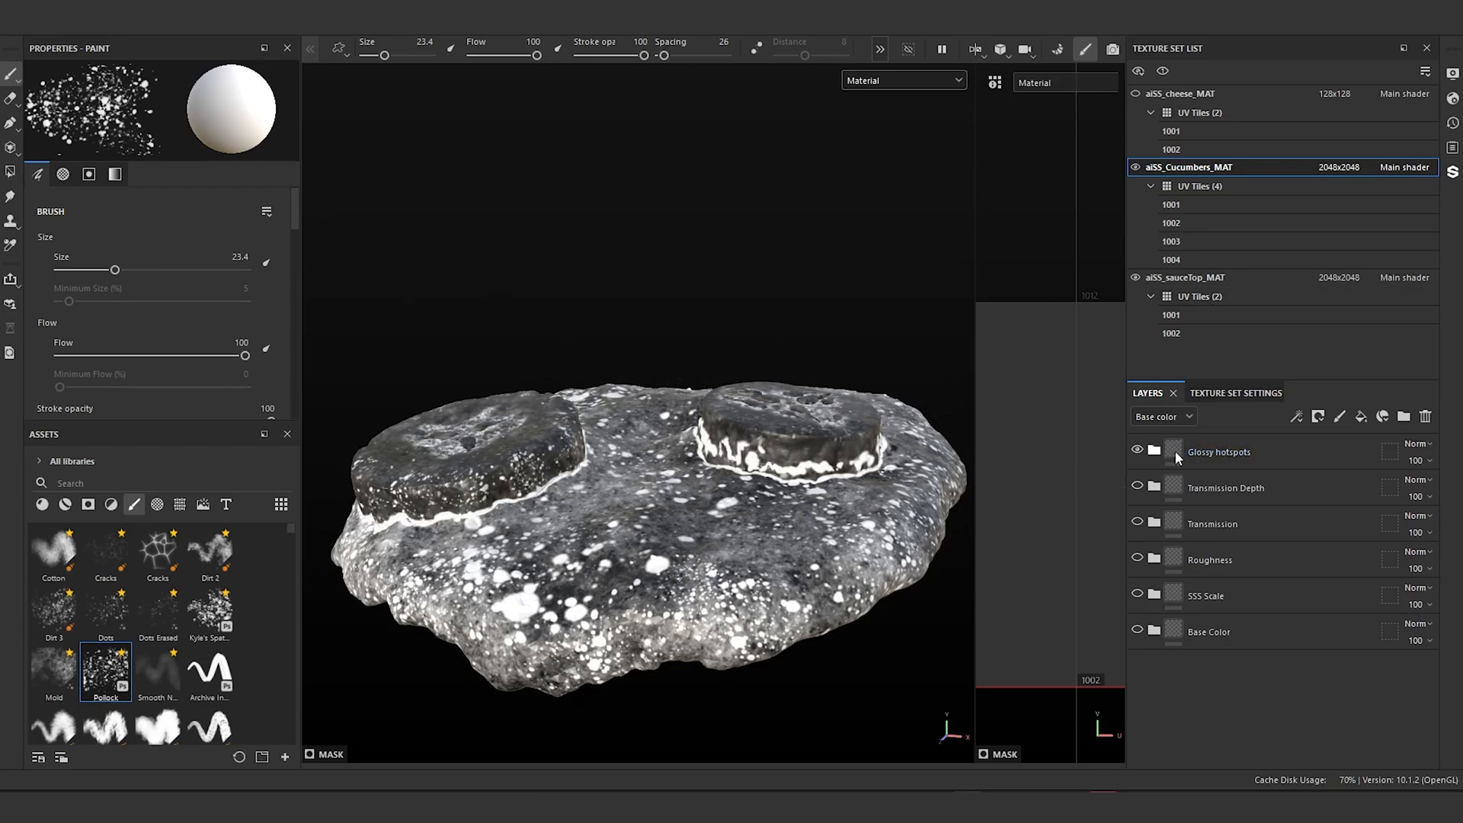
Step: Hide the Glossy hotspots folders of the sauce and cucumber texture sets and show only the cucumber Roughness folder
left_click(1204, 278)
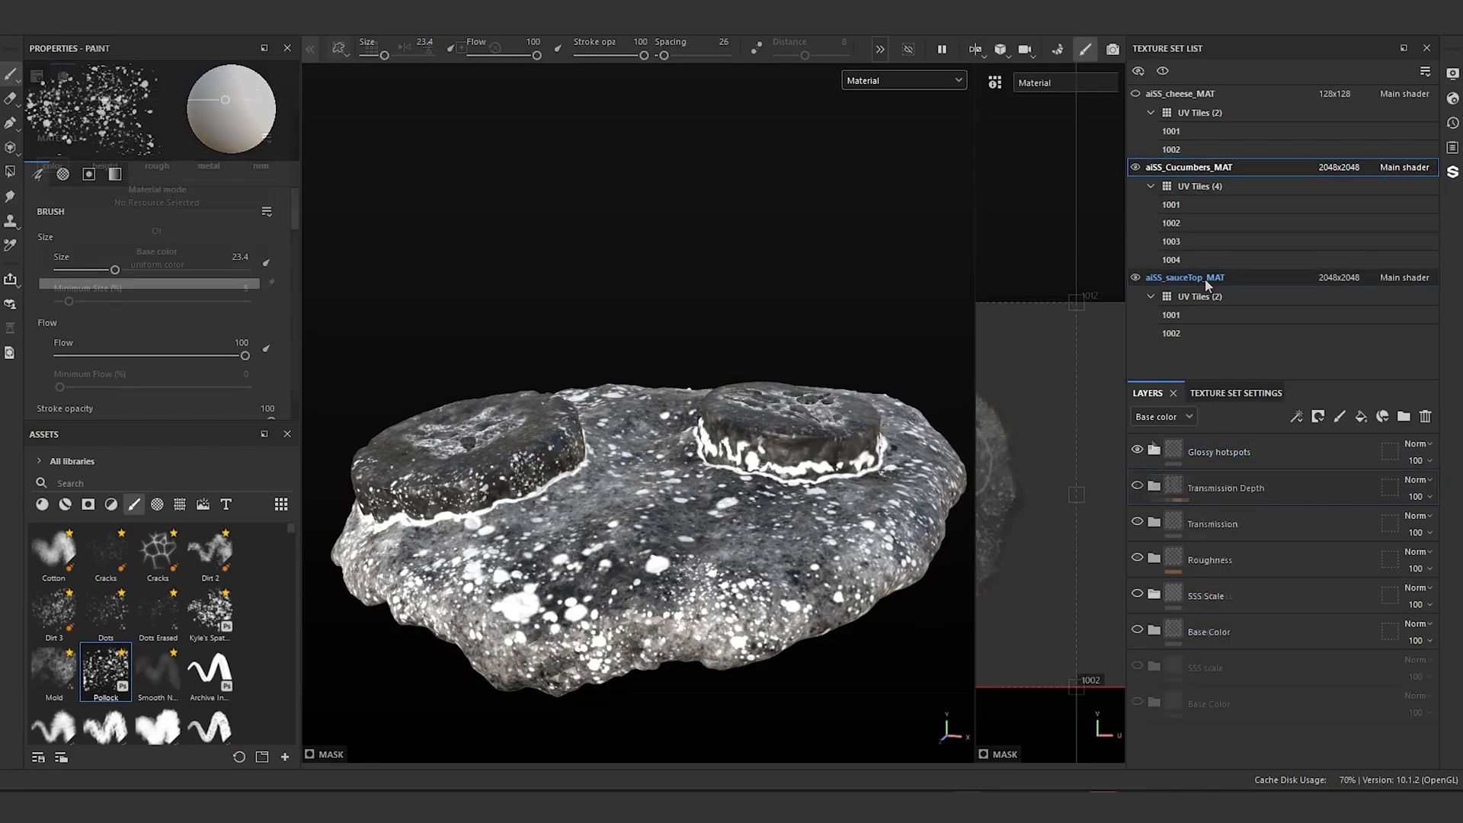
left_click(1155, 451)
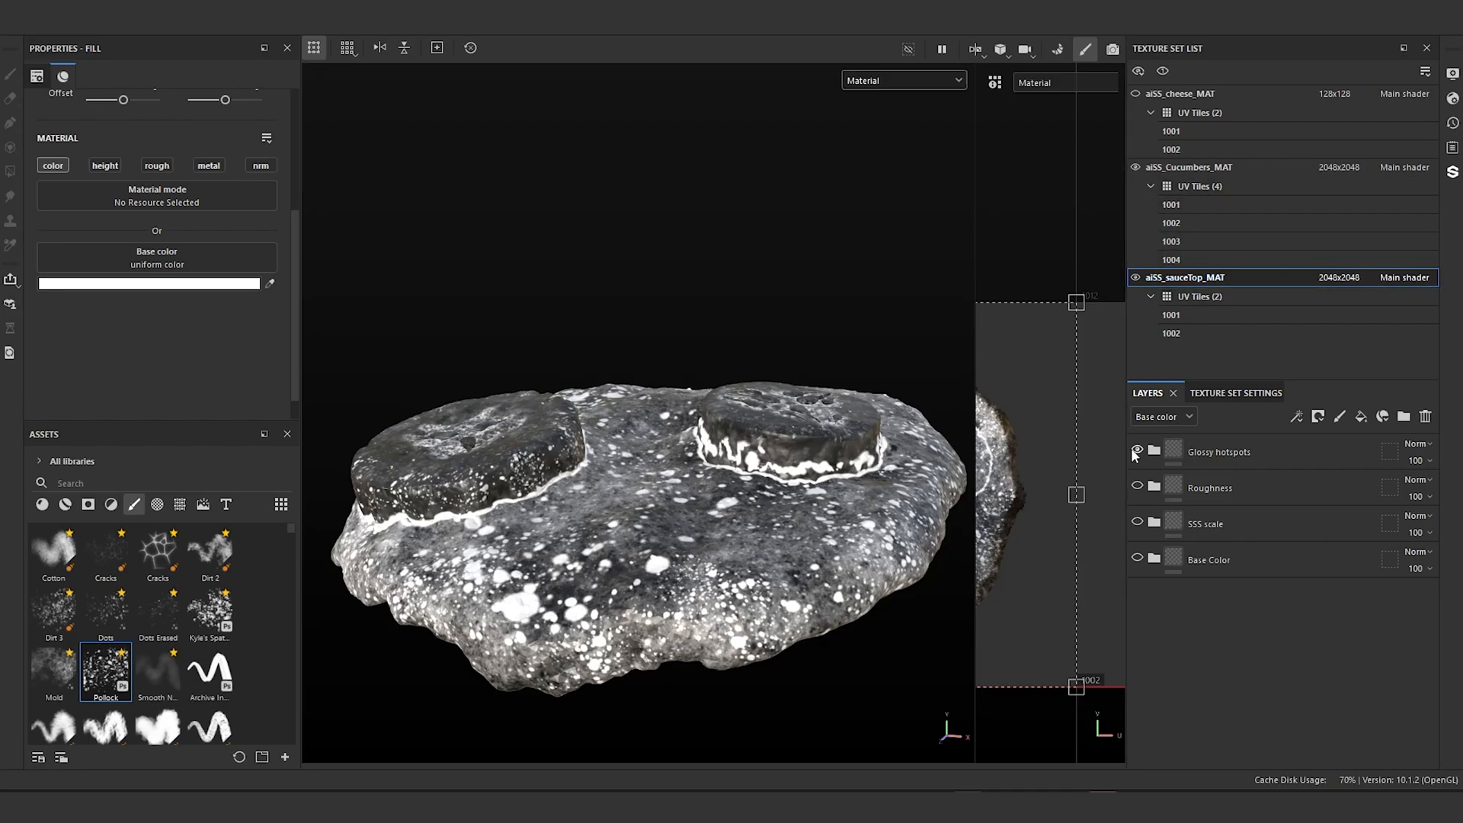
left_click(1137, 486)
left_click(1138, 486)
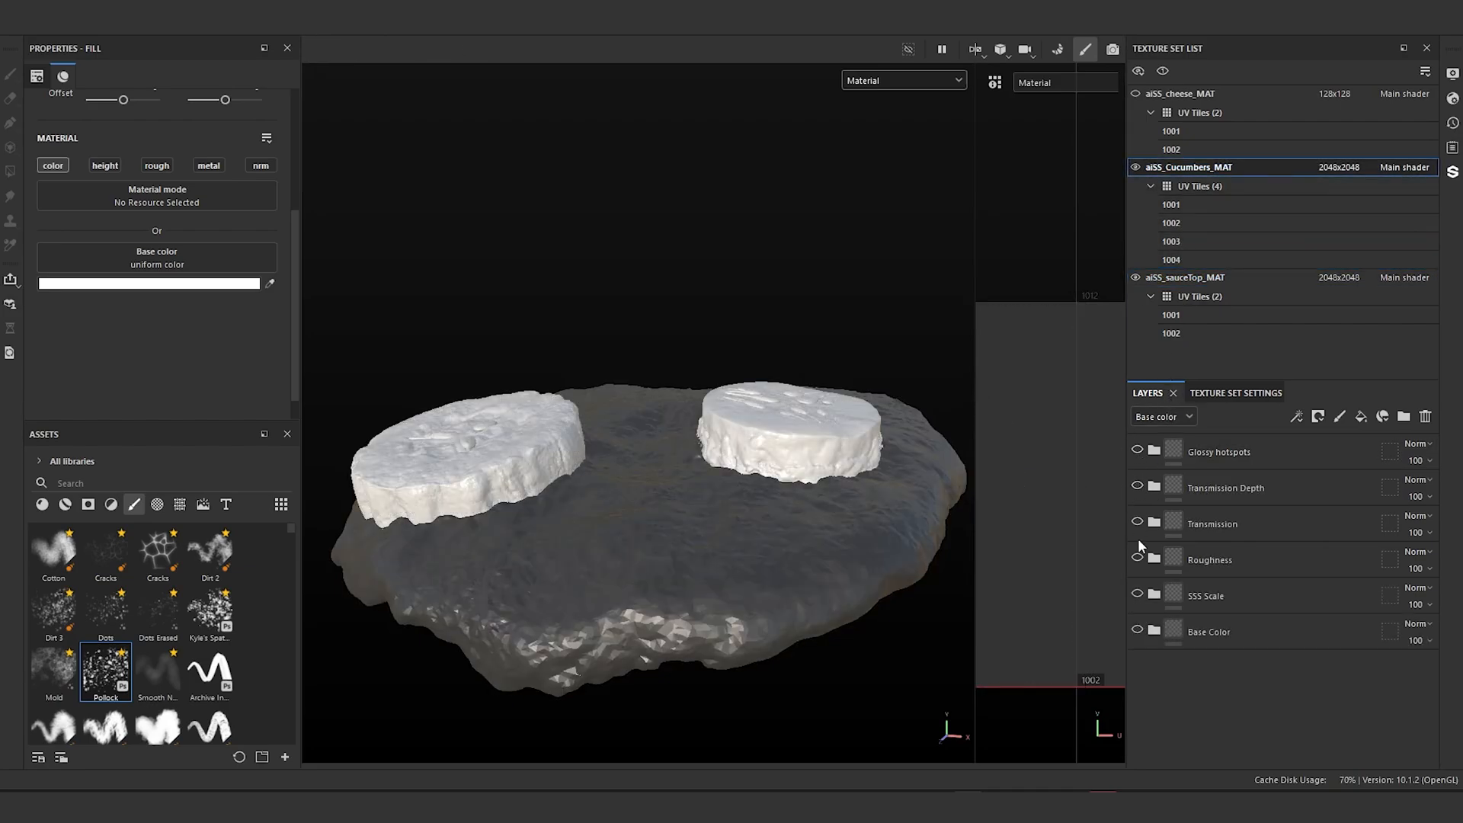
left_click(1137, 558)
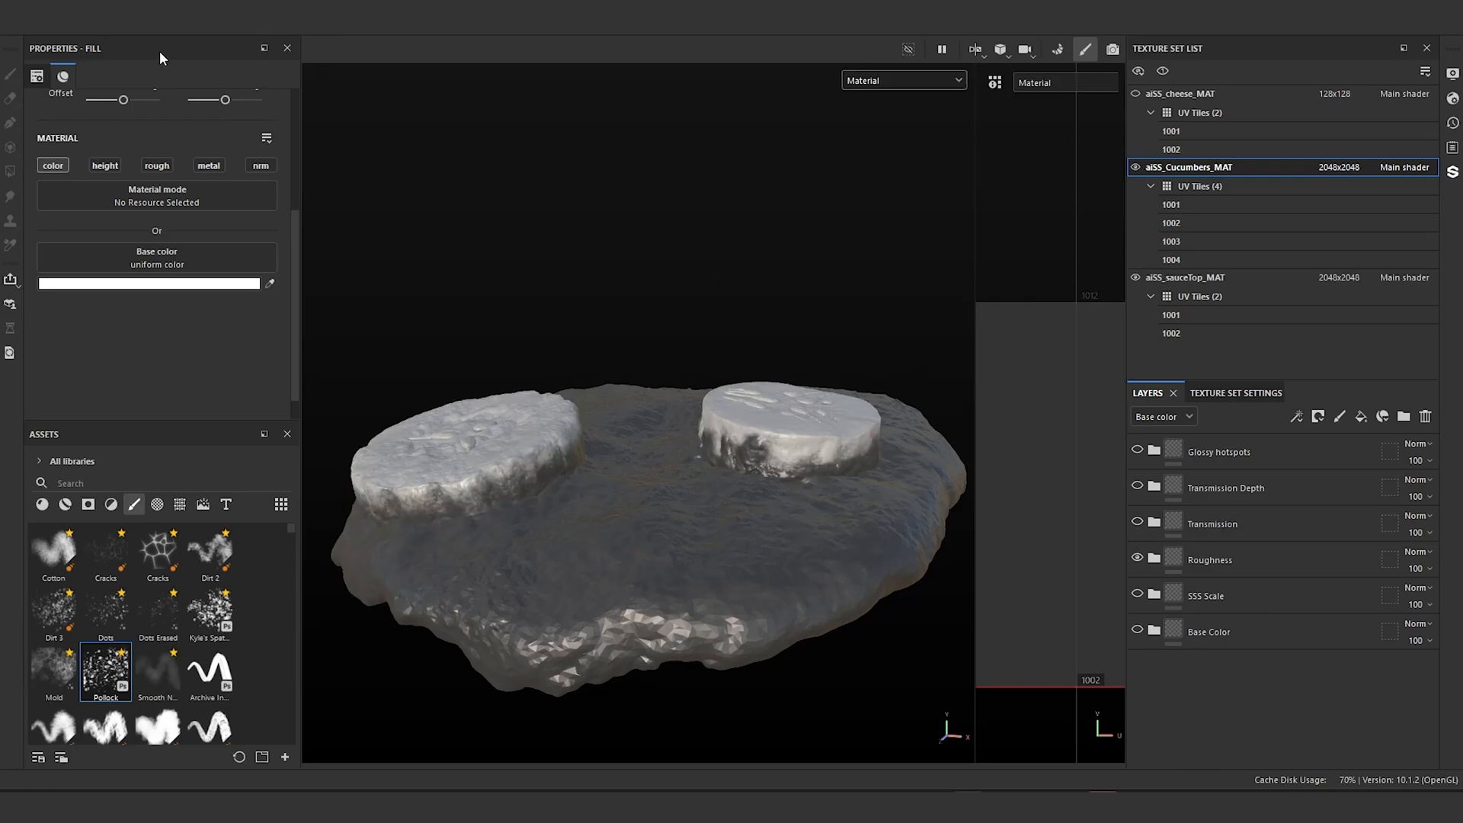
Step: Switch to the "Rougness bake" folder in File Explorer and examine the dimensions of the topSauce and cucumbers roughness maps
left_click(12, 33)
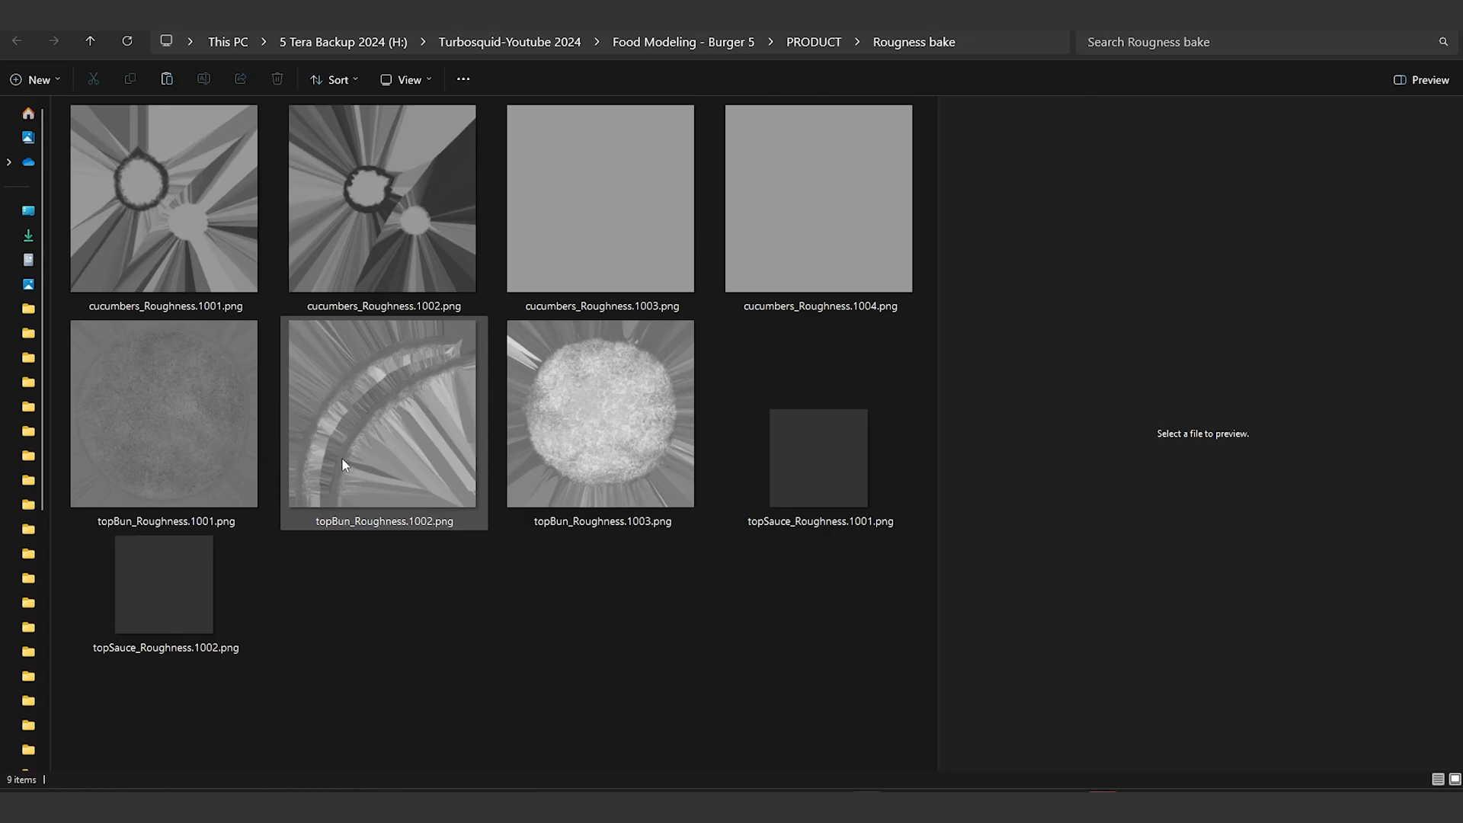
left_click(800, 447)
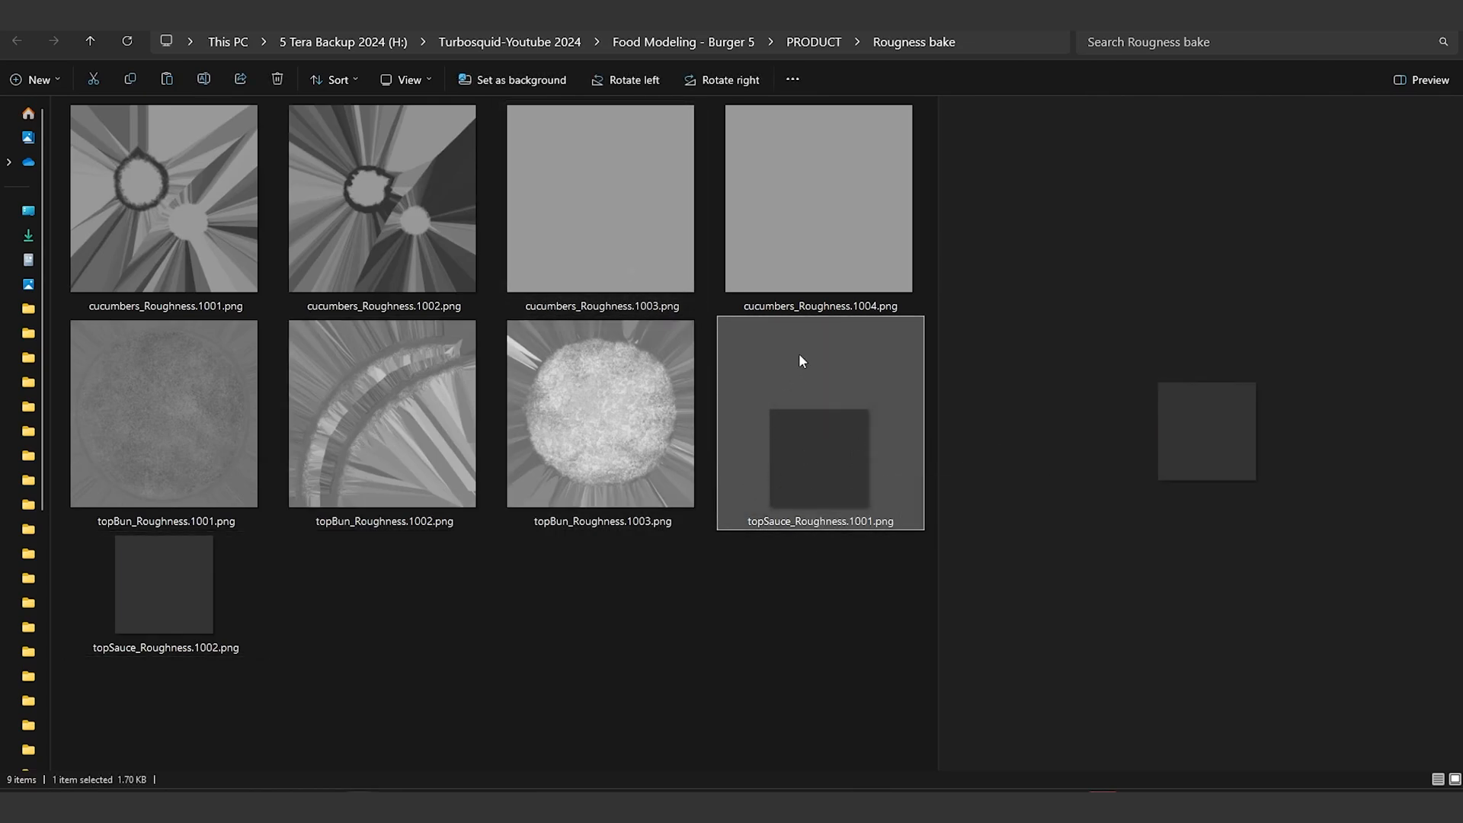
left_click(820, 629)
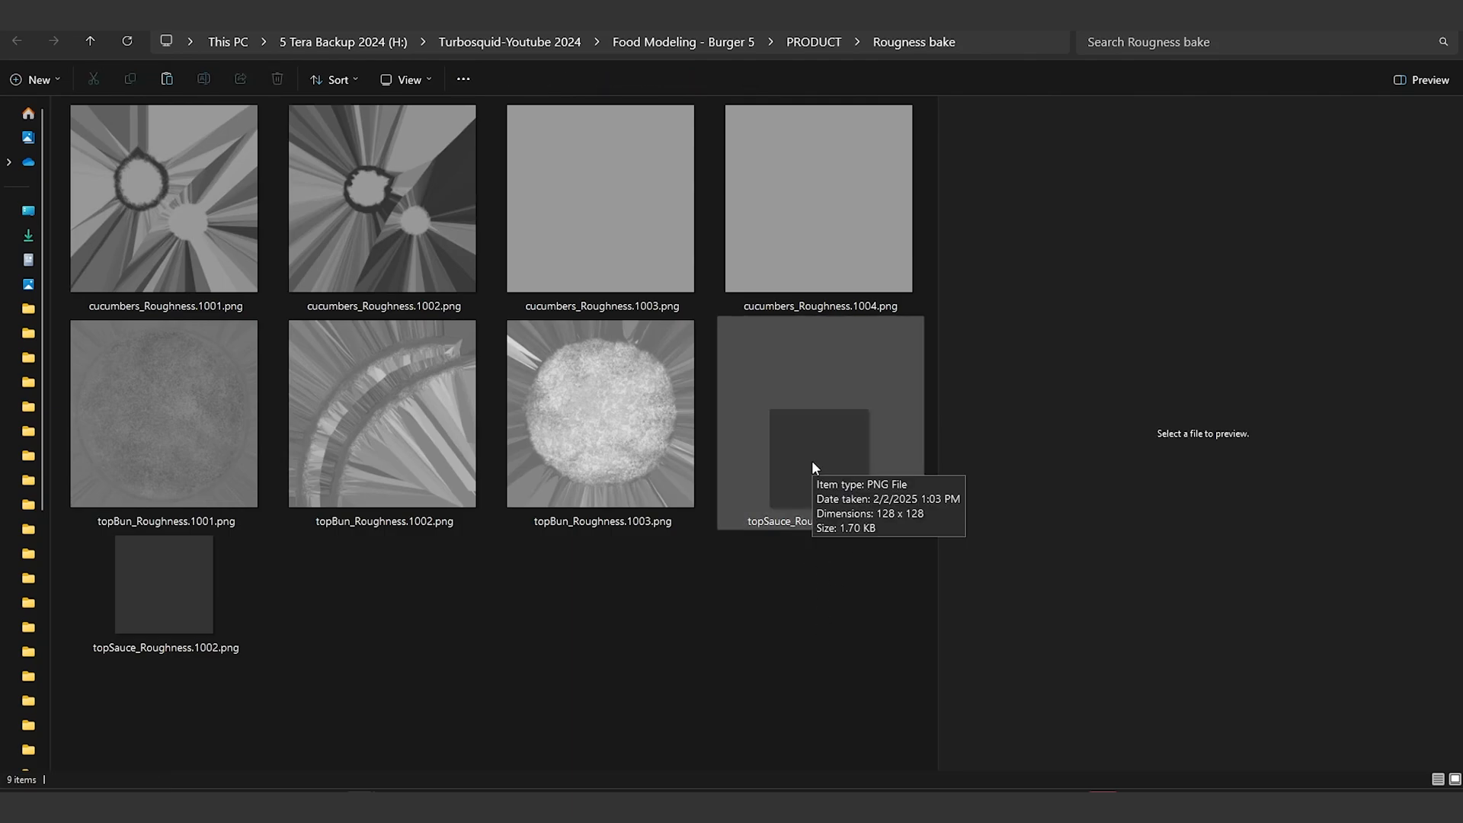
left_click(811, 460)
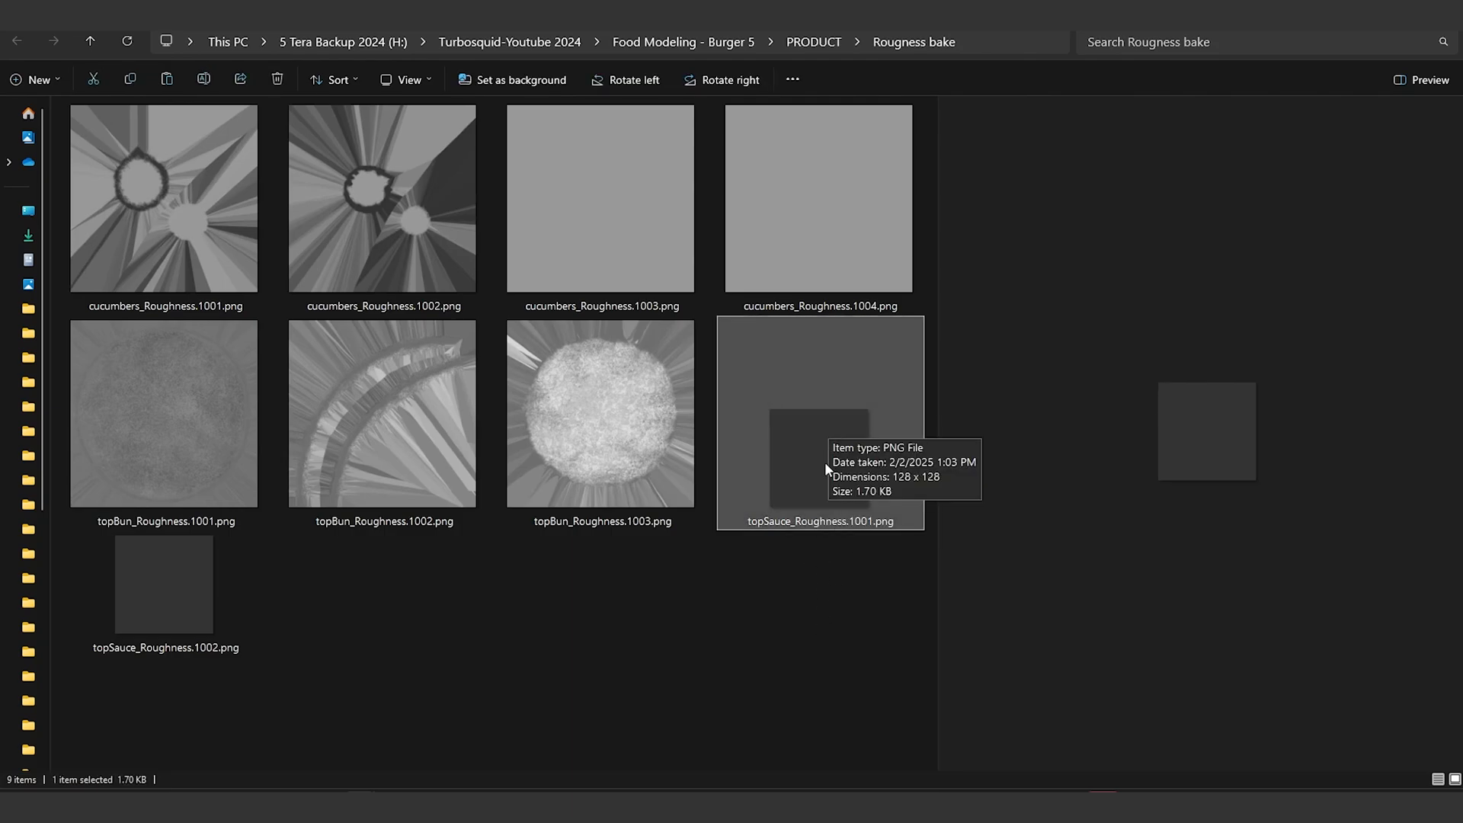
left_click(842, 686)
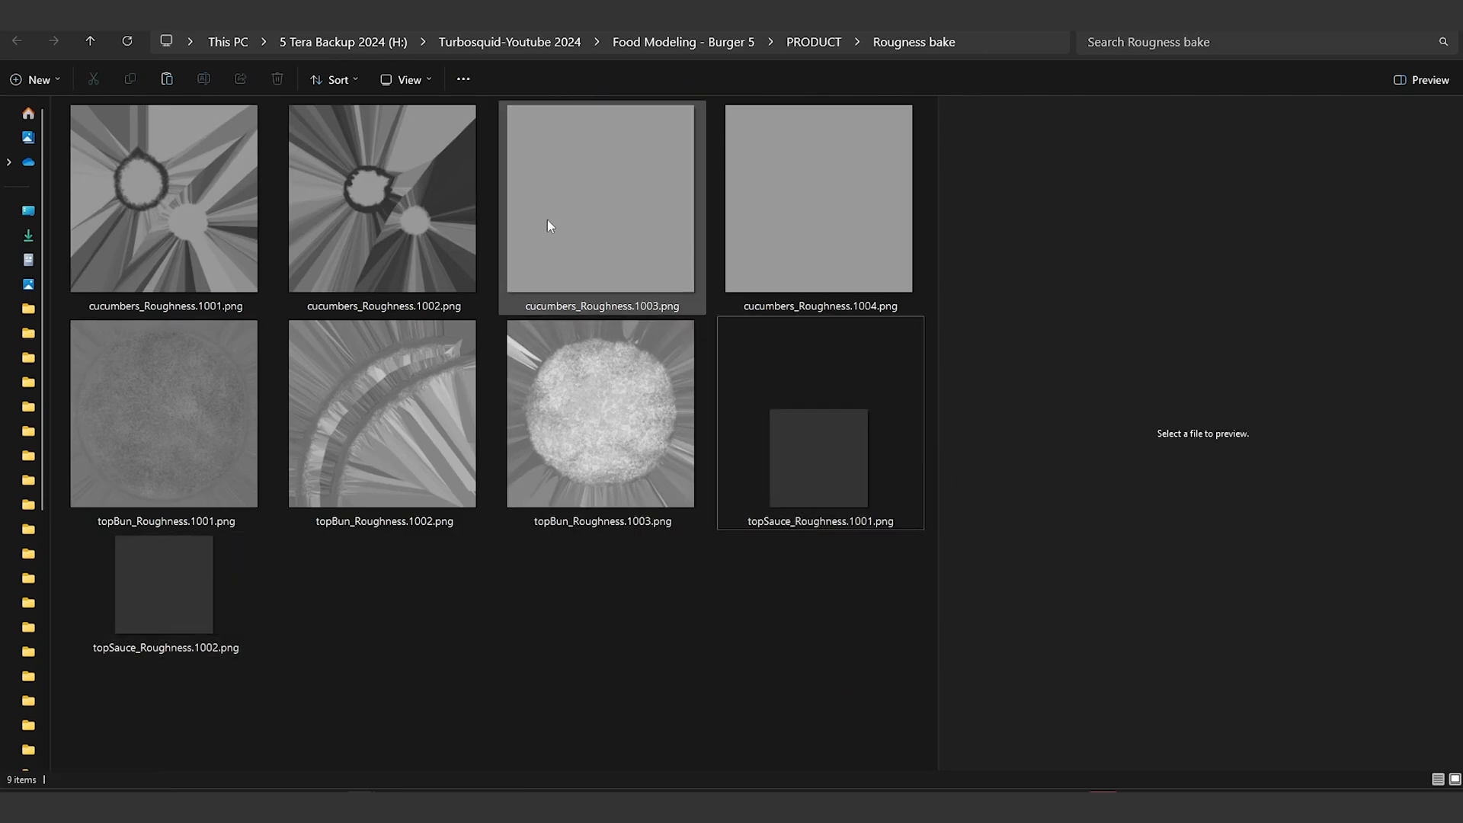
mouse_move(547, 221)
mouse_move(866, 191)
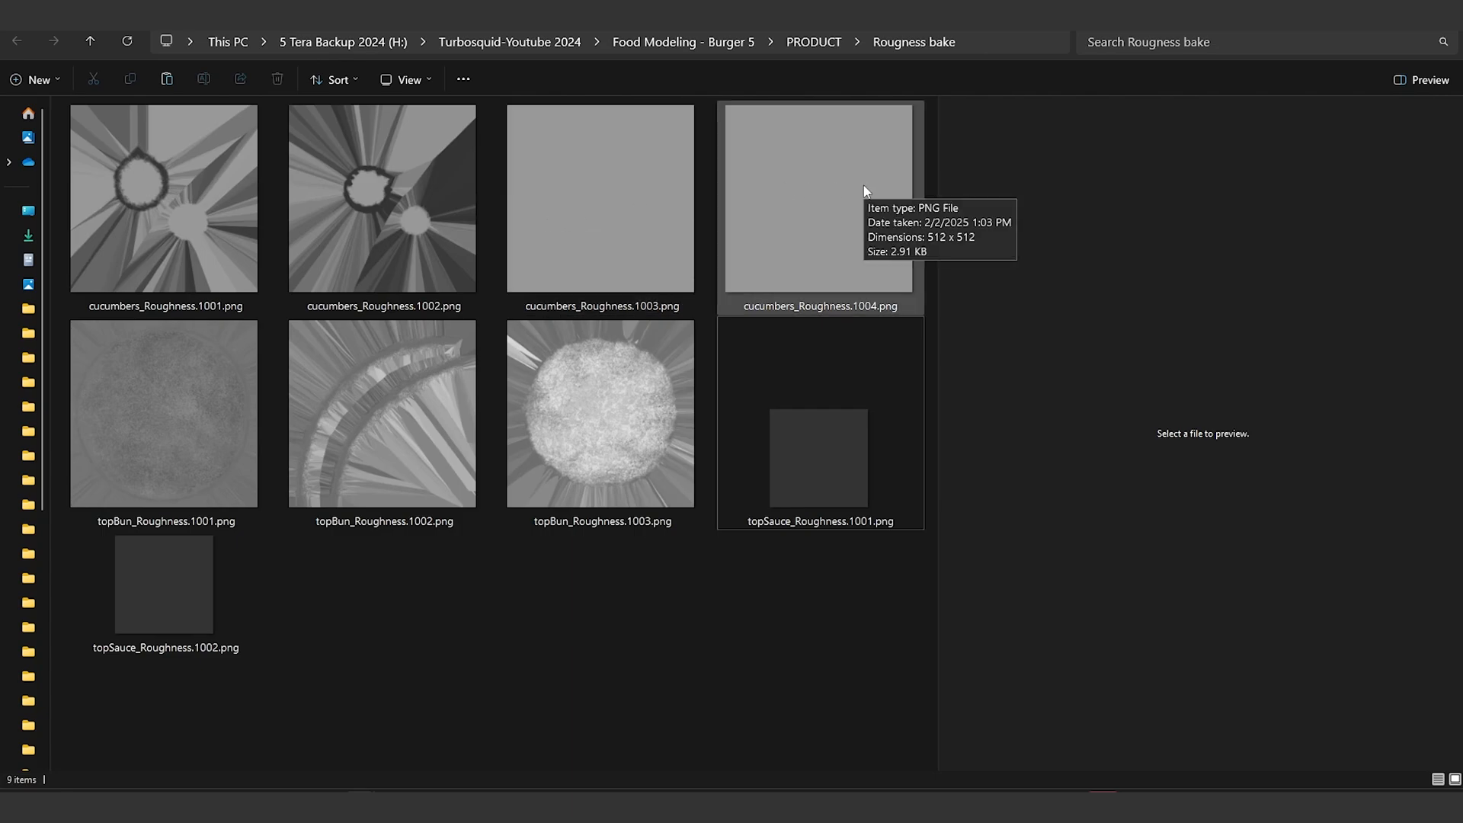
left_click(596, 181)
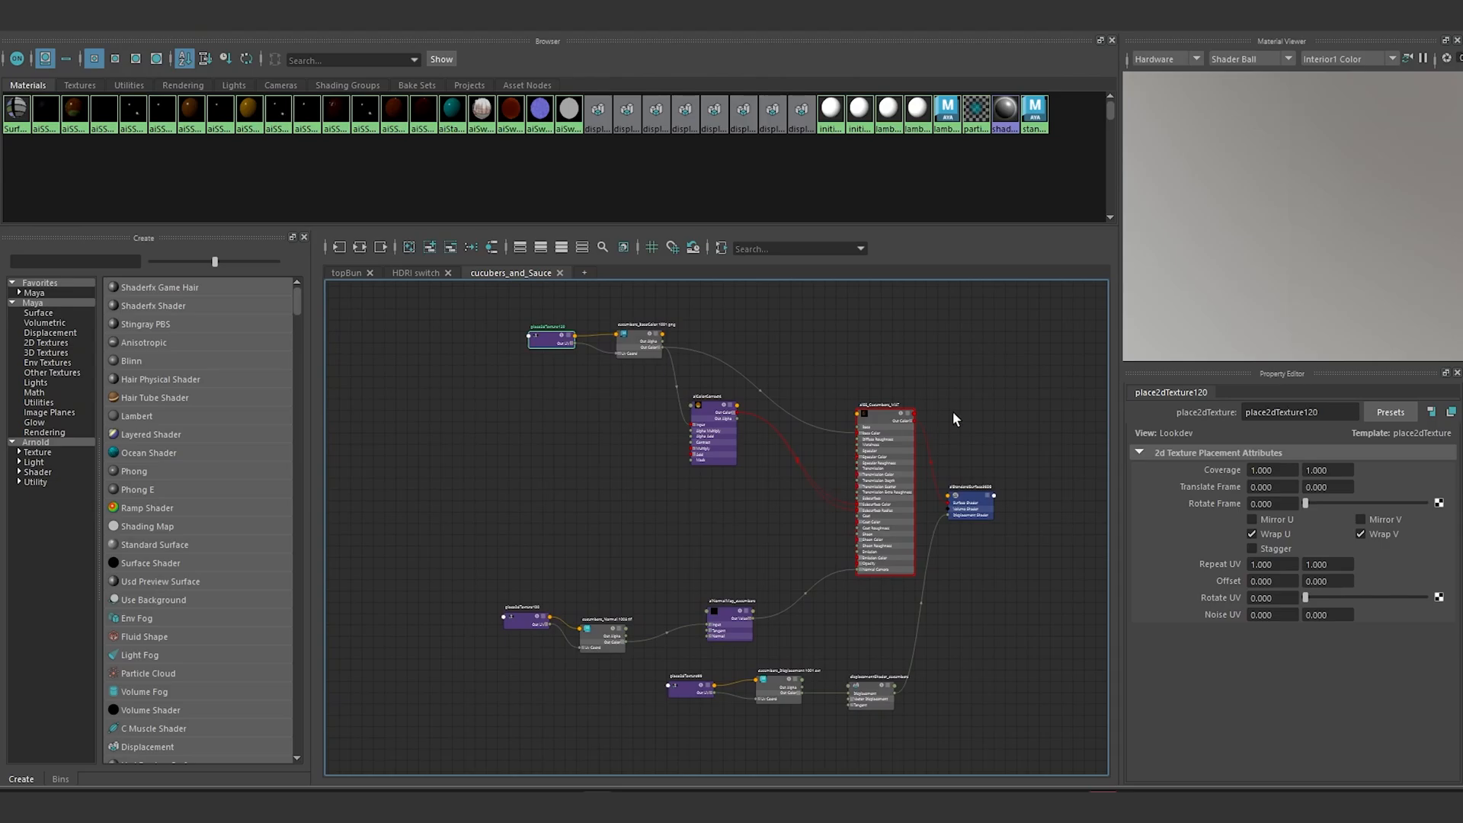
Step: Switch to Maya's Hypershade and examine the aiSS_sauceTop_MAT network, including its topSauce_BaseColor file and placement nodes
middle_click_drag(953, 414, 528, 442, "alt")
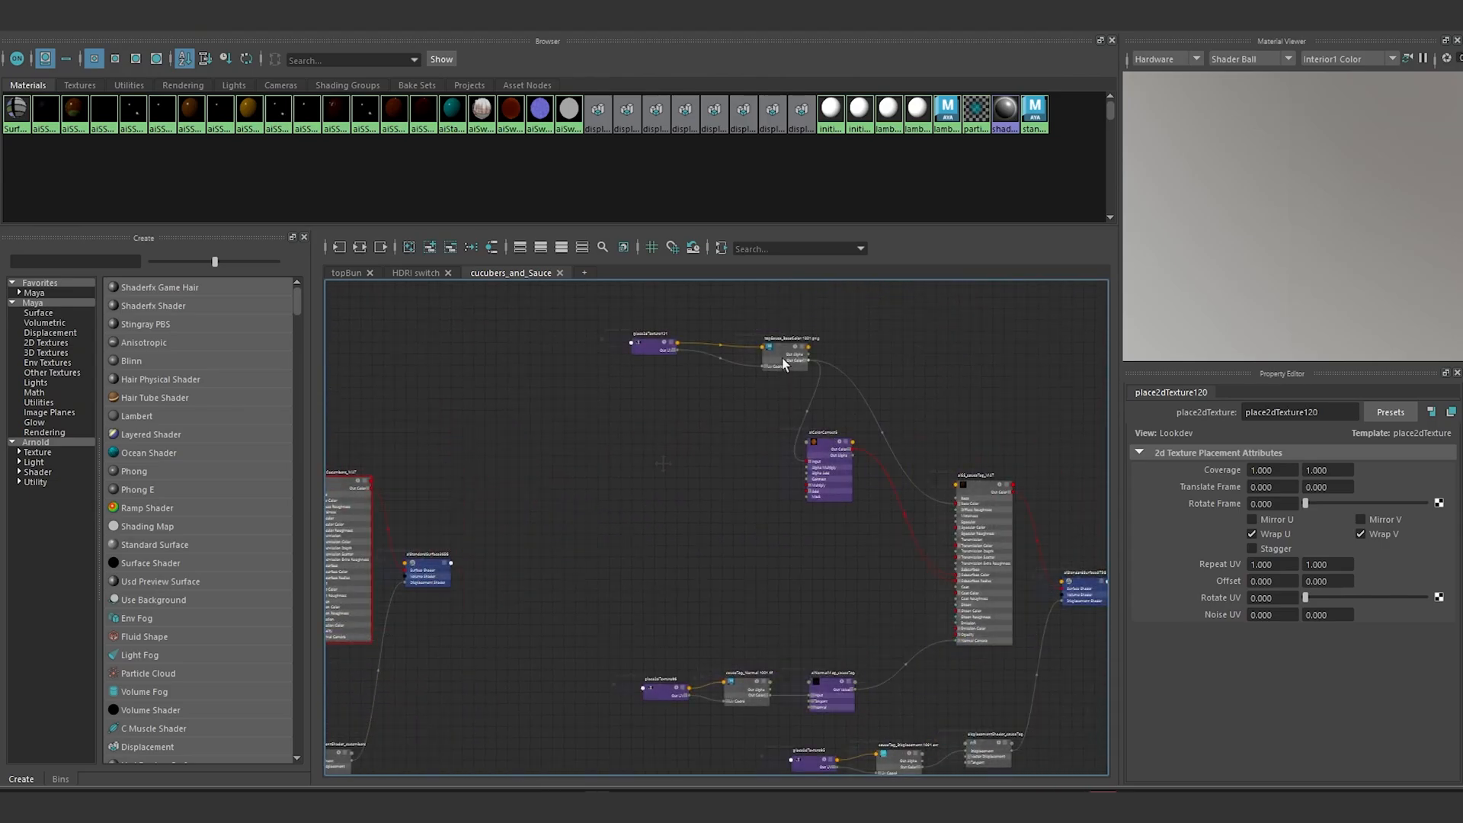
left_click_drag(780, 352, 755, 352)
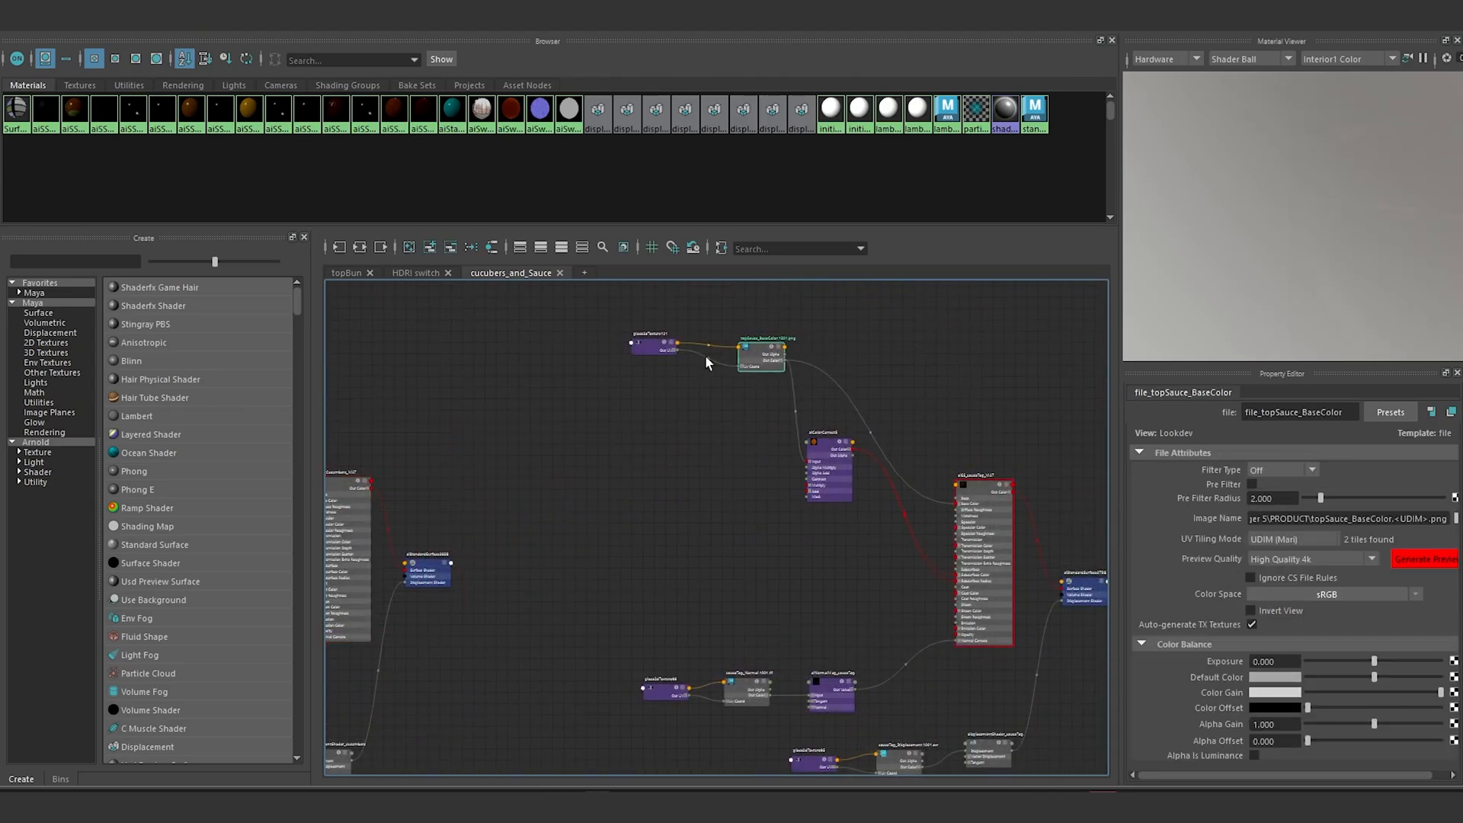
left_click(657, 347)
middle_click_drag(666, 451, 817, 428, "alt")
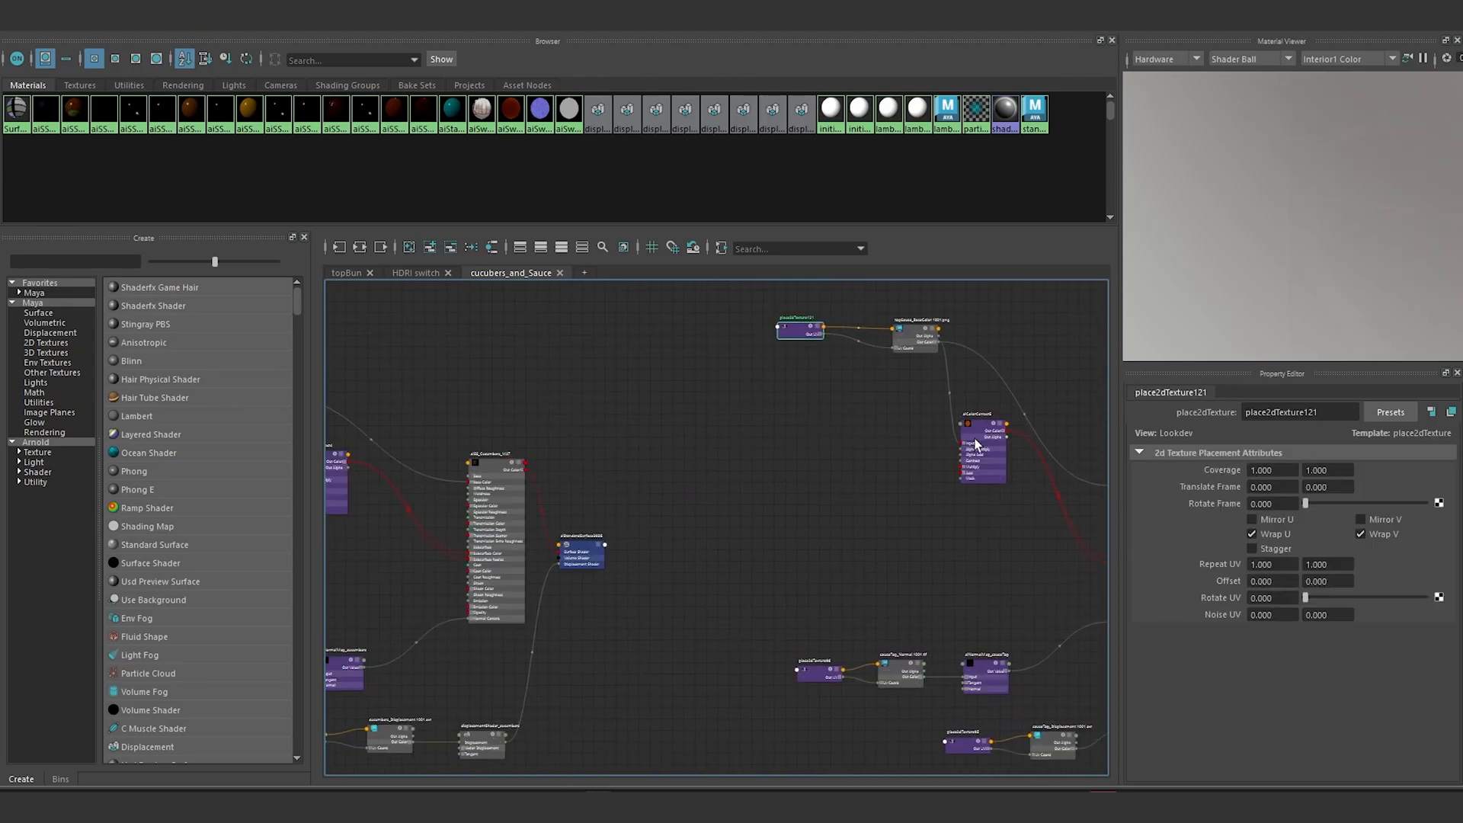
middle_click_drag(976, 446, 735, 441, "alt")
scroll(706, 560, "up", 2)
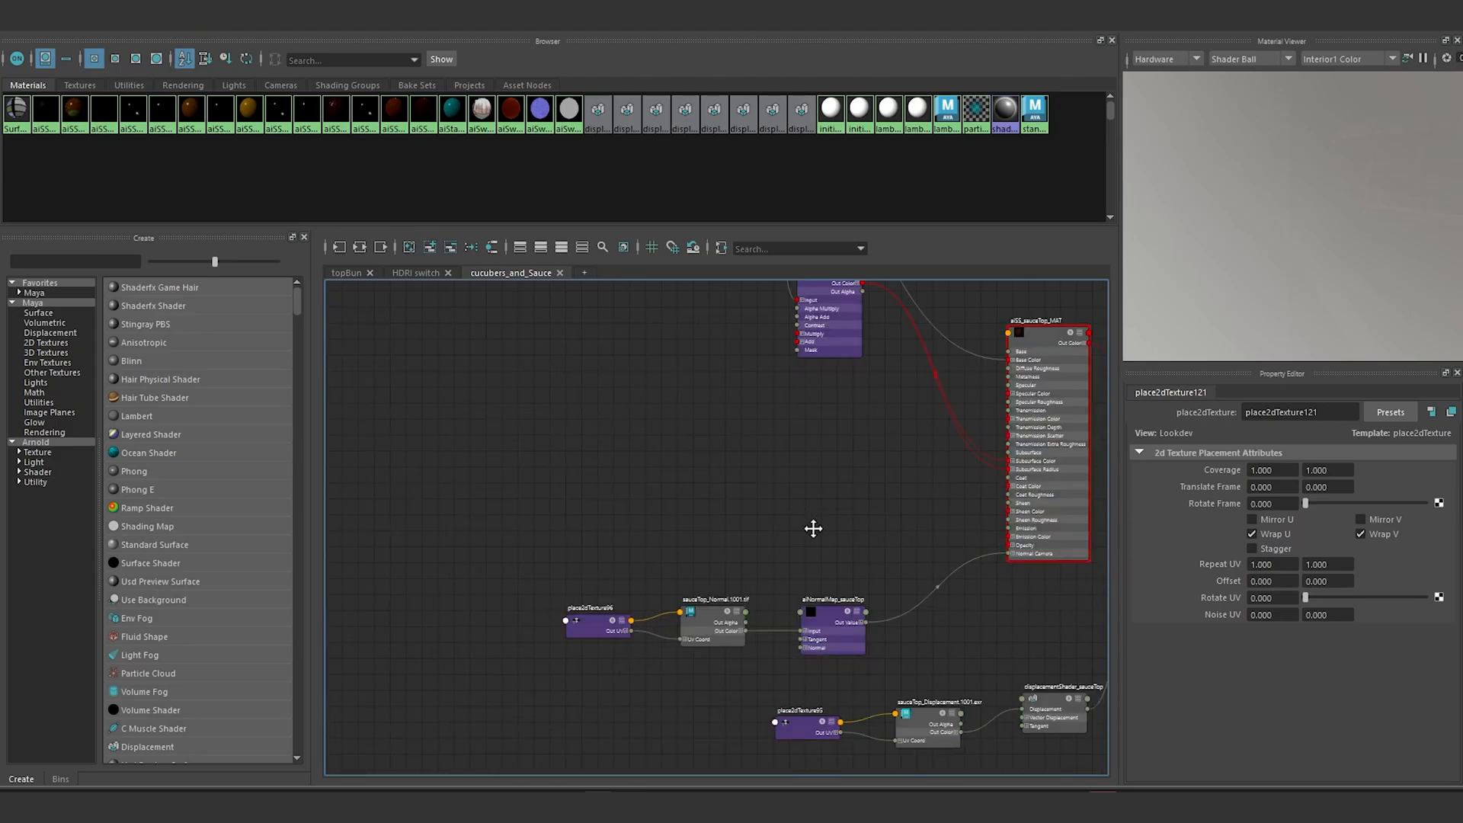
middle_click_drag(813, 528, 877, 582, "alt")
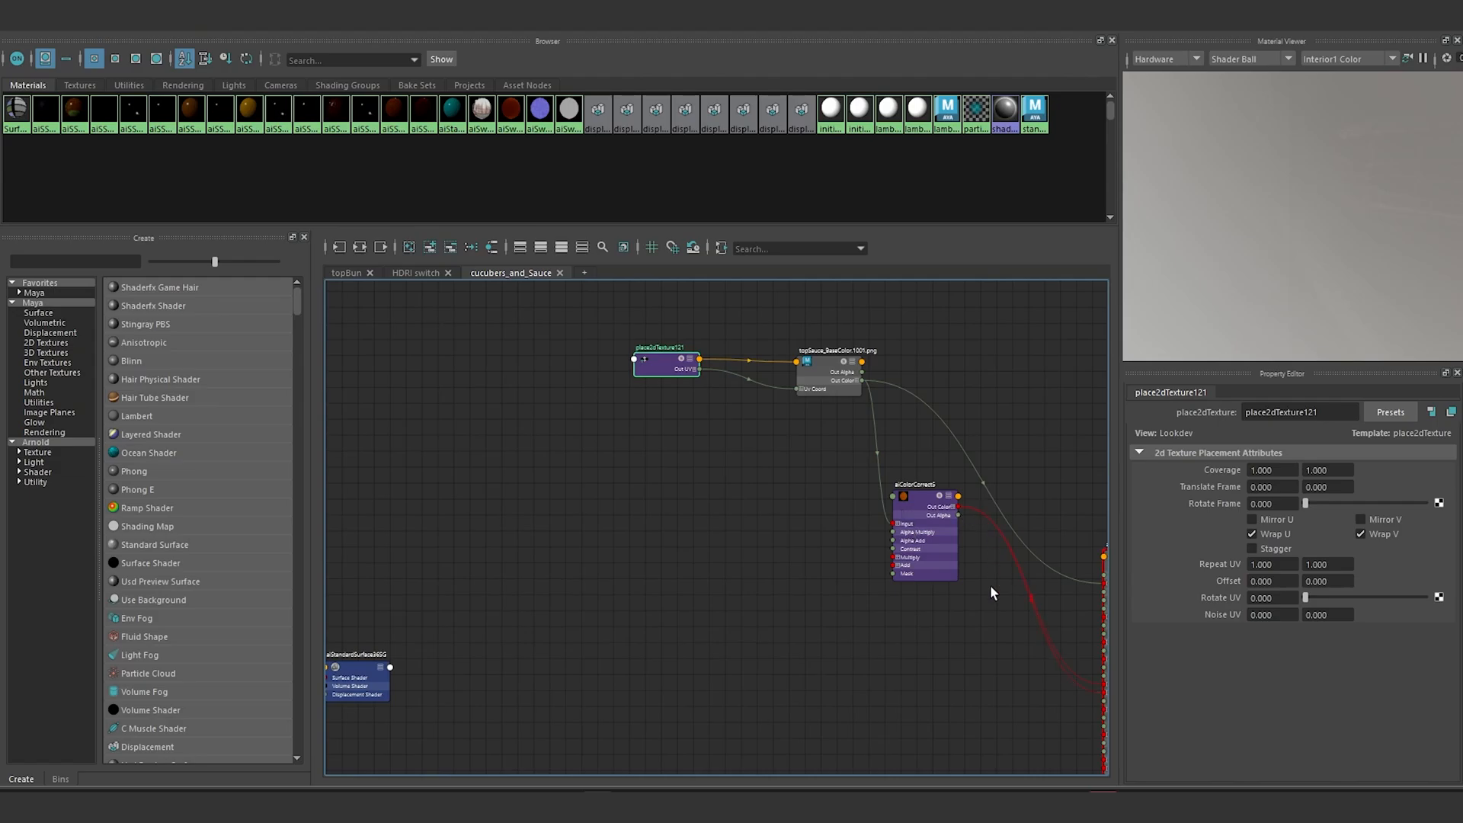
middle_click_drag(919, 491, 831, 447, "alt")
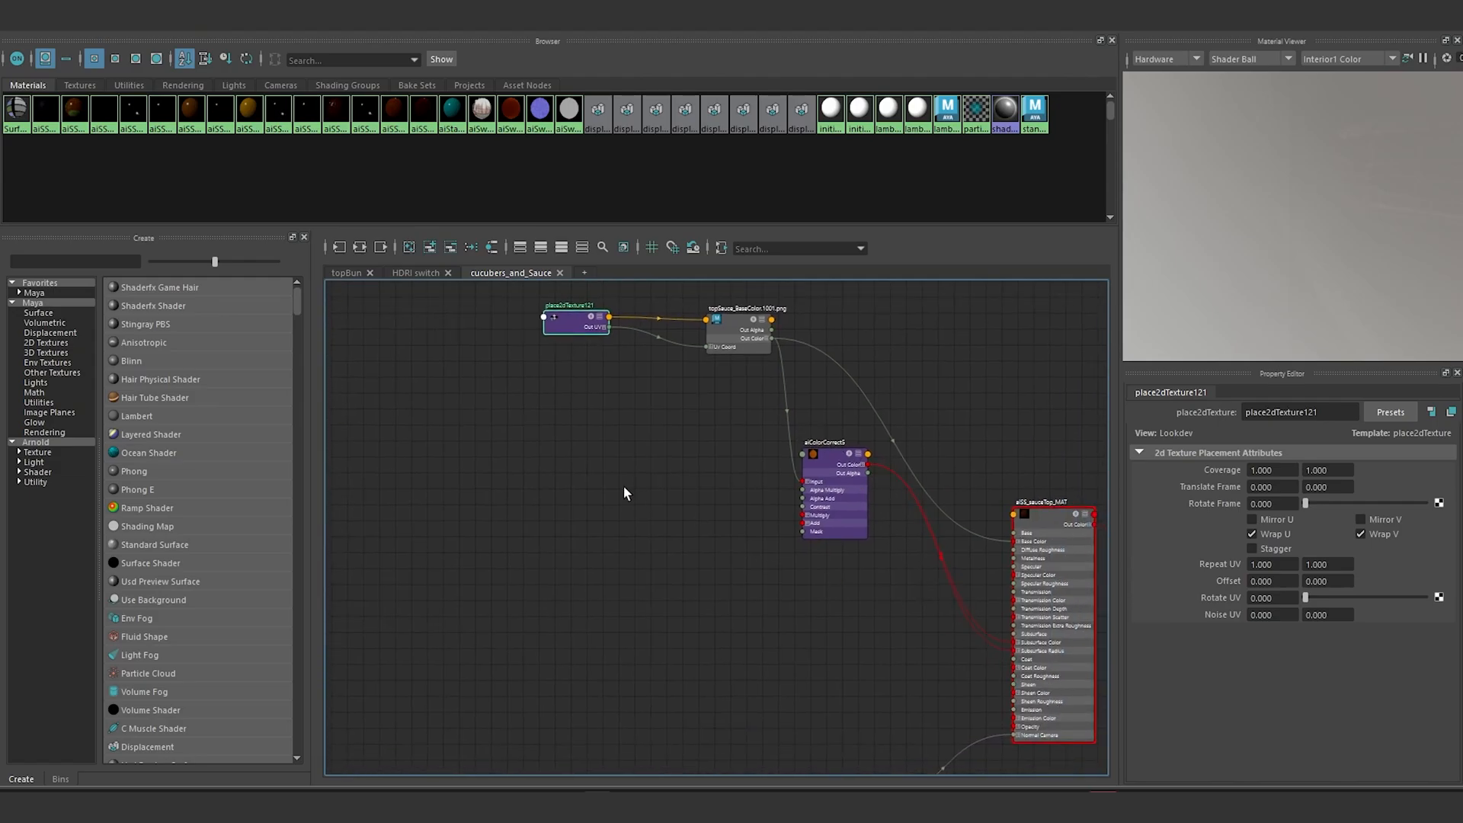
Step: Create a file texture node in the aiSS_Cucumbers_MAT network, between the base color and normal map nodes
scroll(609, 474, "down", 3)
middle_click_drag(591, 451, 934, 460, "alt")
scroll(637, 563, "up", 4)
middle_click_drag(625, 532, 683, 468, "alt")
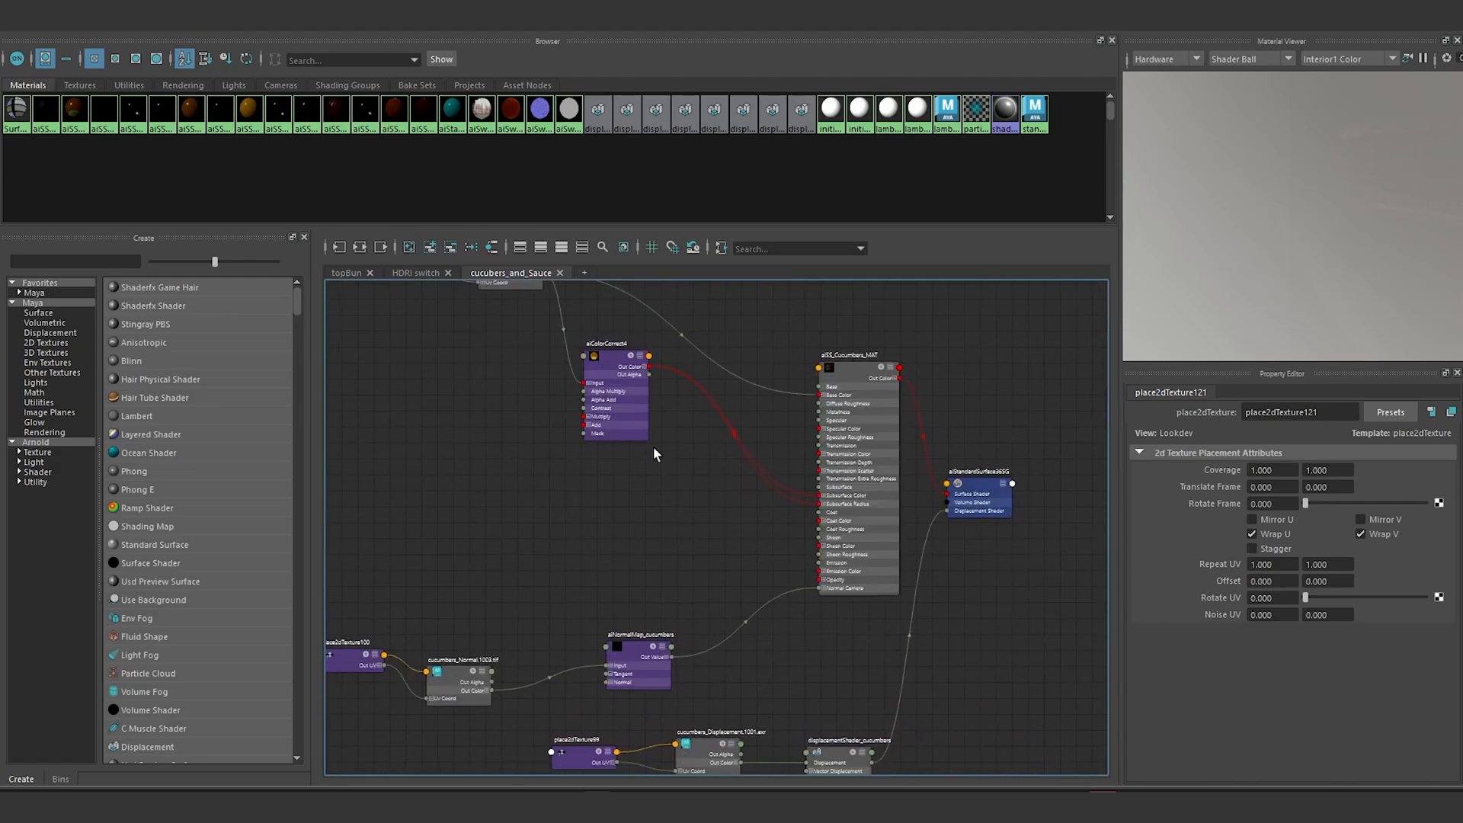
middle_click_drag(901, 439, 861, 514, "alt")
middle_click_drag(596, 445, 759, 444, "alt")
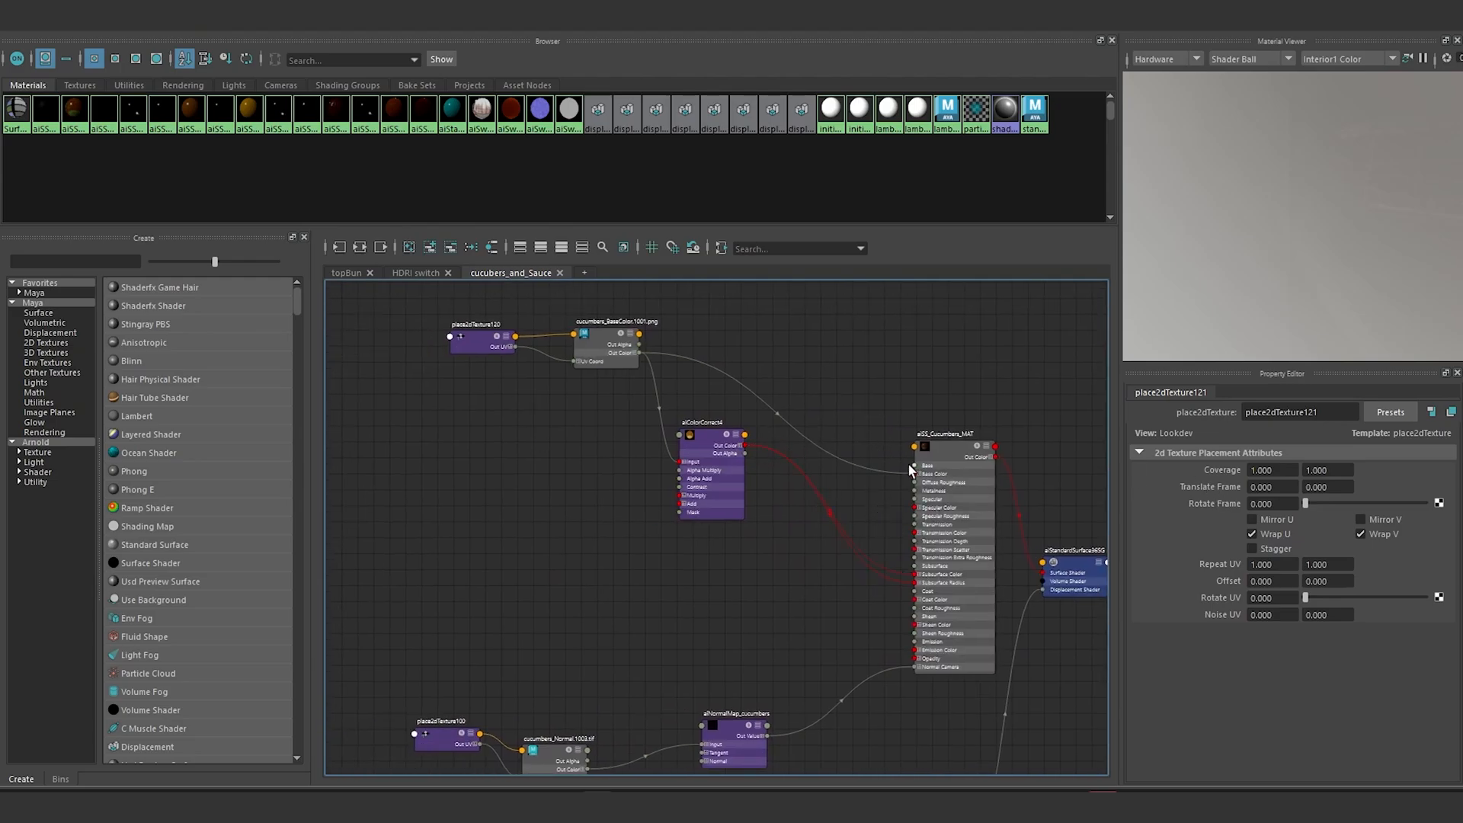
middle_click_drag(472, 451, 484, 441, "alt")
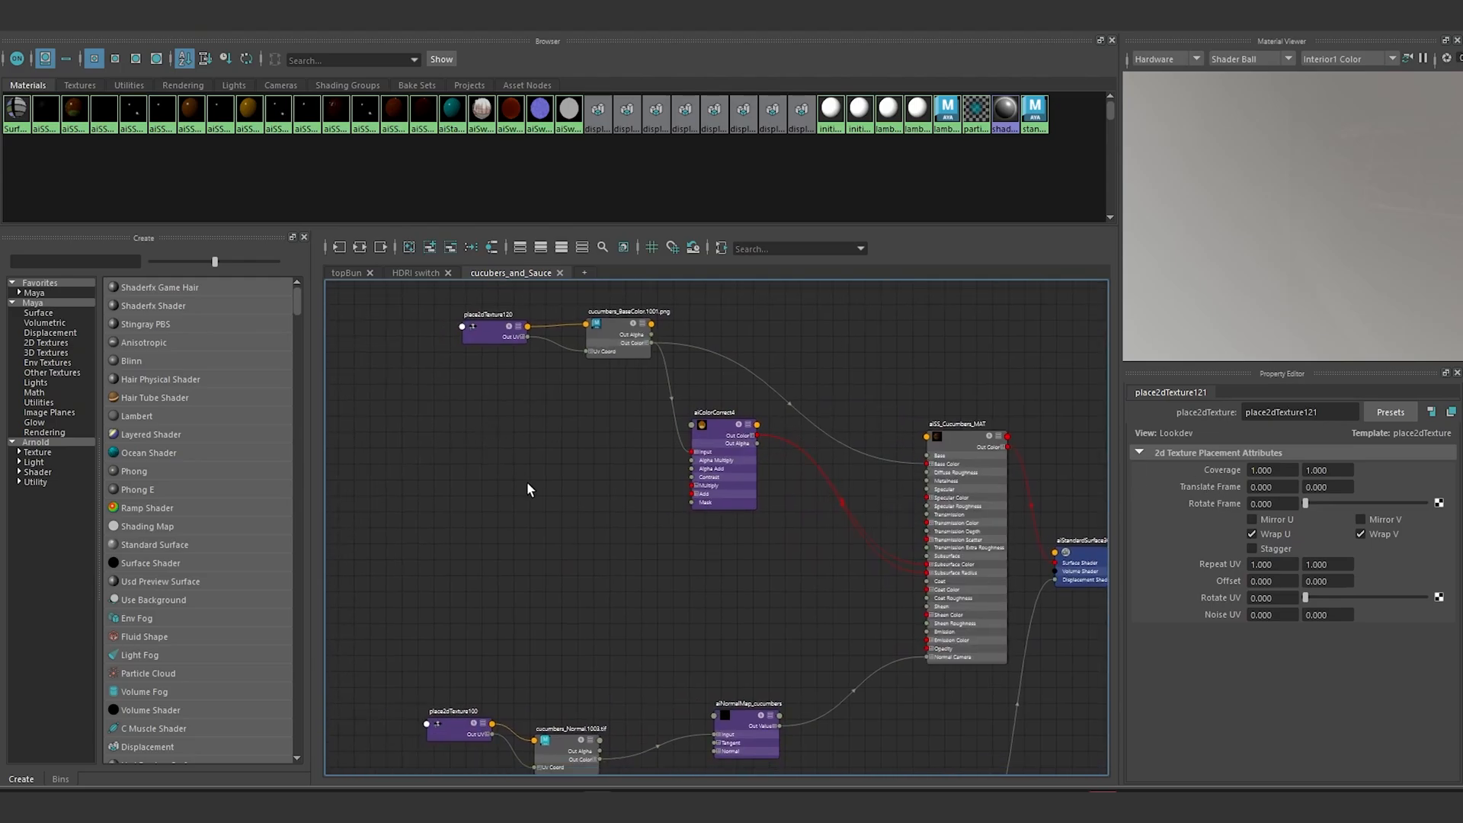
key("Tab")
type("file")
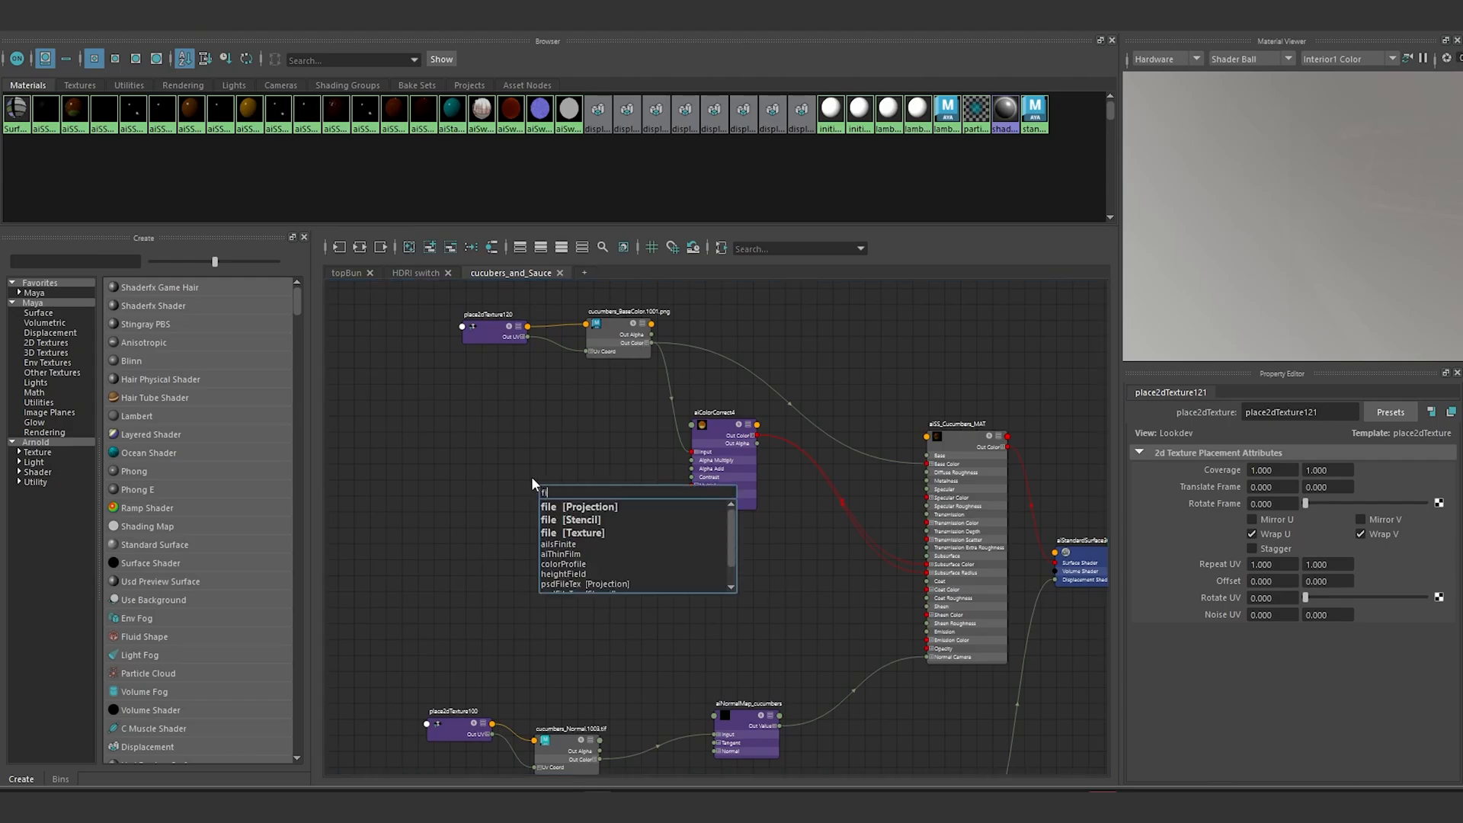
key("Down")
key("Down")
key("Down")
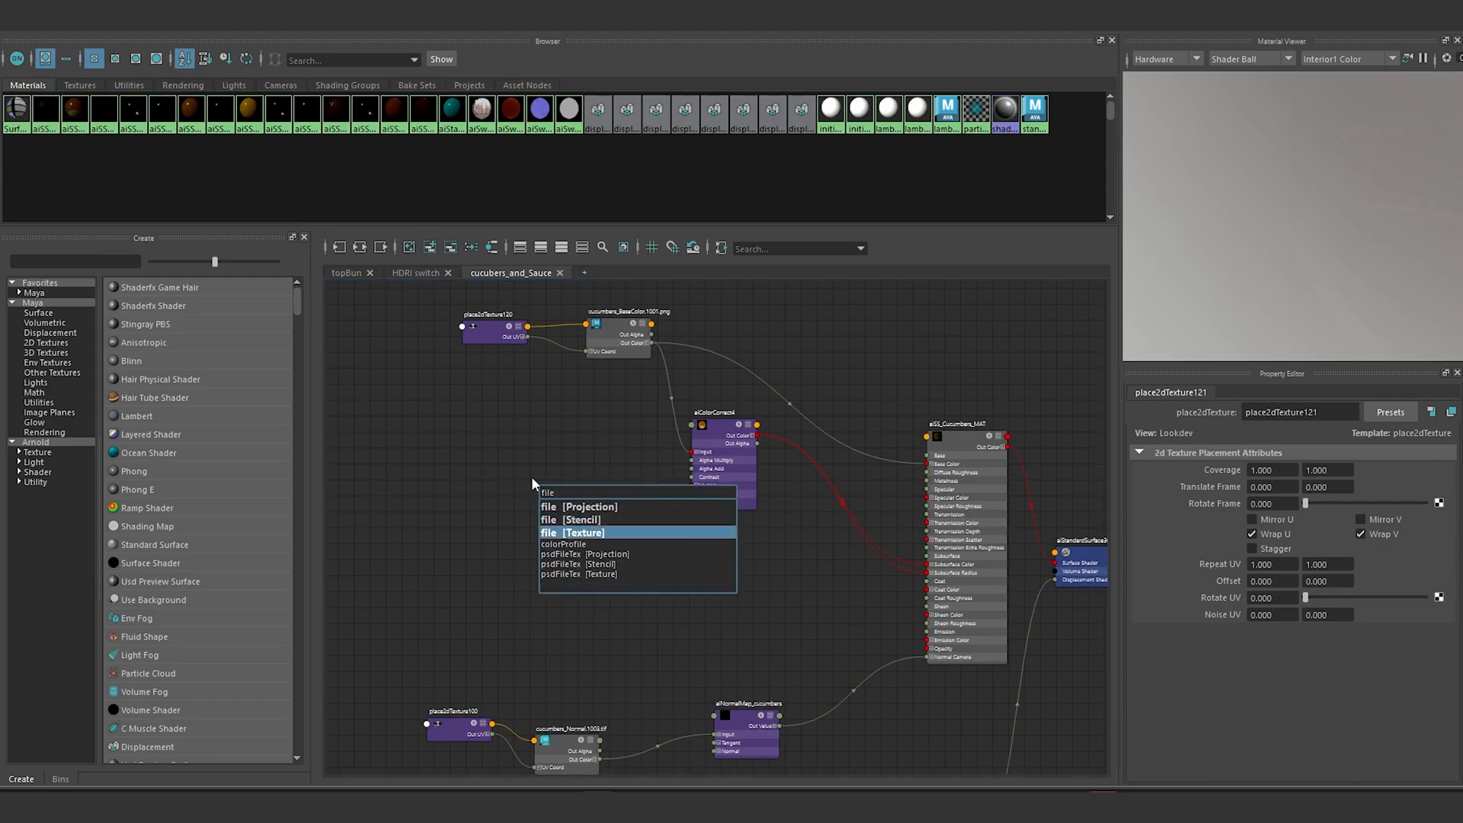
key("Return")
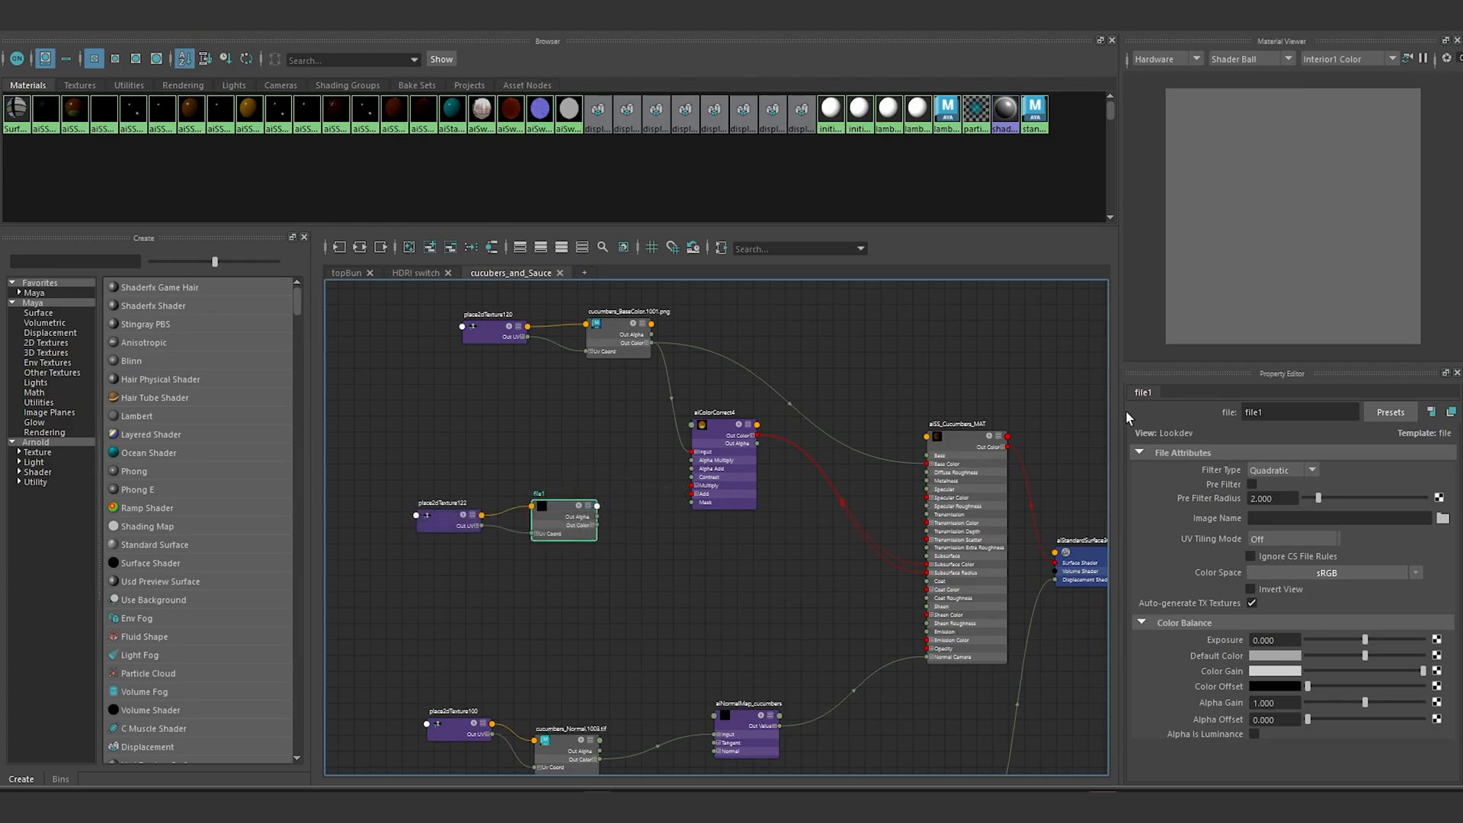
Step: Name the new file node file_cucumbers_Roughness and load cucumbers_Roughness.1001.png as its image
left_click(1250, 410)
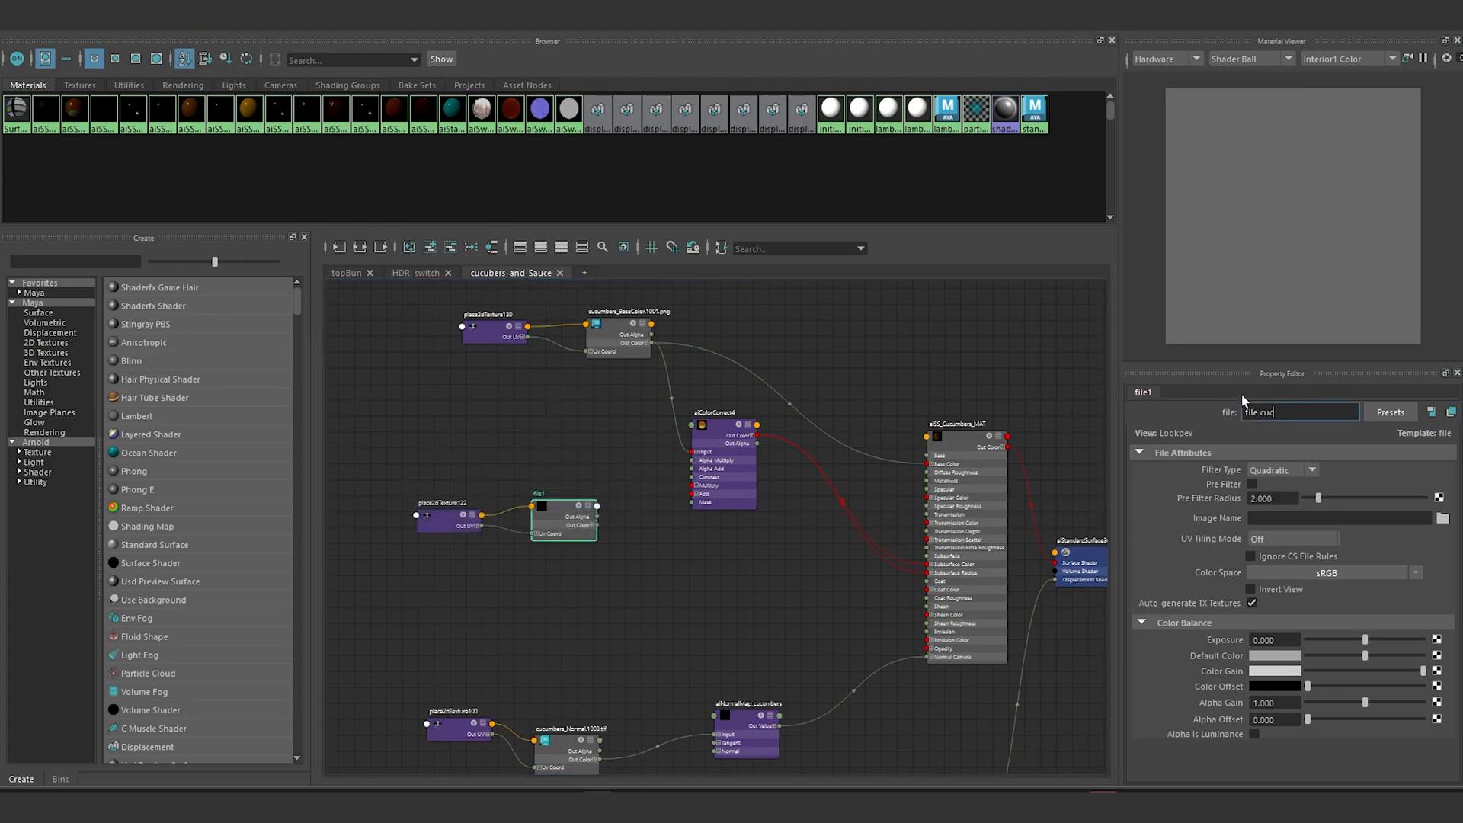
type("Roughness")
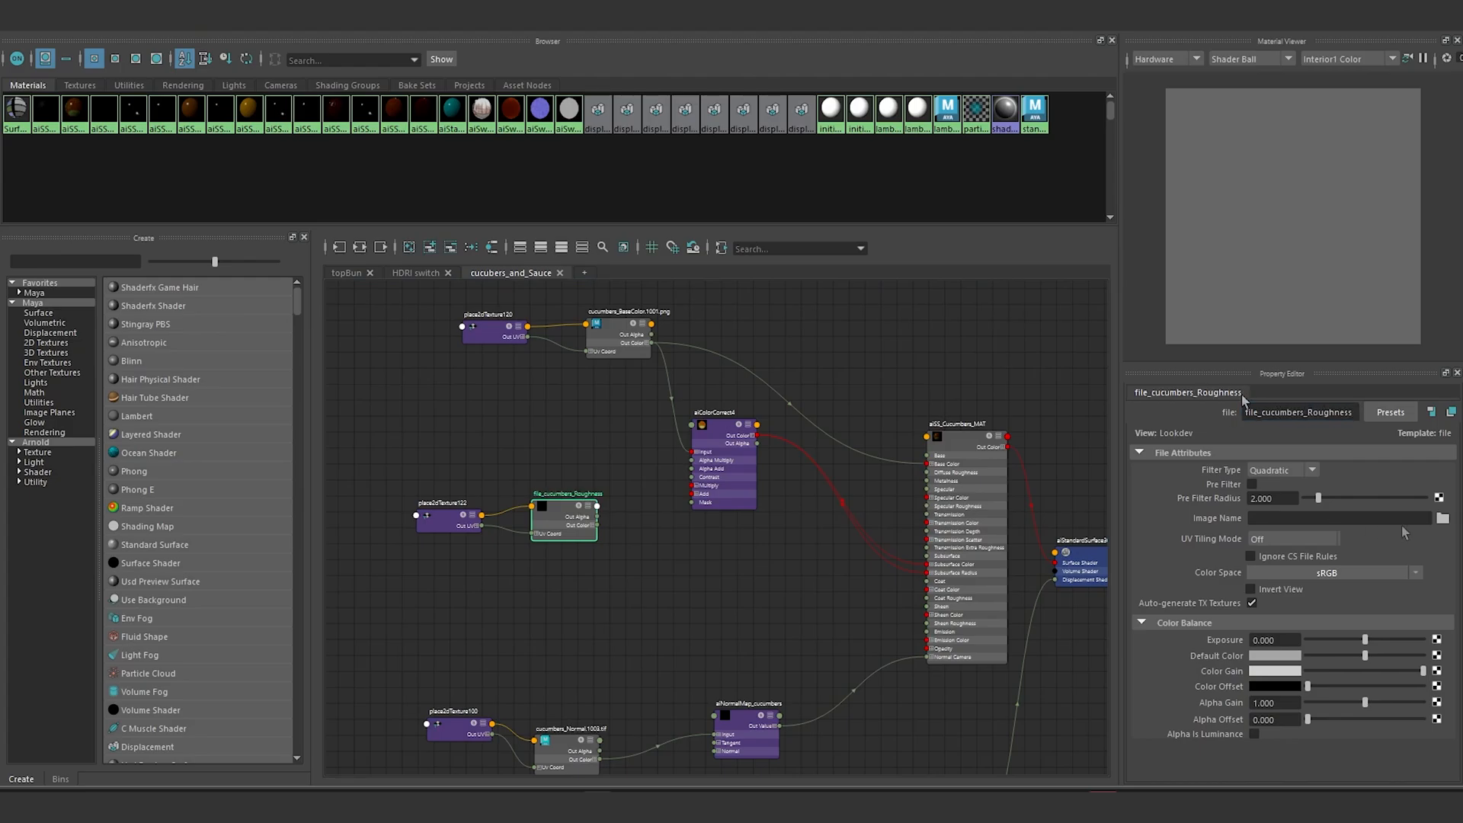
left_click(1442, 518)
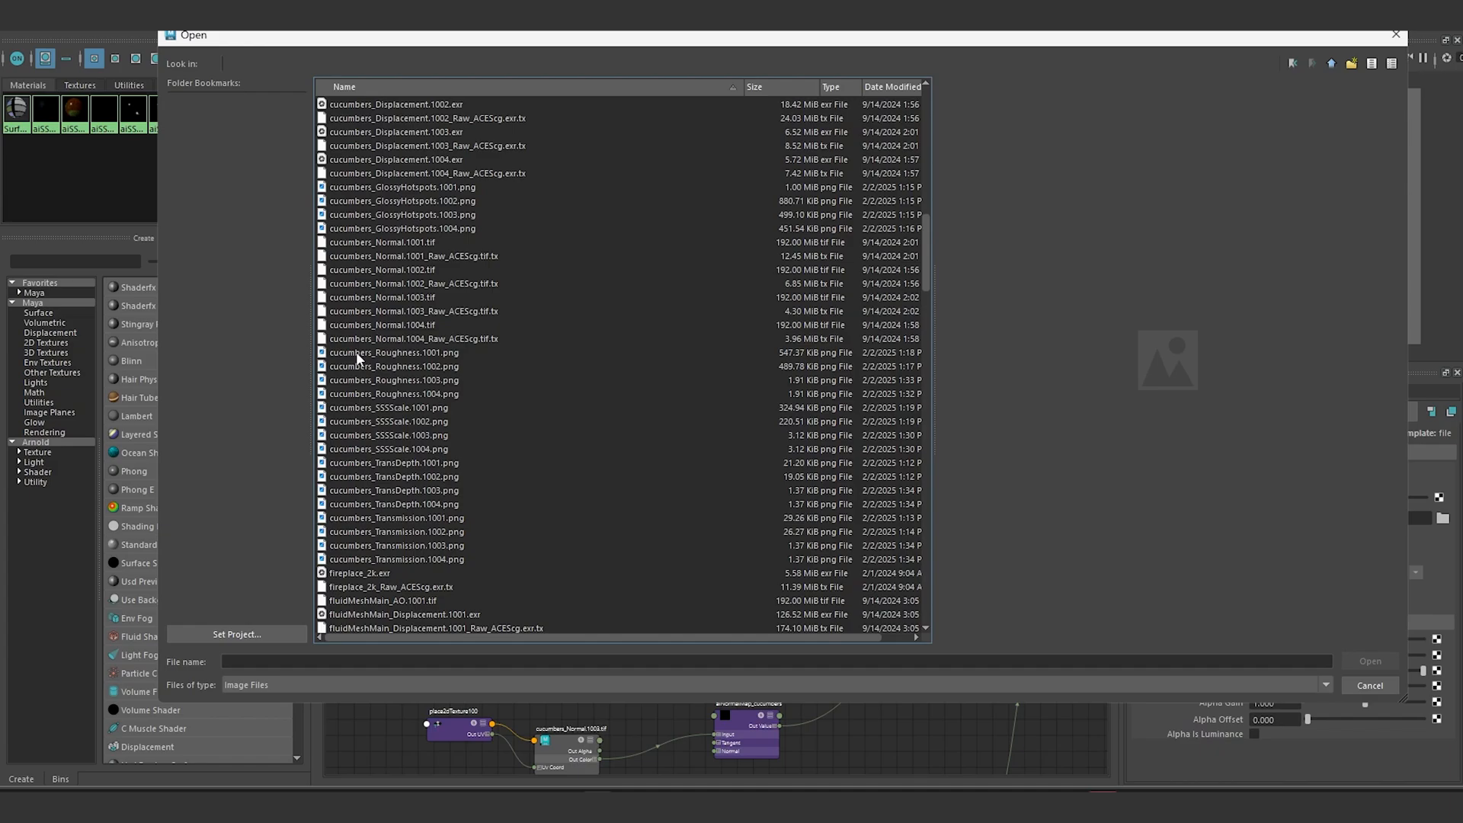
left_click(358, 353)
left_click(1364, 660)
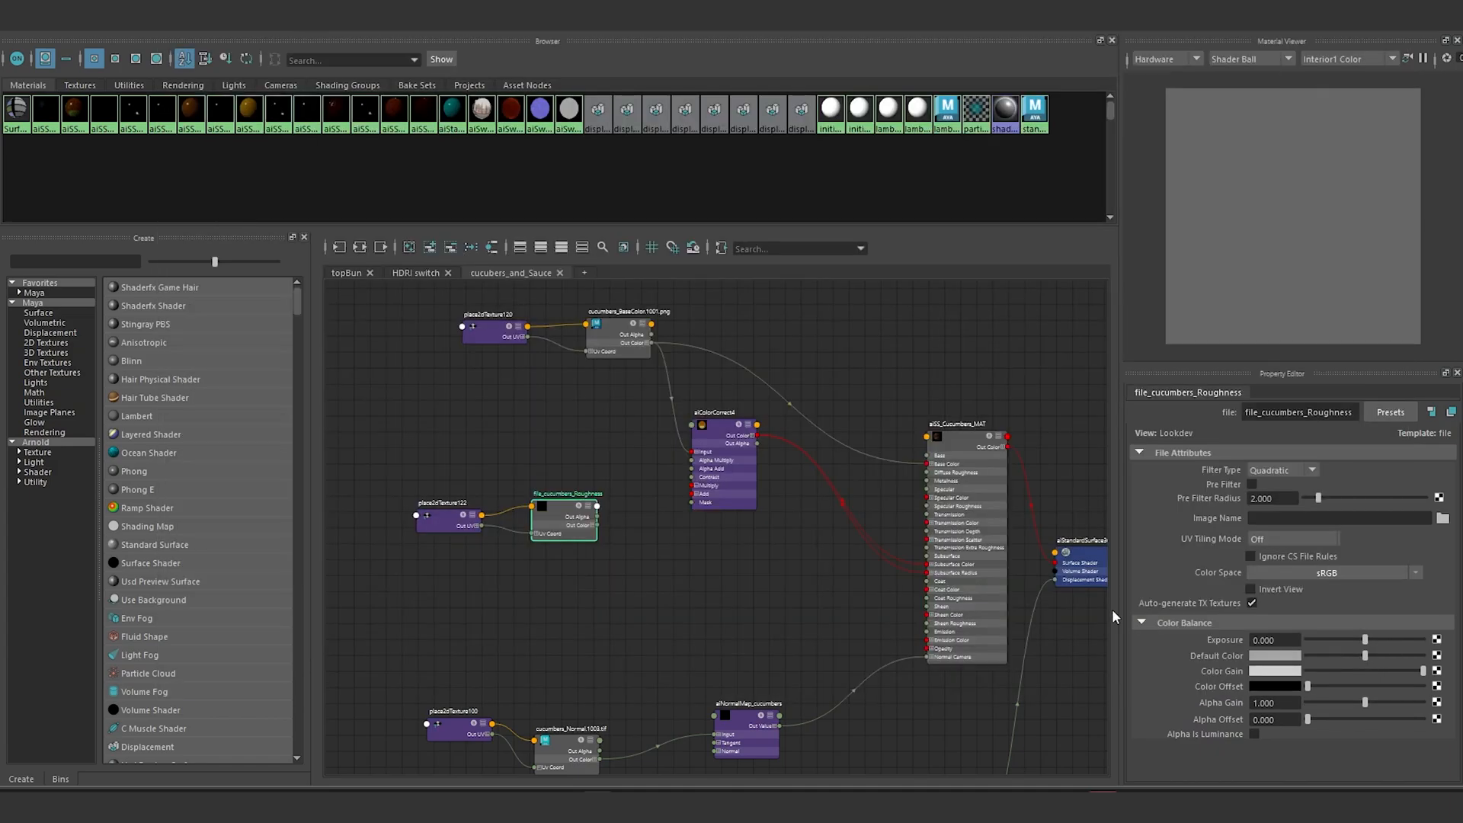
Step: Set file_cucumbers_Roughness to UDIM (Mari) tiling, filter type Off and Raw color space, with Alpha Is Luminance enabled
left_click(1292, 540)
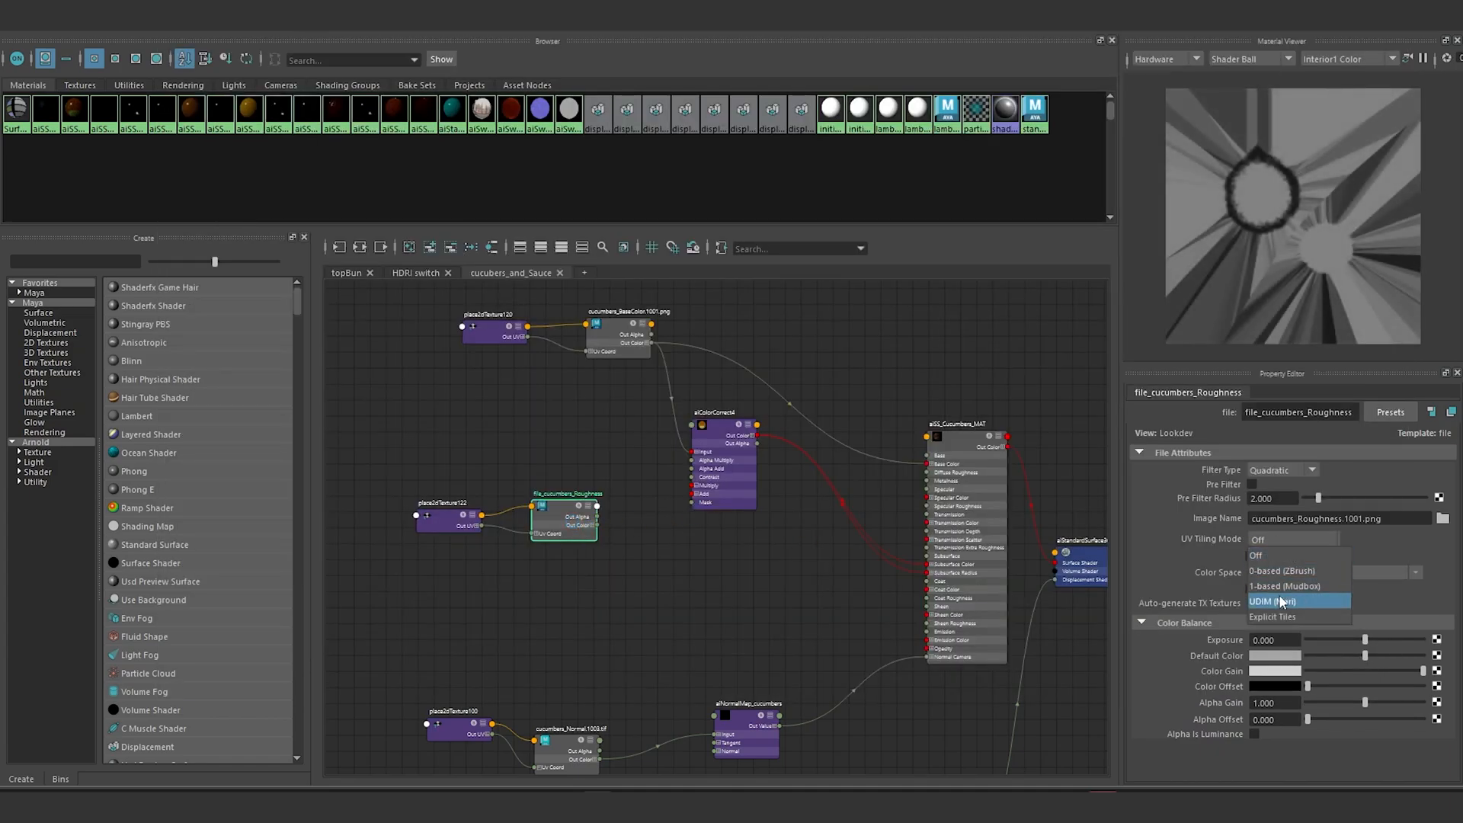
left_click(1279, 600)
left_click(1295, 470)
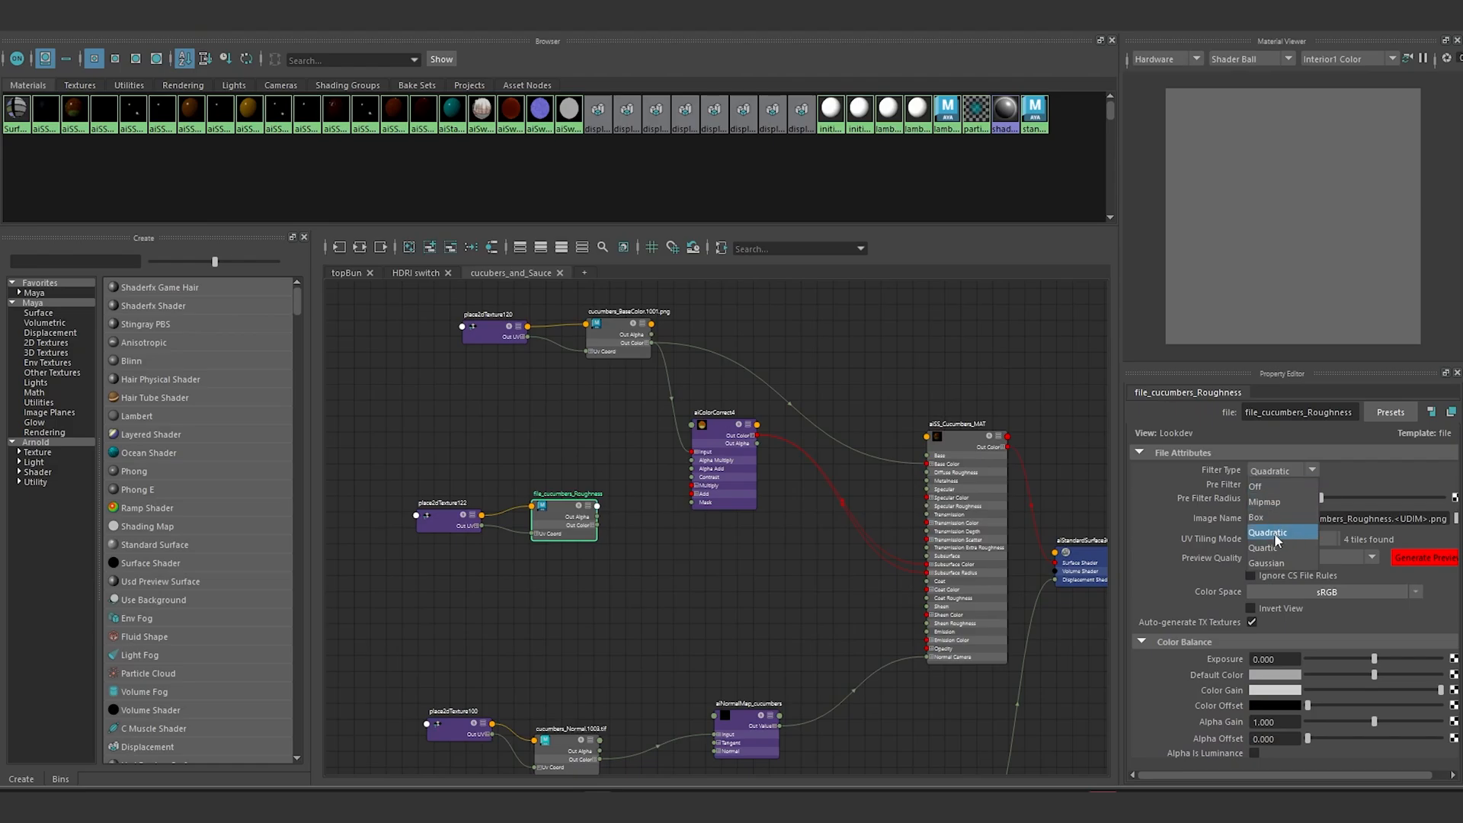
left_click(1279, 486)
left_click(1330, 592)
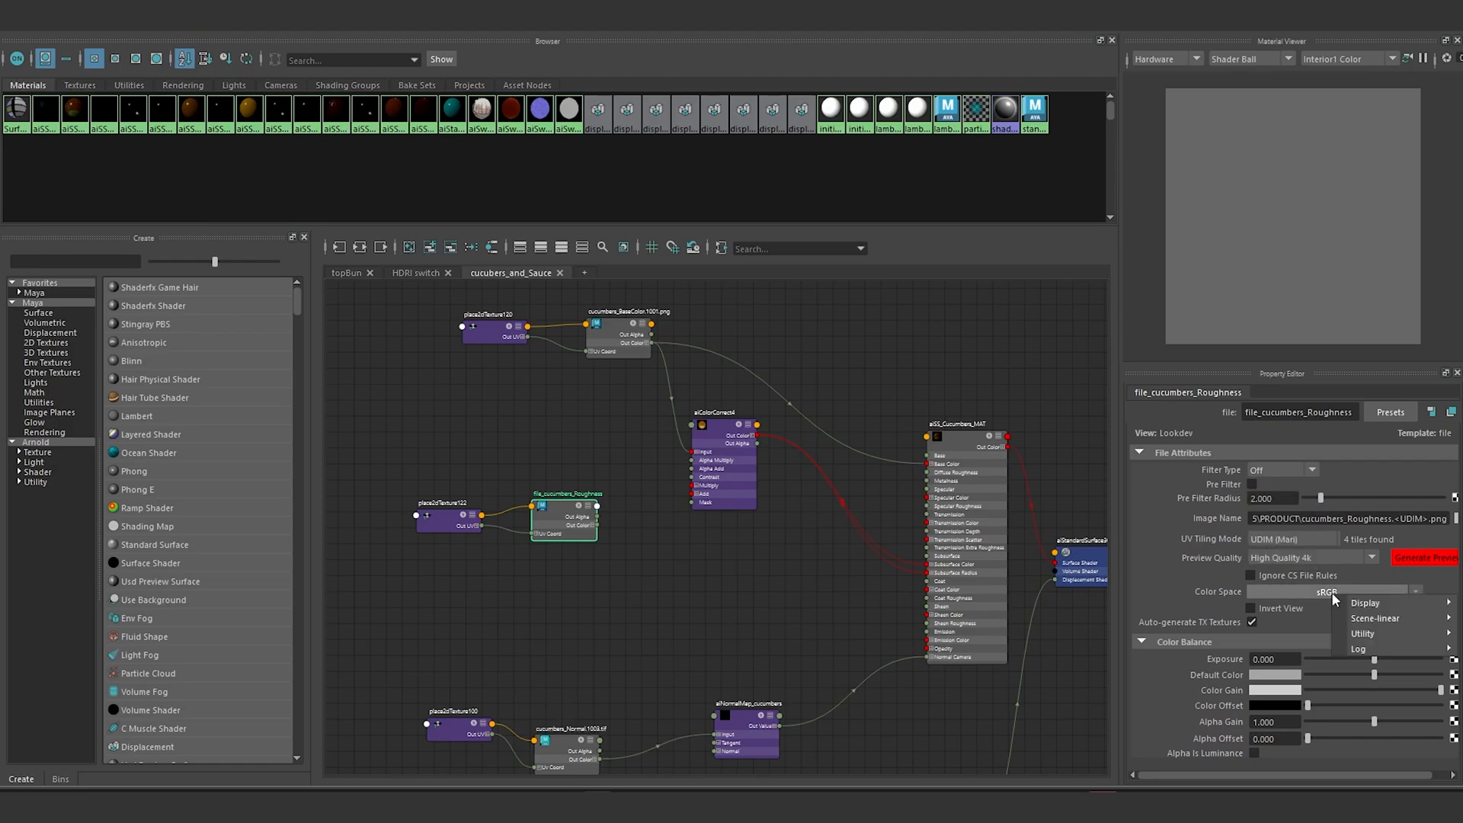
left_click(1360, 633)
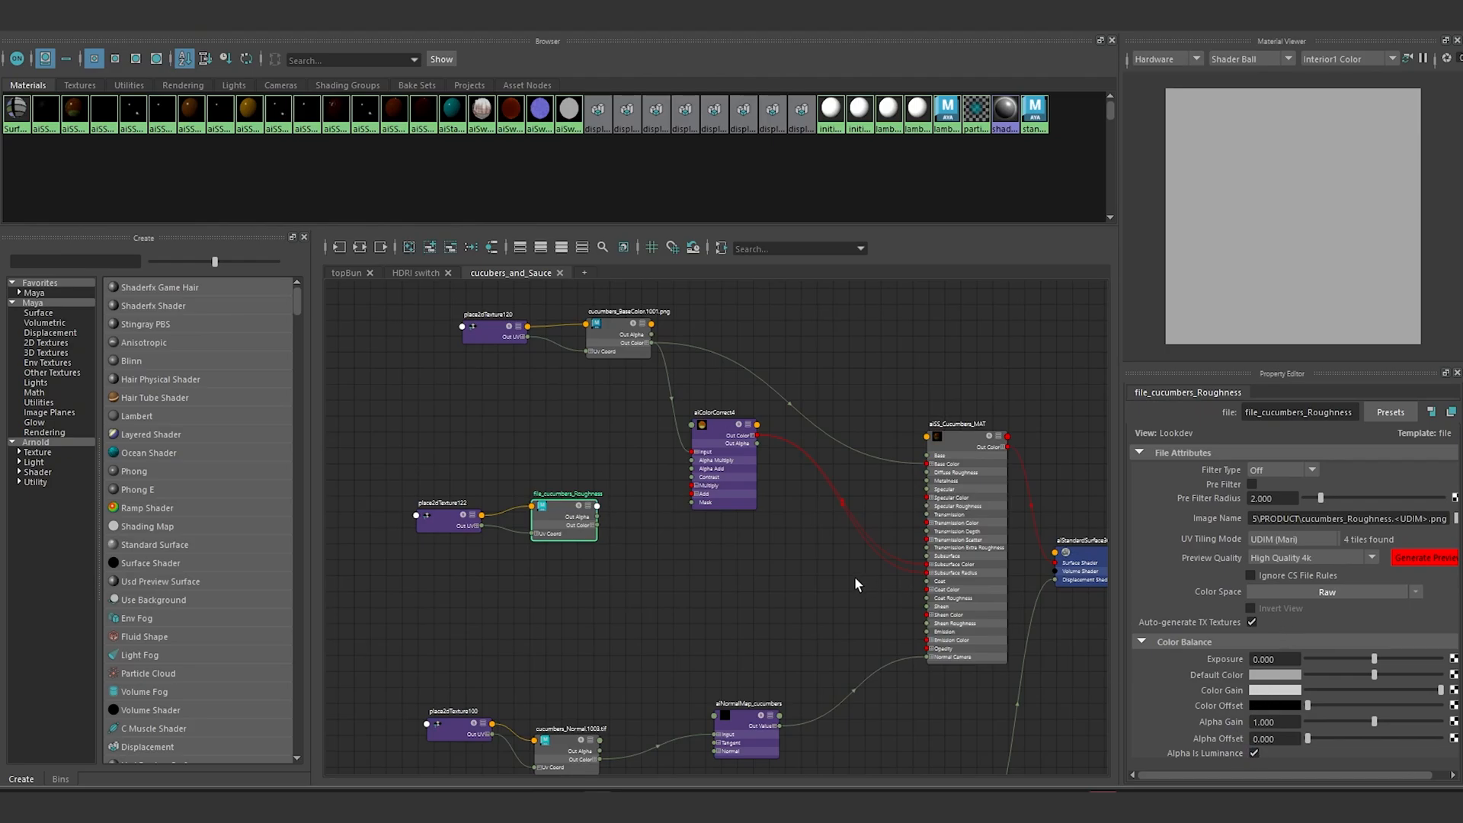
Step: Connect Out Color R of file_cucumbers_Roughness to Specular Roughness on aiSS_Cucumbers_MAT and shift the file node closer to the material
scroll(739, 601, "up", 3)
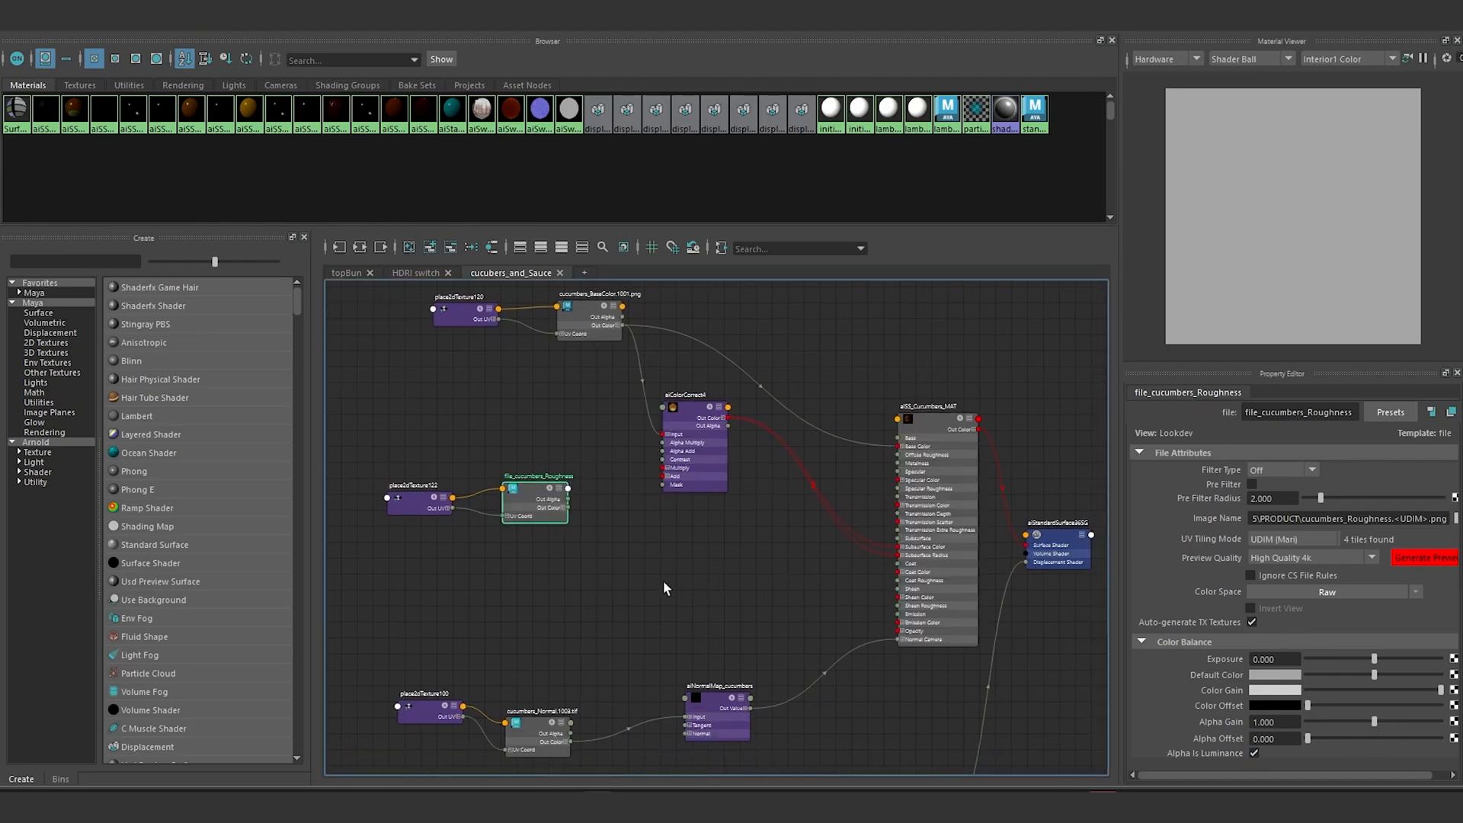
middle_click_drag(722, 504, 689, 556, "alt")
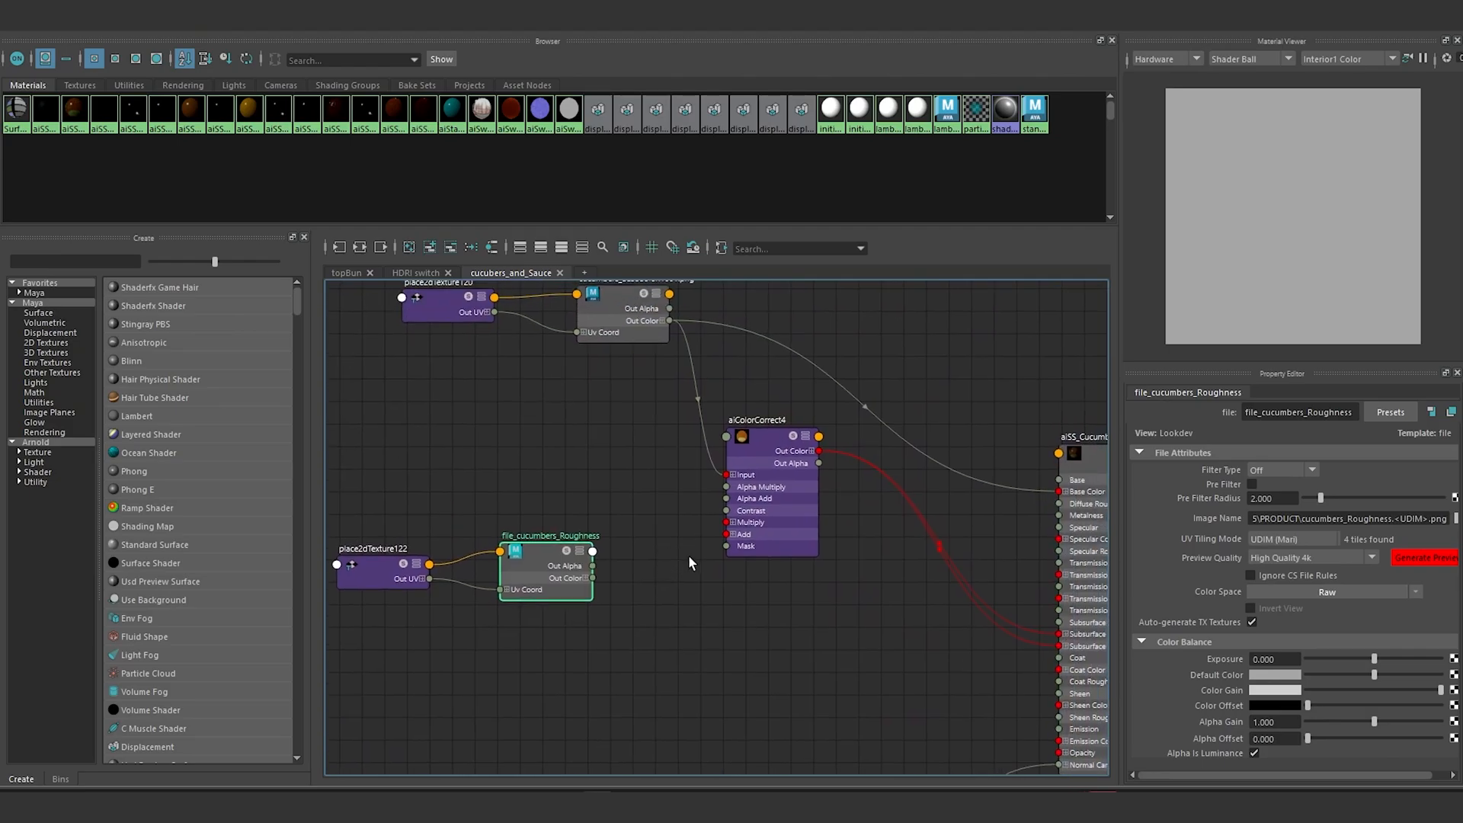
scroll(689, 556, "down", 1)
scroll(637, 583, "up", 1)
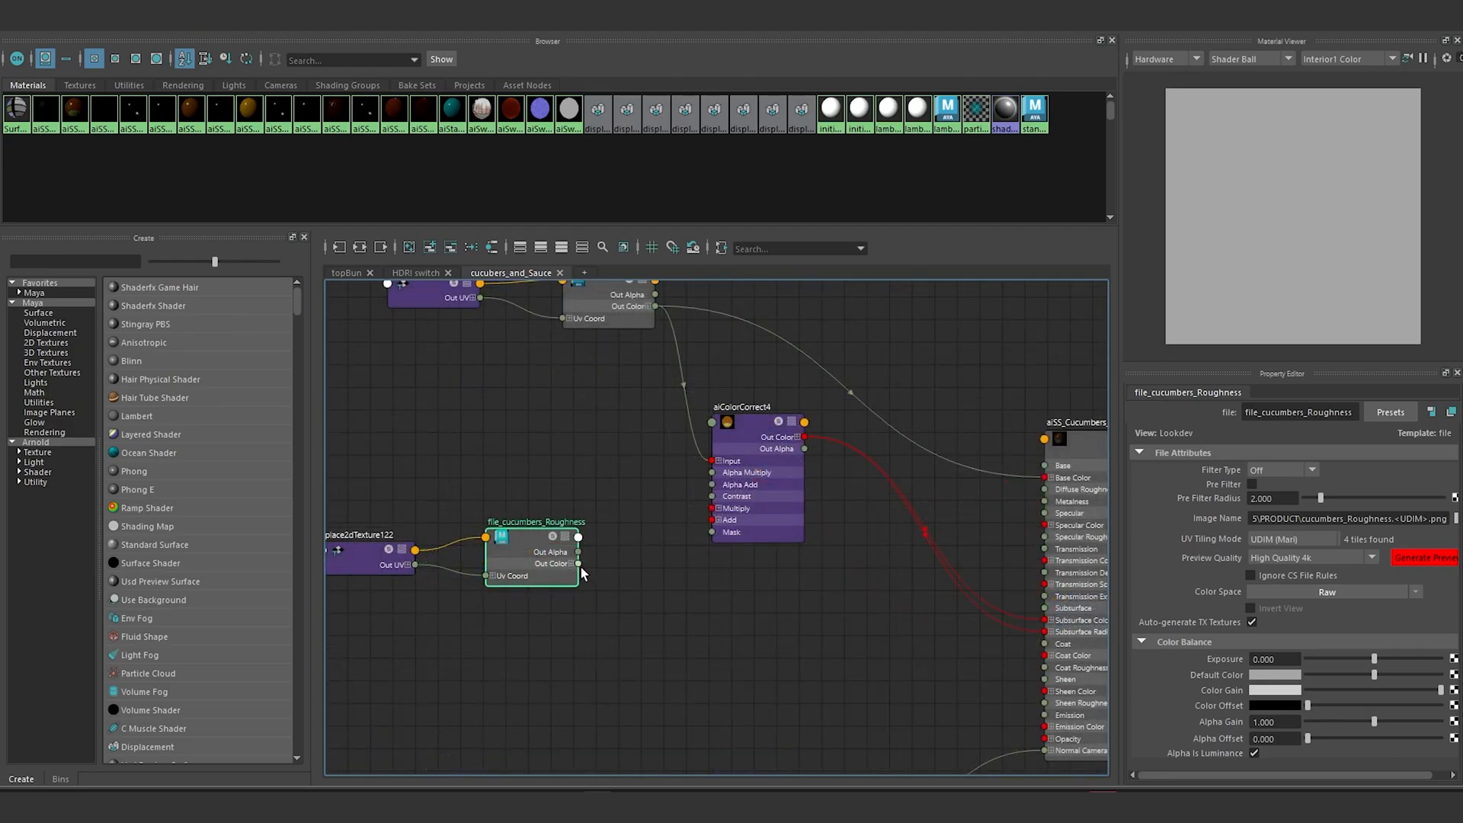
left_click(571, 563)
left_click_drag(578, 575, 854, 624)
middle_click_drag(822, 605, 738, 615, "alt")
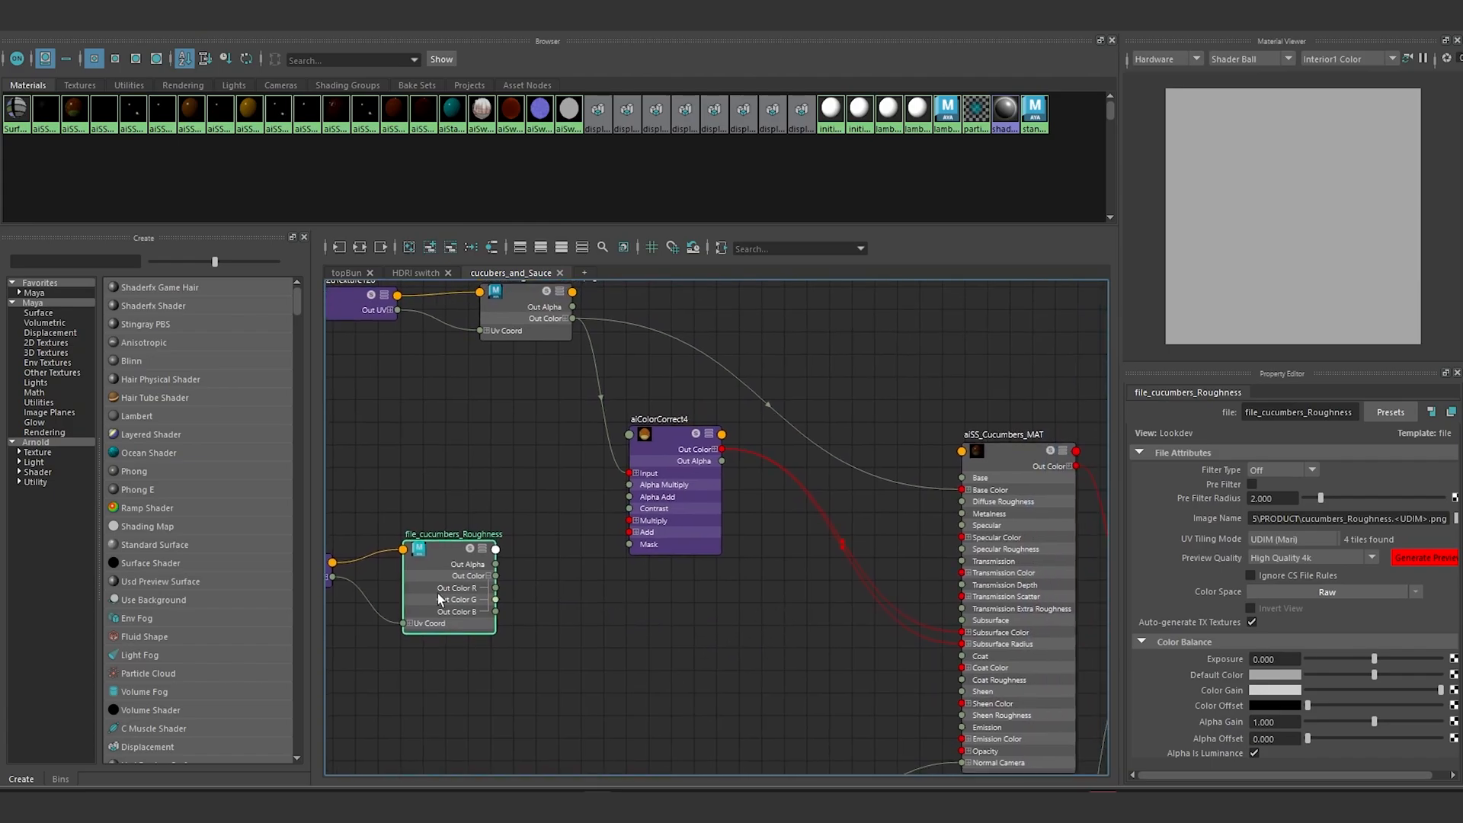
left_click_drag(496, 587, 963, 549)
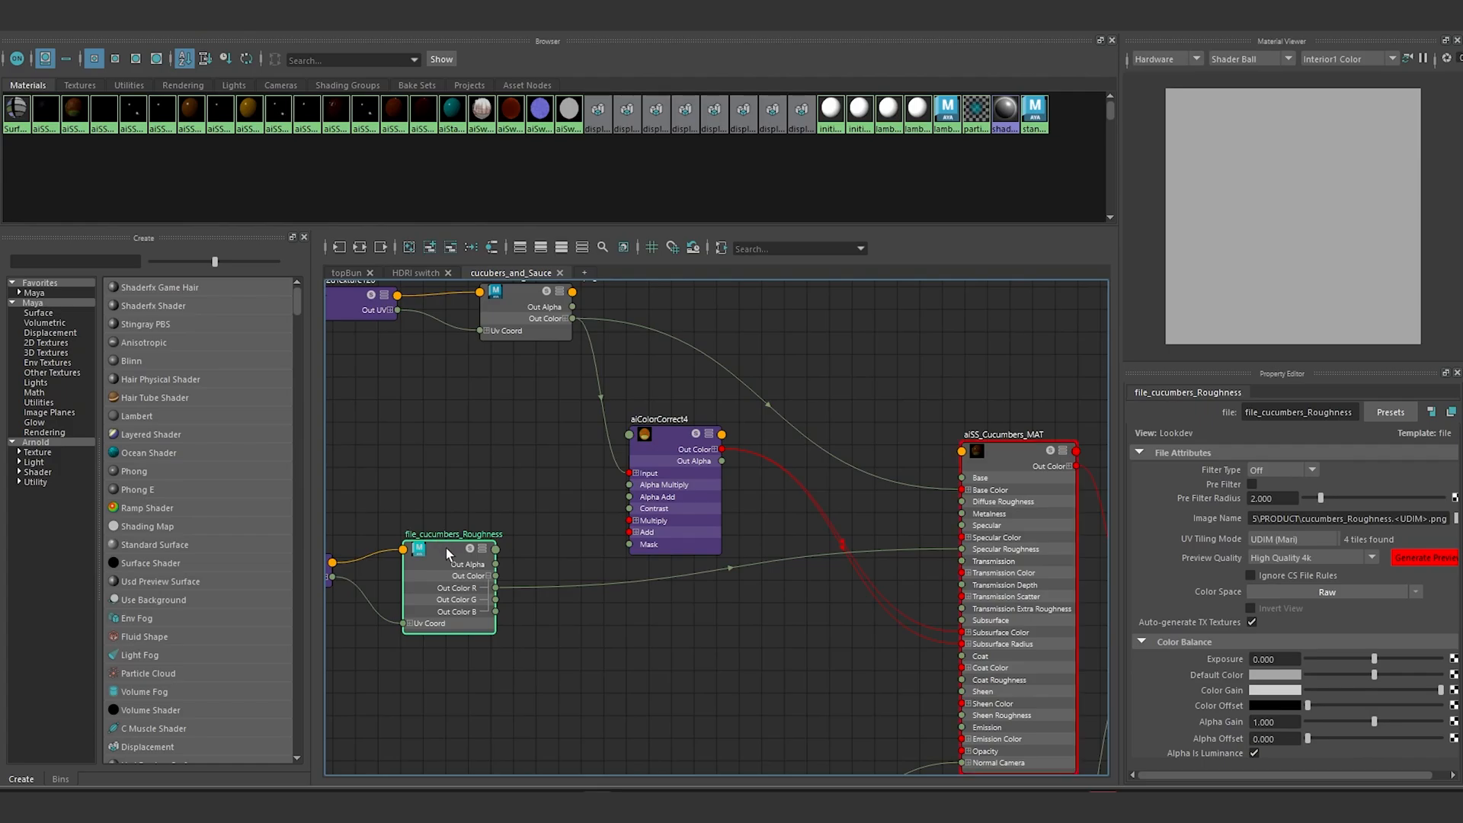
left_click_drag(445, 547, 538, 582)
Step: Create a file texture node in the aiSS_sauceTop_MAT network and arrange it with its placement node below the base color nodes
scroll(590, 581, "down", 4)
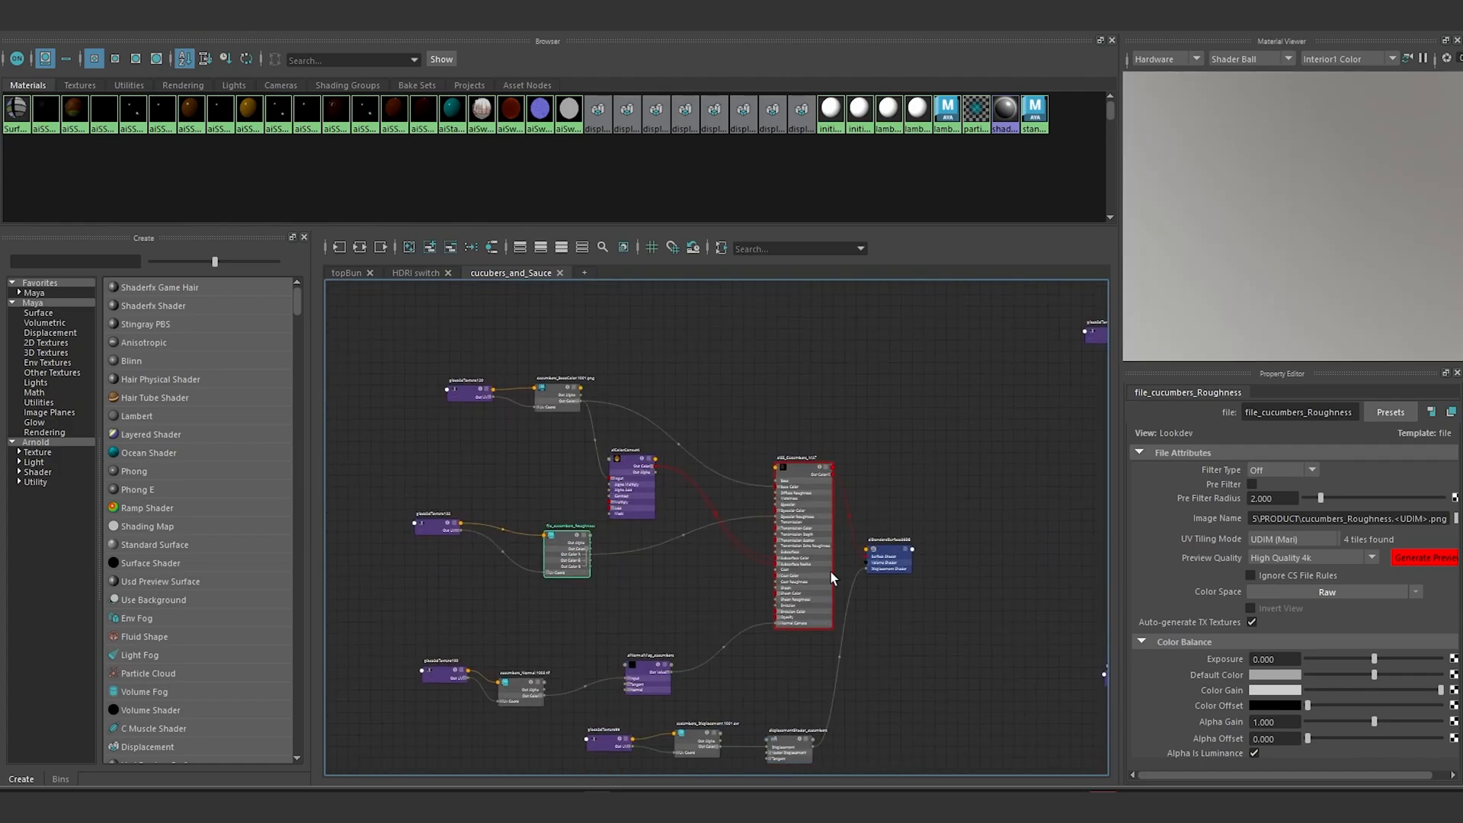
middle_click_drag(897, 571, 469, 588, "alt")
scroll(801, 531, "up", 2)
middle_click_drag(801, 531, 759, 600, "alt")
key("Tab")
type("file")
key("Return")
left_click_drag(656, 632, 570, 644)
left_click_drag(743, 633, 690, 629)
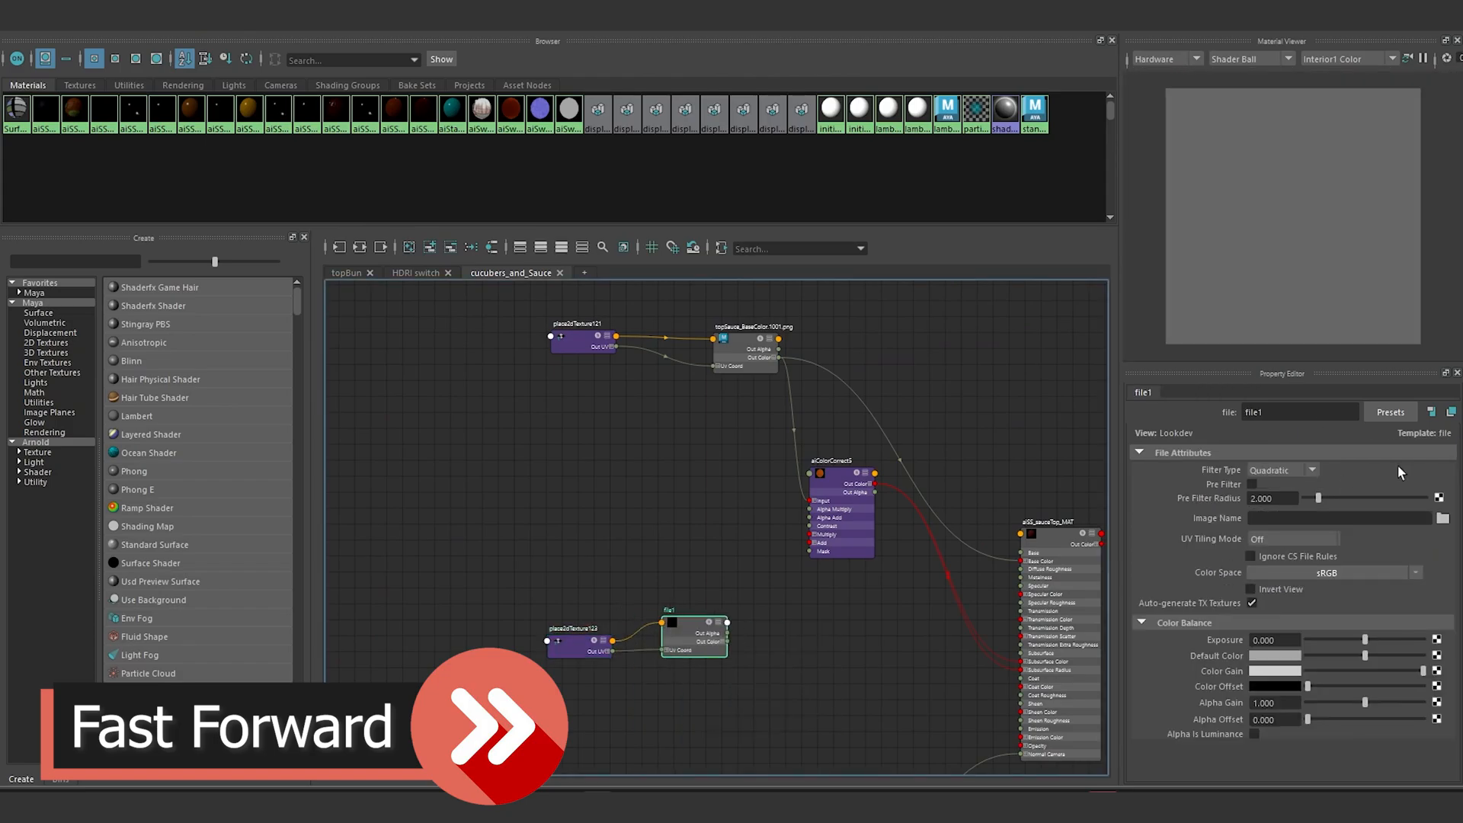
Step: Name the node file_topSauce_Roughness and load the topSauce_Roughness UDIM images with filter type Off and Alpha Is Luminance enabled
double_click(1313, 408)
type("file topSauce_Roughness")
key("Return")
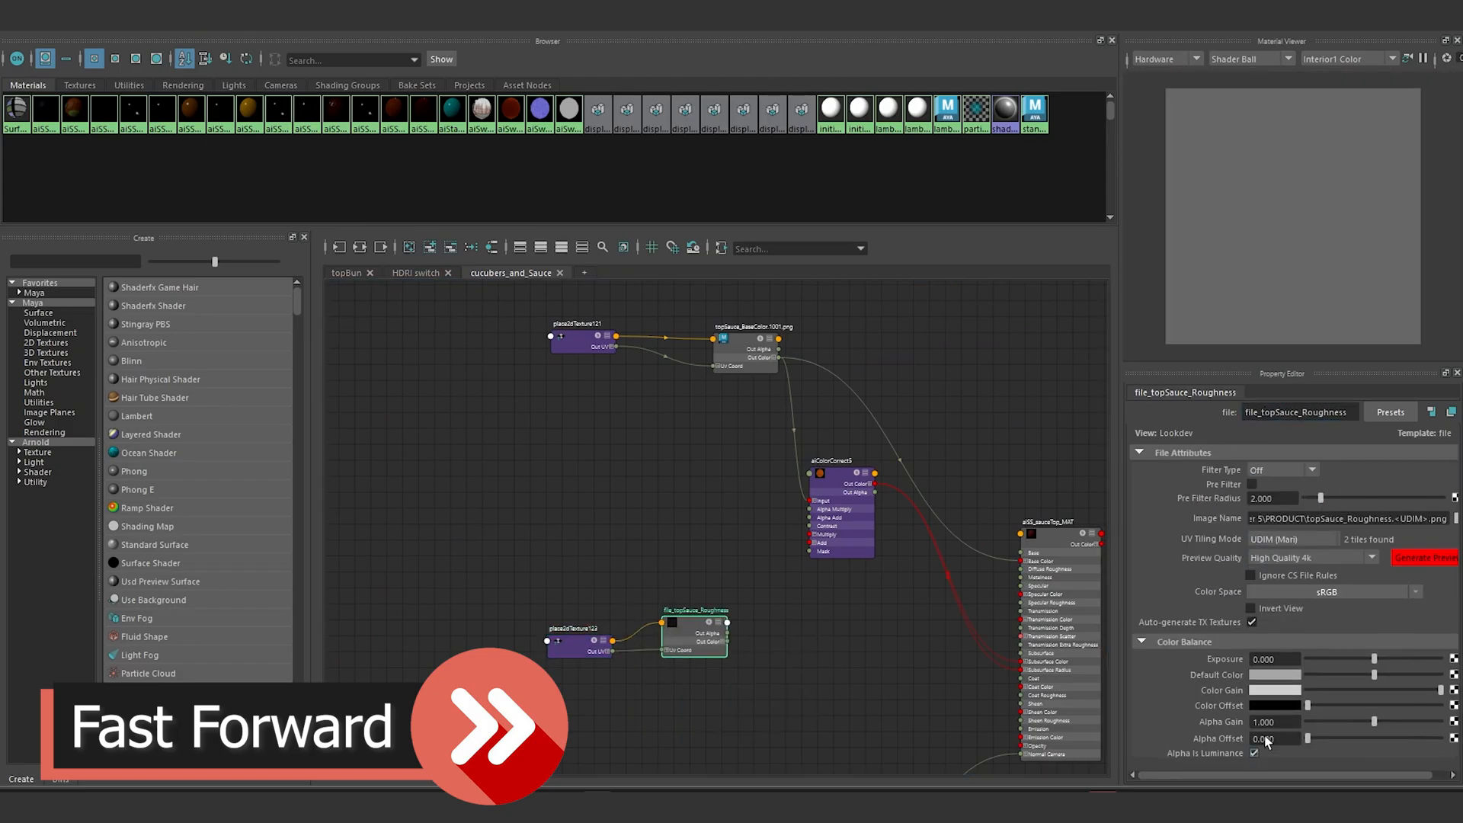
Step: Expand Out Color of file_topSauce_Roughness and connect its red channel to Specular Roughness on aiSS_sauceTop_MAT
left_click(721, 642)
scroll(810, 648, "up", 2)
middle_click_drag(810, 649, 686, 569, "alt")
left_click_drag(568, 577, 983, 506)
Step: Rearrange the cucumber network by moving file_cucumbers_Roughness, its placement node and aiColorCorrect4 upward to free space
middle_click_drag(396, 533, 605, 551, "alt")
scroll(692, 503, "down", 2)
left_click_drag(605, 551, 597, 521)
left_click_drag(415, 531, 402, 481)
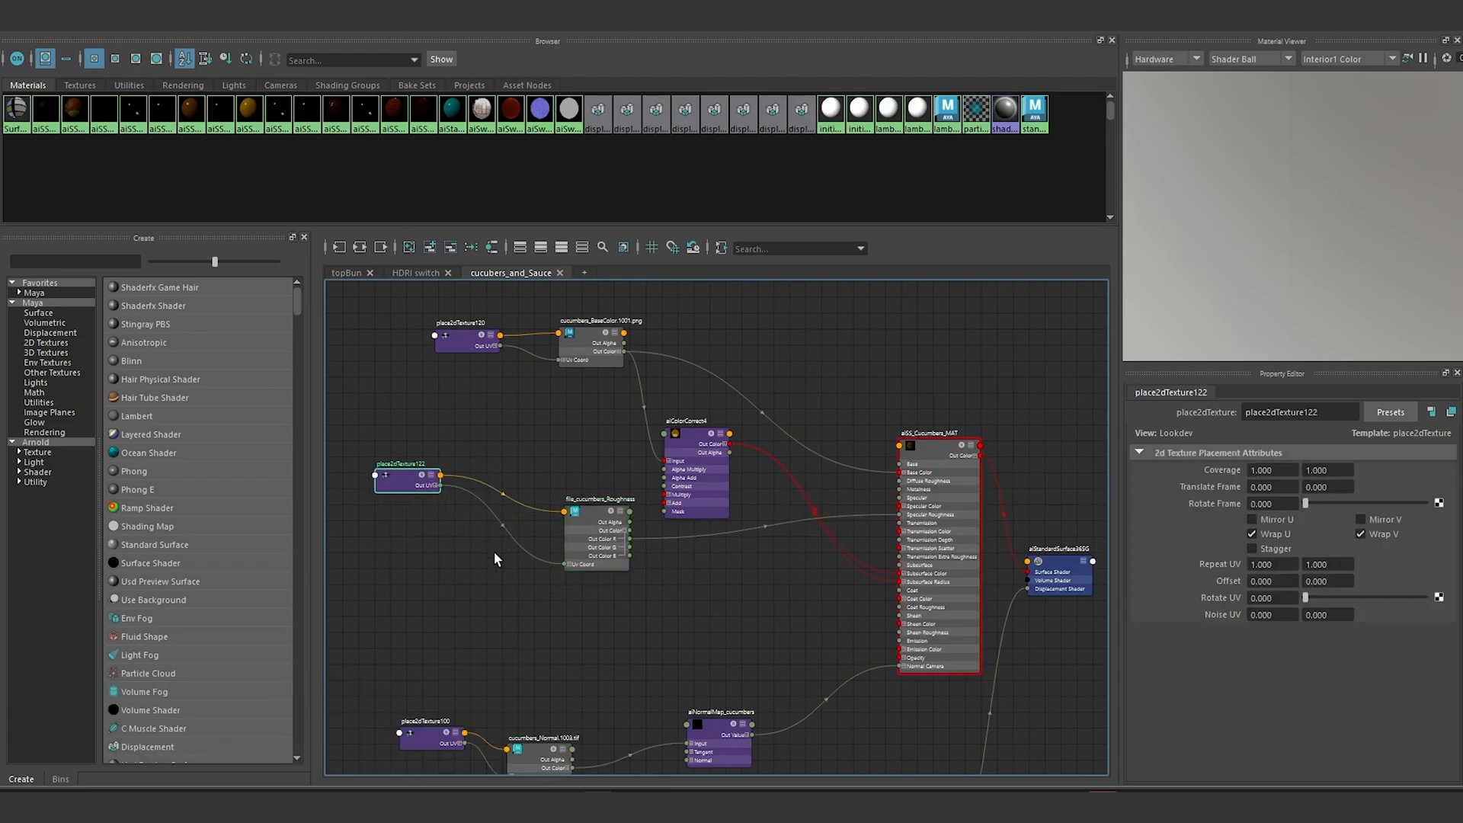
left_click_drag(703, 439, 707, 425)
Step: Add a file texture node named file_cucumber_SSSScale below the cucumber roughness node and load cucumbers_SSSScale.1001.png with filter type Off
middle_click_drag(574, 534, 595, 487, "alt")
left_click(586, 550)
key("Tab")
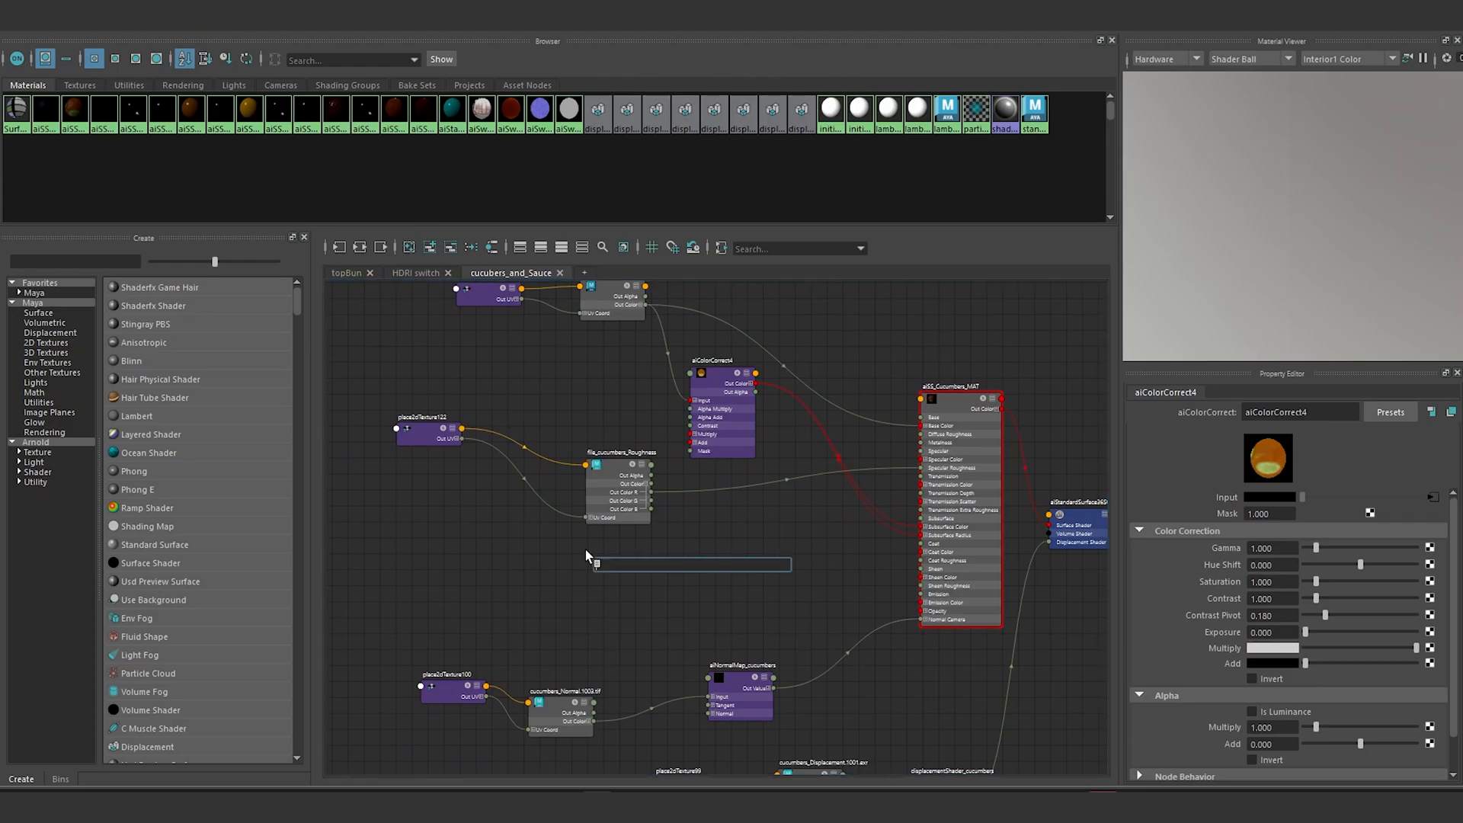
type("file")
key("Down")
key("Down")
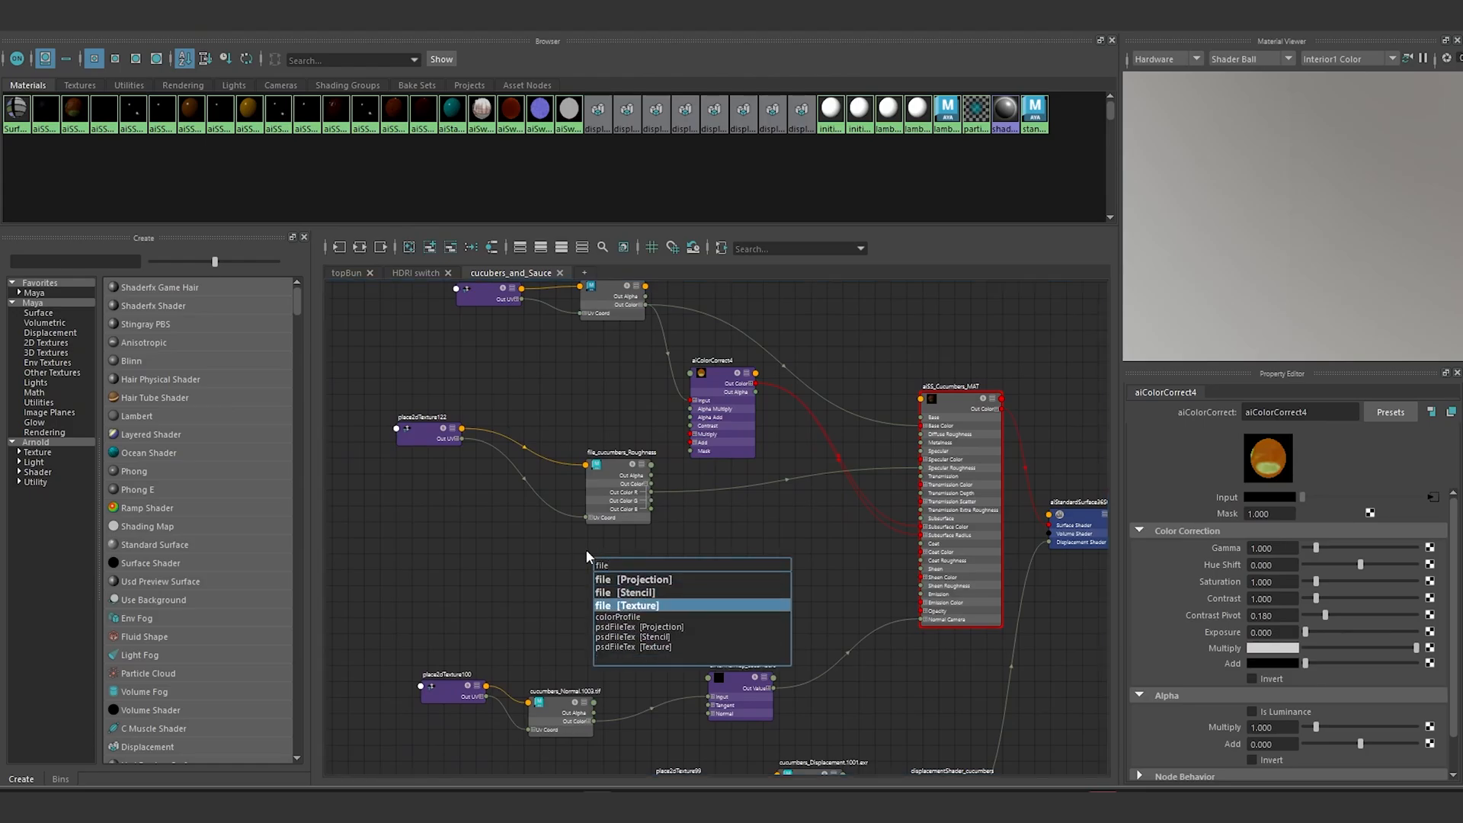
key("Return")
left_click(1307, 409)
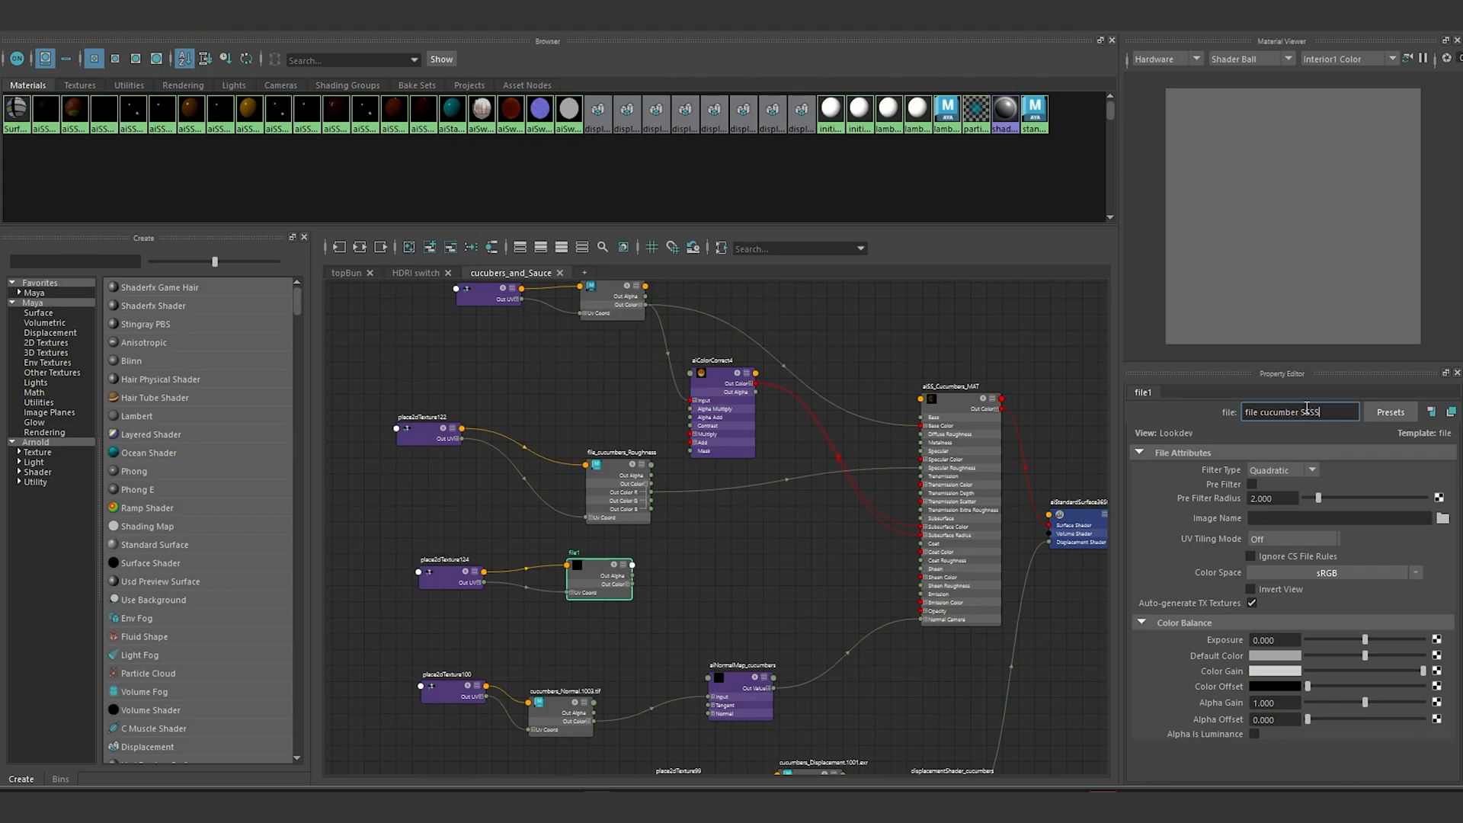
key("Return")
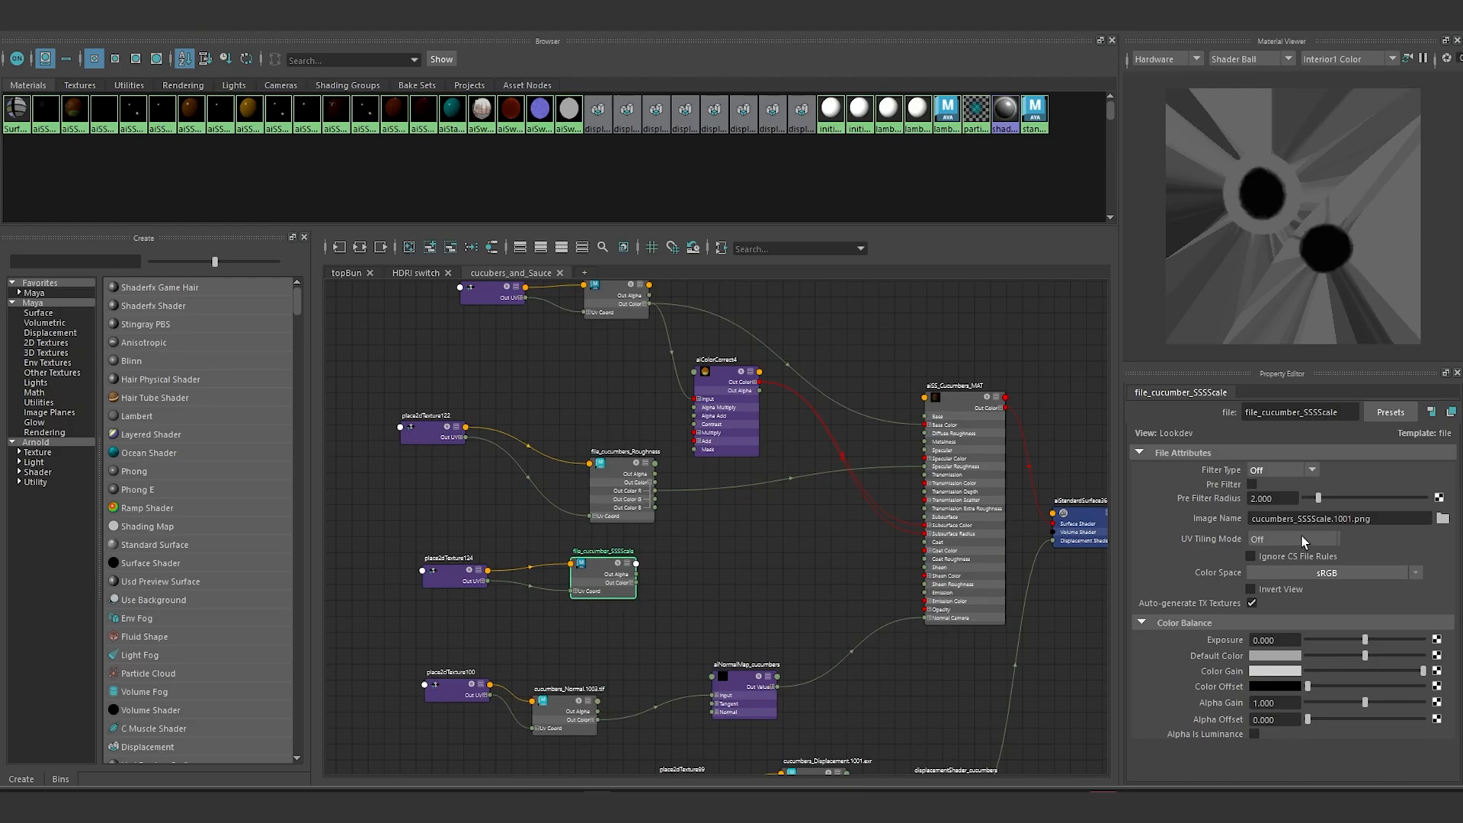
Step: Set file_cucumber_SSSScale to UDIM (Mari) tiling and Raw color space, with Alpha Is Luminance enabled
left_click(1304, 539)
left_click(1287, 601)
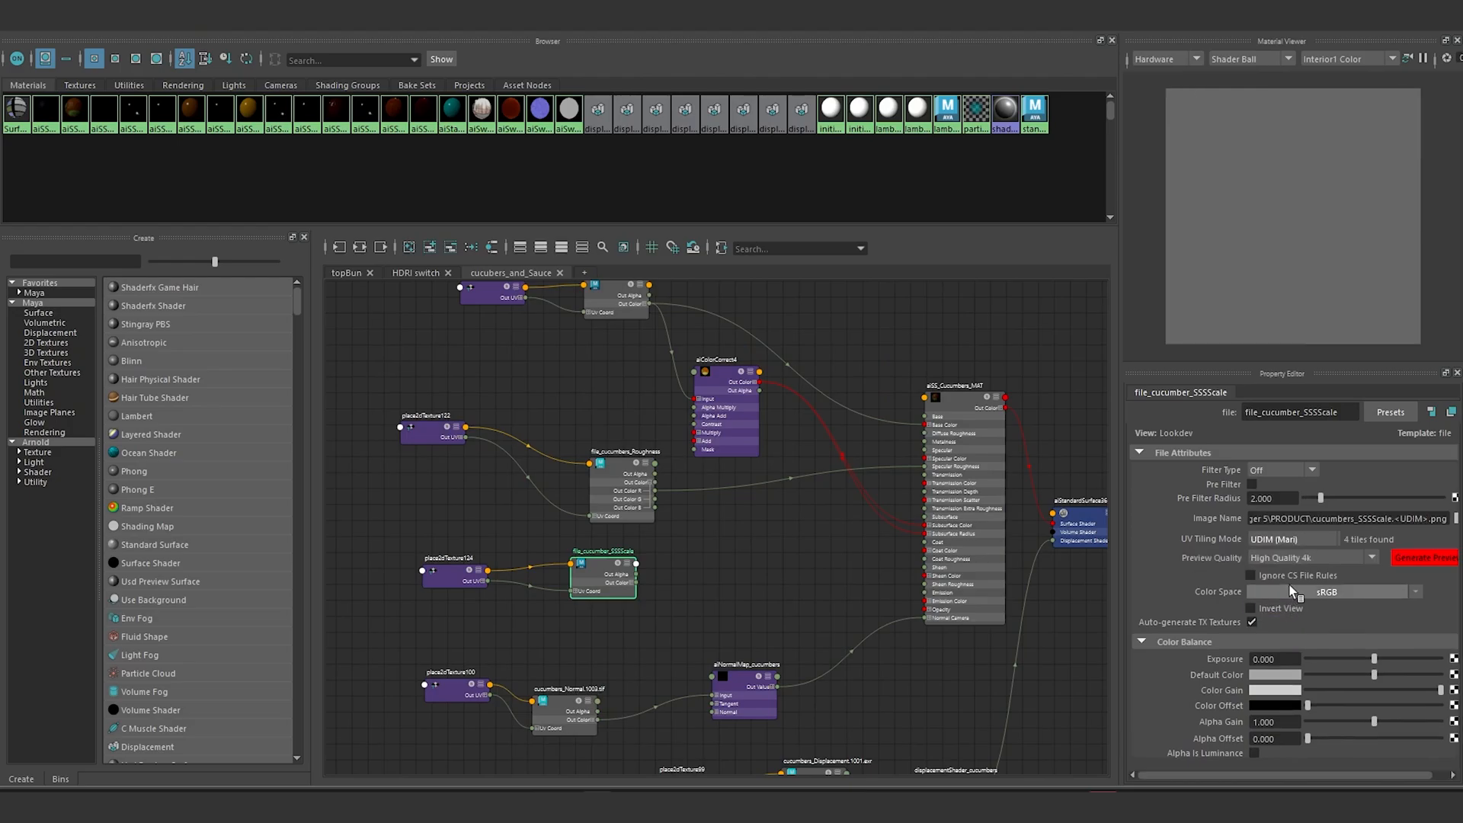
left_click(1350, 593)
mouse_move(1376, 634)
left_click(1302, 633)
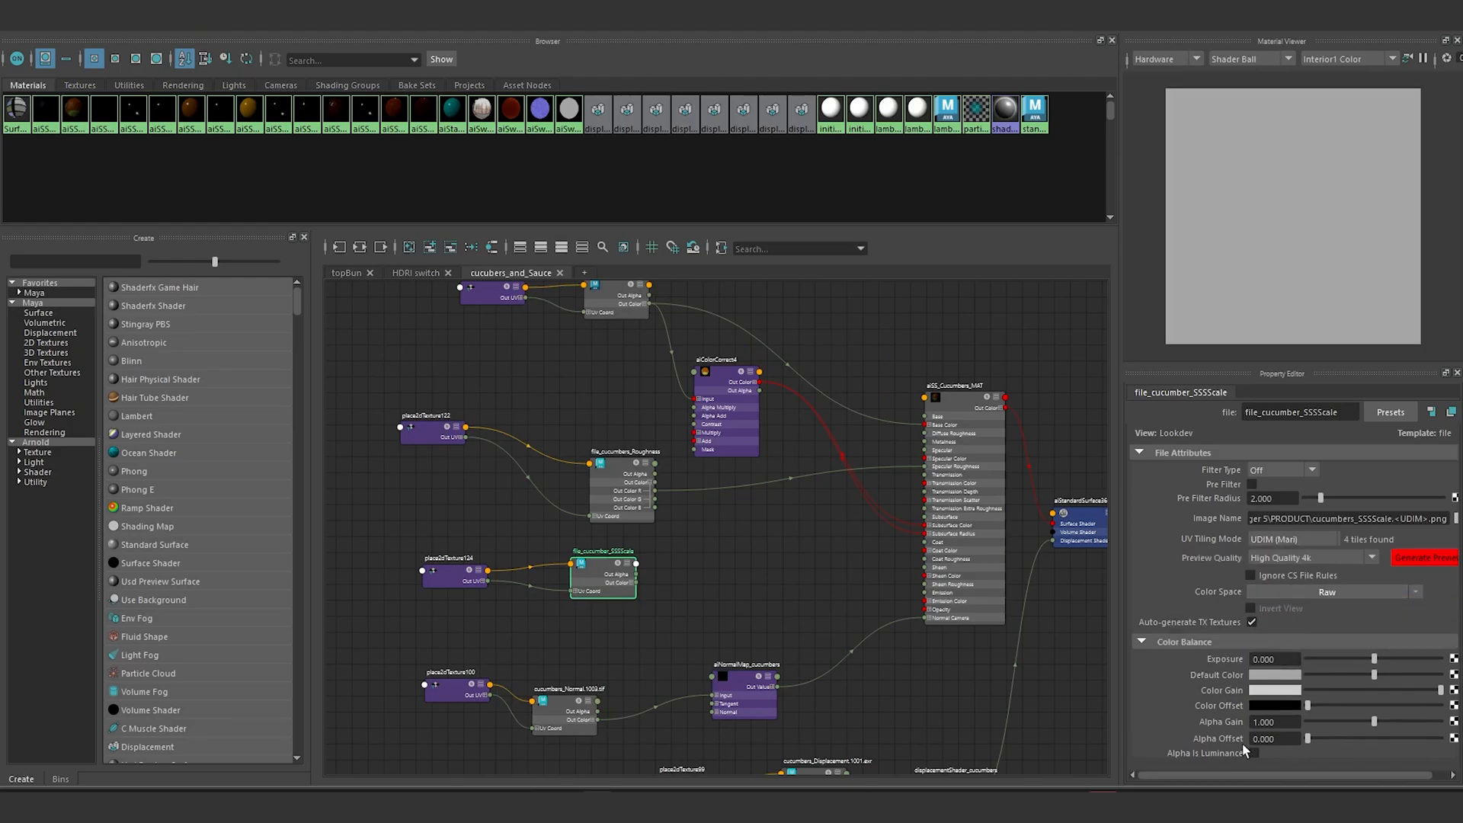
middle_click_drag(663, 537, 650, 526, "alt")
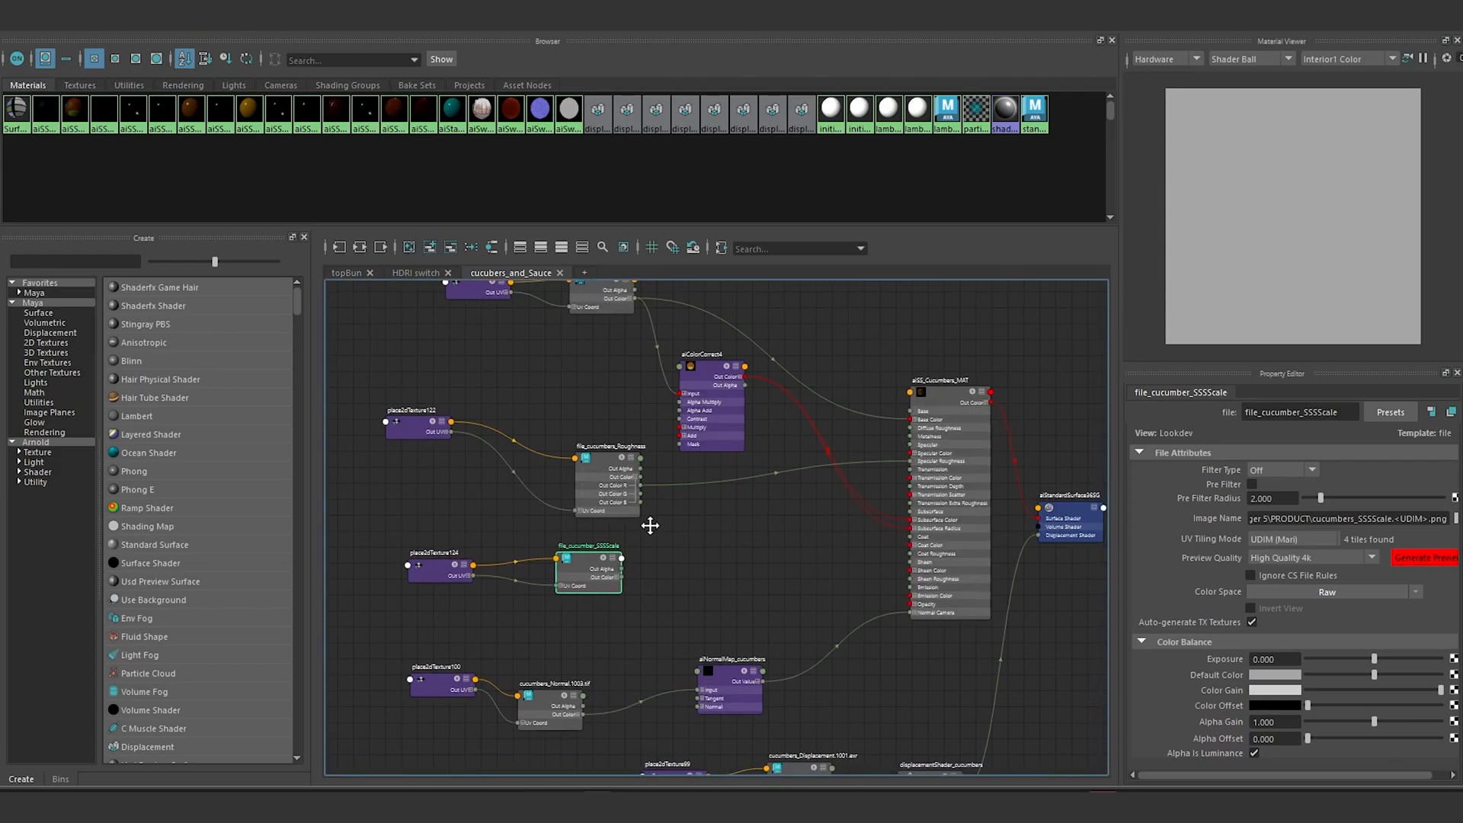
scroll(826, 543, "up", 3)
left_click(998, 324)
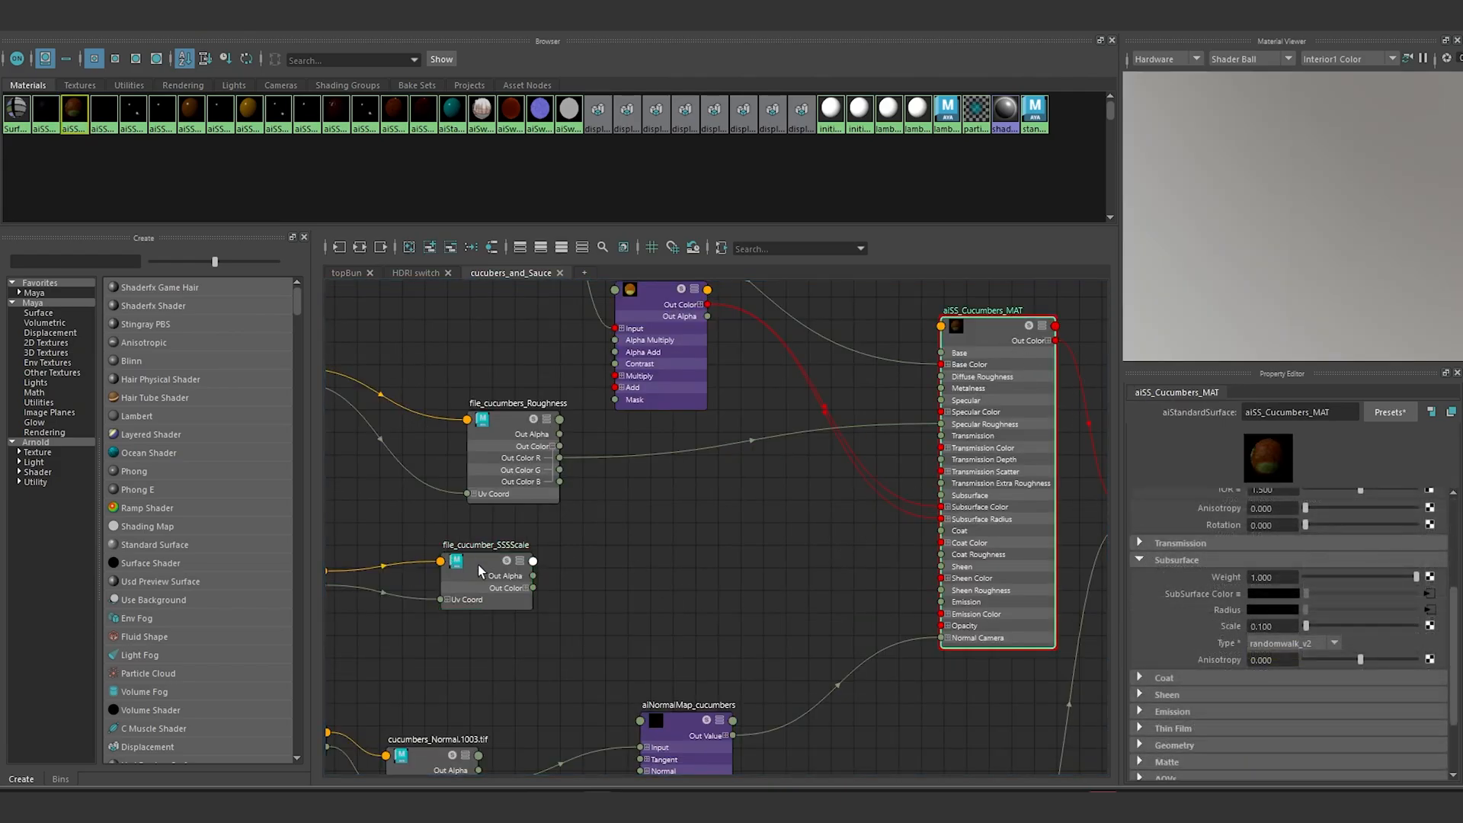
left_click_drag(533, 587, 942, 330)
left_click(971, 333)
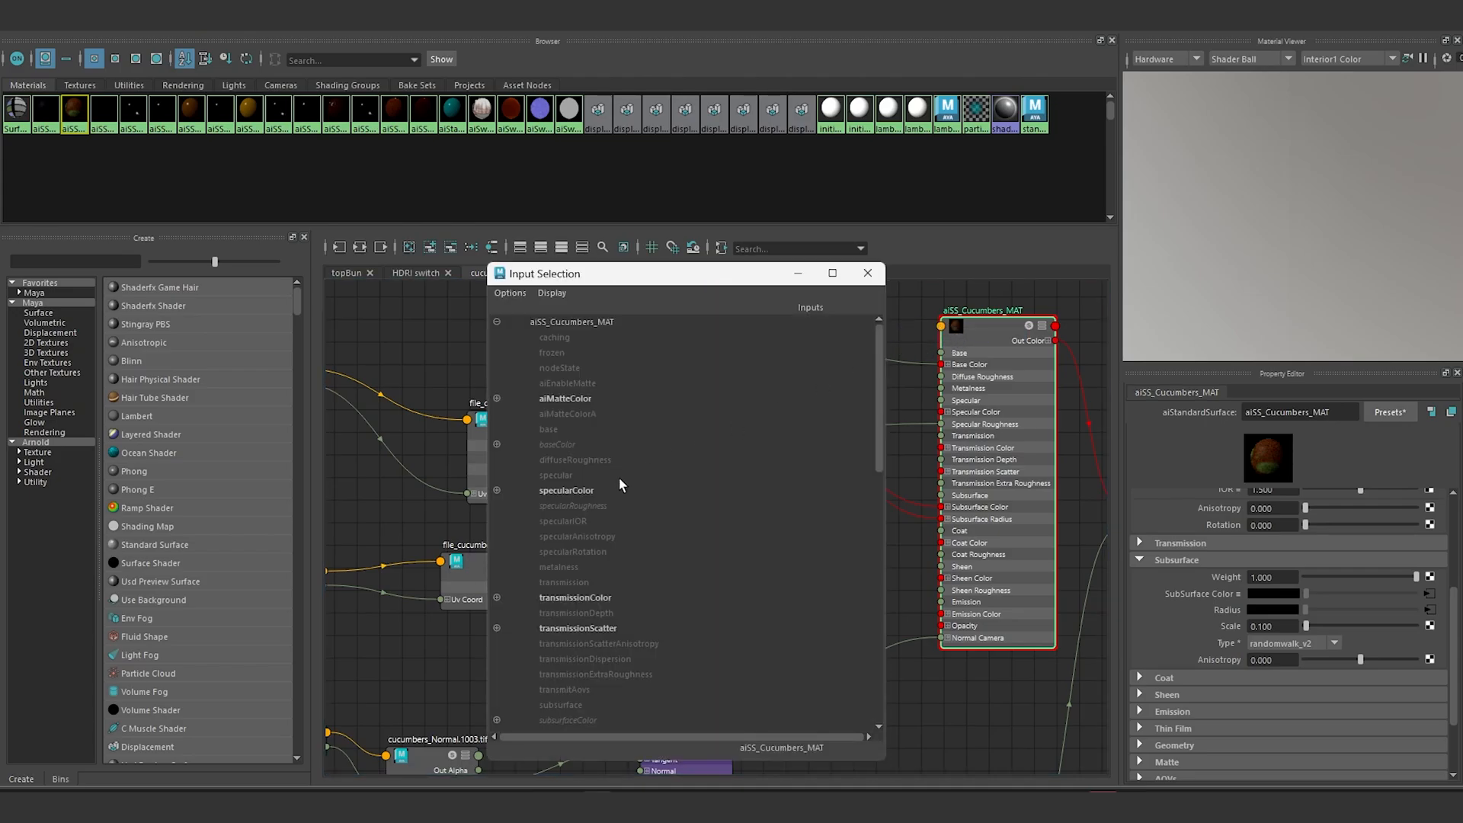
scroll(563, 519, "down", 12)
scroll(564, 519, "up", 12)
left_click(866, 273)
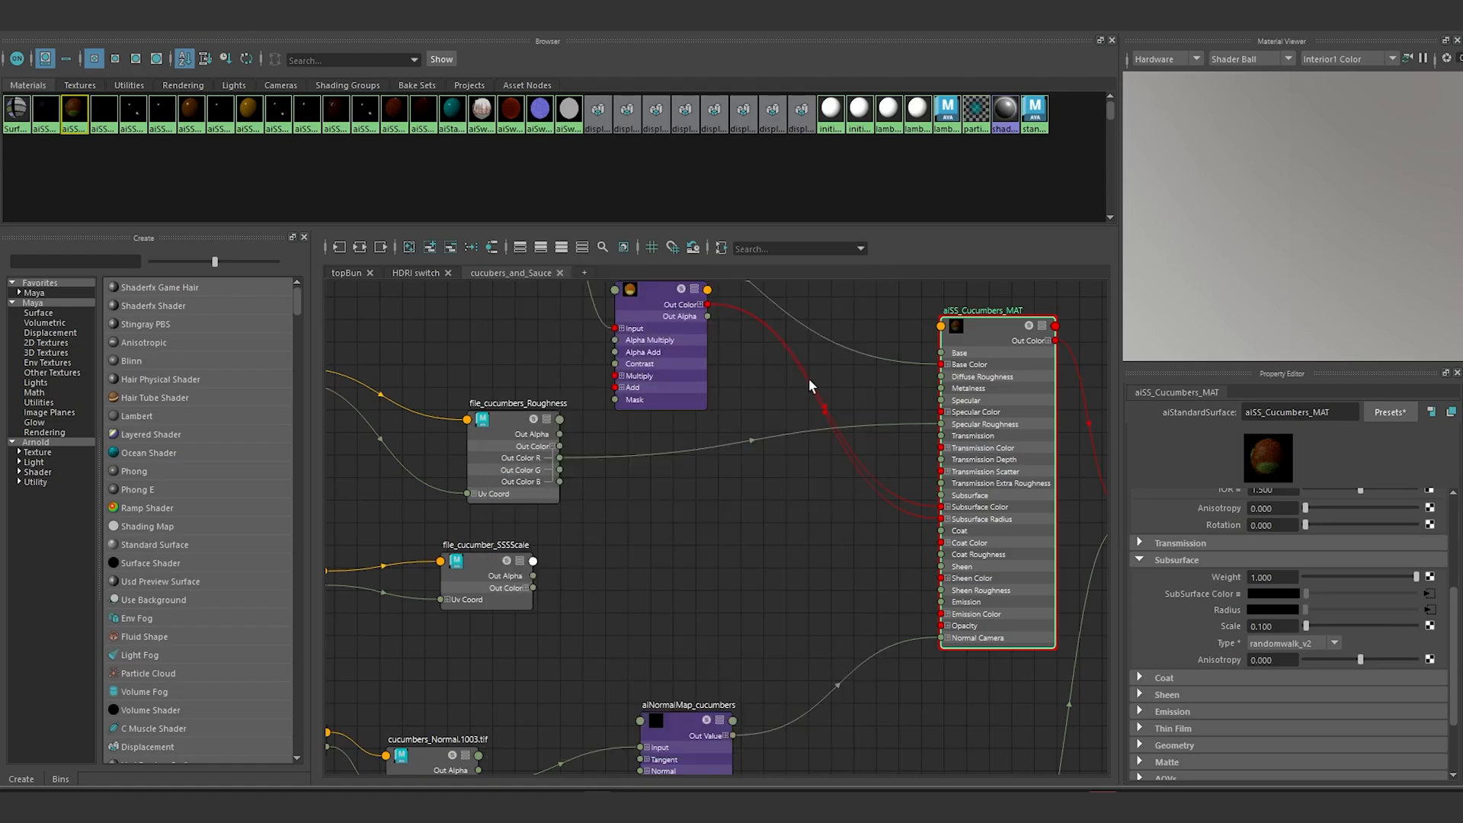
Step: Expand Out Color of file_cucumber_SSSScale and connect its red channel to subsurfaceScale on aiSS_Cucumbers_MAT
left_click(520, 588)
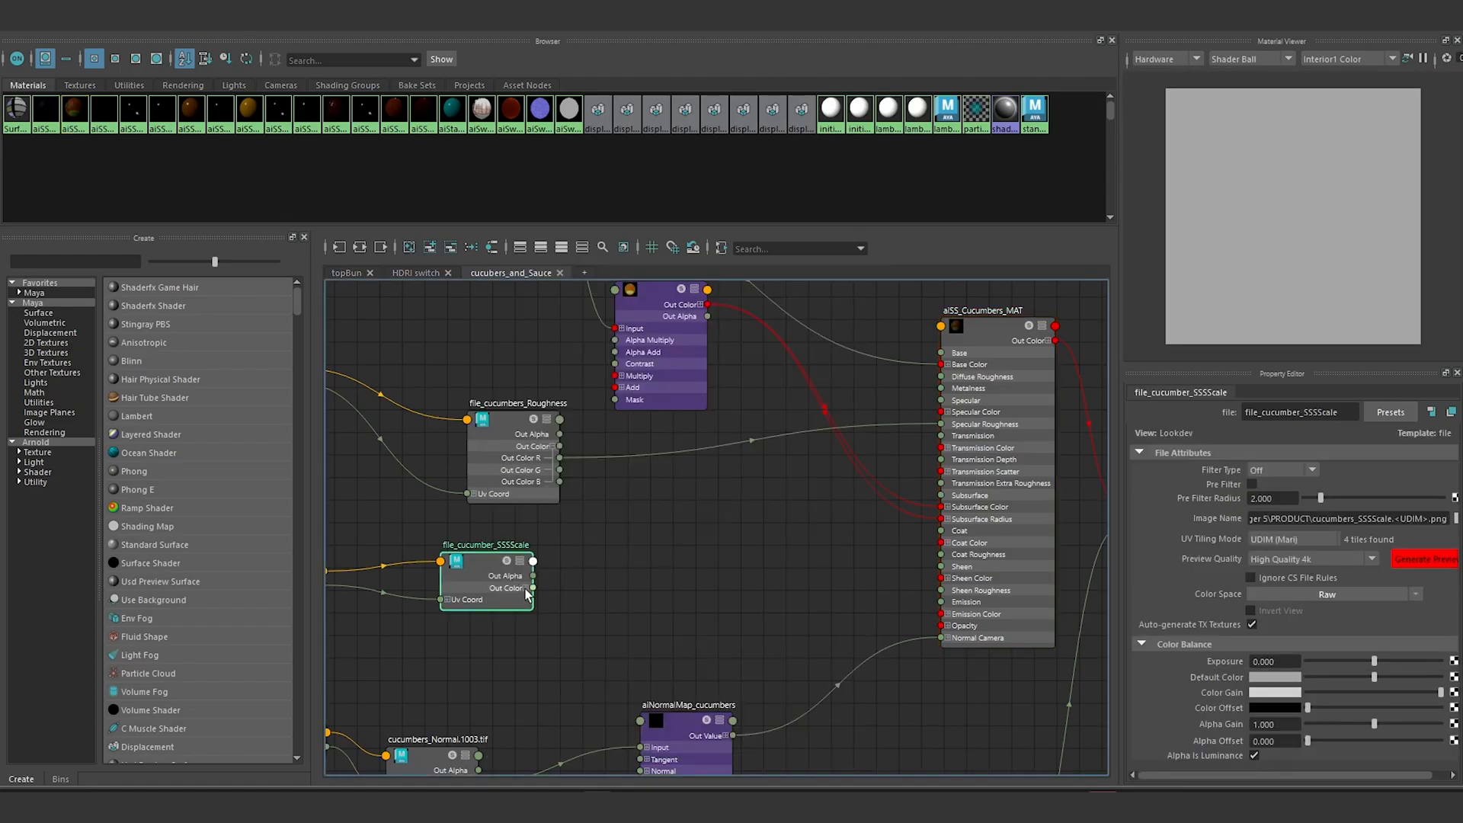
left_click(526, 587)
left_click_drag(534, 600, 941, 326)
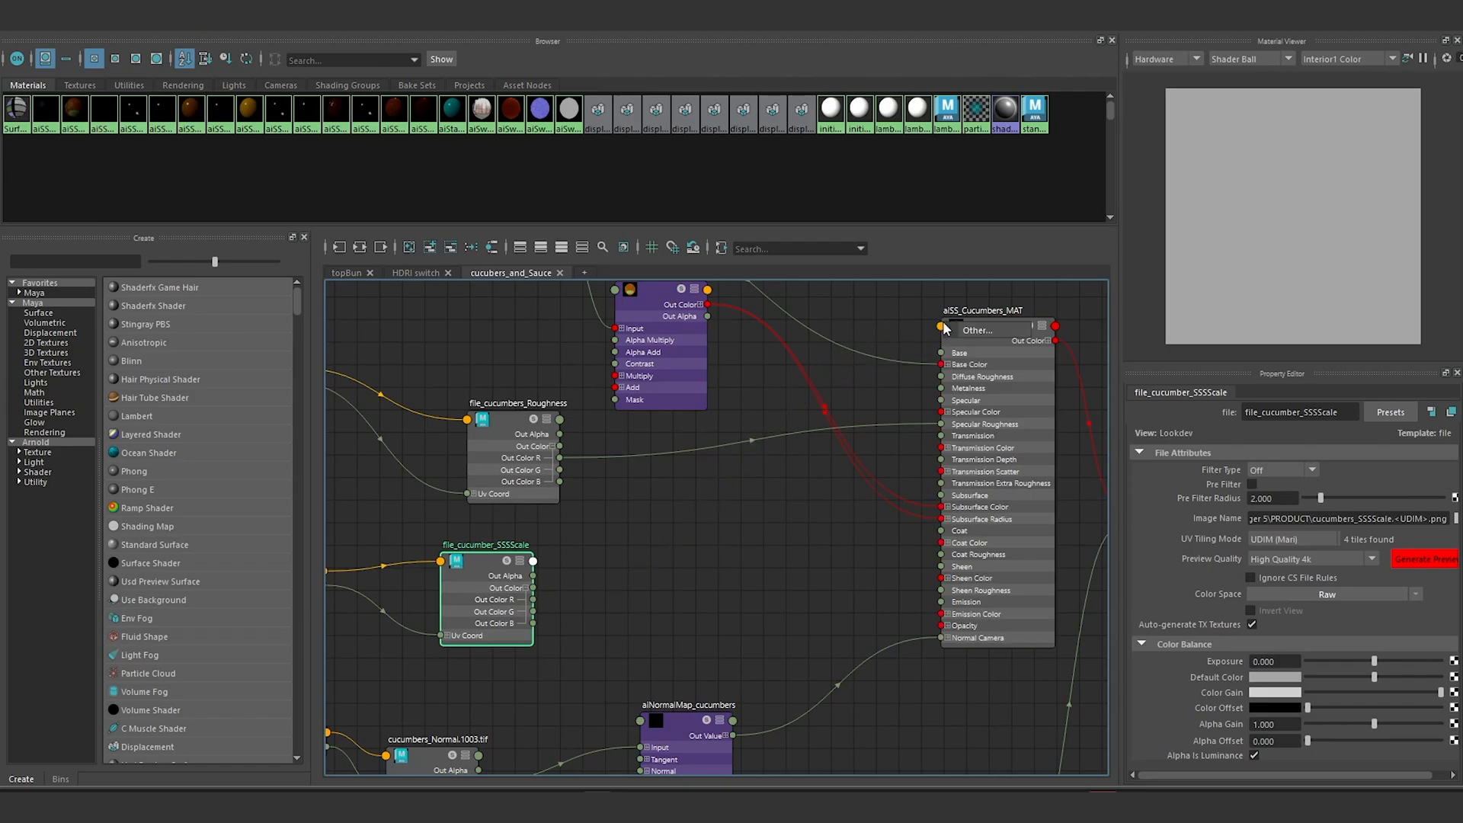
left_click(977, 330)
scroll(578, 492, "down", 5)
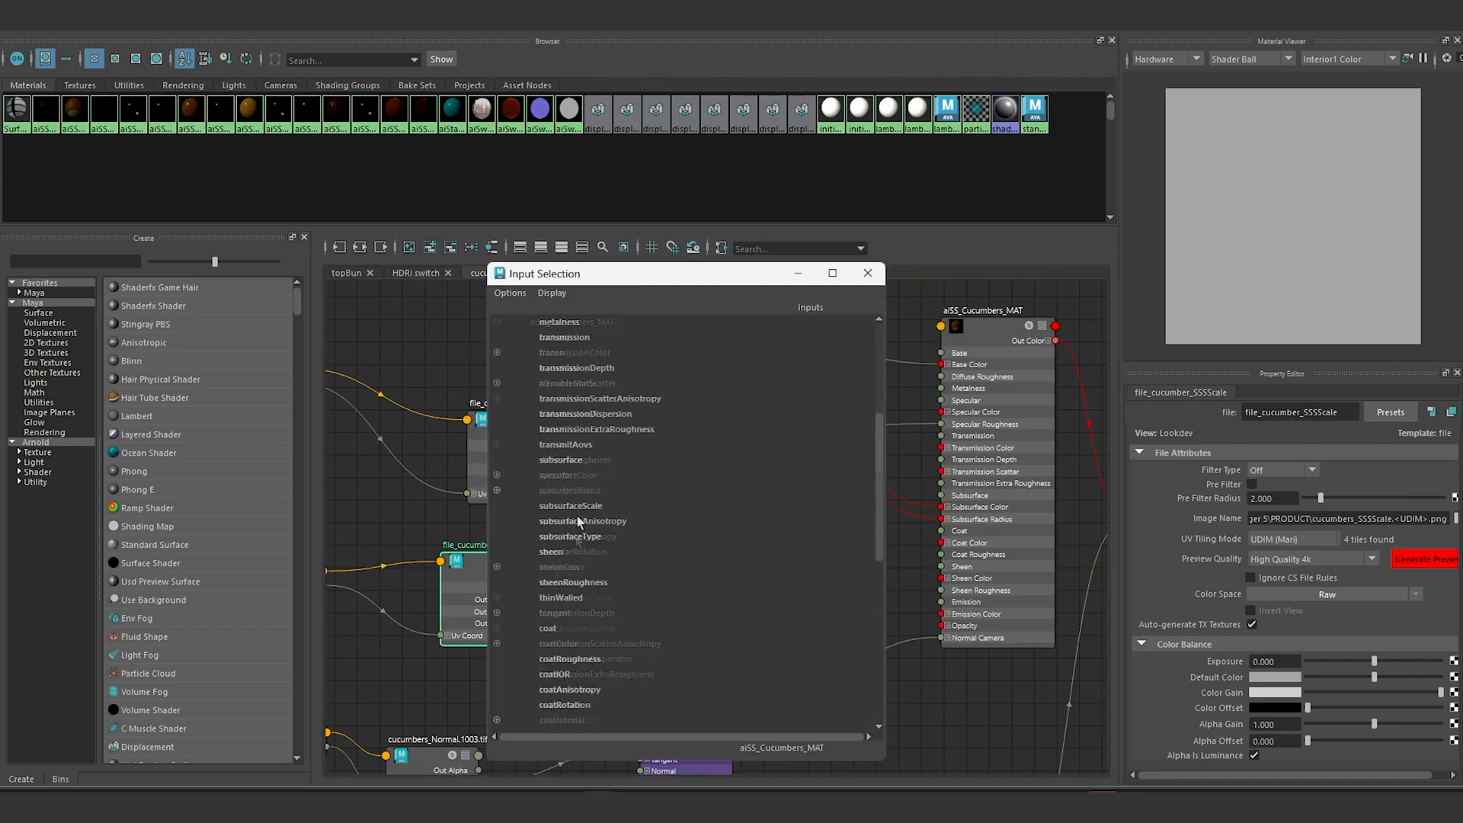
left_click(591, 507)
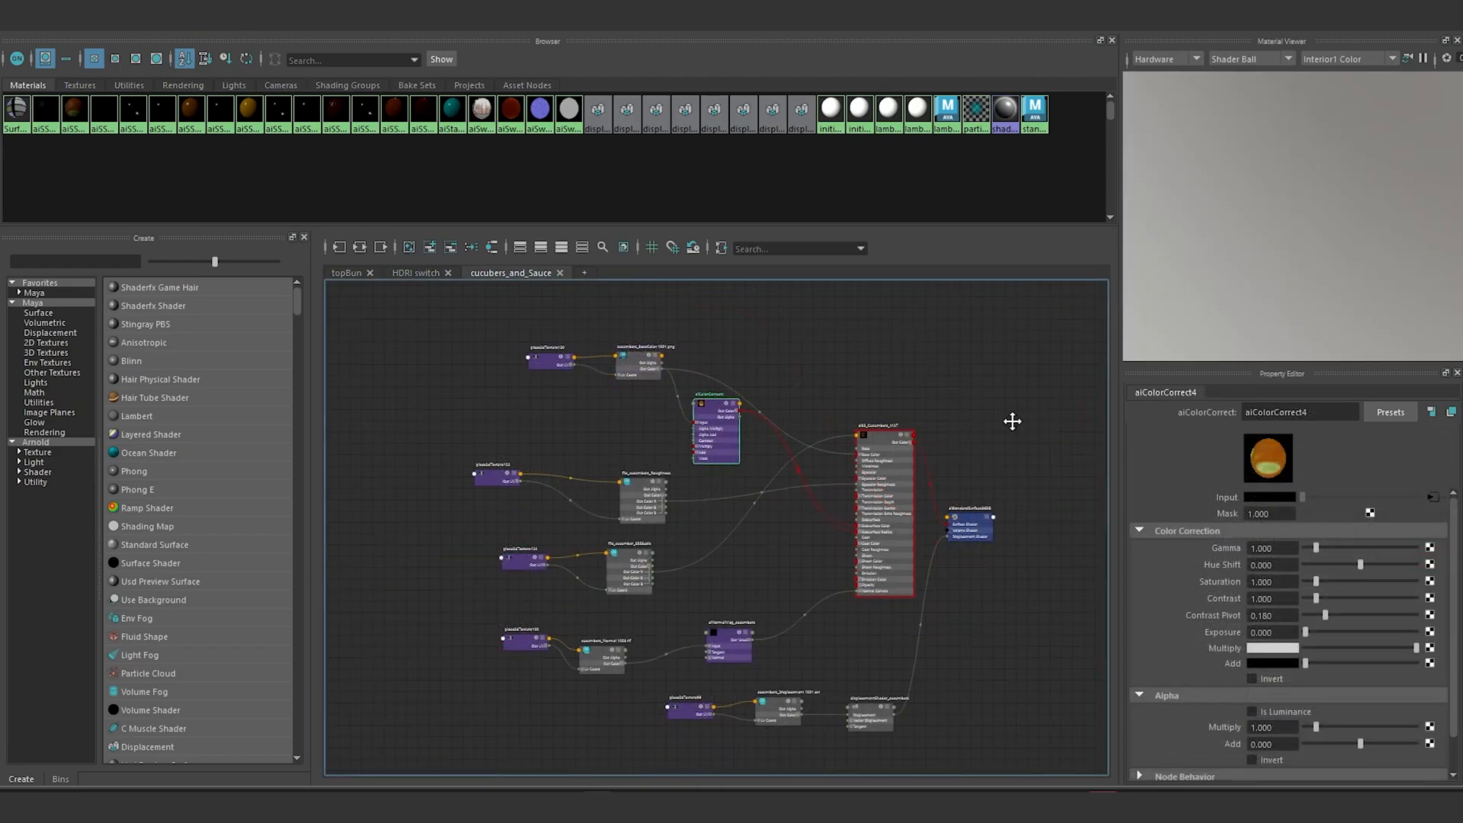
Step: Add a file texture node below the top sauce roughness node and name it file1_topSauce_SSSScale
middle_click_drag(868, 399, 428, 356, "alt")
scroll(731, 450, "up", 2)
middle_click_drag(962, 413, 817, 491, "alt")
key("Tab")
type("f")
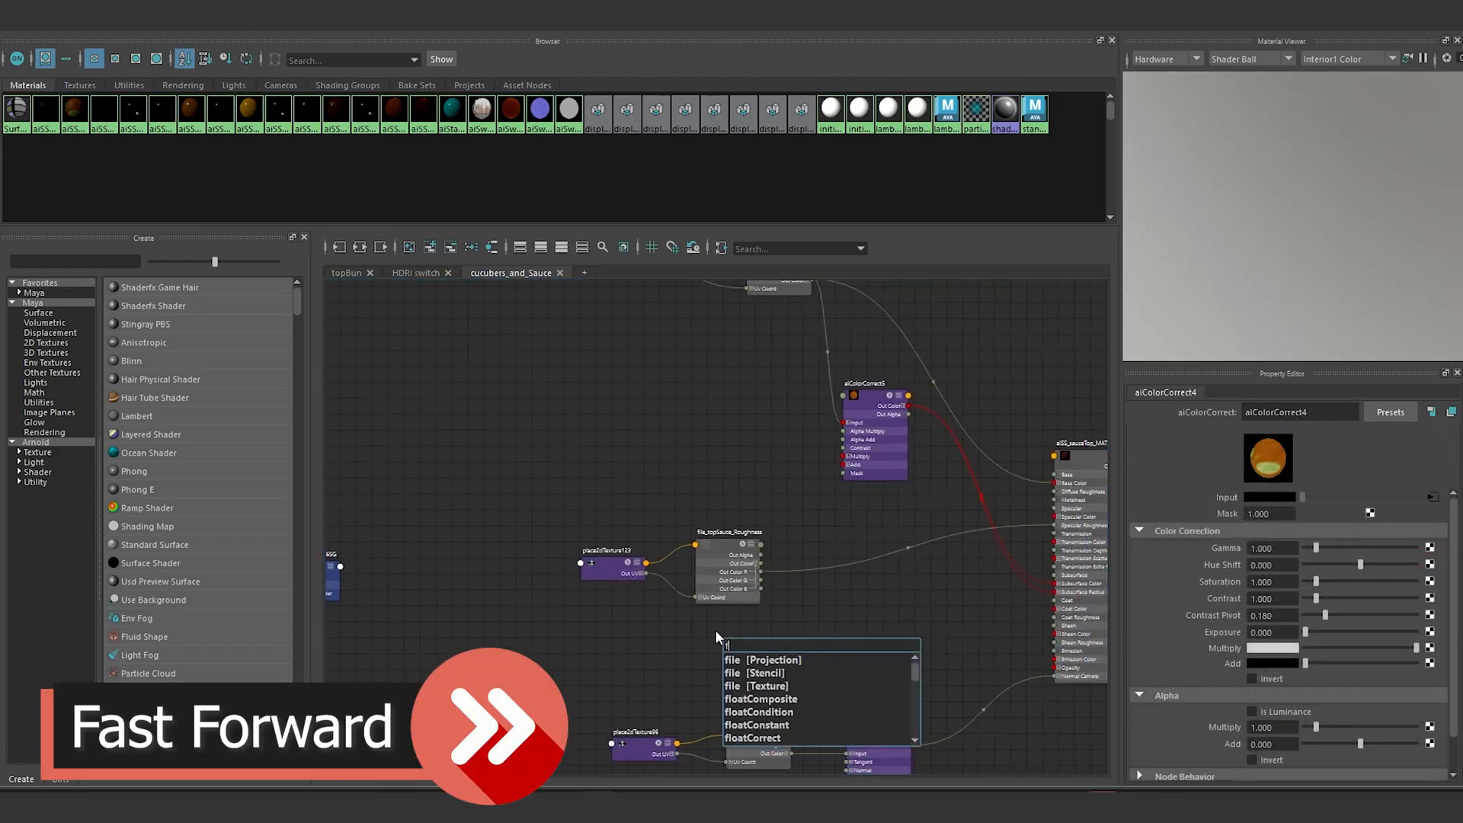
left_click(754, 692)
left_click(1280, 411)
type("topSauce SSS Sca")
type("le")
key("Return")
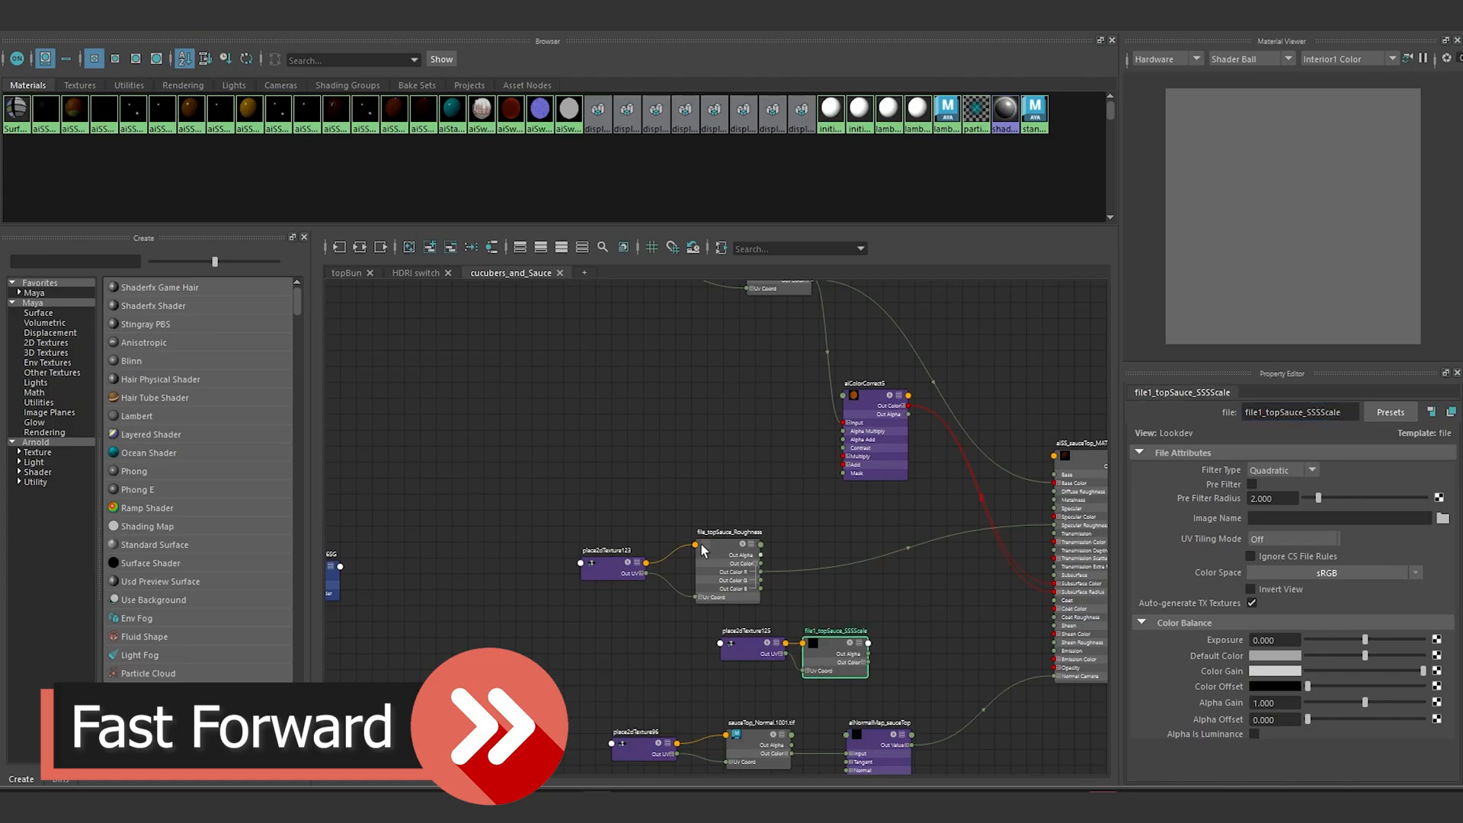
Step: Load topSauce_SSSScale.1001.png into file1_topSauce_SSSScale, with filter type Off
left_click(1441, 519)
scroll(431, 441, "down", 20)
left_click(381, 601)
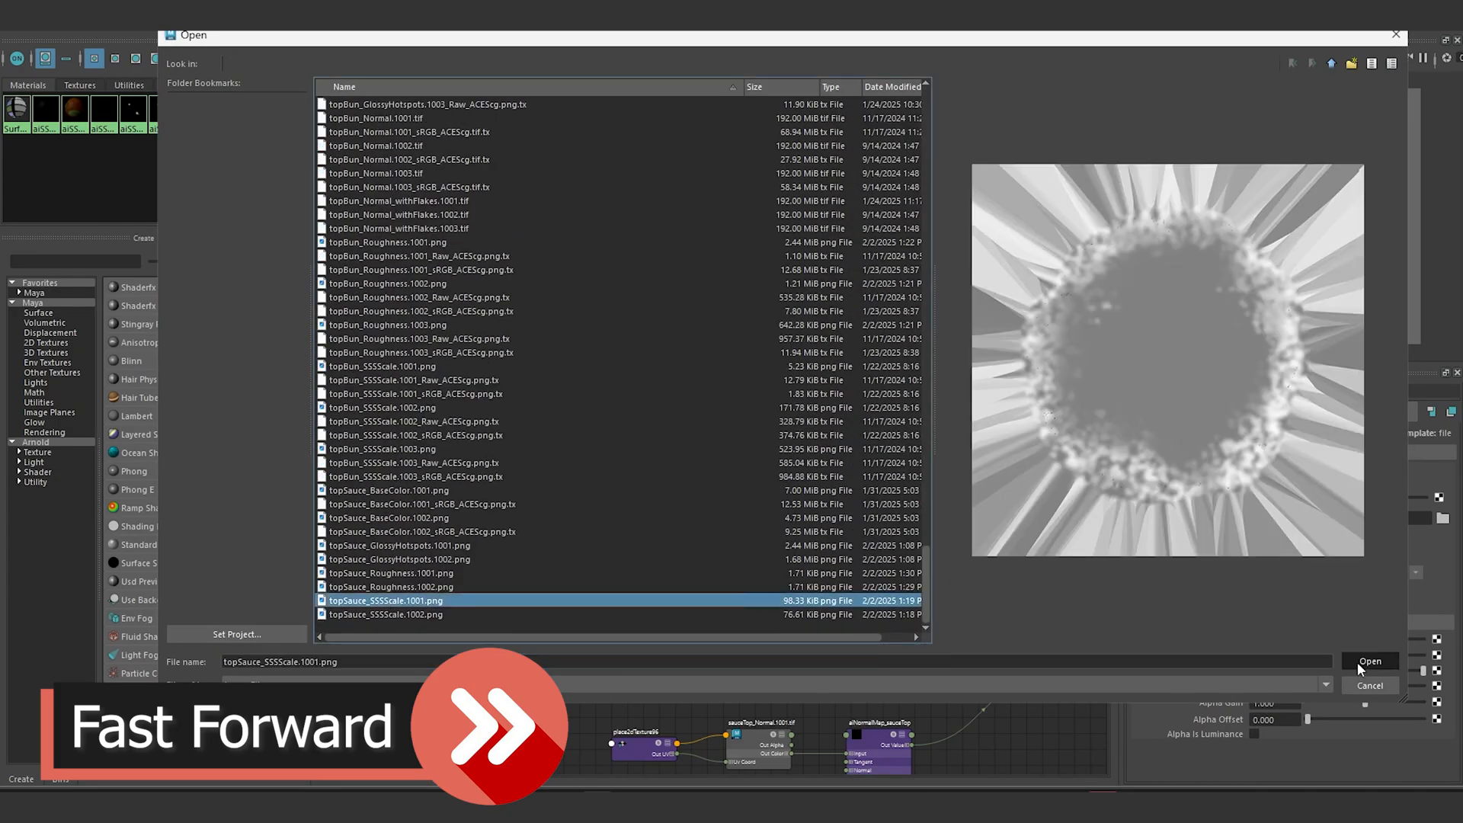
left_click(1366, 661)
Step: Connect file1_topSauce_SSSScale to subsurfaceScale on aiSS_sauceTop_MAT
left_click_drag(804, 648, 1058, 459)
scroll(601, 528, "down", 10)
scroll(594, 521, "up", 5)
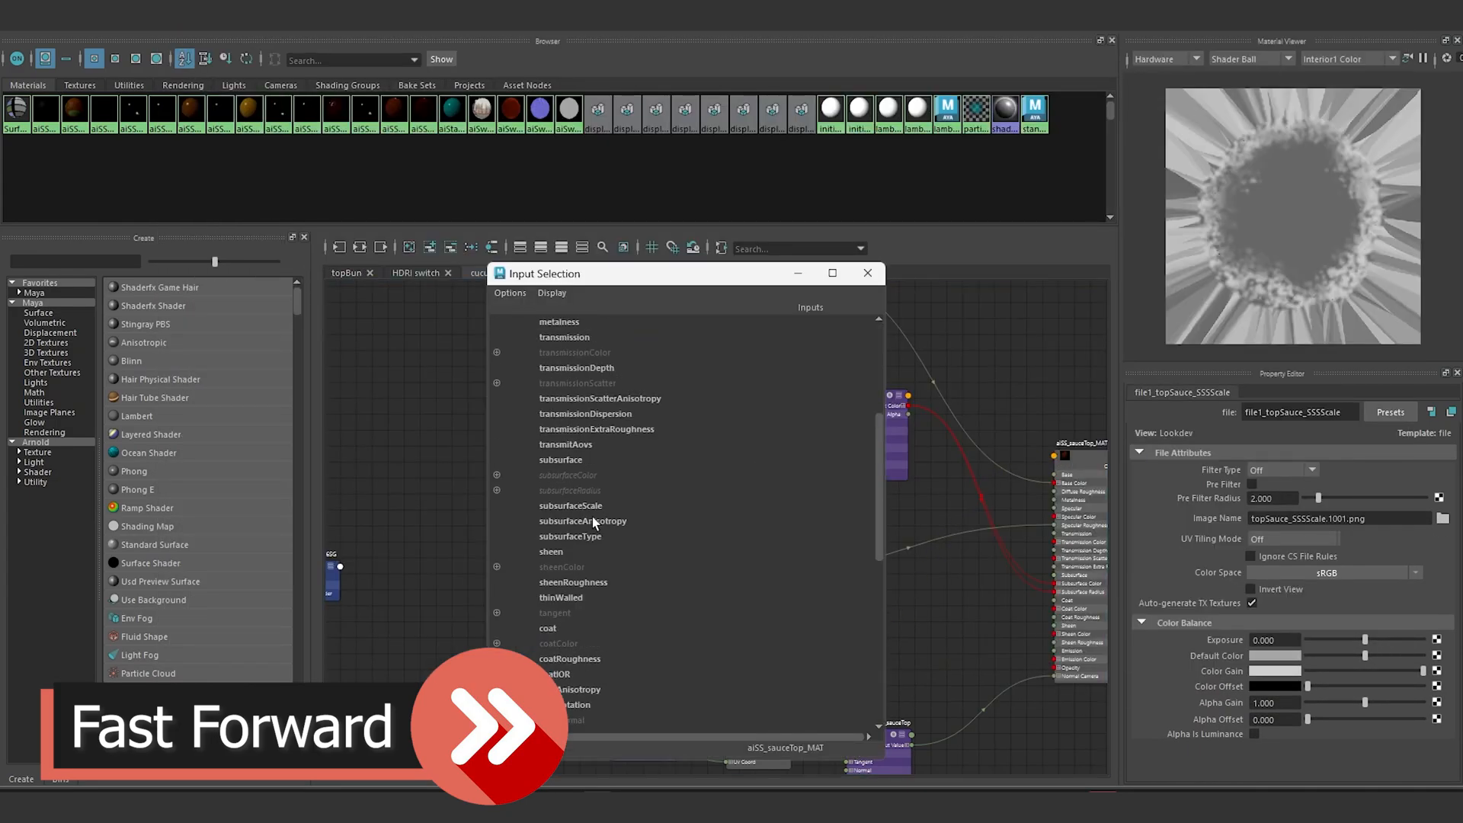
left_click(592, 517)
Step: Move file_cucumber_SSSScale and its placement node up to the free space above aiSS_Cucumbers_MAT
middle_click_drag(550, 486, 460, 480, "alt")
scroll(609, 404, "down", 3)
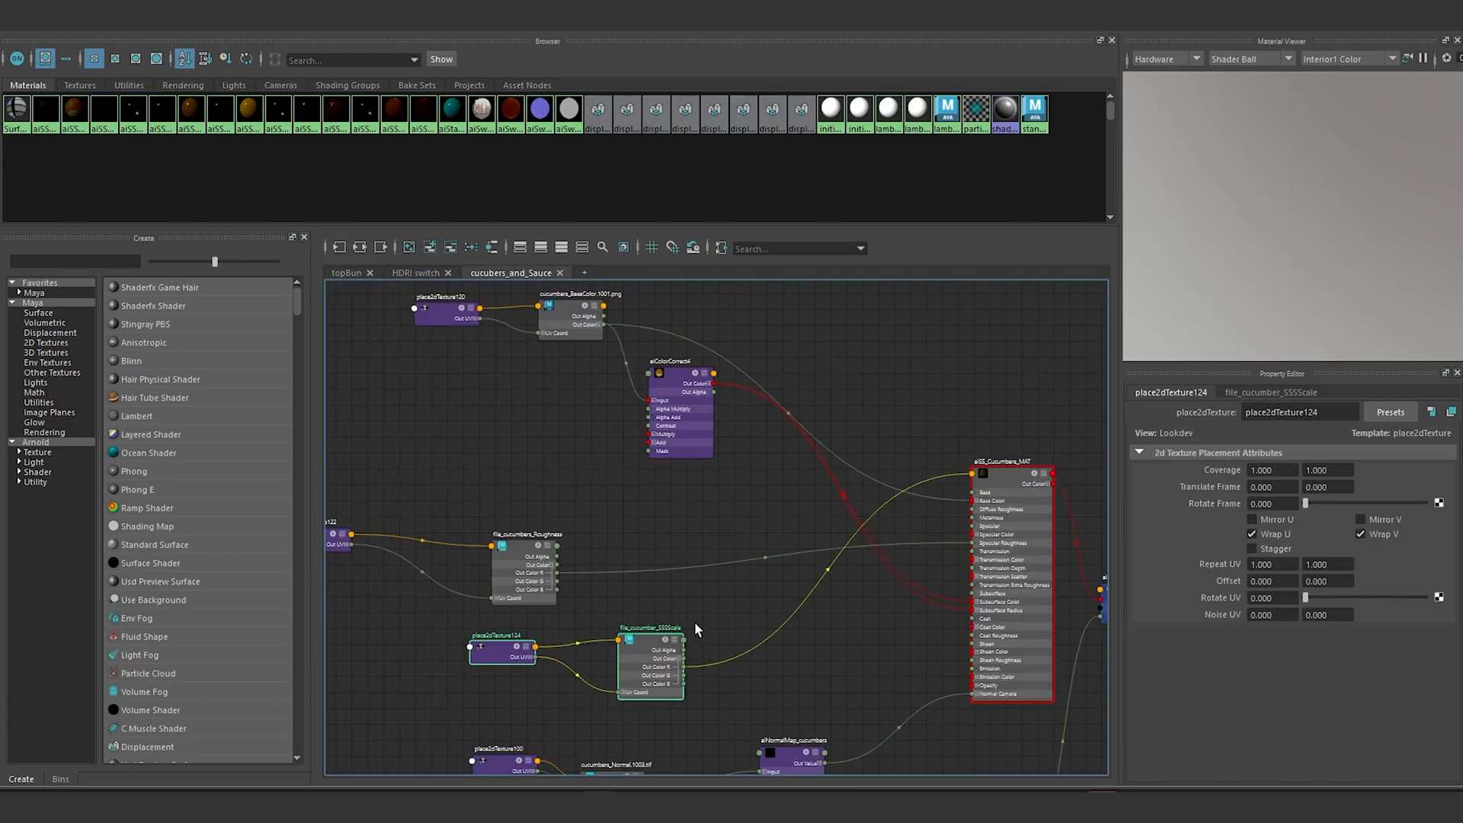
middle_click_drag(694, 584, 696, 561, "alt")
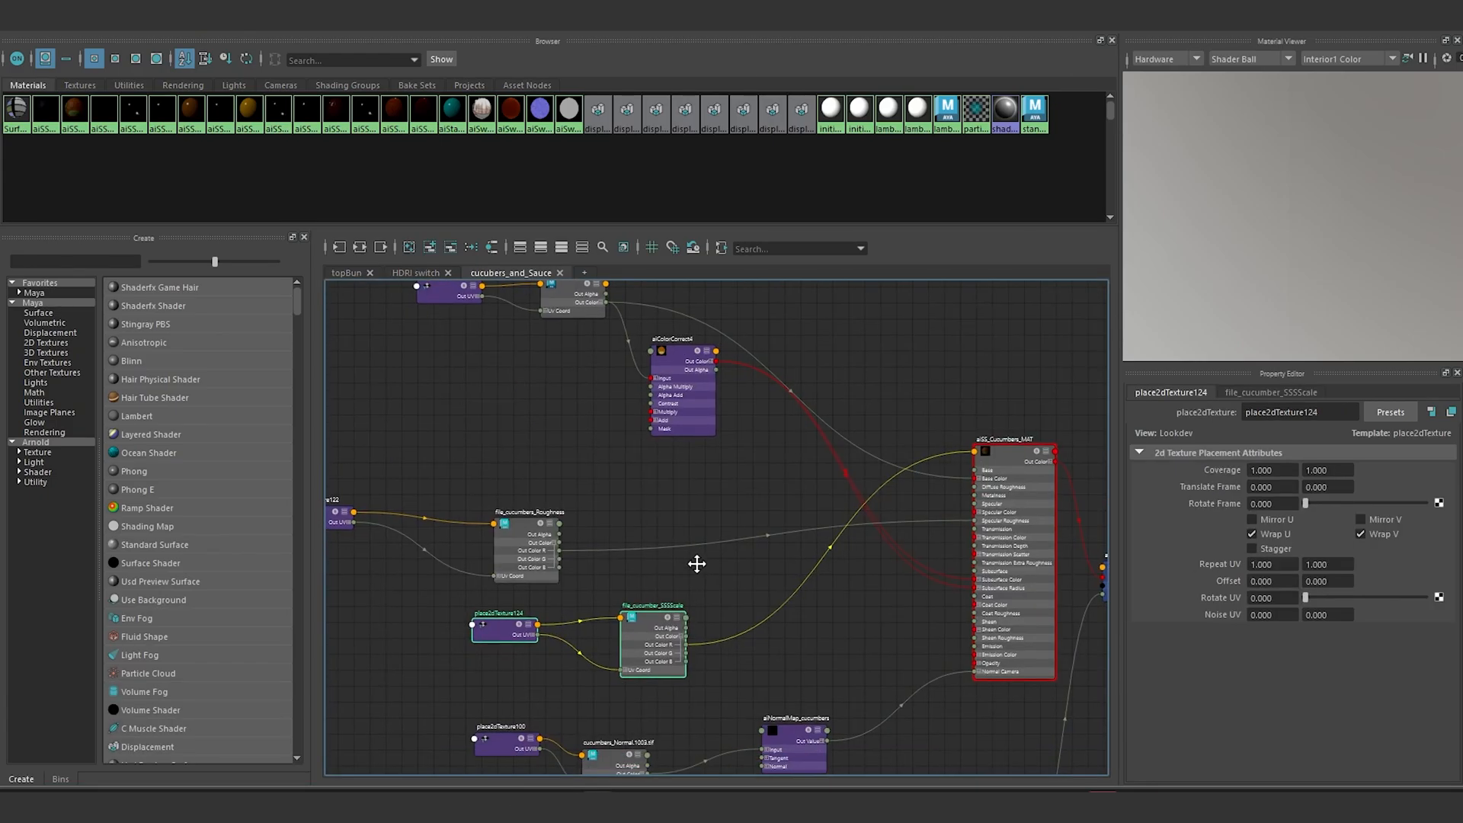
left_click_drag(658, 647, 853, 344)
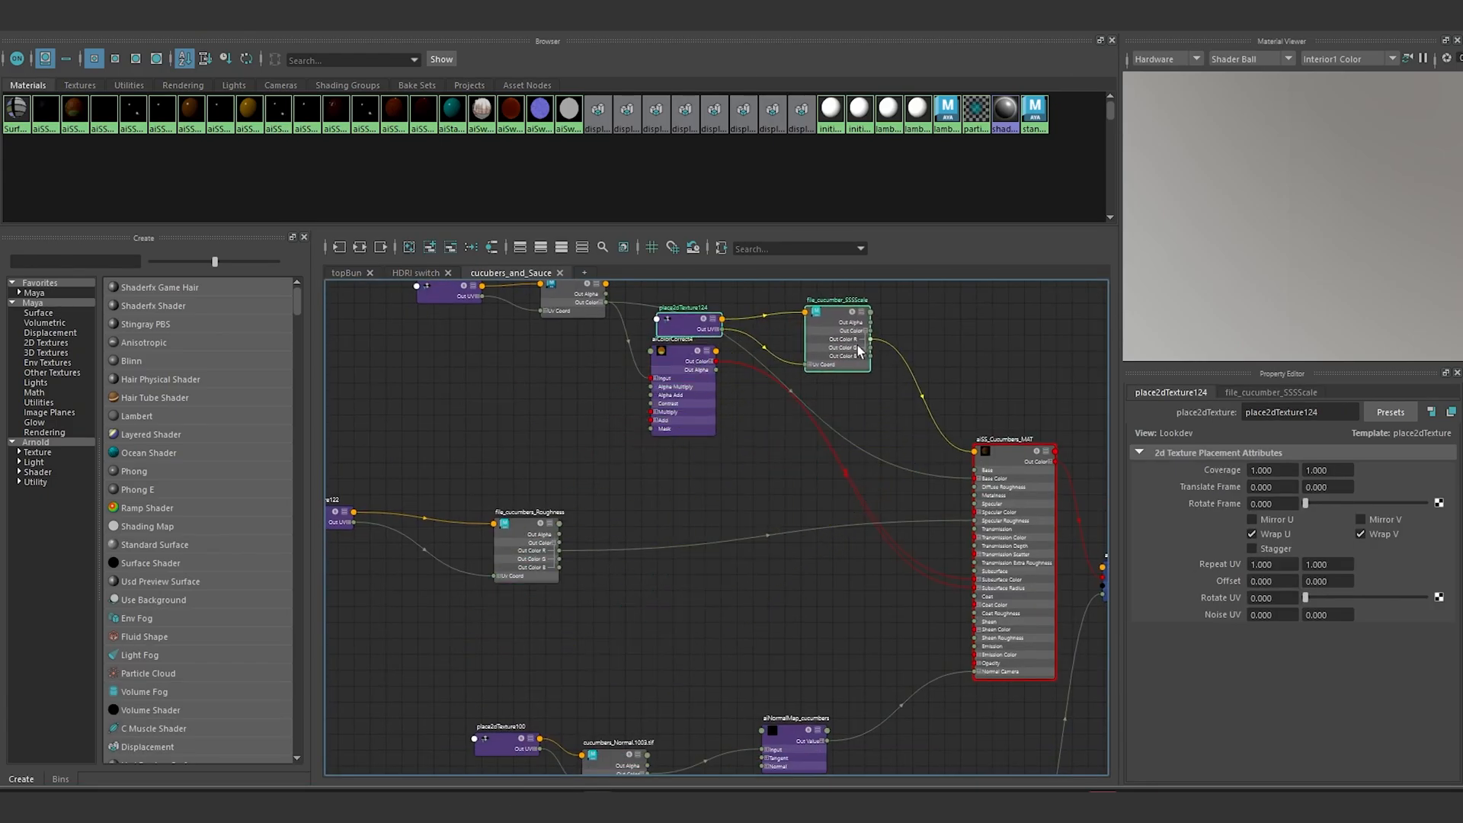
Step: Move file1_topSauce_SSSScale and its placement node up to the free space at the top of the sauce network
scroll(857, 358, "up", 2)
middle_click_drag(857, 364, 698, 517, "alt")
middle_click_drag(670, 456, 721, 380, "alt")
scroll(828, 472, "down", 5)
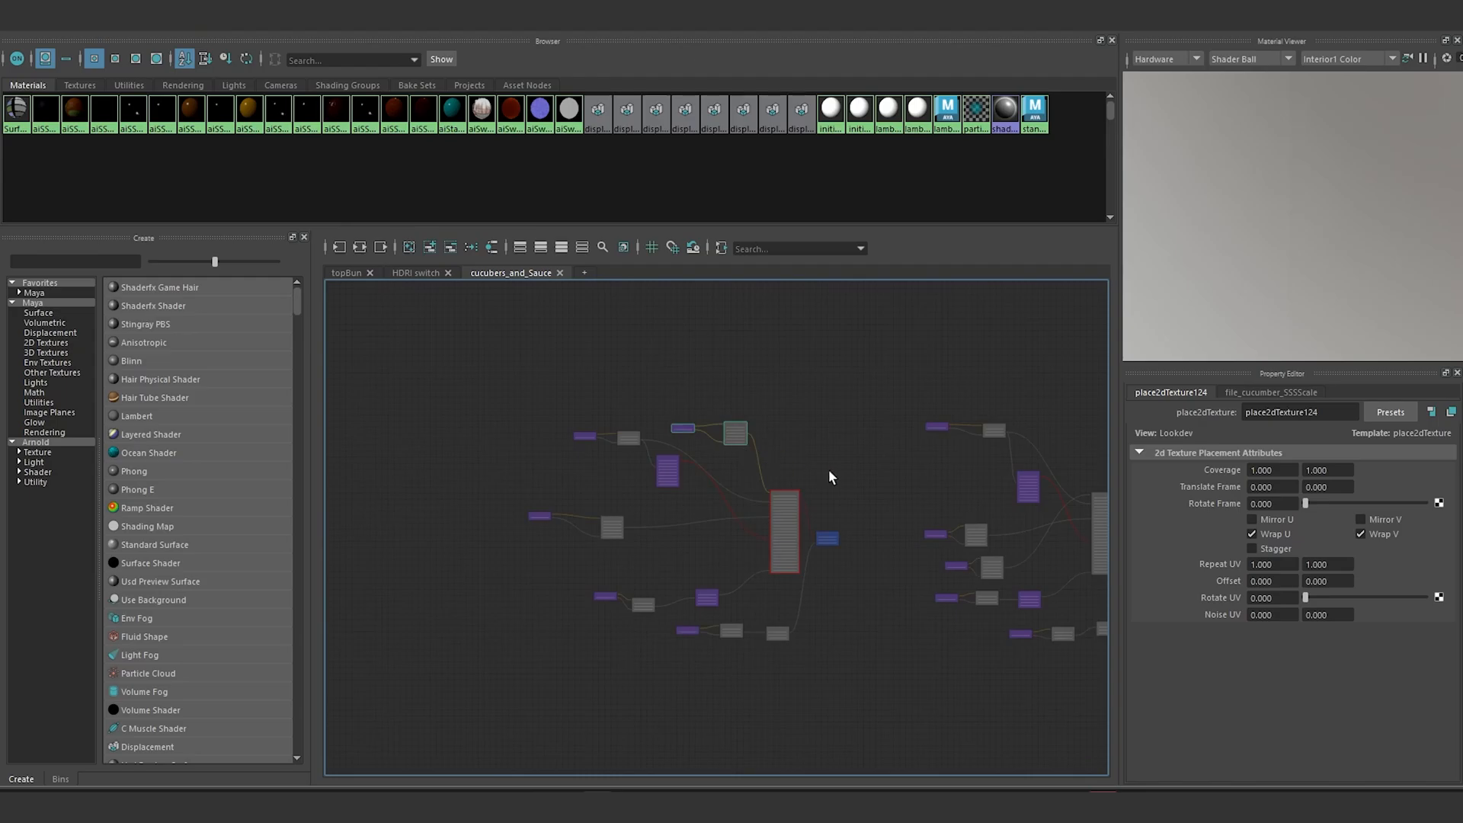
scroll(792, 477, "up", 3)
left_click_drag(741, 616, 863, 649)
left_click_drag(857, 632, 997, 308)
Step: Shift file_cucumbers_Roughness and its placement node downward in the cucumber network to free space above them
middle_click_drag(603, 532, 1011, 521, "alt")
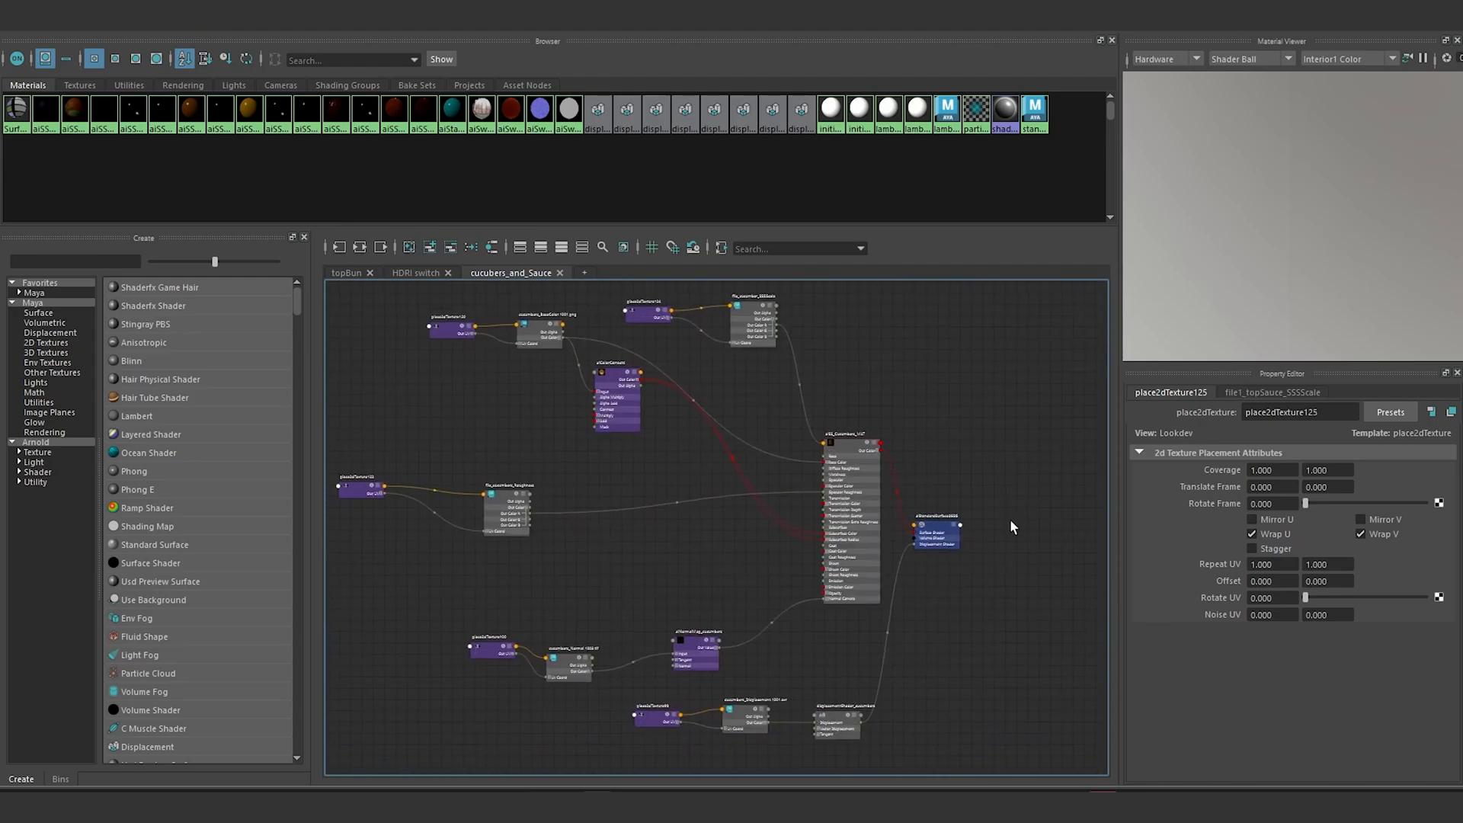
scroll(620, 541, "up", 2)
middle_click_drag(614, 537, 812, 587, "alt")
scroll(810, 629, "down", 2)
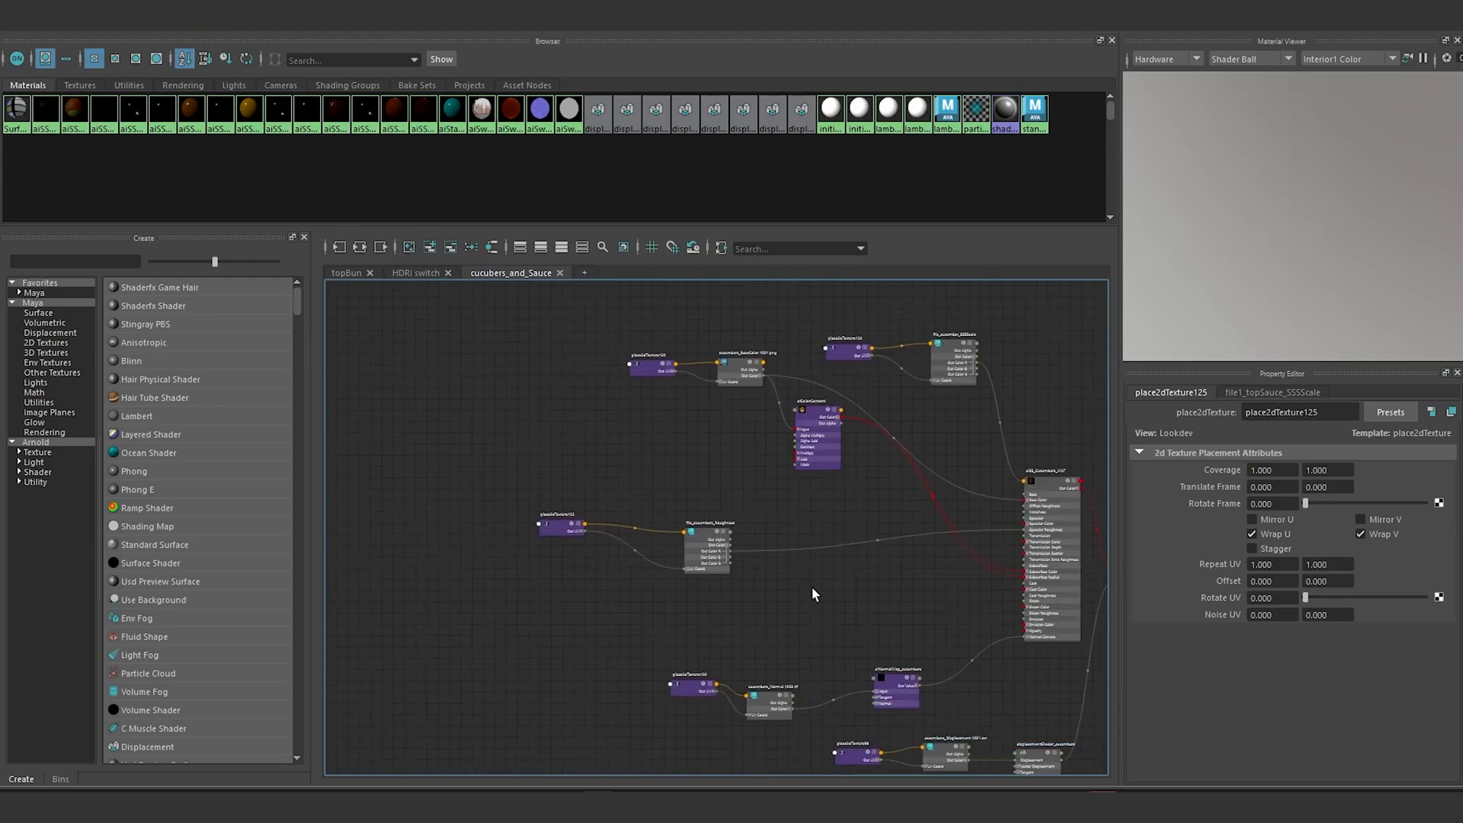
scroll(812, 587, "up", 2)
left_click_drag(457, 505, 458, 573)
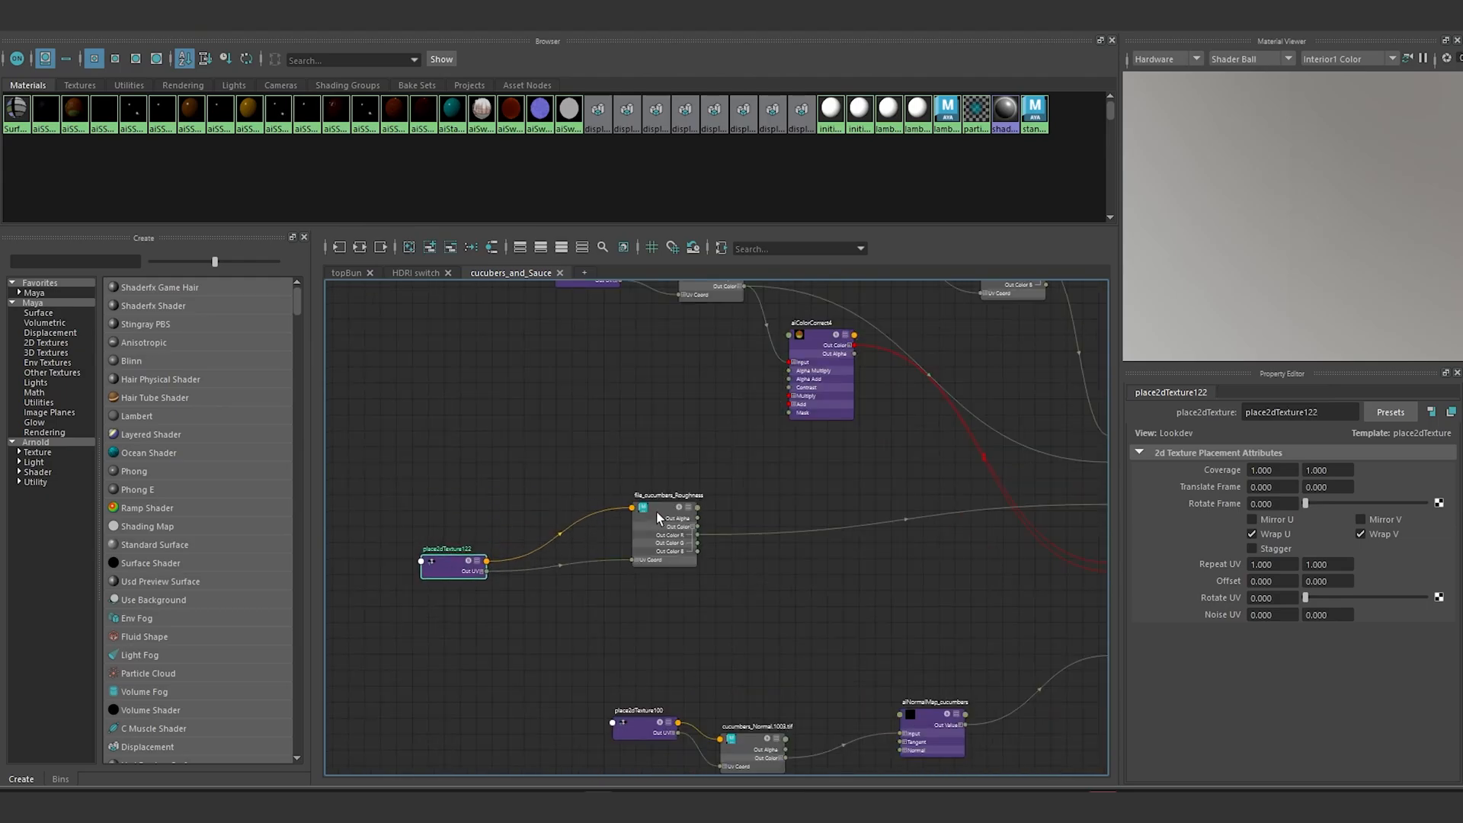
left_click_drag(653, 524, 638, 567)
Step: Add a file texture node and arrange it with its placement node directly above file_cucumbers_Roughness
left_click(630, 471)
key("Tab")
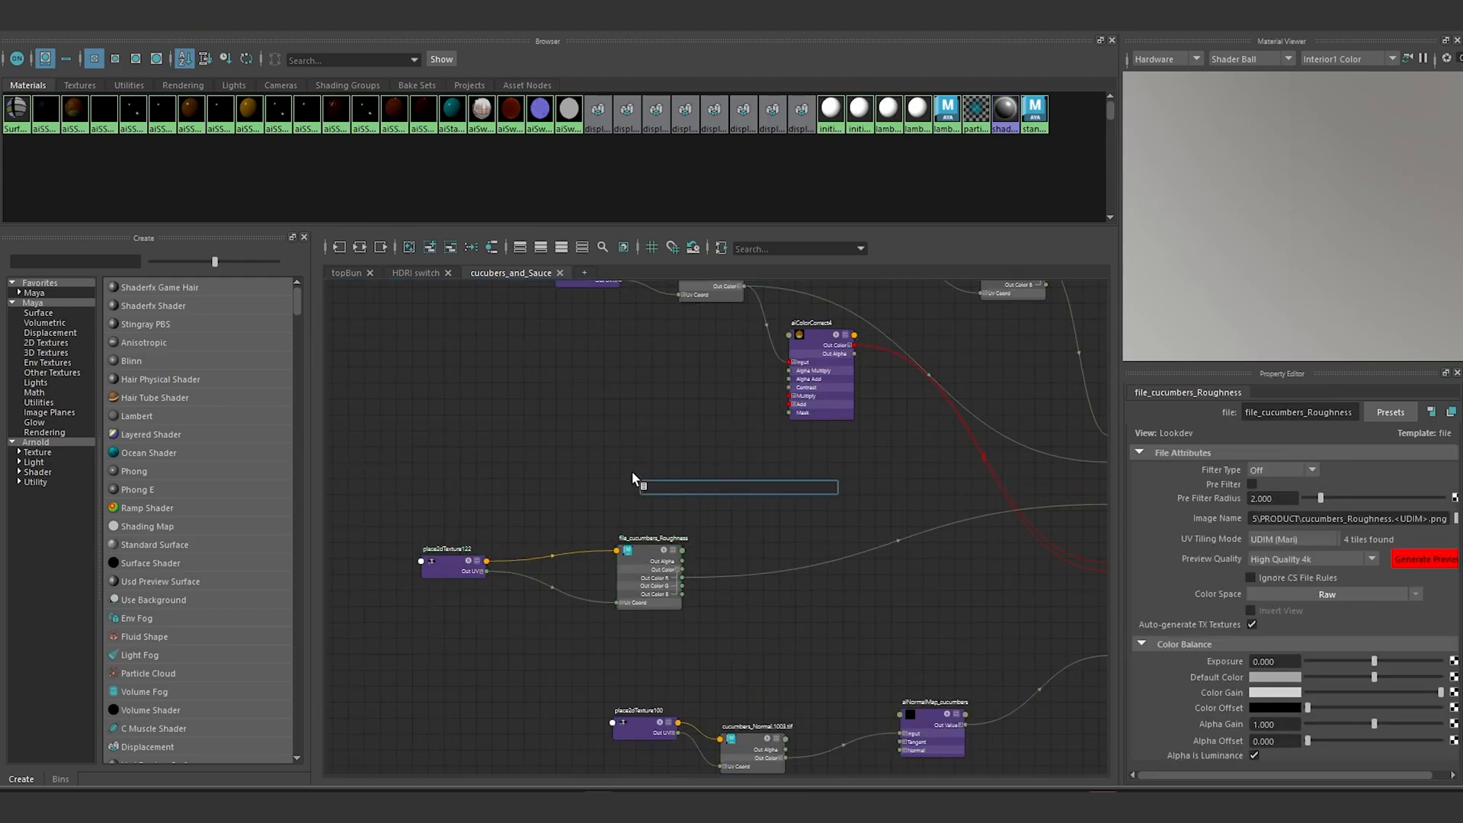
type("file")
key("Down")
key("Down")
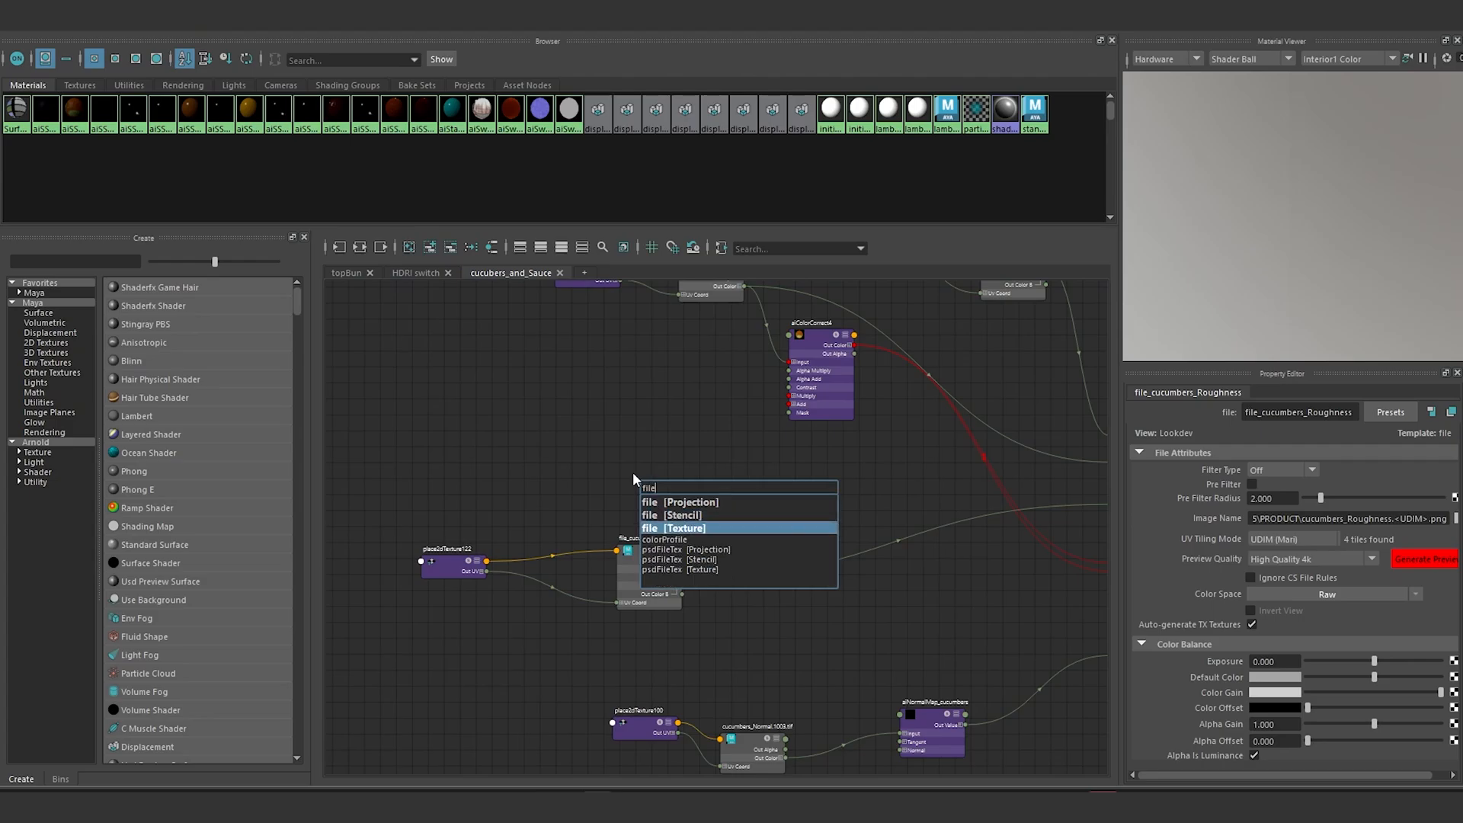
key("Return")
left_click_drag(672, 497, 517, 499)
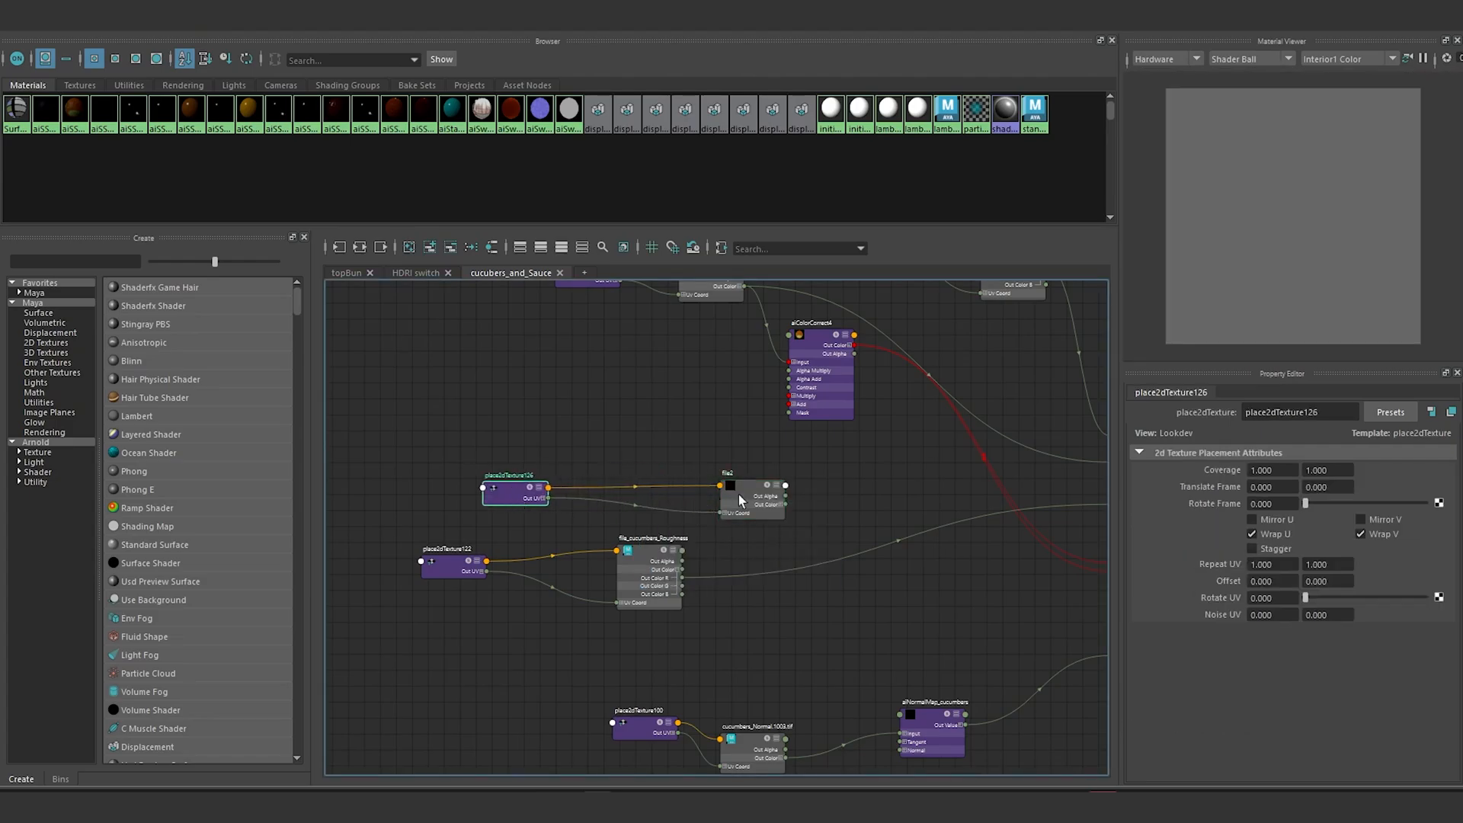
left_click_drag(748, 494, 649, 478)
Step: Rename the new file texture node file_cucumbers_glossyHotspots
left_click(1294, 411)
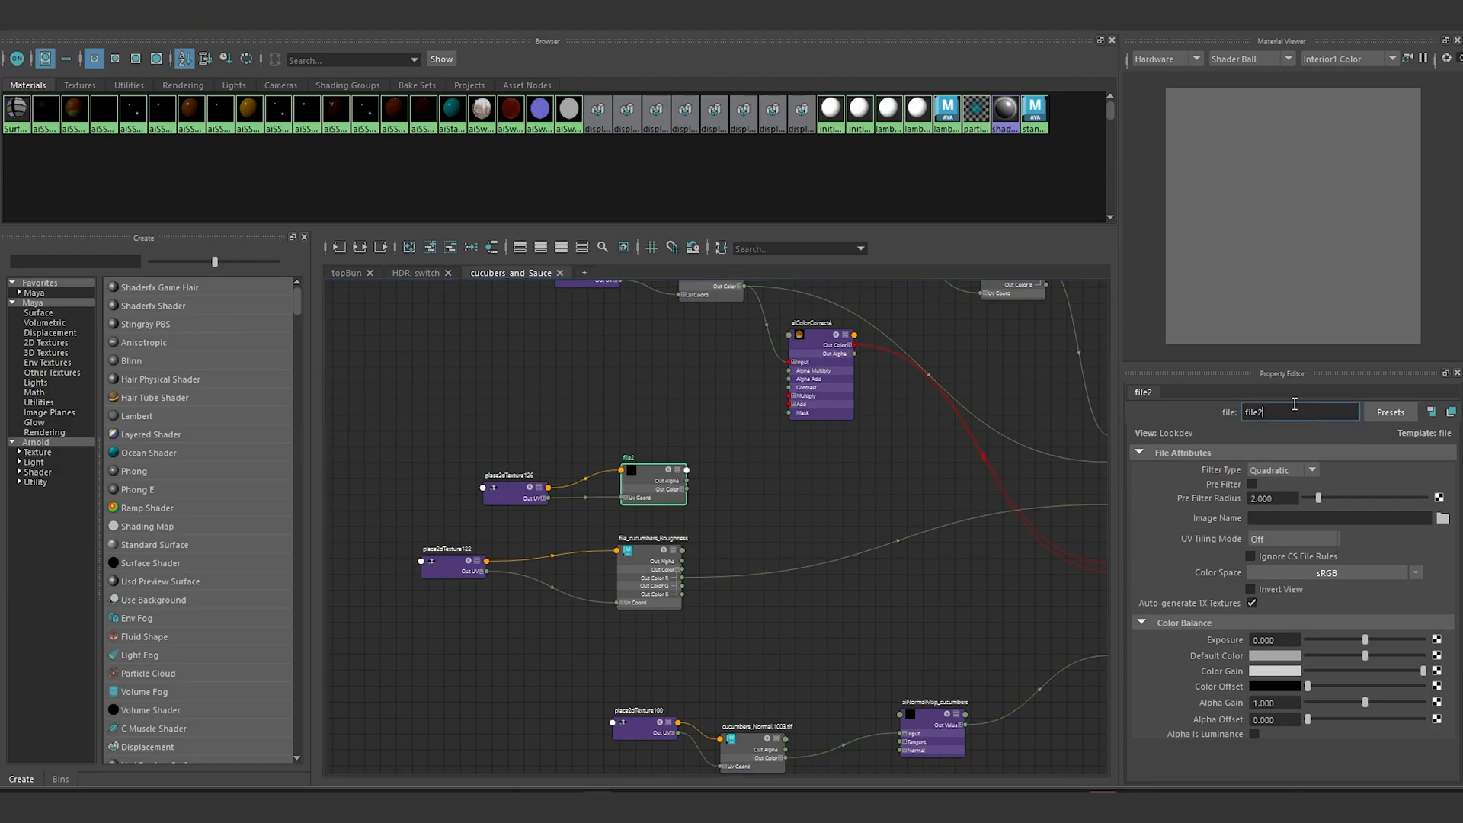
type("file ")
type("cucumbers g")
type("lossyHotspo")
type("ts")
key("Return")
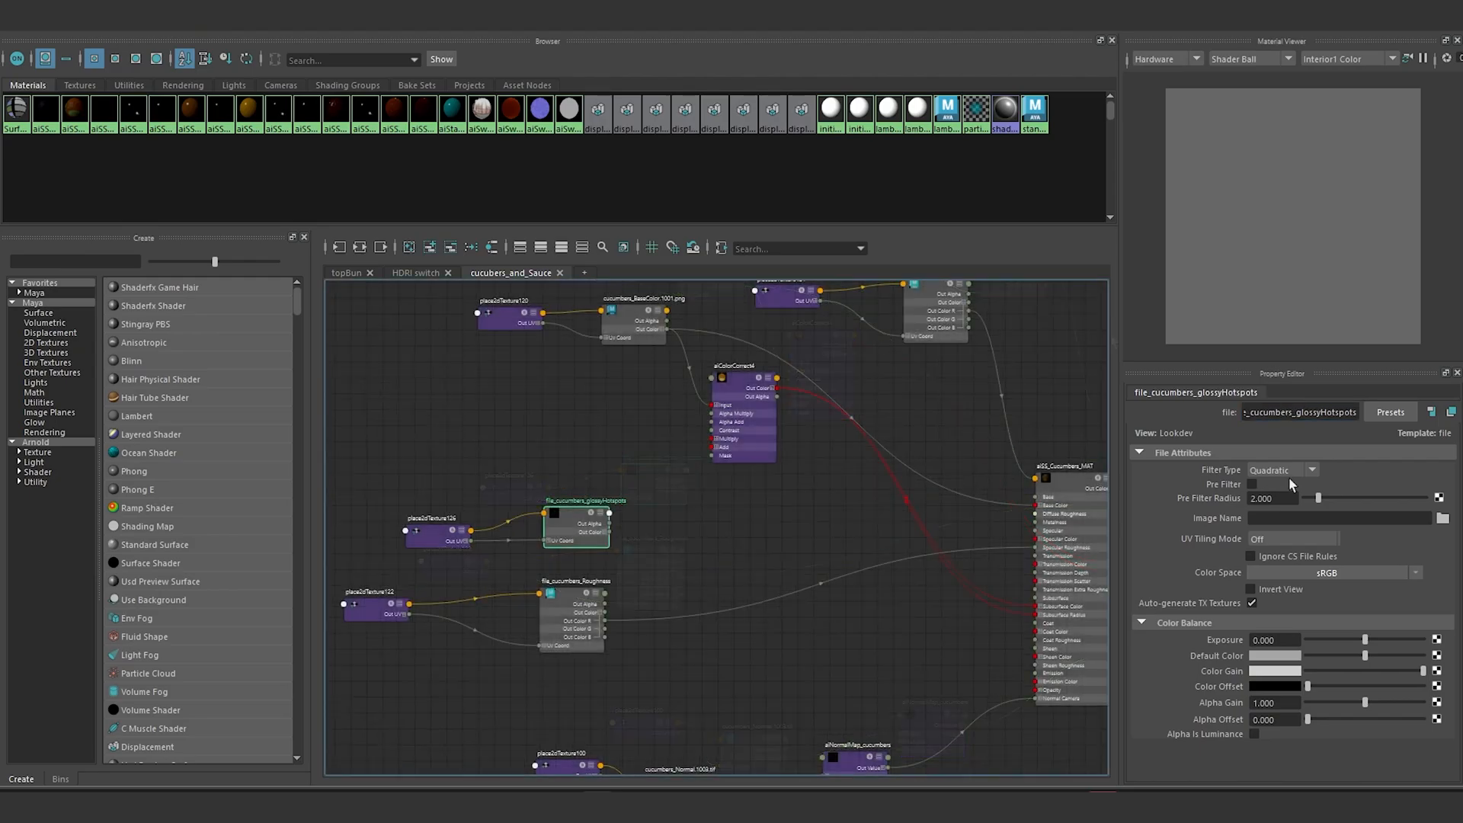
Step: Set the glossy hotspots node's filter type to Off and load cucumbers_GlossyHotspots.1001.png
left_click(1306, 469)
left_click(1286, 487)
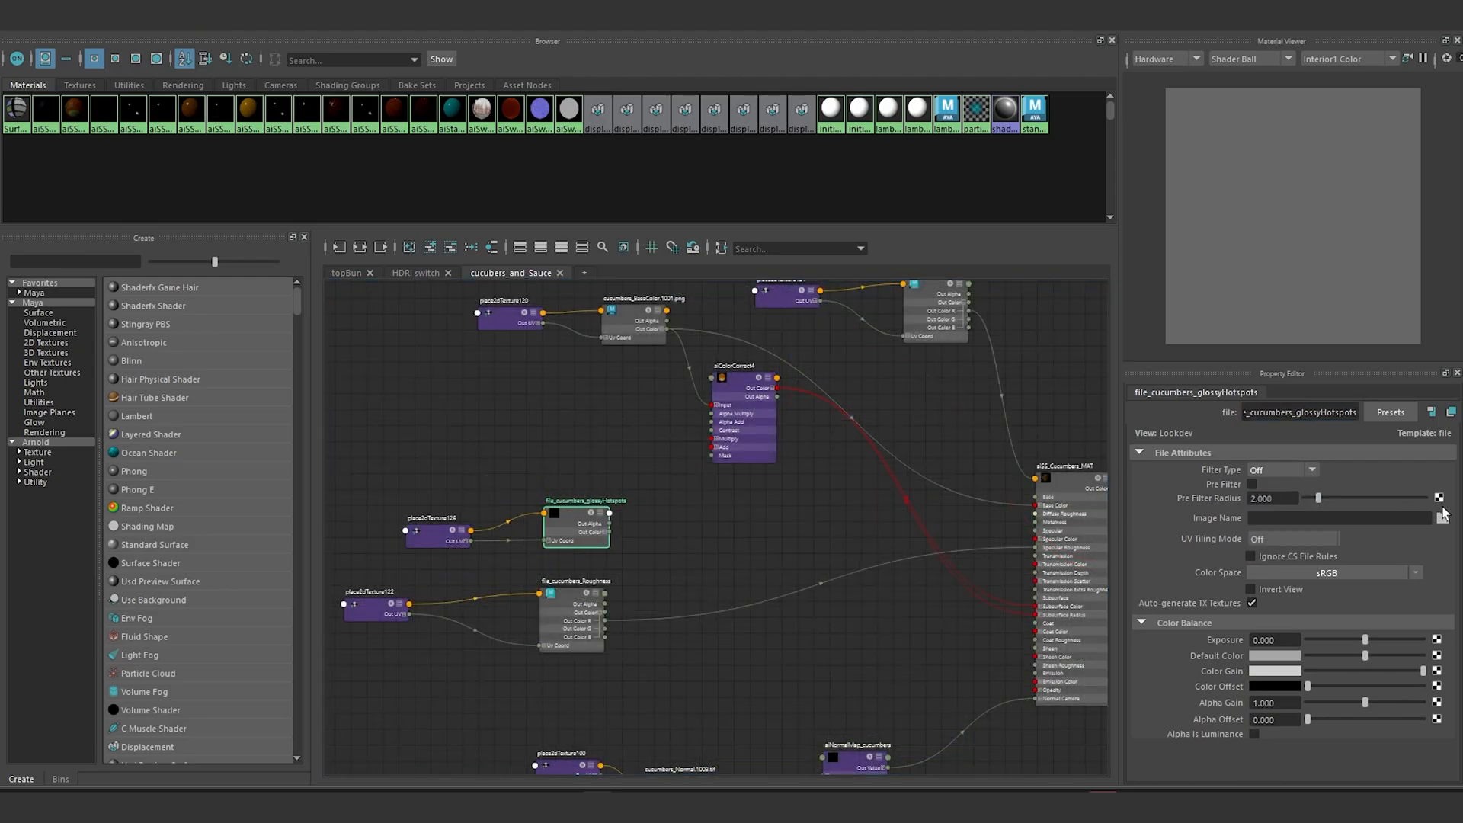
left_click(1442, 518)
scroll(427, 411, "down", 5)
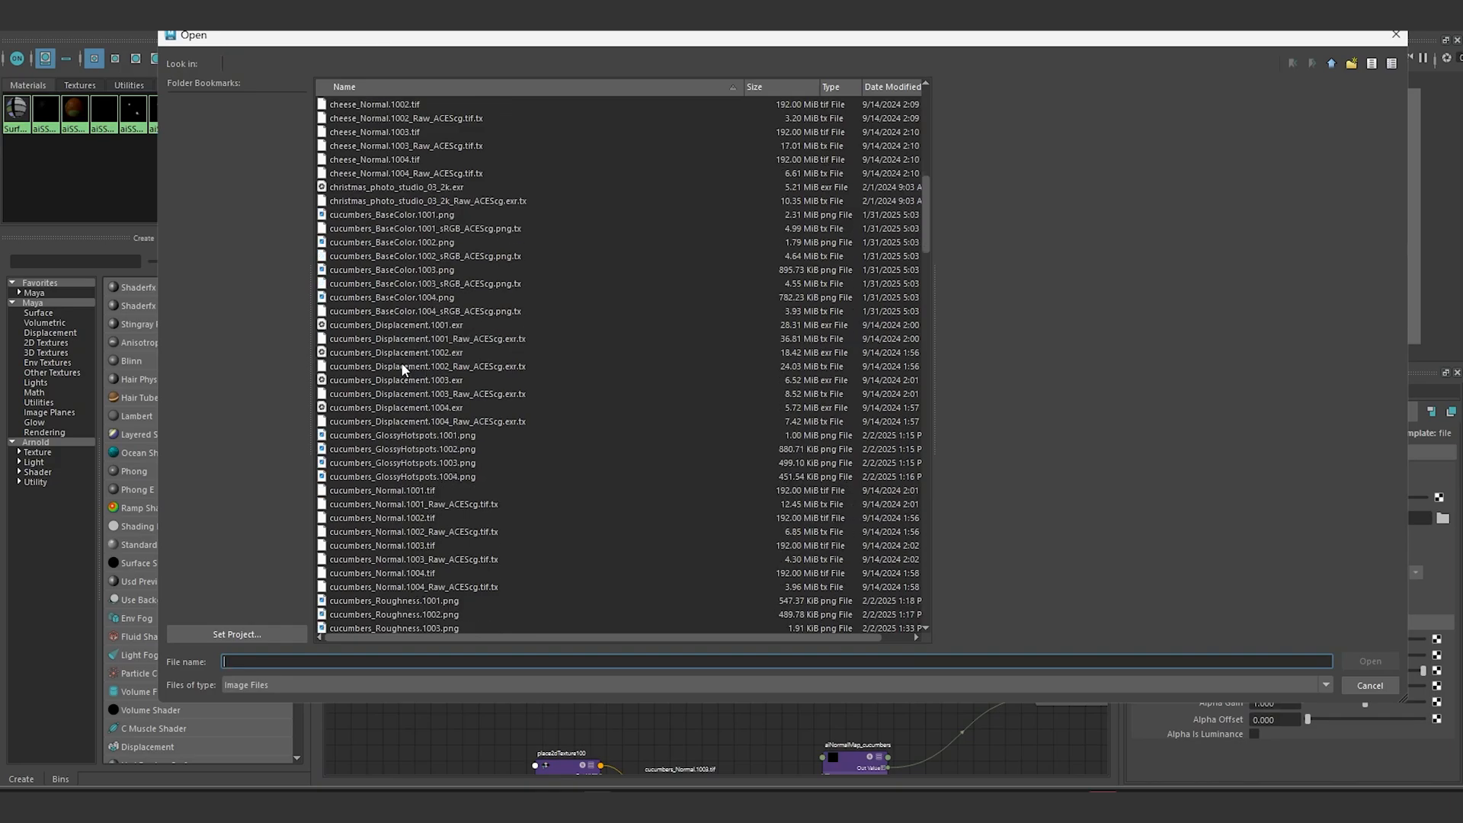
left_click(397, 433)
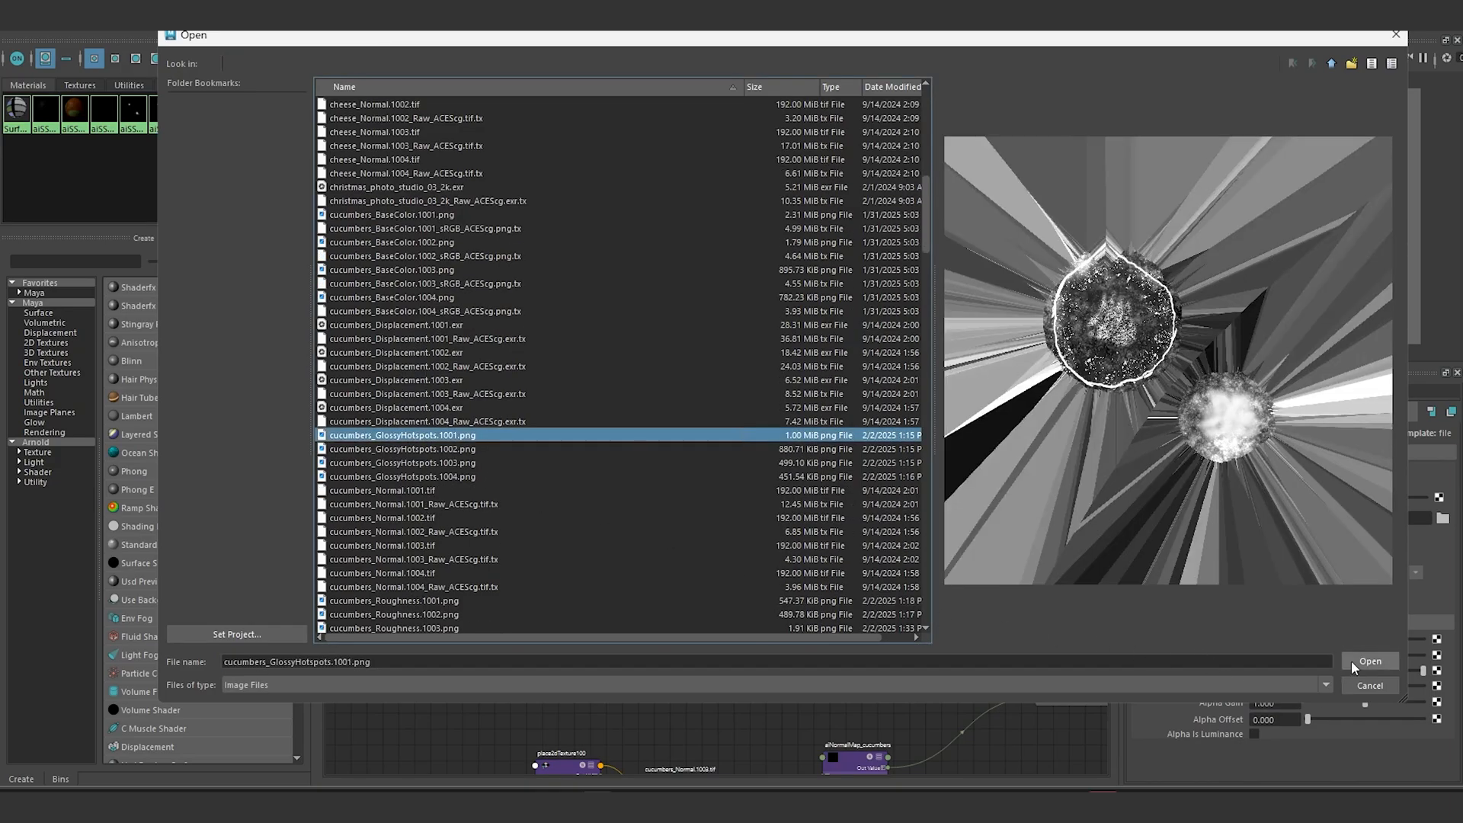
left_click(1351, 661)
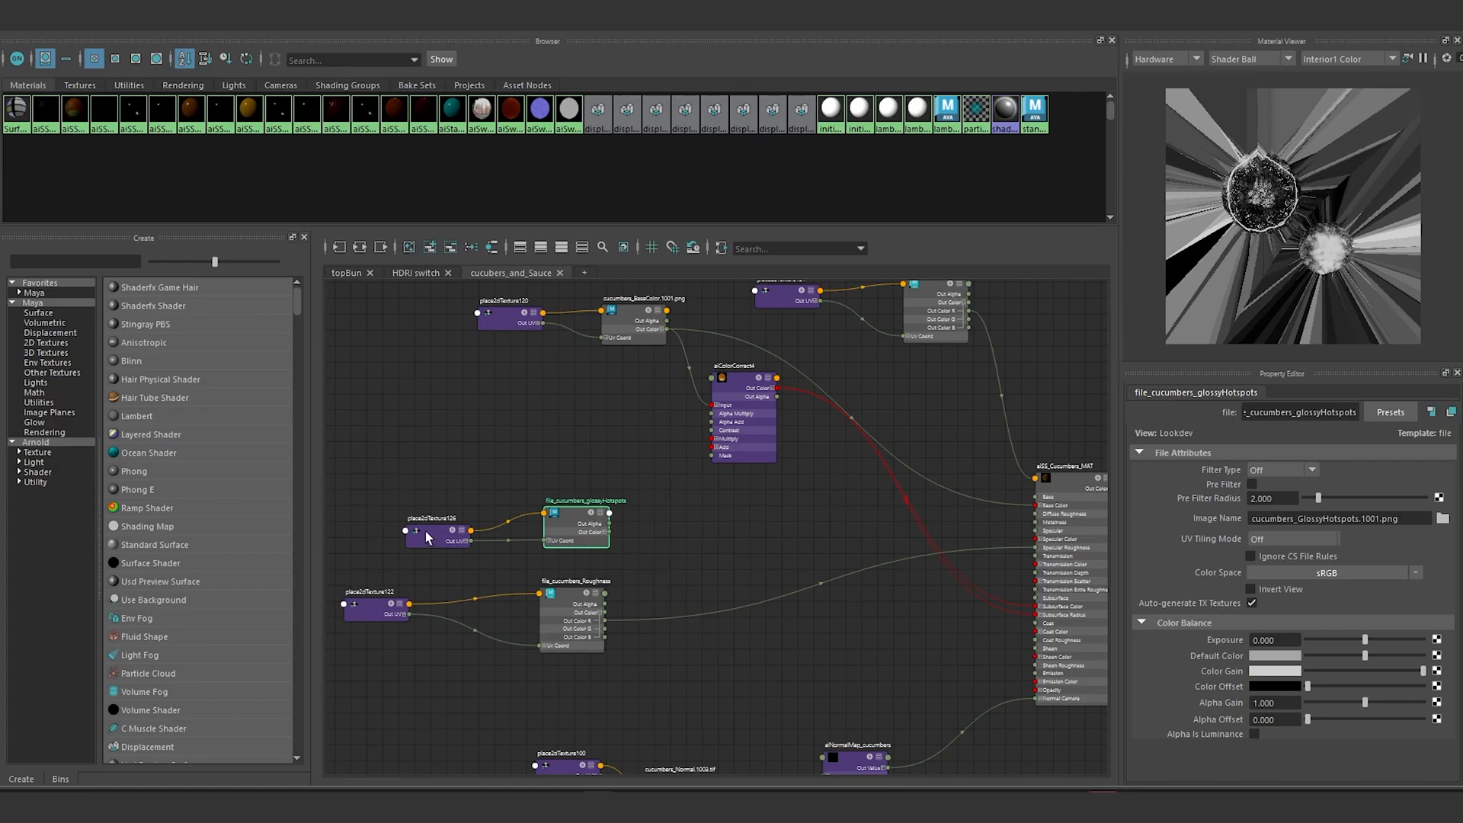
Step: Align file_cucumbers_glossyHotspots and its placement node slightly higher above the roughness nodes
left_click_drag(425, 531, 417, 510)
middle_click_drag(716, 484, 777, 483, "alt")
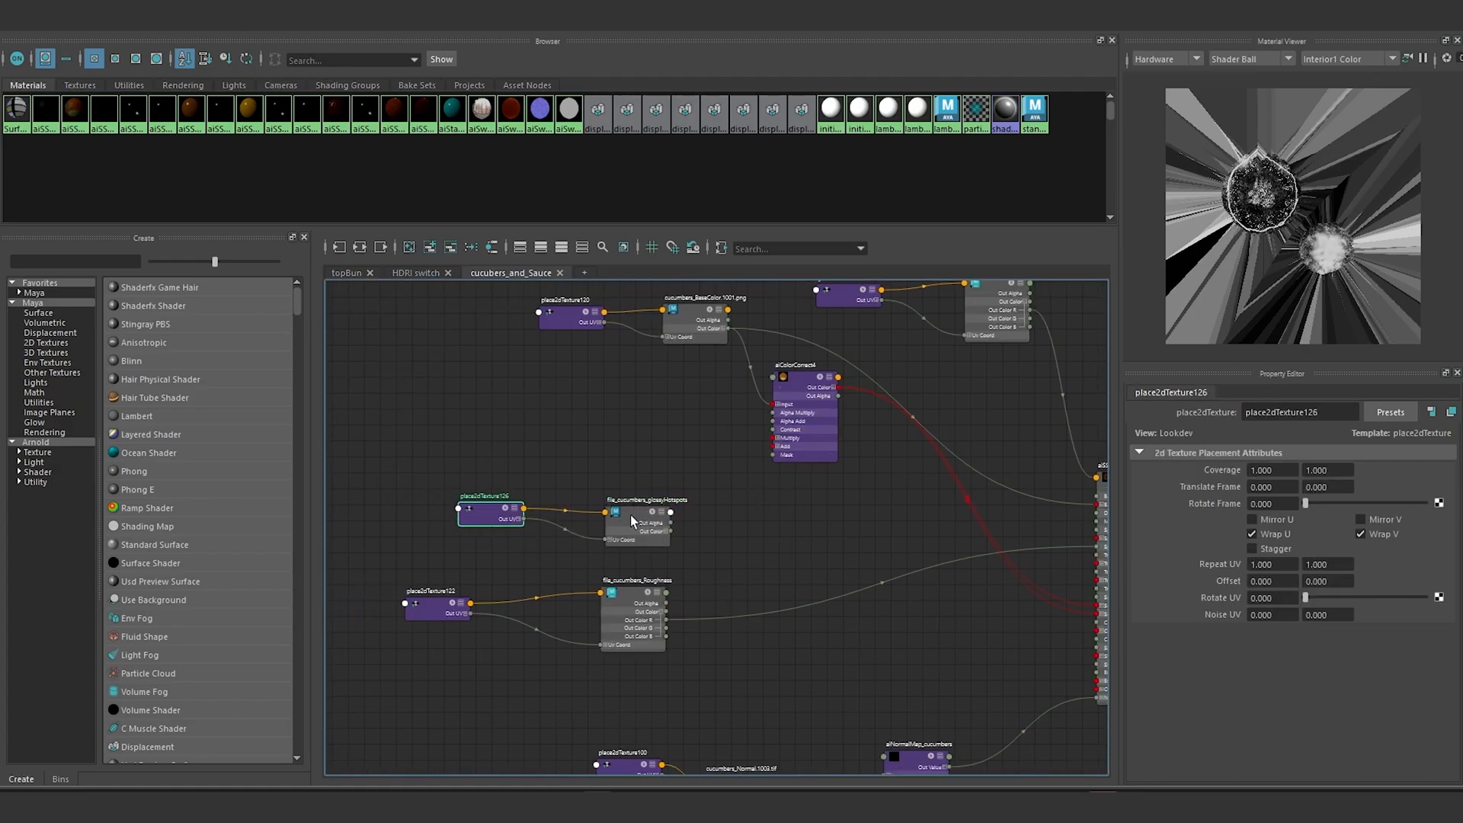
left_click_drag(630, 514, 619, 512)
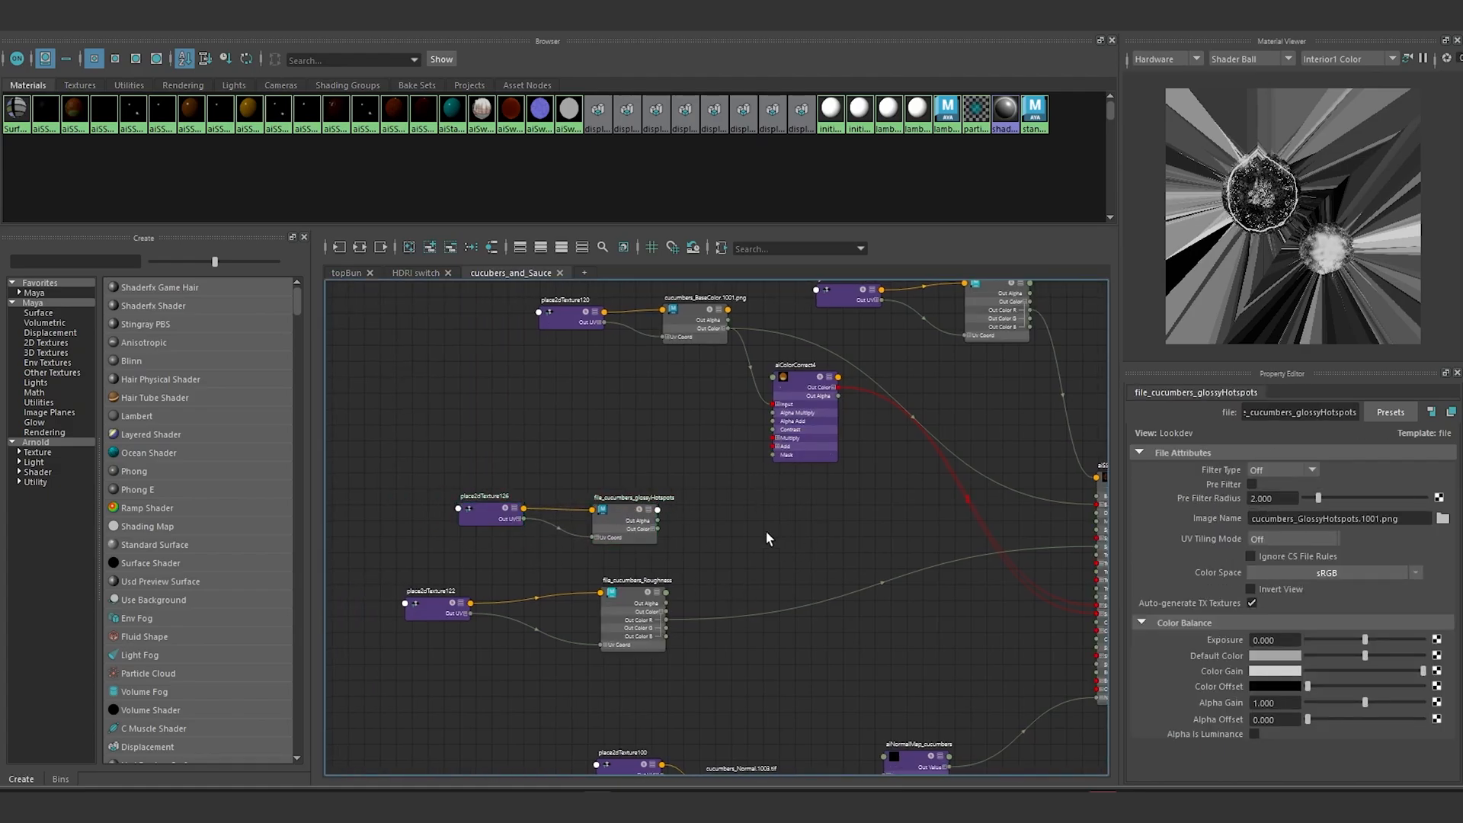
Step: Add a layeredTexture node and place it beside file_cucumbers_glossyHotspots
key("Tab")
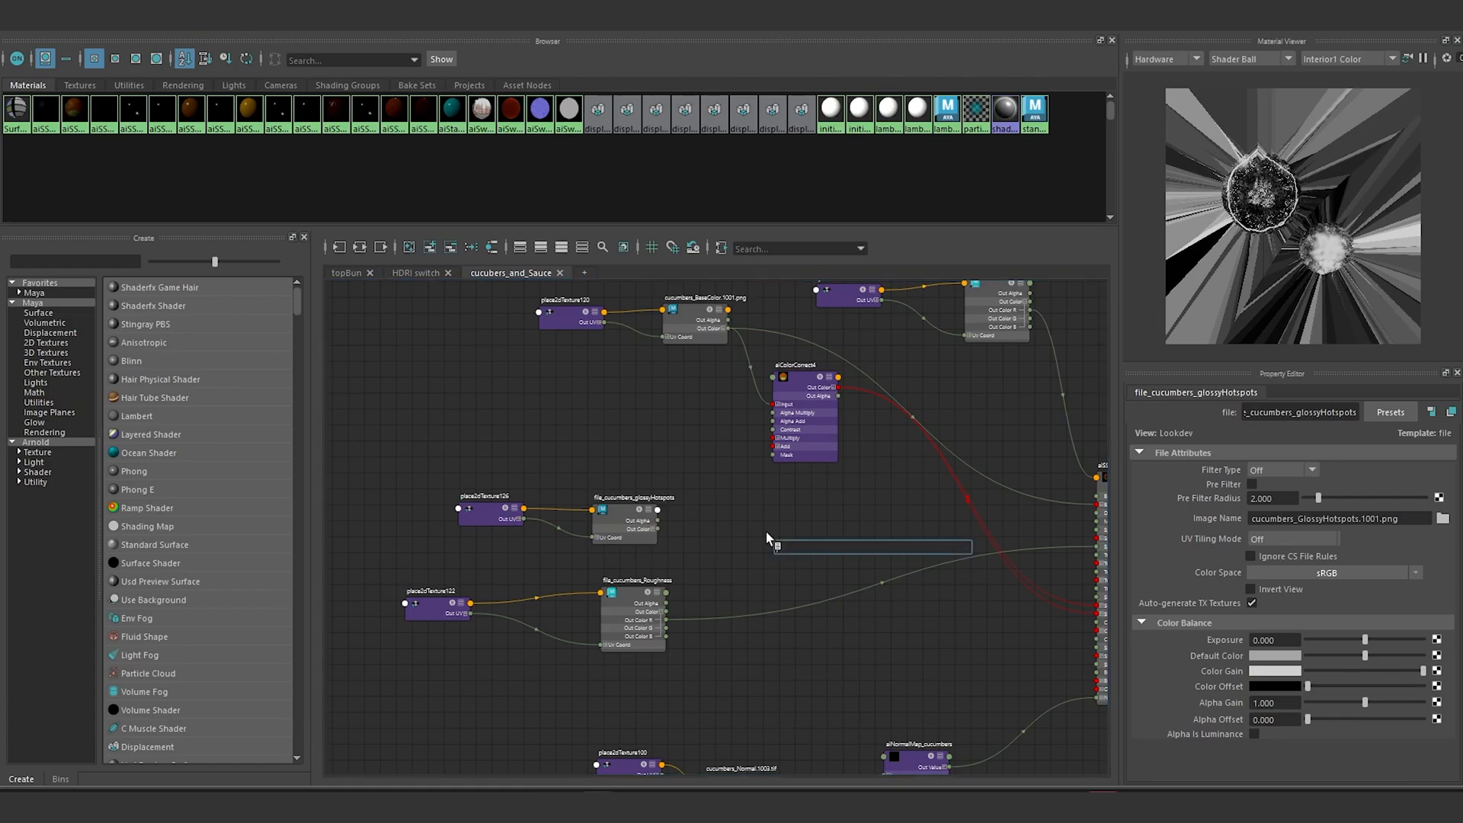
type("lay")
key("Down")
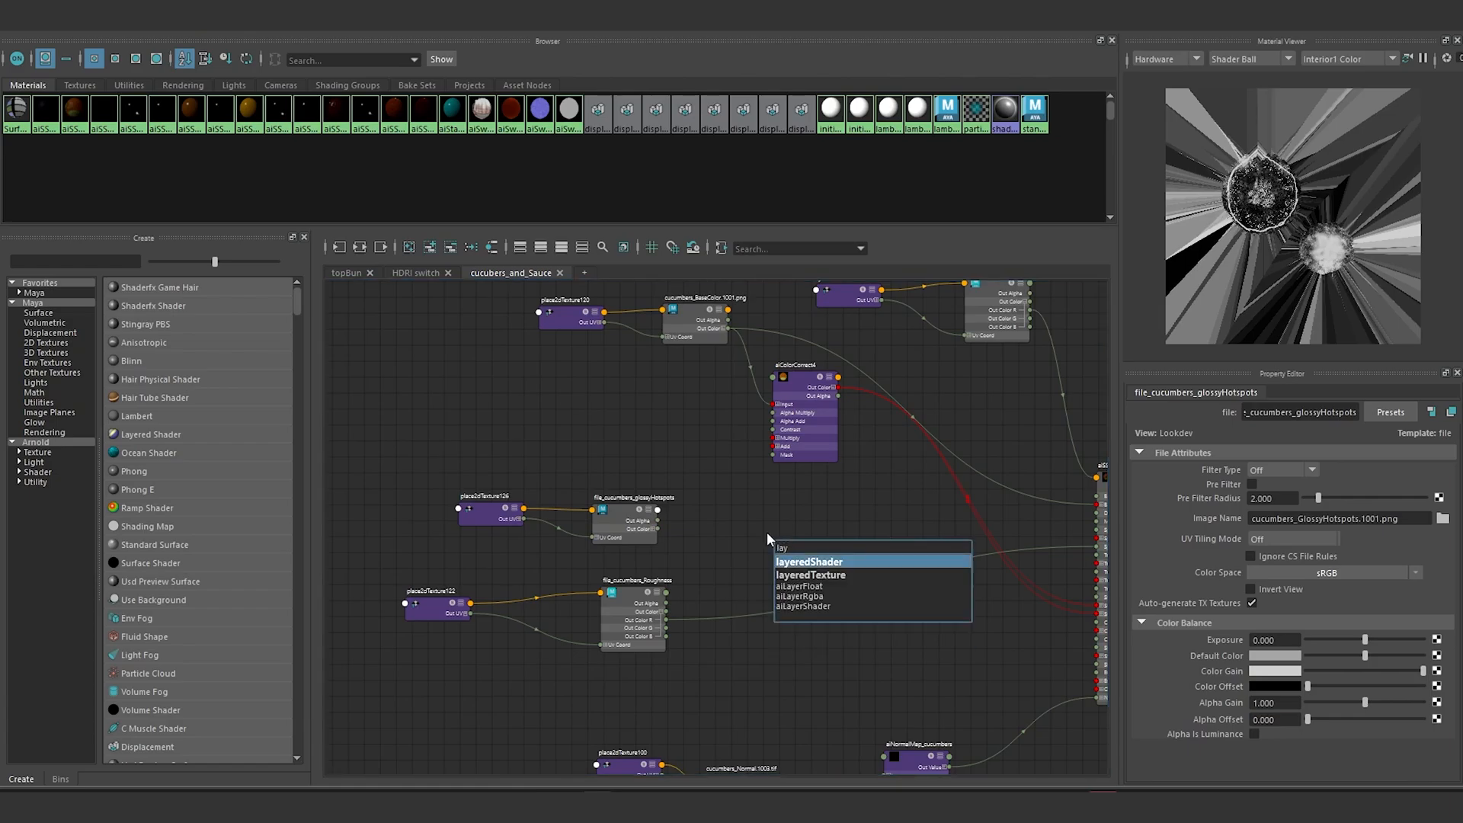
key("Down")
key("Return")
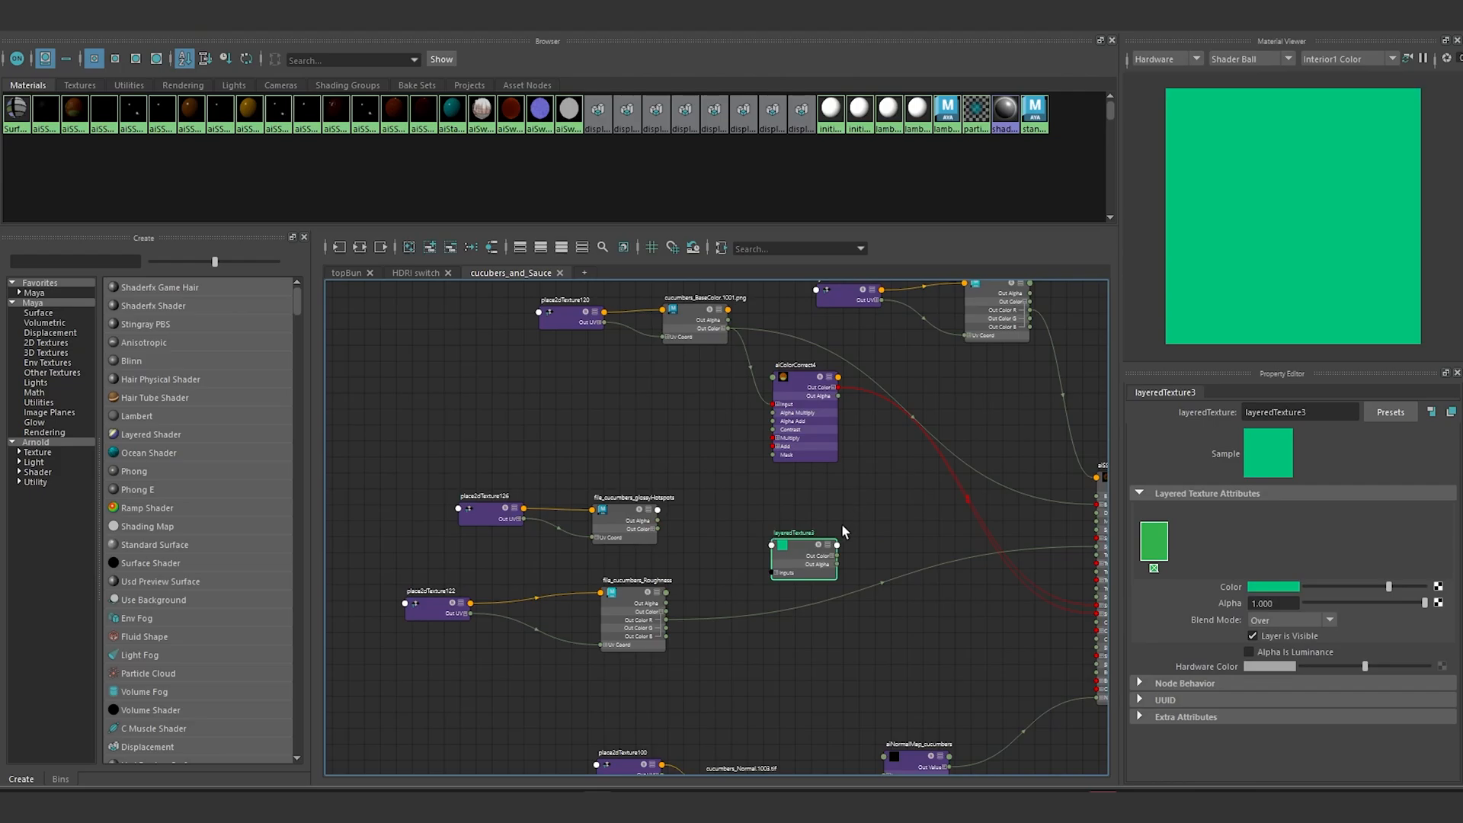
left_click(815, 623)
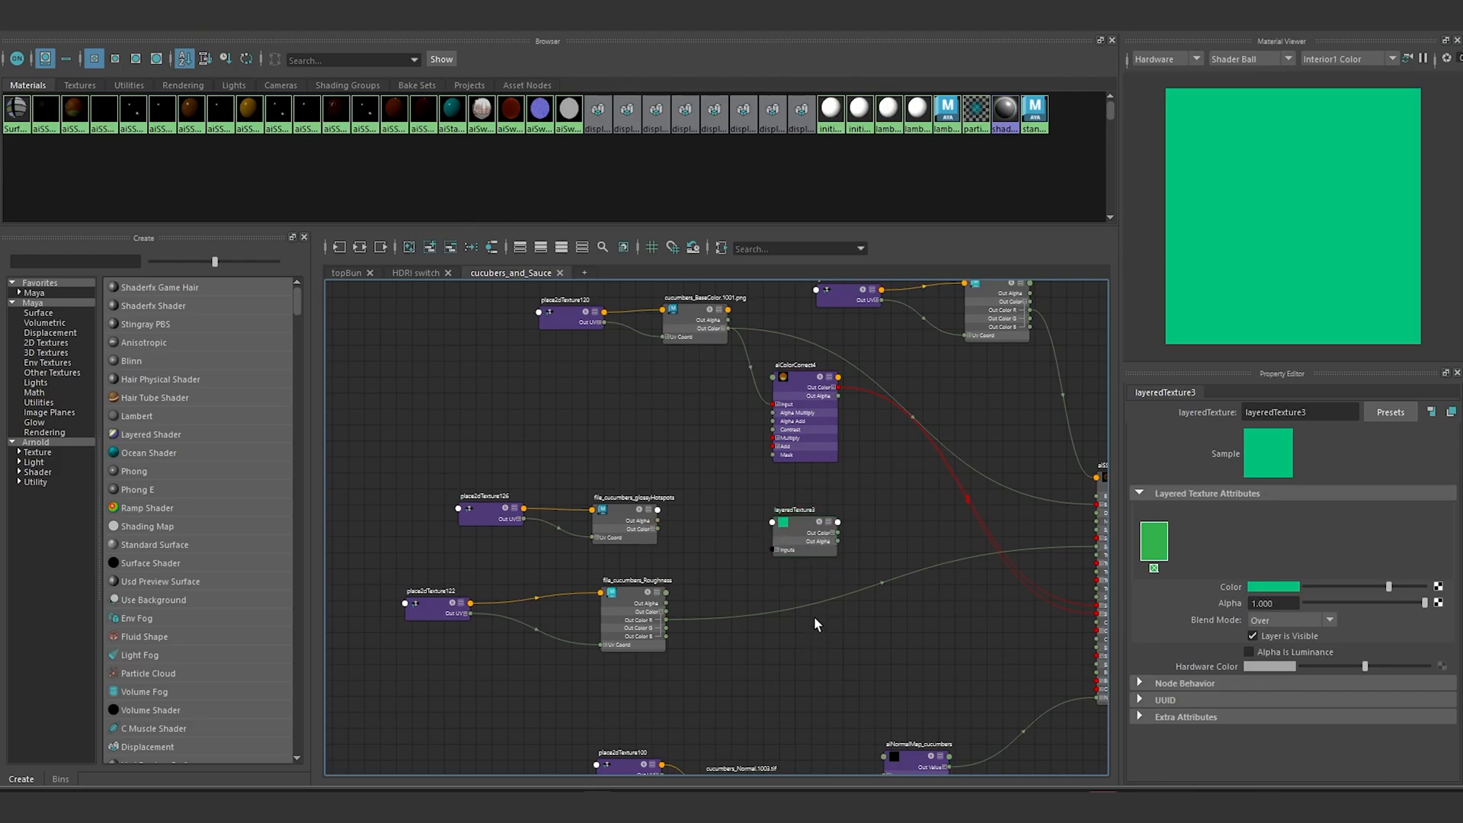
Step: Add a second layeredTexture node and place it below the first, beside file_cucumbers_Roughness
key("Tab")
type("lay")
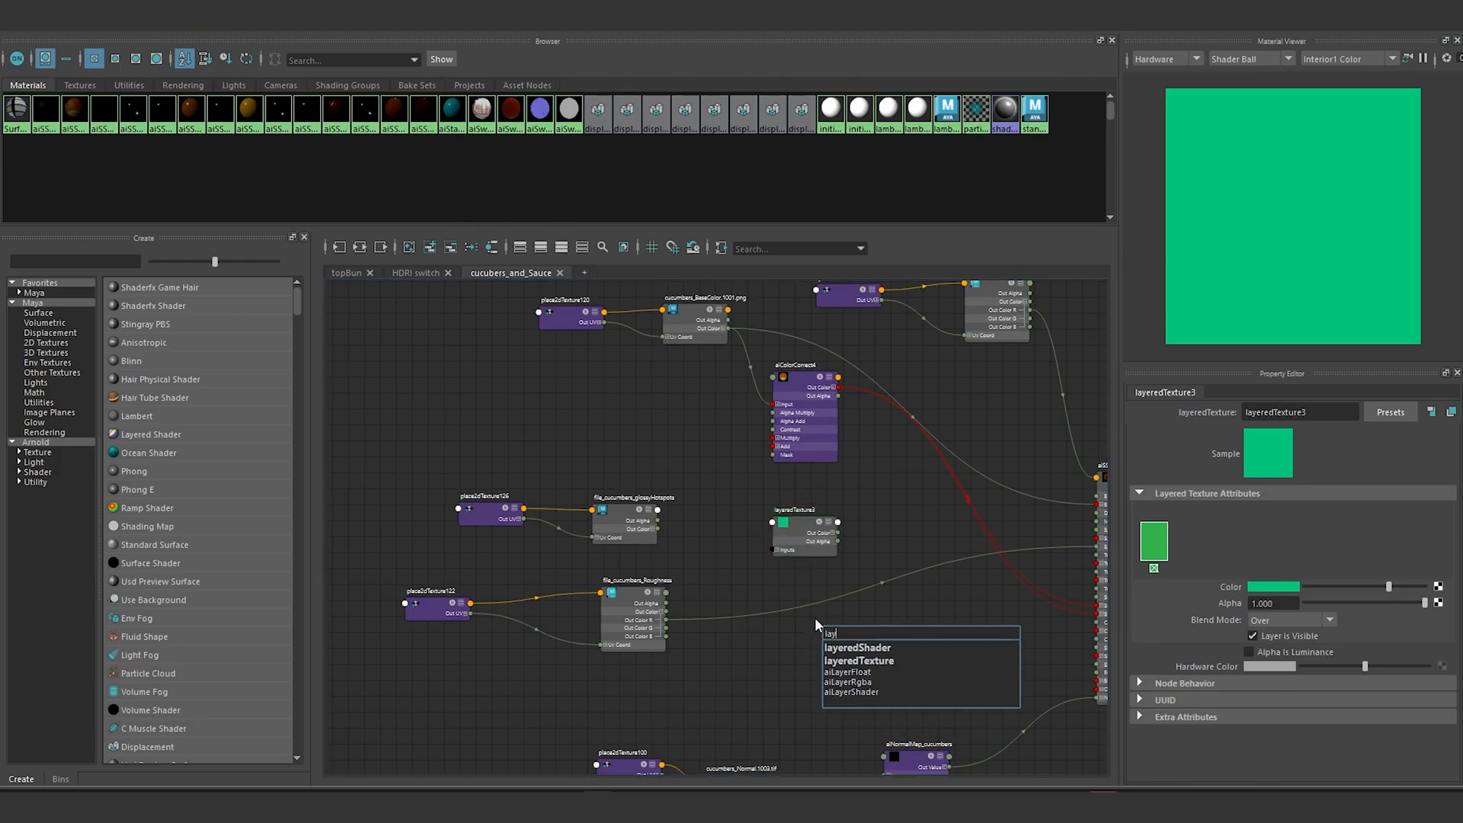
key("Down")
key("Down")
key("Return")
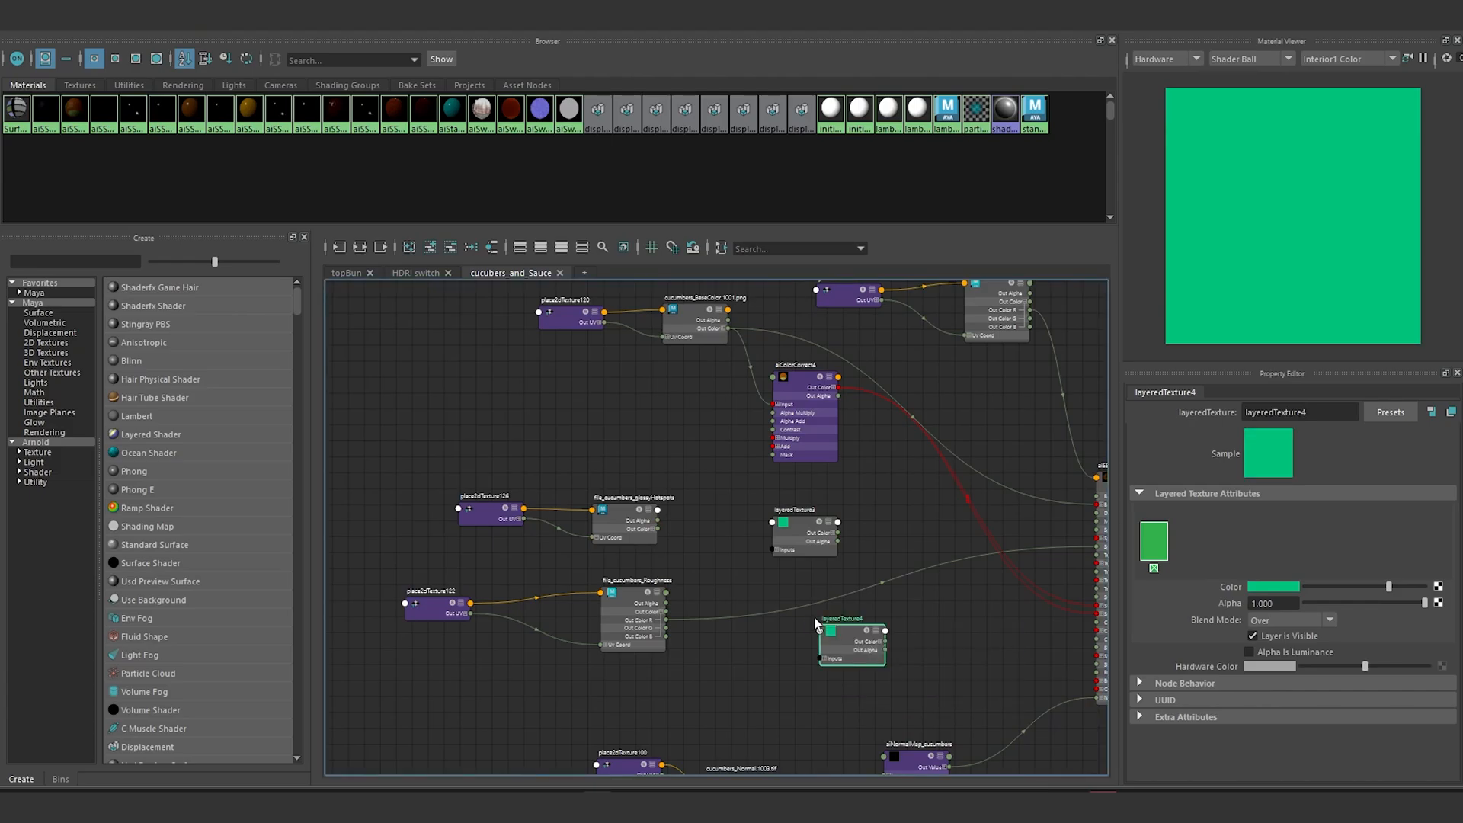
left_click_drag(842, 630, 798, 633)
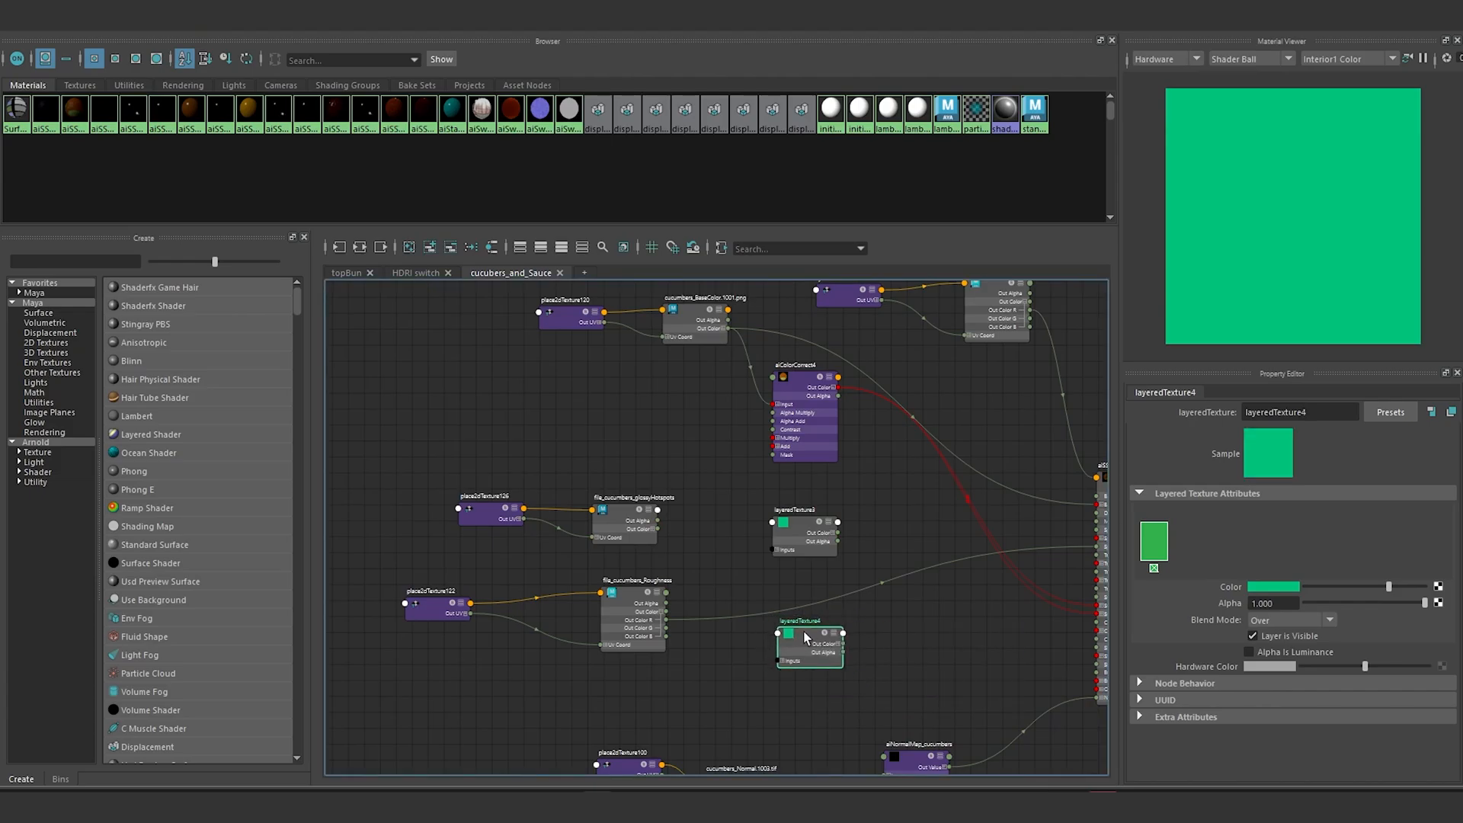
Step: Move file_cucumbers_Roughness and its placement node together farther down and away from the layered textures
middle_click_drag(837, 522, 781, 530, "alt")
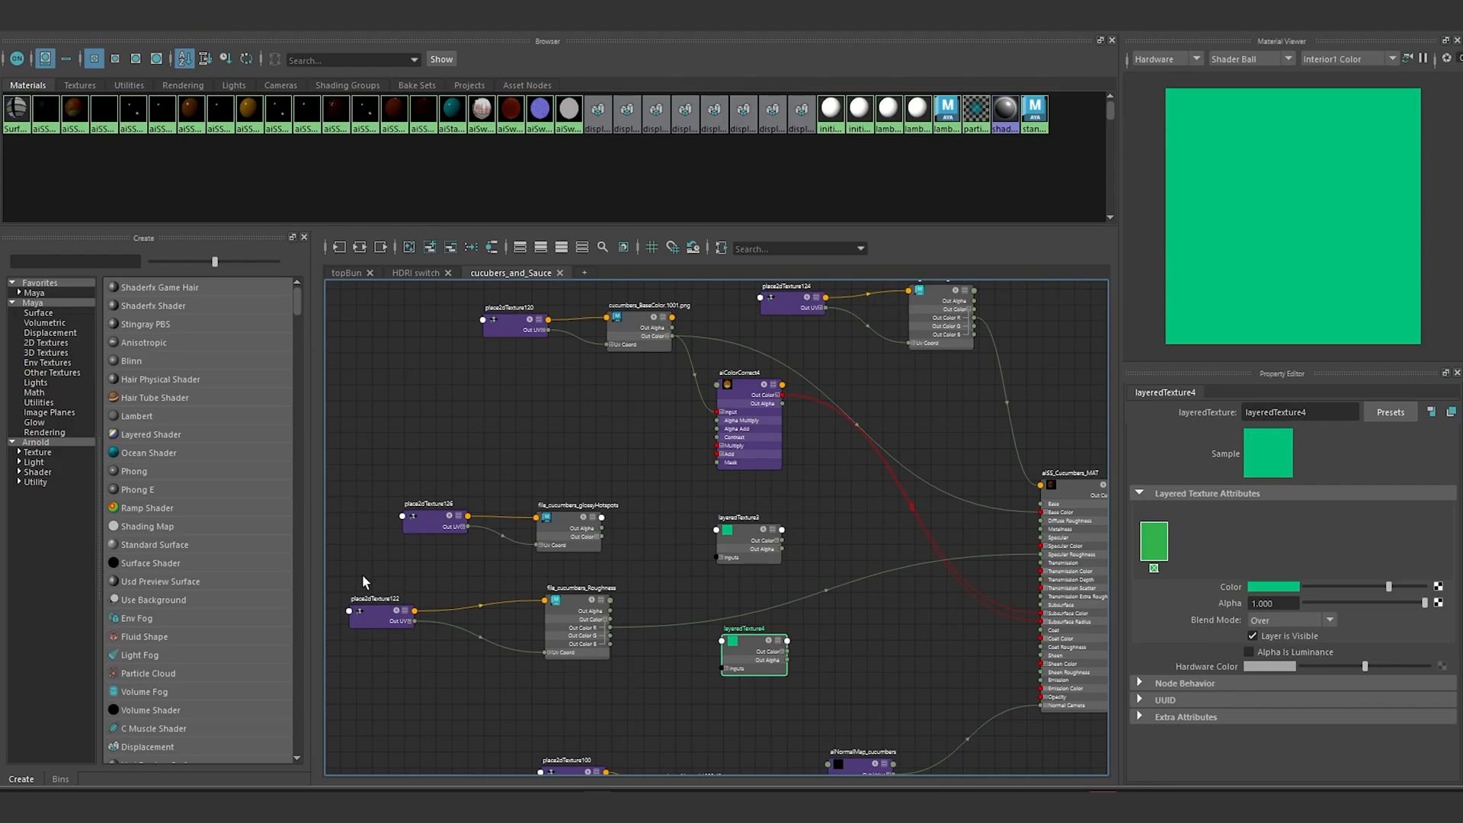
left_click_drag(363, 574, 562, 646)
left_click_drag(562, 621, 526, 651)
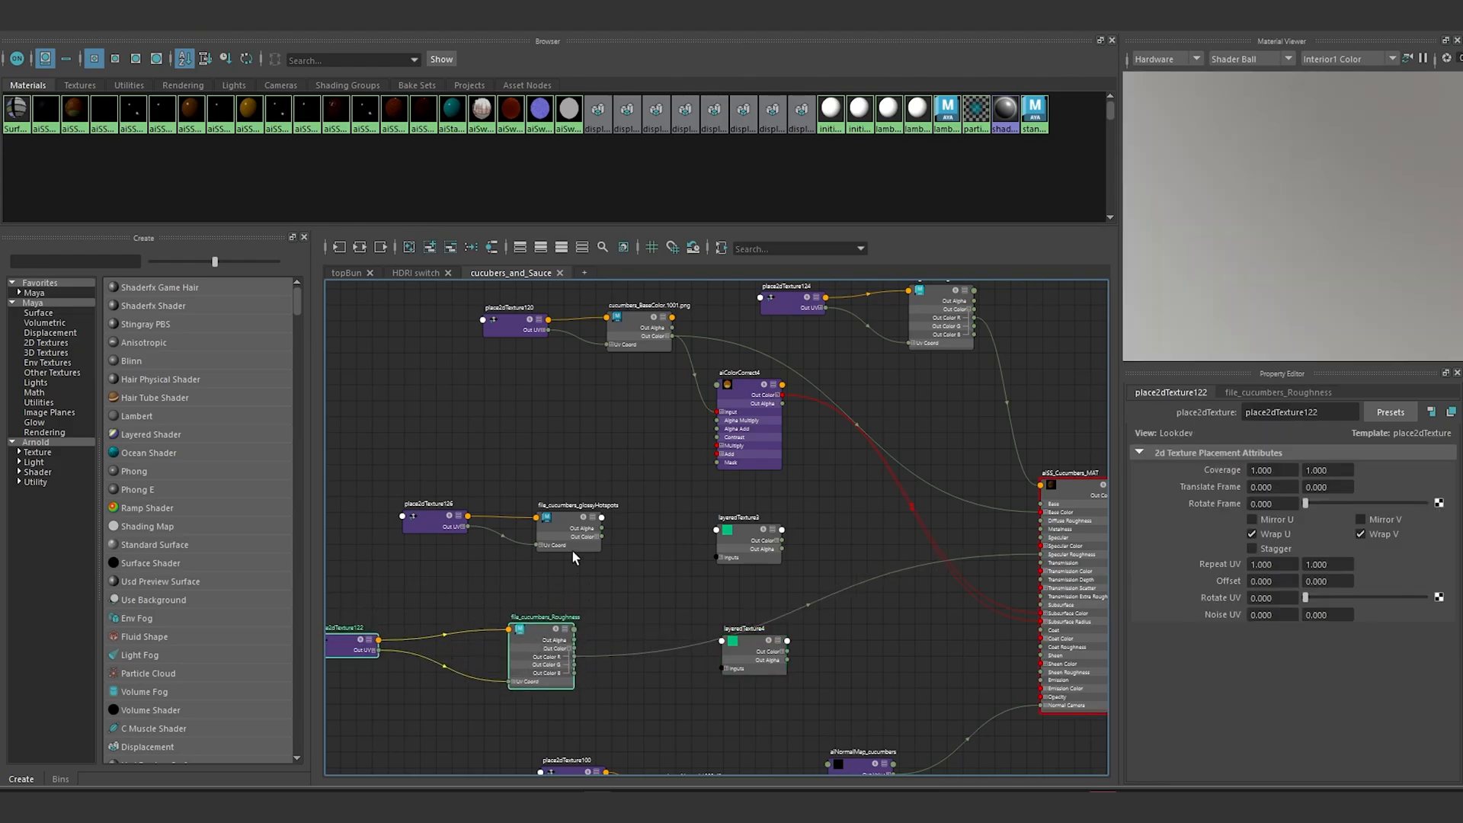
Step: Add a second layer to both layeredTexture4 and layeredTexture3, nudging the two nodes slightly apart
left_click_drag(746, 555, 751, 547)
left_click_drag(756, 640, 759, 661)
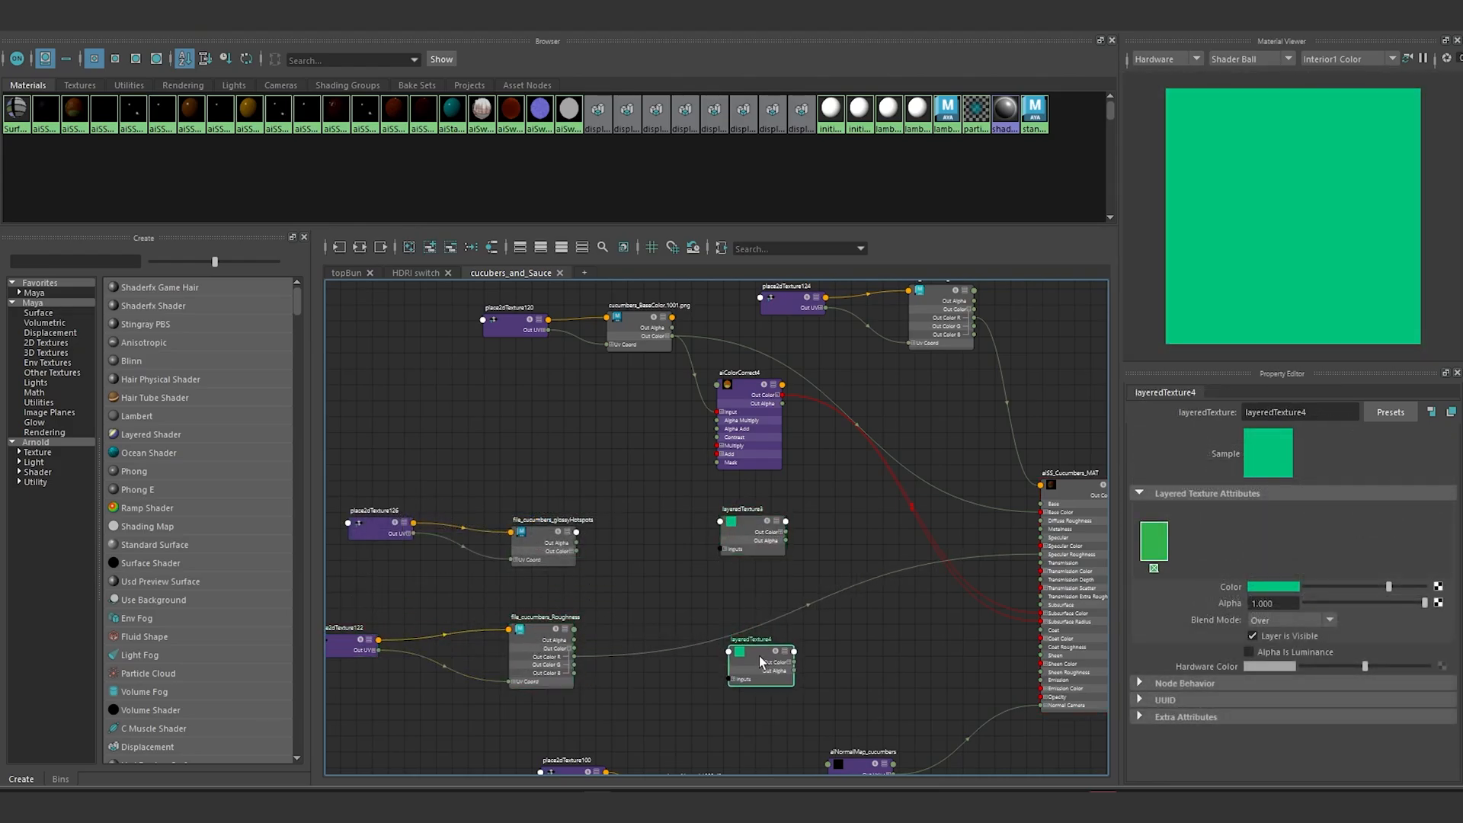
left_click(1190, 545)
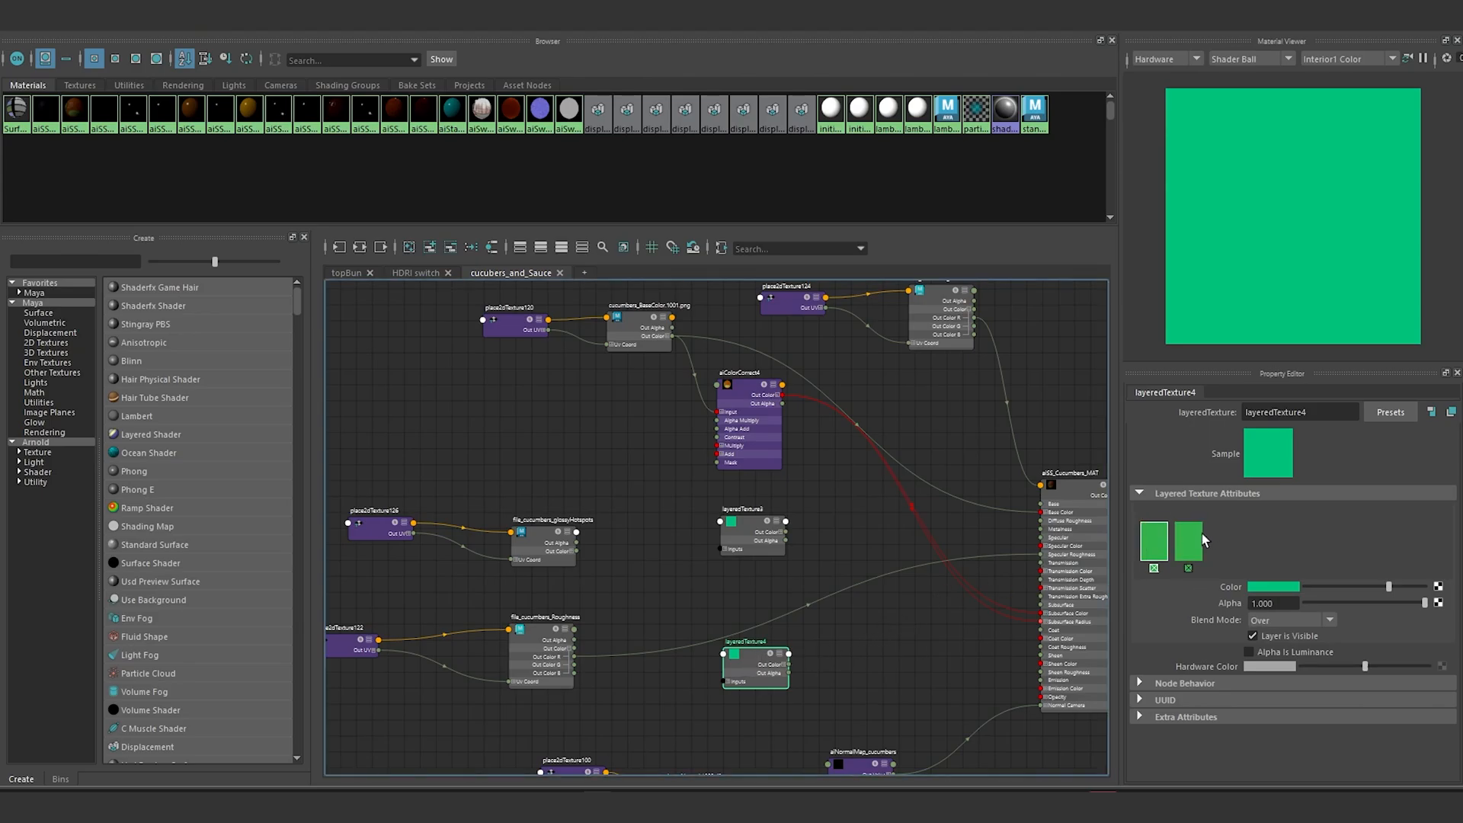
left_click_drag(736, 511, 736, 515)
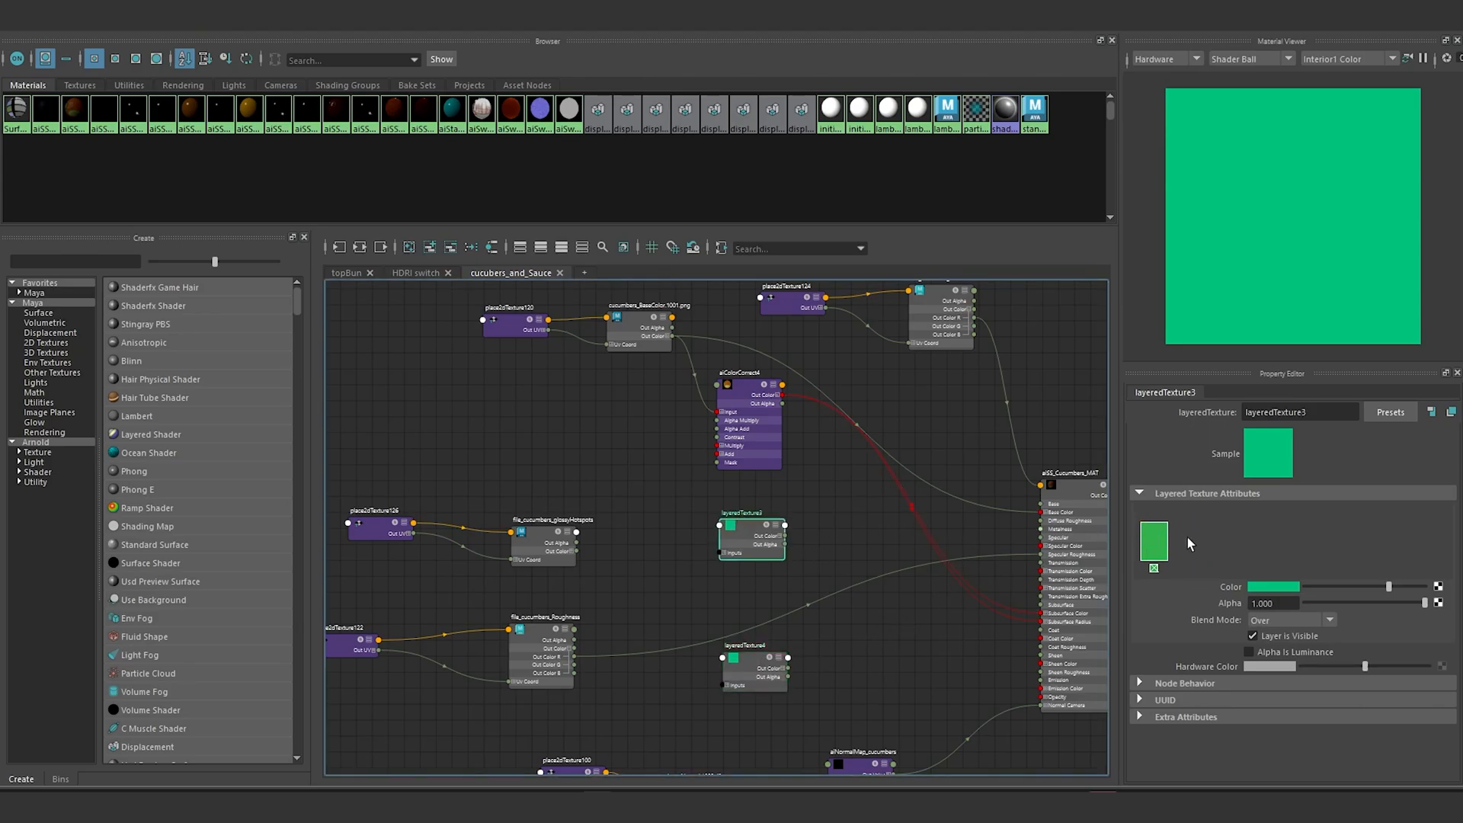
left_click(1190, 544)
Step: Connect Out Color of file_cucumbers_glossyHotspots to the Color of Inputs[0] on layeredTexture3
middle_click_drag(730, 558, 764, 508, "alt")
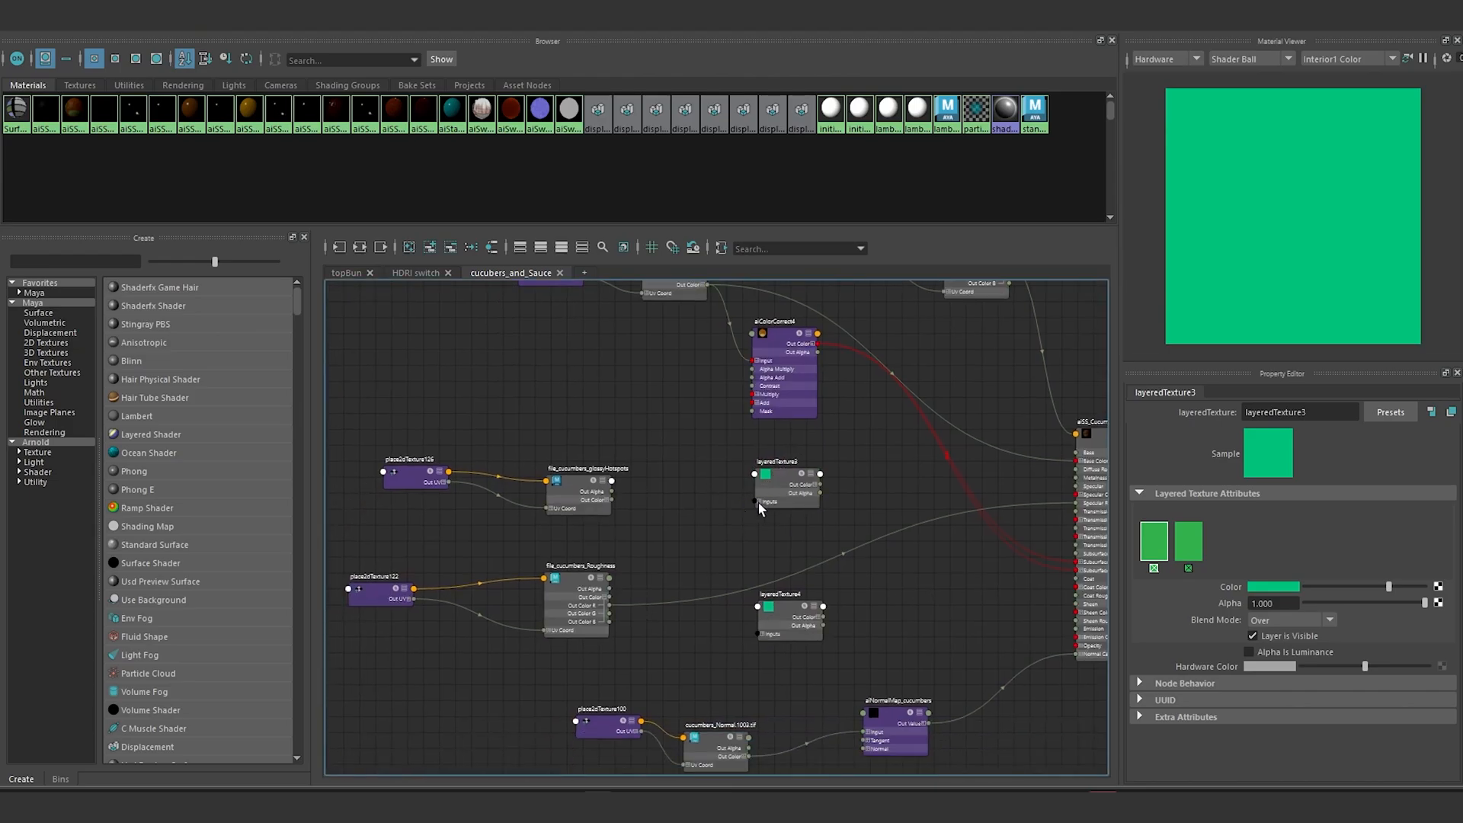
left_click(759, 502)
scroll(794, 544, "up", 3)
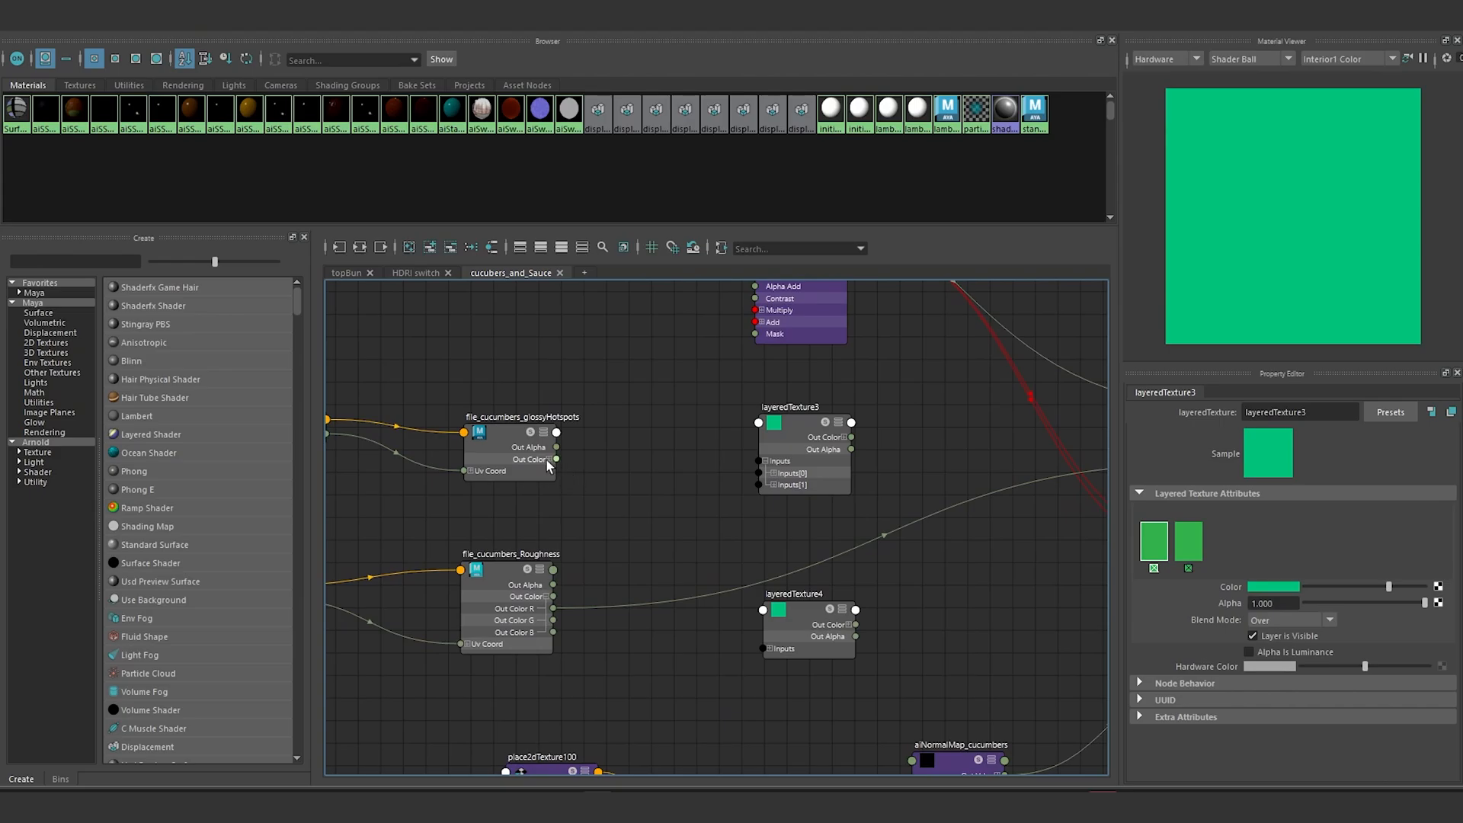
left_click(549, 459)
left_click_drag(493, 426, 497, 371)
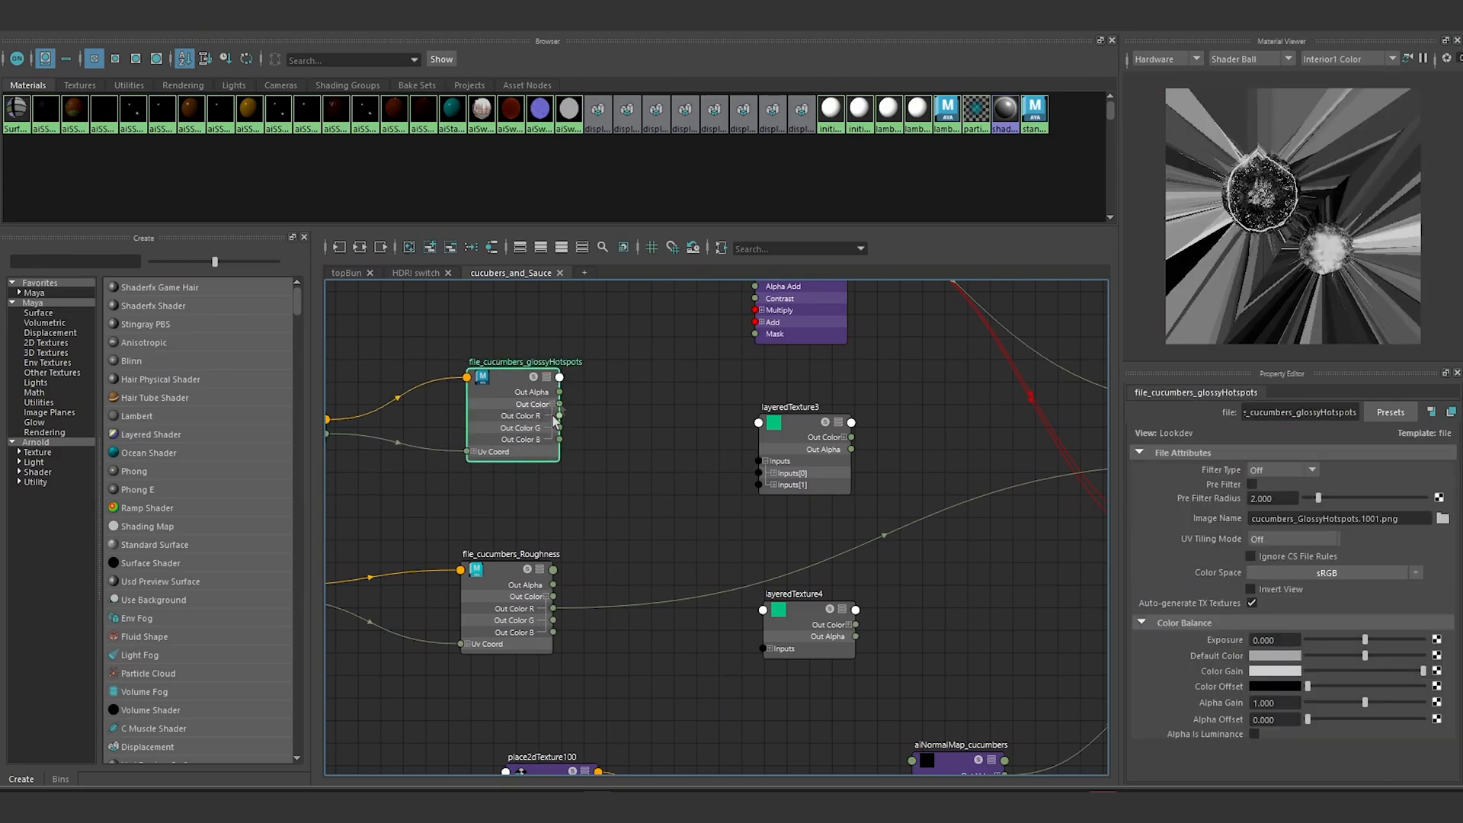
left_click_drag(683, 442, 759, 484)
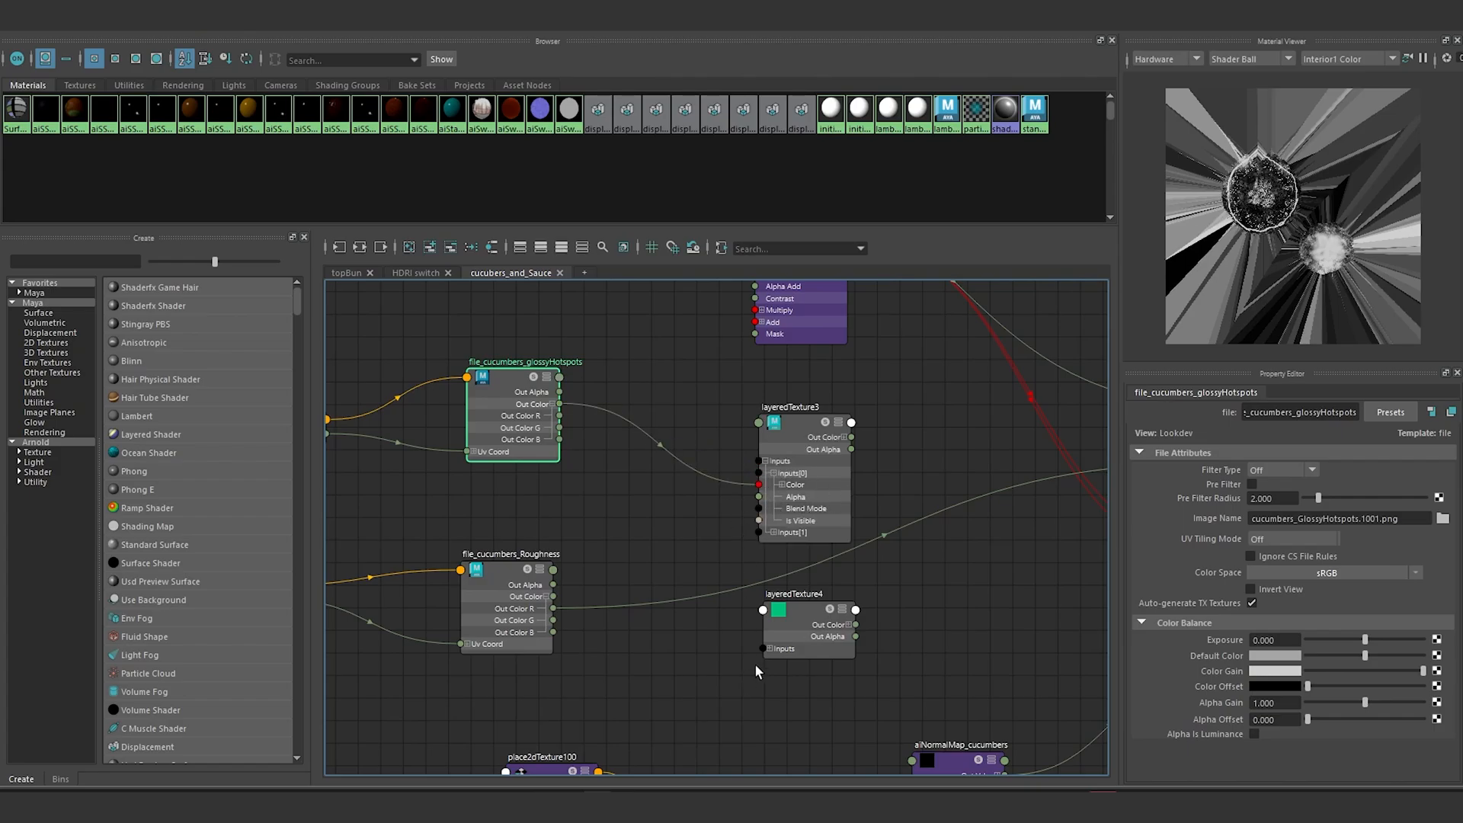
Step: Expand the inputs of layeredTexture4 and connect file_cucumbers_glossyHotspots Out Color to its Inputs[0] Color
left_click(770, 648)
left_click(774, 660)
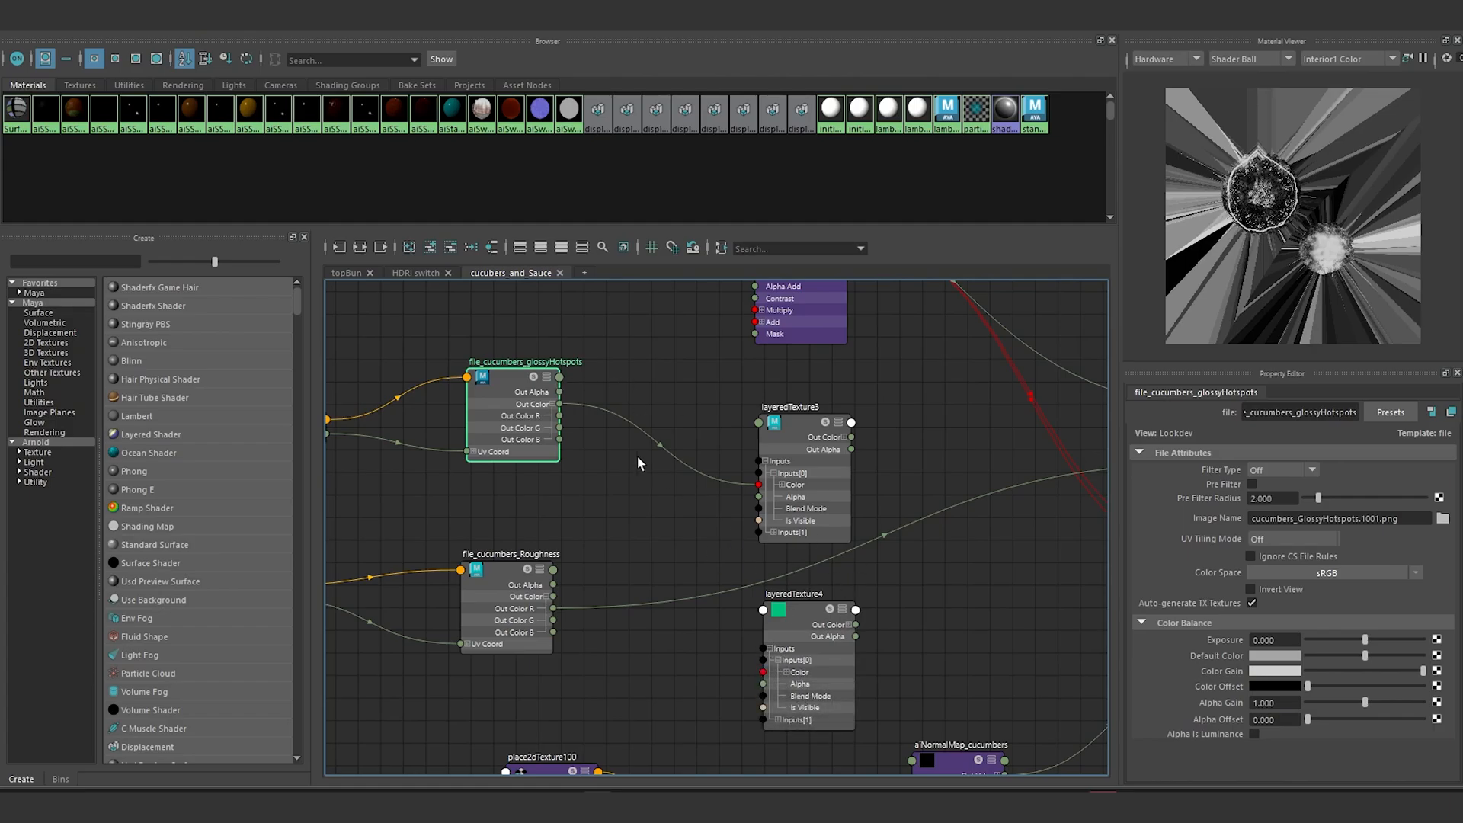
left_click_drag(503, 381, 763, 672)
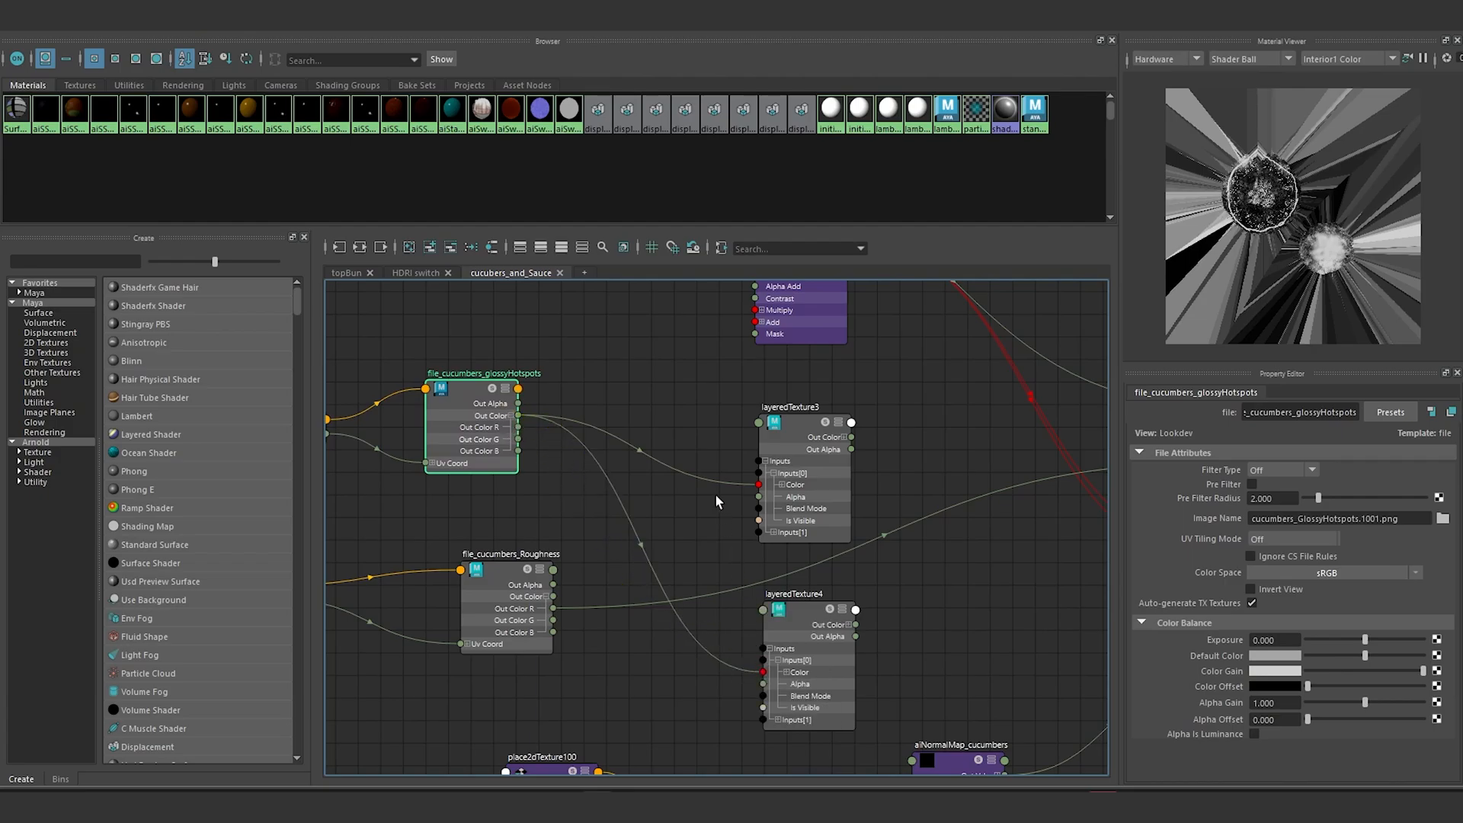
Step: Move file_cucumbers_Roughness with its placement node farther from the layered textures and nudge layeredTexture4 slightly up
middle_click_drag(594, 492, 690, 473, "alt")
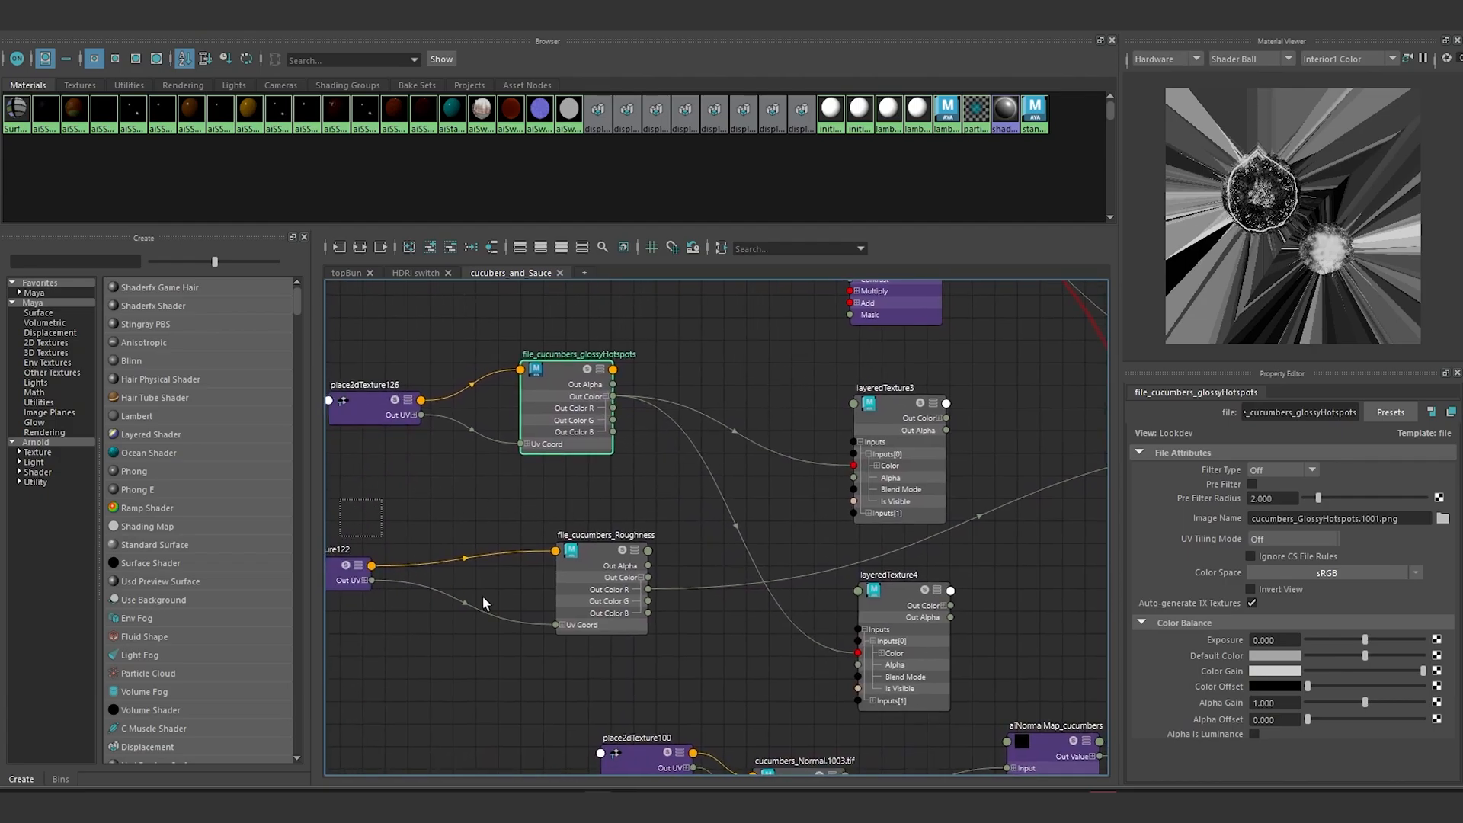
left_click_drag(483, 604, 609, 653)
middle_click_drag(661, 553, 735, 524, "alt")
left_click_drag(672, 533, 534, 609)
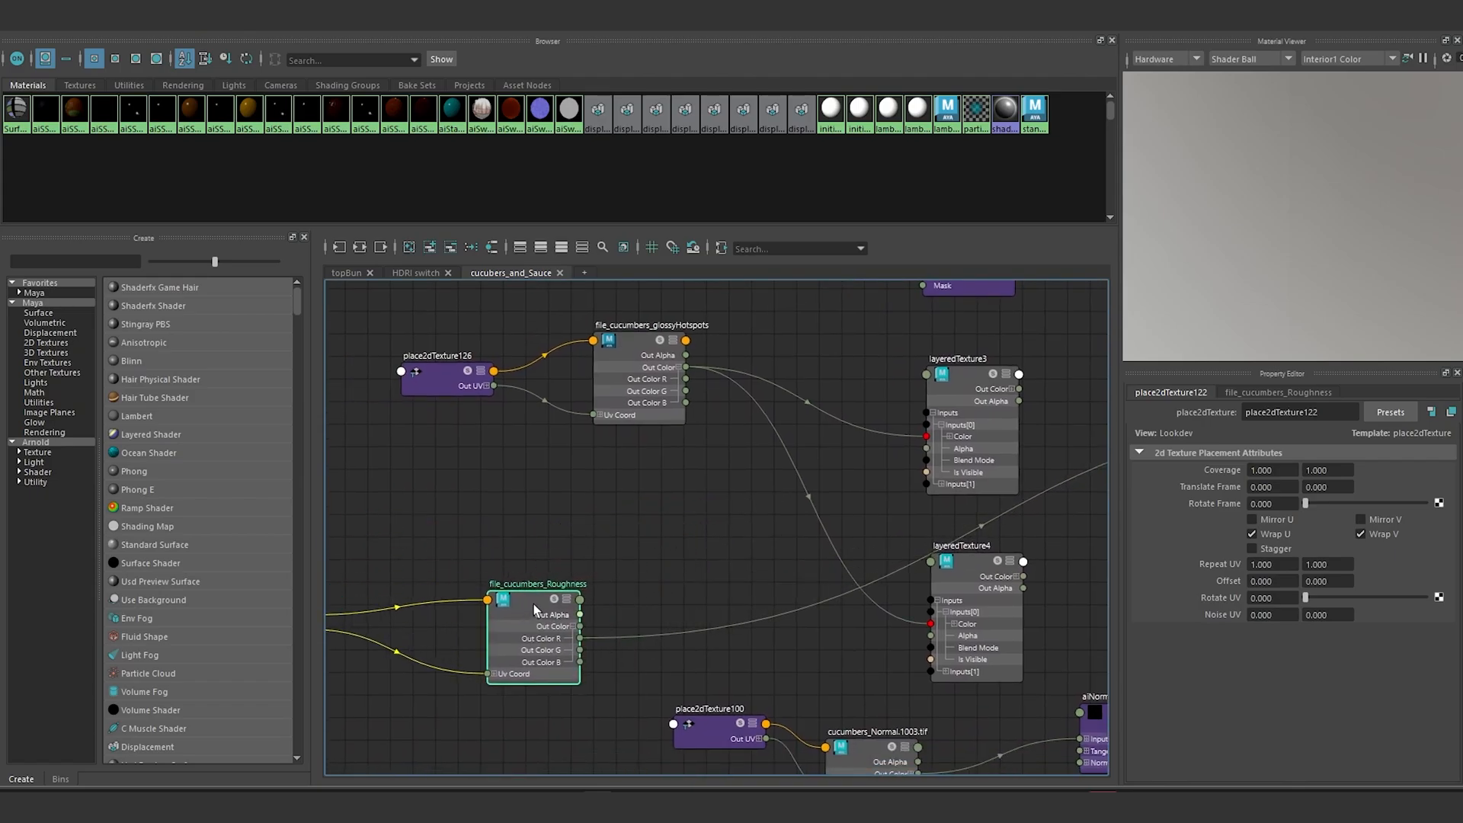
mouse_move(954, 568)
left_mouse_down()
mouse_move(944, 554)
mouse_move(963, 559)
left_mouse_up()
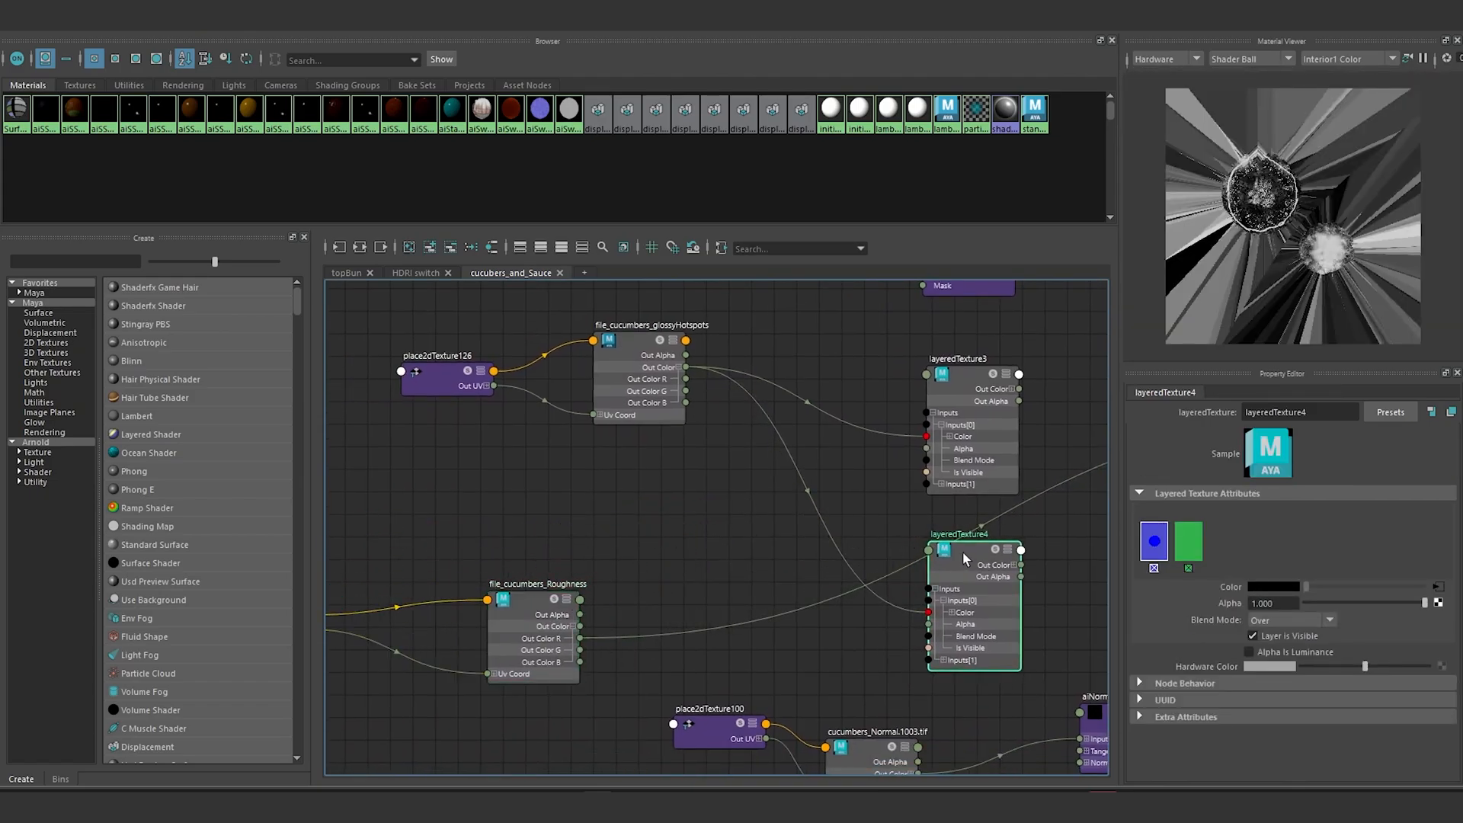
Step: Shift file_cucumbers_glossyHotspots and place2dTexture126 farther upstream to free space before the layered textures
left_click(634, 349)
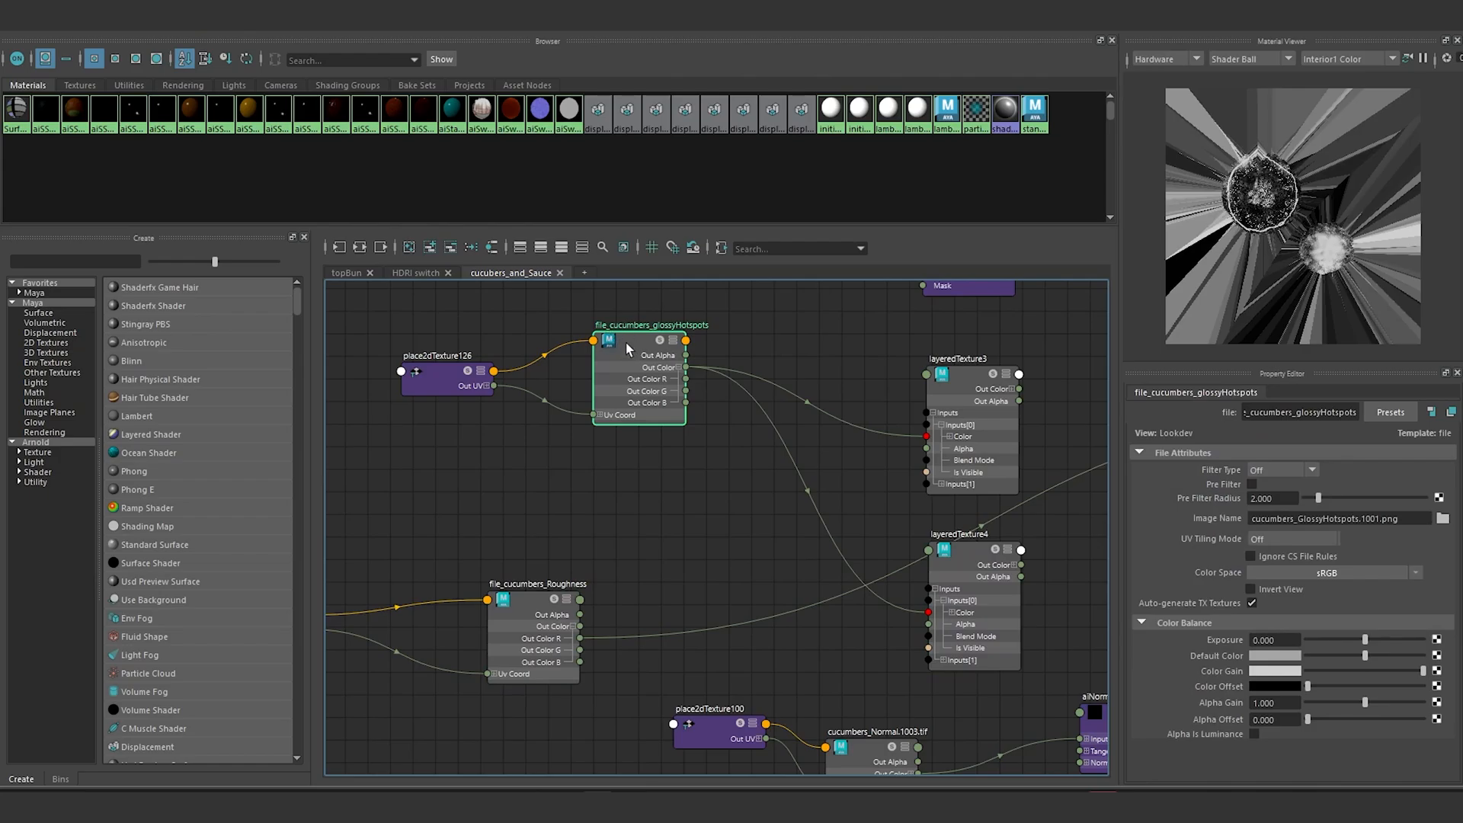
left_click_drag(628, 335, 588, 340)
left_click_drag(436, 375, 363, 375)
left_click_drag(597, 345, 557, 343)
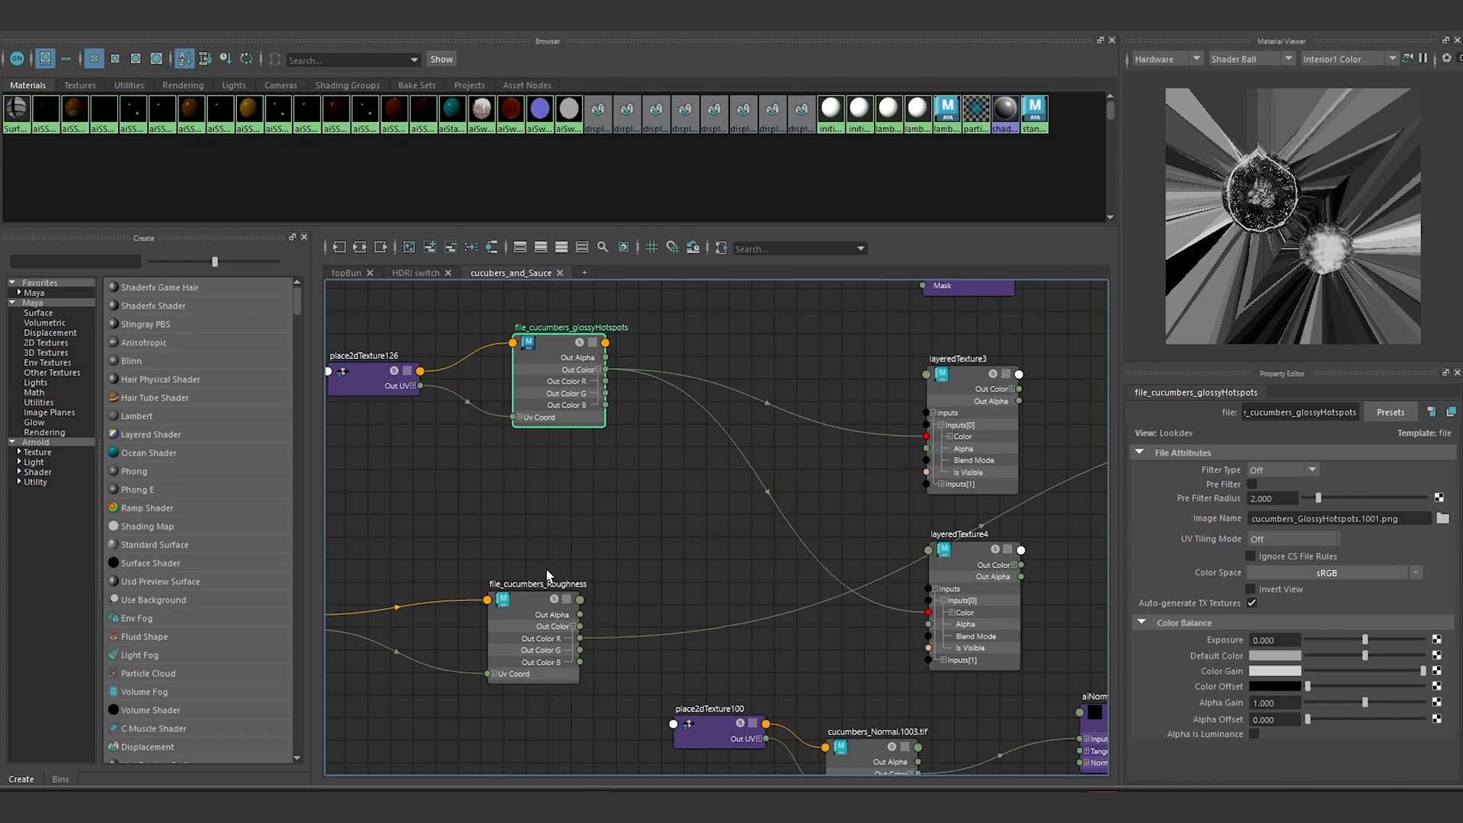
Step: Insert a reverse node between file_cucumbers_glossyHotspots Out Color and the Inputs[0] Color of layeredTexture4
left_click(683, 507)
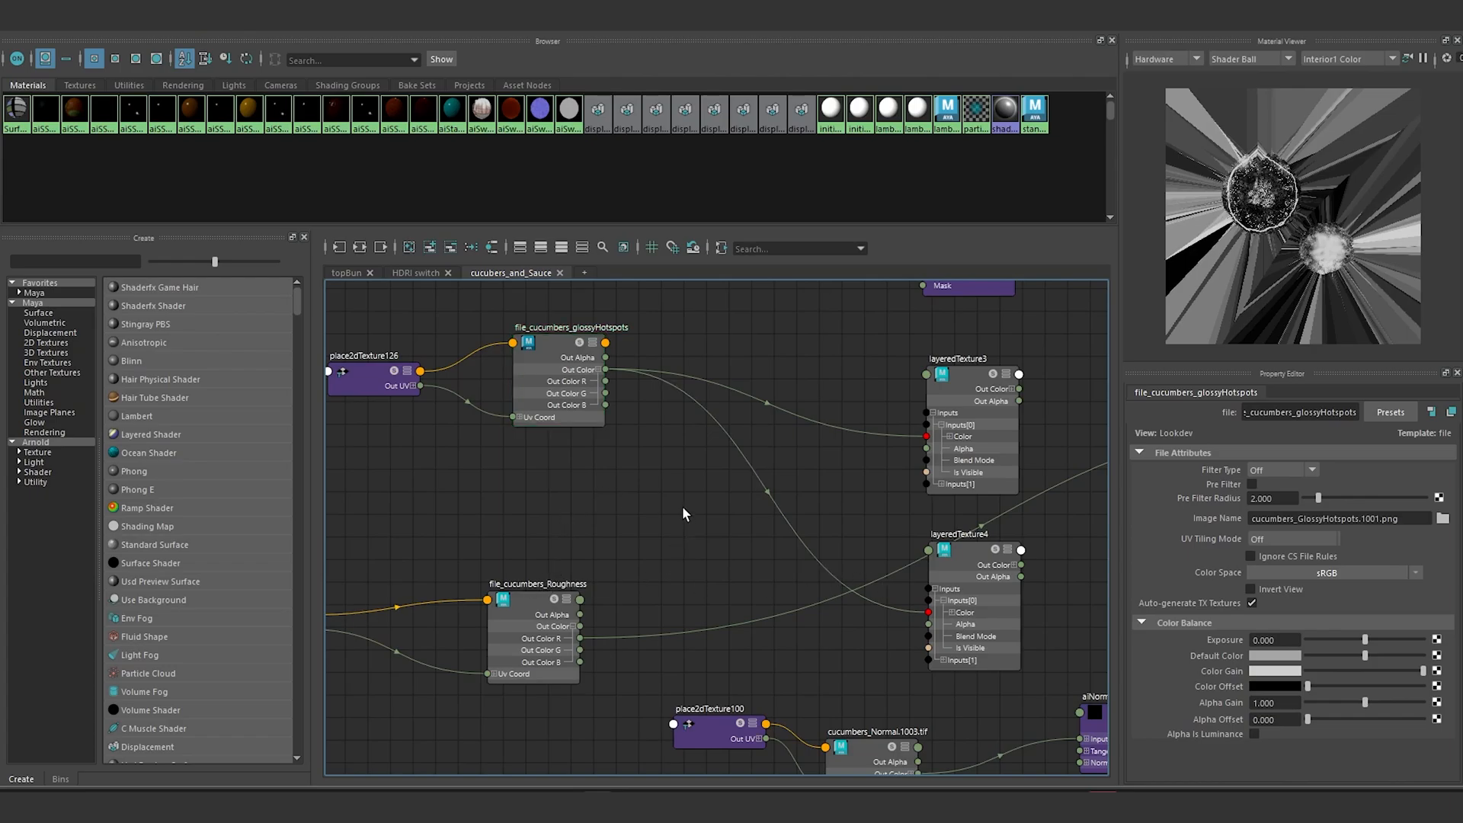
key("Tab")
type("reve")
key("Return")
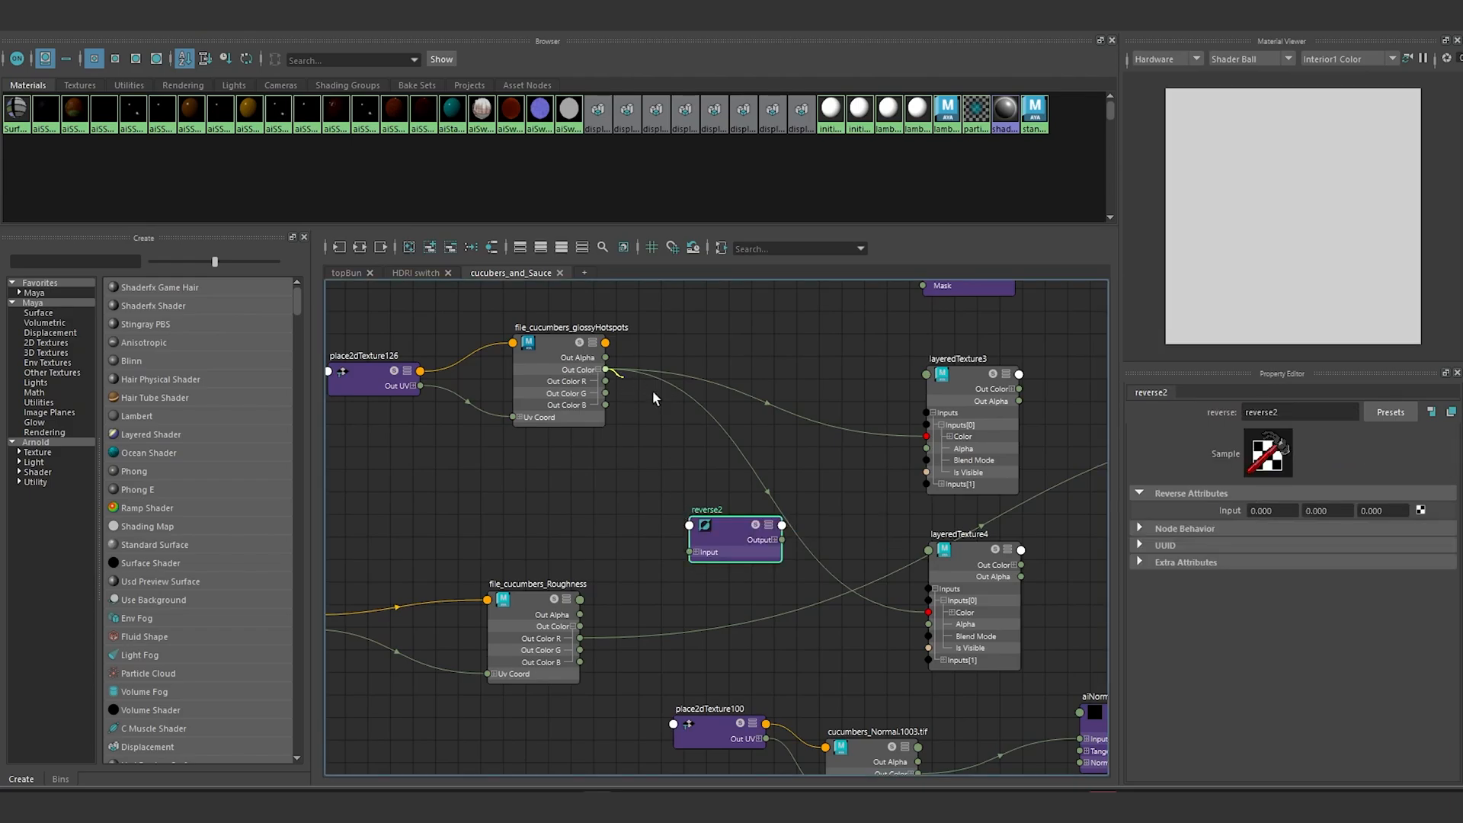
left_click_drag(605, 369, 695, 554)
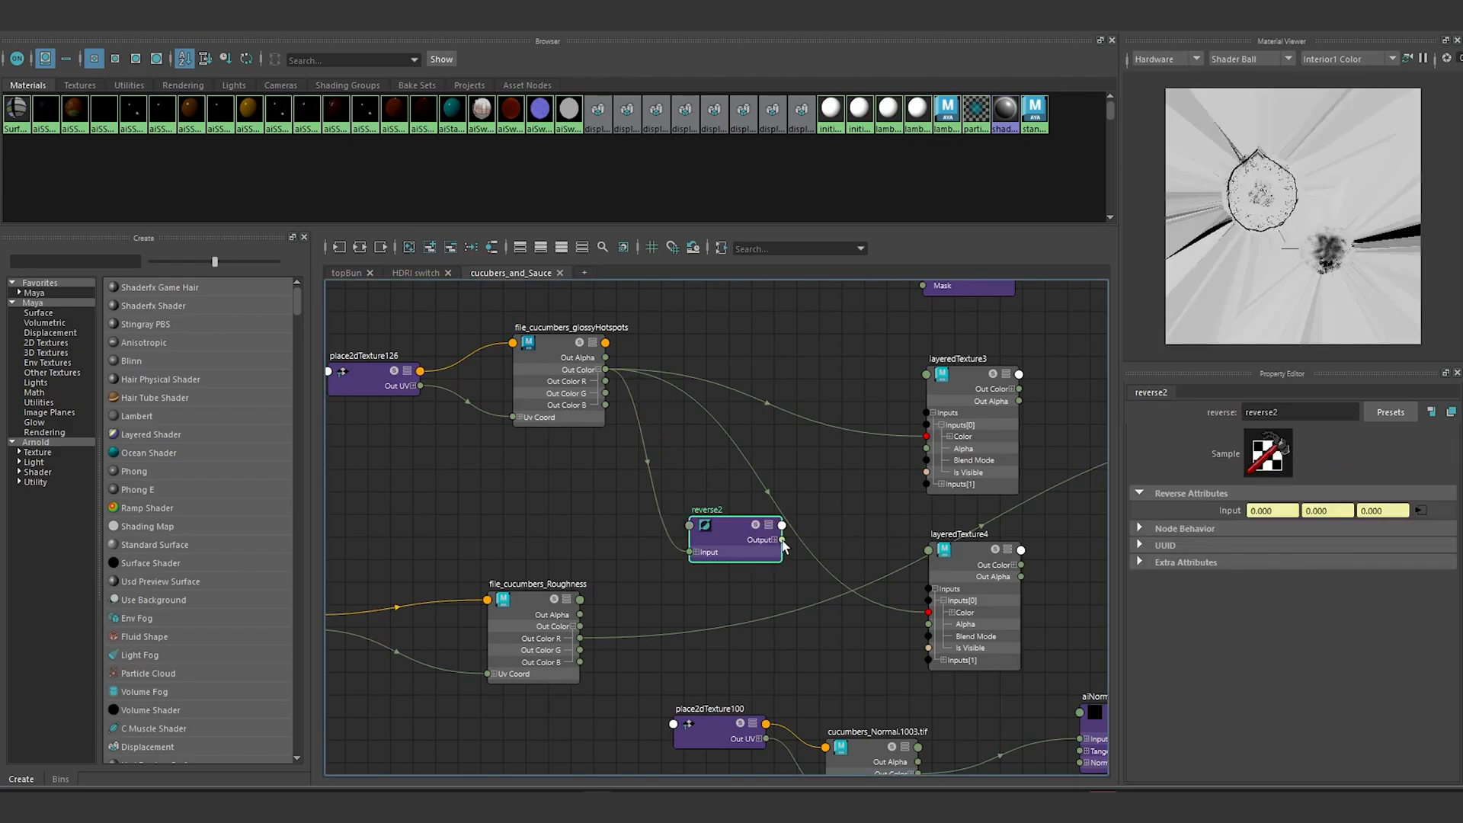
left_click_drag(783, 543, 930, 616)
Step: Expand Inputs[1] on layeredTexture4 and connect file_cucumbers_Roughness Out Color to its Color
middle_click_drag(842, 588, 803, 506, "alt")
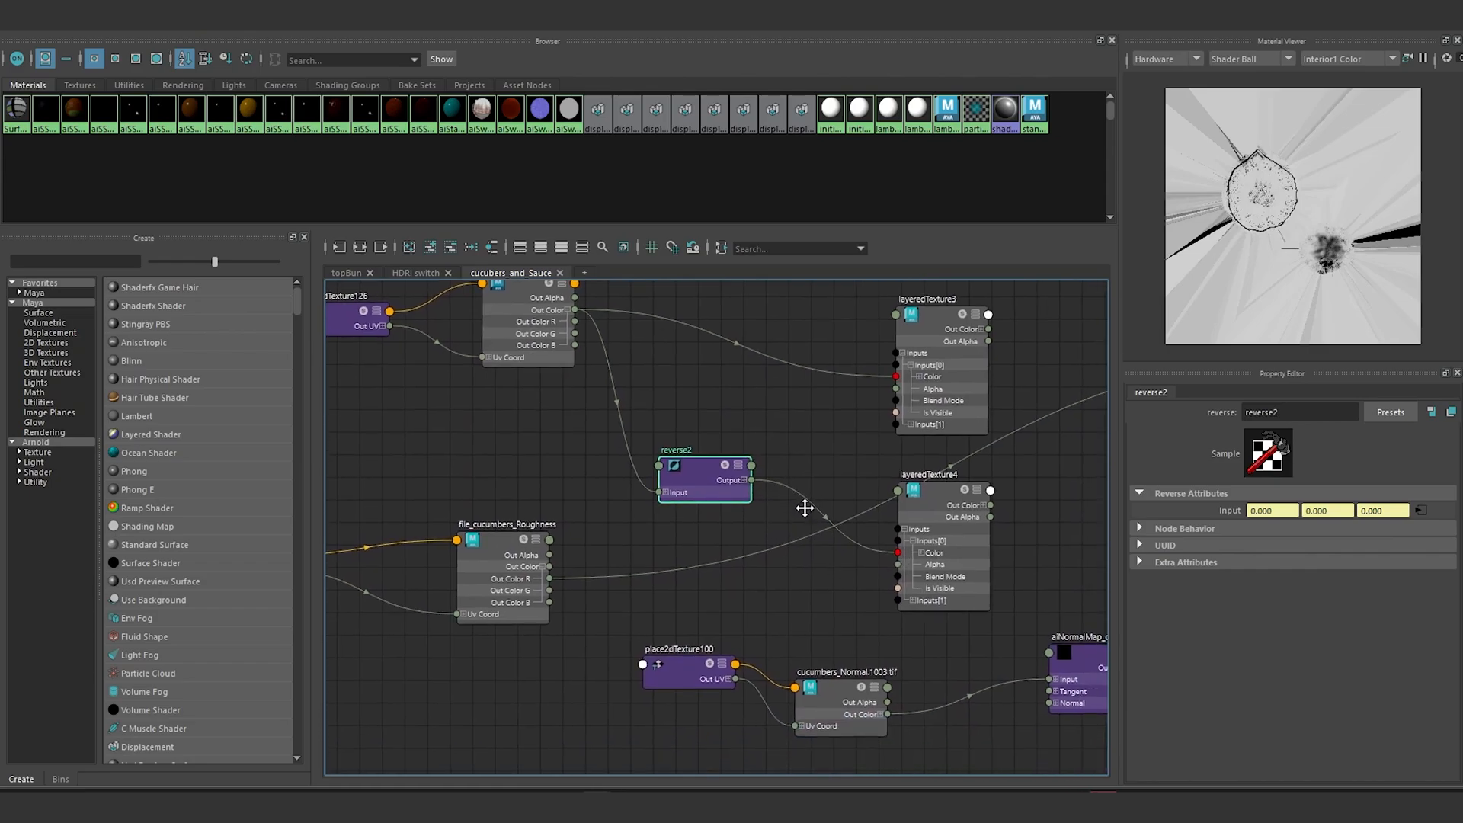
left_click(911, 597)
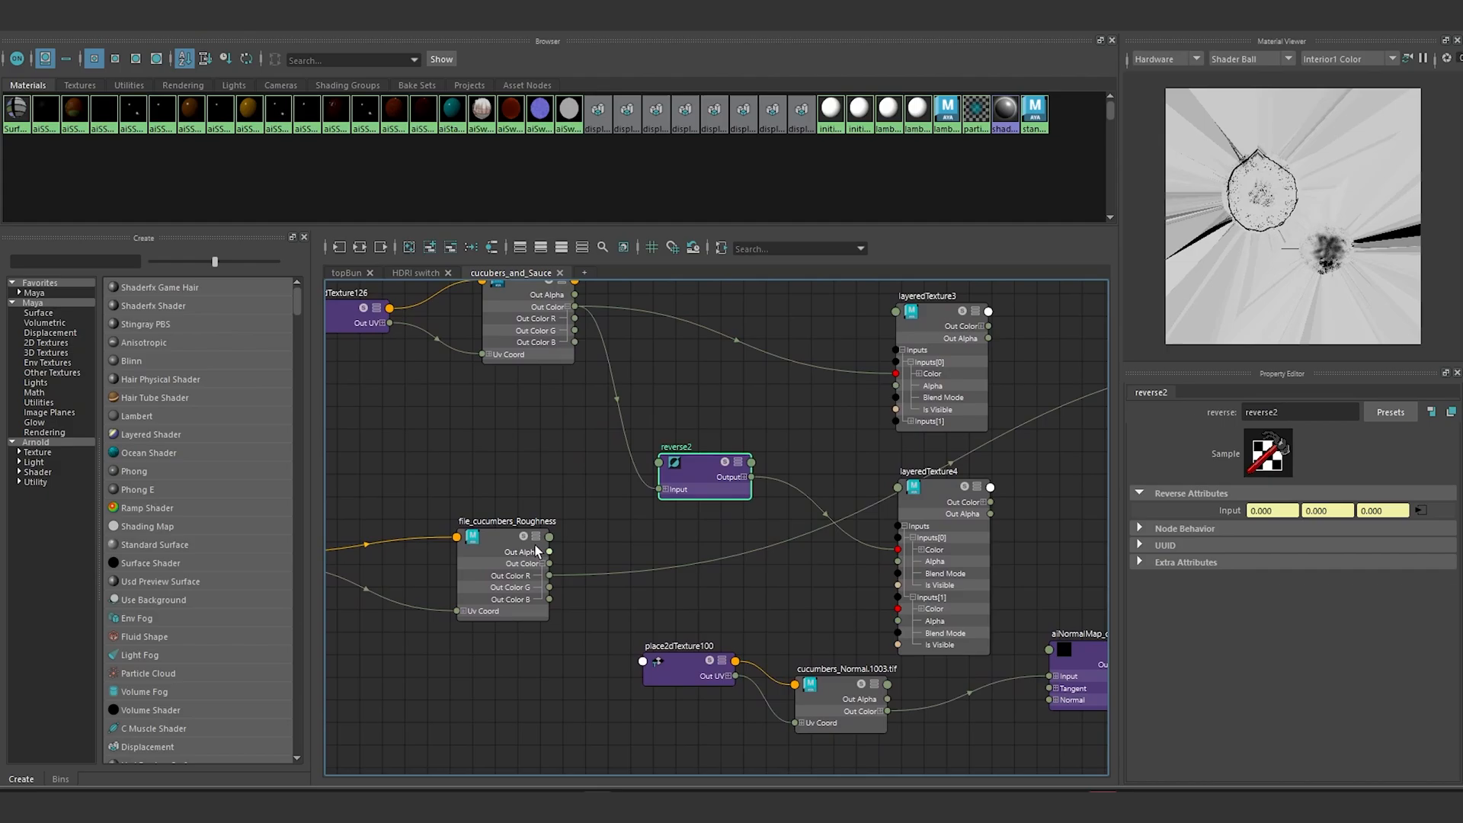
left_click_drag(550, 567, 901, 610)
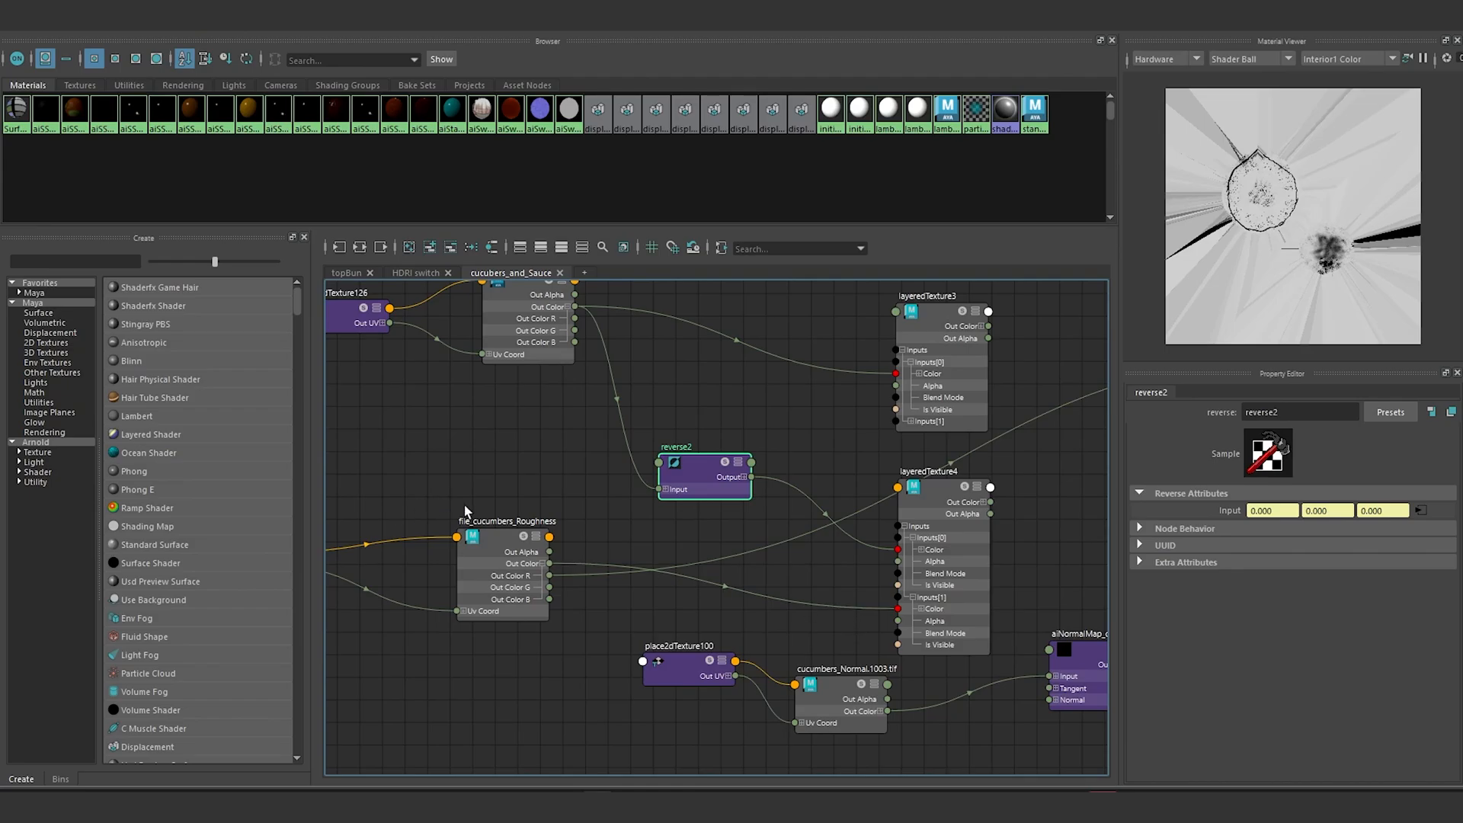
Step: Expand Inputs[1] on layeredTexture3 and shift layeredTexture4 and the reverse node slightly lower
middle_click_drag(839, 450, 823, 489, "alt")
left_click_drag(665, 495, 698, 495)
middle_click_drag(756, 453, 800, 518, "alt")
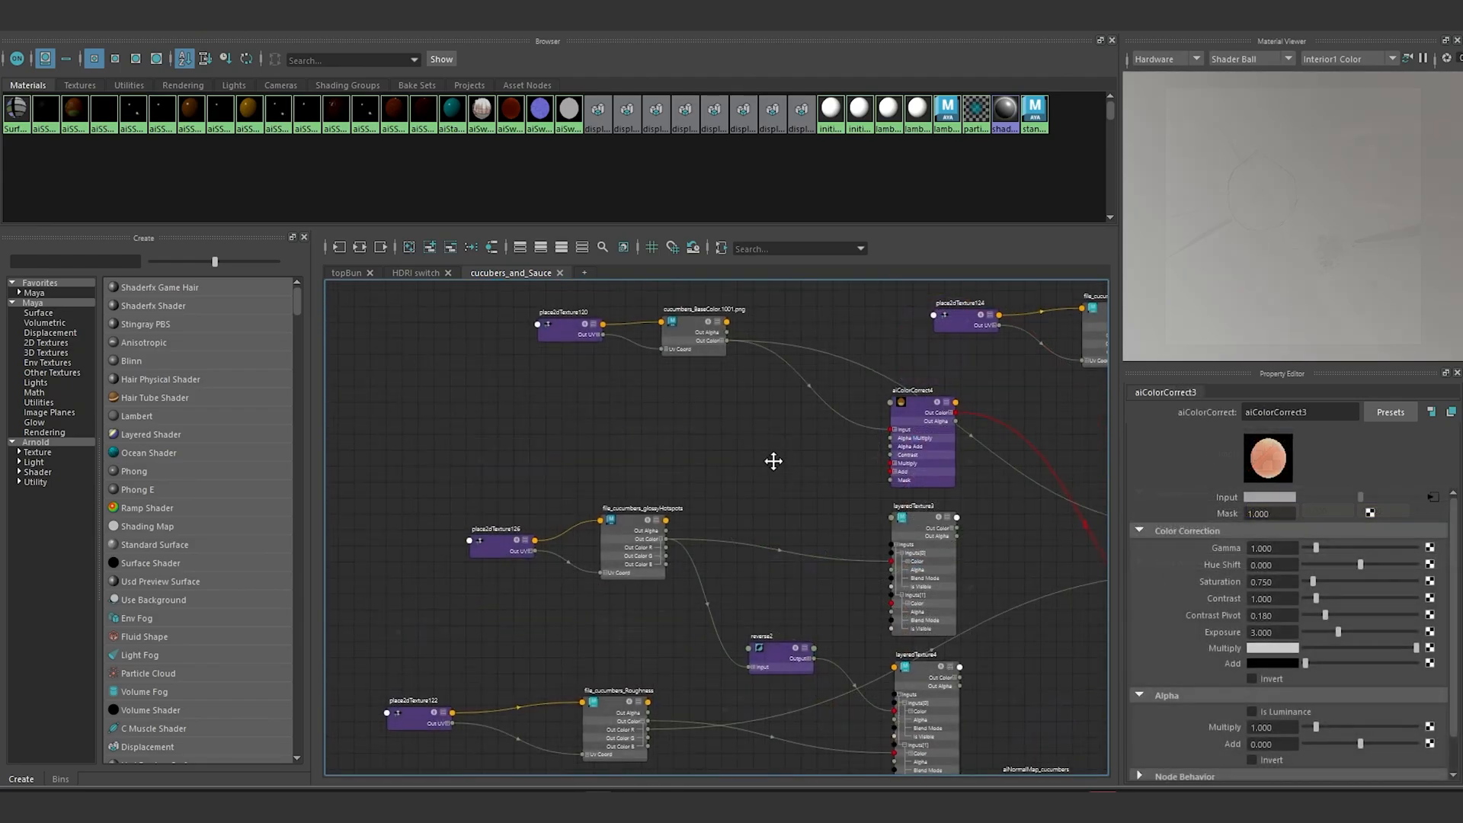
middle_click_drag(771, 460, 771, 411, "alt")
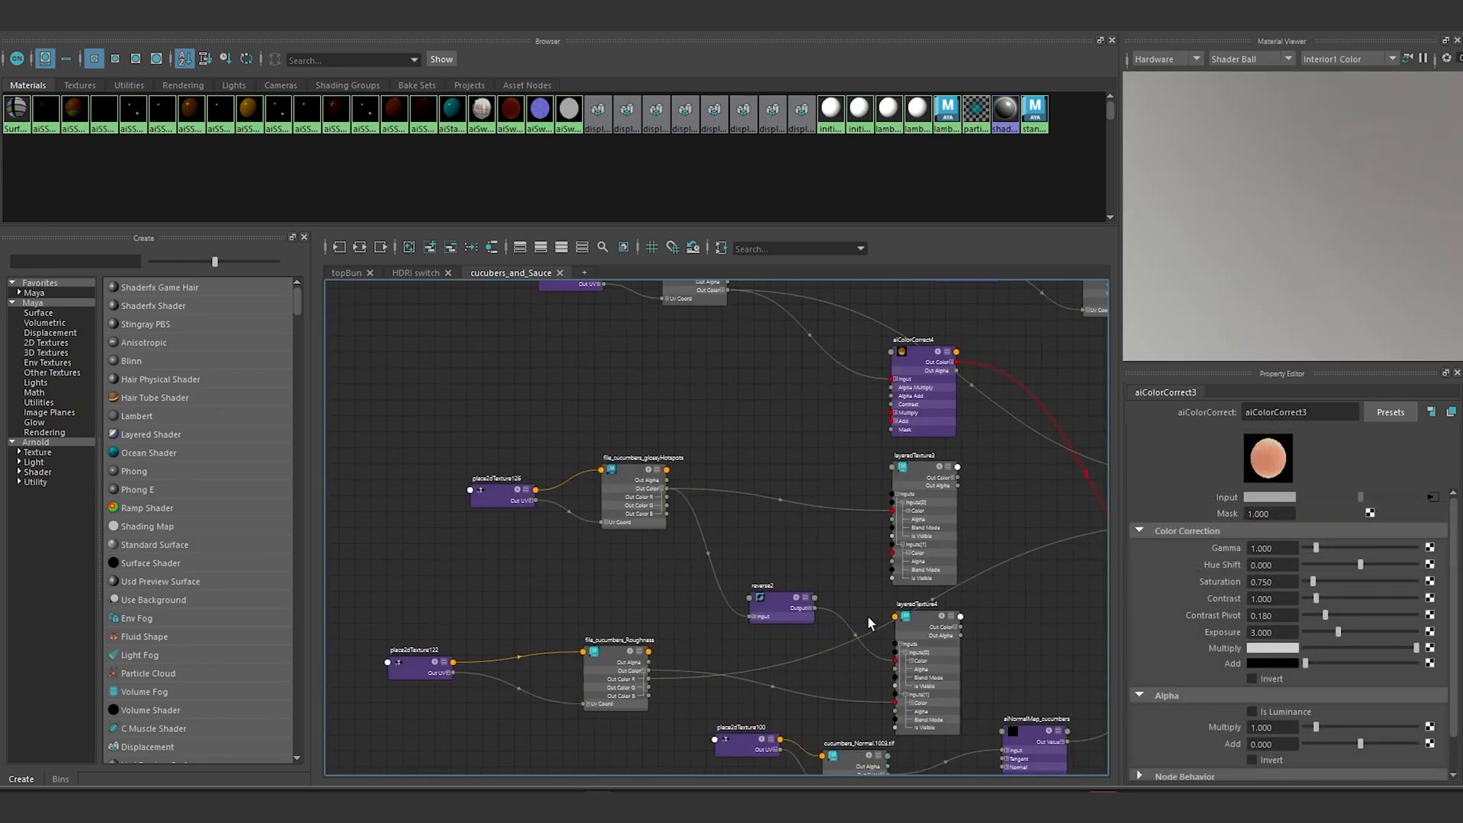
left_click(921, 628)
left_click_drag(781, 610, 779, 622)
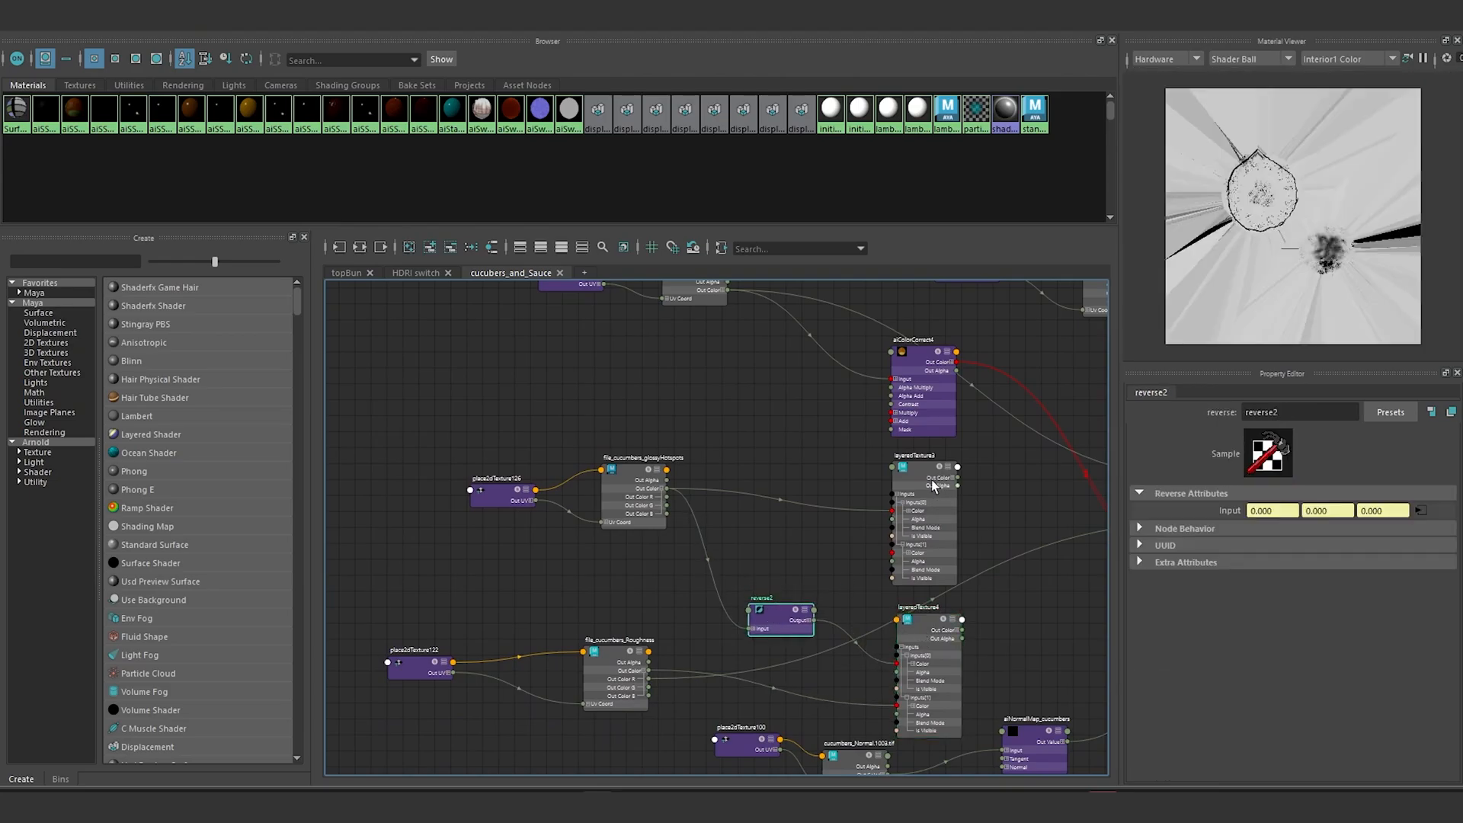
Step: Move the cucumbers base color file node and its placement node farther away from aiColorCorrect4
middle_click_drag(749, 416, 764, 437, "alt")
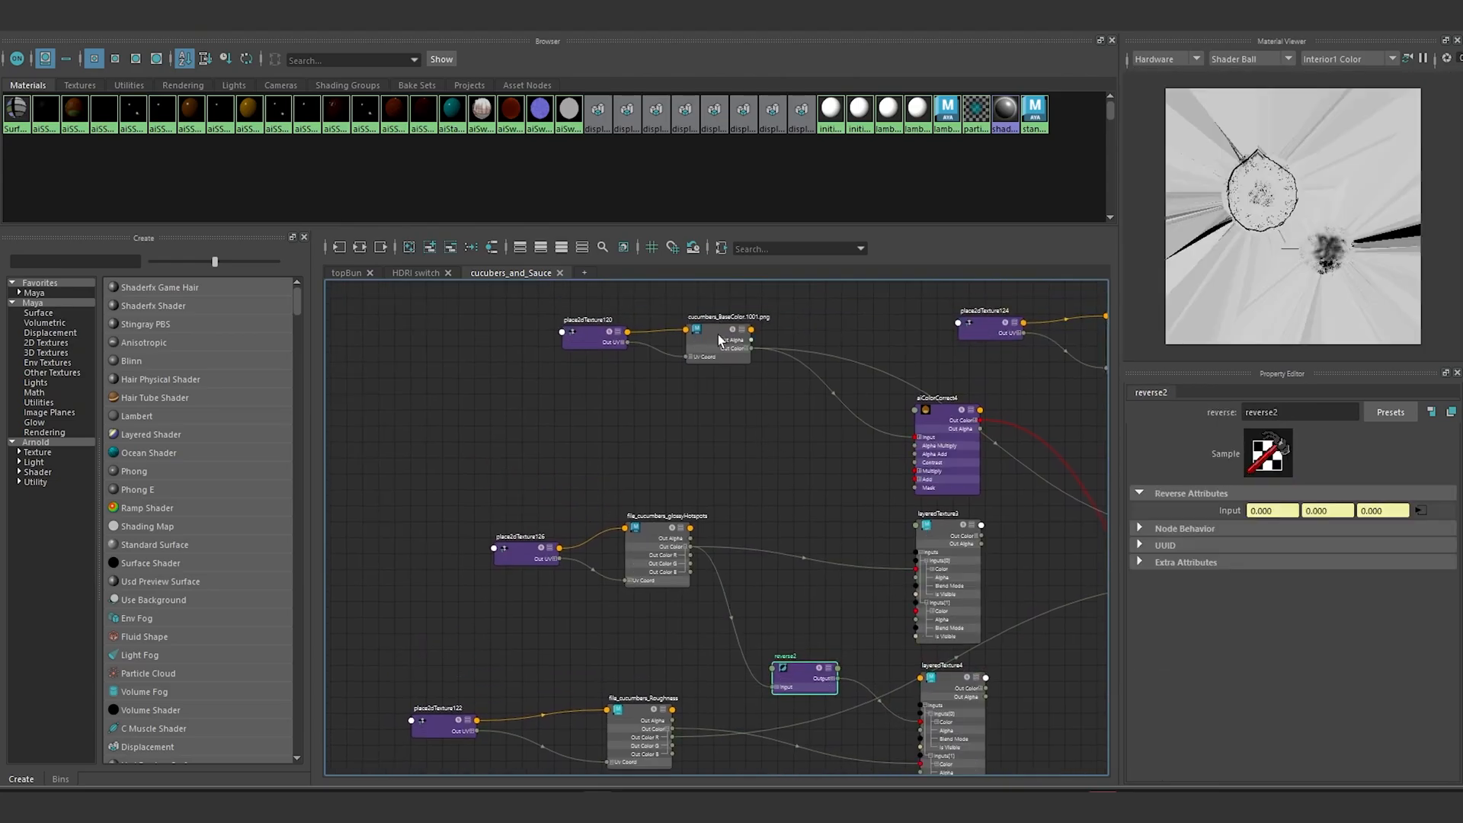
left_click_drag(517, 300, 620, 319)
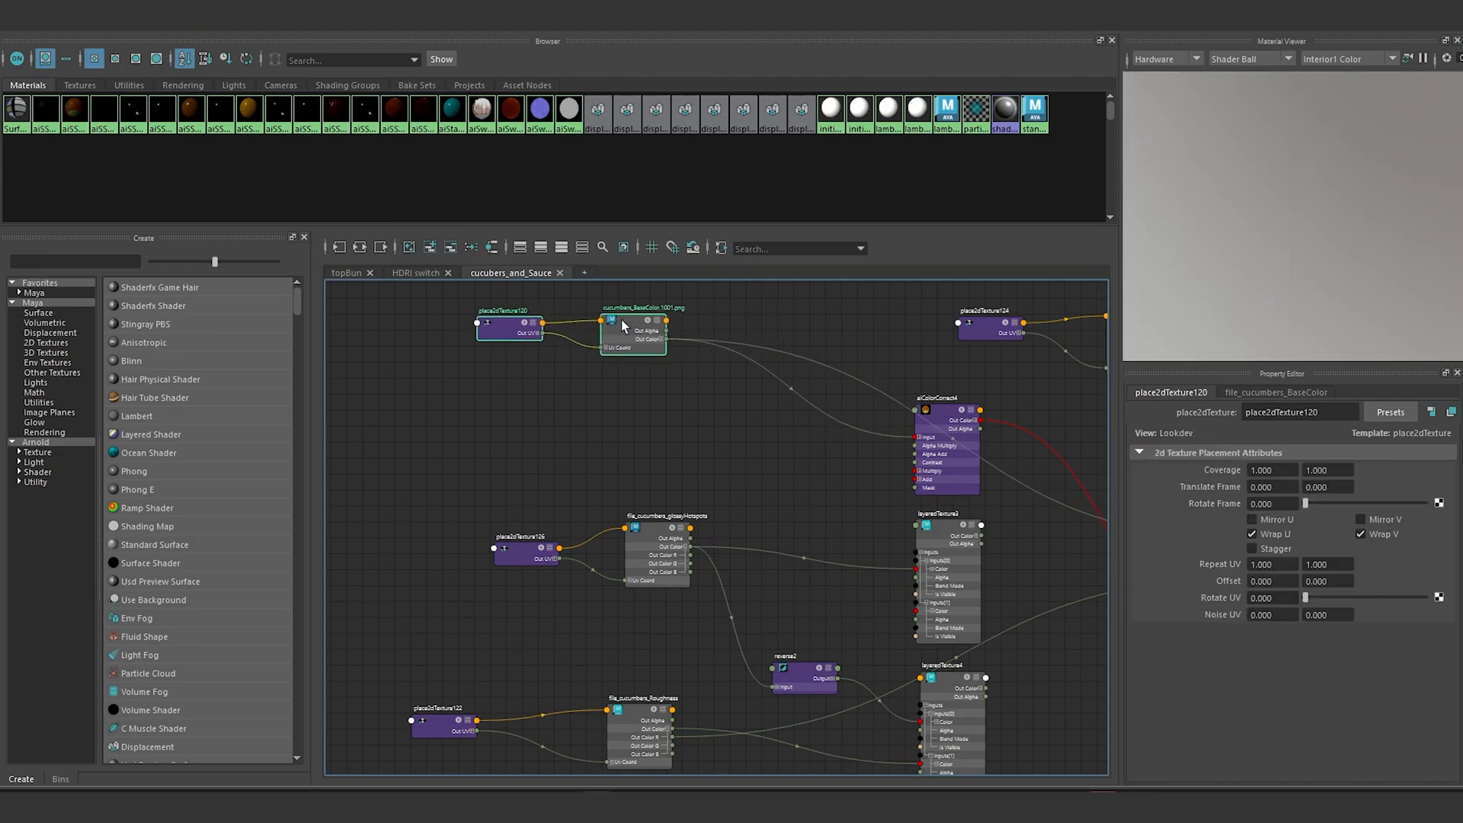
left_click(753, 466)
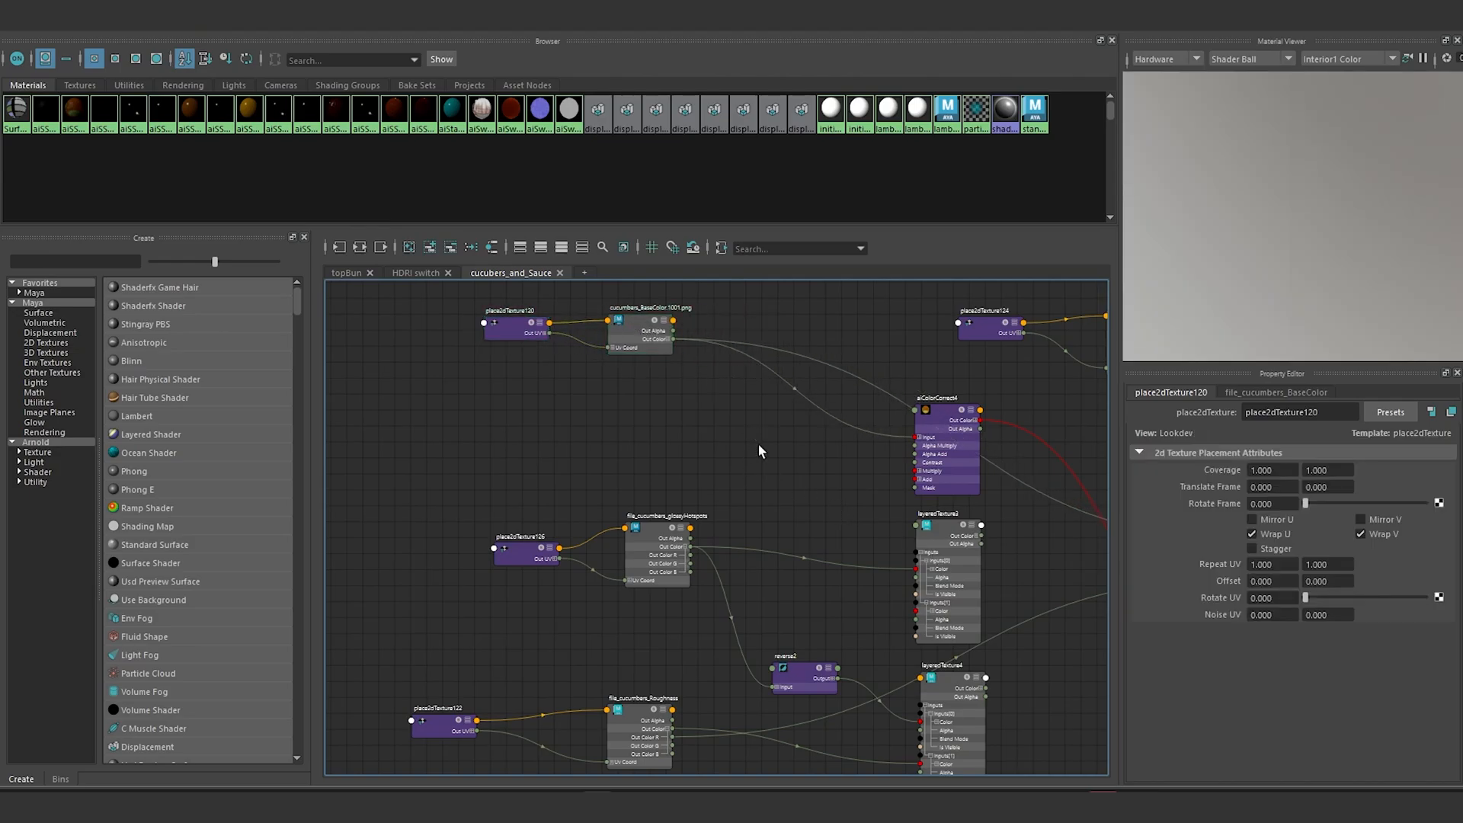
Step: Add an aiColorCorrect node between the cucumbers base color file and layeredTexture3
key("Tab")
type("ai")
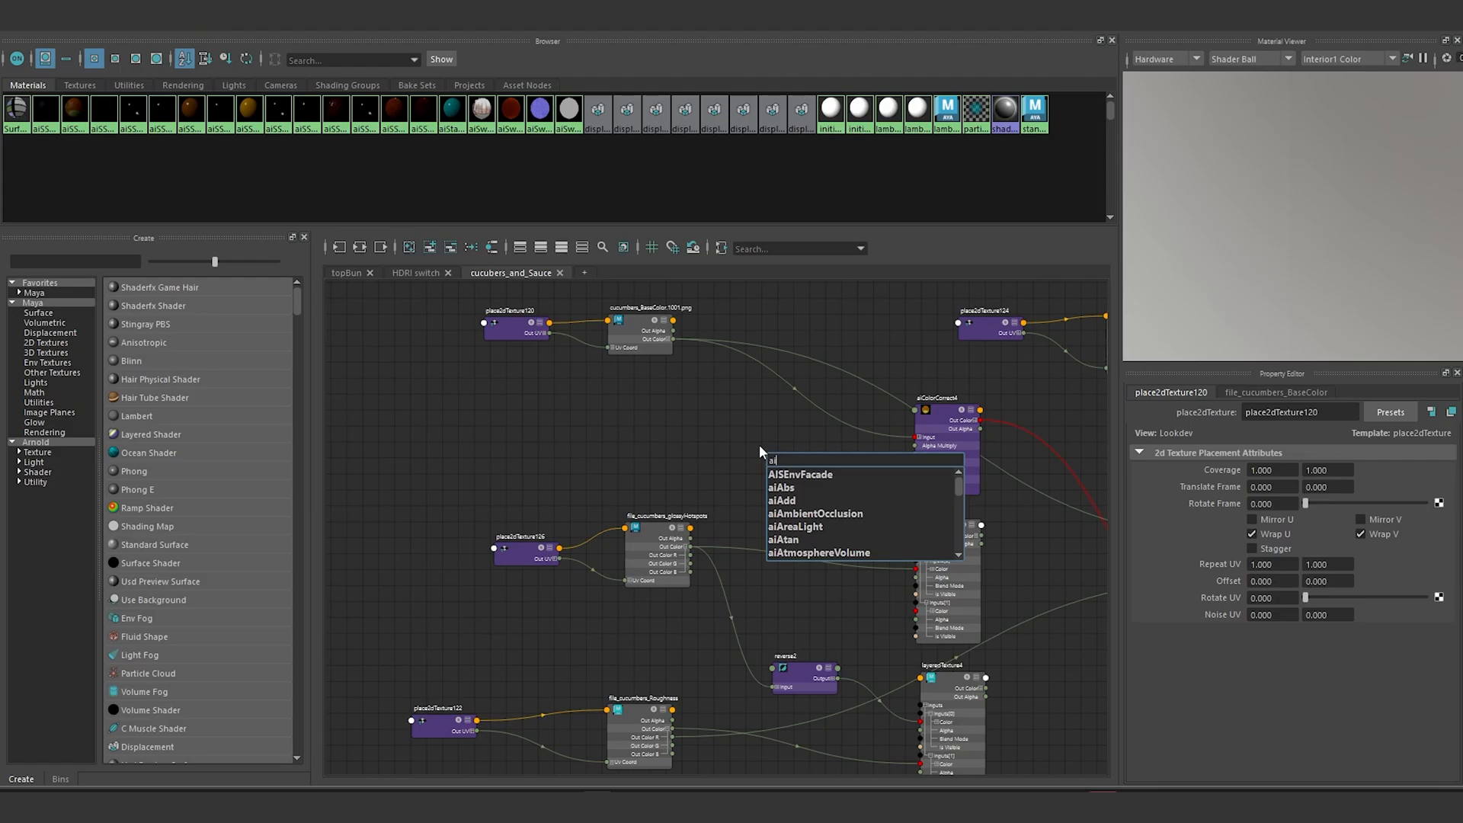
type("co")
key("Down")
key("Down")
key("Return")
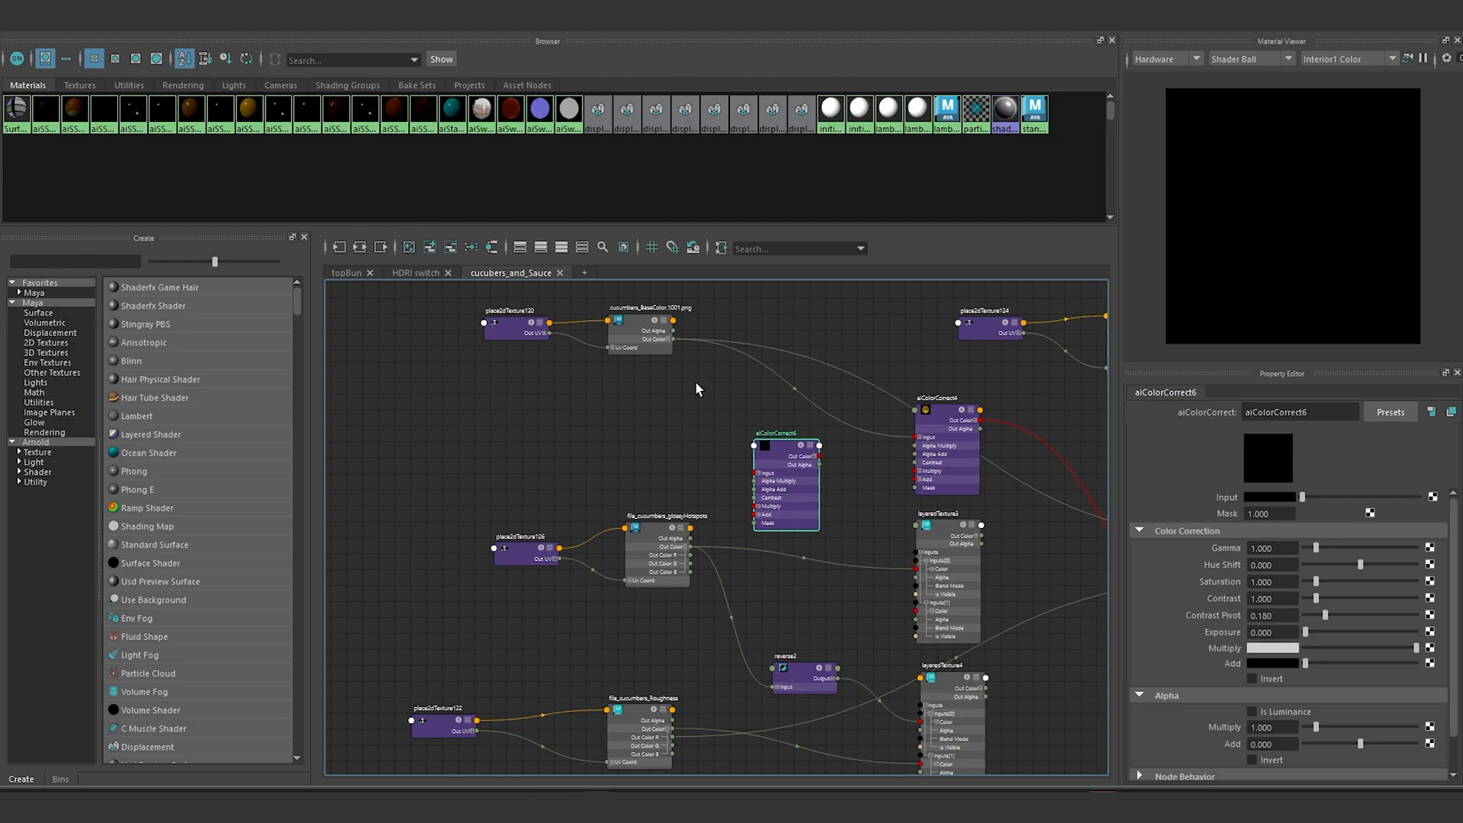
Step: Set the new color correct node's Saturation to 0.750 and its Exposure to 3
left_click(1269, 583)
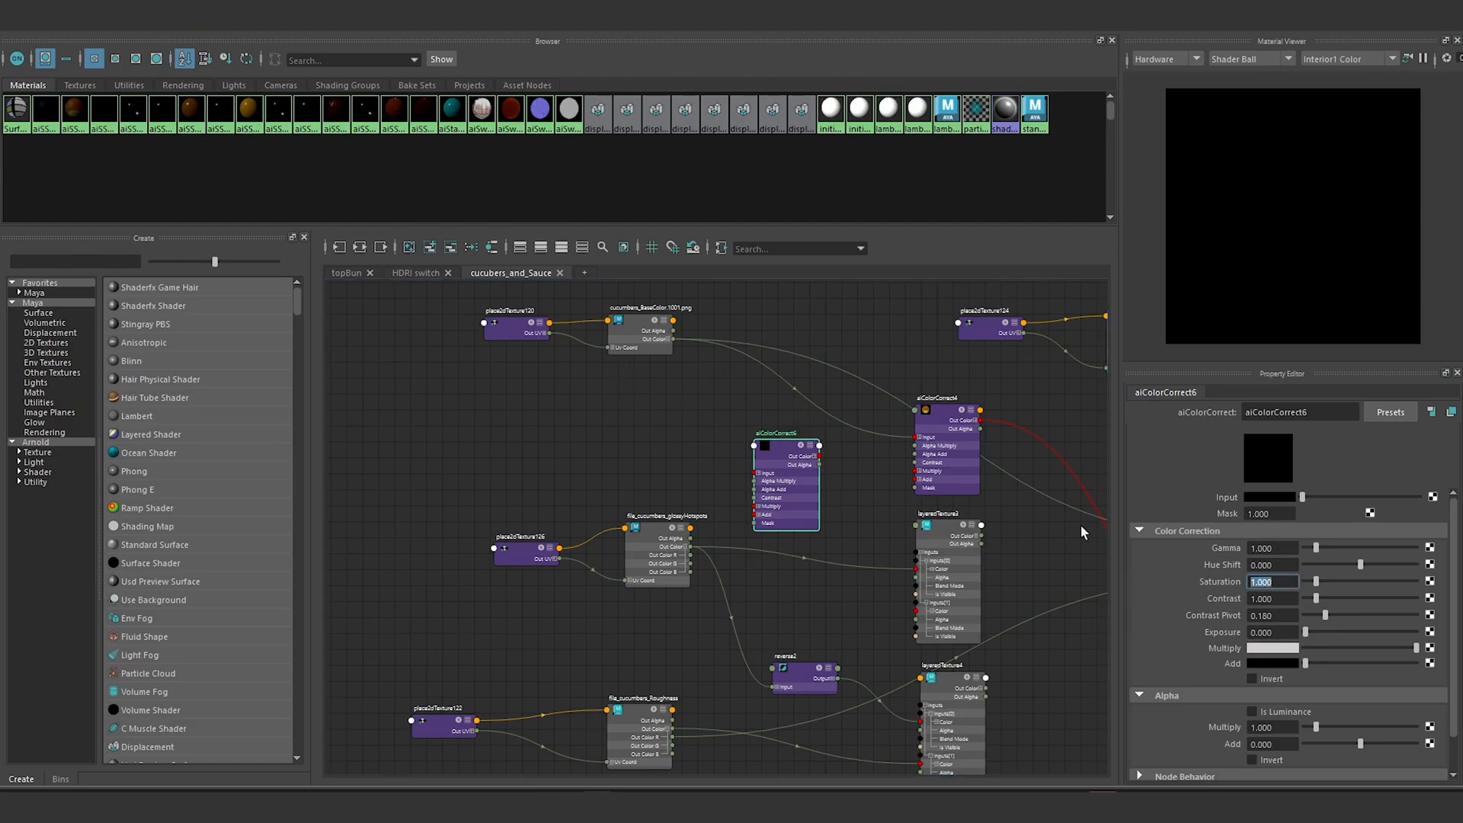
key("BackSpace")
key("Return")
left_click(1273, 632)
type("3")
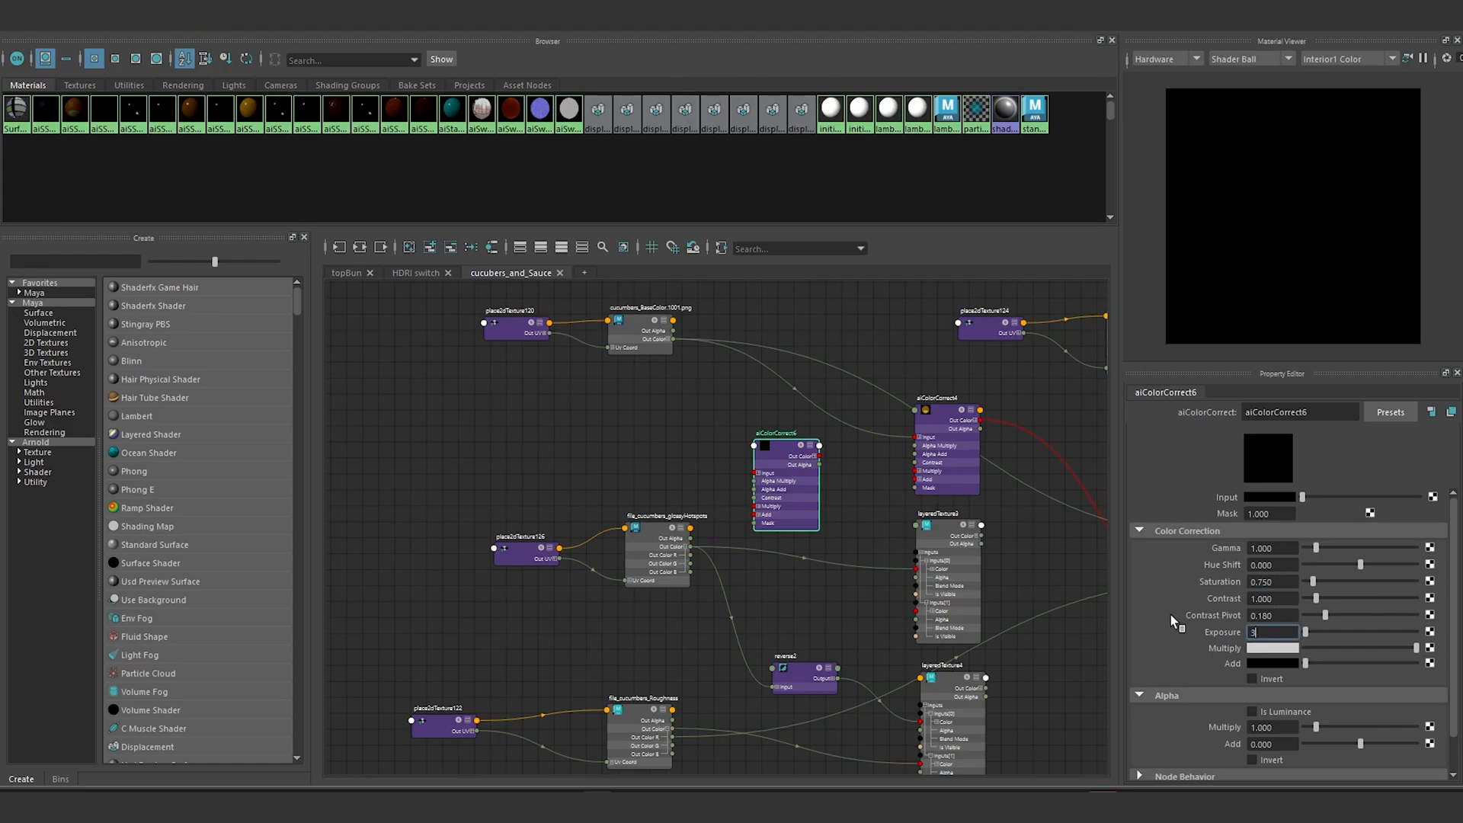
Step: Set aiColorCorrect6's exposure to 3 and wire it between the cucumbers_BaseColor colour output and the colour of layeredTexture3's Inputs[1]
key("Return")
left_click_drag(673, 340, 754, 474)
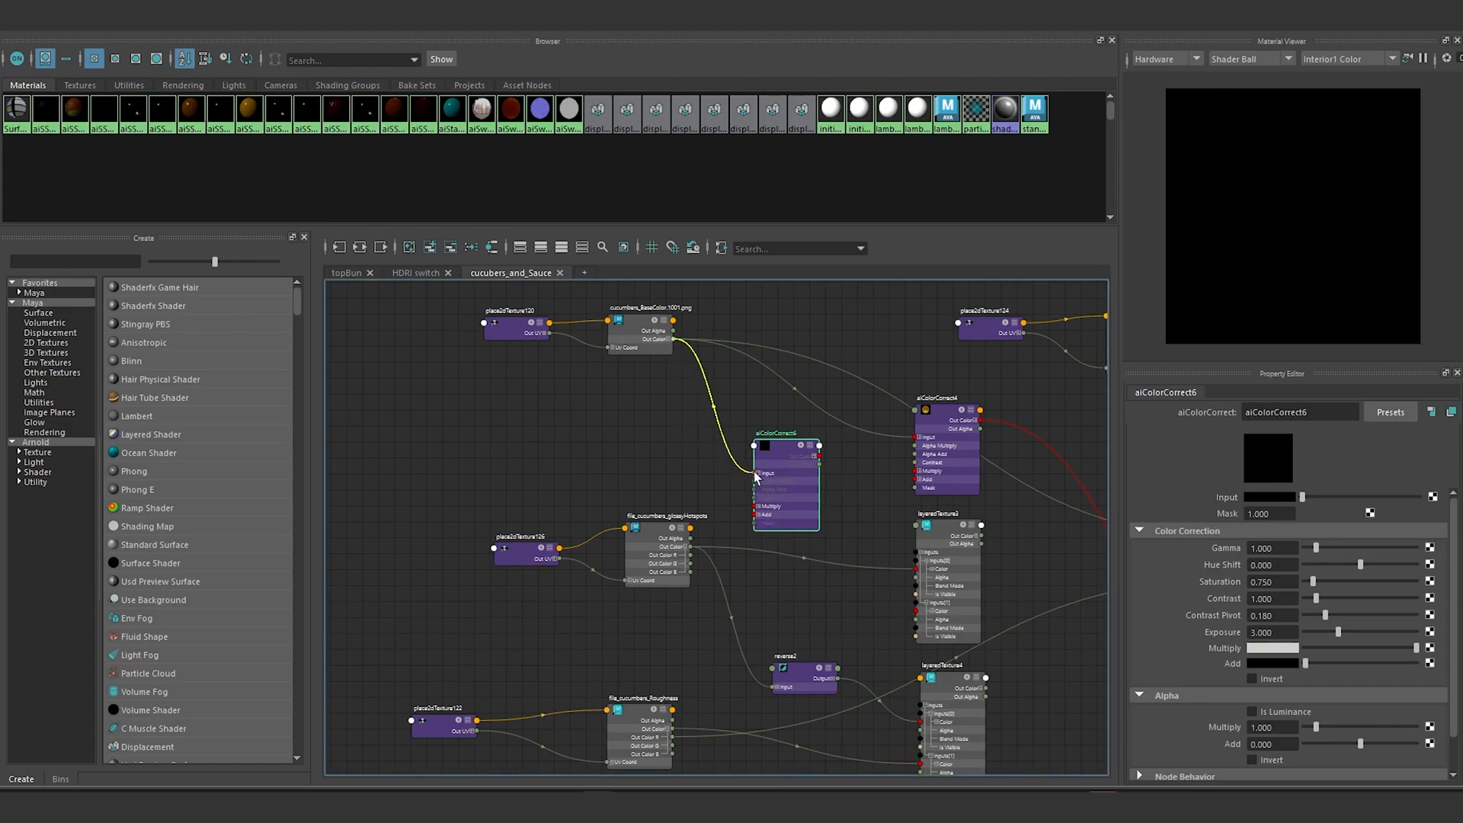
scroll(737, 491, "up", 2)
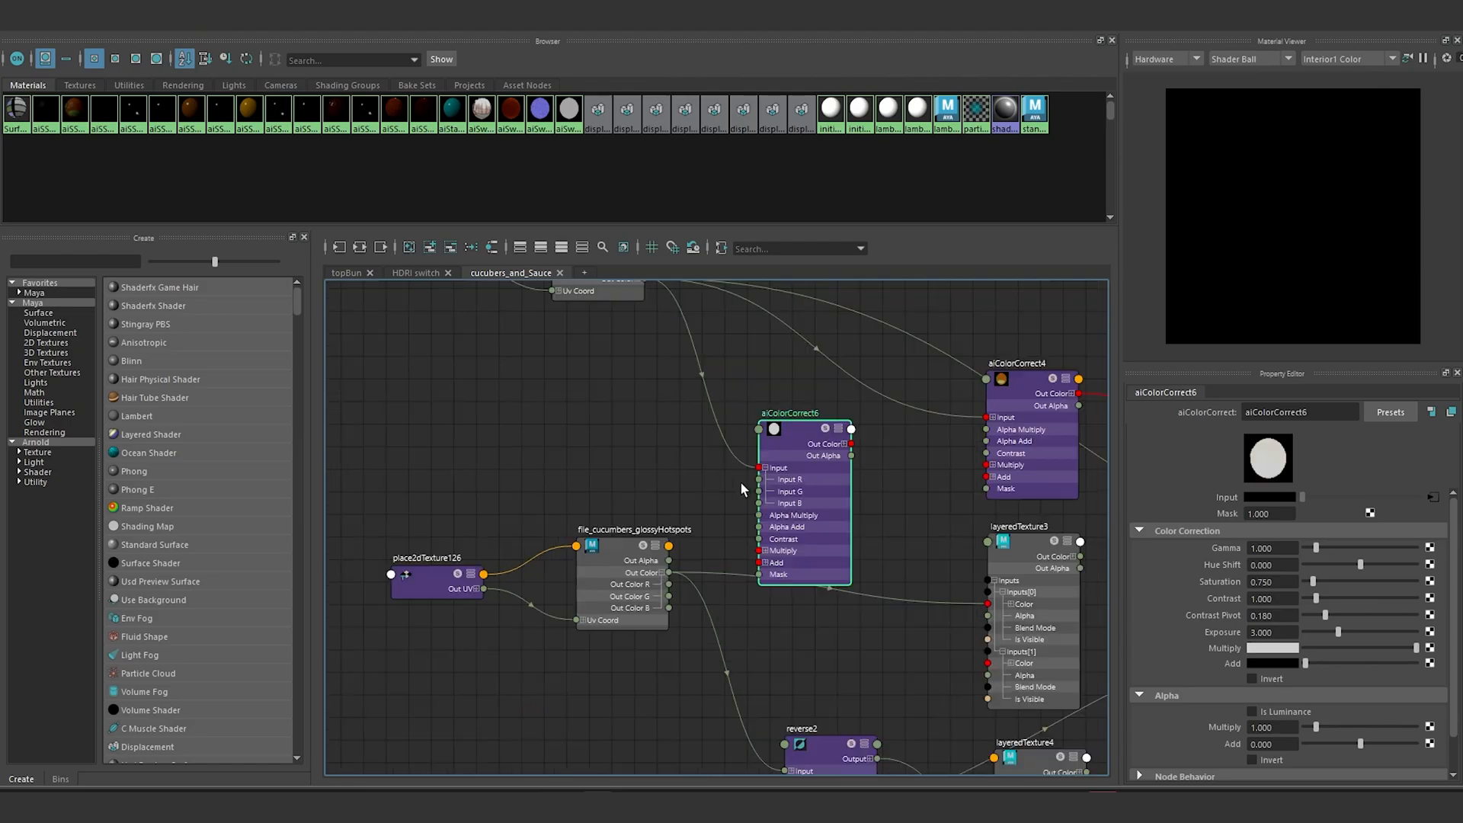
left_click_drag(851, 443, 988, 663)
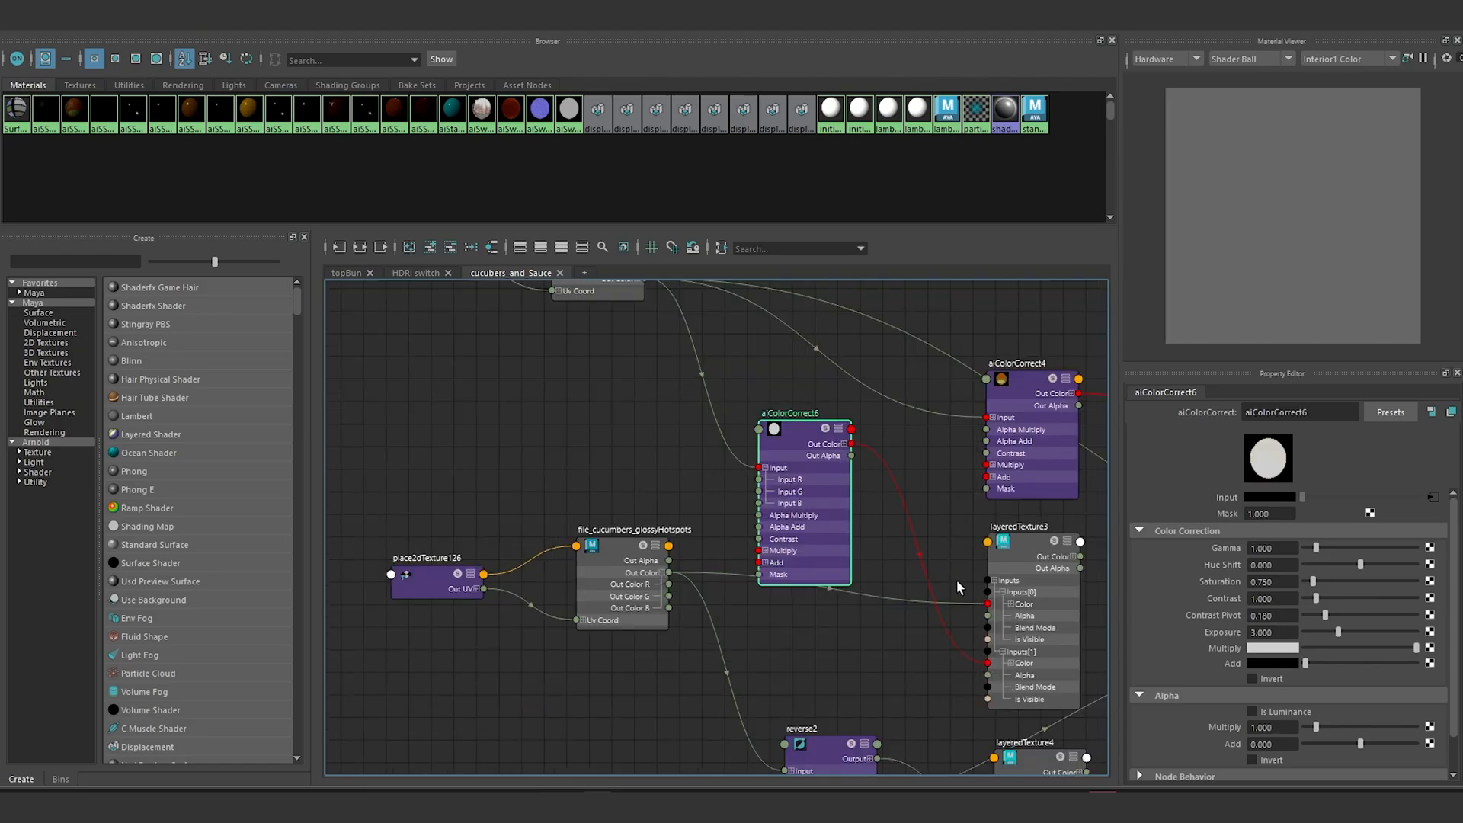
Step: Connect layeredTexture4's red output channel to Specular Roughness and layeredTexture3's colour output to Specular Color on aiSS_Cucumbers_MAT
scroll(930, 565, "down", 2)
middle_click_drag(926, 564, 793, 532, "alt")
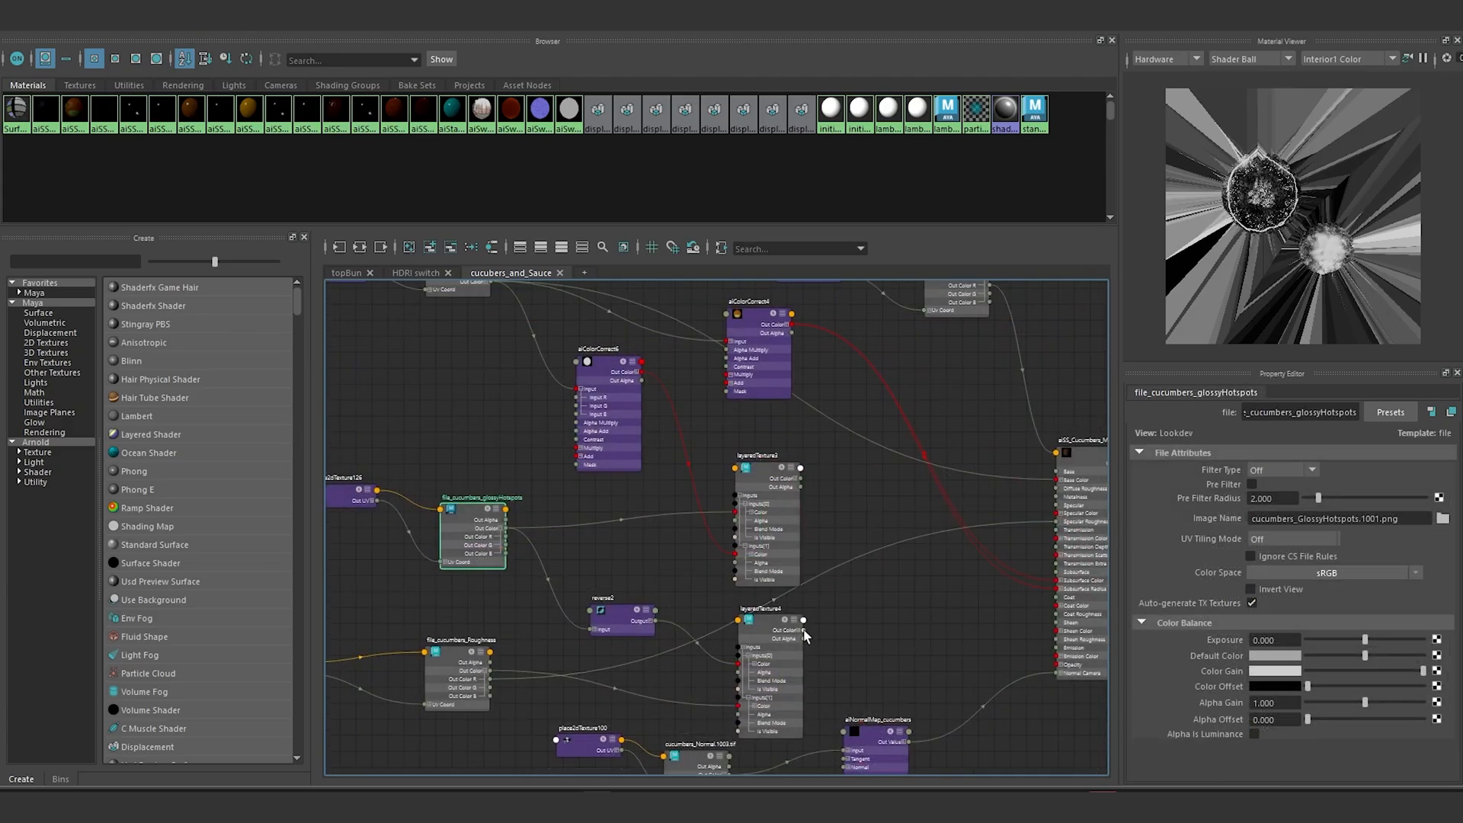
left_click(797, 630)
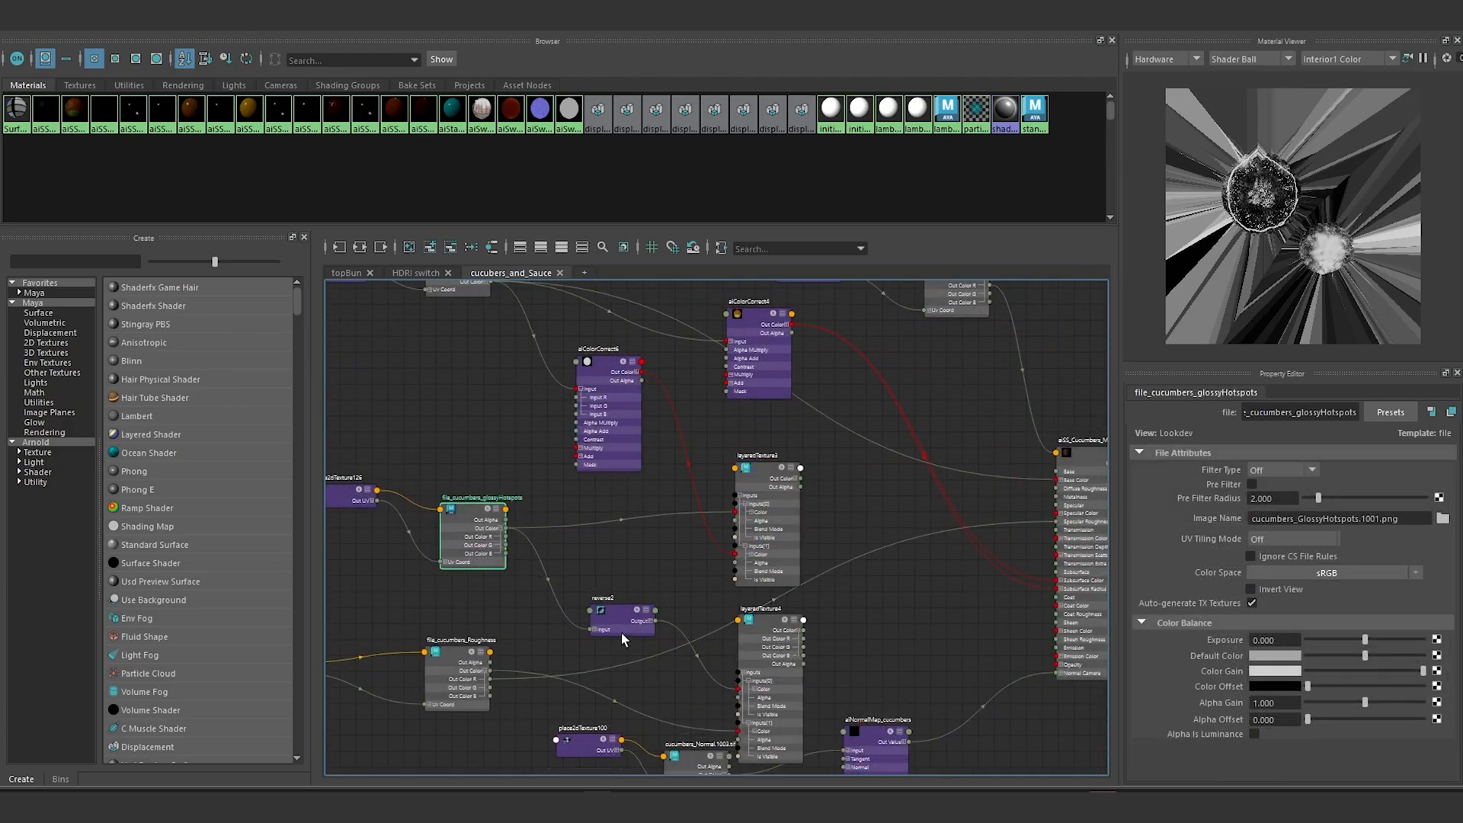
left_click_drag(447, 656, 462, 652)
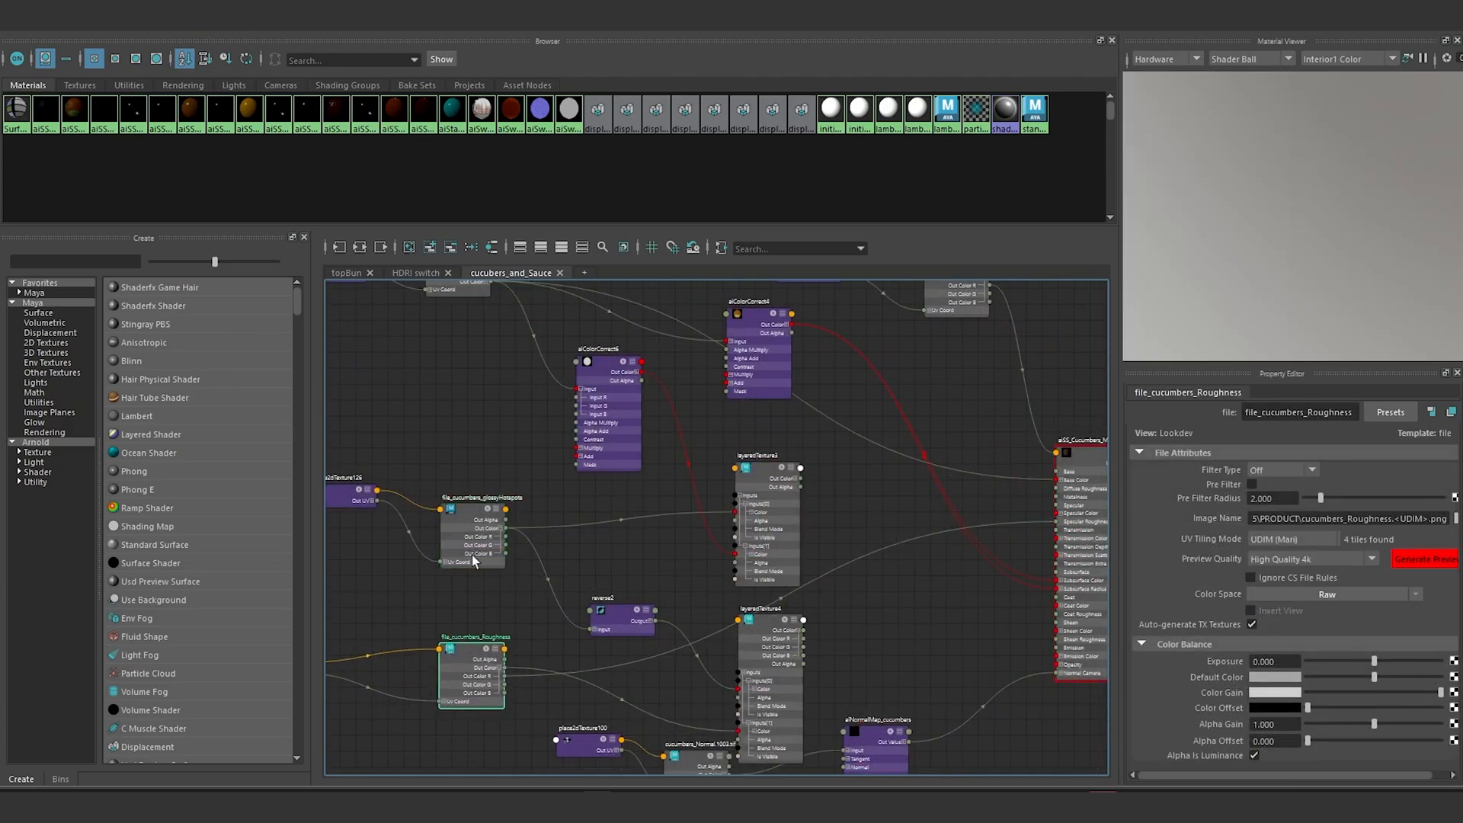
left_click(470, 652)
left_click_drag(804, 639, 1057, 524)
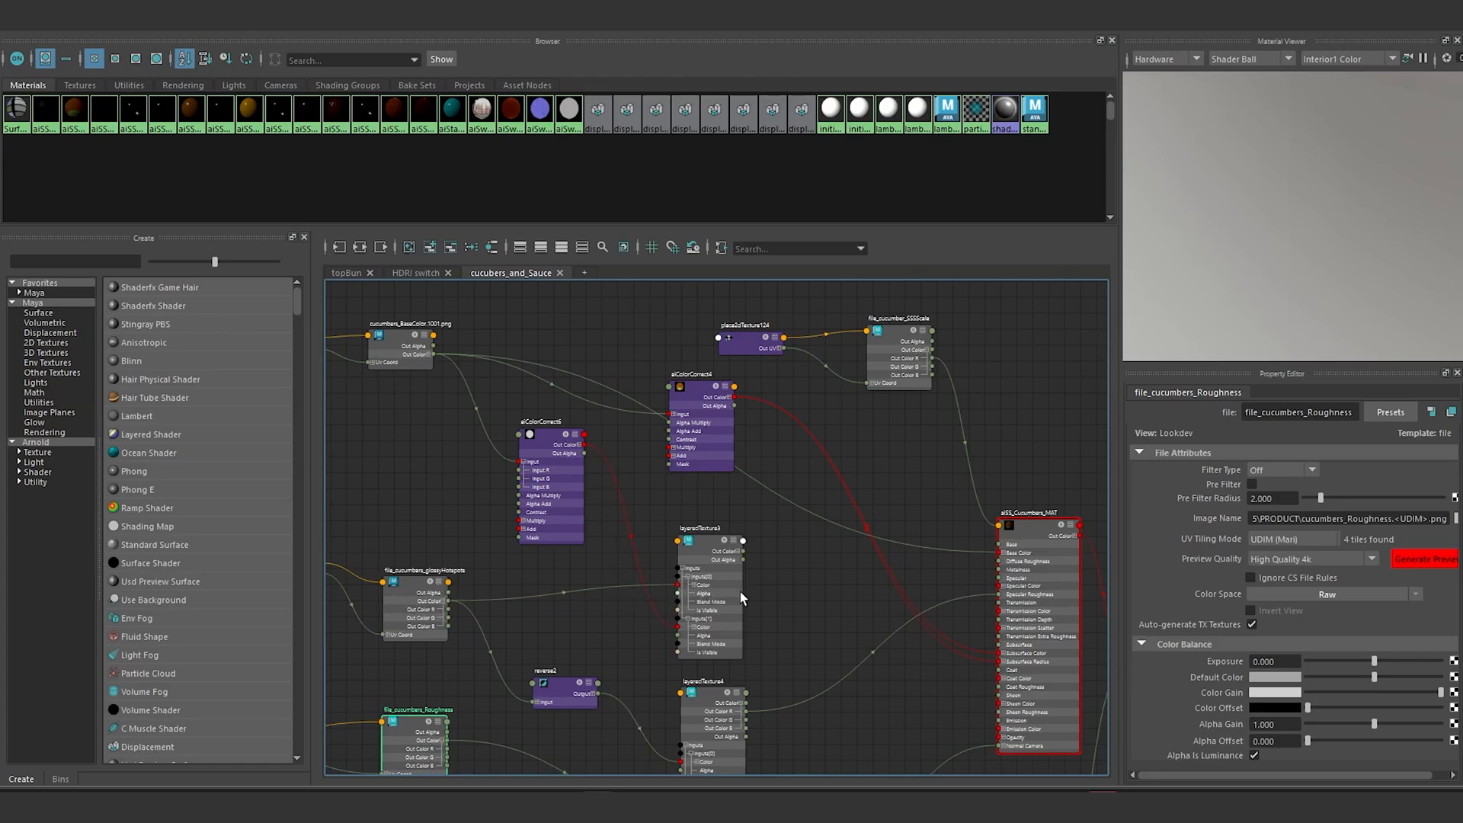
left_click_drag(911, 586, 998, 585)
middle_click_drag(857, 568, 893, 536, "alt")
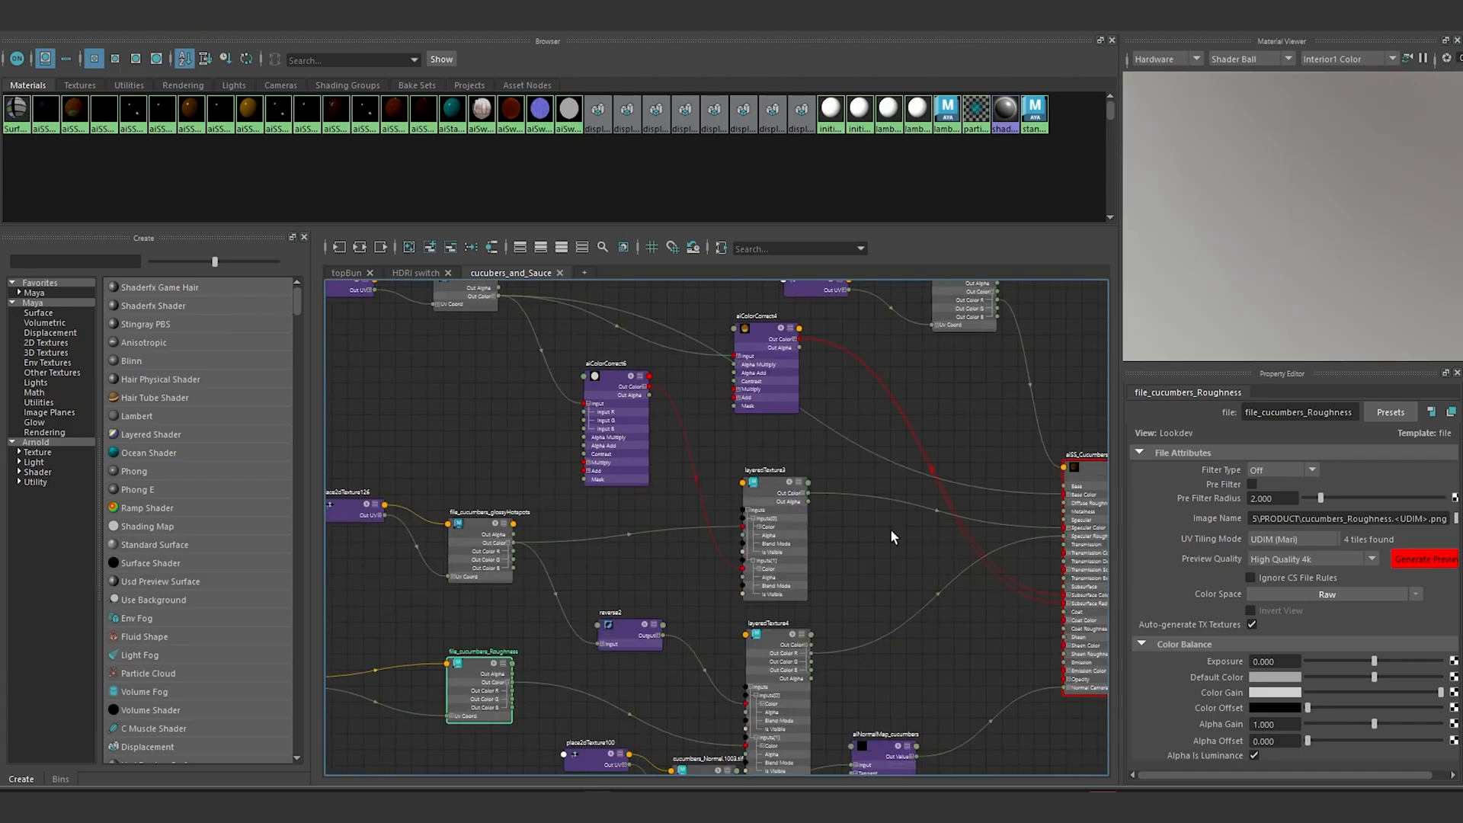
Step: Set the blend mode of layeredTexture3's first layer to Add
left_click(768, 482)
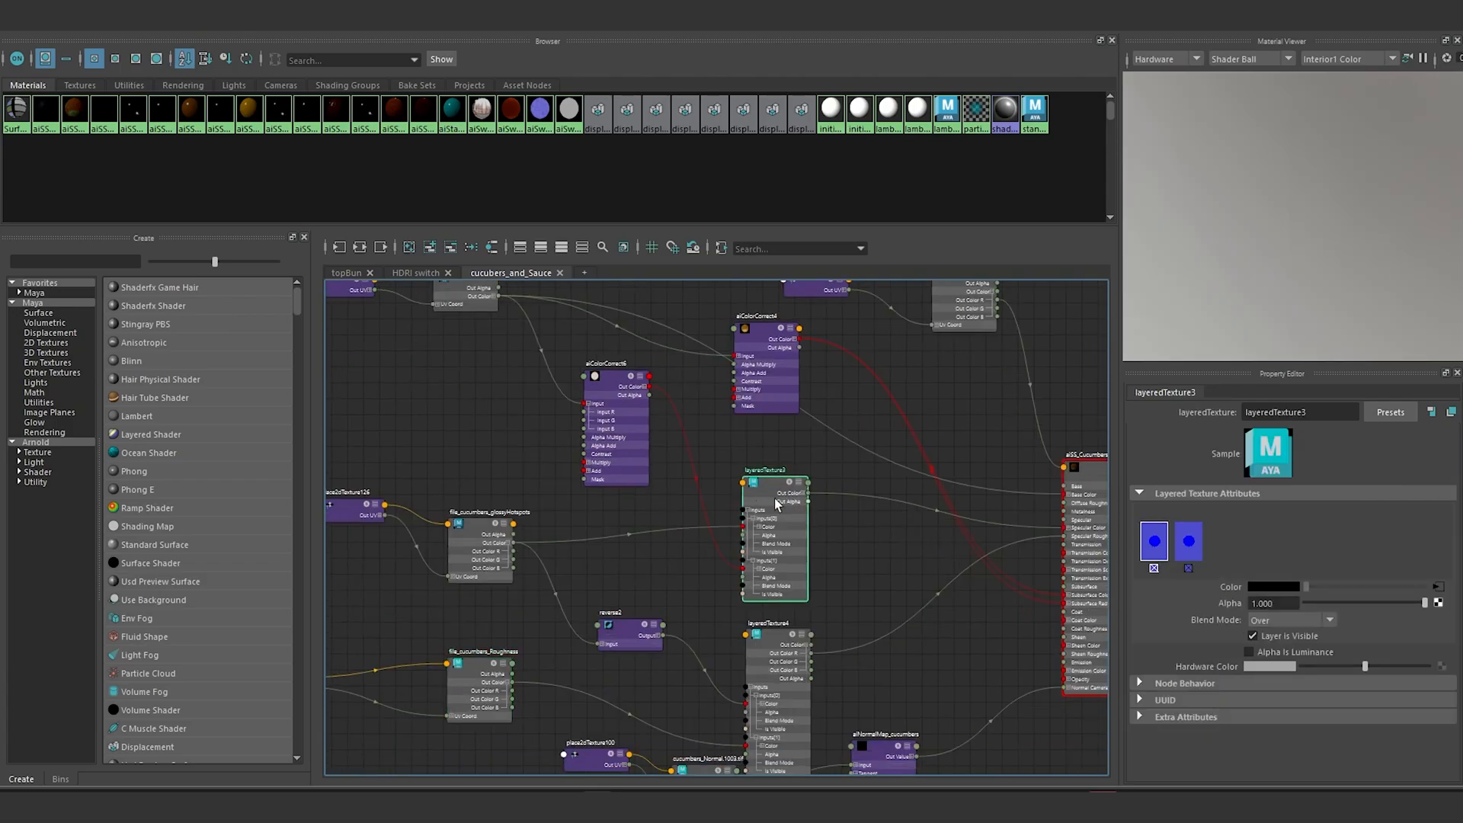
left_click(1305, 619)
left_click(1295, 698)
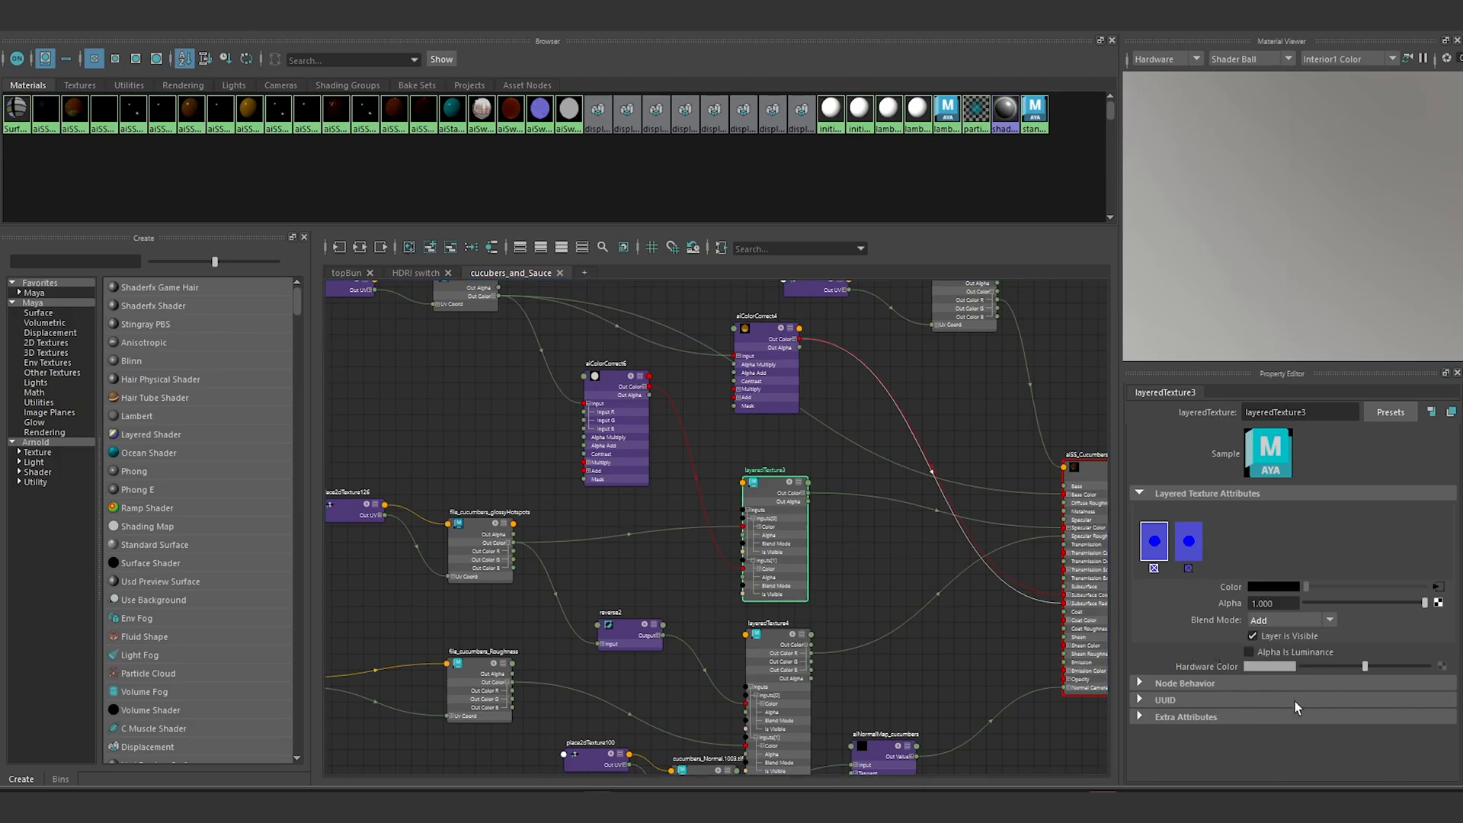
Step: Set the blend mode of layeredTexture4's first layer to Multiply
middle_click_drag(477, 355, 485, 387, "alt")
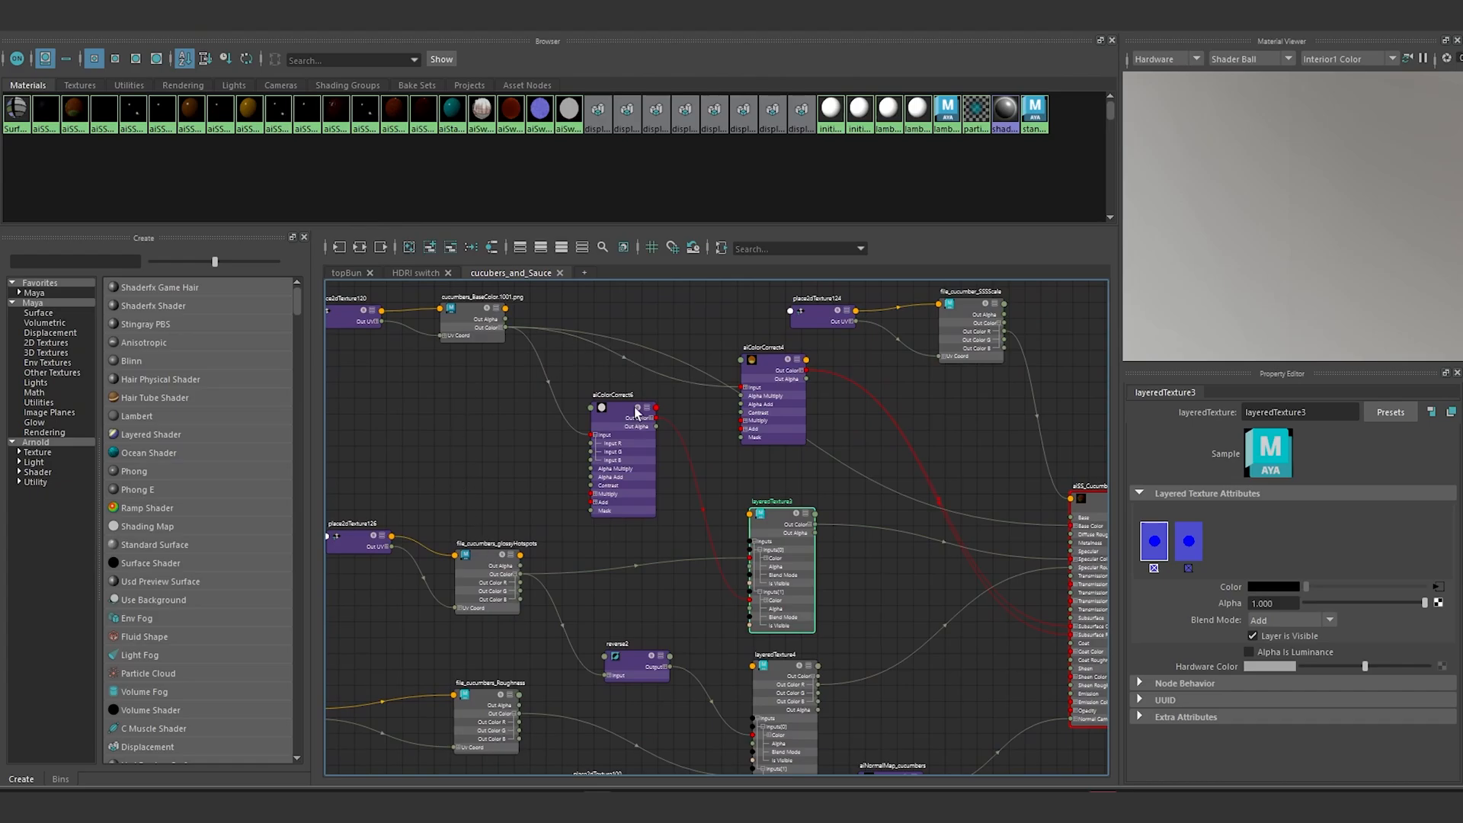
middle_click_drag(705, 555, 708, 421, "alt")
left_click(779, 537)
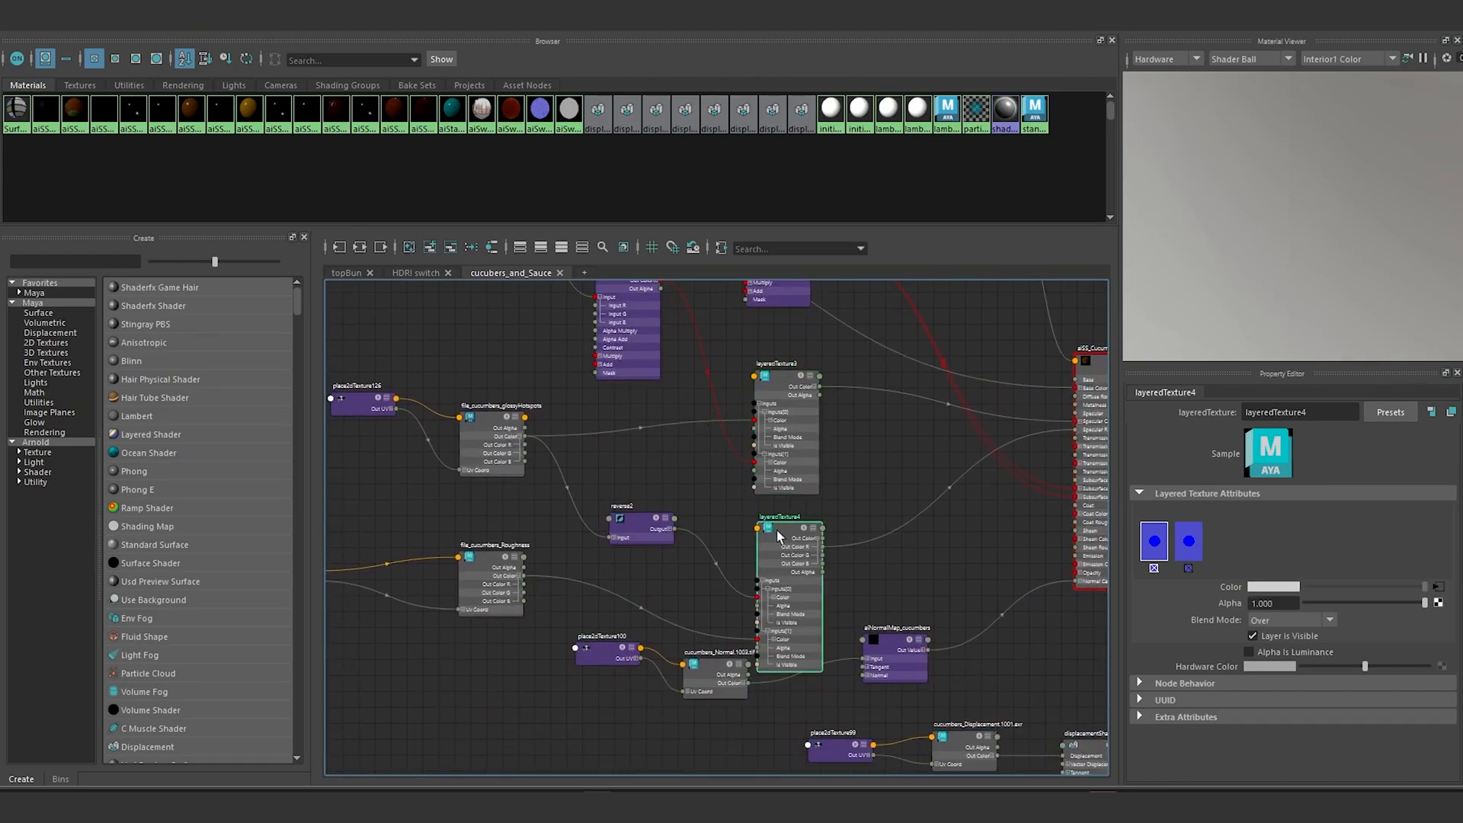
left_click(1309, 620)
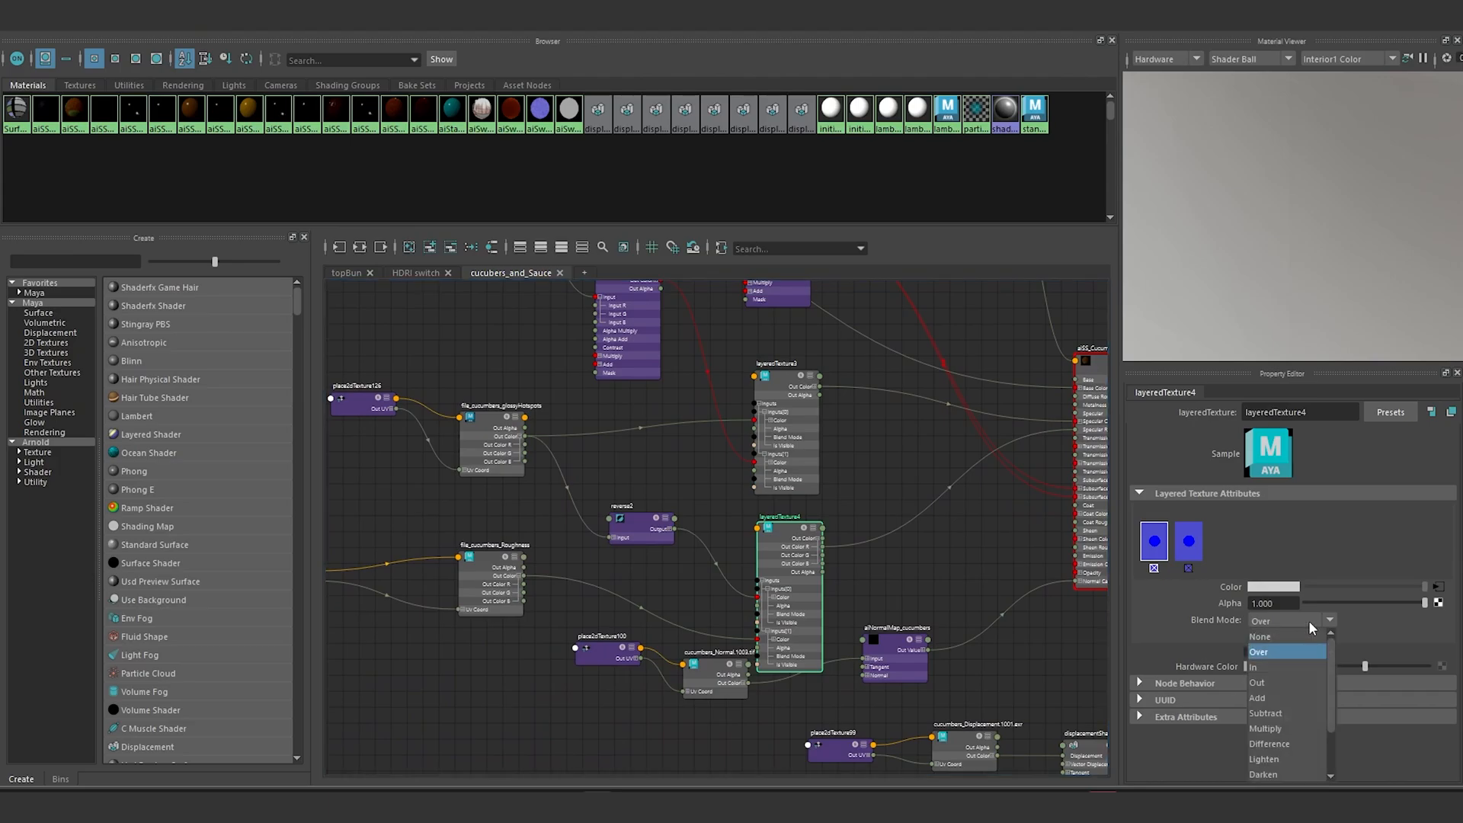
left_click(1300, 725)
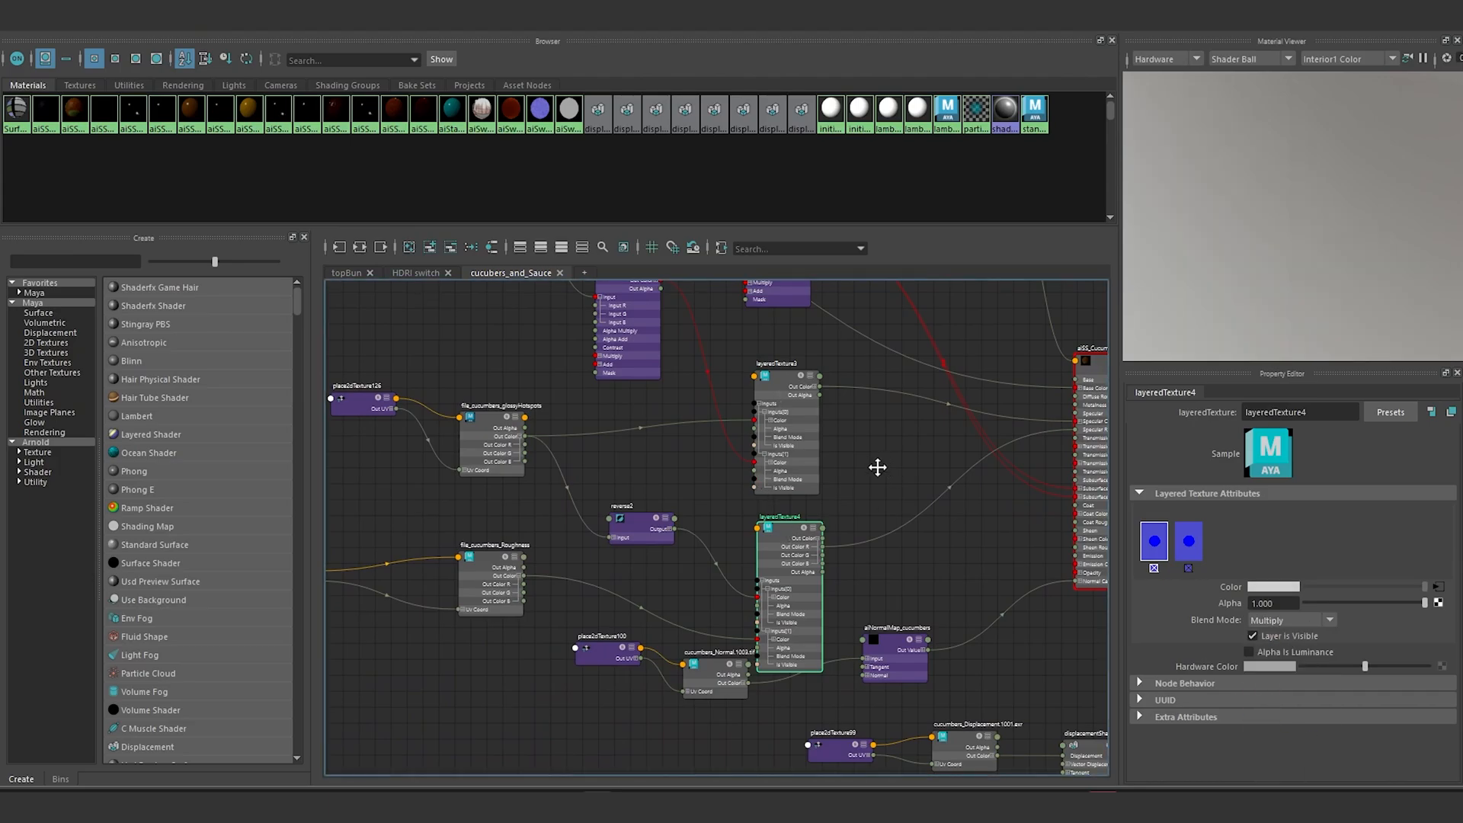
Step: Review the cucumber network's wiring and the settings of aiColorCorrect6, layeredTexture3, file_cucumbers_glossyHotspots and aiSS_Cucumbers_MAT
middle_click_drag(876, 467, 803, 516, "alt")
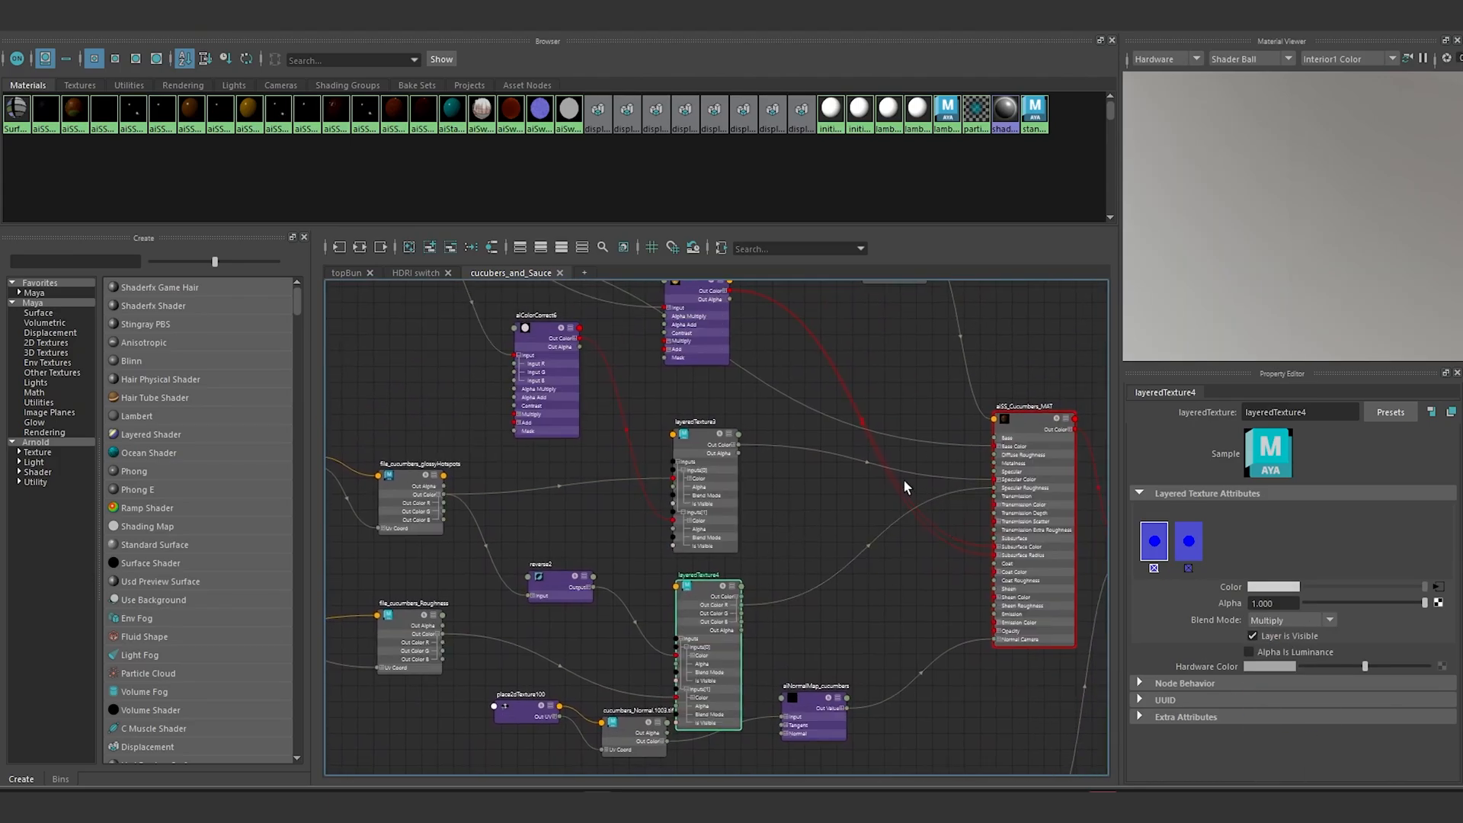
middle_click_drag(903, 479, 967, 487, "alt")
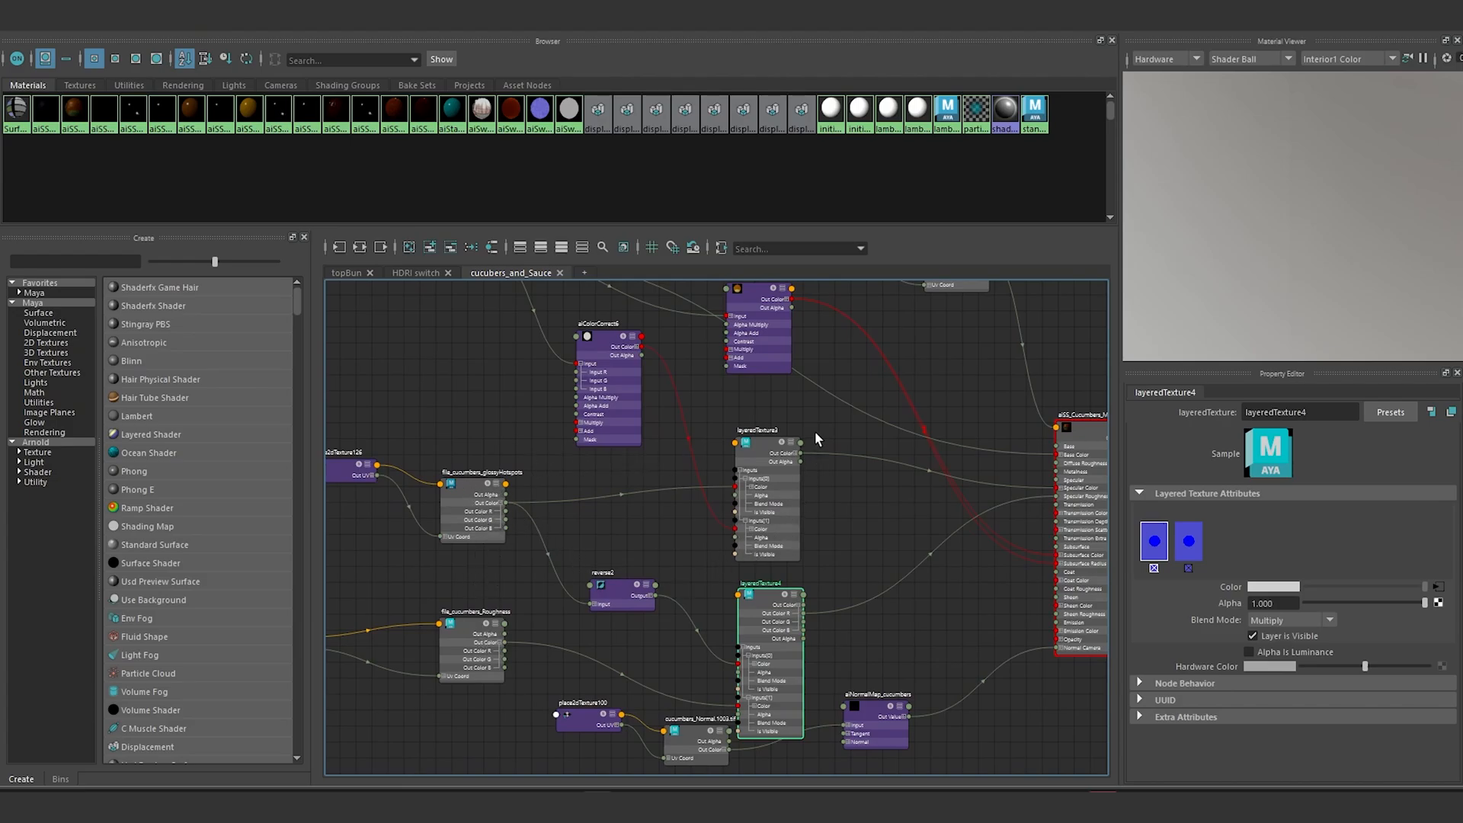
middle_click_drag(816, 439, 765, 491, "alt")
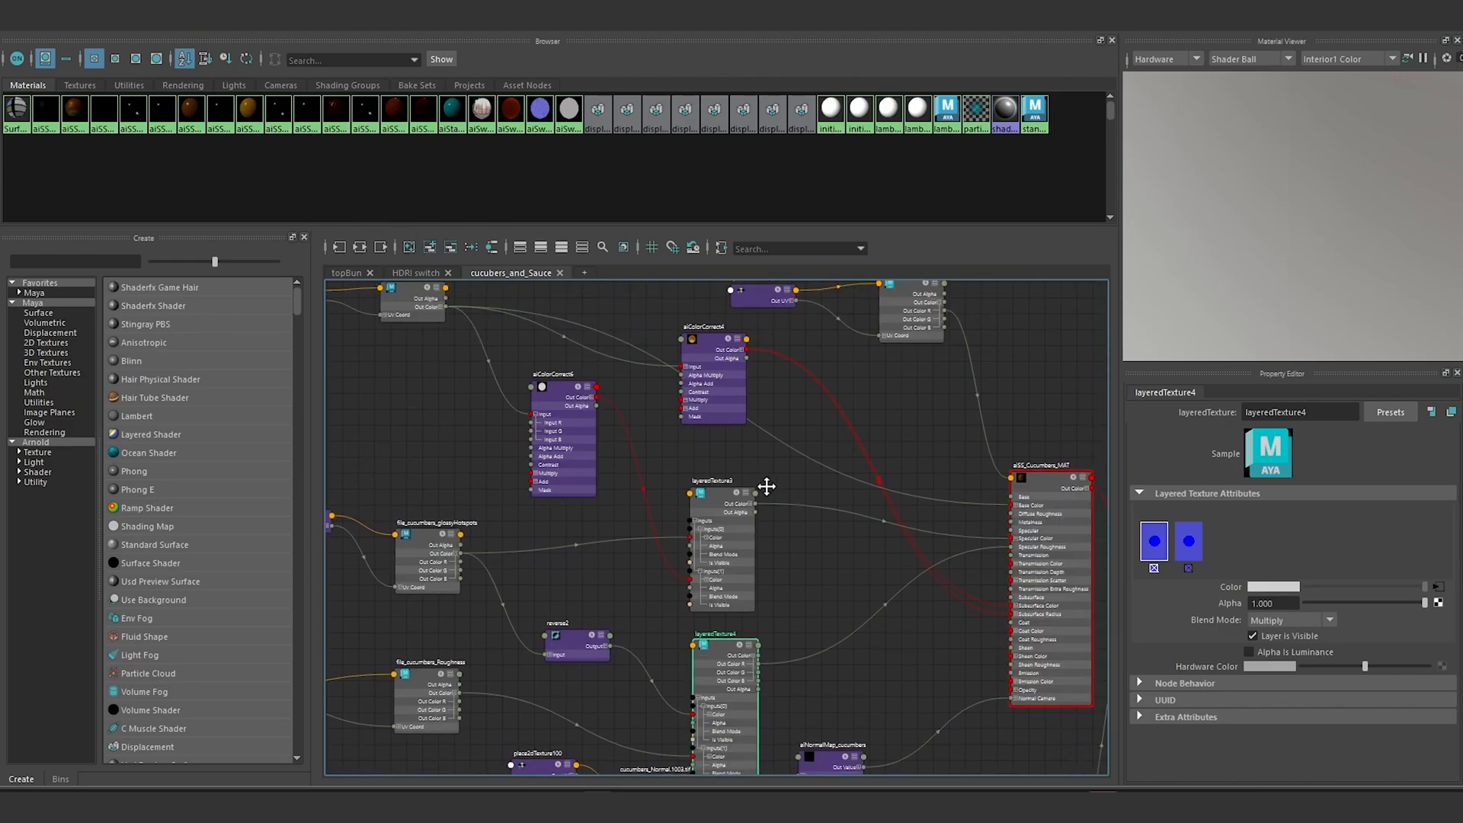
left_click(579, 417)
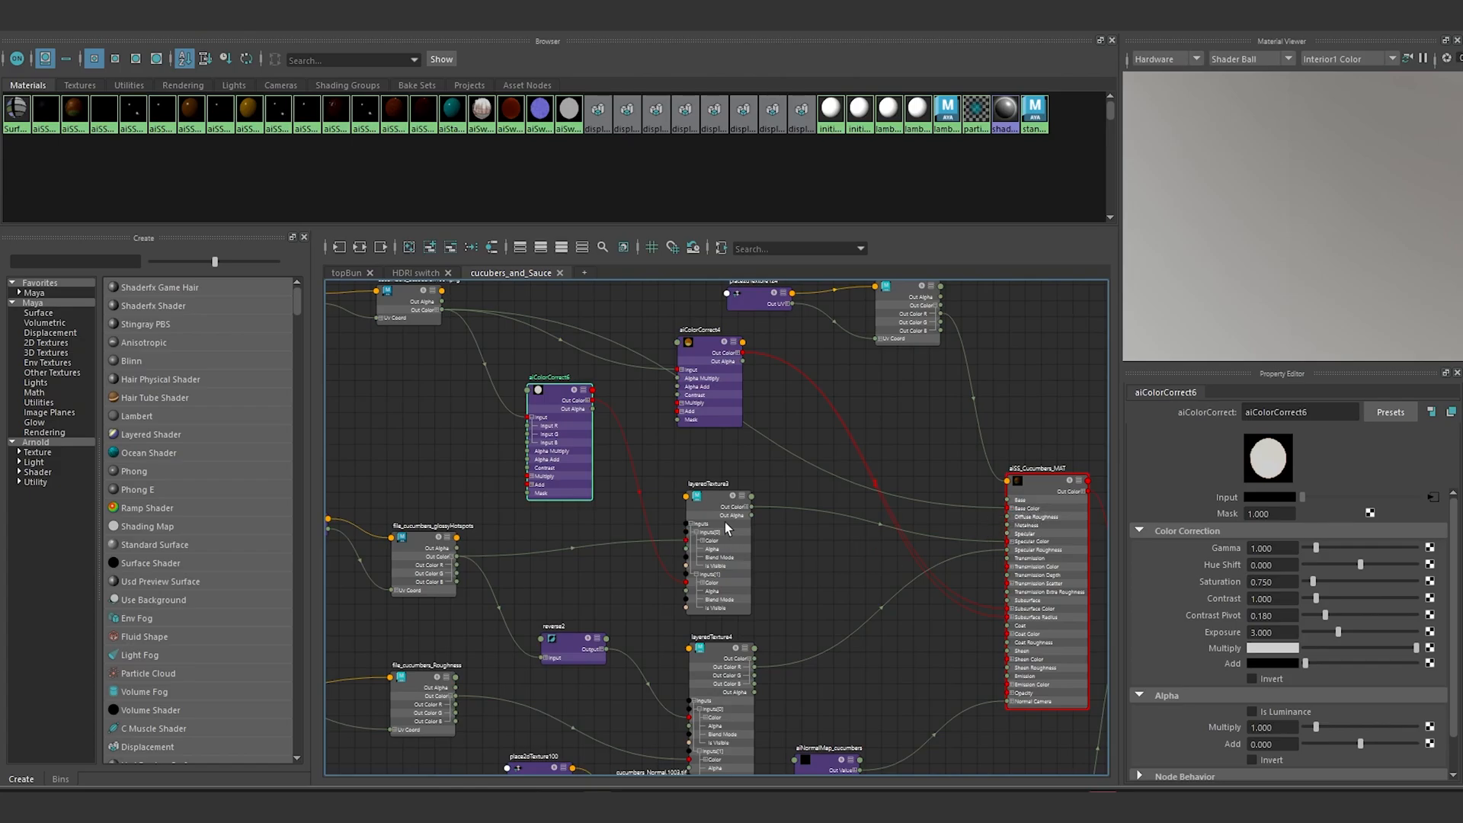
left_click_drag(721, 510, 721, 505)
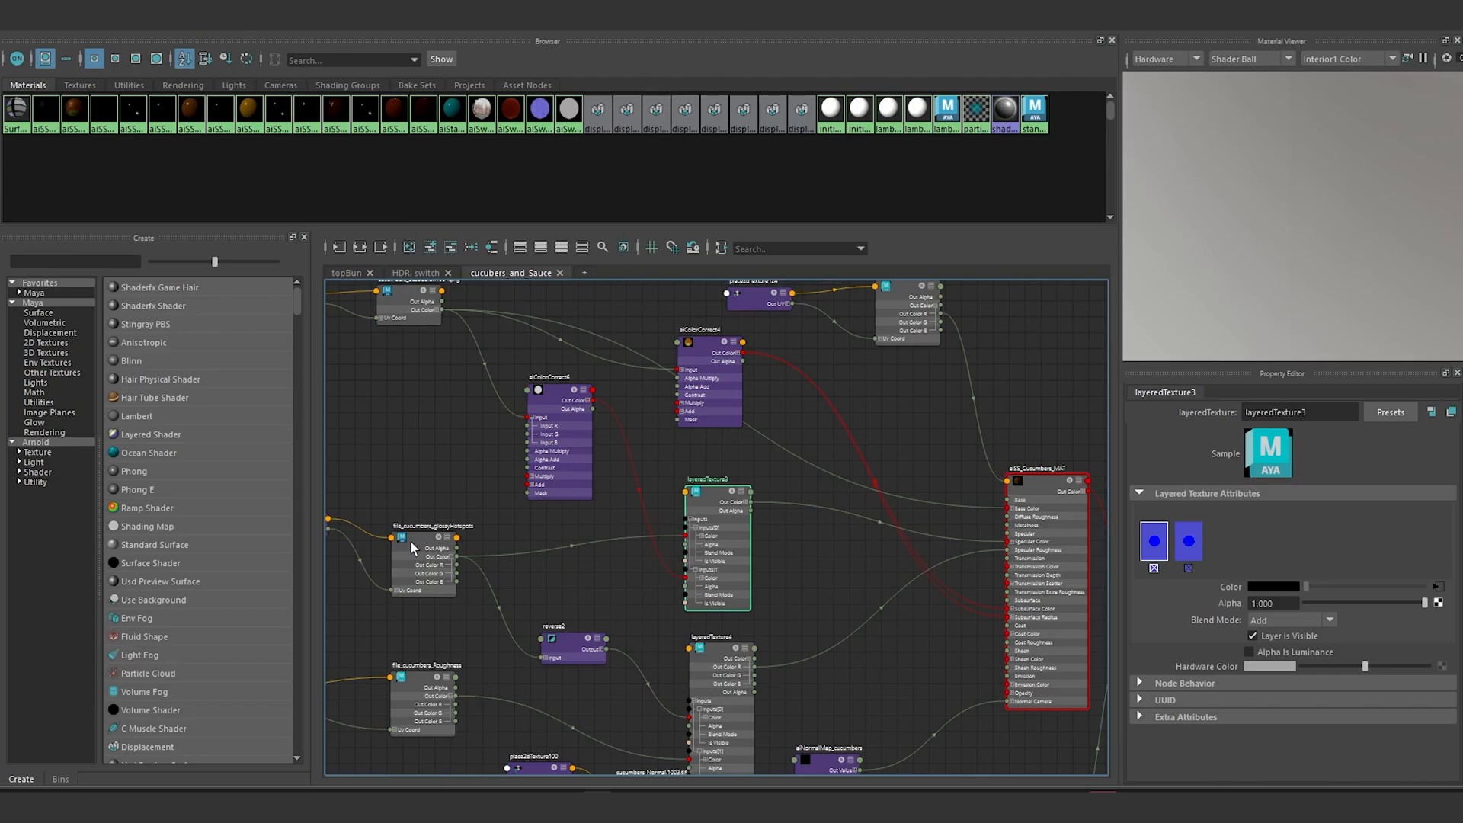
left_click_drag(410, 542, 416, 537)
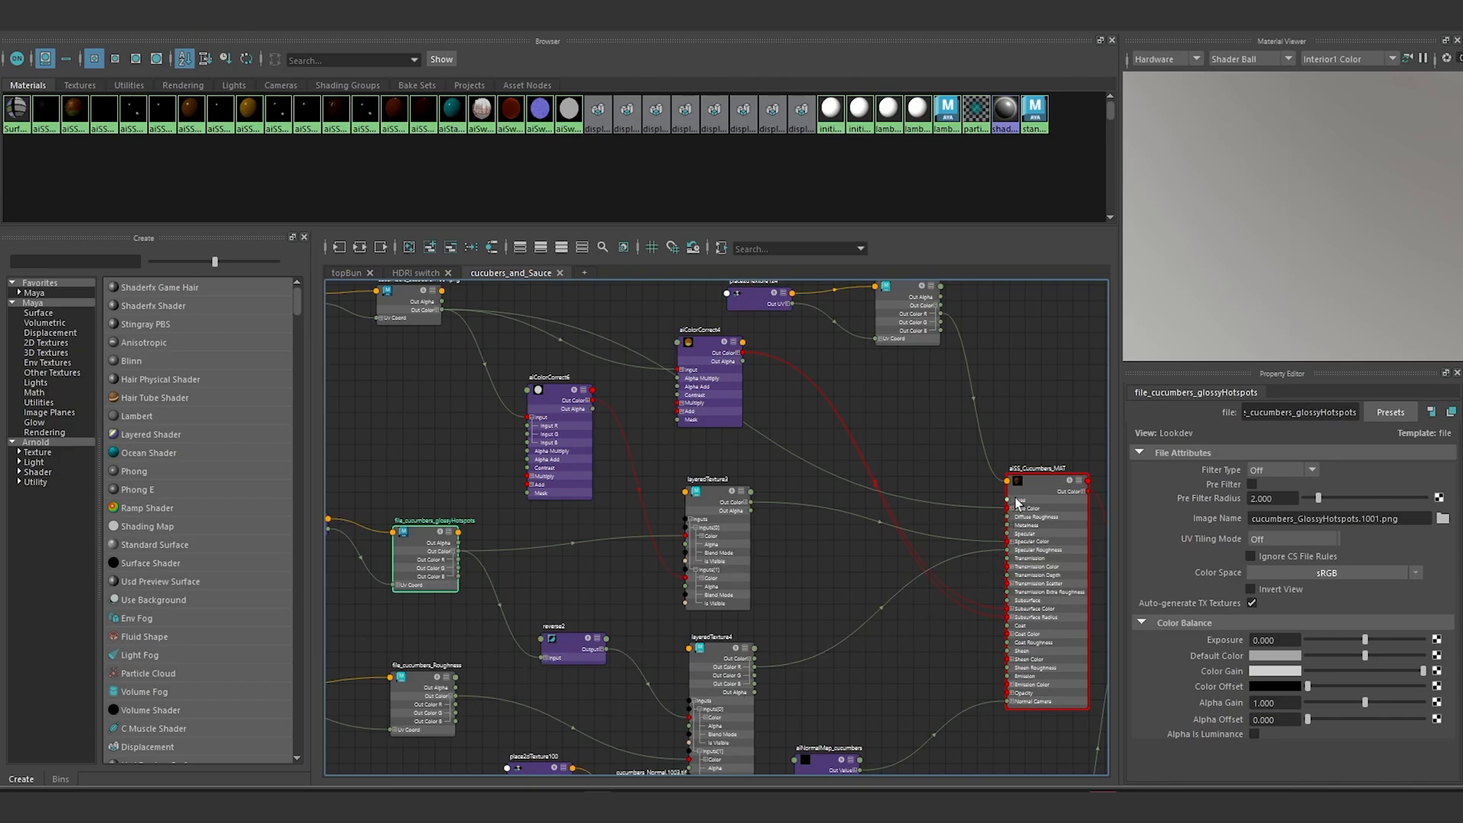
left_click_drag(1033, 486, 1025, 480)
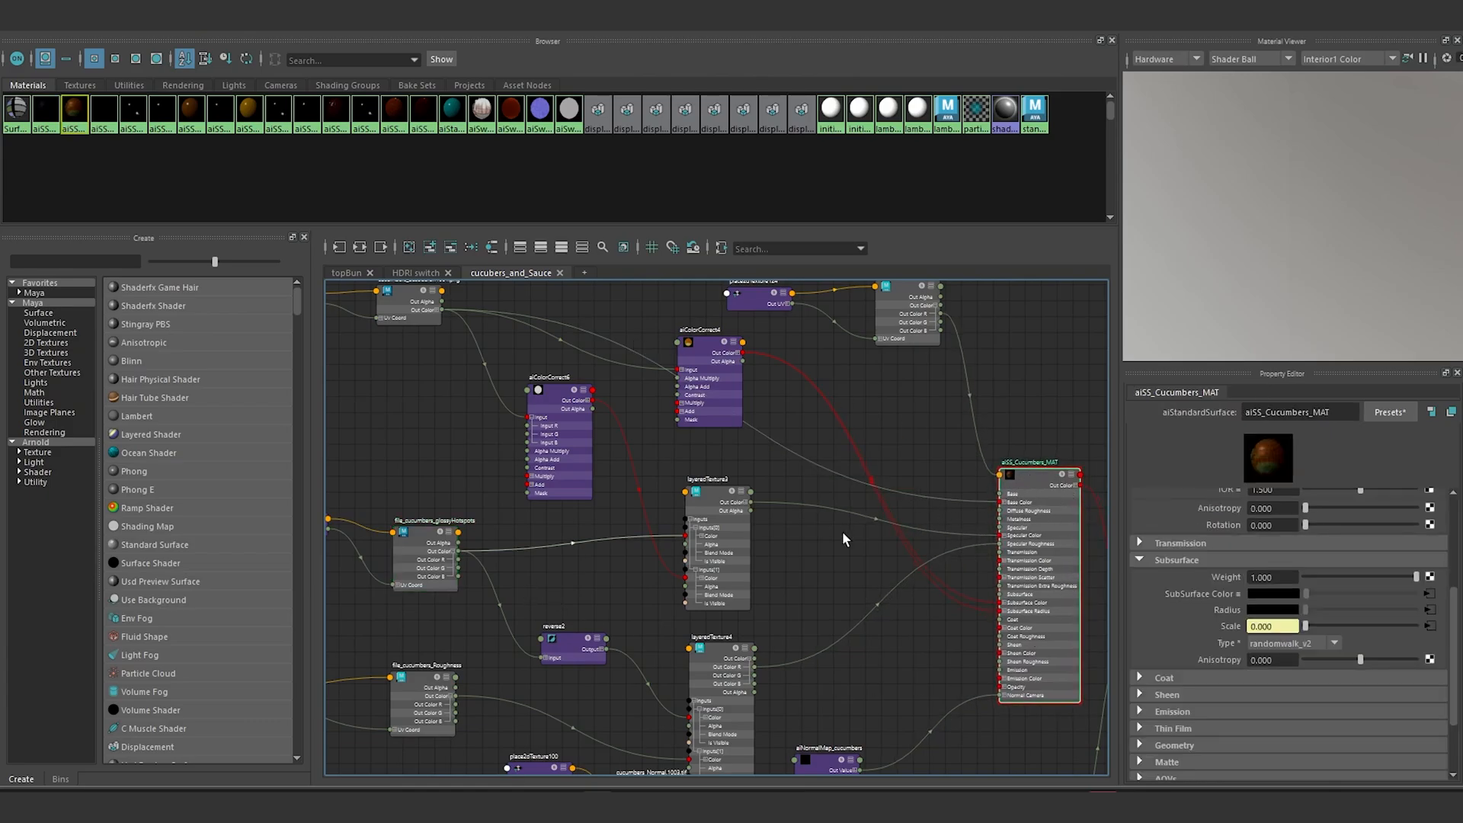
Step: Set file_cucumbers_glossyHotspots to UDIM (Mari) tiling and the Raw colour space
left_click(404, 581)
middle_click_drag(402, 585, 529, 496, "alt")
scroll(512, 428, "up", 3)
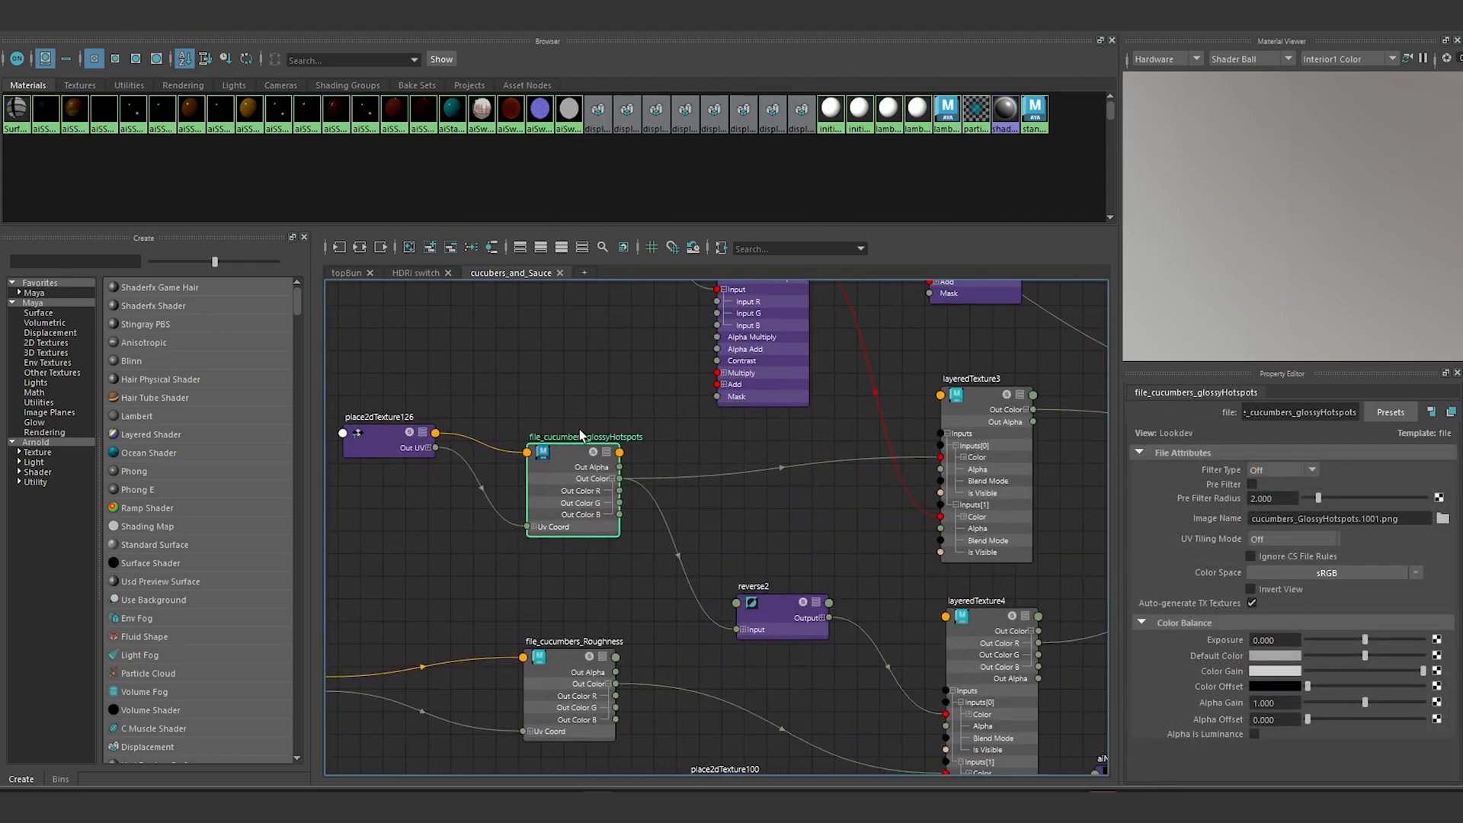
left_click(1297, 468)
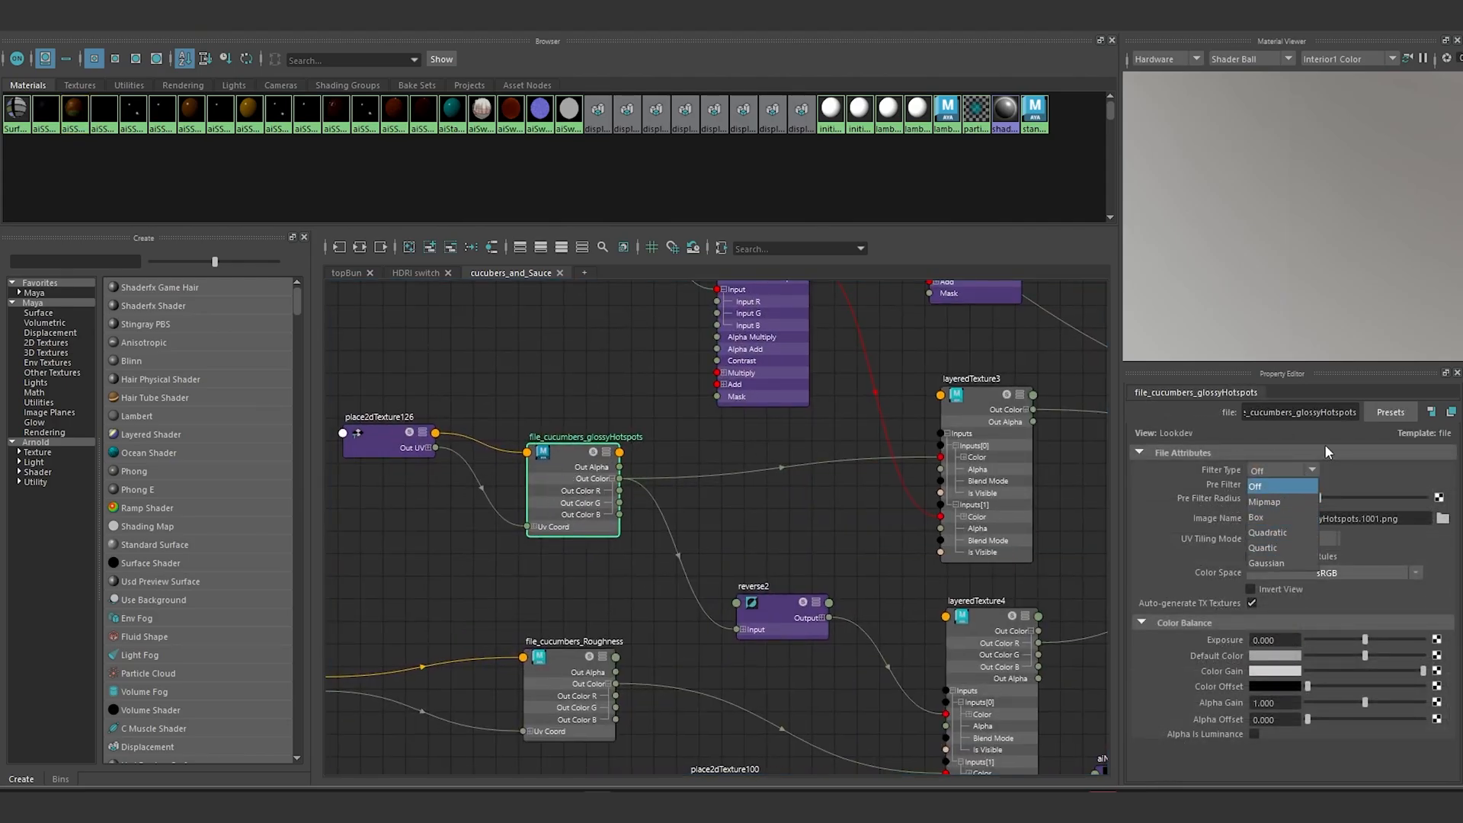
left_click(1385, 470)
left_click(1330, 539)
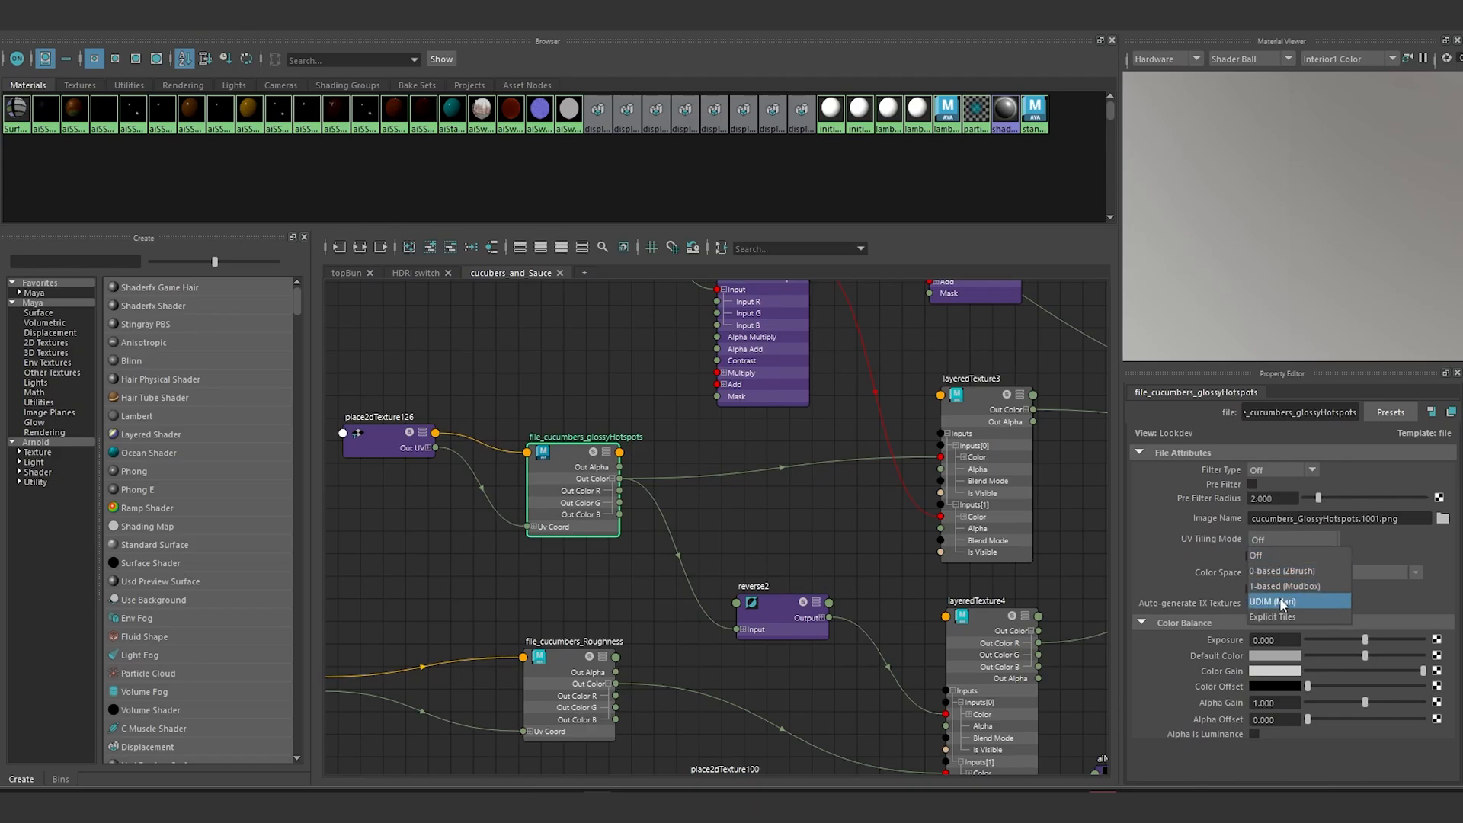
left_click(1345, 602)
left_click(1342, 591)
mouse_move(1384, 629)
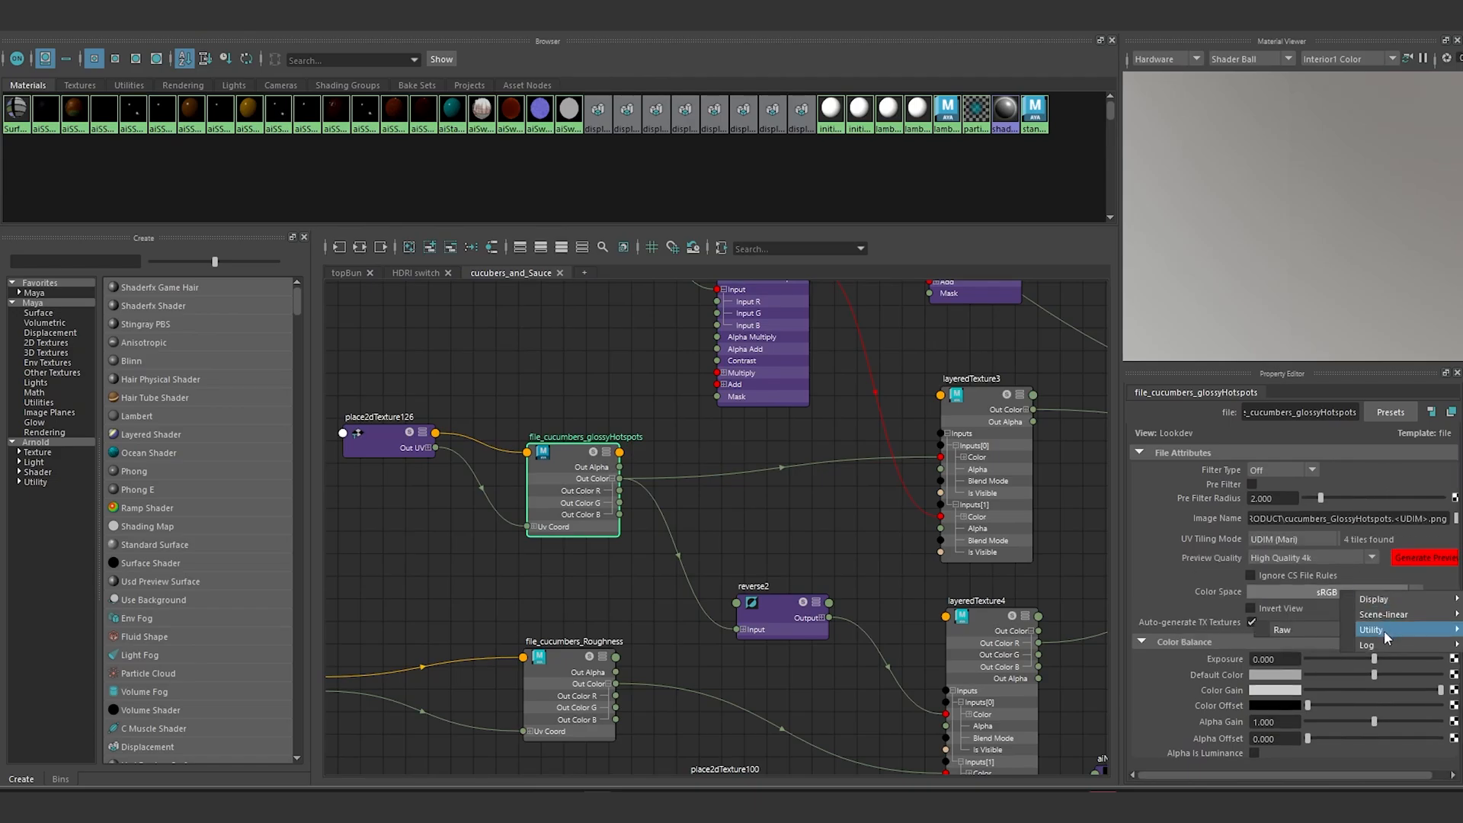
left_click(1296, 628)
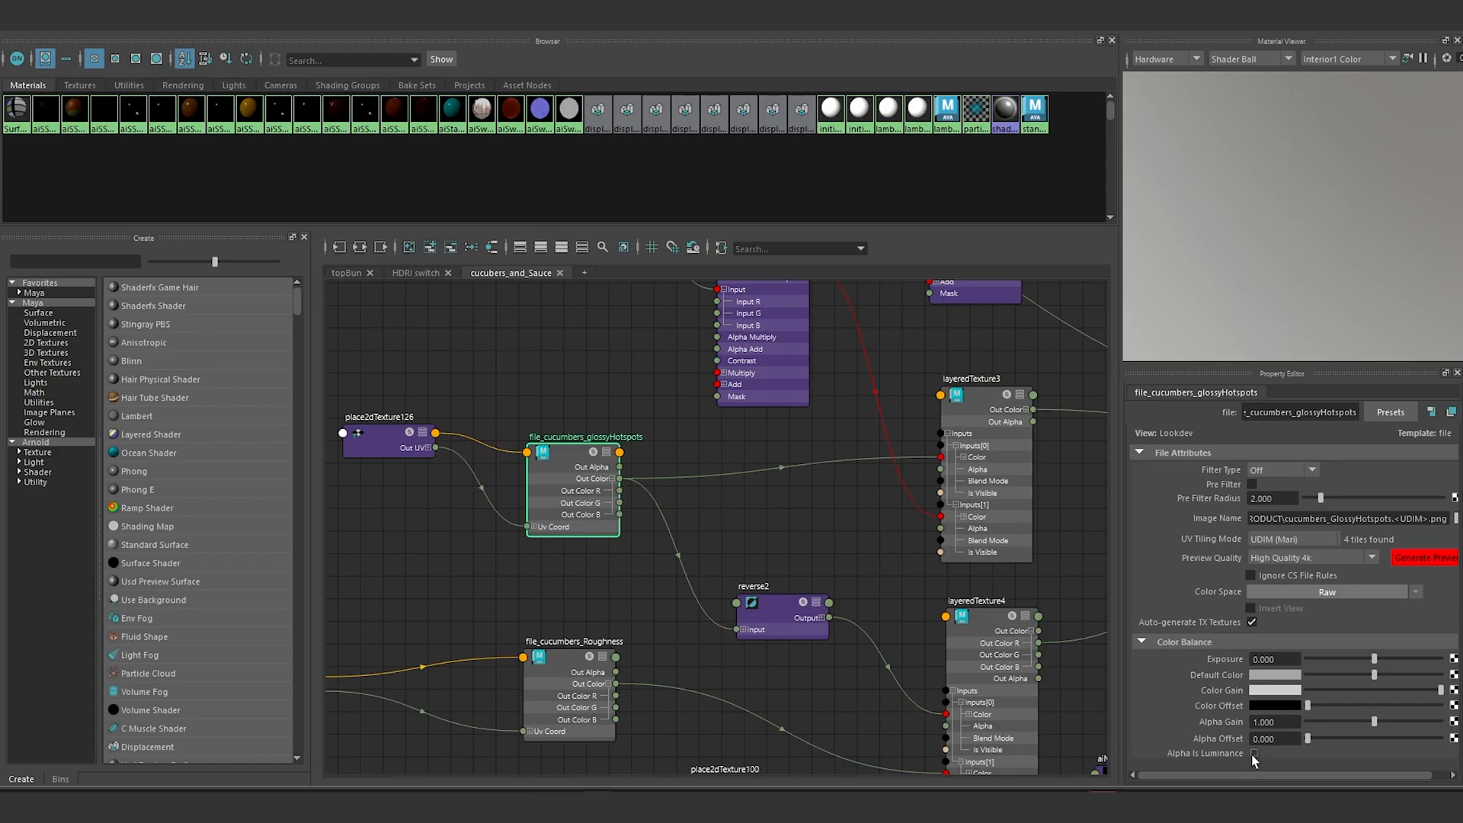
Step: Rename the file2 node in the sauce network as file_topSauce_glossyHotspots and nudge it slightly beside place2dTexture127
scroll(662, 557, "down", 4)
middle_click_drag(729, 492, 328, 476, "alt")
middle_click_drag(717, 498, 509, 506, "alt")
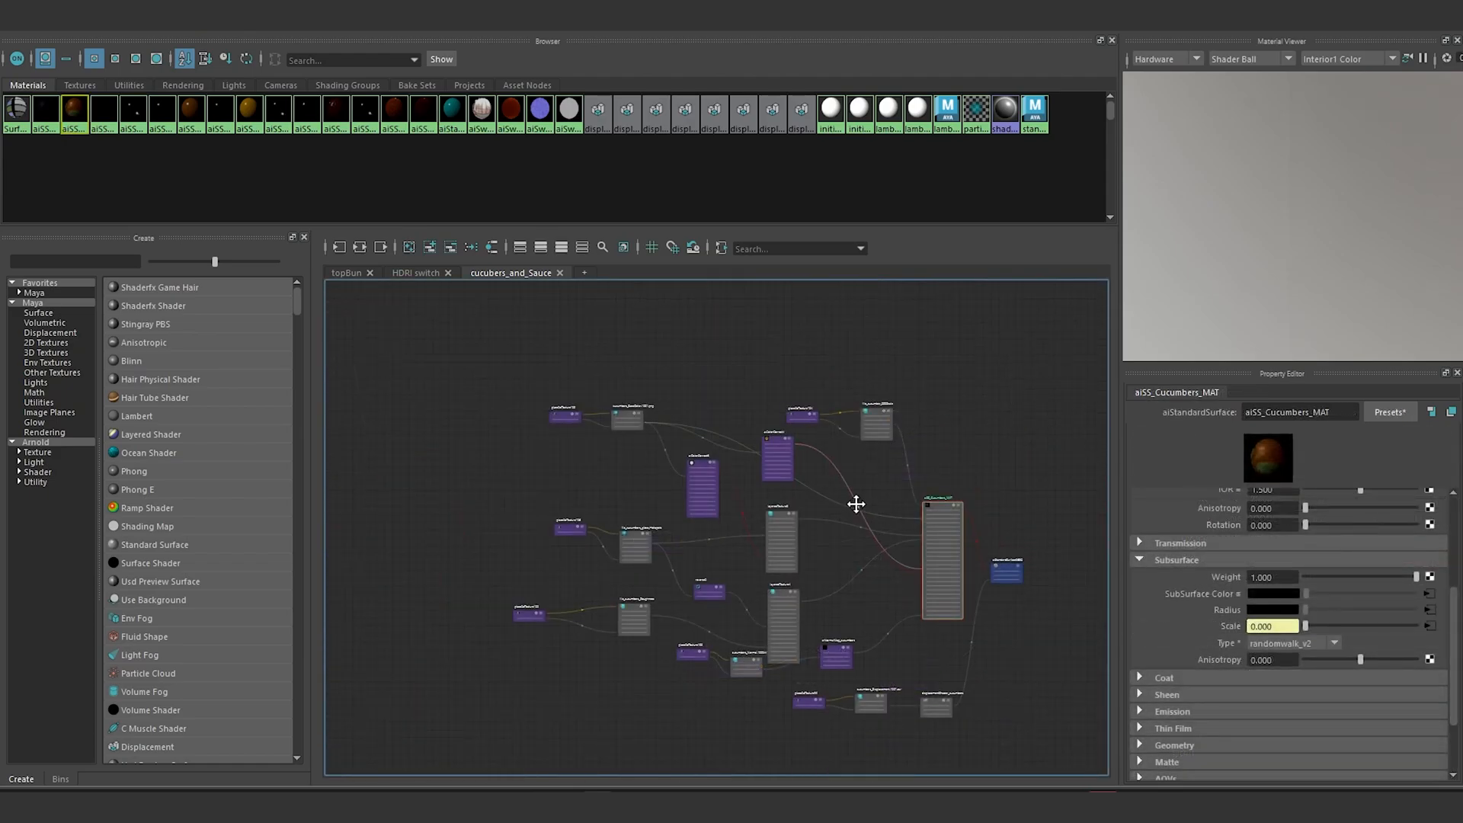
middle_click_drag(856, 504, 769, 464, "alt")
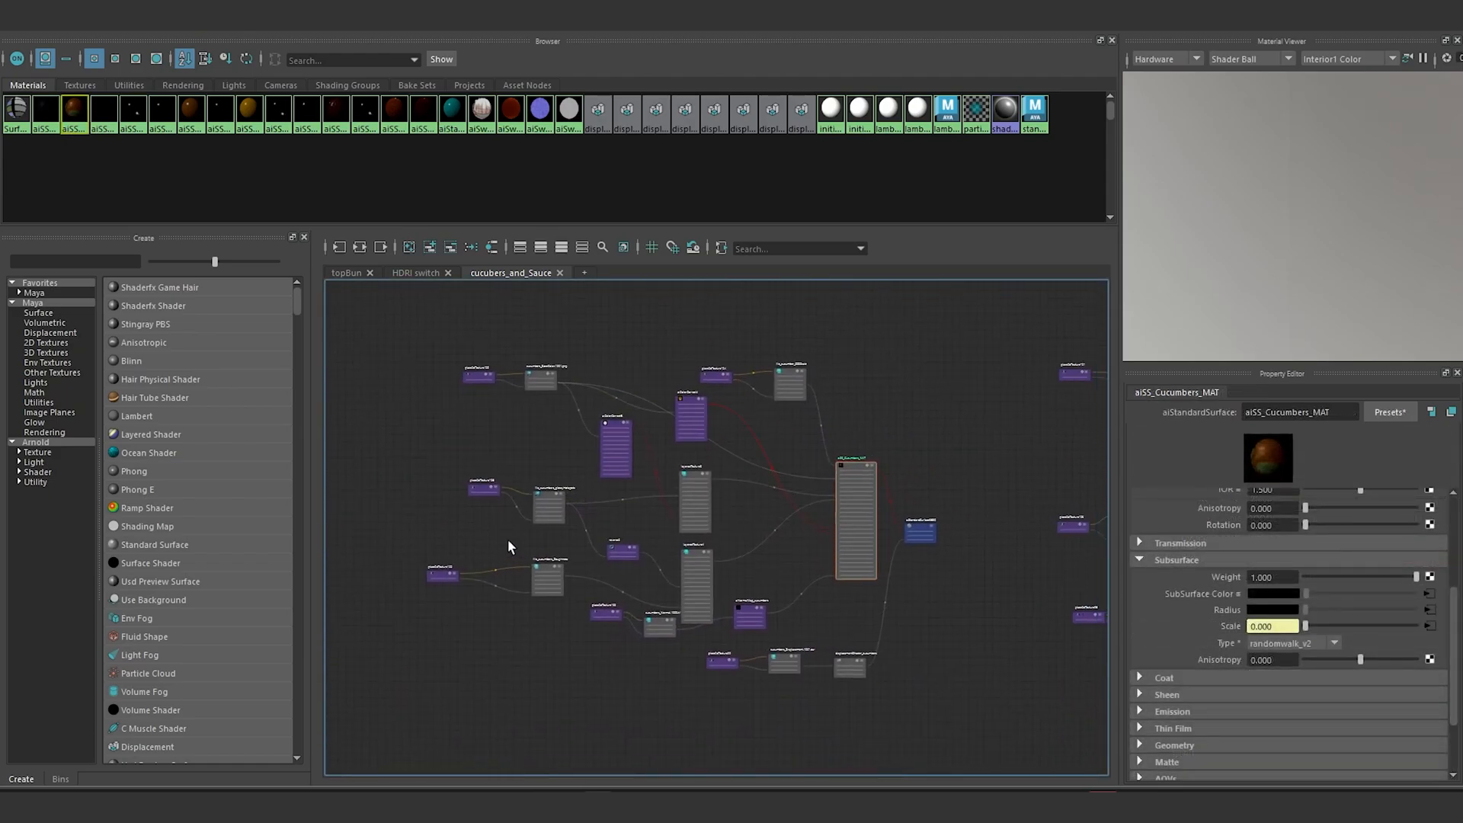
middle_click_drag(960, 494, 721, 509, "alt")
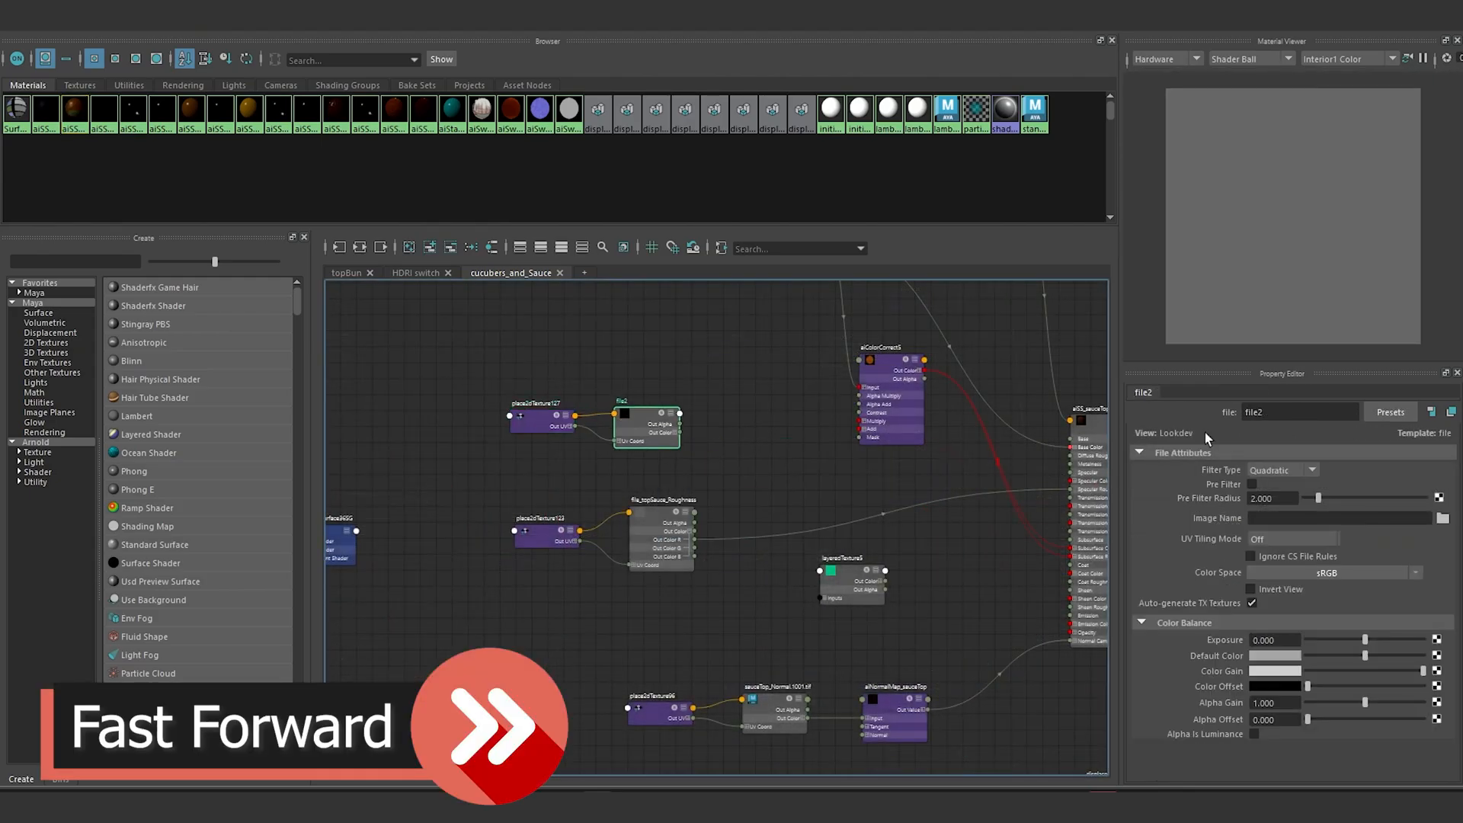
left_click(1296, 411)
key("BackSpace")
type("topSauce")
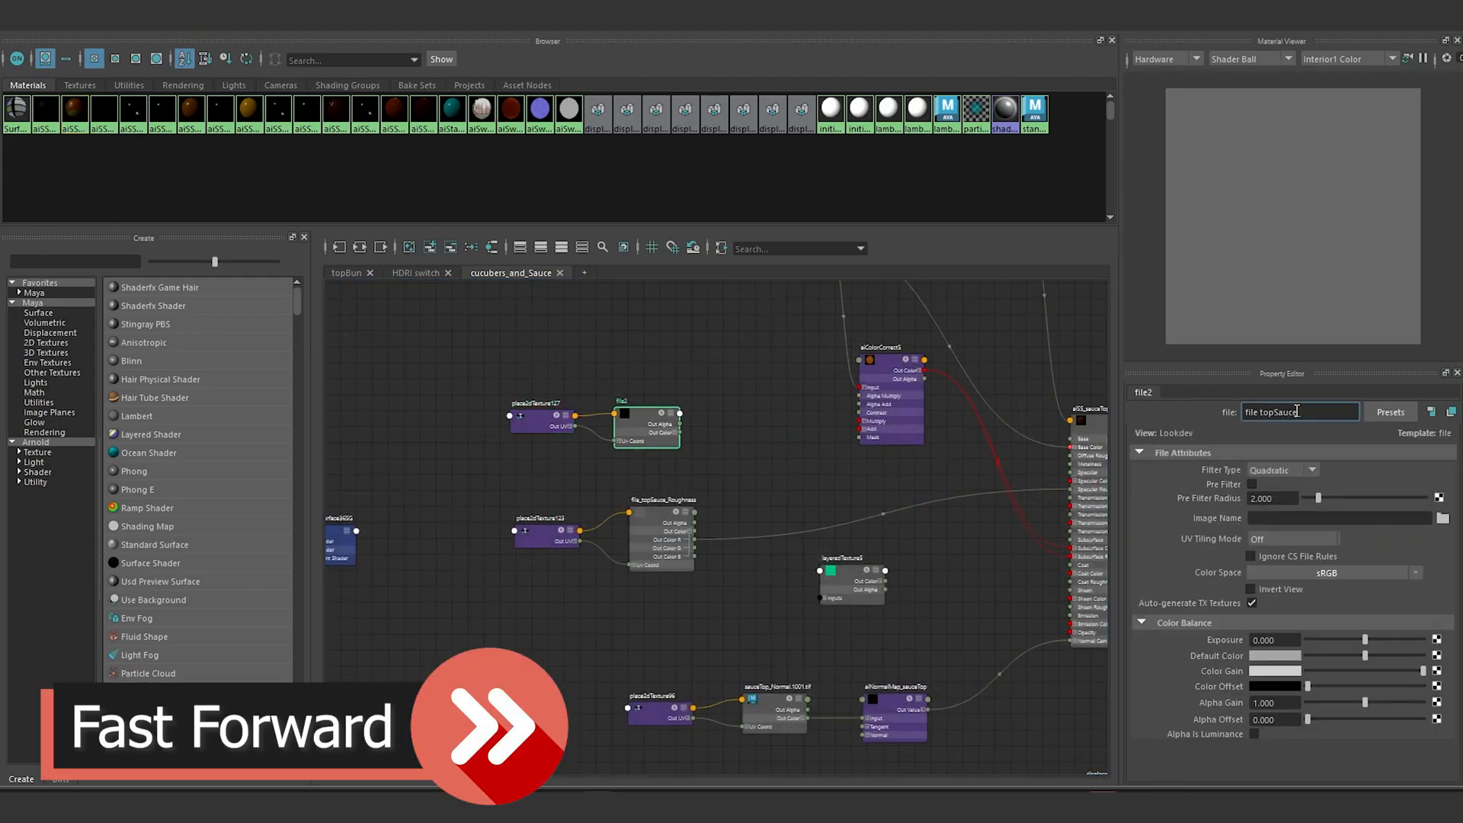
type("_glossyHotspots")
key("Return")
middle_click_drag(553, 445, 556, 490, "alt")
left_click_drag(649, 461, 668, 446)
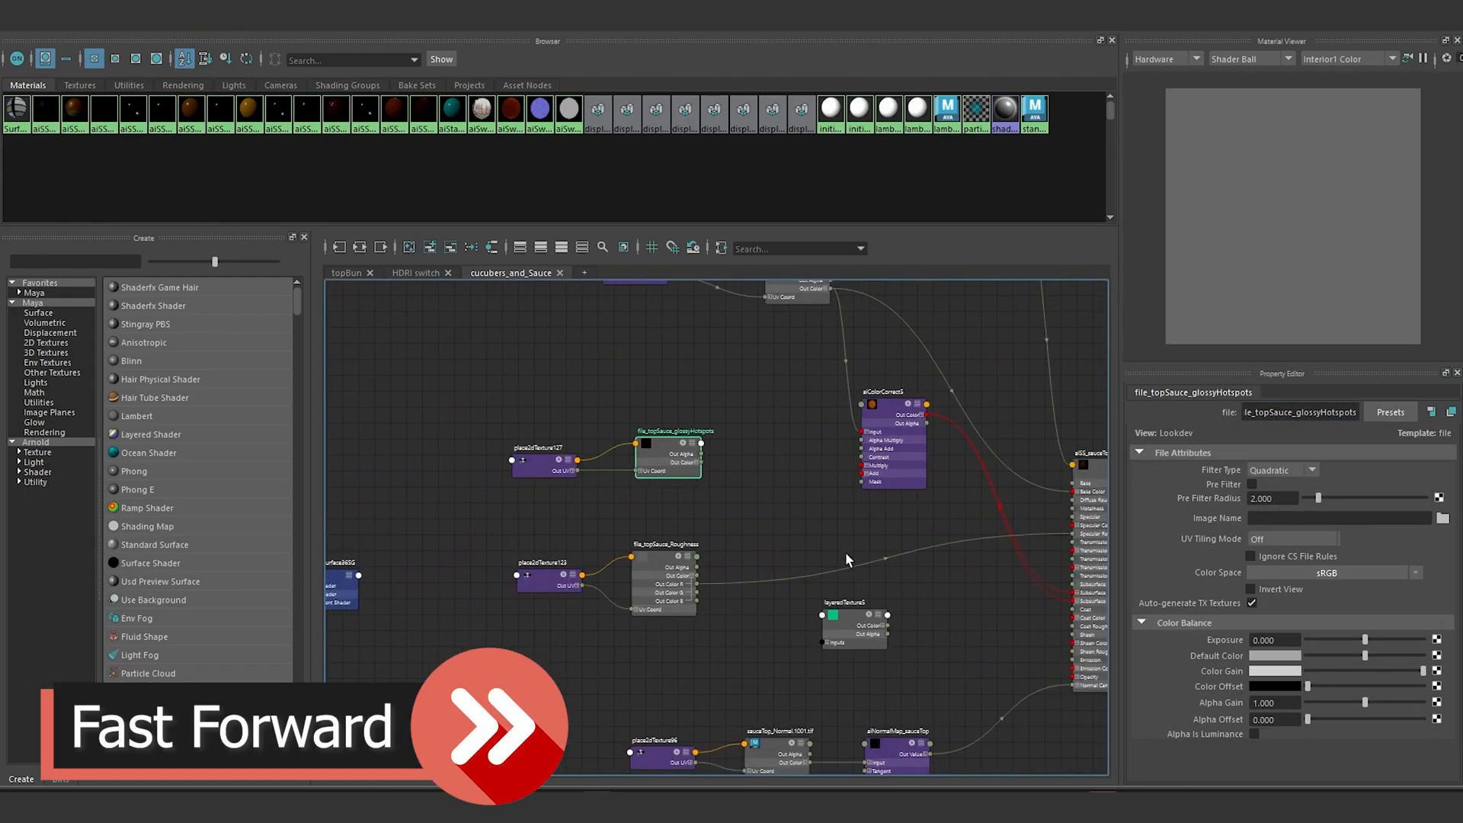
Step: Create another Layered Texture node just above layeredTexture5 and add a second layer to both layered textures
key("Tab")
type("layer")
left_click(884, 593)
left_click_drag(882, 567, 861, 536)
left_click(1200, 550)
left_click(853, 621)
left_click(1194, 572)
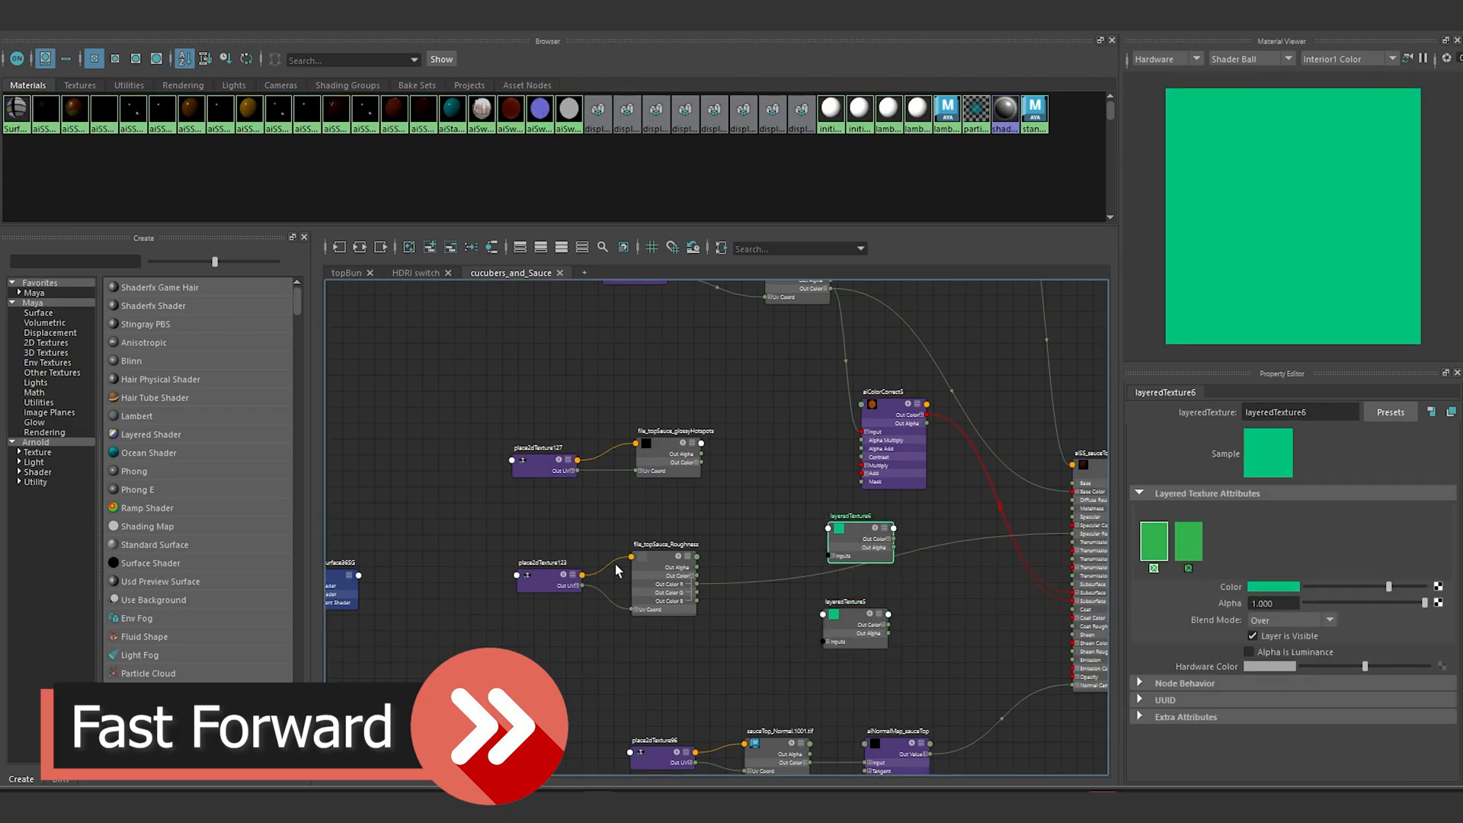
Step: Configure file_topSauce_glossyHotspots with the topSauce_GlossyHotspots image, filter Off, UDIM (Mari) tiling, Raw colour space and Alpha Is Luminance enabled
left_click_drag(663, 572, 608, 621)
left_click_drag(663, 454, 588, 475)
left_click(1328, 571)
left_click(1250, 611)
left_click(1291, 539)
Step: Connect the colour output of file_topSauce_glossyHotspots to the Inputs[0] layer of layeredTexture6
scroll(798, 701, "up", 3)
left_click_drag(556, 394, 853, 461)
mouse_move(862, 472)
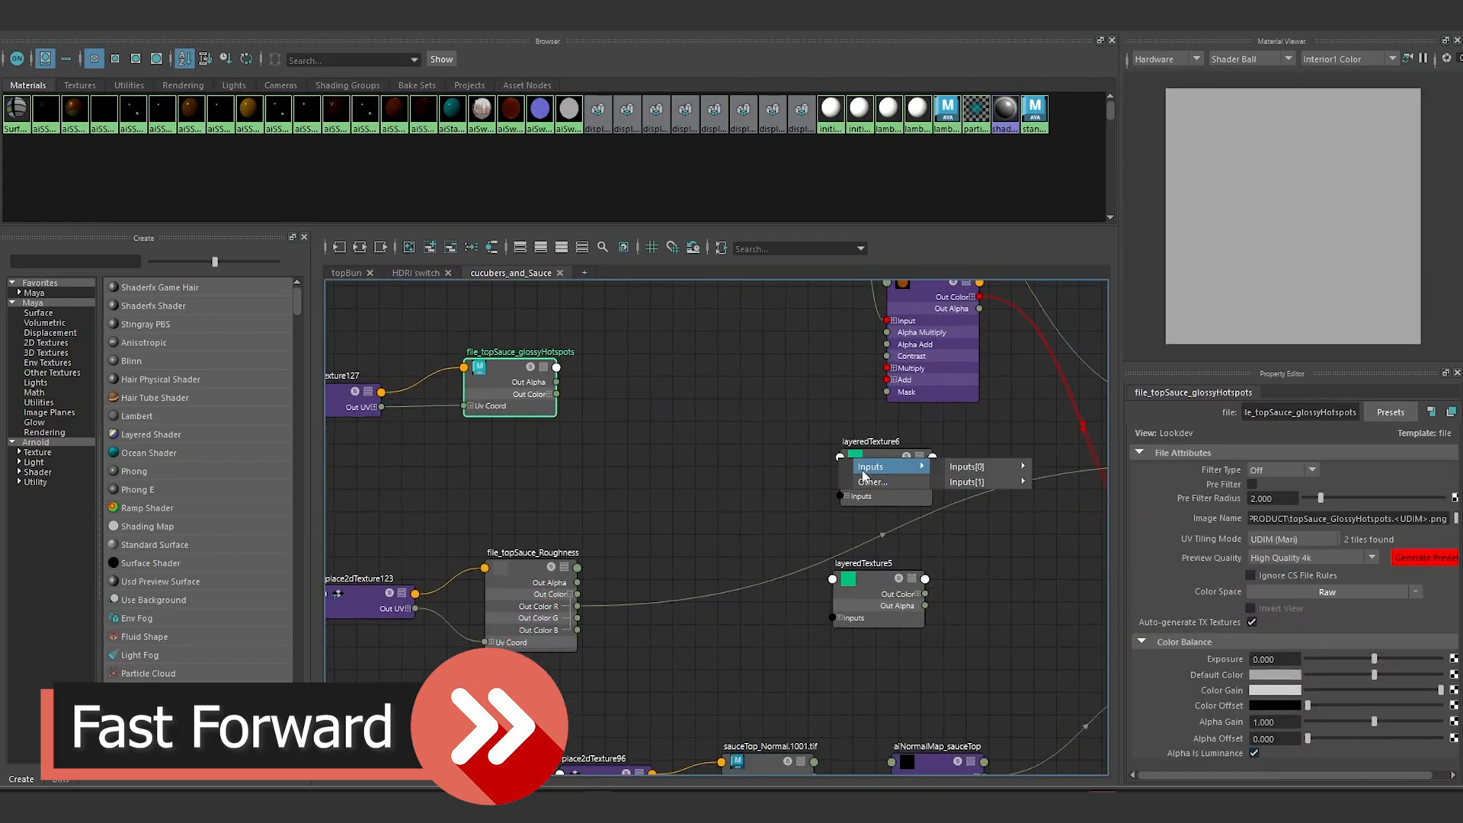
left_click(1063, 466)
Step: Try to connect the colour outputs of file_topSauce_Roughness and file_topSauce_glossyHotspots directly to layeredTexture5
middle_click_drag(686, 533, 697, 504, "alt")
left_click_drag(588, 565, 855, 551)
left_click(1071, 558)
left_click_drag(567, 365, 852, 555)
left_click(1070, 562)
Step: Create a Reverse node fed by the file_topSauce_glossyHotspots colour output and disconnect that texture from layeredTexture5
middle_click_drag(583, 443, 583, 473, "alt")
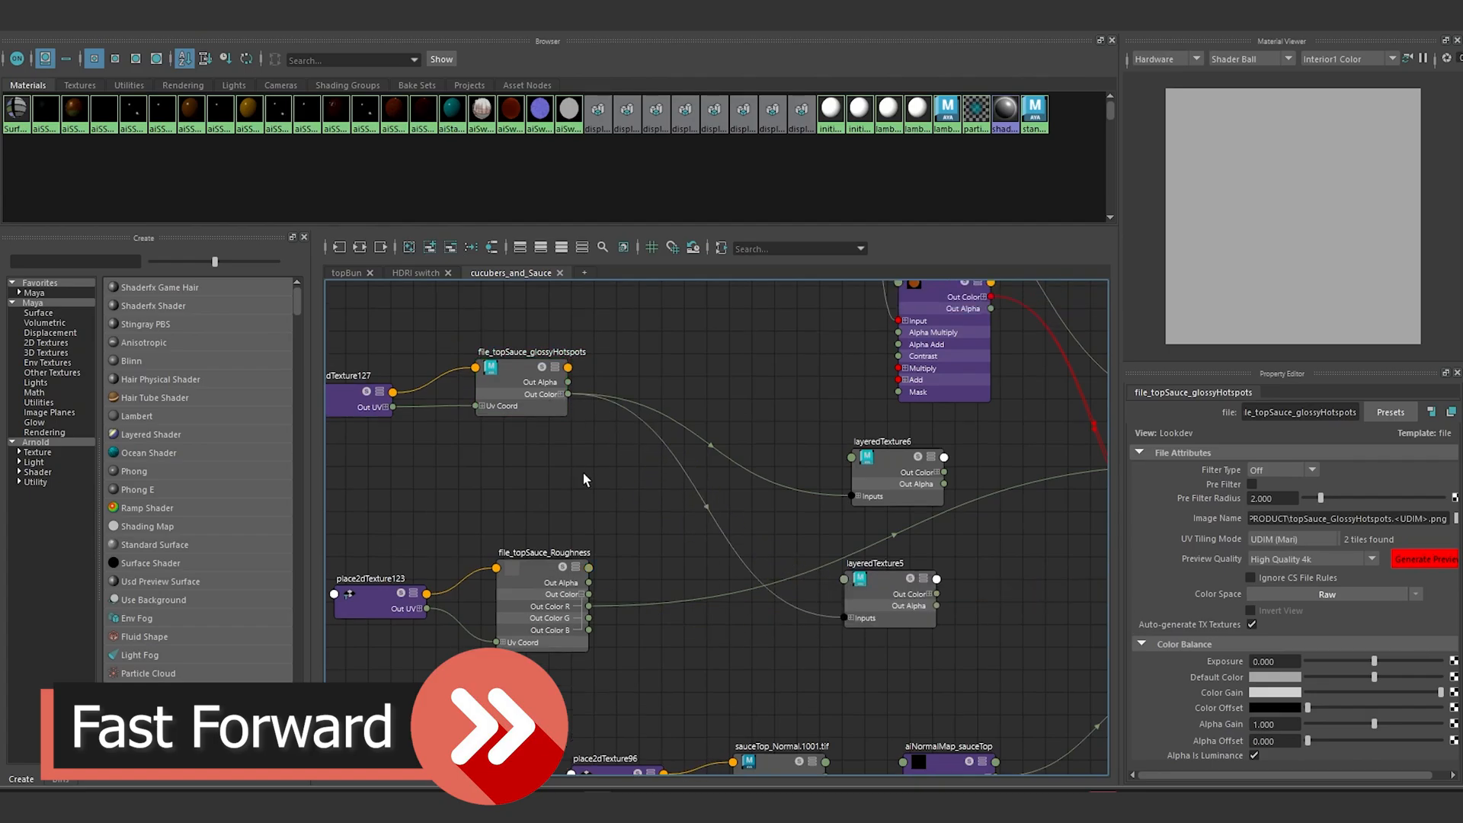
key("Tab")
type("rev")
key("Return")
left_click_drag(568, 394, 637, 519)
left_click_drag(841, 616, 771, 585)
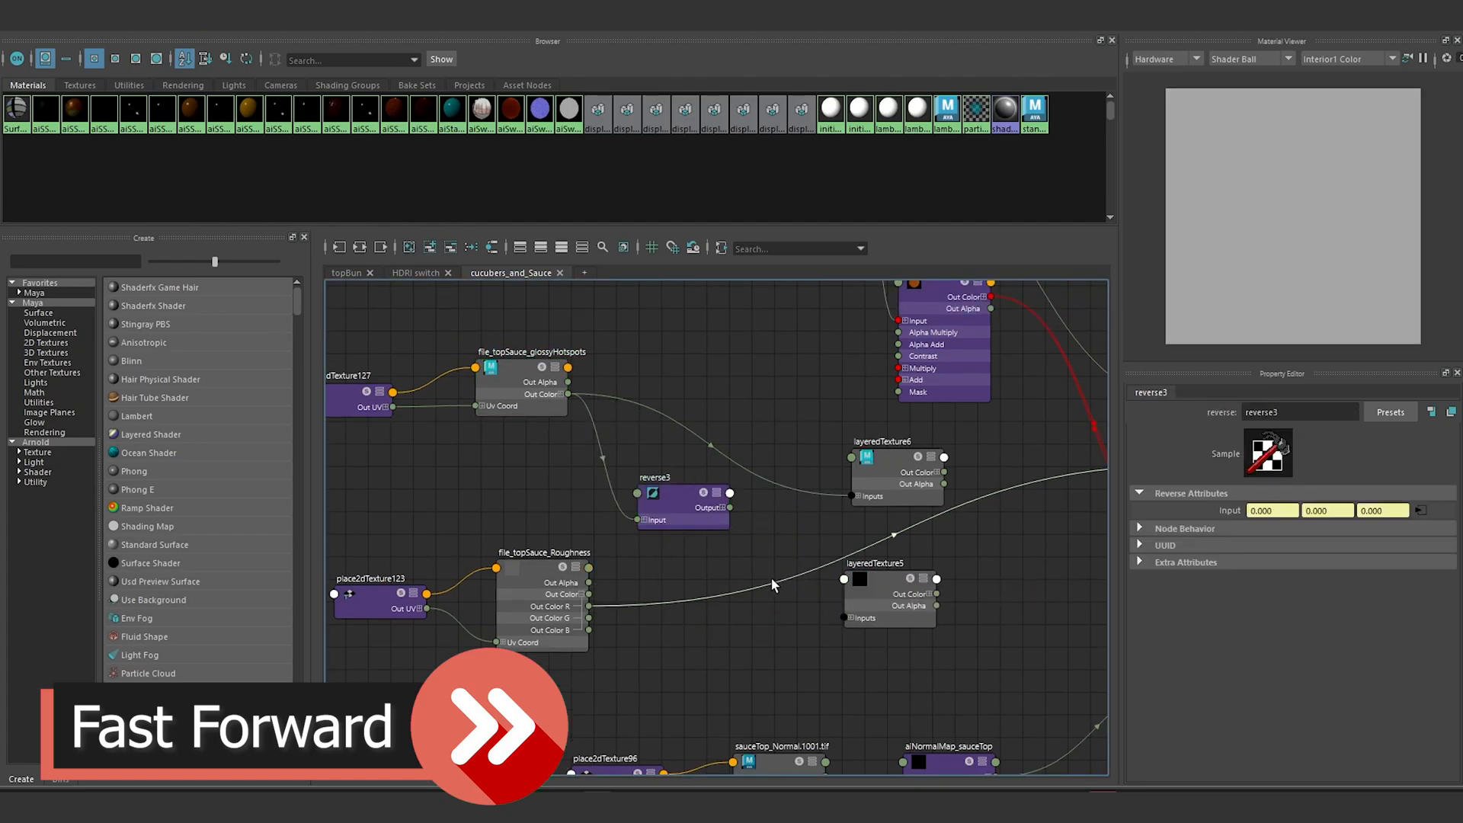
Step: Connect the reverse3 output to Inputs[0] of layeredTexture5 and the file_topSauce_Roughness colour output to the Inputs[1] colour
left_click_drag(730, 507, 844, 577)
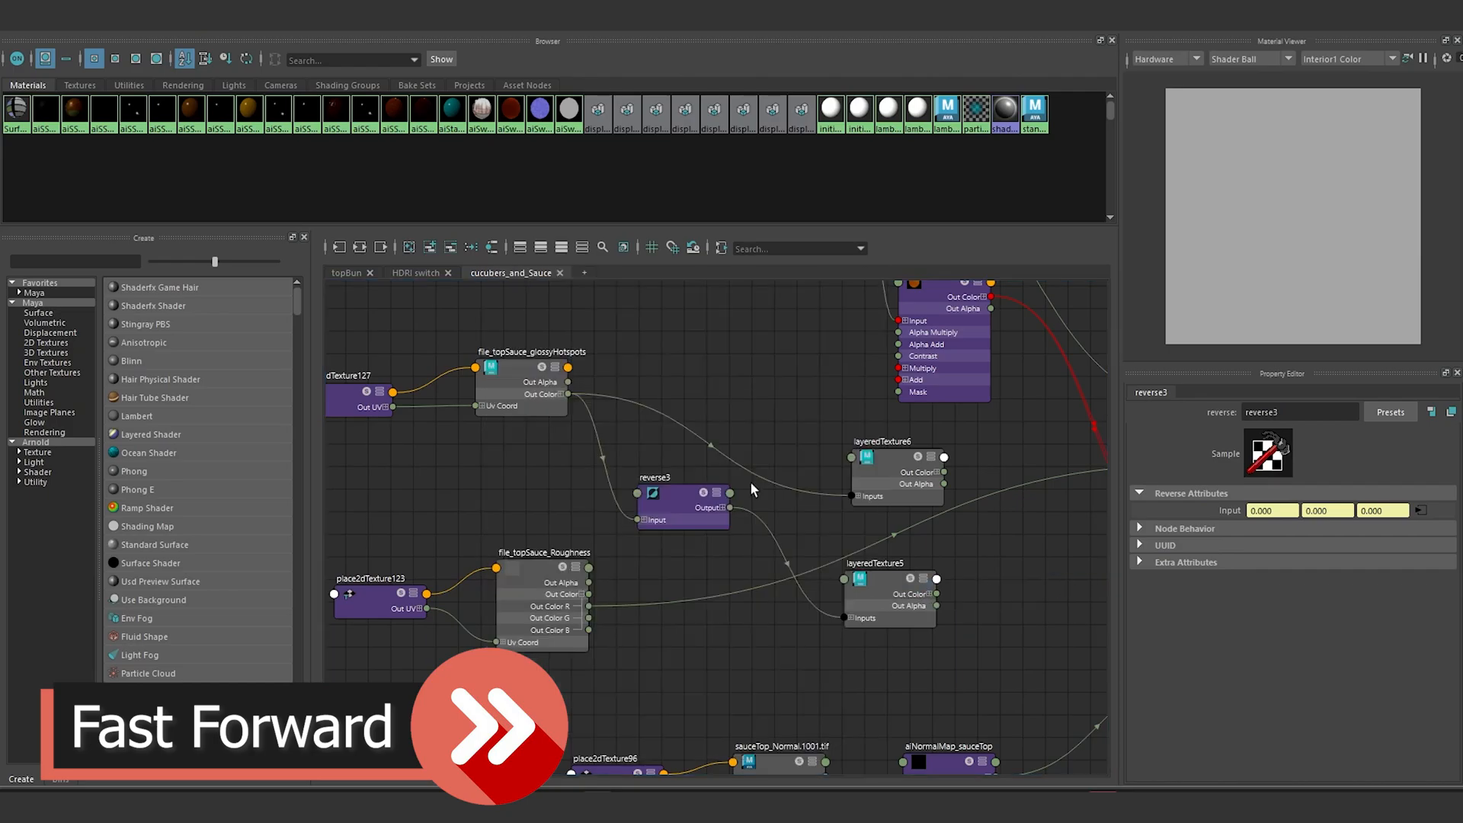
left_click_drag(777, 662, 844, 653)
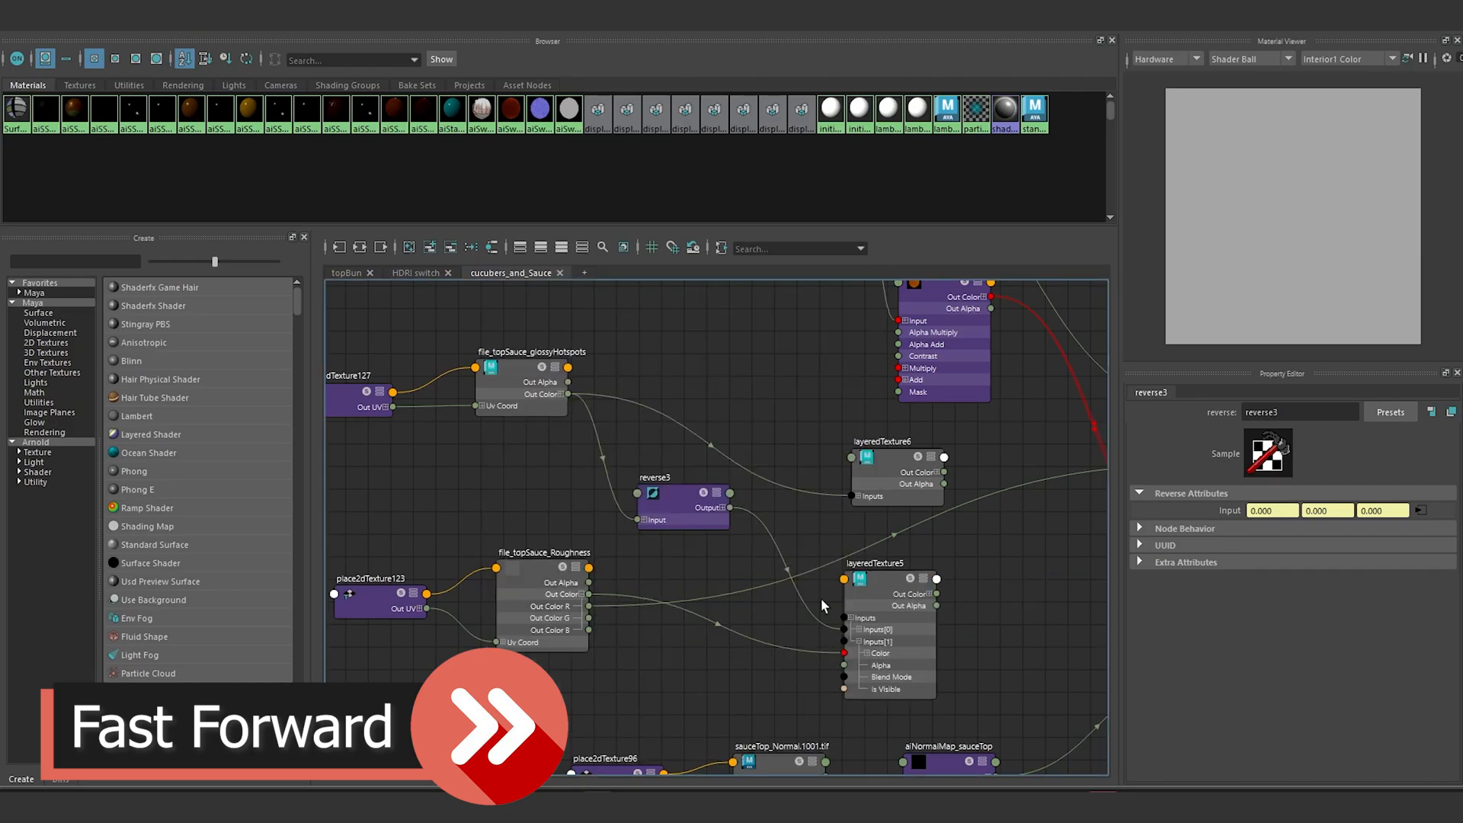
Step: Expand the inputs of layeredTexture6 and rearrange the top-sauce glossy-hotspots, reverse and layered texture nodes for a clearer layout
left_click_drag(875, 459, 867, 428)
left_click(851, 464)
left_click(852, 487)
middle_click_drag(703, 391, 744, 435, "alt")
scroll(754, 457, "down", 3)
left_click_drag(458, 415, 655, 609)
left_click_drag(647, 594, 600, 679)
left_click_drag(740, 533, 721, 604)
middle_click_drag(696, 328, 747, 397, "alt")
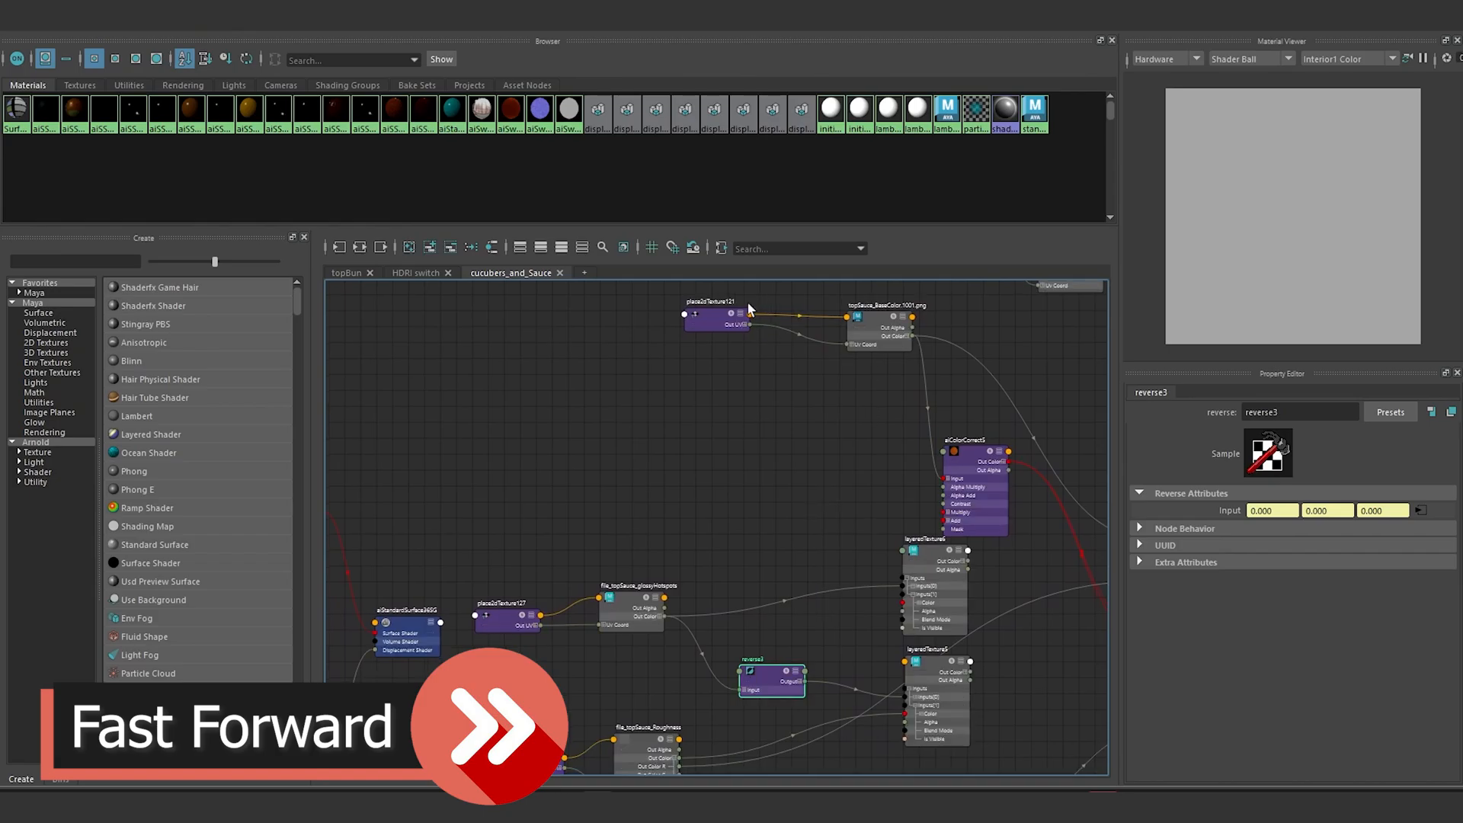
Step: Reposition the topSauce_BaseColor nodes and create an aiColorCorrect node fed by the base colour output
left_click_drag(667, 293, 926, 366)
key("Tab")
type("aicolorco")
left_click_drag(876, 316, 733, 486)
left_click(762, 489)
Step: Set the saturation of aiColorCorrect7 to 0.75 and its exposure to 3
left_click_drag(1276, 581, 1163, 552)
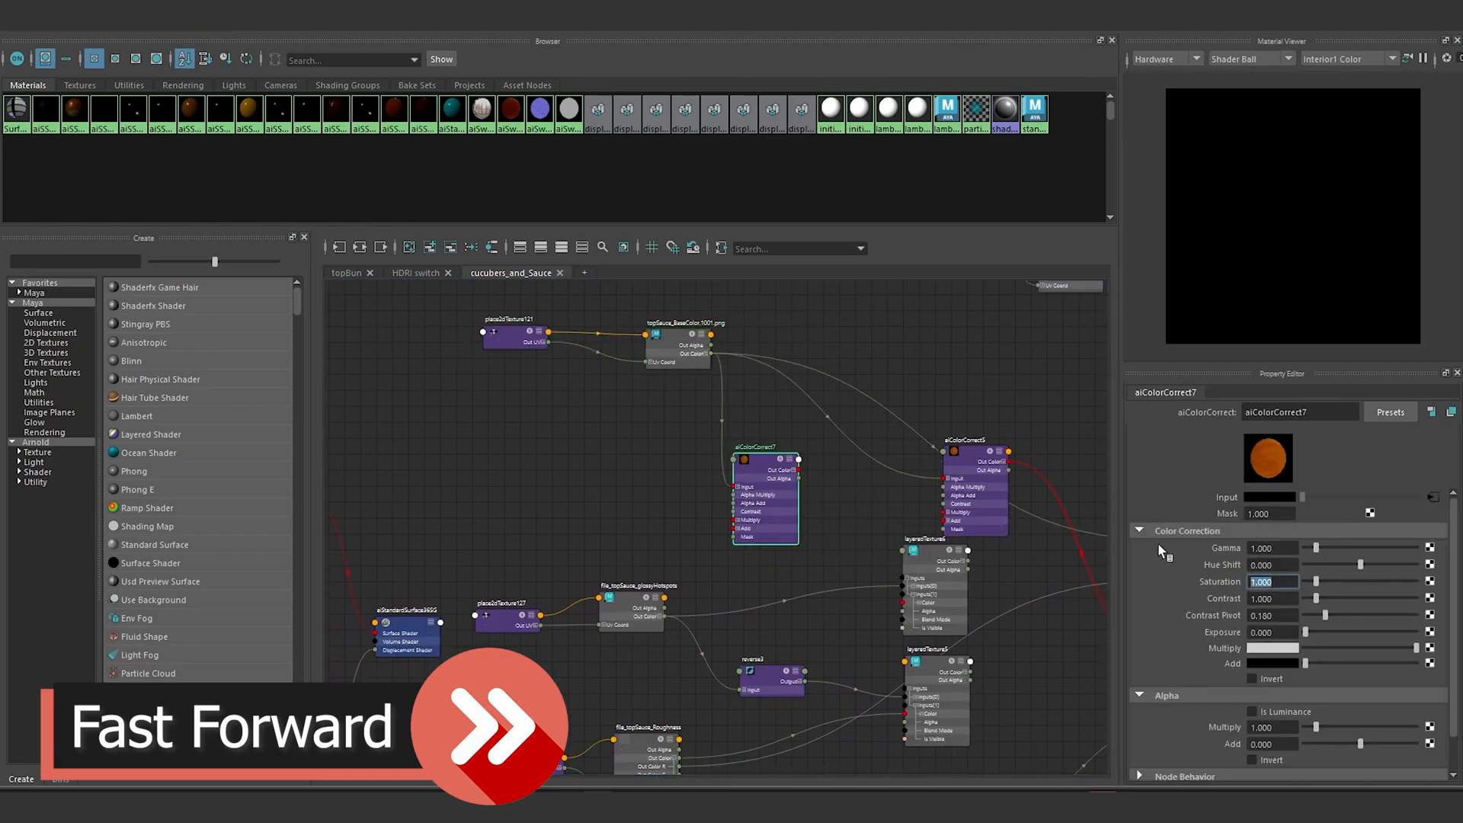
type(".75")
key("Tab")
key("Tab")
key("Tab")
type("3")
key("Return")
Step: Connect the colour output of aiColorCorrect7 to the Inputs[1] colour of layeredTexture6
scroll(847, 623, "up", 3)
middle_click_drag(868, 444, 873, 407, "alt")
left_click_drag(782, 372, 929, 560)
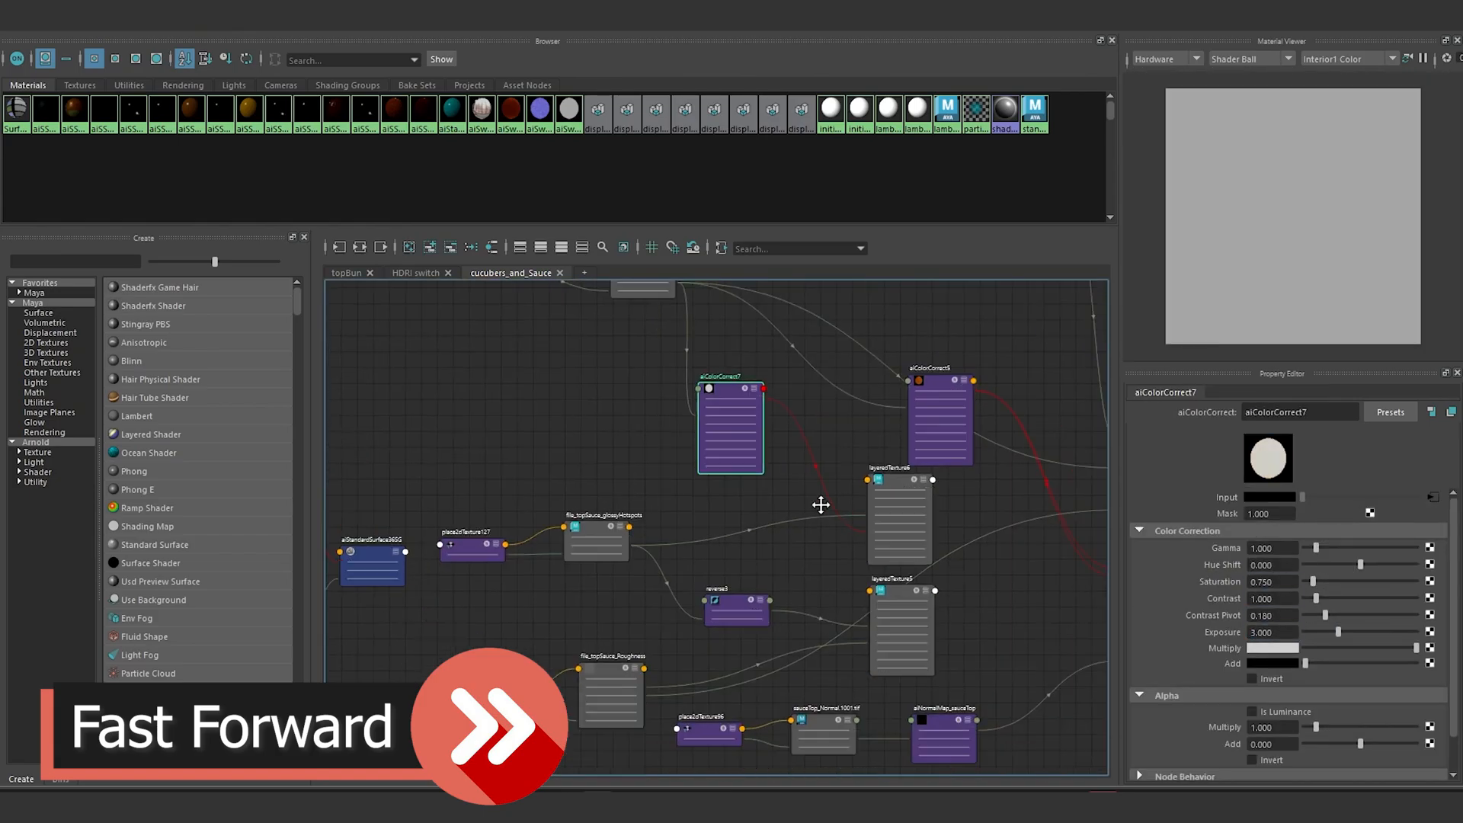
Step: Set the first-layer blend mode to Multiply on layeredTexture6 and layeredTexture5
left_click(823, 483)
left_click(1290, 620)
left_click(1271, 737)
left_click(825, 594)
left_click(1290, 620)
left_click(1270, 737)
Step: Connect layeredTexture5's red output to Specular Roughness and layeredTexture6's colour output to Specular Color of aiSS_sauceTop_MAT
left_click(742, 593)
left_click_drag(750, 605, 1010, 464)
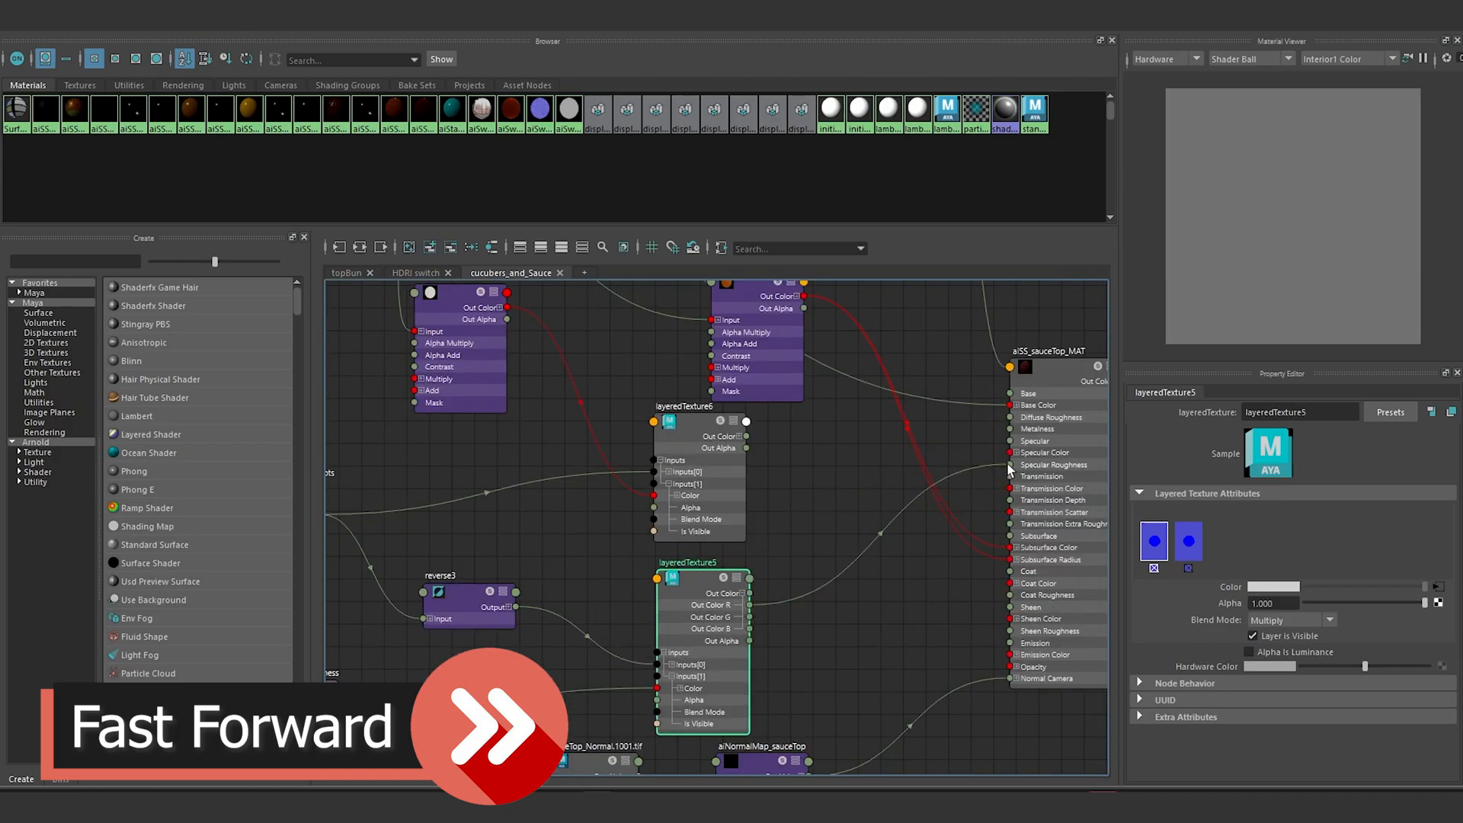
left_click_drag(746, 436, 1009, 453)
scroll(685, 473, "down", 5)
Step: Move the whole top-sauce node network farther away from the cucumber network
middle_click_drag(634, 471, 823, 523, "alt")
scroll(754, 442, "down", 3)
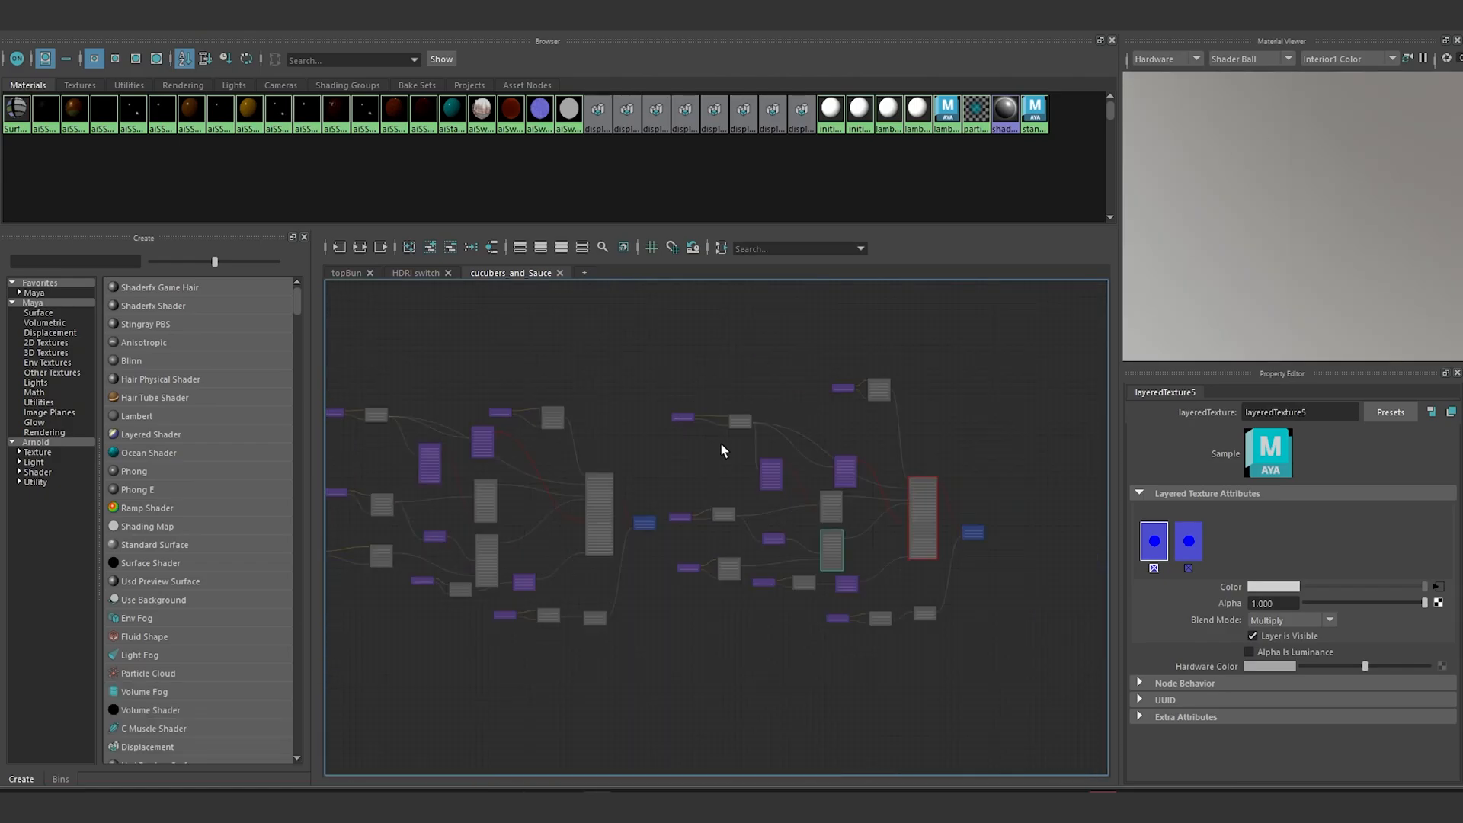
middle_click_drag(720, 442, 683, 423, "alt")
left_click_drag(638, 364, 980, 627)
left_click_drag(889, 513, 984, 528)
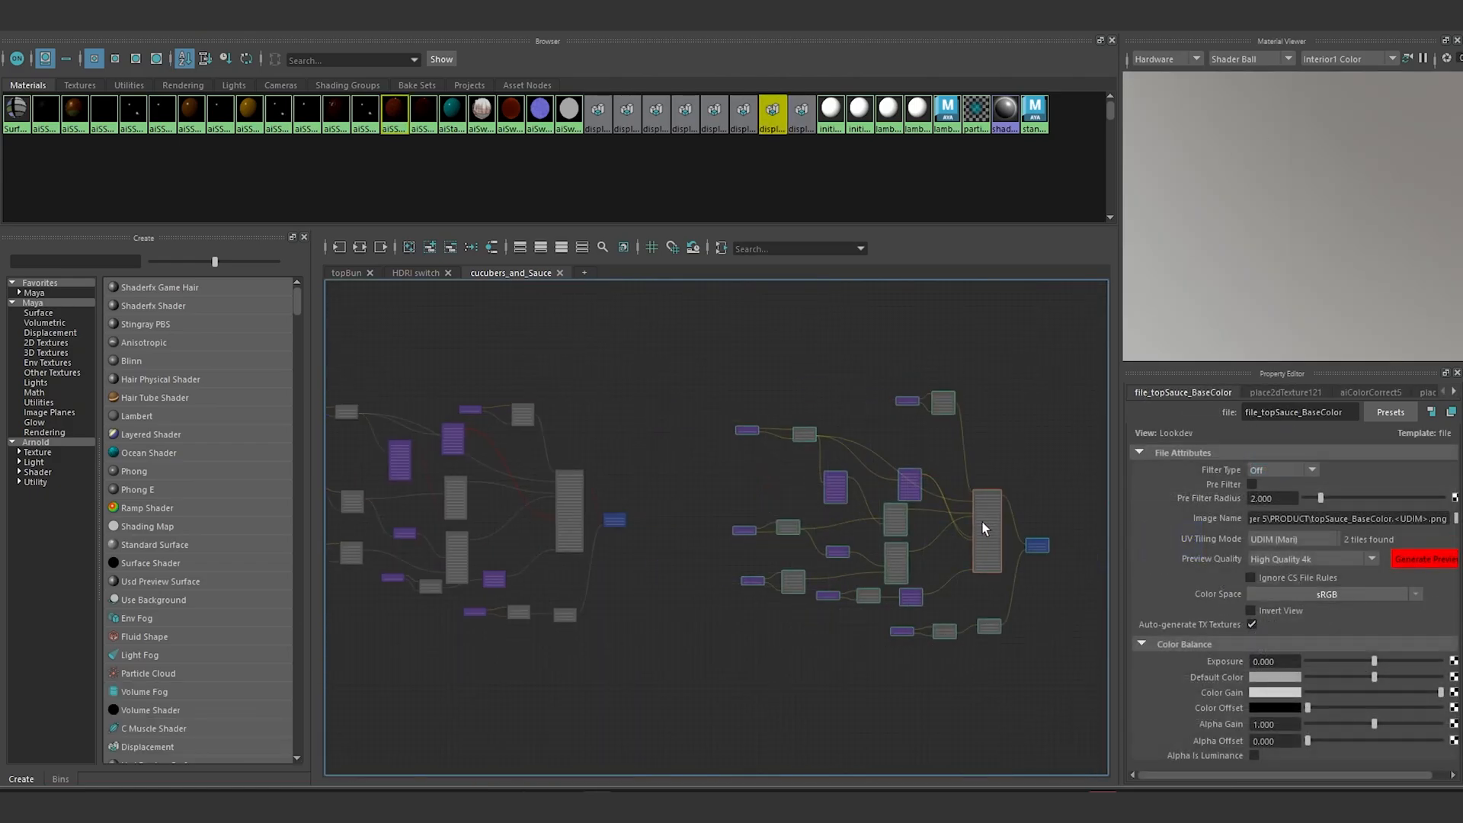
middle_click_drag(646, 455, 752, 462, "alt")
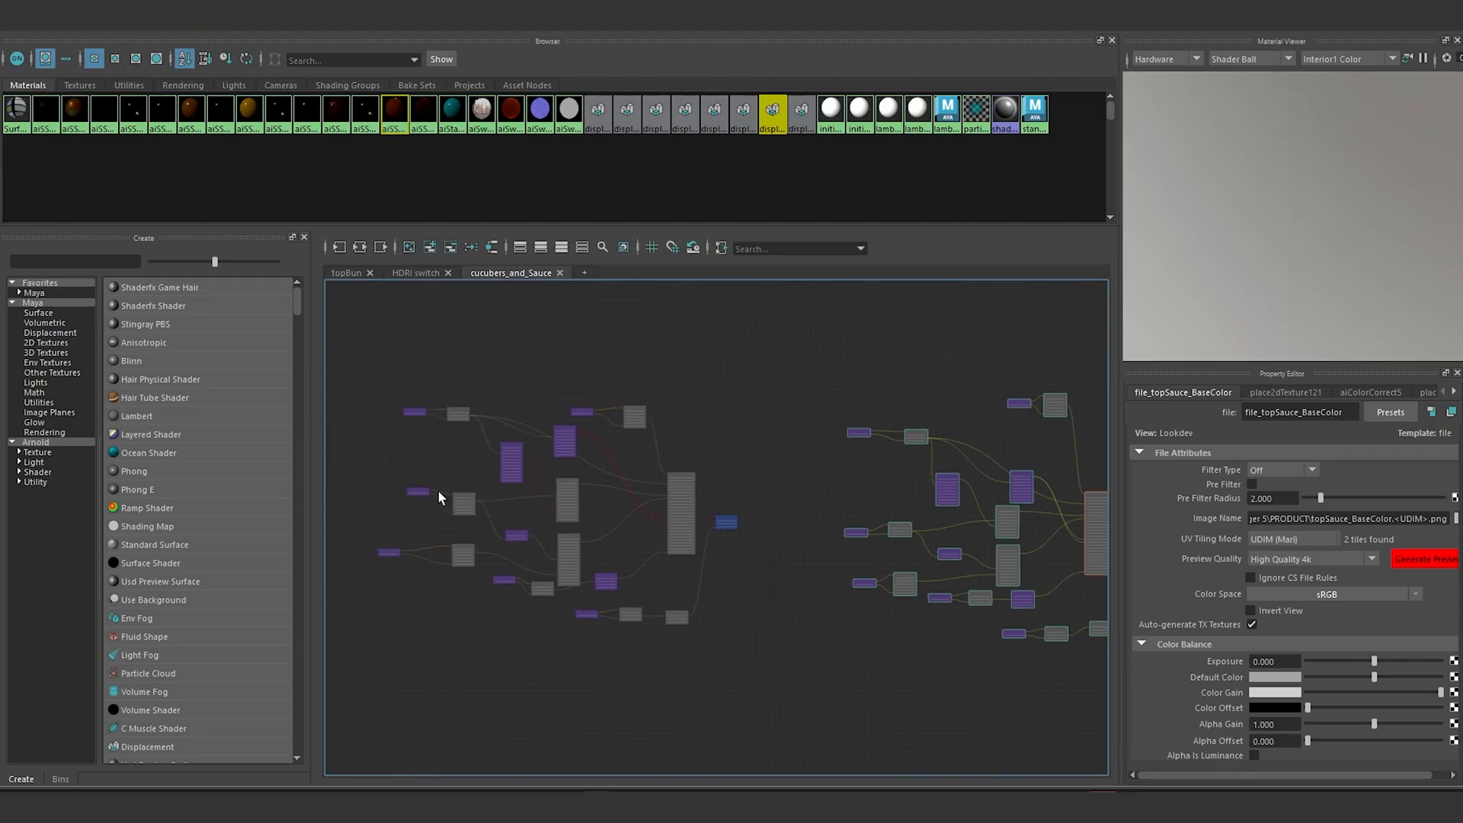
Step: Move the cucumber base colour, hotspot, roughness and layered texture nodes away from aiSS_Cucumbers_MAT to make room
scroll(509, 499, "up", 5)
middle_click_drag(597, 459, 624, 493, "alt")
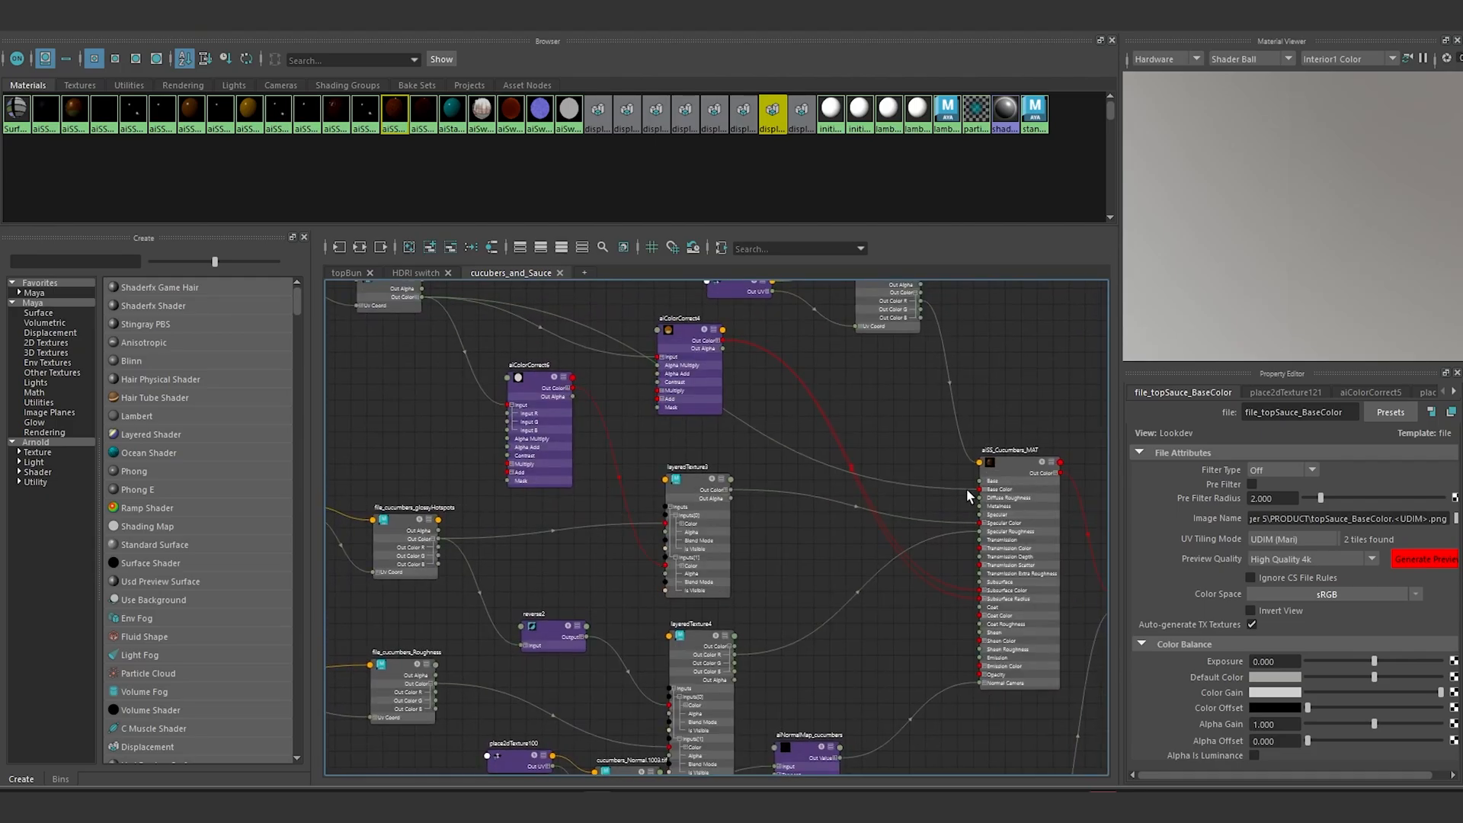
scroll(829, 476, "down", 8)
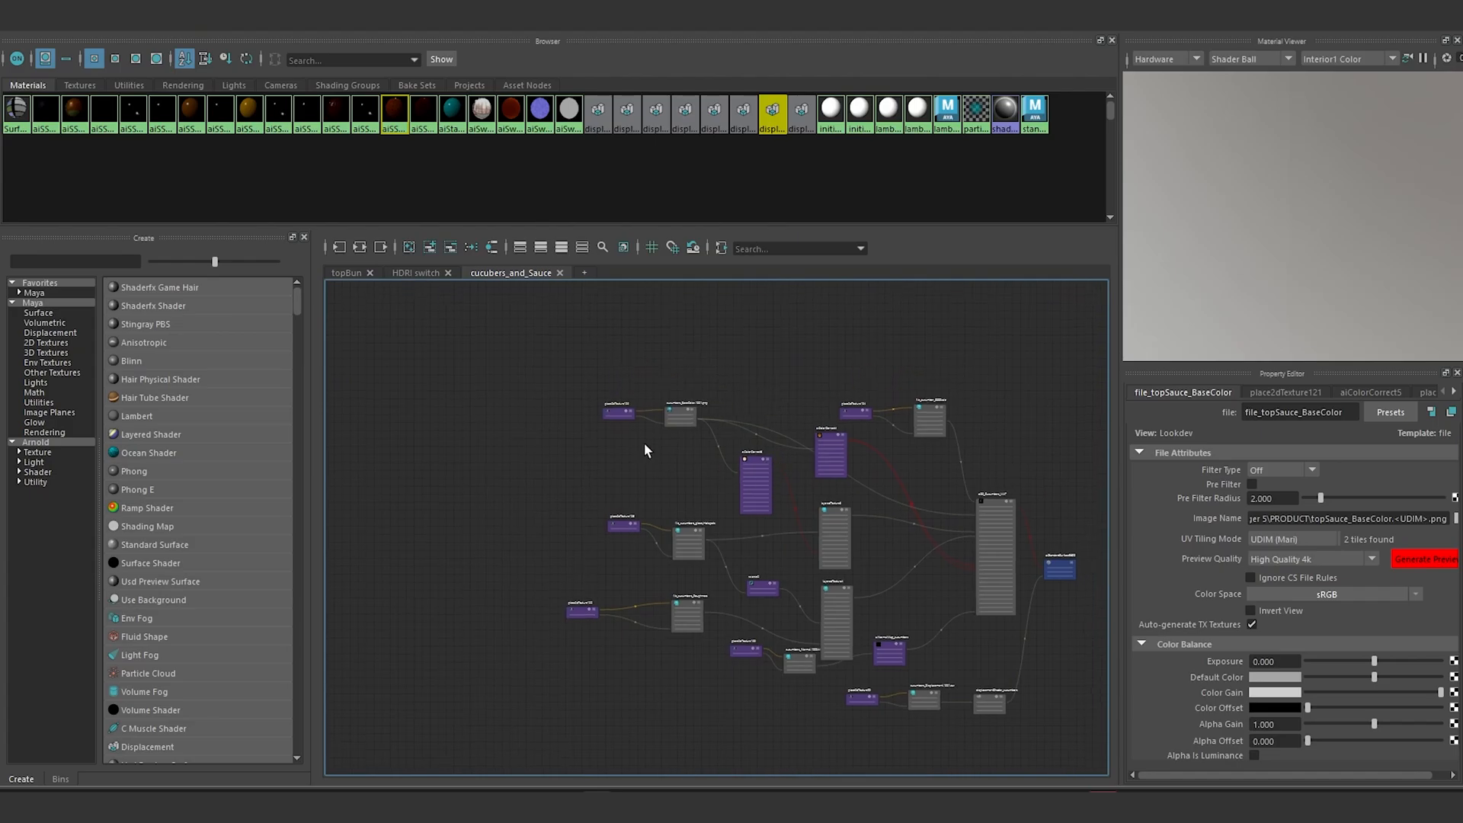
left_click_drag(517, 342, 697, 531)
scroll(865, 558, "up", 3)
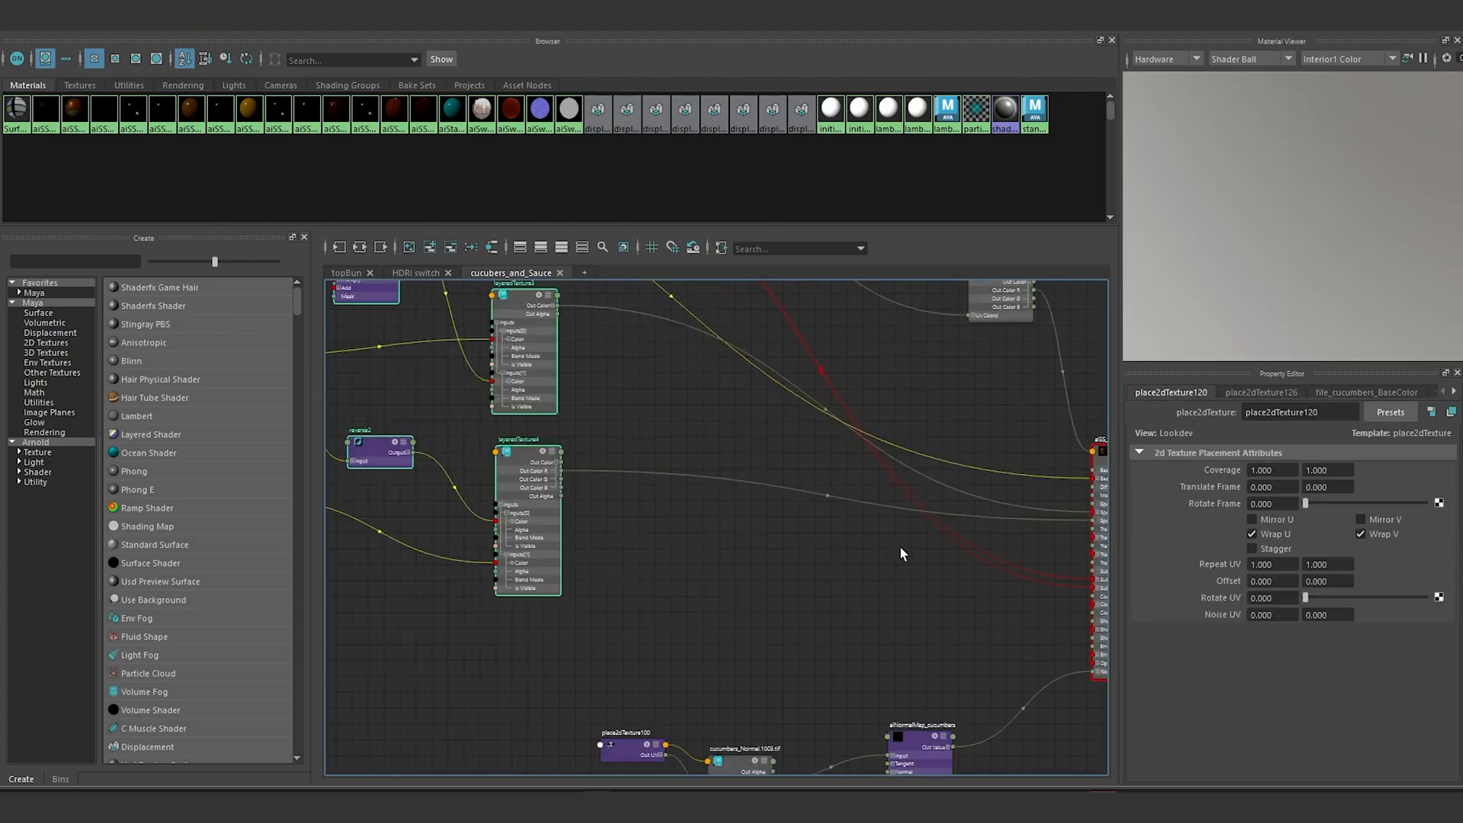
middle_click_drag(908, 521, 701, 517, "alt")
left_click(728, 611)
scroll(729, 611, "up", 2)
middle_click_drag(737, 582, 707, 585, "alt")
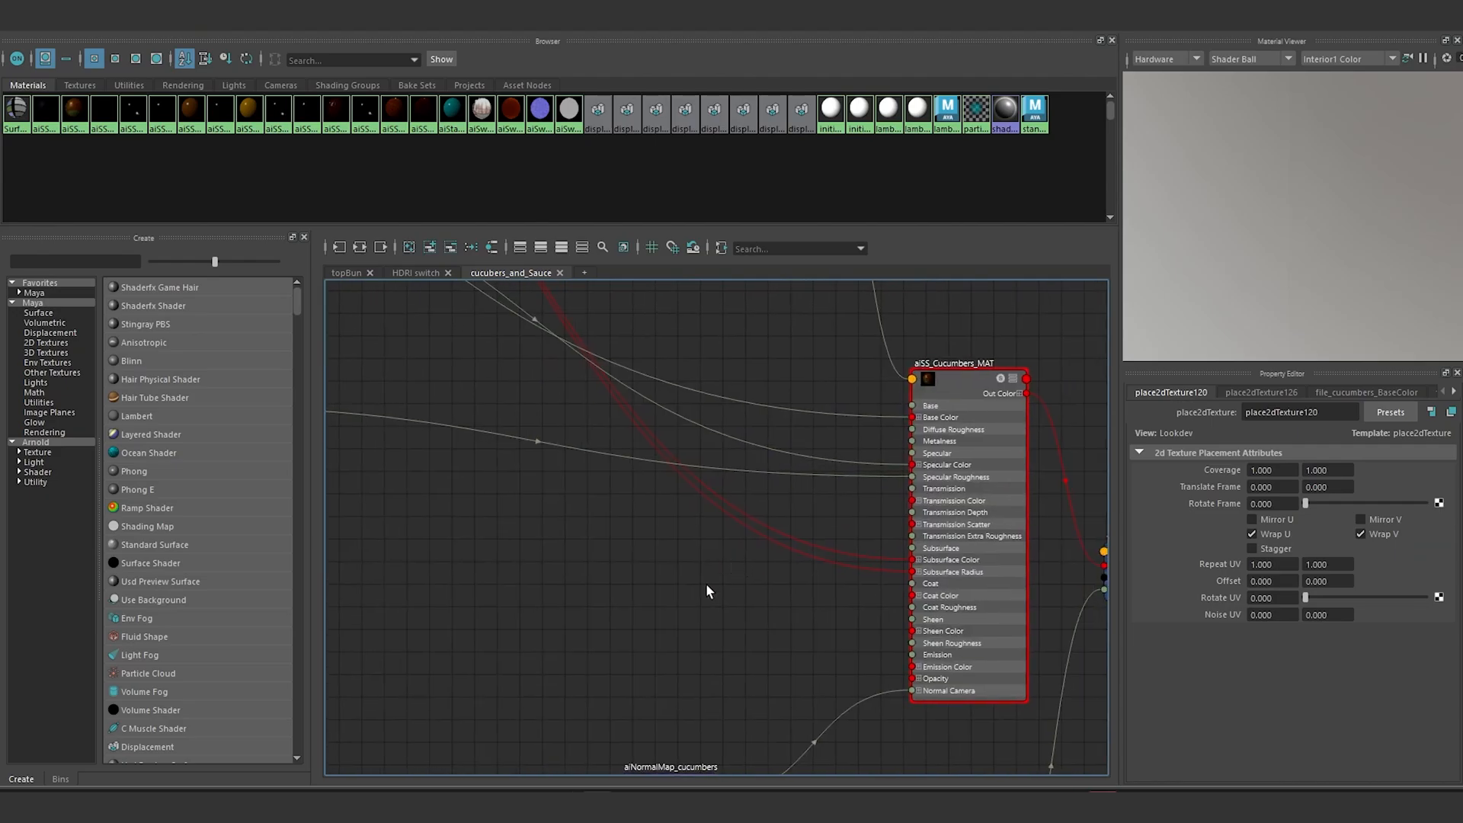
Step: Create a file texture node beside aiSS_Cucumbers_MAT and name it file_cucumbers_Transmission
key("Tab")
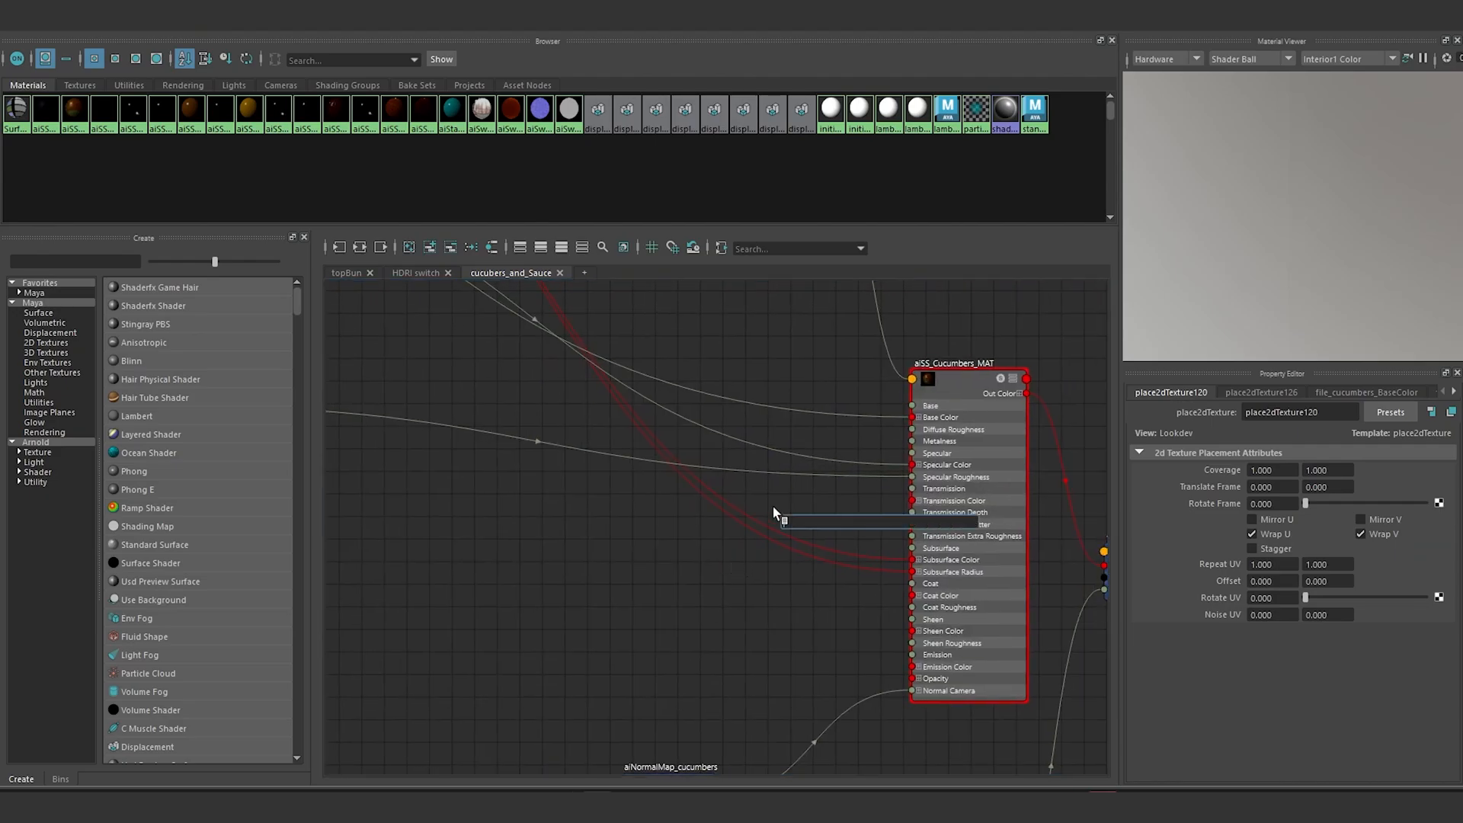
type("file")
key("Down")
key("Down")
key("Down")
key("Return")
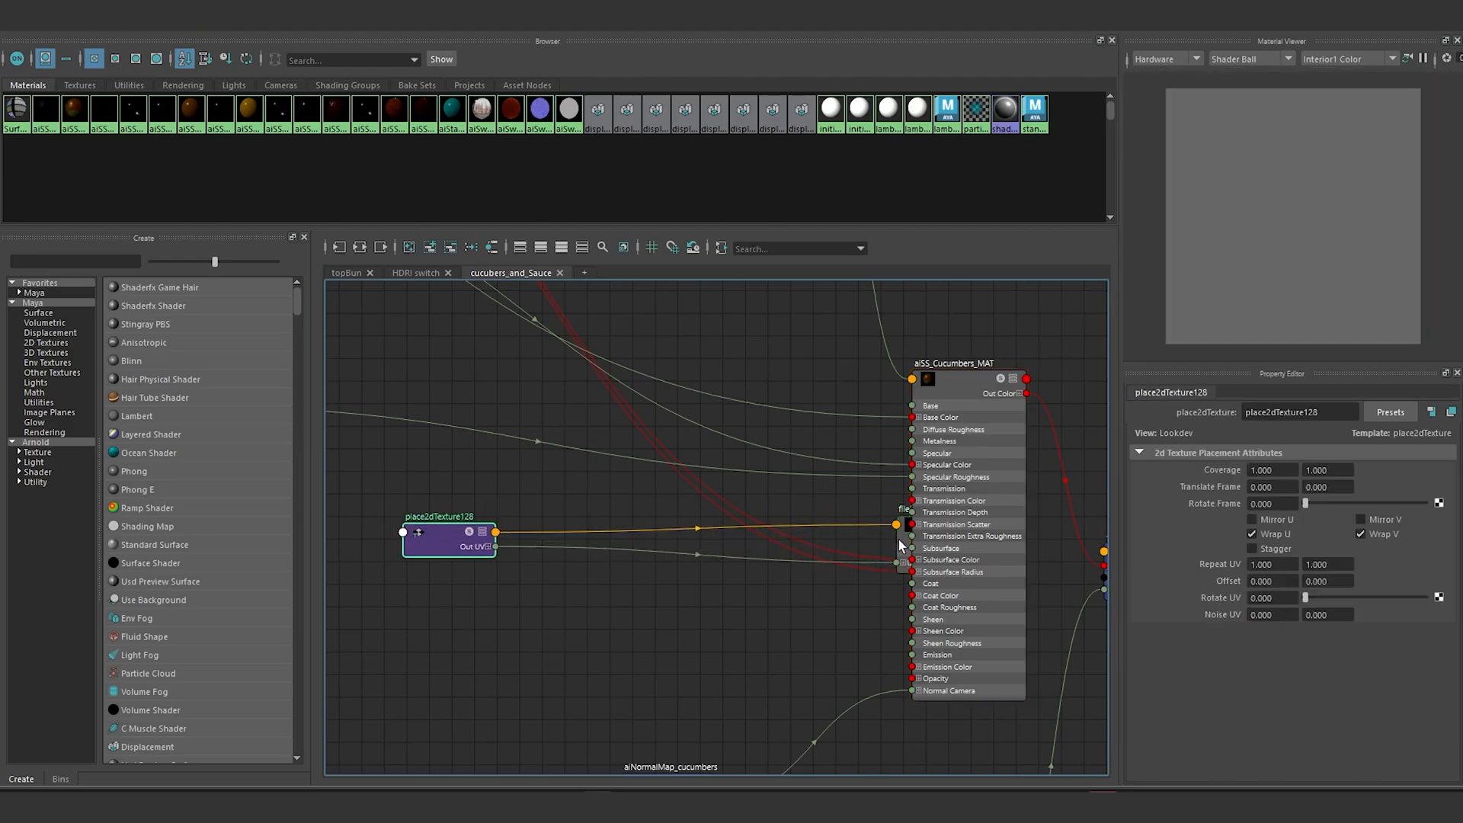
left_click_drag(899, 539, 595, 579)
left_click(1308, 411)
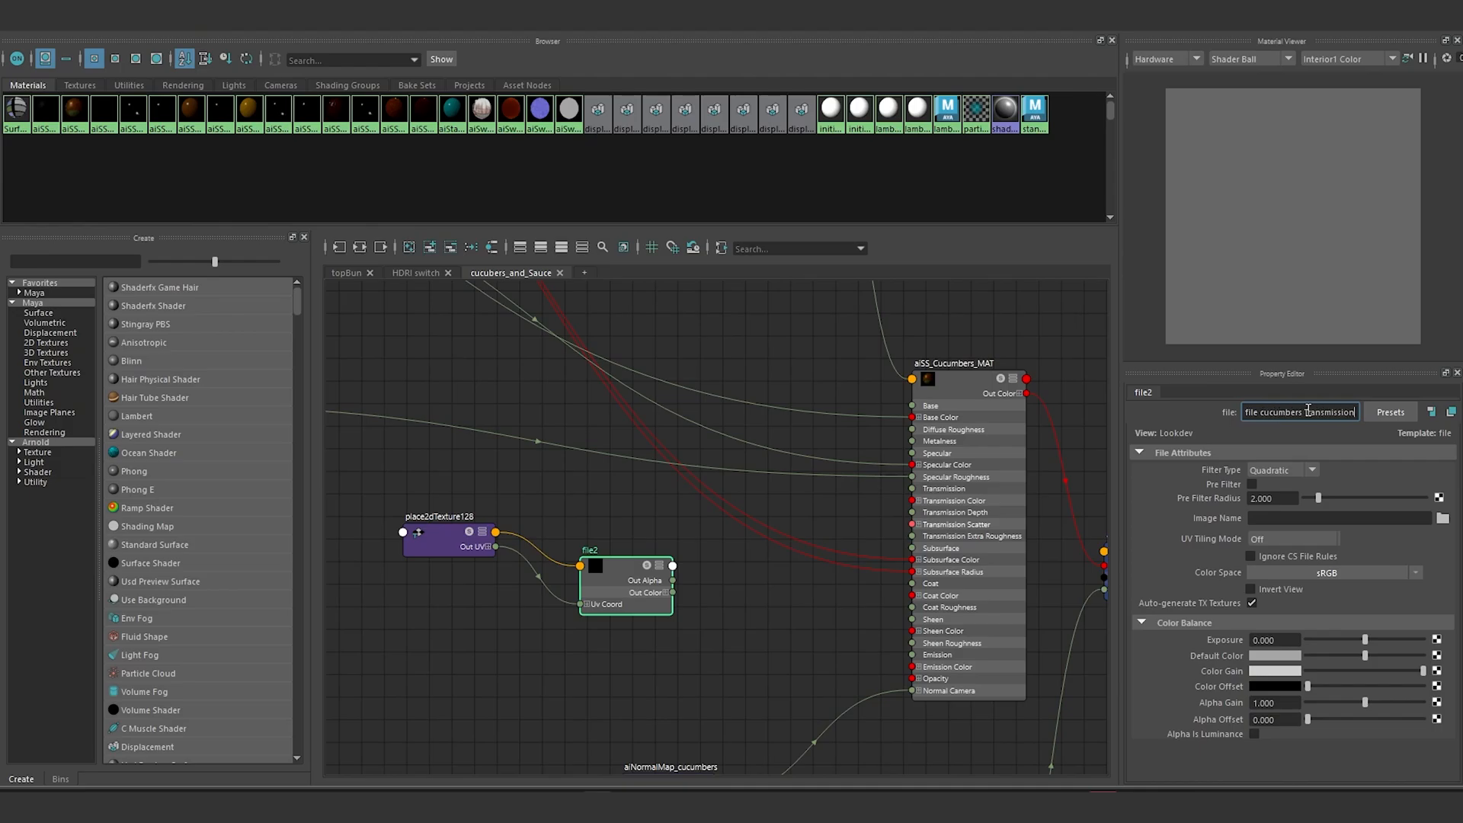
Step: Configure file_cucumbers_Transmission with cucumbers_Transmission.1001.png, filter Off, UDIM (Mari) tiling, Raw colour space and Alpha Is Luminance enabled
key("Return")
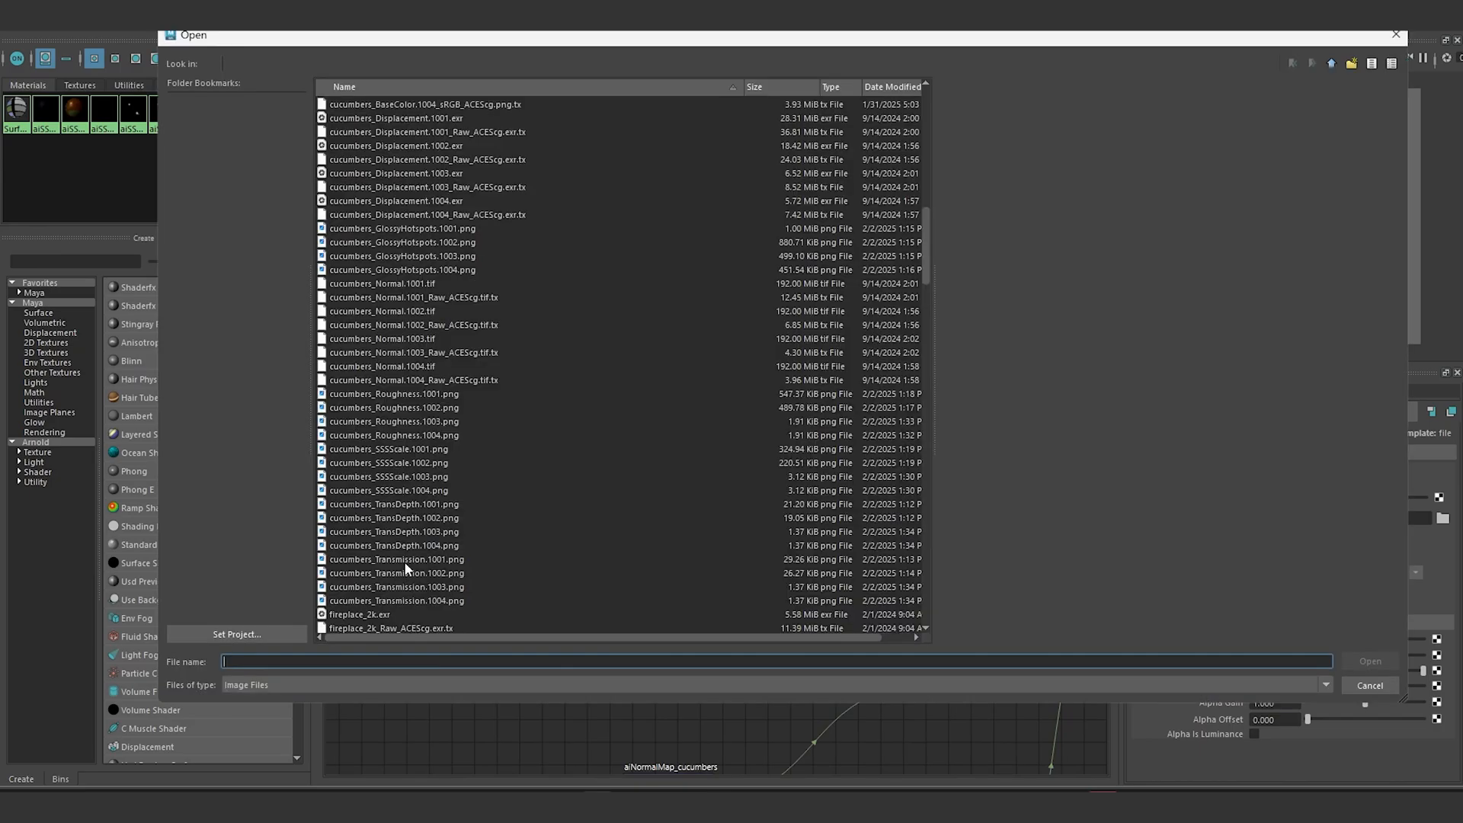
left_click(397, 560)
left_click(1357, 660)
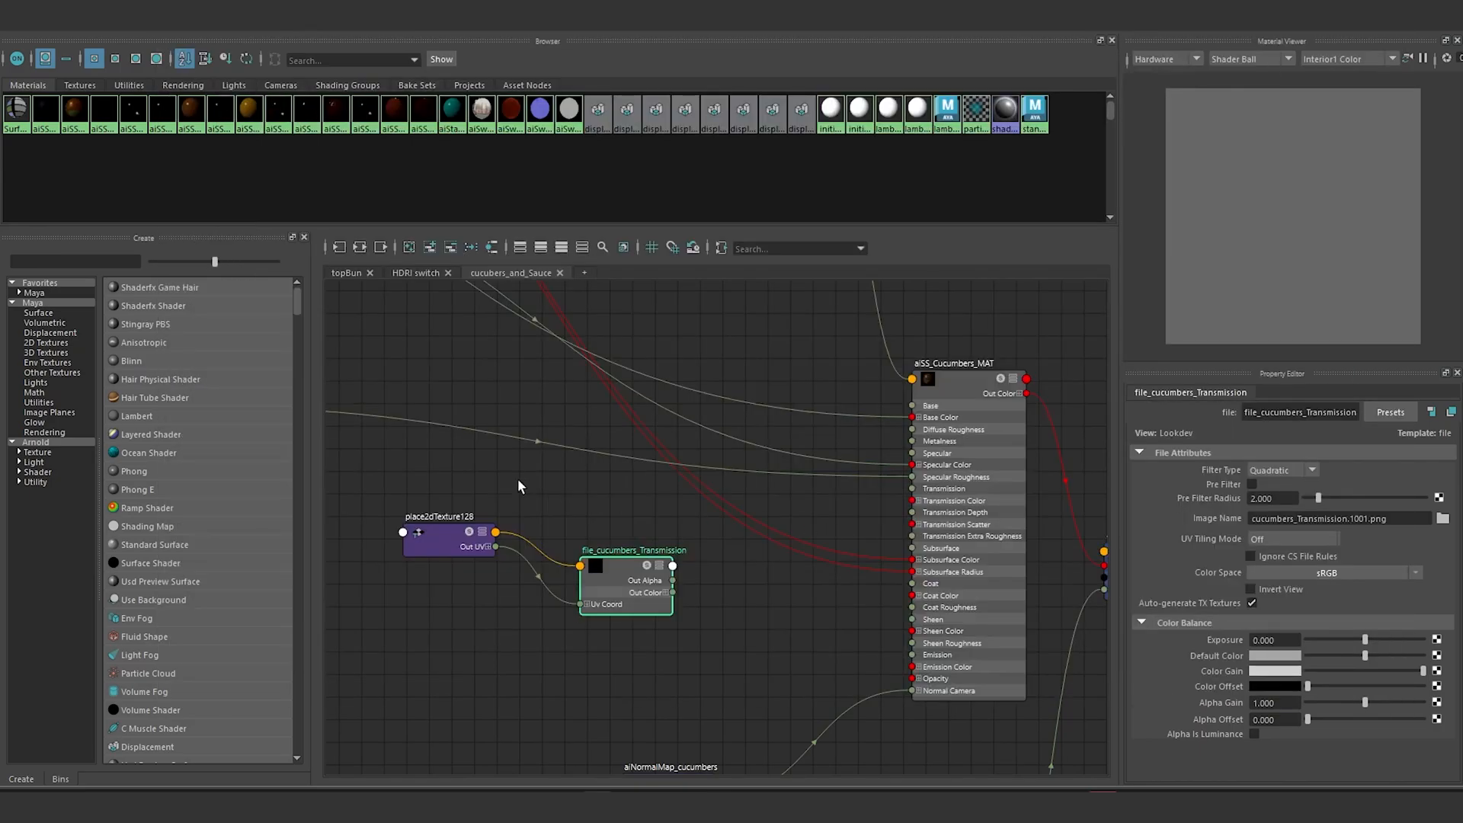
left_click(1295, 470)
left_click(1273, 487)
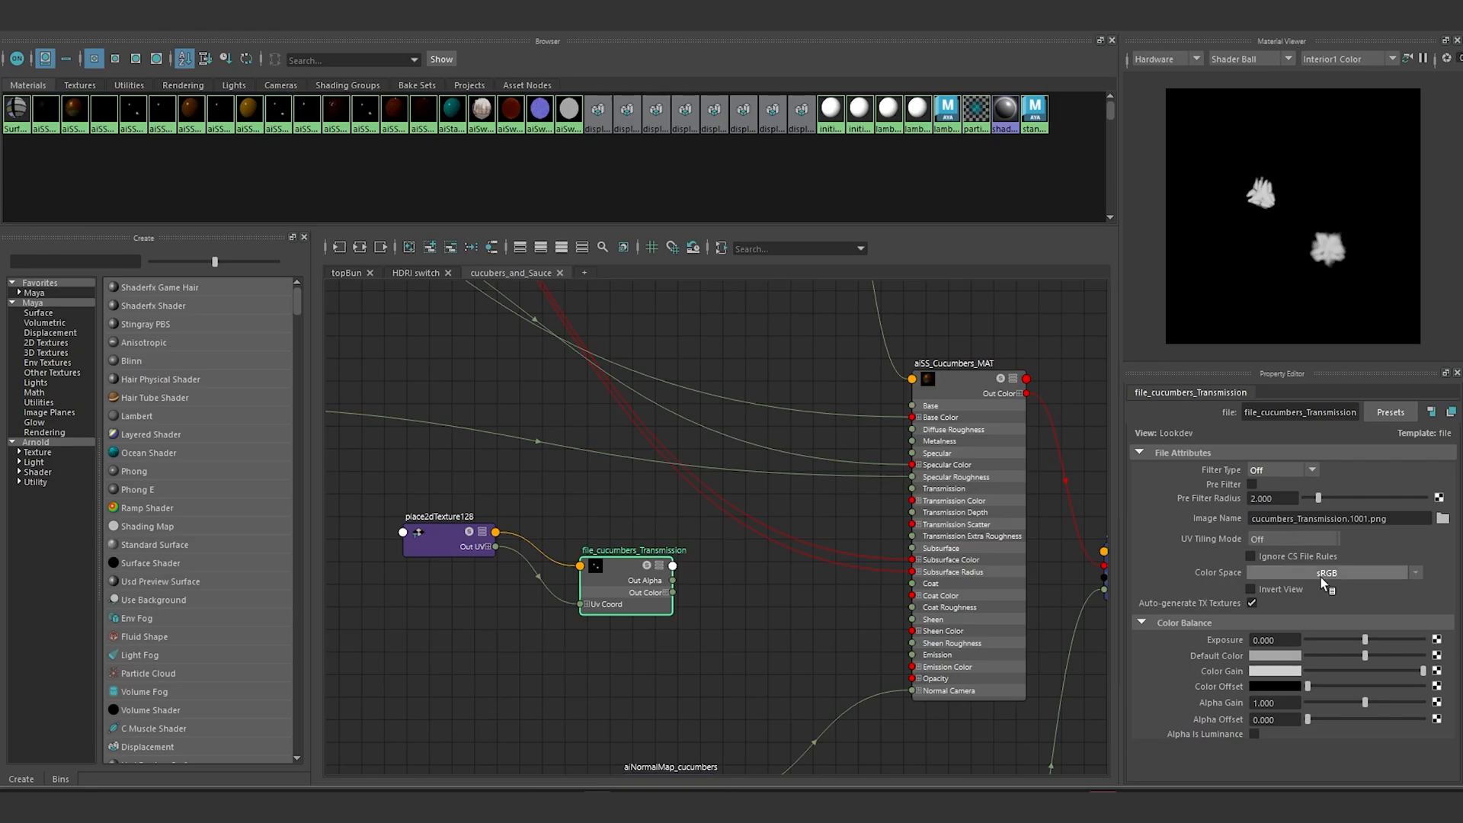
left_click(1329, 573)
mouse_move(1382, 607)
left_click(1296, 613)
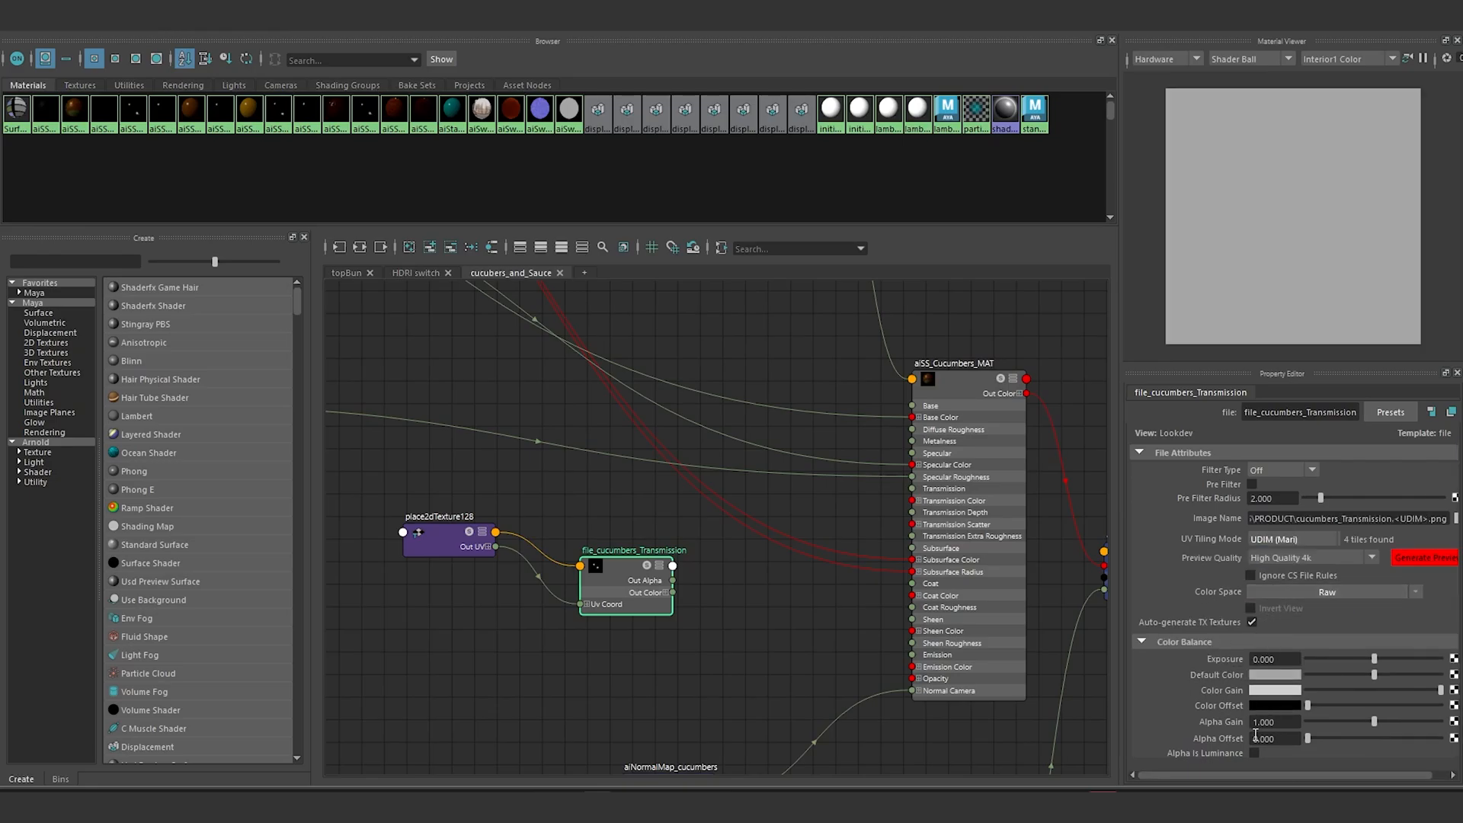
left_click(1254, 754)
Step: Connect the red colour output of file_cucumbers_Transmission to the Transmission input of aiSS_Cucumbers_MAT
scroll(721, 599, "up", 3)
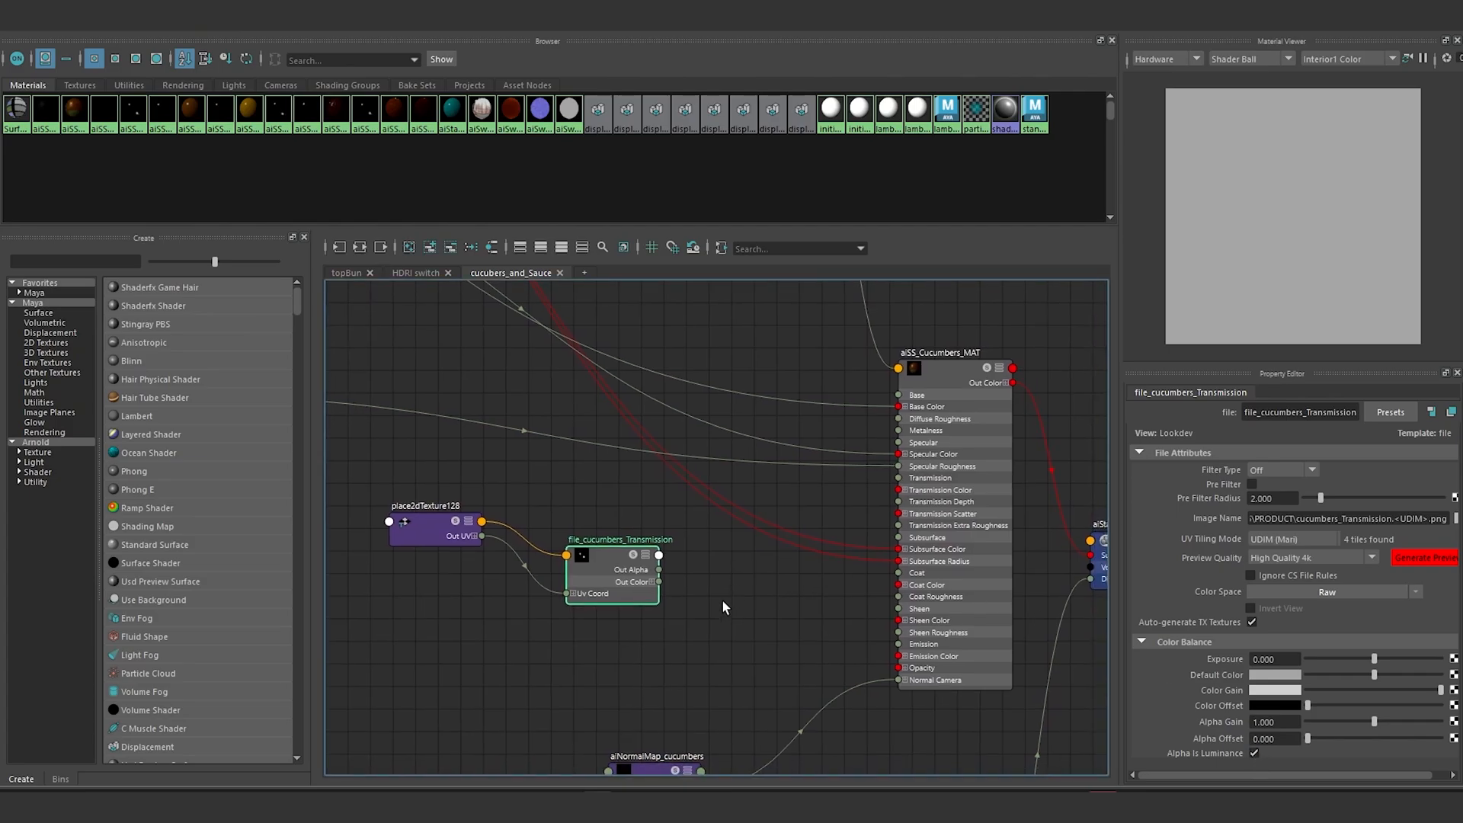
middle_click_drag(674, 568, 622, 586, "alt")
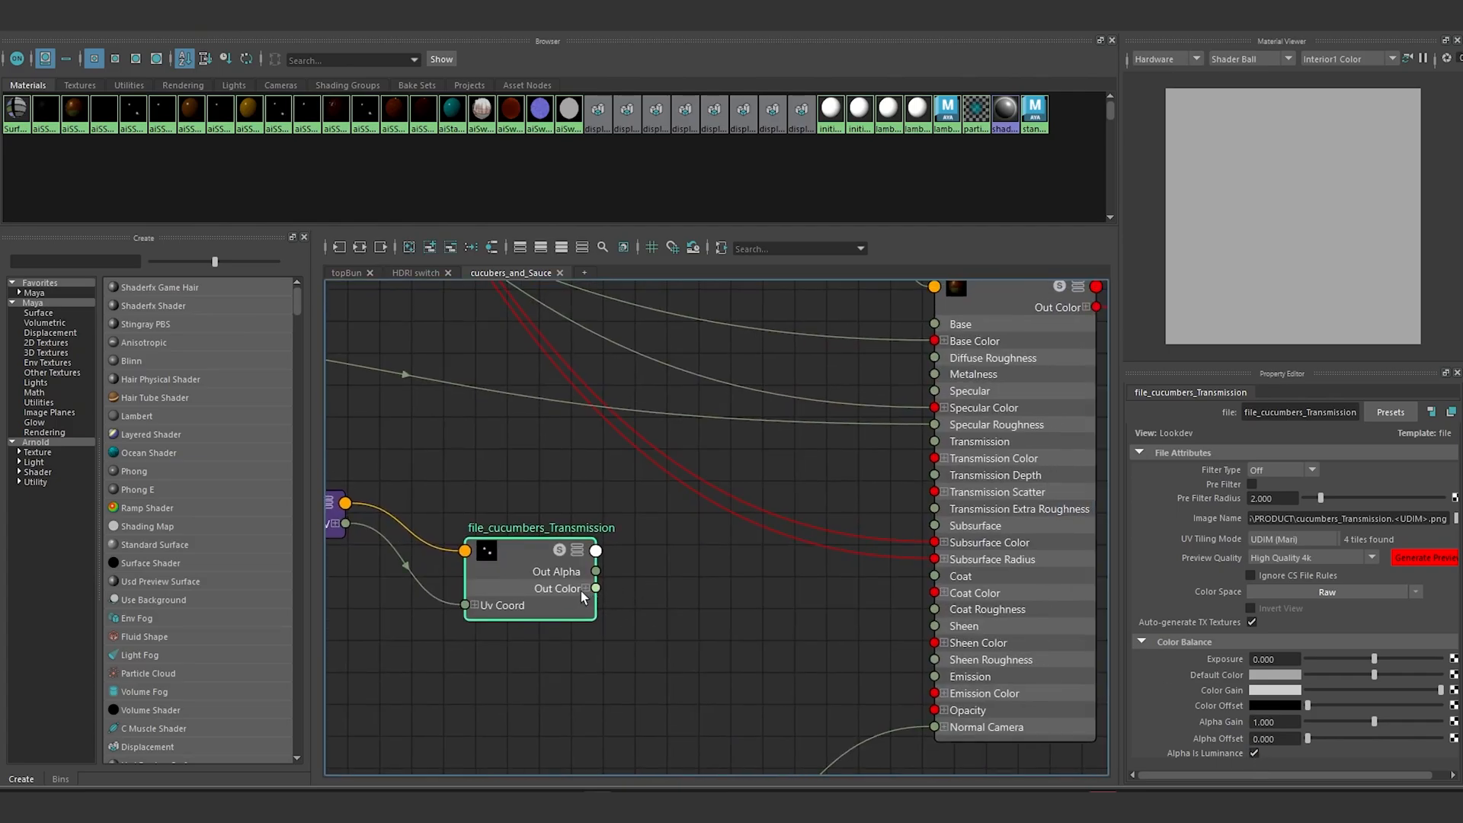
left_click(583, 588)
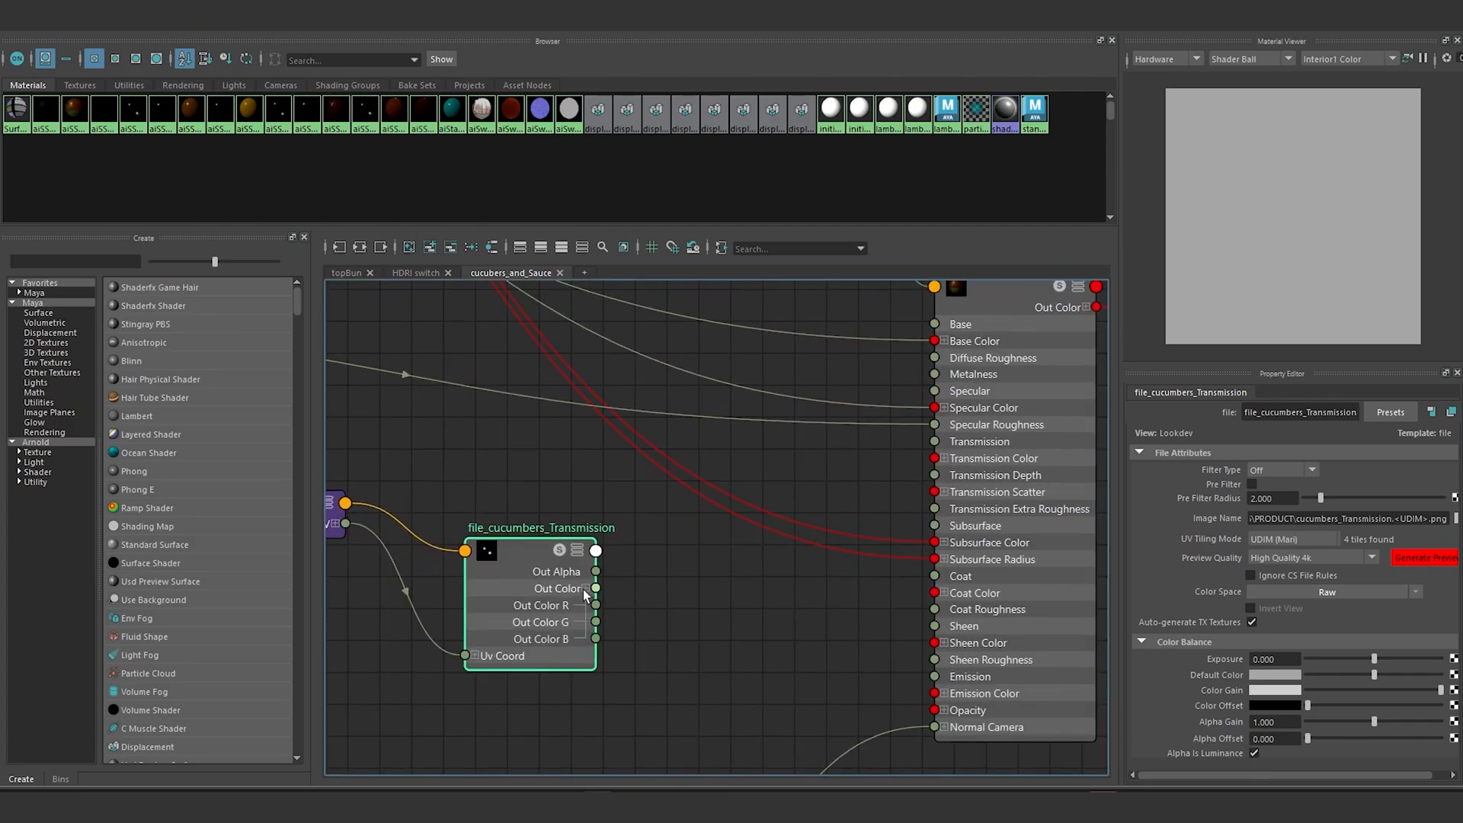
left_click_drag(595, 605, 935, 442)
scroll(659, 574, "down", 5)
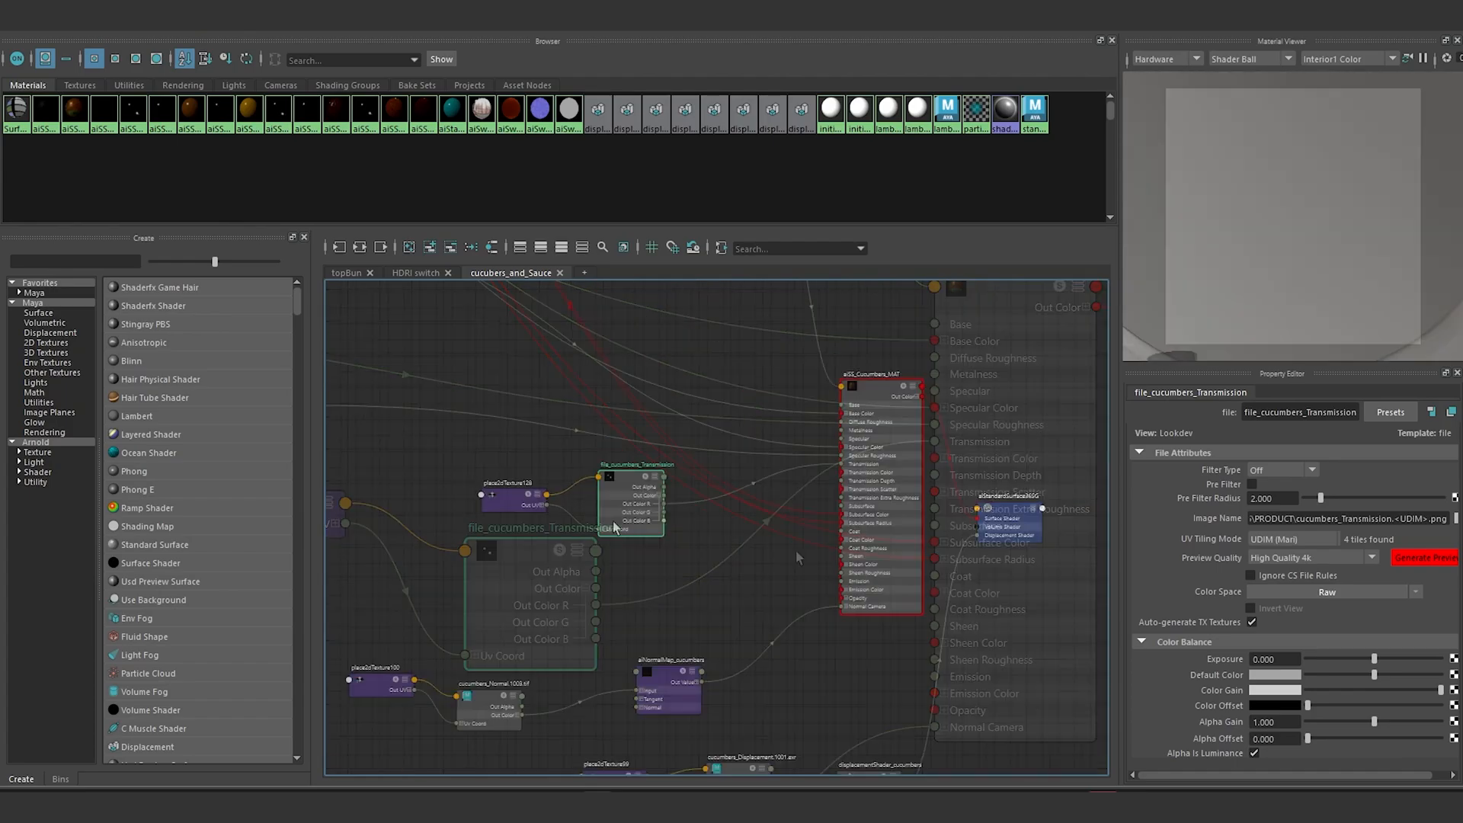
Step: Create another file texture node below the transmission texture and name it file_cucumber_TransmissionDepth
key("Tab")
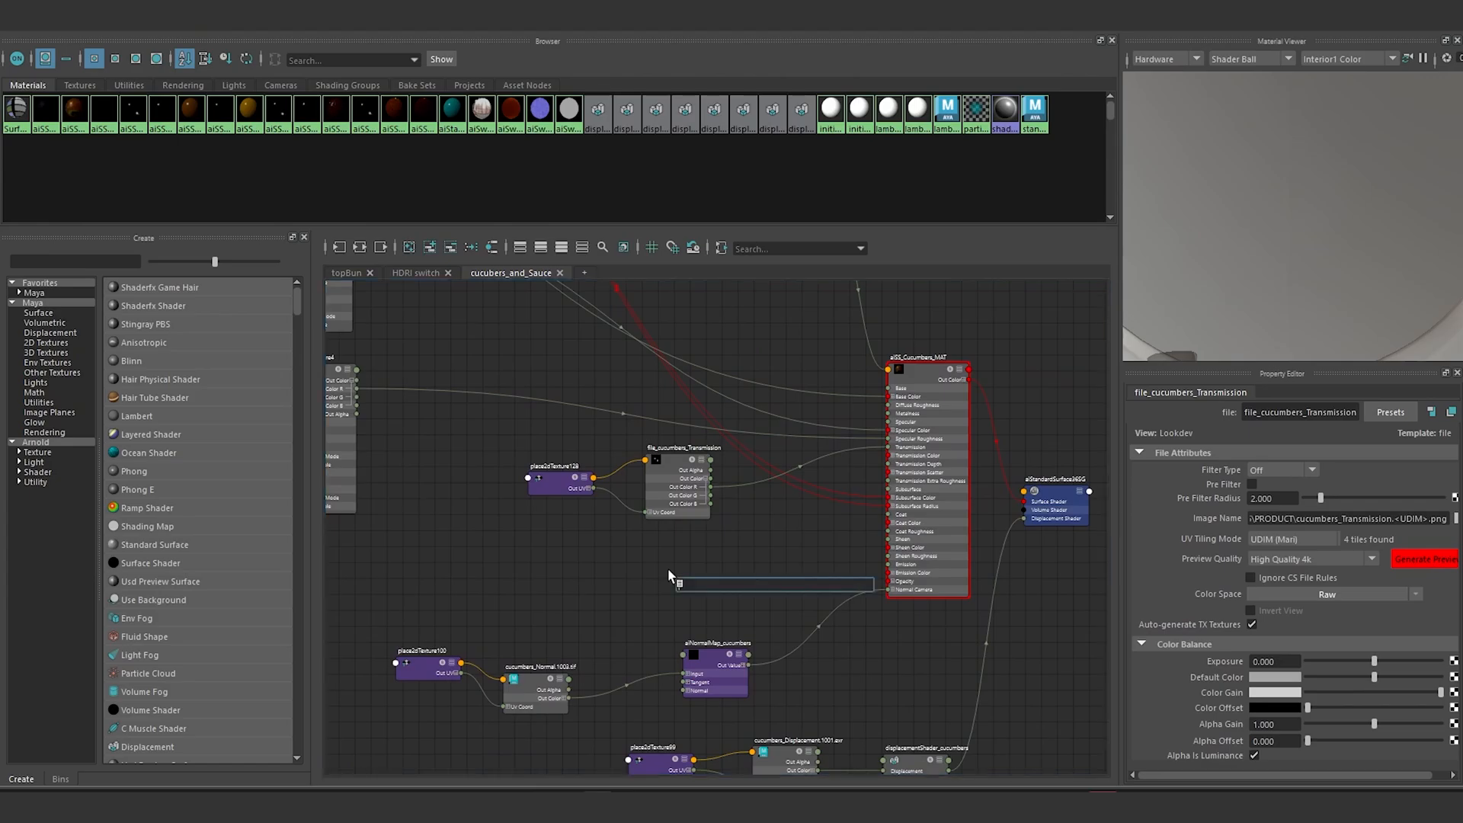
type("file")
key("Return")
left_click_drag(673, 579, 687, 559)
left_click(1310, 409)
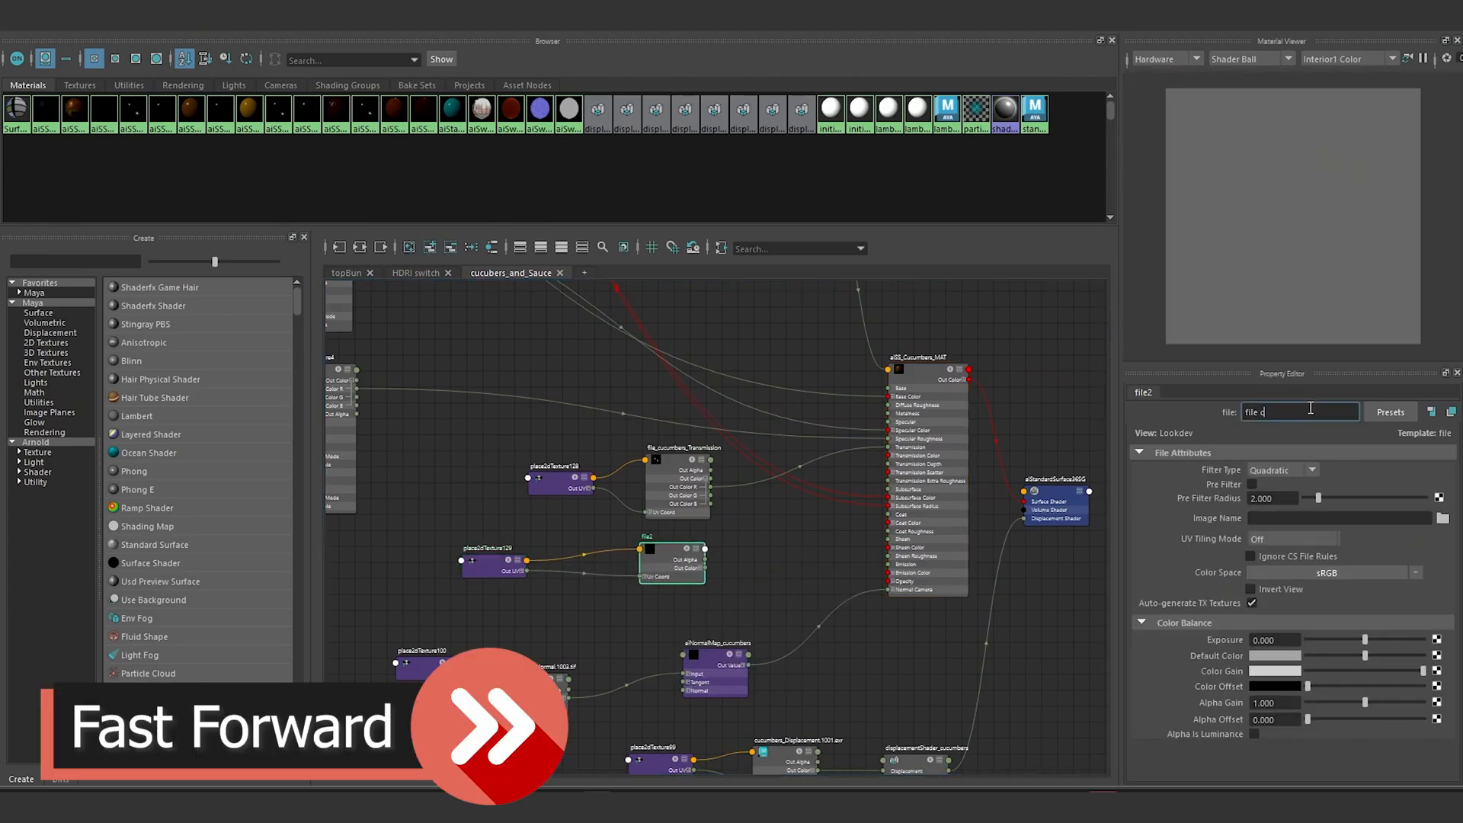
key("BackSpace")
type("_cucumber_TransmissionDepth")
key("Return")
Step: Set file_cucumber_TransmissionDepth's filter type to Off and load the image cucumbers_TransDepth.1001.png
scroll(808, 537, "up", 3)
middle_click_drag(807, 536, 718, 605, "alt")
left_click(1283, 470)
left_click(1287, 485)
left_click(1441, 517)
scroll(368, 478, "down", 10)
left_click(396, 463)
left_click(1357, 660)
scroll(761, 587, "up", 3)
scroll(722, 603, "down", 3)
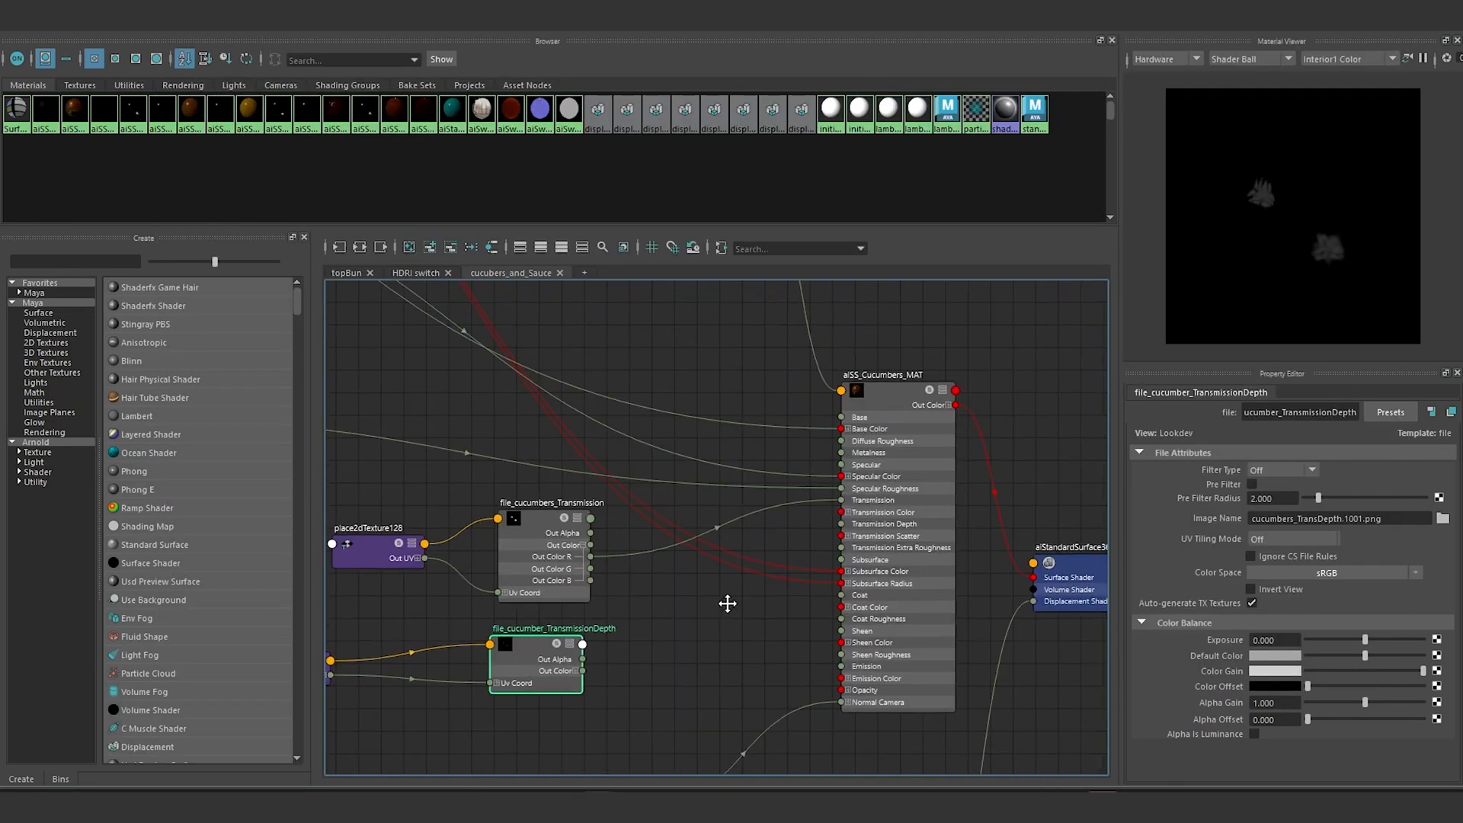
Step: Connect the red colour output of file_cucumber_TransmissionDepth to the transmissionDepth input of aiSS_Cucumbers_MAT
left_click(577, 674)
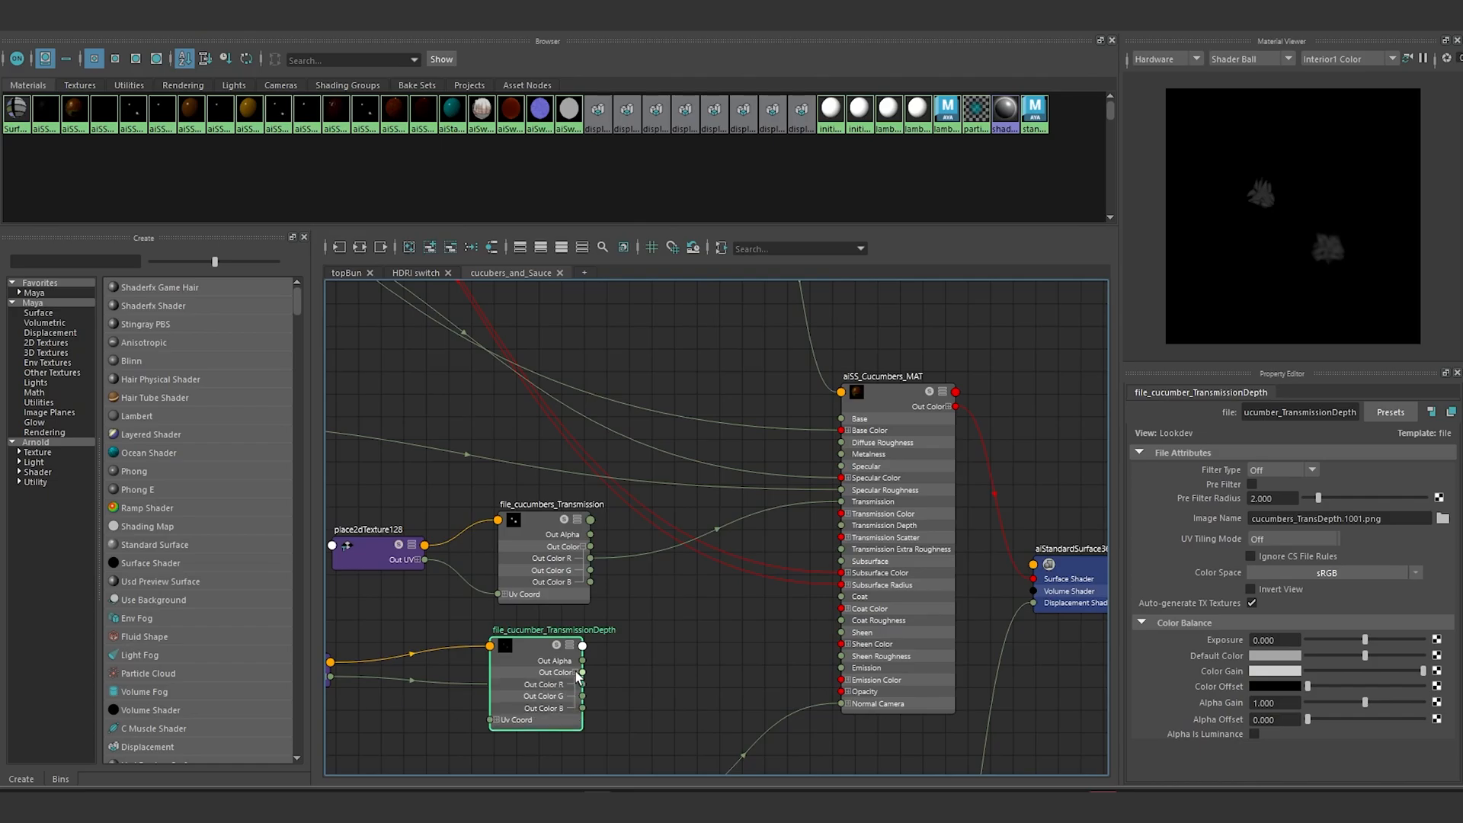
left_click_drag(583, 685, 841, 391)
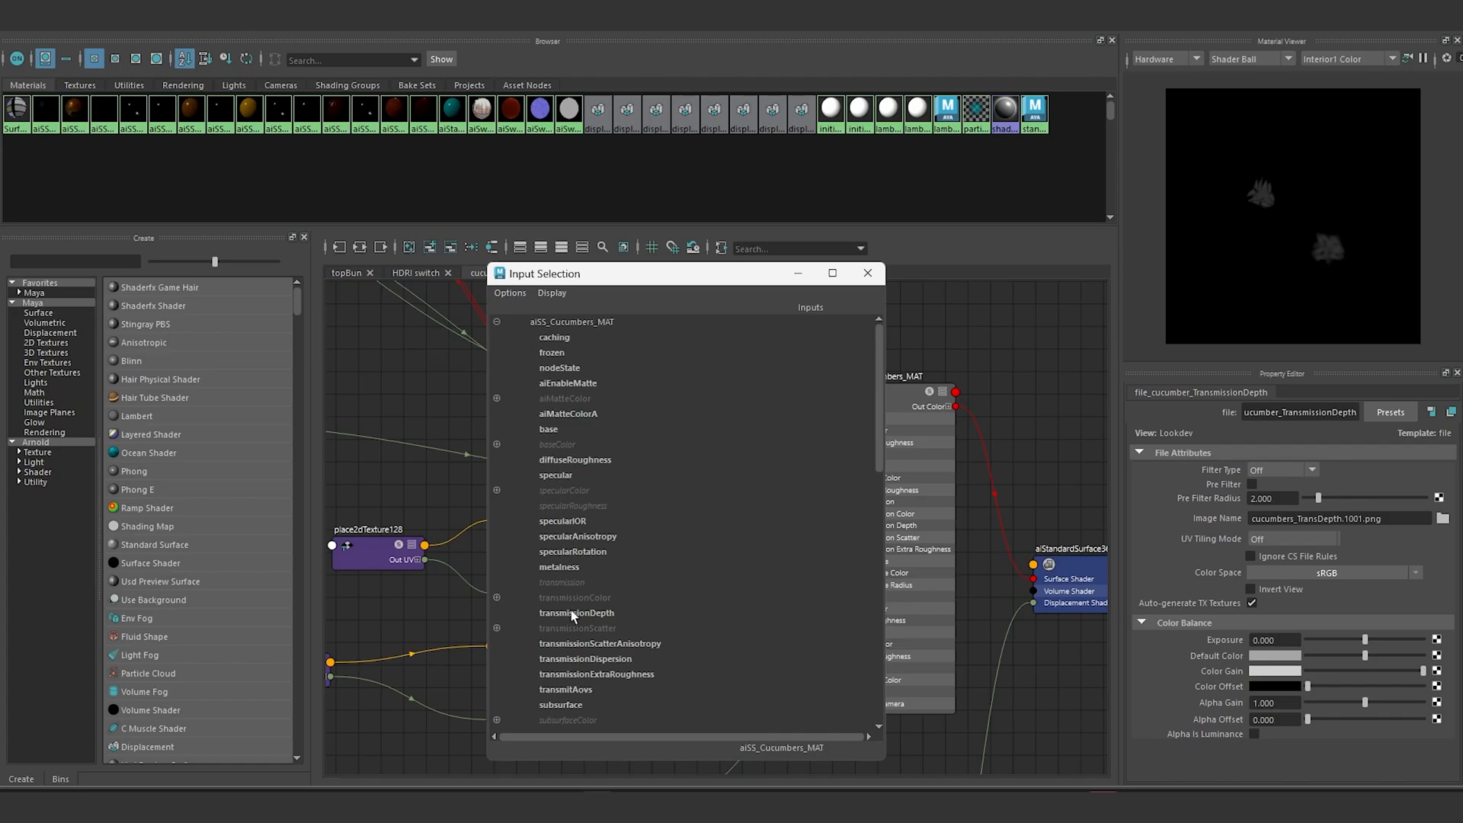
left_click(596, 610)
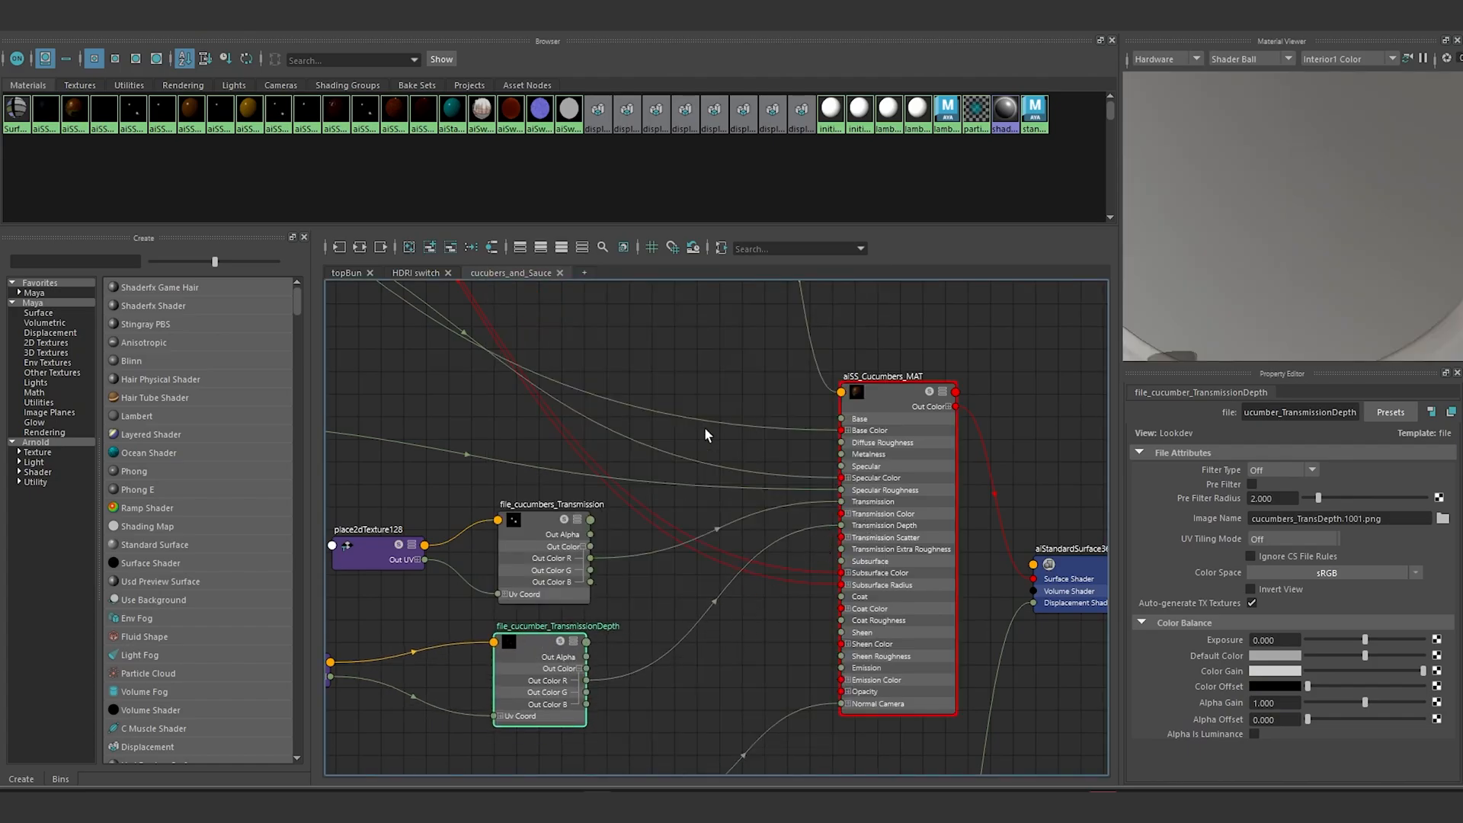
Step: Reposition the aiColorCorrect4 node within the cucumber network
middle_click_drag(704, 427, 880, 542, "alt")
scroll(861, 529, "down", 2)
middle_click_drag(830, 496, 857, 590, "alt")
scroll(802, 511, "up", 1)
left_click_drag(477, 348, 548, 348)
scroll(784, 457, "down", 2)
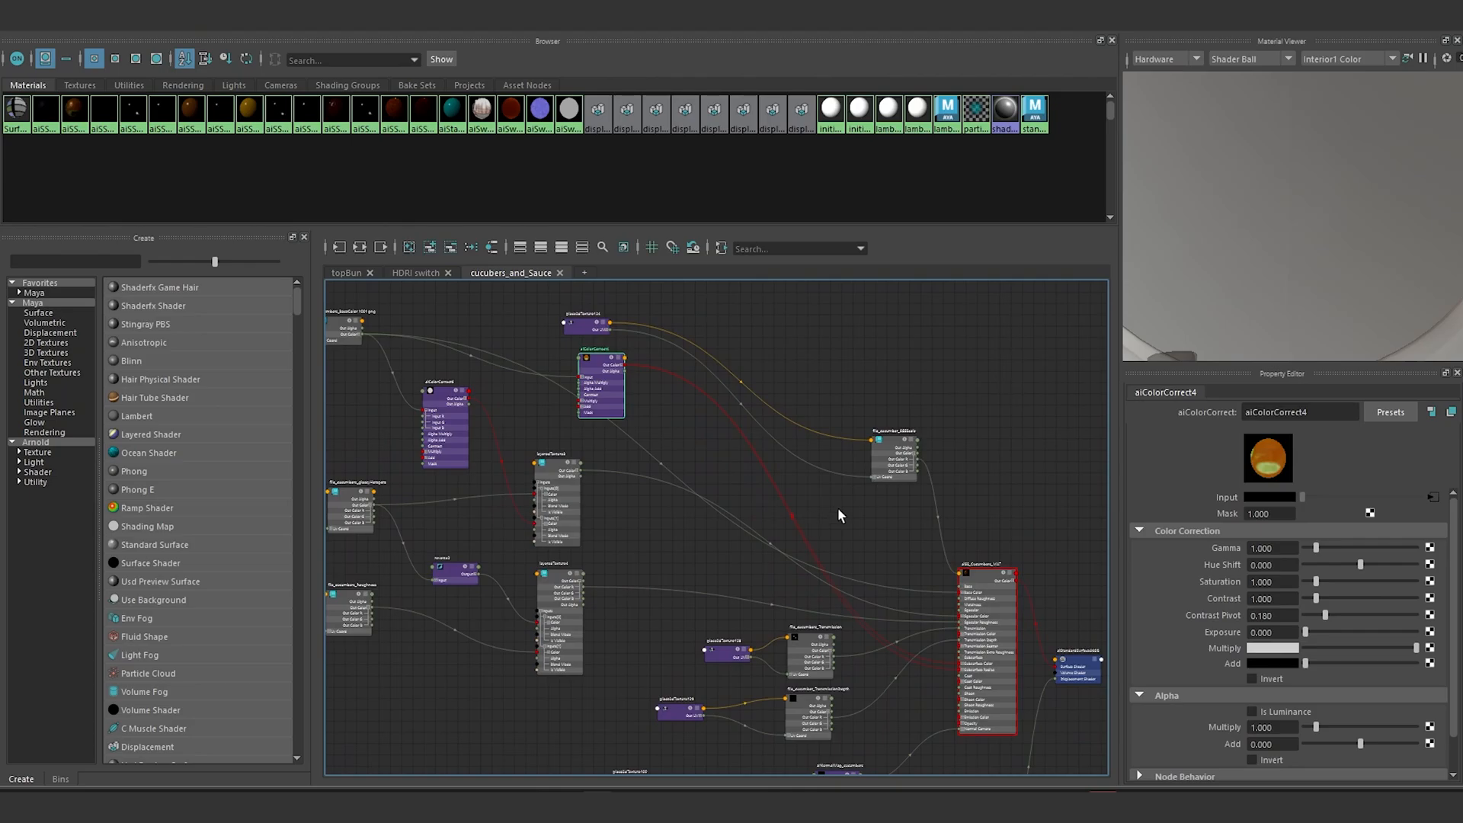
Step: Create an aiColorCorrect node and place it between the cucumber layered textures and aiSS_Cucumbers_MAT
scroll(840, 516, "up", 2)
key("Tab")
type("a")
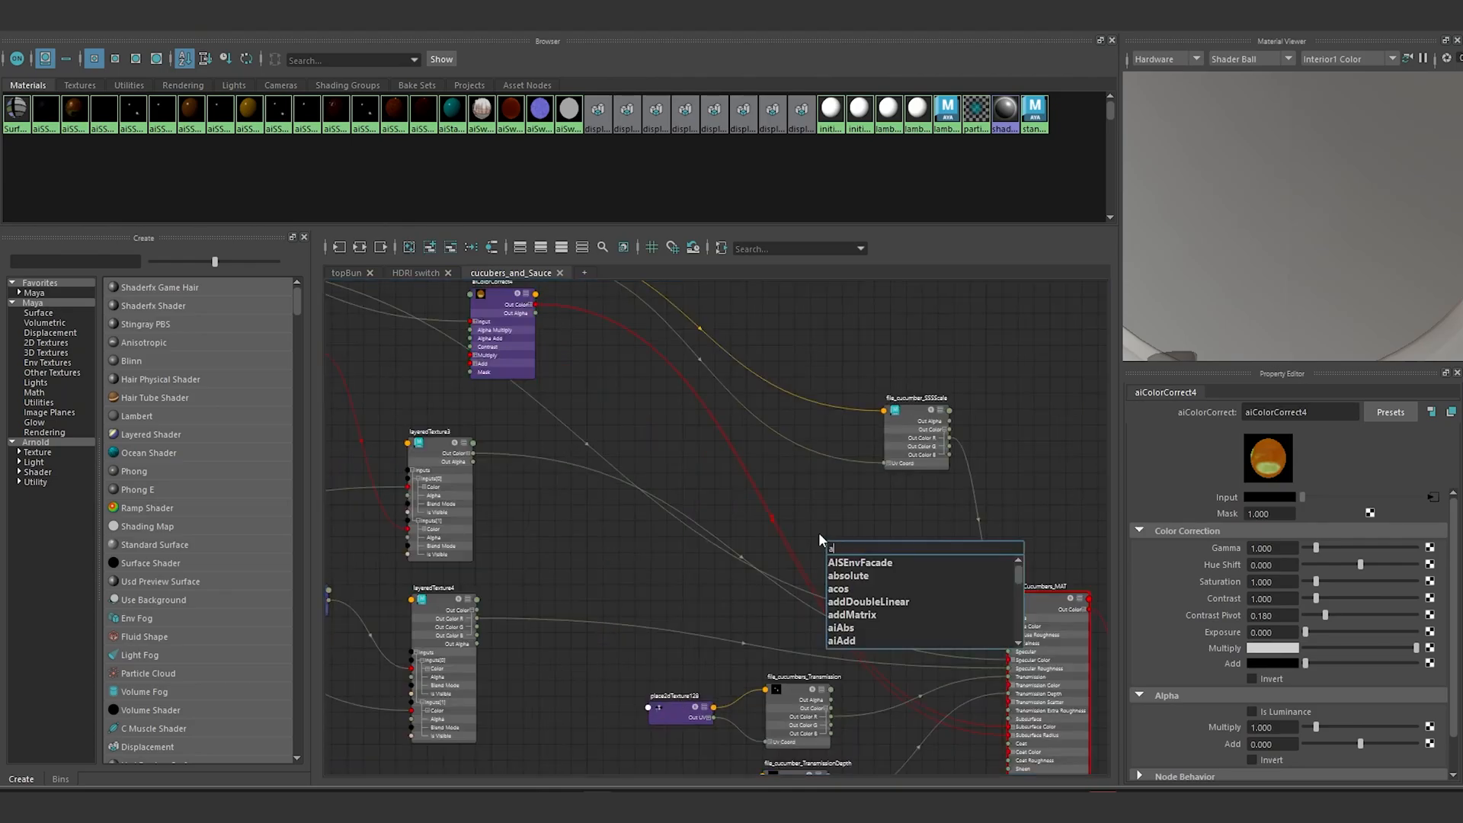
type("ico")
key("Down")
key("Down")
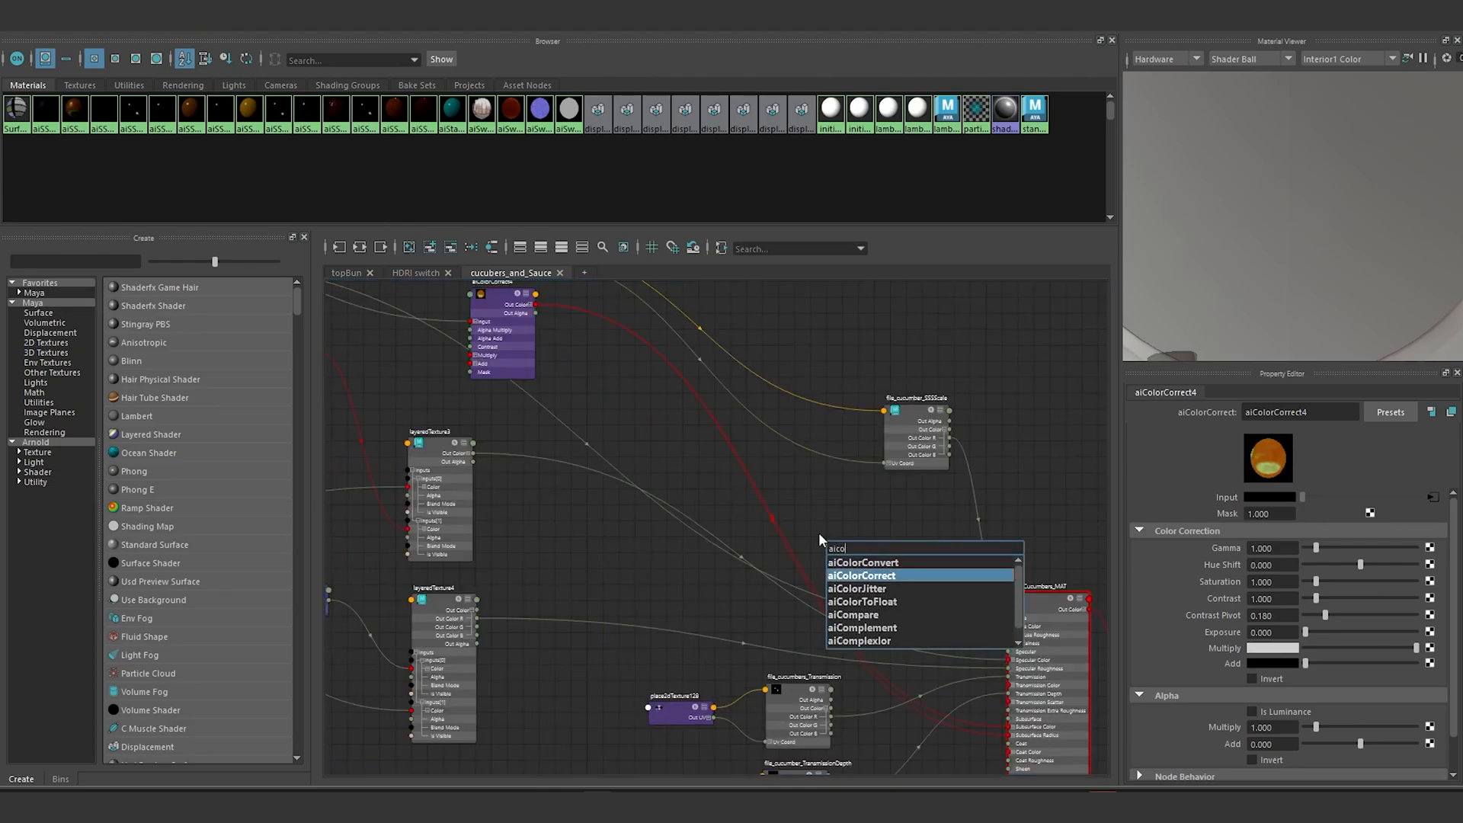
key("Return")
left_click_drag(858, 546, 682, 511)
Step: Connect the cucumber base colour texture's colour output to the input of aiColorCorrect8
scroll(571, 486, "down", 2)
middle_click_drag(610, 458, 807, 525, "alt")
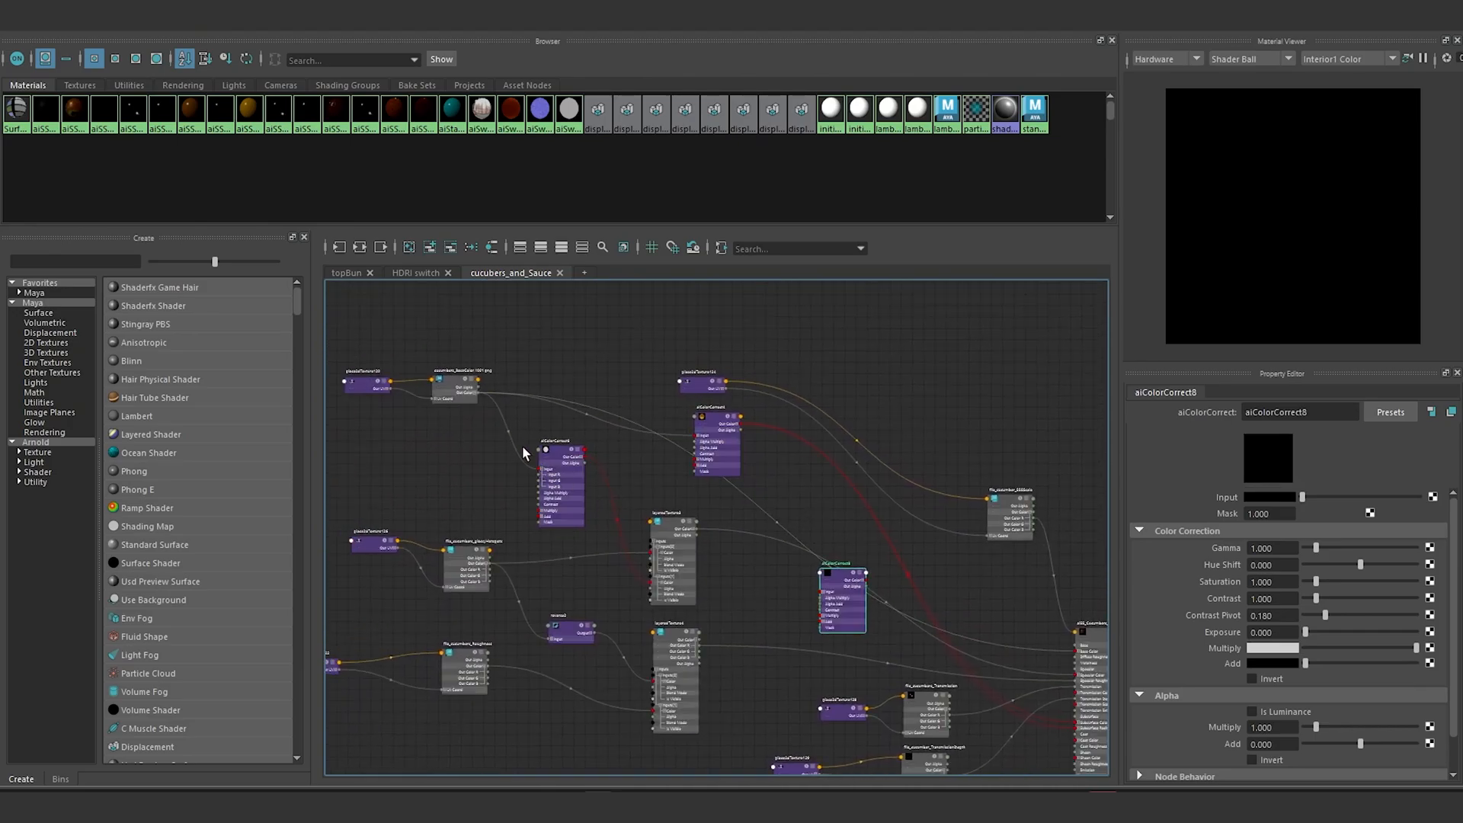
scroll(485, 429, "up", 2)
left_click_drag(589, 439, 1006, 639)
middle_click_drag(979, 608, 573, 416, "alt")
scroll(802, 580, "up", 2)
middle_click_drag(790, 555, 726, 506, "alt")
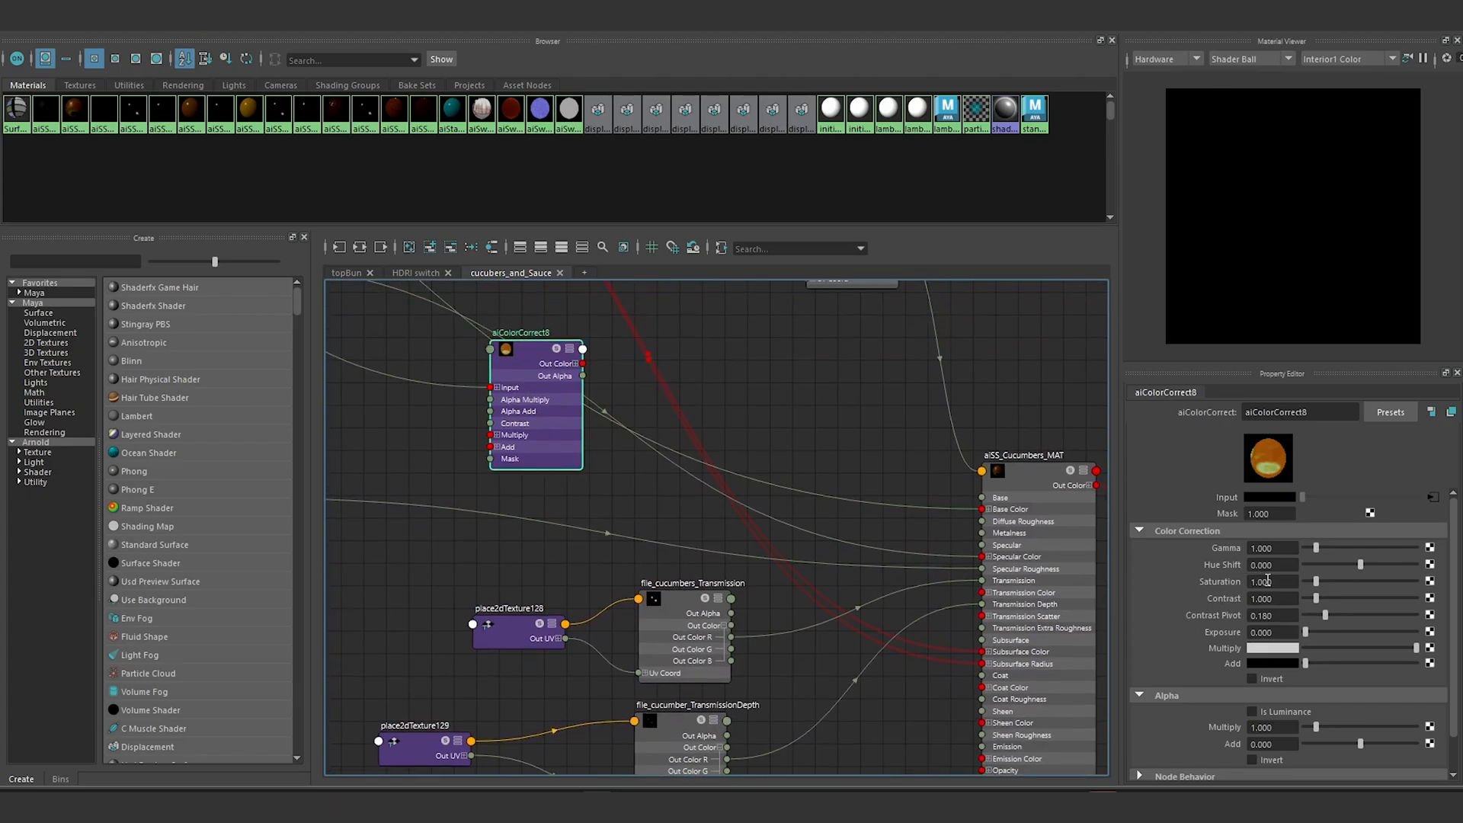
Step: Set aiColorCorrect8's saturation to 0.25 and connect its colour output to the Transmission Color input of aiSS_Cucumbers_MAT
double_click(1283, 581)
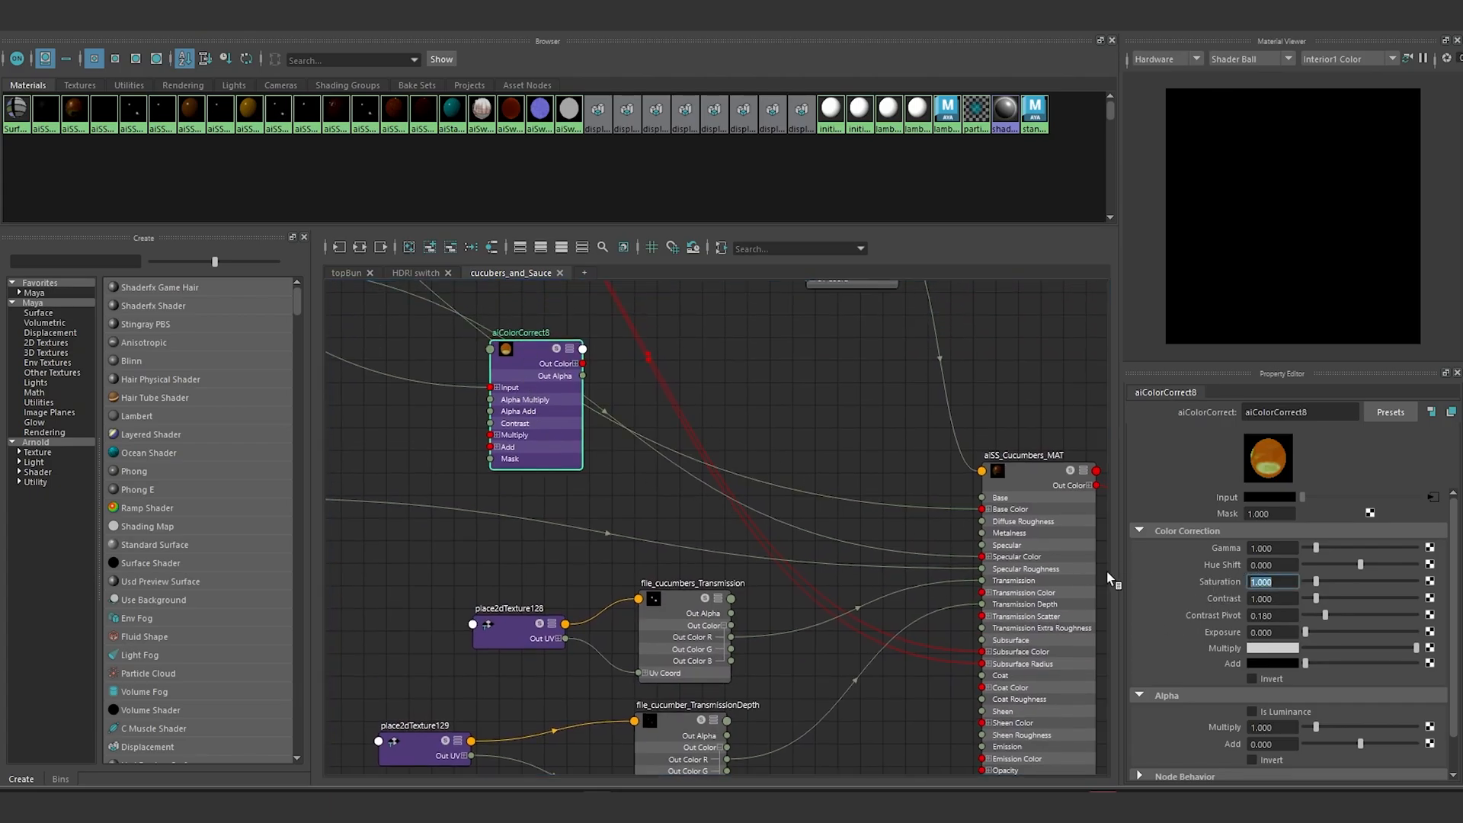
type("0.25")
key("Return")
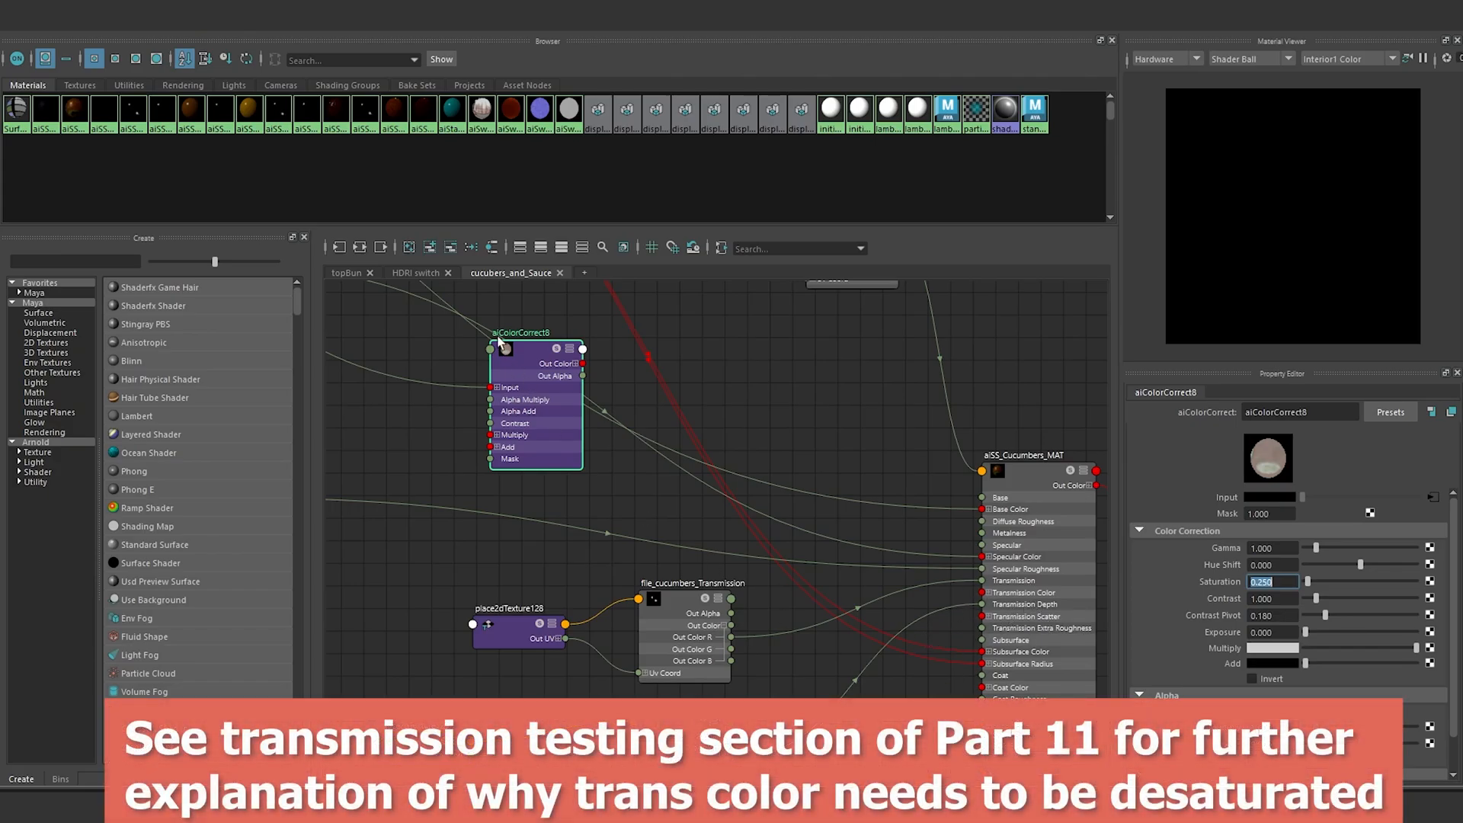
left_click_drag(583, 364, 981, 599)
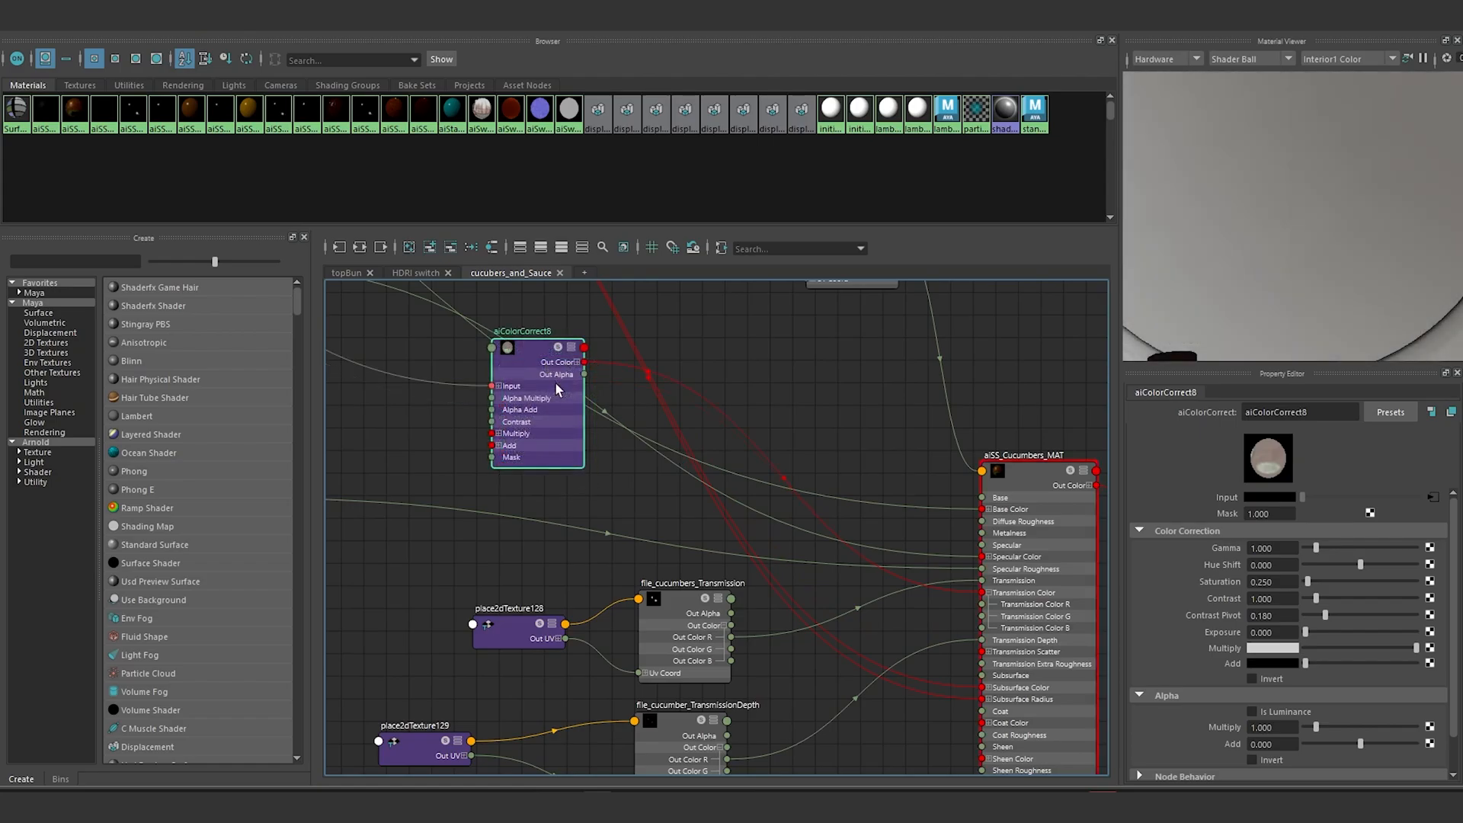
Step: Create another aiColorCorrect node and place it below aiColorCorrect8, between the layered textures and the cucumber material
scroll(559, 388, "down", 3)
middle_click_drag(604, 392, 702, 401, "alt")
left_click(541, 479)
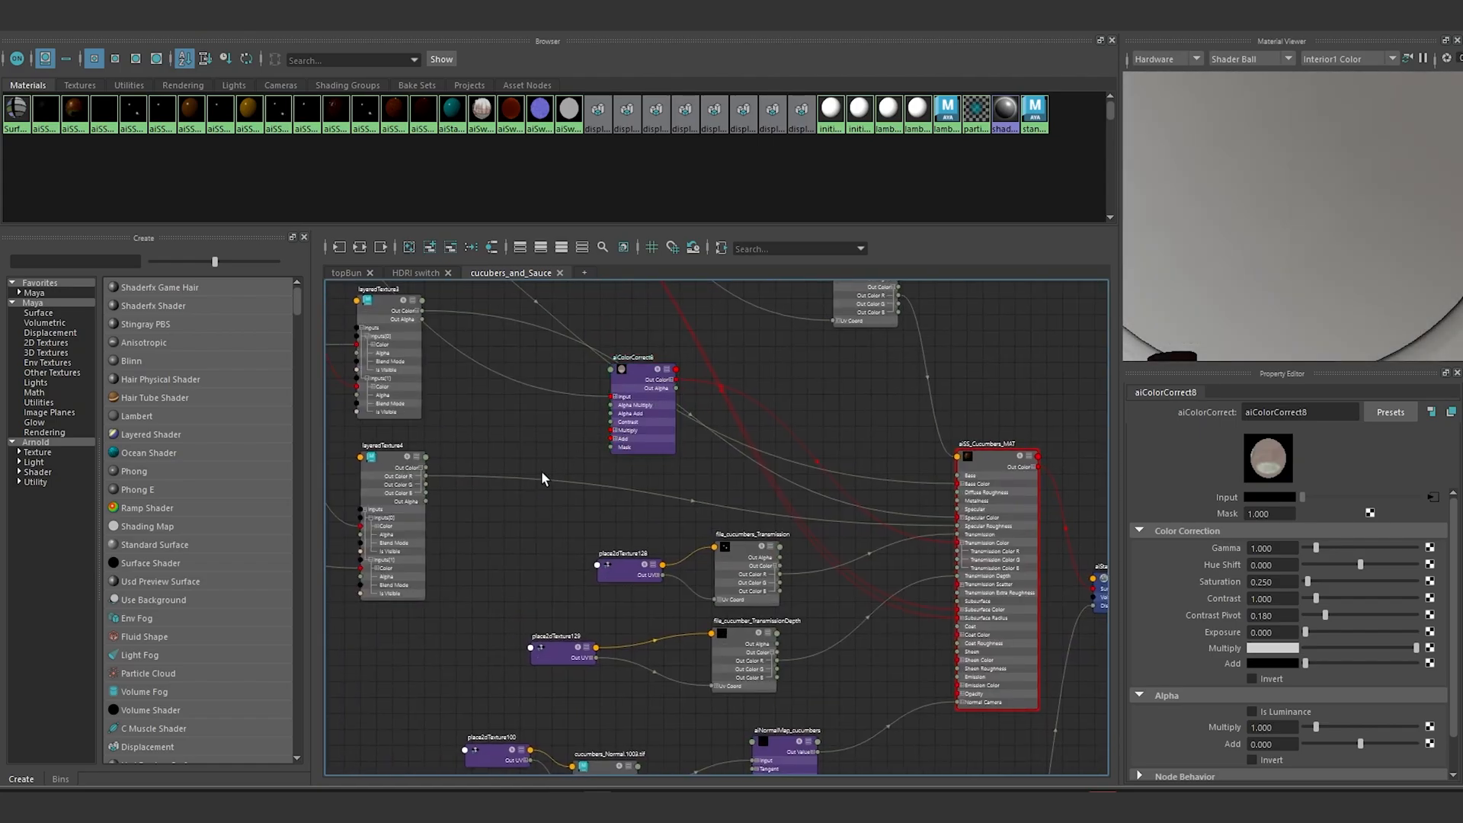
key("Tab")
type("aico")
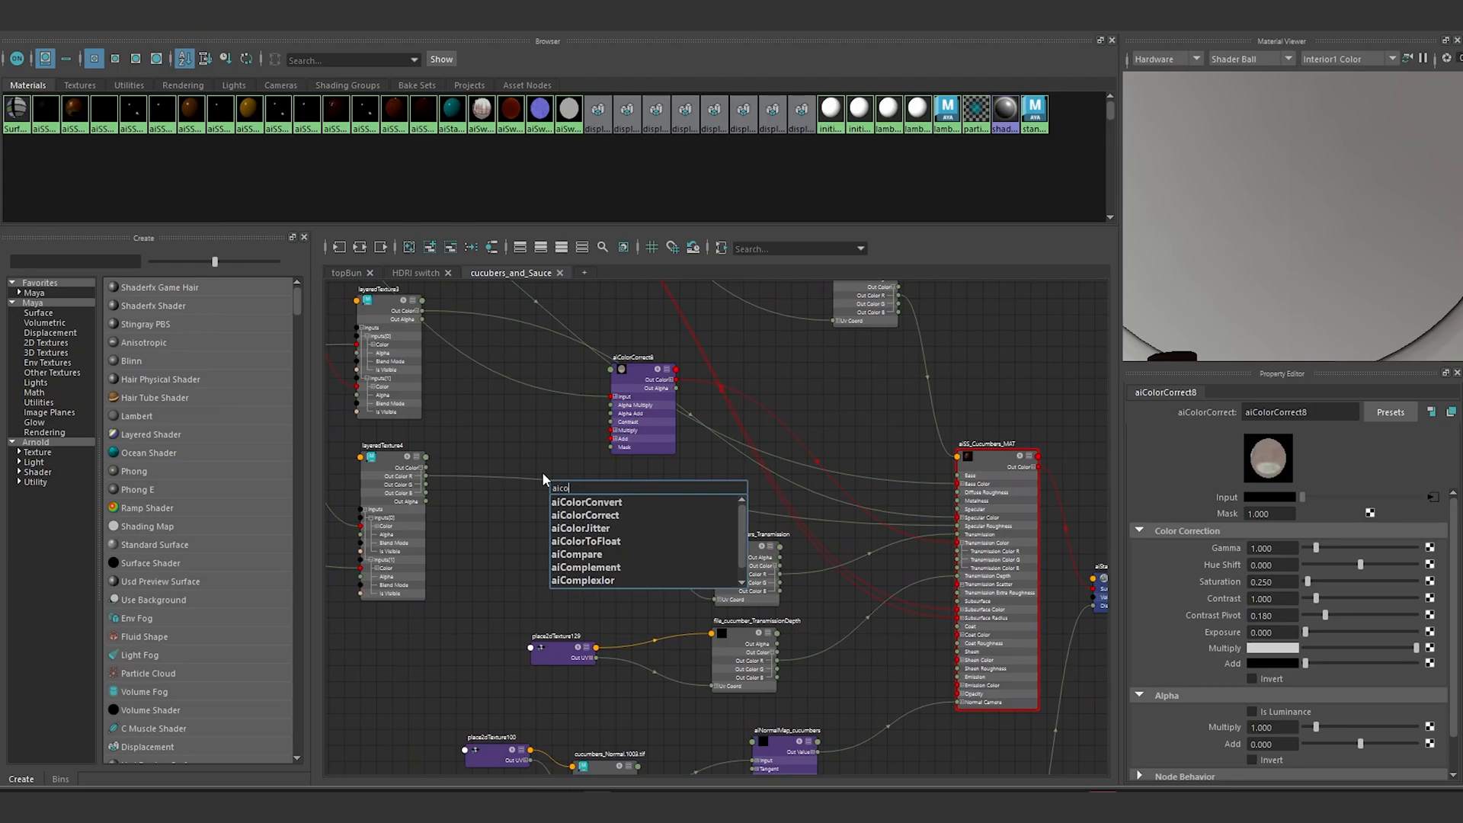
key("Down")
key("Return")
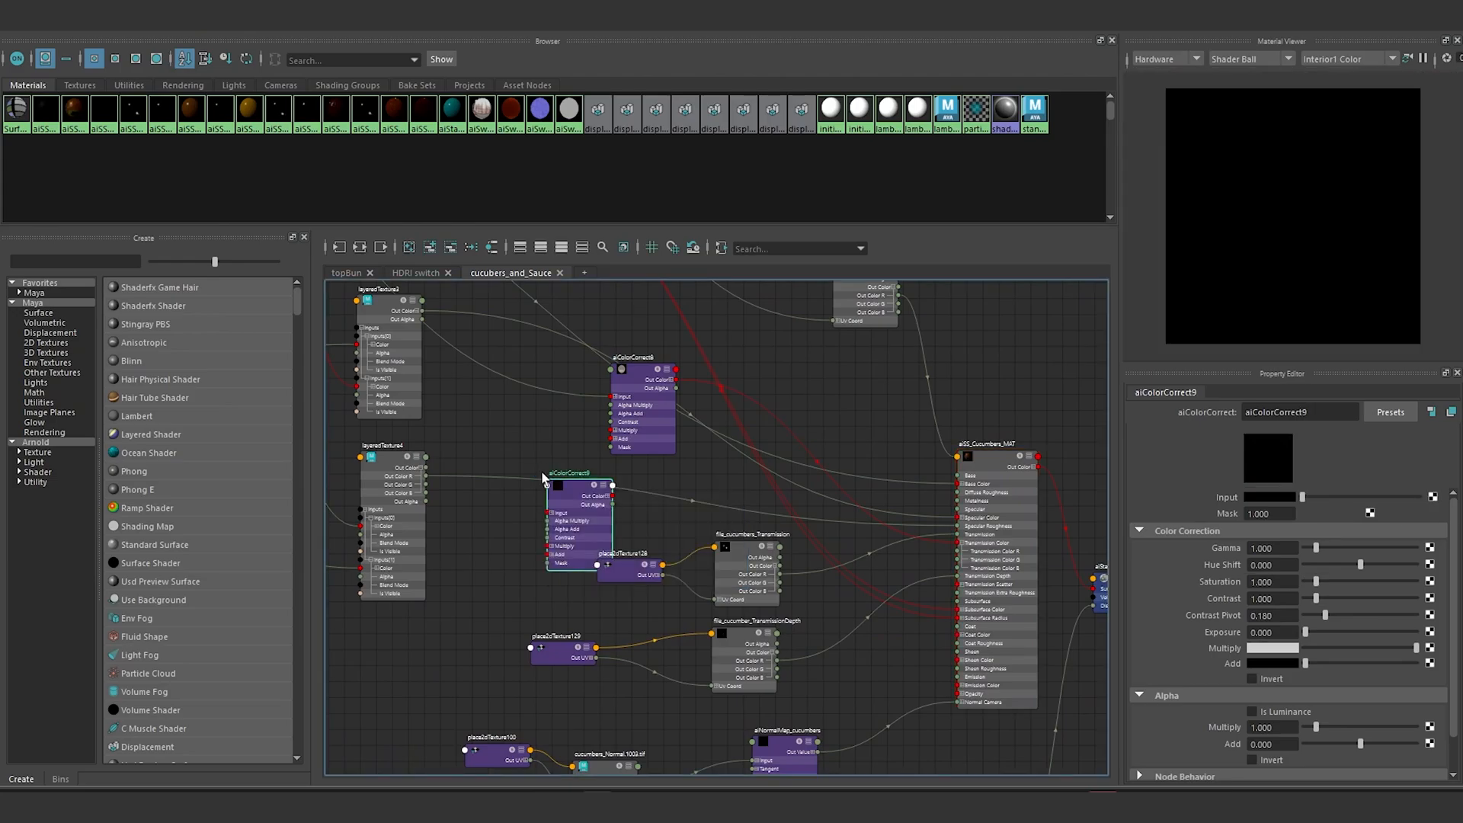
left_click_drag(575, 485, 565, 456)
Step: Connect the cucumber base colour texture's colour output to the input of aiColorCorrect9
scroll(553, 456, "down", 3)
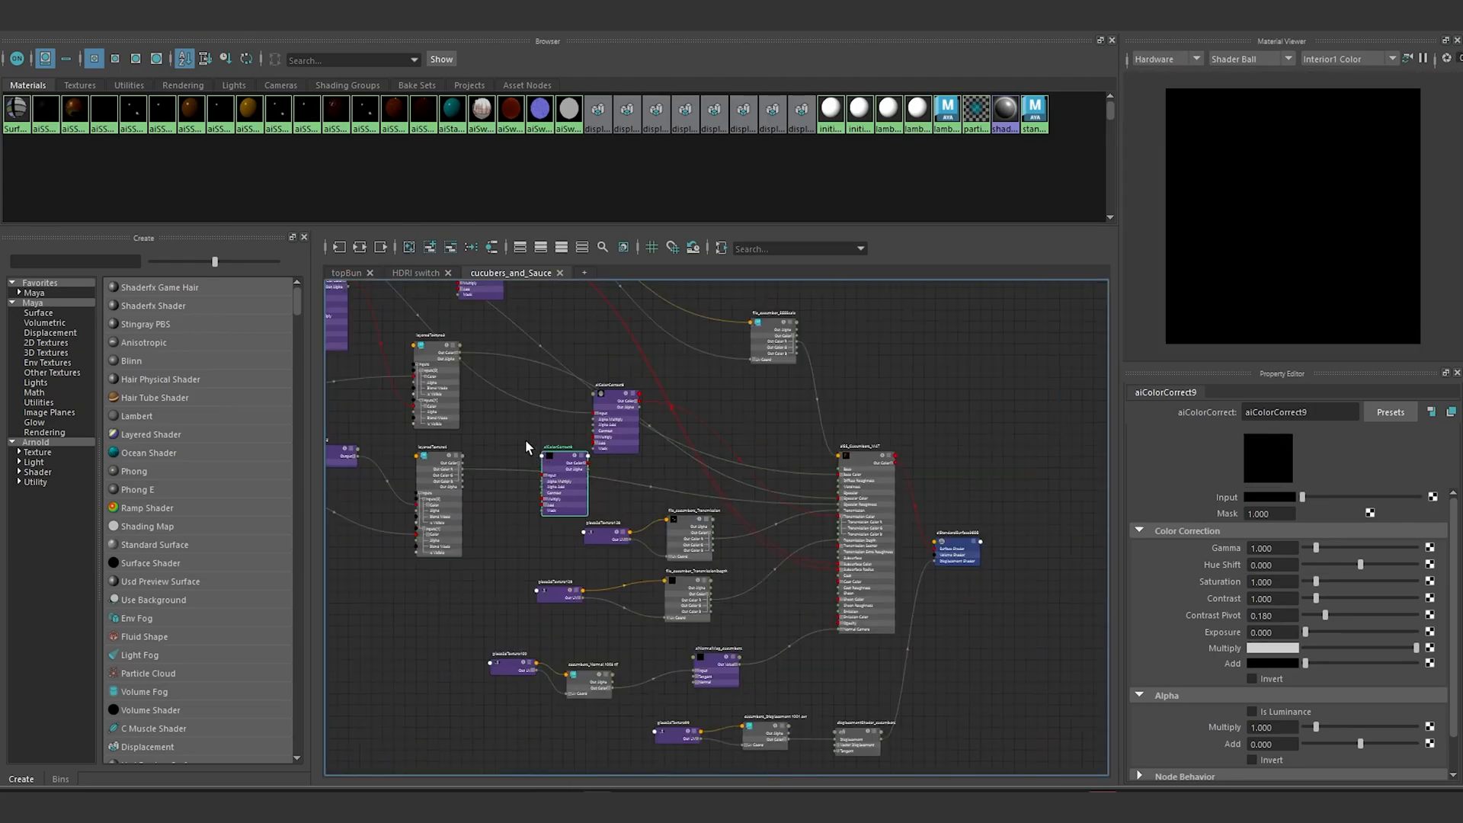
middle_click_drag(540, 428, 813, 527, "alt")
scroll(633, 508, "up", 2)
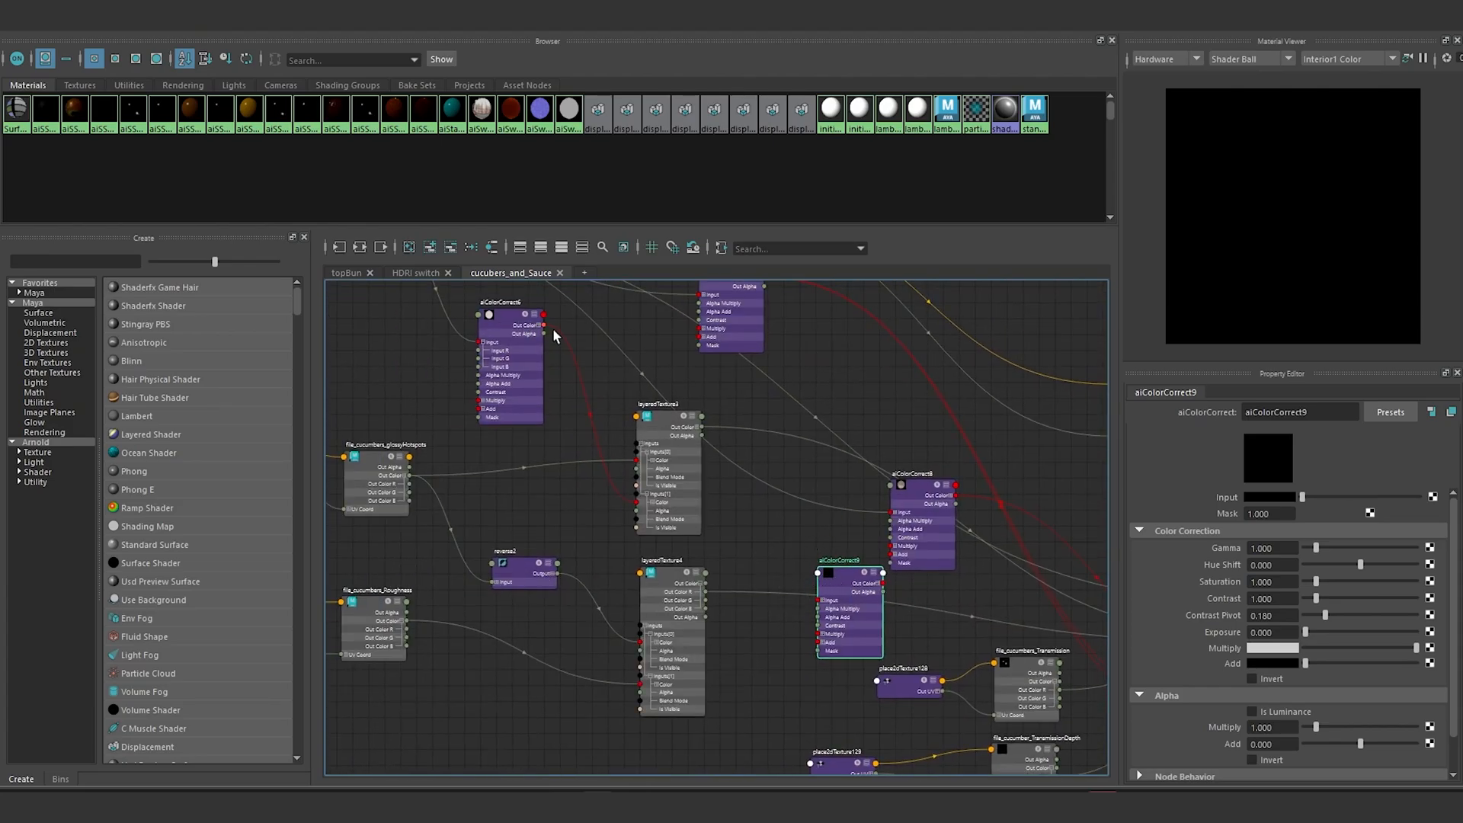
middle_click_drag(624, 361, 630, 480, "alt")
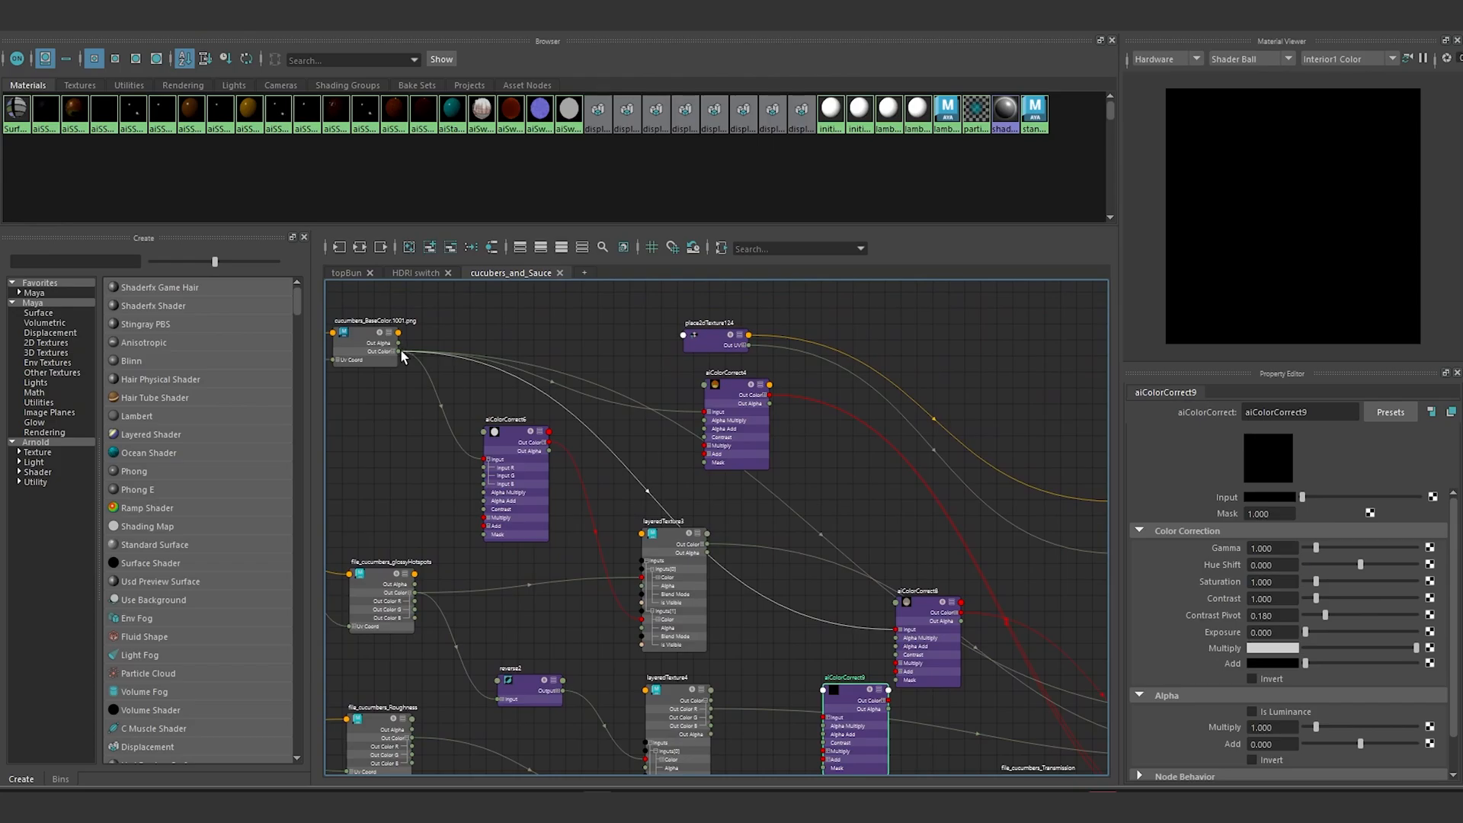
left_click_drag(402, 351, 824, 700)
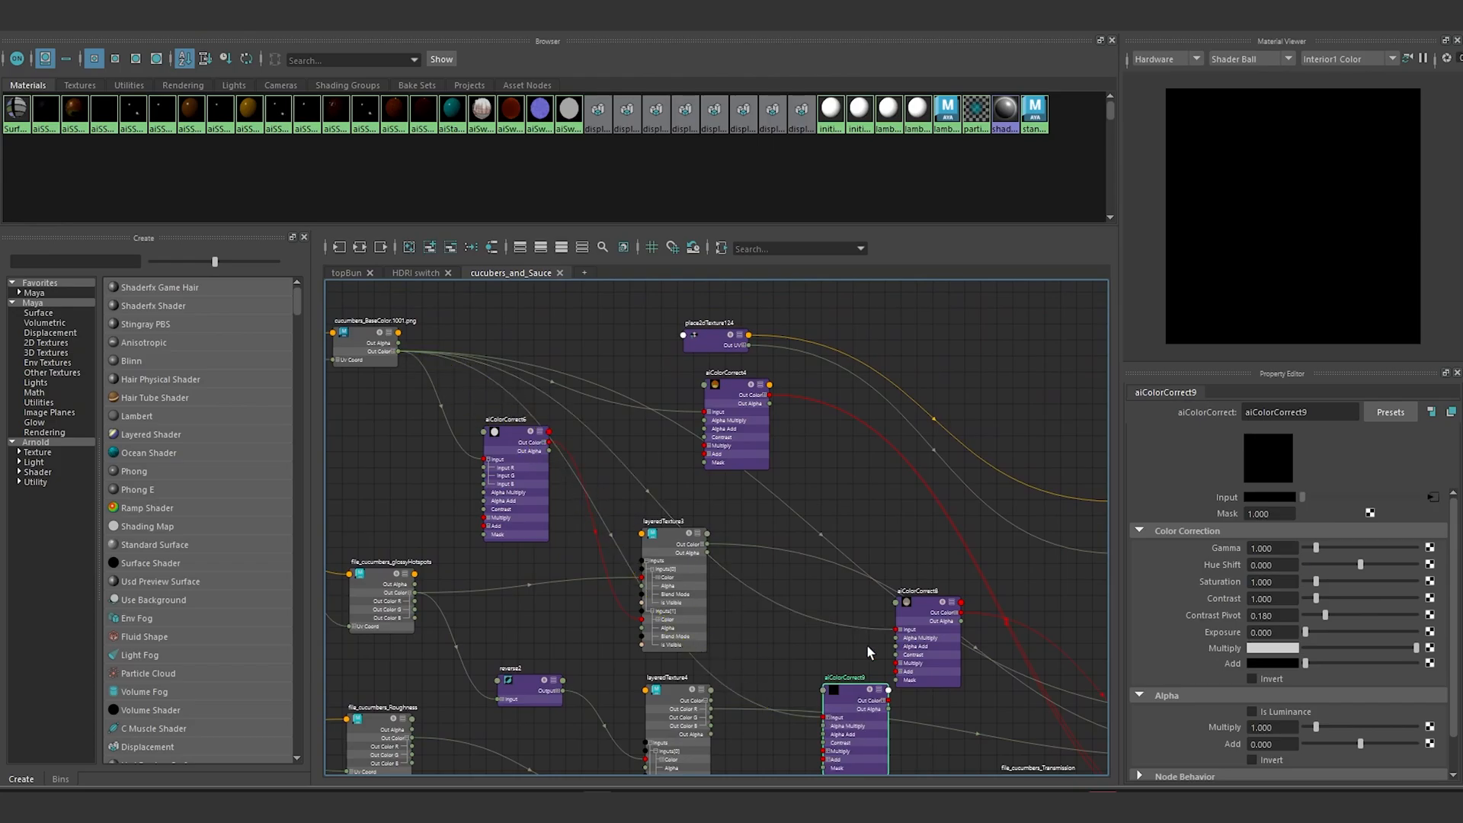
Step: Connect the colour output of aiColorCorrect9 to the Transmission Scatter input of aiSS_Cucumbers_MAT
middle_click_drag(858, 616, 691, 484, "alt")
scroll(819, 552, "up", 2)
middle_click_drag(806, 541, 640, 468, "alt")
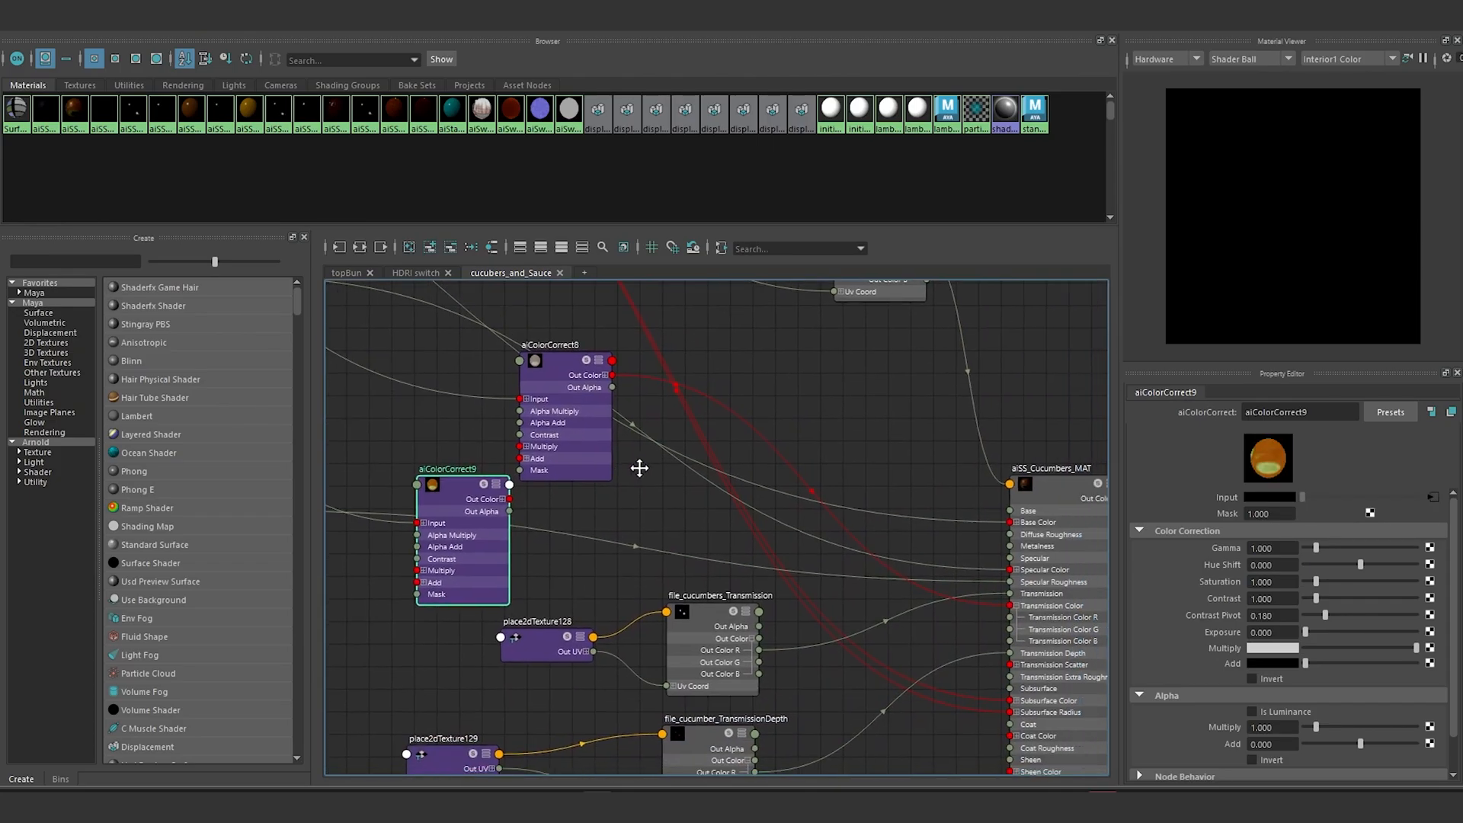
middle_click_drag(810, 536, 777, 493, "alt")
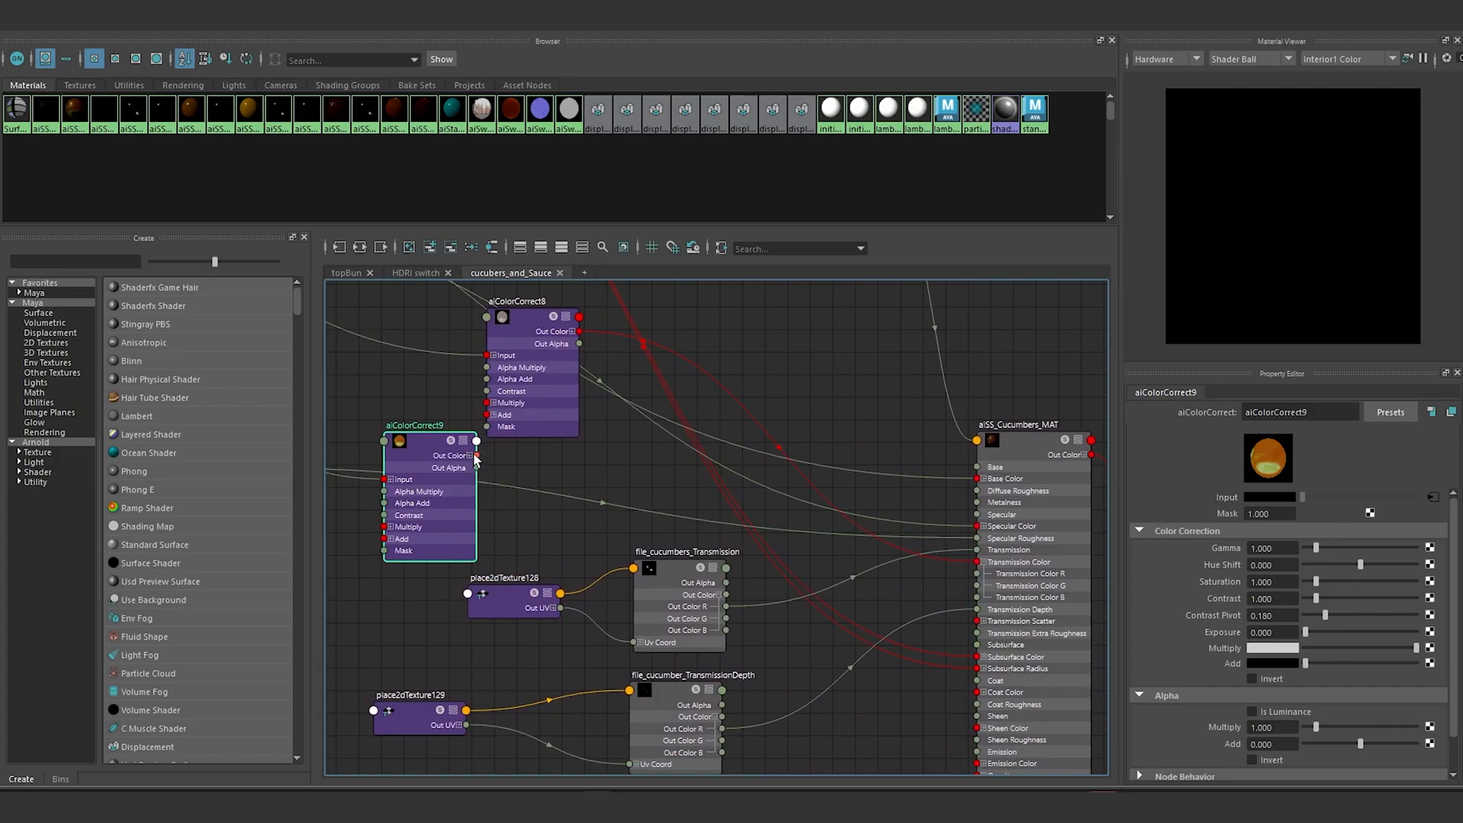
left_click_drag(475, 456, 978, 621)
scroll(838, 554, "down", 5)
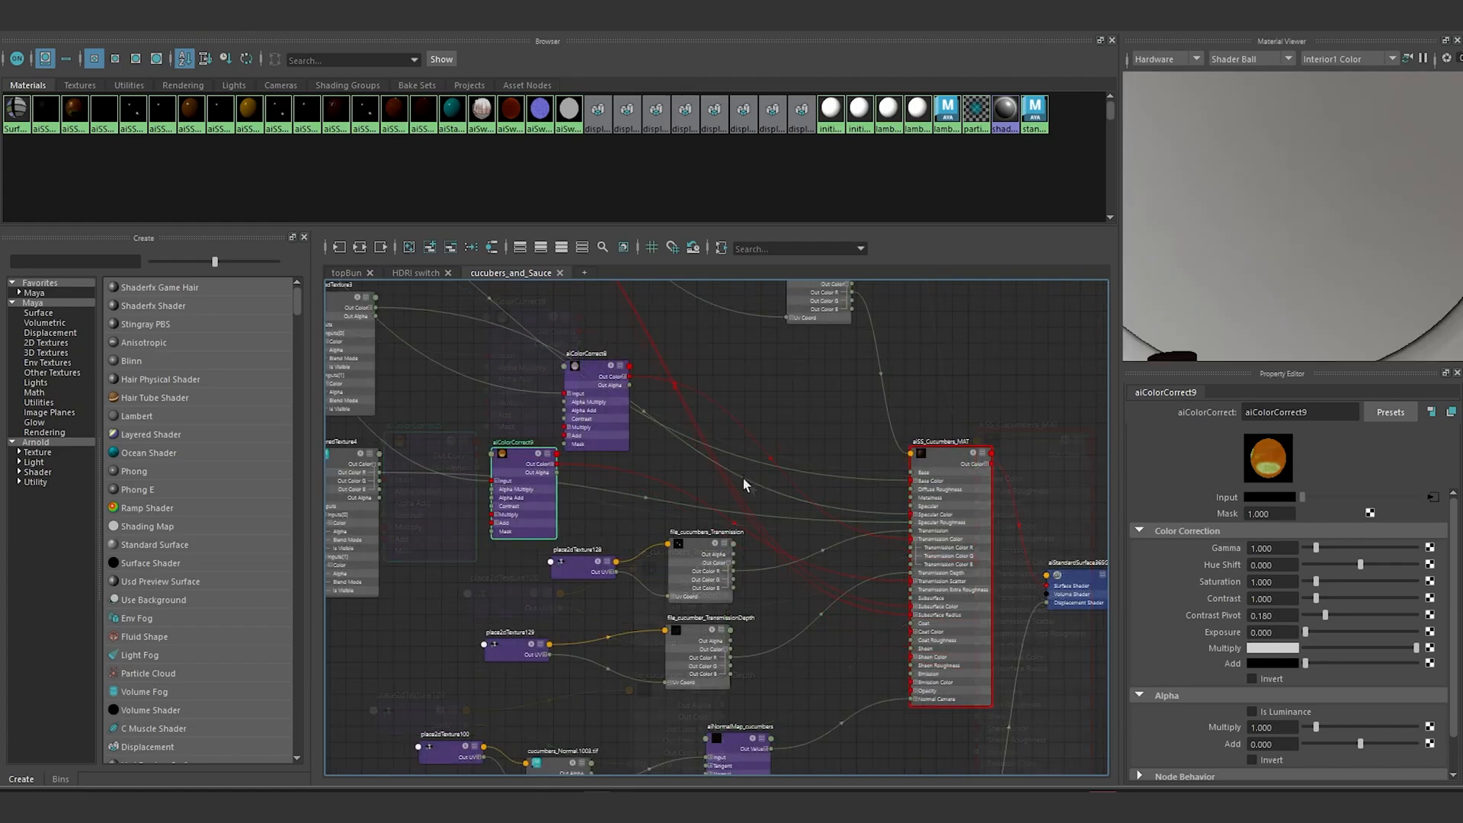
Step: Move the cucumber normal map, transmission and transmission depth nodes lower in the network to make room for the colour-correct nodes
scroll(707, 676, "down", 3)
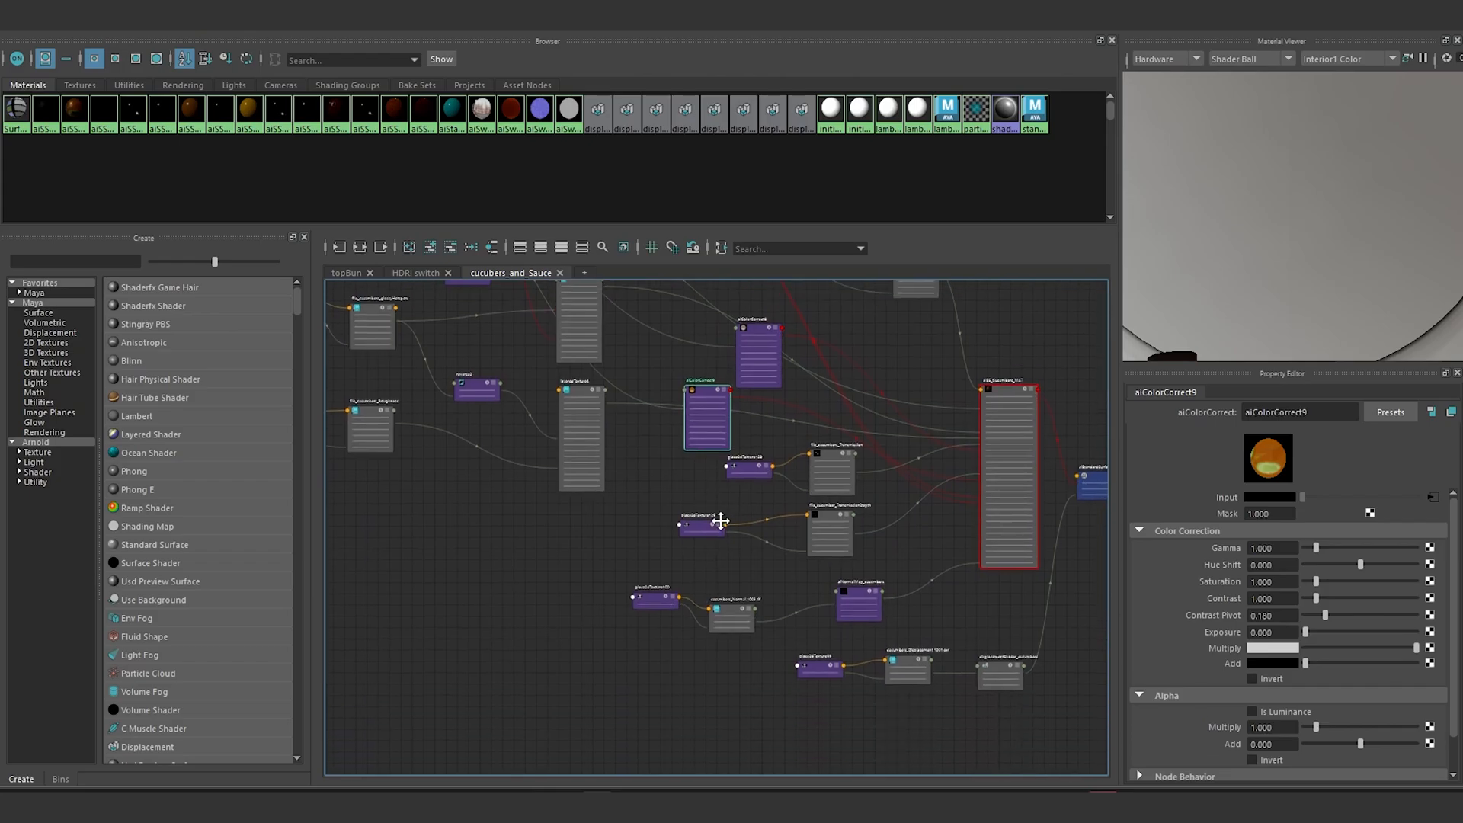
left_click(820, 581)
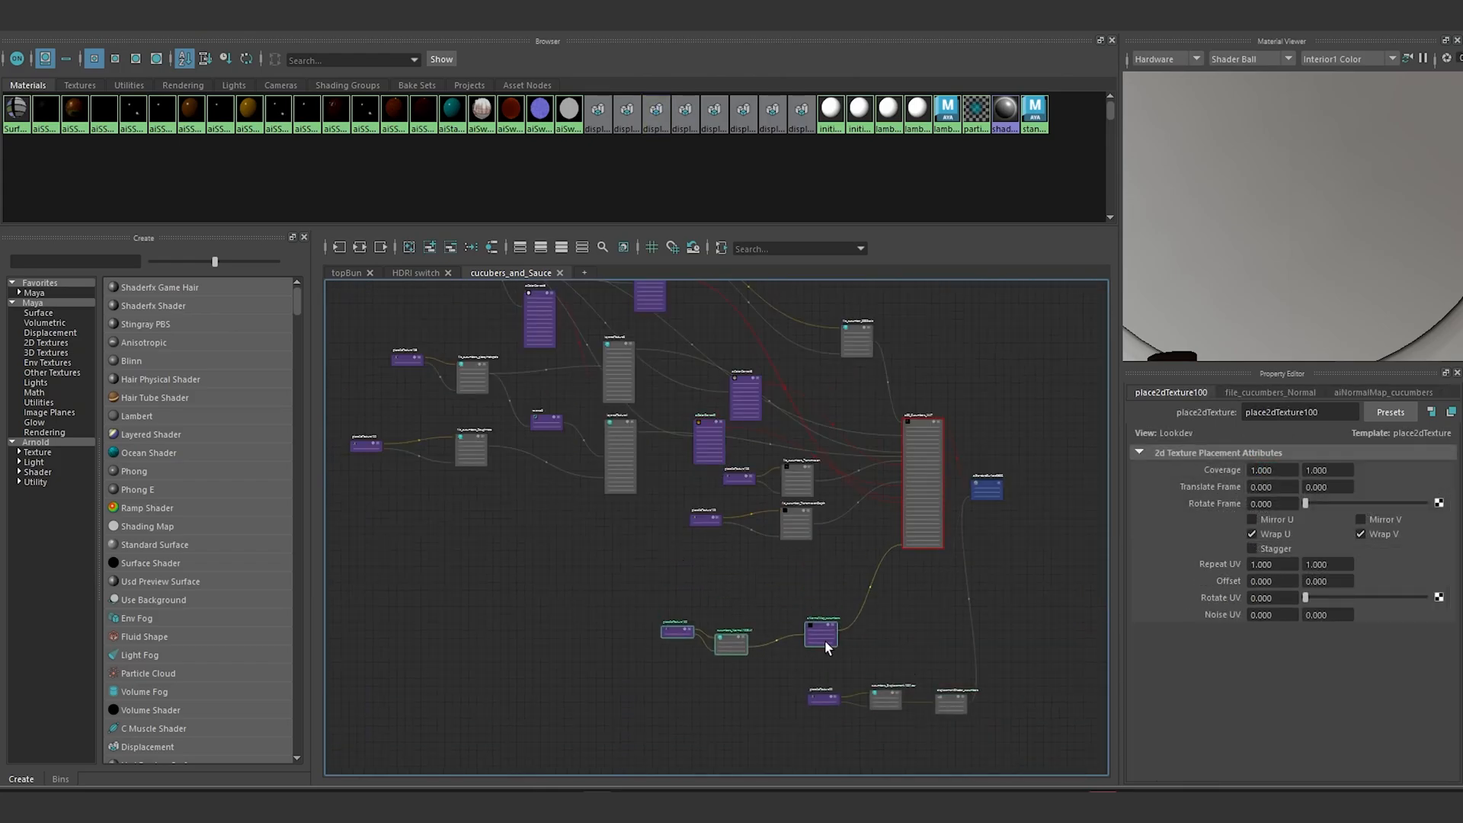
scroll(772, 515, "up", 4)
left_click_drag(717, 466, 835, 678)
scroll(791, 556, "down", 2)
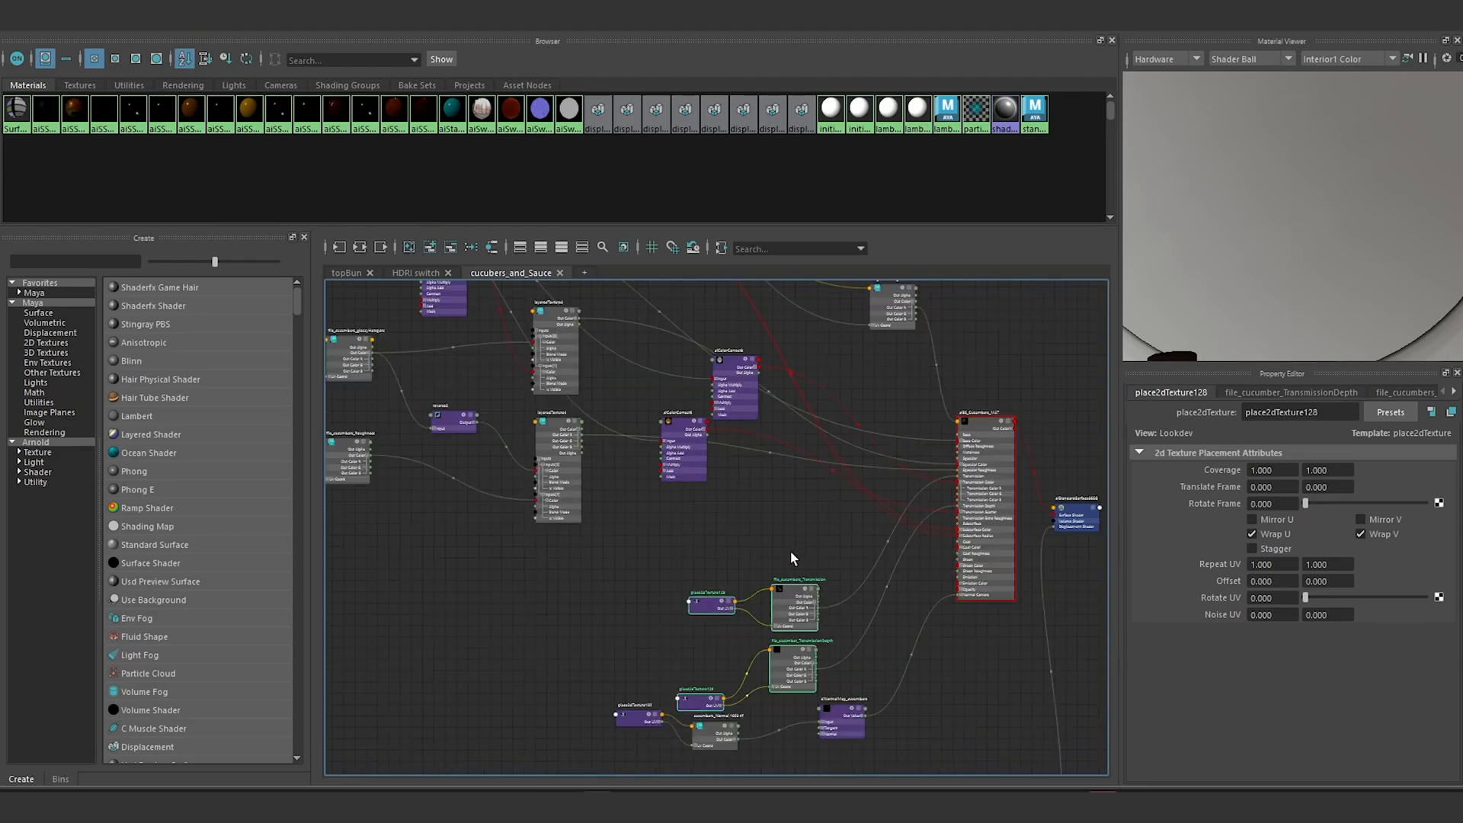
middle_click_drag(791, 558, 826, 602, "alt")
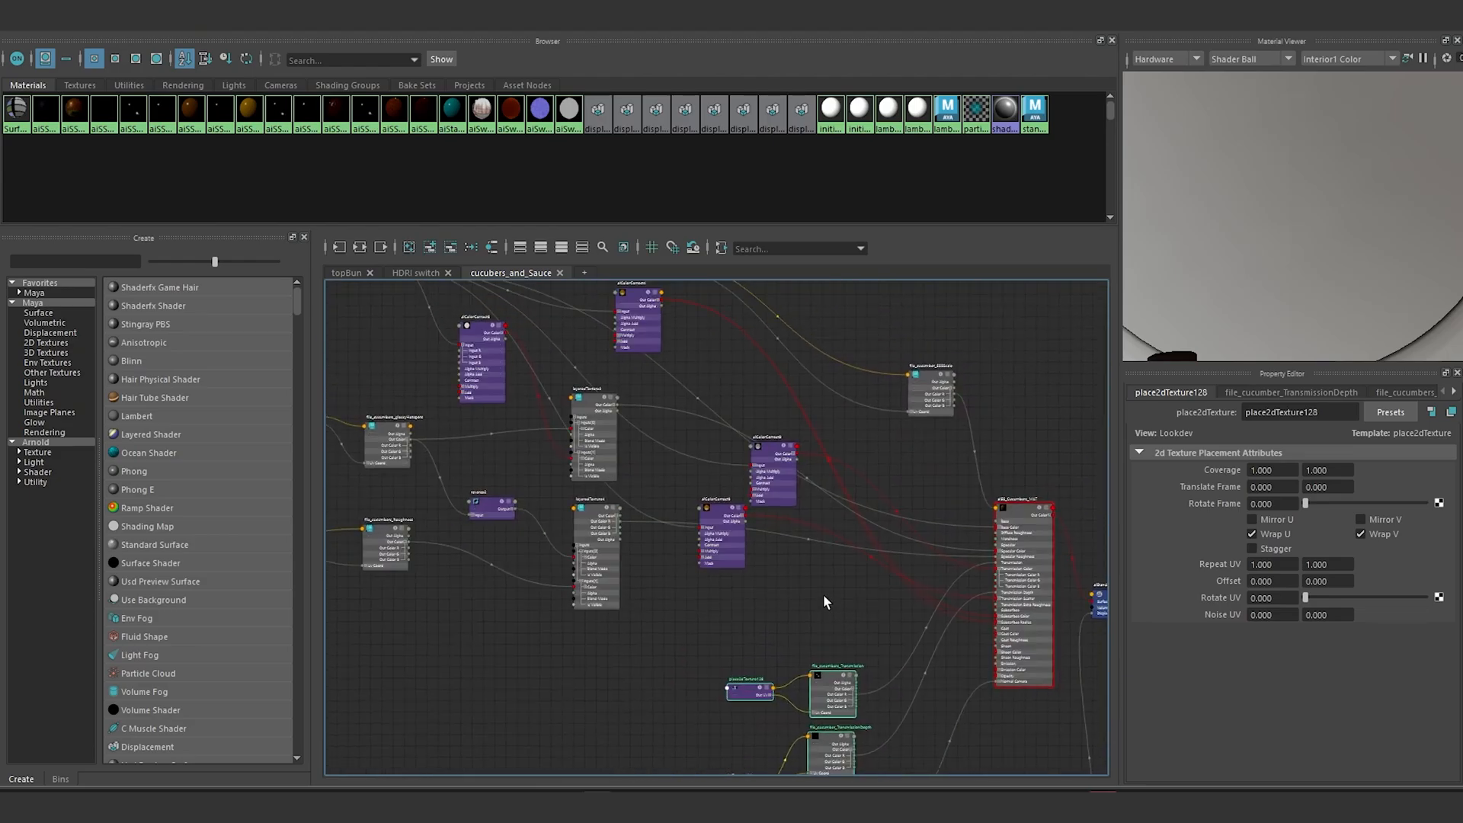
Step: Space out aiColorCorrect9 and aiColorCorrect8 between the layered textures and the cucumber material
scroll(724, 518, "up", 2)
left_click_drag(724, 522, 736, 597)
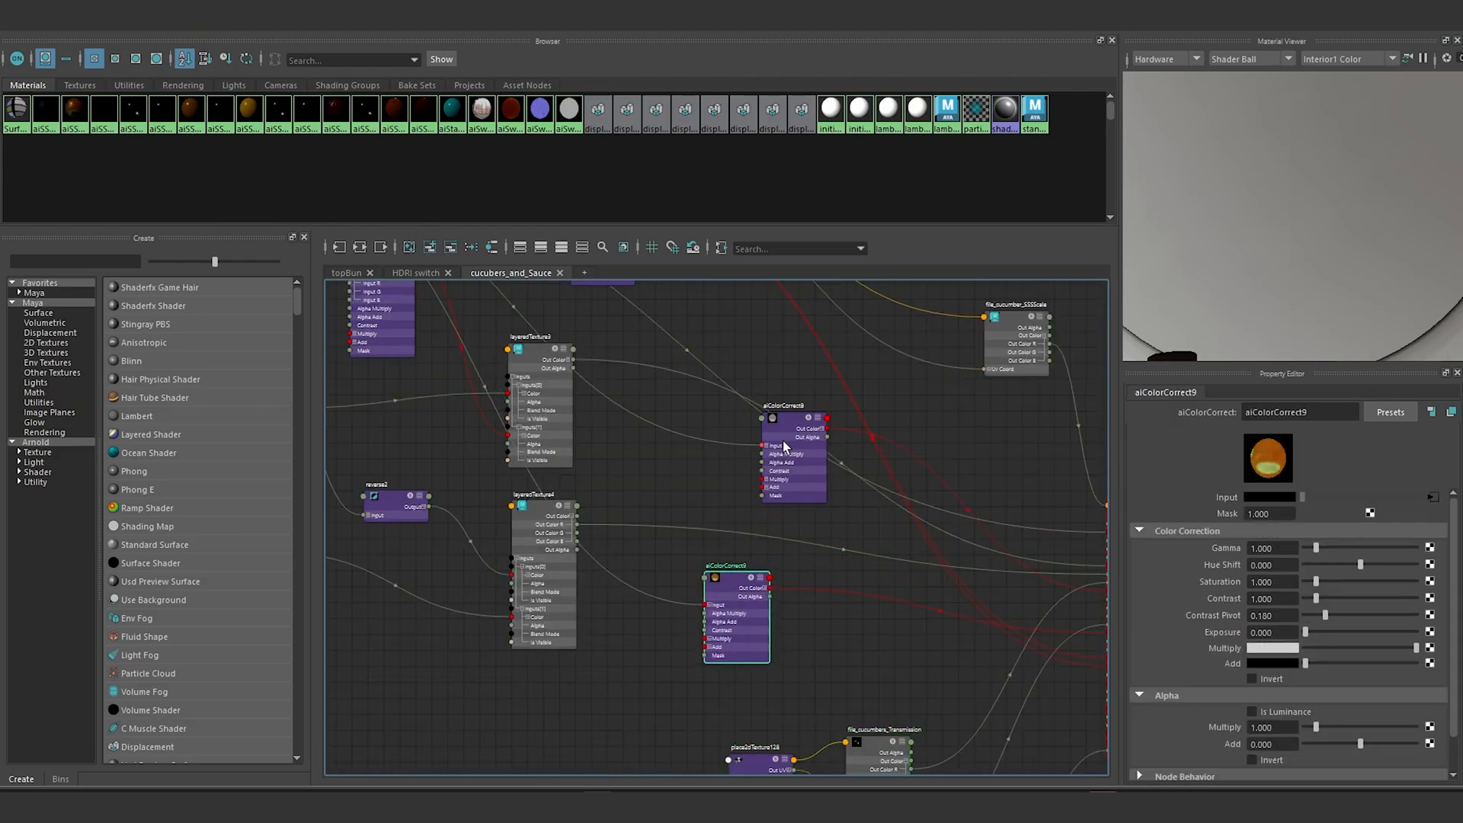
left_click_drag(719, 447, 712, 428)
Step: Reposition layeredTexture3 and layeredTexture4 so that the two nodes sit further apart
scroll(978, 343, "up", 2)
middle_click_drag(978, 343, 851, 434, "alt")
scroll(874, 443, "down", 2)
scroll(874, 440, "down", 2)
middle_click_drag(683, 463, 778, 424, "alt")
left_click_drag(778, 446, 764, 423)
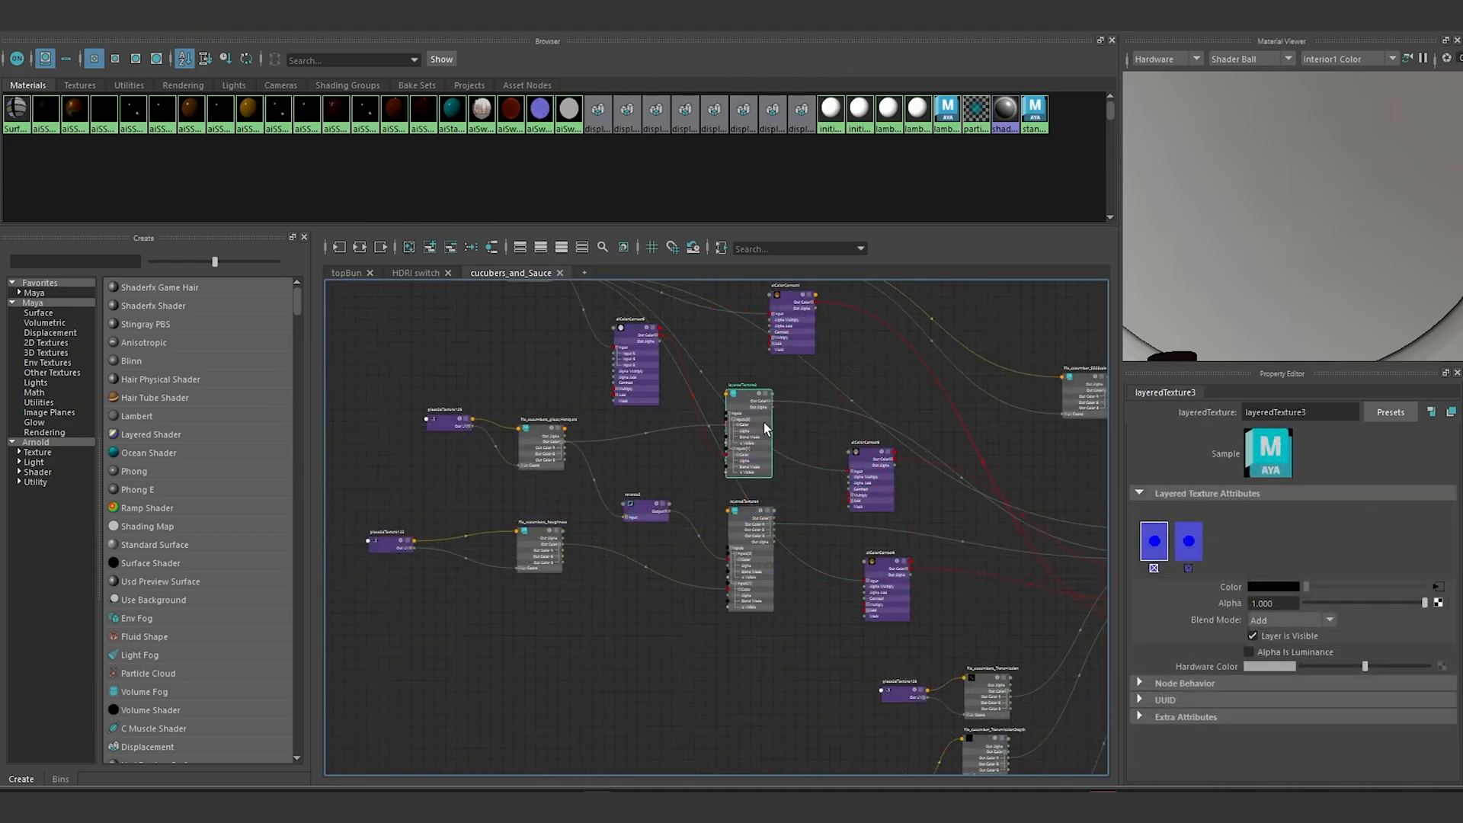
left_click_drag(760, 517, 738, 553)
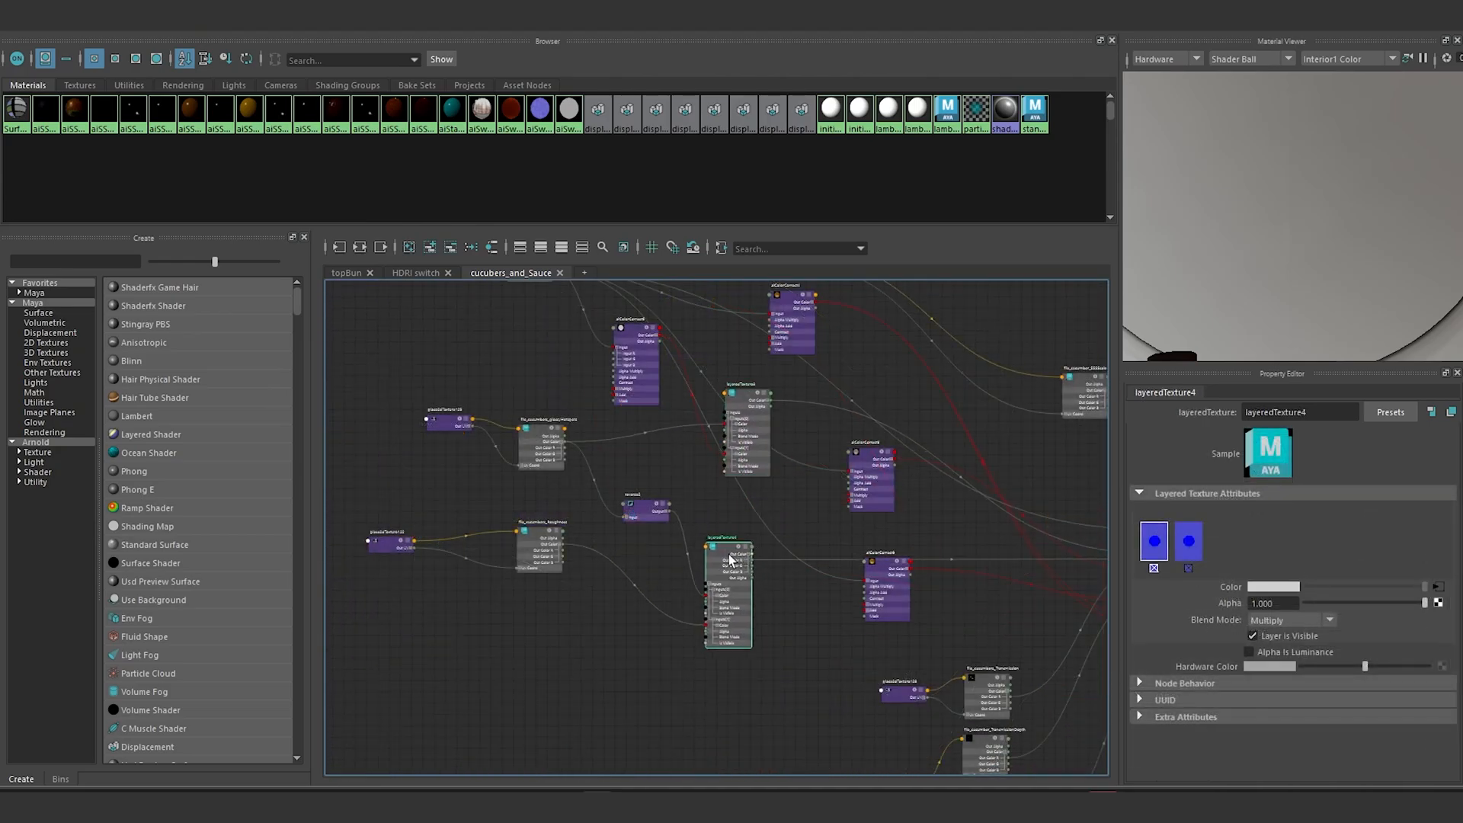
Step: Rearrange the glossy-hotspots and roughness texture nodes and reverse2, and nudge aiSS_Cucumbers_MAT slightly
left_click_drag(389, 382, 464, 506)
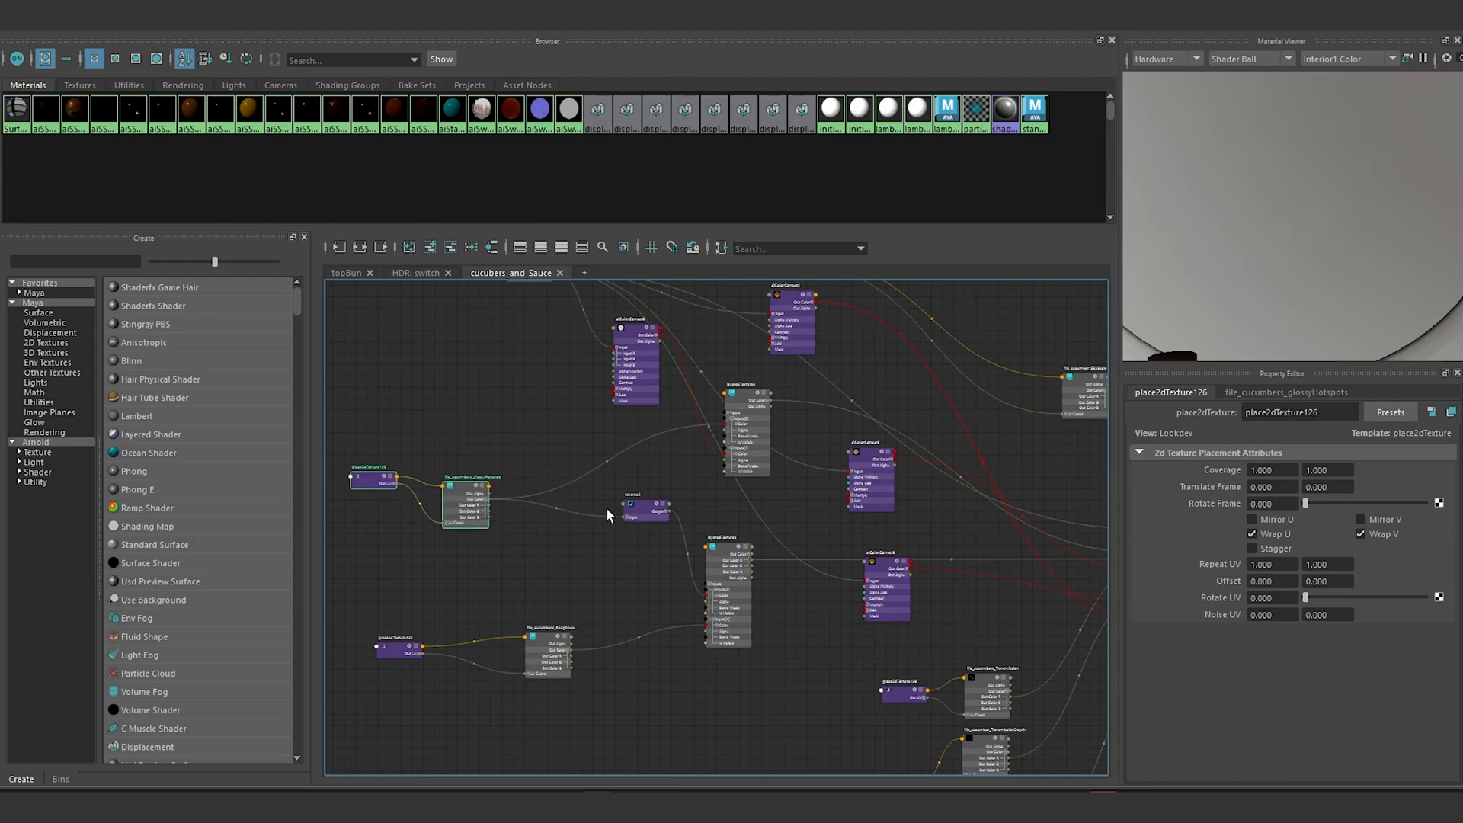
left_click_drag(642, 507, 615, 542)
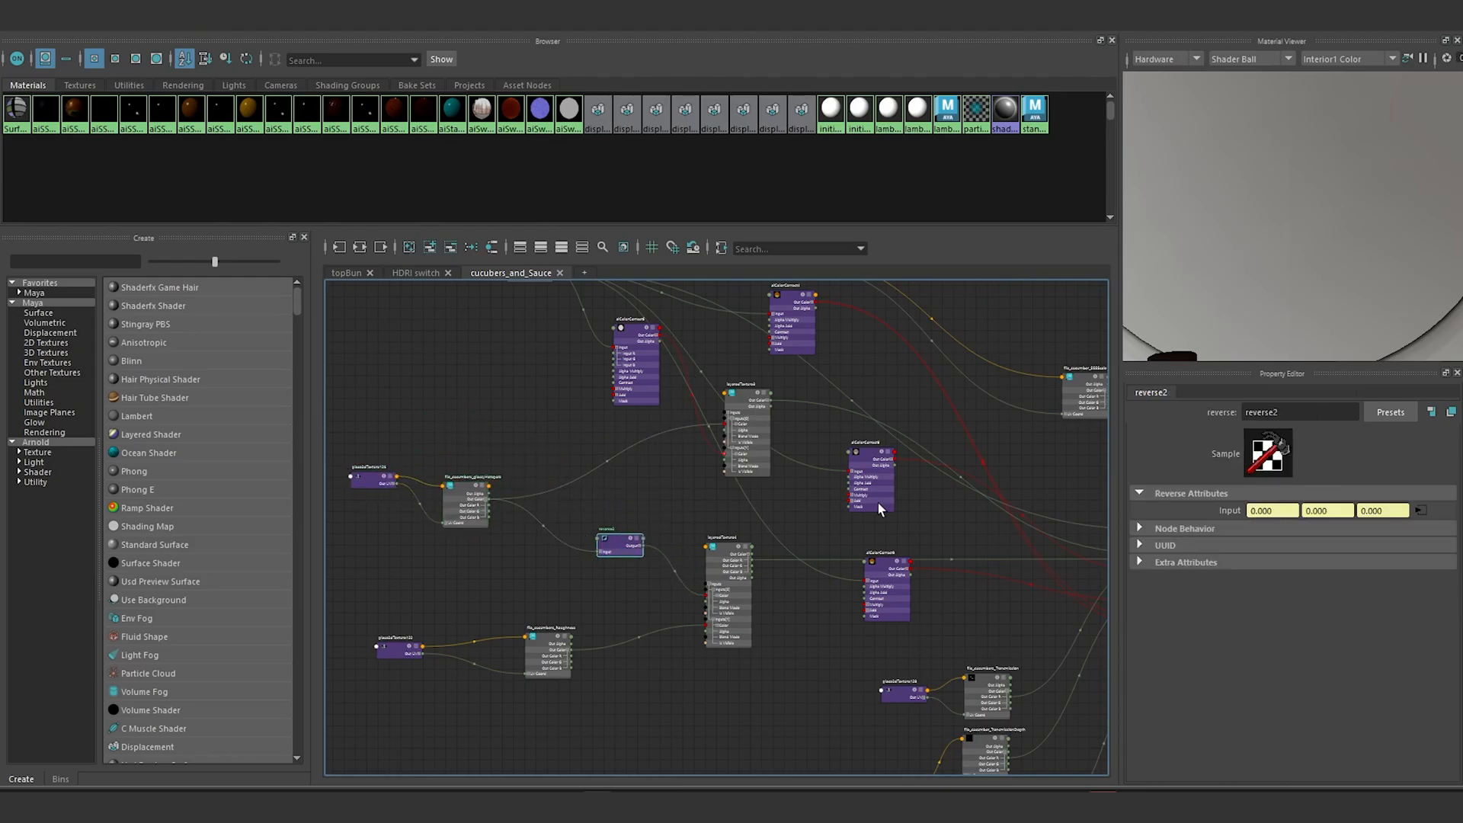
middle_click_drag(878, 503, 709, 506, "alt")
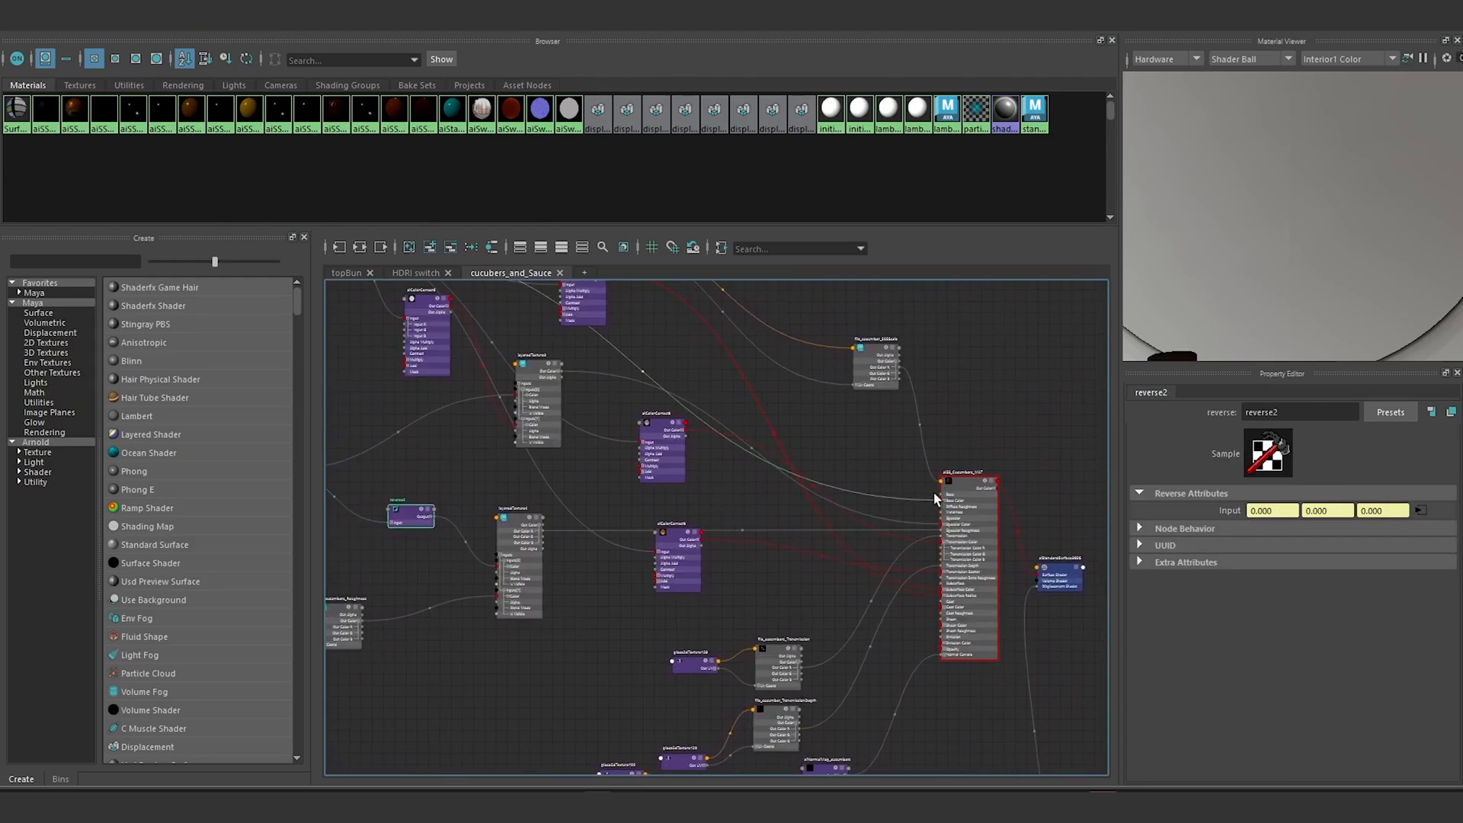
left_click_drag(936, 499, 940, 495)
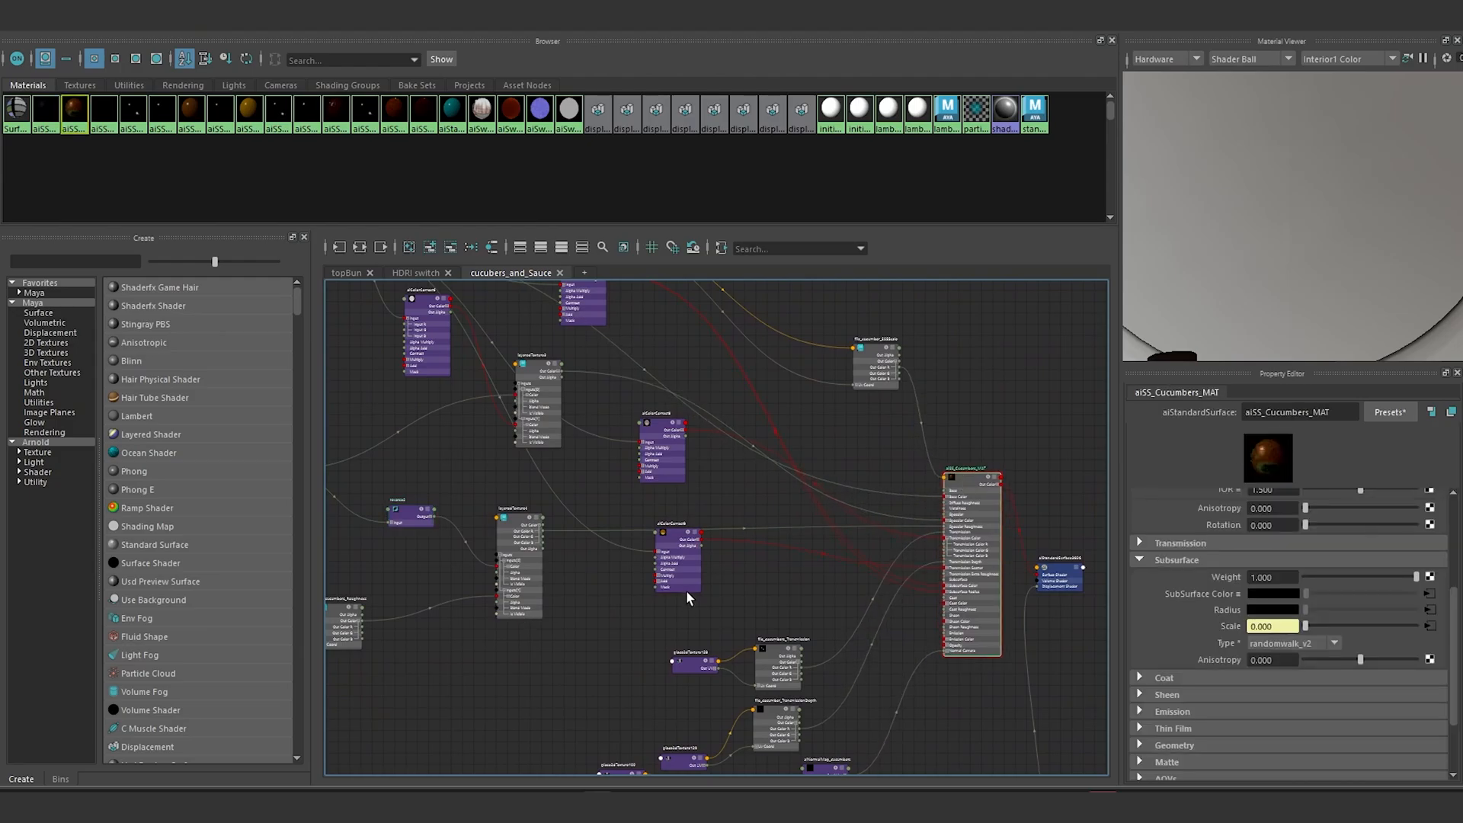
Step: Look over the rearranged cucumber network and the neighbouring sauce network
scroll(687, 597, "down", 4)
middle_click_drag(708, 572, 686, 523, "alt")
scroll(686, 592, "up", 2)
middle_click_drag(711, 590, 781, 687, "alt")
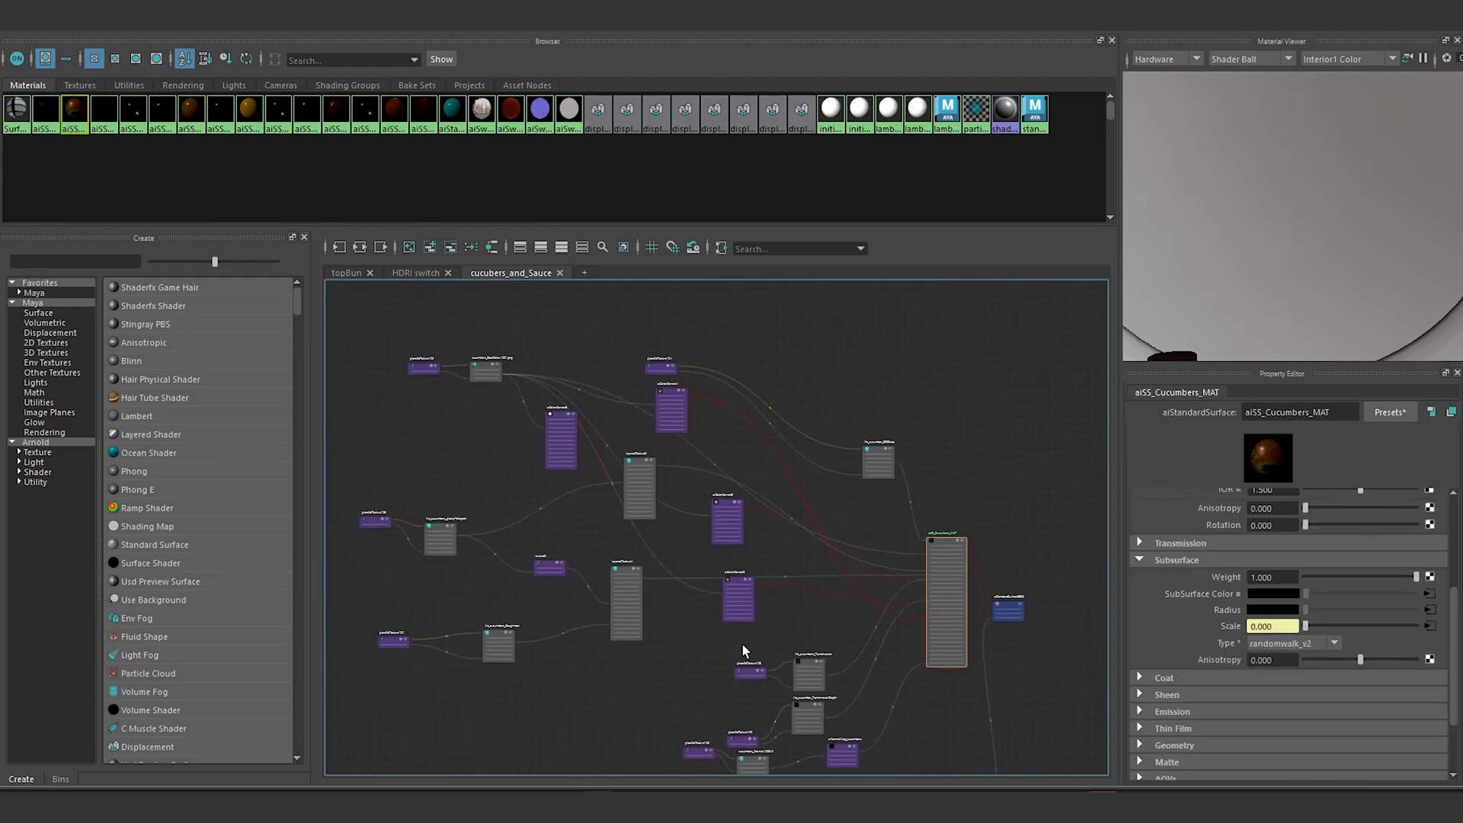
scroll(771, 485, "down", 2)
middle_click_drag(830, 487, 416, 428, "alt")
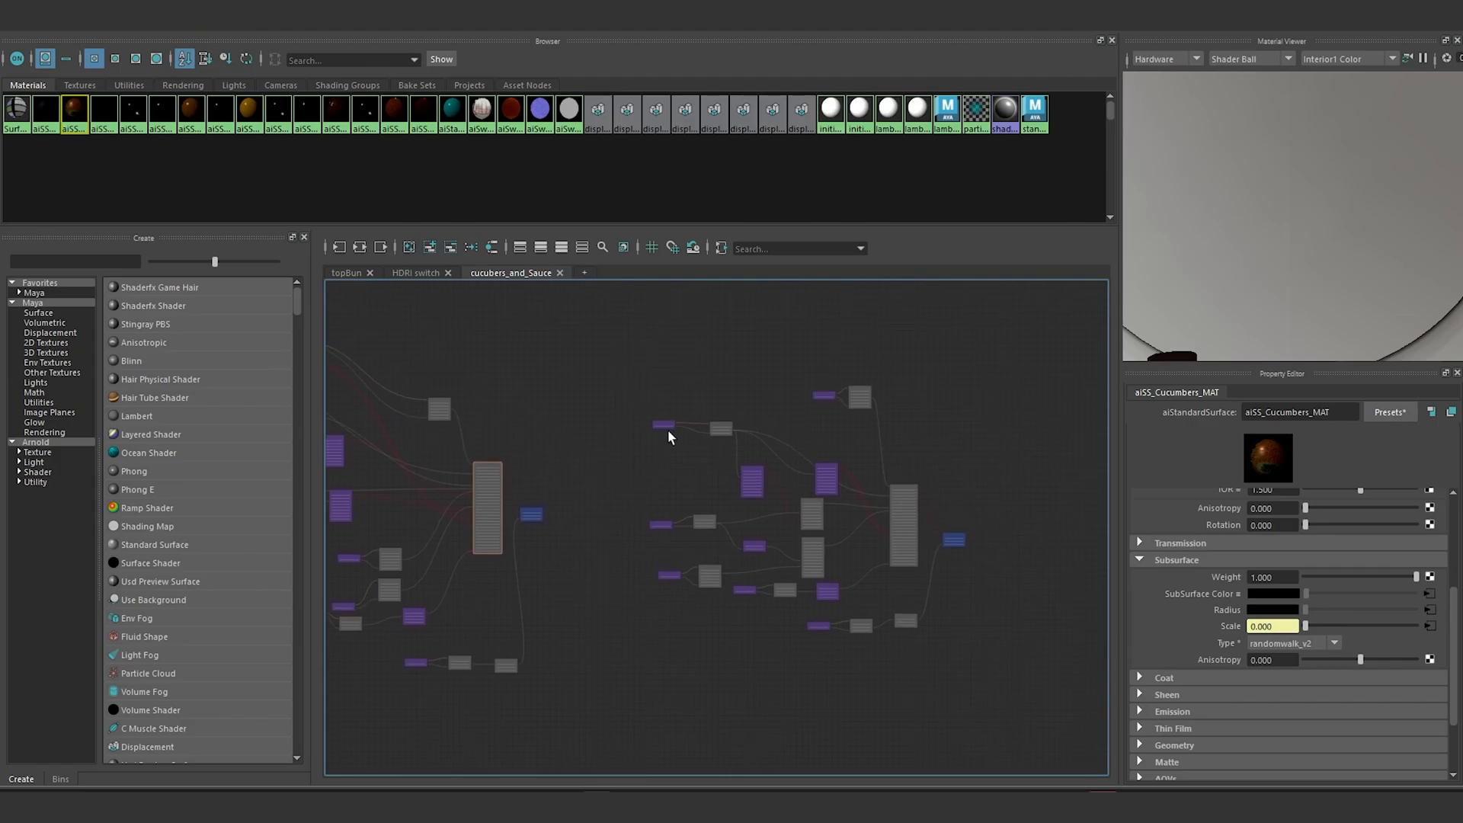
middle_click_drag(603, 449, 805, 458, "alt")
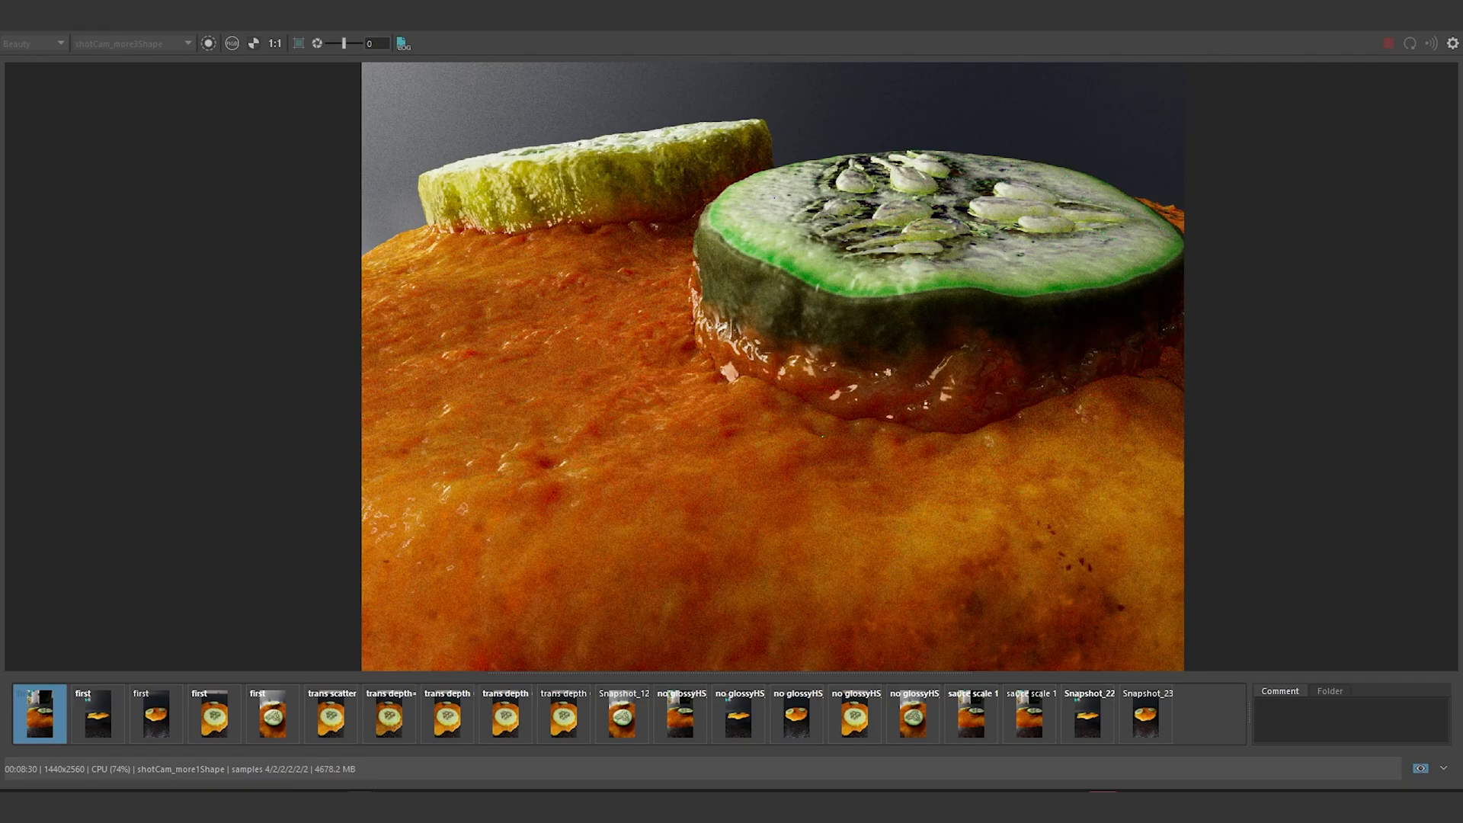
Step: Compare the render snapshots labelled "first" across the different shot cameras to examine the cucumber and sauce materials
left_click(96, 714)
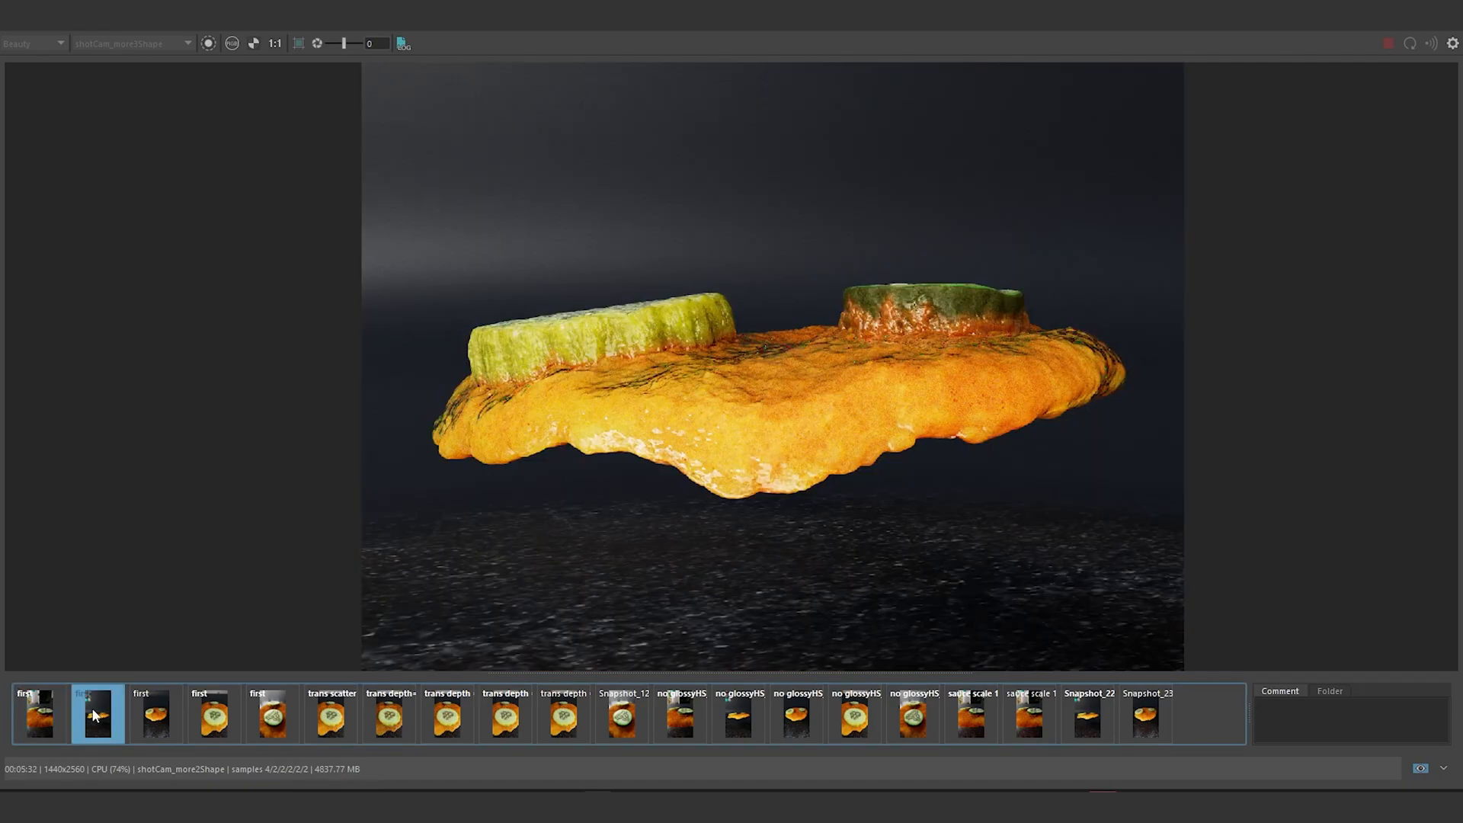
left_click(158, 714)
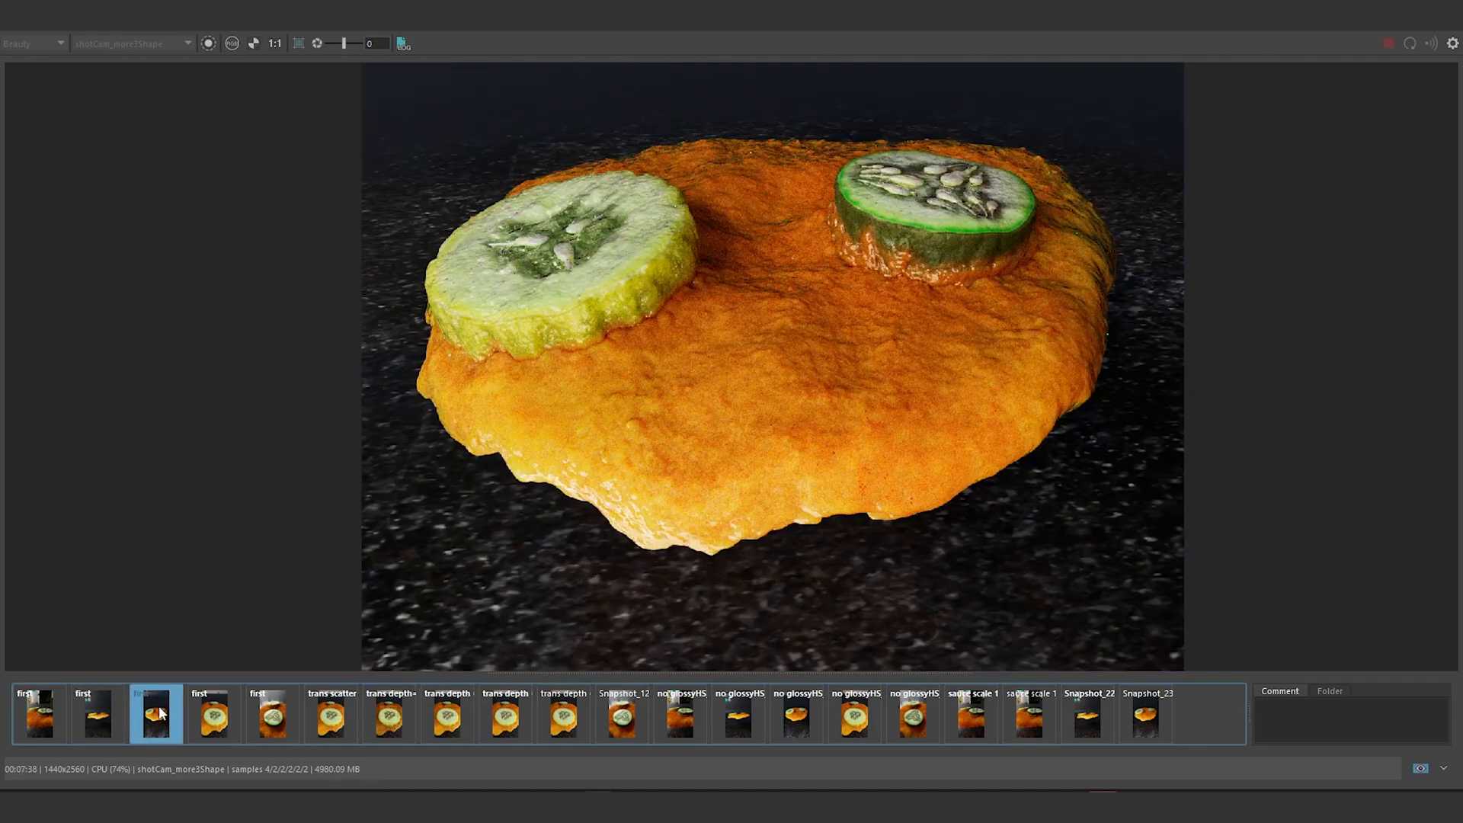
left_click(222, 721)
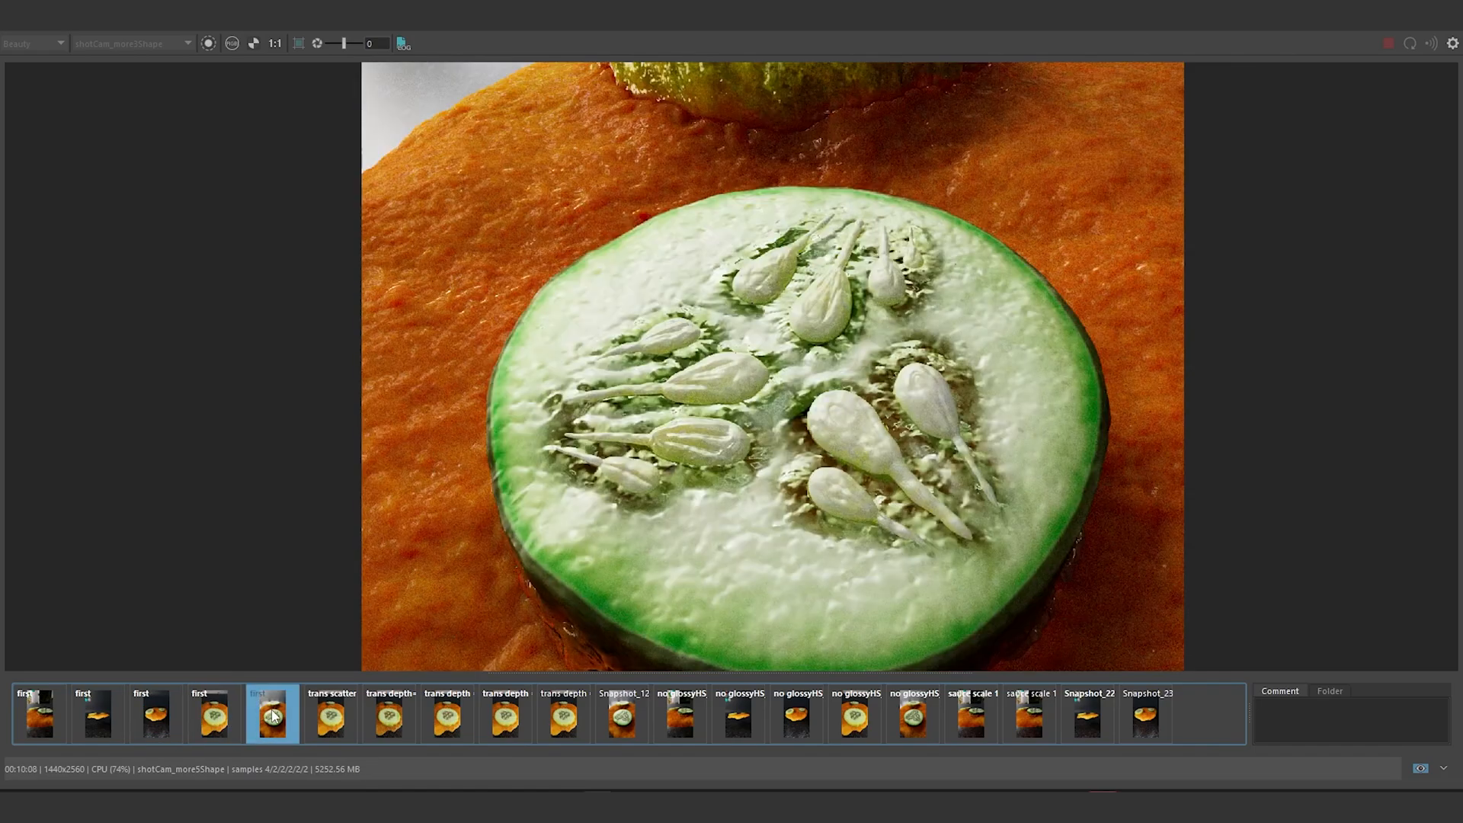
left_click(221, 724)
left_click(269, 719)
left_click(217, 714)
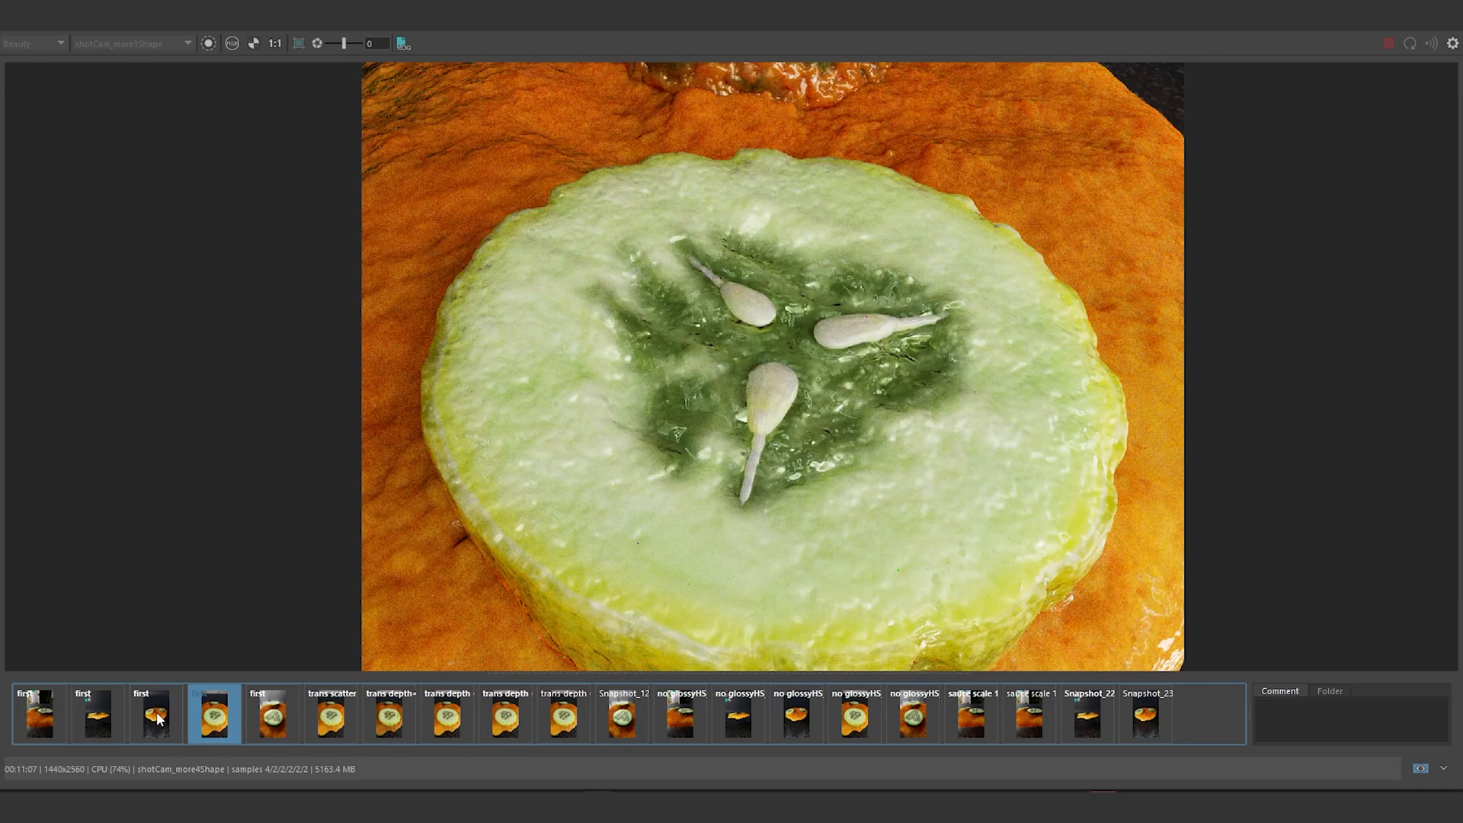
left_click(159, 718)
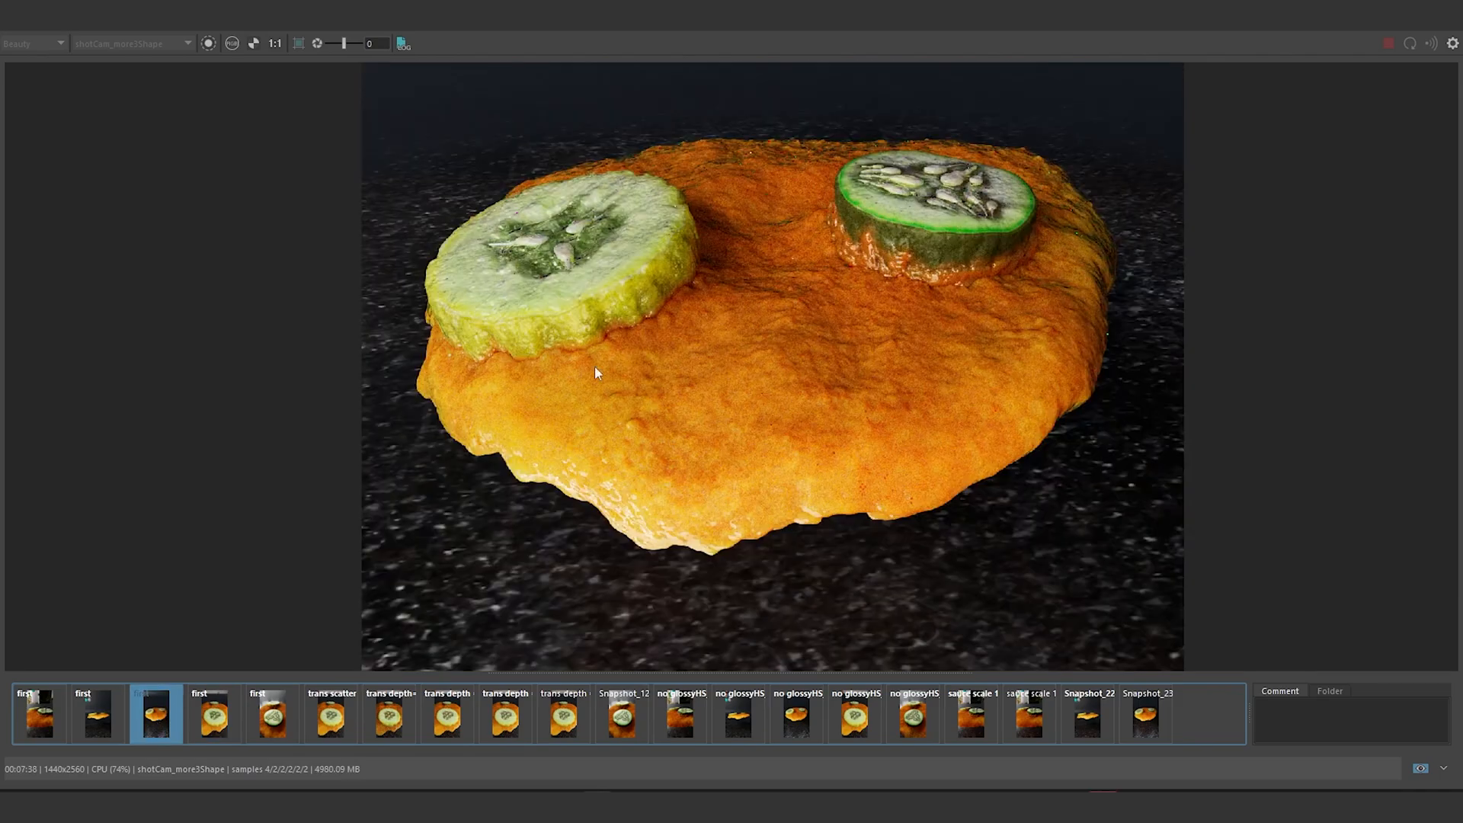
left_click(105, 713)
left_click(41, 714)
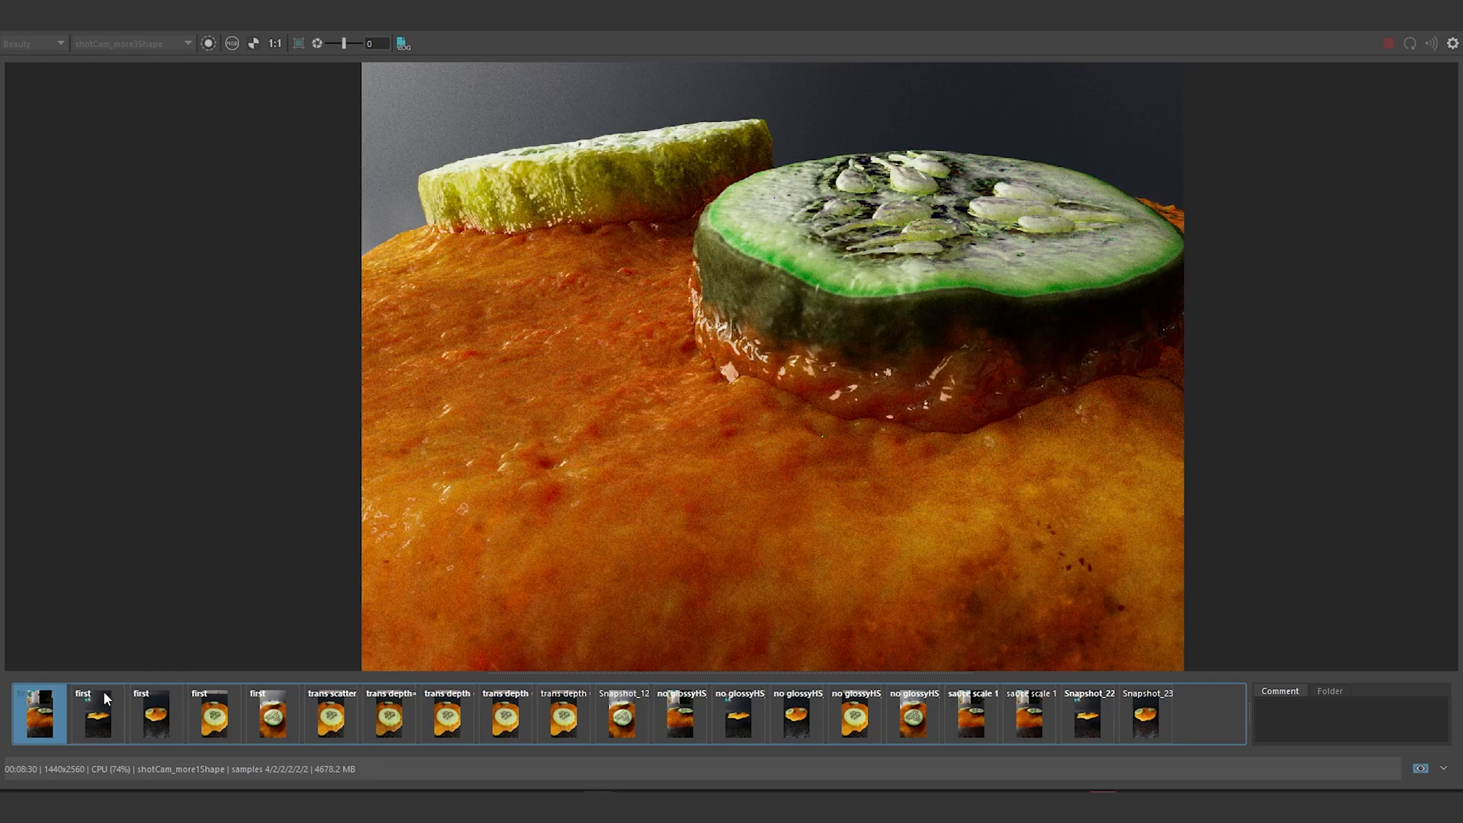
left_click(94, 716)
left_click(151, 717)
left_click(86, 719)
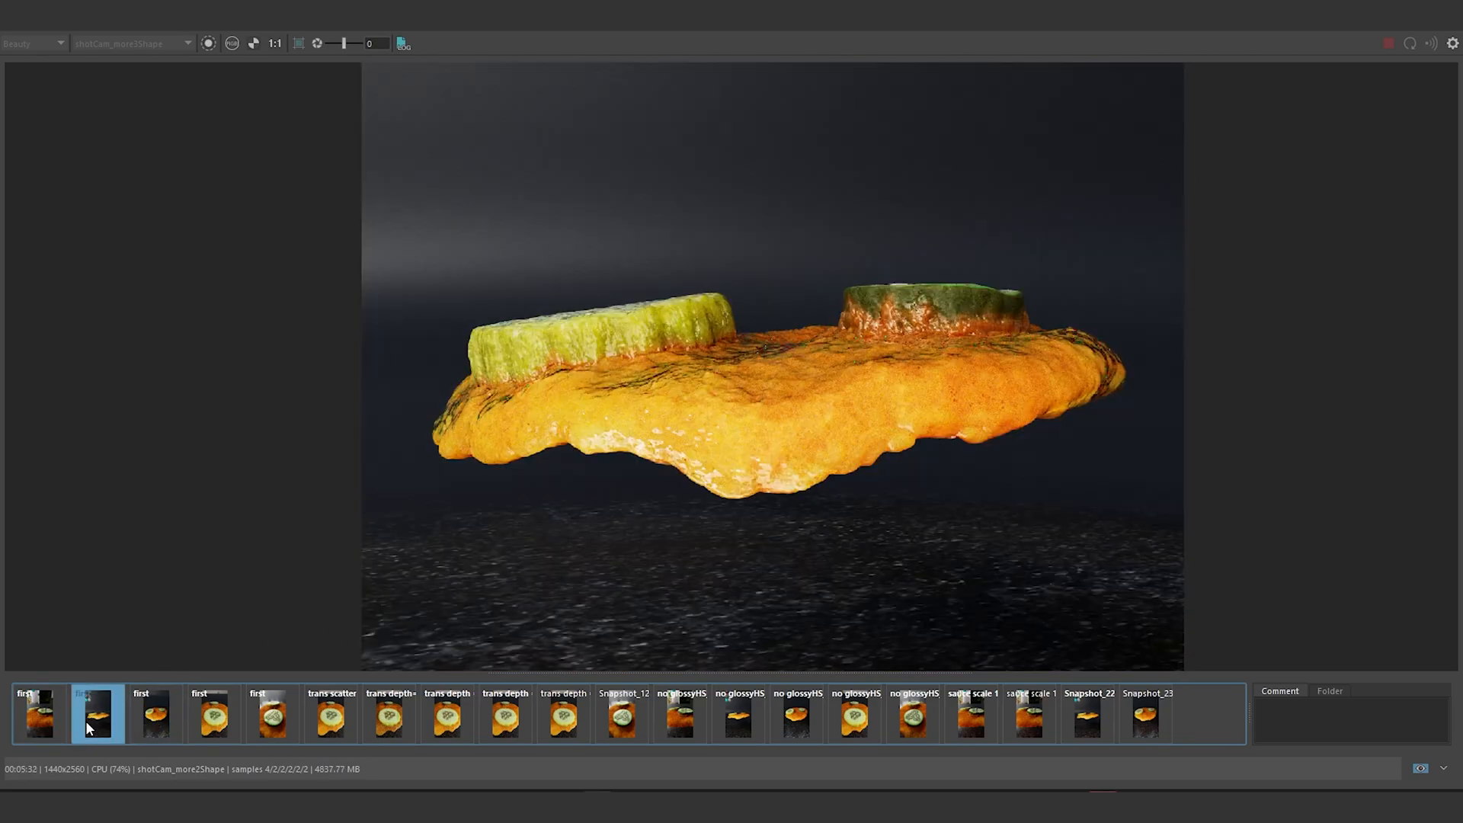
left_click(42, 714)
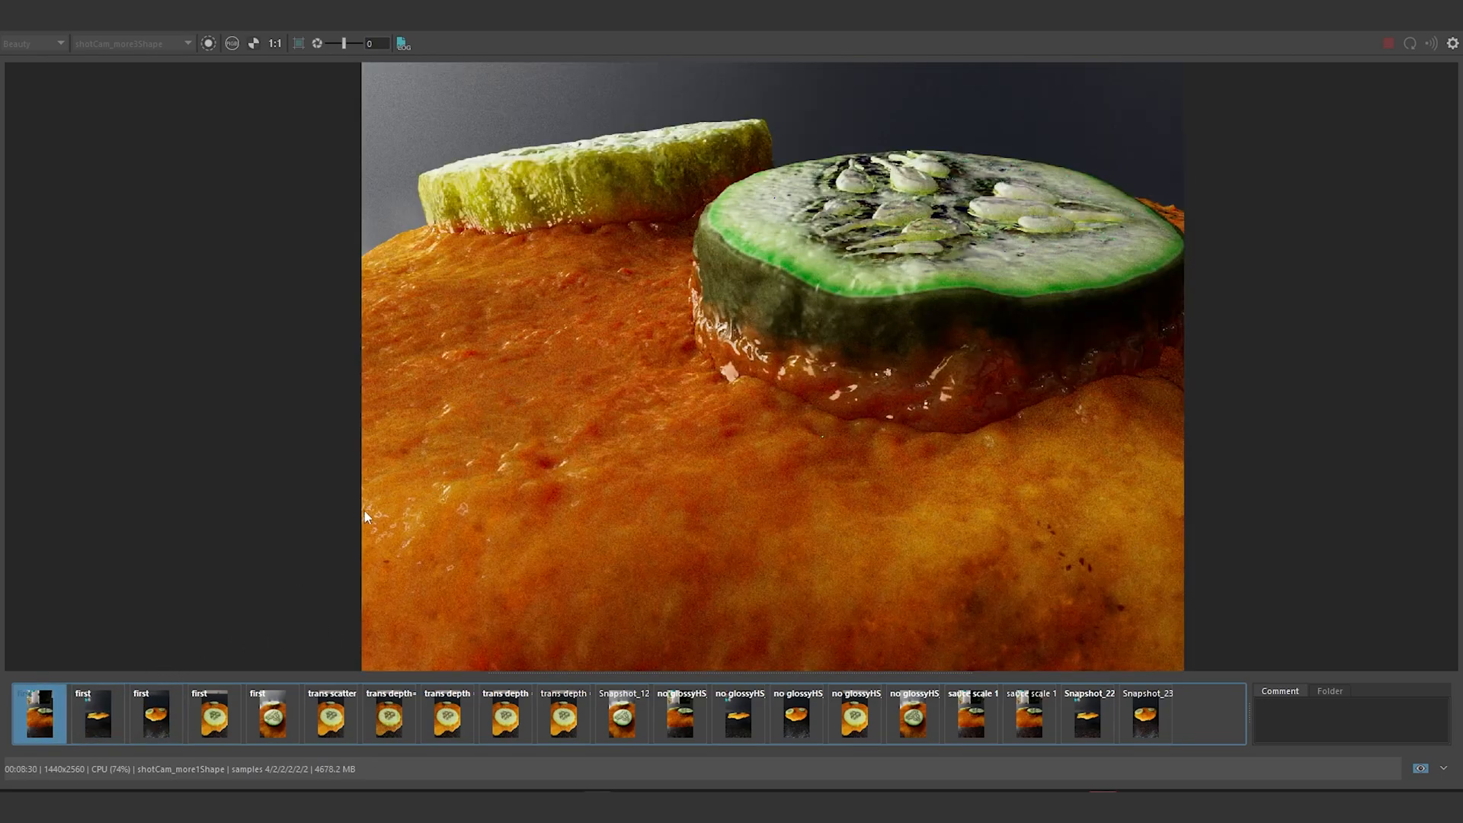
Step: Examine the cucumber rind edges up close in the "first" render snapshots, comparing the shotCam_more4 and shotCam_more5 views
left_click(112, 711)
left_click(152, 713)
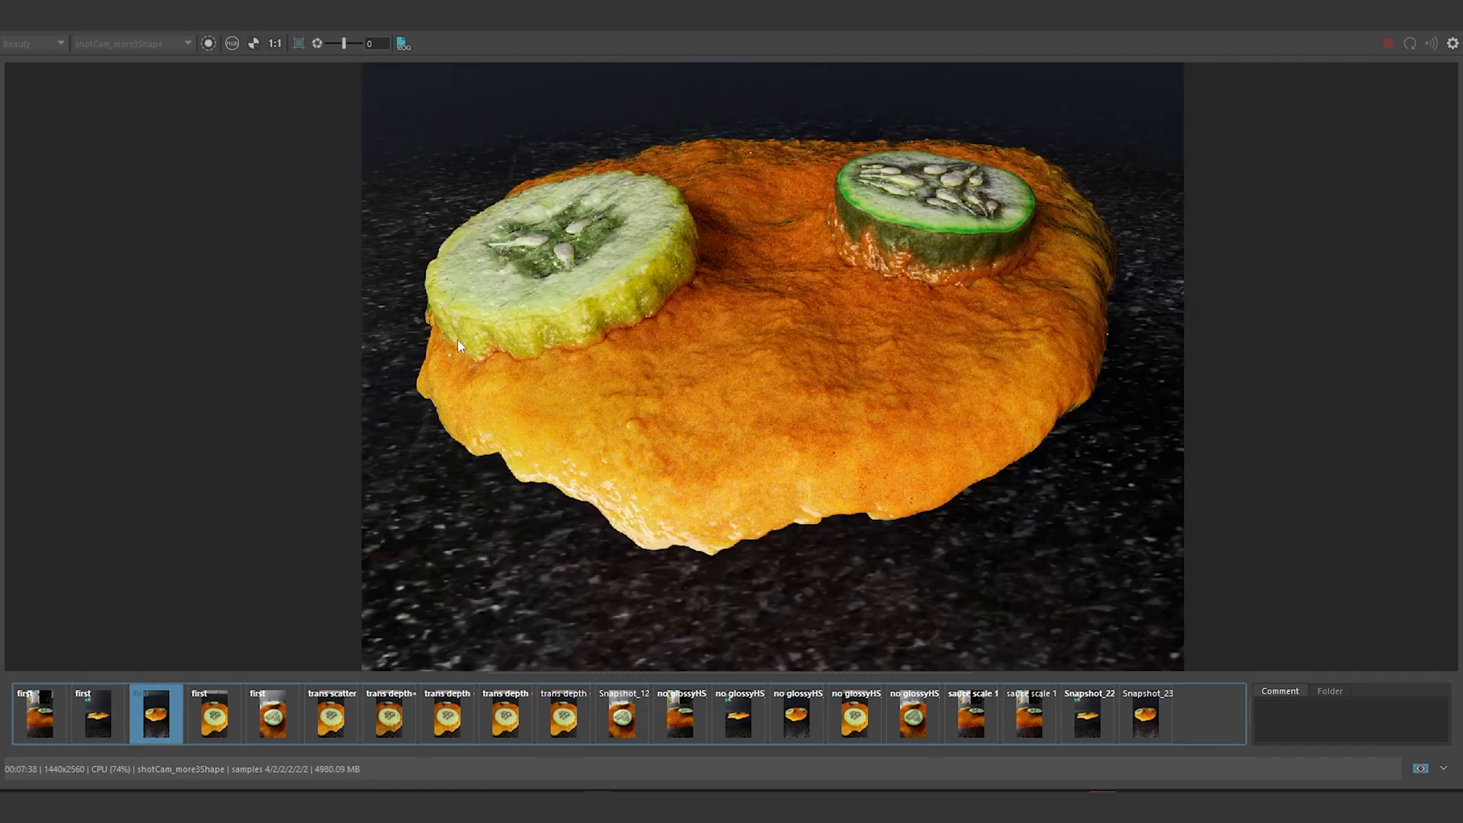
left_click(93, 722)
left_click(30, 715)
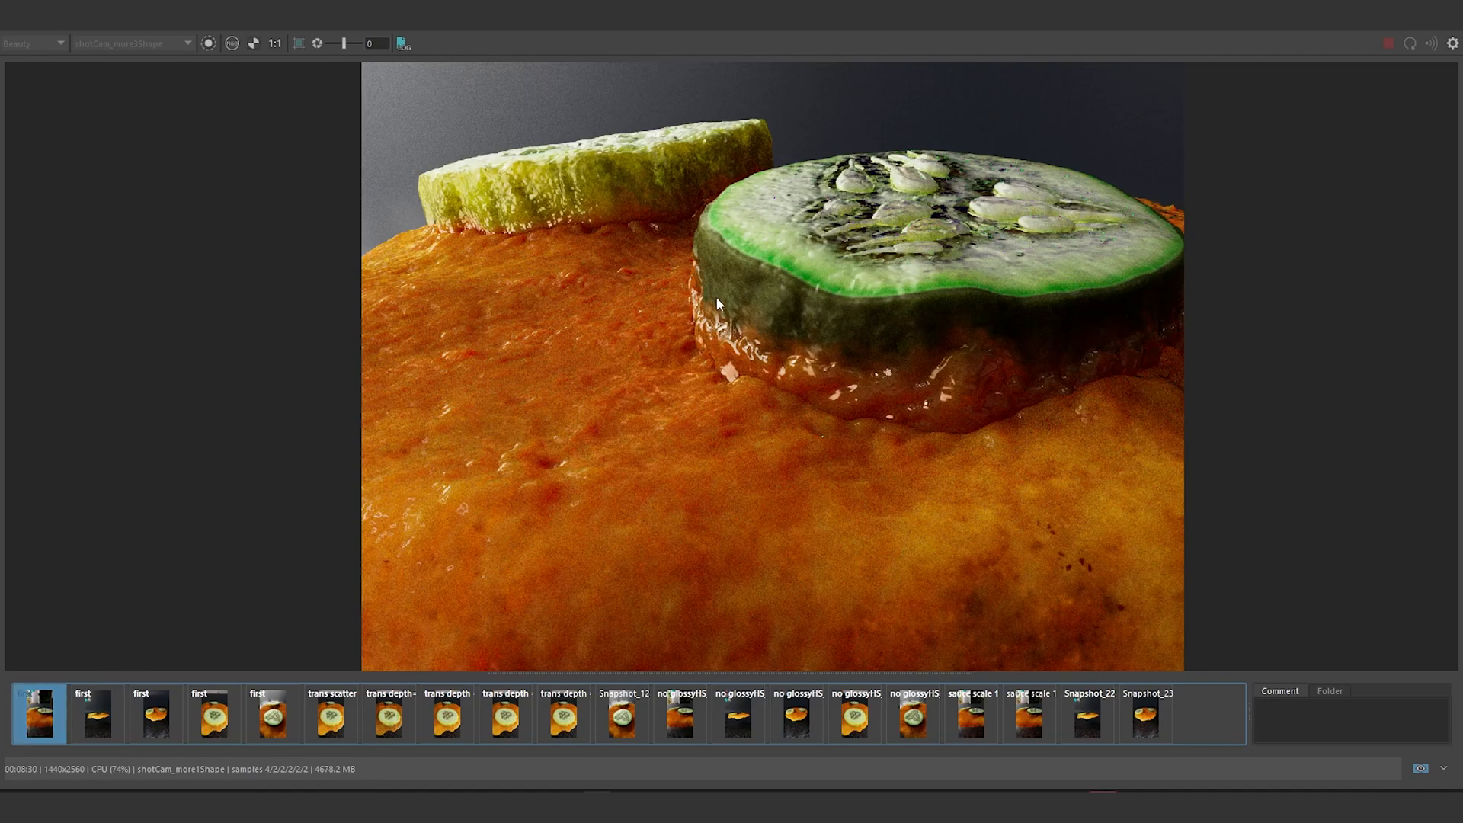
left_click(230, 717)
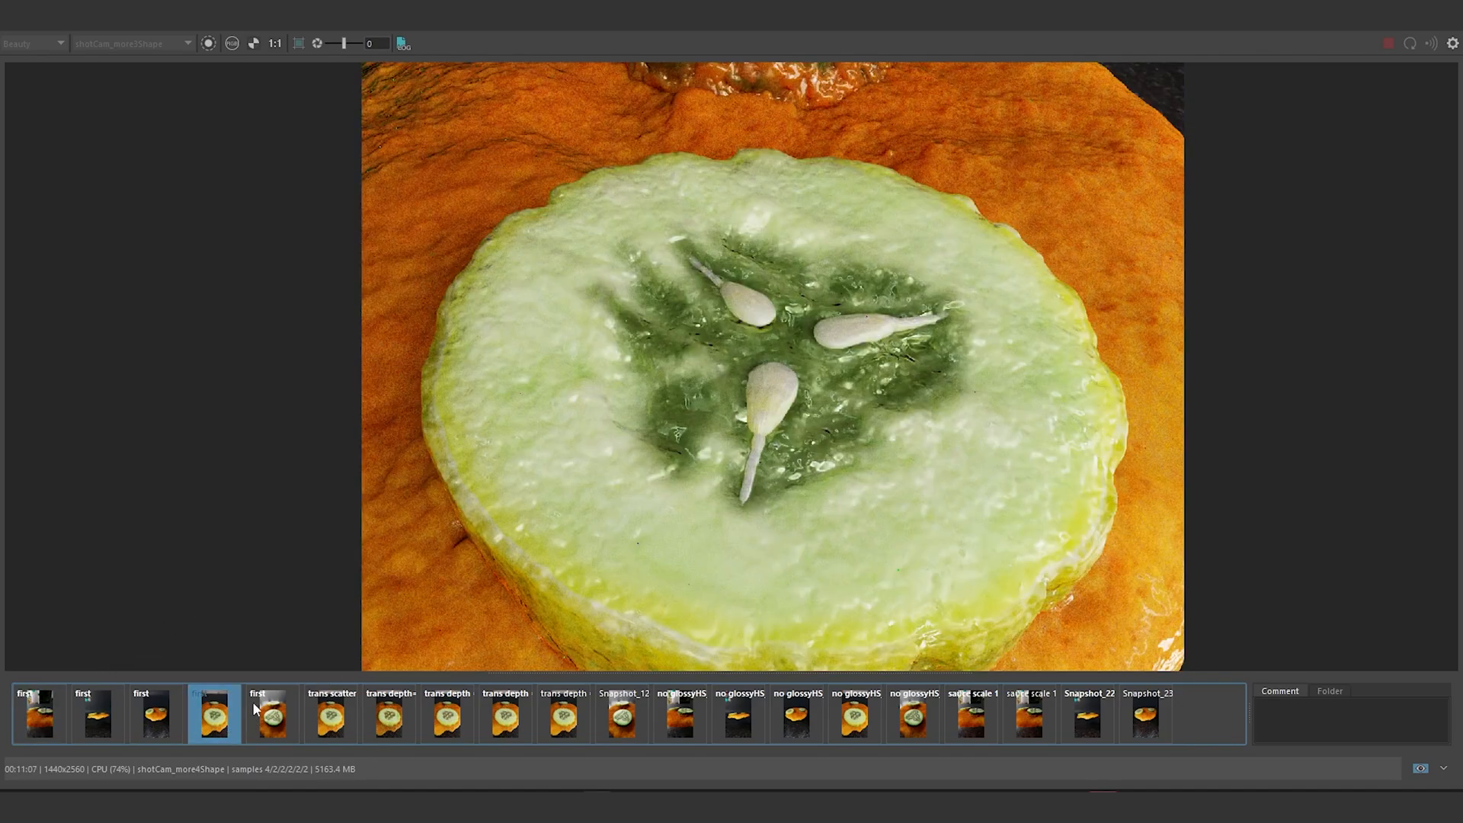
scroll(501, 520, "up", 5)
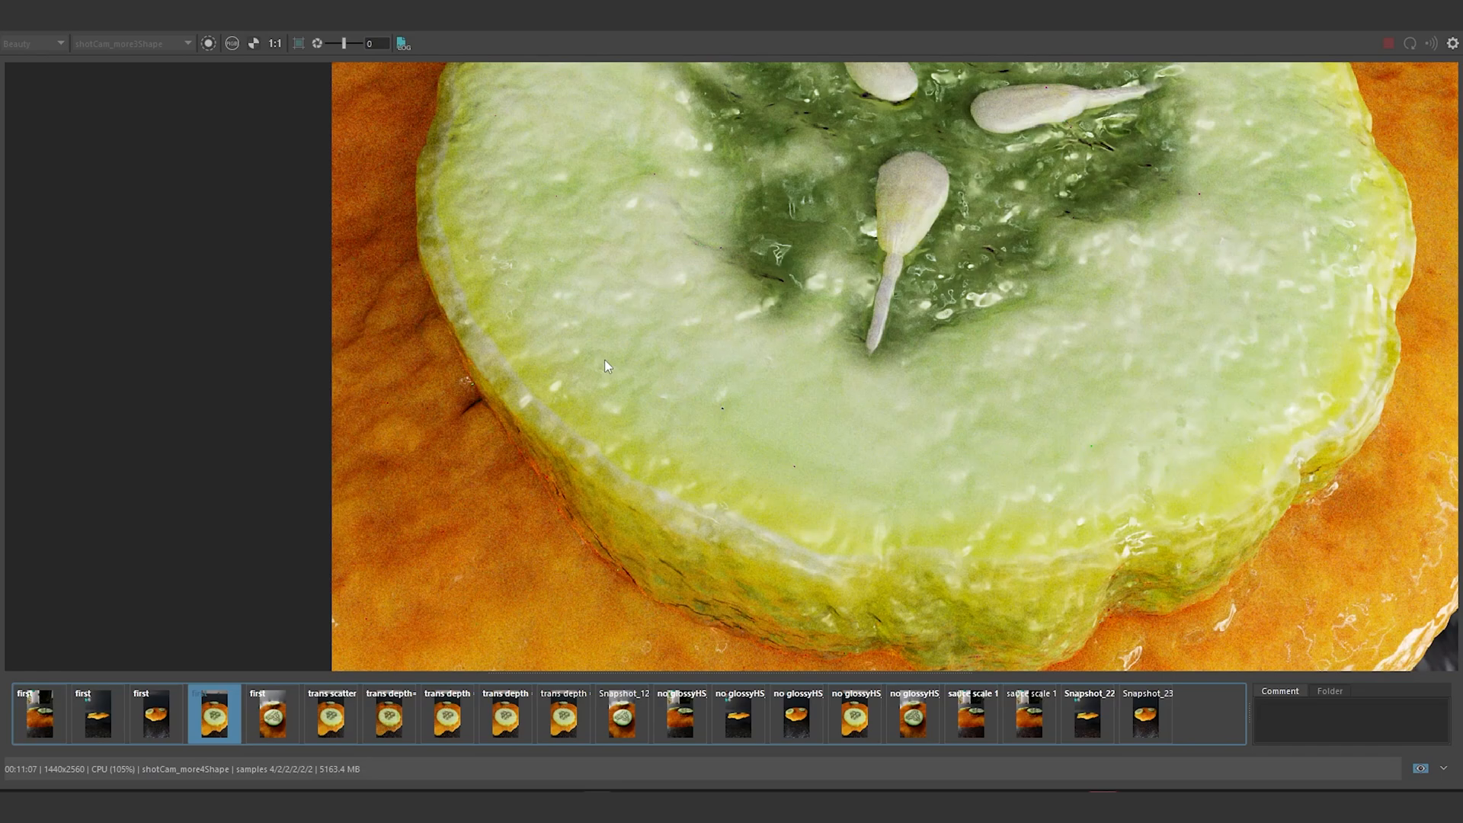
left_click(270, 722)
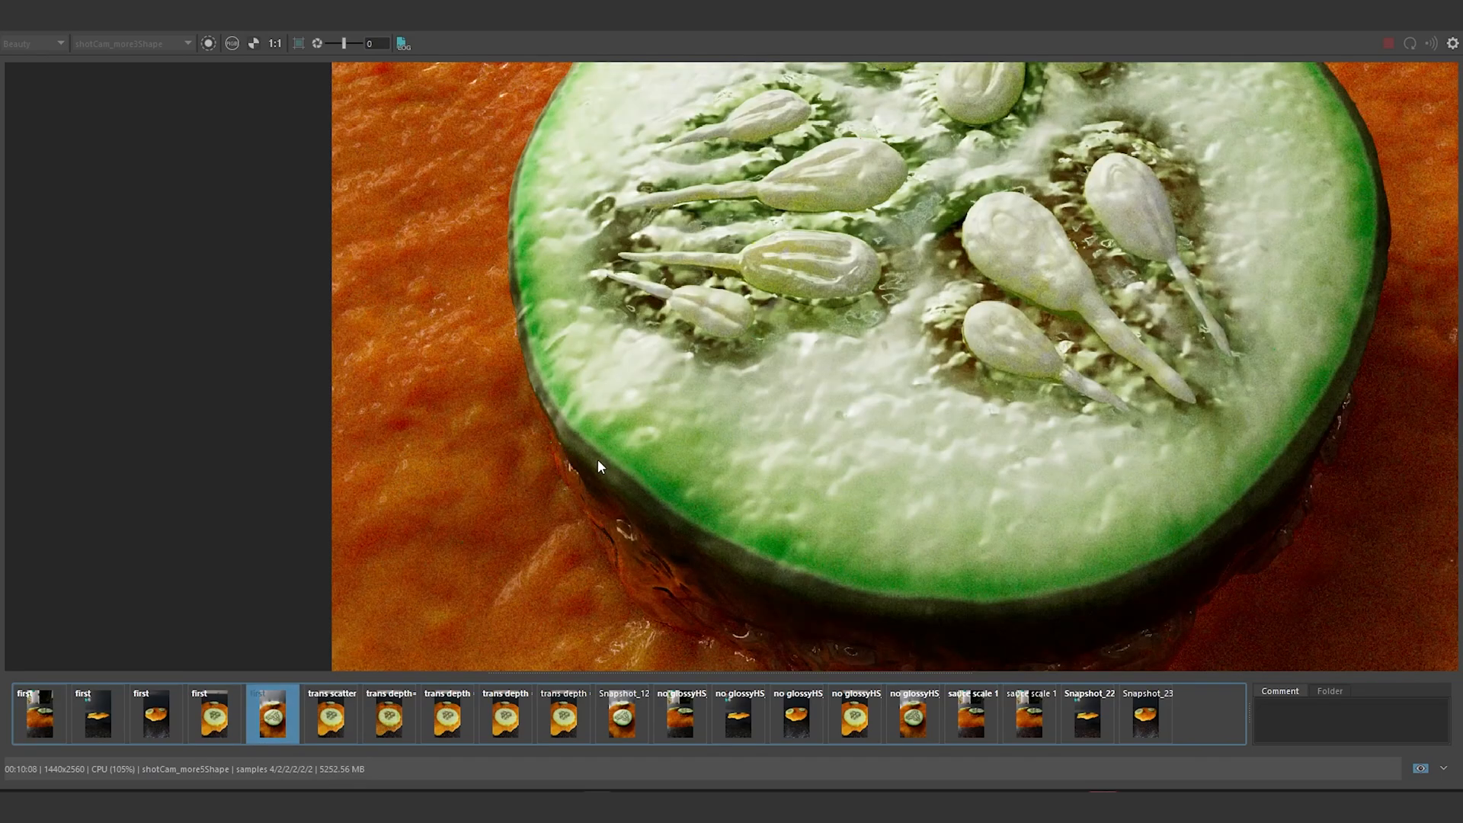
scroll(604, 459, "up", 2)
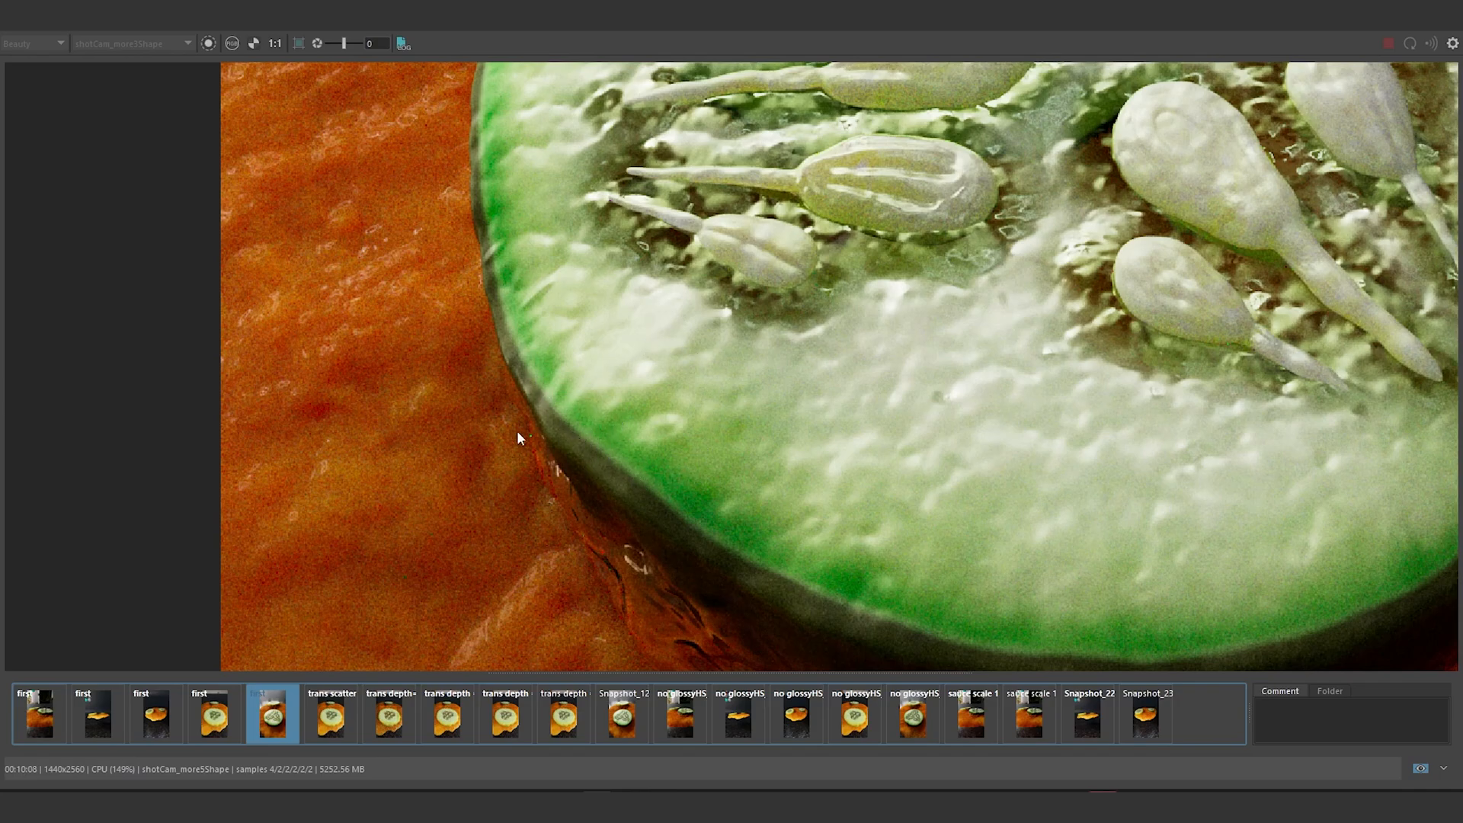
left_click(232, 715)
left_click(268, 720)
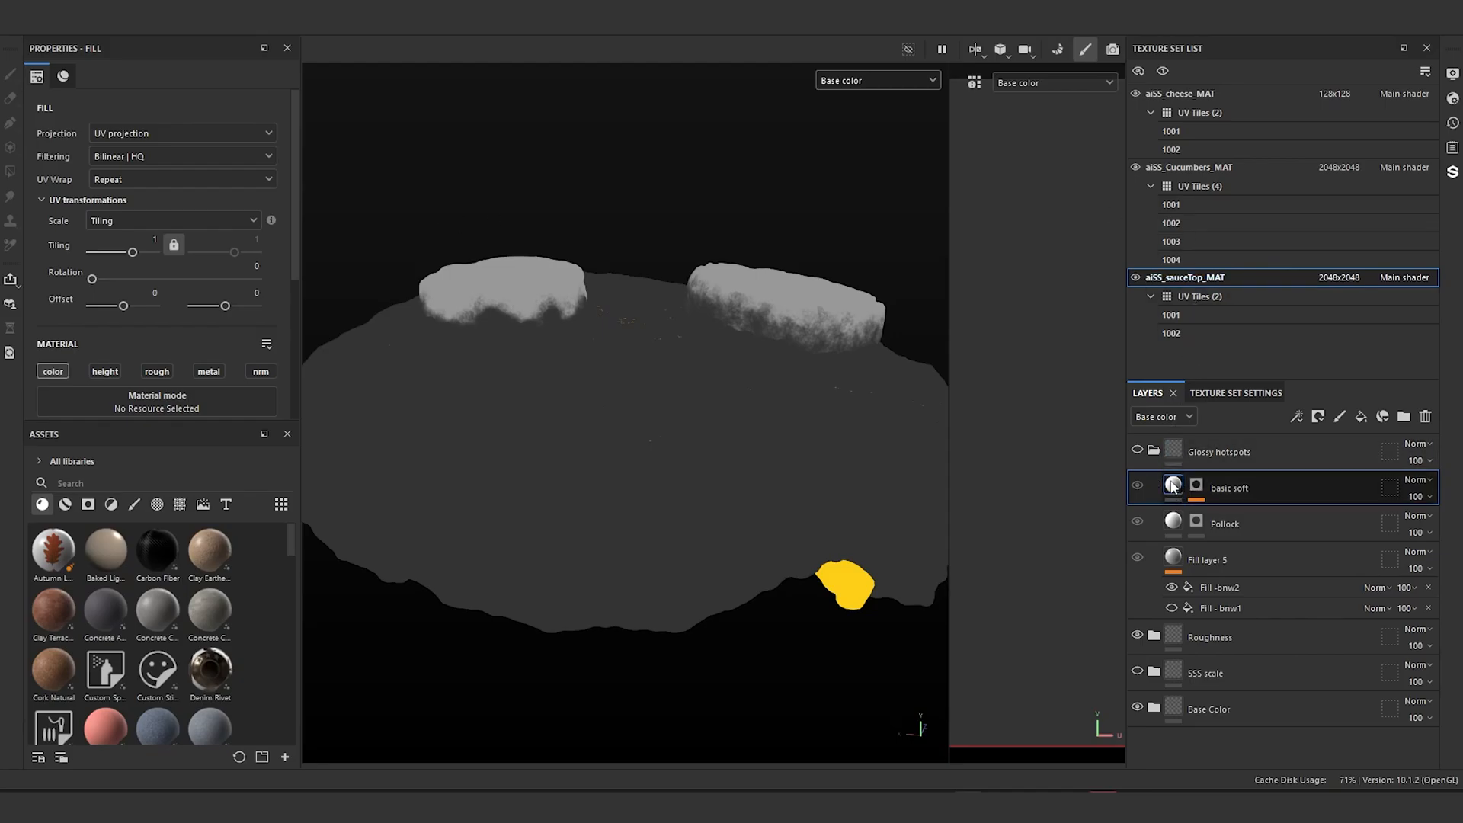
Step: In Substance Painter, collapse the sauce's Glossy hotspots folder, make aiSS_Cucumbers_MAT the active texture set and expand its Base Color layers
left_click(1156, 444)
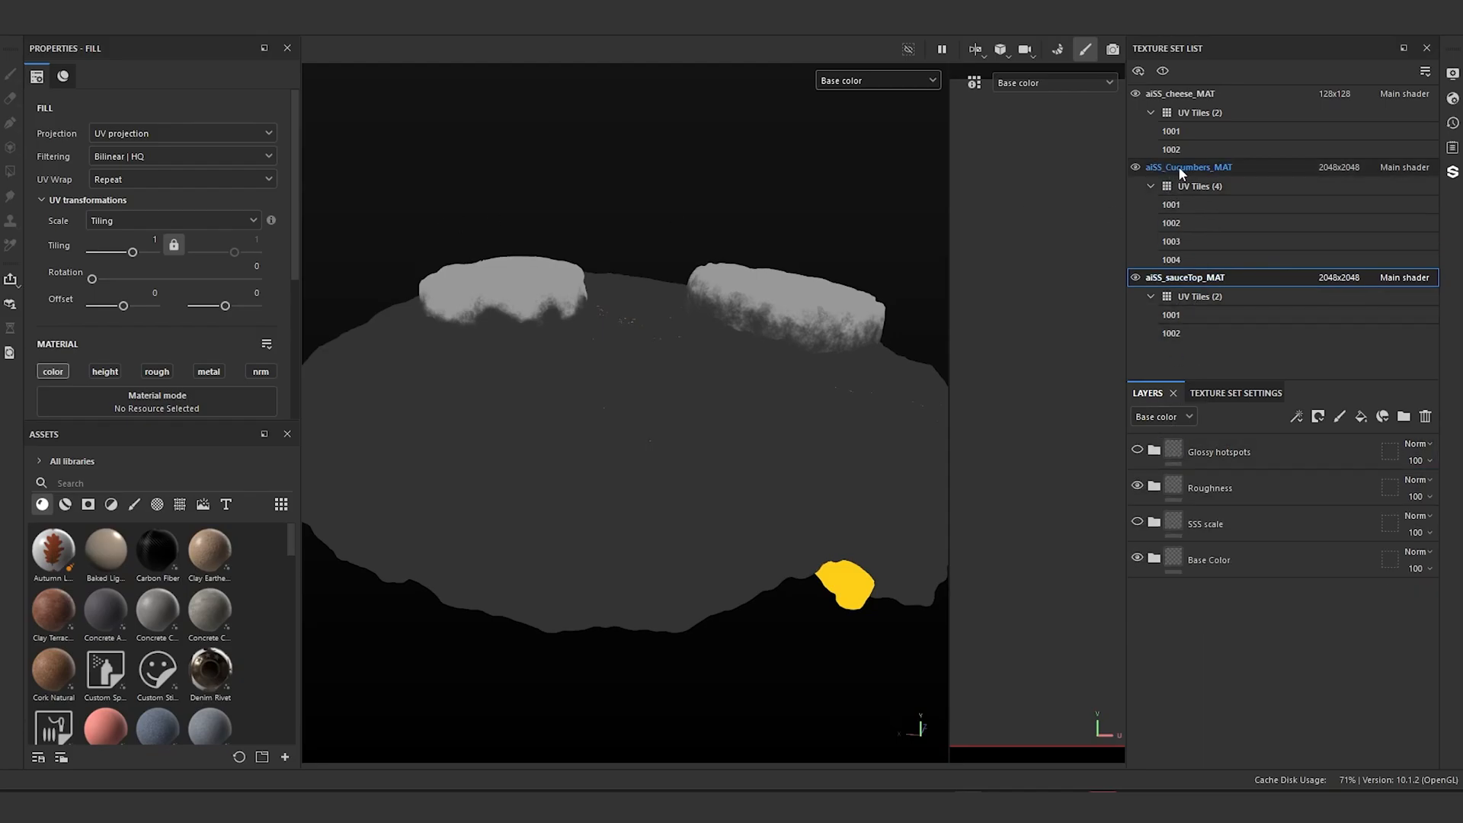
left_click(1151, 256)
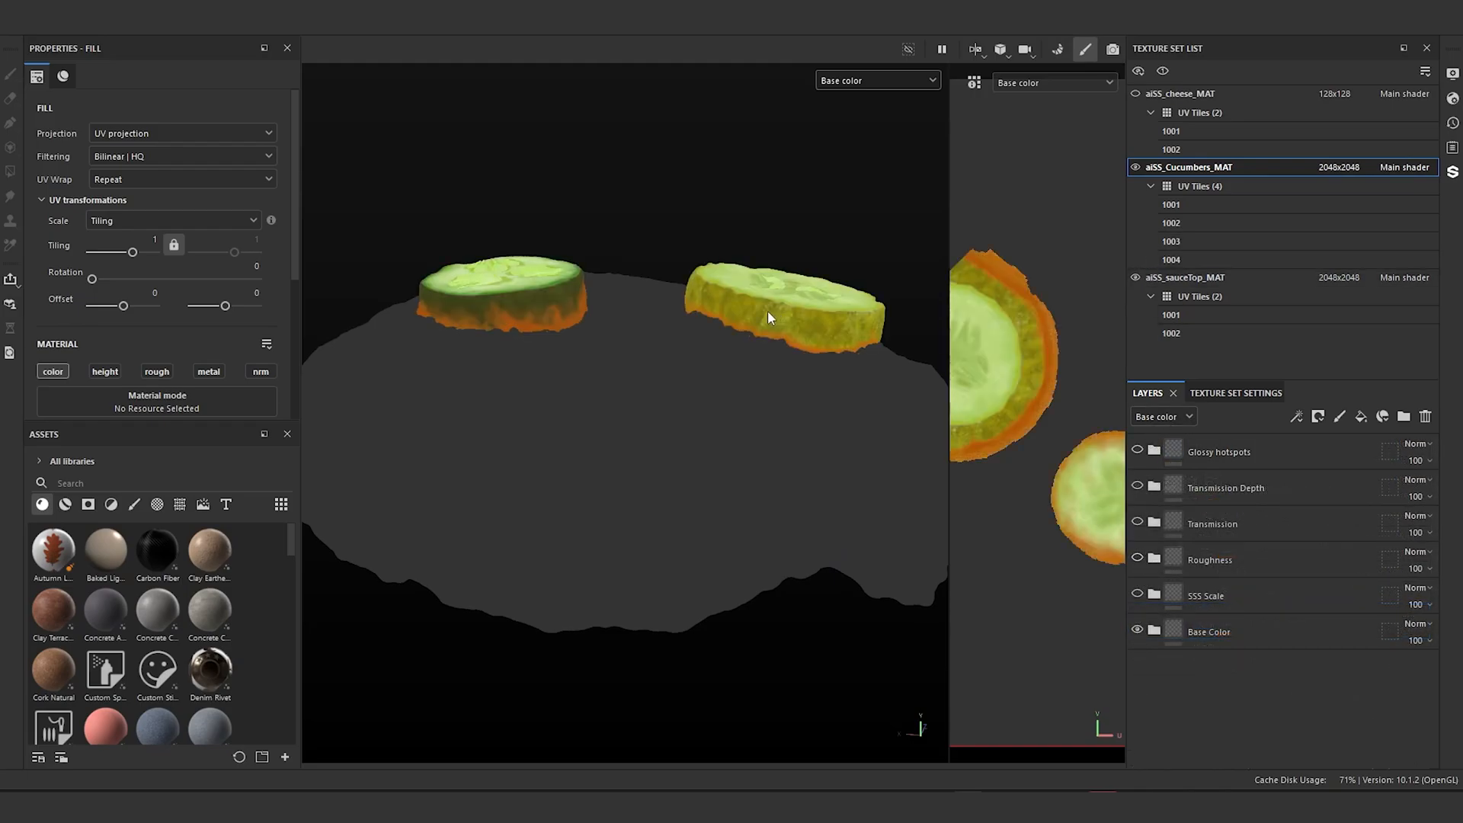
scroll(599, 293, "up", 3)
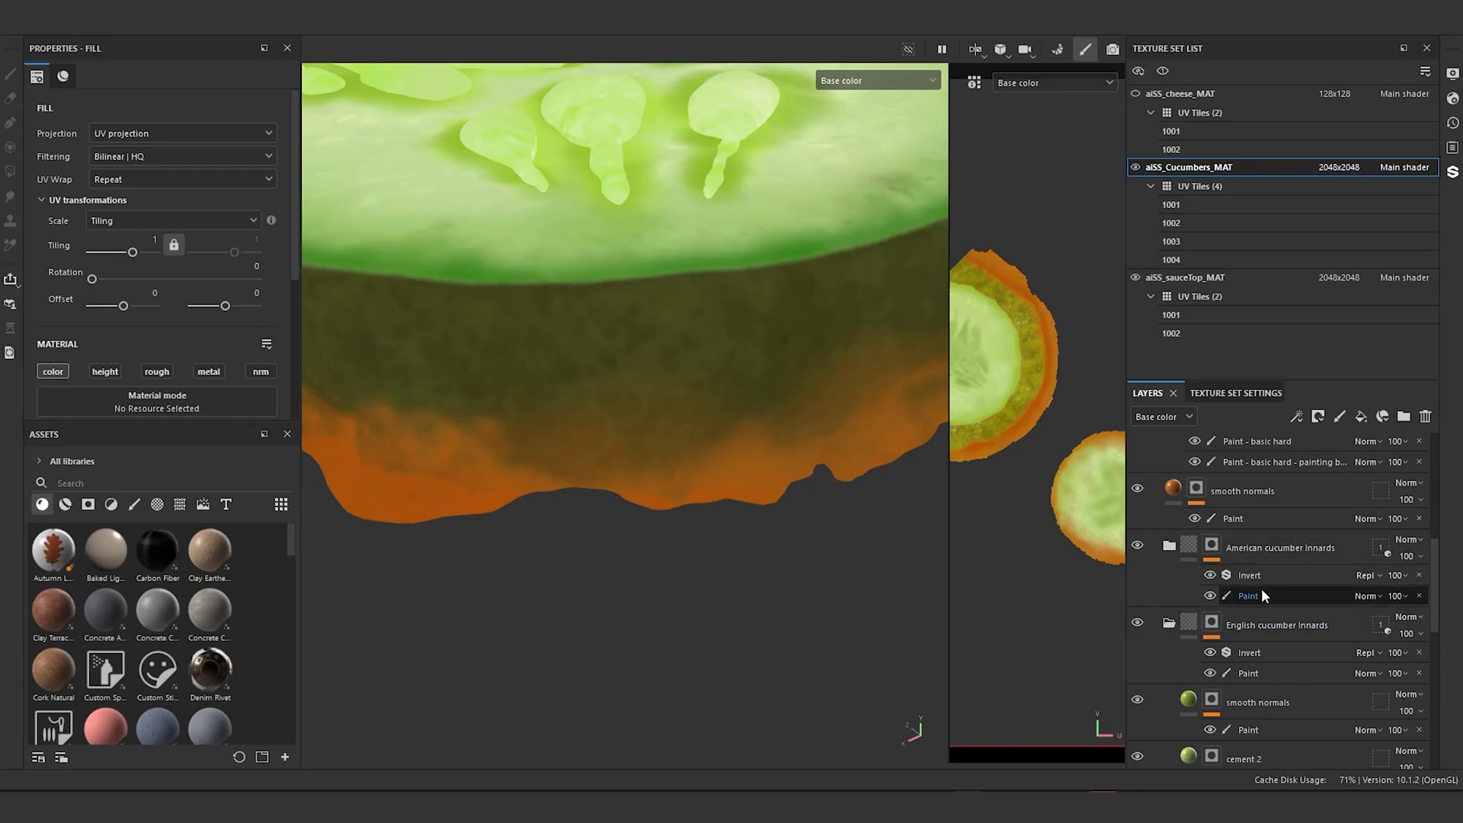
Step: Select the mask of the American cucumber innards folder and display the Mask channel in the viewport around the slice's rim
left_click(1213, 545)
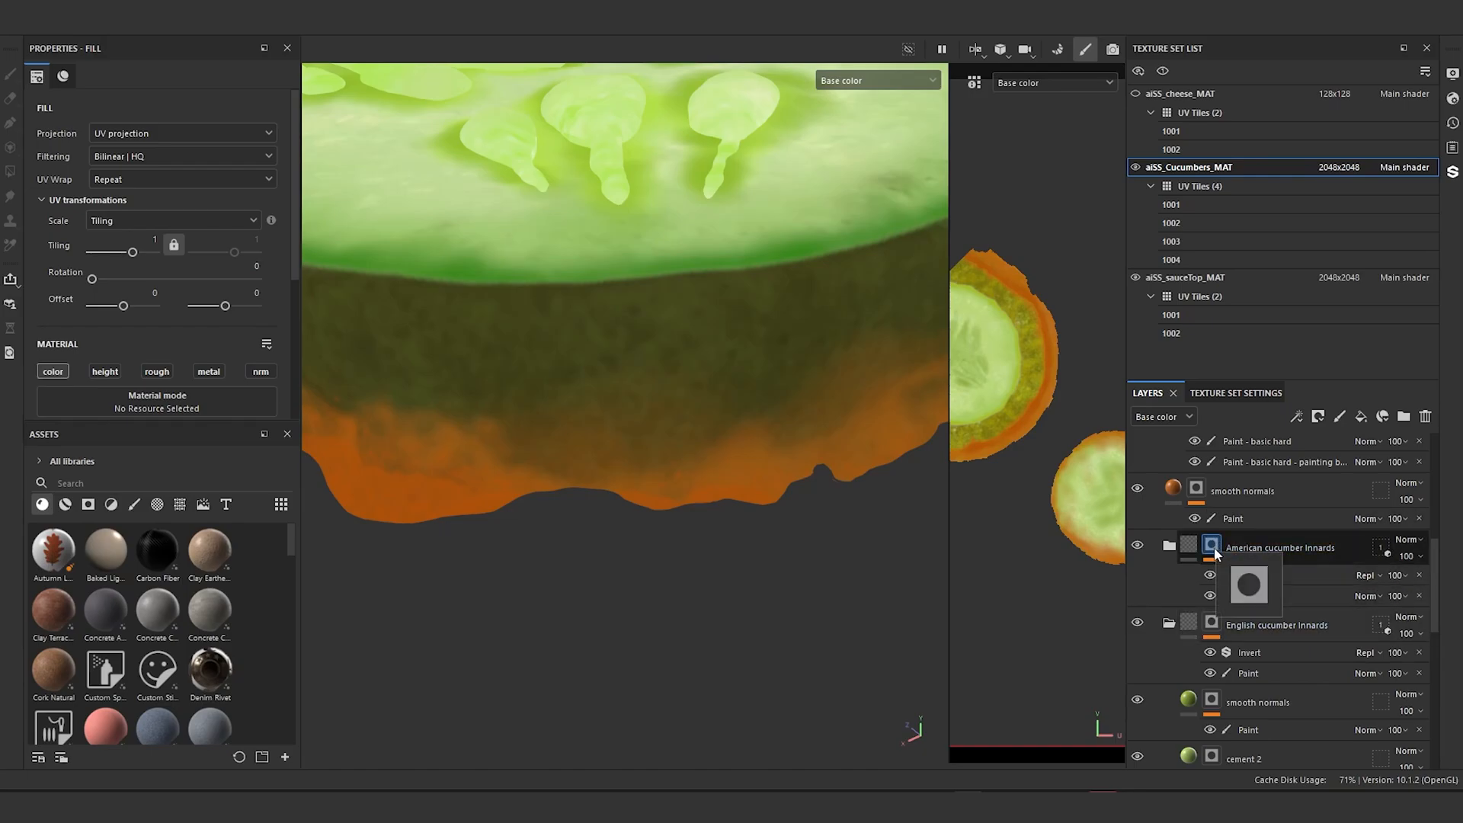
left_click(1214, 547)
left_click(869, 80)
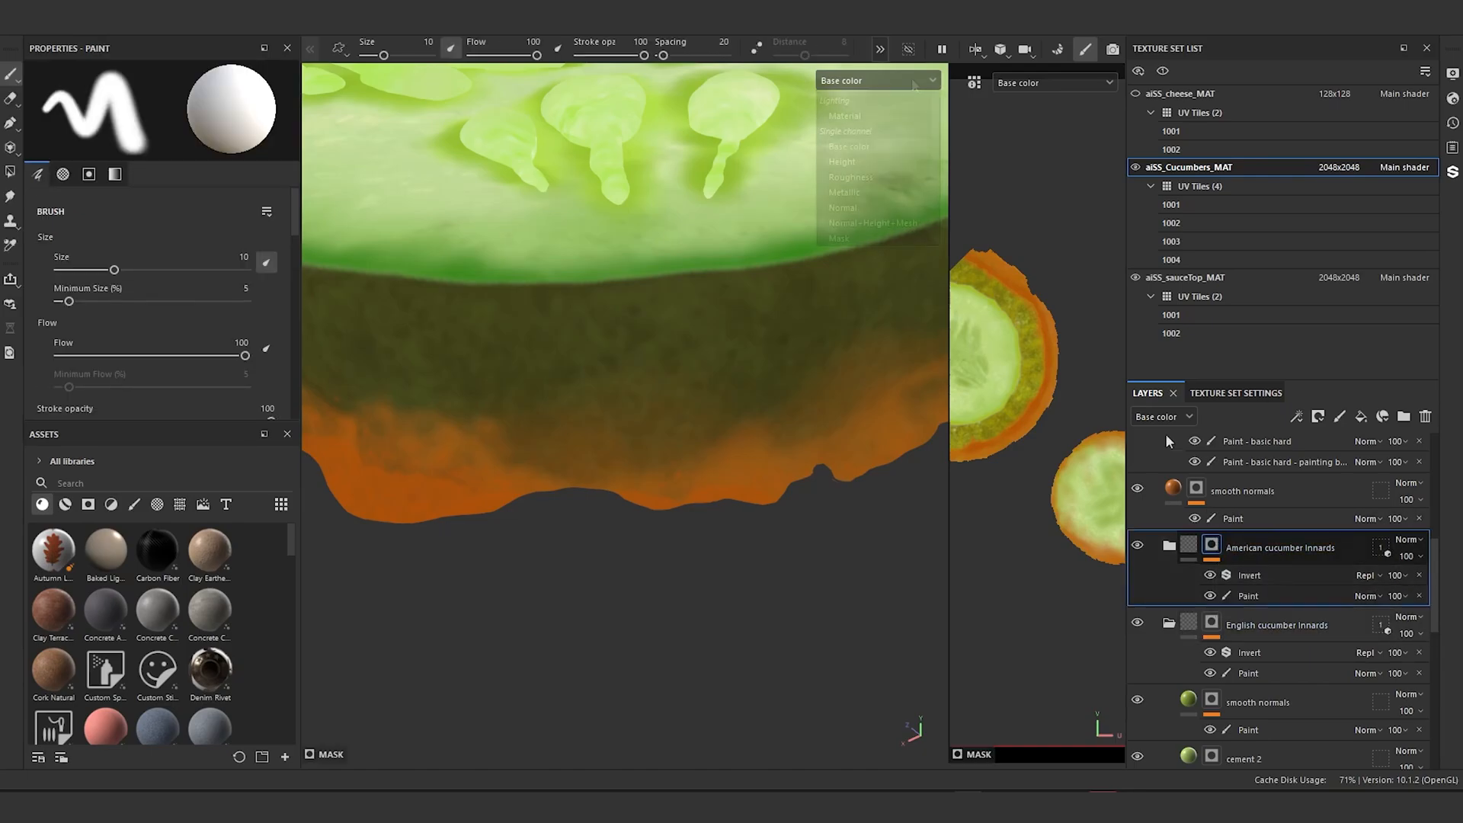
left_click(868, 232)
scroll(630, 382, "down", 4)
left_click_drag(630, 381, 738, 450, "alt")
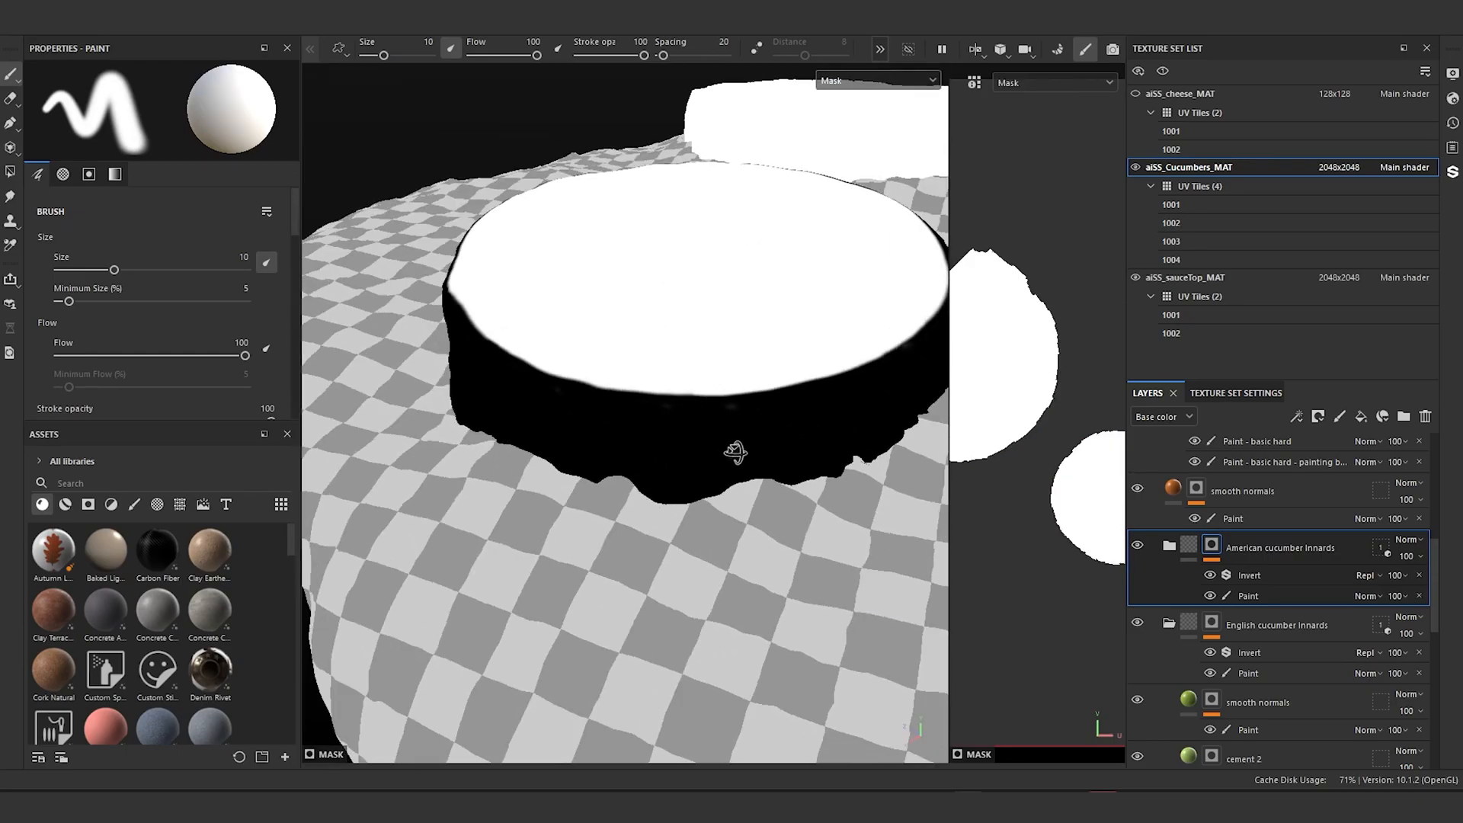
scroll(736, 451, "up", 1)
middle_click_drag(724, 434, 784, 417, "alt")
scroll(784, 418, "up", 2)
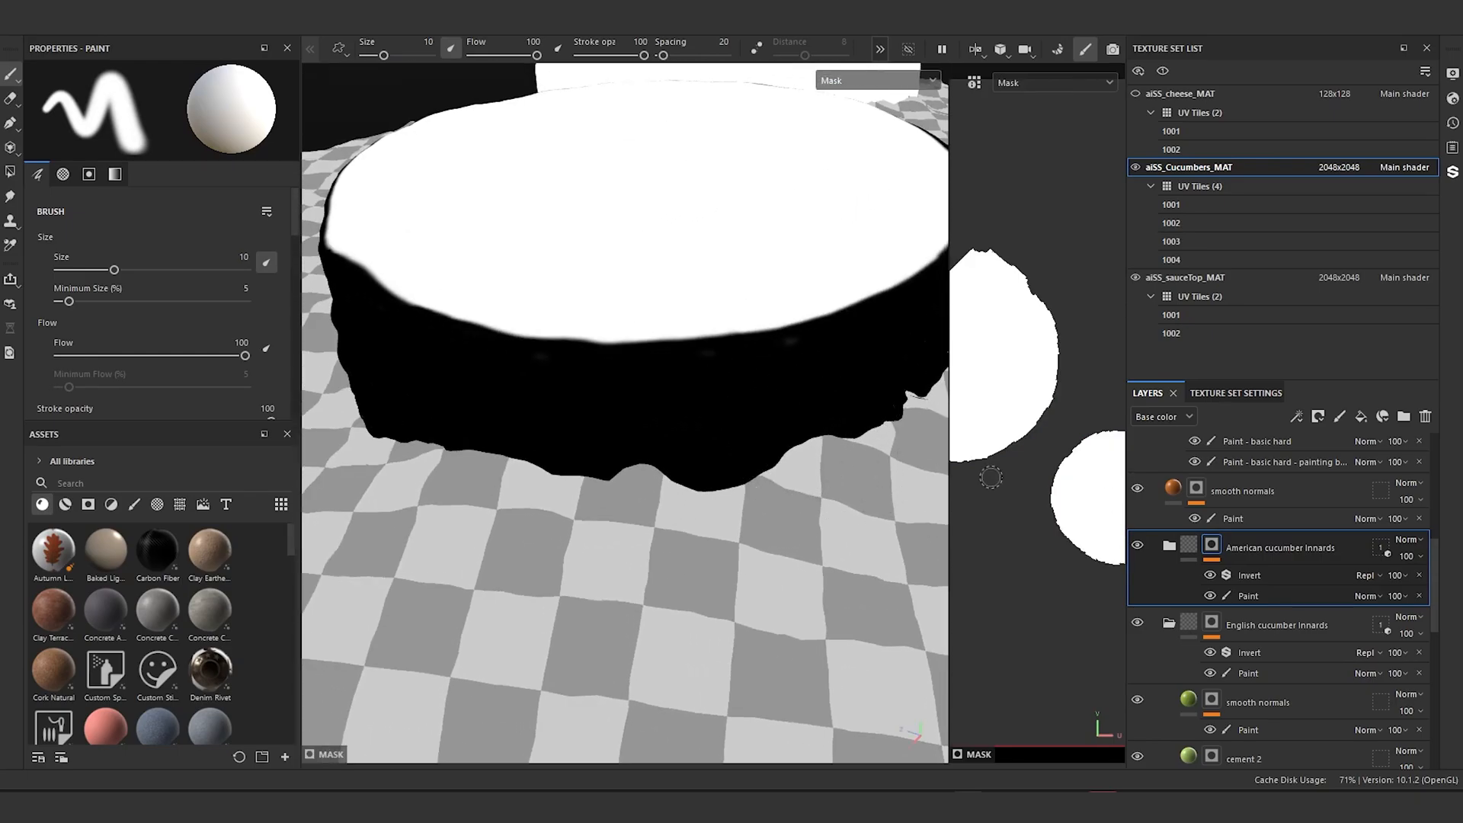
Step: Add a Blur filter to the American cucumber innards mask and set its blur intensity to 1.69
right_click(1213, 548)
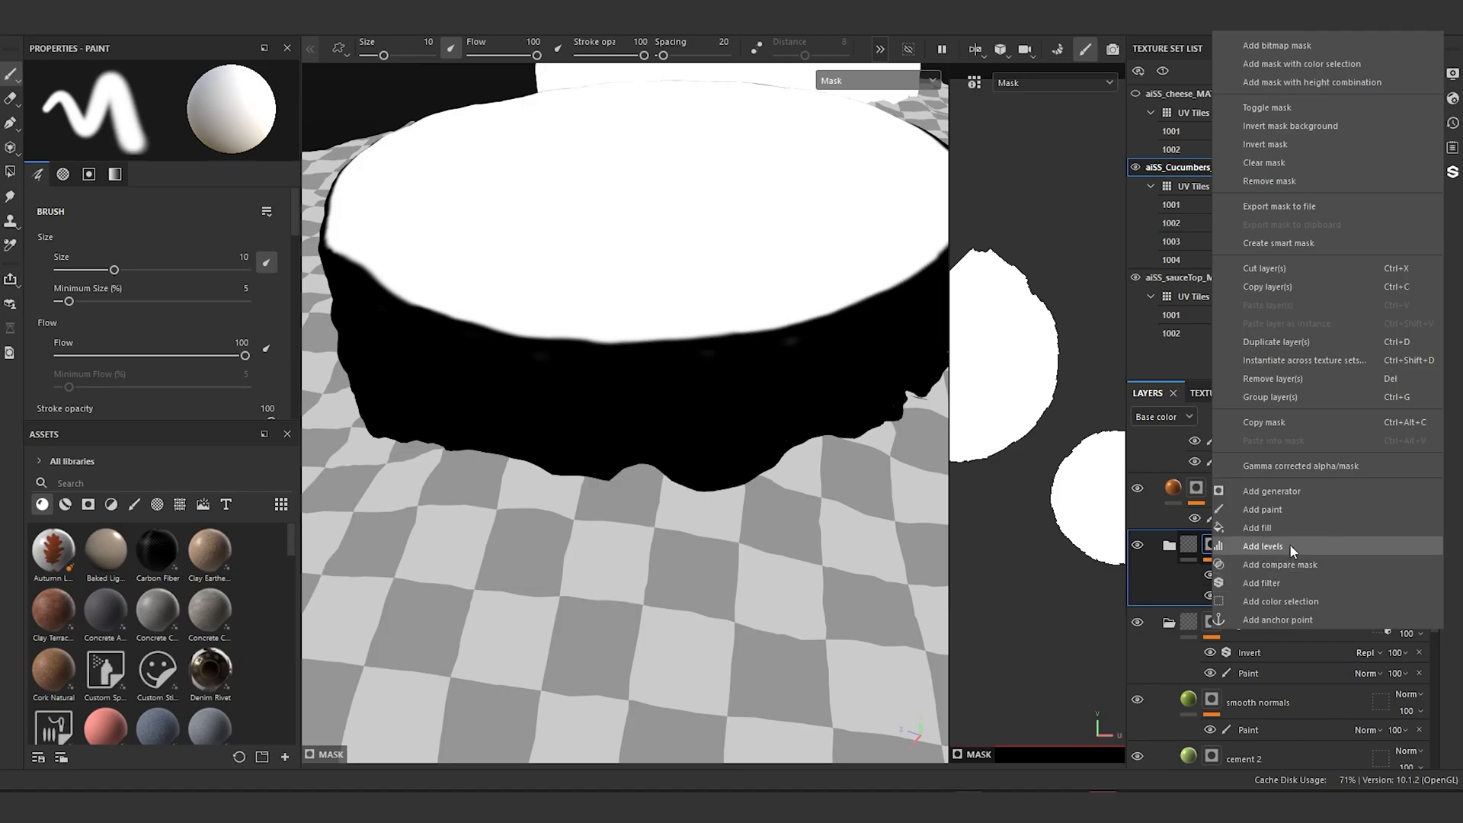
left_click(1289, 580)
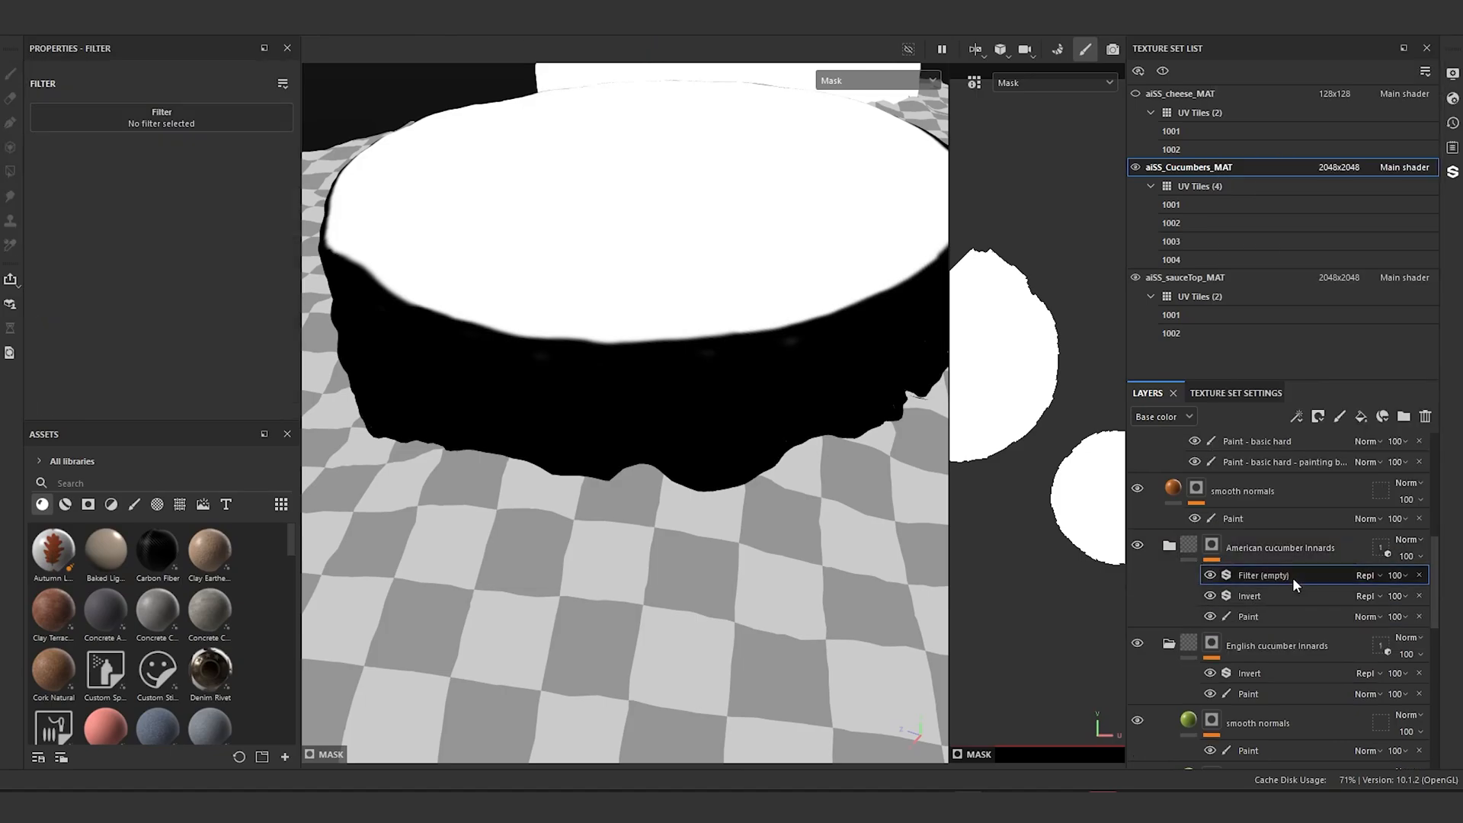
left_click(184, 116)
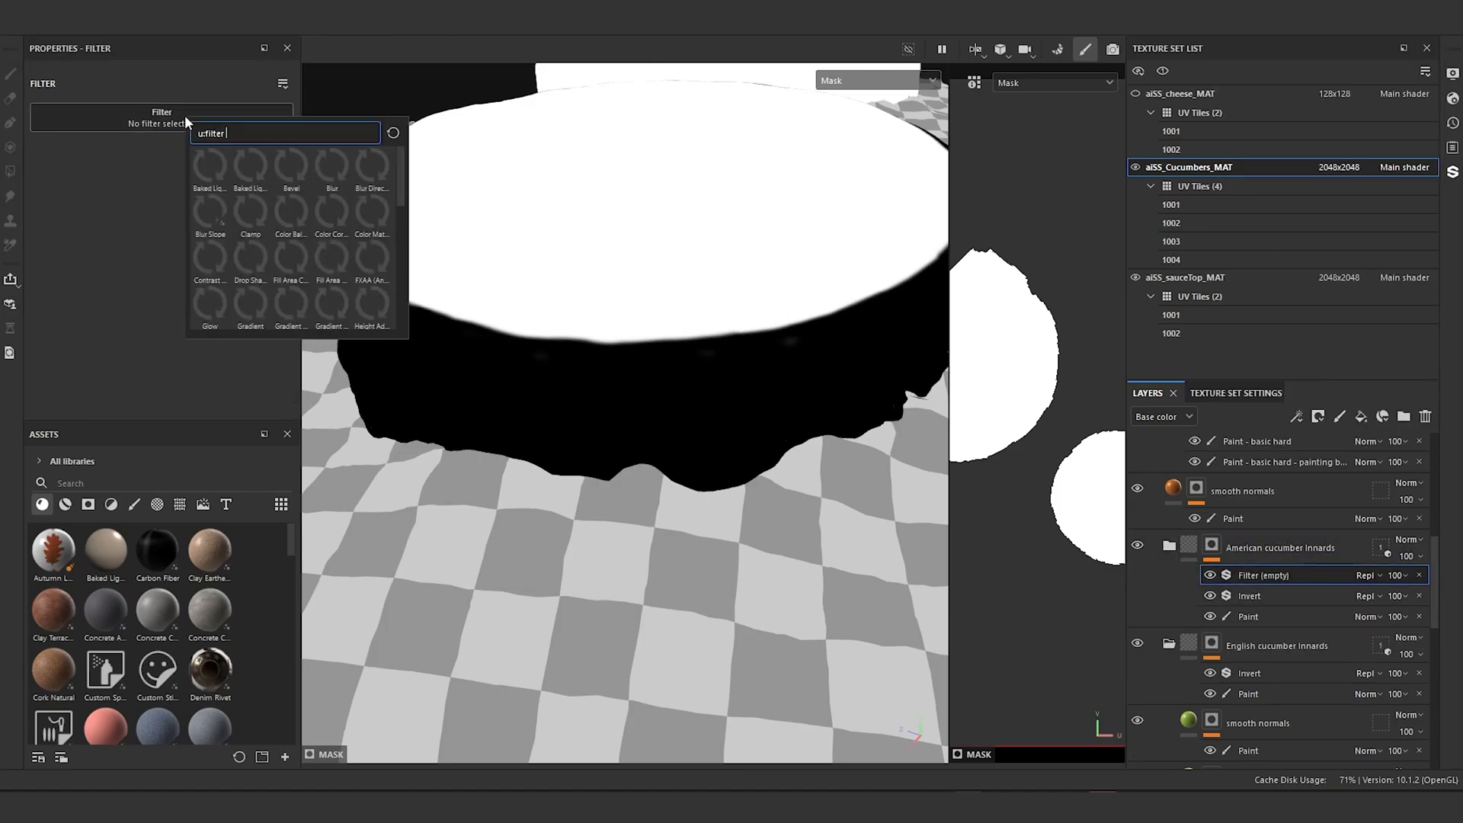
left_click(330, 169)
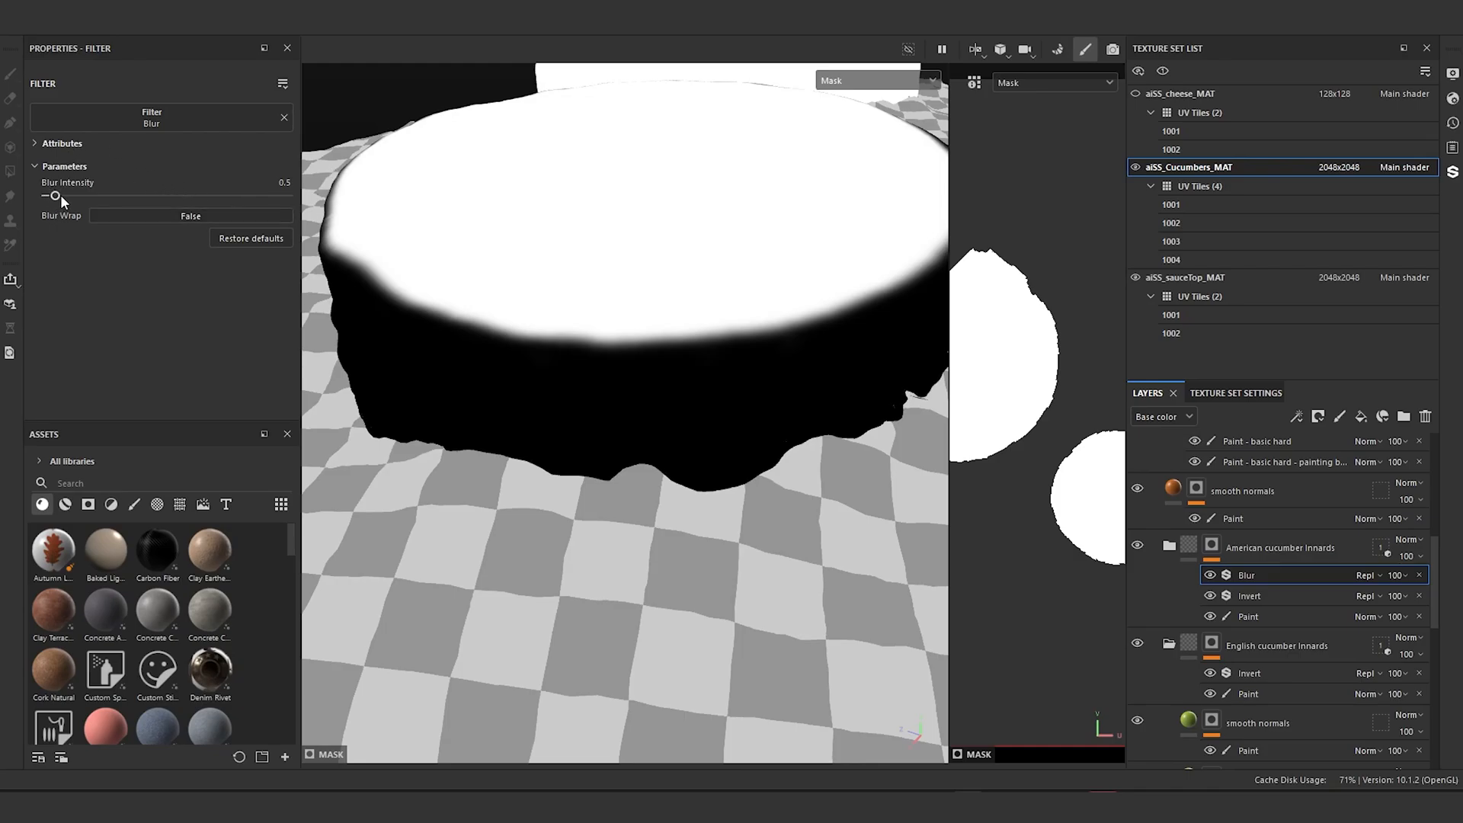
left_click_drag(56, 196, 73, 198)
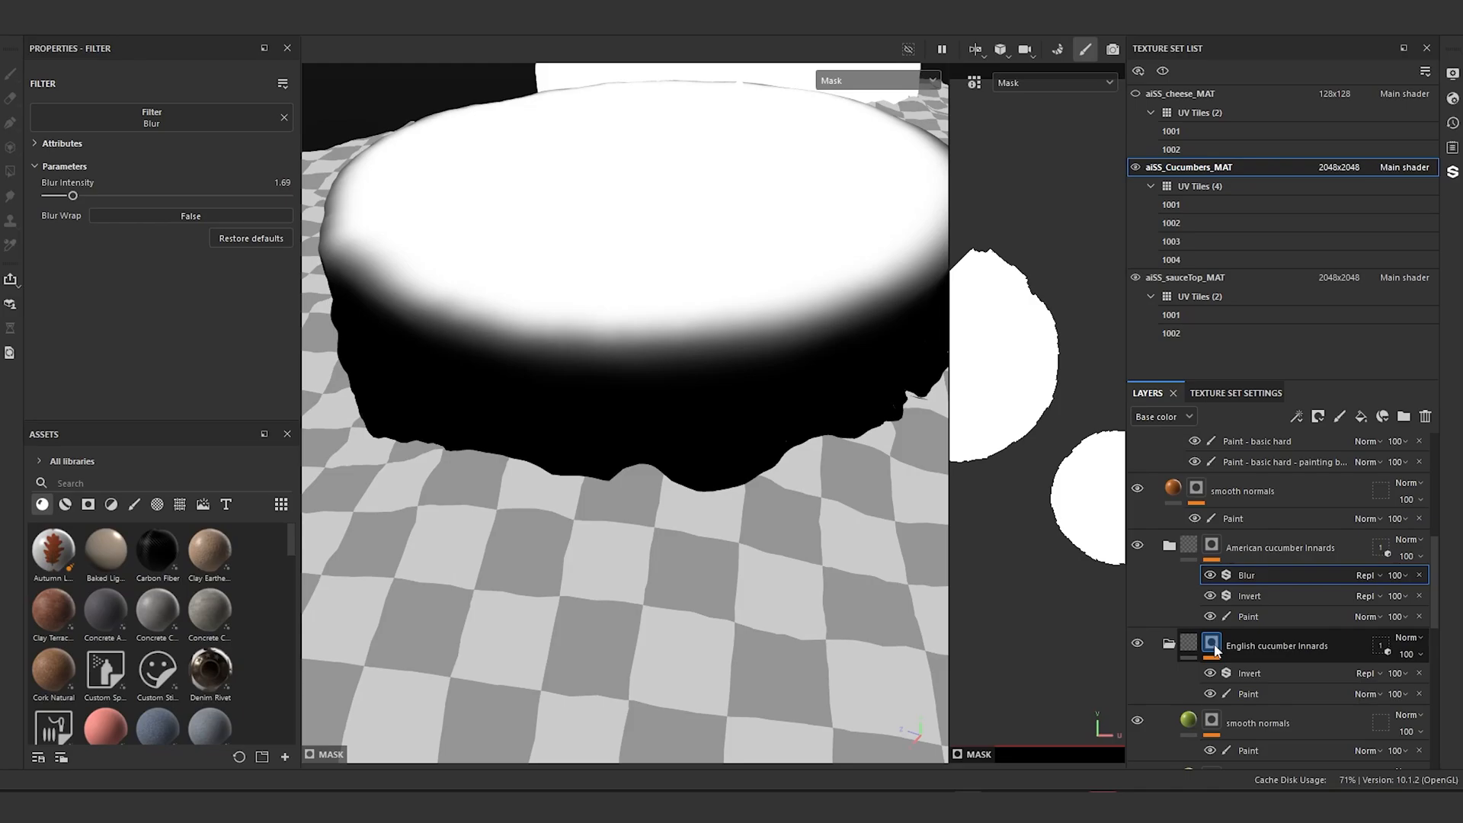
Step: Copy the Blur filter from the American cucumber innards mask and paste it onto the English cucumber innards mask
right_click(1242, 576)
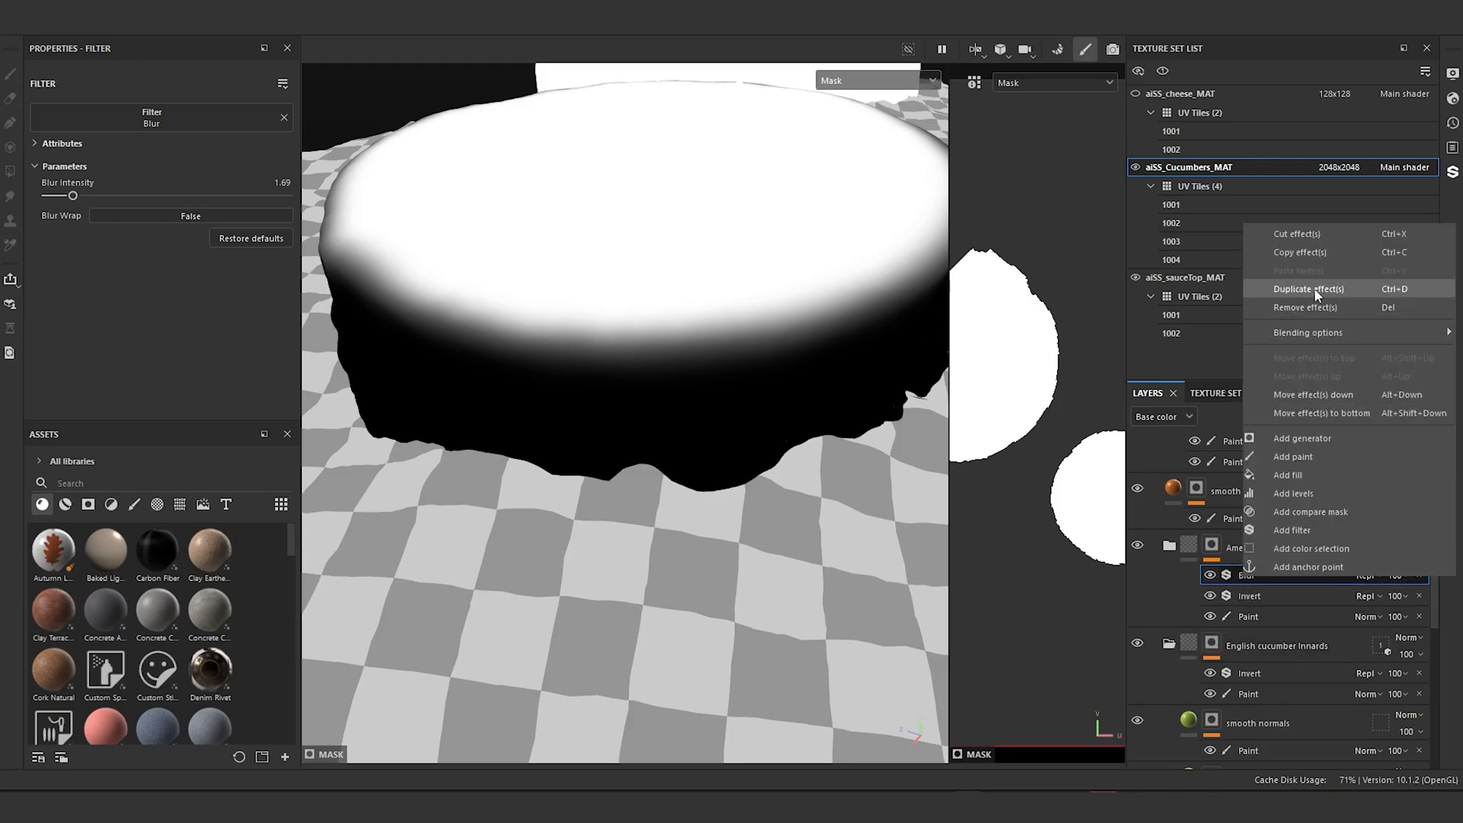
left_click(1310, 253)
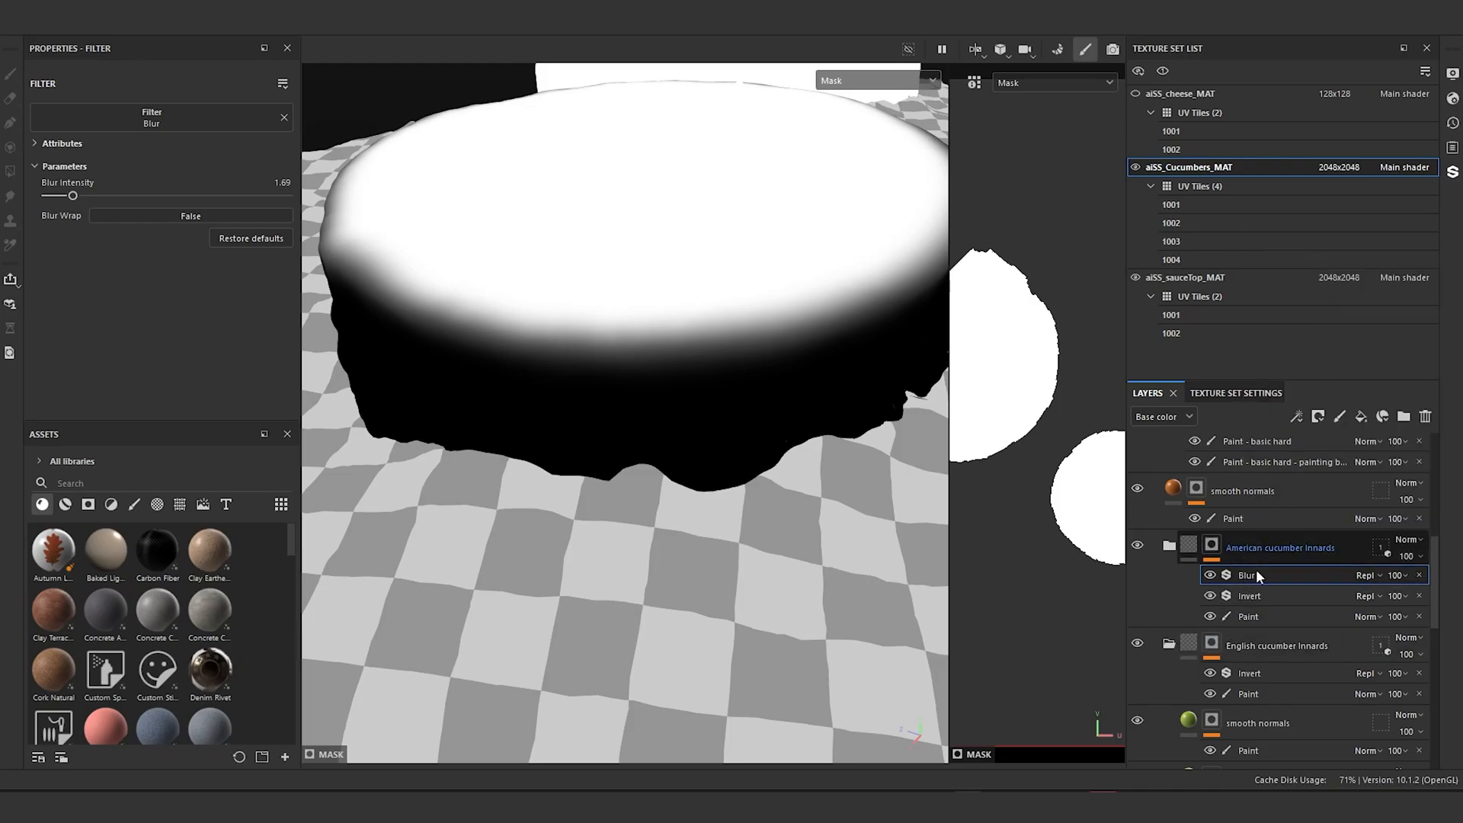
right_click(1215, 644)
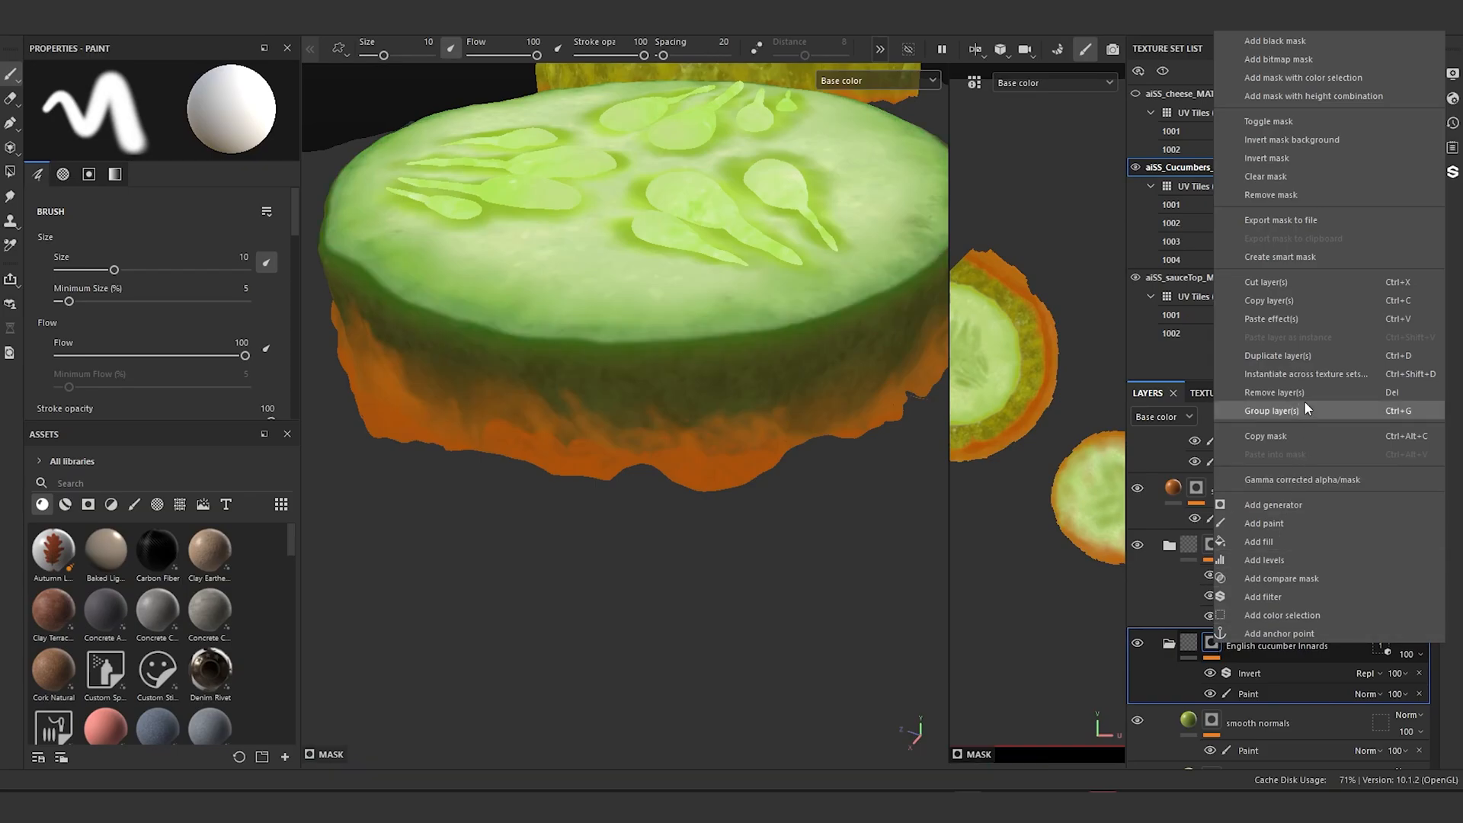
left_click(606, 323)
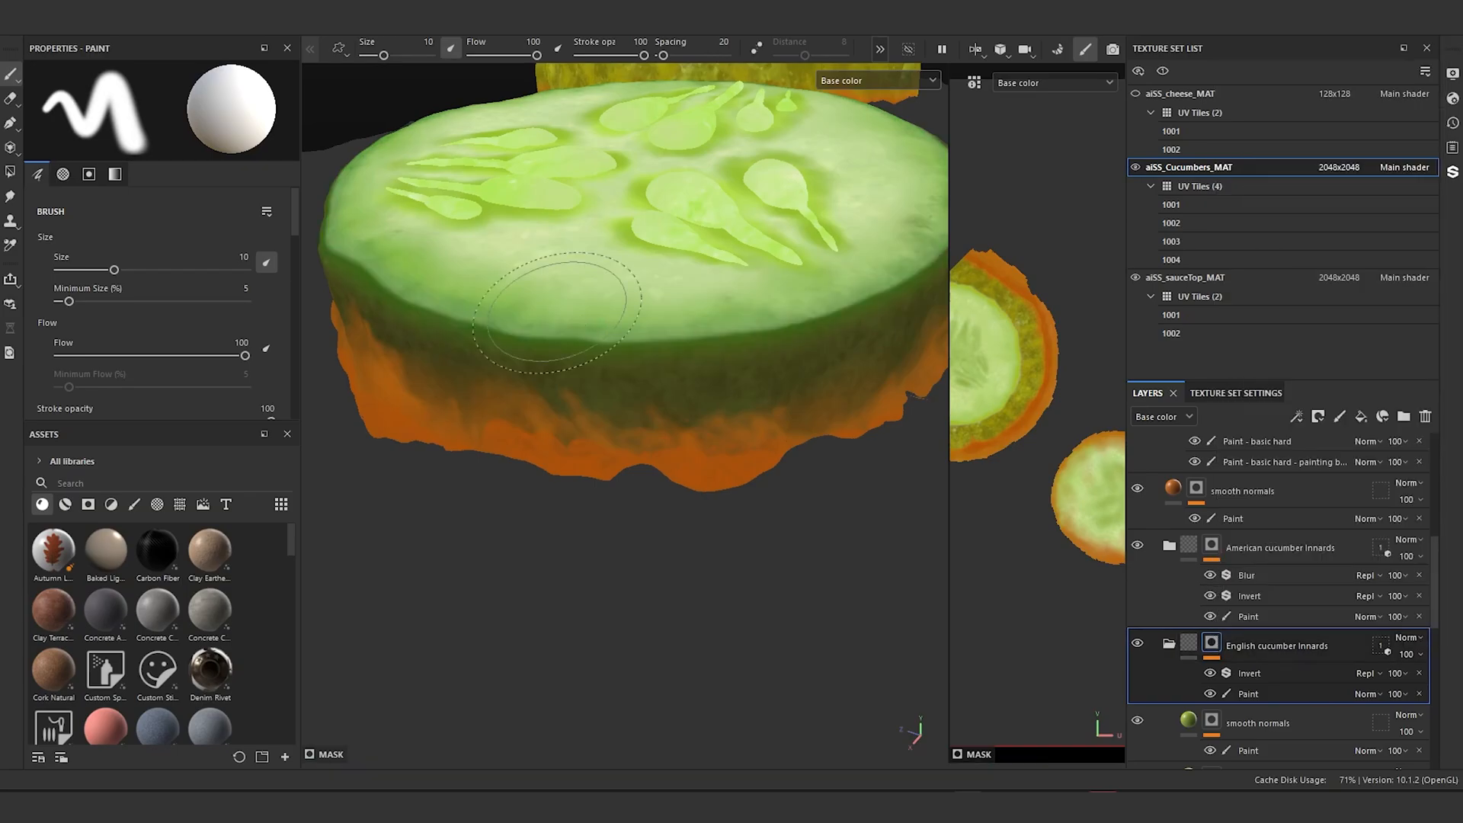
left_click_drag(609, 287, 679, 366, "alt")
scroll(679, 366, "down", 4)
middle_click_drag(604, 385, 803, 434, "alt")
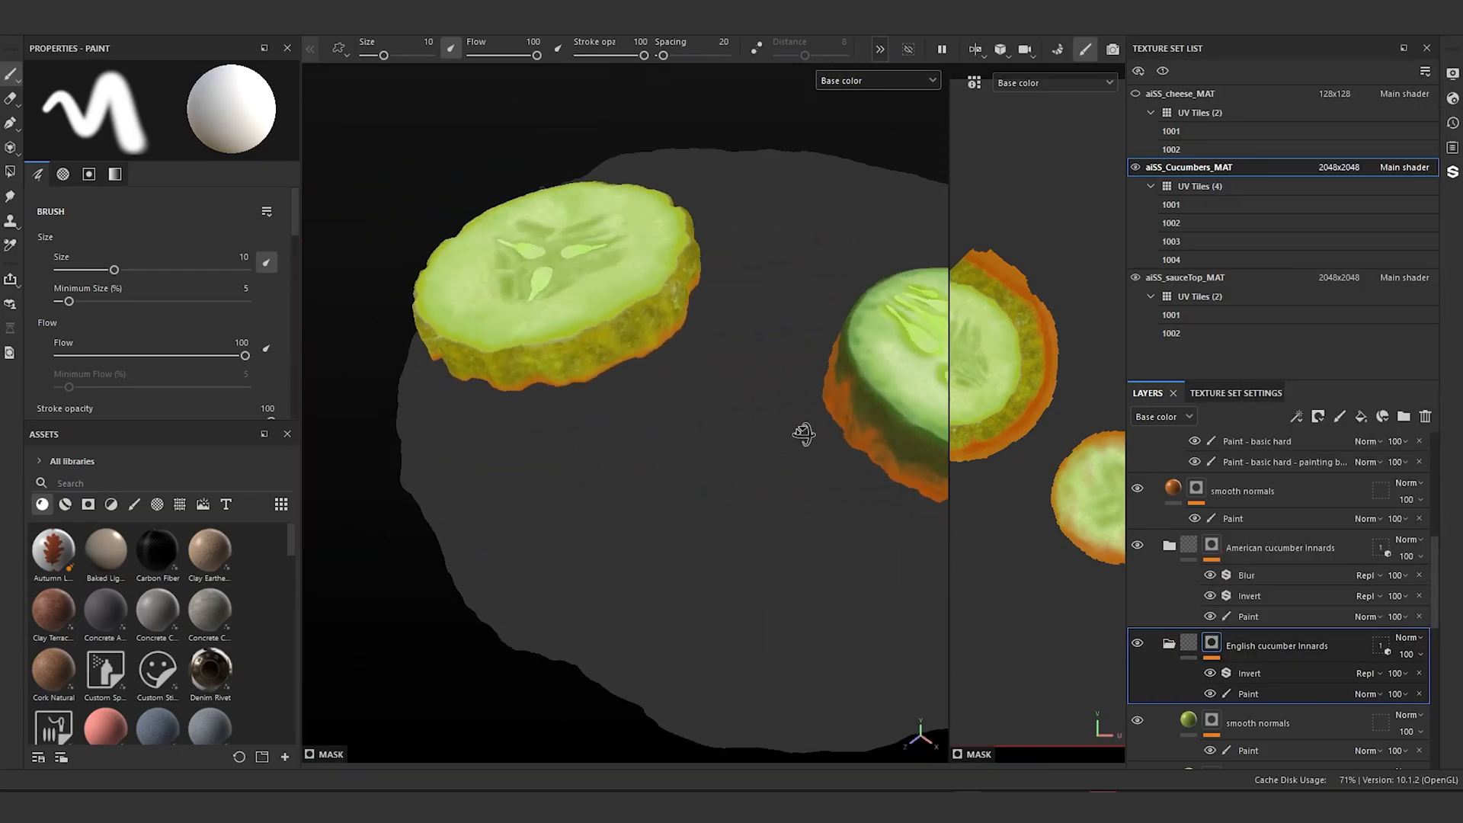
left_click_drag(803, 434, 892, 393, "alt")
middle_click_drag(892, 392, 1013, 320, "alt")
scroll(738, 483, "up", 3)
middle_click_drag(738, 483, 676, 415, "alt")
scroll(675, 415, "up", 3)
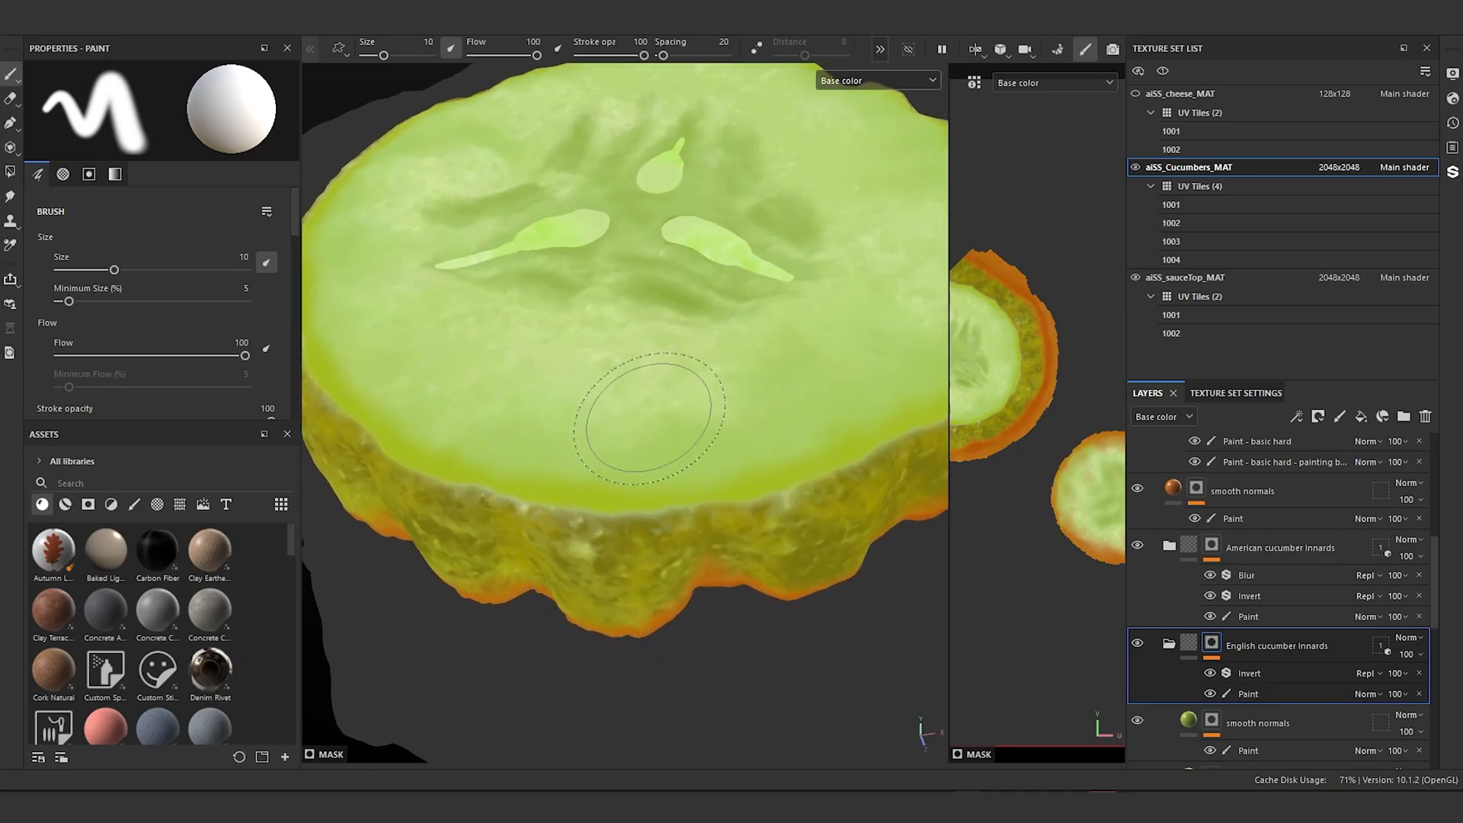
right_click(1214, 647)
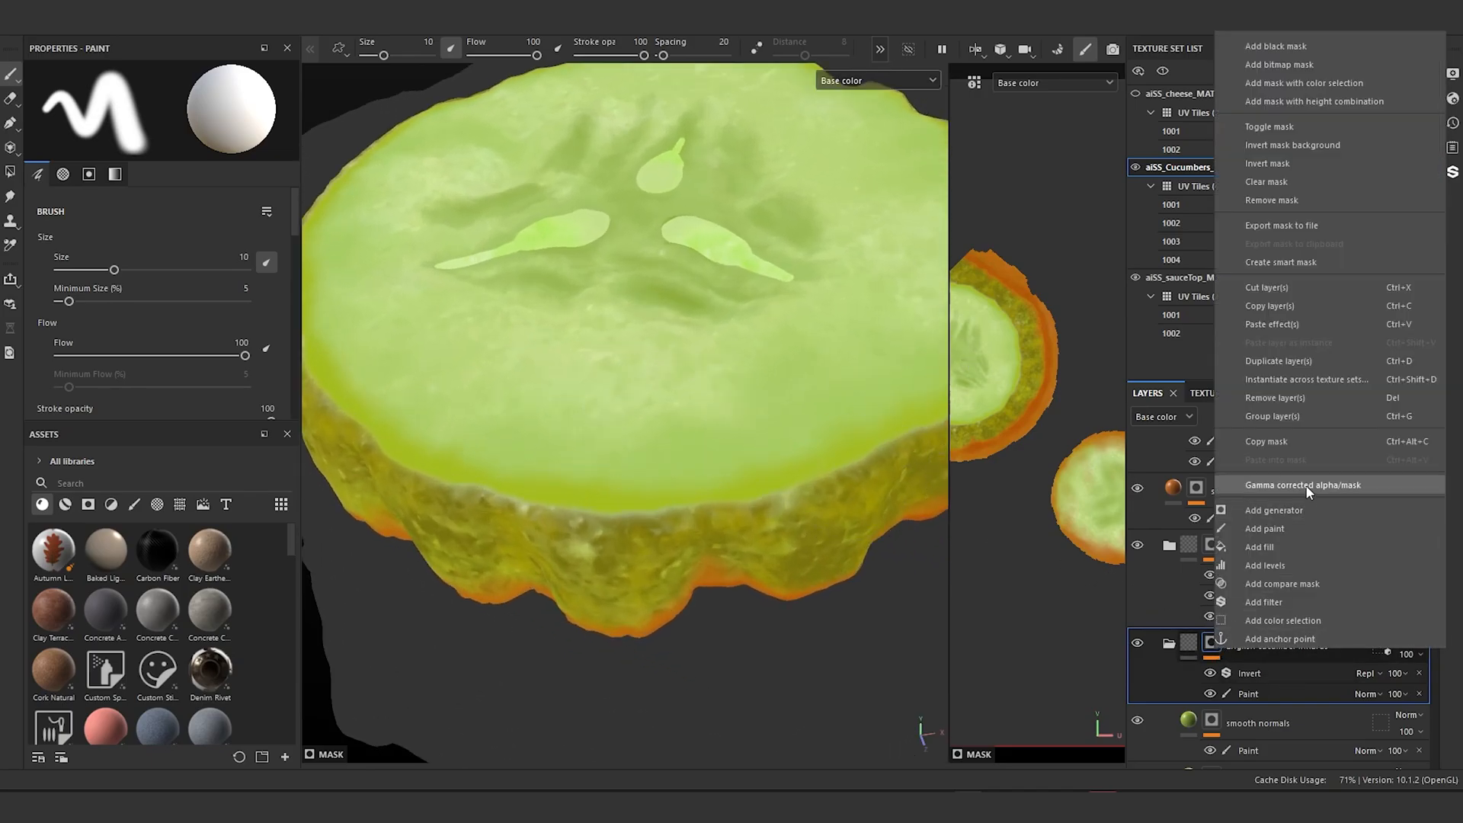
left_click(1293, 325)
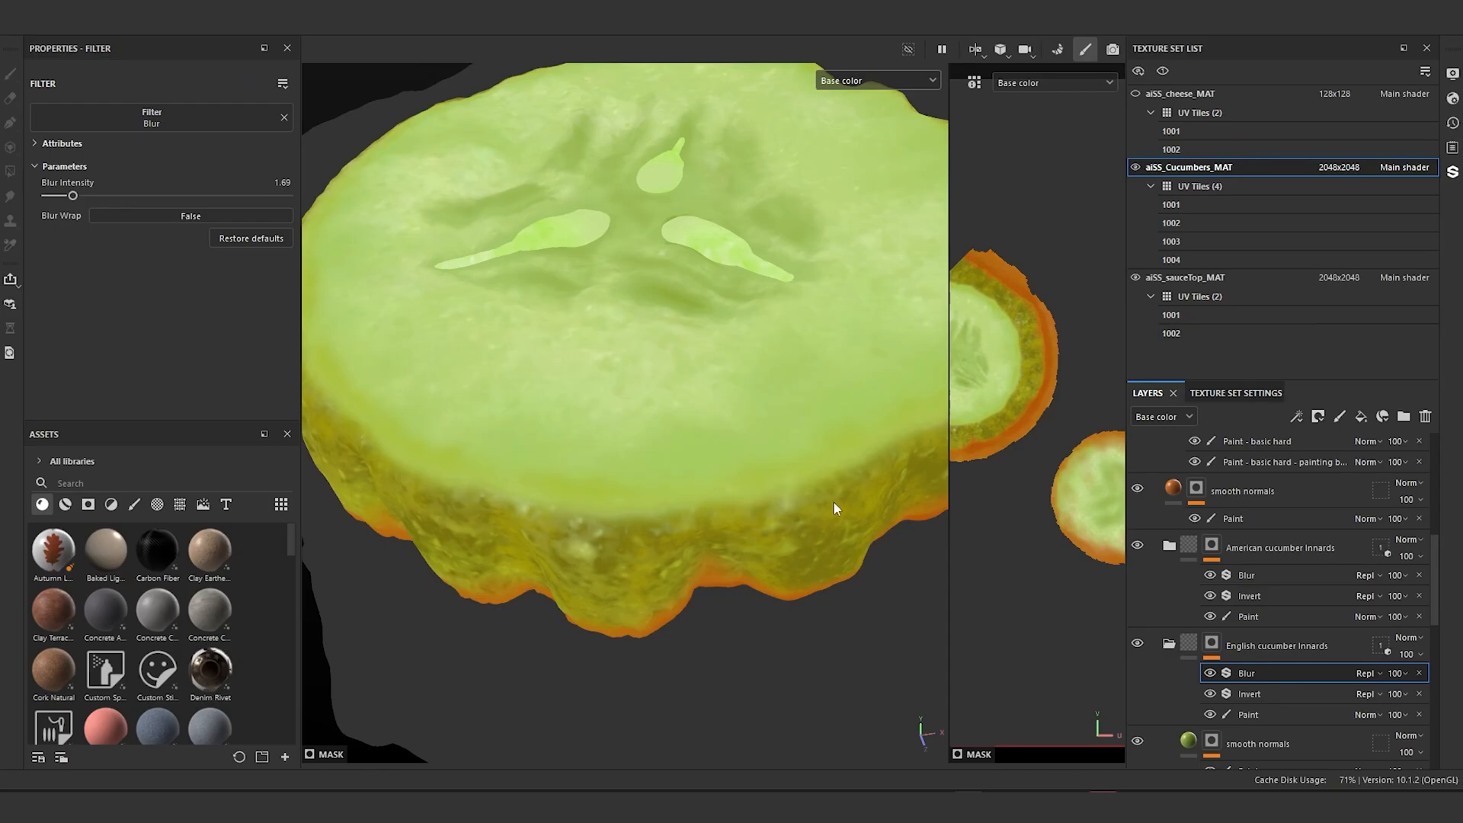
Step: Inspect the blurred flesh-to-rind edge, then select the dirt 2 layer's mask and examine it in the Mask channel view
scroll(541, 515, "down", 2)
left_click_drag(541, 515, 831, 475, "alt")
scroll(744, 456, "up", 3)
mouse_move(745, 457)
left_mouse_down("alt")
mouse_move(770, 475)
mouse_move(762, 445)
left_mouse_up("alt")
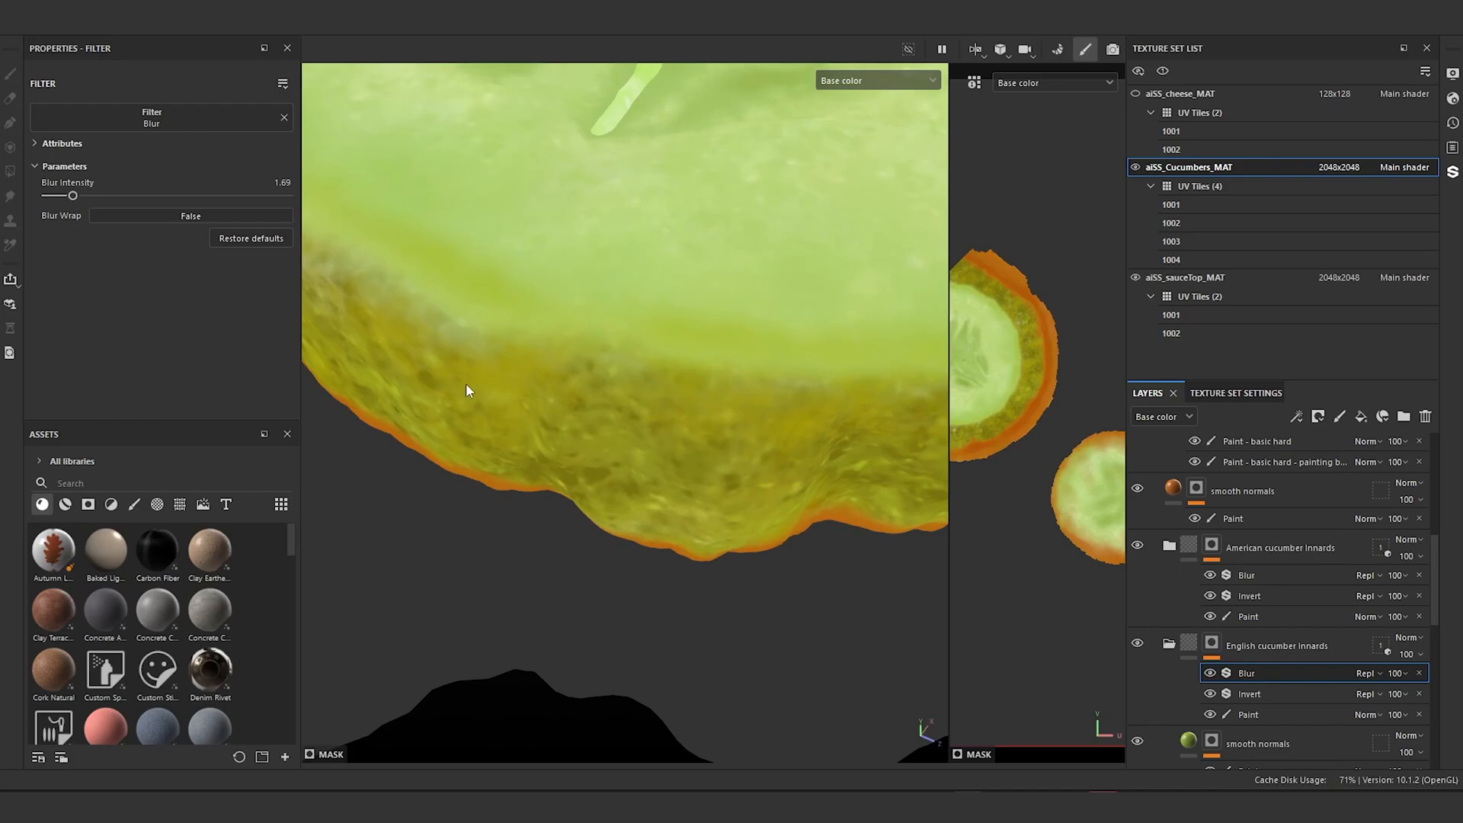
left_click(1212, 641)
scroll(1214, 638, "down", 3)
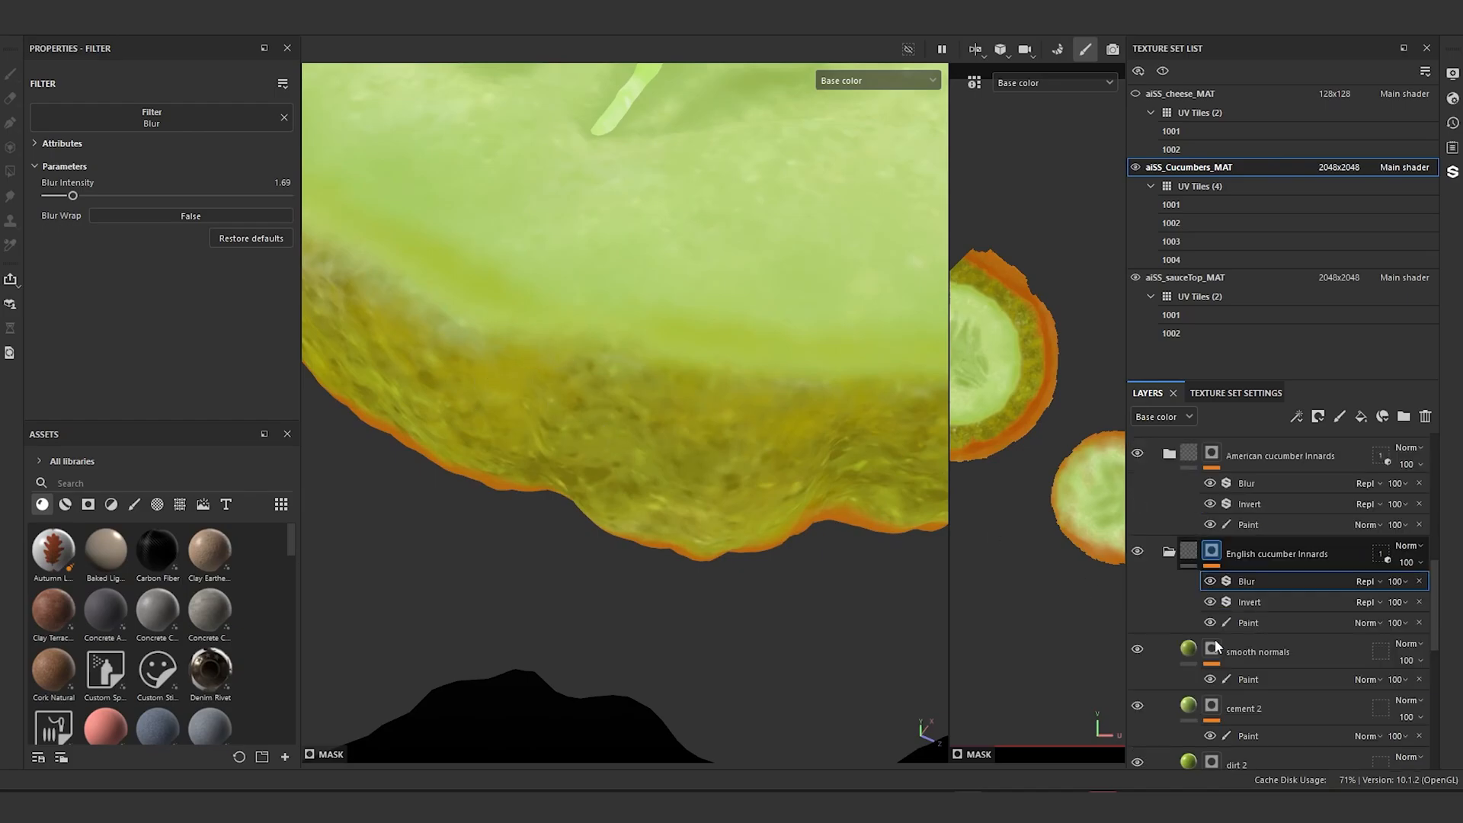
left_click(1210, 716)
left_click_drag(591, 303, 627, 356, "alt")
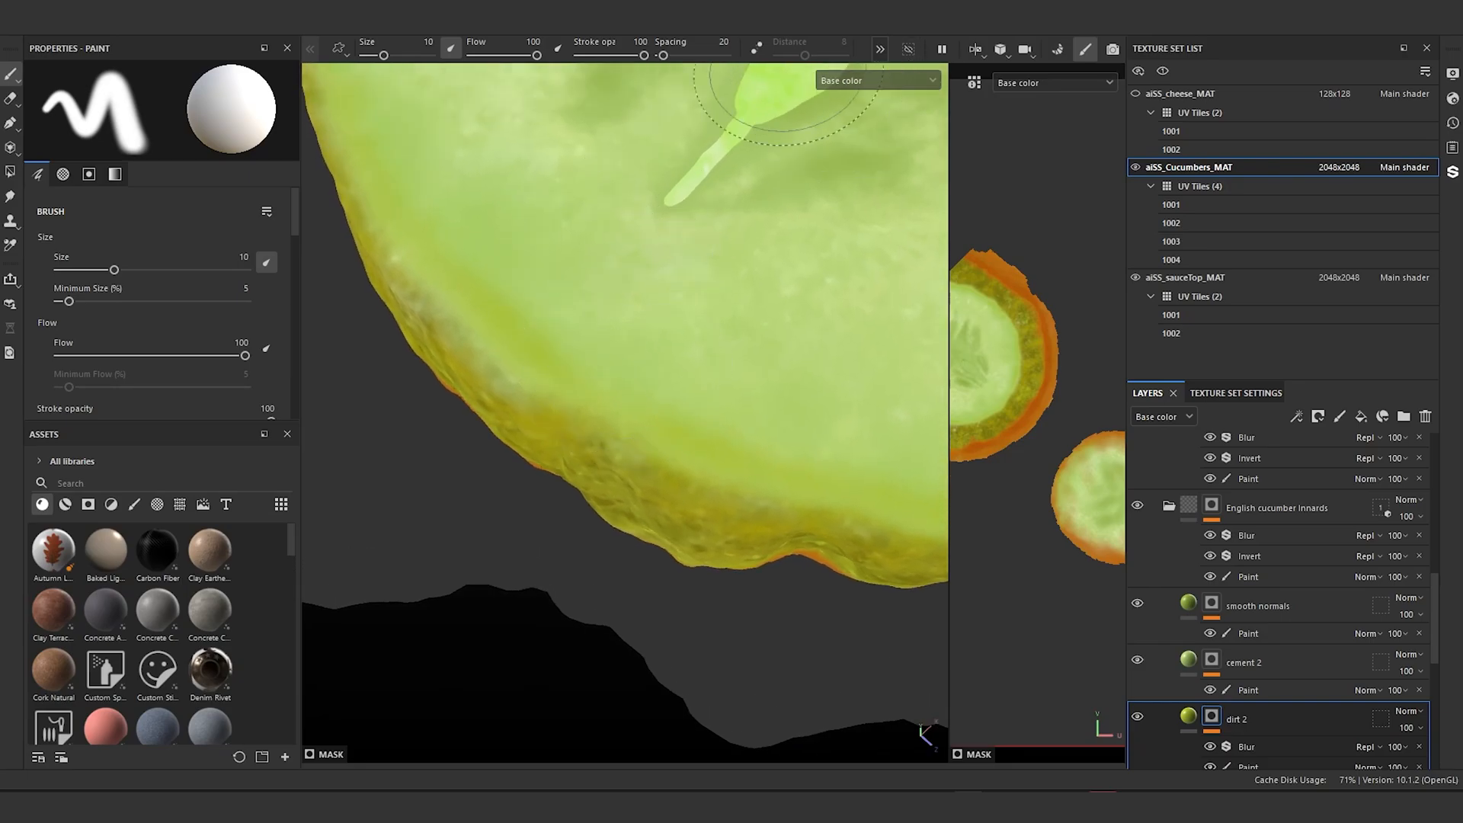
left_click(876, 81)
left_click(868, 239)
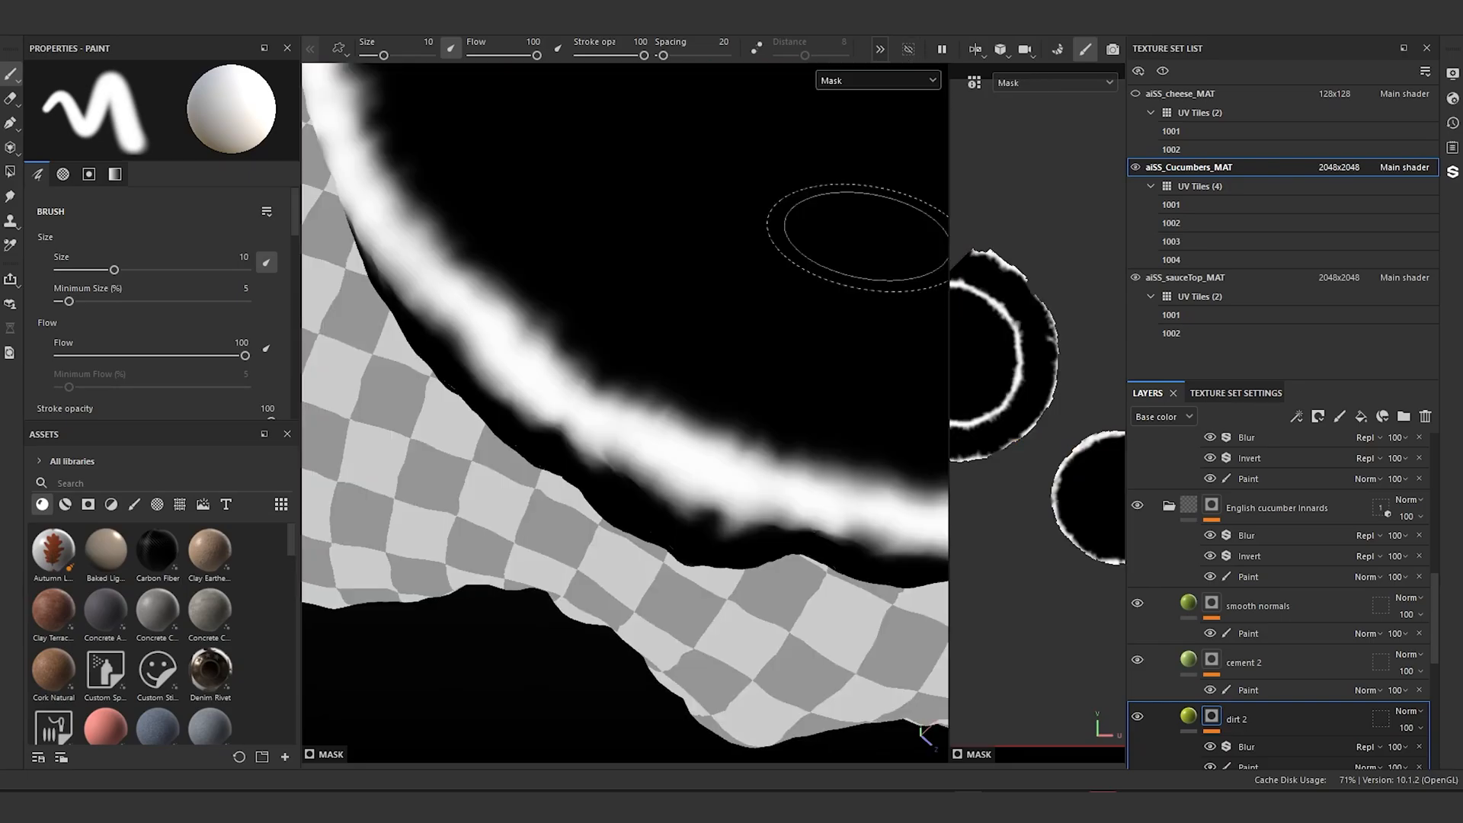
left_click_drag(846, 229, 496, 427, "alt")
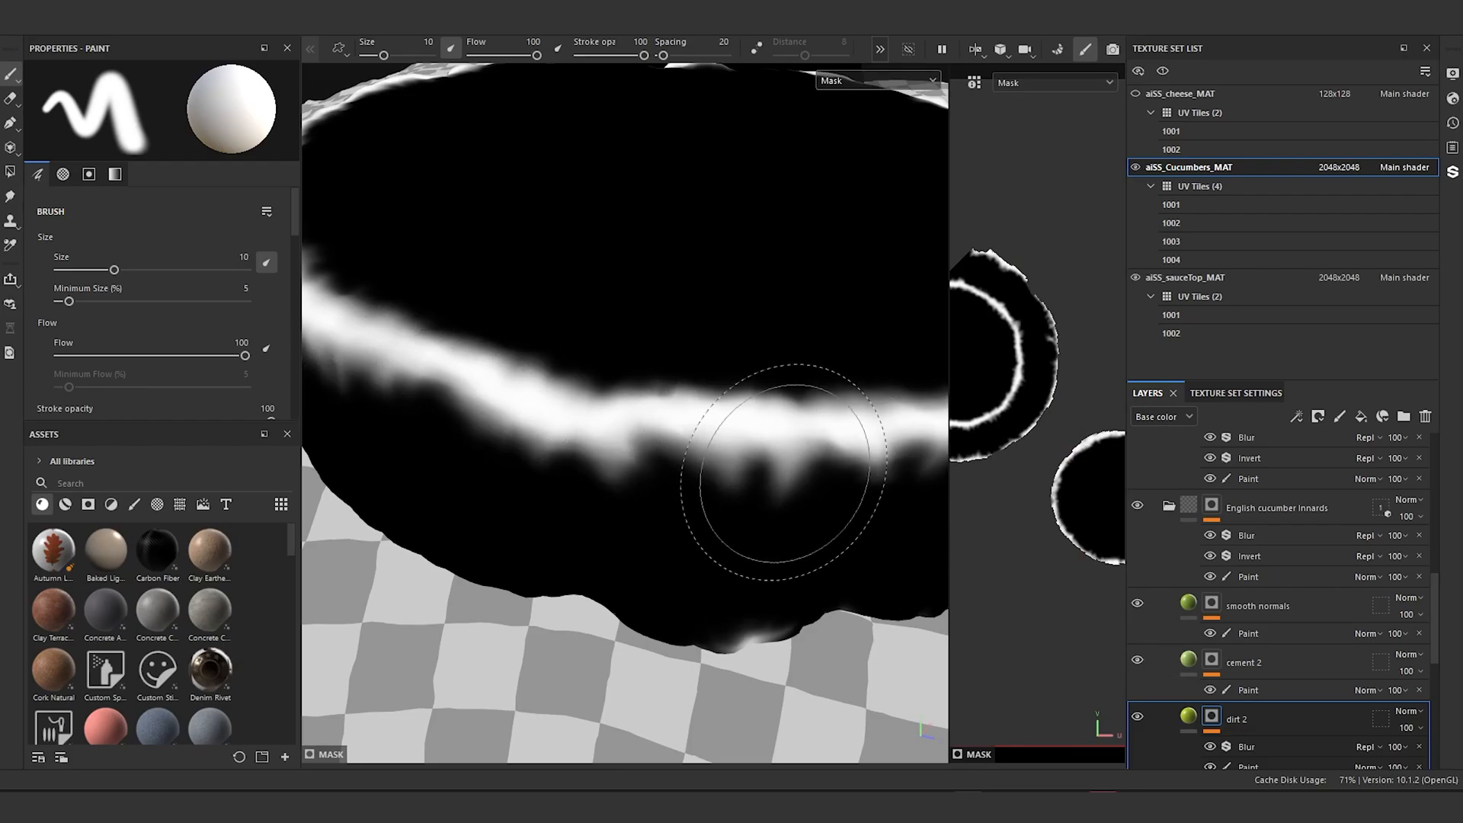
Step: Return the viewport to the Base color channel and check the softened rind edges on both cucumber slices
left_click(896, 80)
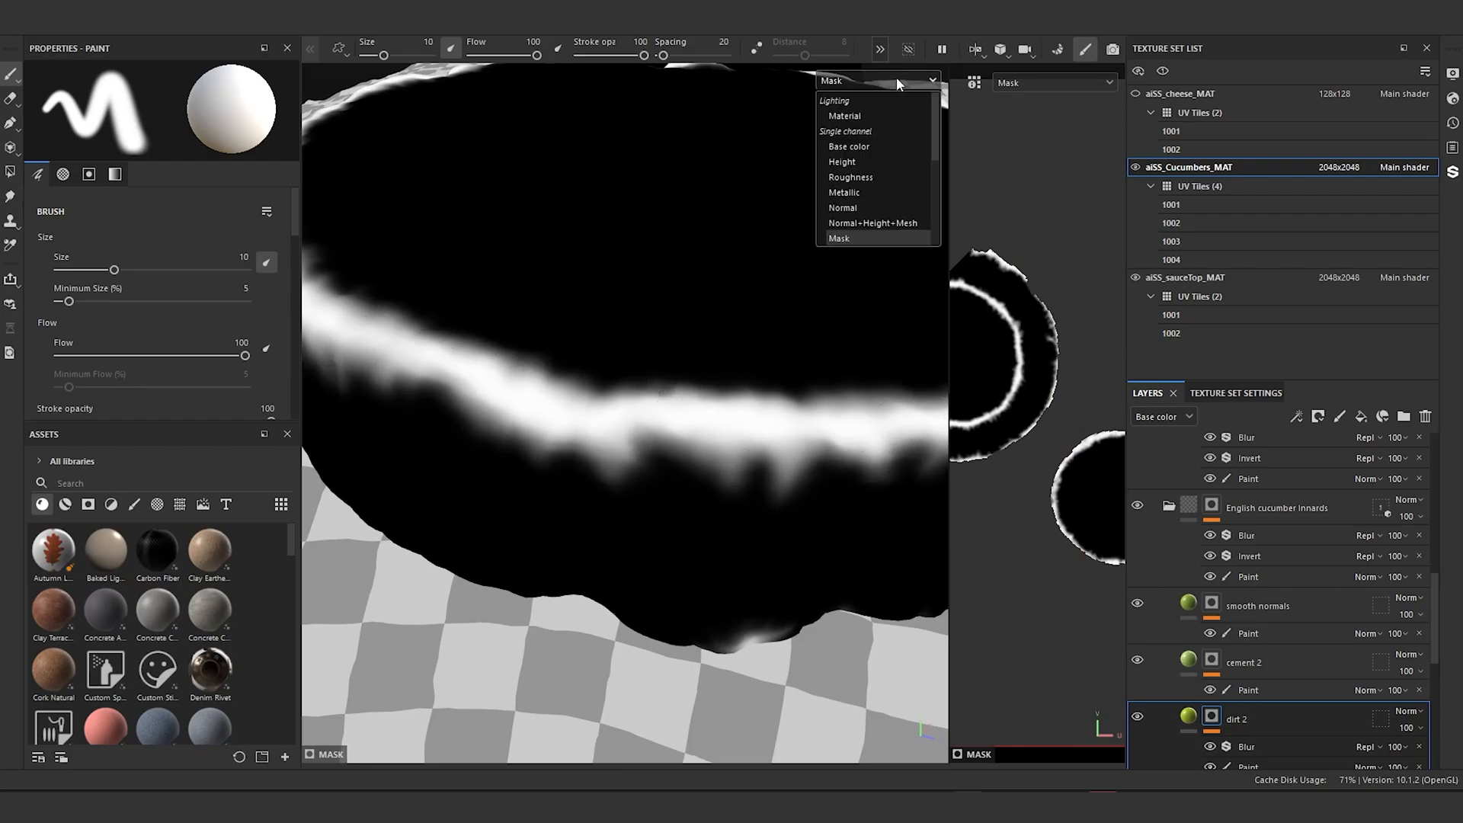
left_click(873, 143)
left_click_drag(531, 446, 565, 398, "alt")
scroll(669, 408, "up", 4)
scroll(572, 381, "down", 4)
middle_click_drag(585, 354, 529, 437, "alt")
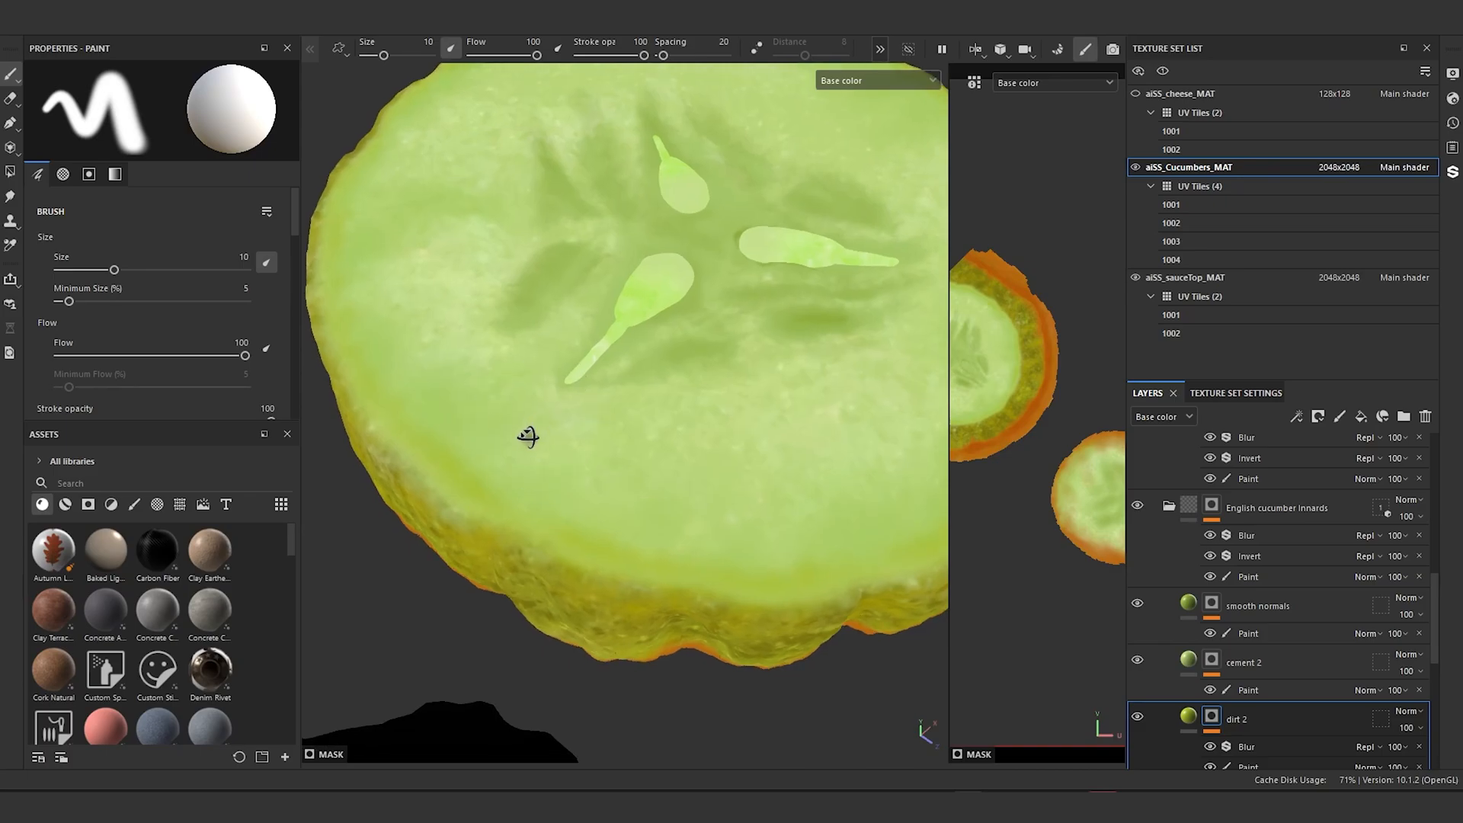
left_click_drag(528, 437, 571, 353, "alt")
scroll(573, 343, "down", 4)
middle_click_drag(733, 317, 617, 428, "alt")
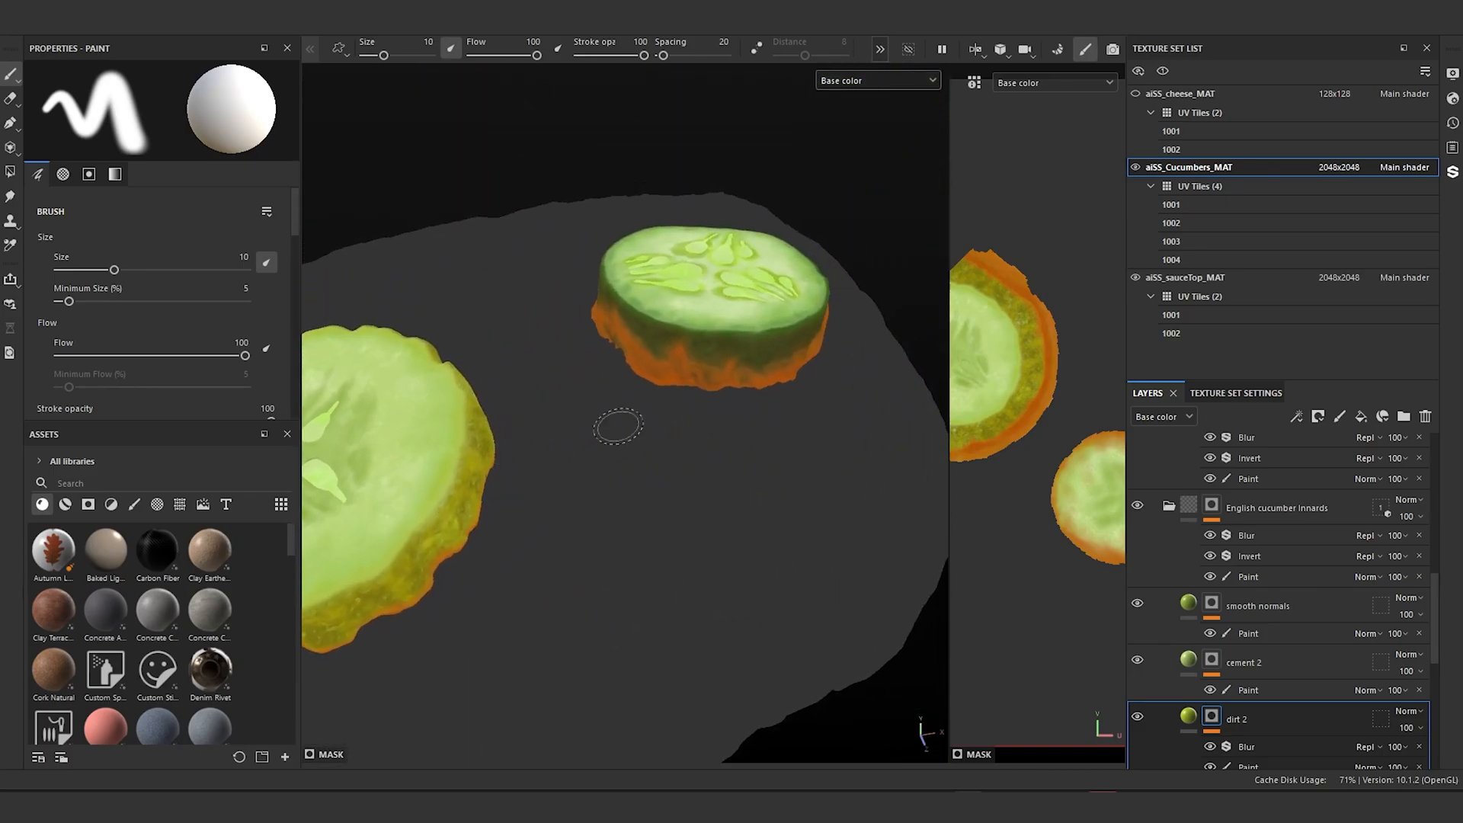
Step: Examine the rind edge and side of the smaller cucumber slice up close from several angles in the Base color view
scroll(640, 373, "up", 6)
middle_click_drag(686, 310, 635, 455, "alt")
scroll(636, 455, "up", 3)
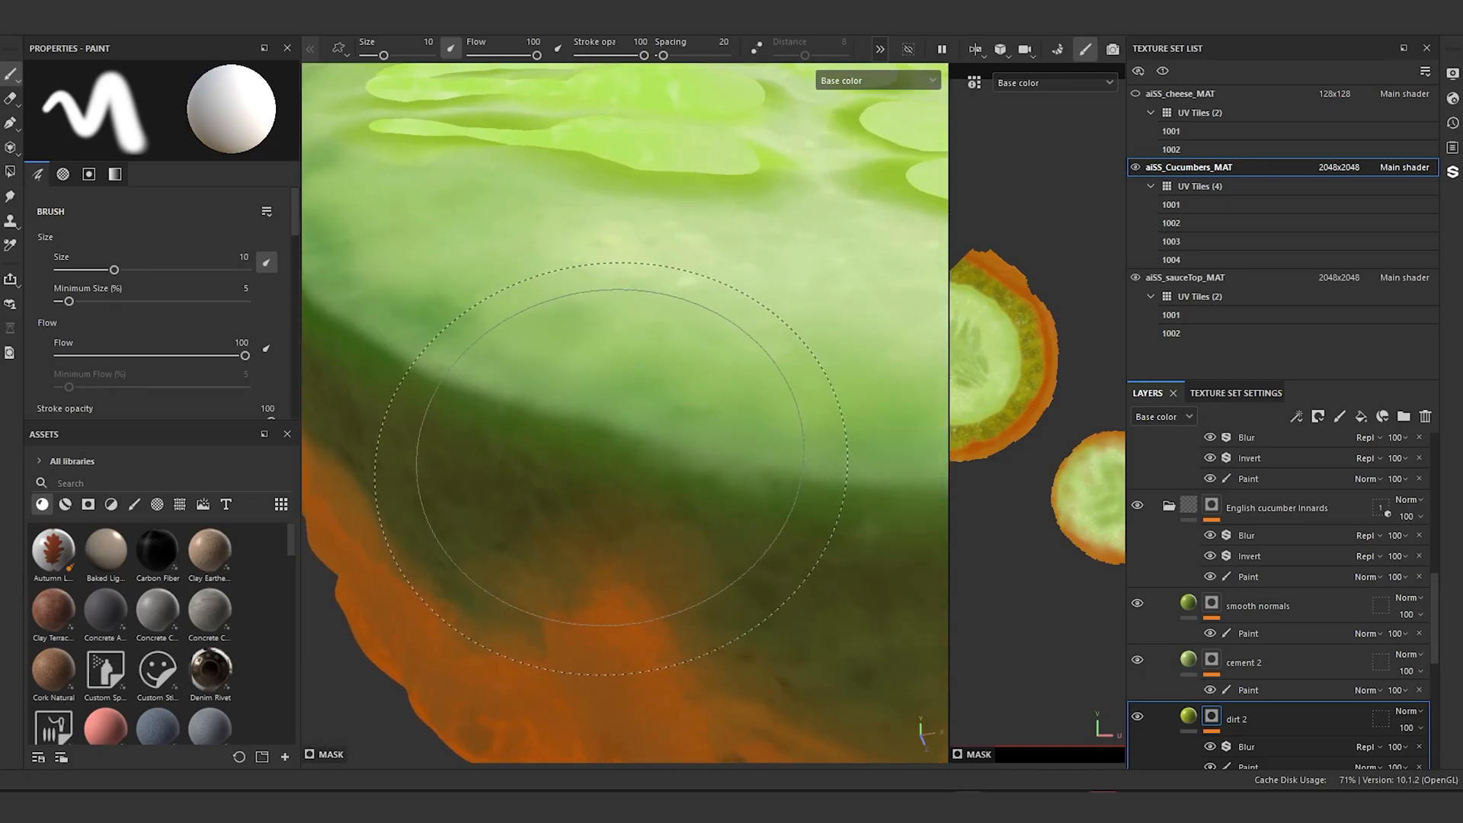
left_click_drag(574, 444, 519, 427, "alt")
middle_click_drag(519, 427, 773, 438, "alt")
scroll(773, 432, "up", 3)
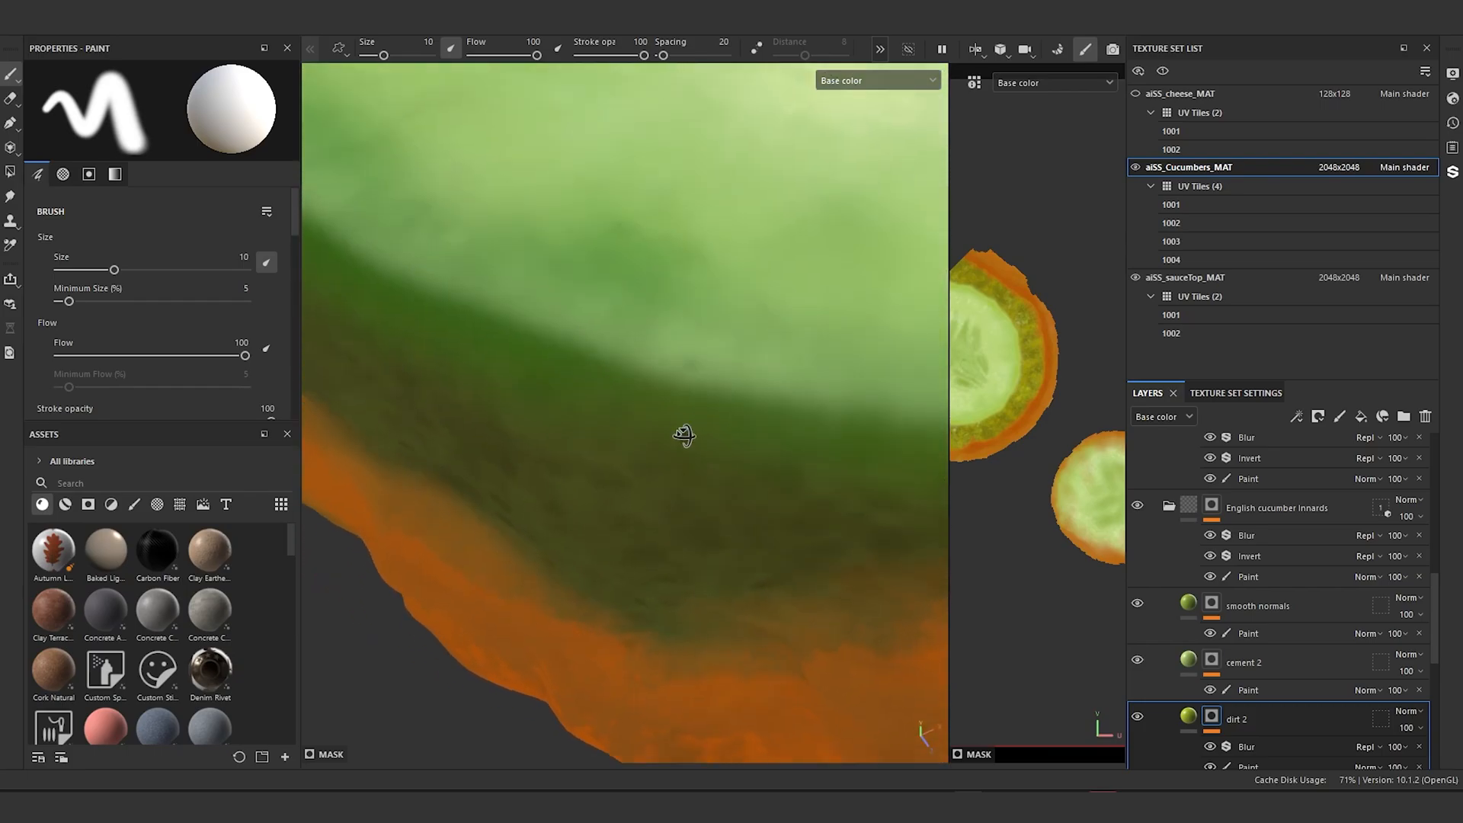
left_click_drag(683, 434, 772, 424, "alt")
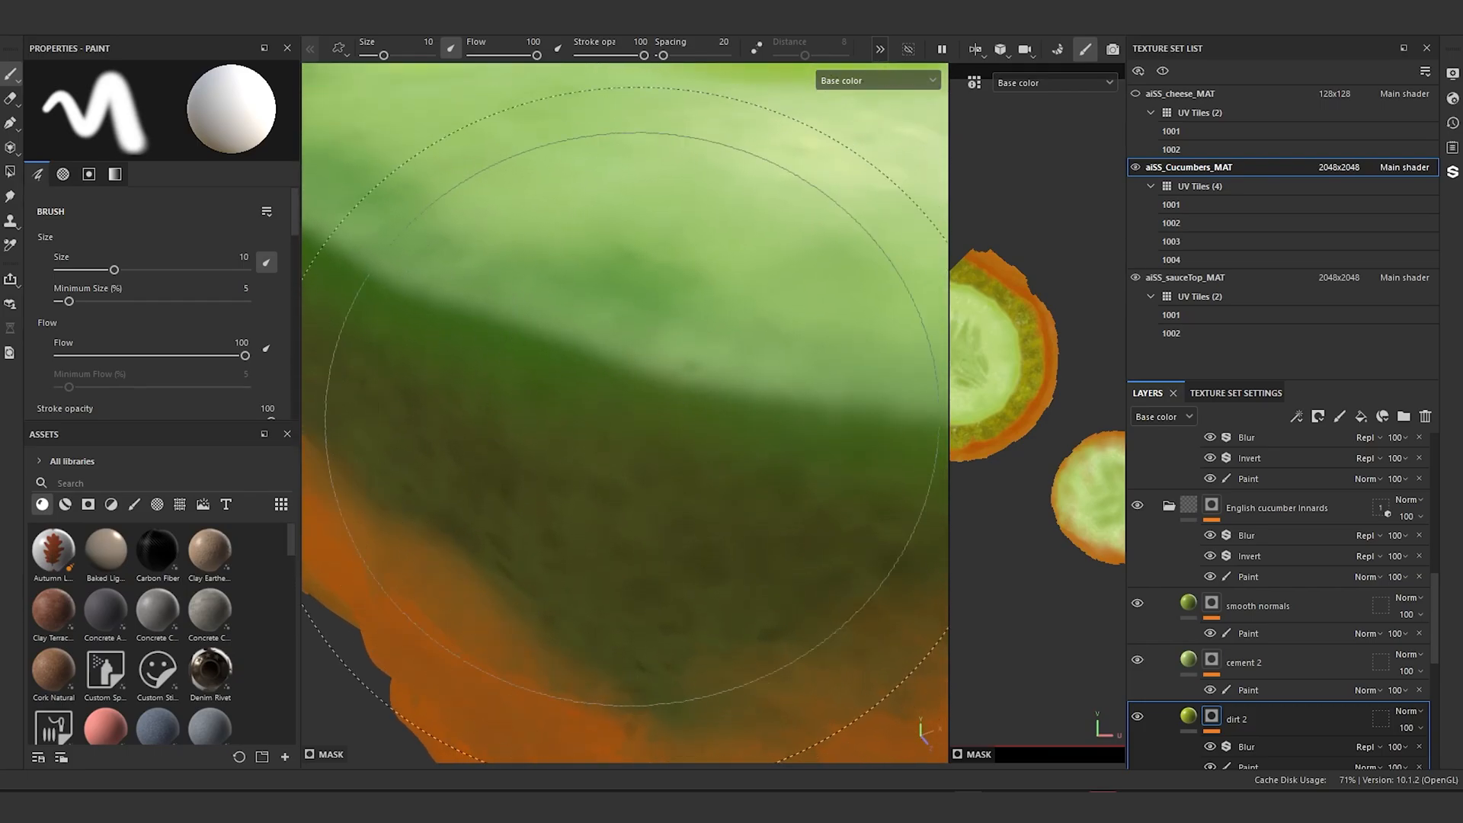
scroll(629, 391, "down", 3)
mouse_move(609, 383)
left_mouse_down("alt")
mouse_move(585, 416)
mouse_move(496, 366)
mouse_move(581, 376)
left_mouse_up("alt")
scroll(1257, 627, "down", 3)
scroll(1255, 625, "down", 2)
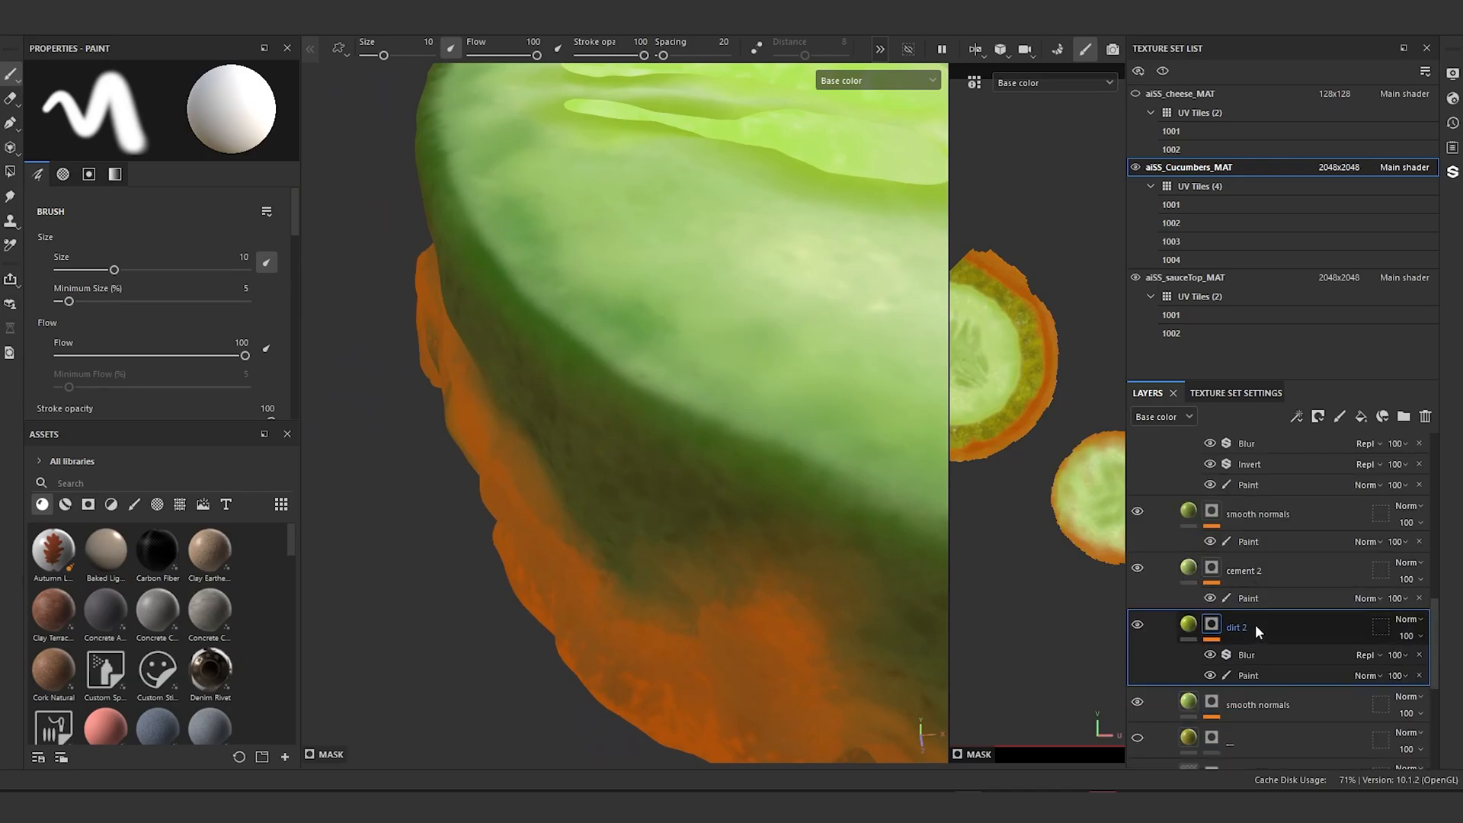
Step: Show the American cucumber Skin mask in the Mask channel and set its Blur filter's intensity to 0.82
scroll(1255, 623, "down", 2)
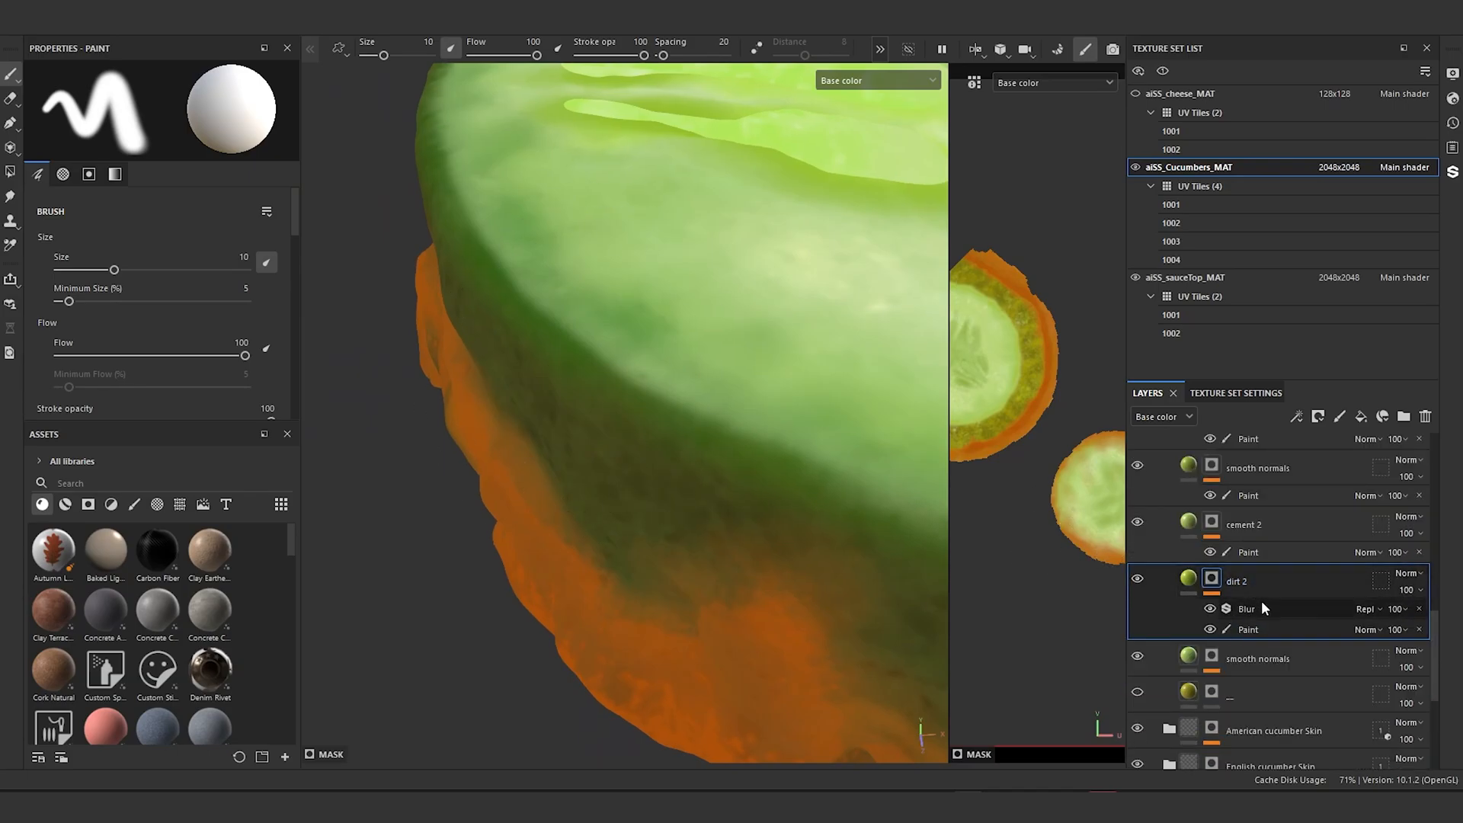
scroll(1260, 602, "down", 2)
scroll(1261, 608, "down", 4)
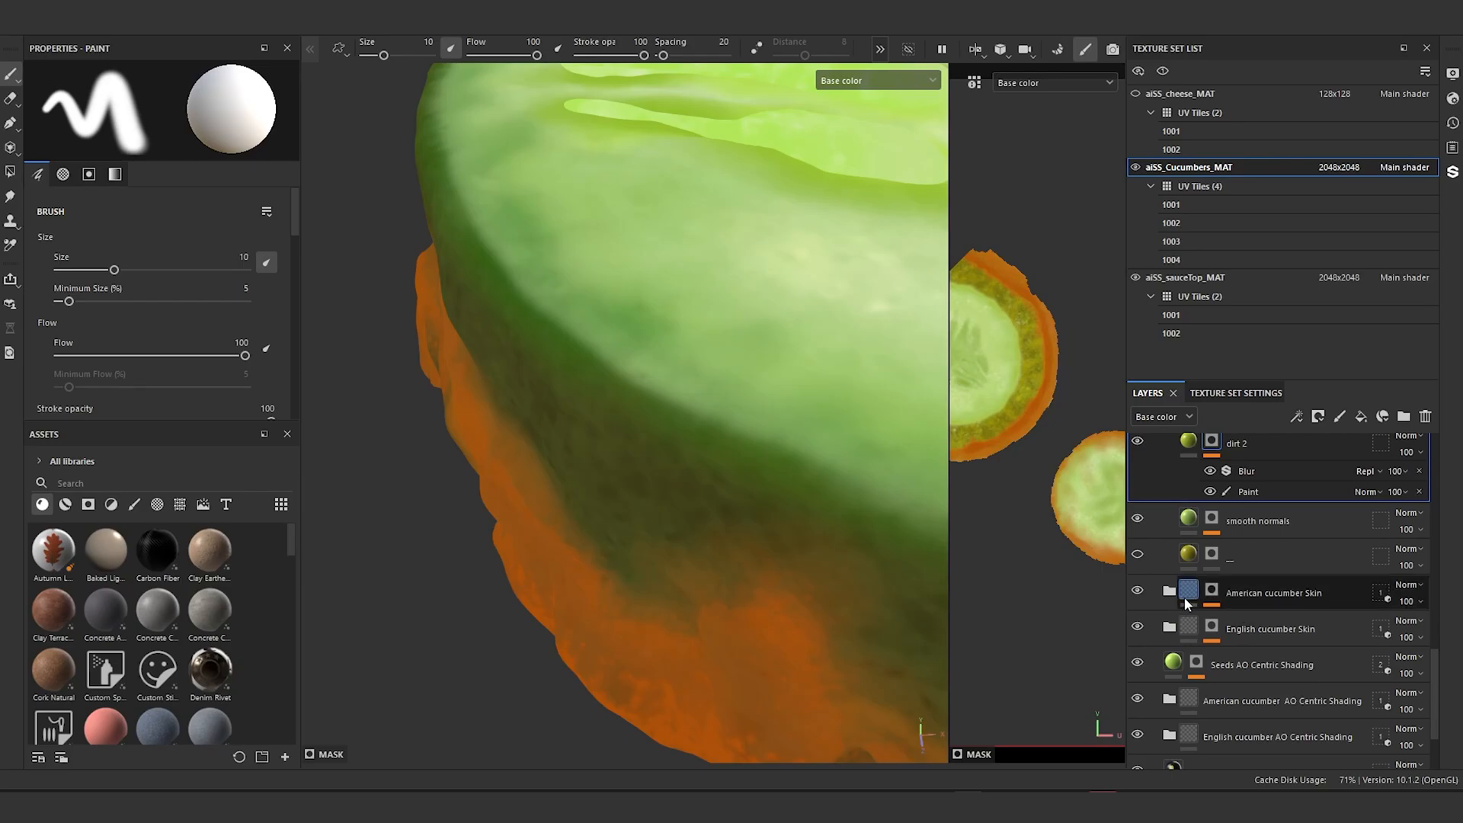
left_click(1212, 593)
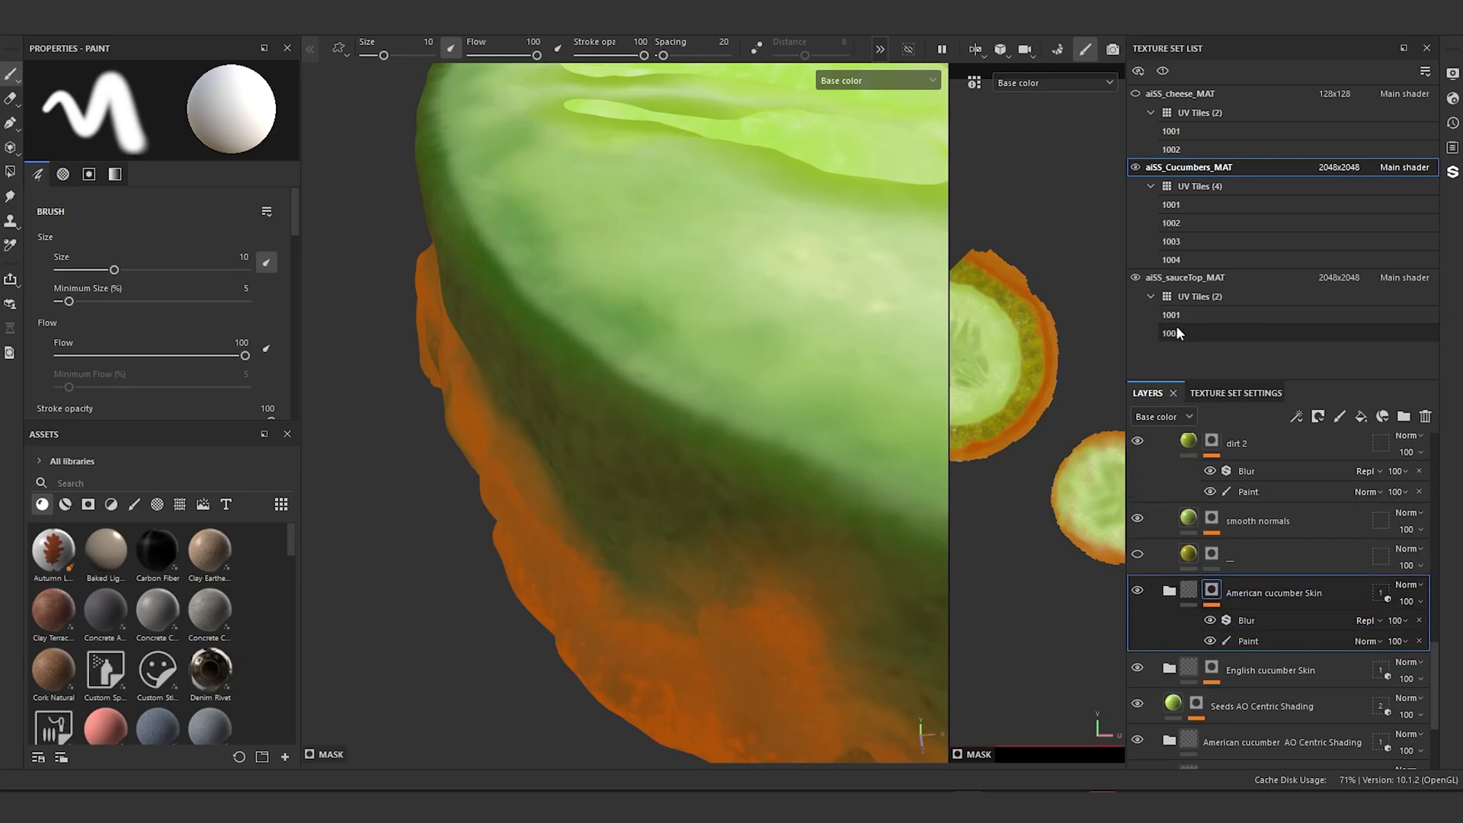
left_click(914, 80)
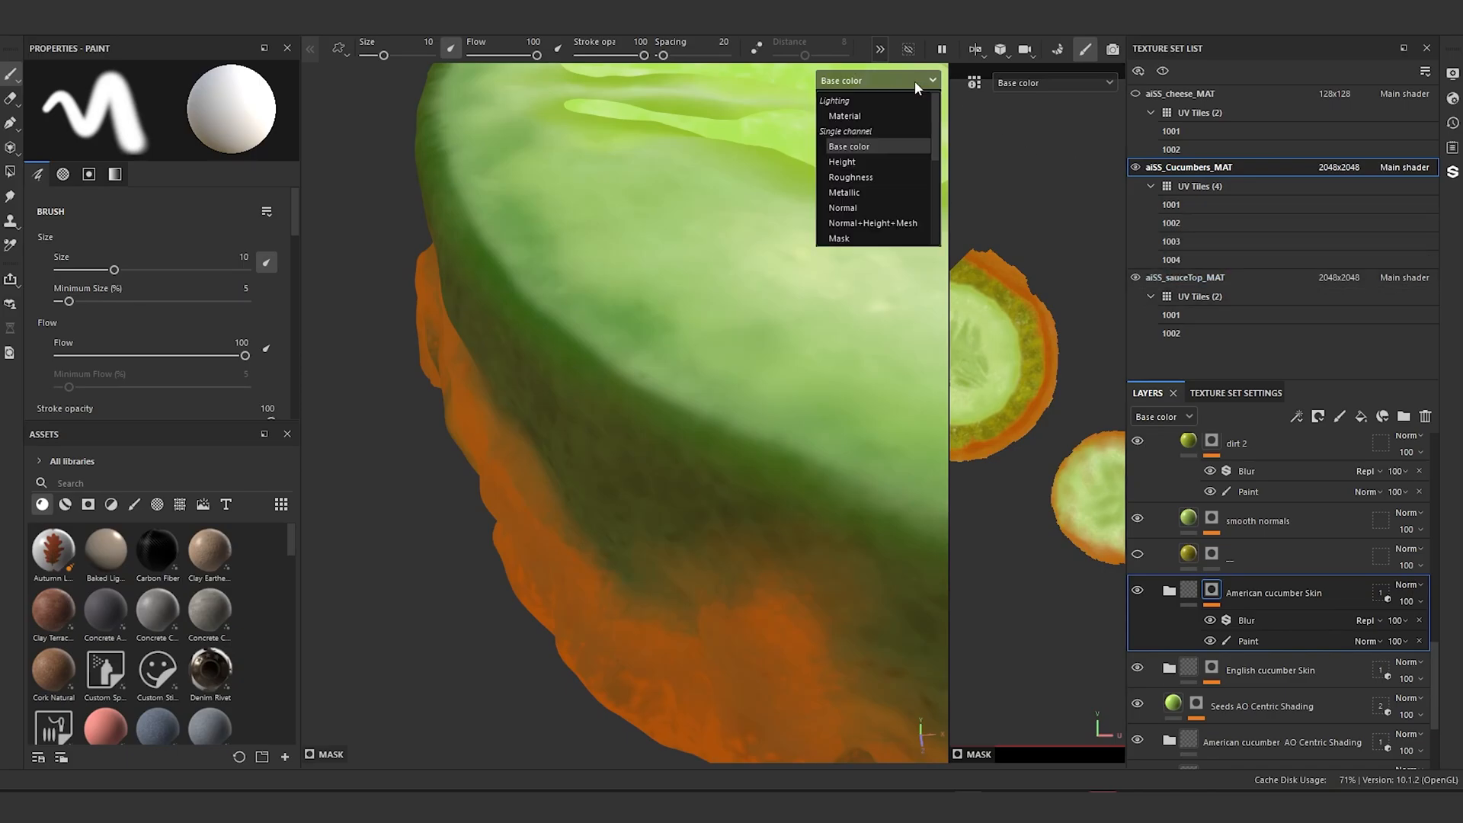
left_click(843, 238)
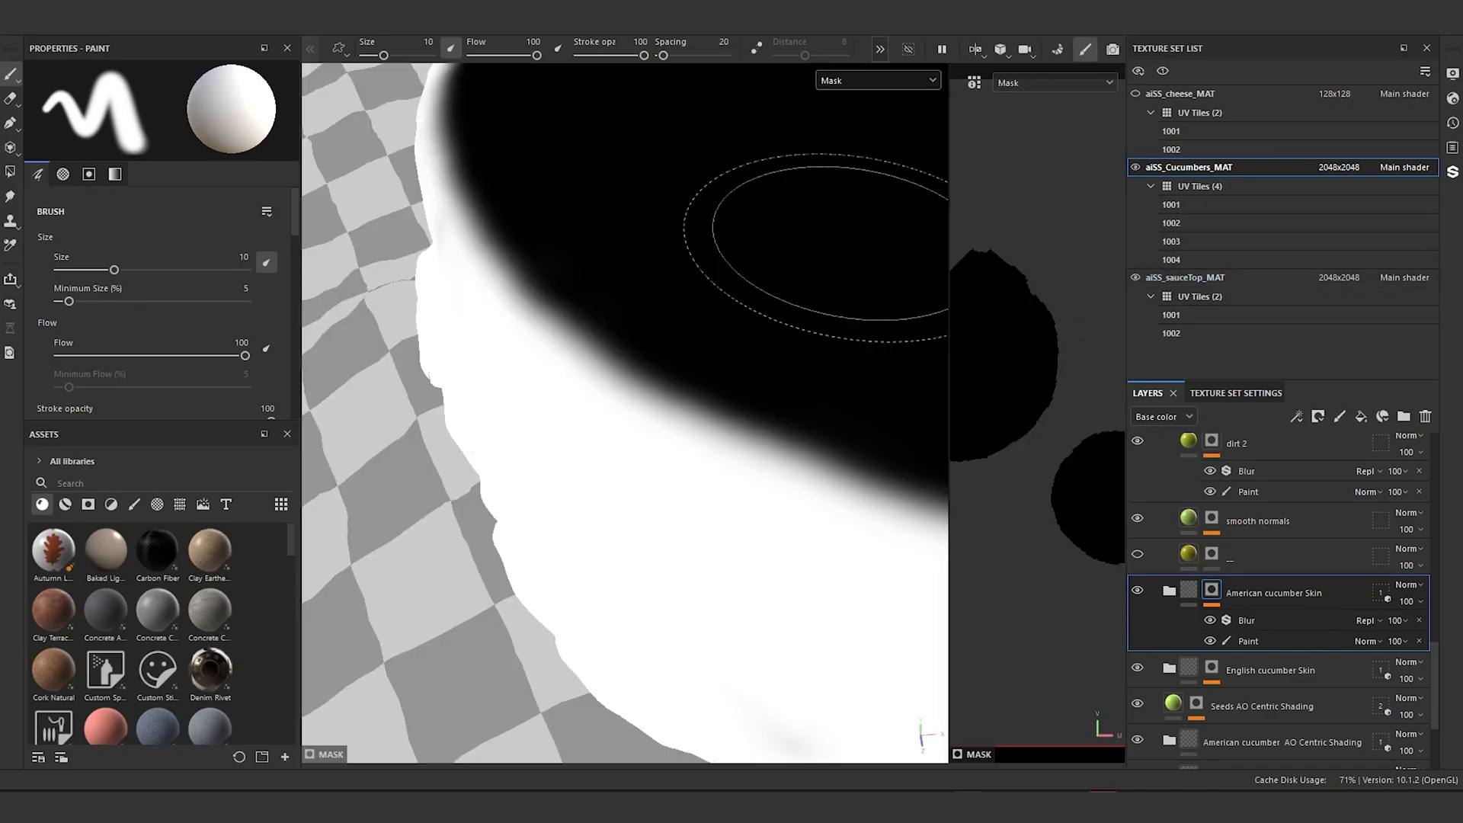
left_click(1251, 618)
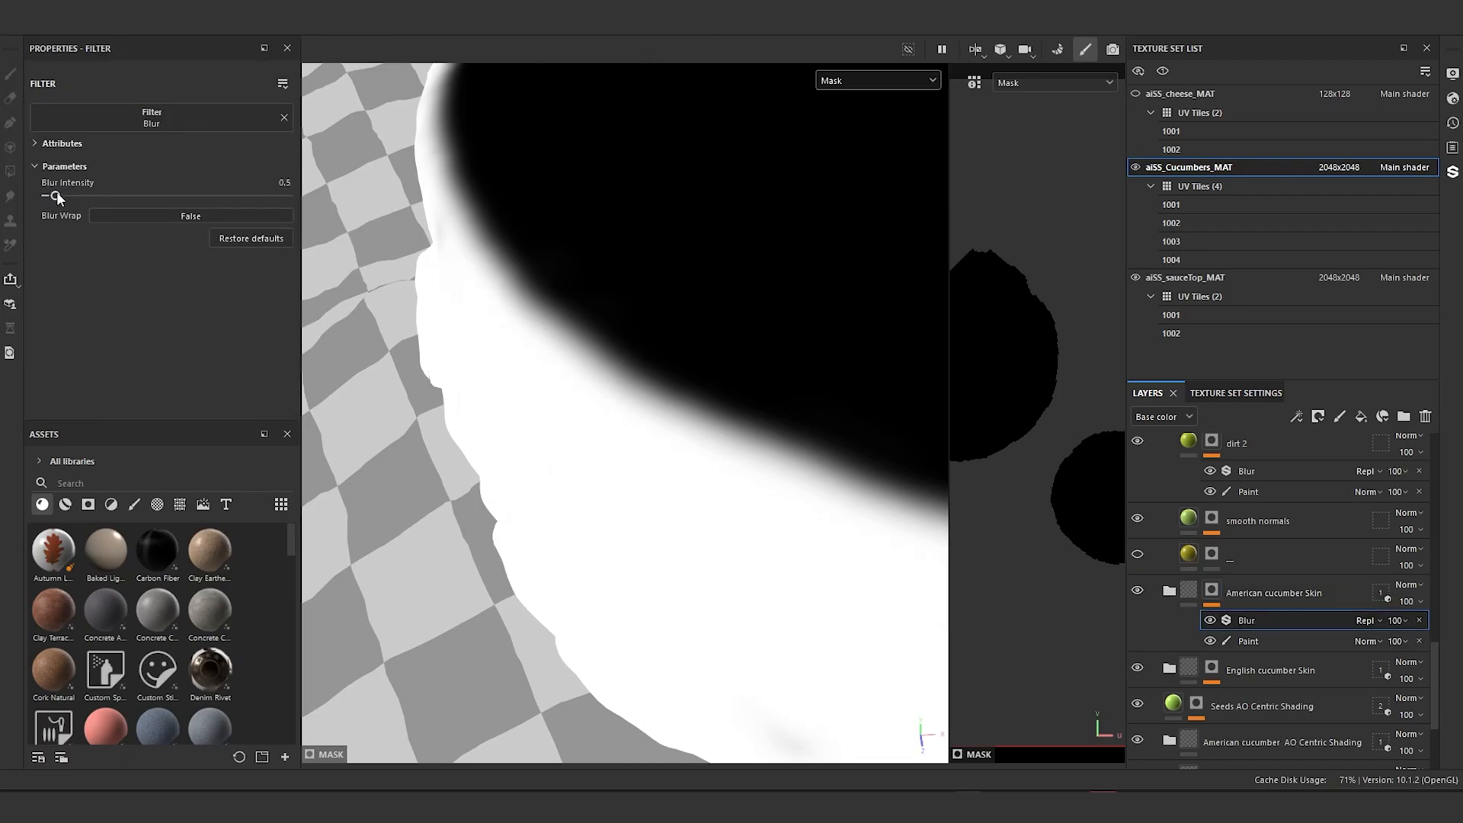
left_click_drag(55, 195, 59, 196)
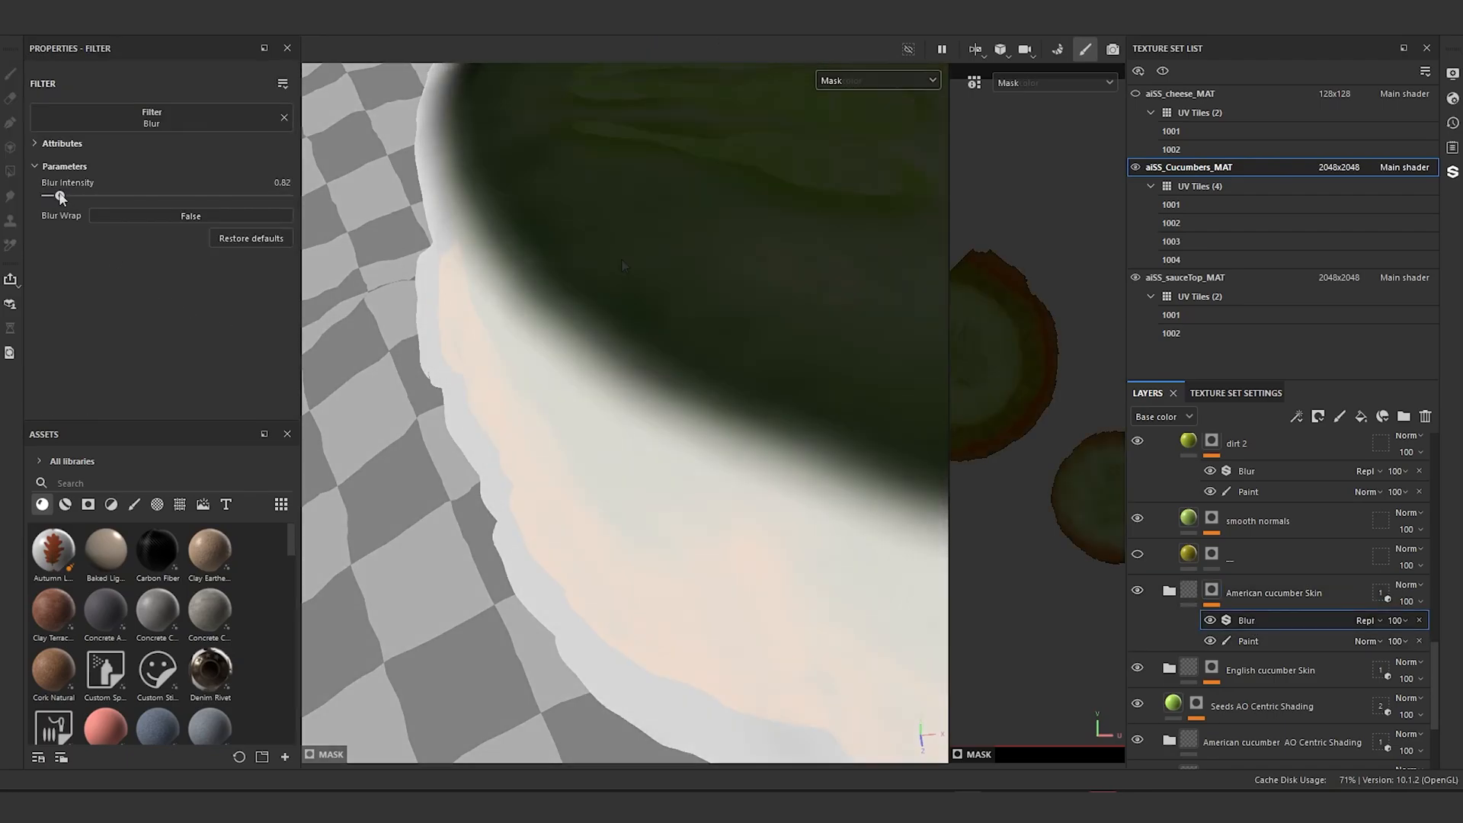
Step: Expand the American cucumber AO Centric Shading group and set the blur intensity of its skin mask to 0.92
scroll(1237, 633, "down", 1)
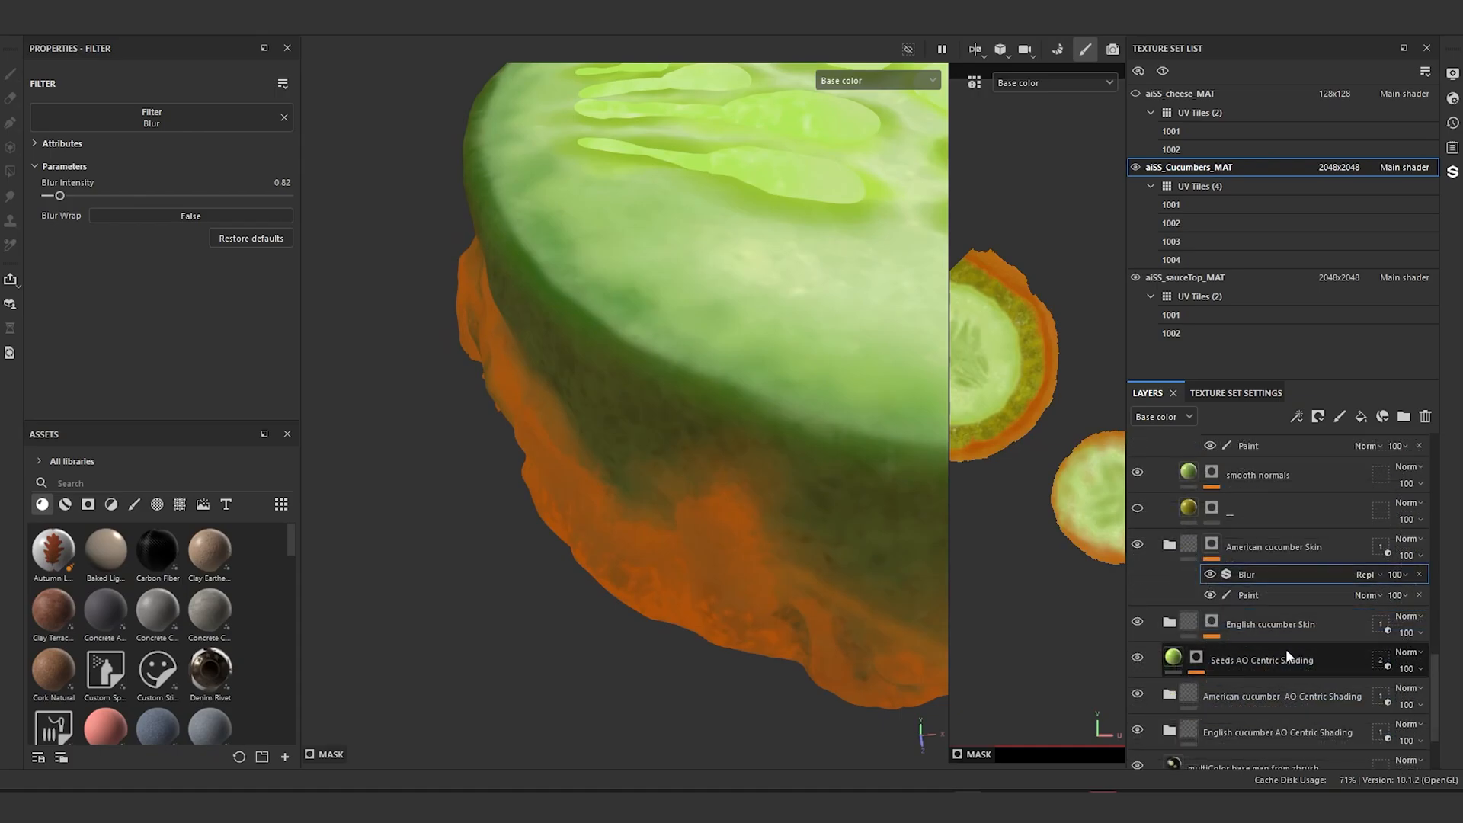
scroll(1314, 665, "down", 1)
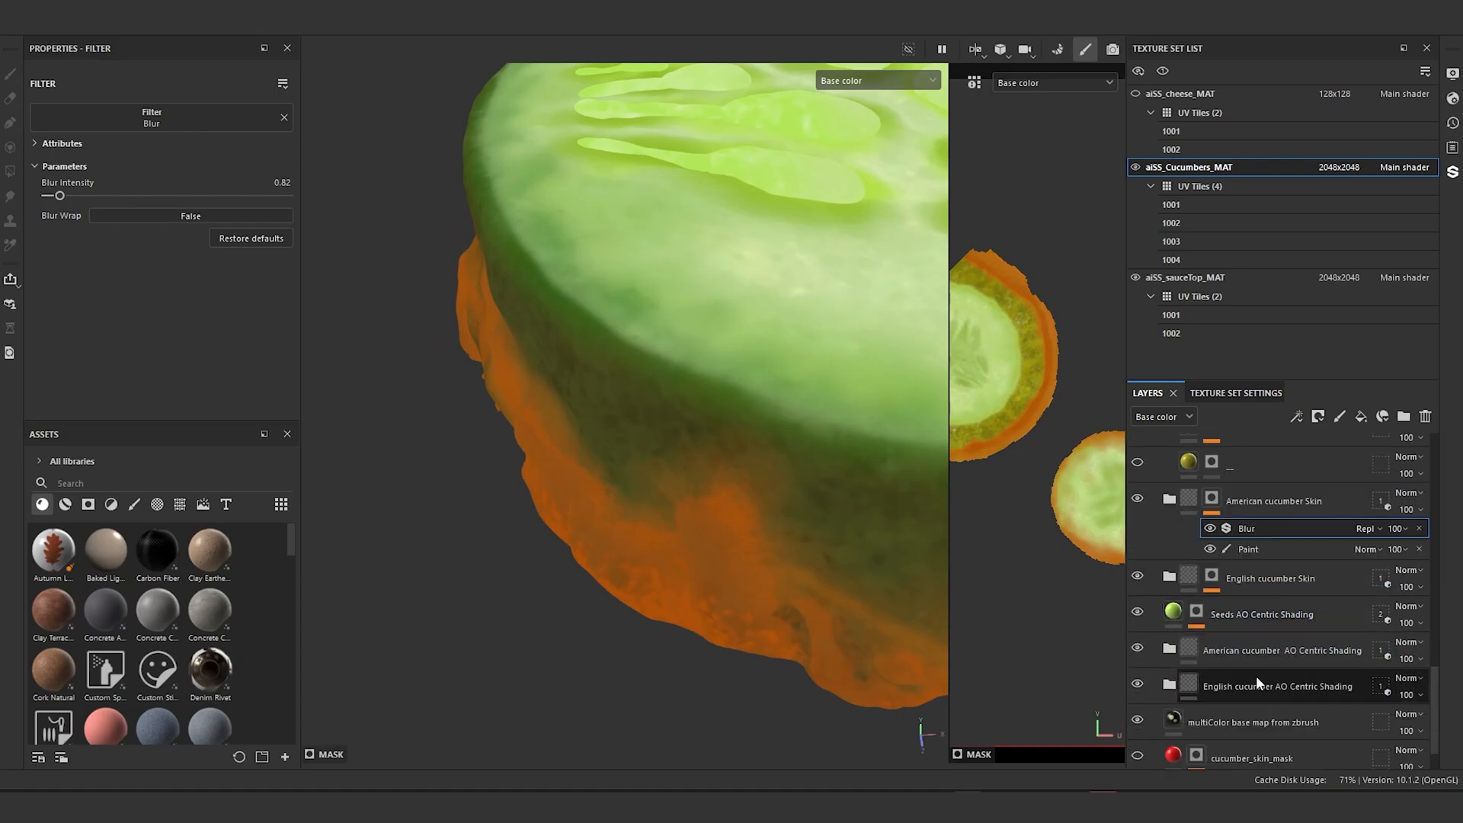
left_click(1170, 647)
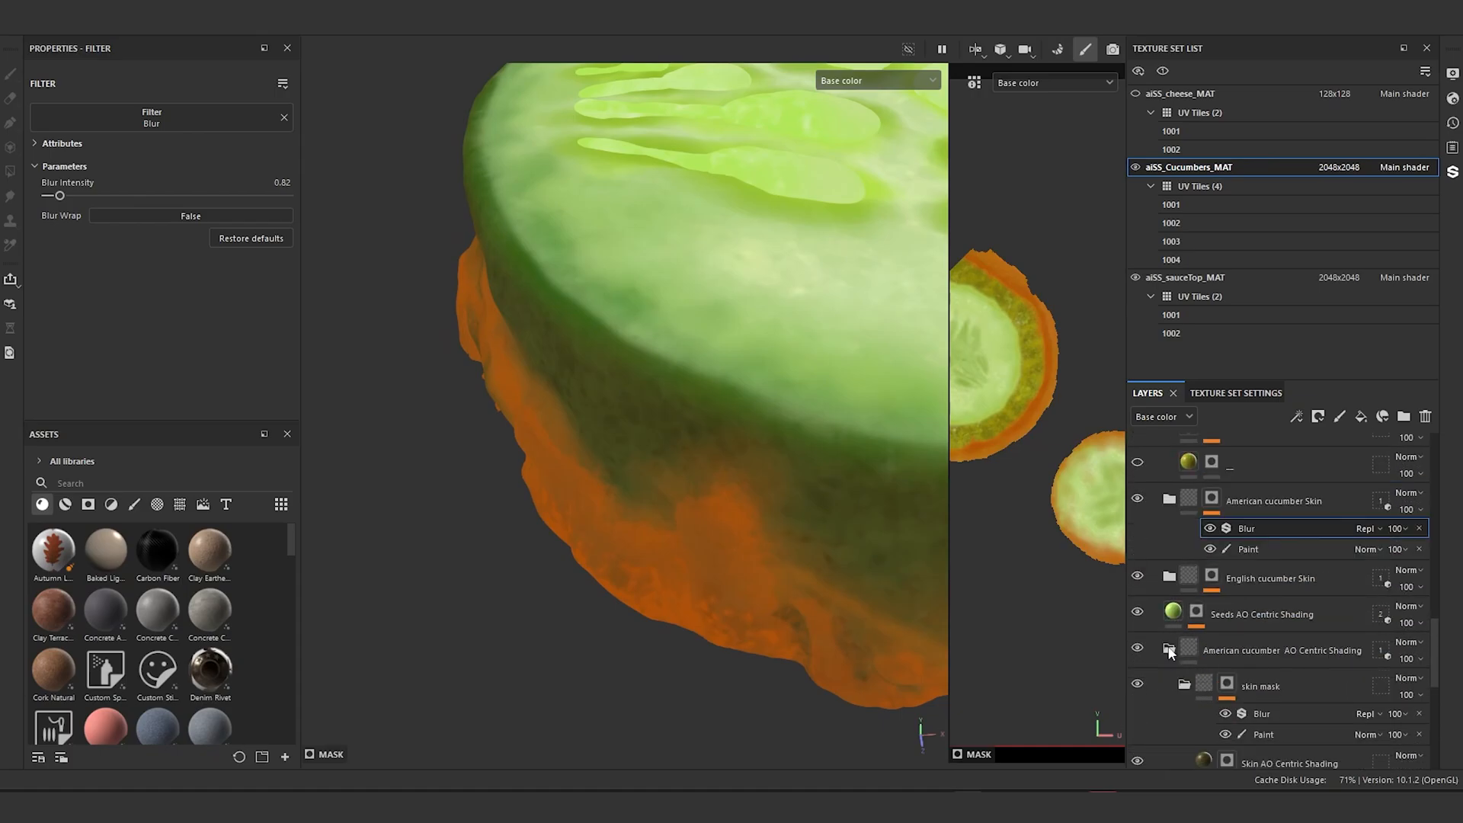
scroll(1172, 646, "down", 3)
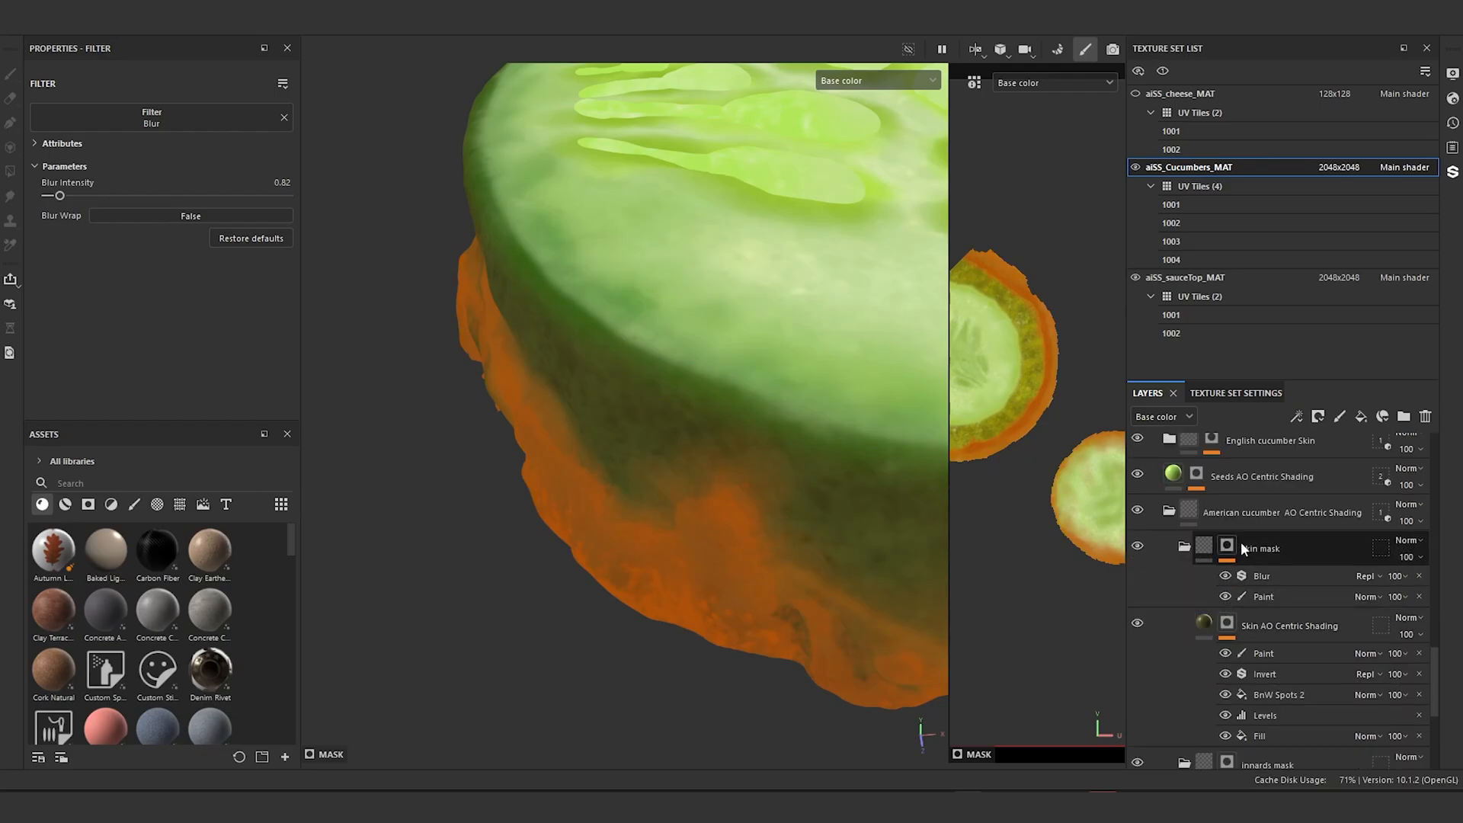
left_click(1227, 545, "alt")
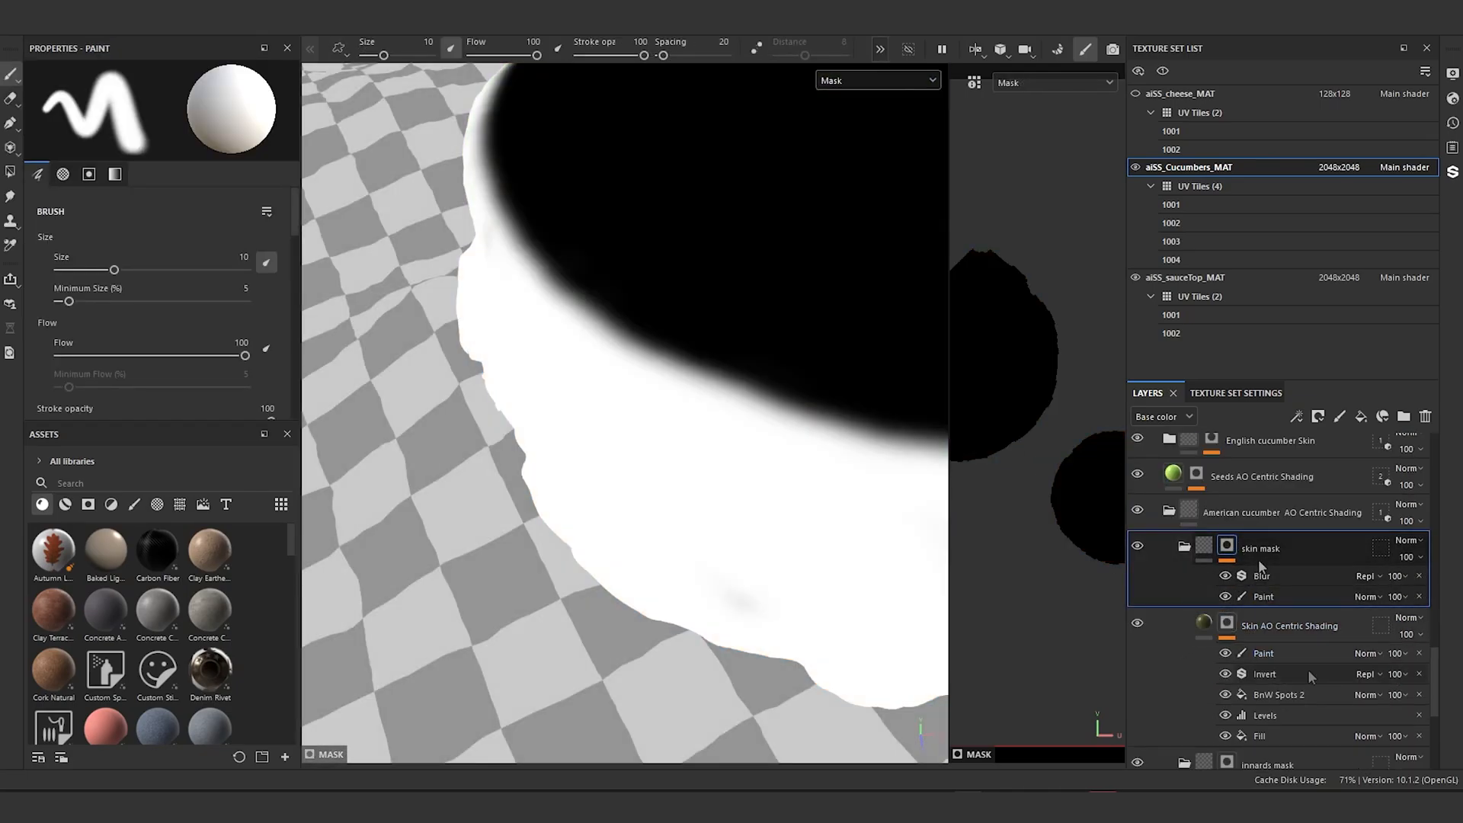
left_click(1268, 573)
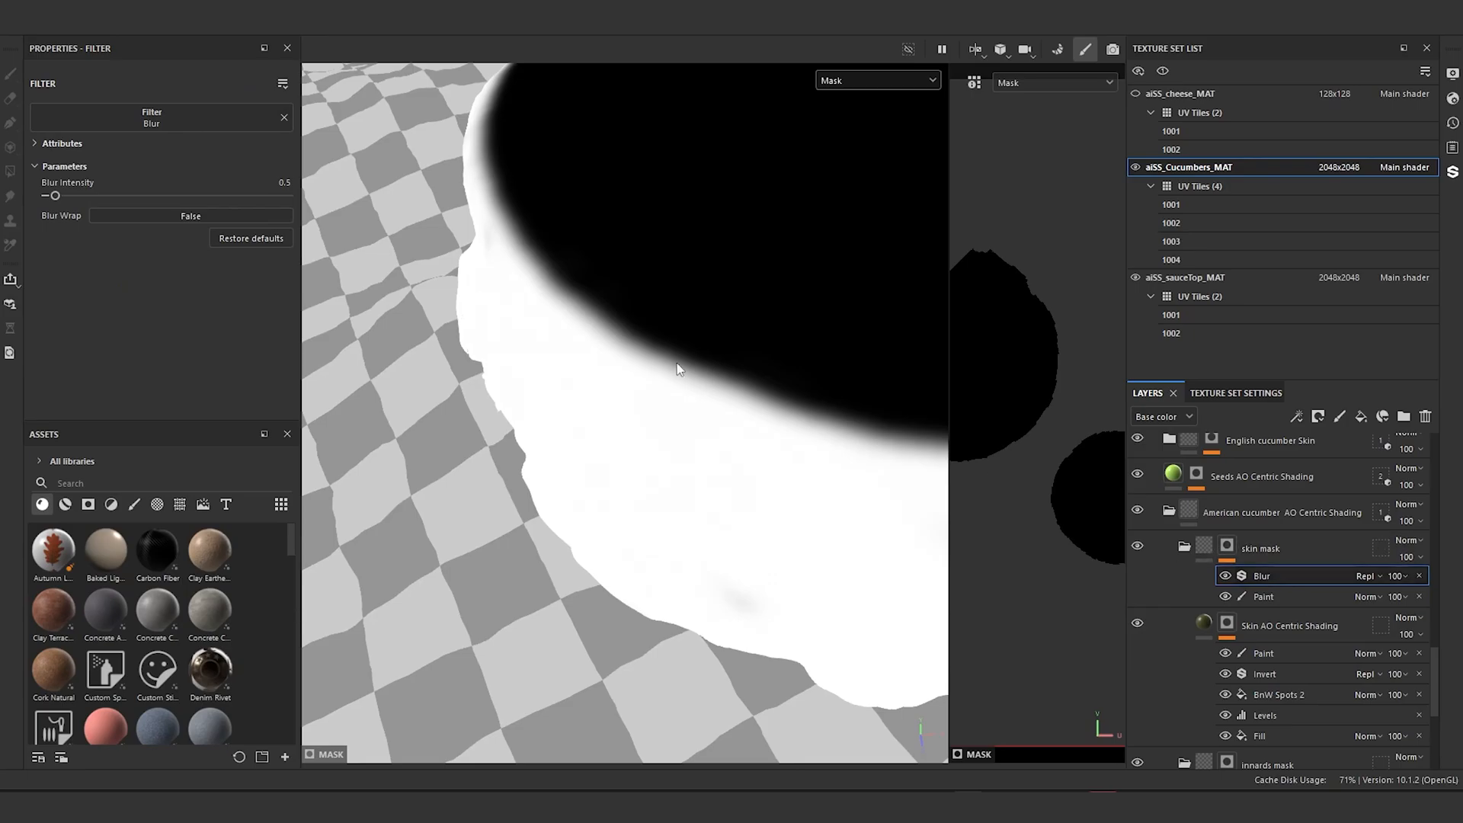
left_click_drag(54, 198, 63, 200)
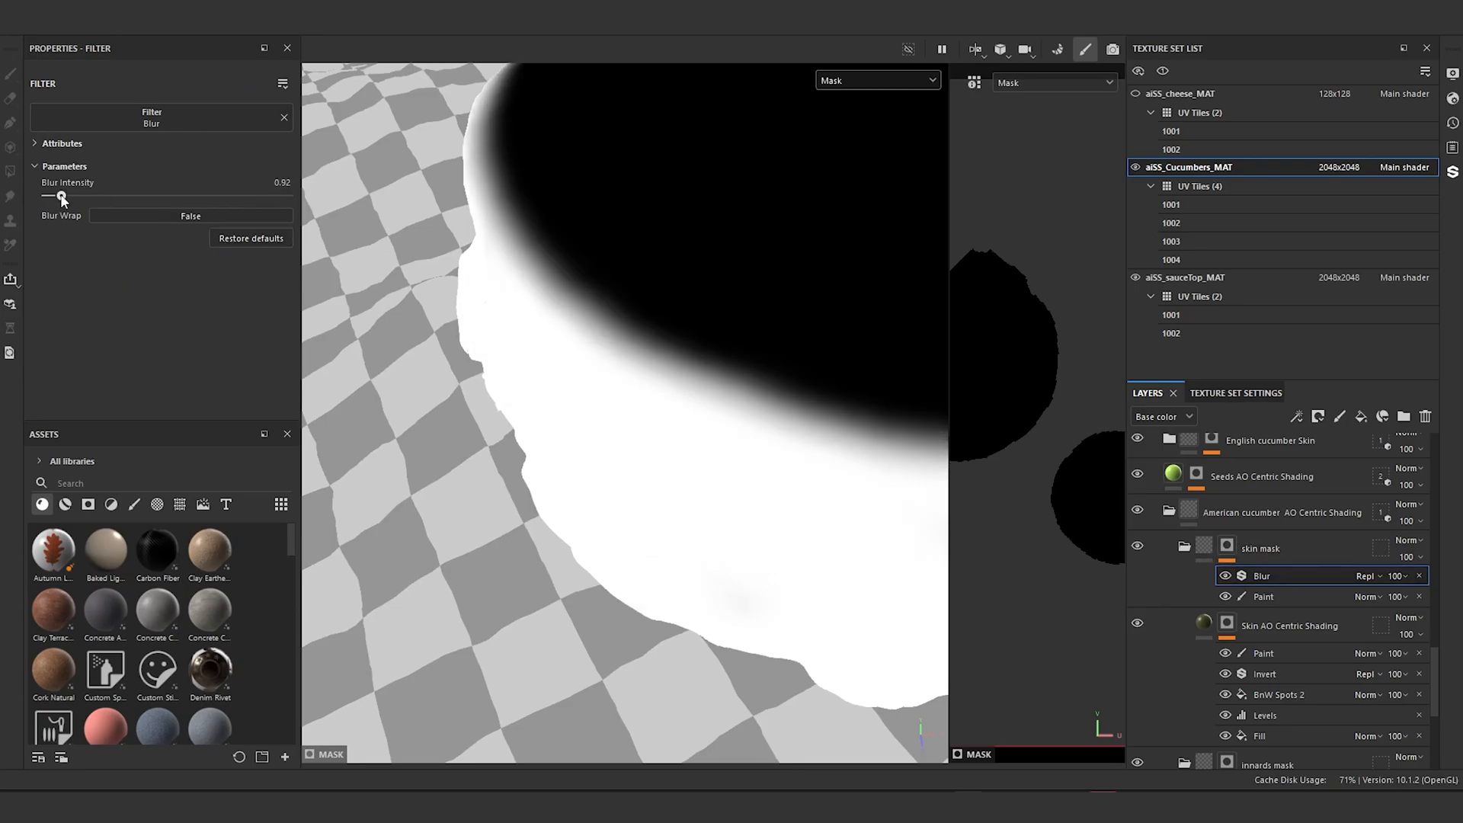
Step: Return the viewport to the Base color channel and check the blurred skin edge on the whole cucumber slice
left_click(833, 79)
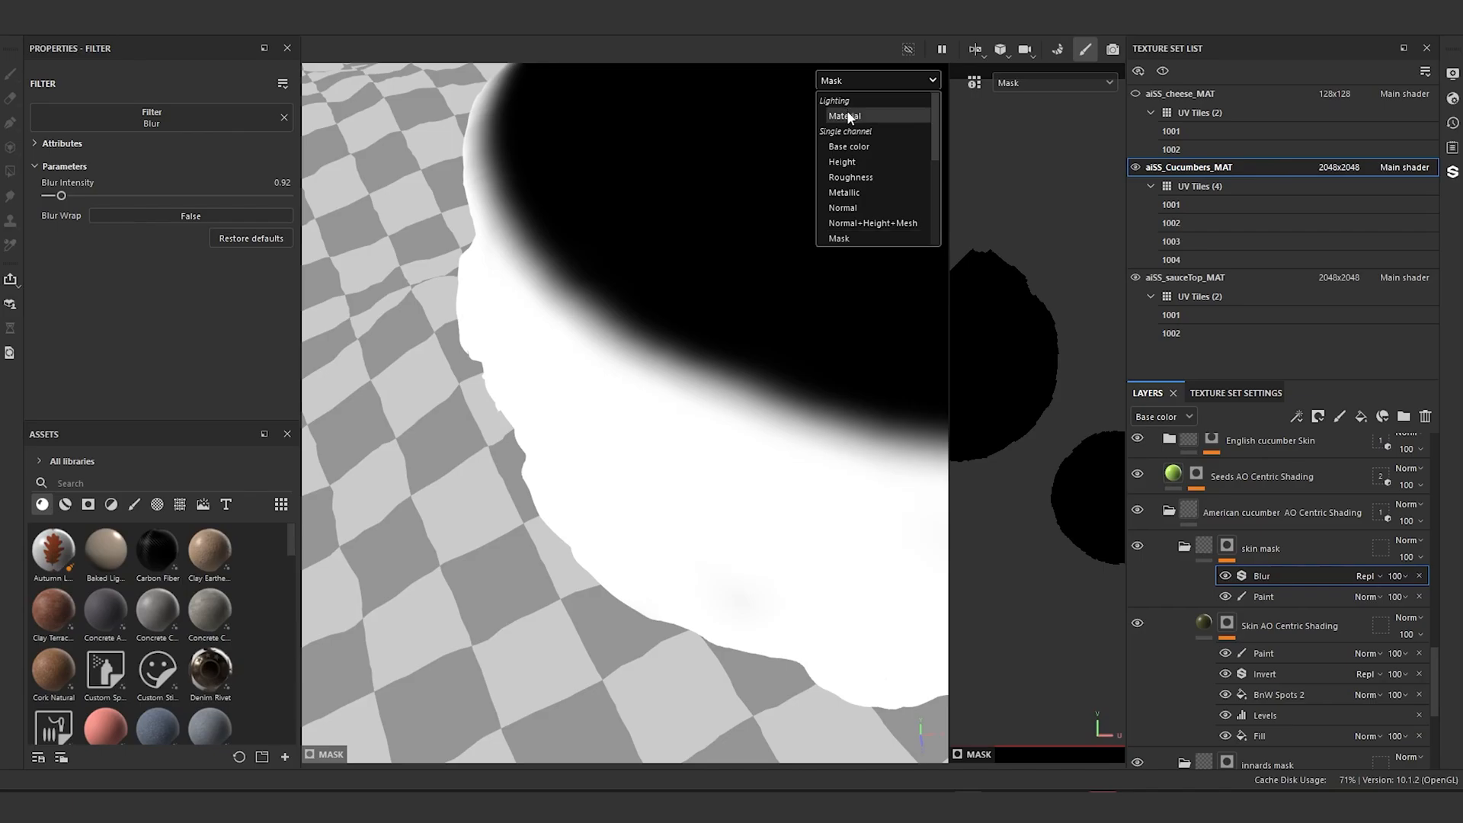
left_click(871, 146)
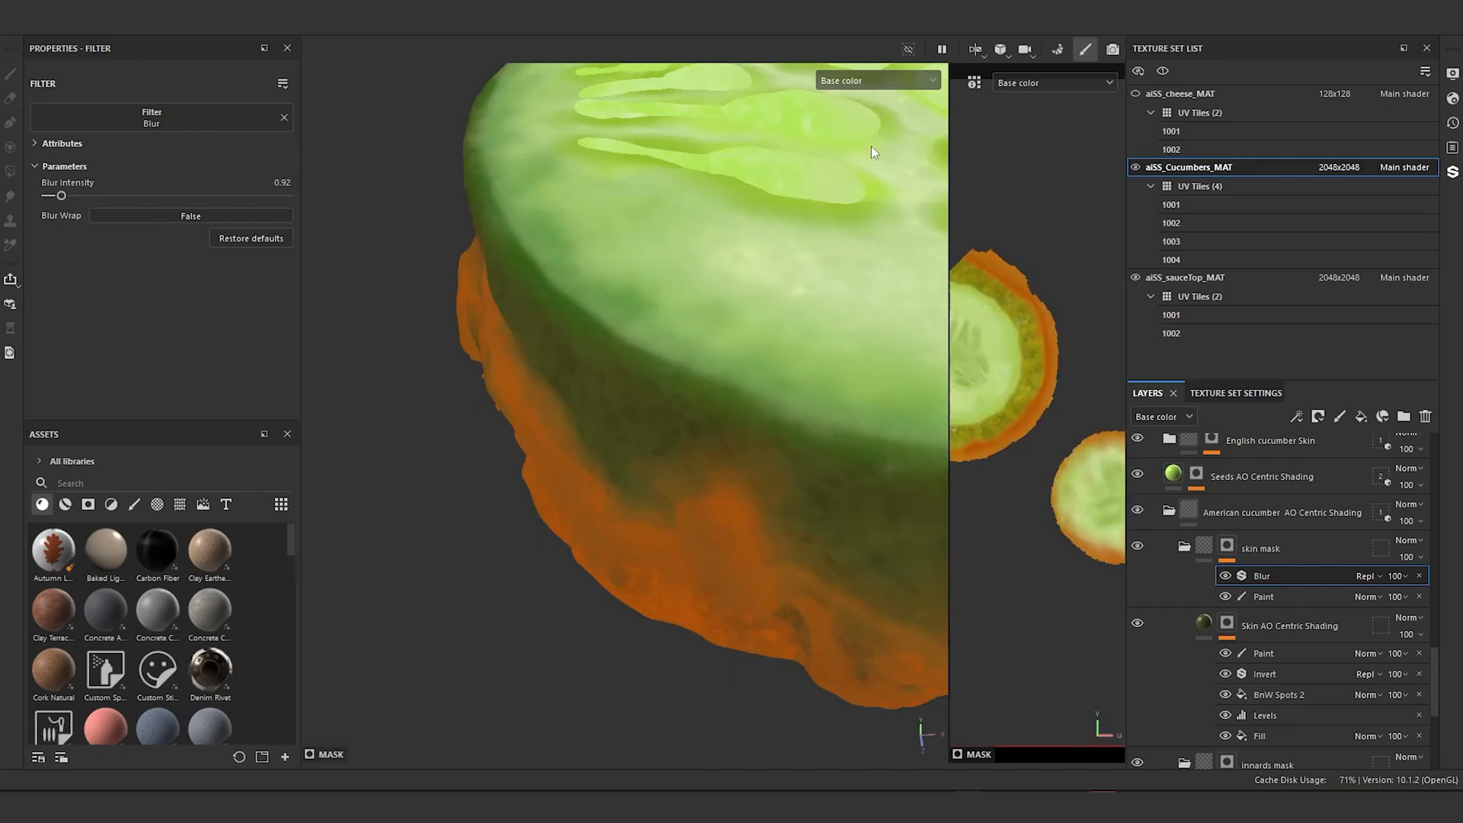
scroll(719, 197, "down", 3)
mouse_move(725, 206)
left_mouse_down("alt")
mouse_move(571, 252)
mouse_move(669, 303)
left_mouse_up("alt")
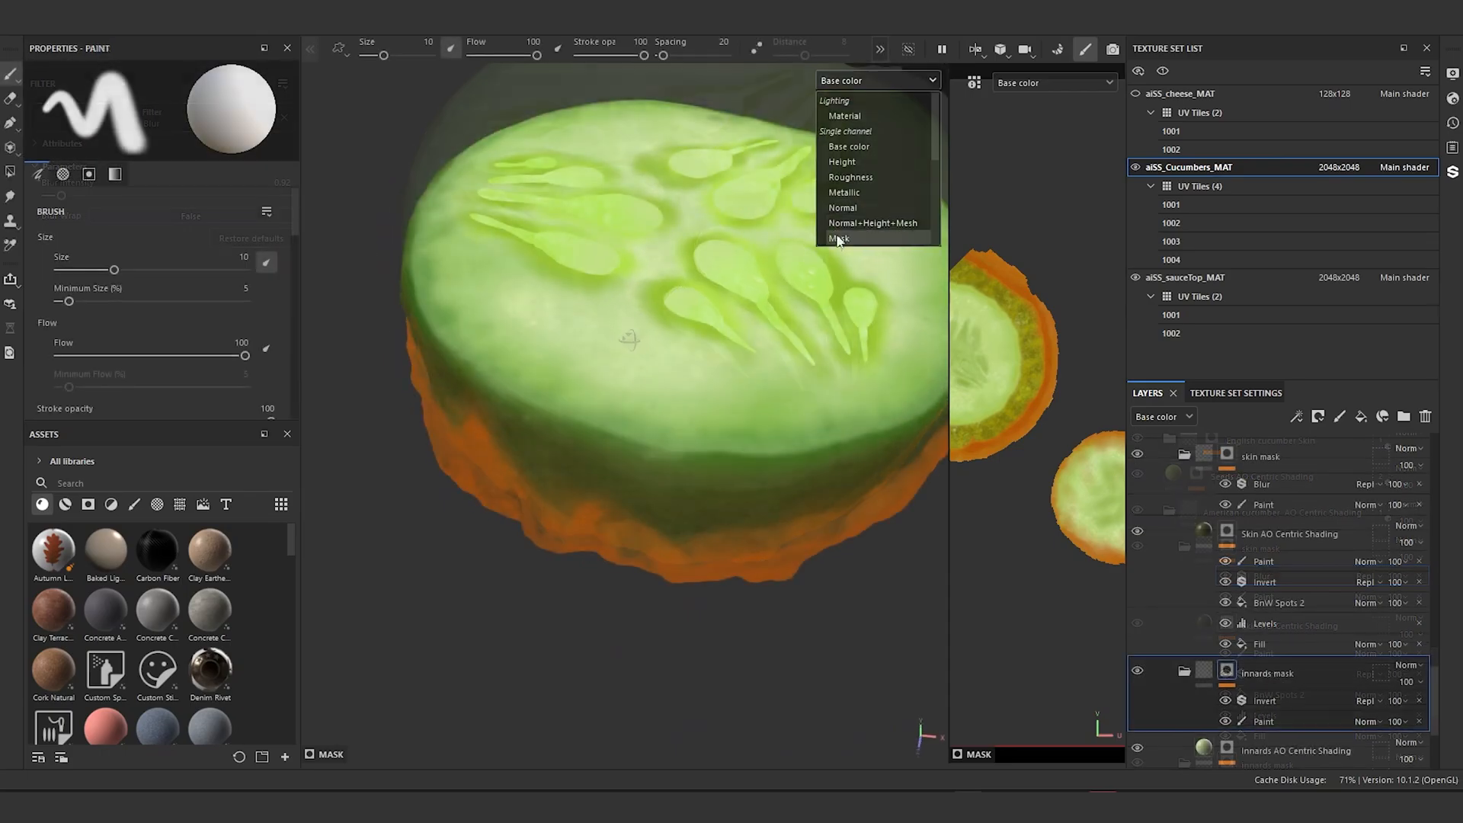
Step: Display the innards mask of the American cucumber AO Centric Shading group in the Mask channel and examine the slice's top and sides
left_click(838, 238)
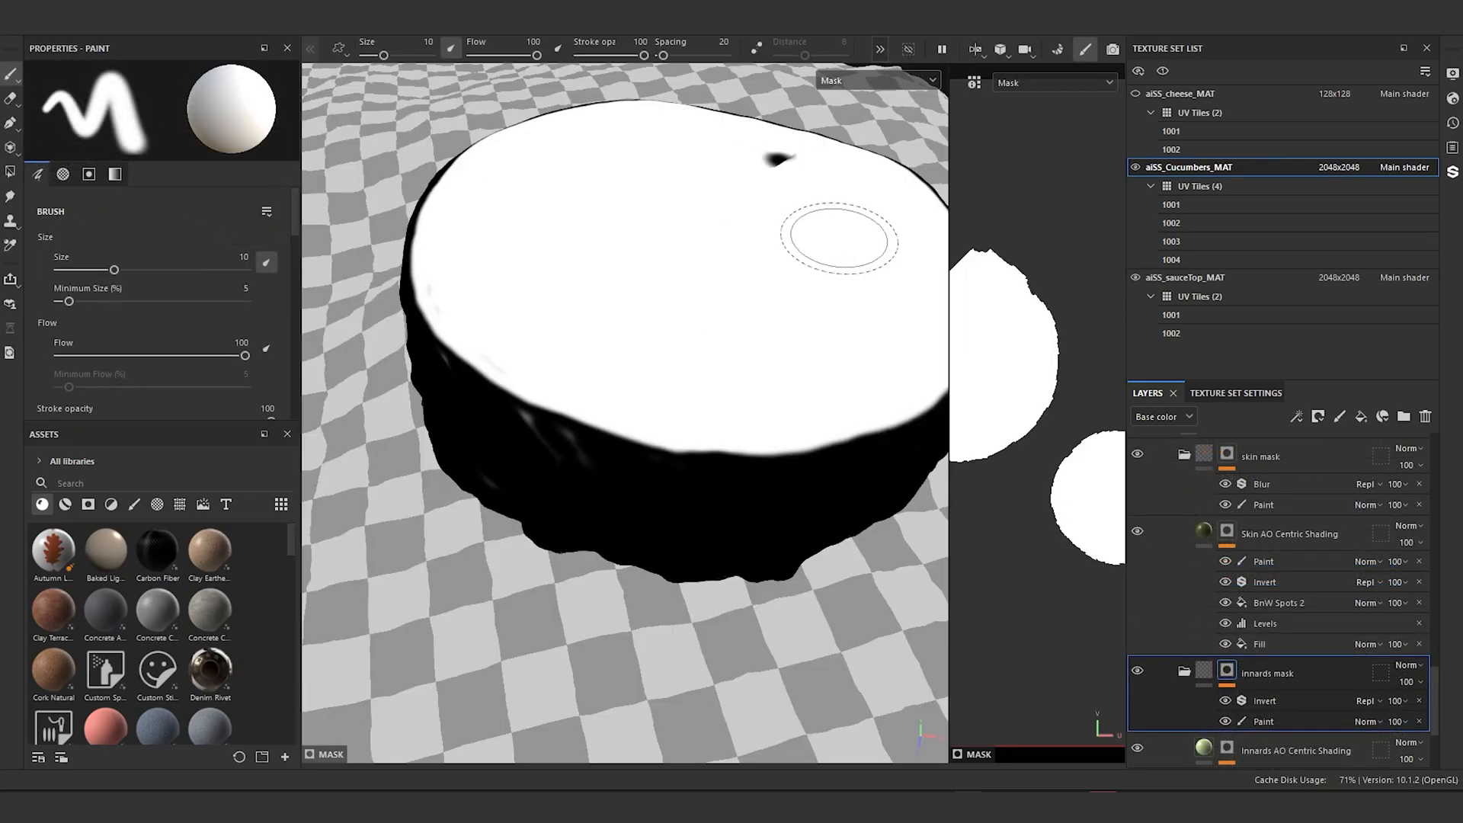
scroll(653, 287, "down", 4)
left_click_drag(676, 285, 441, 304, "alt")
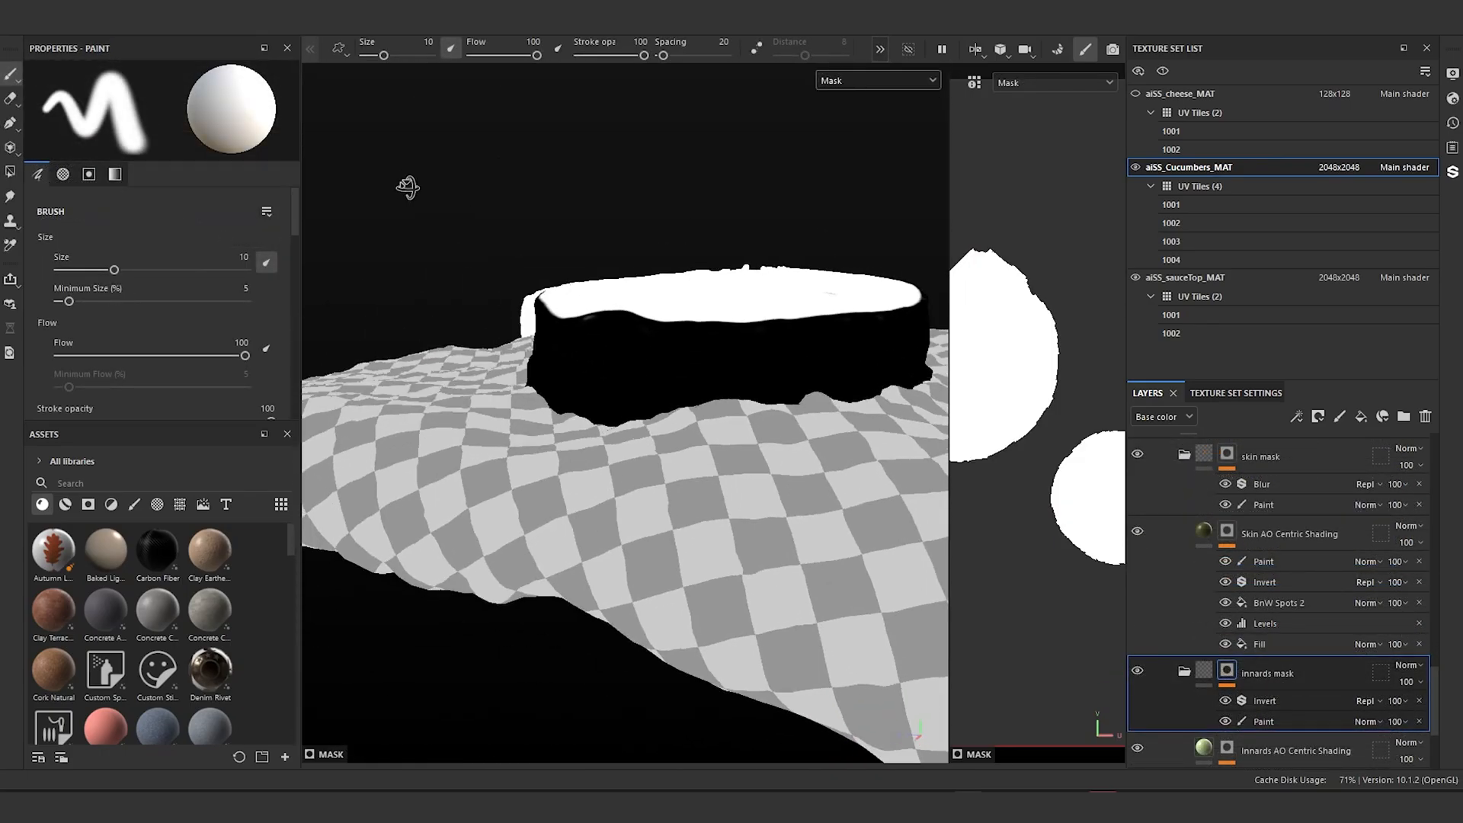
scroll(1356, 650, "down", 2)
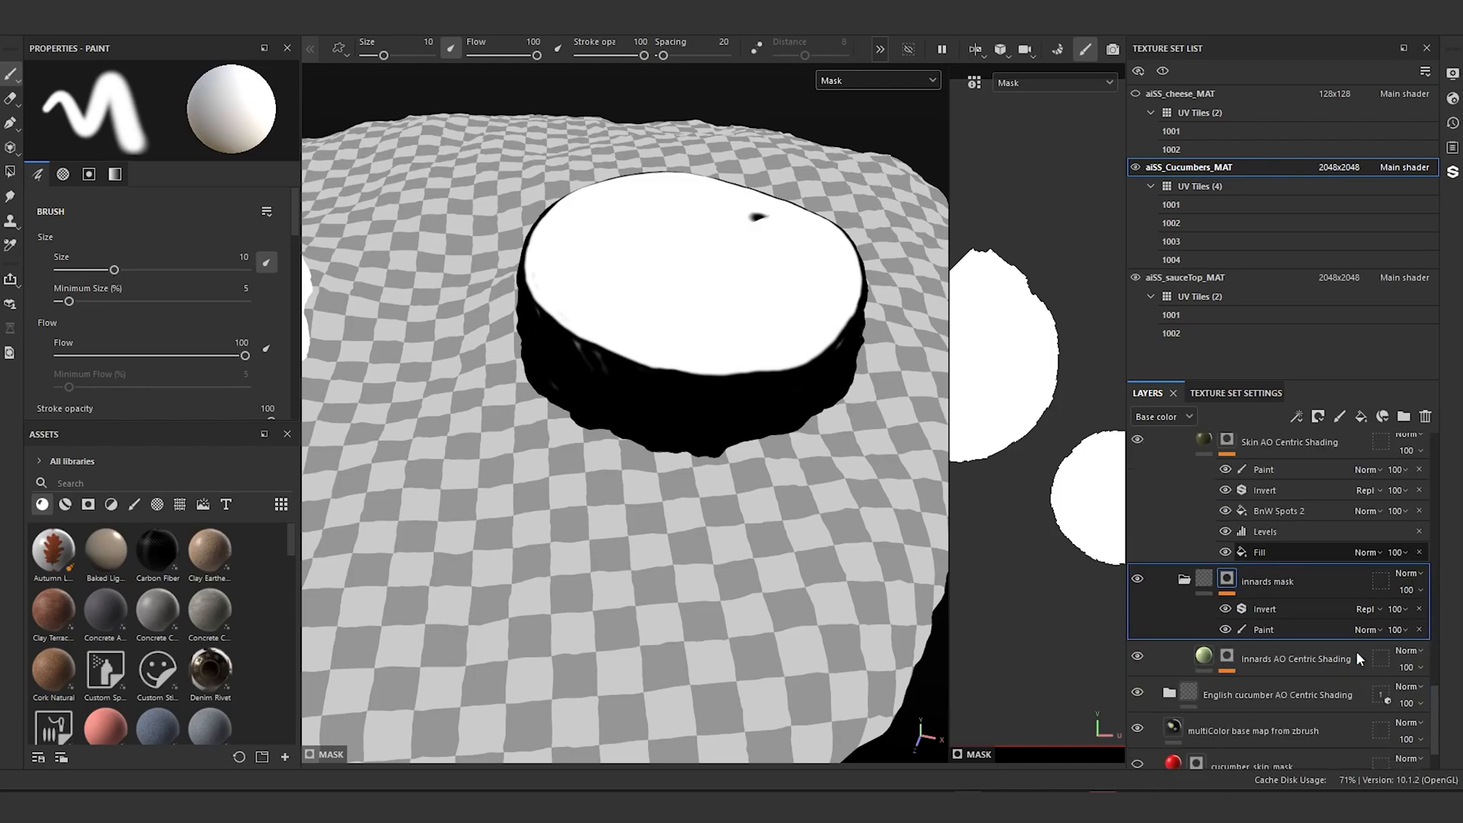
scroll(1356, 651, "up", 3)
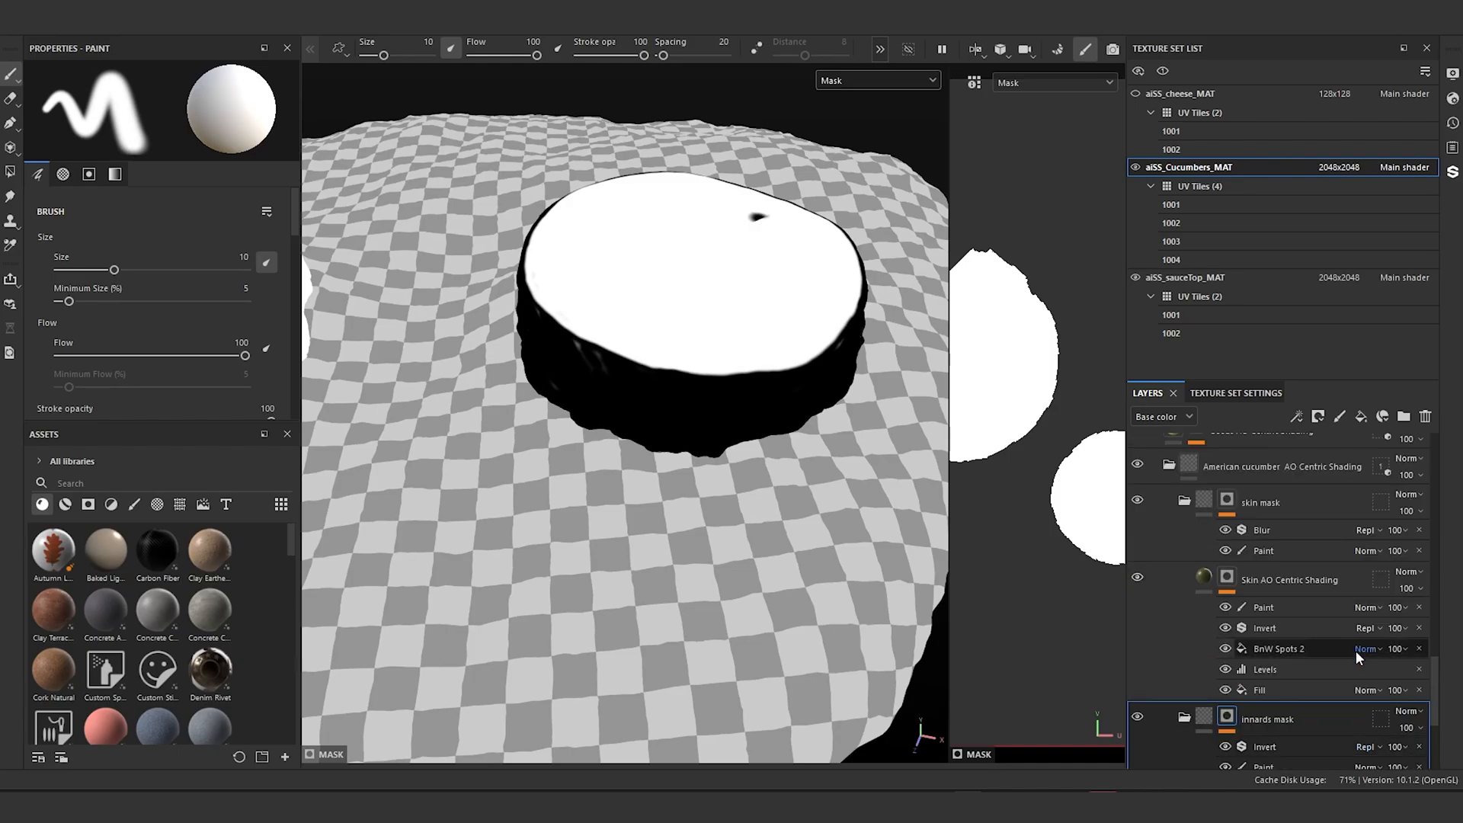
Step: Collapse the skin mask folder and toggle the innards mask's visibility to compare its effect in the Base color channel
left_click(1184, 502)
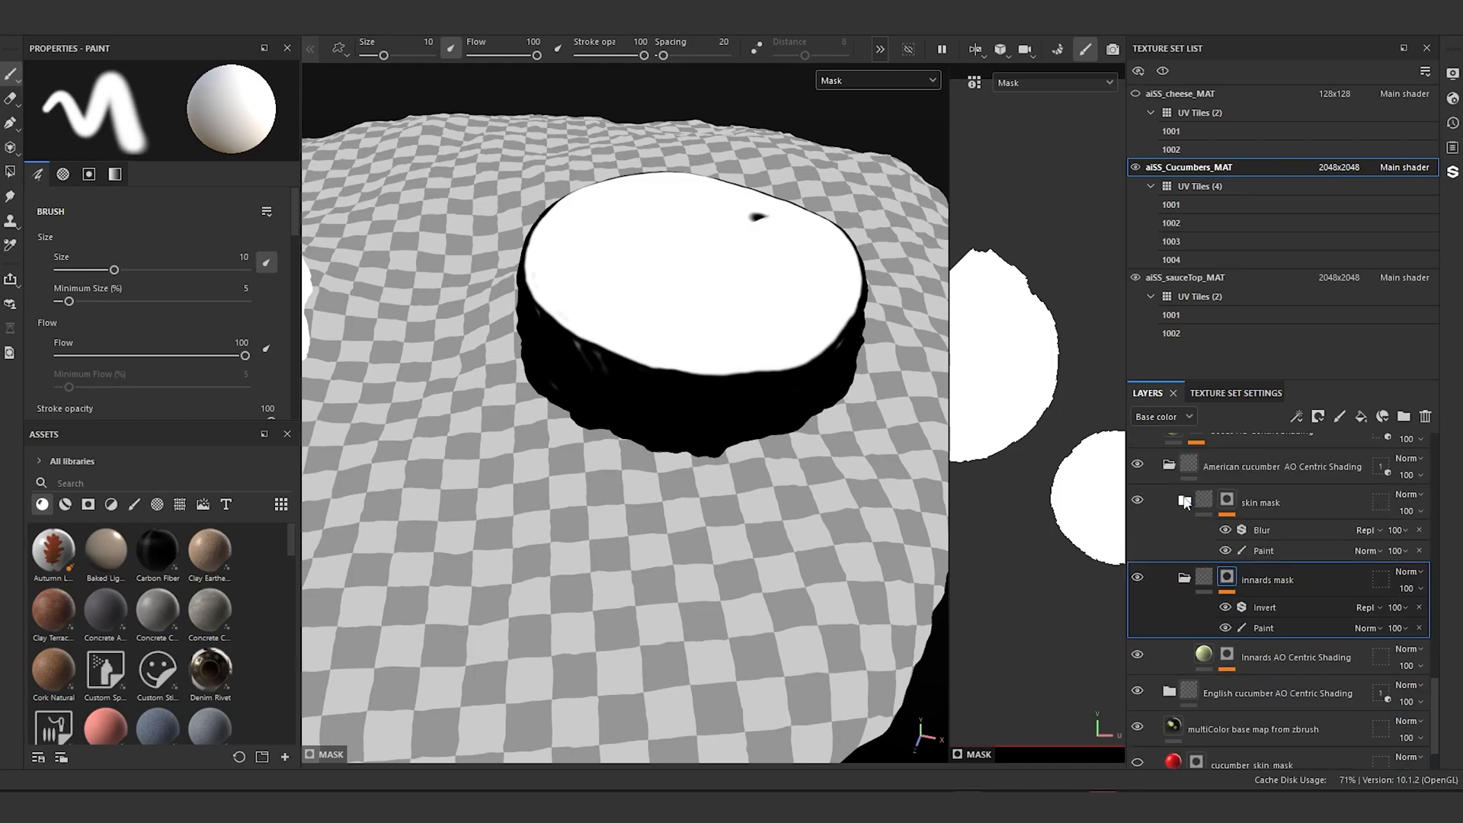
left_click(1137, 577)
left_click(884, 82)
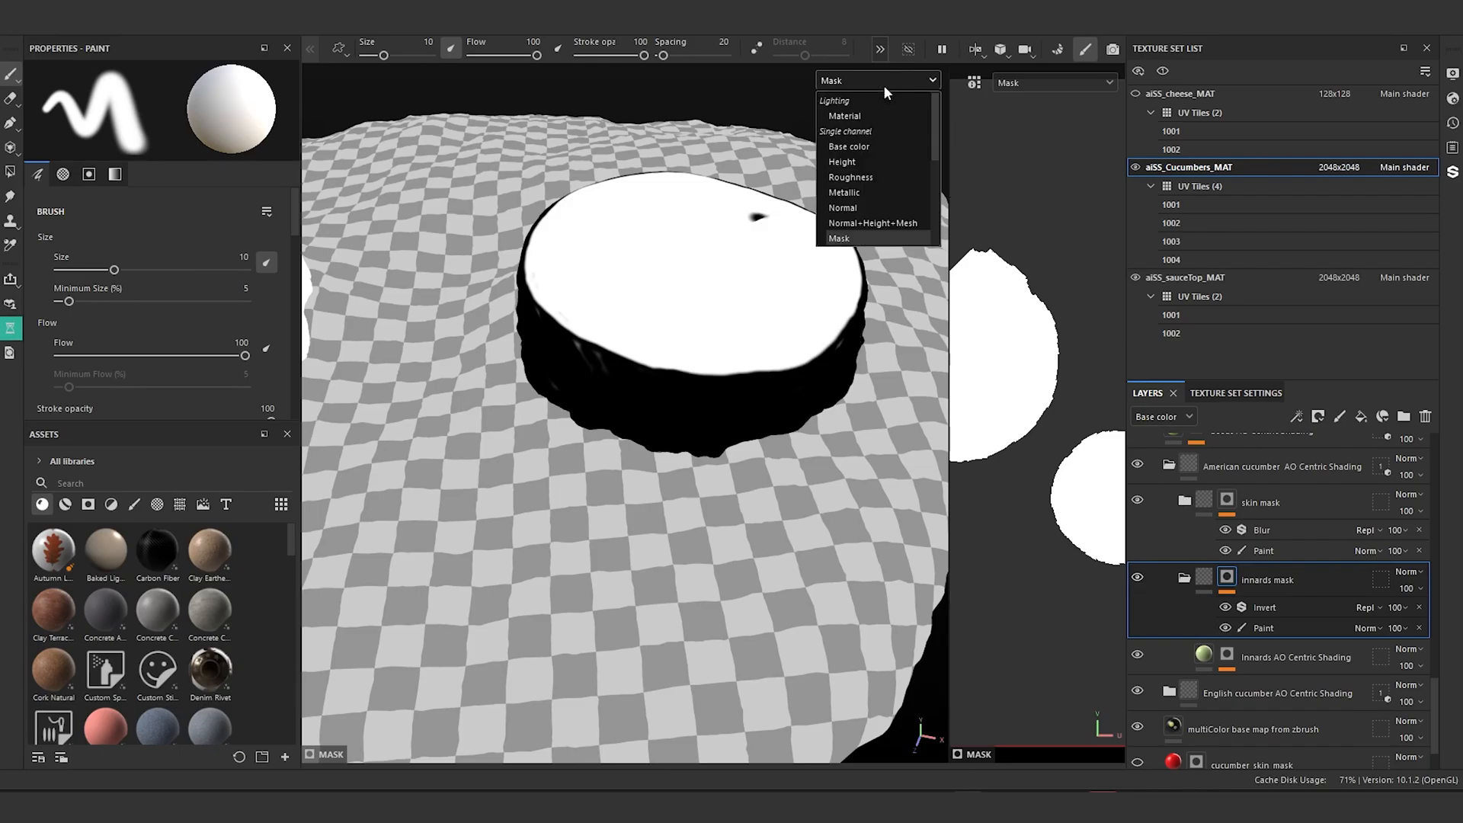
left_click(862, 142)
scroll(727, 256, "up", 2)
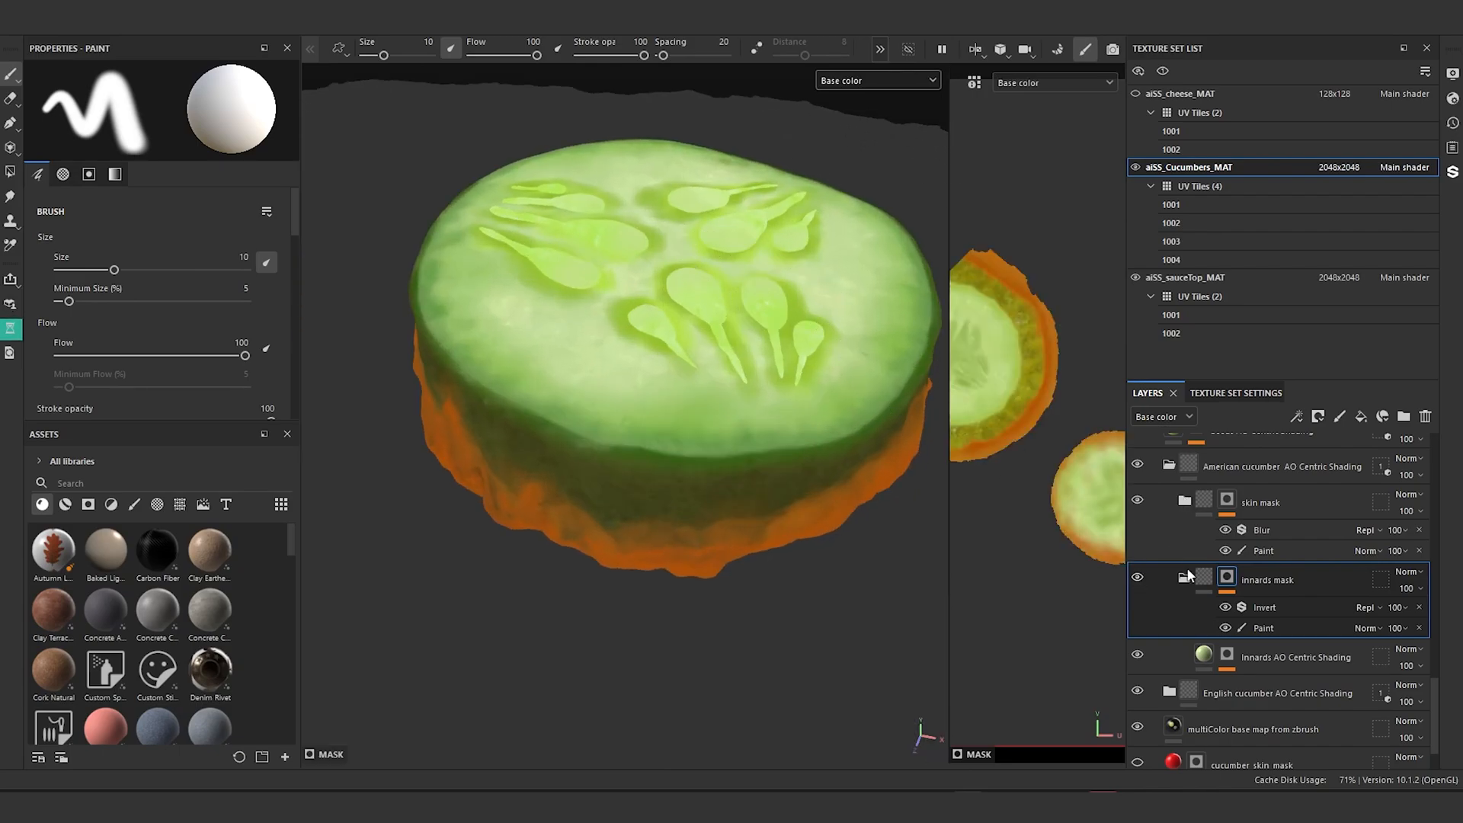
left_click(1138, 577)
left_click(1140, 578)
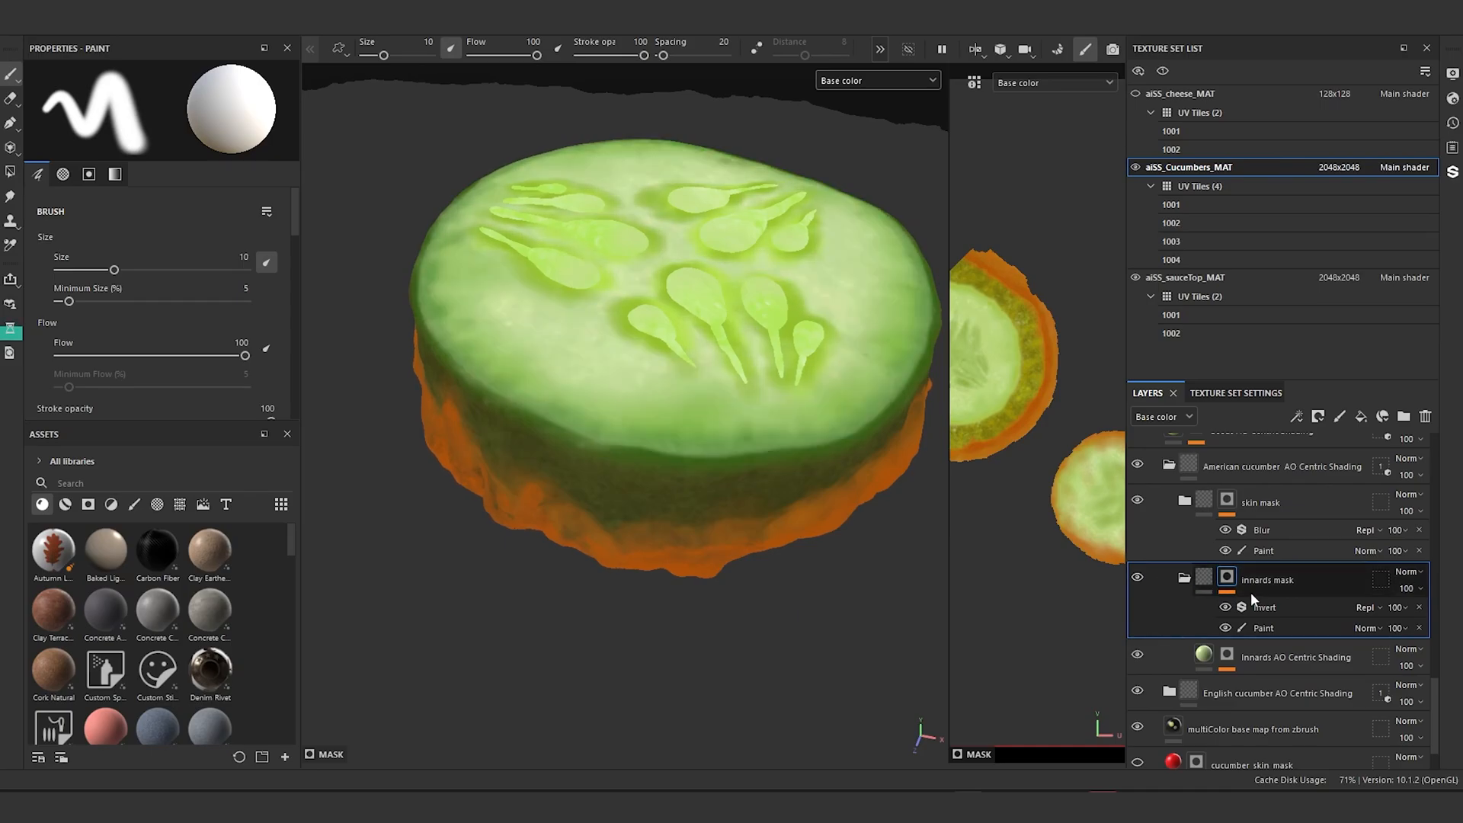
Step: Show the American cucumber innards mask in the Mask channel and paint out the stray dark spot on the slice's top with a basic hard brush
right_click(1265, 529)
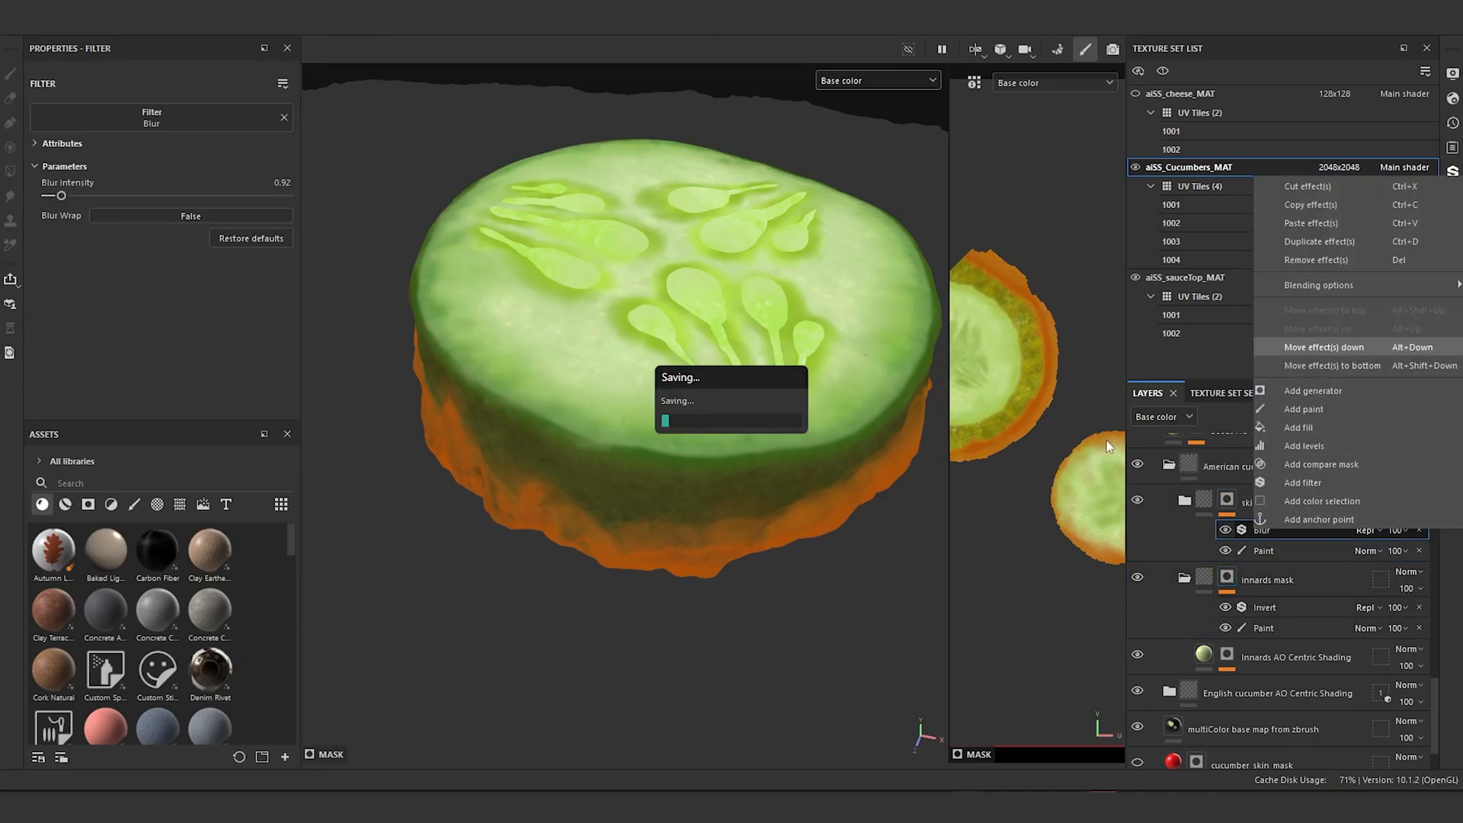
left_click(1263, 626)
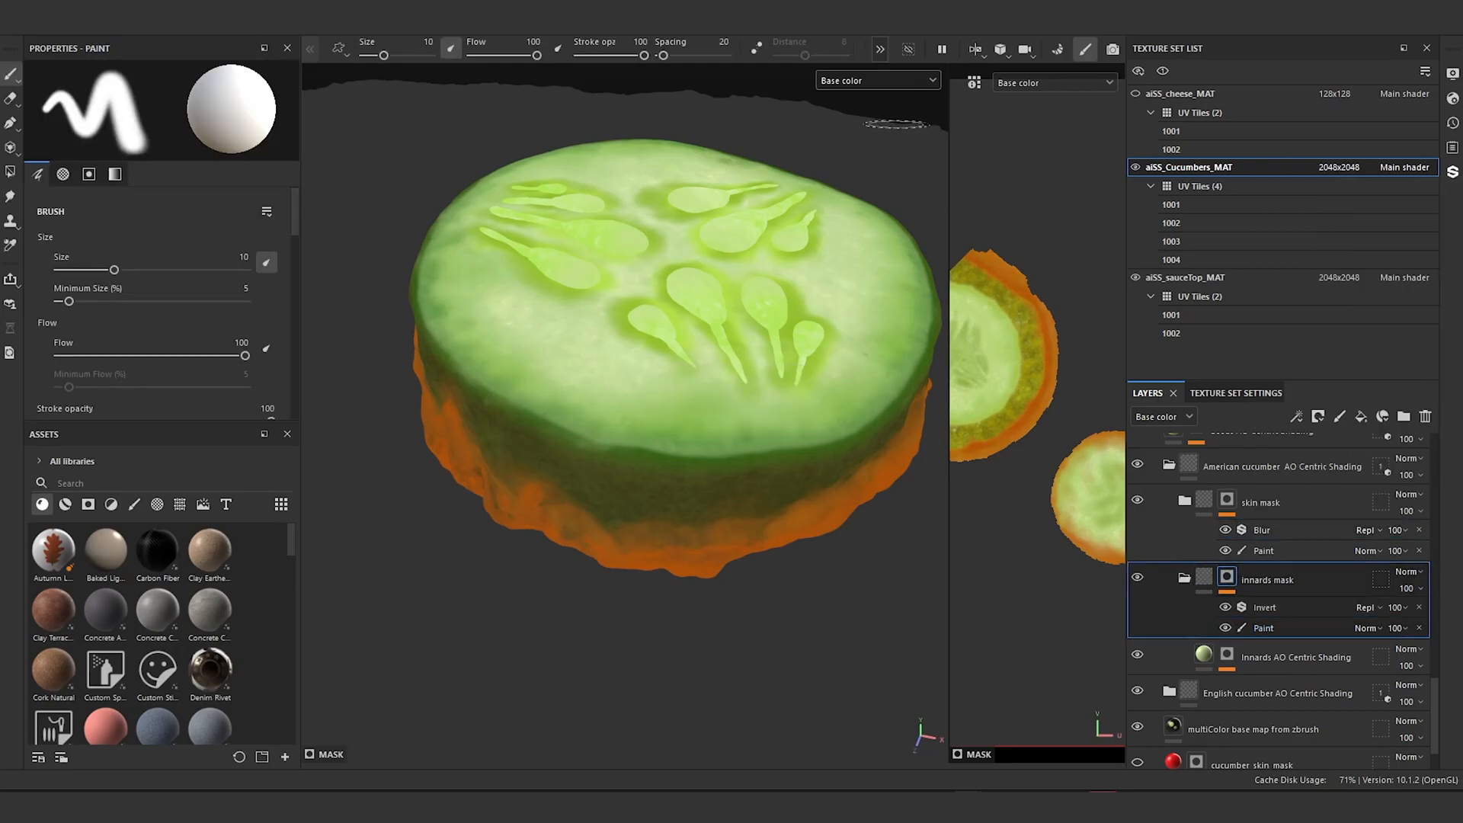
left_click(889, 80)
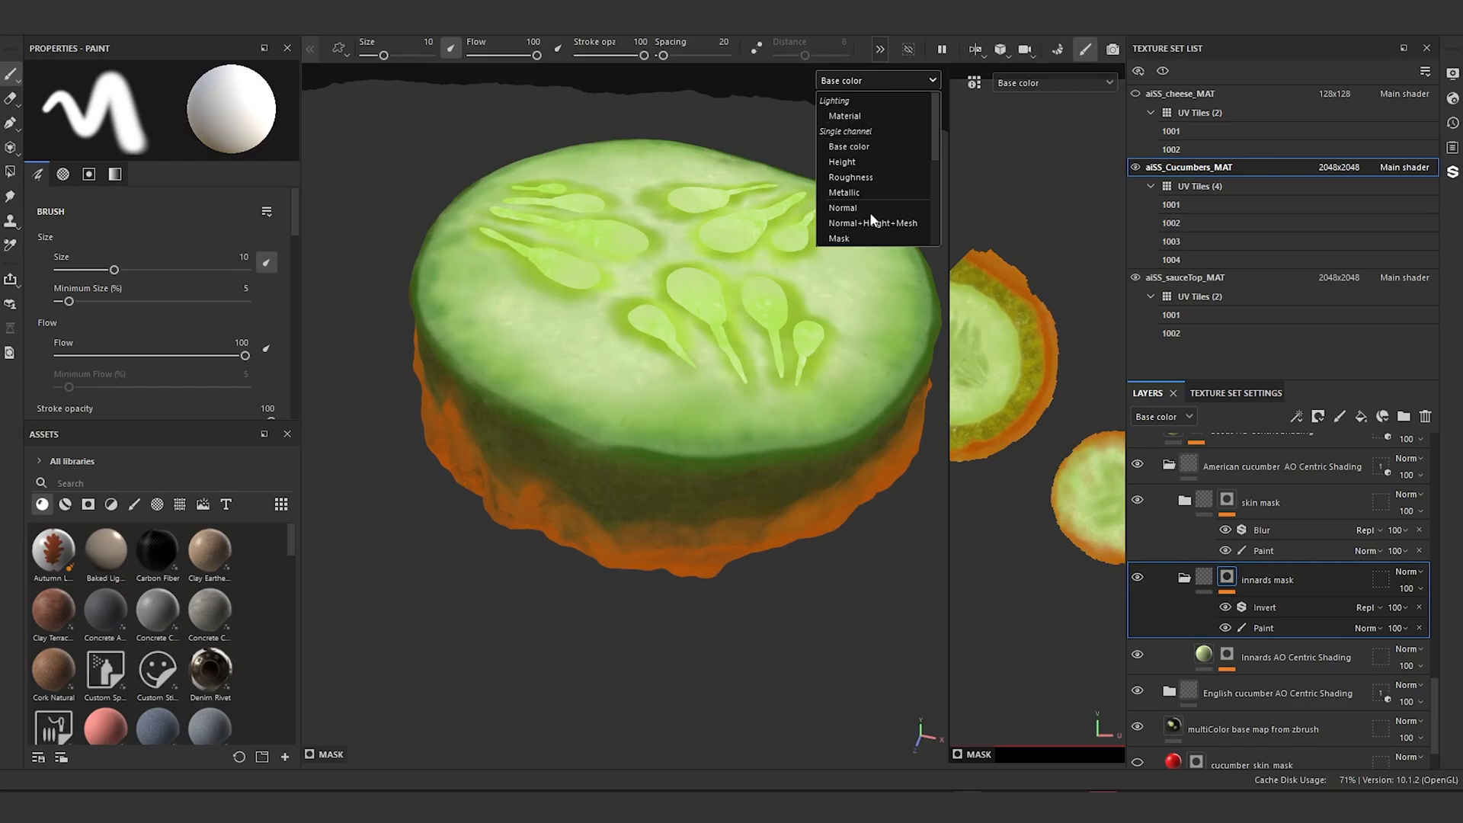
left_click(872, 238)
left_click_drag(743, 267, 695, 323, "alt")
middle_click_drag(695, 323, 652, 446, "alt")
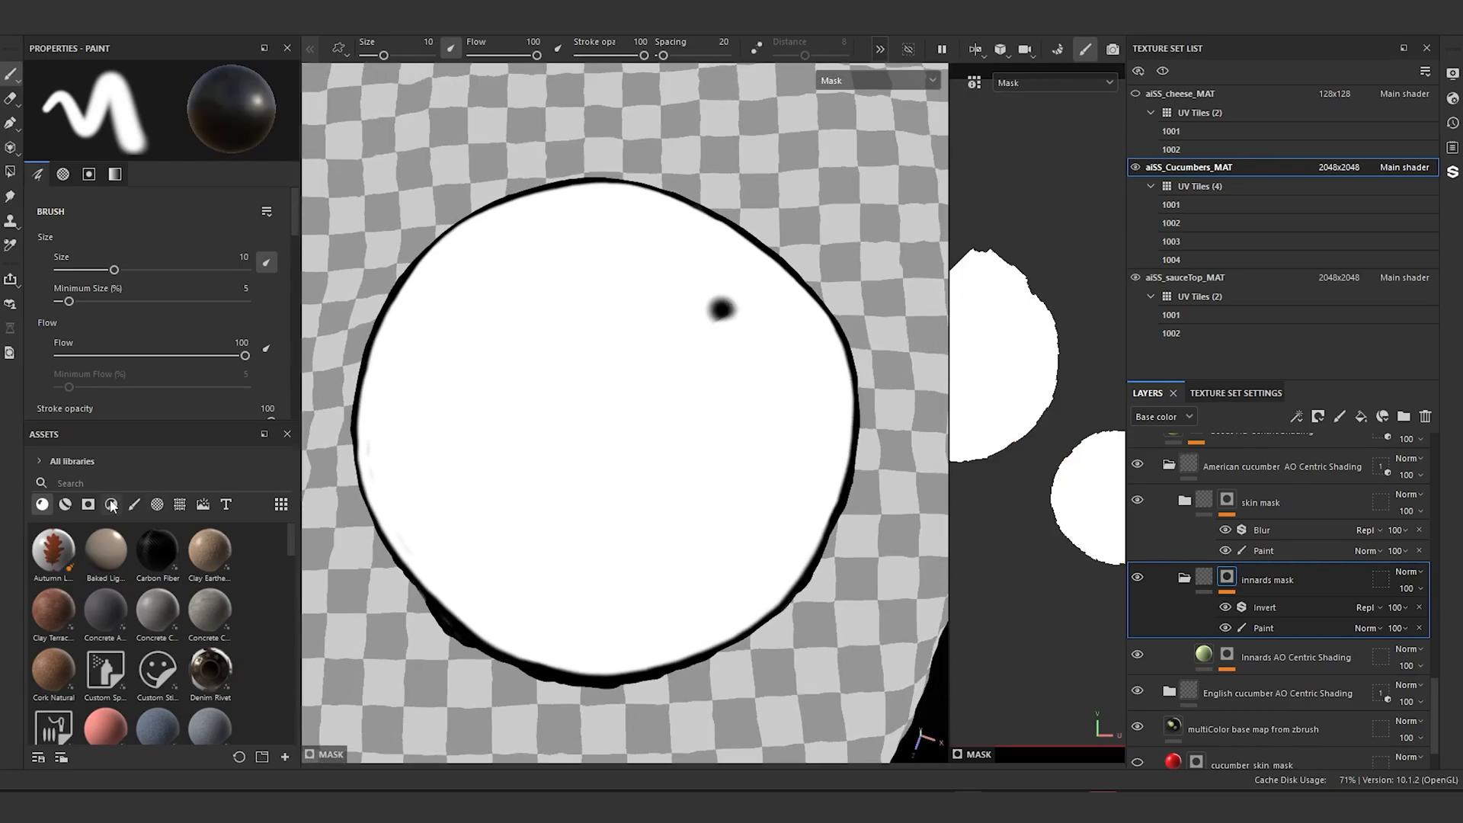
left_click(134, 504)
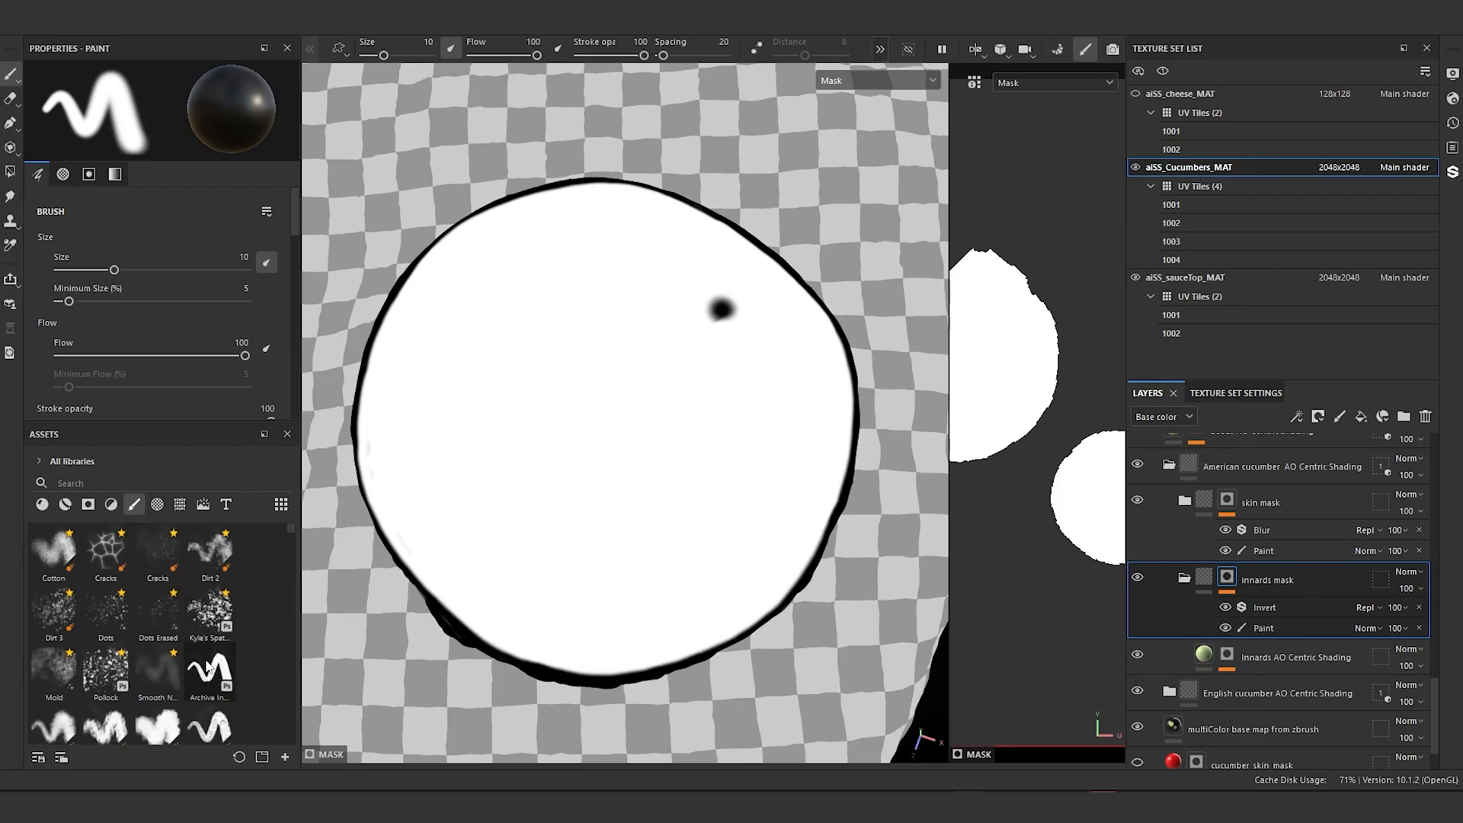
left_click(171, 647)
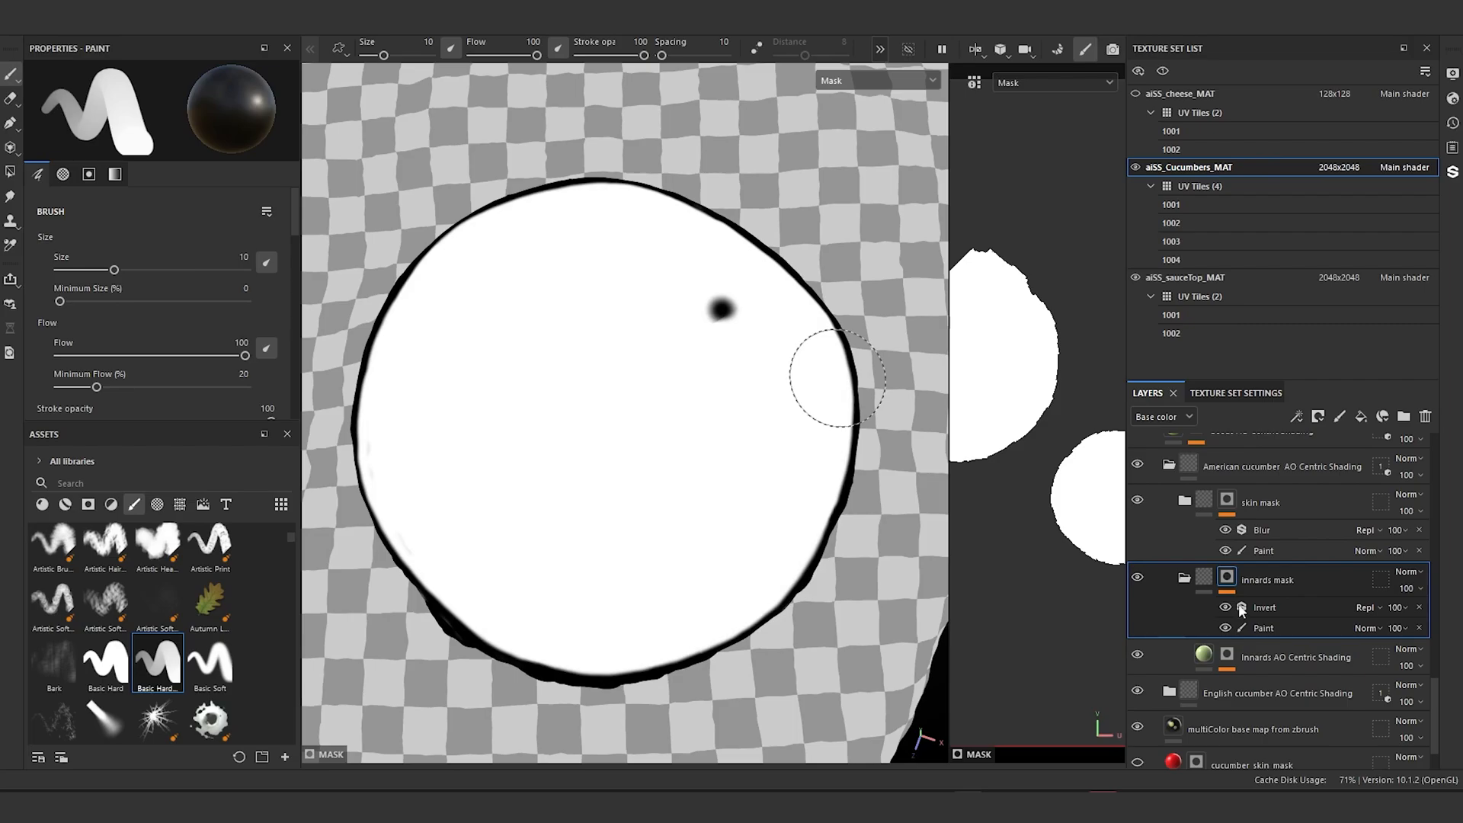
left_click(1264, 627)
left_click_drag(704, 310, 723, 314)
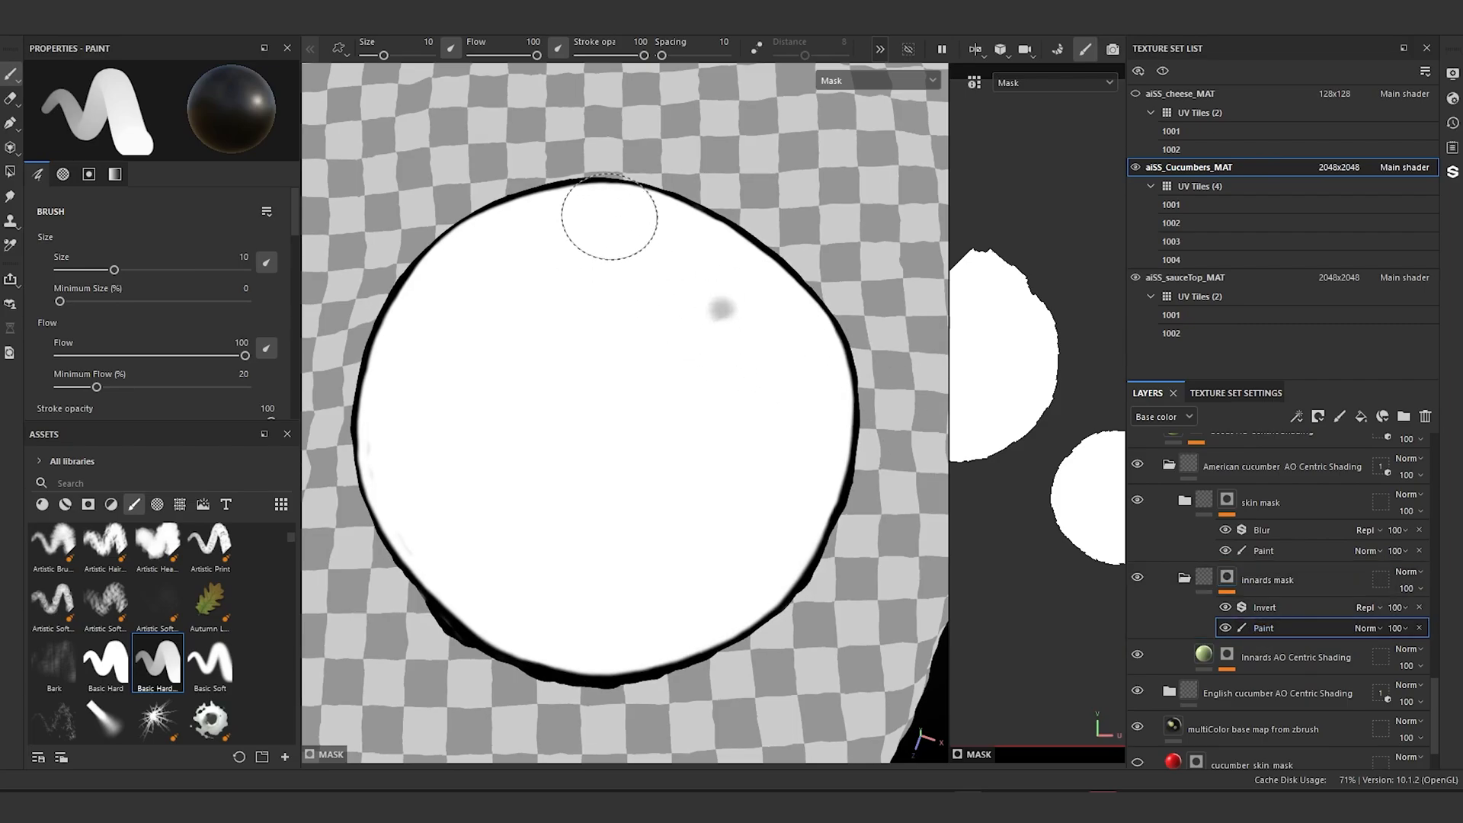
left_click_drag(708, 311, 712, 317)
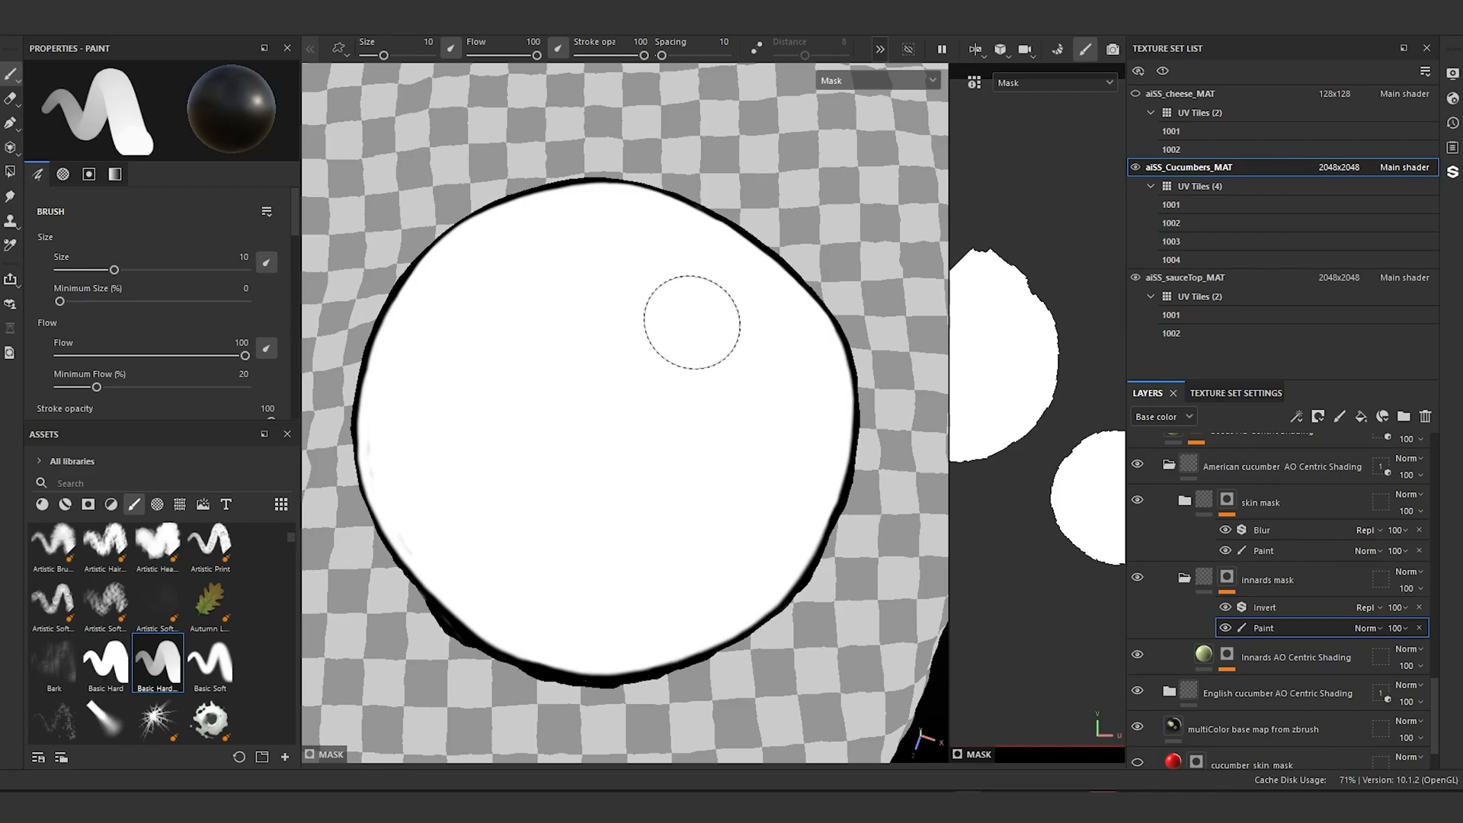
Step: Switch the mask paint to white, reduce the brush size to 3.11 and clean the faint light spots off the slice's sides
left_click_drag(624, 379, 689, 209, "alt")
key("x")
right_click_drag(461, 538, 400, 538, "ctrl")
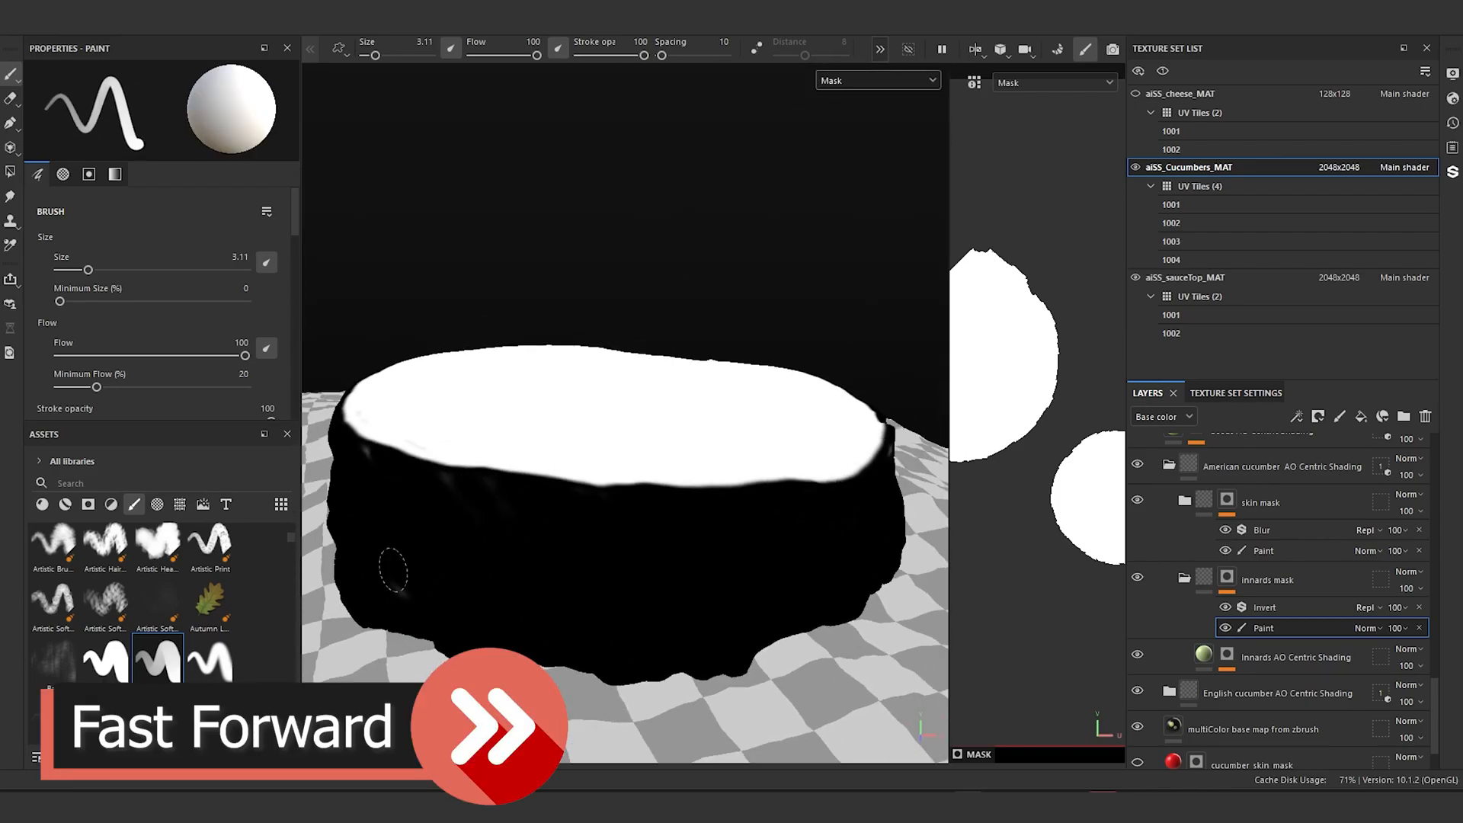
left_click_drag(701, 490, 520, 463, "alt")
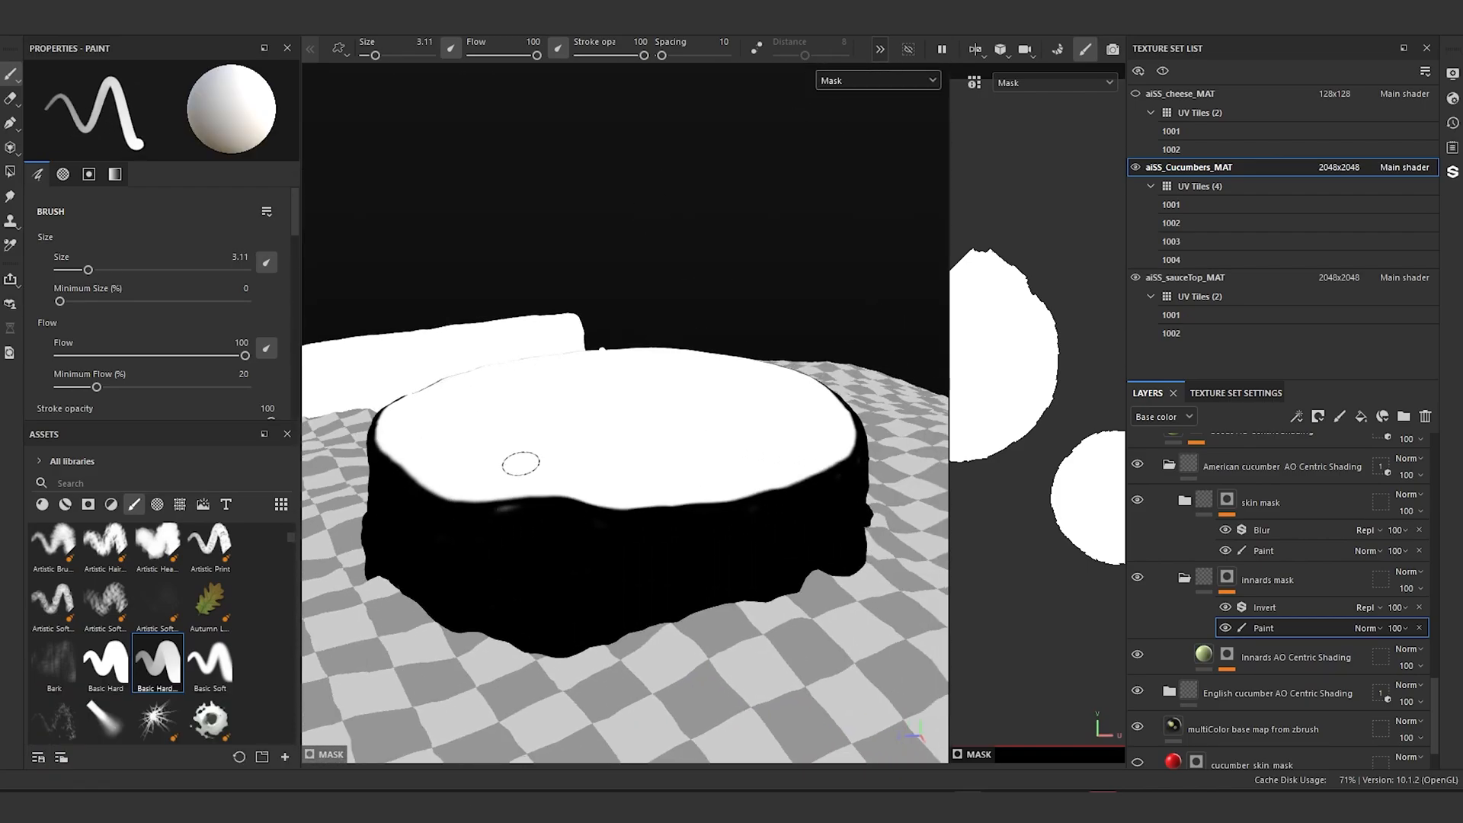
mouse_move(647, 505)
left_mouse_down("alt")
mouse_move(691, 525)
mouse_move(643, 513)
mouse_move(895, 504)
left_mouse_up("alt")
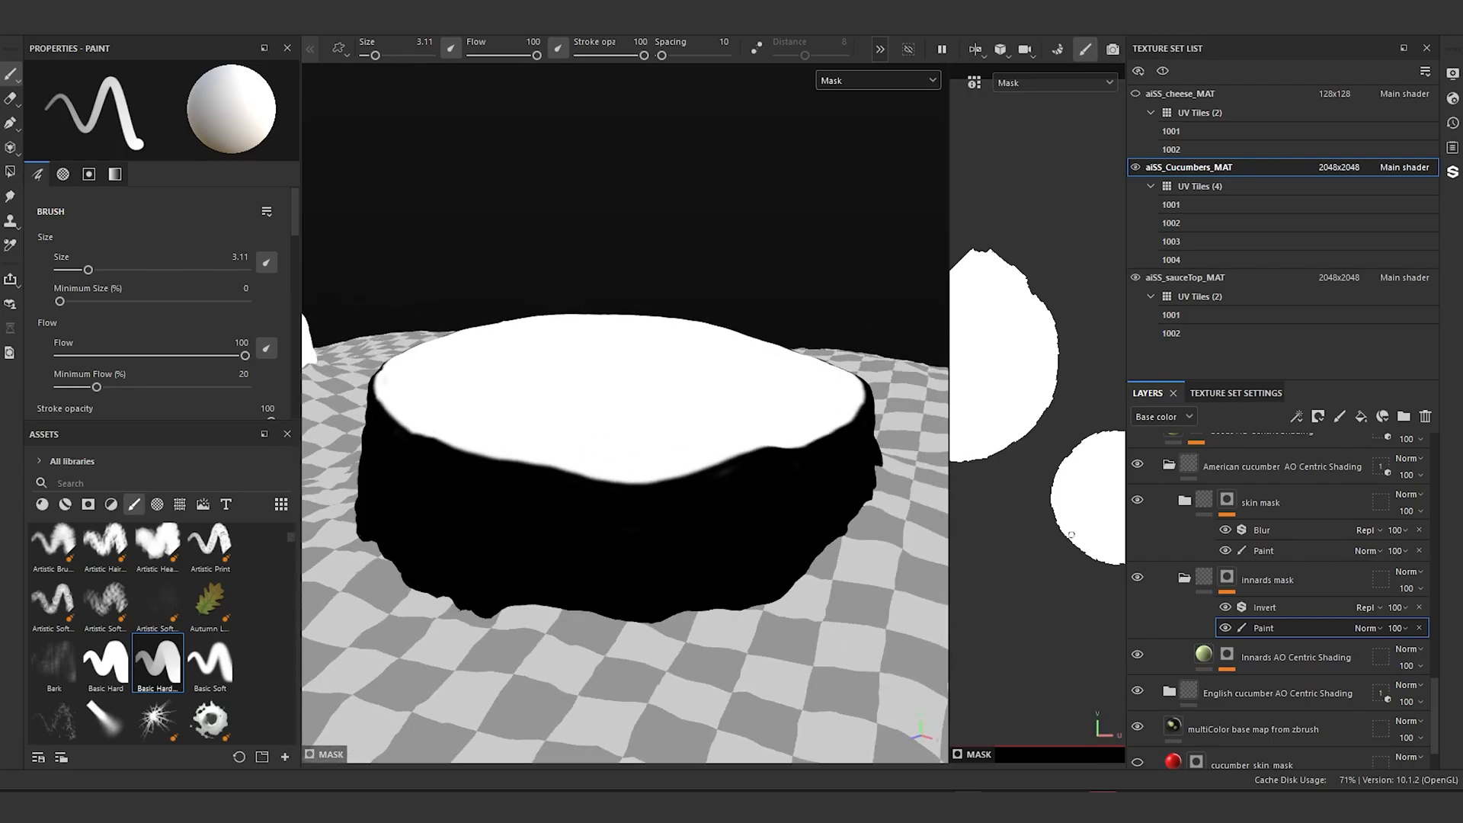
Step: Copy the Blur filter from the American cucumber skin mask and paste it onto the innards mask
right_click(1263, 528)
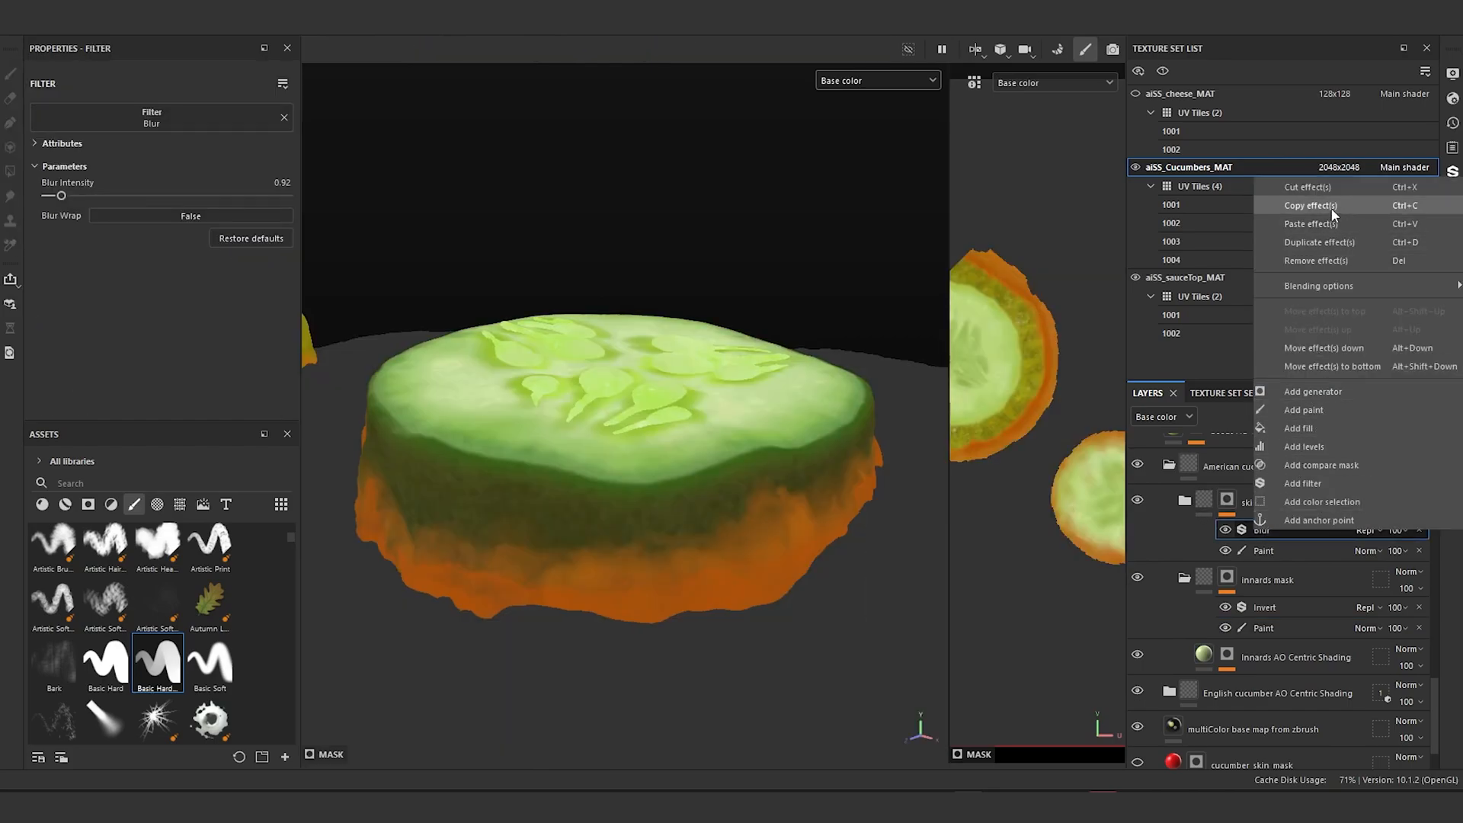
left_click(1311, 205)
left_click(1227, 577)
right_click(1227, 577)
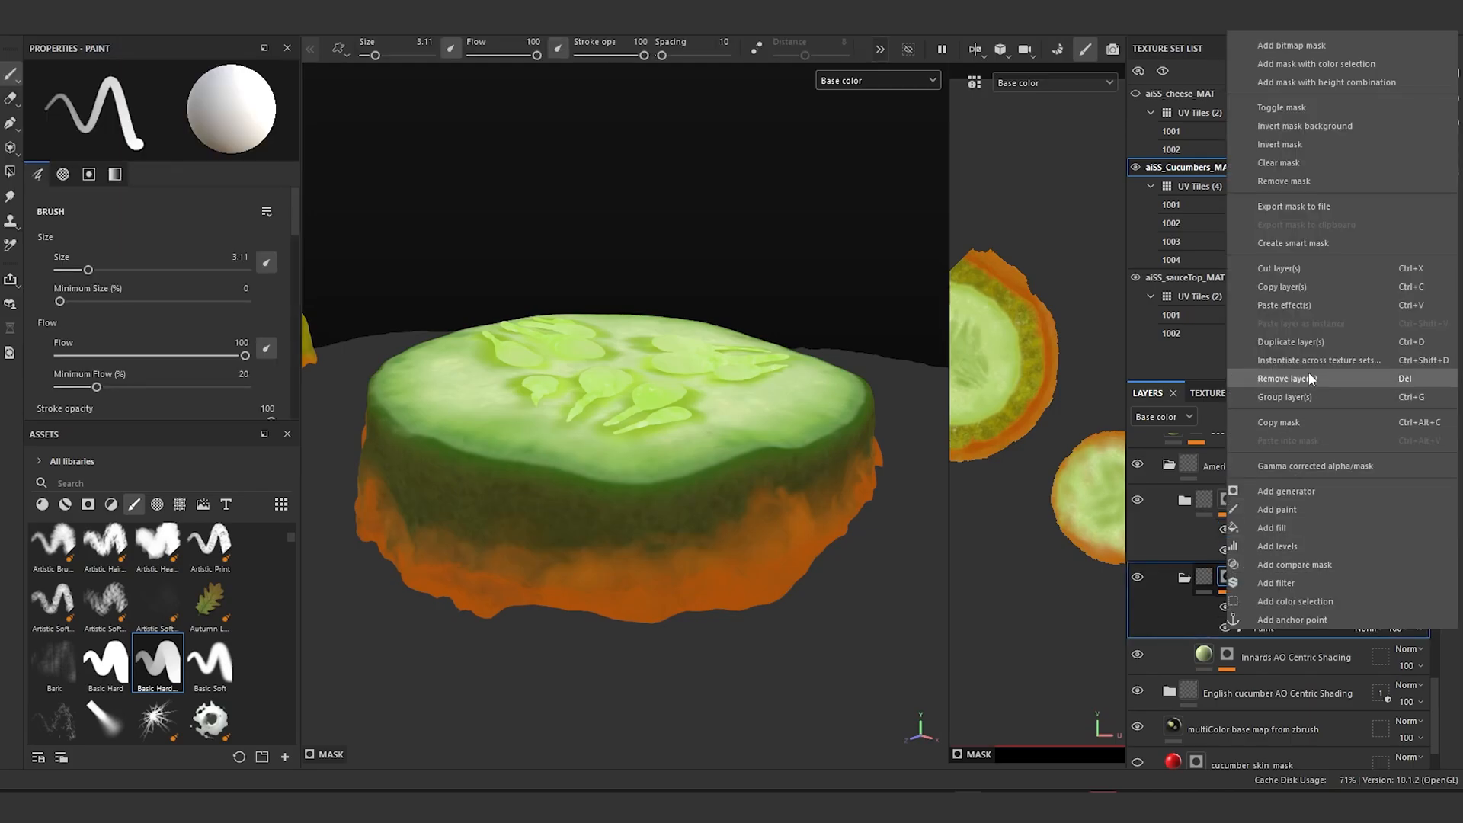
left_click(1305, 303)
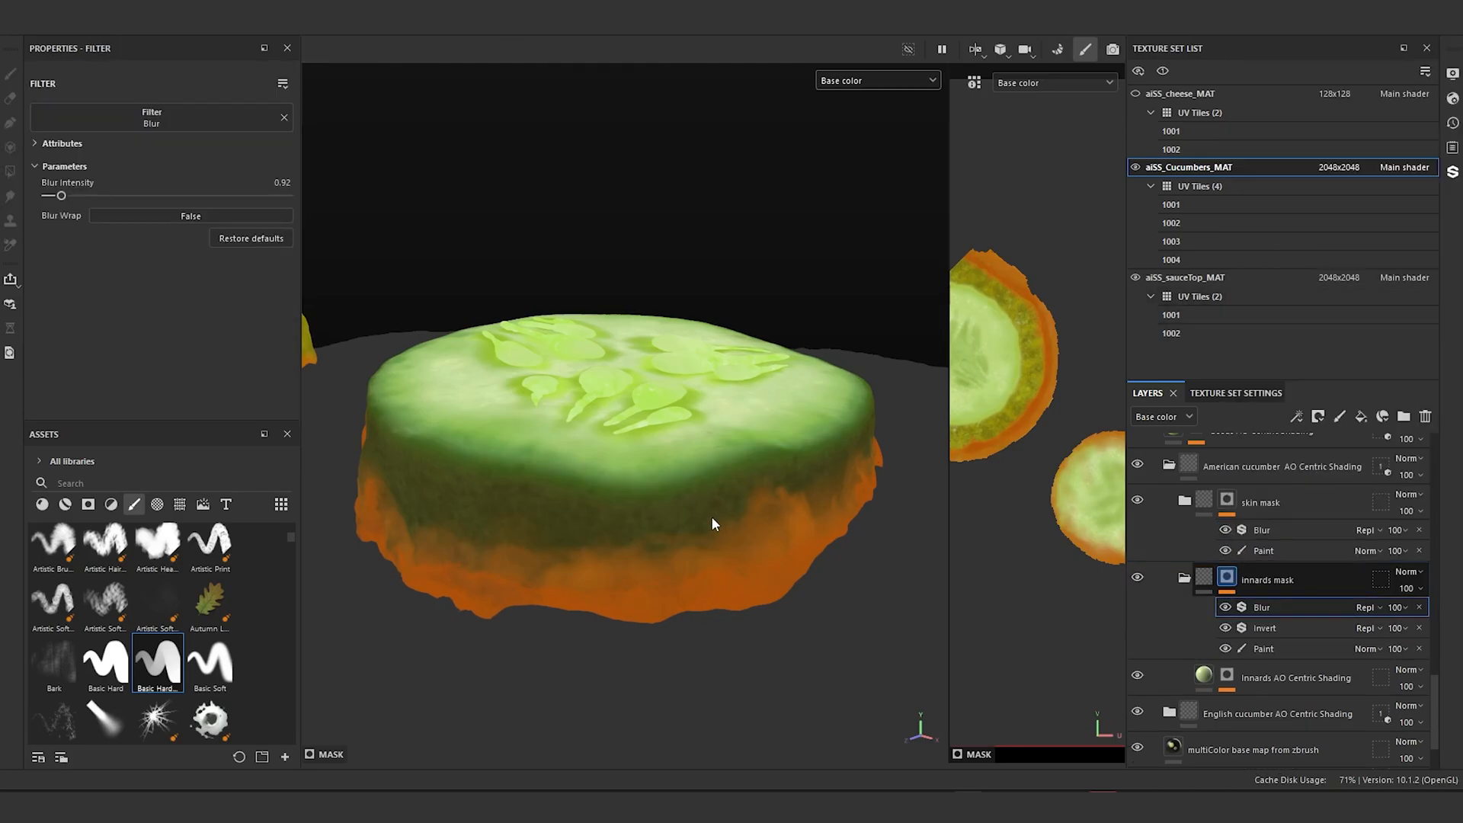
Step: Copy the Blur filter from the skin mask to the innards mask inside the English cucumber AO Centric Shading group
left_click_drag(711, 515, 683, 536, "alt")
middle_click_drag(683, 536, 950, 581, "alt")
mouse_move(693, 573)
left_mouse_down("alt")
mouse_move(702, 653)
mouse_move(692, 579)
left_mouse_up("alt")
middle_click_drag(692, 579, 978, 592, "alt")
mouse_move(977, 592)
left_mouse_down("alt")
mouse_move(744, 597)
mouse_move(803, 580)
mouse_move(565, 565)
mouse_move(454, 487)
mouse_move(516, 555)
mouse_move(882, 584)
mouse_move(749, 592)
mouse_move(761, 599)
mouse_move(696, 532)
left_mouse_up("alt")
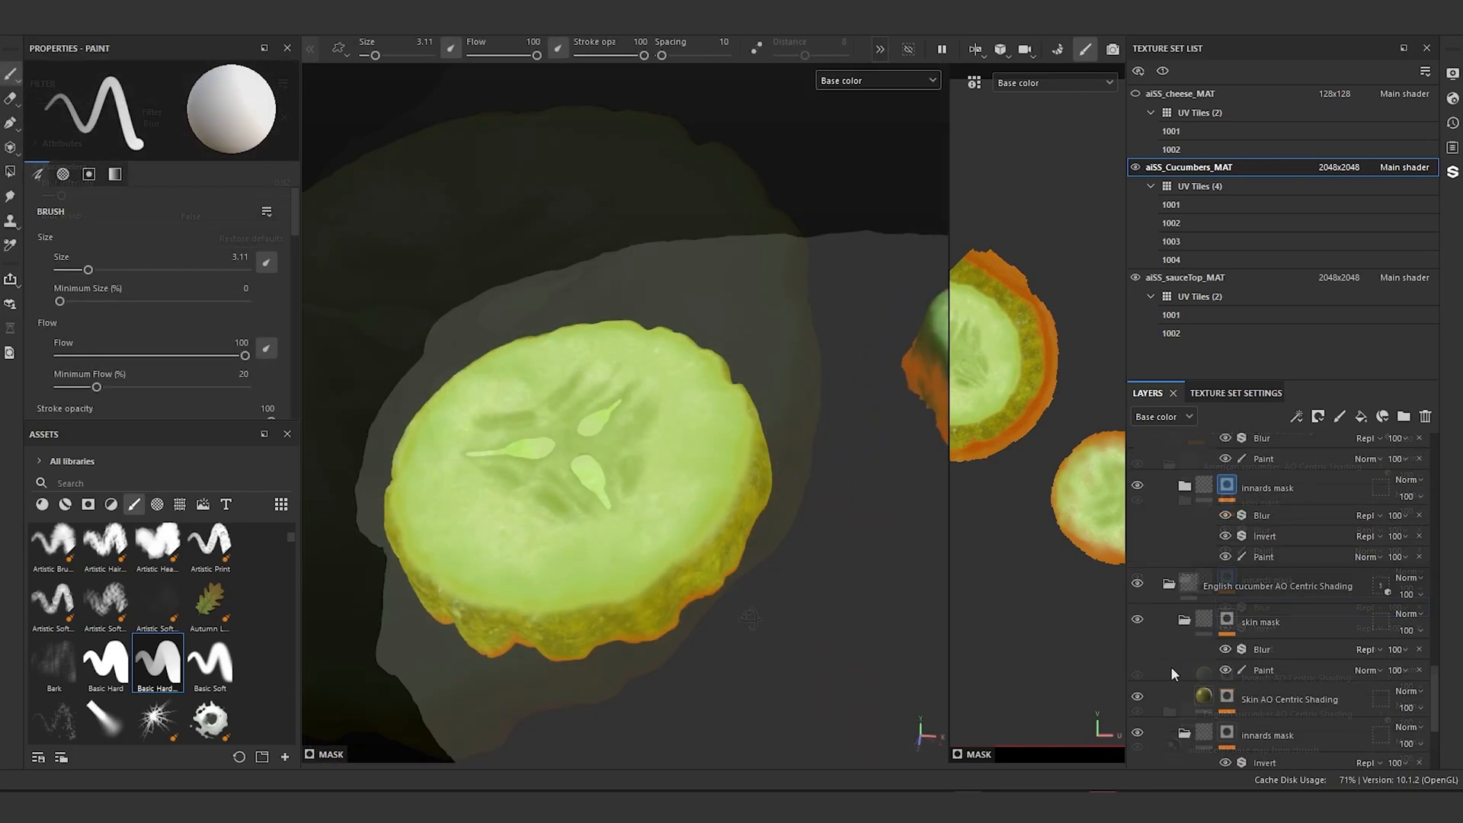
scroll(1171, 665, "down", 2)
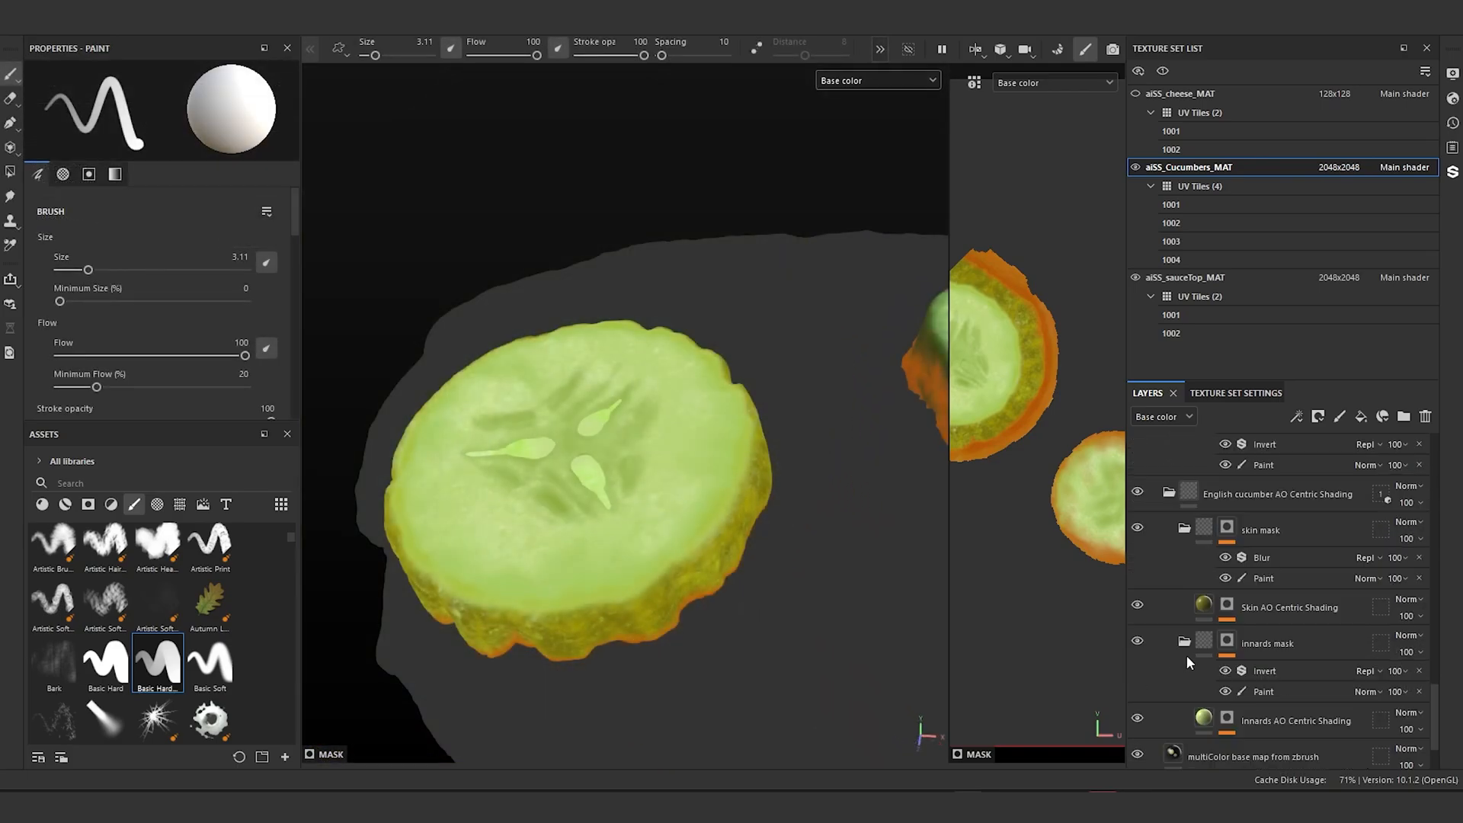
left_click(1228, 643)
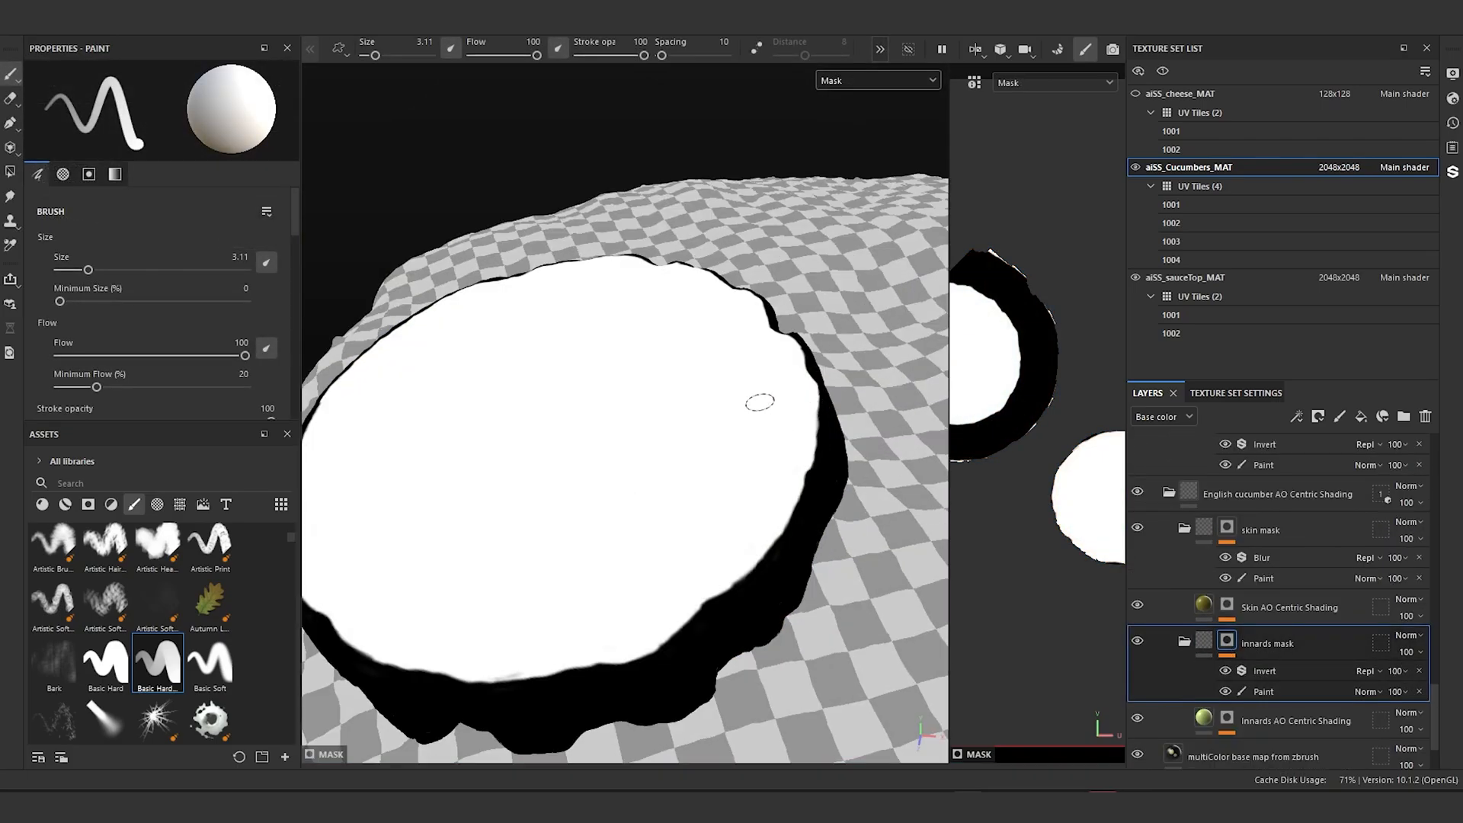
left_click_drag(761, 401, 736, 327, "alt")
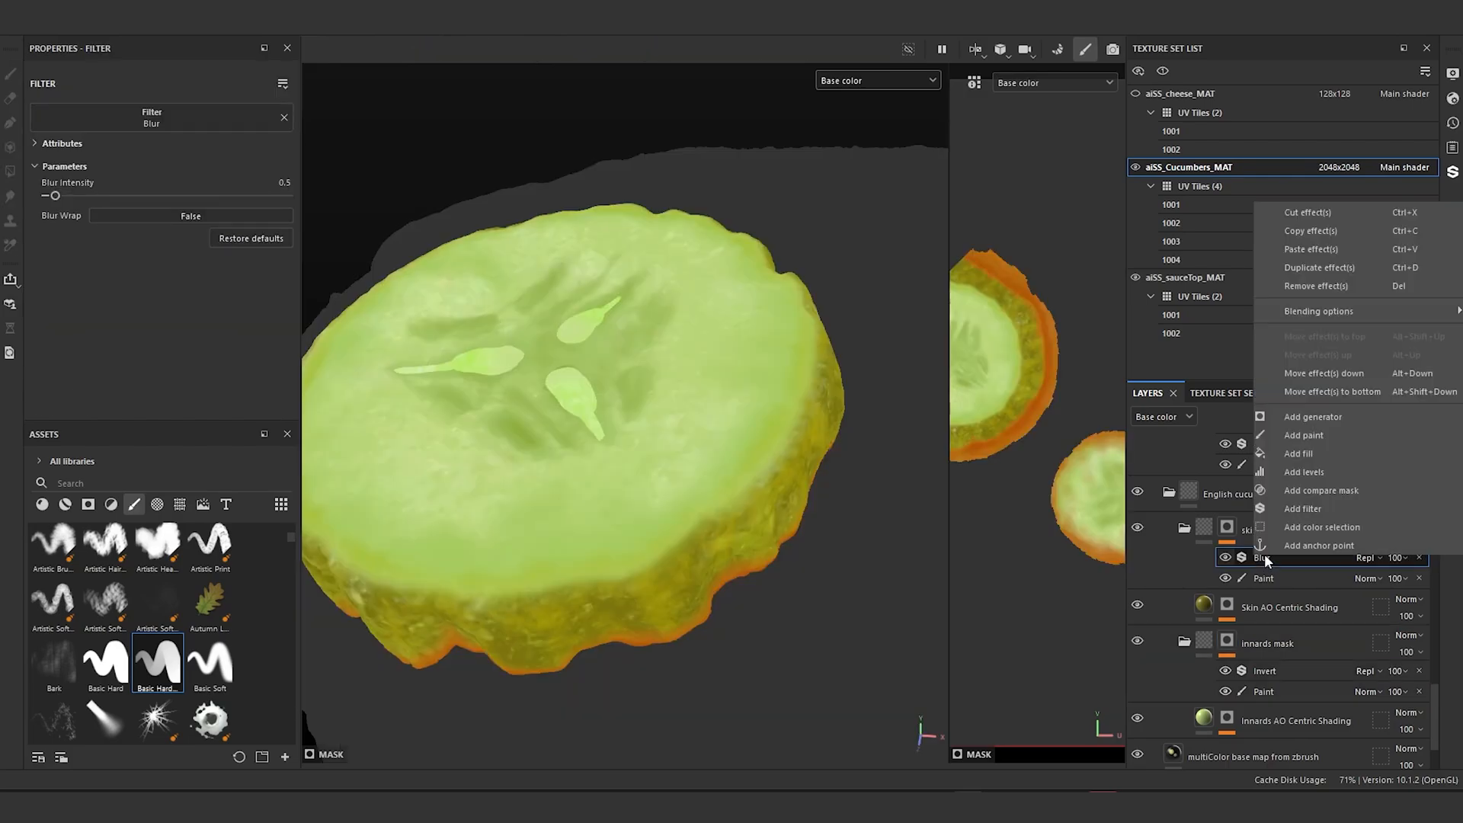
right_click(1269, 555)
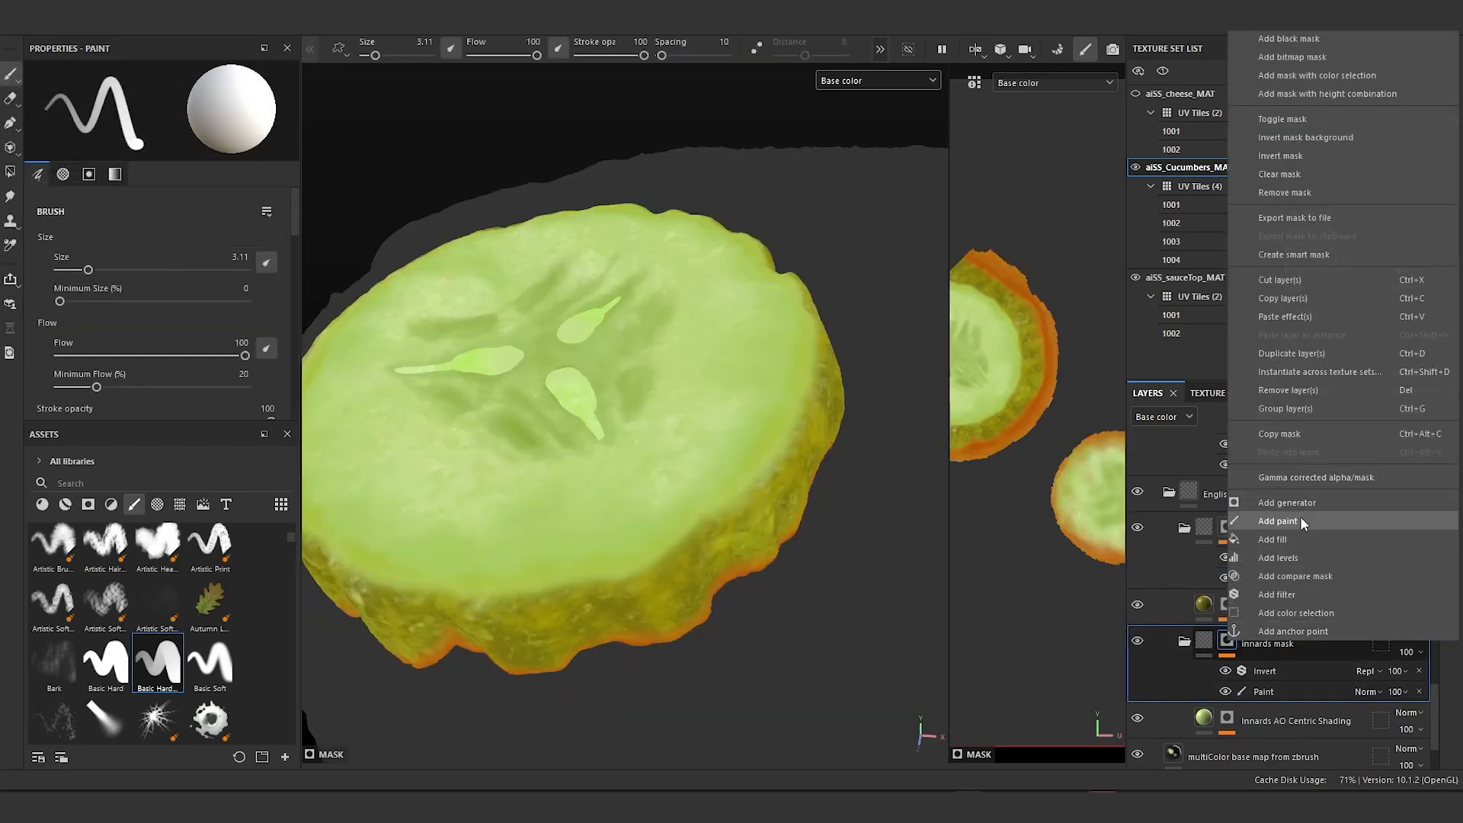
left_click(1287, 318)
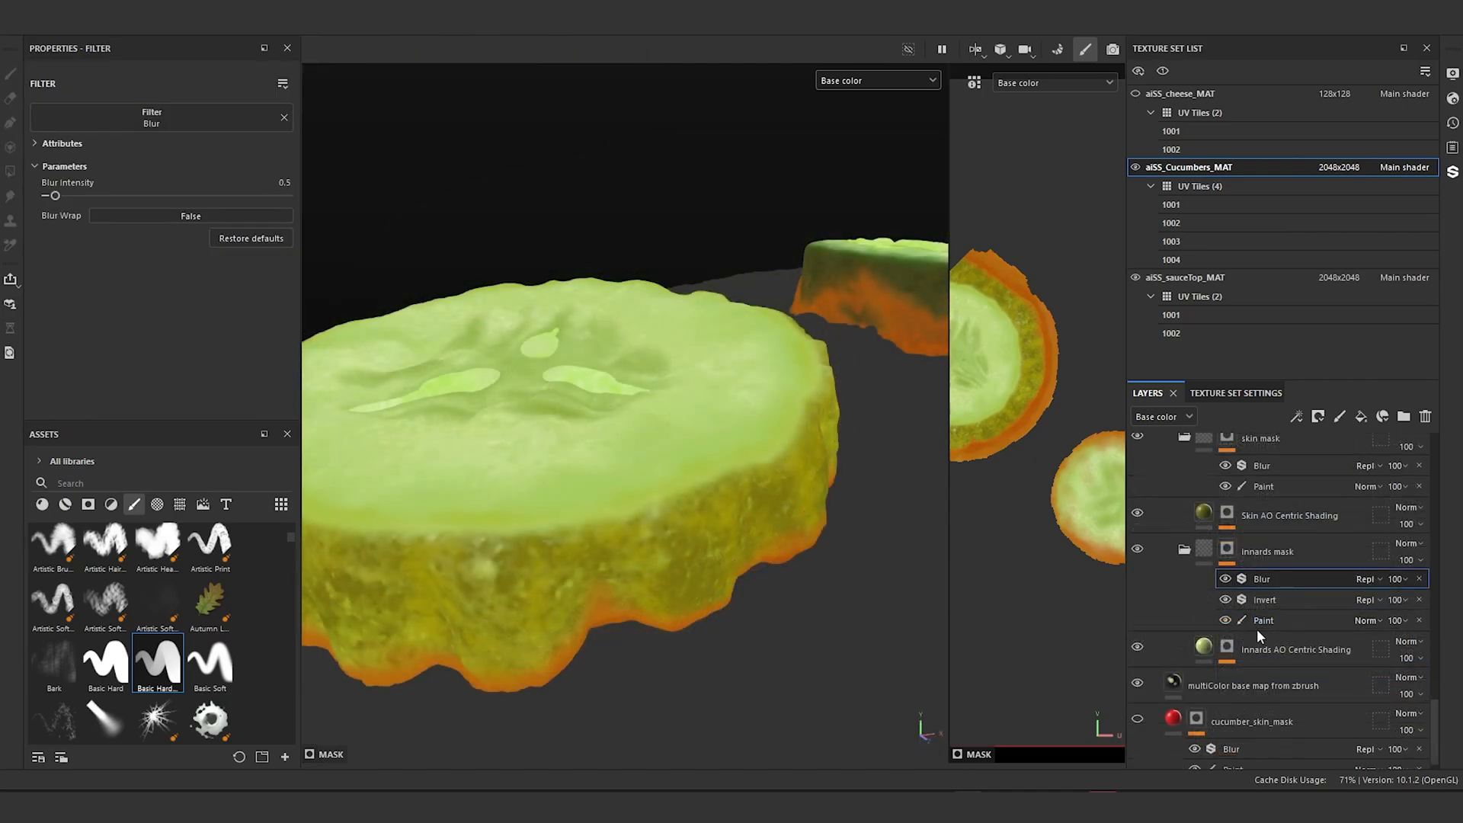
Step: Check the blurred rim of the English cucumber slice, then switch to the Arnold RenderView and examine the slice close up in the test render
scroll(1257, 631, "up", 1)
scroll(1257, 629, "up", 2)
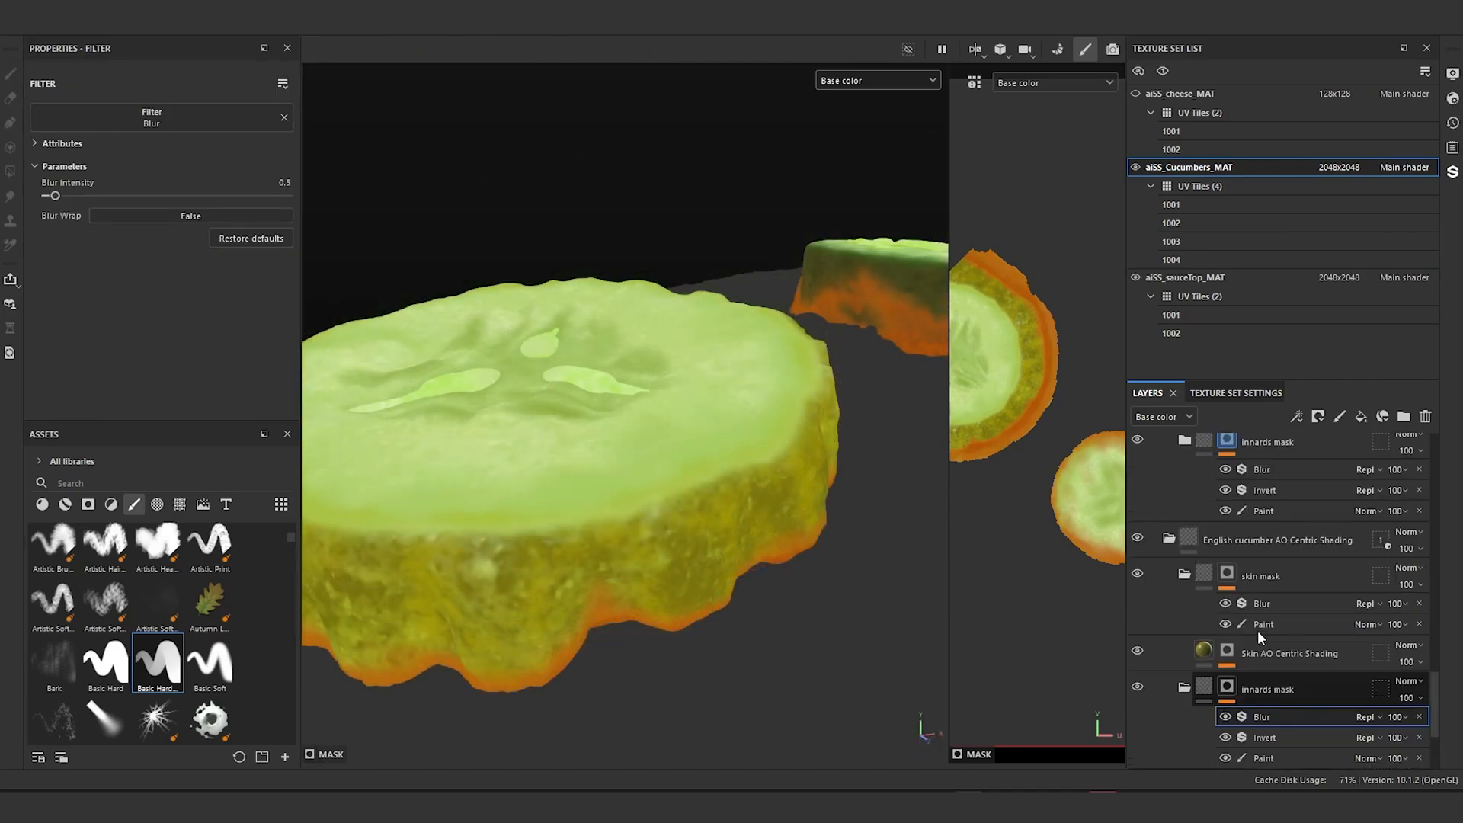
left_click_drag(671, 482, 689, 519, "alt")
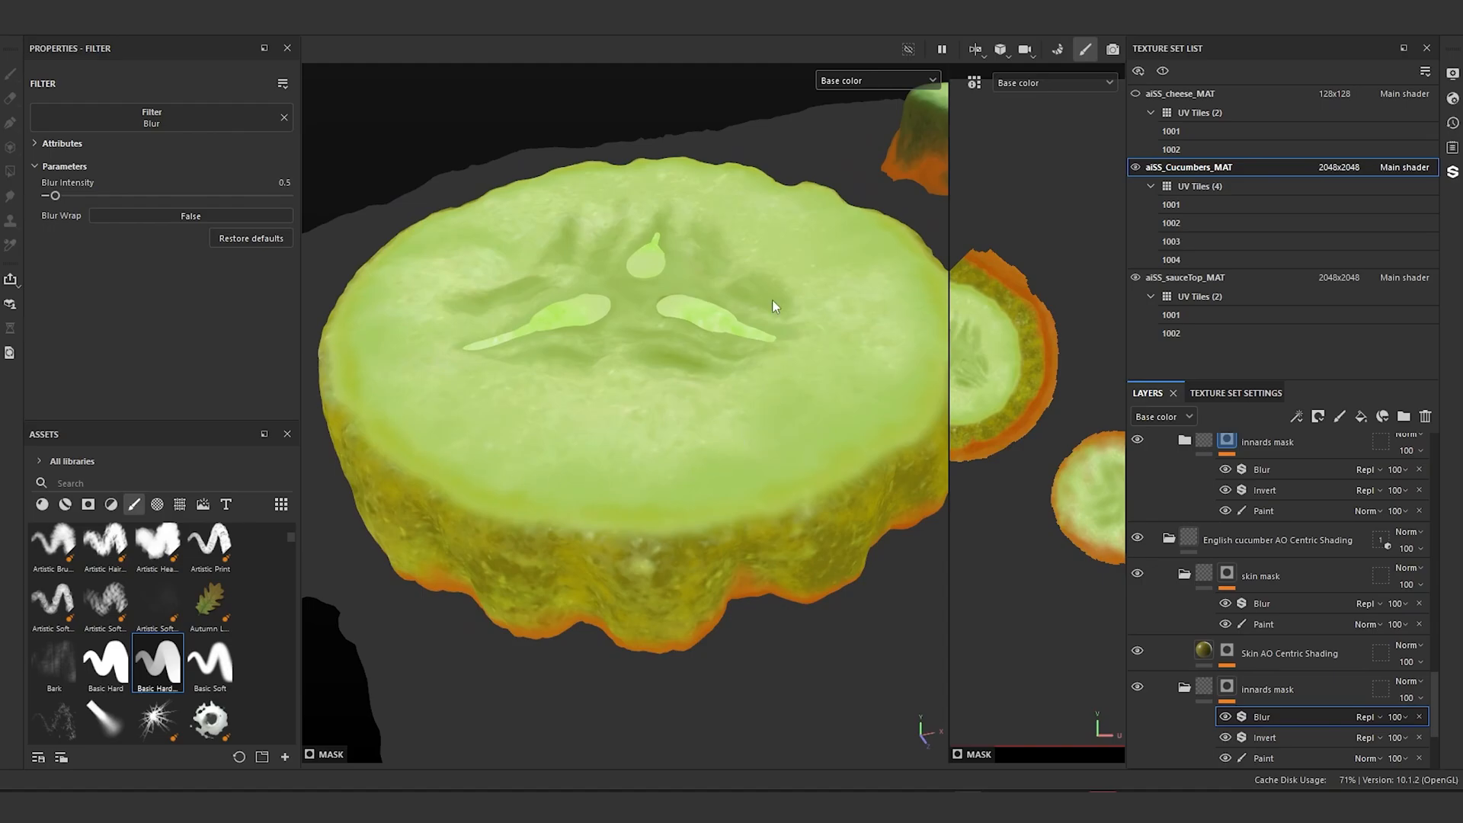
left_click_drag(673, 592, 657, 574, "alt")
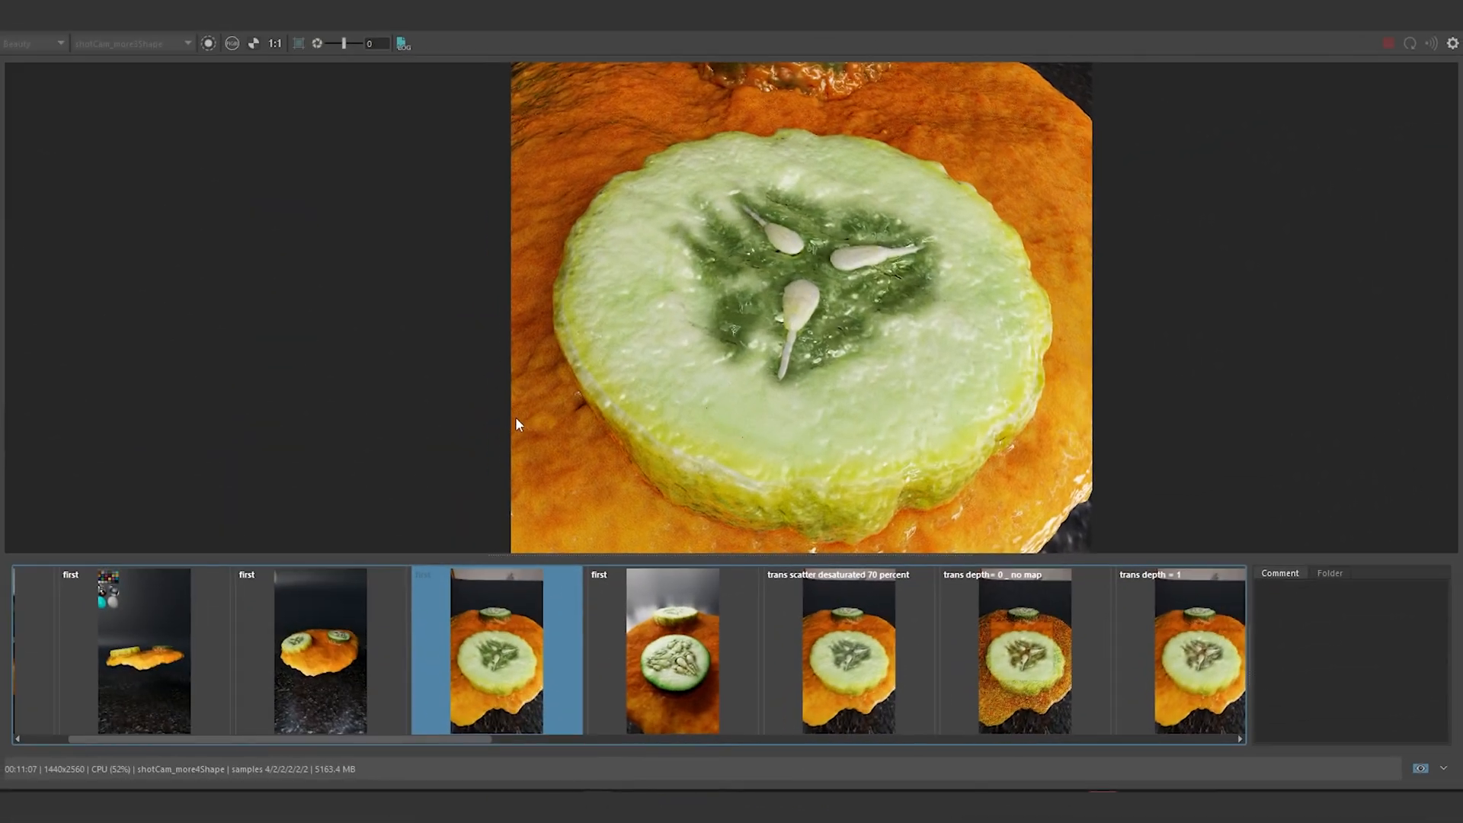
scroll(579, 323, "down", 2)
middle_click_drag(628, 281, 707, 283)
scroll(684, 319, "up", 2)
scroll(684, 318, "up", 2)
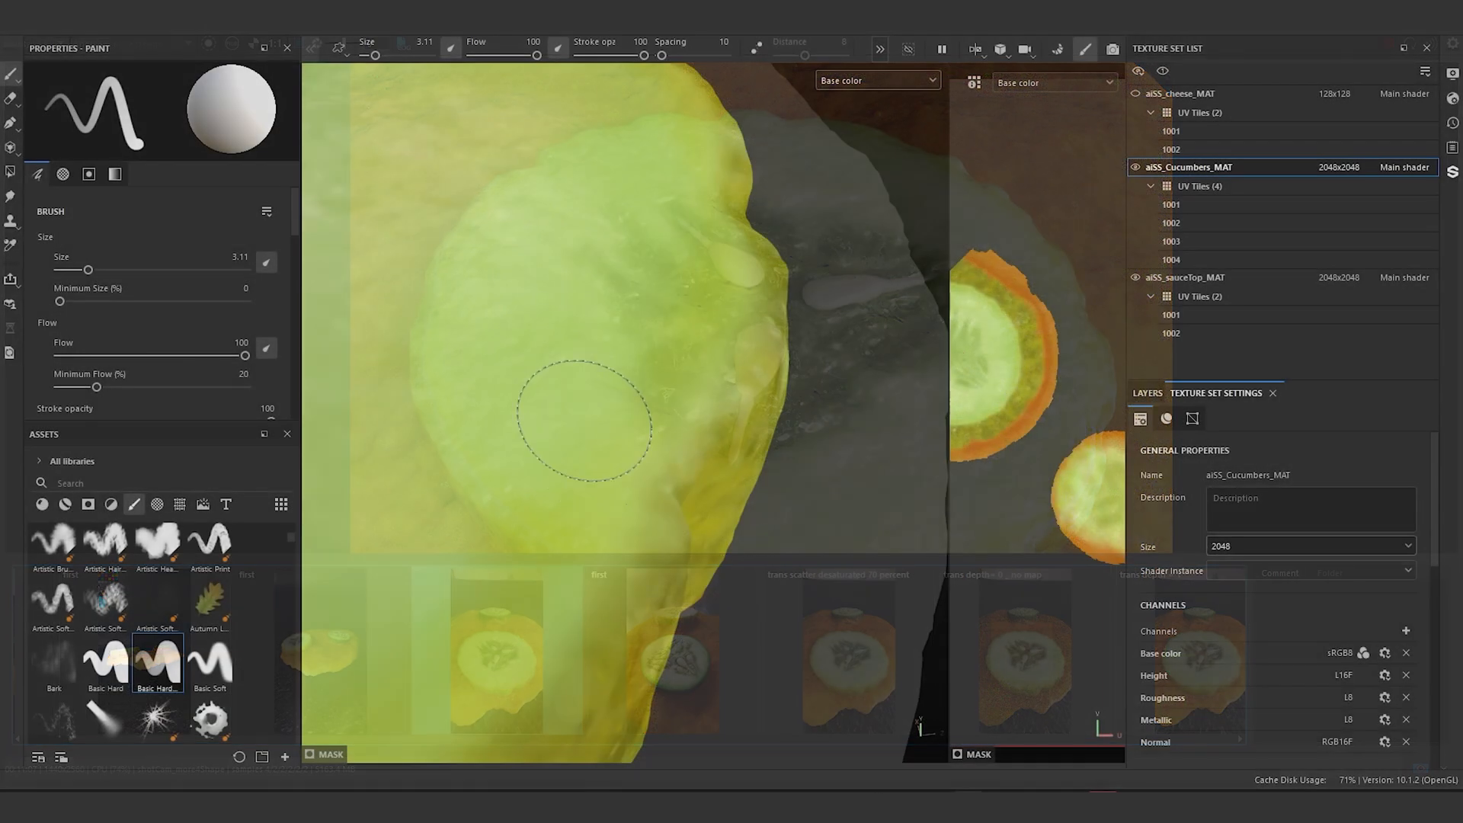
Step: Switch back to Substance Painter, show the Transmission folder and examine its map around the seeds of the English cucumber slice
scroll(591, 400, "down", 5)
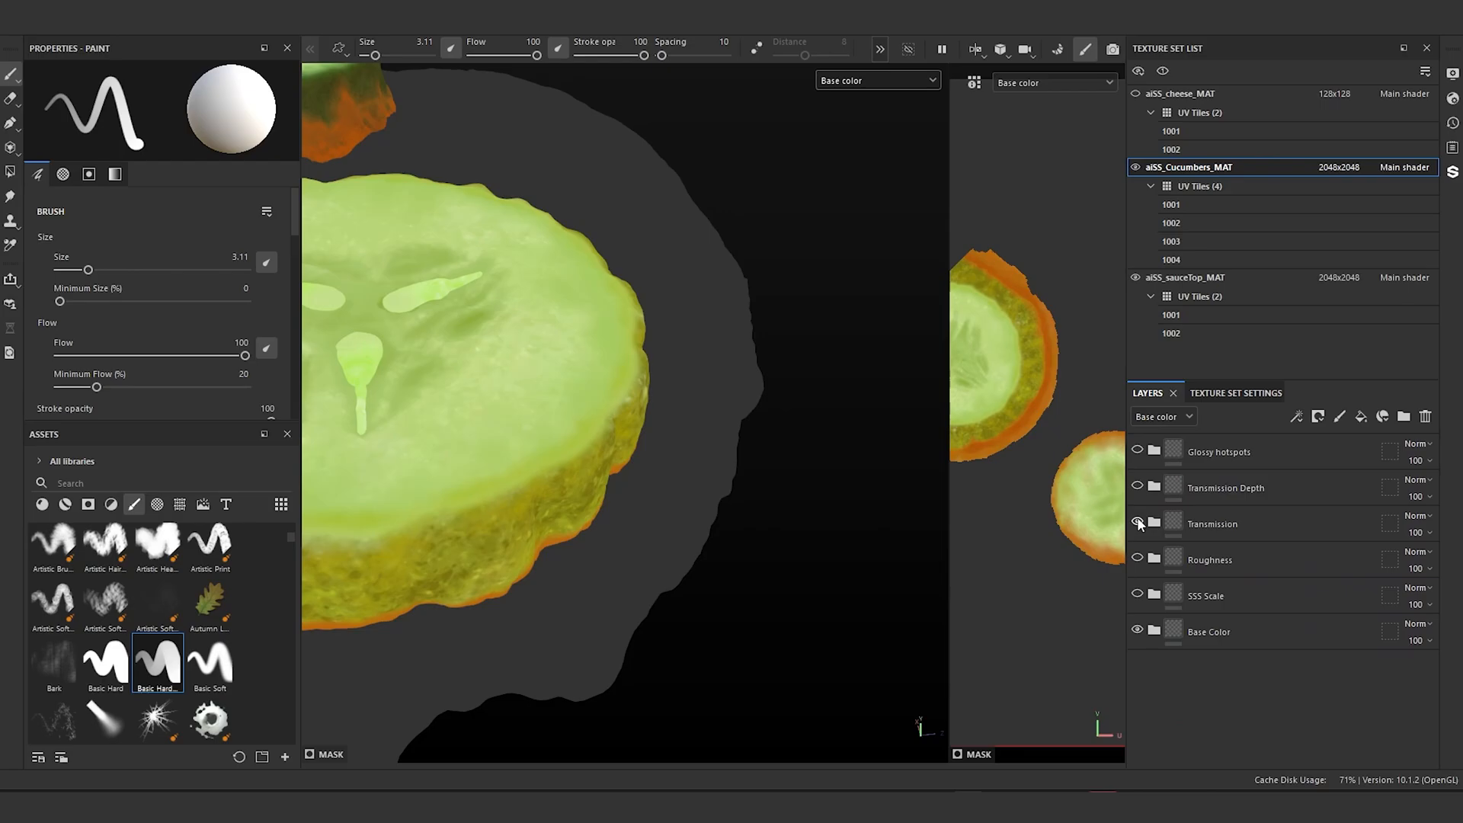
left_click(1137, 521)
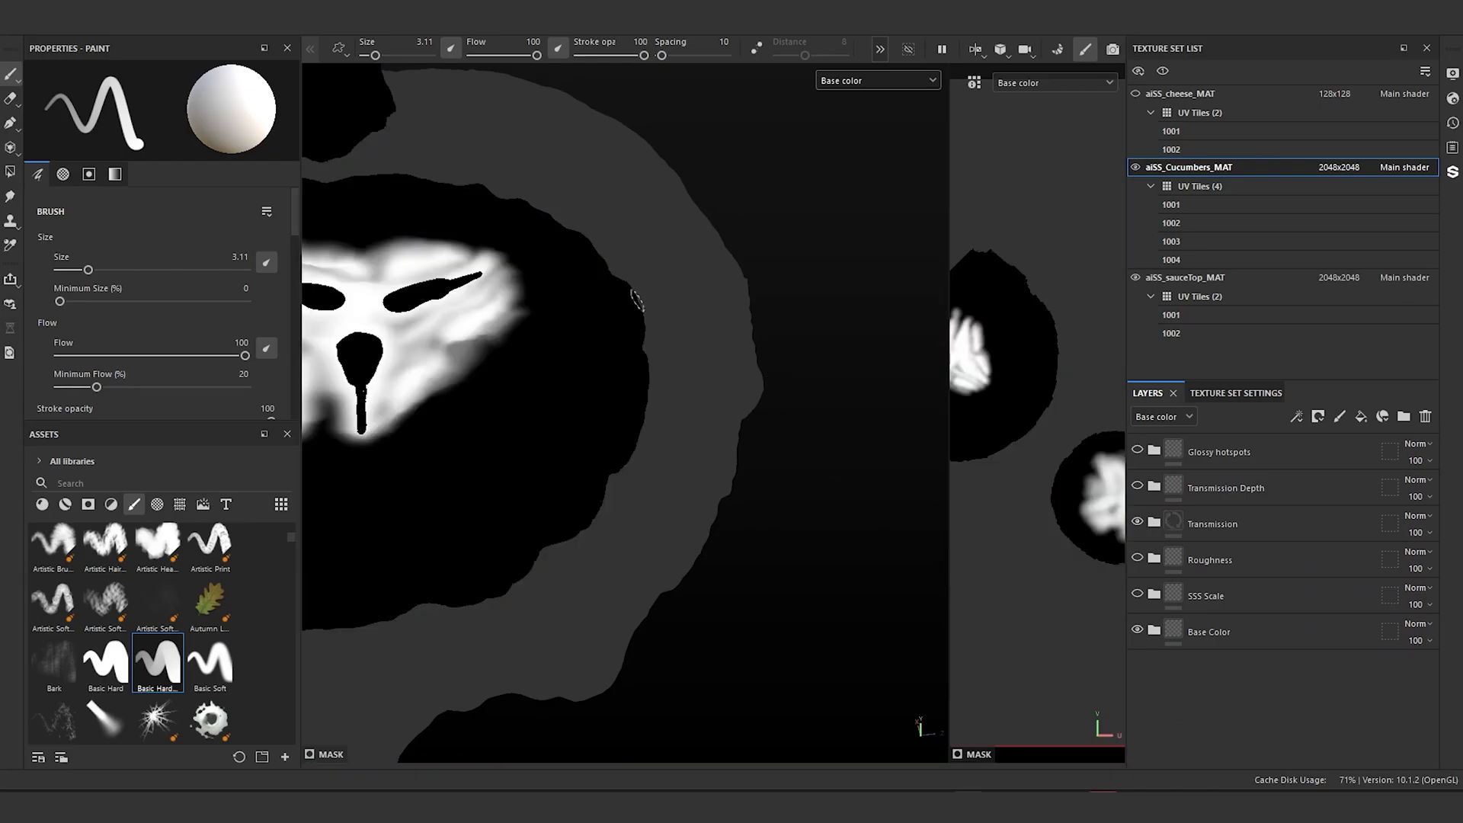
middle_click_drag(517, 335, 640, 404, "alt")
scroll(610, 381, "up", 2)
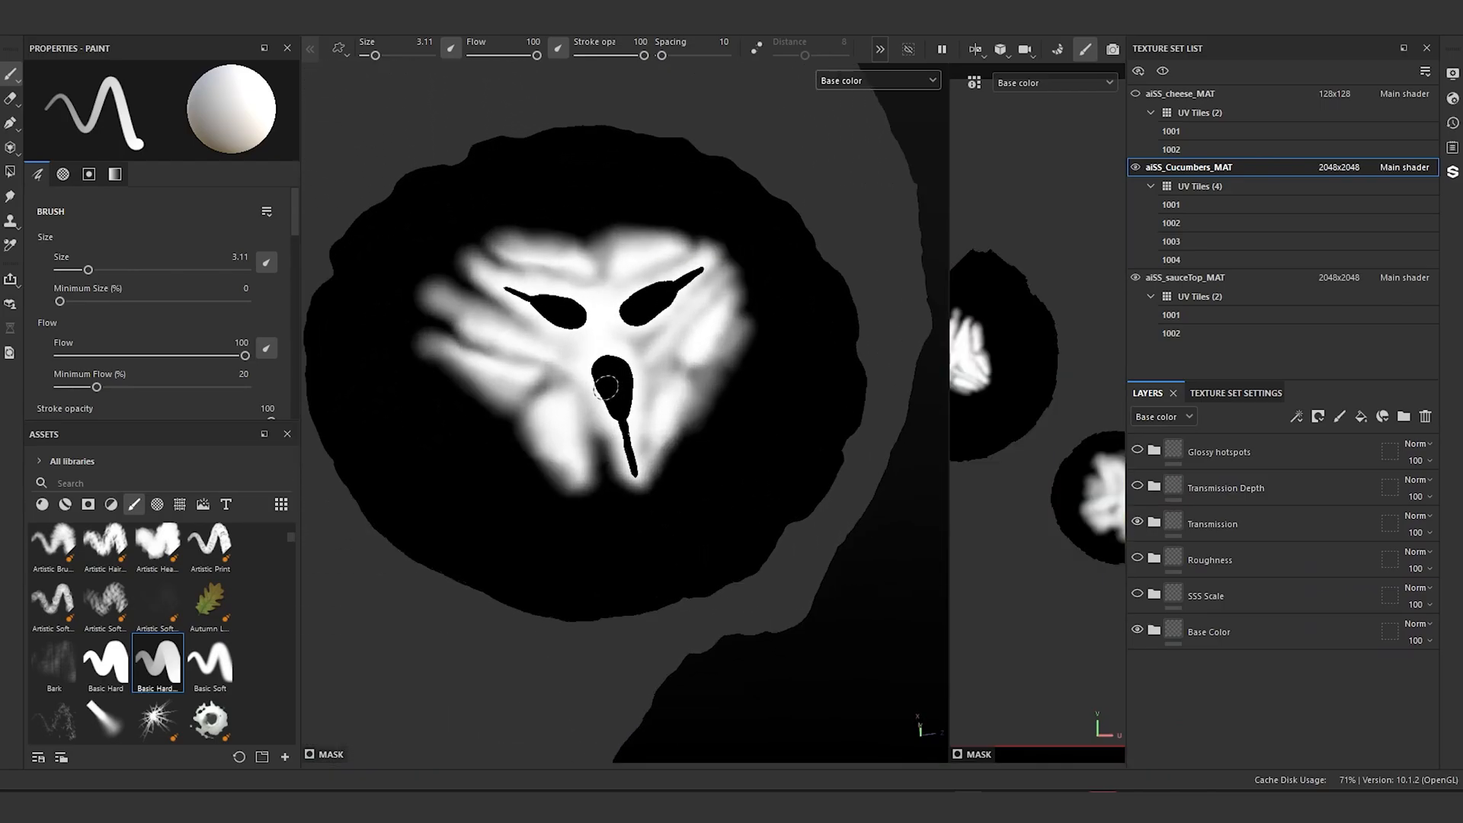
middle_click_drag(610, 291, 633, 450, "alt")
mouse_move(633, 449)
left_mouse_down("alt")
mouse_move(634, 473)
mouse_move(620, 425)
left_mouse_up("alt")
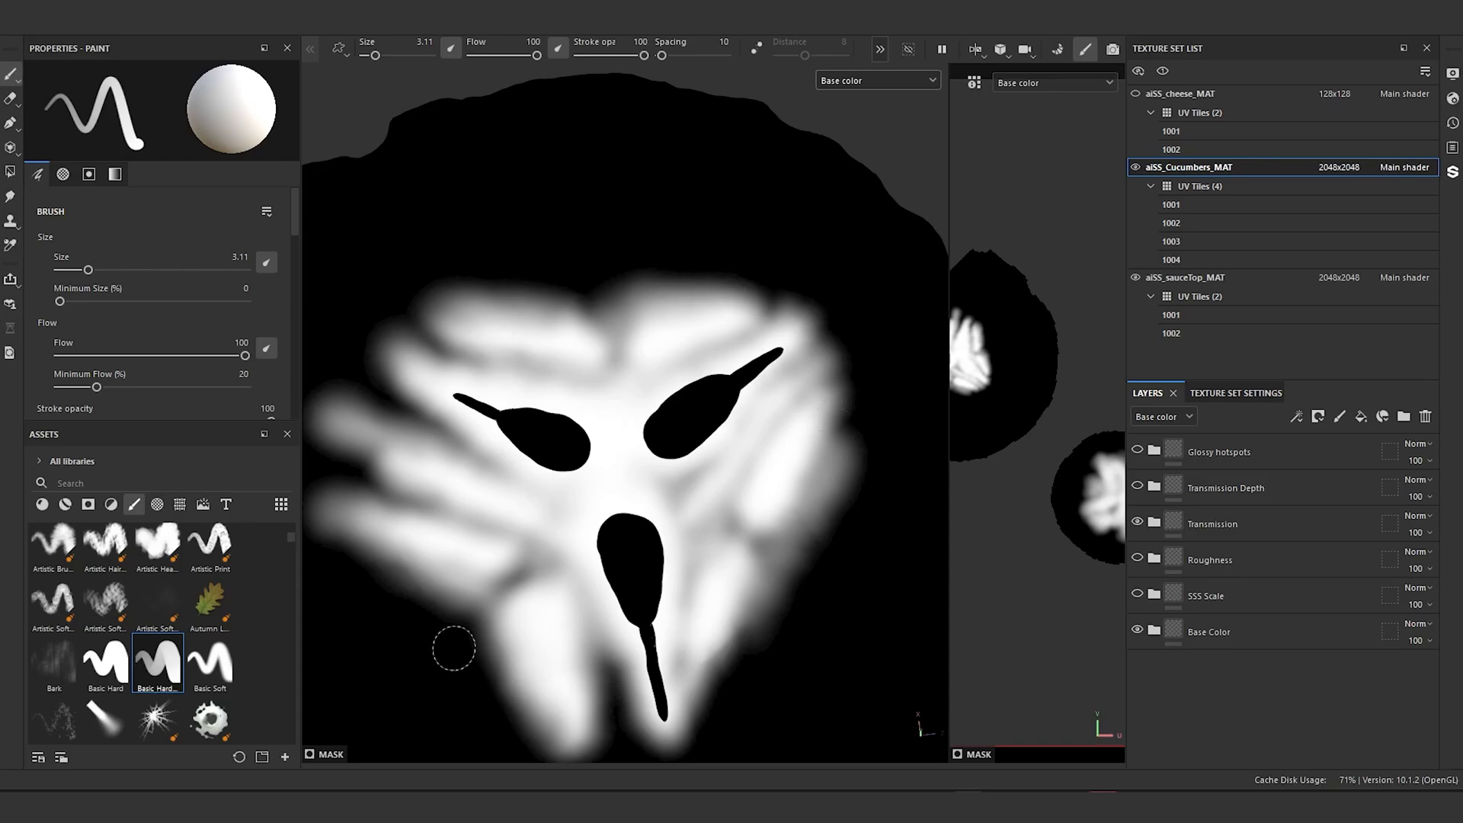
Step: Toggle the Transmission Depth folder on and off to compare it with the Transmission map, and hide the Transmission folder
left_click(1137, 486)
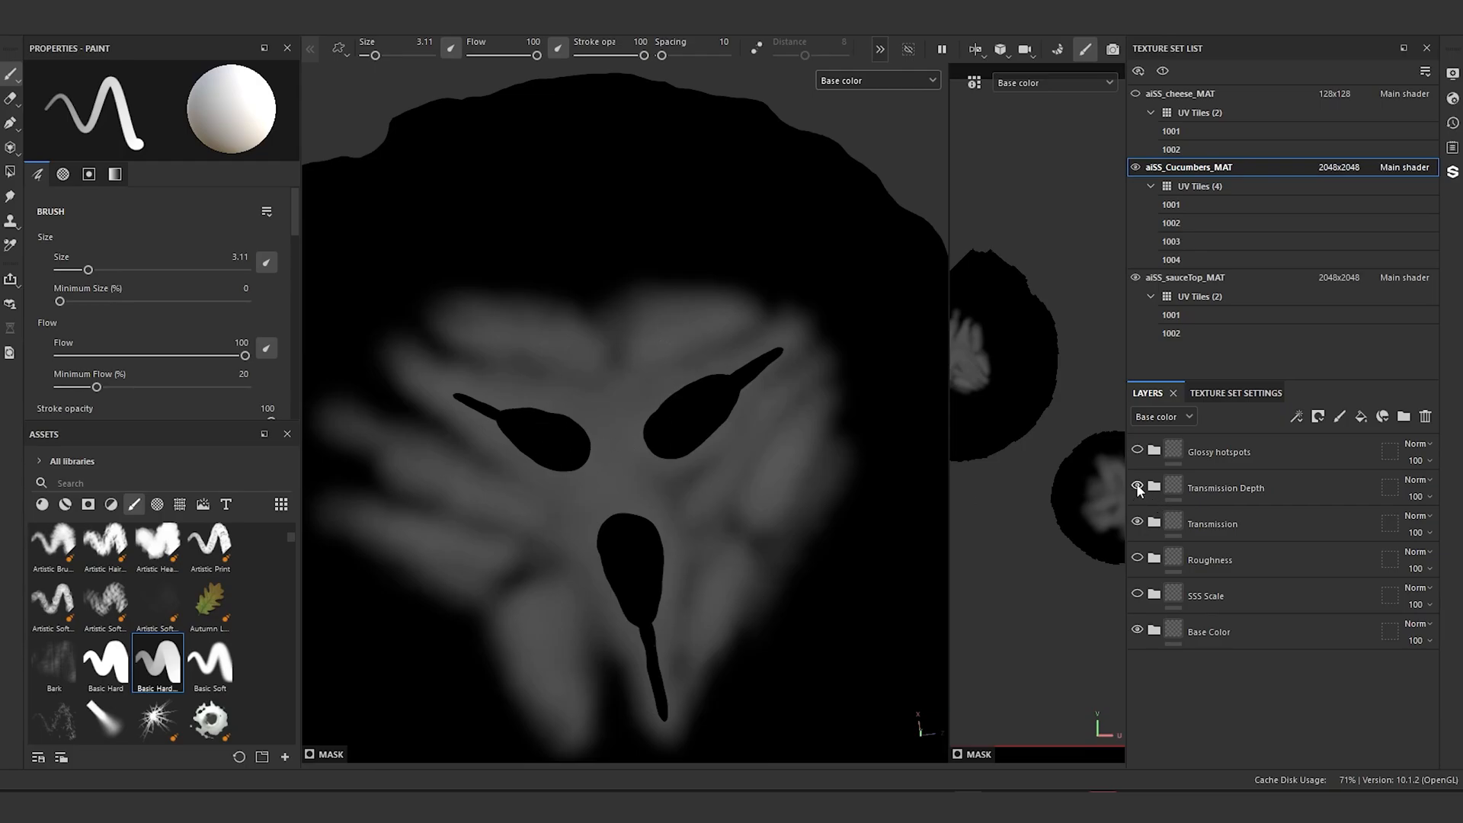
left_click(1138, 485)
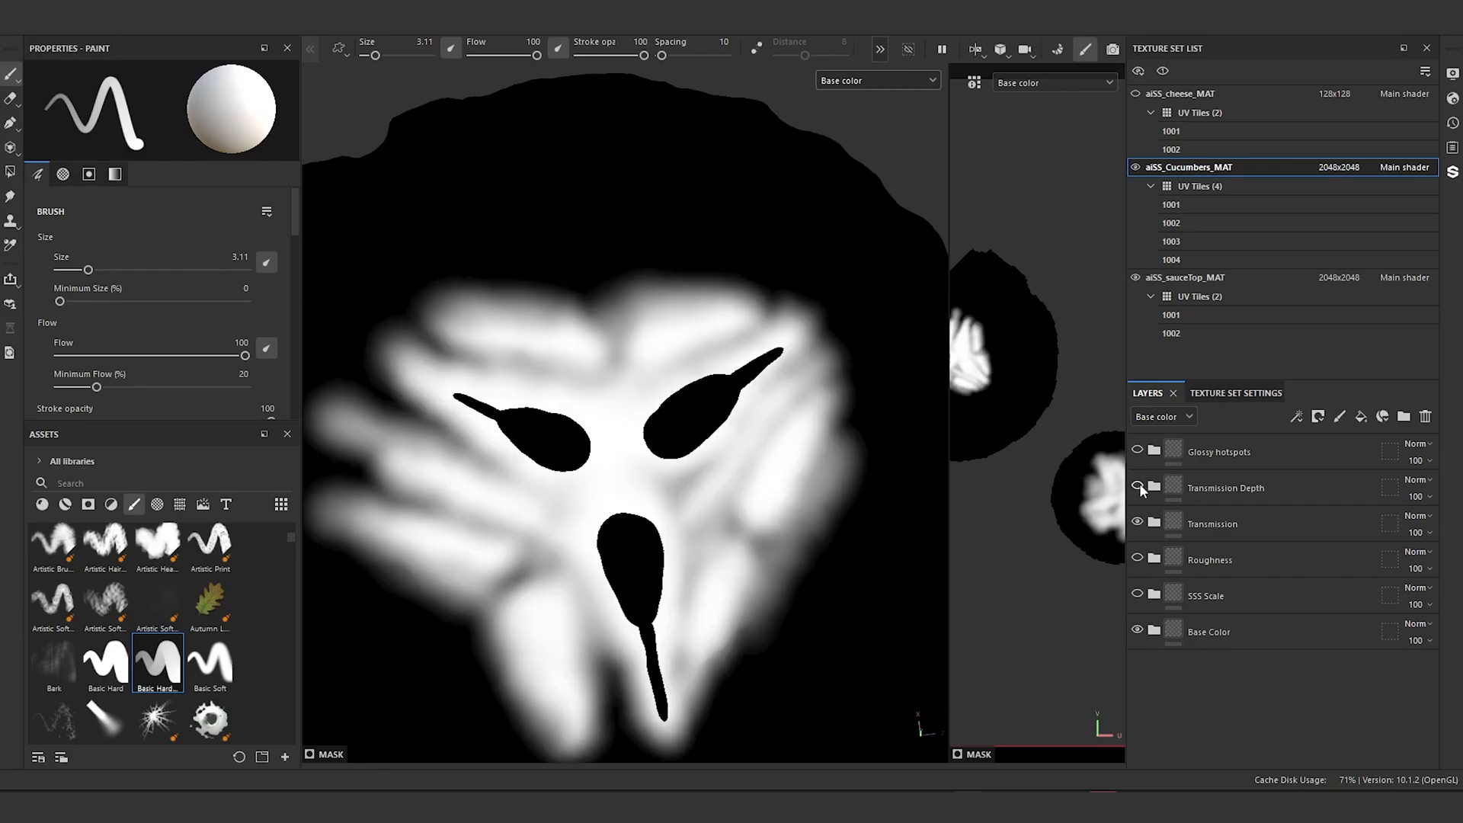
left_click(1139, 521)
Step: Switch to Maya's Hypershade, select the aiSS_Cucumbers_MAT shader in the cucumber graph and bring up its Transmission attributes
left_click(596, 806)
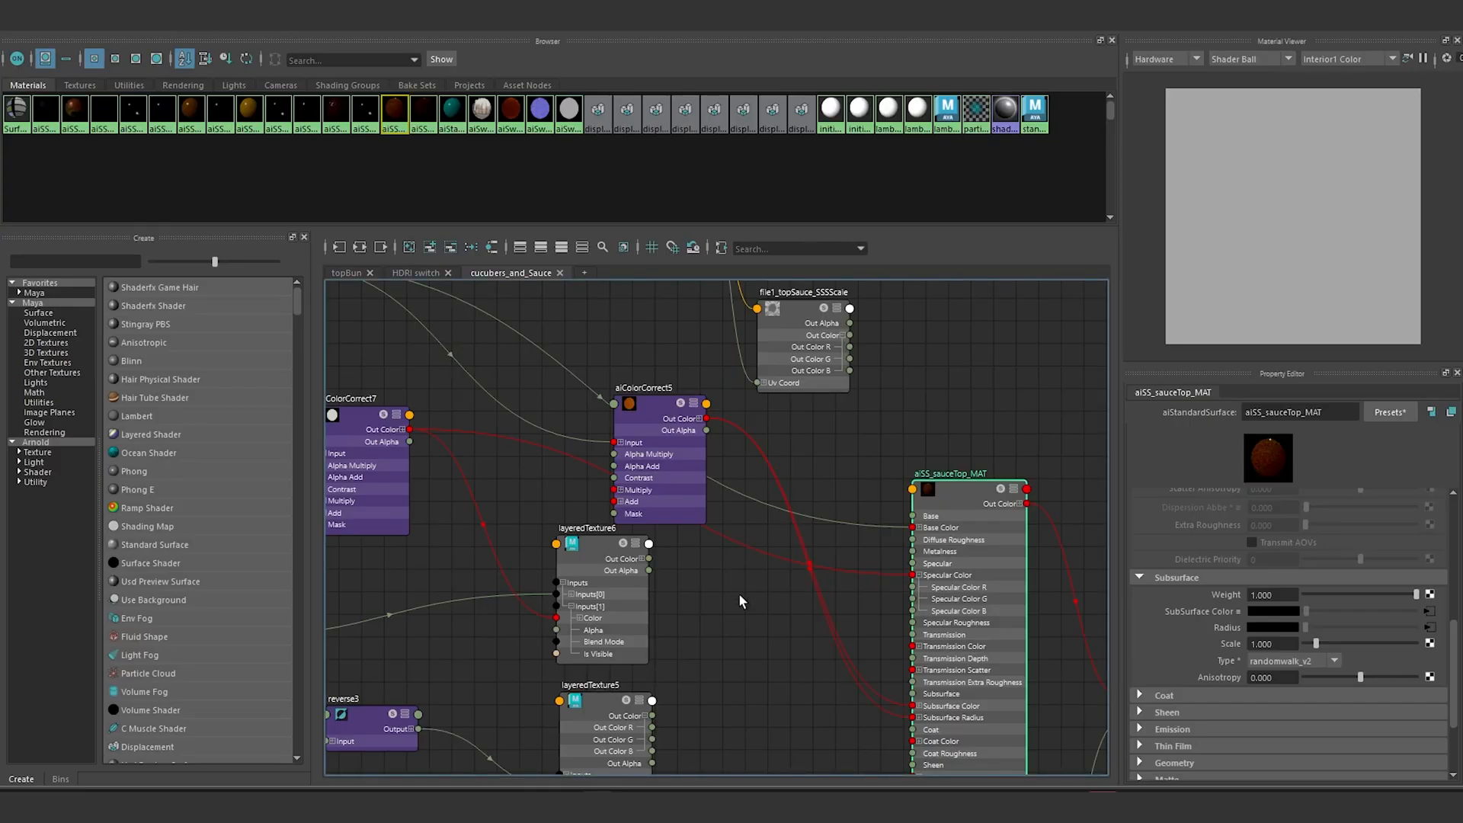
scroll(757, 604, "down", 4)
middle_click_drag(892, 611, 335, 365, "alt")
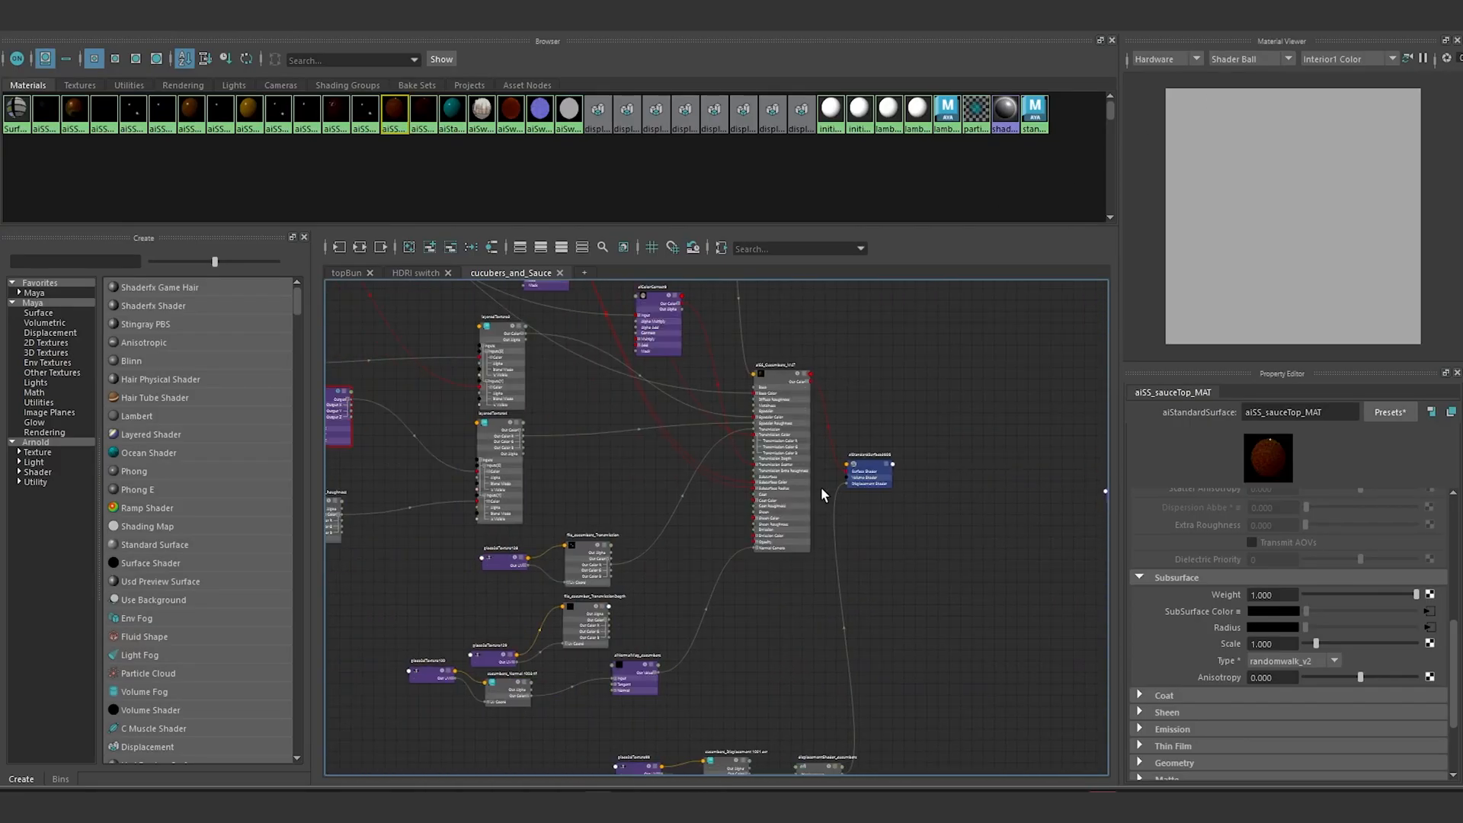
scroll(823, 495, "up", 5)
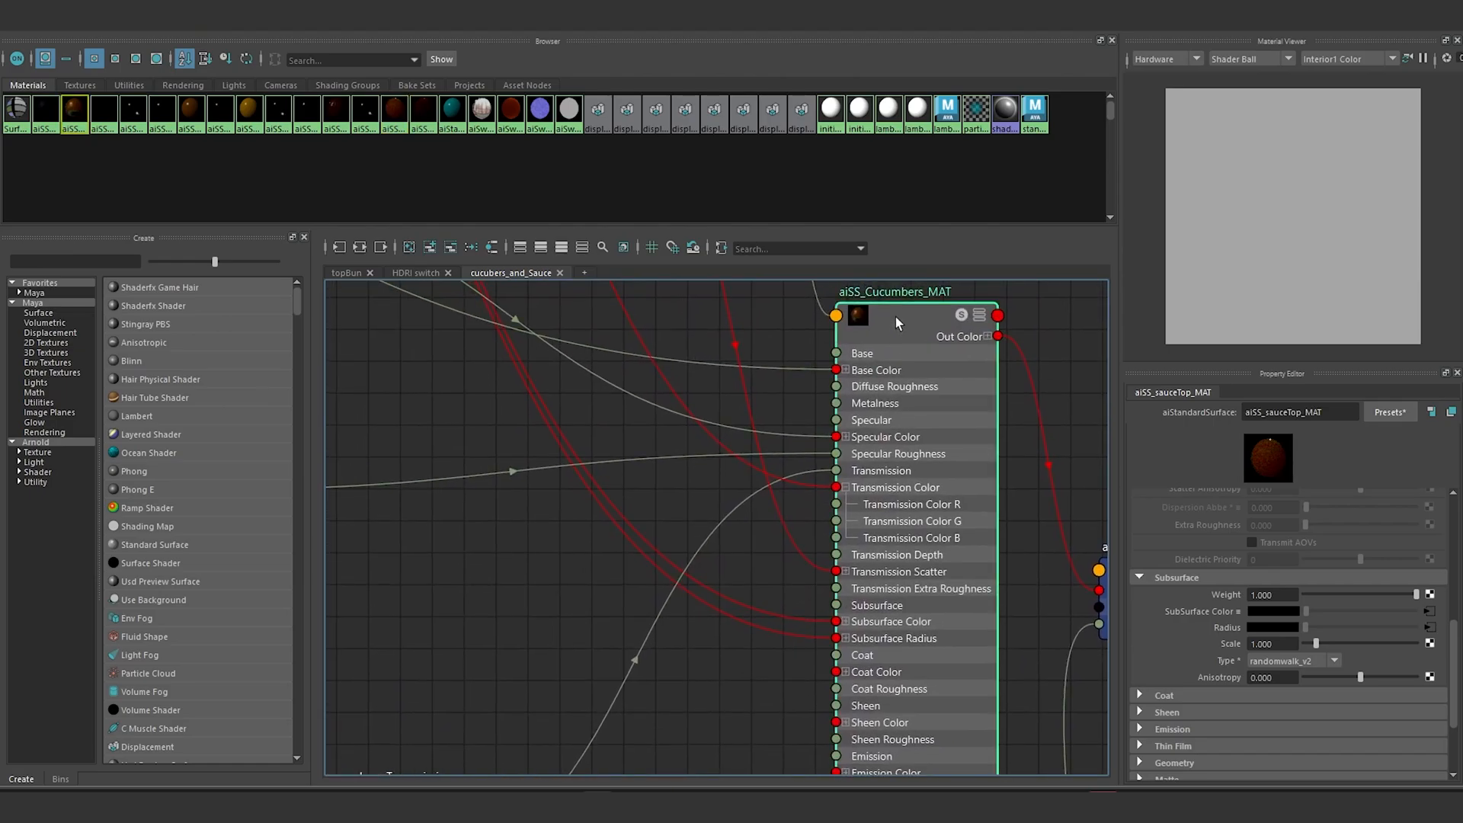
left_click(895, 317)
scroll(1250, 659, "up", 4)
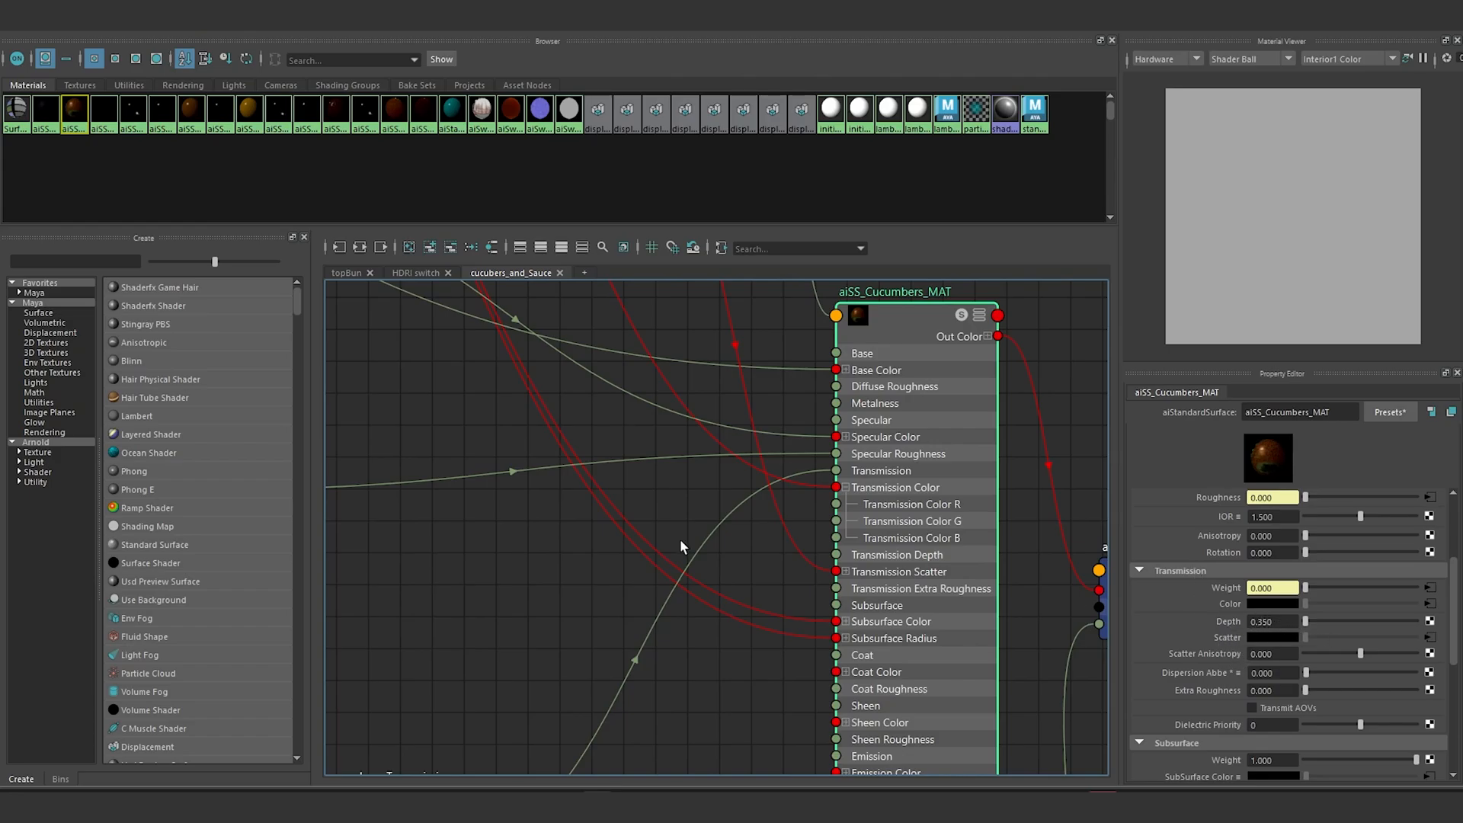
Step: Select the file_cucumber_TransmissionDepth file node to inspect its attributes and its place in the cucumber shader graph
scroll(679, 548, "down", 3)
middle_click_drag(641, 544, 833, 412, "alt")
middle_click_drag(748, 564, 747, 464, "alt")
mouse_move(696, 643)
left_mouse_down()
mouse_move(671, 640)
mouse_move(683, 641)
left_mouse_up()
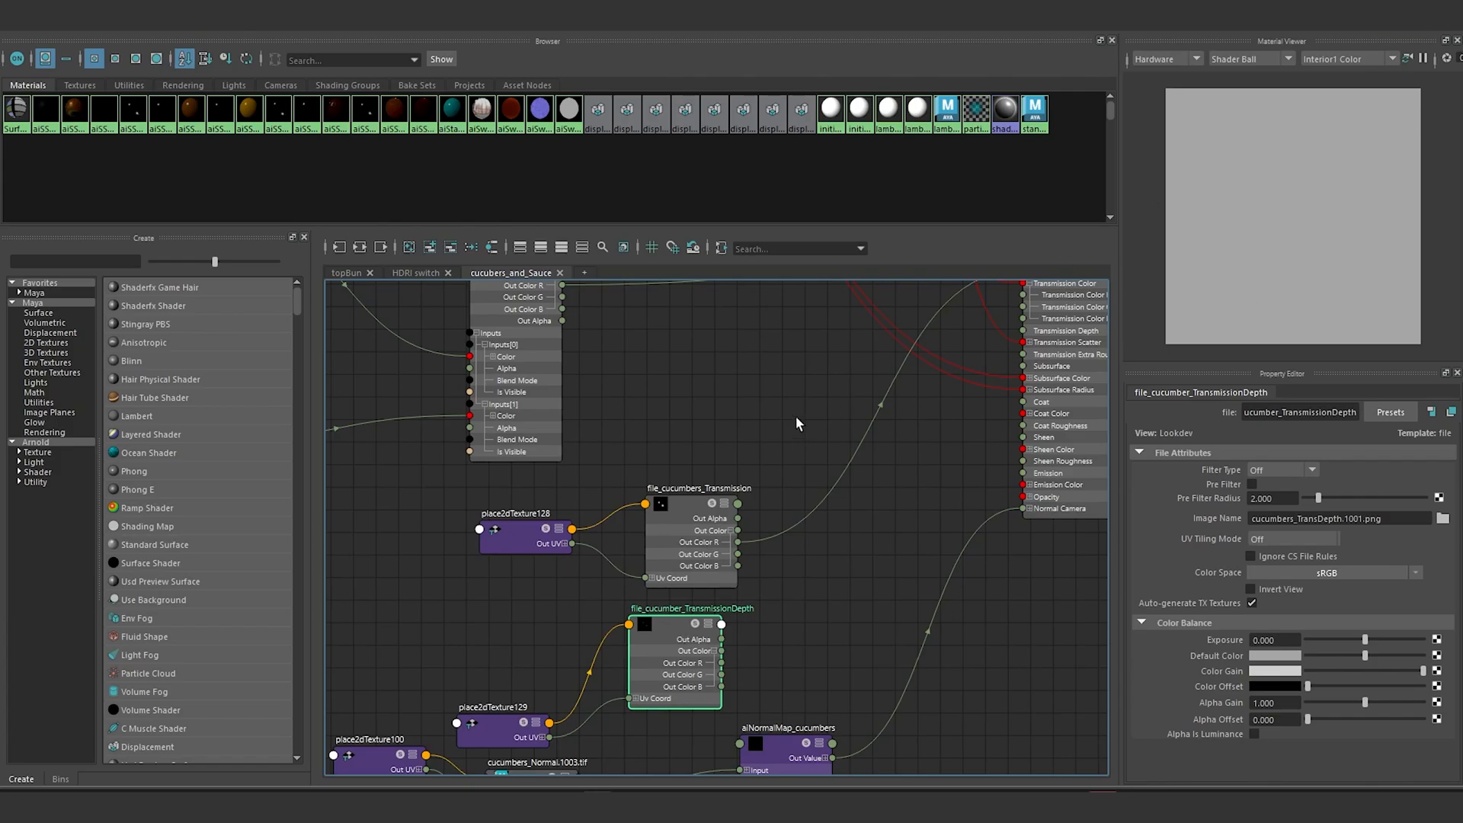
Step: Trace the transmission connections of aiSS_Cucumbers_MAT to the aiColorCorrect9 node and move that node slightly in the graph
middle_click_drag(795, 416, 770, 441, "alt")
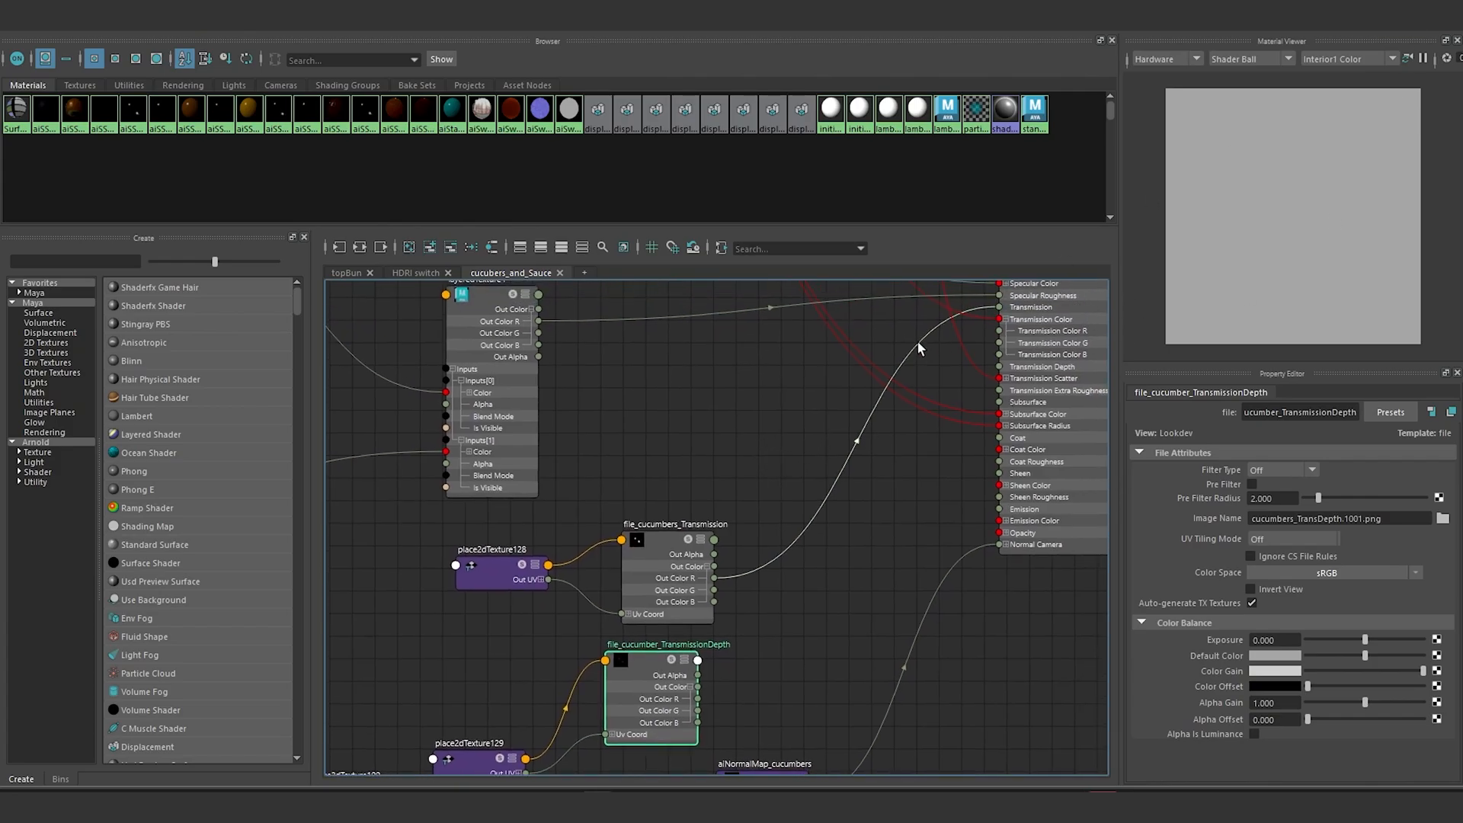
middle_click_drag(752, 381, 802, 682, "alt")
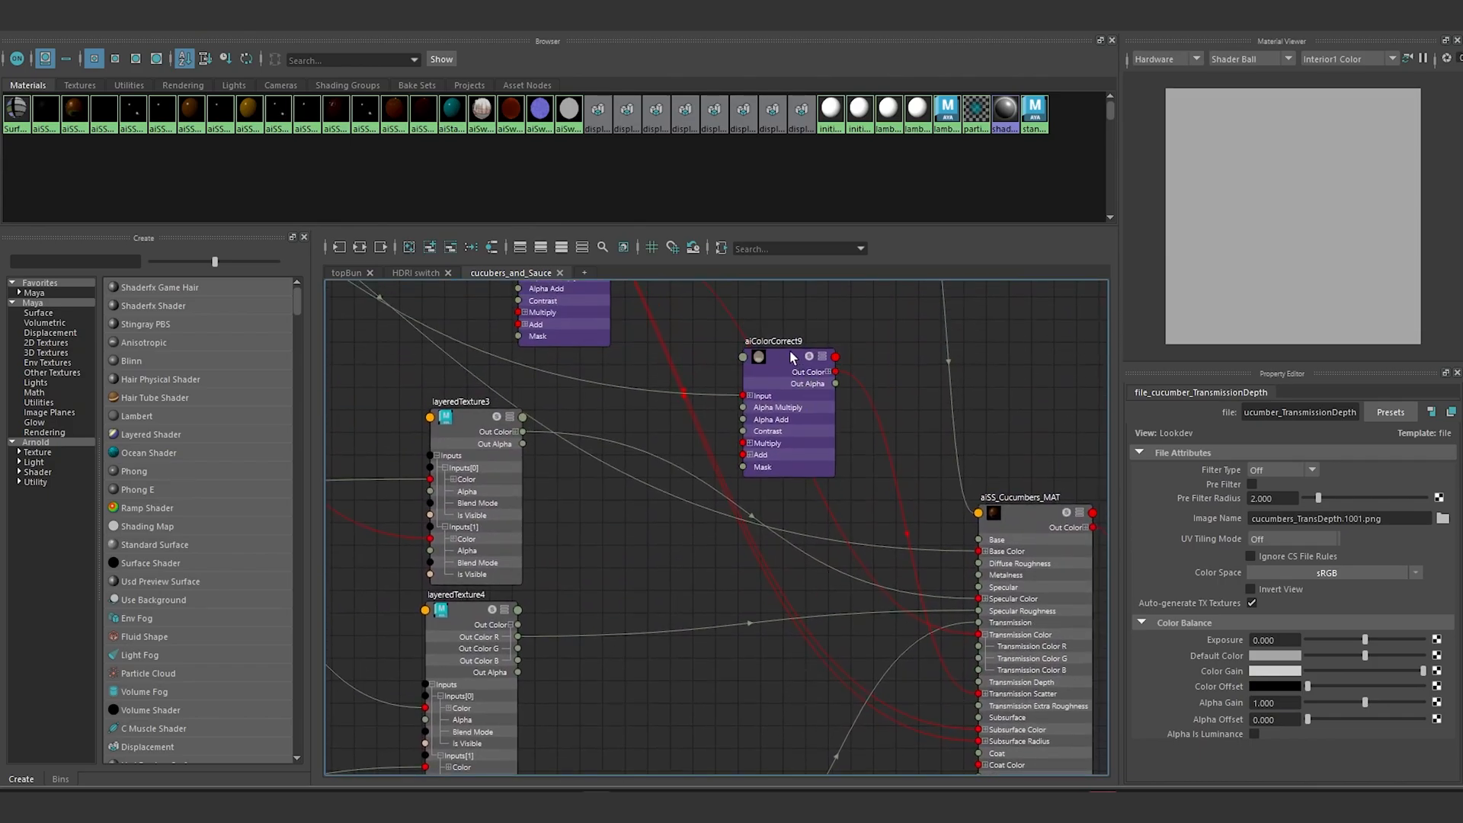
left_click_drag(792, 356, 829, 369)
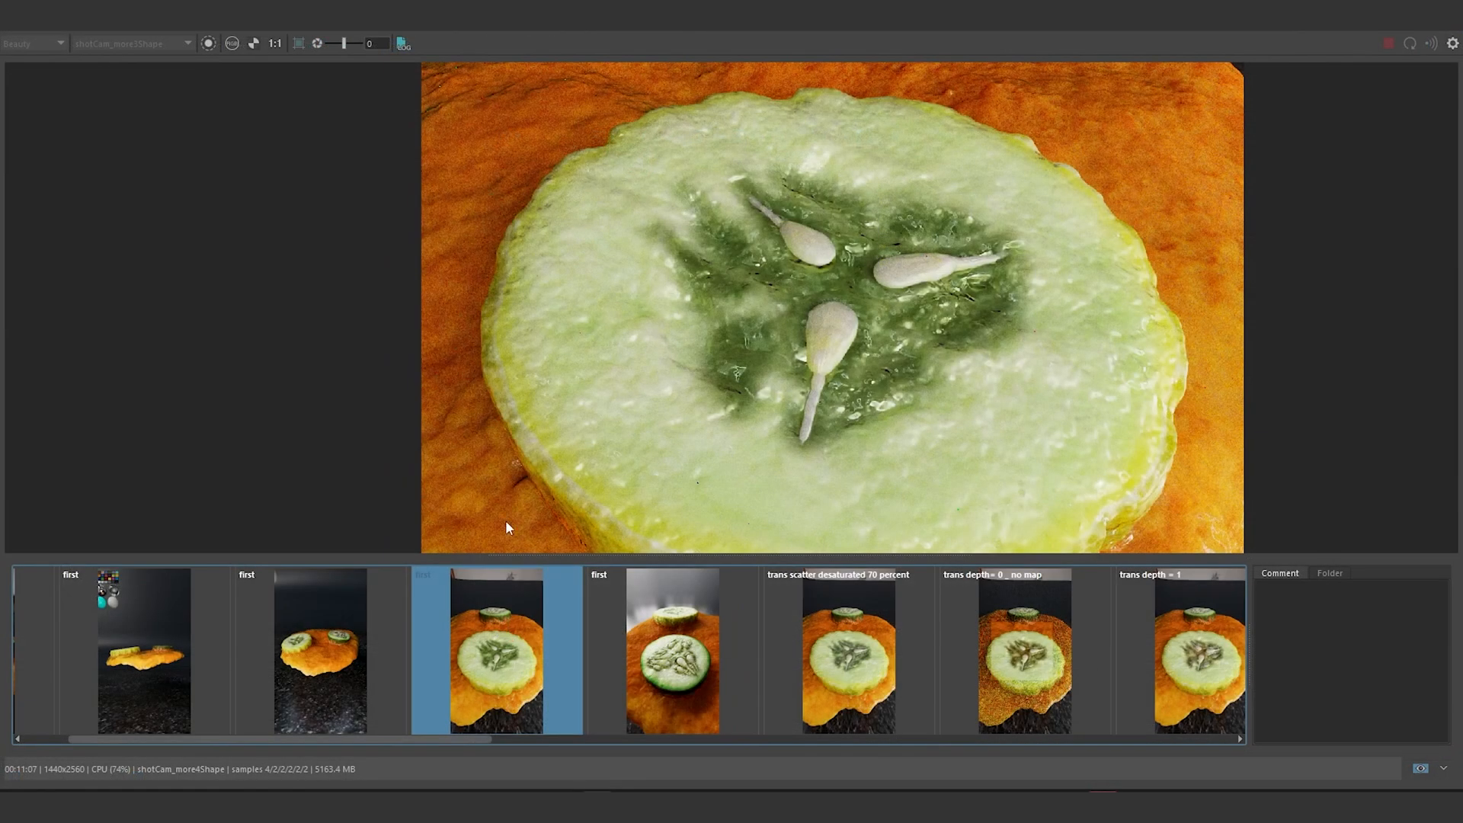
Step: Switch to the Arnold RenderView and inspect the seed area in the "first" close-up snapshot of the lighter cucumber slice
left_click(381, 648)
left_click(472, 646)
scroll(896, 296, "up", 2)
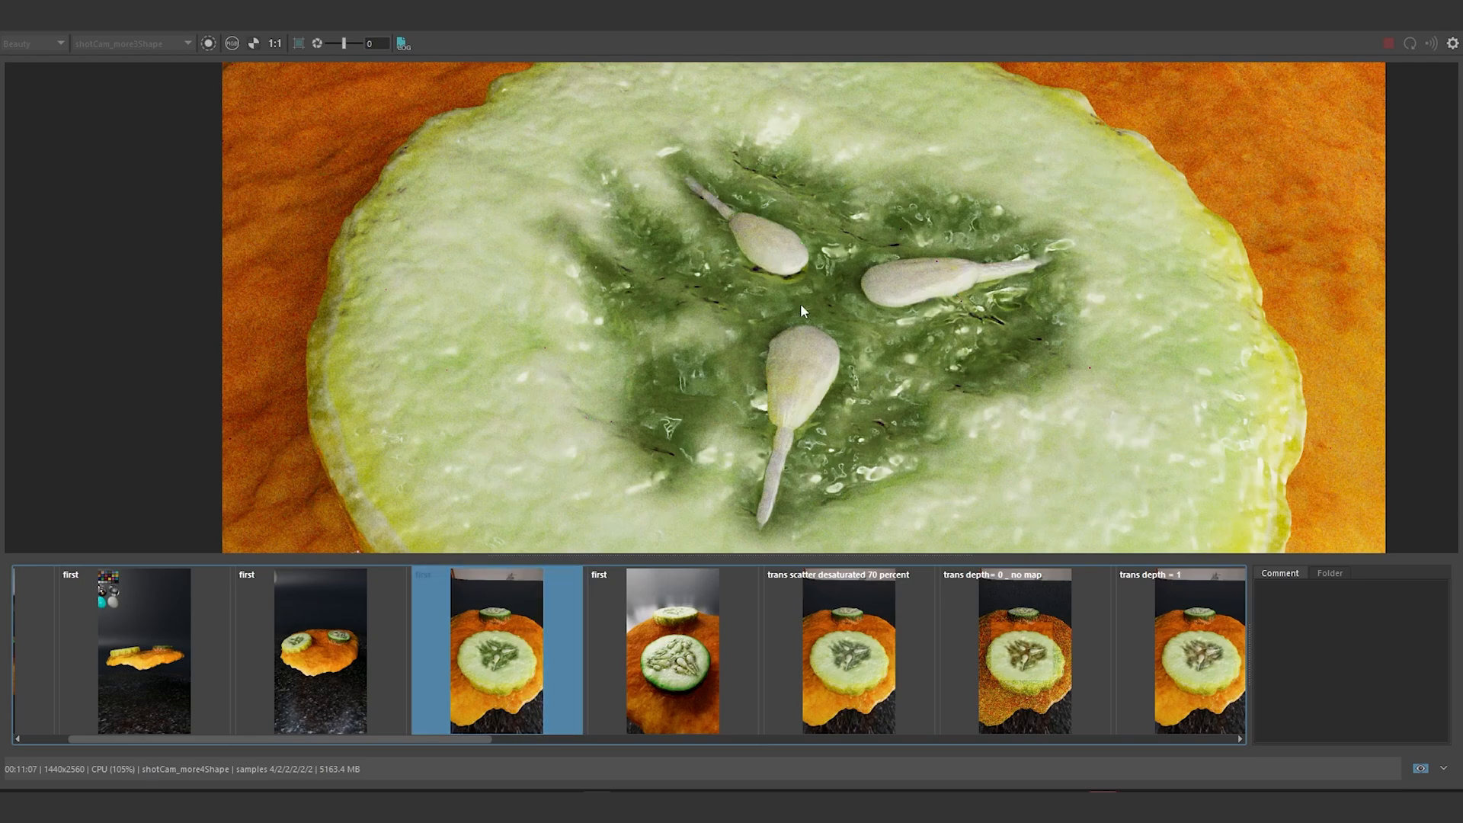
scroll(800, 303, "down", 2)
middle_click_drag(799, 301, 789, 335)
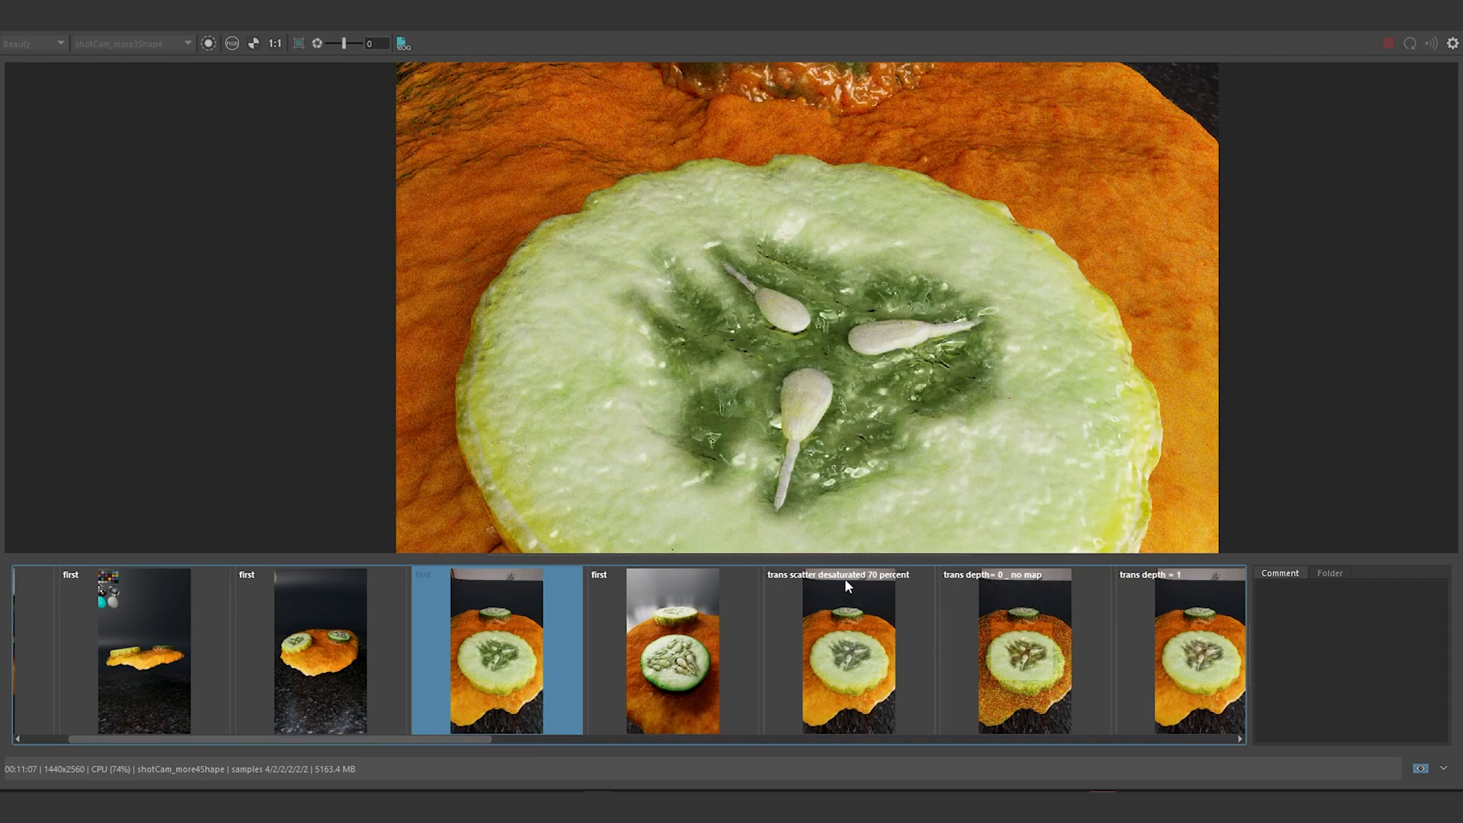
Step: Compare the "first" close-up snapshot repeatedly with "trans scatter desaturated 70 percent" around the seeds
left_click(848, 628)
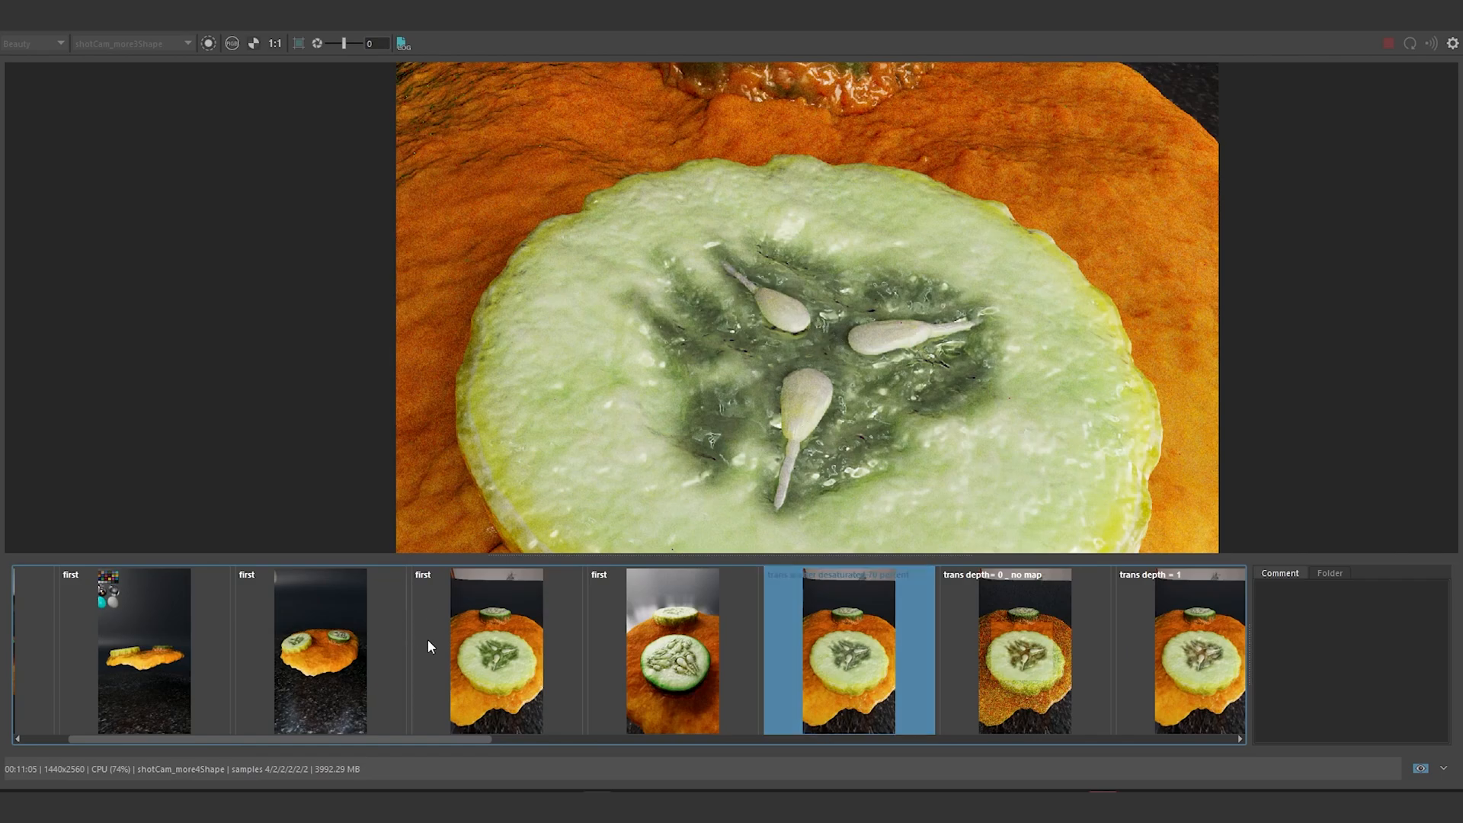
left_click(506, 666)
scroll(834, 358, "up", 2)
middle_click_drag(822, 377, 802, 359)
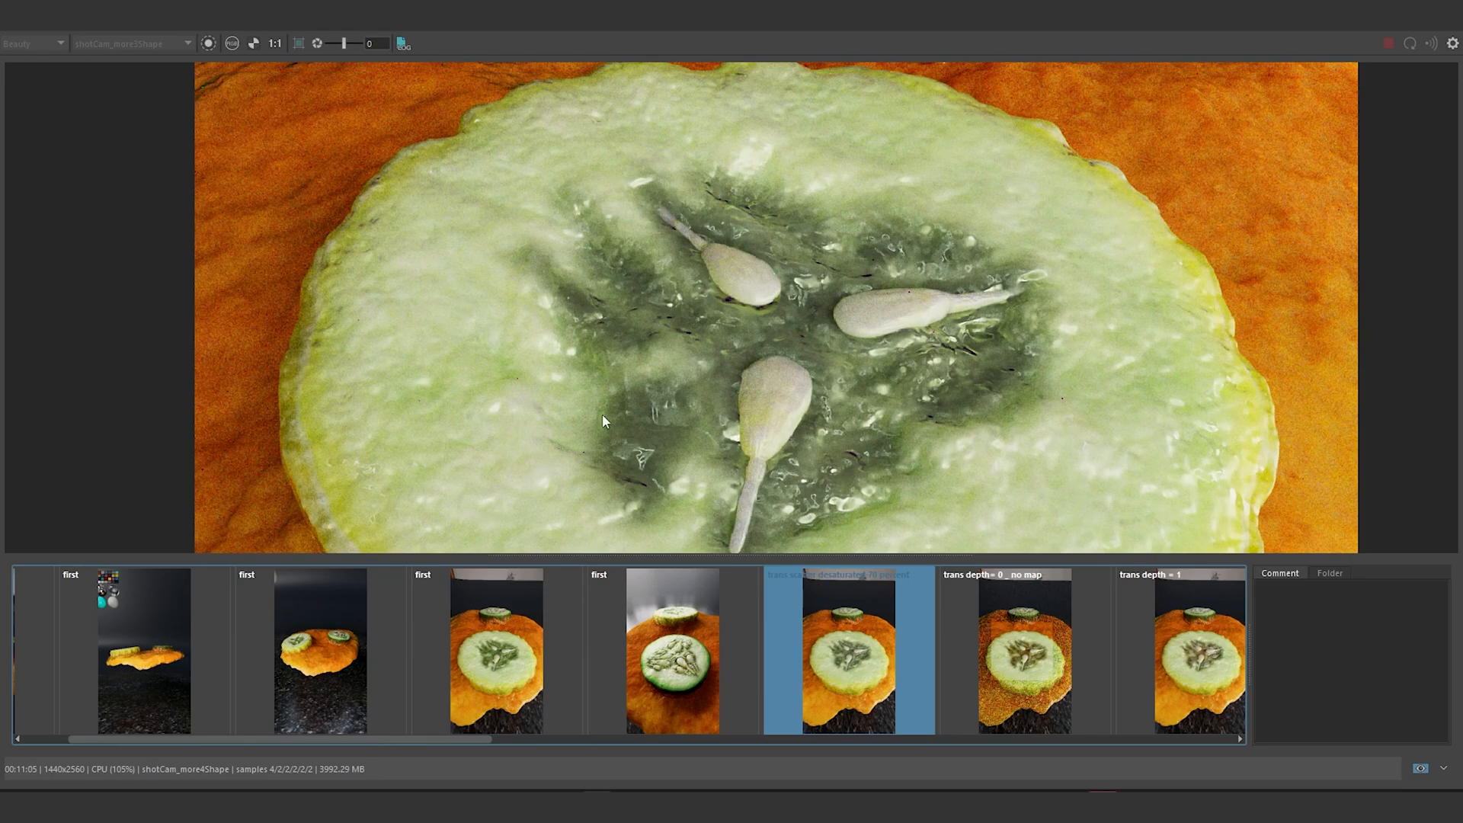
left_click(474, 670)
left_click(831, 656)
middle_click_drag(869, 297, 798, 236)
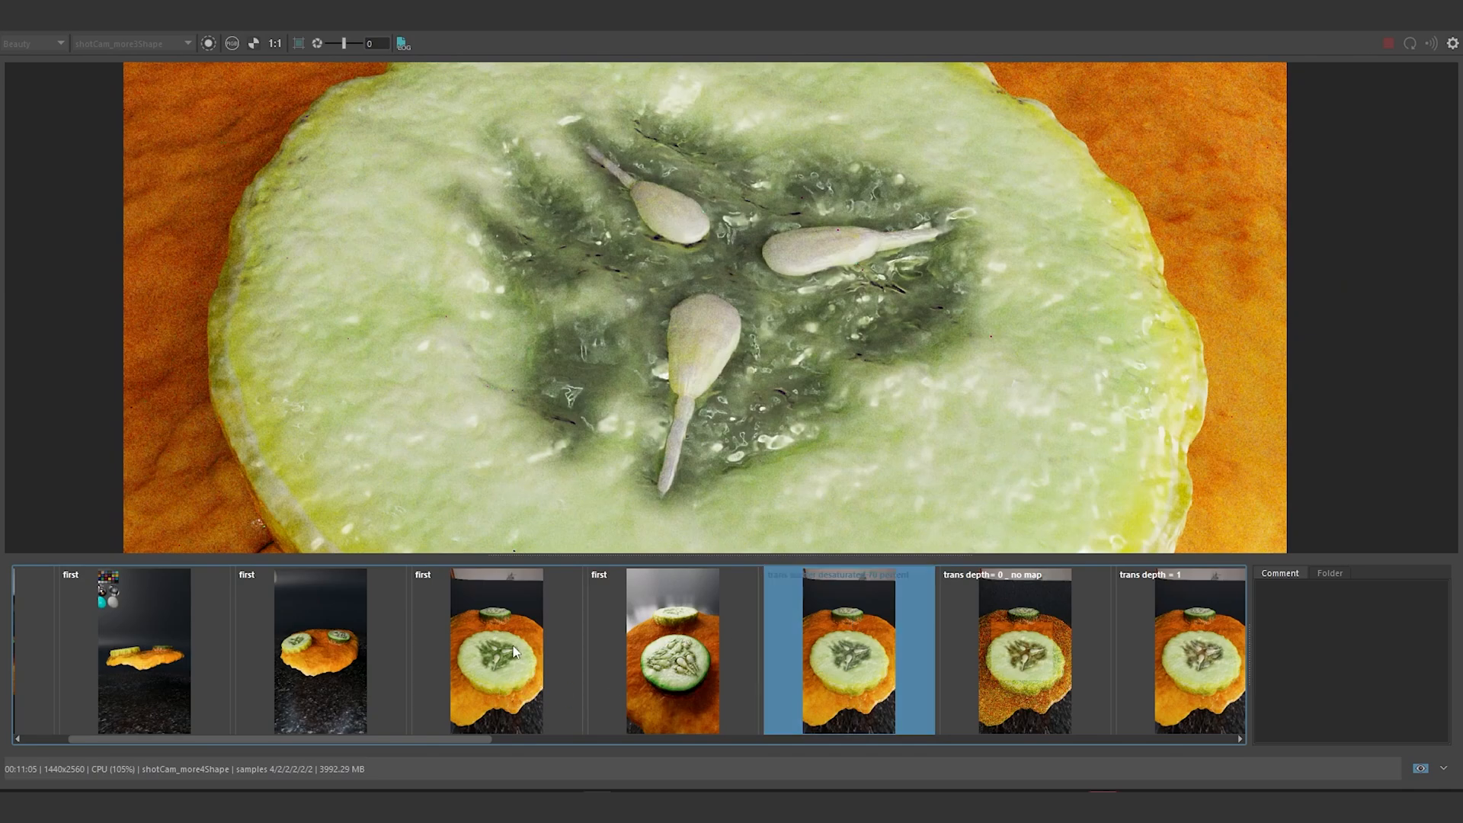
left_click(492, 643)
left_click(846, 656)
left_click(482, 651)
left_click(842, 653)
left_click(481, 651)
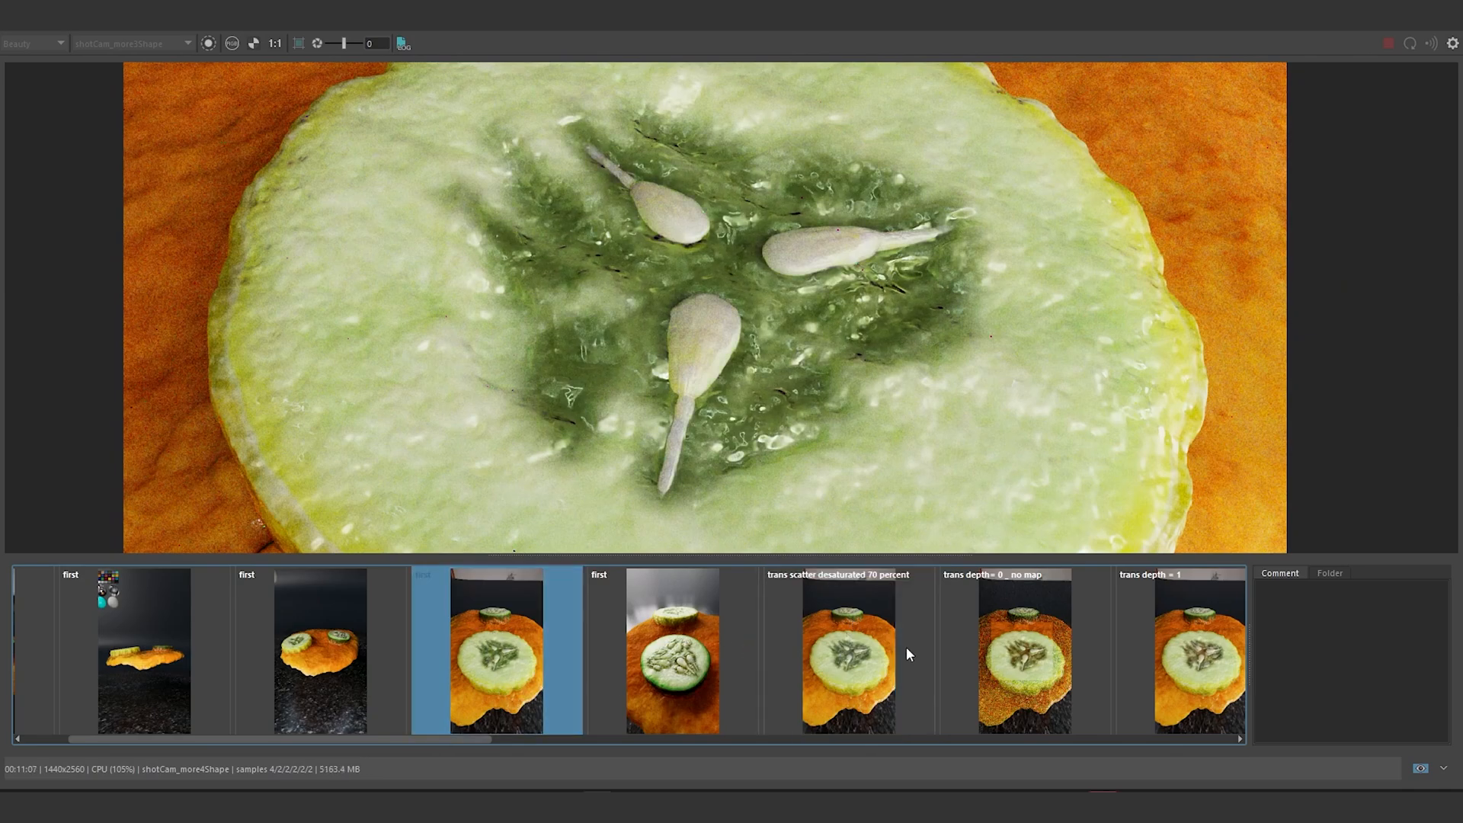
Step: Display the "trans depth= 0 _ no map" snapshot and examine the translucent area around the seeds
left_click(904, 653)
left_click(999, 649)
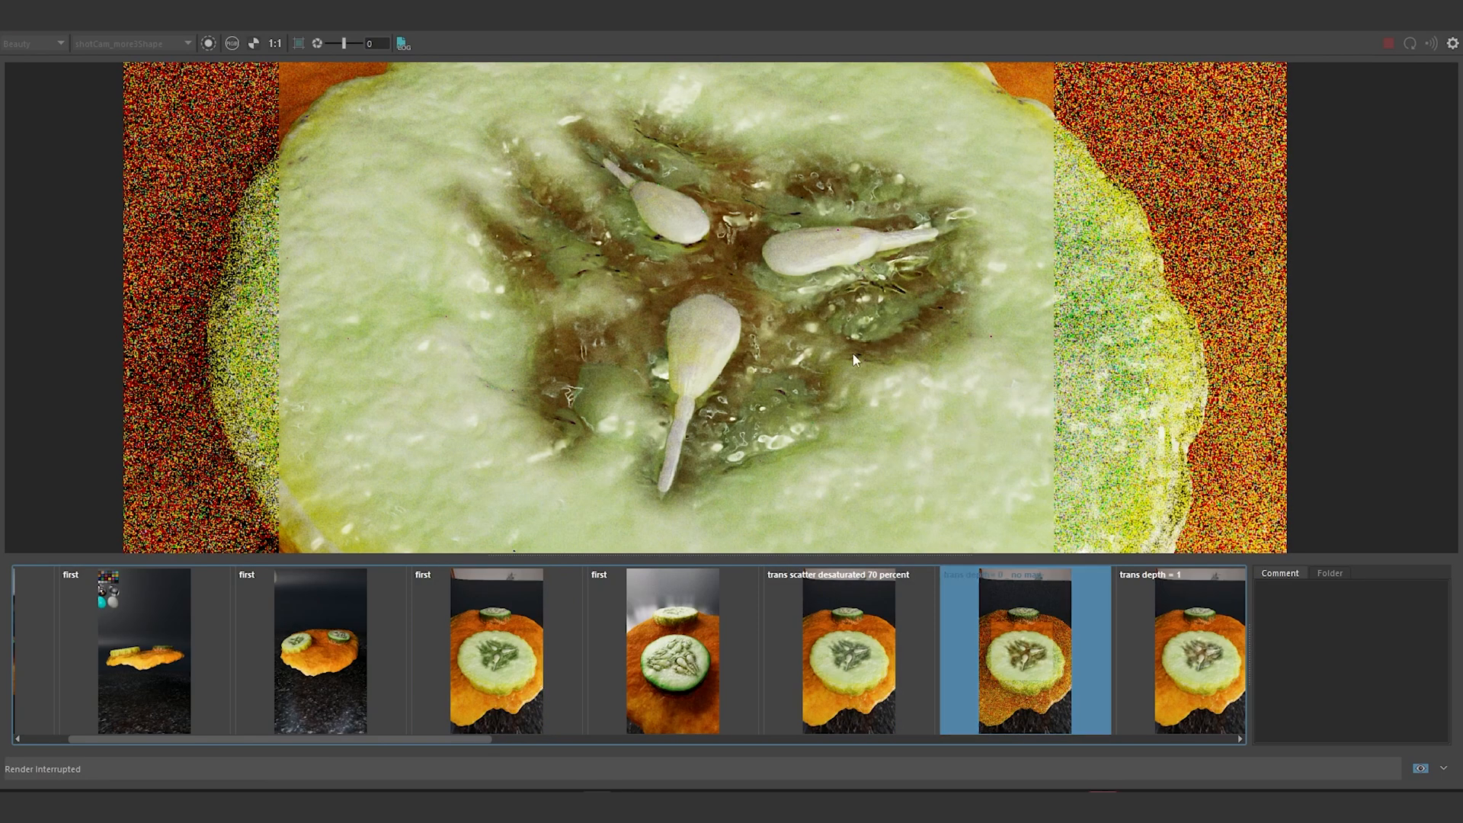
middle_click_drag(853, 355, 770, 381)
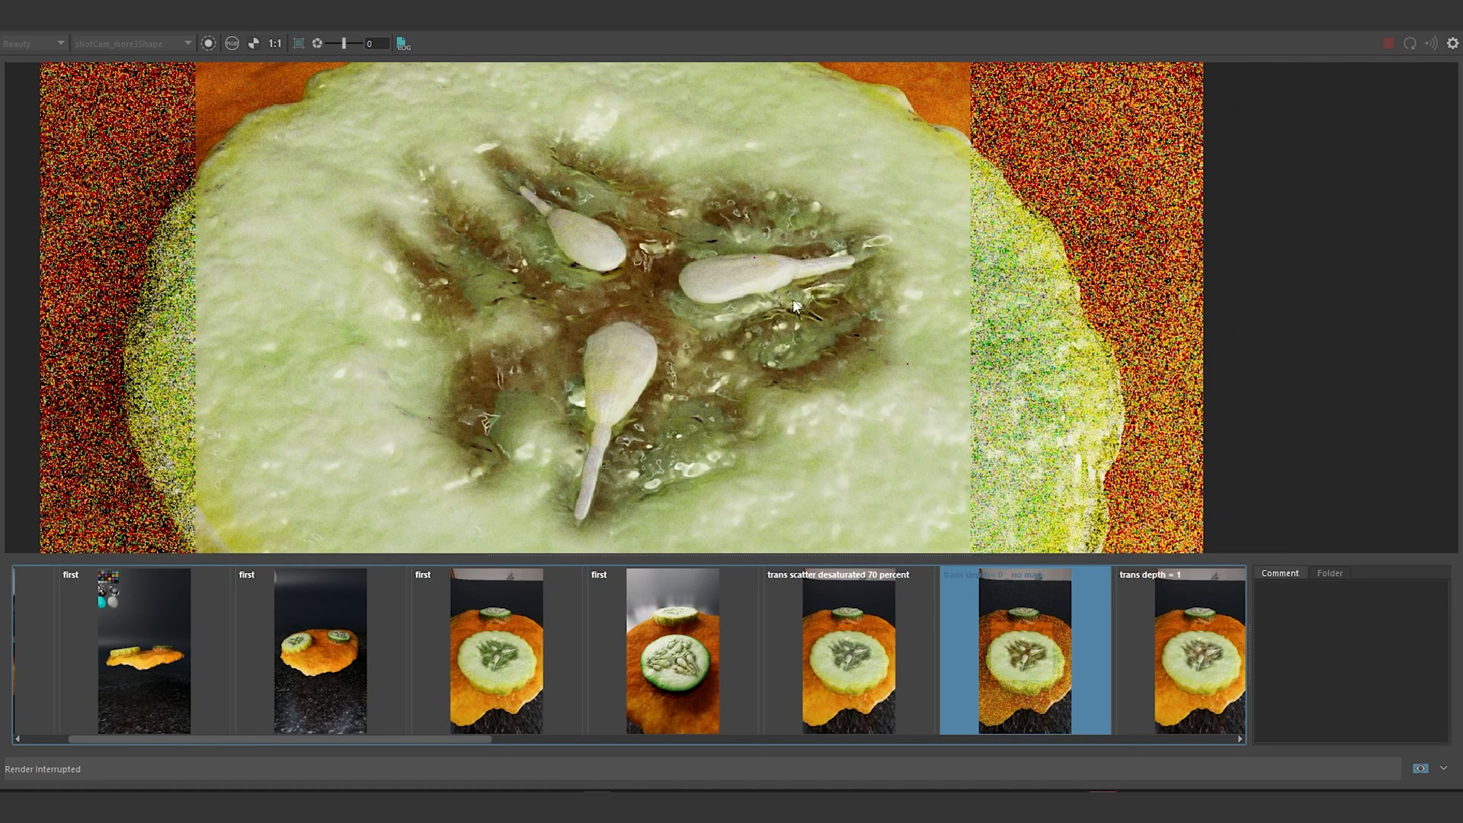
middle_click_drag(762, 308, 730, 294)
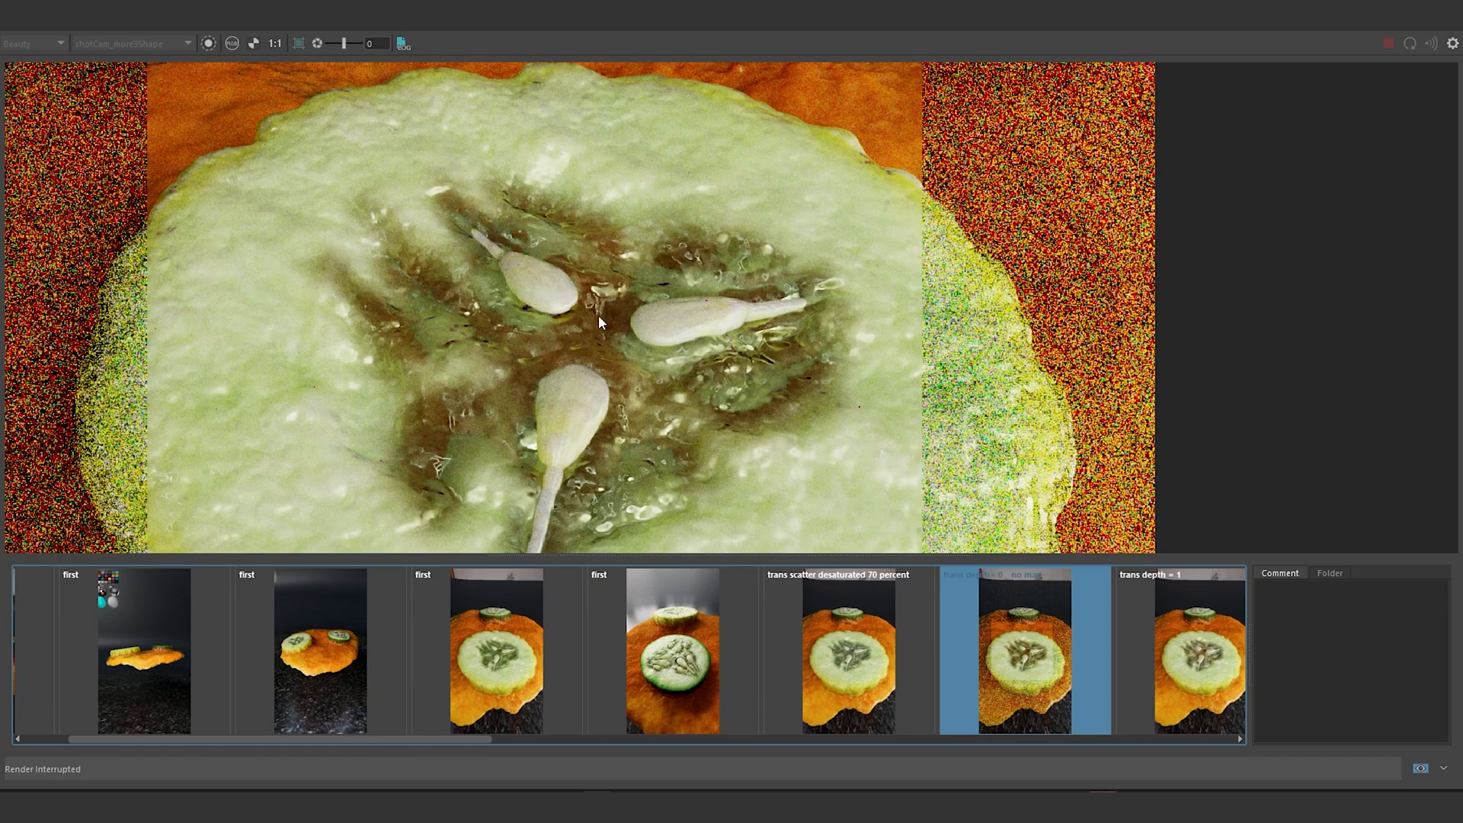
middle_click_drag(599, 317, 600, 269)
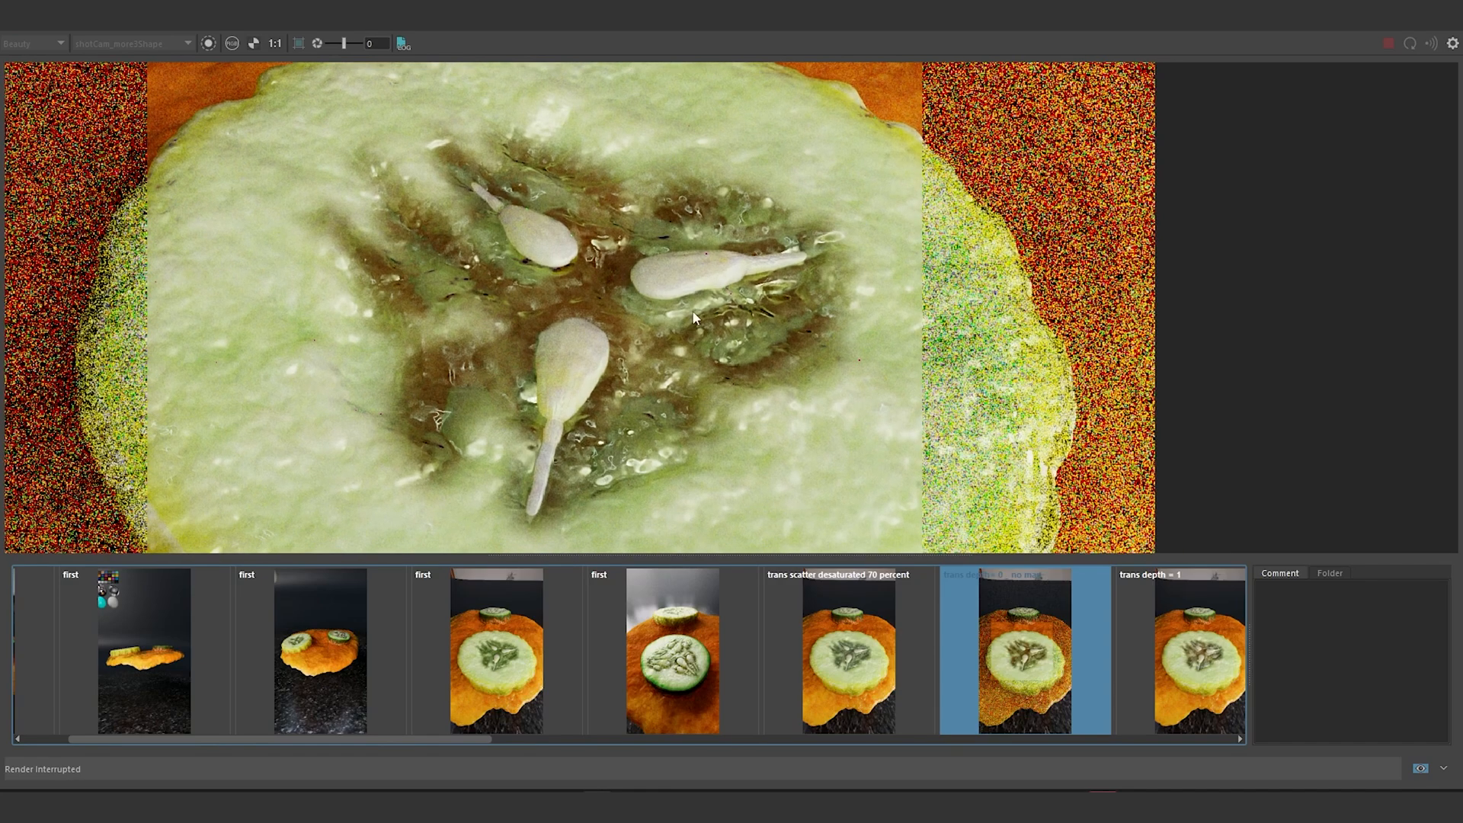
Step: Switch back and forth between the "trans depth = 1" and "trans depth= 0 _ no map" snapshots to compare the seed area
left_click(1181, 647)
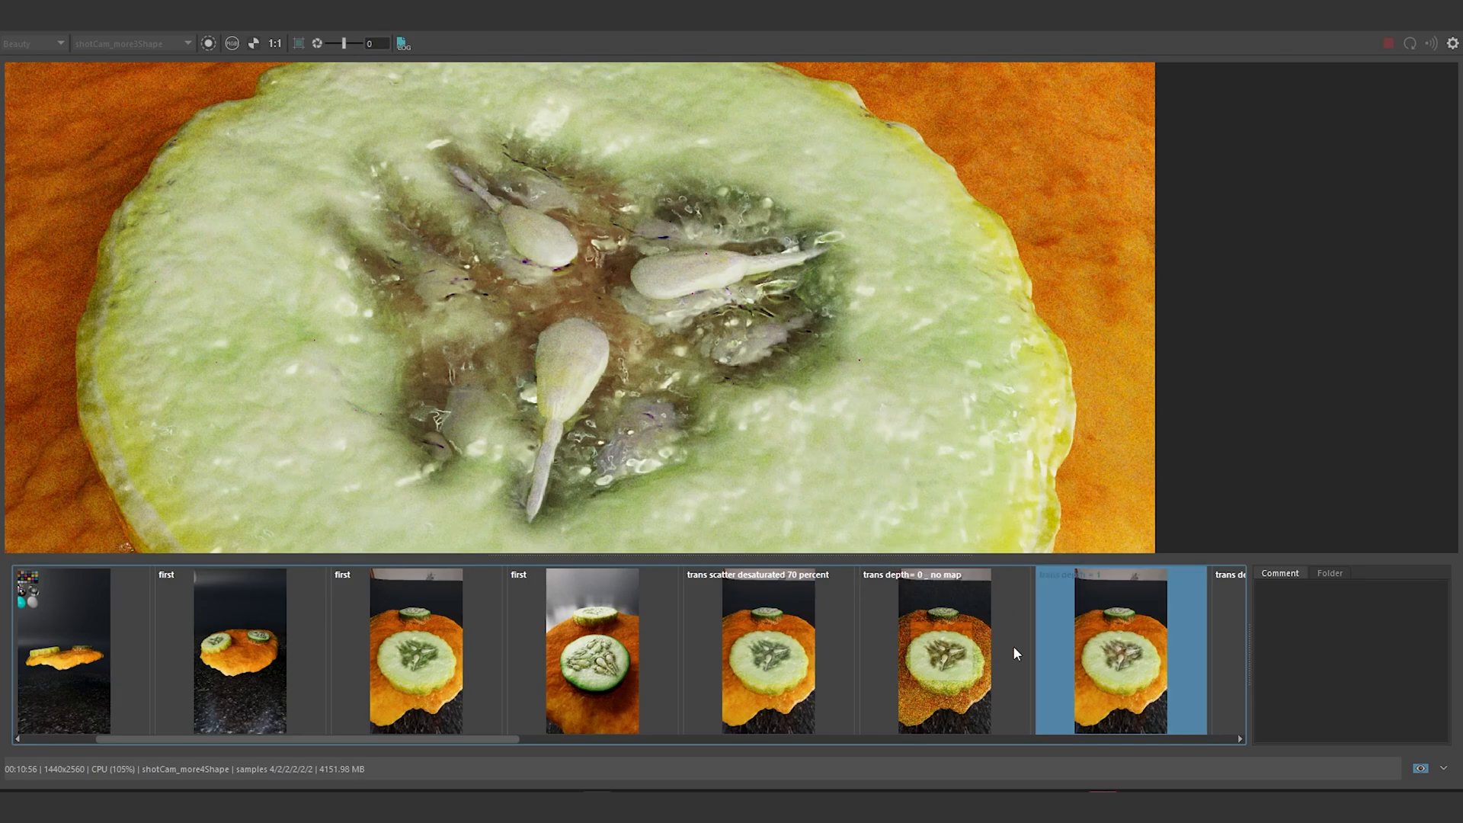
left_click(983, 640)
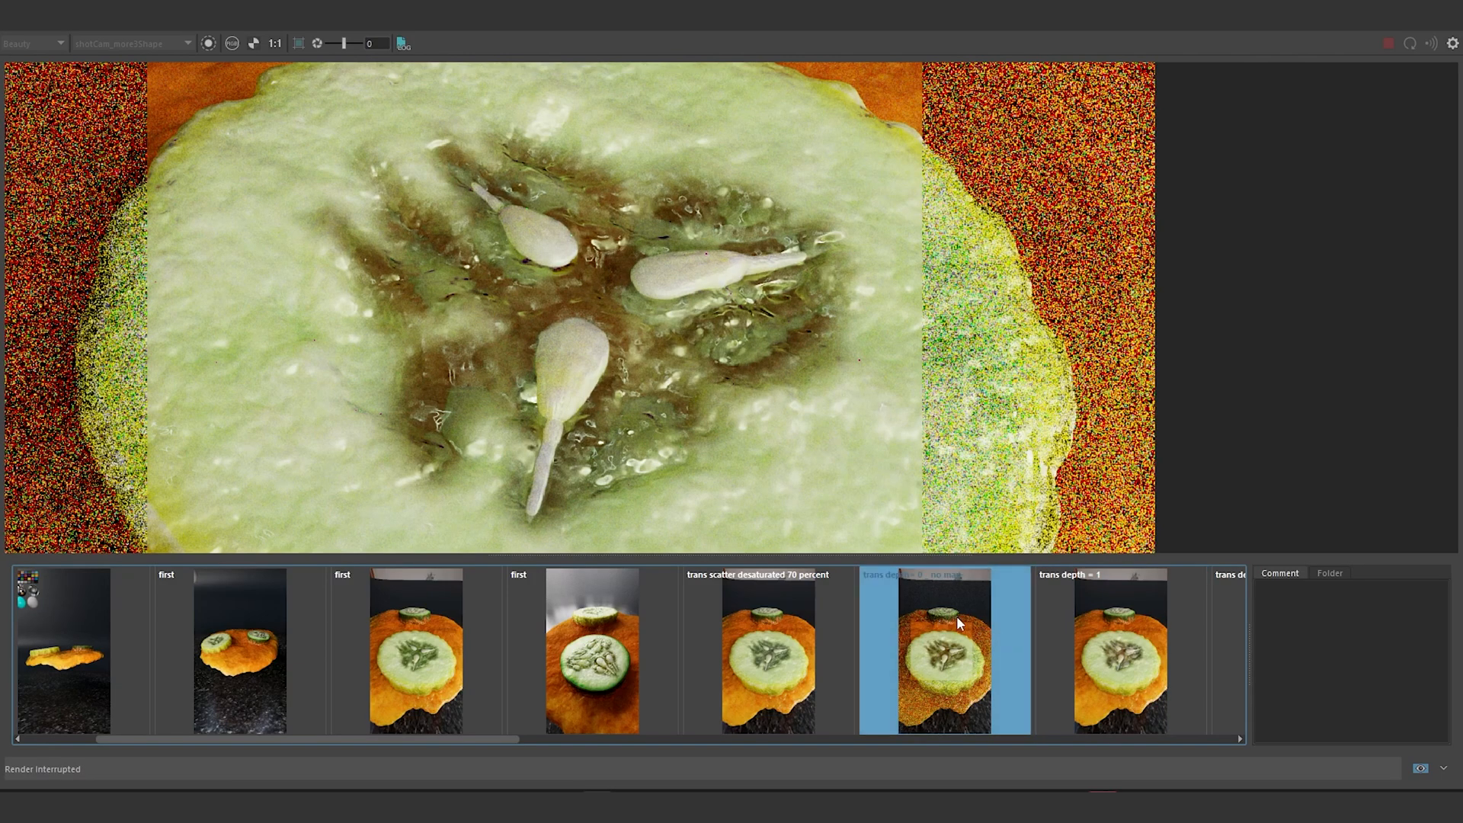
left_click(1086, 644)
left_click(949, 621)
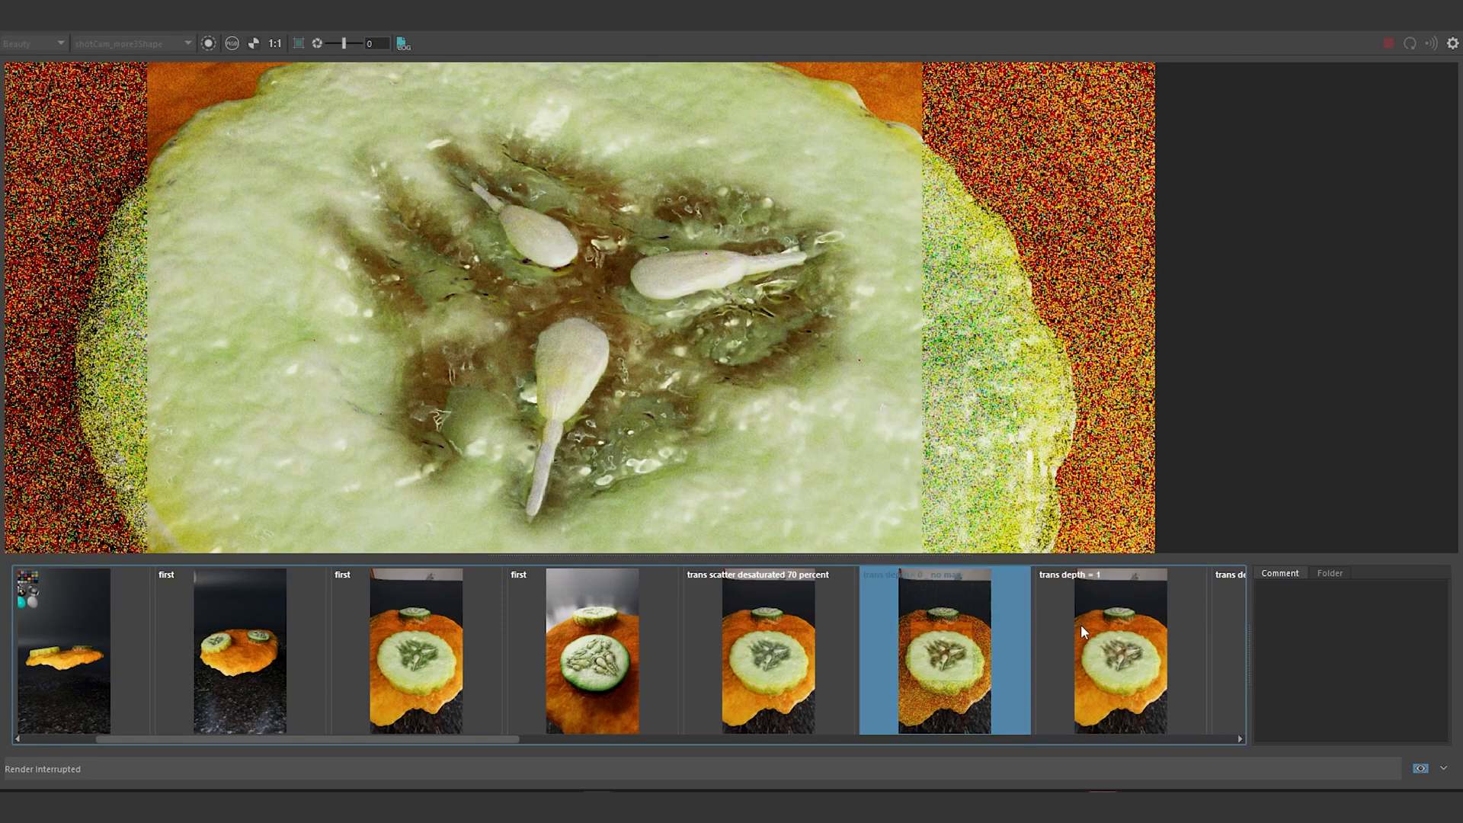
left_click(1080, 624)
middle_click_drag(800, 301, 754, 304)
left_click(962, 601)
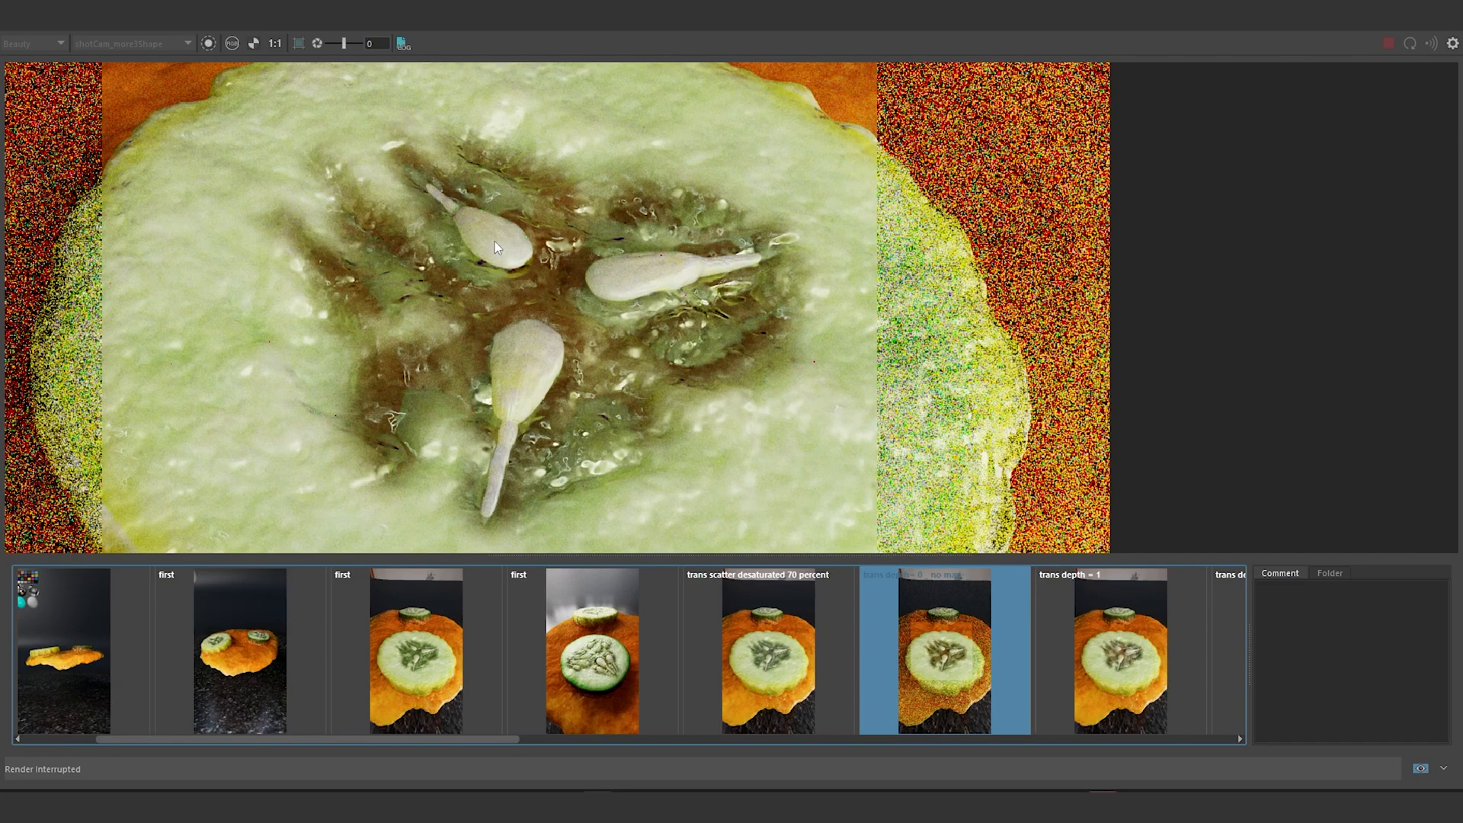
left_click(1131, 630)
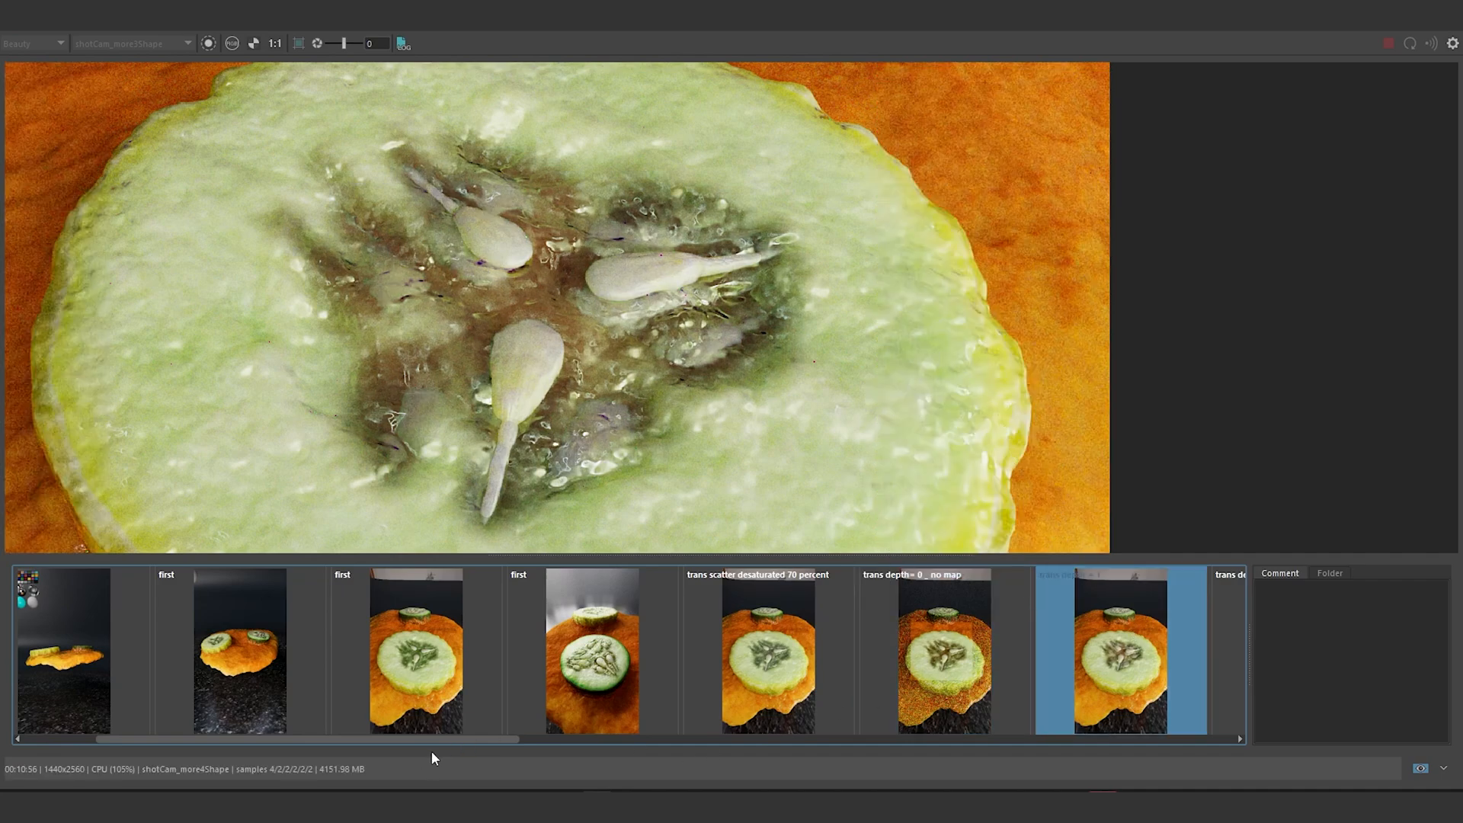
Step: Display the "trans depth = 0.5" snapshot and the "trans depth =.35" snapshot to compare the flesh between the seeds
left_click_drag(456, 737, 612, 738)
left_click(825, 653)
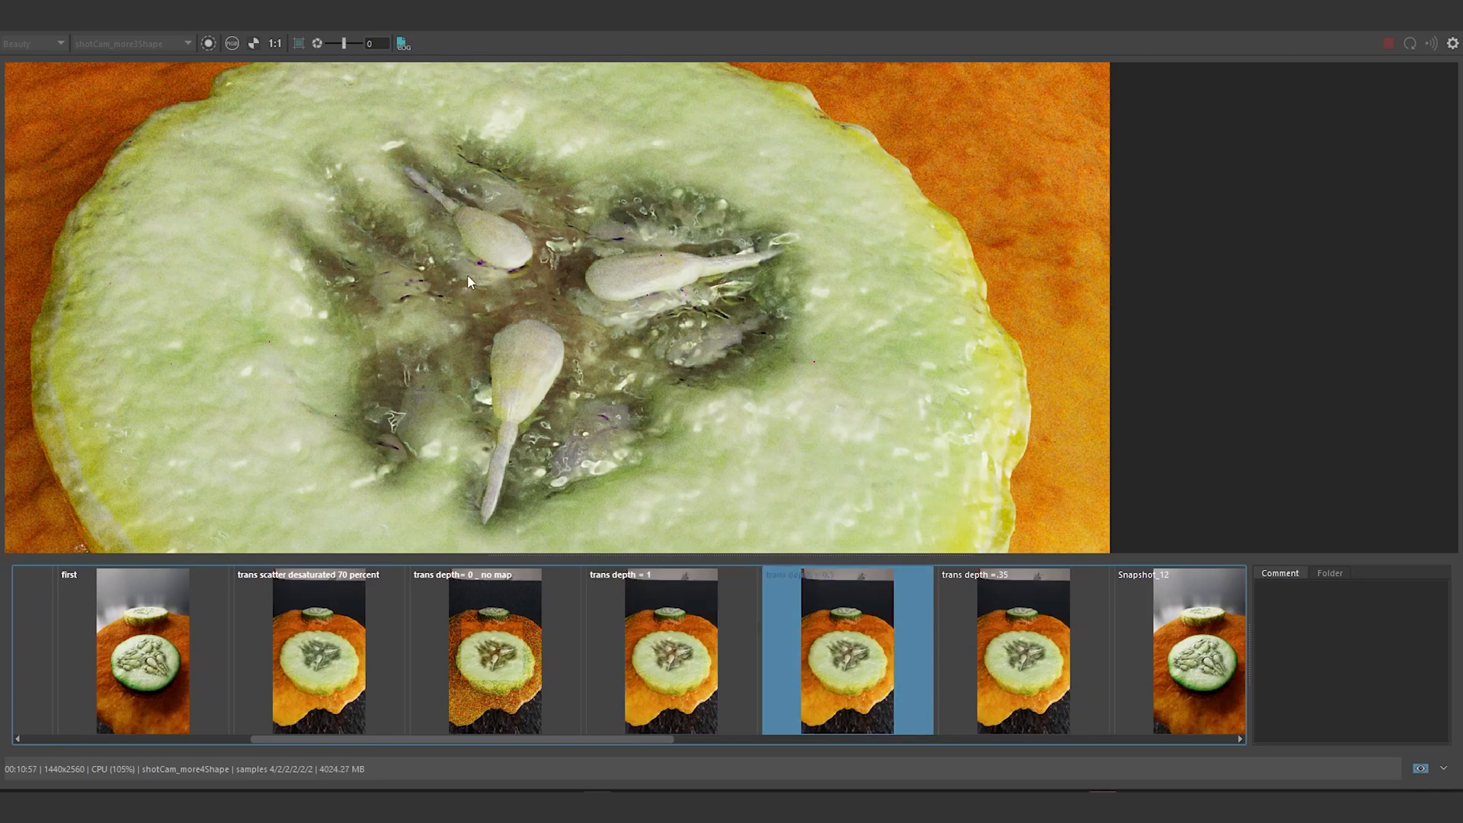
middle_click_drag(768, 296, 692, 285)
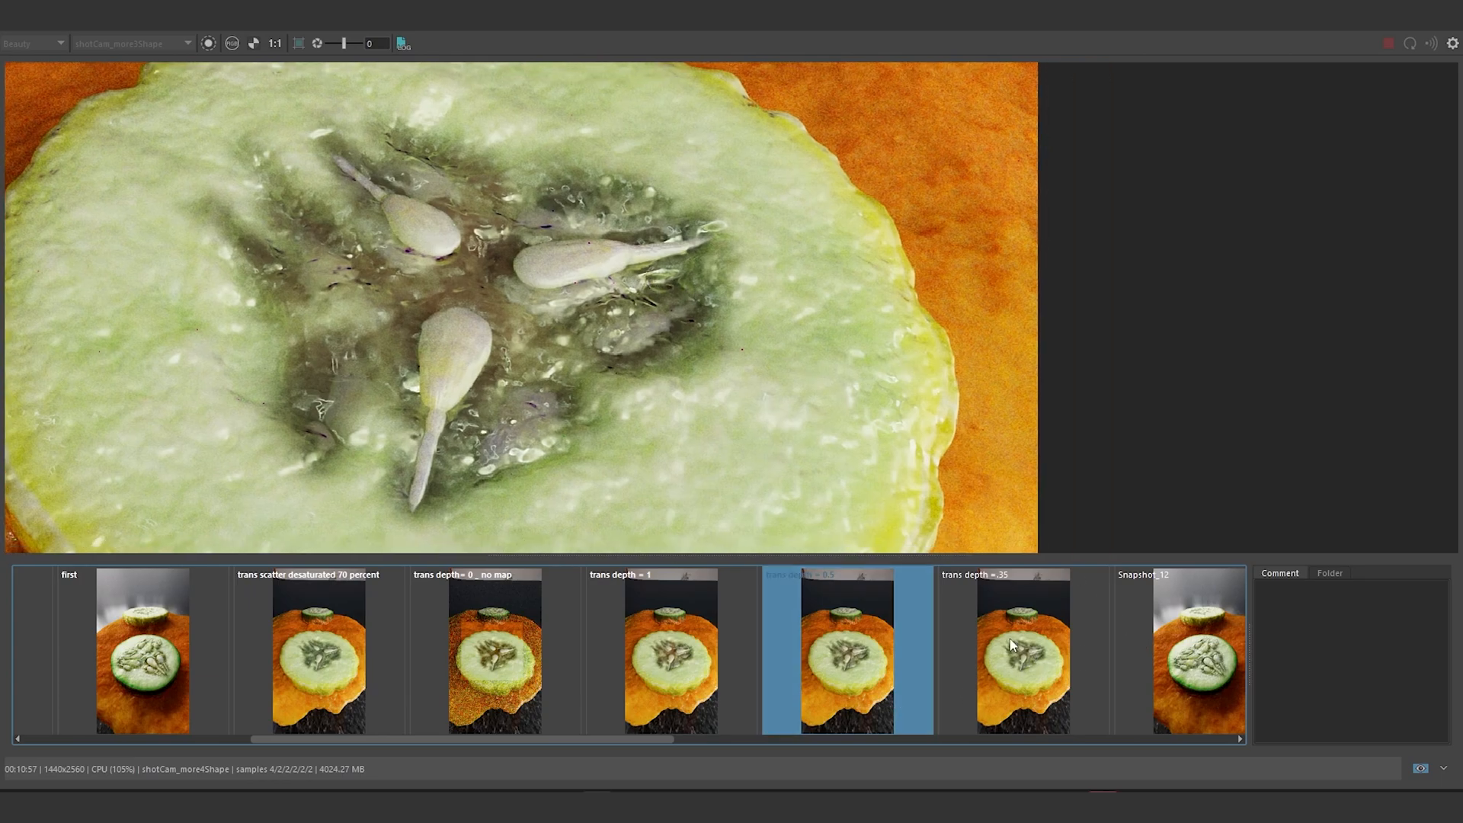
left_click(1034, 657)
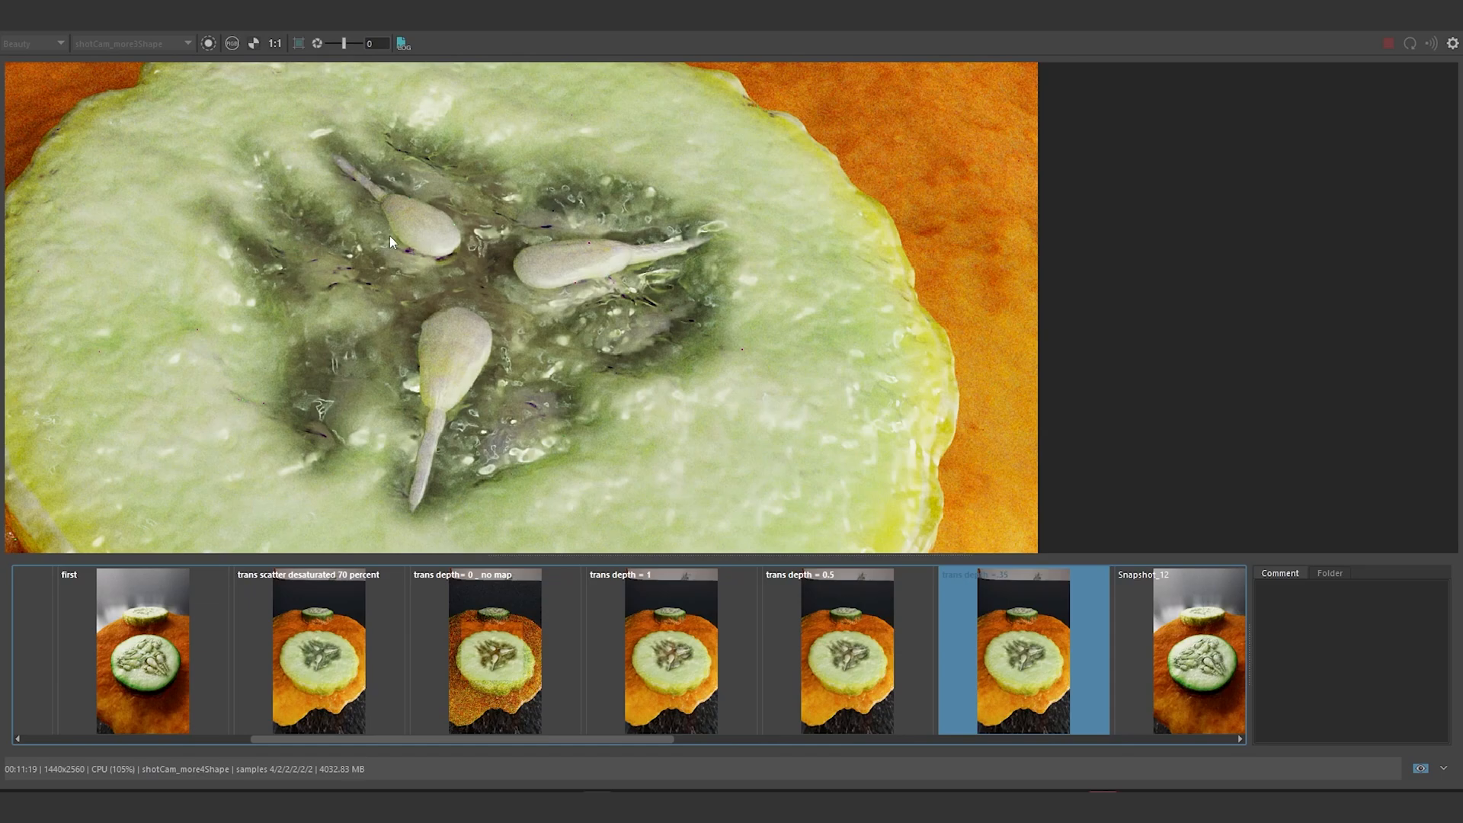
Step: Inspect the seeds closely in the "trans depth =.35" snapshot and return to a view of most of the slice
scroll(309, 281, "up", 2)
middle_click_drag(368, 216, 432, 270)
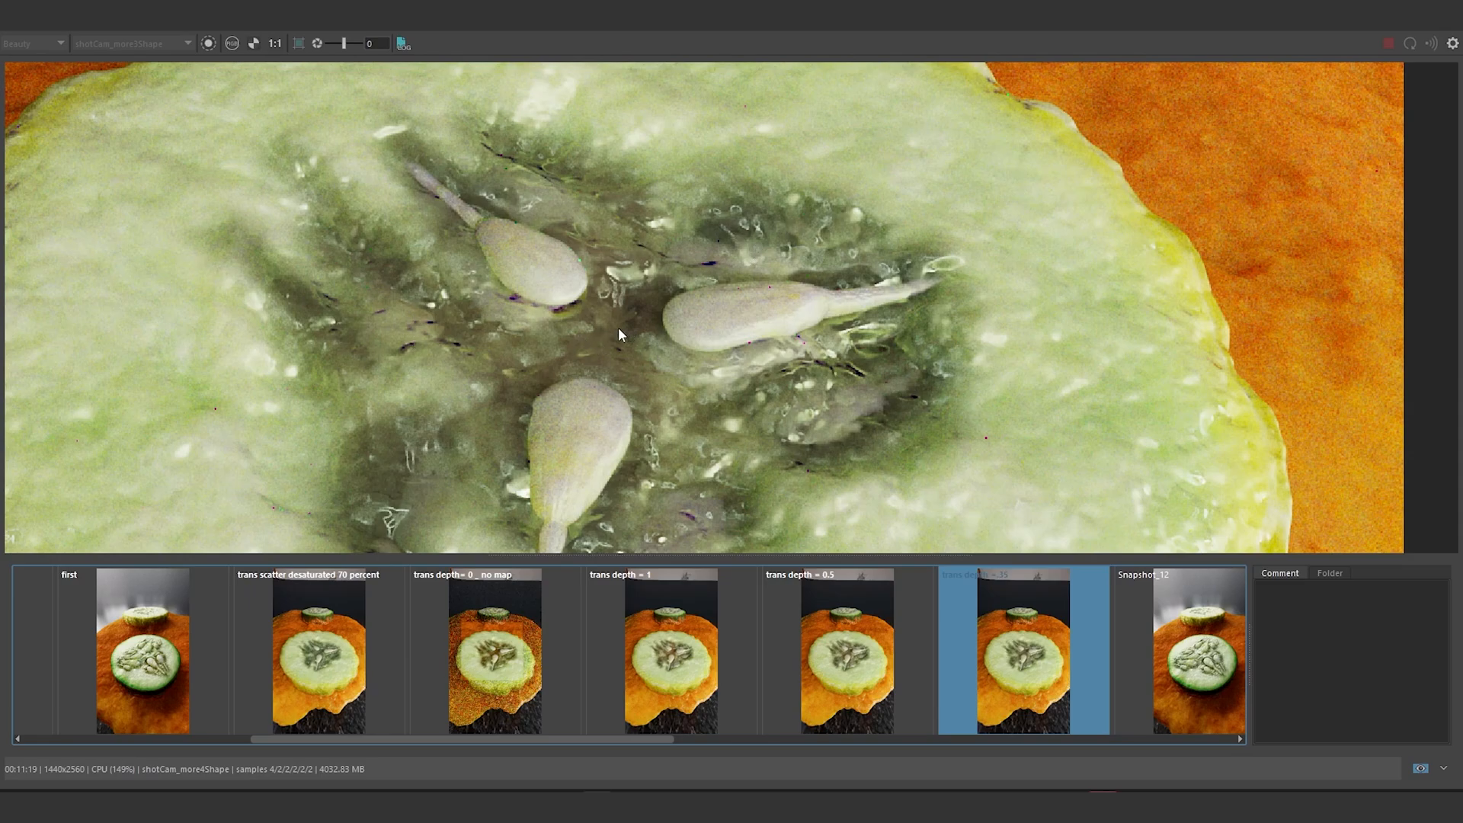
scroll(617, 328, "down", 3)
middle_click_drag(615, 328, 729, 296)
scroll(729, 295, "down", 2)
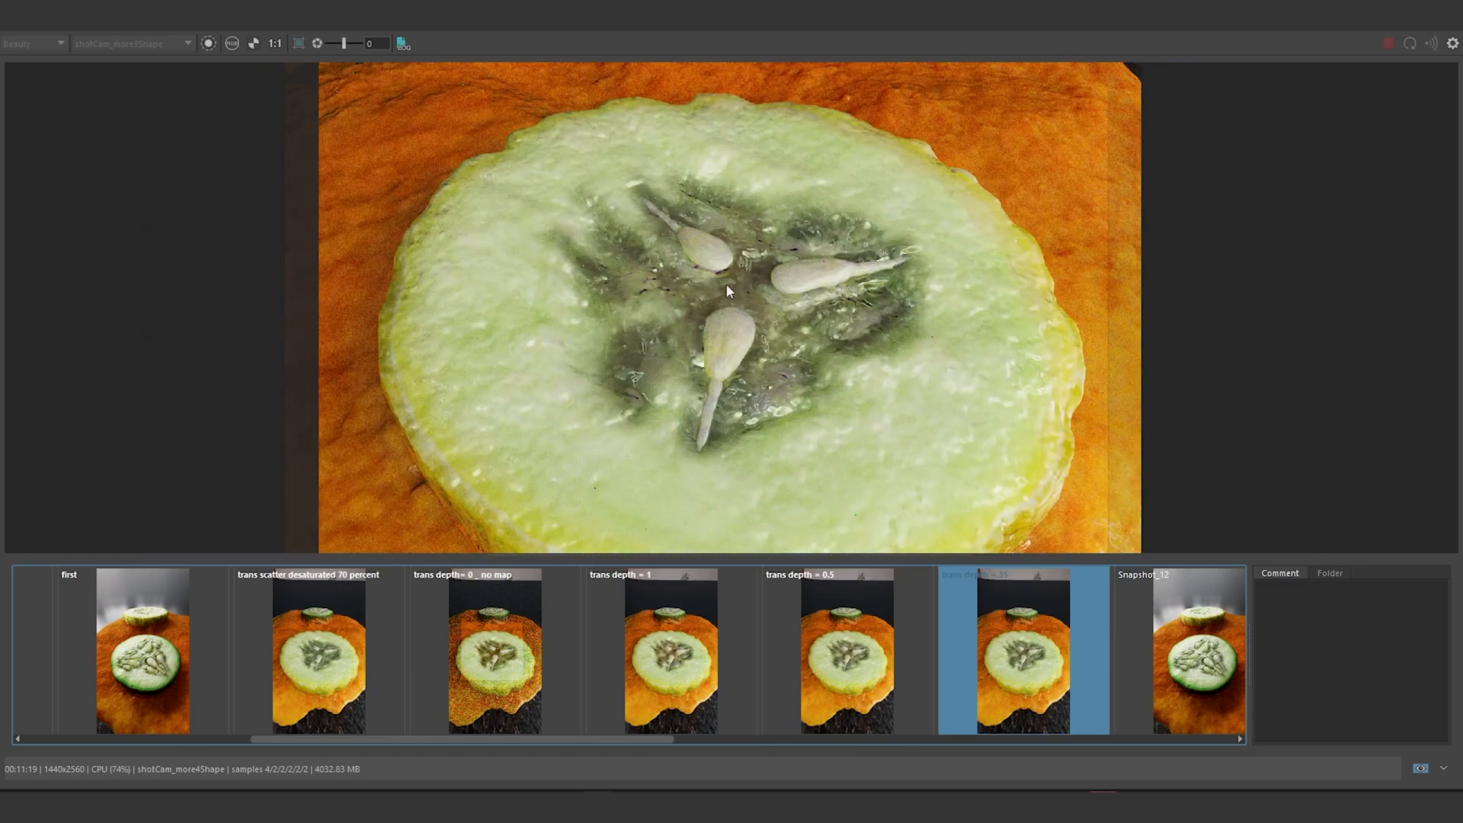
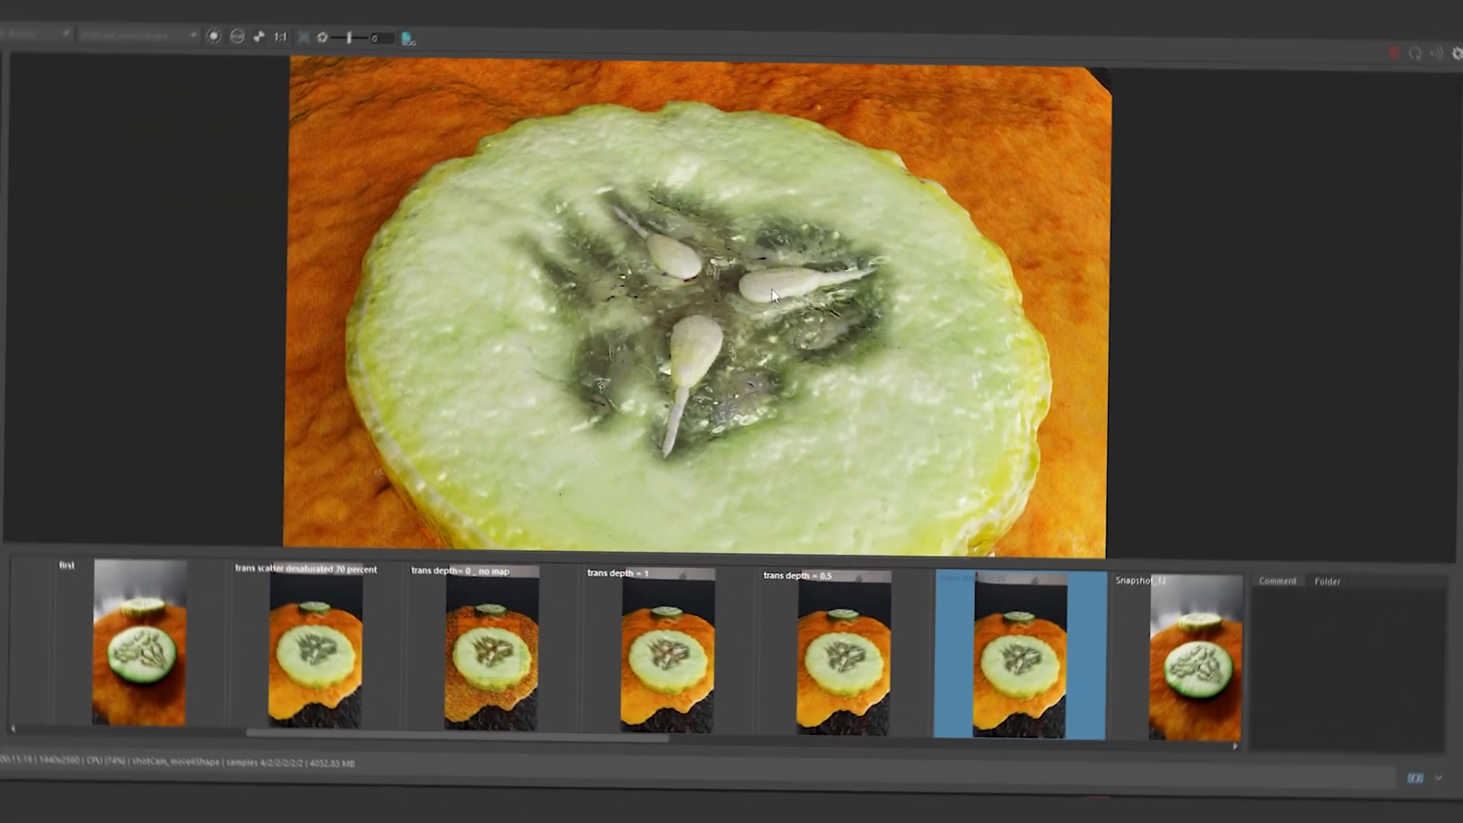
Step: Enlarge the render area above the snapshot strip and frame both cucumber slices in the "trans depth =.35" snapshot
left_click_drag(788, 556, 787, 589)
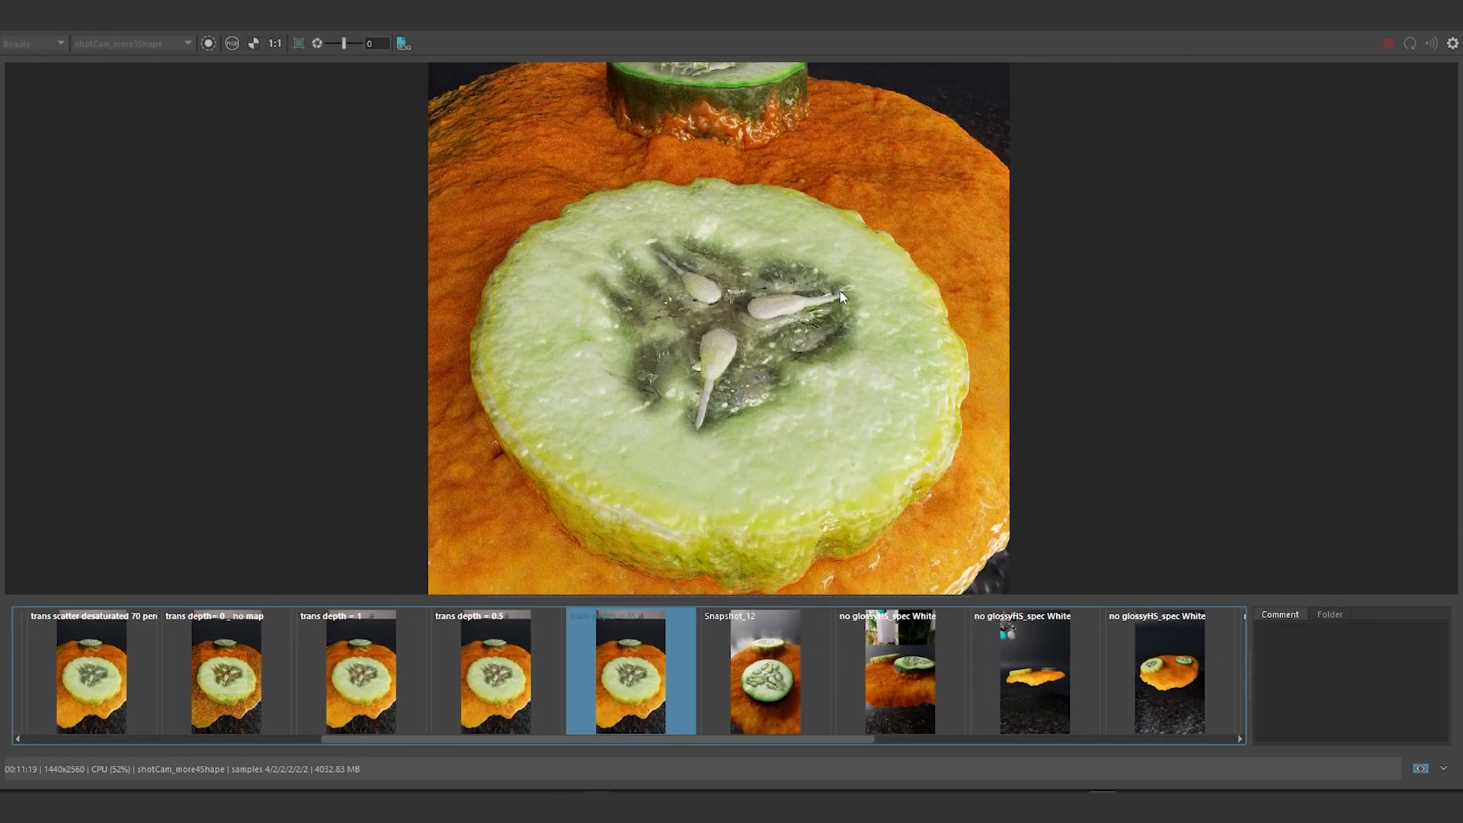
scroll(734, 187, "down", 2)
middle_click_drag(735, 187, 826, 236)
scroll(826, 236, "up", 2)
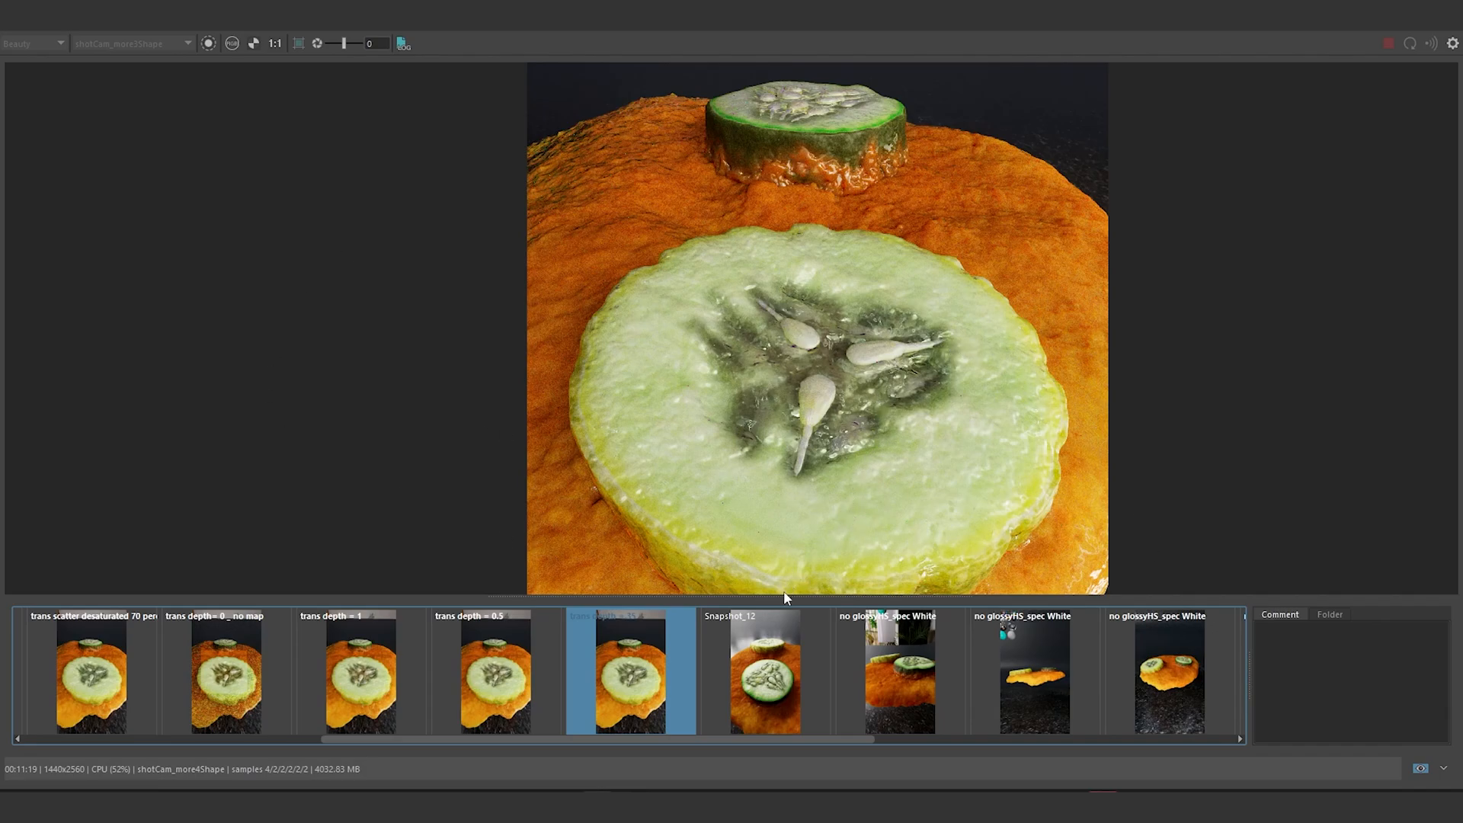
Step: Review the "first" snapshots from the other cameras and examine the high-angle view with both cucumber slices on the sauce
scroll(349, 675, "up", 5)
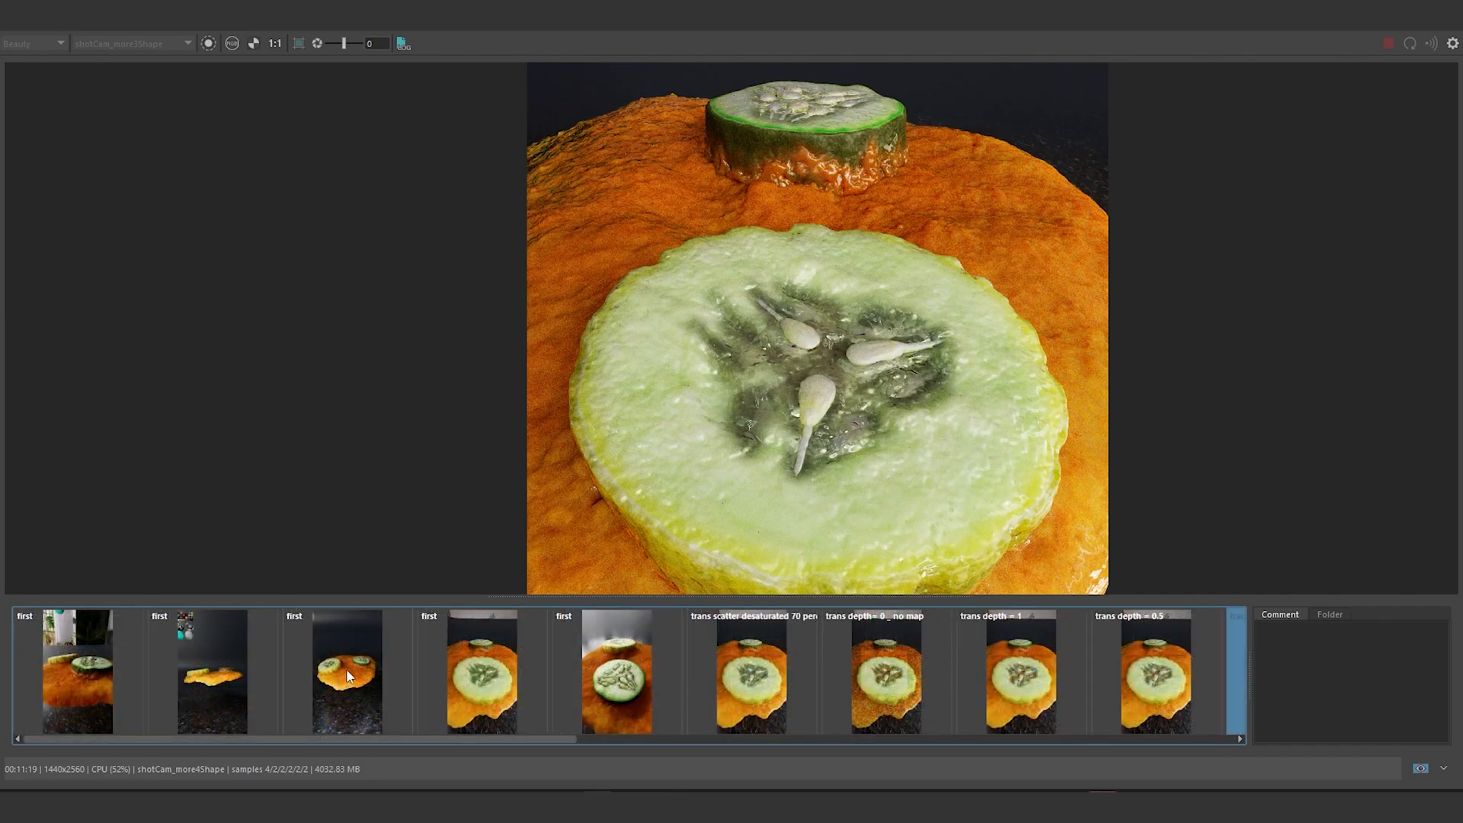
left_click(348, 674)
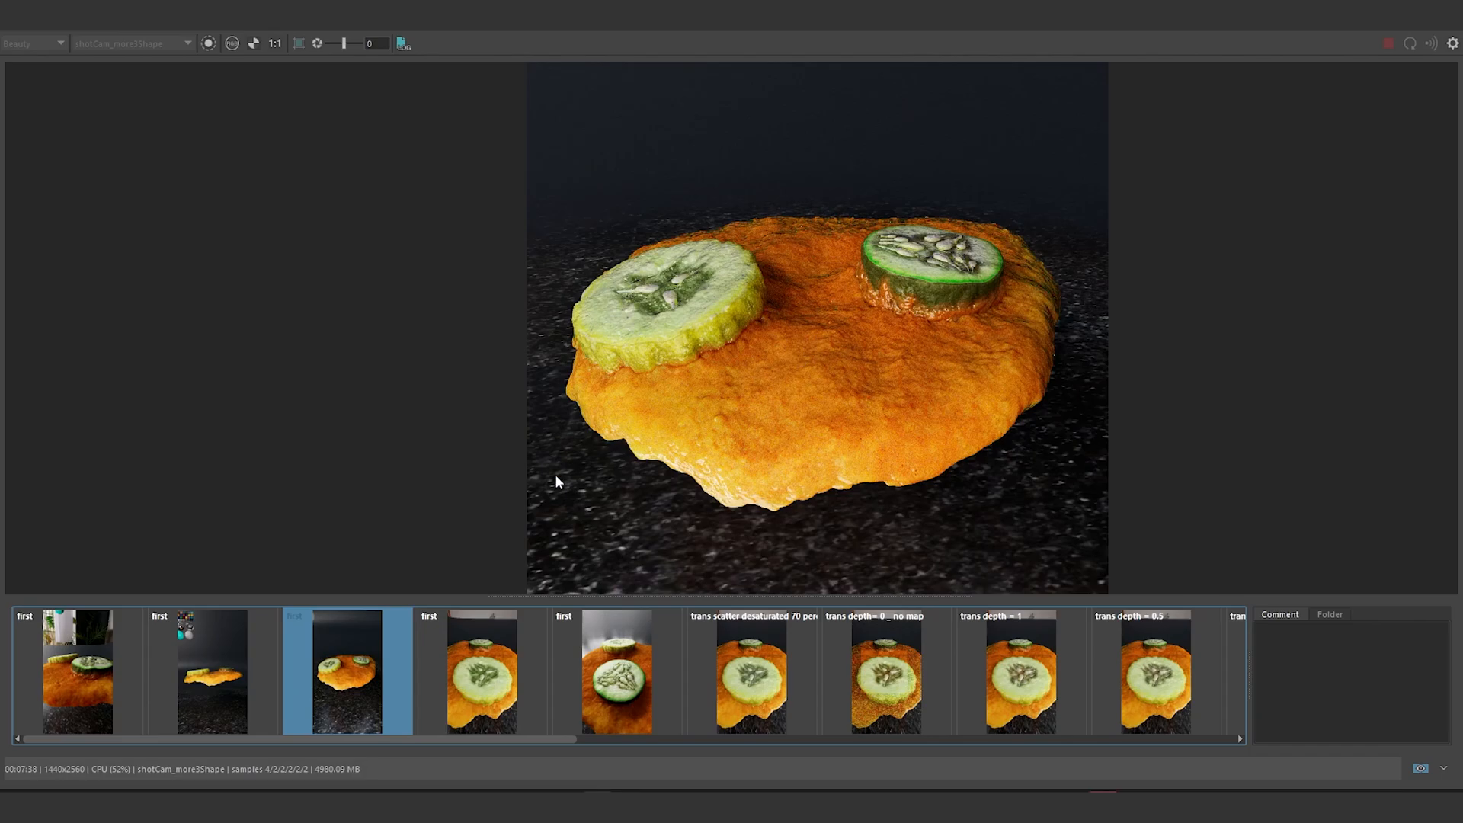
left_click(176, 678)
left_click(115, 676)
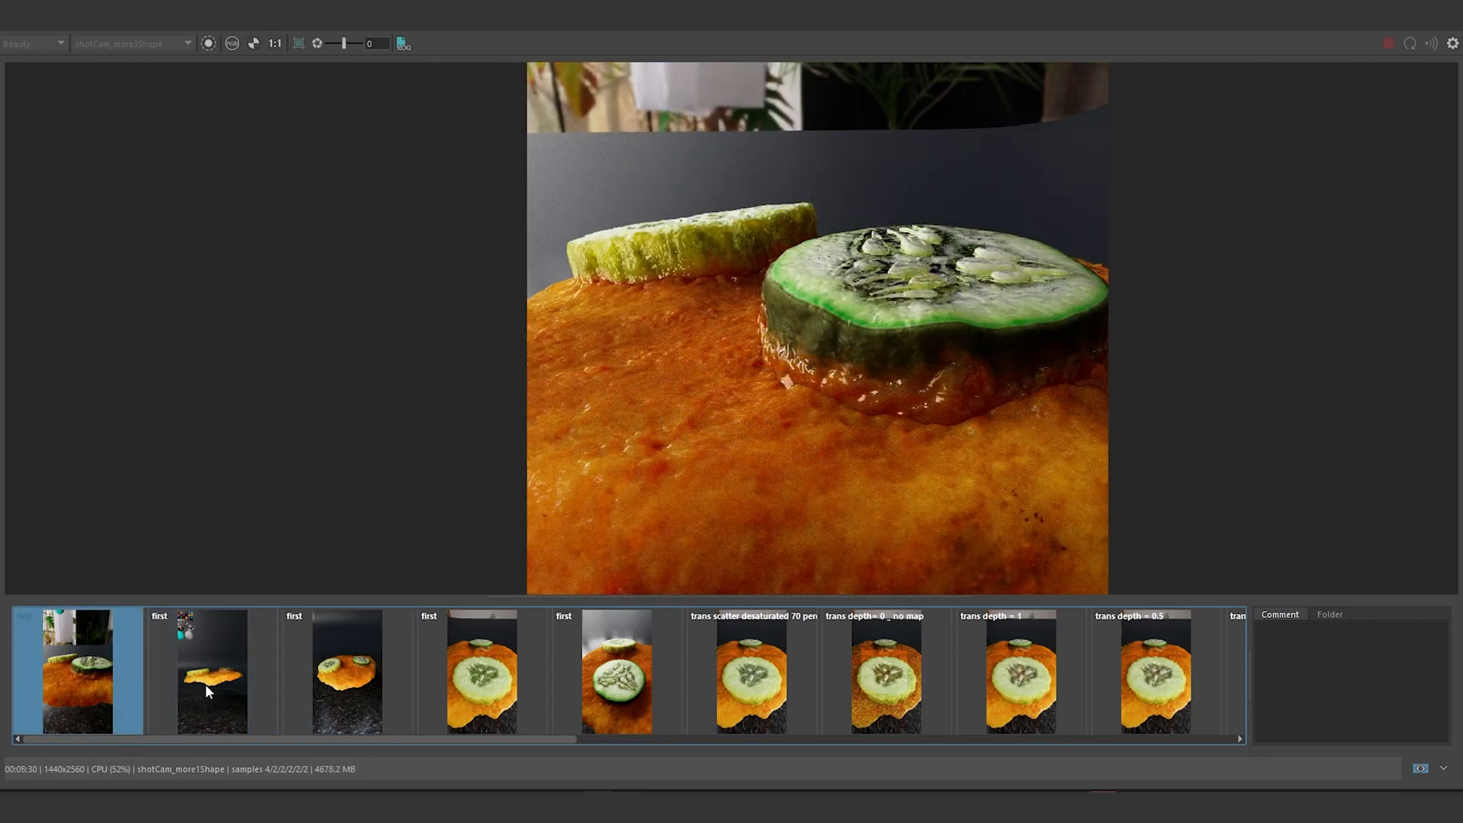
left_click(204, 683)
left_click(335, 688)
scroll(853, 369, "up", 3)
middle_click_drag(854, 333, 897, 384)
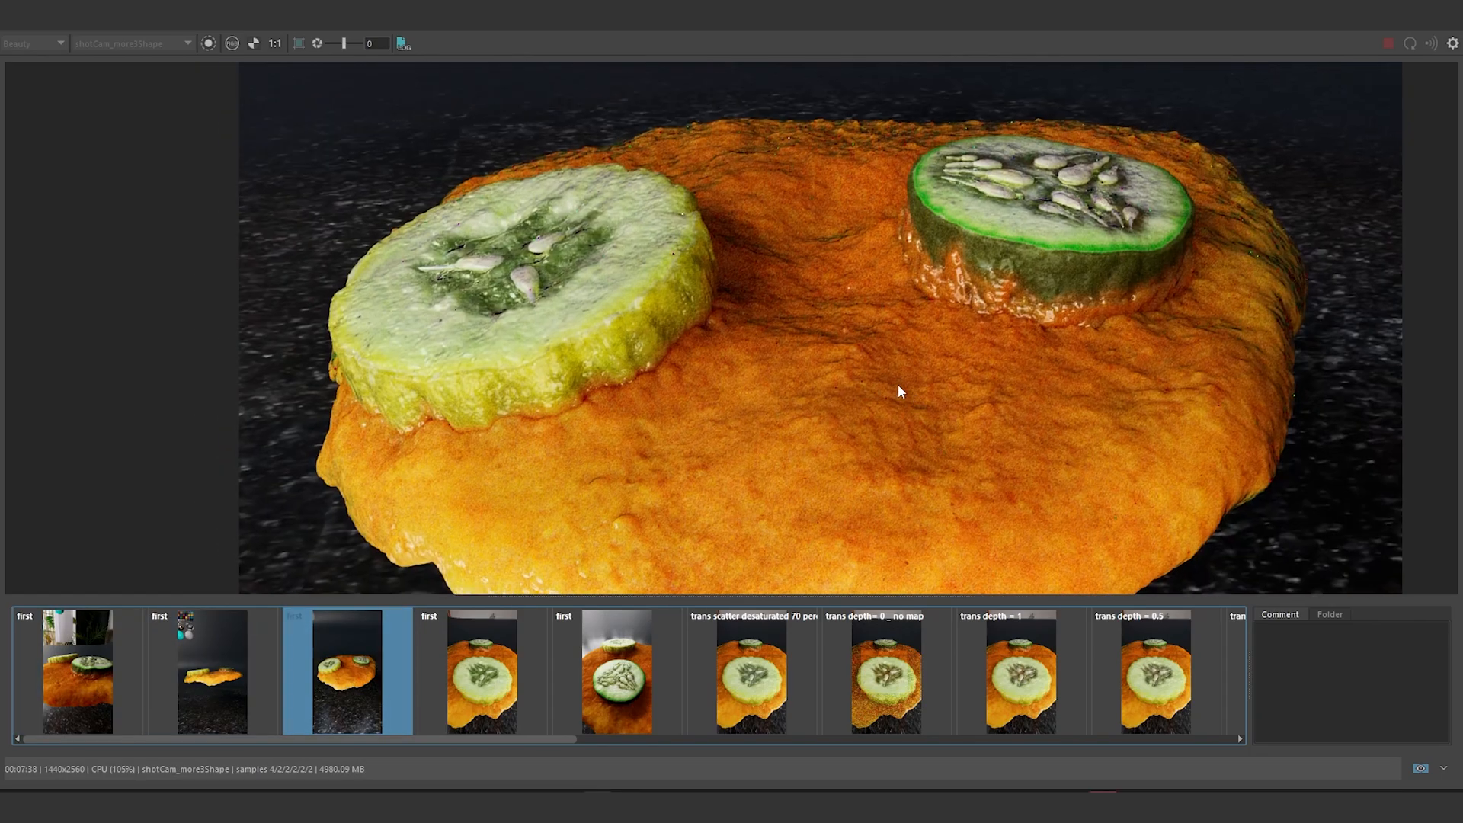
scroll(888, 386, "down", 1)
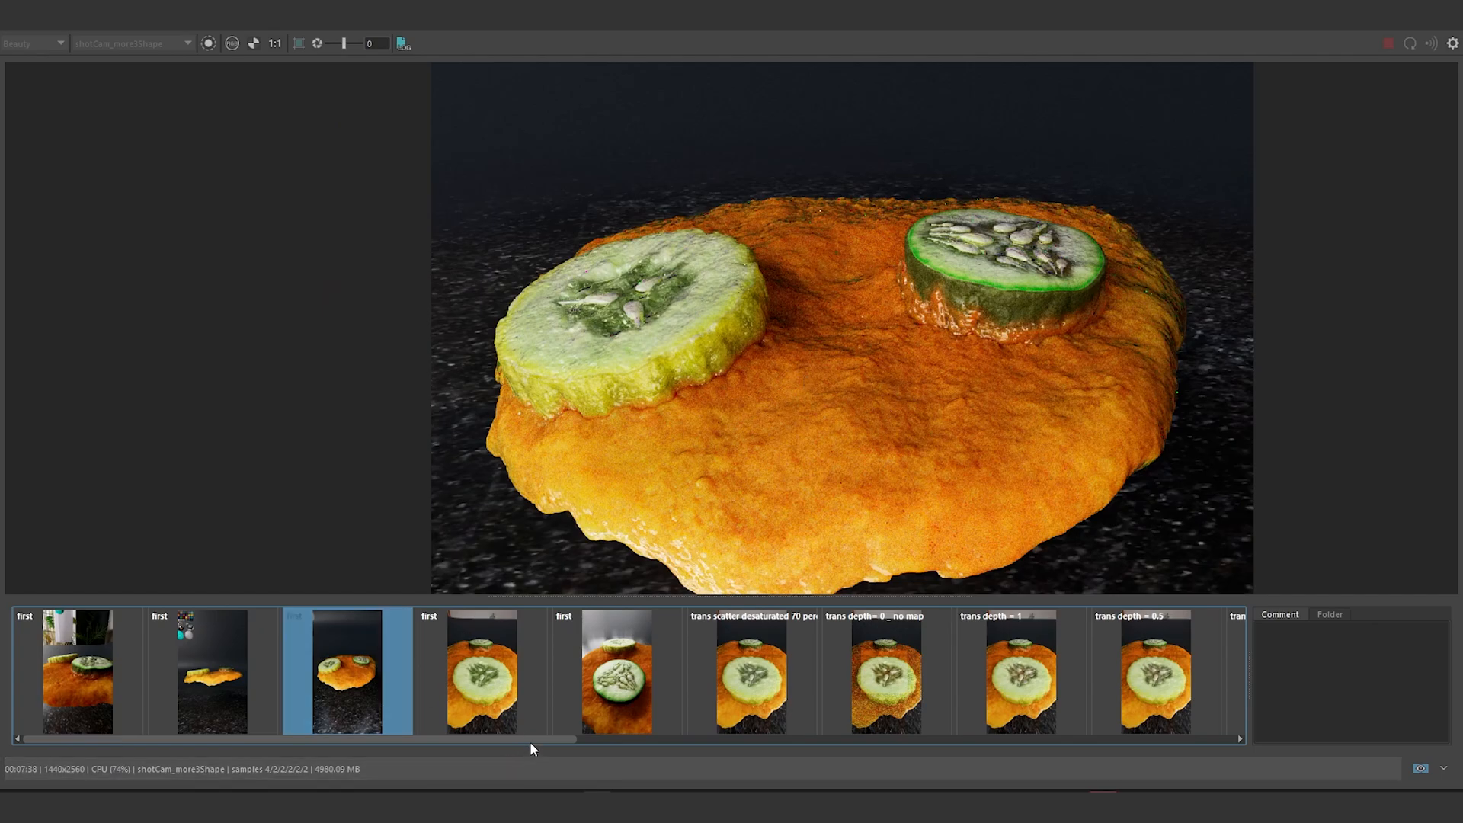
Step: Set the low side-view "first" snapshot as A and its "no glossyHS" counterpart as B, and compare them by sweeping the divider across the sauce
left_click_drag(558, 596, 548, 638)
left_click(162, 699)
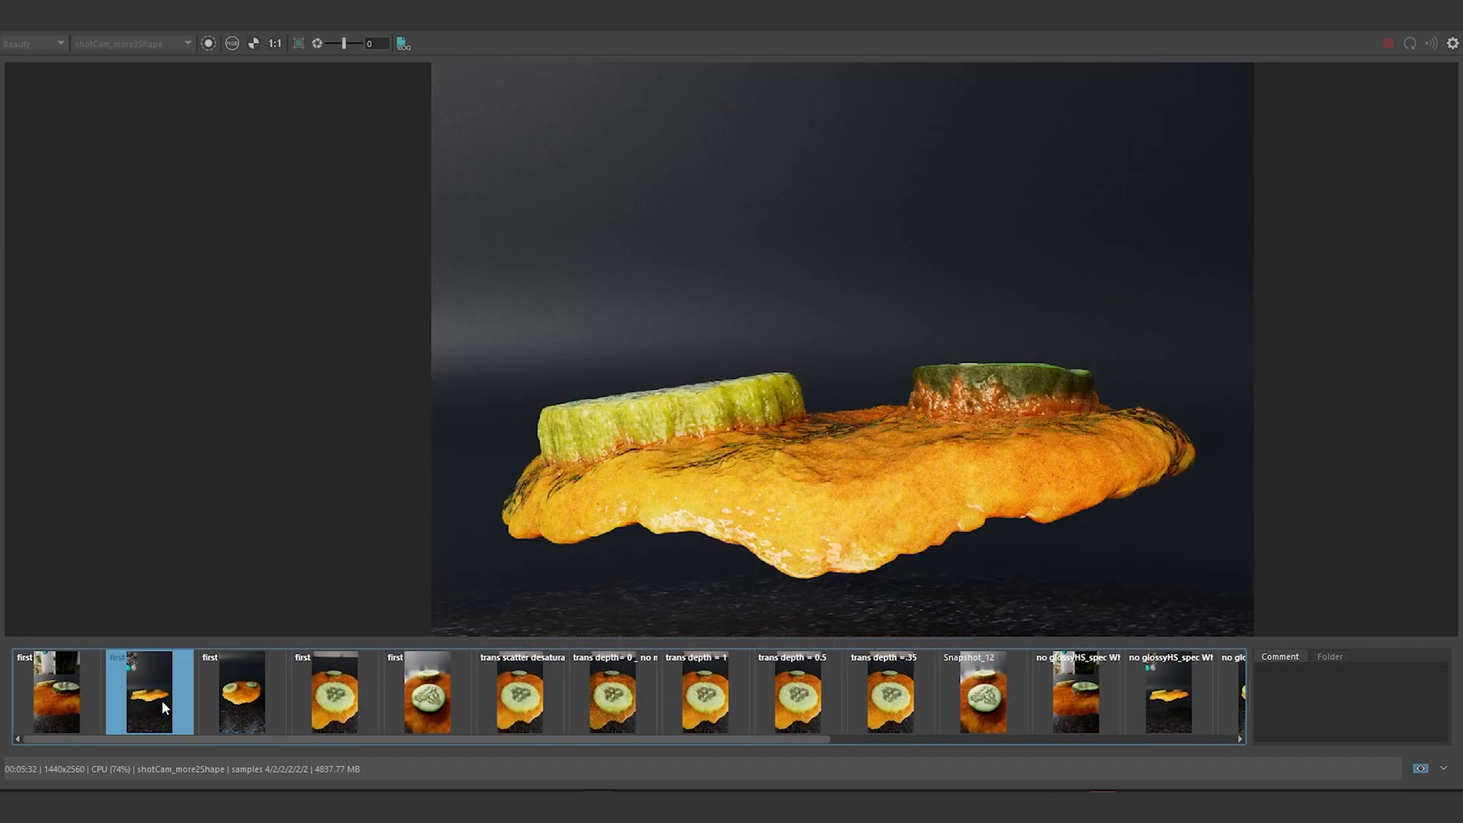
right_click(162, 693)
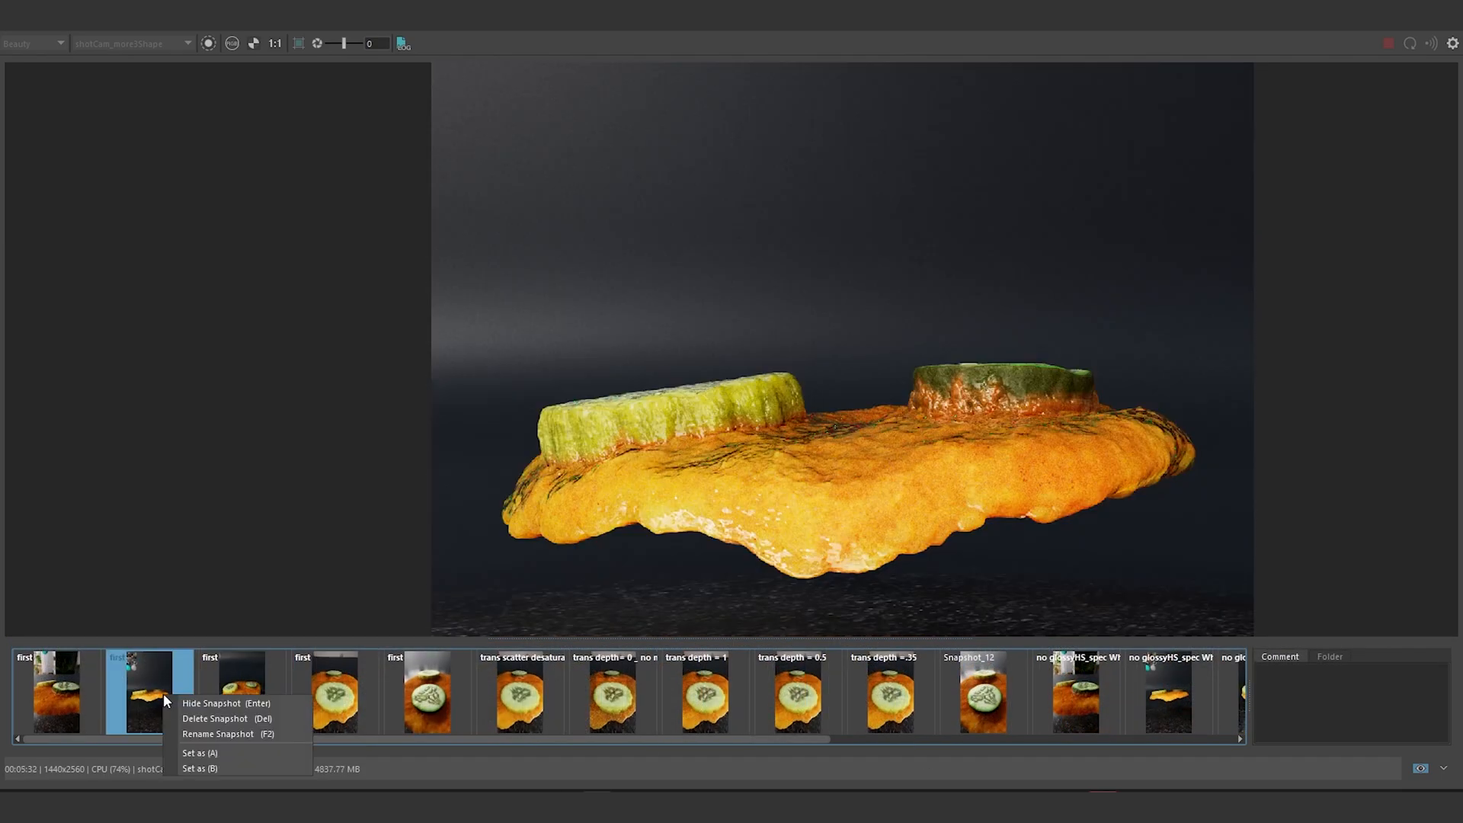
left_click(202, 752)
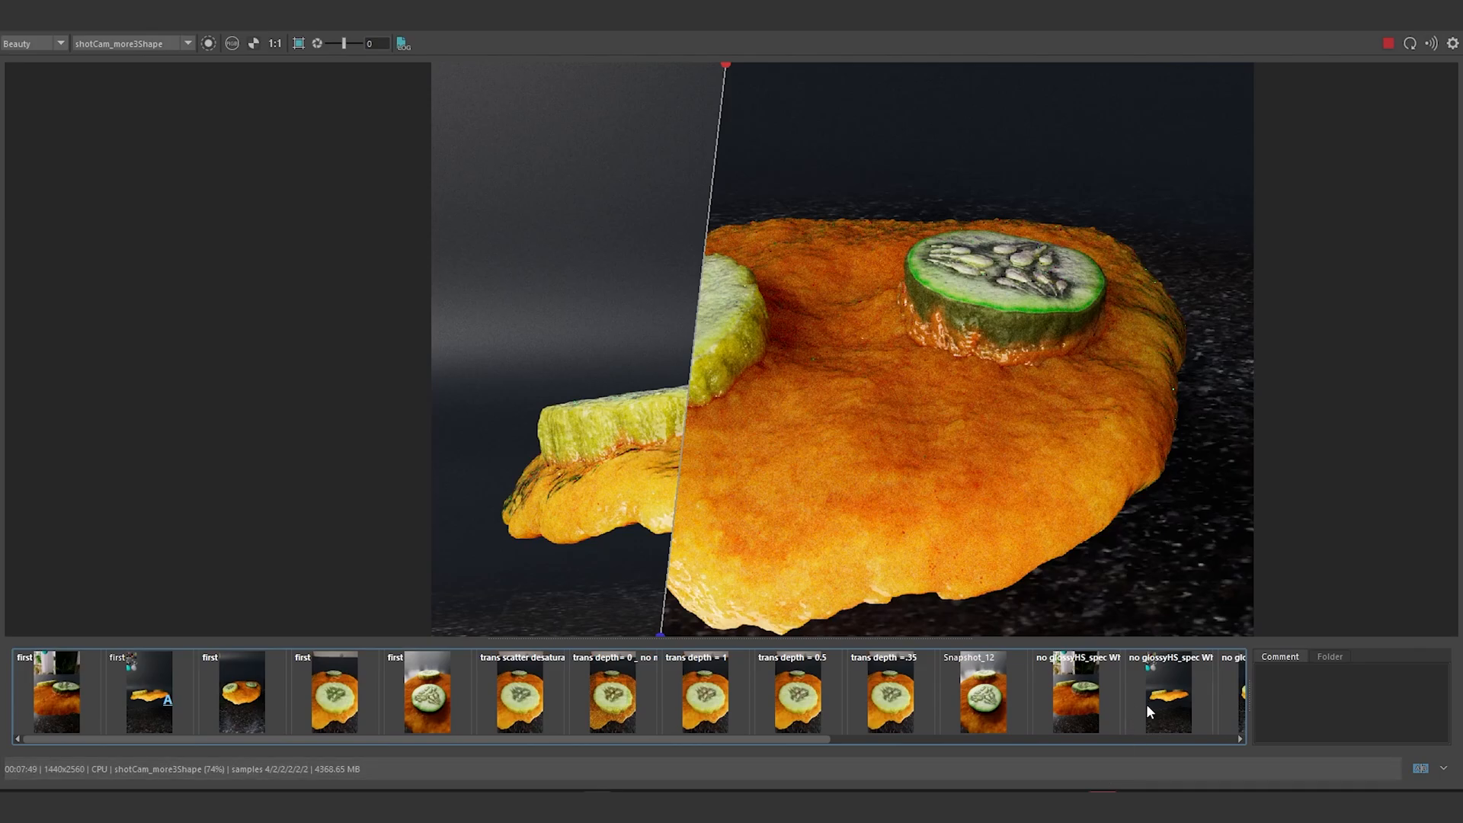
right_click(1158, 688)
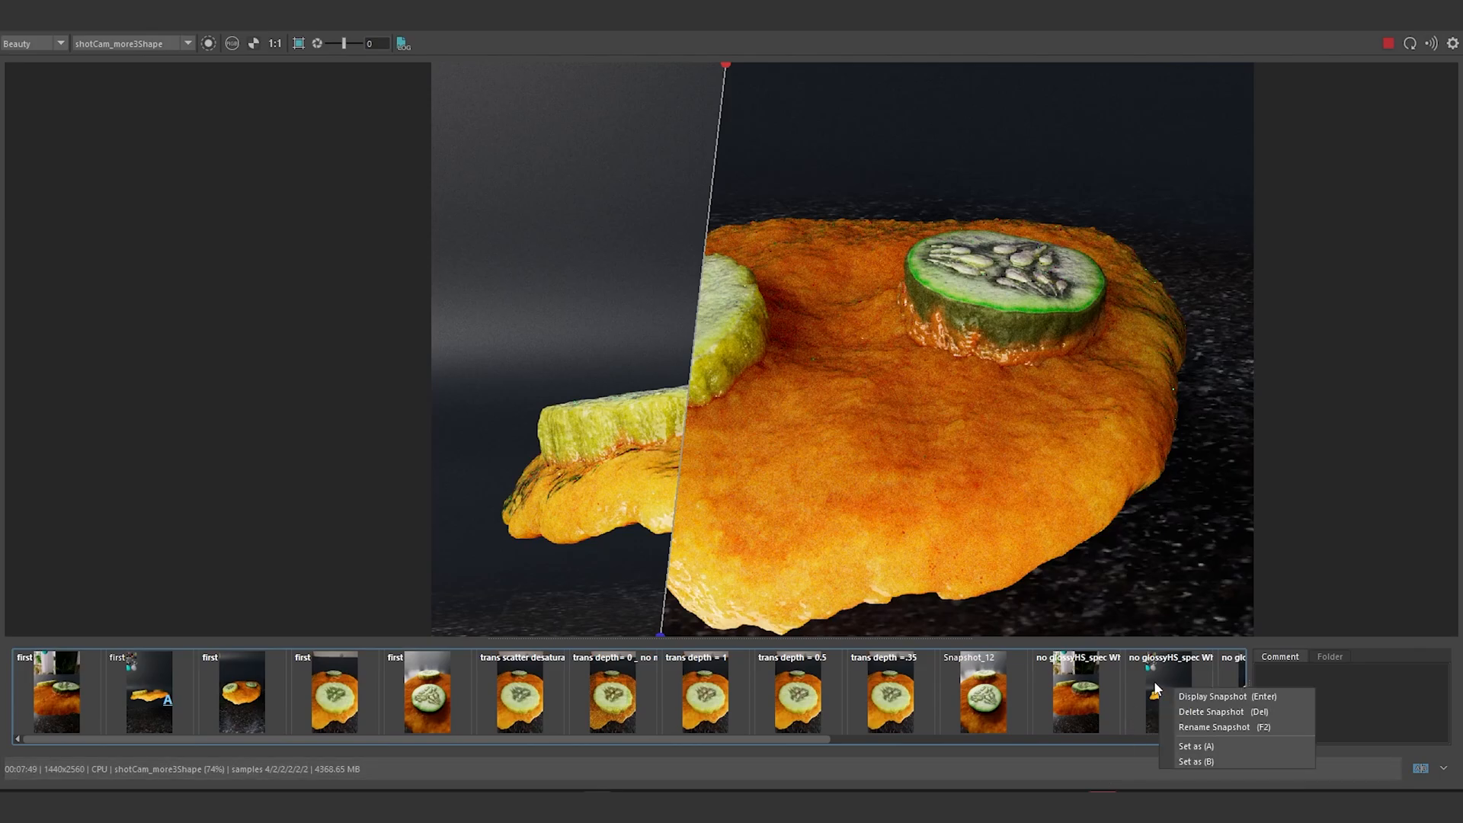
left_click(1195, 760)
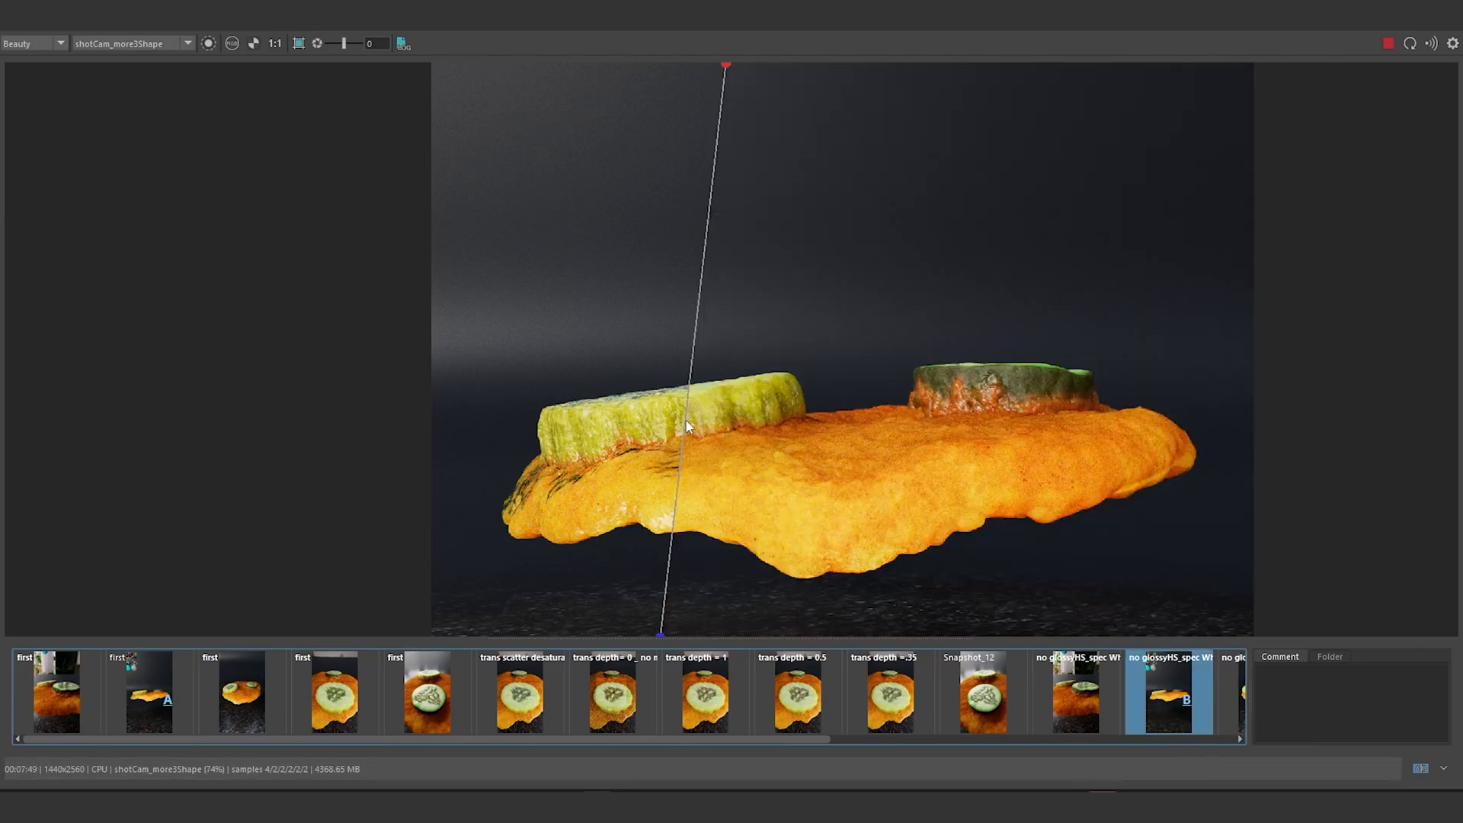
left_click_drag(686, 419, 1230, 503)
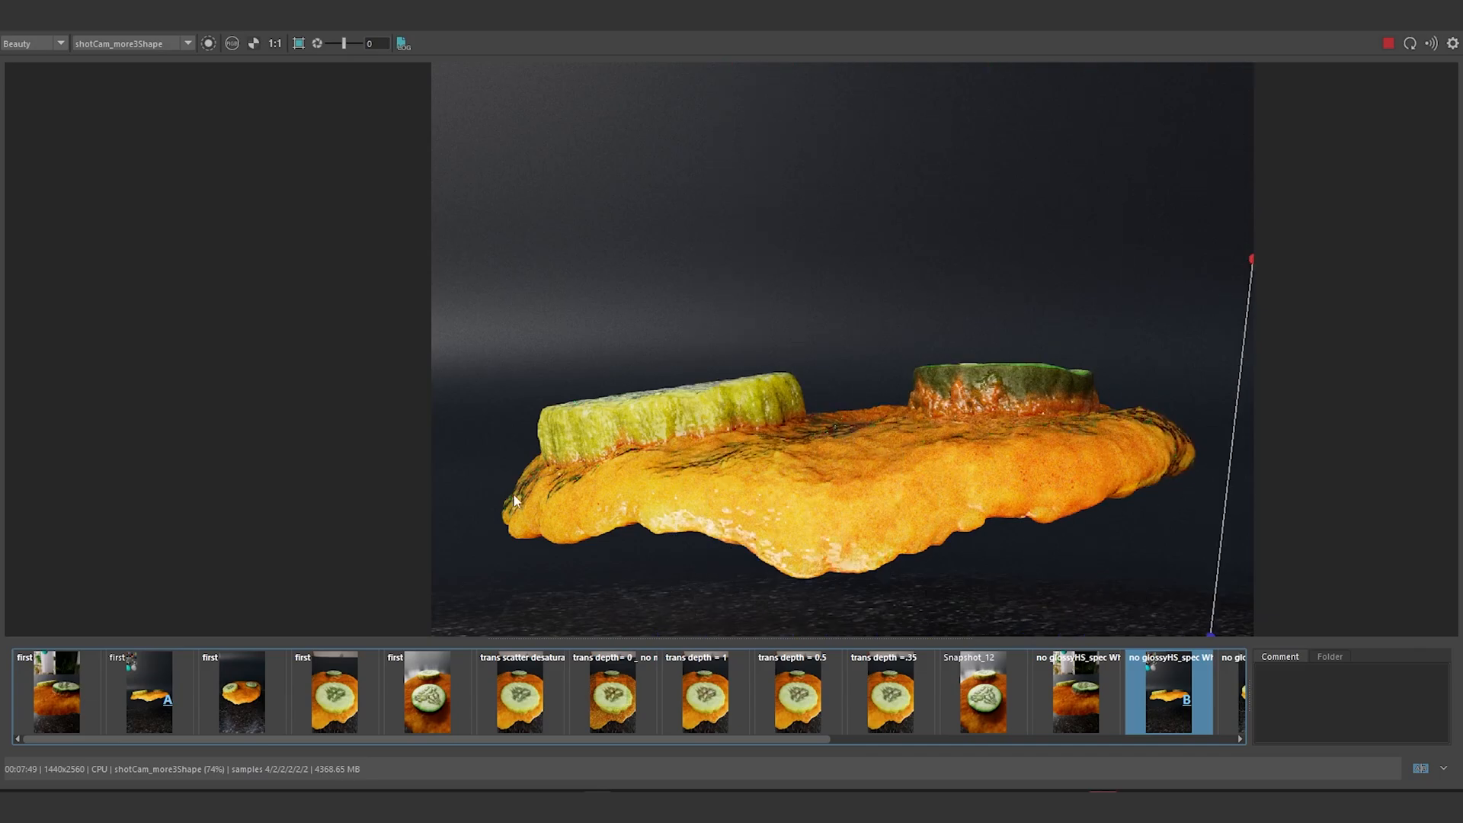
left_click_drag(1229, 427, 1085, 455)
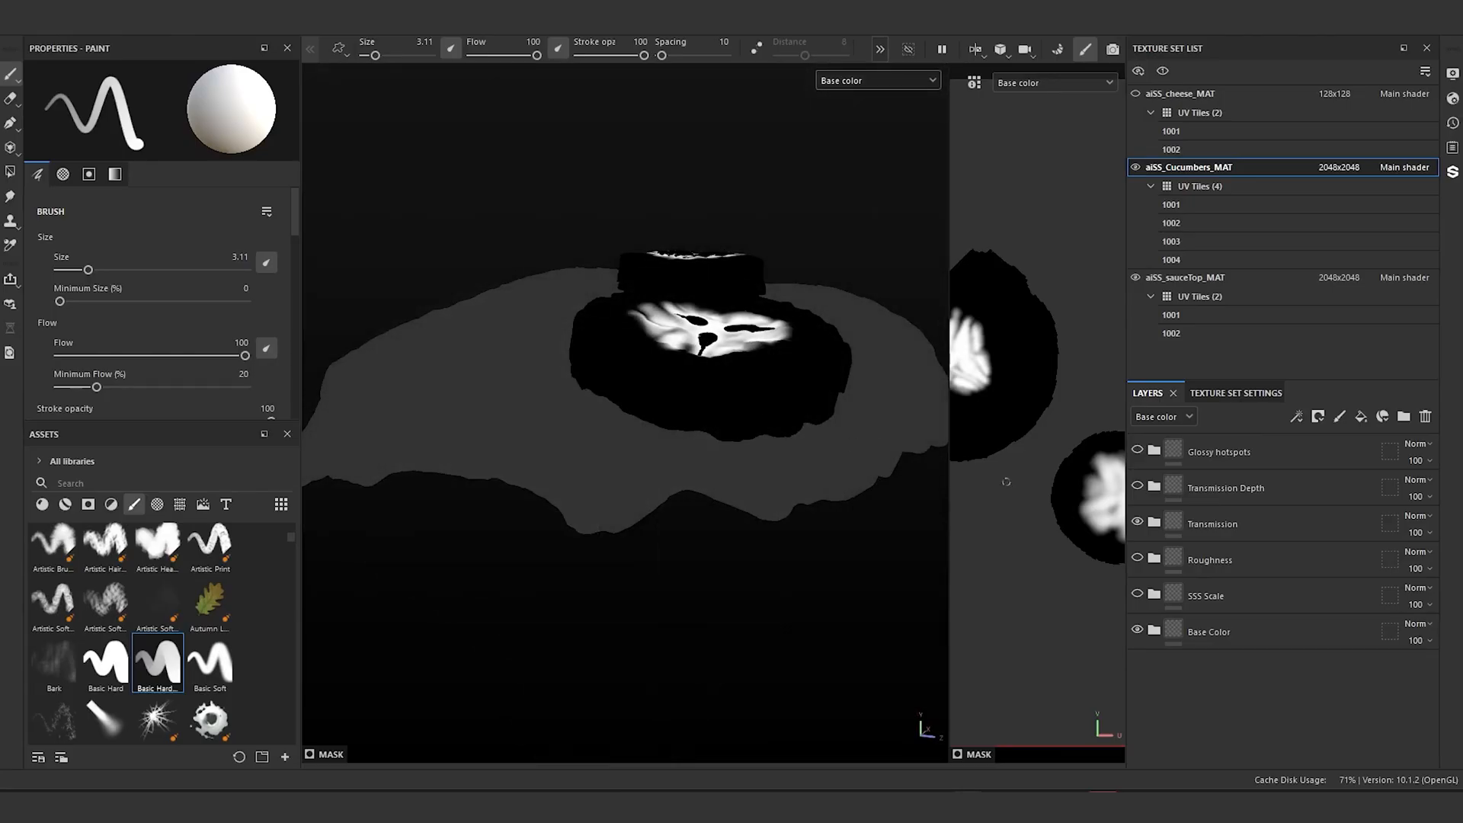
Step: In Substance 3D Painter, show the cucumbers' Glossy hotspots group and switch to the aiSS_sauceTop_MAT texture set
left_click(1137, 449)
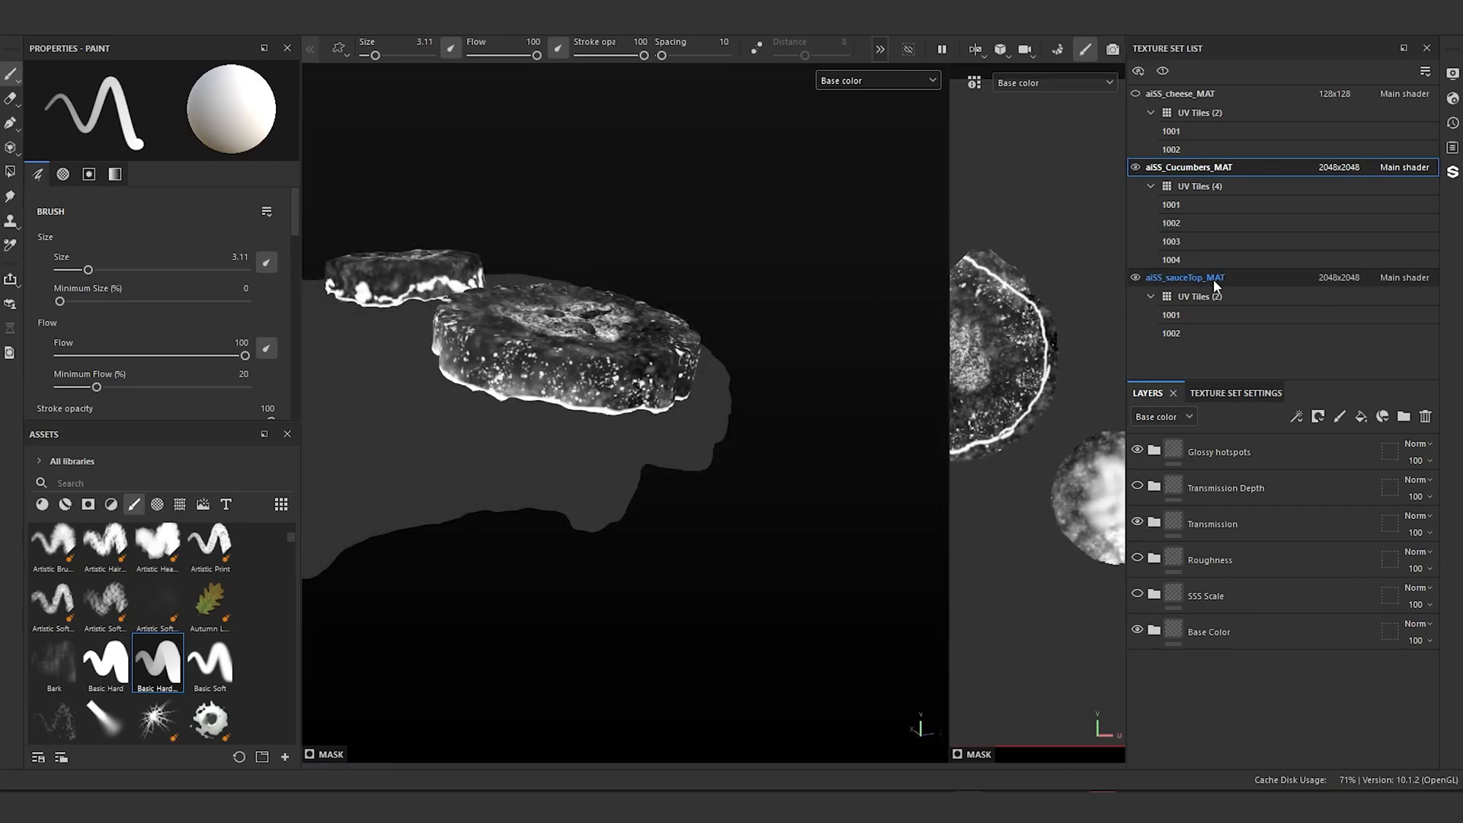
left_click(1213, 277)
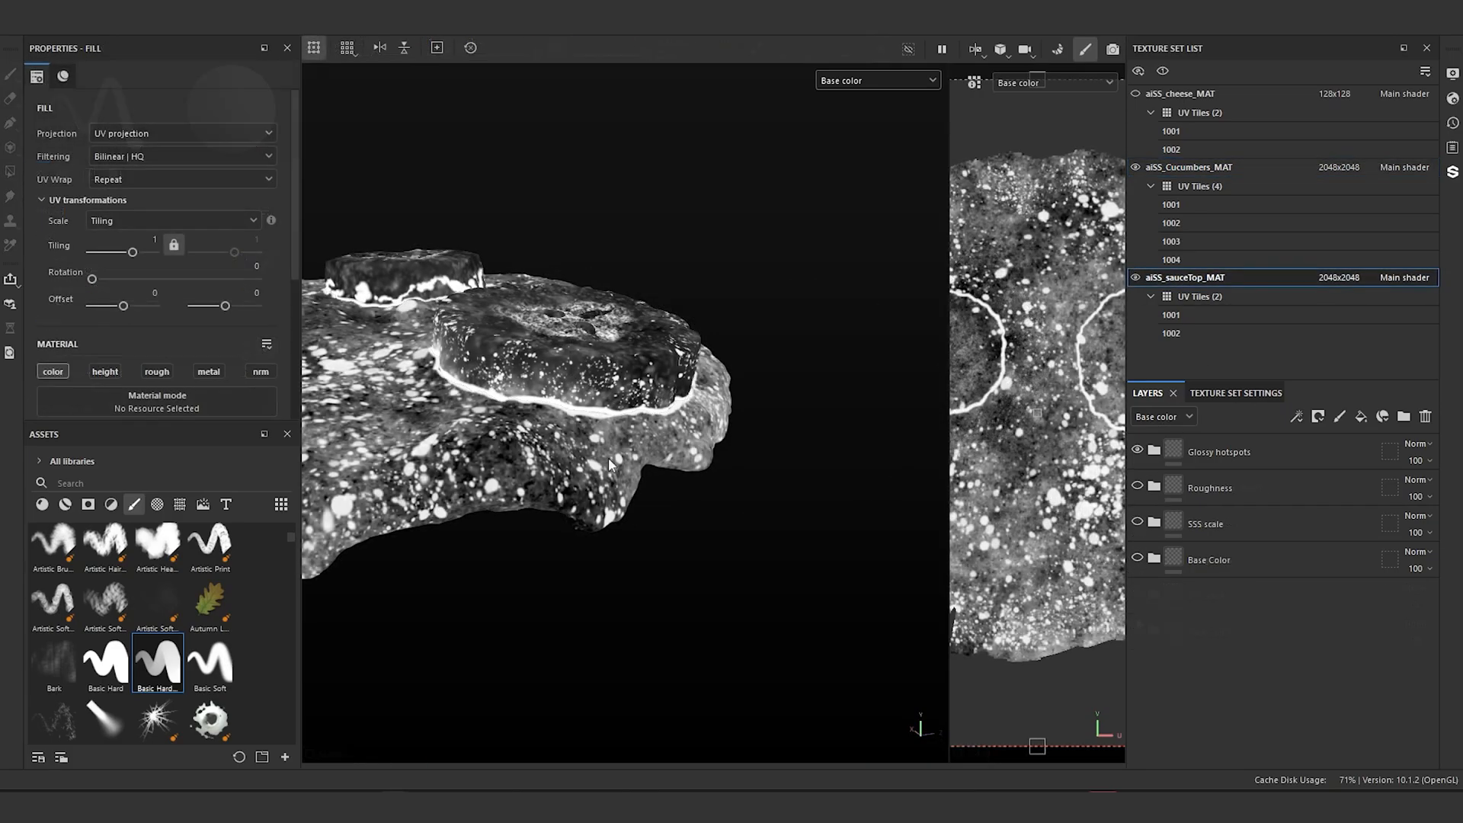
left_click_drag(650, 578, 663, 626, "alt")
middle_click_drag(671, 586, 901, 537, "alt")
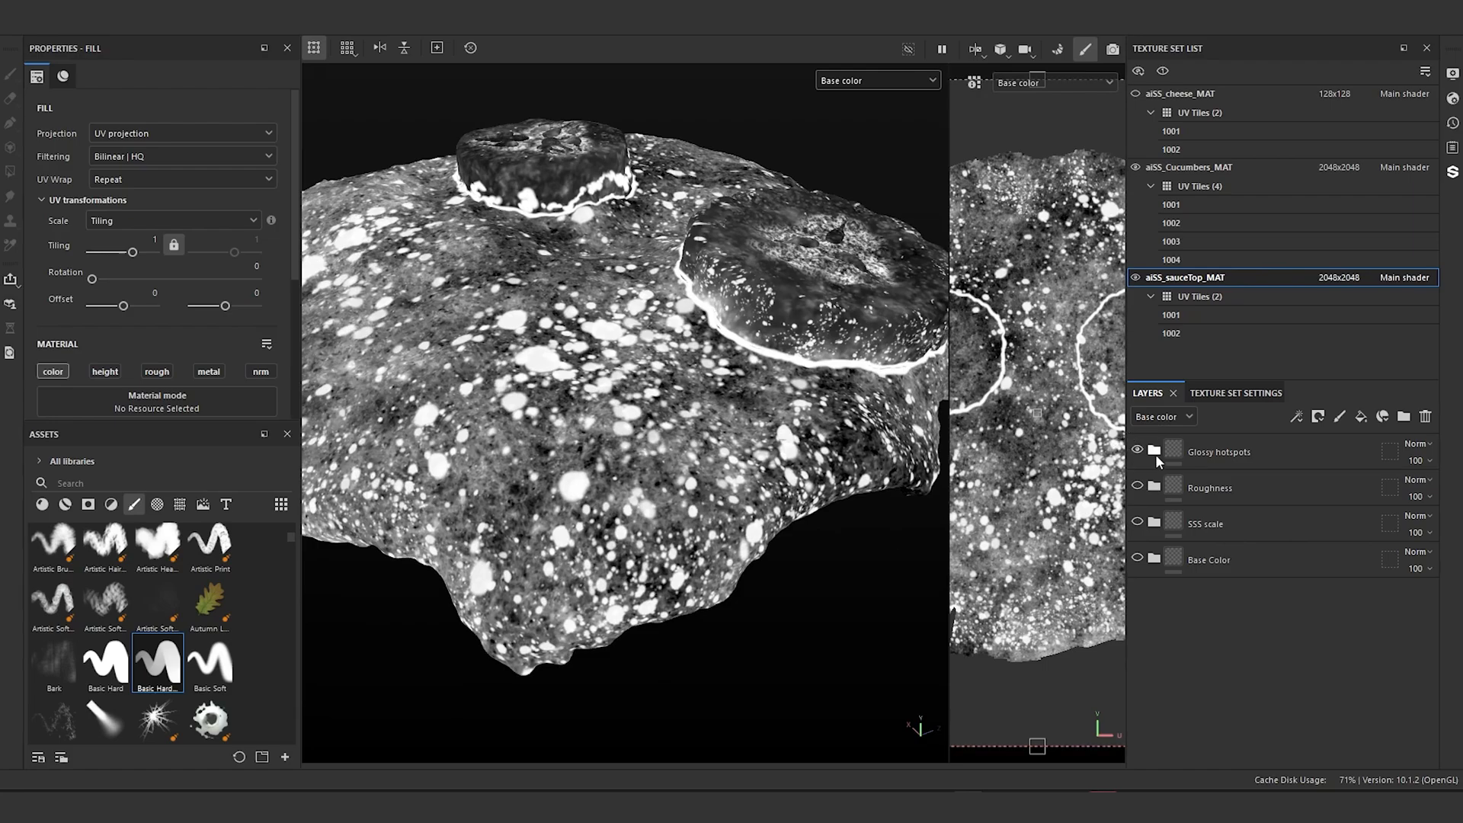
Step: Expand the sauce's Glossy hotspots group and hide Fill layer 5 inside it
left_click(1155, 455)
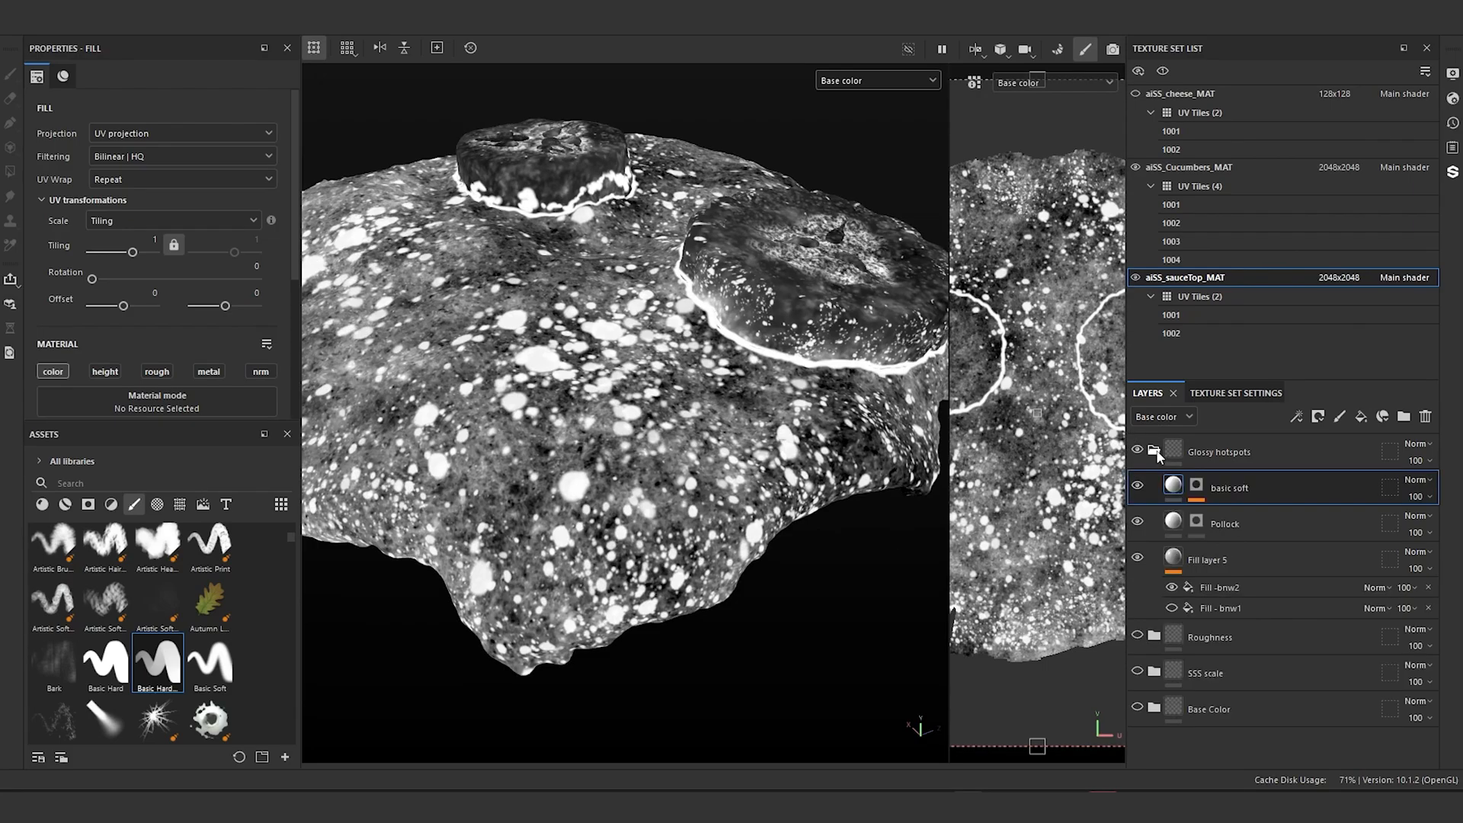
left_click(1195, 562)
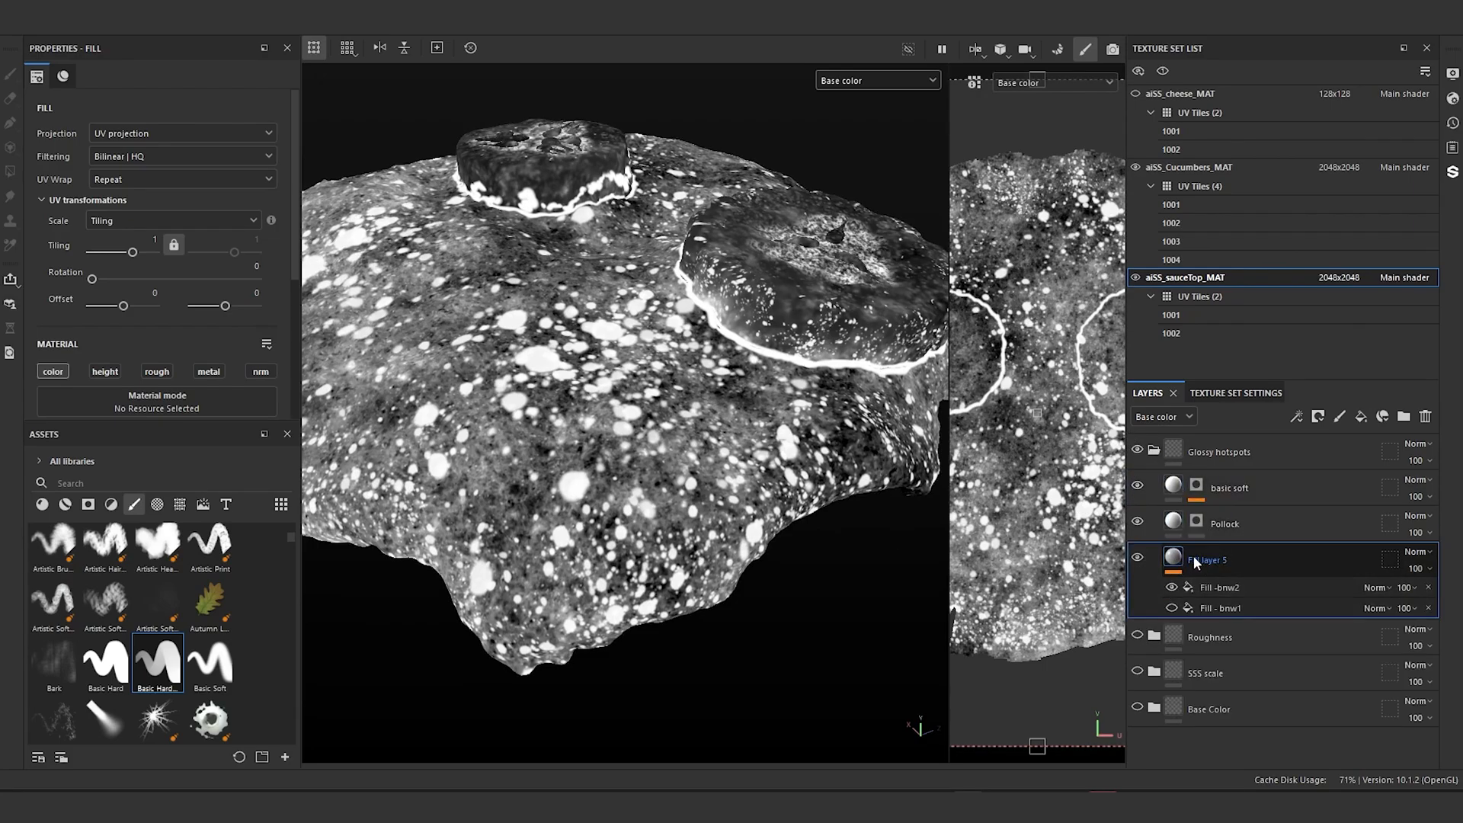
left_click(1137, 557)
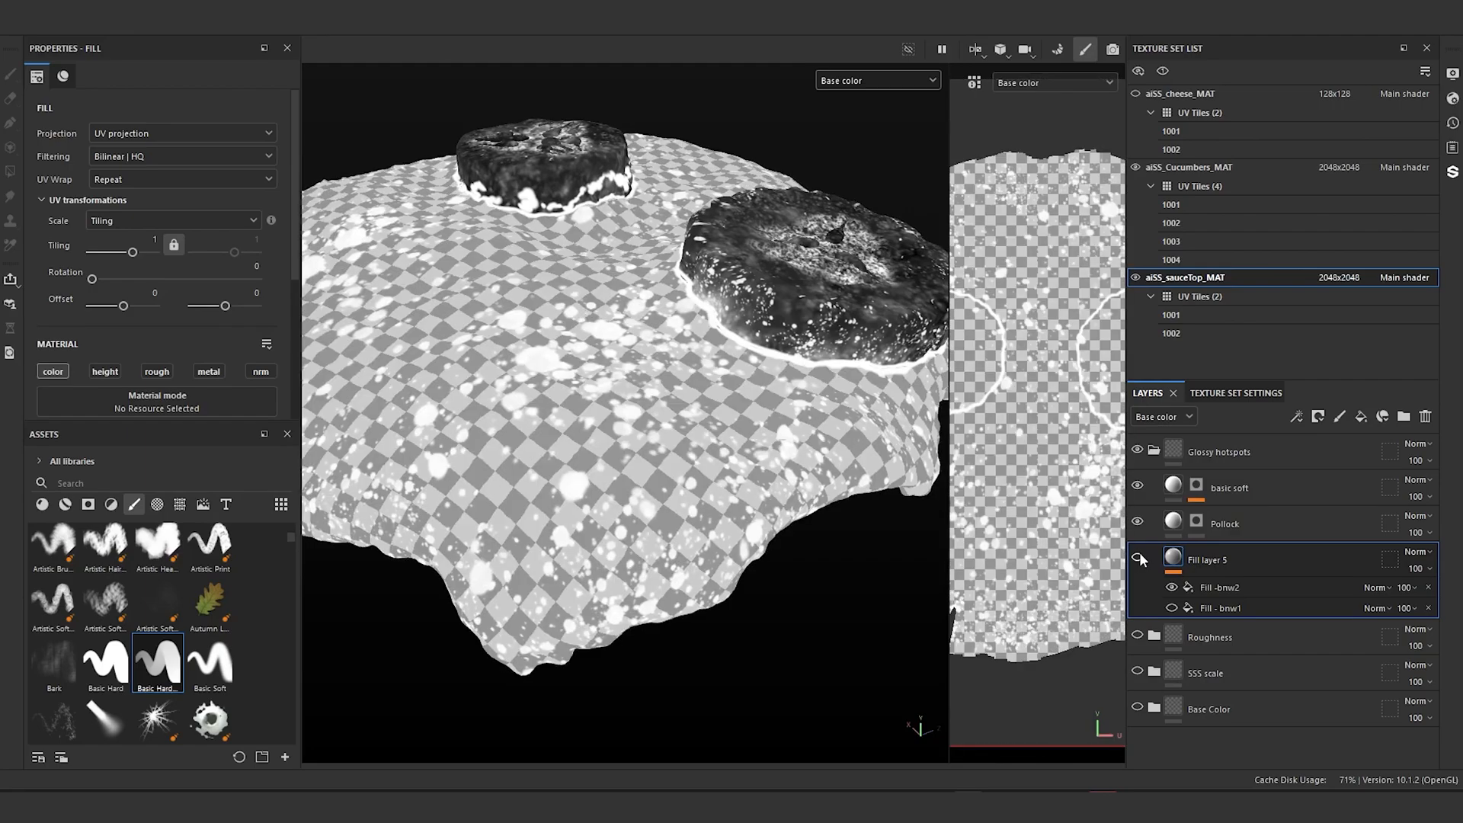
left_click(1138, 557)
left_click(1138, 557)
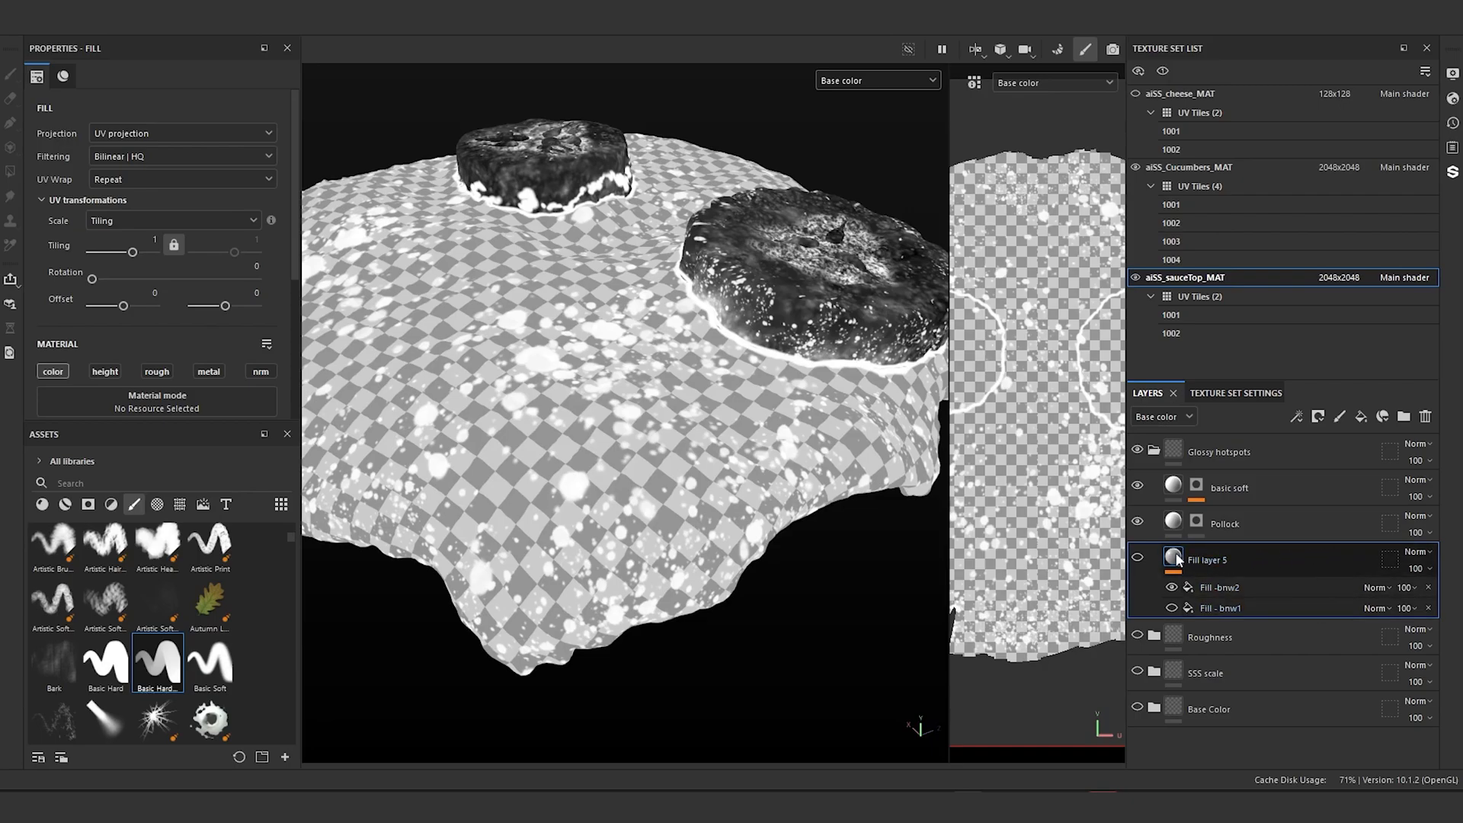
Step: Duplicate Fill layer 5 and remove the bnw2 and bnw1 fill effects from the copy
key("ctrl+d")
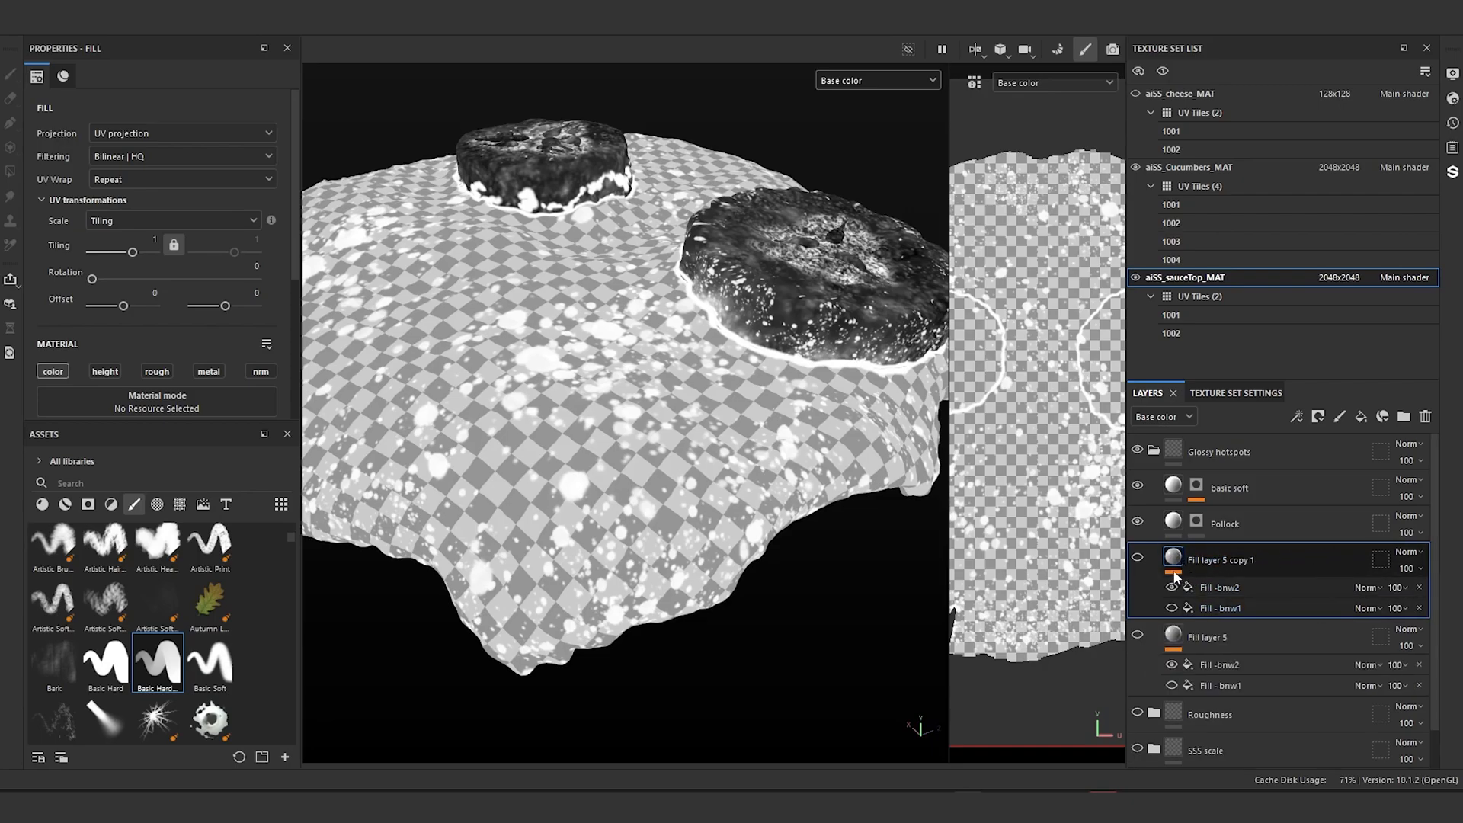
left_click(1219, 588)
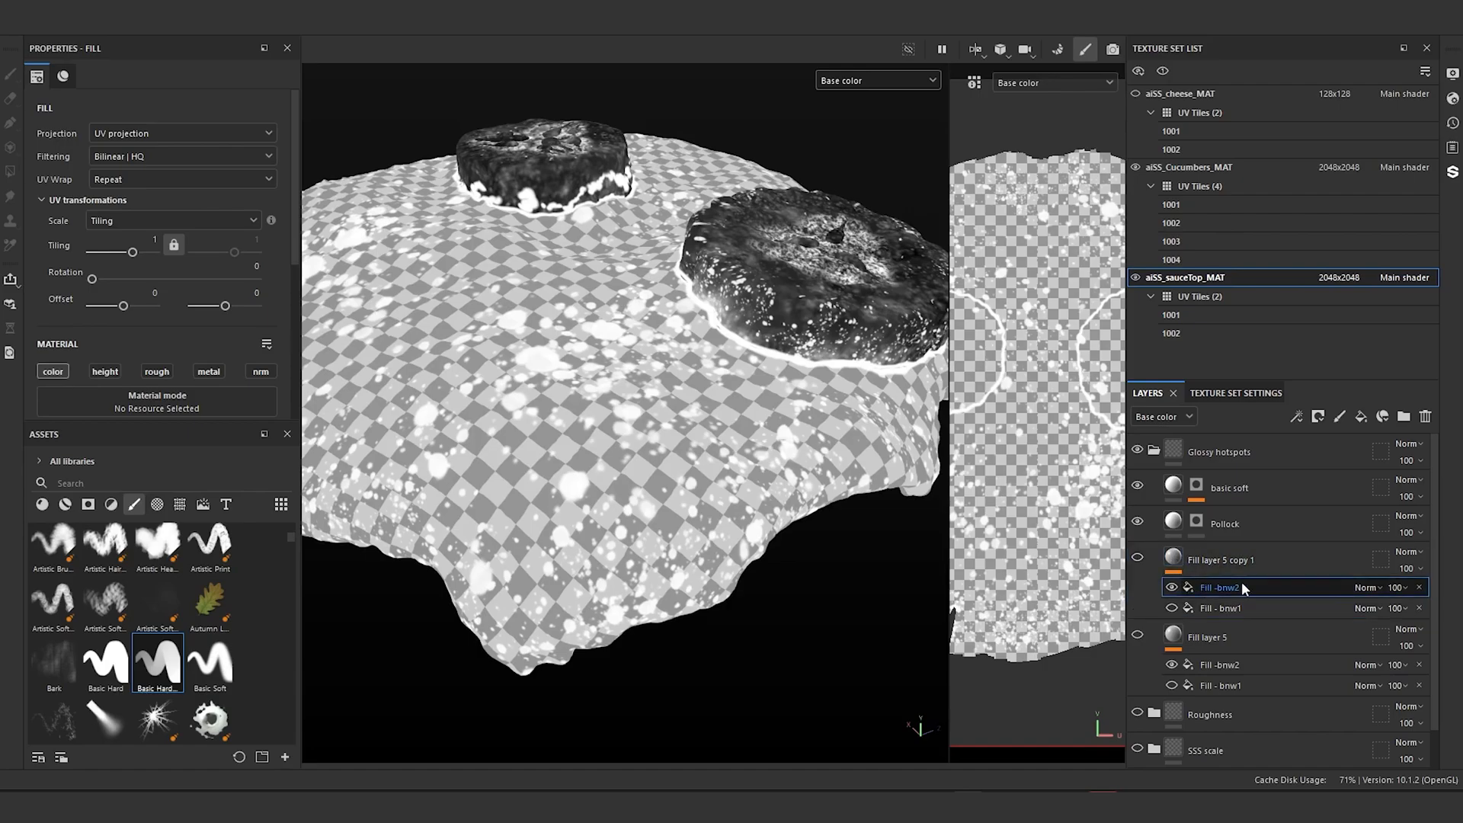
left_click(1418, 587)
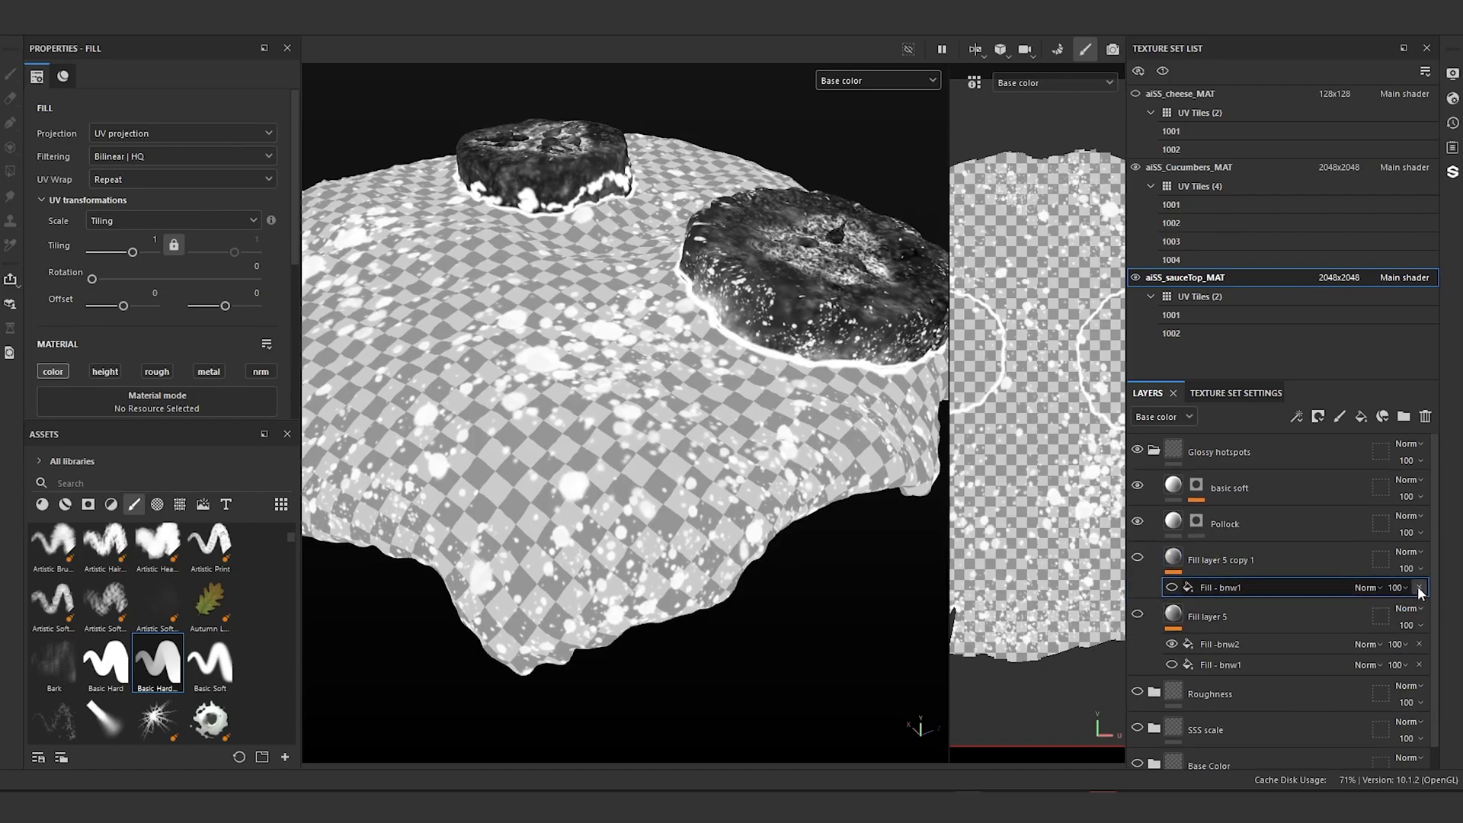
left_click(1419, 587)
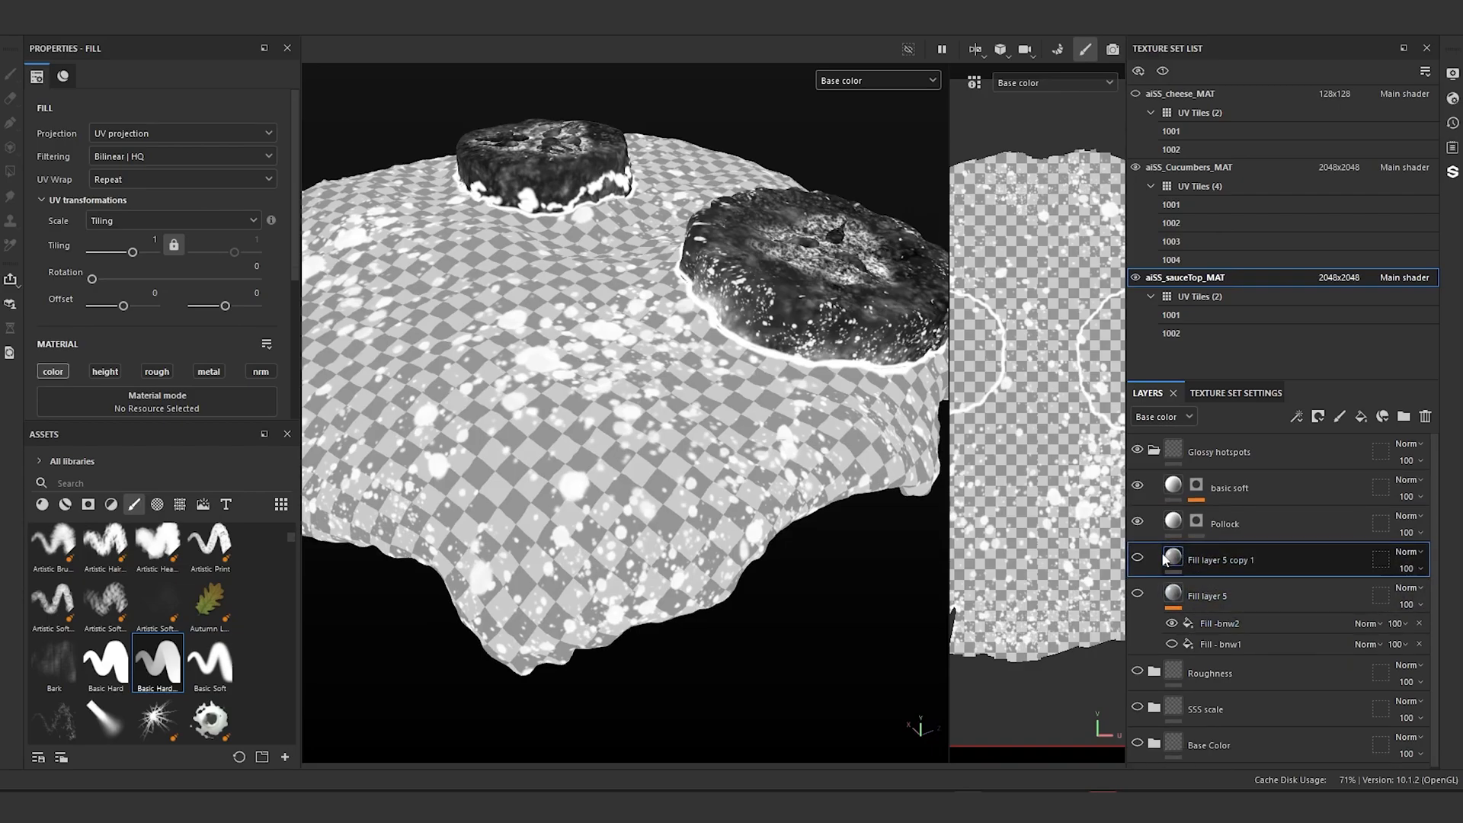
Step: Show the copied fill layer under Pollock and set its base color to black (000000)
left_click(1138, 559)
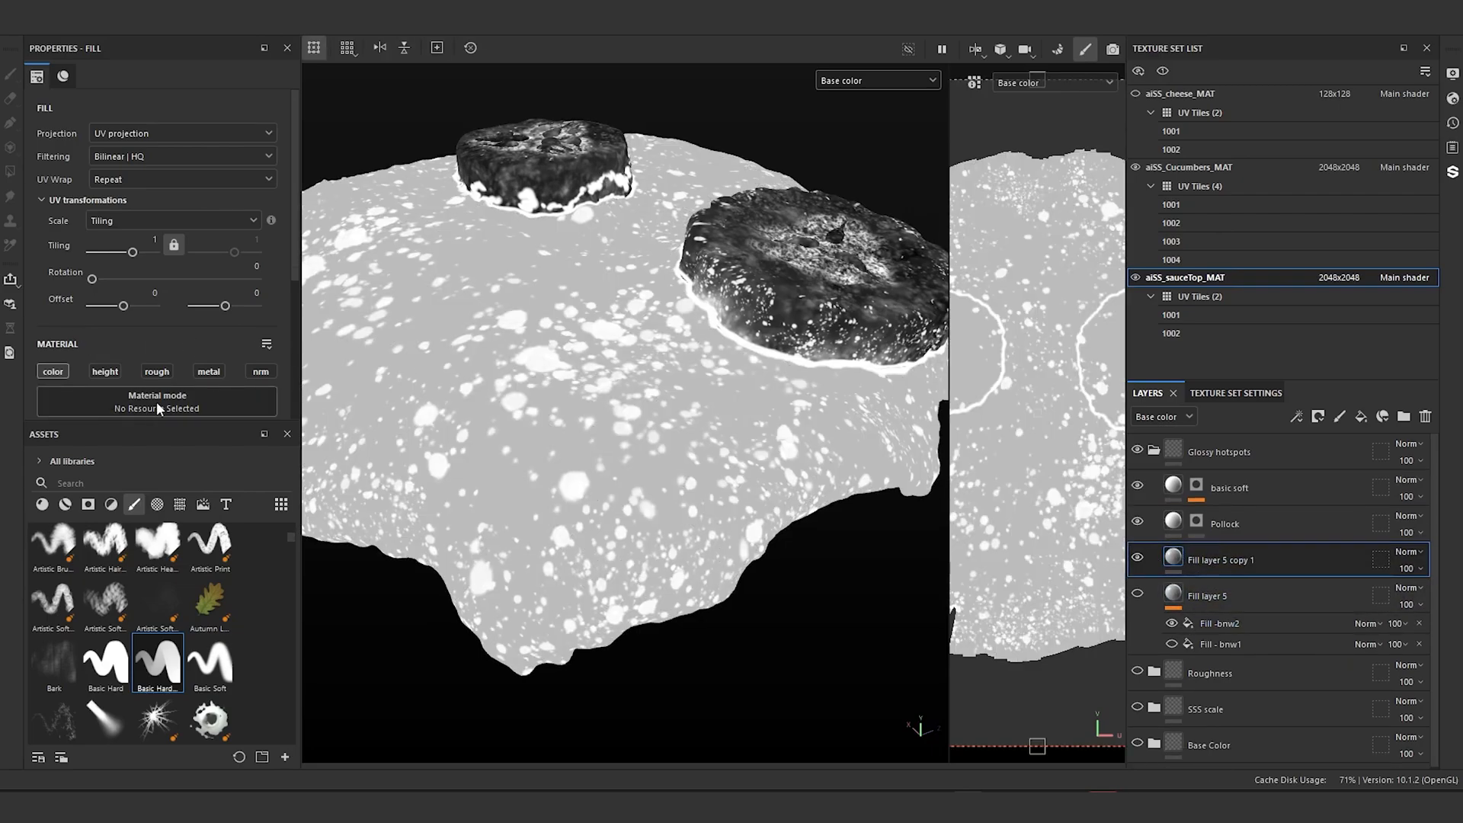
scroll(88, 371, "down", 3)
left_click(158, 352)
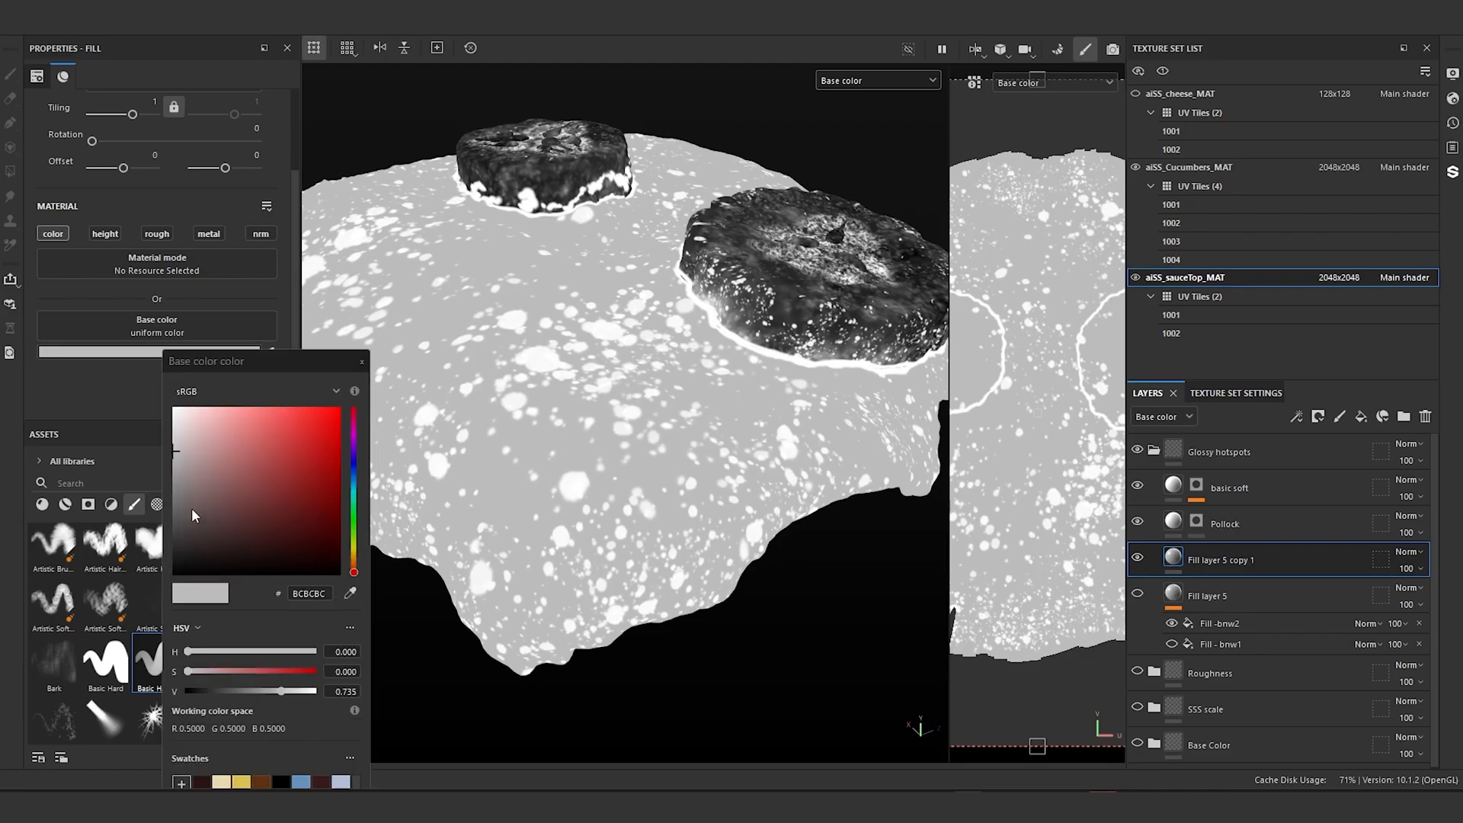
left_click(162, 572)
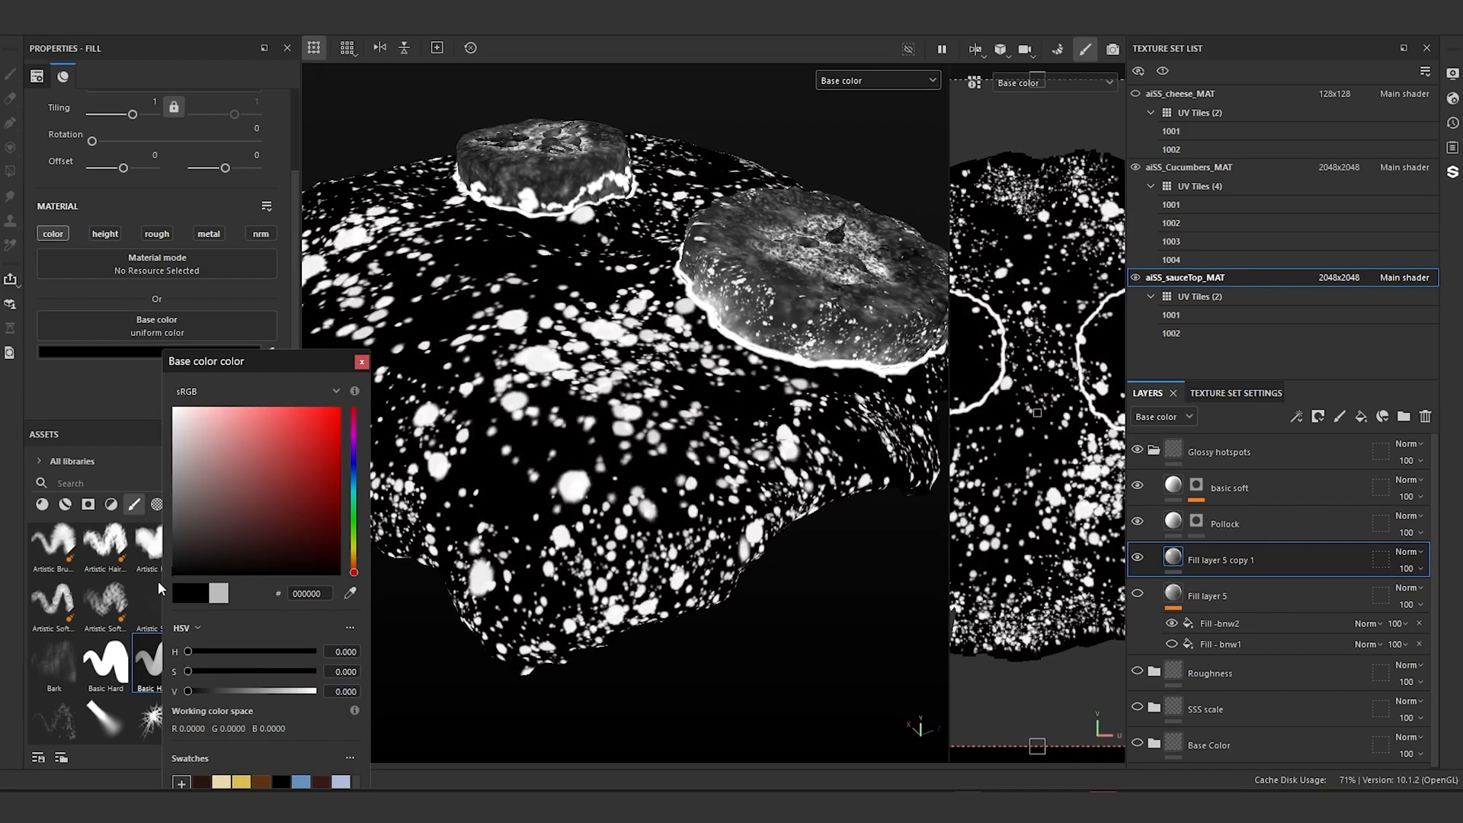
left_click(362, 363)
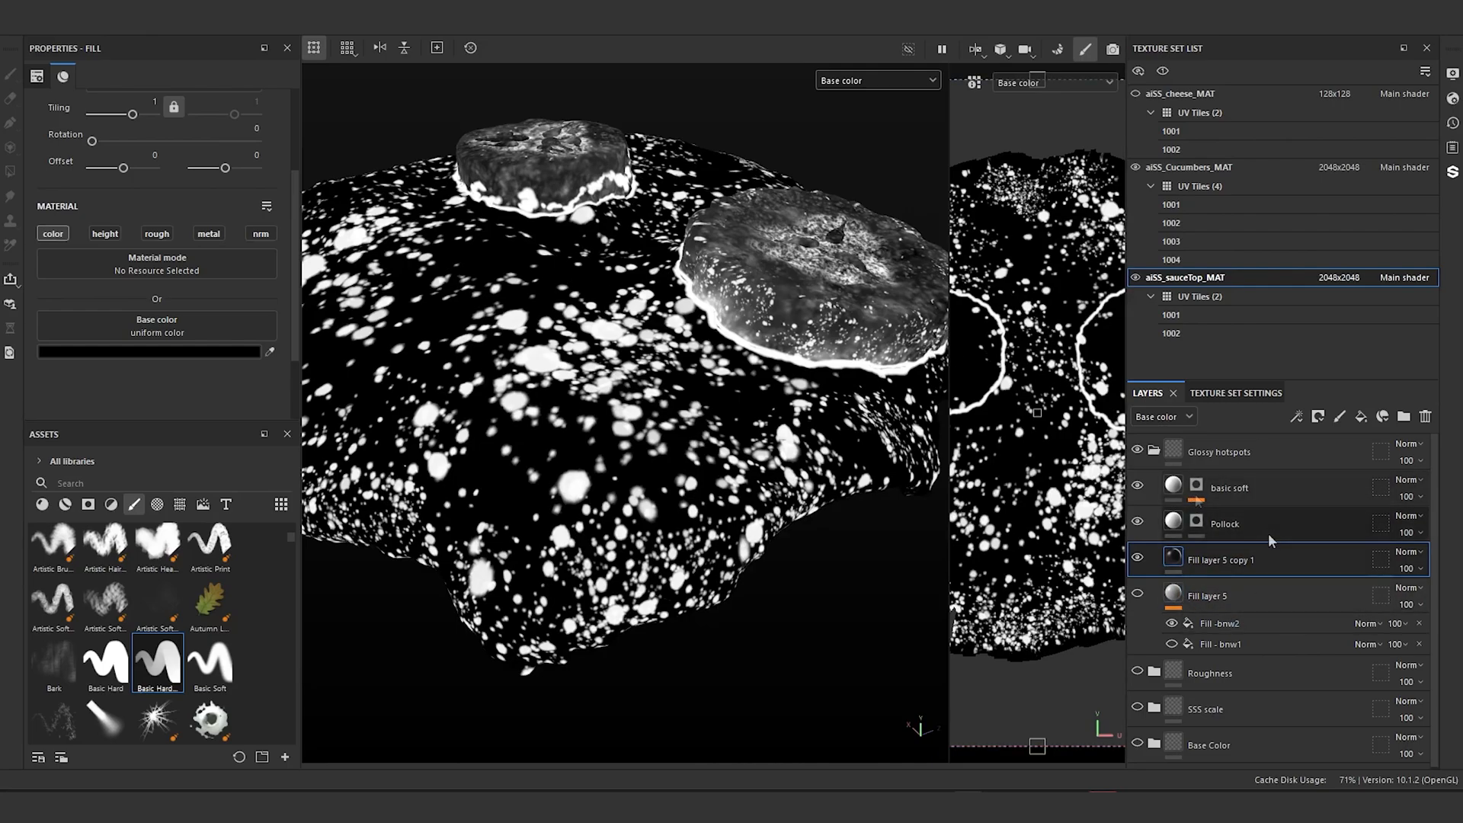
Step: Paste the black fill layer above Fill layer 2 in the Glossy hotspots group of aiSS_Cucumbers_MAT and hide Fill layer 2
left_click(1186, 163)
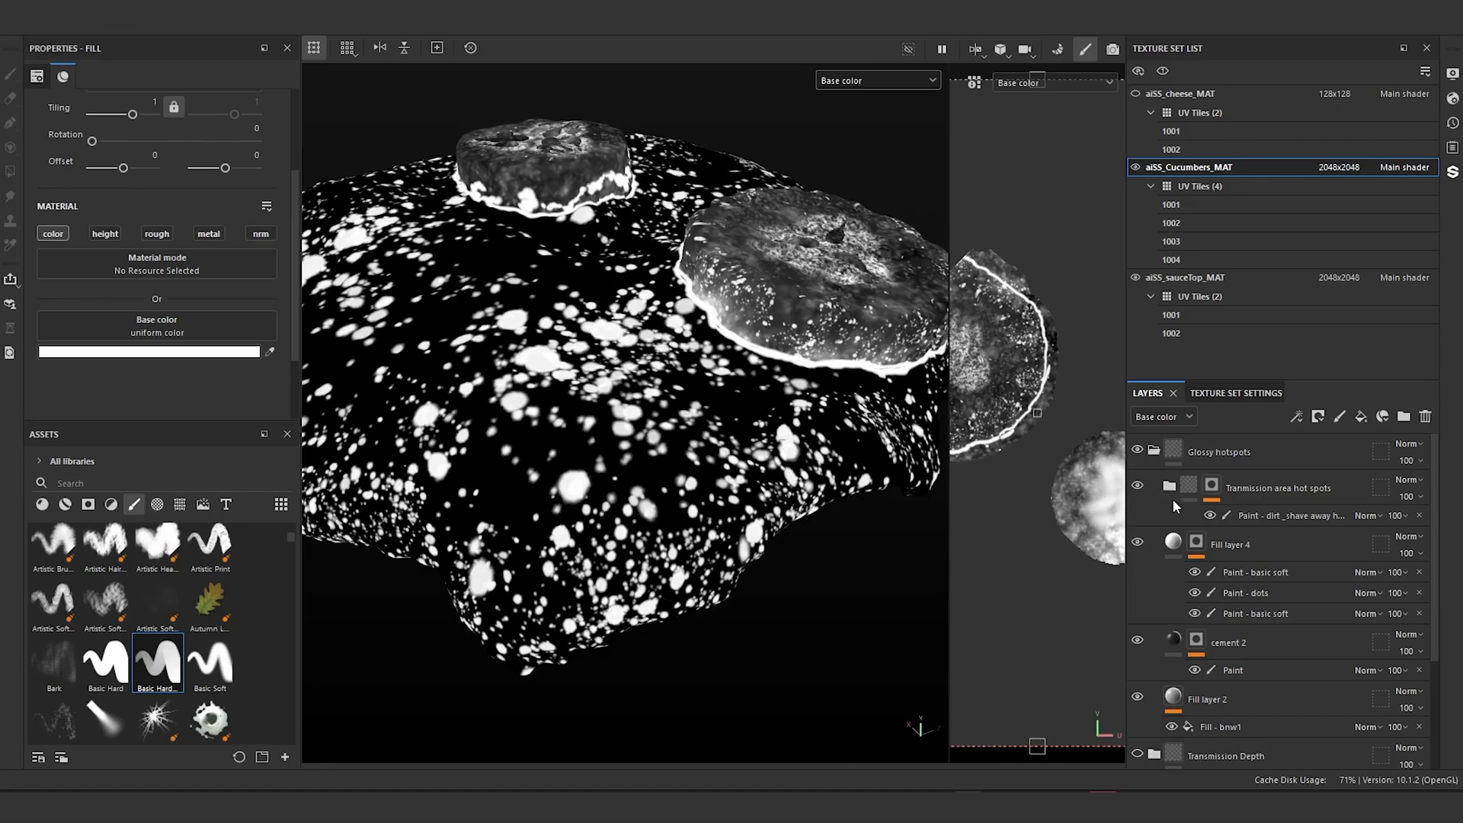
scroll(1209, 640, "down", 1)
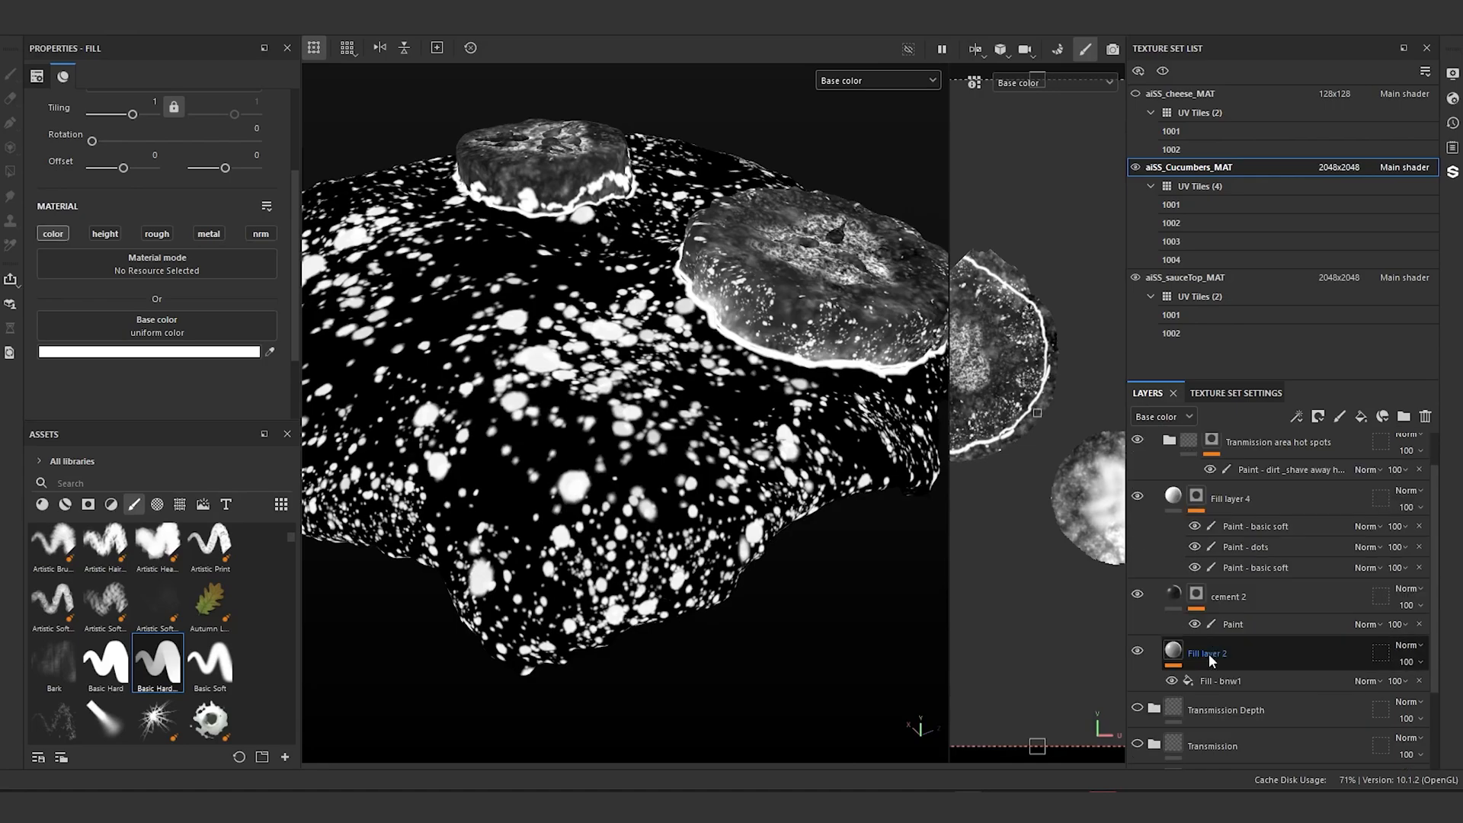
left_click(1184, 654)
key("ctrl+v")
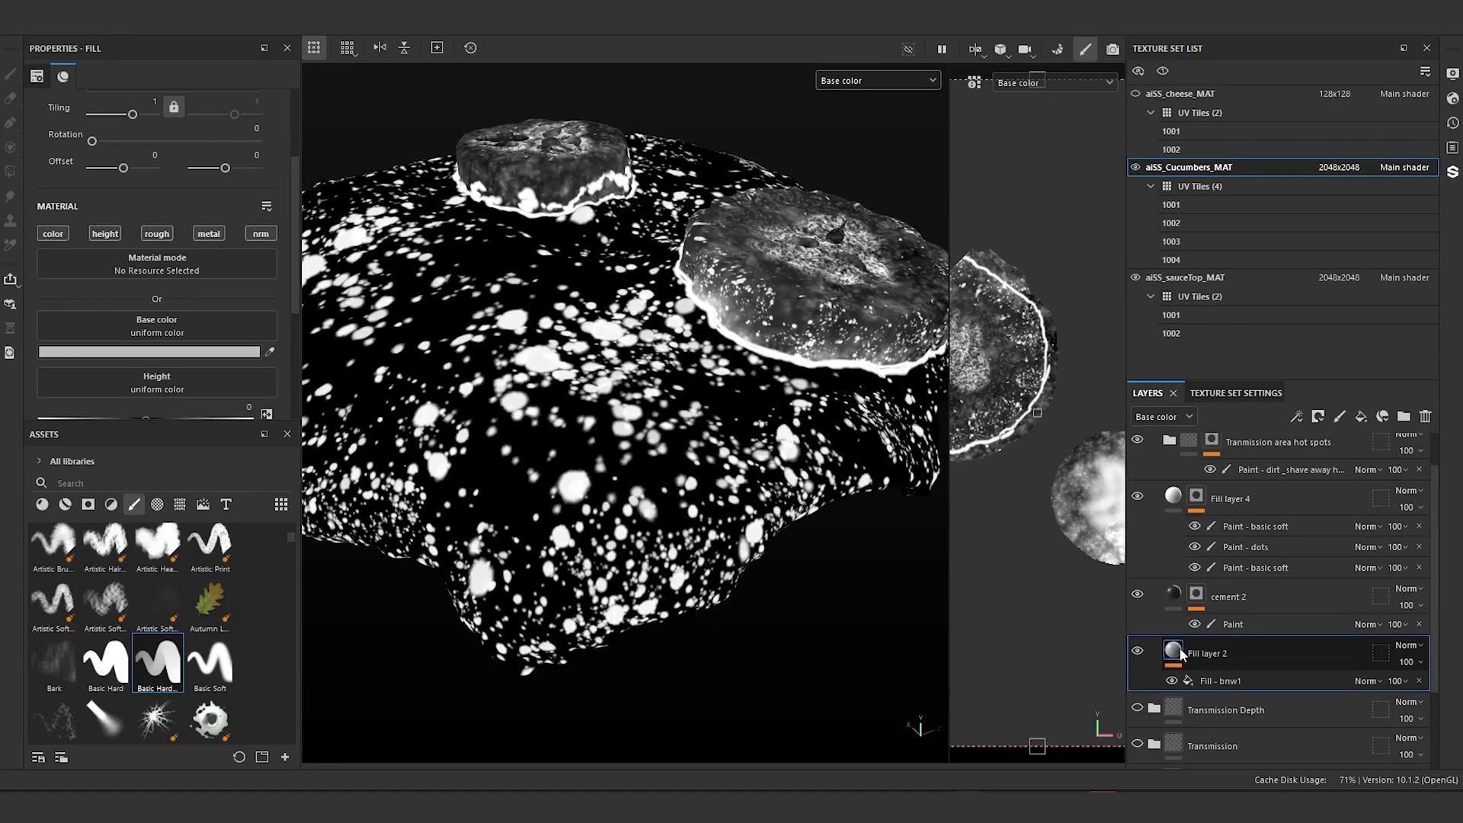
left_click(1137, 686)
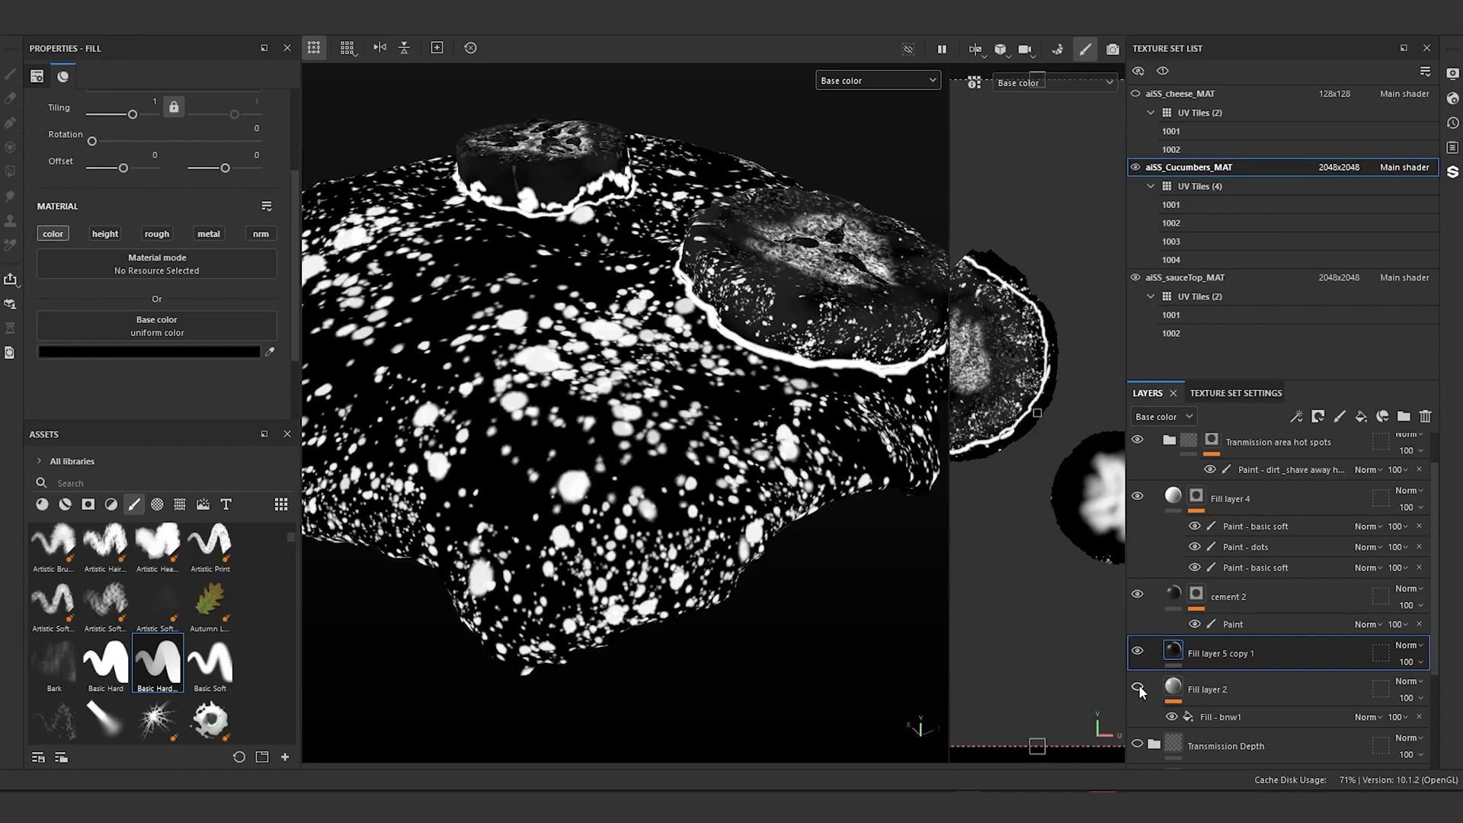
Step: Examine the glossy hotspot map around the seeds and rims of both cucumber slices up close
scroll(660, 358, "down", 2)
scroll(660, 358, "up", 5)
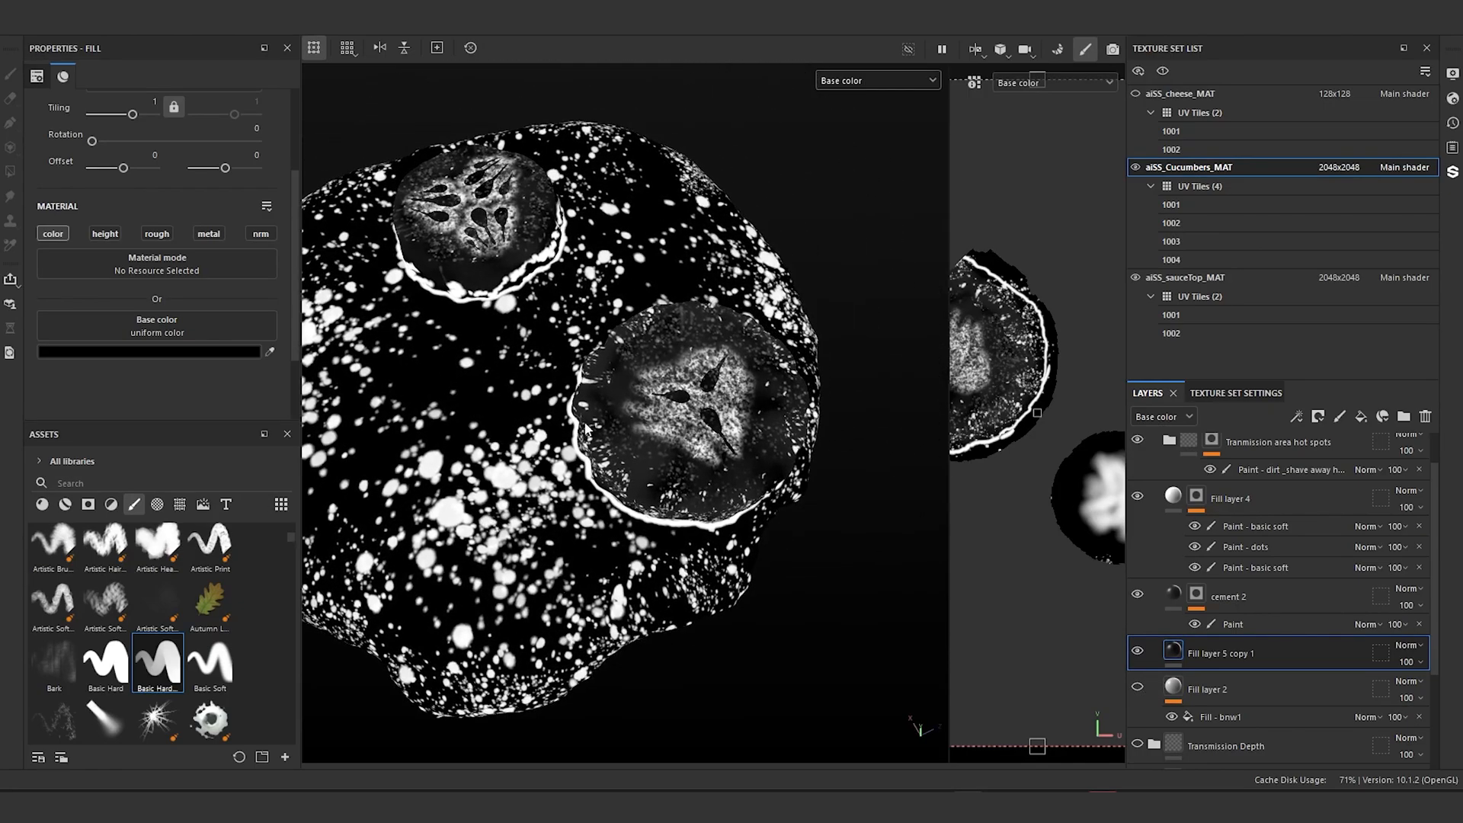
scroll(652, 377, "up", 5)
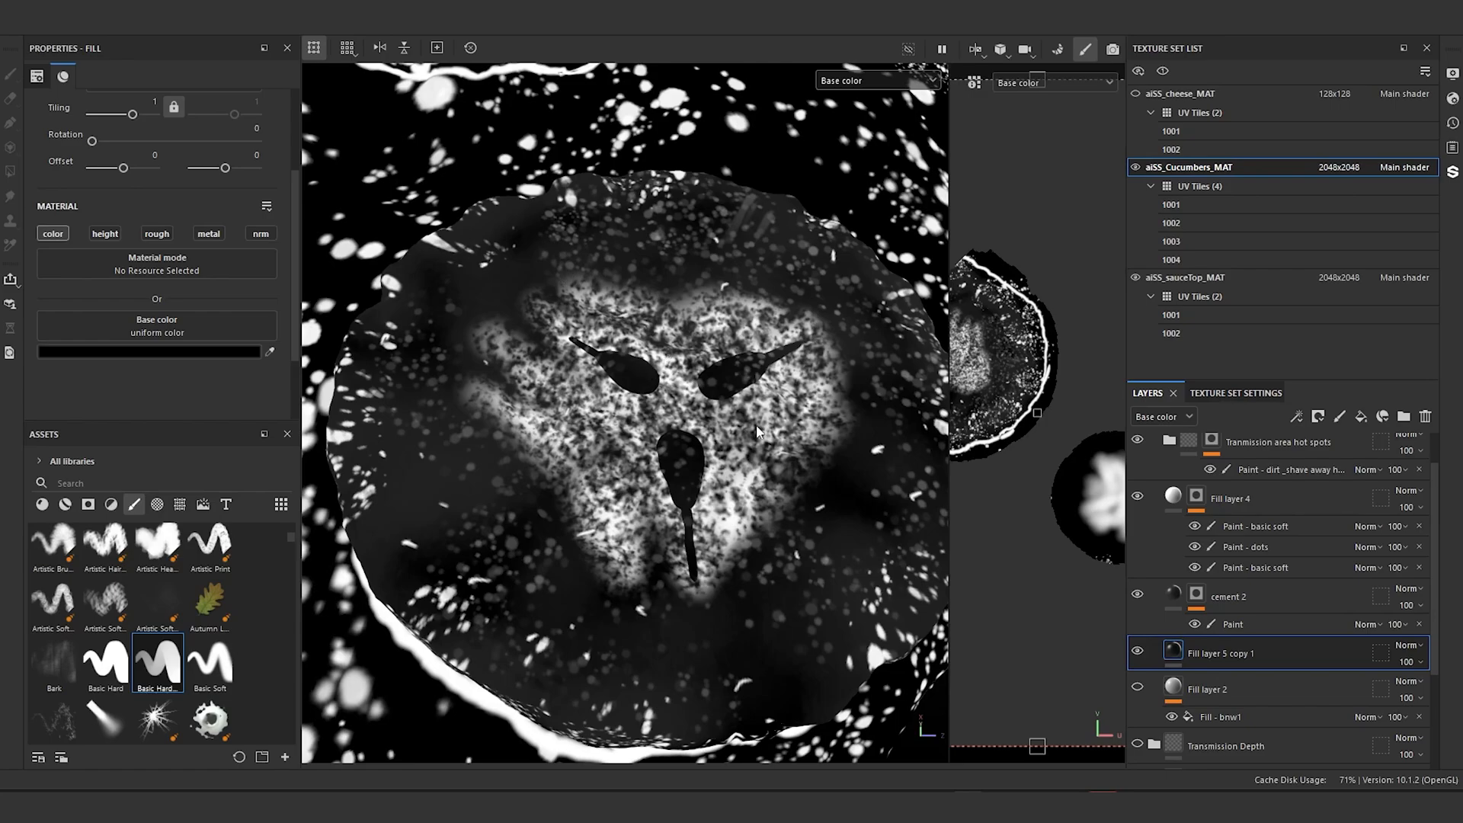
left_click_drag(615, 389, 525, 419, "alt")
scroll(670, 464, "down", 3)
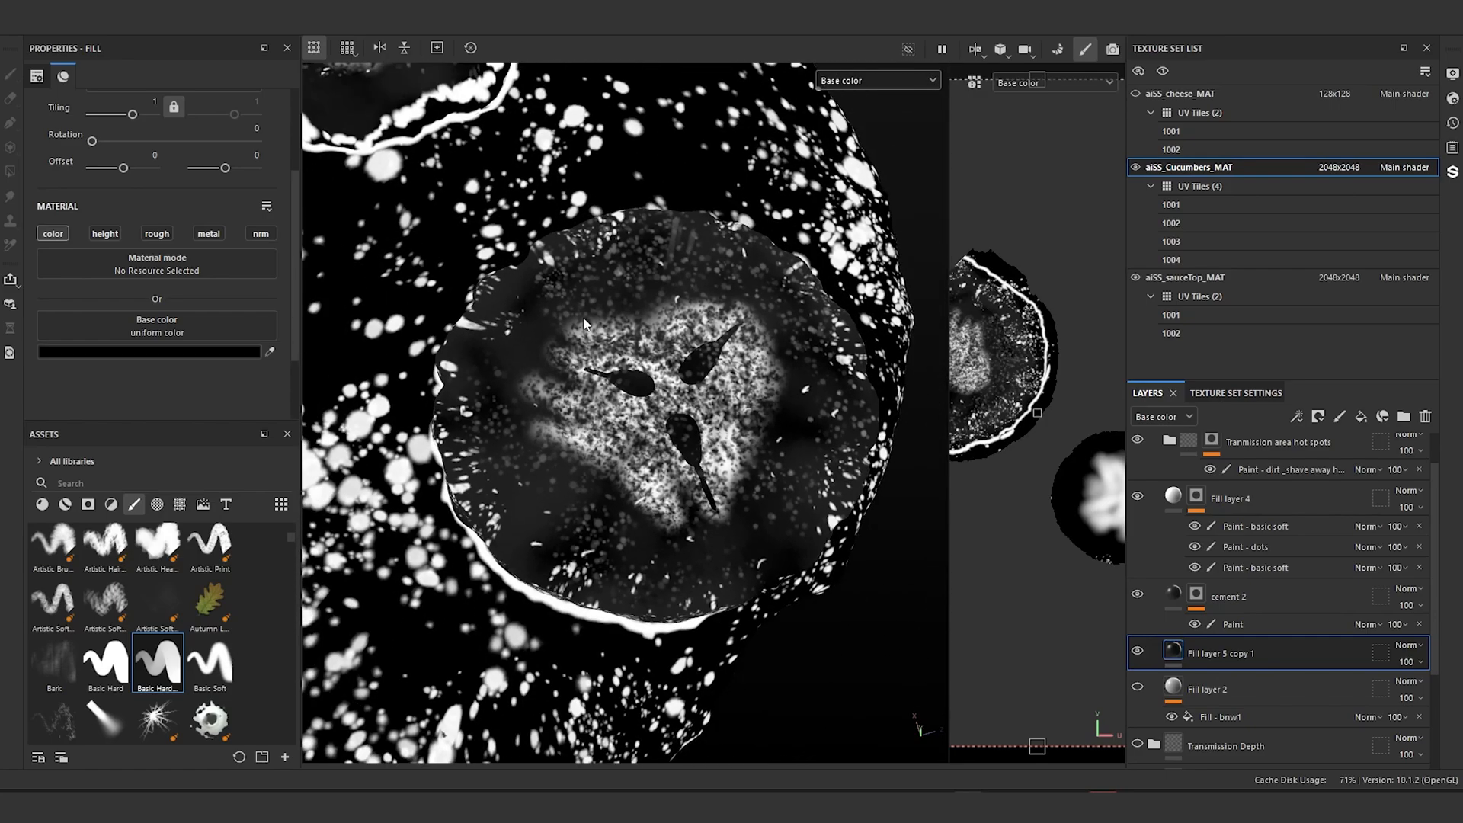
left_click_drag(670, 465, 579, 534, "alt")
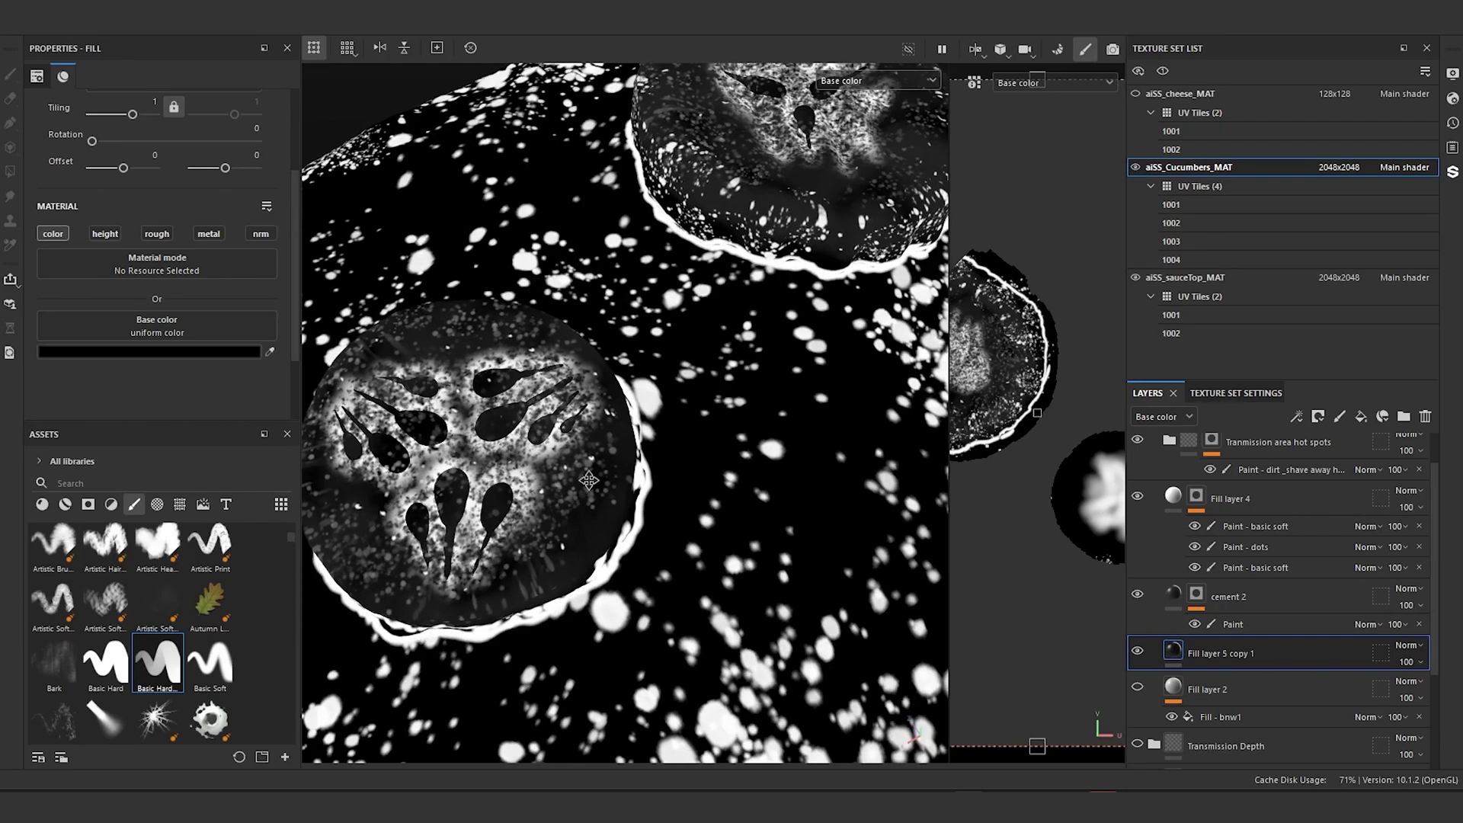
scroll(579, 534, "up", 3)
middle_click_drag(488, 472, 626, 419, "alt")
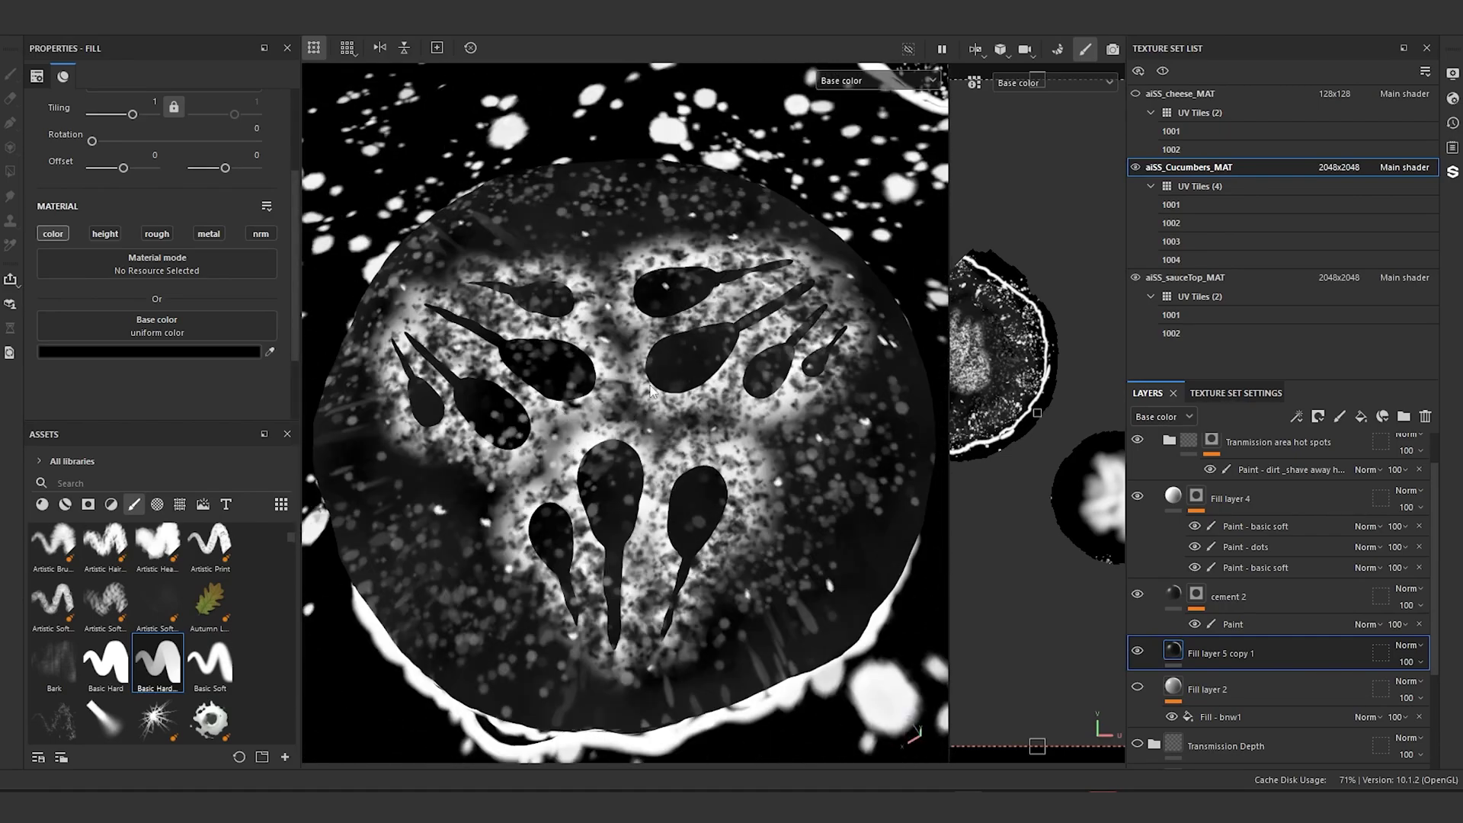
left_click_drag(647, 438, 678, 459, "alt")
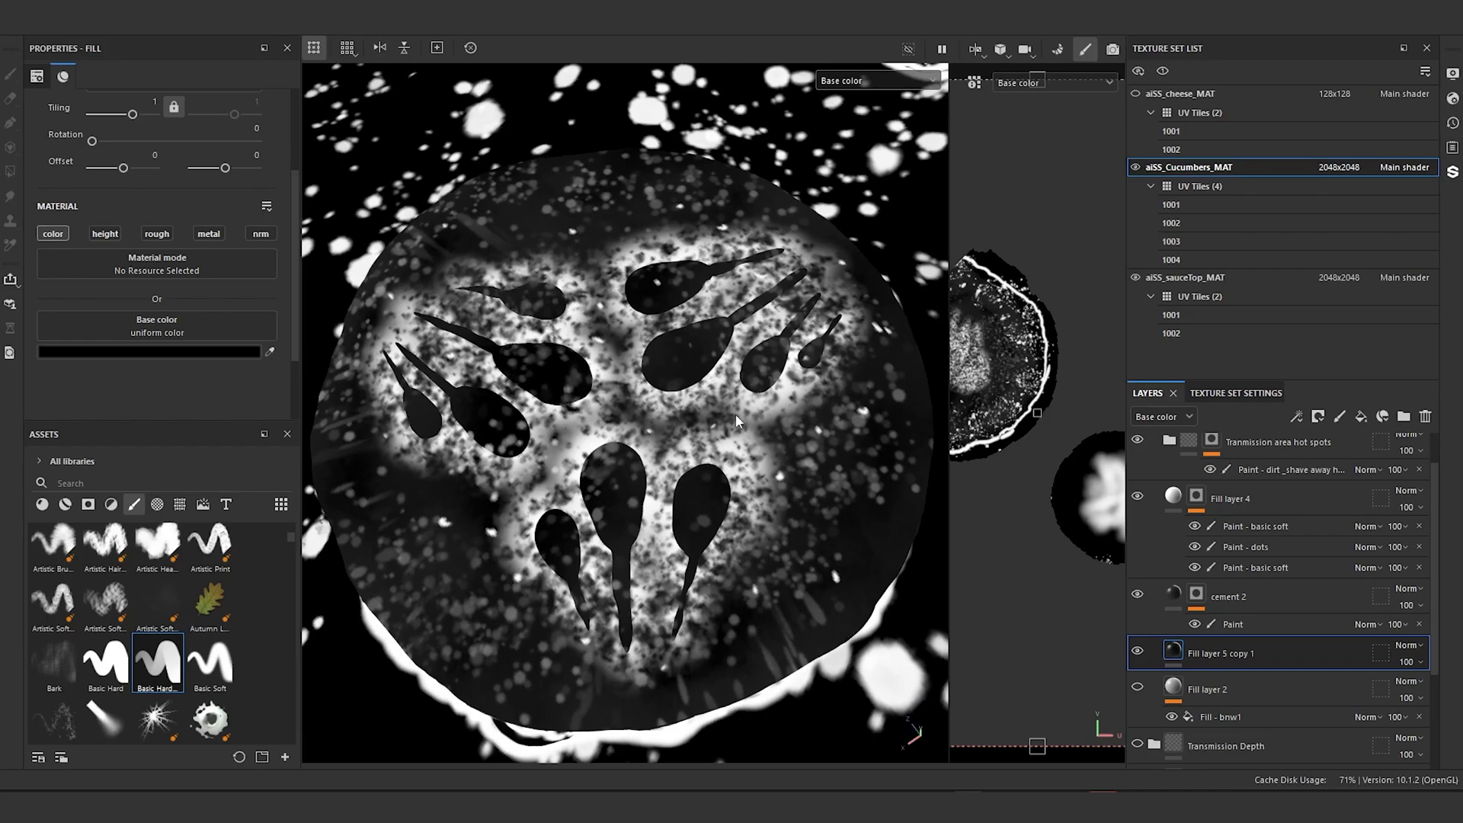
left_click_drag(736, 418, 677, 470, "alt")
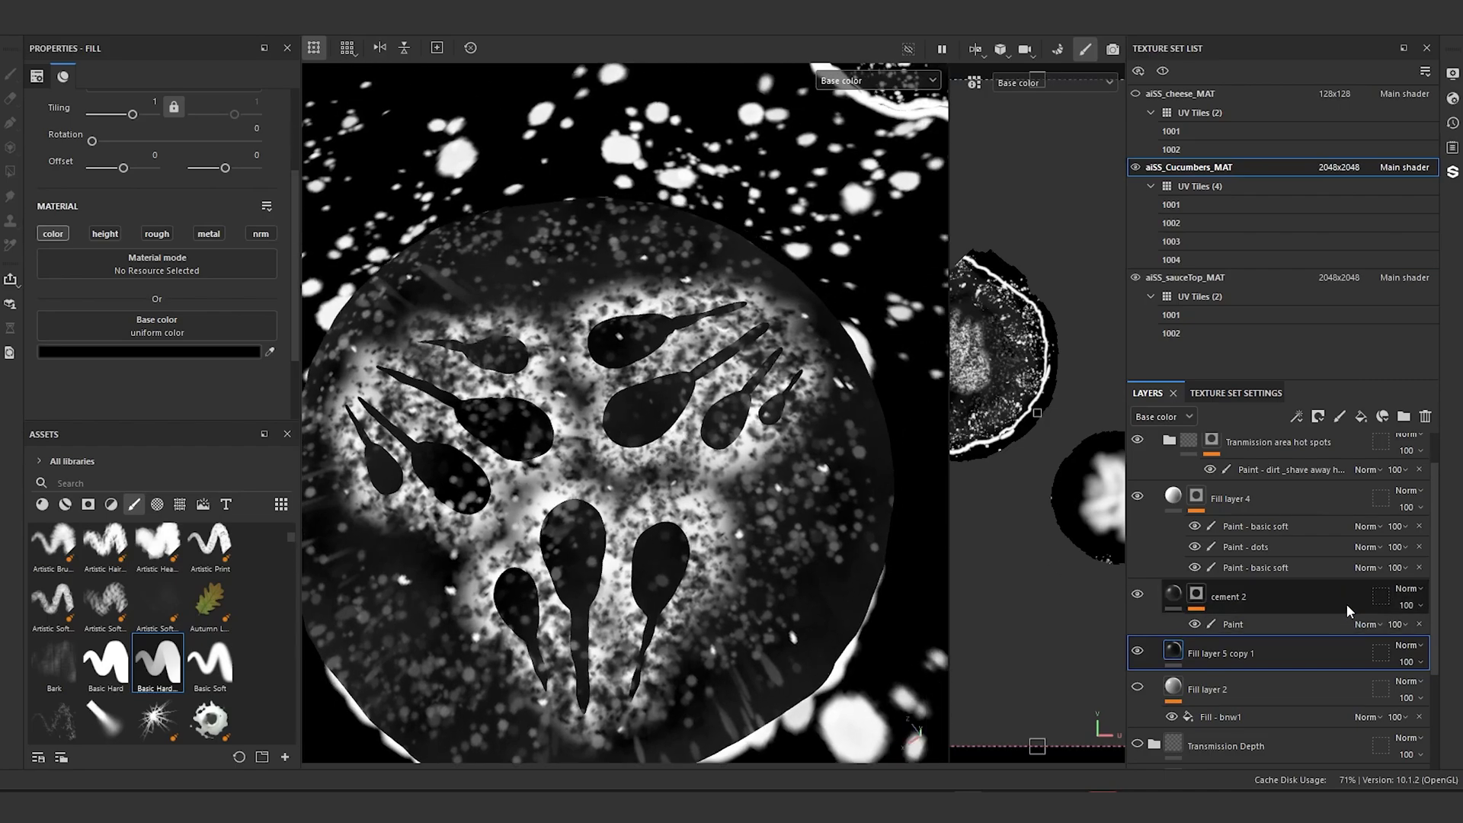
Step: Inspect the mask of the Tranmission area hot spots folder, hide its "dirt _shave away" paint effect, and return the viewport to Base color
scroll(1333, 600, "up", 1)
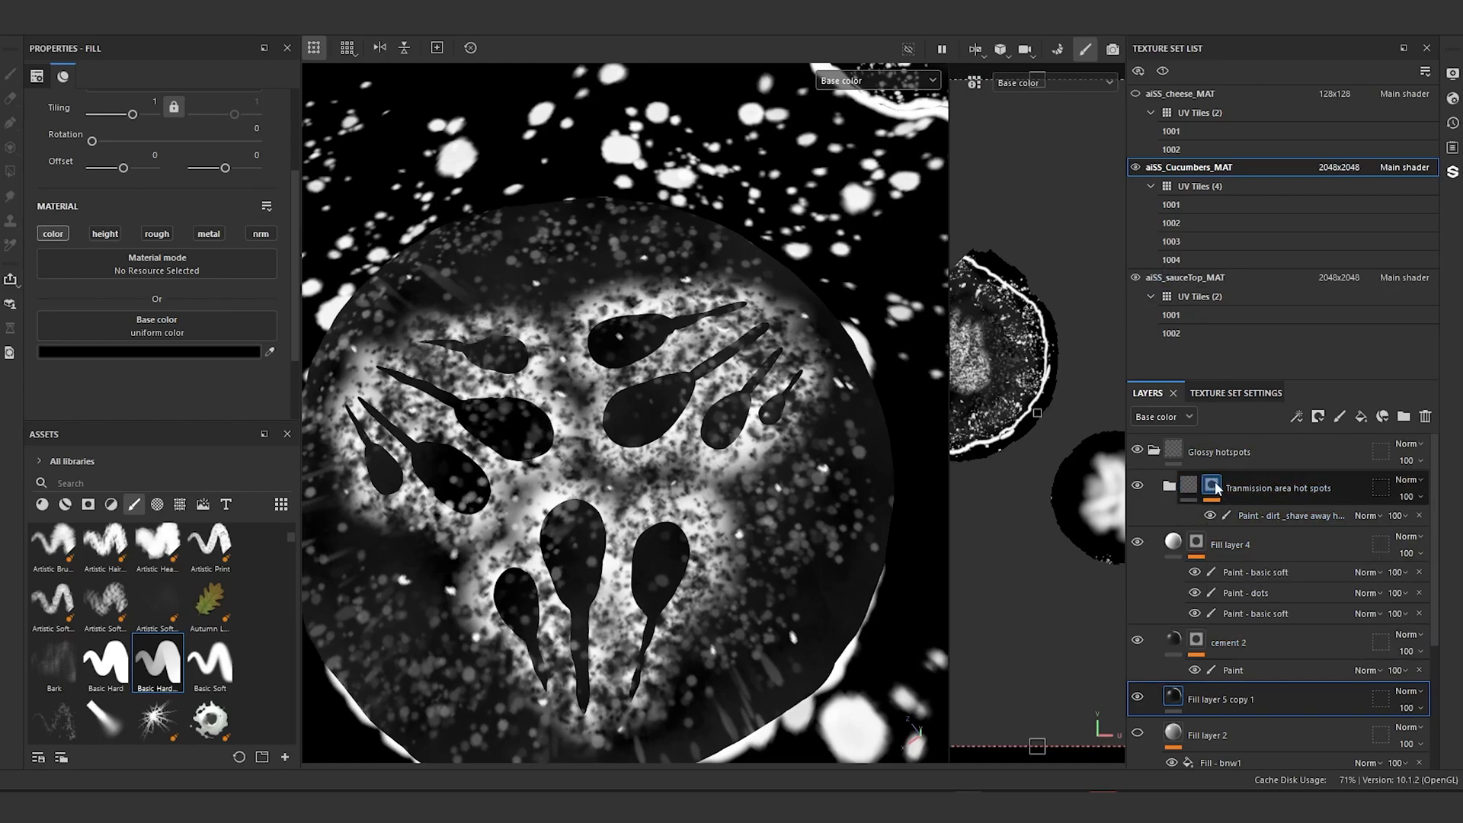
left_click(1213, 485)
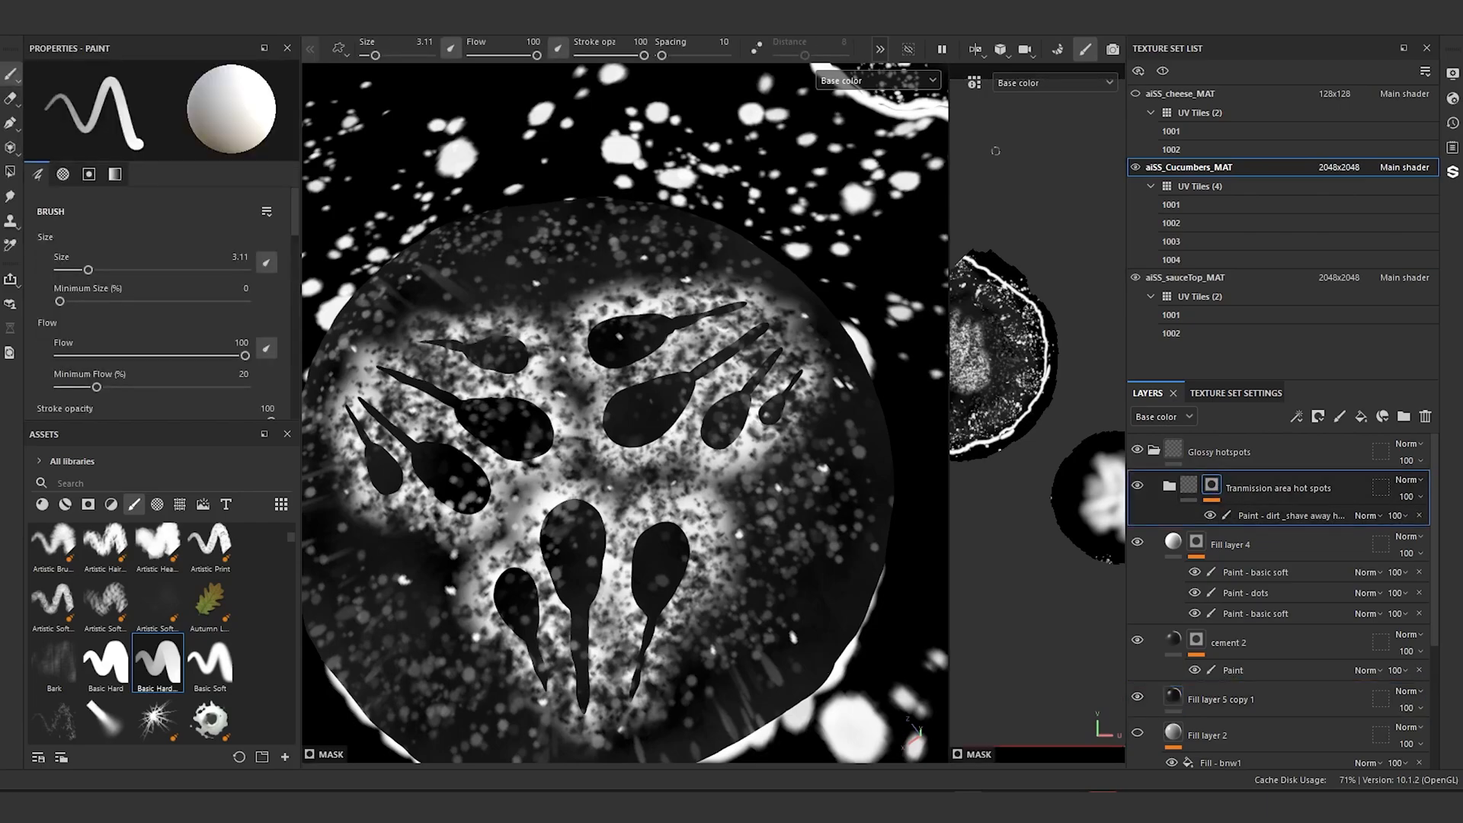
left_click(905, 81)
left_click(852, 238)
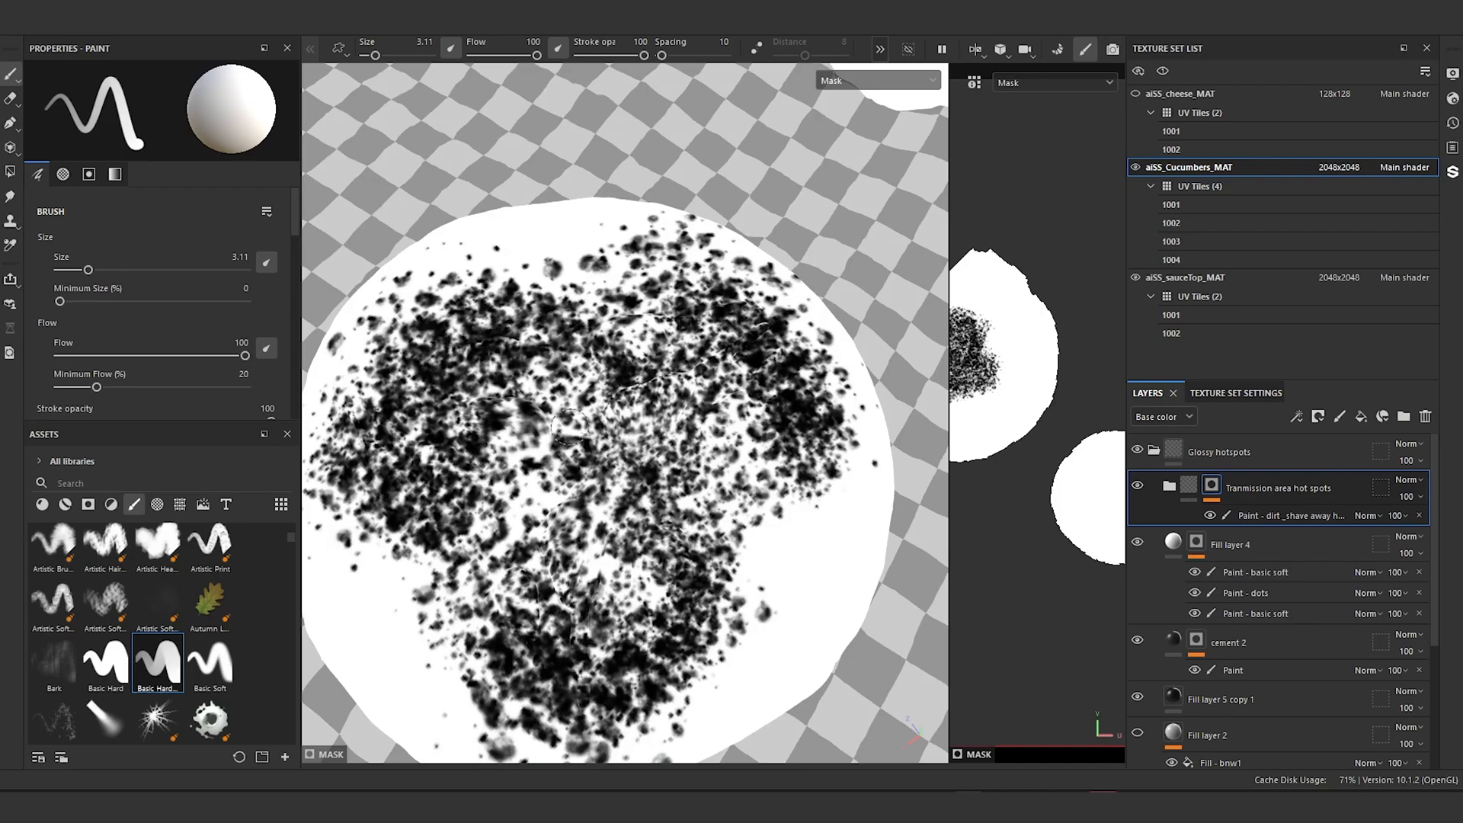
left_click(1210, 515)
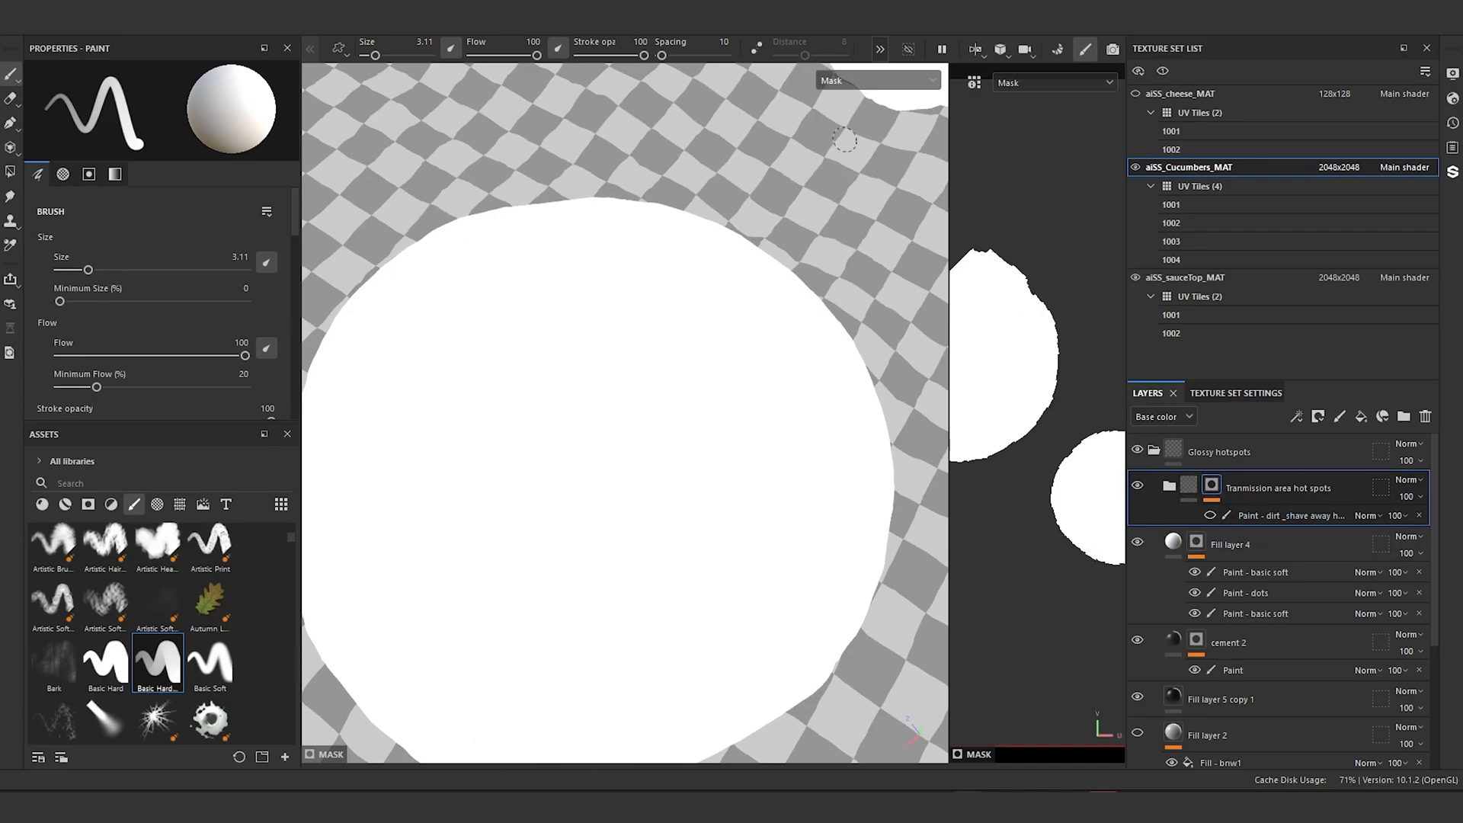
left_click(884, 85)
left_click(863, 143)
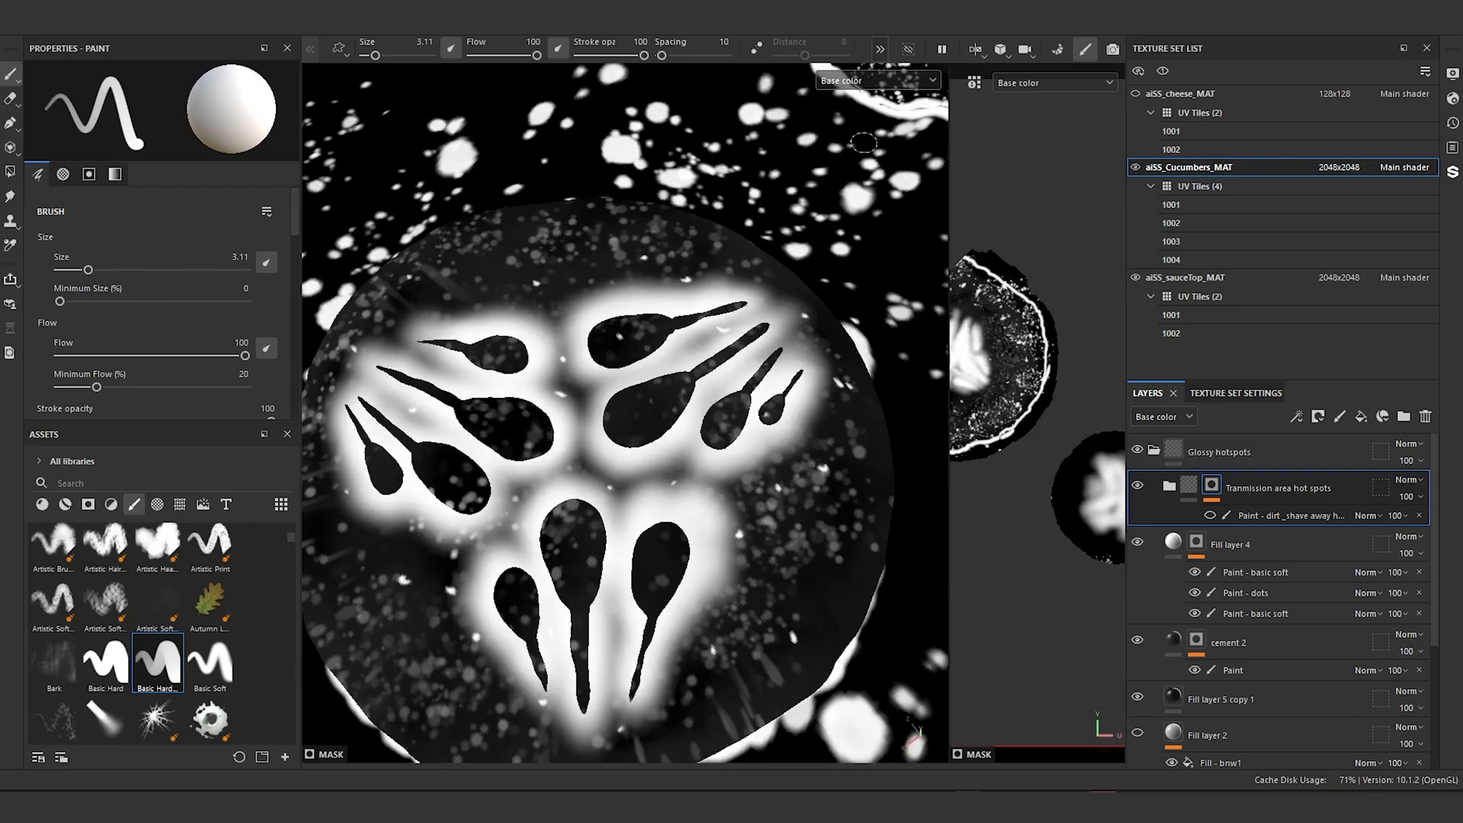
Step: Examine the glossy map around the seeds, sides and sauce contact rim of the cucumber slices from several angles
scroll(629, 472, "down", 2)
left_click_drag(628, 472, 540, 463, "alt")
scroll(540, 463, "up", 3)
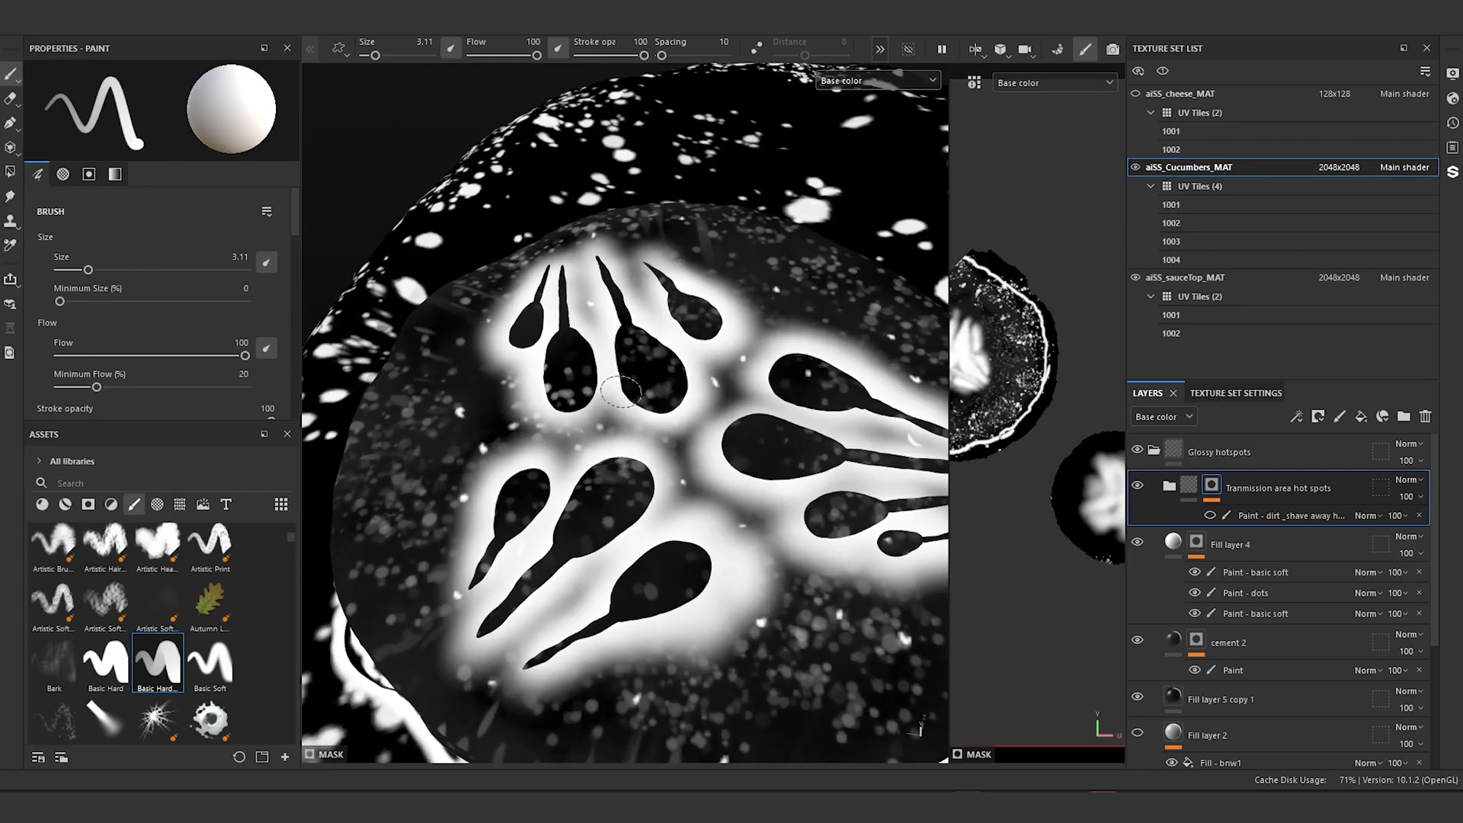
scroll(621, 392, "down", 2)
left_click_drag(625, 396, 728, 438, "alt")
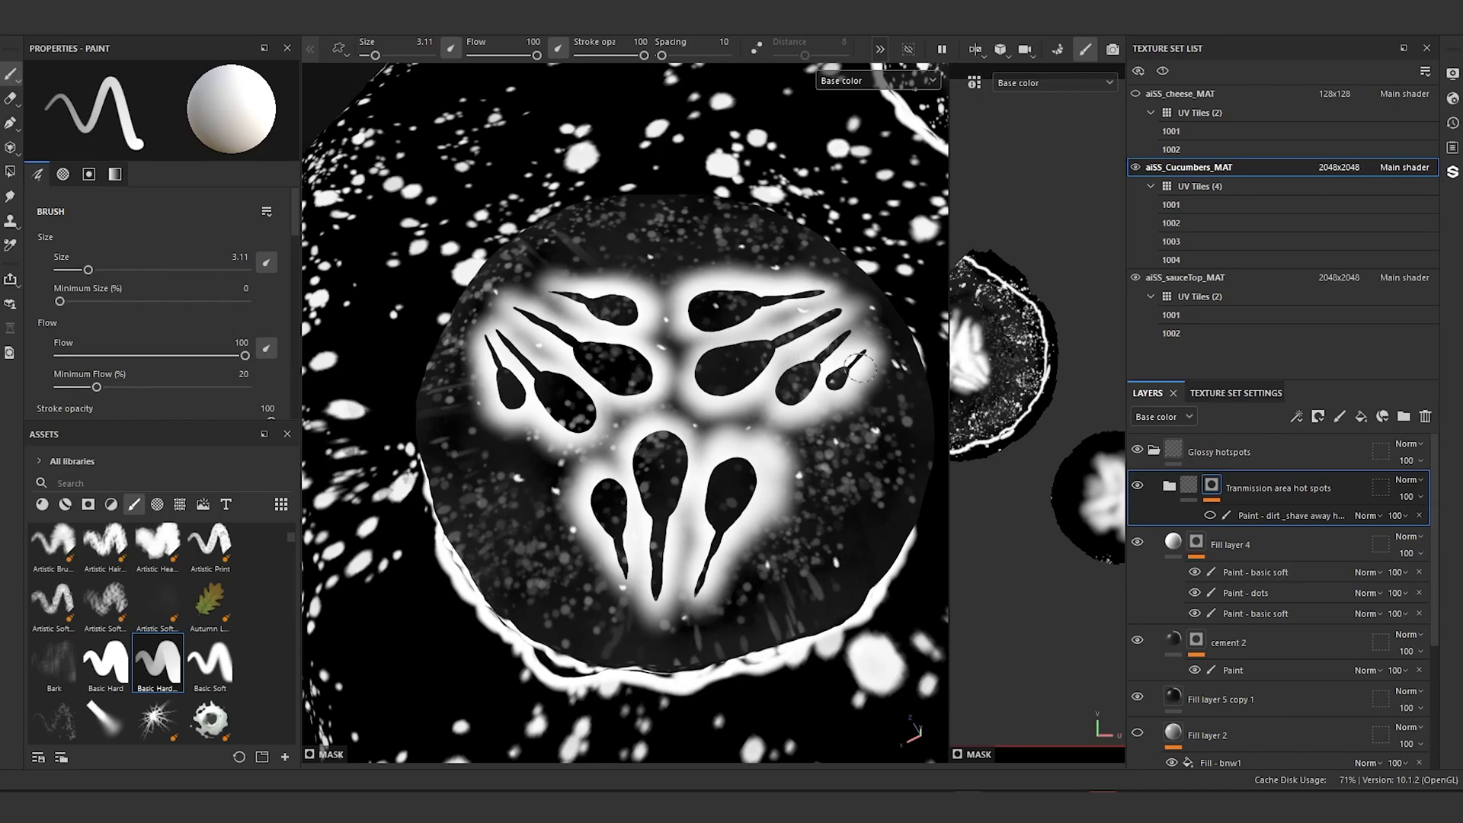
left_click_drag(859, 369, 608, 405, "alt")
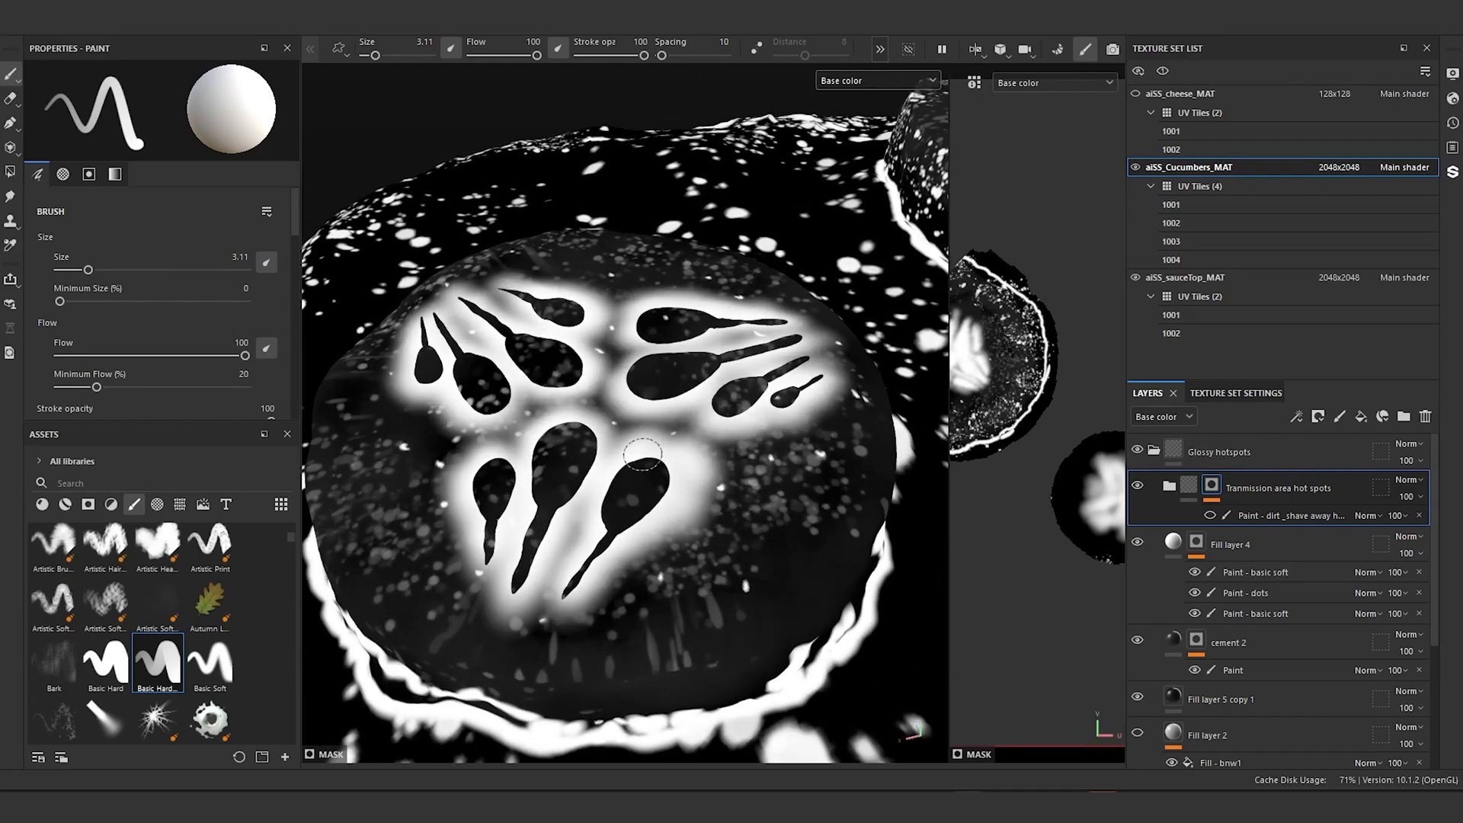
mouse_move(642, 455)
left_mouse_down("alt")
mouse_move(585, 554)
mouse_move(631, 479)
mouse_move(664, 505)
left_mouse_up("alt")
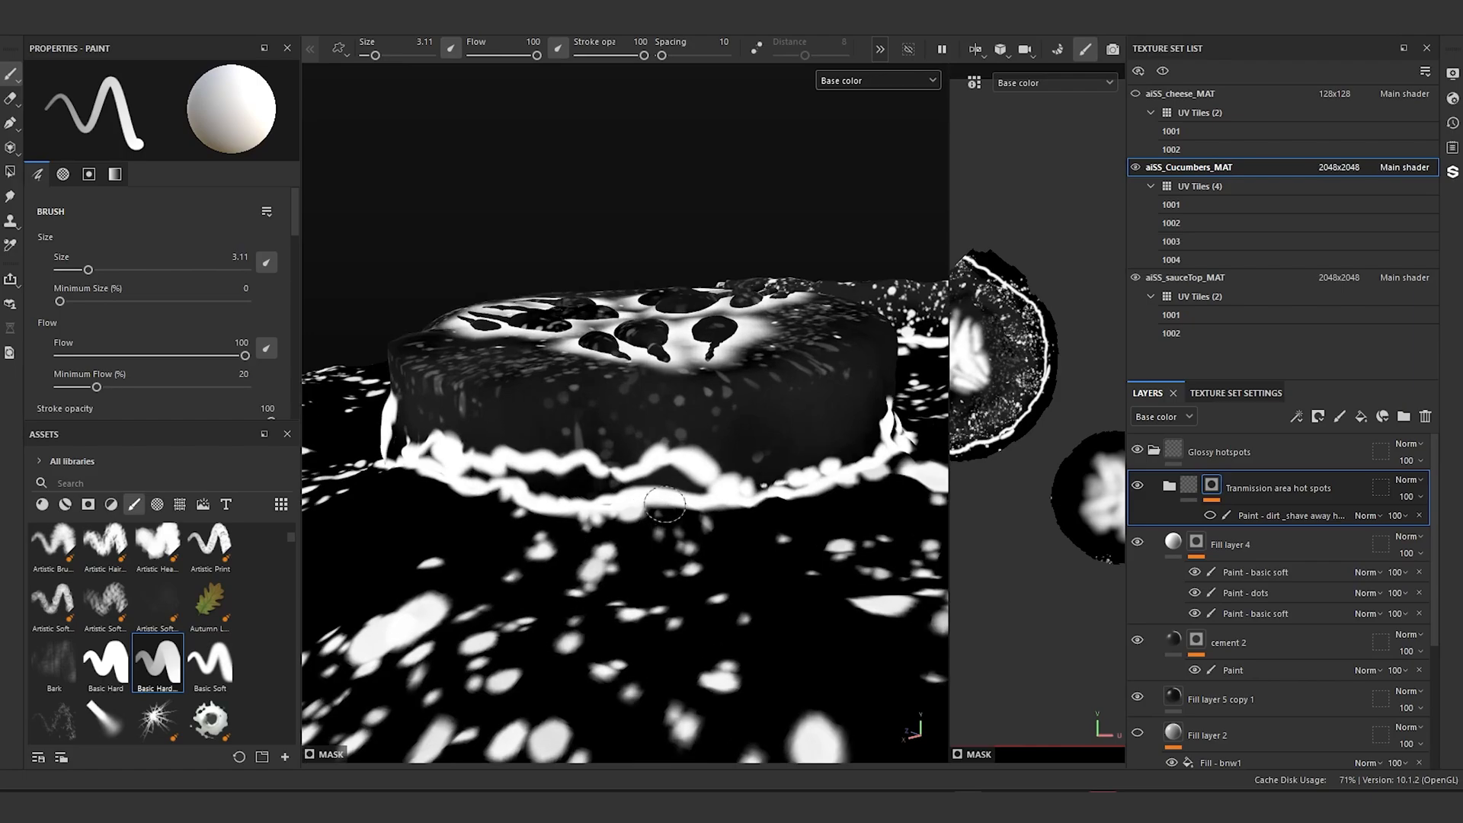
left_click_drag(456, 455, 647, 608, "alt")
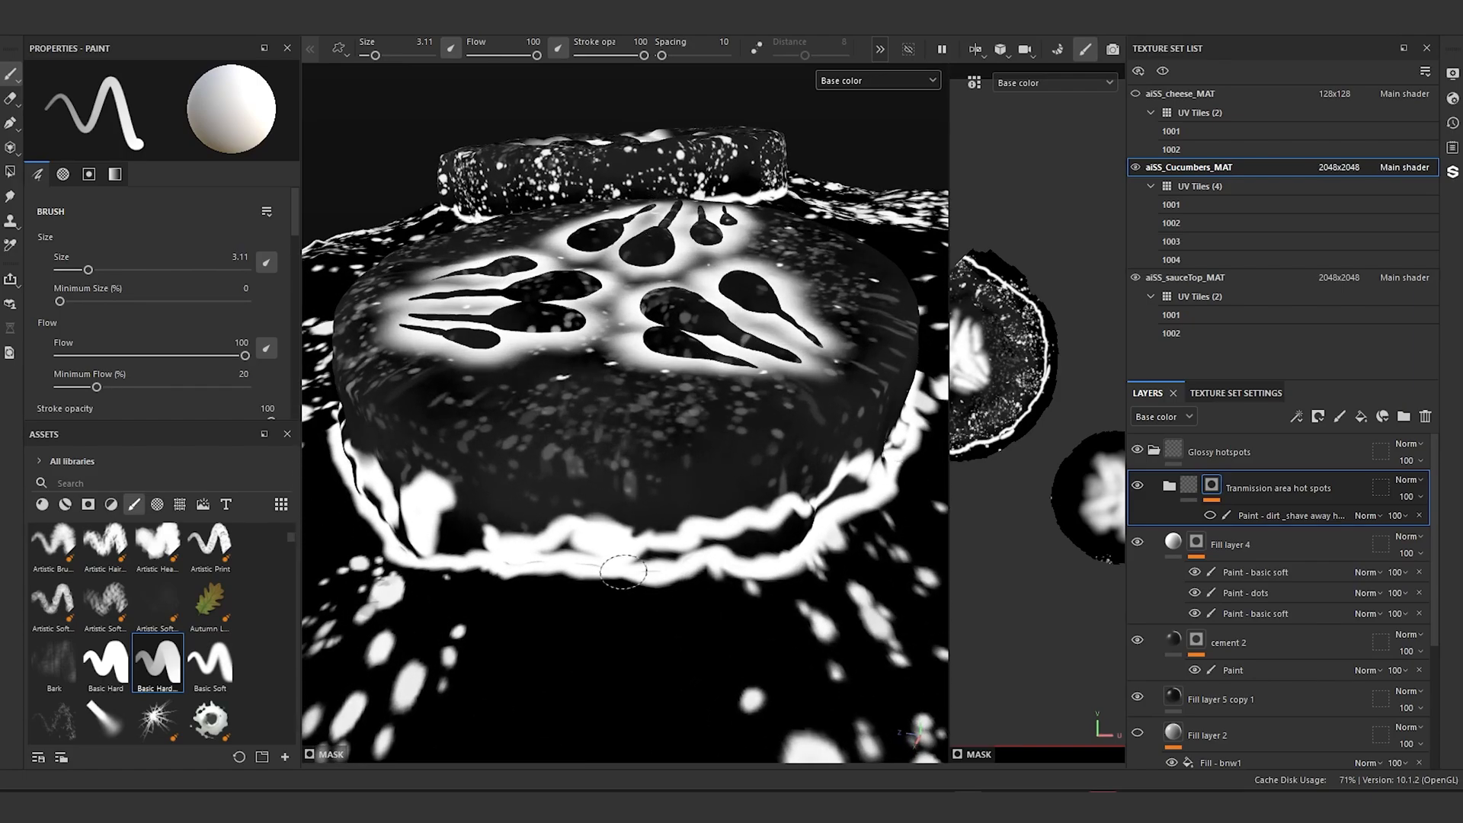
left_click_drag(867, 511, 736, 469, "alt")
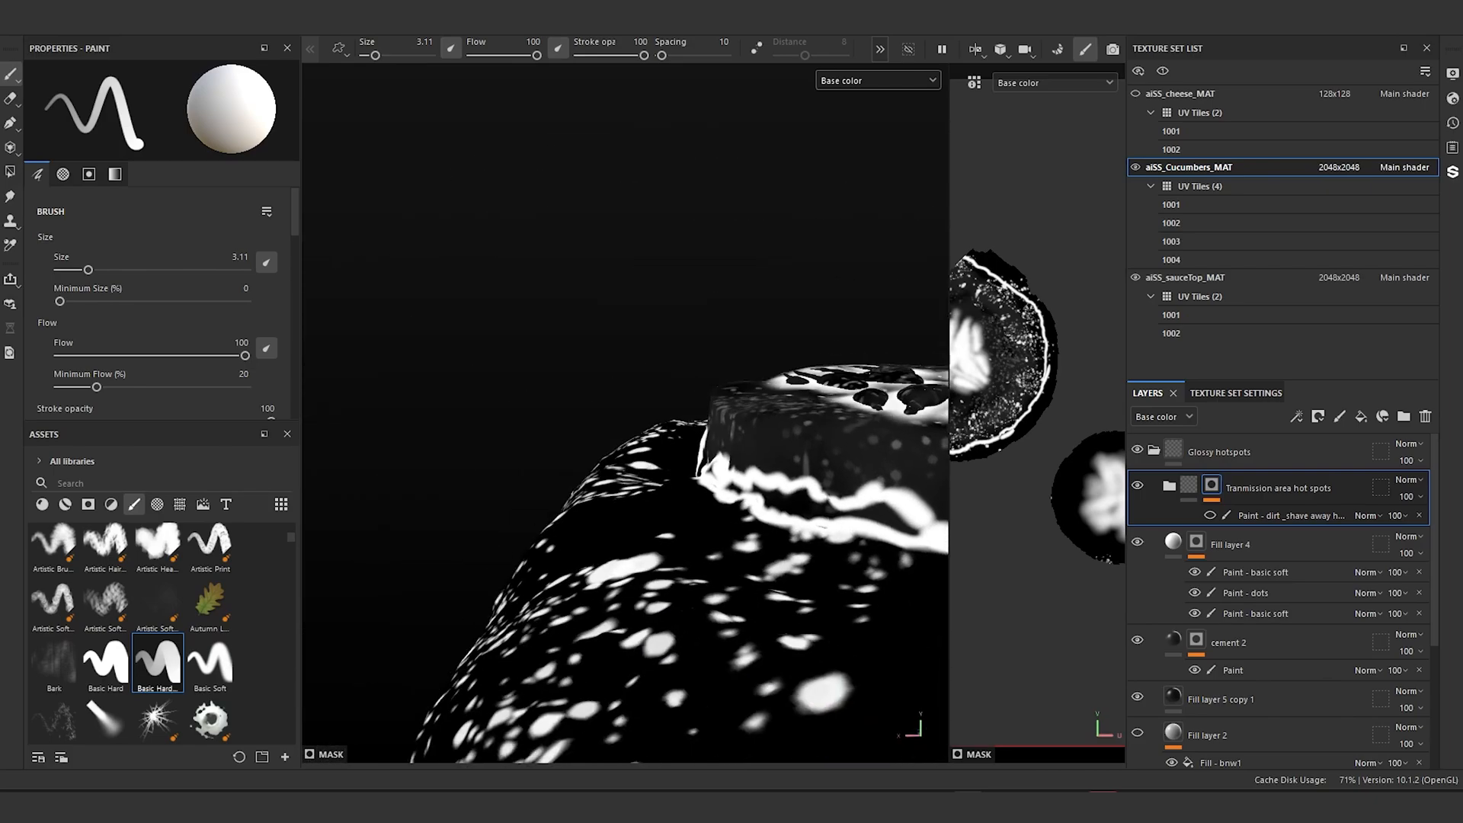
left_click_drag(581, 459, 640, 554, "alt")
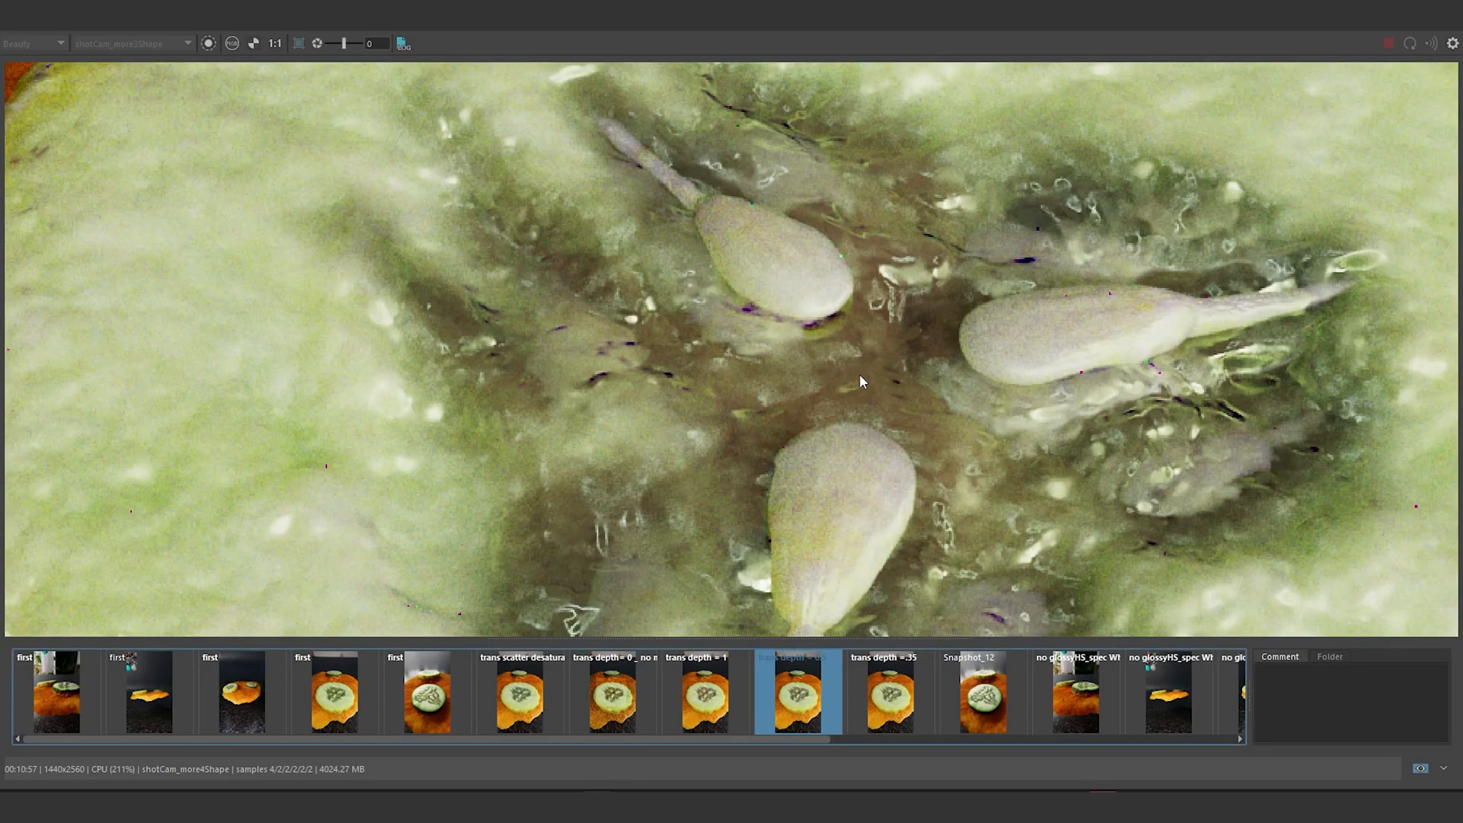
Step: Switch to the Arnold render view and examine the glossy sauce rim of the rear cucumber in the "trans depth = 0.5" snapshot, toggling that snapshot
scroll(845, 374, "down", 5)
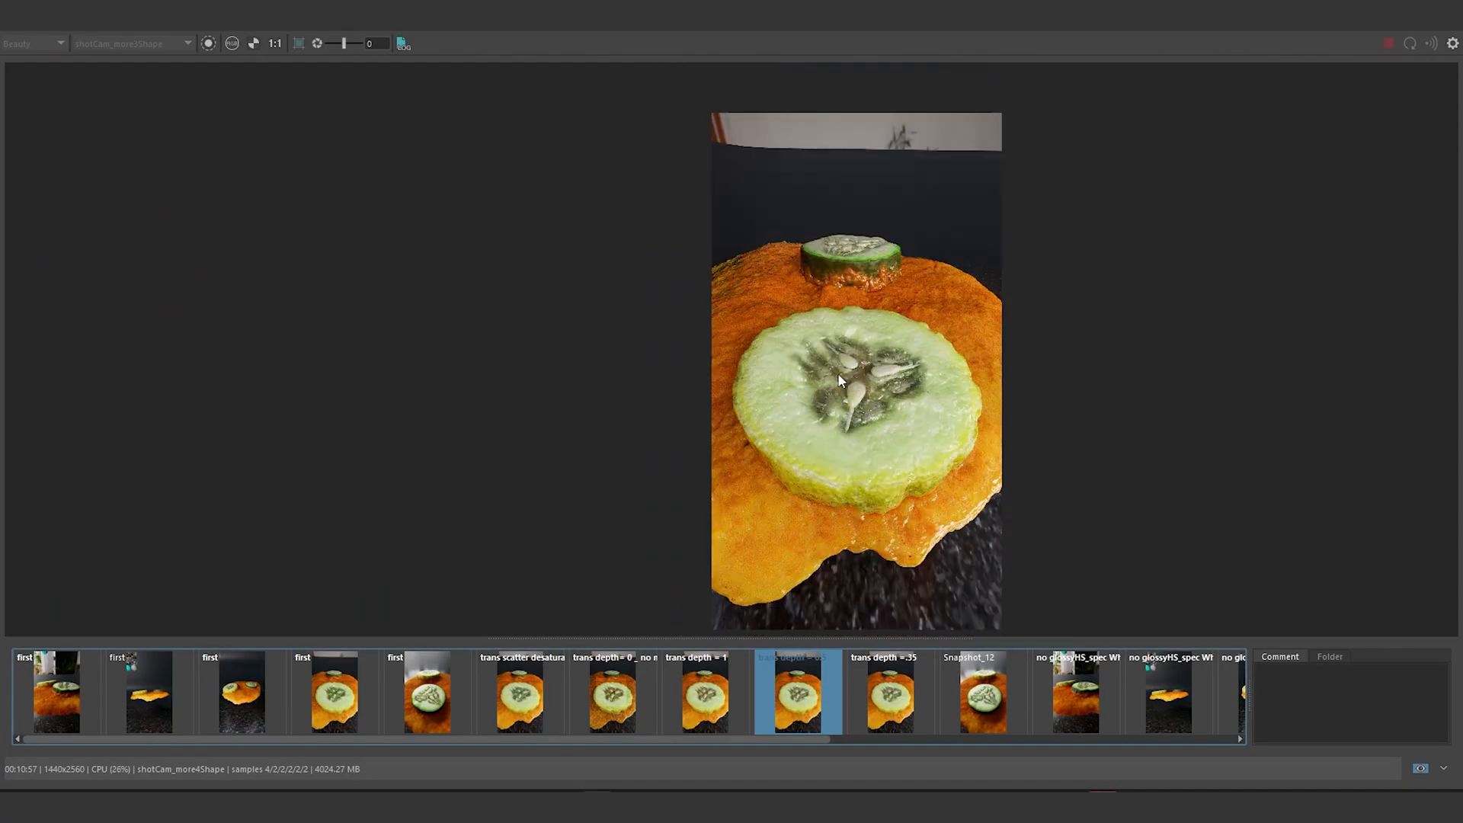
scroll(859, 347, "up", 5)
scroll(863, 343, "down", 3)
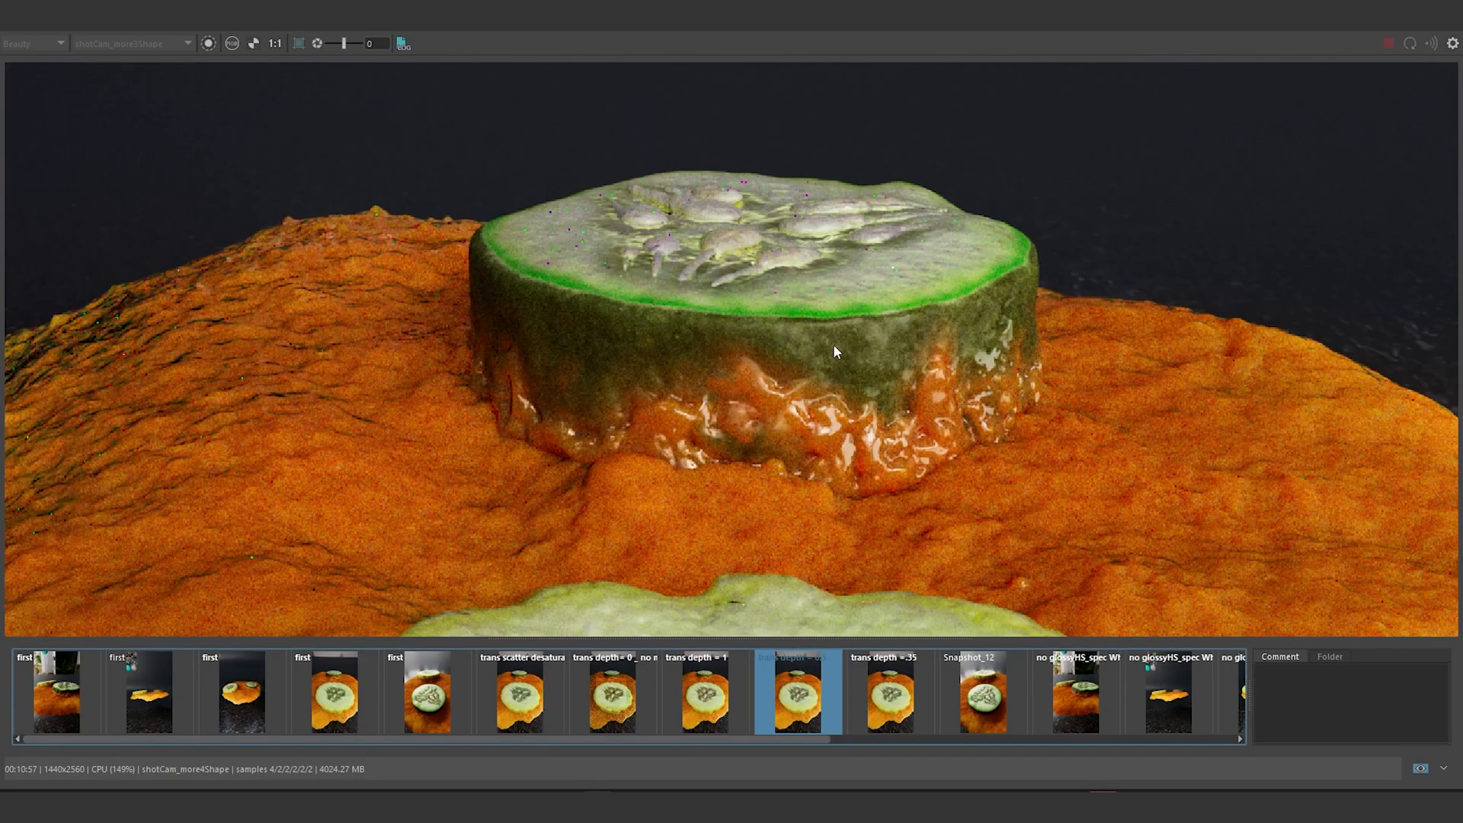
middle_click_drag(806, 405, 750, 375)
scroll(751, 376, "up", 1)
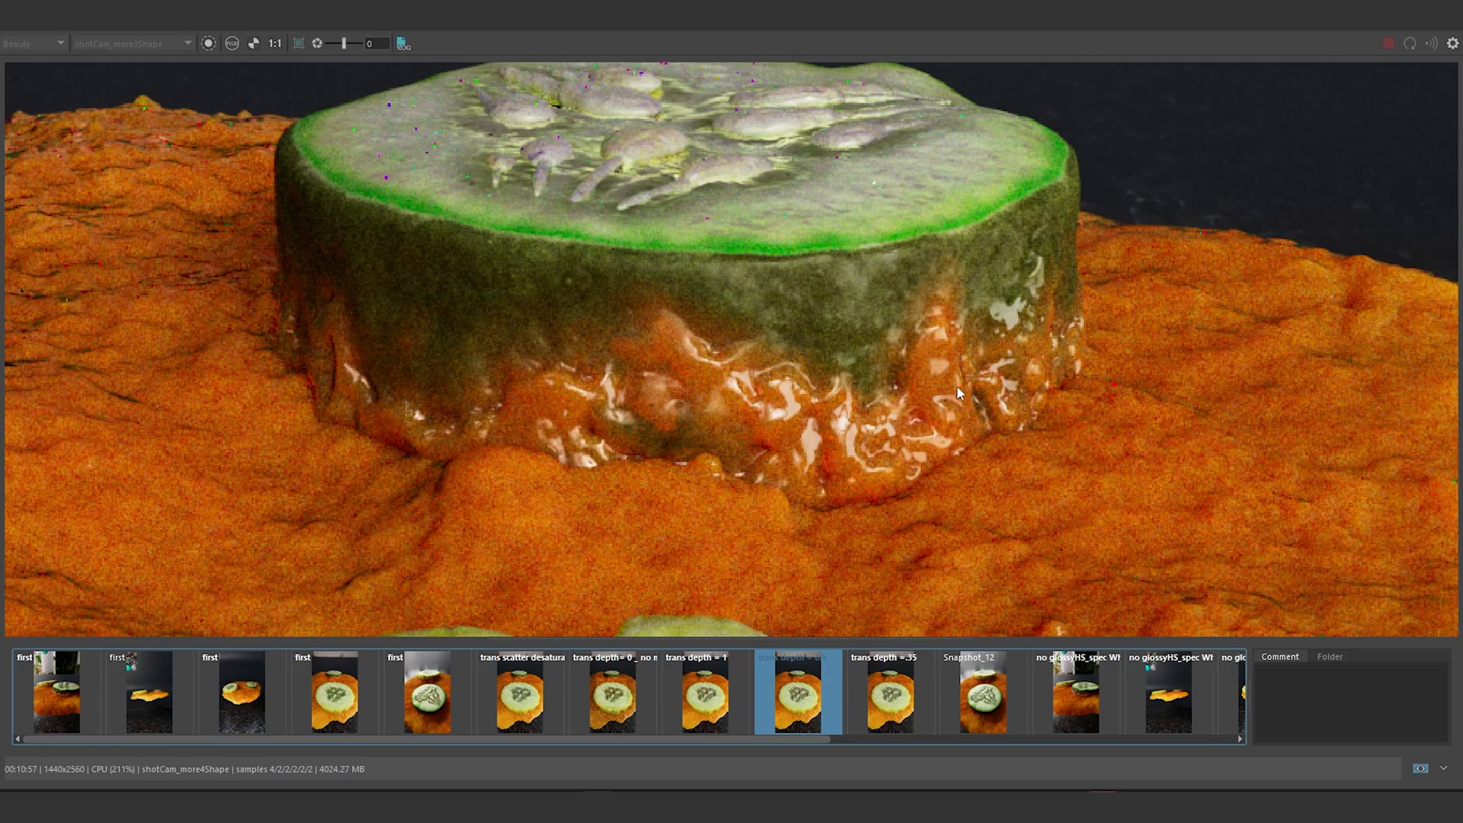
left_click(814, 707)
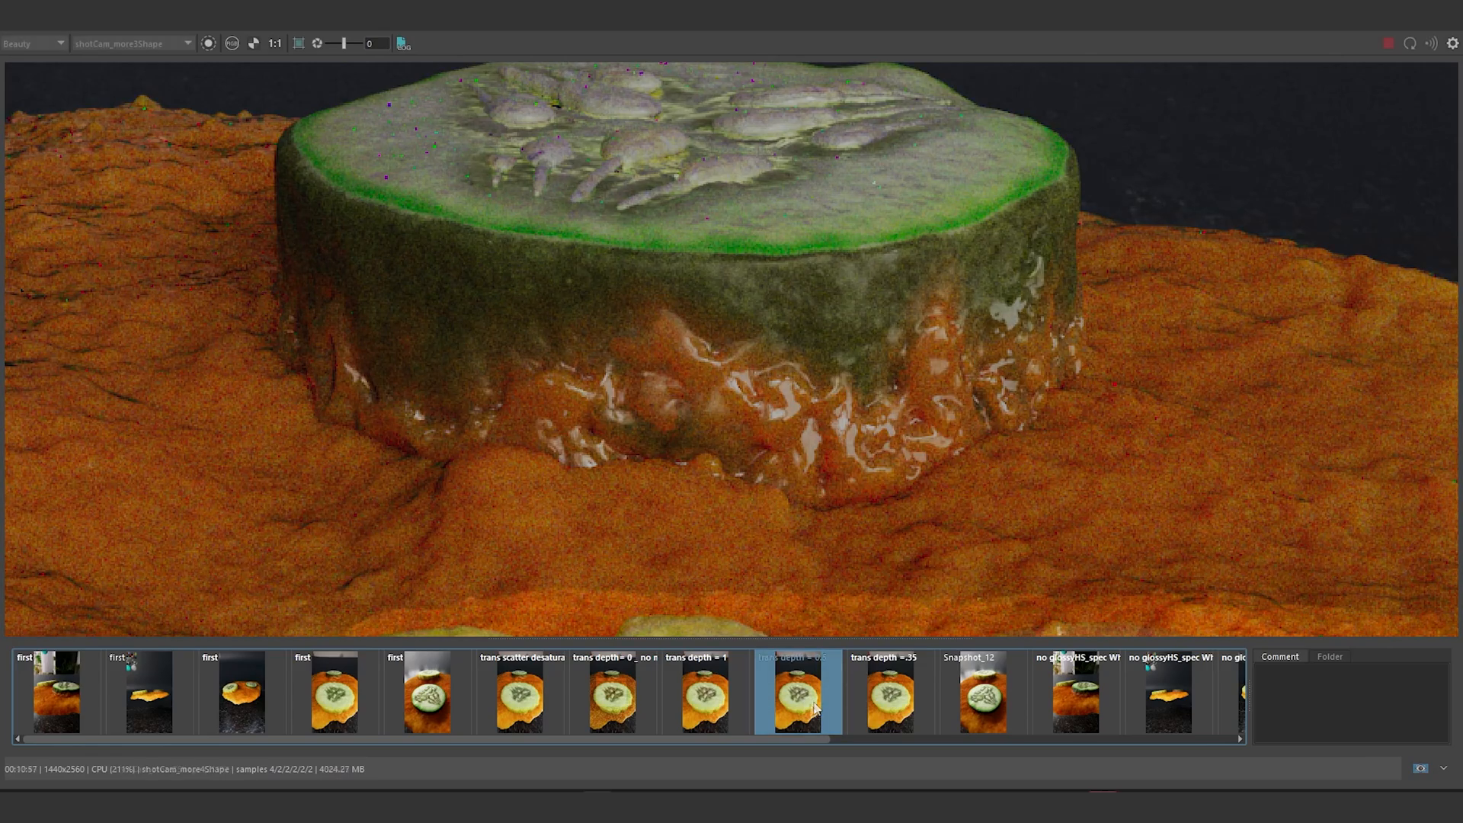
left_click(814, 707)
scroll(914, 464, "down", 3)
middle_click_drag(1049, 401, 981, 371)
Step: Set the "trans depth = 0.5" snapshot as A and the matching no glossyHS_spec snapshot as B, and wipe between them across the rear cucumber
right_click(457, 684)
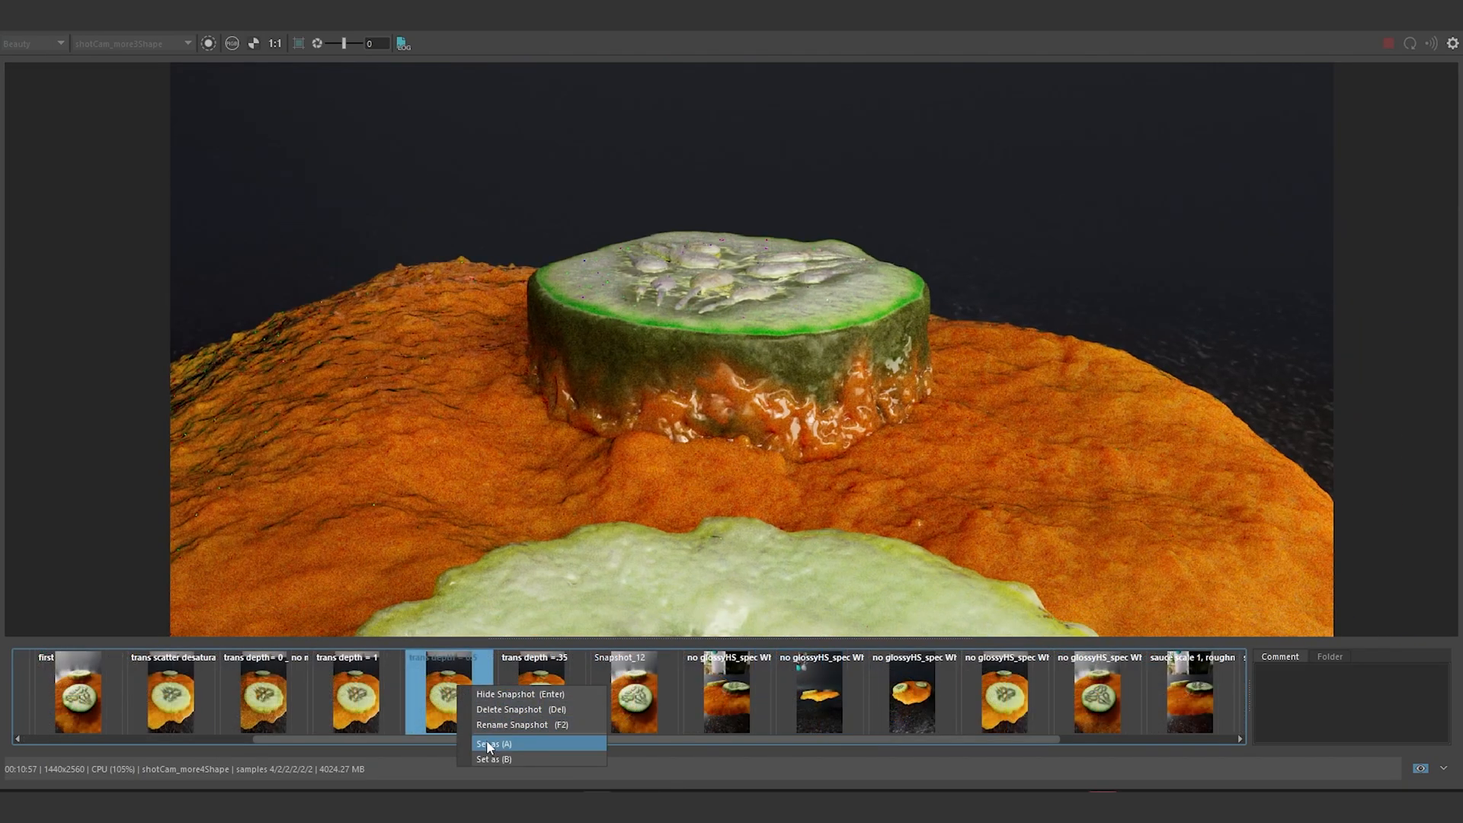
left_click(487, 740)
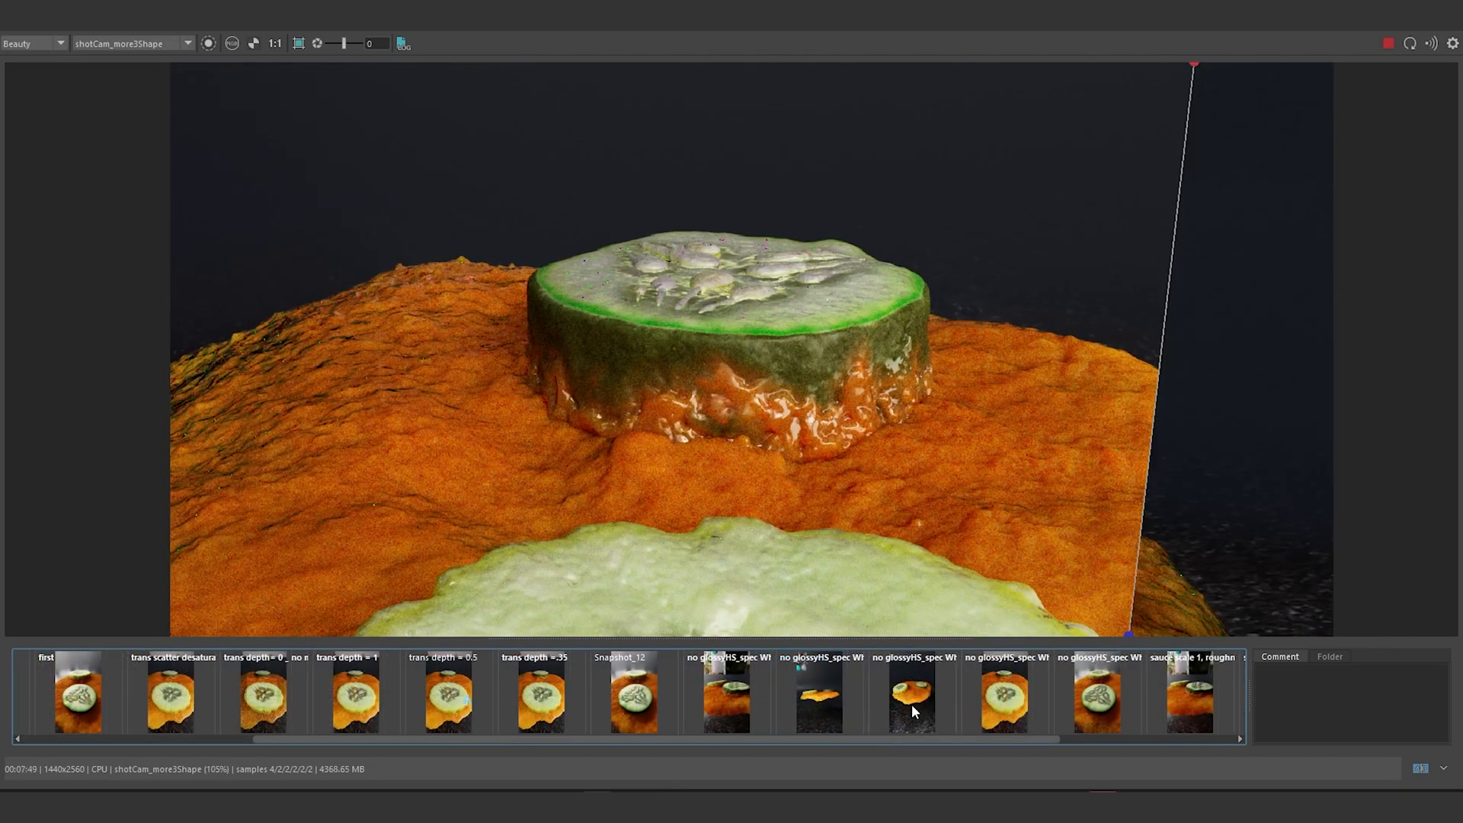
right_click(1002, 702)
left_click(1036, 770)
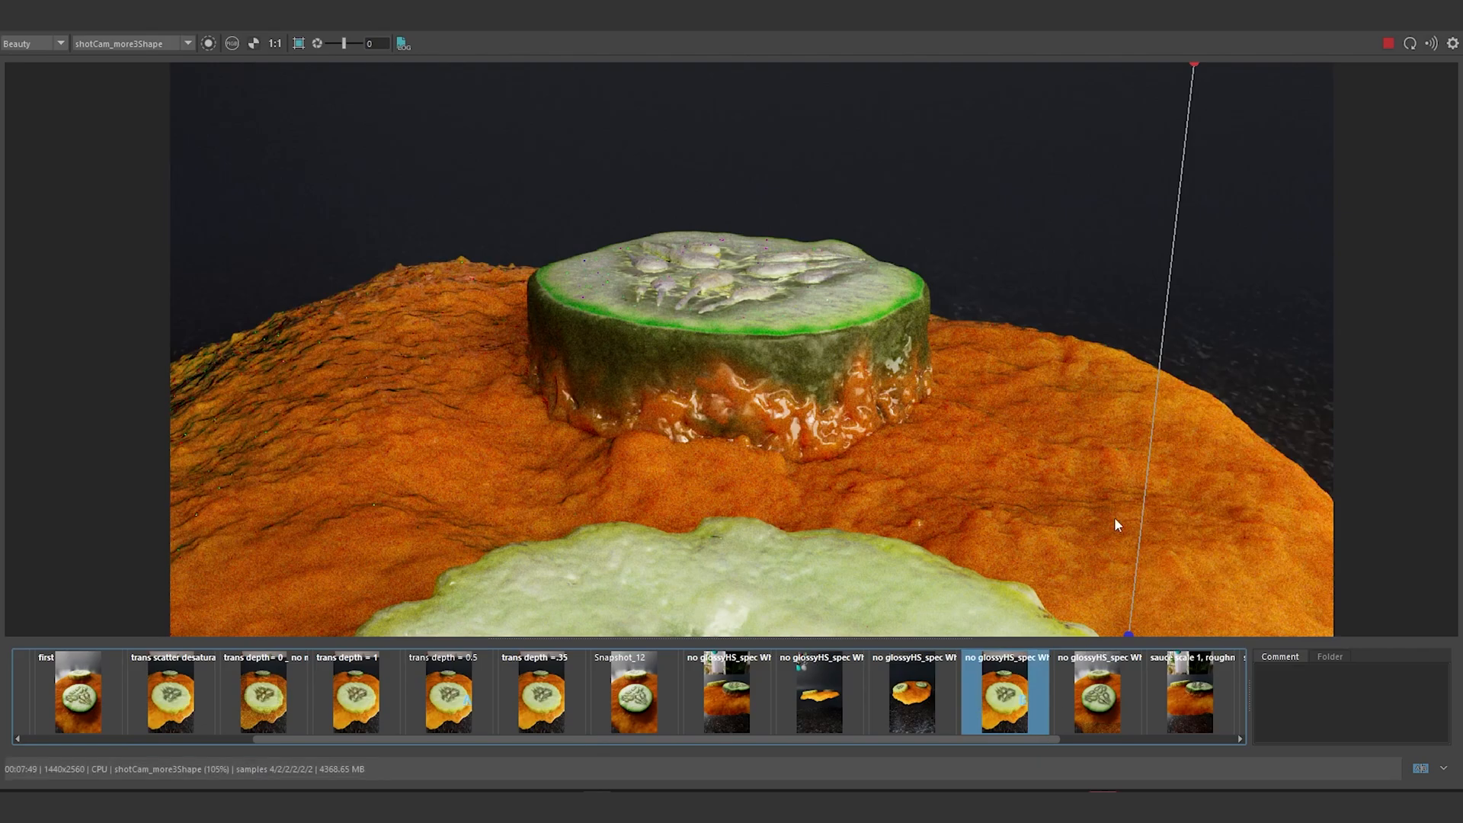
left_click_drag(1114, 517, 924, 390)
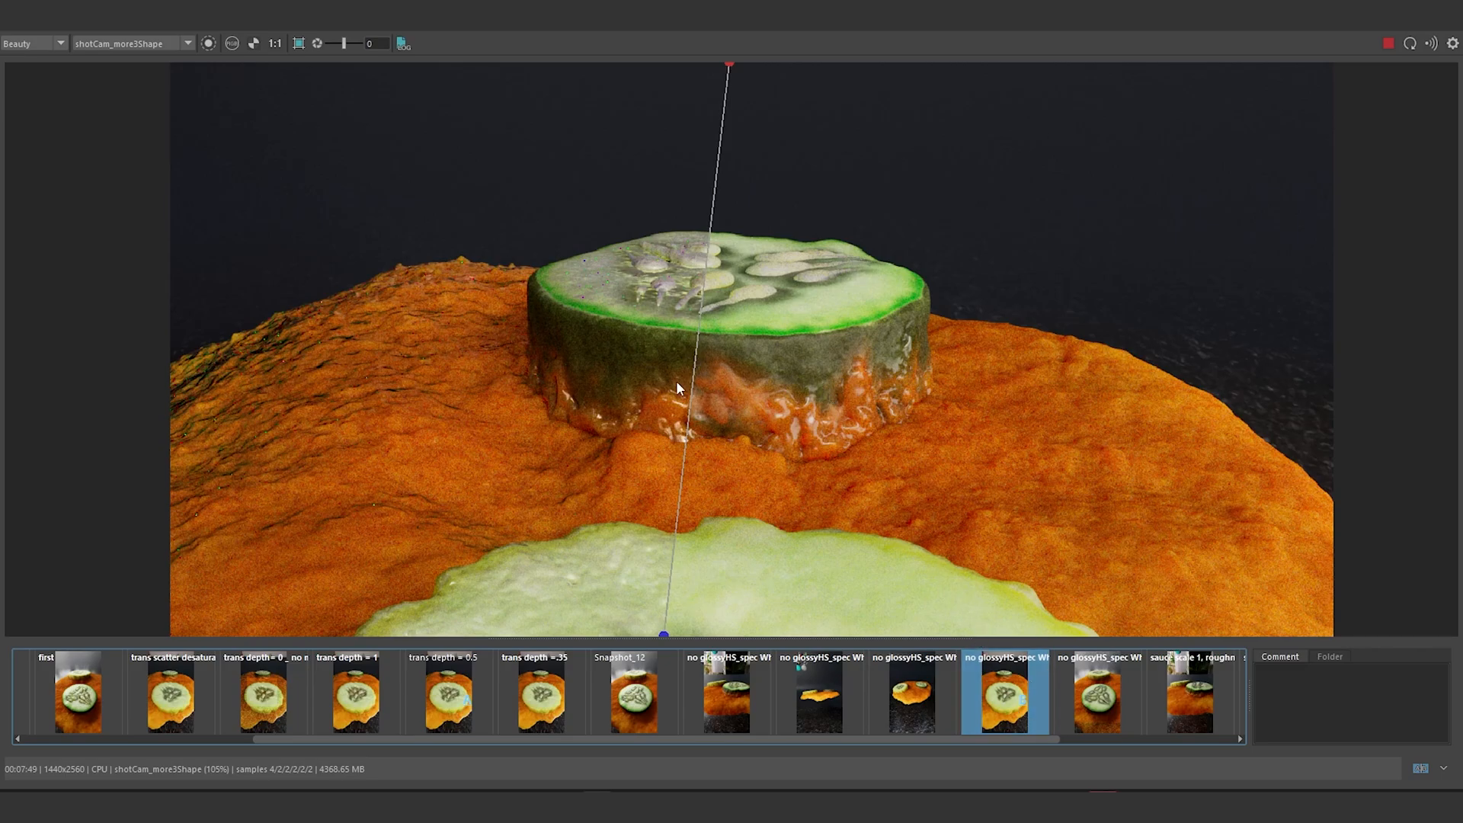
left_click_drag(696, 387, 1017, 426)
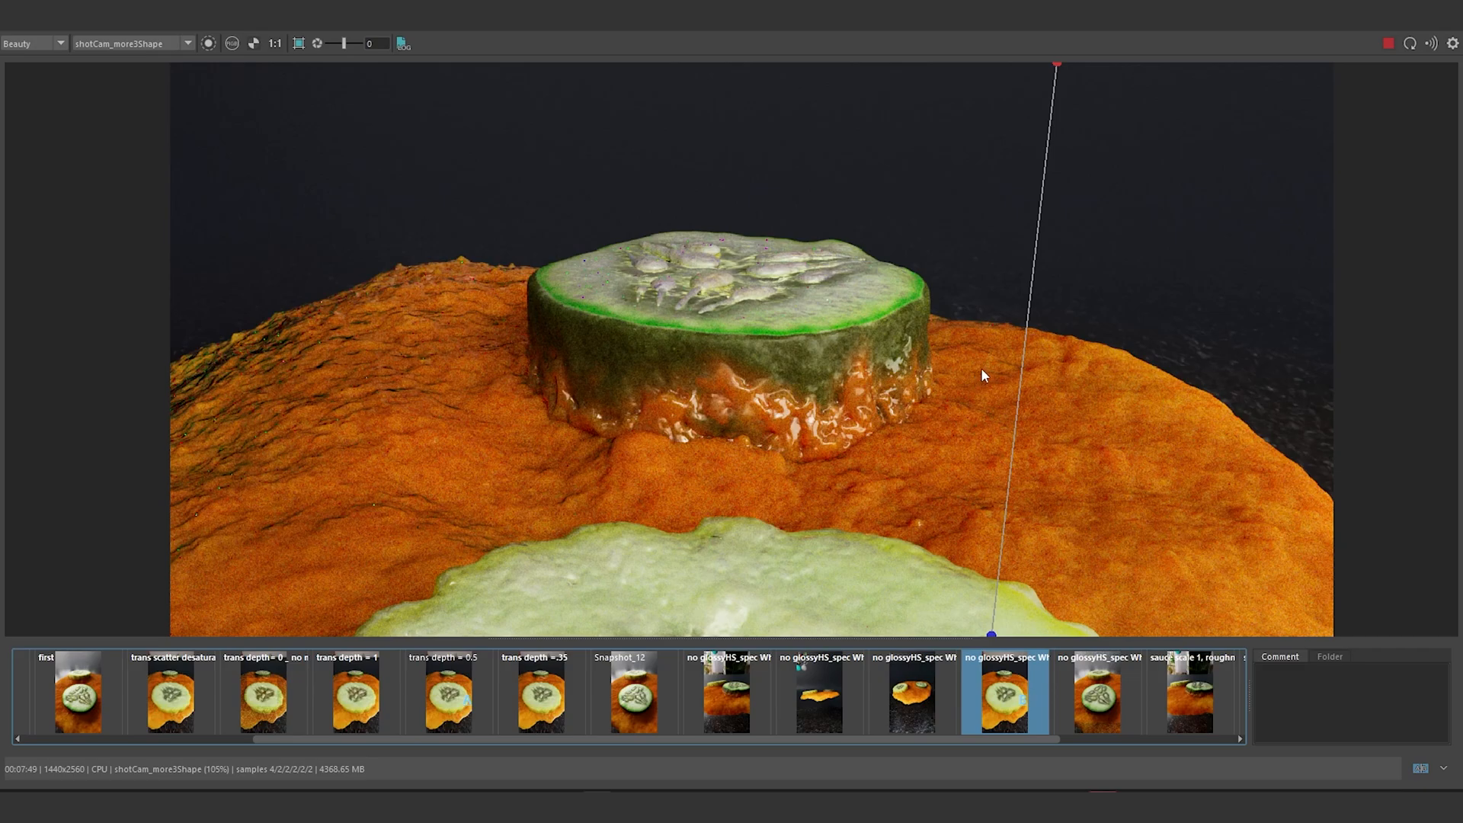
left_click_drag(1021, 340, 481, 353)
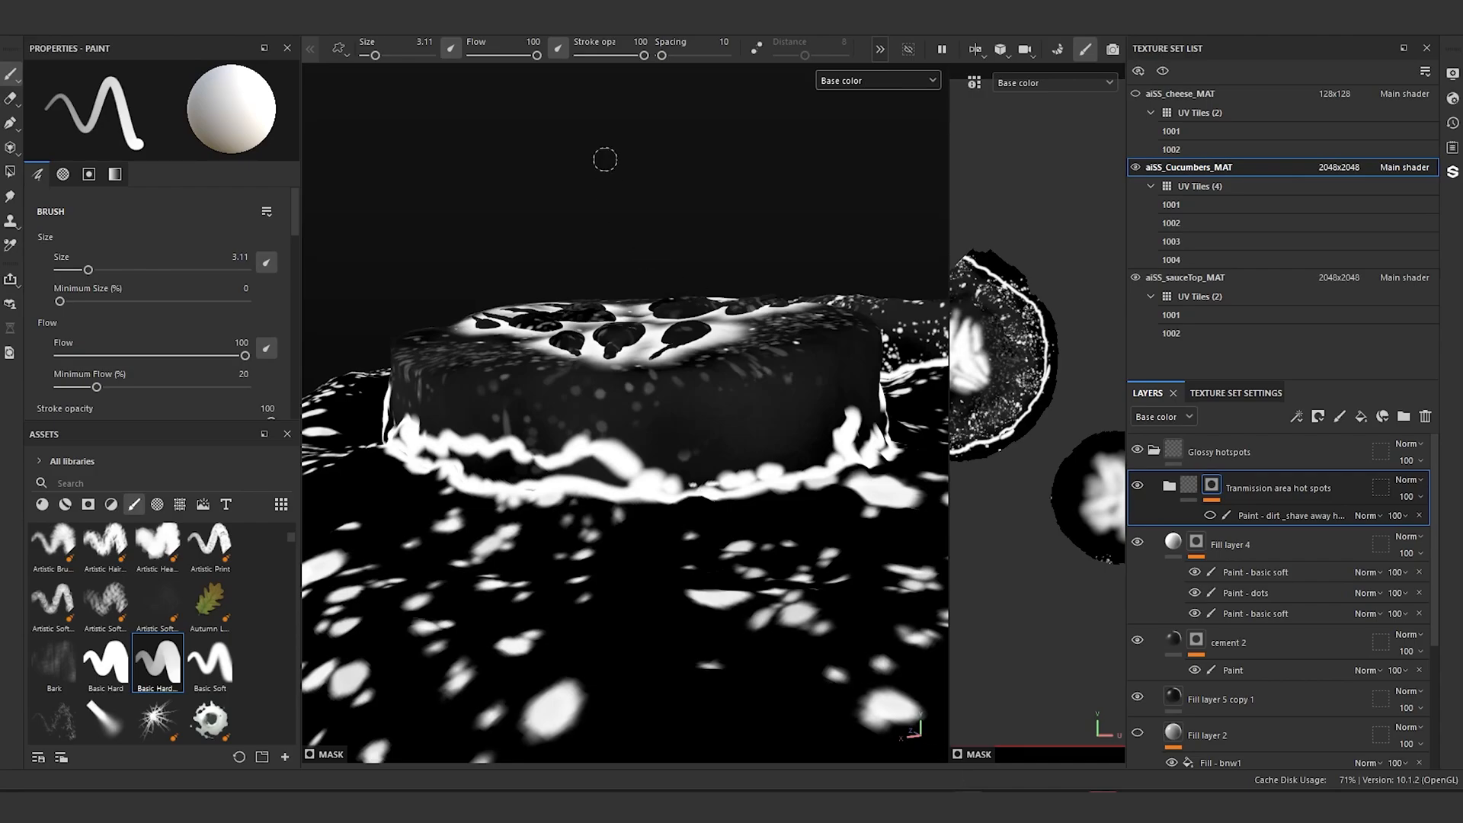
Step: Switch back to Substance 3D Painter, compare Fill layer 4 with and without its lowest "Paint - basic soft" mask effect, and leave that effect hidden
mouse_move(604, 157)
left_mouse_down("alt")
mouse_move(614, 188)
mouse_move(602, 177)
left_mouse_up("alt")
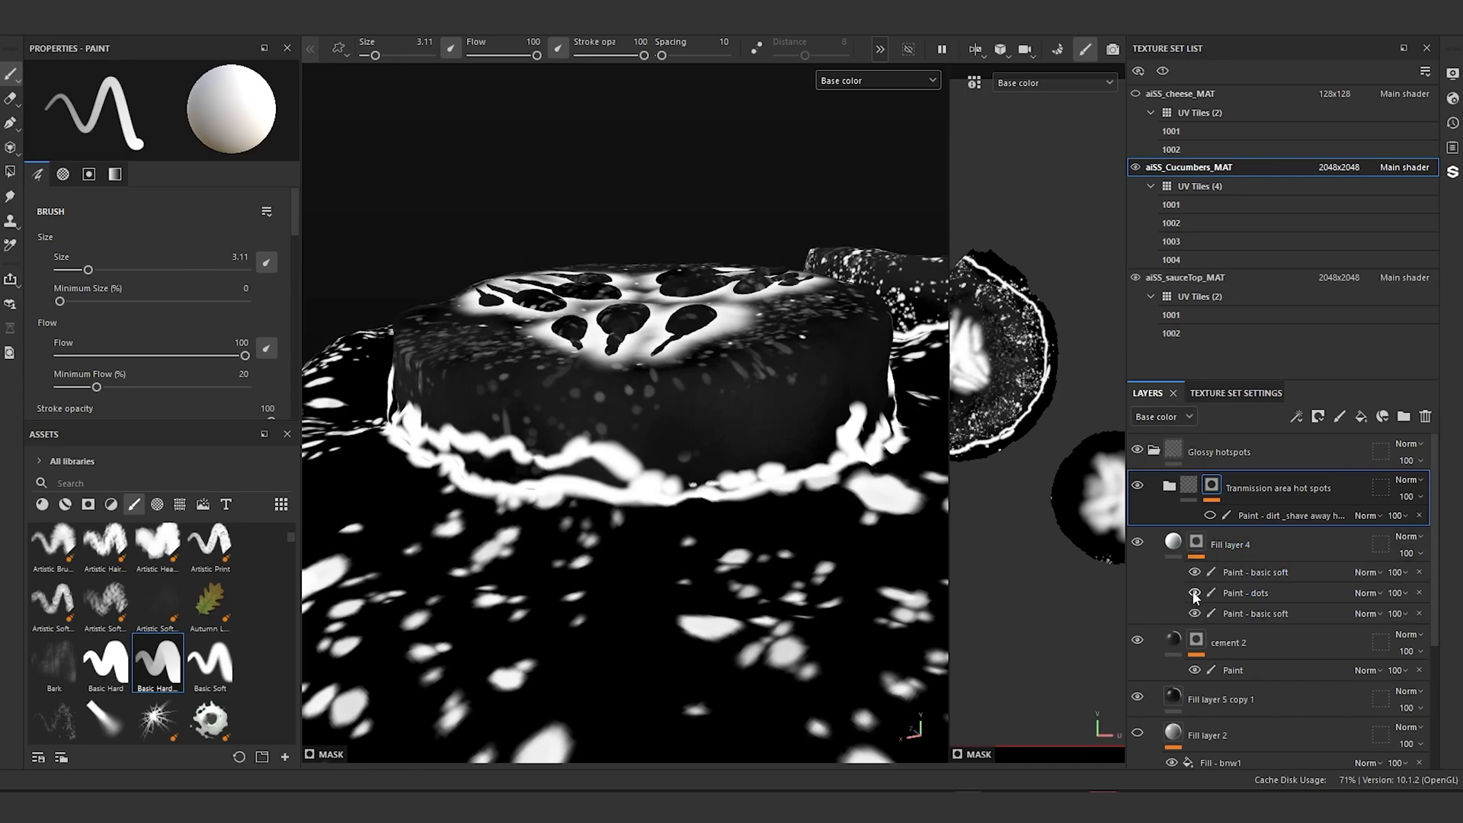
left_click(1193, 613)
left_click(1194, 614)
left_click(1194, 613)
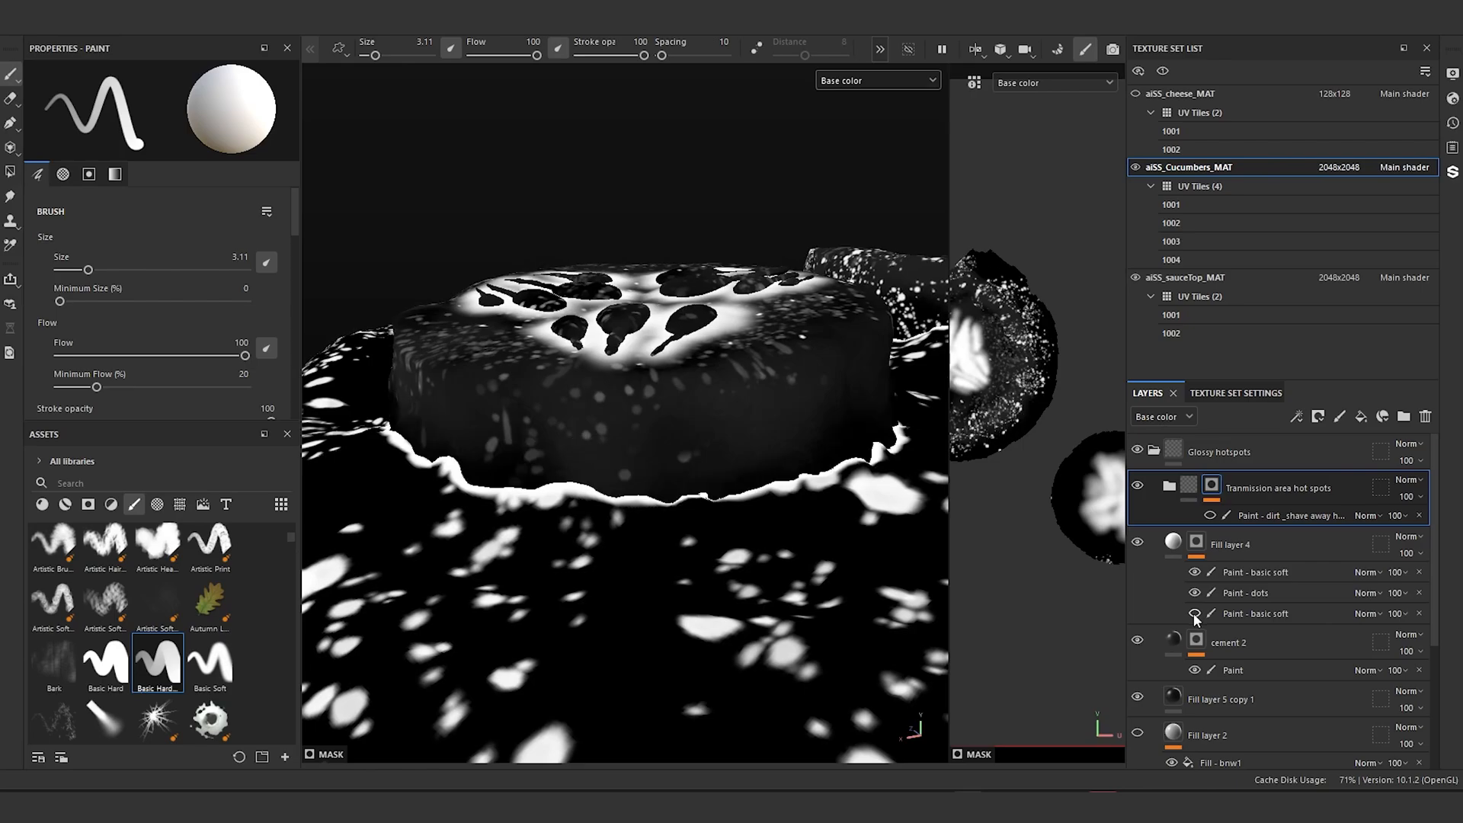
left_click(1194, 613)
left_click(1193, 613)
scroll(689, 451, "down", 3)
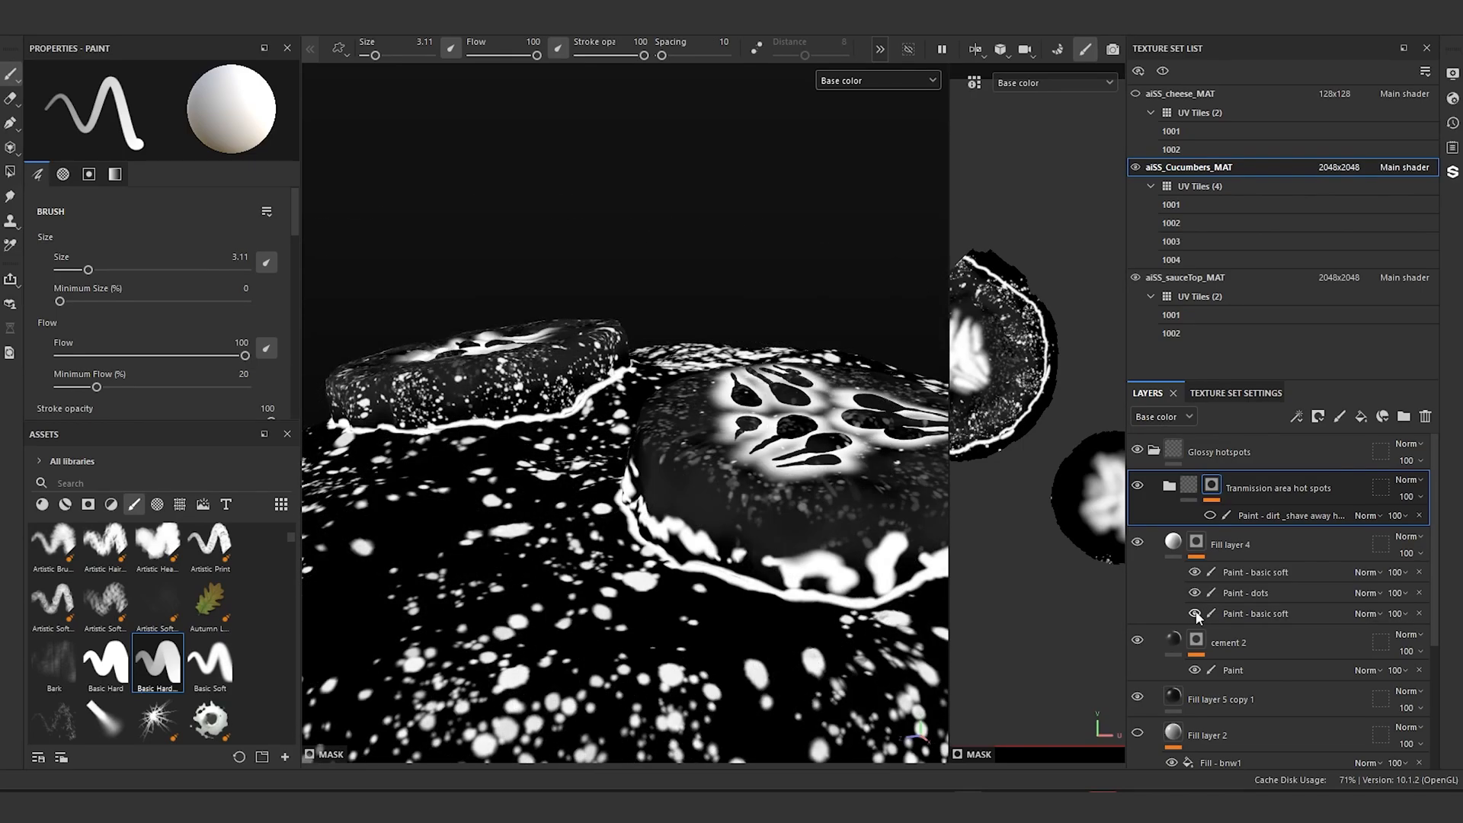
left_click(1194, 613)
Step: Examine the thin contact line around both cucumber slices and the spots across the sauce in the glossy map
middle_click_drag(674, 379, 555, 318)
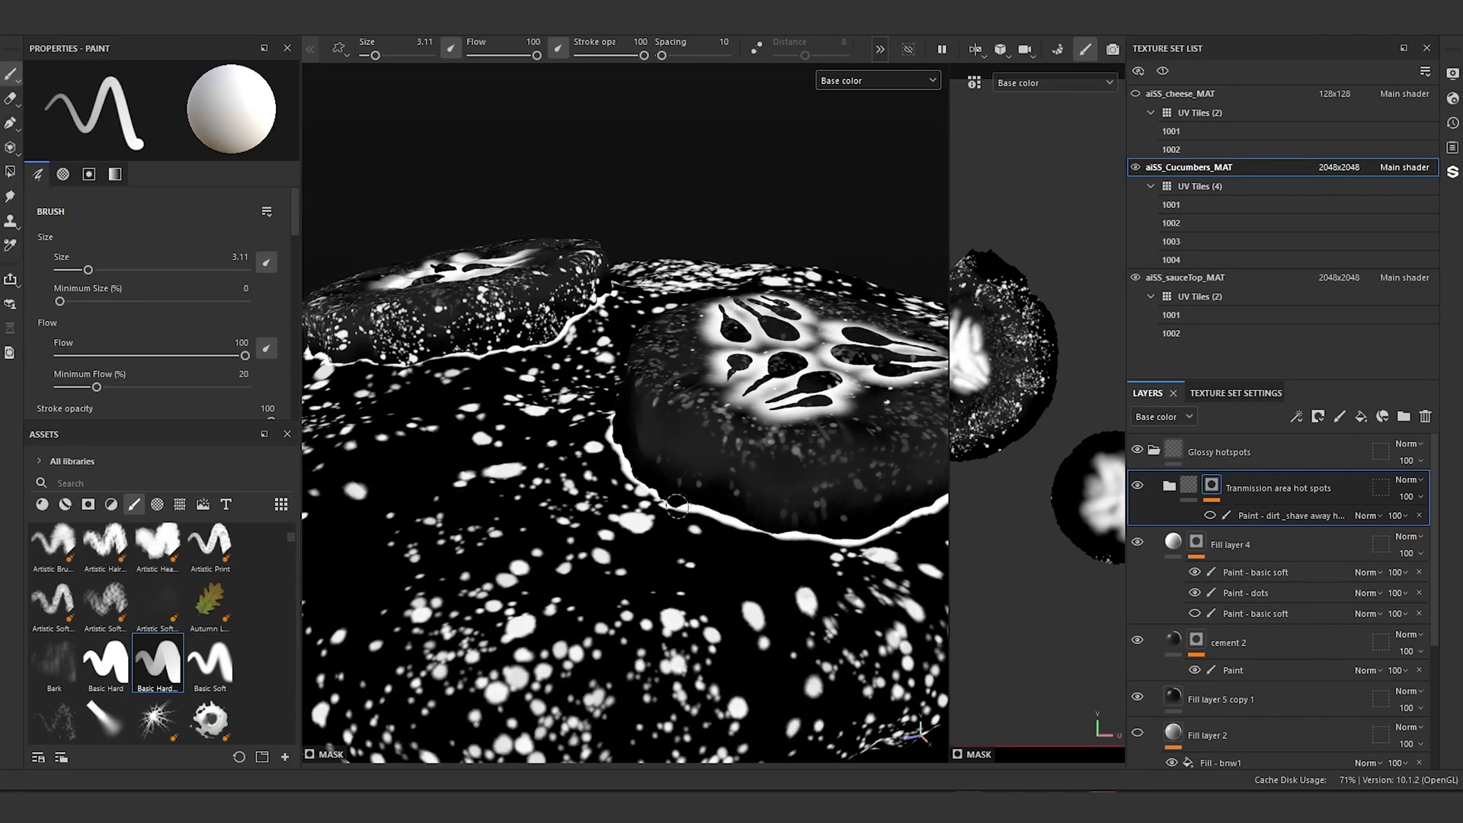
scroll(681, 505, "down", 3)
middle_click_drag(680, 504, 708, 417, "alt")
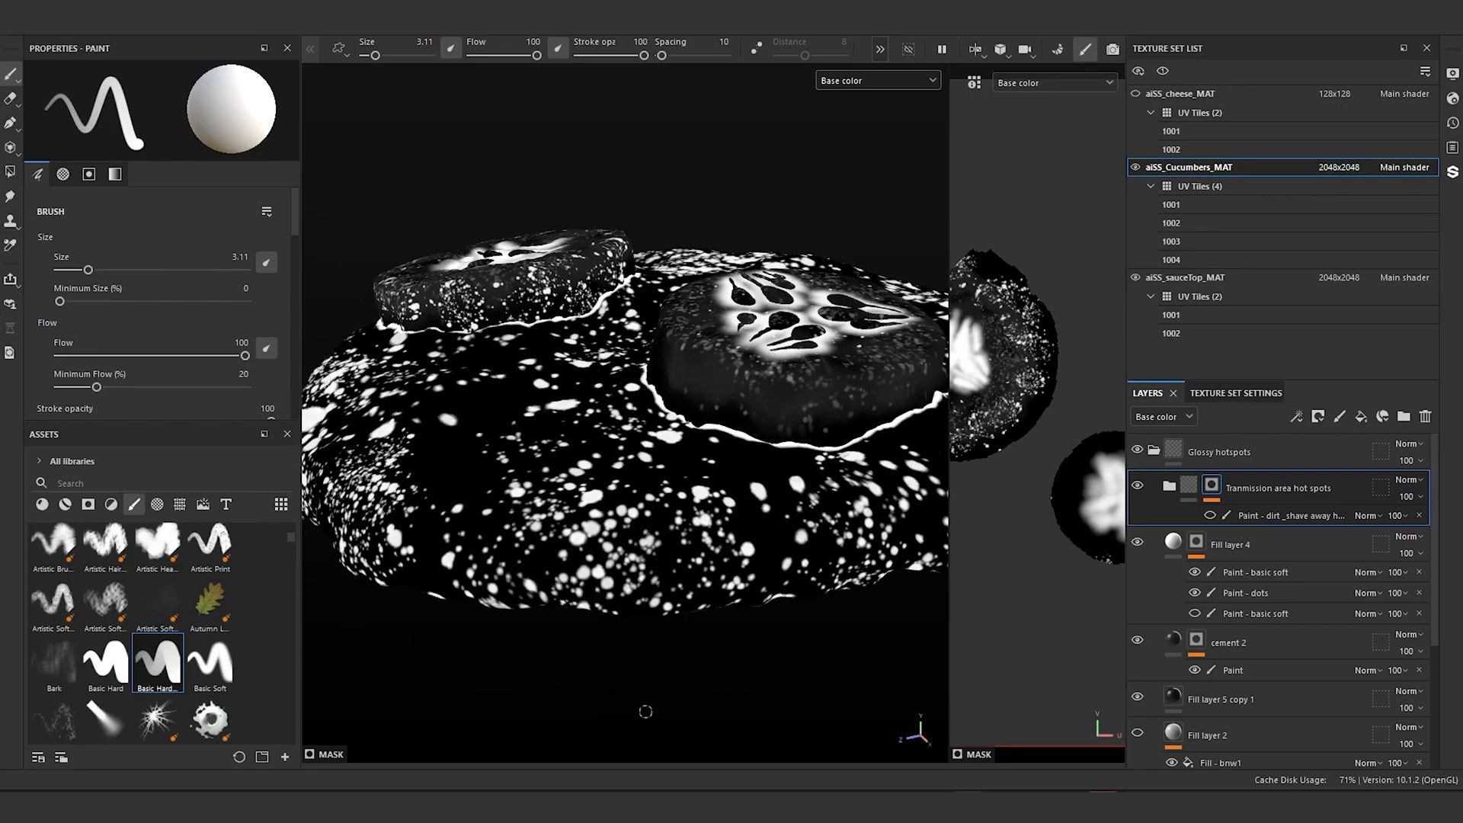
left_click_drag(714, 557, 754, 503, "alt")
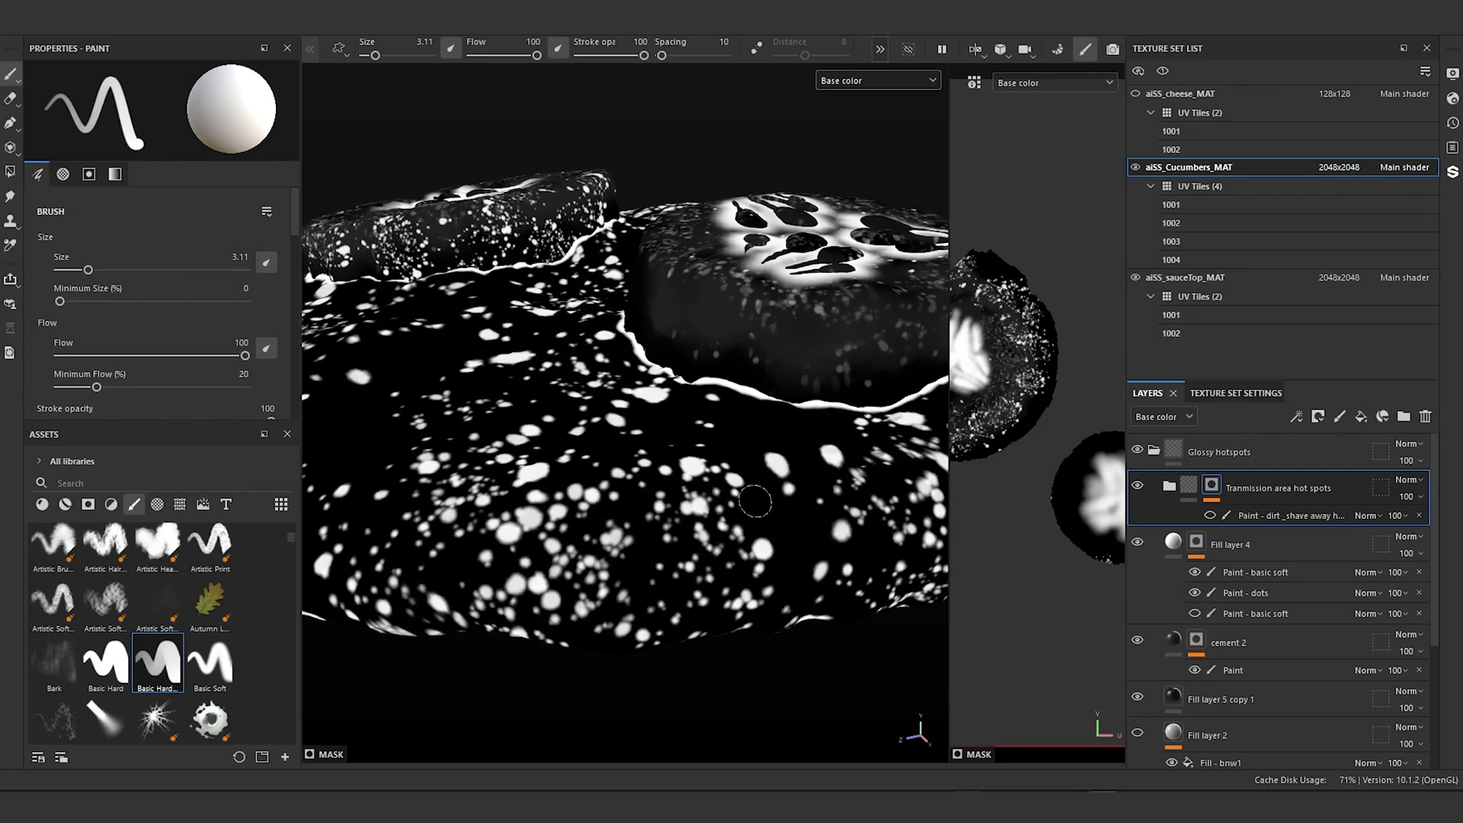
scroll(754, 463, "up", 2)
middle_click_drag(754, 463, 600, 492, "alt")
scroll(600, 491, "up", 2)
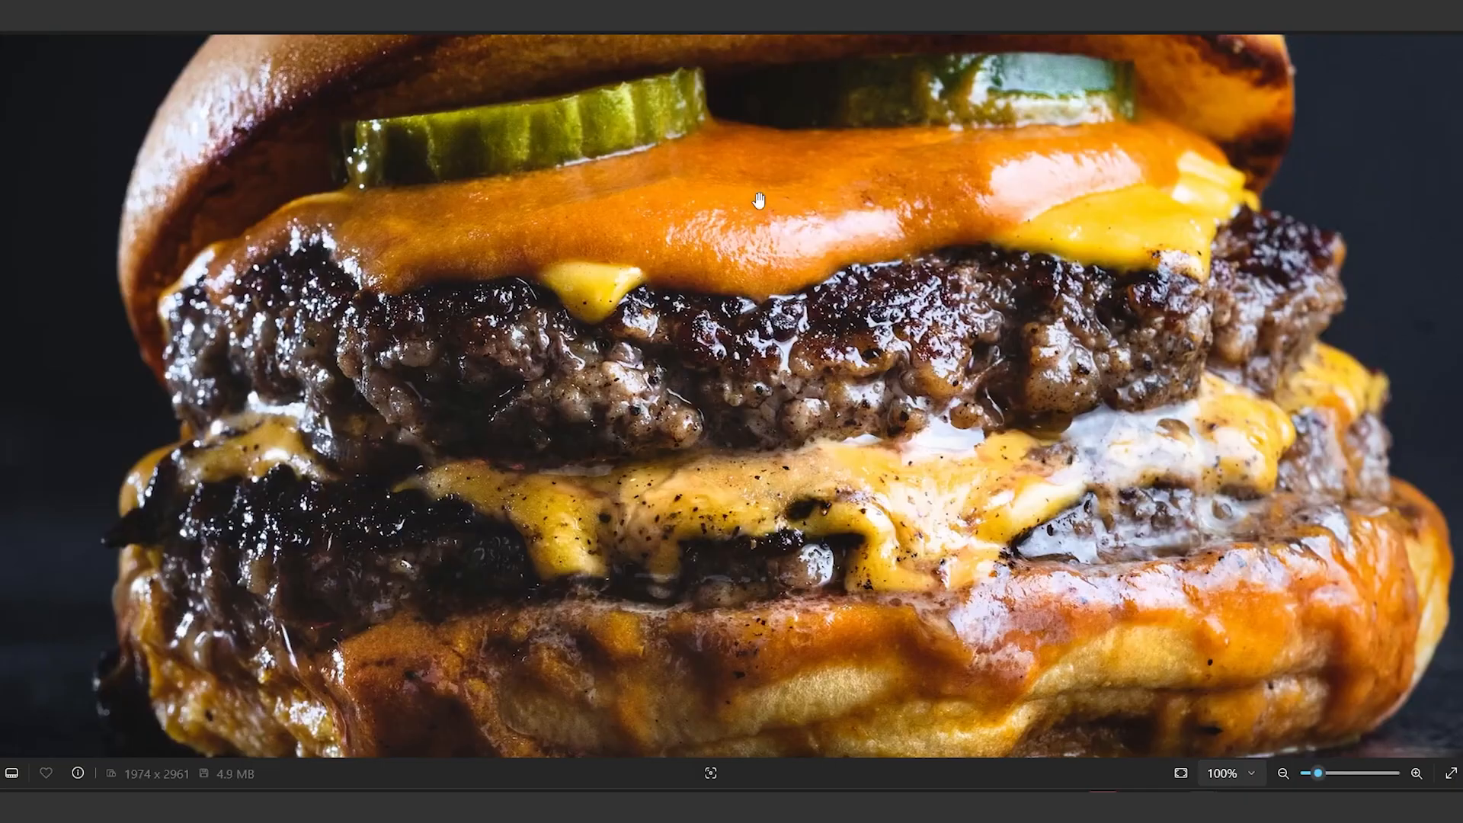
Step: Examine the highlight where the pickle meets the orange sauce up close in the burger reference photo
scroll(729, 259, "up", 3)
left_click_drag(732, 209, 683, 466)
scroll(754, 427, "up", 2)
scroll(426, 457, "up", 2)
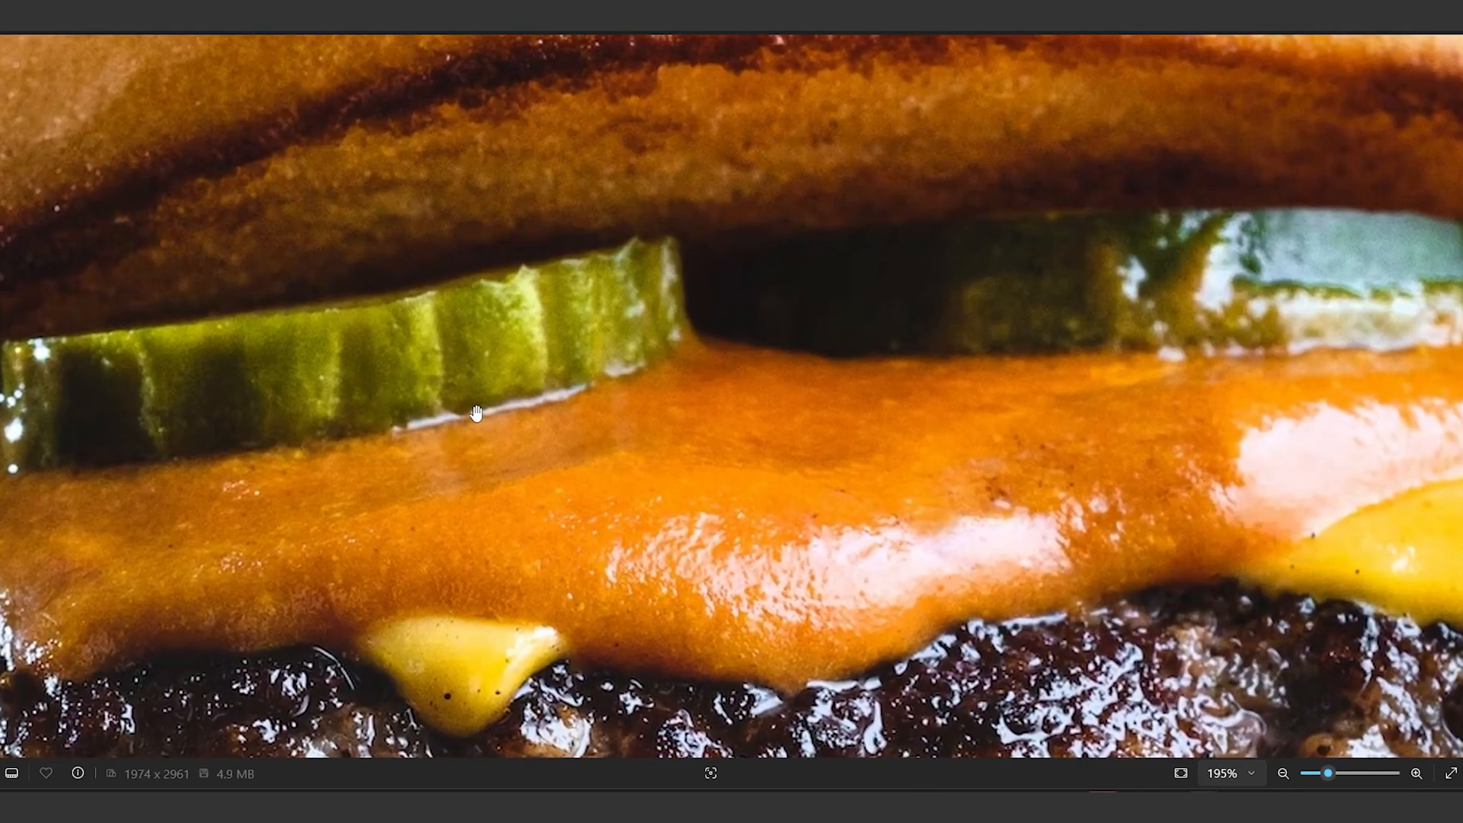
scroll(504, 408, "up", 5)
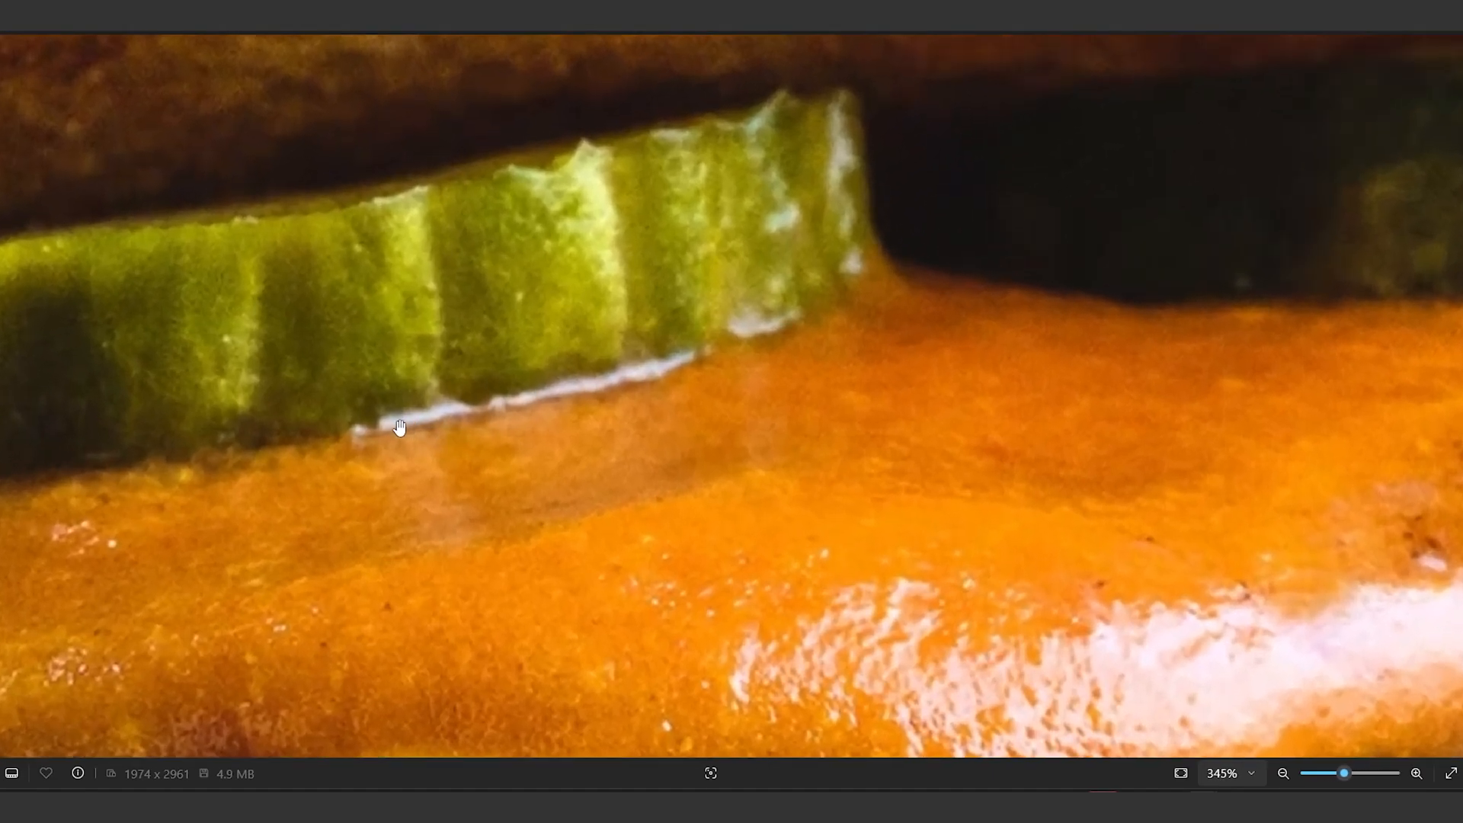
scroll(640, 398, "down", 9)
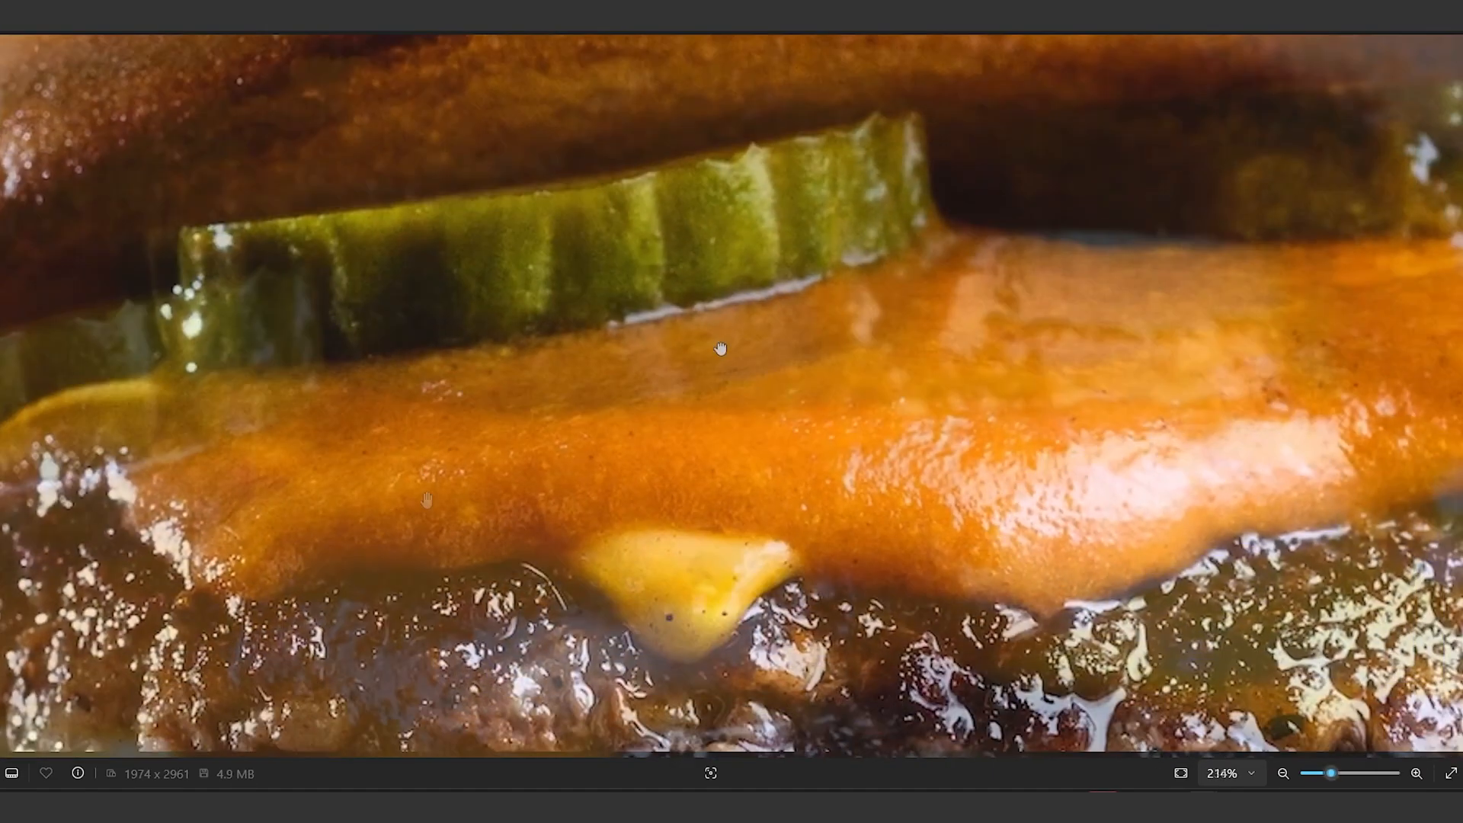
scroll(730, 421, "down", 2)
scroll(705, 408, "up", 6)
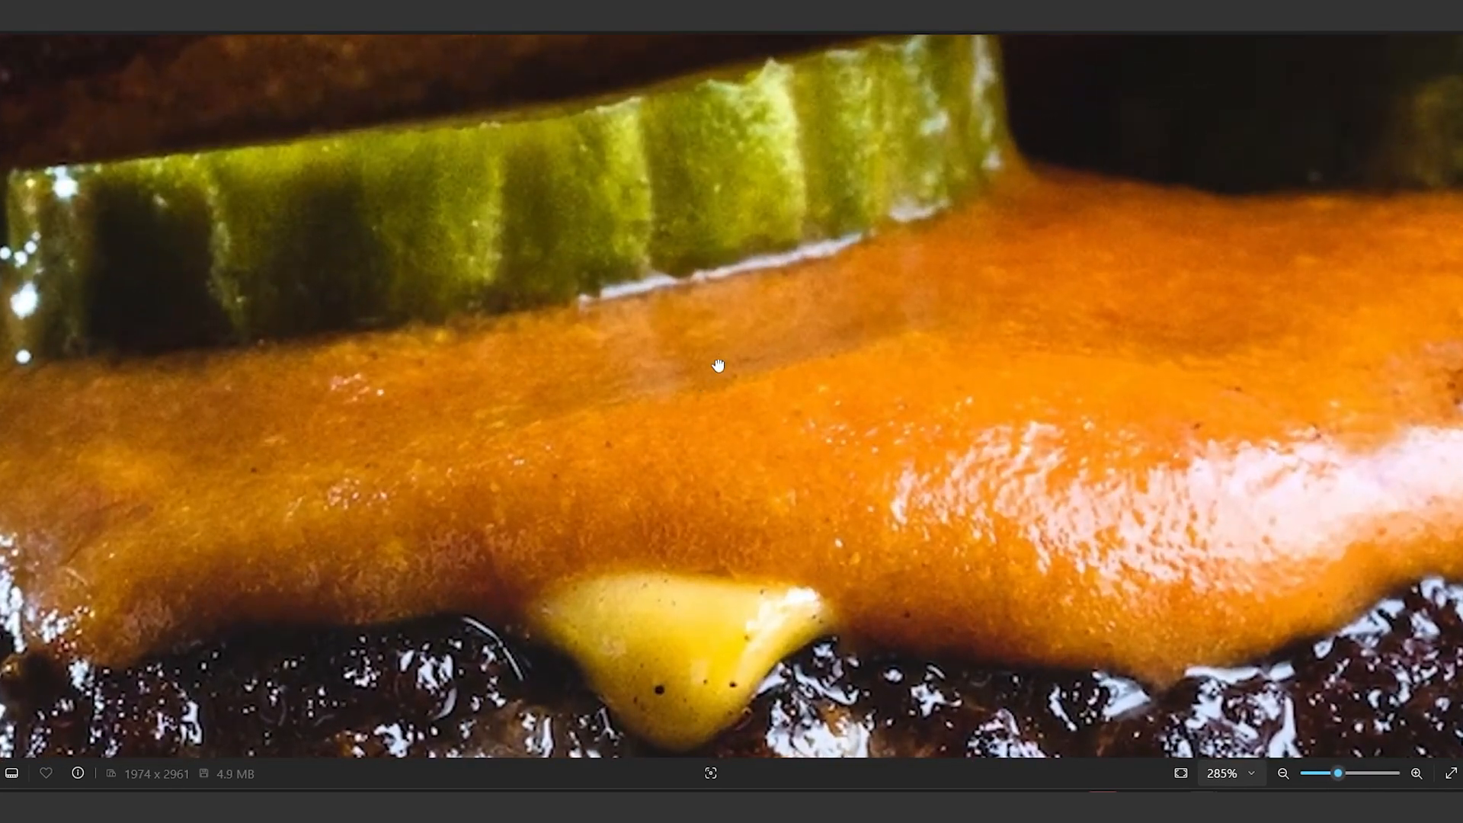
left_click_drag(717, 361, 621, 537)
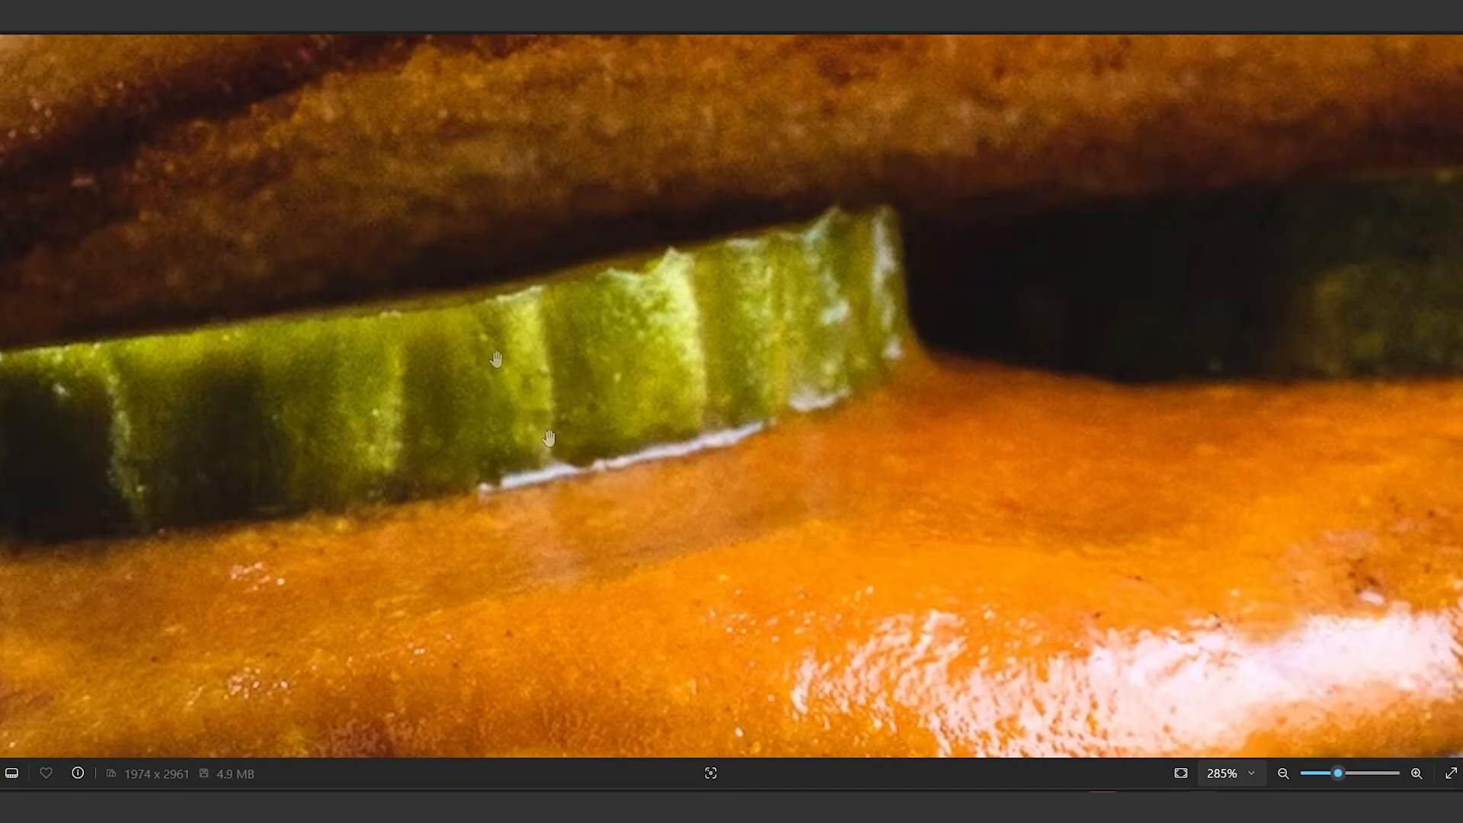
scroll(865, 460, "down", 3)
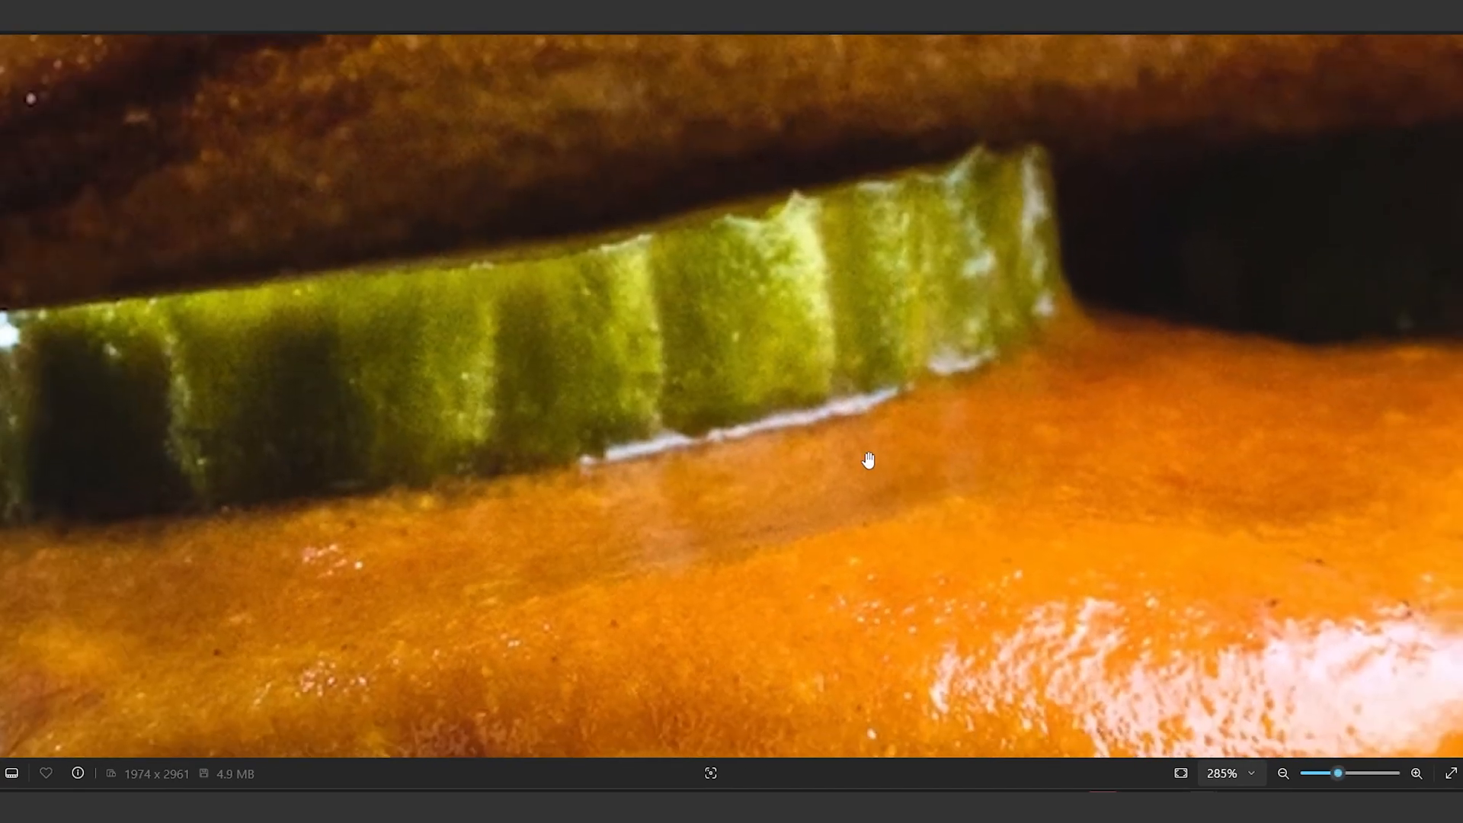
Step: Capture a screen snip of the pickle slice and the orange sauce in the burger reference photo
left_click_drag(835, 466, 924, 418)
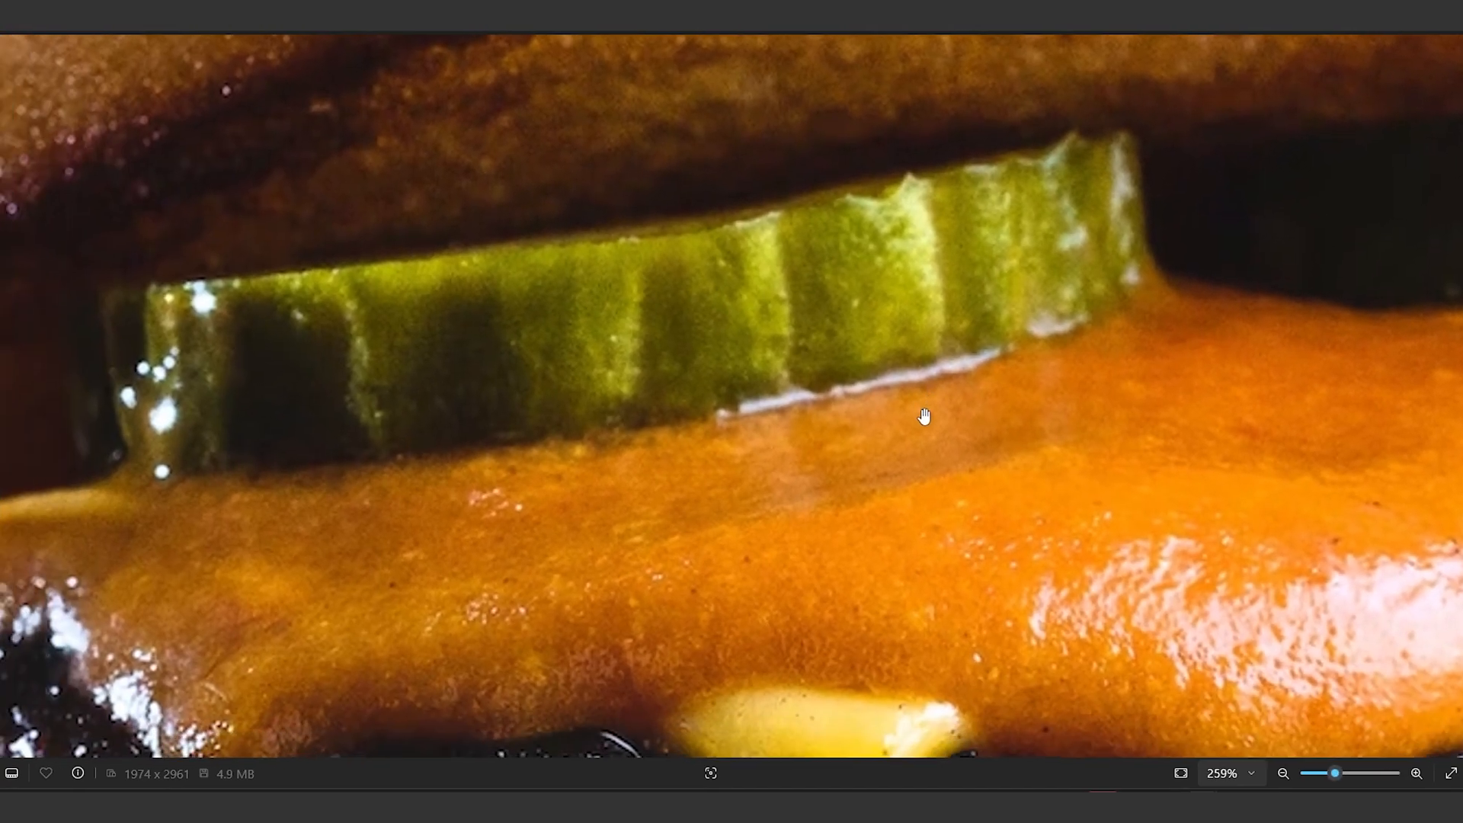
scroll(924, 419, "down", 1)
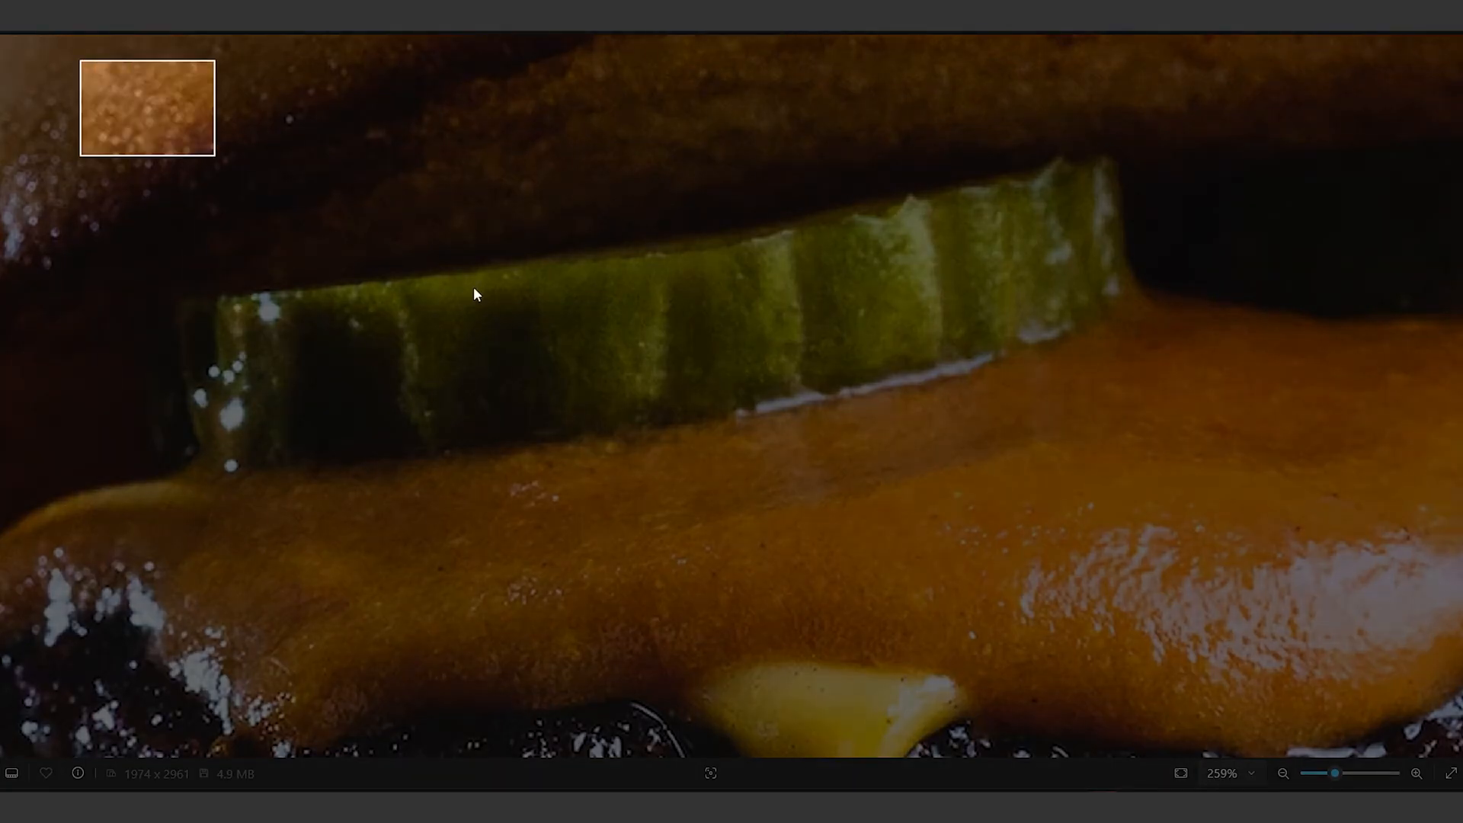
left_click_drag(78, 59, 1311, 674)
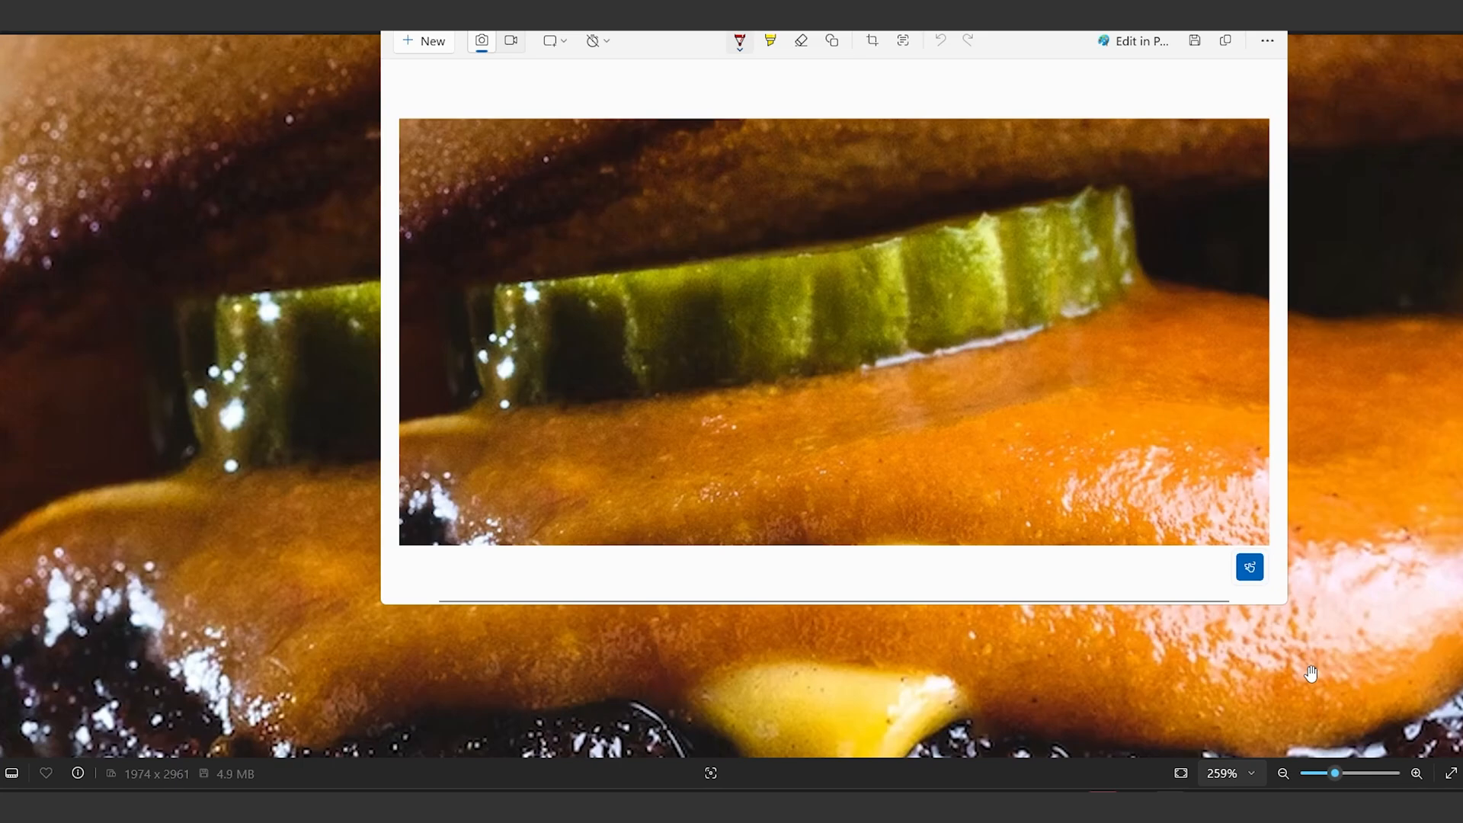
Step: Sketch a red mesh grid over the strip where the pickle meets the sauce on the captured snip
mouse_move(1134, 241)
left_mouse_down()
mouse_move(1080, 274)
mouse_move(846, 339)
mouse_move(530, 371)
mouse_move(475, 352)
mouse_move(481, 397)
mouse_move(445, 411)
mouse_move(455, 448)
mouse_move(693, 466)
mouse_move(1128, 352)
mouse_move(1141, 245)
mouse_move(1174, 301)
left_mouse_up()
left_click_drag(1084, 268, 1139, 339)
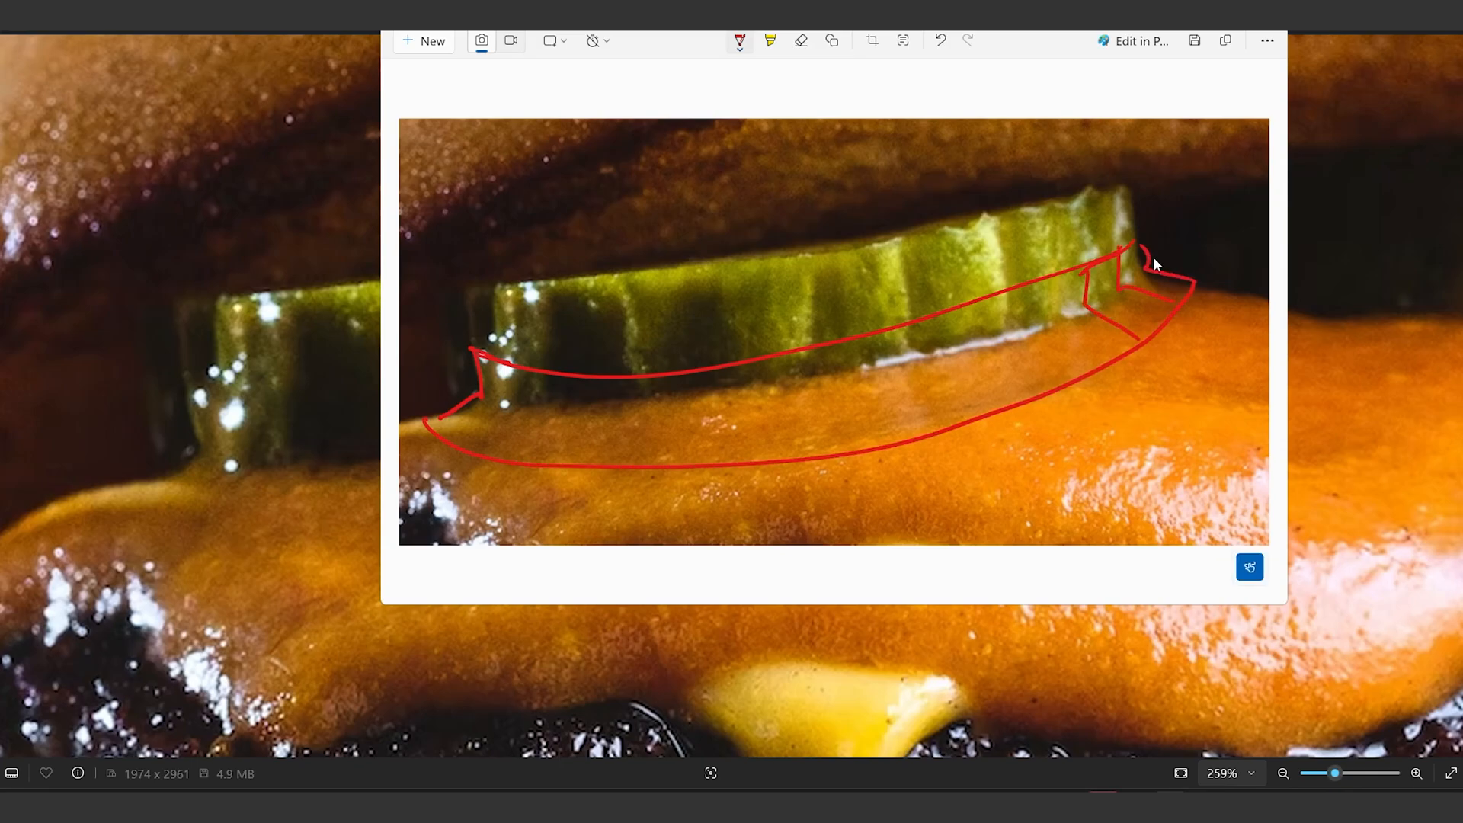
left_click_drag(1041, 282, 1090, 370)
mouse_move(977, 305)
left_mouse_down()
mouse_move(984, 356)
mouse_move(1025, 400)
left_mouse_up()
mouse_move(907, 324)
left_mouse_down()
mouse_move(918, 377)
mouse_move(953, 423)
left_mouse_up()
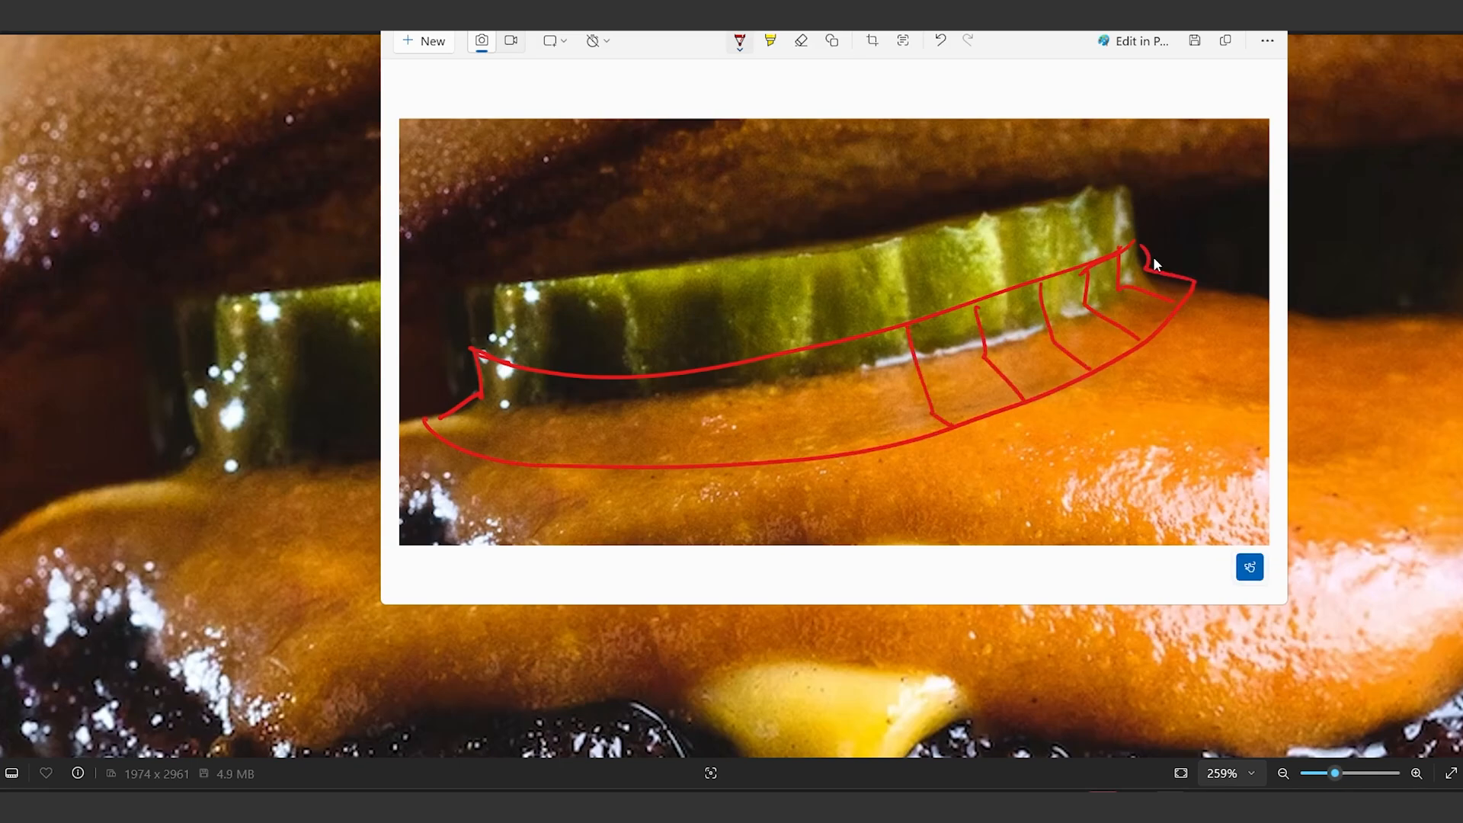
left_click_drag(822, 351, 869, 440)
left_click_drag(752, 364, 746, 454)
left_click_drag(661, 374, 640, 458)
left_click_drag(602, 380, 560, 457)
left_click_drag(550, 385, 487, 455)
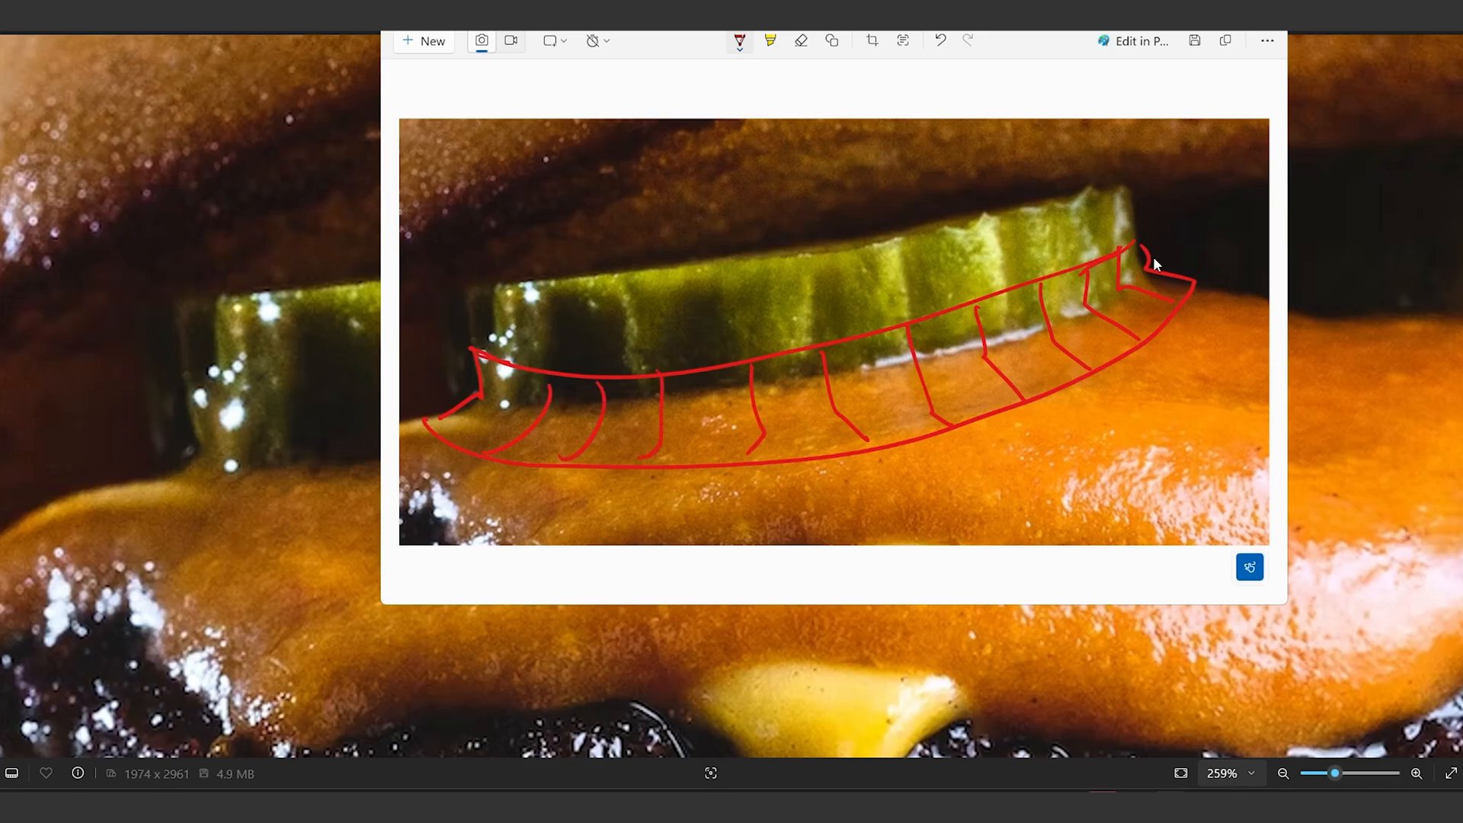
mouse_move(499, 388)
left_mouse_down()
mouse_move(457, 451)
mouse_move(712, 397)
mouse_move(1104, 279)
mouse_move(1063, 346)
mouse_move(594, 436)
mouse_move(455, 415)
left_mouse_up()
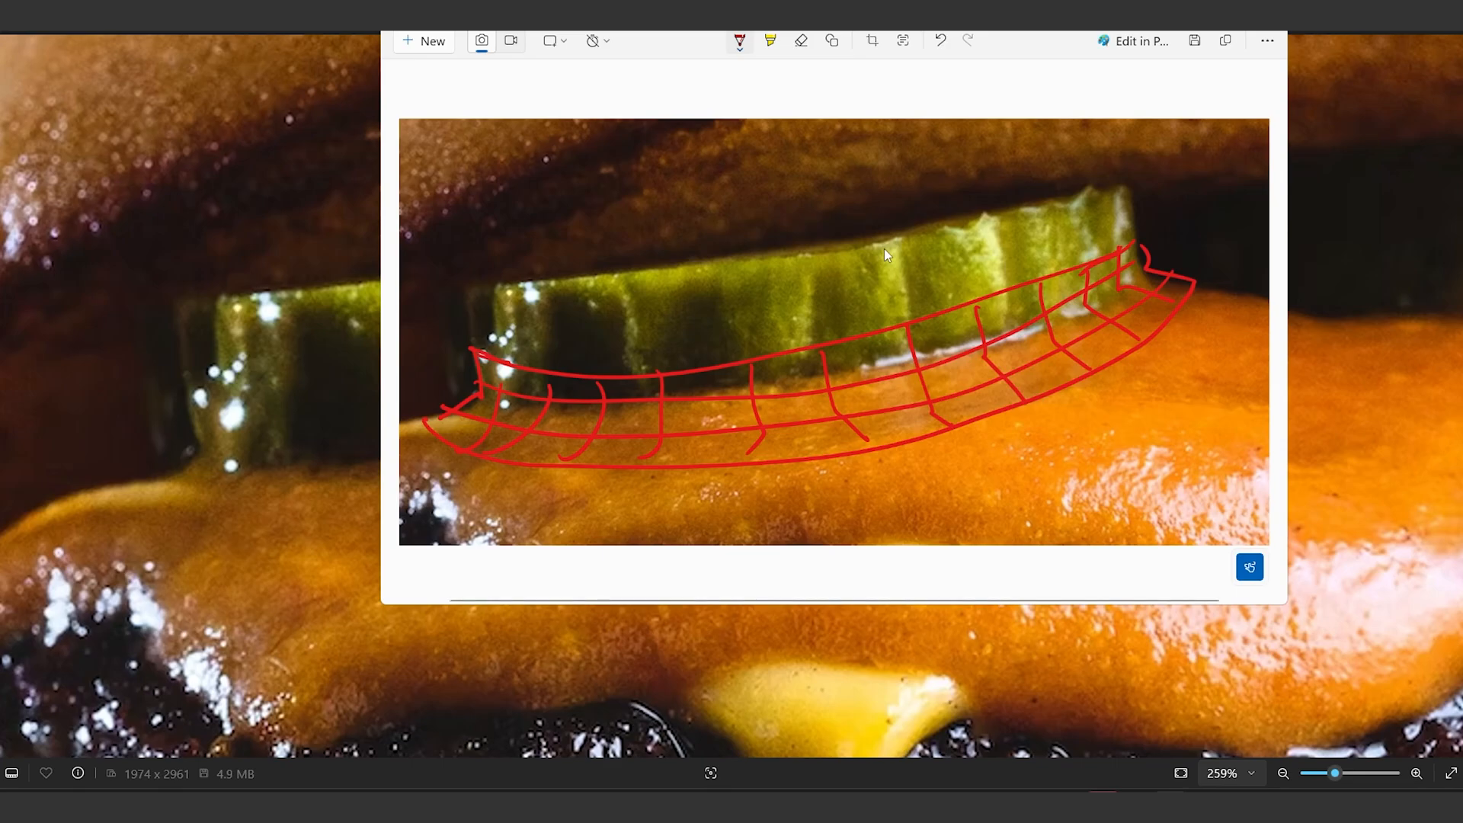
Step: Change the pen colour to green and draw the pickle and sauce outlines as separate curves over the red mesh, extending past both ends
left_click(739, 46)
left_click(721, 190)
mouse_move(448, 324)
left_mouse_down()
mouse_move(477, 367)
mouse_move(708, 383)
mouse_move(952, 340)
mouse_move(1159, 242)
mouse_move(1158, 161)
left_mouse_up()
mouse_move(1218, 268)
left_mouse_down()
mouse_move(1236, 270)
mouse_move(971, 392)
mouse_move(731, 446)
mouse_move(432, 398)
mouse_move(390, 430)
left_mouse_up()
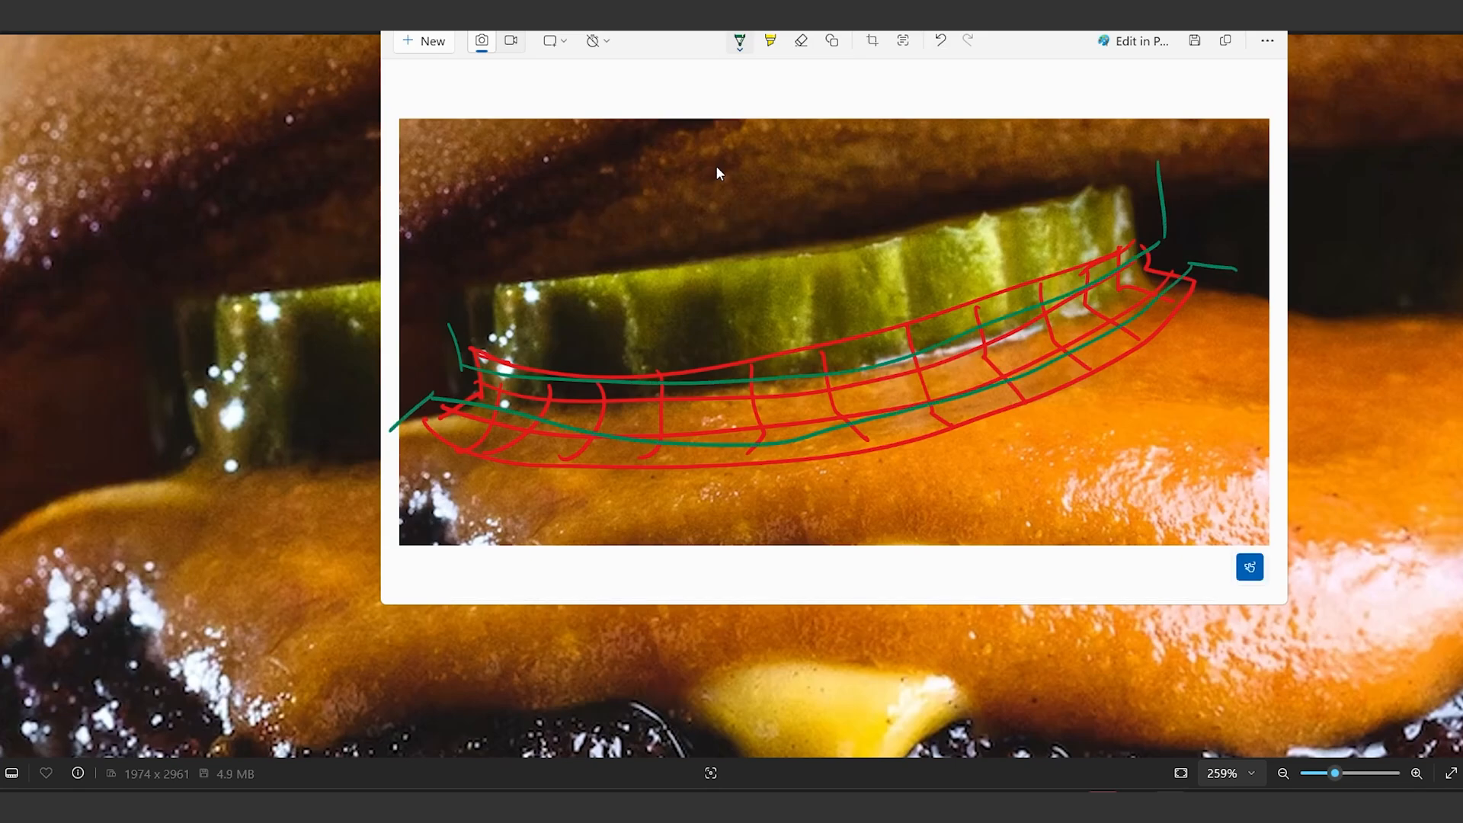
left_click_drag(1164, 163, 1065, 147)
left_click_drag(449, 318, 526, 264)
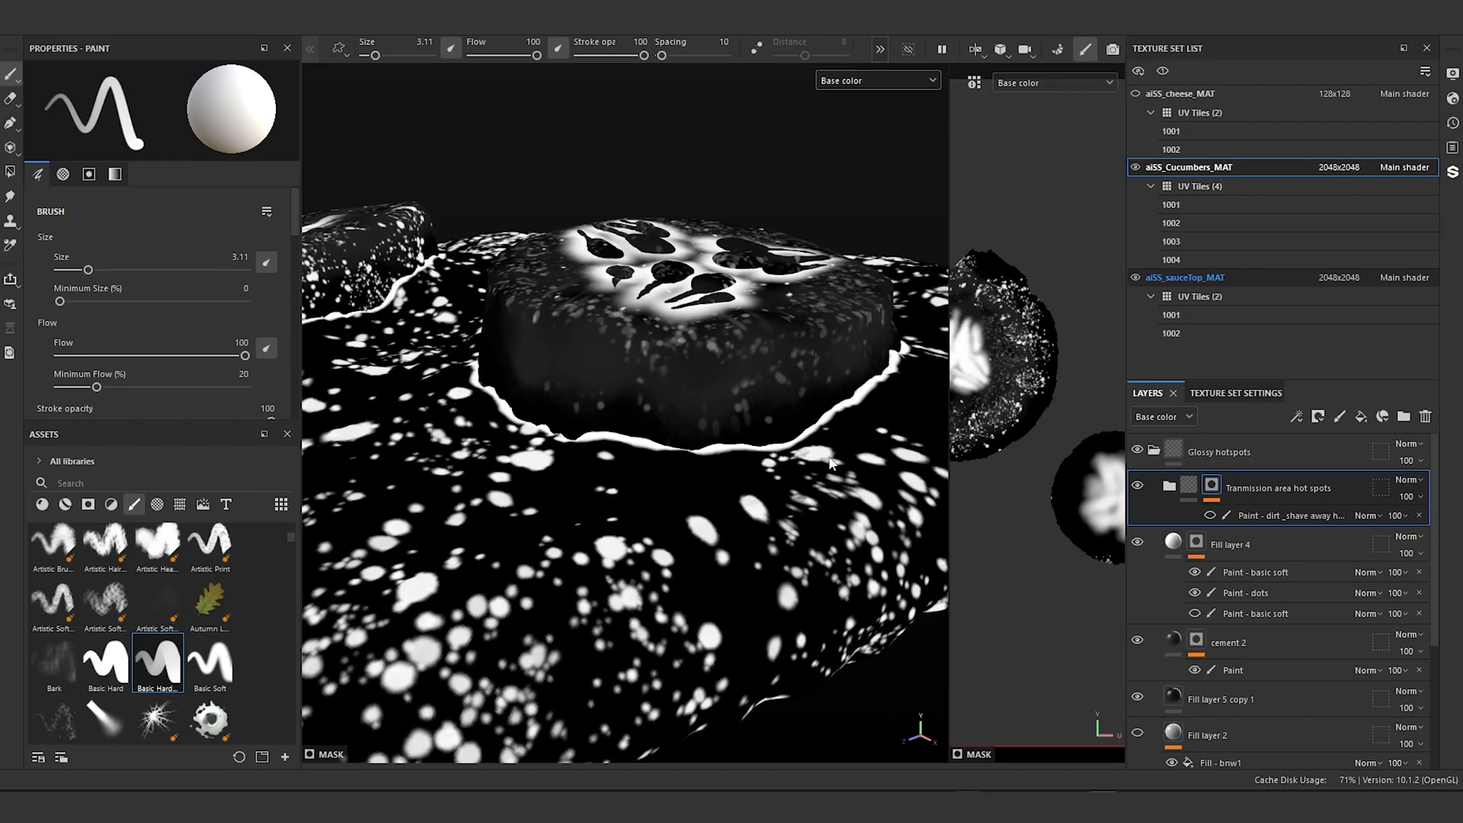
Step: Switch to Substance 3D Painter, select the aiSS_sauceTop_MAT texture set, and hide its basic soft layer to inspect the remaining sauce spots
right_click(742, 423, "ctrl+alt")
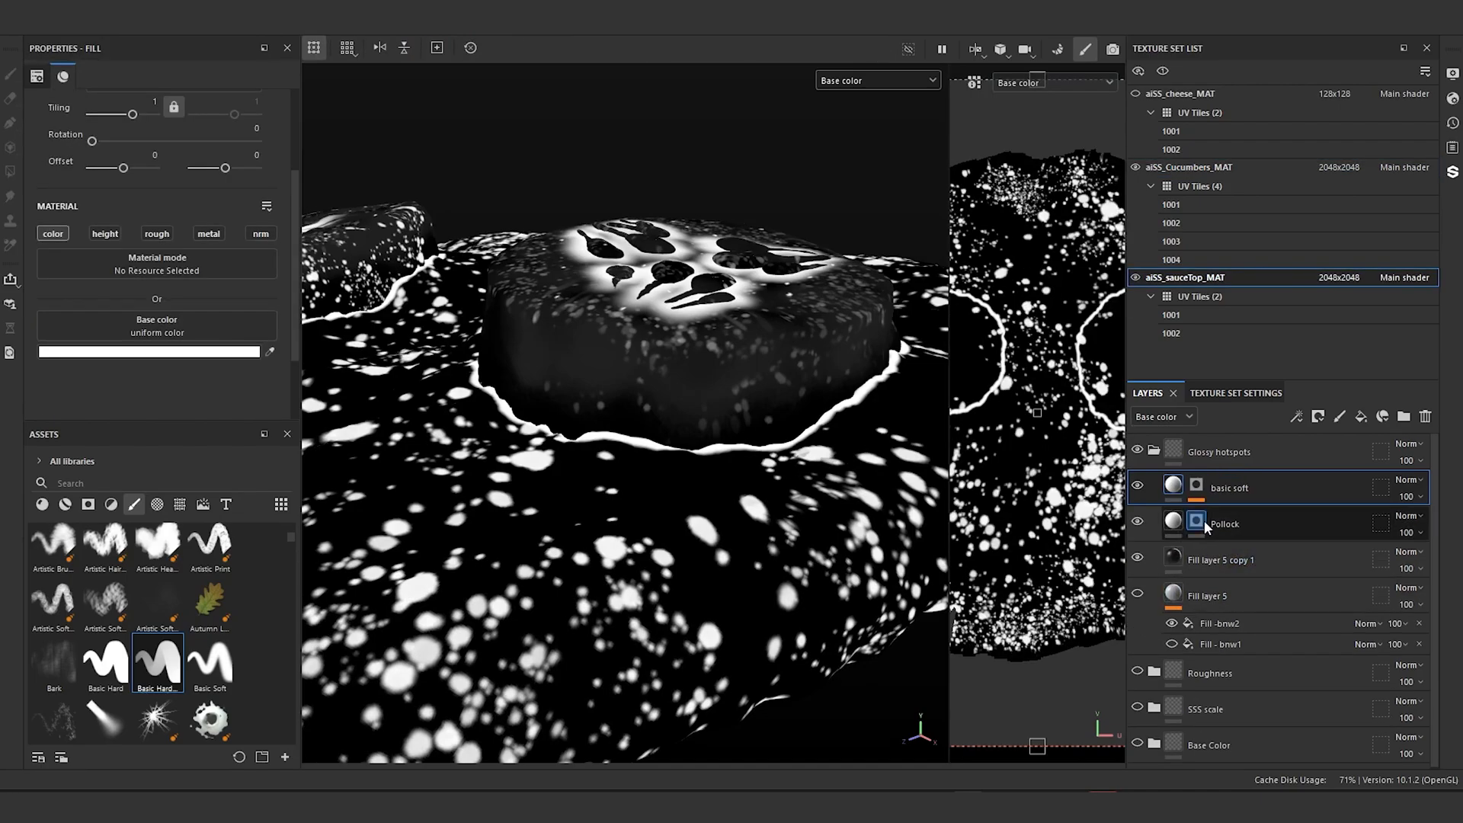
left_click(1141, 483)
mouse_move(779, 426)
left_mouse_down("alt")
mouse_move(646, 439)
mouse_move(659, 571)
left_mouse_up("alt")
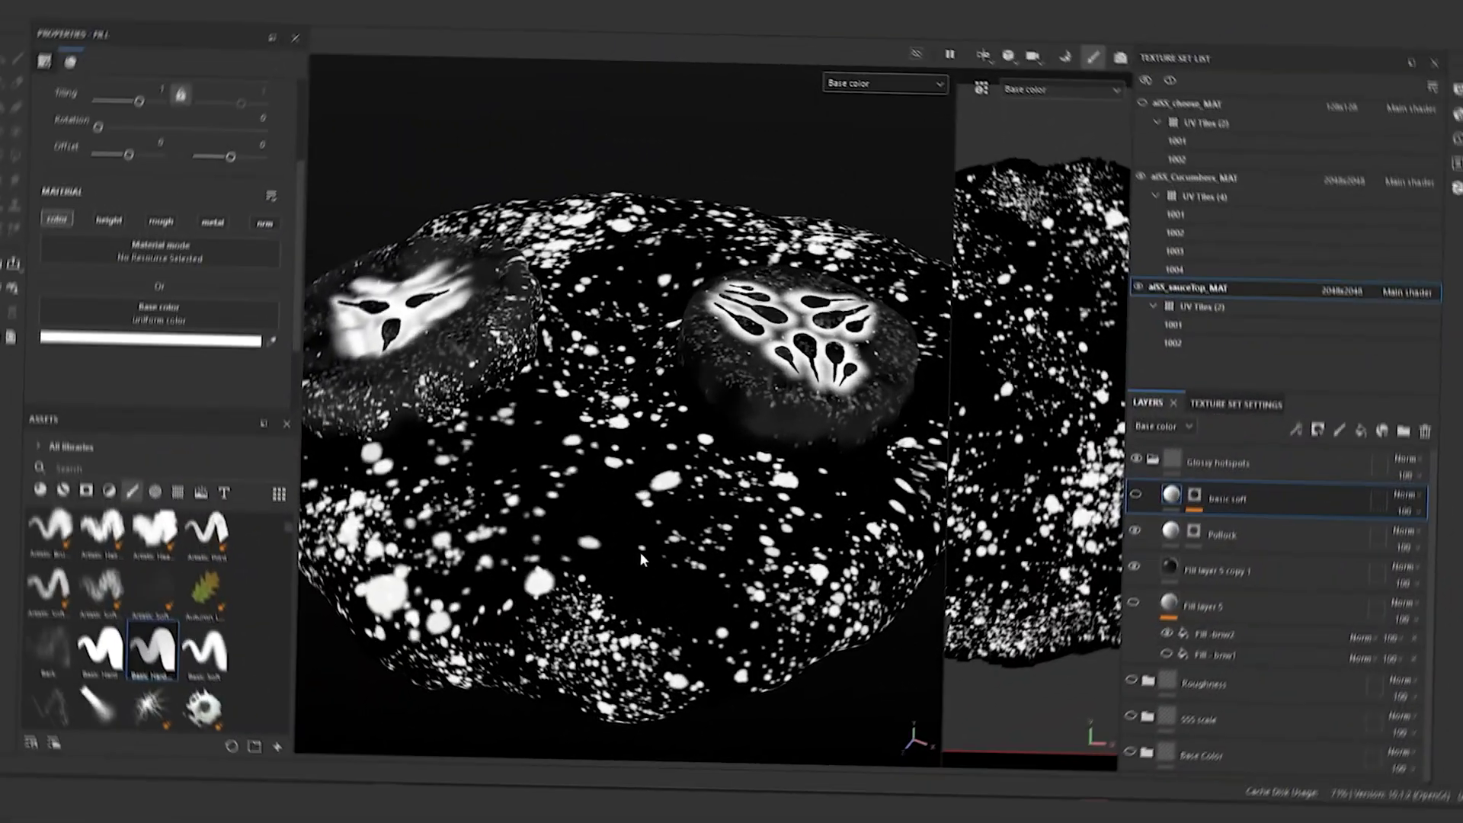
left_click_drag(670, 494, 592, 520, "alt")
scroll(601, 526, "up", 2)
left_click_drag(646, 404, 646, 415, "alt")
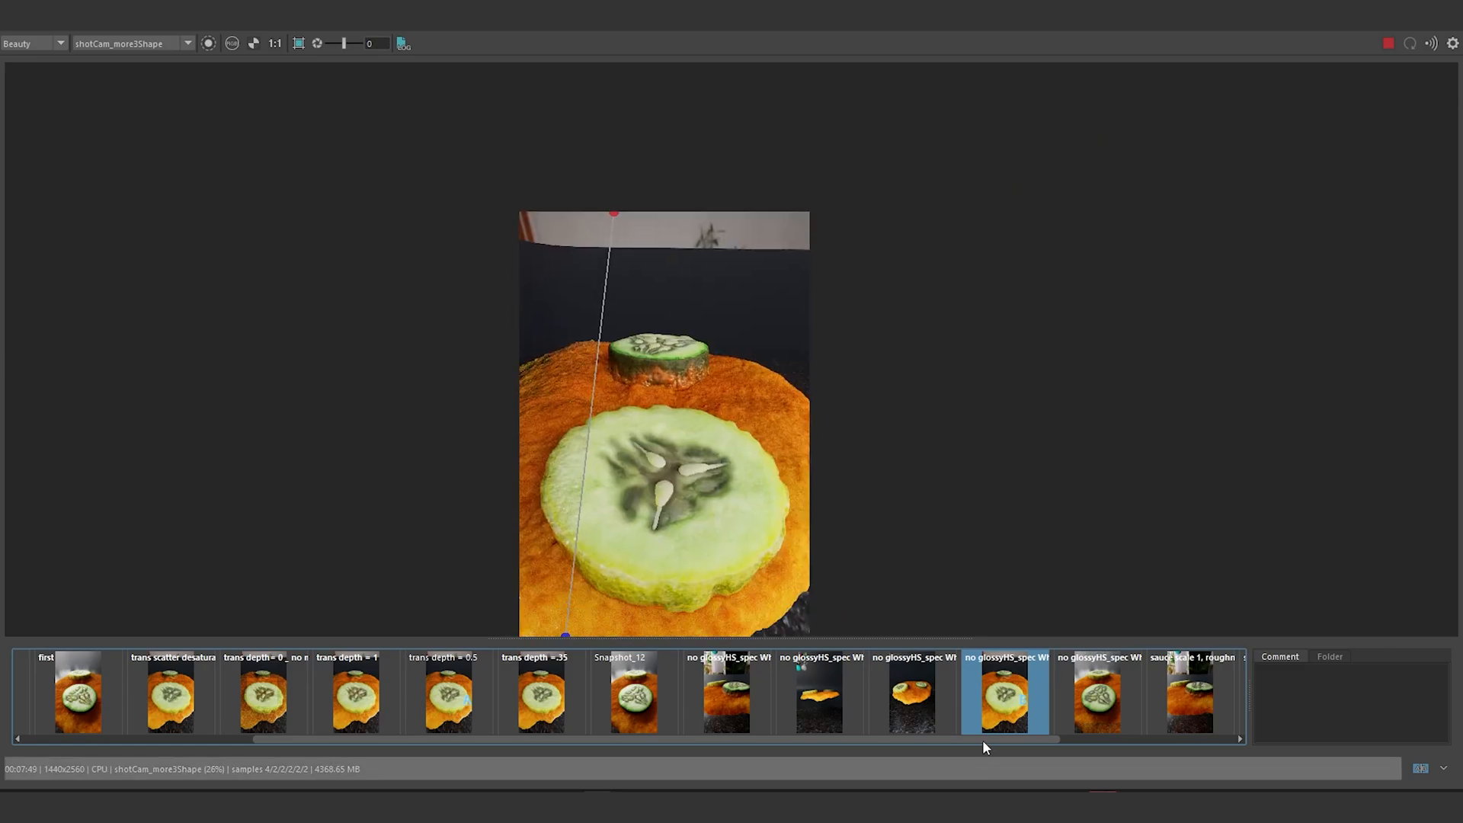
Step: Switch to the Arnold render view and compare the earliest "first" snapshot as A with the "sauce scale 1" no GS map snapshot as B
left_click_drag(983, 739, 1202, 748)
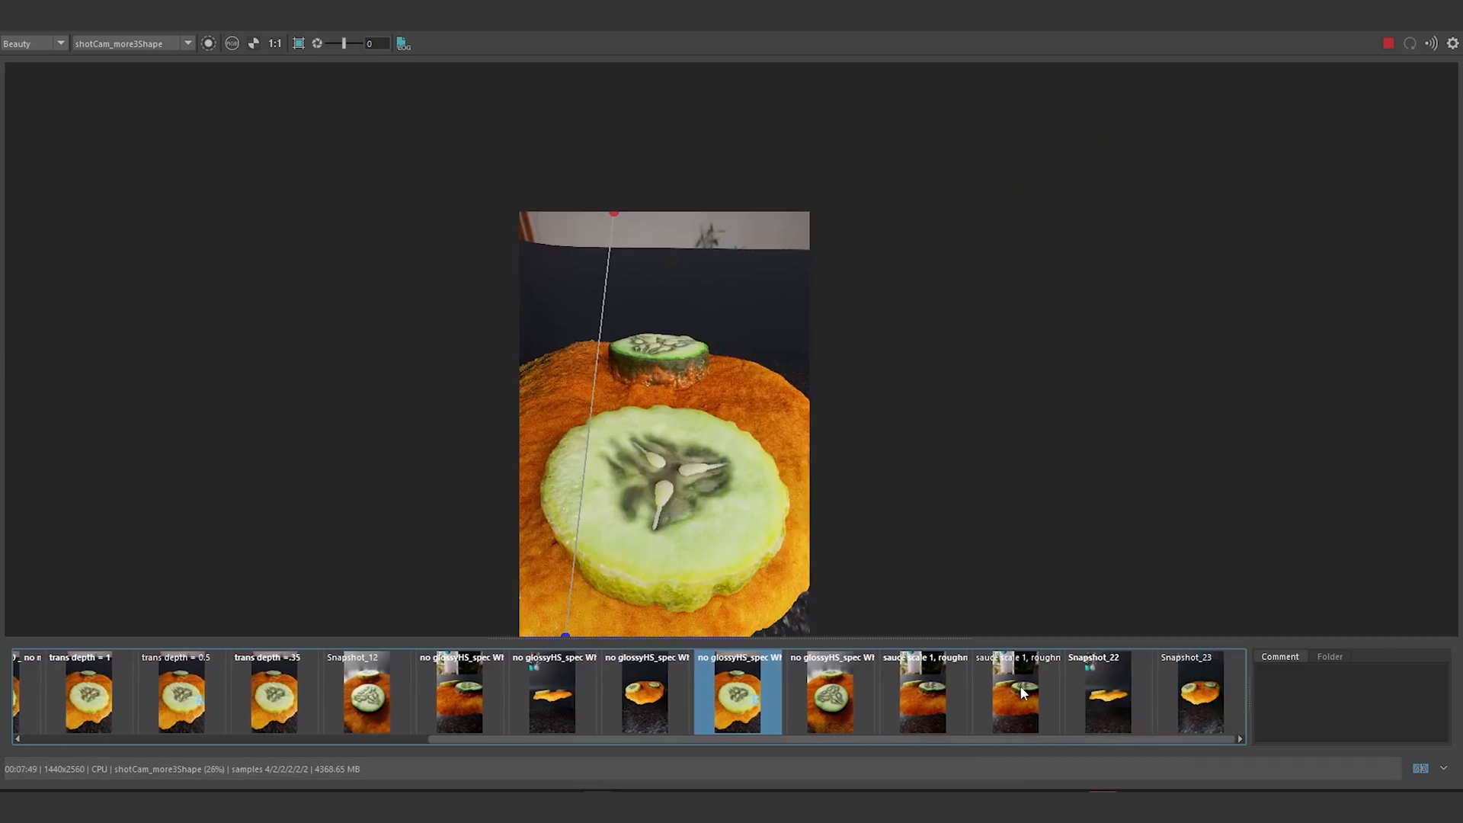
right_click(1022, 689)
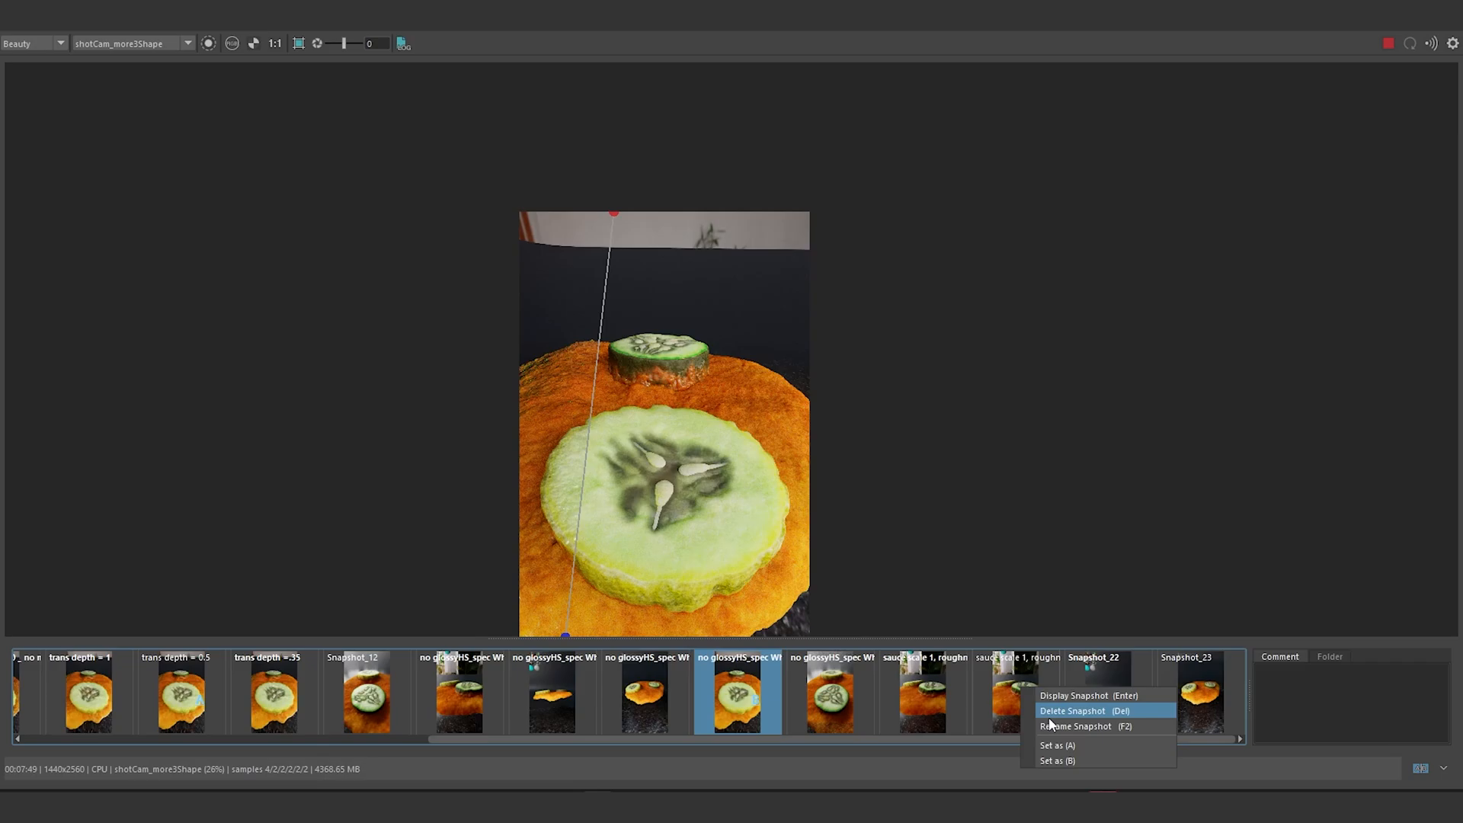
left_click(1058, 761)
left_click_drag(1048, 740, 73, 751)
right_click(54, 694)
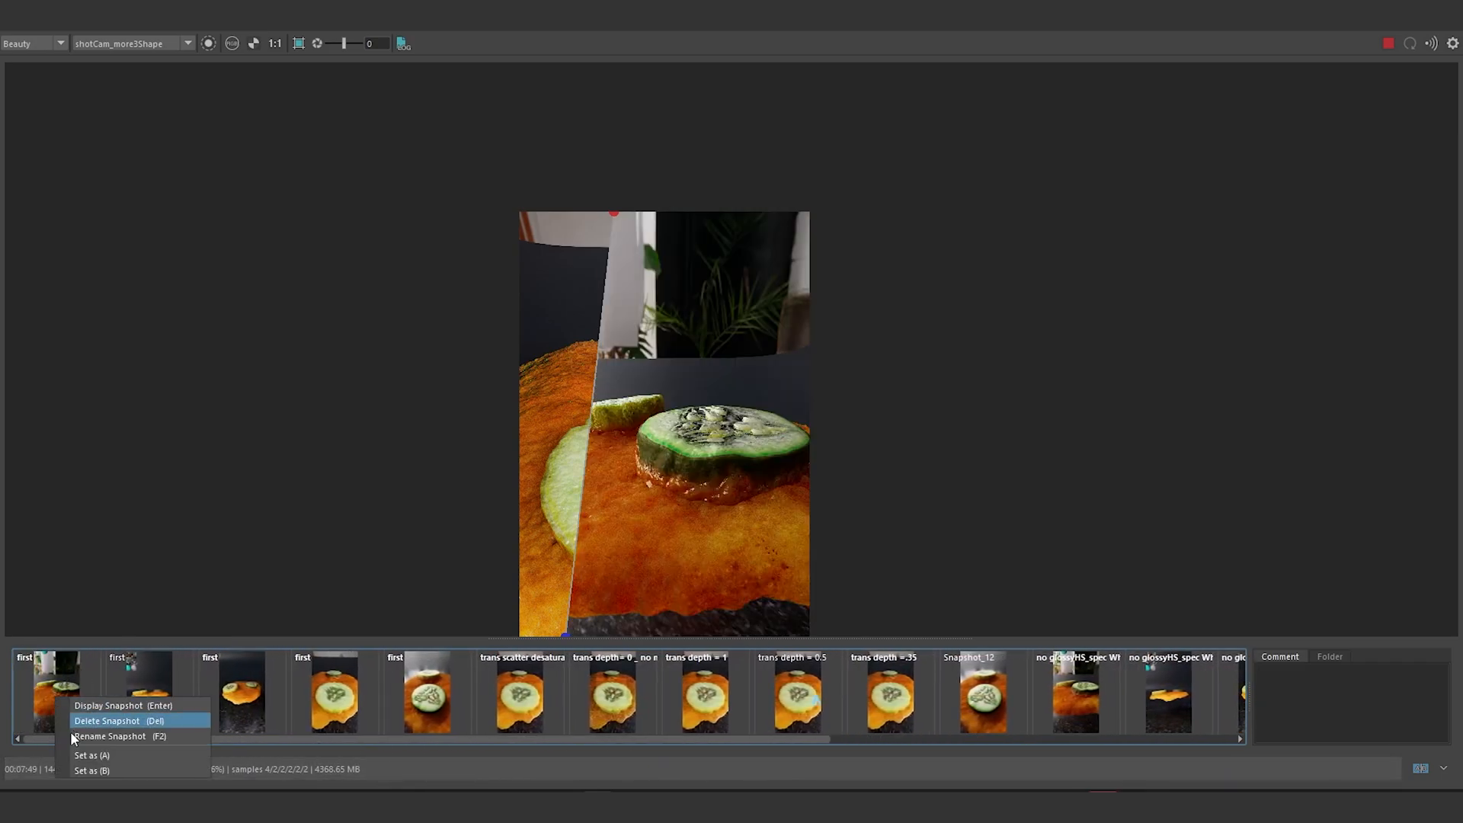
left_click(144, 769)
scroll(788, 434, "up", 5)
left_click_drag(788, 435, 835, 455)
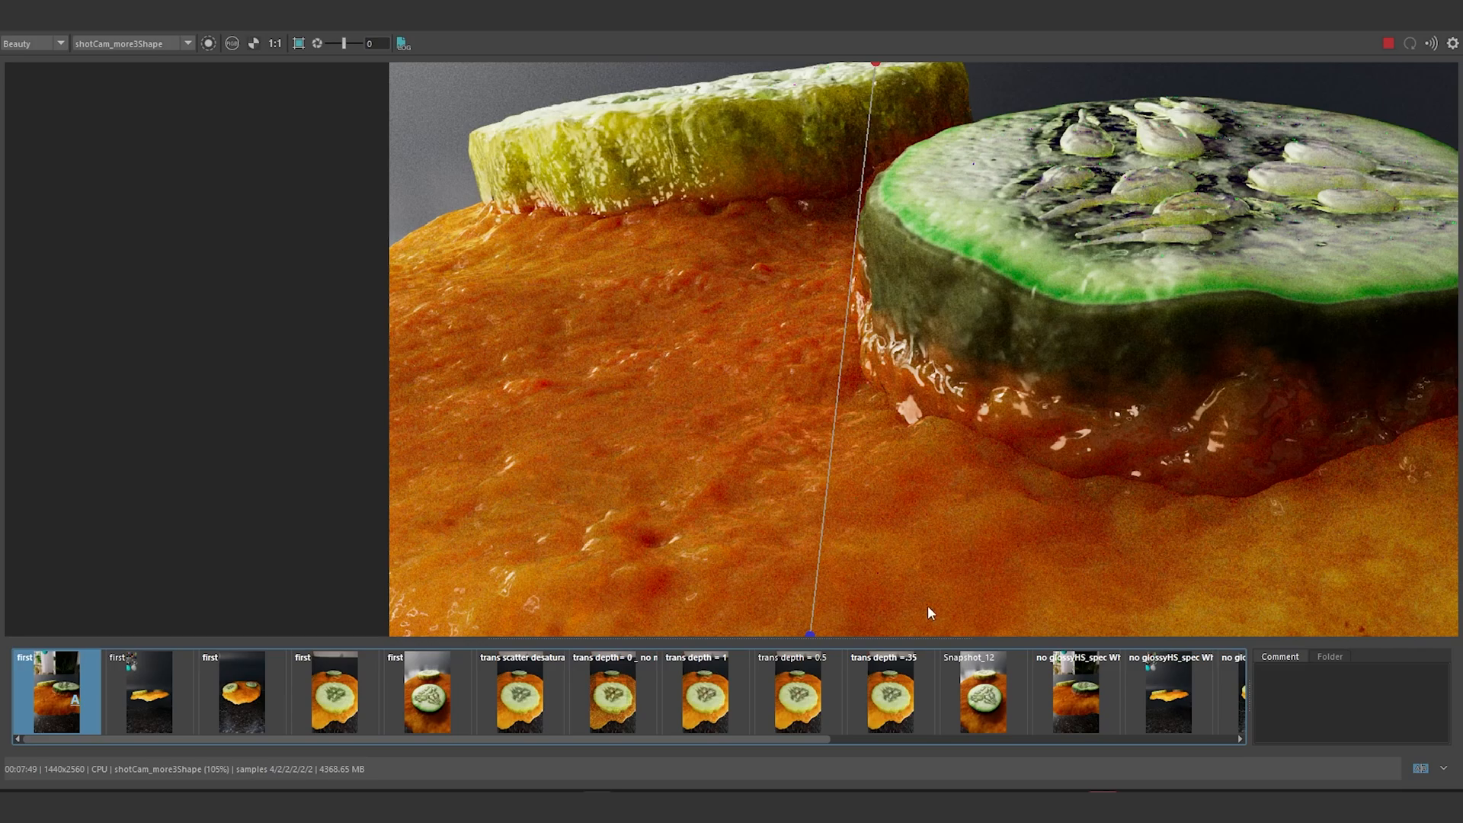
Step: Enlarge the snapshot thumbnails and set the "sauce scale 1, roughness .1" snapshot as A
left_click_drag(702, 739, 1067, 760)
left_click_drag(938, 642, 937, 483)
right_click(660, 552)
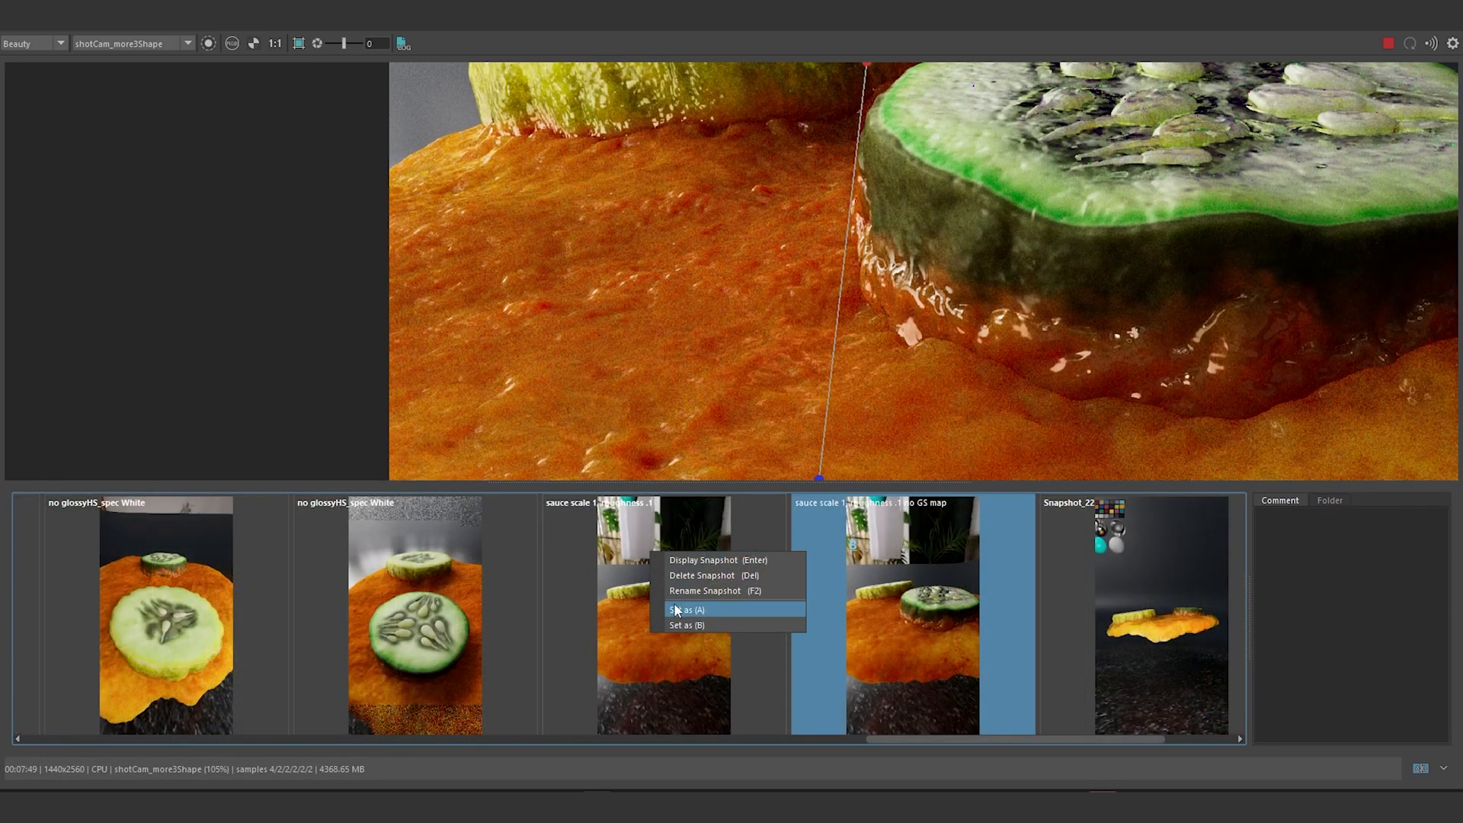
left_click(675, 606)
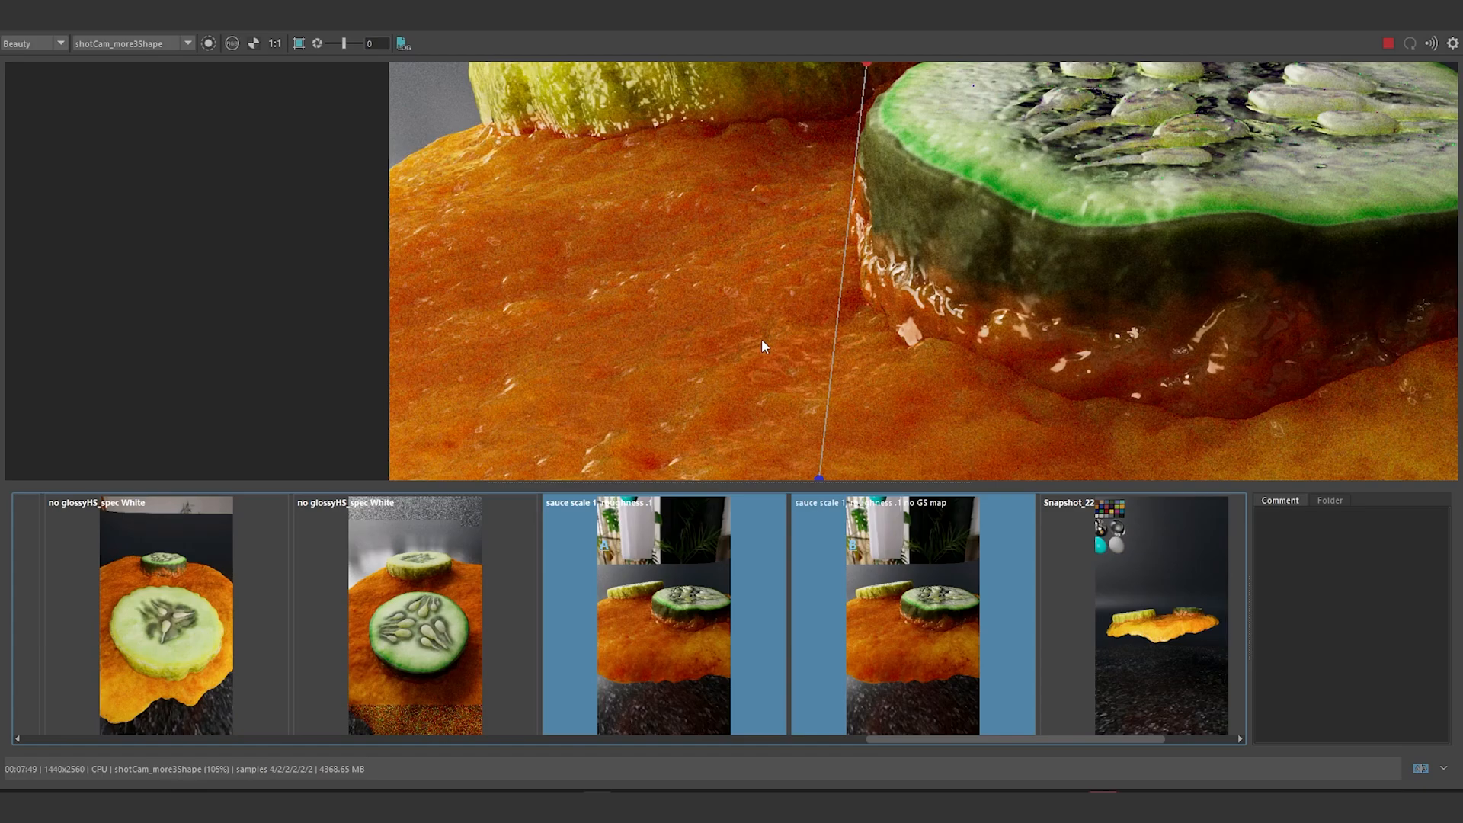
Step: Wipe between the two "sauce scale 1" snapshots across the sauce and the rear cucumber to compare their highlights
scroll(761, 338, "down", 3)
middle_click_drag(779, 328, 793, 362)
scroll(823, 349, "up", 3)
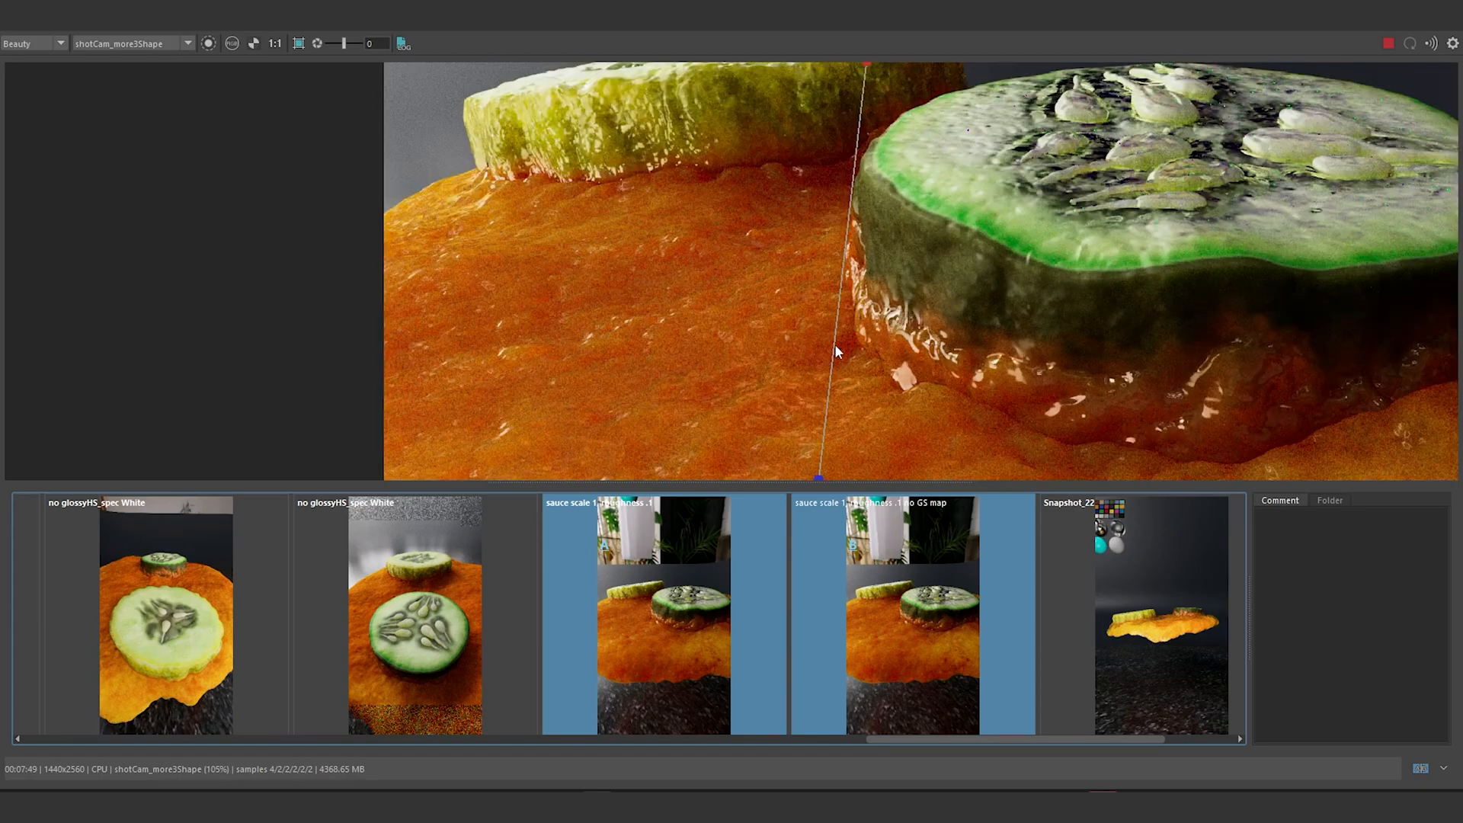
left_click_drag(836, 351, 762, 366)
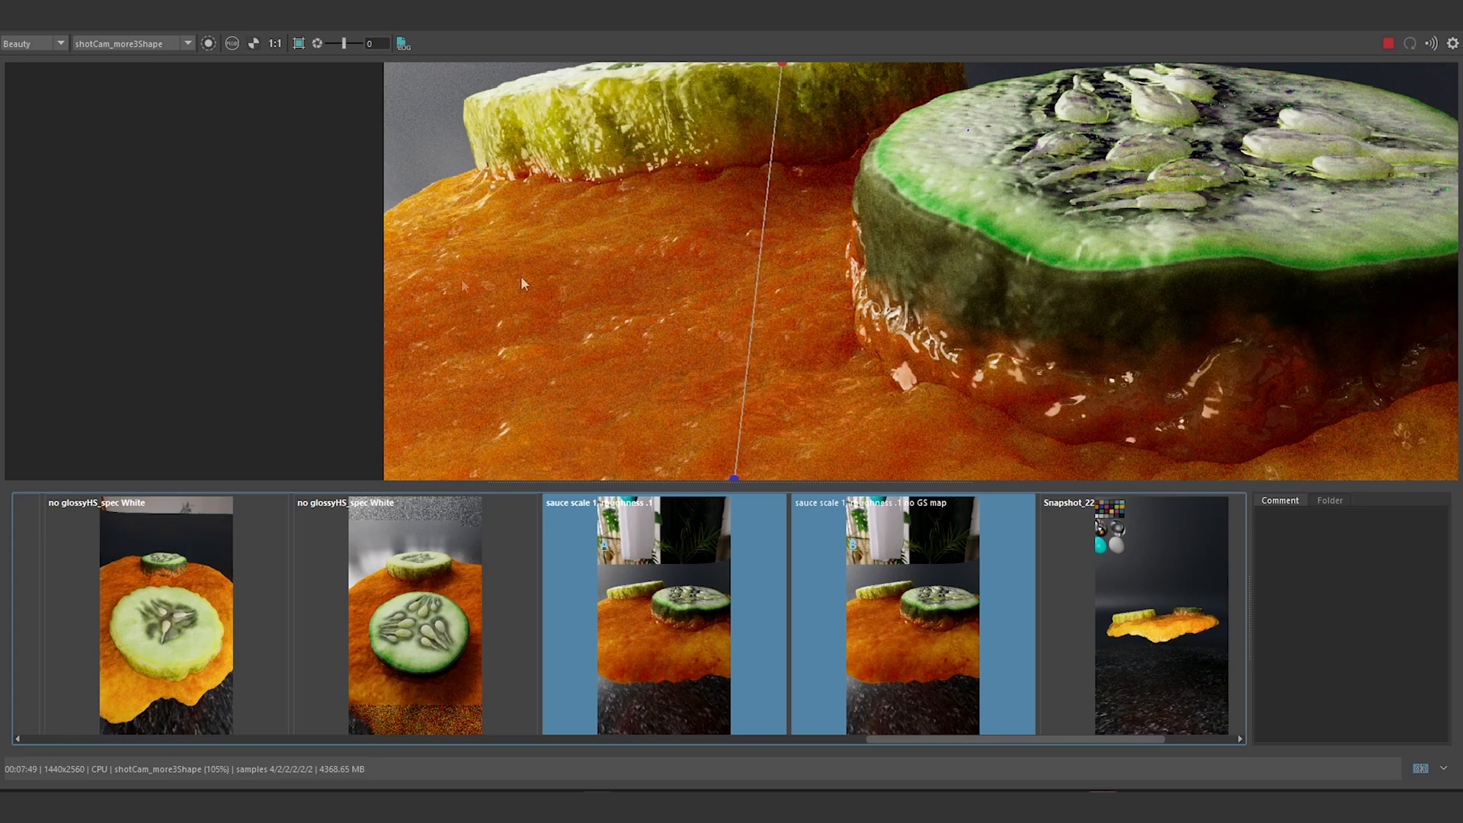
left_click_drag(751, 272, 473, 264)
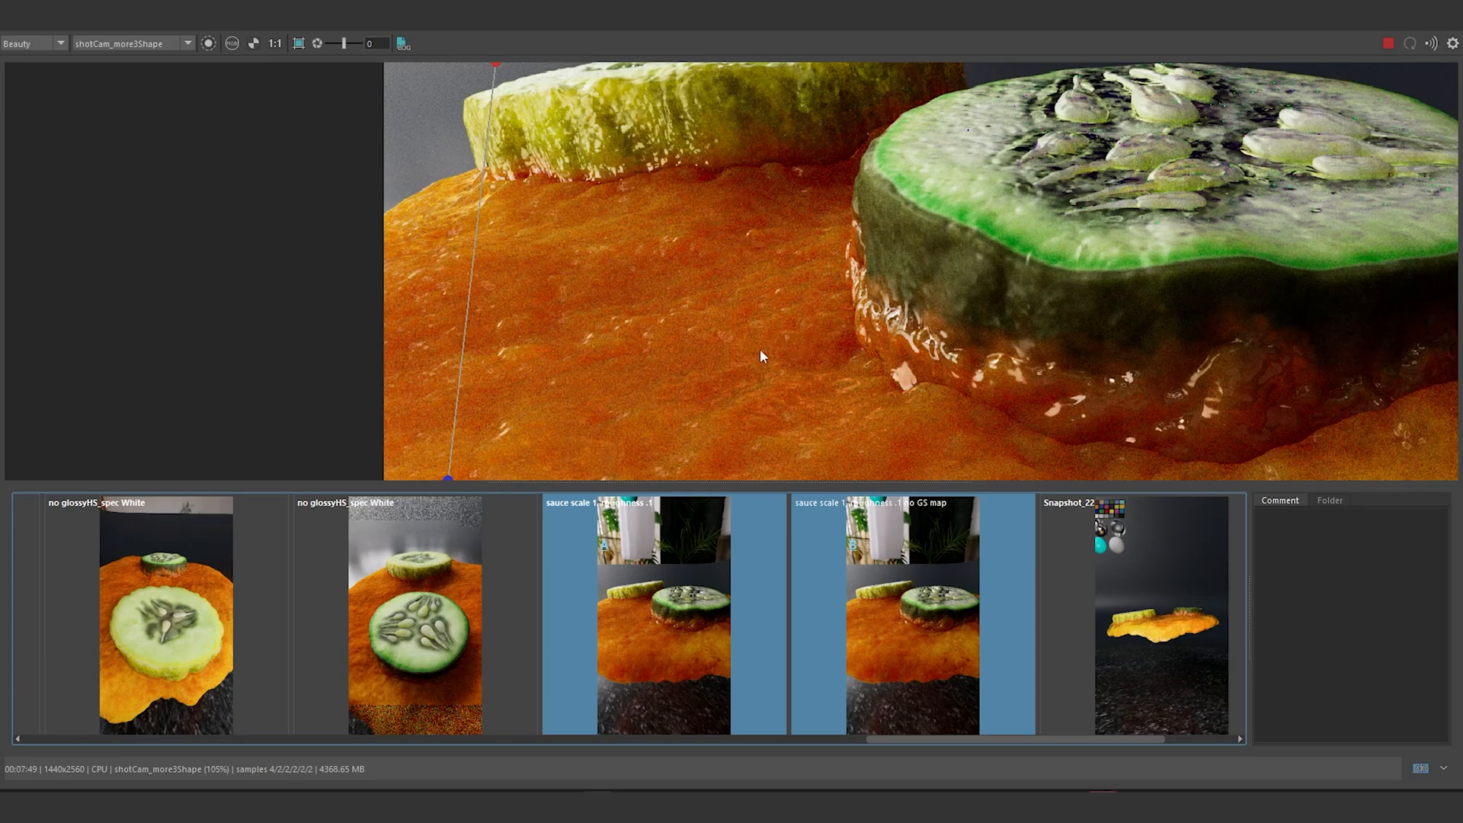
left_click_drag(469, 238, 823, 282)
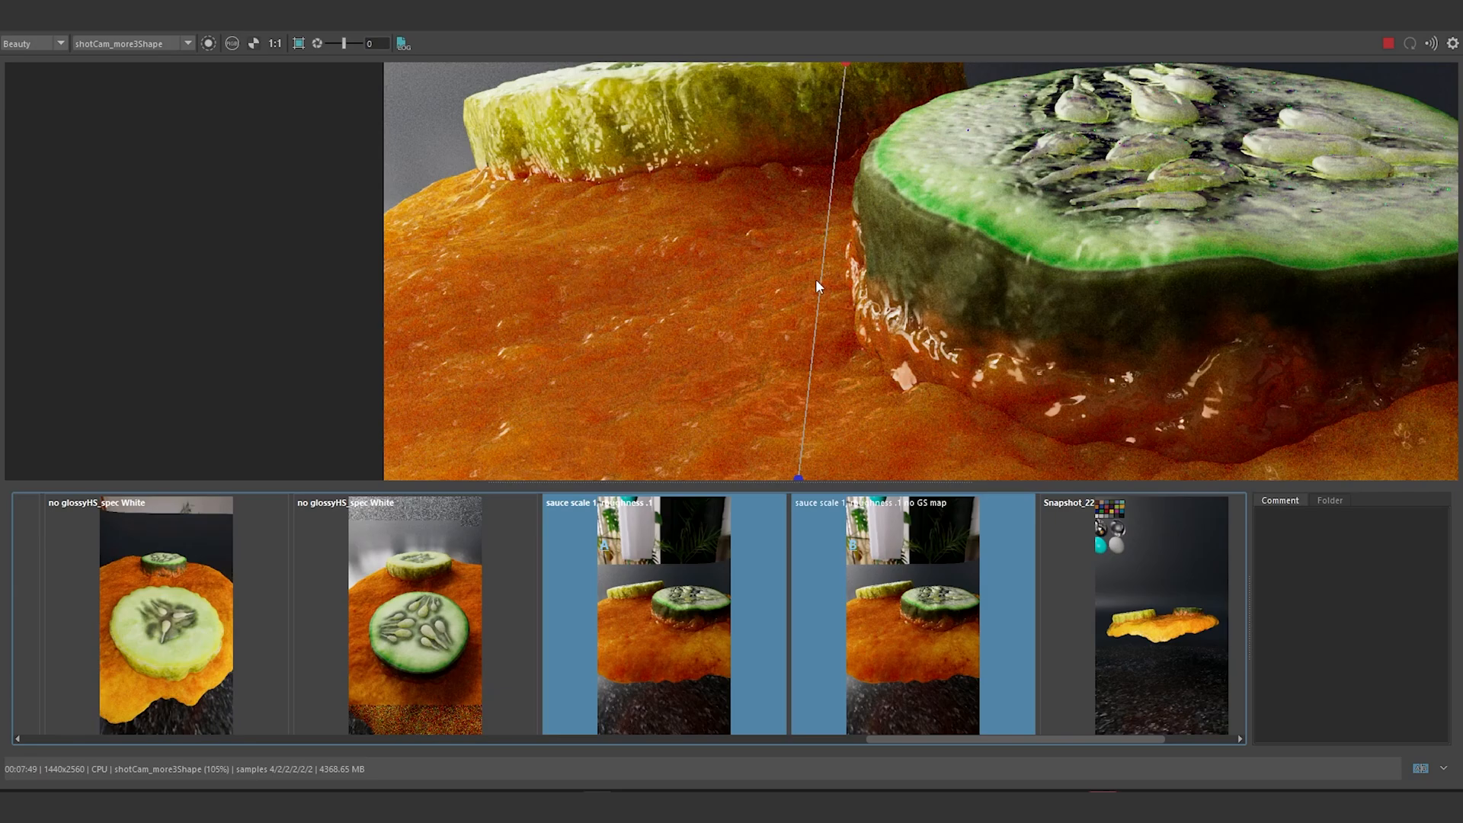
left_click_drag(815, 279, 477, 308)
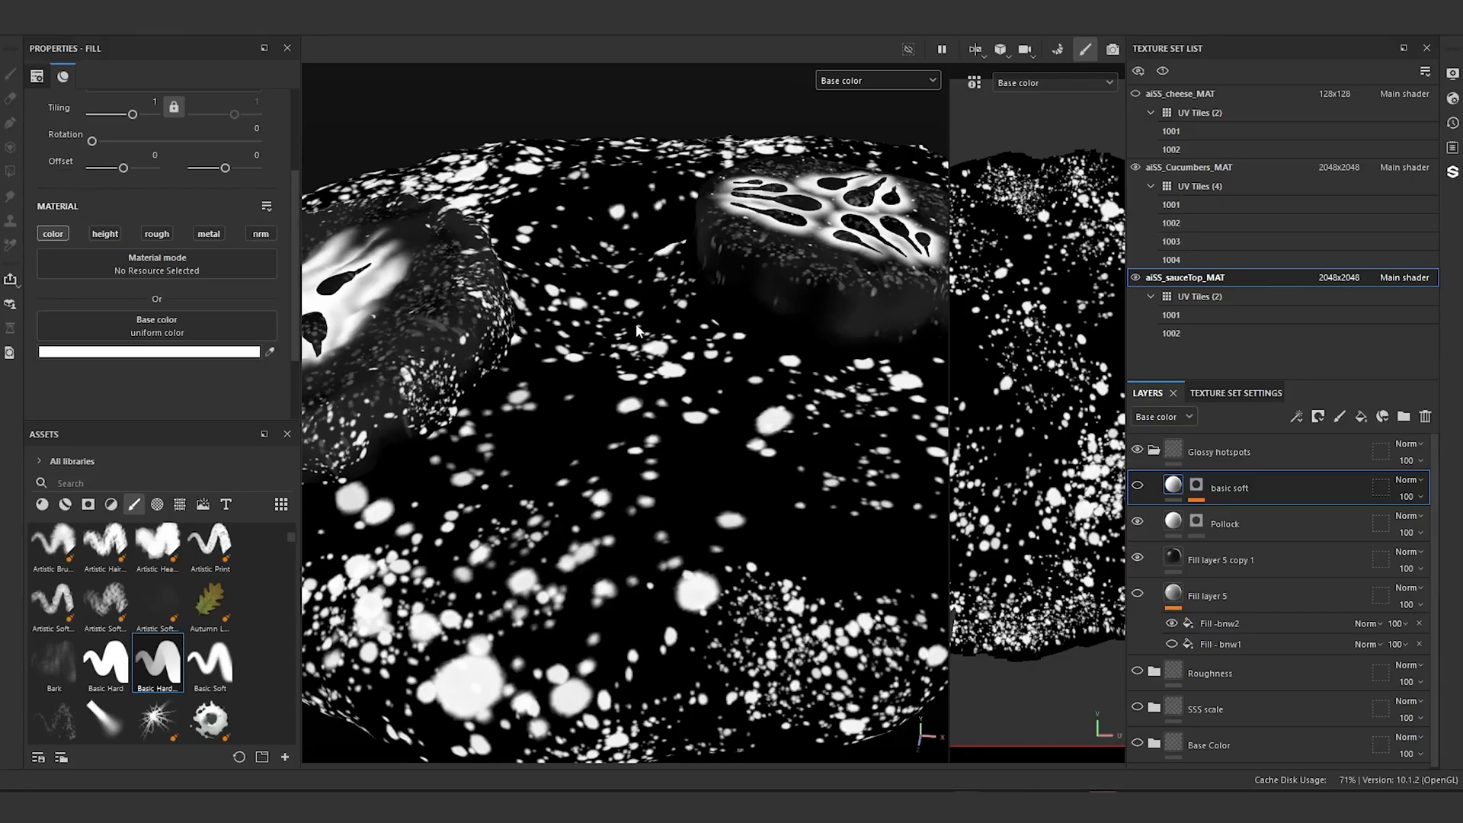
Step: Switch back to Substance 3D Painter and hide the sauce's Pollock layer
scroll(635, 329, "down", 5)
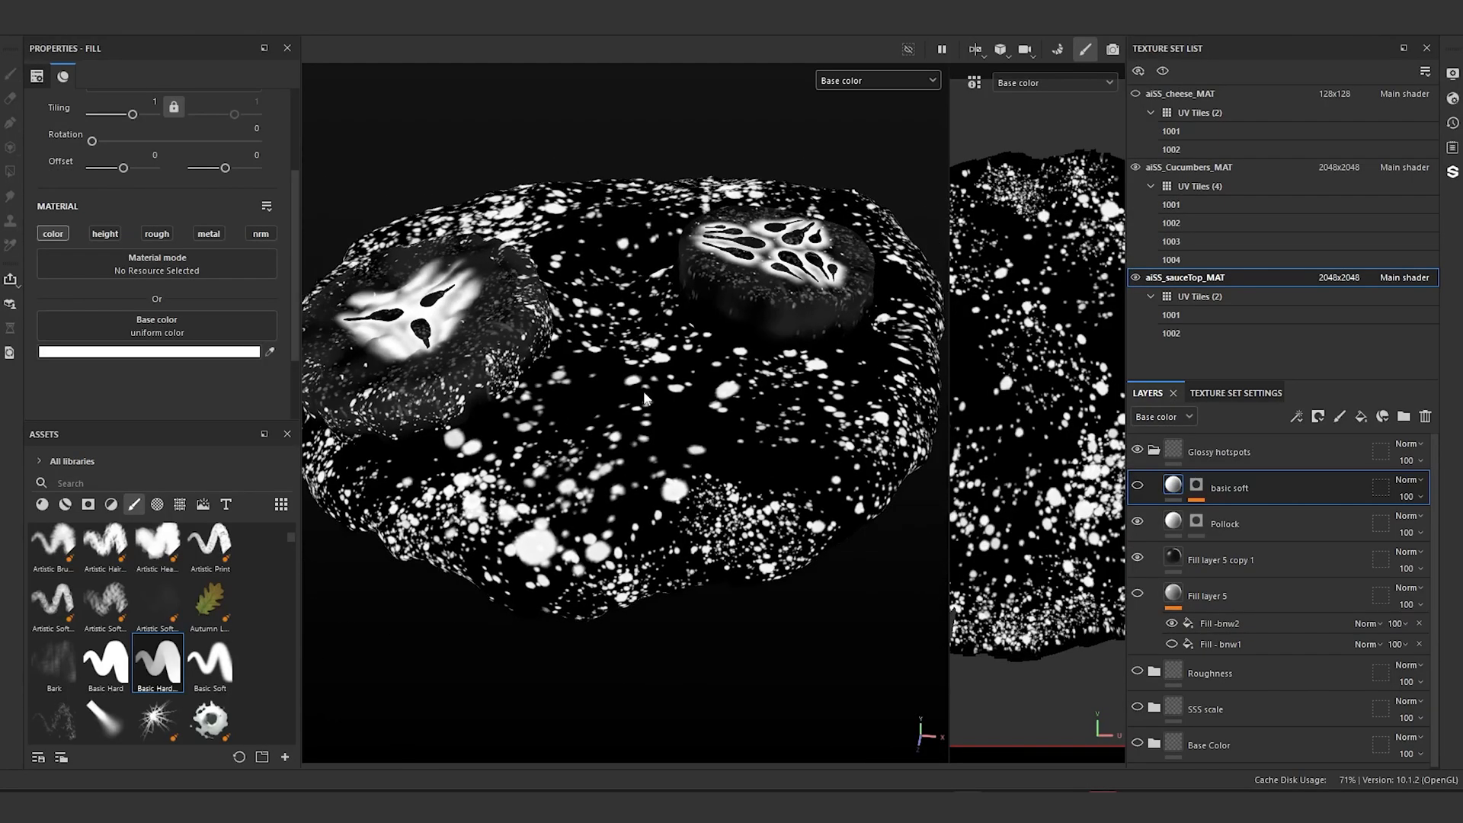
left_click_drag(636, 329, 677, 381, "alt")
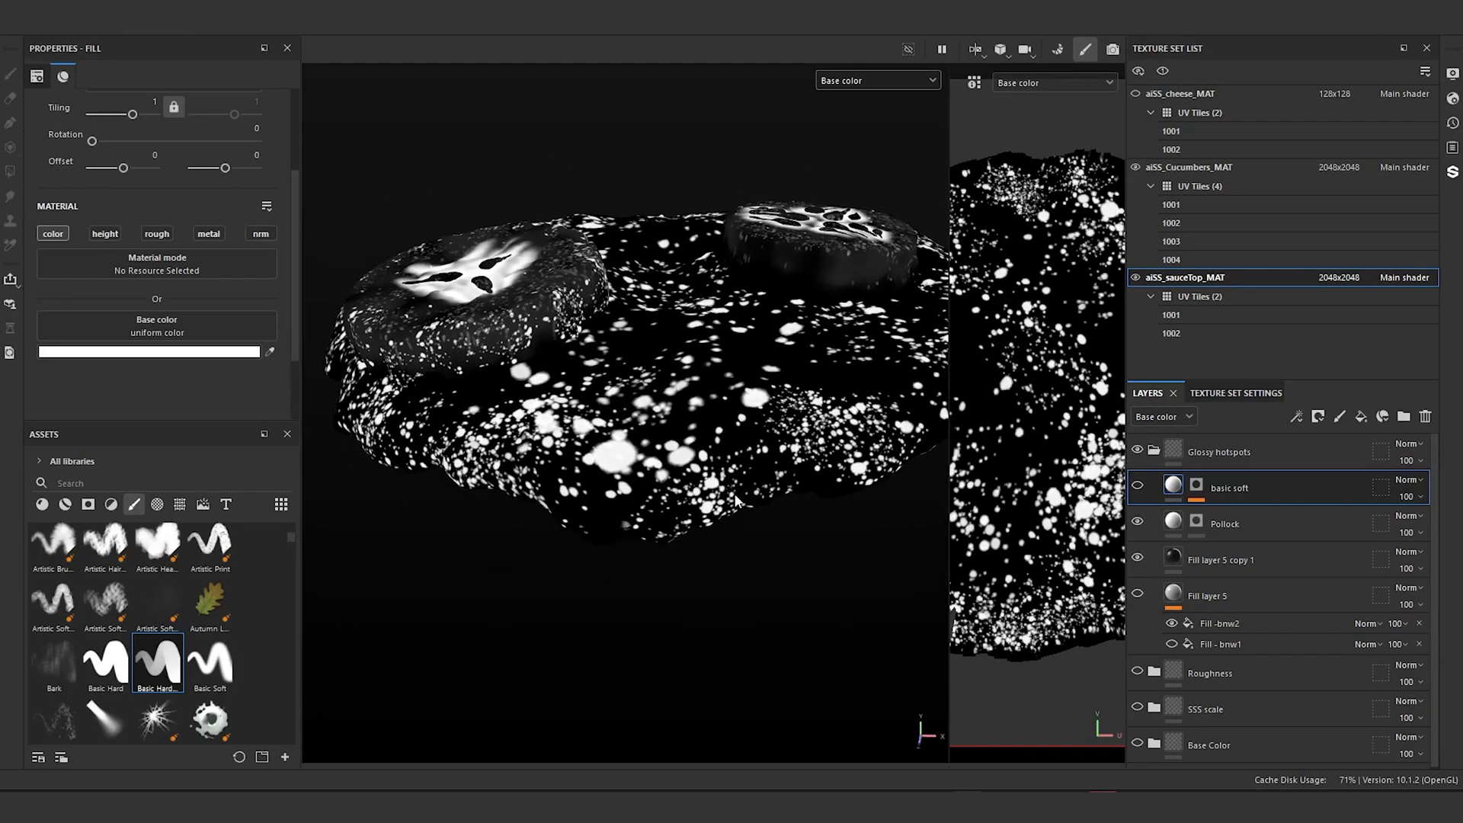
left_click(1138, 524)
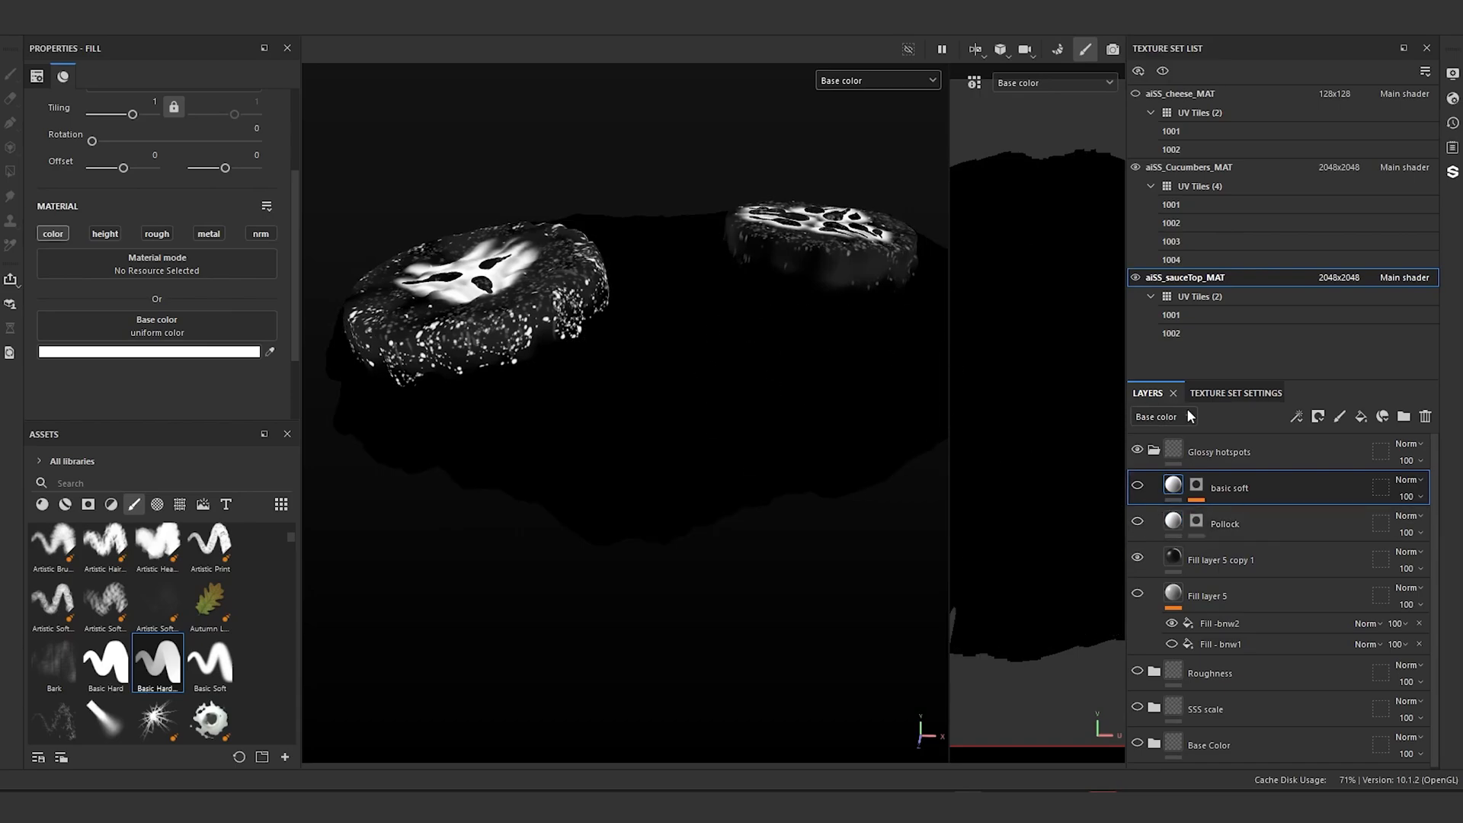
Step: Rename the sauce's Glossy hotspots folder to "[DEPRECATED] Glossy hotspots", then collapse and hide it
left_click(1191, 451)
double_click(1191, 450)
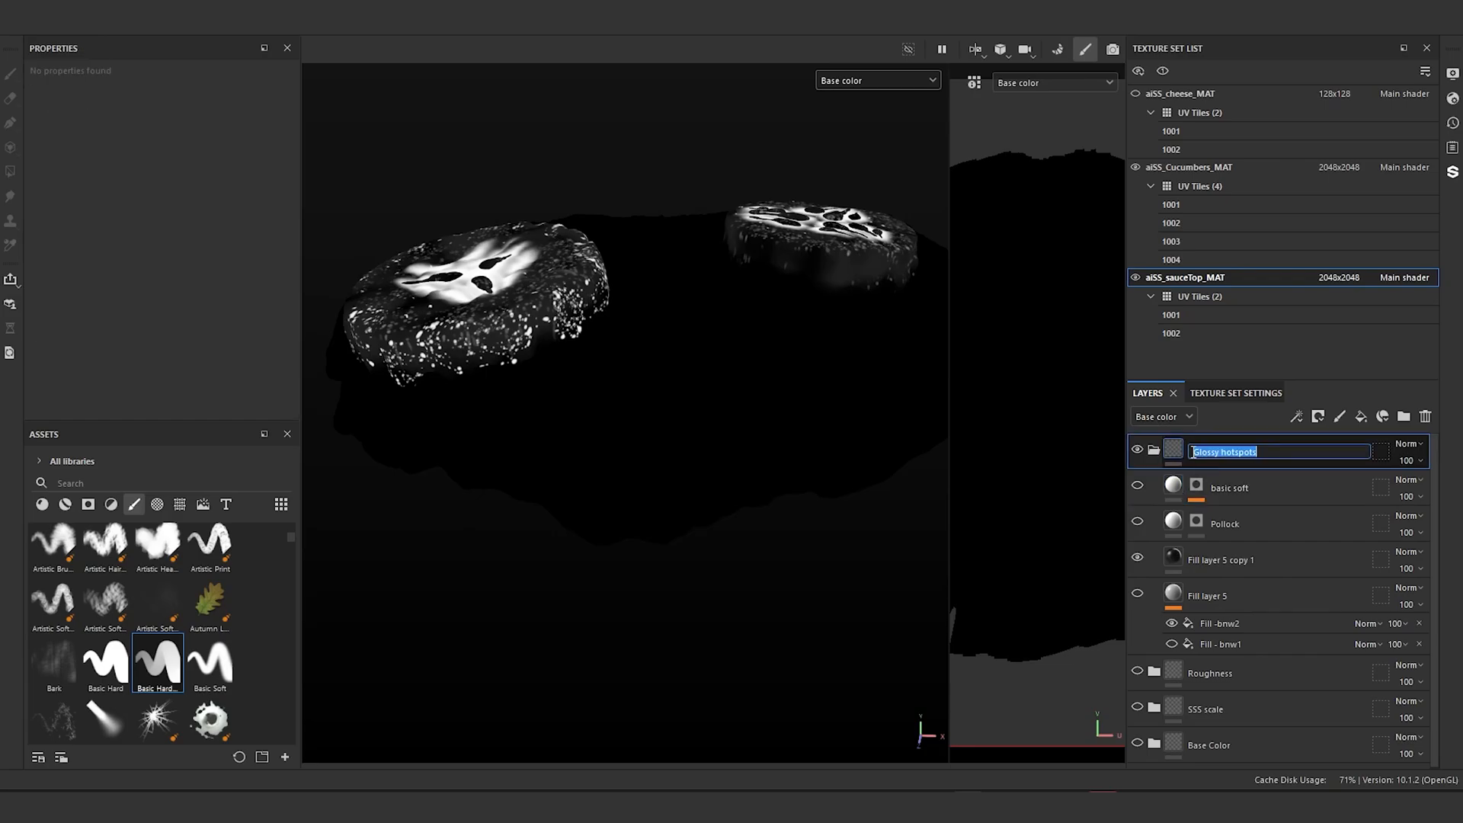
mouse_move(1195, 480)
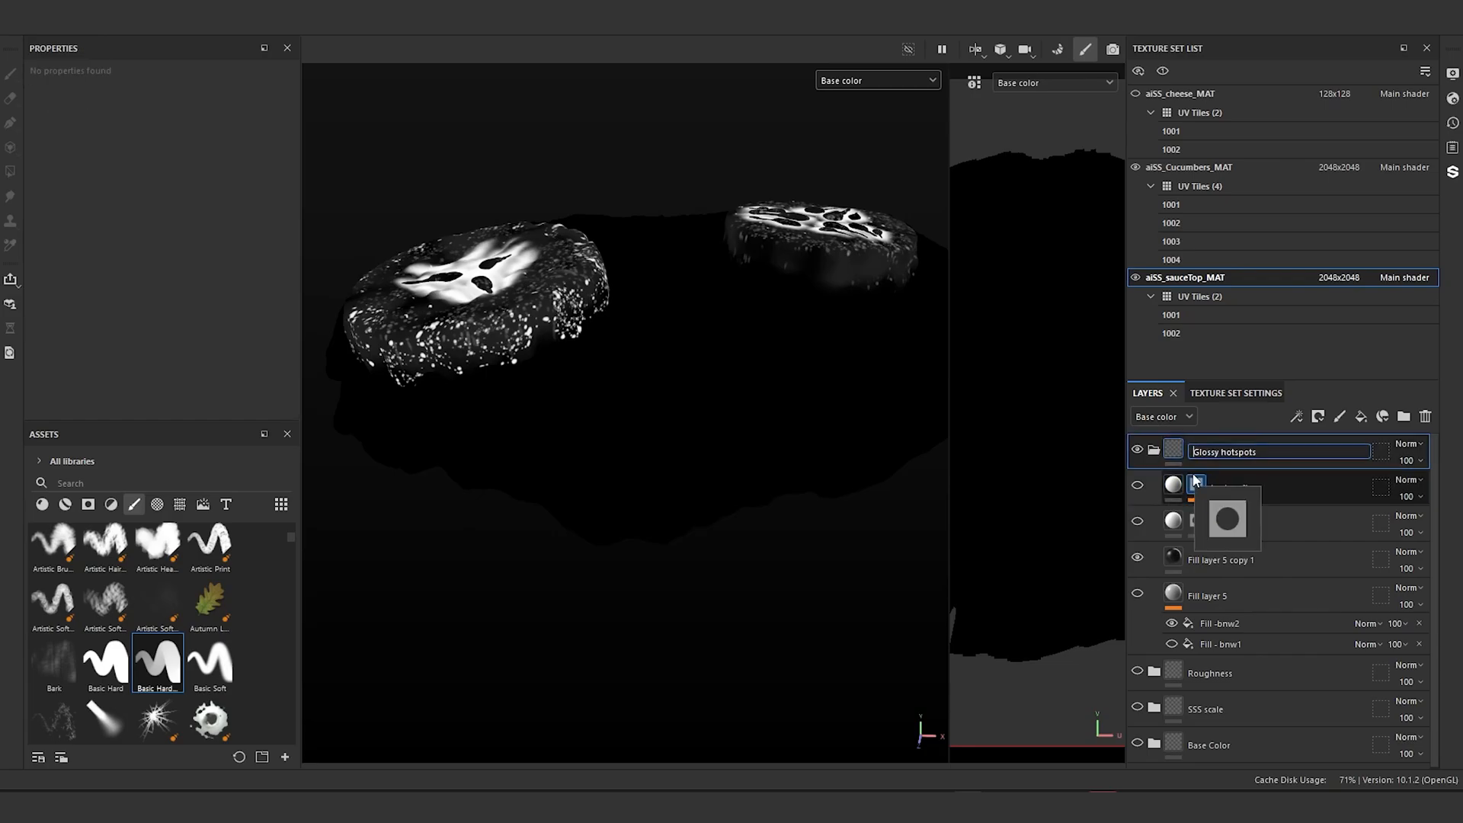
type("[DEF")
type("RECATED")
type("]")
key("Return")
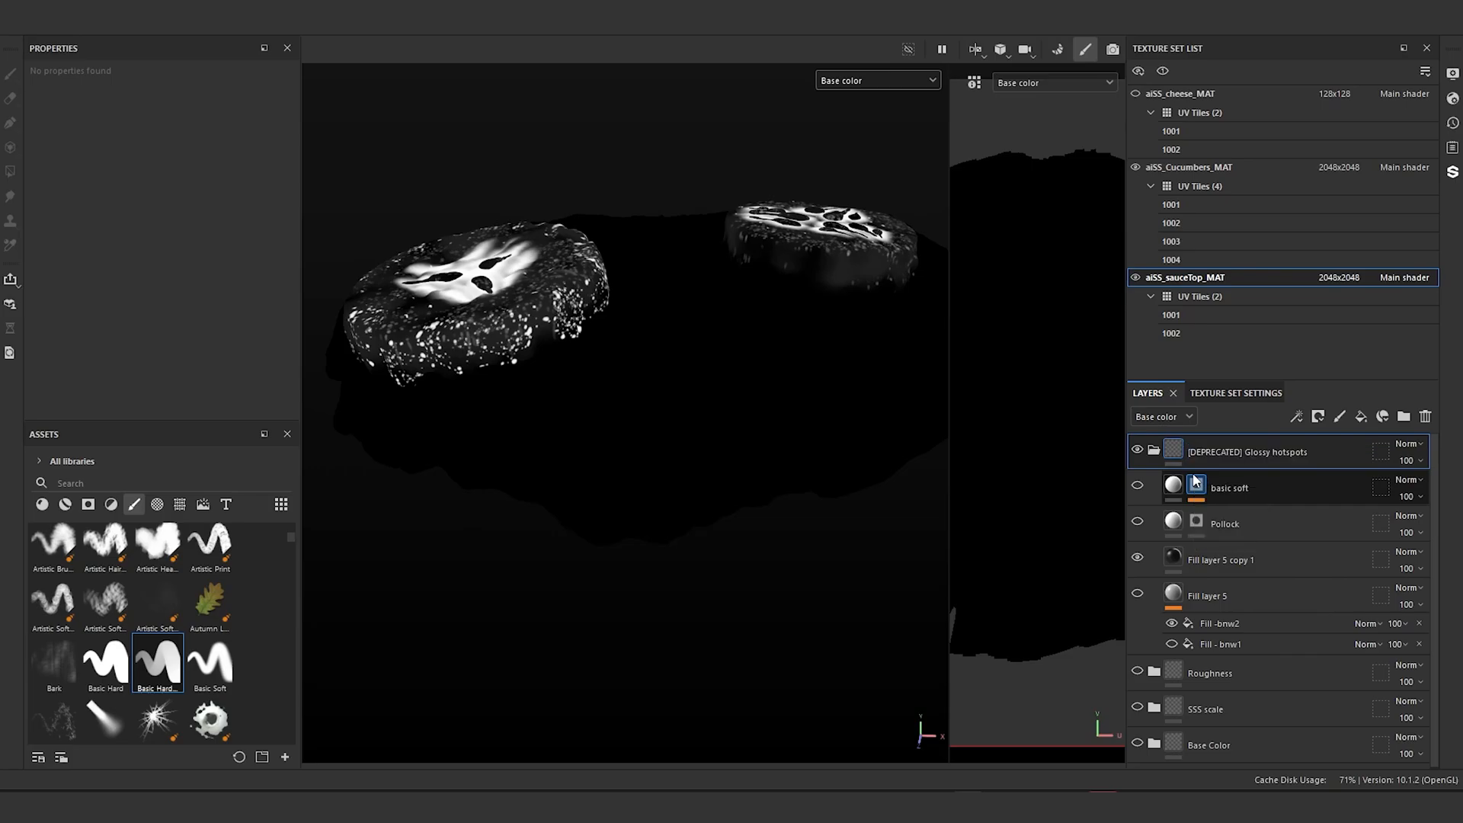
left_click(1153, 452)
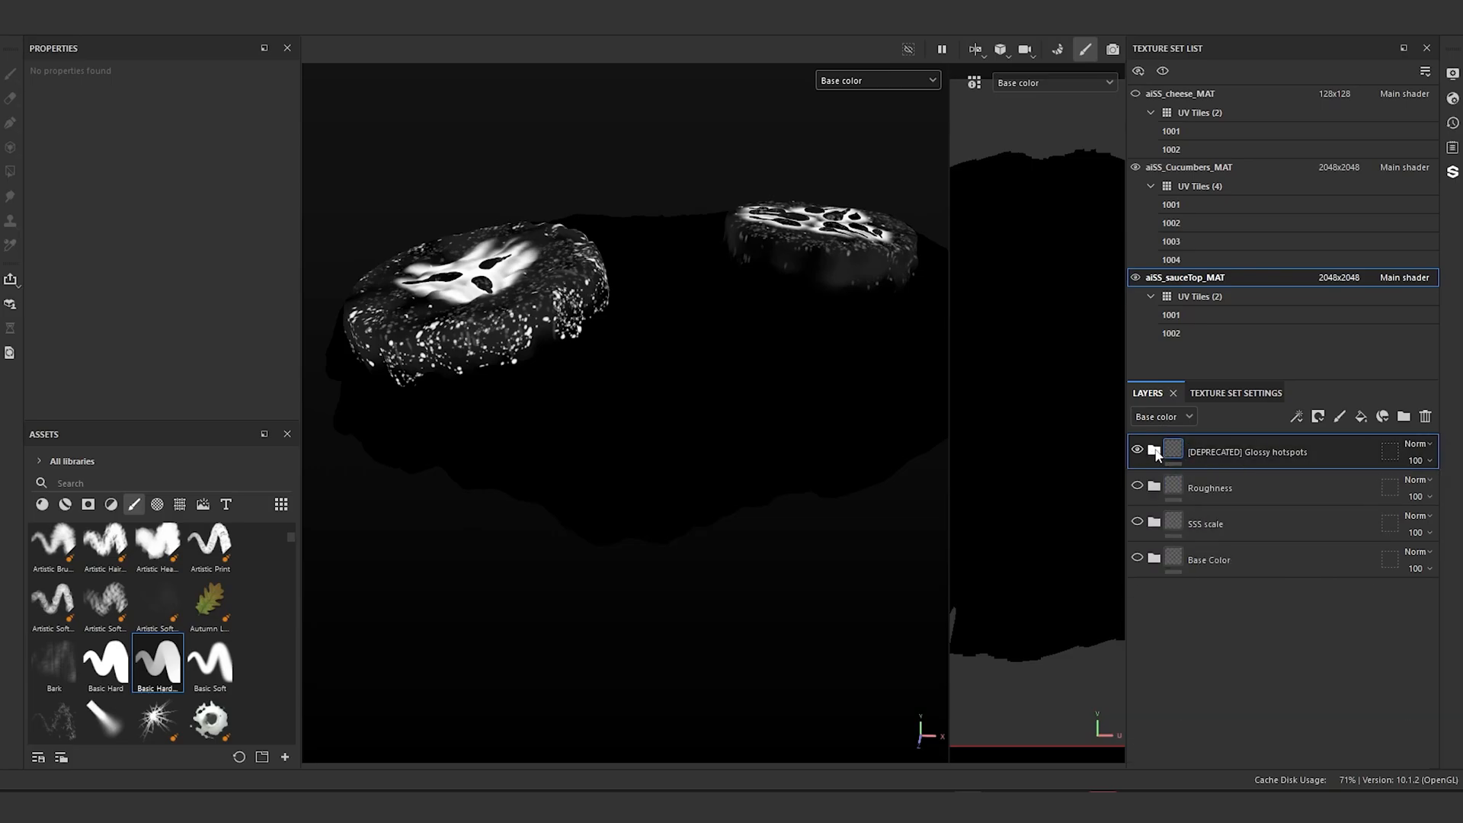
left_click(1137, 450)
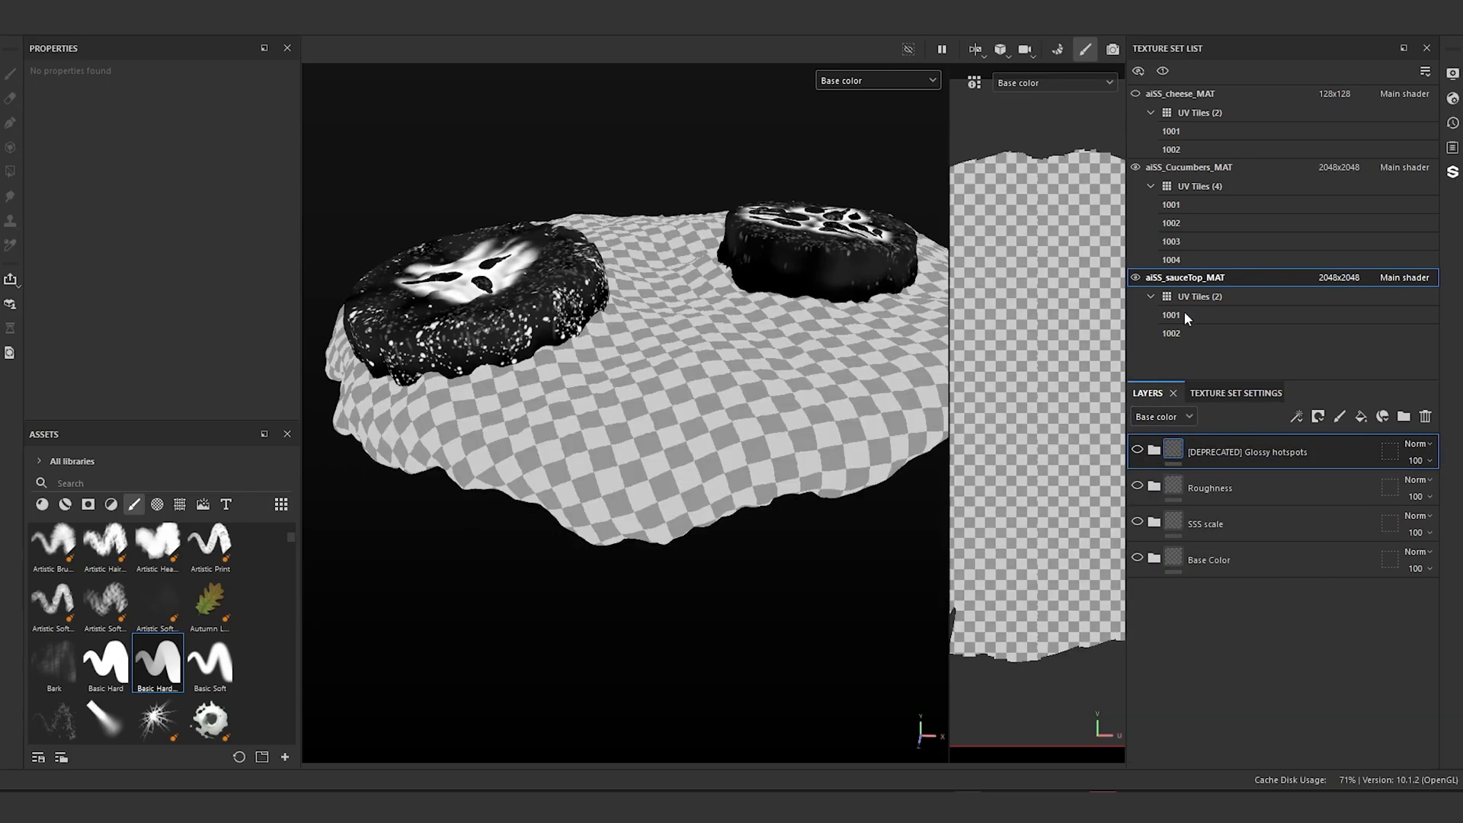
Step: In the aiSS_Cucumbers_MAT texture set, rename the Transmission Depth folder to "[DEPRECATED] Transmission Depth"
left_click(1178, 251)
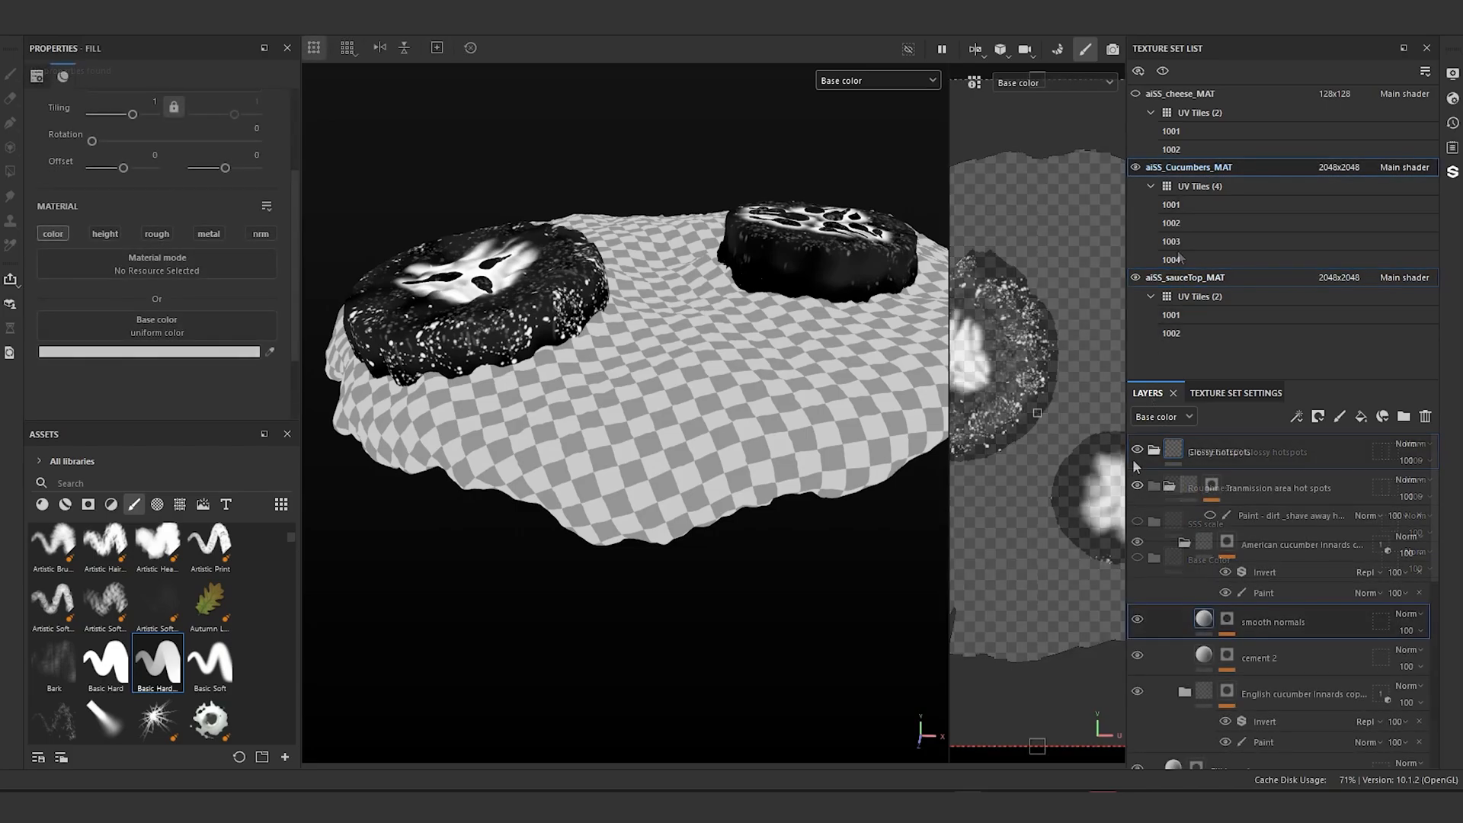
double_click(1197, 487)
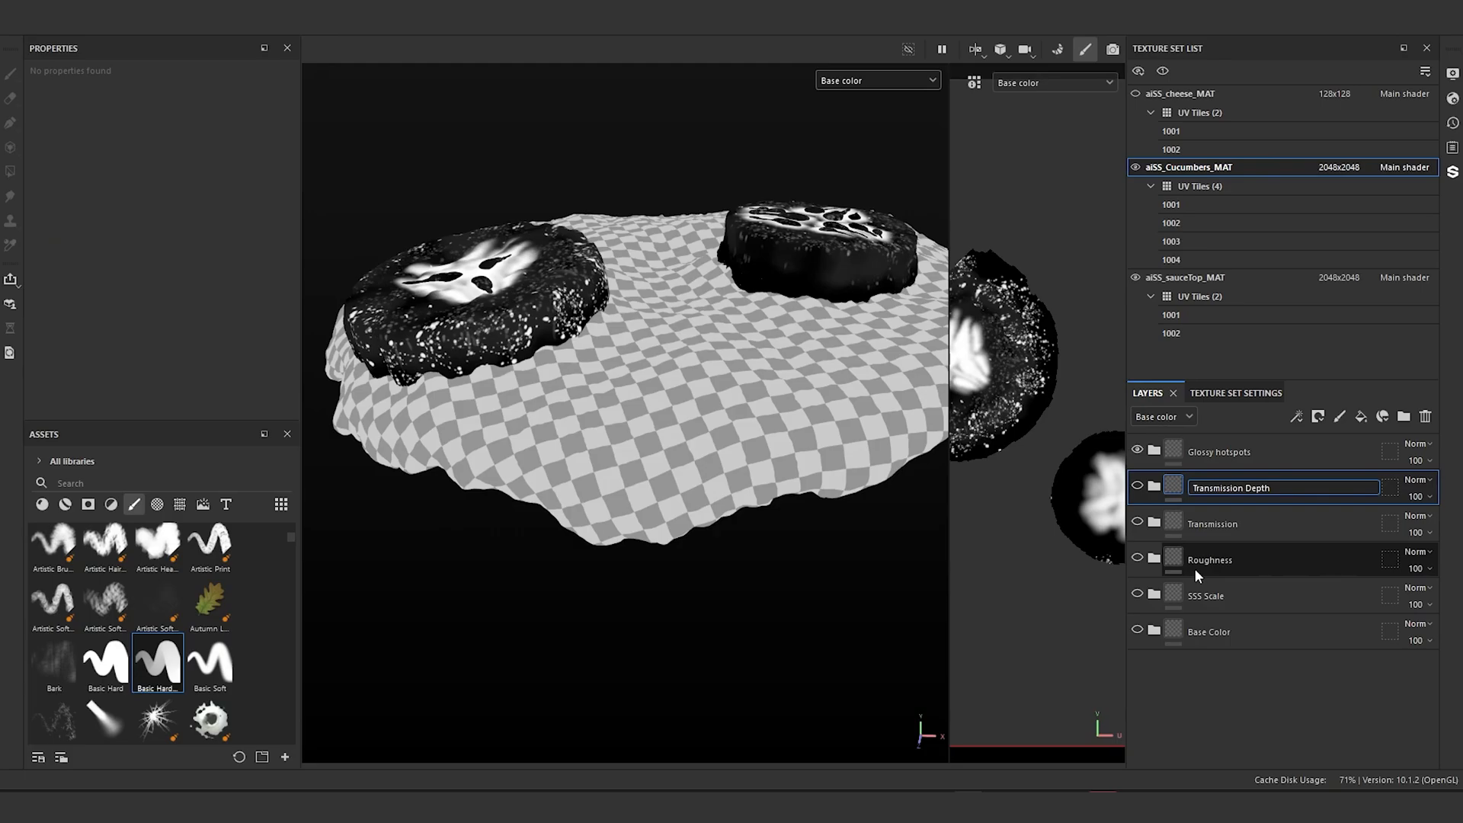
type("[DEPRECATED] ")
type("]")
key("Return")
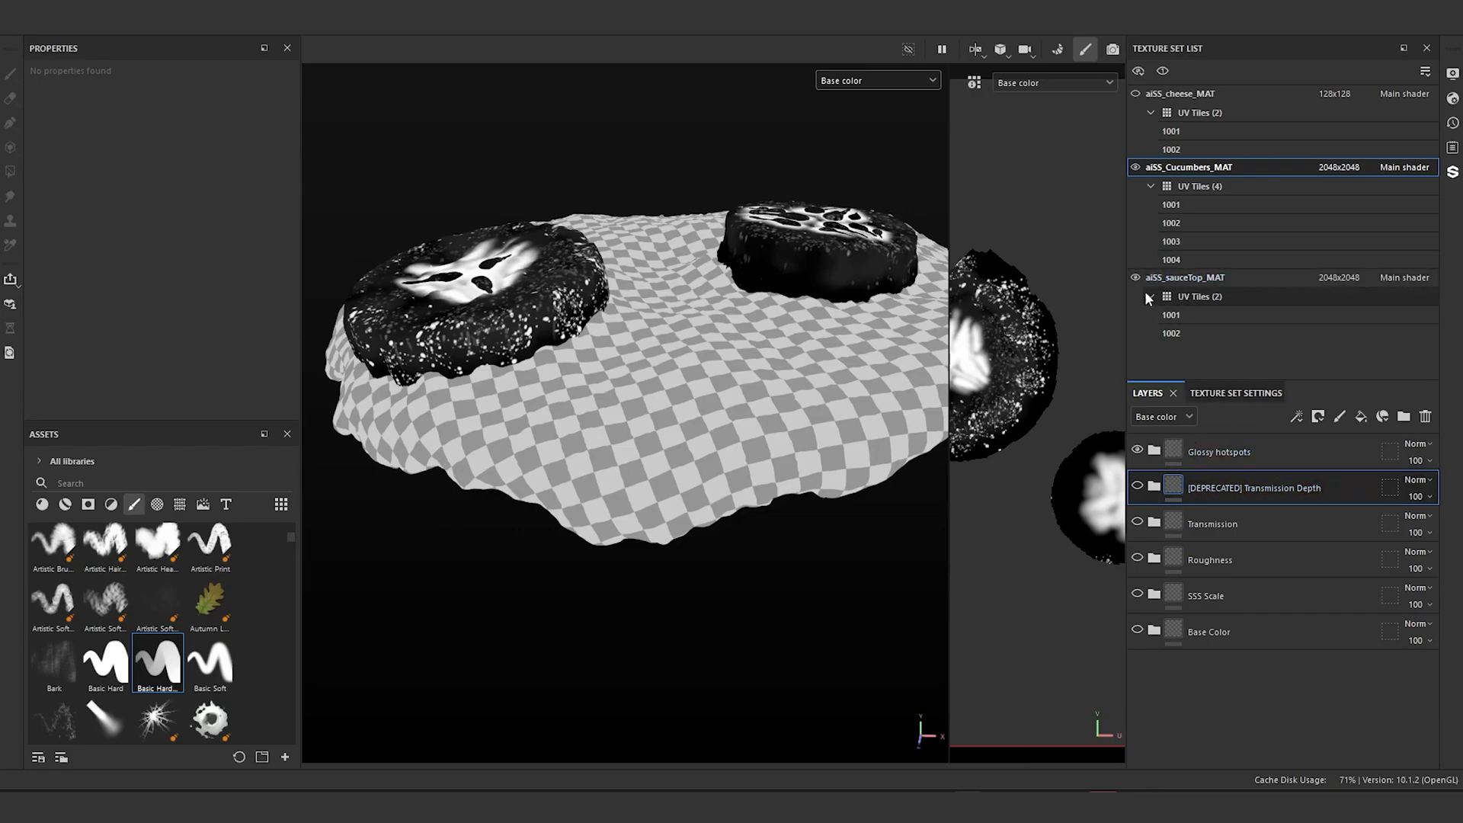
Step: Switch to the aiSS_sauceTop_MAT texture set, collapse its Glossy hotspots group and show its Roughness group
left_click(1196, 273)
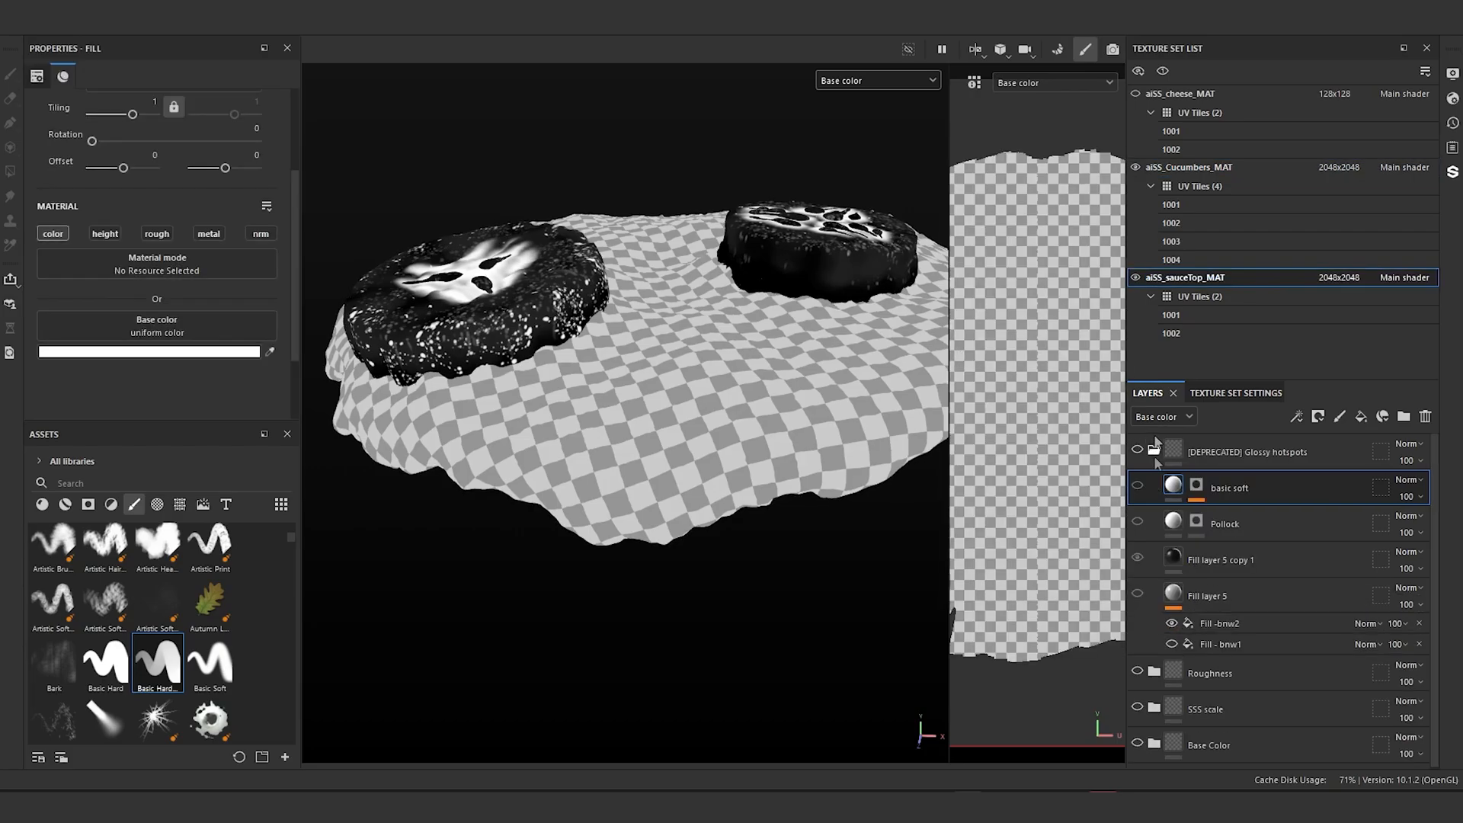
left_click(1154, 451)
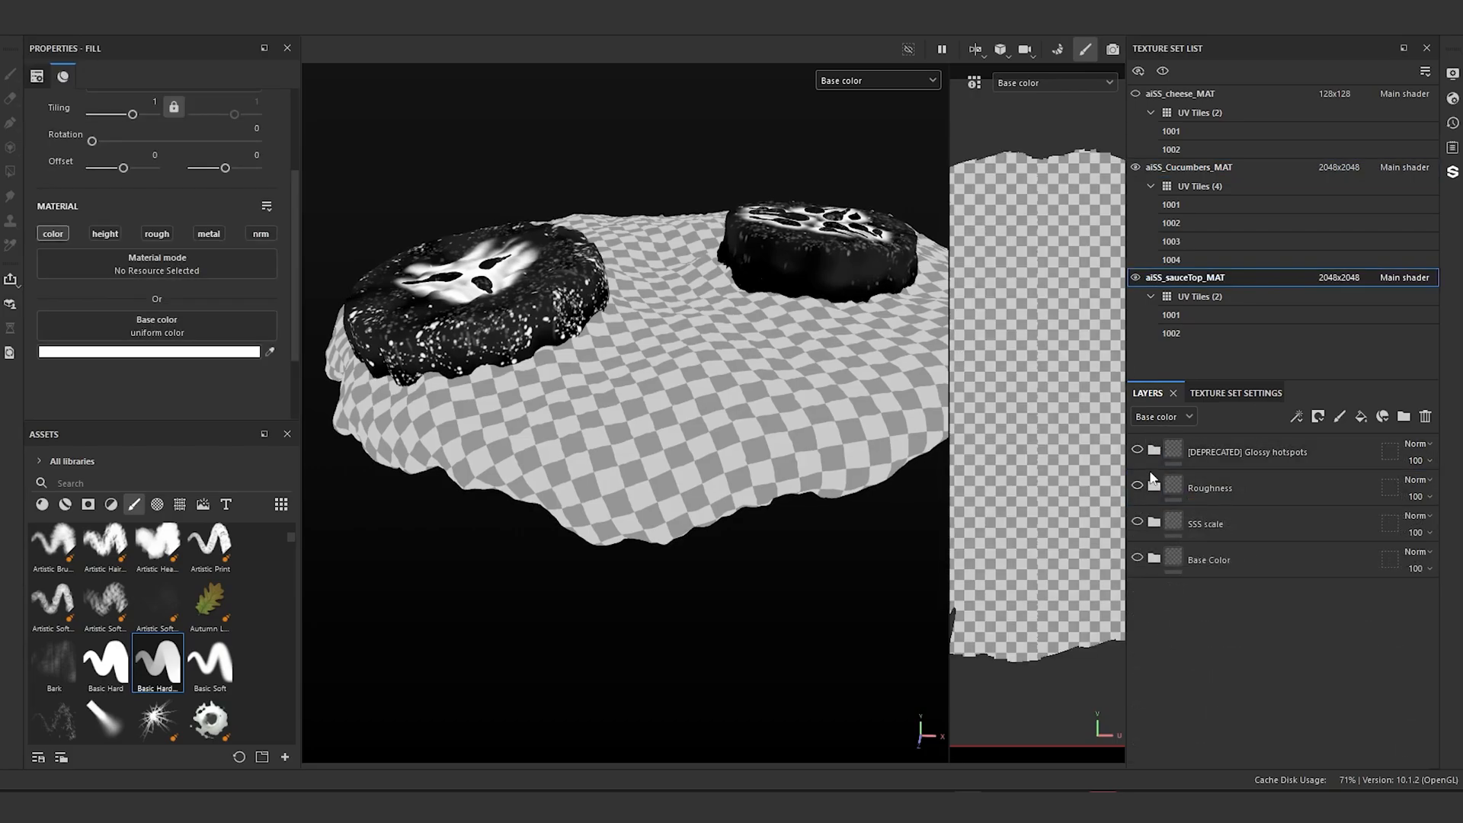
scroll(532, 335, "up", 4)
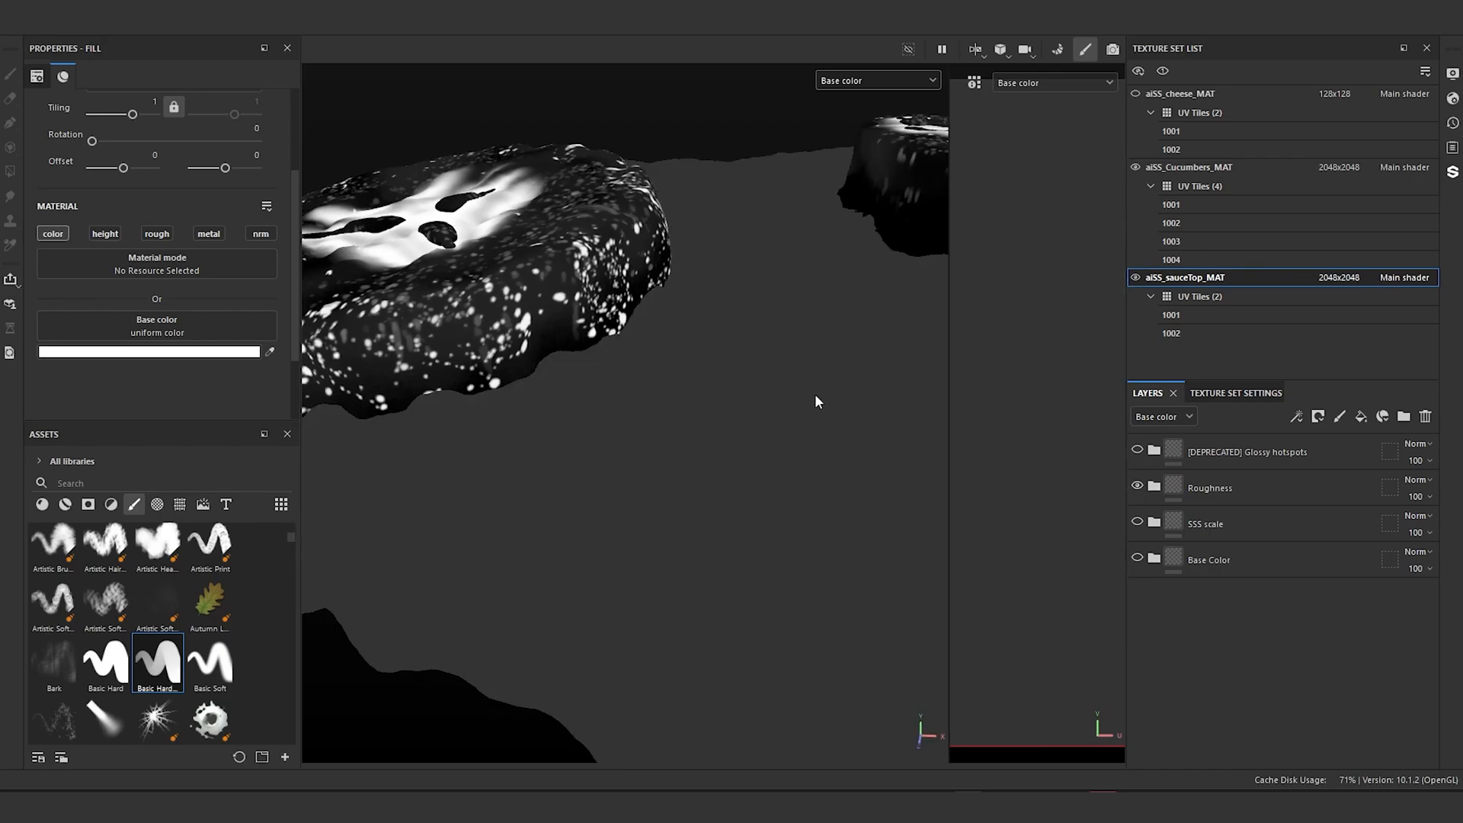
Step: Set the base color value (V) of Fill layer 4 in the sauce's Roughness group to 0.1
left_click(1154, 487)
left_click(1207, 524)
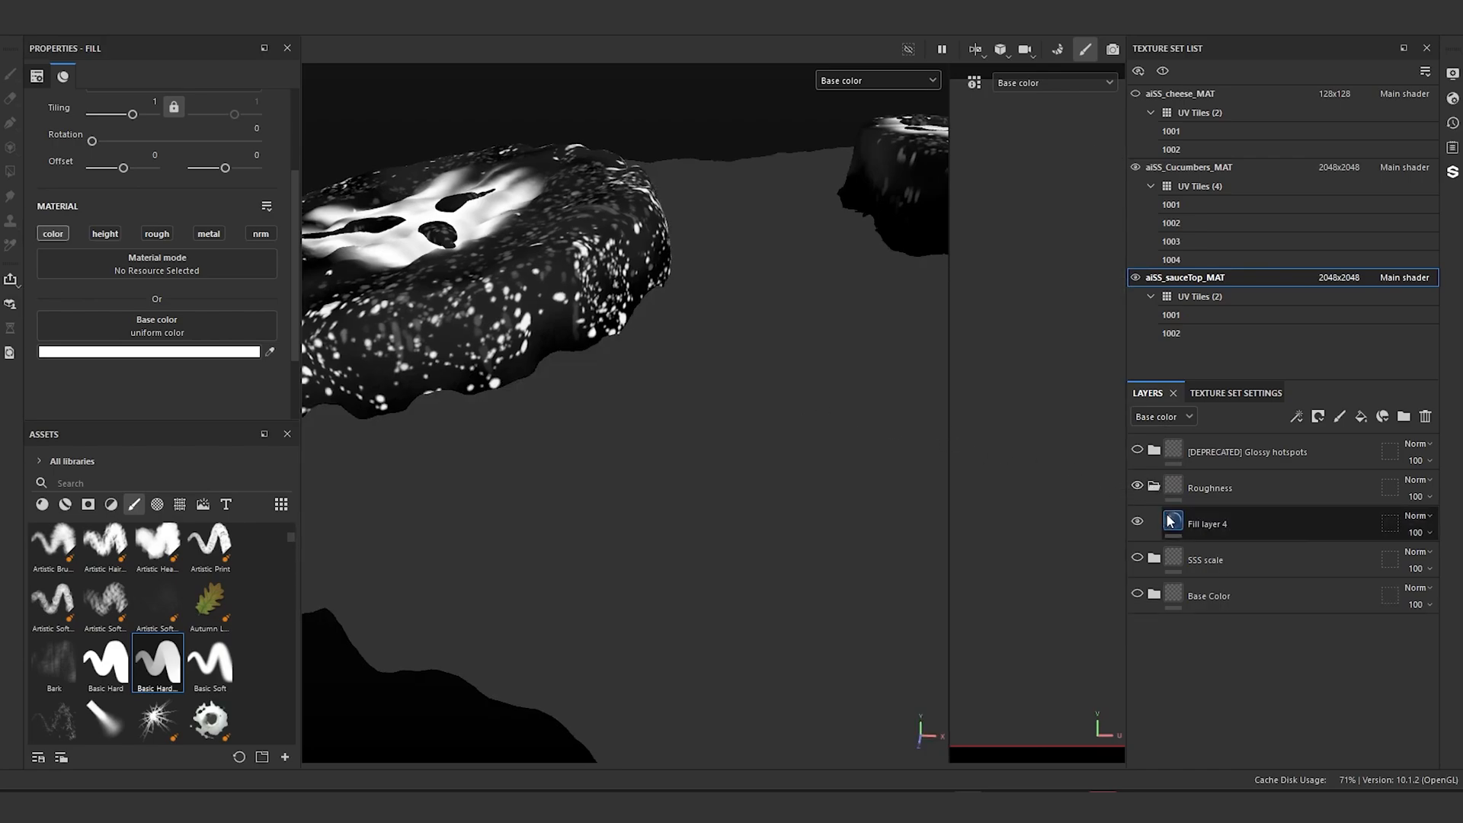
left_click(189, 352)
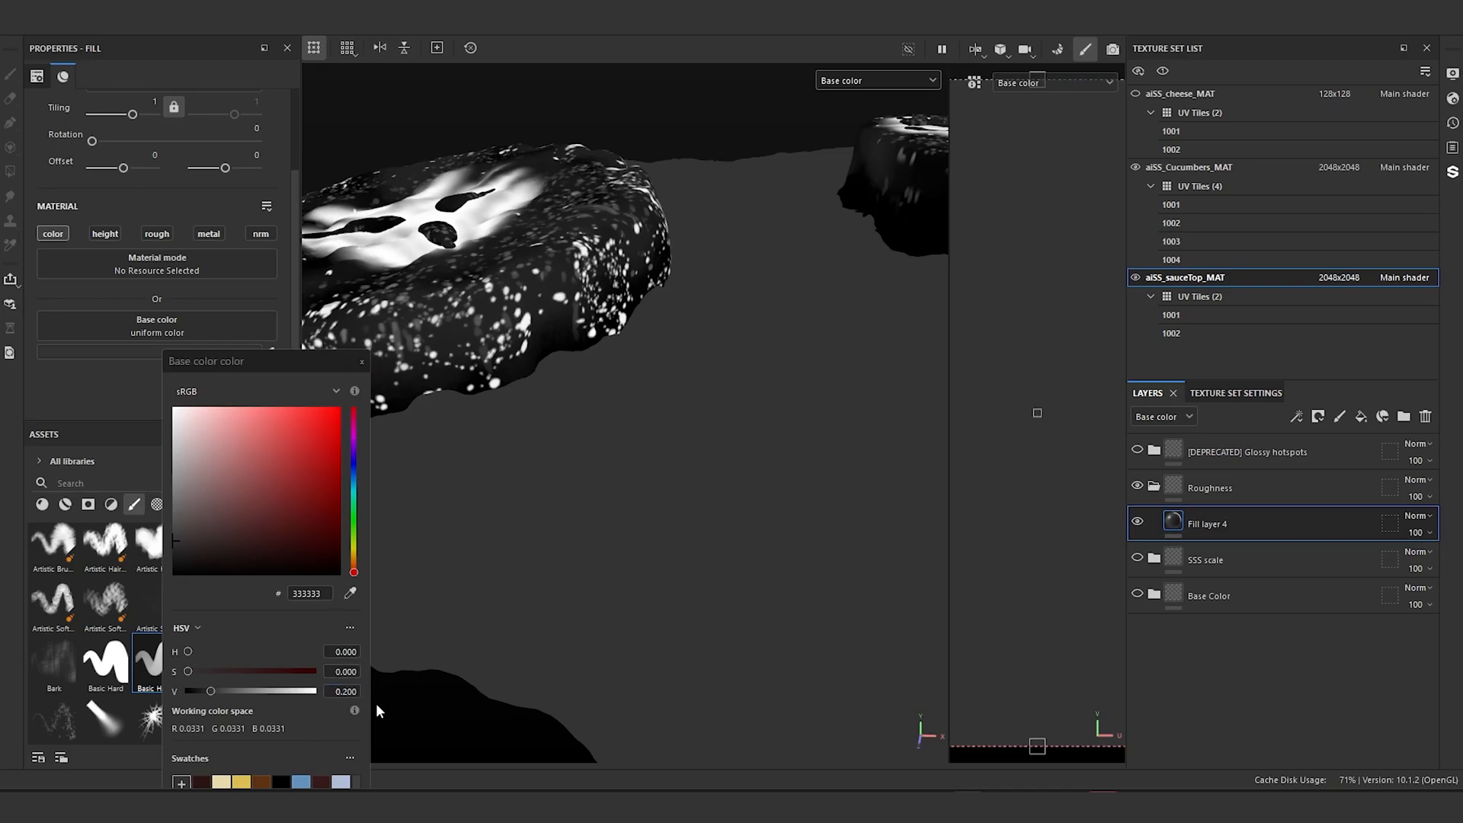
left_click(344, 691)
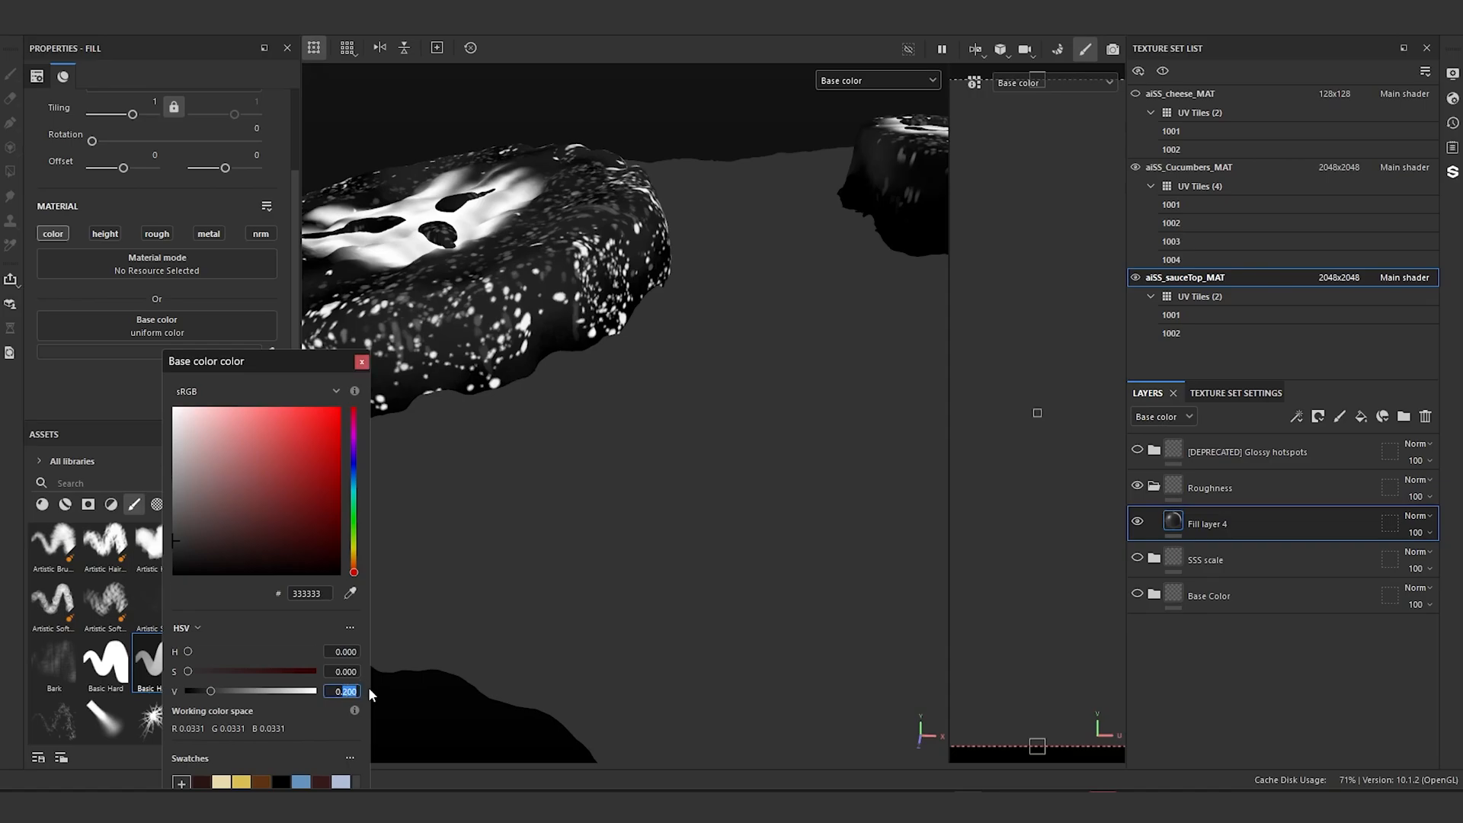
type("0.1")
key("Return")
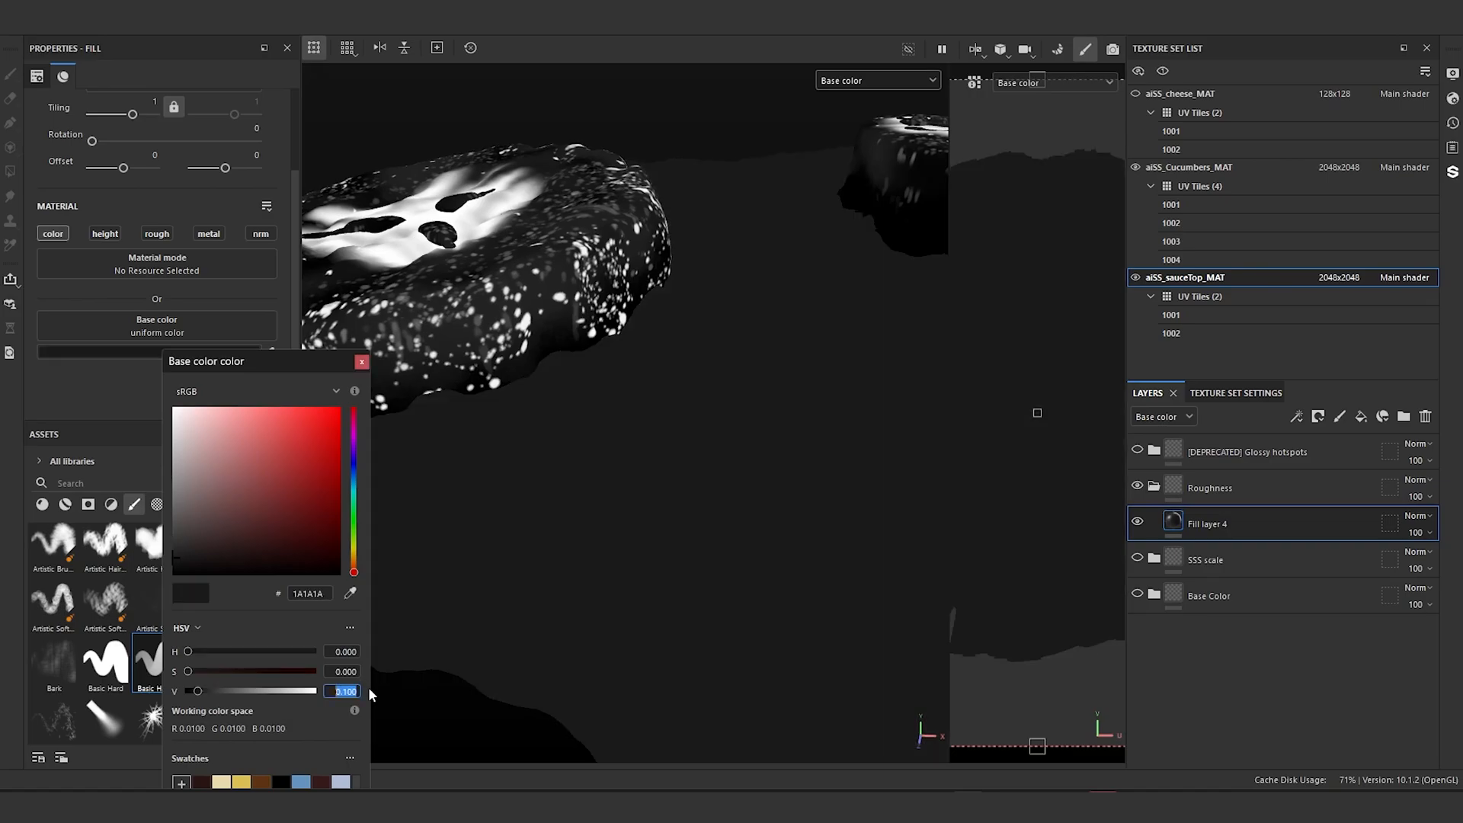
left_click(361, 362)
Step: In the aiSS_Cucumbers_MAT texture set, hide the Glossy hotspots group and show the Roughness group
scroll(603, 416, "down", 1)
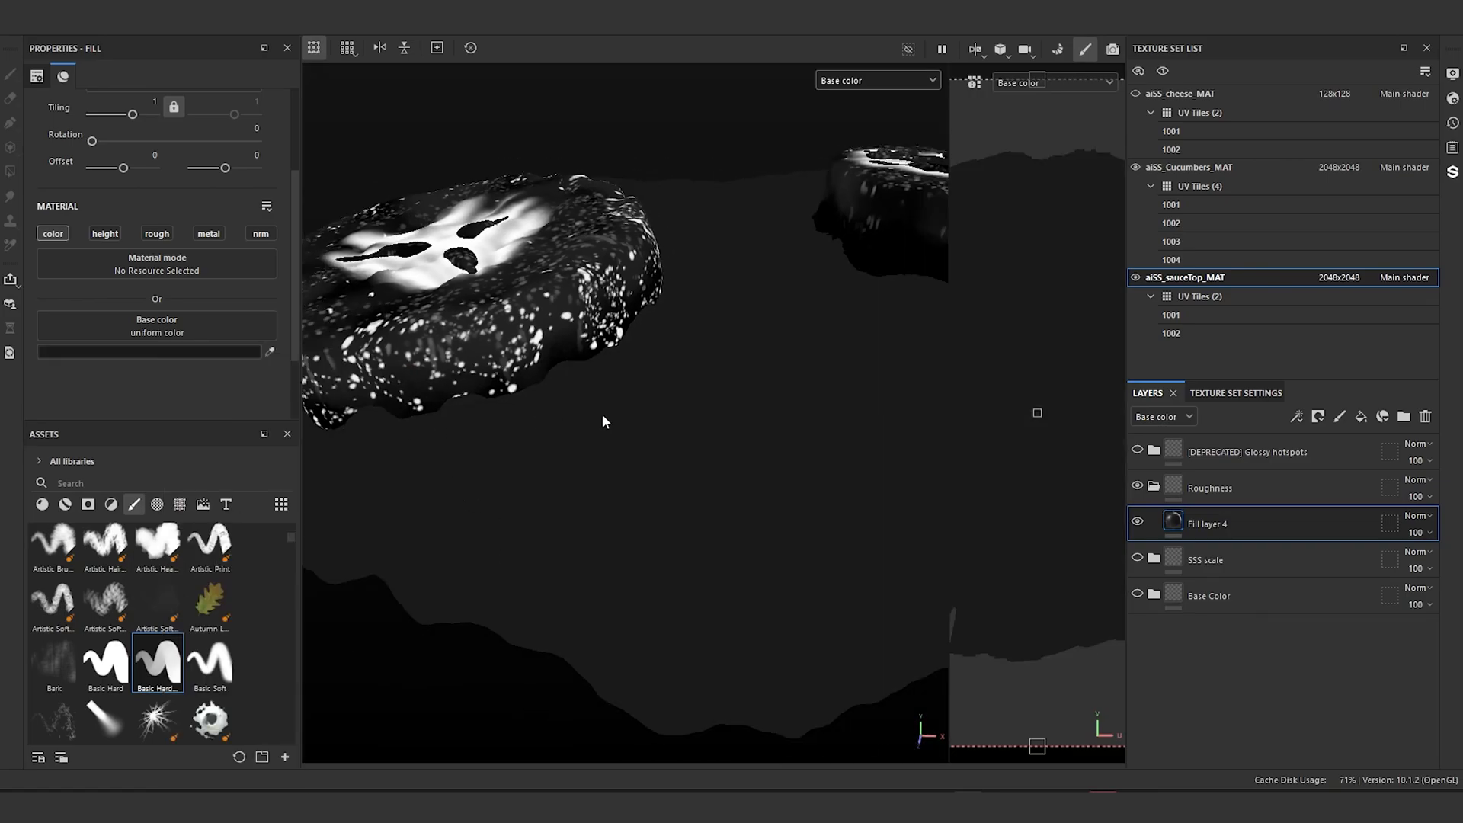
scroll(603, 416, "down", 3)
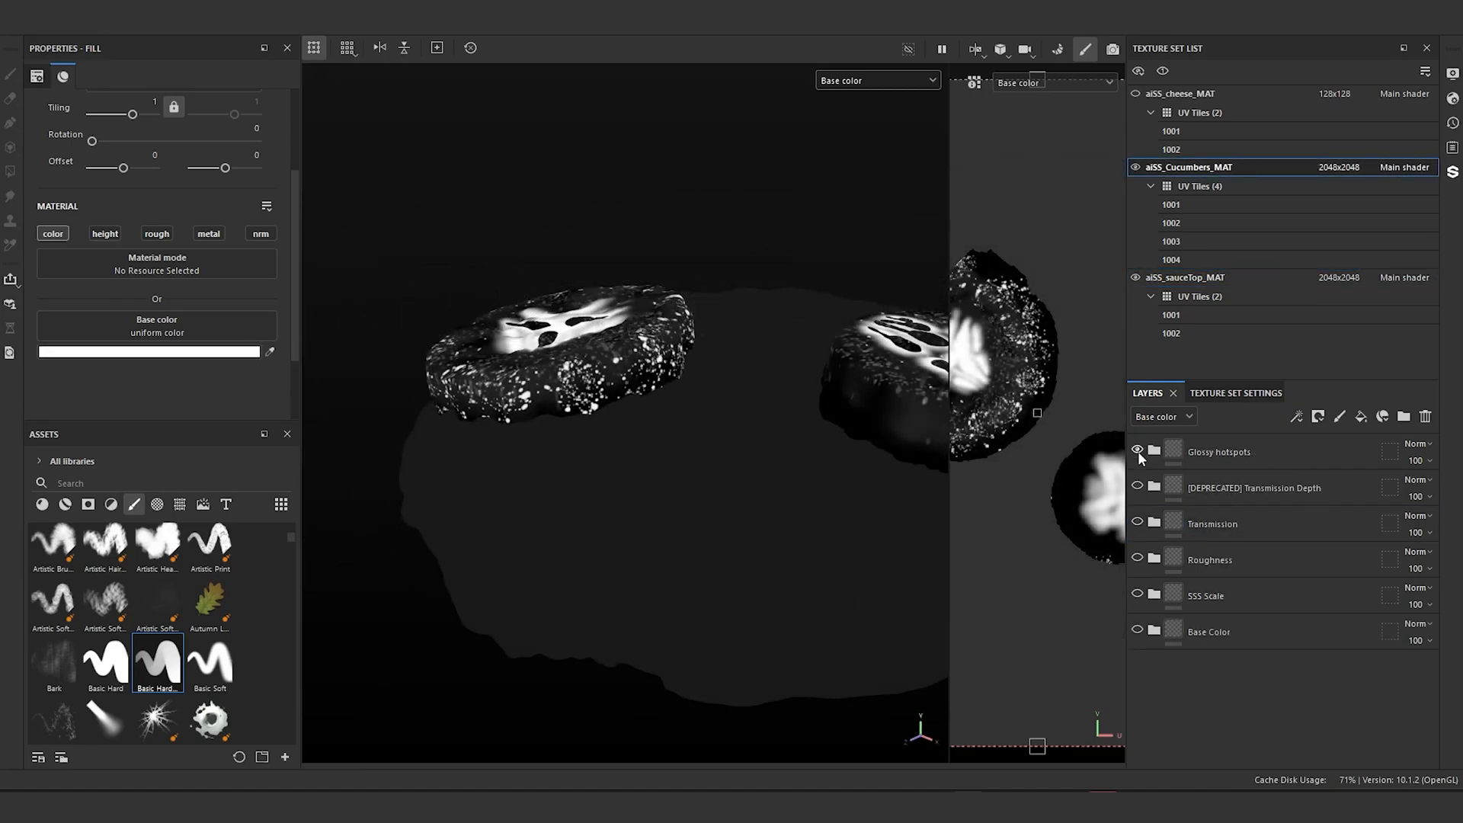
left_click(1137, 450)
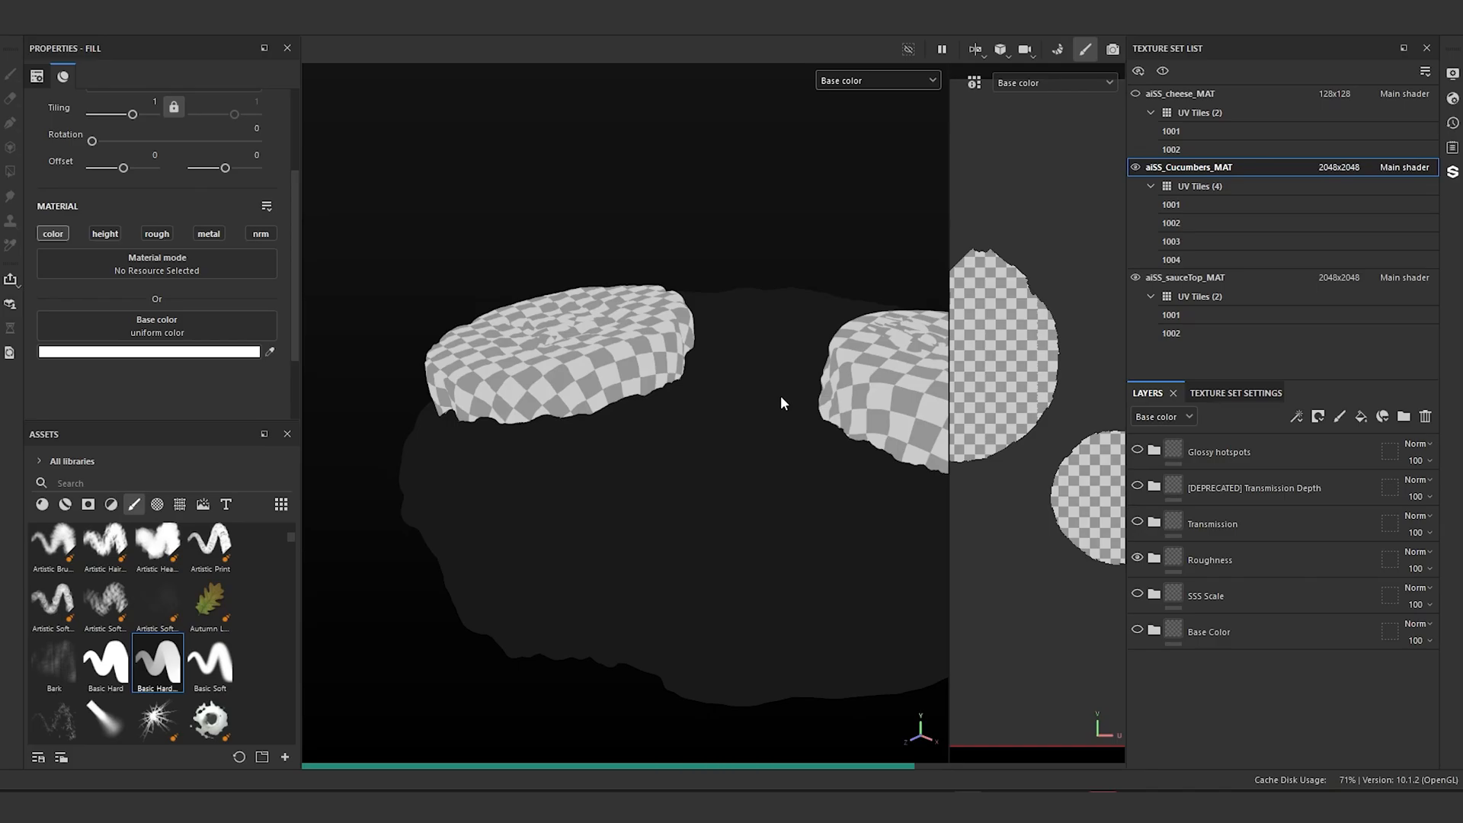
left_click_drag(781, 402, 590, 361, "alt")
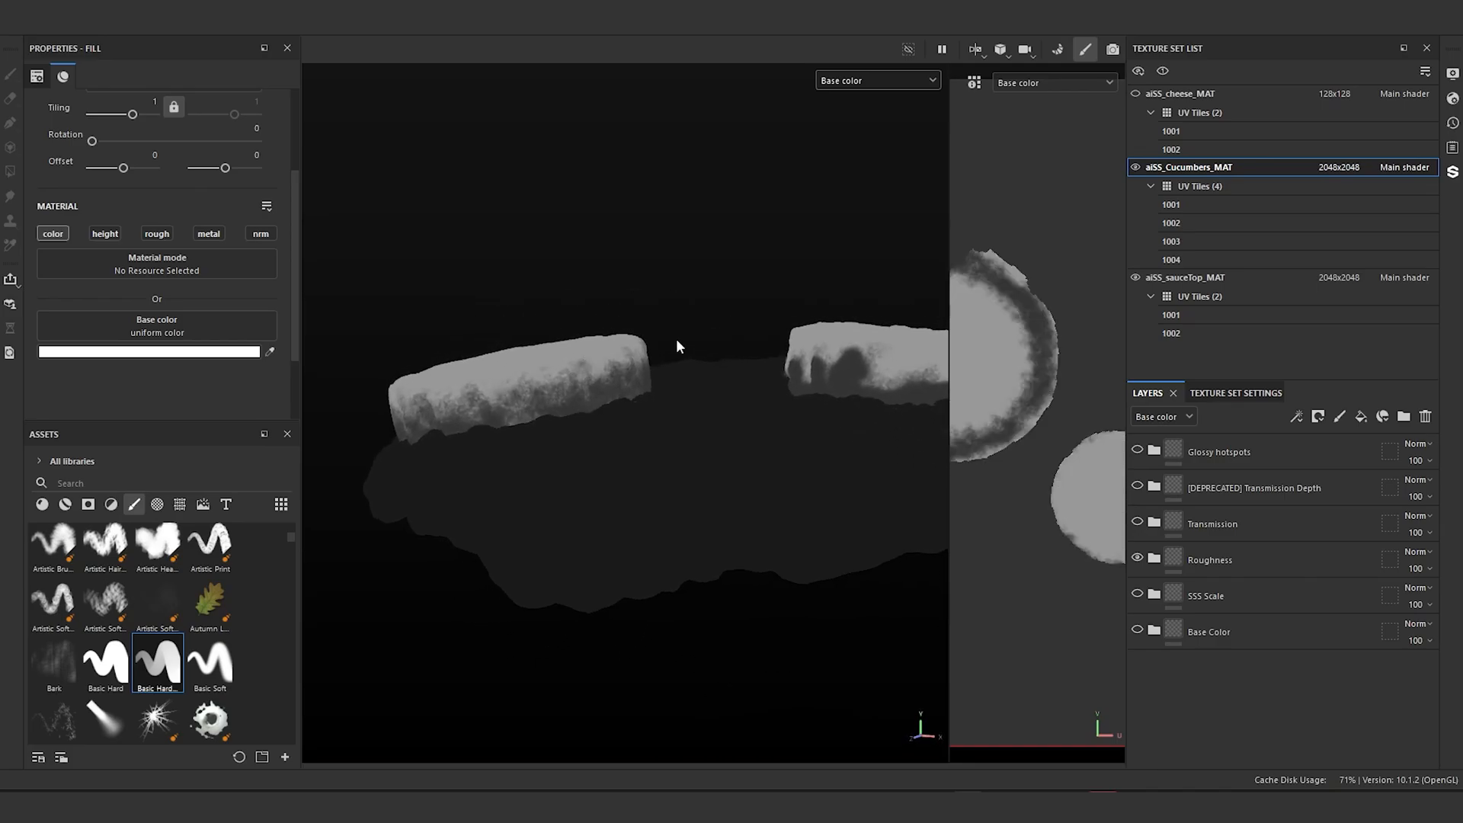
middle_click_drag(640, 342, 393, 366, "alt")
scroll(611, 400, "up", 4)
left_click_drag(617, 400, 651, 396, "alt")
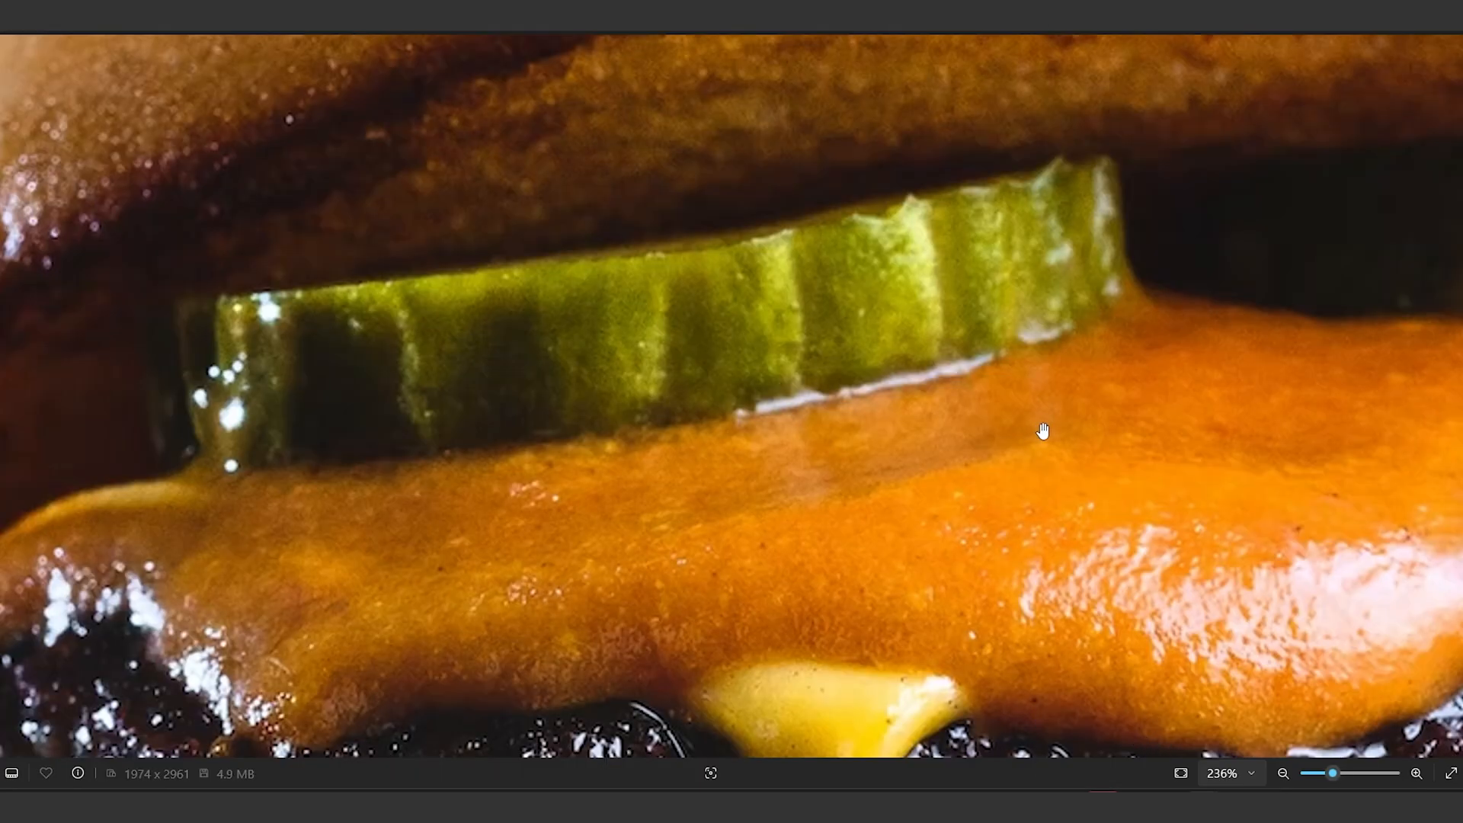
Step: Examine the pickles and sauce in the burger reference photo, and display the cucumber model in Material mode
scroll(965, 417, "down", 2)
scroll(965, 416, "down", 2)
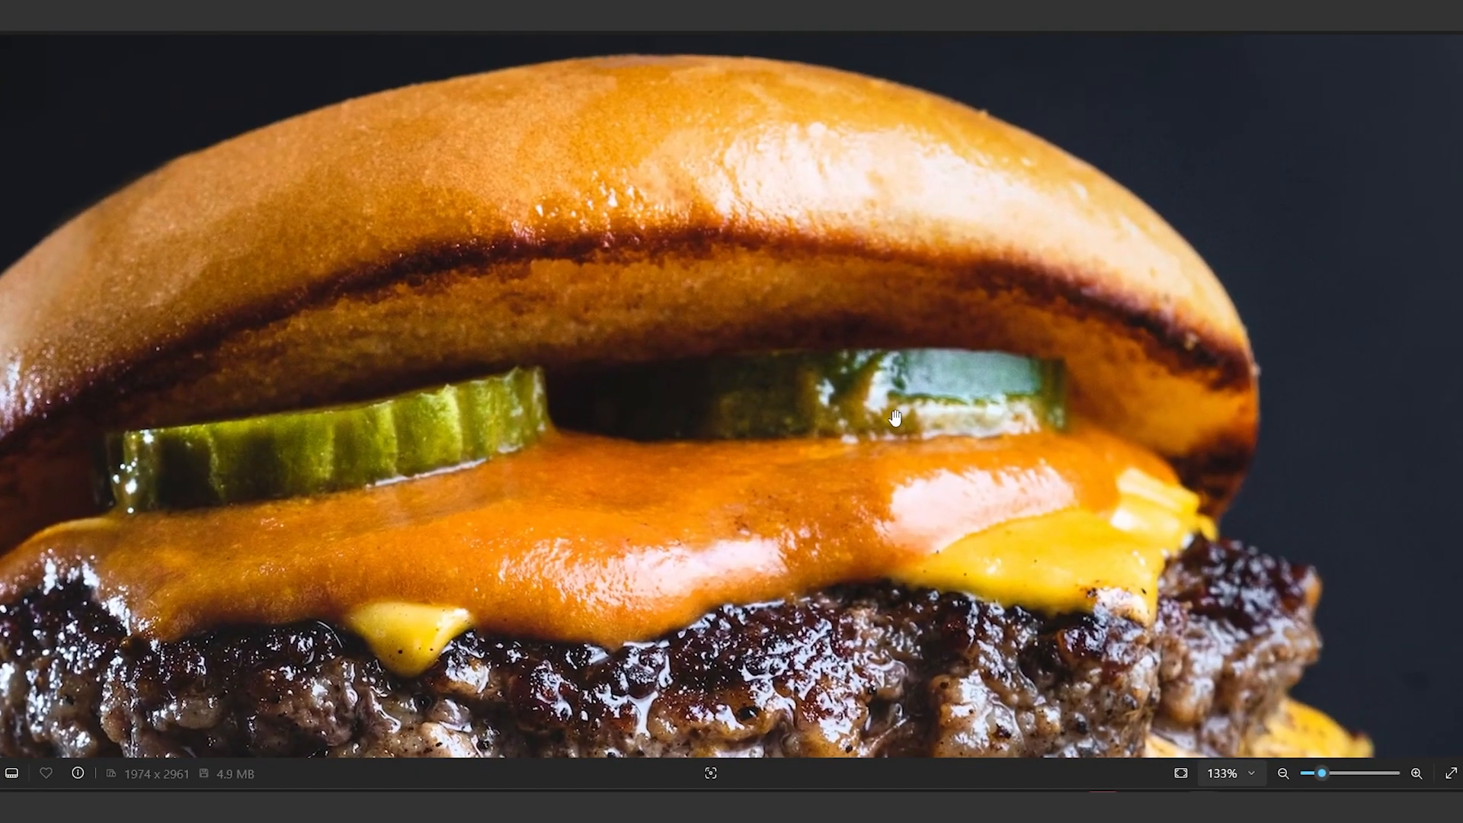
scroll(924, 382, "up", 6)
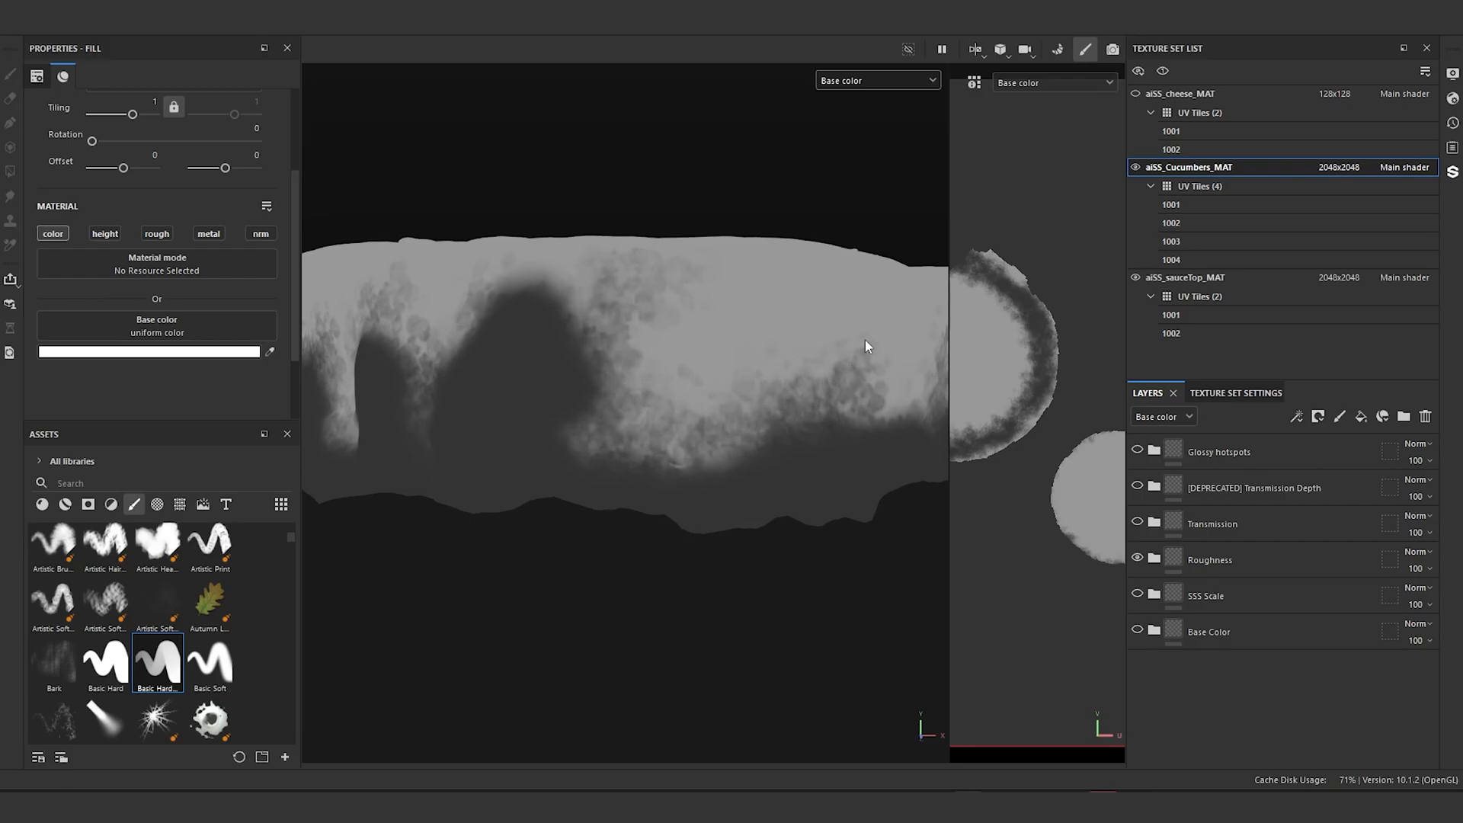
left_click(931, 80)
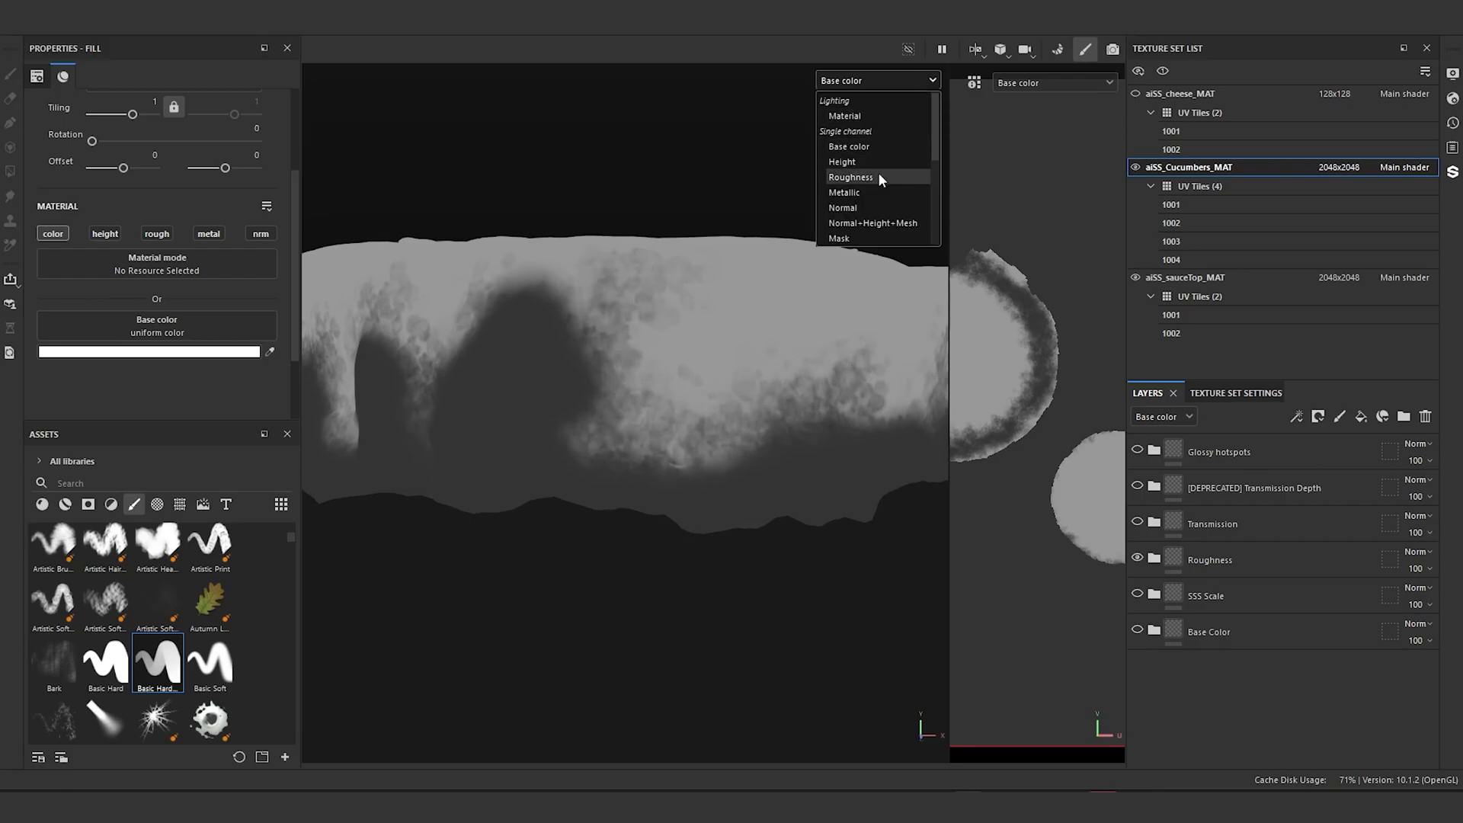
left_click(896, 116)
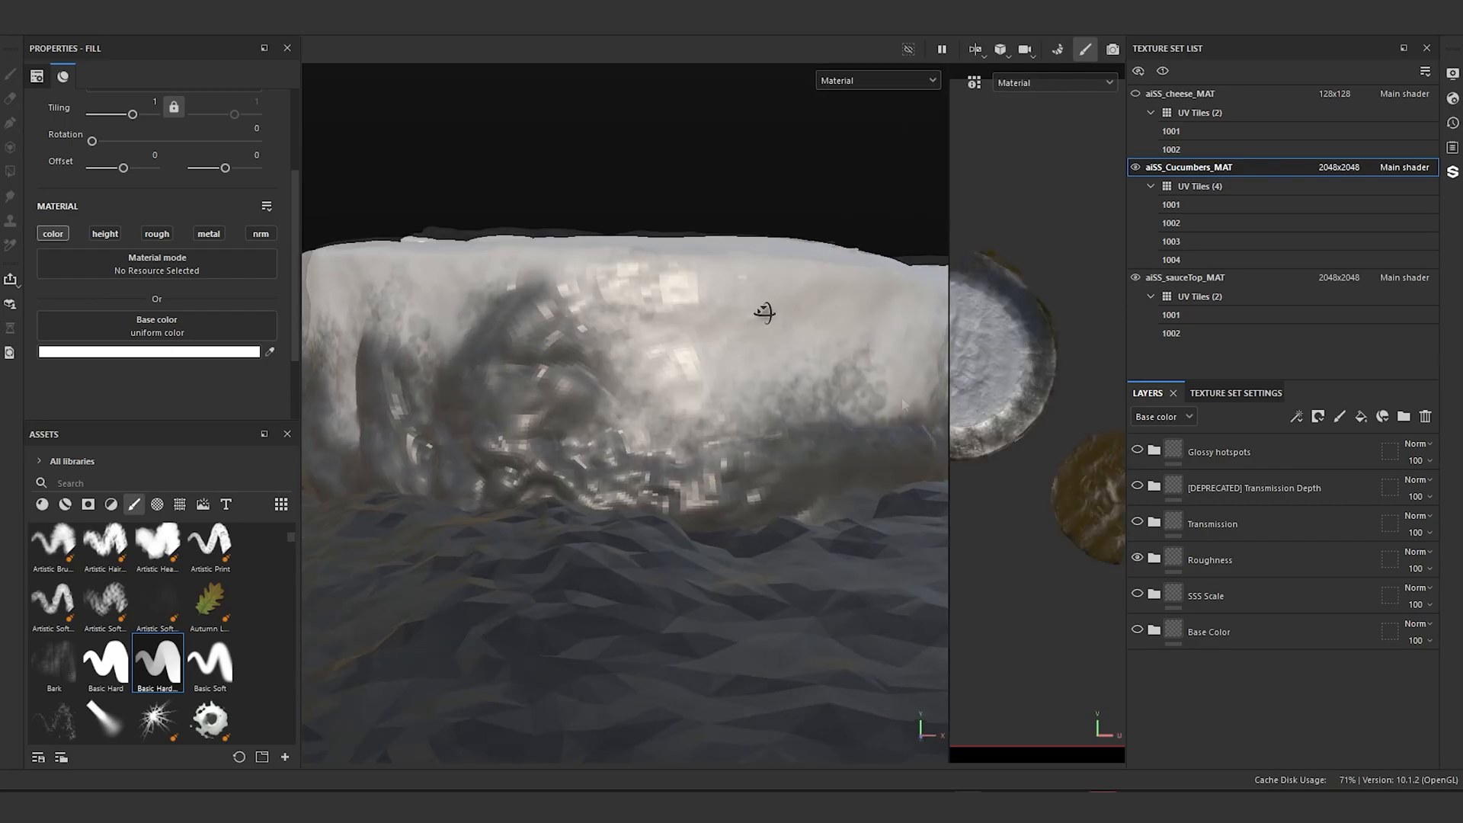
Step: Duplicate the Sauce on cucumbers (0.2) layer in the Roughness group and clear the copy's mask
left_click(1154, 560)
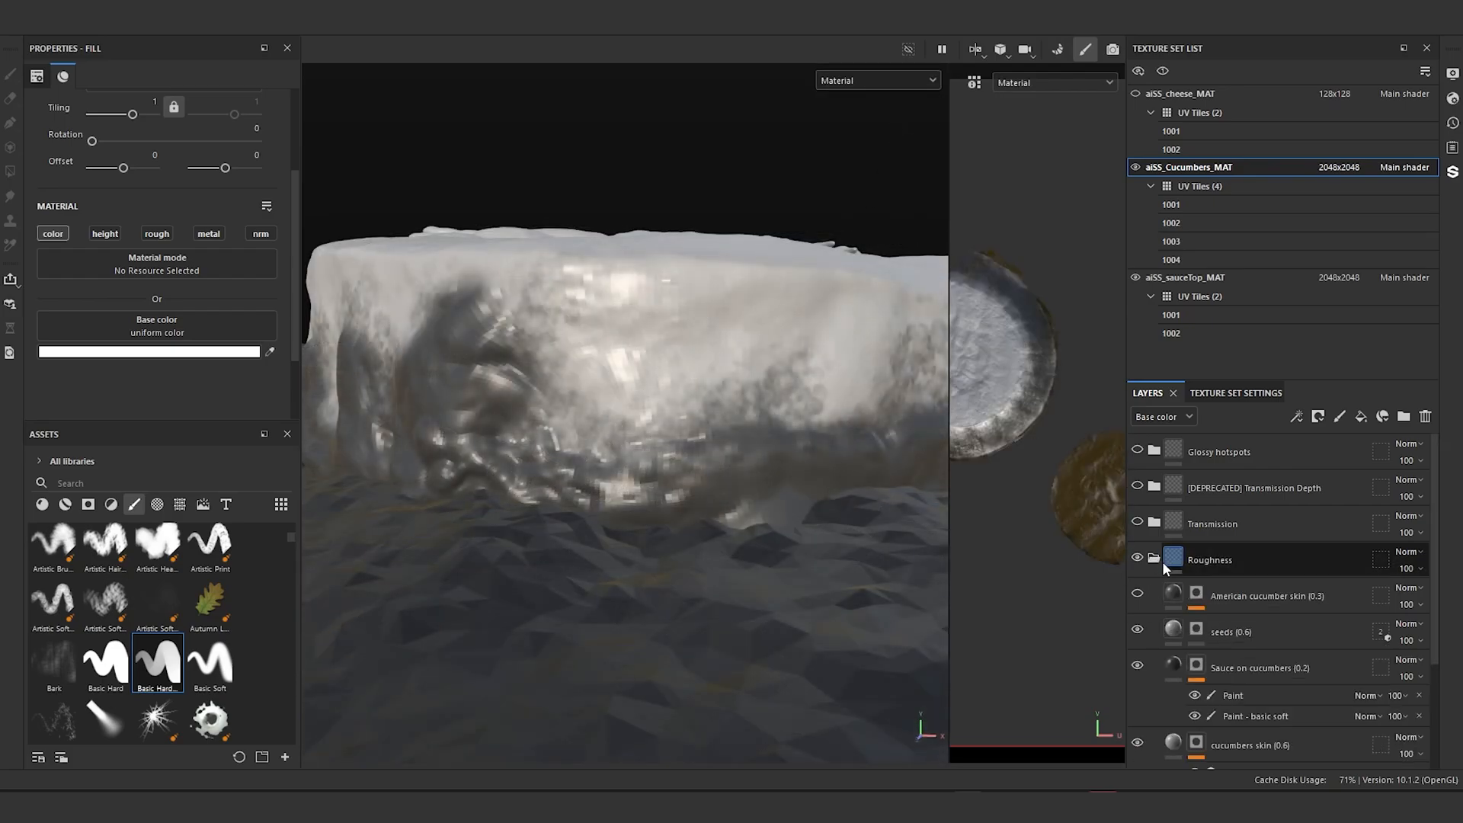
scroll(1163, 561, "down", 1)
left_click(1174, 621)
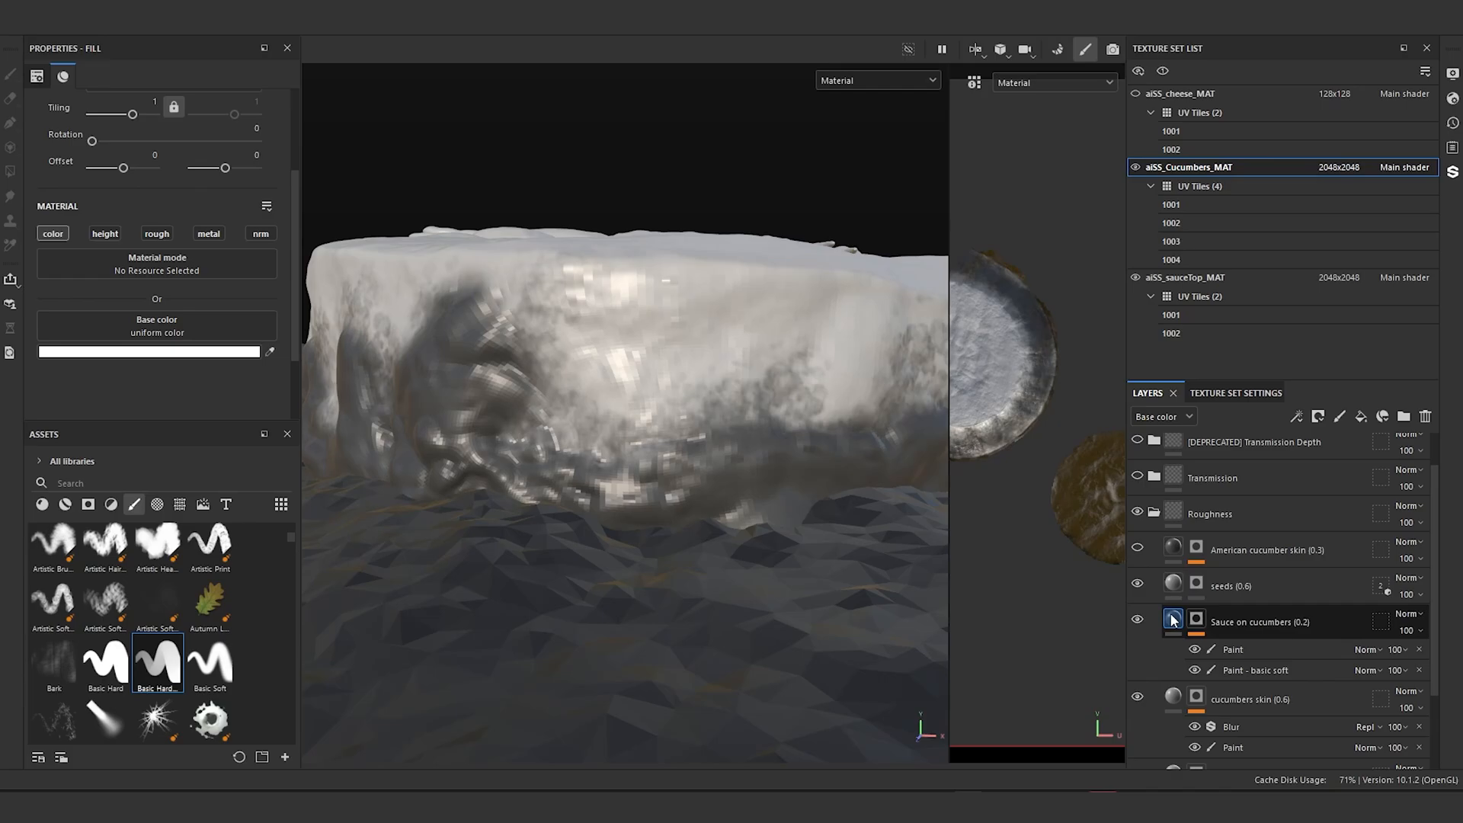
key("ctrl+d")
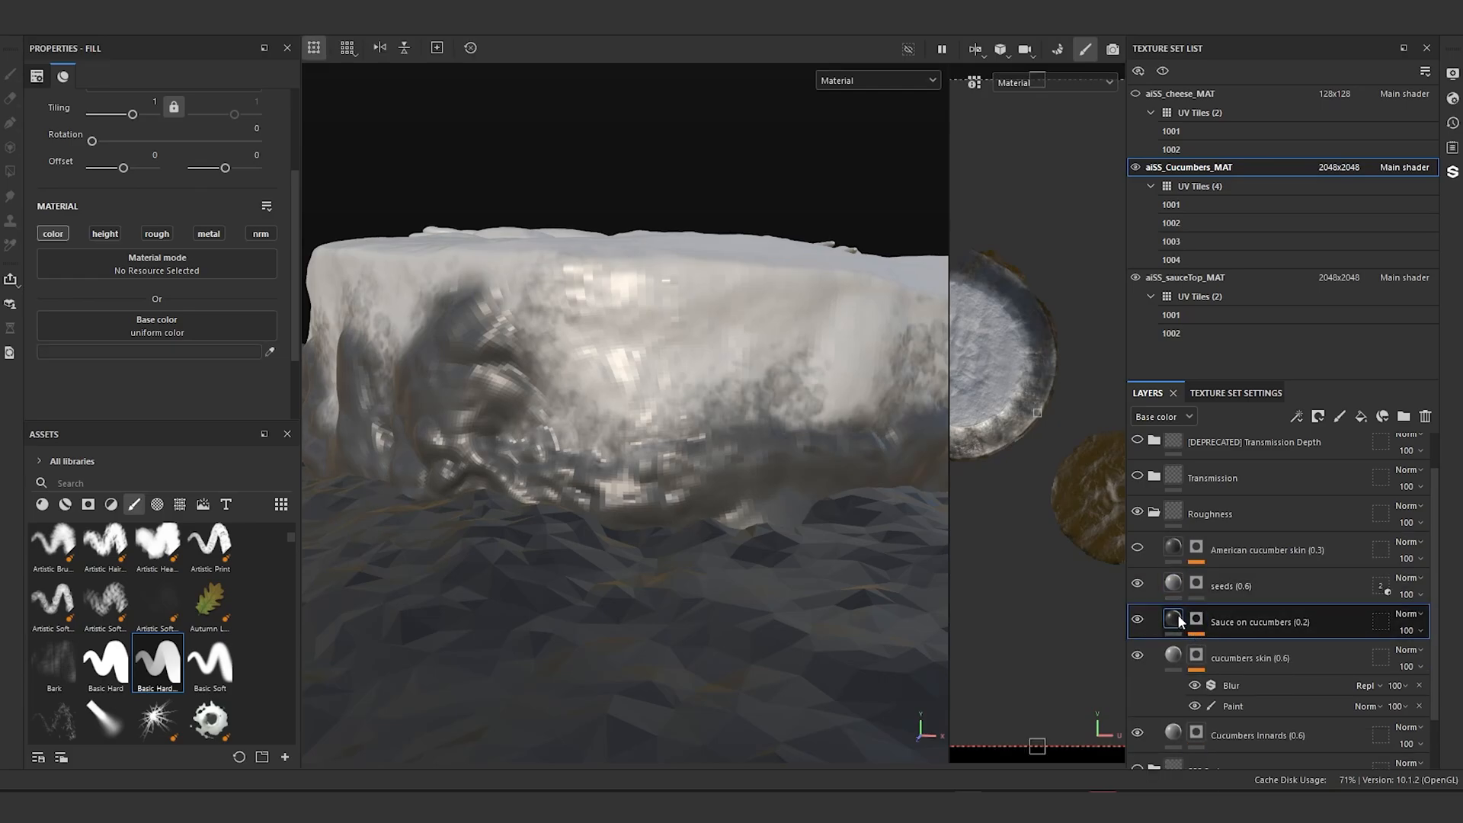
left_click(1198, 620)
right_click(1200, 623)
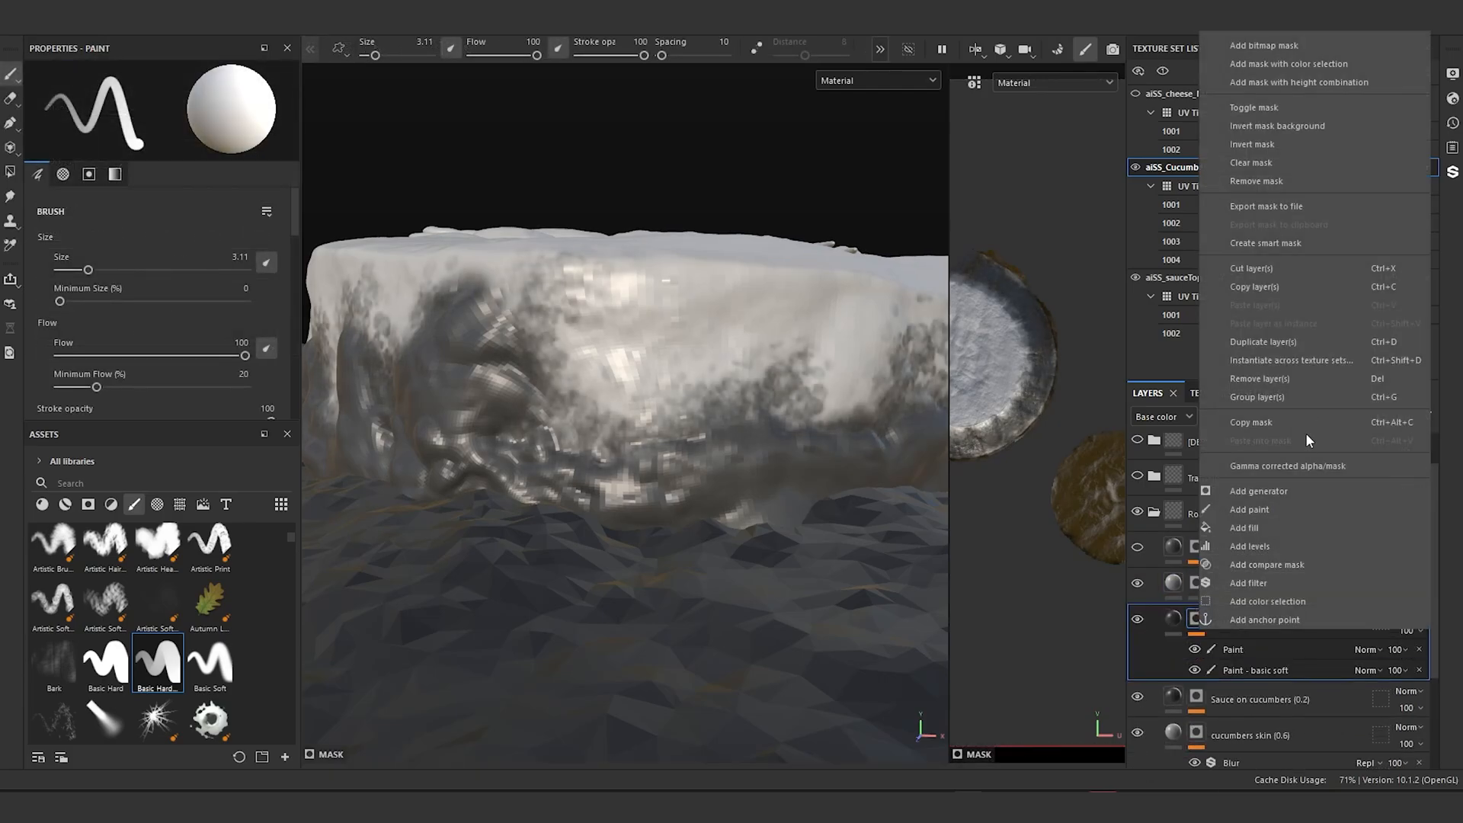
left_click(1292, 231)
Step: Rename the original sauce layer as Sauce on cucumbers (0.1)
double_click(1298, 661)
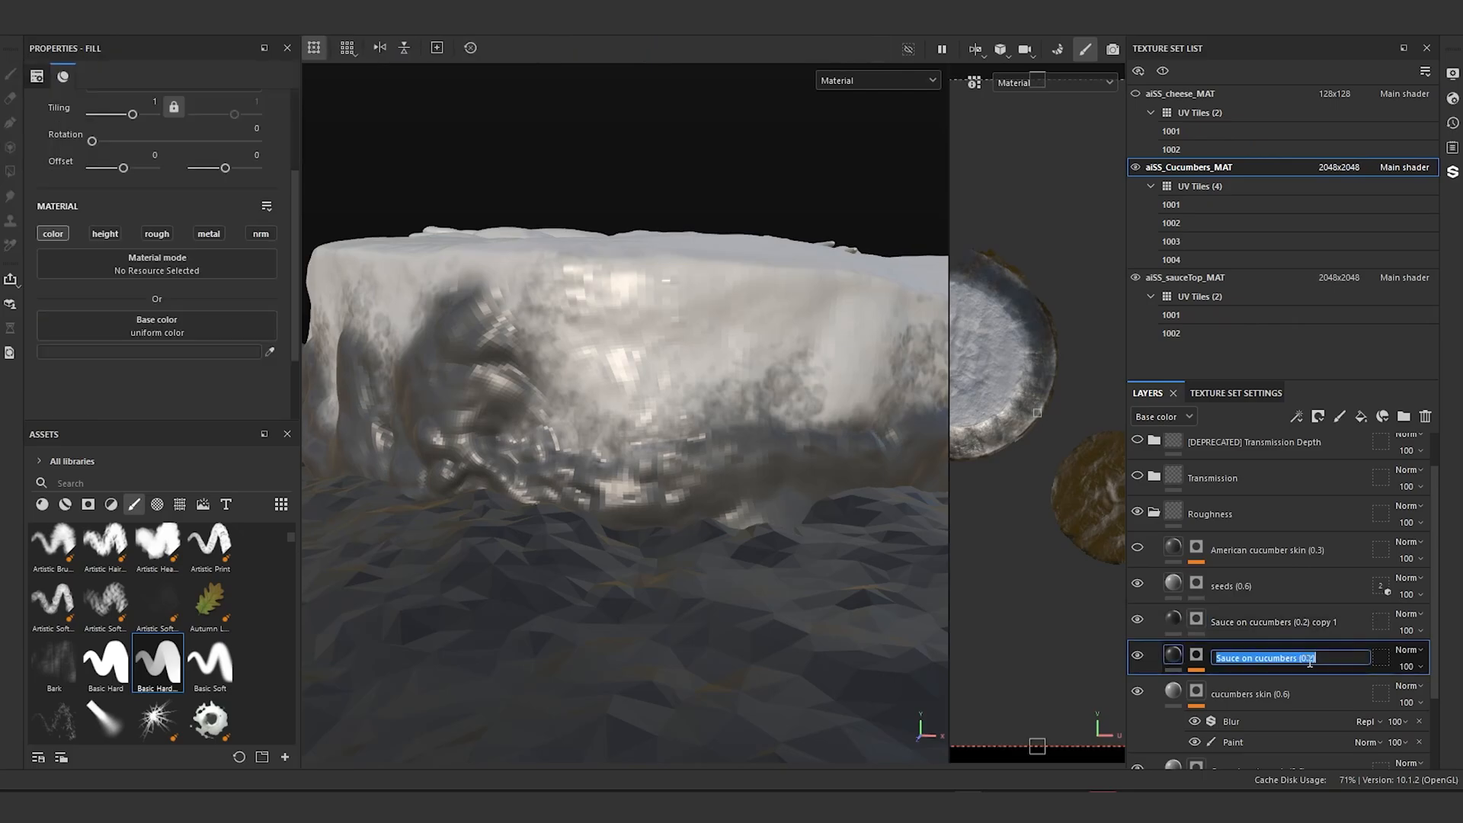
left_click(1311, 660)
key("BackSpace")
type("1")
key("Return")
Step: Rename the duplicated sauce layer as transition from sauce to cucumber (0.1)
left_click(1304, 618)
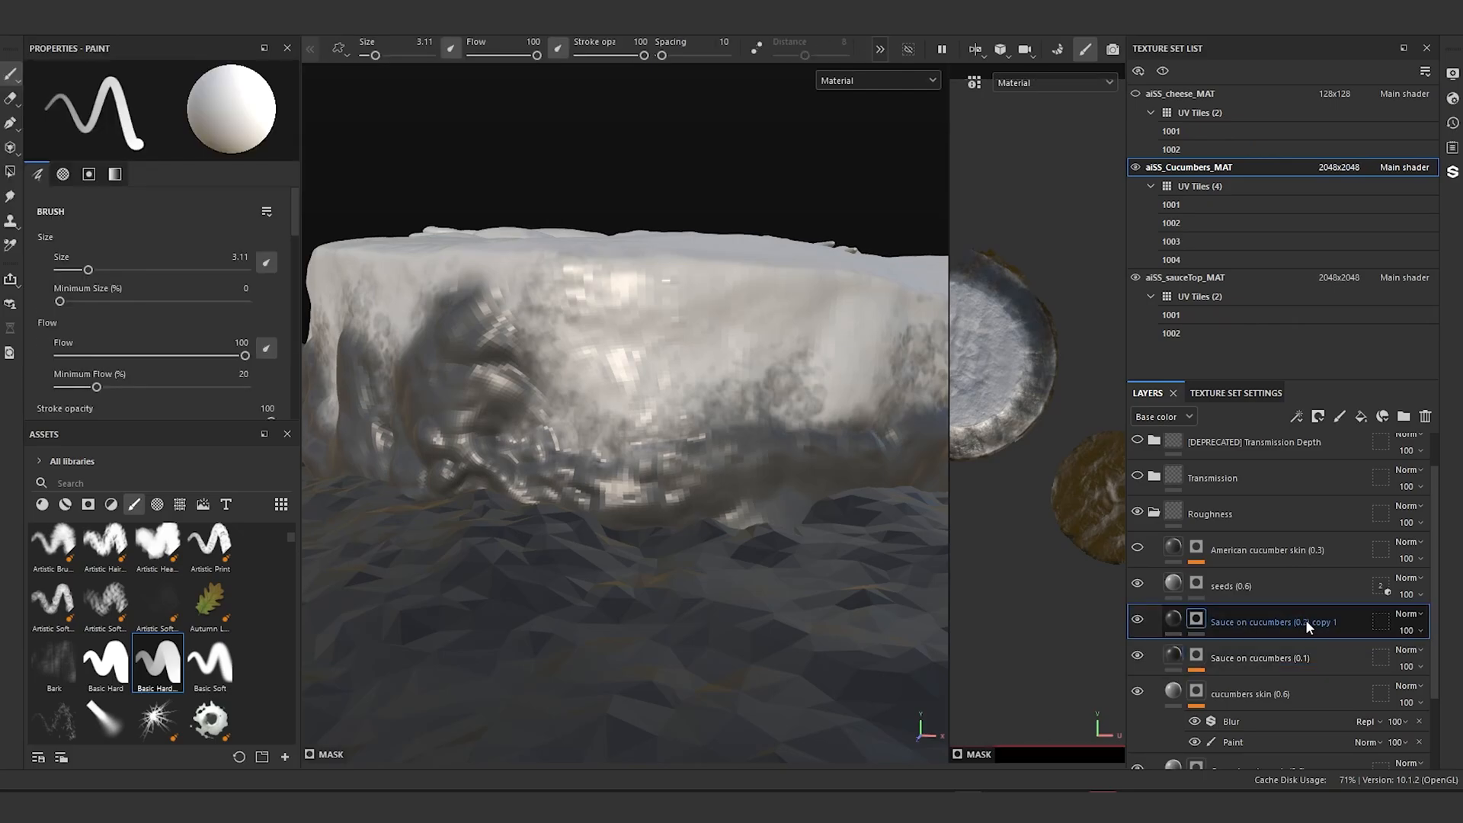
left_click(1305, 620)
left_click(1305, 620)
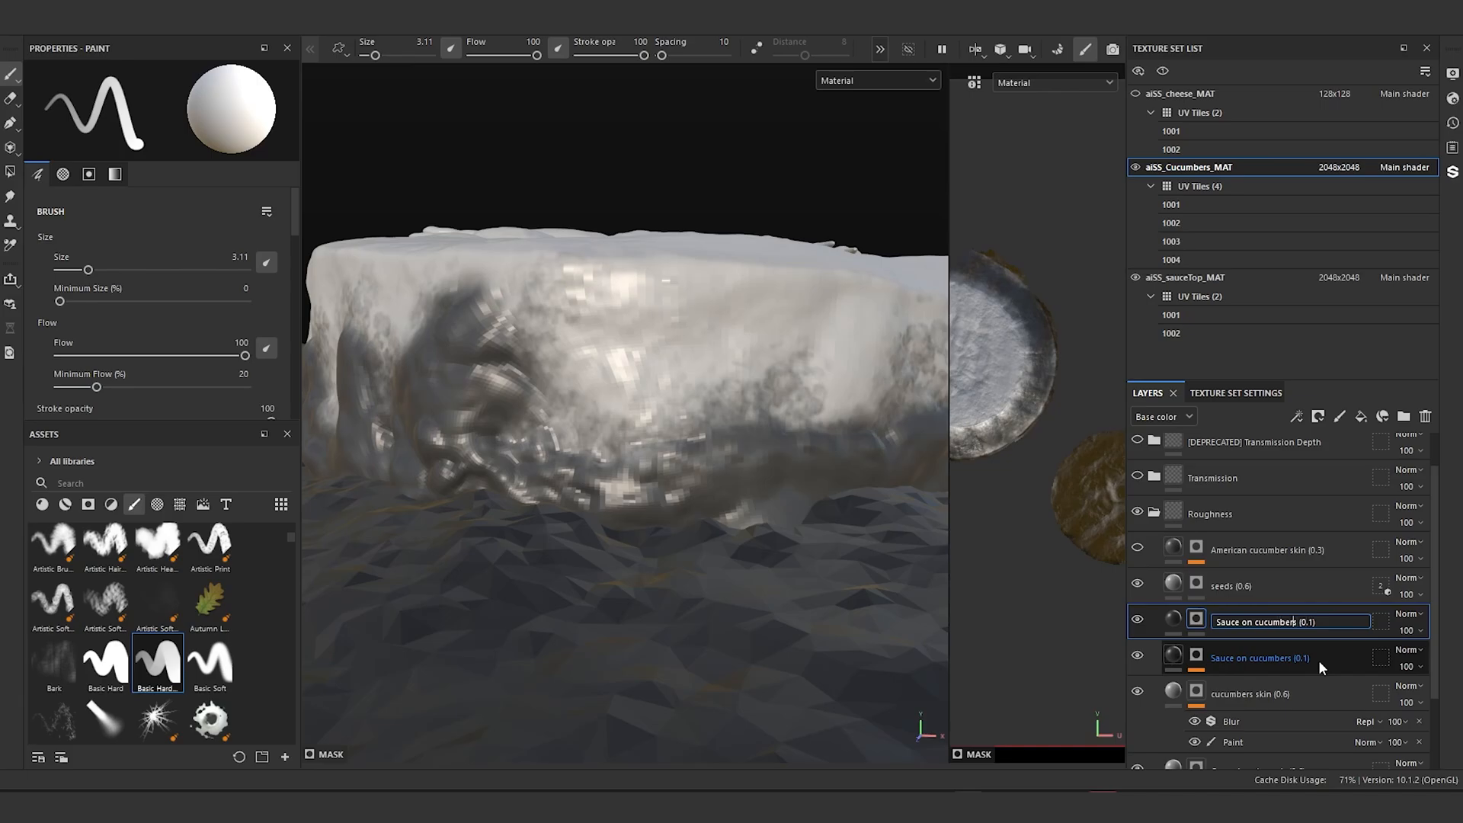
key("shift+Home")
key("BackSpace")
type("transition from sauce to cucumber")
key("Return")
Step: Choose the favorite soft brush whose name starts with Smooth and reduce its size to about 8.63
left_click_drag(335, 525, 378, 509, "alt")
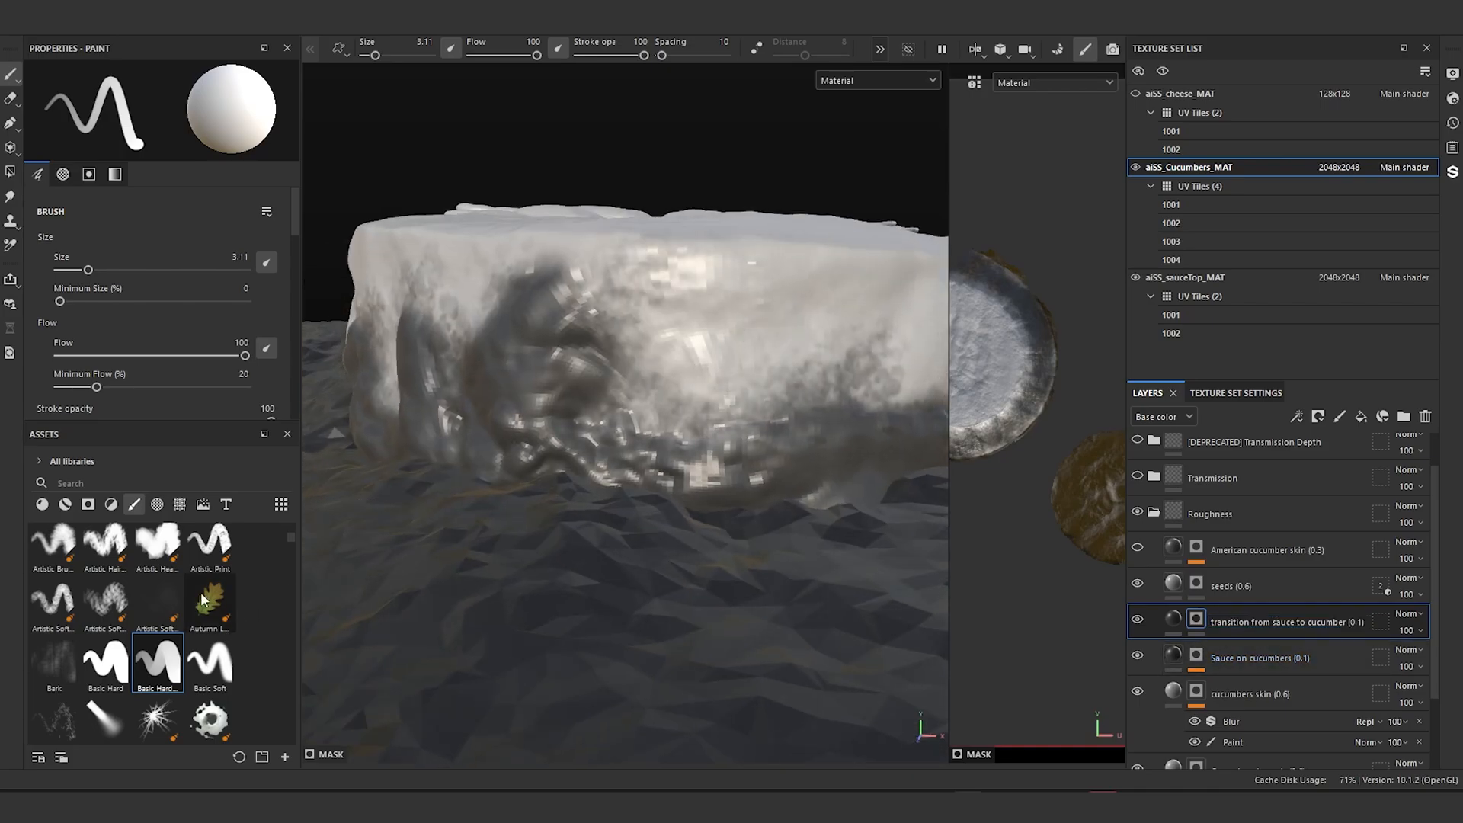
scroll(175, 618, "up", 3)
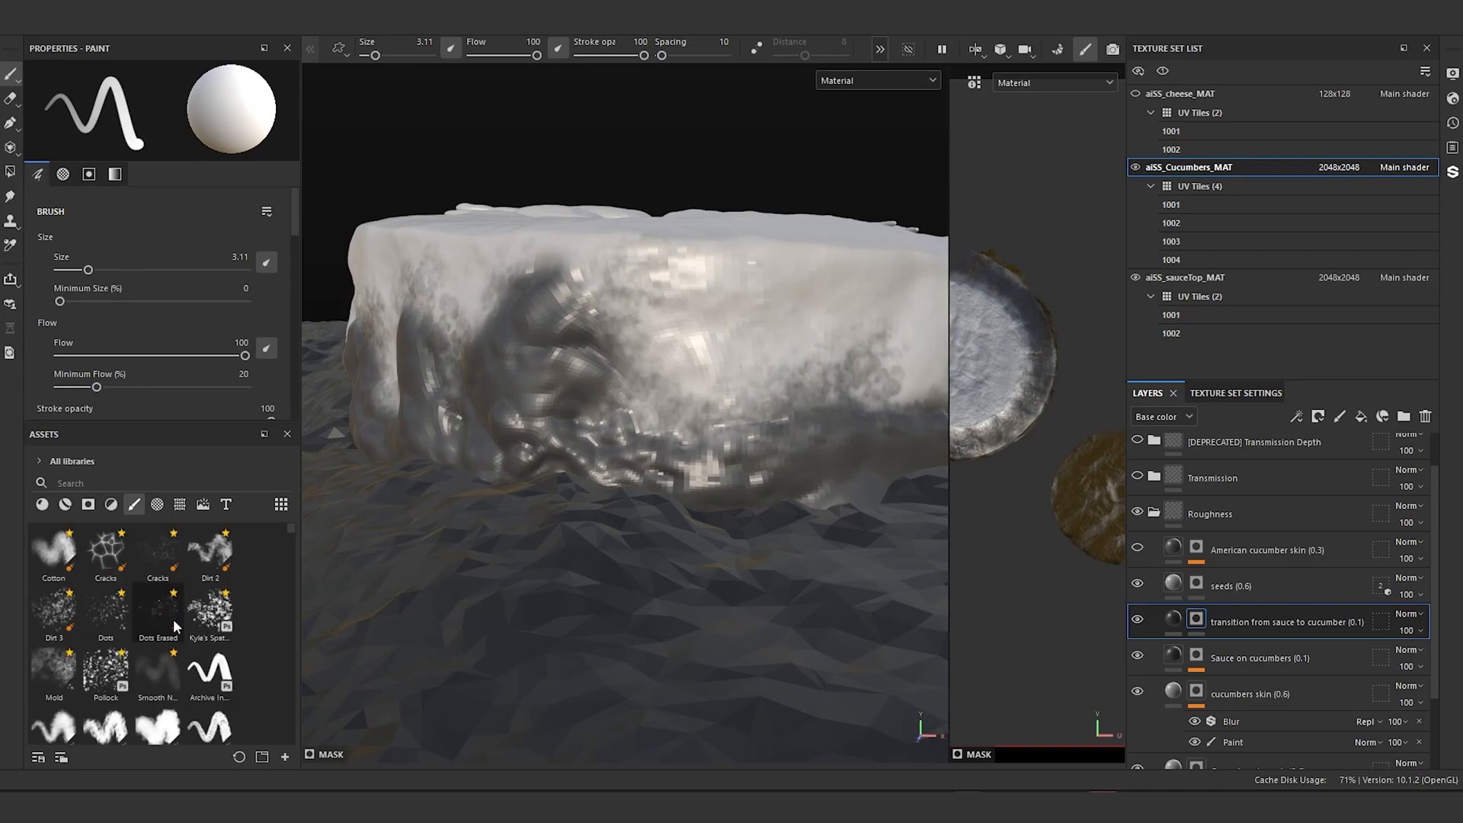
left_click(158, 671)
left_click_drag(431, 534, 635, 440, "alt")
middle_click_drag(635, 439, 625, 487, "alt")
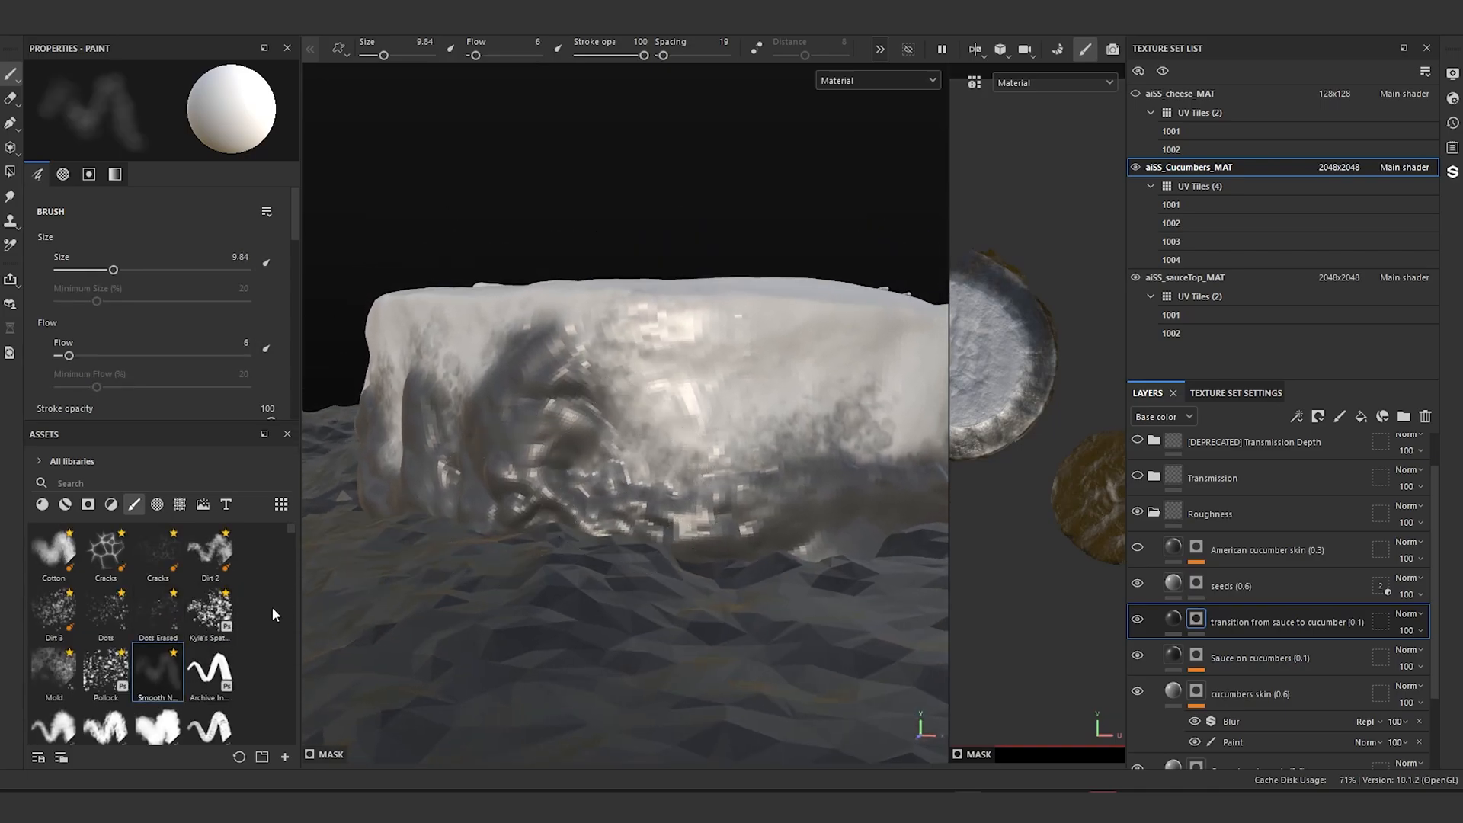
mouse_move(633, 480)
left_mouse_down("alt")
mouse_move(632, 537)
mouse_move(633, 508)
left_mouse_up("alt")
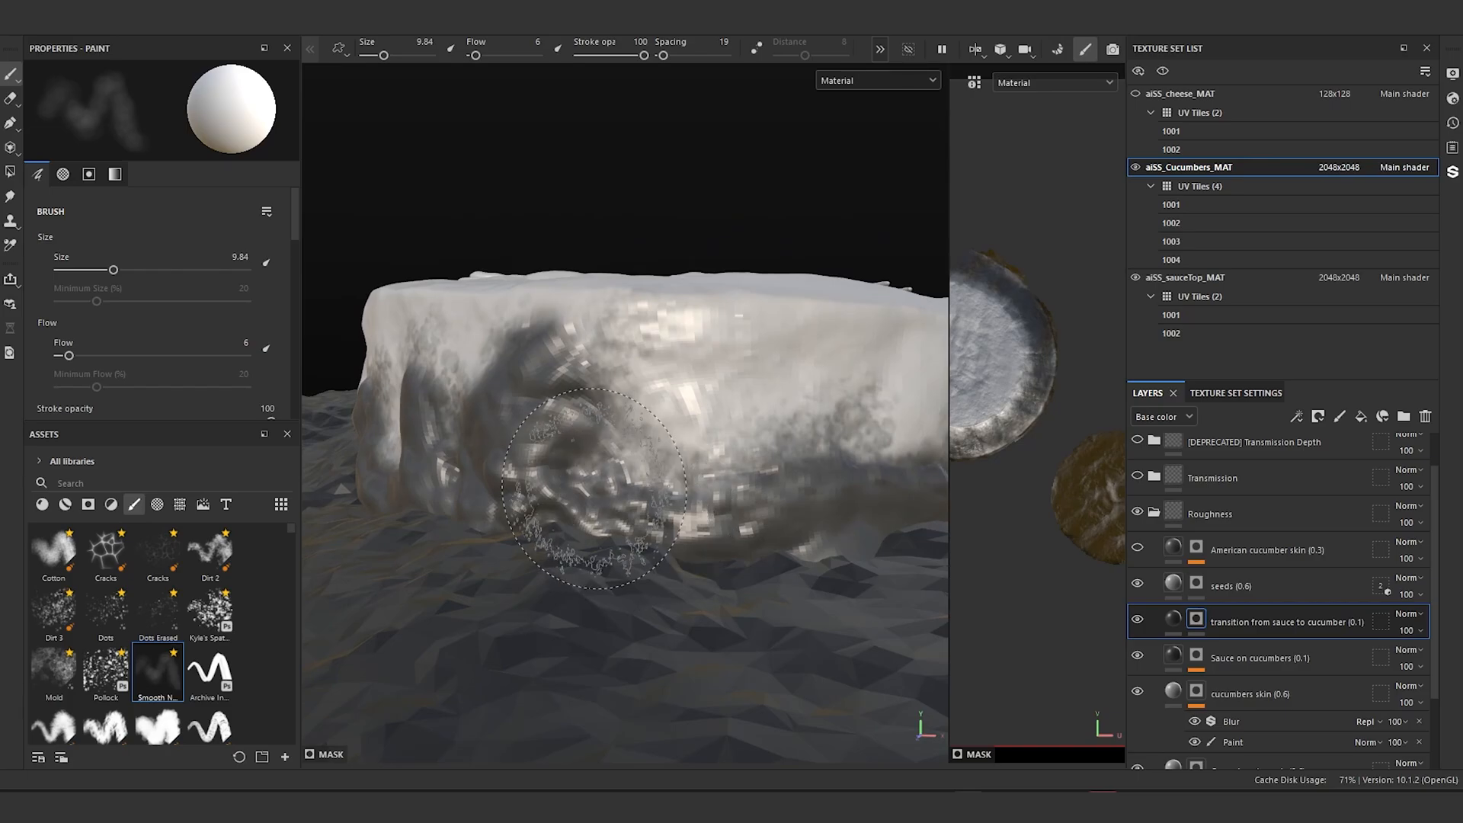
right_click_drag(619, 387, 604, 387, "ctrl")
Step: Paint the transition layer's mask around the cucumber's side to soften the border between the sauce and the skin
mouse_move(619, 387)
left_mouse_down()
mouse_move(686, 438)
mouse_move(762, 446)
mouse_move(663, 442)
mouse_move(693, 457)
mouse_move(822, 459)
mouse_move(807, 416)
mouse_move(911, 427)
mouse_move(789, 482)
left_mouse_up()
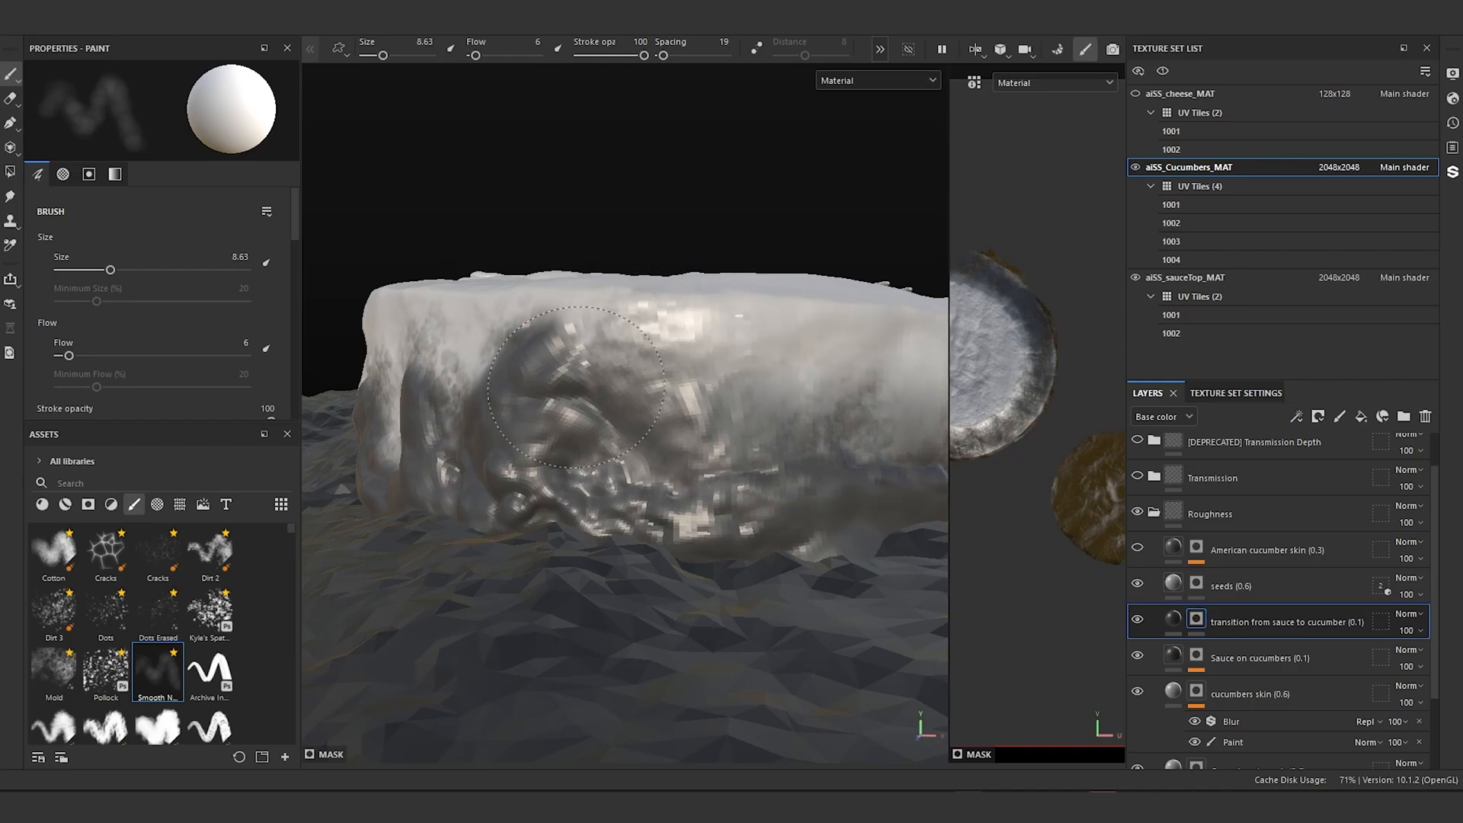
mouse_move(575, 387)
left_mouse_down()
mouse_move(838, 381)
mouse_move(797, 503)
mouse_move(587, 320)
left_mouse_up()
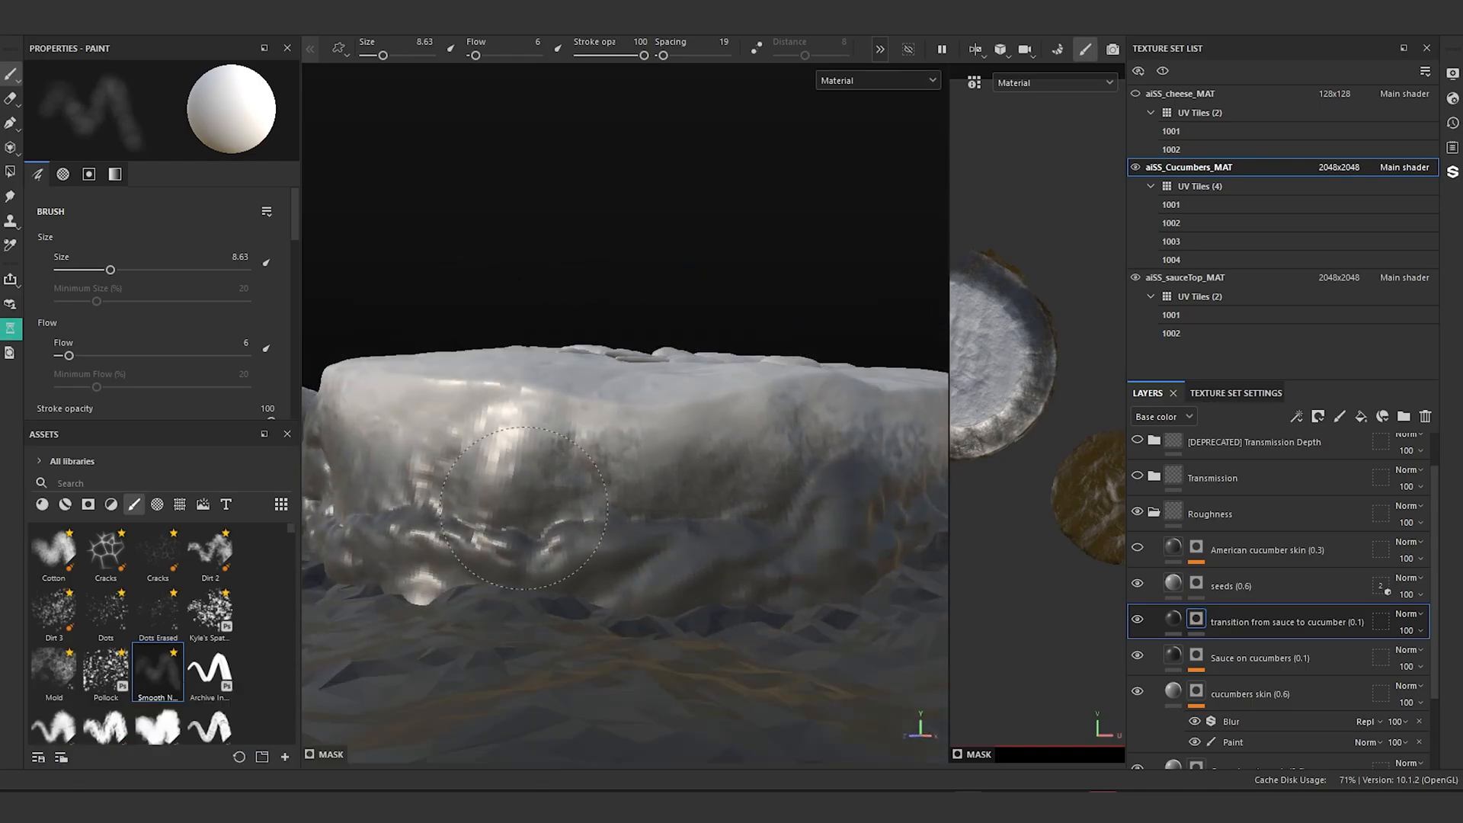
mouse_move(653, 598)
left_mouse_down("alt")
mouse_move(735, 588)
mouse_move(539, 591)
mouse_move(613, 615)
mouse_move(640, 591)
left_mouse_up("alt")
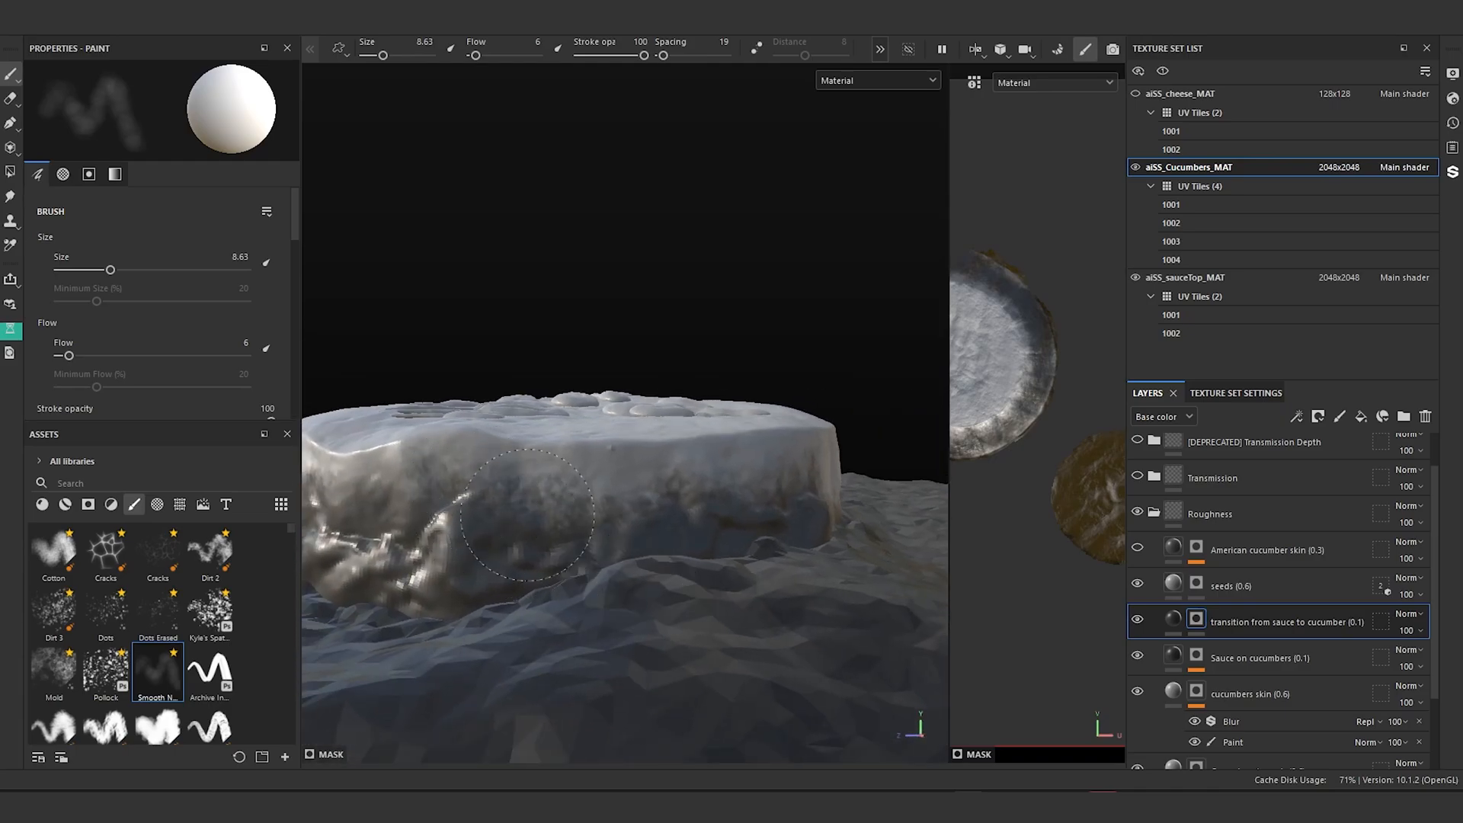
left_click_drag(528, 515, 626, 507)
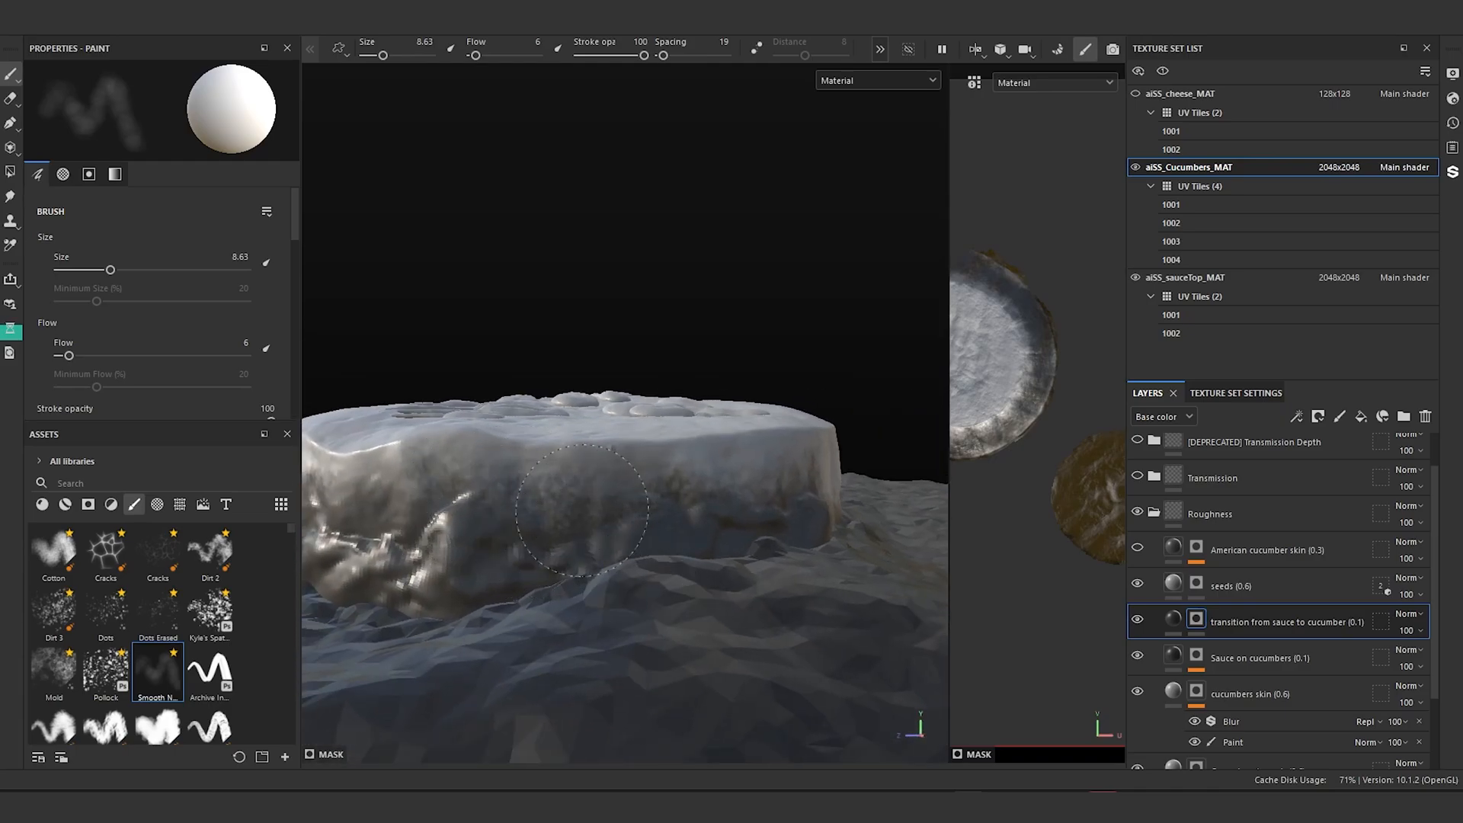
mouse_move(545, 499)
left_mouse_down("alt")
mouse_move(547, 546)
mouse_move(701, 549)
mouse_move(674, 598)
mouse_move(632, 569)
mouse_move(777, 568)
mouse_move(628, 606)
left_mouse_up("alt")
middle_click_drag(594, 624, 717, 642, "alt")
left_click_drag(717, 641, 685, 533, "alt")
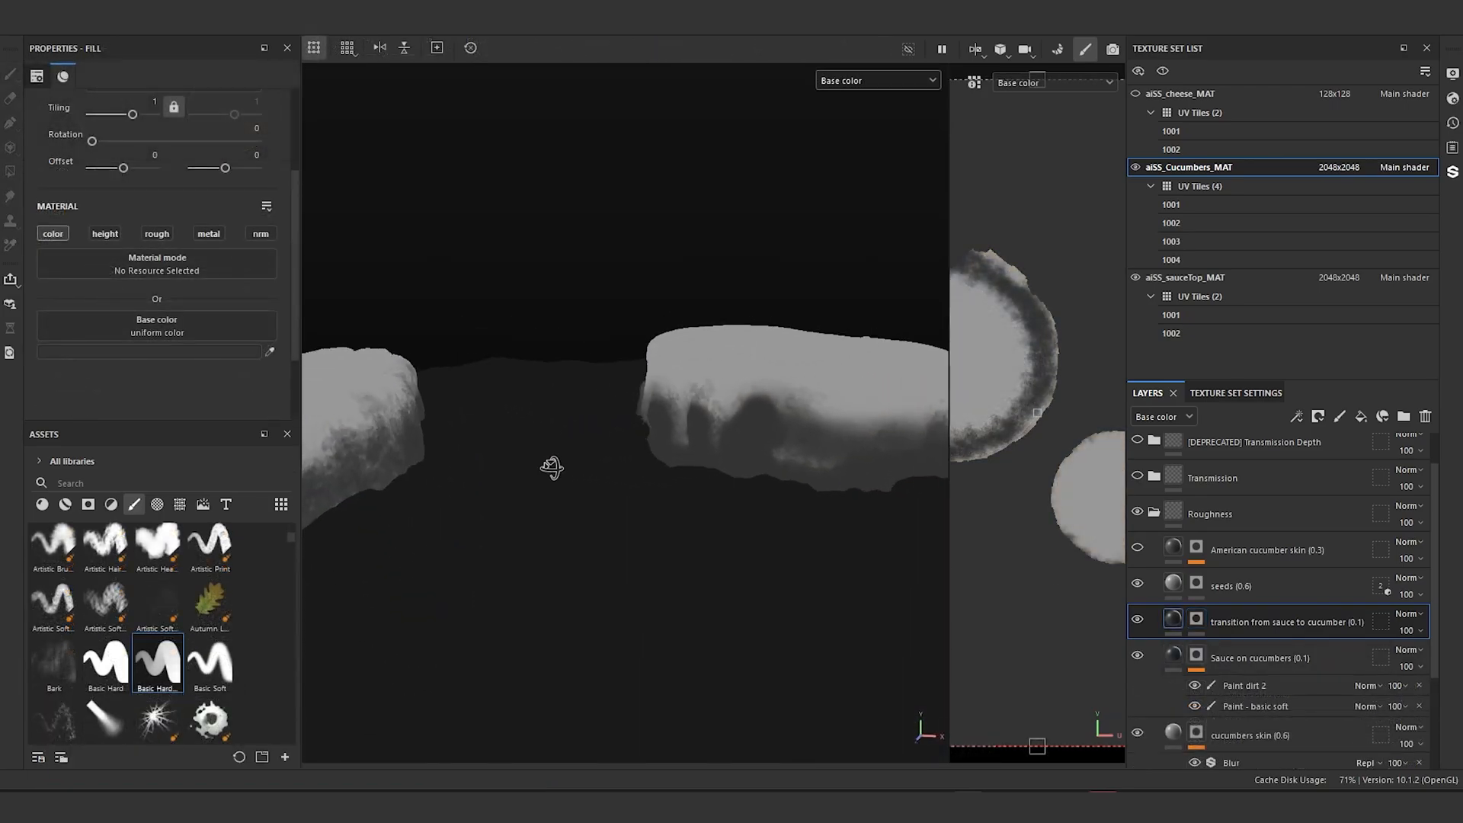
Step: Compare the cucumbers' roughness values in Base color display with the transition layer hidden and shown
left_click_drag(551, 467, 684, 390, "alt")
left_click_drag(594, 412, 792, 438, "alt")
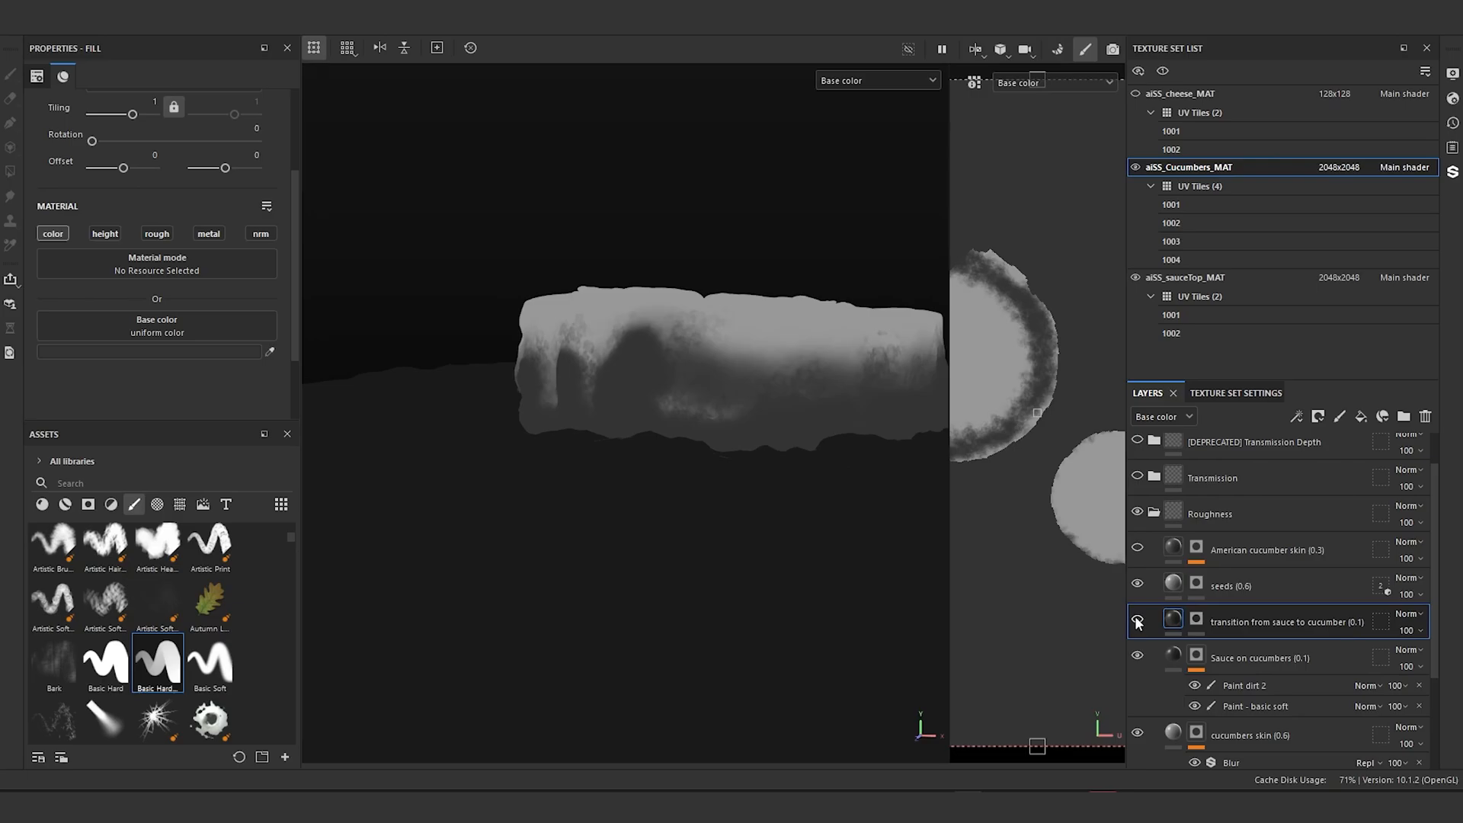
left_click(1137, 619)
left_click(1137, 619)
left_click(1136, 620)
left_click(1137, 619)
left_click(1137, 620)
left_click(1137, 620)
Step: Lower the opacity of the transition from sauce to cucumber (0.1) layer to 88
key("1")
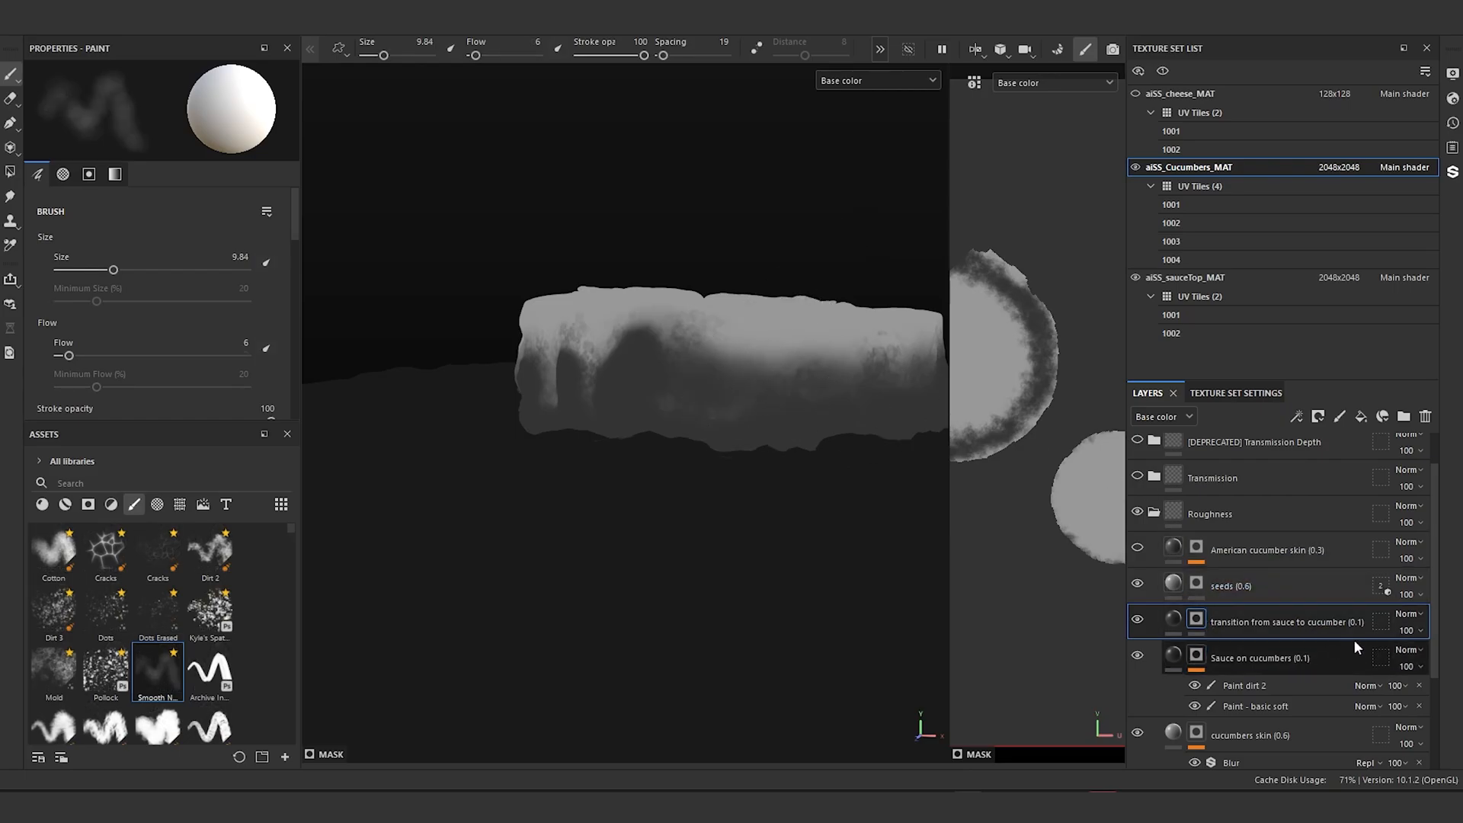
left_click(1419, 635)
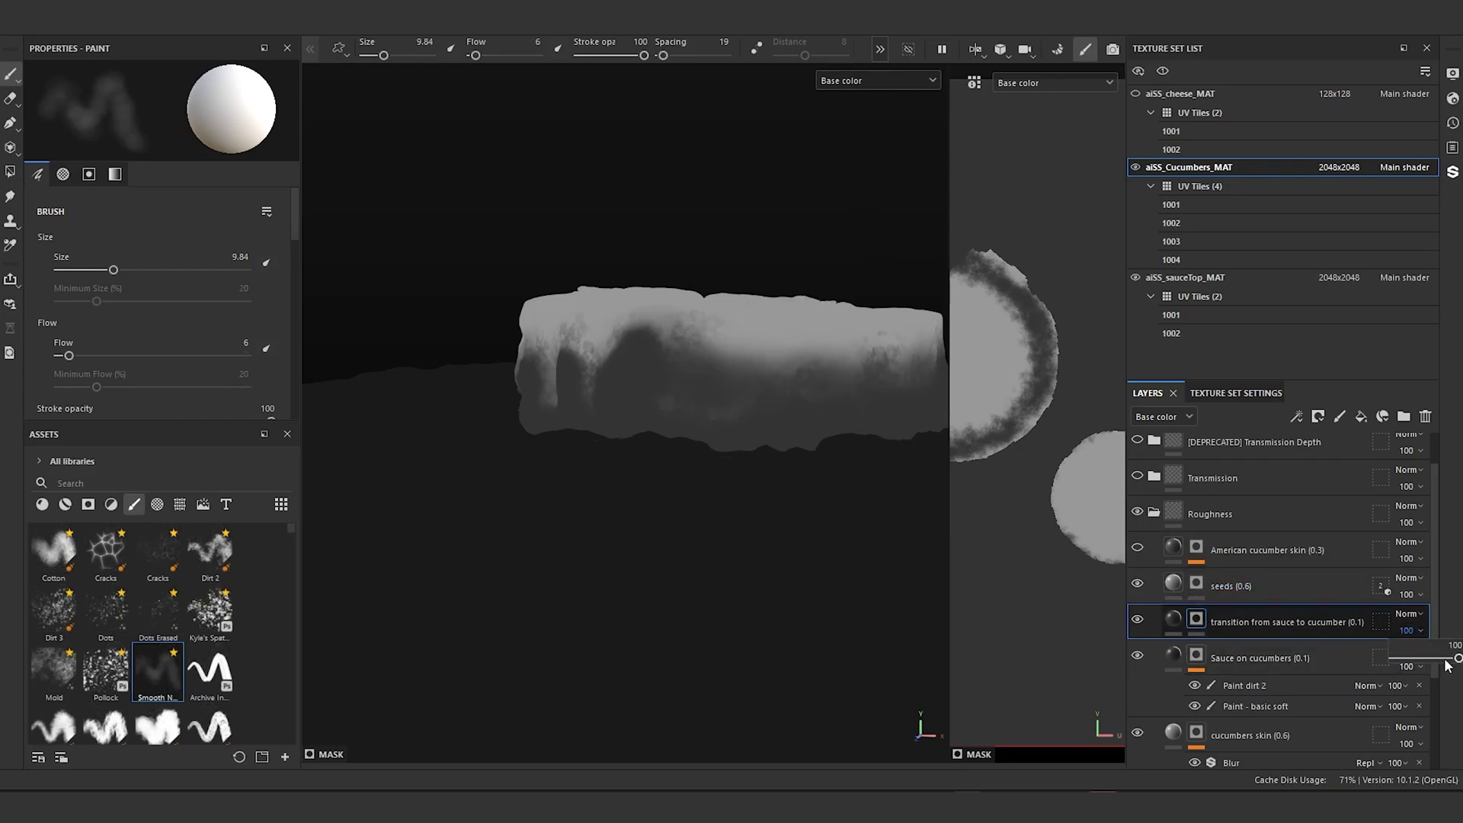
left_click_drag(1450, 660, 1452, 662)
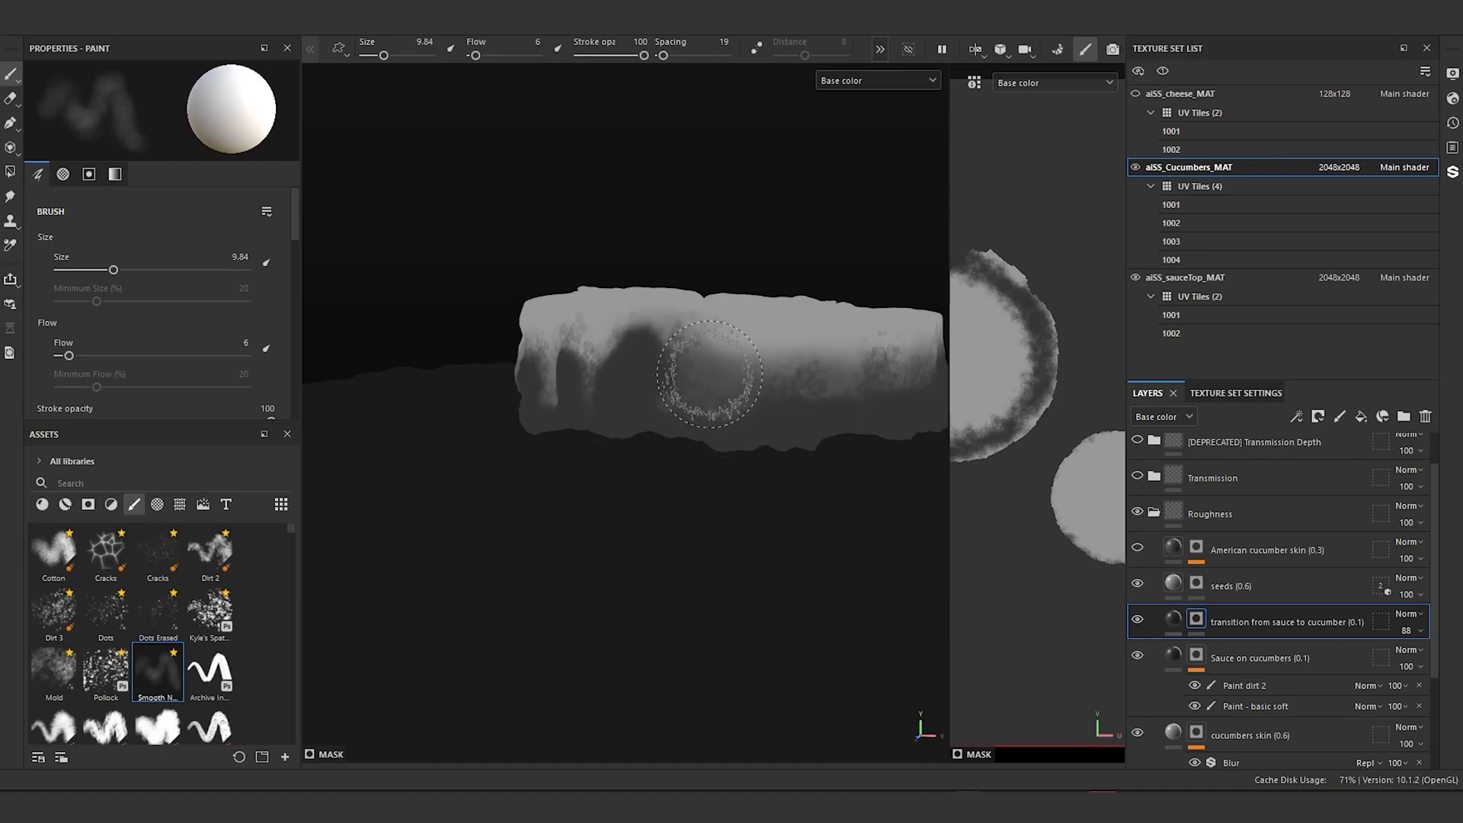
scroll(597, 398, "up", 3)
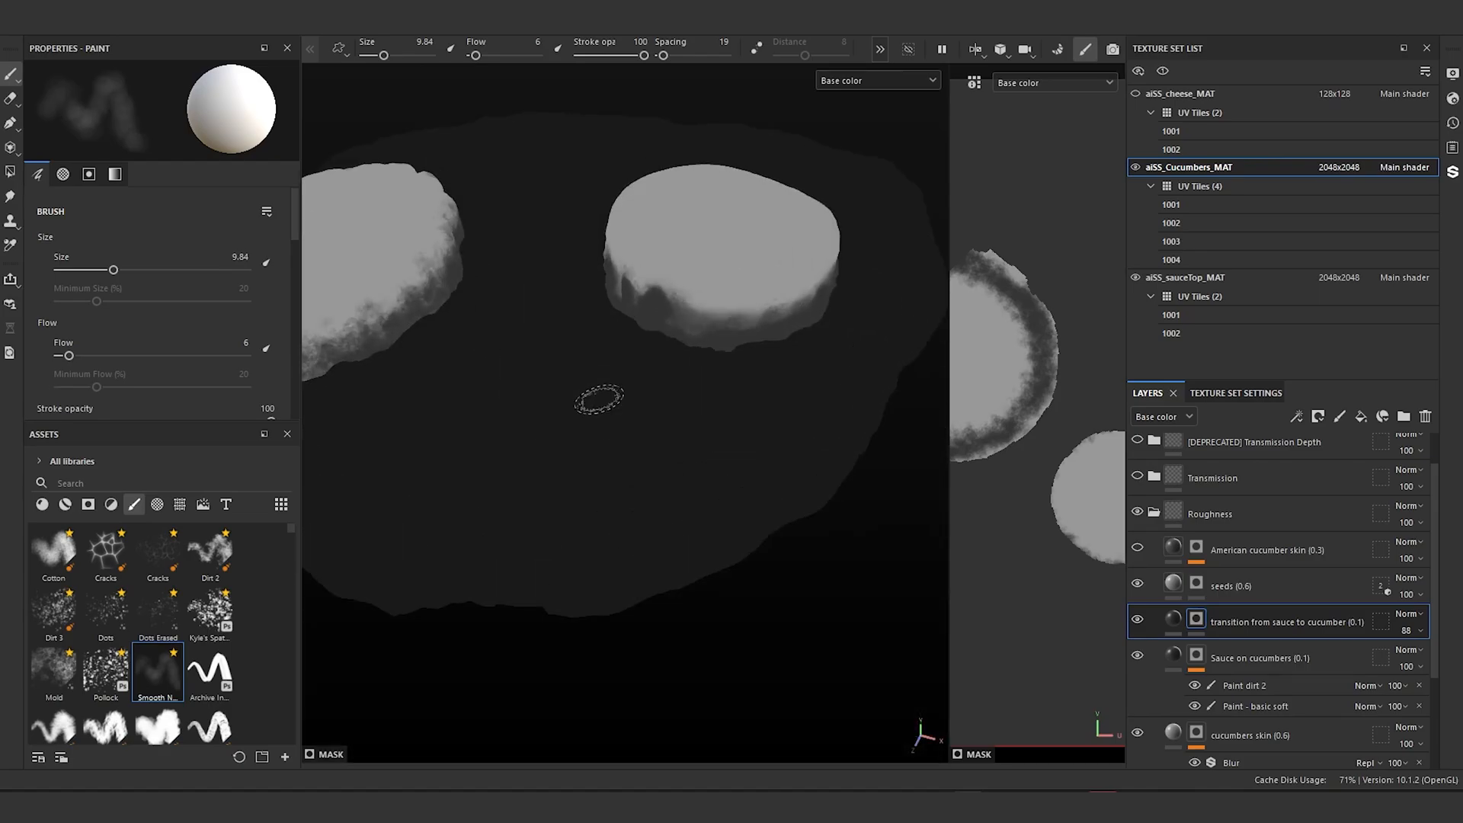
left_click_drag(597, 398, 637, 310, "alt")
middle_click_drag(637, 310, 758, 347, "alt")
left_click_drag(758, 348, 680, 344, "alt")
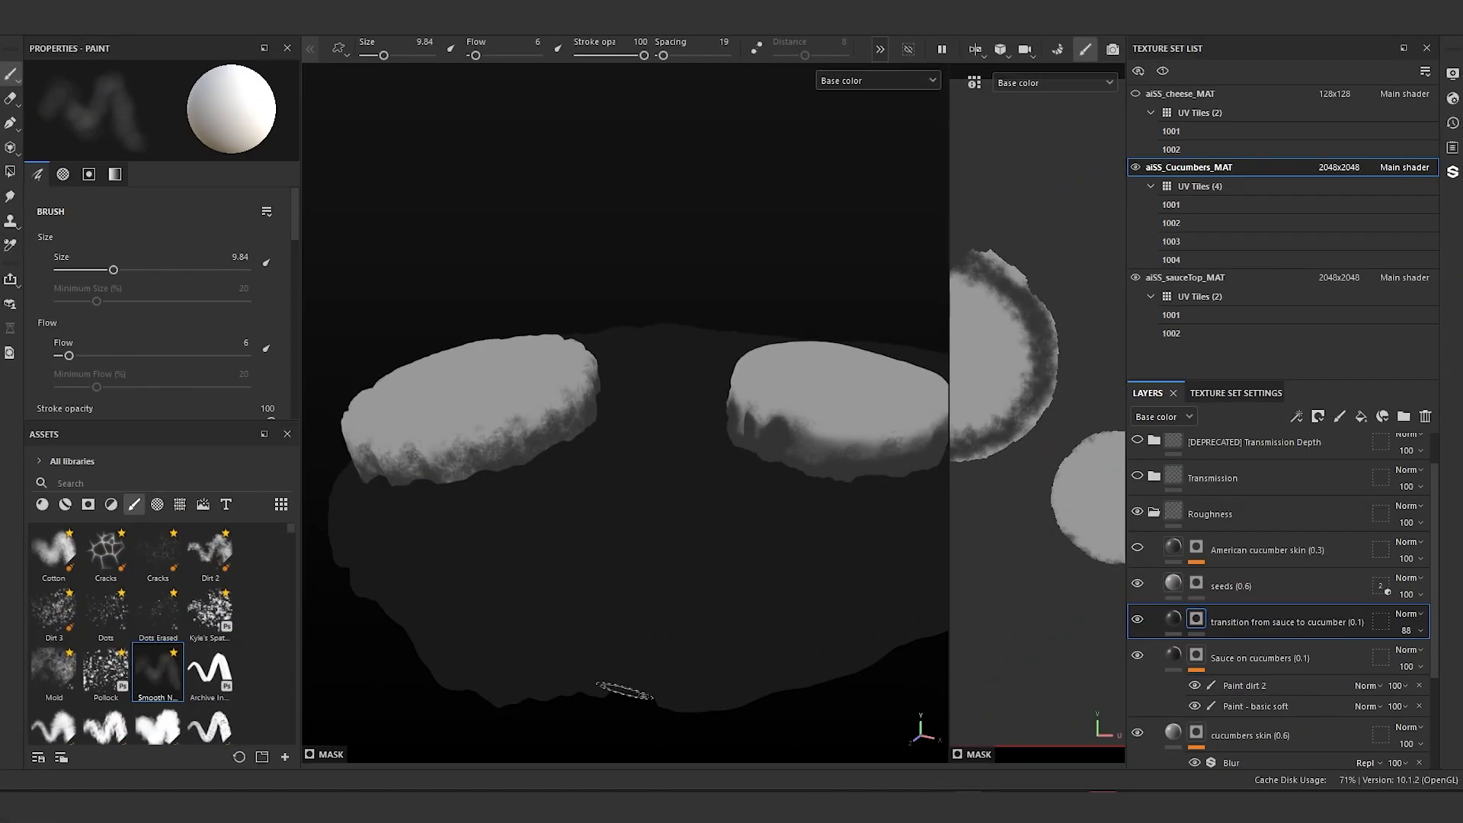
Step: Switch to the Arnold render view, end the side-by-side snapshot comparison, and examine the no GS map, Snapshot_22 and Snapshot_23 renders
left_click(604, 789)
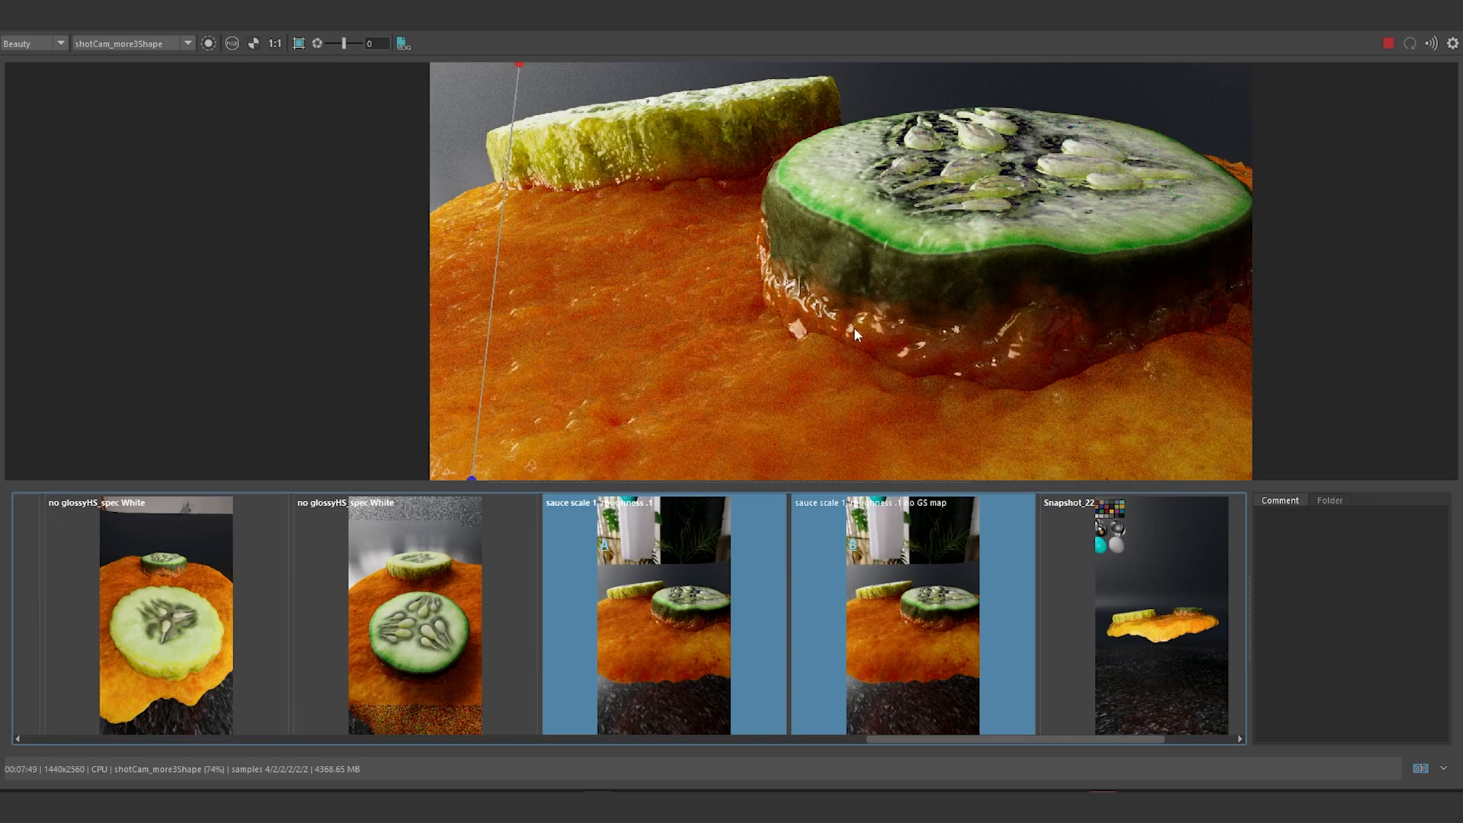
right_click(865, 601)
left_click(901, 661)
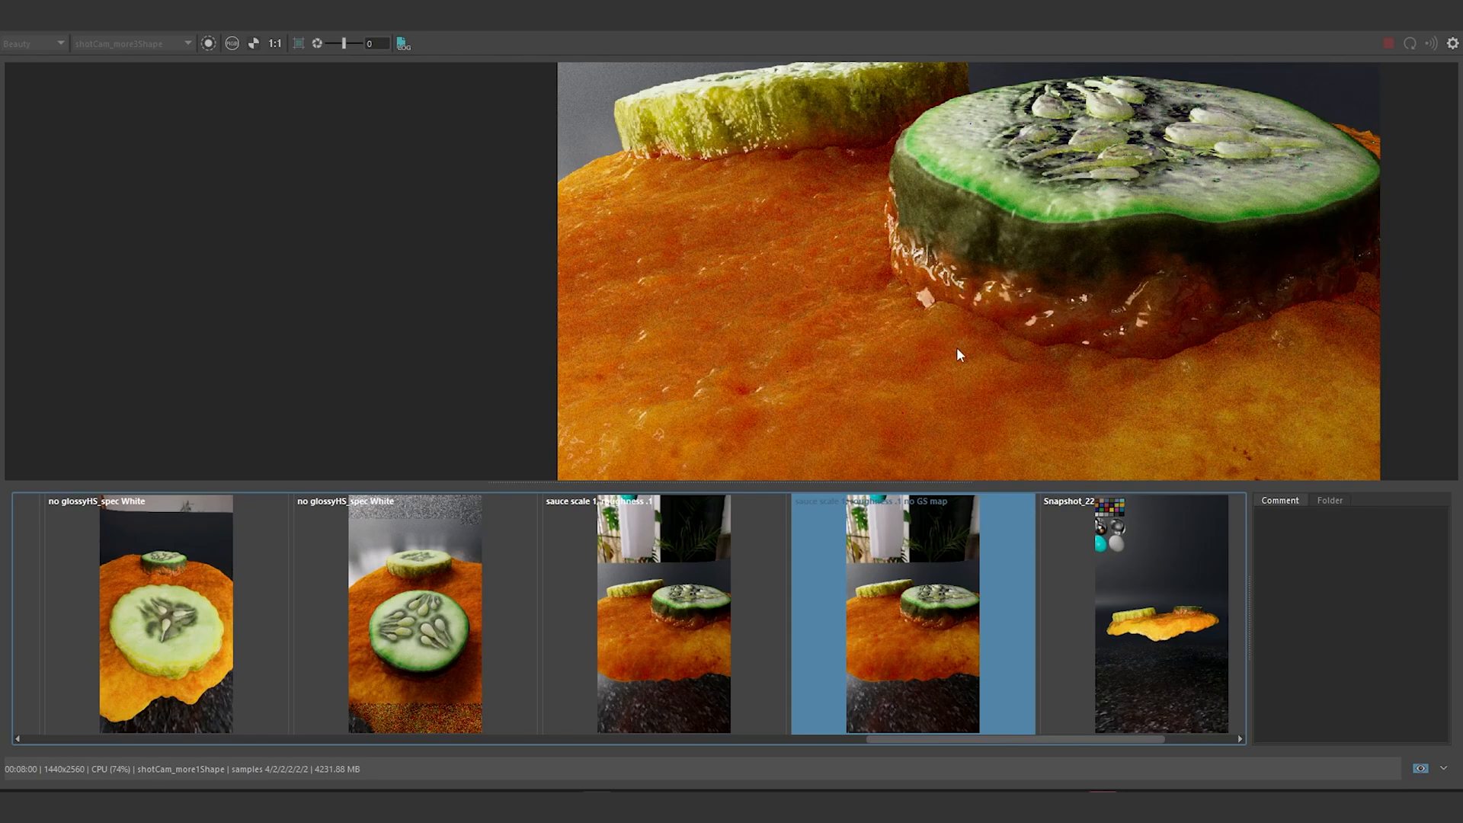
scroll(942, 341, "down", 2)
middle_click_drag(935, 294, 892, 265)
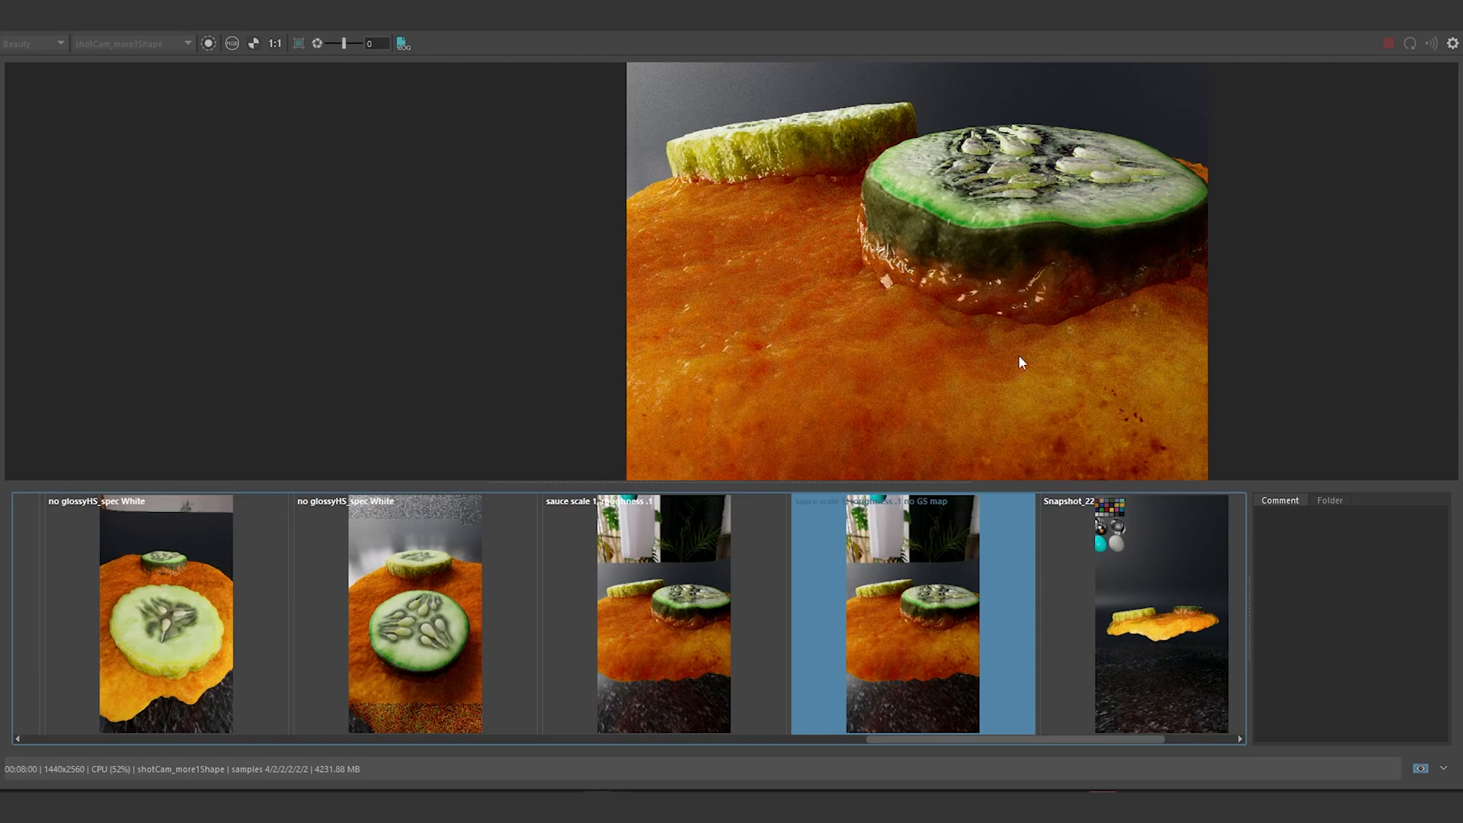
left_click(1094, 597)
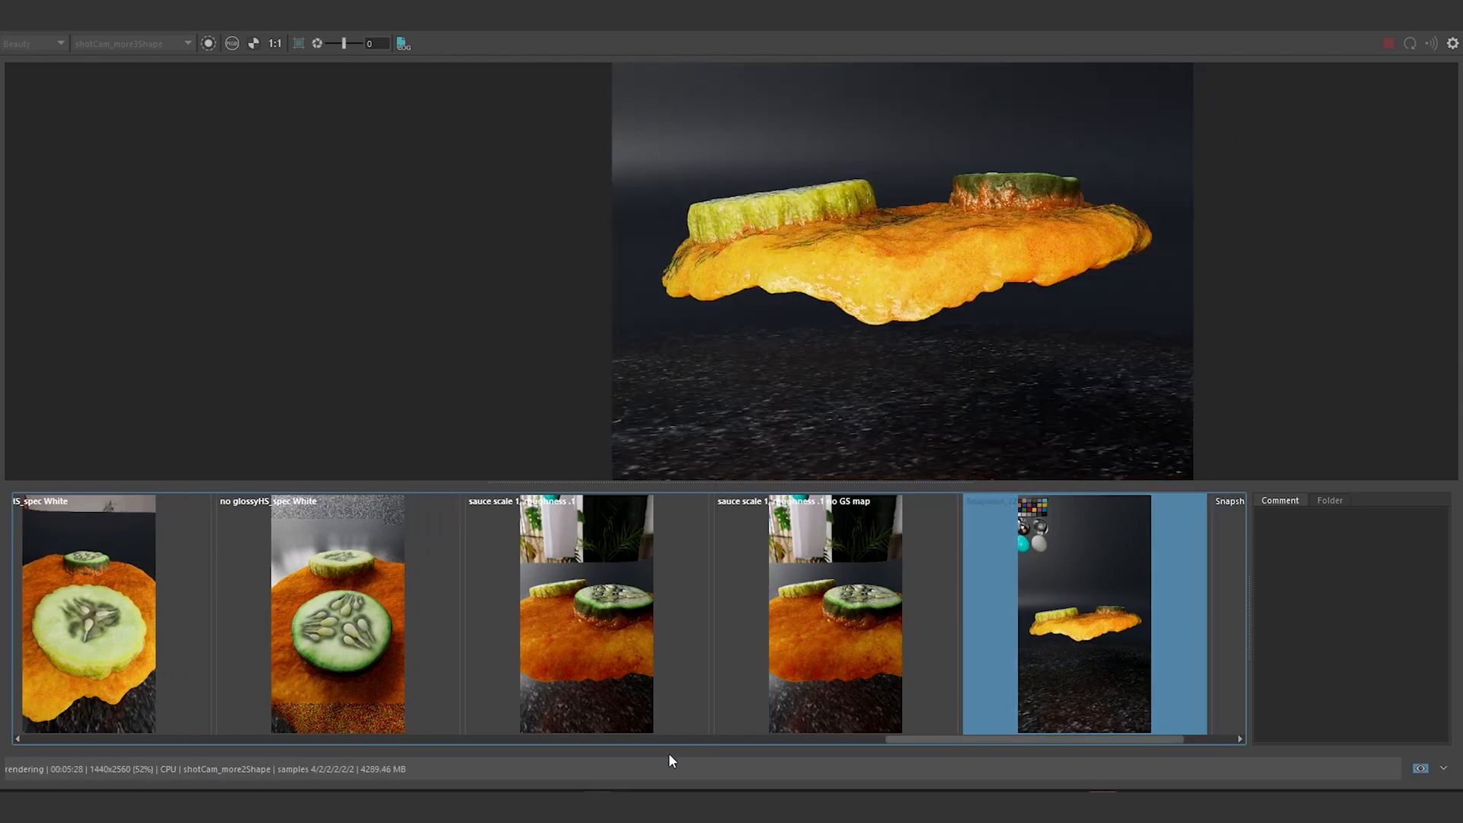
left_click_drag(1048, 739, 1113, 755)
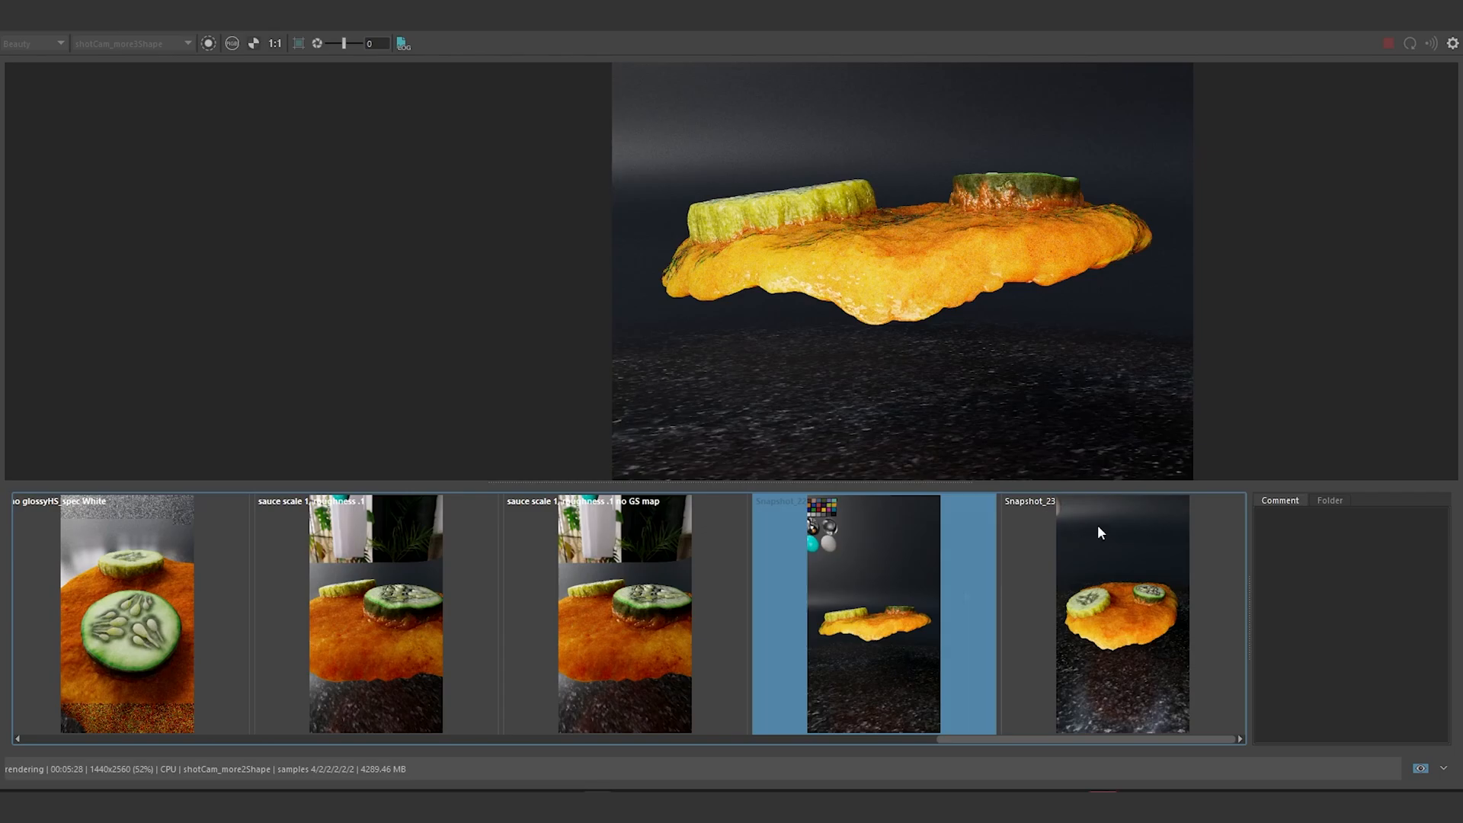
left_click(1103, 582)
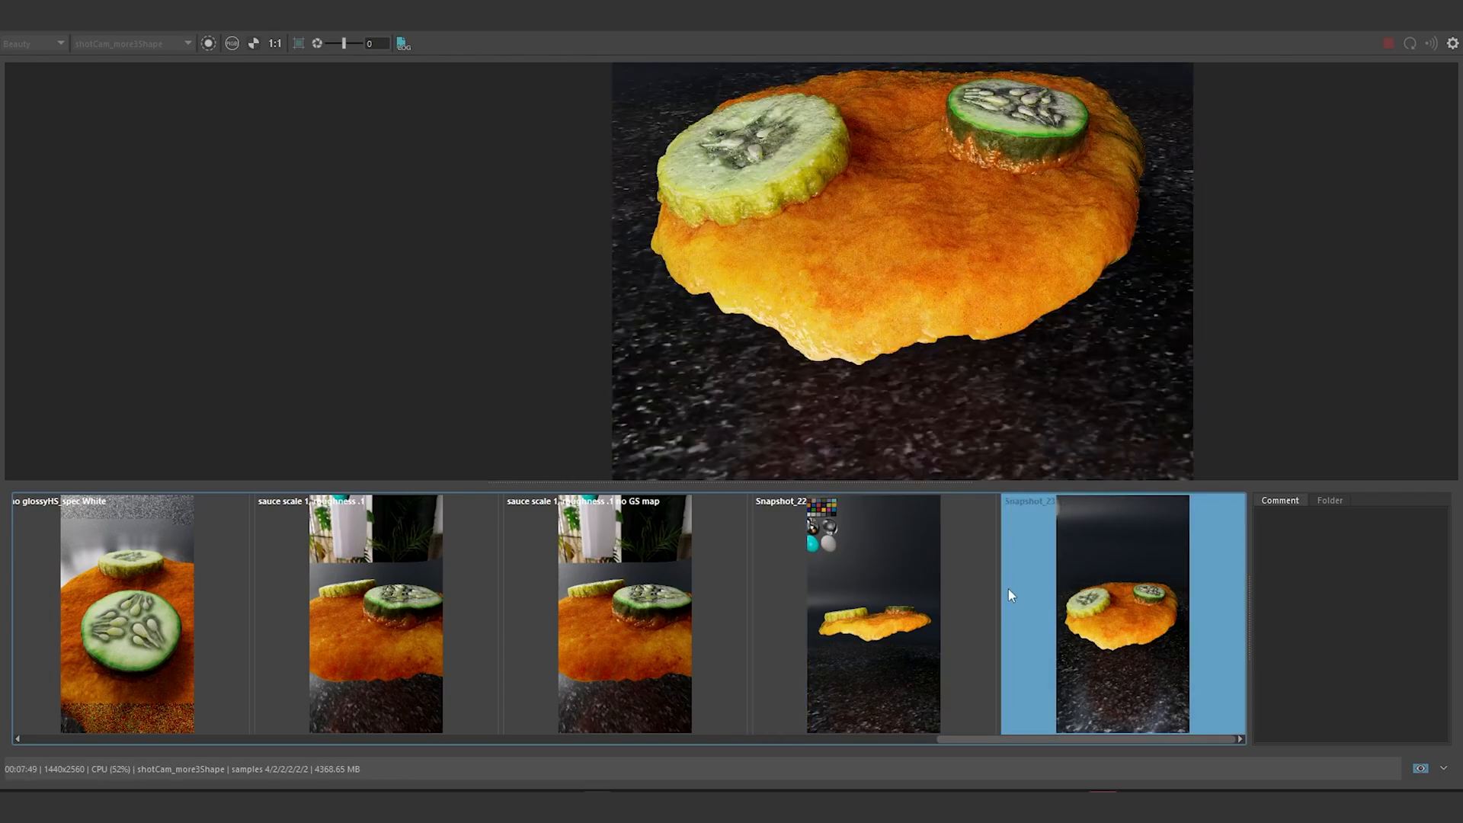
left_click(870, 588)
left_click(1089, 571)
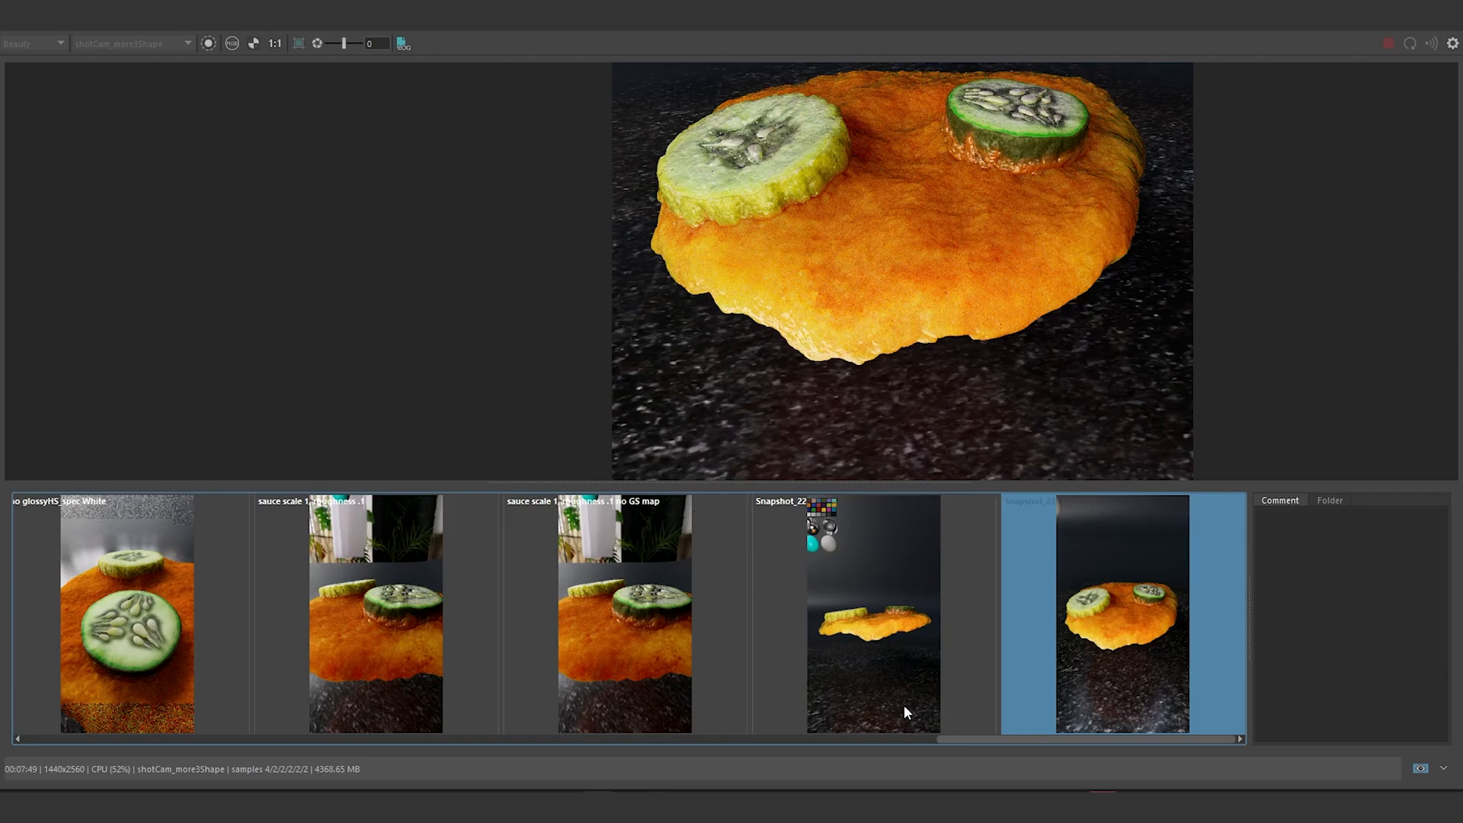
Step: Return to Substance 3D Painter, display the cucumbers' SSS Scale group instead of Roughness, and expand the SSS scale group of aiSS_sauceTop_MAT
left_click(966, 791)
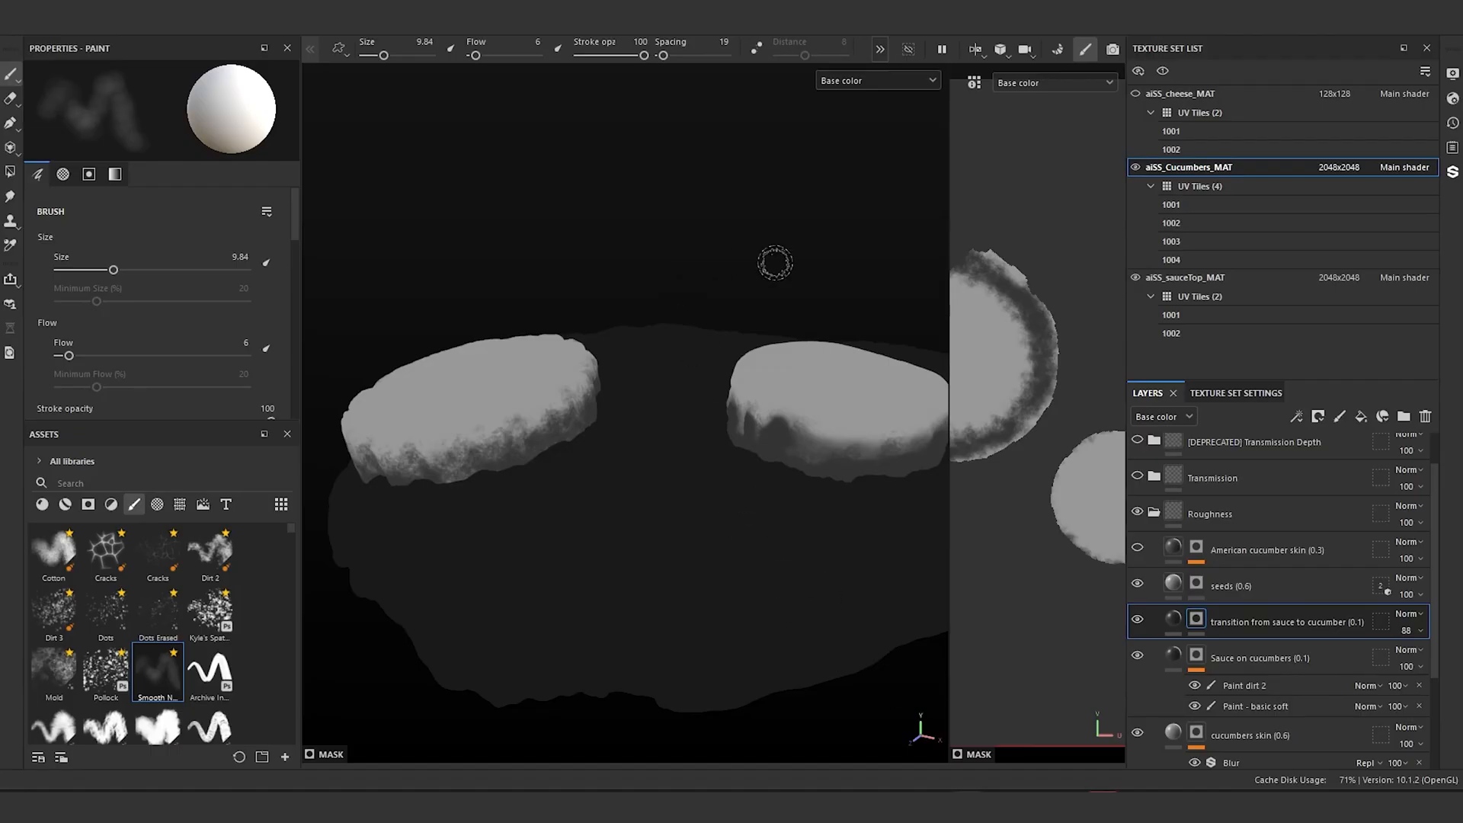
left_click(1155, 514)
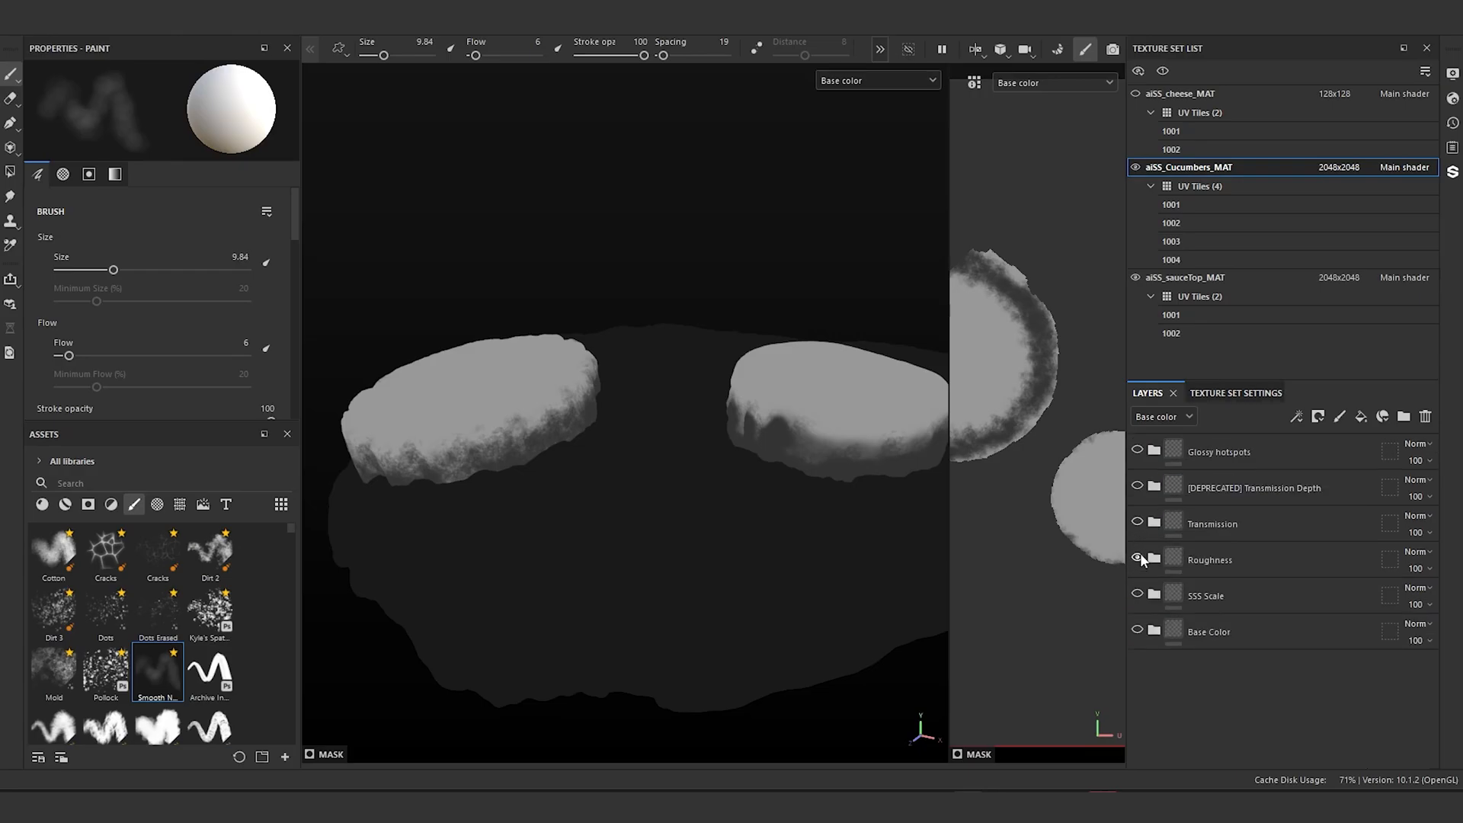
left_click(1137, 594)
left_click(1185, 277)
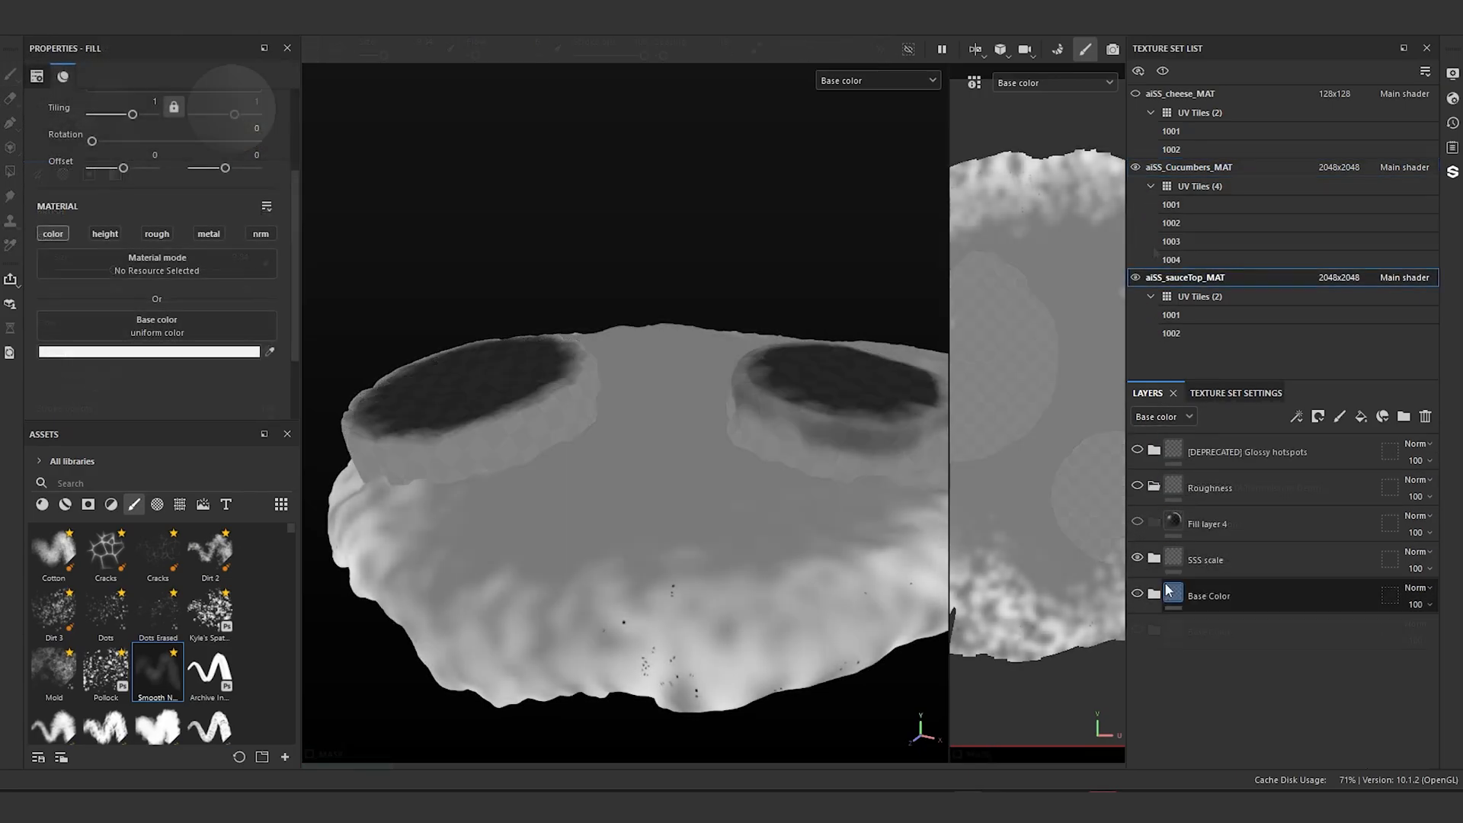
left_click(1154, 563)
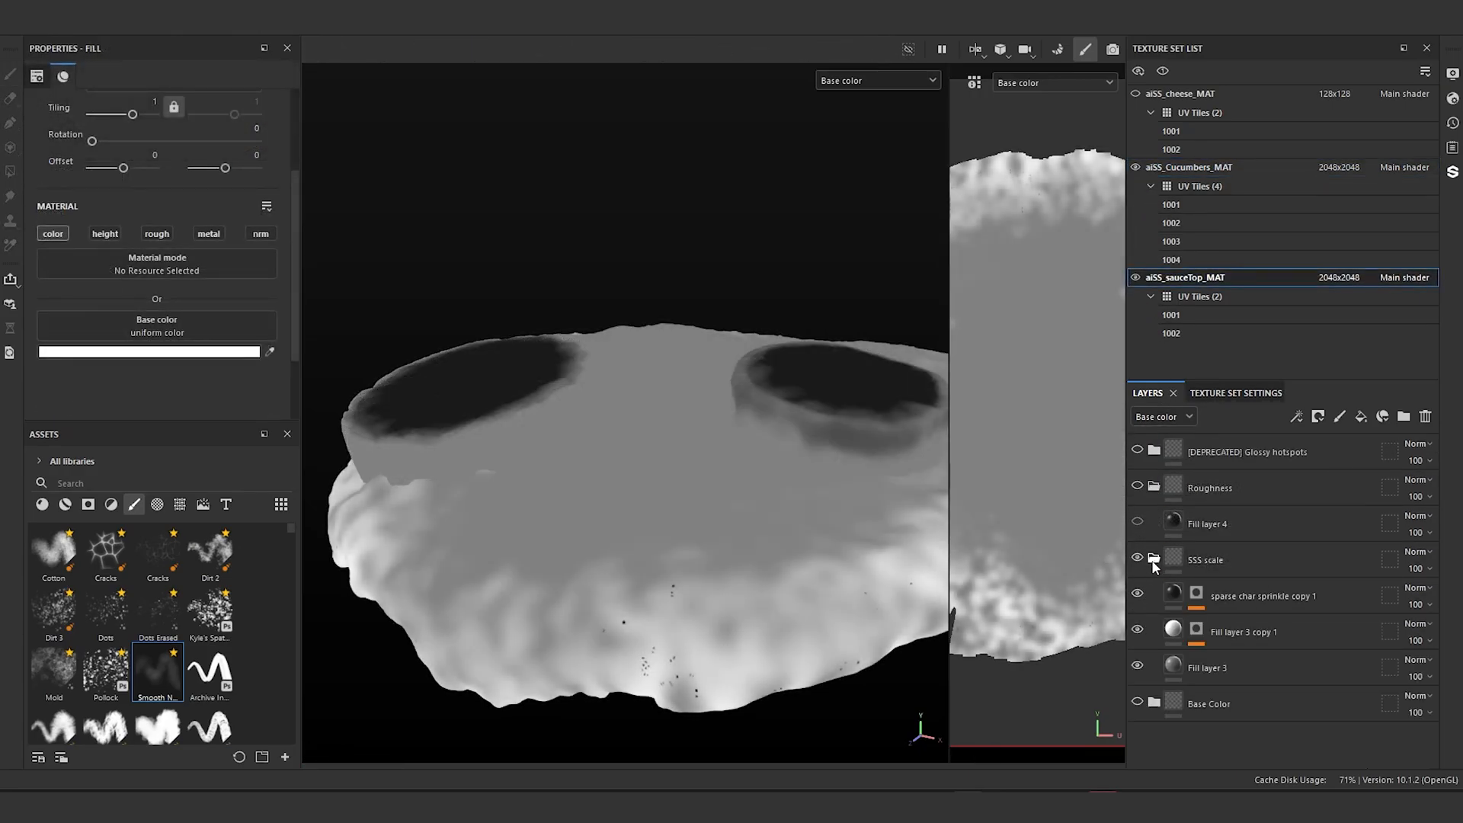
Step: Compare the sauce with and without Fill layer 3 copy 1 in its SSS scale group, and leave that layer hidden
left_click(1138, 630)
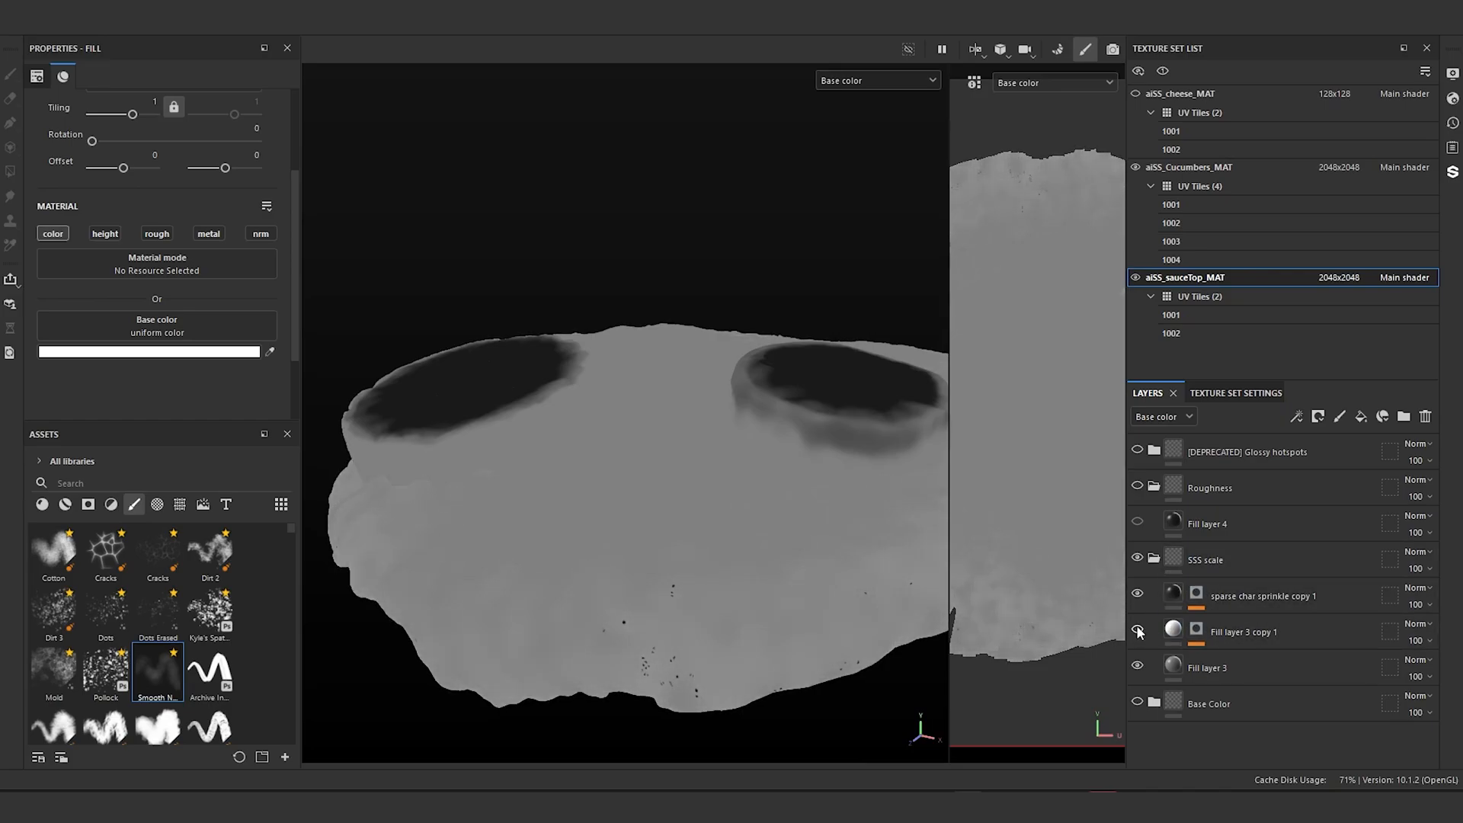
left_click(1138, 630)
left_click(1138, 630)
left_click(1138, 631)
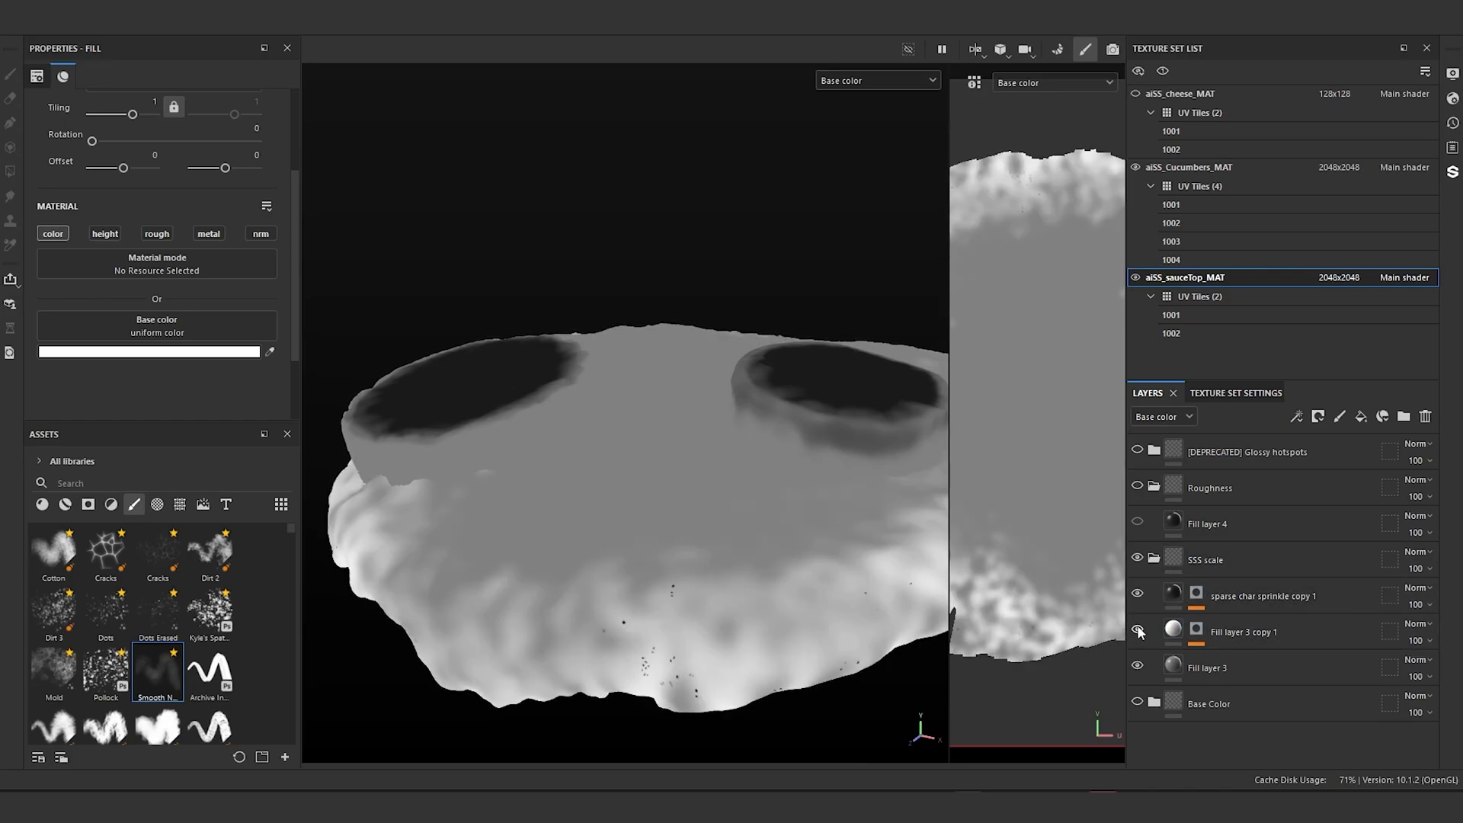
left_click(1256, 631)
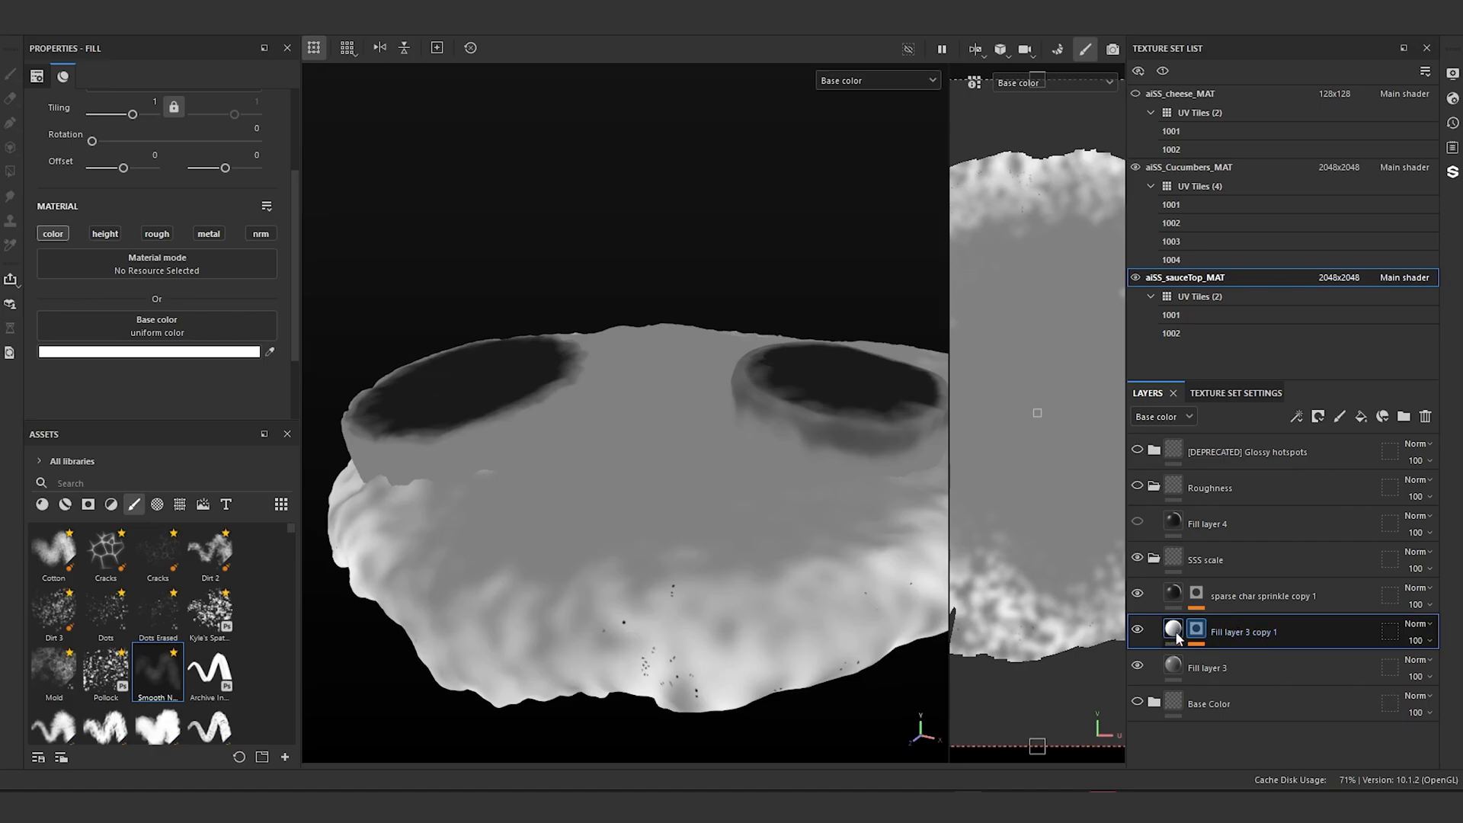
left_click(1137, 630)
Step: Set the base color brightness of Fill layer 3 in the sauce's SSS scale group to 1 and rename the layer v = 1
left_click(1168, 668)
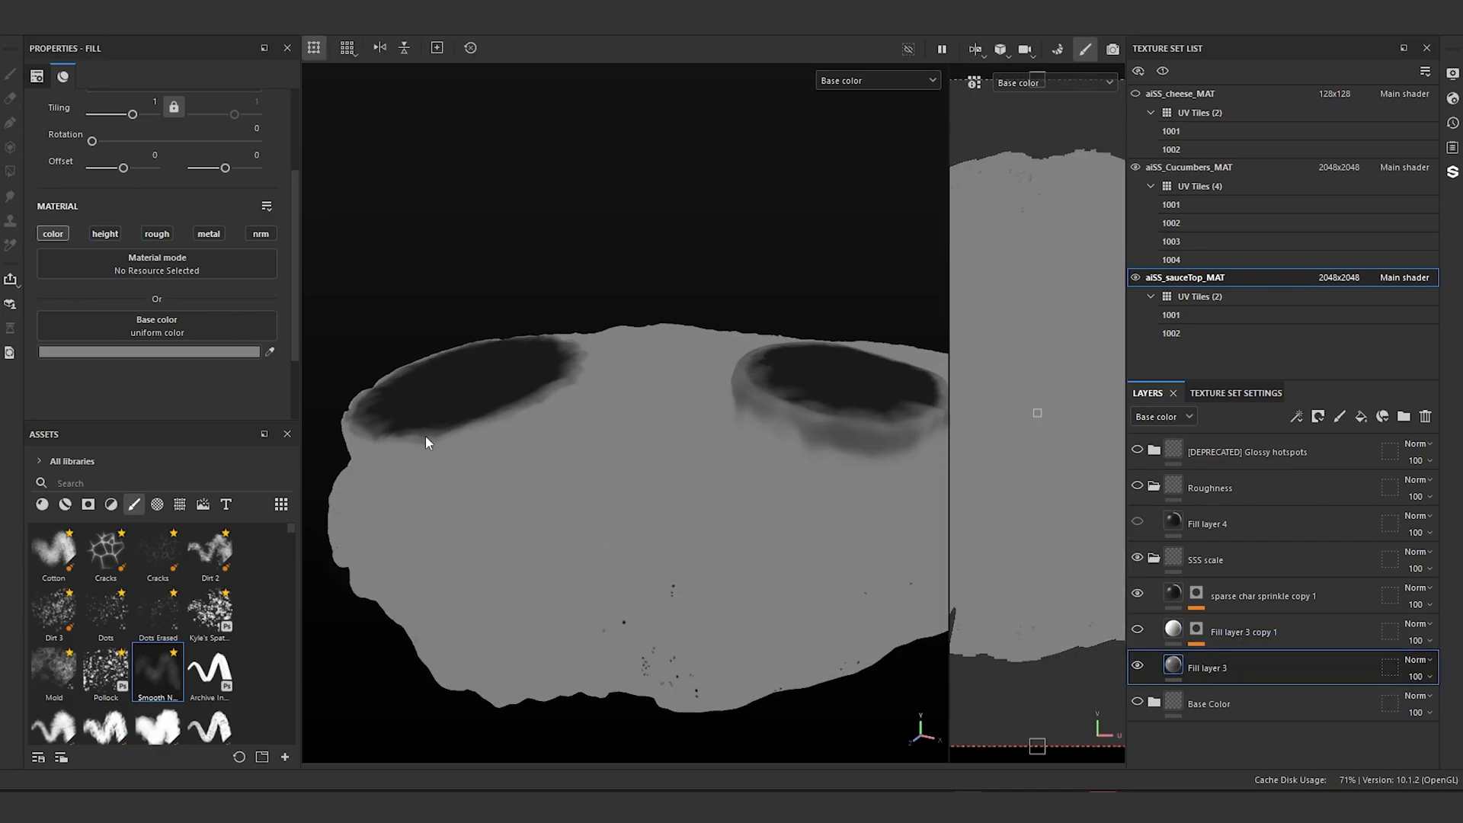
left_click(238, 352)
left_click(344, 691)
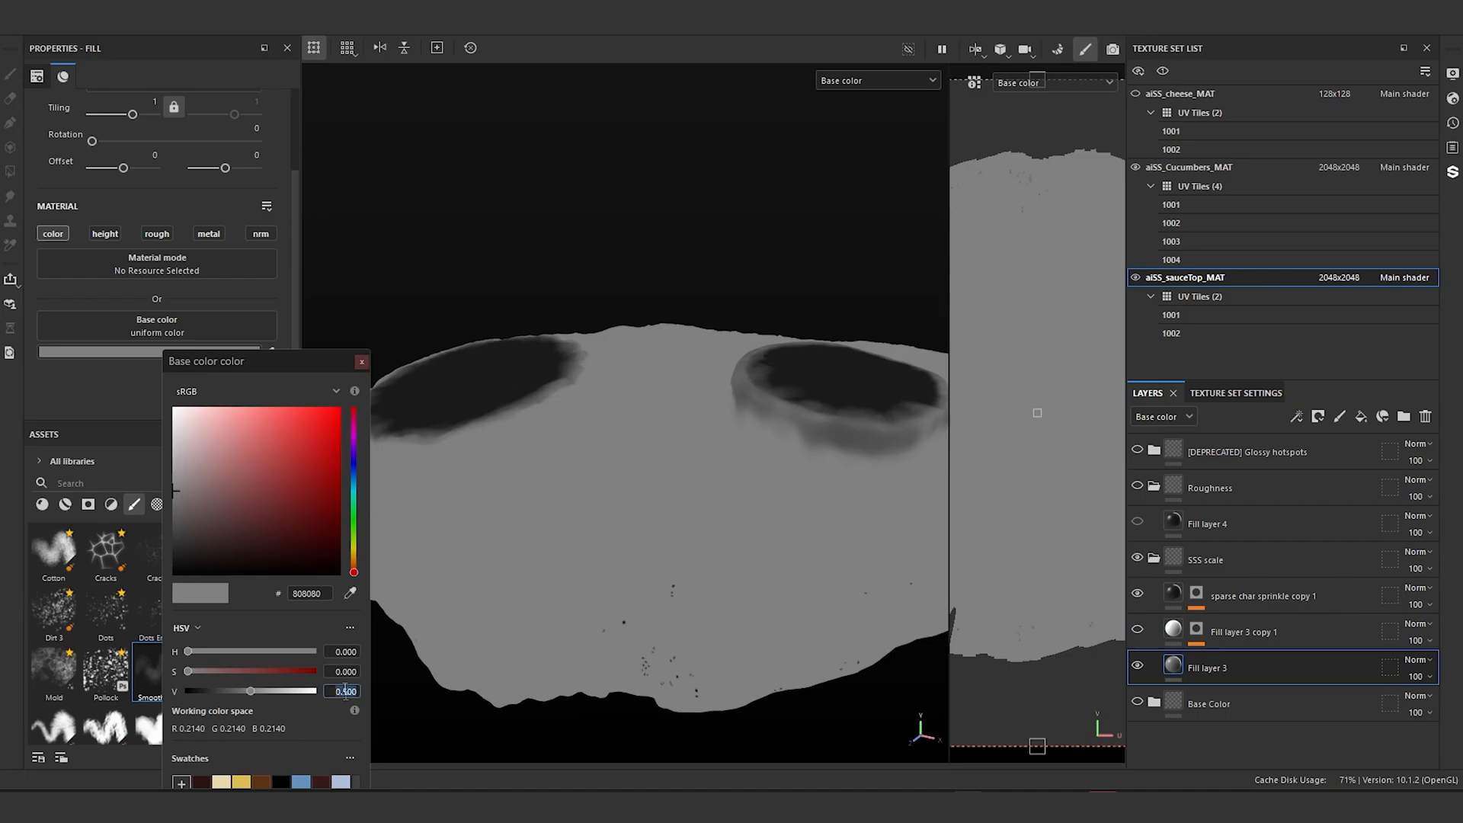
type("1")
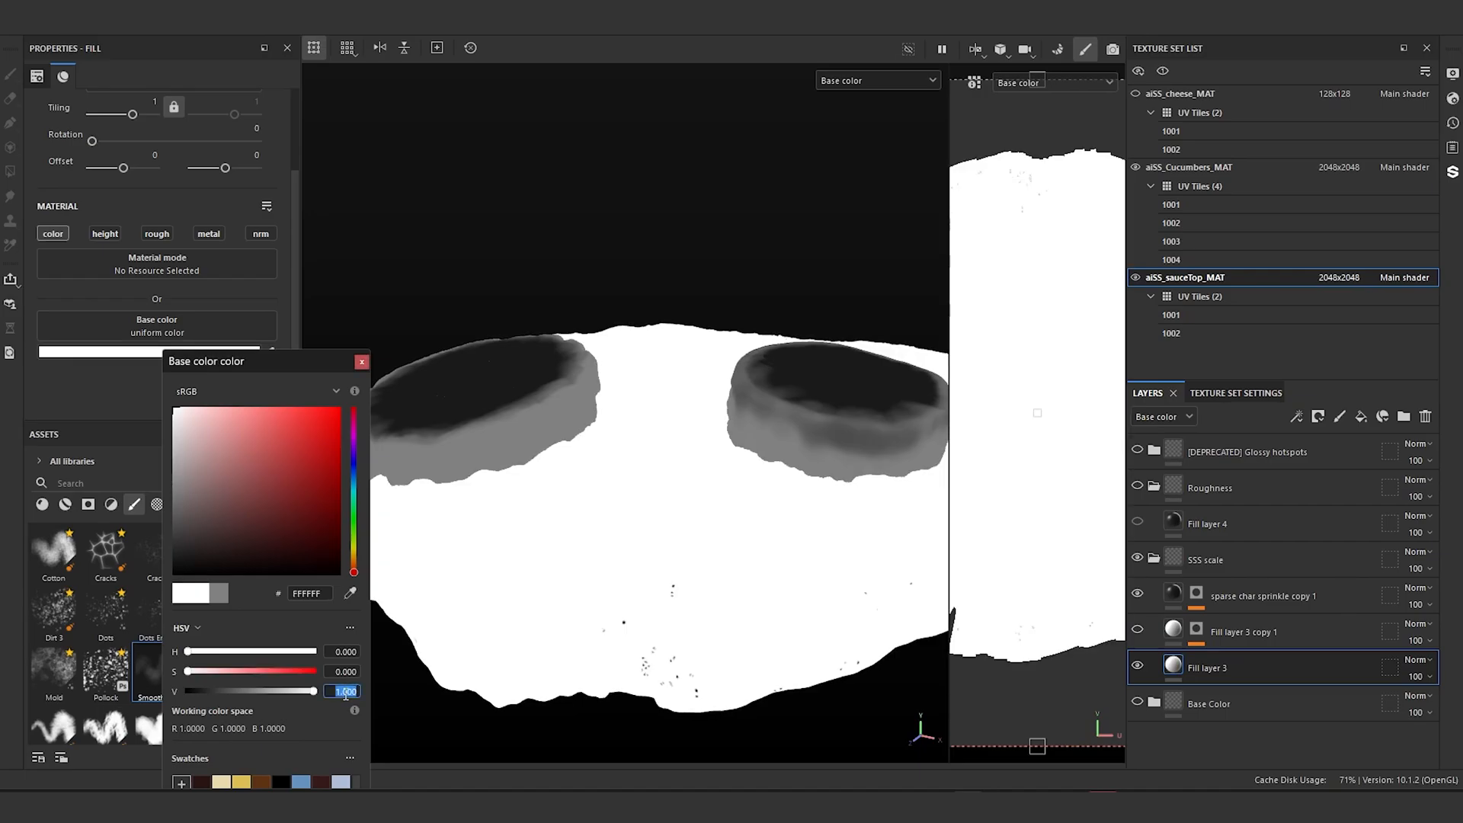
left_click(359, 309)
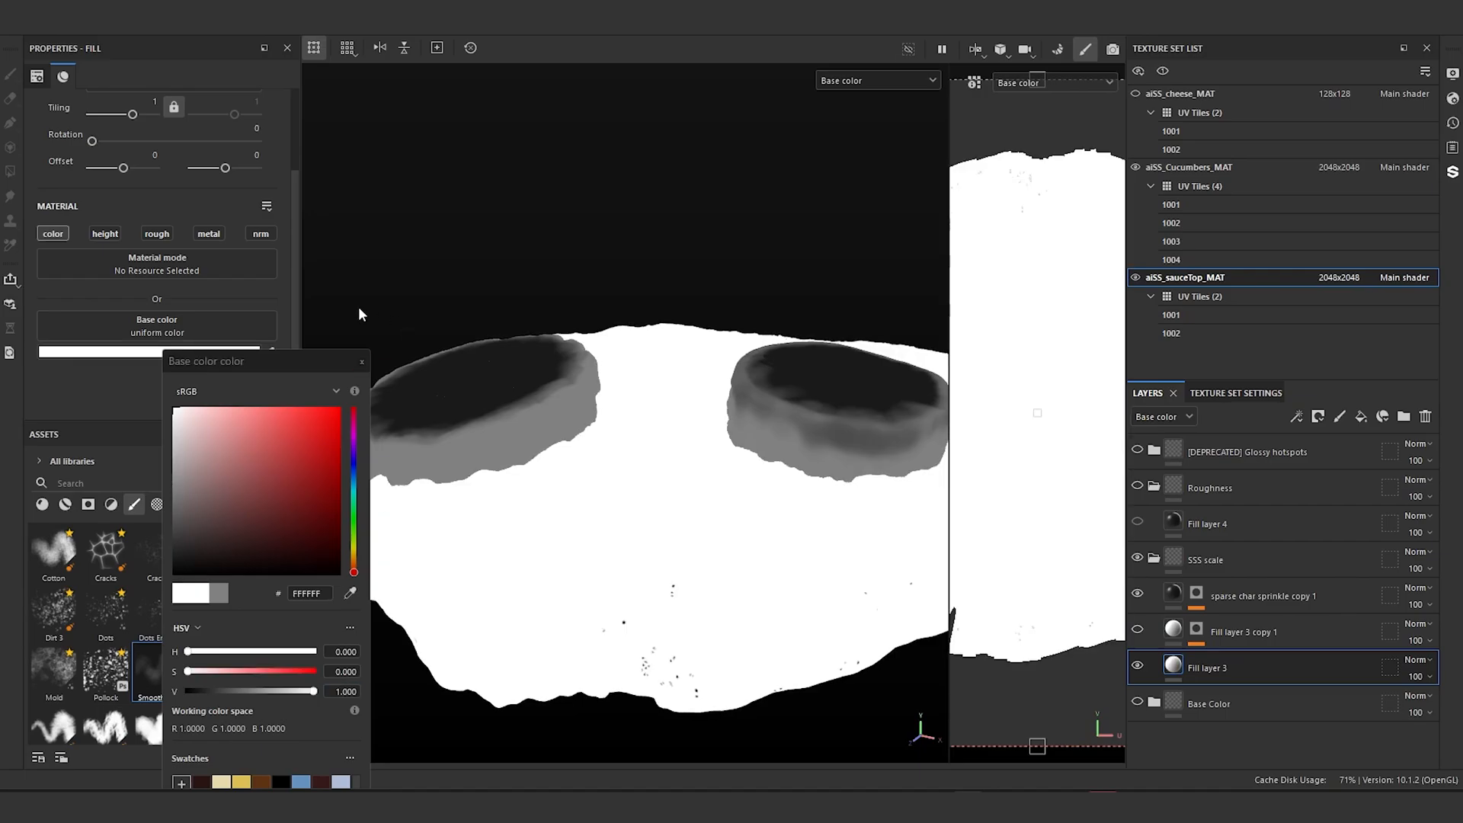
left_click(360, 361)
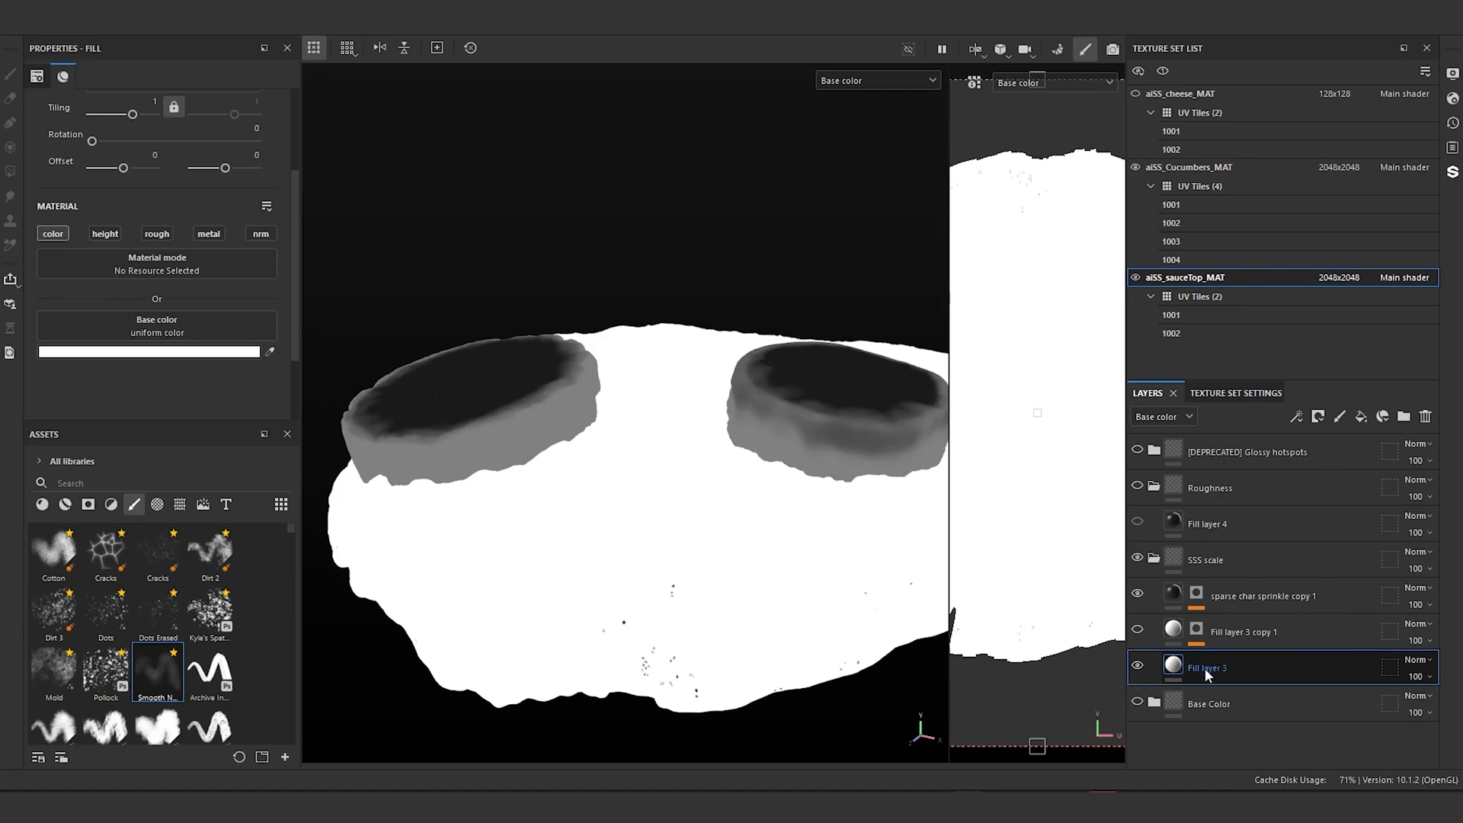
double_click(1204, 667)
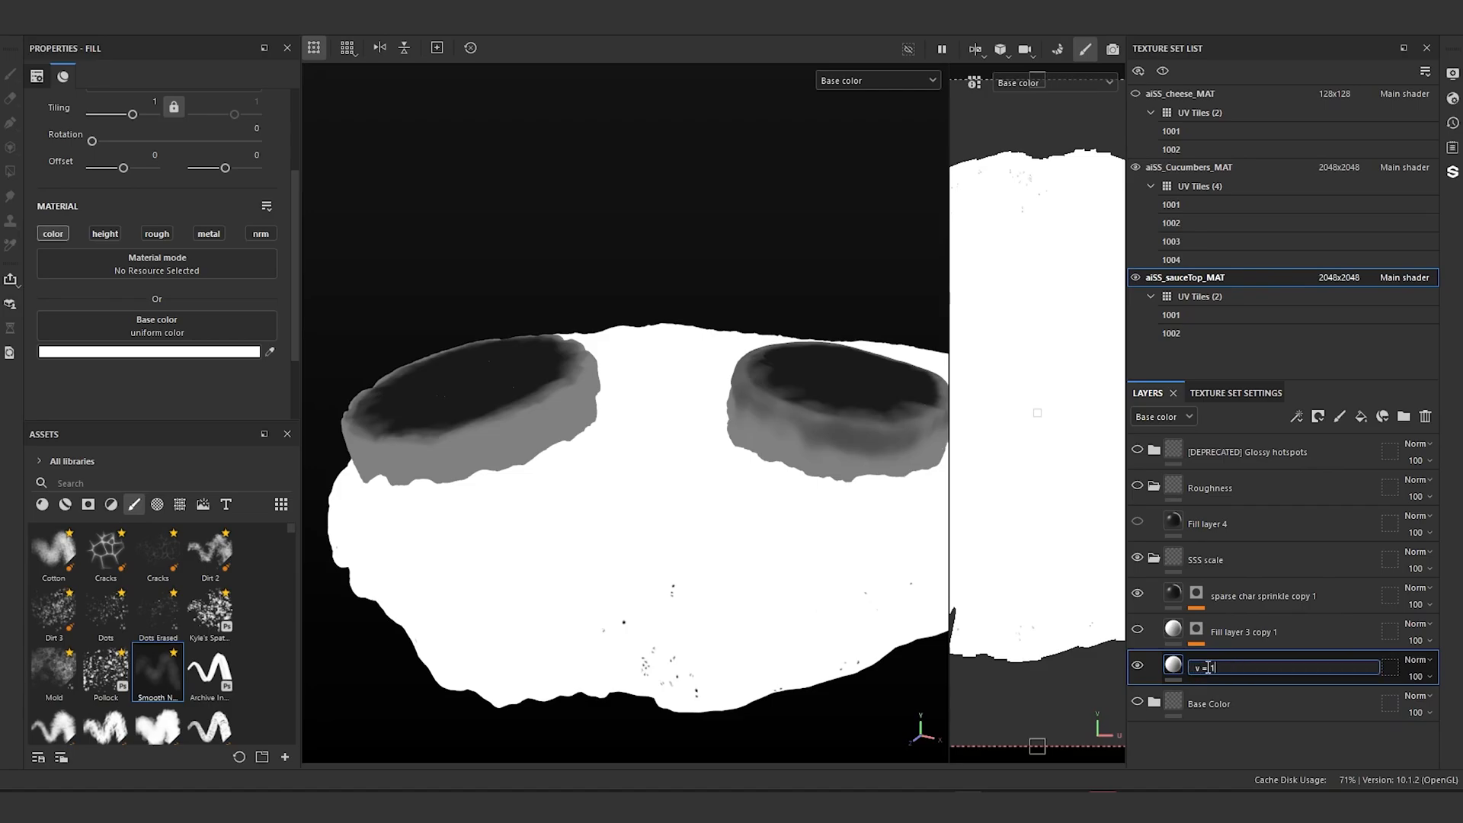
key("Return")
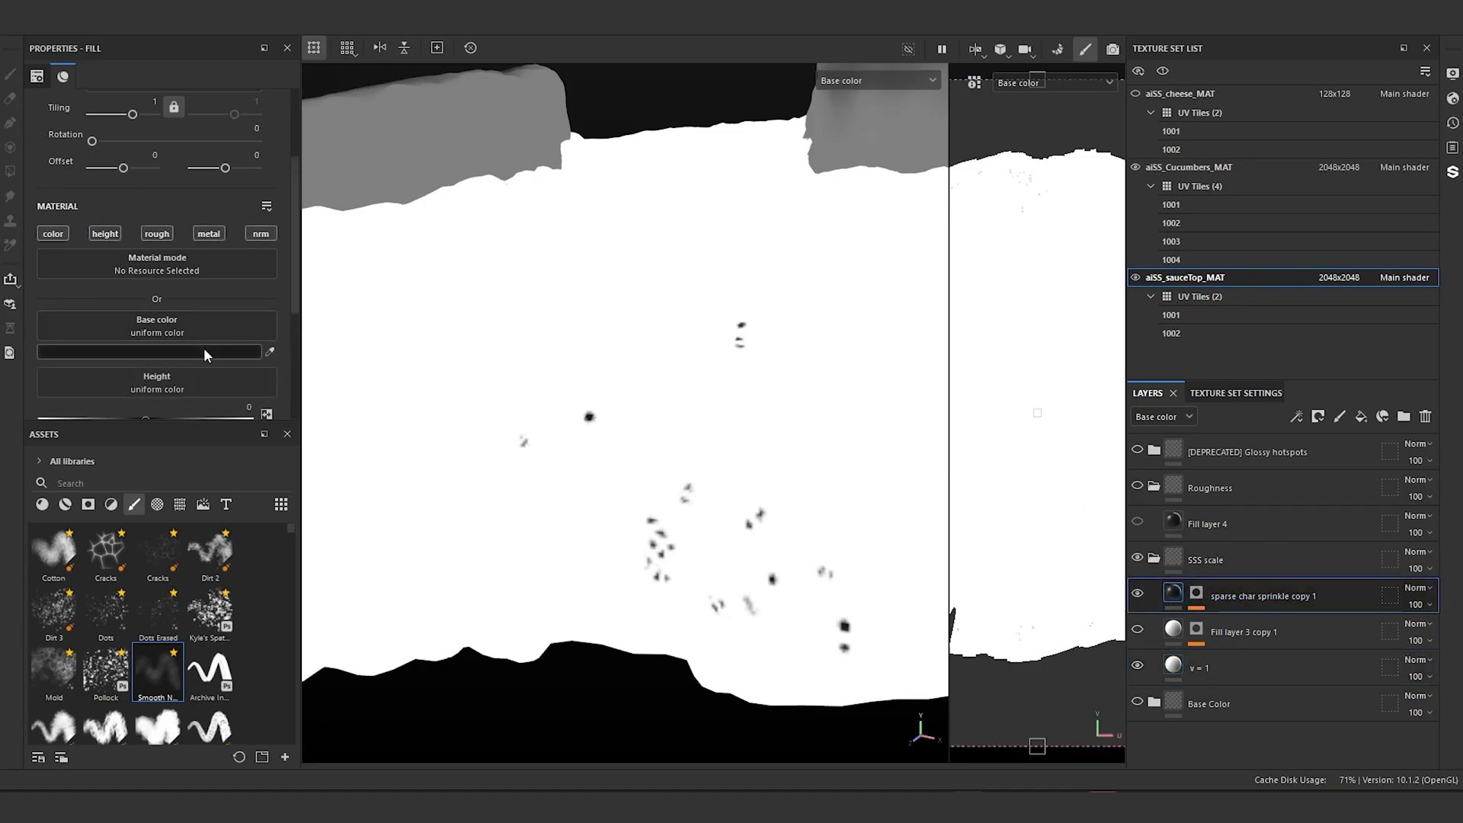
Step: Inspect the base color of sparse char sprinkle copy 1 and examine the char spots on the sauce in the Snapshot_23 and Snapshot_22 renders
left_click(203, 350)
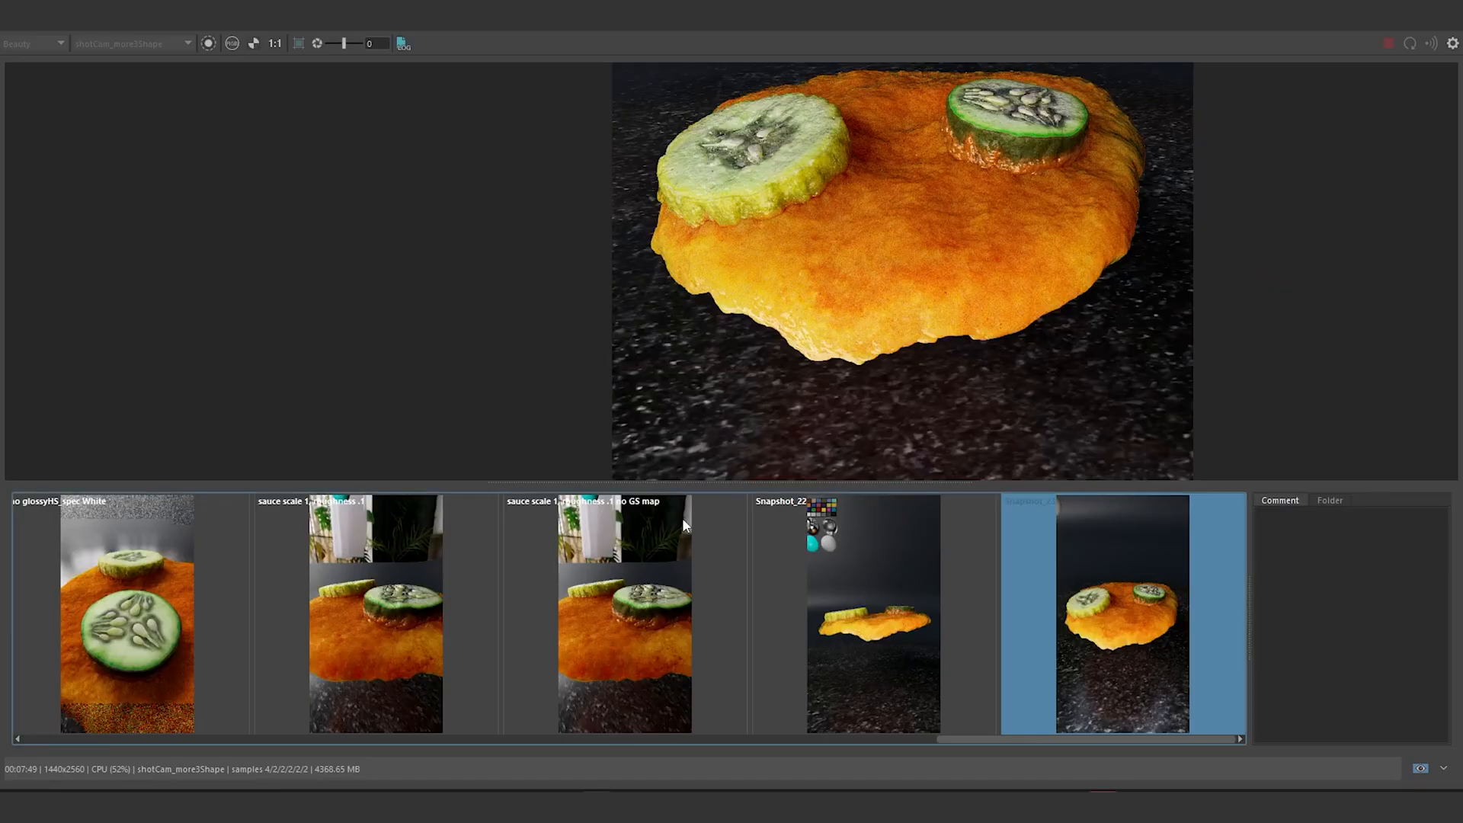
scroll(1035, 335, "up", 4)
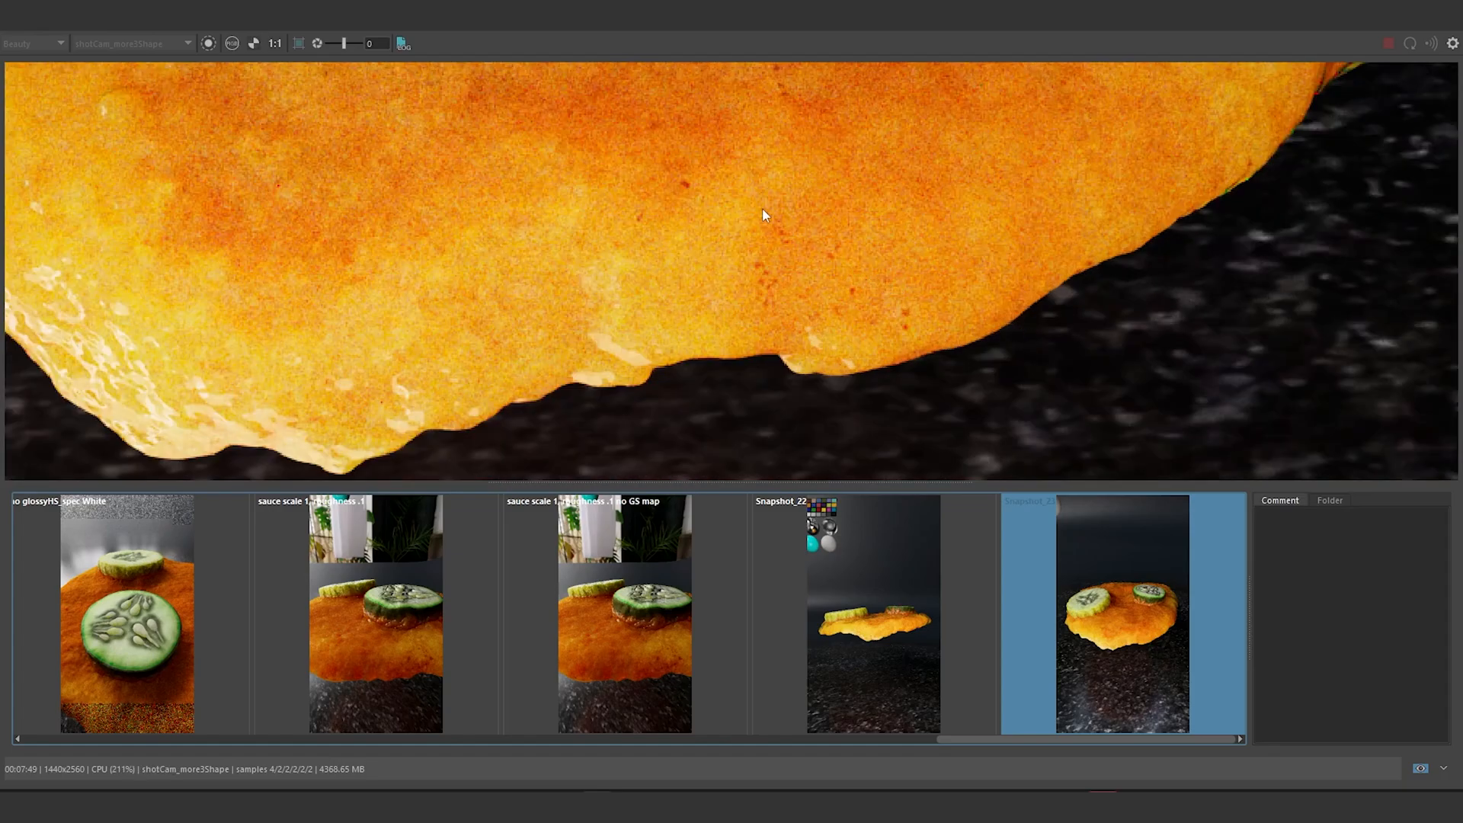
middle_click_drag(765, 215, 855, 225, "alt")
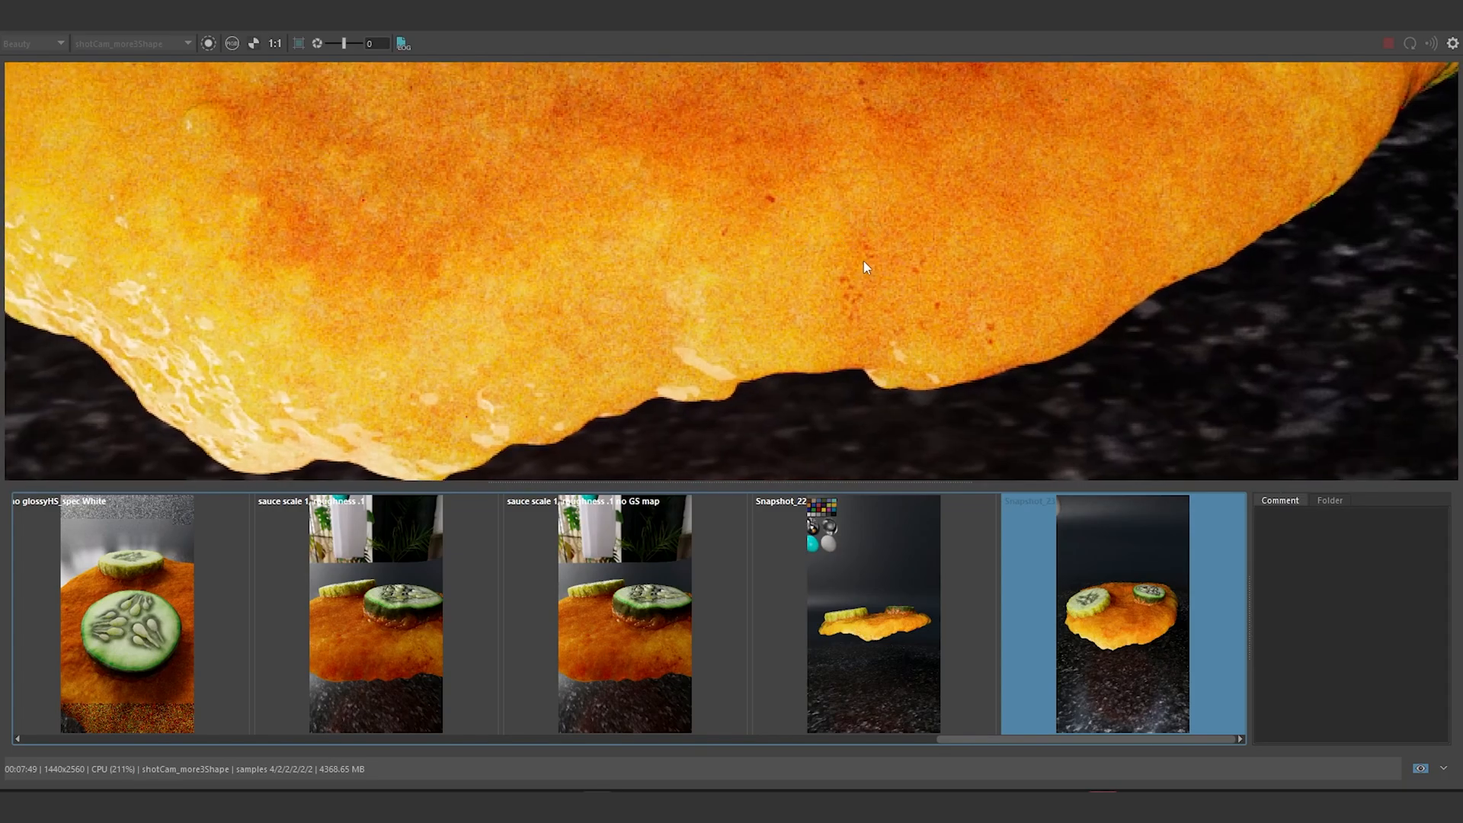
scroll(886, 391, "down", 4)
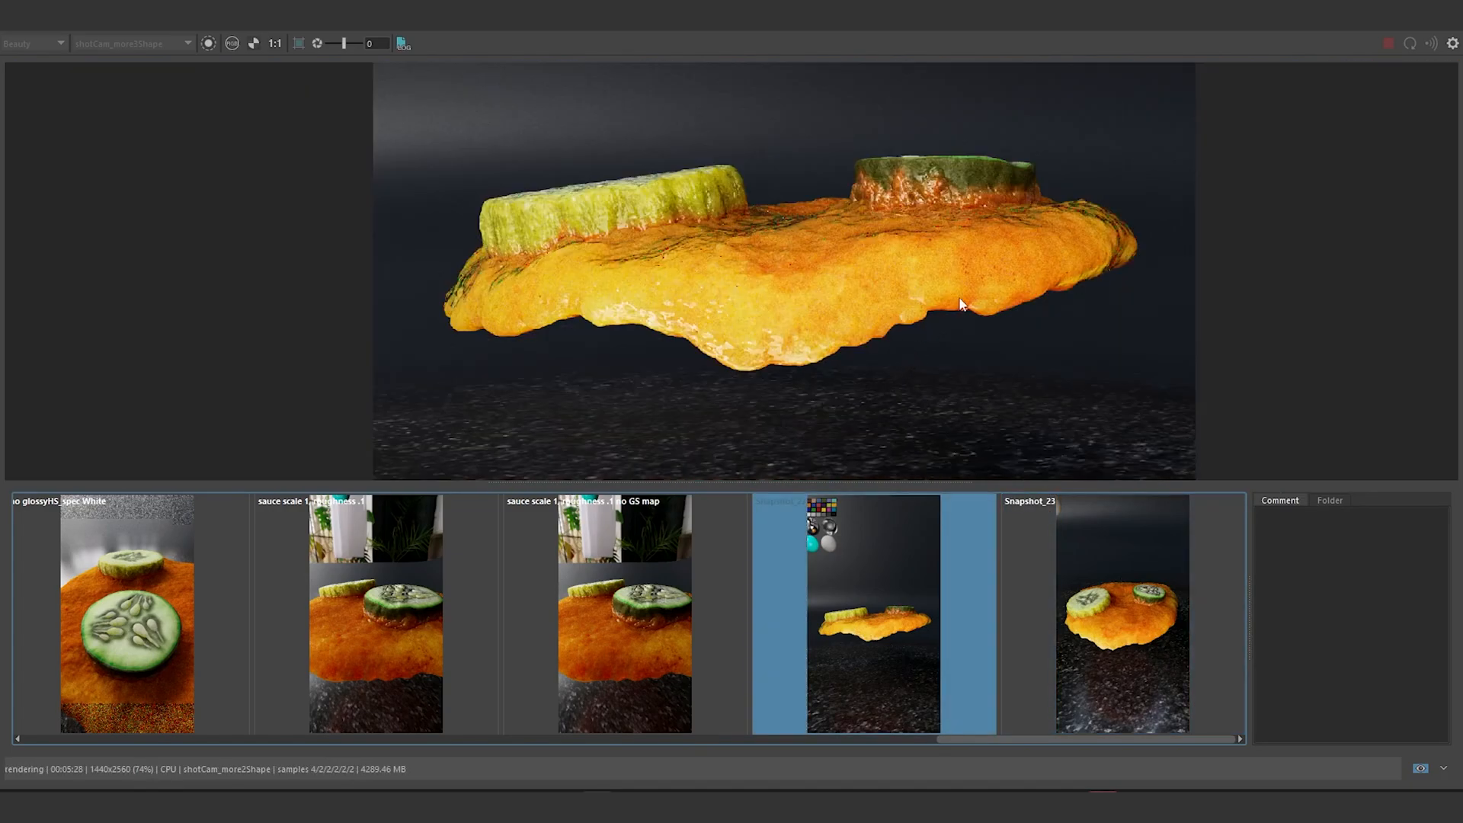
middle_click_drag(958, 299, 952, 332, "alt")
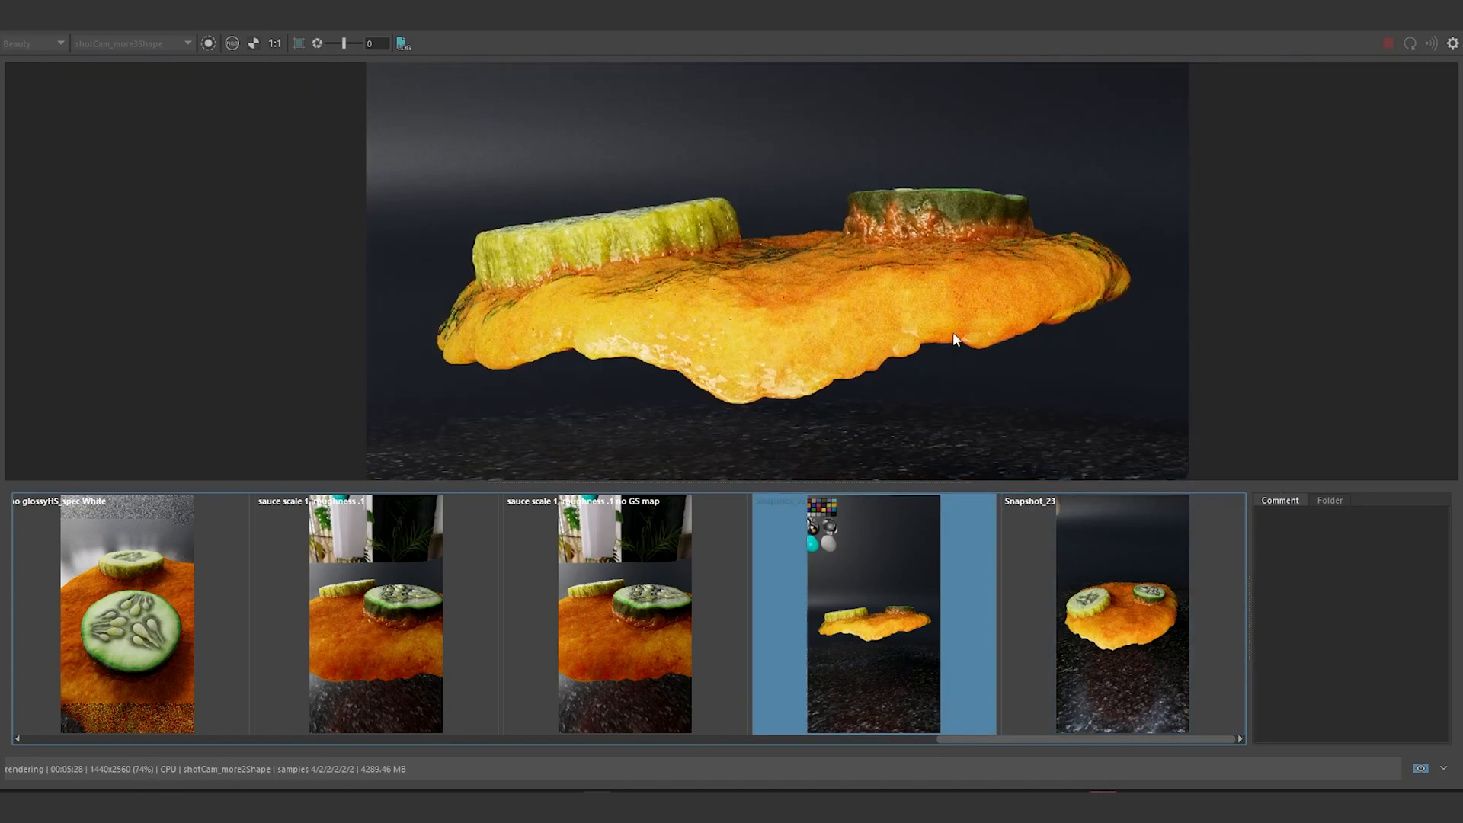
scroll(953, 332, "up", 4)
middle_click_drag(994, 286, 998, 297, "alt")
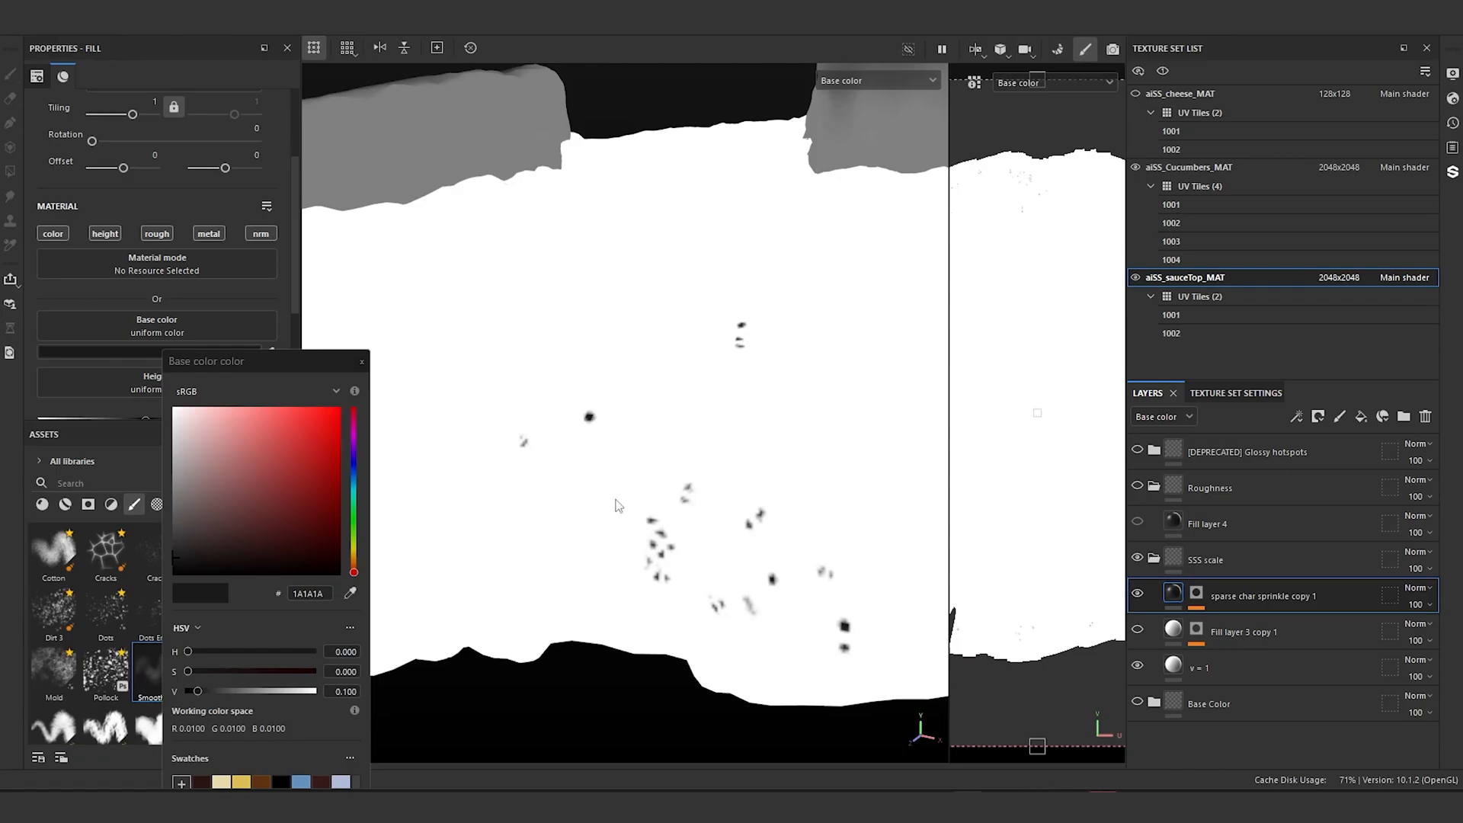
Step: Bring the green-skinned cucumber into view and expand the SSS Scale group of the aiSS_Cucumbers_MAT texture set
left_click_drag(618, 506, 838, 396, "alt")
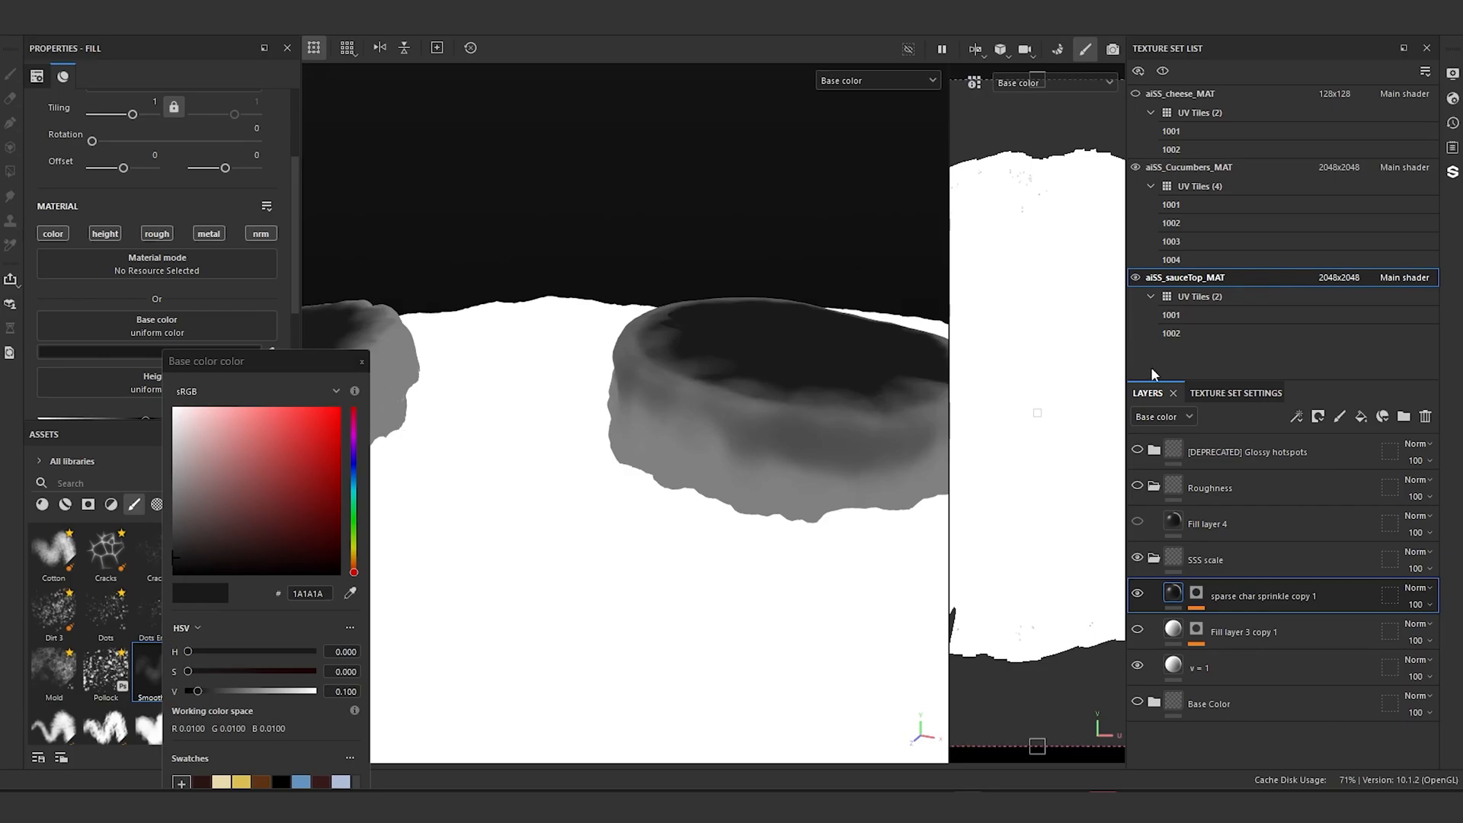
left_click(1210, 167)
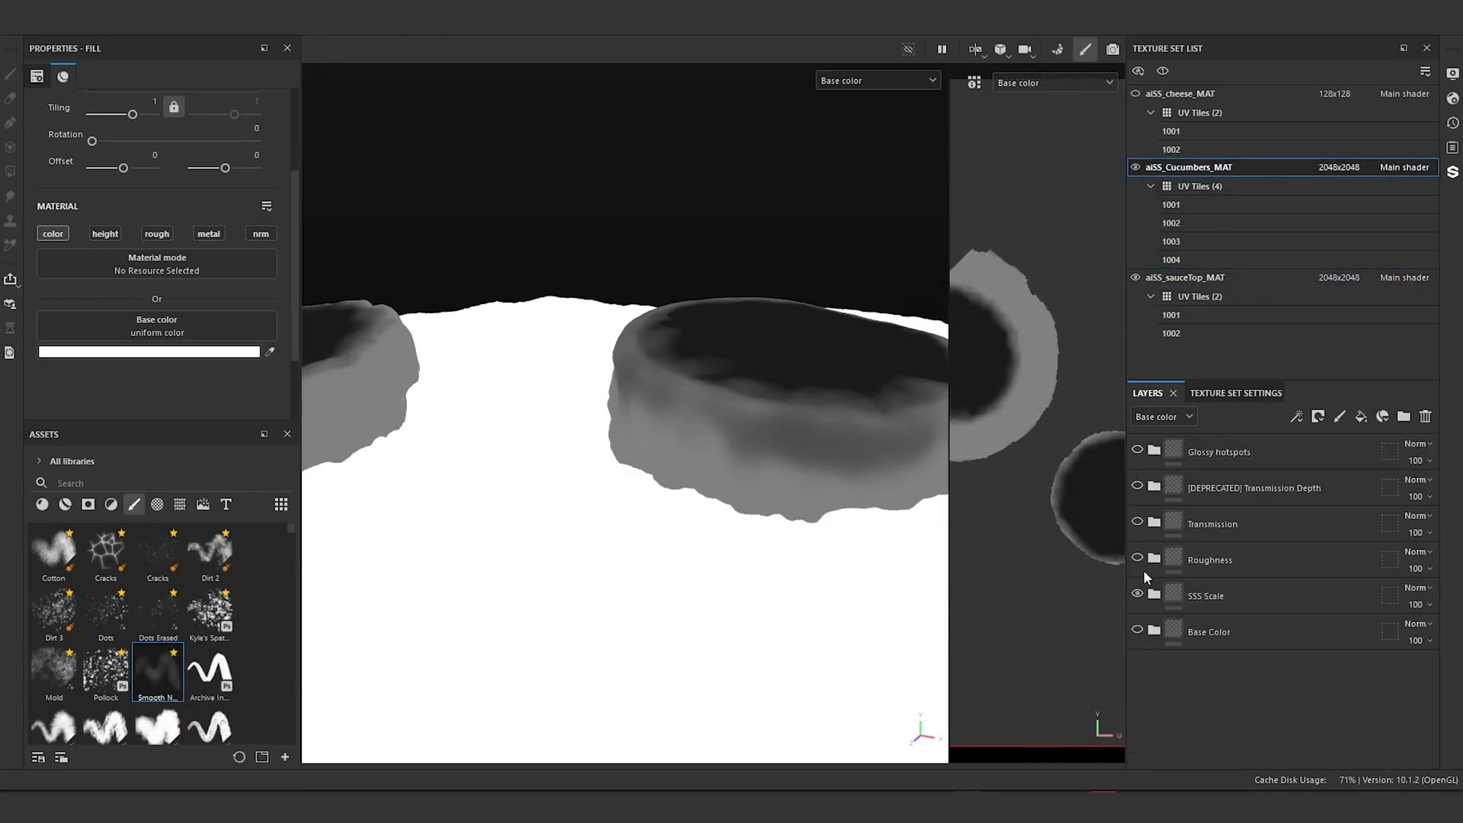
left_click(1155, 597)
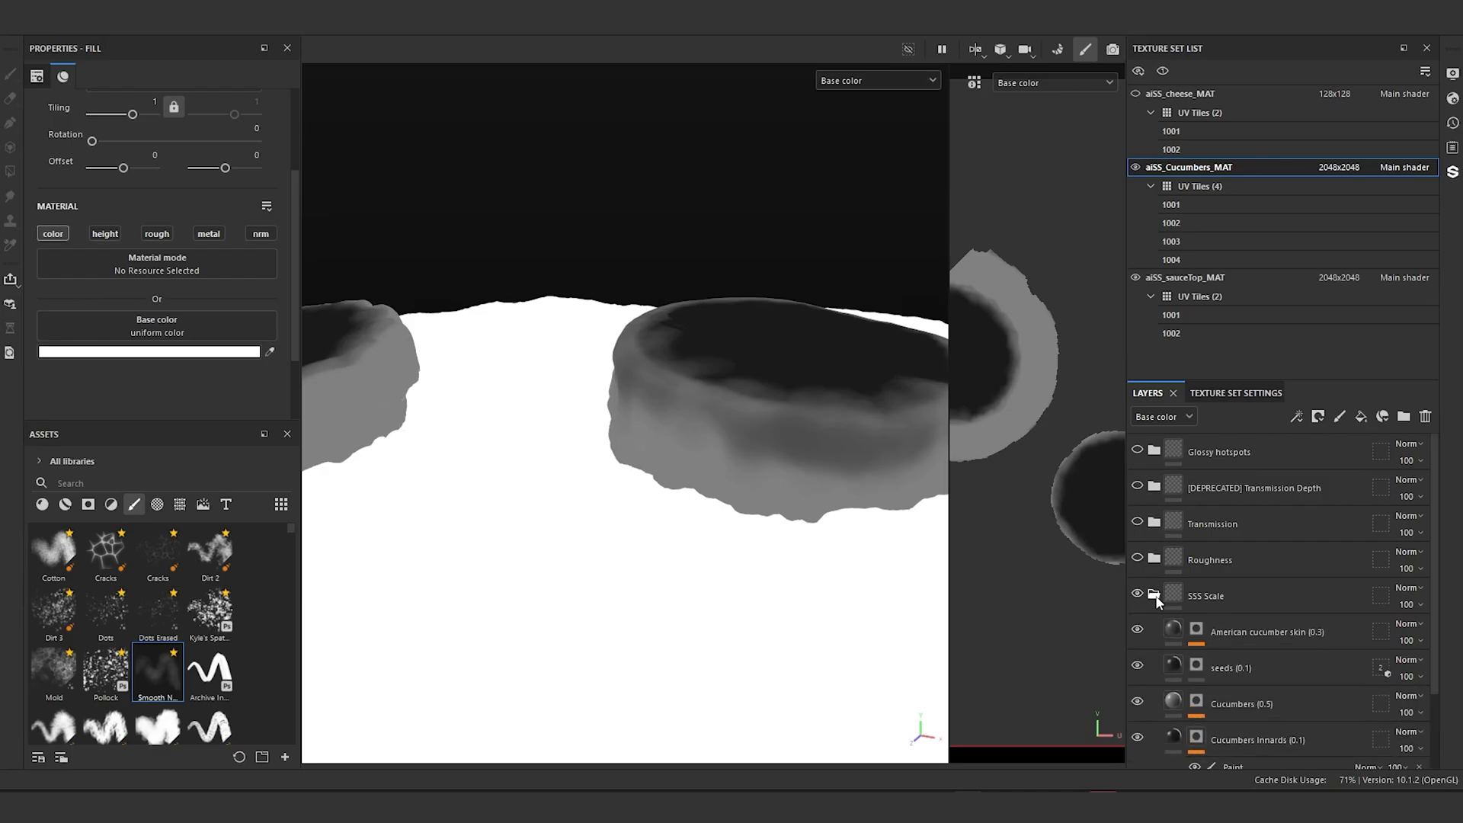
Step: Compare the cucumbers with and without the Cucumbers Innards (0.1) and Cucumbers (0.5) layers in the SSS Scale group, leaving both visible
scroll(1190, 573, "down", 2)
left_click(1143, 642)
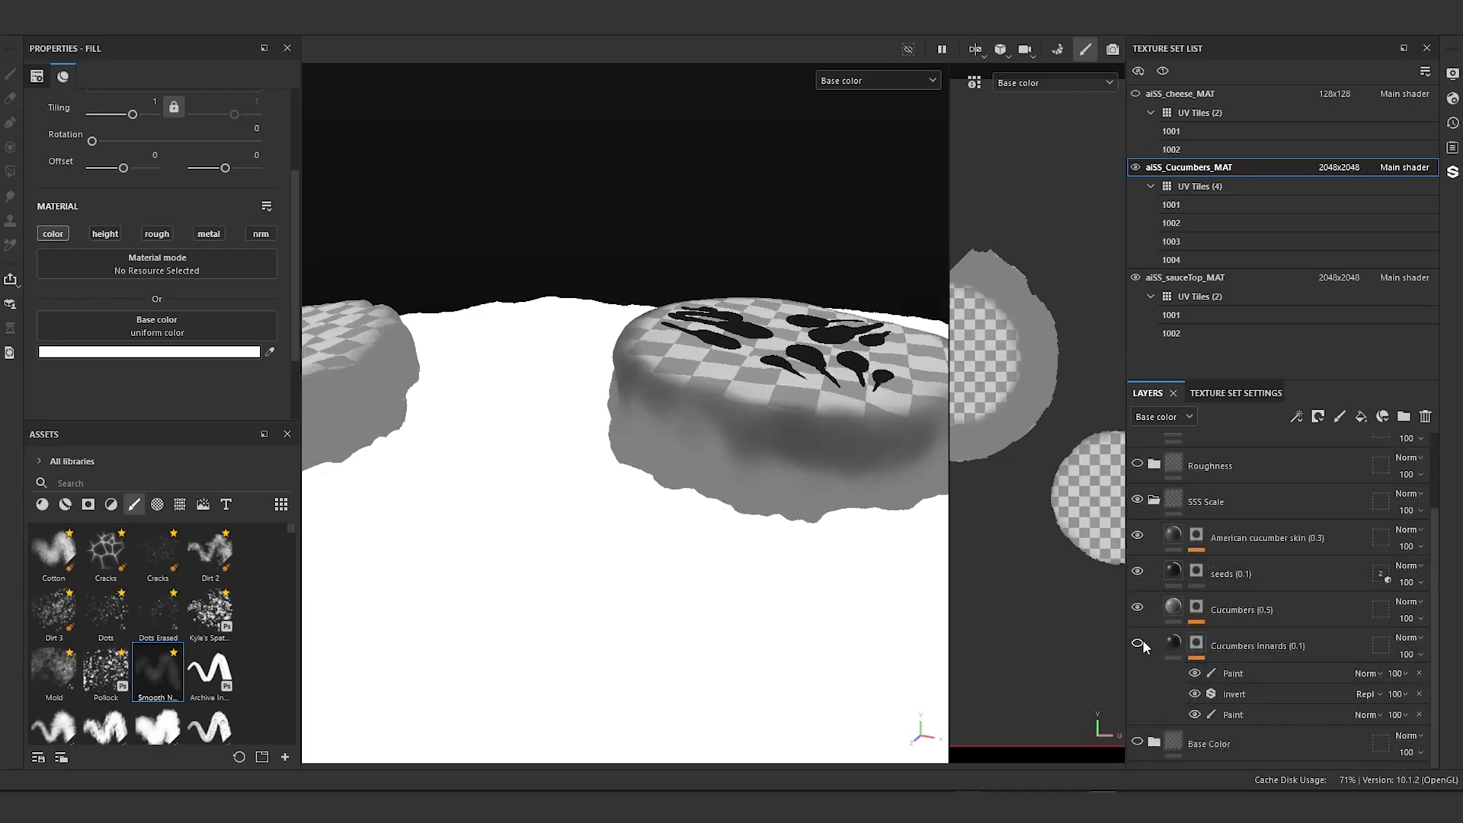
left_click(1142, 642)
left_click(1138, 607)
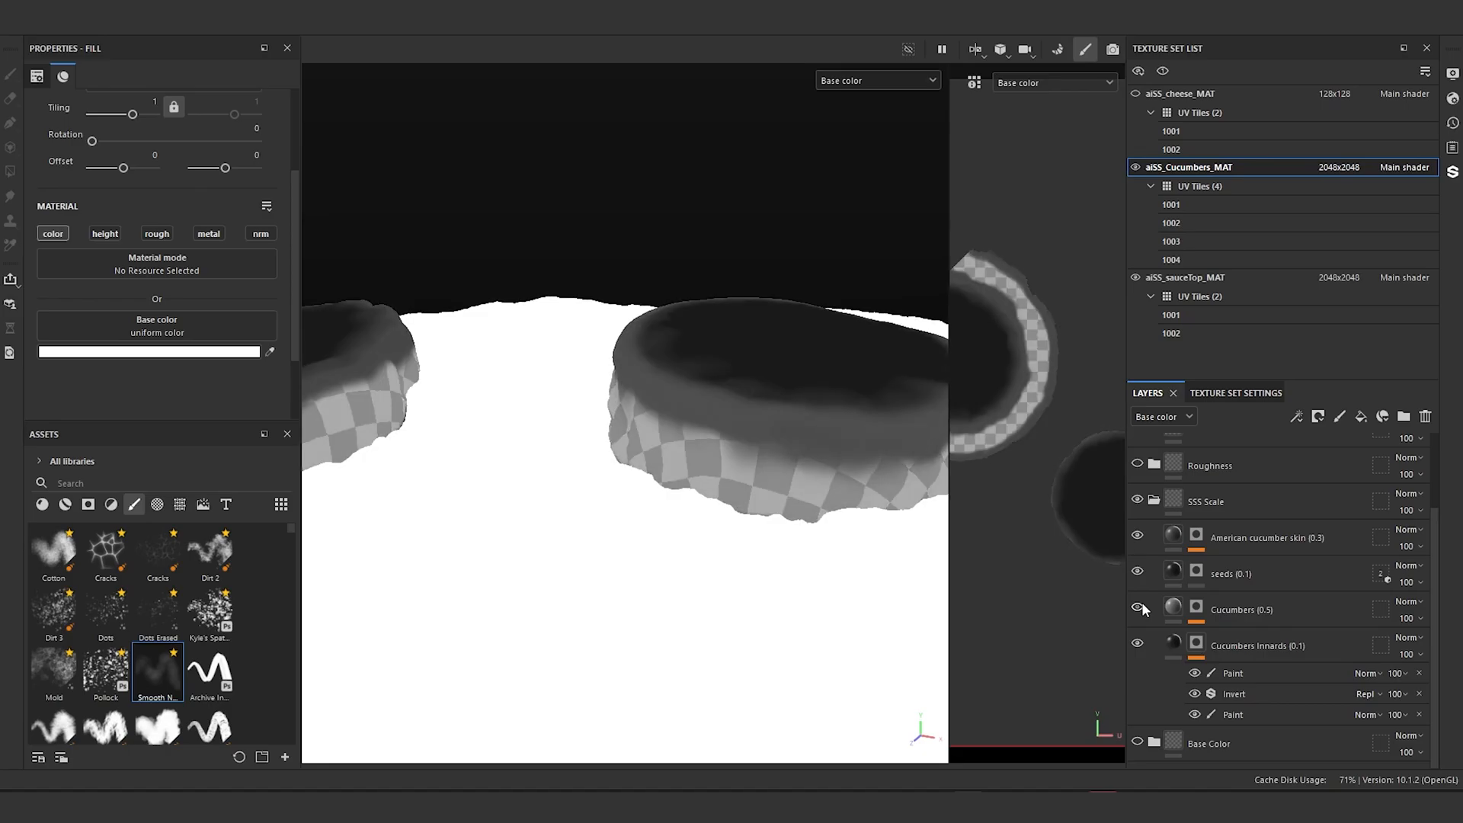
left_click(1138, 607)
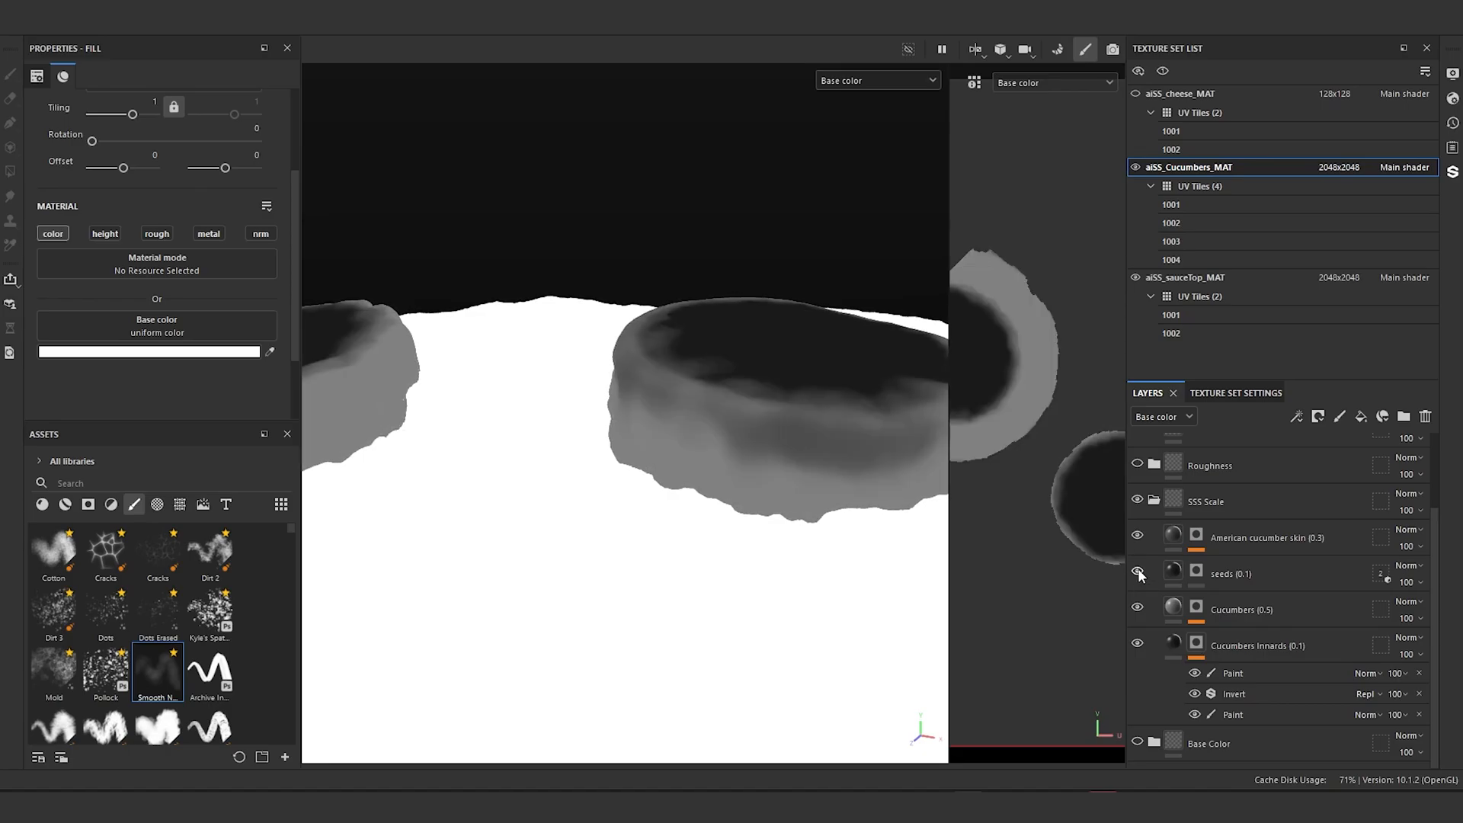
Step: Add a fill layer above Cucumbers (0.5) in the SSS Scale group and give it a black mask with a paint effect
left_click(1171, 607)
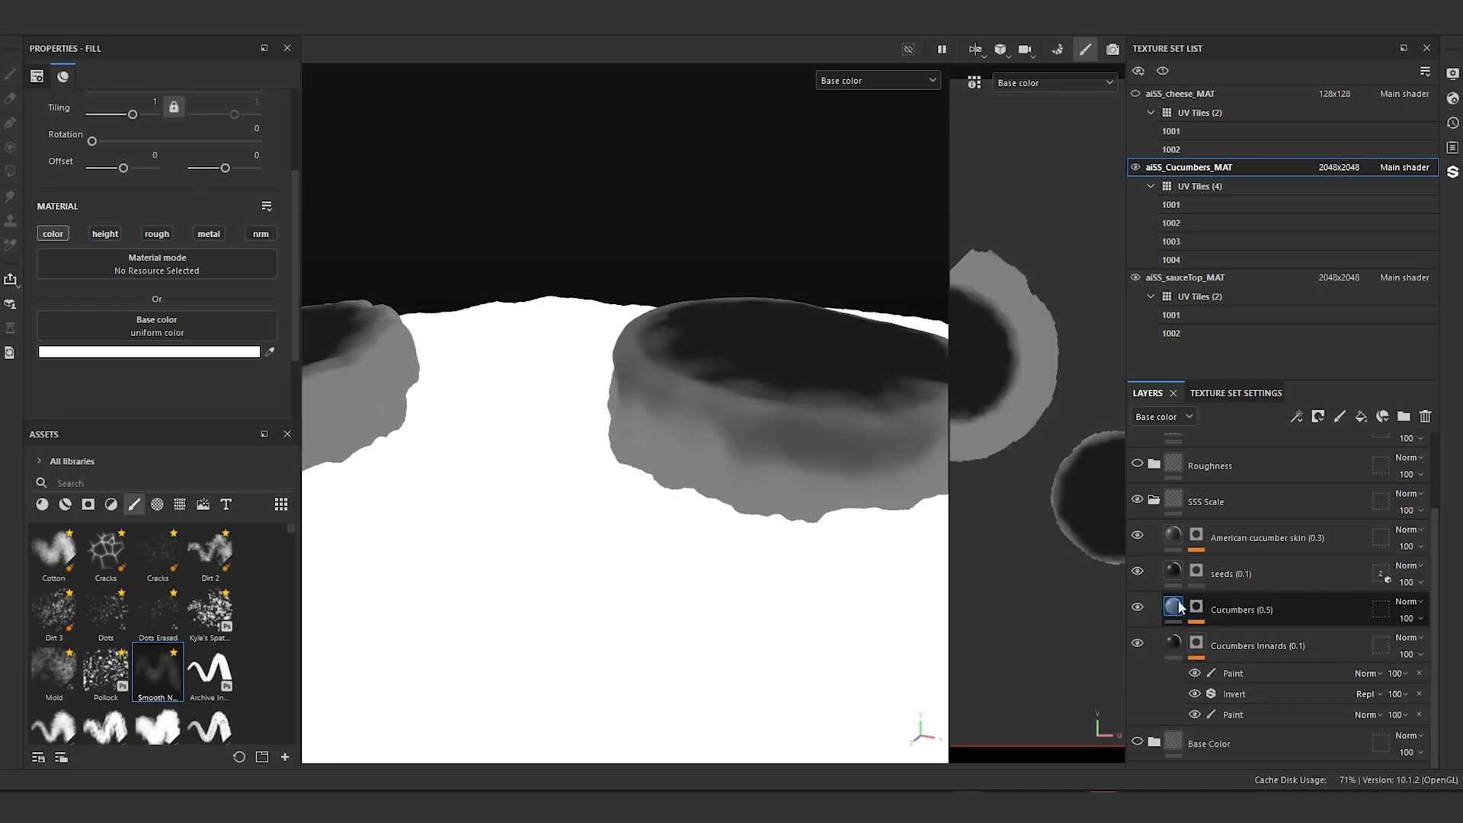
left_click(1361, 418)
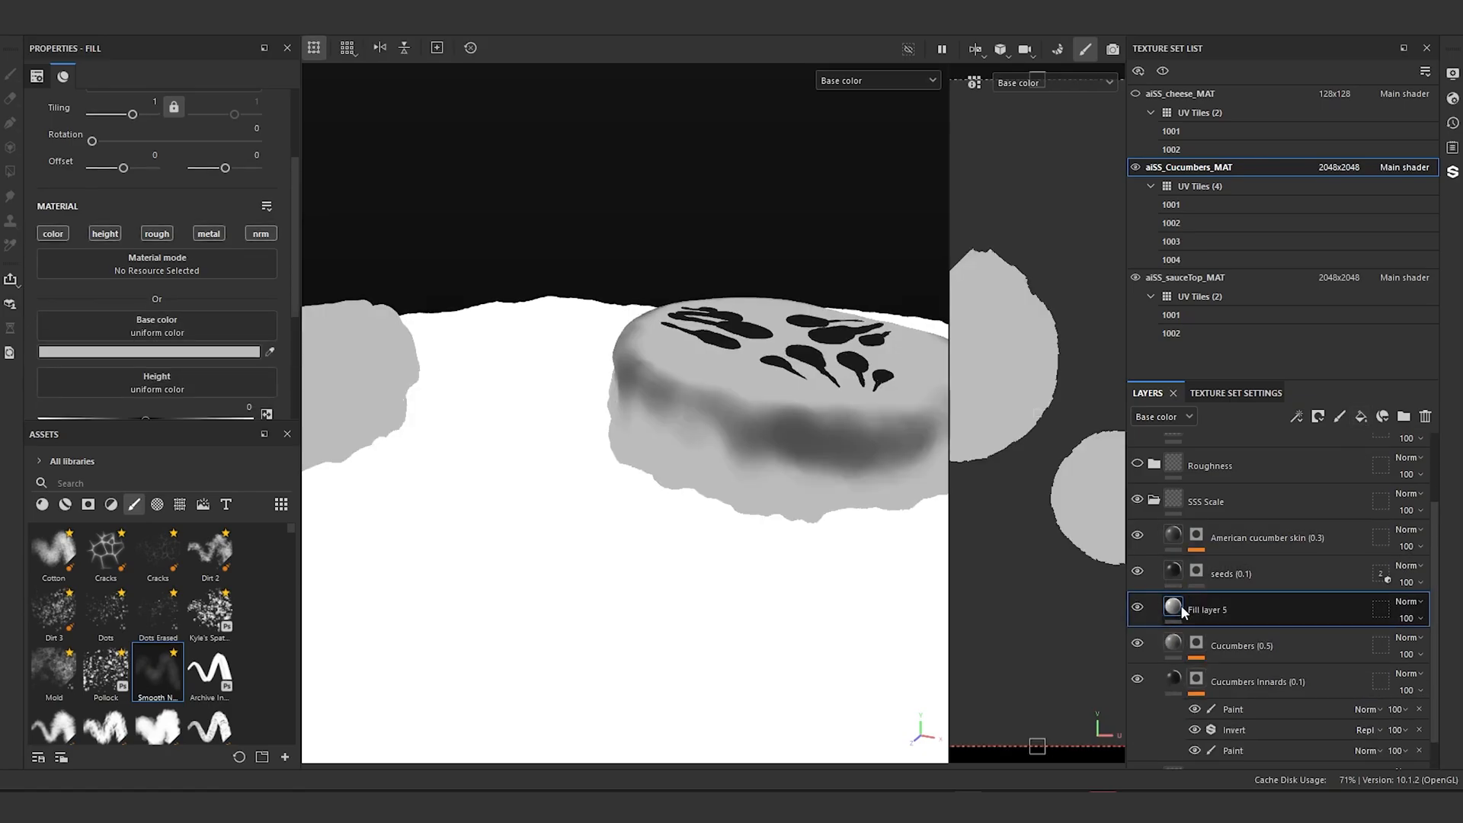
right_click(1180, 608)
left_click(1281, 141)
right_click(1197, 607)
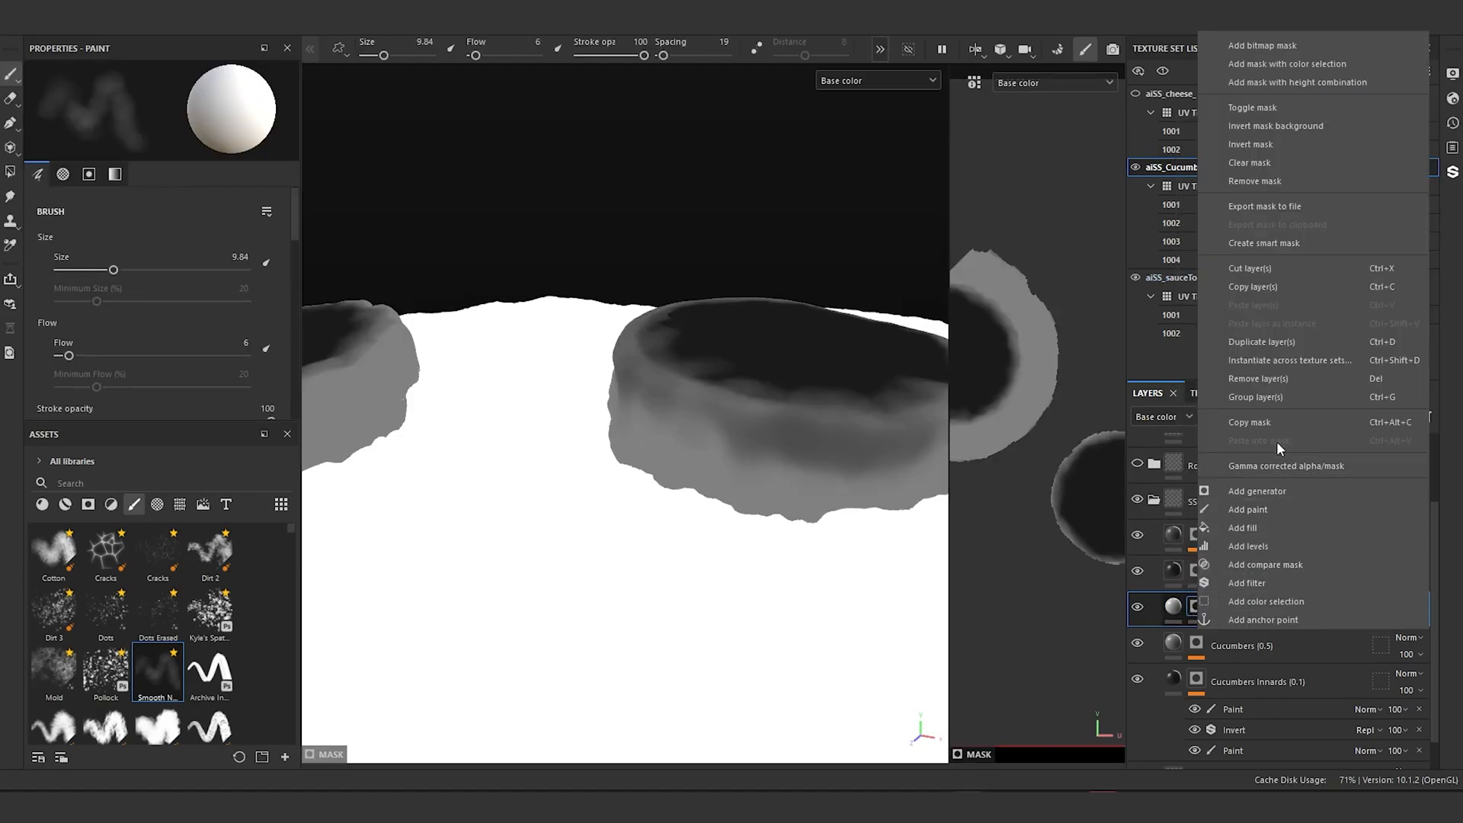
left_click(1260, 509)
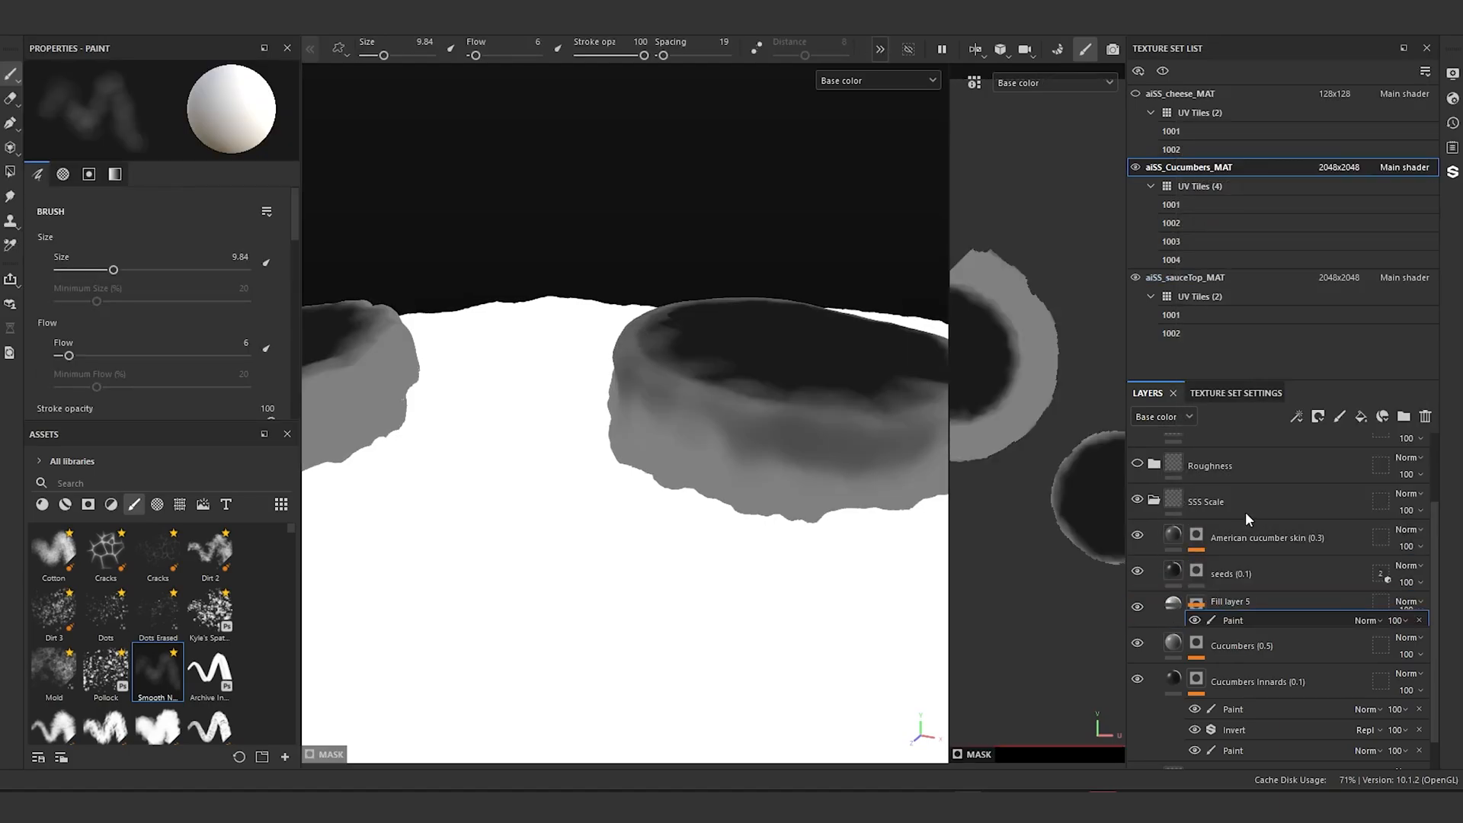
Step: Set the new fill layer's base color value (V) to 1 and rename the layer v = 1
left_click(1175, 610)
left_click(223, 351)
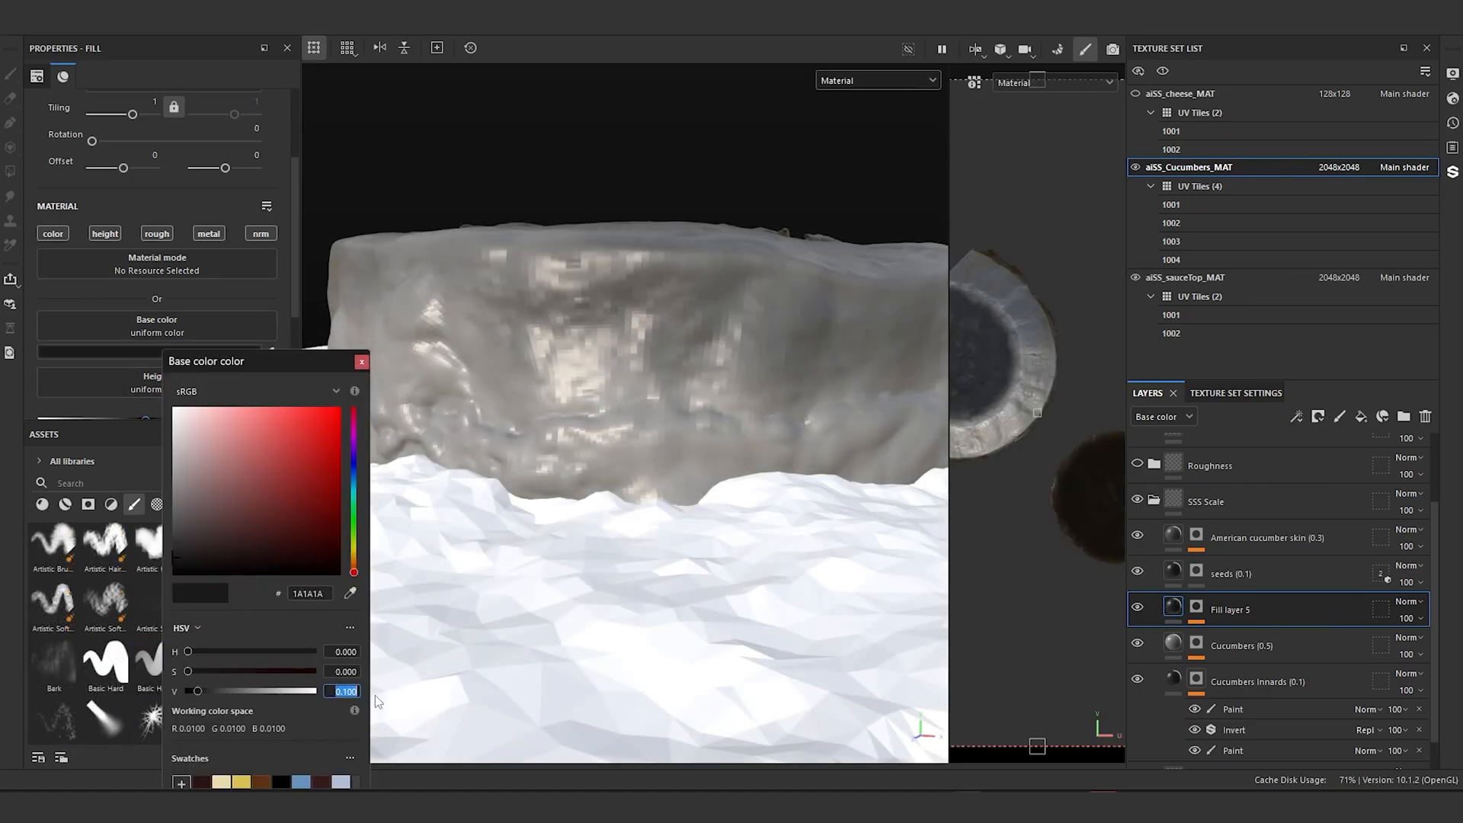
type("1")
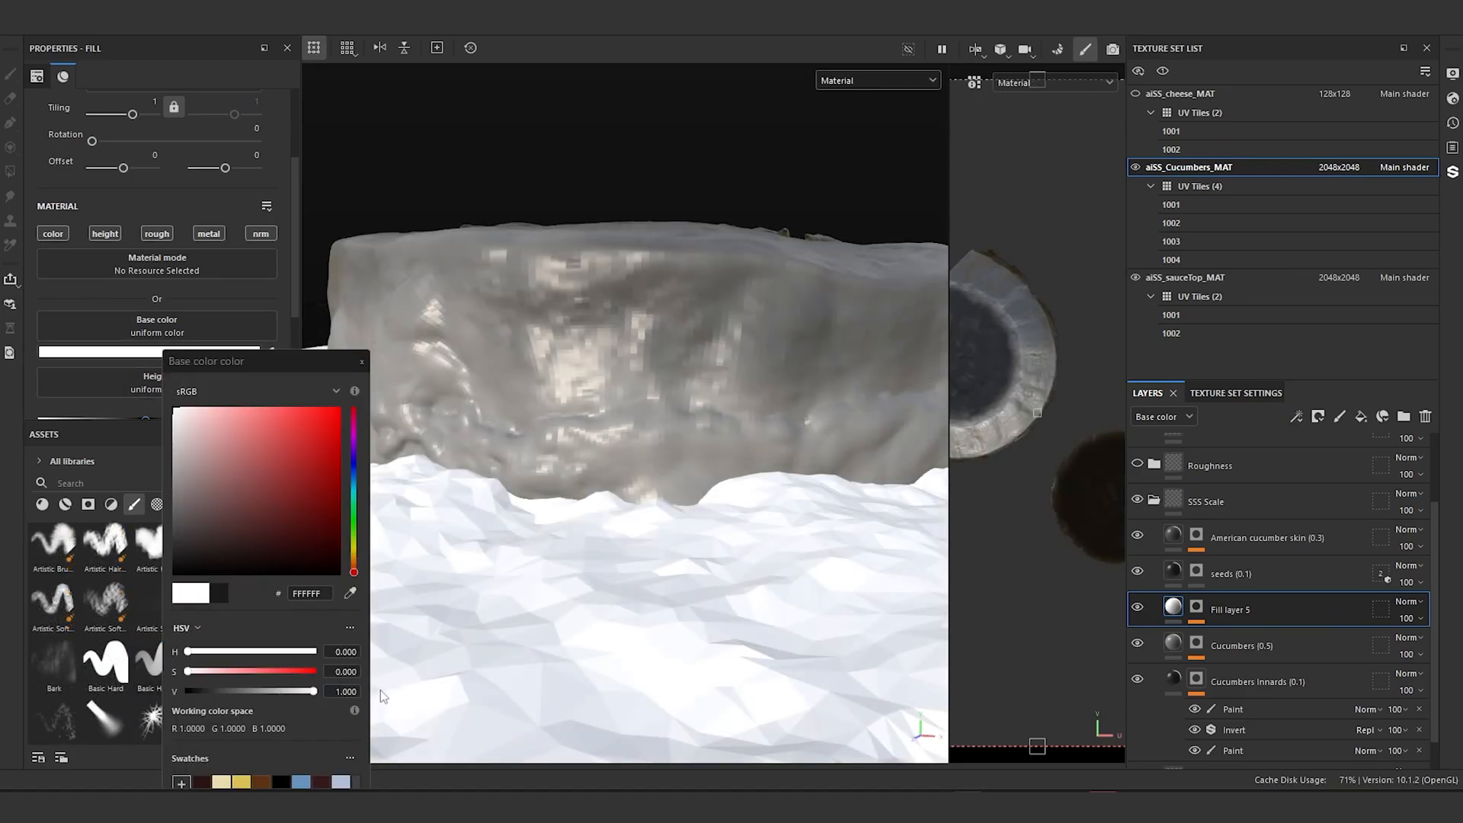
double_click(1235, 610)
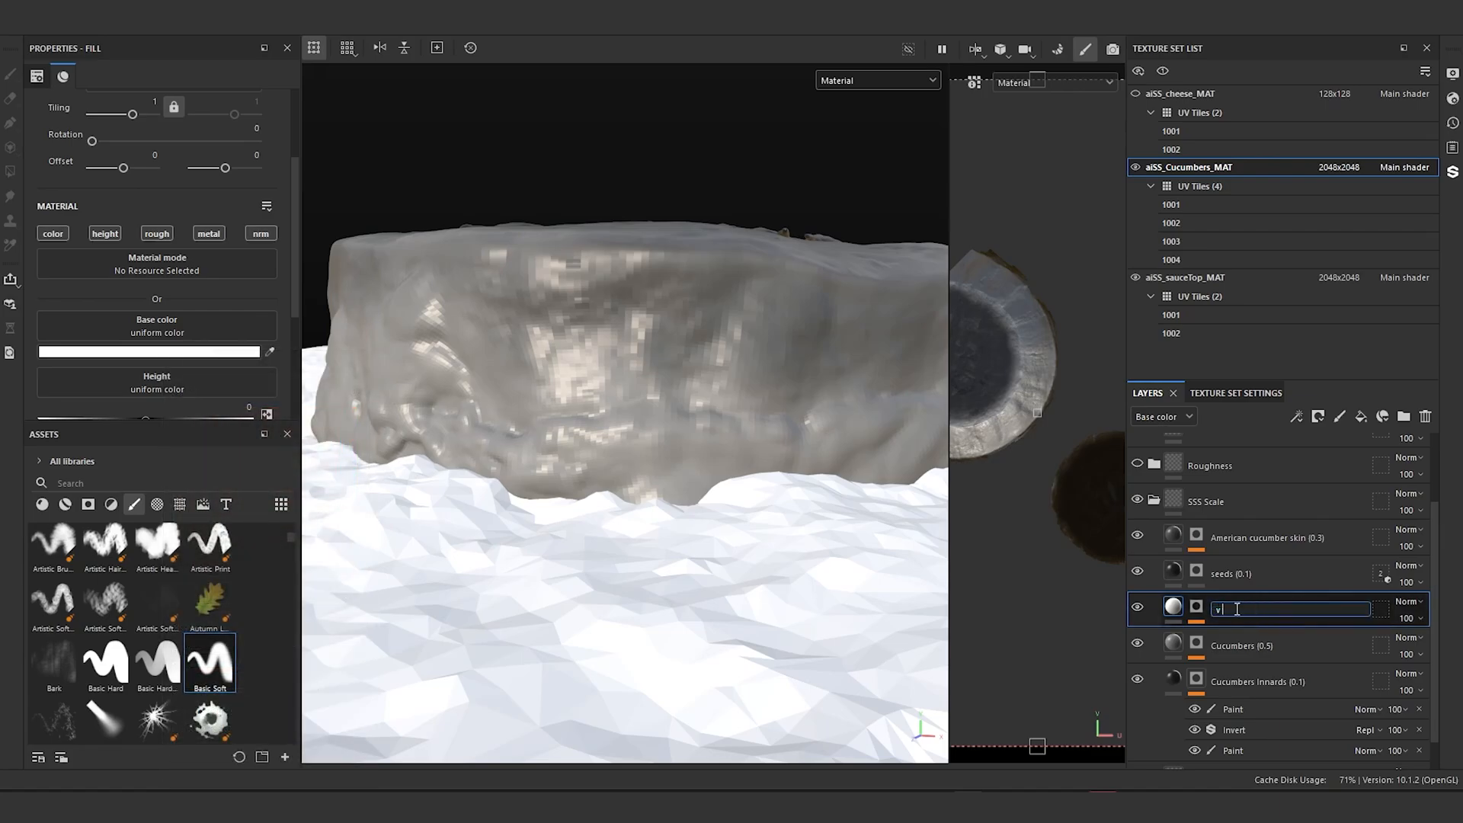
type("v = 1")
key("Return")
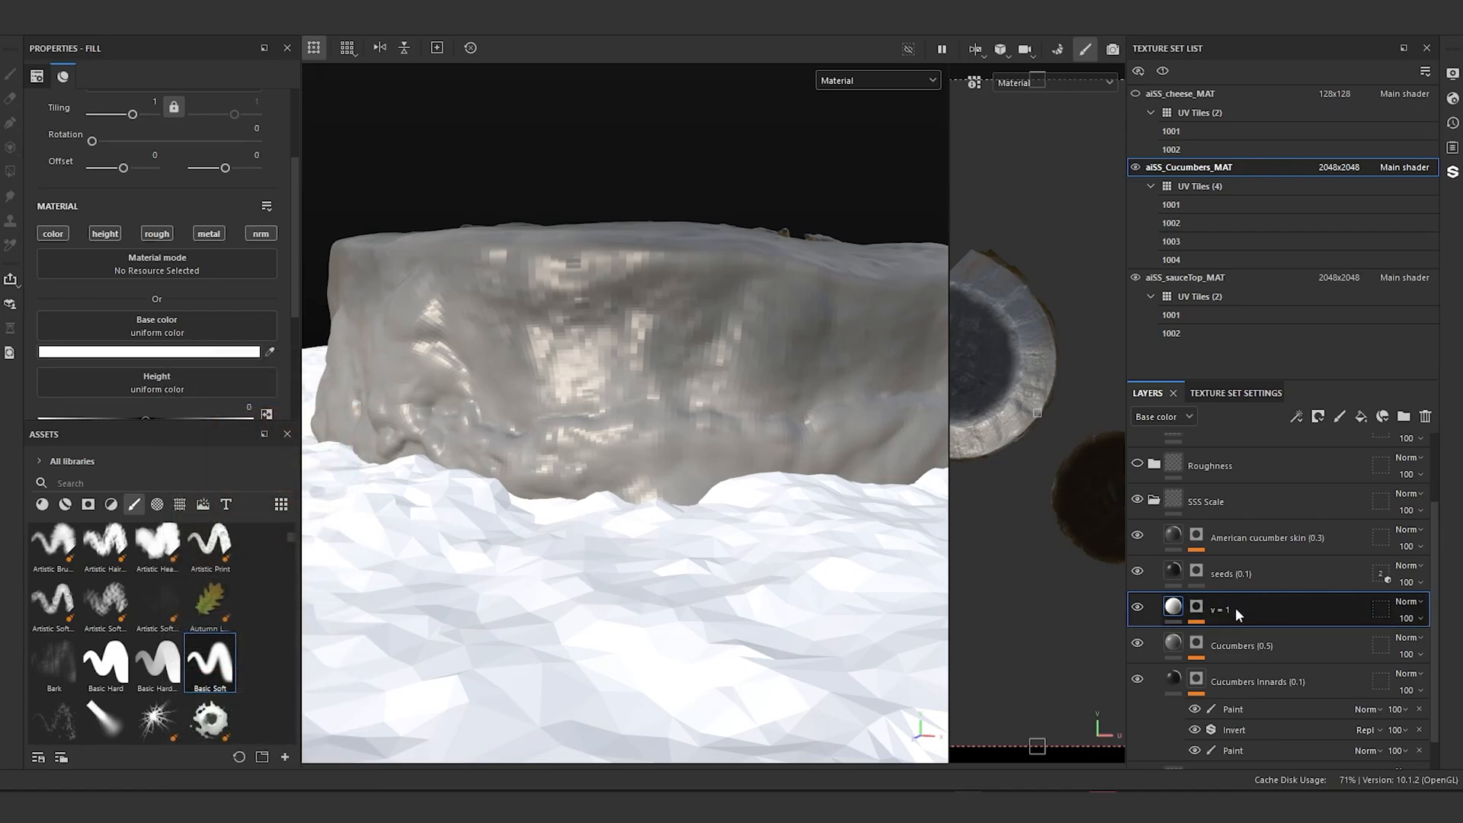
Step: Paint white into the v = 1 layer's mask along the cucumber's lower side with the Basic Soft brush at size 4.57
left_click(1198, 607)
left_click(1222, 638)
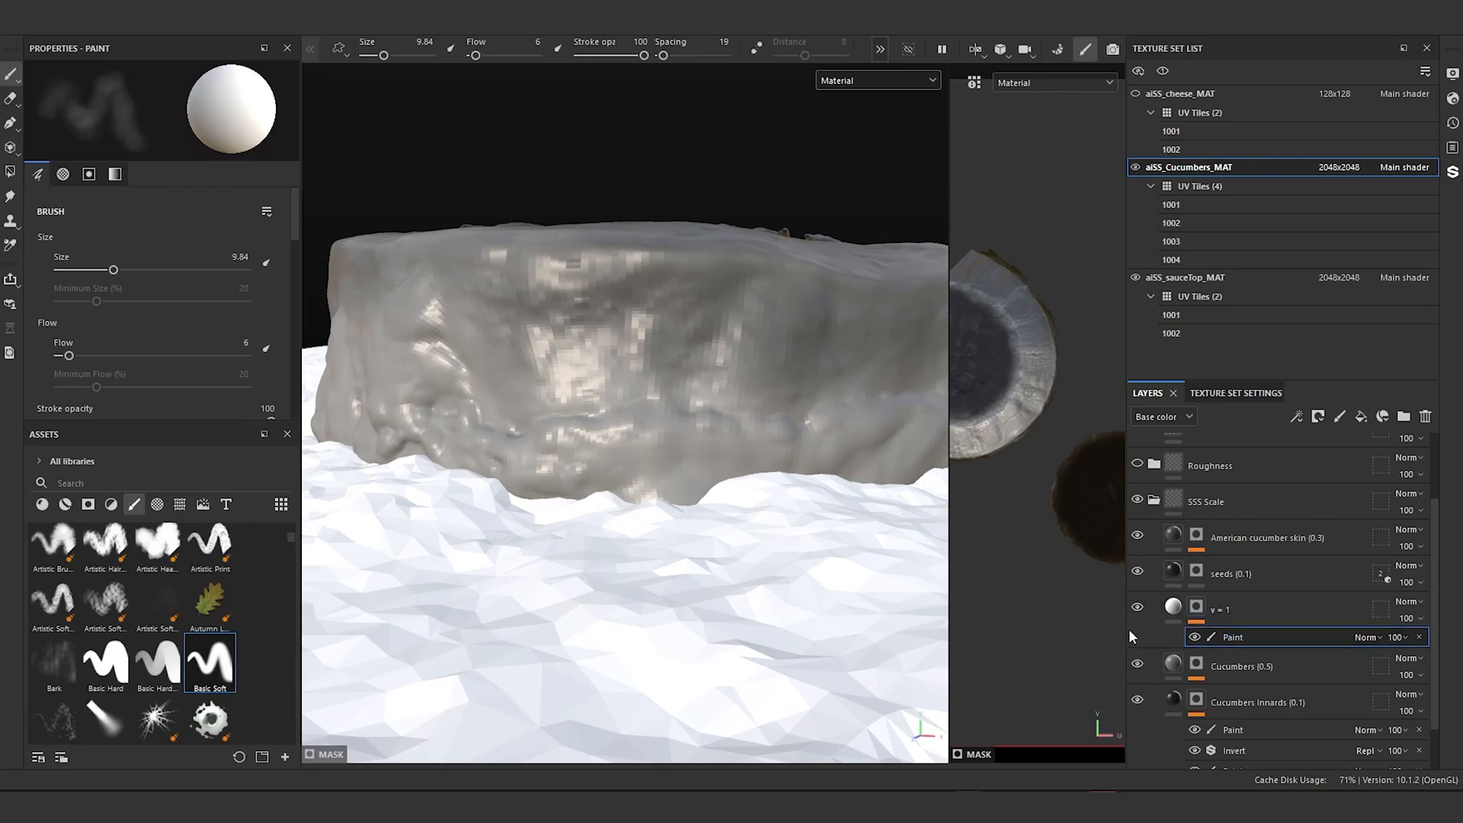
scroll(496, 534, "up", 5)
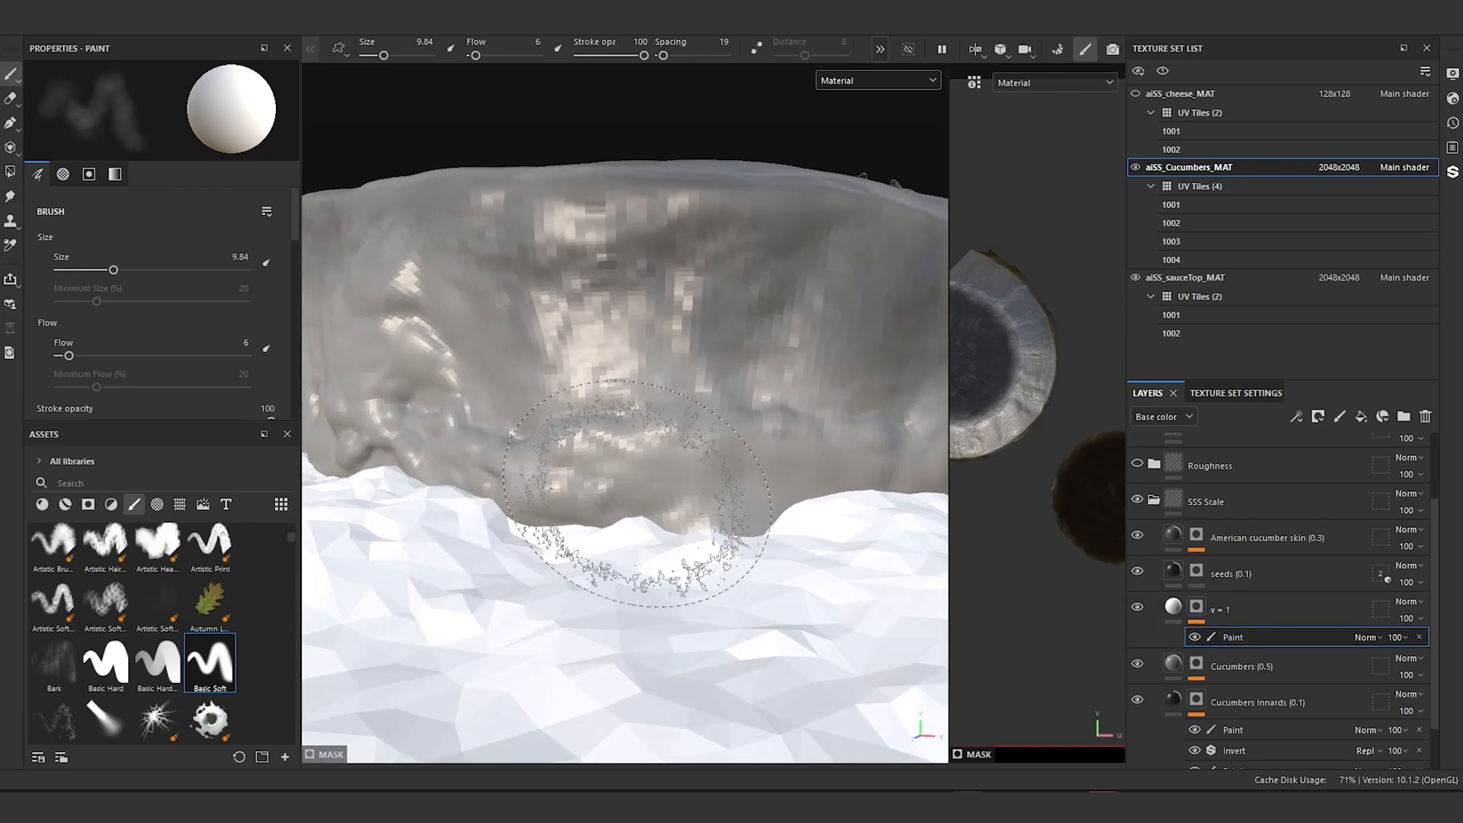
key("bracketleft")
key("bracketleft")
key("bracketleft")
key("bracketleft")
key("bracketleft")
key("bracketleft")
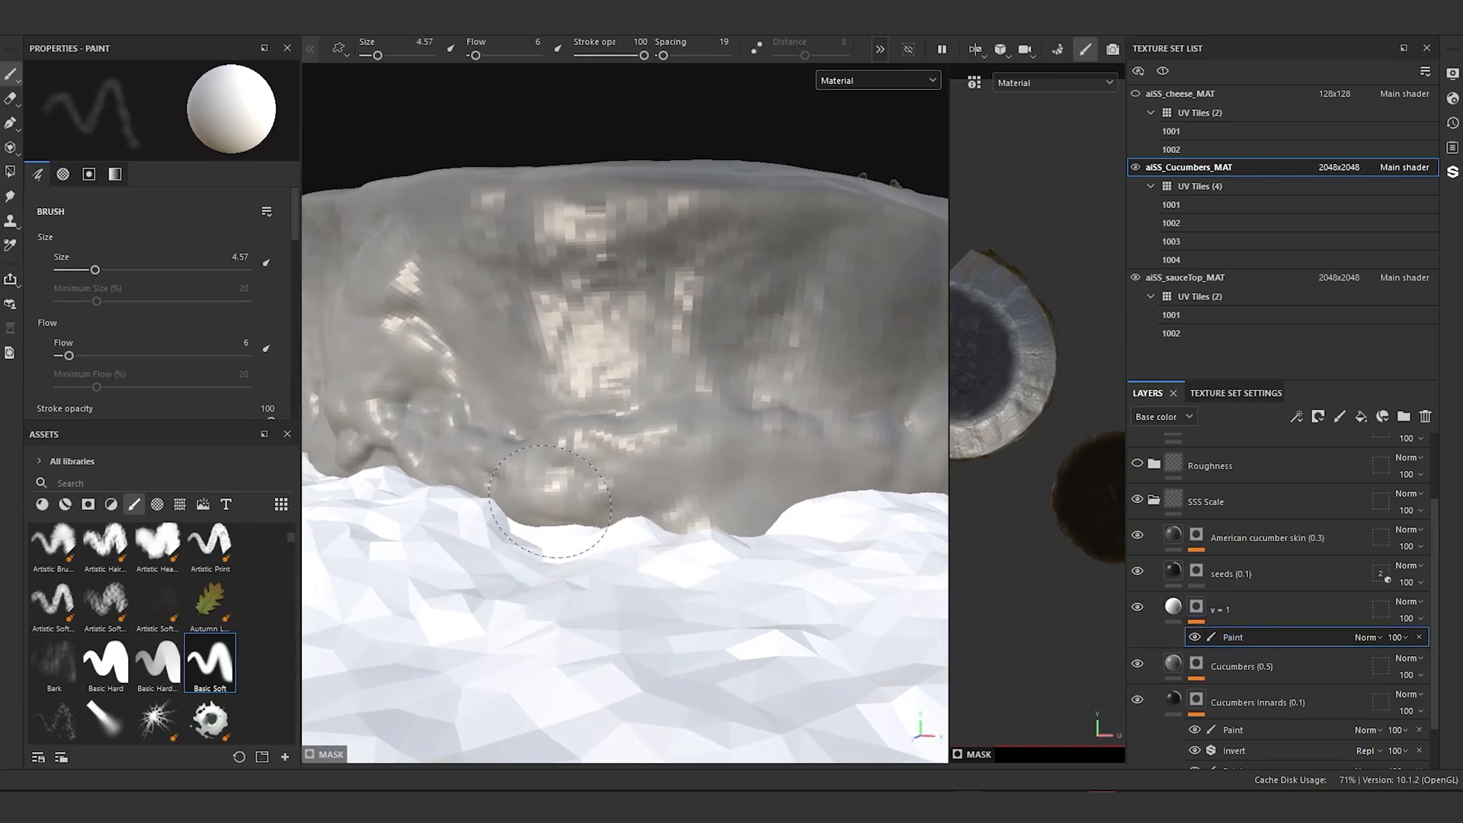
mouse_move(550, 501)
left_mouse_down()
mouse_move(679, 535)
mouse_move(670, 523)
mouse_move(777, 518)
mouse_move(623, 511)
mouse_move(487, 480)
mouse_move(735, 480)
mouse_move(869, 503)
mouse_move(734, 523)
mouse_move(441, 467)
mouse_move(515, 512)
mouse_move(584, 503)
mouse_move(861, 553)
left_mouse_up()
Step: Extend the white mask painting around the cucumber's lower edge where it meets the sauce
mouse_move(861, 553)
left_mouse_down("alt")
mouse_move(793, 561)
mouse_move(604, 508)
mouse_move(686, 519)
mouse_move(660, 549)
mouse_move(648, 496)
mouse_move(663, 579)
mouse_move(670, 533)
left_mouse_up("alt")
mouse_move(534, 564)
left_mouse_down()
mouse_move(723, 625)
mouse_move(755, 533)
left_mouse_up()
right_click_drag(755, 533, 751, 610, "alt")
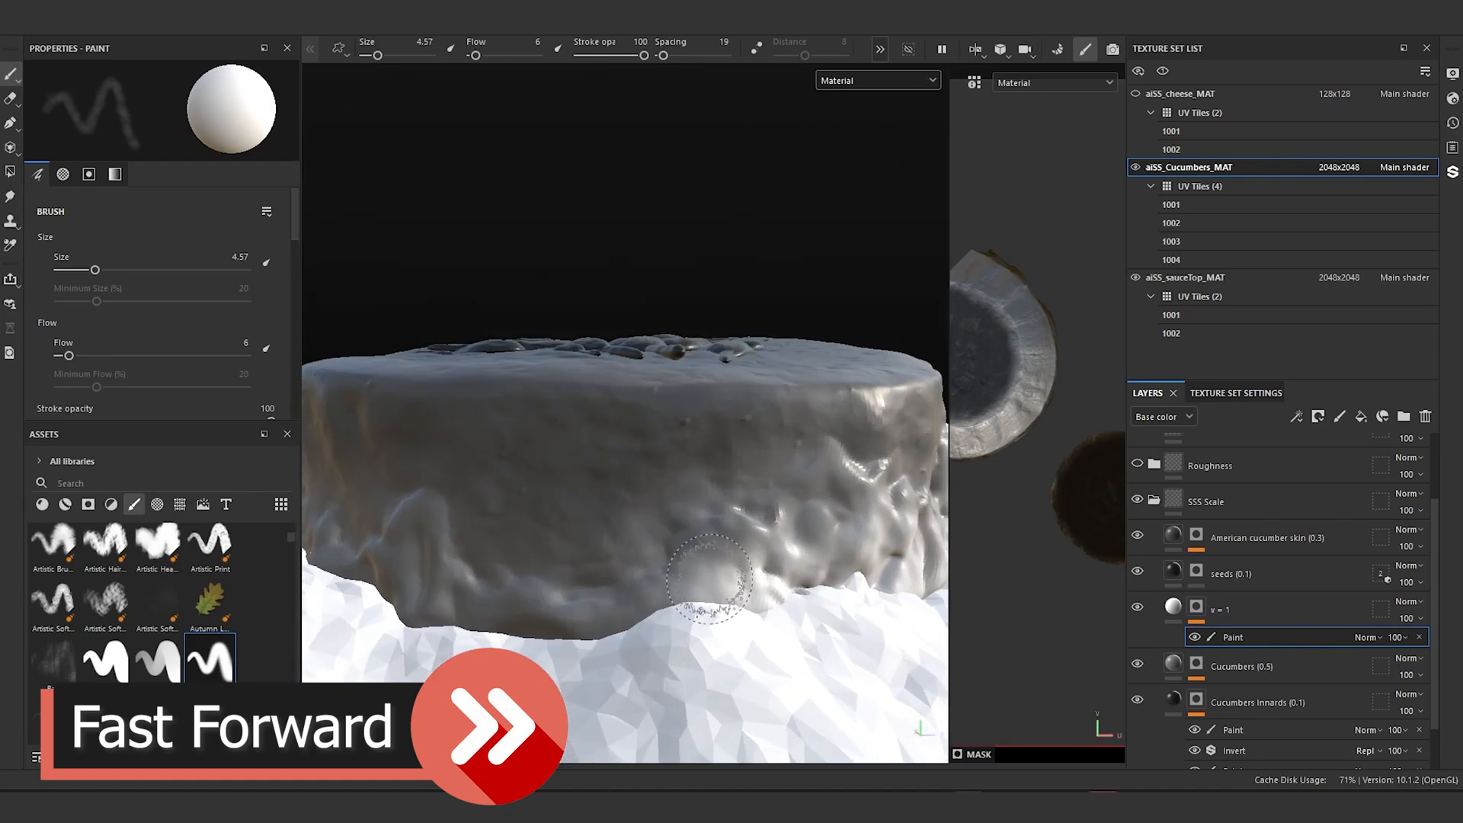
left_click_drag(750, 610, 401, 600)
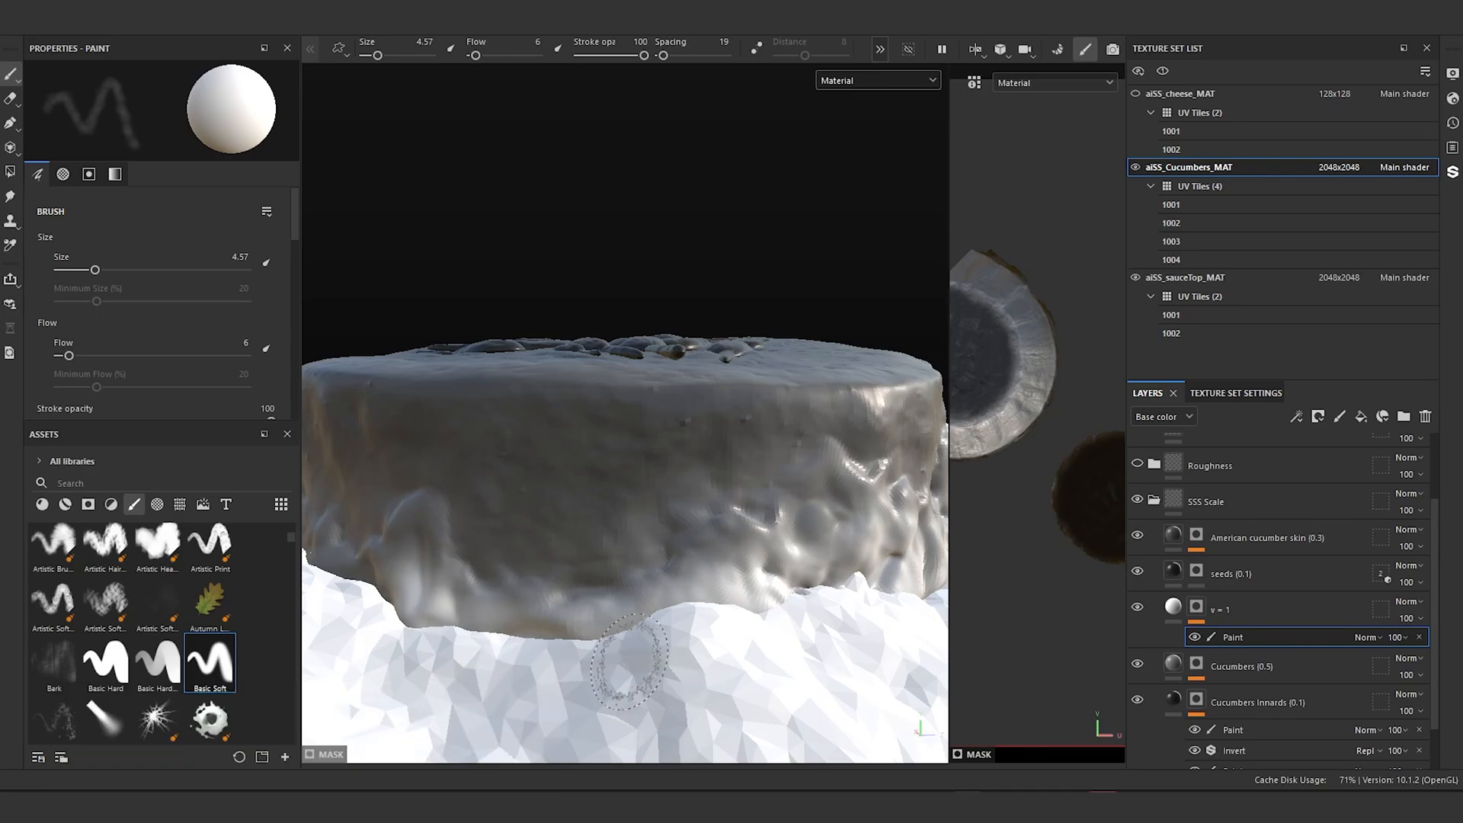
right_click_drag(633, 678, 594, 617, "alt")
left_click_drag(594, 617, 697, 575, "alt")
scroll(697, 575, "up", 2)
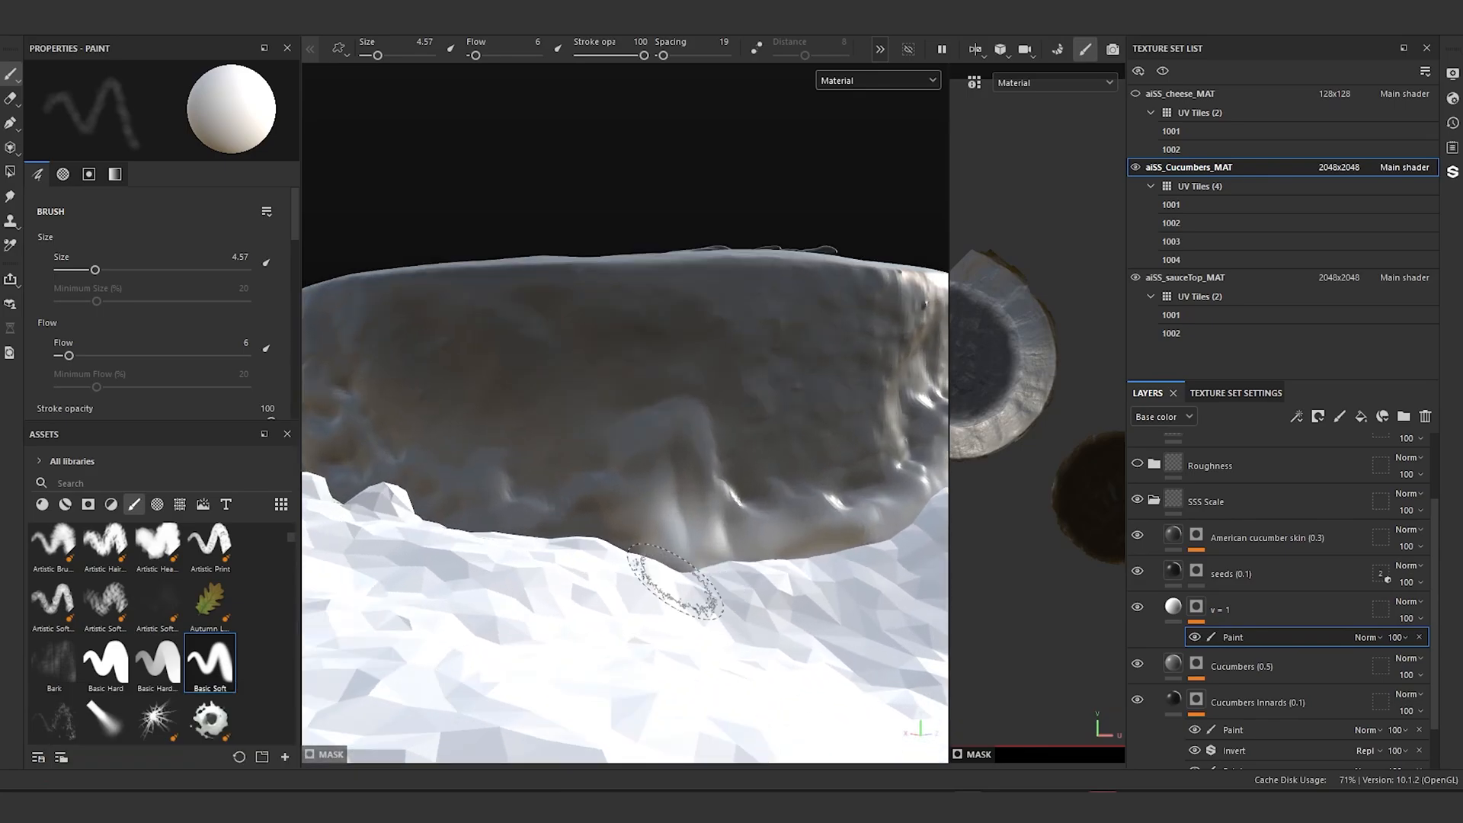
Step: Switch to the burger reference photo and examine the color variation on the cucumber's side close up
mouse_move(1204, 789)
left_click(1120, 733)
scroll(864, 384, "up", 1)
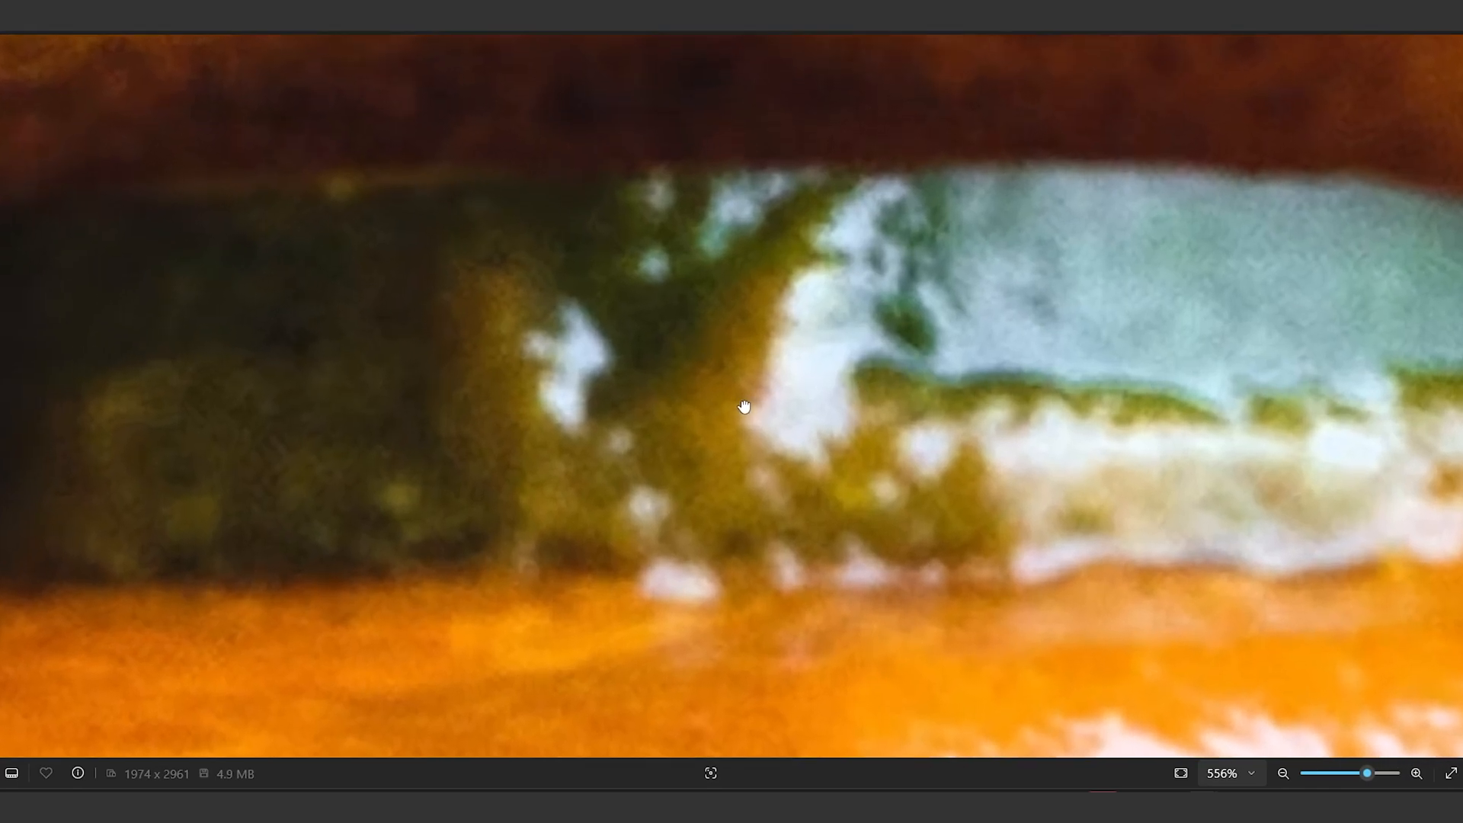
left_click_drag(758, 409, 918, 417)
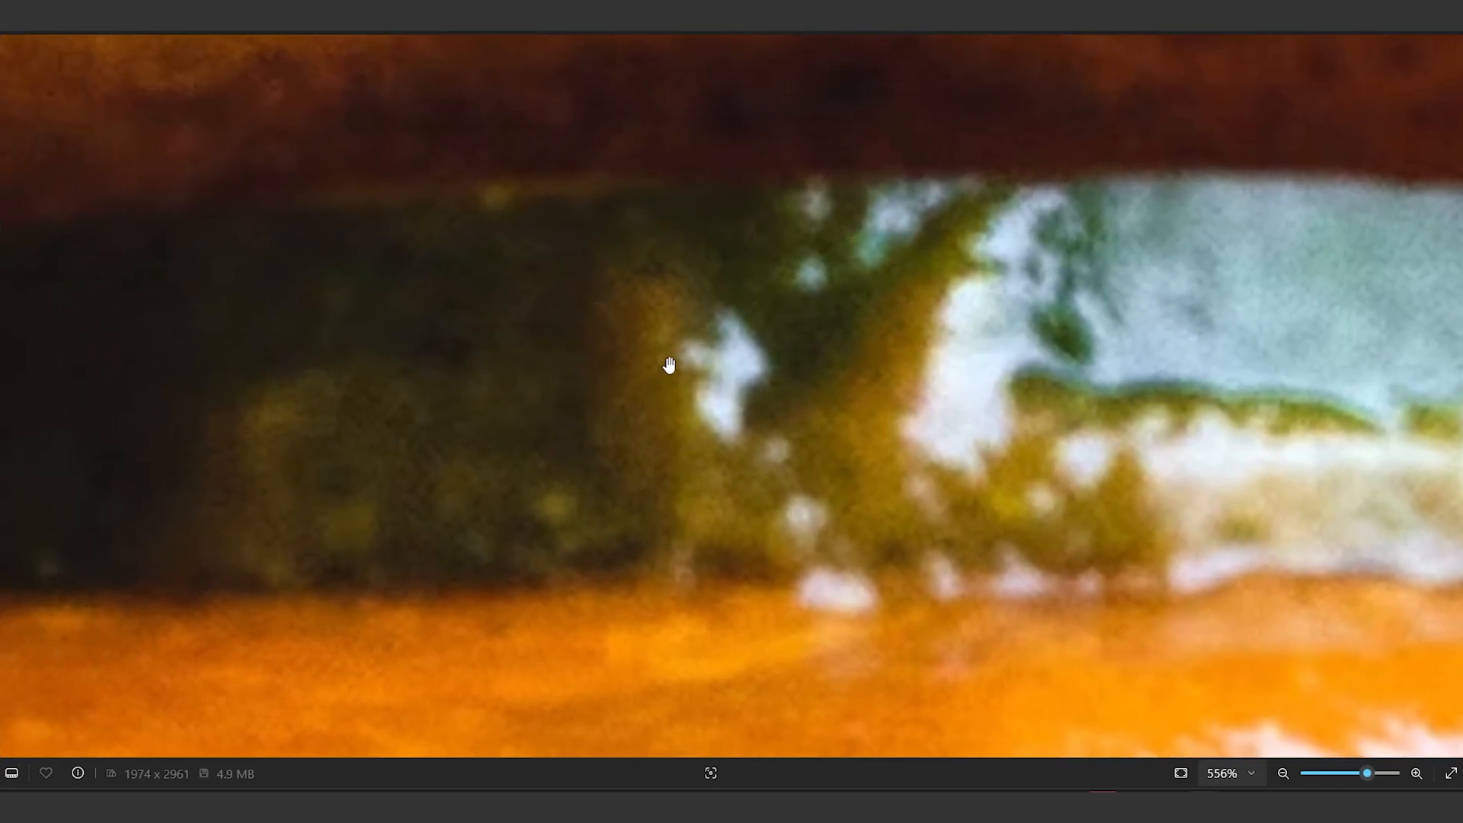
scroll(648, 354, "down", 5)
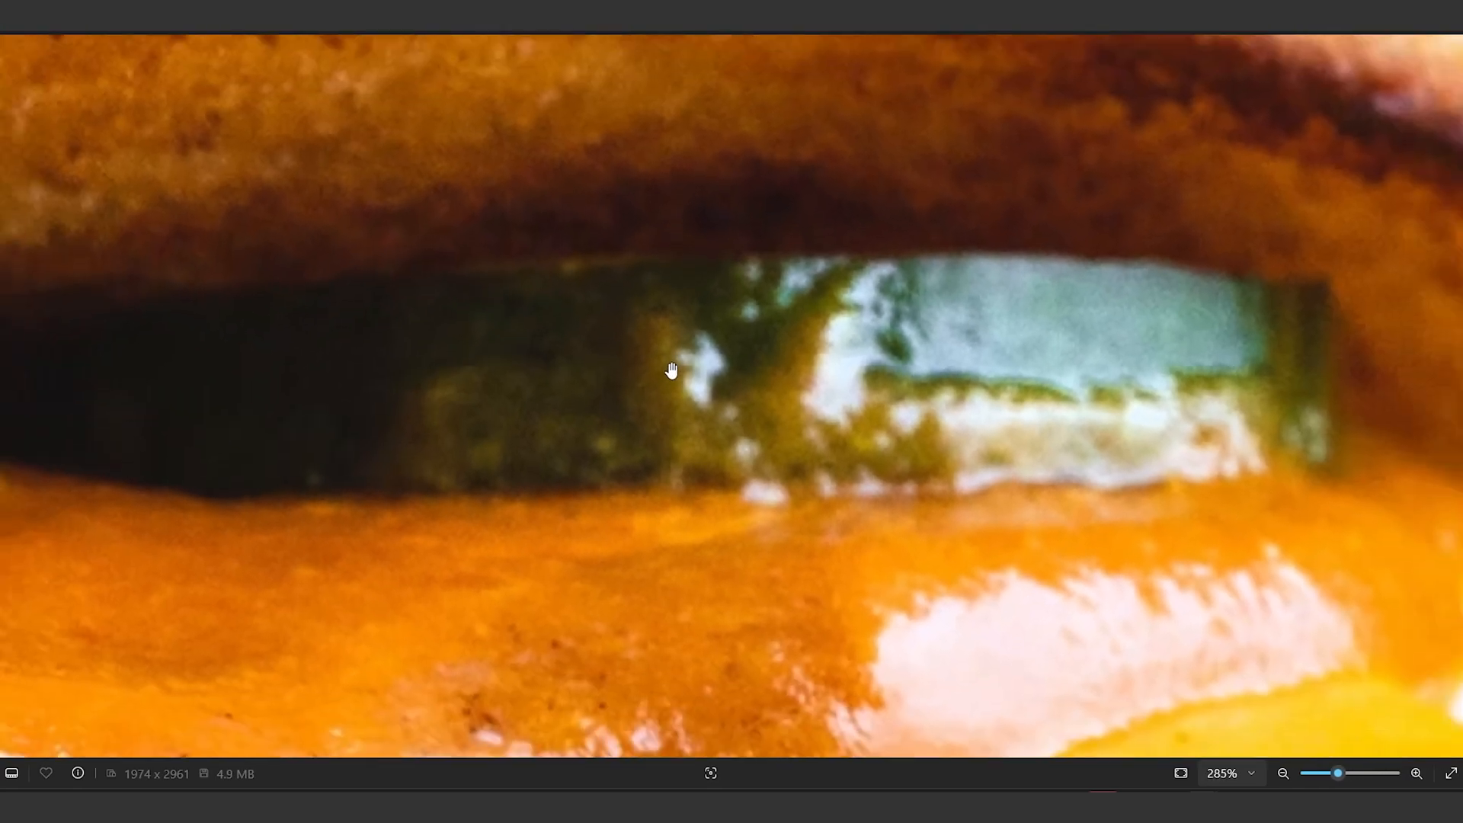
scroll(733, 347, "up", 4)
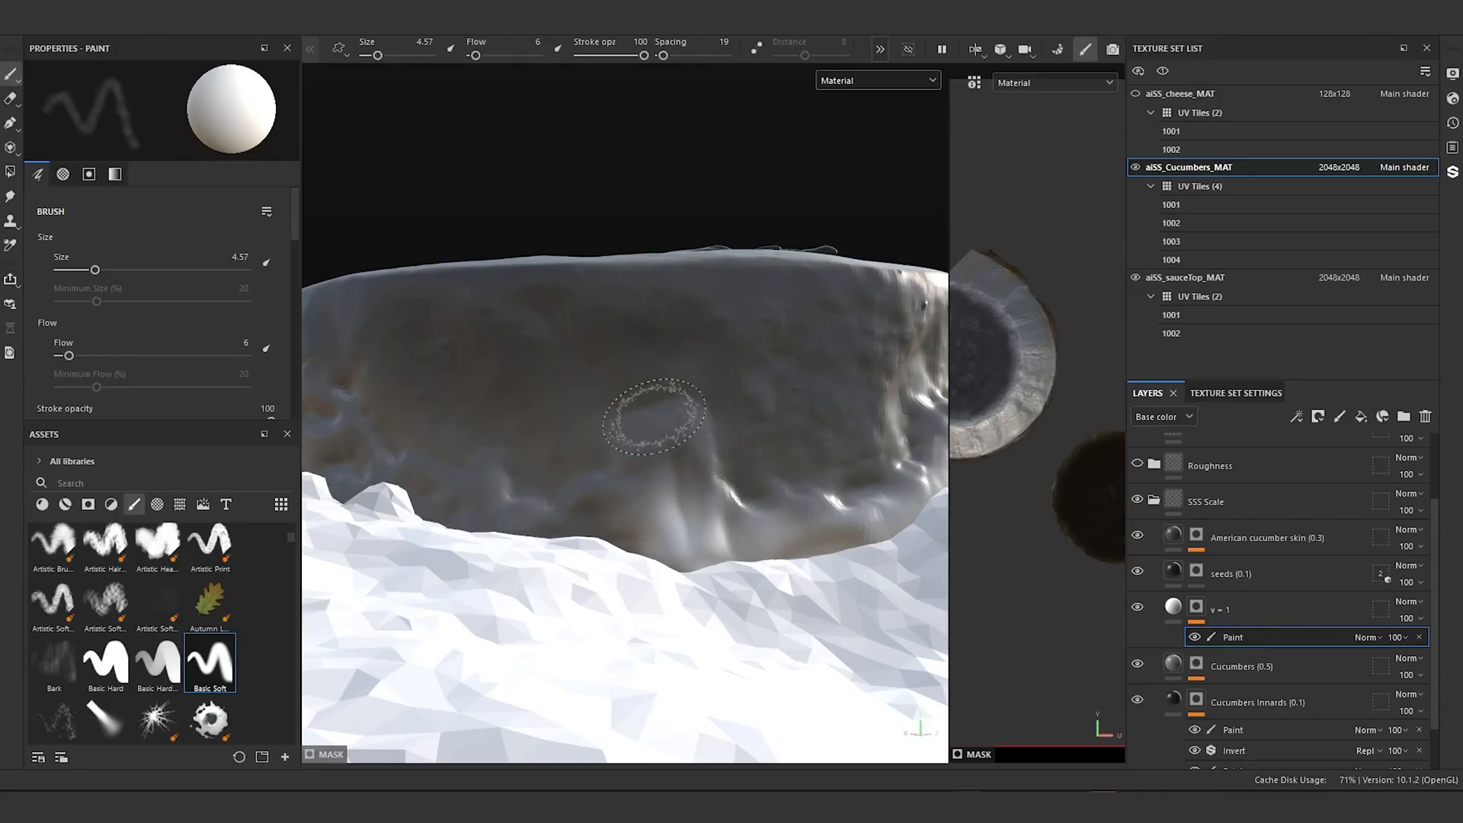
Step: Return to the painting project and brush white into the v = 1 mask along the lower edge of the cucumber's shaded side
mouse_move(663, 414)
left_mouse_down("alt")
mouse_move(725, 353)
mouse_move(769, 404)
mouse_move(662, 472)
mouse_move(503, 487)
mouse_move(648, 457)
mouse_move(735, 412)
mouse_move(766, 525)
mouse_move(665, 568)
mouse_move(898, 549)
mouse_move(694, 572)
mouse_move(718, 604)
left_mouse_up("alt")
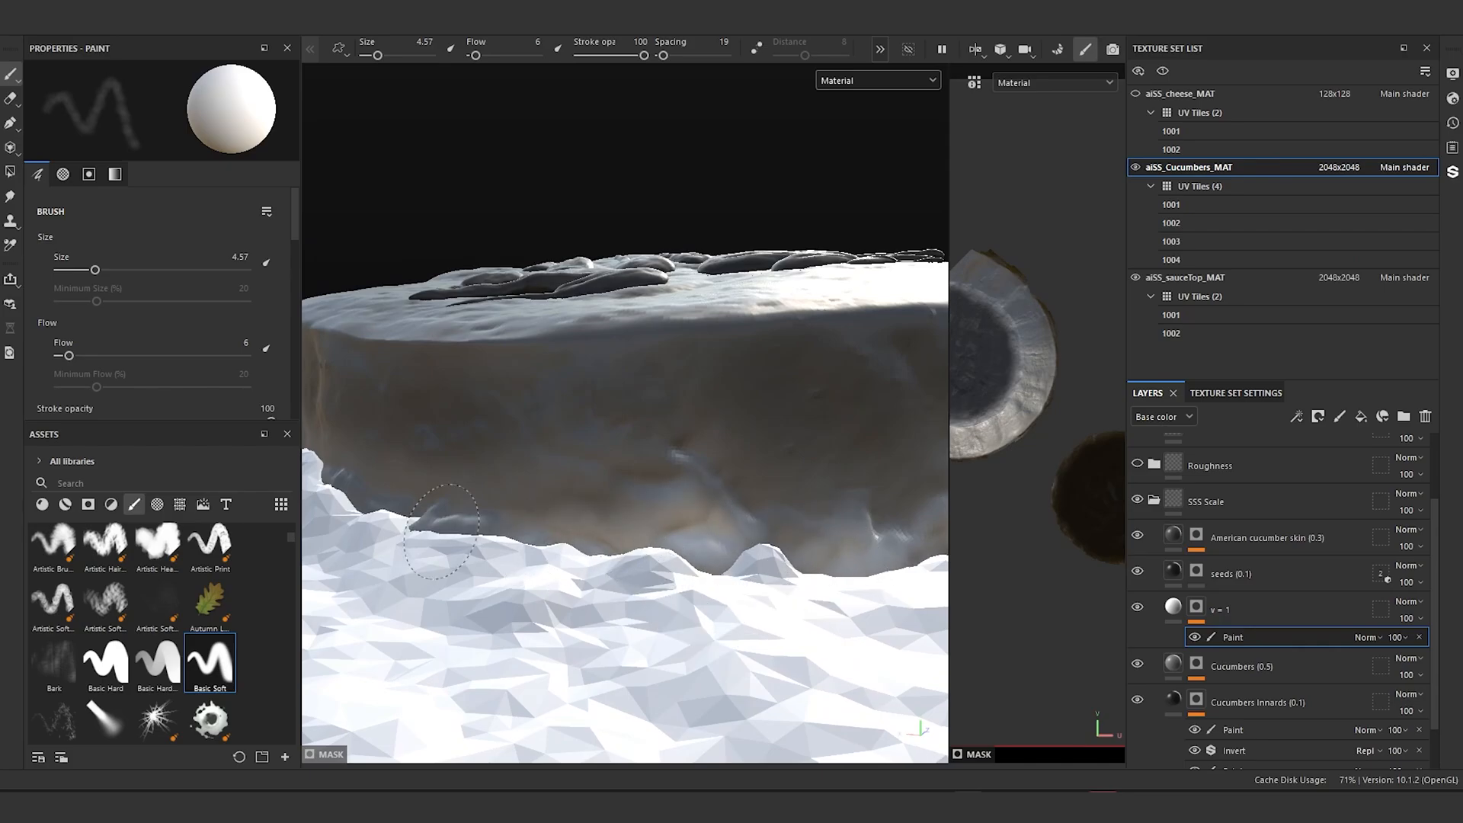
mouse_move(792, 602)
left_mouse_down("alt")
mouse_move(667, 586)
mouse_move(637, 516)
mouse_move(758, 523)
mouse_move(790, 503)
left_mouse_up("alt")
scroll(746, 523, "up", 2)
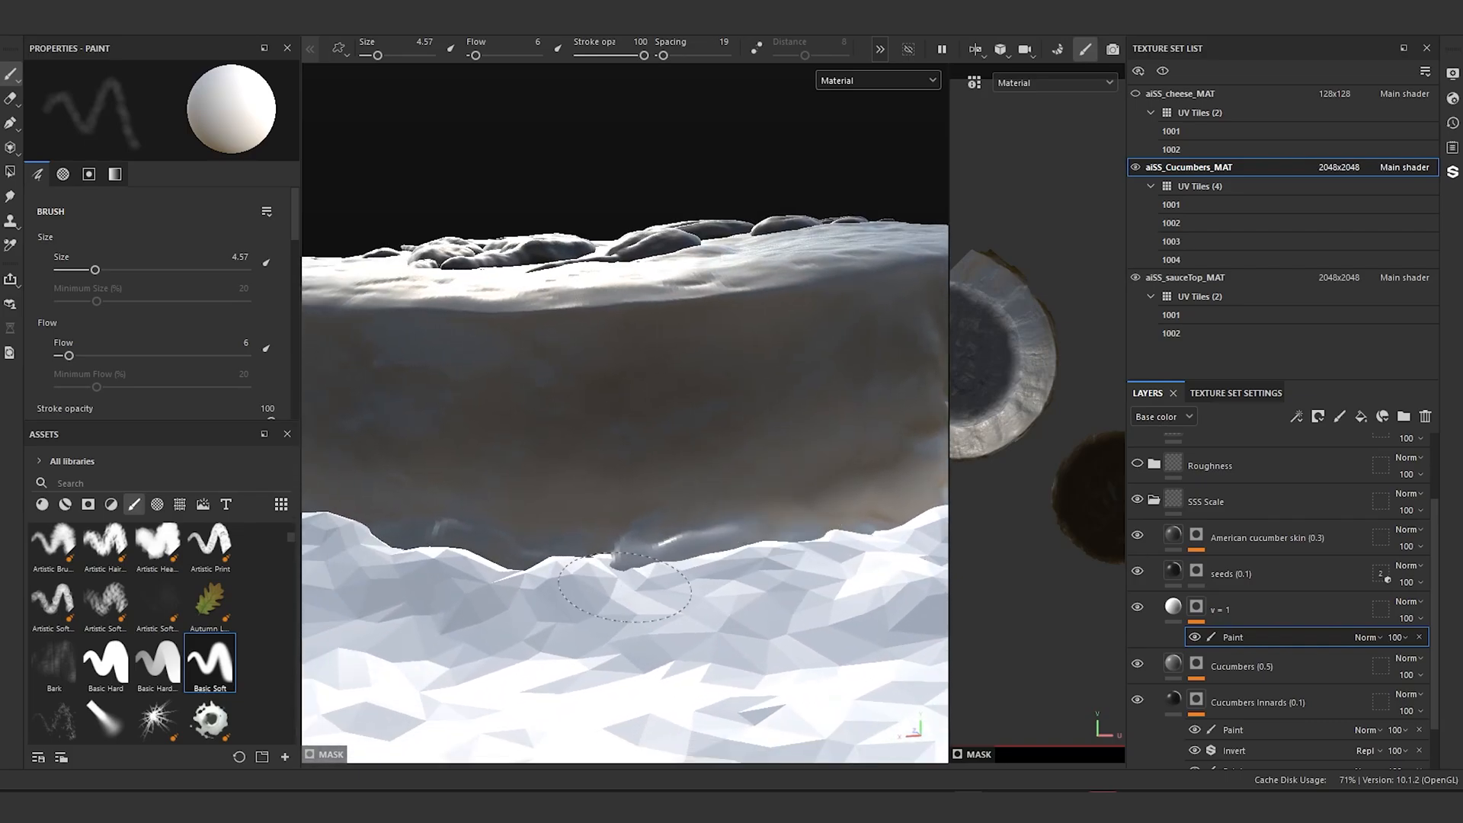
mouse_move(426, 550)
left_mouse_down()
mouse_move(457, 534)
mouse_move(442, 560)
left_mouse_up()
scroll(442, 564, "down", 2)
mouse_move(579, 571)
left_mouse_down("alt")
mouse_move(503, 564)
mouse_move(800, 556)
mouse_move(614, 588)
mouse_move(709, 583)
left_mouse_up("alt")
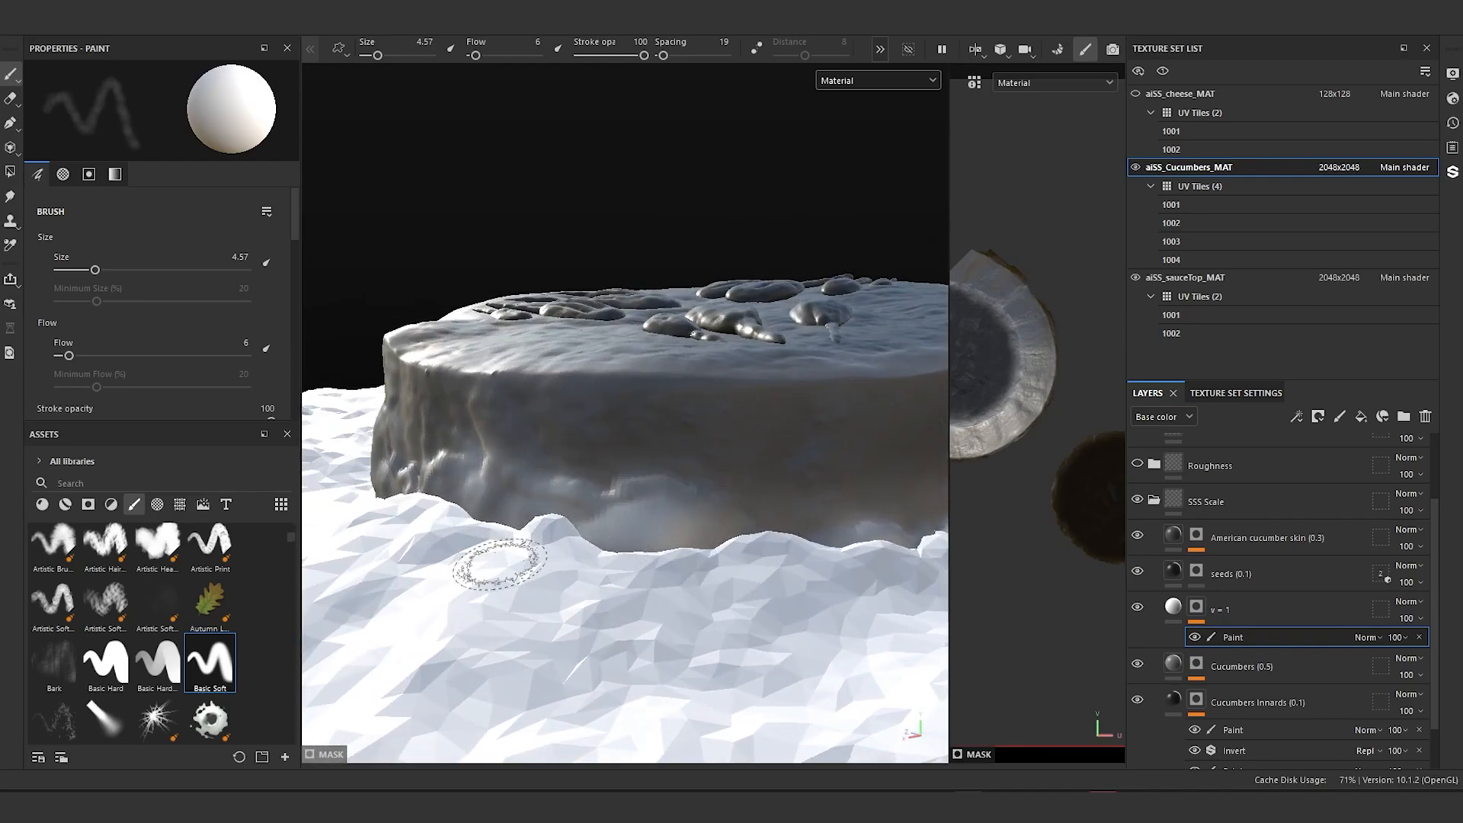
Step: Brush white into the v = 1 mask around the cucumber's bumpy lit side to complete the band above the sauce
mouse_move(496, 561)
left_mouse_down("alt")
mouse_move(793, 571)
mouse_move(708, 621)
left_mouse_up("alt")
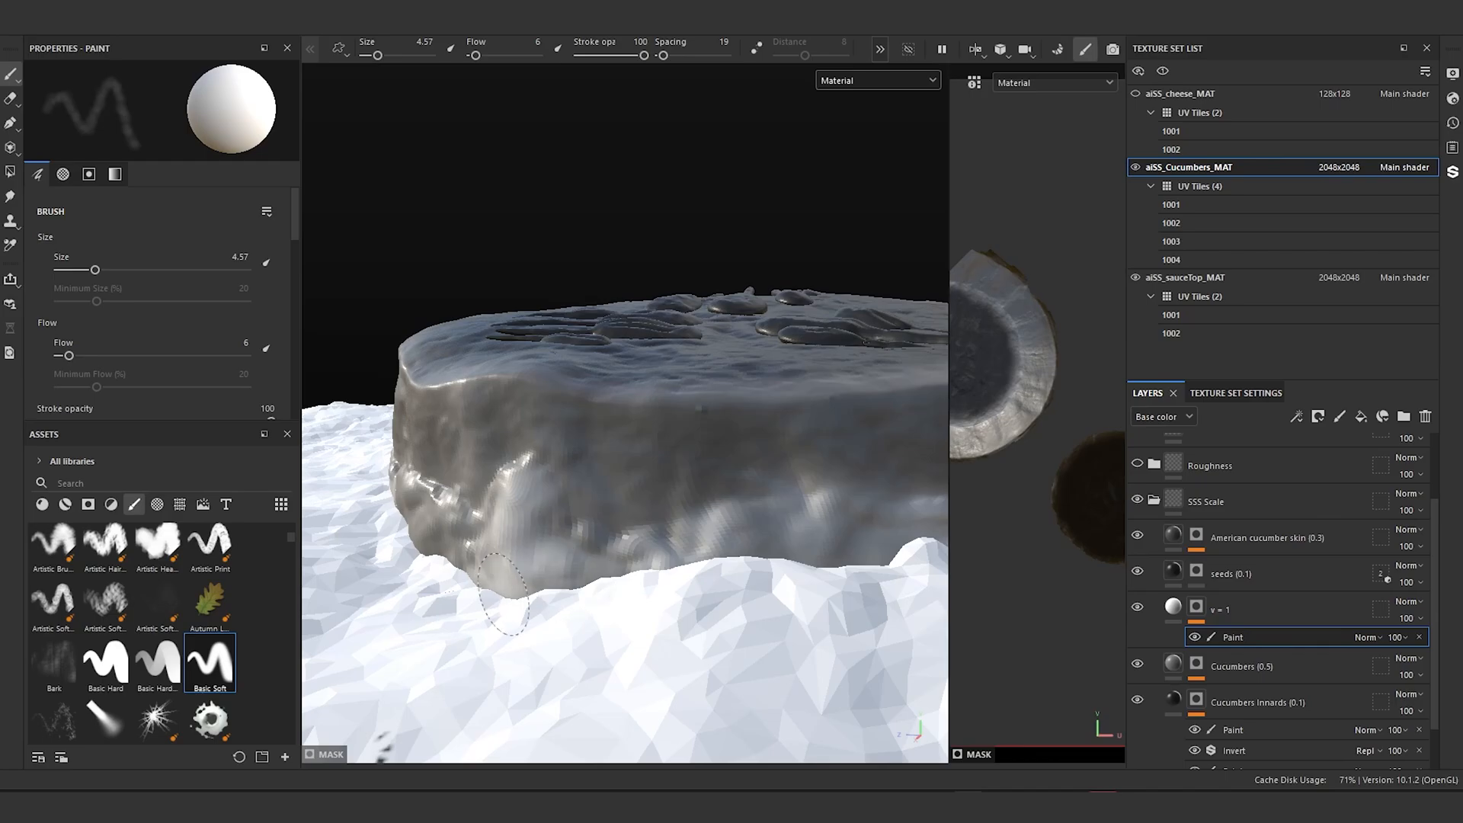
scroll(738, 633, "down", 1)
mouse_move(738, 633)
left_mouse_down("alt")
mouse_move(793, 643)
mouse_move(843, 569)
mouse_move(665, 609)
left_mouse_up("alt")
scroll(665, 609, "up", 2)
middle_click_drag(665, 609, 856, 608, "alt")
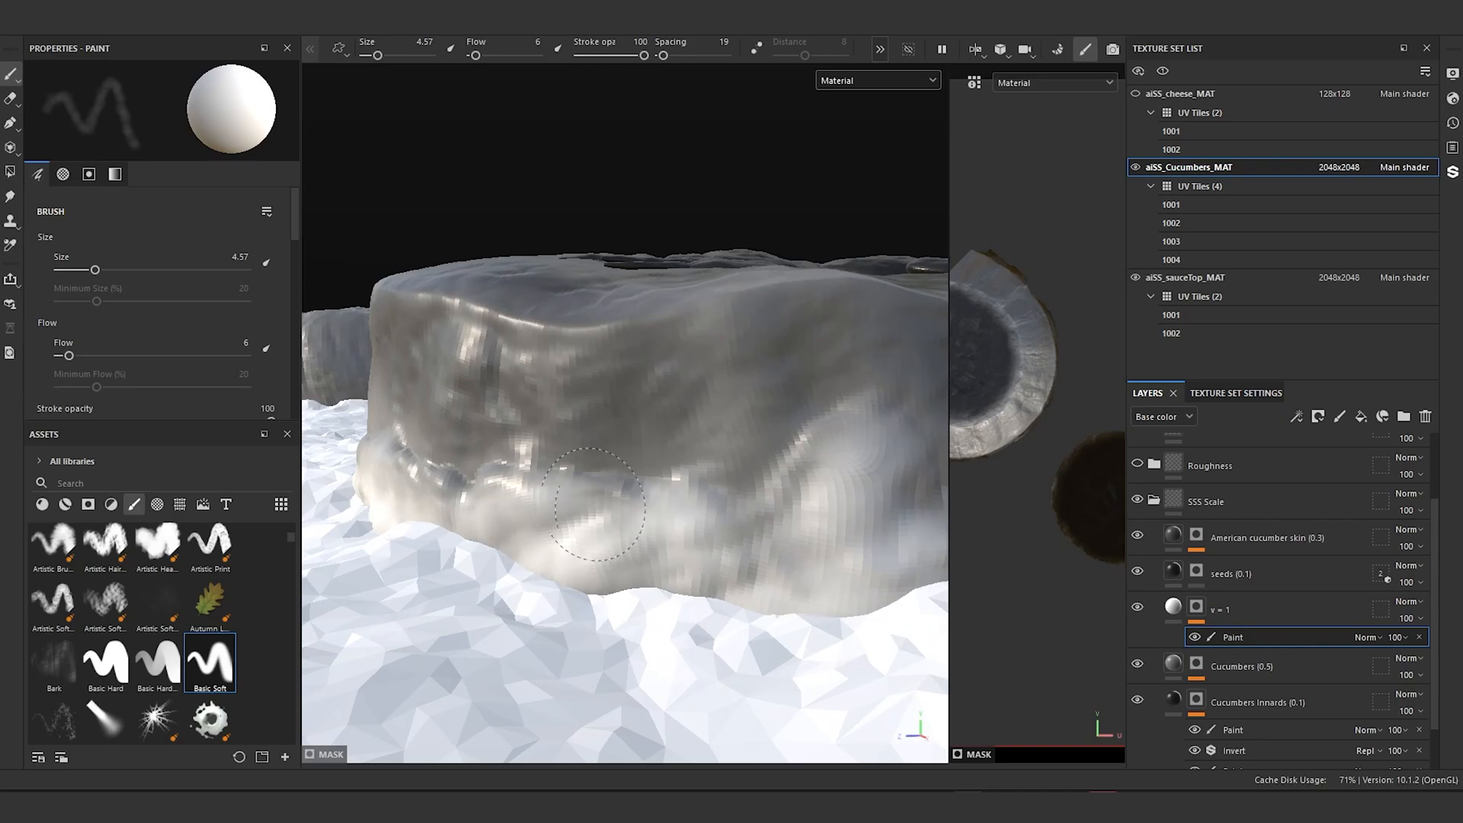
left_click_drag(507, 546, 872, 581, "alt")
middle_click_drag(570, 641, 548, 651, "alt")
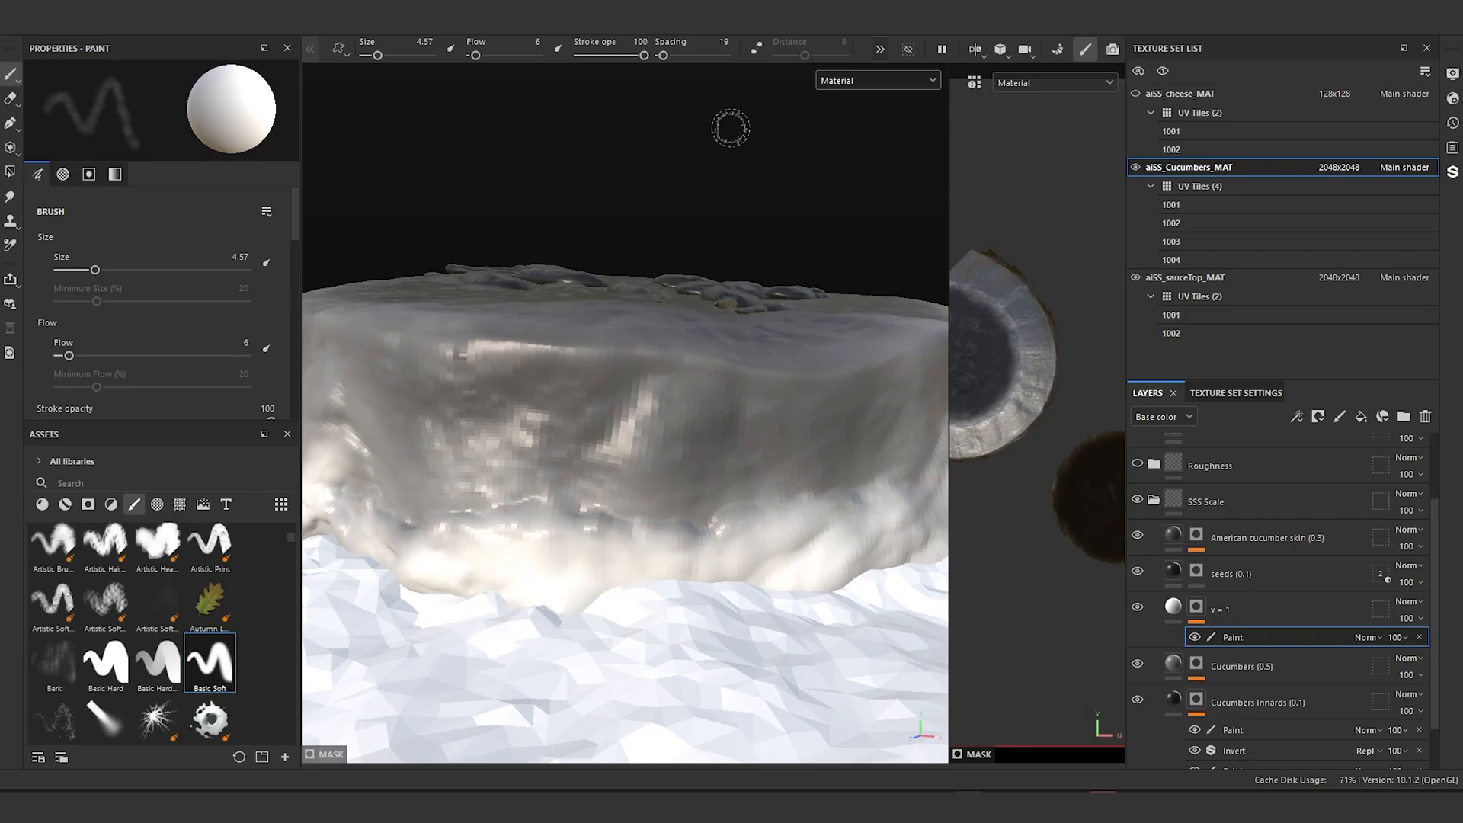
Step: Isolate the cucumbers from the sauce, paint their exposed lower sides white in the v = 1 mask, and show the sauce again
left_click(908, 48)
mouse_move(819, 314)
left_mouse_down("alt")
mouse_move(669, 473)
mouse_move(601, 356)
left_mouse_up("alt")
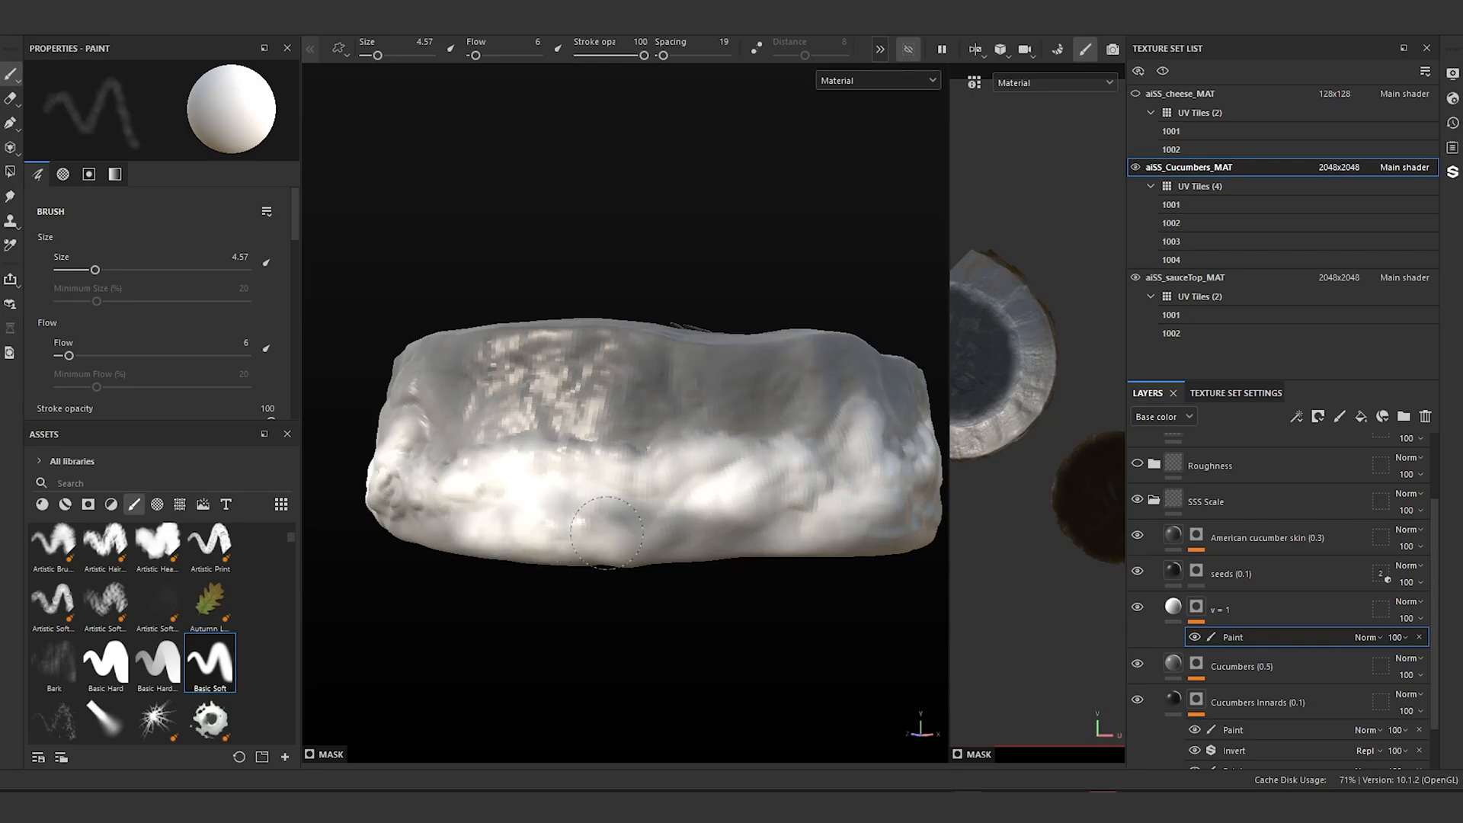
left_click_drag(606, 532, 735, 581, "alt")
left_click_drag(581, 604, 686, 534, "alt")
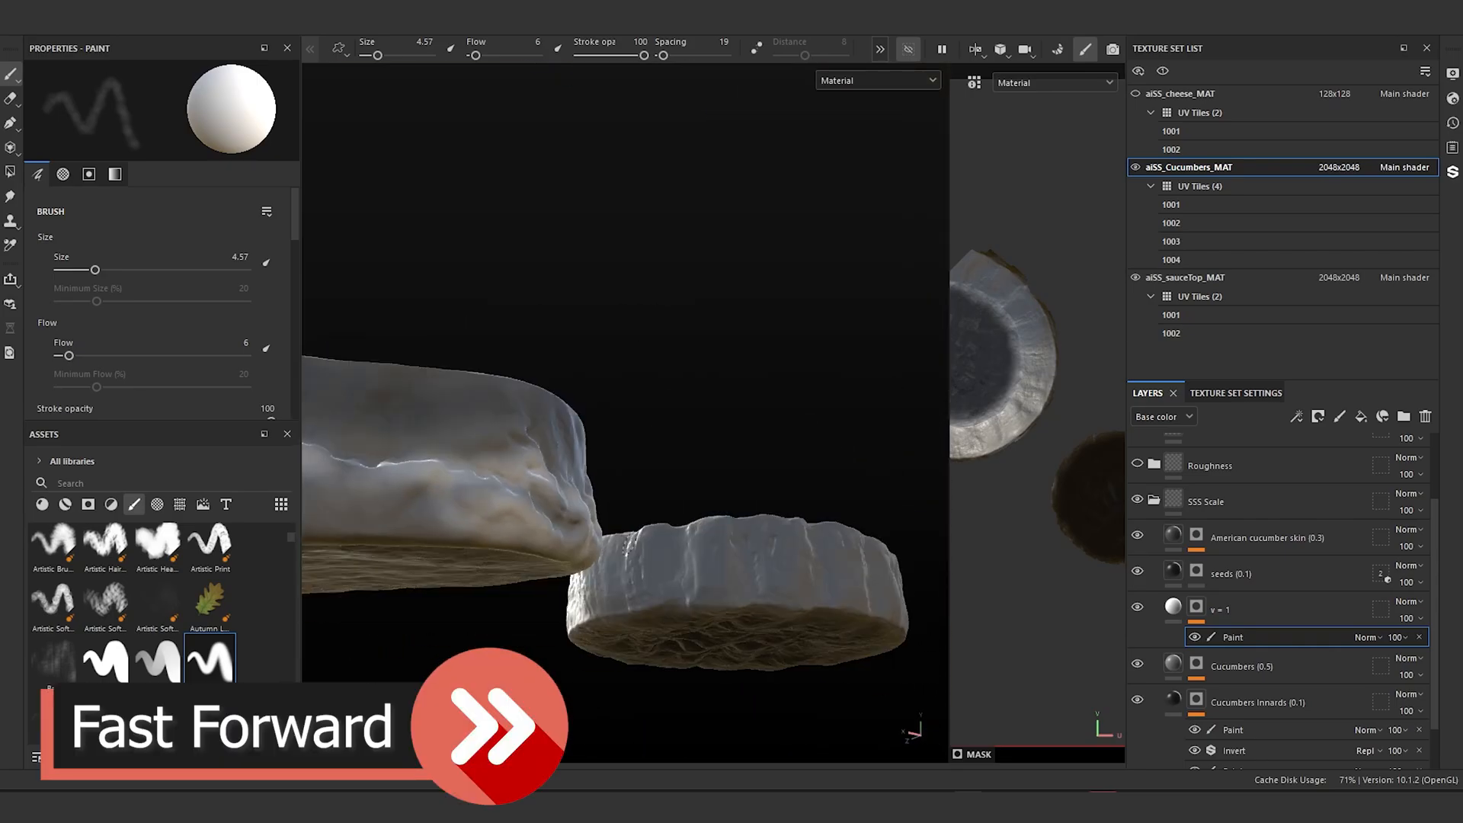
left_click_drag(457, 512, 548, 511, "alt")
mouse_move(435, 543)
left_mouse_down("alt")
mouse_move(503, 503)
mouse_move(352, 565)
mouse_move(790, 627)
mouse_move(686, 670)
left_mouse_up("alt")
left_click(908, 49)
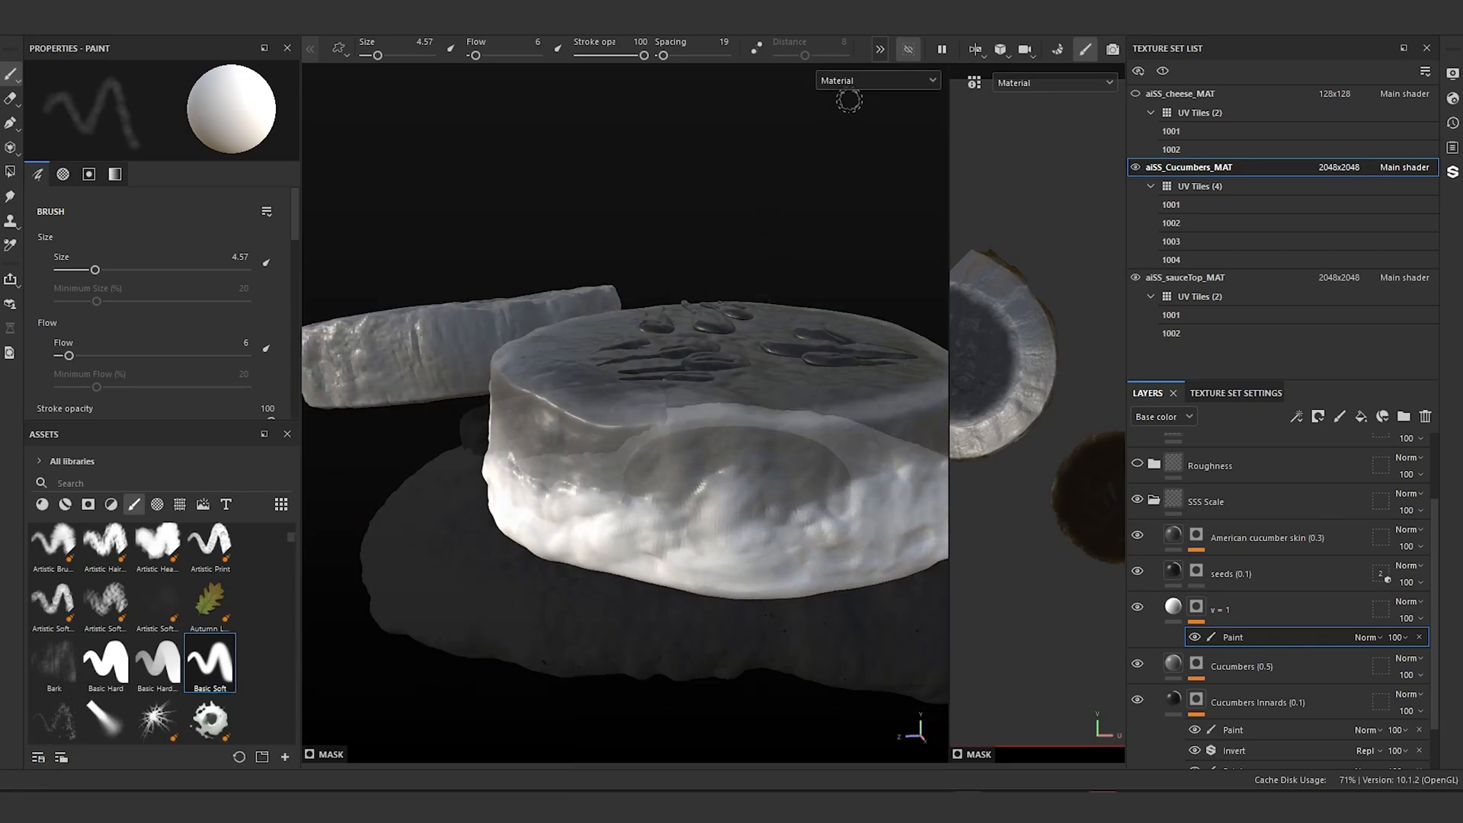
Step: Display the Base color channel in the viewport and refine the soft, irregular white band along the cucumber's lower edge in the v = 1 mask
scroll(807, 228, "down", 5)
left_click_drag(808, 228, 906, 85, "alt")
left_click(906, 82)
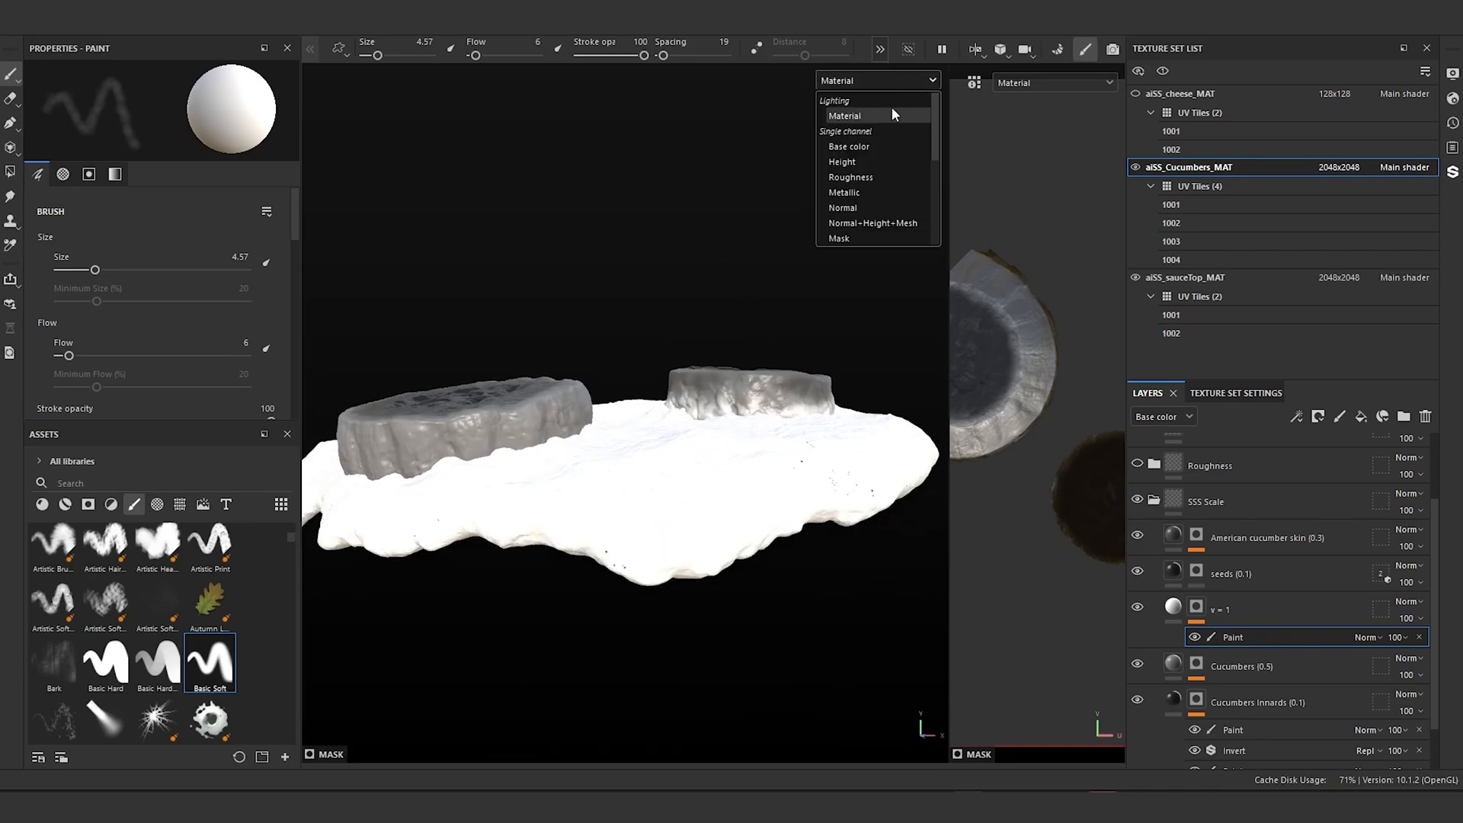
left_click(859, 146)
left_click_drag(762, 305, 729, 344, "alt")
scroll(759, 360, "up", 5)
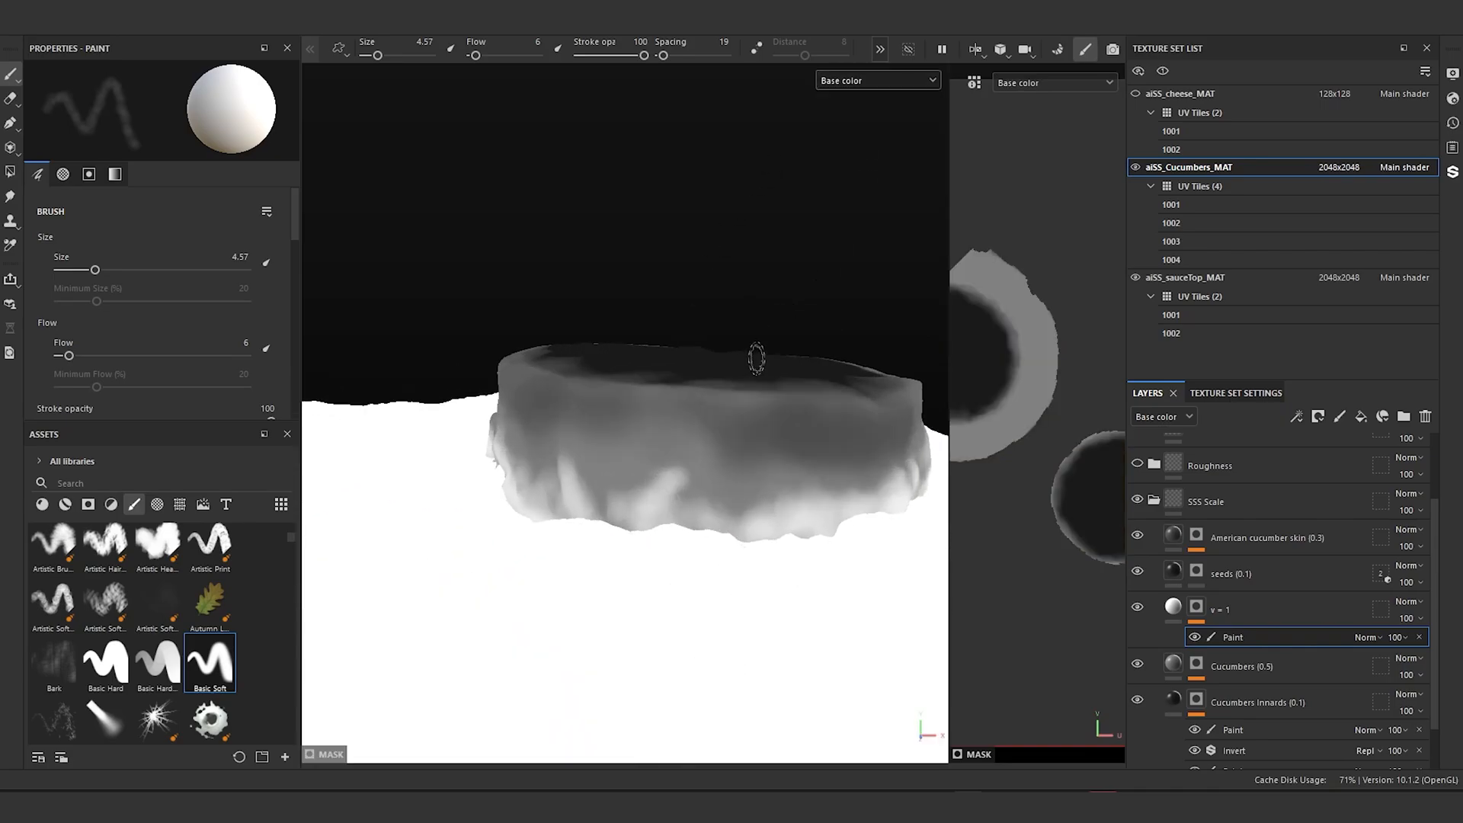
left_click_drag(757, 359, 779, 348, "alt")
middle_click_drag(779, 347, 726, 328, "alt")
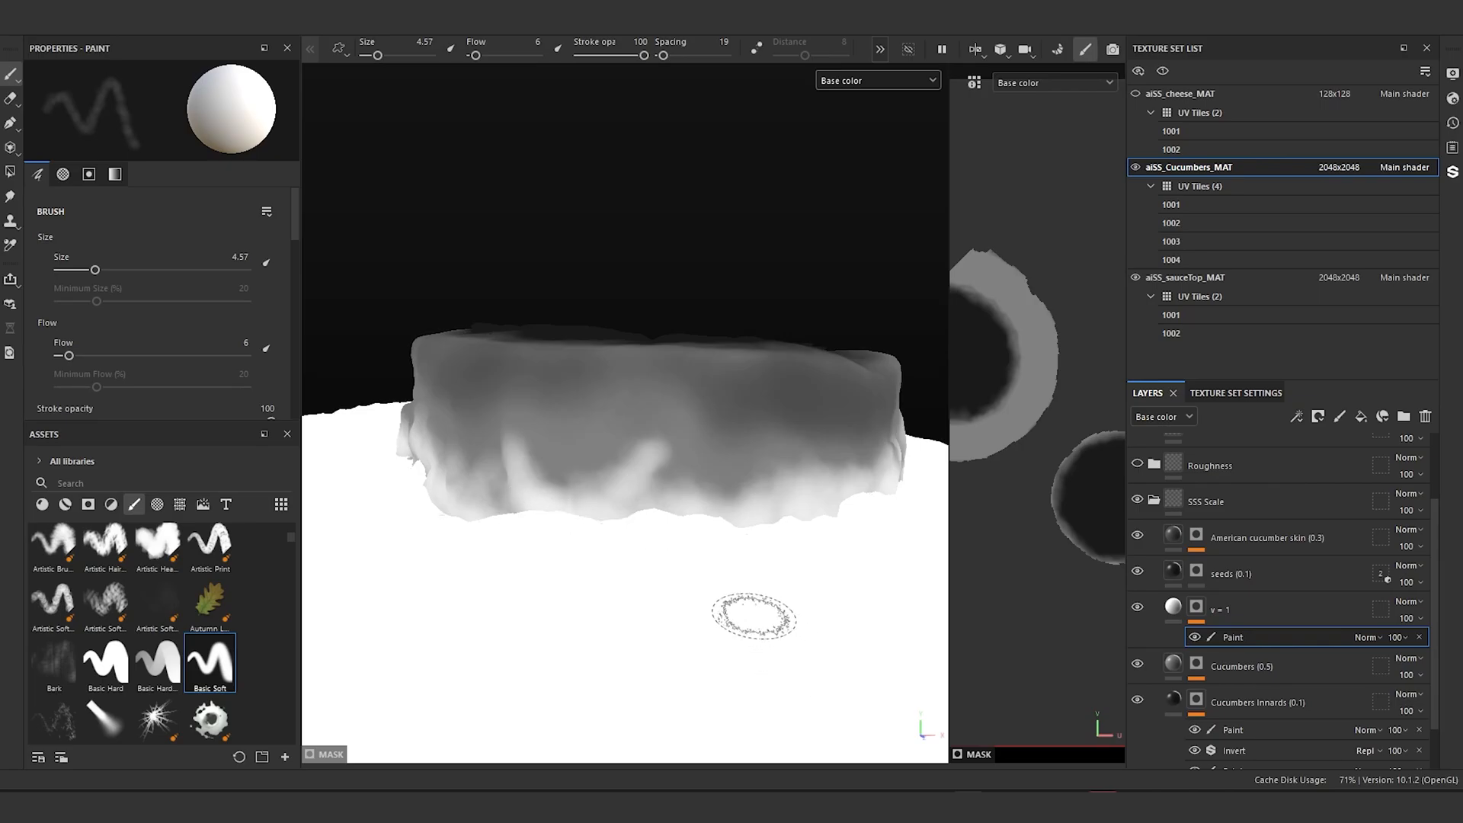
mouse_move(765, 613)
left_mouse_down("alt")
mouse_move(815, 651)
mouse_move(1031, 533)
mouse_move(761, 496)
mouse_move(761, 562)
left_mouse_up("alt")
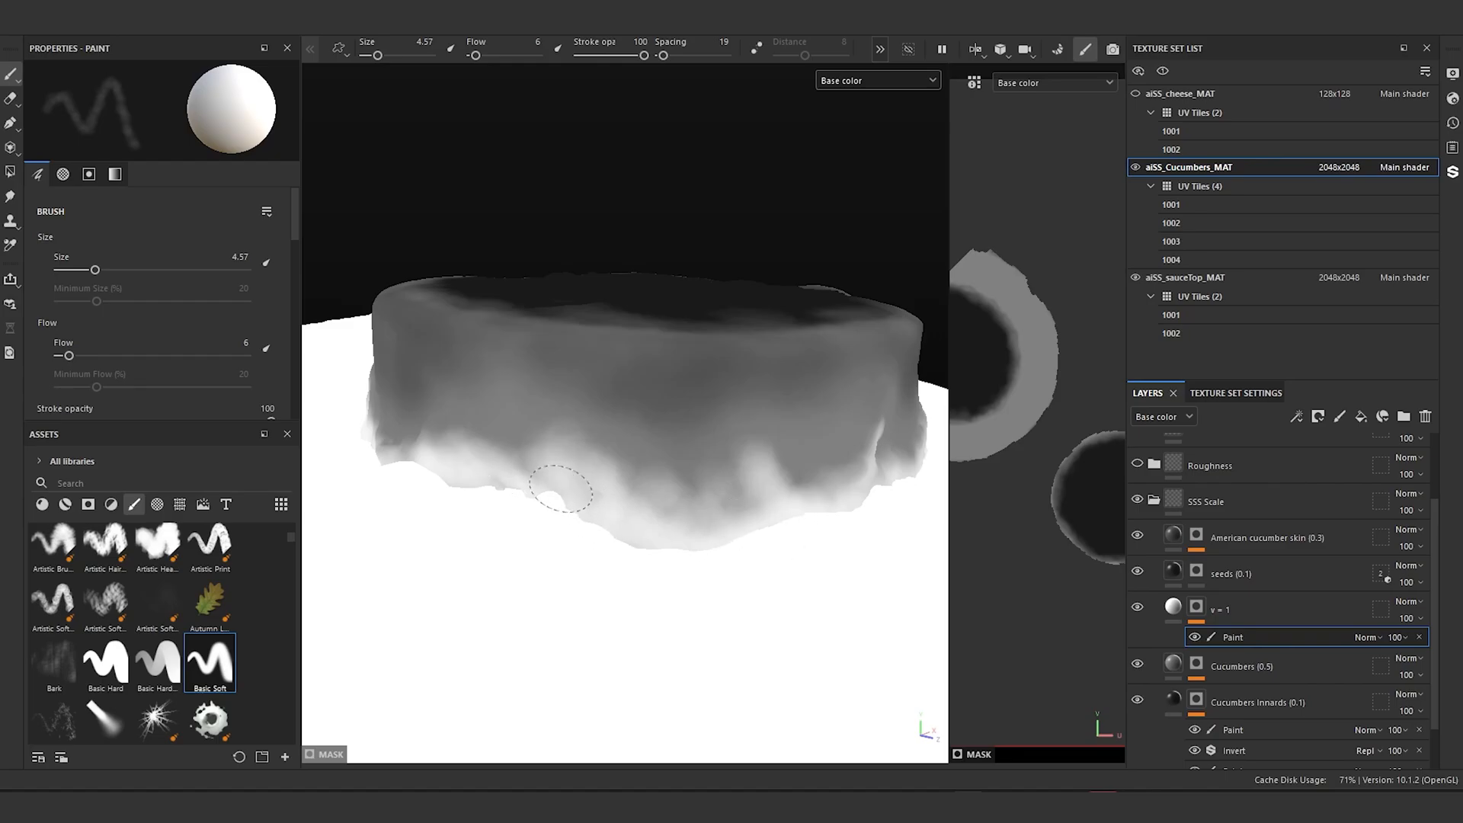
mouse_move(756, 639)
left_mouse_down("alt")
mouse_move(753, 619)
mouse_move(839, 587)
mouse_move(670, 614)
mouse_move(701, 662)
mouse_move(744, 676)
left_mouse_up("alt")
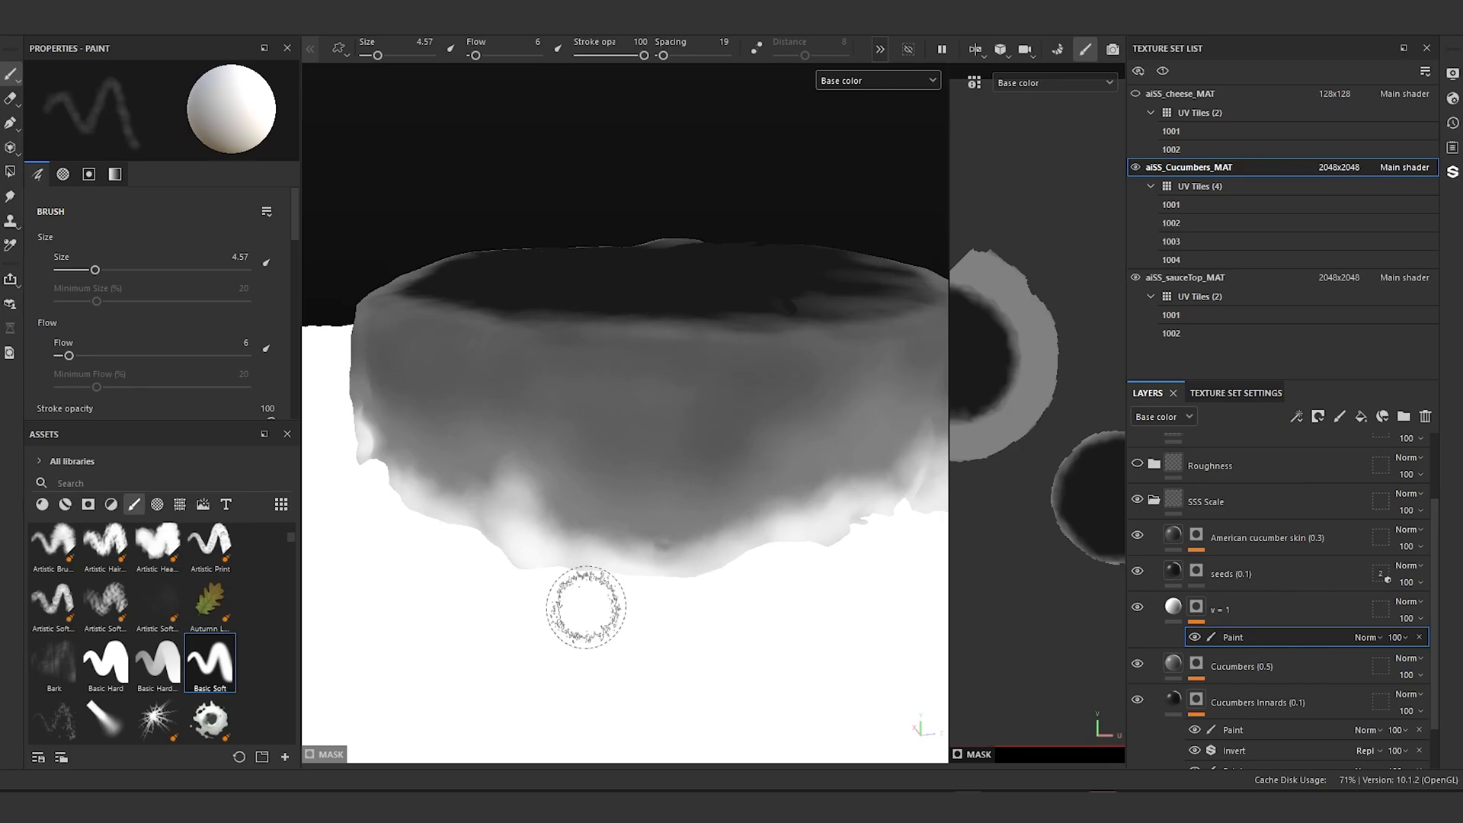
Step: Brush soft white in the v = 1 mask along the smooth-sided cucumber's lower edge to even out the band above the sauce
mouse_move(542, 564)
left_mouse_down("alt")
mouse_move(591, 533)
mouse_move(807, 546)
mouse_move(653, 578)
left_mouse_up("alt")
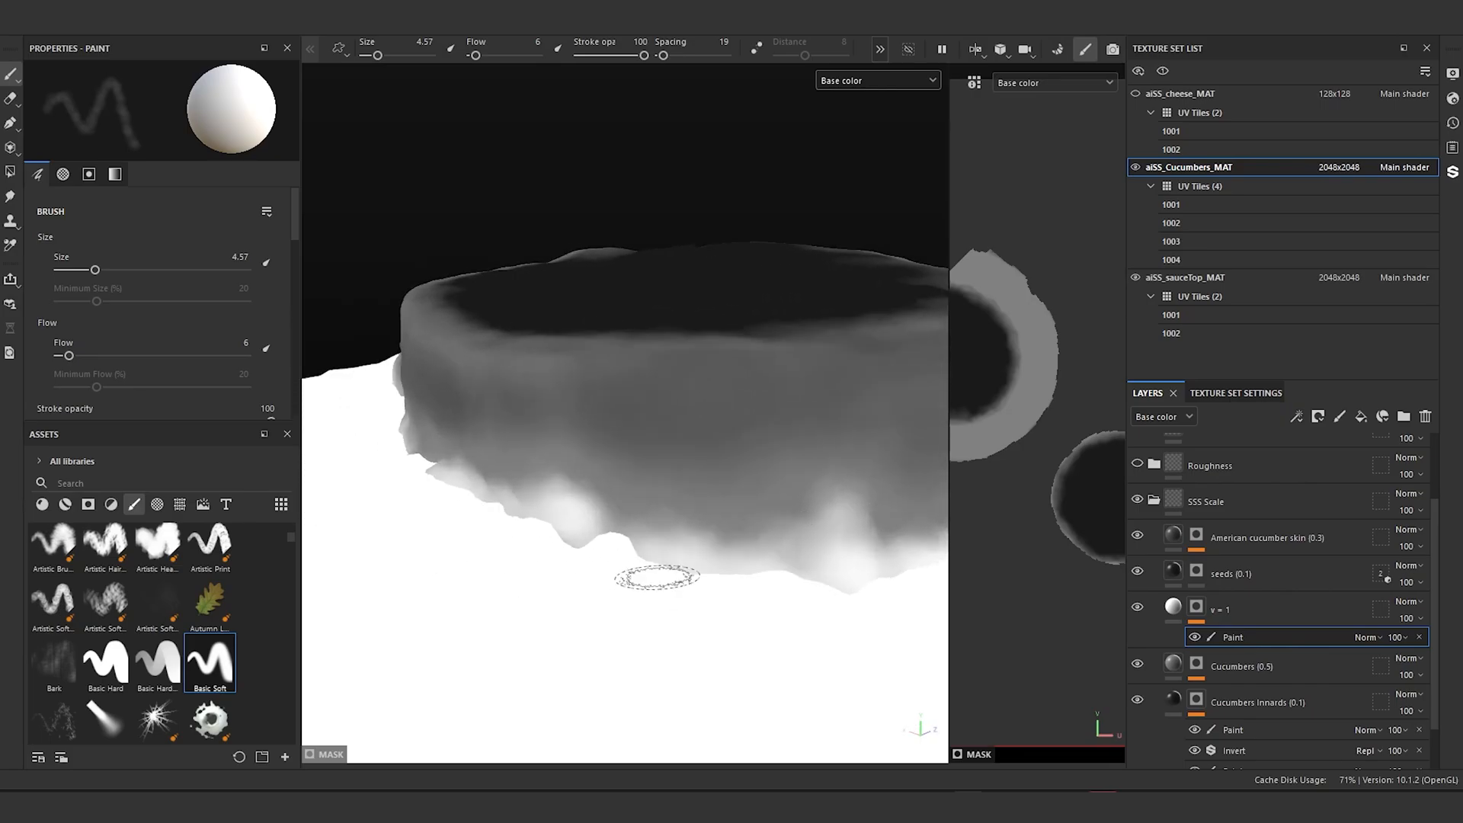
mouse_move(760, 588)
left_mouse_down("alt")
mouse_move(620, 522)
mouse_move(643, 549)
mouse_move(715, 507)
mouse_move(648, 564)
left_mouse_up("alt")
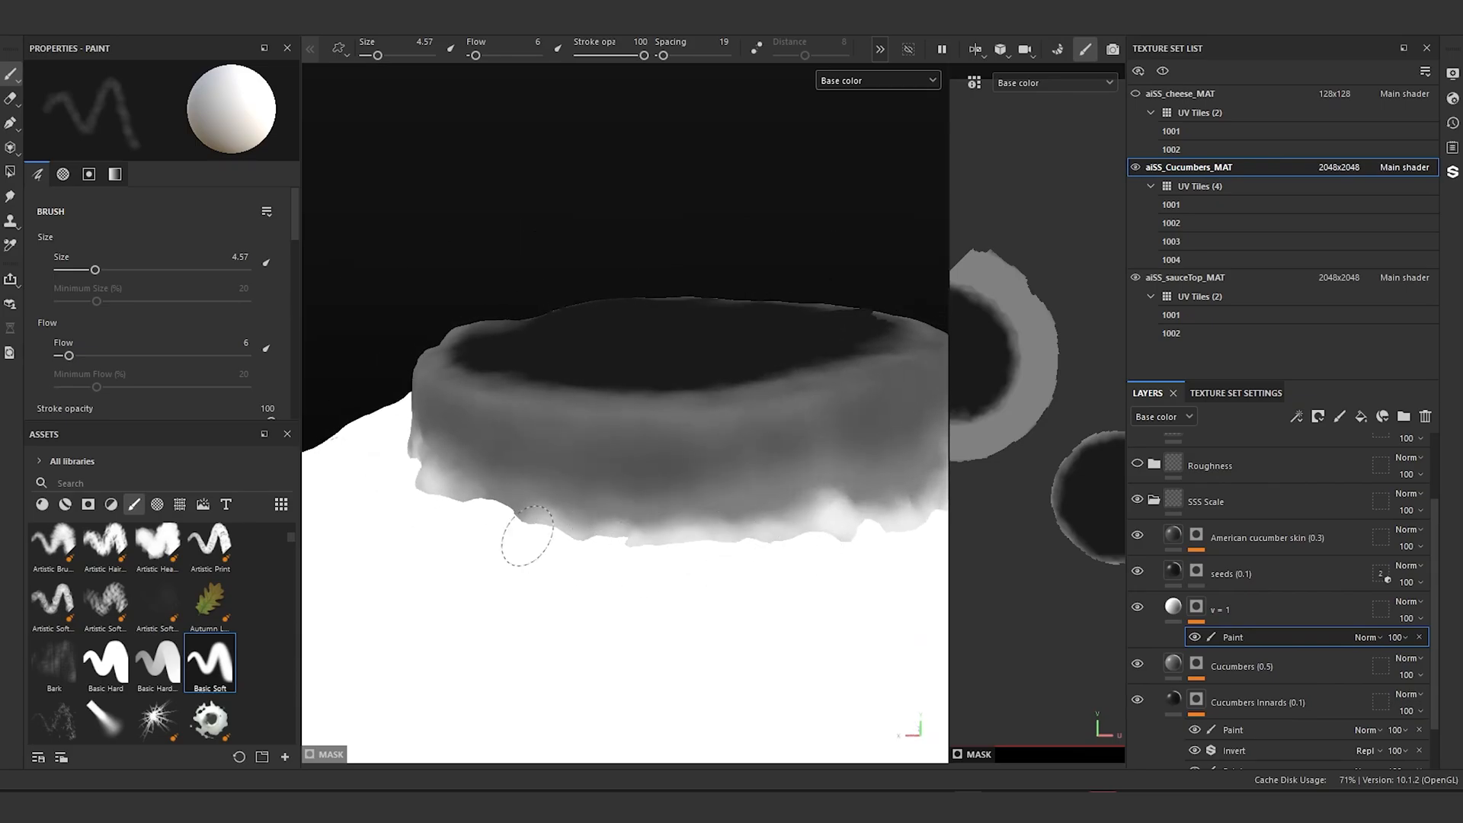
mouse_move(446, 493)
left_mouse_down()
mouse_move(590, 550)
mouse_move(800, 588)
mouse_move(404, 550)
mouse_move(692, 553)
mouse_move(660, 556)
left_mouse_up()
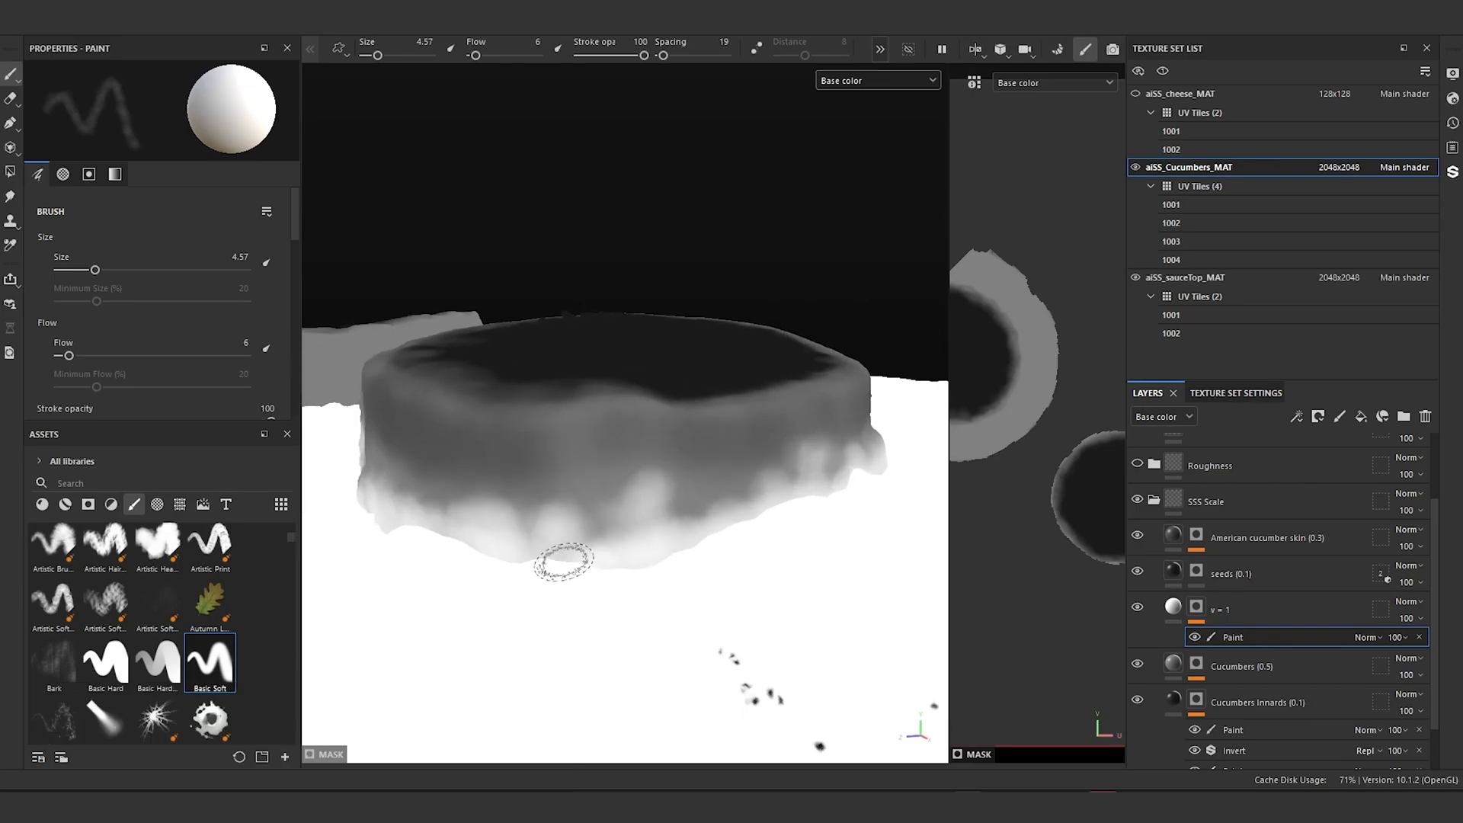
right_click_drag(608, 503, 113, 195, "alt")
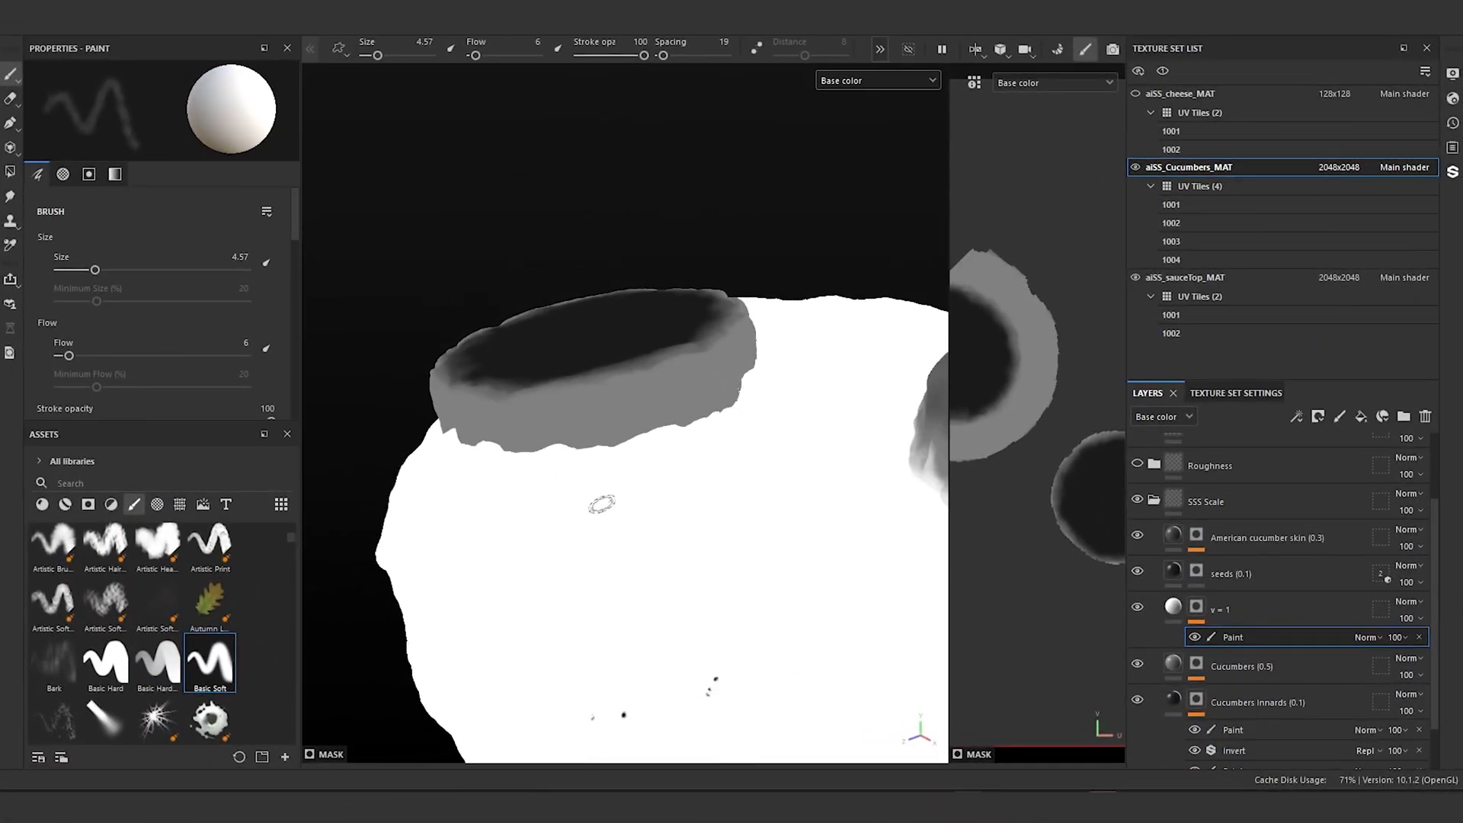
Step: Display the full Material in the viewport, framed on the lower edge of the other cucumber, which has no white band
left_click_drag(597, 506, 806, 483, "alt")
scroll(794, 515, "up", 3)
middle_click_drag(784, 464, 767, 519, "alt")
scroll(766, 519, "up", 3)
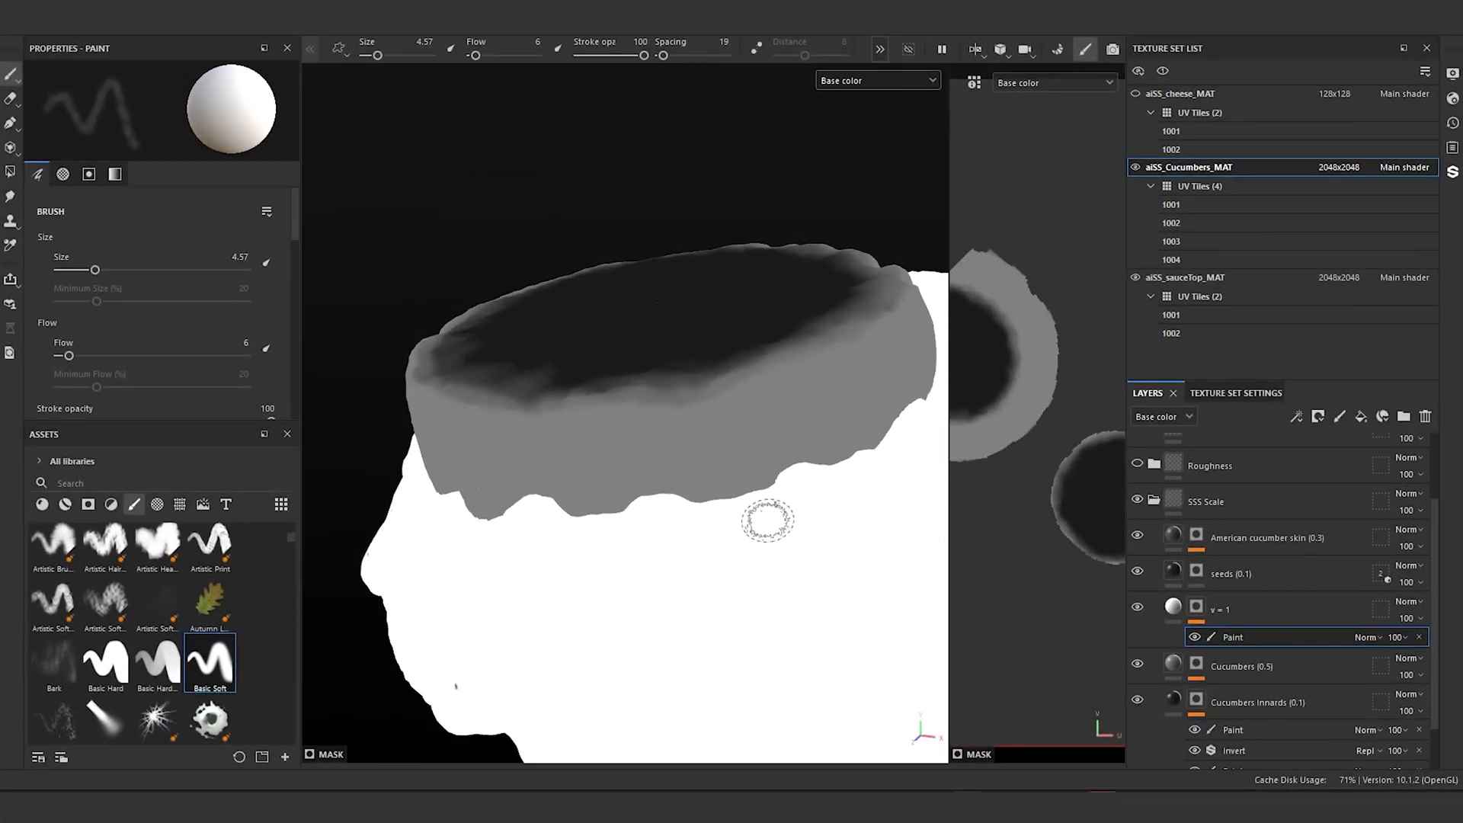
left_click(887, 78)
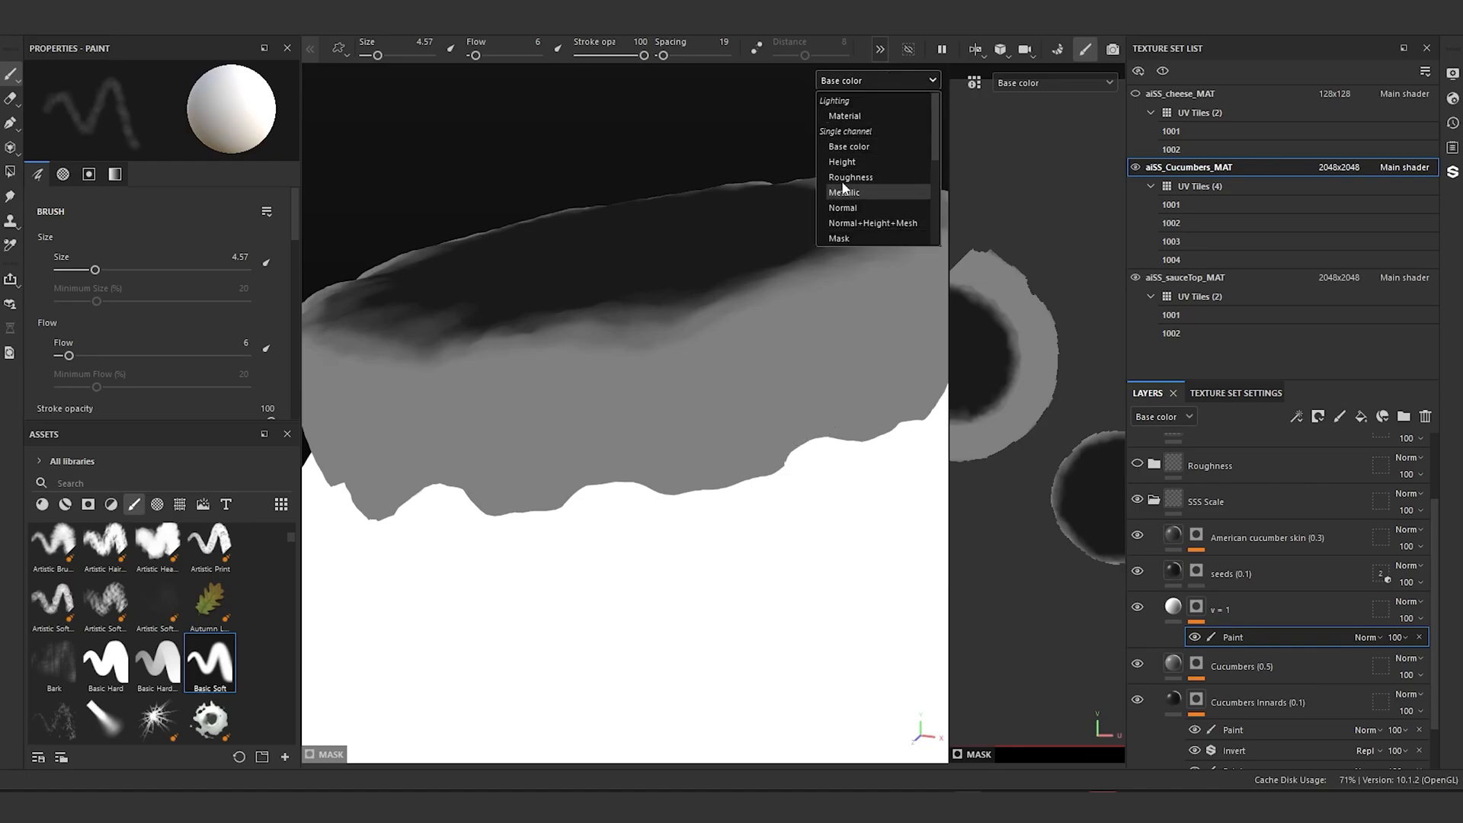
left_click(866, 116)
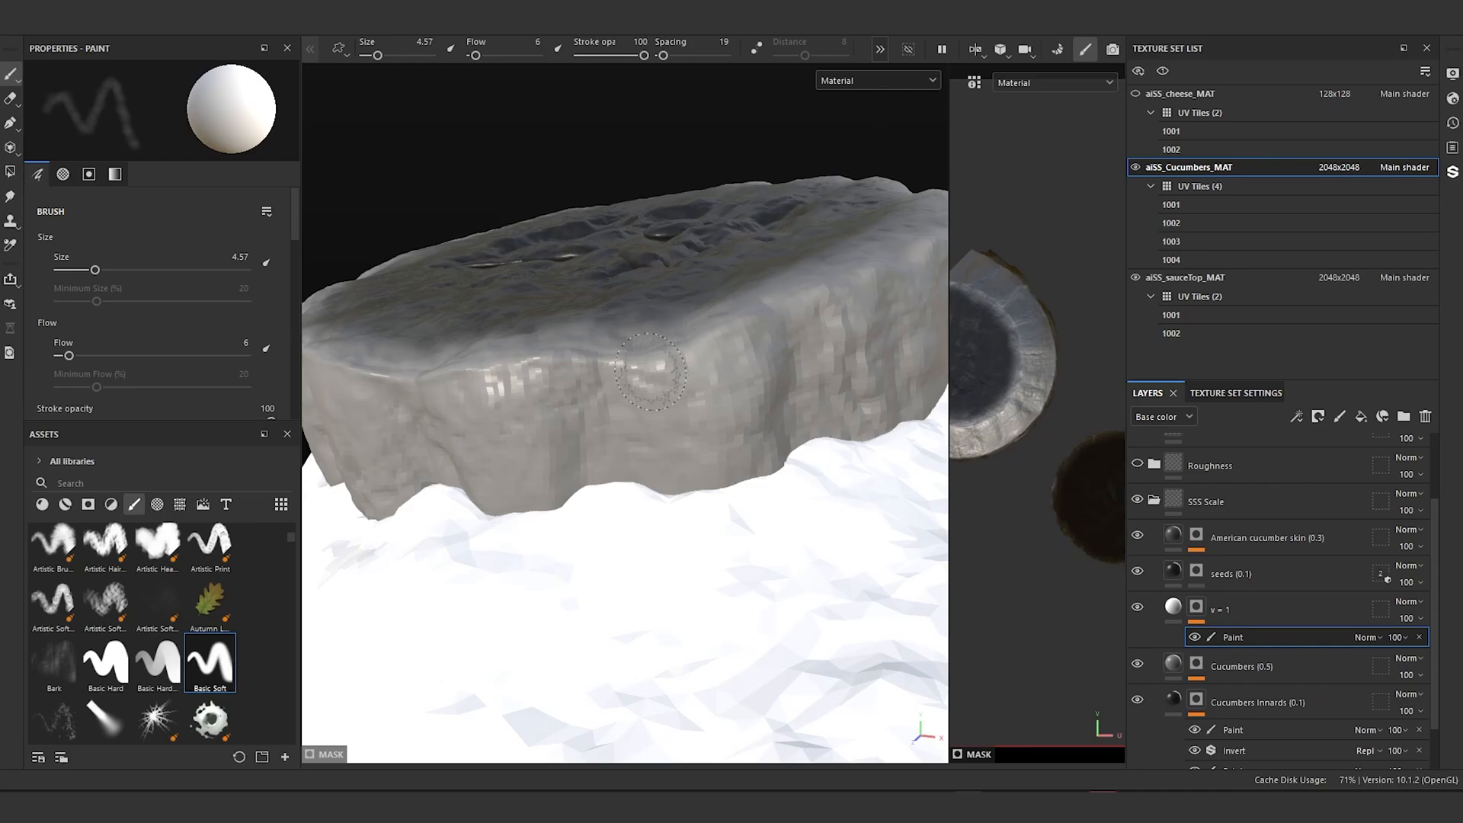
right_click_drag(649, 371, 723, 358, "alt")
middle_click_drag(672, 427, 785, 366, "alt")
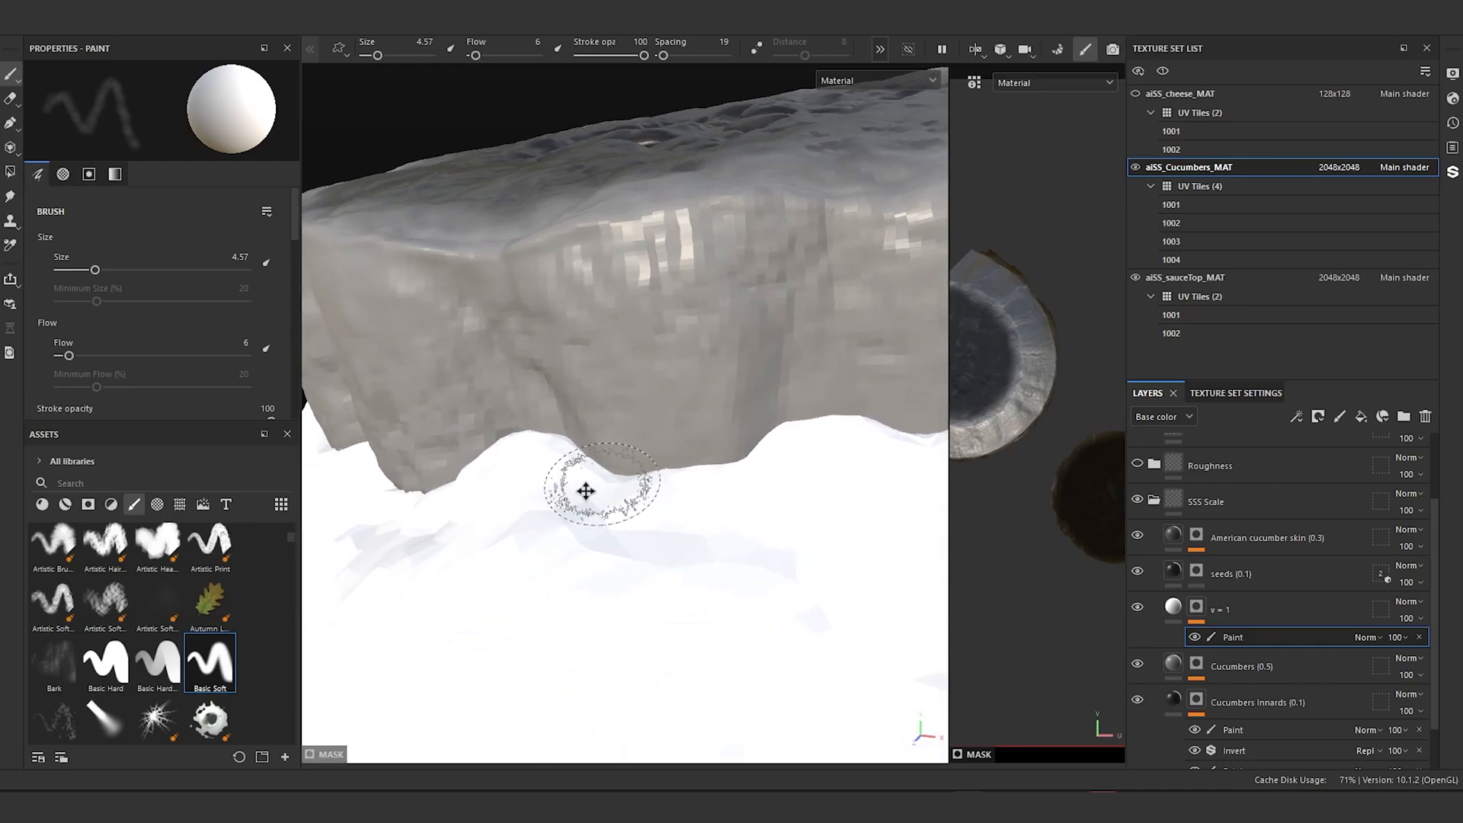
Step: Reduce the brush size to 1.29 and paint a thin white line in the v = 1 mask where this cucumber meets the sauce
left_click_drag(588, 490, 634, 384, "alt")
right_click_drag(586, 498, 521, 498, "ctrl")
mouse_move(587, 496)
left_mouse_down()
mouse_move(684, 492)
mouse_move(558, 482)
left_mouse_up()
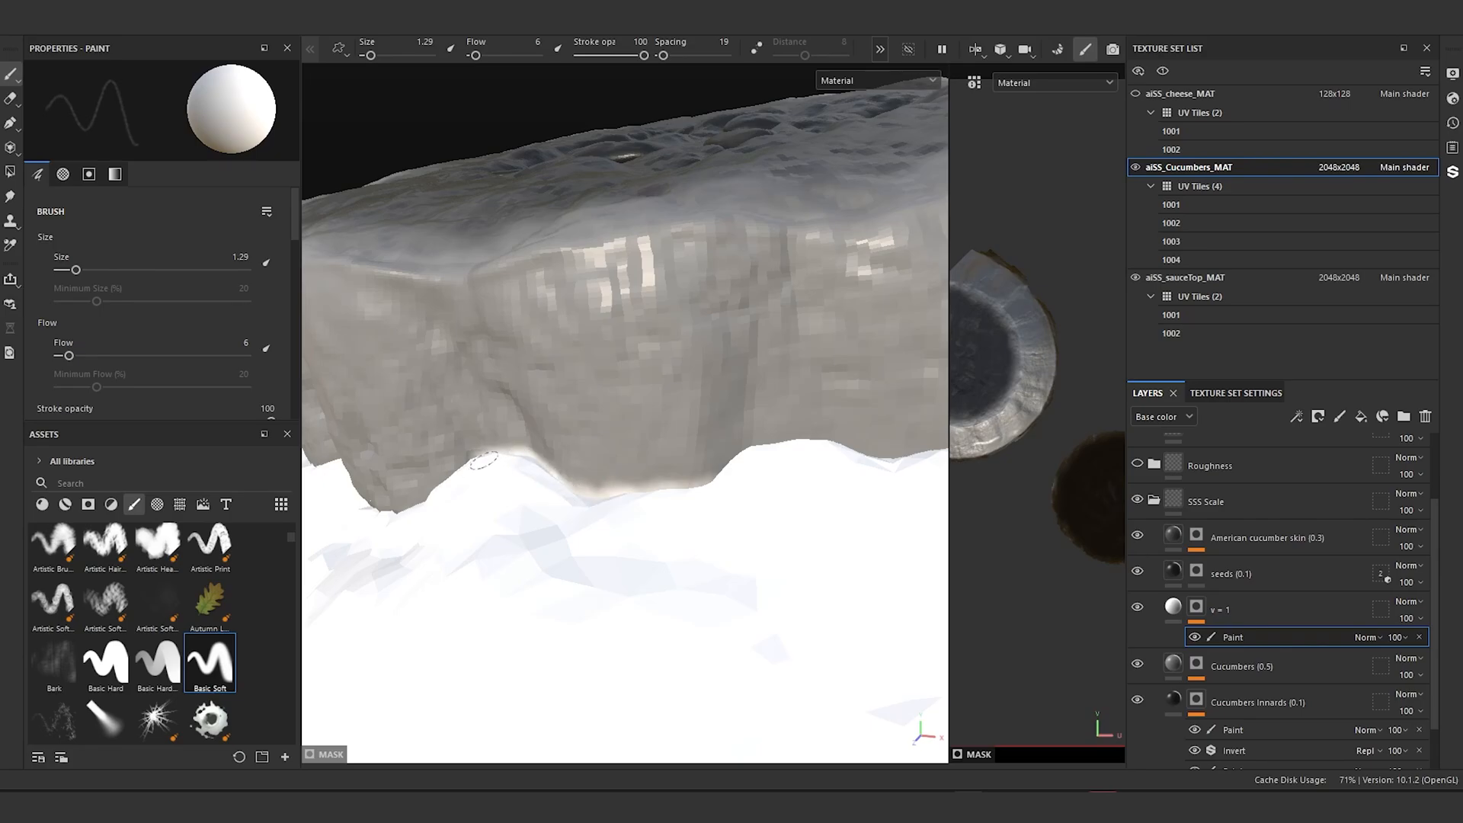
left_click_drag(483, 460, 380, 504)
left_click_drag(381, 504, 686, 543, "alt")
mouse_move(698, 542)
left_mouse_down()
mouse_move(387, 499)
mouse_move(781, 538)
mouse_move(655, 543)
left_mouse_up()
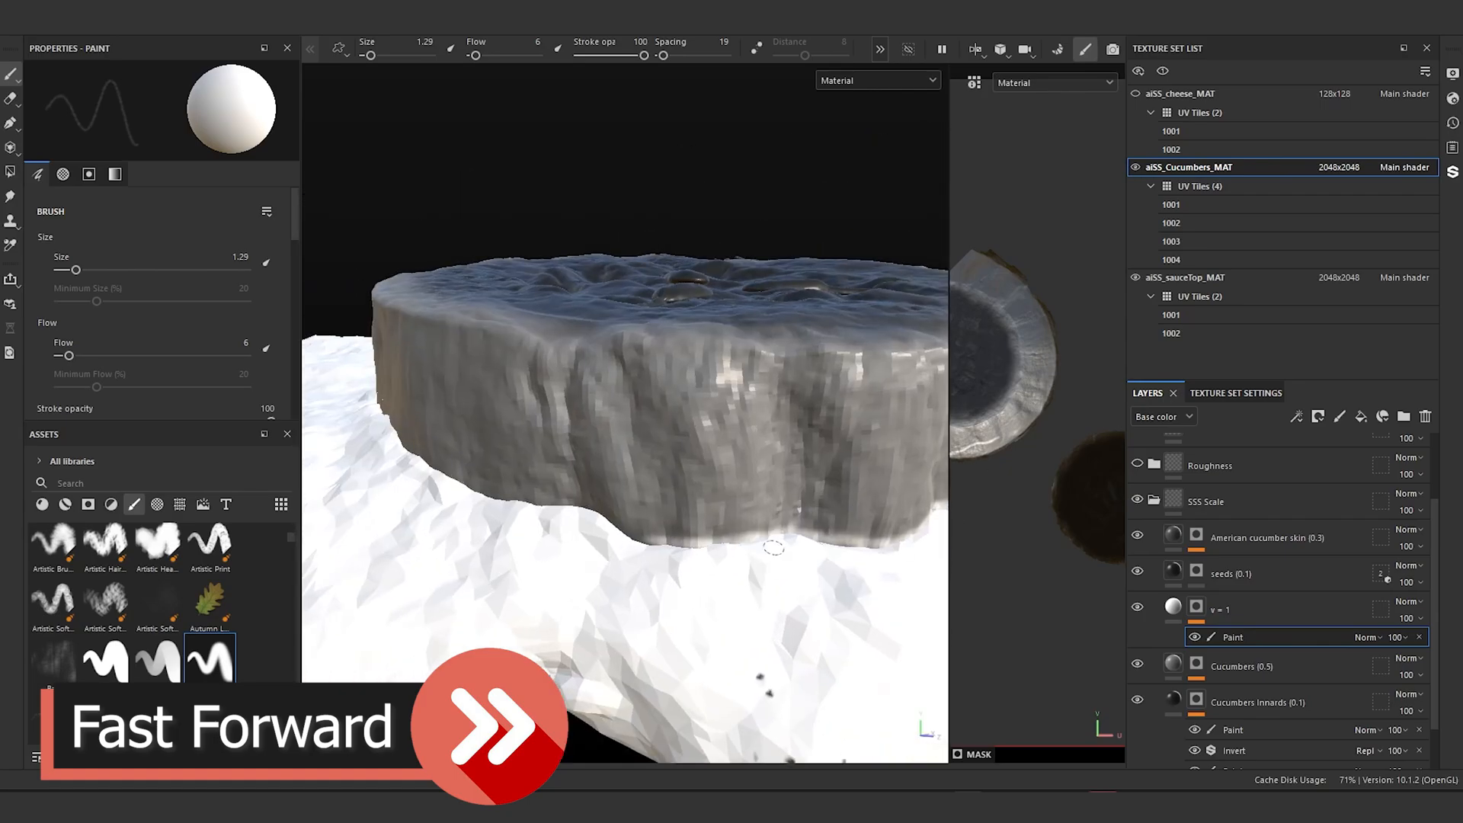
left_click_drag(774, 547, 617, 526)
Step: Enlarge the brush to 2.35 and extend the white contact line around the cucumber's ridged side
left_click_drag(618, 525, 731, 540, "alt")
right_click_drag(732, 540, 750, 539, "ctrl")
mouse_move(739, 537)
left_mouse_down()
mouse_move(461, 480)
mouse_move(732, 541)
mouse_move(495, 522)
mouse_move(422, 494)
mouse_move(690, 579)
mouse_move(541, 582)
mouse_move(446, 526)
mouse_move(718, 570)
mouse_move(448, 516)
mouse_move(790, 598)
mouse_move(485, 579)
left_mouse_up()
mouse_move(485, 579)
left_mouse_down("alt")
mouse_move(751, 523)
mouse_move(756, 570)
left_mouse_up("alt")
mouse_move(756, 570)
left_mouse_down()
mouse_move(450, 545)
mouse_move(816, 588)
mouse_move(632, 525)
mouse_move(471, 531)
mouse_move(748, 536)
left_mouse_up()
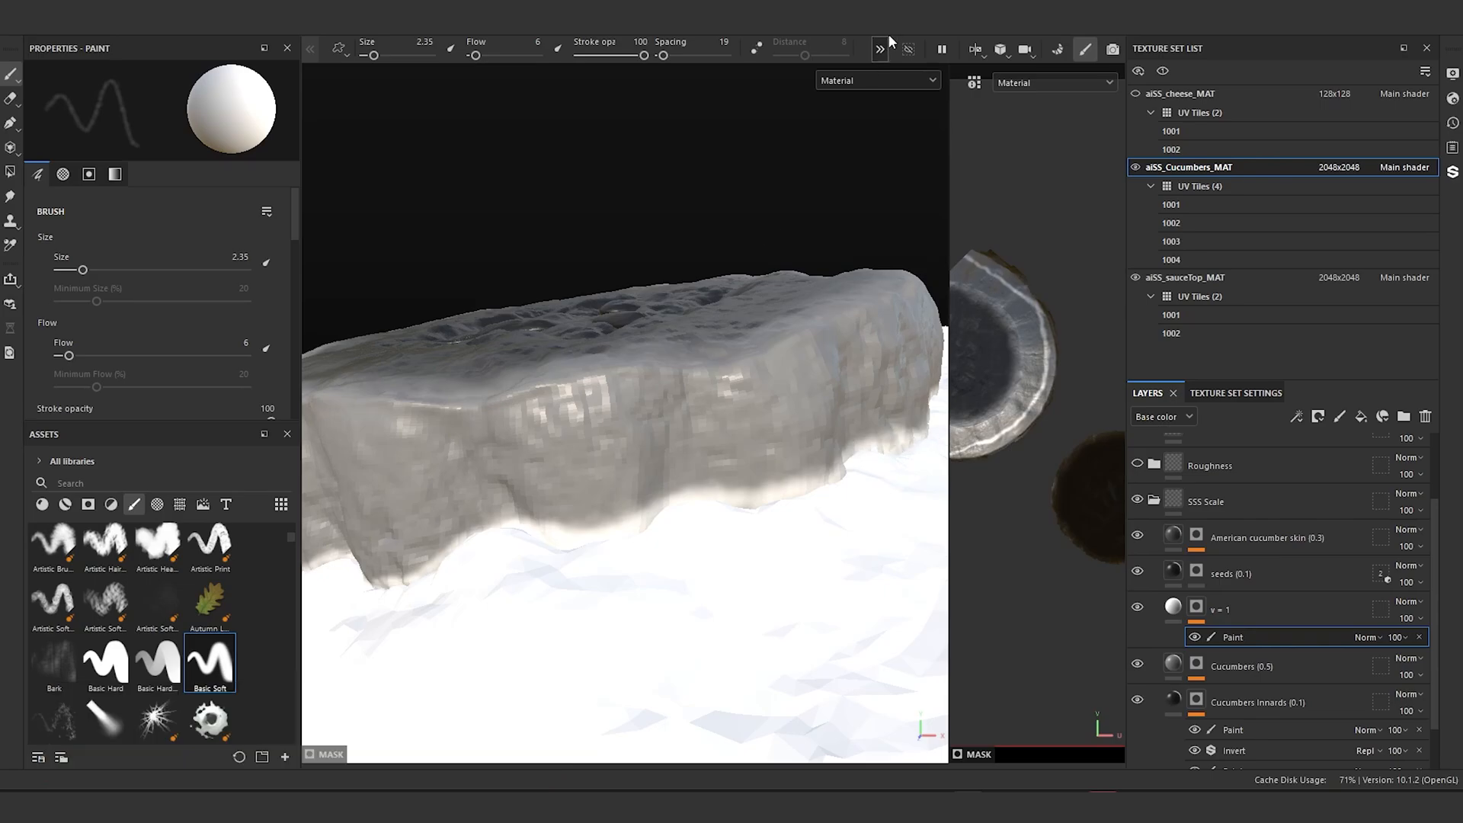
Step: Hide the sauce, enlarge the brush to 4.54, and paint white over the cucumber side below the contact line
left_click(914, 49)
mouse_move(797, 266)
left_mouse_down("alt")
mouse_move(592, 302)
mouse_move(673, 289)
mouse_move(695, 361)
mouse_move(647, 340)
mouse_move(643, 282)
left_mouse_up("alt")
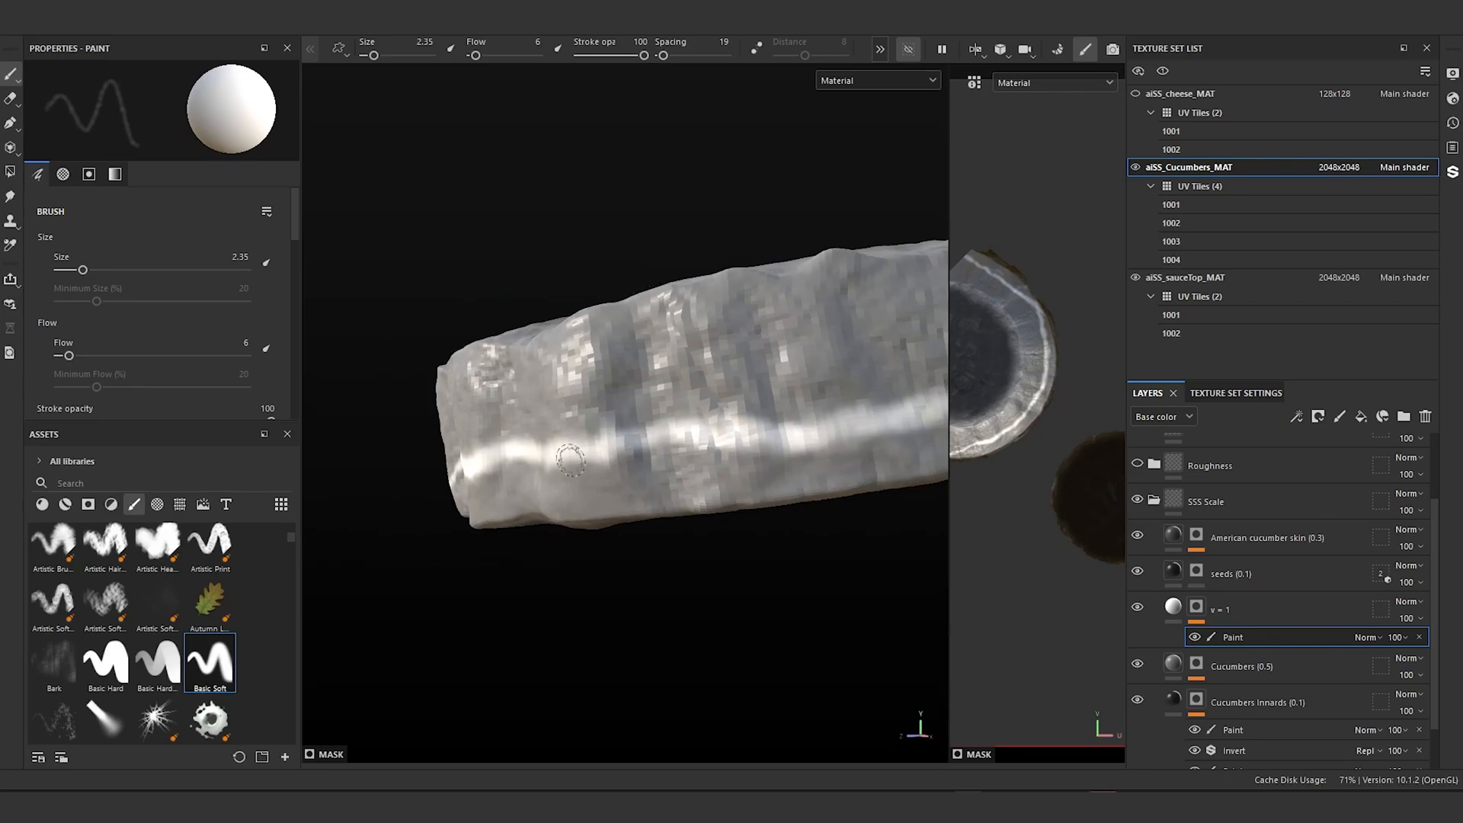
right_click_drag(571, 460, 602, 460, "ctrl")
mouse_move(602, 460)
left_mouse_down()
mouse_move(621, 463)
mouse_move(579, 471)
mouse_move(914, 443)
left_mouse_up()
mouse_move(496, 485)
left_mouse_down()
mouse_move(436, 490)
mouse_move(857, 499)
left_mouse_up()
mouse_move(757, 463)
left_mouse_down()
mouse_move(682, 465)
mouse_move(521, 508)
mouse_move(334, 509)
left_mouse_up()
mouse_move(333, 508)
left_mouse_down("alt")
mouse_move(712, 513)
mouse_move(442, 518)
left_mouse_up("alt")
left_click_drag(442, 518, 685, 515, "alt")
mouse_move(685, 515)
left_mouse_down()
mouse_move(495, 524)
mouse_move(644, 610)
left_mouse_up()
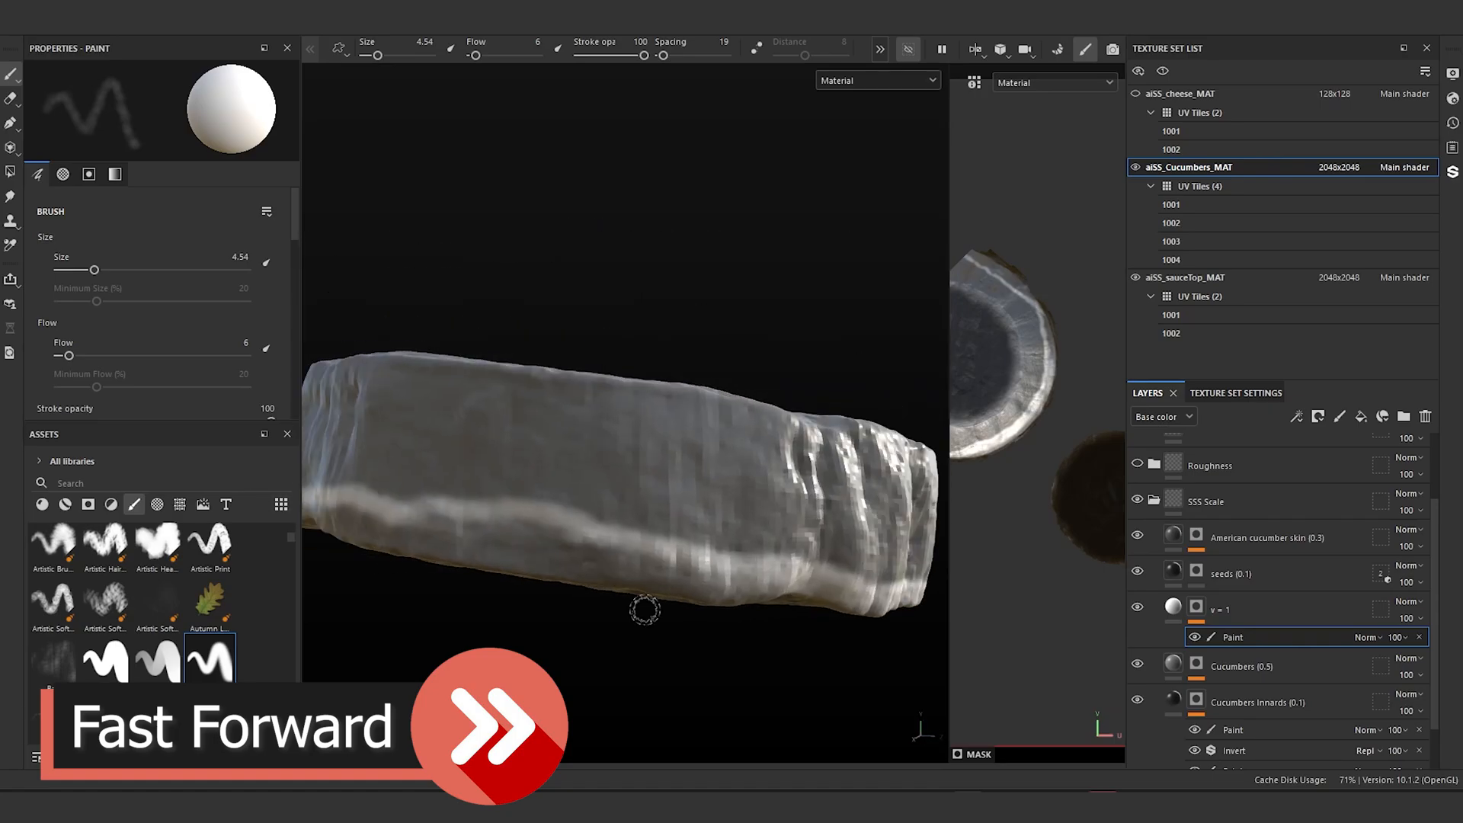
Step: Continue filling the cucumber's lower rim with white in the v = 1 mask all around its side
left_click_drag(716, 577, 396, 518)
mouse_move(396, 518)
left_mouse_down("alt")
mouse_move(650, 486)
mouse_move(693, 560)
left_mouse_up("alt")
left_click_drag(693, 560, 450, 514)
mouse_move(449, 515)
left_mouse_down("alt")
mouse_move(707, 578)
mouse_move(751, 550)
left_mouse_up("alt")
mouse_move(750, 550)
left_mouse_down()
mouse_move(415, 508)
mouse_move(640, 499)
mouse_move(488, 503)
left_mouse_up()
mouse_move(759, 503)
left_mouse_down()
mouse_move(508, 512)
mouse_move(610, 427)
mouse_move(735, 637)
left_mouse_up()
left_click_drag(613, 423, 396, 433)
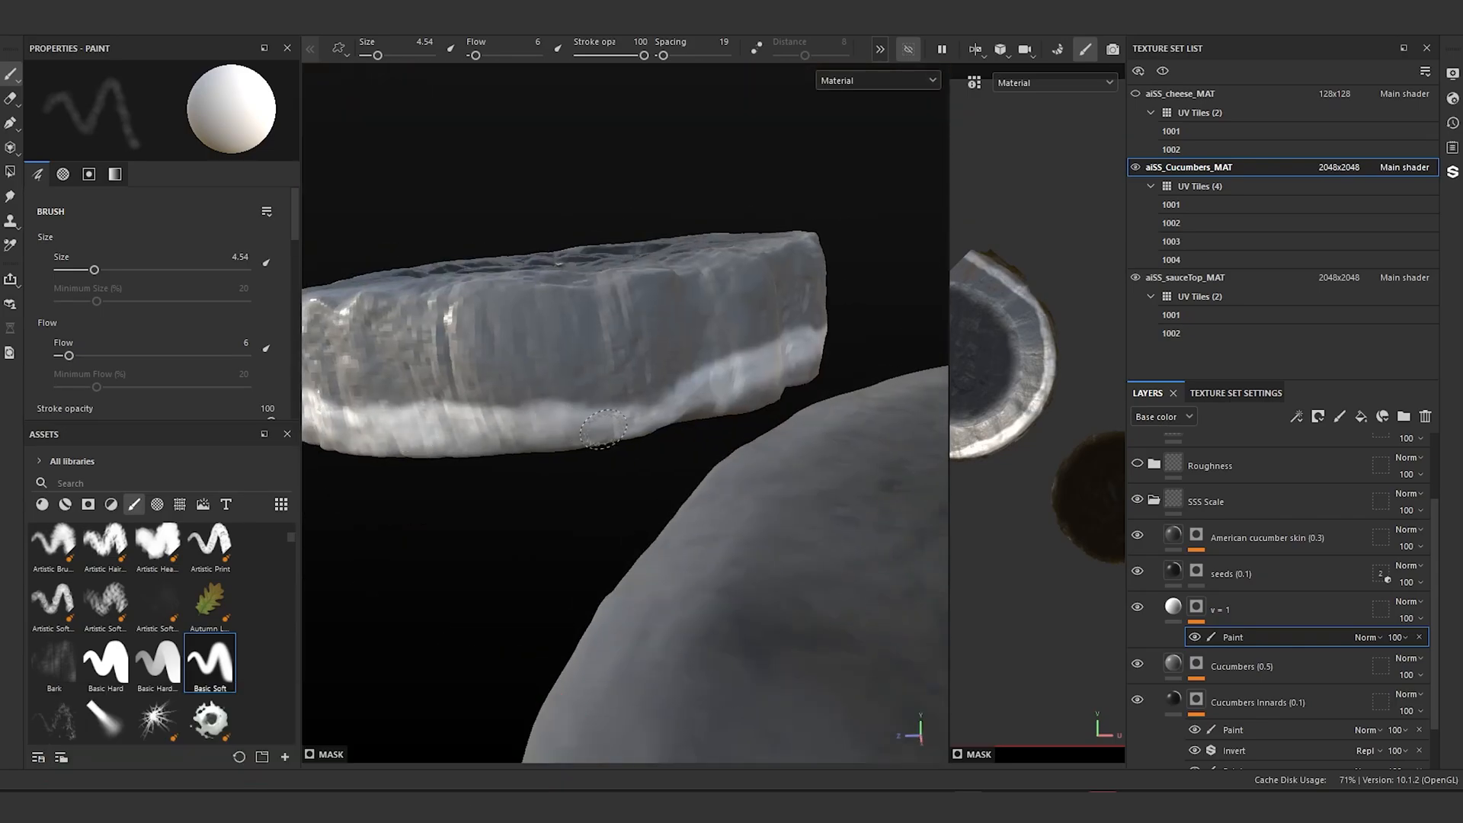
right_click_drag(761, 305, 895, 94, "alt")
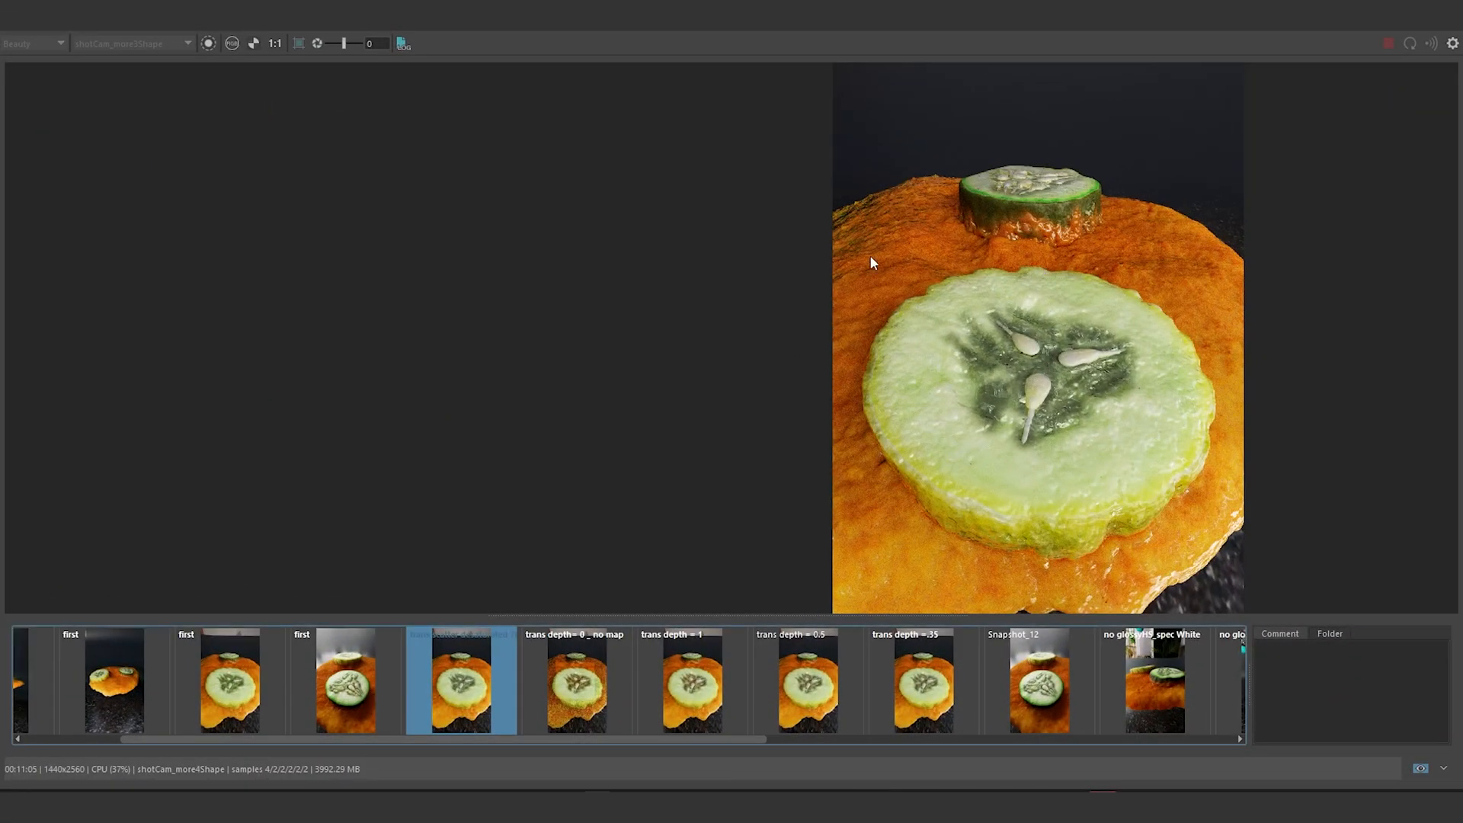
Step: Examine the seeds and dark core of the cucumber in the Arnold render against the real cucumber slice reference photo
middle_click_drag(1019, 255, 755, 228)
scroll(722, 338, "up", 2)
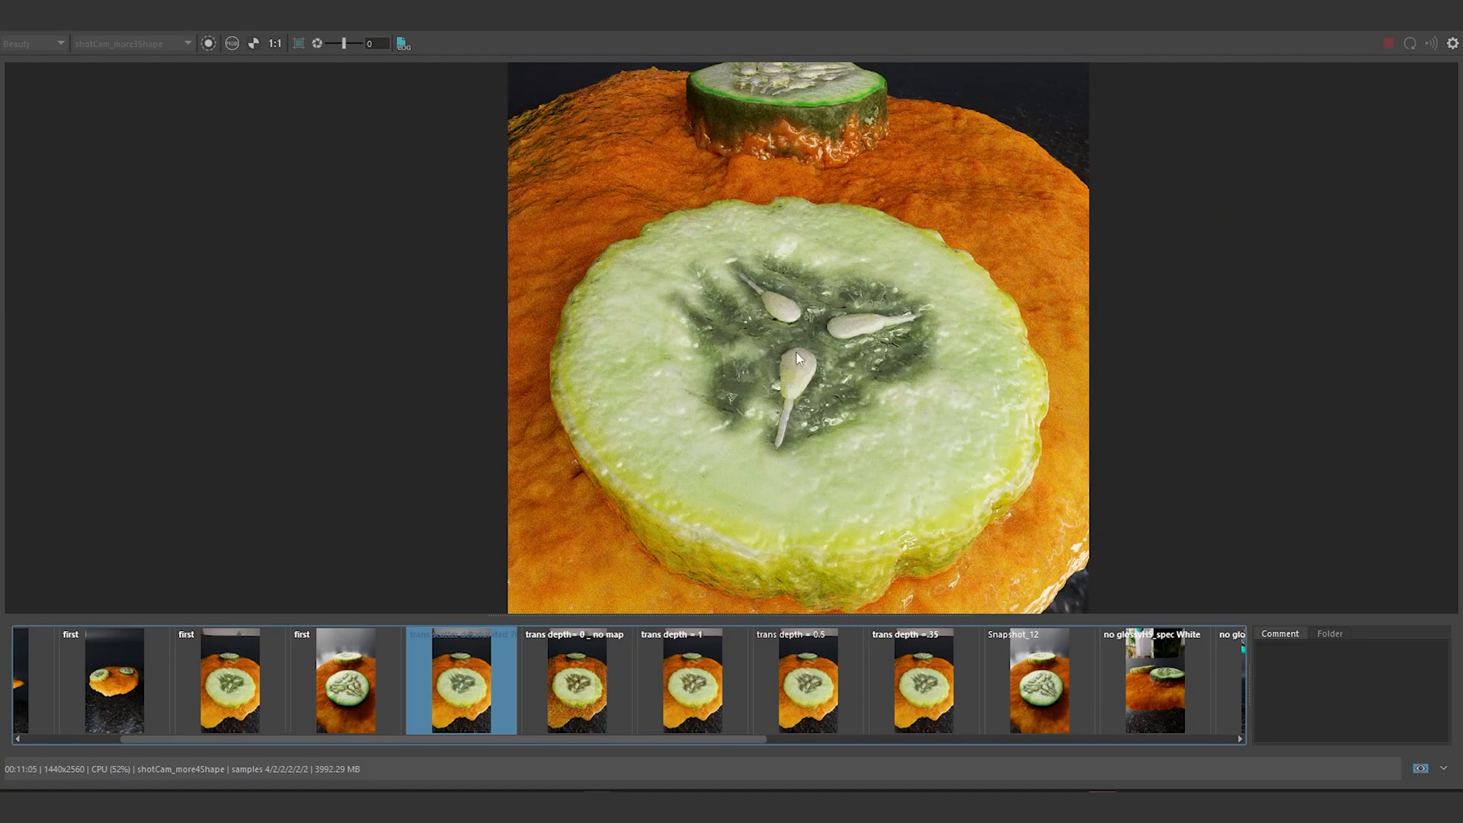
scroll(798, 352, "up", 2)
scroll(826, 351, "down", 2)
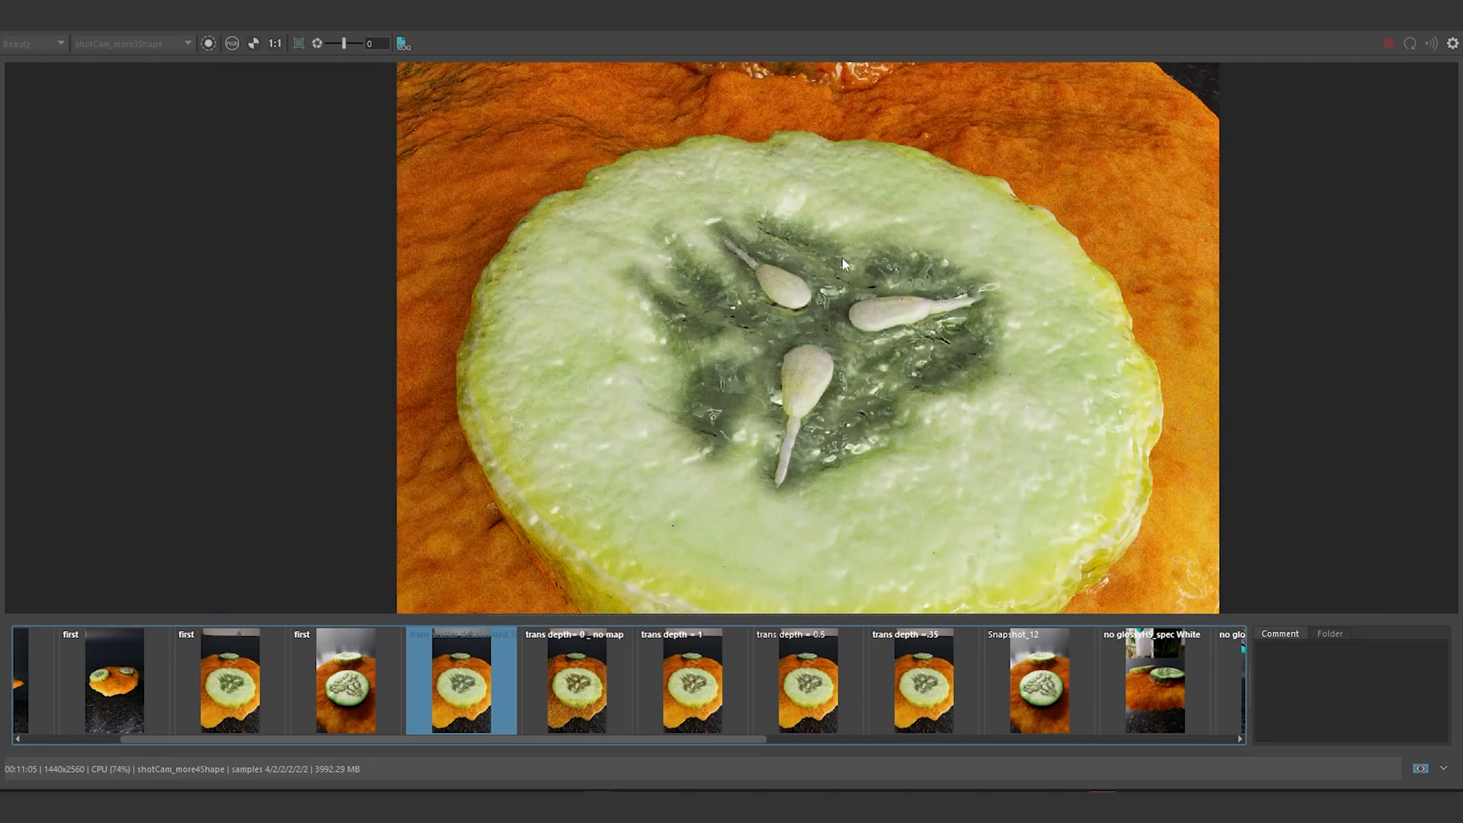
middle_click_drag(842, 259, 846, 279)
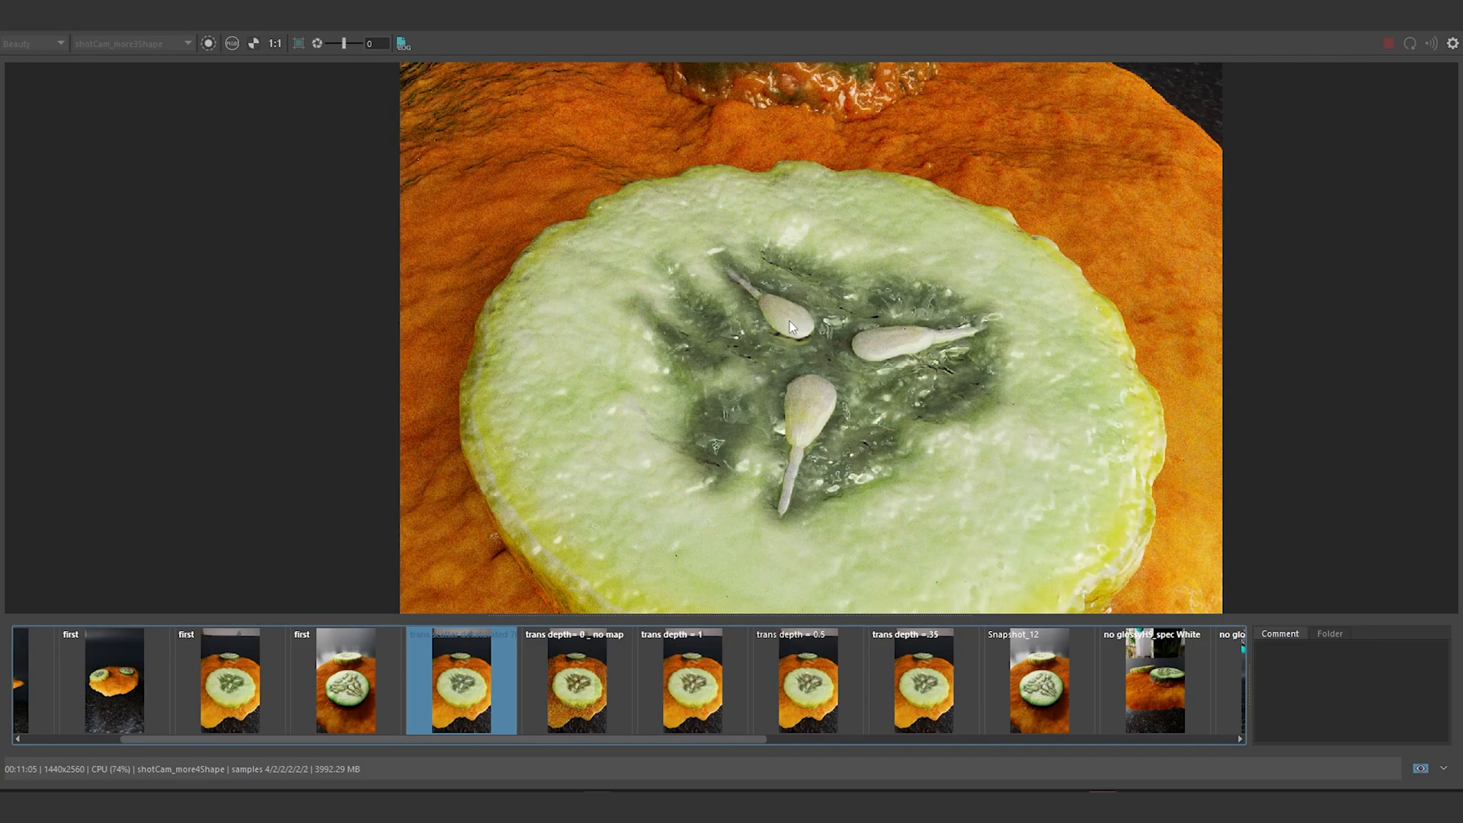
scroll(789, 322, "down", 3)
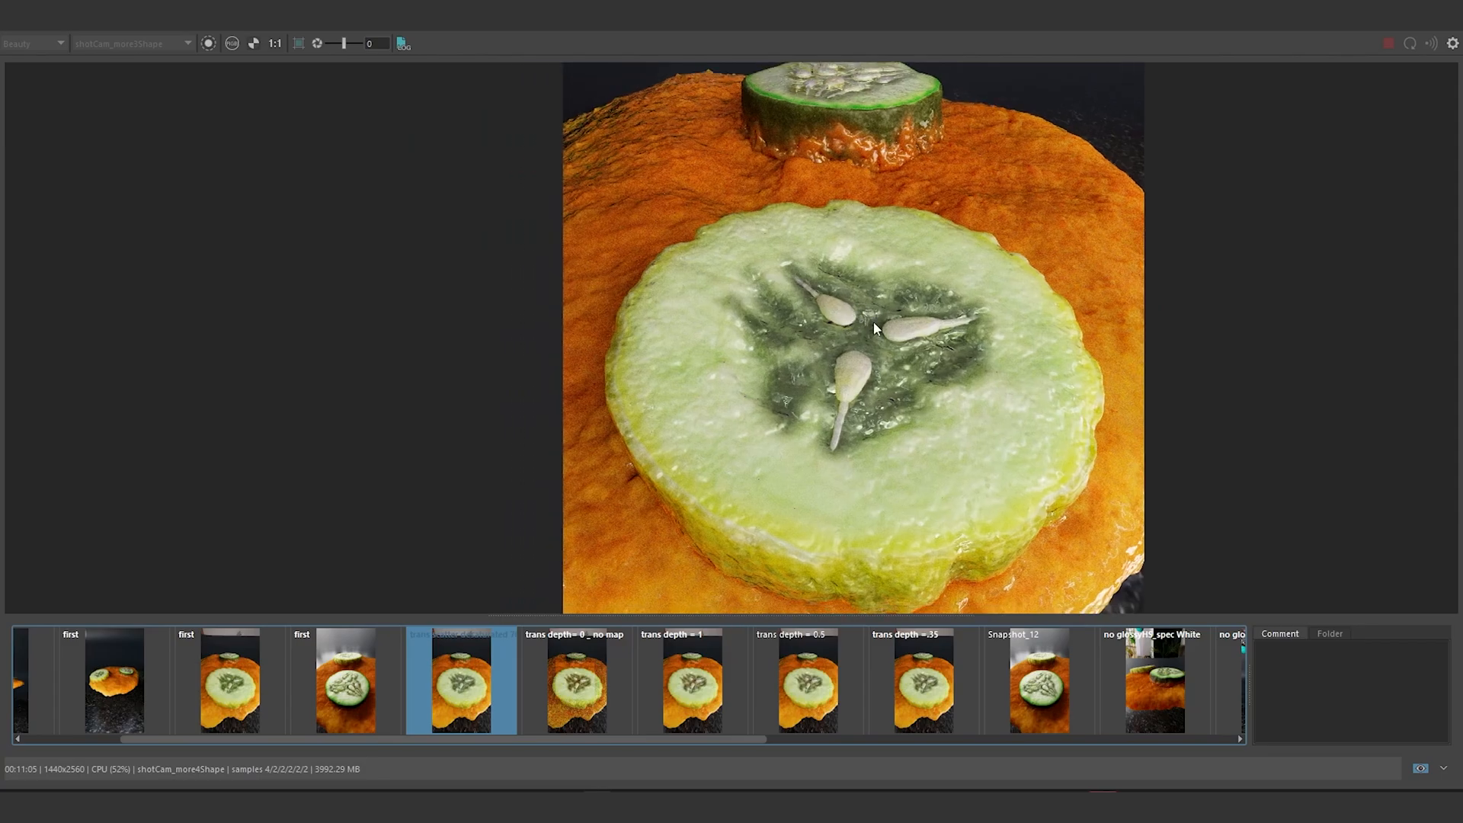
scroll(849, 330, "up", 2)
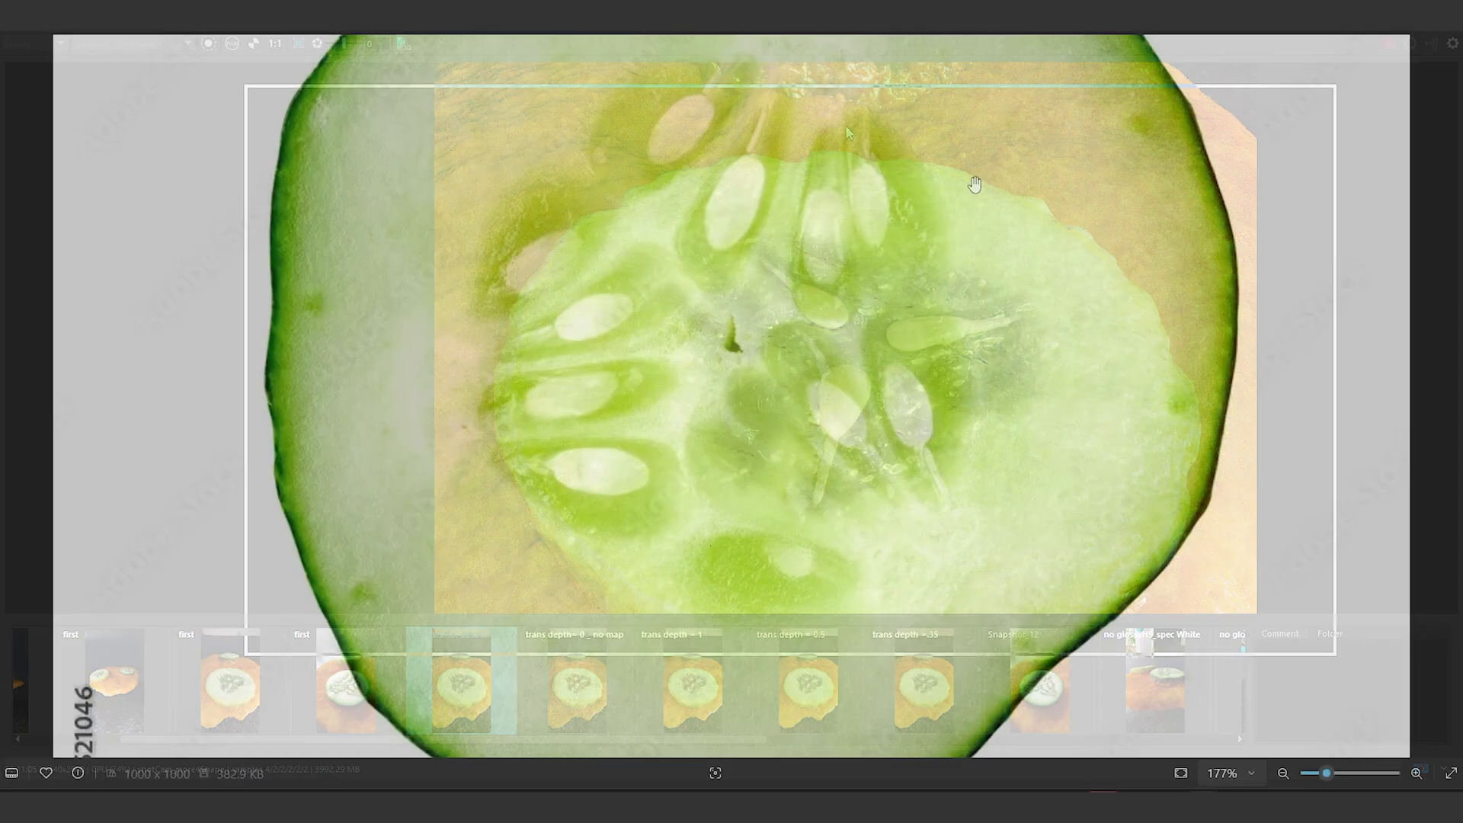
scroll(839, 304, "up", 5)
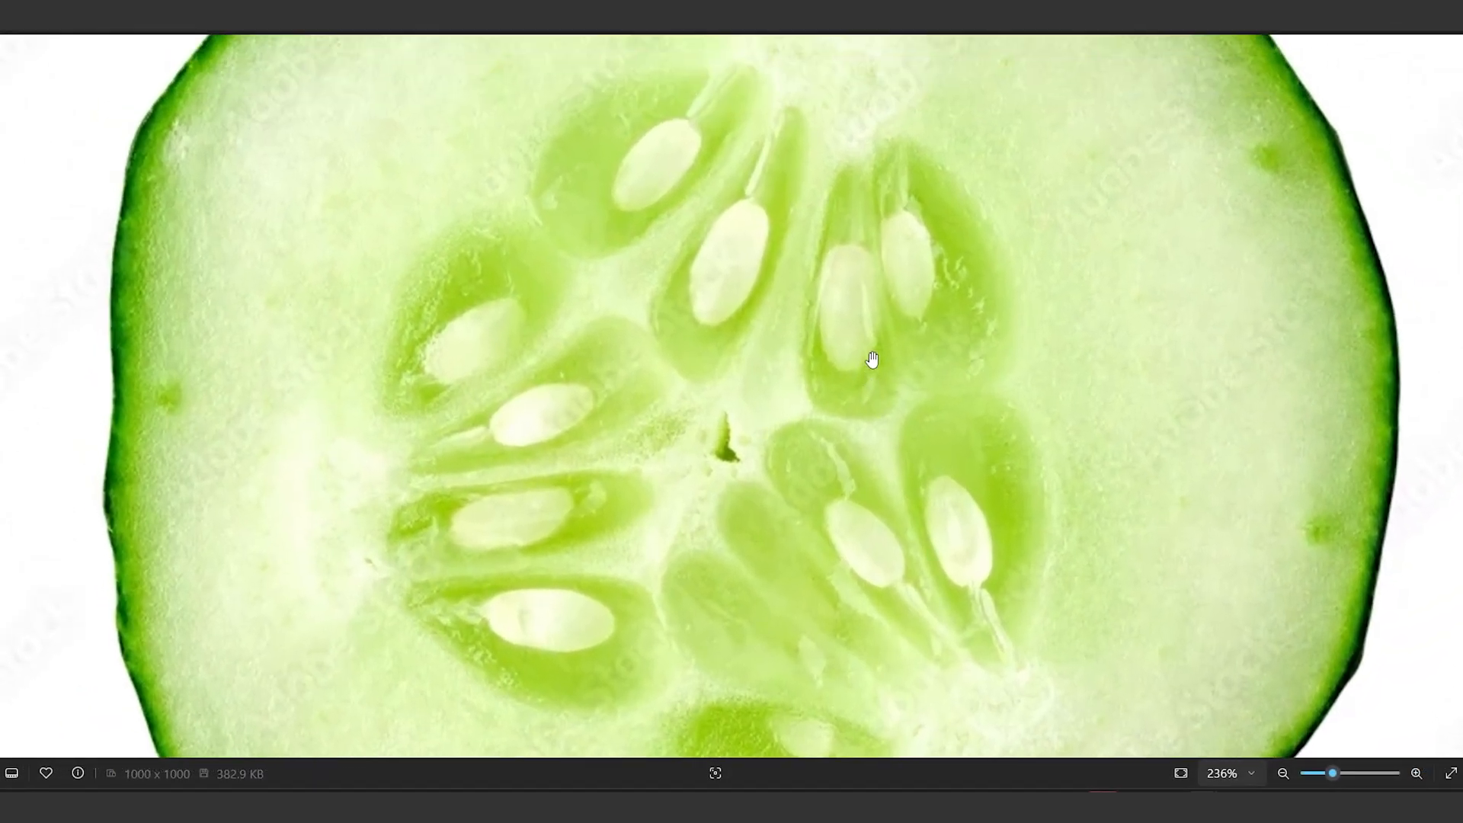
scroll(873, 359, "up", 2)
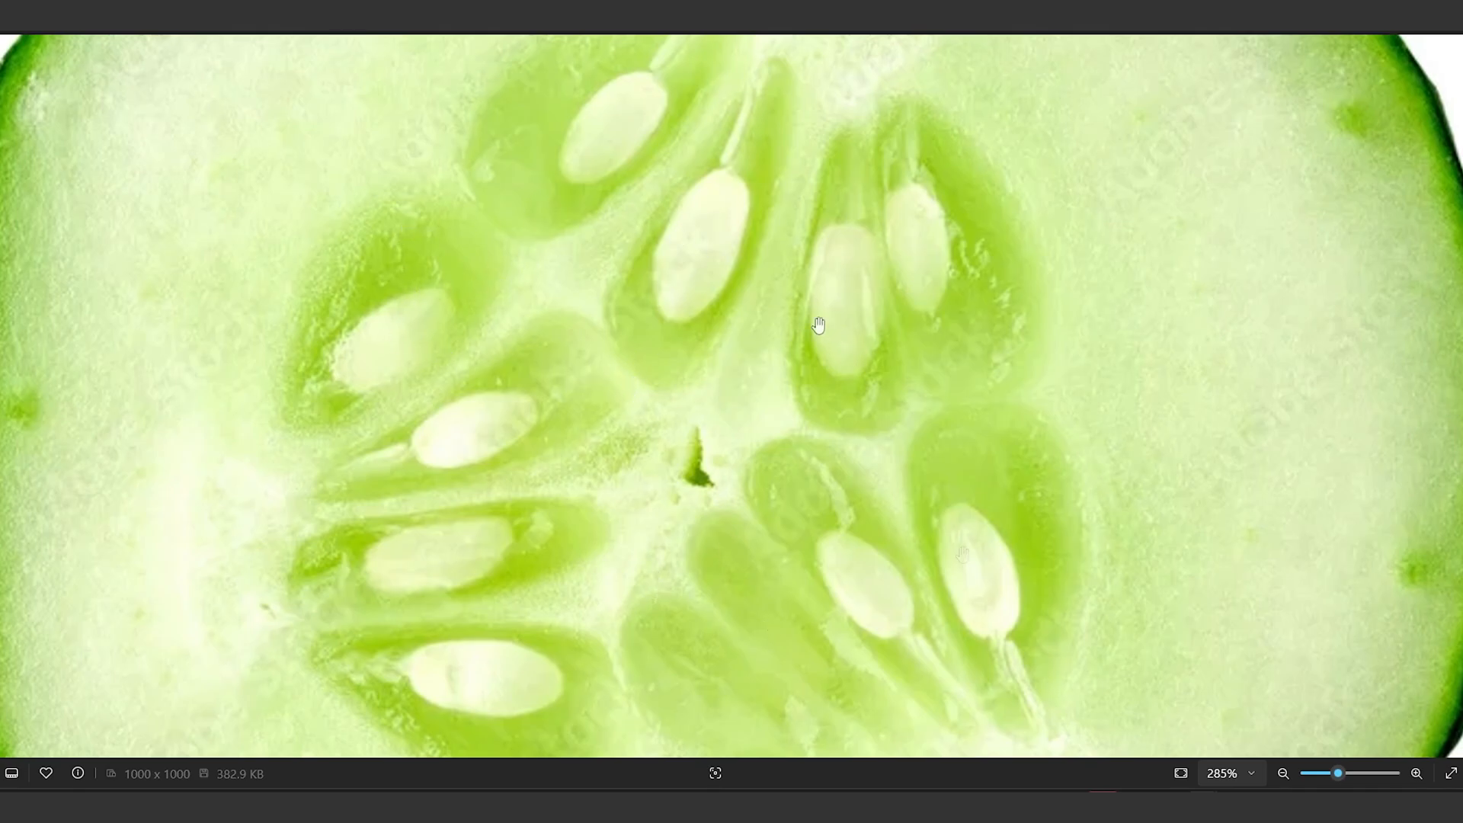
scroll(695, 317, "down", 2)
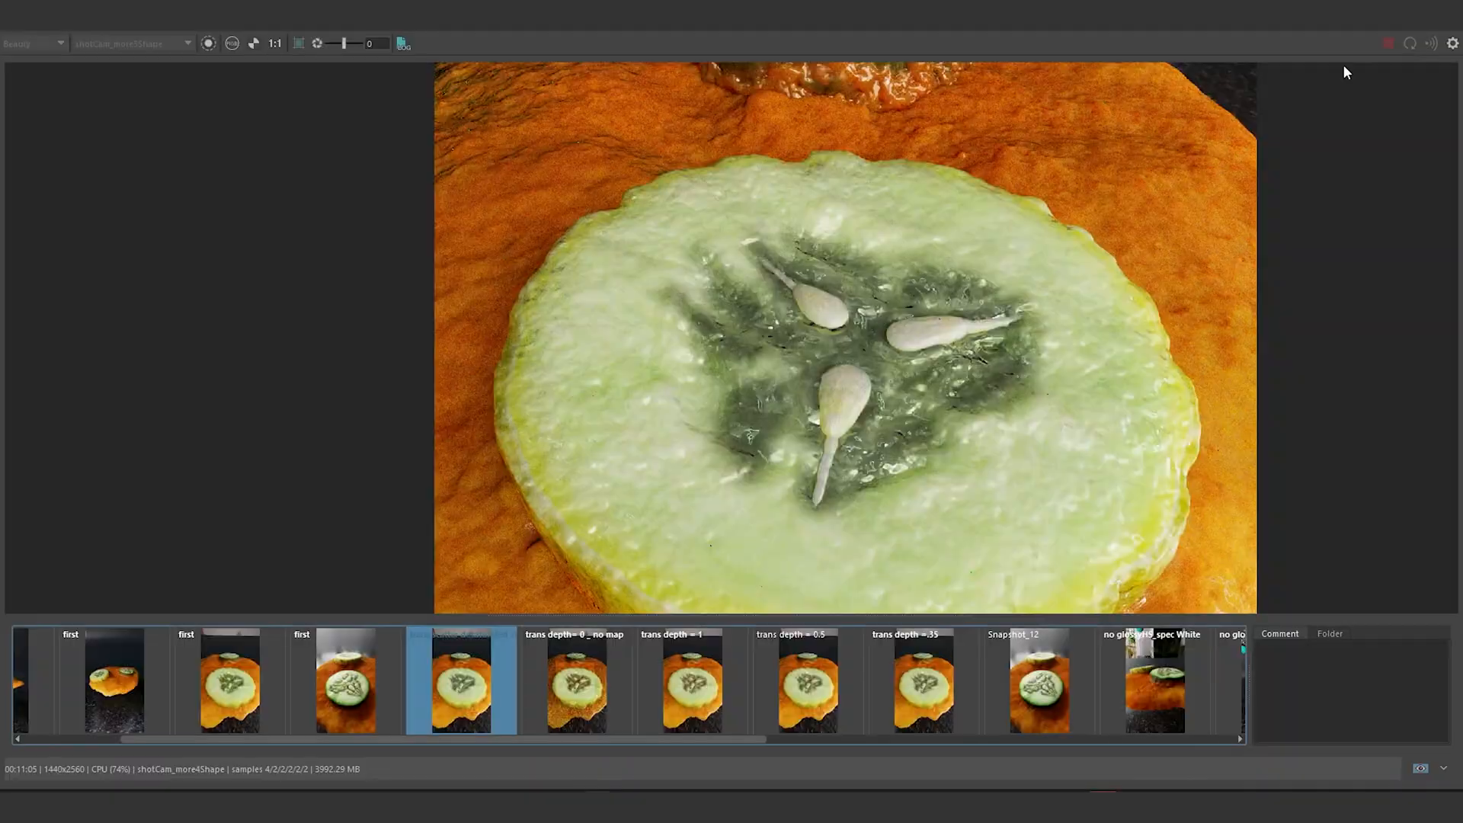
Step: Compare the cucumber seeds and cores across the "first" render snapshots and the trans depth .35 snapshot
key("Left")
middle_click_drag(861, 427, 960, 446)
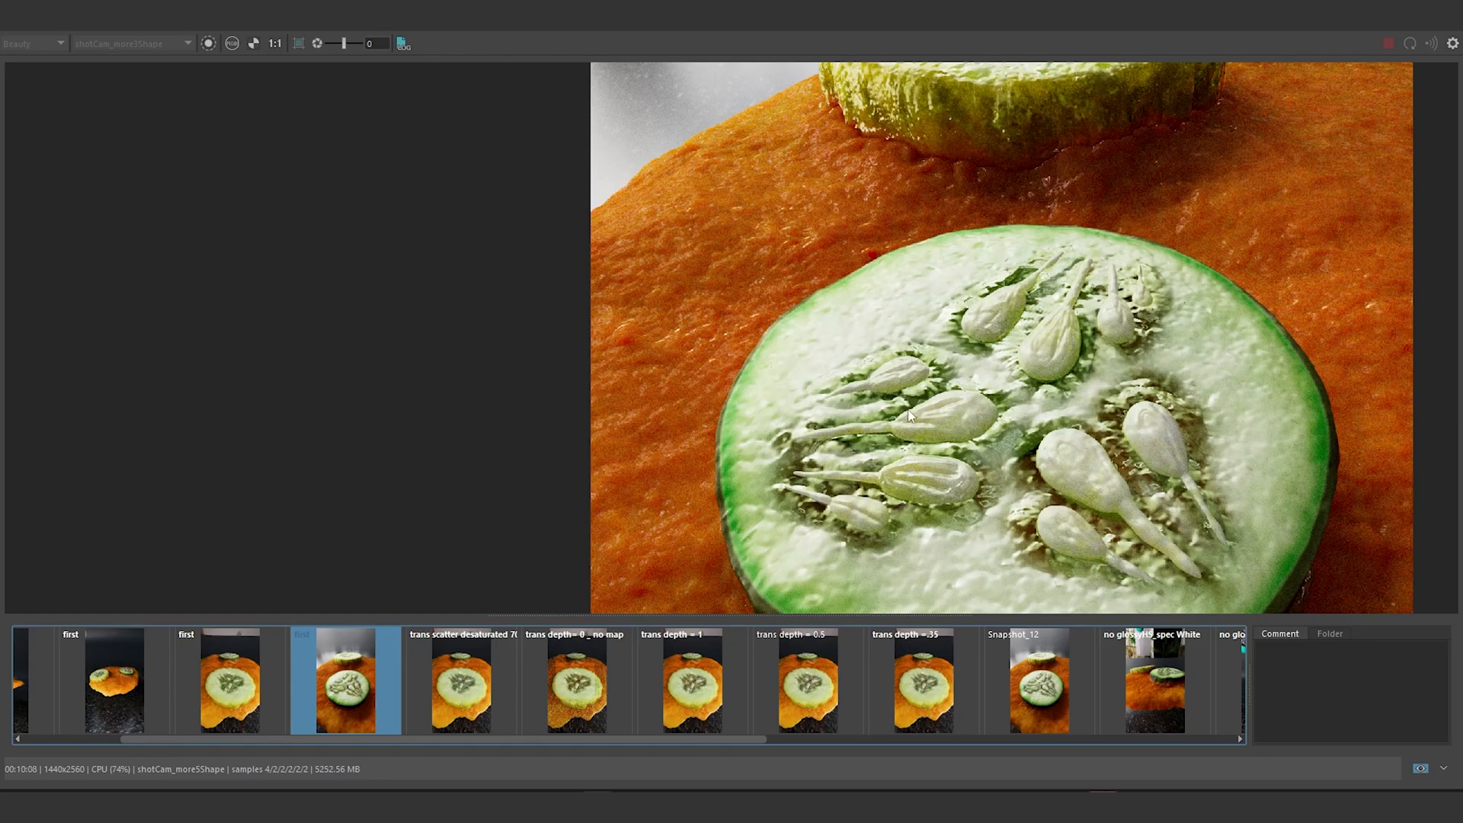
left_click(217, 694)
left_click(149, 693)
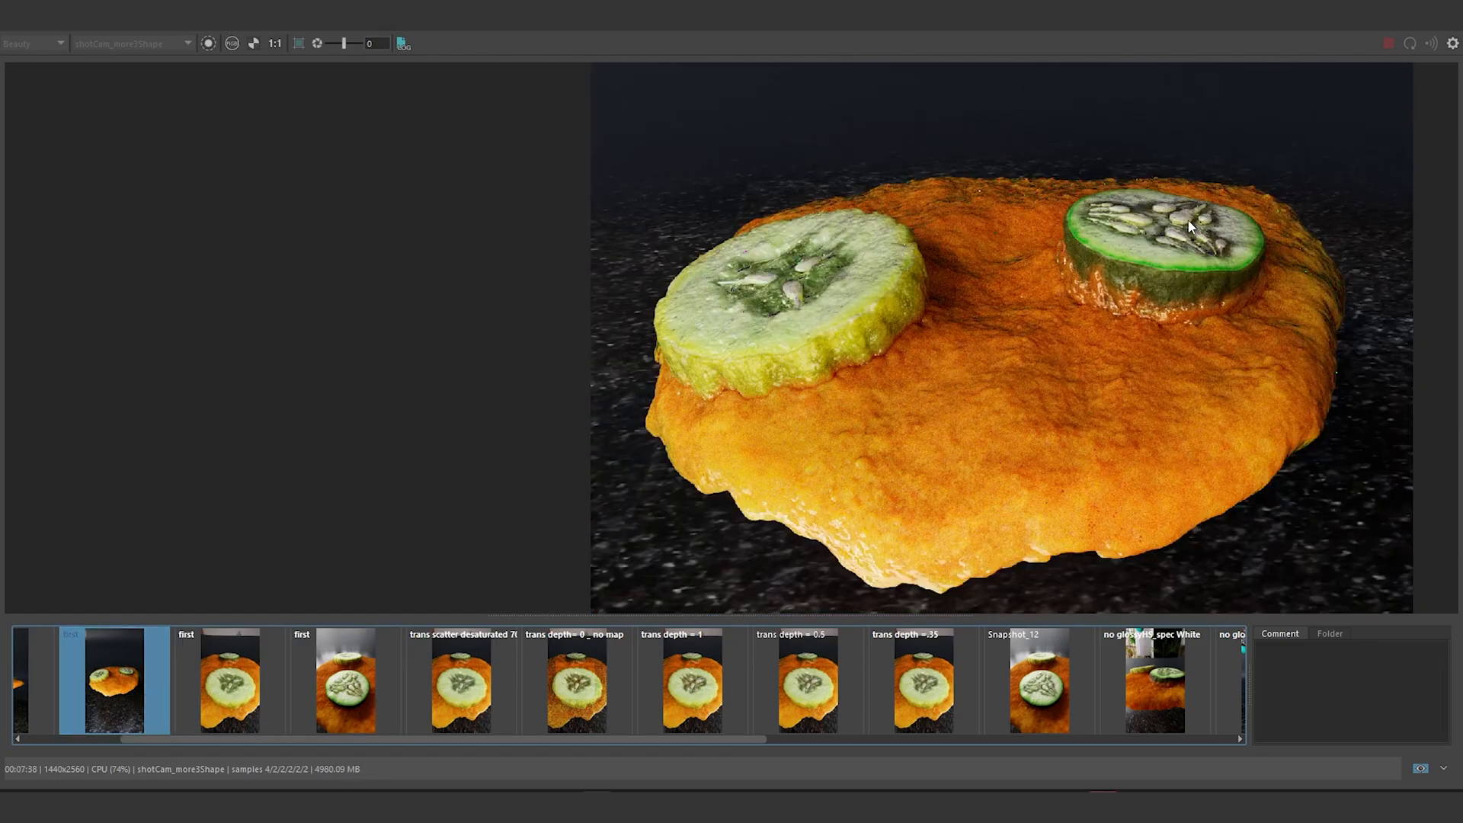
left_click(955, 687)
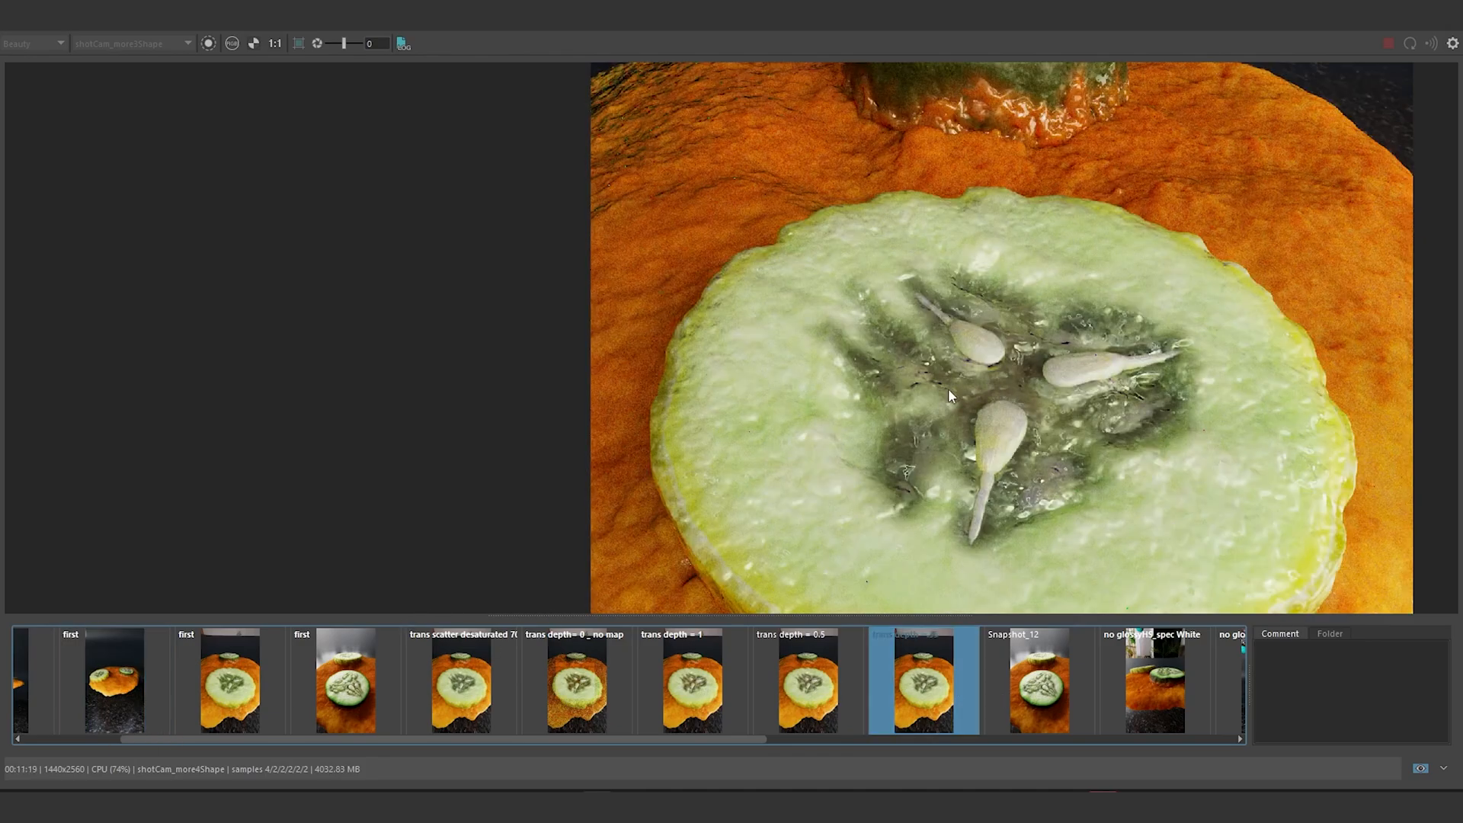
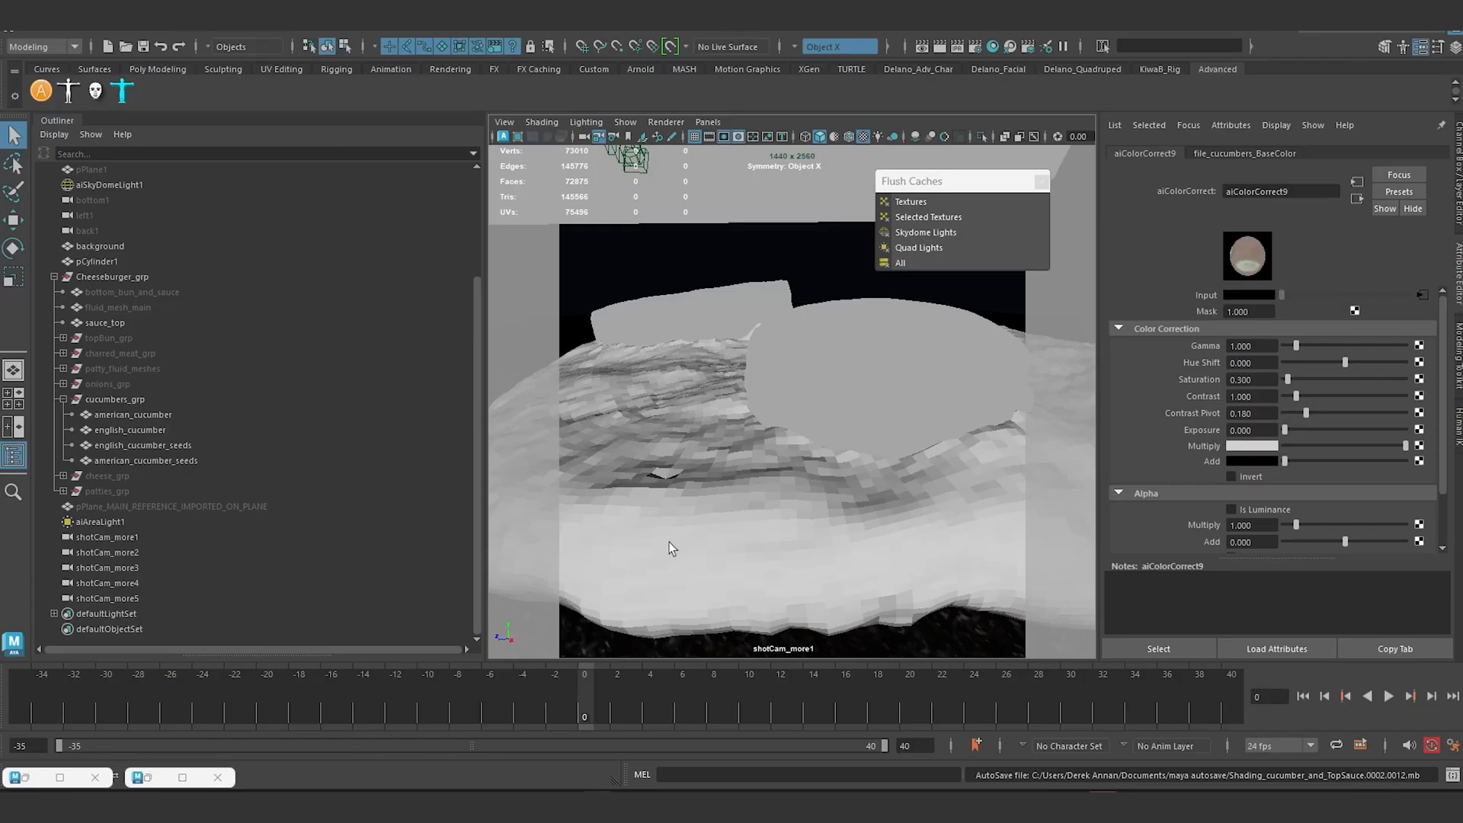
Step: In Maya, switch the viewport to the perspective camera with textured display and Wireframe on Shaded, framed on the cucumbers
key("space")
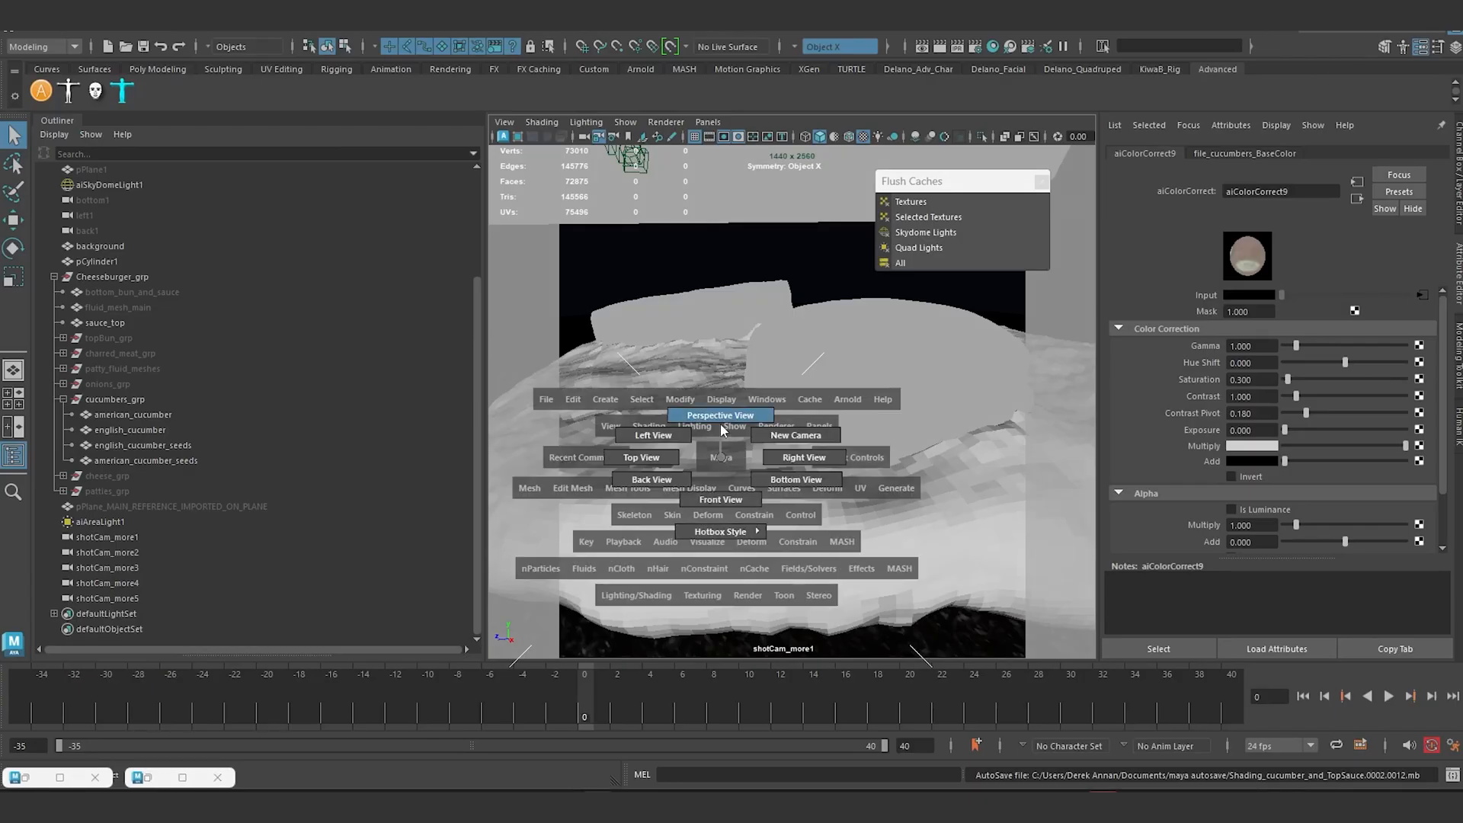
left_click_drag(720, 423, 784, 437)
scroll(766, 406, "down", 5)
scroll(784, 438, "up", 3)
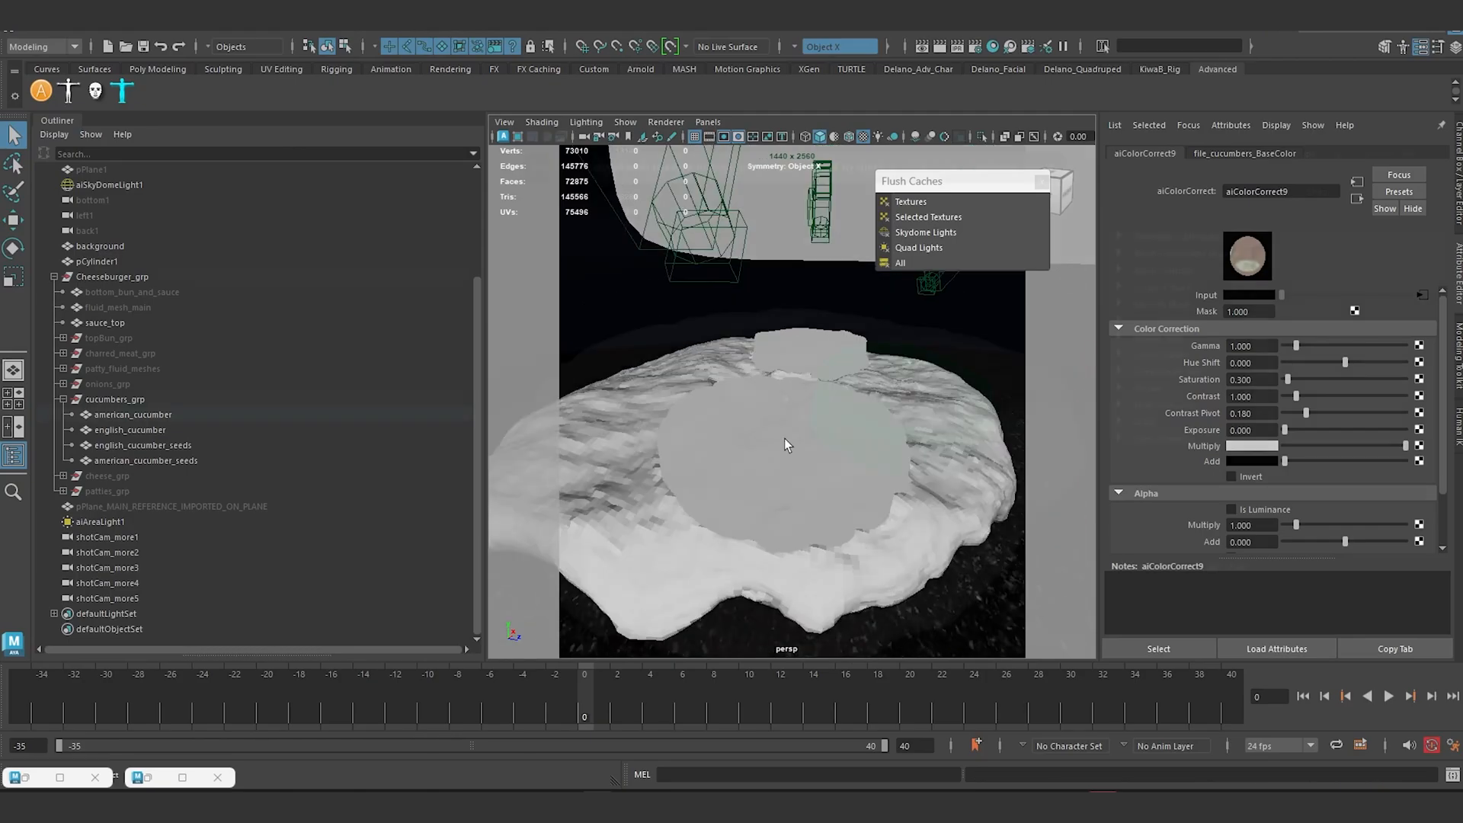
left_click(784, 438)
key("6")
left_click(542, 122)
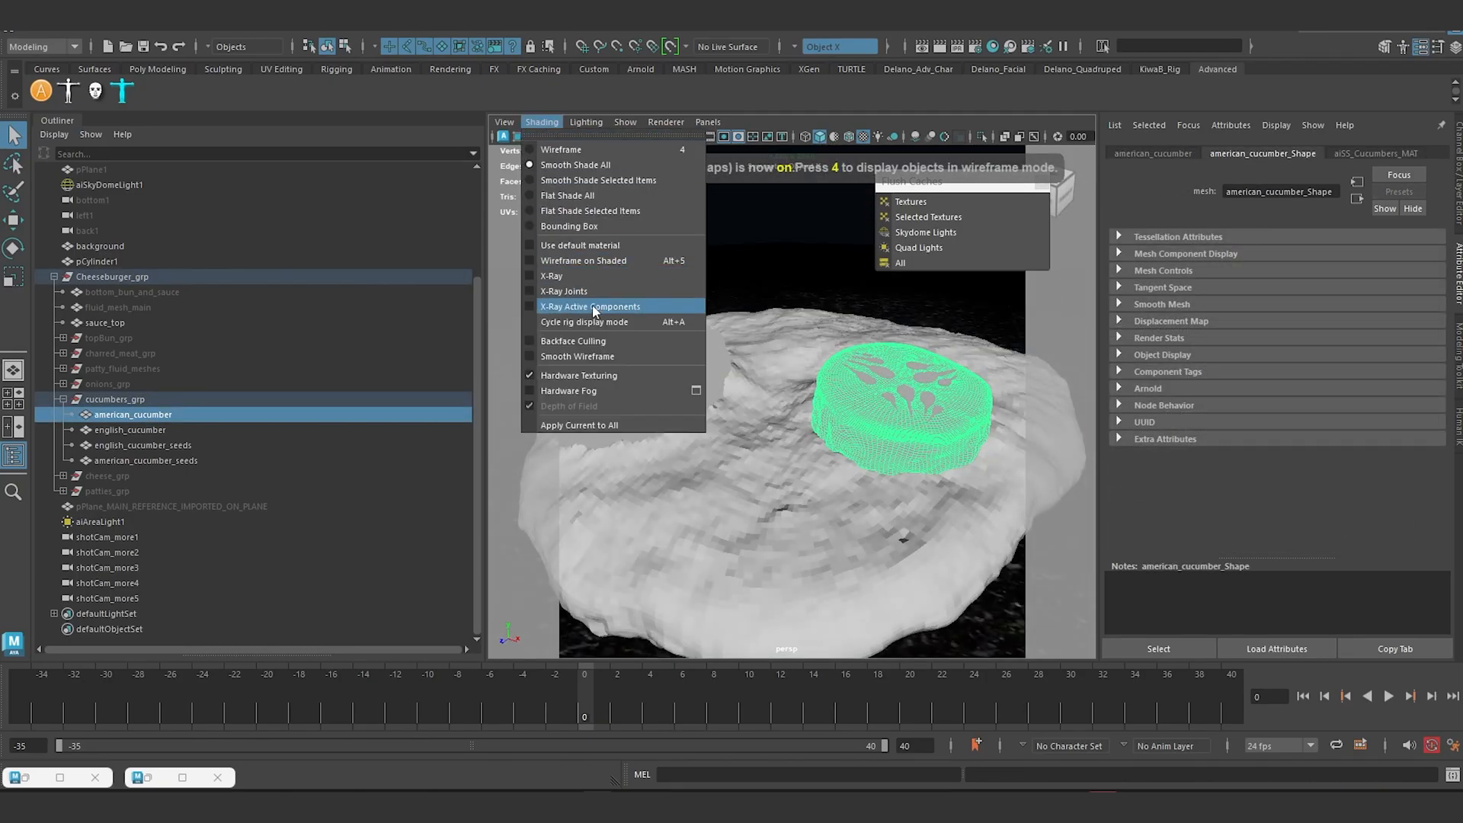
left_click(583, 261)
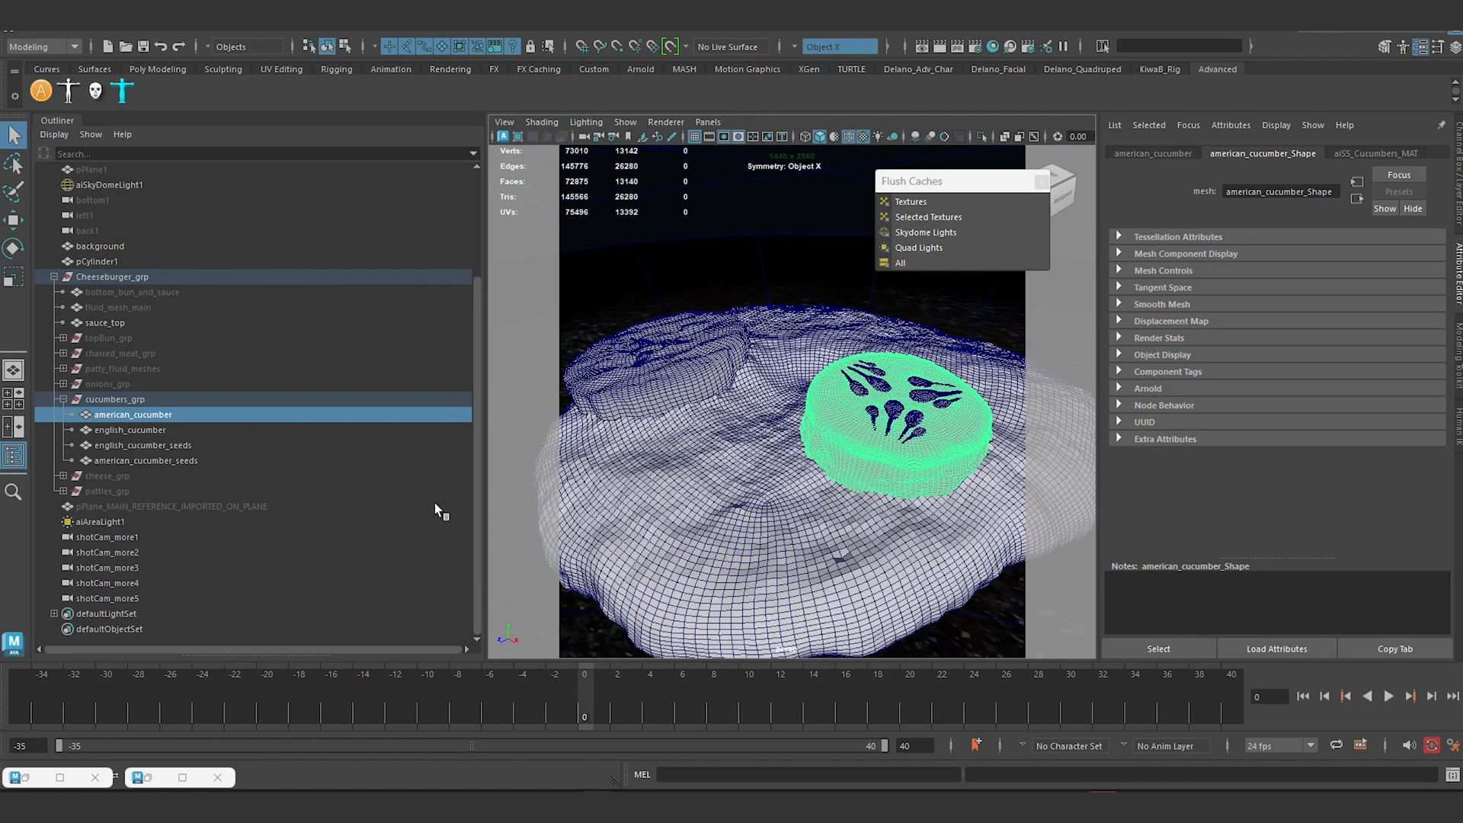
Step: Duplicate the american_cucumber_seeds mesh, name the copy american_cucumber_seeds_submerged and hide the original seeds
left_click(636, 501)
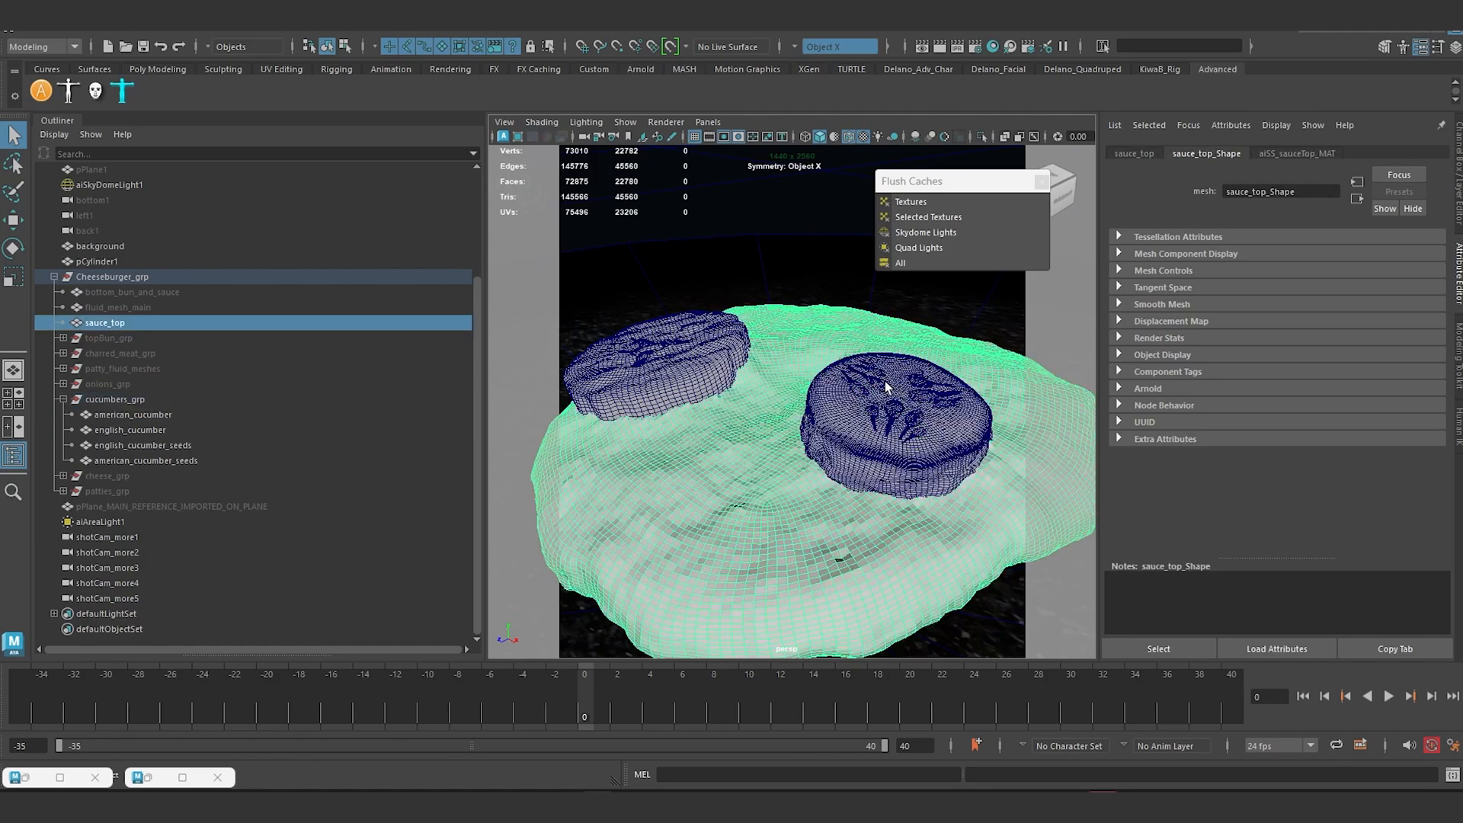
left_click(838, 388)
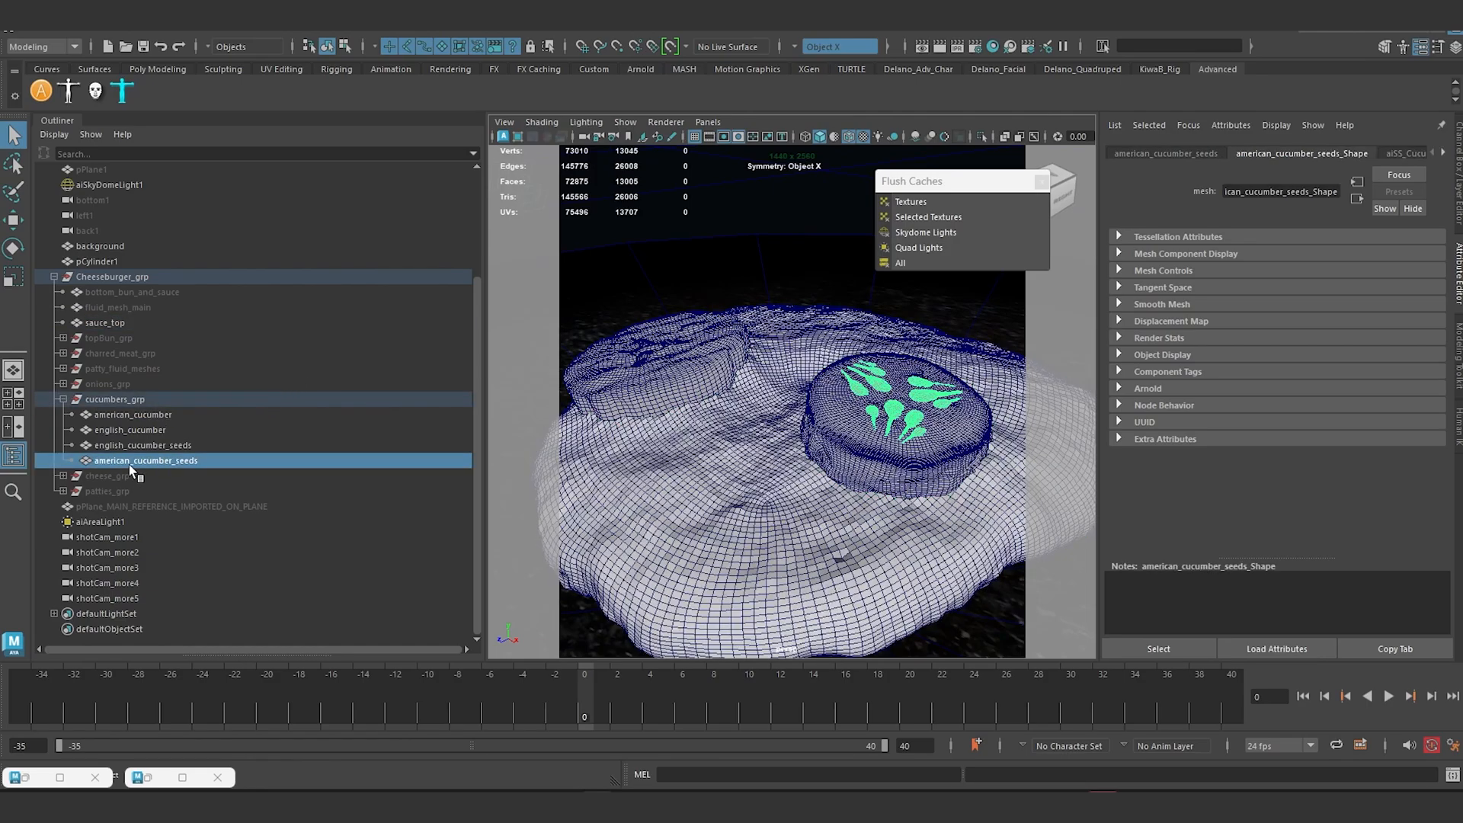
left_click_drag(587, 451, 686, 433, "alt")
middle_click_drag(685, 380, 707, 373, "alt")
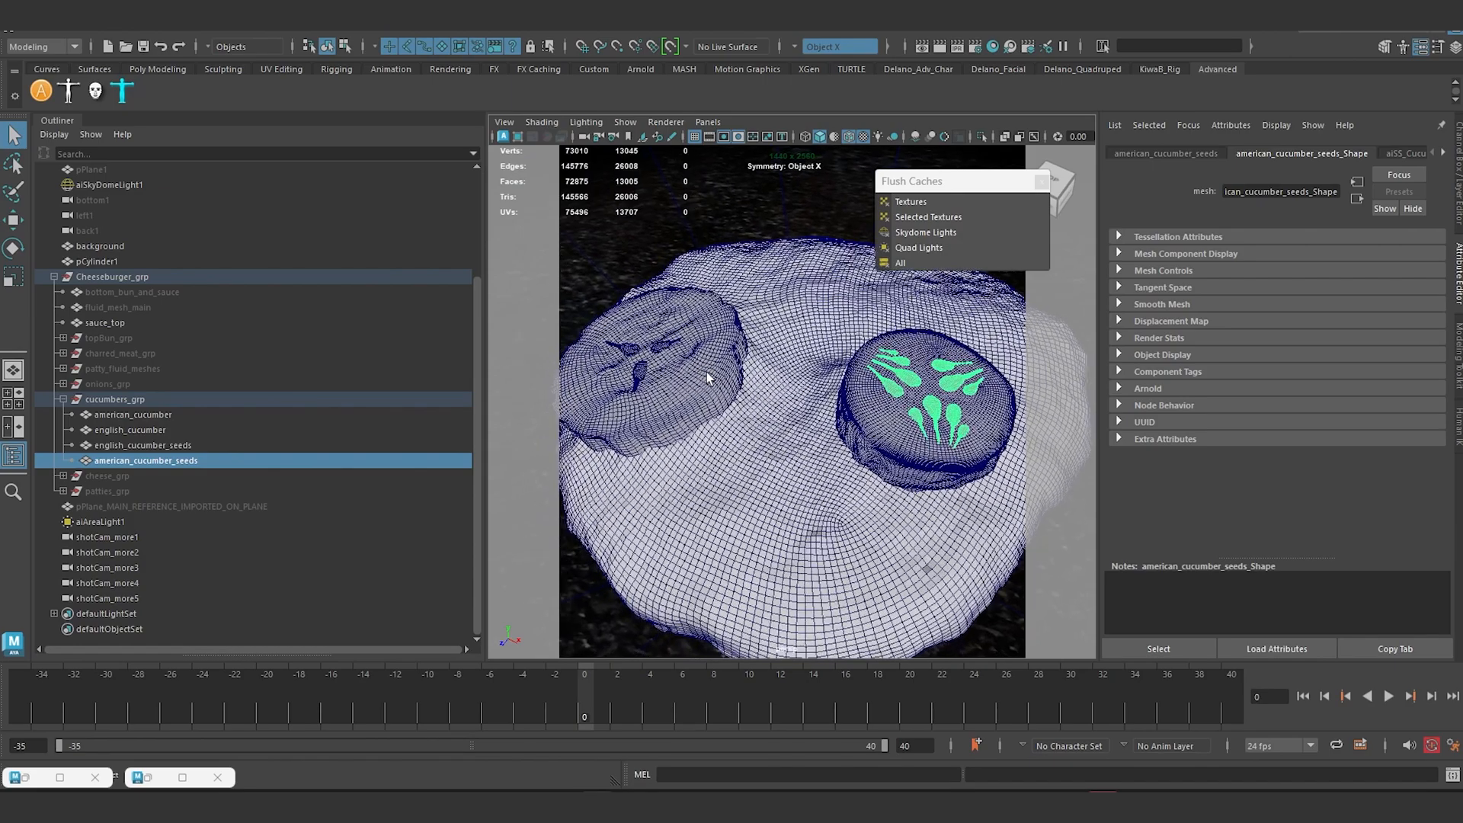
key("ctrl+d")
double_click(205, 478)
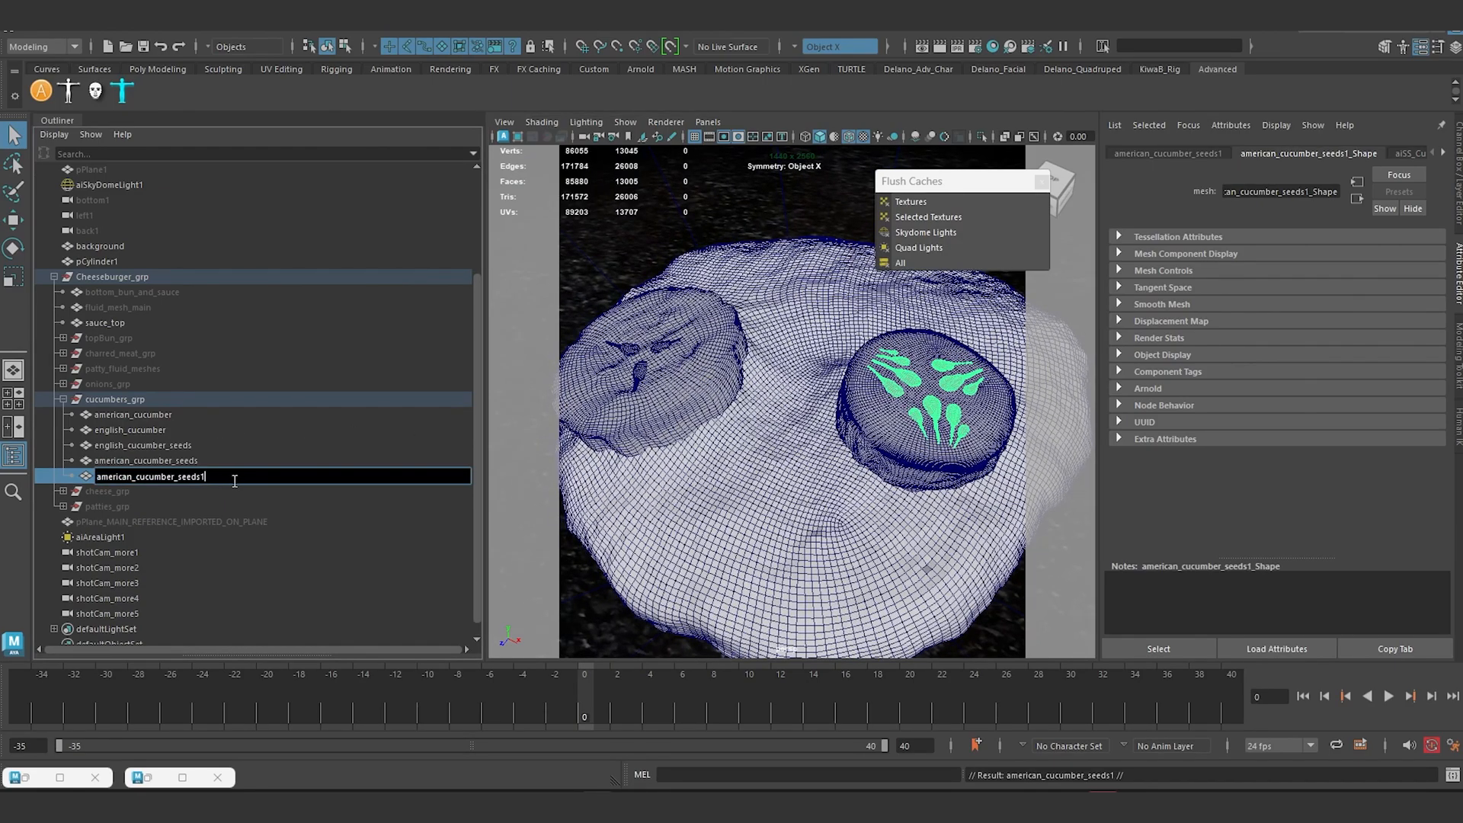
key("BackSpace")
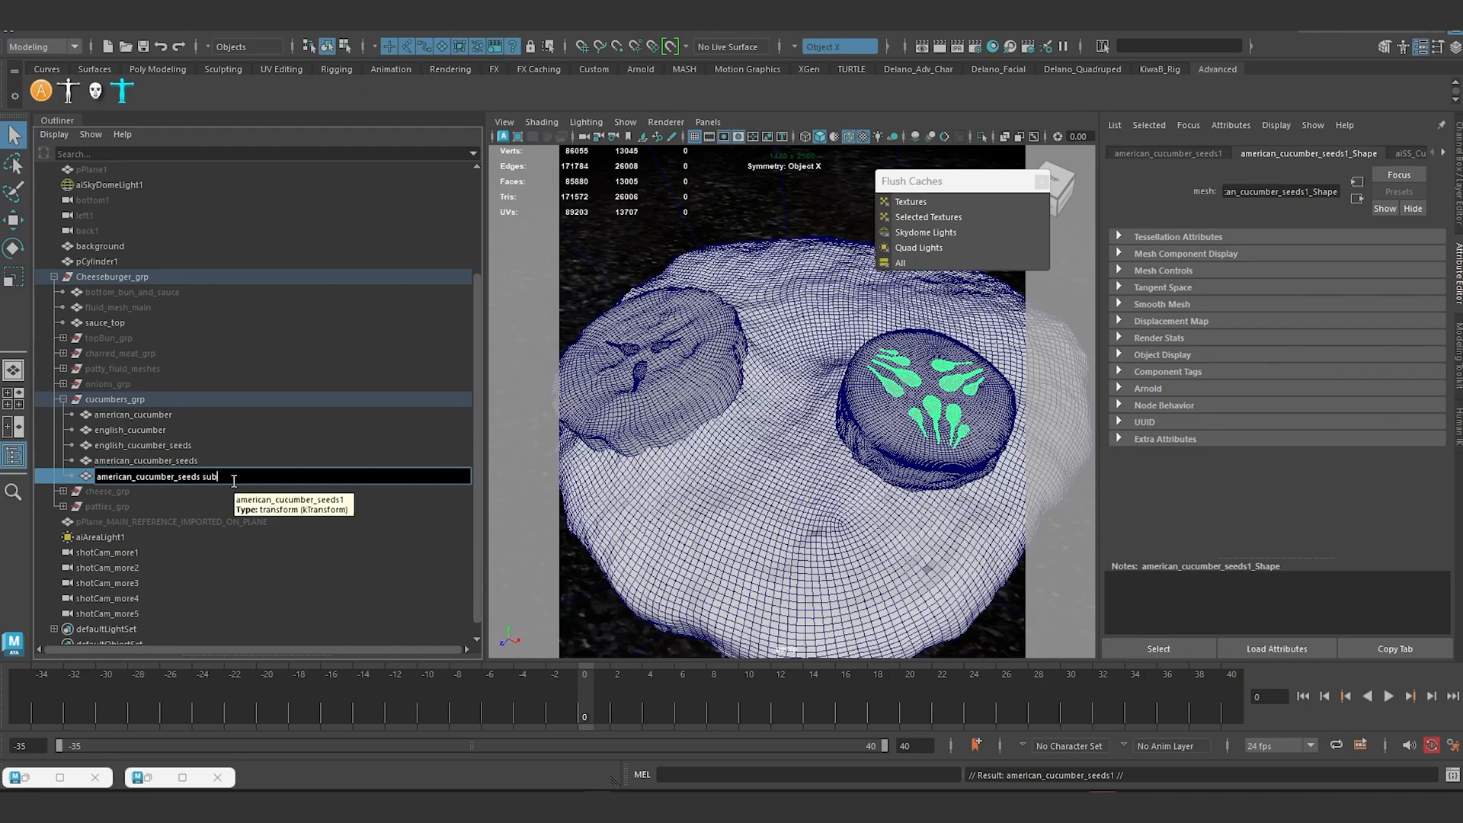
type("_submerged")
key("Return")
left_click(194, 461)
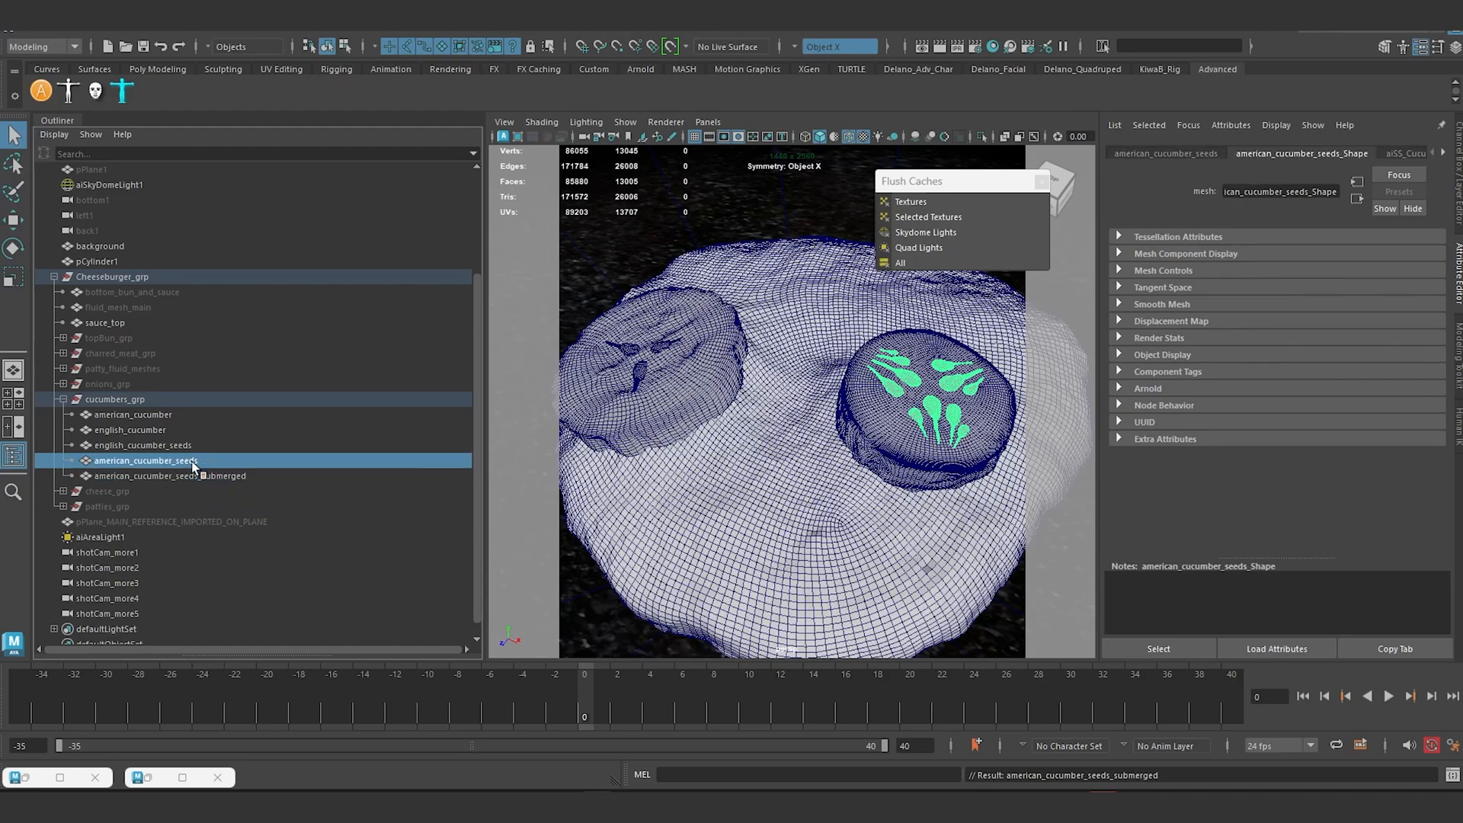
key("ctrl+h")
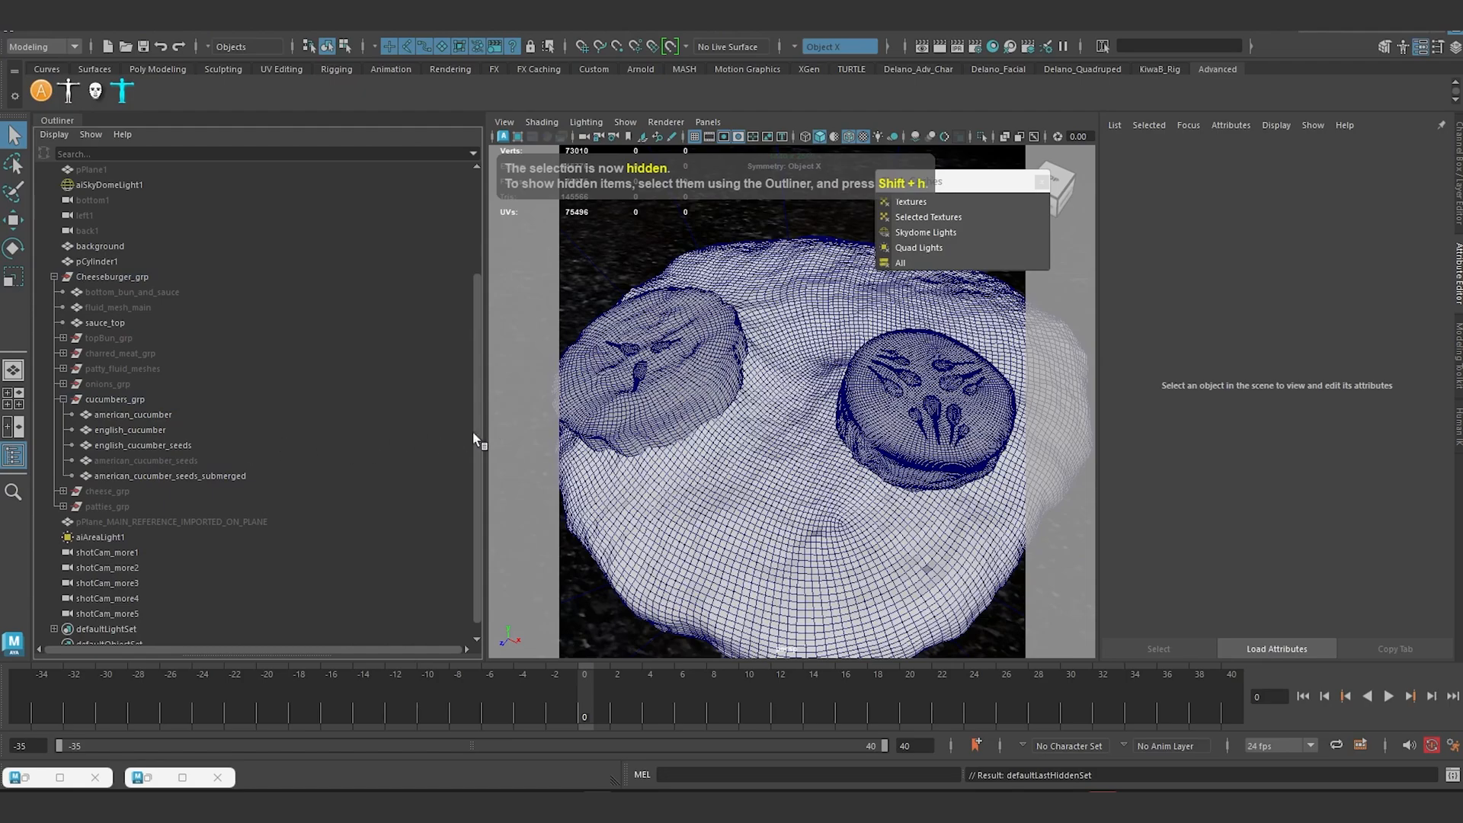
Step: Duplicate the english_cucumber_seeds mesh, name the copy english_cucumber_seeds_submerged and hide the original seeds
left_click(631, 352)
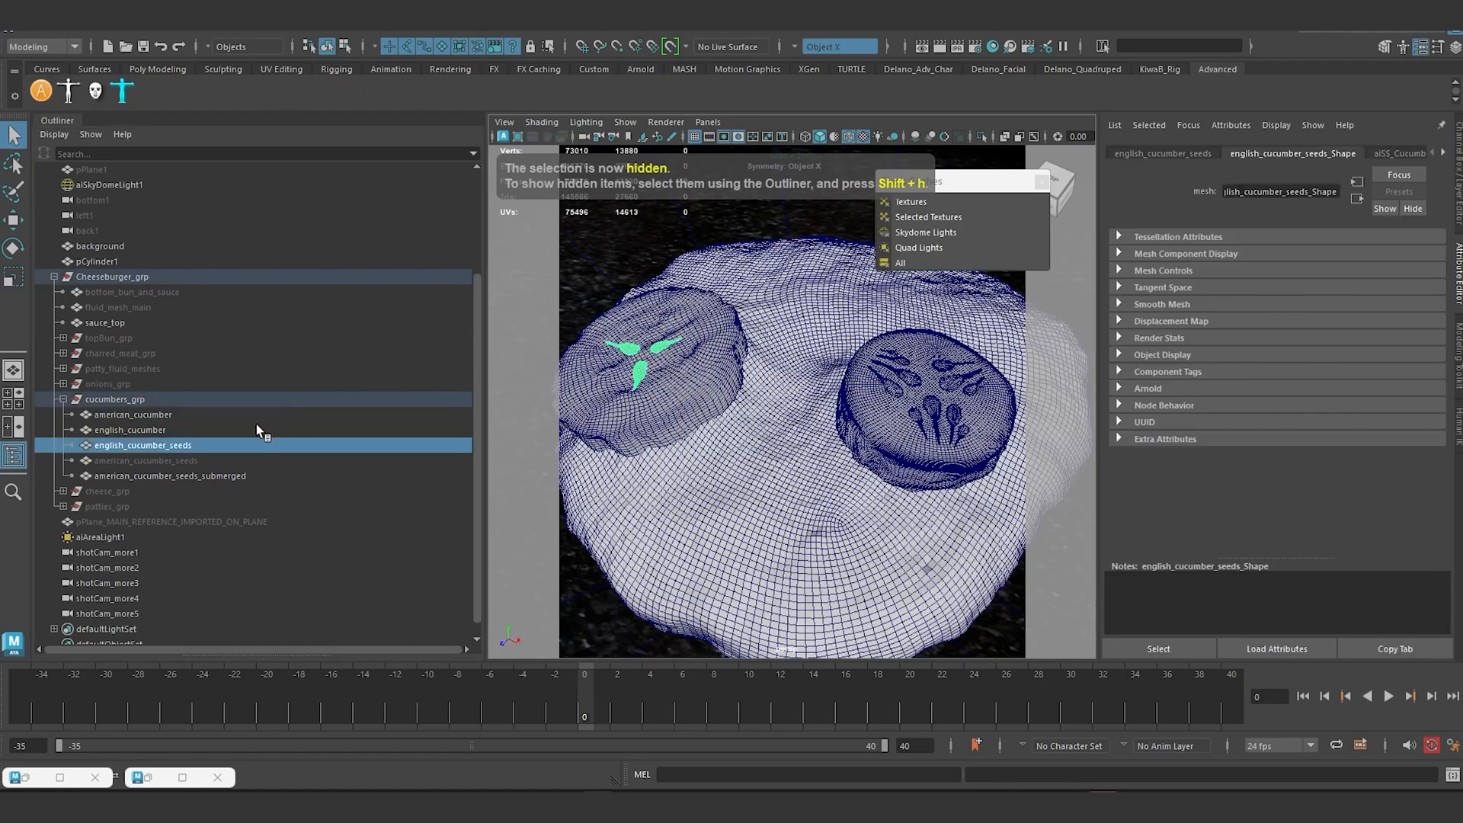
key("ctrl+d")
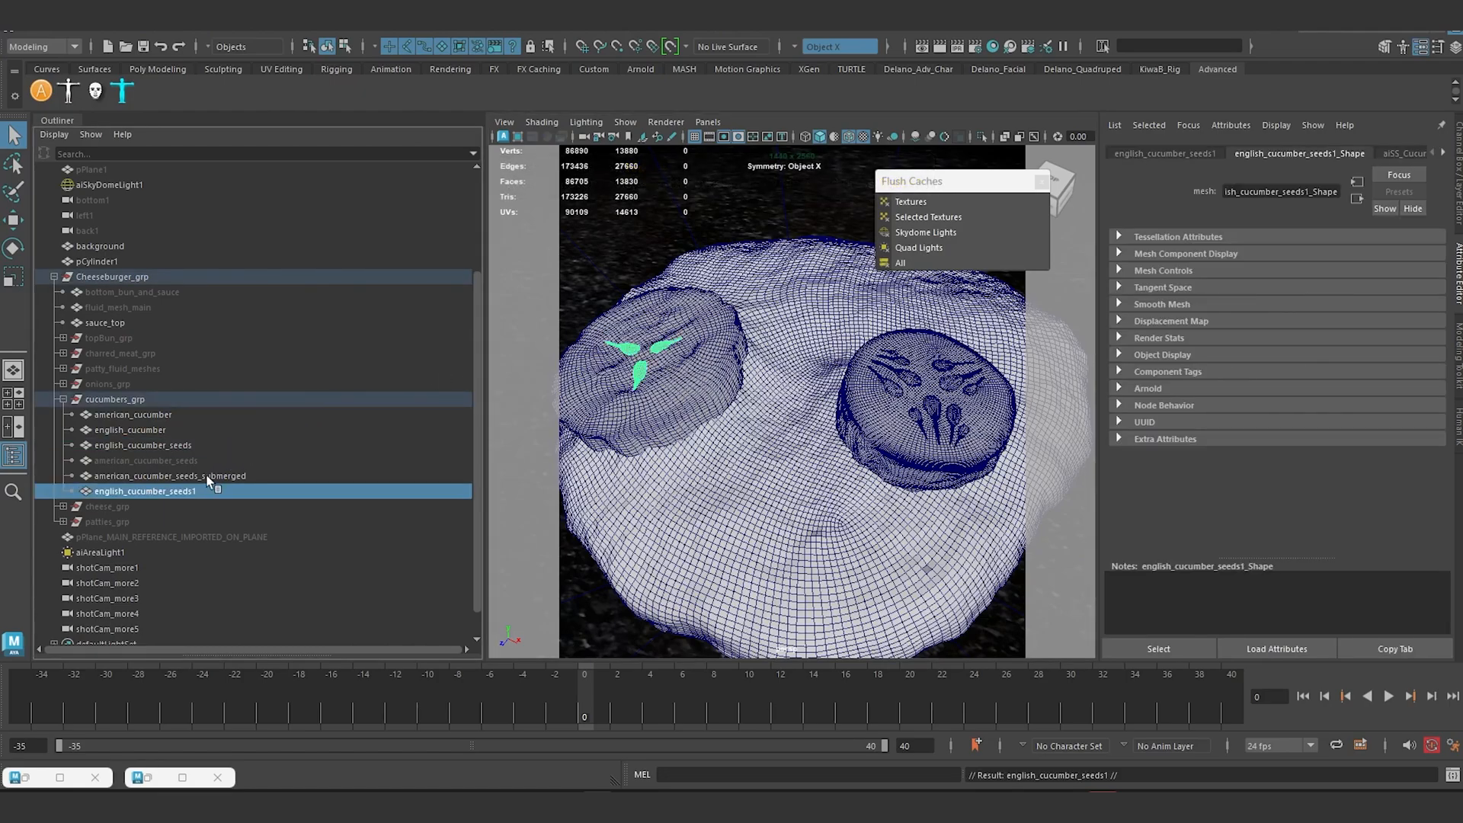
double_click(208, 492)
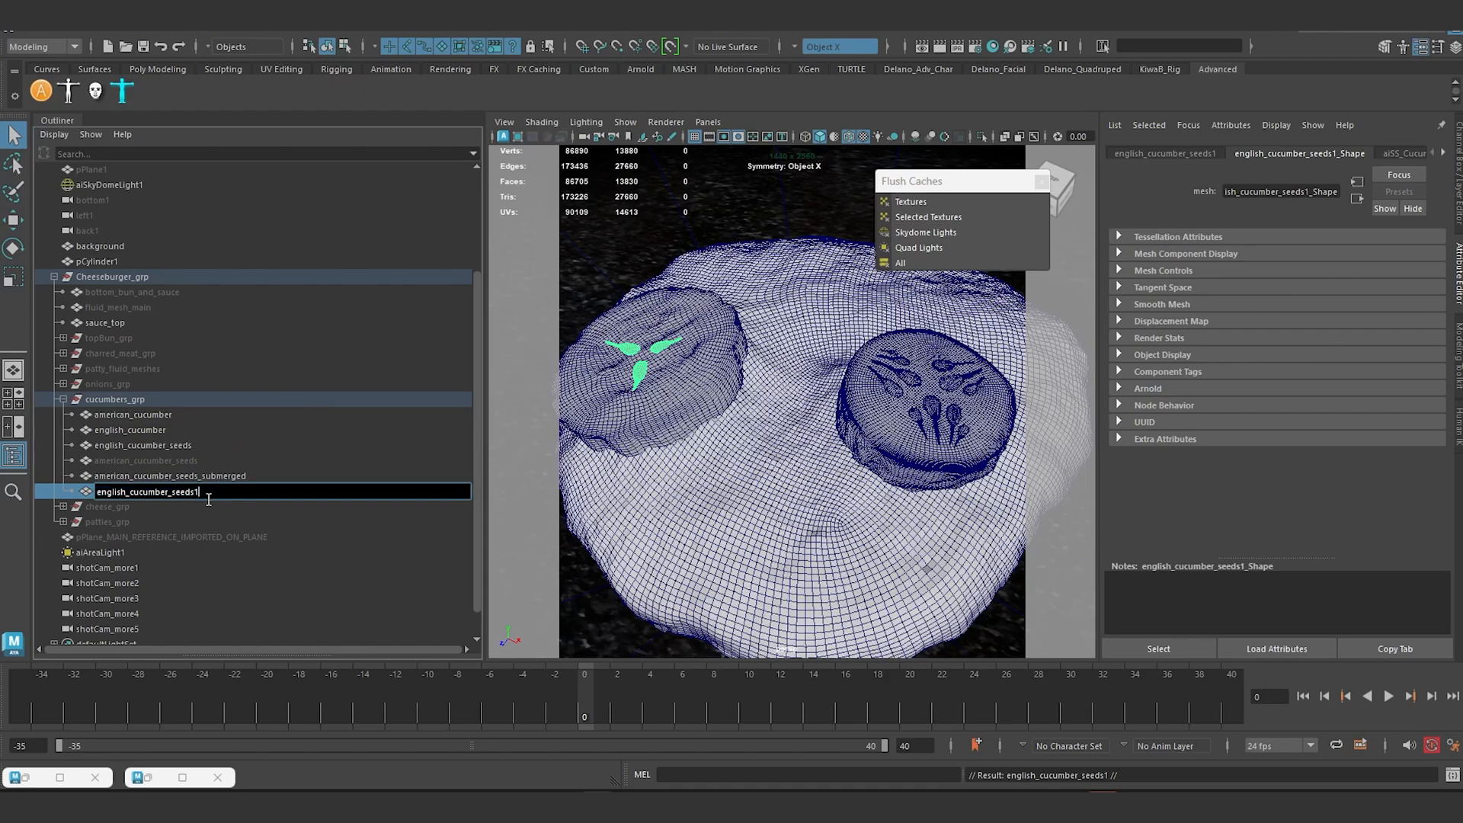
key("BackSpace")
type("_s")
type("ubmerged")
key("Return")
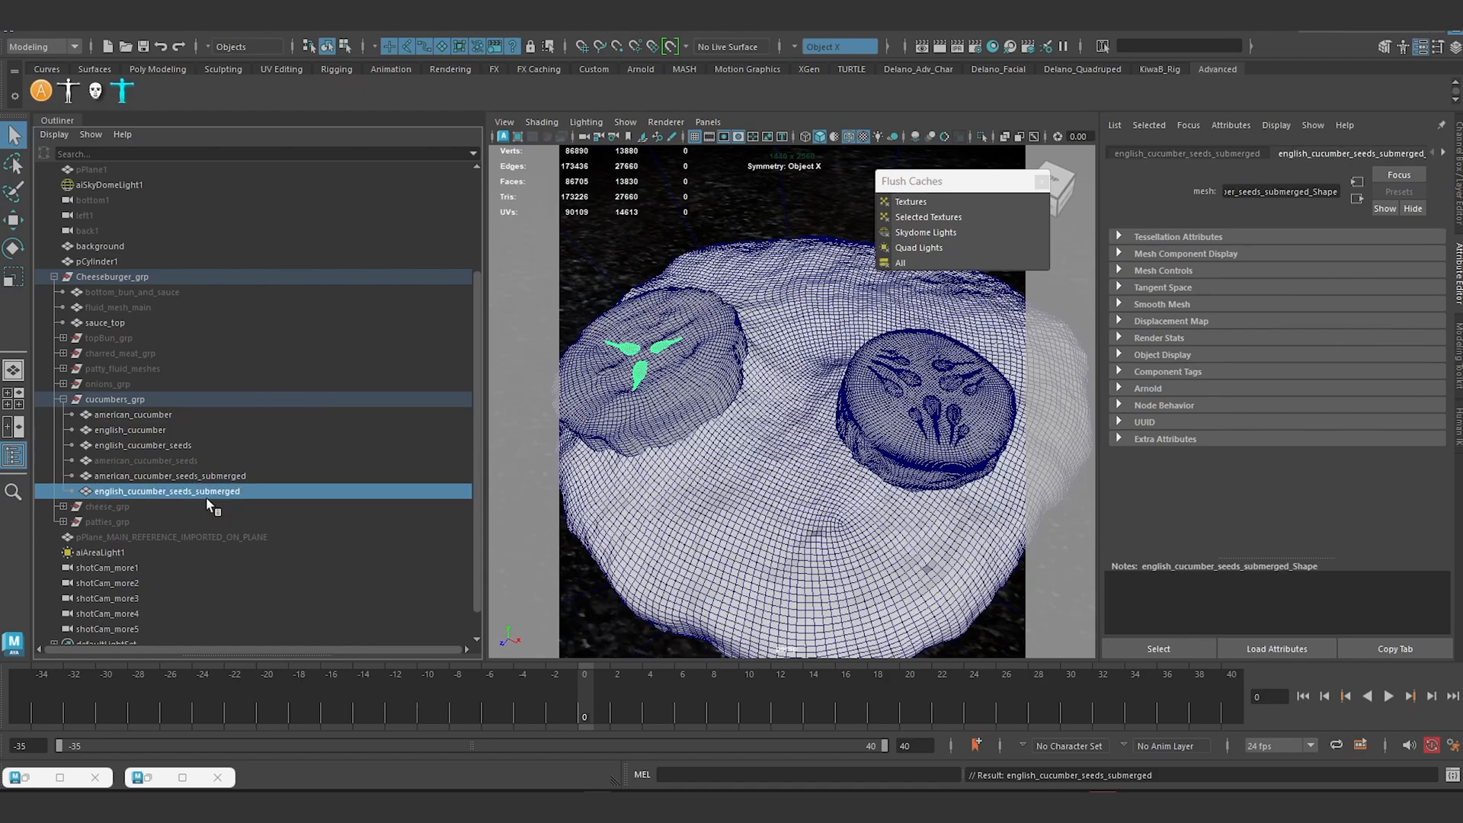
left_click(170, 444)
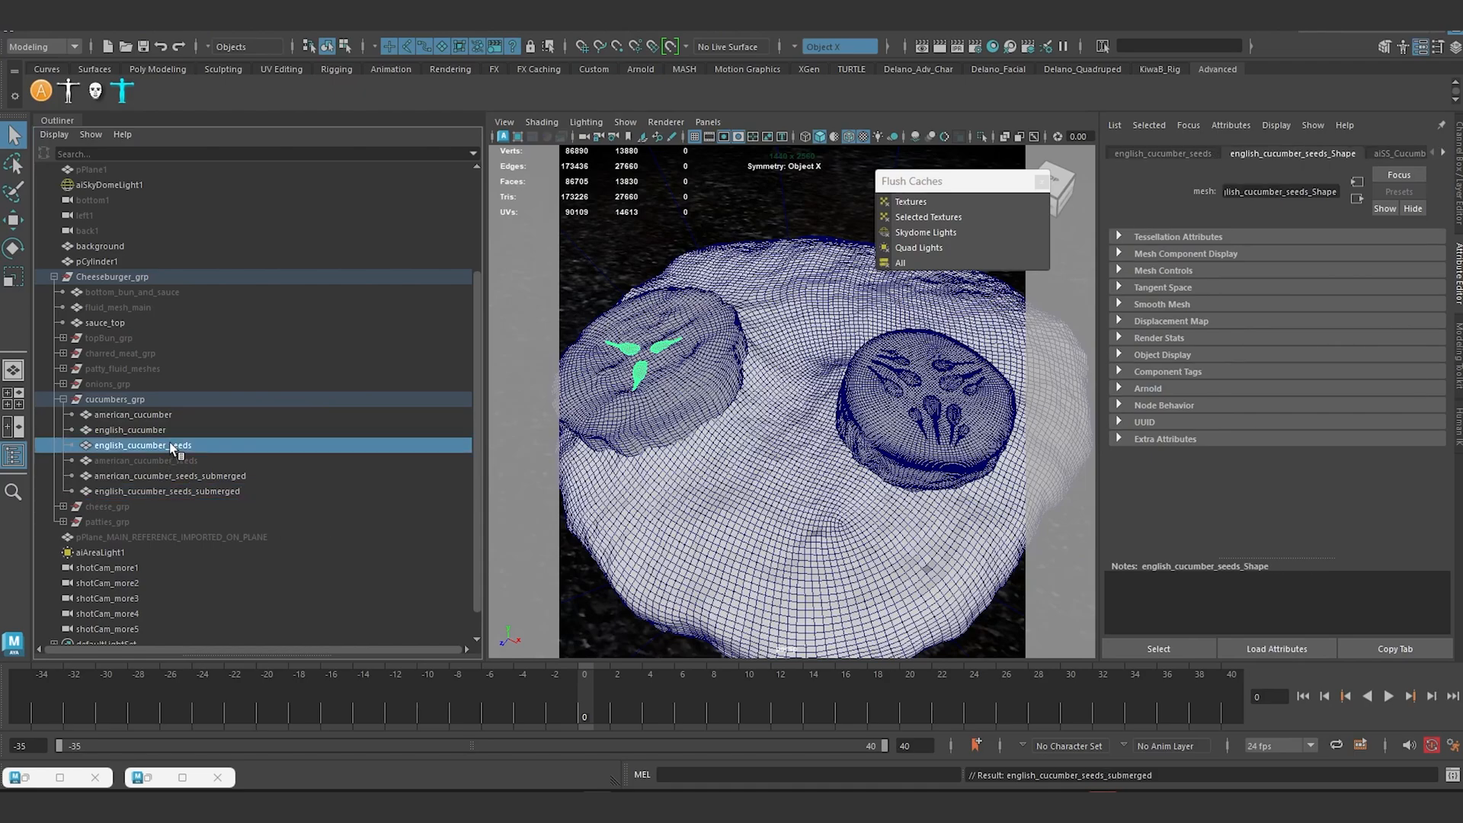
key("ctrl+h")
Step: Check the Arnold subdivision and displacement attributes of american_cucumber_seeds_submerged
left_click(202, 476)
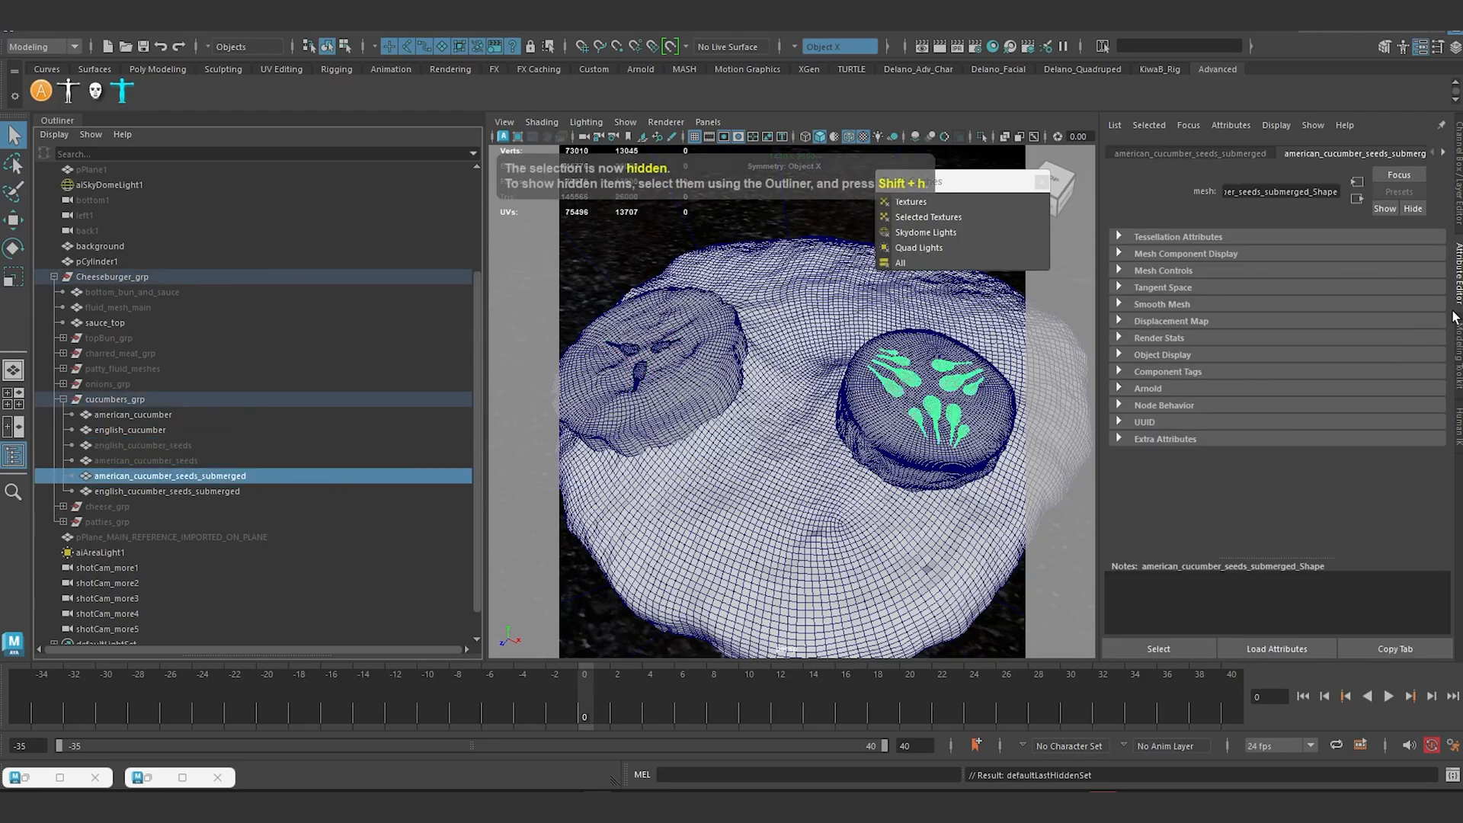
left_click(1146, 389)
scroll(1162, 404, "down", 5)
scroll(1162, 404, "down", 2)
left_click(1143, 453)
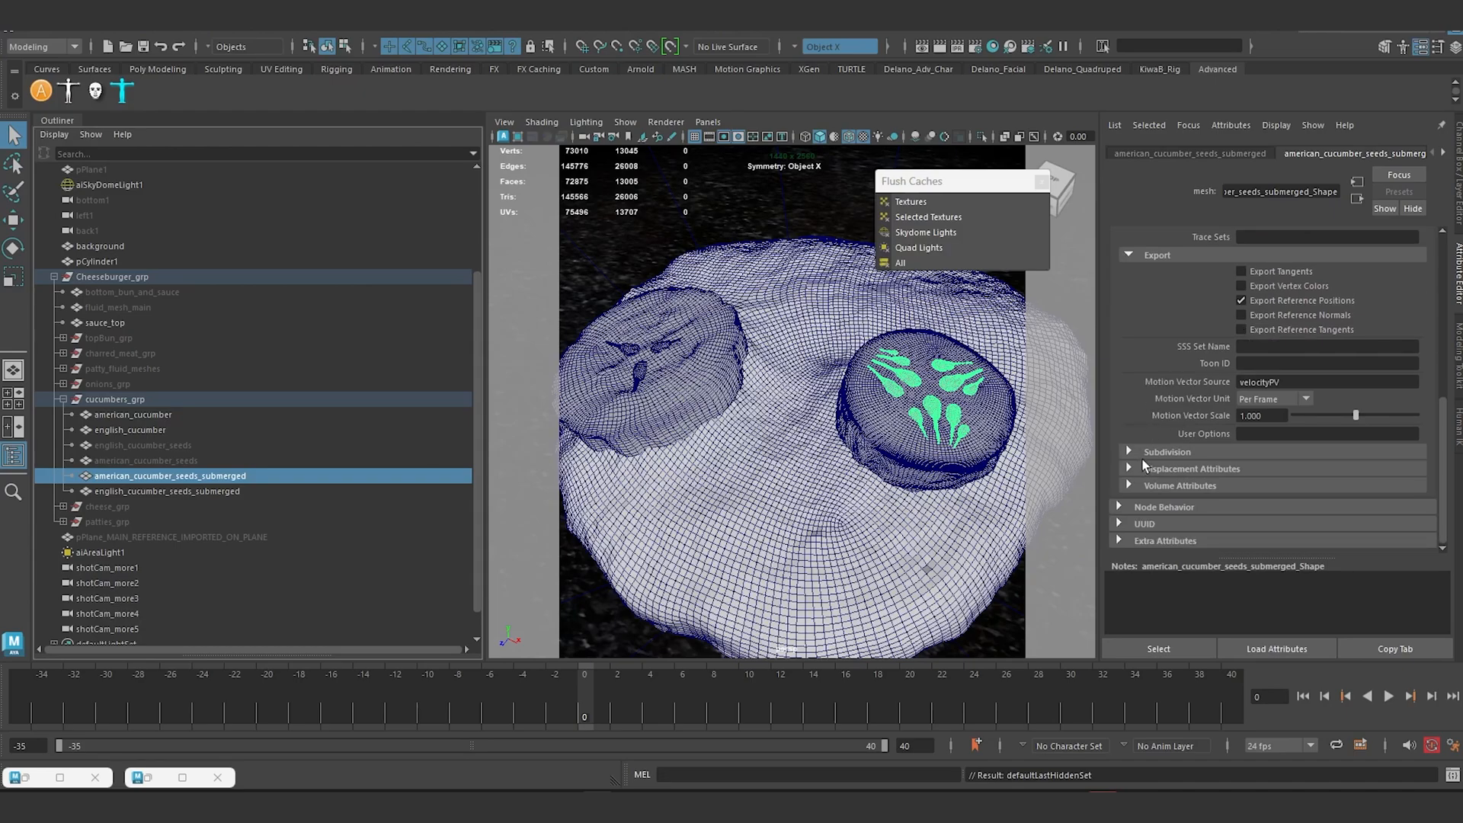
scroll(1145, 461, "down", 3)
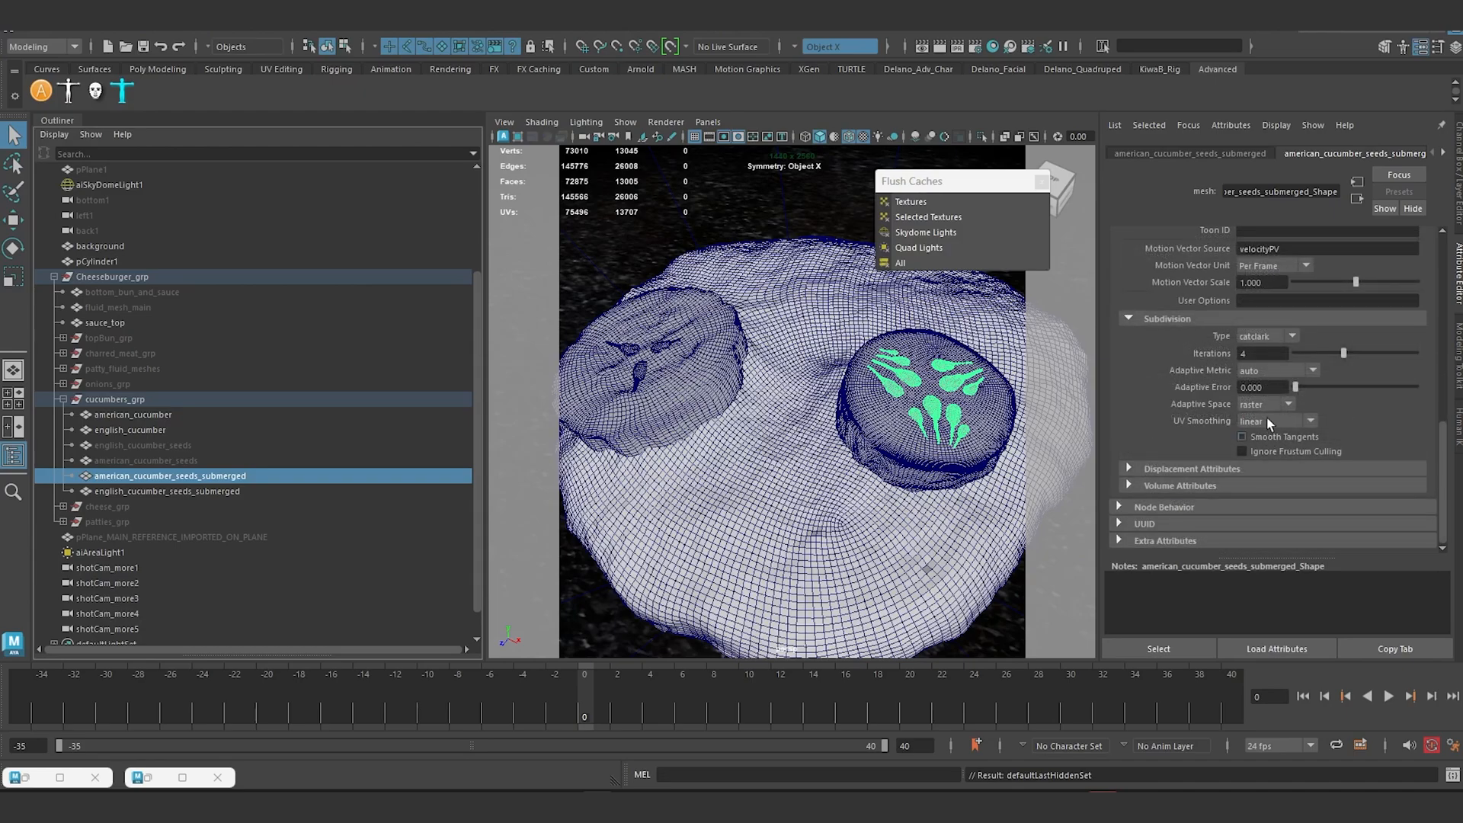
left_click(1164, 468)
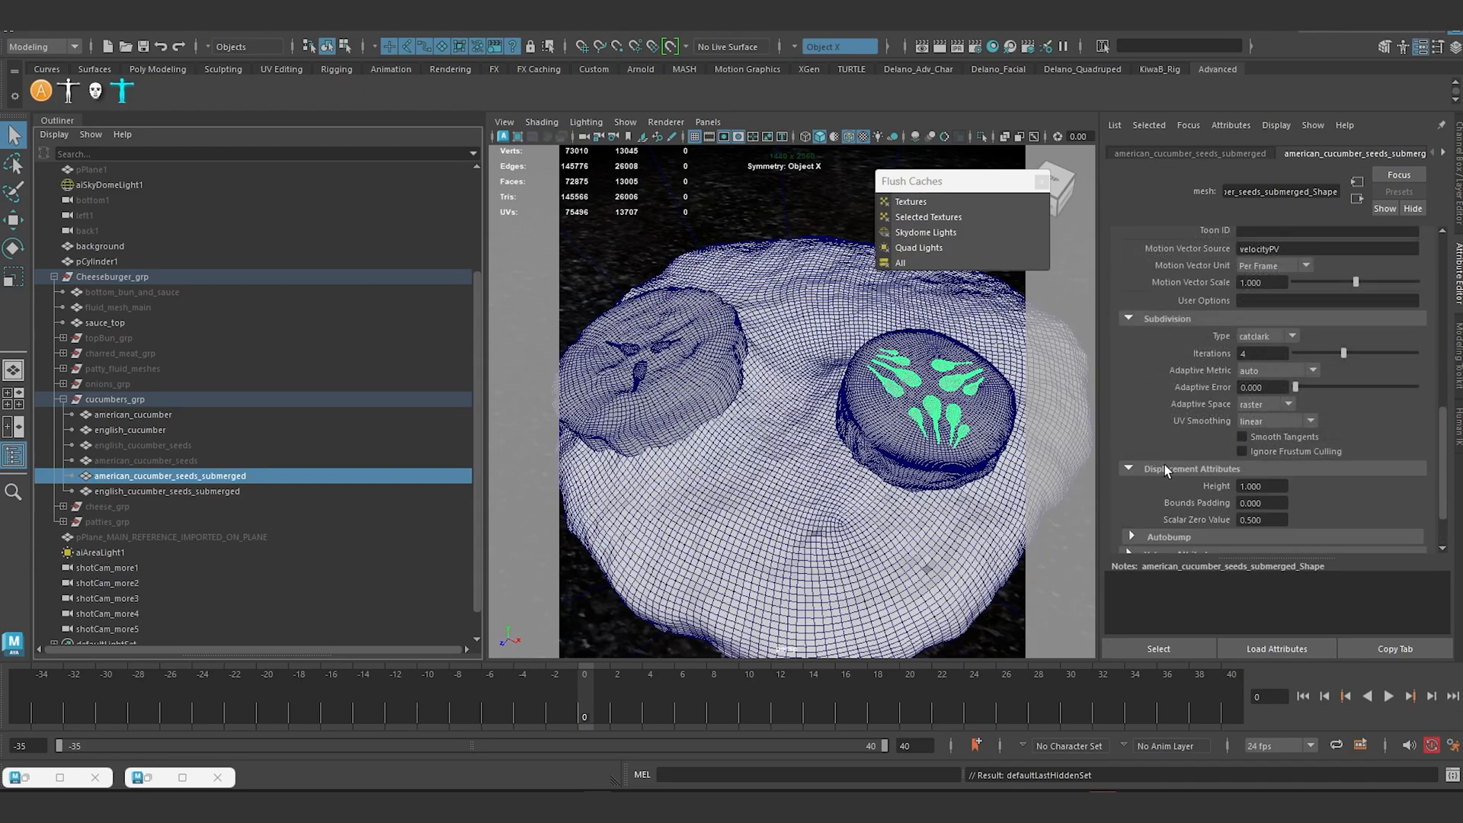
left_click(178, 449)
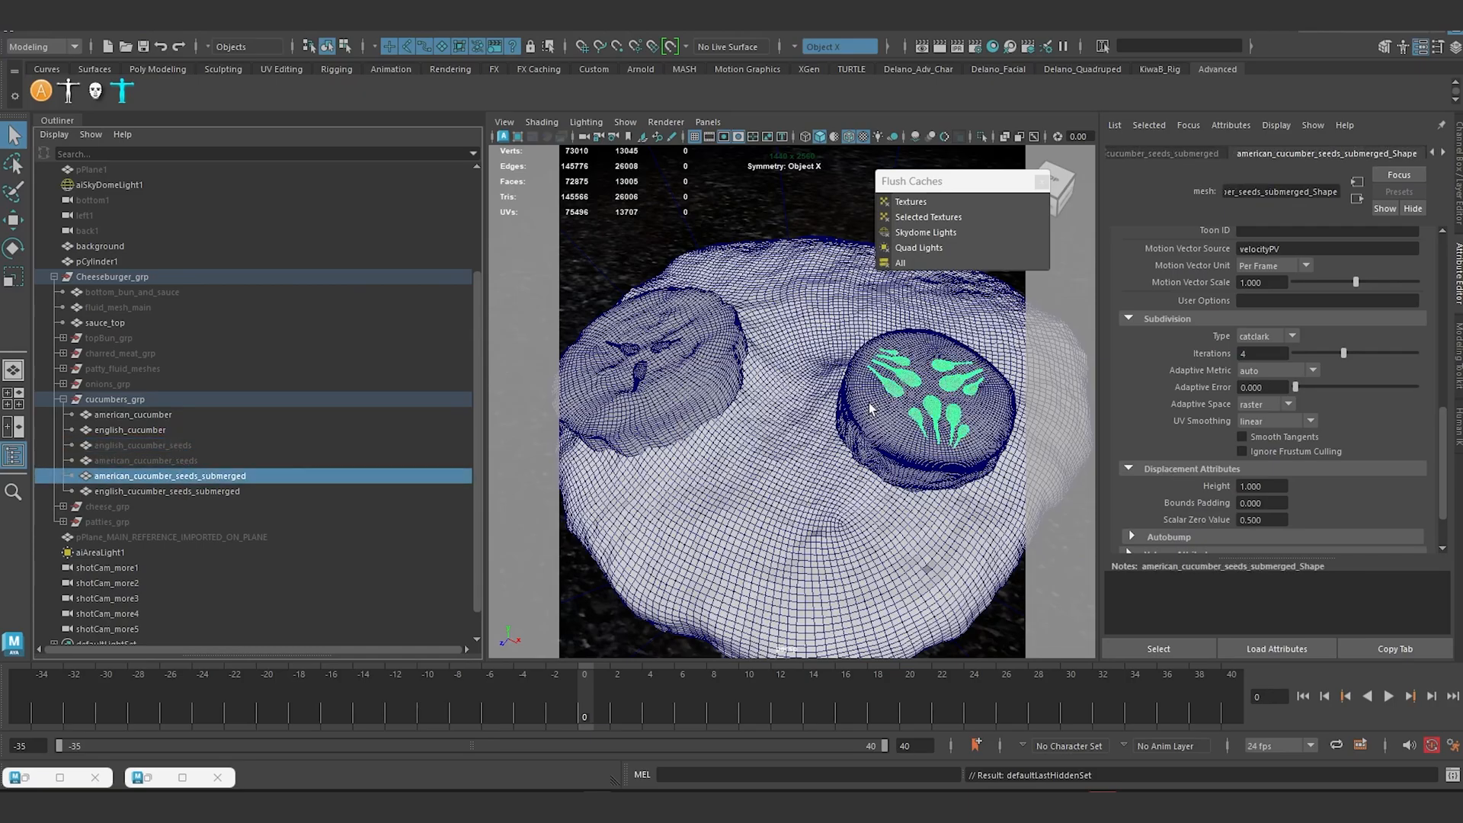
Step: Examine the submerged American cucumber seeds in isolation and within the full scene, from low side angles
left_click_drag(871, 406, 775, 446, "alt")
scroll(824, 402, "up", 5)
scroll(770, 400, "down", 5)
scroll(775, 448, "up", 4)
middle_click_drag(772, 449, 800, 419, "alt")
left_click(983, 136)
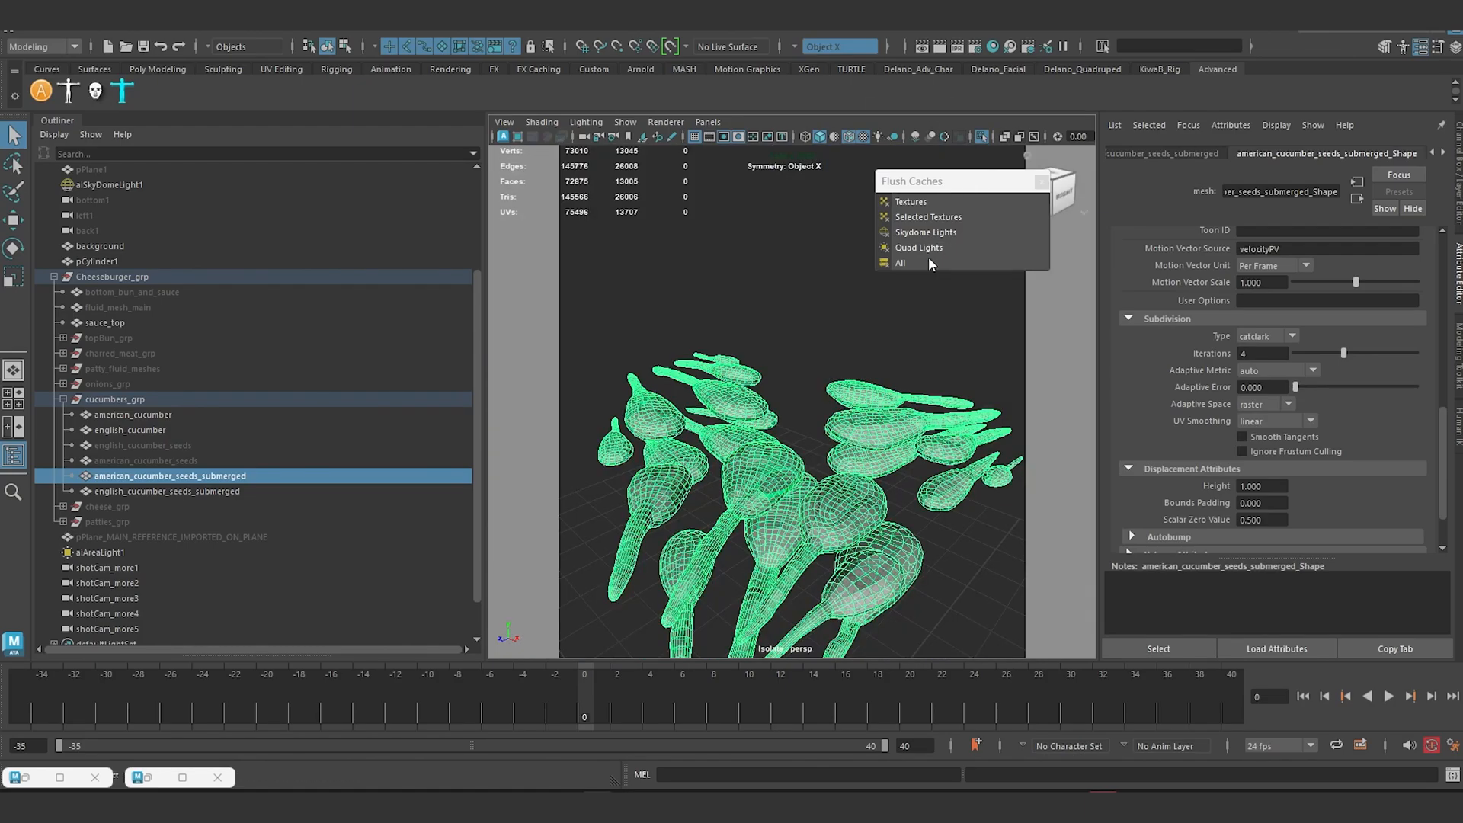
left_click_drag(769, 335, 842, 339, "alt")
left_click(981, 137)
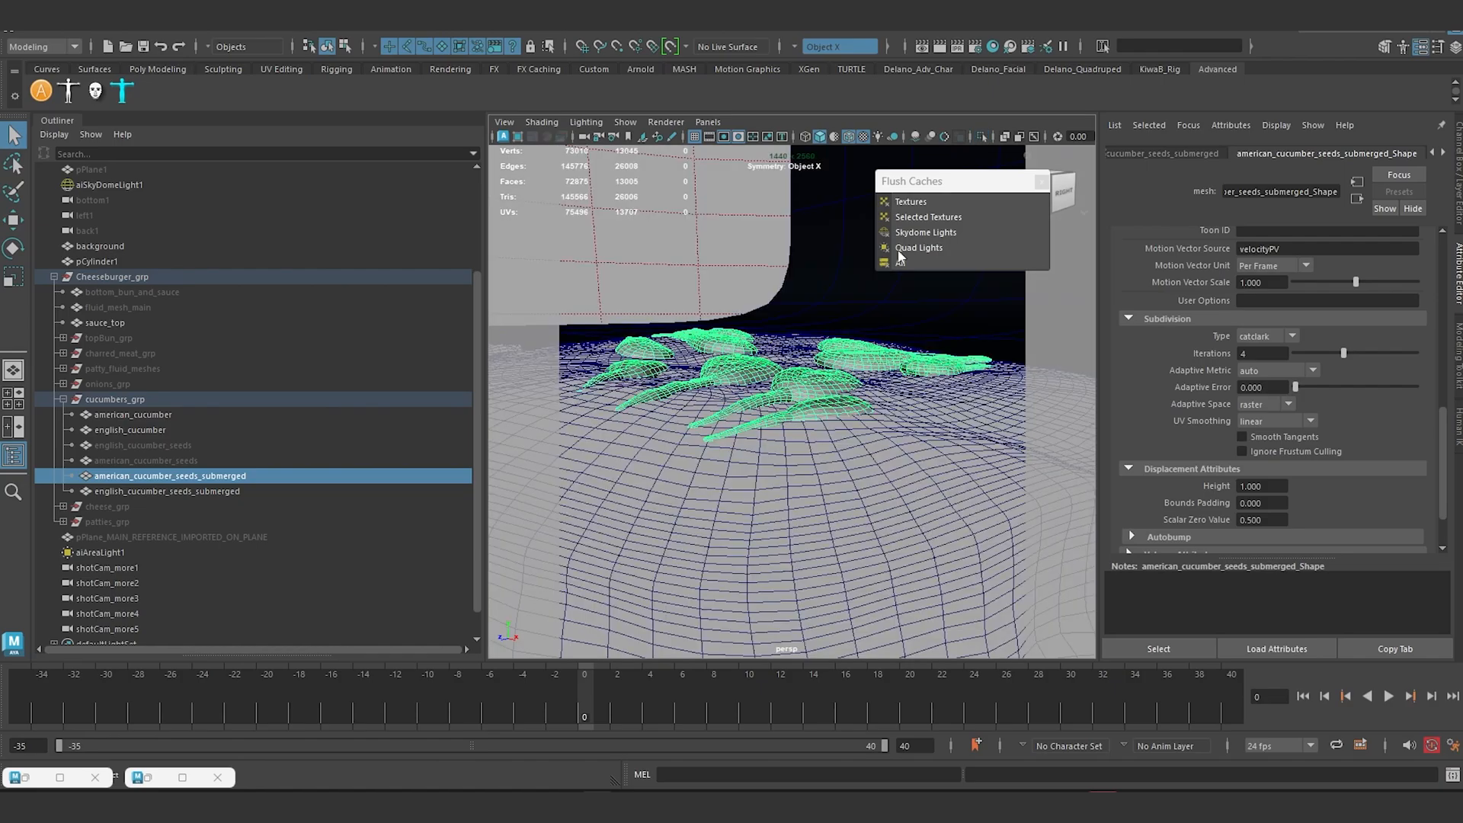
scroll(768, 433, "down", 5)
left_click_drag(768, 433, 813, 435, "alt")
scroll(814, 435, "up", 4)
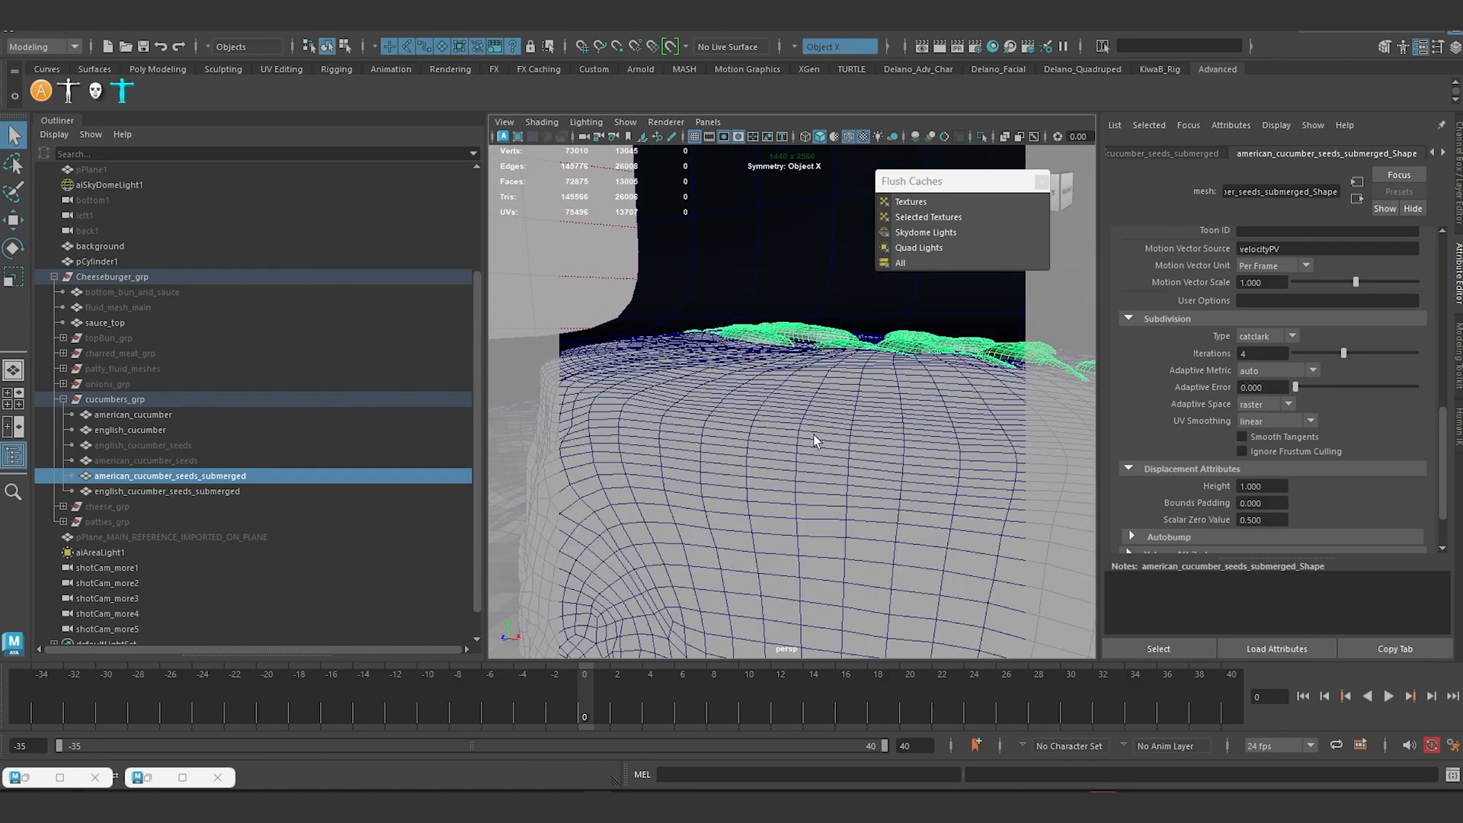
Step: Switch the viewport to wireframe display and center the pivot of american_cucumber_seeds_submerged
key("4")
right_click_drag(816, 408, 761, 402, "alt")
left_click_drag(760, 401, 806, 418, "alt")
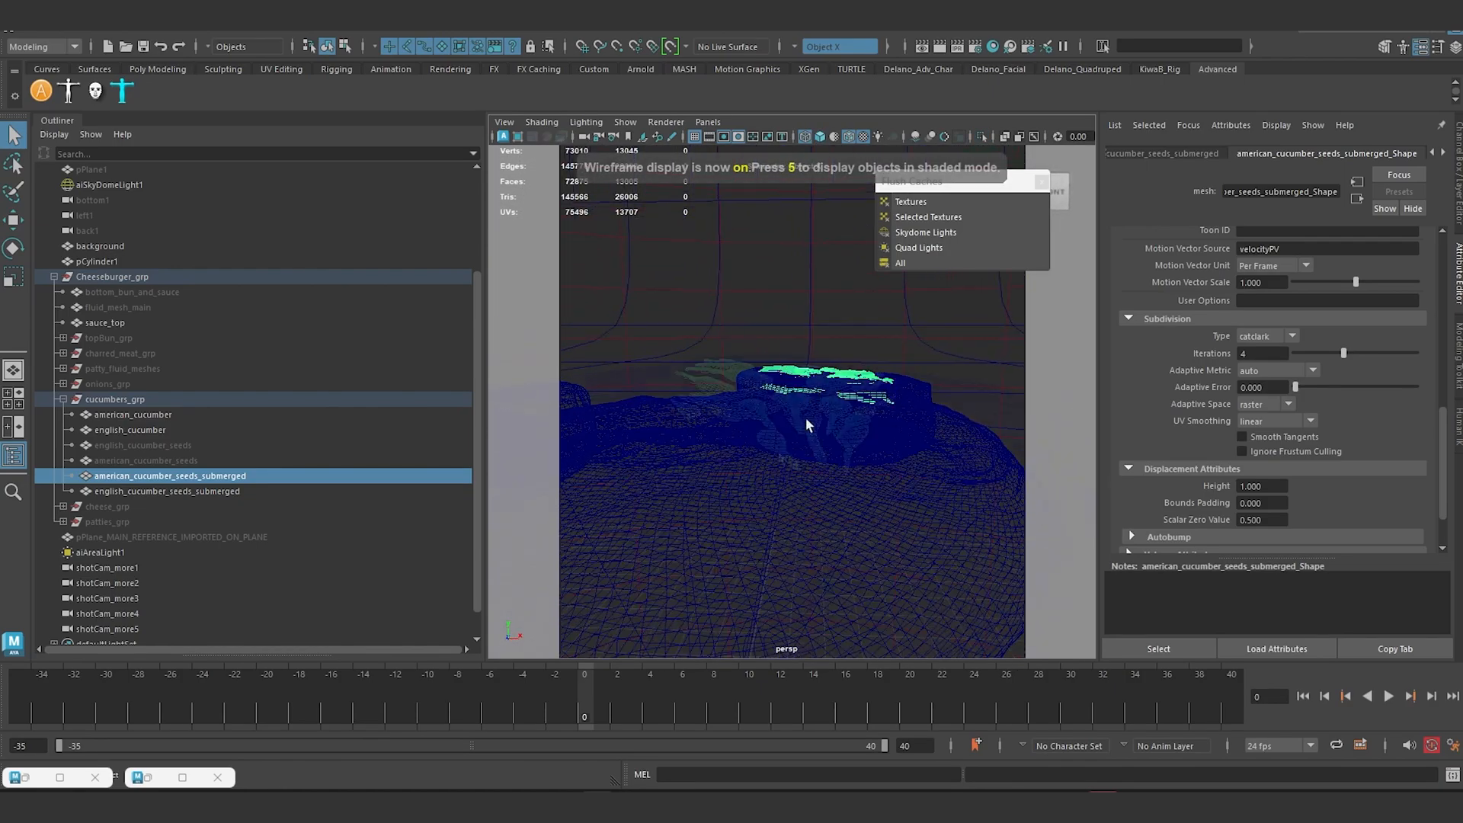
scroll(796, 435, "up", 5)
key("w")
scroll(789, 382, "down", 5)
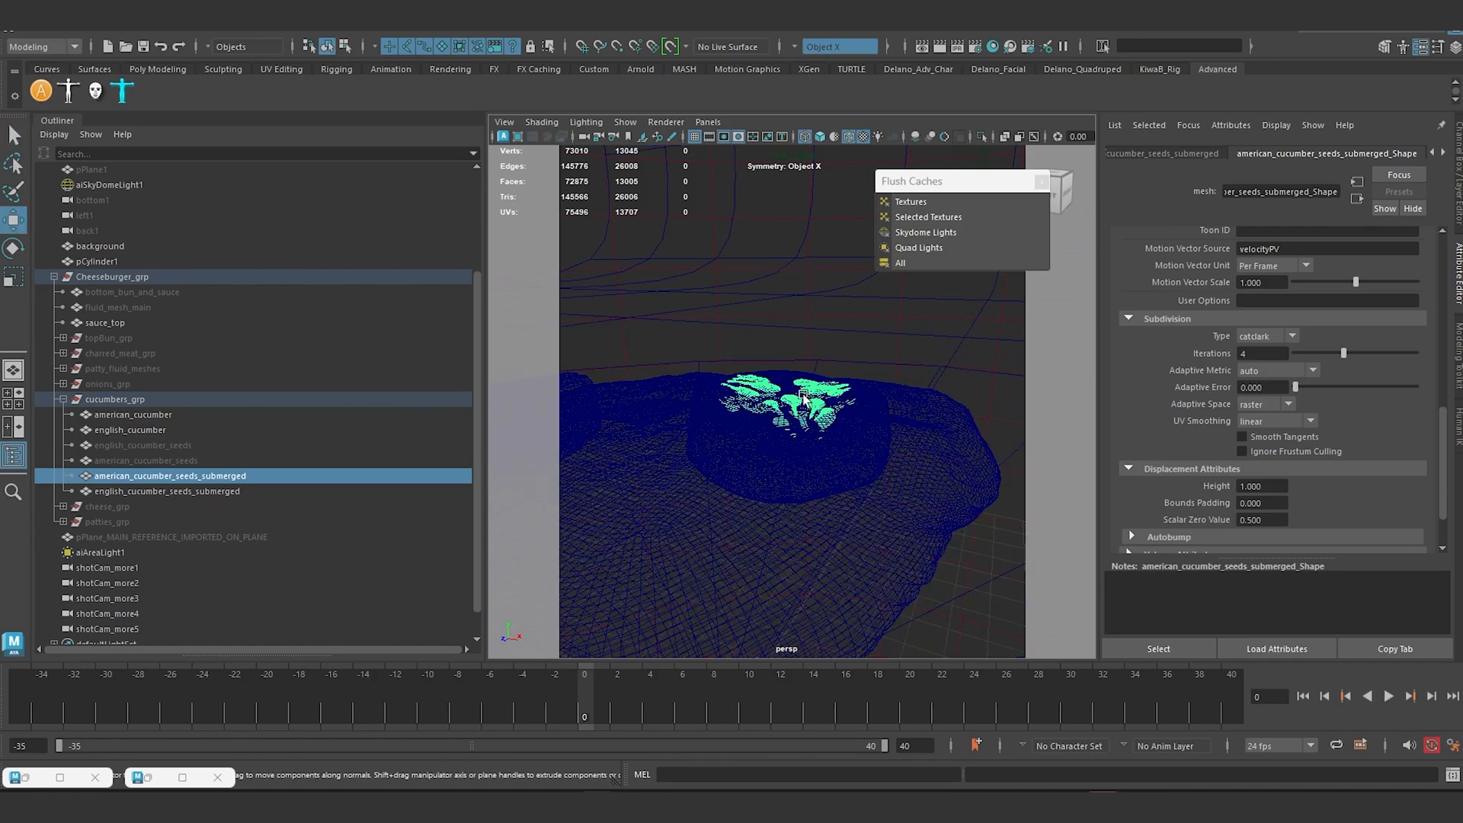
left_click(981, 137)
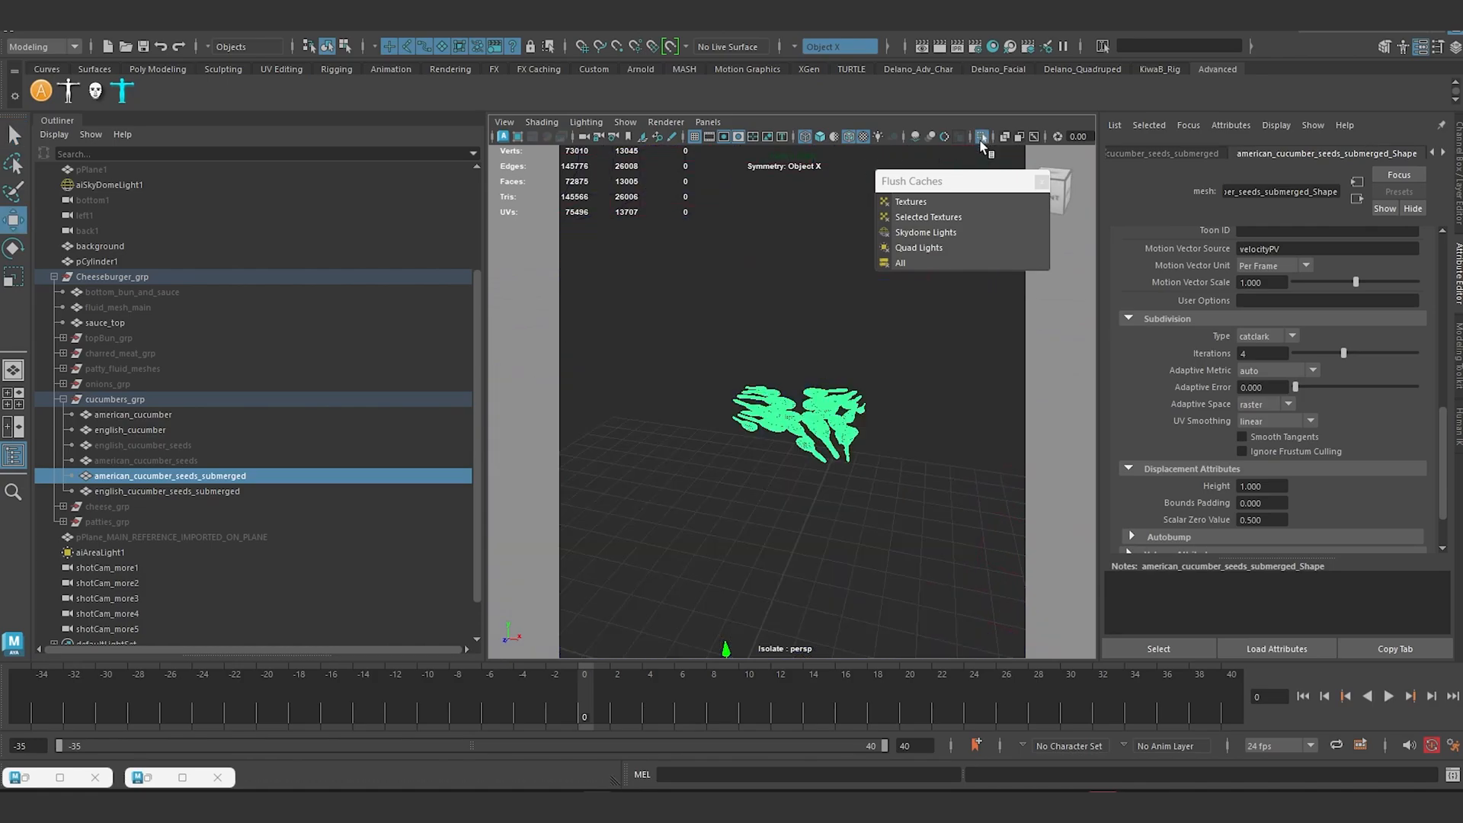
key("f")
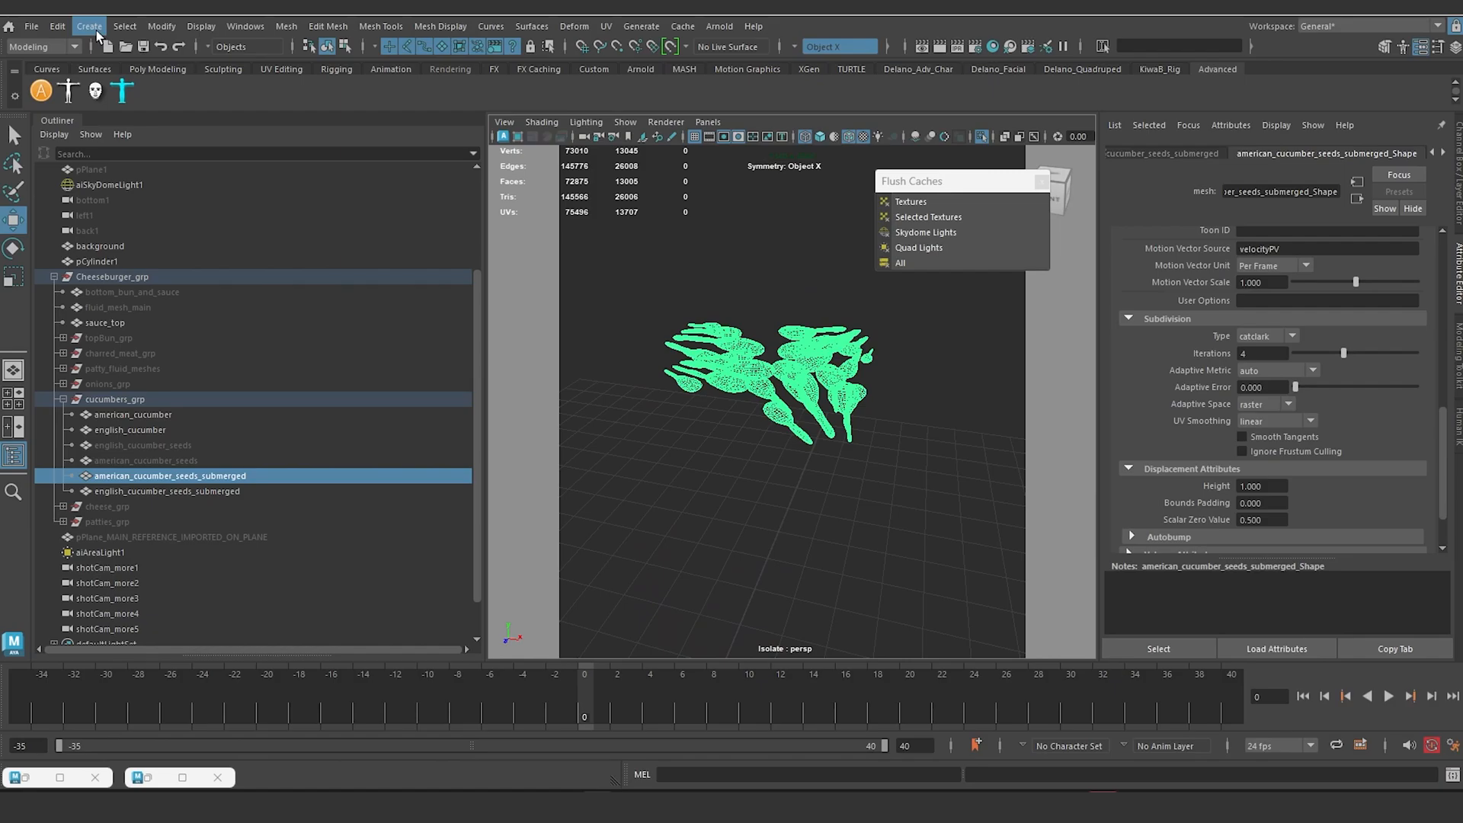
left_click(158, 27)
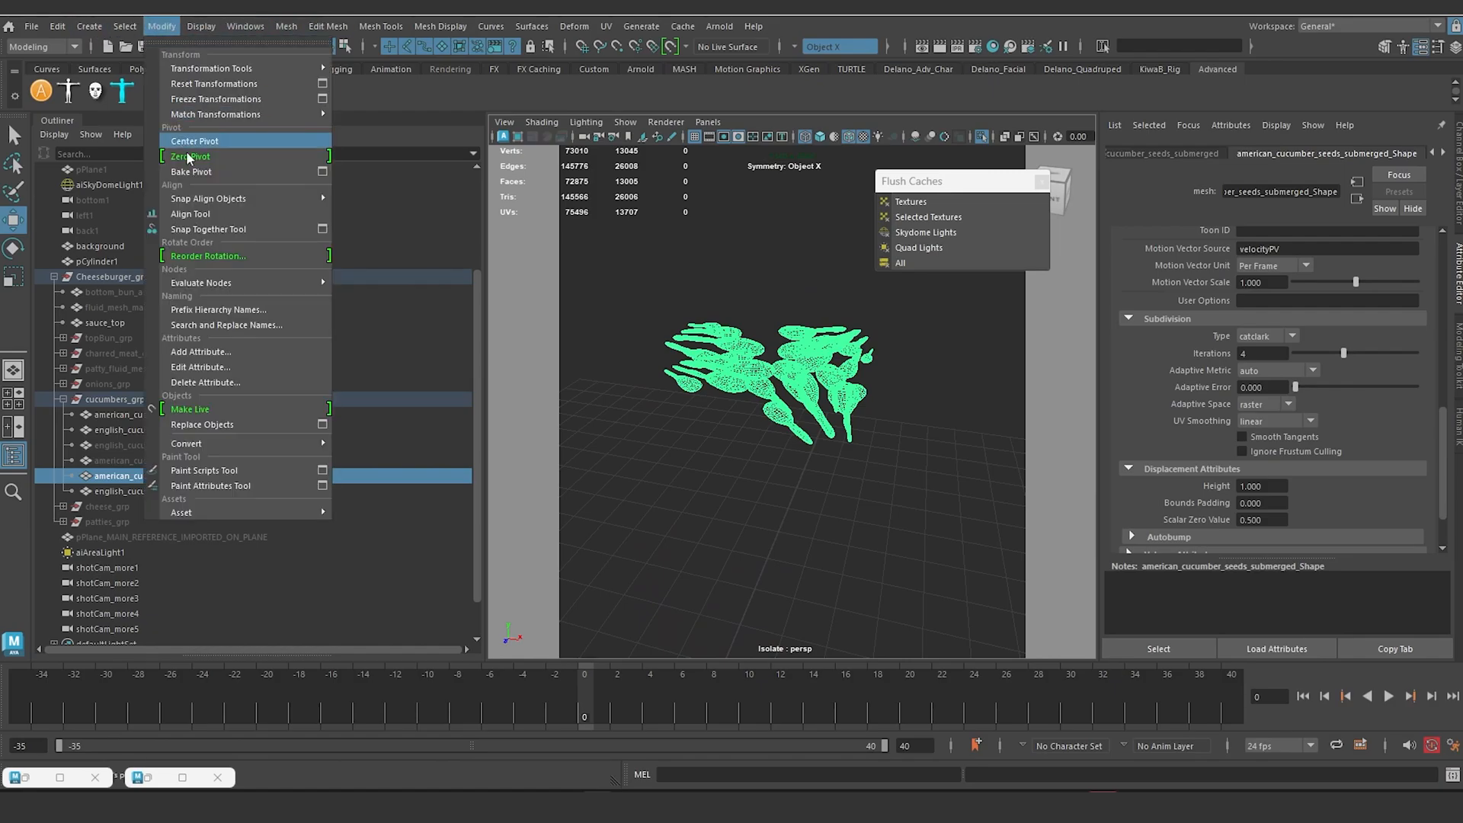
left_click(223, 140)
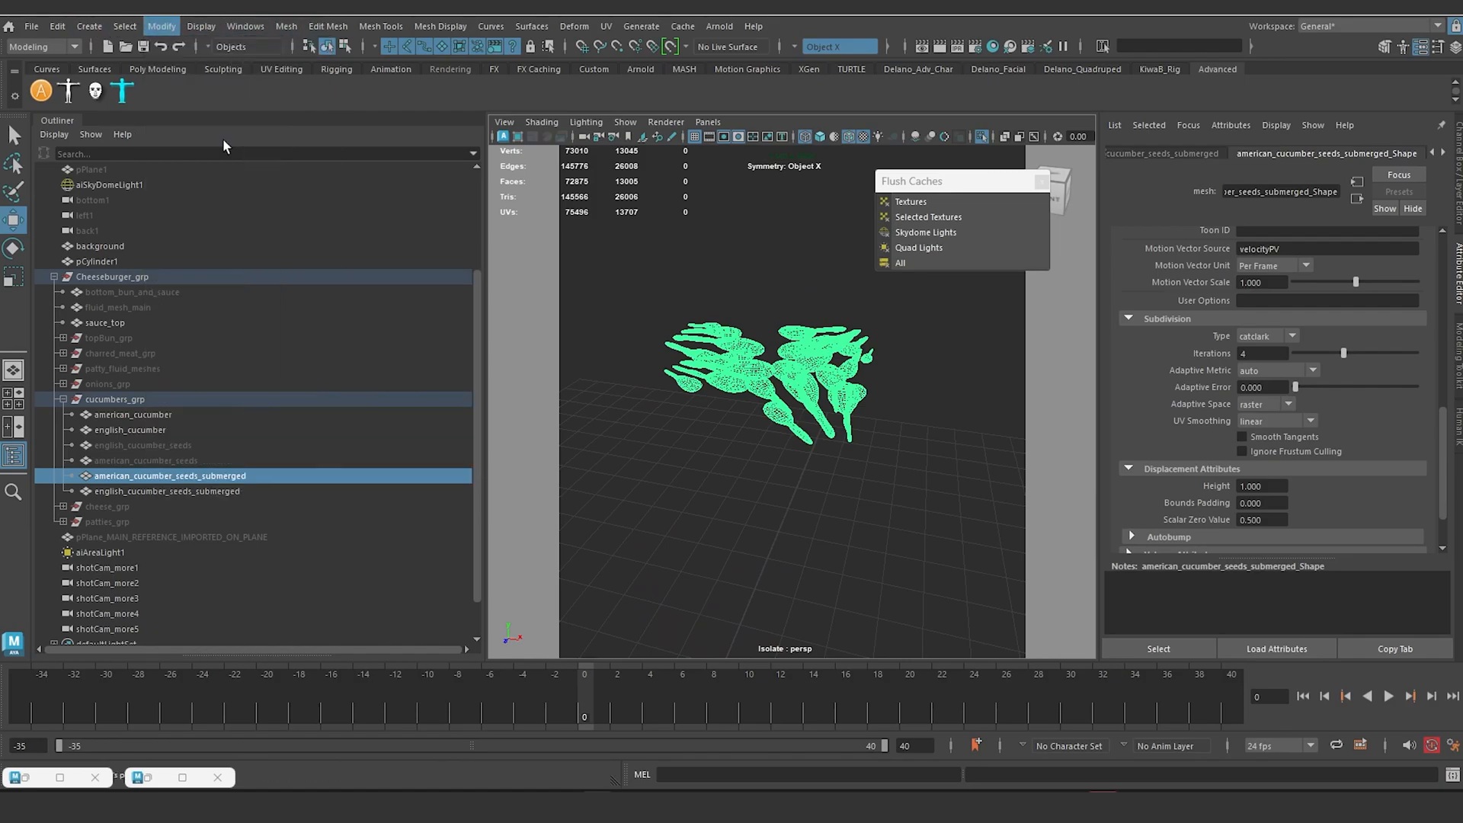
Step: Isolate american_cucumber_seeds_submerged, select all of its vertices and bring the rest of the scene back into view
left_click_drag(748, 394, 808, 417, "alt")
left_click(981, 136)
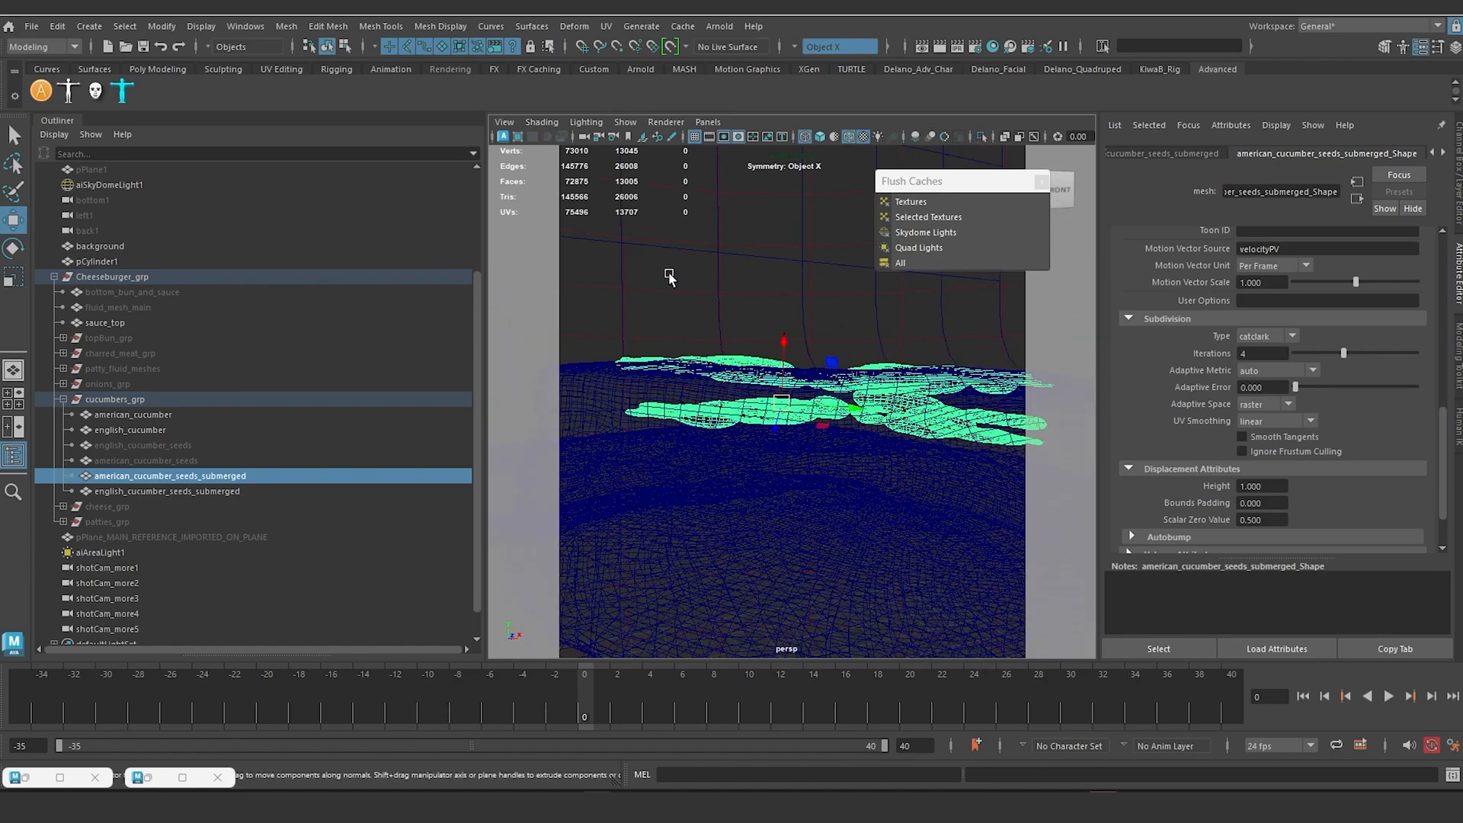
left_click_drag(647, 320, 783, 326, "alt")
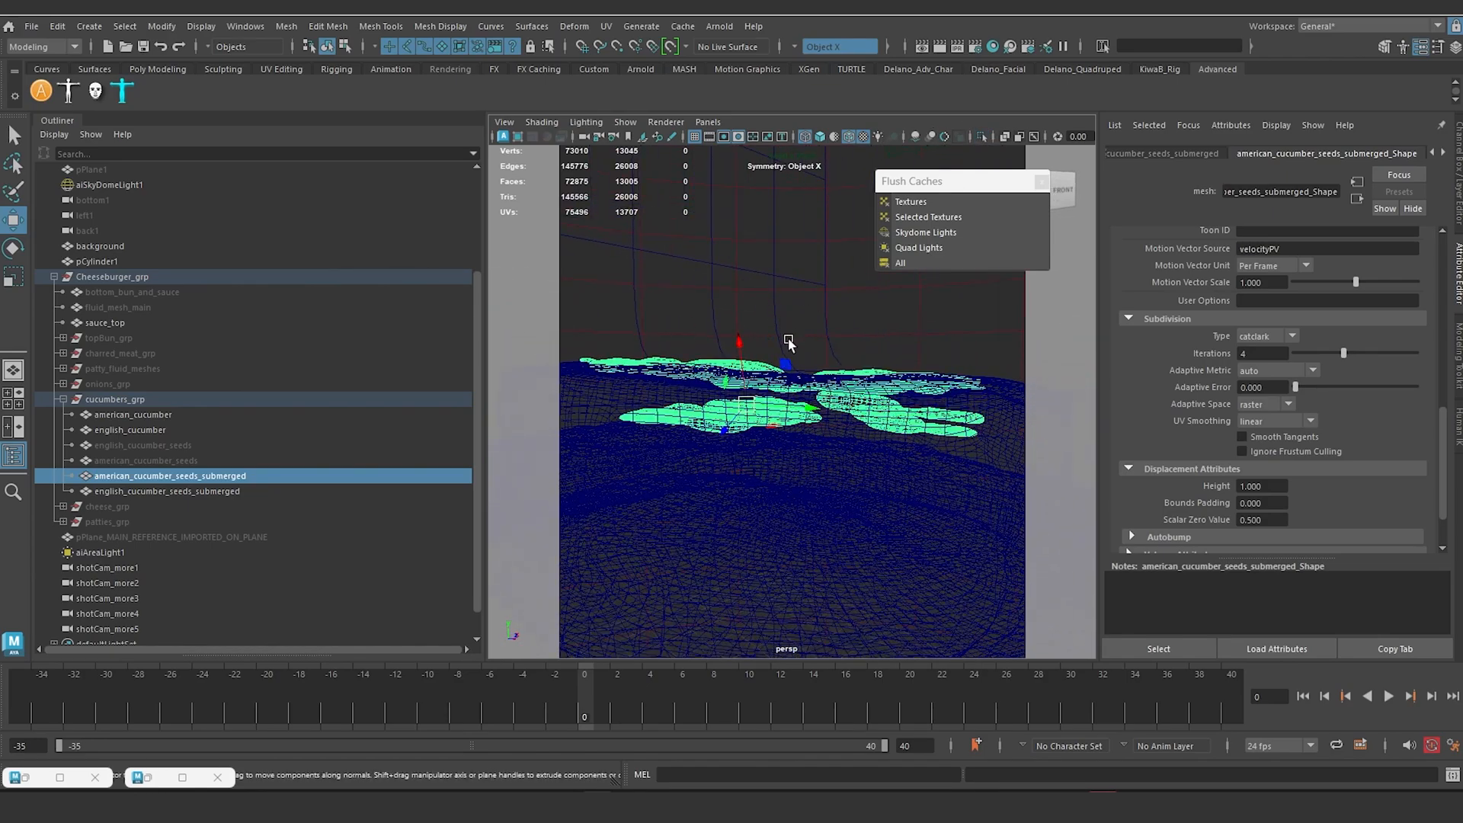
left_click(982, 136)
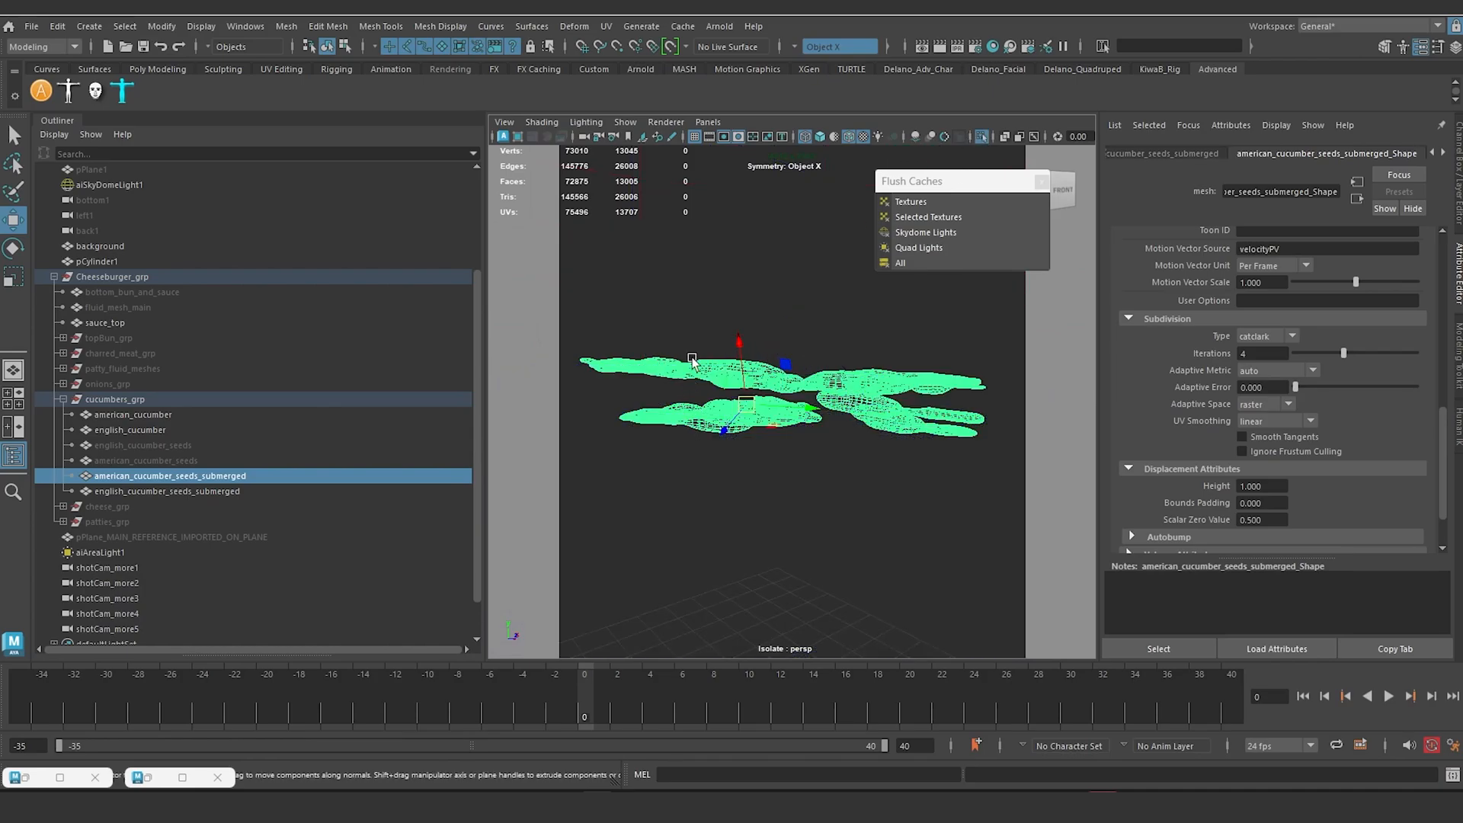
right_click_drag(692, 364, 571, 319)
left_click_drag(570, 311, 990, 490)
left_click(983, 138)
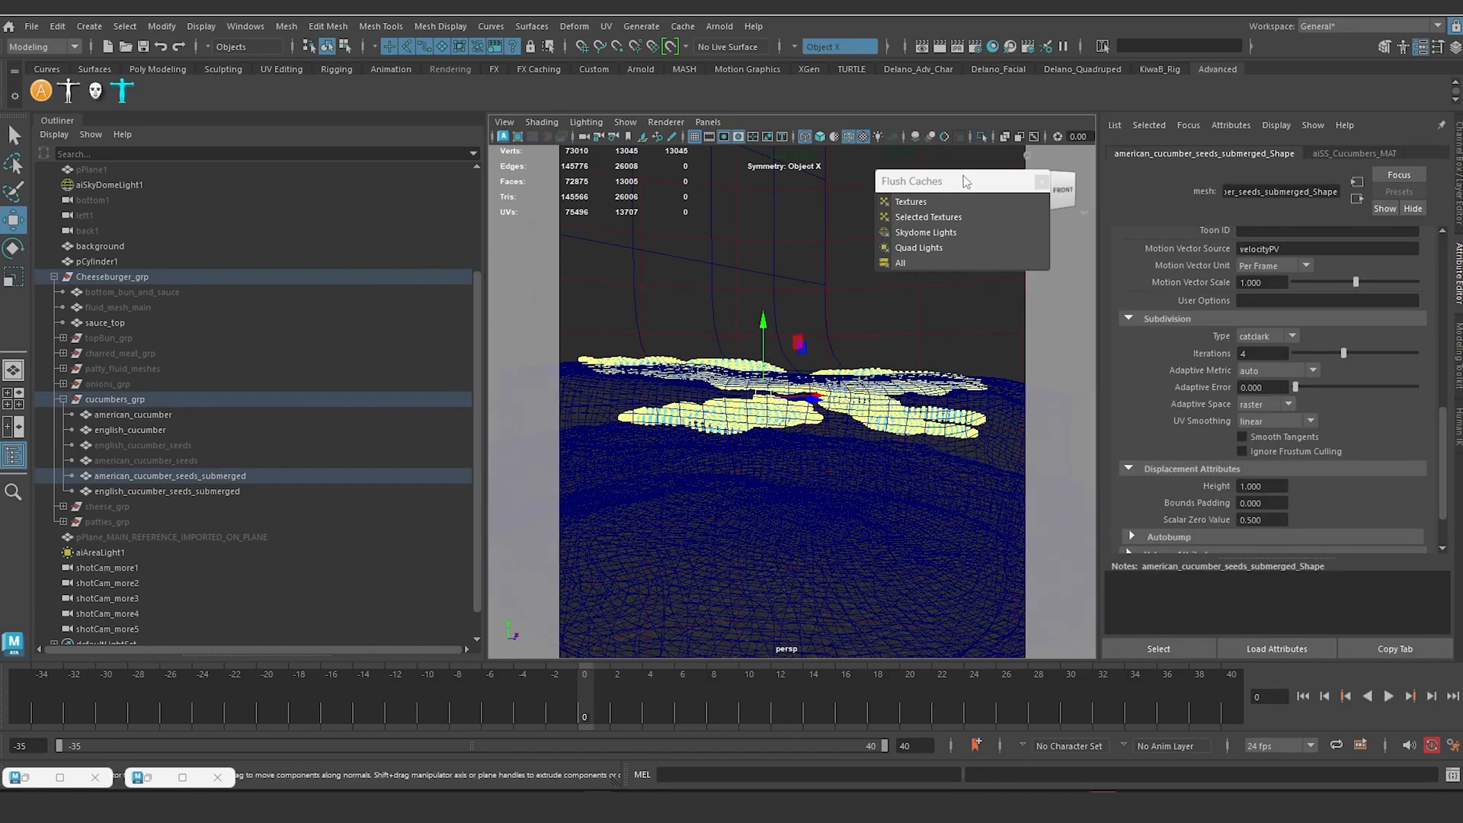
Step: Lower the selected seed vertices into the American cucumber and check in shaded display how far the seeds protrude from its top face
mouse_move(773, 415)
left_mouse_down("alt")
mouse_move(783, 386)
mouse_move(777, 430)
mouse_move(806, 437)
left_mouse_up("alt")
scroll(785, 392, "down", 3)
key("5")
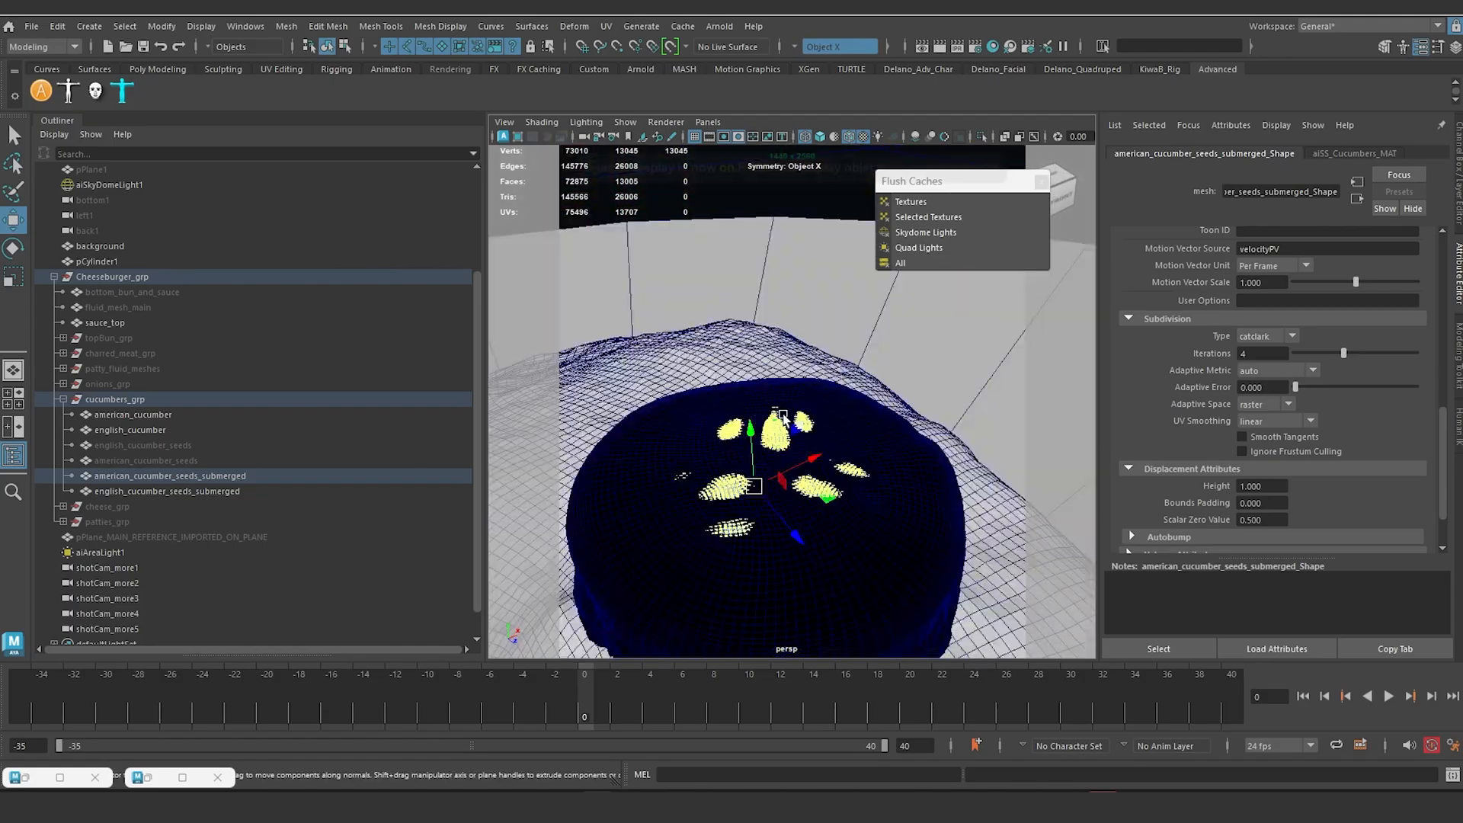
middle_click_drag(805, 435, 816, 391, "alt")
scroll(816, 391, "up", 5)
left_click_drag(816, 406, 665, 383, "alt")
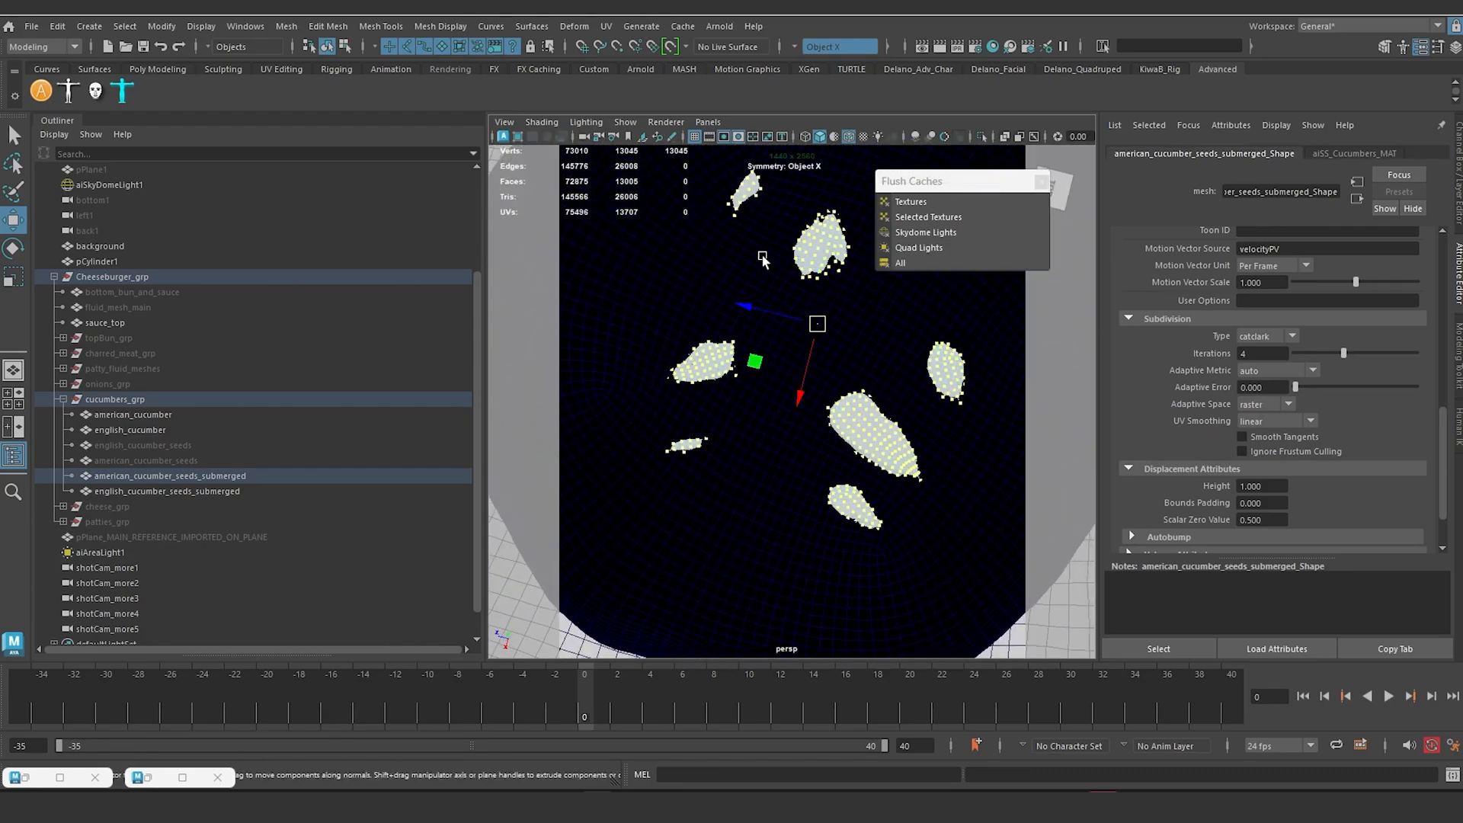
scroll(816, 389, "down", 5)
left_click_drag(816, 388, 838, 412, "alt")
scroll(947, 336, "down", 4)
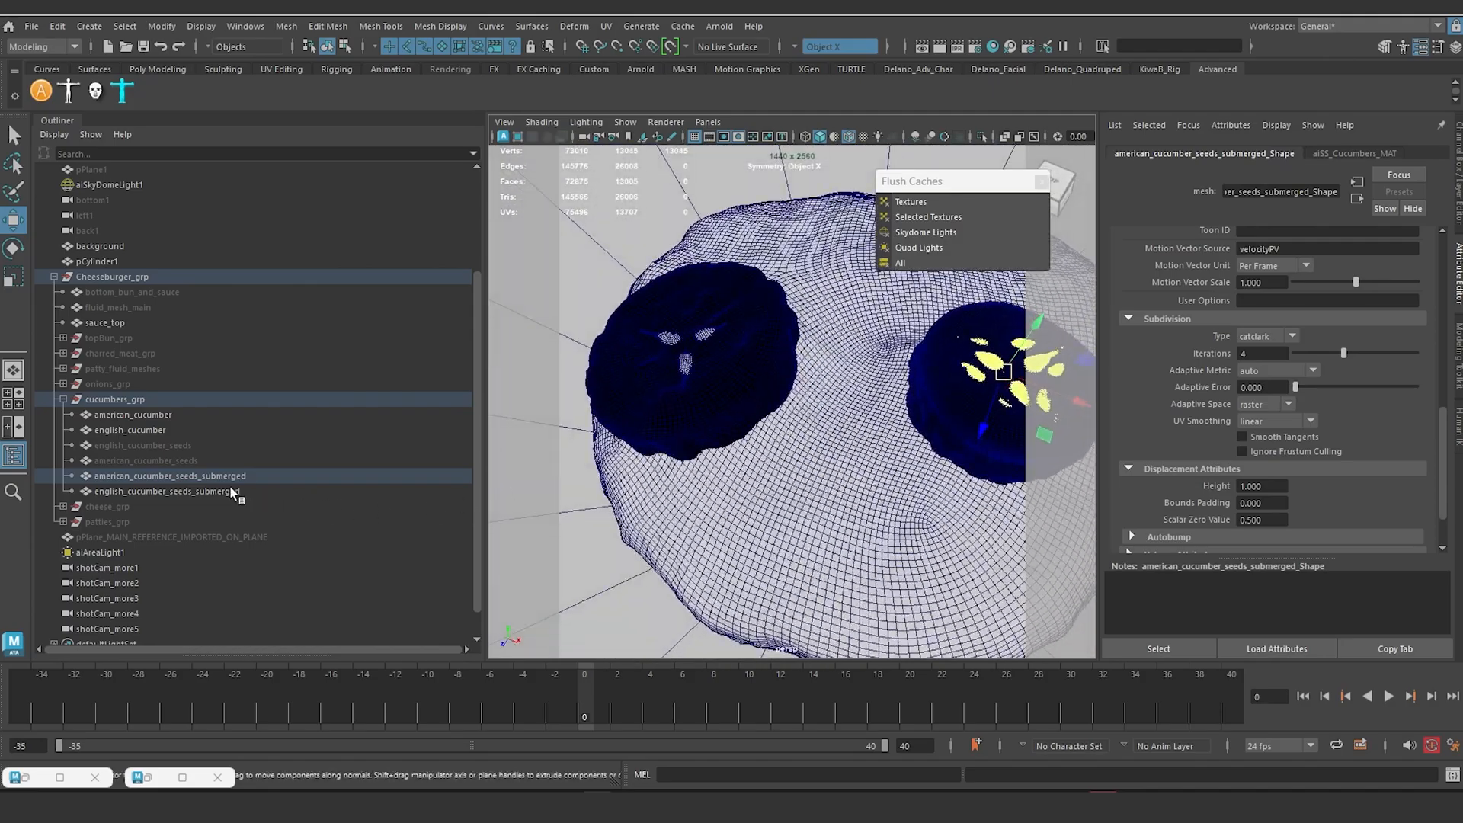
Step: Isolate and frame english_cucumber_seeds_submerged, and select all of its vertices
left_click(232, 494)
key("f")
right_click_drag(766, 350, 767, 436)
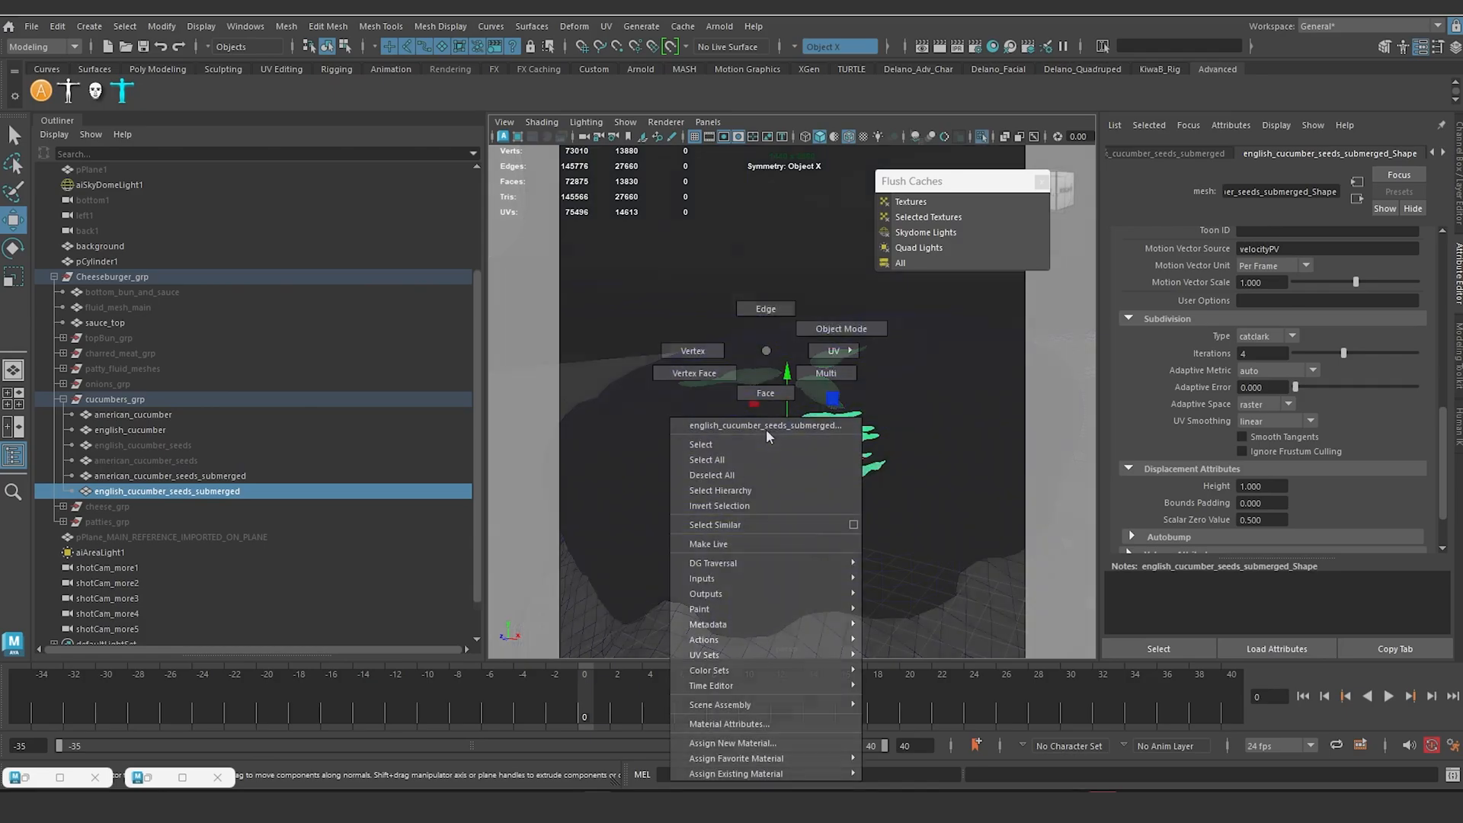
right_click_drag(767, 436, 689, 350)
left_click_drag(662, 339, 923, 582)
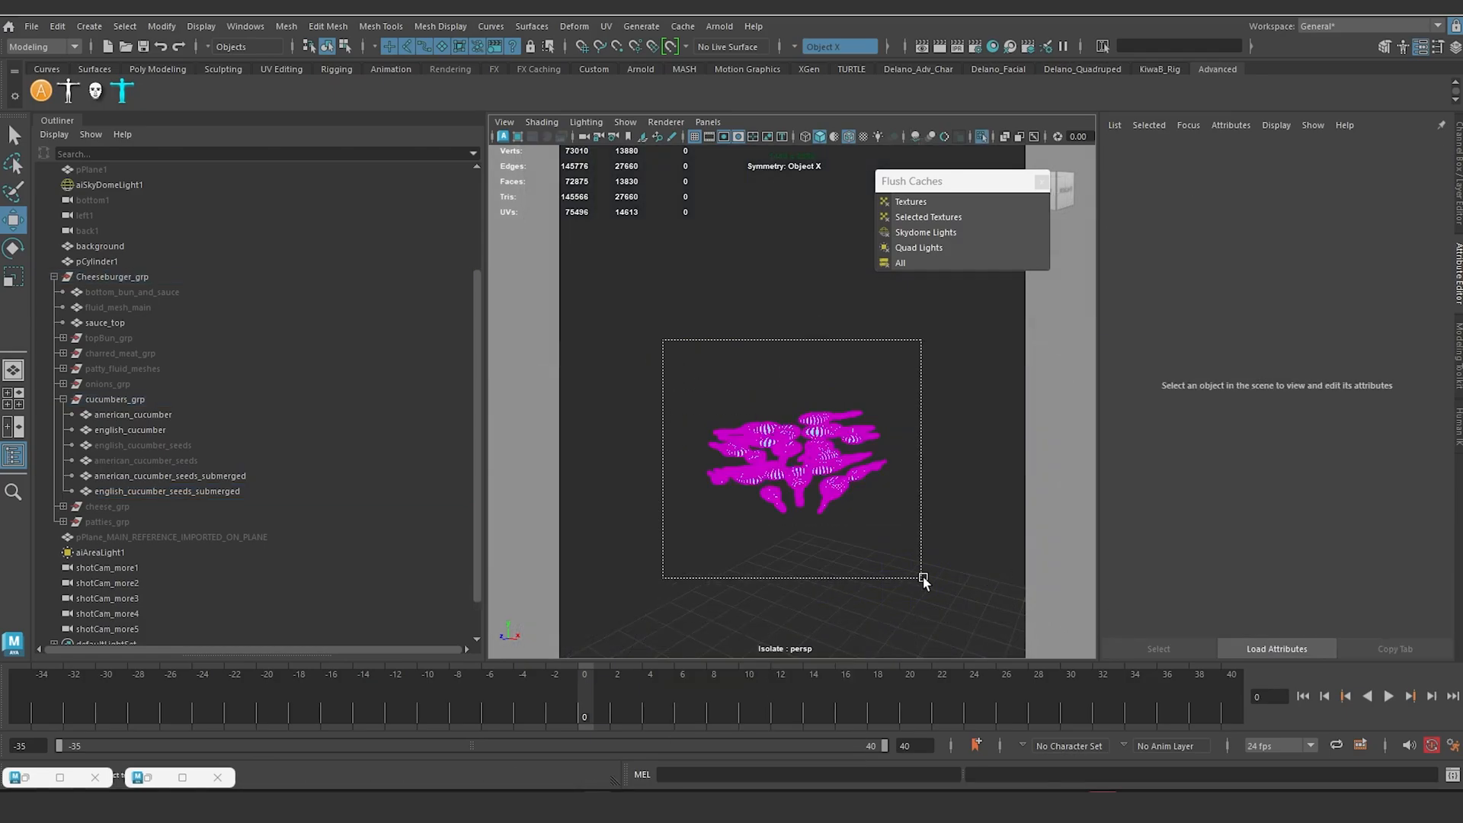
Step: Bring the rest of the scene back into view and return english_cucumber_seeds_submerged from vertex to object selection
left_click(981, 136)
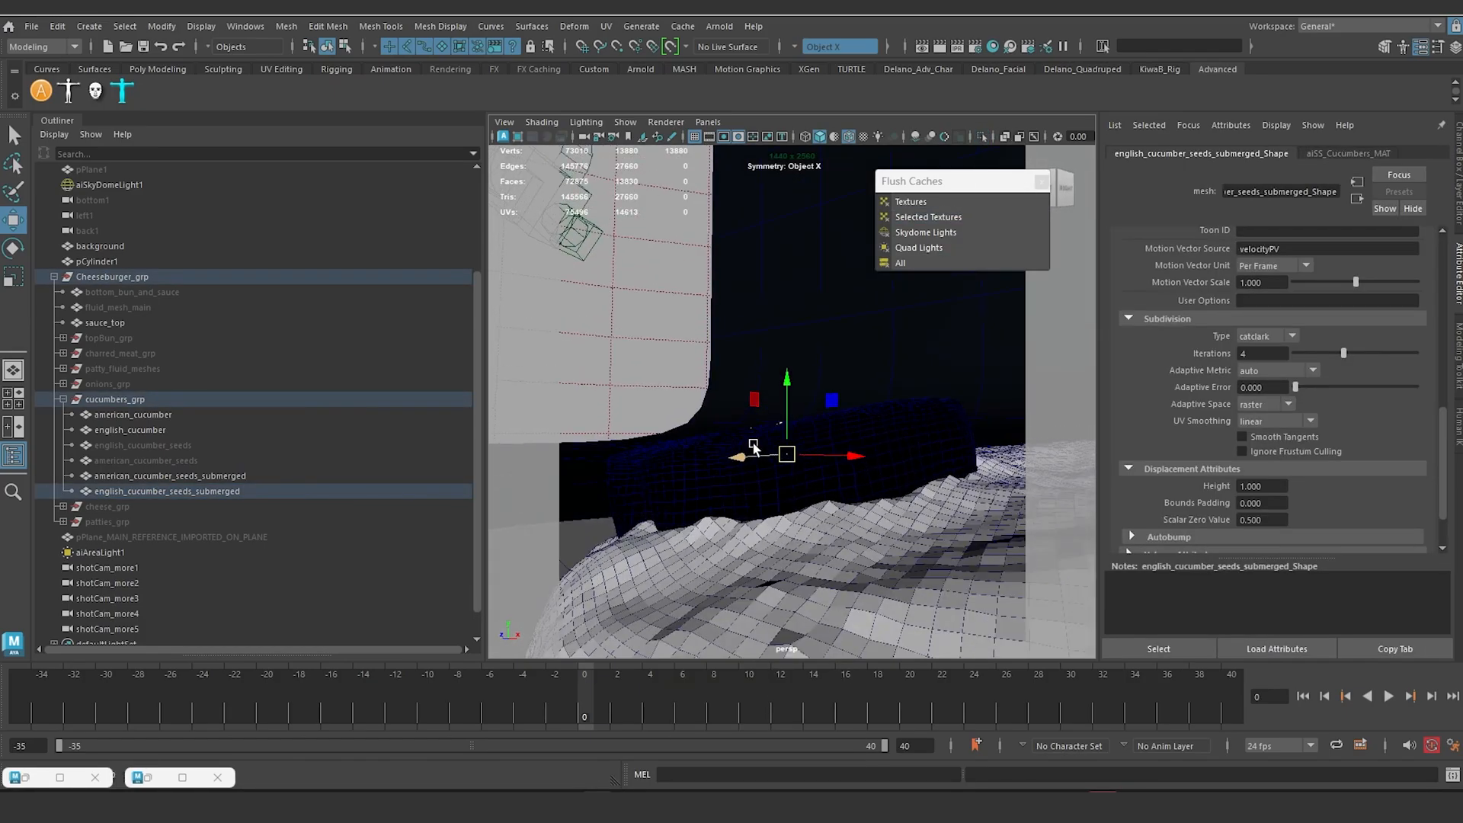
left_click_drag(753, 446, 836, 483, "alt")
scroll(796, 459, "down", 8)
scroll(870, 487, "up", 6)
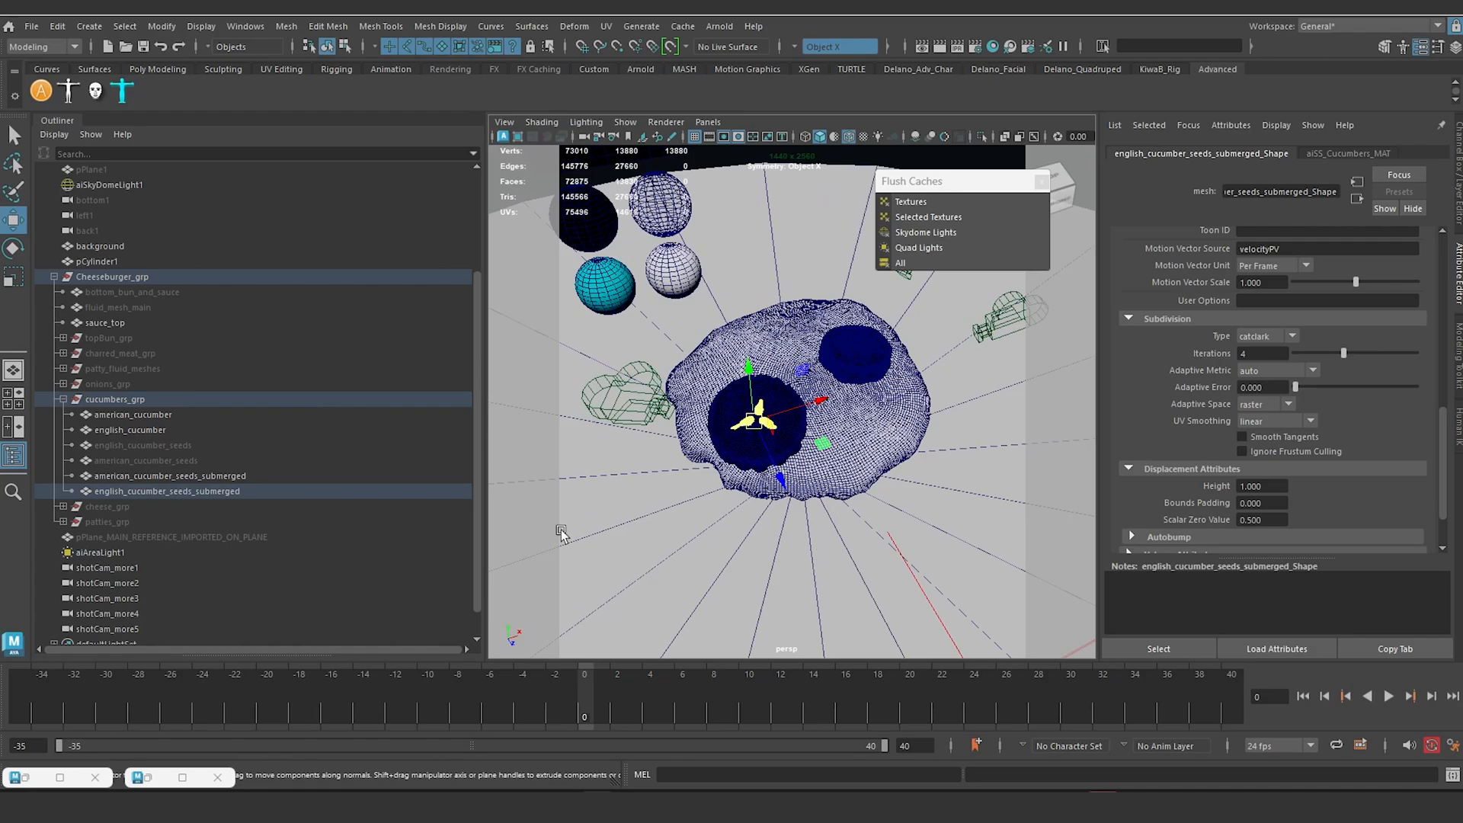
left_click_drag(745, 422, 726, 461, "alt")
scroll(714, 447, "up", 6)
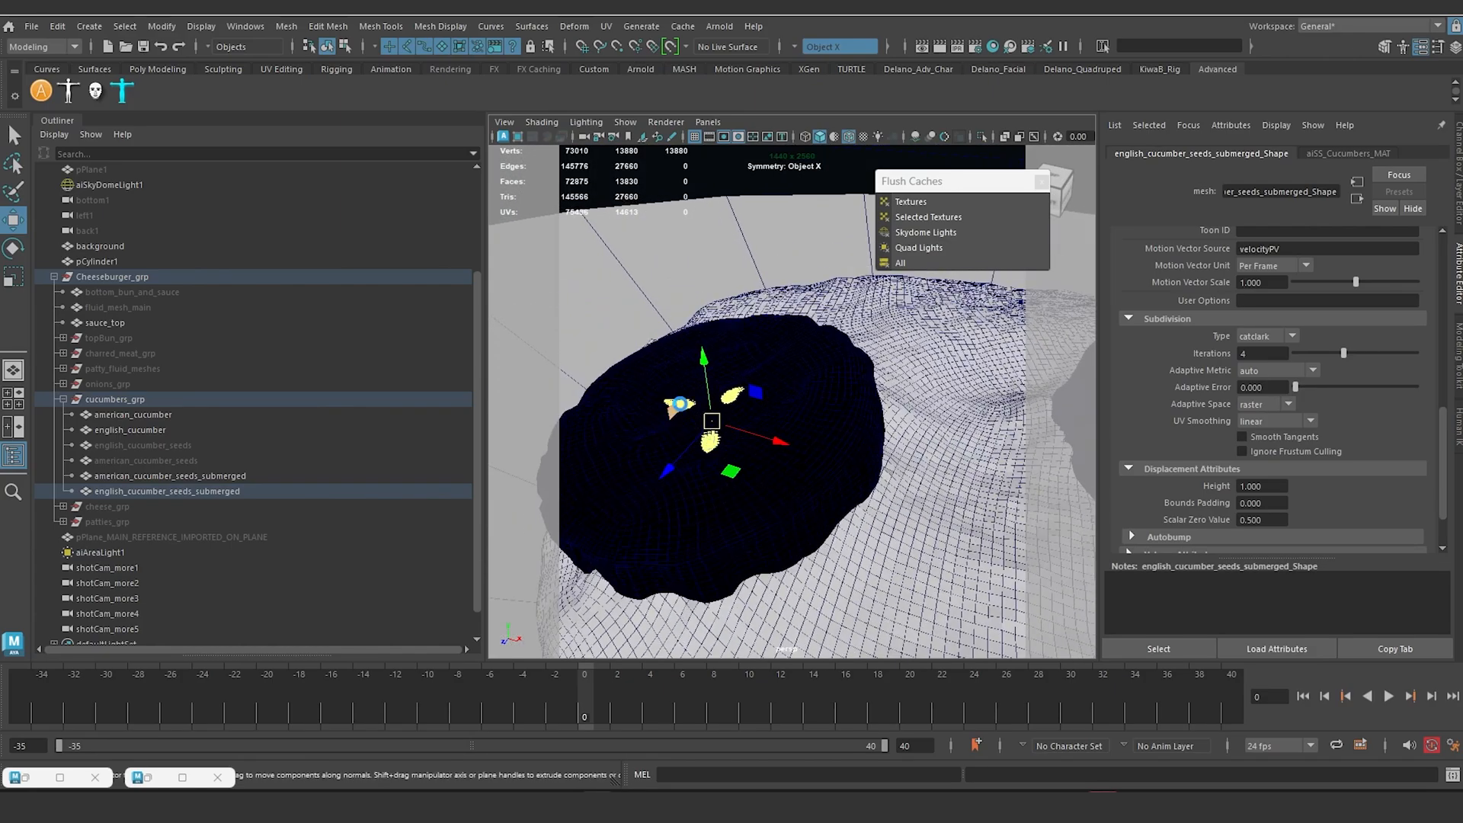
right_click_drag(680, 408, 747, 333)
scroll(748, 333, "down", 6)
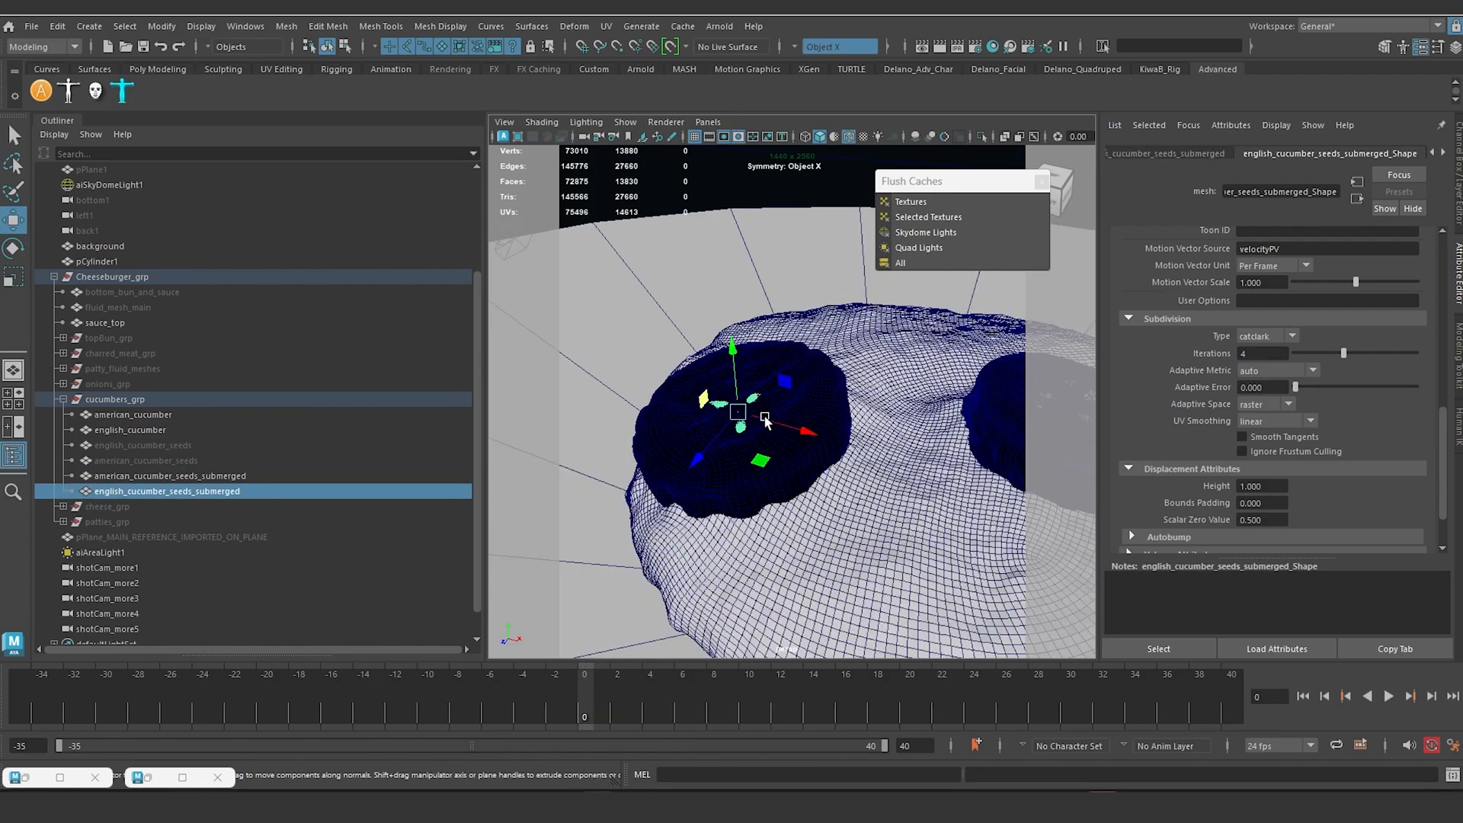
middle_click_drag(820, 429, 762, 422, "alt")
left_click_drag(763, 422, 811, 434, "alt")
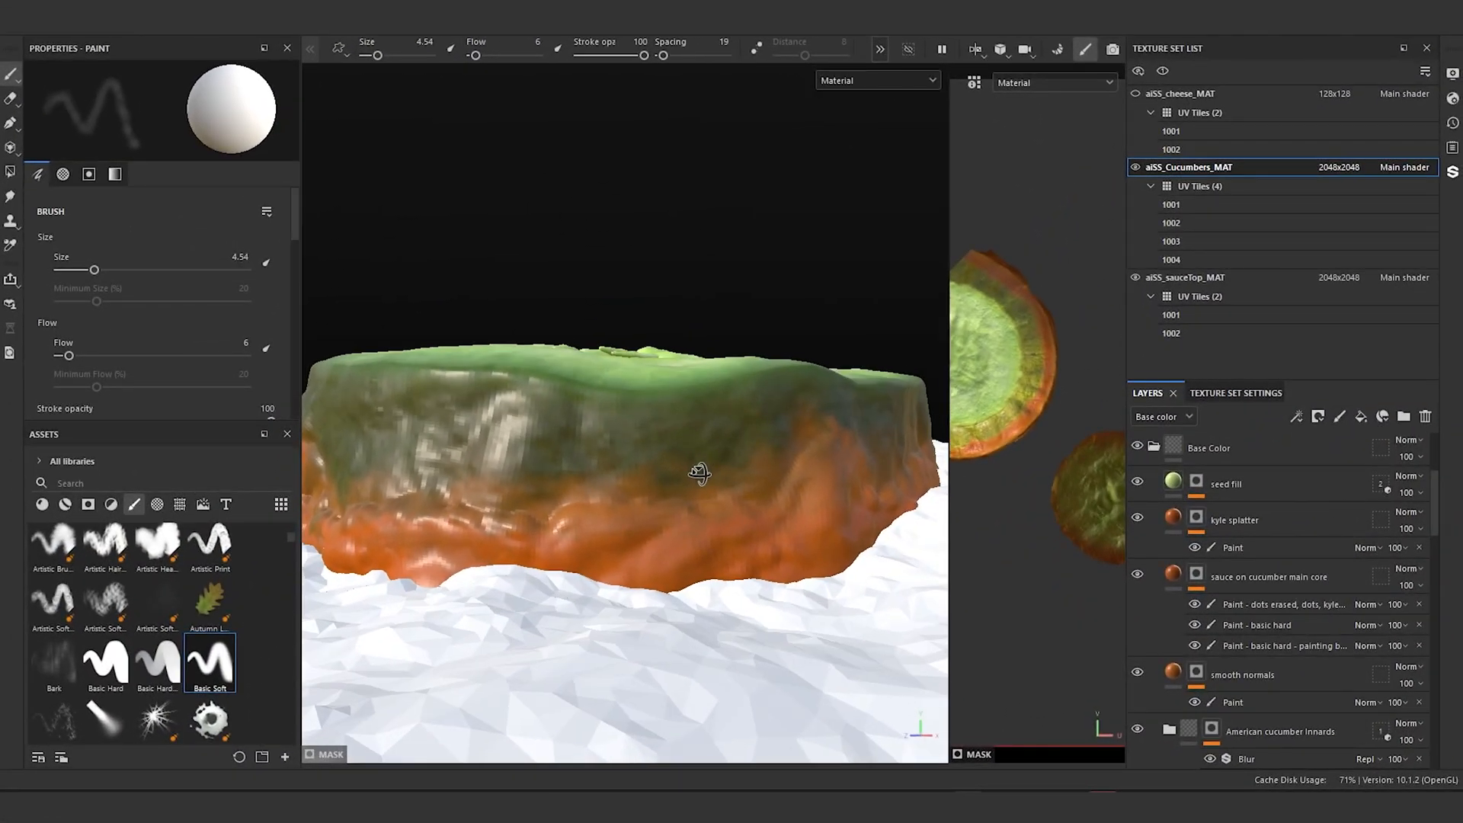
Step: Switch to Substance Painter and compare the cucumber's side with the smooth normals layer hidden and shown
mouse_move(700, 474)
left_mouse_down("alt")
mouse_move(712, 426)
mouse_move(573, 437)
left_mouse_up("alt")
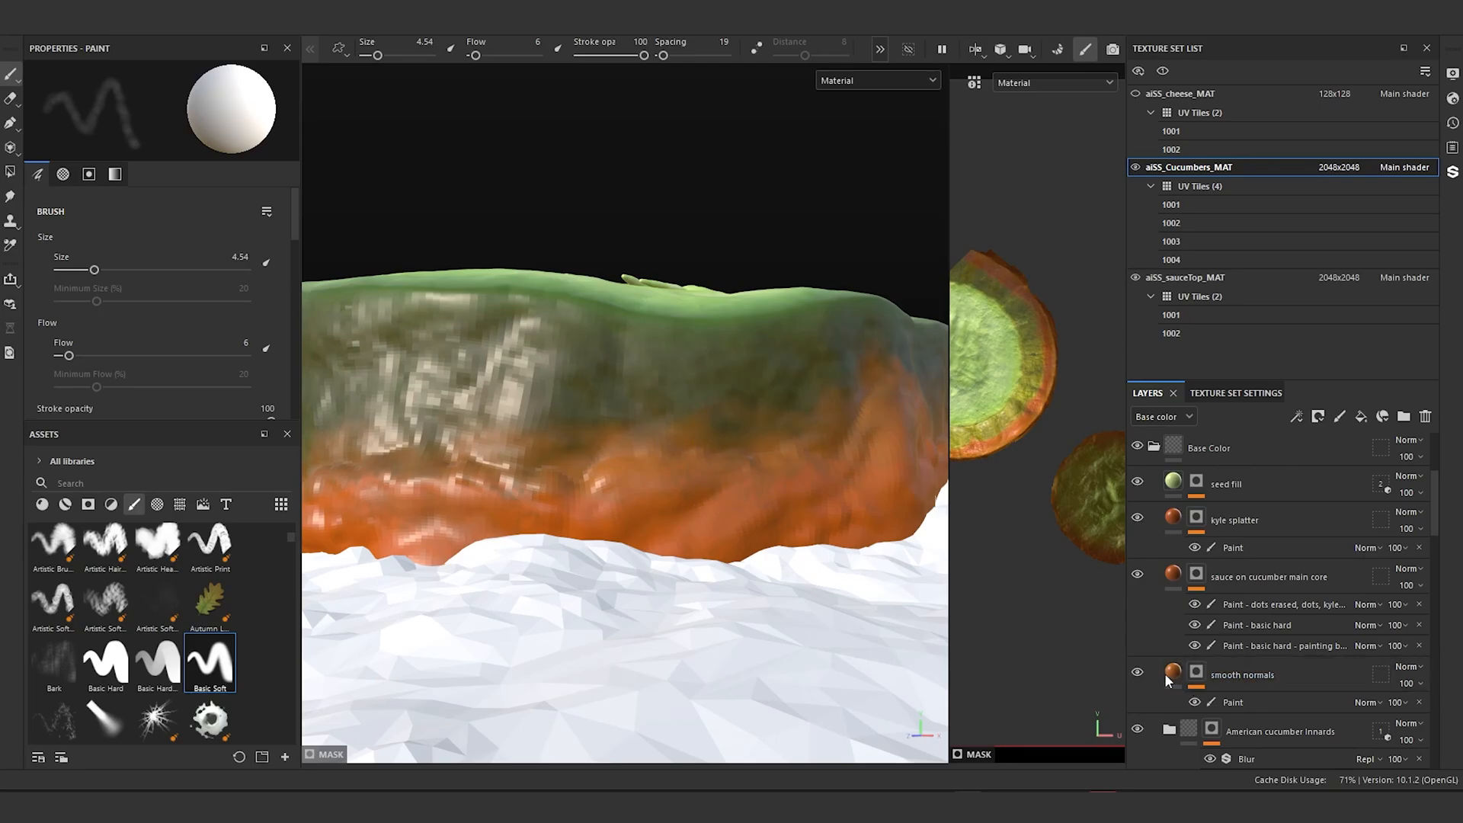
left_click(1139, 671)
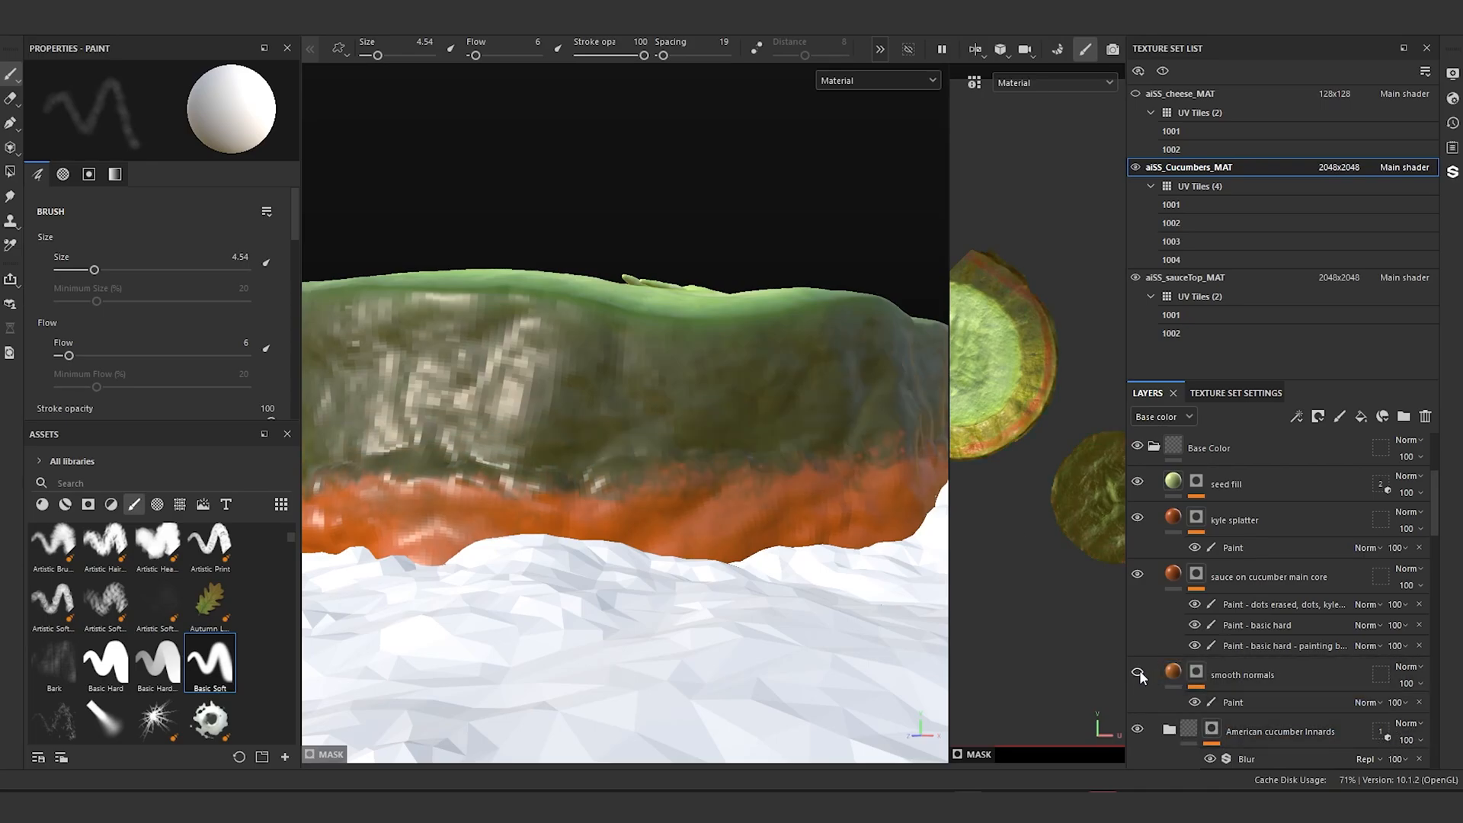
left_click(1139, 671)
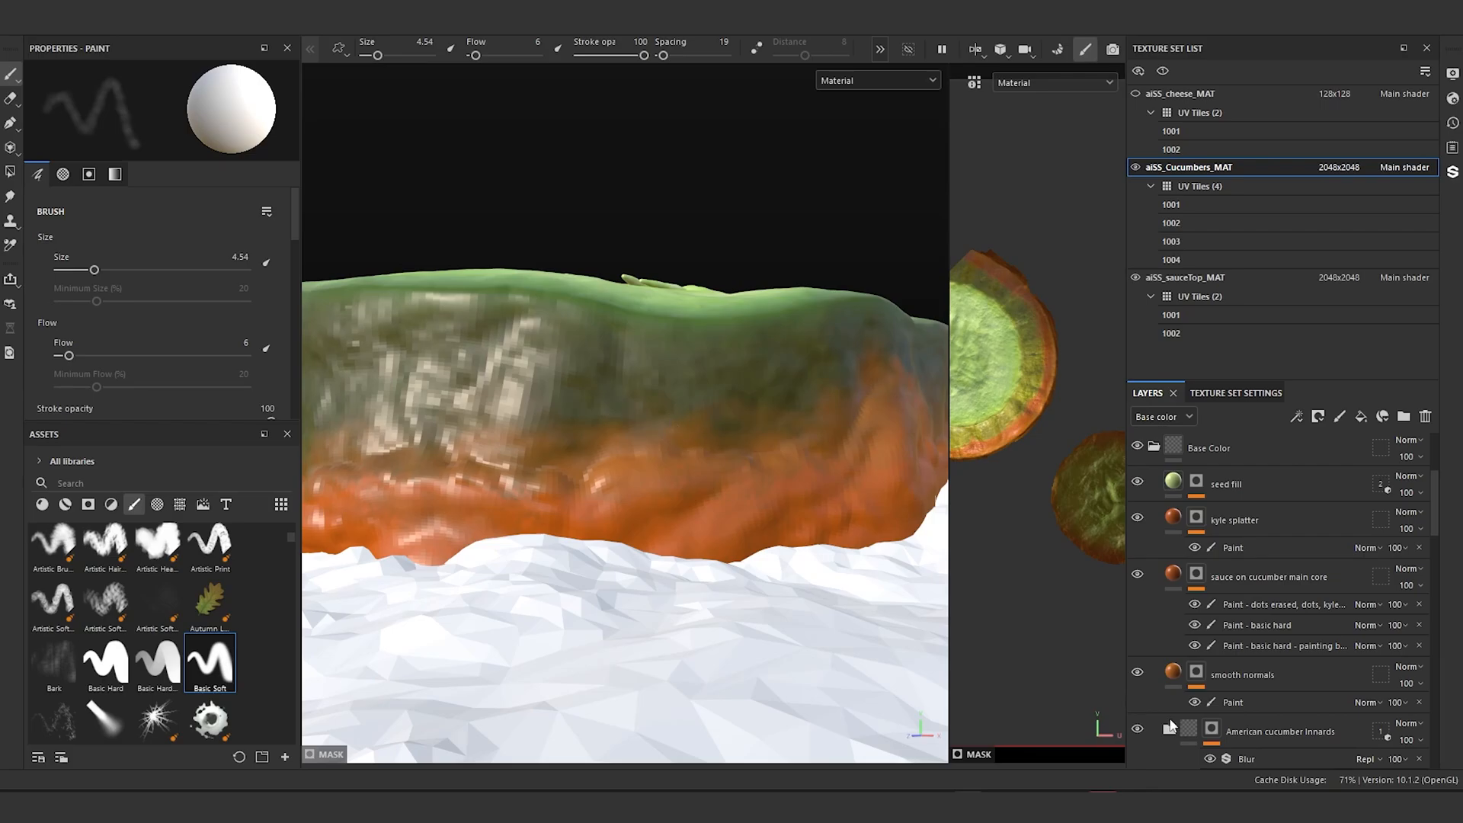
Step: Set the opacity of the smooth normals layer's Paint effect to 68 and check the cucumber's side
left_click(1394, 702)
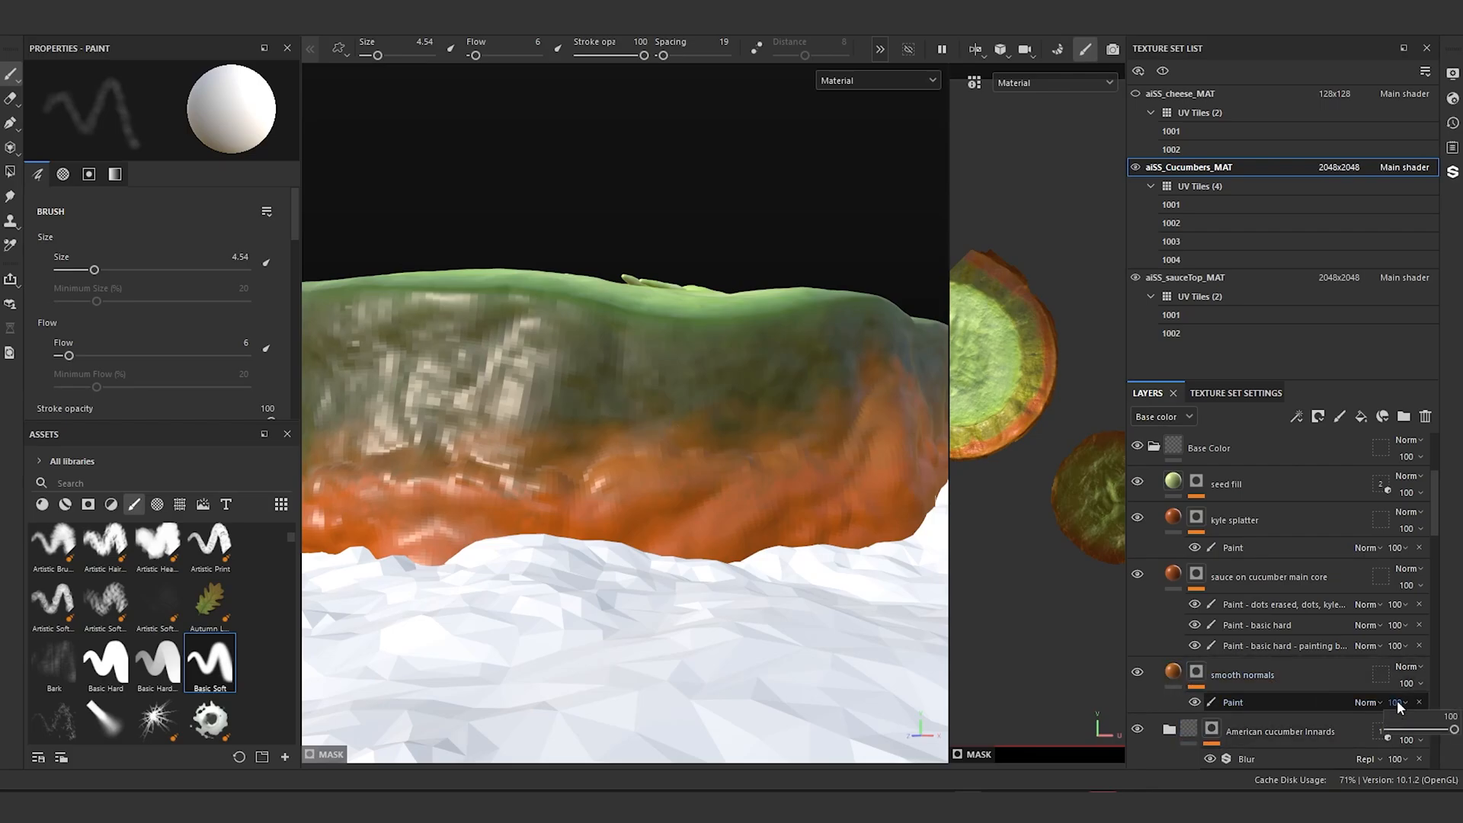
left_click_drag(1454, 731, 1447, 731)
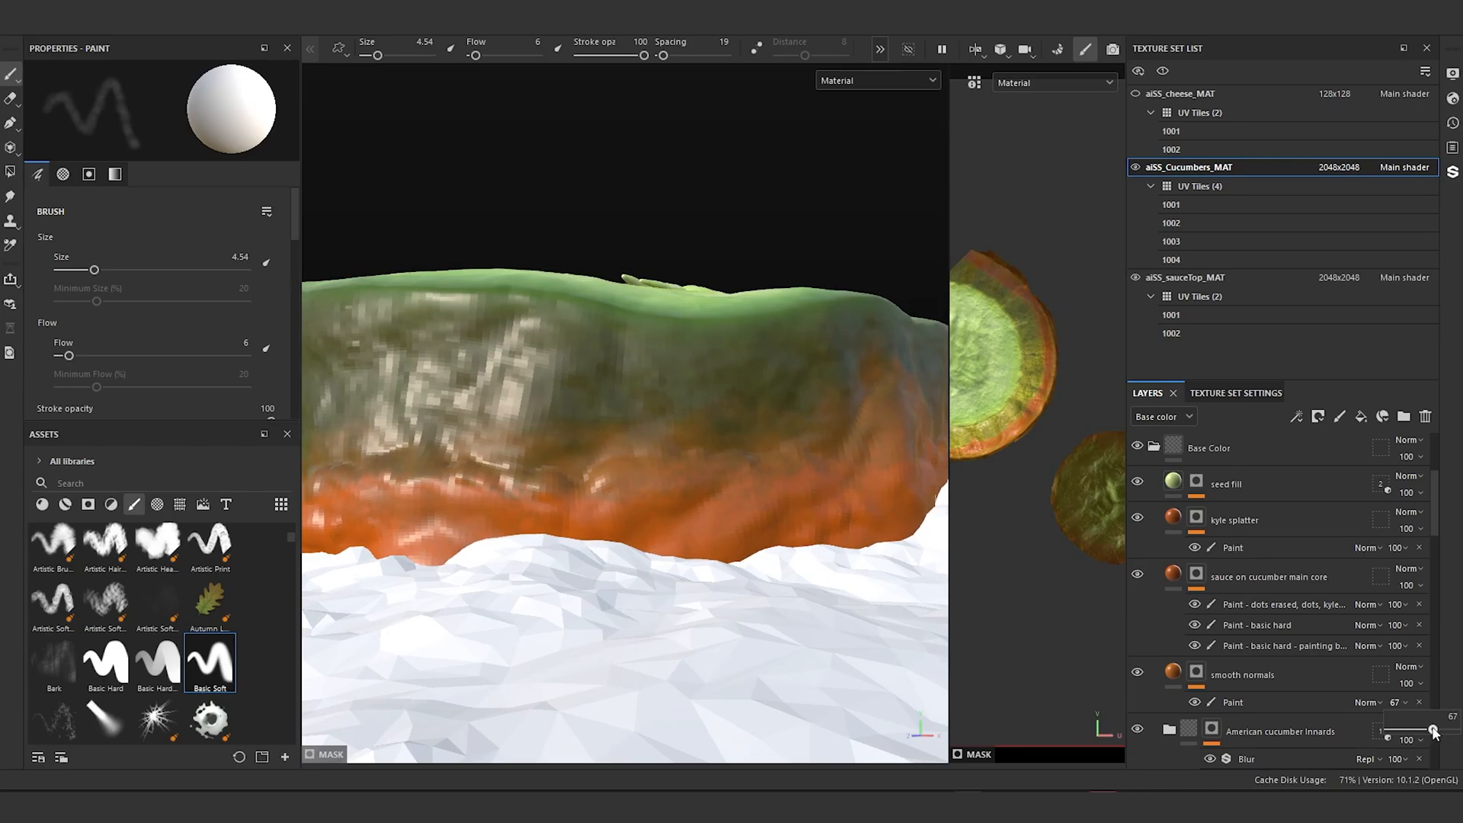
left_click_drag(1432, 729, 1434, 730)
scroll(642, 527, "down", 2)
left_click_drag(641, 528, 723, 526, "alt")
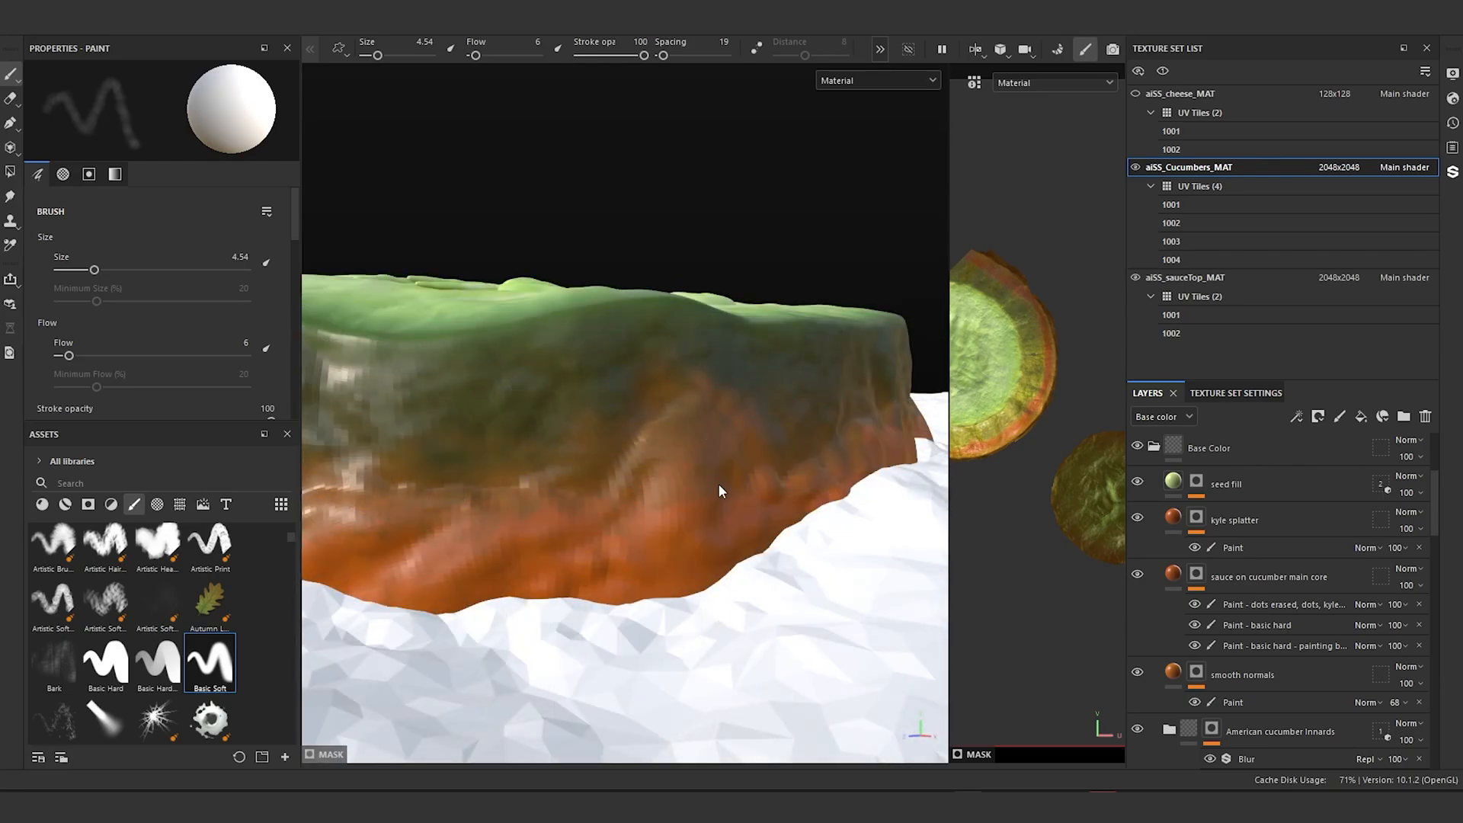
left_click_drag(691, 483, 660, 479, "alt")
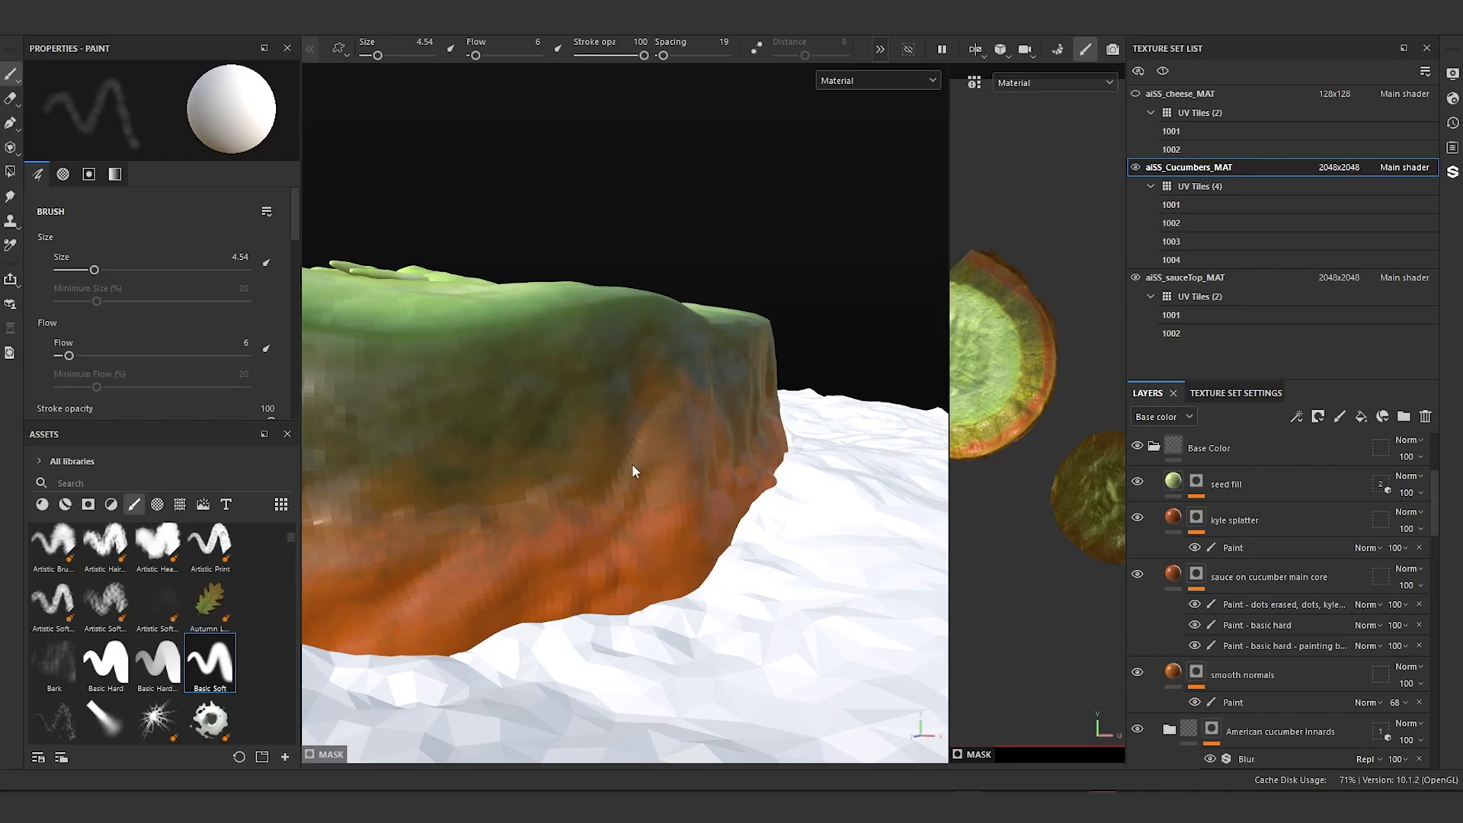
left_click_drag(614, 467, 674, 477, "alt")
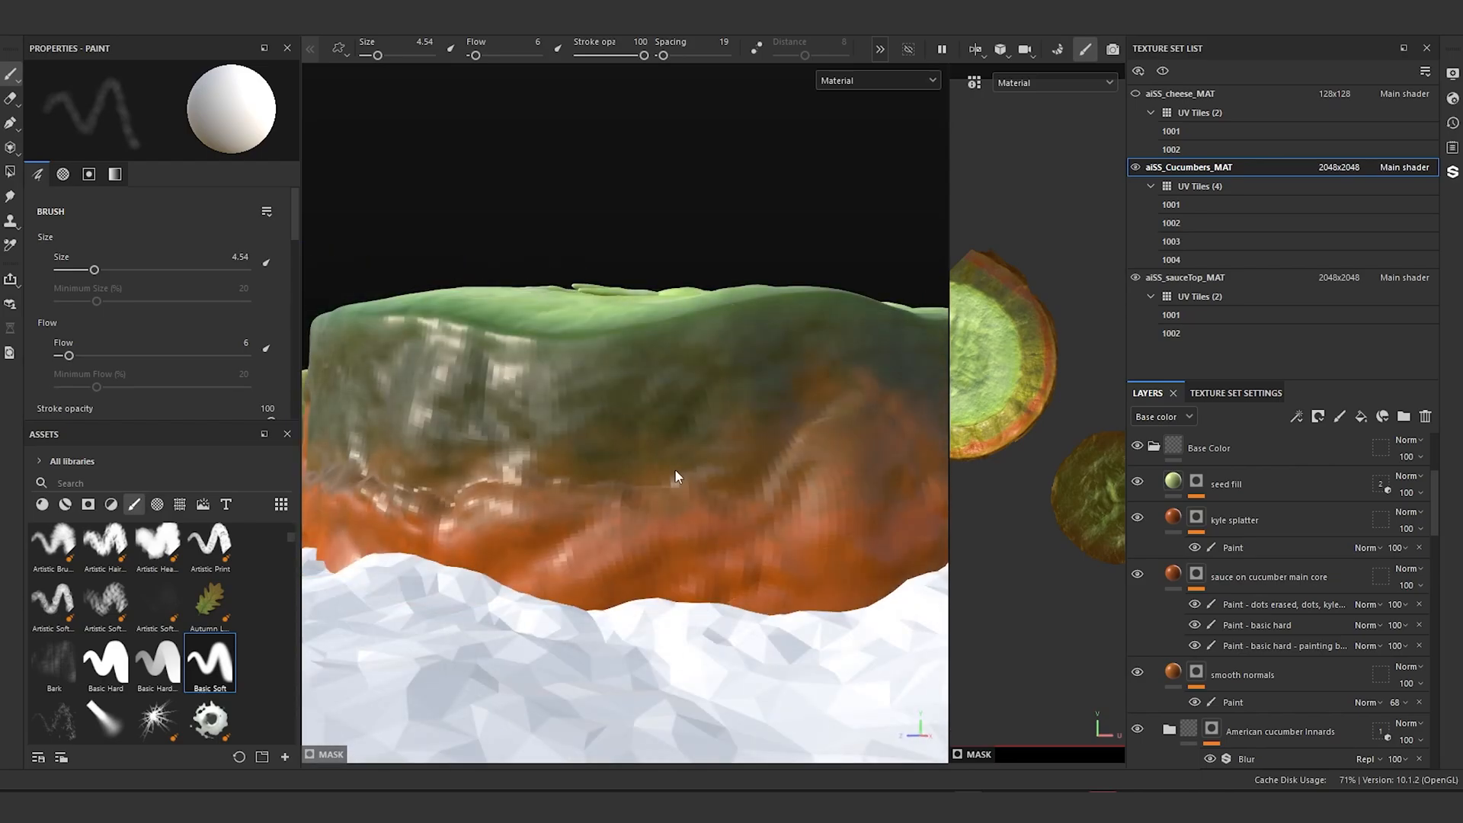
right_click_drag(675, 470, 686, 499, "alt")
mouse_move(651, 520)
left_mouse_down("alt")
mouse_move(629, 534)
mouse_move(565, 507)
mouse_move(614, 513)
mouse_move(614, 542)
mouse_move(816, 521)
mouse_move(628, 505)
mouse_move(707, 505)
mouse_move(625, 525)
left_mouse_up("alt")
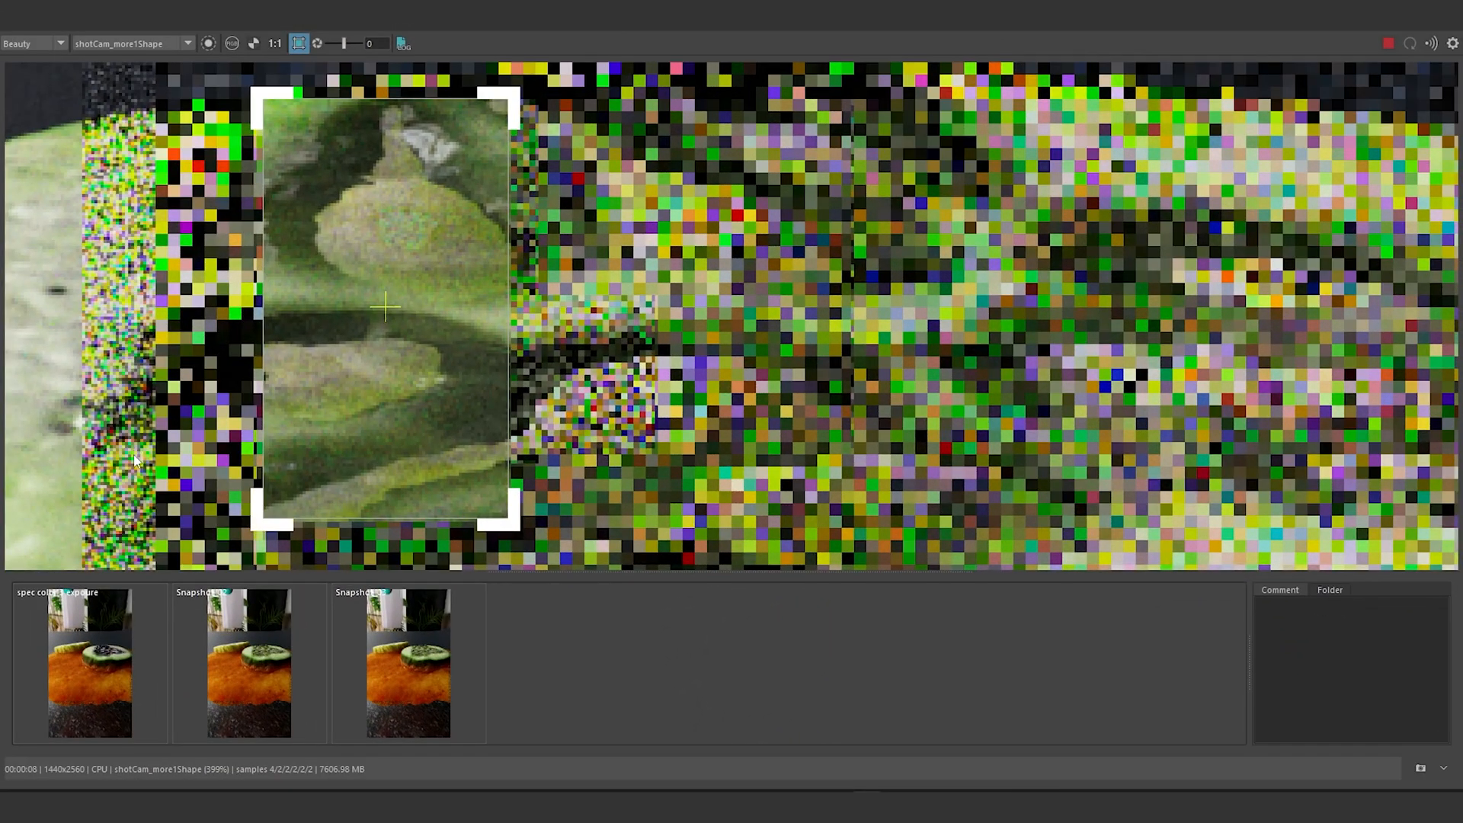
Step: Switch to the Arnold RenderView, display the first snapshot and examine the front cucumber slice's dark seed area
left_click(97, 648)
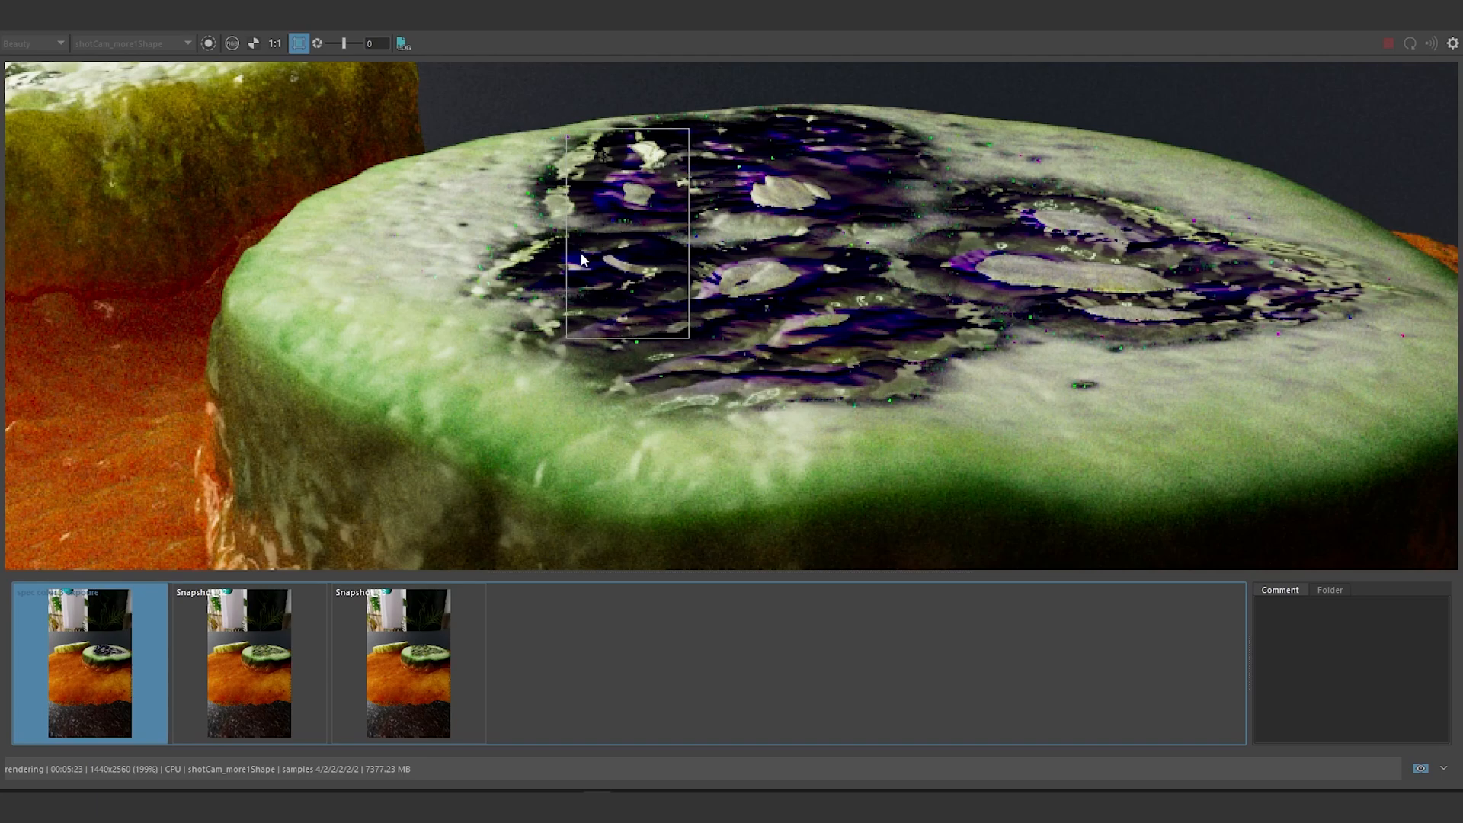
scroll(816, 329, "down", 4)
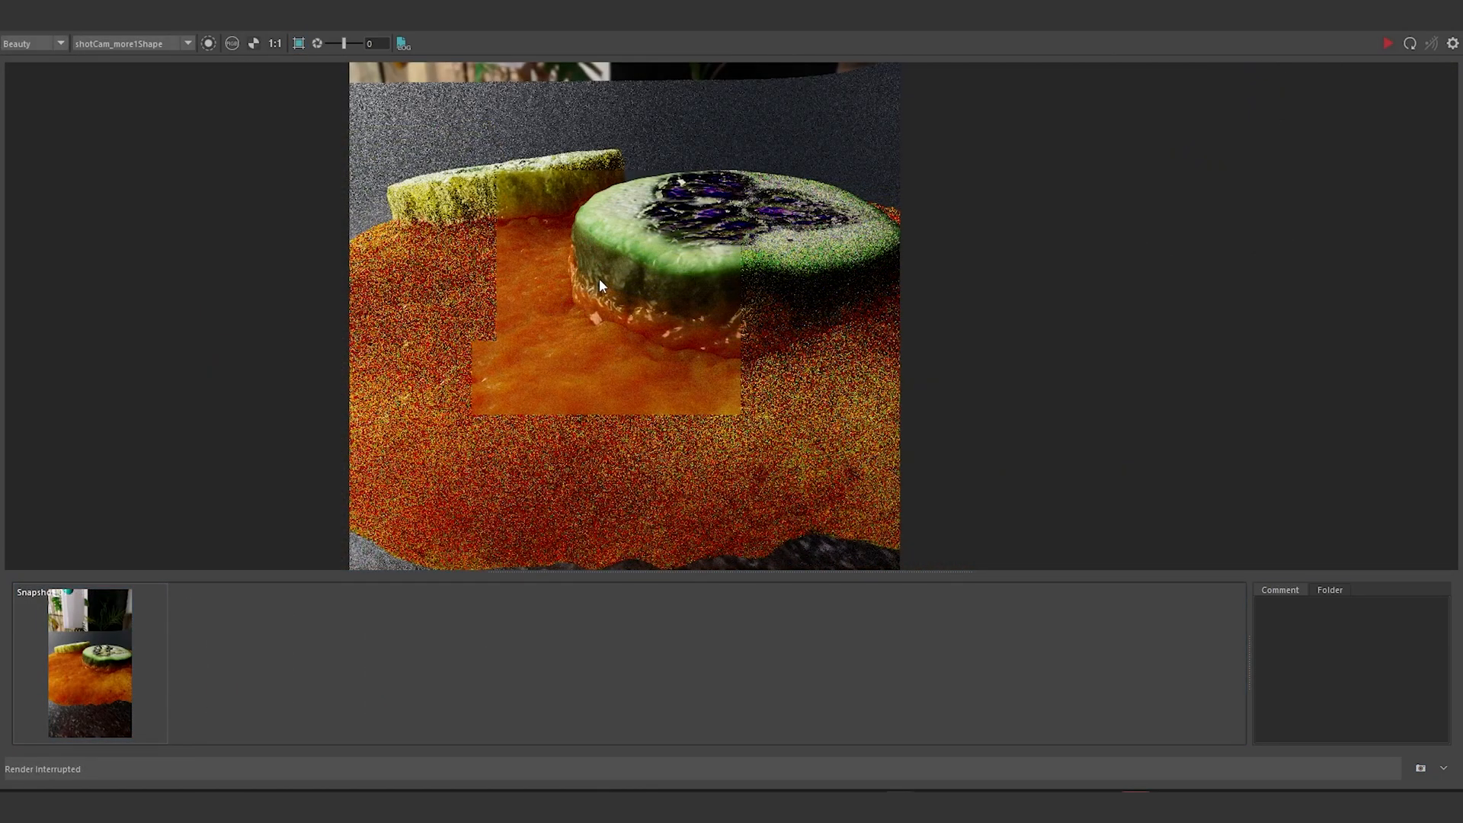
scroll(599, 282, "up", 1)
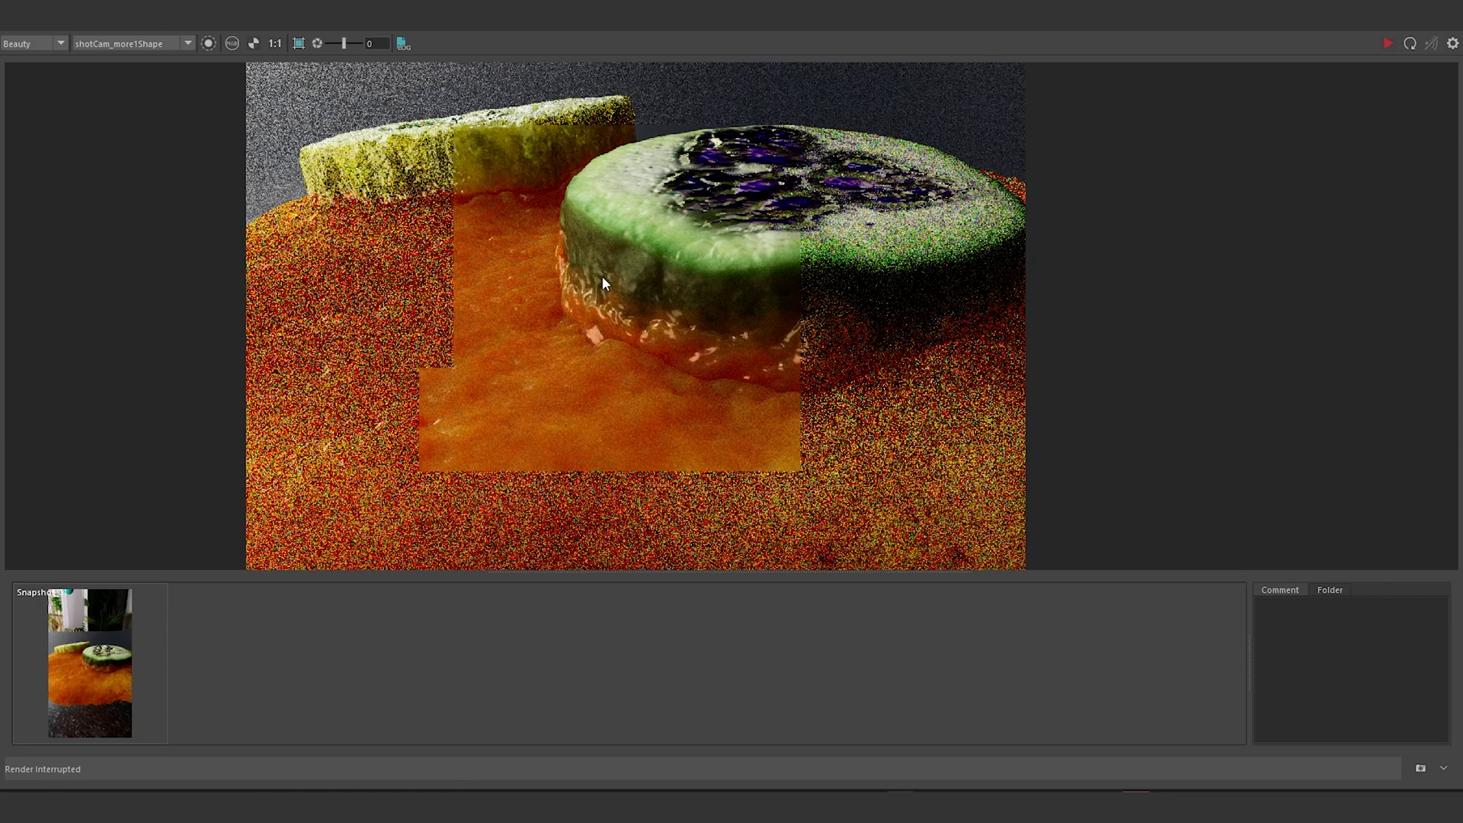
scroll(652, 272, "up", 1)
middle_click_drag(720, 291, 723, 312)
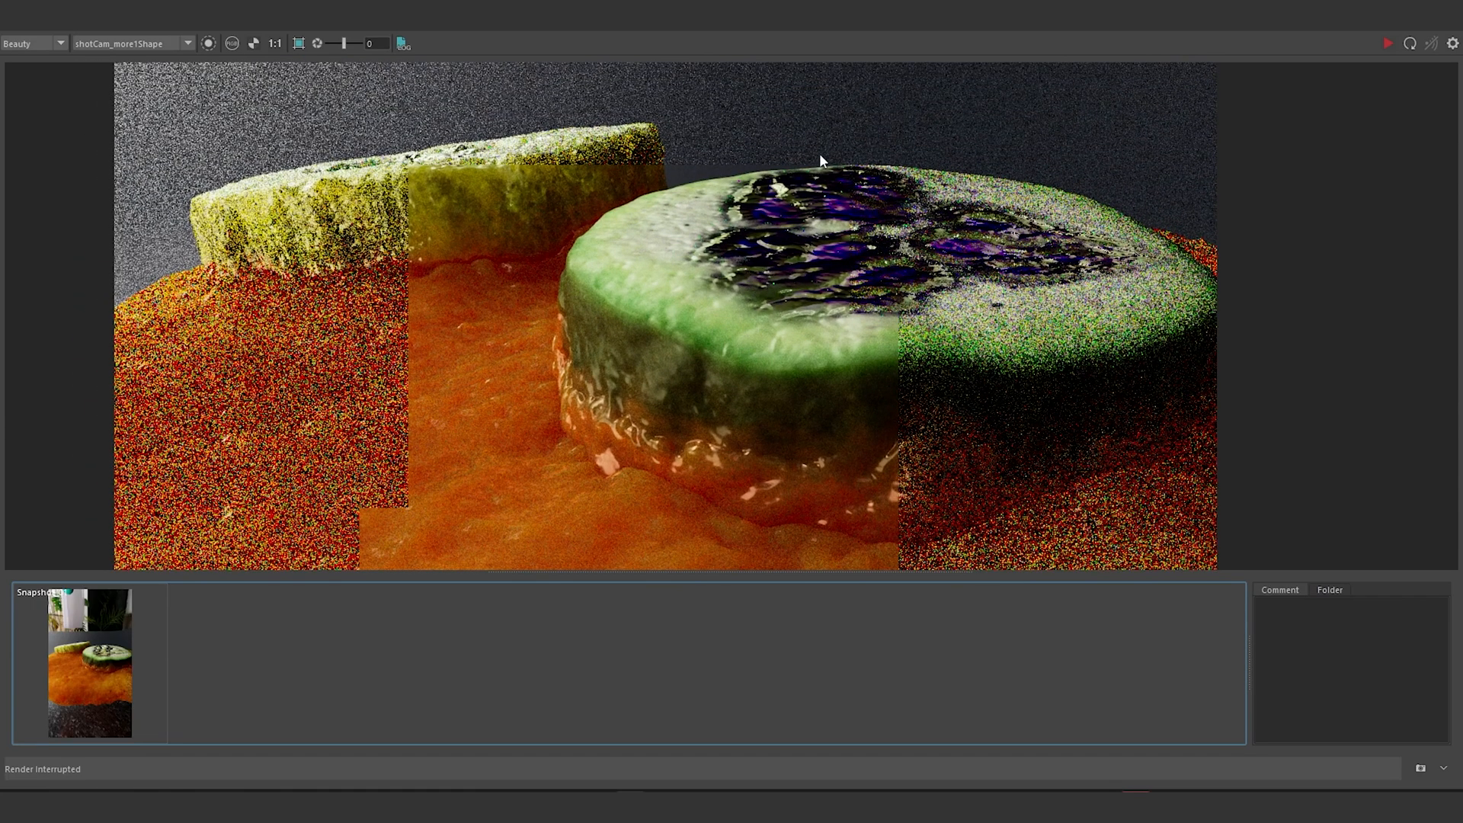
Step: Examine the region render of the front cucumber's seeds against the surrounding interrupted render
scroll(829, 259, "down", 2)
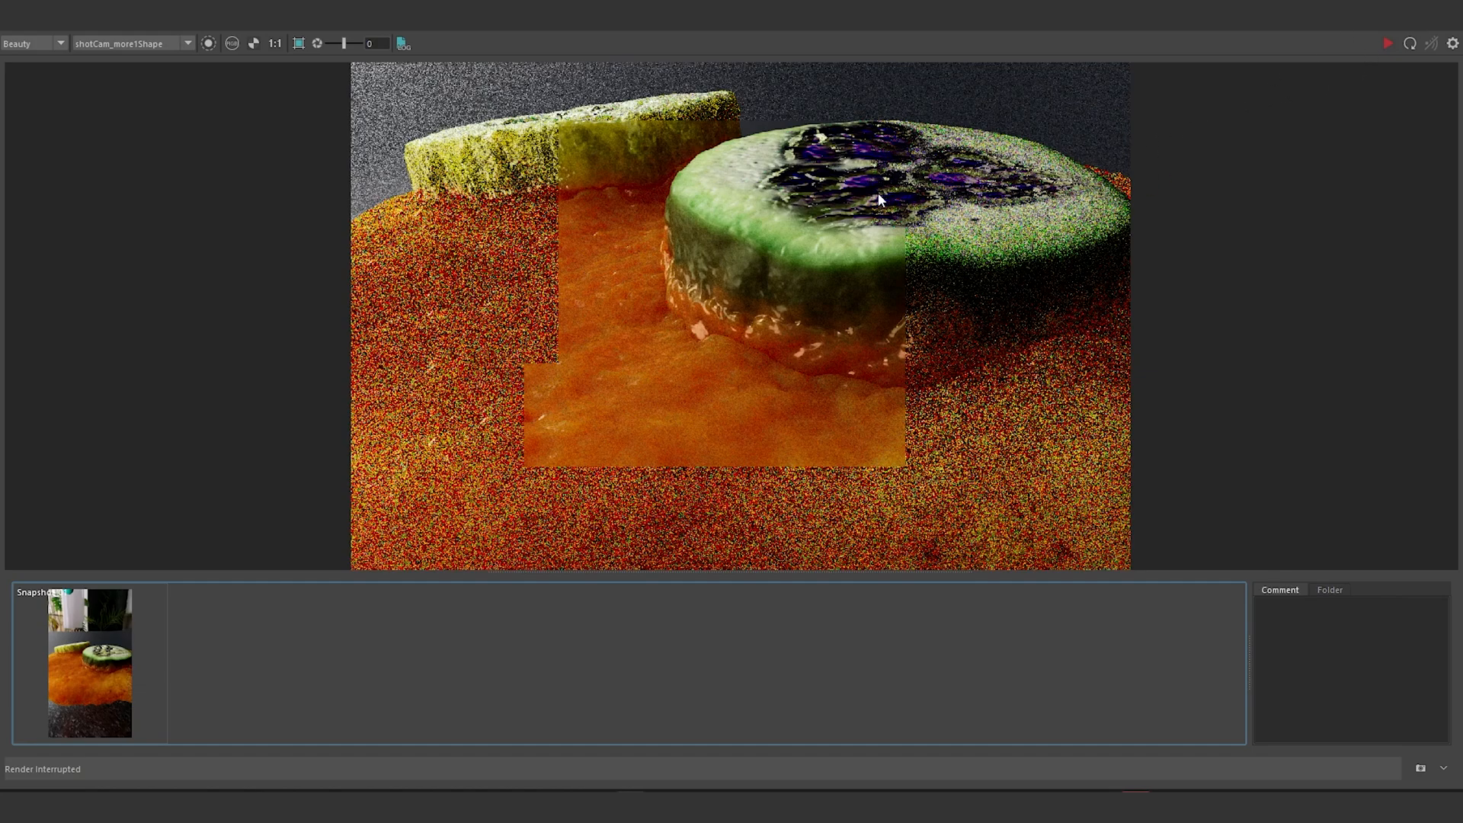
scroll(878, 193, "up", 2)
middle_click_drag(761, 173, 771, 248)
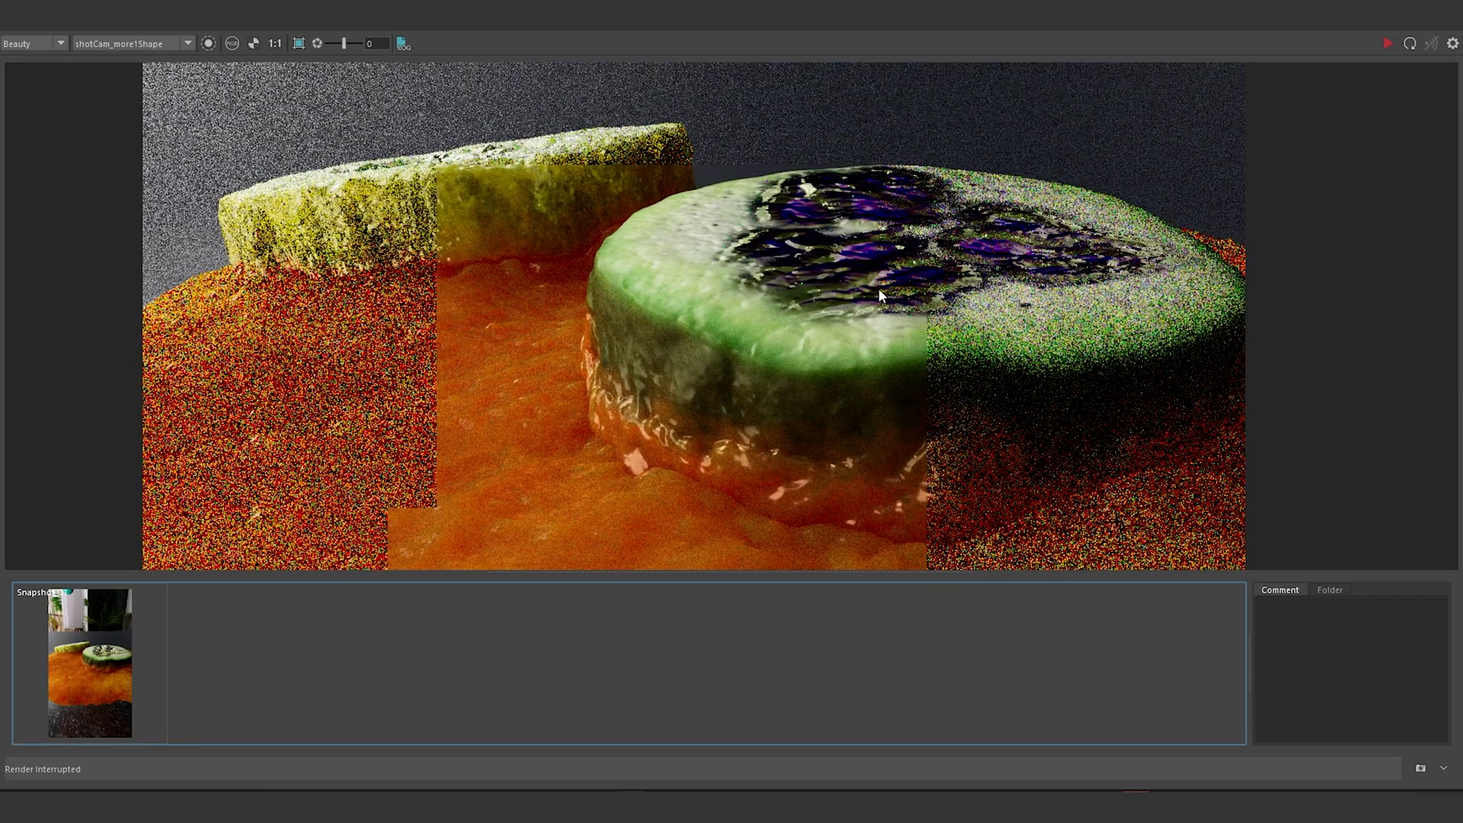
scroll(861, 288, "up", 2)
middle_click_drag(822, 223, 804, 280)
middle_click_drag(1027, 223, 1105, 166)
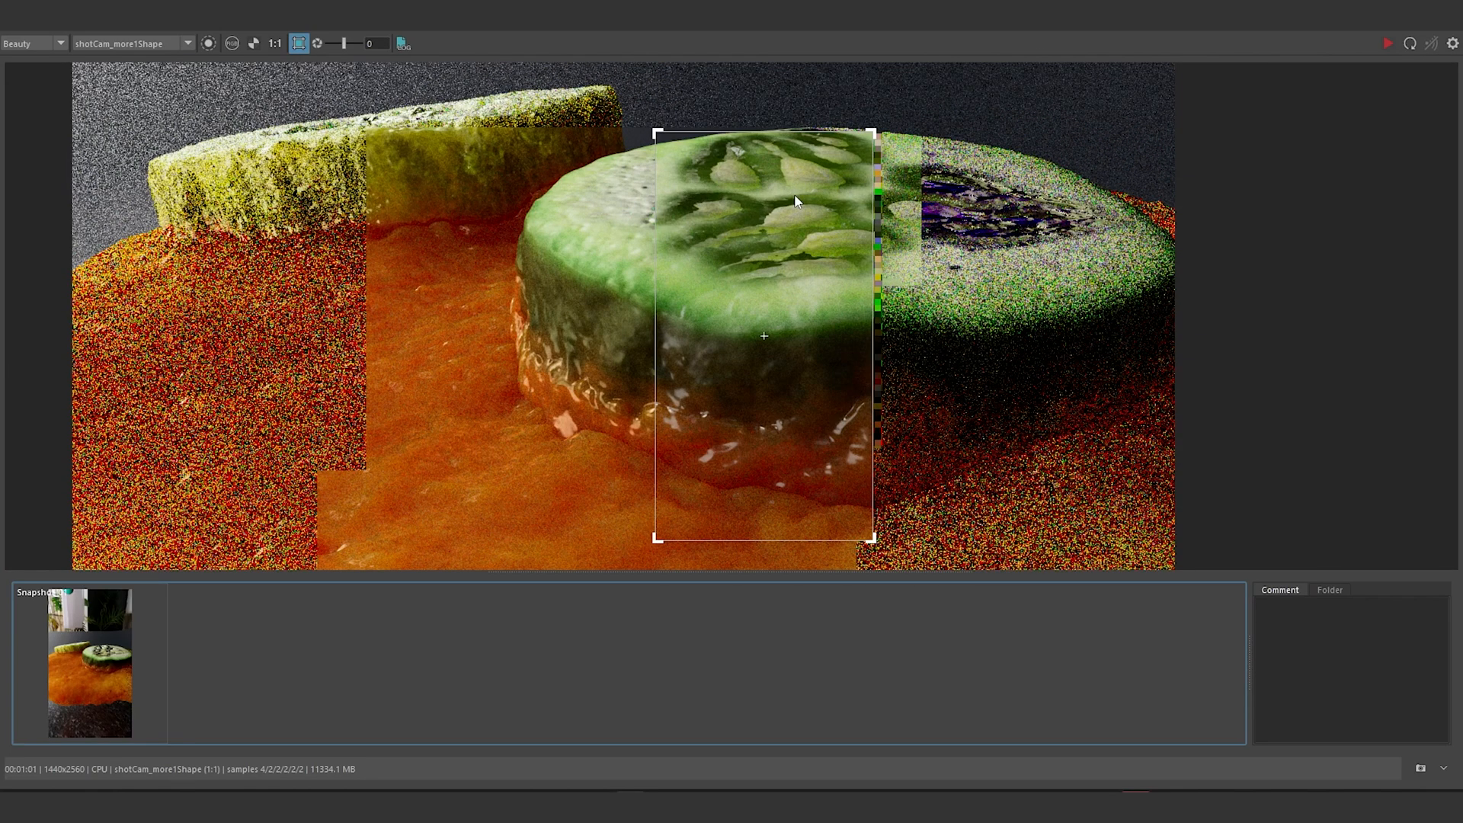
scroll(765, 242, "up", 2)
scroll(765, 242, "down", 2)
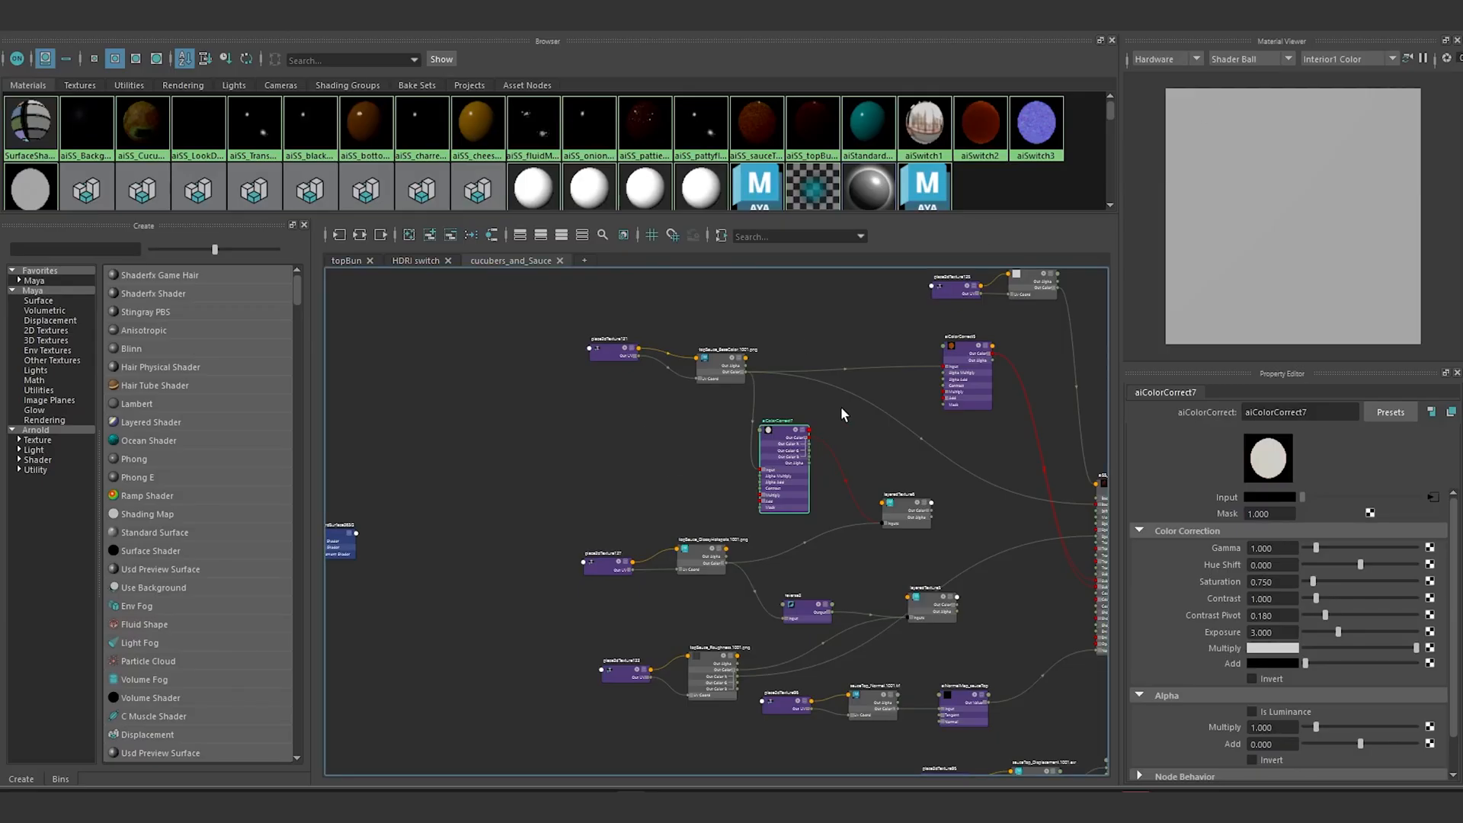
Step: Locate the cucumber shading network in the cucubers_and_Sauce graph and inspect aiColorCorrect6 and layeredTexture3
middle_click_drag(842, 414, 876, 438, "alt")
scroll(762, 446, "down", 3)
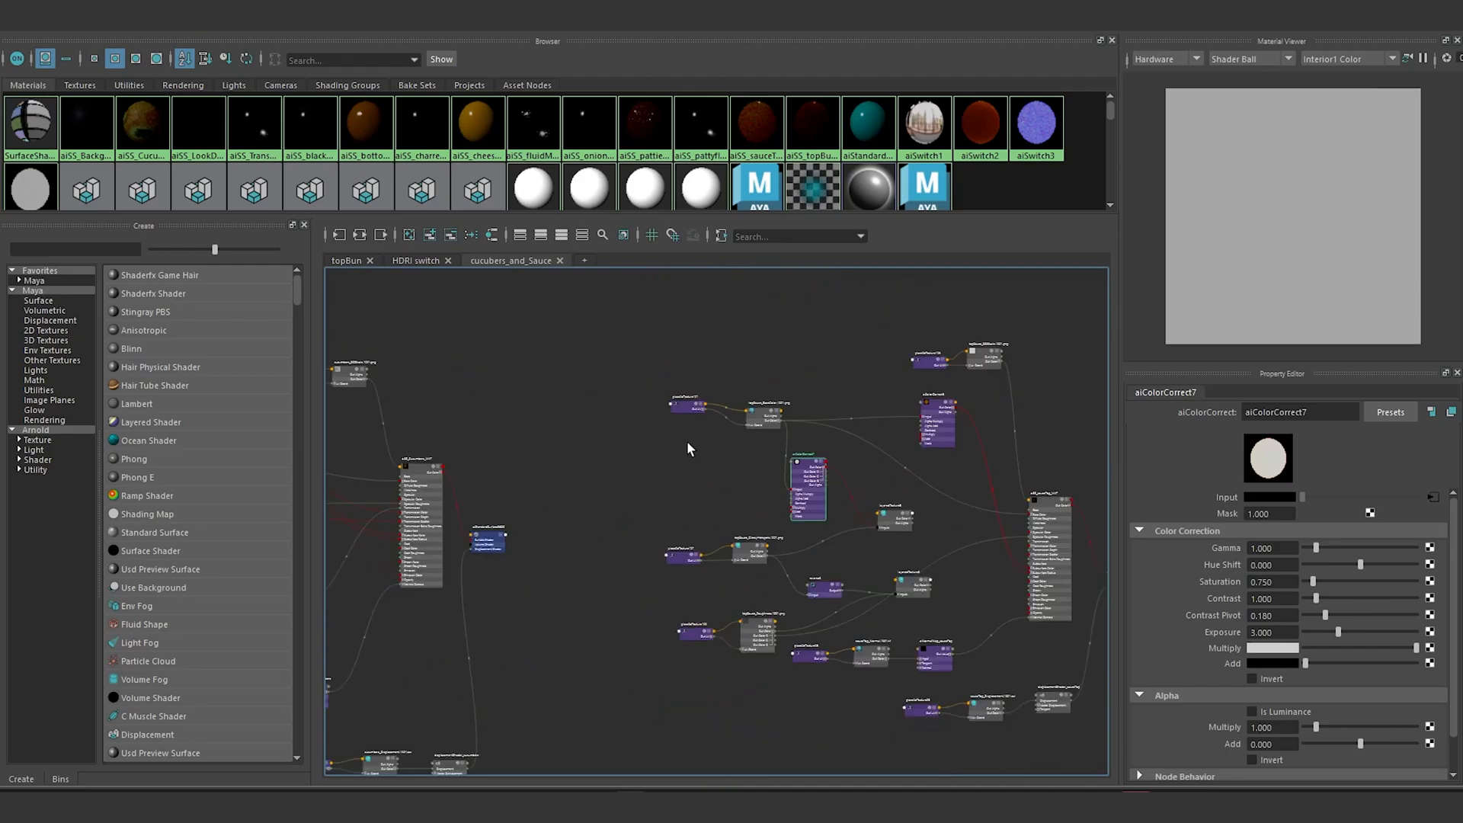
middle_click_drag(524, 412, 875, 413, "alt")
scroll(682, 477, "up", 6)
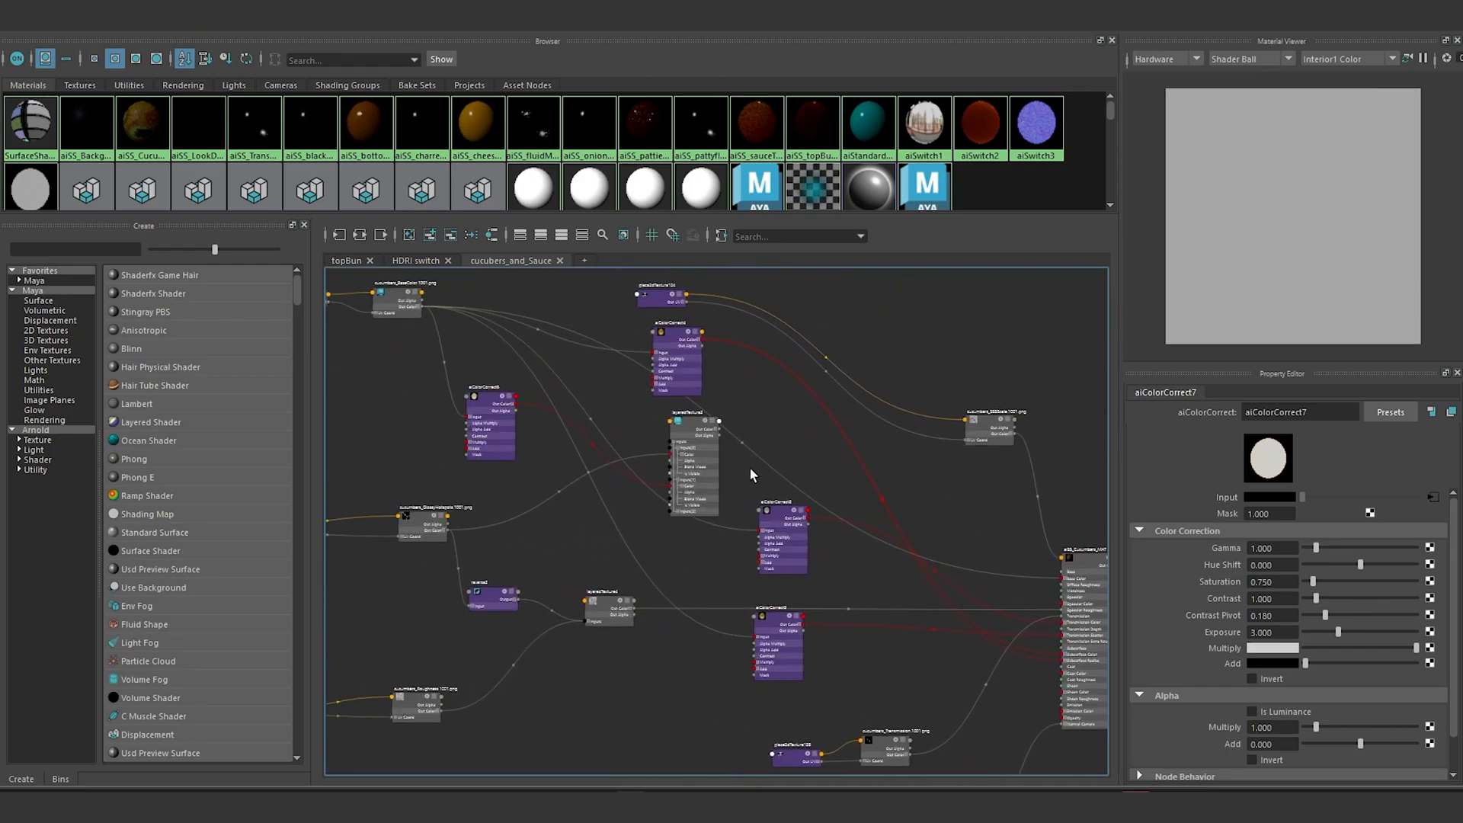
scroll(752, 453, "down", 3)
middle_click_drag(754, 446, 709, 421, "alt")
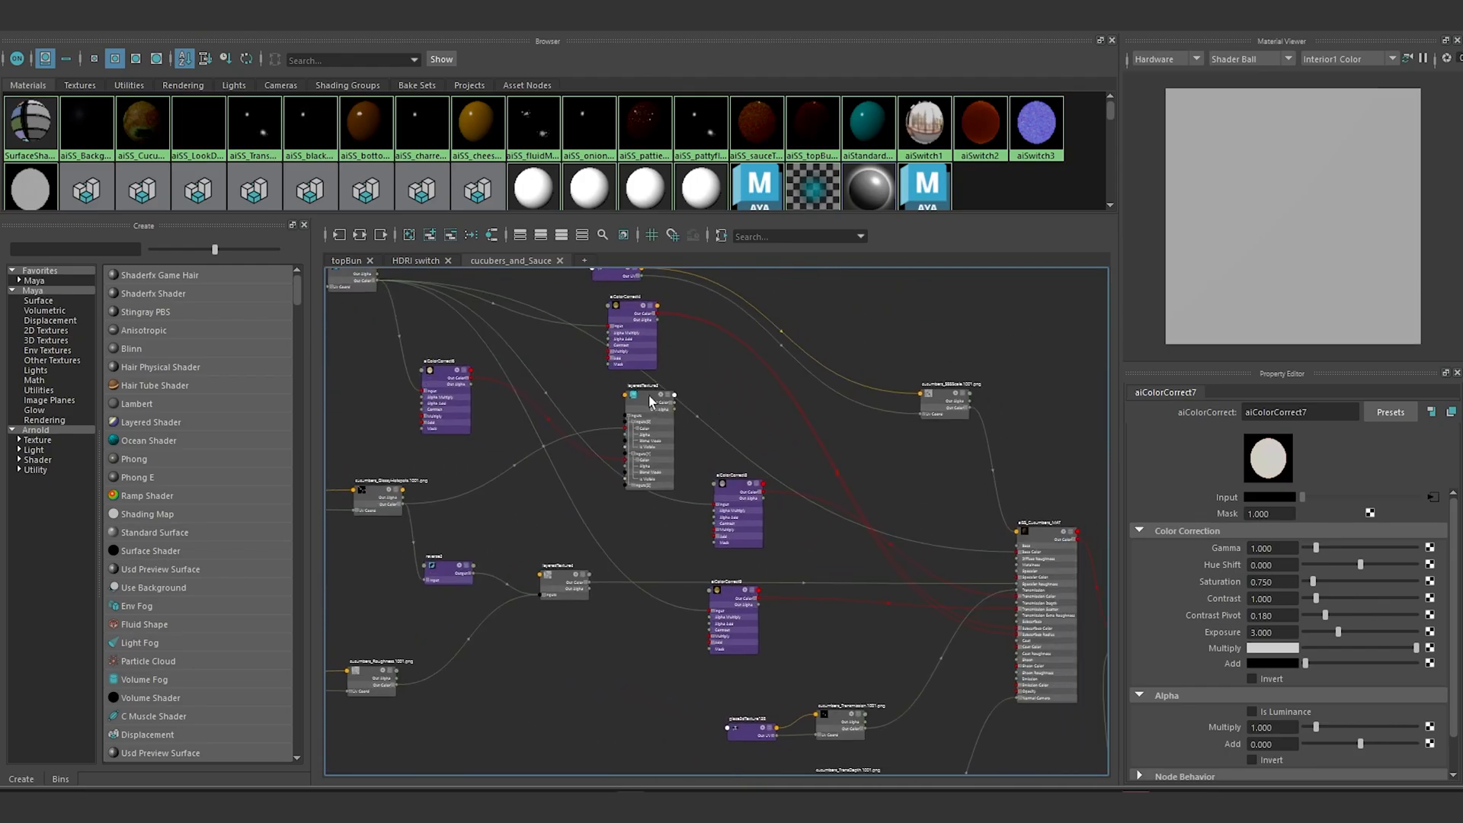
left_click_drag(644, 391, 629, 413)
left_click_drag(439, 370, 462, 374)
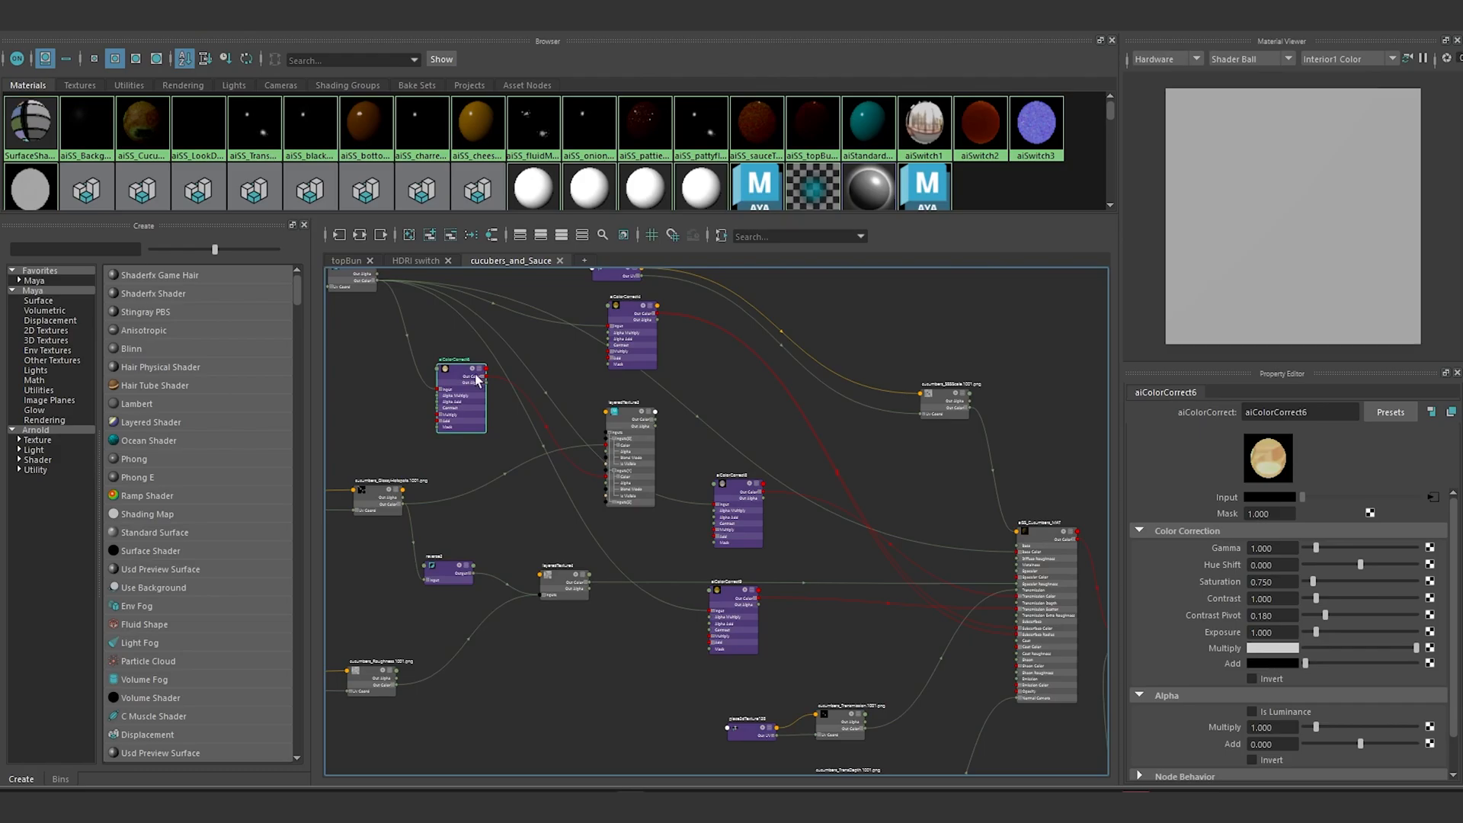
left_click(640, 418)
left_click_drag(626, 412, 586, 400)
Step: Select aiSS_Cucumbers_MAT and examine its specular and transmission inputs
scroll(1023, 487, "up", 5)
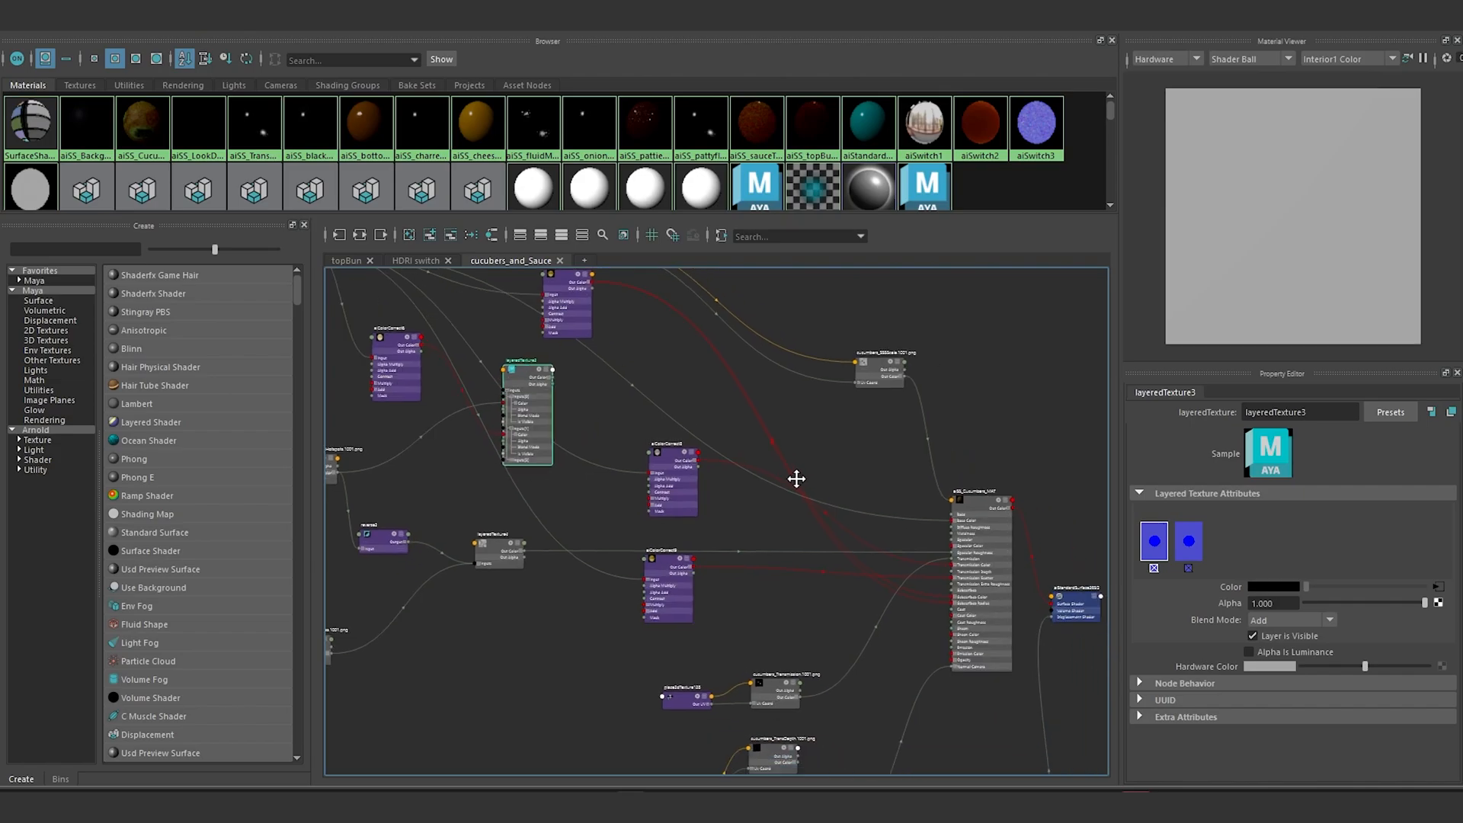
left_click(1023, 488)
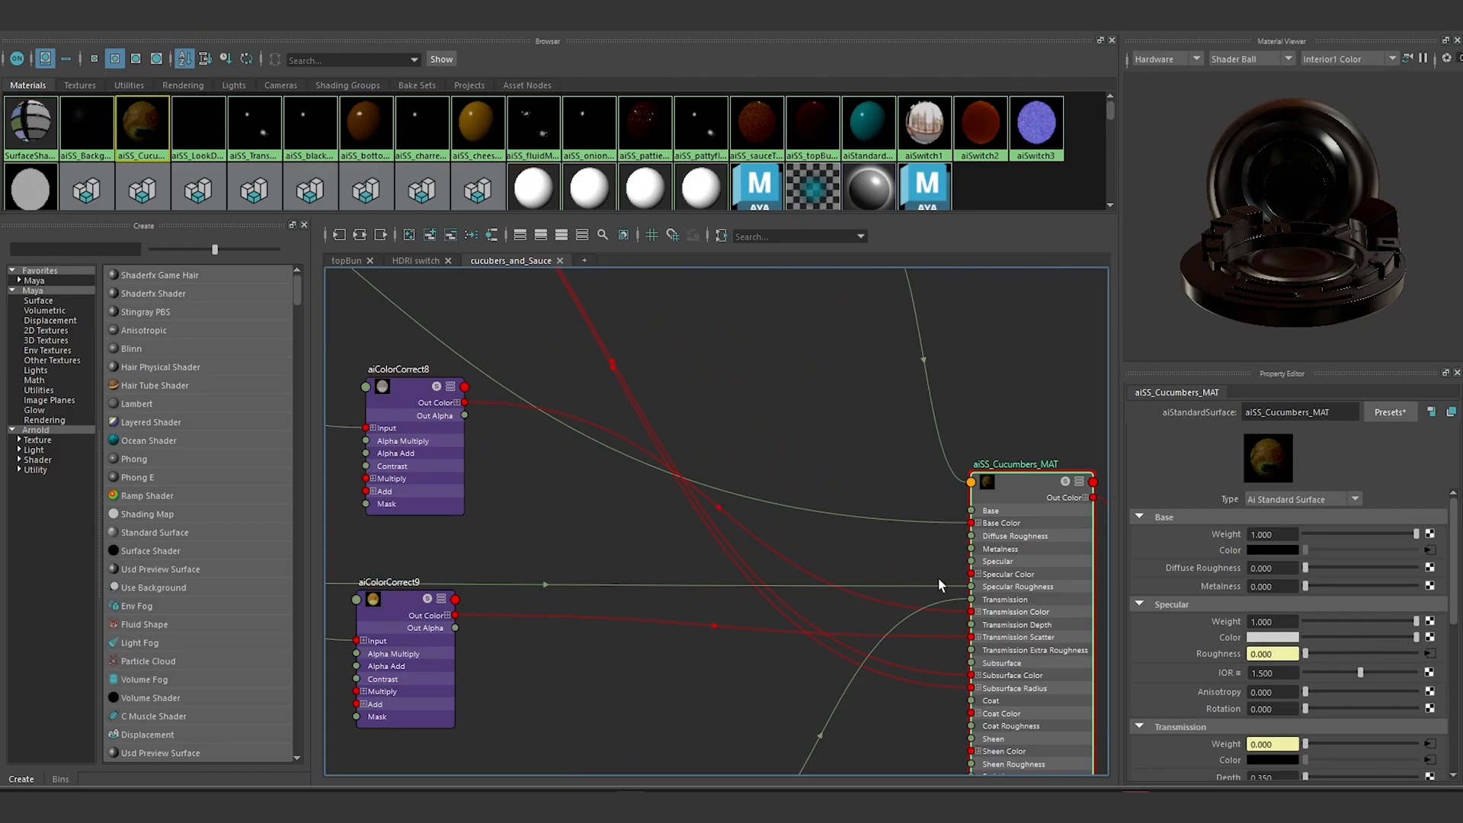
scroll(838, 518, "down", 3)
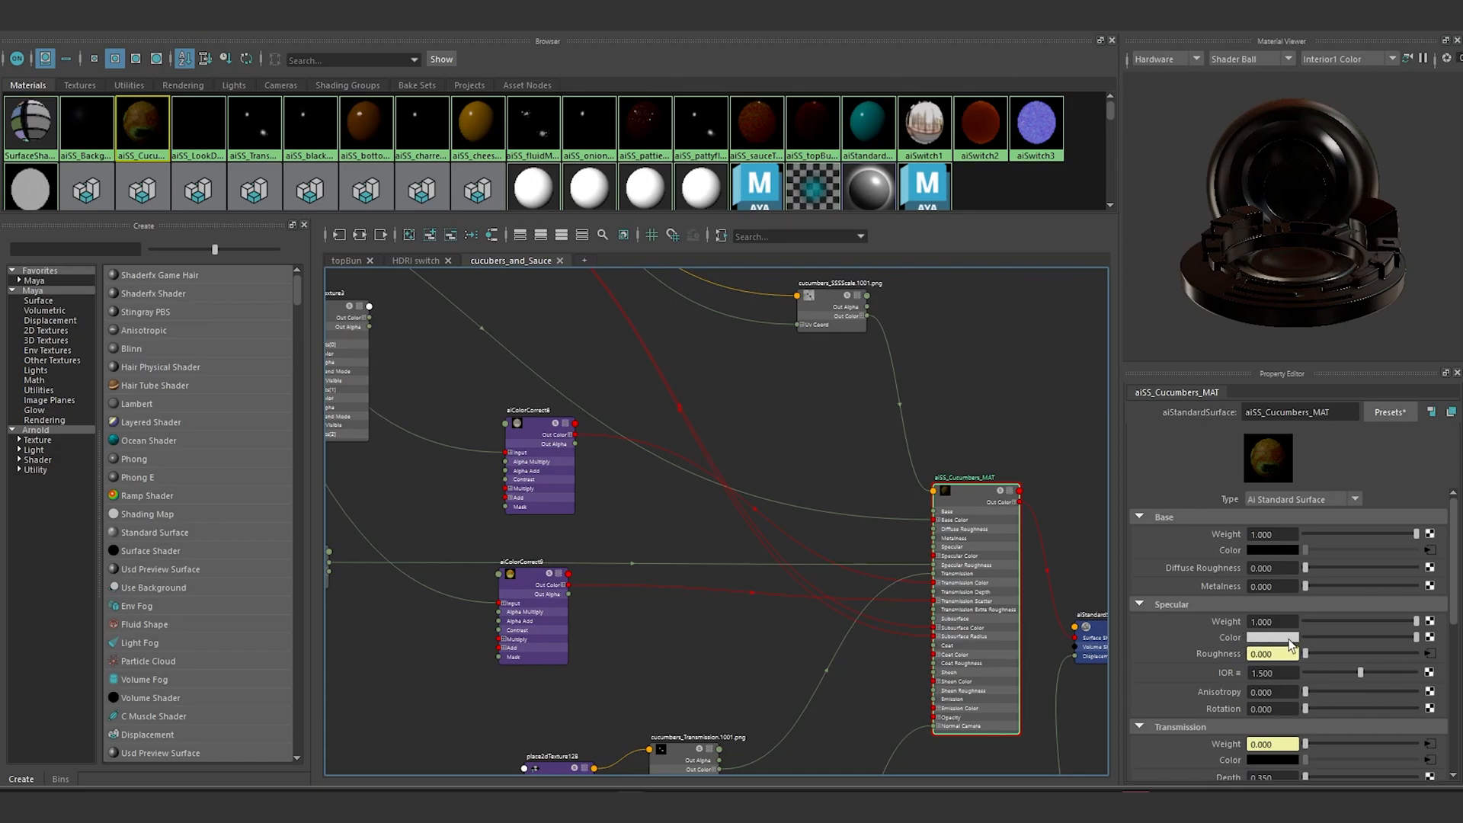
Step: Inspect how the cucumbers_GlossyHotspots file, reverse2 and layeredTexture4 feed the cucumber's specular roughness, spacing the nodes apart
scroll(705, 562, "down", 3)
middle_click_drag(705, 562, 920, 495, "alt")
scroll(666, 539, "up", 3)
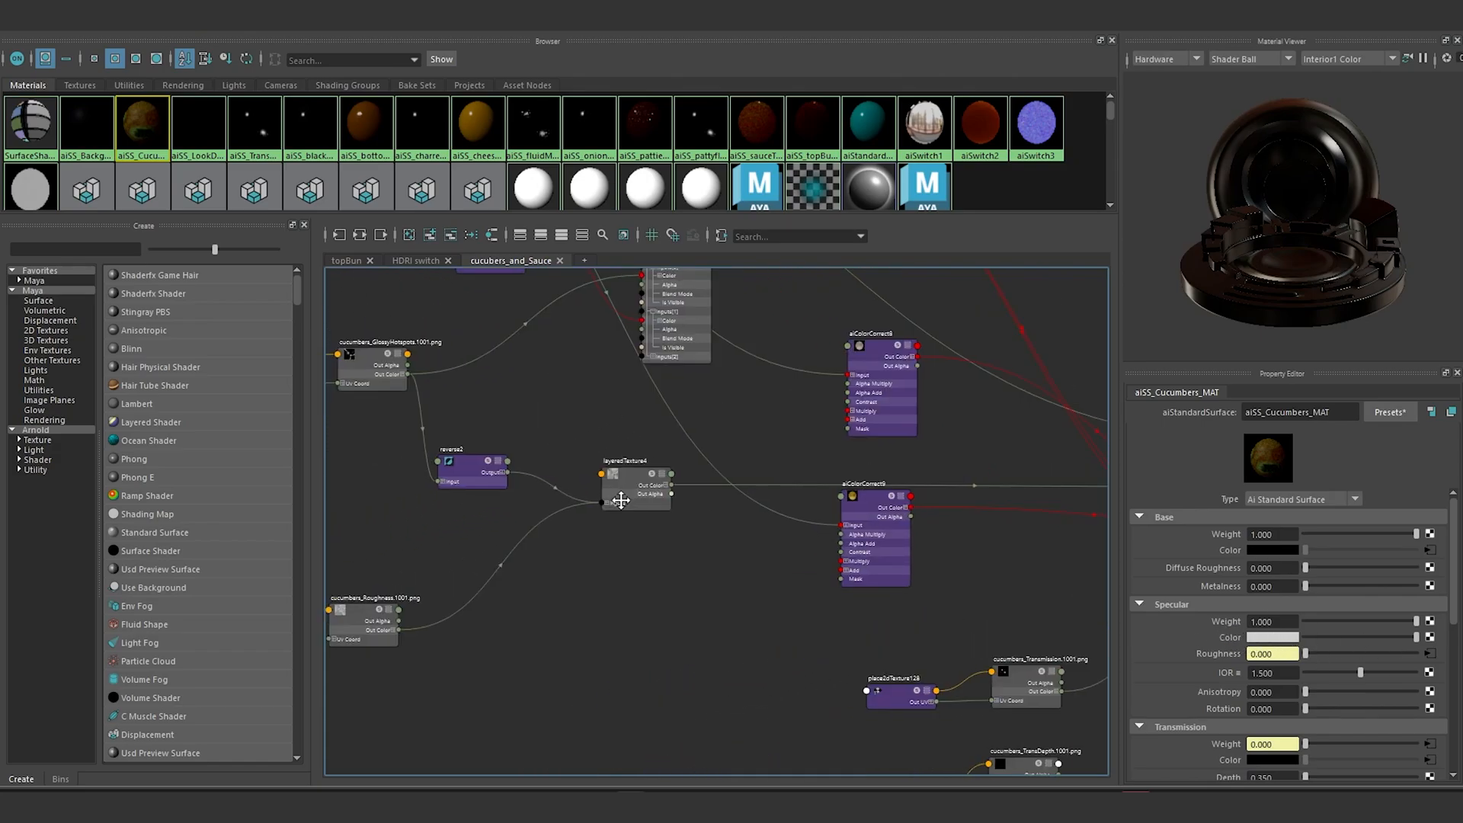
middle_click_drag(621, 500, 762, 573, "alt")
left_click_drag(764, 546, 754, 575)
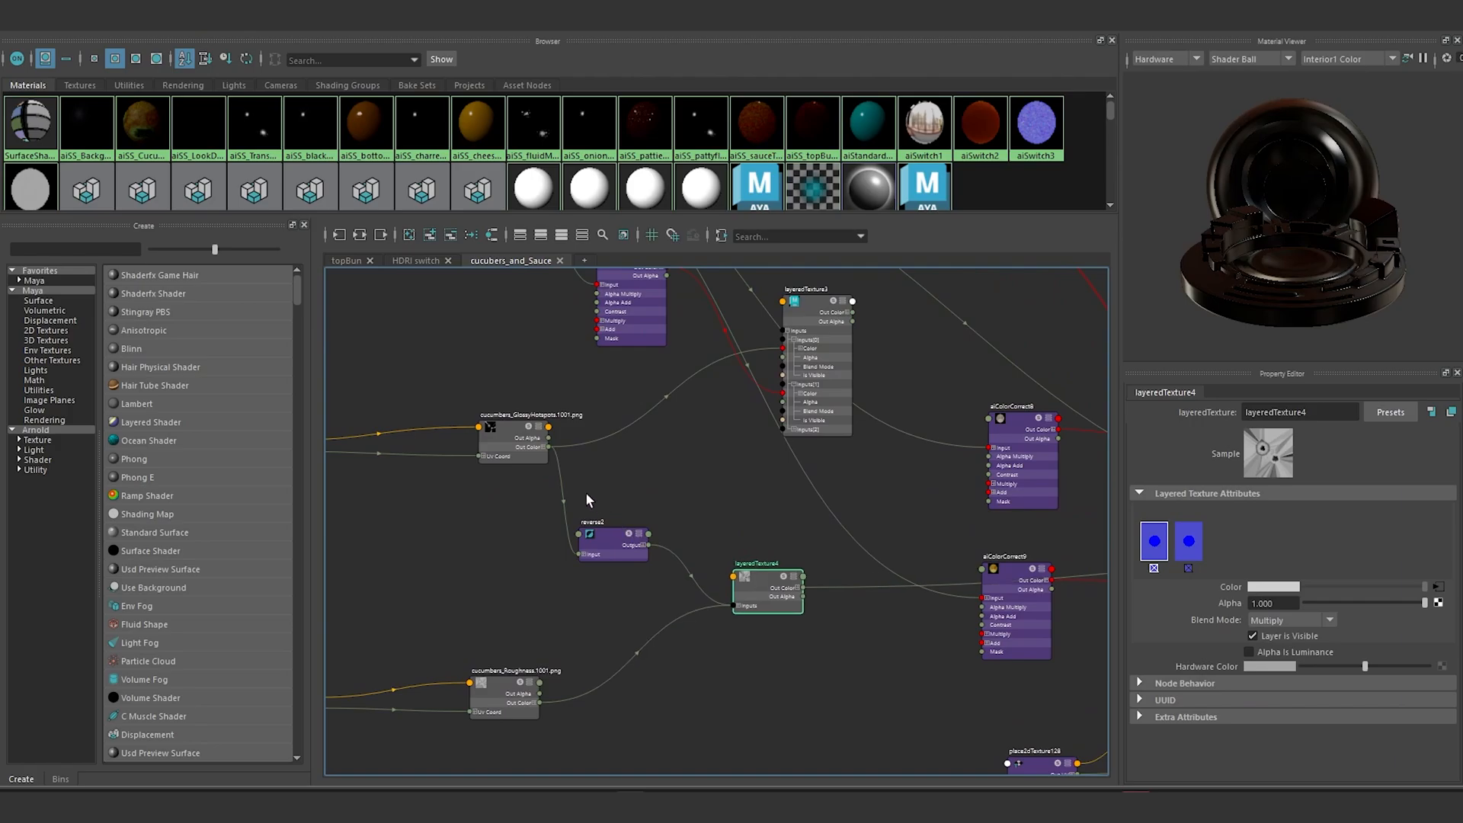
left_click_drag(513, 444, 513, 450)
left_click_drag(608, 531, 627, 524)
left_click_drag(513, 442, 489, 432)
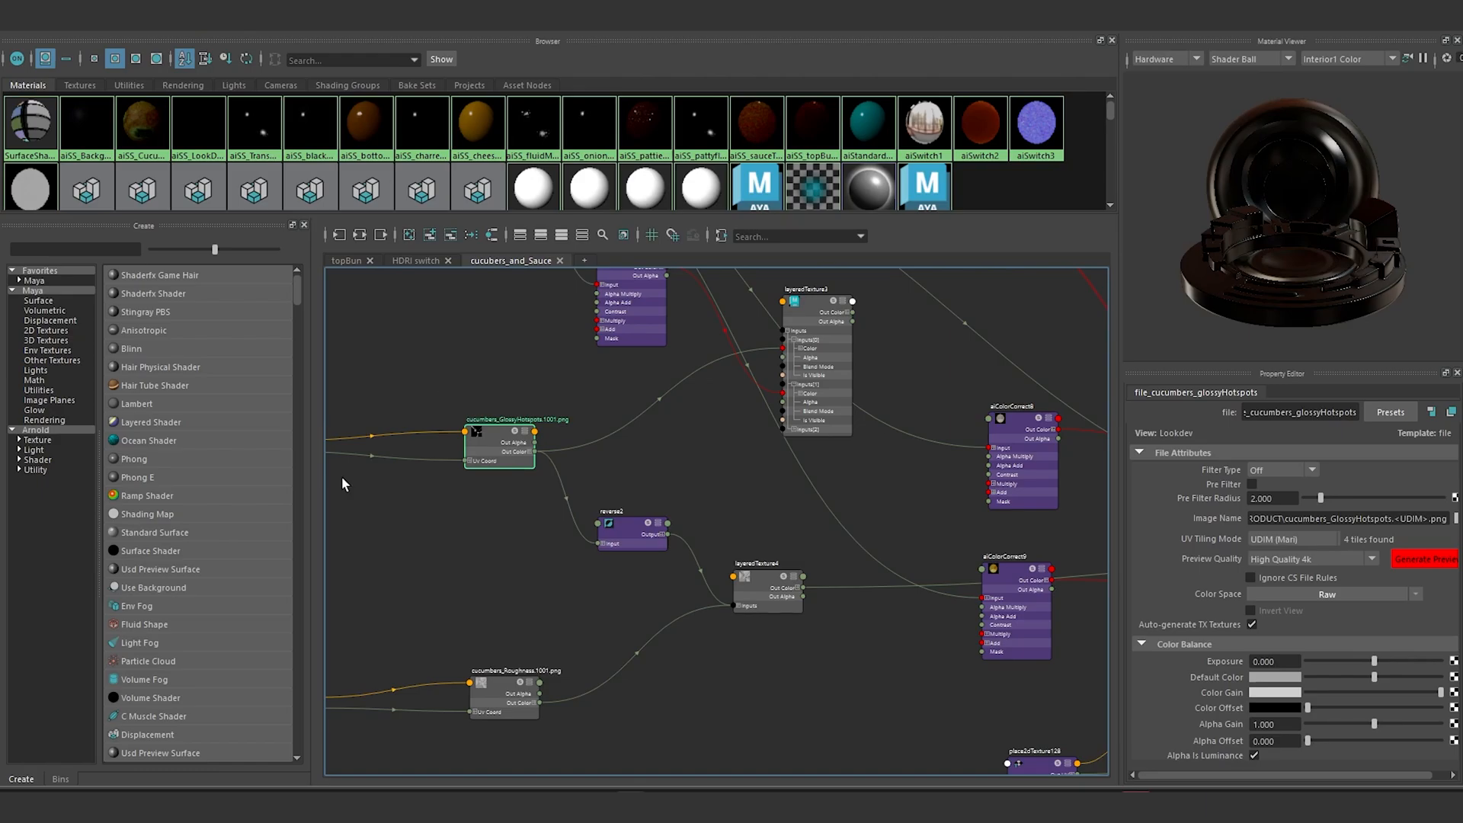
left_click_drag(478, 433, 481, 441)
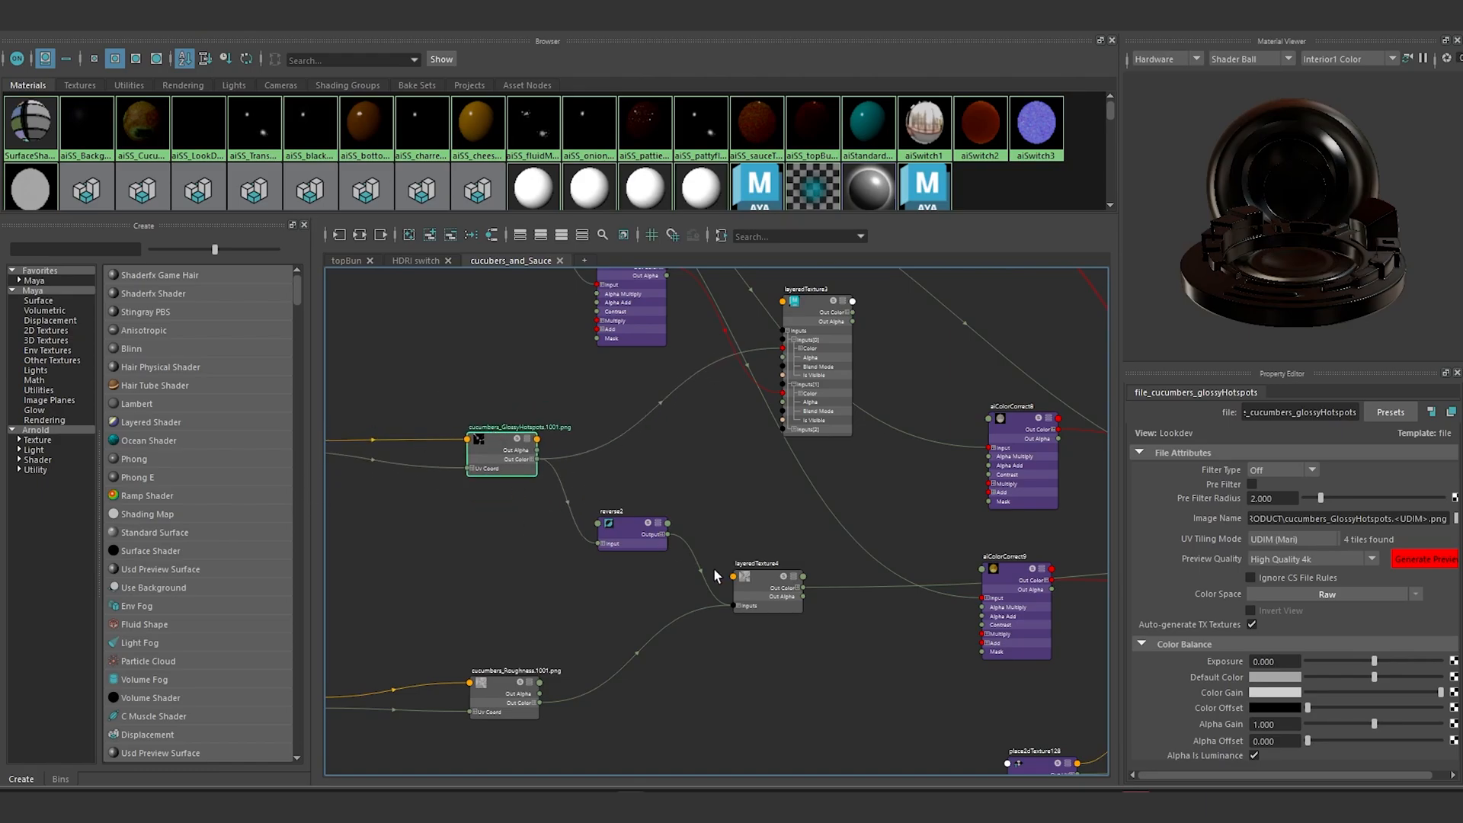
Step: Locate the top sauce shading network in the cucubers_and_Sauce graph, select aiSS_sauceTop_MAT and inspect its specular and transmission settings
scroll(777, 539, "down", 5)
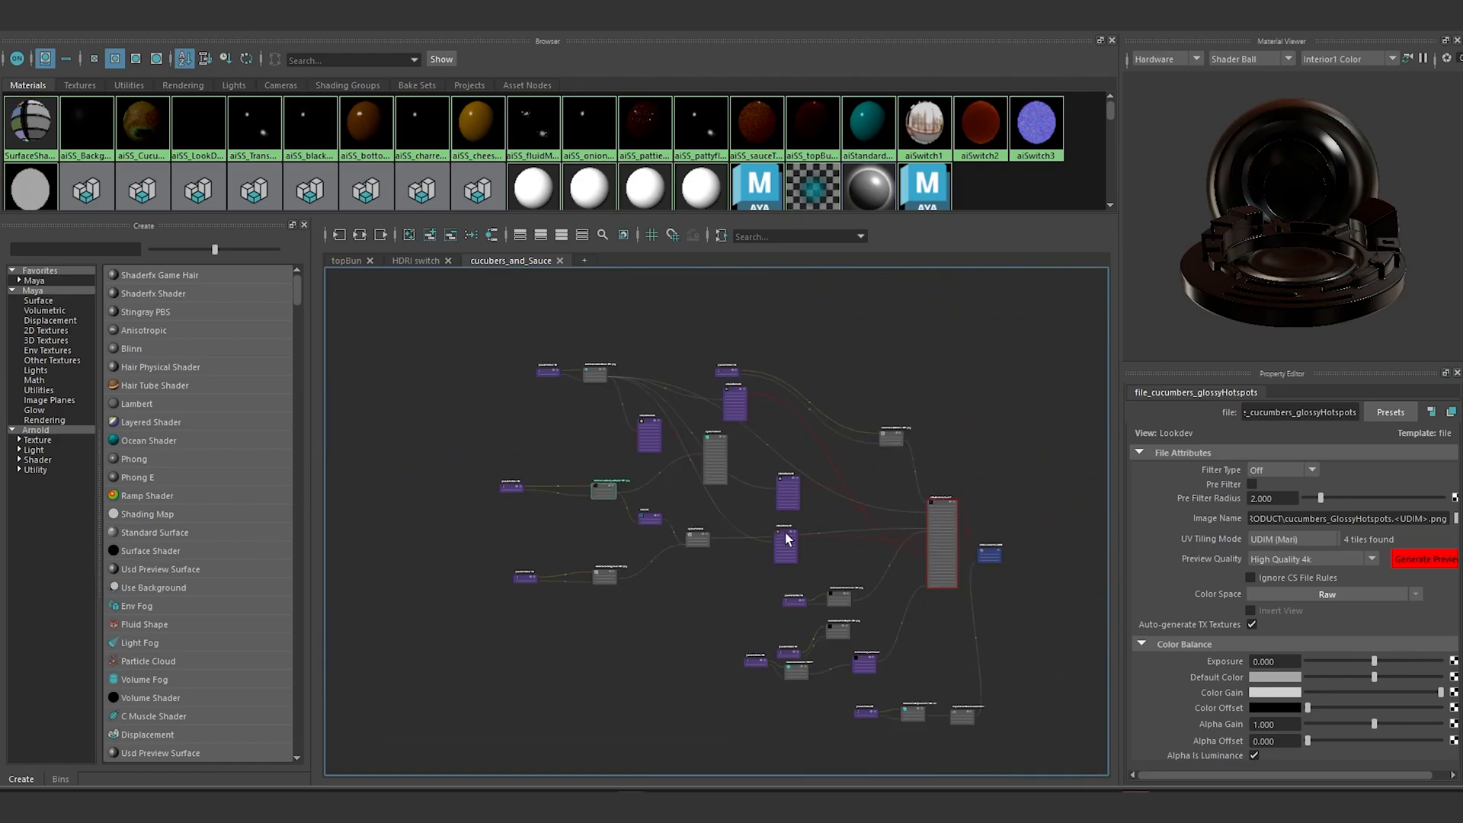
middle_click_drag(838, 521, 376, 486, "alt")
scroll(693, 524, "up", 5)
middle_click_drag(897, 484, 725, 487, "alt")
scroll(750, 476, "up", 3)
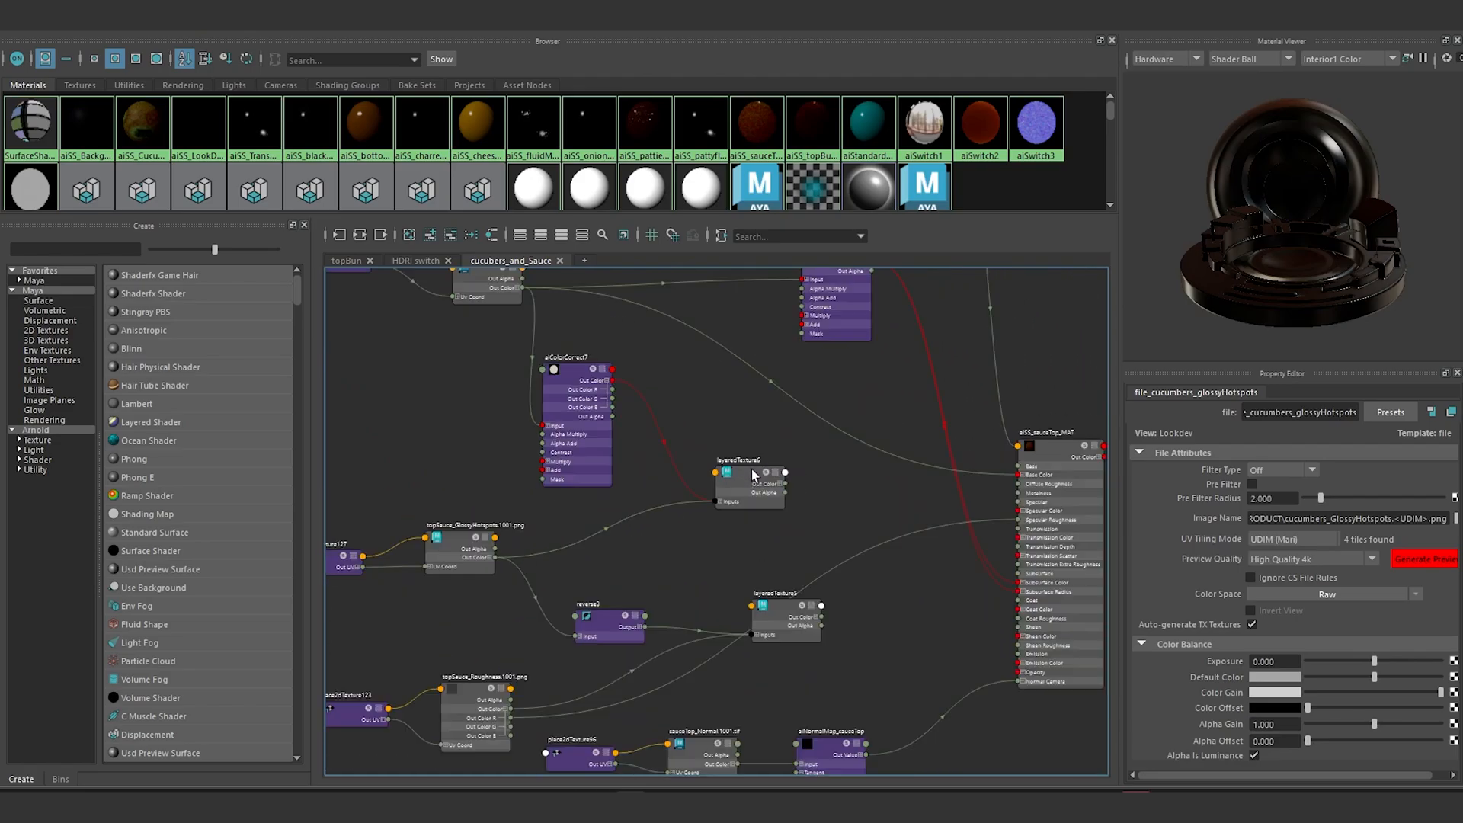
middle_click_drag(803, 458, 752, 457, "alt")
scroll(998, 509, "up", 3)
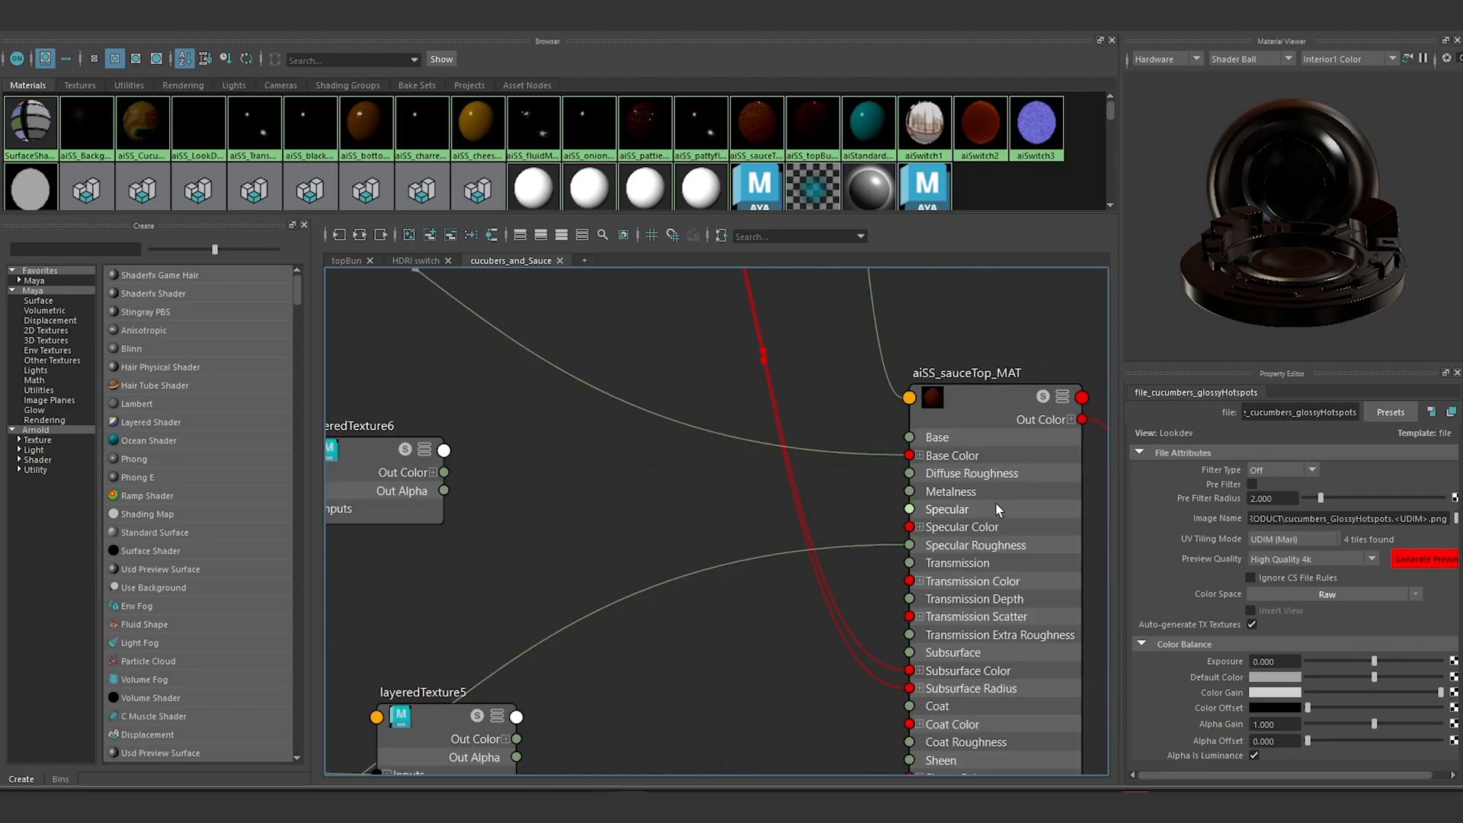
left_click(996, 397)
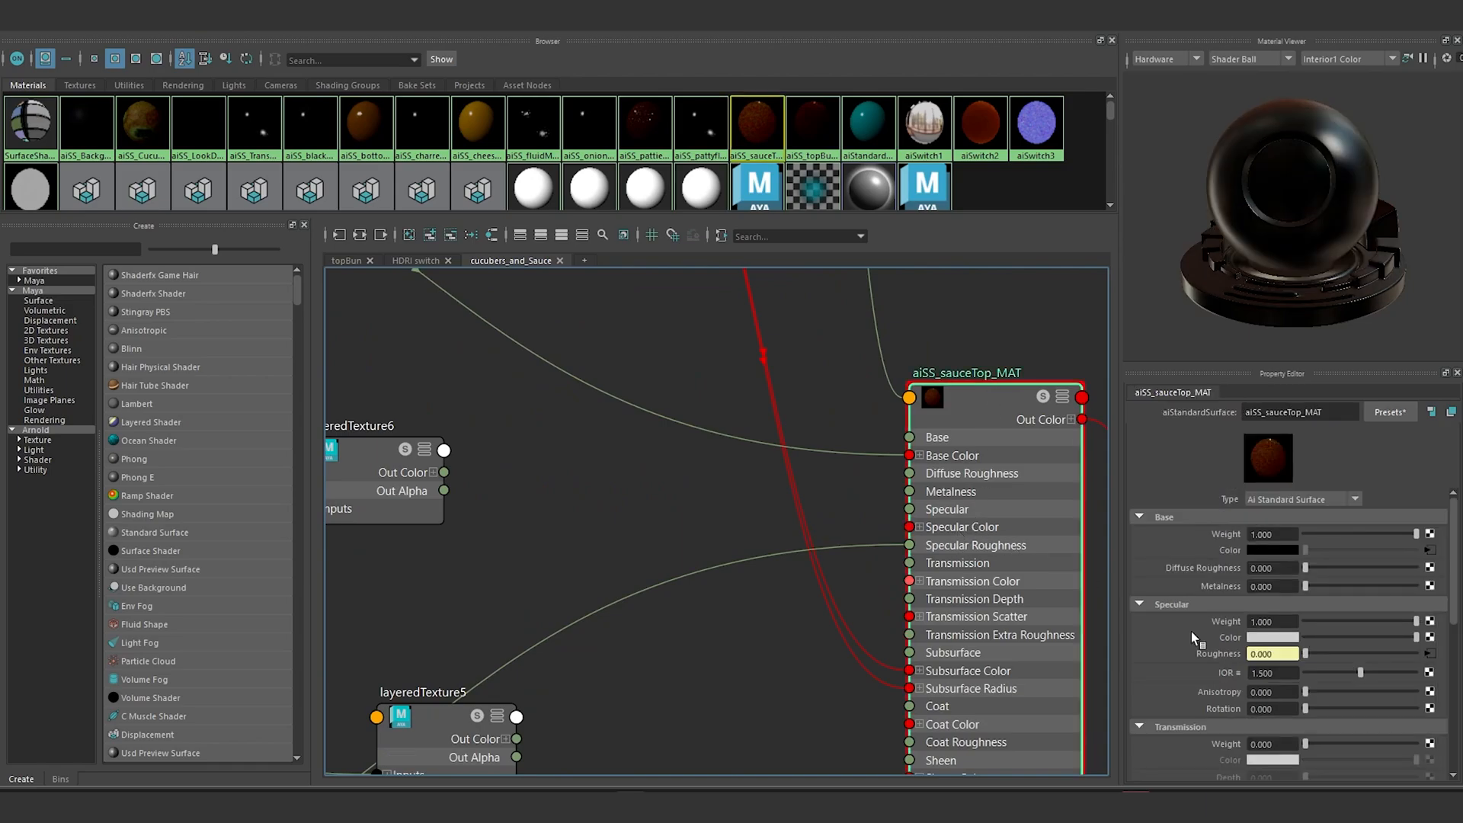
scroll(785, 479, "down", 3)
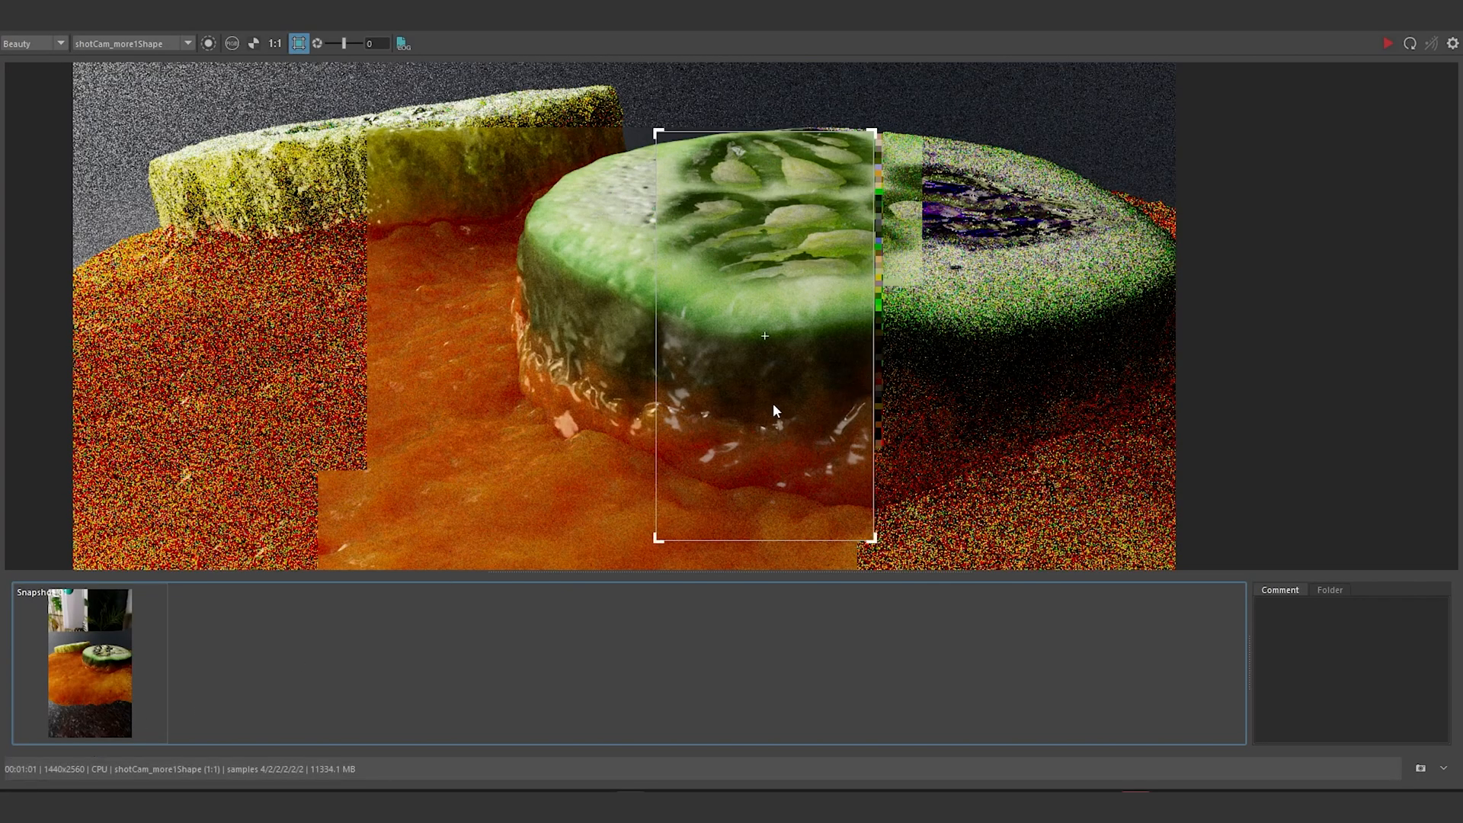
Step: Examine the region render of the front cucumber's wet side, where it meets the sauce, and its submerged seeds
middle_click_drag(773, 410, 809, 343)
scroll(776, 400, "up", 1)
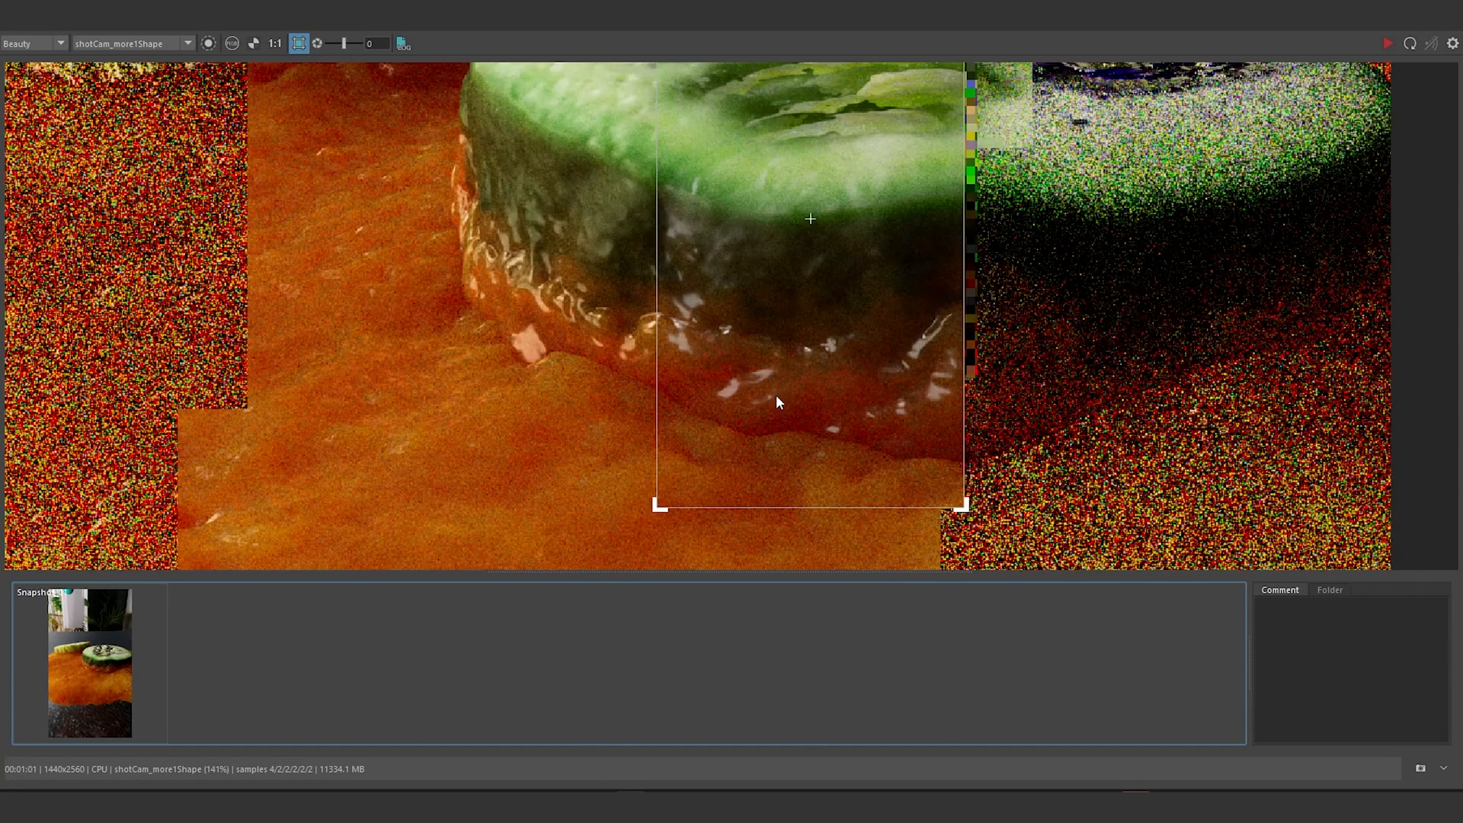
scroll(851, 390, "down", 1)
middle_click_drag(820, 288, 839, 382)
scroll(838, 312, "up", 2)
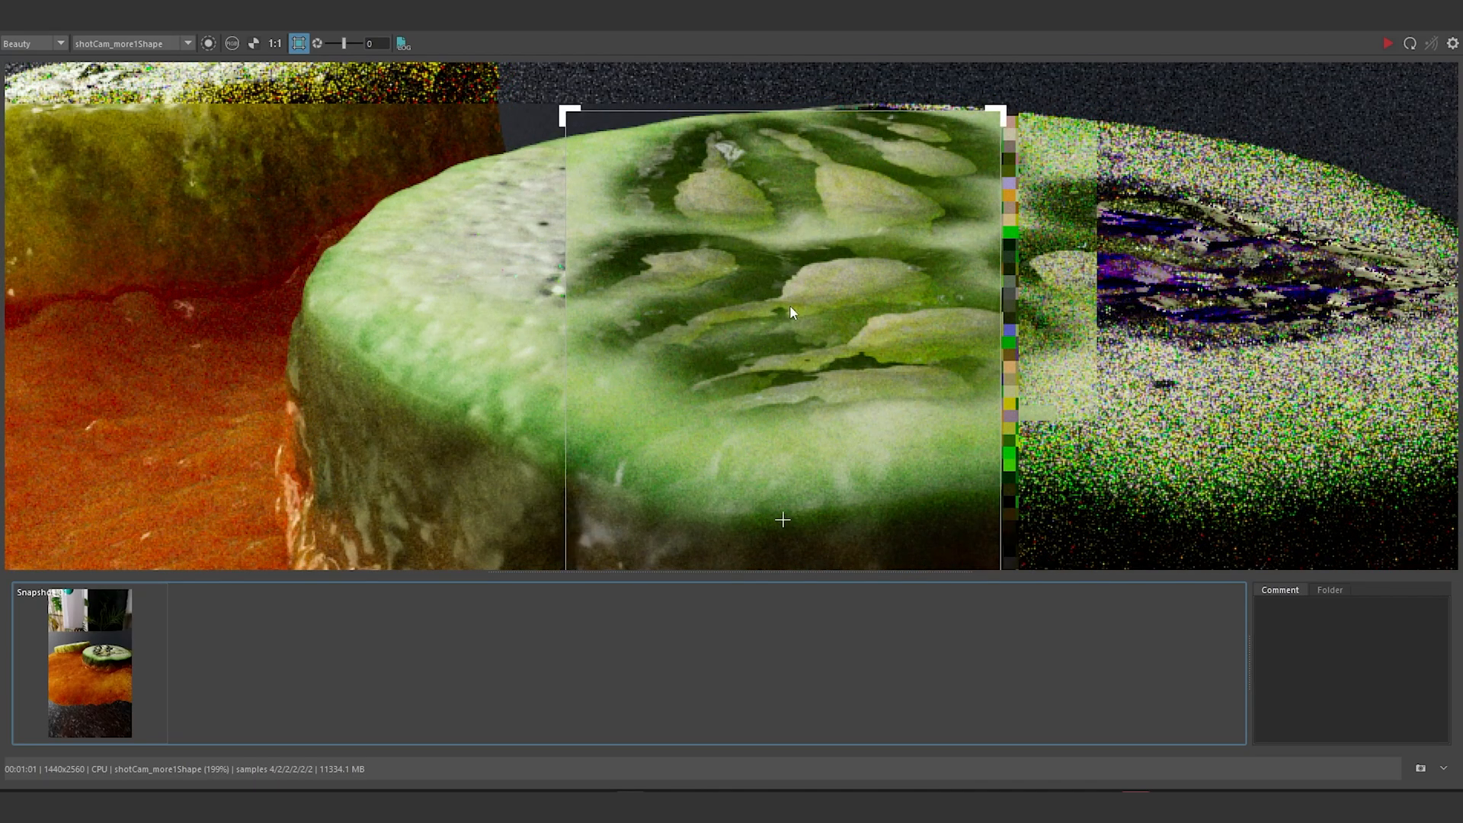
scroll(793, 308, "down", 2)
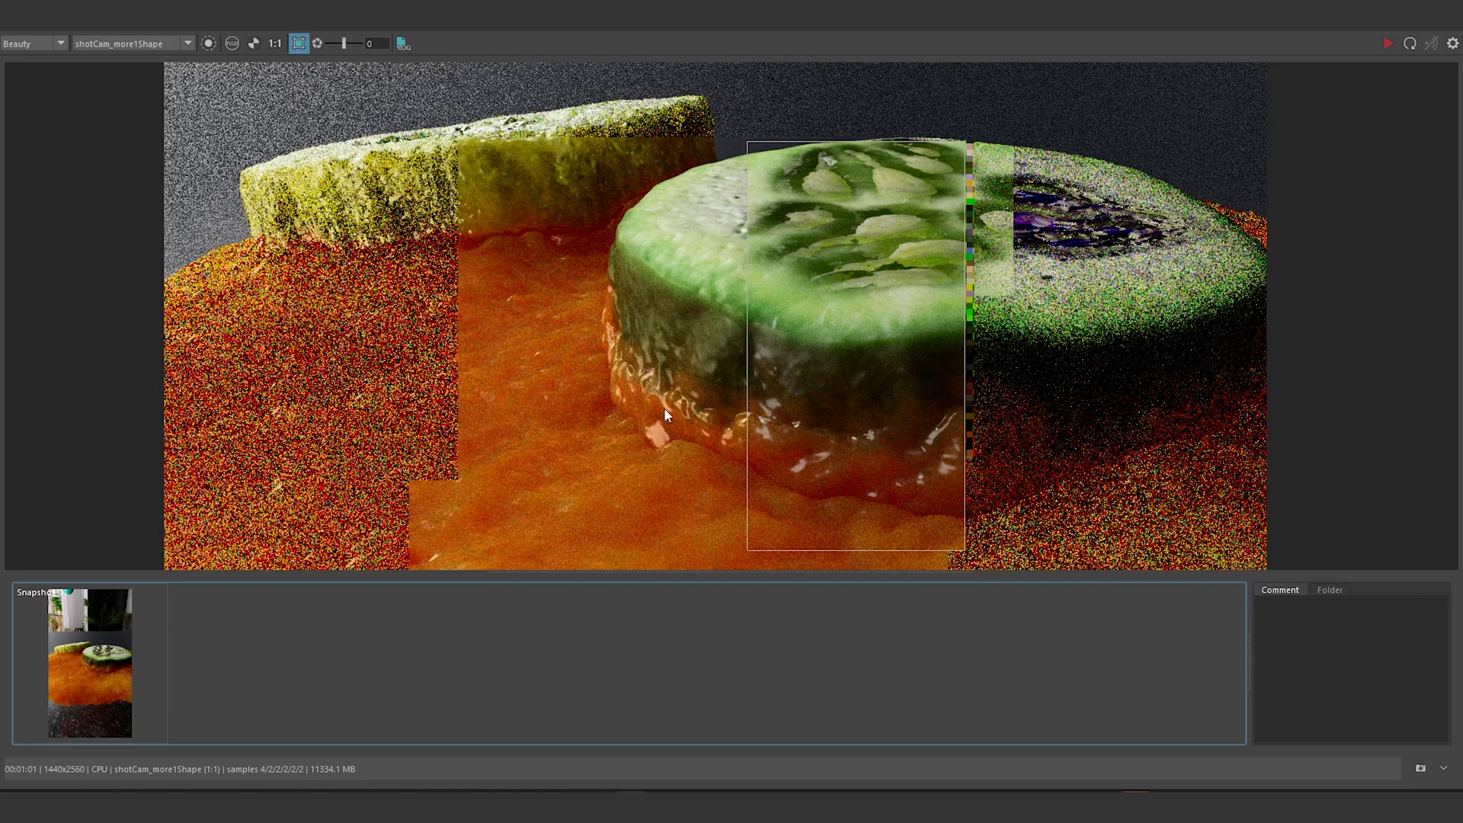
middle_click_drag(799, 332, 1059, 203)
scroll(779, 354, "down", 2)
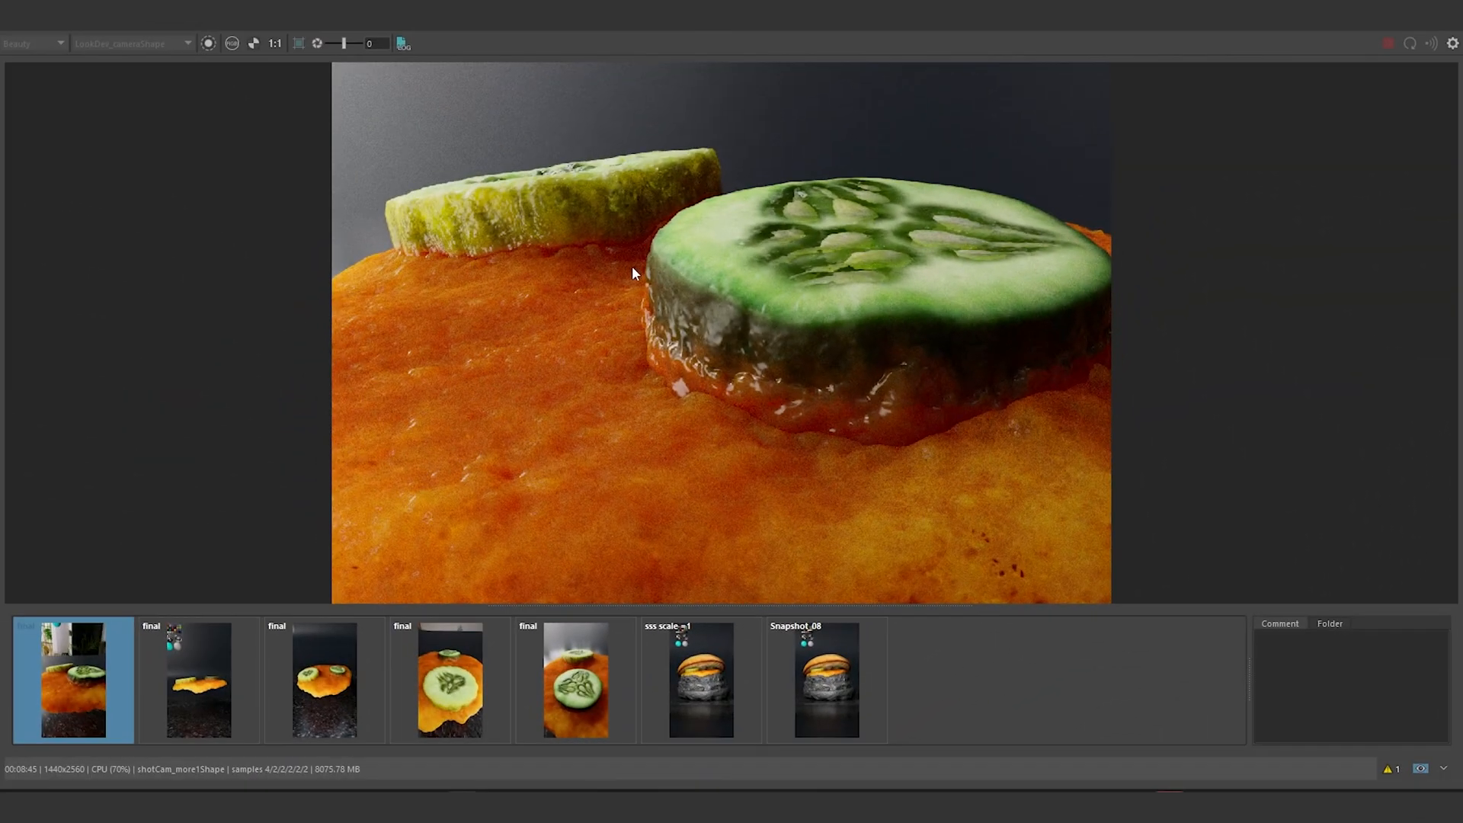
Step: Compare the final snapshots from shotCam_more1, shotCam_more2 and shotCam_more3, checking the cucumbers and the sauce from each angle
middle_click_drag(551, 254, 563, 301)
scroll(591, 274, "up", 1)
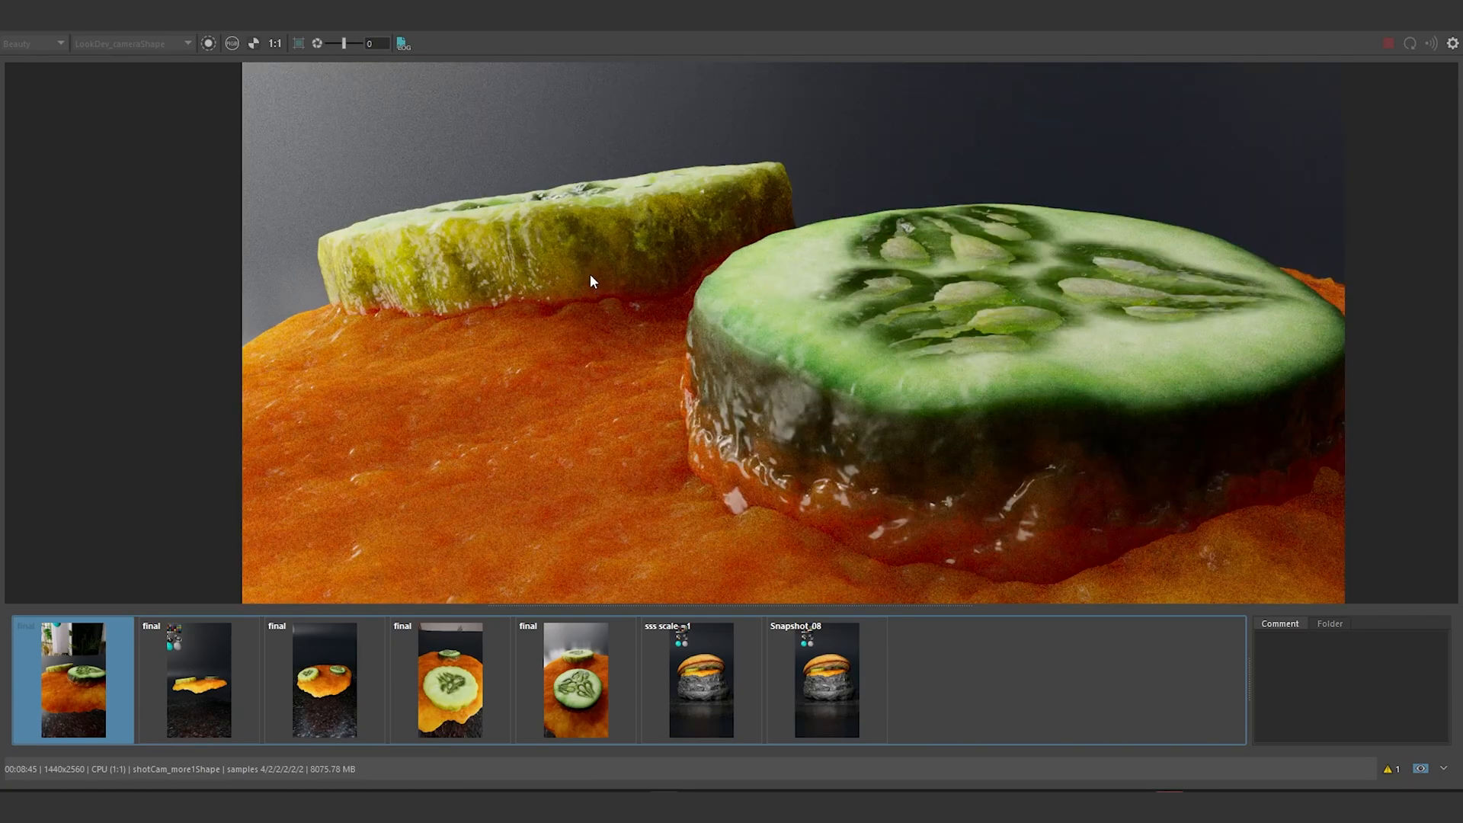
scroll(590, 268, "down", 1)
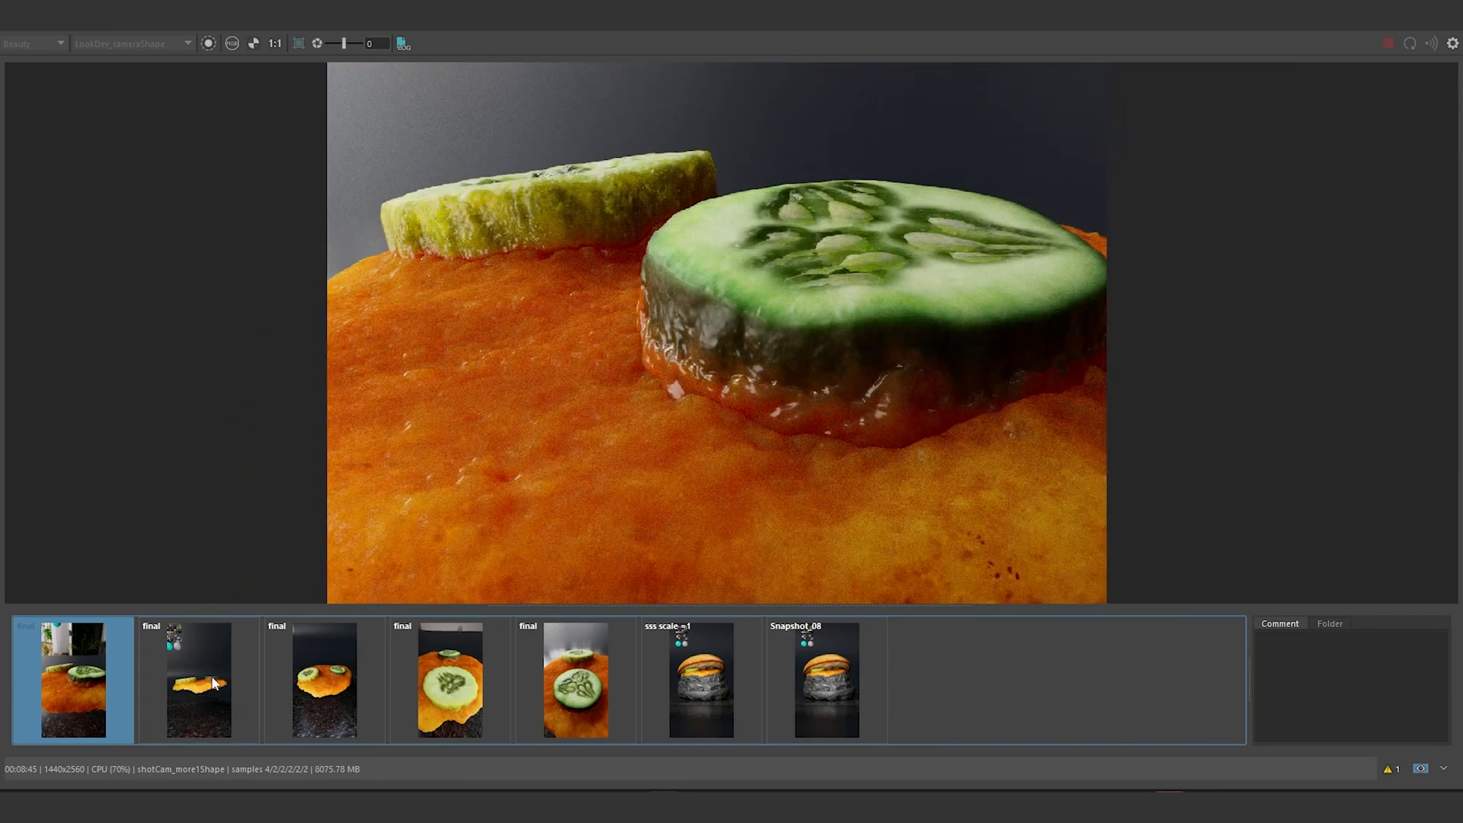
left_click(236, 669)
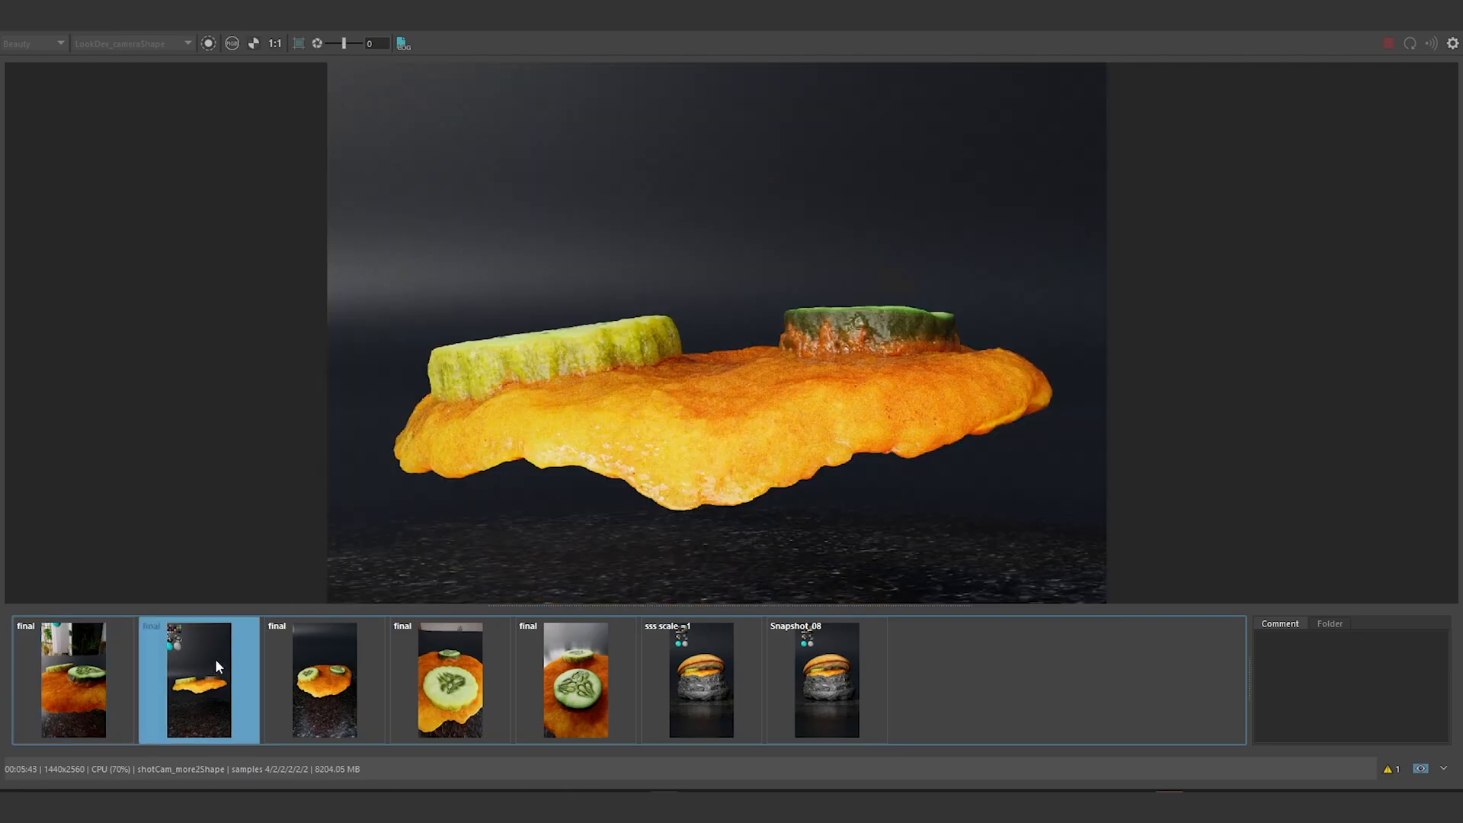
left_click(121, 688)
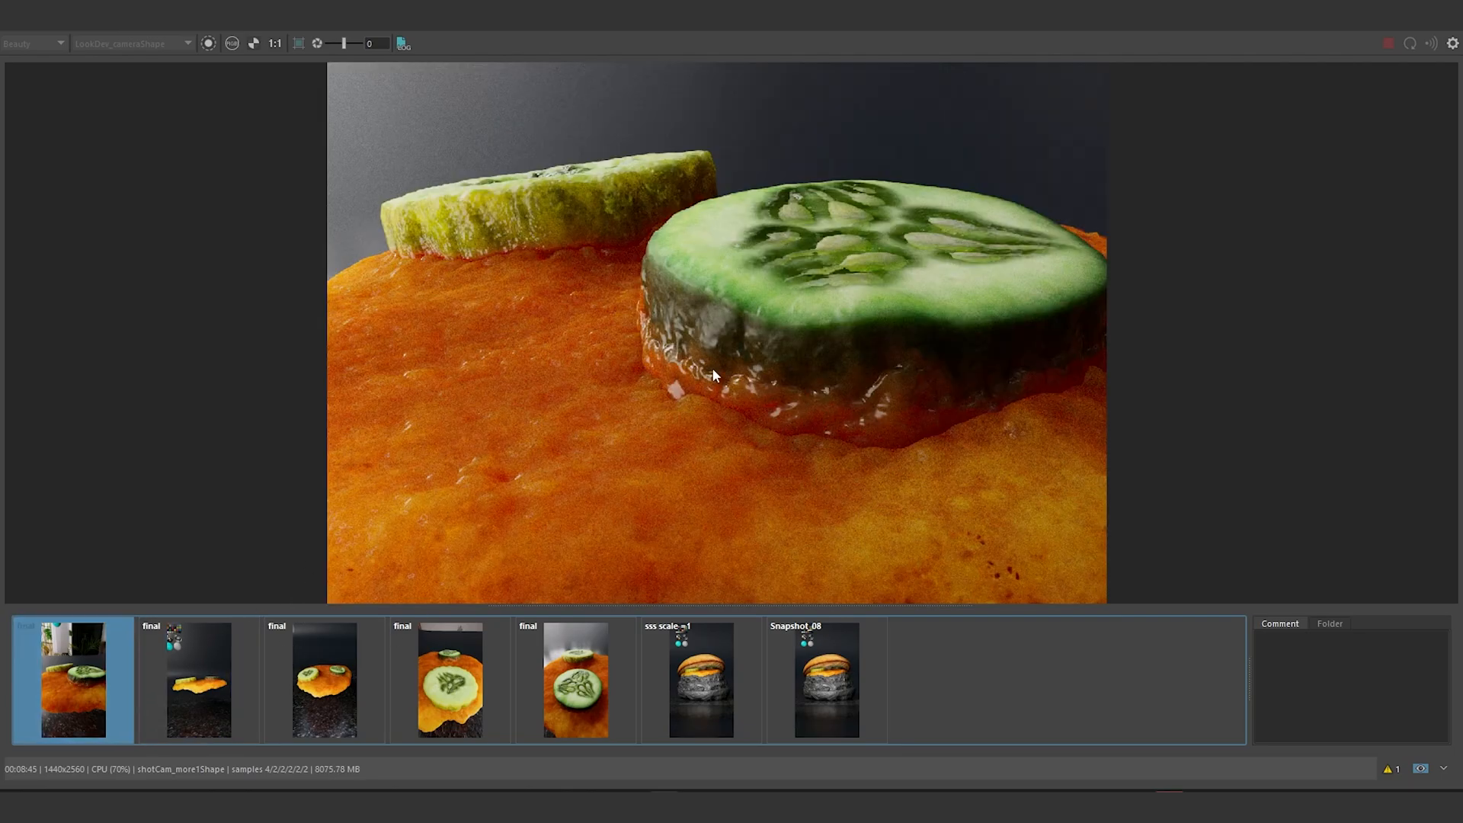
left_click(179, 697)
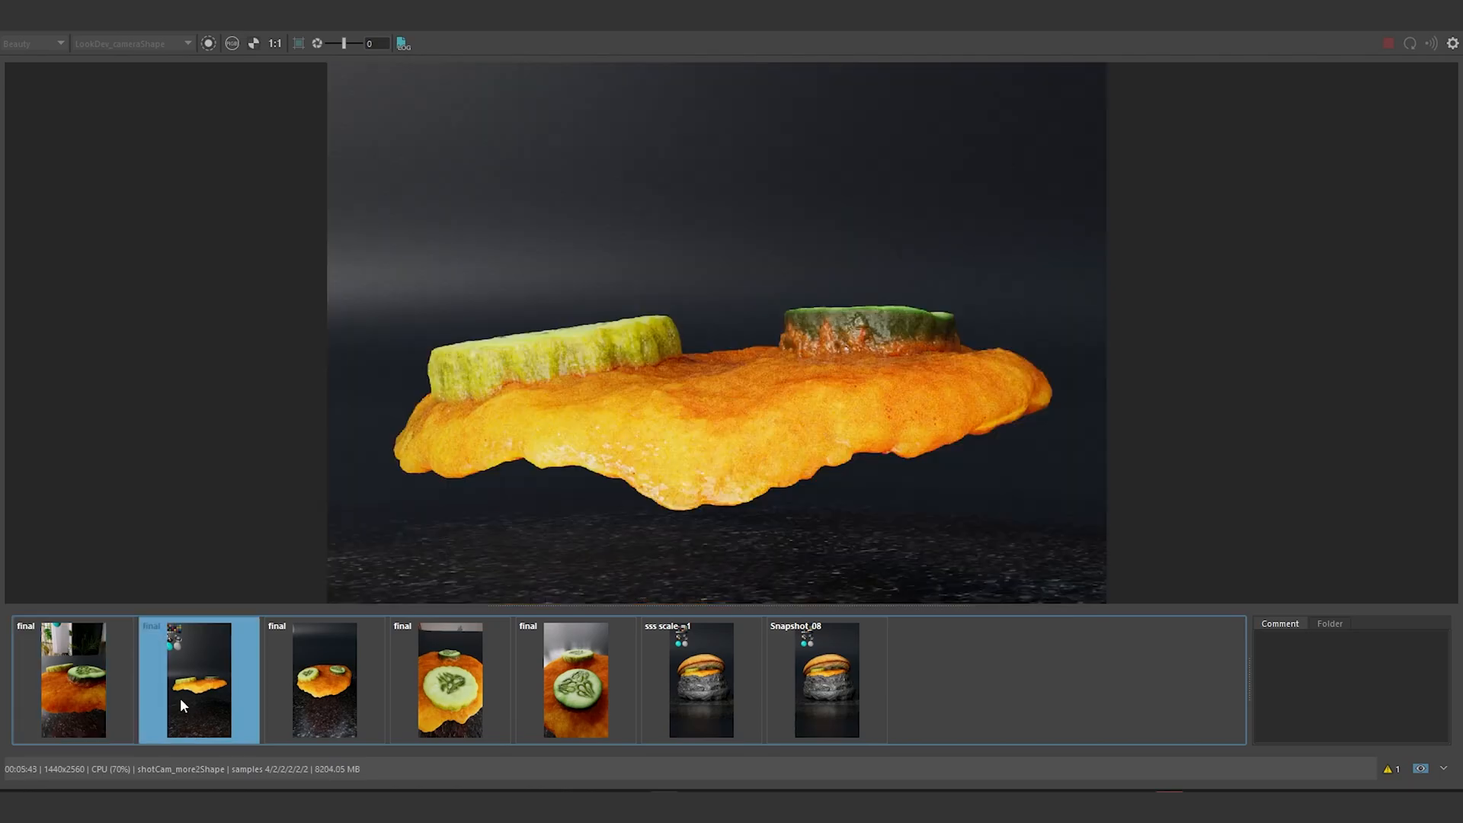
left_click(326, 694)
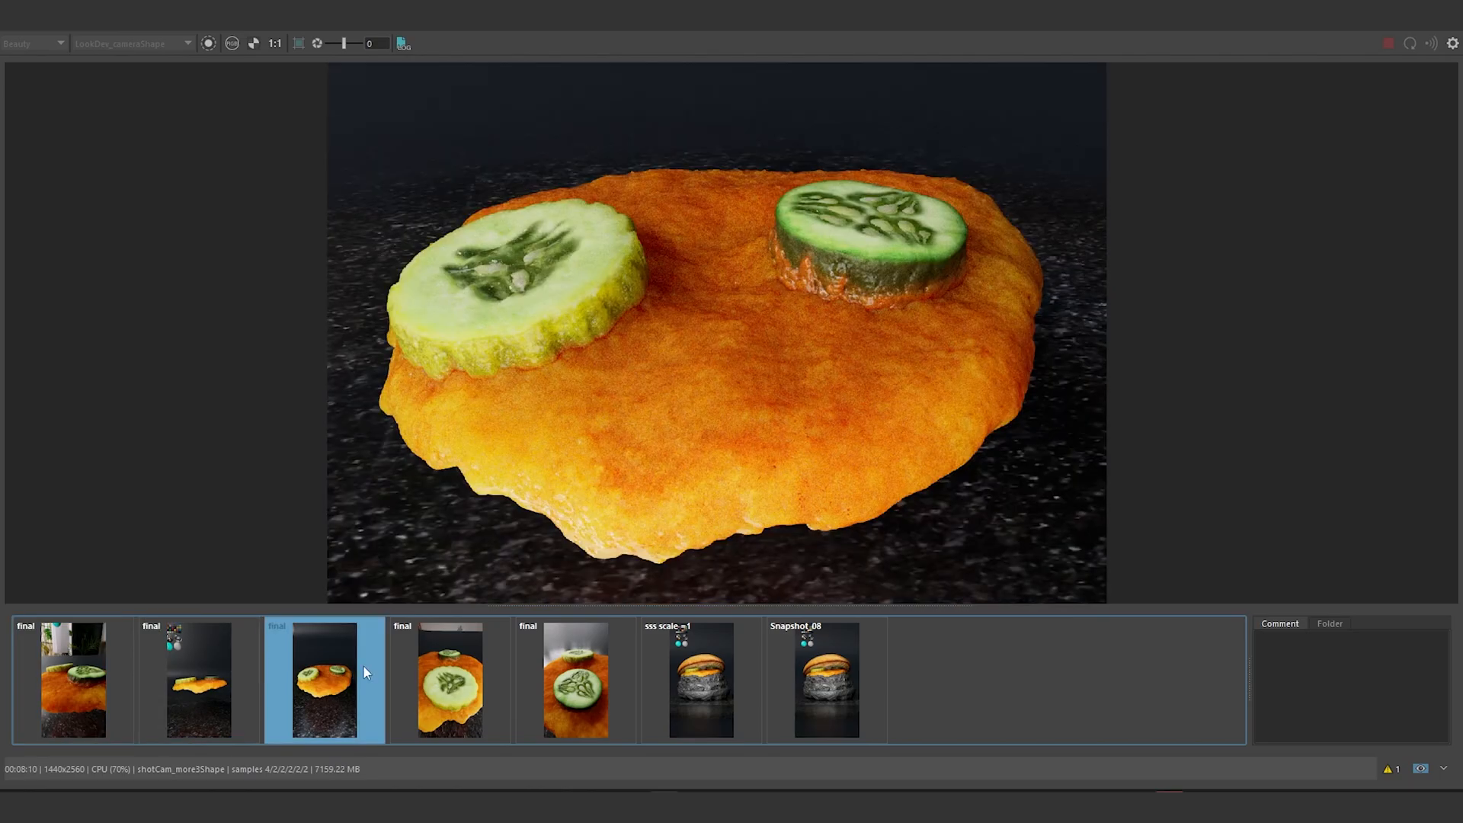
scroll(490, 261, "up", 1)
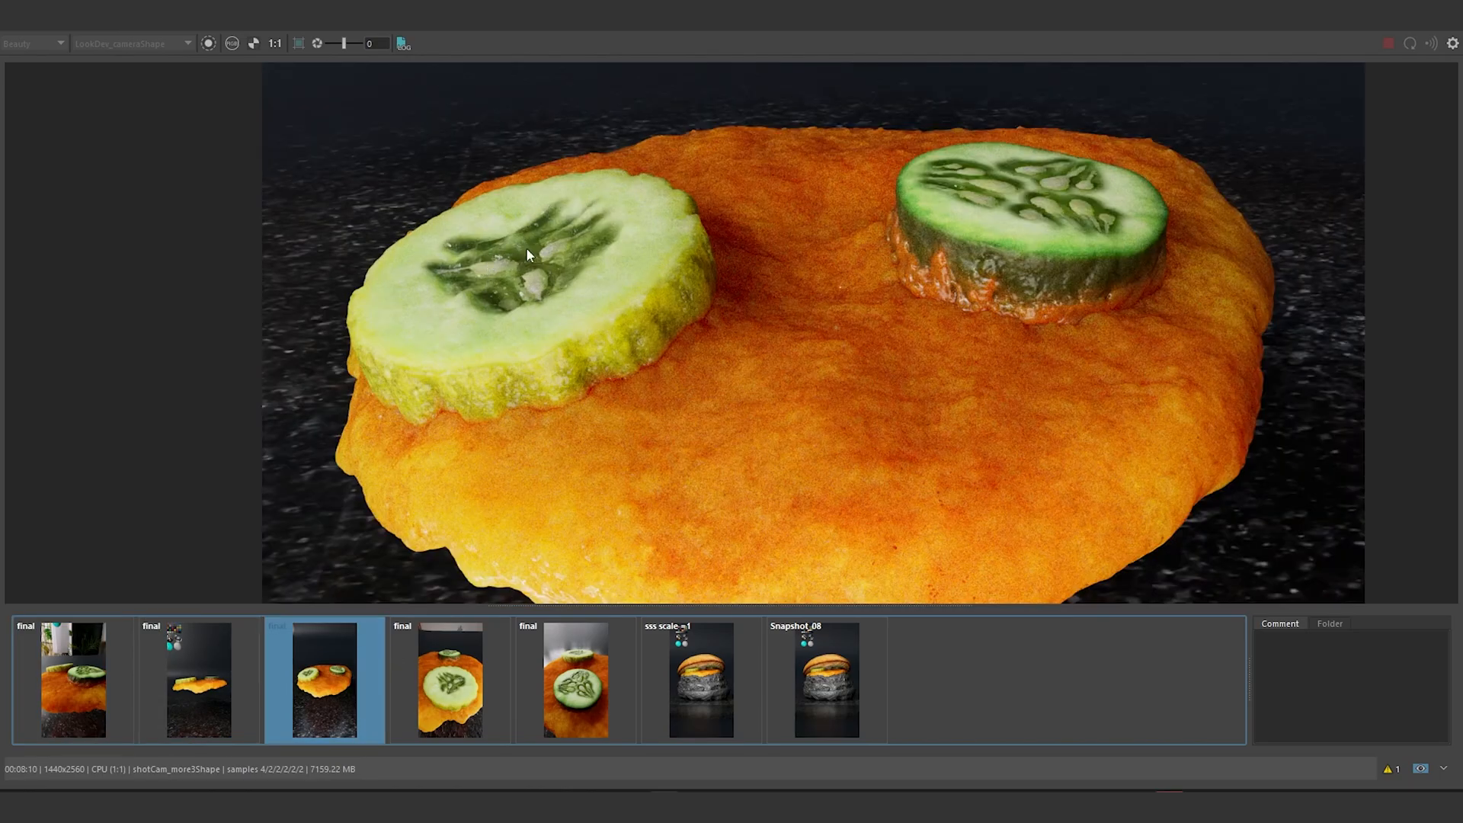
Step: Open the final snapshot from shotCam_more4 and examine the front cucumber's seeds and translucent core up close
left_click(436, 708)
scroll(744, 445, "down", 1)
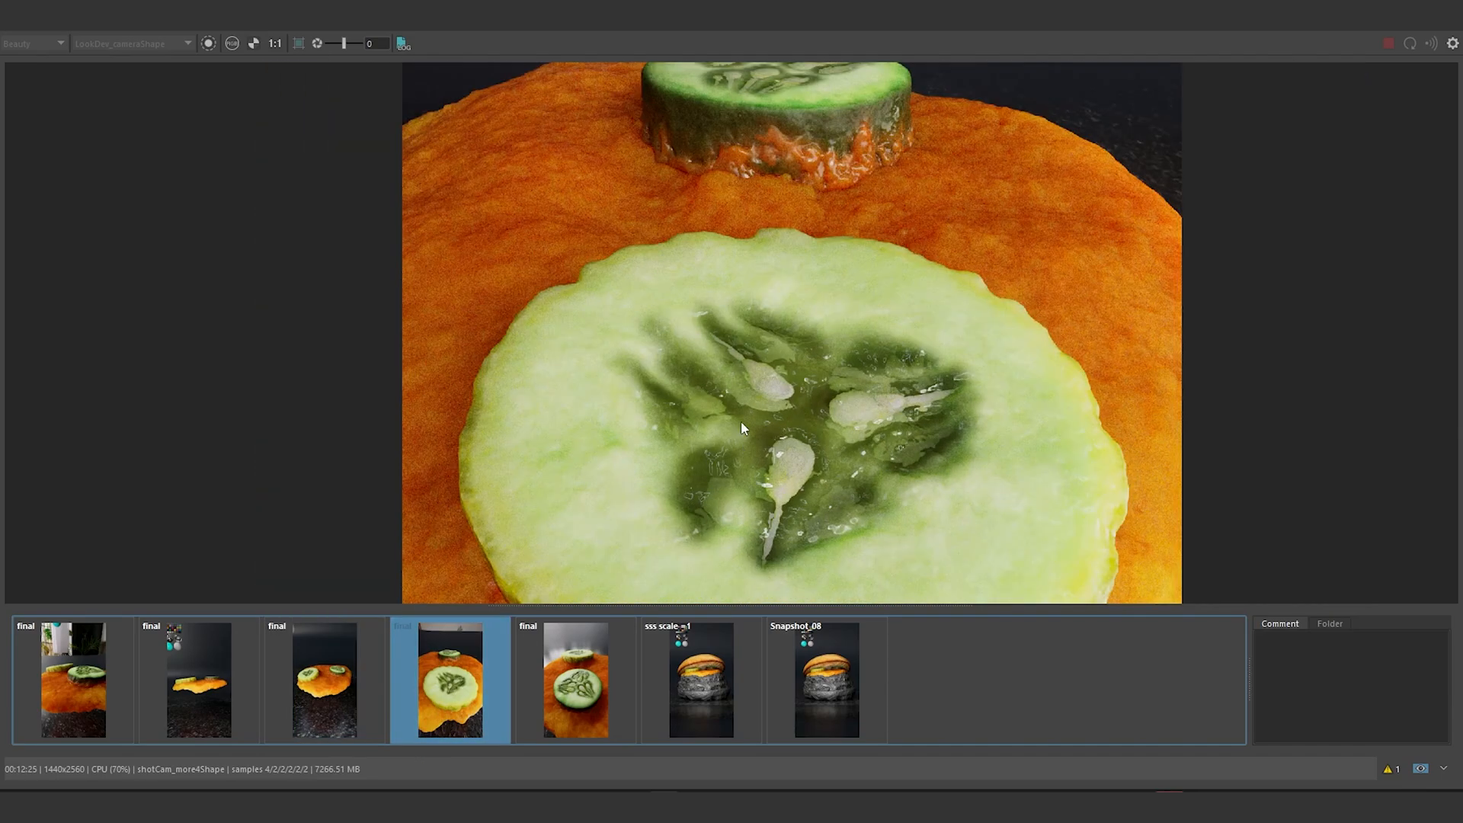
middle_click_drag(743, 428, 740, 370)
scroll(774, 372, "up", 1)
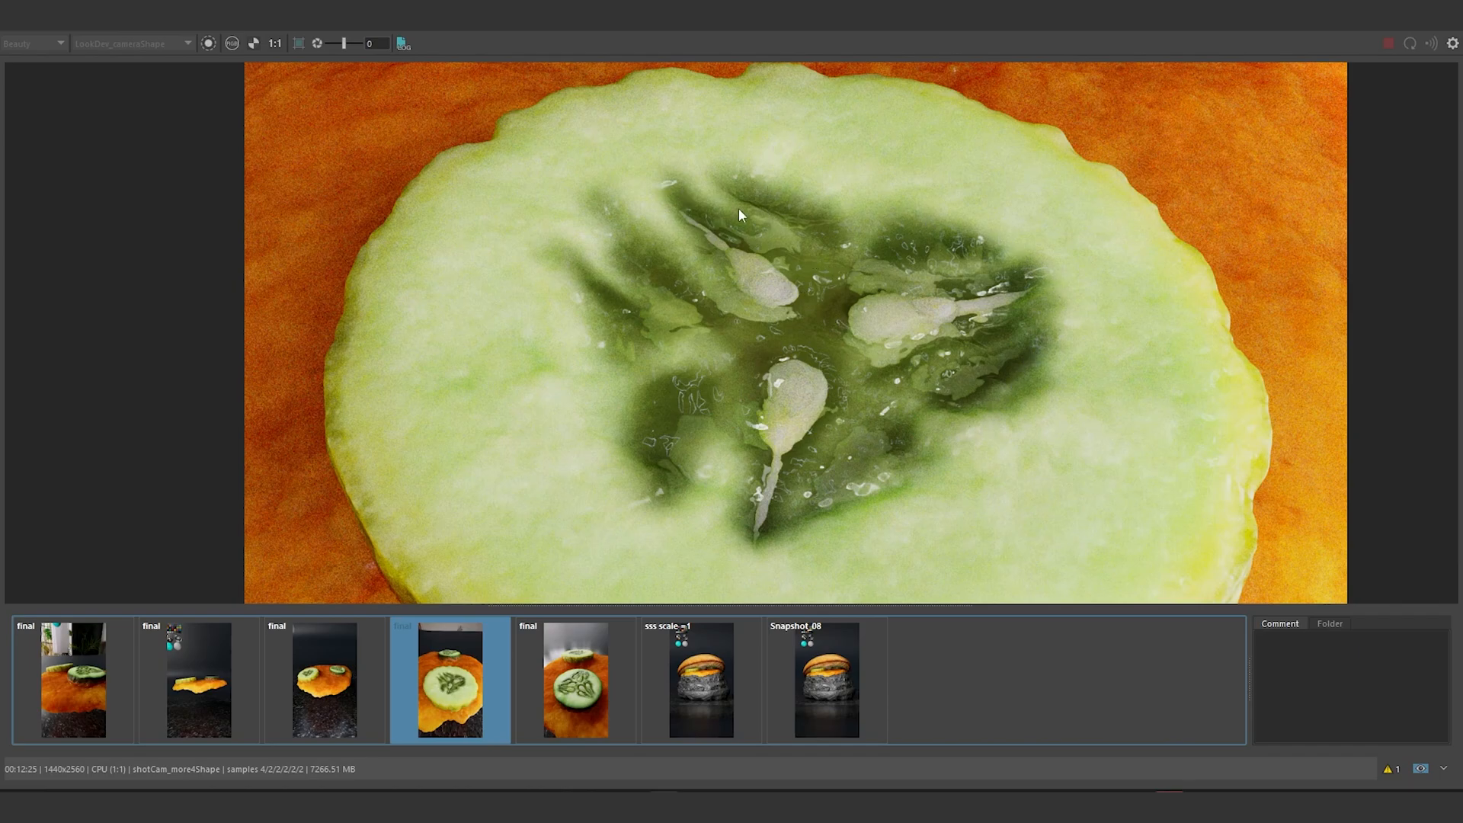
scroll(809, 358, "down", 3)
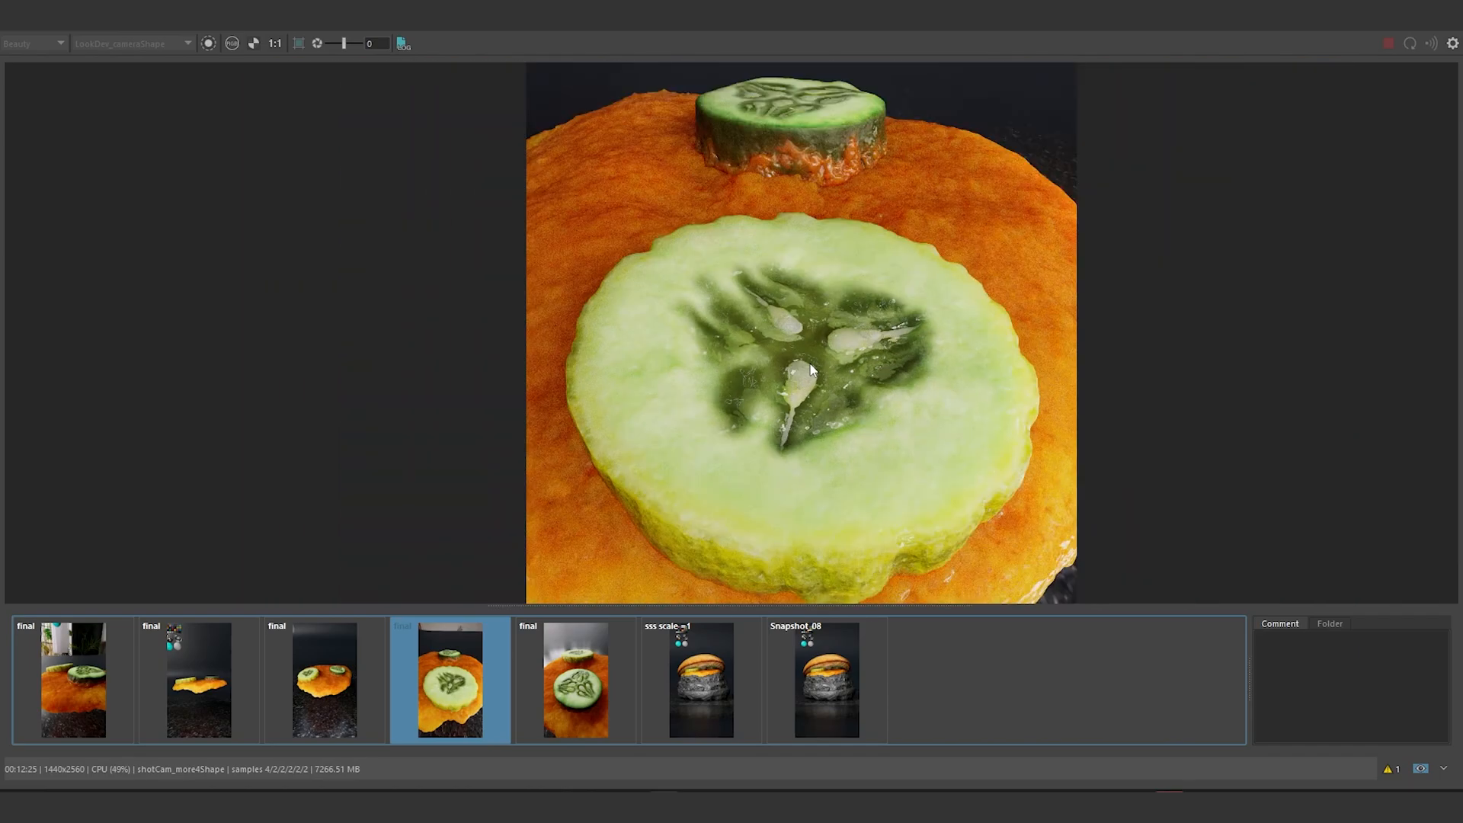
scroll(811, 373, "up", 3)
scroll(814, 381, "up", 2)
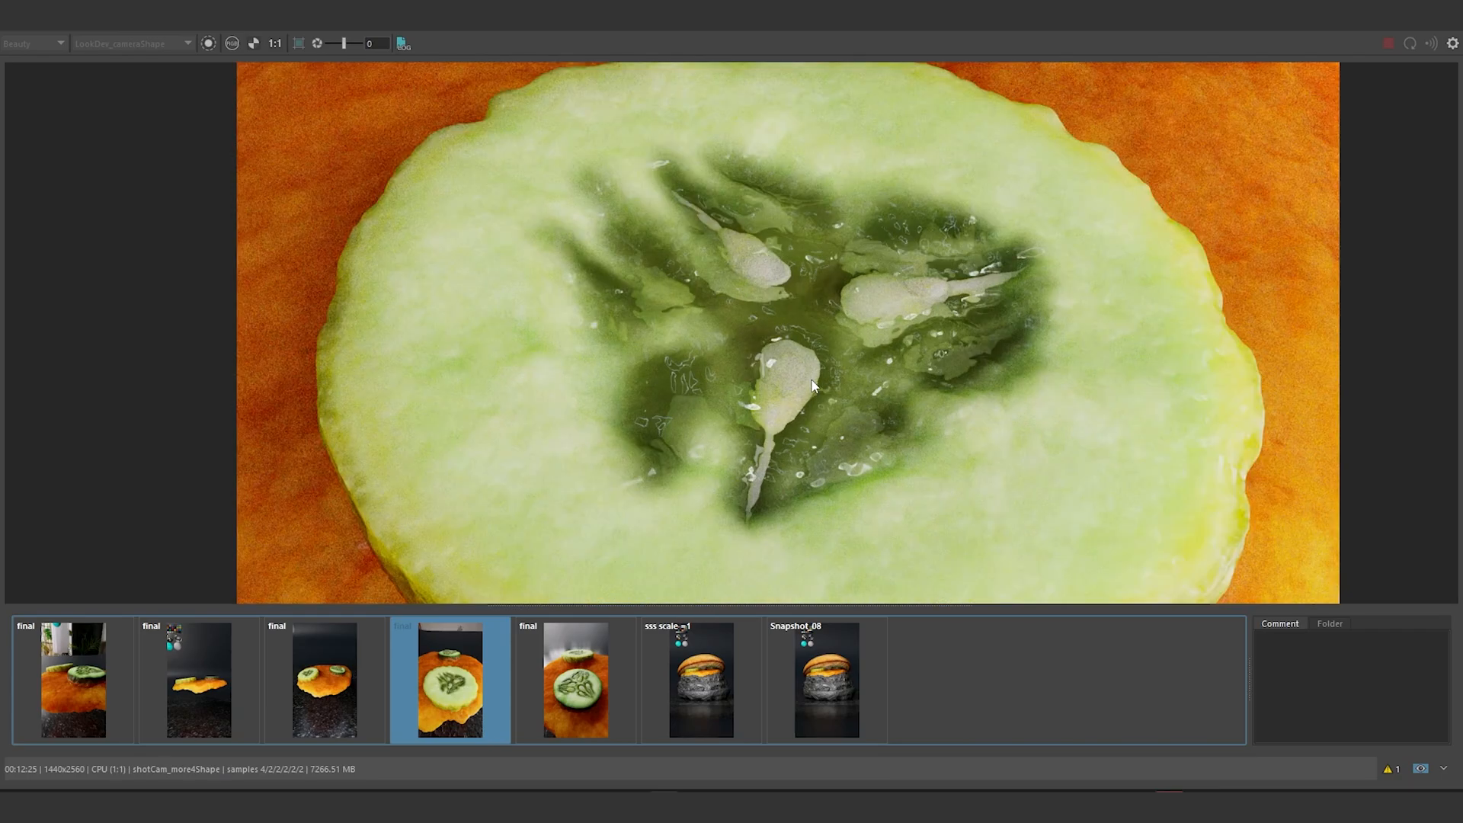
scroll(819, 371, "down", 1)
scroll(810, 309, "down", 3)
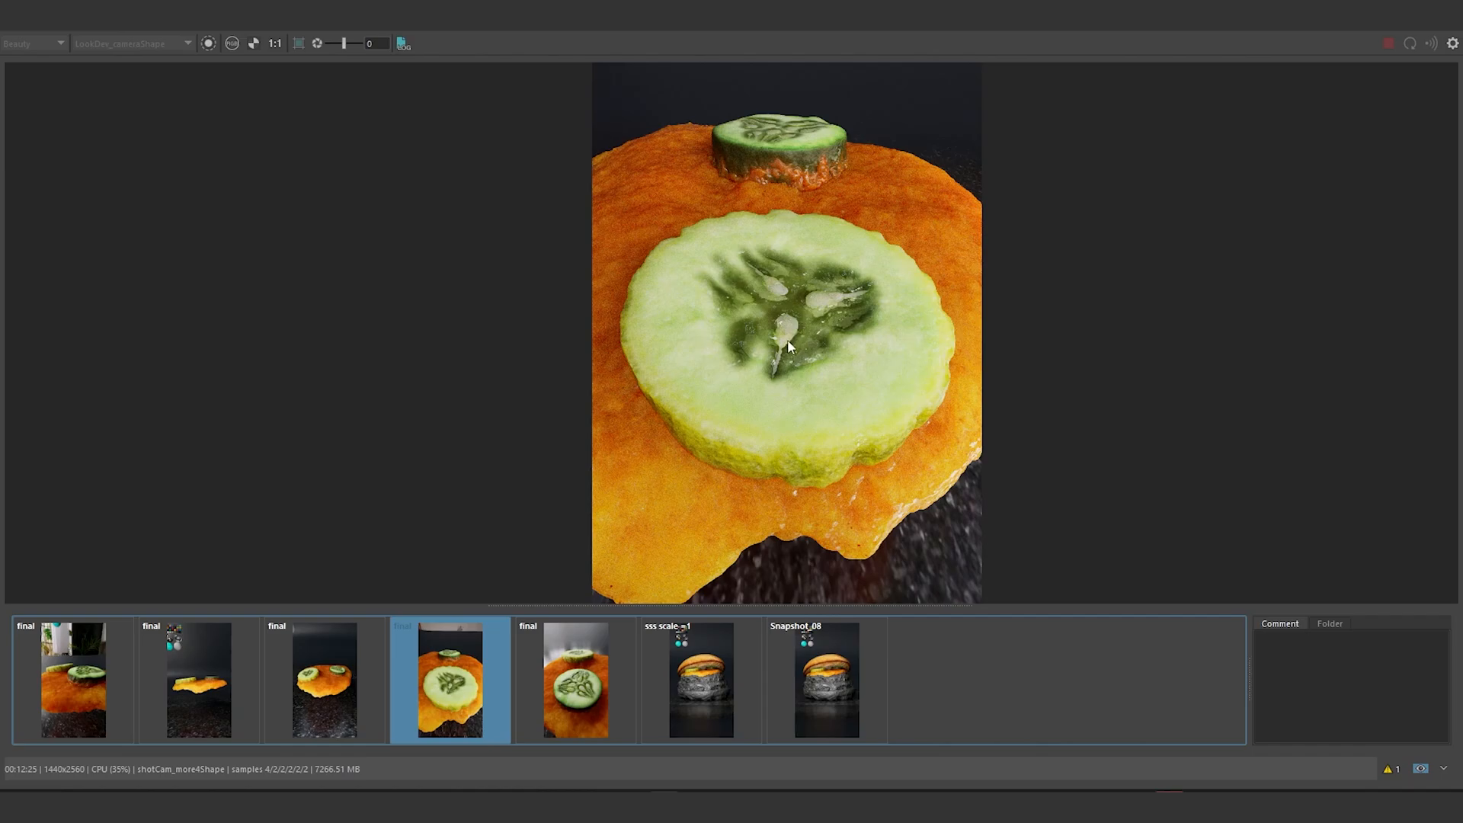
Step: Open the final snapshot from shotCam_more5 and examine the glossy highlights on the cucumber's seeds and its lower edge
left_click(573, 682)
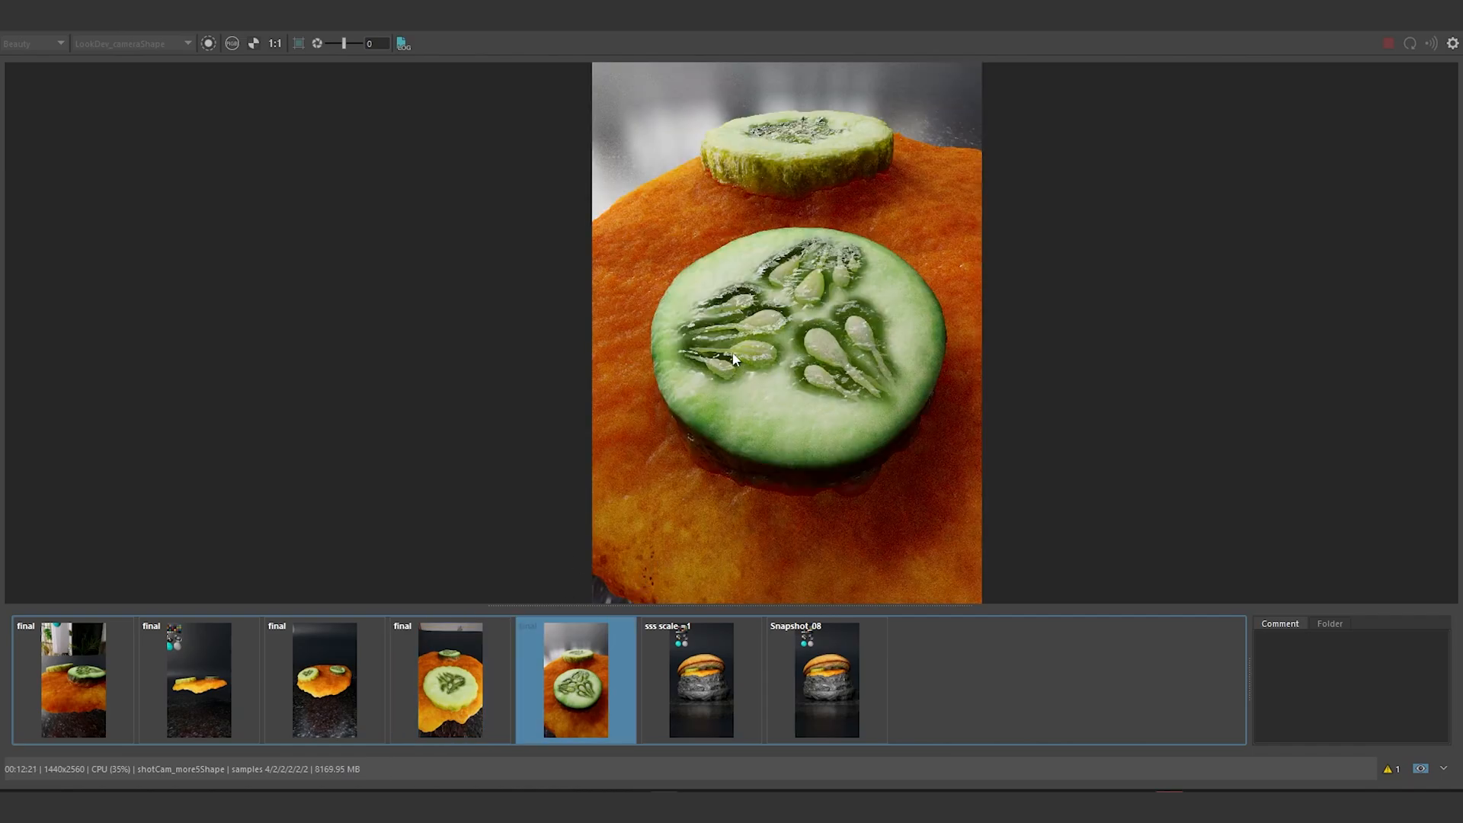
scroll(757, 346, "up", 3)
middle_click_drag(870, 272, 816, 298)
scroll(814, 299, "down", 2)
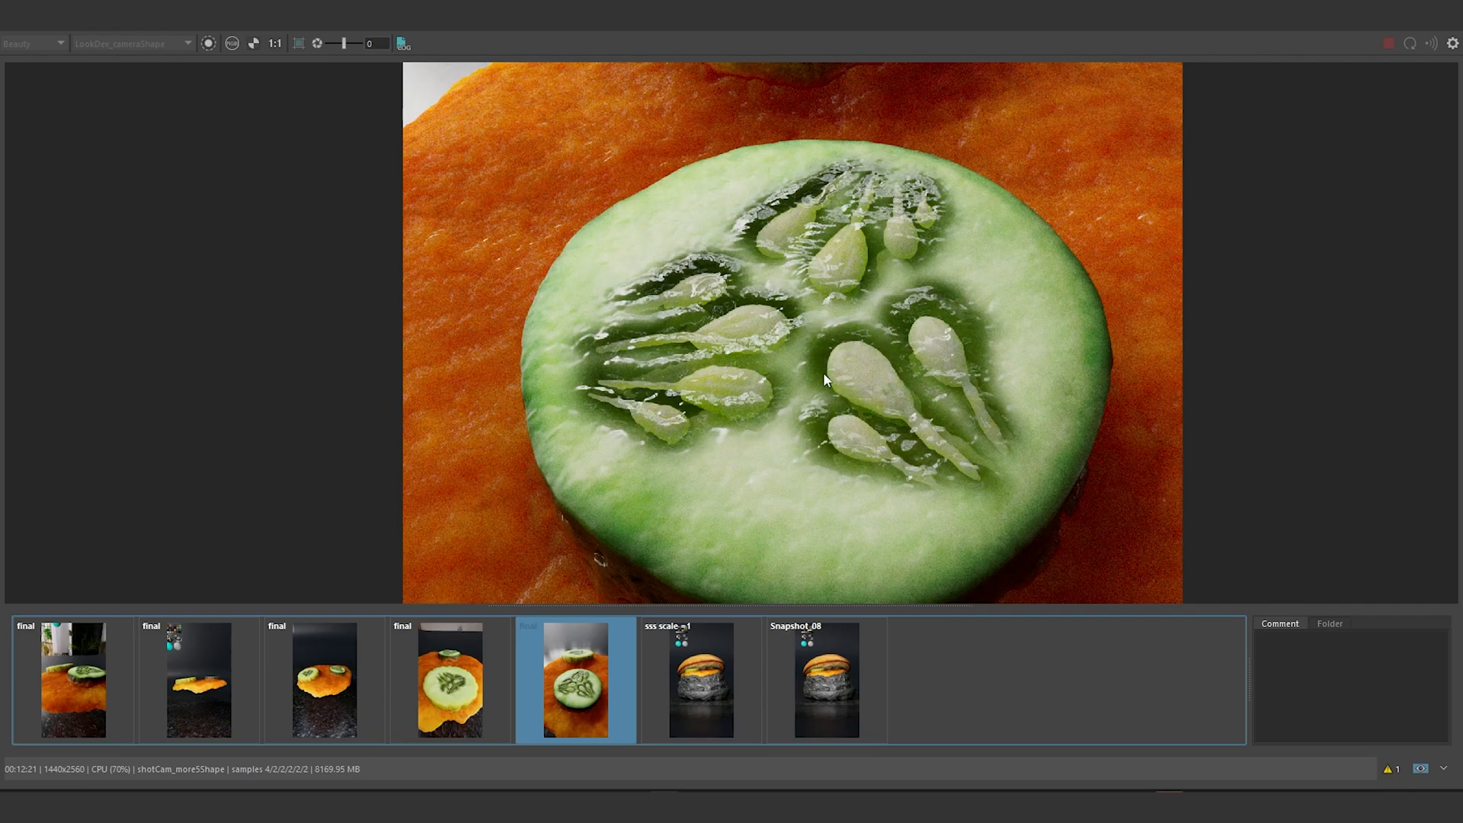
scroll(818, 335, "down", 3)
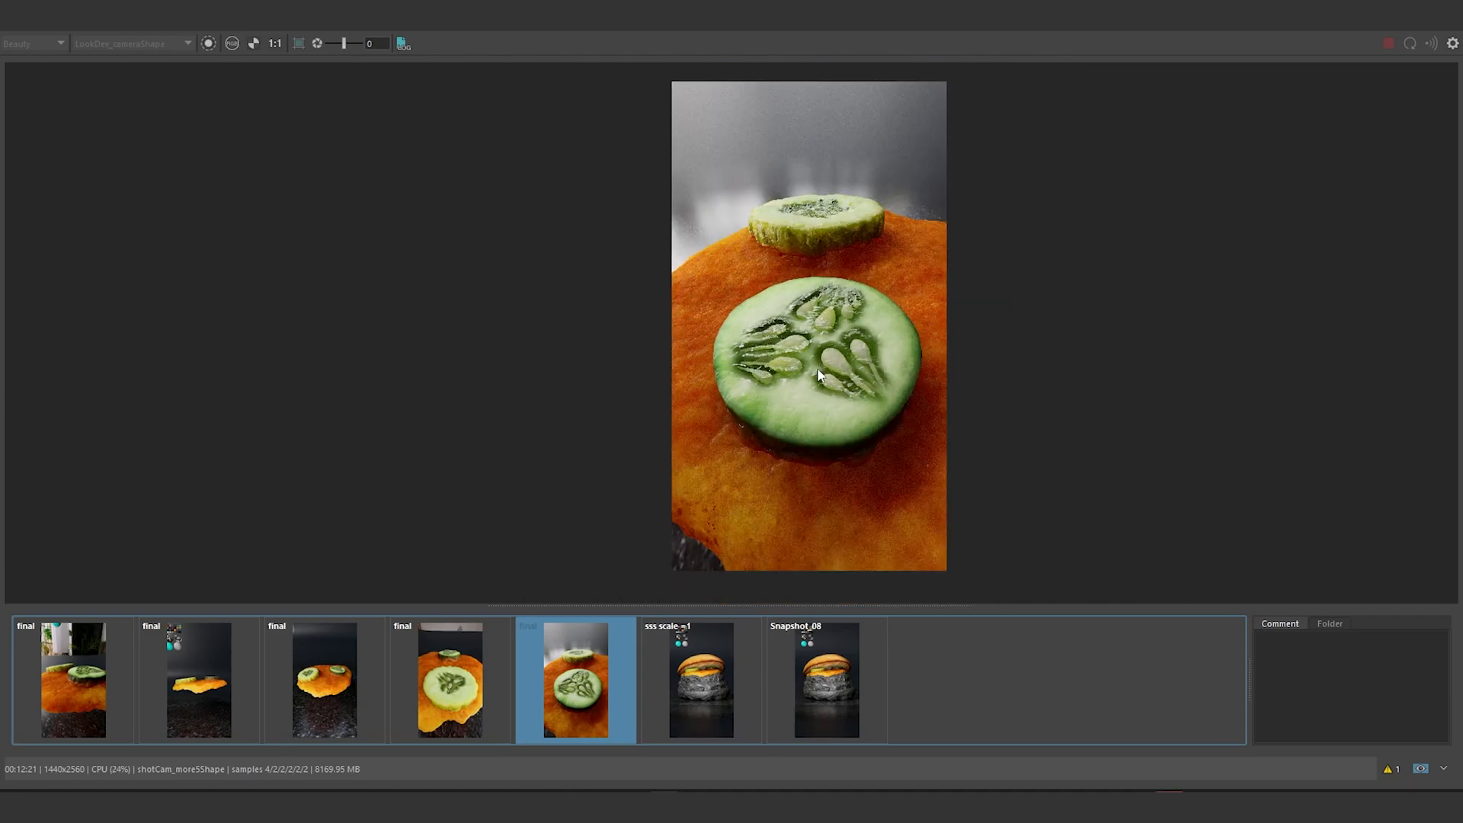
scroll(817, 370, "up", 1)
mouse_move(776, 381)
middle_mouse_down()
mouse_move(820, 379)
mouse_move(782, 375)
middle_mouse_up()
scroll(750, 359, "up", 3)
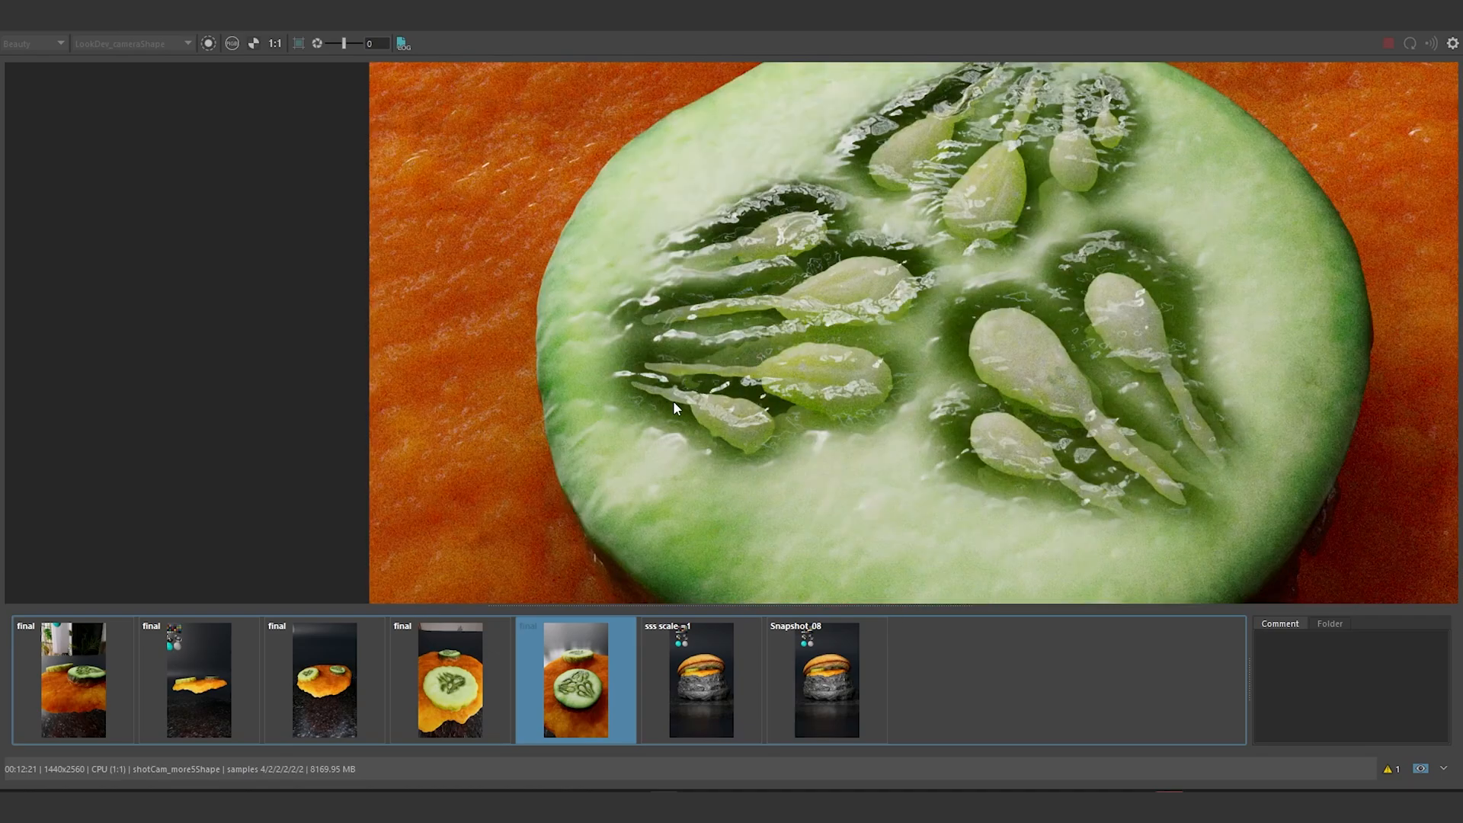
scroll(861, 367, "down", 1)
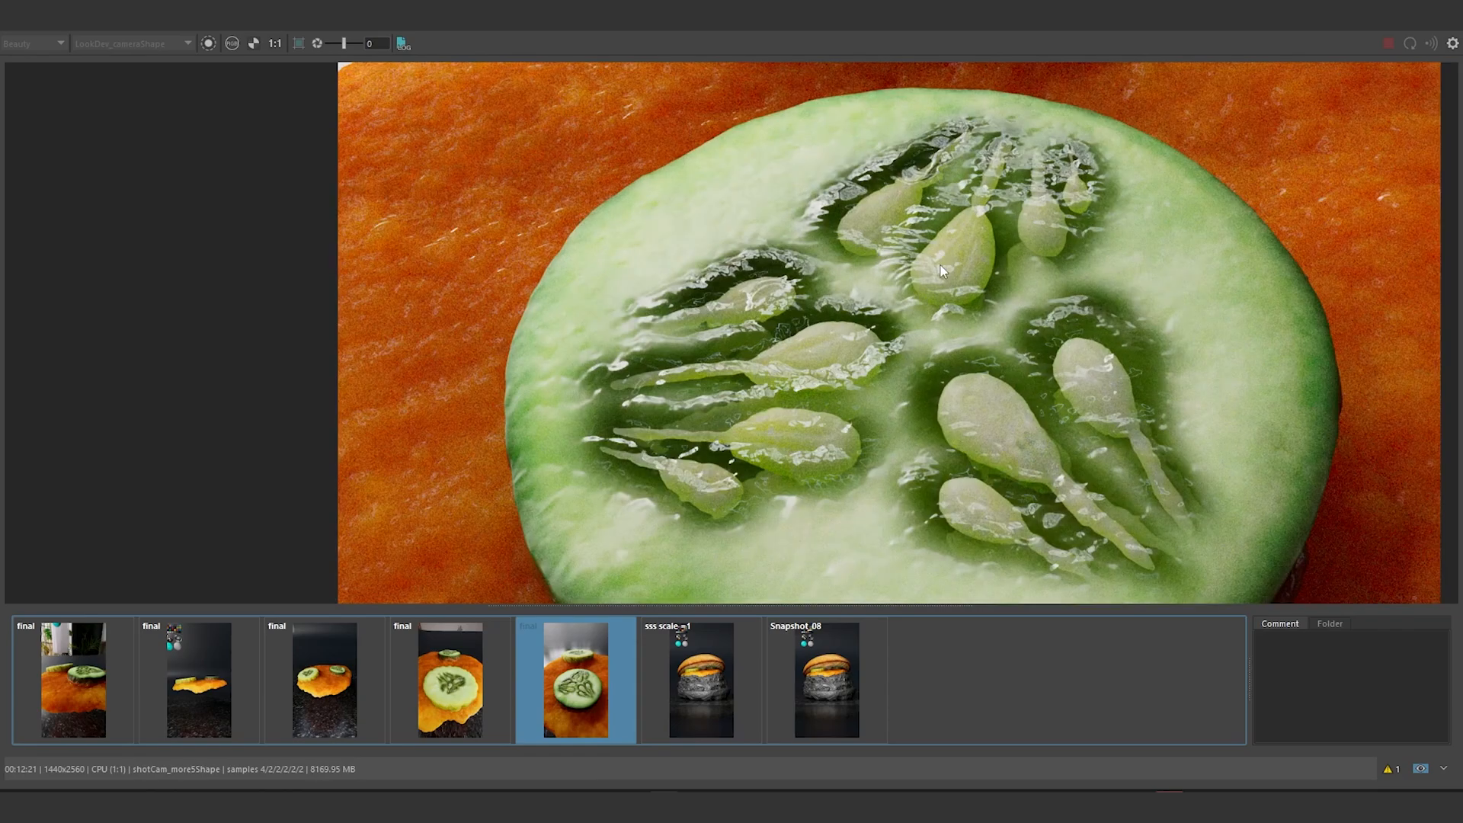
scroll(940, 266, "down", 5)
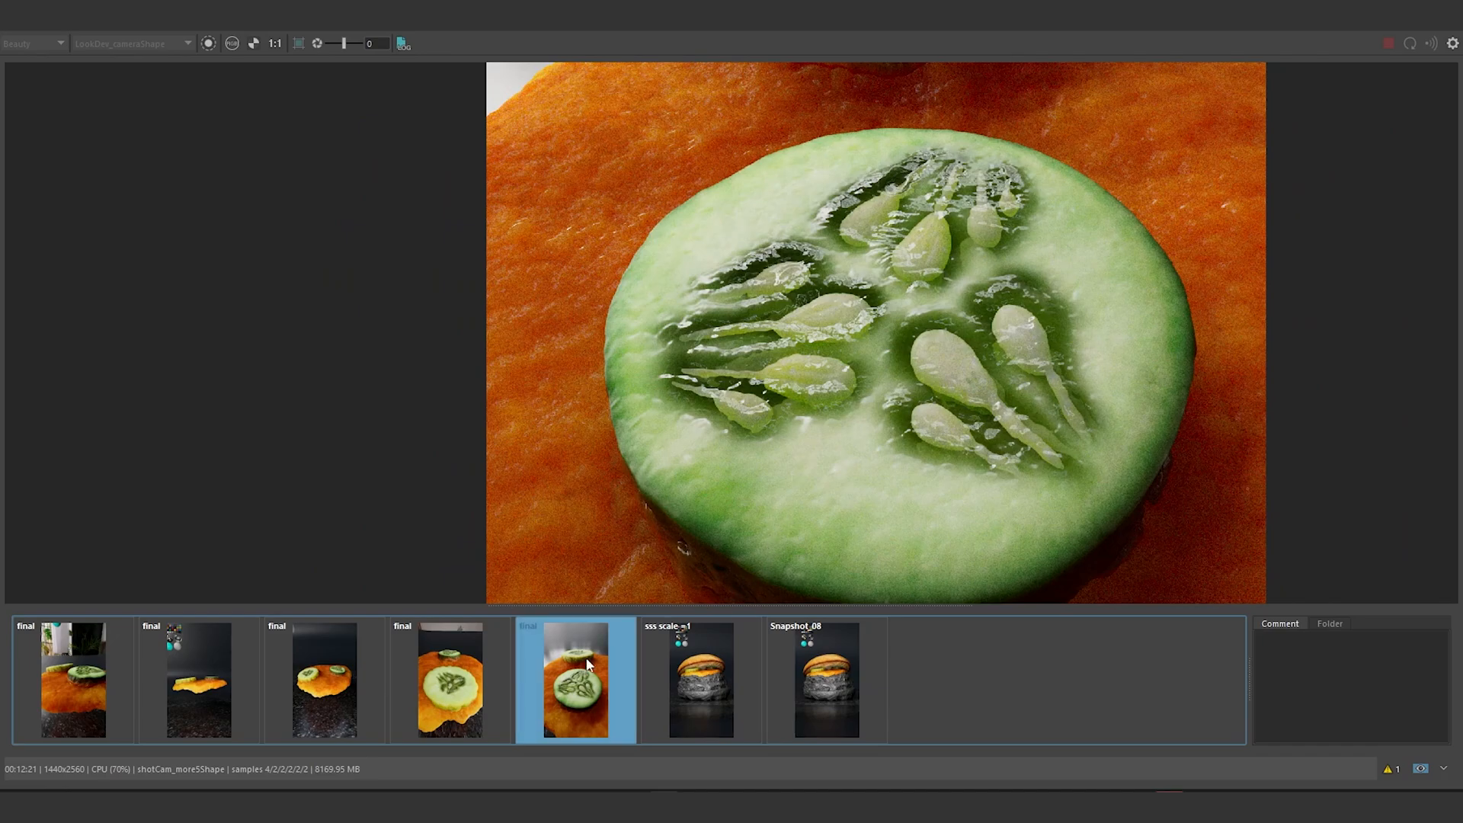
scroll(780, 434, "up", 3)
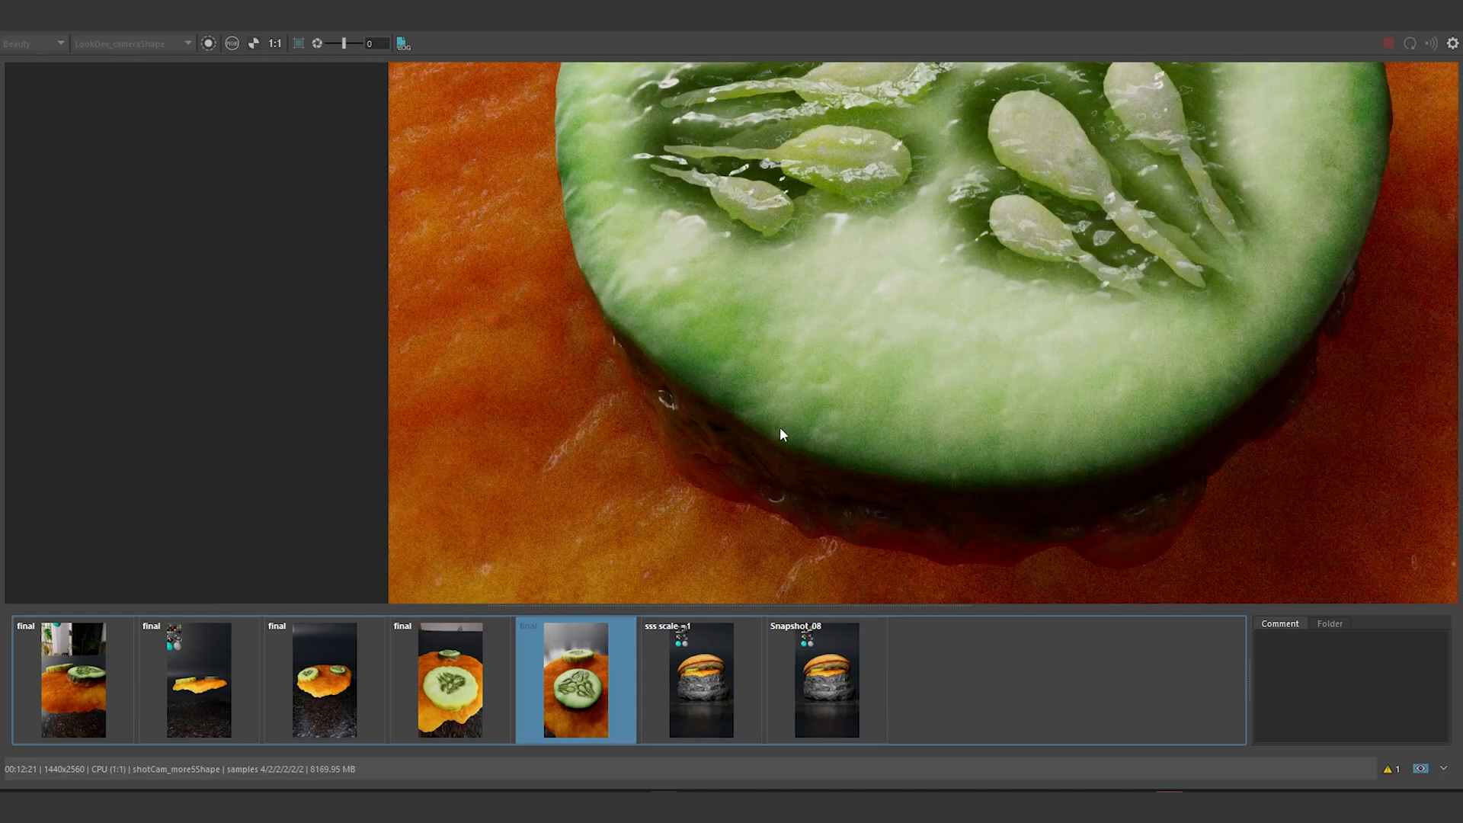
Step: Return to the shotCam_more4 final snapshot and examine the front cucumber's rind edge and flesh against the sauce
left_click(433, 704)
left_click(328, 692)
left_click(462, 672)
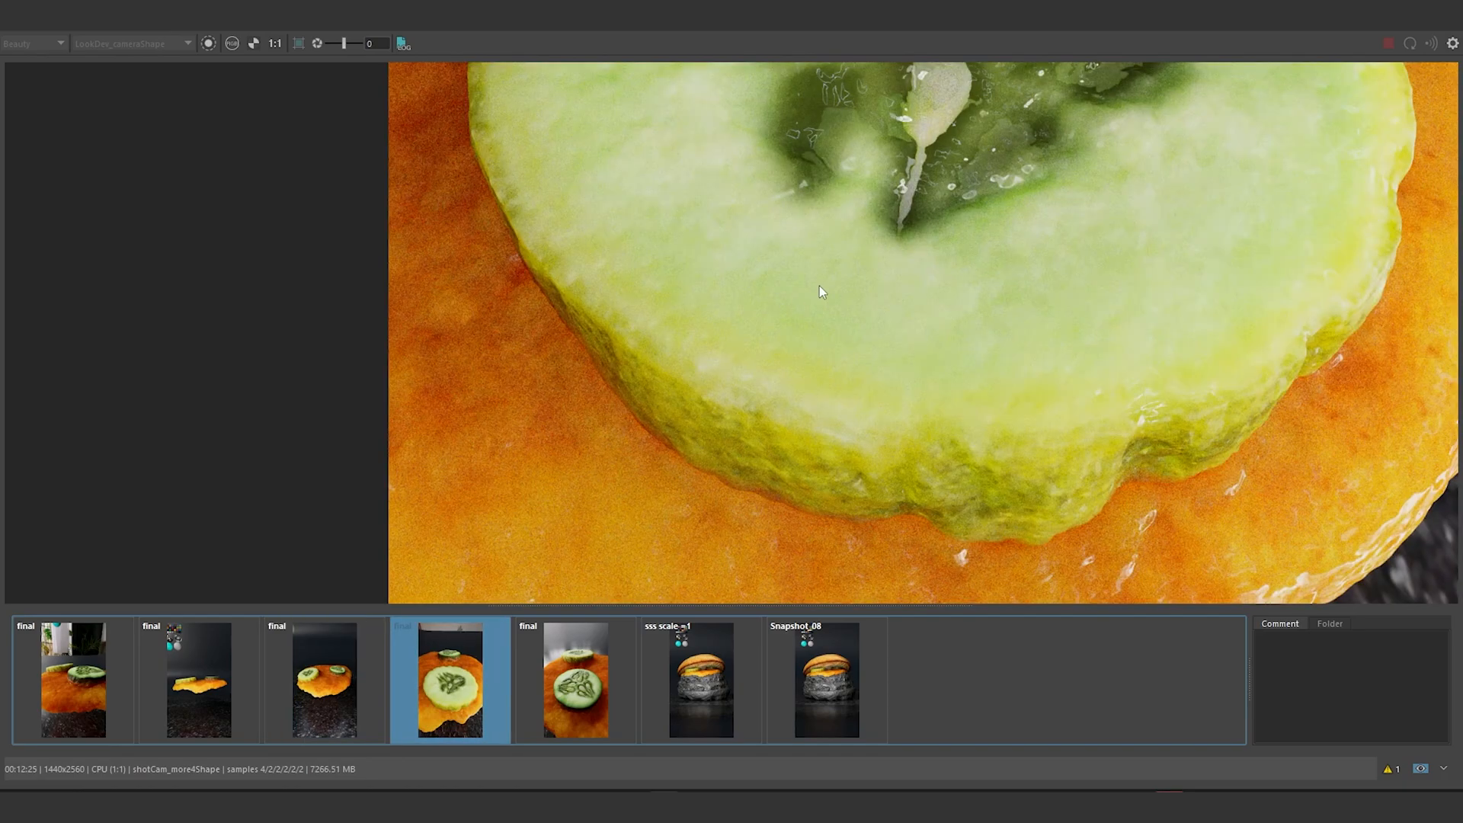
middle_click_drag(820, 288, 749, 449)
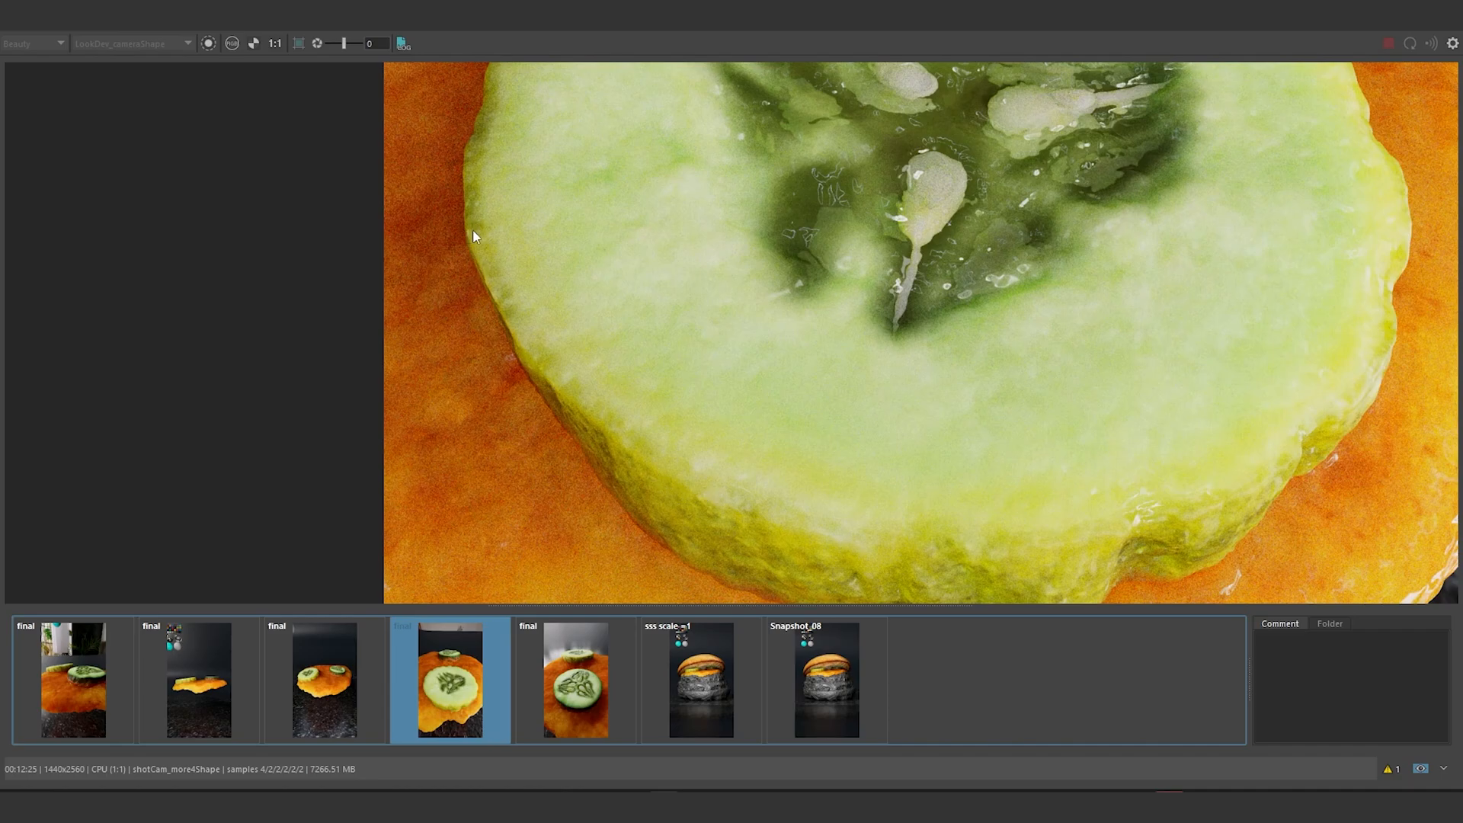
scroll(495, 255, "up", 4)
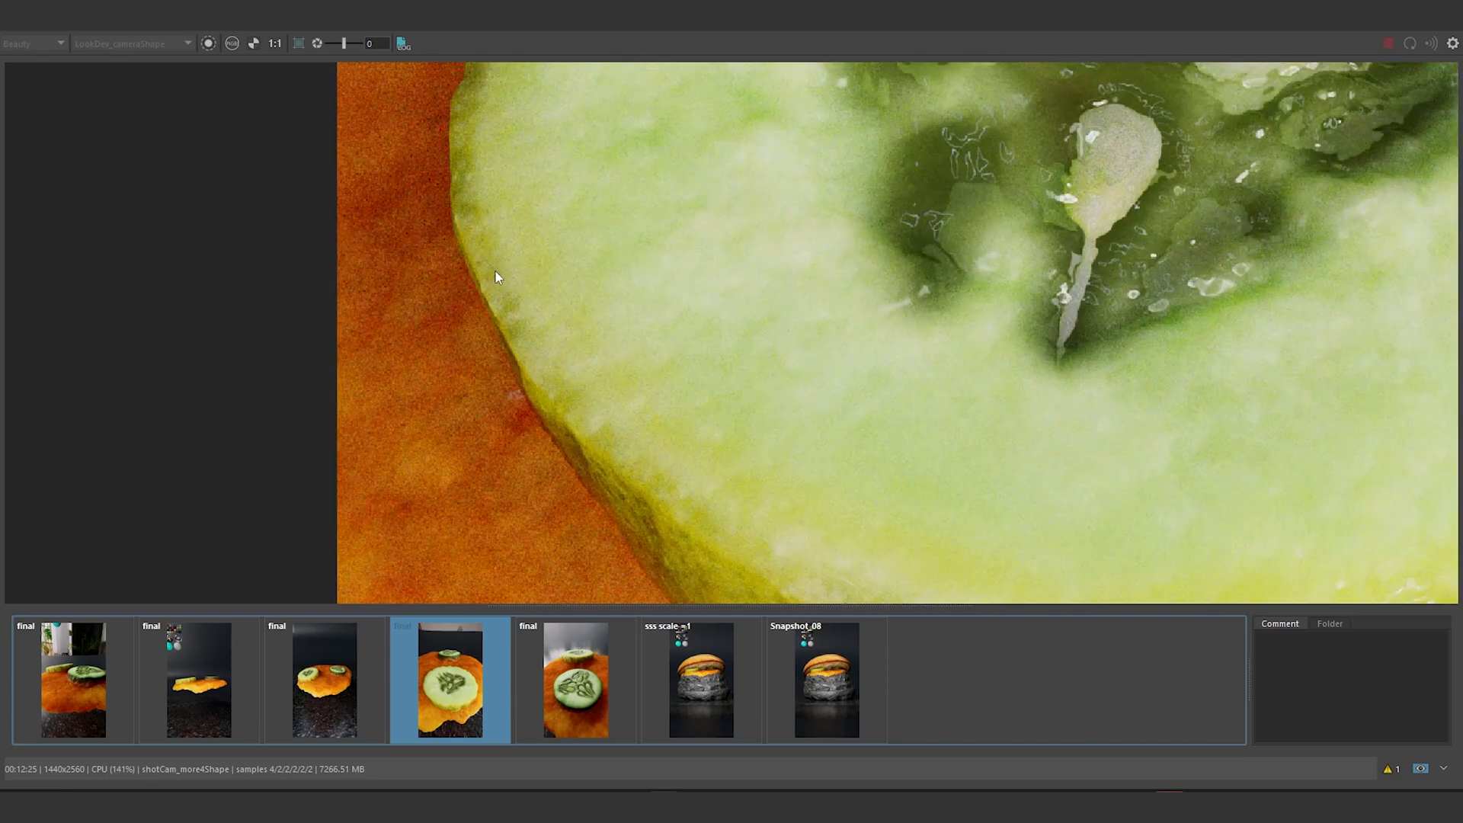
middle_click_drag(487, 199, 561, 310)
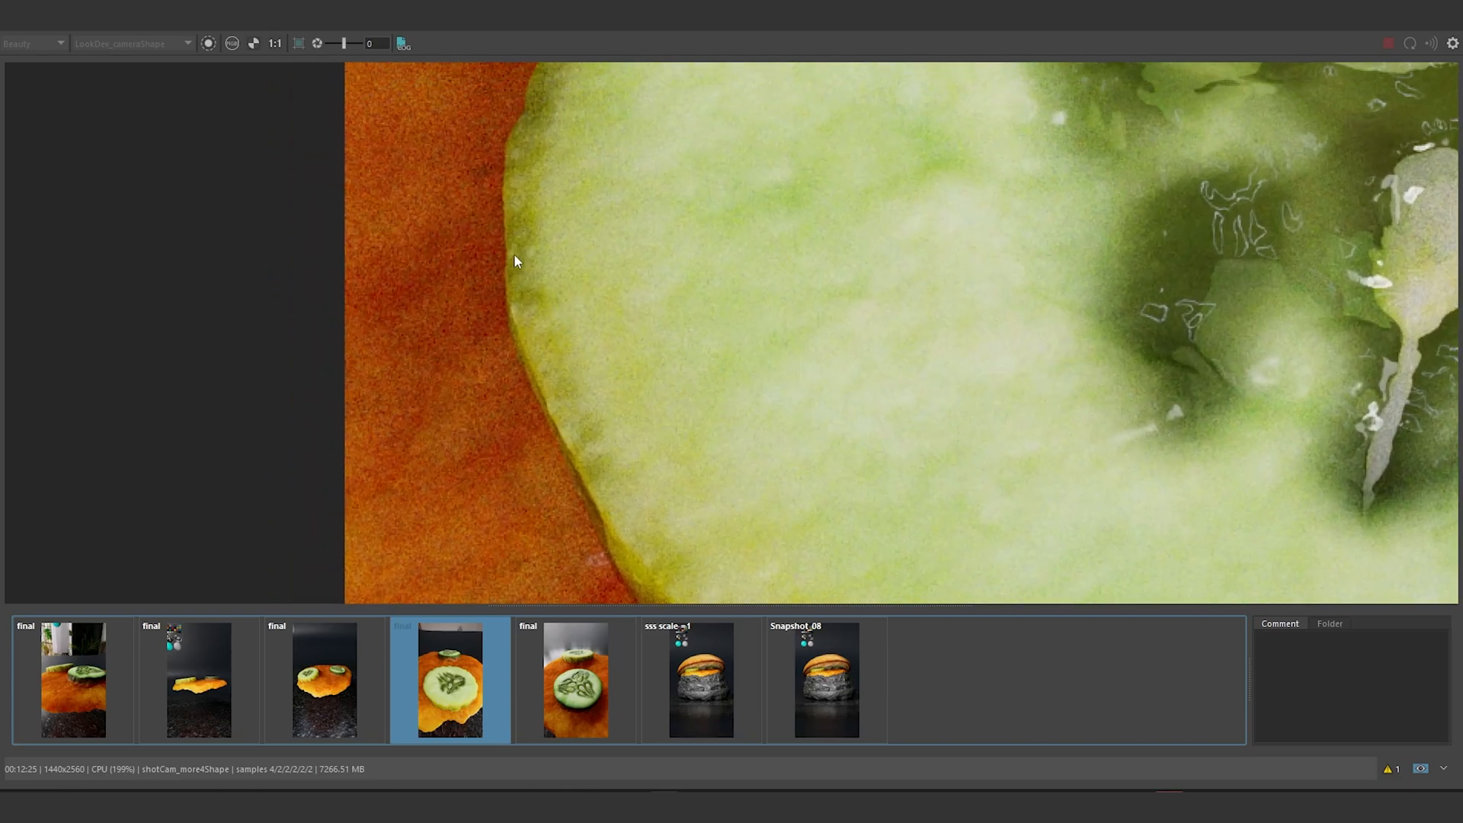
scroll(540, 277, "down", 5)
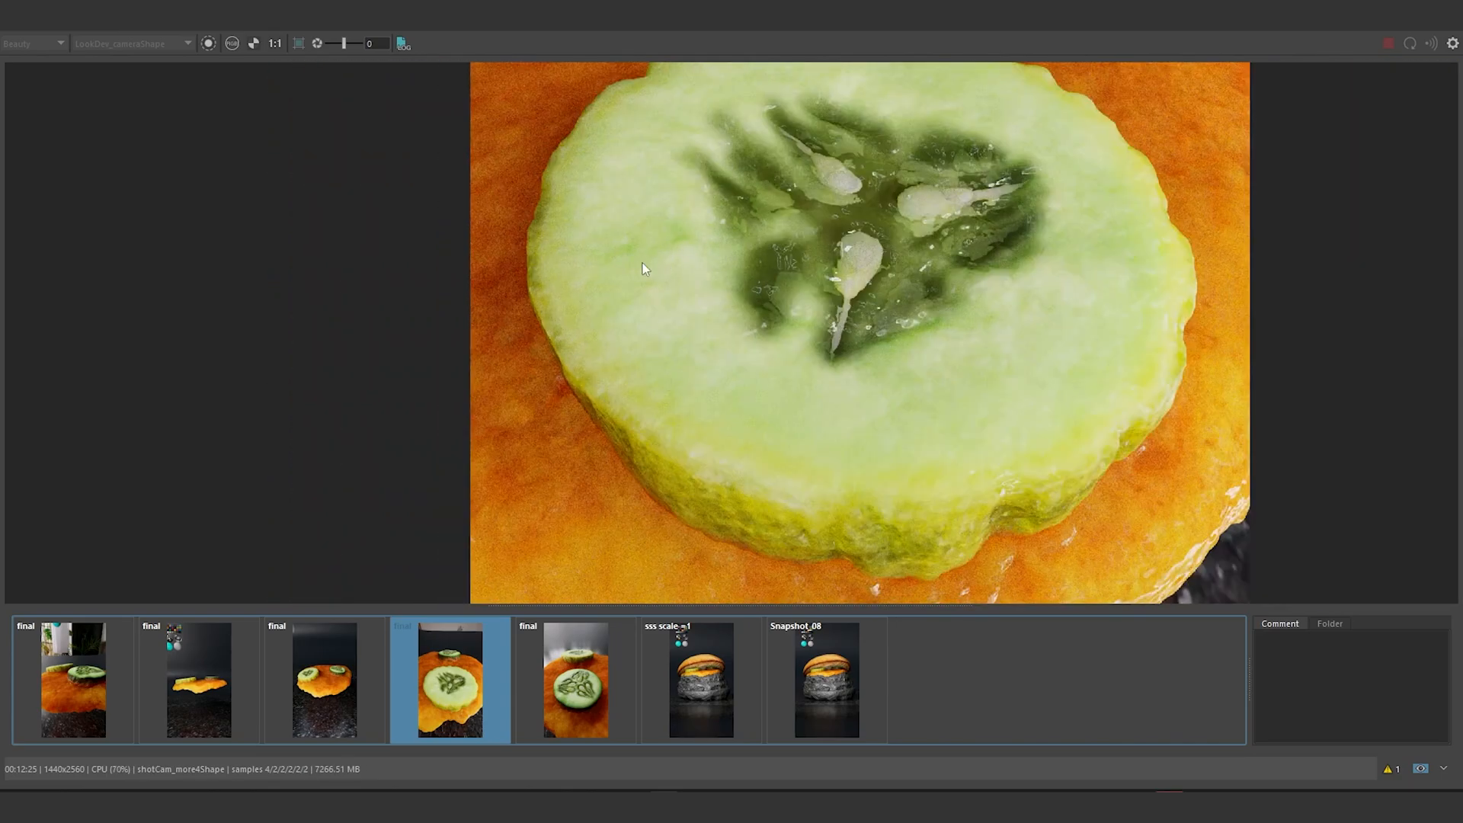
middle_click_drag(642, 263, 585, 273)
middle_click_drag(594, 295, 638, 419)
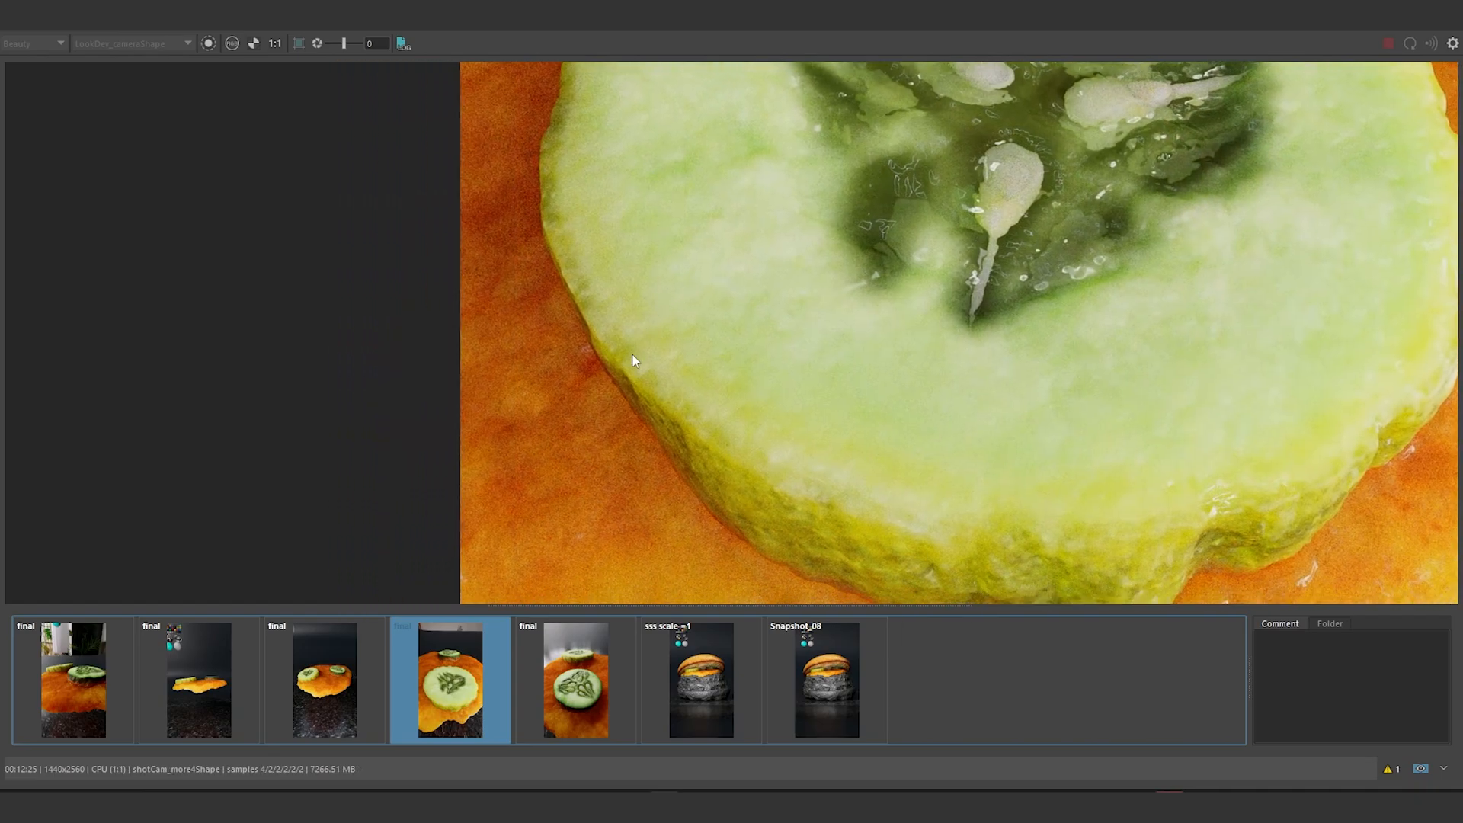
scroll(631, 356, "up", 3)
scroll(617, 351, "down", 6)
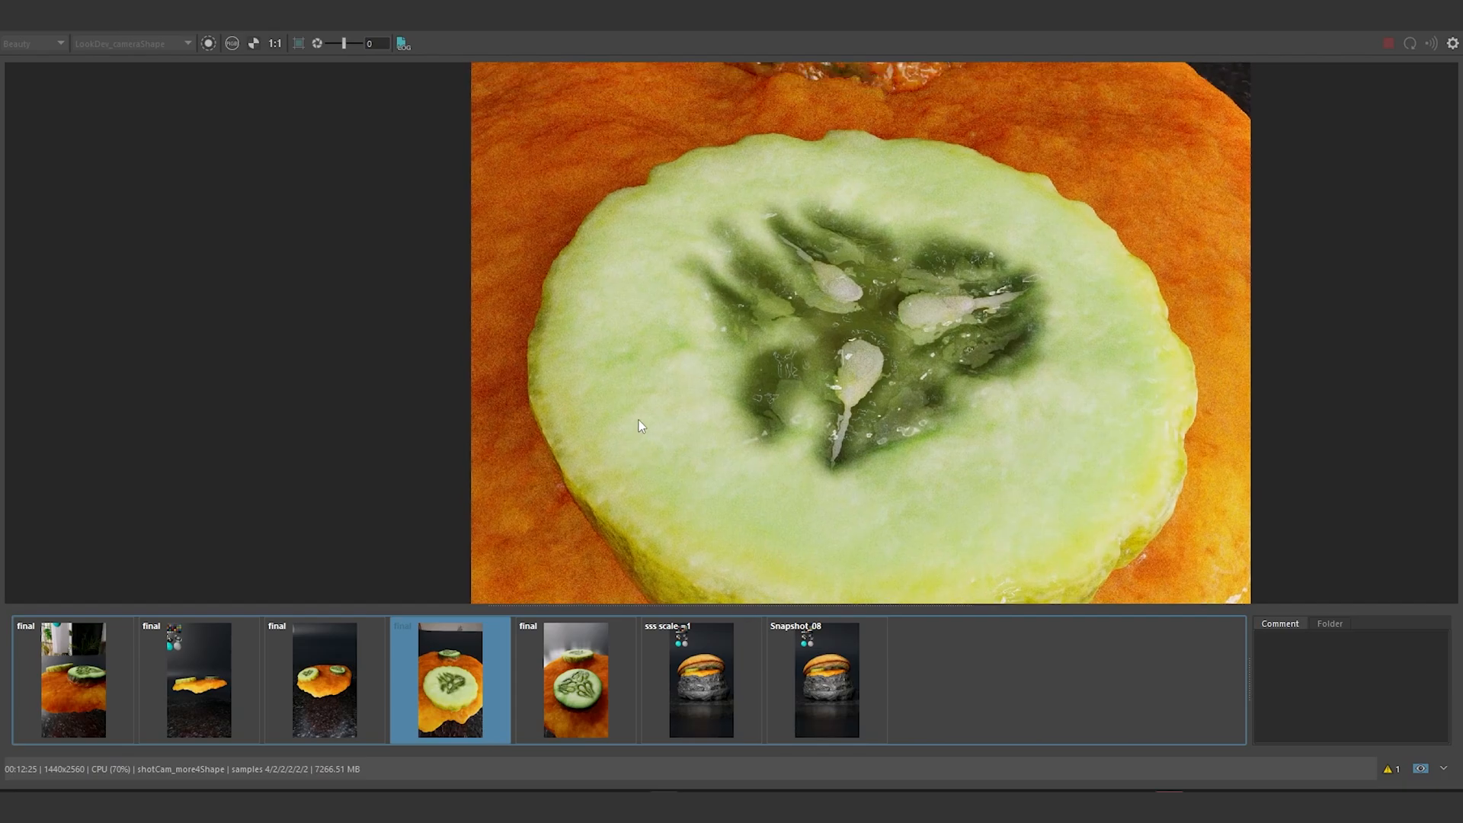
Step: Examine the front cucumber's flesh in the shotCam_more4 final snapshot and both cucumbers in the shotCam_more3 one
scroll(615, 259, "up", 2)
middle_click_drag(522, 430, 582, 316)
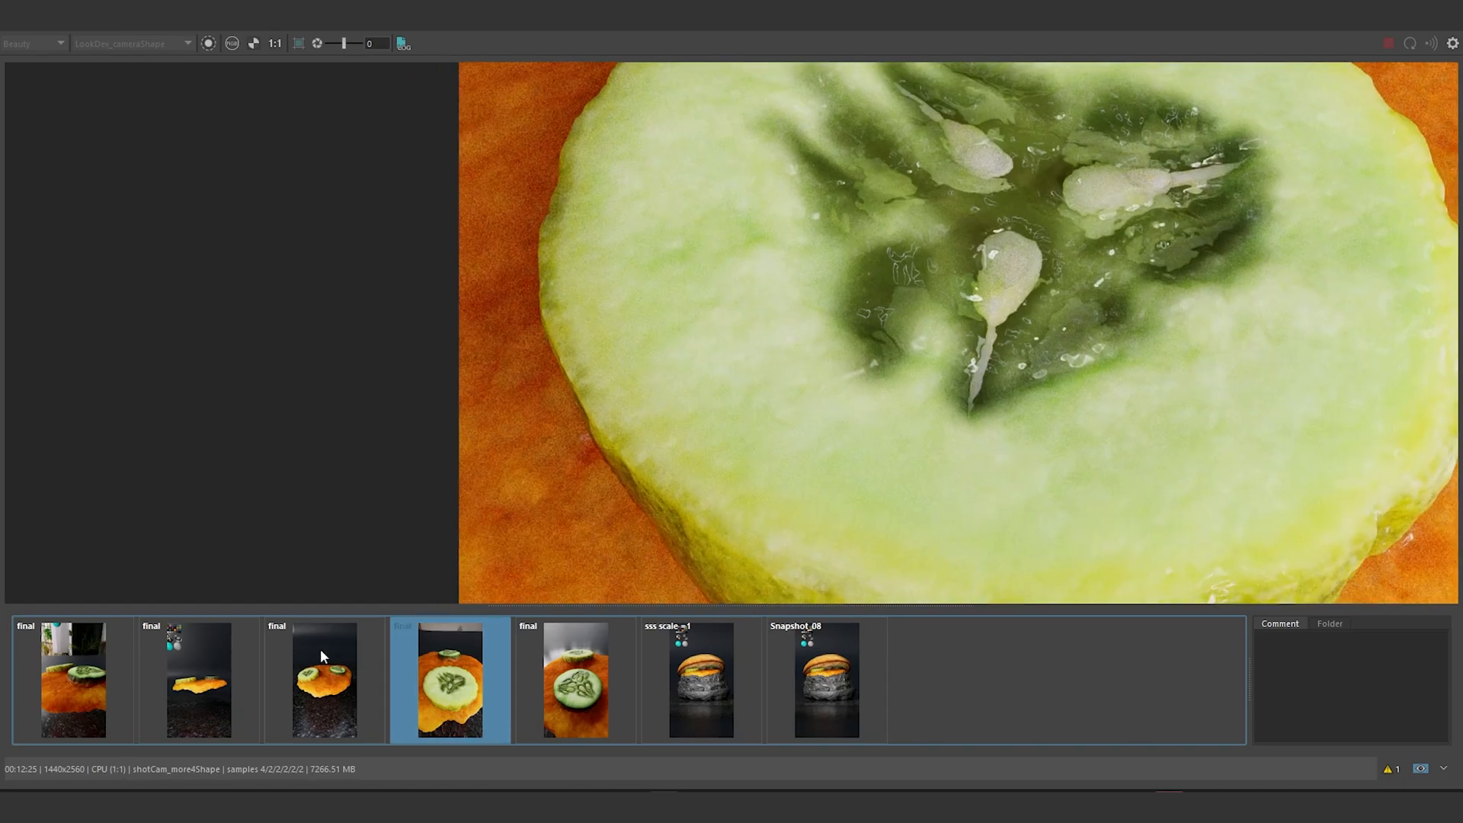
left_click(326, 666)
middle_click_drag(736, 276, 710, 490)
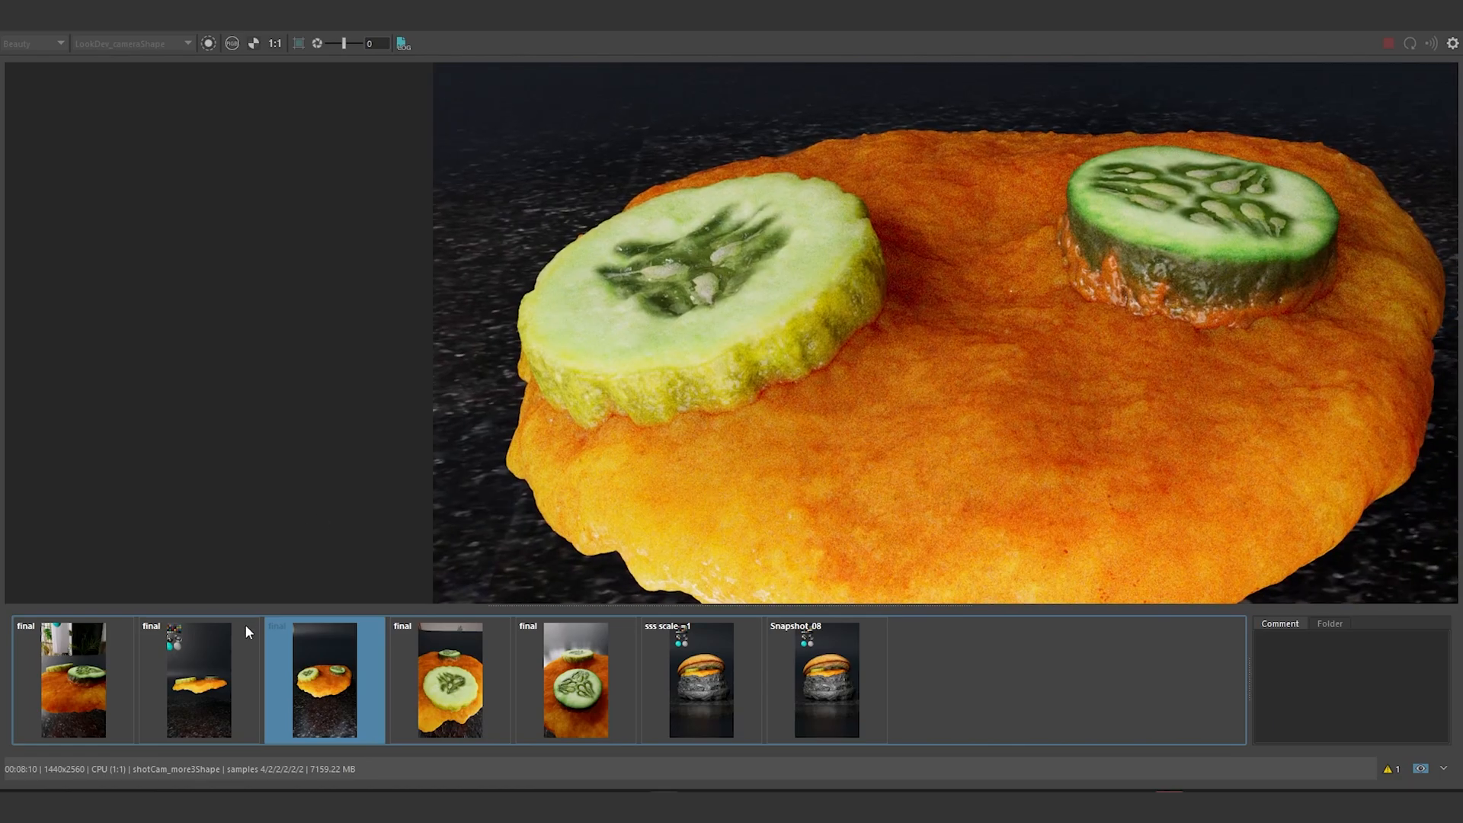
Step: Open the final snapshot from shotCam_more2 and examine the sides of both cucumbers and the sauce's lower edge up close
left_click(218, 659)
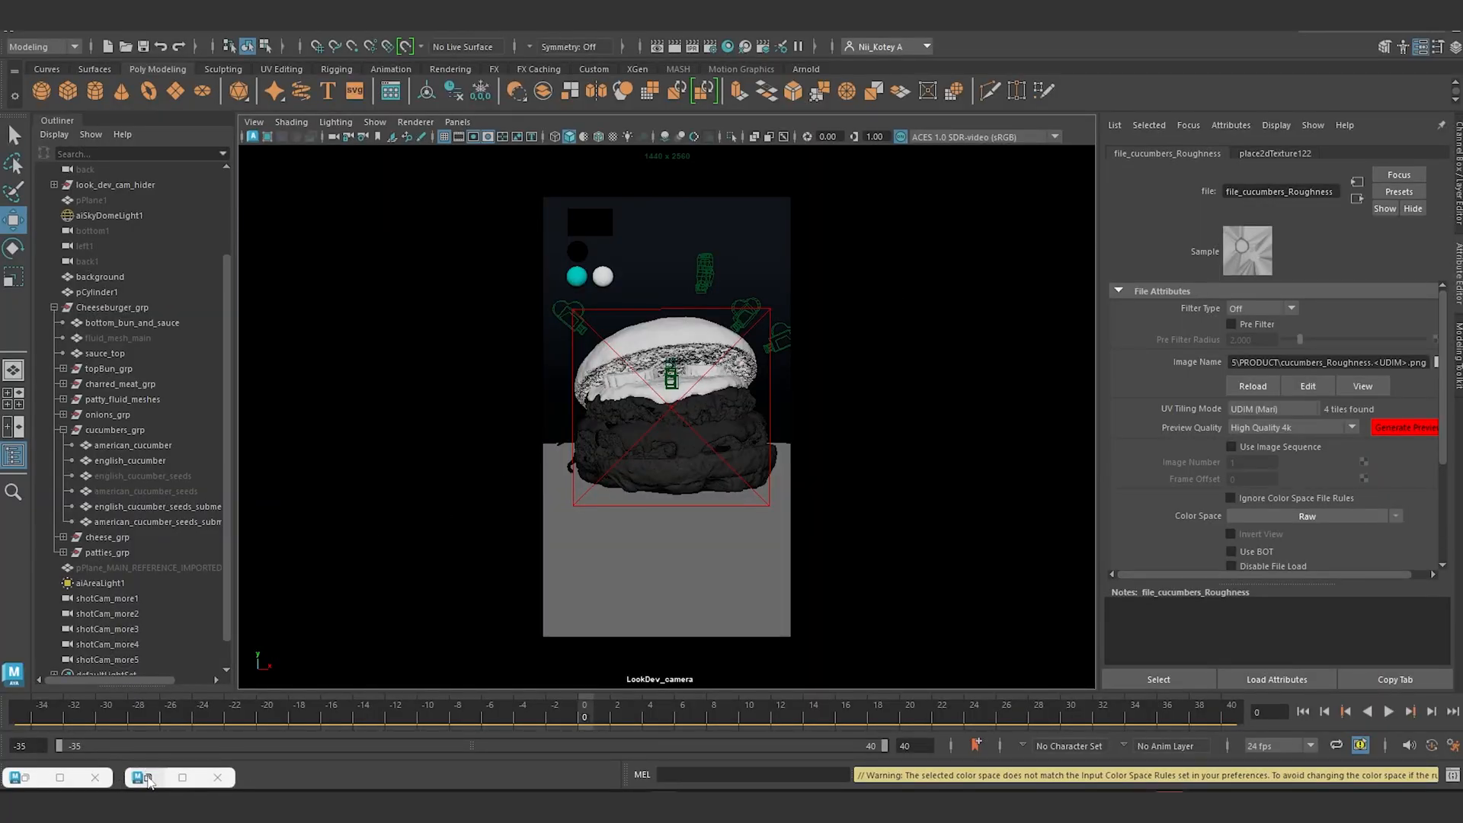
left_click(147, 778)
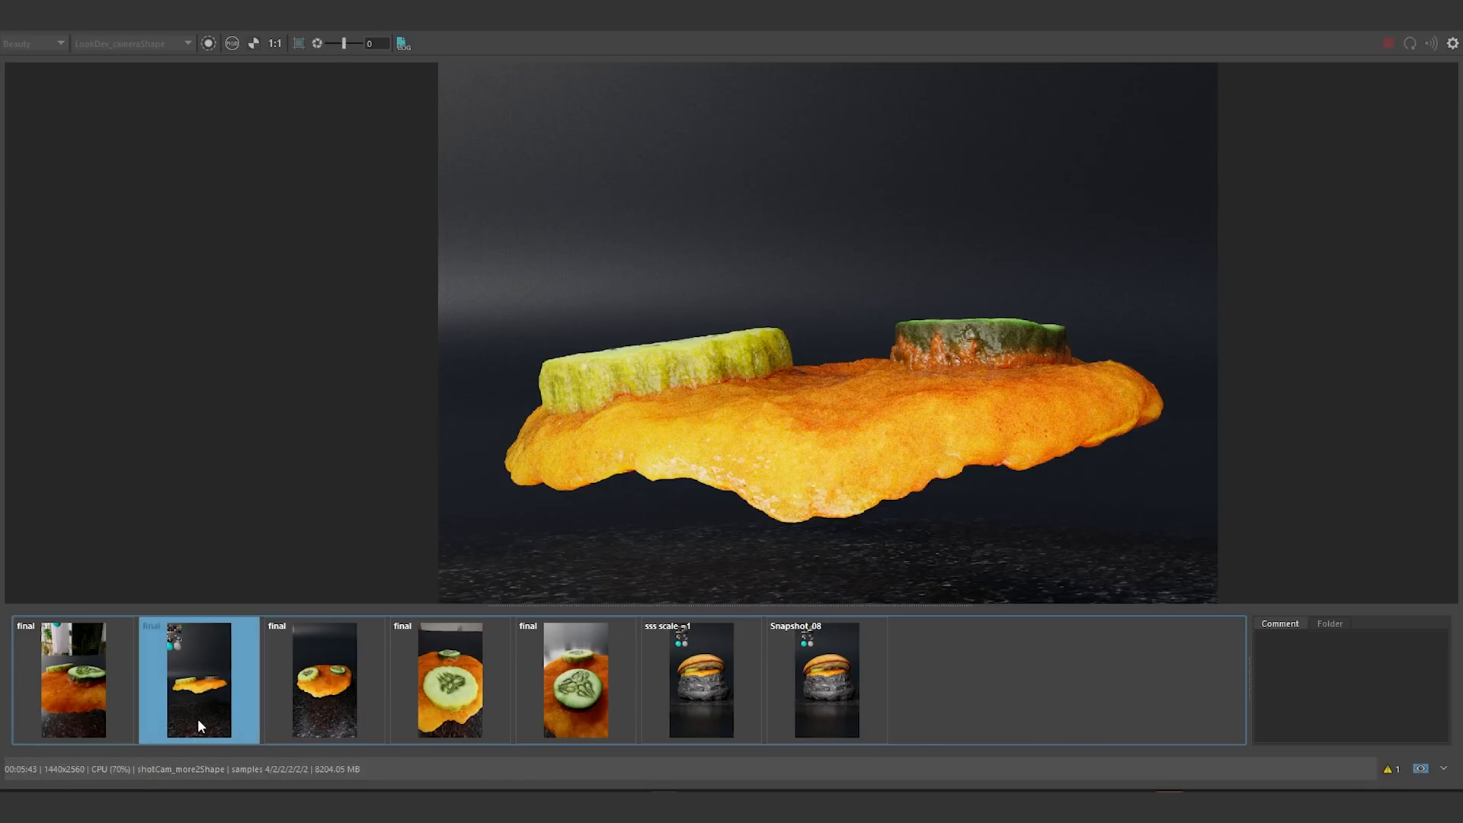
scroll(695, 386, "up", 3)
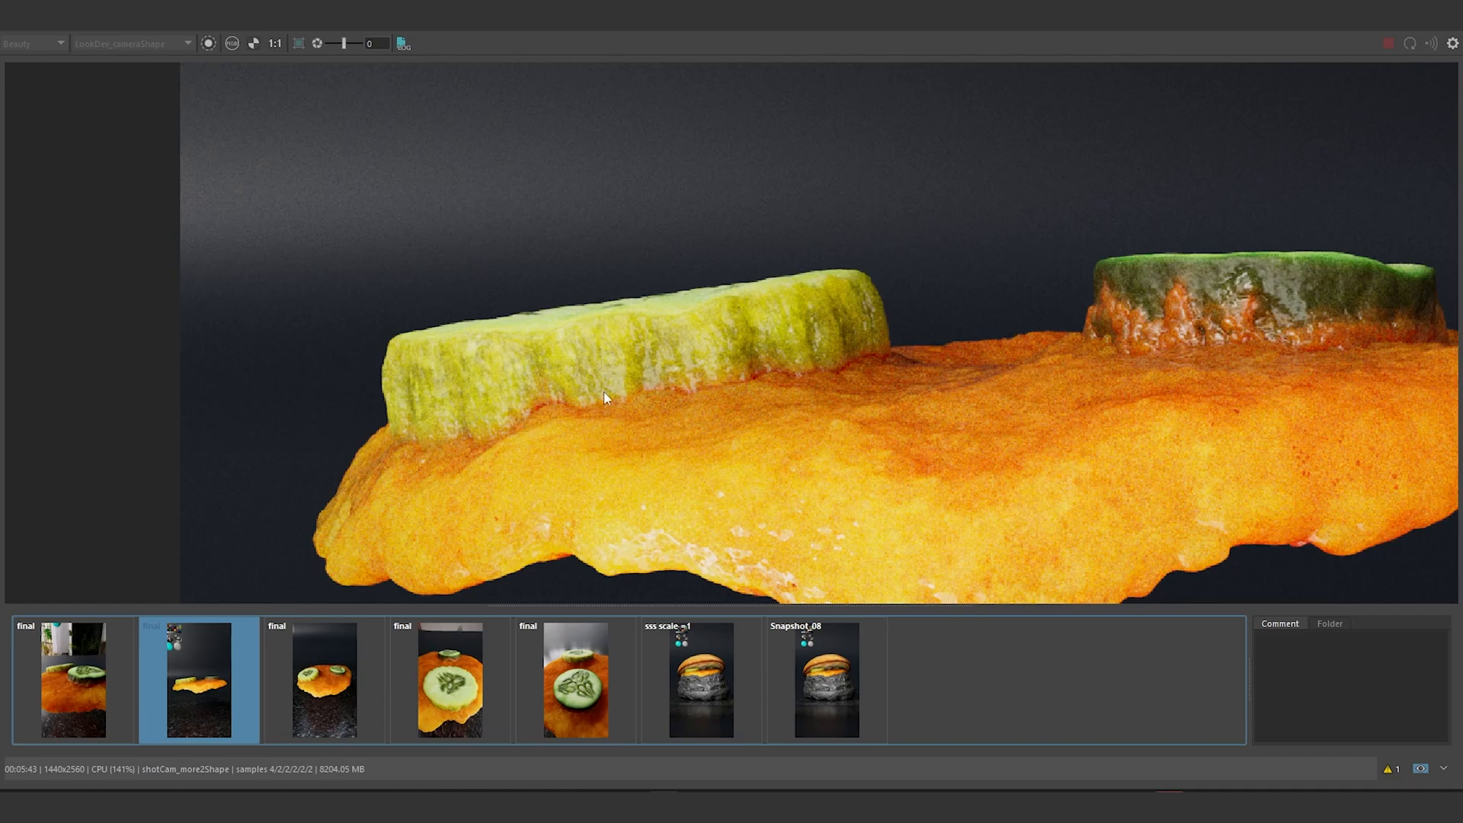
scroll(736, 393, "down", 2)
scroll(667, 362, "up", 3)
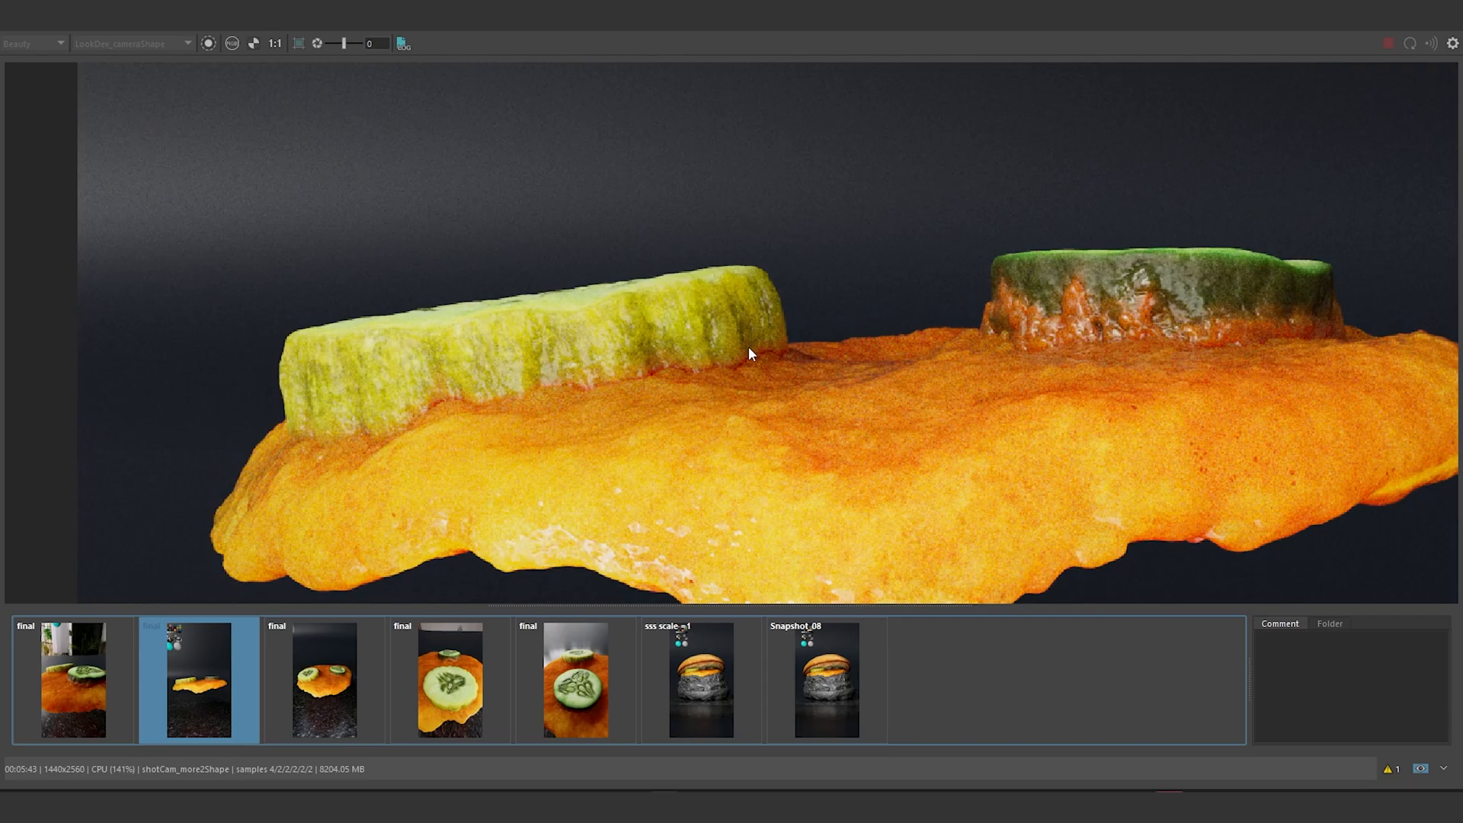
scroll(769, 391, "down", 1)
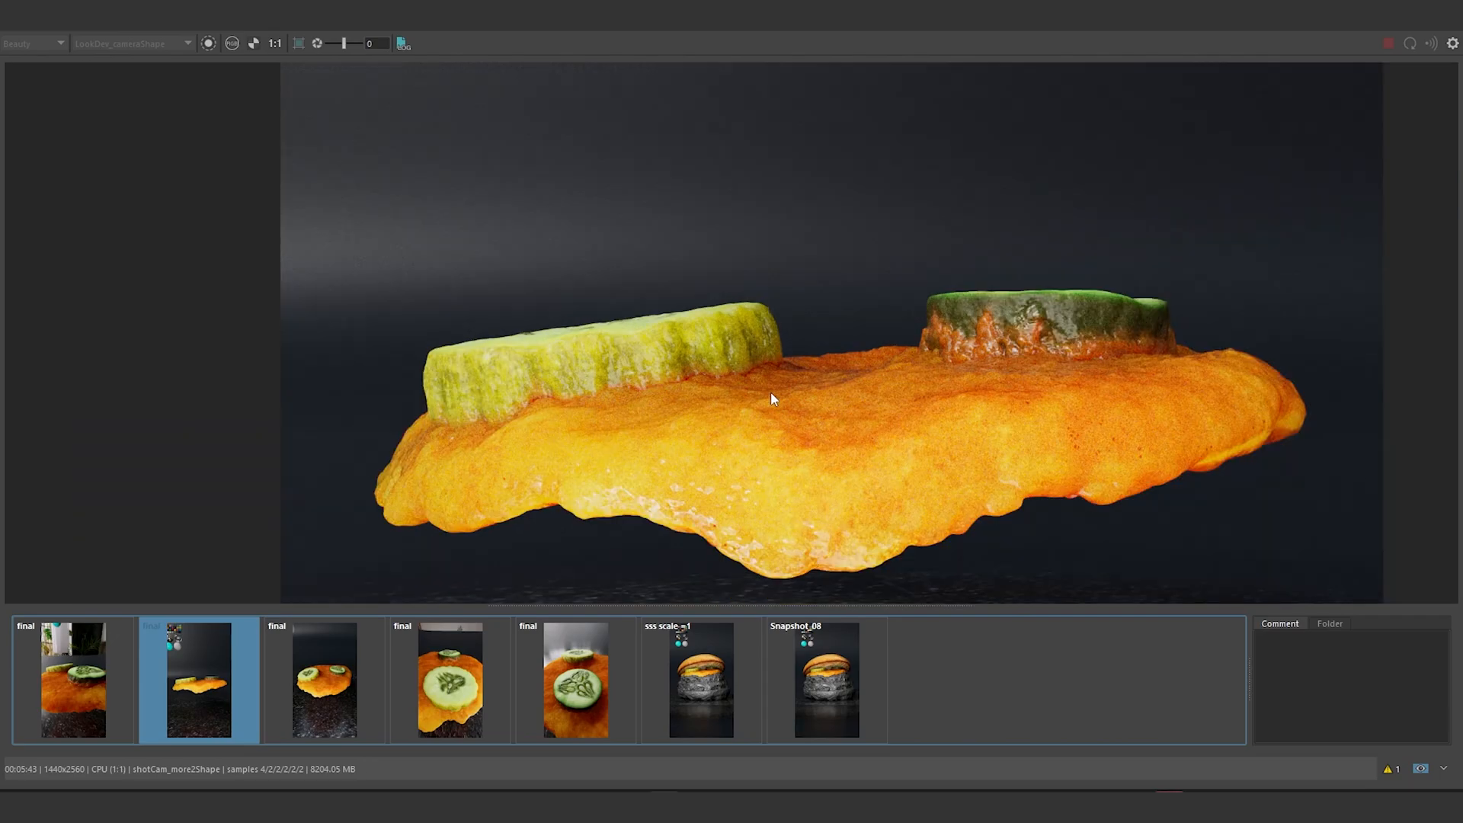
middle_click_drag(770, 392, 767, 364)
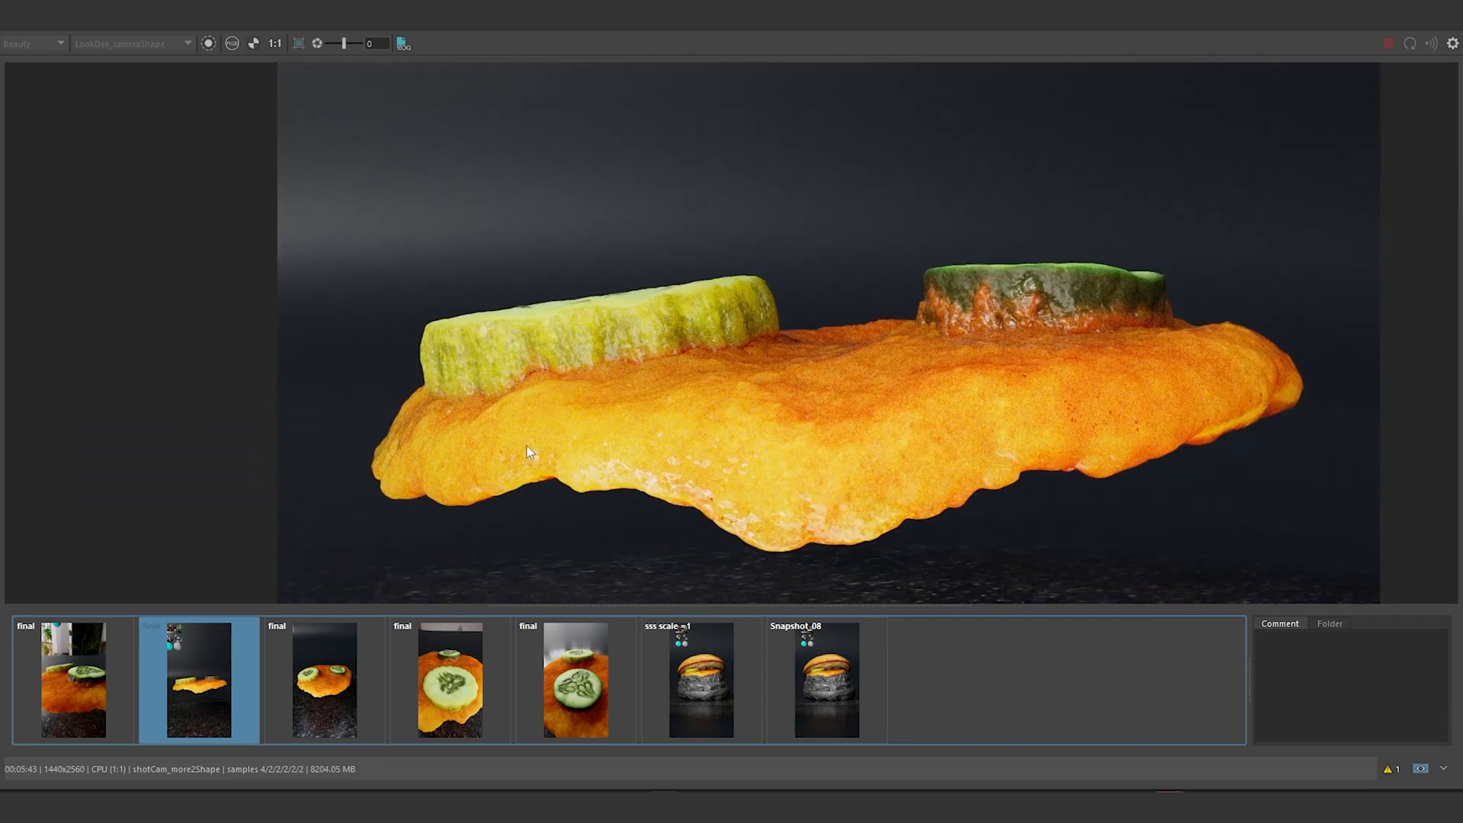
scroll(675, 336, "up", 1)
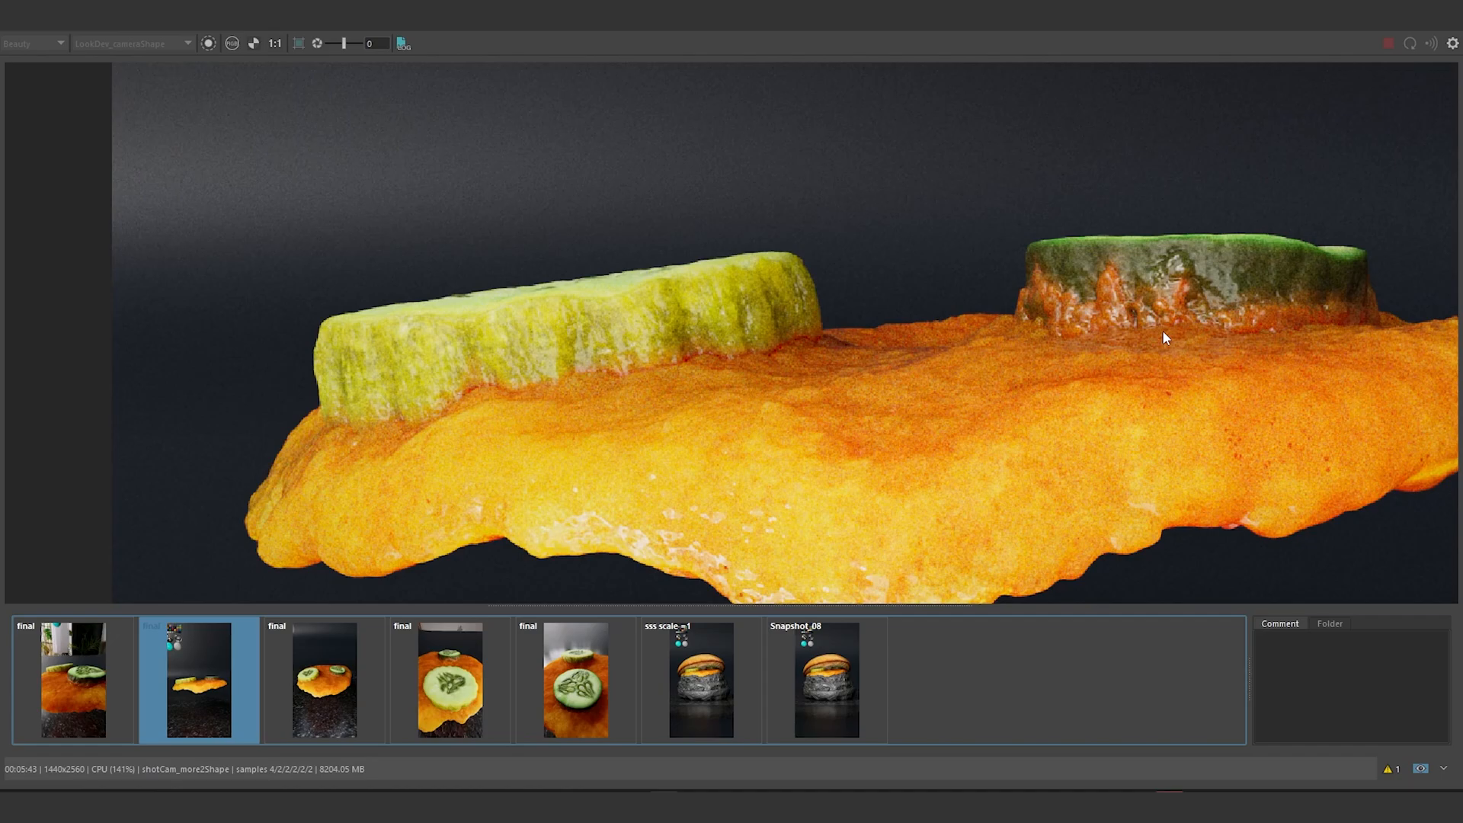
scroll(701, 451, "down", 2)
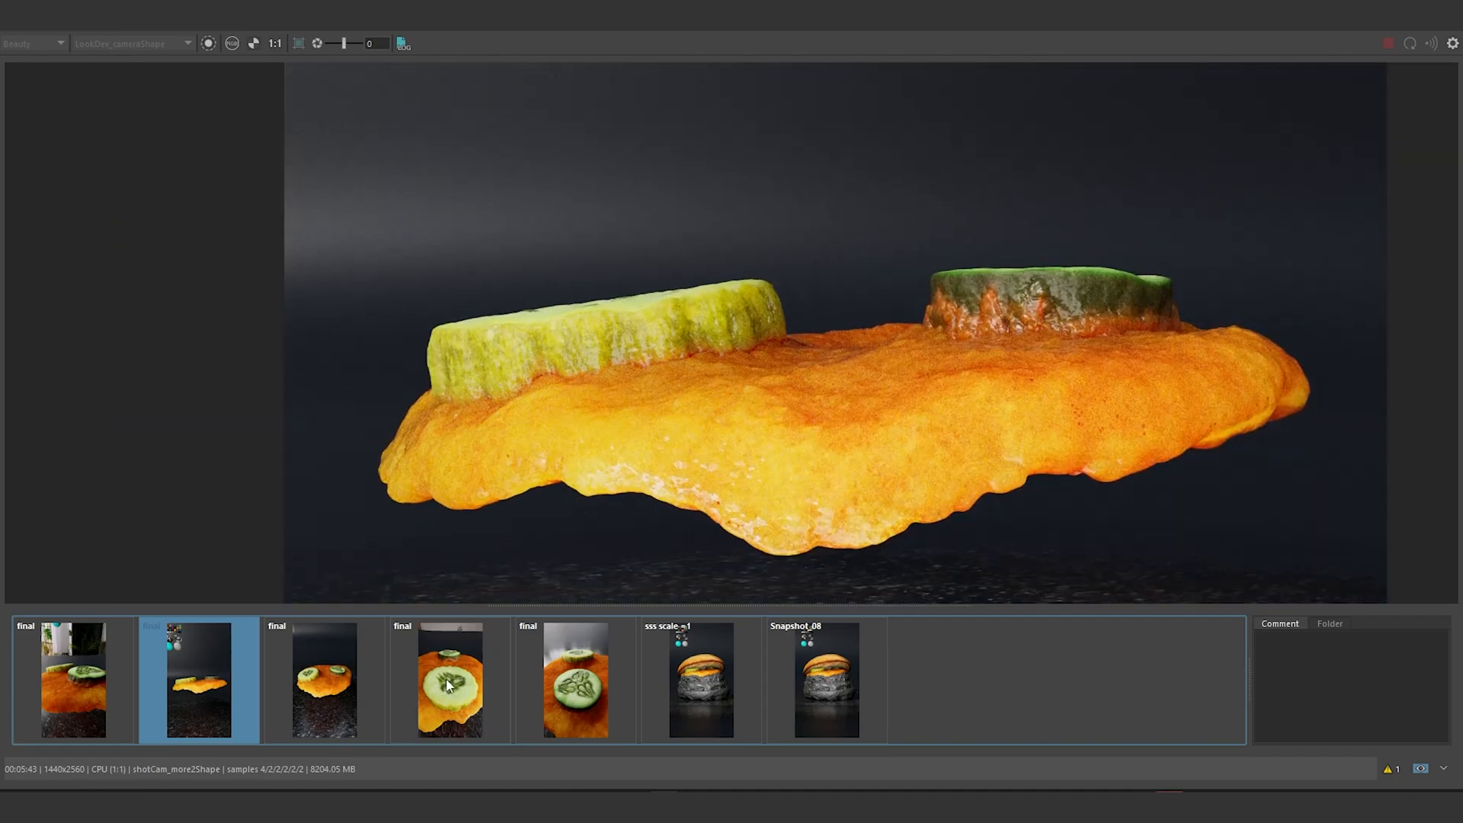
Step: Review the final snapshots from shotCam_more1 to shotCam_more5 at a wider framing, comparing the cucumbers and sauce
left_click(449, 674)
scroll(547, 419, "down", 3)
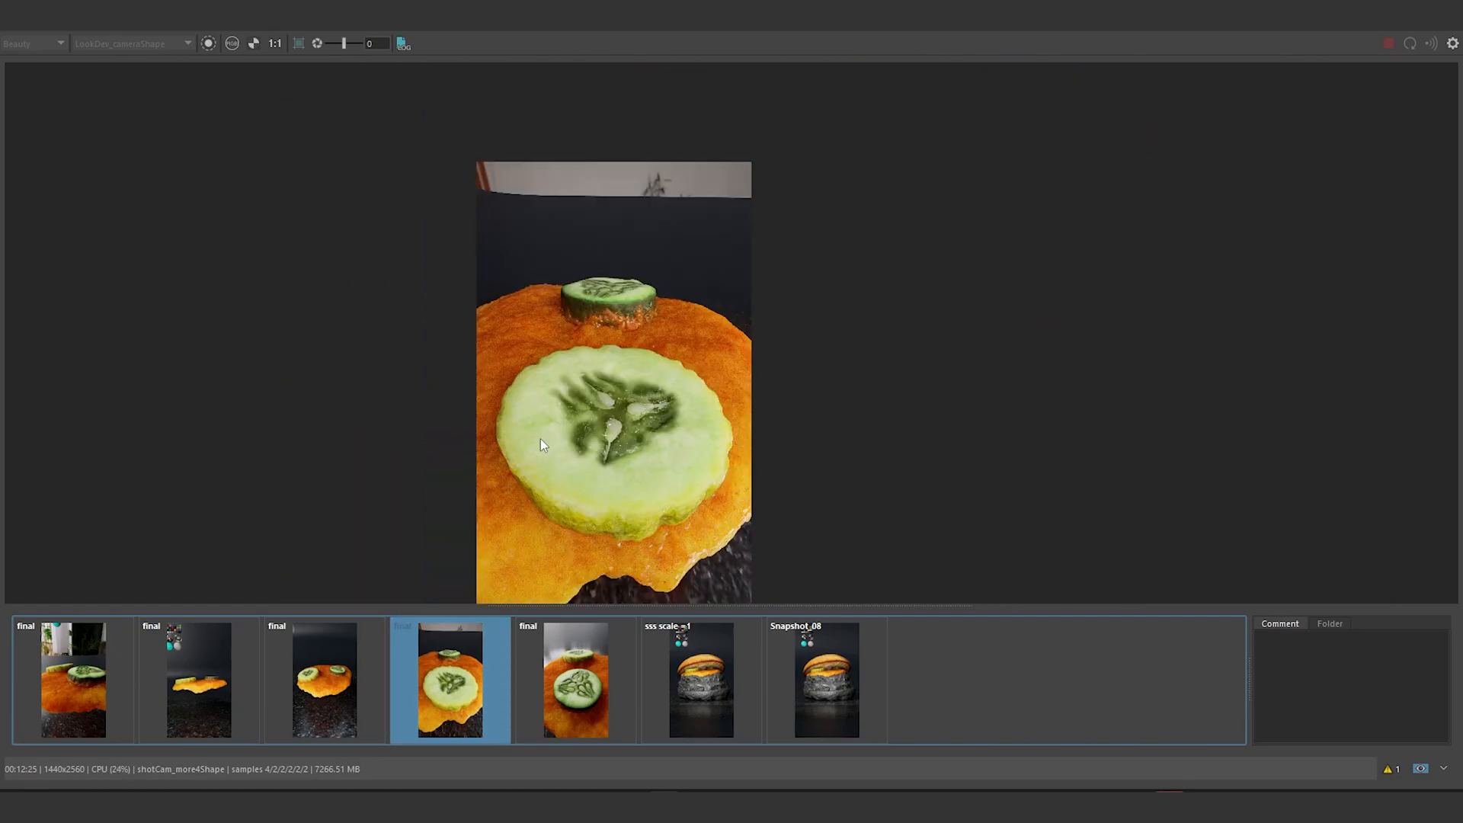
middle_click_drag(761, 342, 909, 278)
scroll(753, 400, "up", 2)
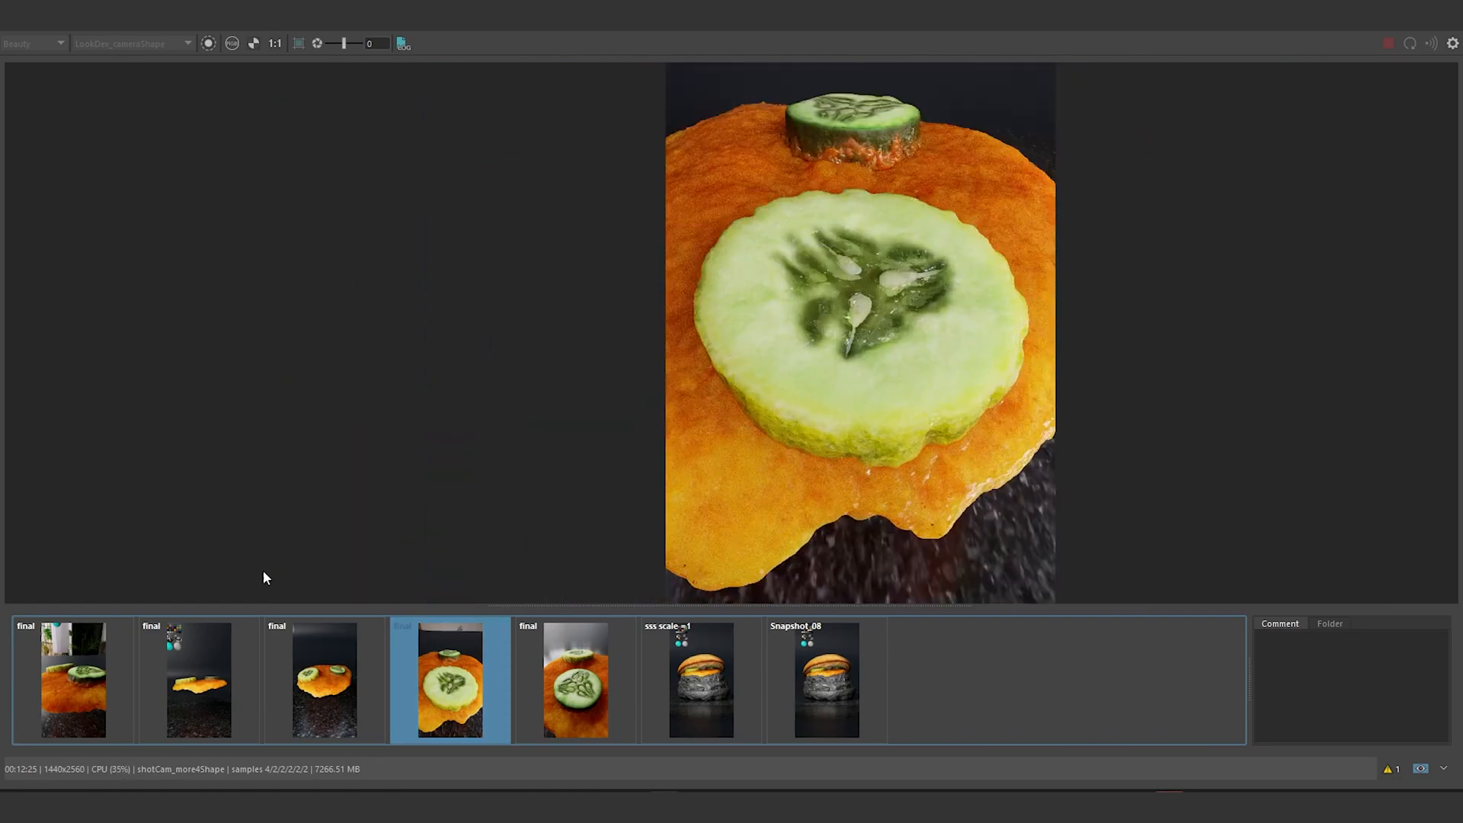
left_click(105, 669)
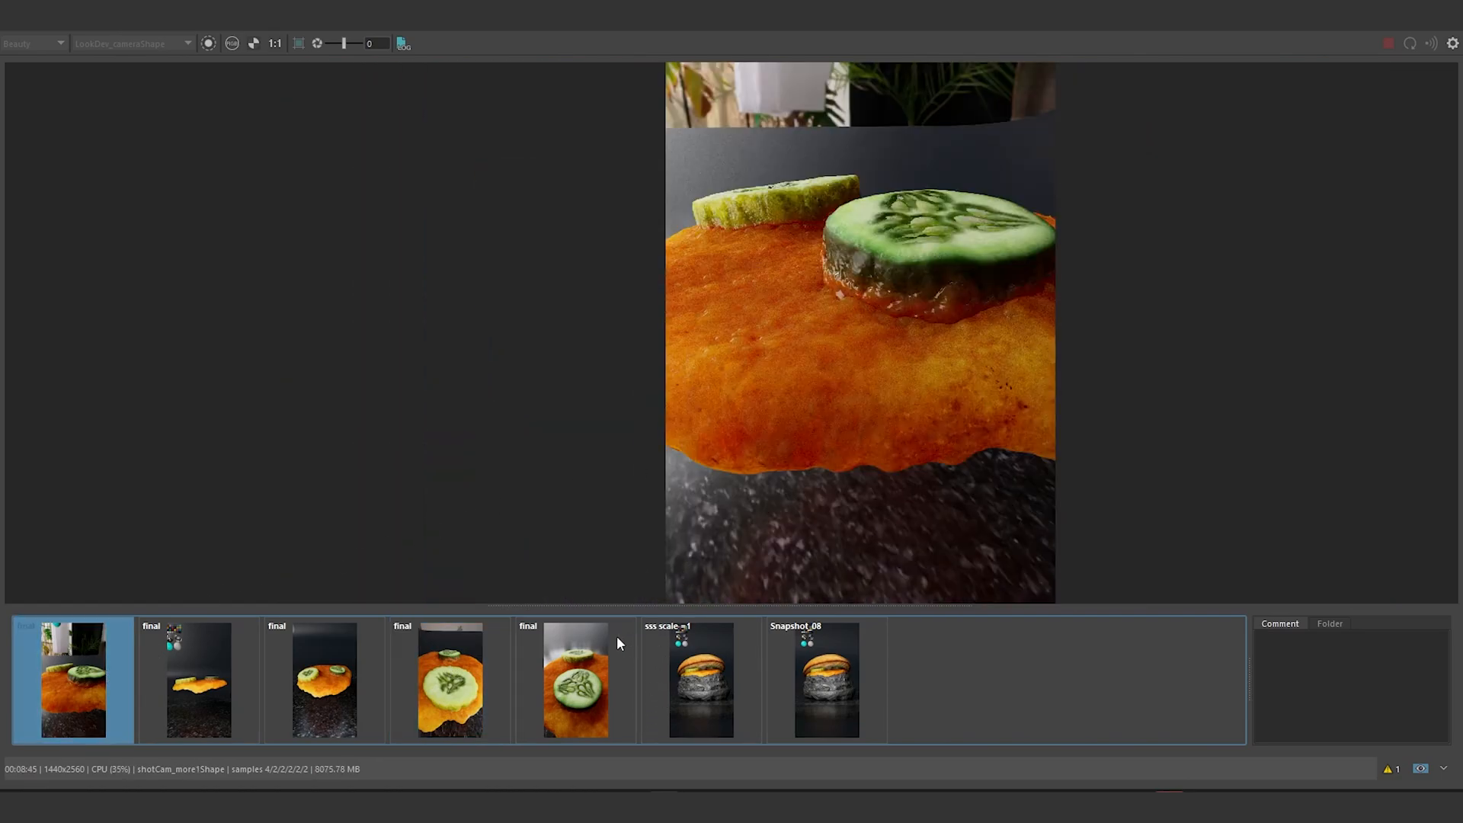
left_click(204, 692)
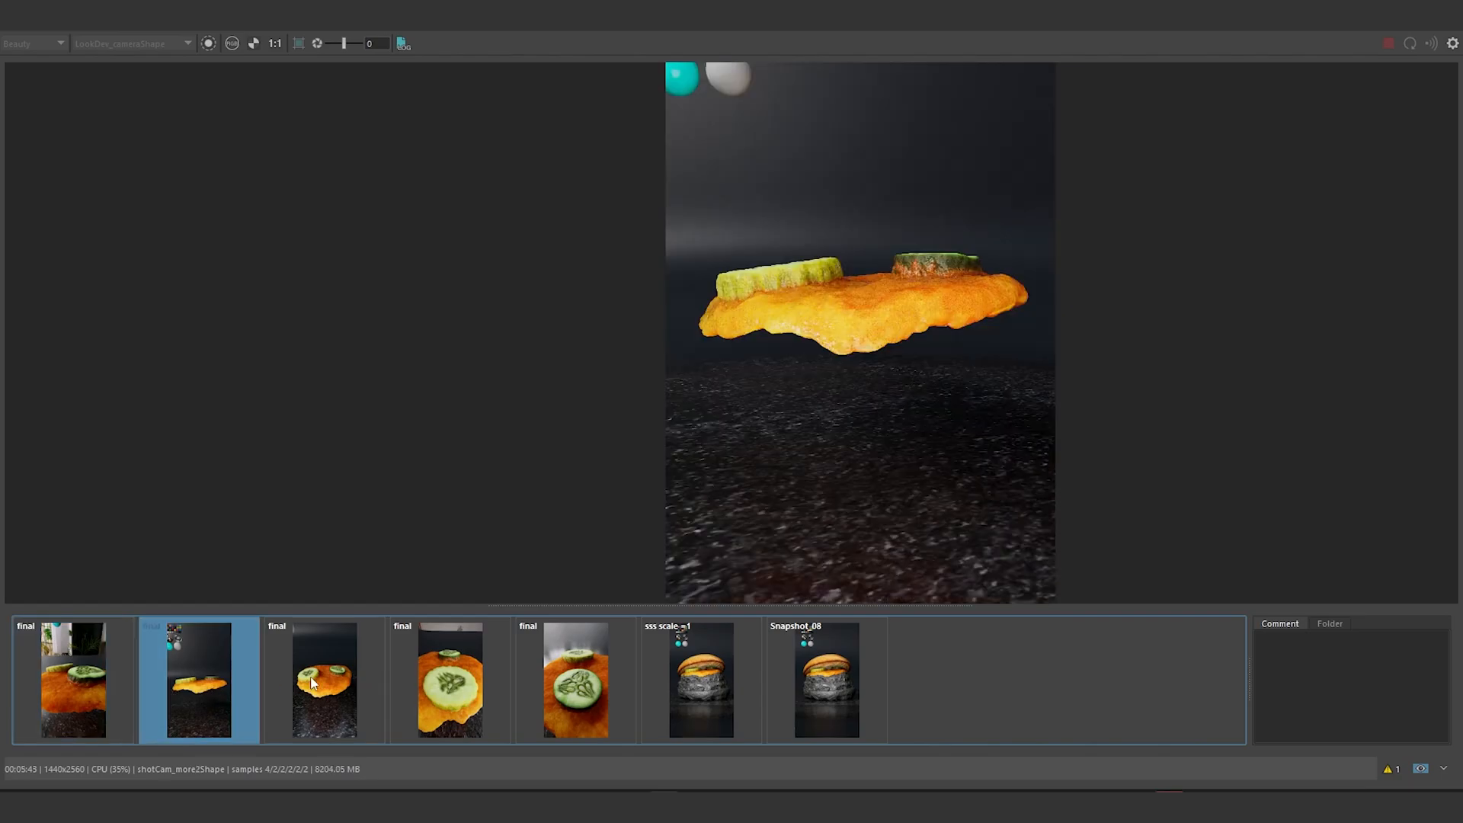
left_click(310, 684)
left_click(438, 681)
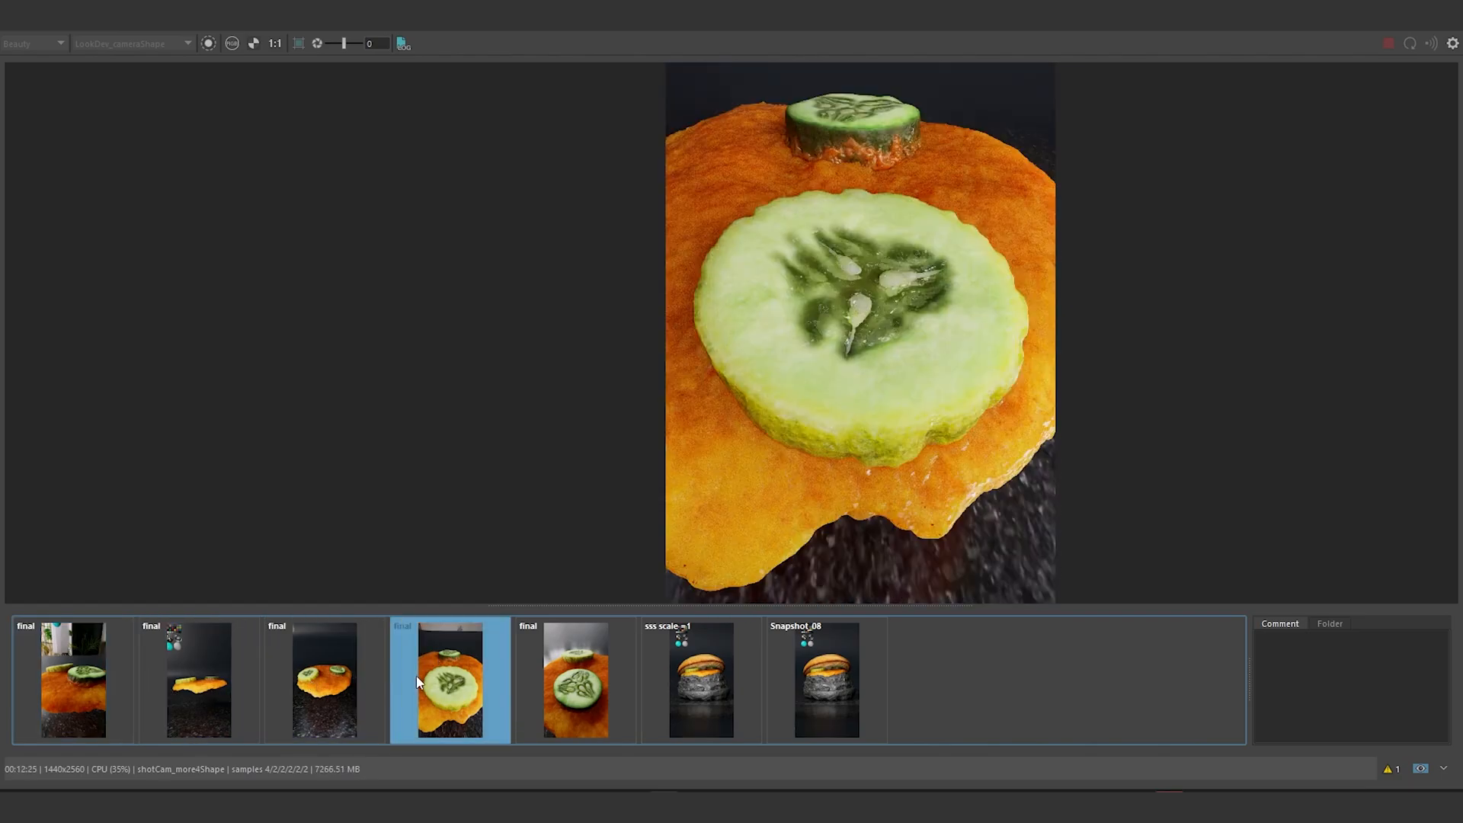
left_click(585, 665)
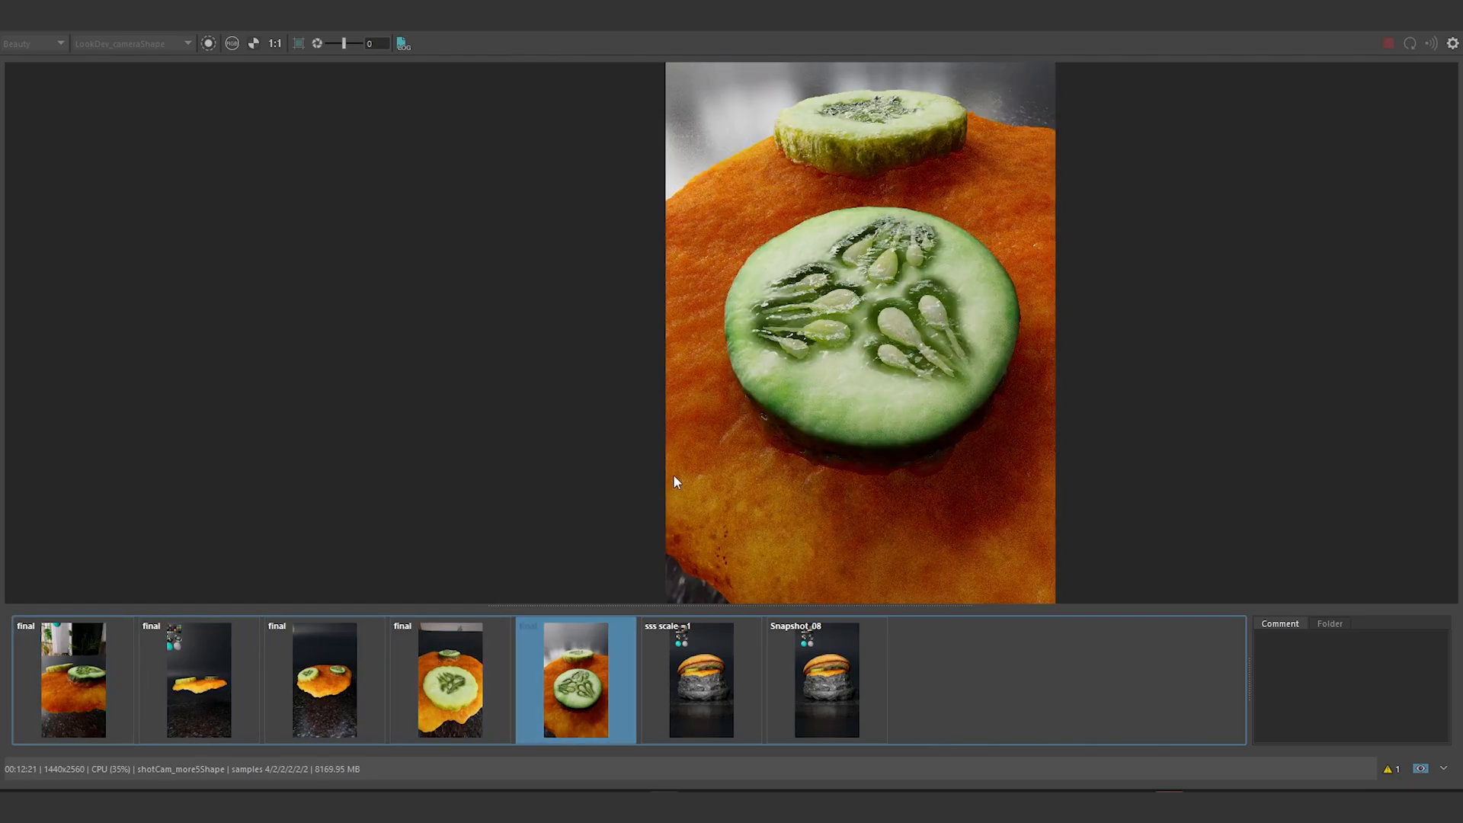
Step: Open the LookDev_camera snapshot for the SSS scale test and examine the cucumbers and sauce beneath the bun
left_click(710, 679)
scroll(898, 318, "up", 5)
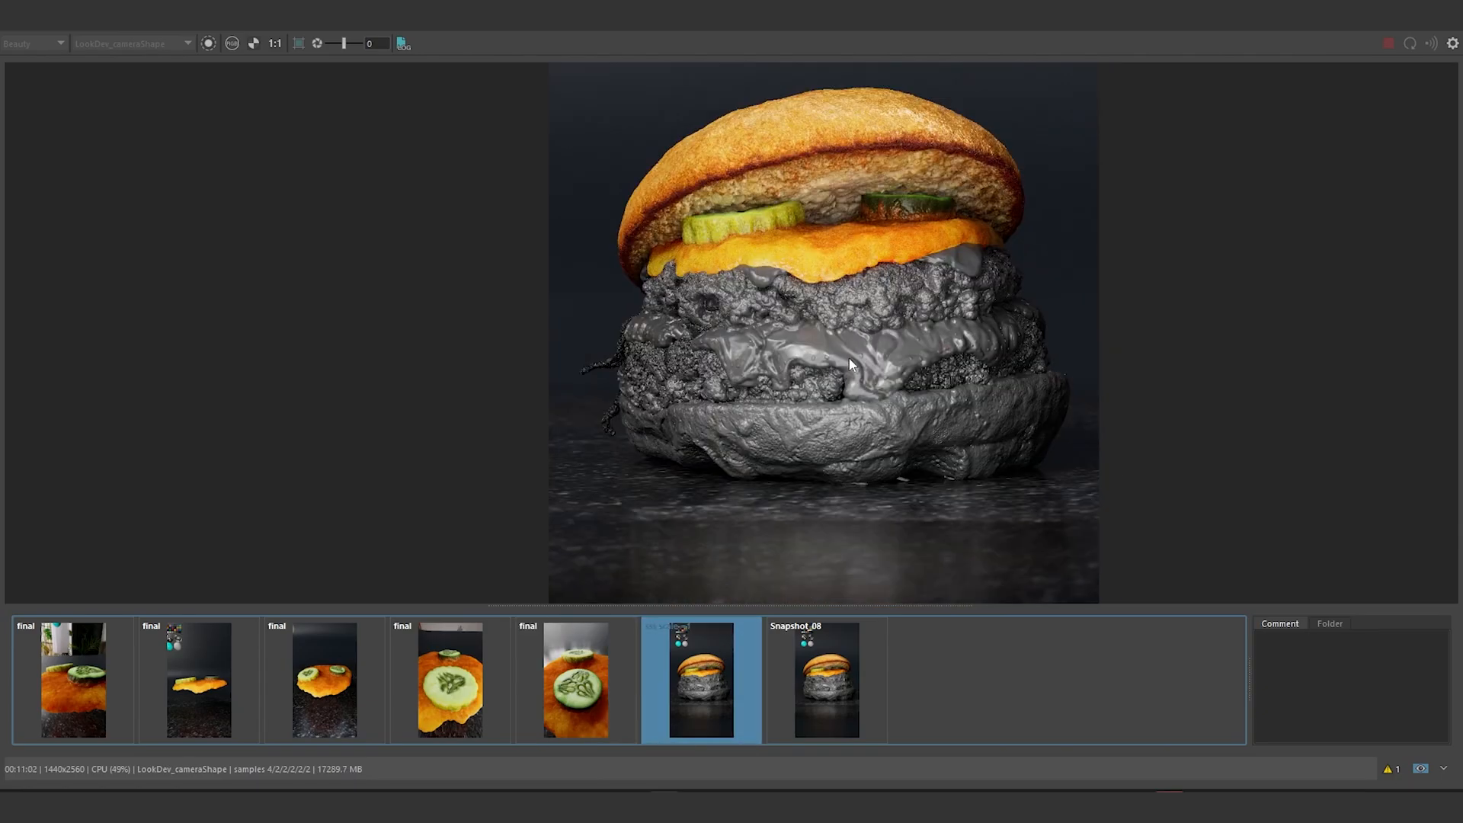
scroll(821, 348, "up", 2)
middle_click_drag(821, 323, 756, 402)
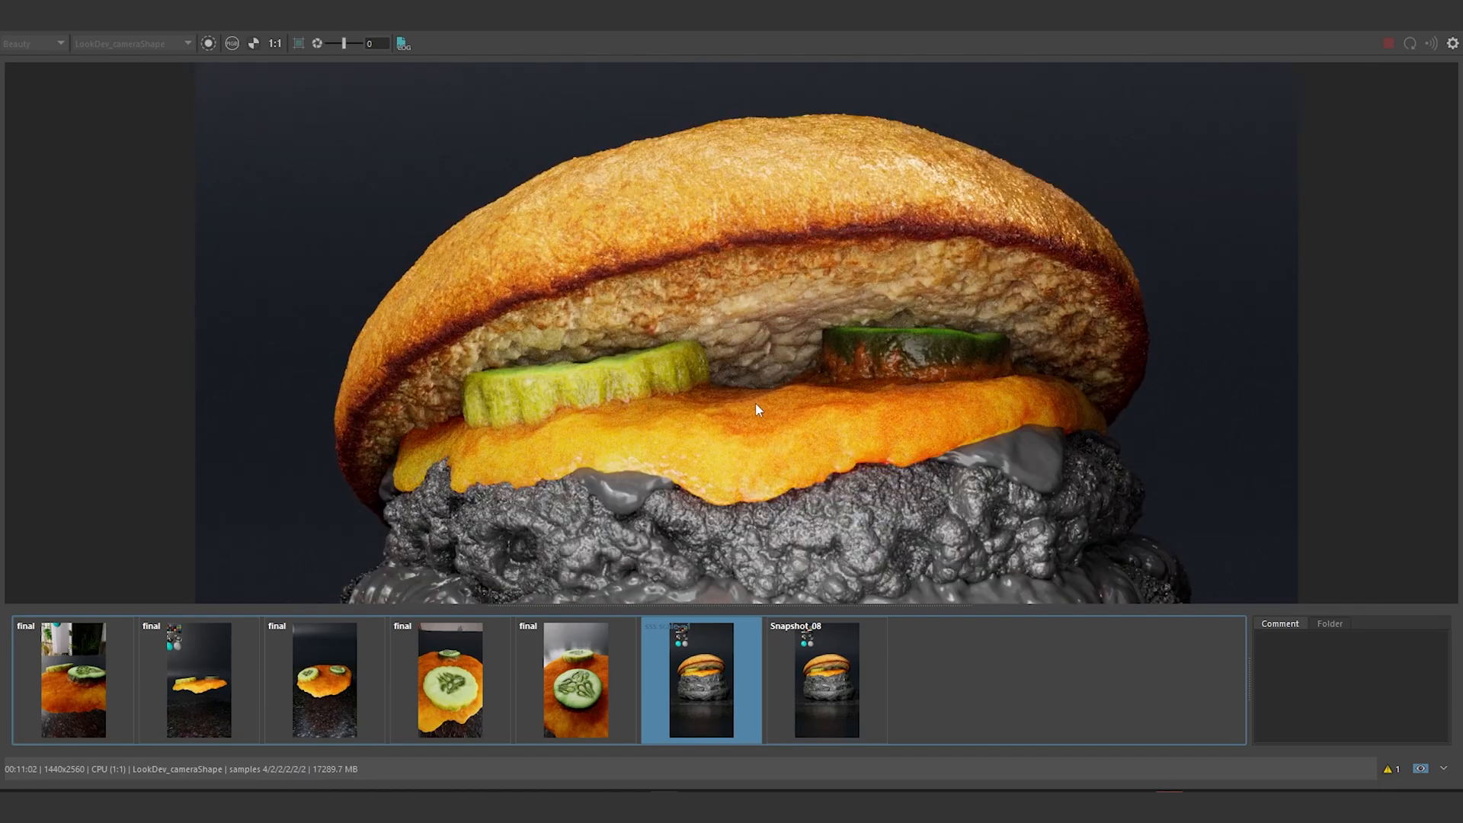
scroll(861, 496, "down", 2)
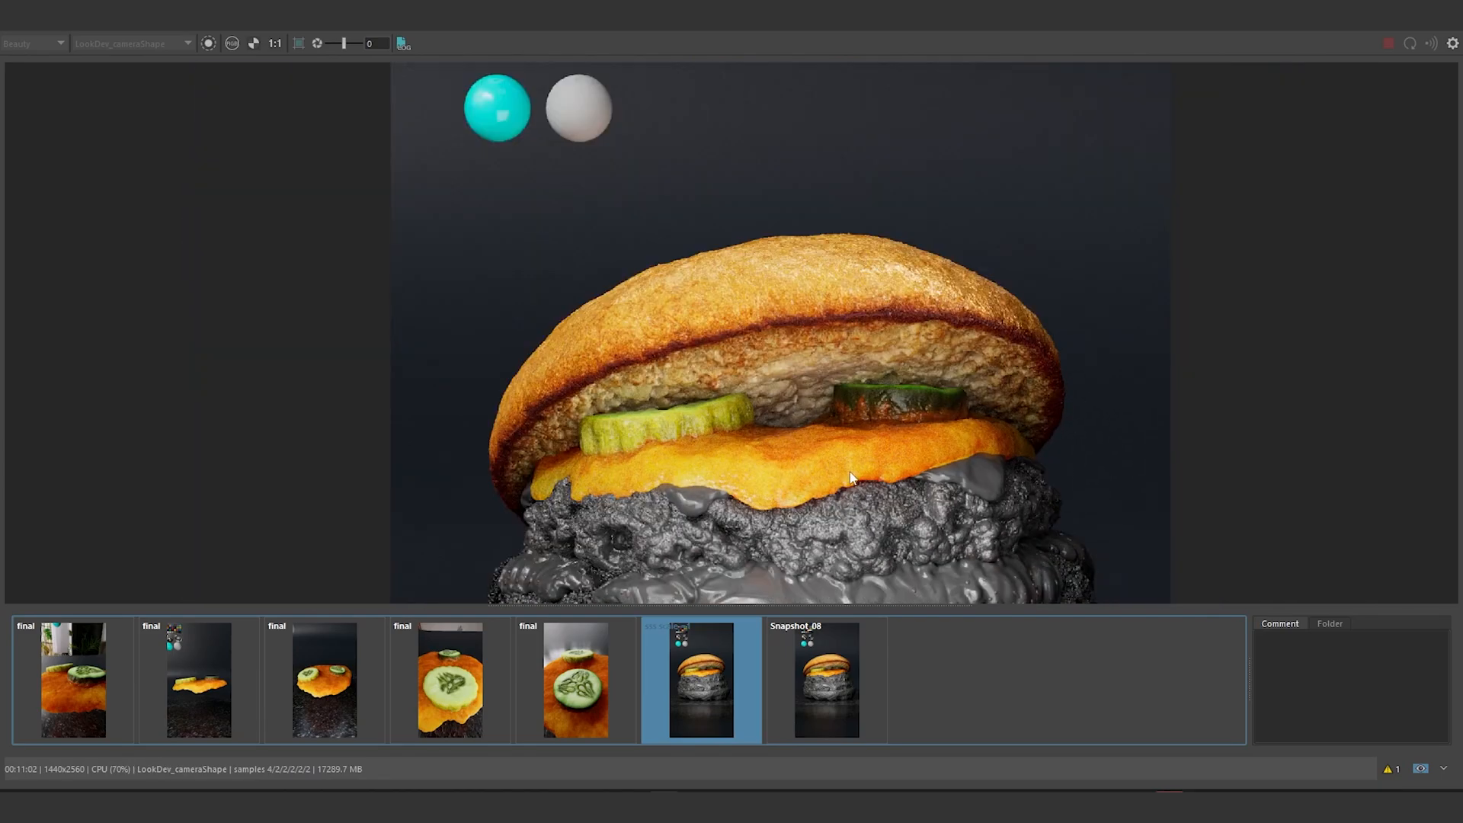
scroll(847, 448, "up", 2)
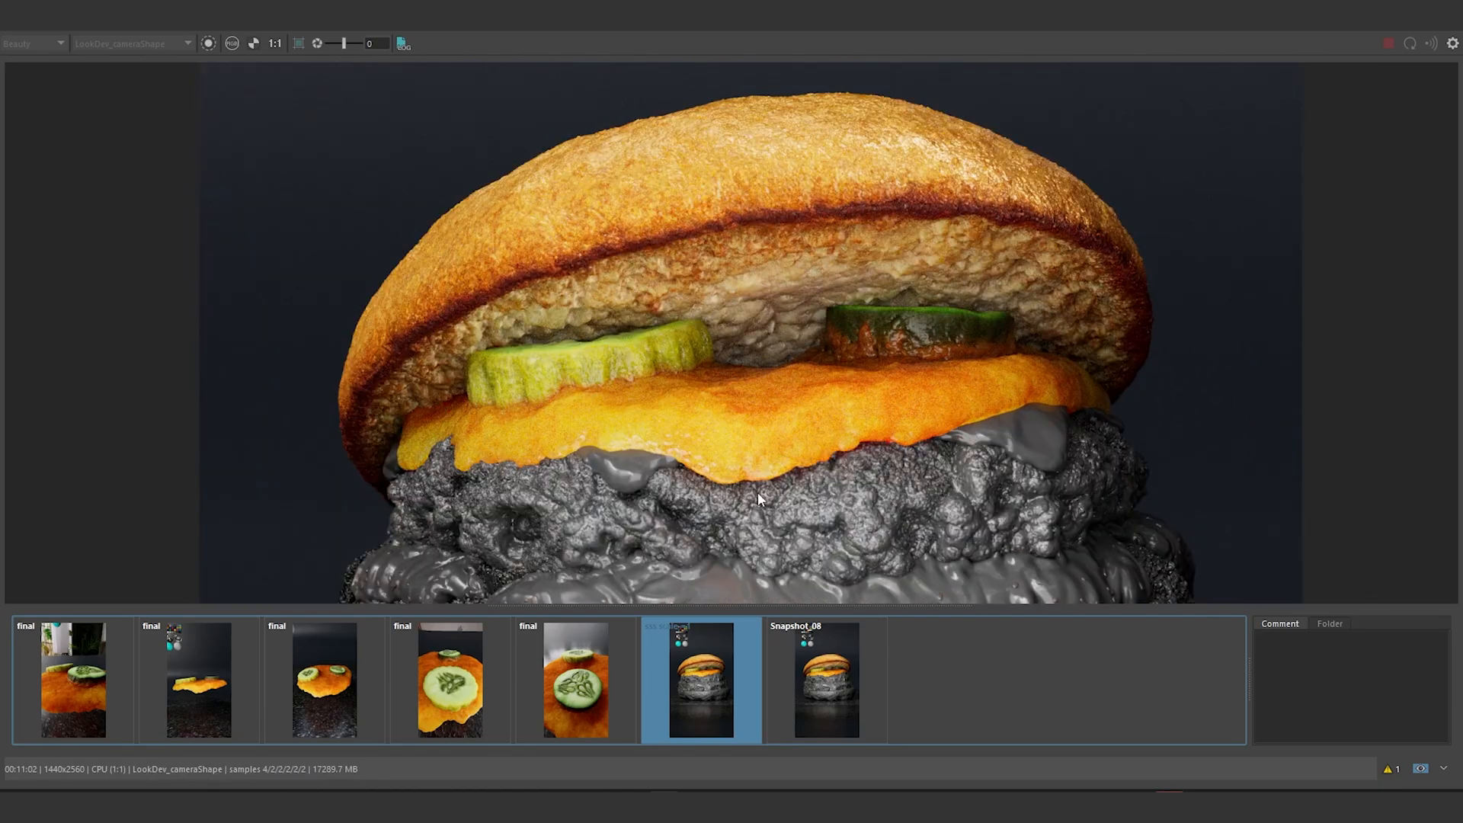
scroll(730, 440, "up", 1)
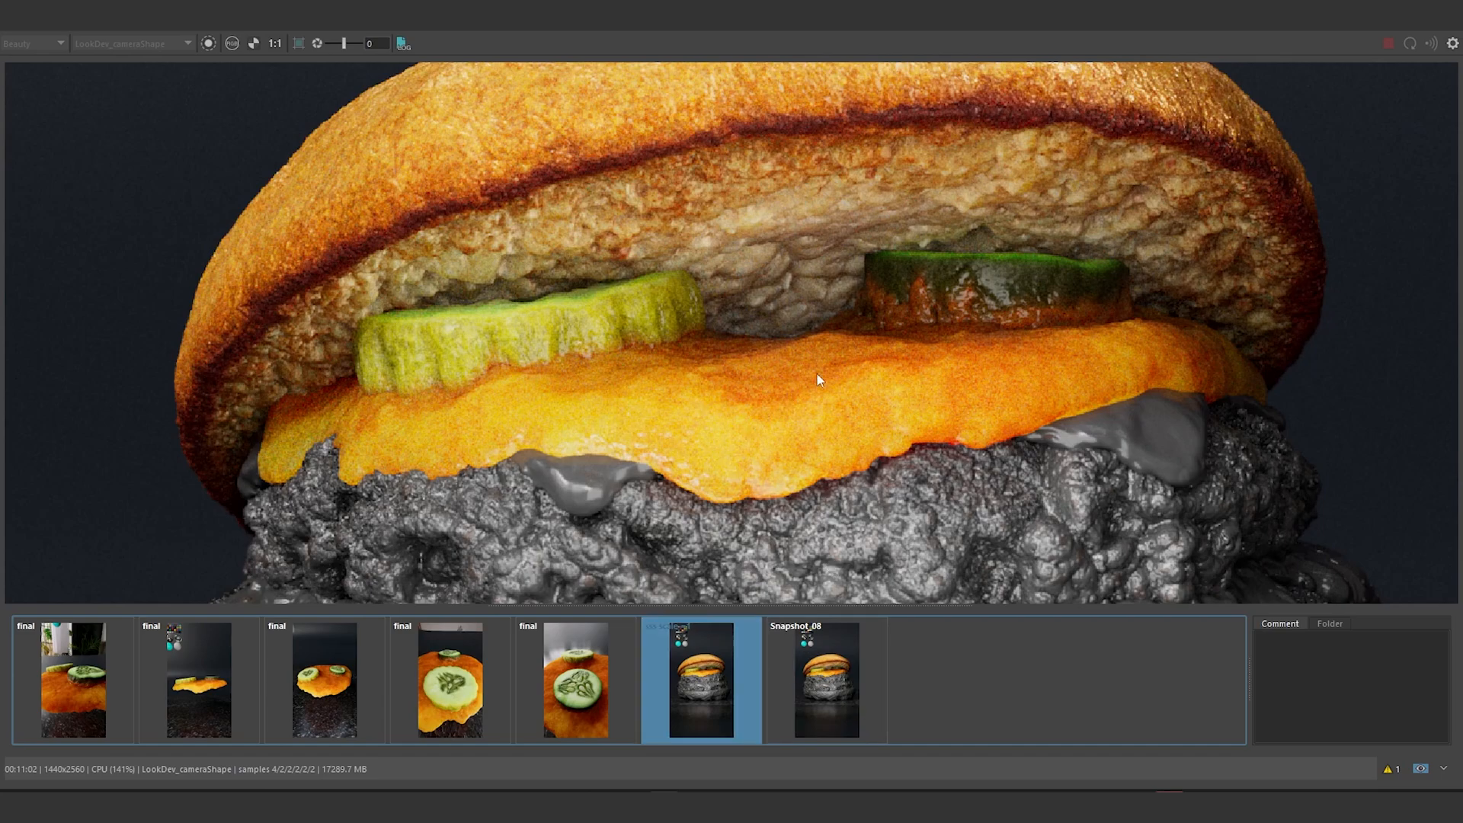
Step: Open Snapshot_08 and examine the sauce and the dark green cucumber's rind up close
left_click(826, 678)
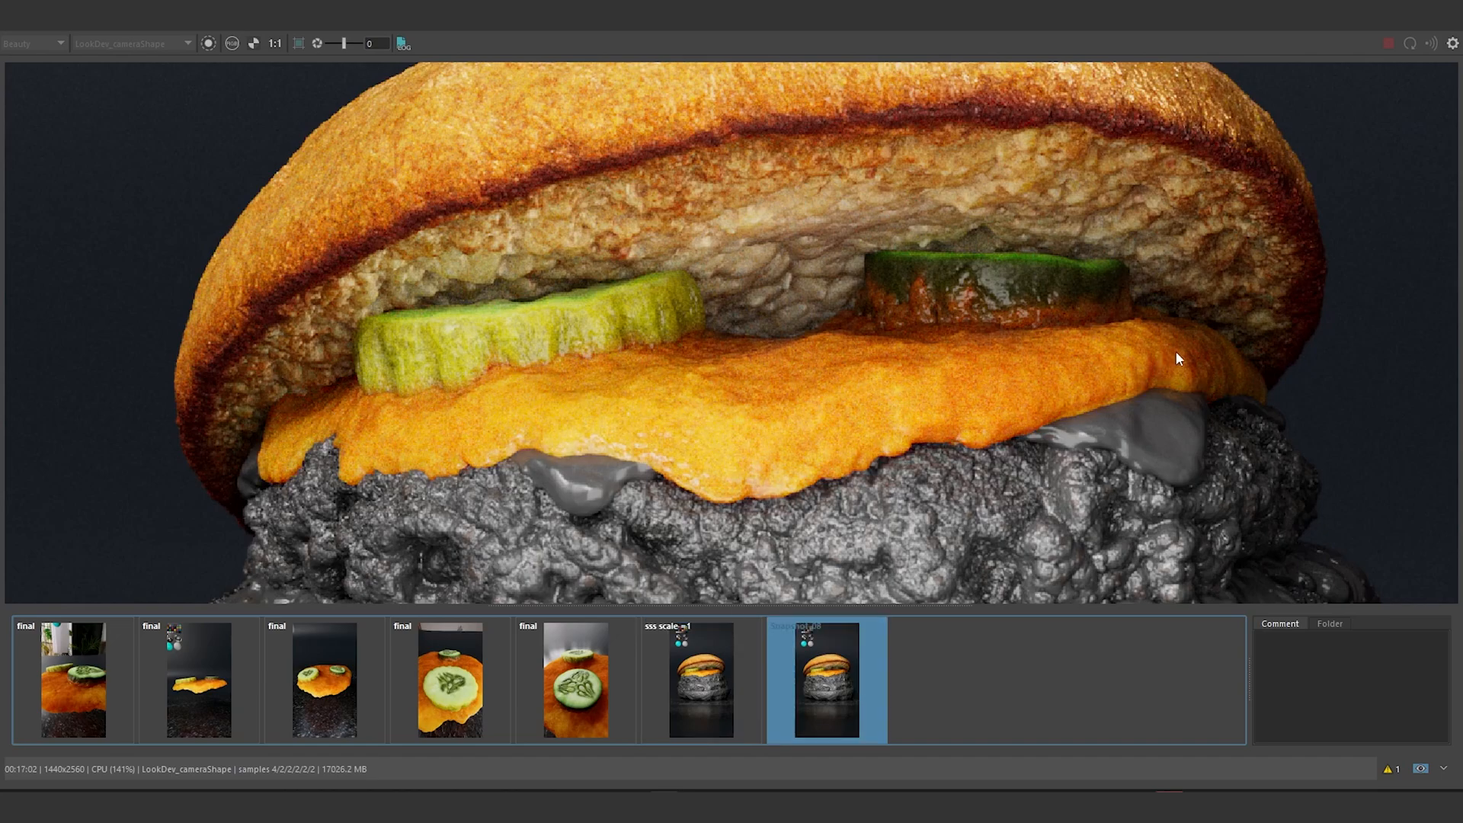
scroll(1173, 364, "up", 2)
scroll(1143, 370, "down", 1)
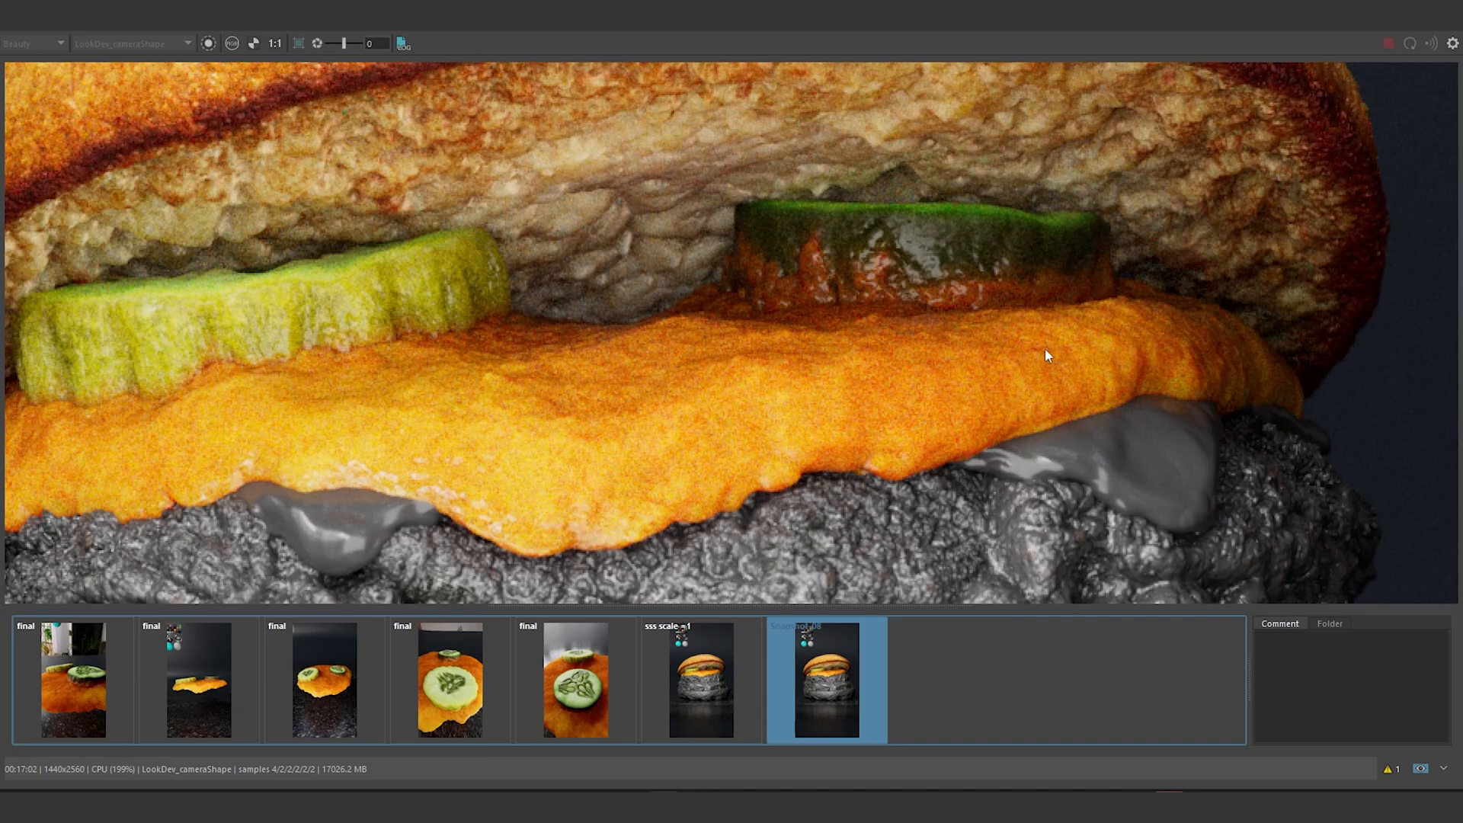
scroll(1045, 349, "down", 2)
Step: Compare the SSS scale test snapshot with Snapshot_08 repeatedly, checking how the sauce's color and translucency differ
left_click(701, 692)
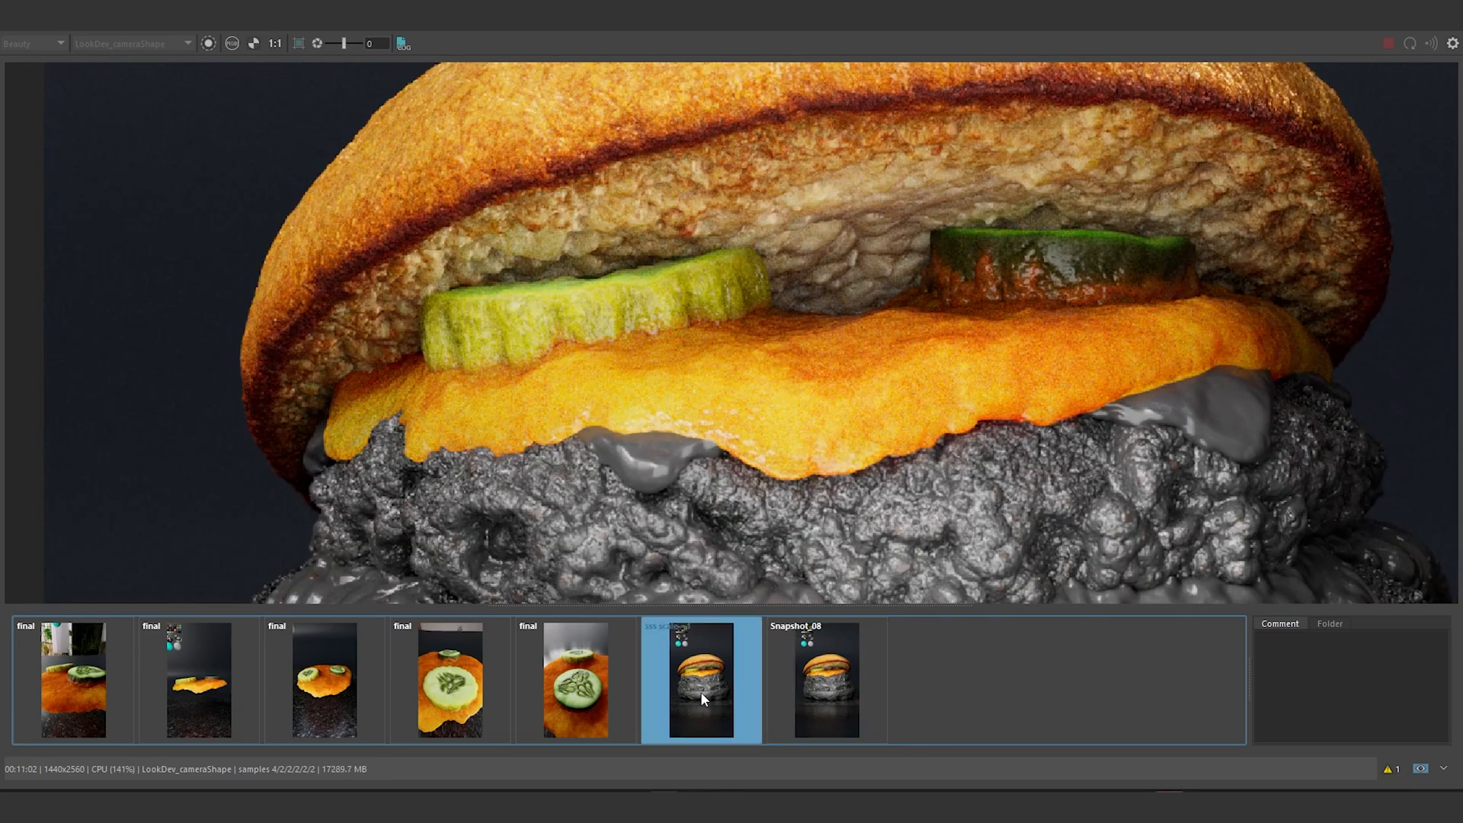
left_click(809, 690)
left_click(686, 684)
left_click(782, 679)
left_click(671, 679)
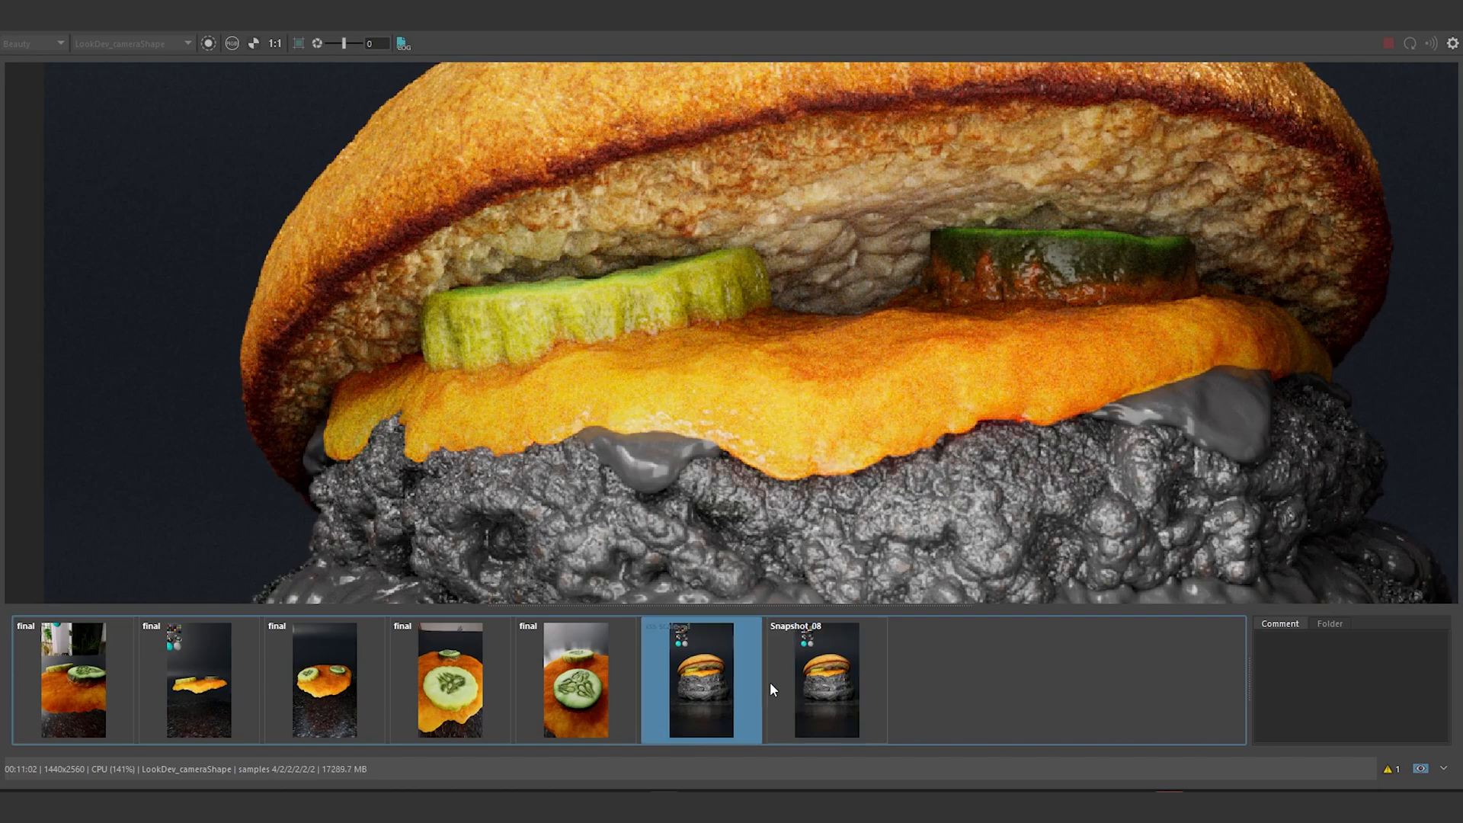
left_click(807, 678)
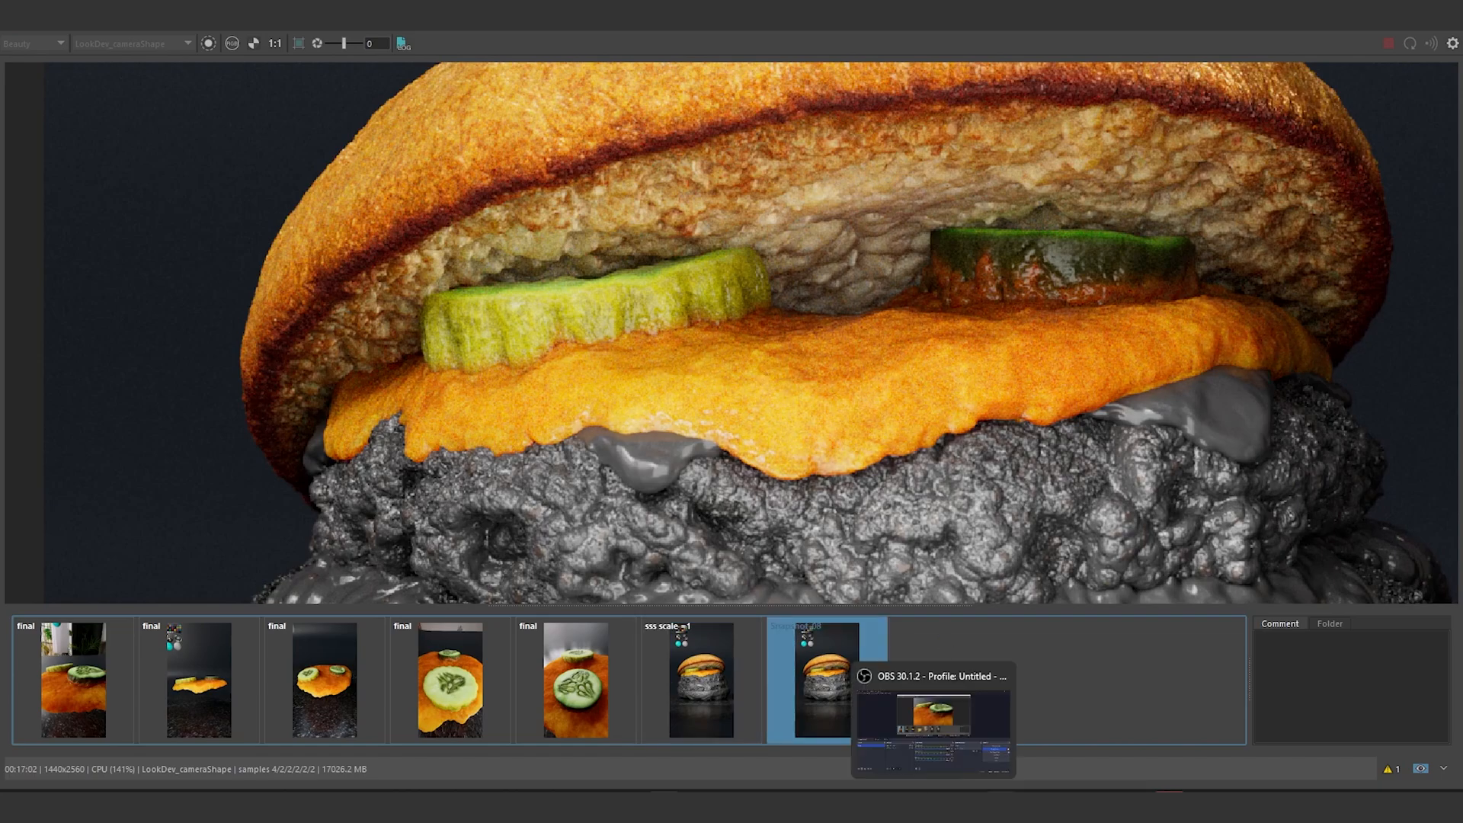
Step: Switch to Substance Painter and inspect the Cucumbers (0.5) fill in the cucumber material's SSS Scale = 0.5 group
mouse_move(1034, 792)
left_click(1034, 723)
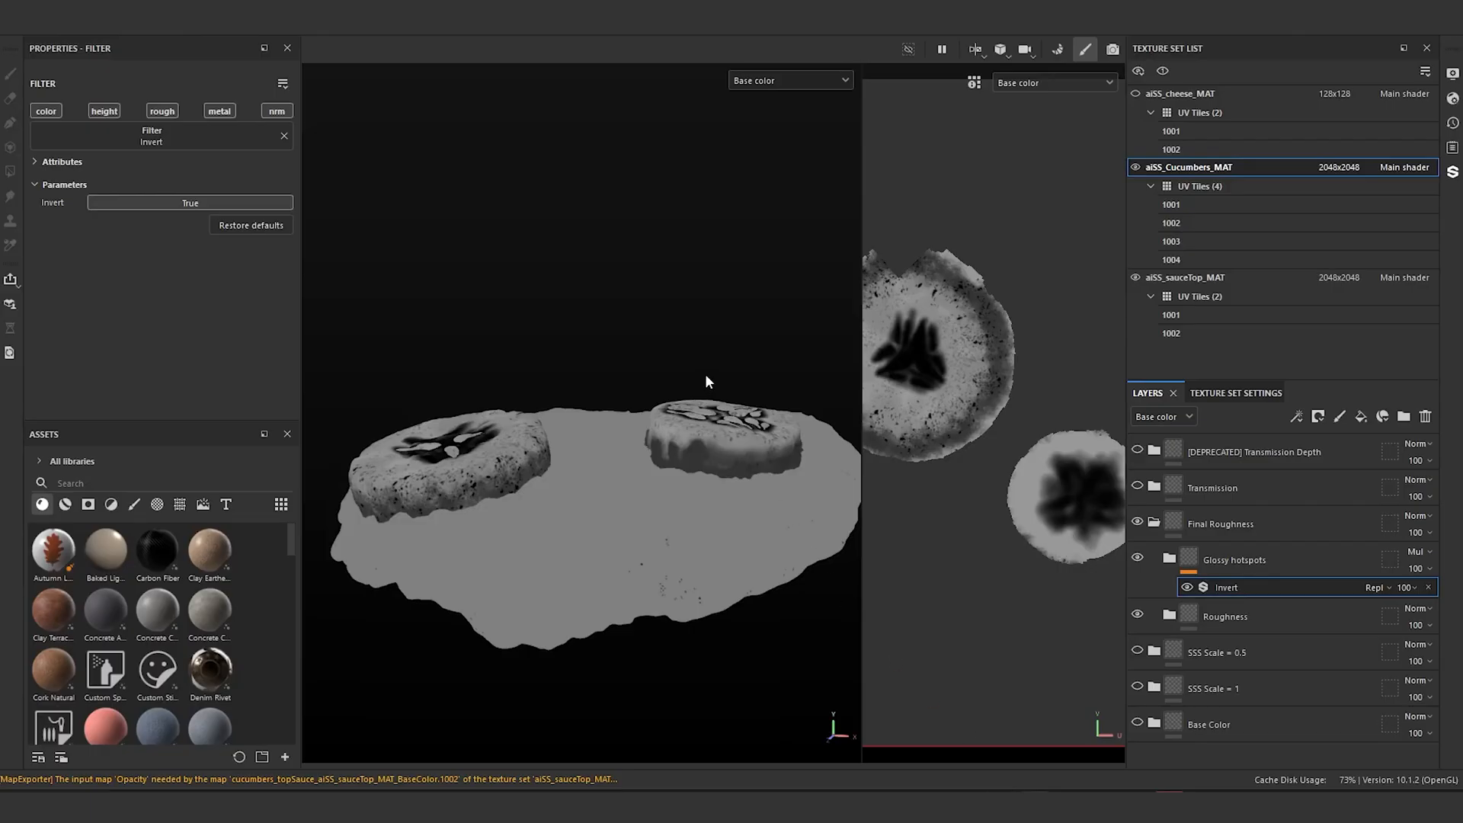
left_click(1154, 524)
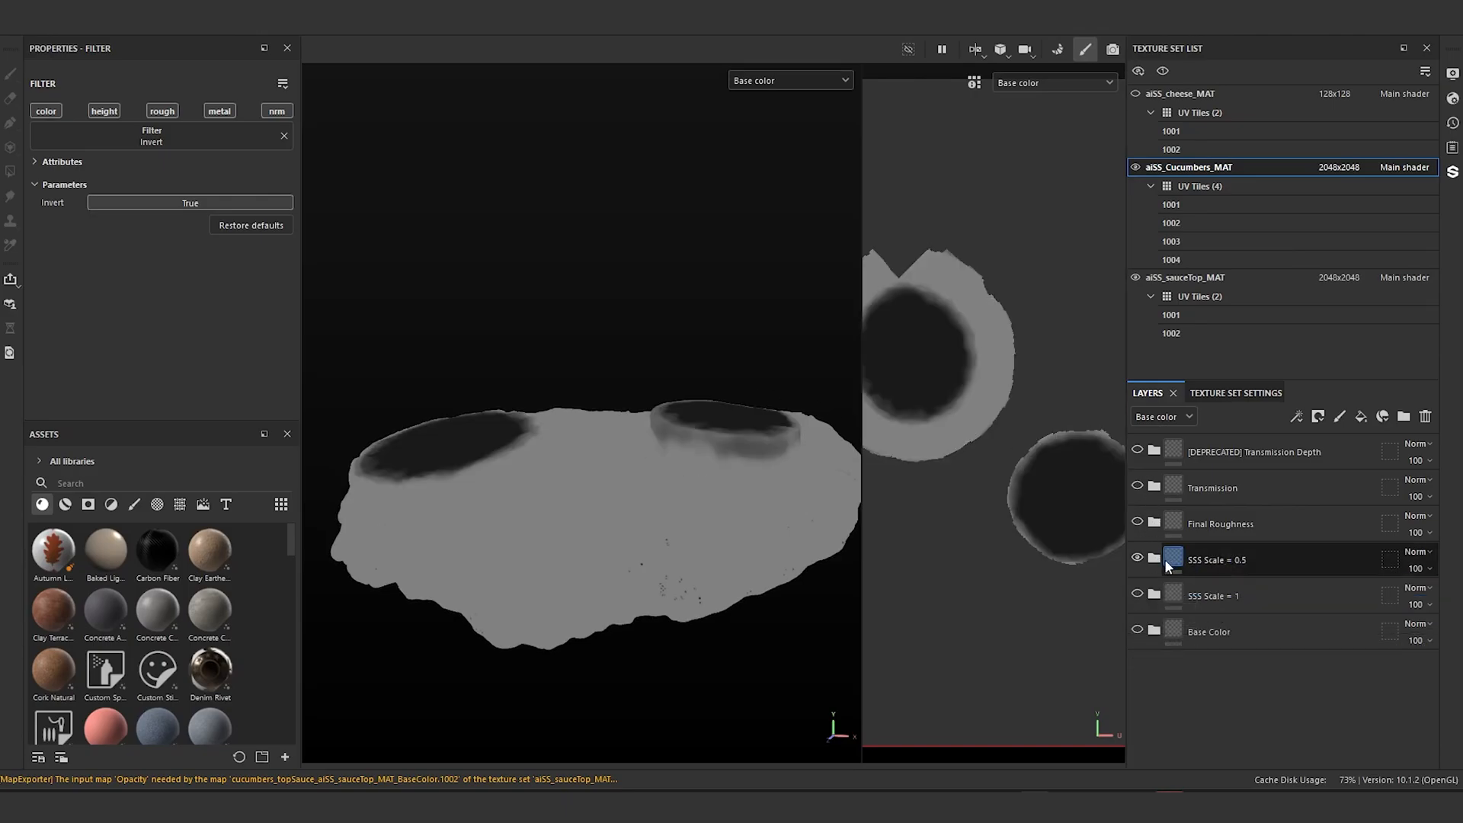
left_click(1154, 559)
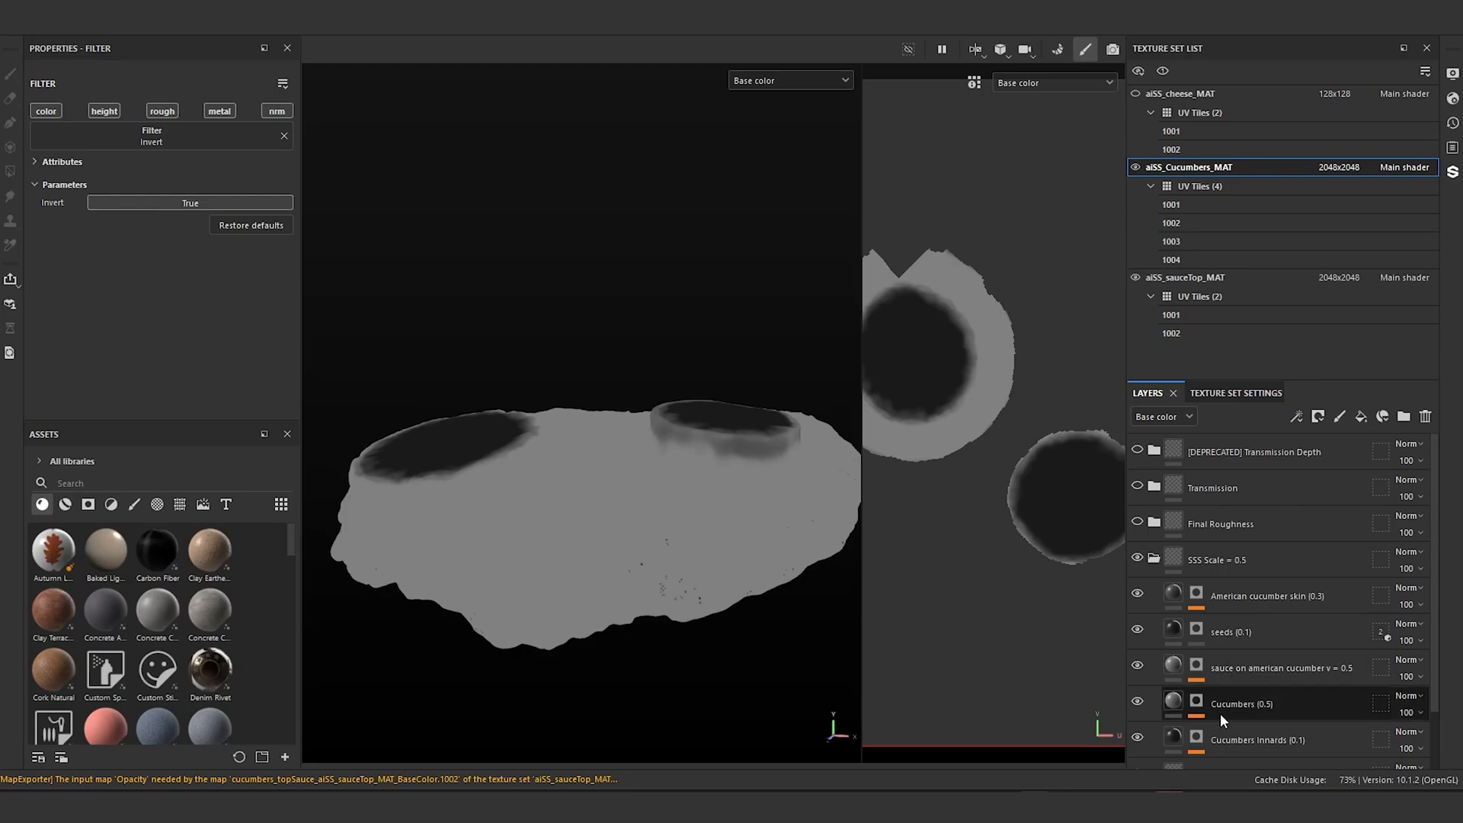
left_click(1231, 703)
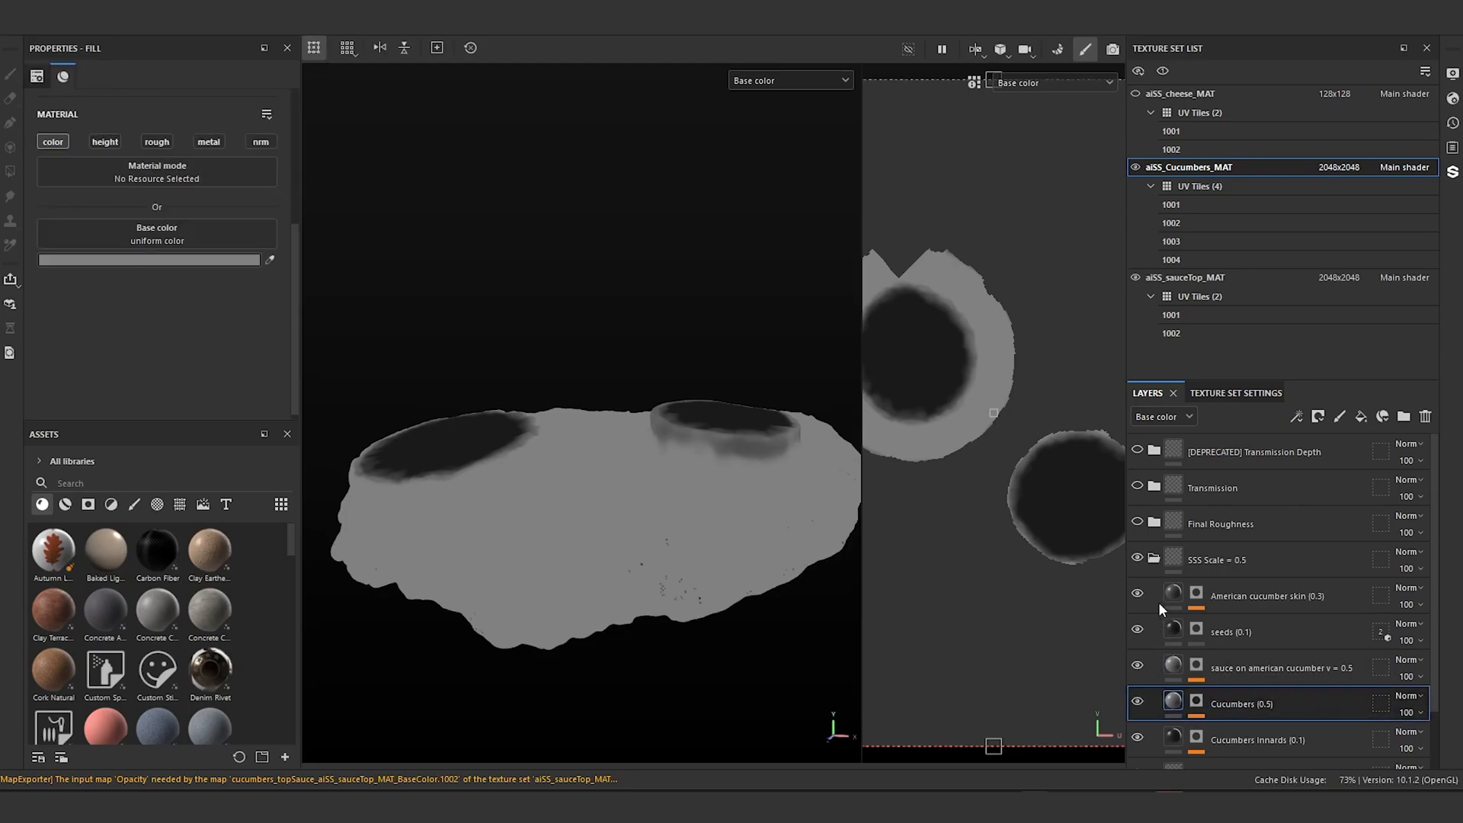
Step: Inspect the v = 0.5 fill layer in the aiSS_sauceTop_MAT texture set's SSS scale = 0.5 group
left_click(1153, 559)
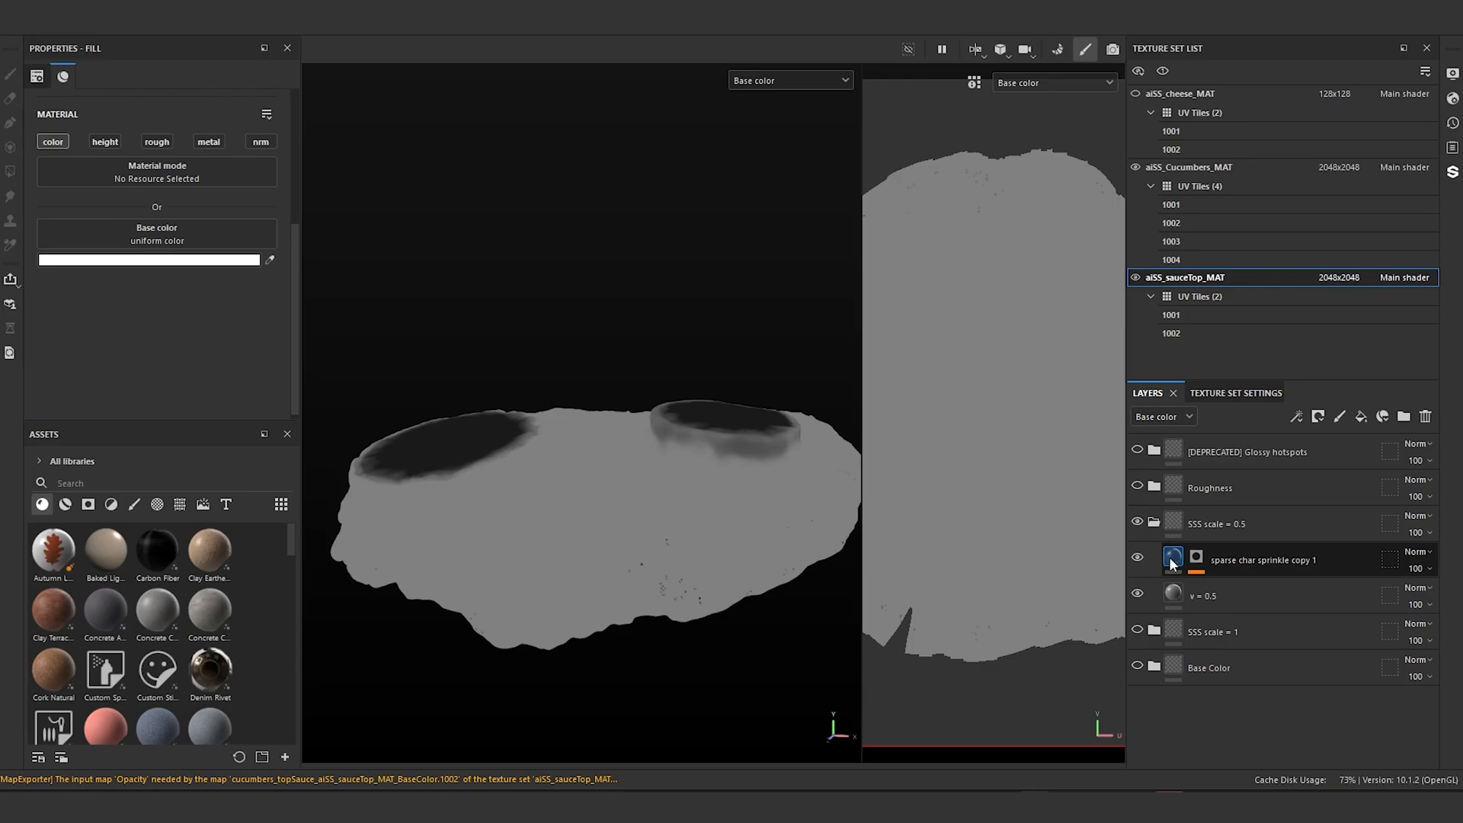
left_click(1168, 596)
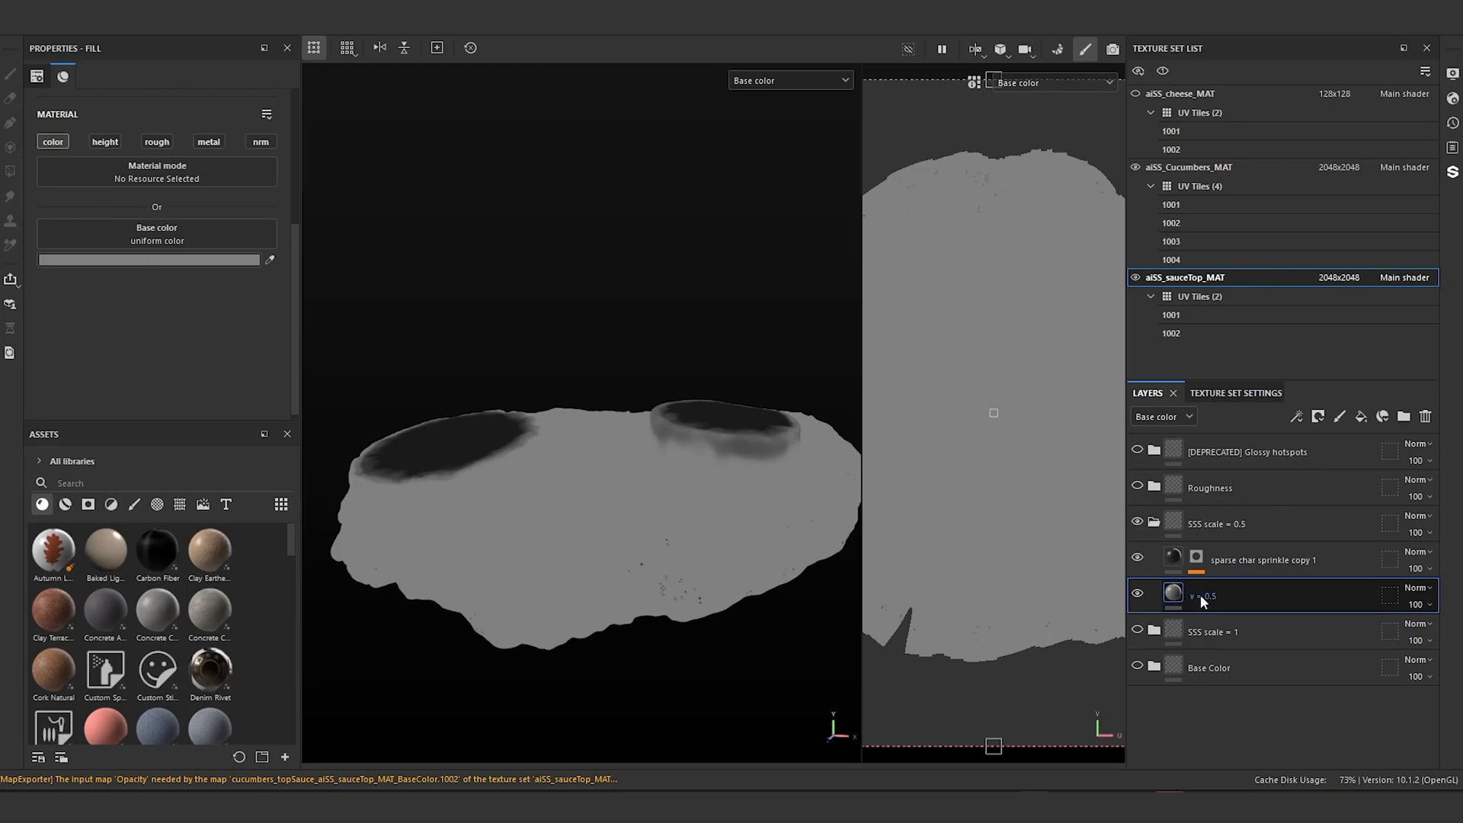
left_click(1154, 522)
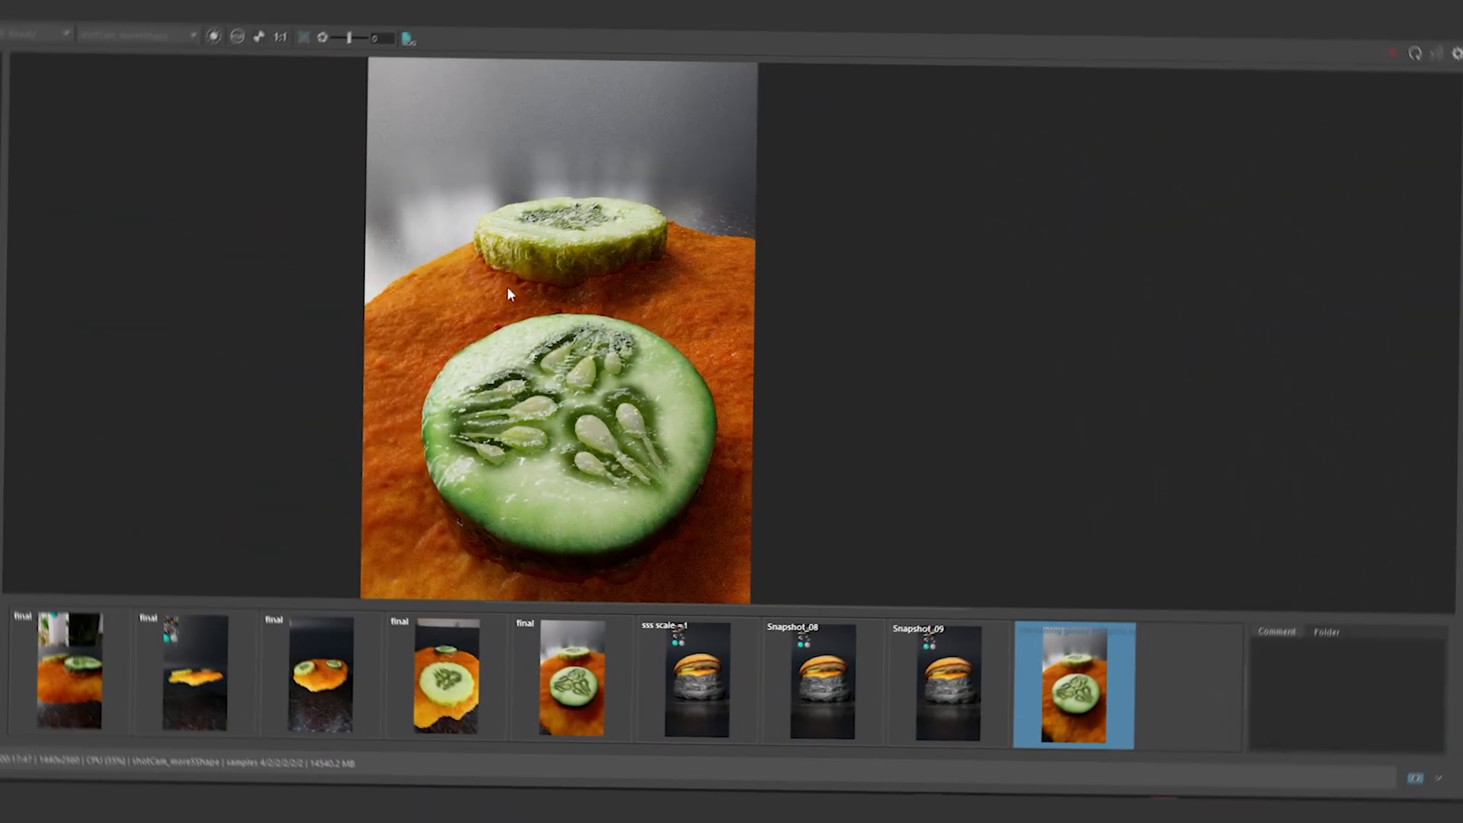
Step: Examine the glossy highlights on the rear cucumber's top and rind in the newest shotCam_more5 snapshot
scroll(494, 342, "up", 1)
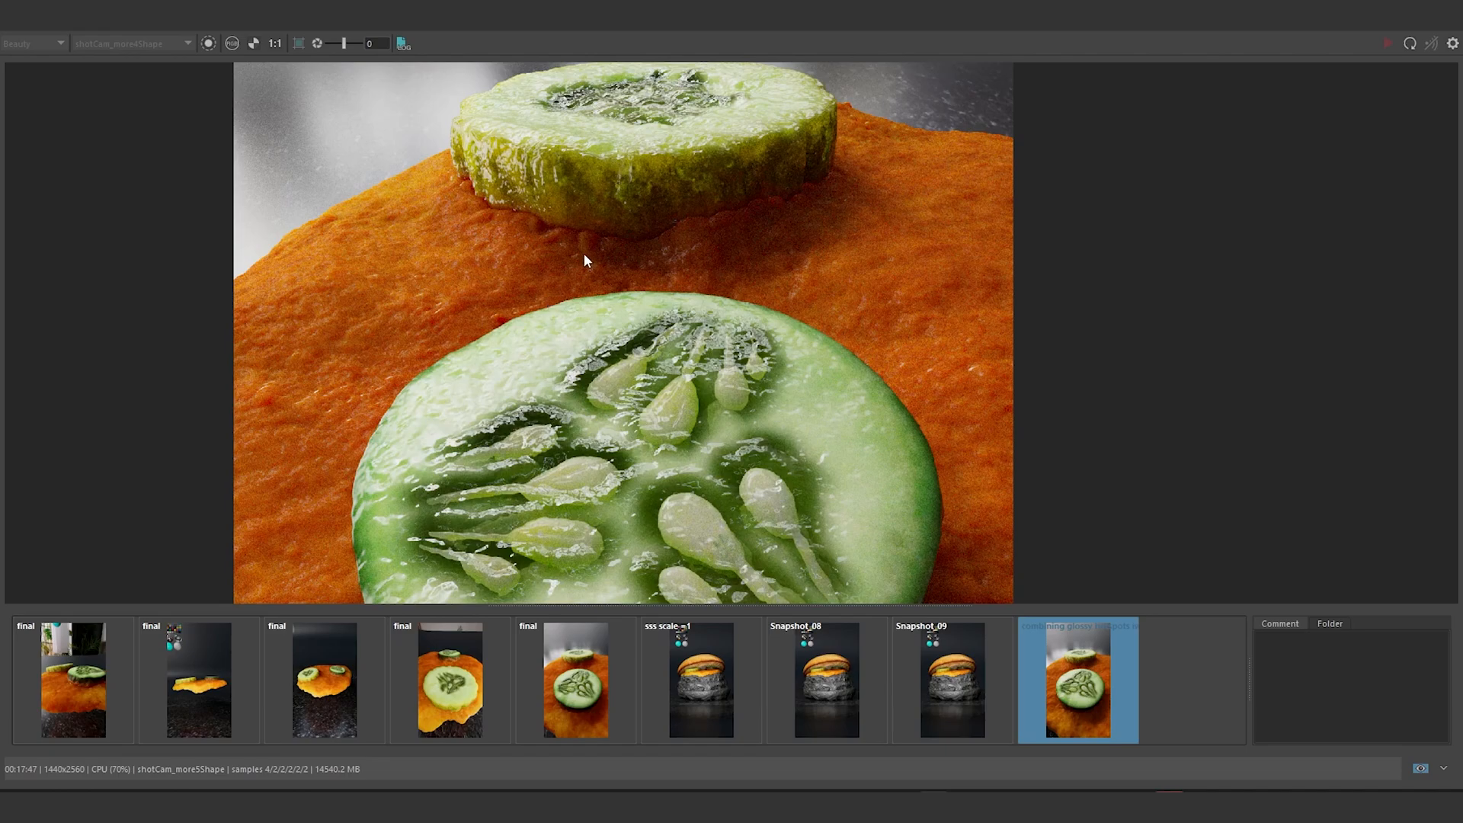
middle_click_drag(583, 253, 643, 345)
scroll(646, 345, "up", 1)
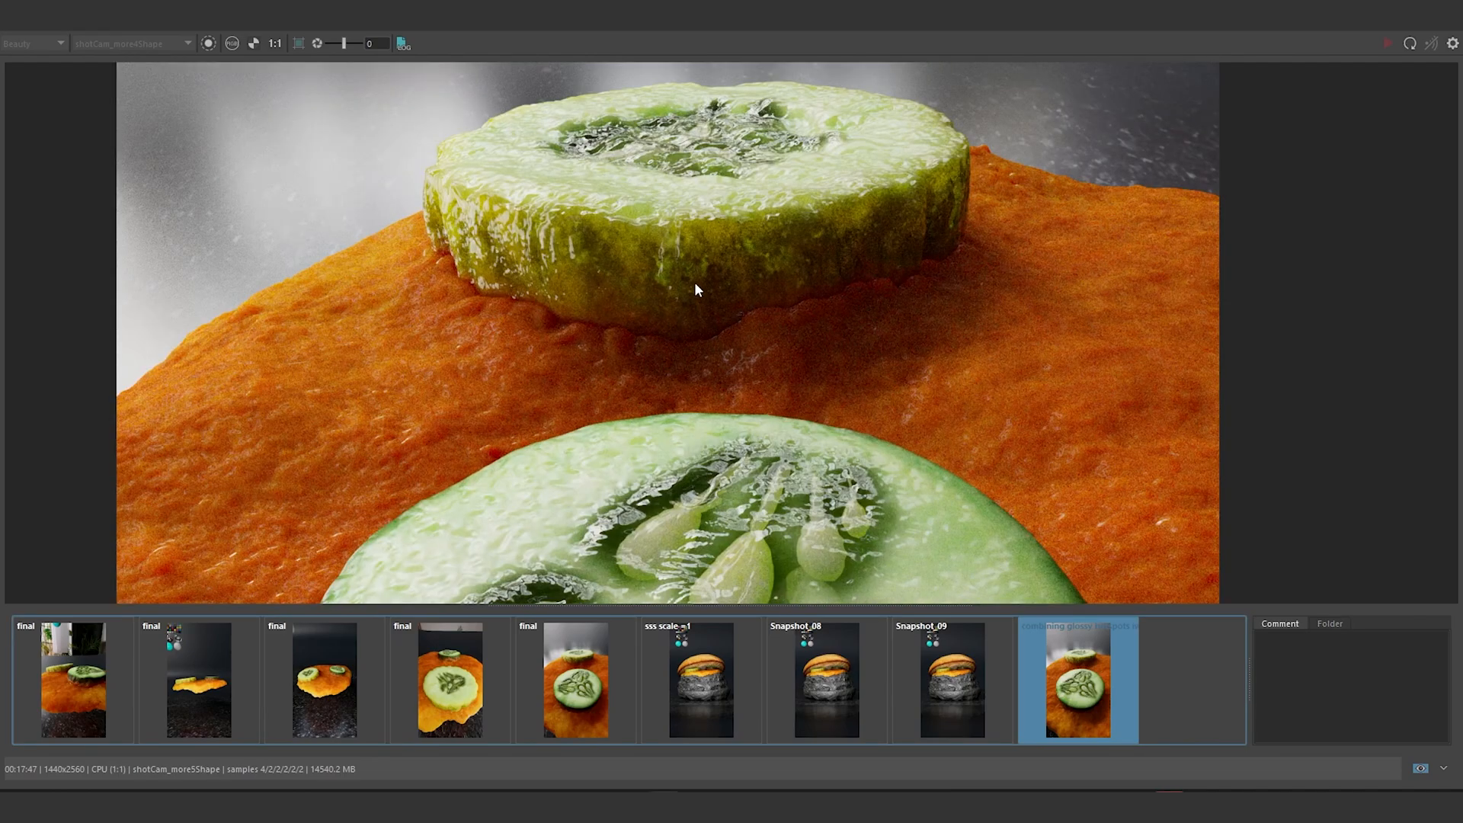
Step: Compare the rear cucumber and surrounding sauce in the newest shotCam_more5 snapshot with the earlier final snapshot of the same camera
middle_click_drag(695, 288, 691, 356)
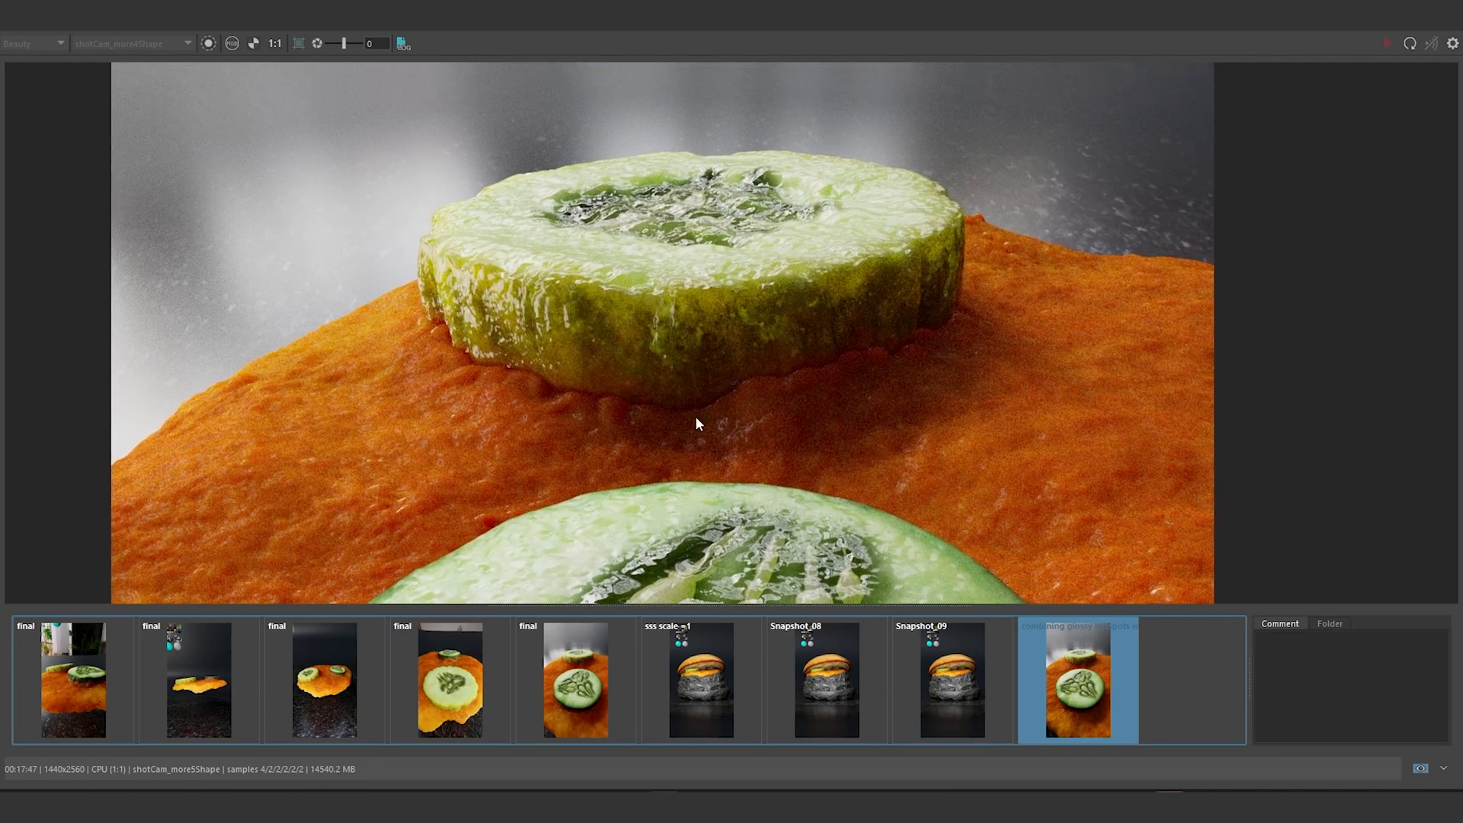
middle_click_drag(695, 418, 711, 407)
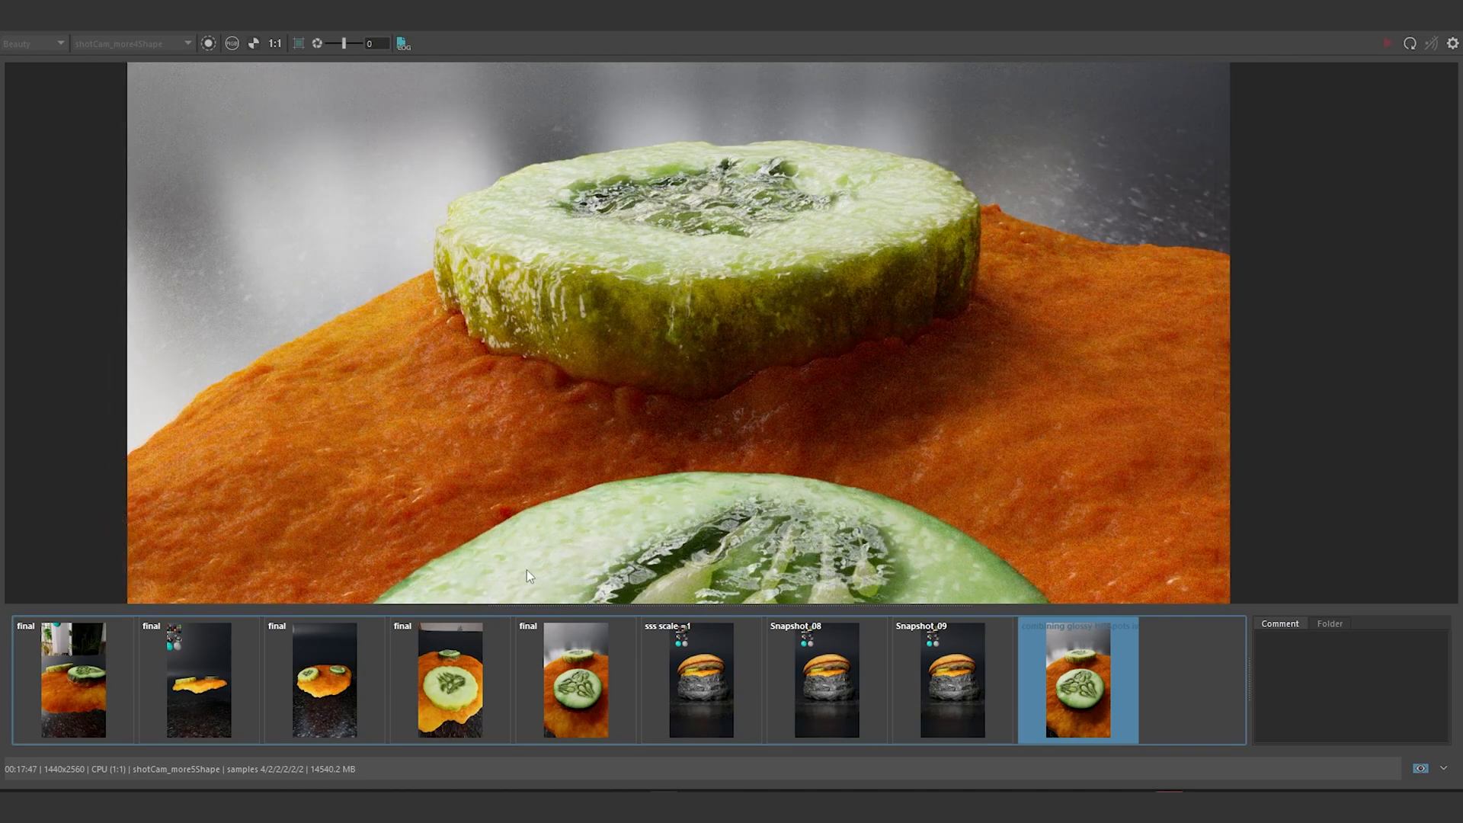
left_click(576, 665)
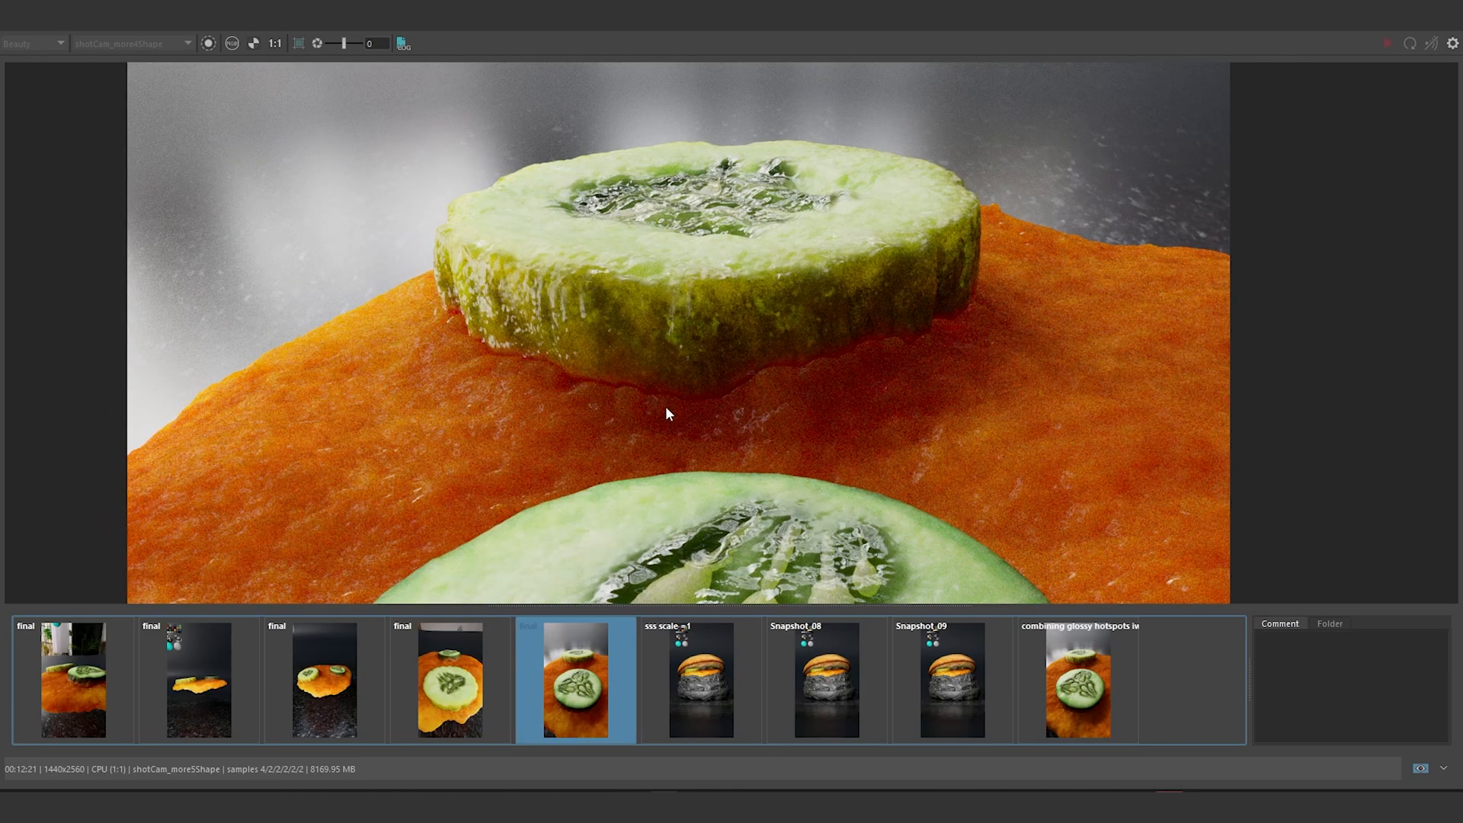
middle_click_drag(665, 406, 661, 363)
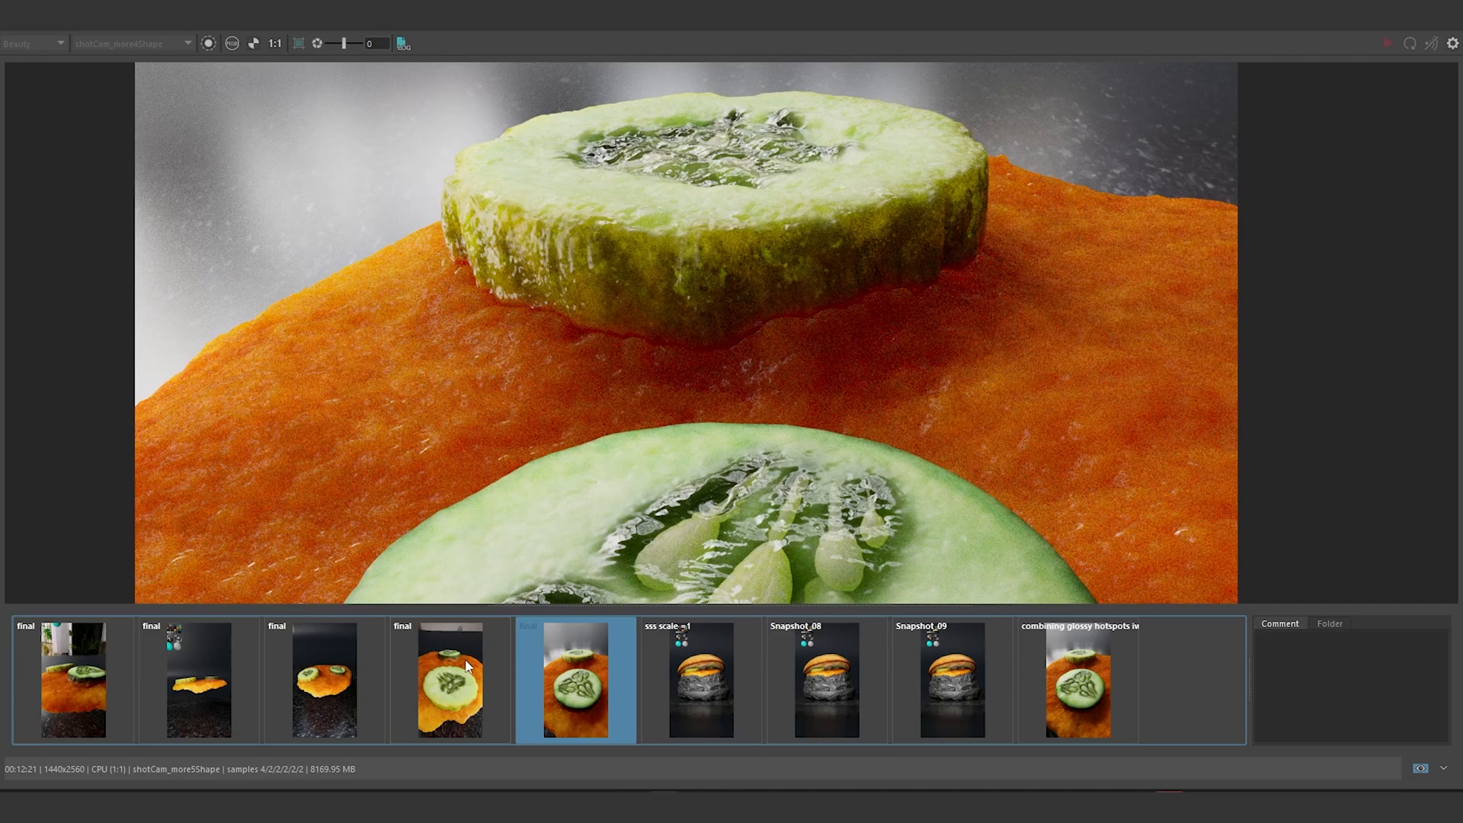
Step: Browse the earlier final snapshots and view the SSS scale test and Snapshot_08 burger renders
left_click(455, 671)
left_click(335, 682)
left_click(203, 684)
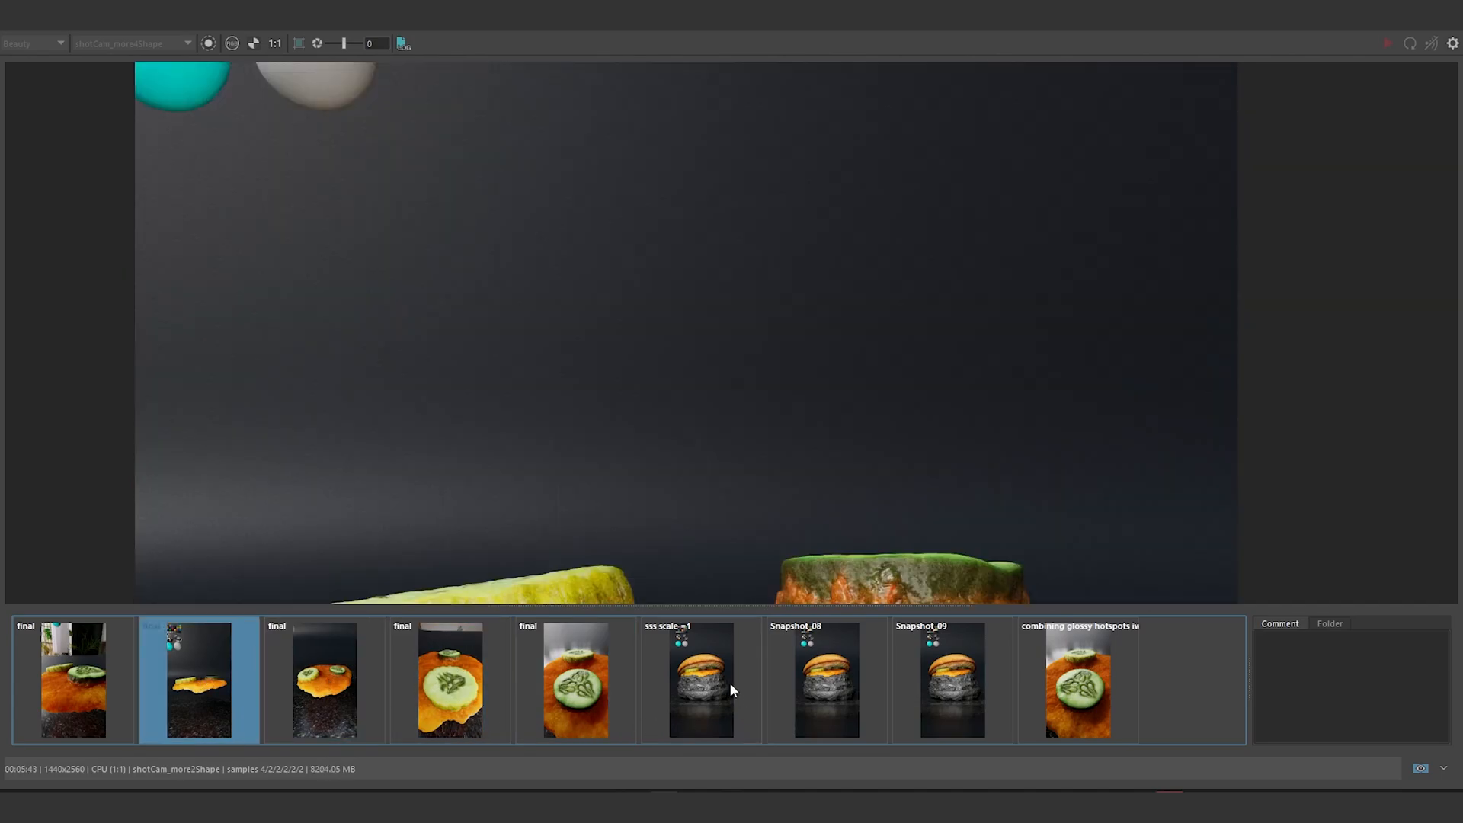
left_click(729, 682)
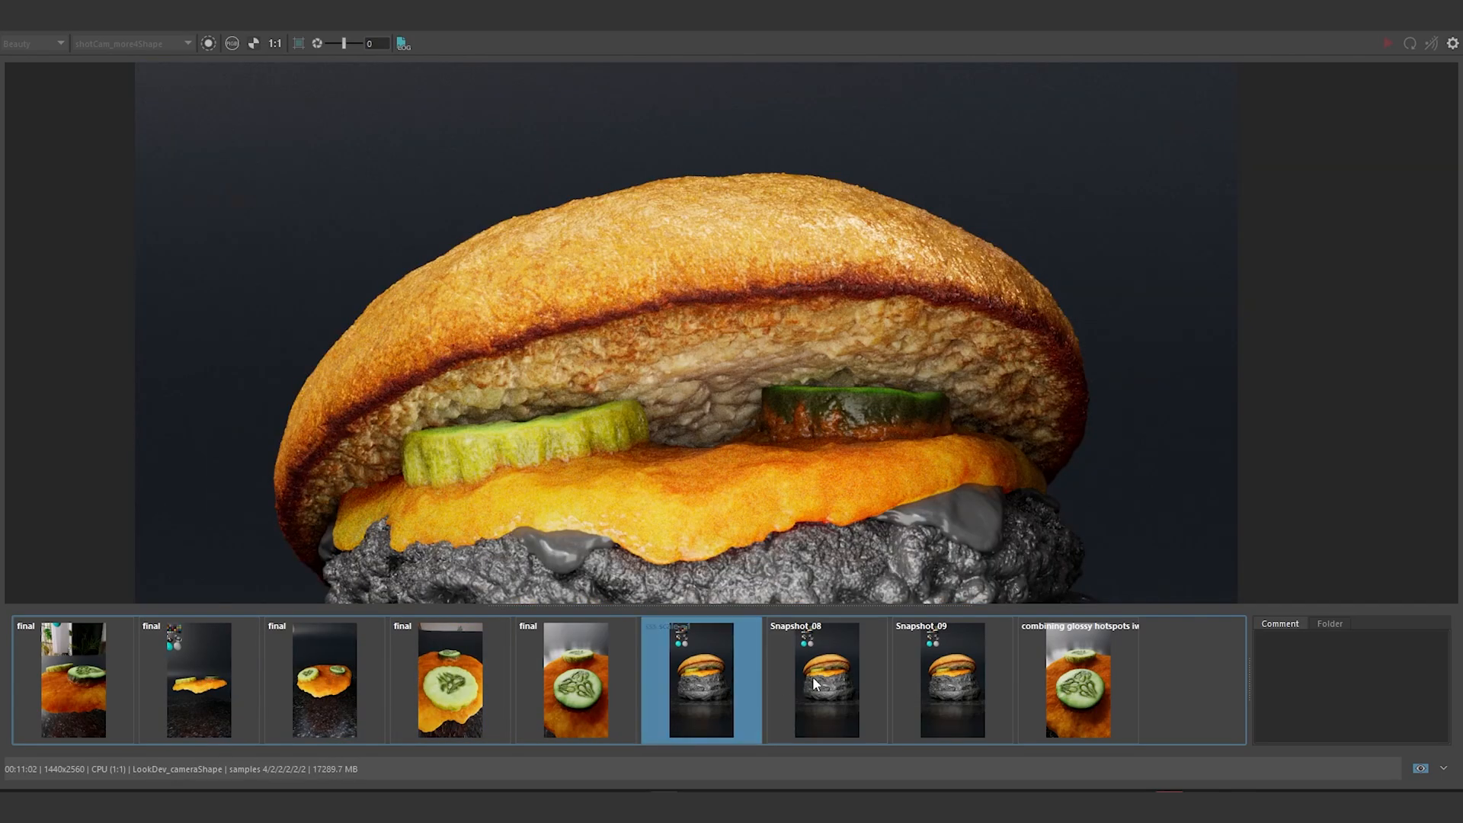
left_click(812, 675)
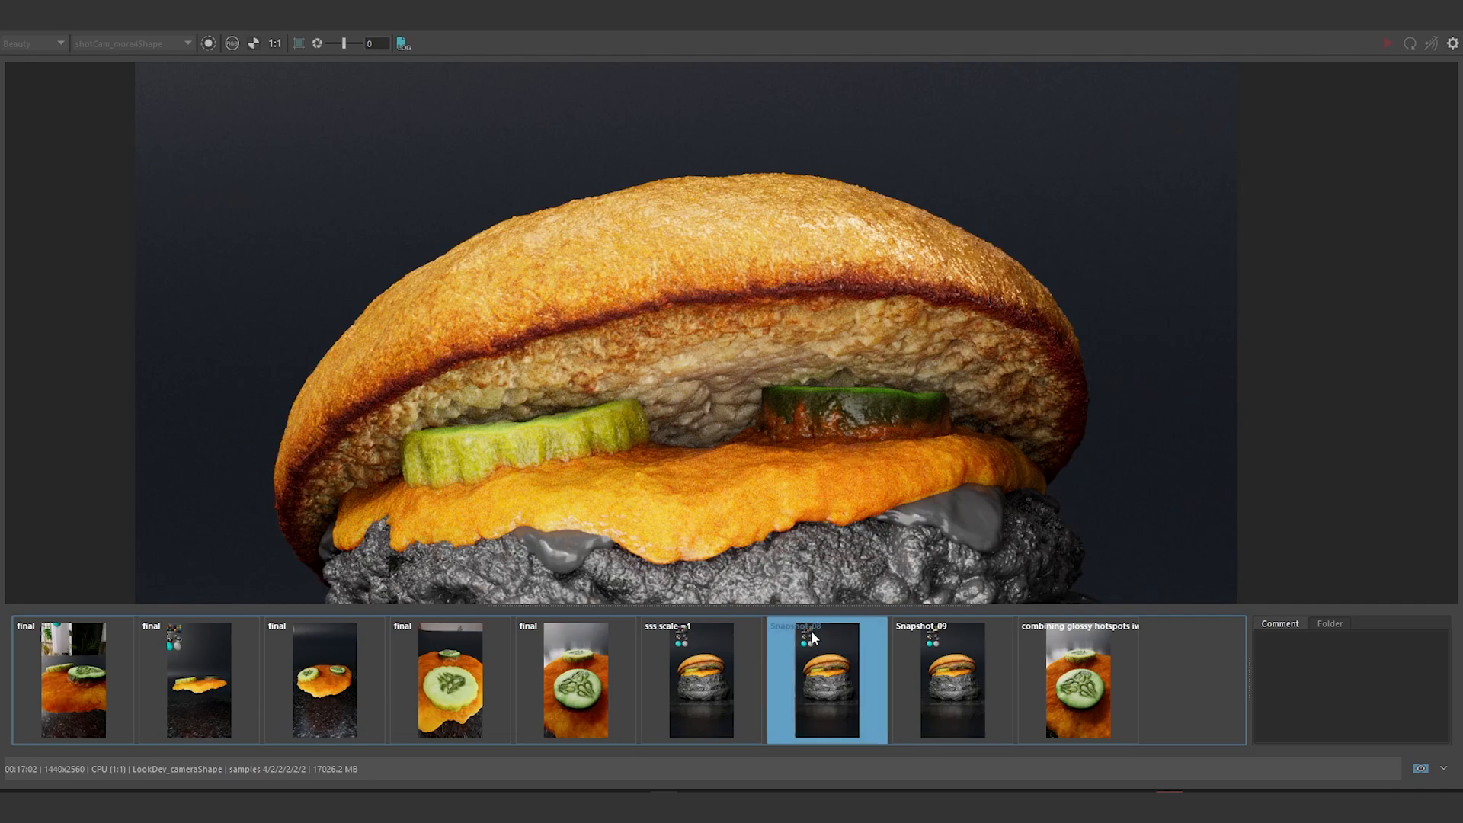
Step: Compare the final shotCam_more5 snapshot with the combining glossy hotspots snapshot up close around the rear cucumber's base
left_click(566, 698)
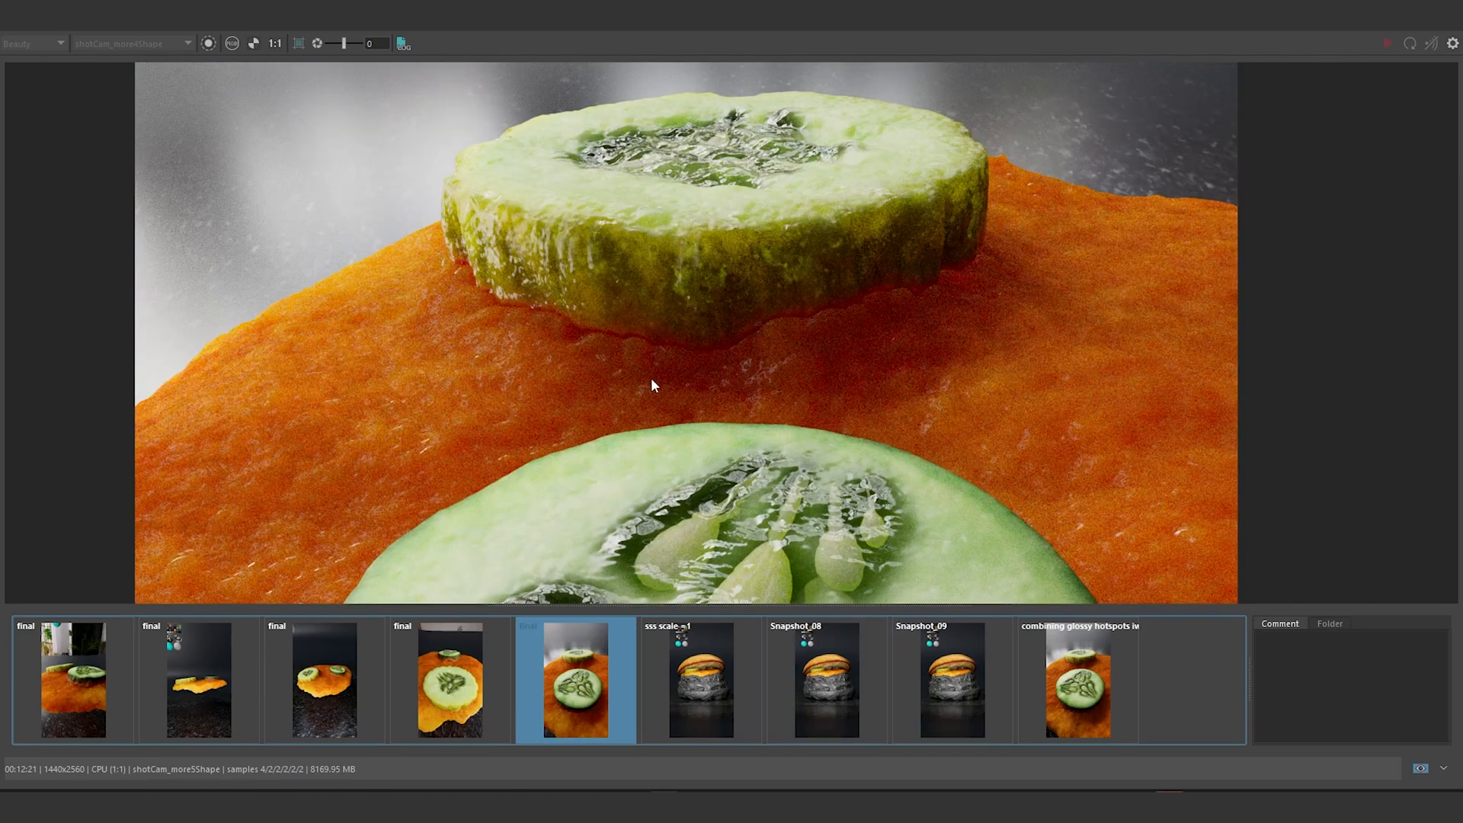
middle_click_drag(620, 381, 619, 442)
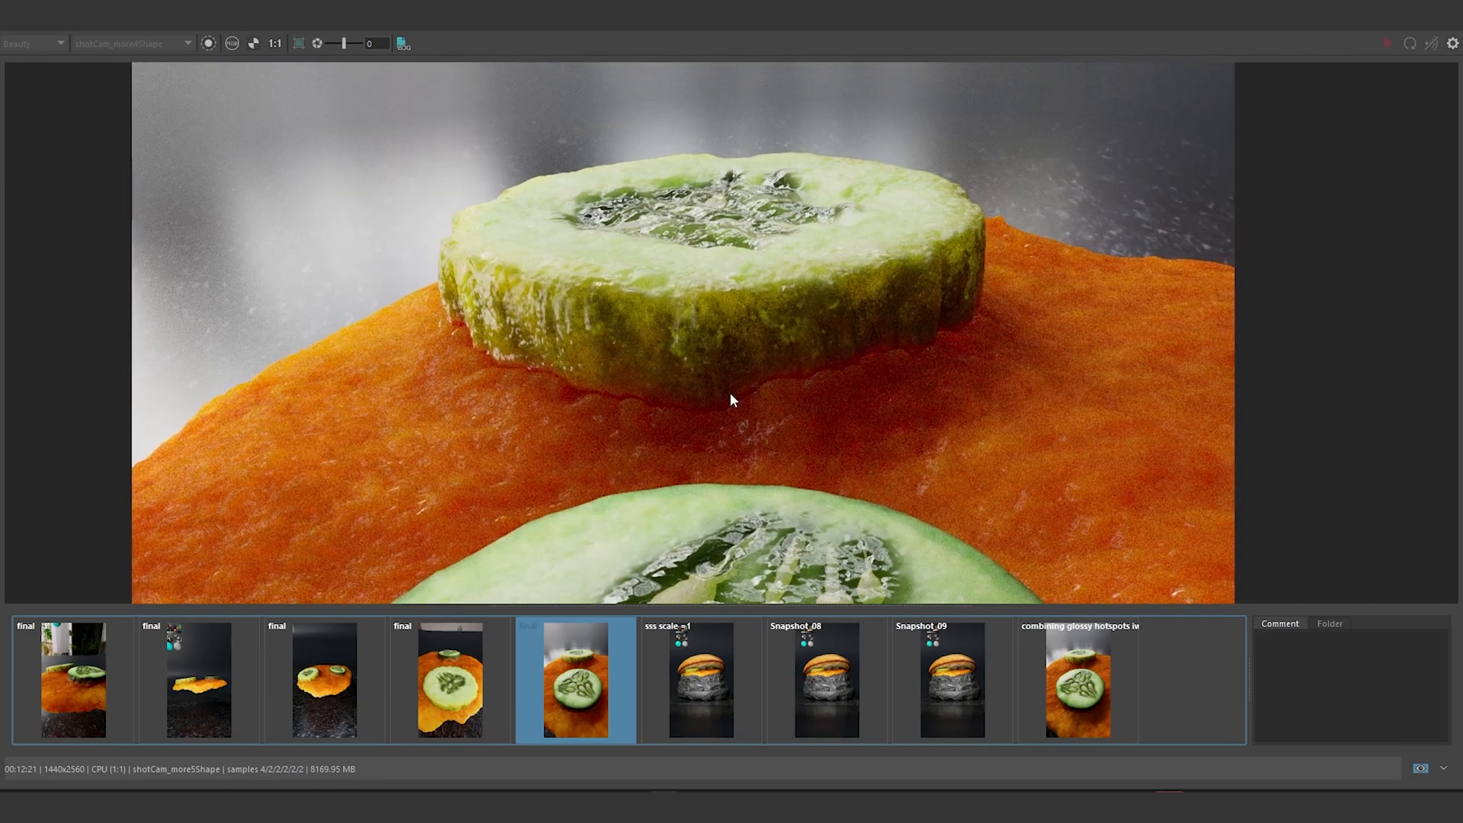
scroll(722, 377, "up", 1)
middle_click_drag(717, 360, 710, 442)
left_click(1074, 675)
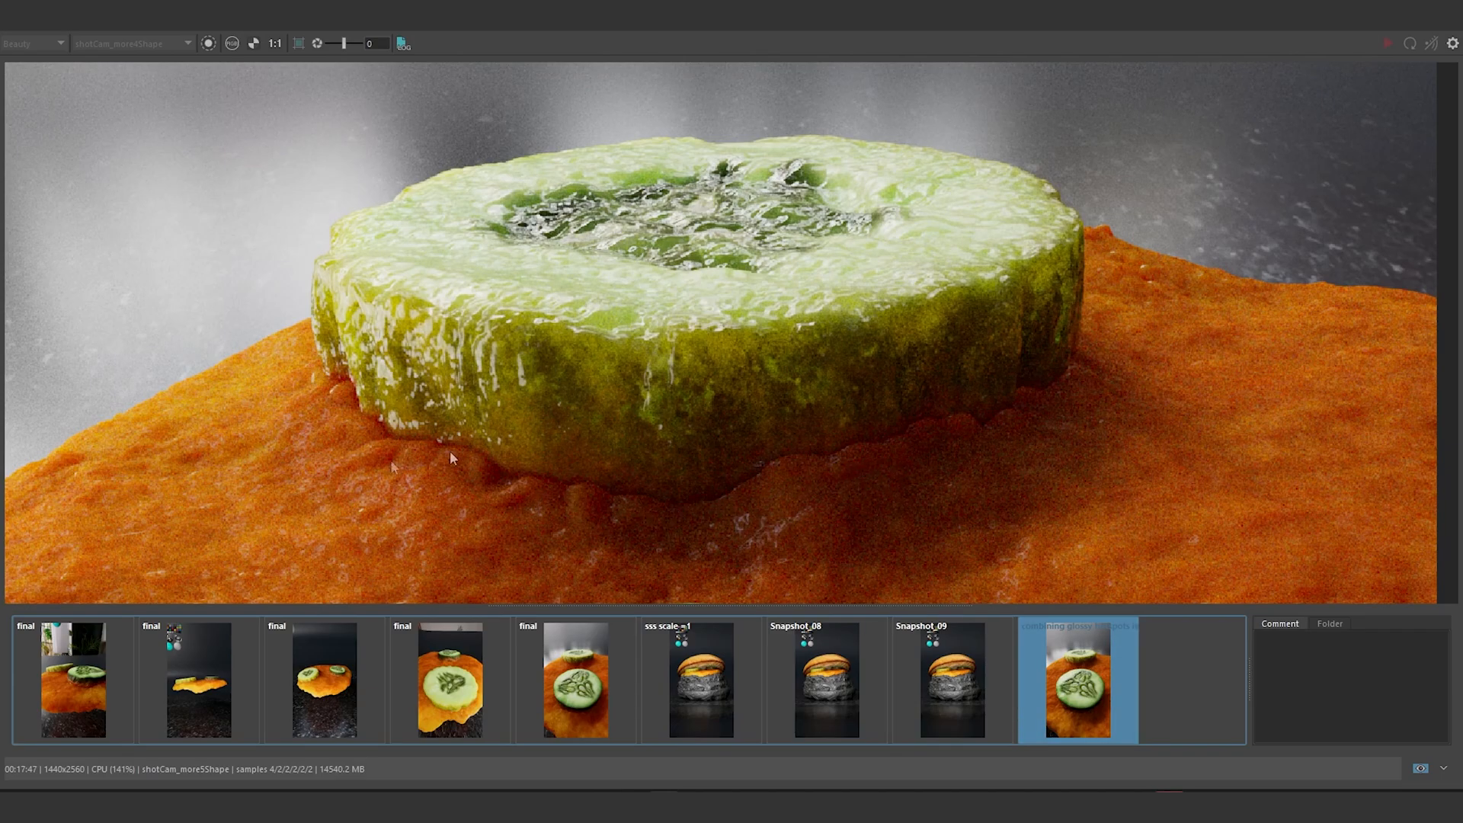
left_click(578, 707)
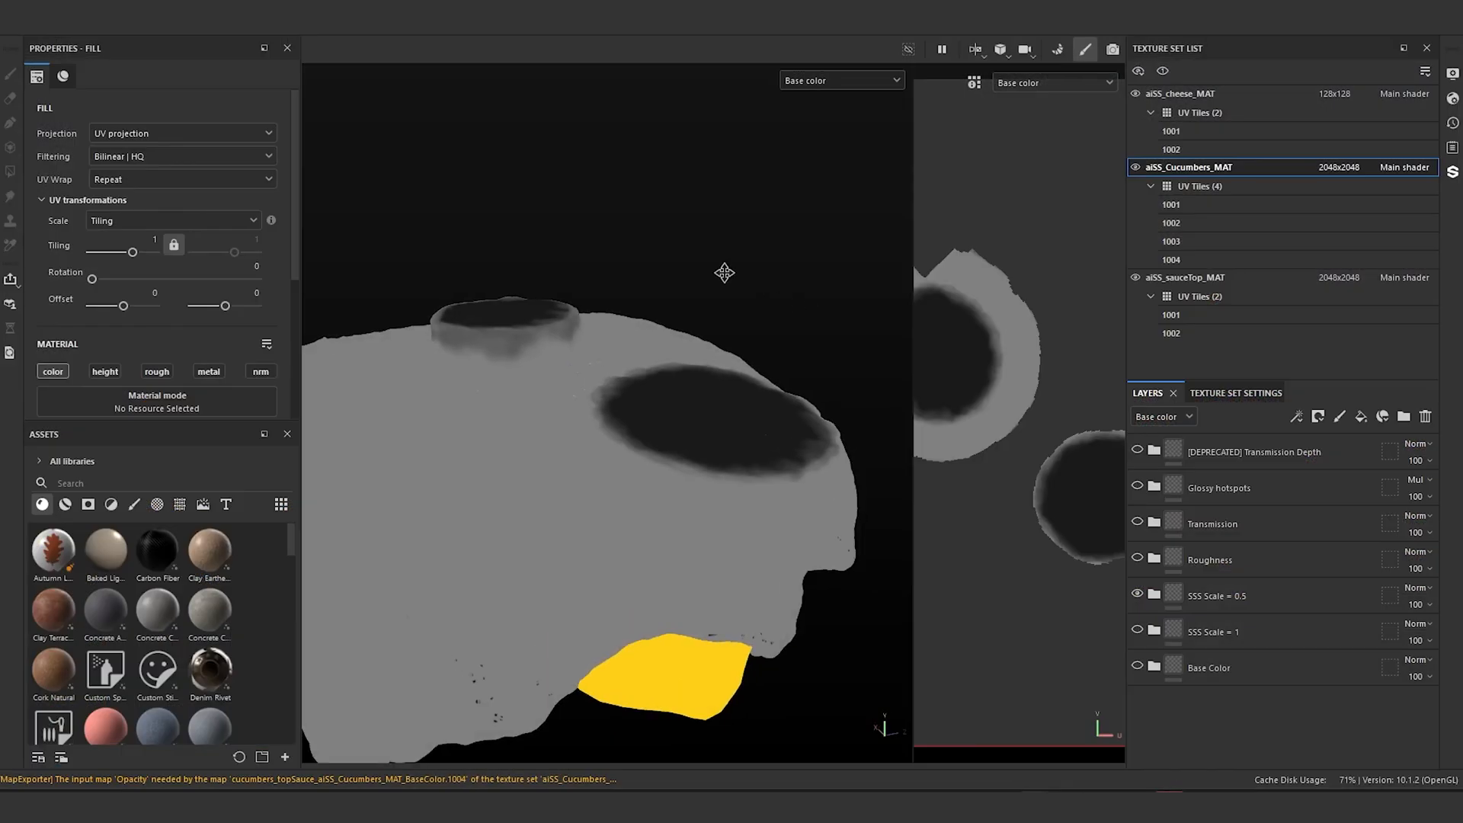
Step: Switch to Substance Painter, set the viewport display to Material, and make aiSS_sauceTop_MAT the active texture set
middle_click_drag(725, 272, 752, 215, "alt")
scroll(748, 231, "up", 2)
mouse_move(748, 308)
middle_mouse_down("alt")
mouse_move(661, 316)
mouse_move(747, 297)
middle_mouse_up("alt")
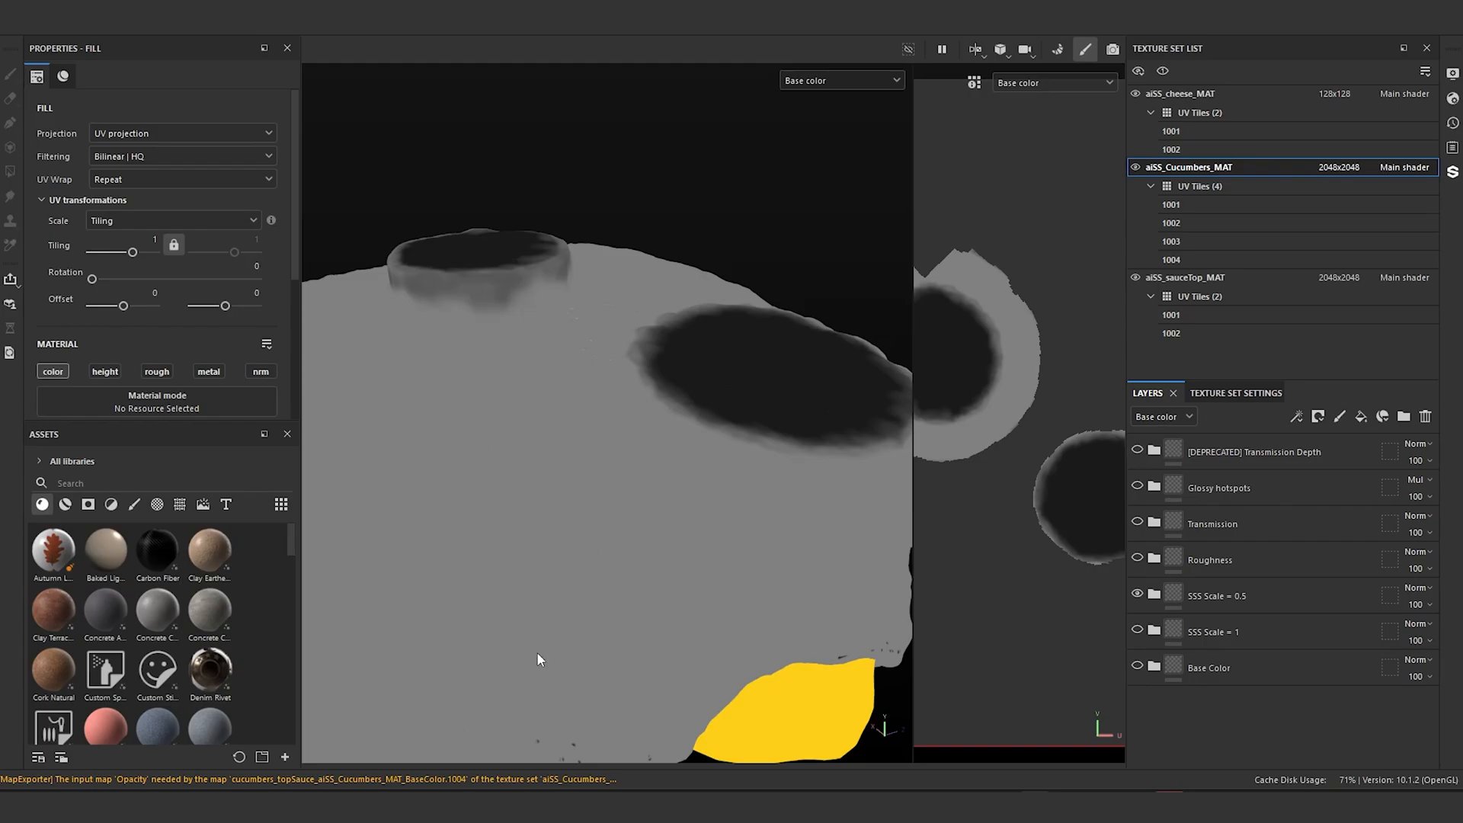
left_click(858, 80)
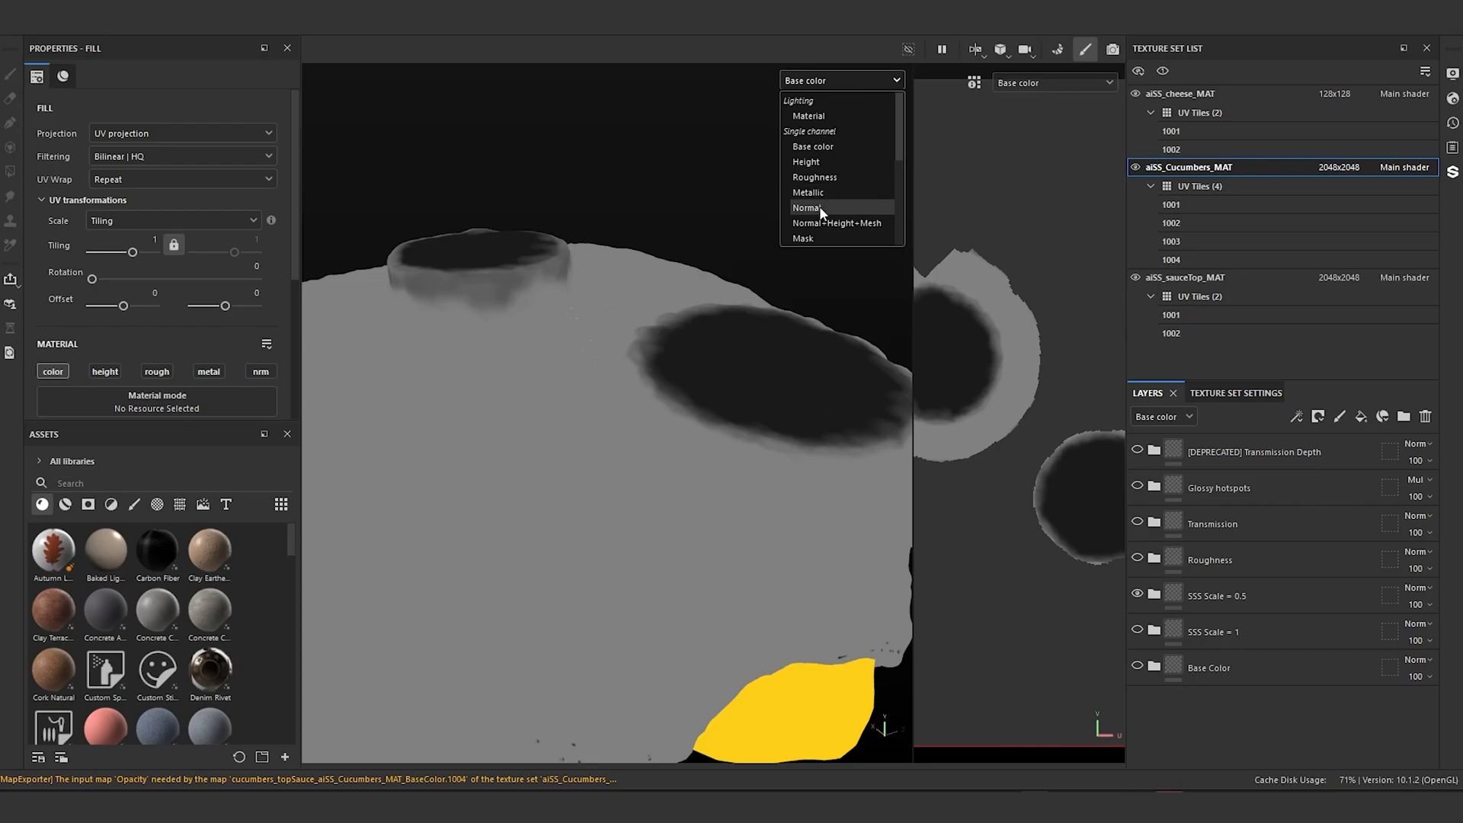
left_click(809, 116)
mouse_move(745, 230)
left_mouse_down("alt")
mouse_move(699, 222)
mouse_move(754, 243)
mouse_move(661, 235)
mouse_move(830, 242)
left_mouse_up("alt")
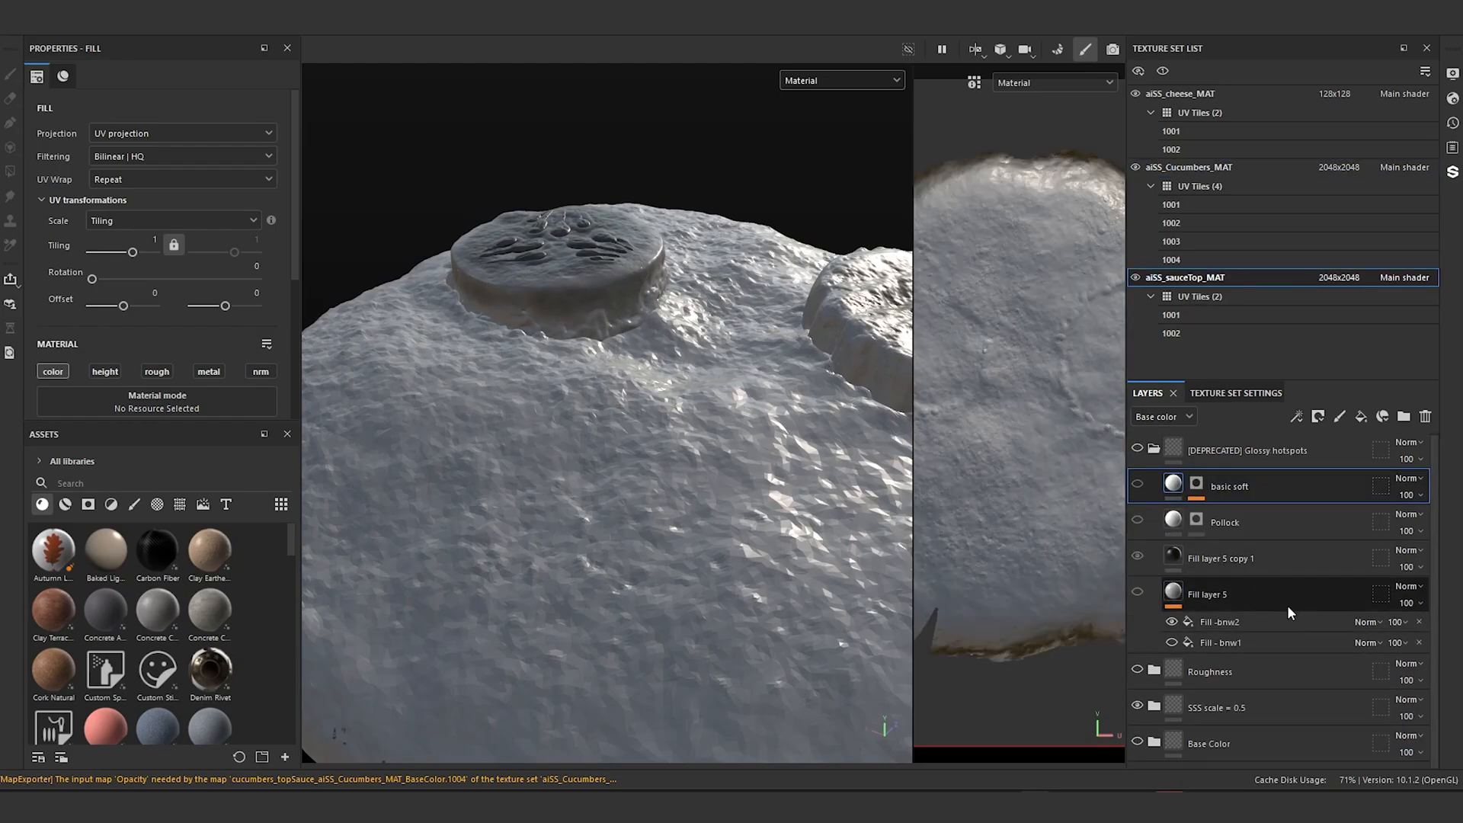
Step: Rename the sauce's SSS scale = 0.5 group to SSS scale and open it at the v = 0.5 fill layer
double_click(1242, 709)
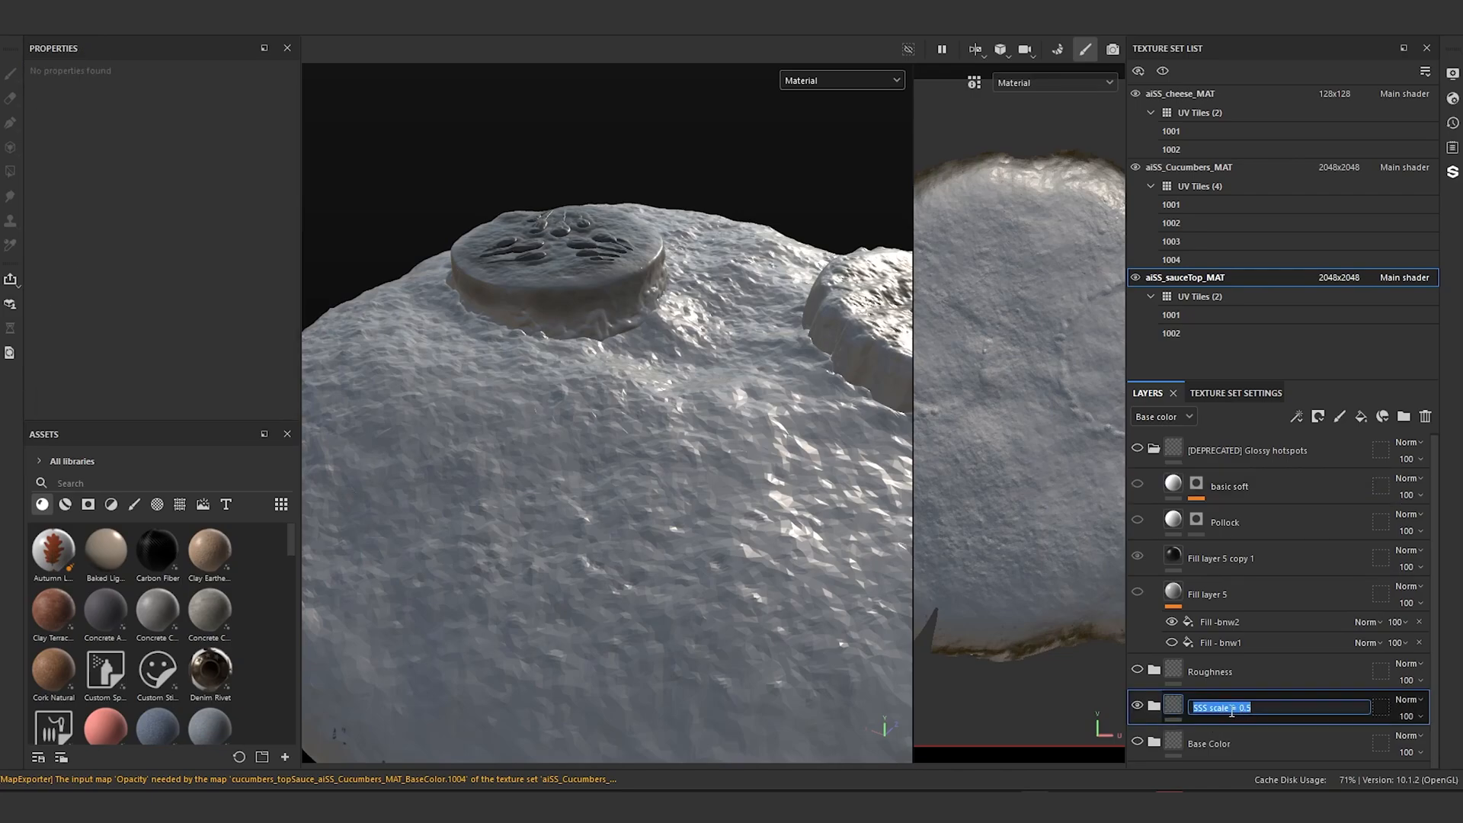
left_click_drag(1231, 712, 1313, 670)
key("Return")
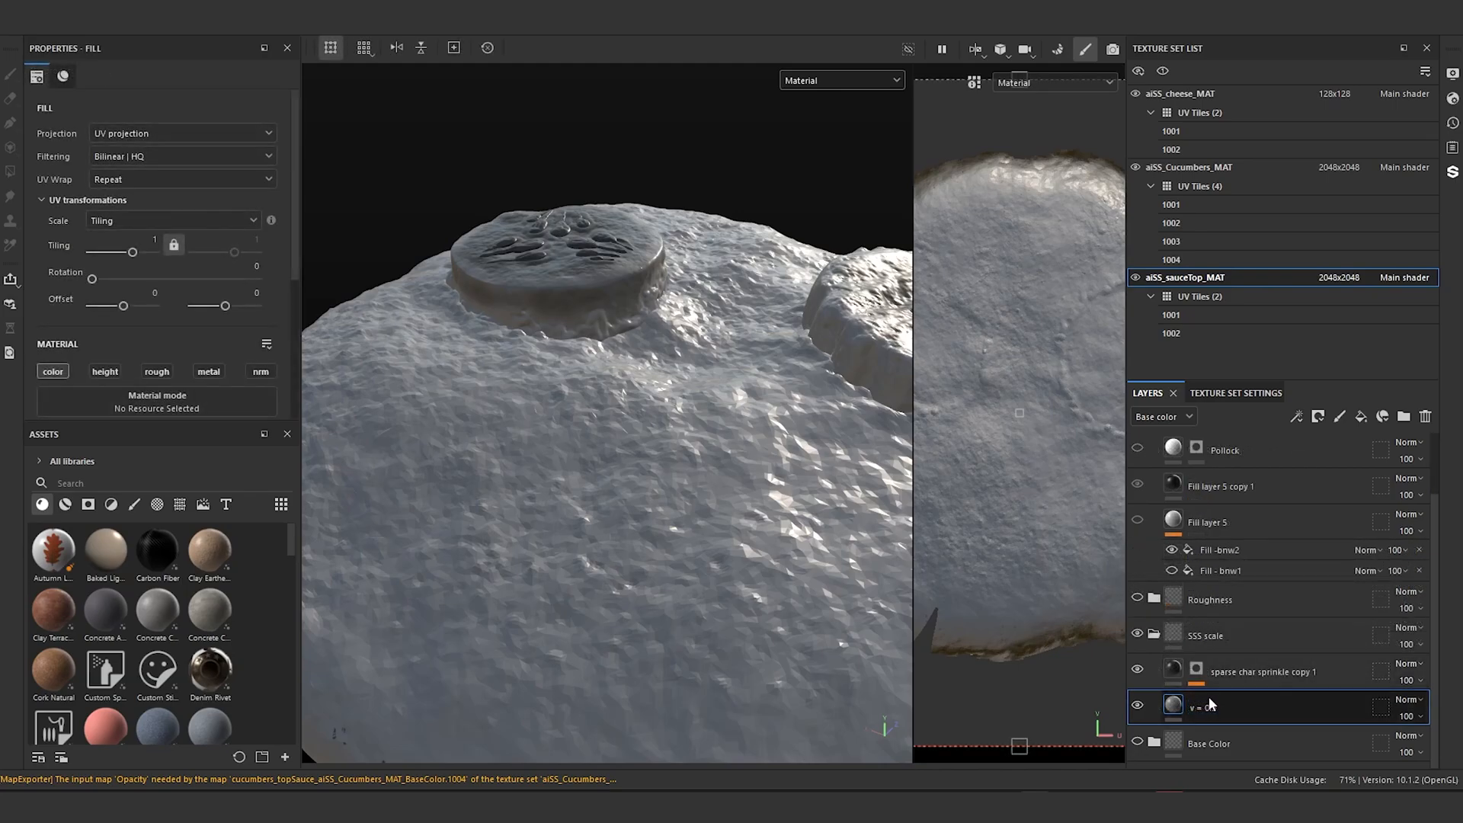
Step: Duplicate the v = 0.5 fill layer in the SSS scale group and rename the copy v = 1
key("ctrl+d")
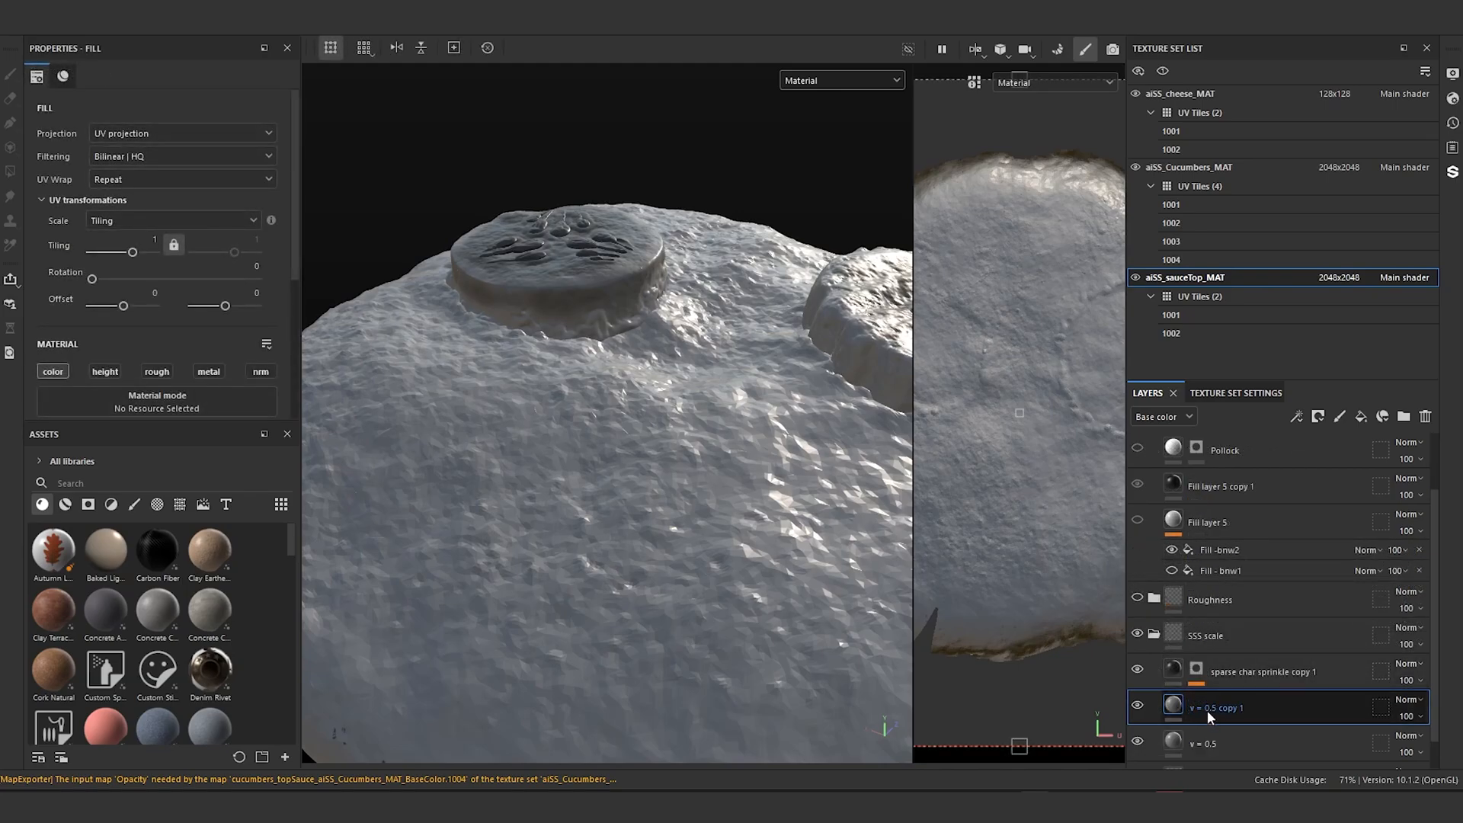
double_click(1211, 709)
type("1")
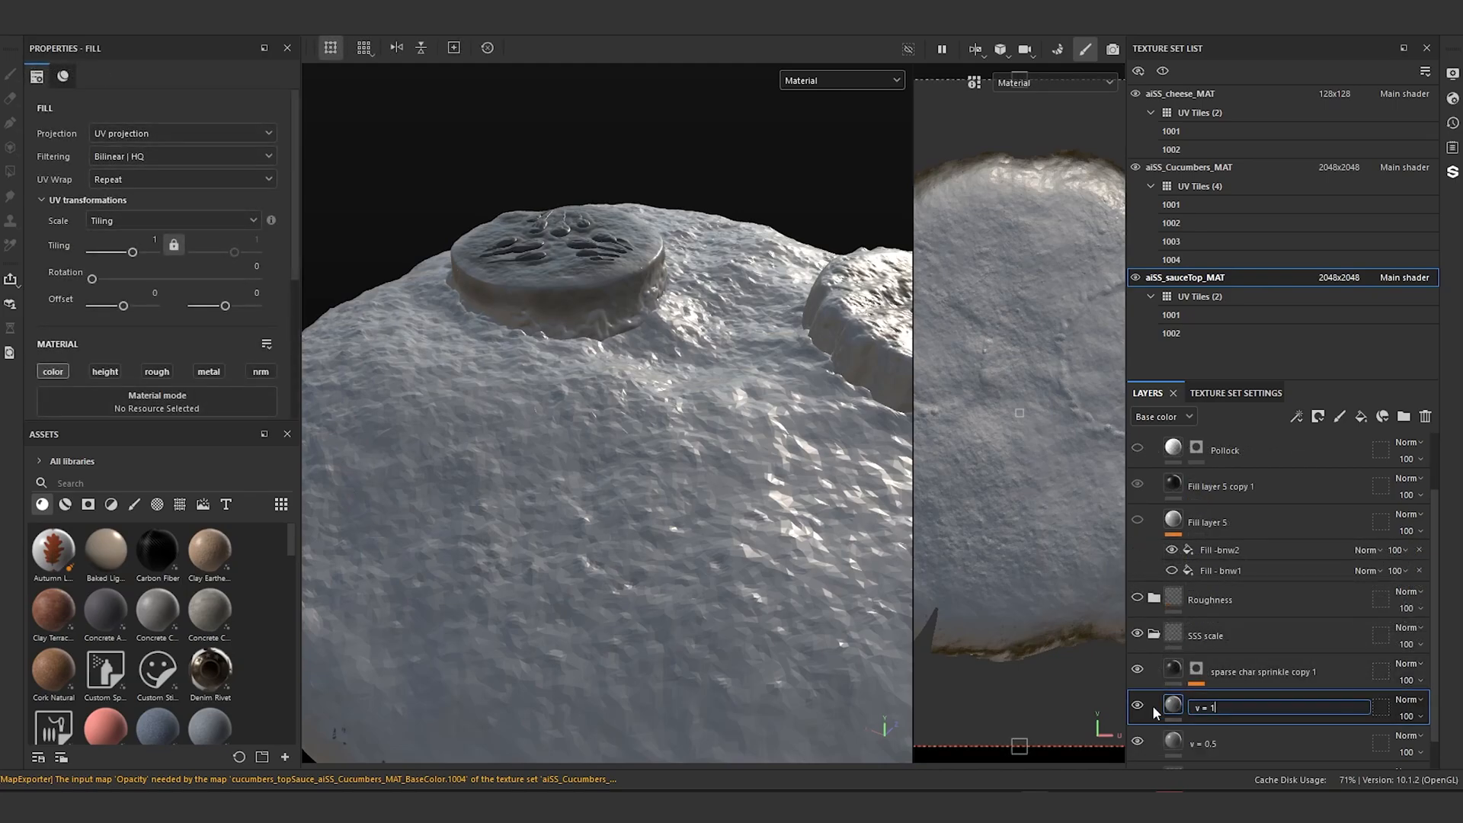
key("Return")
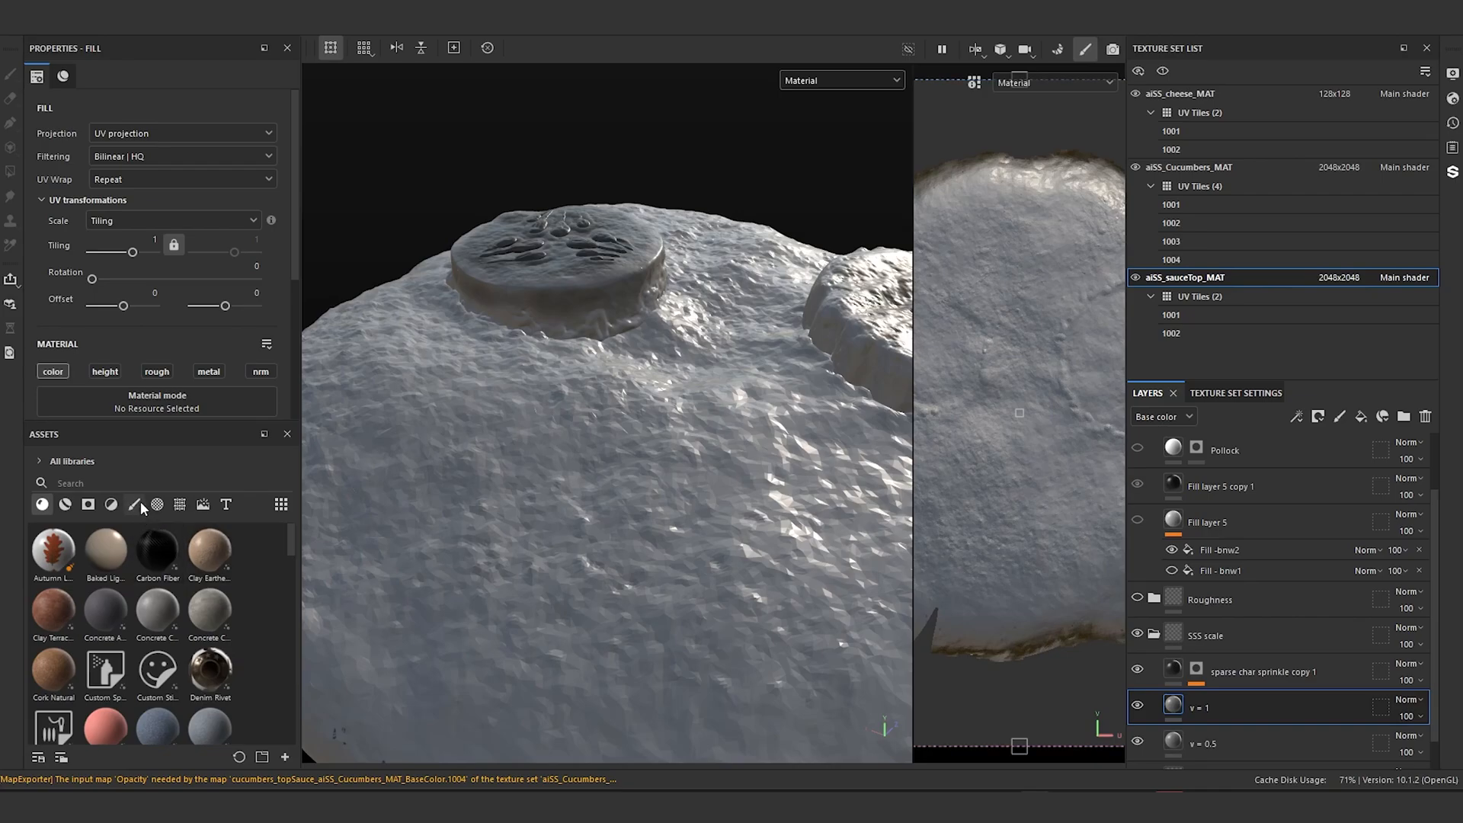
Step: Set the HSV value of the v = 1 layer's base color to 1
scroll(127, 374, "down", 3)
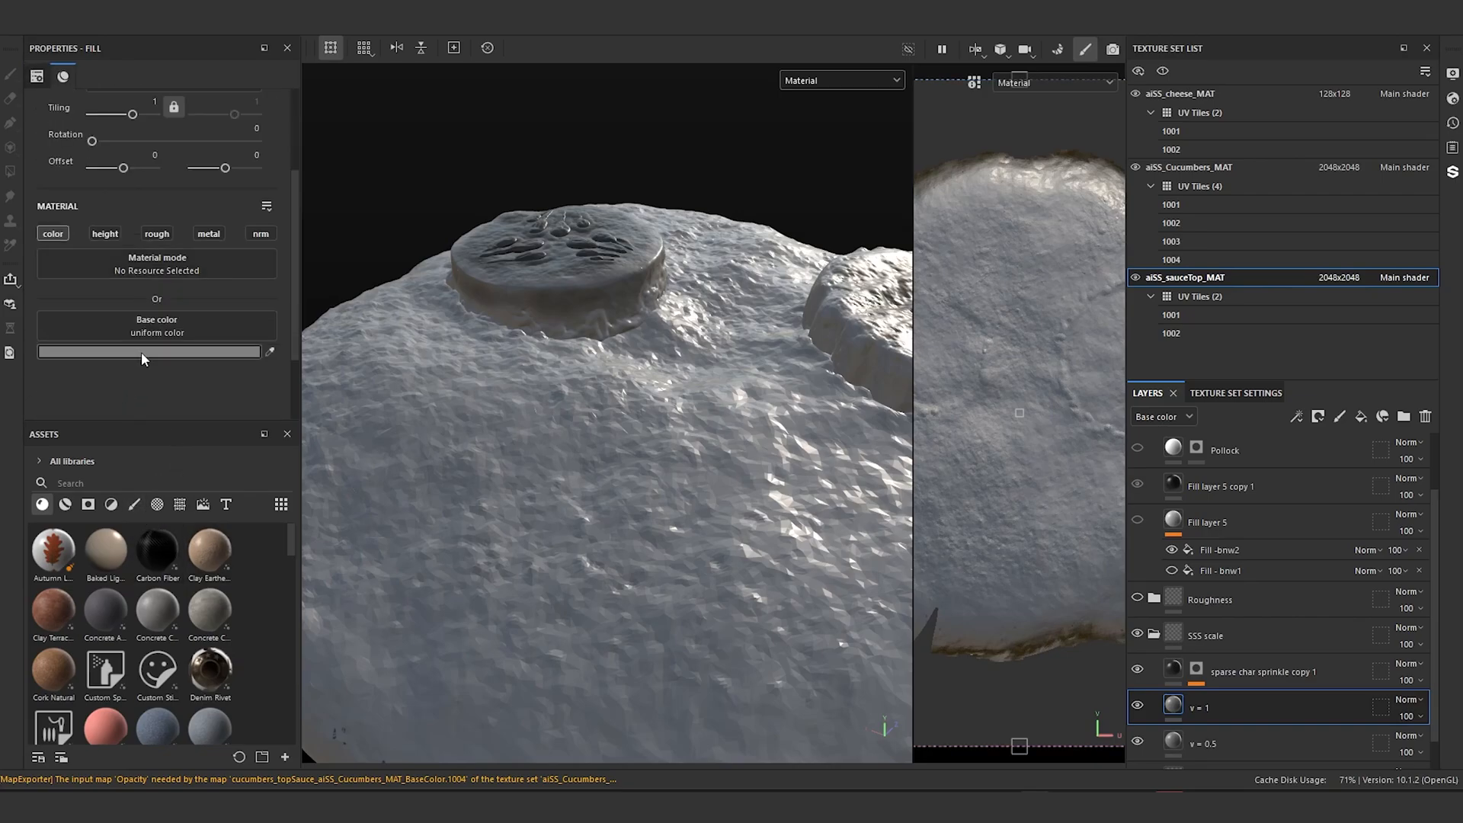
left_click(128, 352)
left_click(330, 693)
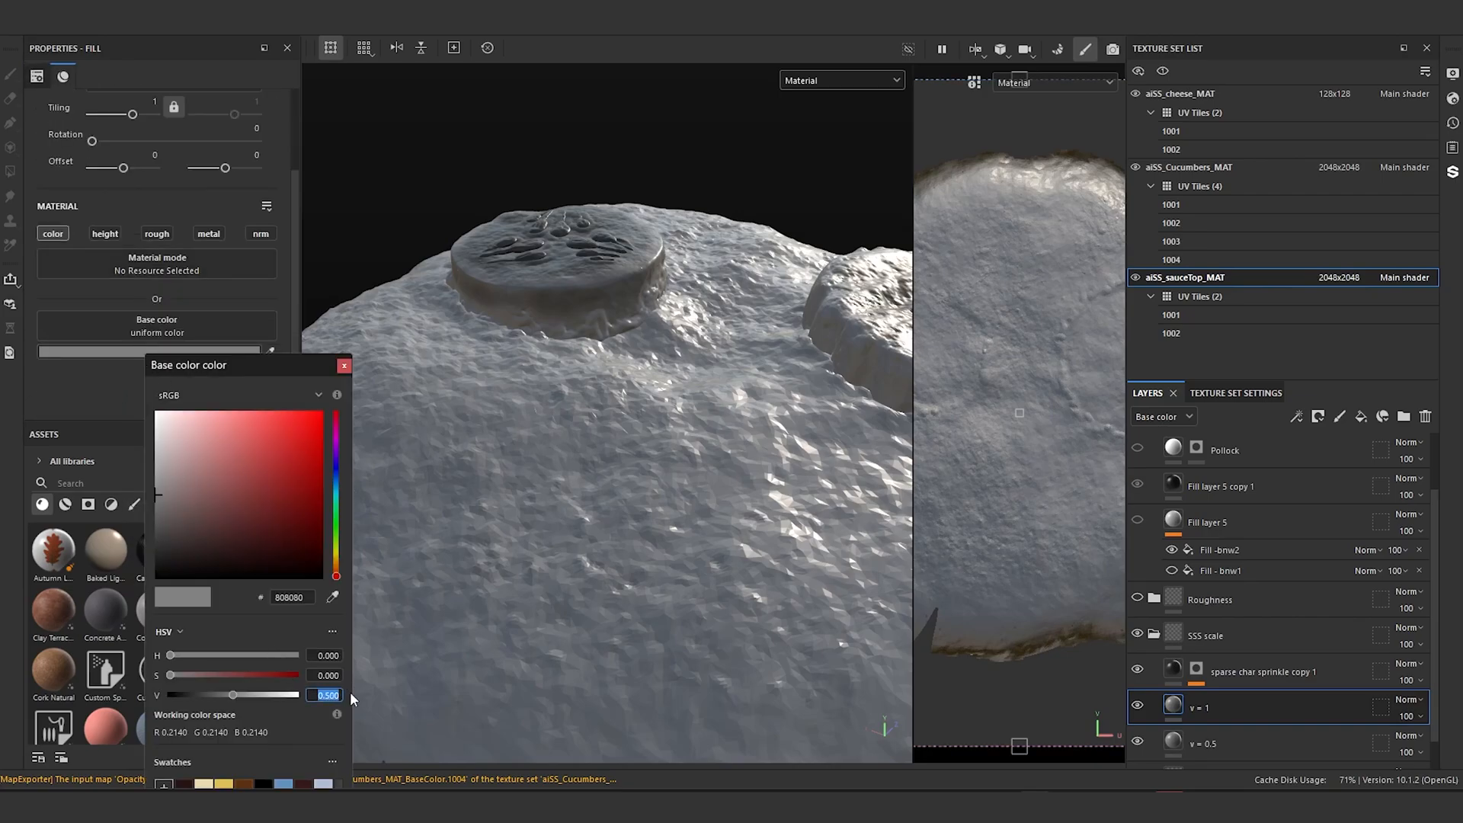
type("1")
key("Return")
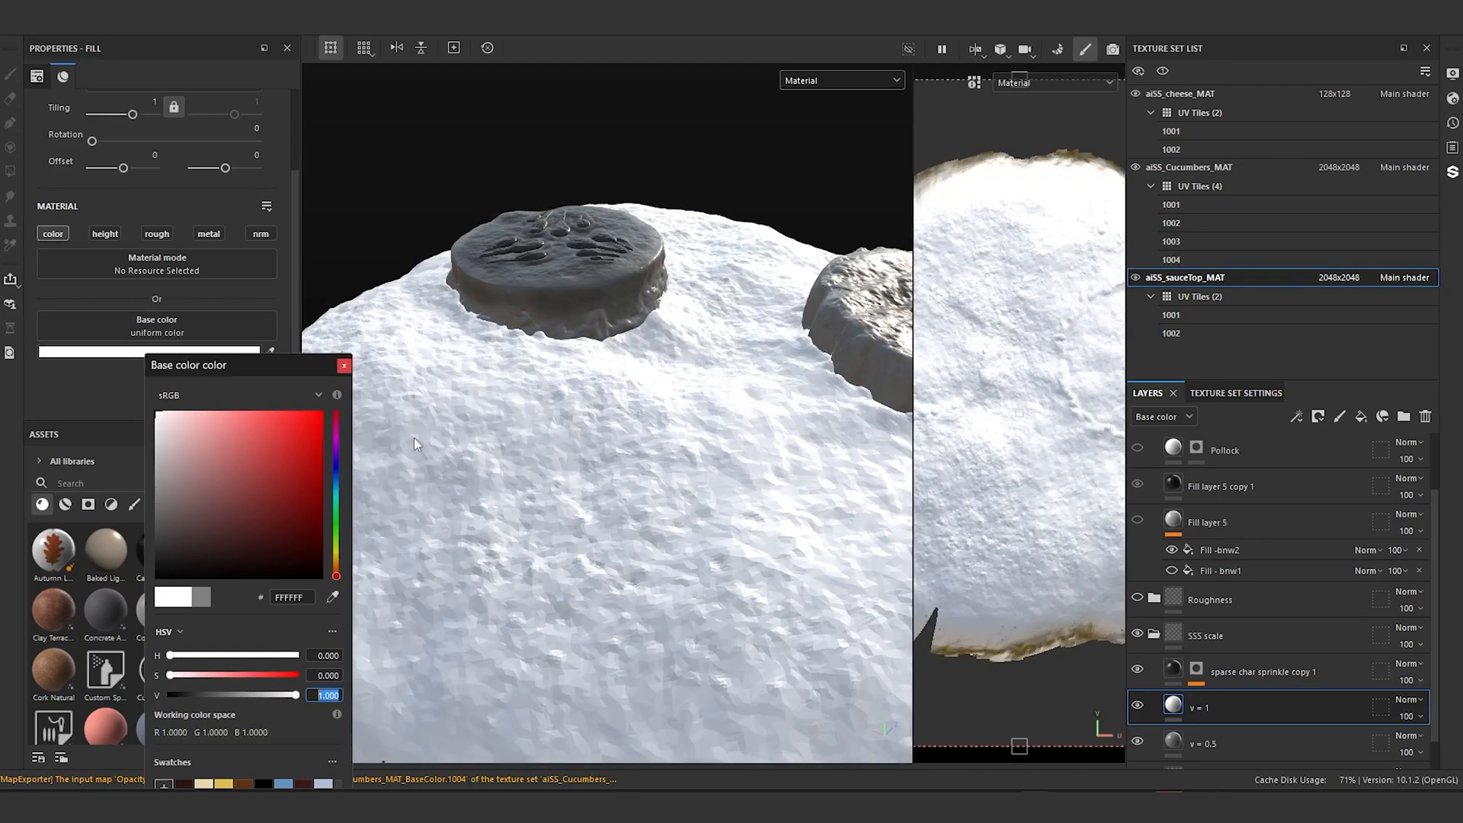
left_click(414, 437)
Step: Add a black mask with a paint effect to the v = 1 layer
right_click(1174, 707)
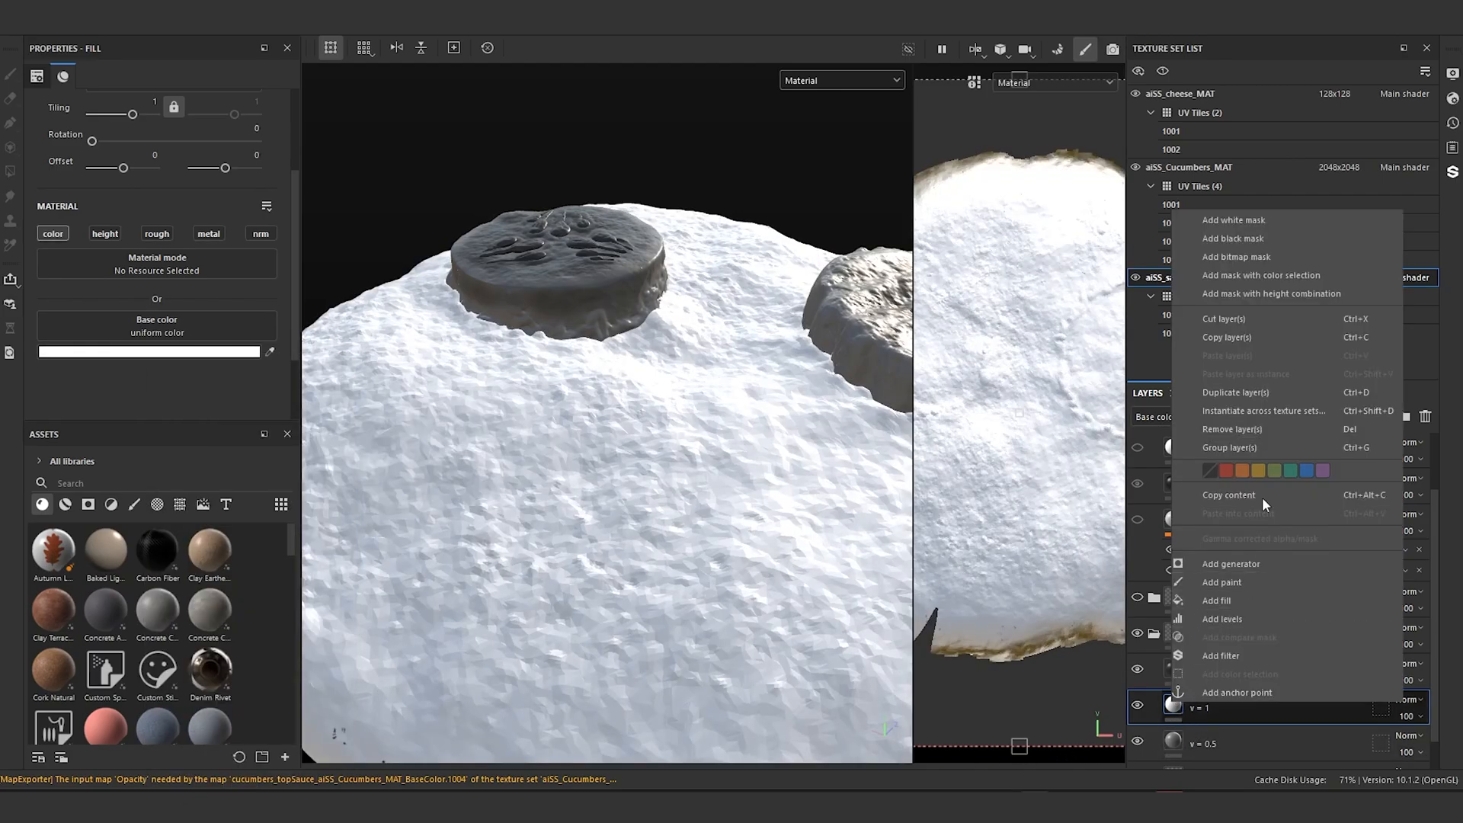
left_click(1271, 238)
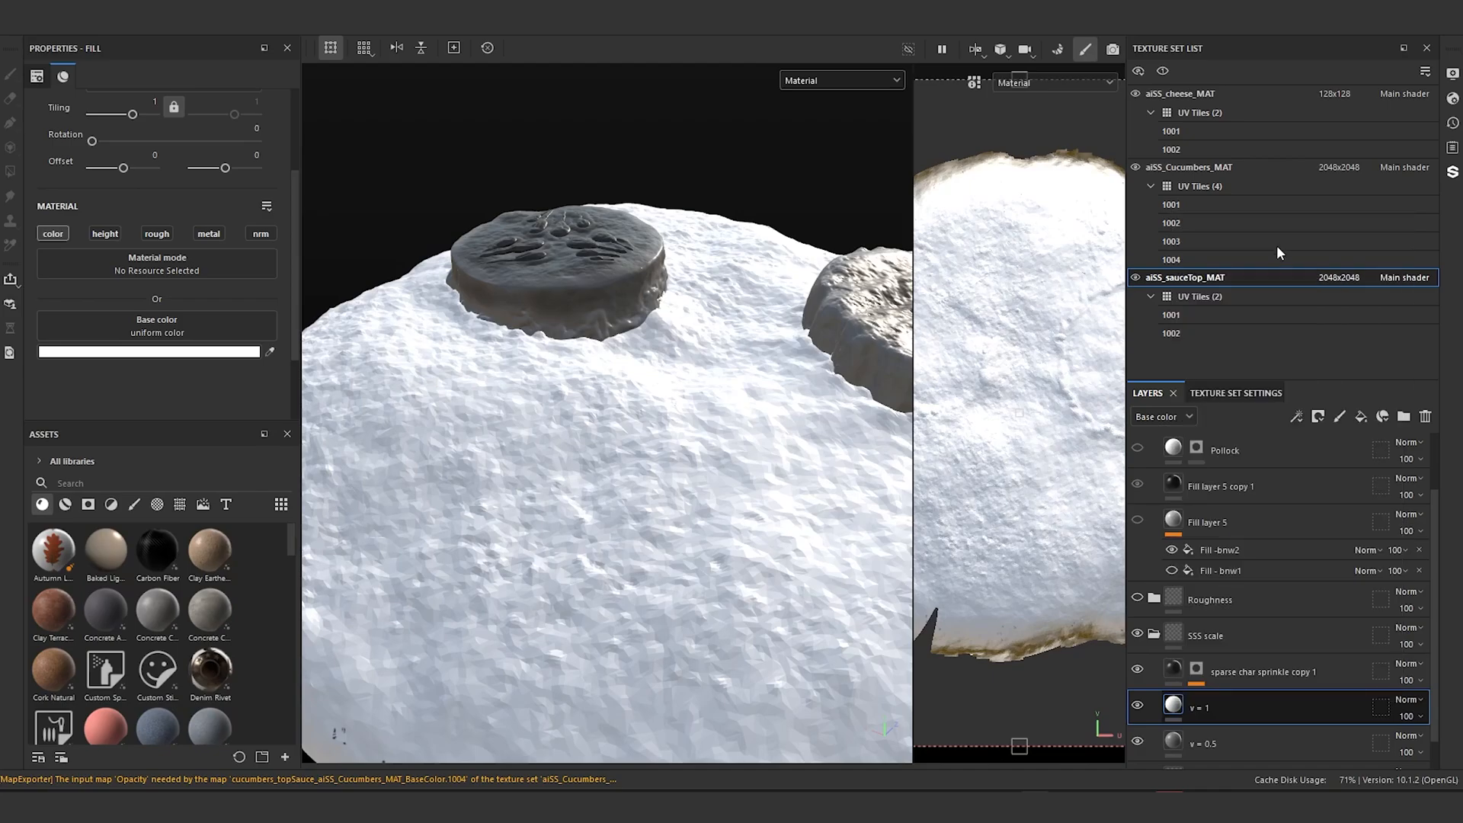
right_click(1199, 705)
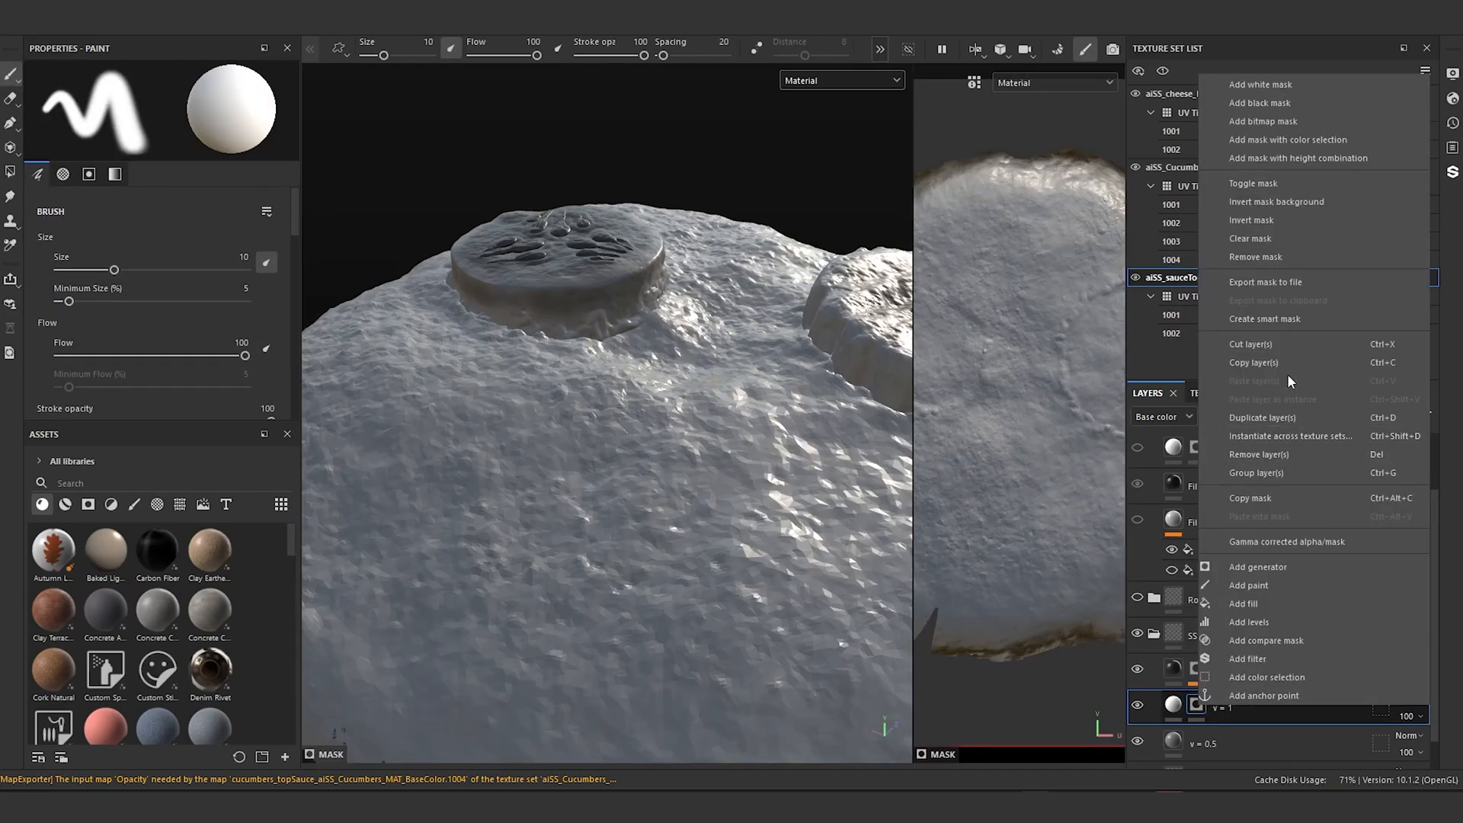
left_click(1270, 583)
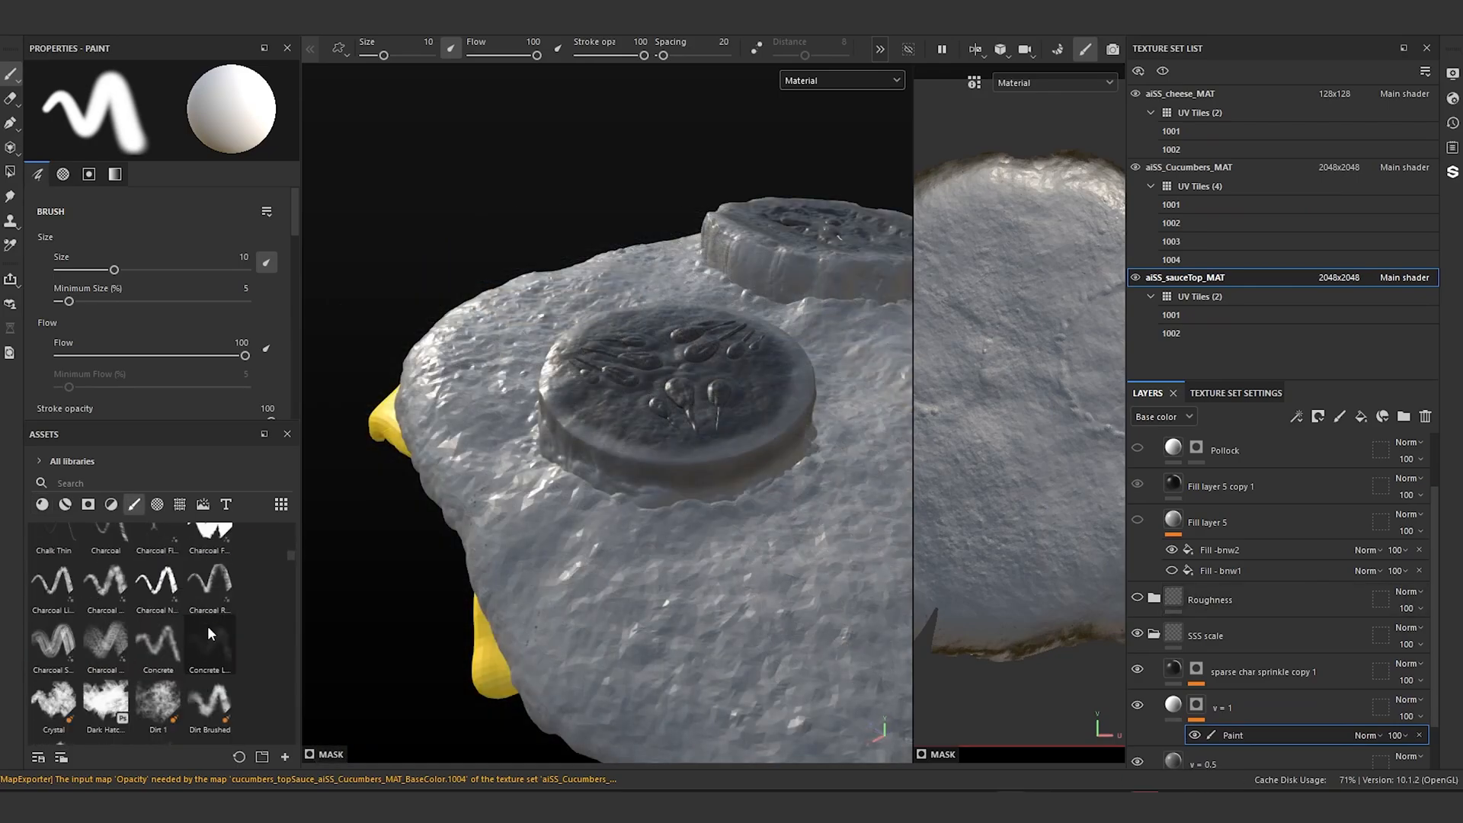
Step: Choose the Basic Soft brush and paint a first short stroke on the sauce beside the front cucumber
scroll(213, 630, "down", 6)
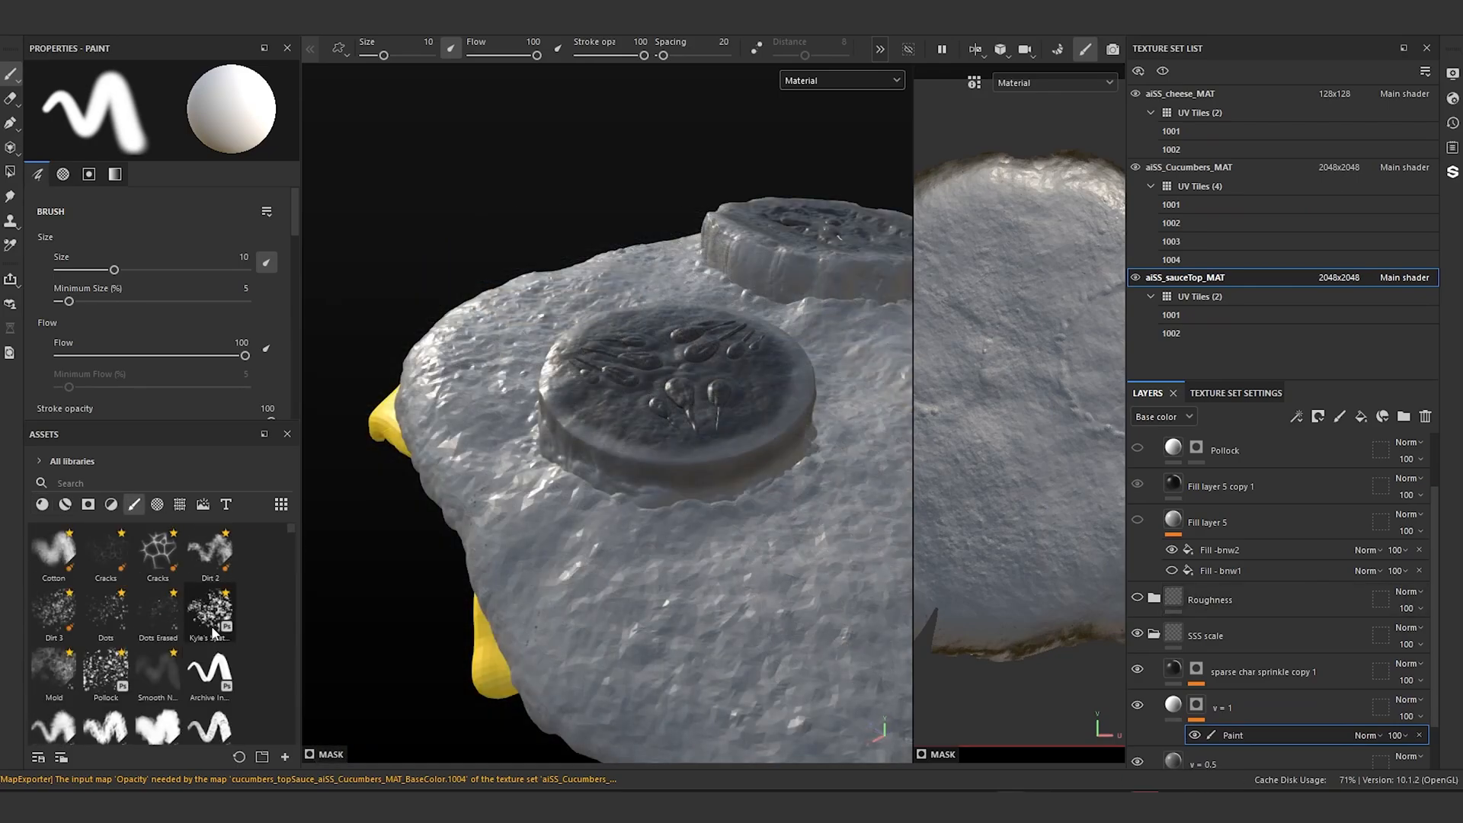
scroll(214, 631, "up", 5)
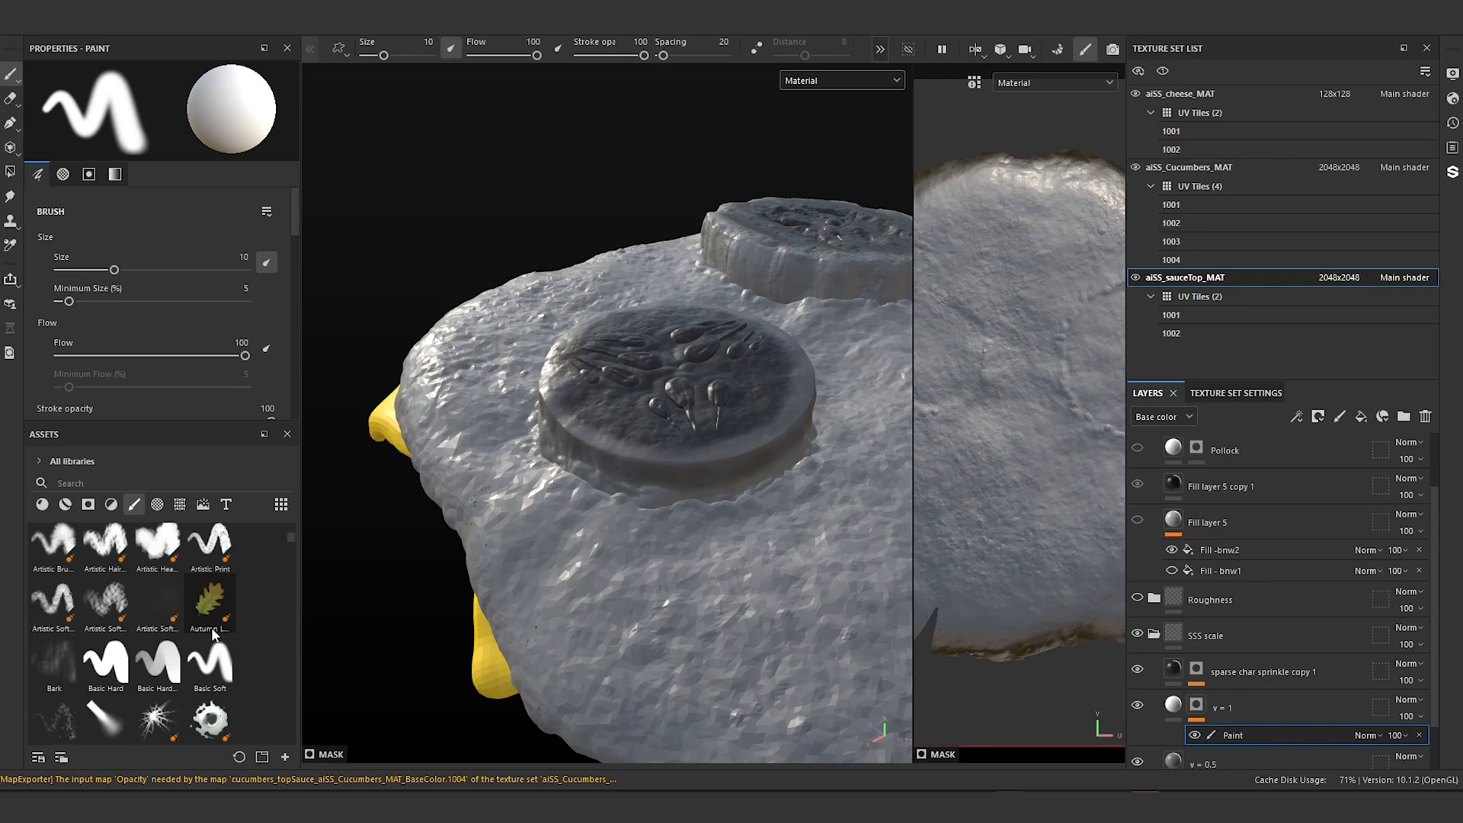
left_click(230, 676)
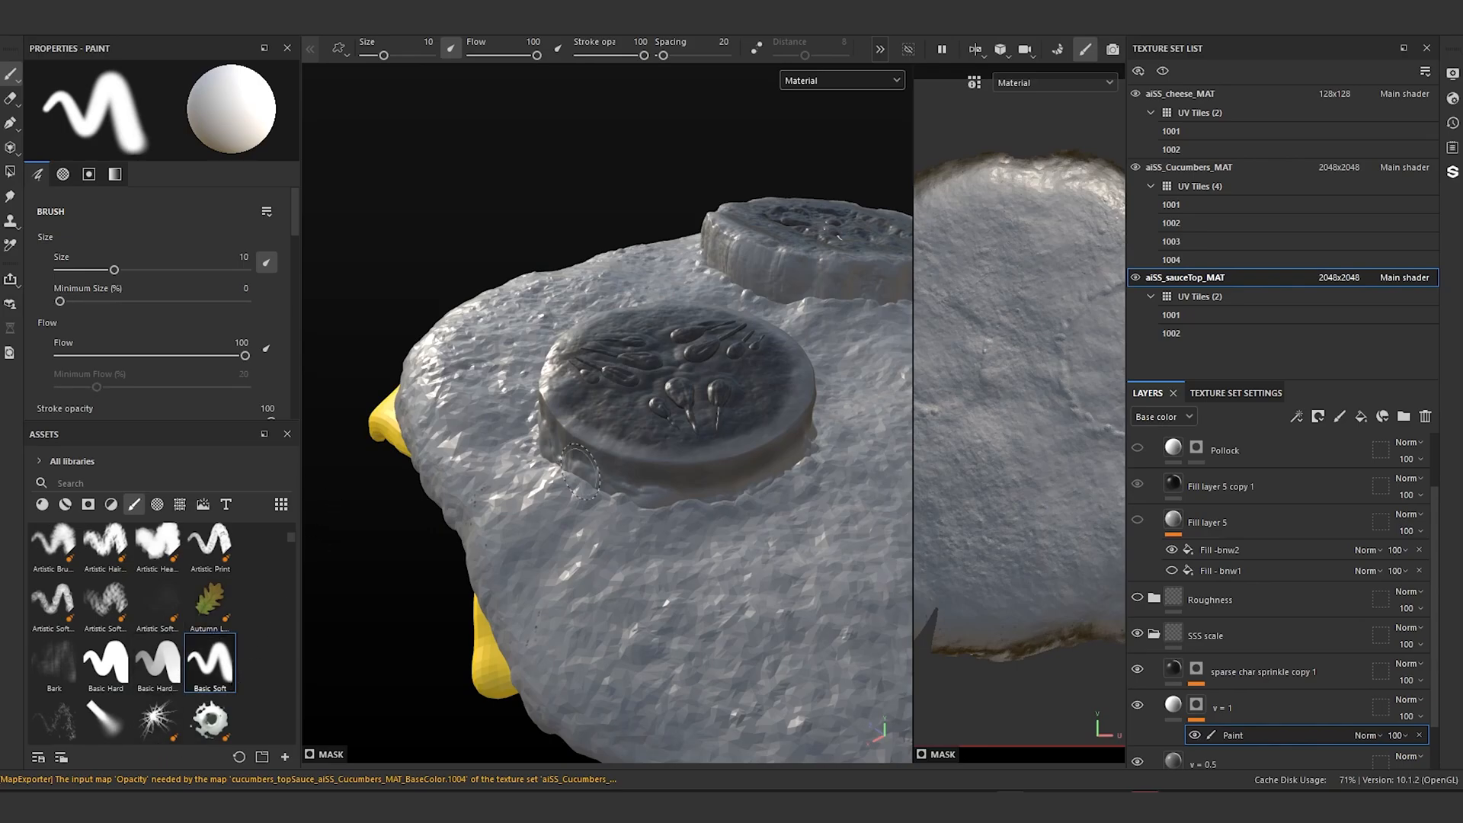
left_click_drag(600, 500, 629, 519)
right_click_drag(630, 518, 618, 506, "alt")
Step: Enlarge the brush to about 19 and paint the v = 1 mask in rings on the sauce around both cucumbers
key("bracketright")
key("bracketright")
key("bracketright")
key("bracketright")
key("bracketright")
key("bracketright")
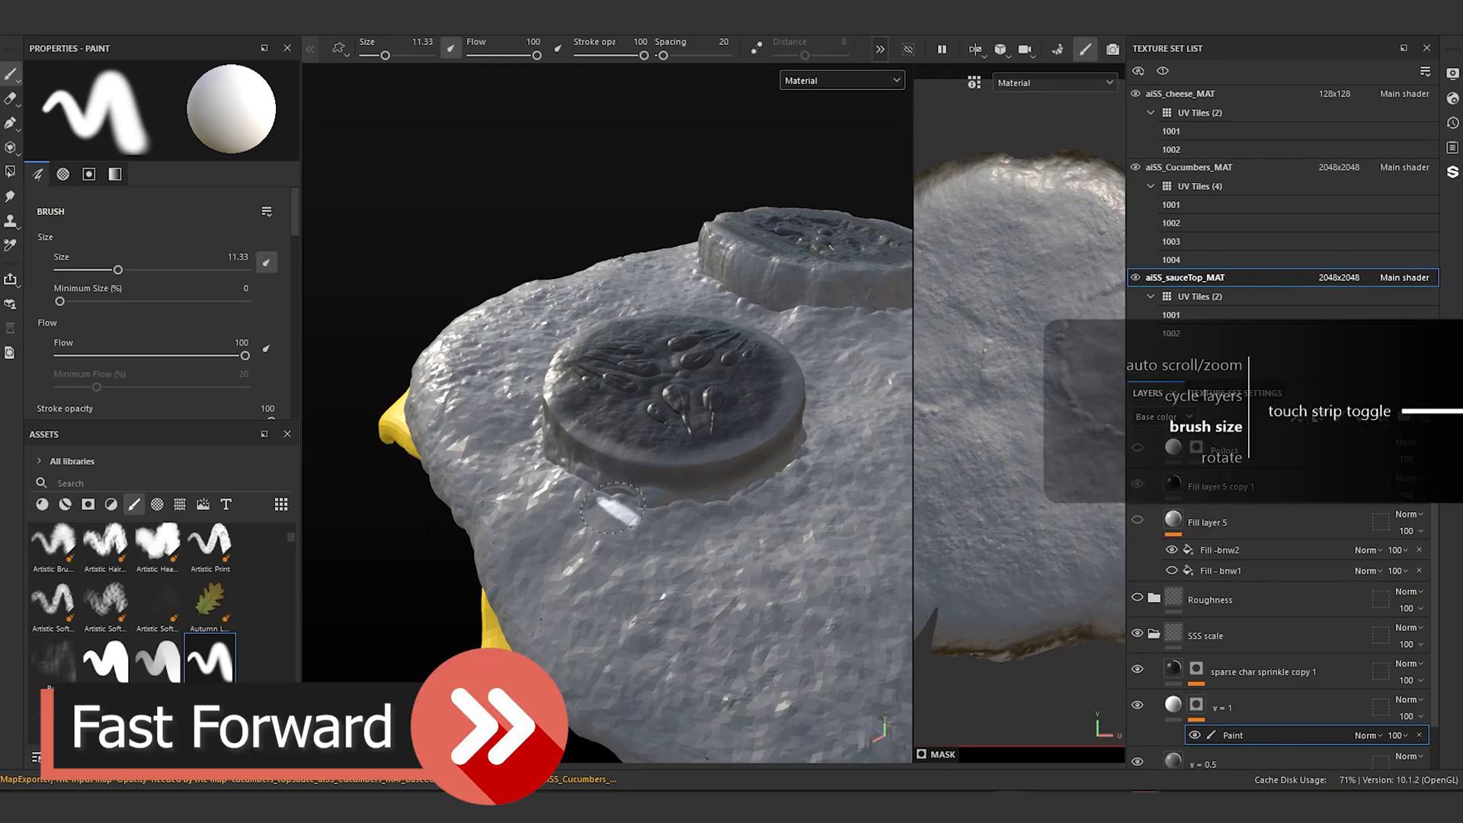
mouse_move(552, 461)
left_mouse_down()
mouse_move(808, 458)
mouse_move(591, 489)
mouse_move(656, 579)
left_mouse_up()
mouse_move(457, 412)
left_mouse_down()
mouse_move(678, 311)
mouse_move(663, 583)
mouse_move(663, 411)
left_mouse_up()
left_click_drag(563, 434, 754, 488)
left_click_drag(545, 464, 534, 366)
mouse_move(701, 586)
left_mouse_down("alt")
mouse_move(710, 492)
mouse_move(435, 488)
left_mouse_up("alt")
scroll(710, 492, "up", 2)
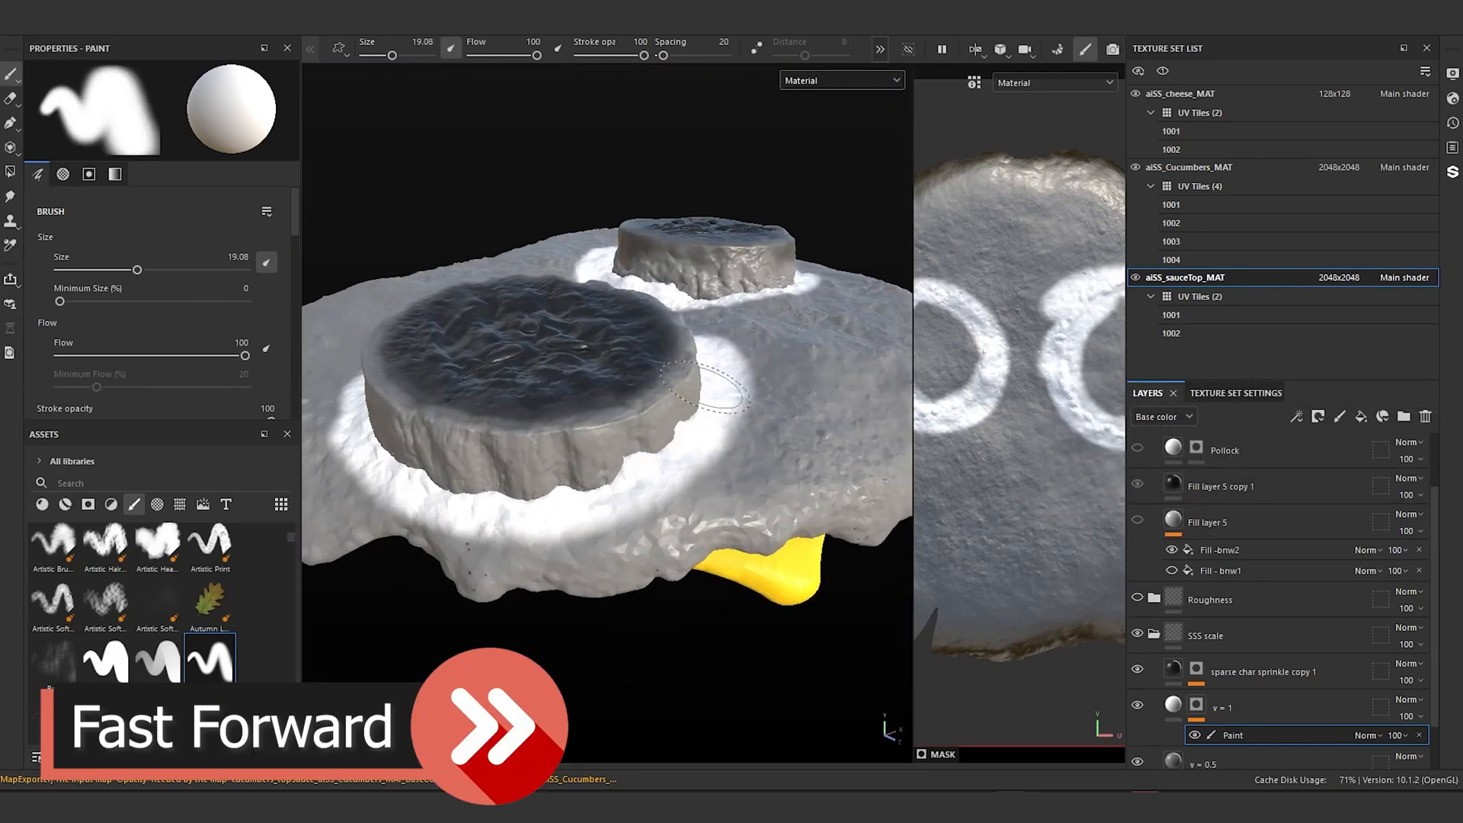
Step: Enlarge the brush to about 35.6 and add a mask stroke widening the ring around one cucumber
left_click_drag(678, 465, 678, 579, "alt")
key("bracketright")
key("bracketright")
key("bracketright")
key("bracketright")
key("bracketright")
key("bracketright")
mouse_move(651, 343)
left_mouse_down()
mouse_move(658, 387)
mouse_move(533, 287)
mouse_move(581, 279)
mouse_move(658, 318)
mouse_move(664, 358)
left_mouse_up()
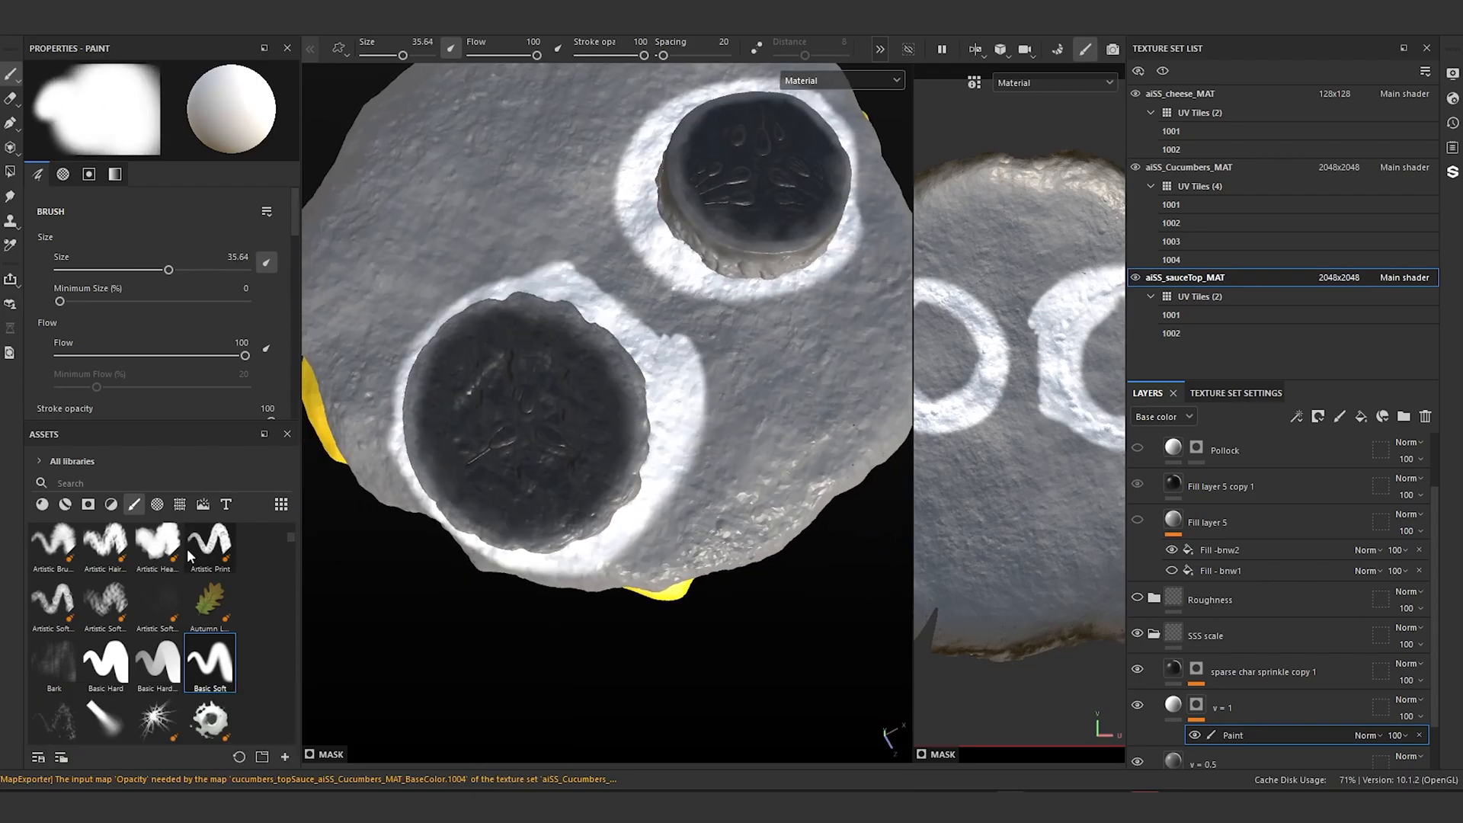
Step: Using the favorited Smooth brush with flow 6 and size about 26, softly paint the mask across the sauce around and between the cucumbers
scroll(291, 535, "up", 3)
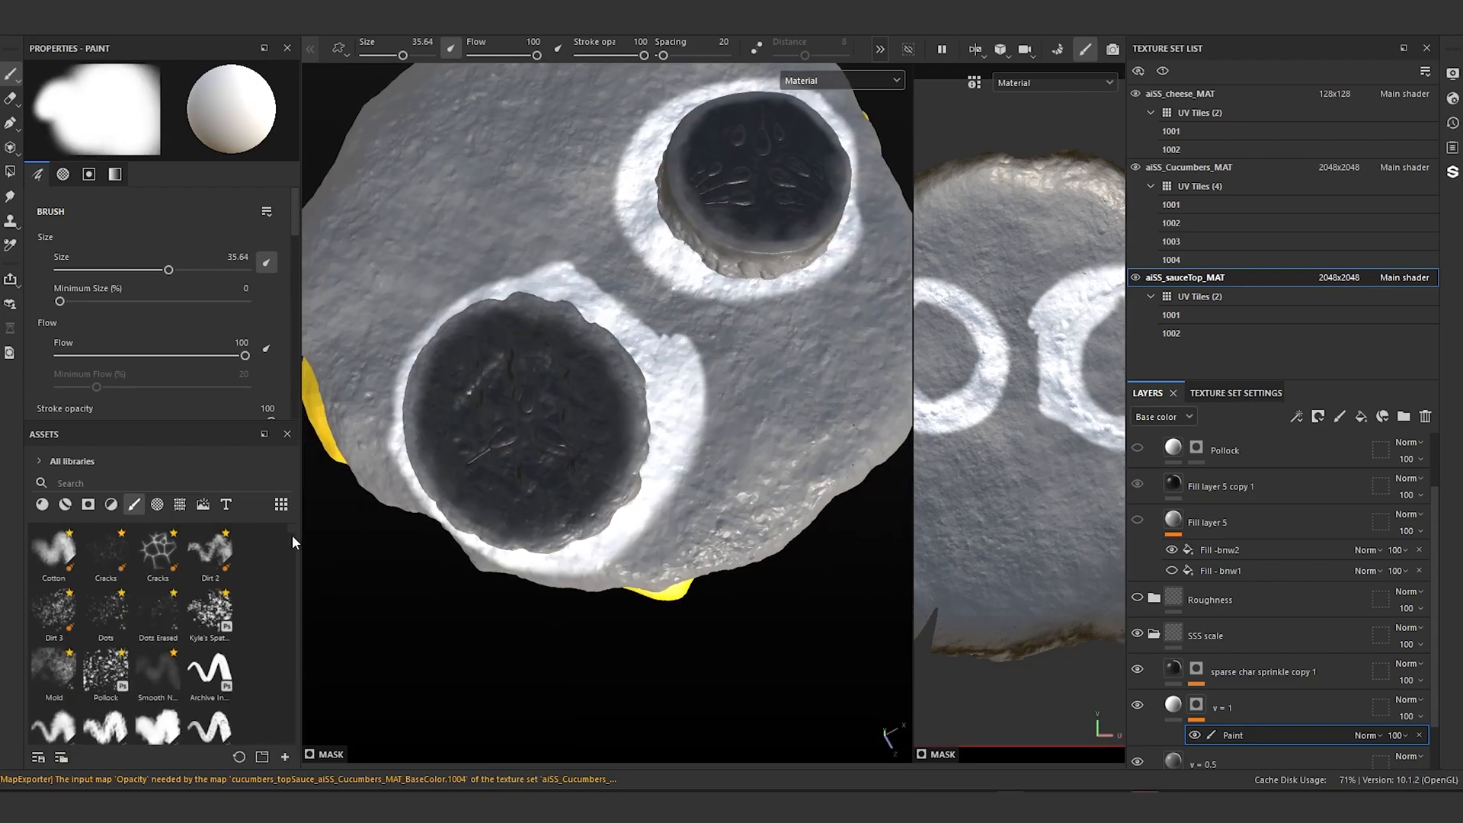
left_click(158, 674)
left_click_drag(660, 317, 649, 304)
right_click_drag(649, 305, 697, 304, "ctrl")
mouse_move(624, 202)
left_mouse_down()
mouse_move(632, 286)
mouse_move(697, 415)
mouse_move(632, 250)
mouse_move(511, 267)
left_mouse_up()
left_click_drag(525, 457, 518, 343, "alt")
mouse_move(518, 358)
left_mouse_down()
mouse_move(533, 503)
mouse_move(784, 579)
mouse_move(842, 396)
left_mouse_up()
left_click_drag(551, 491, 647, 544)
left_click_drag(647, 488, 579, 533, "alt")
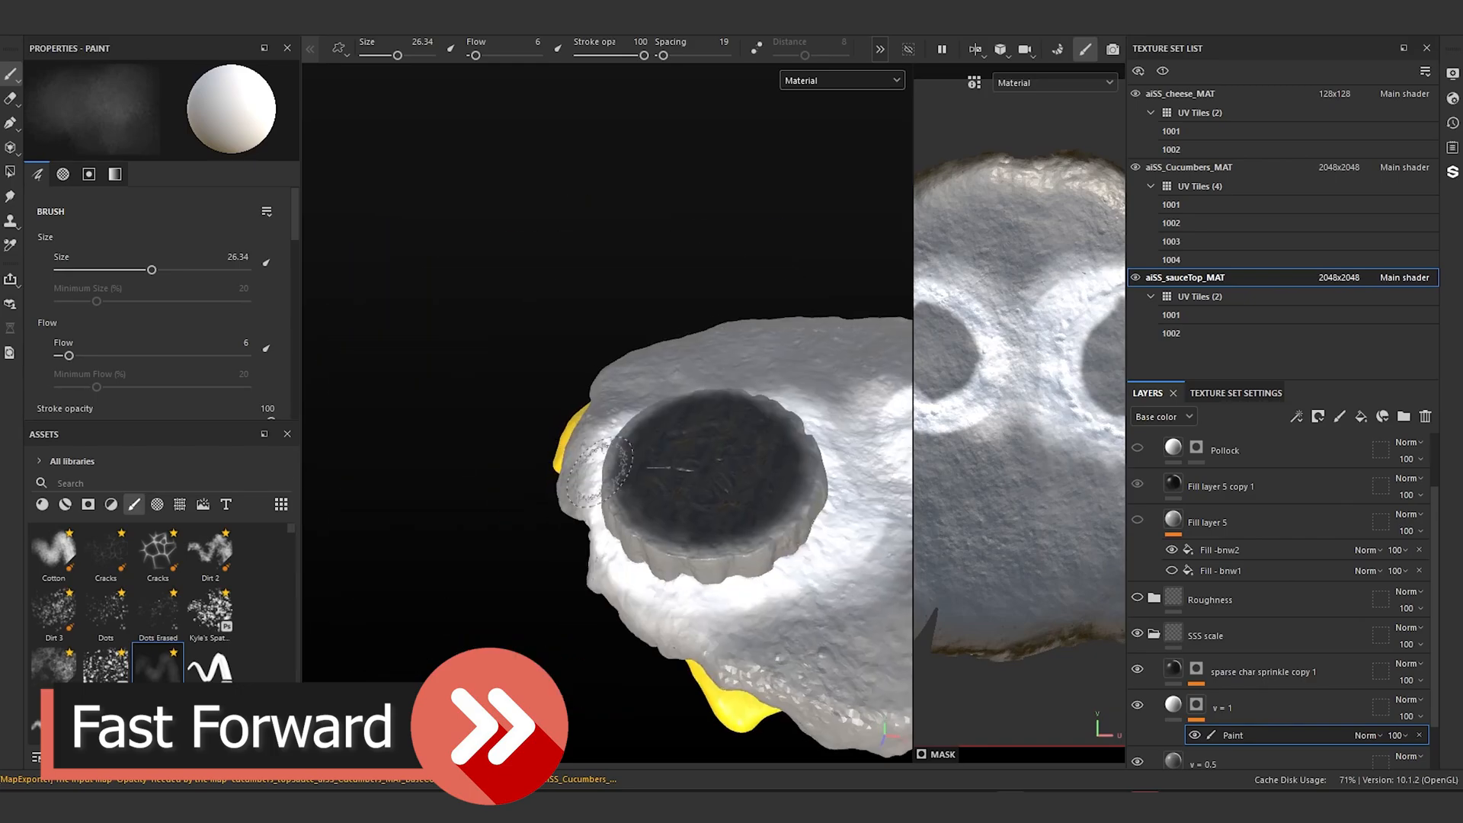
Step: Blend the v = 1 mask further over the sauce beside the cucumber near the edge, checking the coverage from a low side angle
middle_click_drag(716, 526, 537, 450, "alt")
left_click_drag(594, 545, 793, 411)
left_click_drag(754, 442, 610, 545)
mouse_move(457, 488)
left_mouse_down("alt")
mouse_move(560, 479)
mouse_move(716, 342)
mouse_move(632, 305)
left_mouse_up("alt")
left_click_drag(434, 328, 696, 323, "alt")
right_click_drag(695, 323, 747, 365, "alt")
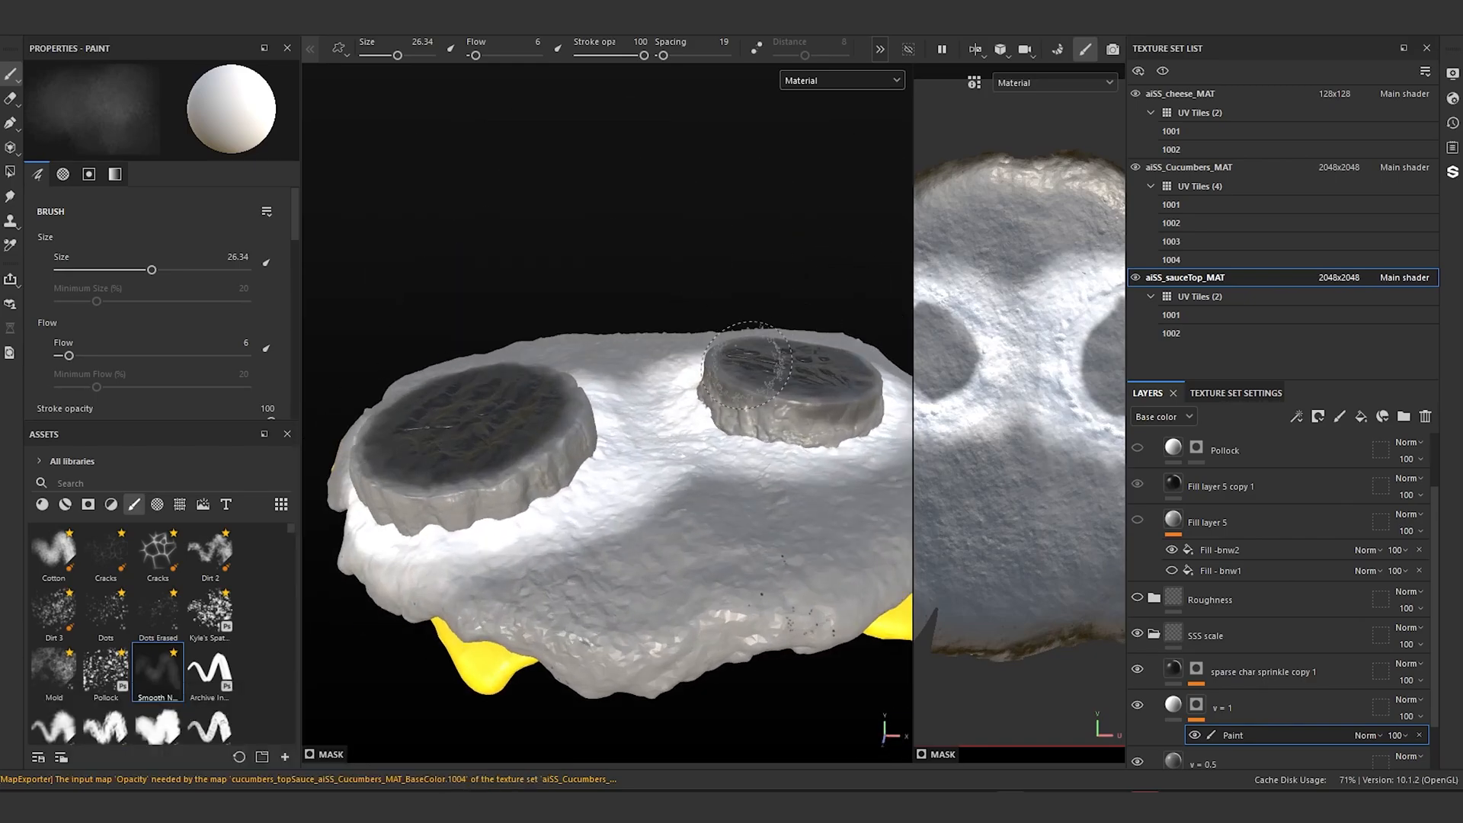
Step: Show the Base color channel in the 3D view and look down on the sauce and both cucumbers
left_click(842, 80)
left_click(835, 147)
mouse_move(707, 320)
left_mouse_down("alt")
mouse_move(597, 418)
mouse_move(653, 392)
mouse_move(600, 406)
mouse_move(701, 327)
mouse_move(664, 499)
mouse_move(835, 556)
left_mouse_up("alt")
Step: Add a soft stroke to the v = 1 mask on the sauce around the cucumbers and reduce the brush size to about 18.8
scroll(644, 399, "up", 2)
key("bracketleft")
scroll(594, 378, "down", 2)
left_click_drag(594, 379, 434, 381, "alt")
mouse_move(700, 555)
left_mouse_down()
mouse_move(761, 461)
mouse_move(707, 354)
left_mouse_up()
key("bracketleft")
key("bracketleft")
key("bracketleft")
left_click_drag(708, 354, 666, 427, "alt")
middle_click_drag(666, 427, 624, 443, "alt")
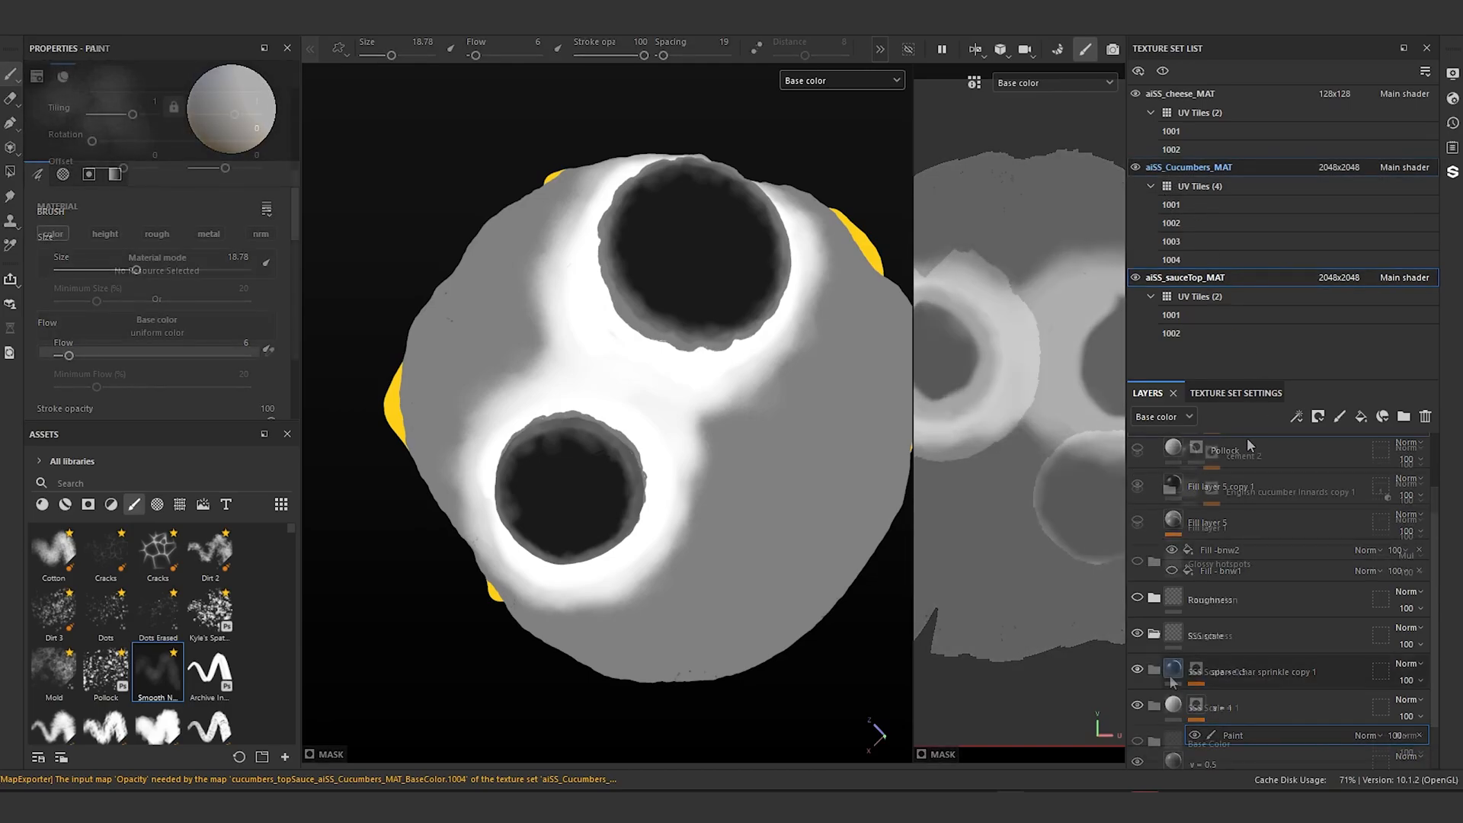
Step: In the aiSS_Cucumbers_MAT texture set, hide the SSS Scale = 0.5 group and show the SSS Scale = 1 group
left_click_drag(823, 602, 648, 279, "alt")
scroll(666, 433, "up", 3)
left_click_drag(666, 434, 734, 448, "alt")
scroll(643, 404, "up", 3)
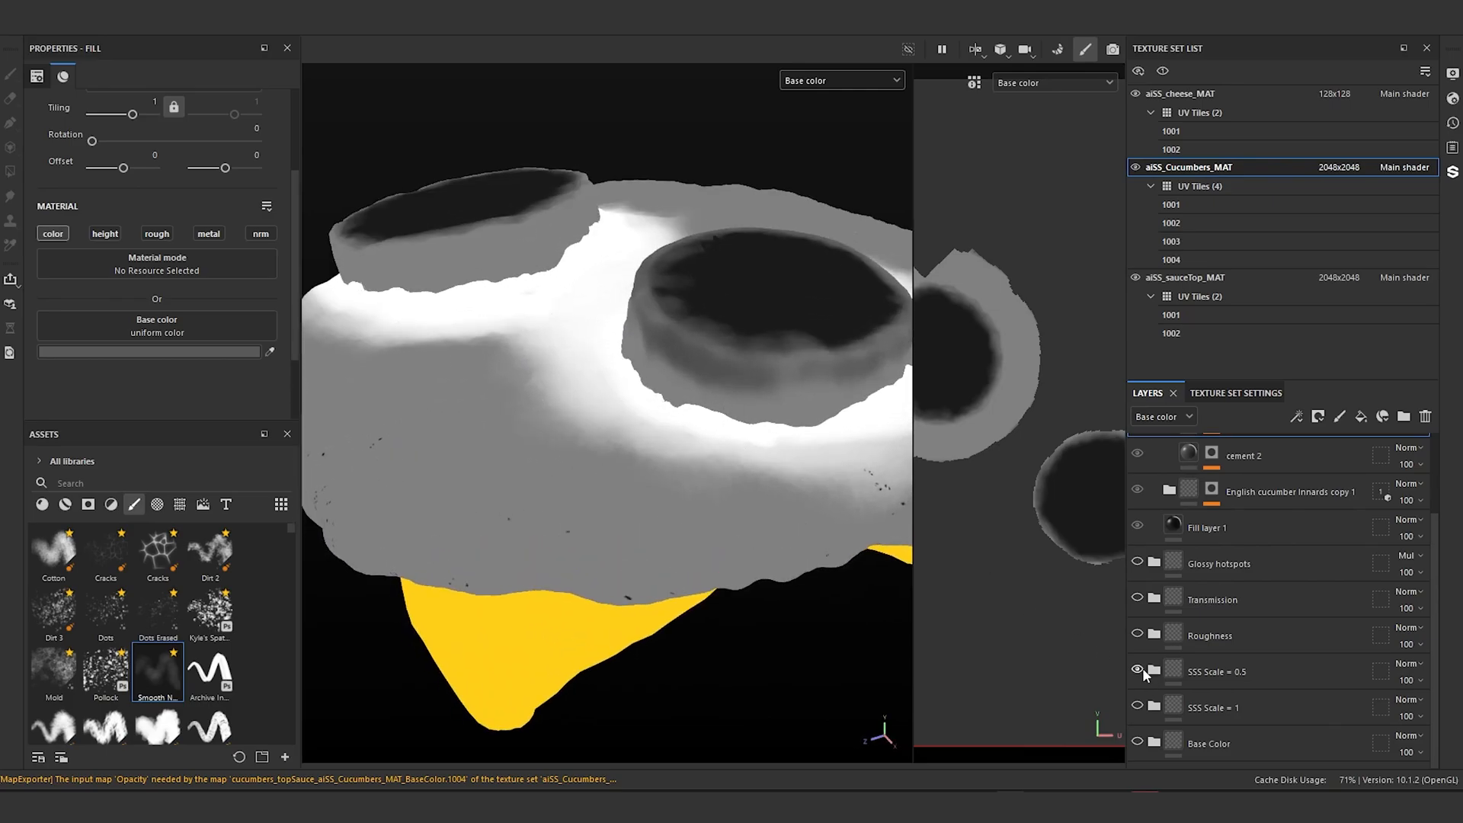
left_click(1138, 668)
left_click(1138, 706)
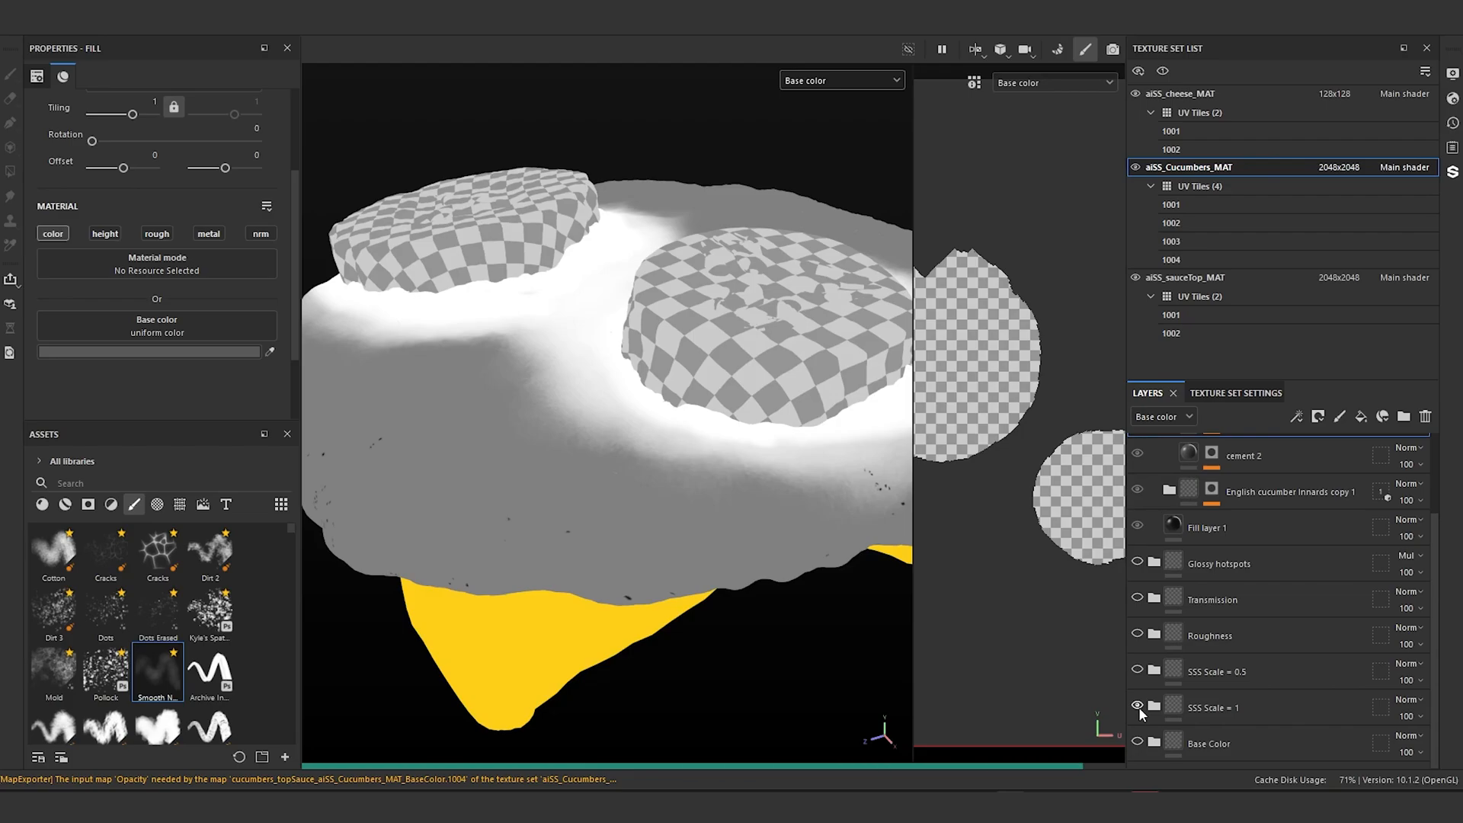
scroll(714, 376, "up", 3)
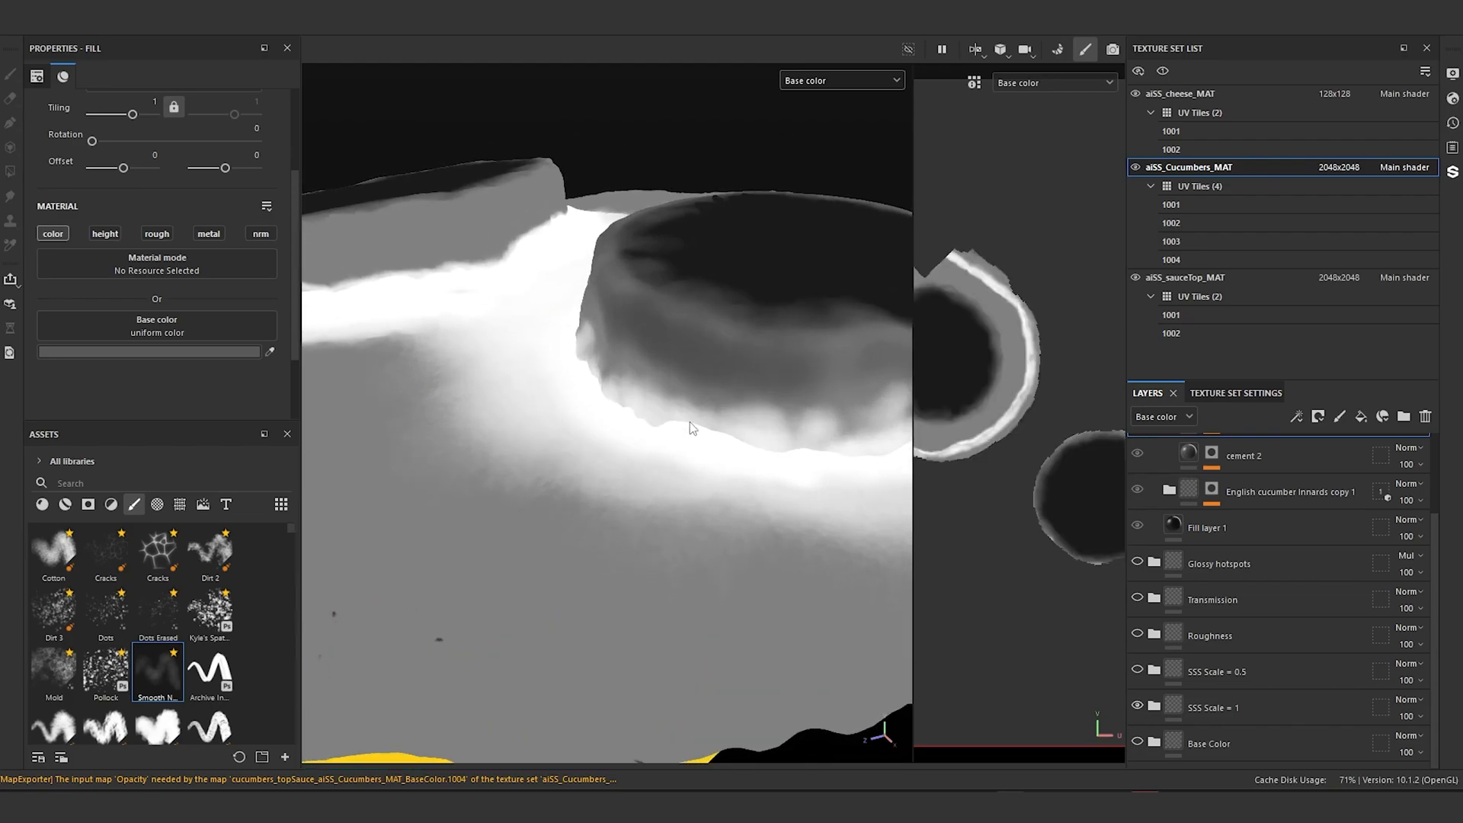
Step: Compare the cucumber's lower edge with the SSS Scale = 0.5 group shown and hidden over SSS Scale = 1, leaving it hidden
left_click(1137, 670)
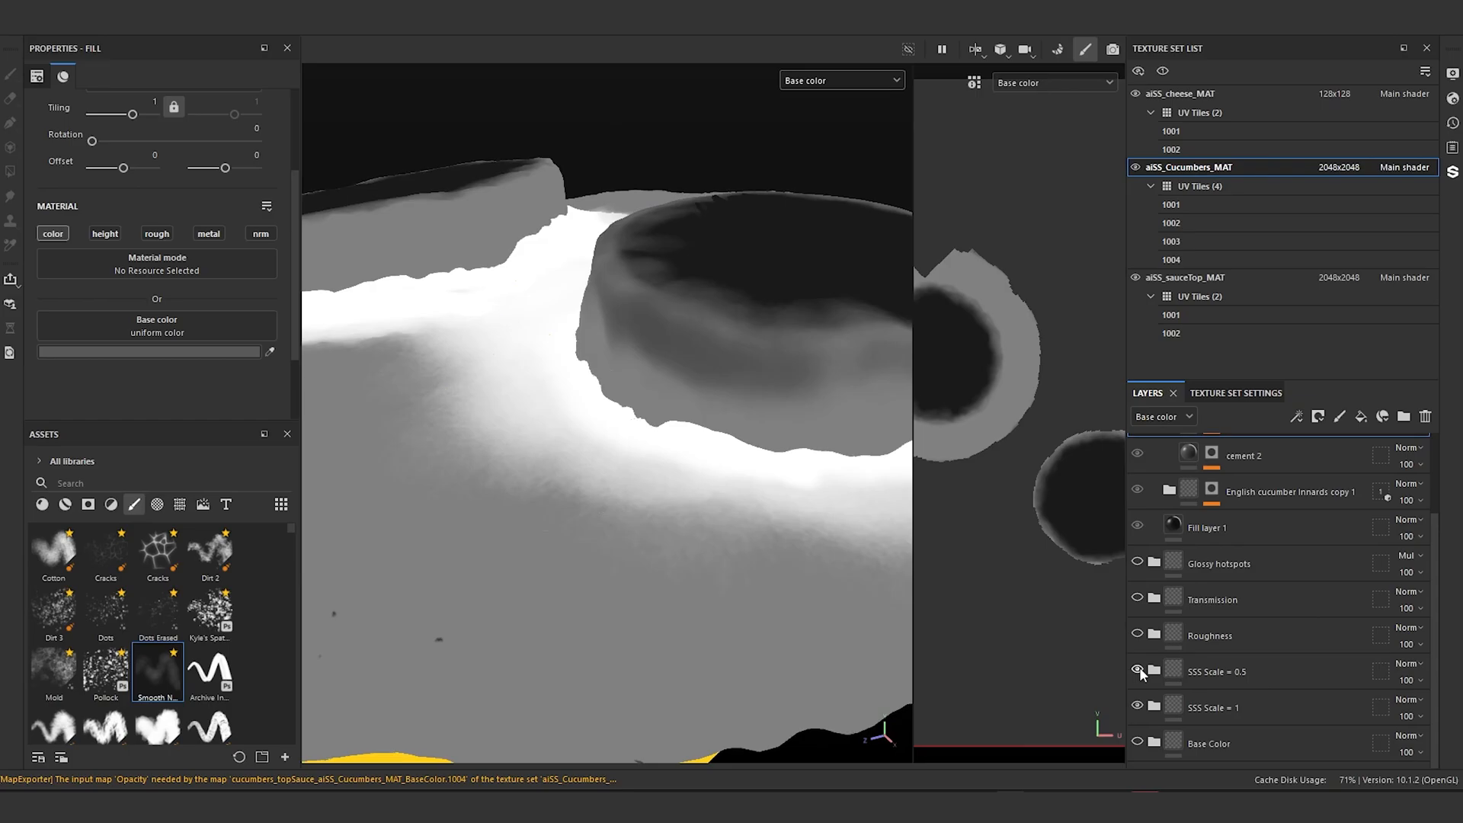
left_click(1140, 668)
left_click(1140, 668)
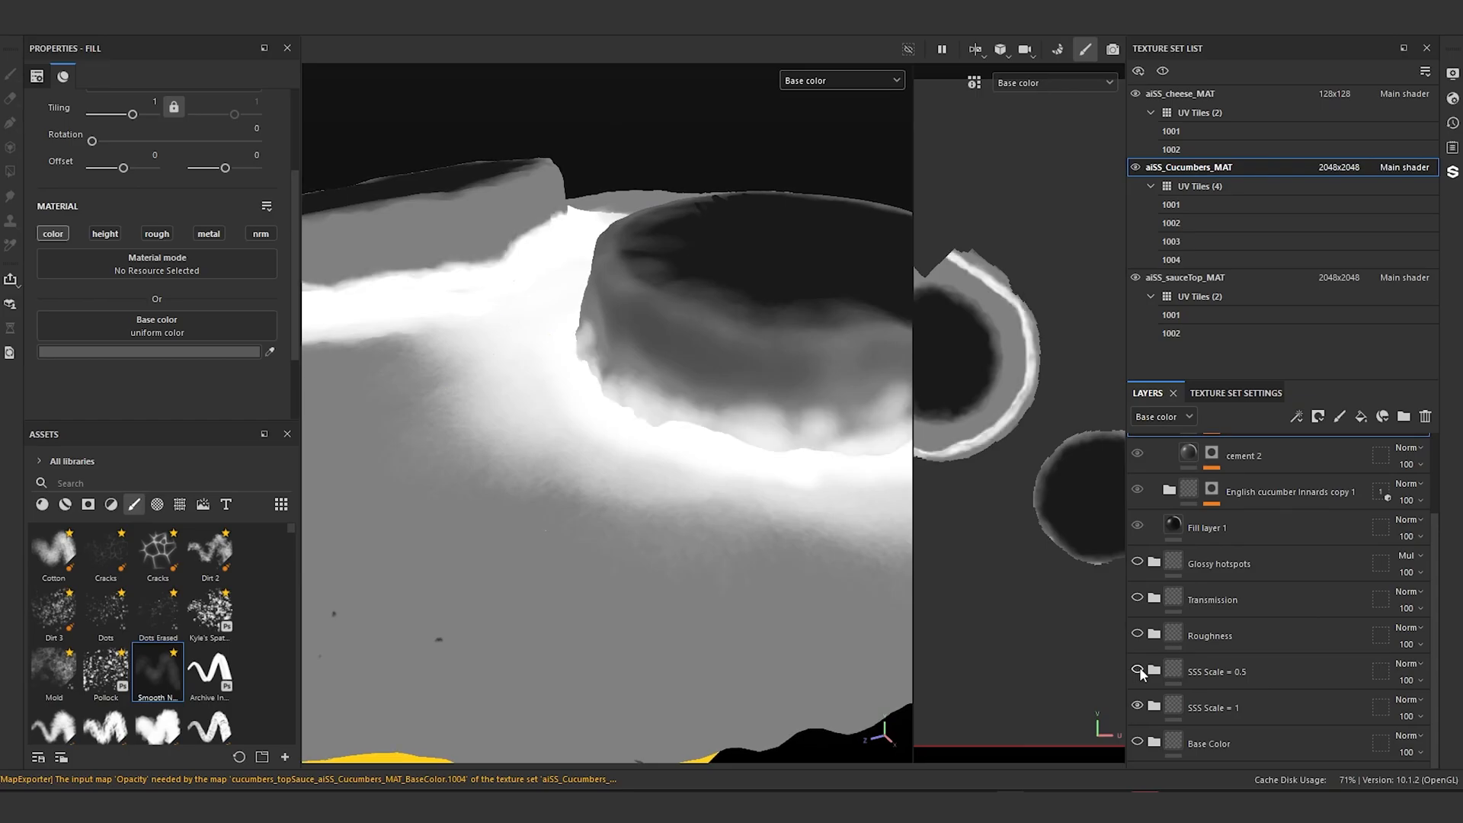
left_click(1138, 670)
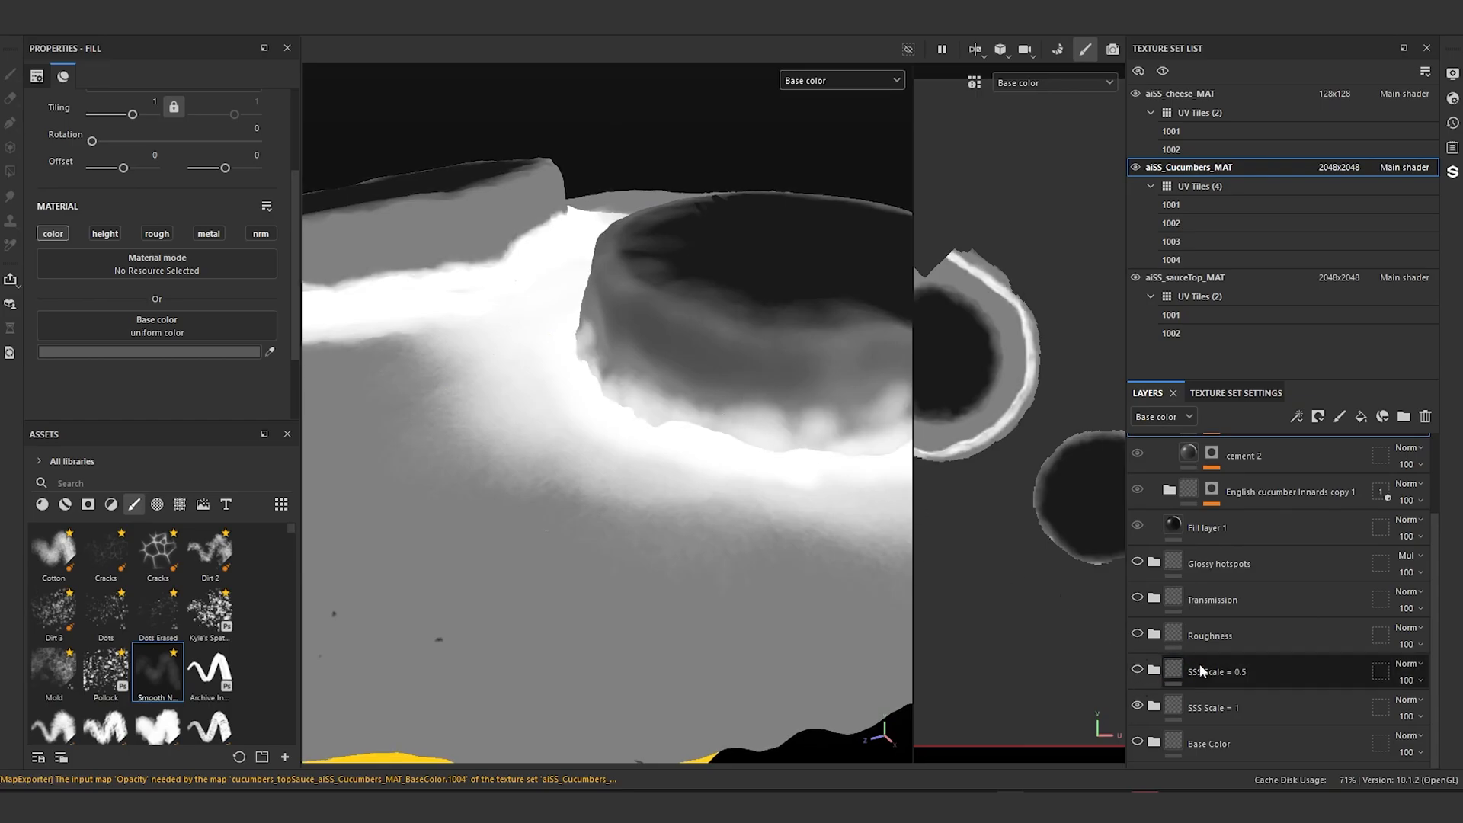
Step: Delete the SSS Scale = 0.5 group from the cucumber material and check the value transition between cucumbers and sauce
left_click(1341, 670)
left_click(1424, 417)
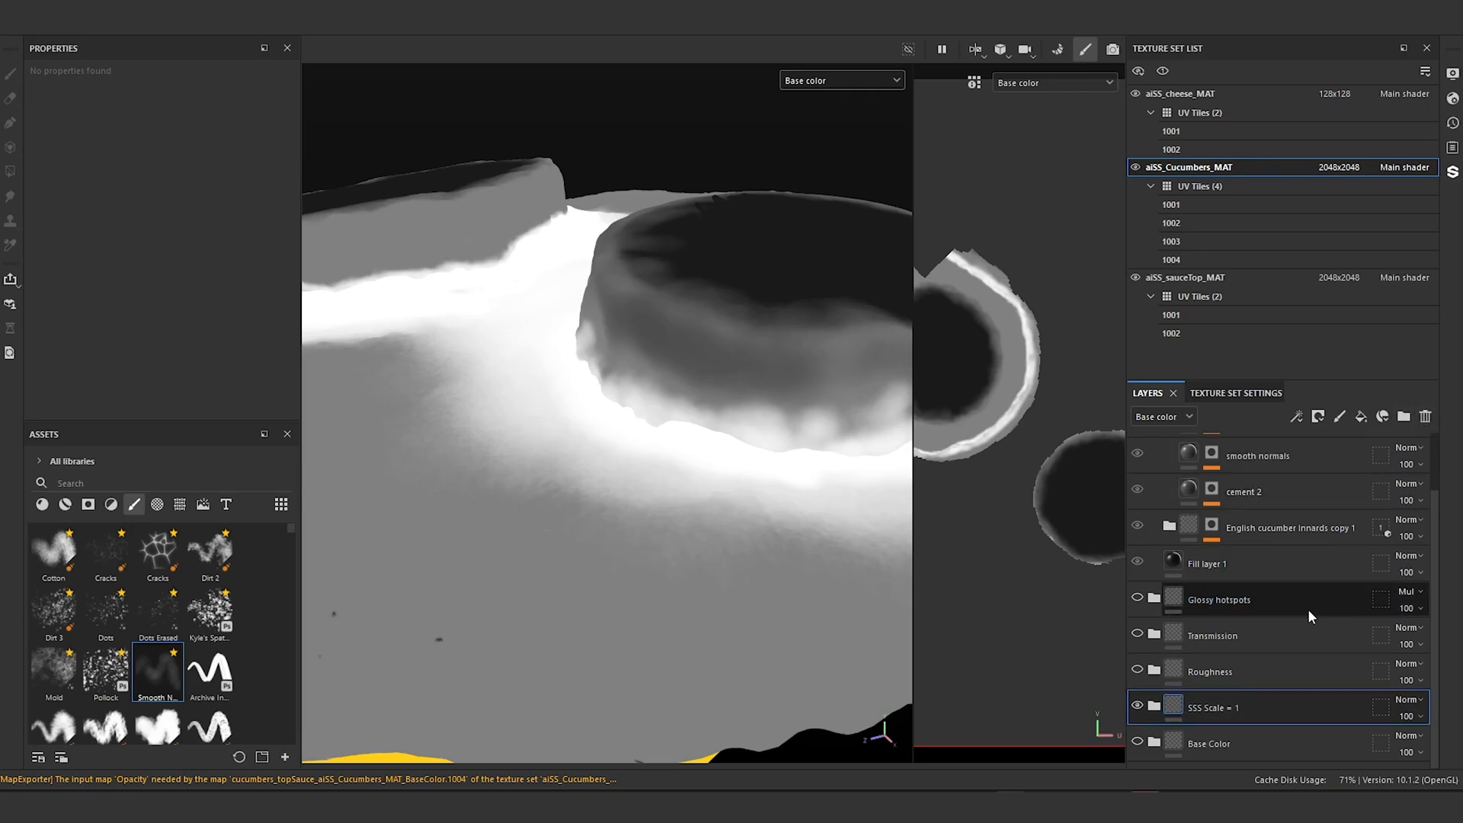
left_click_drag(741, 445, 681, 458, "alt")
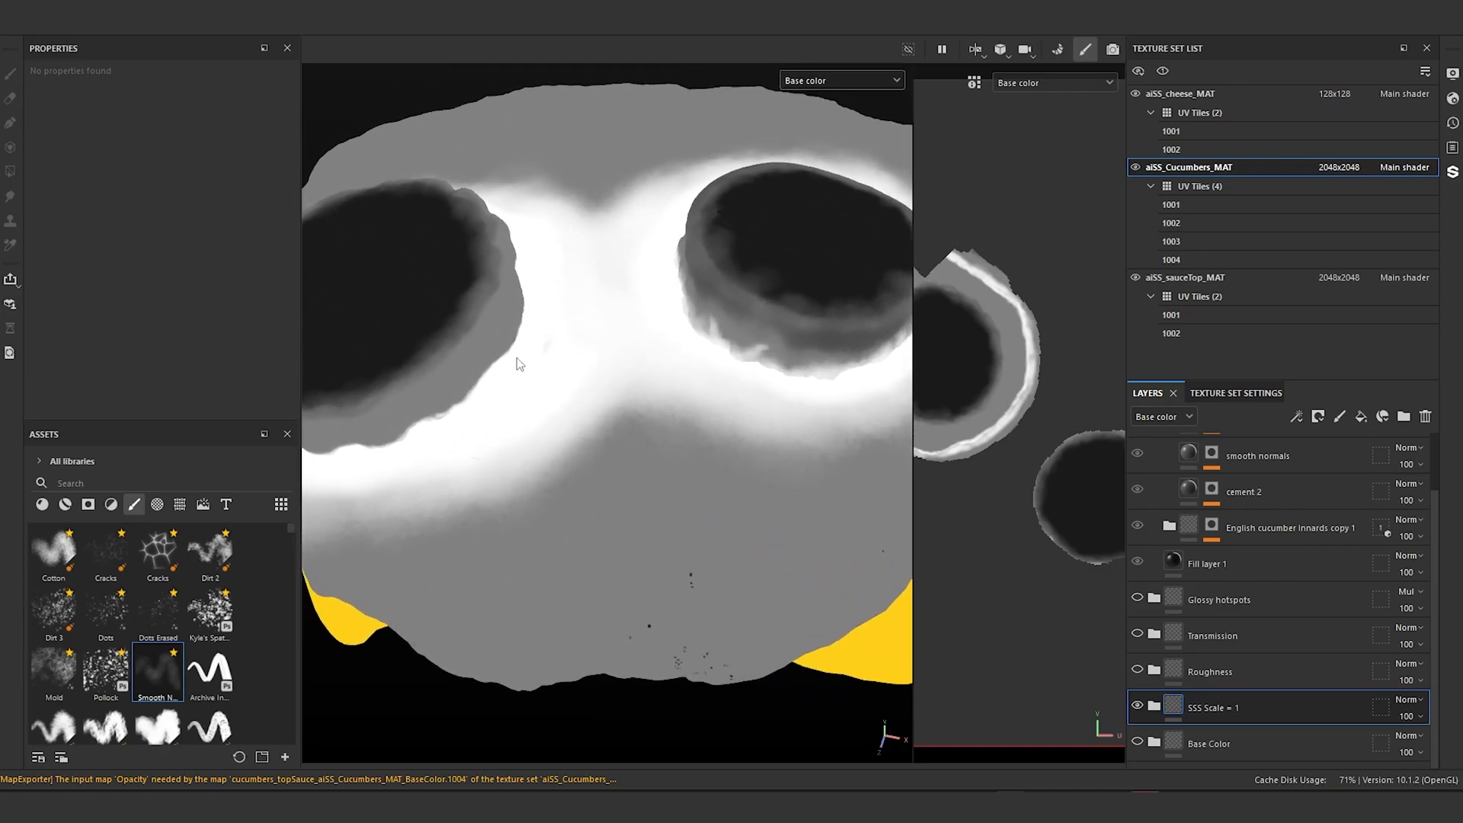
left_click_drag(508, 348, 489, 301, "alt")
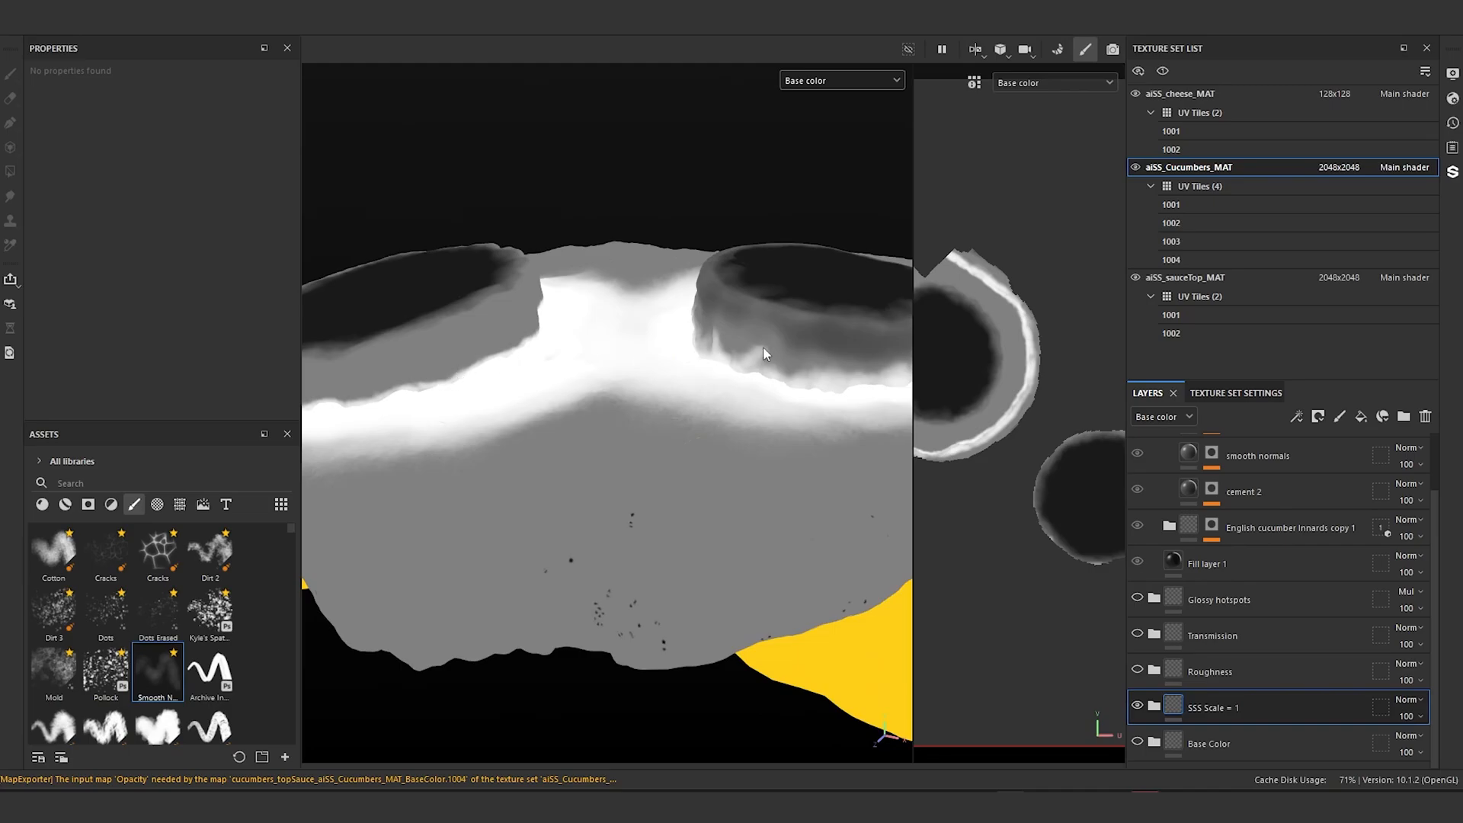
scroll(762, 354, "up", 10)
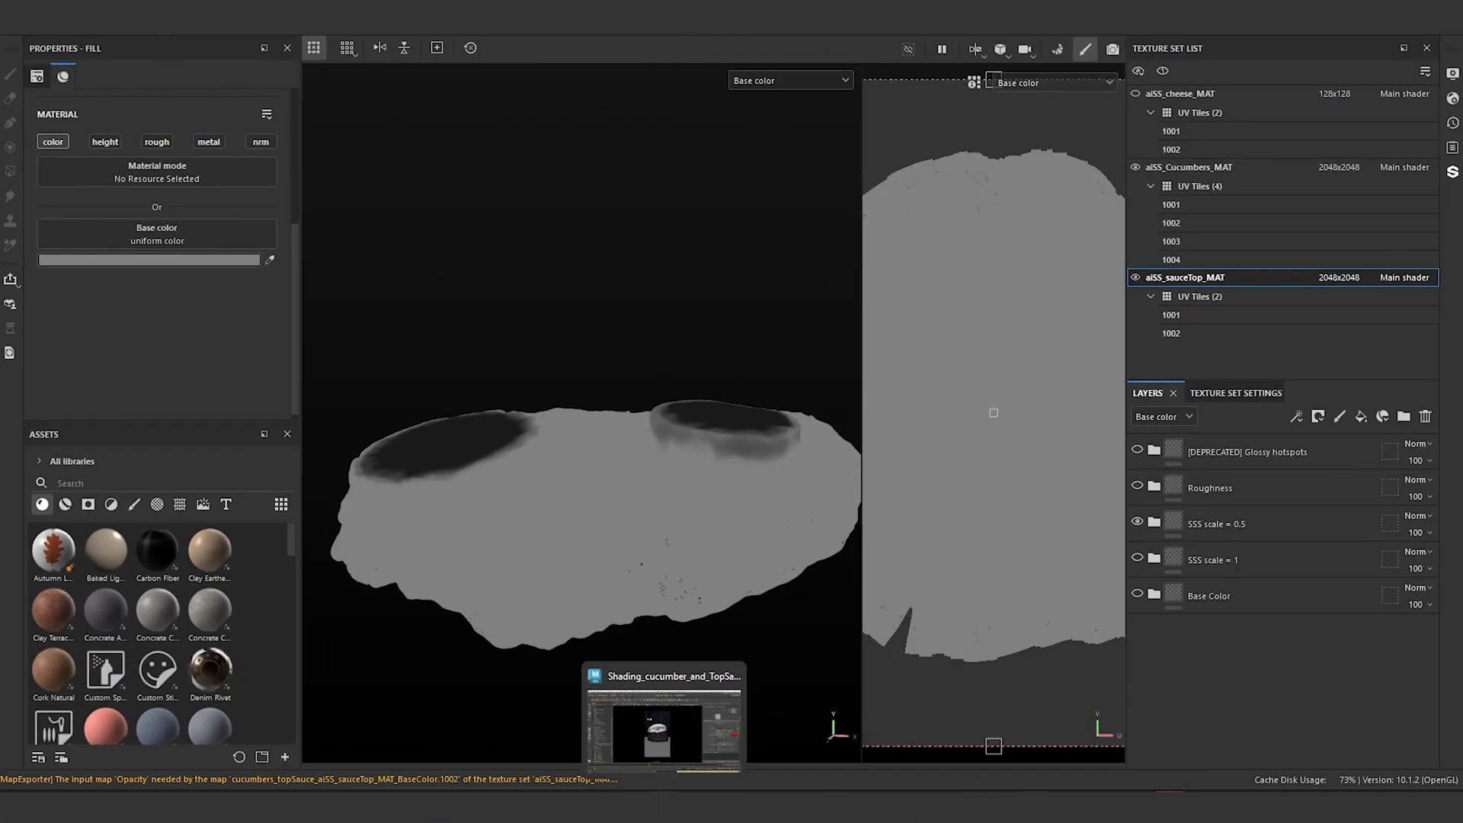
Step: Switch to the Arnold render view in Maya and examine where the cucumbers meet the sauce in Snapshot_08
left_click(663, 724)
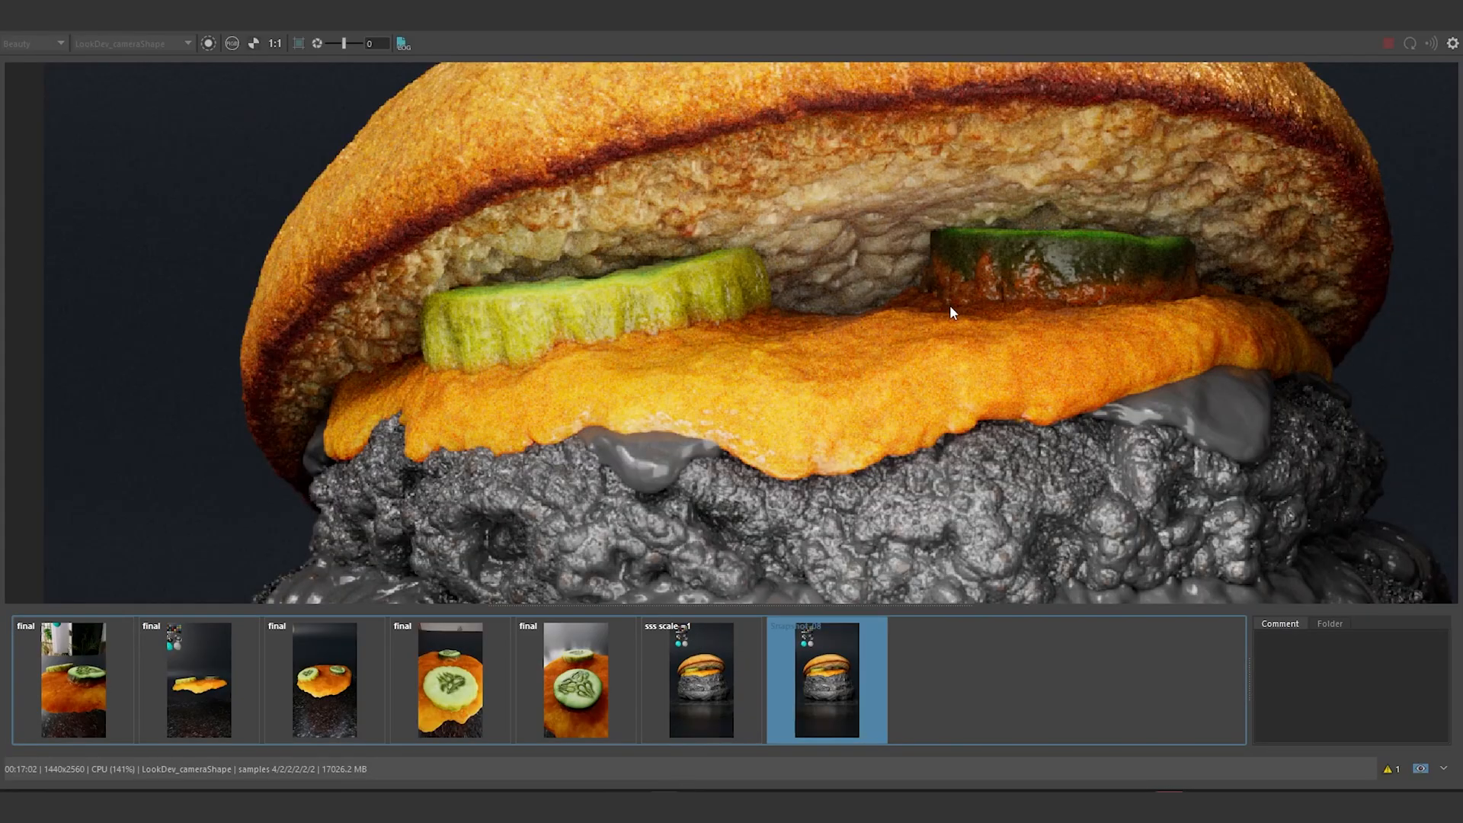
scroll(944, 306, "down", 2)
middle_click_drag(885, 285, 854, 352)
scroll(912, 355, "up", 3)
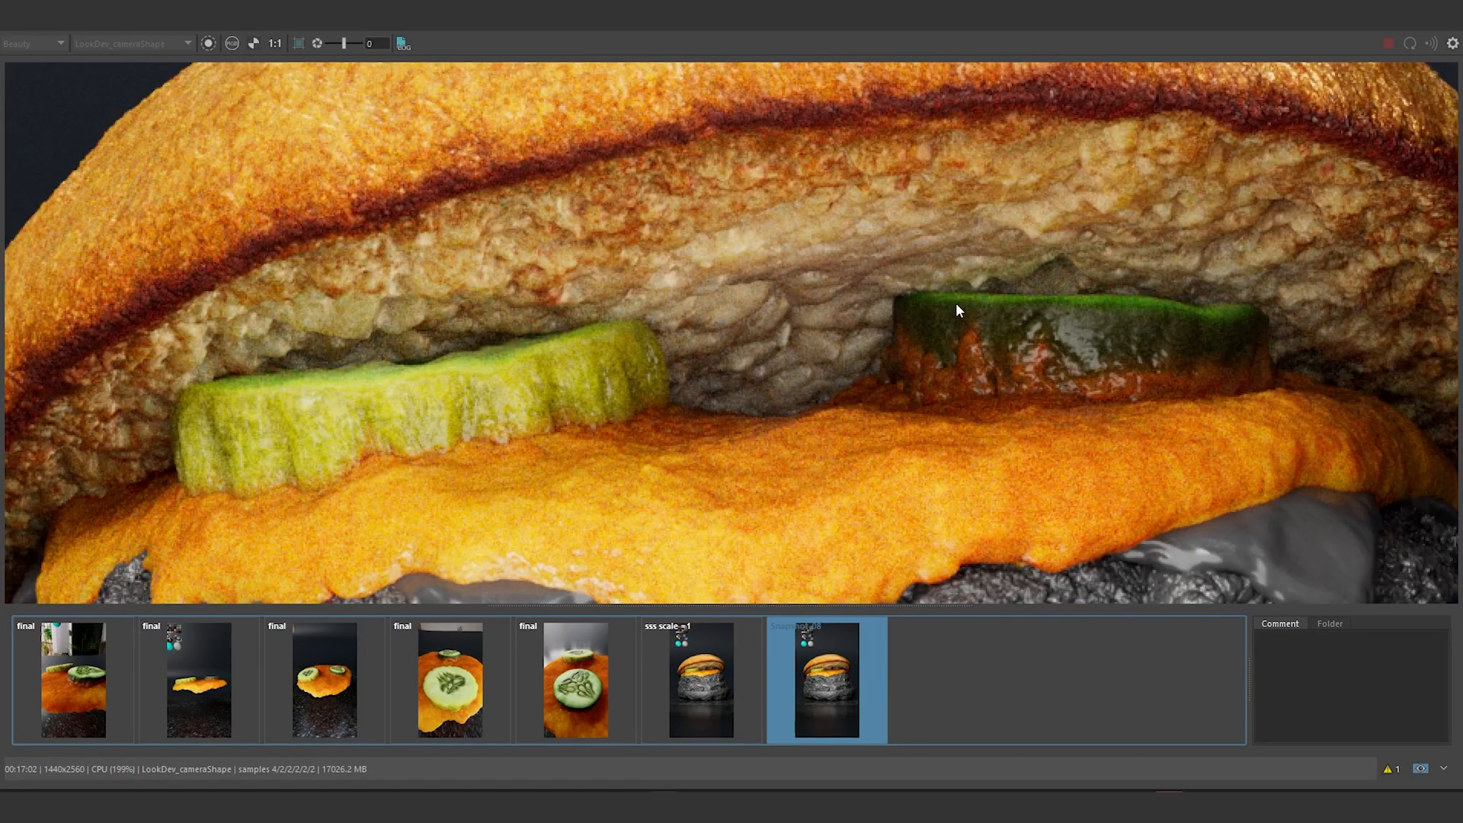
middle_click_drag(955, 304, 908, 277)
middle_click_drag(675, 373, 666, 340)
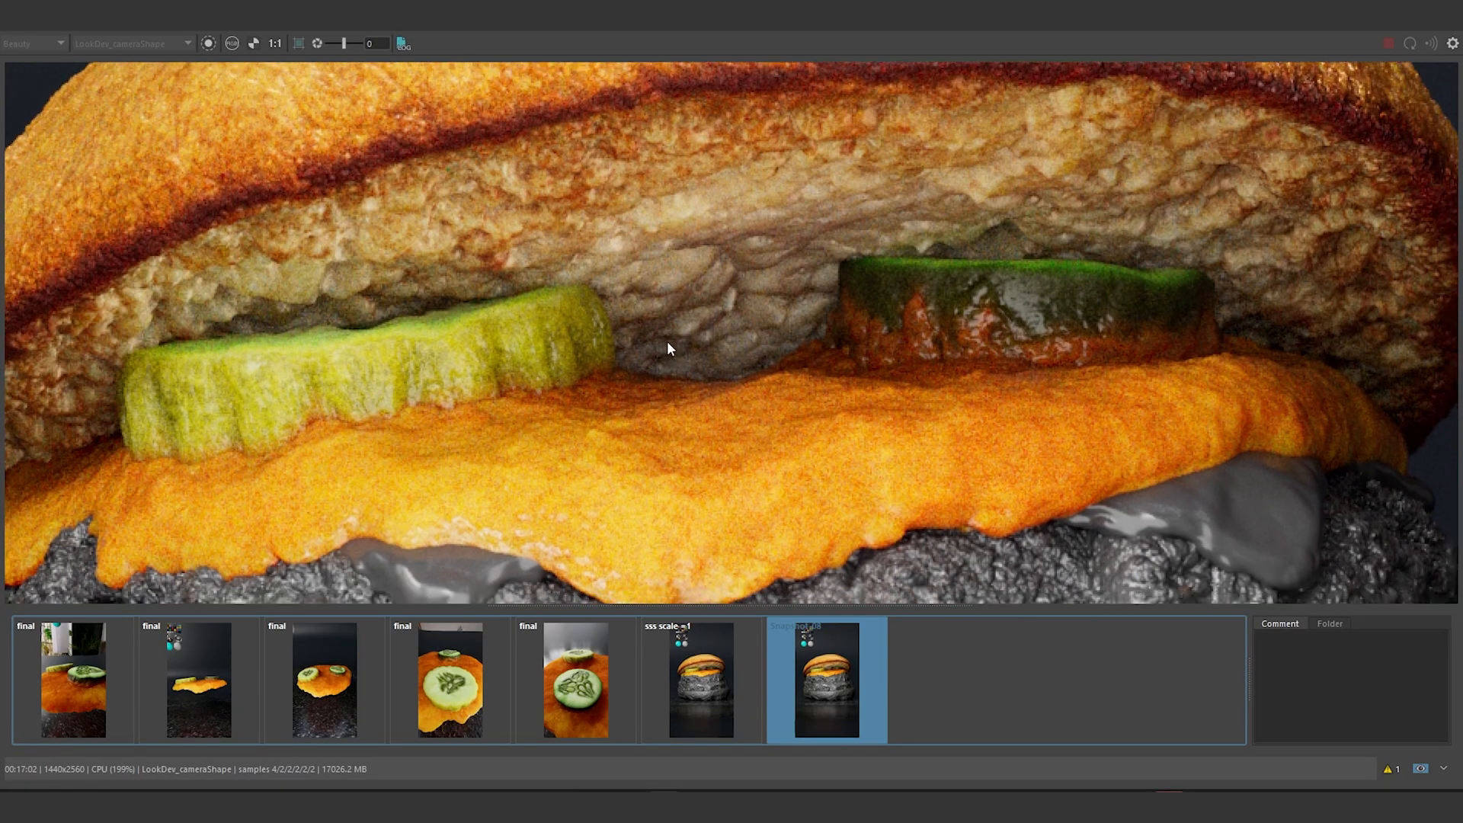
scroll(995, 332, "up", 2)
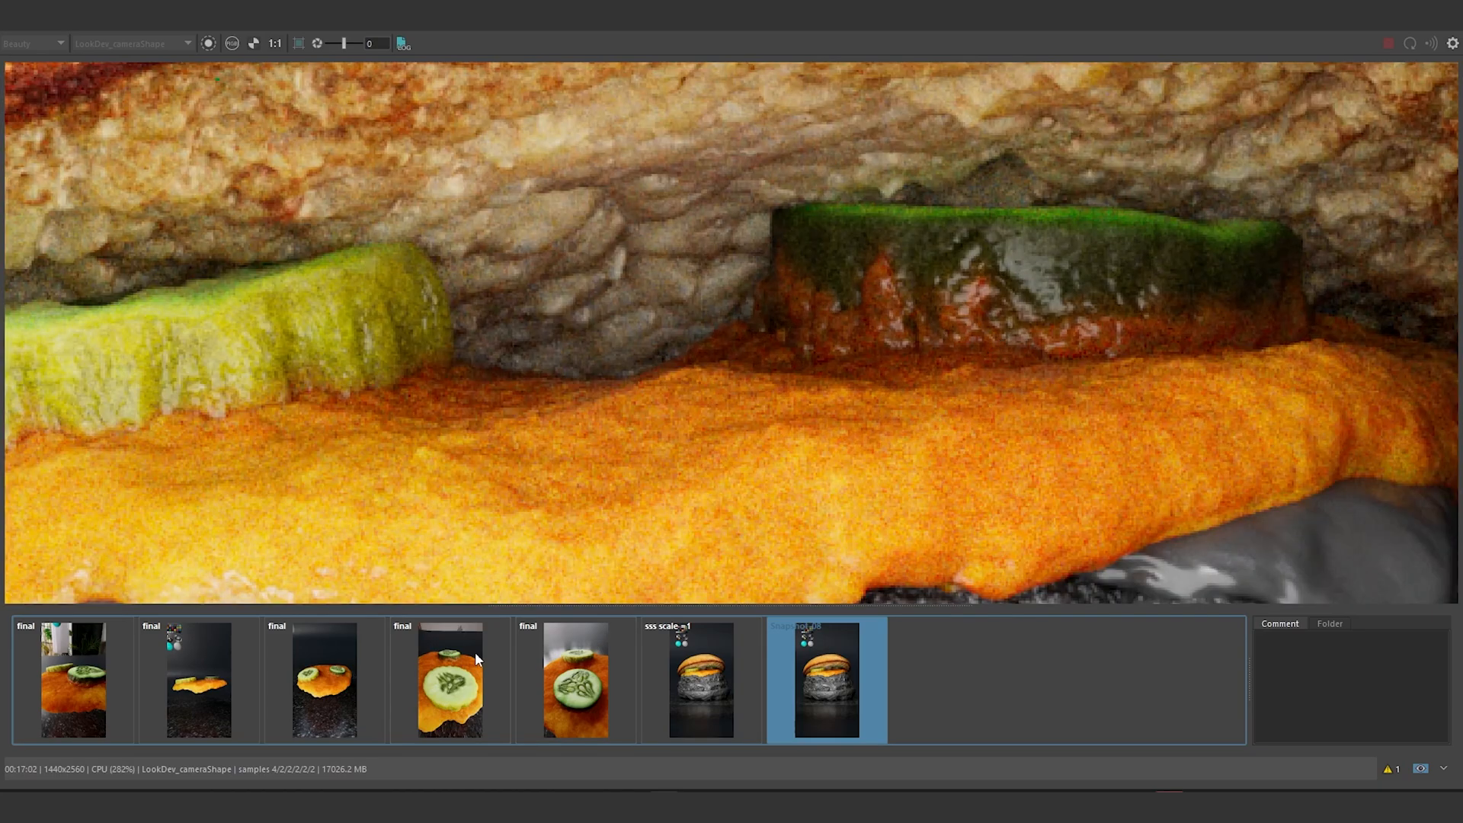
Step: Open the third "final" snapshot and examine the sauce-covered base of the dark green cucumber up close
left_click(343, 670)
scroll(957, 381, "down", 2)
middle_click_drag(942, 329, 829, 217)
scroll(1022, 423, "up", 2)
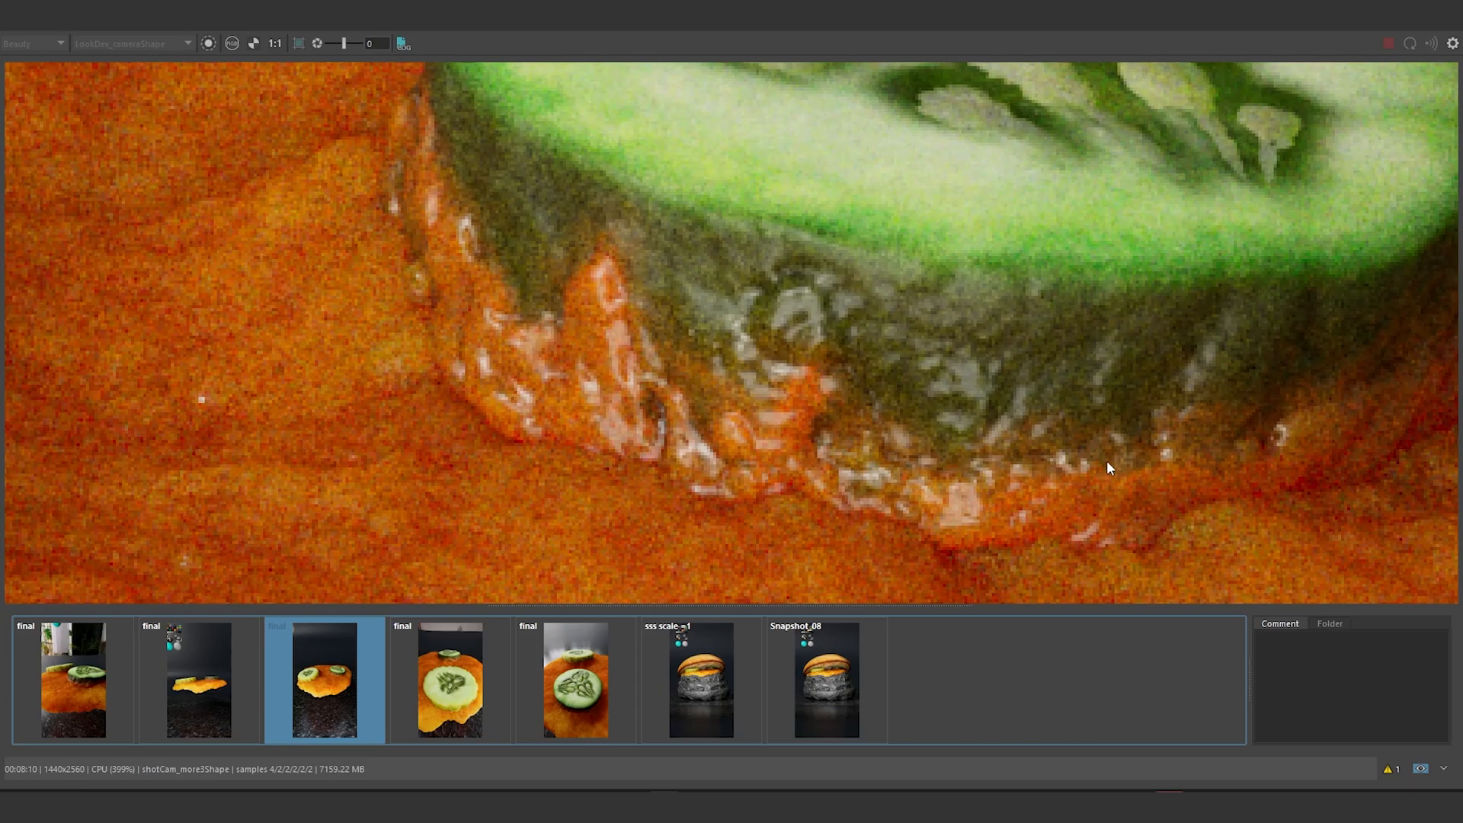
scroll(1013, 457, "down", 2)
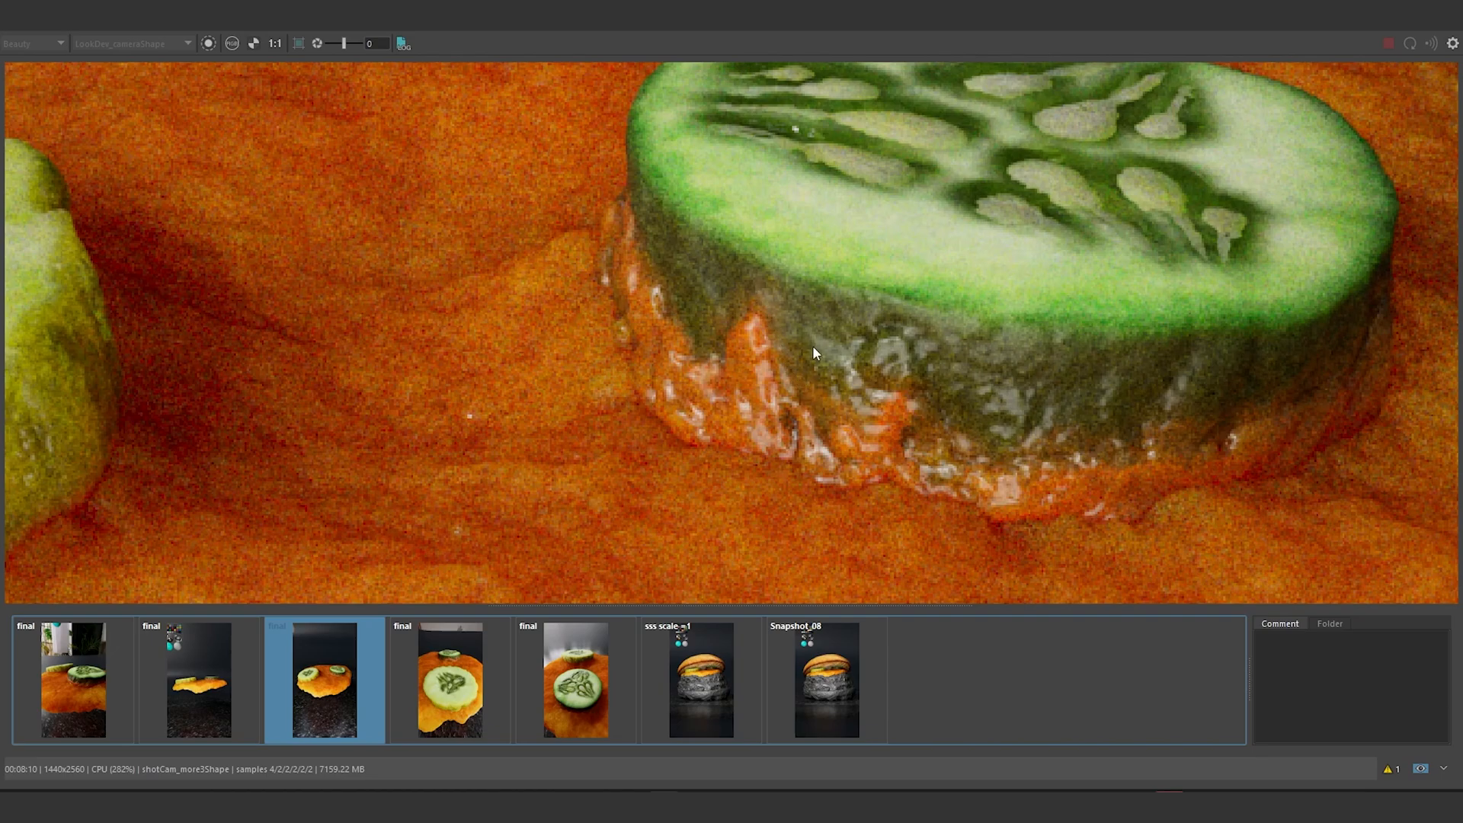
scroll(757, 418, "down", 5)
scroll(934, 340, "up", 1)
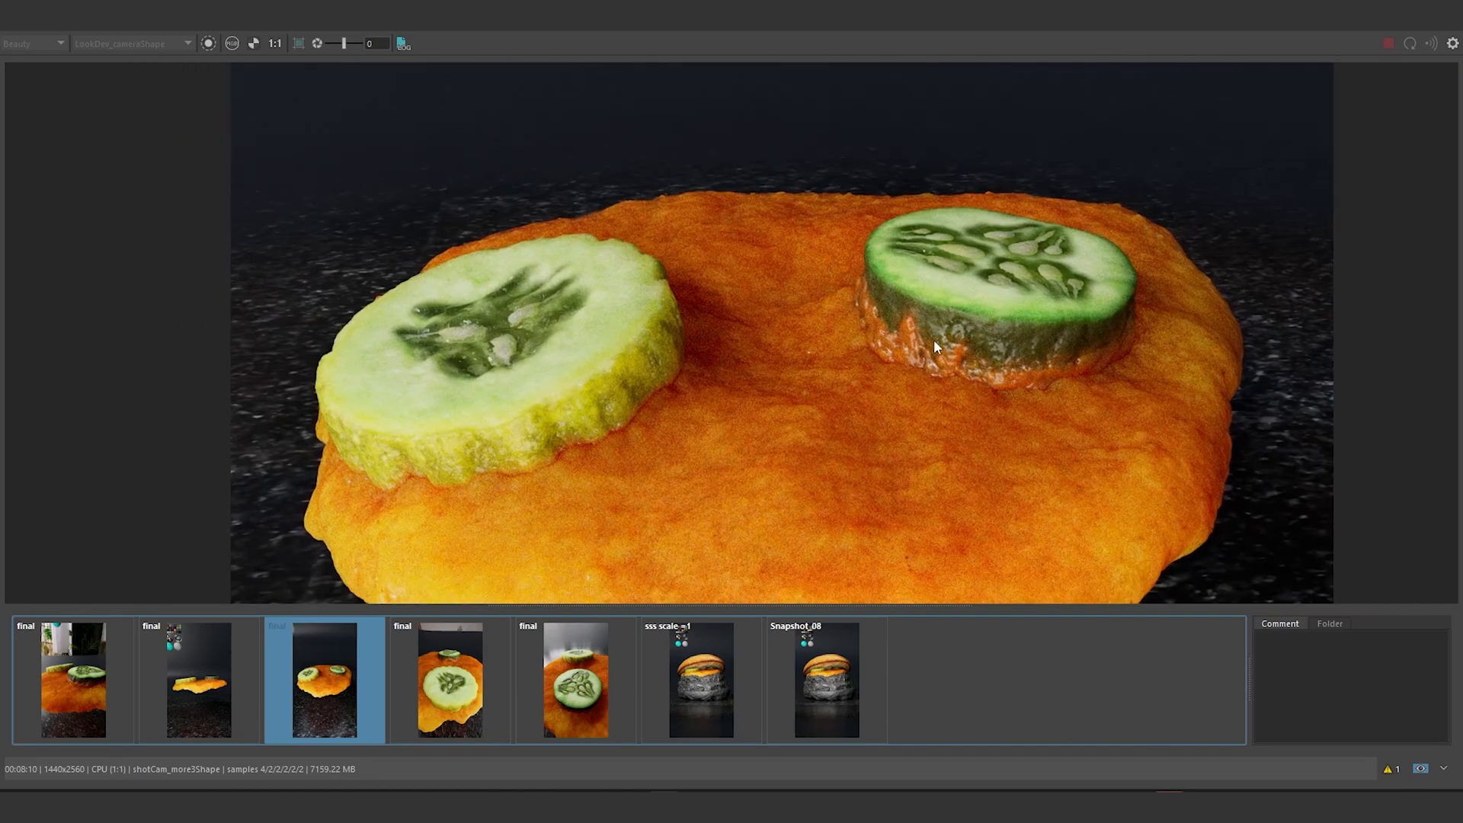
Step: Compare the two burger snapshots with the earlier "final" renders of the sauce and cucumbers
left_click(478, 666)
left_click(687, 690)
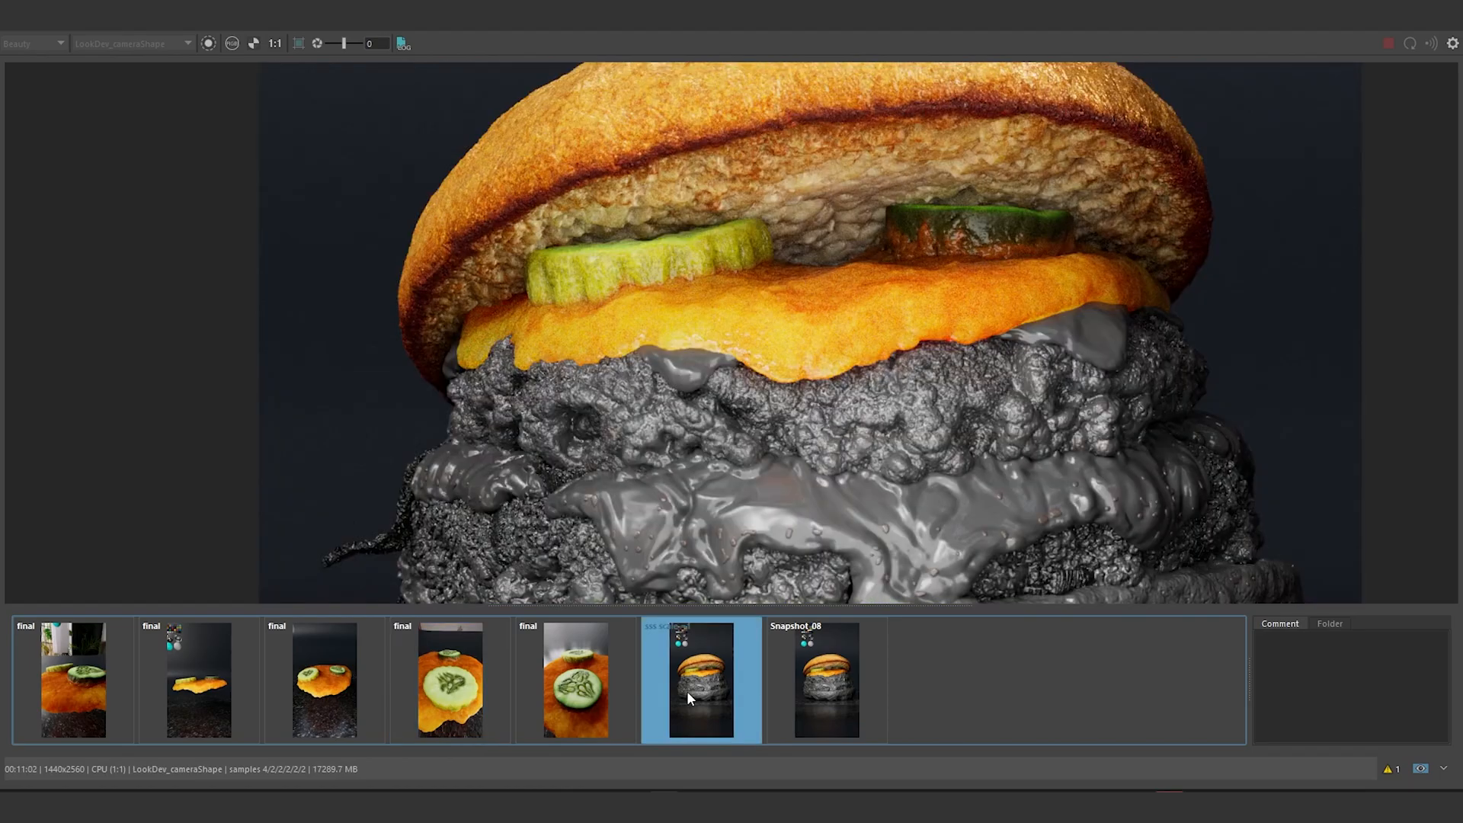
left_click(806, 688)
left_click(198, 678)
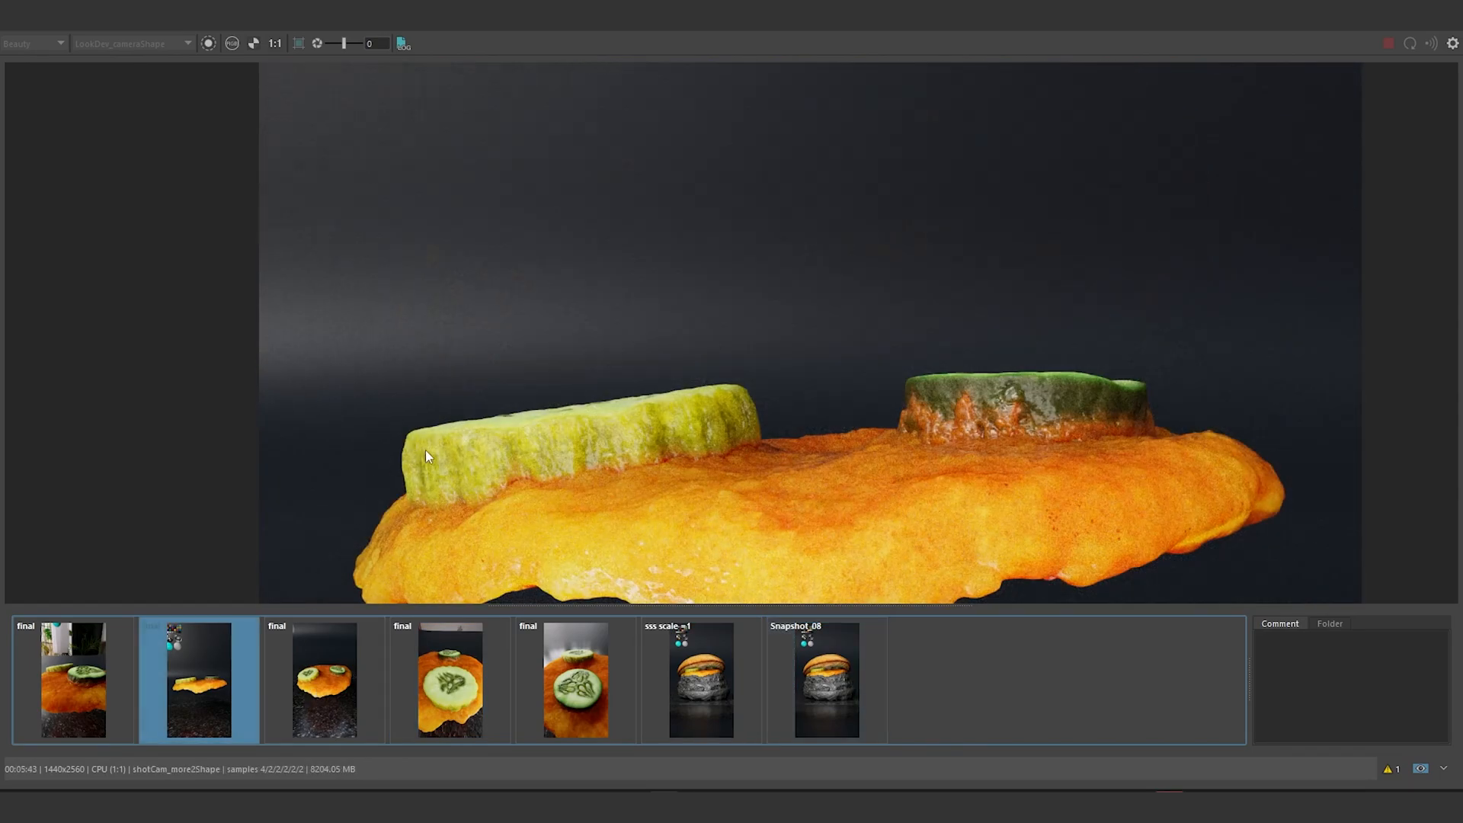
scroll(496, 368, "down", 3)
left_click(279, 678)
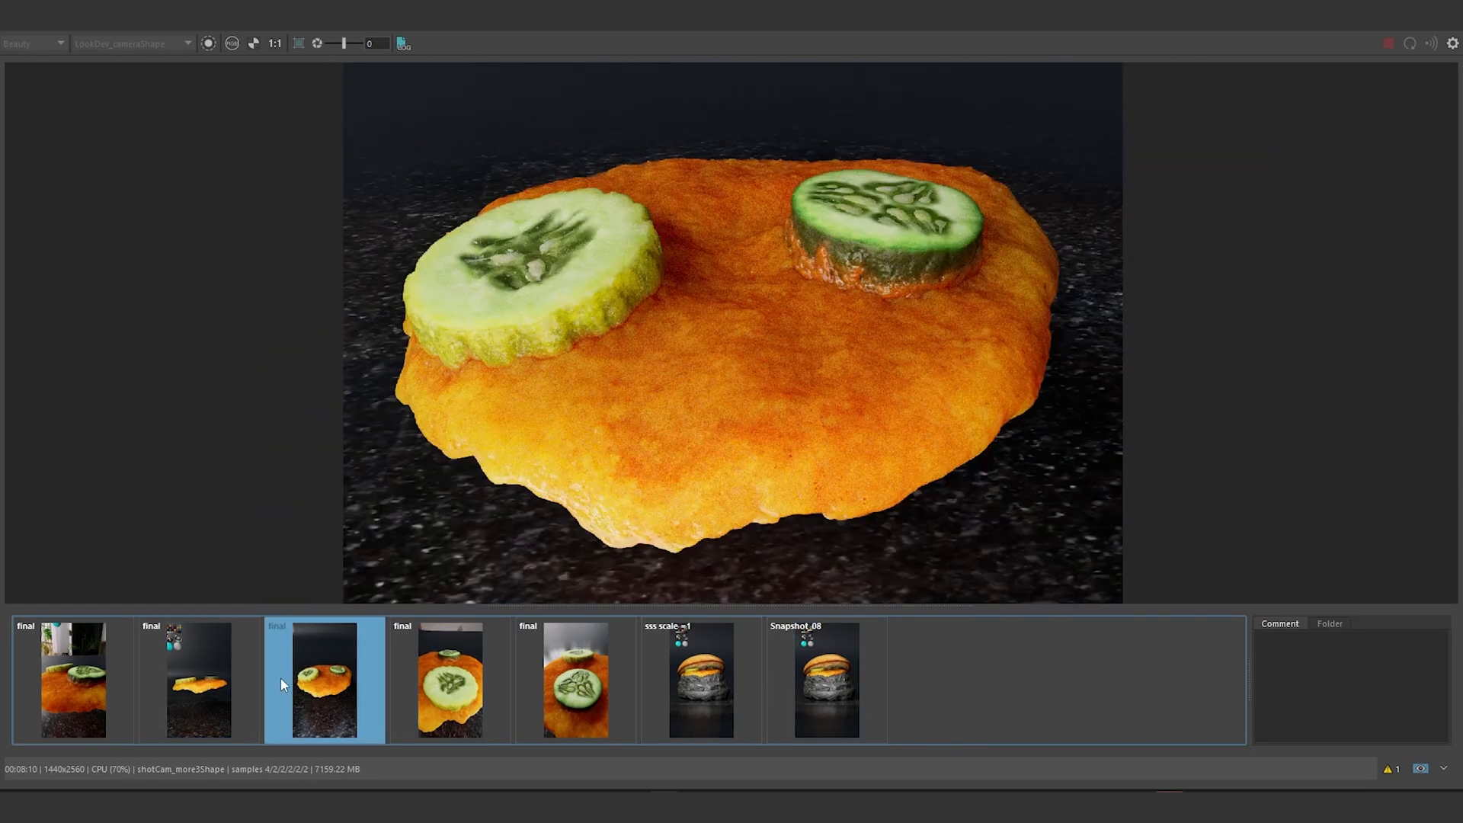
Step: Compare the fourth and fifth "final" snapshots to examine the cucumber faces and the surrounding sauce
left_click(486, 678)
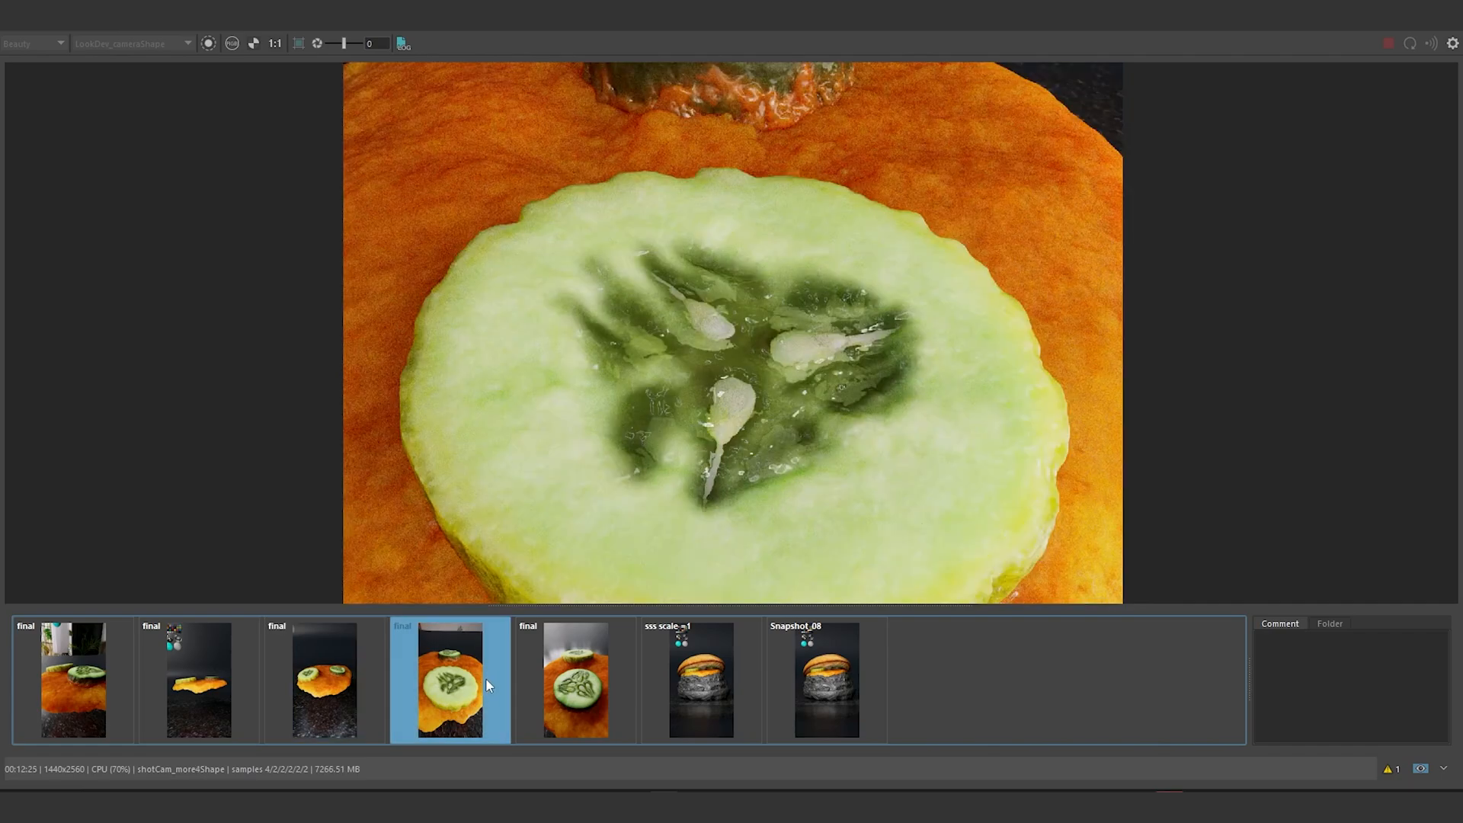
left_click(572, 684)
left_click(448, 685)
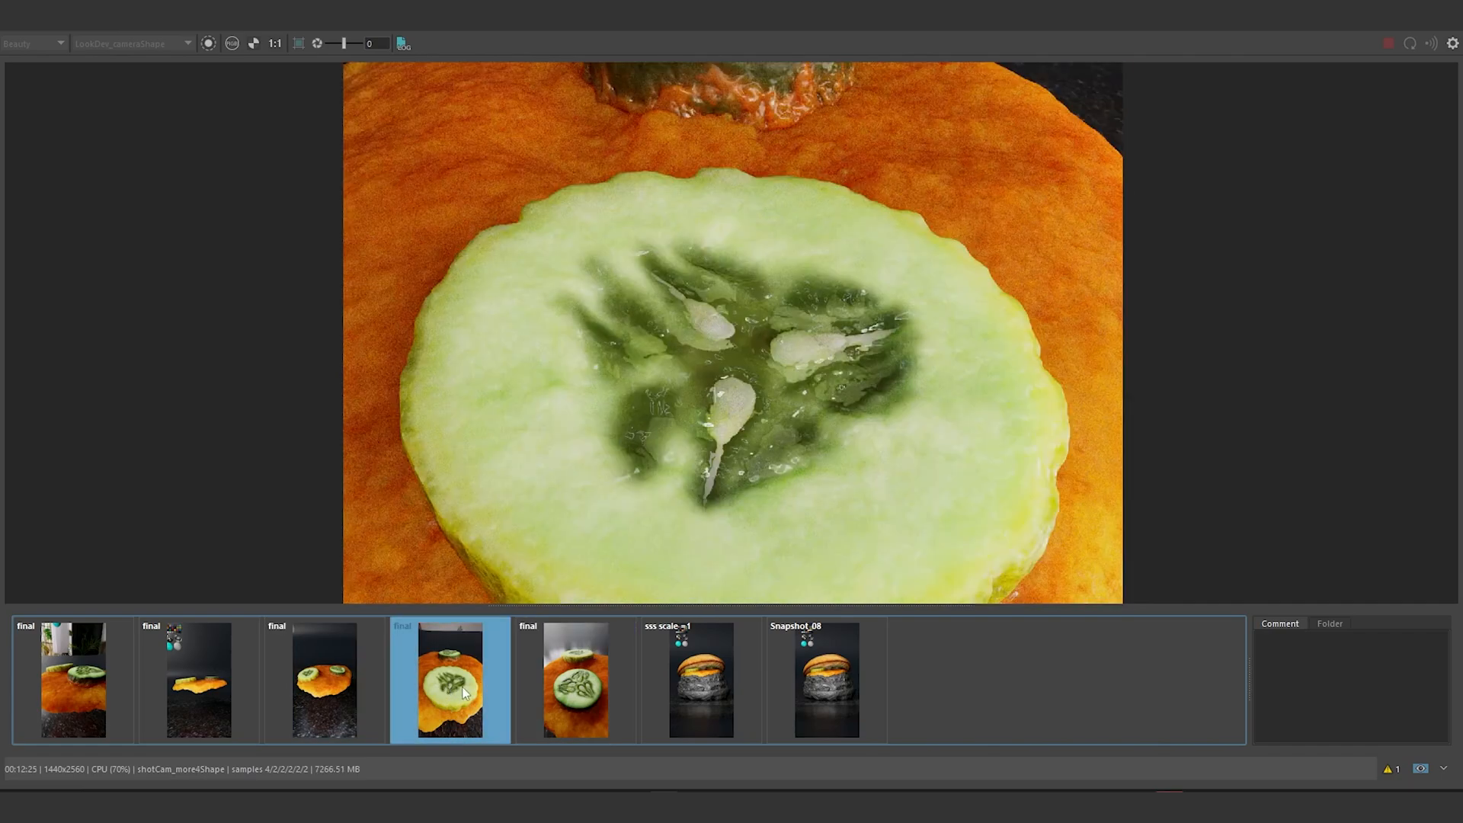
left_click(591, 693)
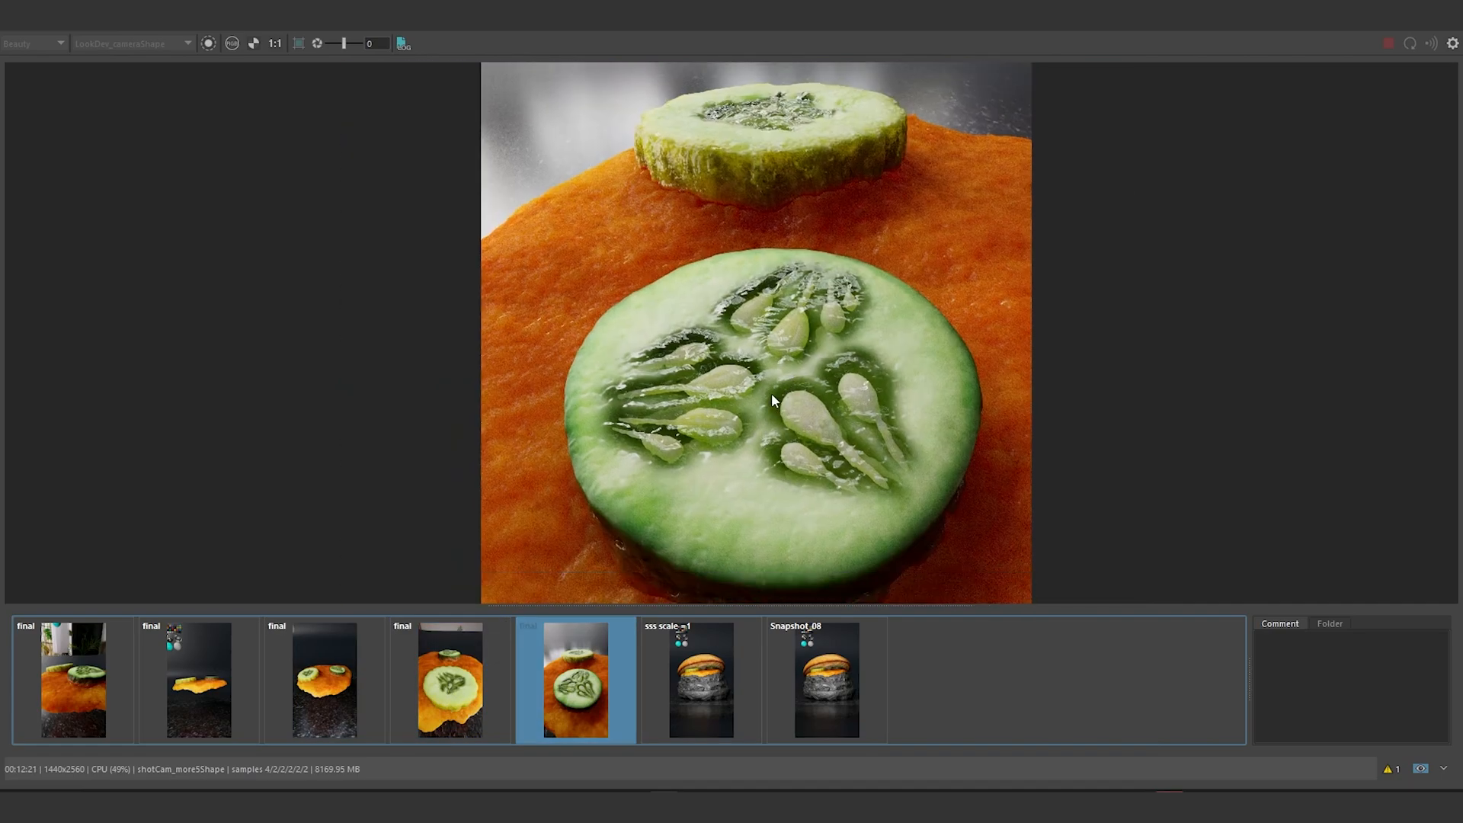
left_click(448, 689)
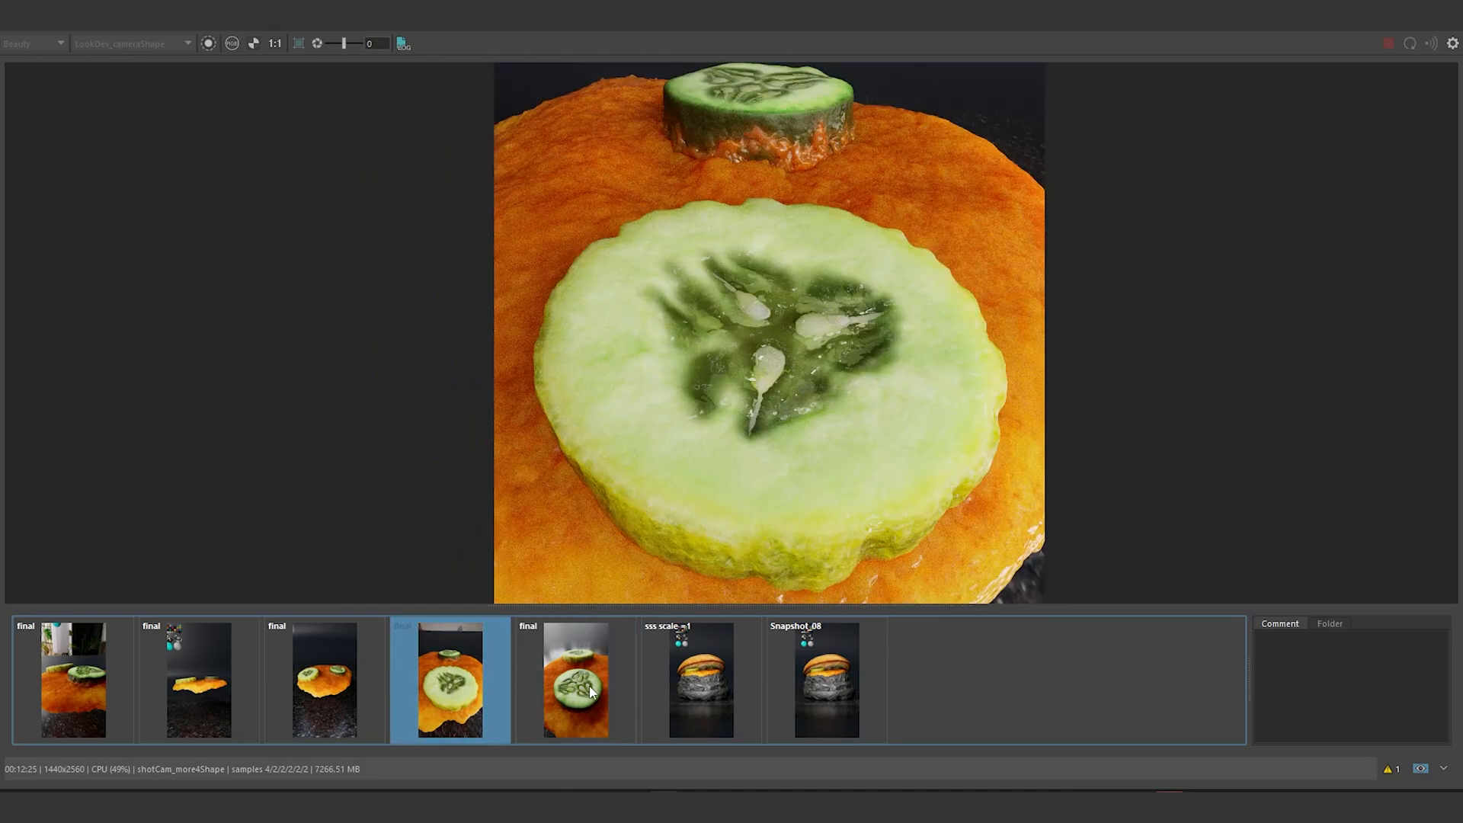
left_click(592, 694)
Step: Open the "sss scale =1" burger snapshot and examine the cucumbers and sauce beneath the bun
left_click(736, 684)
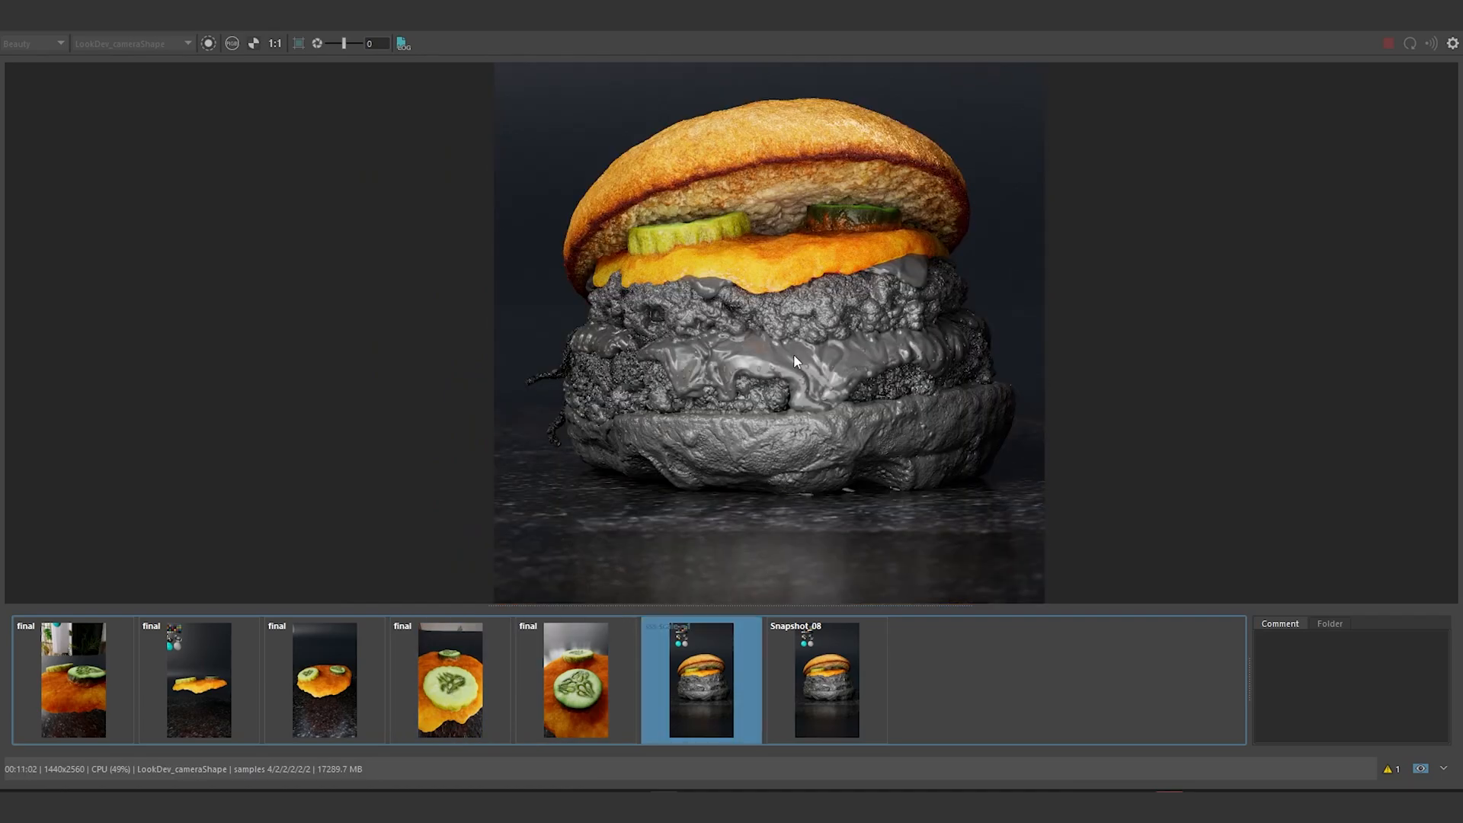
scroll(794, 358, "up", 3)
middle_click_drag(806, 354, 806, 389)
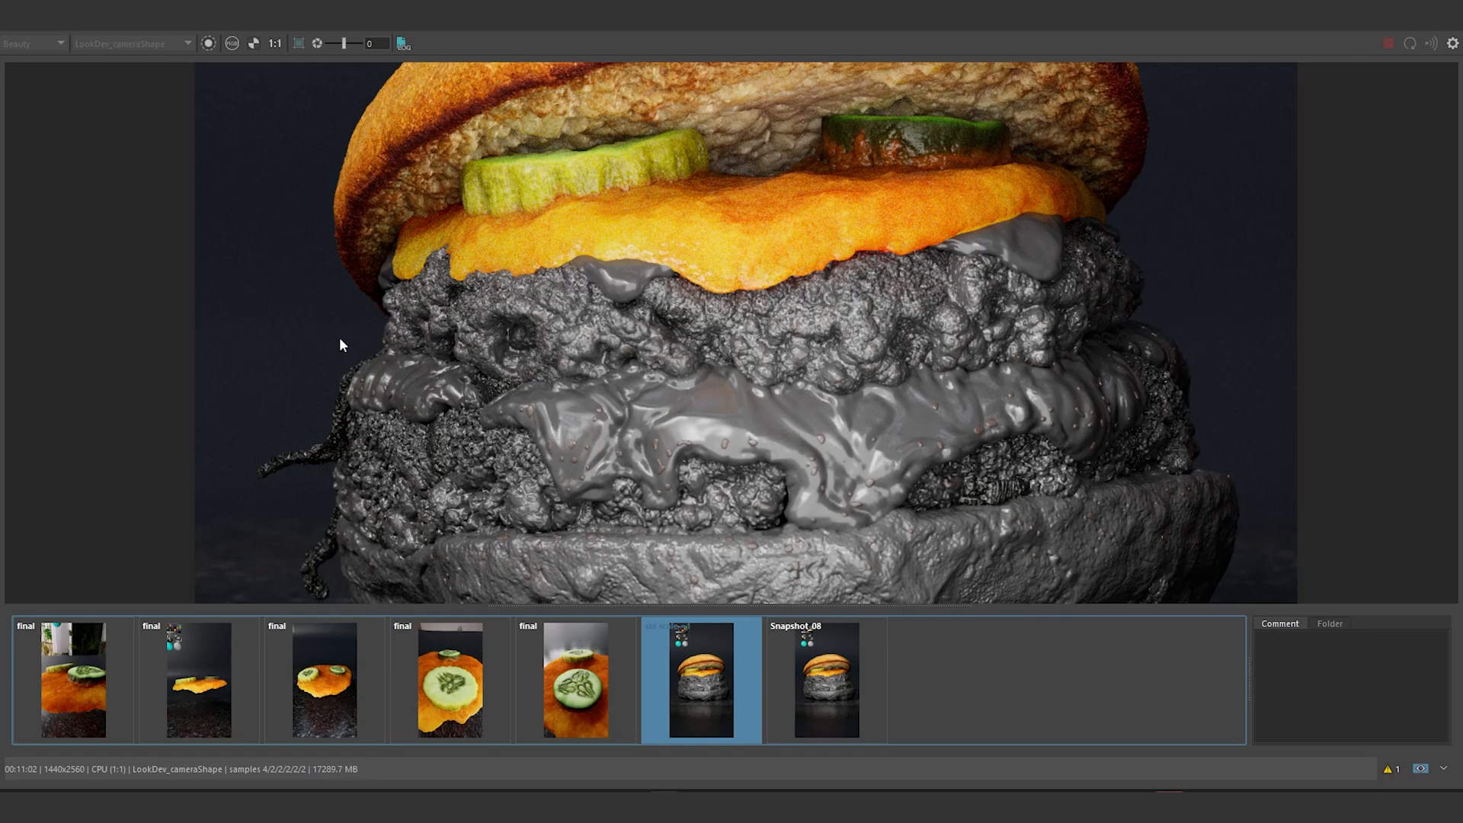
scroll(814, 384, "down", 1)
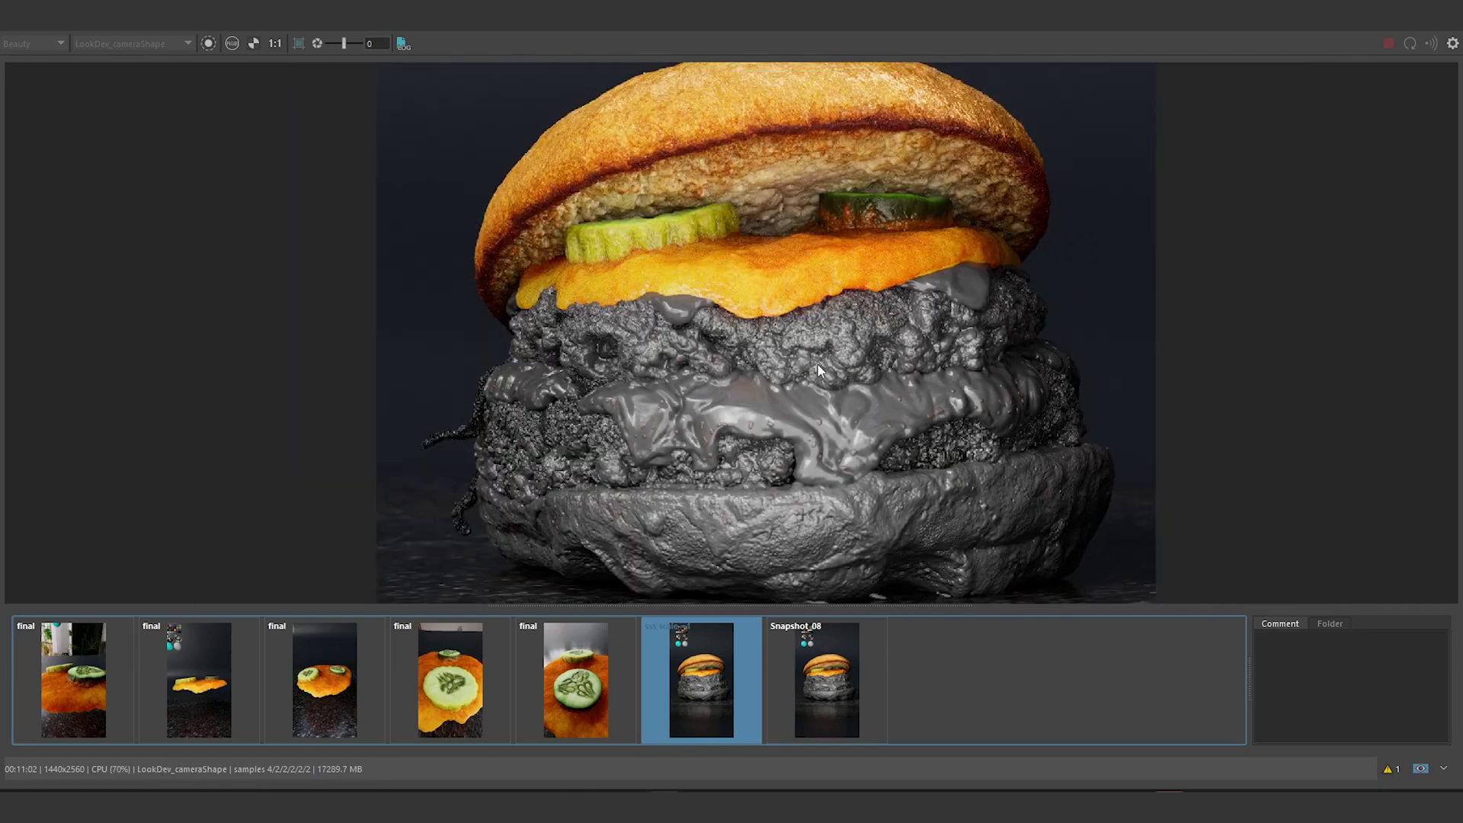
middle_click_drag(830, 285, 810, 409)
scroll(816, 391, "up", 1)
middle_click_drag(812, 332, 814, 350)
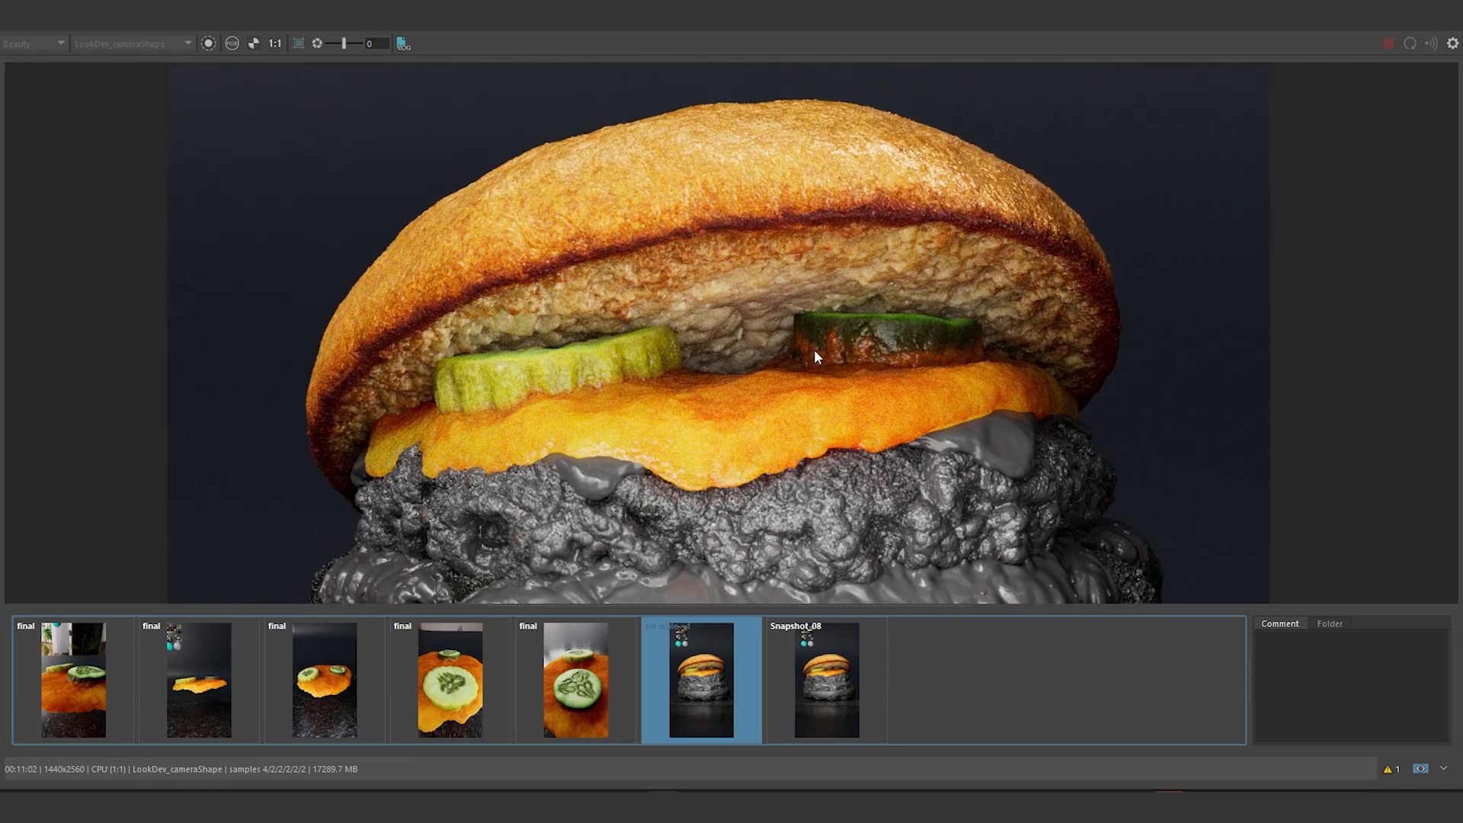